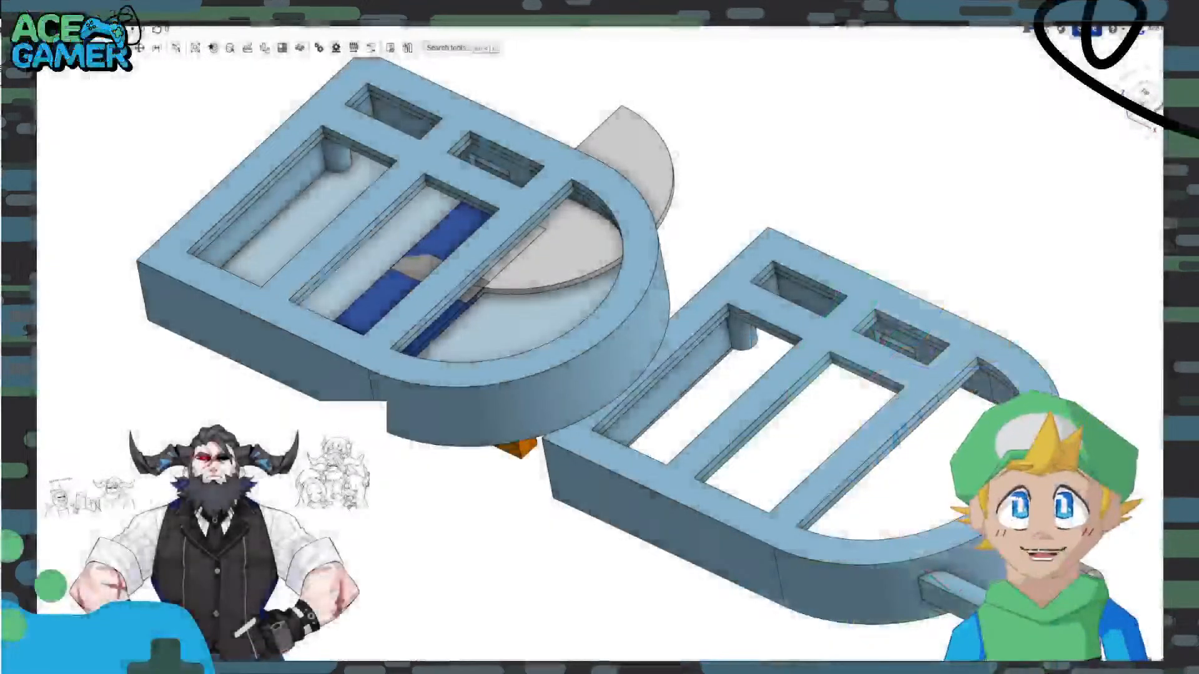
# Leave the assembly with the two rounded frames and open the empty part studio showing the default planes.
pyautogui.scroll(5, 575, 337)
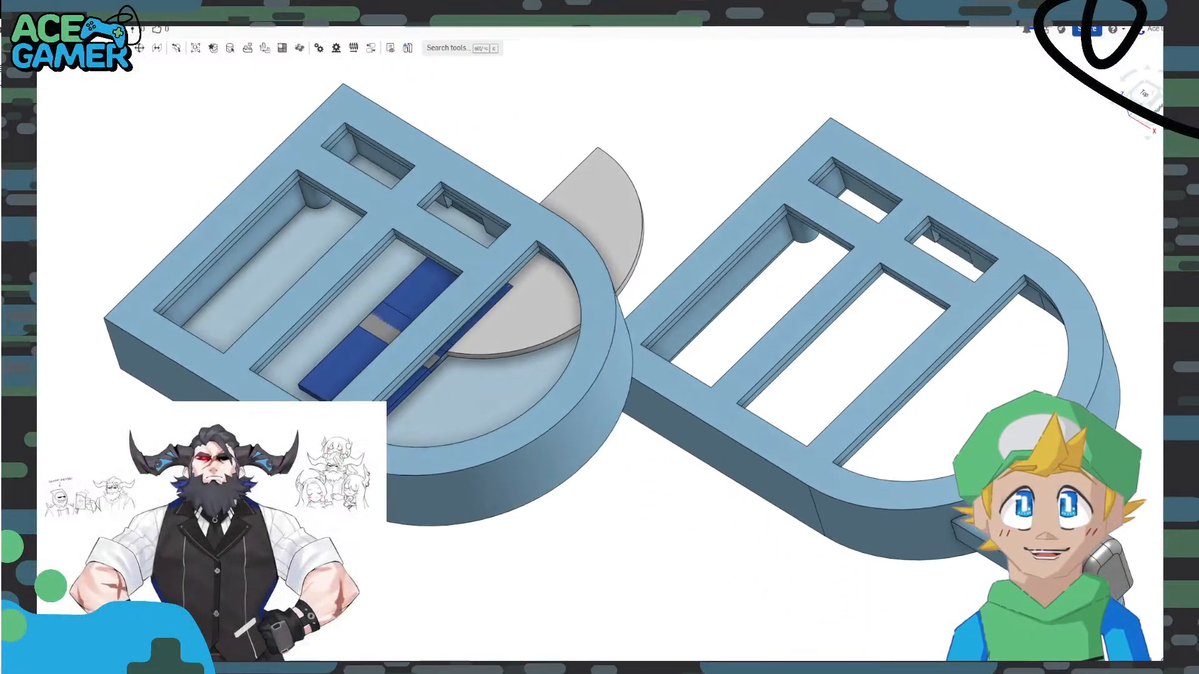
pyautogui.moveTo(581, 350); pyautogui.dragTo(658, 317, button='right')
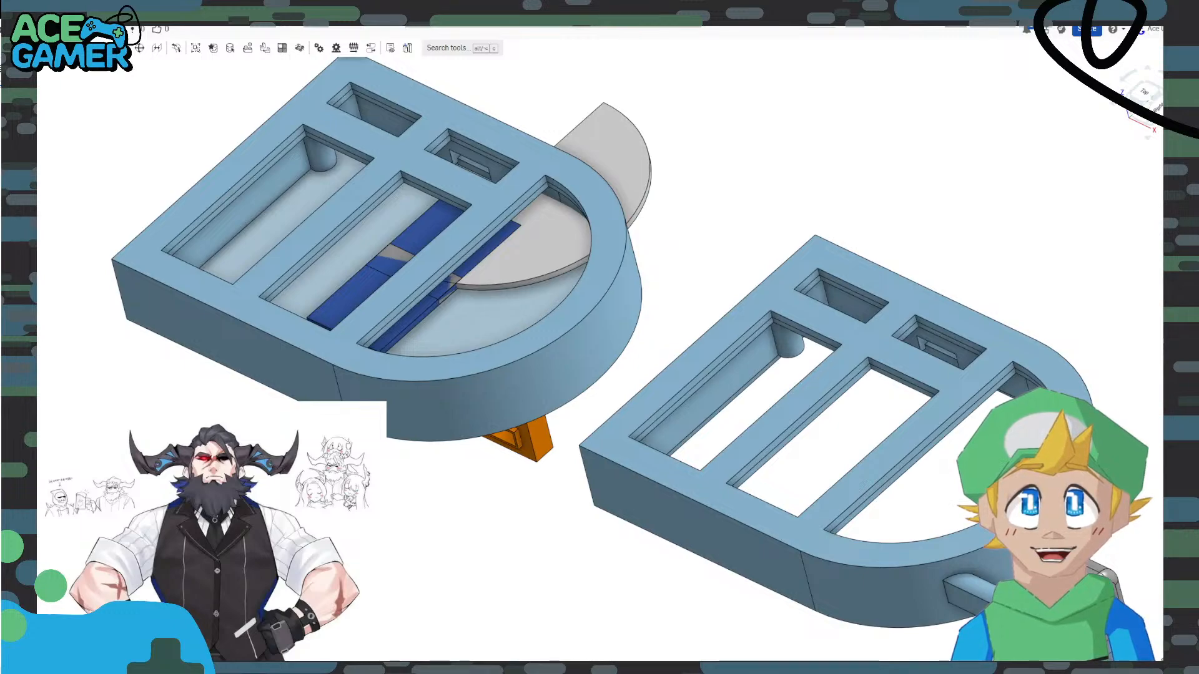
pyautogui.scroll(-3, 481, 635)
pyautogui.moveTo(481, 635); pyautogui.dragTo(512, 637, button='right')
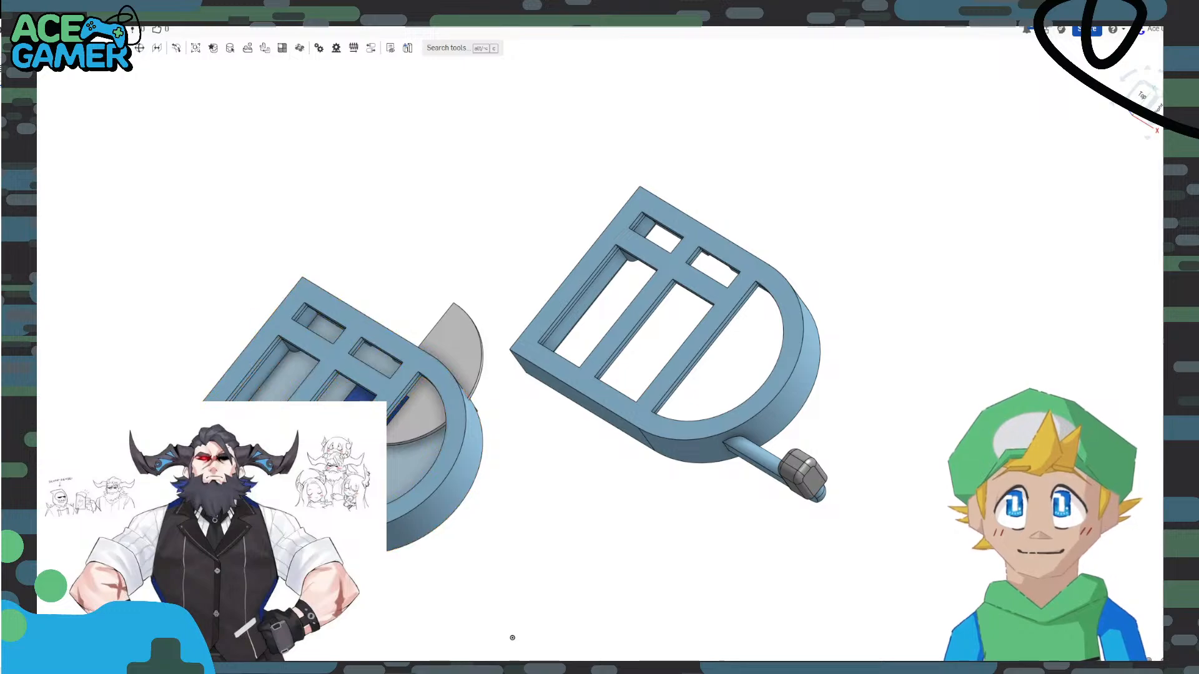
pyautogui.hotkey('ctrl', 'Tab')
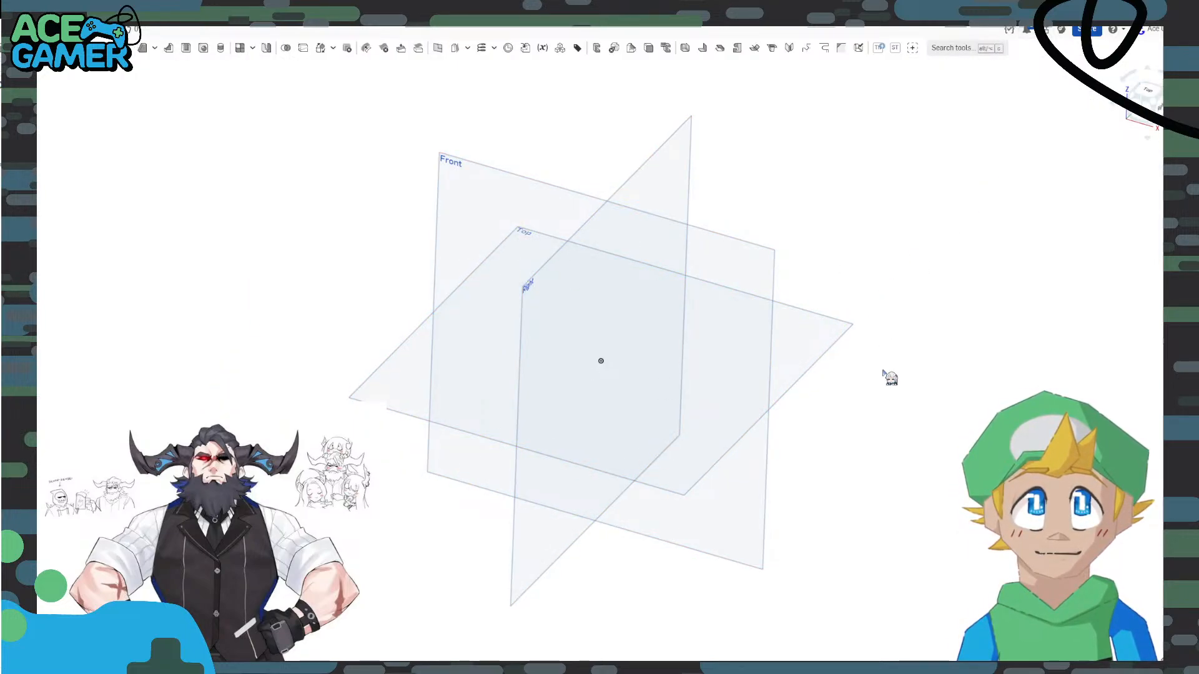
pyautogui.moveTo(893, 372); pyautogui.dragTo(873, 389, button='right')
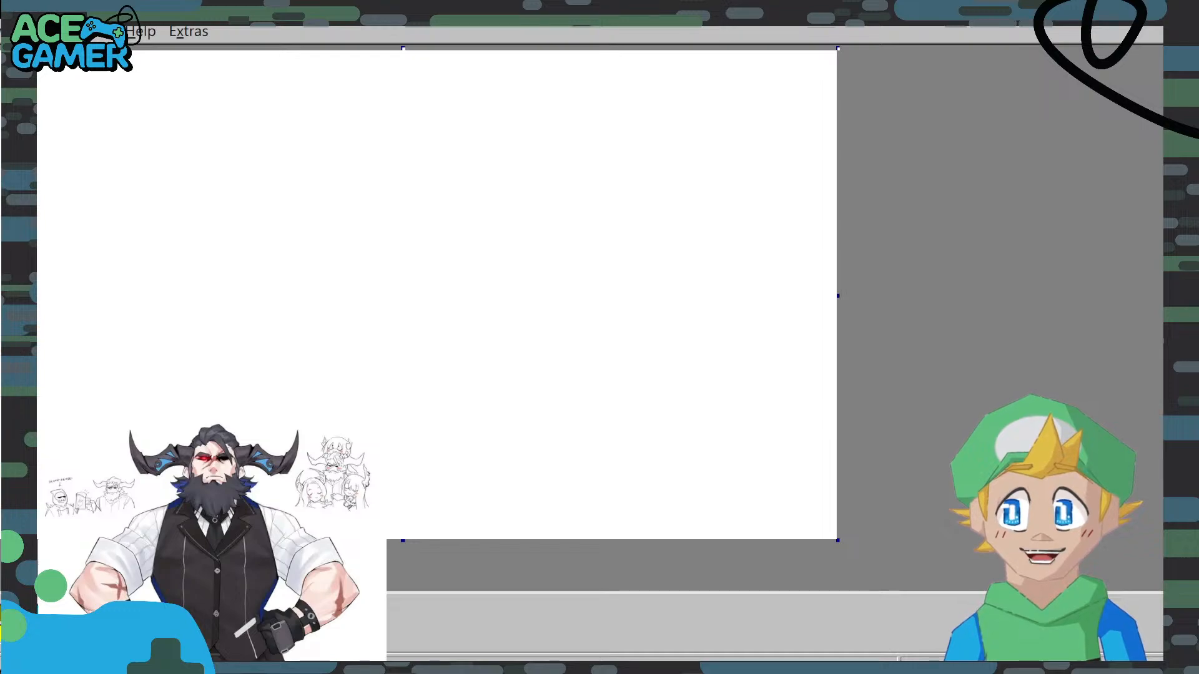
# Switch to the paint program and sketch a rough freehand outline with straight and curved edges on the blank canvas.
pyautogui.moveTo(404, 151); pyautogui.dragTo(340, 210)
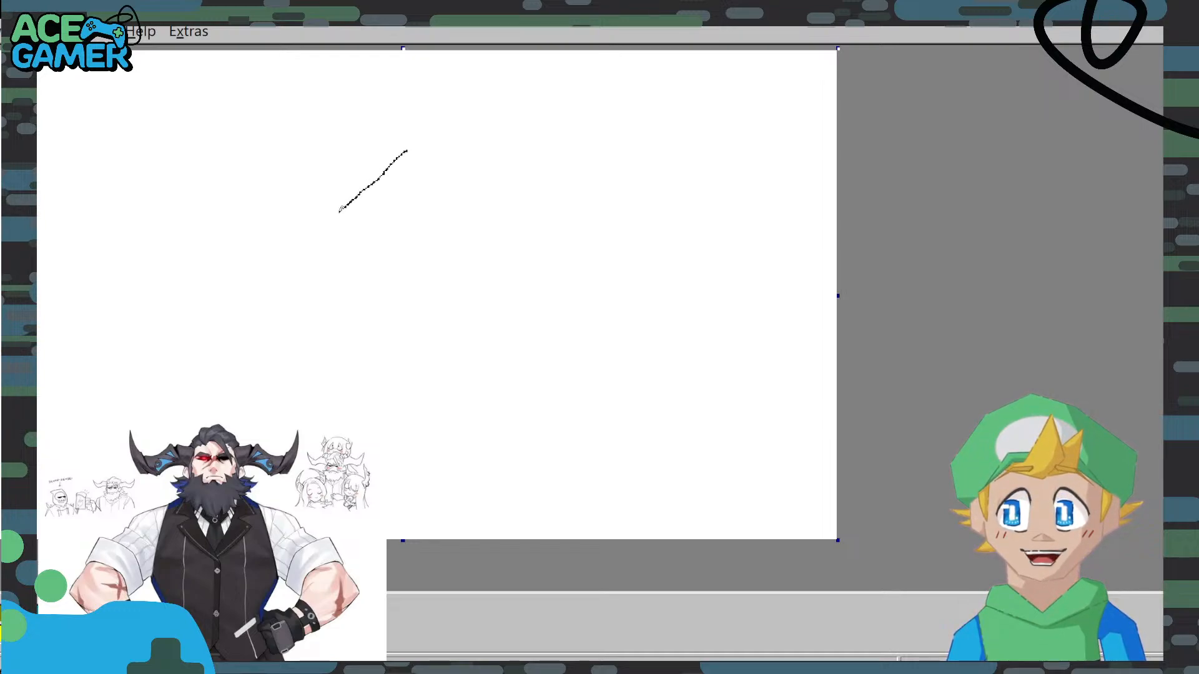
pyautogui.moveTo(379, 246); pyautogui.dragTo(385, 291)
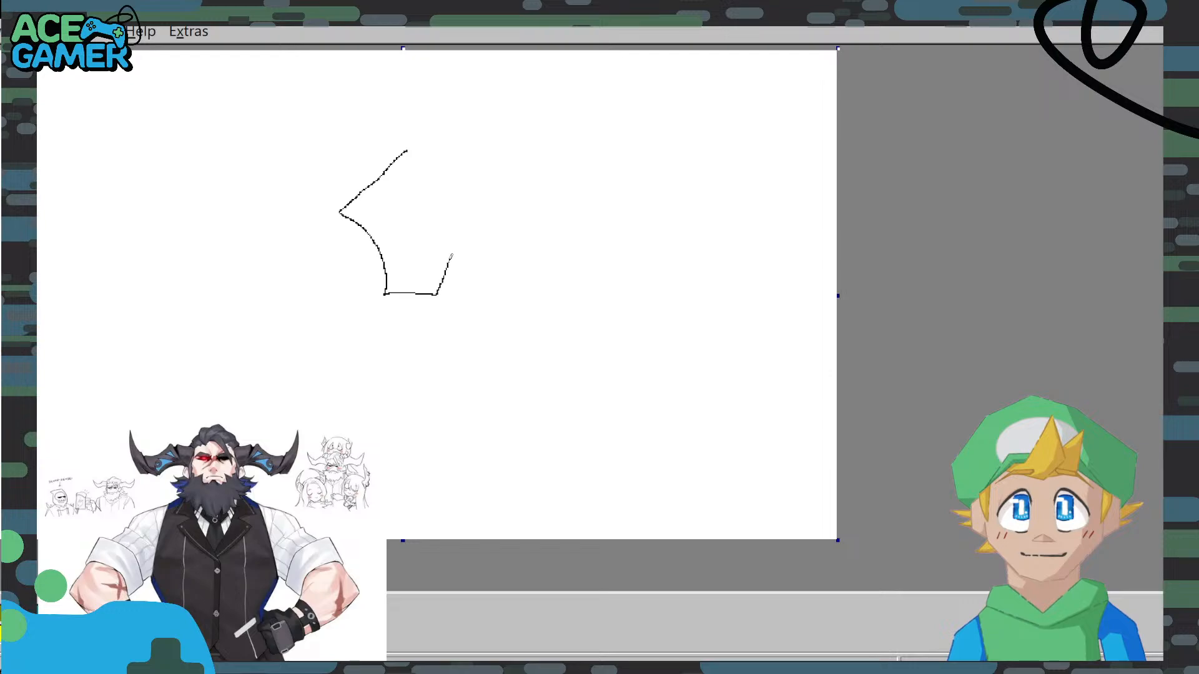
pyautogui.moveTo(503, 234); pyautogui.dragTo(437, 150)
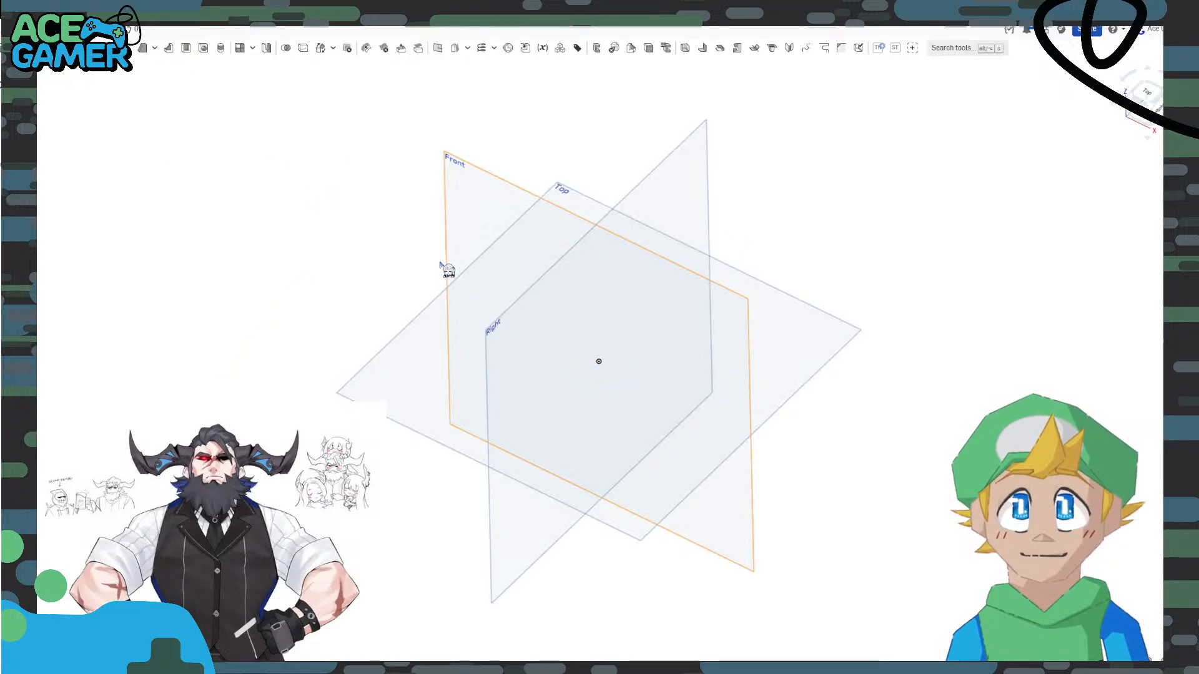
# Back in Onshape, start a new sketch on the Top plane and view it straight on.
pyautogui.rightClick(411, 371)
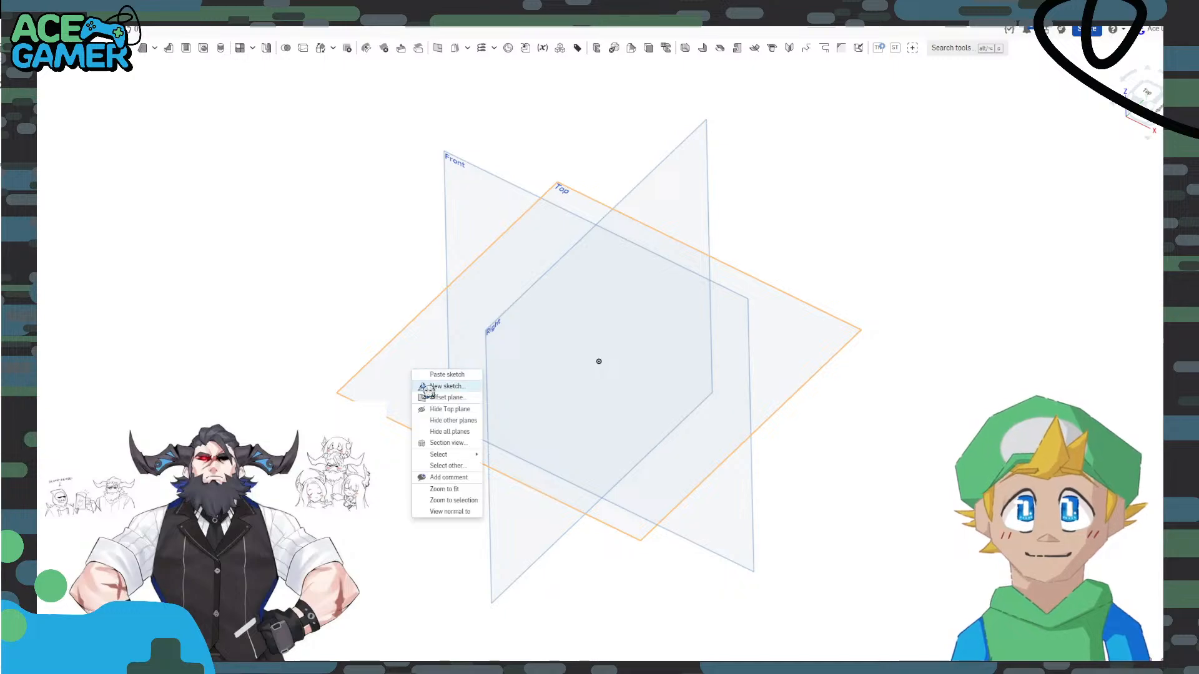
pyautogui.click(439, 390)
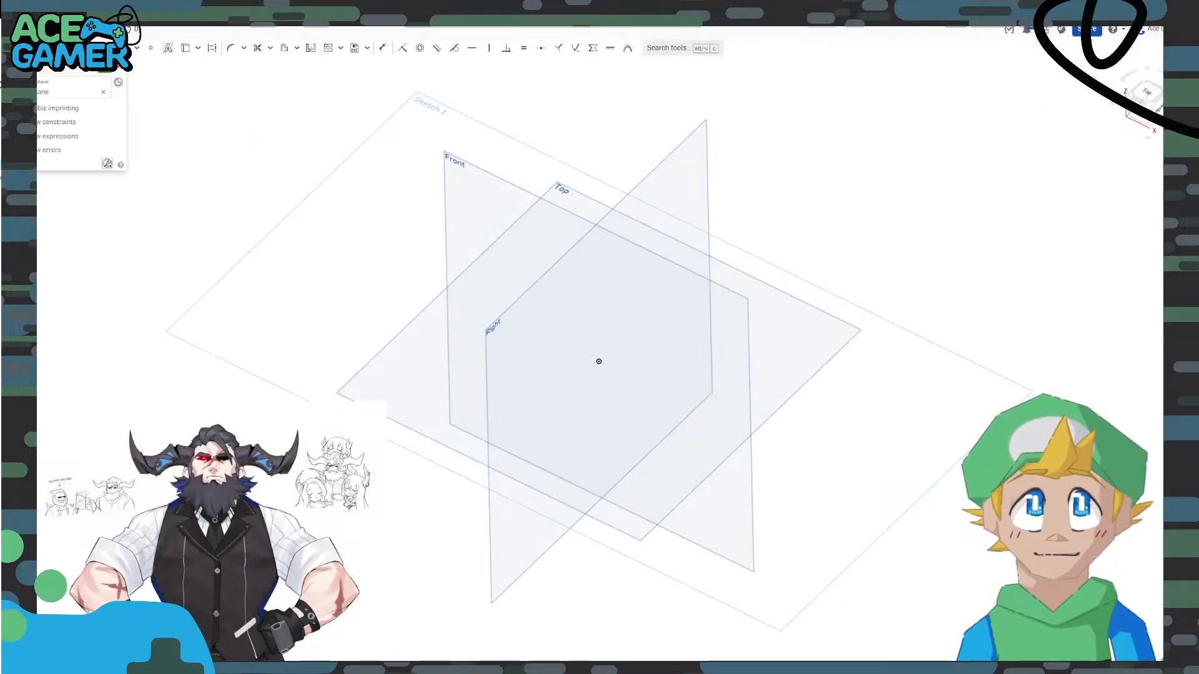
pyautogui.click(1148, 95)
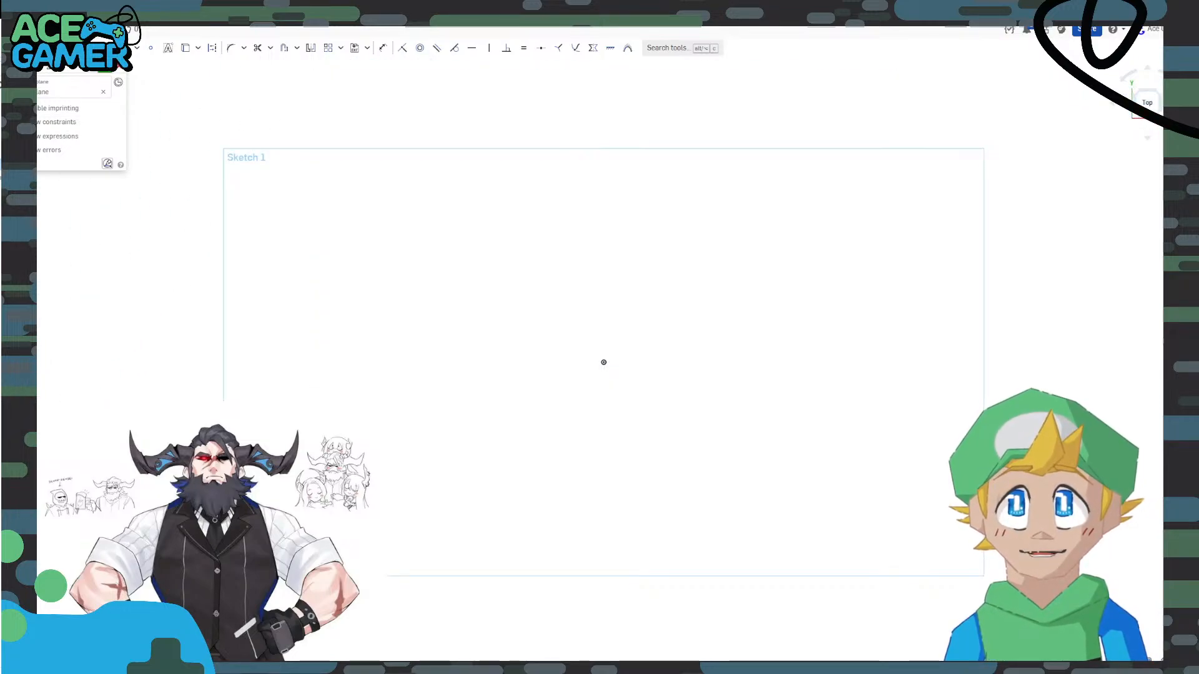
pyautogui.click(31, 48)
pyautogui.click(39, 91)
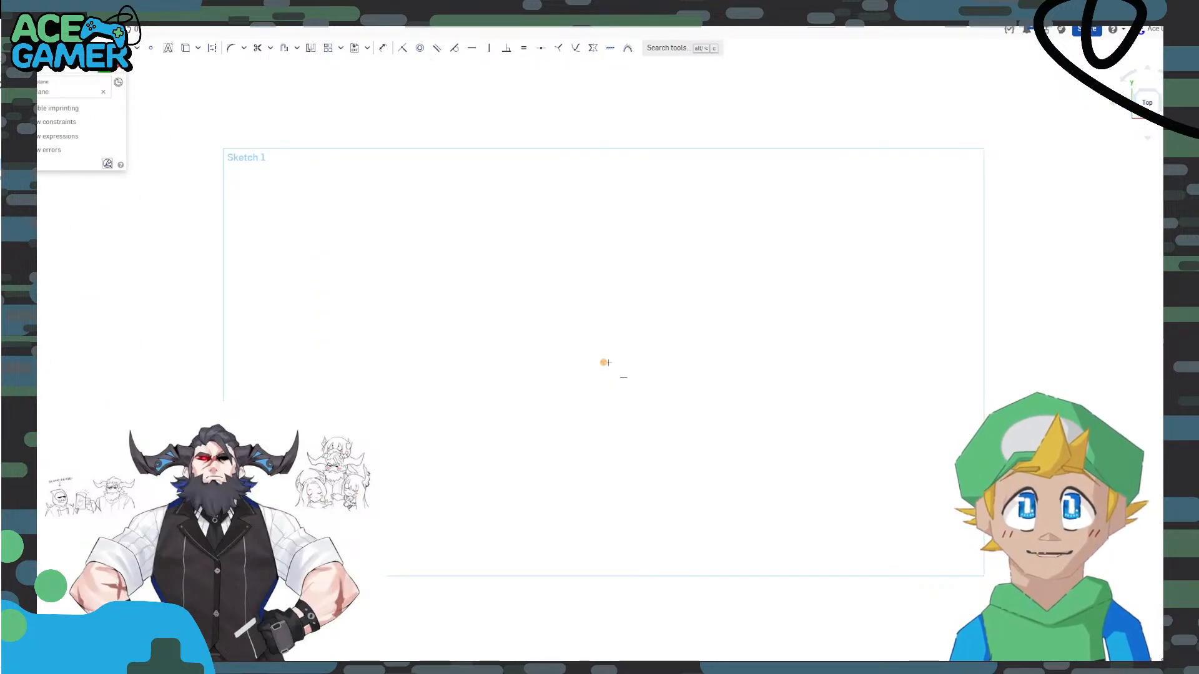
pyautogui.click(603, 362)
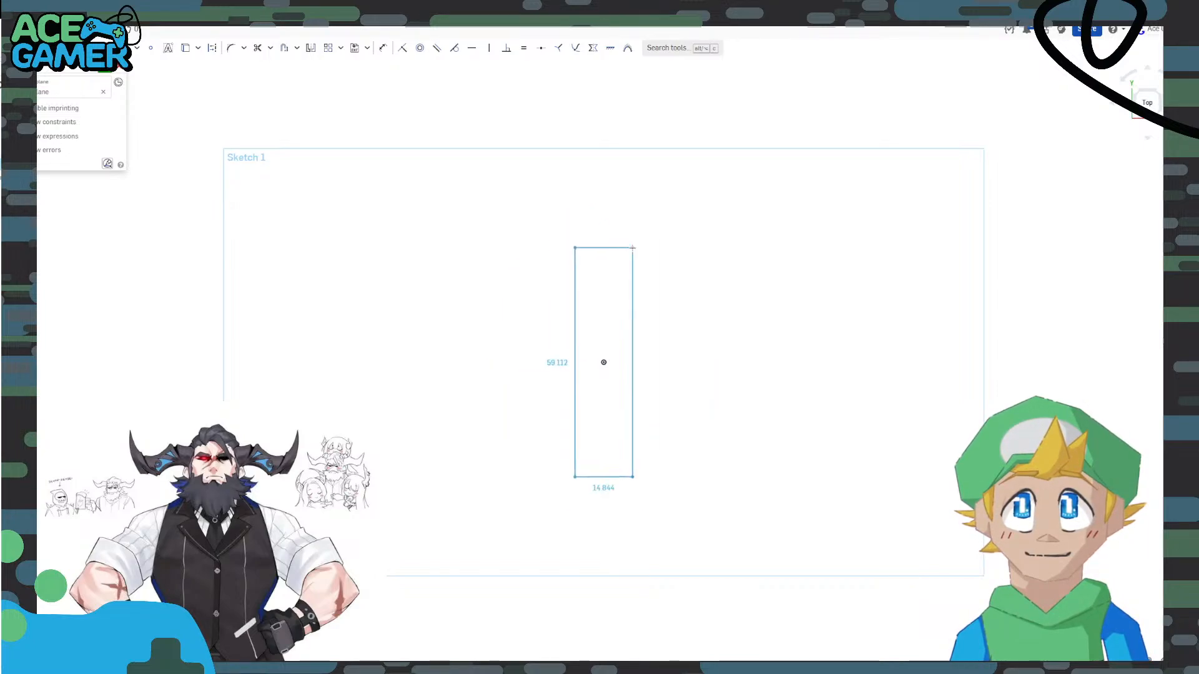
pyautogui.press('Escape')
pyautogui.click(136, 47)
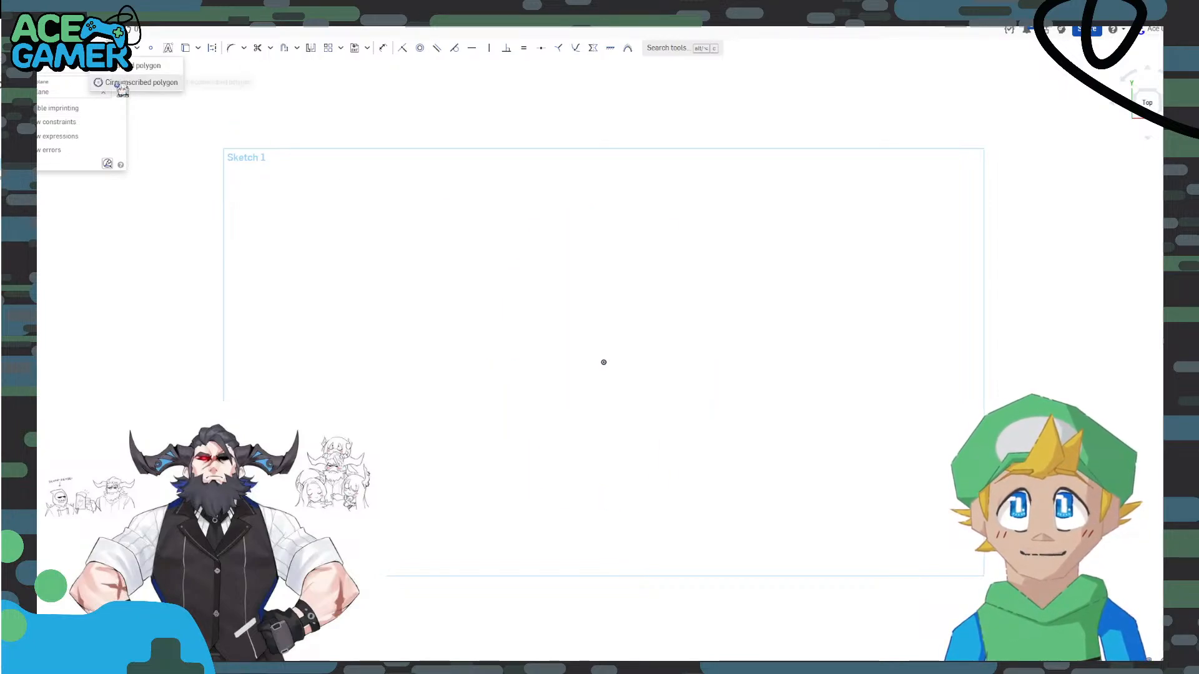
pyautogui.click(140, 82)
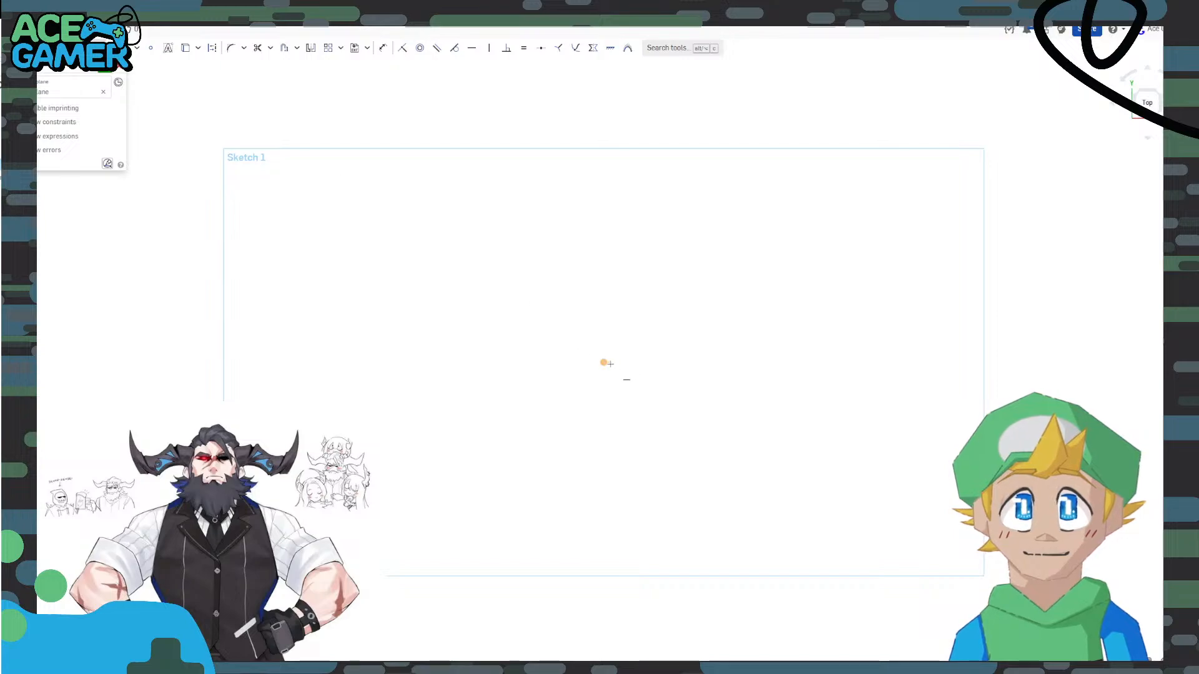
pyautogui.click(604, 362)
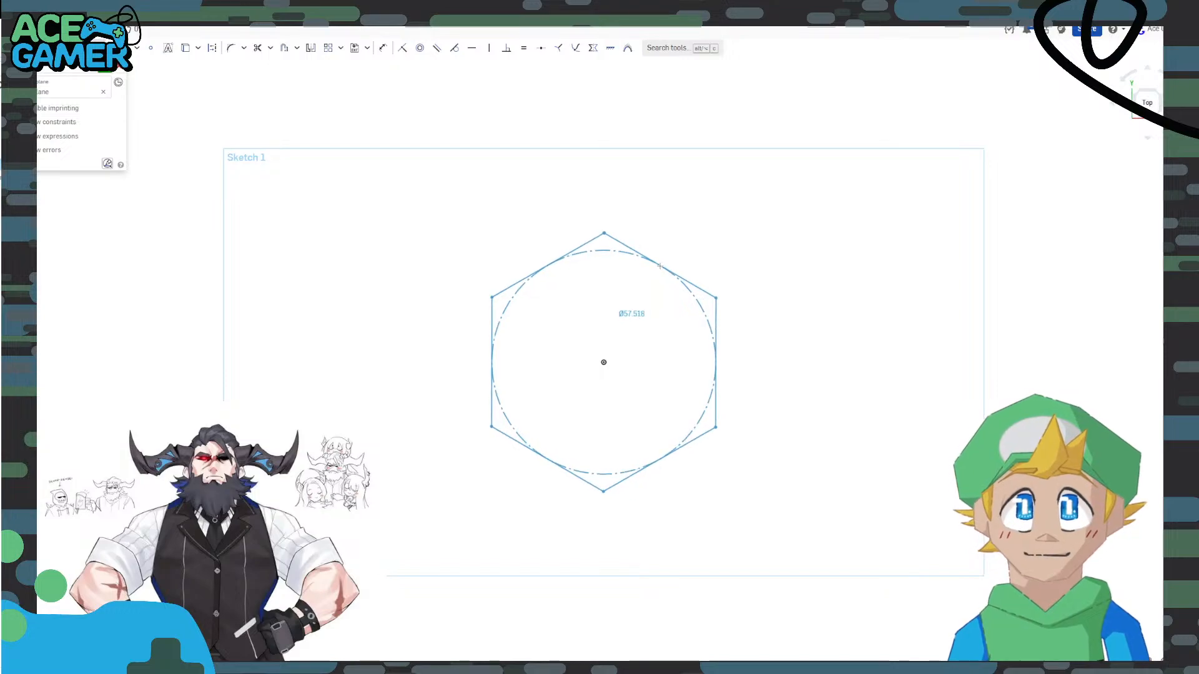
pyautogui.write('3')
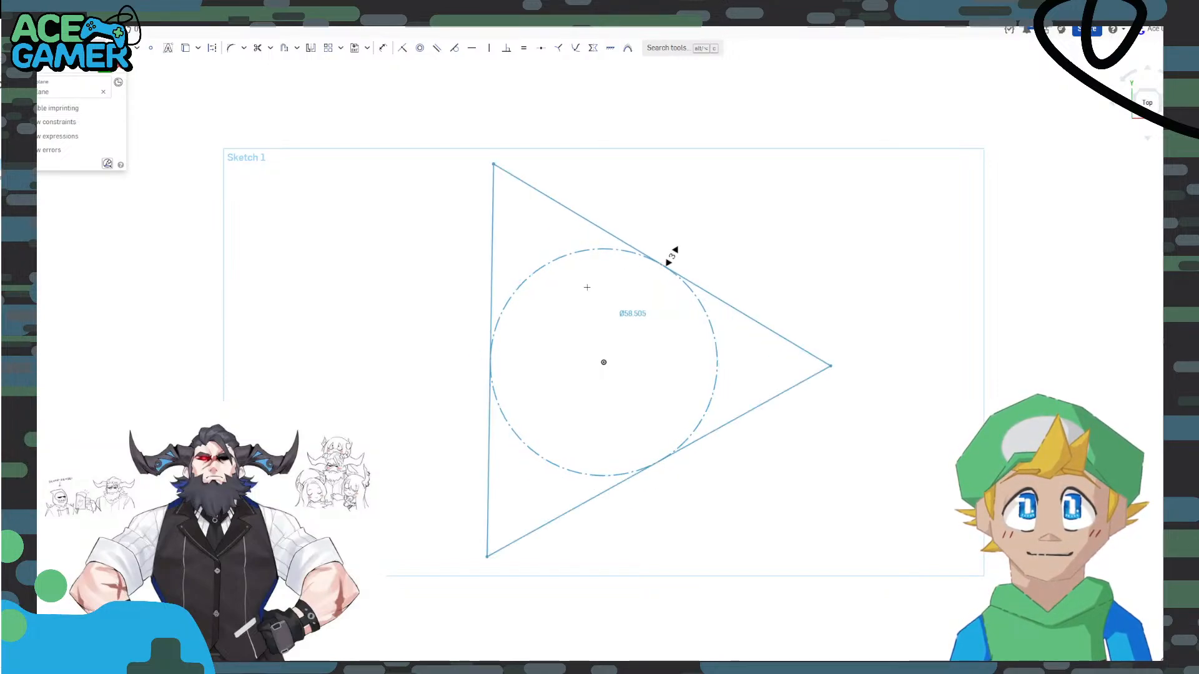
pyautogui.write('5')
pyautogui.press('Escape')
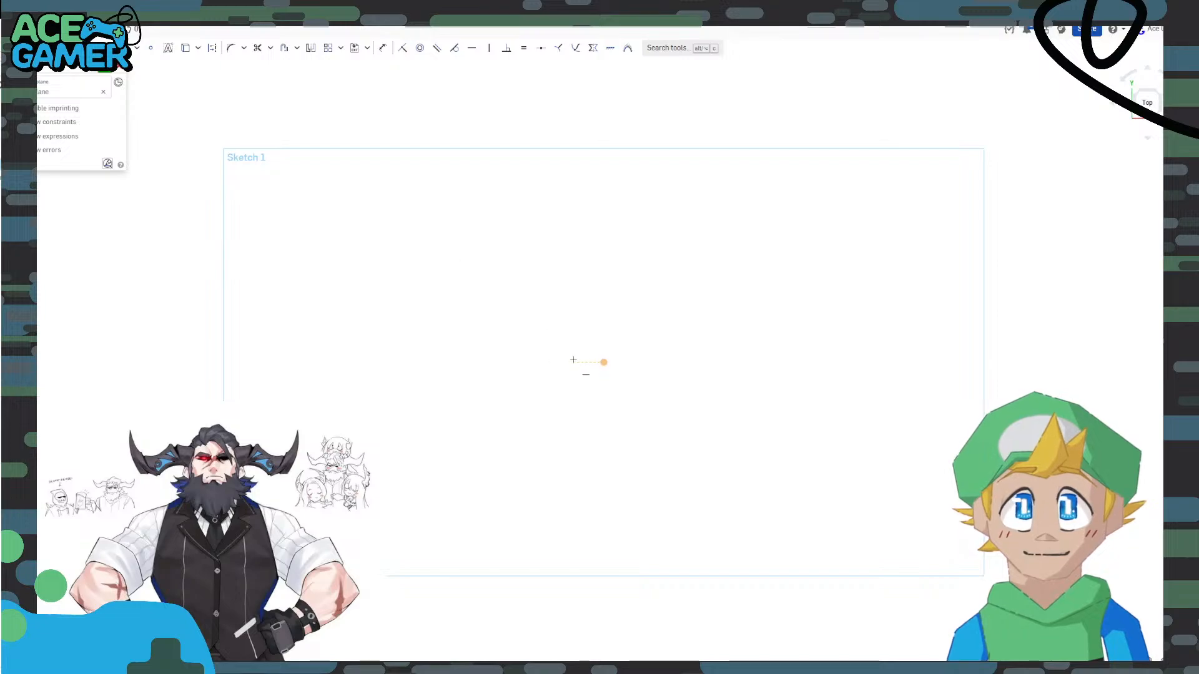
# Draw a vertical line about 33 mm long upward from the origin and make it construction geometry.
pyautogui.click(603, 362)
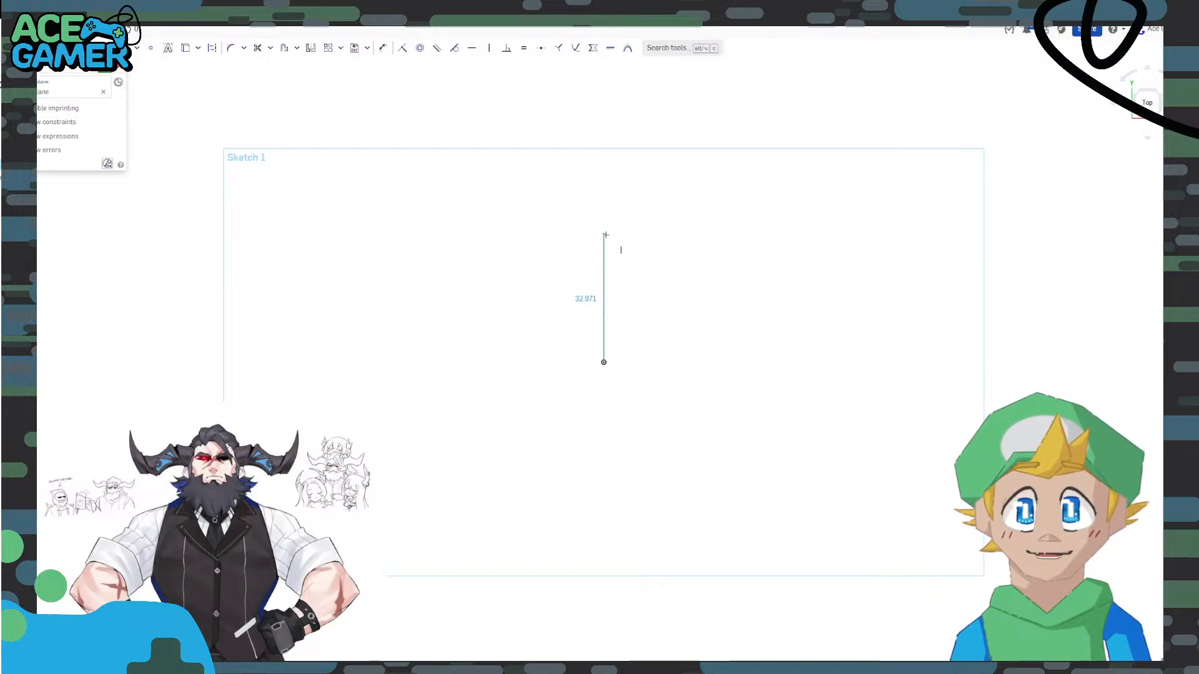
pyautogui.click(603, 235)
pyautogui.press('q')
pyautogui.click(605, 275)
pyautogui.press('q')
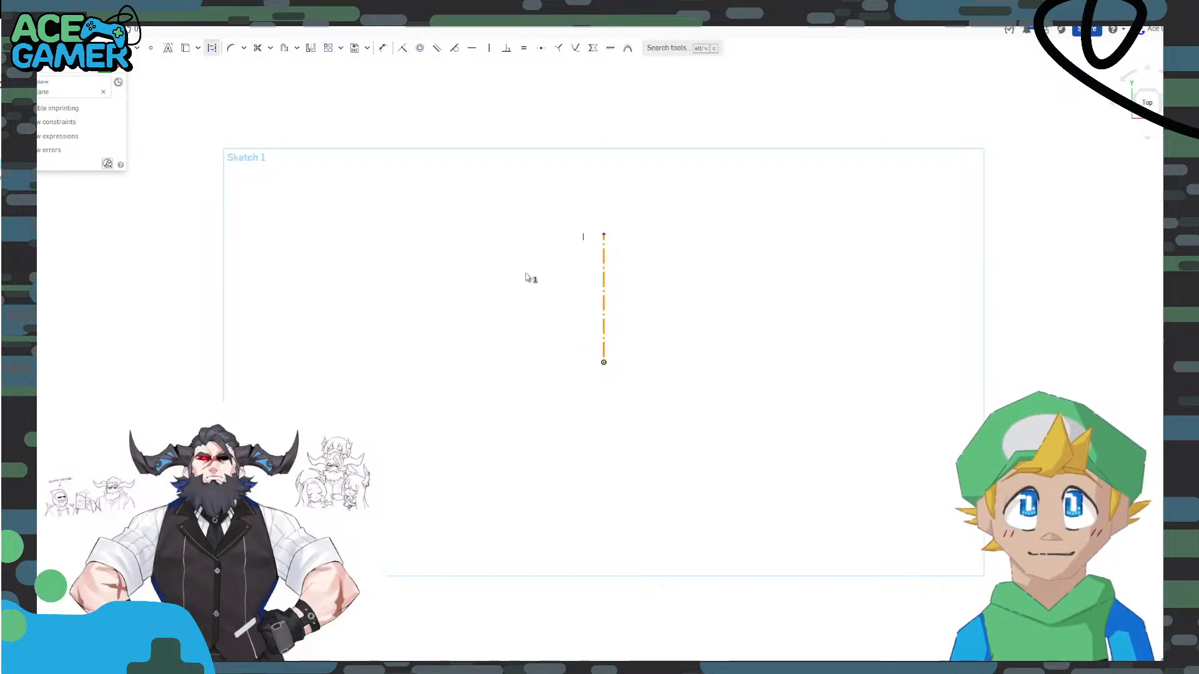
pyautogui.click(526, 273)
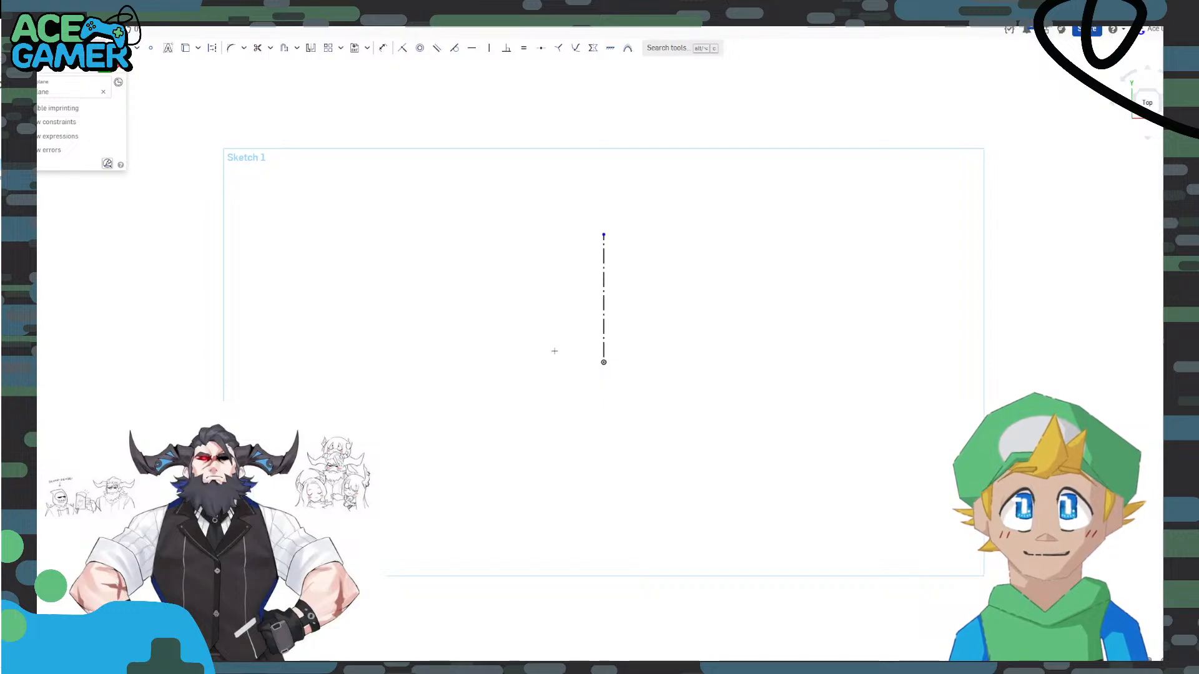
# Try a seven-sided circumscribed polygon of about 66 mm diameter, centred on the origin and reaching the construction line's end, and undo it.
pyautogui.click(605, 362)
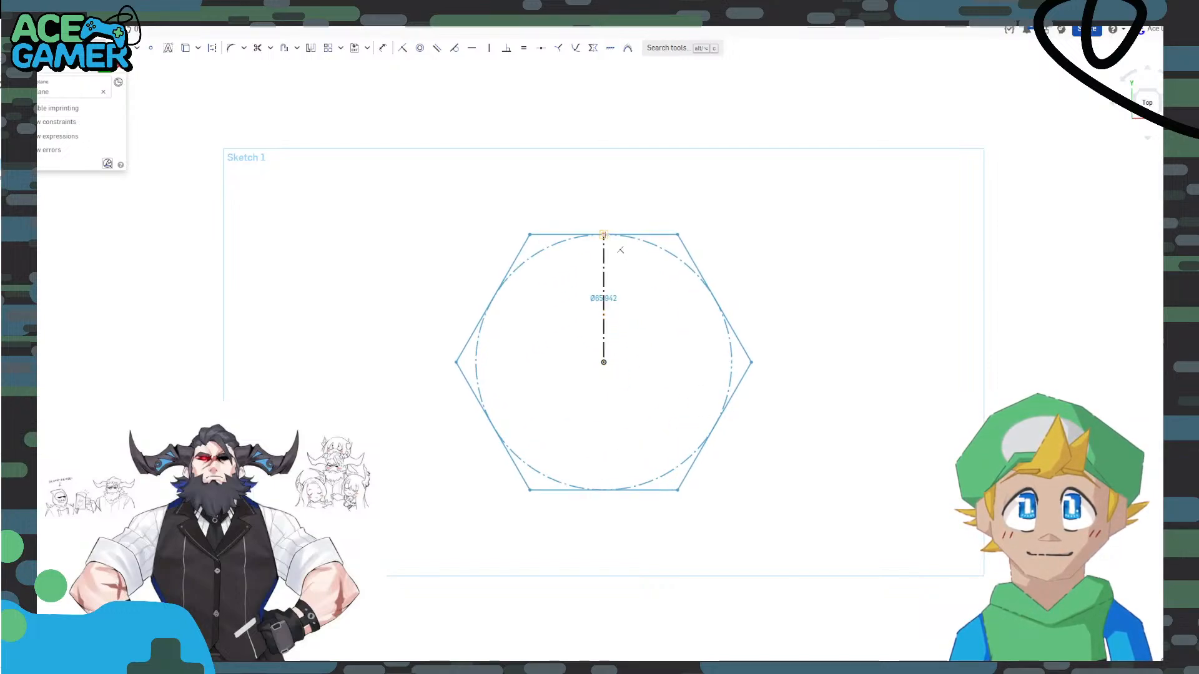
pyautogui.click(603, 235)
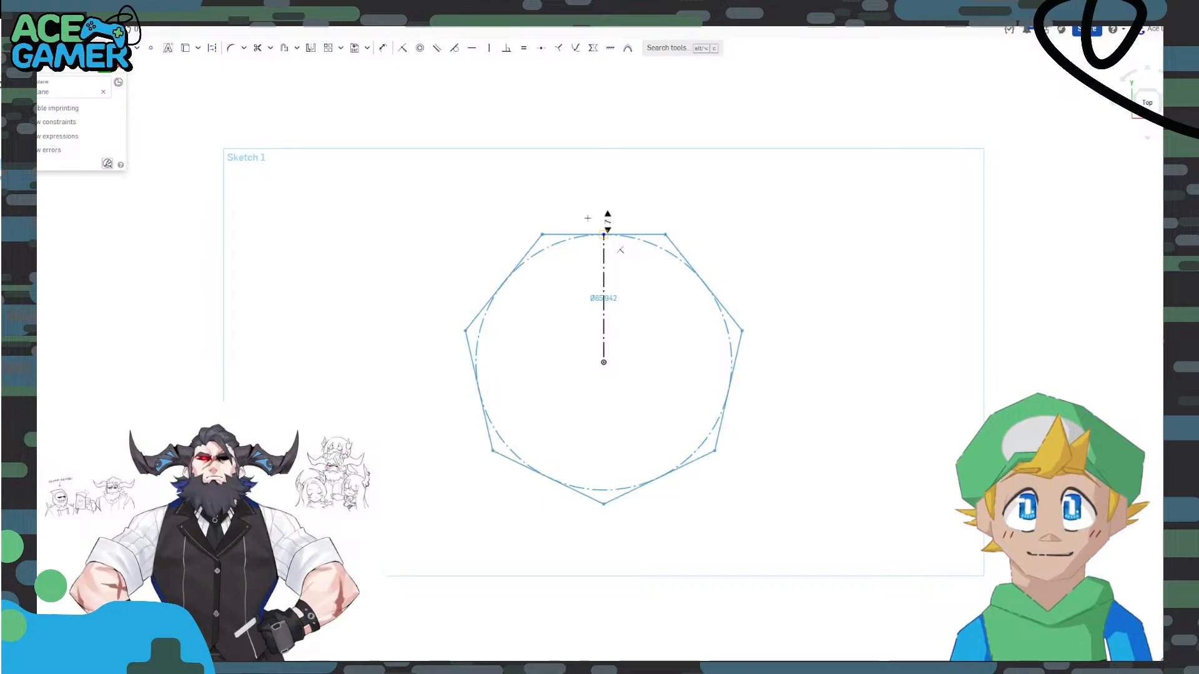
pyautogui.click(635, 221)
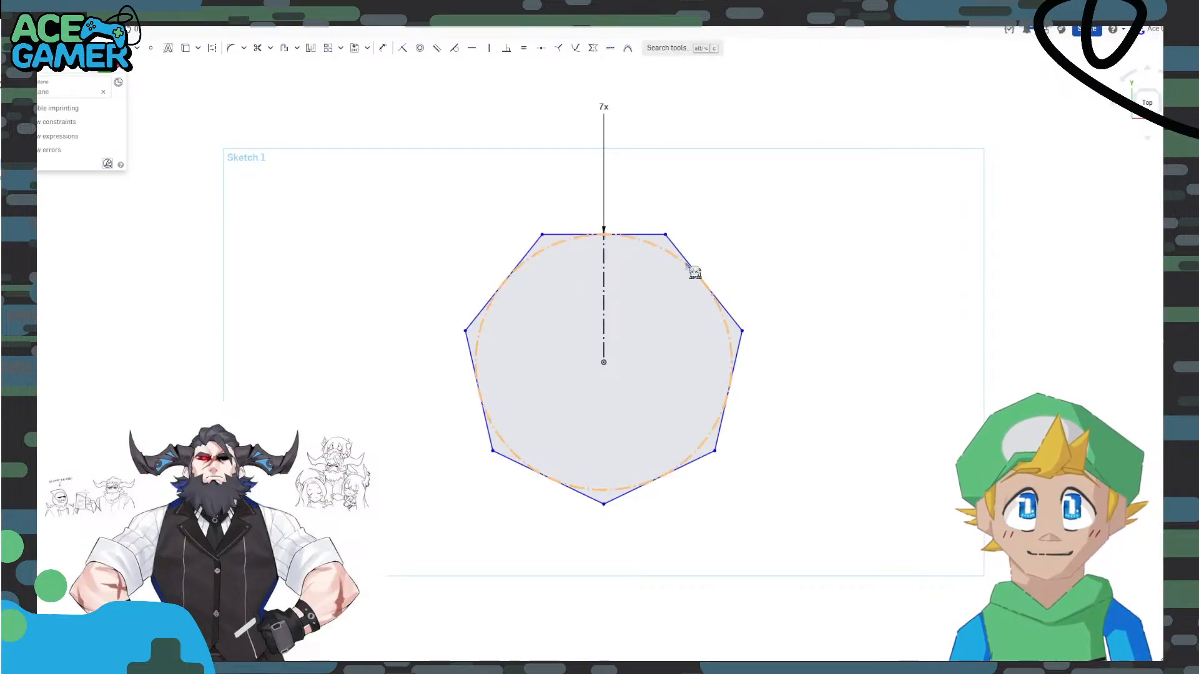
pyautogui.hotkey('ctrl', 'z')
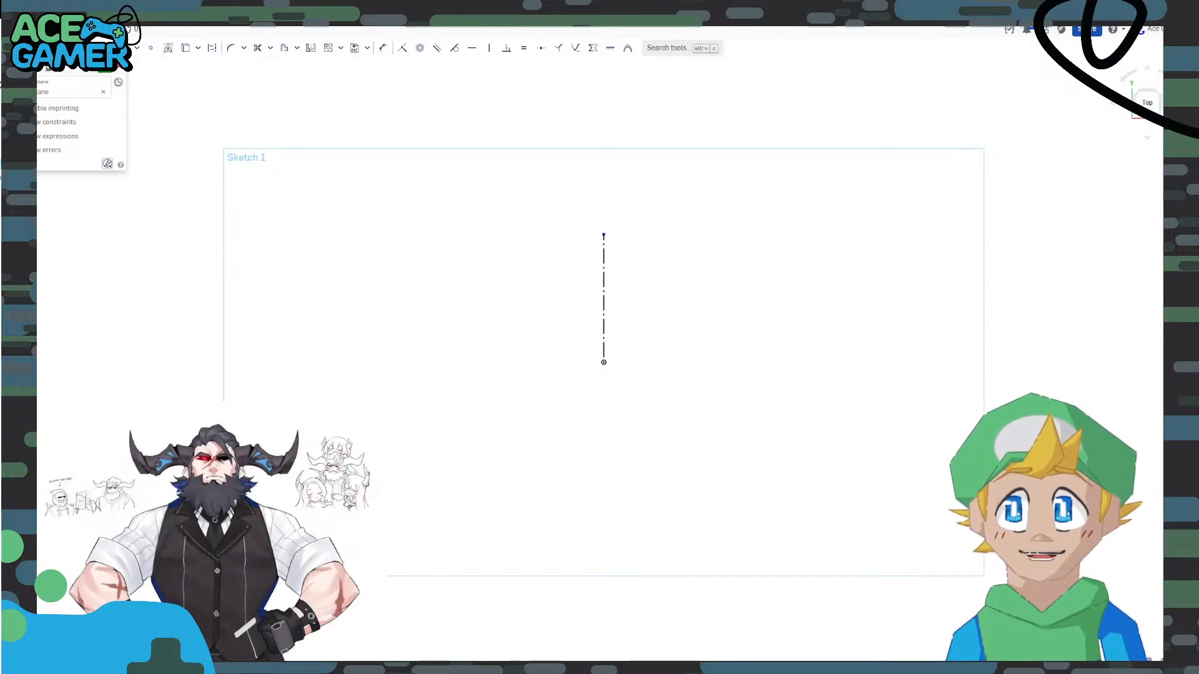
# Draw a centre-point rectangle about 92 by 66 mm around the origin, with its upper edge at the construction line's end.
pyautogui.click(603, 362)
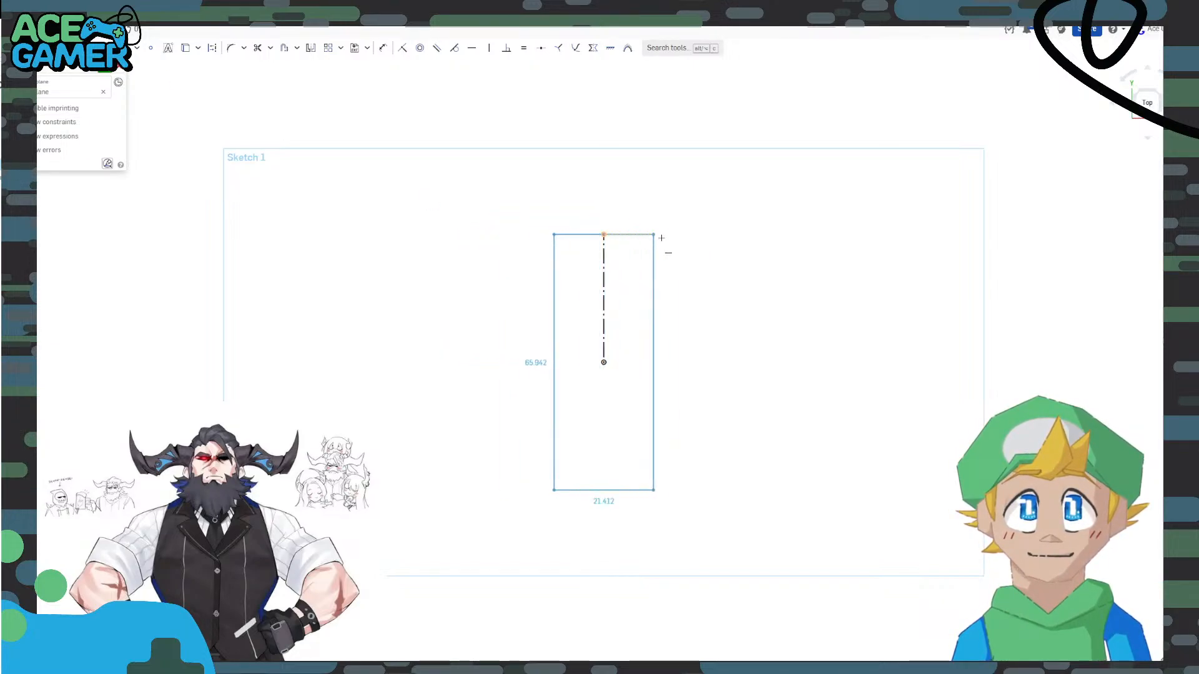
pyautogui.click(781, 235)
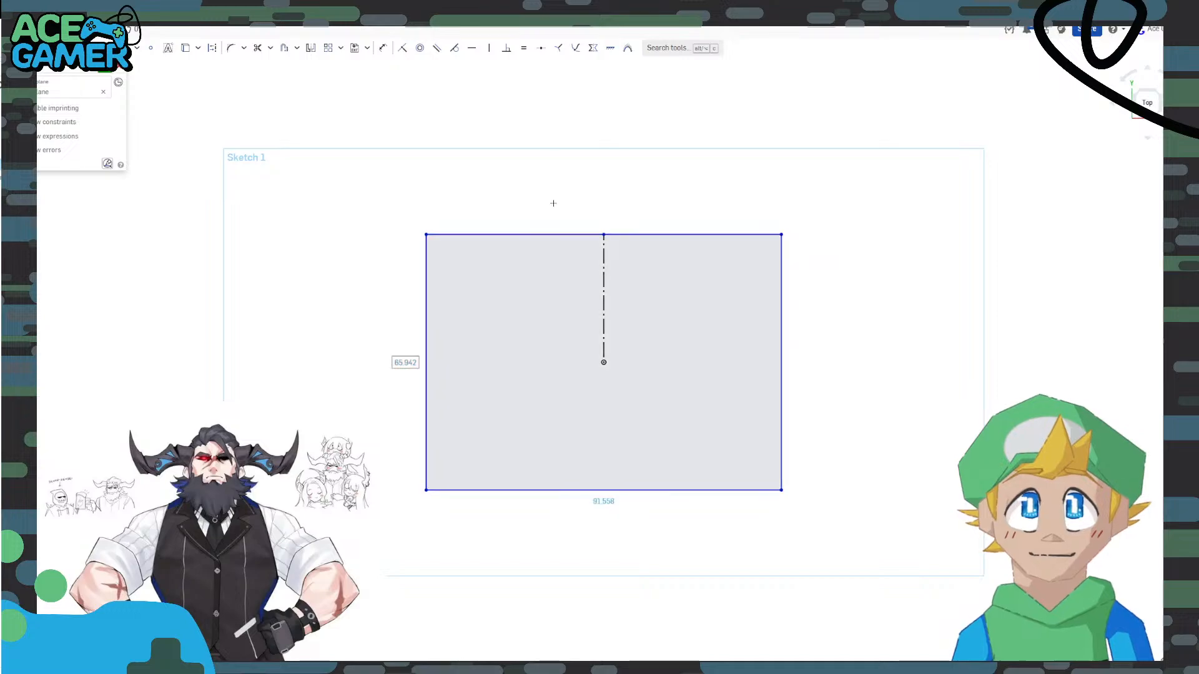
# Dimension the vertical construction line to 40 mm, checking the existing frame outline sketch in the other part studio for reference.
pyautogui.click(383, 48)
pyautogui.click(604, 362)
pyautogui.press('d')
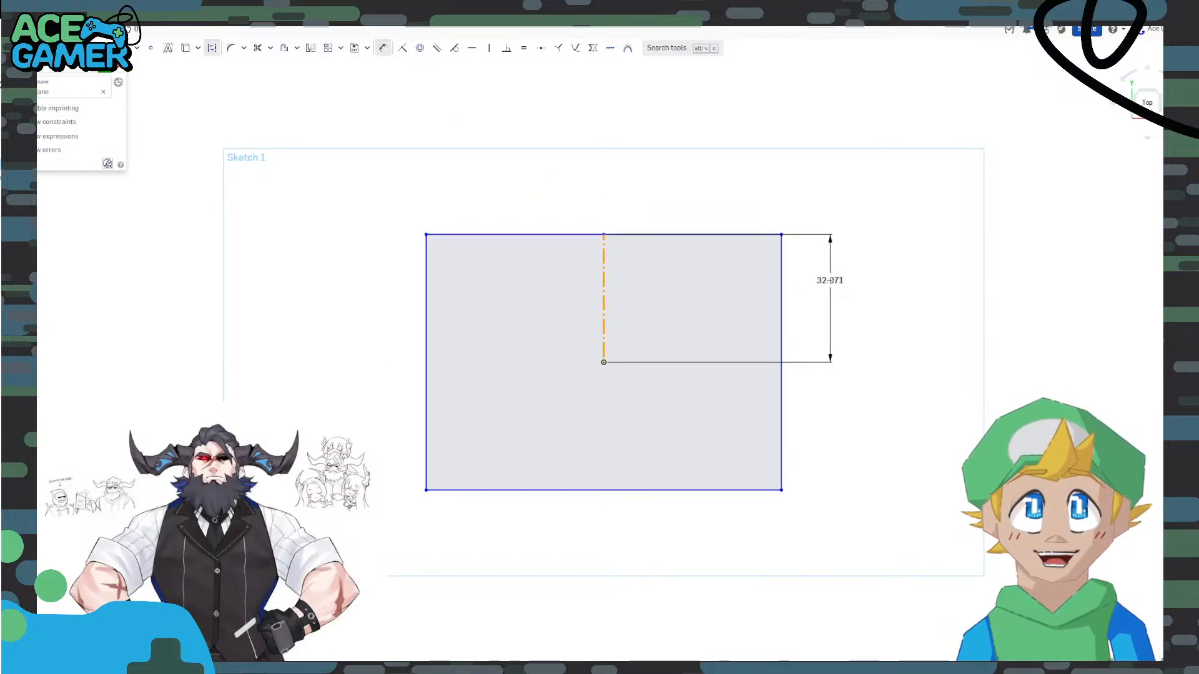
pyautogui.click(830, 278)
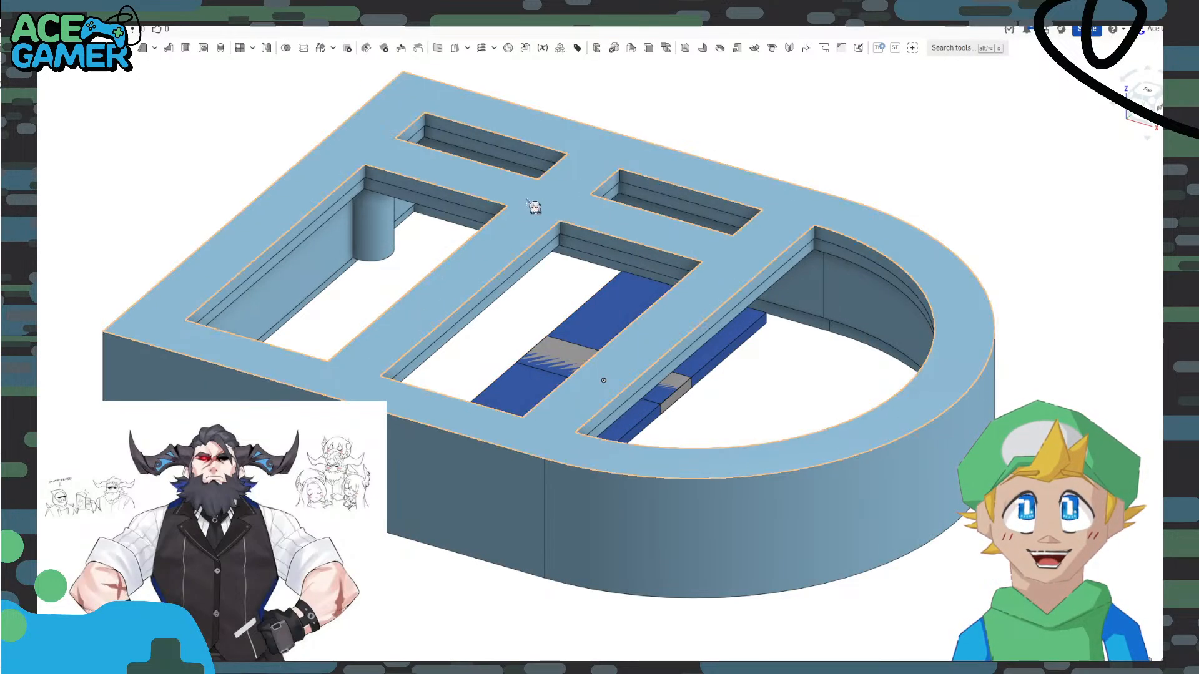
pyautogui.doubleClick(25, 156)
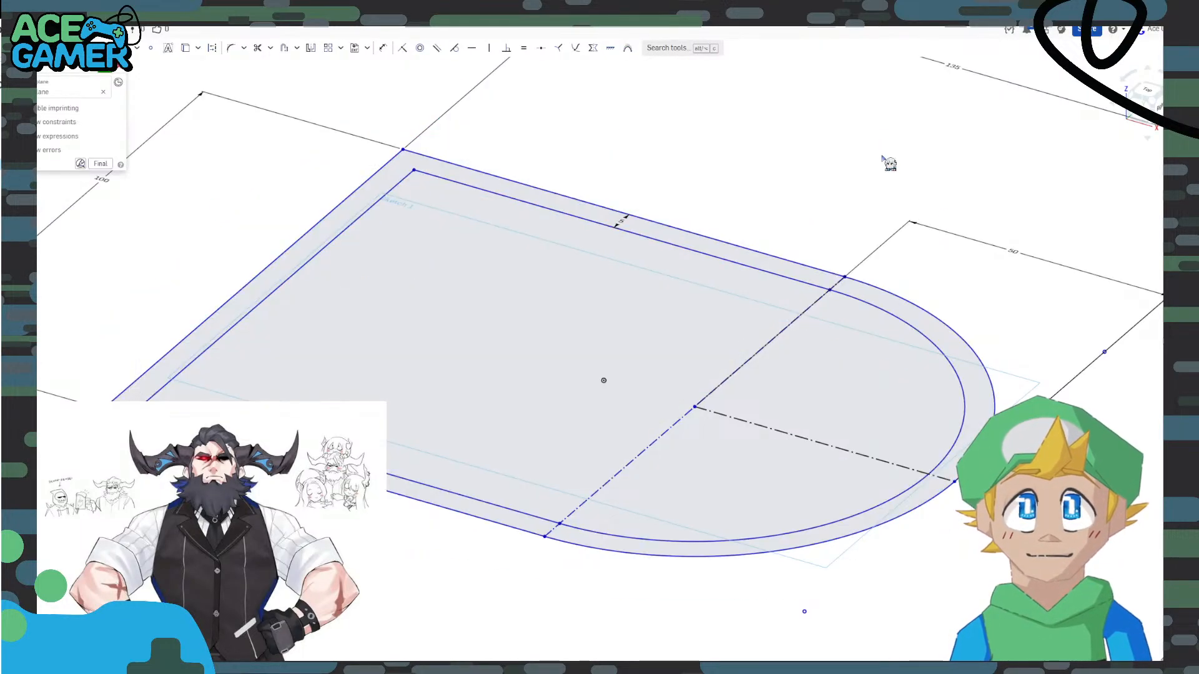
pyautogui.click(1147, 94)
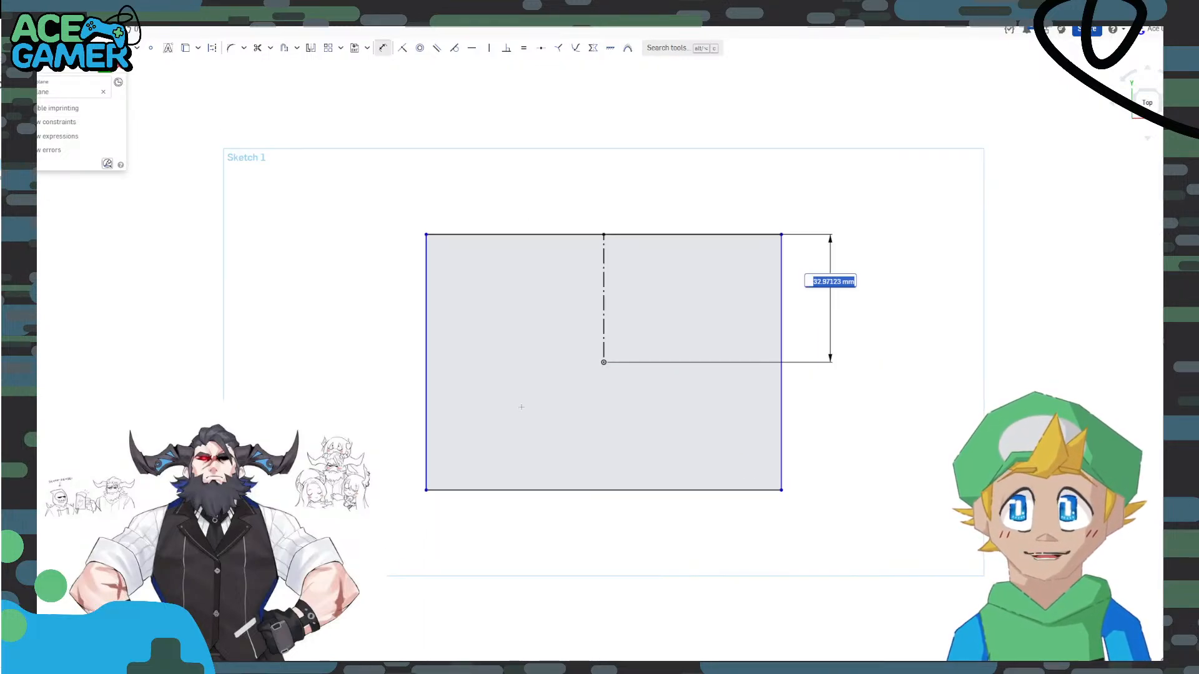
pyautogui.write('40')
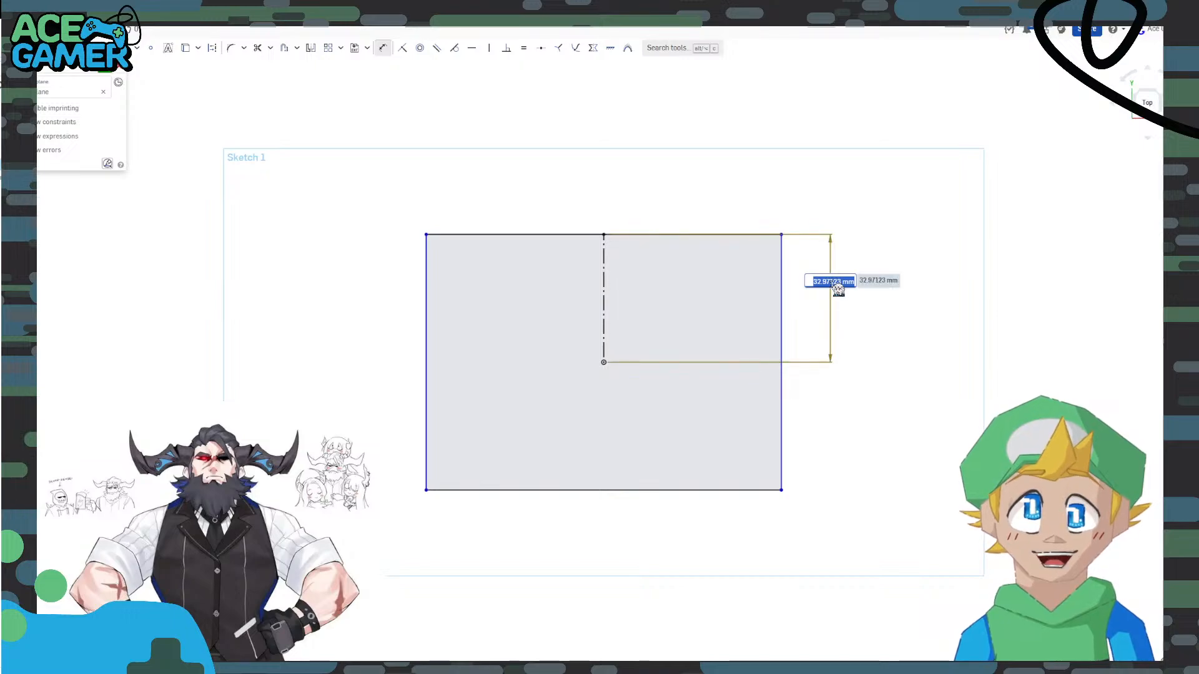
pyautogui.press('Return')
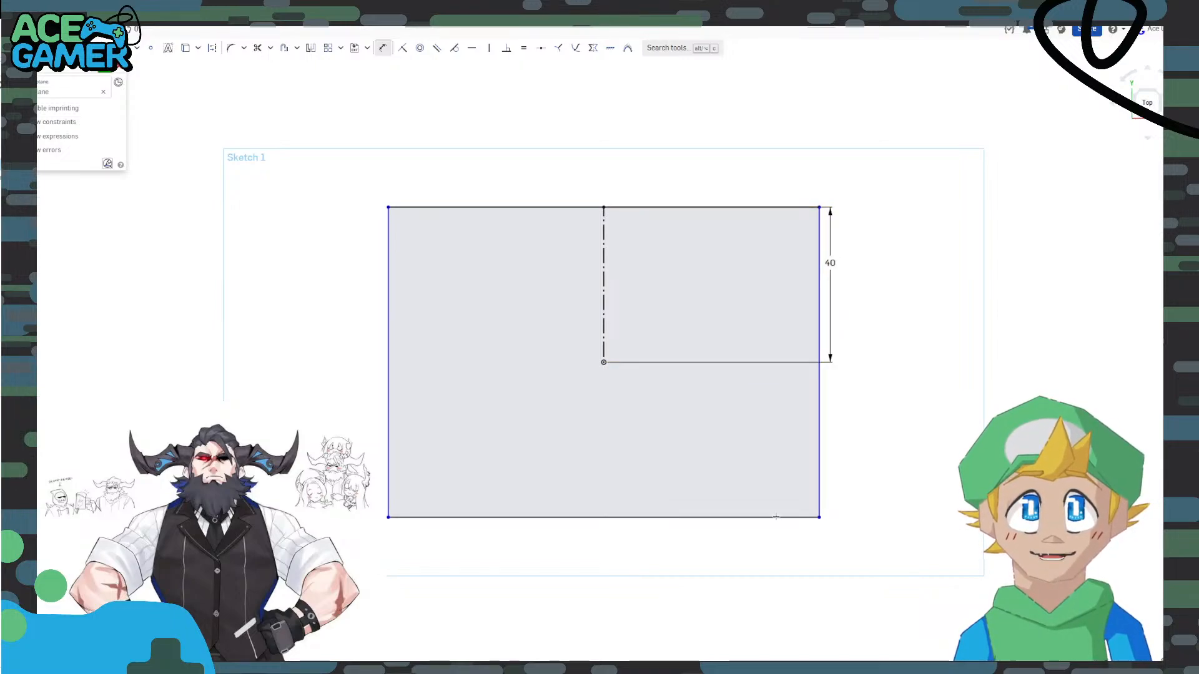
# Add a driven dimension for the rectangle's full height, placed beyond its right edge.
pyautogui.click(820, 439)
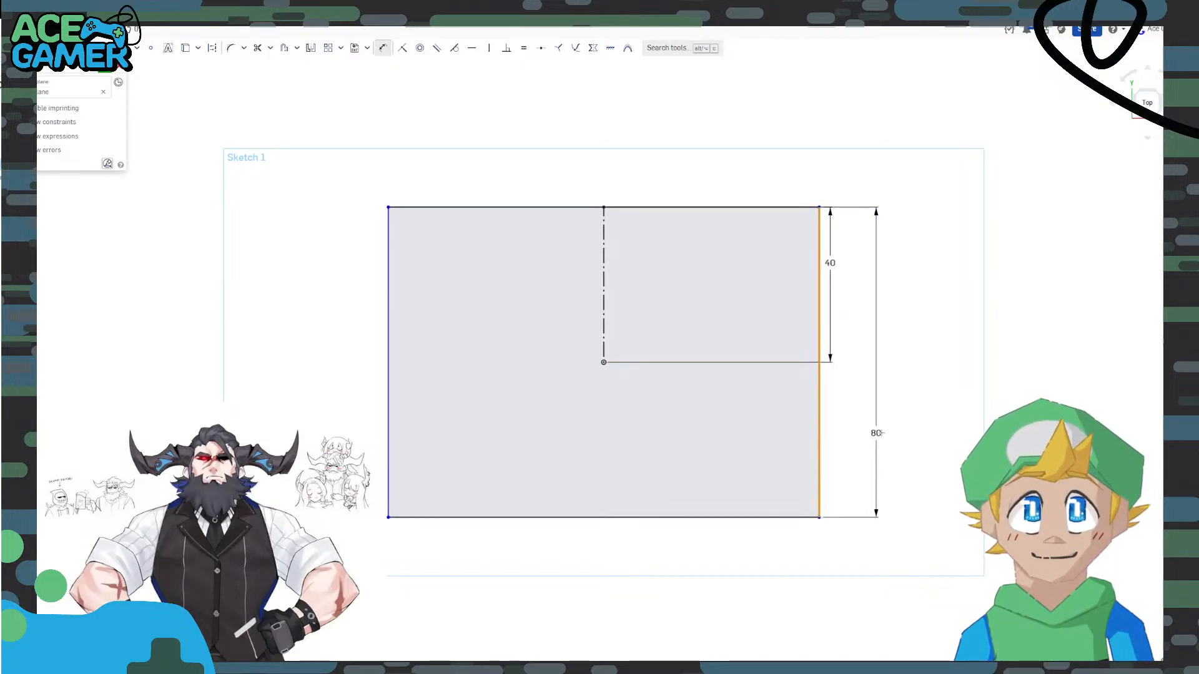
pyautogui.click(943, 379)
pyautogui.press('Return')
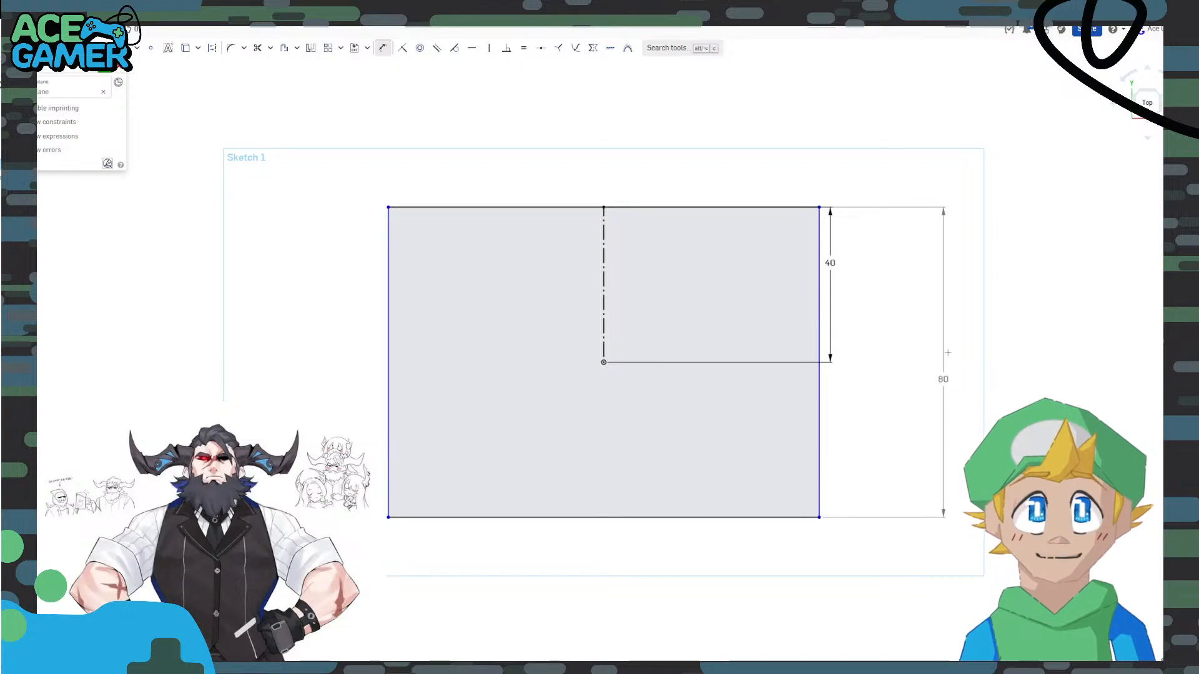
# Dimension the rectangle's upper edge to 60 mm, placing the dimension above it.
pyautogui.click(669, 206)
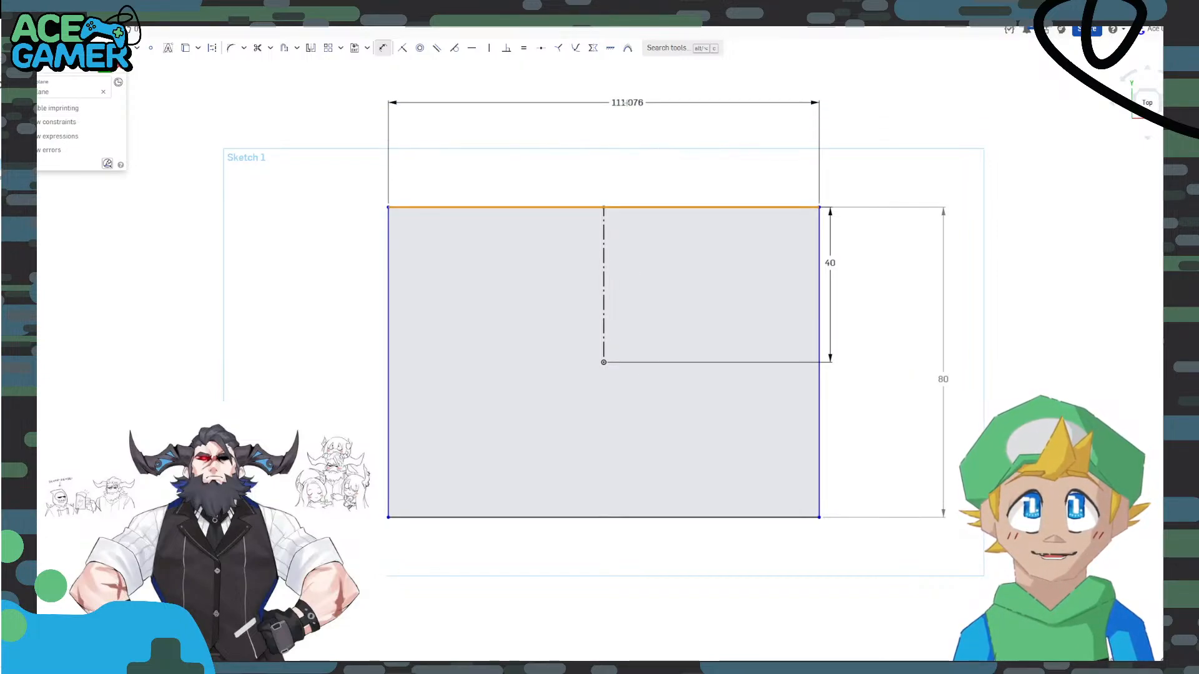
pyautogui.click(612, 110)
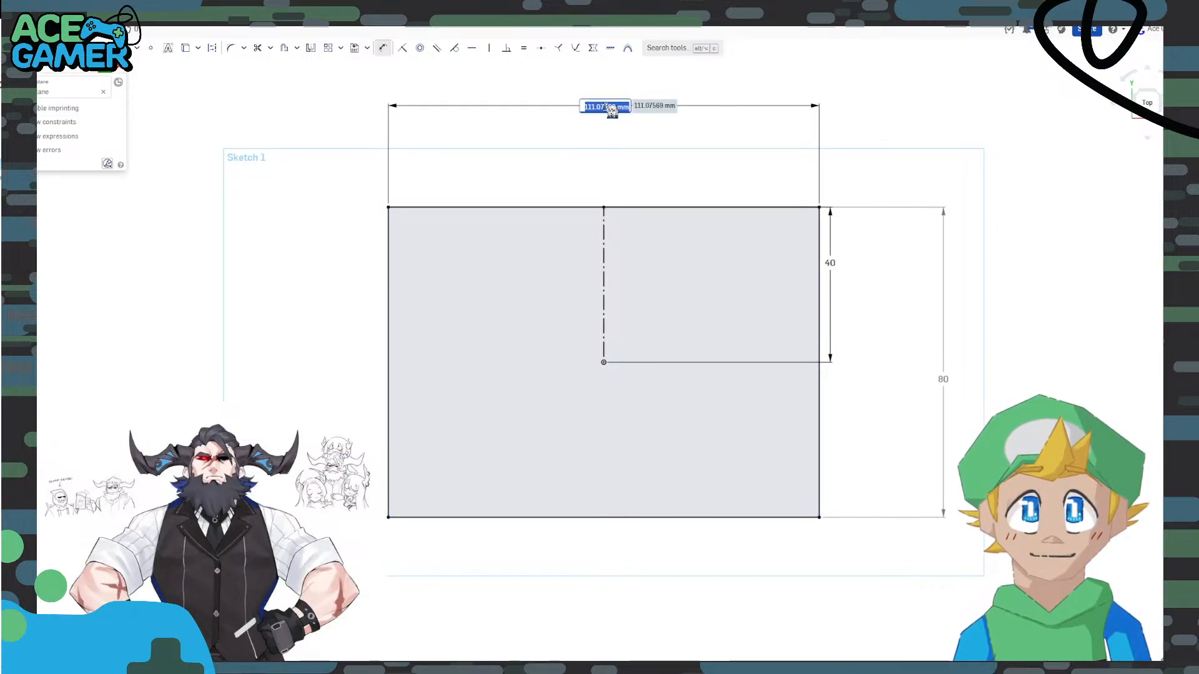
pyautogui.write('60')
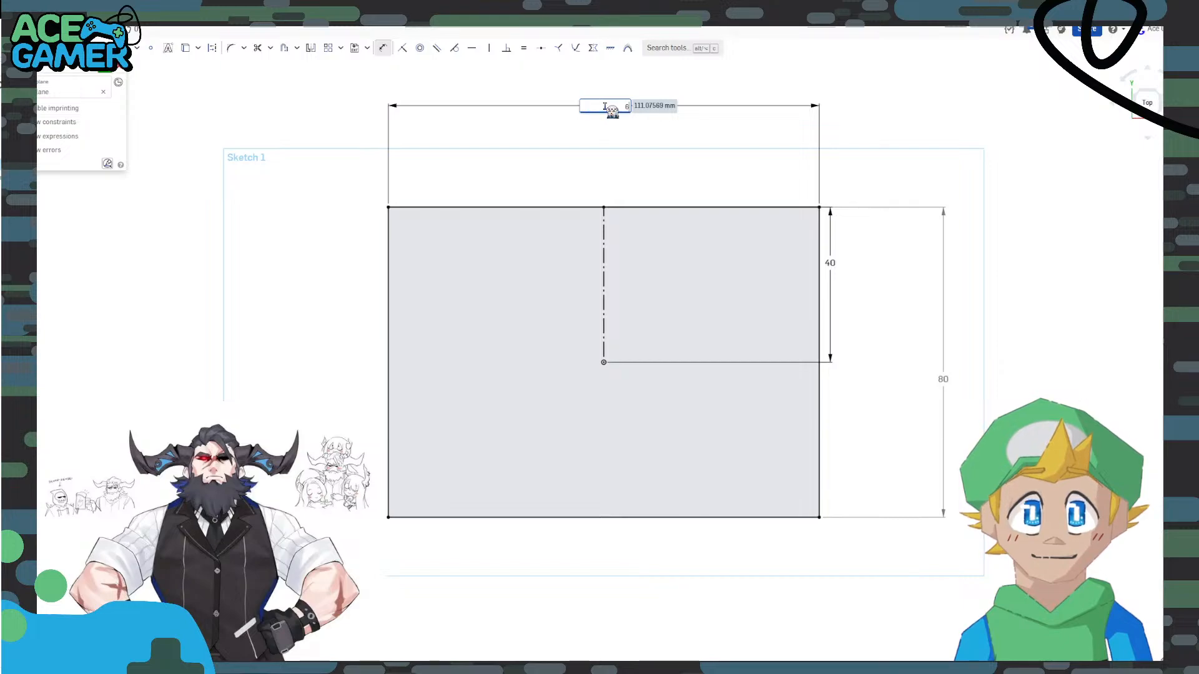
pyautogui.press('Return')
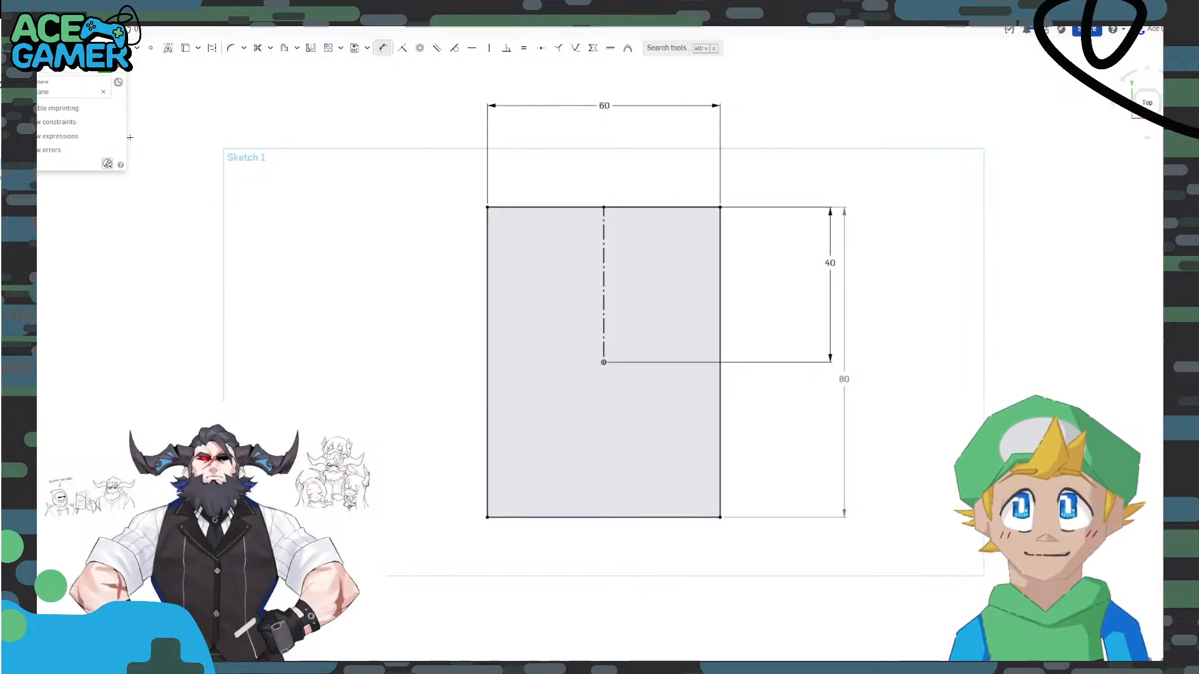
pyautogui.press('Escape')
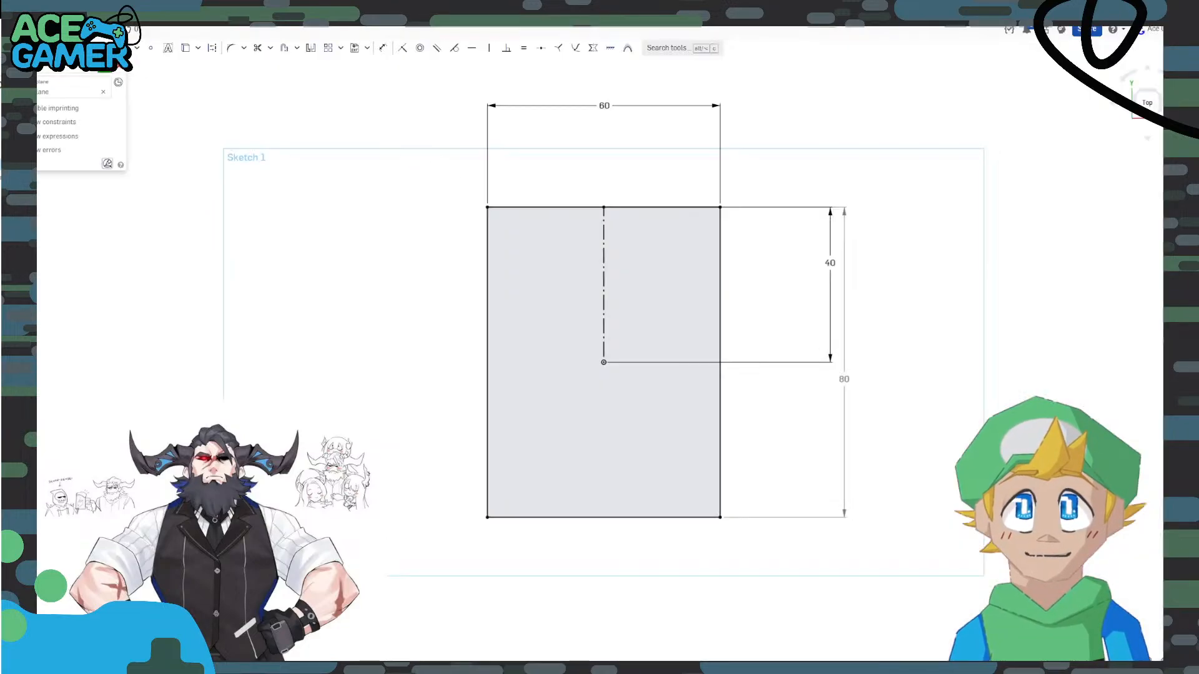
# Draw two 50 mm slanted lines from the upper edge's midpoint to the midpoints of the rectangle's left and right edges.
pyautogui.click(604, 207)
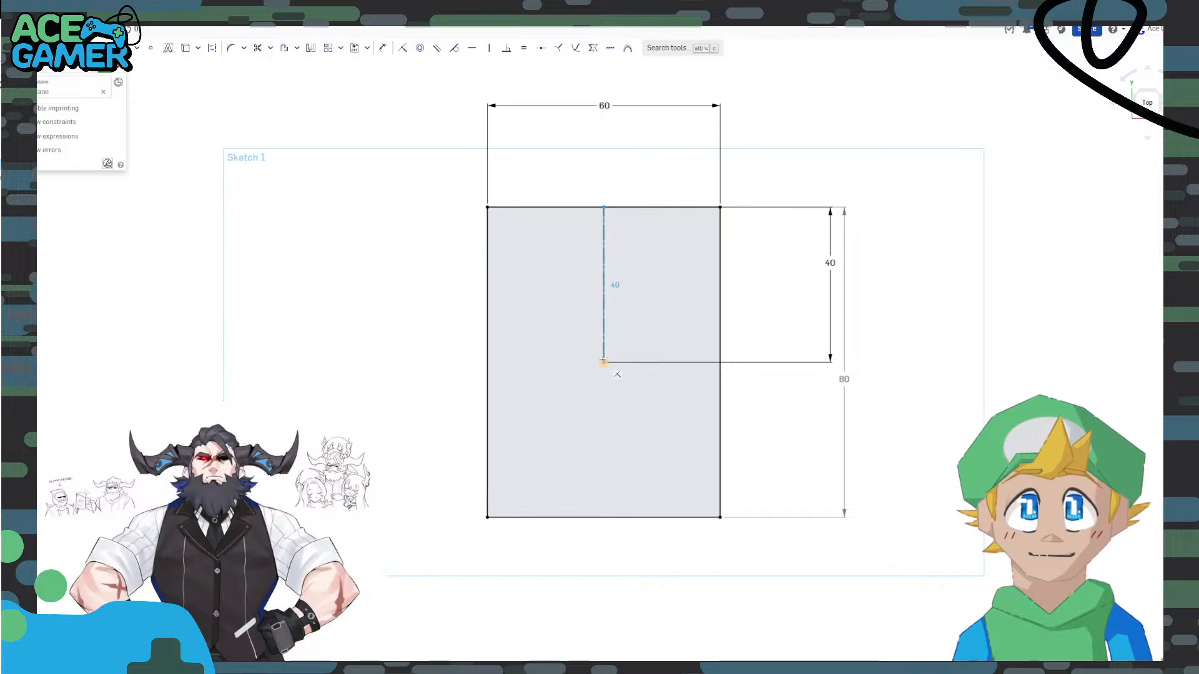
pyautogui.write('50')
pyautogui.press('Return')
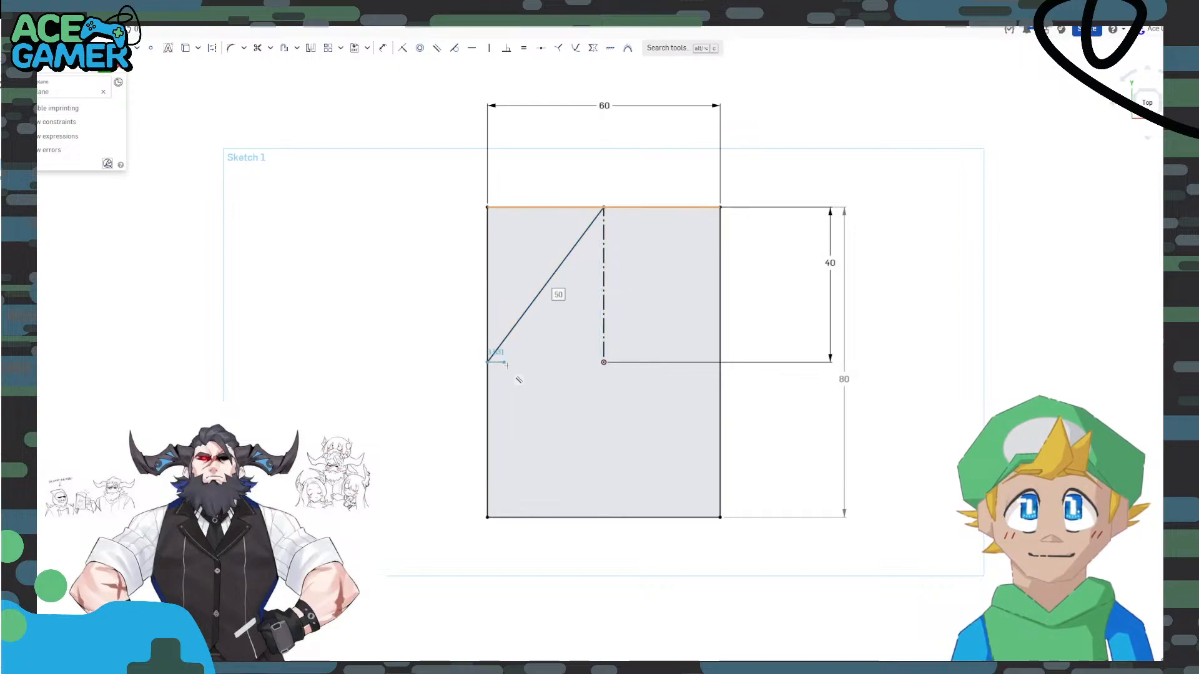
pyautogui.press('Escape')
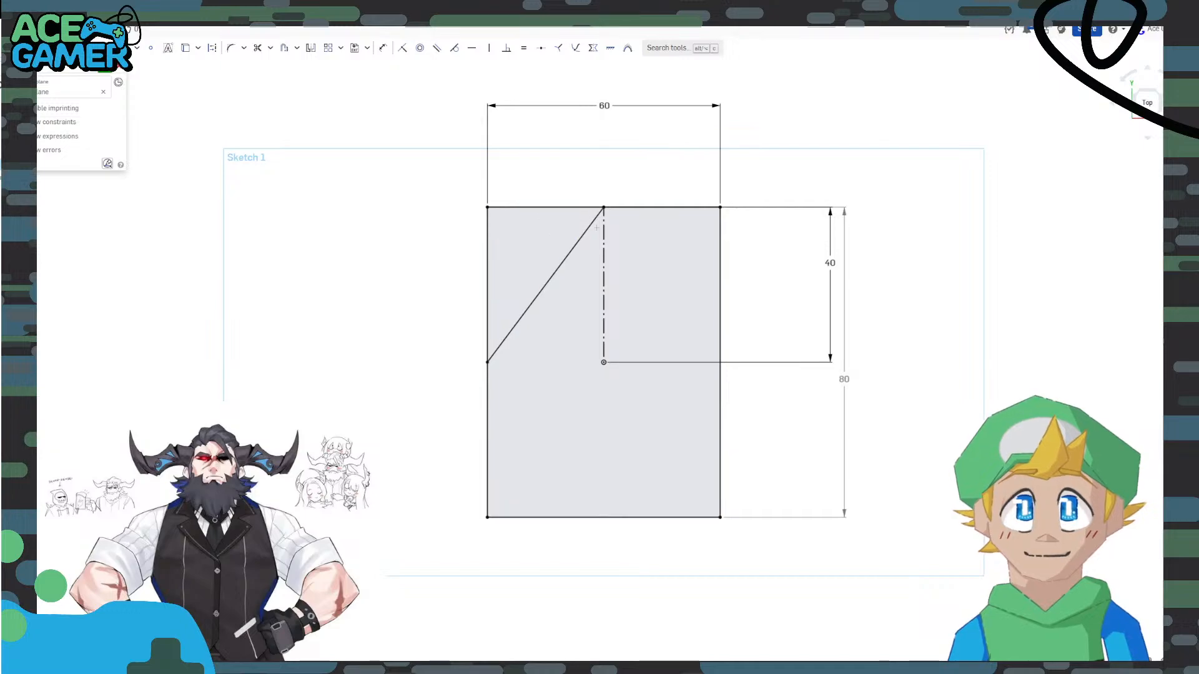
pyautogui.click(603, 207)
pyautogui.click(721, 363)
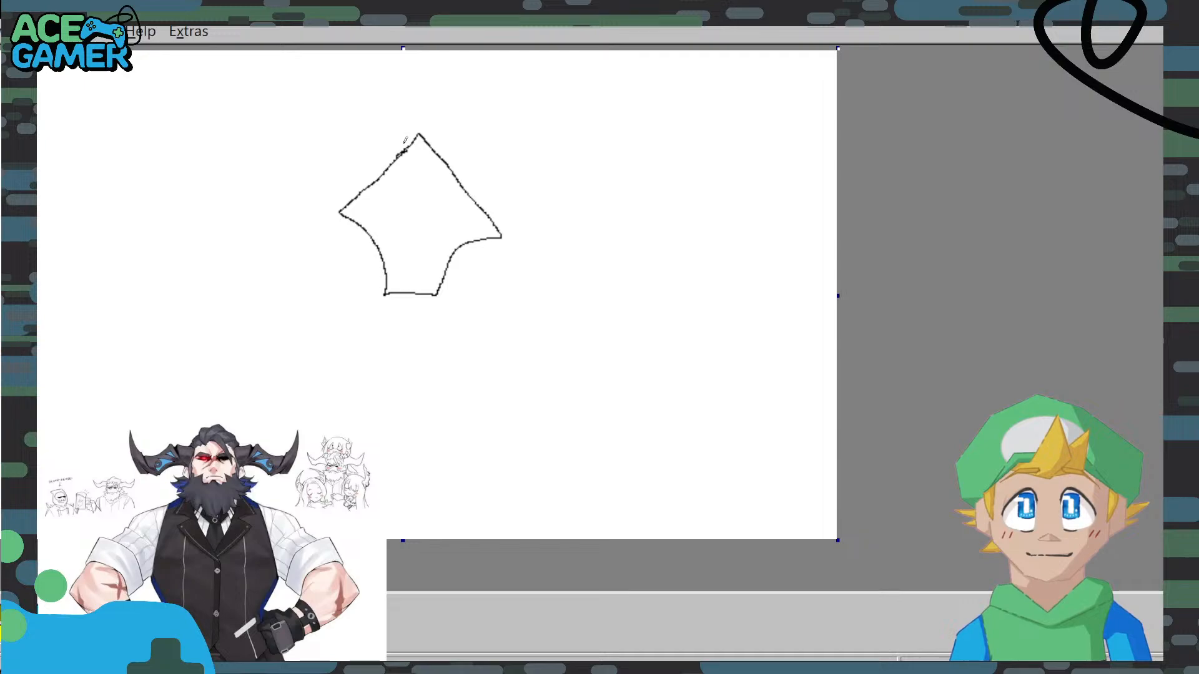
# Switch to the paint program and draw two roughly vertical strokes along both sides of the hand-drawn profile's narrow base.
pyautogui.moveTo(406, 141); pyautogui.dragTo(384, 326)
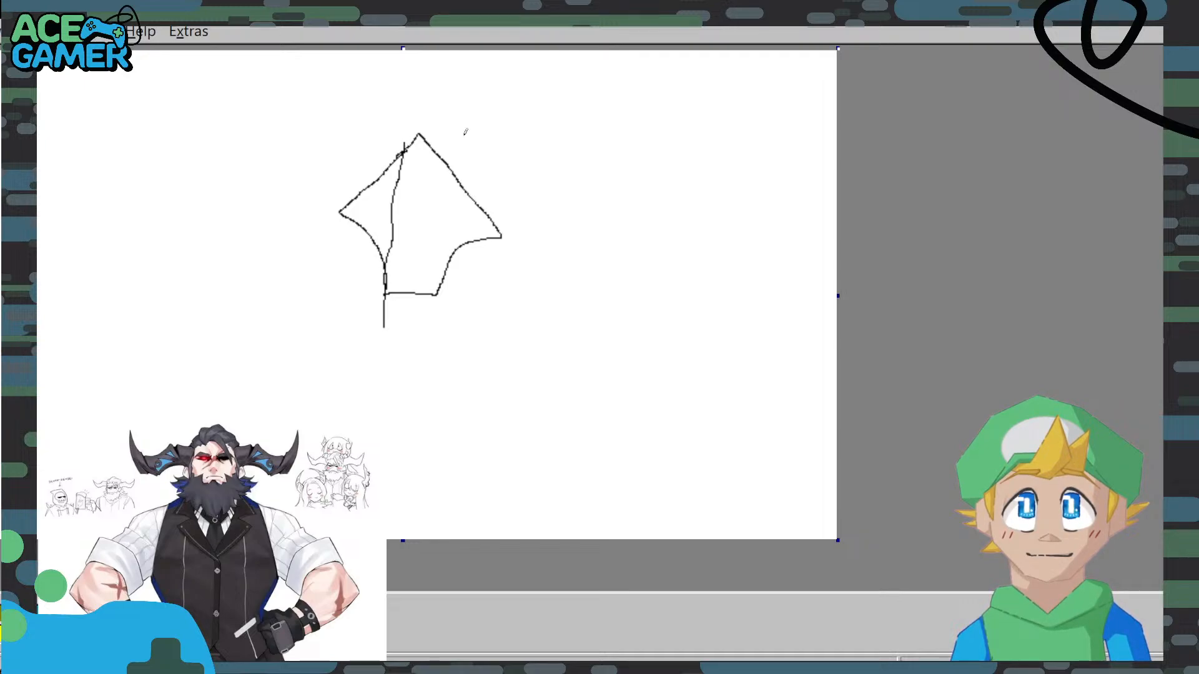
pyautogui.moveTo(458, 124); pyautogui.dragTo(432, 337)
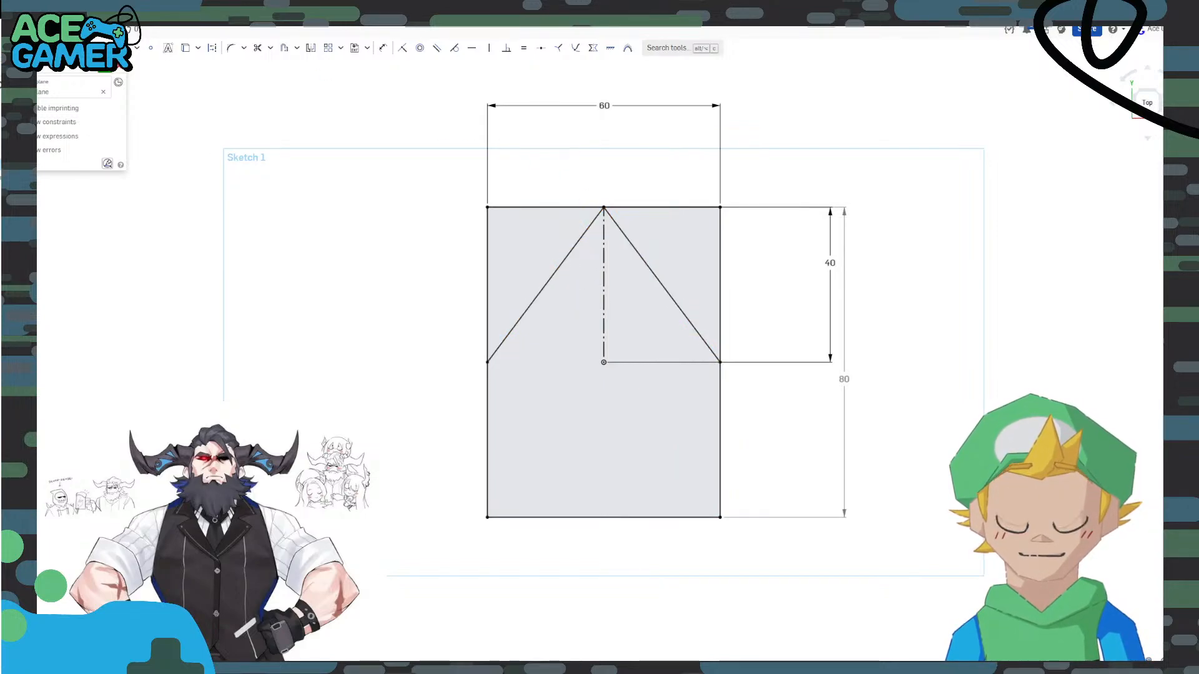
# Try a short horizontal construction line from the origin towards the rectangle's left edge and delete it.
pyautogui.press('q')
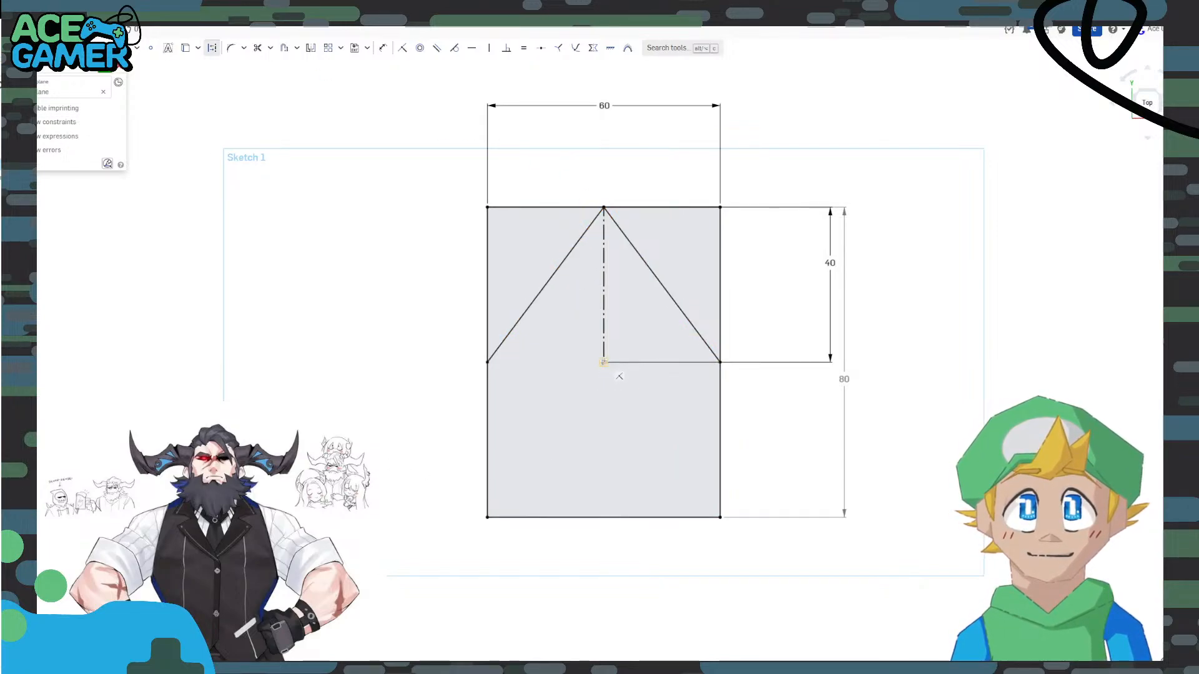
pyautogui.click(604, 363)
pyautogui.click(547, 362)
pyautogui.press('Escape')
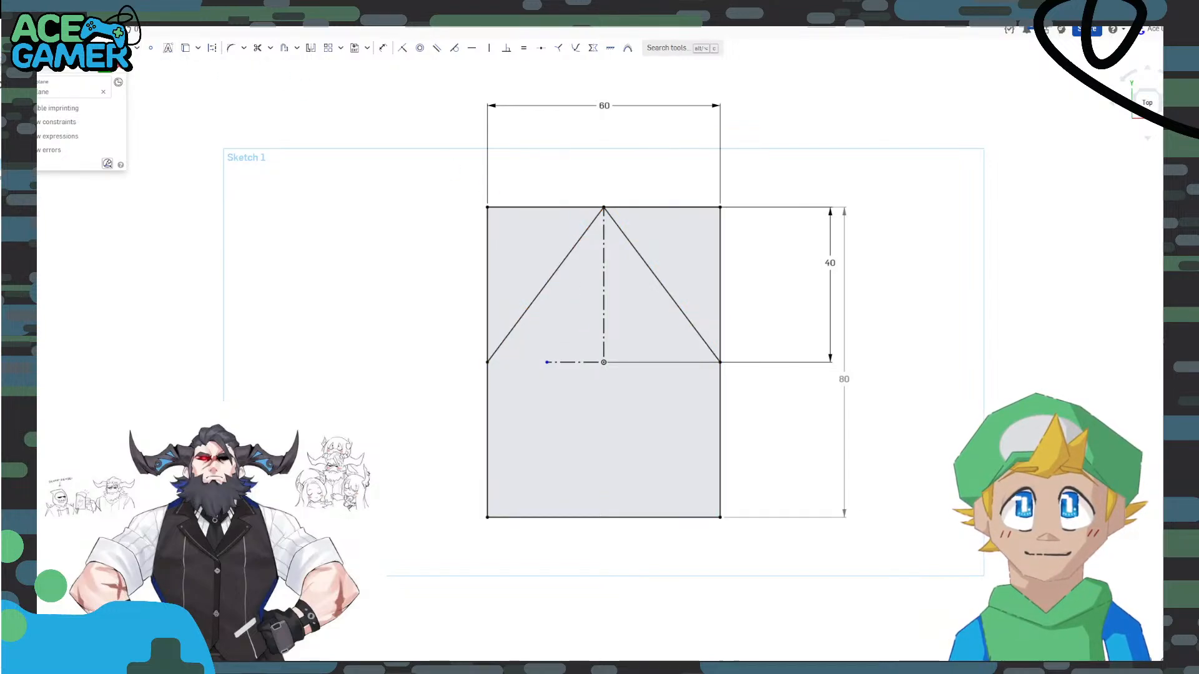
pyautogui.press('Delete')
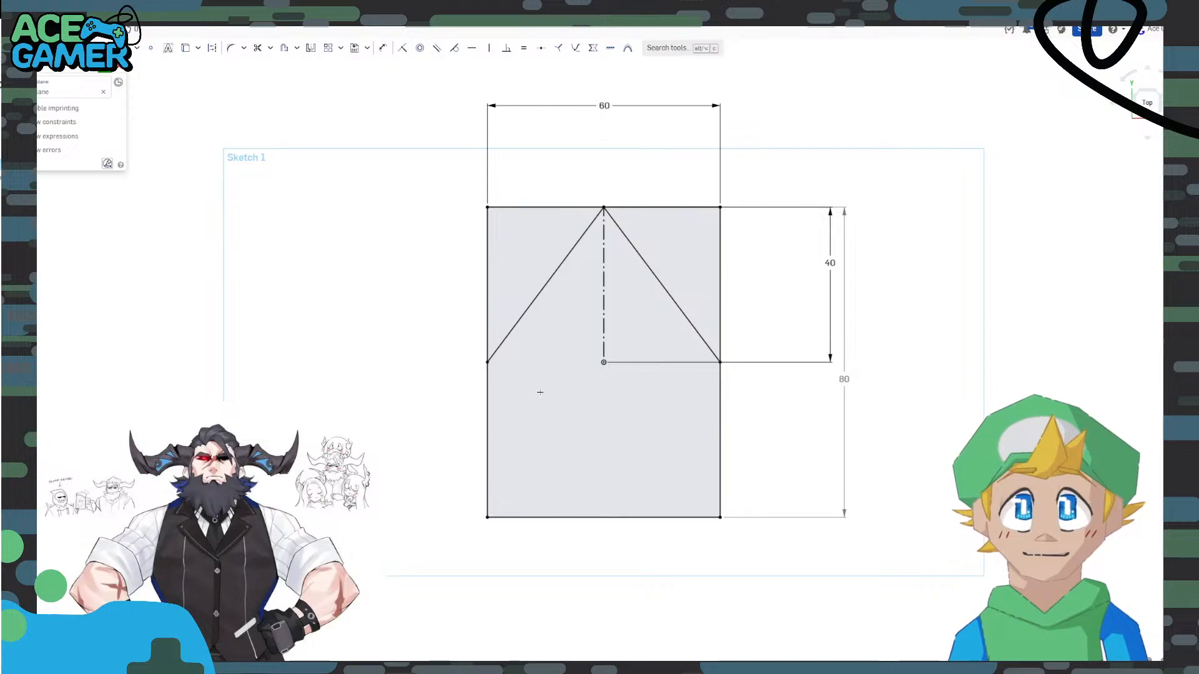
# Draw a horizontal construction line inward from the left edge's midpoint and dimension it to 20 mm.
pyautogui.click(487, 362)
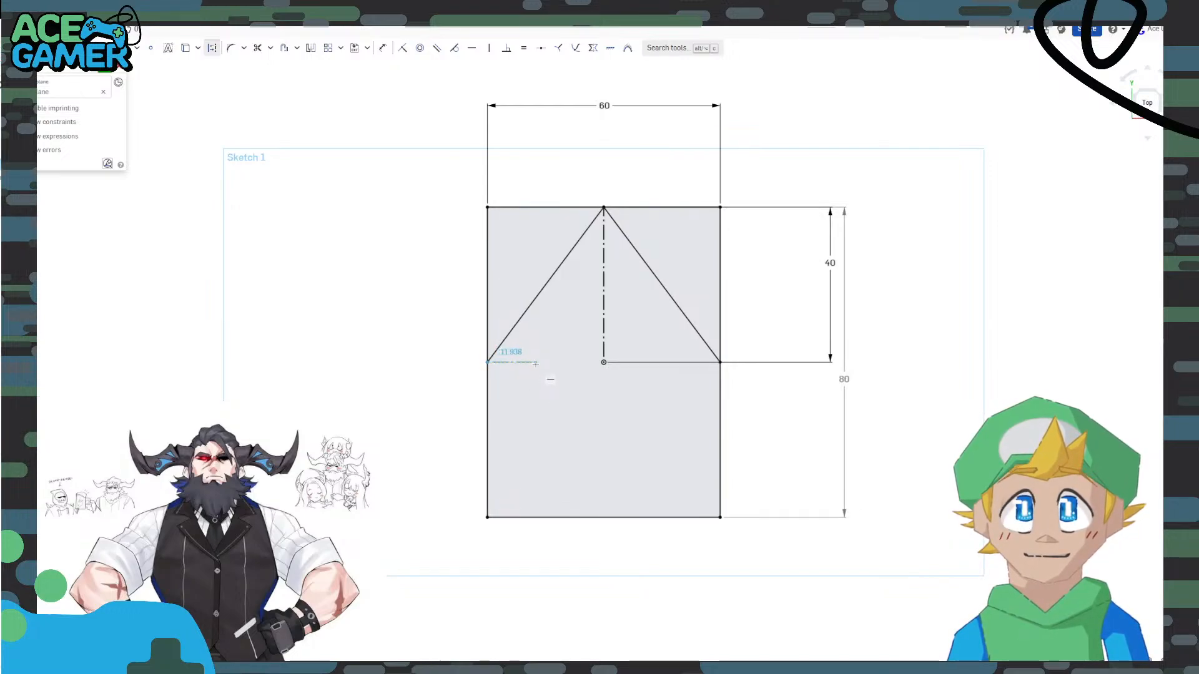
pyautogui.click(539, 363)
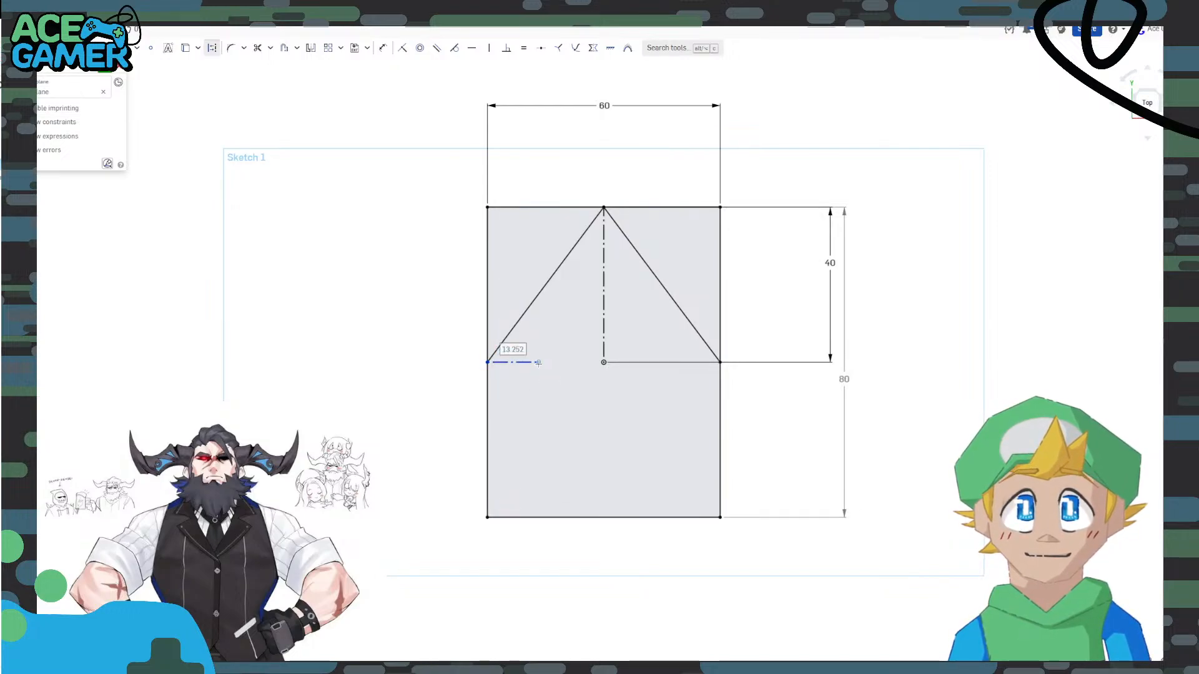
pyautogui.click(383, 48)
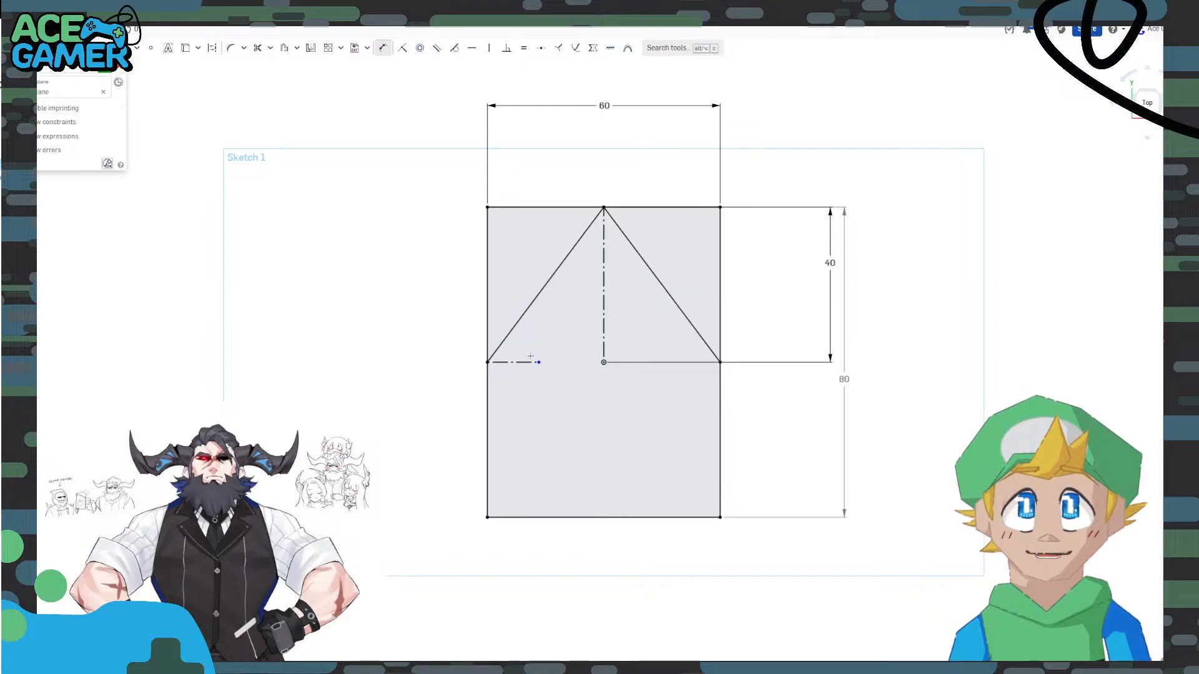
pyautogui.click(522, 362)
pyautogui.click(522, 170)
pyautogui.write('20')
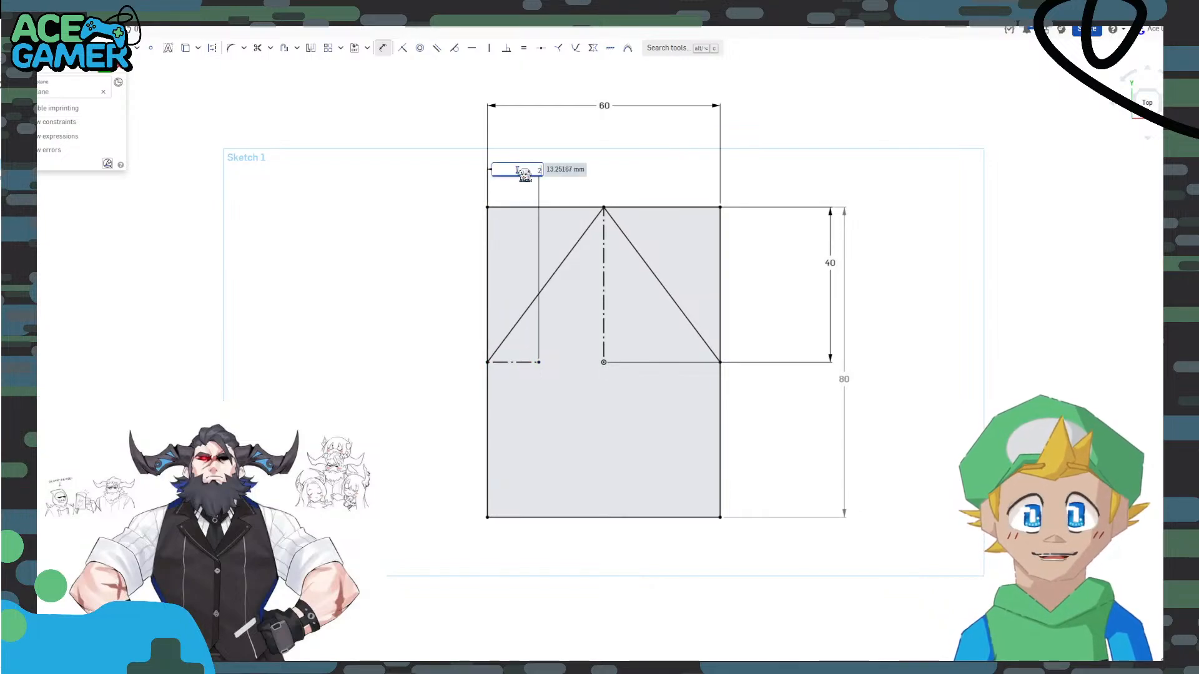
pyautogui.press('Return')
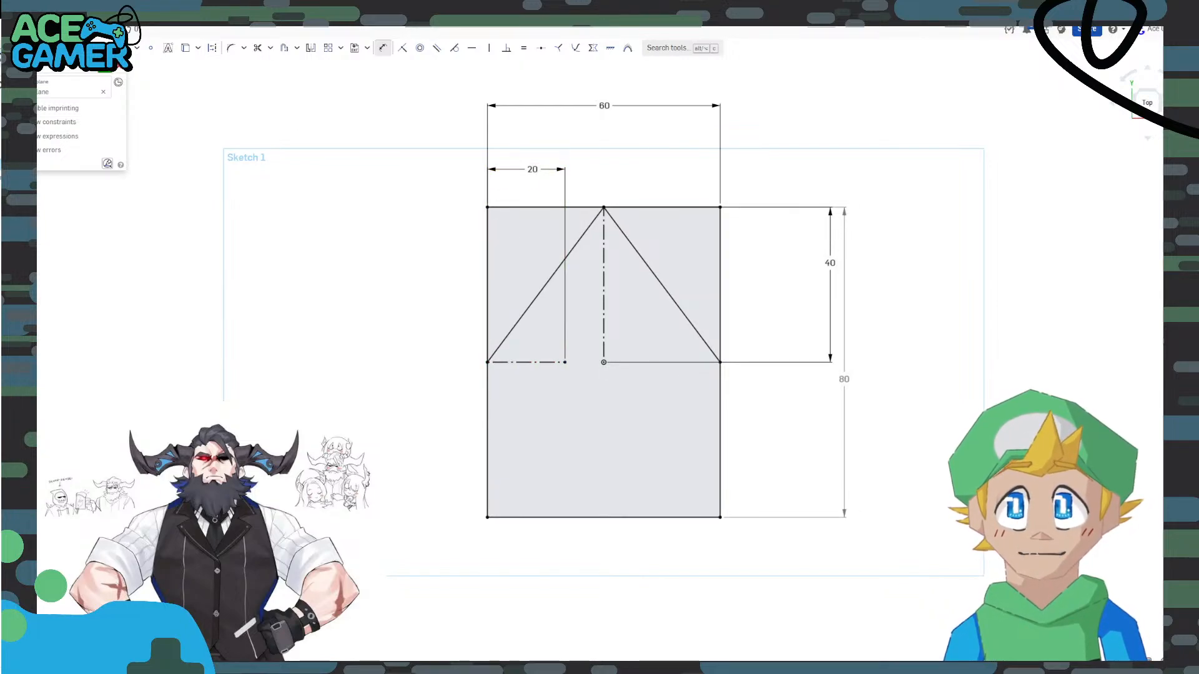
pyautogui.press('Escape')
# Draw lines from the left edge's midpoint to the lower edge below the construction line's end, about 19 mm along it, and up to the right edge's midpoint.
pyautogui.click(487, 363)
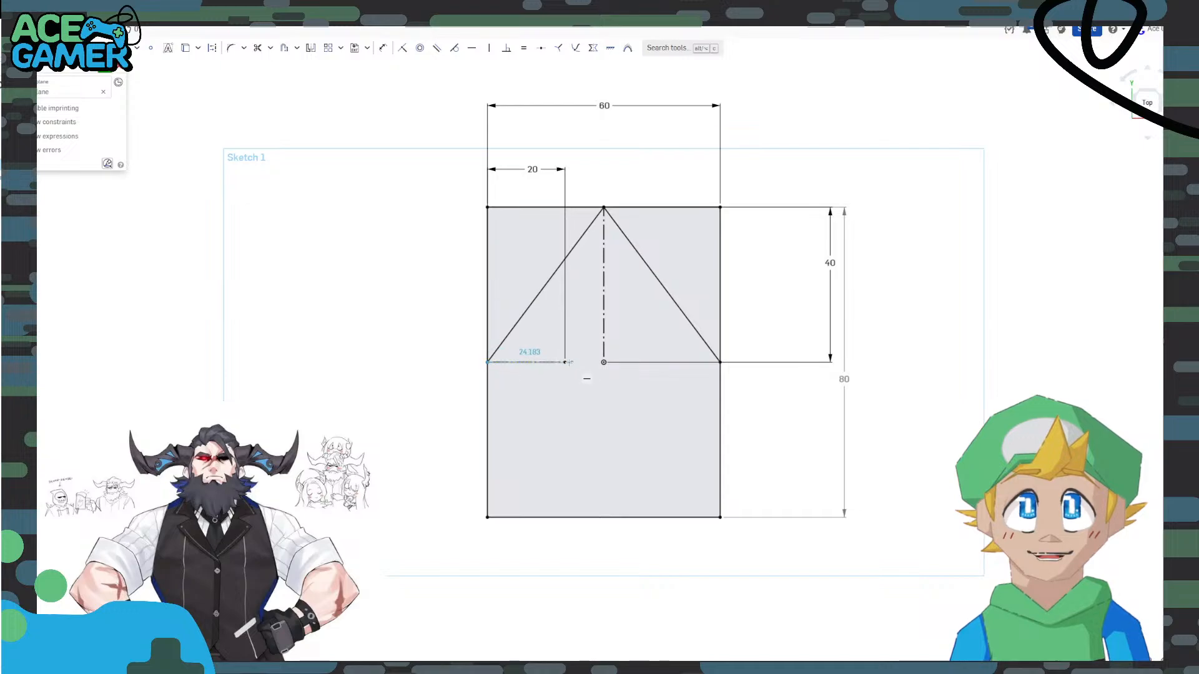
pyautogui.click(565, 517)
pyautogui.press('Escape')
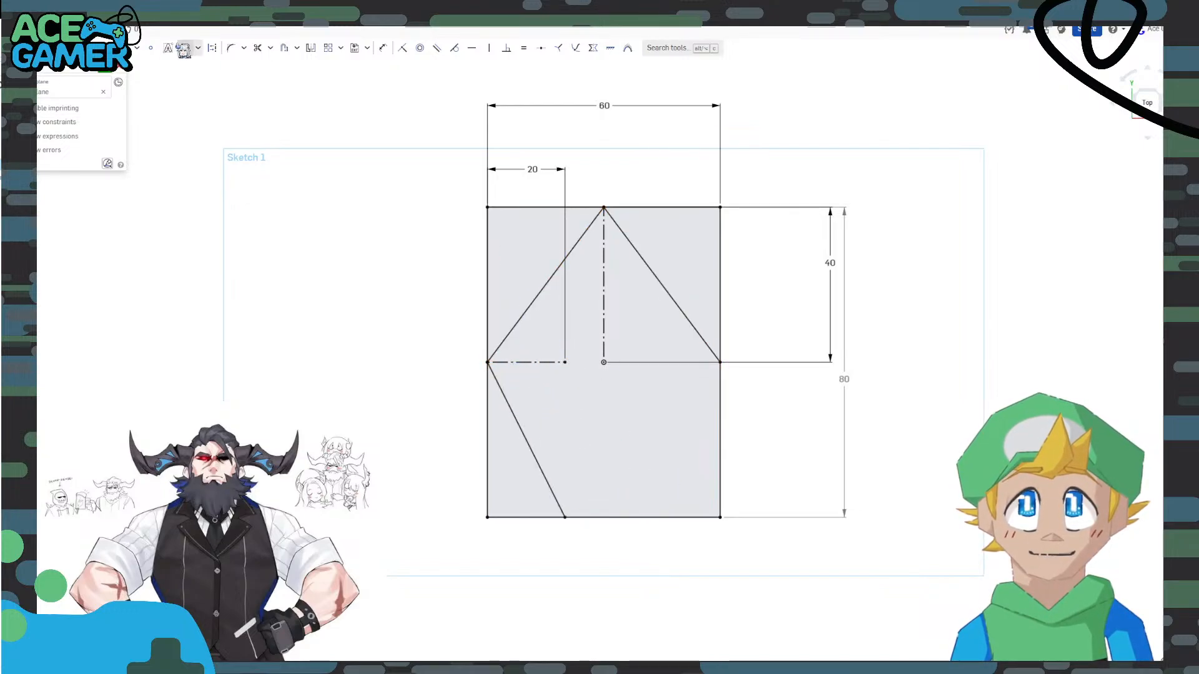
pyautogui.click(565, 517)
pyautogui.click(639, 517)
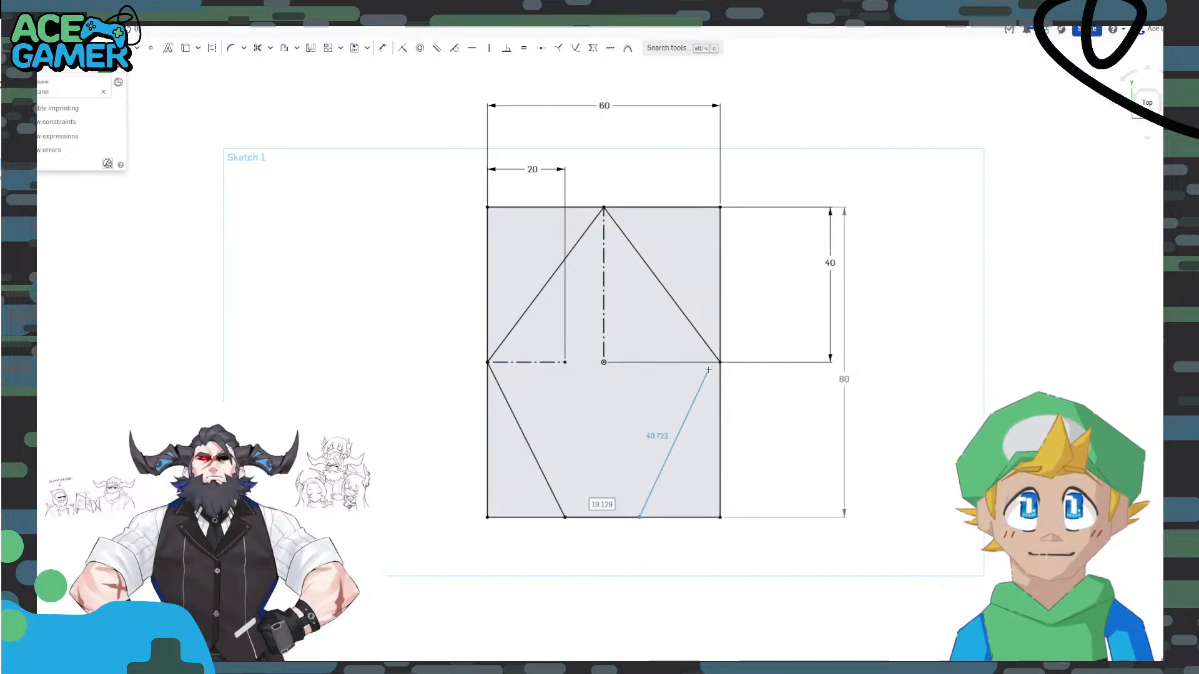
pyautogui.click(720, 363)
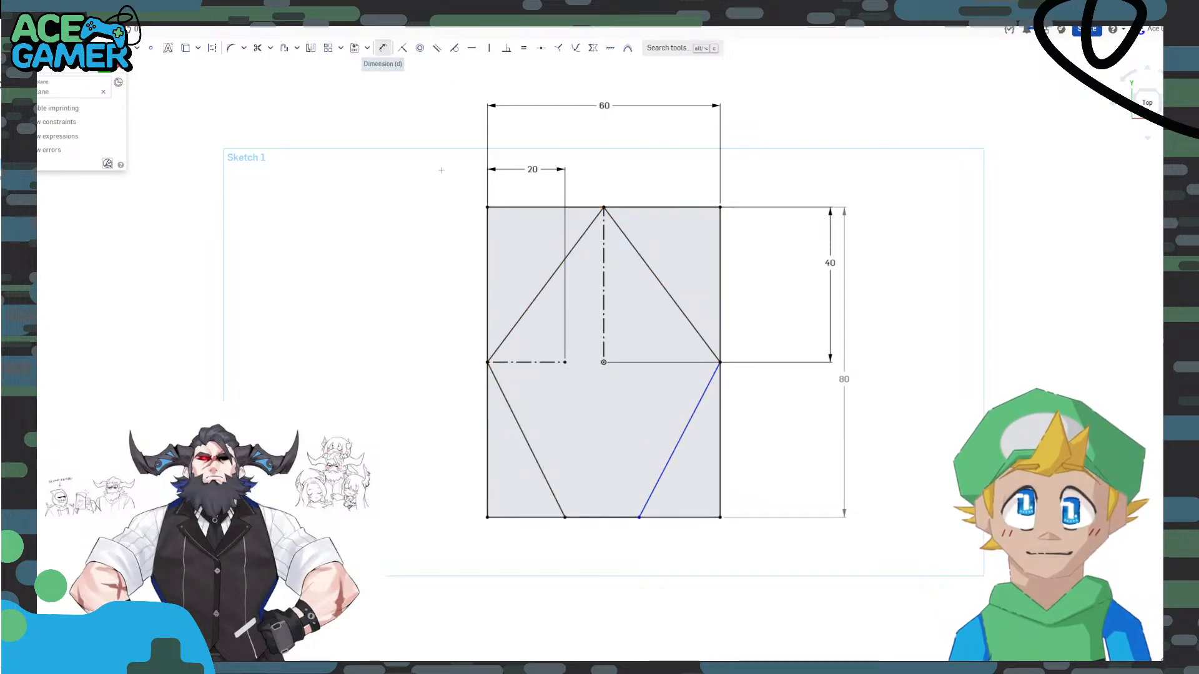
# Dimension the distance between the two slanted lines' endpoints on the lower edge to 20 mm.
pyautogui.click(383, 48)
pyautogui.click(565, 517)
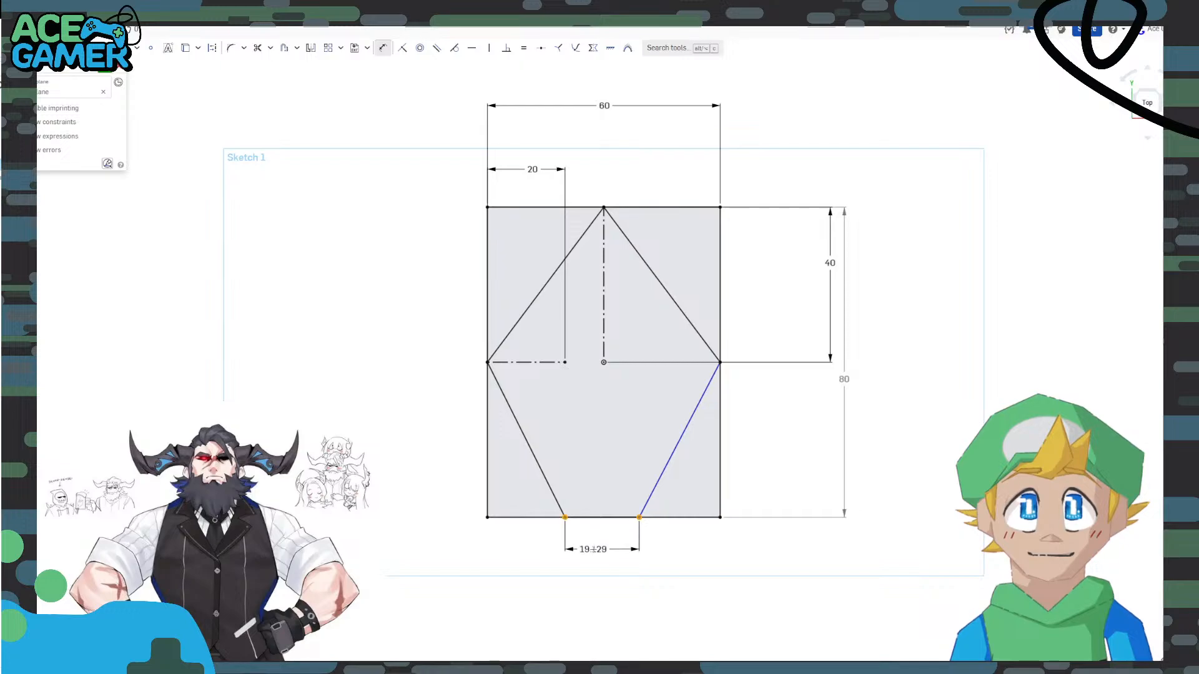
pyautogui.click(596, 549)
pyautogui.write('20')
pyautogui.press('Return')
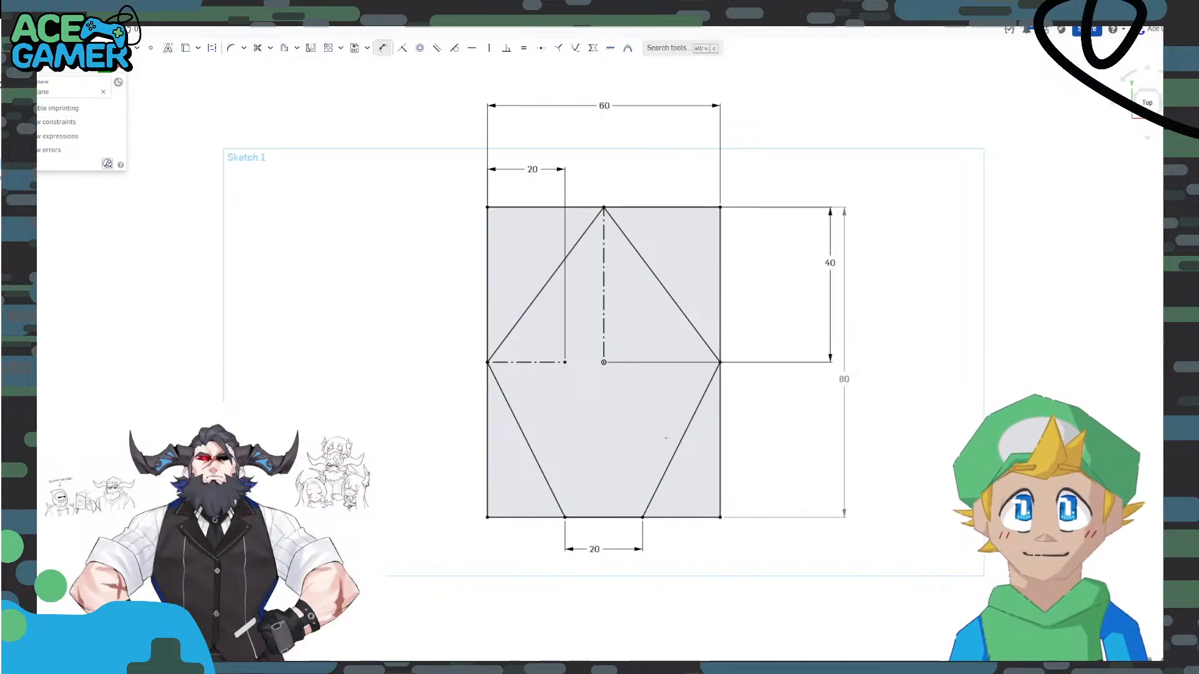
pyautogui.press('Escape')
# Convert the two lower slanted lines to construction geometry.
pyautogui.click(682, 440)
pyautogui.press('q')
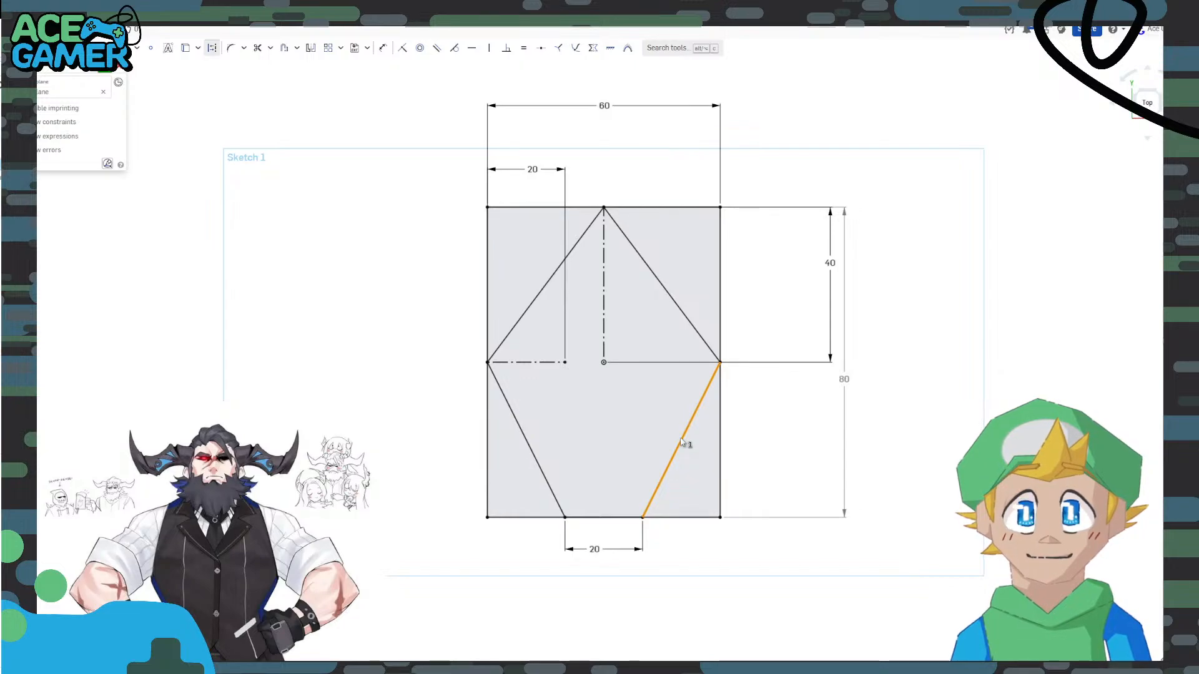
pyautogui.click(535, 455)
pyautogui.press('q')
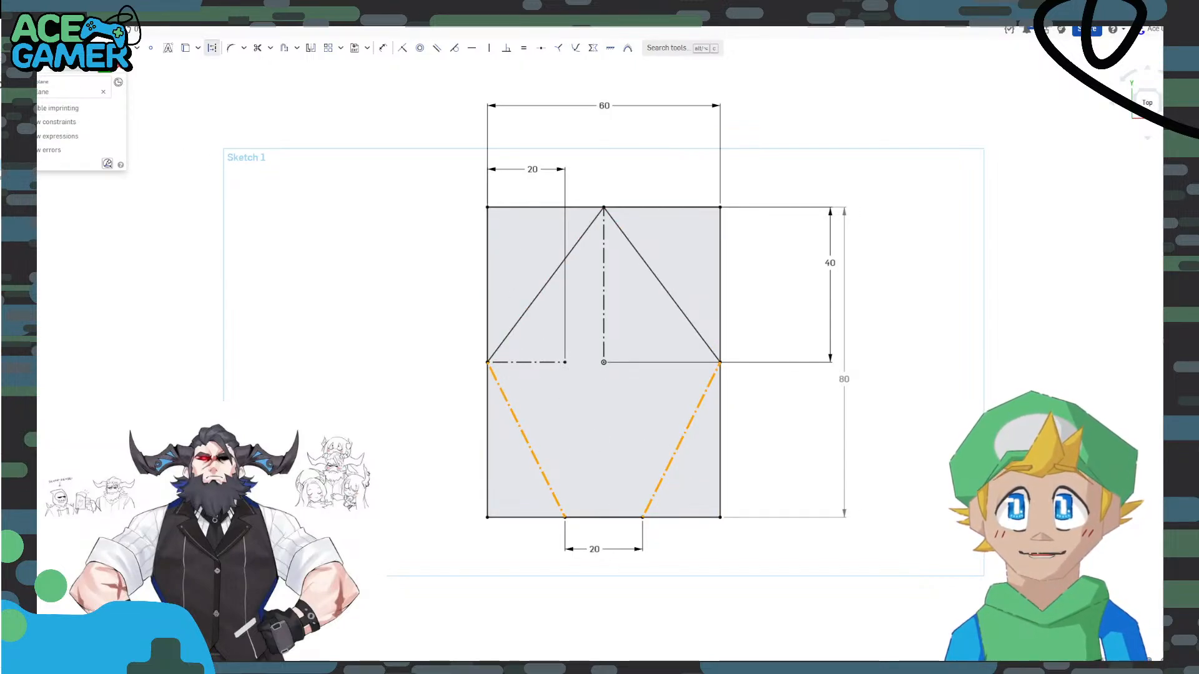
# Draw a three-point arc of about 61 mm radius between the lower-left construction line's endpoints, bulging towards the centre of the profile.
pyautogui.click(488, 362)
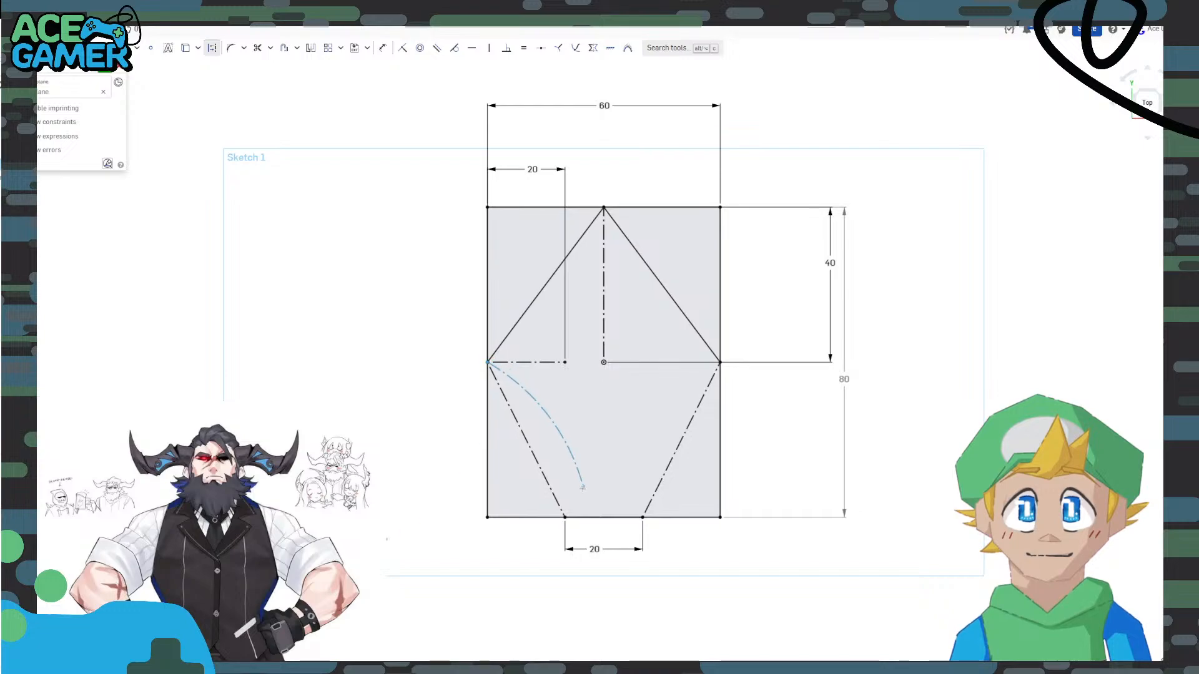
pyautogui.click(564, 515)
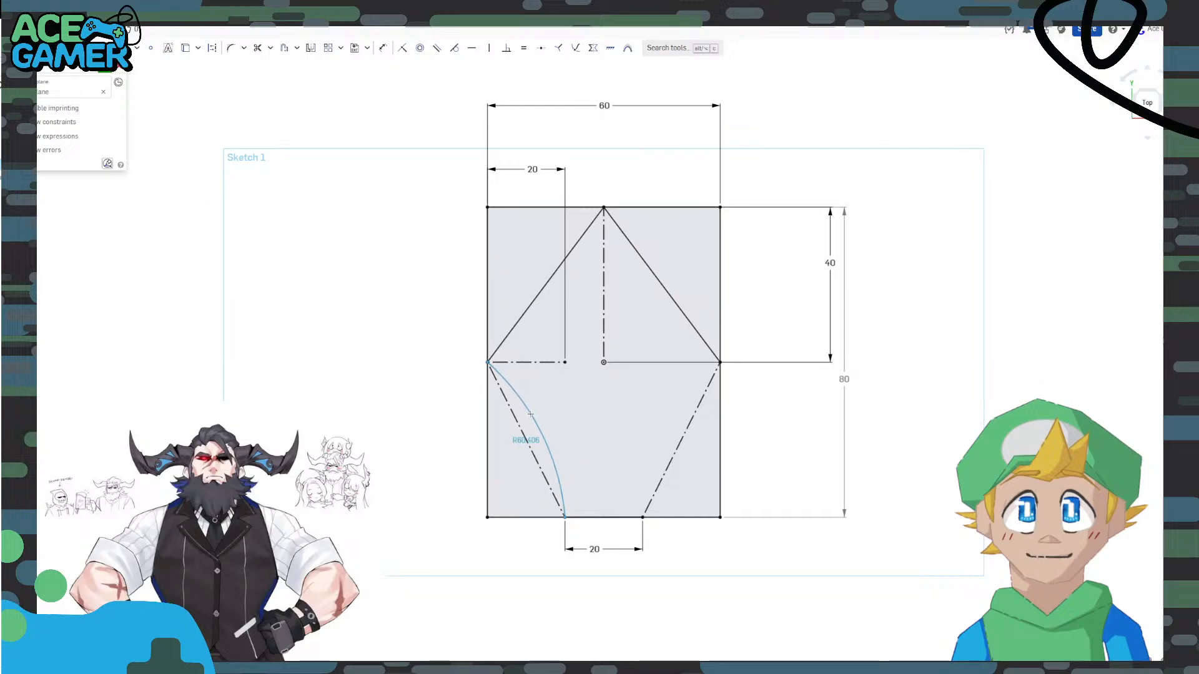
pyautogui.click(541, 433)
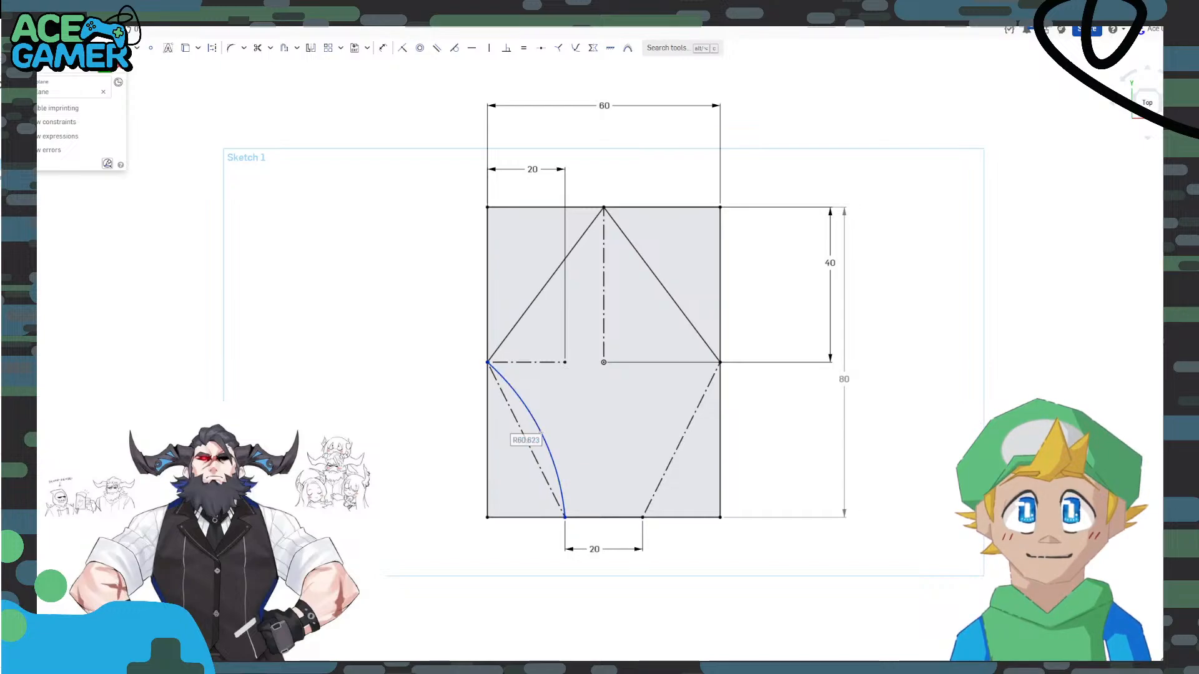
pyautogui.press('Escape')
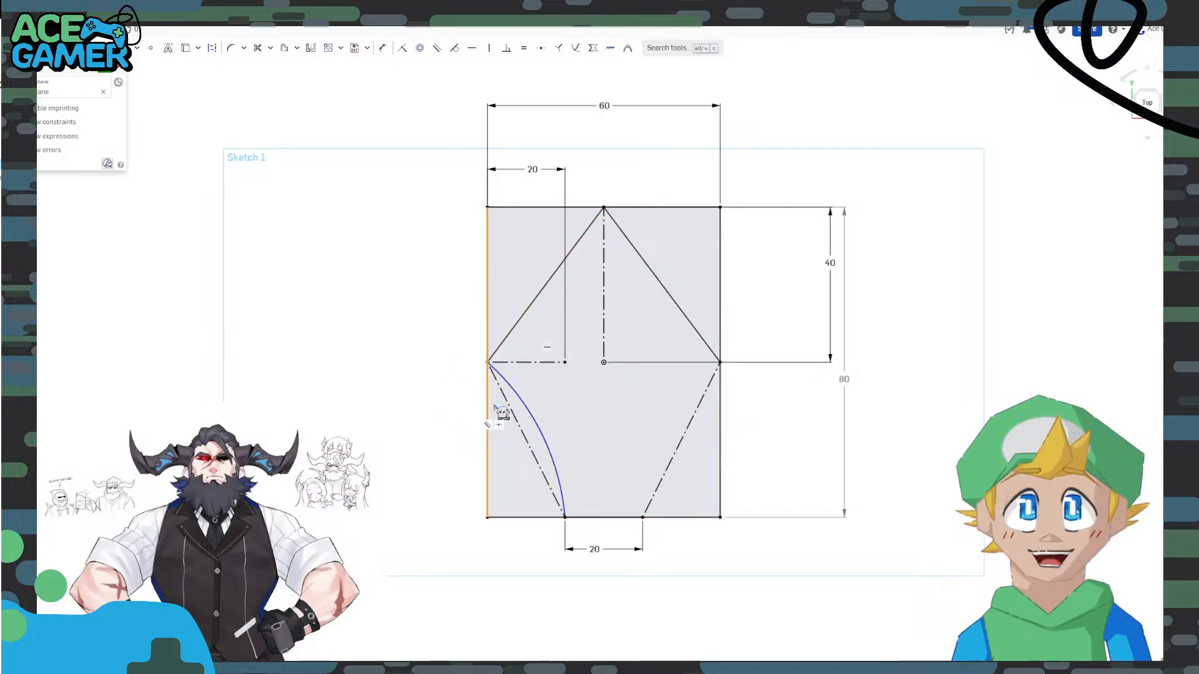
# Dimension the arc's radius as 60 mm and change that dimension to 70 mm.
pyautogui.click(382, 48)
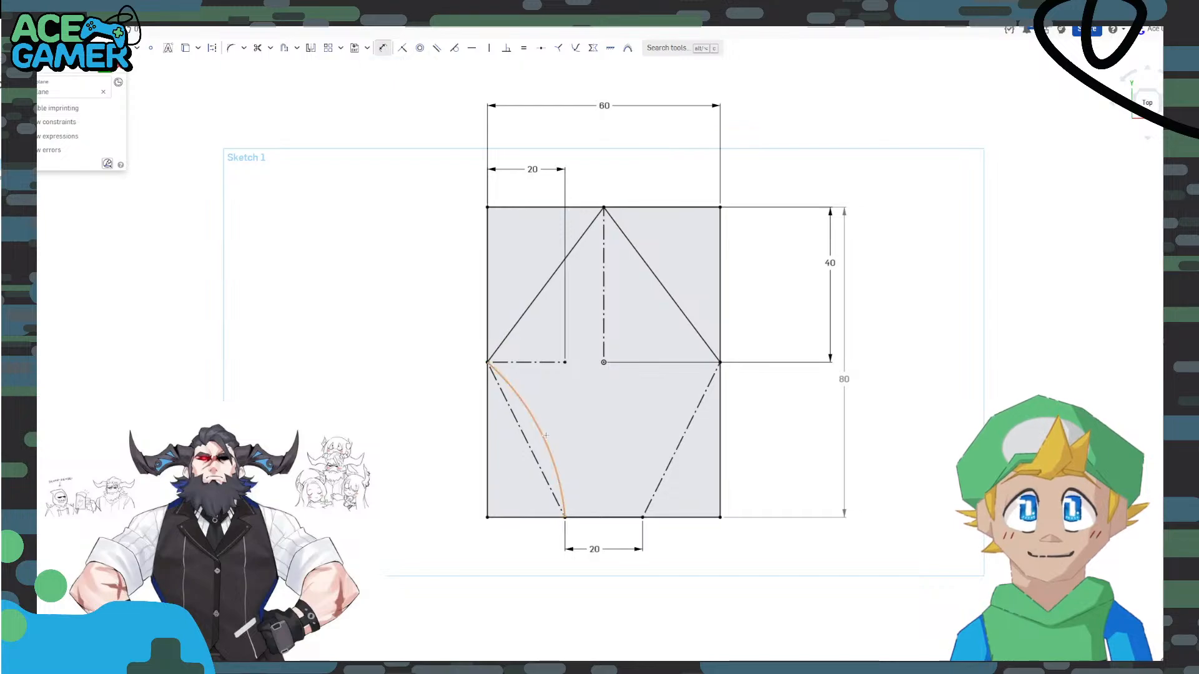
pyautogui.click(387, 504)
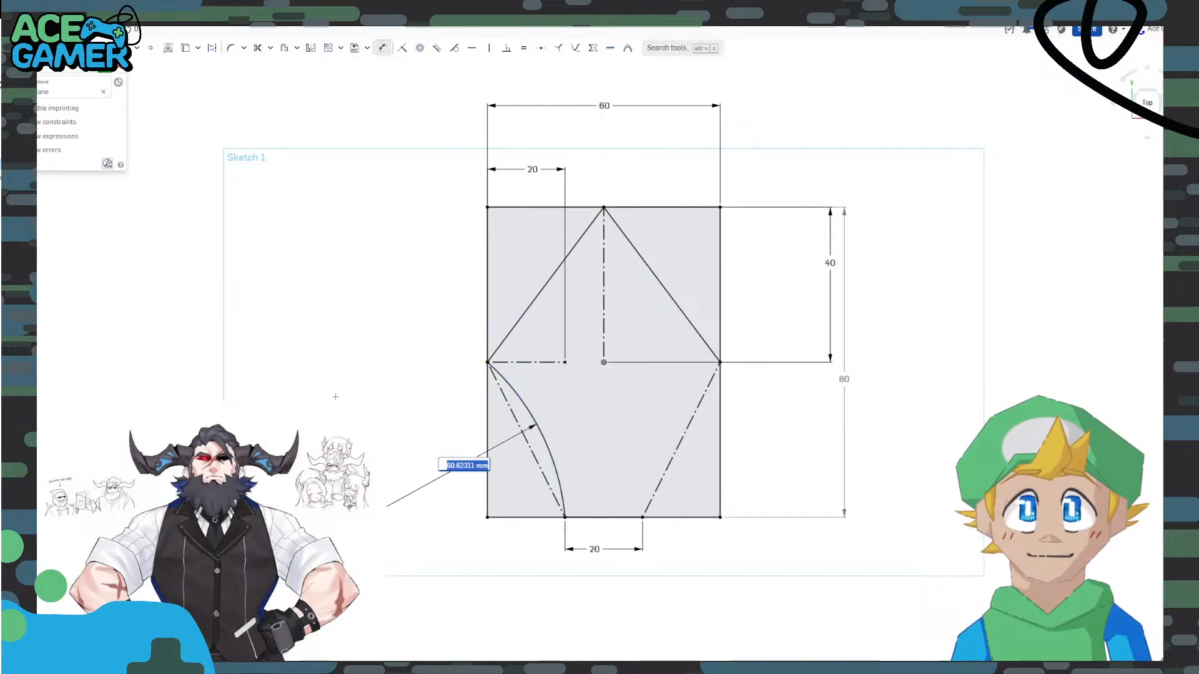
pyautogui.write('60')
pyautogui.press('Return')
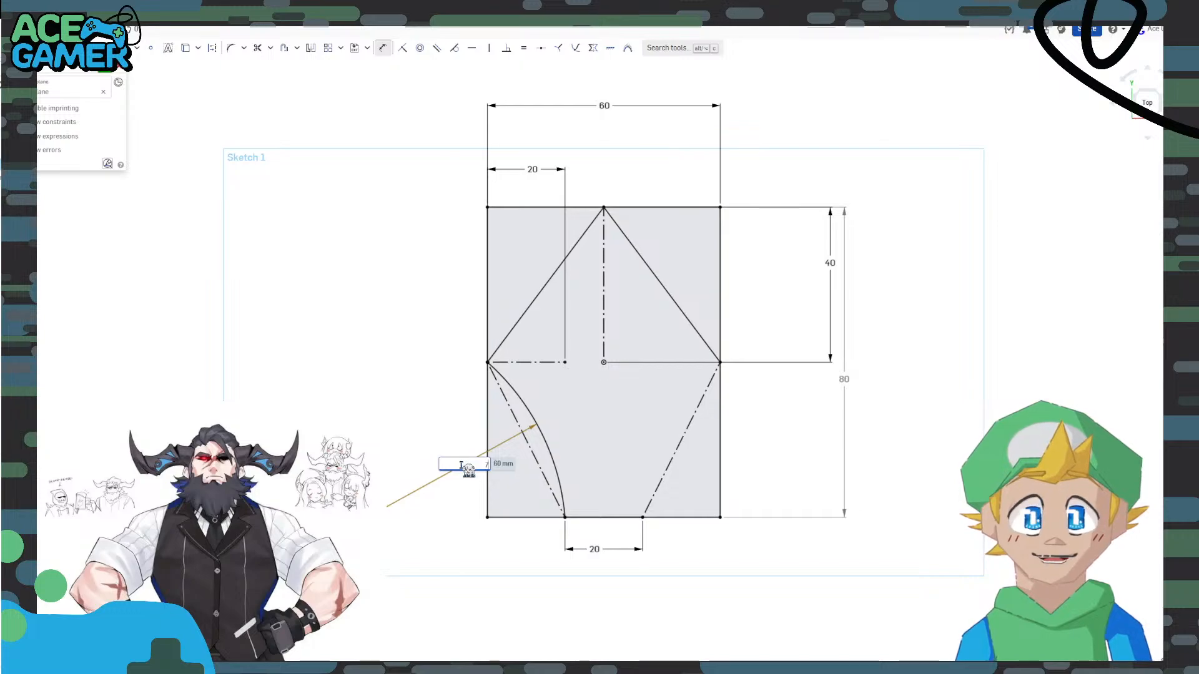
pyautogui.doubleClick(464, 464)
pyautogui.write('70')
pyautogui.press('Return')
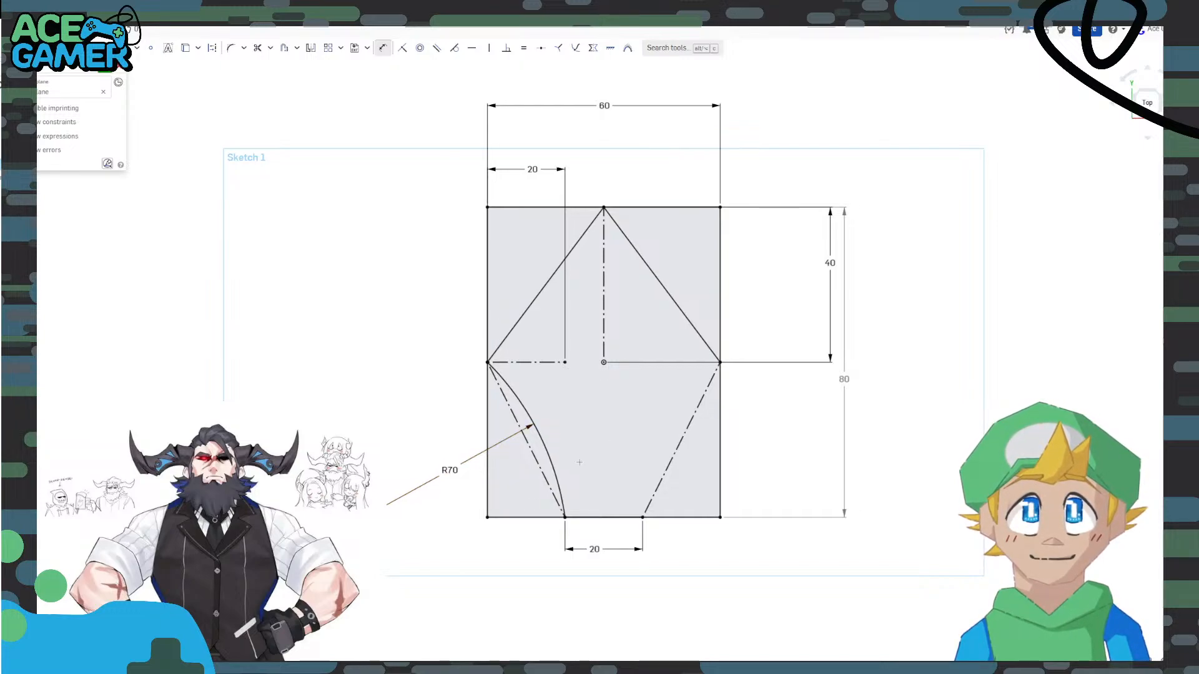
# Draw a three-point arc of about 35 mm radius between the lower-right construction line's endpoints, bulging towards the centre of the profile.
pyautogui.press('Escape')
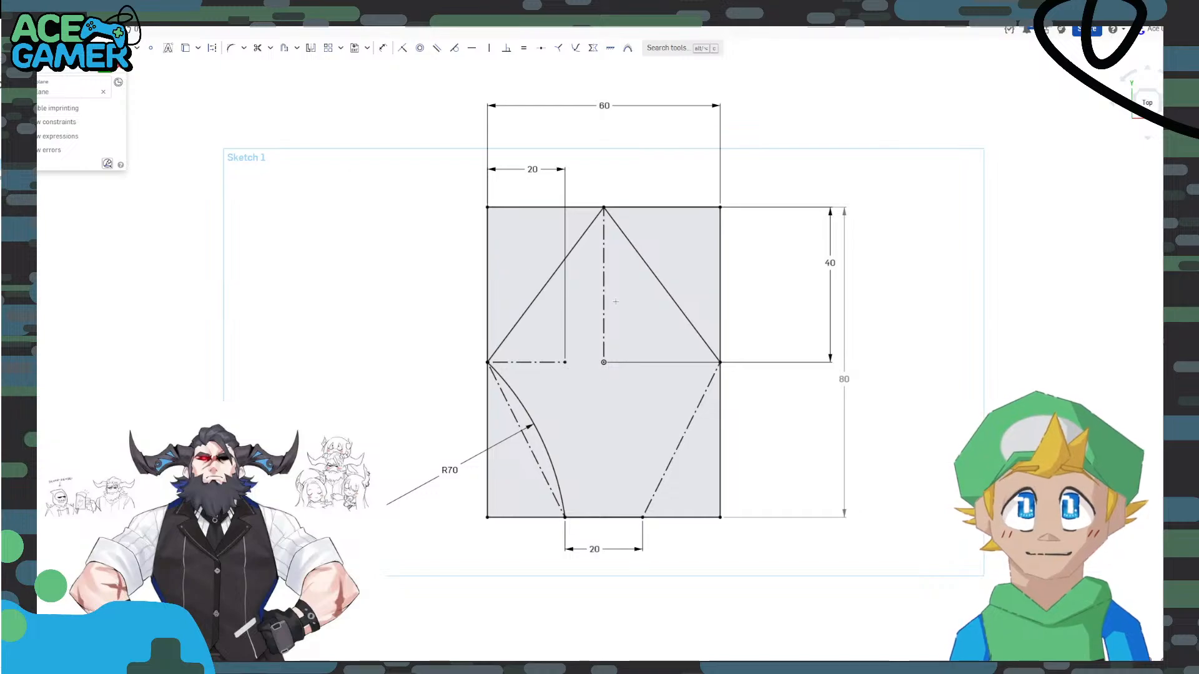
pyautogui.click(720, 362)
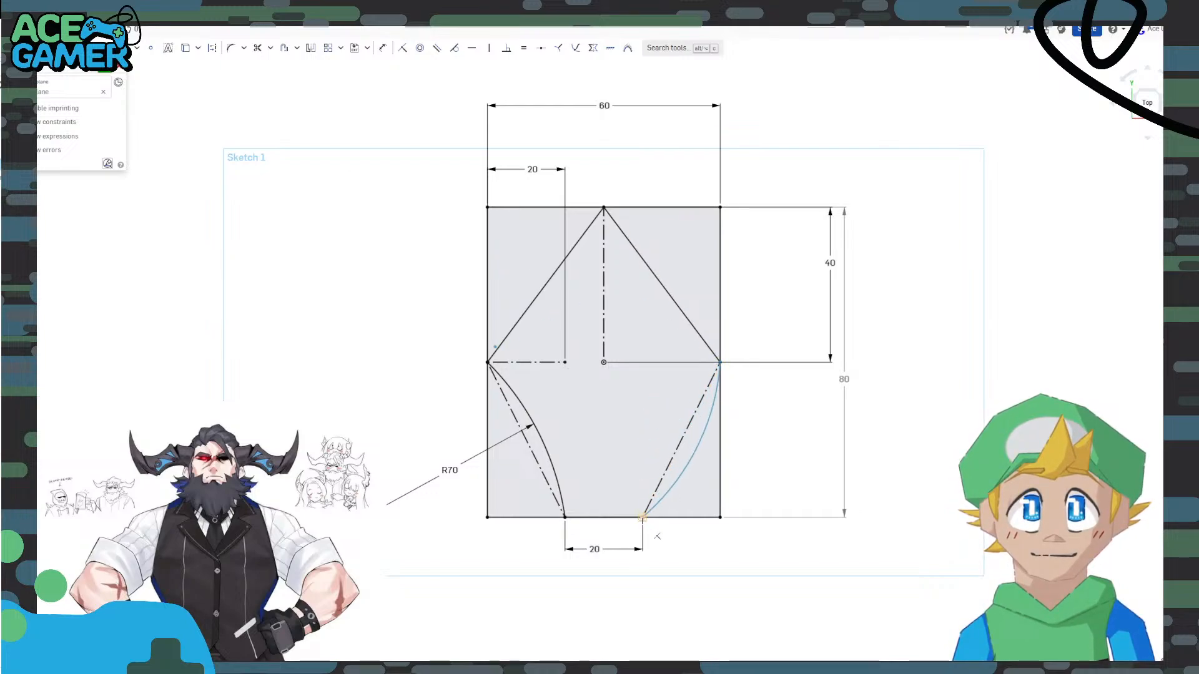
pyautogui.click(774, 485)
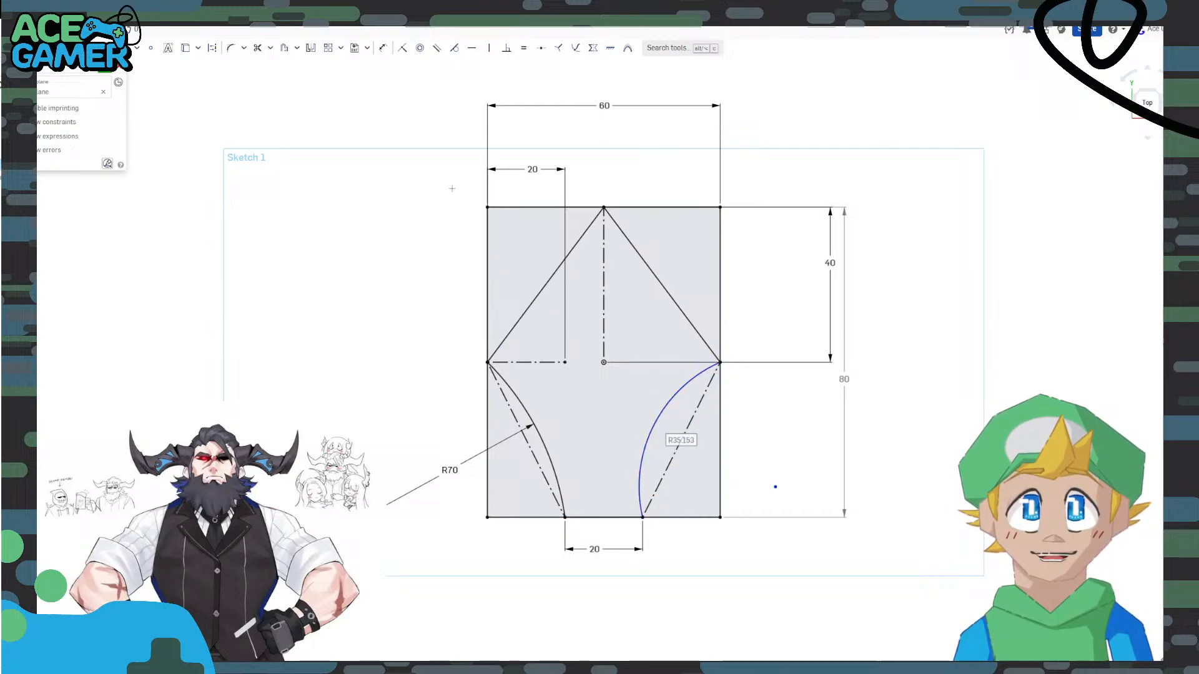
# Dimension the lower-right arc's radius as 70 mm and move the dimension label close beside the arc.
pyautogui.click(383, 48)
pyautogui.click(651, 431)
pyautogui.click(896, 461)
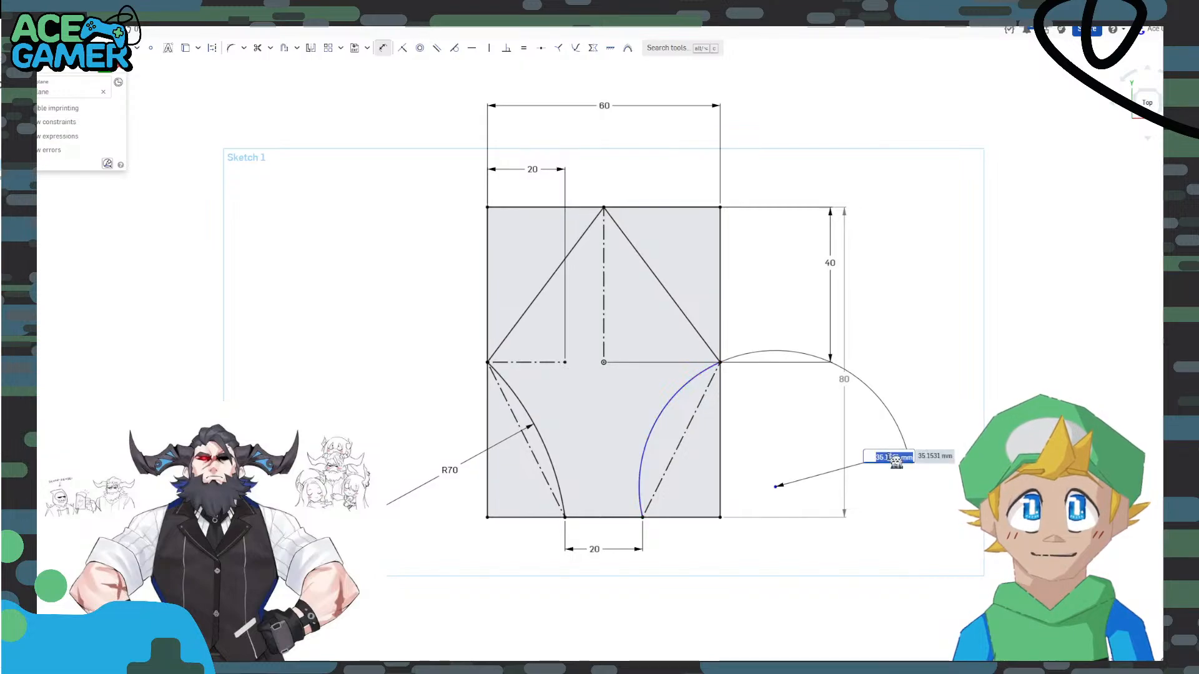
pyautogui.write('70')
pyautogui.press('Return')
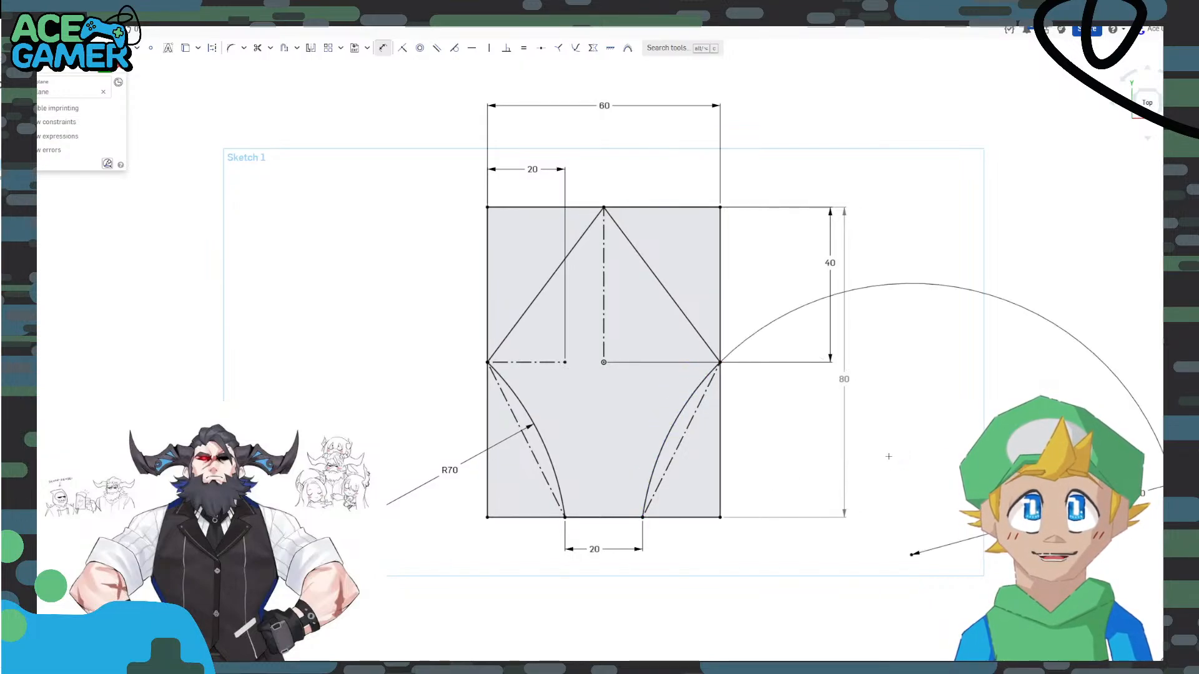
pyautogui.press('Escape')
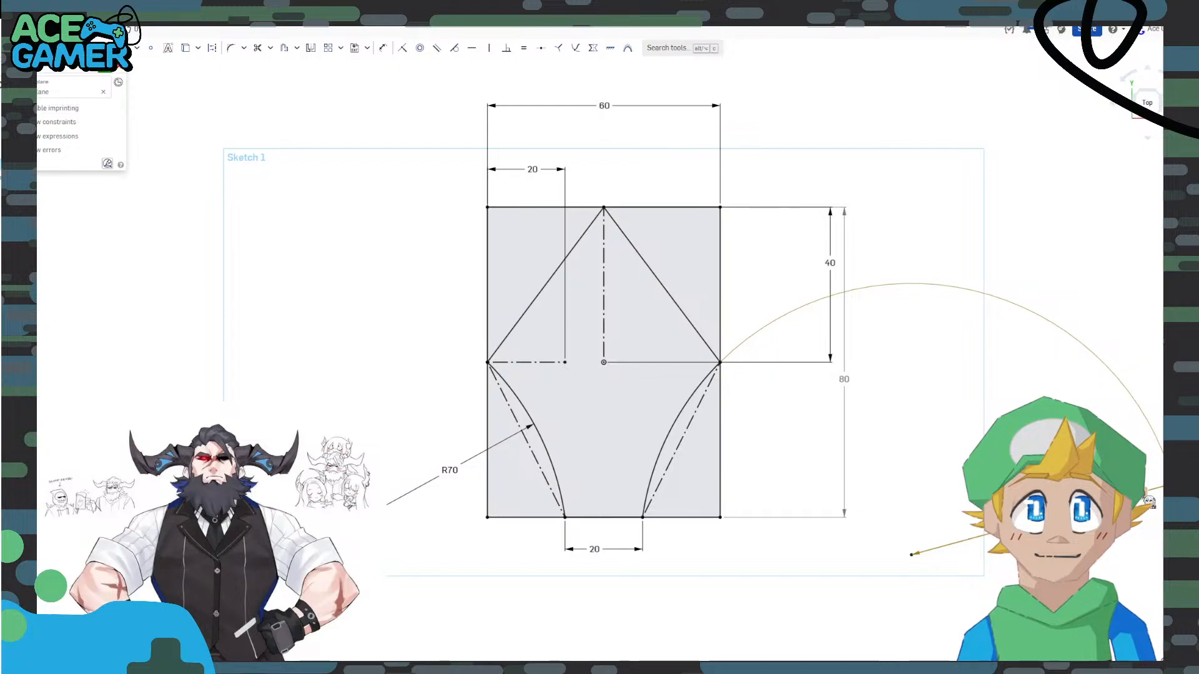
pyautogui.moveTo(1147, 500); pyautogui.dragTo(774, 473)
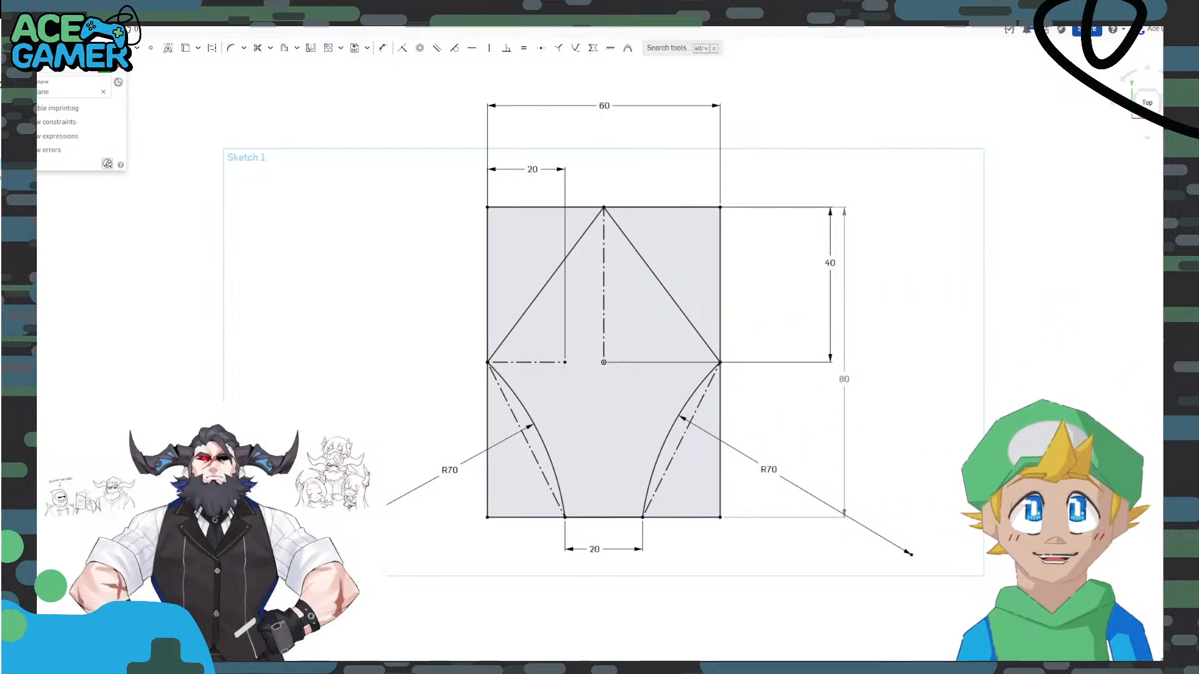
# Fillet the profile's apex with a 1 mm radius and change that radius to 2 mm.
pyautogui.scroll(3, 670, 381)
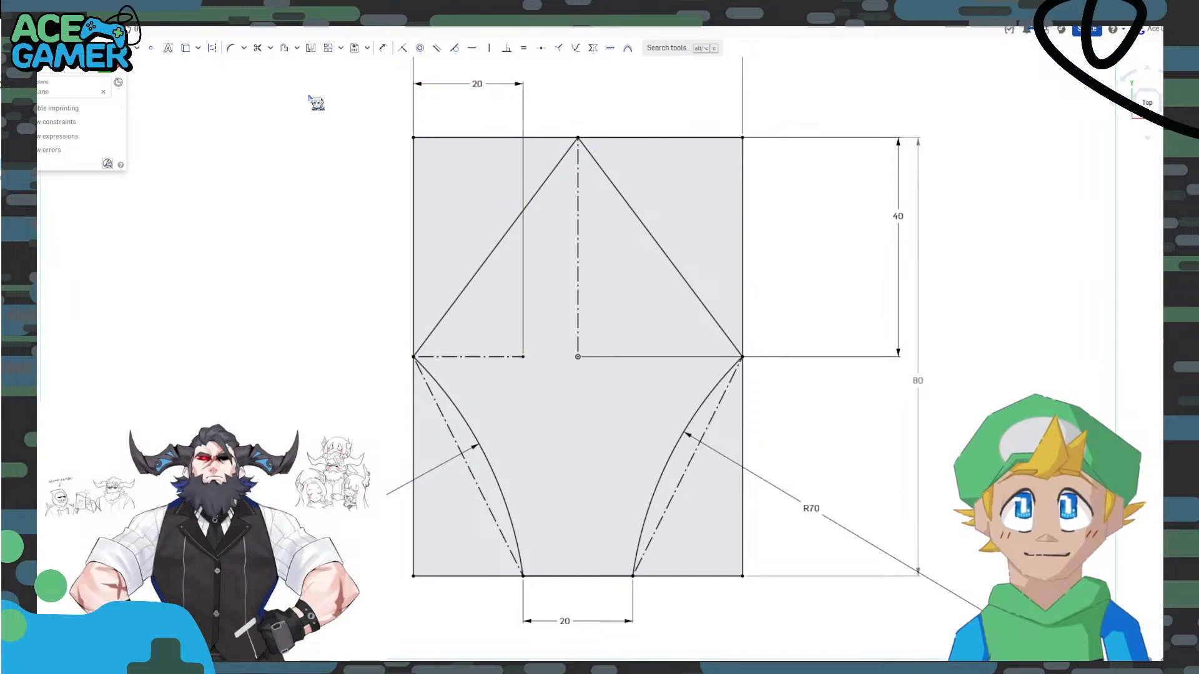
pyautogui.click(231, 49)
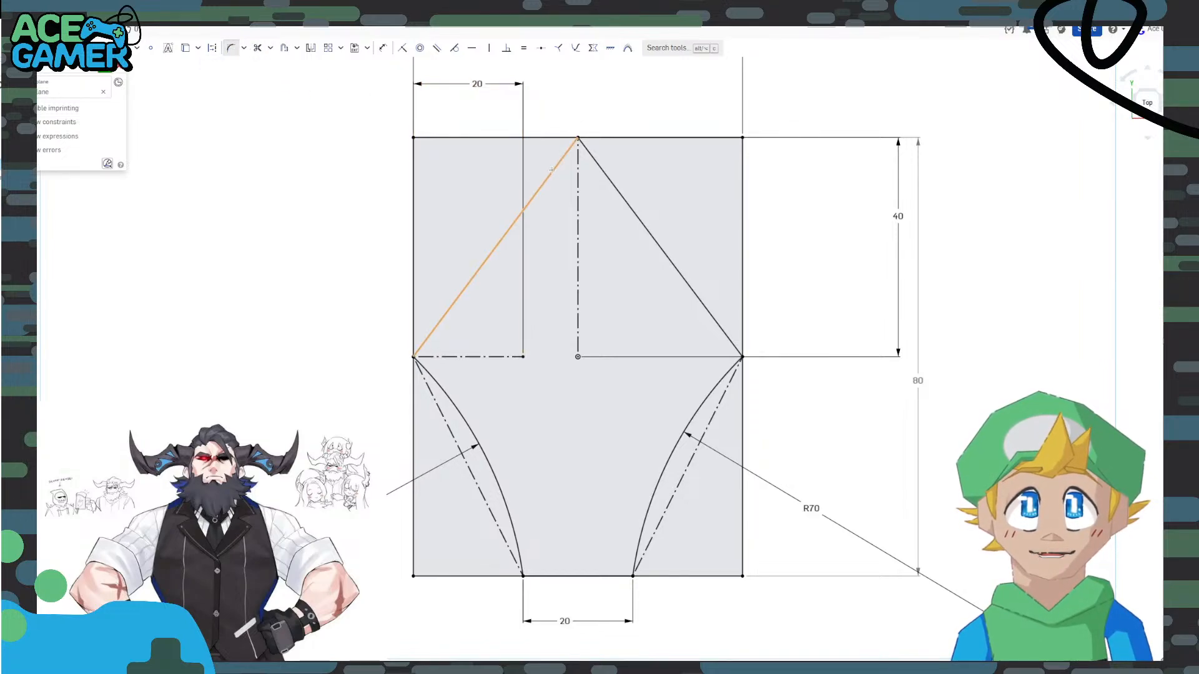
pyautogui.click(577, 138)
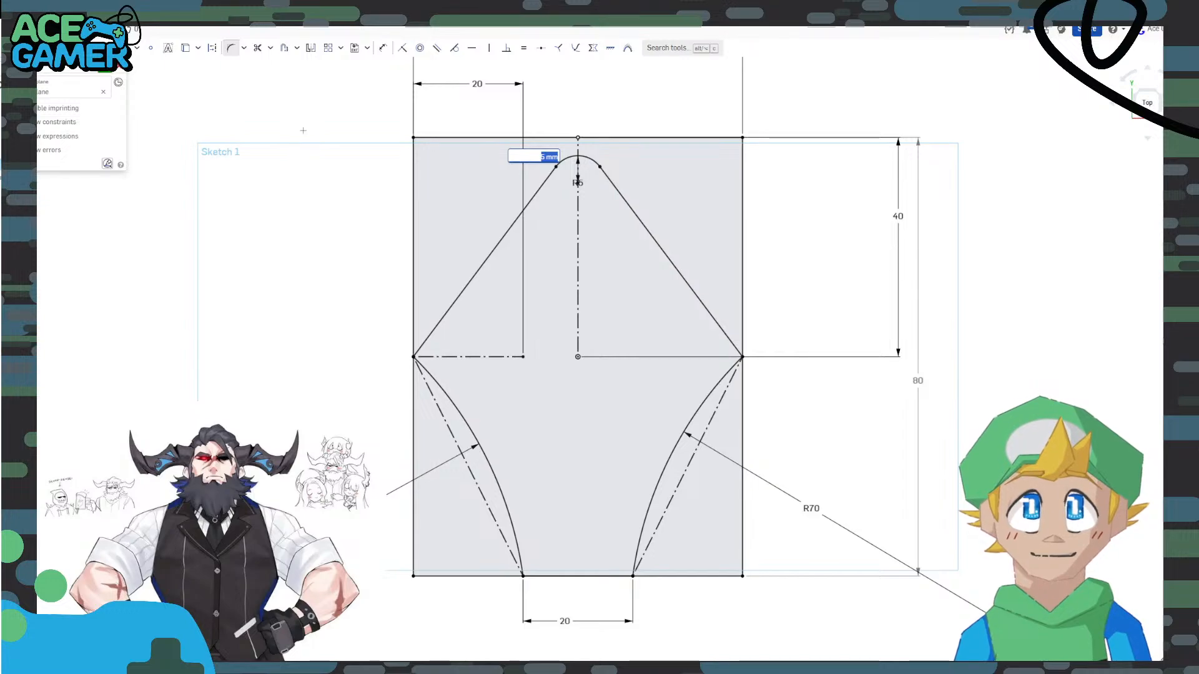
pyautogui.write('1')
pyautogui.press('Return')
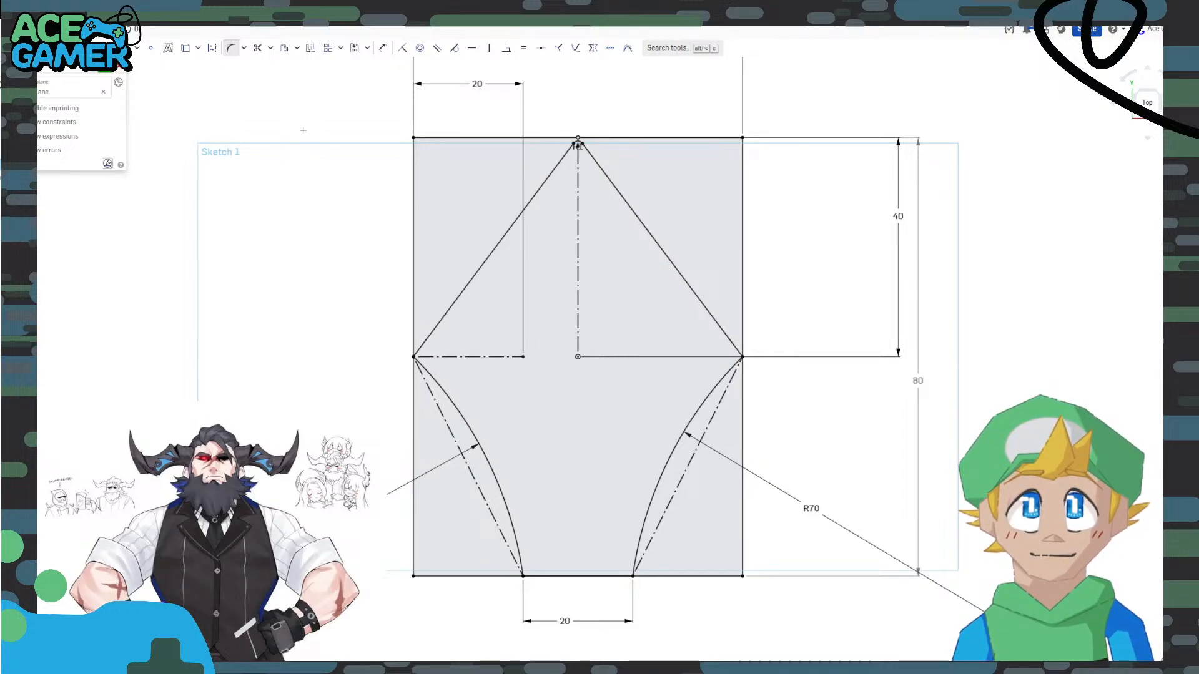
pyautogui.click(577, 140)
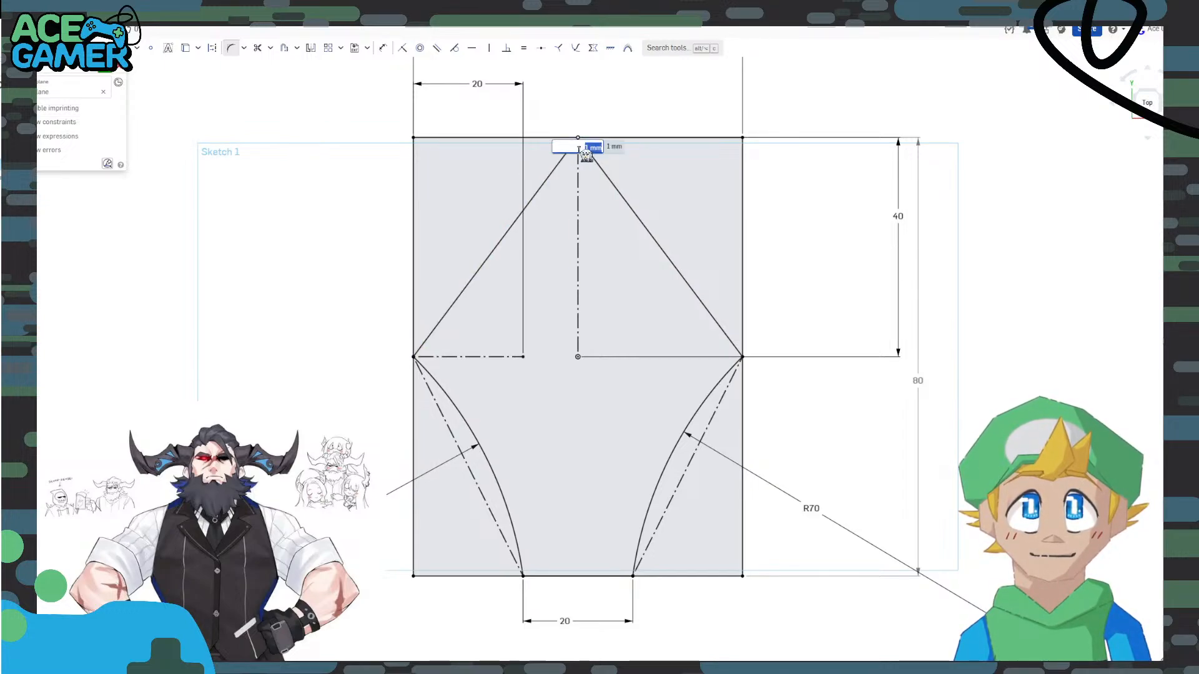
pyautogui.write('2')
pyautogui.press('Return')
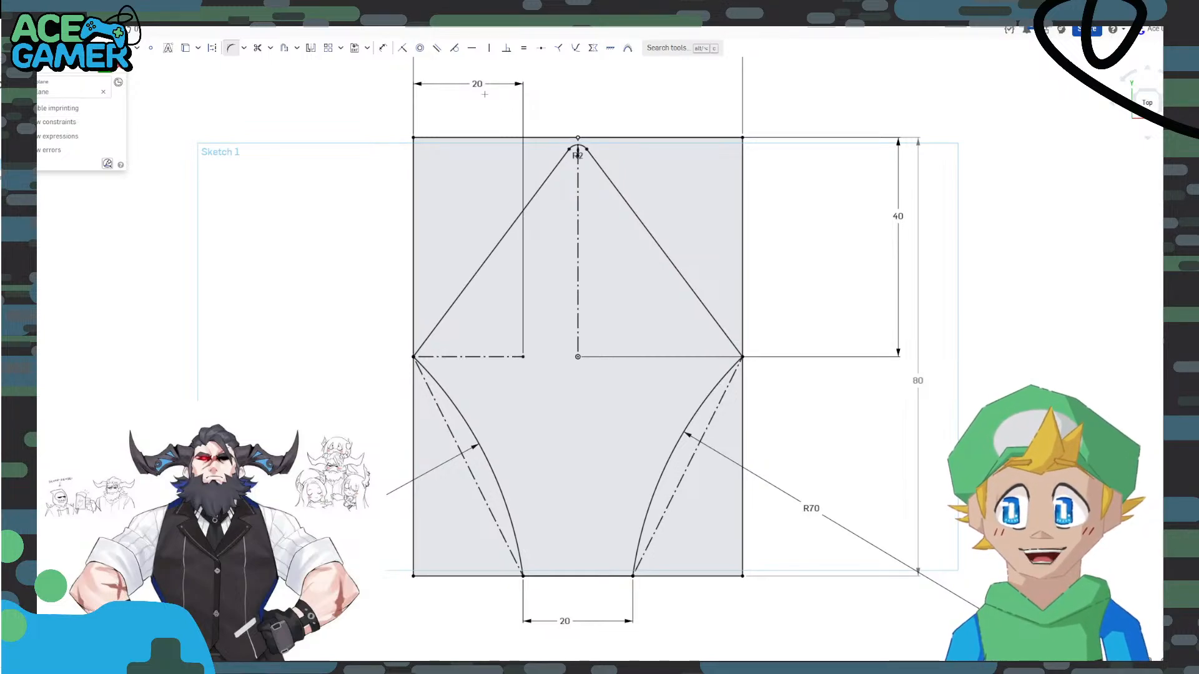
pyautogui.click(106, 68)
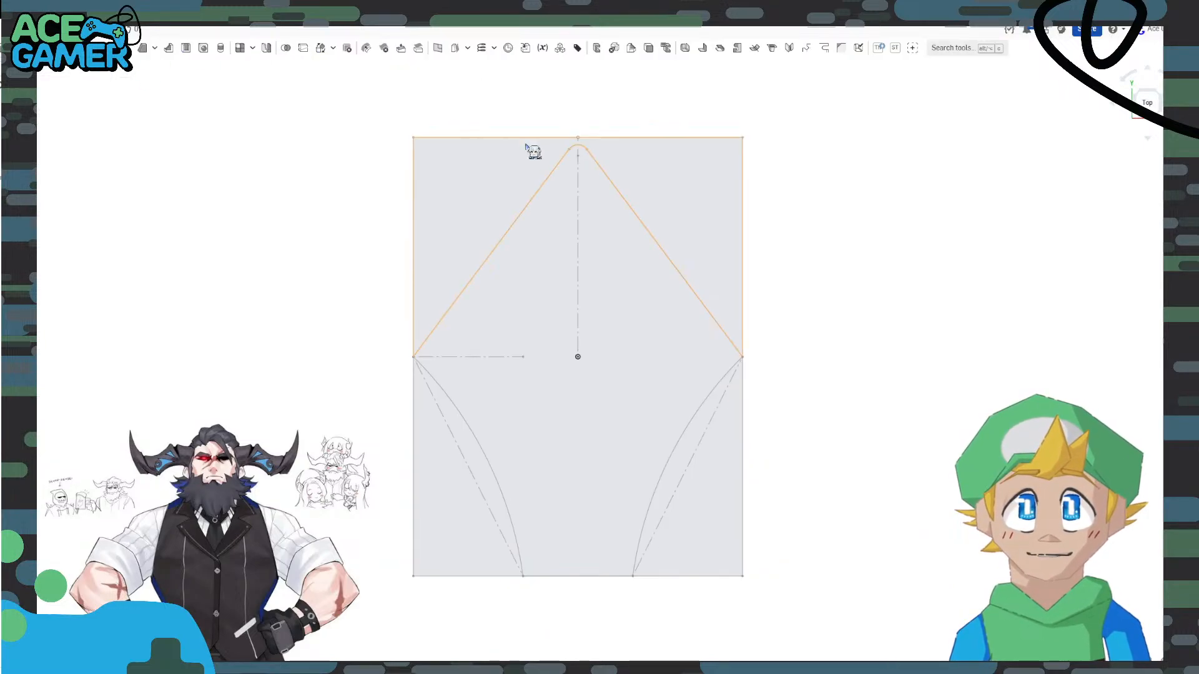
pyautogui.doubleClick(14, 169)
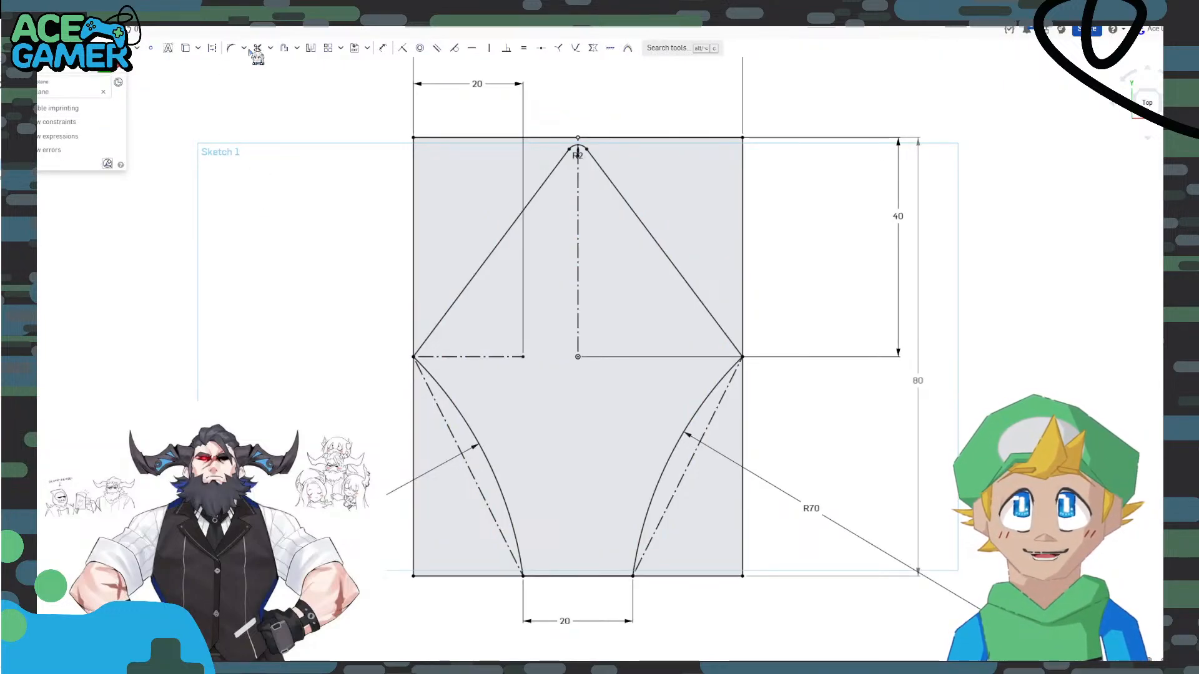
pyautogui.click(268, 56)
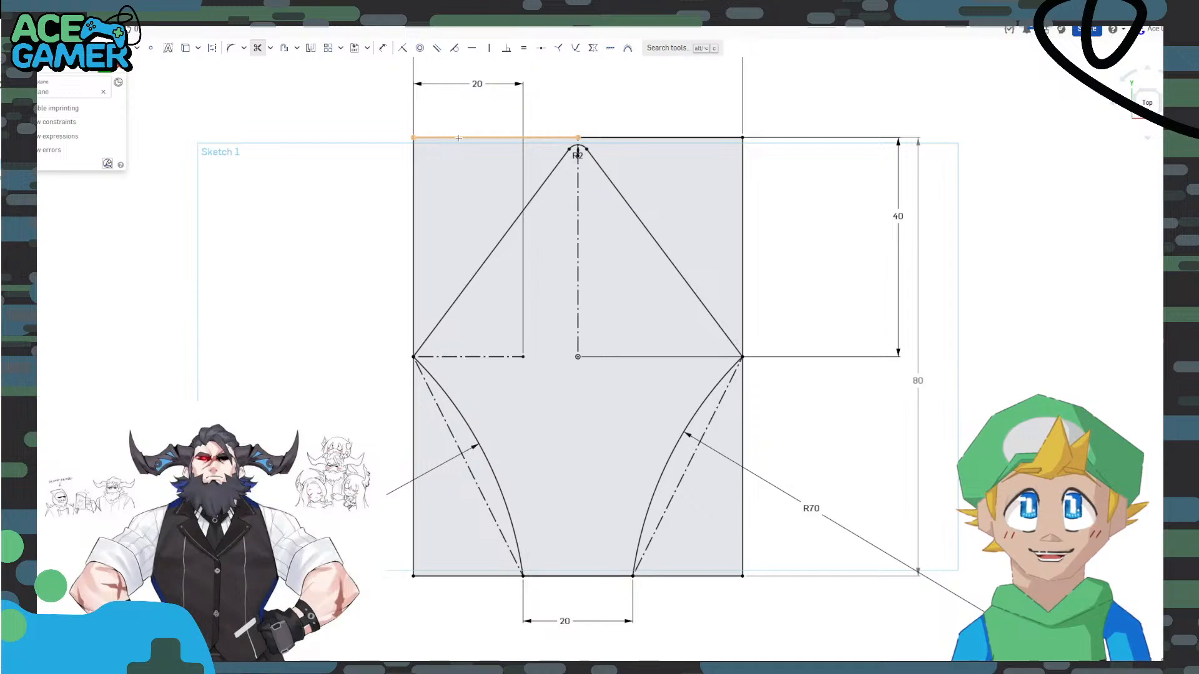
pyautogui.press('Escape')
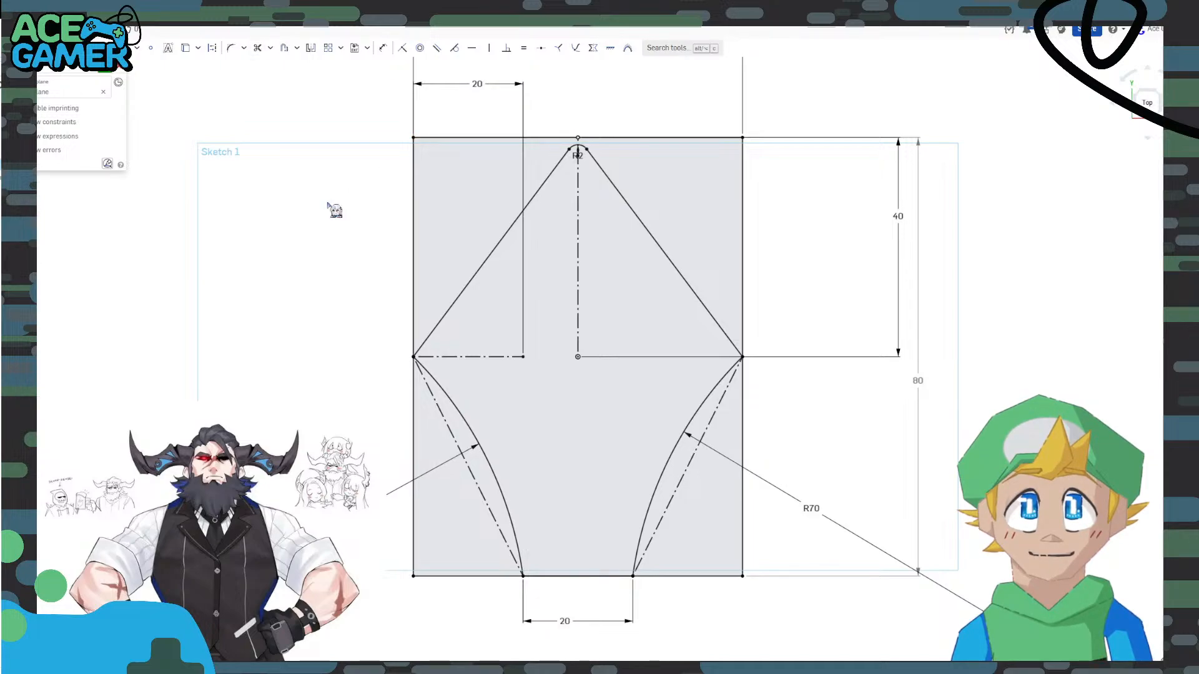
# Convert all four sides of the outer rectangle to construction geometry.
pyautogui.click(476, 138)
pyautogui.press('q')
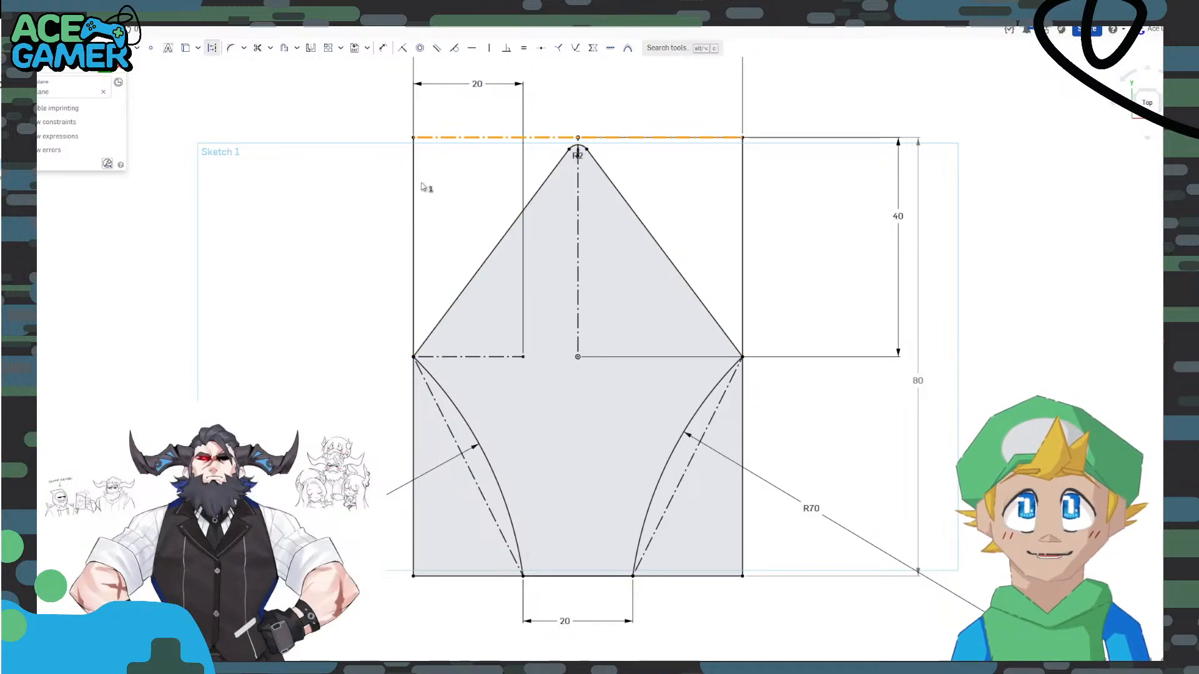
pyautogui.click(414, 187)
pyautogui.press('q')
pyautogui.click(743, 222)
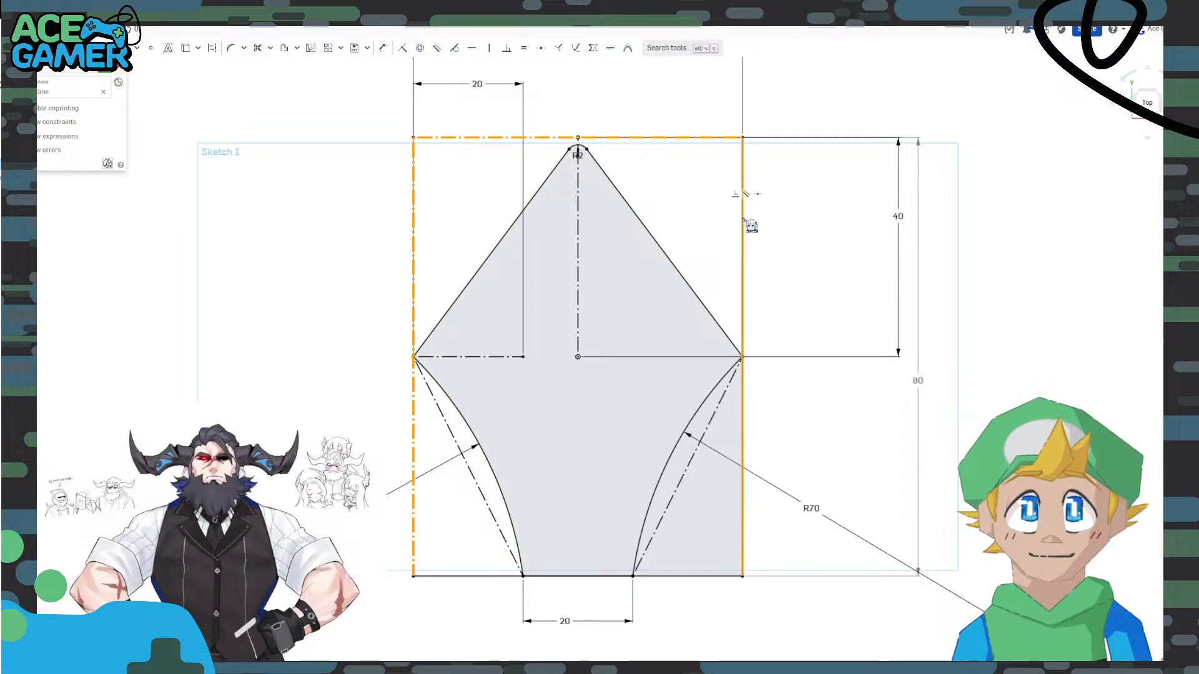
pyautogui.press('q')
pyautogui.click(706, 576)
pyautogui.press('q')
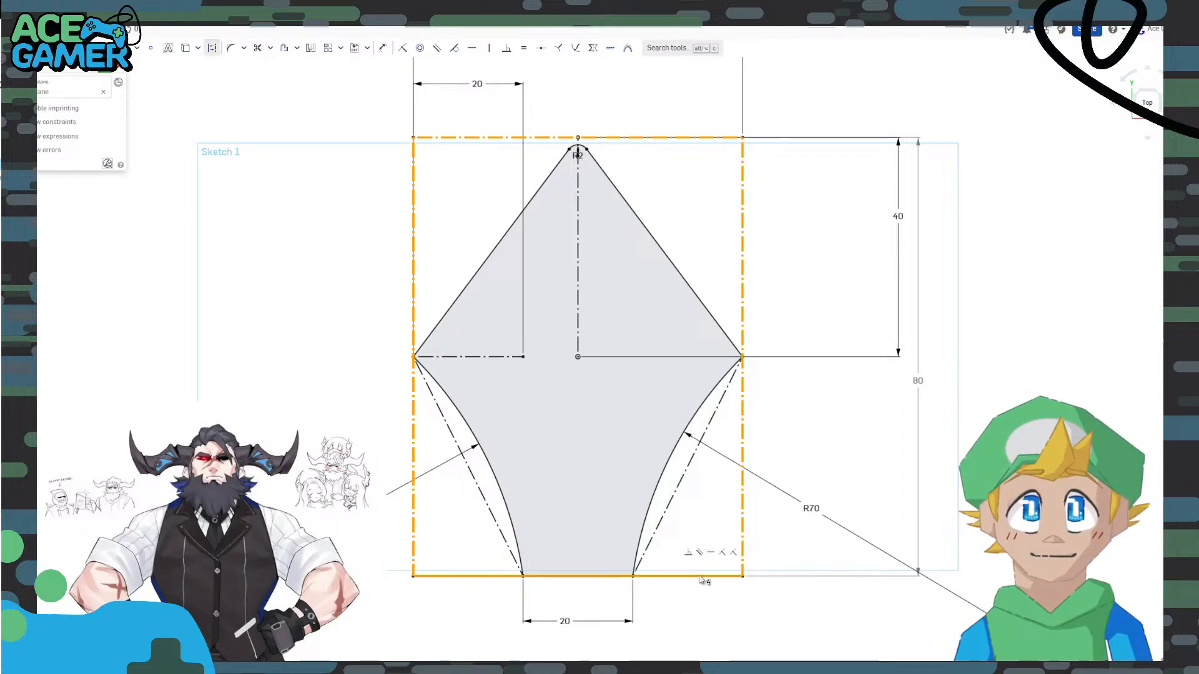
pyautogui.click(409, 506)
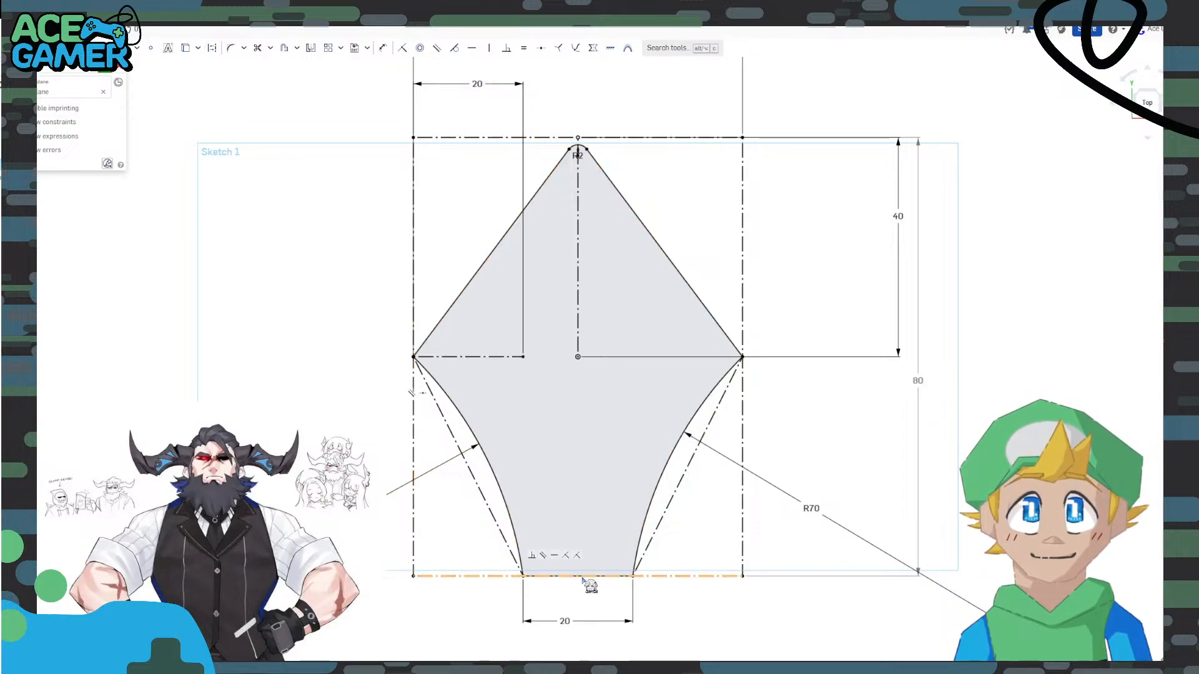
# Check that the arrow-shaped outline forms one closed region and finish the sketch.
pyautogui.click(587, 484)
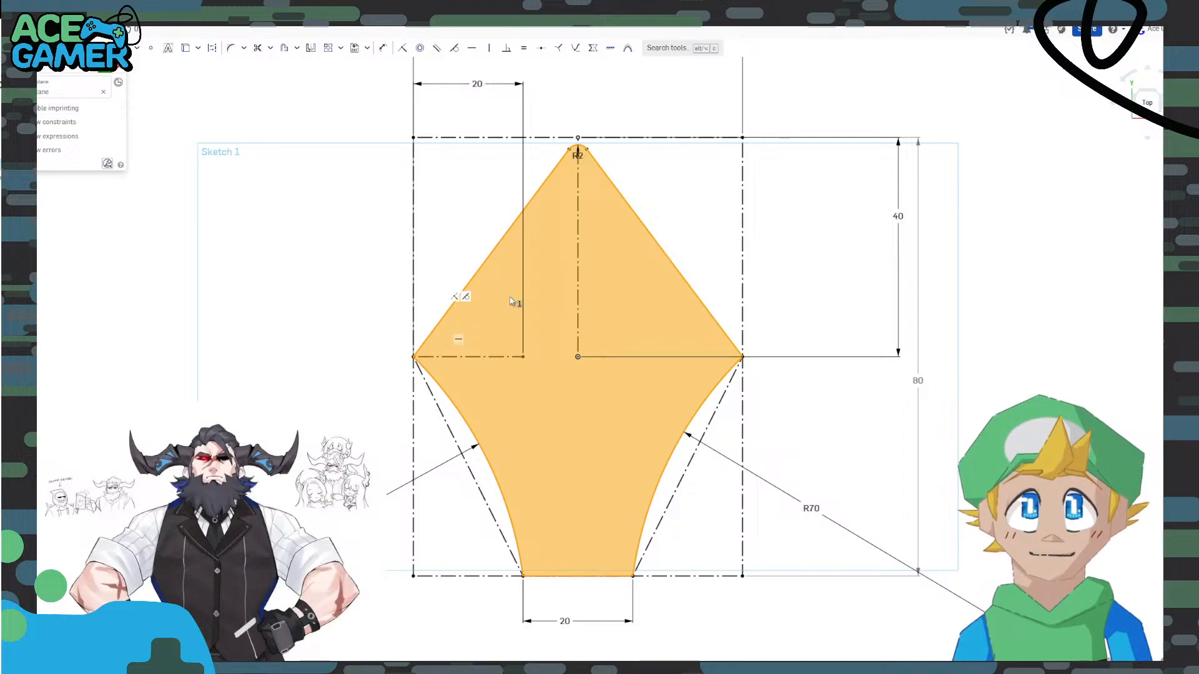
pyautogui.click(395, 257)
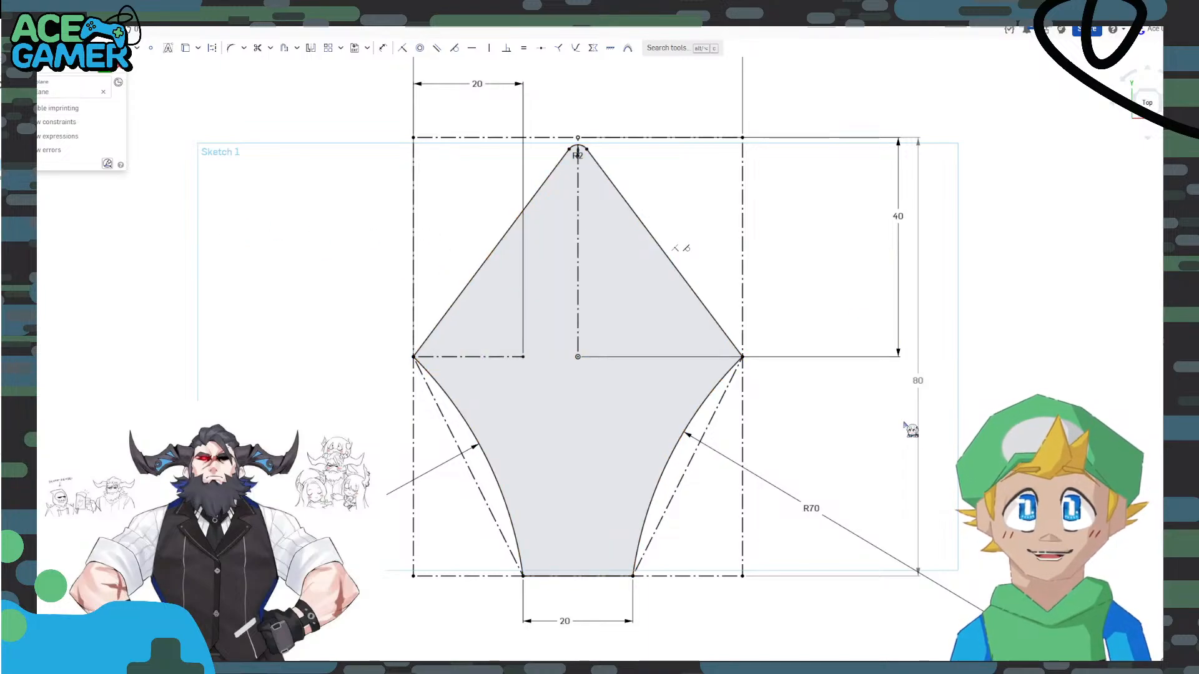
pyautogui.moveTo(996, 432)
pyautogui.mouseDown(button='right')
pyautogui.moveTo(904, 416)
pyautogui.moveTo(930, 416)
pyautogui.mouseUp(button='right')
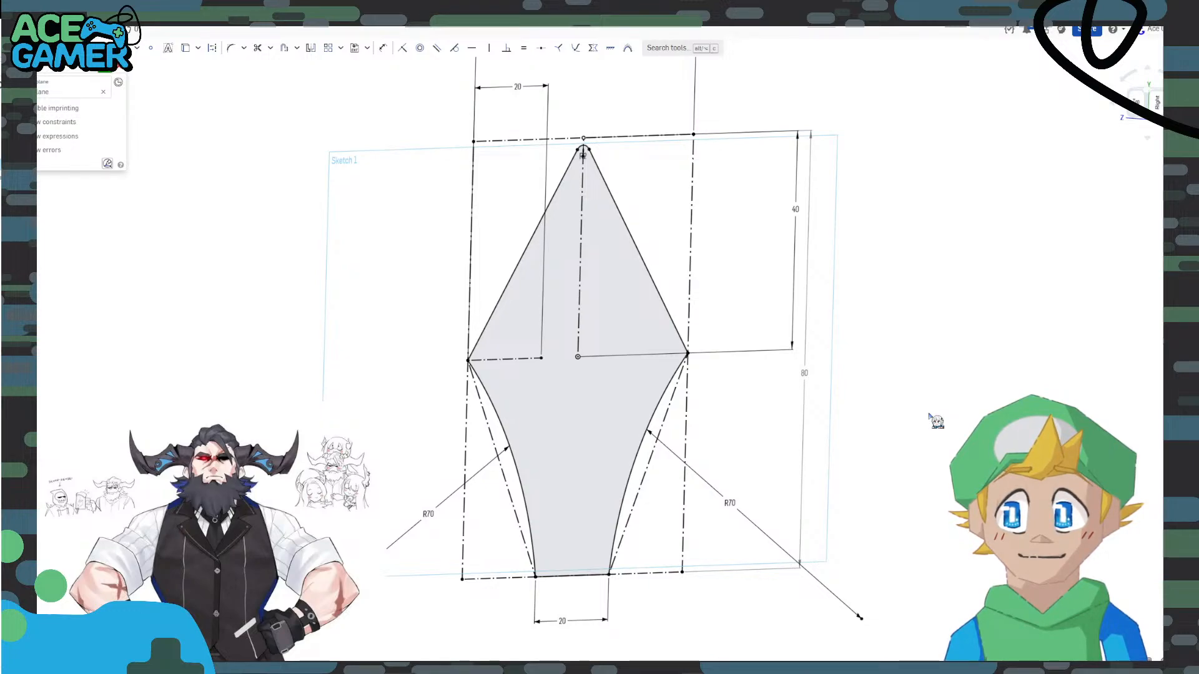
pyautogui.moveTo(827, 412); pyautogui.dragTo(851, 409, button='right')
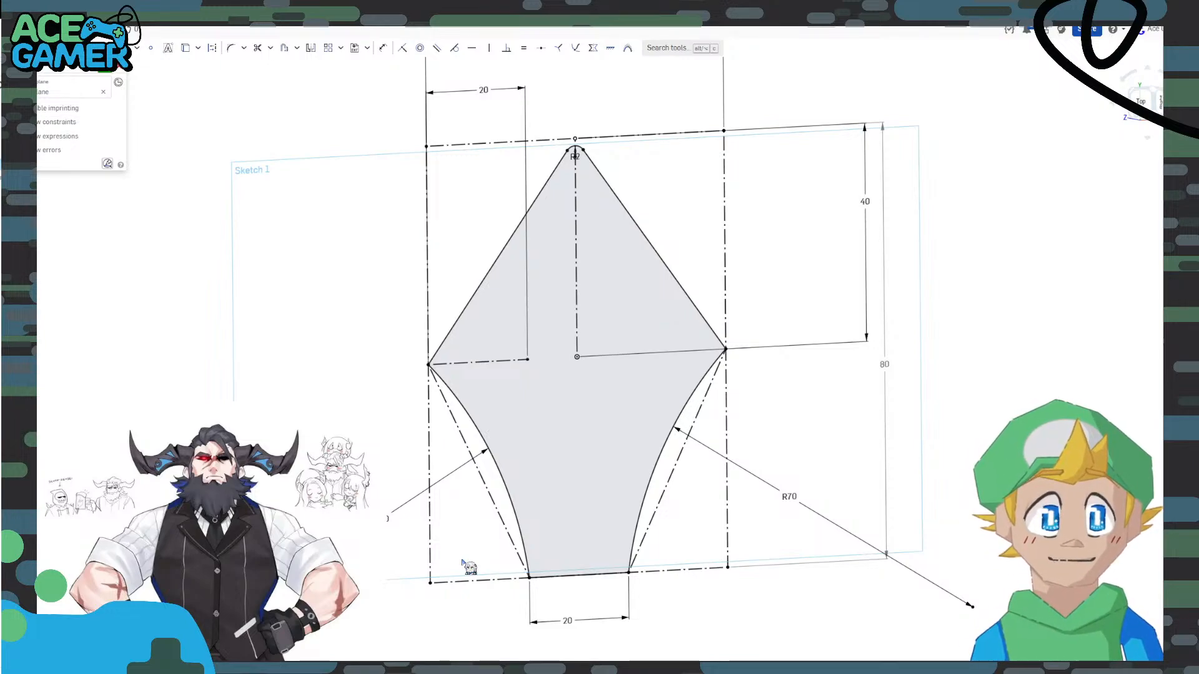
pyautogui.scroll(-5, 778, 362)
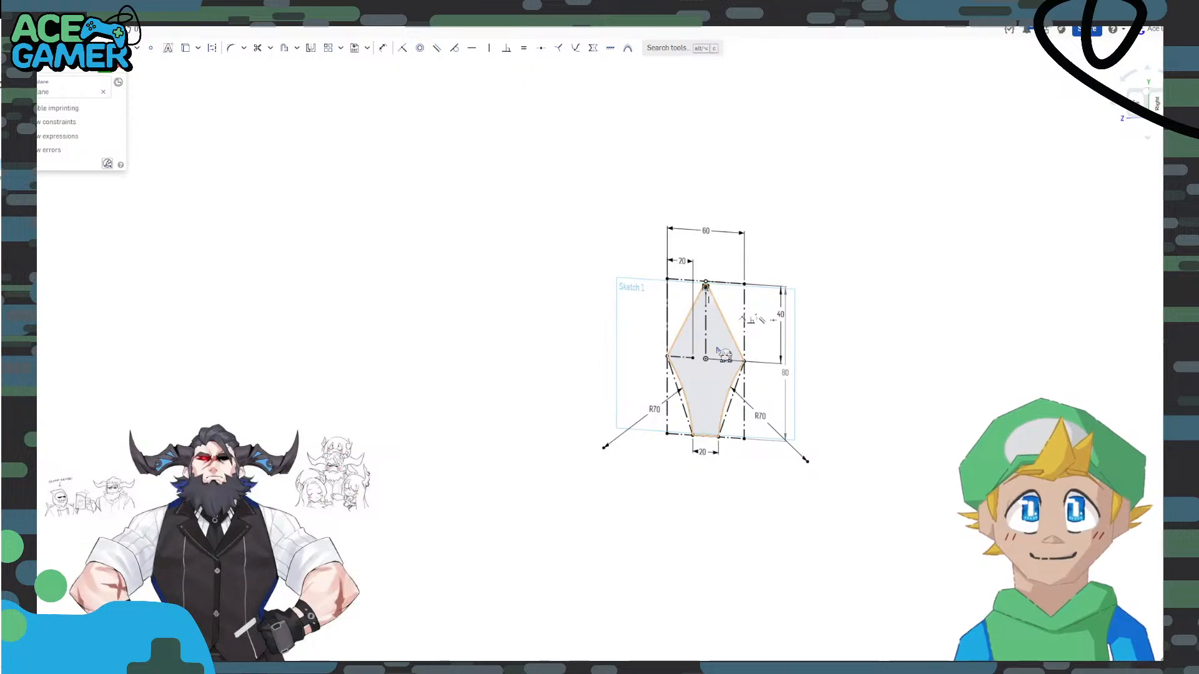
pyautogui.click(105, 71)
pyautogui.click(722, 342)
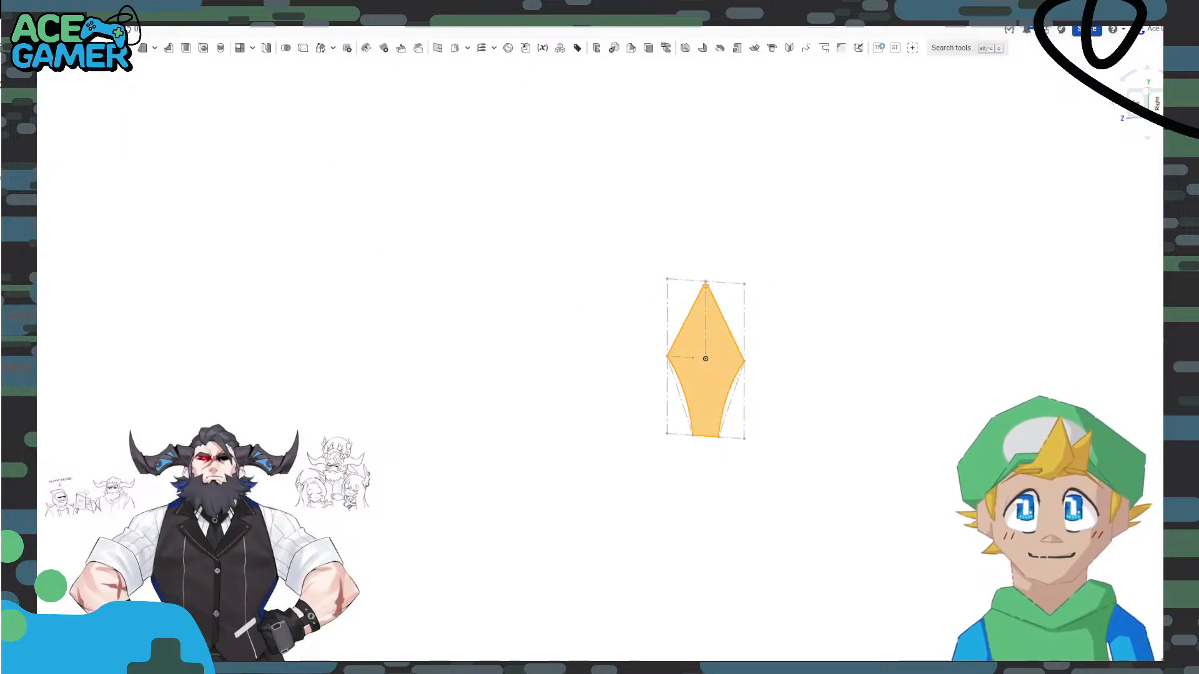
pyautogui.hotkey('shift', 'e')
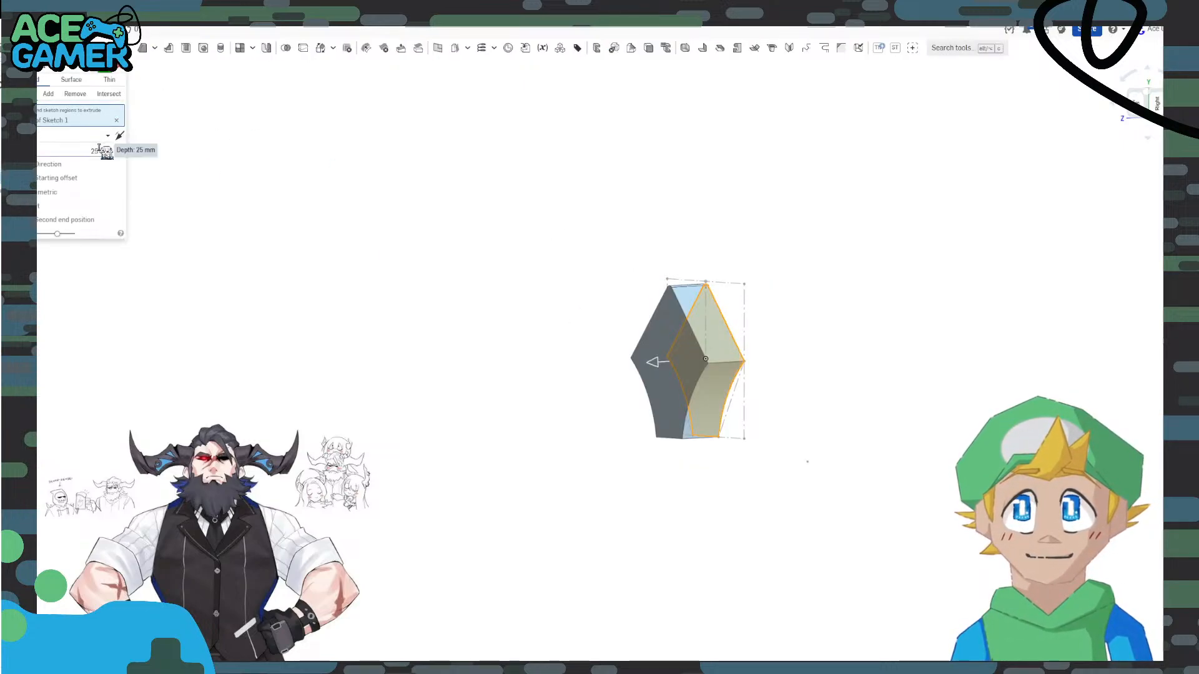
pyautogui.click(100, 152)
pyautogui.write('150')
pyautogui.press('Return')
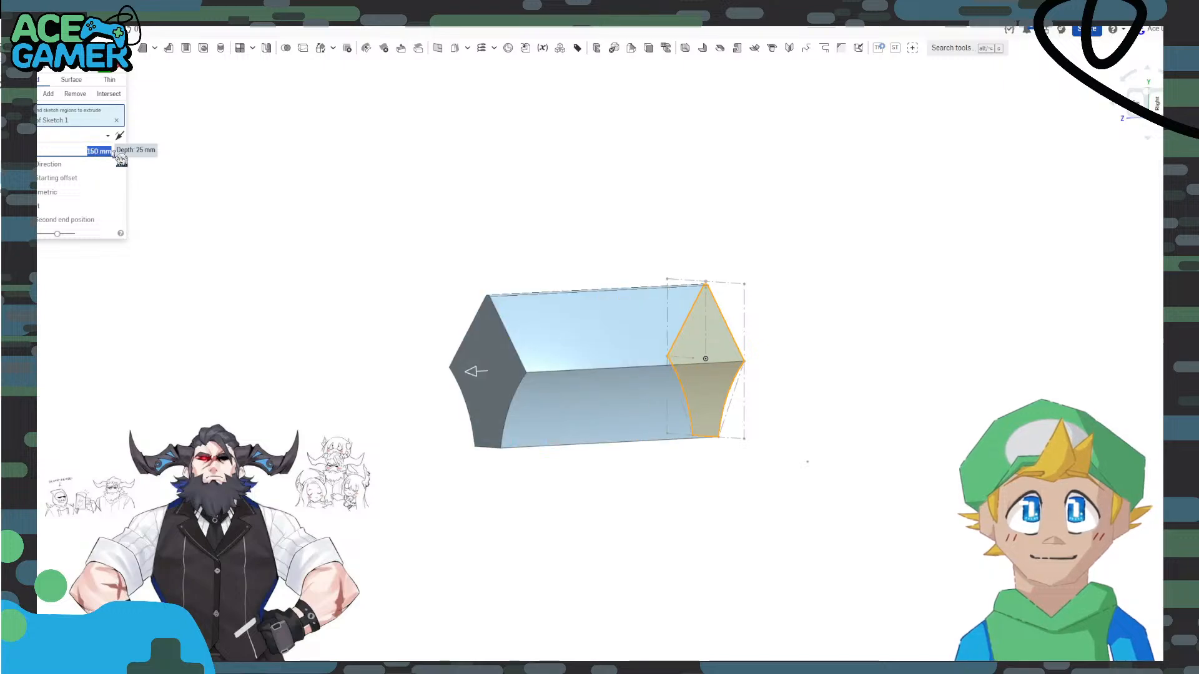
pyautogui.moveTo(891, 355)
pyautogui.mouseDown(button='right')
pyautogui.moveTo(837, 353)
pyautogui.moveTo(869, 359)
pyautogui.mouseUp(button='right')
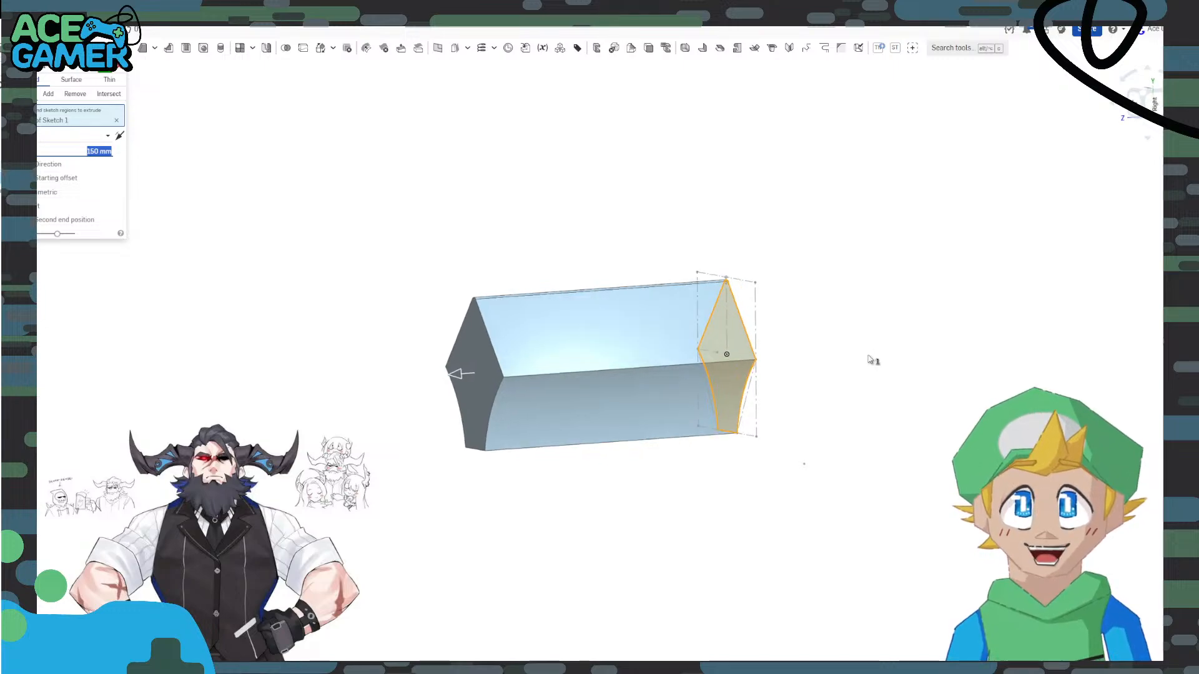
pyautogui.scroll(5, 870, 359)
pyautogui.moveTo(734, 343); pyautogui.dragTo(943, 344, button='middle')
pyautogui.scroll(-2, 942, 342)
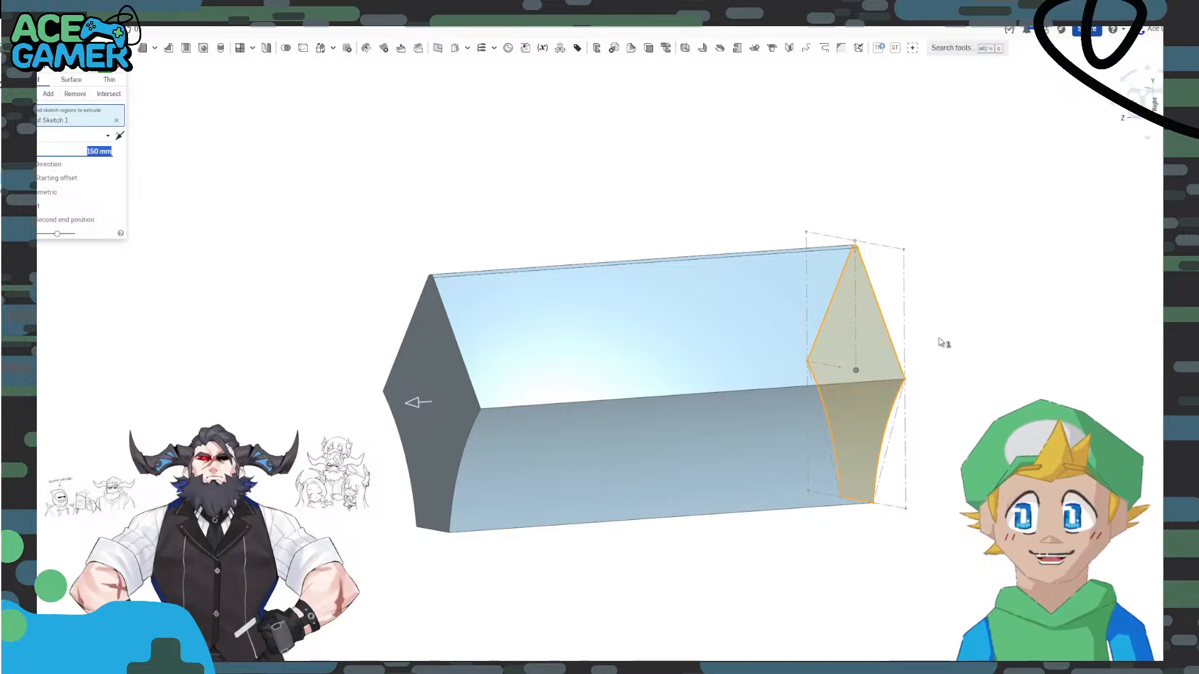
pyautogui.click(120, 70)
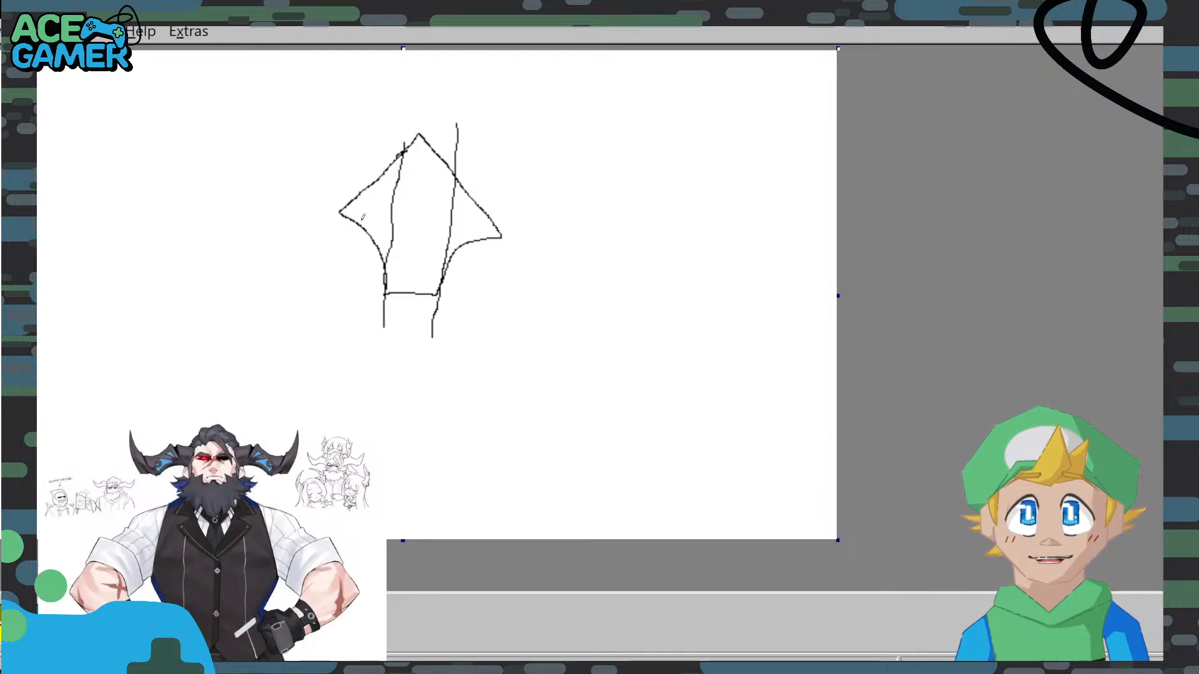
# Draw two freehand strokes over the arrow doodle's left point in the paint program and return to the CAD model.
pyautogui.moveTo(375, 200)
pyautogui.mouseDown()
pyautogui.moveTo(227, 199)
pyautogui.moveTo(266, 233)
pyautogui.mouseUp()
pyautogui.moveTo(277, 159)
pyautogui.mouseDown()
pyautogui.moveTo(279, 195)
pyautogui.moveTo(313, 155)
pyautogui.moveTo(319, 178)
pyautogui.moveTo(340, 165)
pyautogui.moveTo(332, 155)
pyautogui.moveTo(361, 182)
pyautogui.moveTo(376, 167)
pyautogui.moveTo(387, 180)
pyautogui.mouseUp()
pyautogui.click(174, 12)
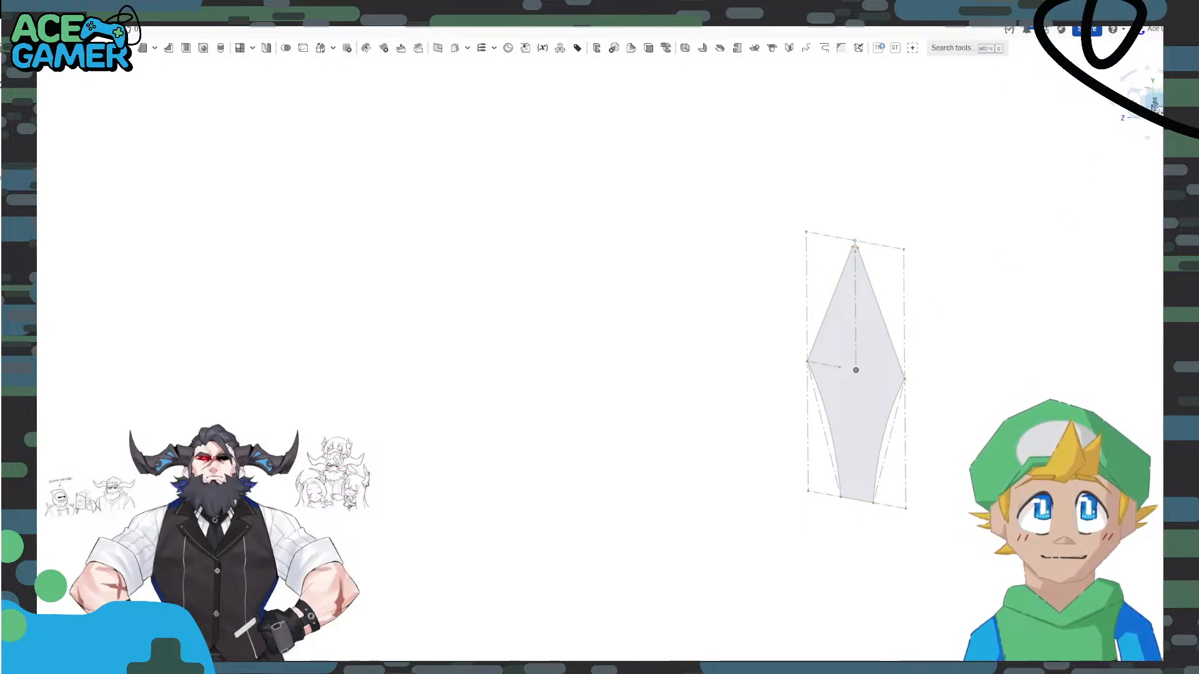
# Orient the model to the Right view and rotate it until the sketch plane stands vertical.
pyautogui.click(1150, 105)
pyautogui.click(1128, 76)
pyautogui.click(1128, 76)
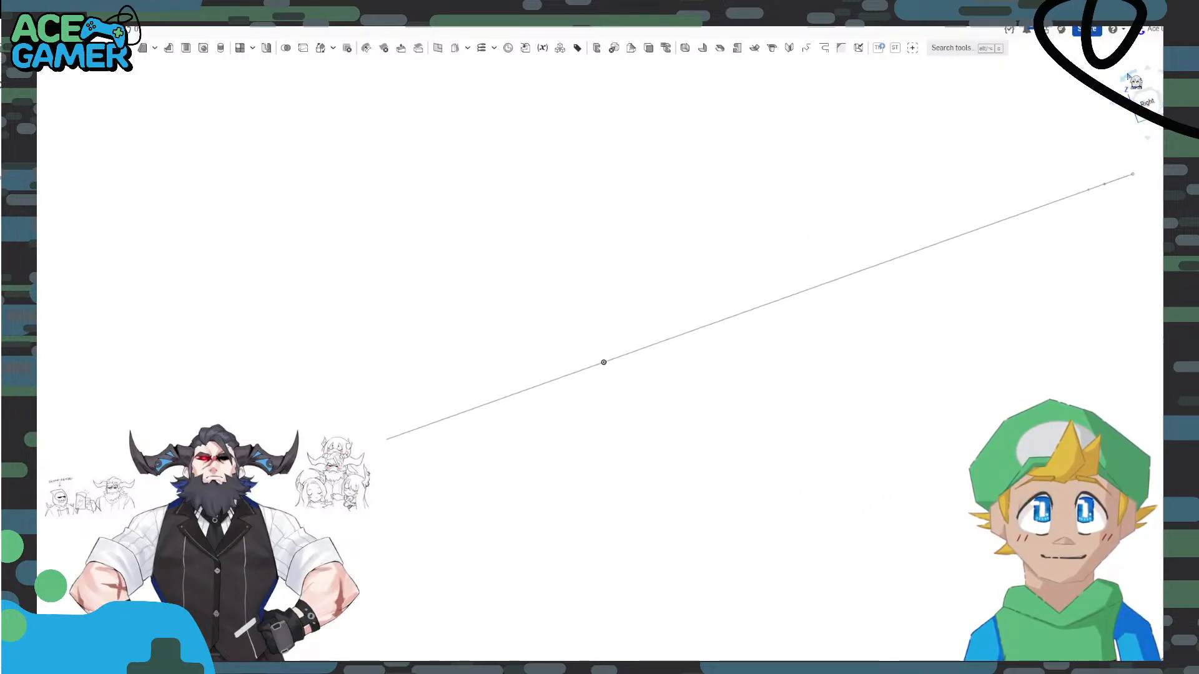
pyautogui.click(1128, 76)
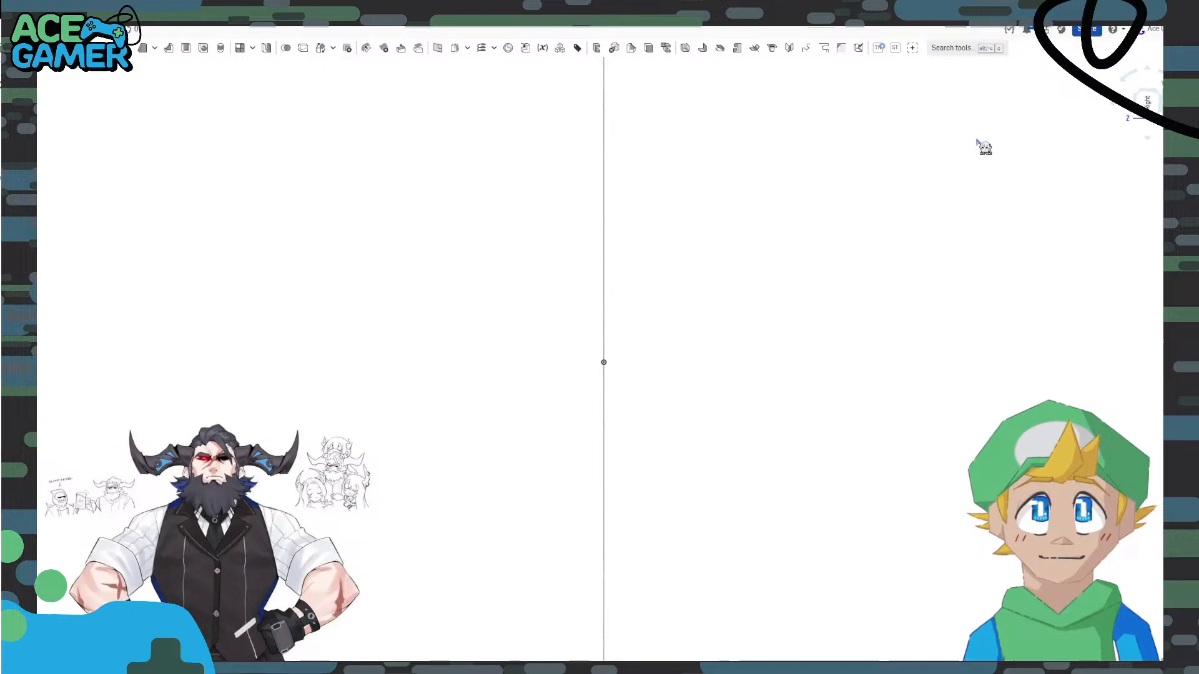
# Start a new sketch on the Right plane, perpendicular to the arrow profile.
pyautogui.press('n')
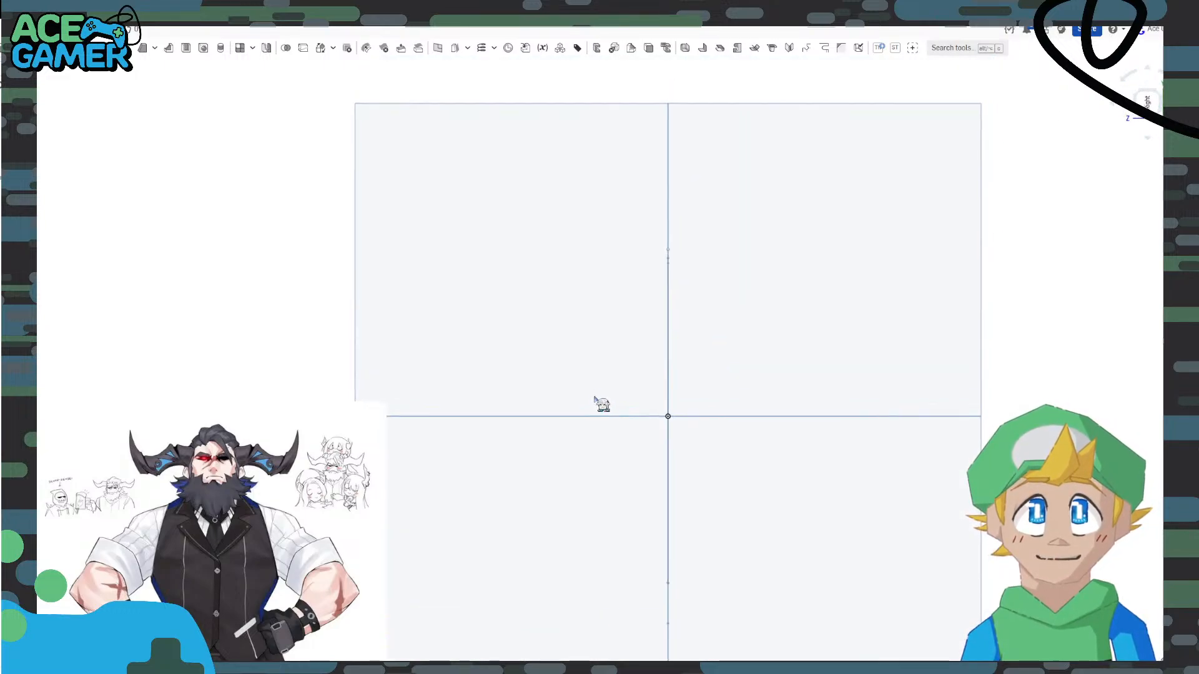
pyautogui.click(568, 314)
pyautogui.rightClick(552, 309)
pyautogui.click(566, 330)
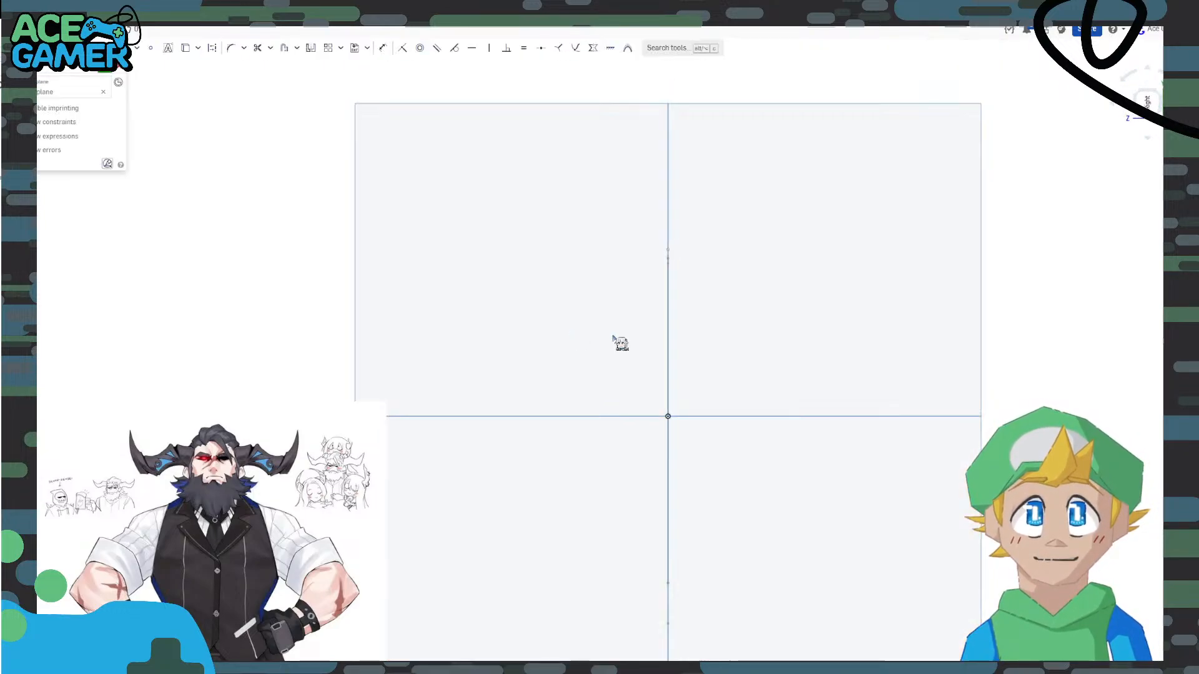
pyautogui.moveTo(569, 289); pyautogui.dragTo(595, 287, button='right')
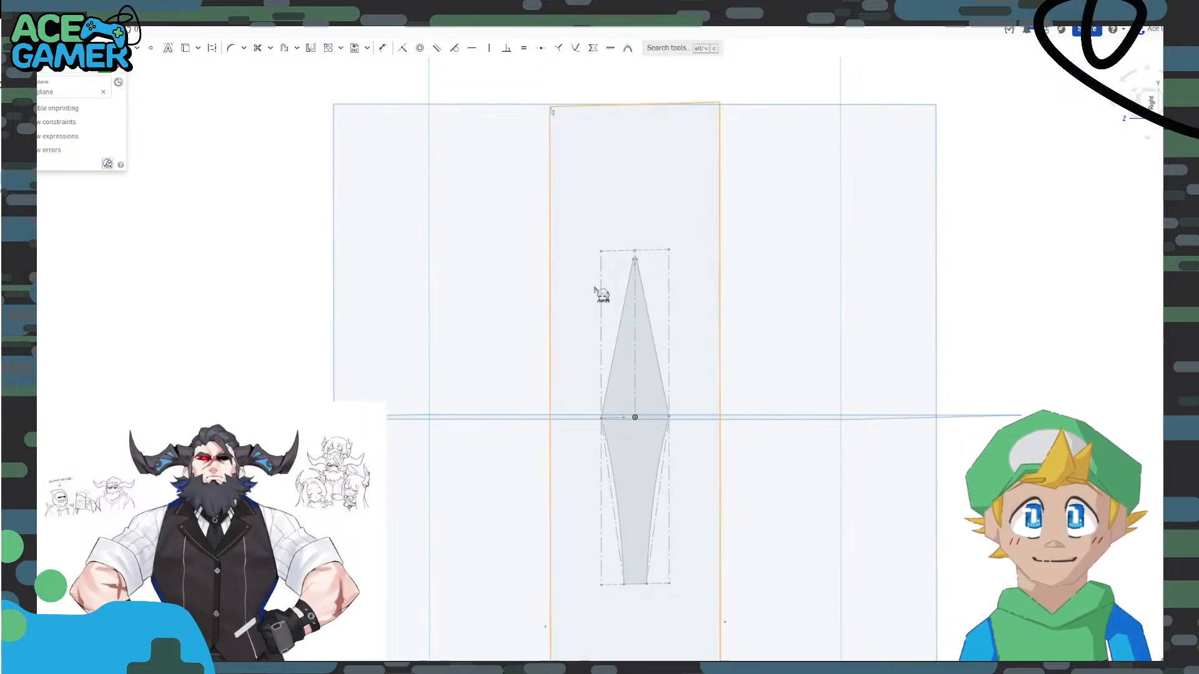
pyautogui.scroll(5, 634, 257)
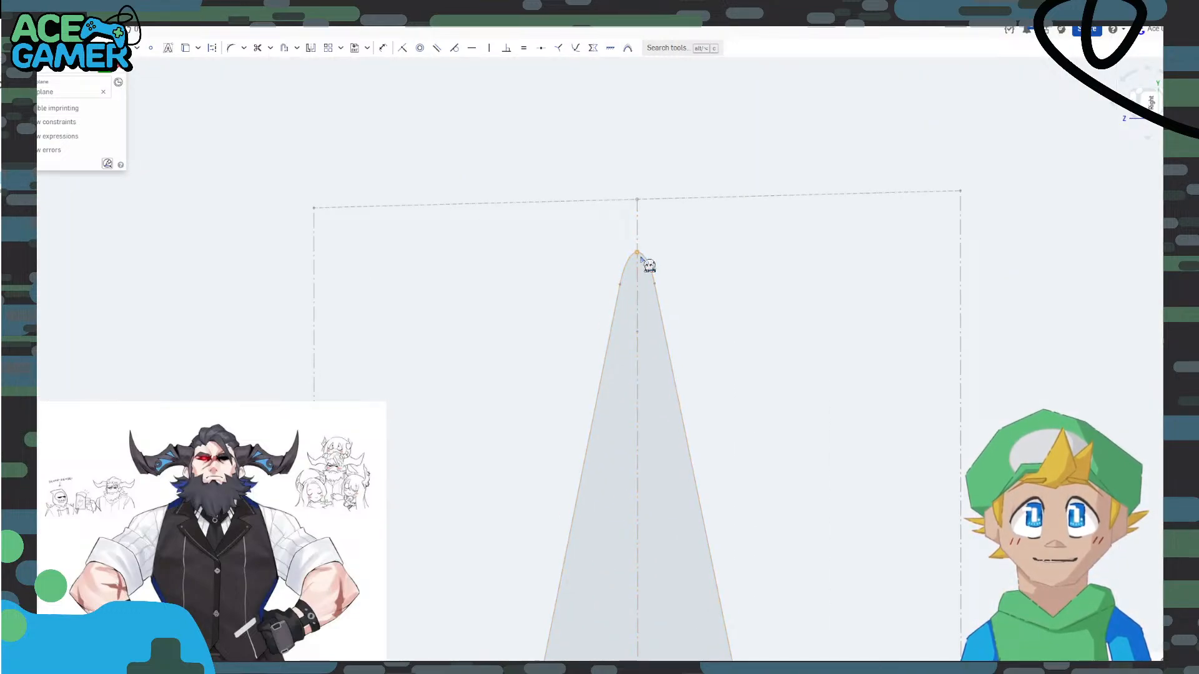
pyautogui.click(637, 253)
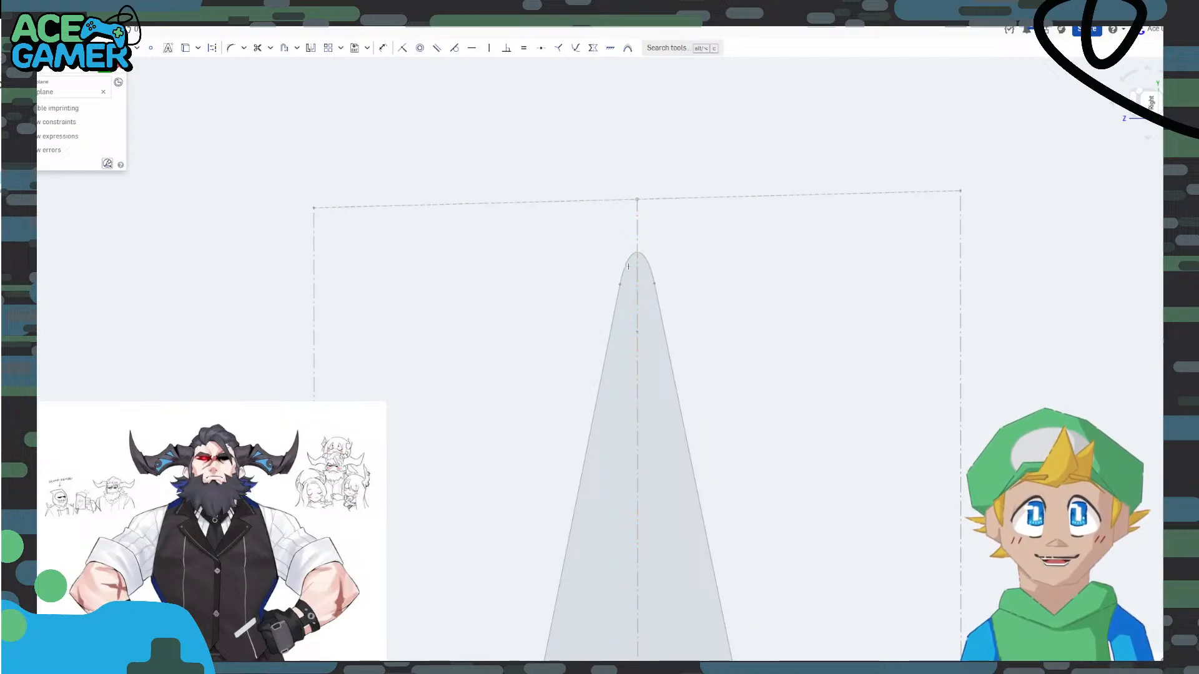
pyautogui.click(151, 49)
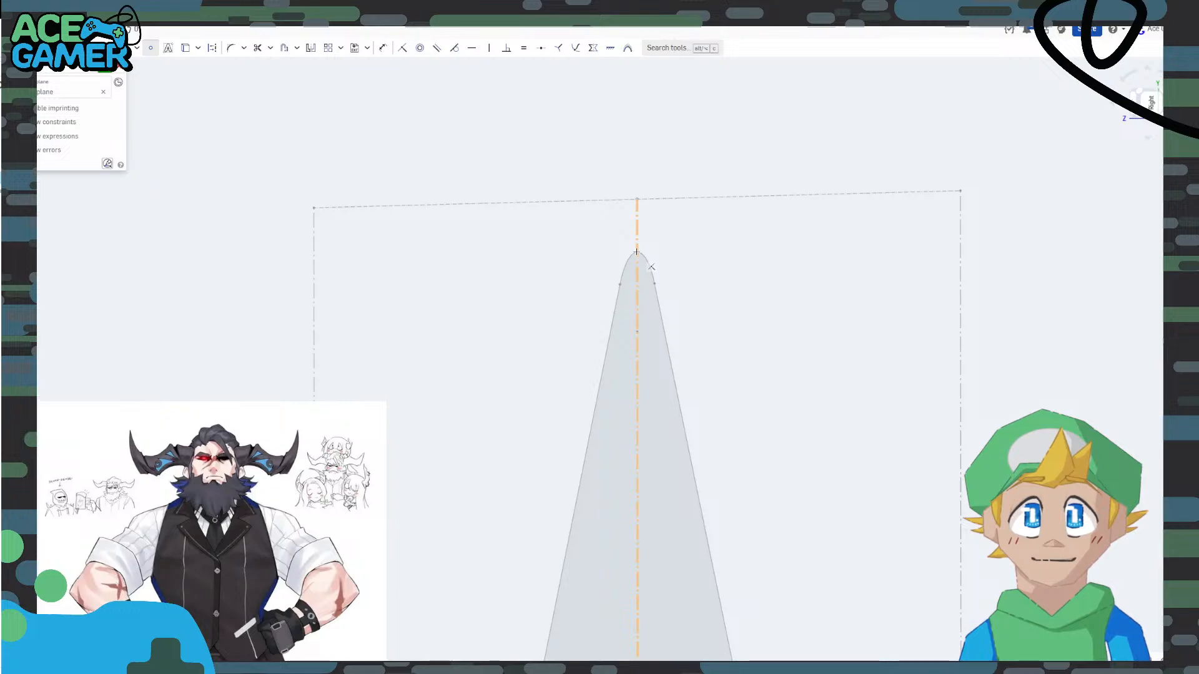
pyautogui.press('Escape')
pyautogui.scroll(-5, 651, 302)
pyautogui.scroll(-3, 687, 362)
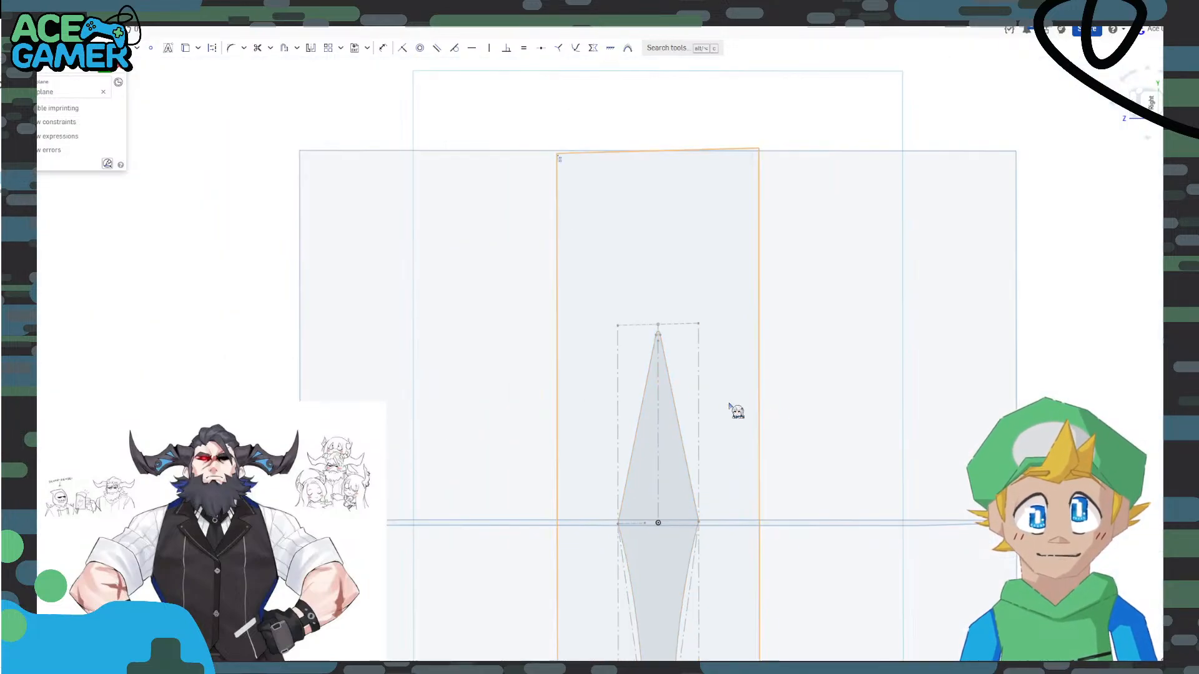
# Sketch a chain of five lines in the Right view from the arrow's rounded tip to the origin, the first four about 24, 29, 40 and 28 mm long.
pyautogui.moveTo(728, 406)
pyautogui.mouseDown(button='right')
pyautogui.moveTo(870, 415)
pyautogui.moveTo(862, 431)
pyautogui.moveTo(676, 529)
pyautogui.mouseUp(button='right')
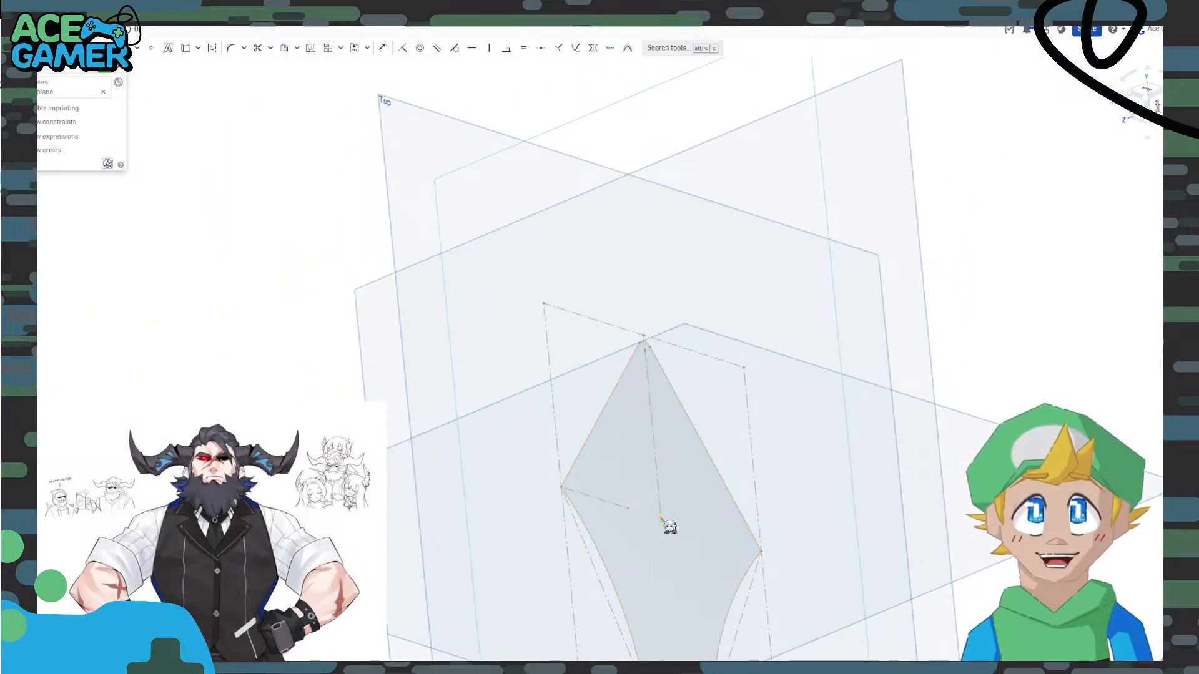
pyautogui.moveTo(758, 554)
pyautogui.mouseDown(button='right')
pyautogui.moveTo(813, 511)
pyautogui.moveTo(770, 495)
pyautogui.mouseUp(button='right')
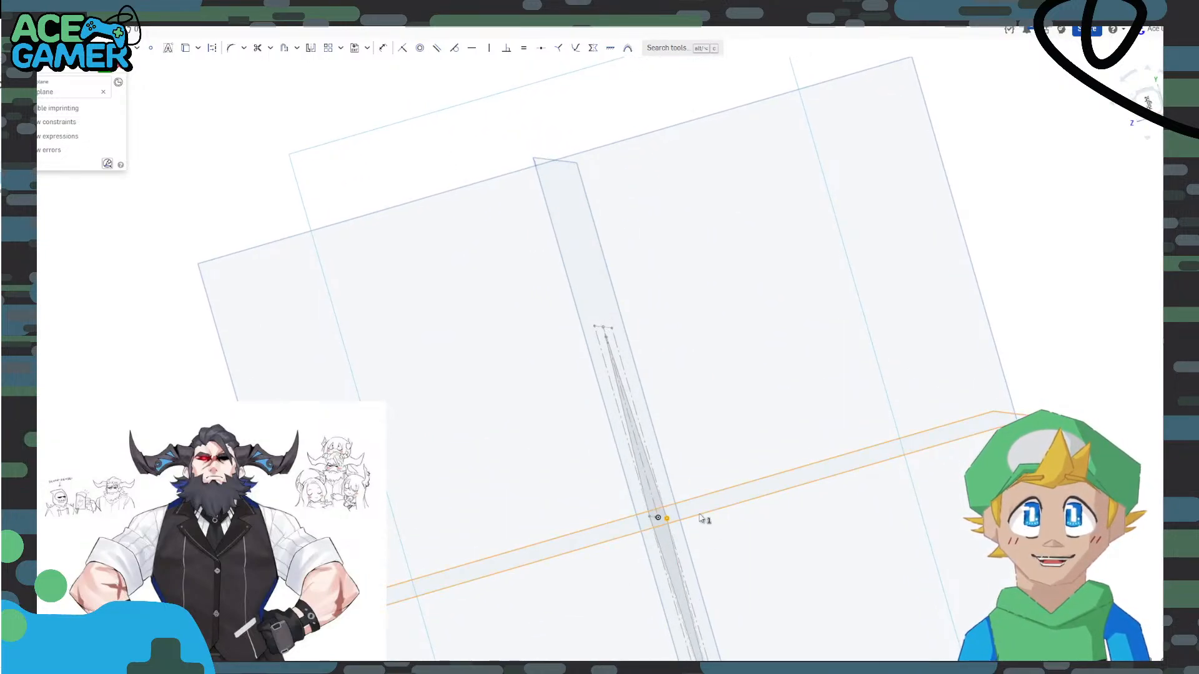
pyautogui.moveTo(882, 268); pyautogui.dragTo(935, 266, button='right')
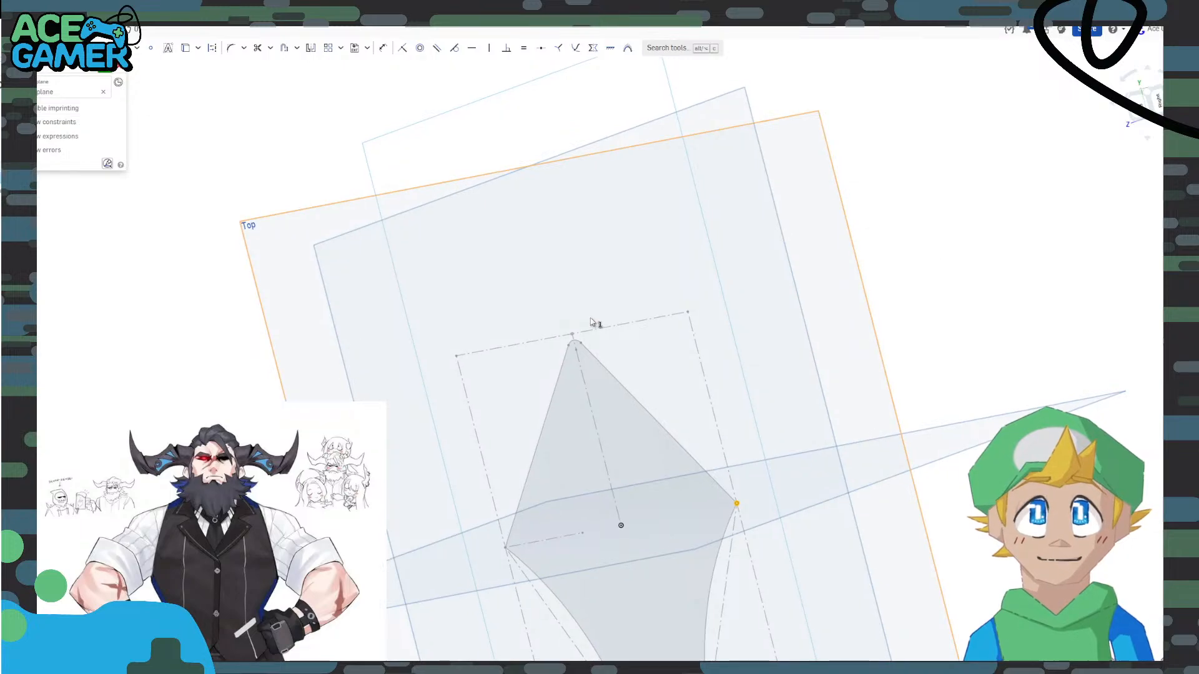
pyautogui.scroll(3, 562, 362)
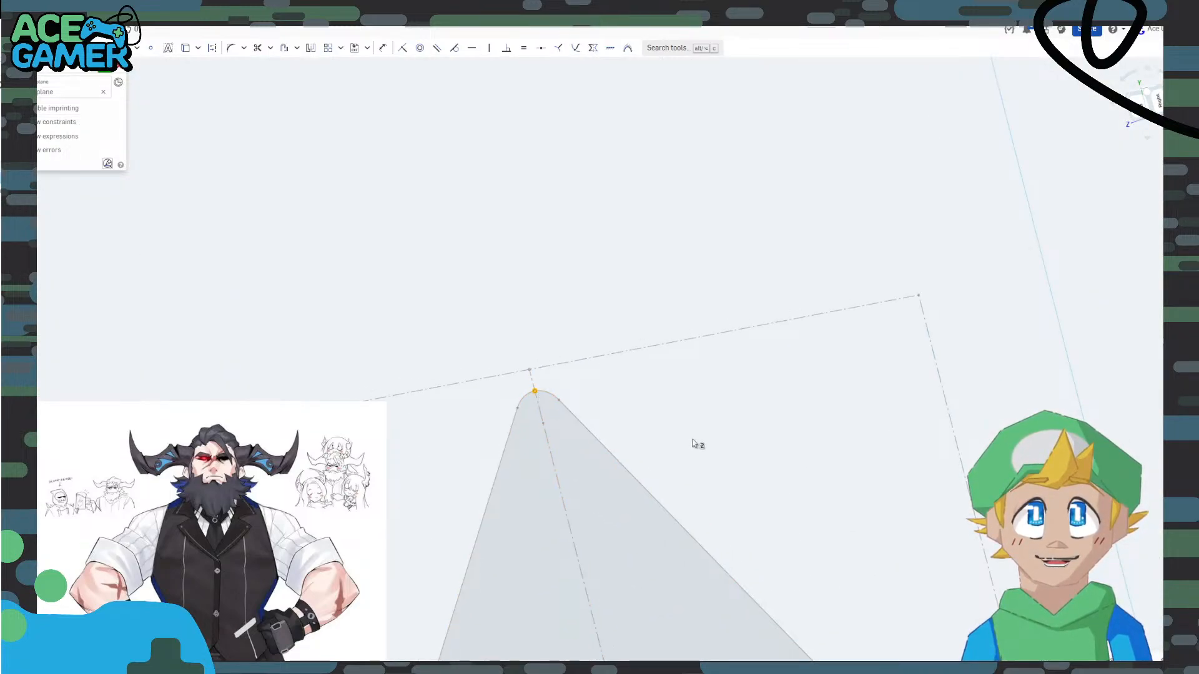
pyautogui.scroll(-5, 719, 425)
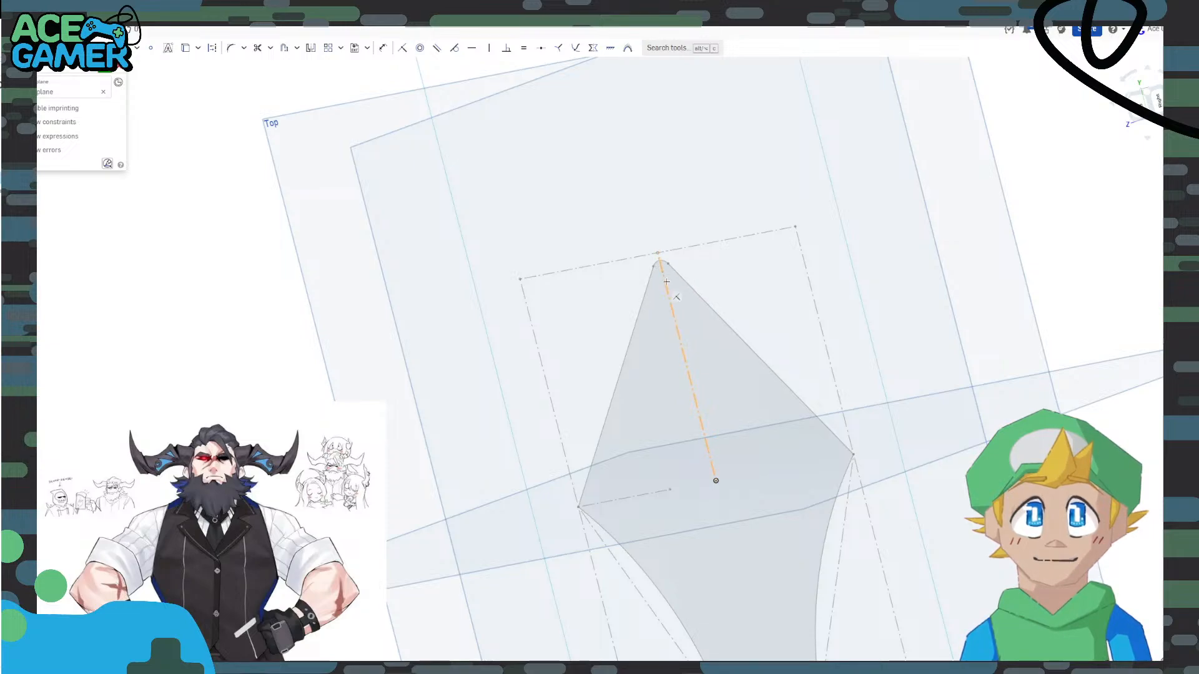
pyautogui.scroll(5, 666, 281)
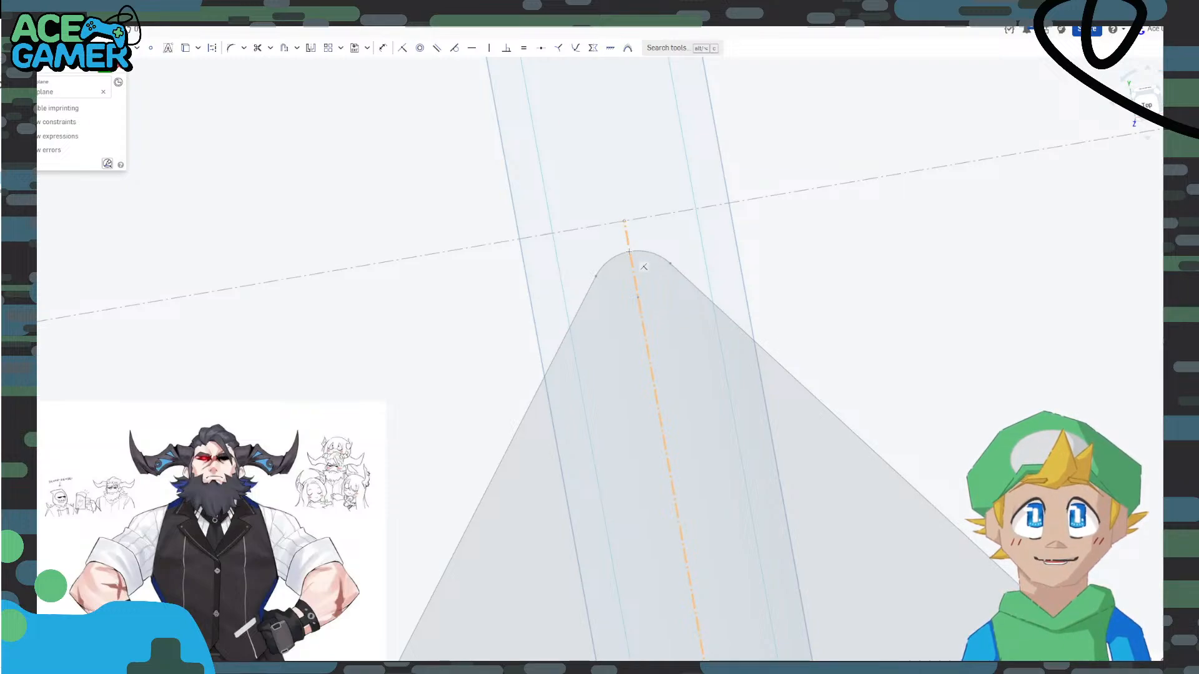
pyautogui.click(628, 251)
pyautogui.scroll(-4, 696, 347)
pyautogui.moveTo(789, 365); pyautogui.dragTo(689, 306, button='right')
pyautogui.scroll(-5, 685, 375)
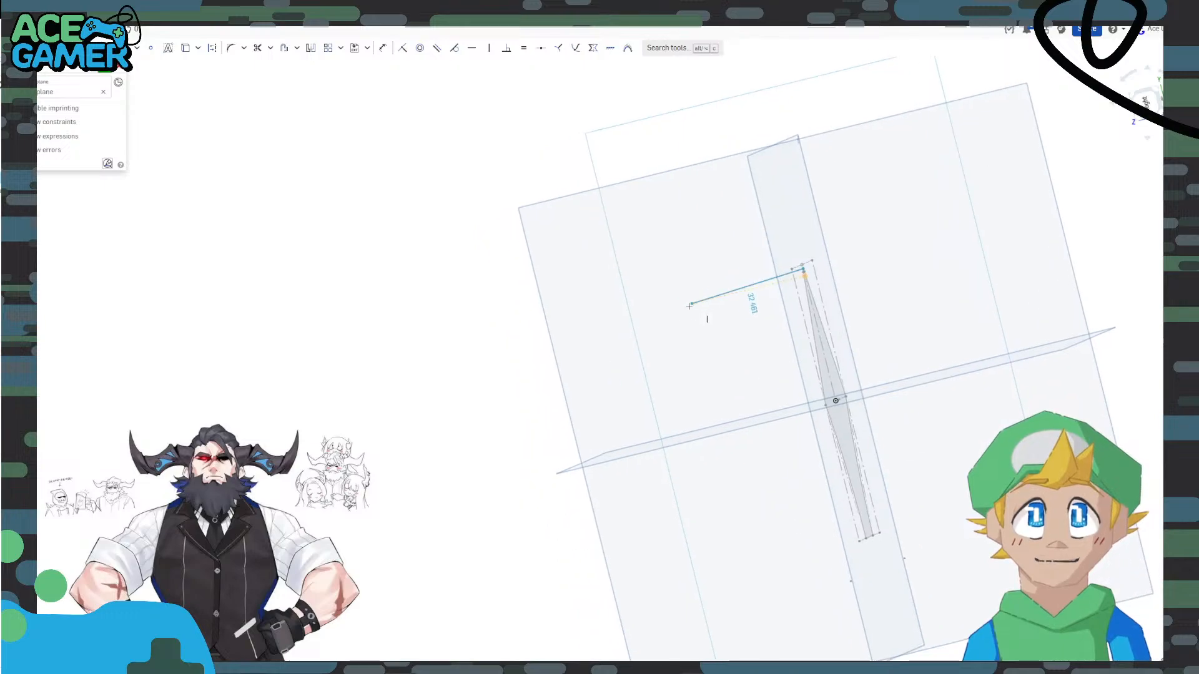
pyautogui.click(1145, 102)
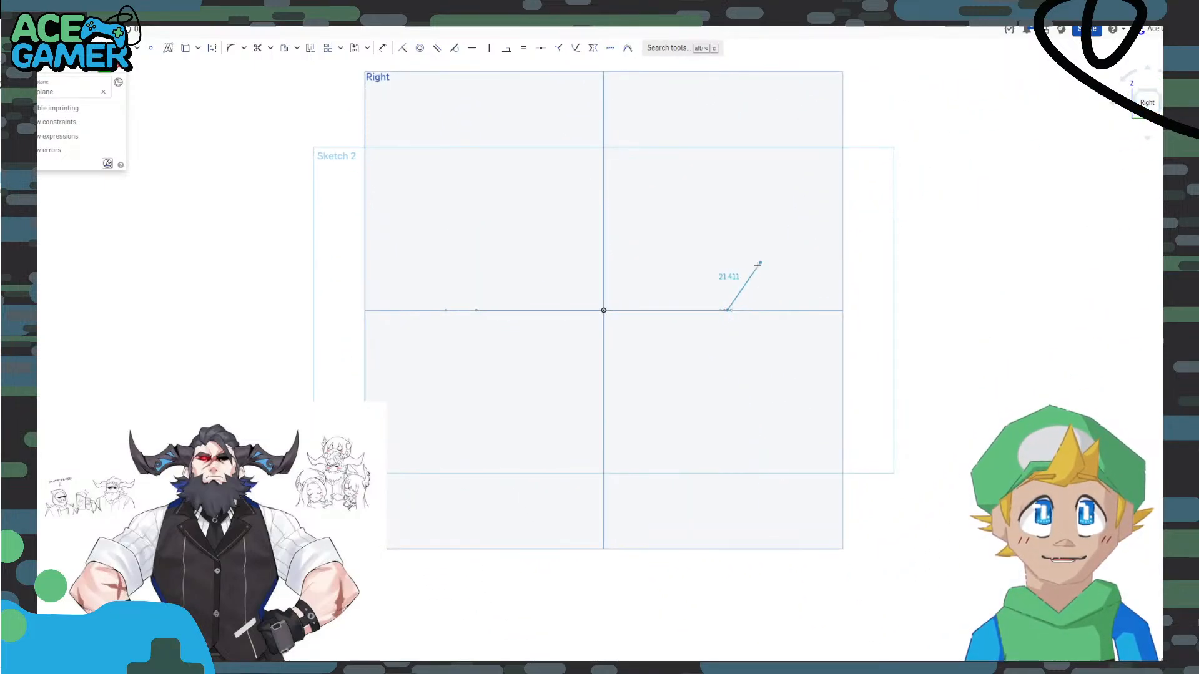
pyautogui.click(1124, 78)
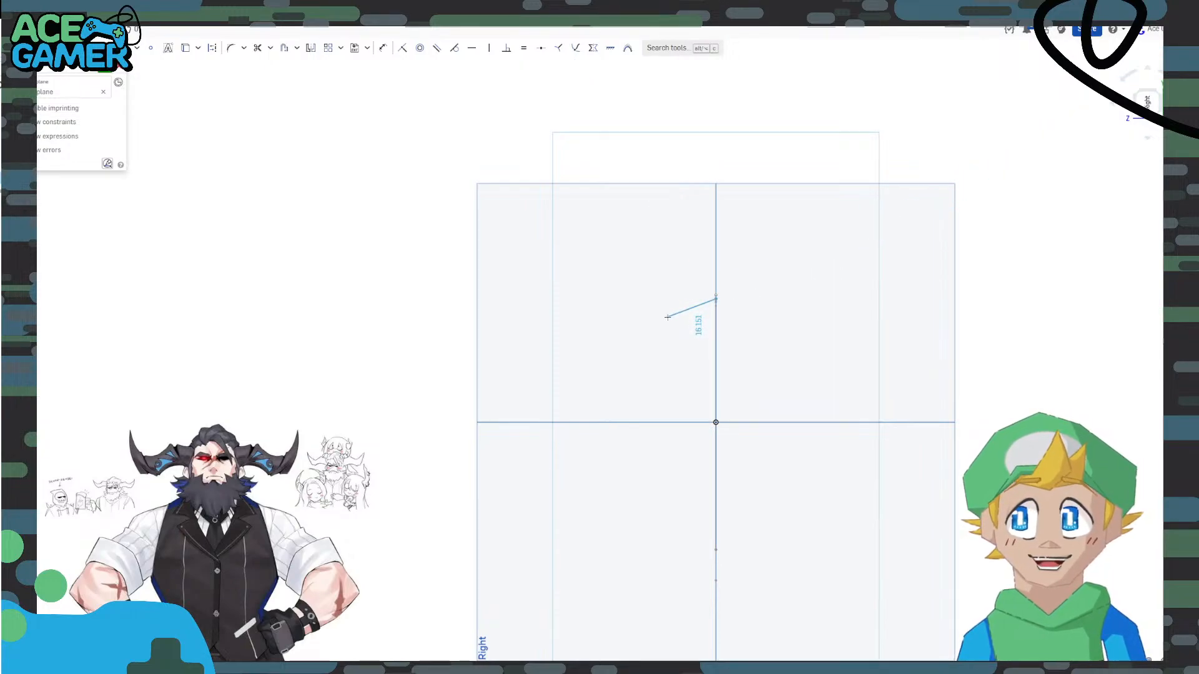
pyautogui.click(643, 322)
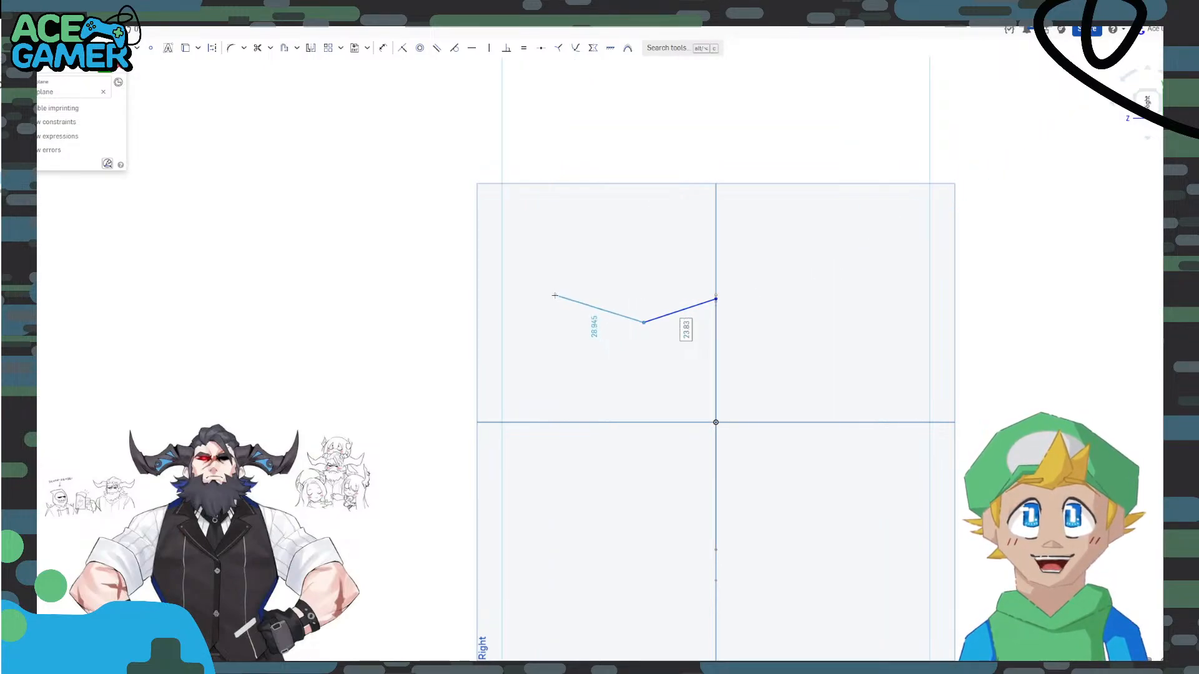
pyautogui.click(555, 294)
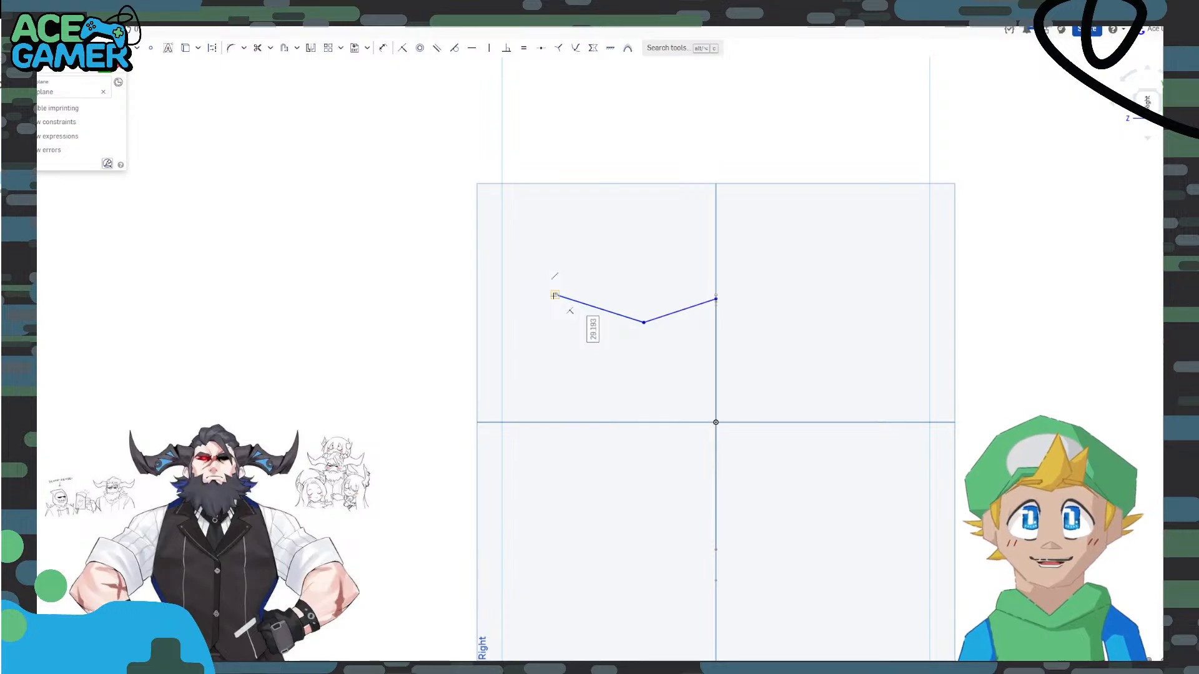
pyautogui.click(554, 422)
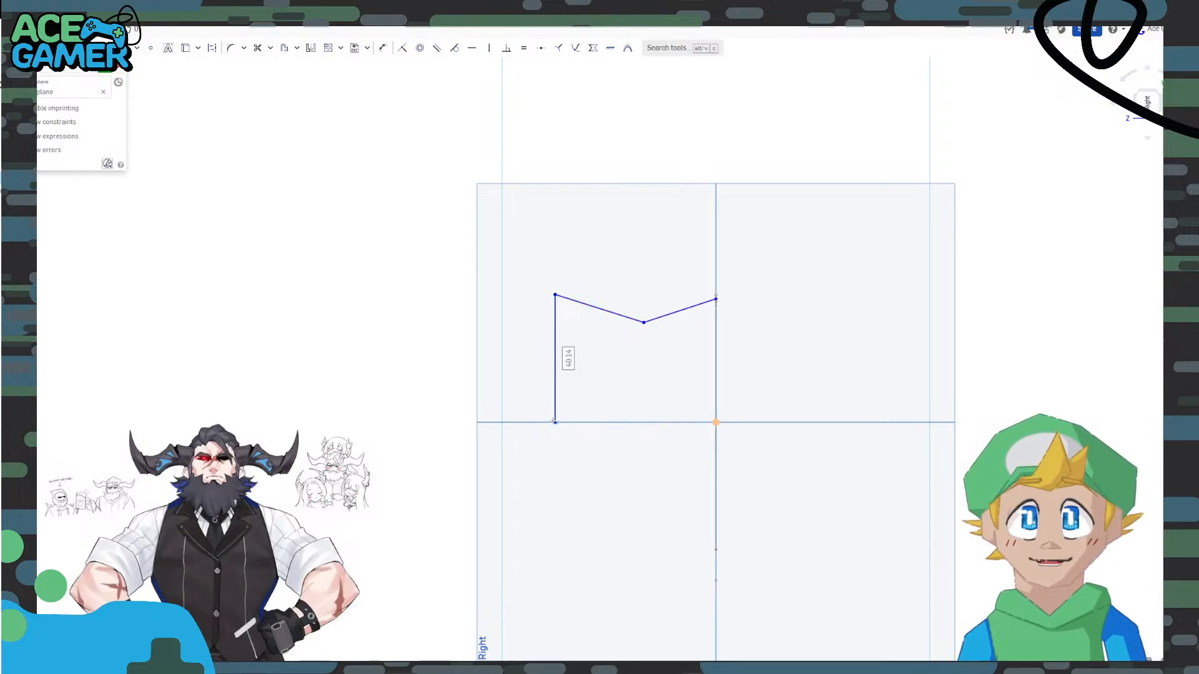
pyautogui.click(643, 410)
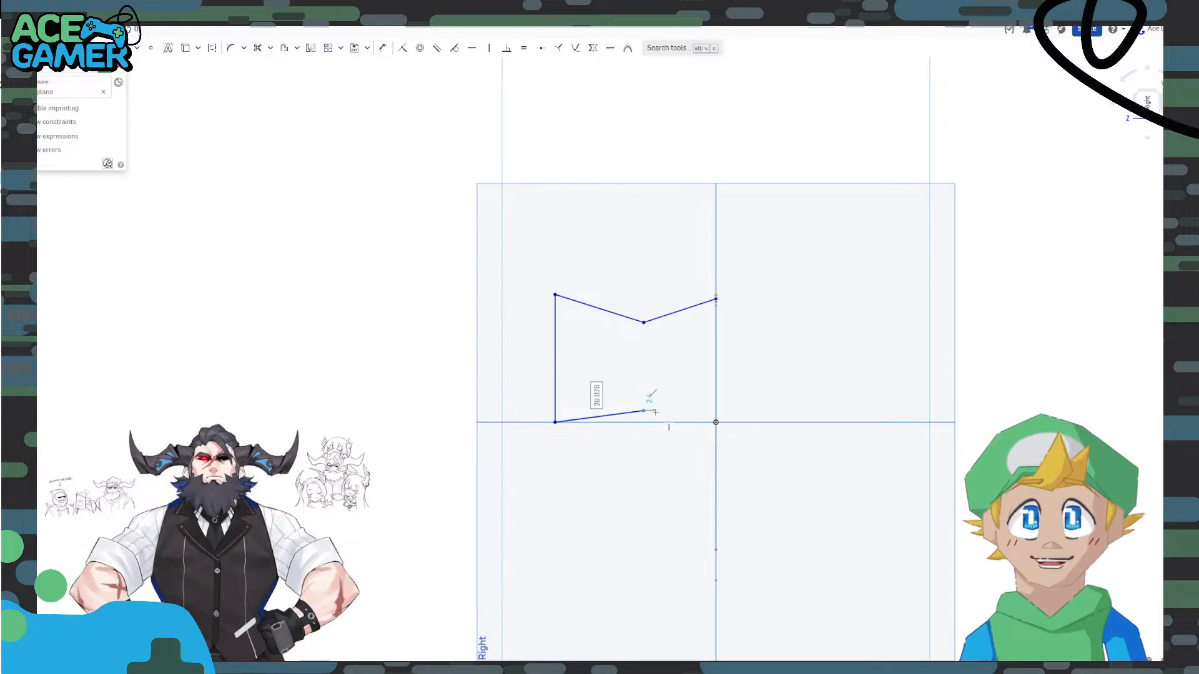
pyautogui.click(716, 422)
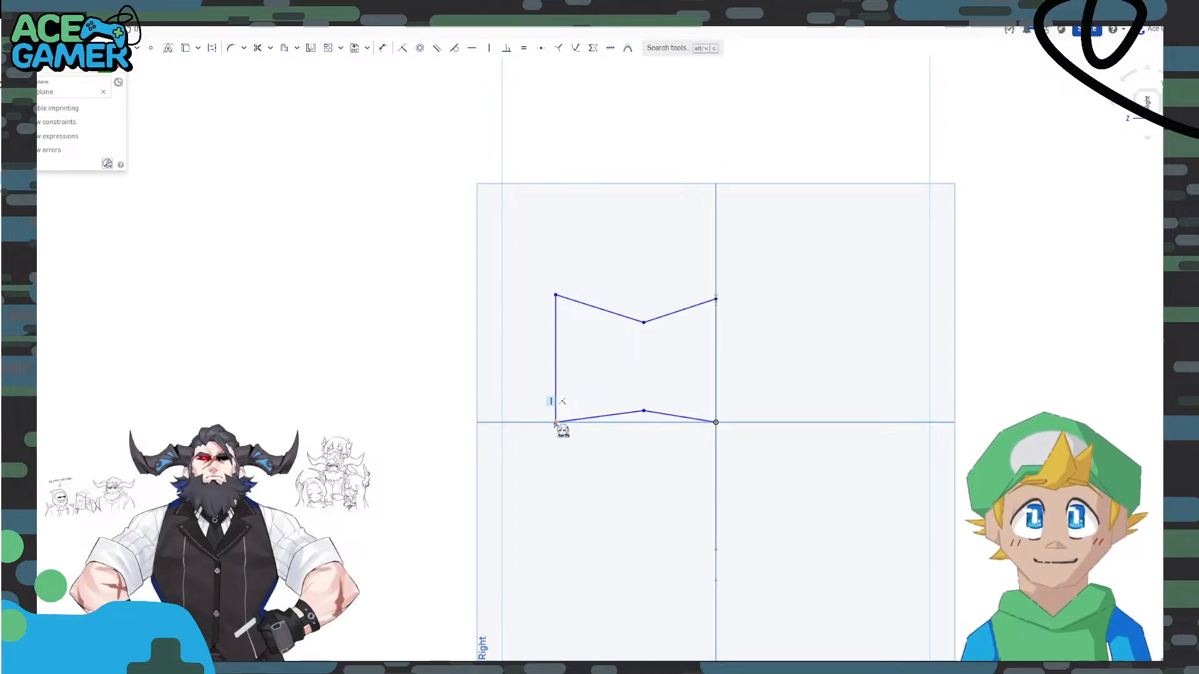
# Undo all five lines of the side profile.
pyautogui.scroll(3, 569, 418)
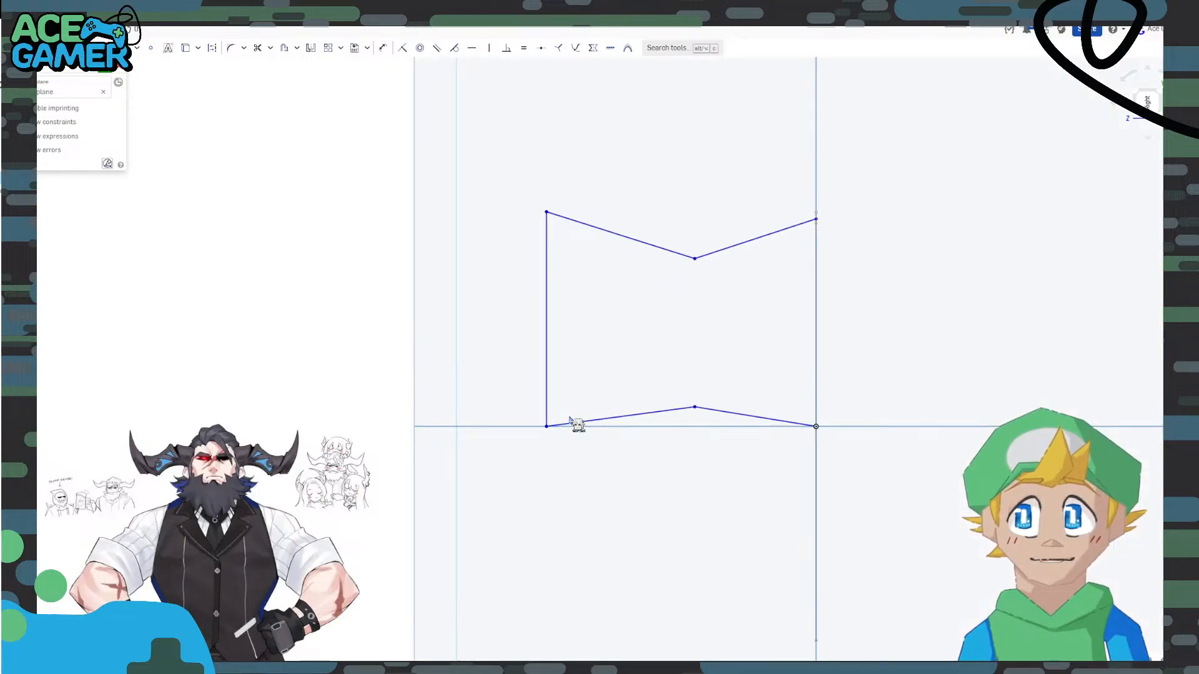
pyautogui.scroll(2, 569, 418)
pyautogui.moveTo(699, 314); pyautogui.dragTo(604, 409, button='middle')
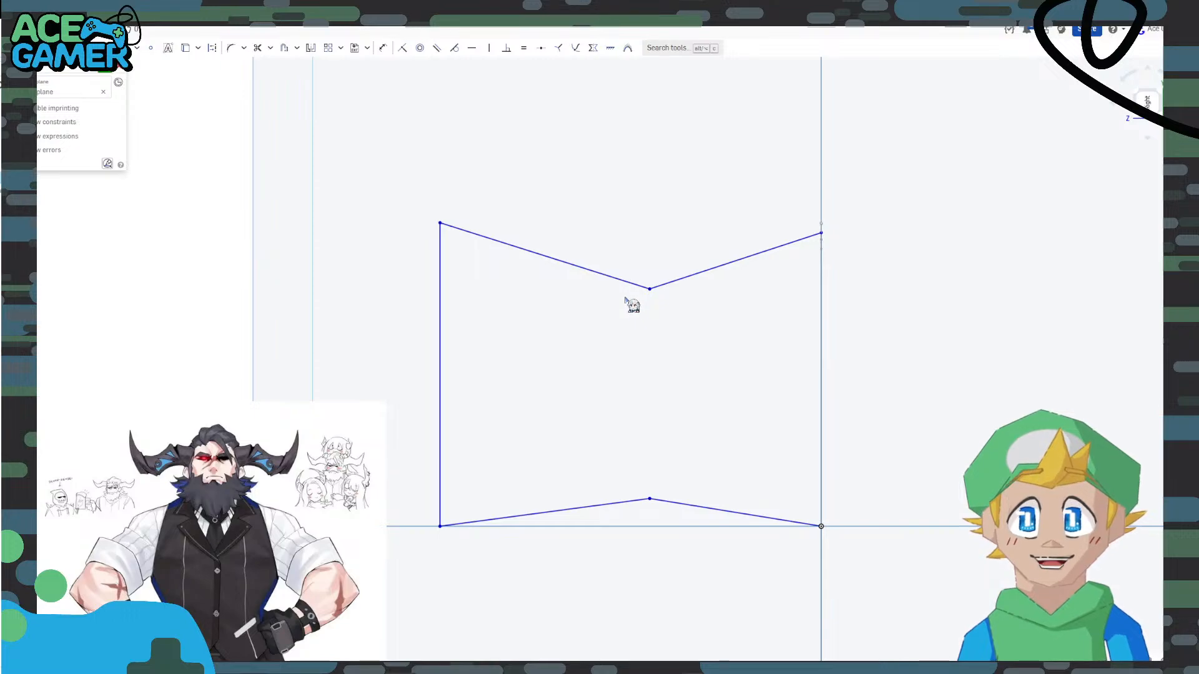
pyautogui.hotkey('ctrl', 'z')
pyautogui.hotkey('ctrl', 'z')
pyautogui.hotkey('ctrl', 'z')
pyautogui.hotkey('ctrl', 'z')
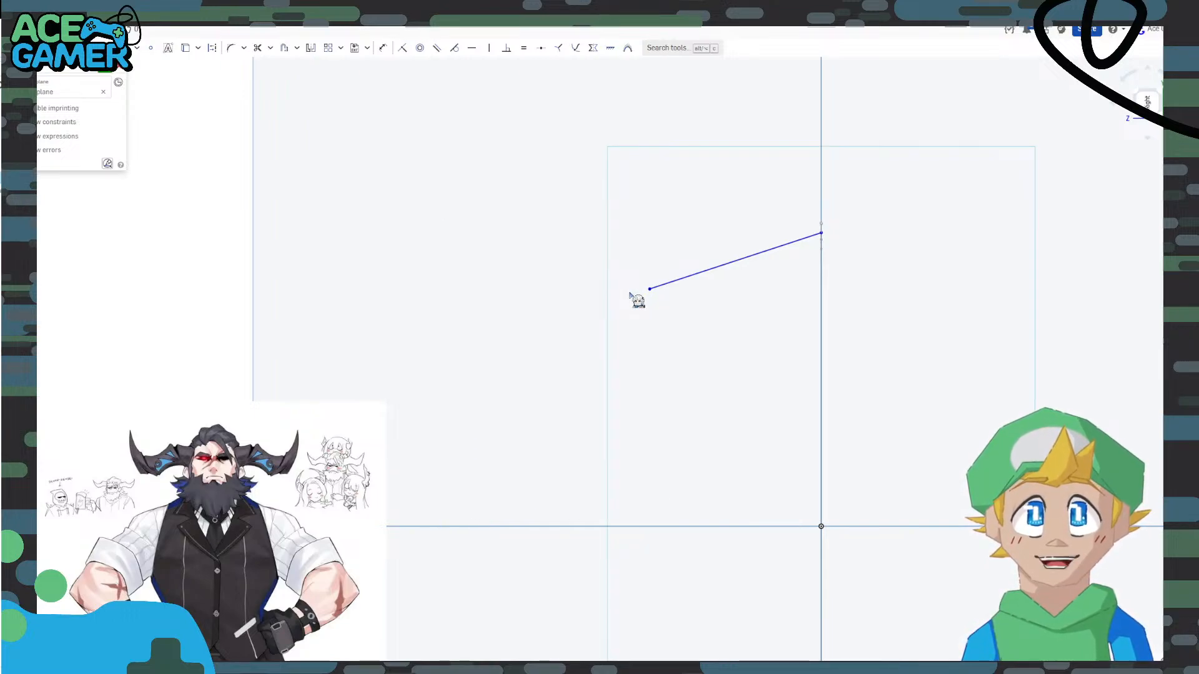
pyautogui.hotkey('ctrl', 'z')
pyautogui.moveTo(560, 321); pyautogui.dragTo(625, 326, button='right')
pyautogui.scroll(-1, 630, 326)
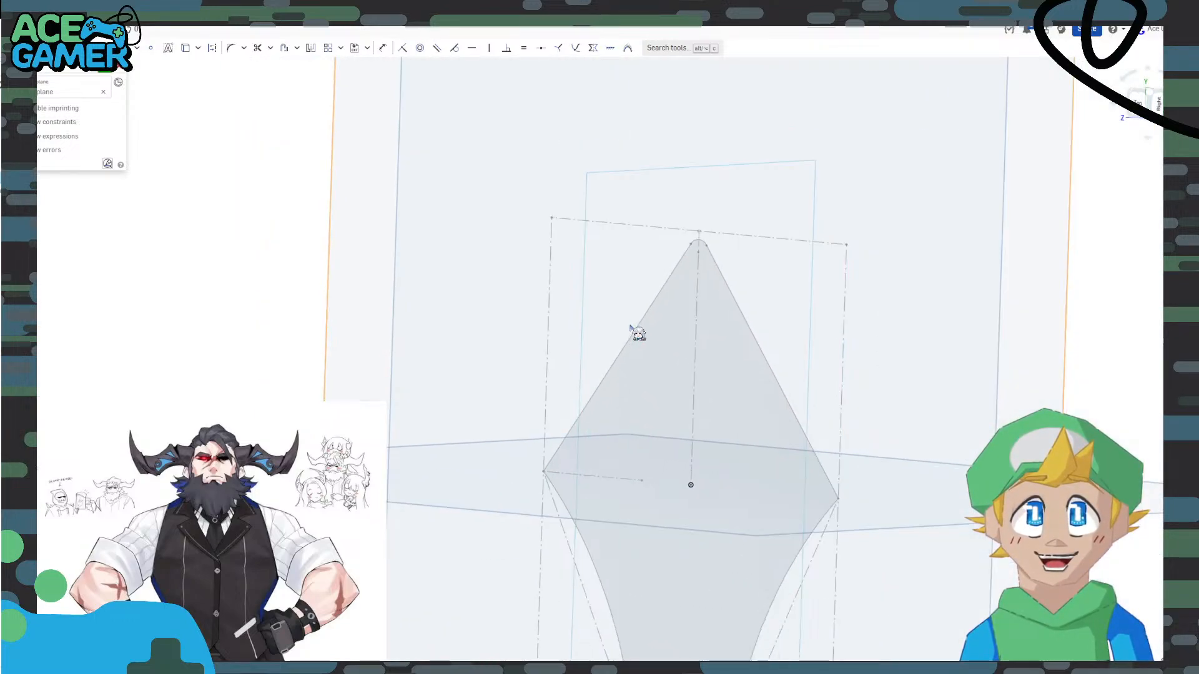
# Switch to the paint program, draw a vertical stroke beside the arrow doodle, and return to the CAD model.
pyautogui.hotkey('alt', 'Tab')
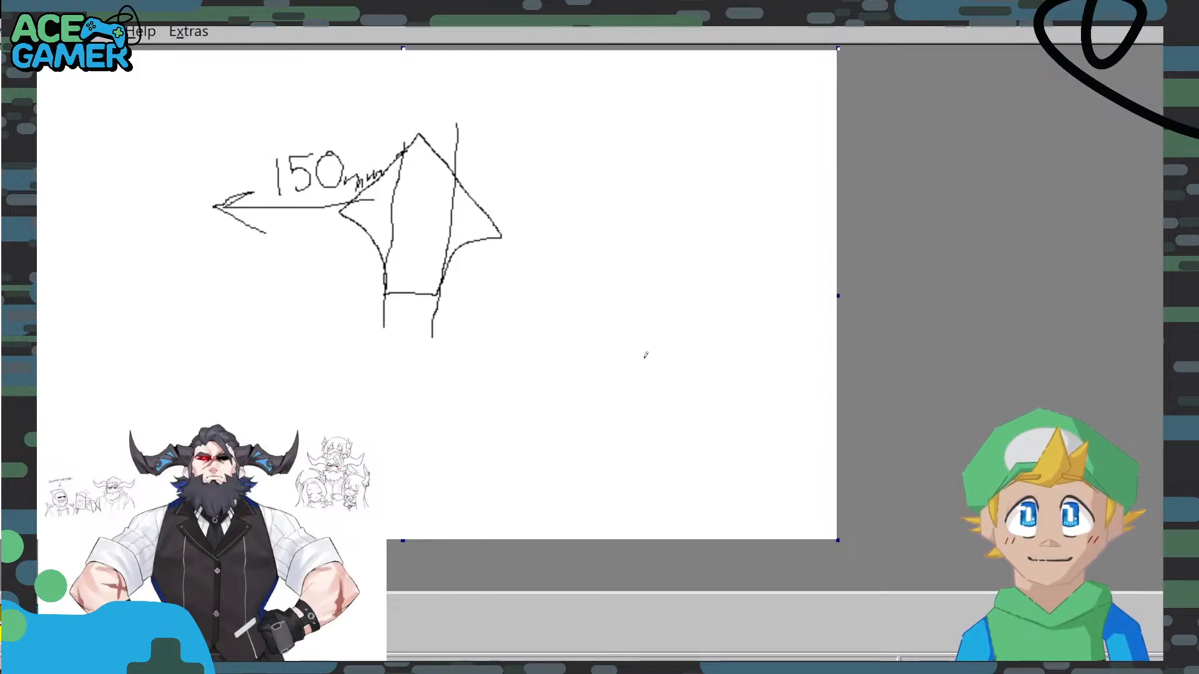
pyautogui.moveTo(653, 252); pyautogui.dragTo(651, 379)
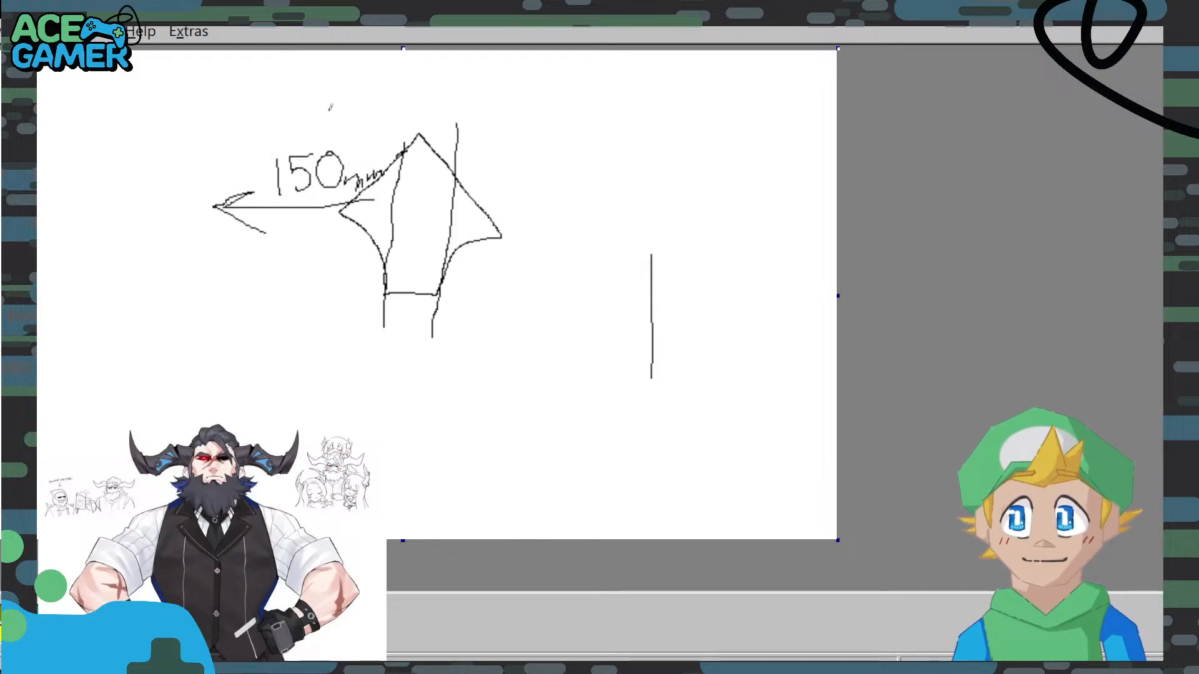
pyautogui.click(300, 9)
pyautogui.moveTo(710, 352); pyautogui.dragTo(641, 337, button='right')
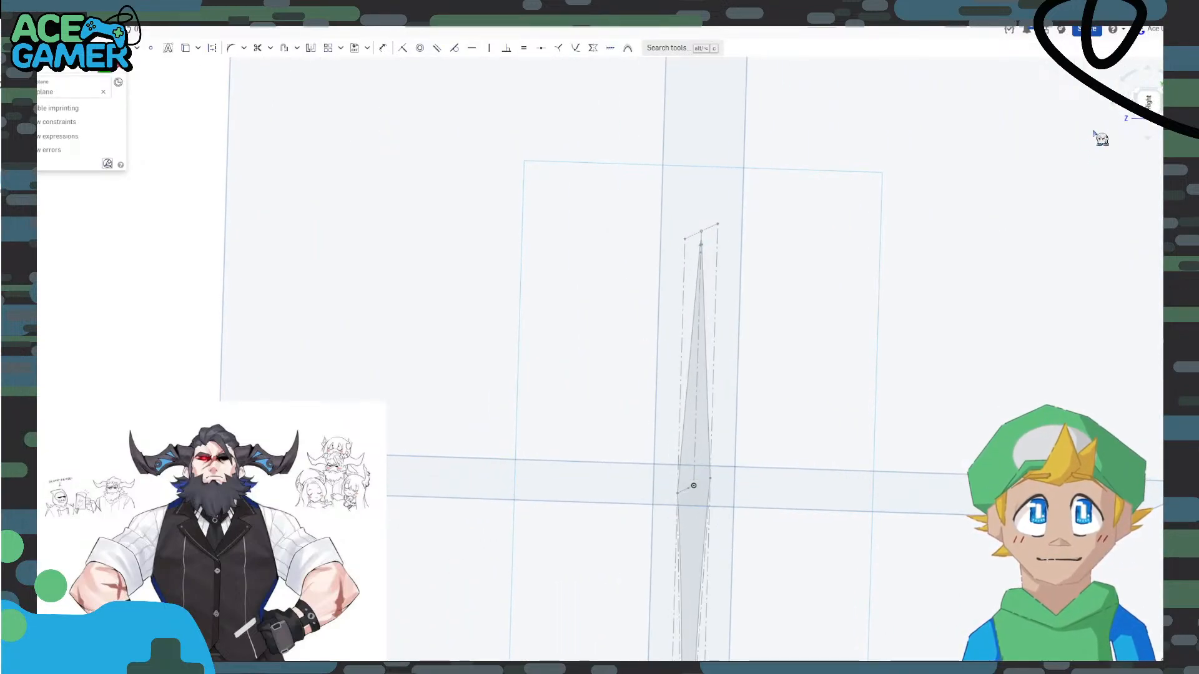
pyautogui.moveTo(903, 228); pyautogui.dragTo(895, 232, button='right')
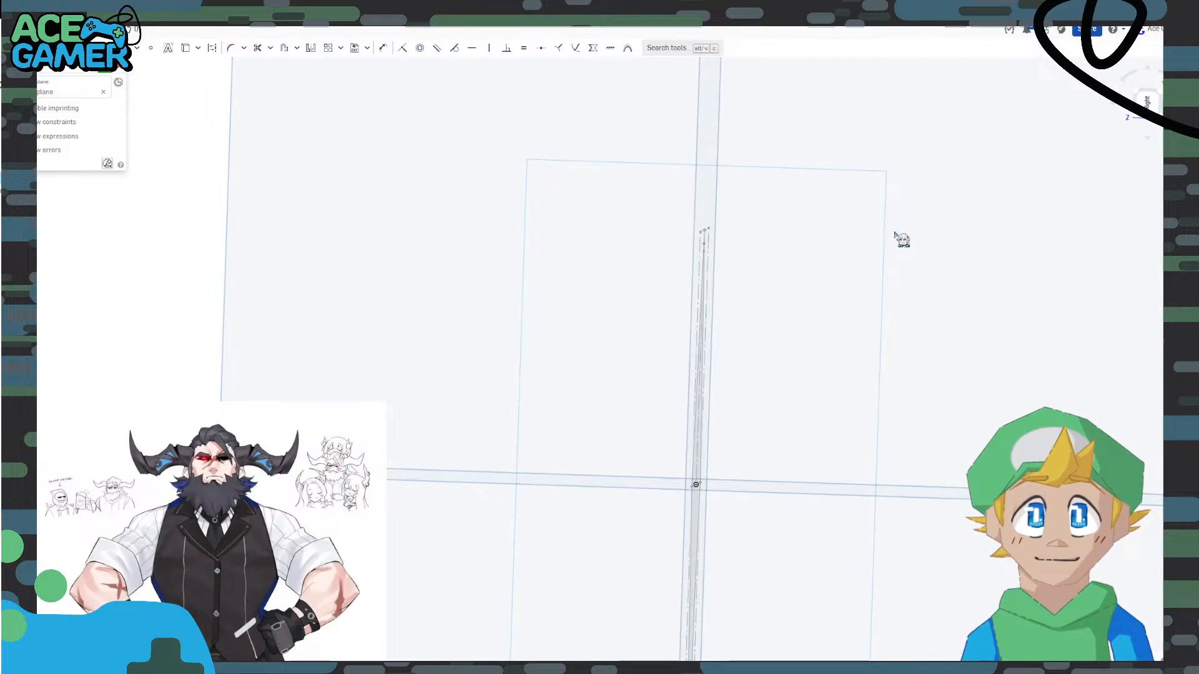
# Complete the vertical stroke in the paint program into a closed four-sided outline with inward-curved upper and lower edges, and return to the CAD model.
pyautogui.hotkey('alt', 'Tab')
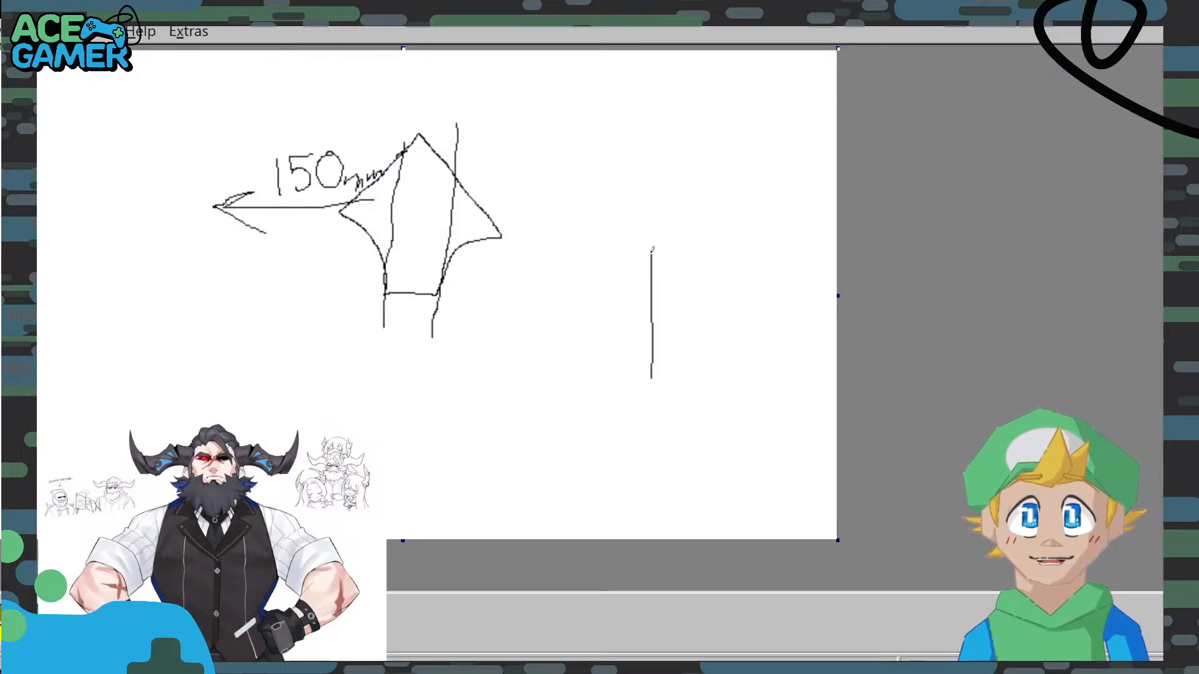
pyautogui.moveTo(650, 255)
pyautogui.mouseDown()
pyautogui.moveTo(569, 248)
pyautogui.moveTo(572, 350)
pyautogui.moveTo(619, 353)
pyautogui.moveTo(652, 377)
pyautogui.mouseUp()
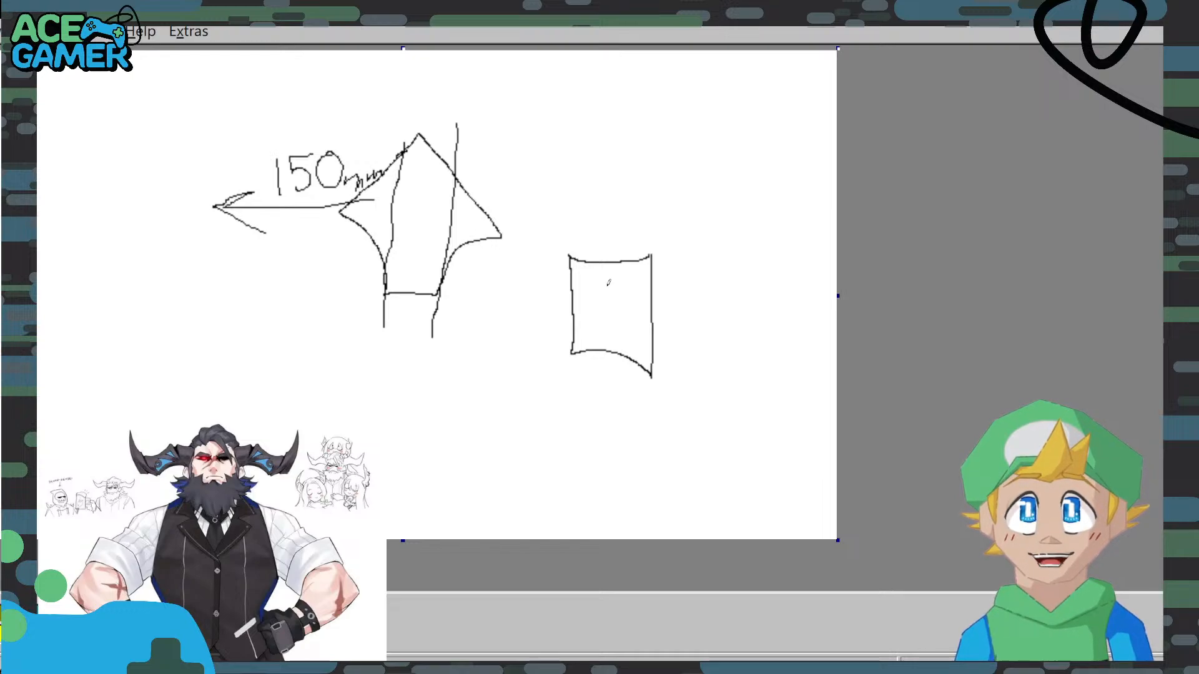
pyautogui.click(485, 666)
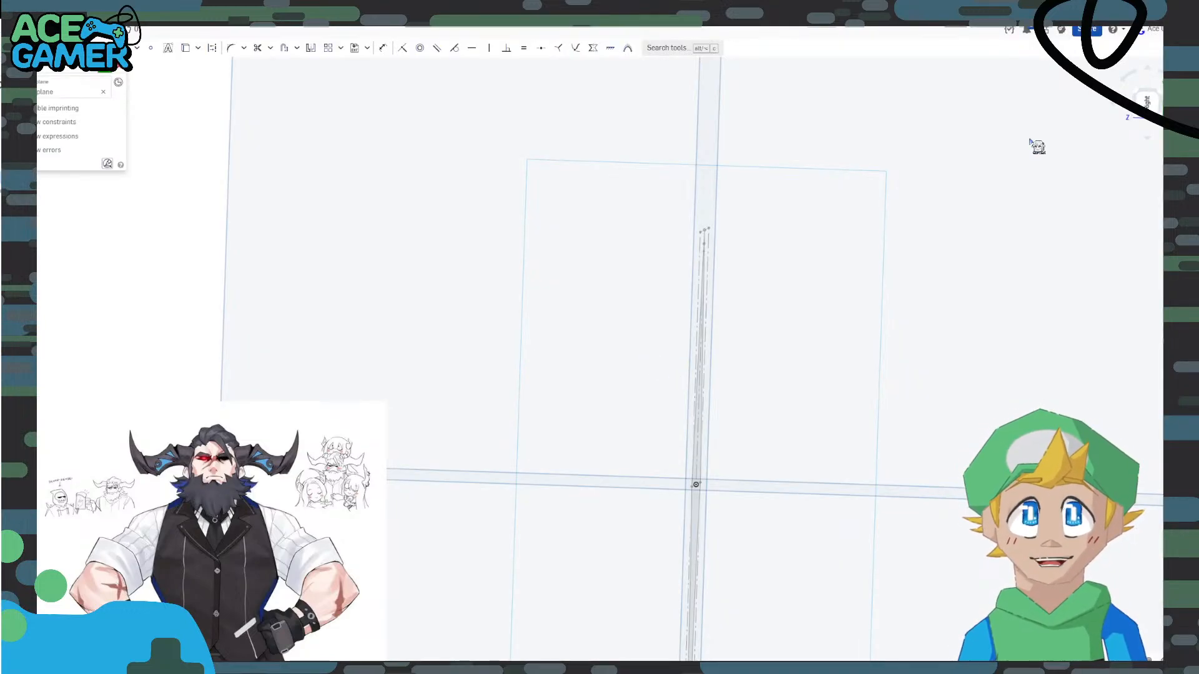
# Orient the model to the Top view and discard the empty Right-plane sketch.
pyautogui.moveTo(859, 242); pyautogui.dragTo(967, 191, button='right')
pyautogui.click(1137, 100)
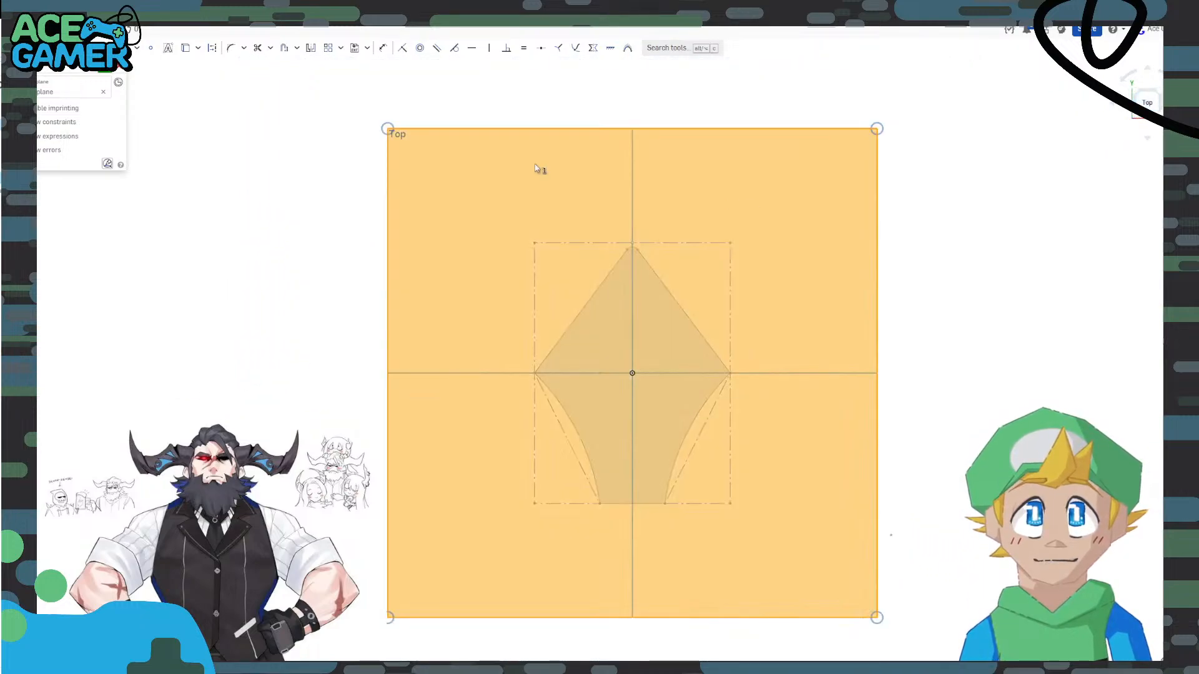
pyautogui.click(118, 68)
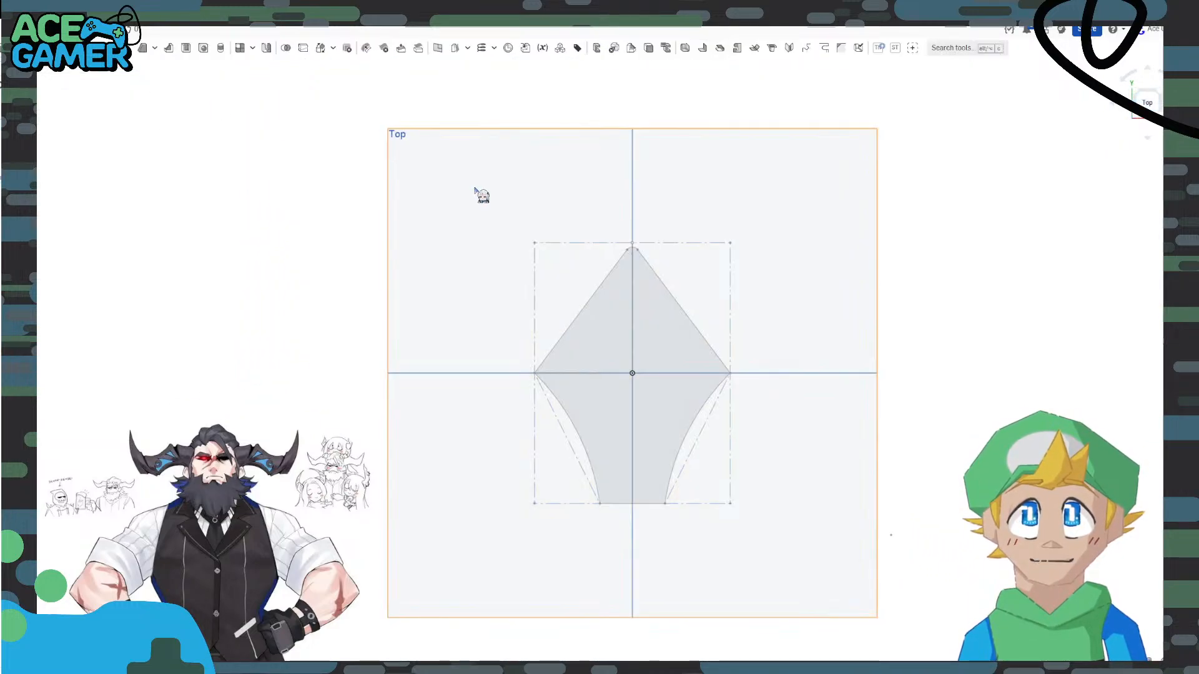
# Create a plane offset 50 mm from the Top plane.
pyautogui.rightClick(477, 191)
pyautogui.click(501, 217)
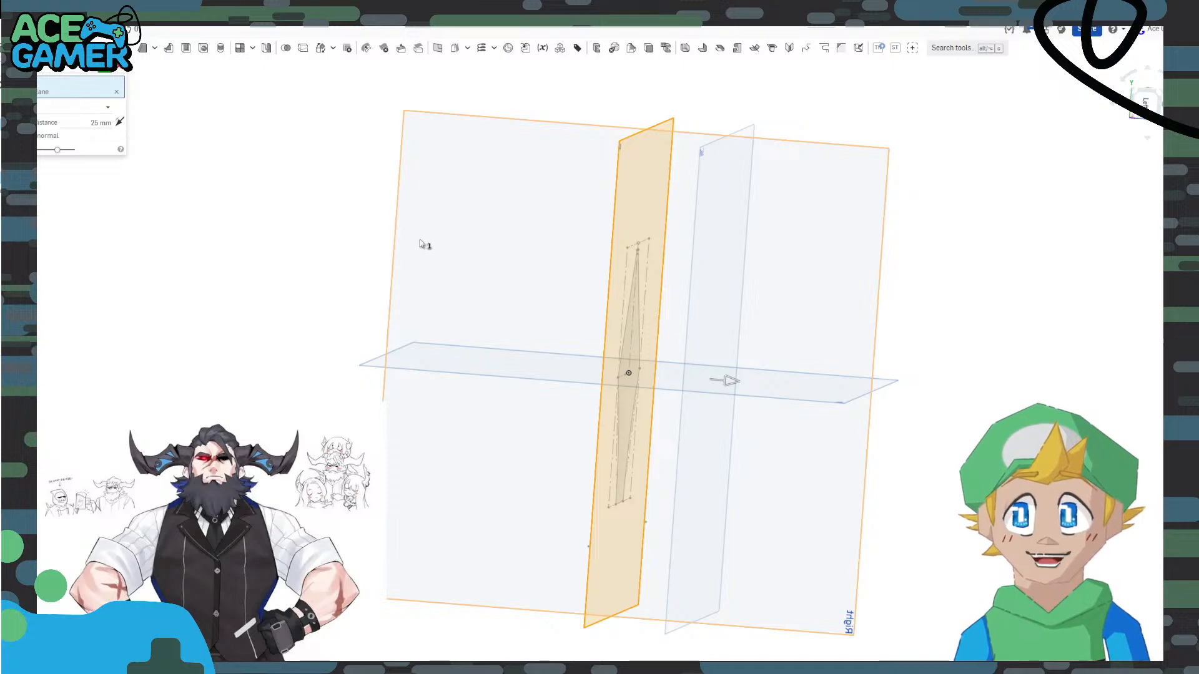
pyautogui.scroll(2, 634, 373)
pyautogui.scroll(1, 634, 372)
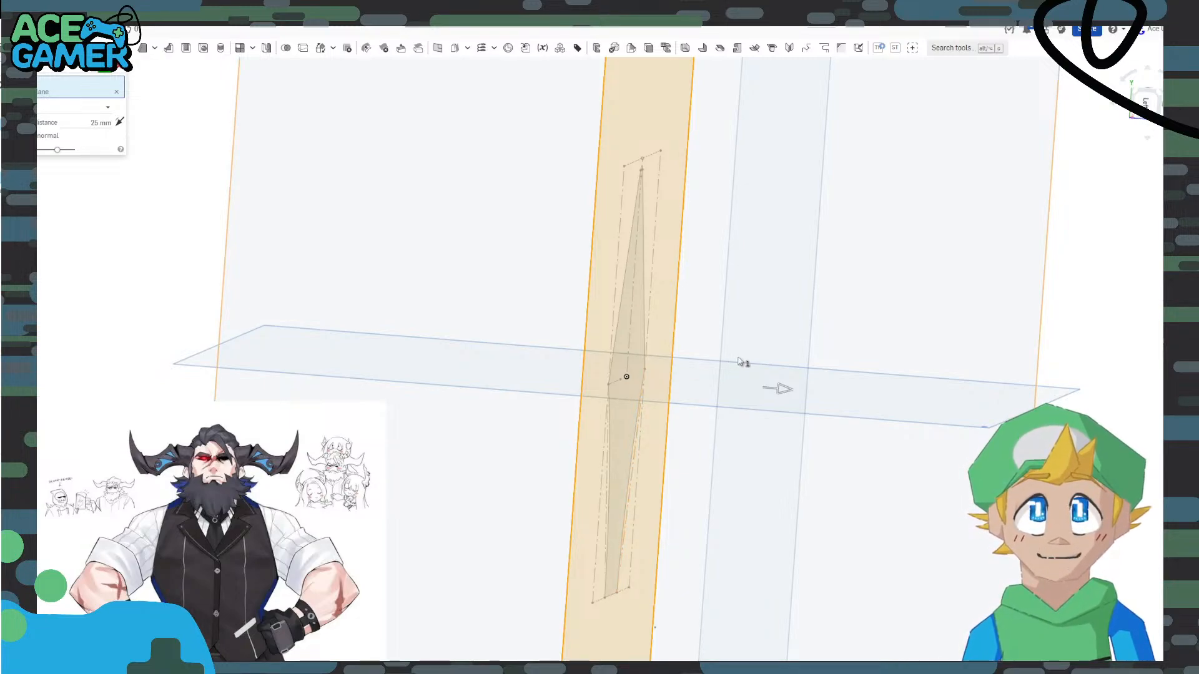
pyautogui.moveTo(941, 360)
pyautogui.mouseDown(button='right')
pyautogui.moveTo(916, 360)
pyautogui.moveTo(948, 357)
pyautogui.mouseUp(button='right')
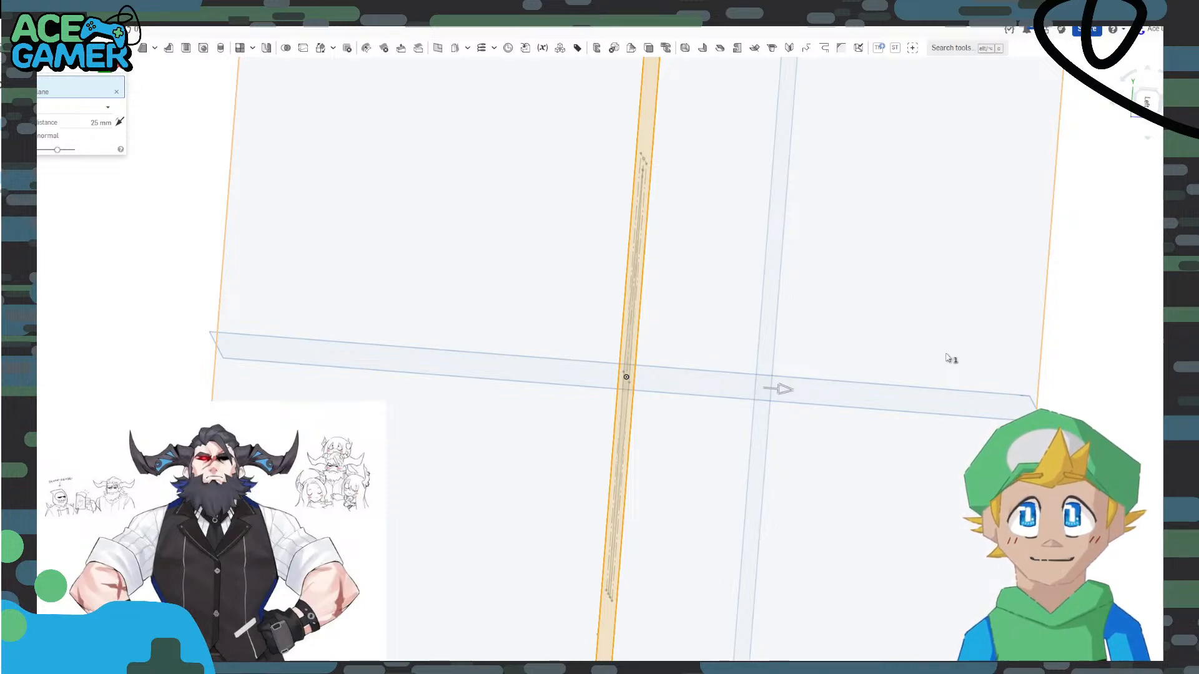
pyautogui.click(101, 123)
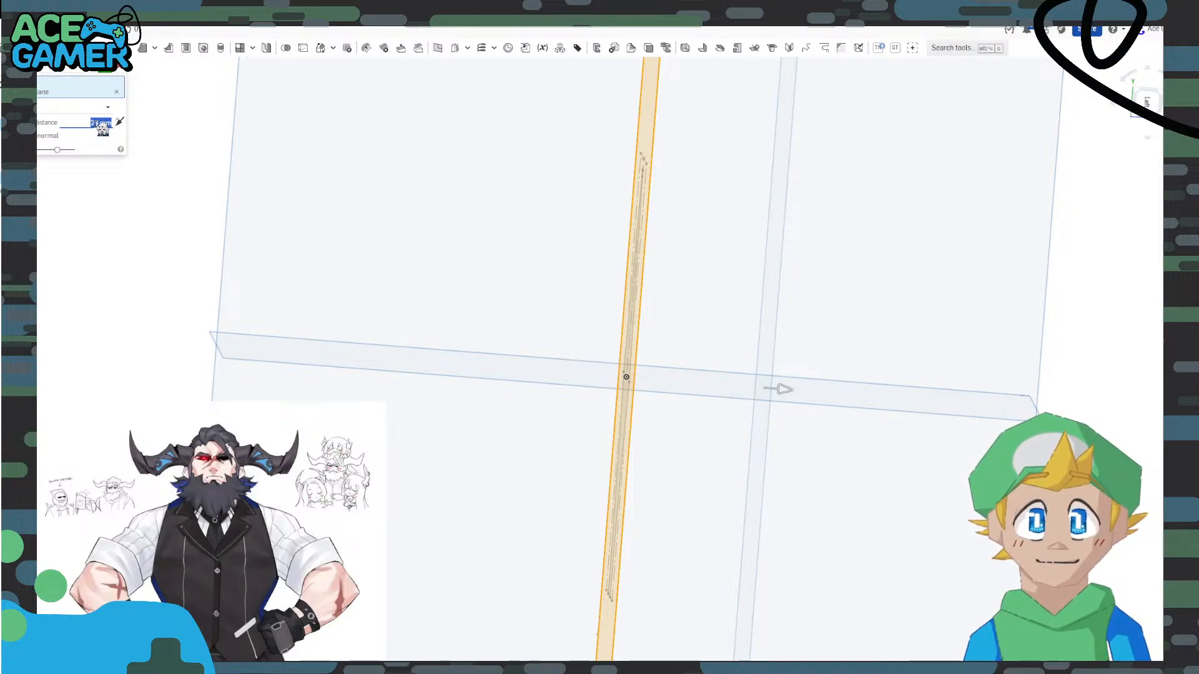
pyautogui.write('50')
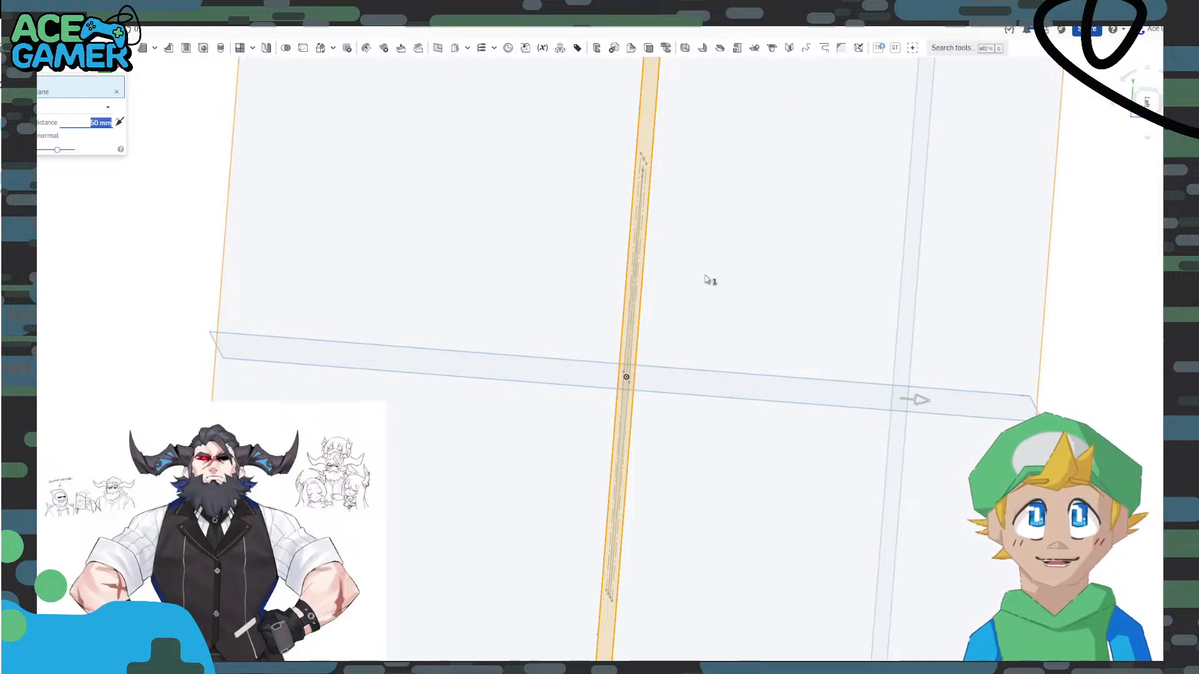
pyautogui.press('Return')
pyautogui.click(108, 76)
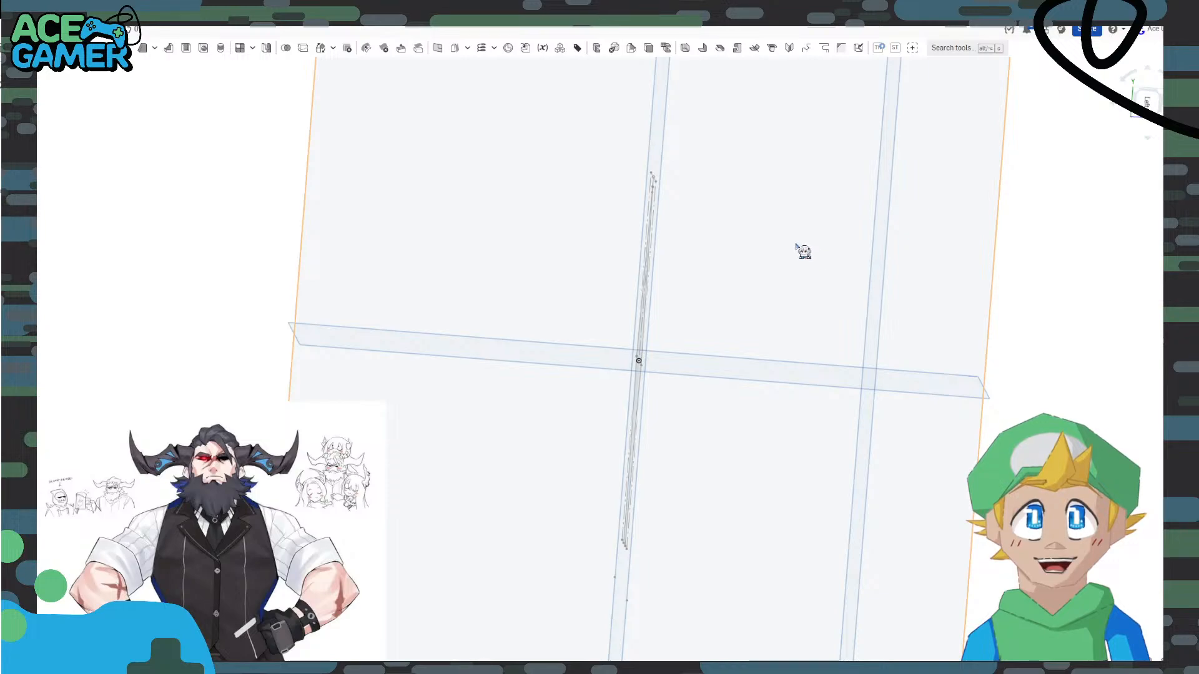
# Change the offset plane's distance to 40 mm.
pyautogui.doubleClick(13, 178)
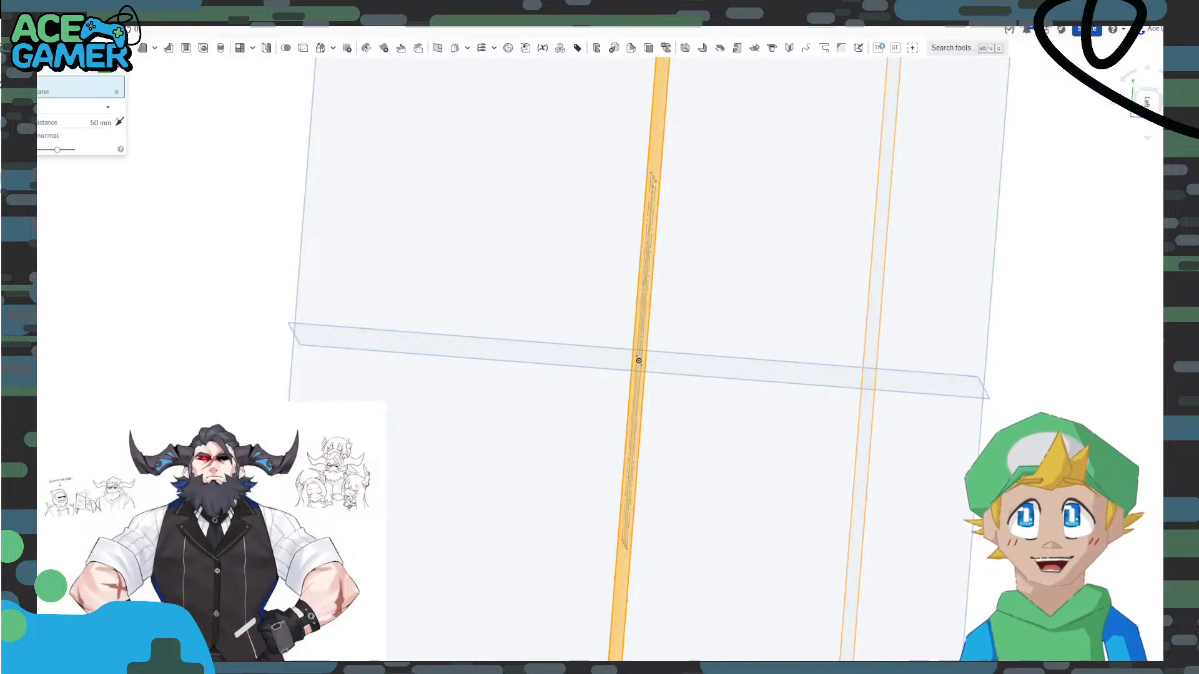
pyautogui.click(99, 124)
pyautogui.write('40')
pyautogui.press('Return')
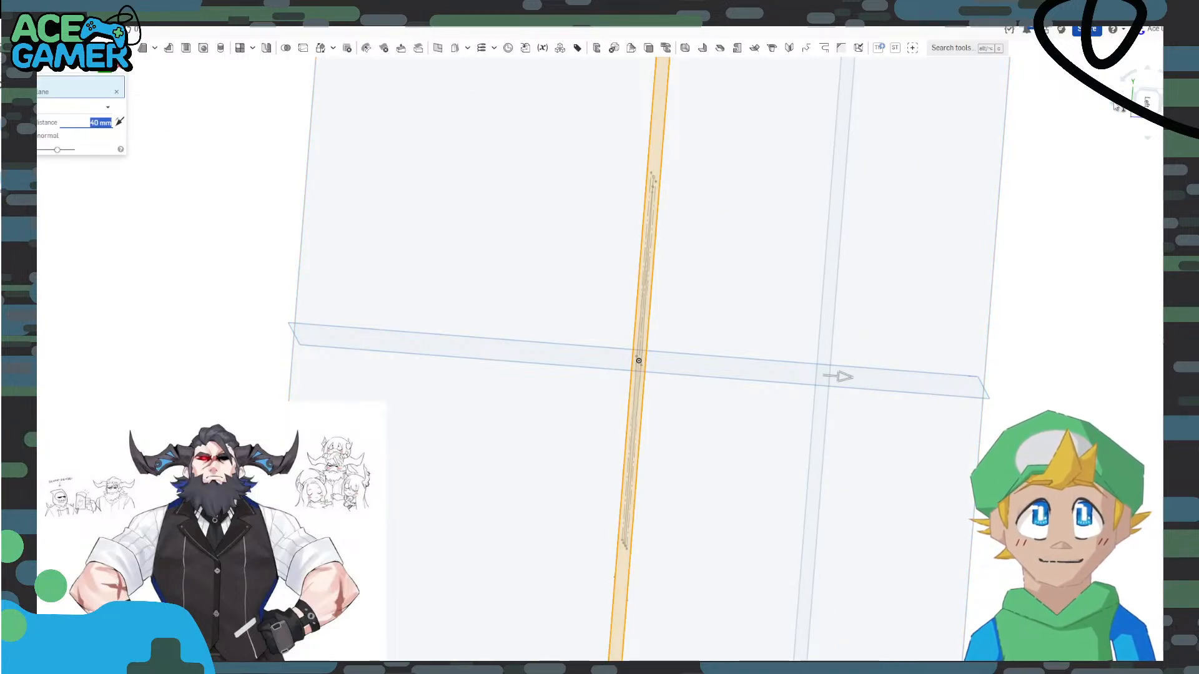
pyautogui.click(107, 76)
# Copy the base profile sketch so its geometry can be pasted onto another plane.
pyautogui.moveTo(706, 341); pyautogui.dragTo(680, 354, button='right')
pyautogui.scroll(-3, 684, 361)
pyautogui.scroll(-1, 684, 361)
pyautogui.moveTo(738, 310); pyautogui.dragTo(626, 321, button='middle')
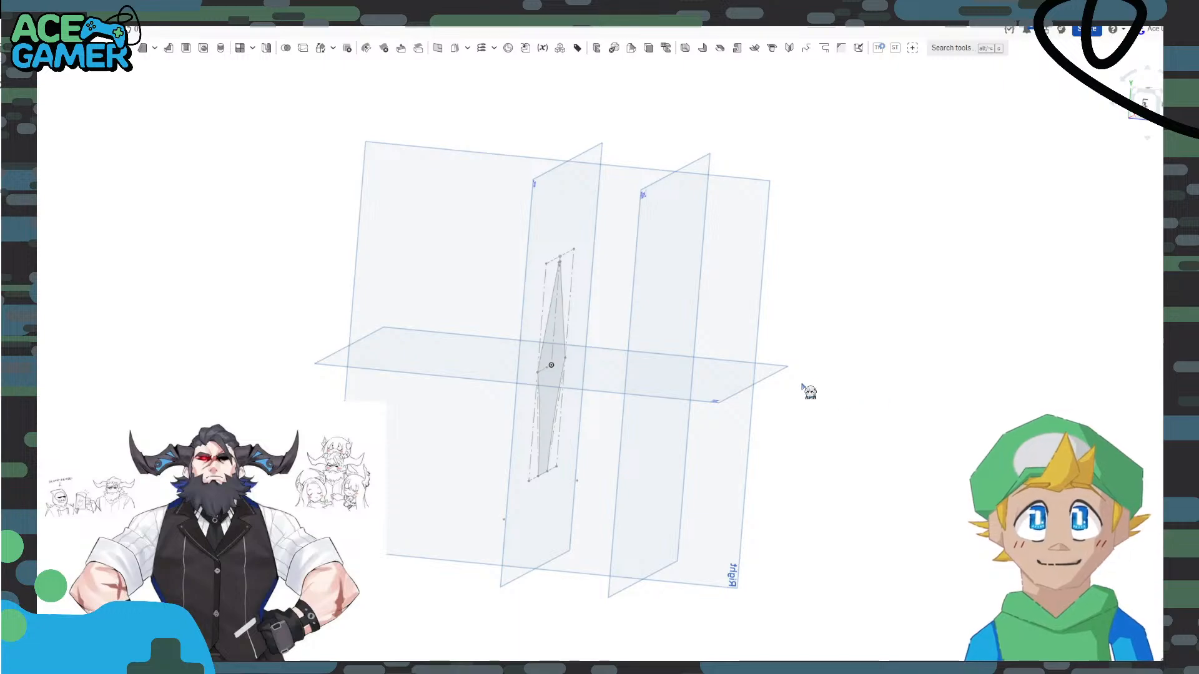
pyautogui.moveTo(803, 386); pyautogui.dragTo(791, 370, button='right')
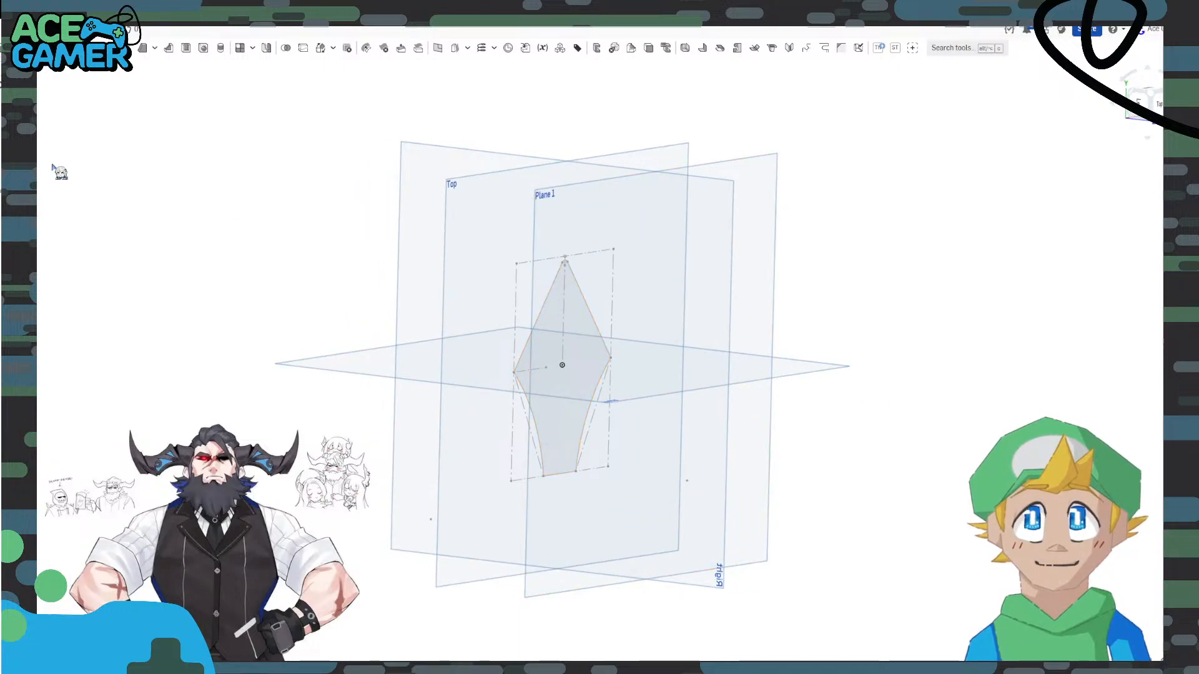
pyautogui.rightClick(27, 158)
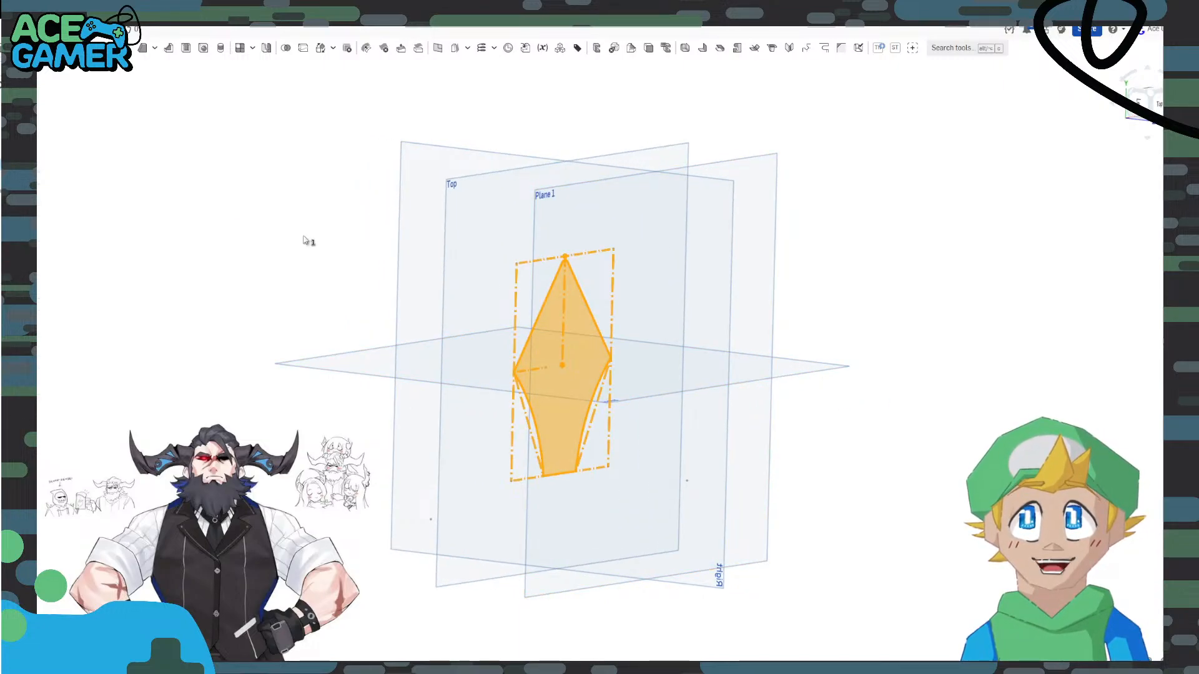
# Start a new sketch on the offset plane, Plane 1, and orient the model to the Top view.
pyautogui.rightClick(589, 218)
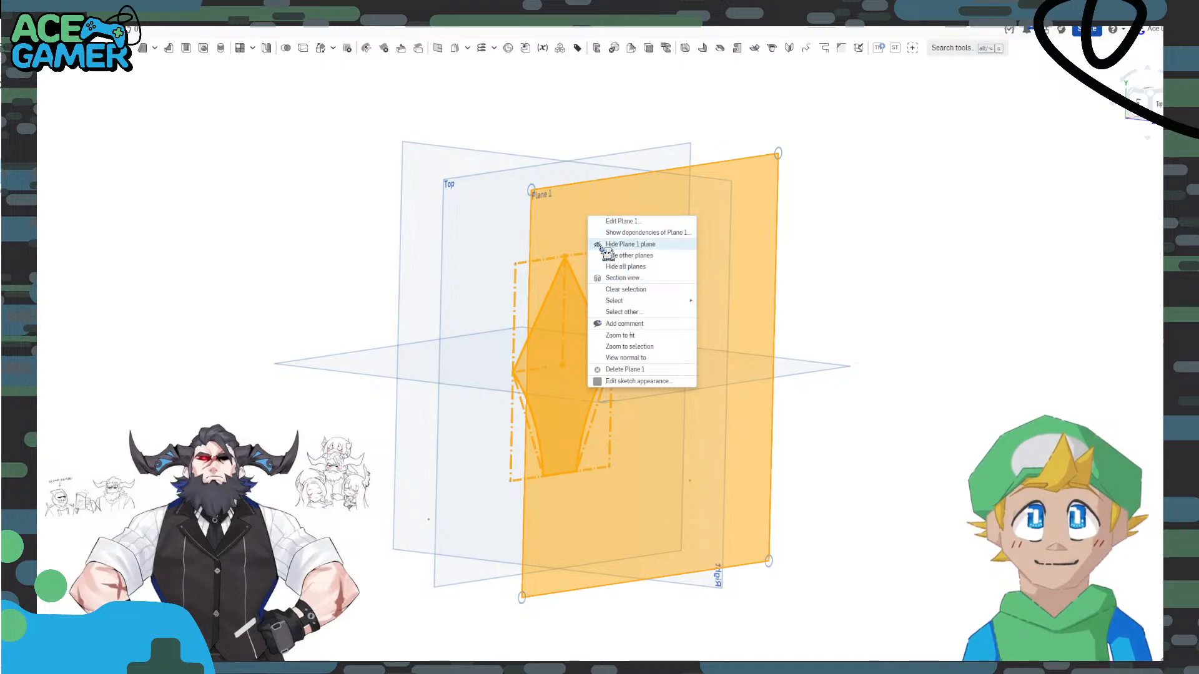
pyautogui.click(827, 228)
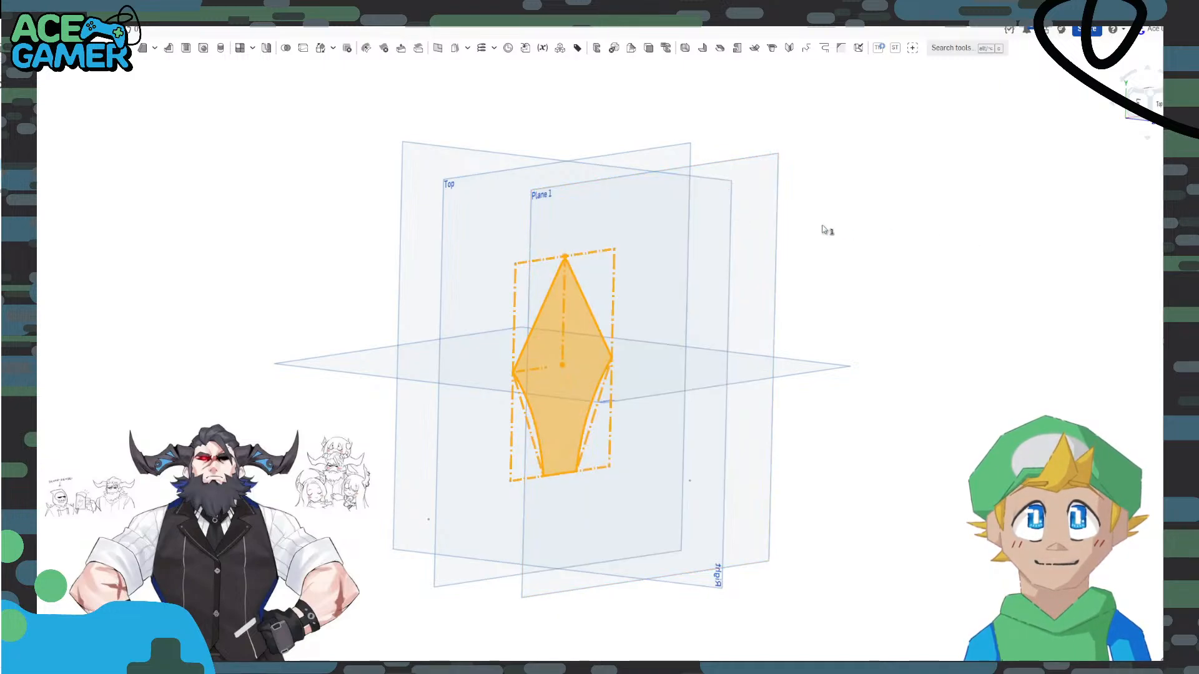
pyautogui.rightClick(760, 217)
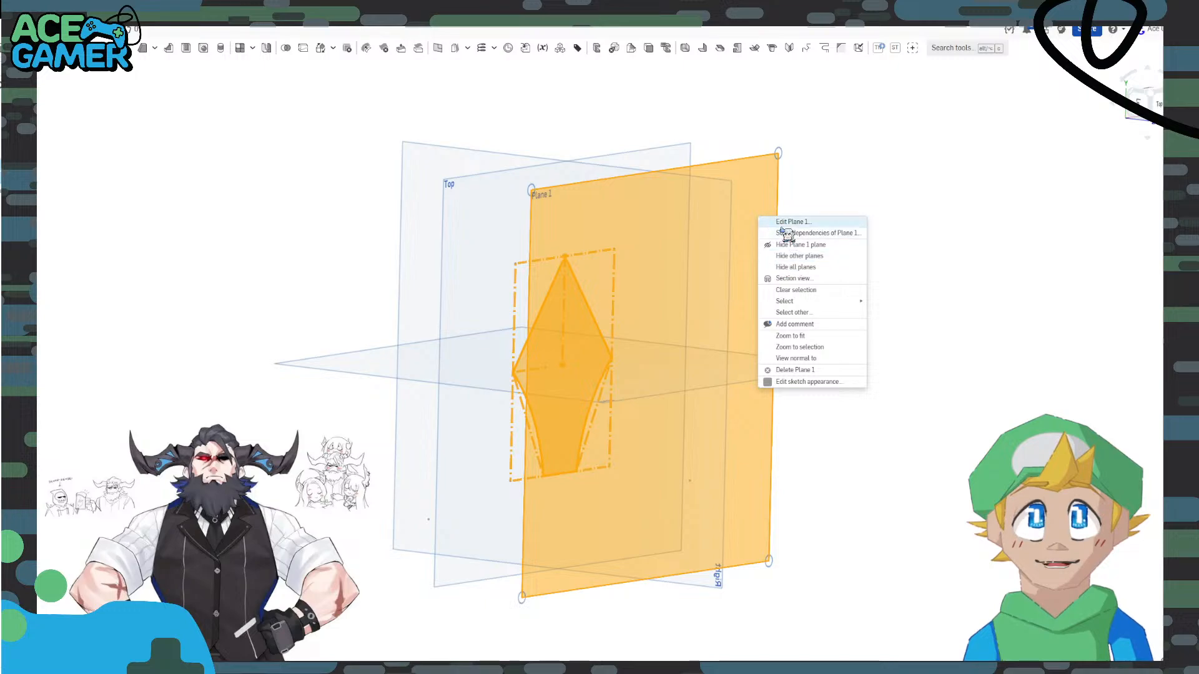
pyautogui.click(954, 297)
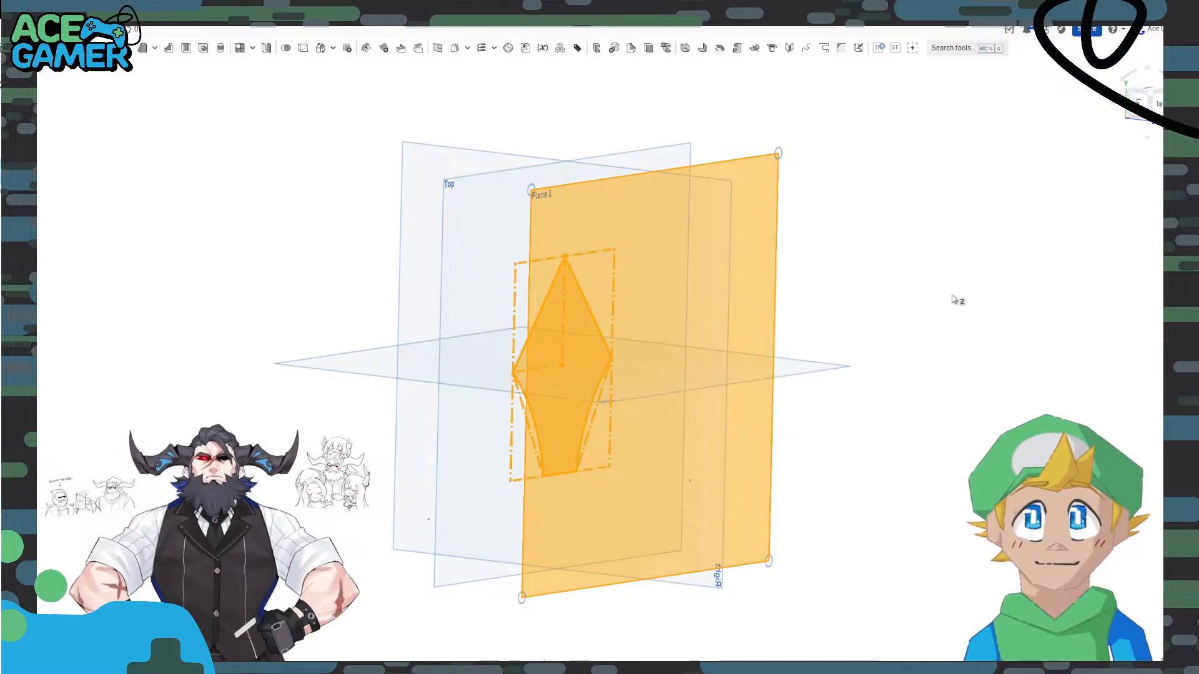
pyautogui.click(921, 317)
pyautogui.rightClick(744, 268)
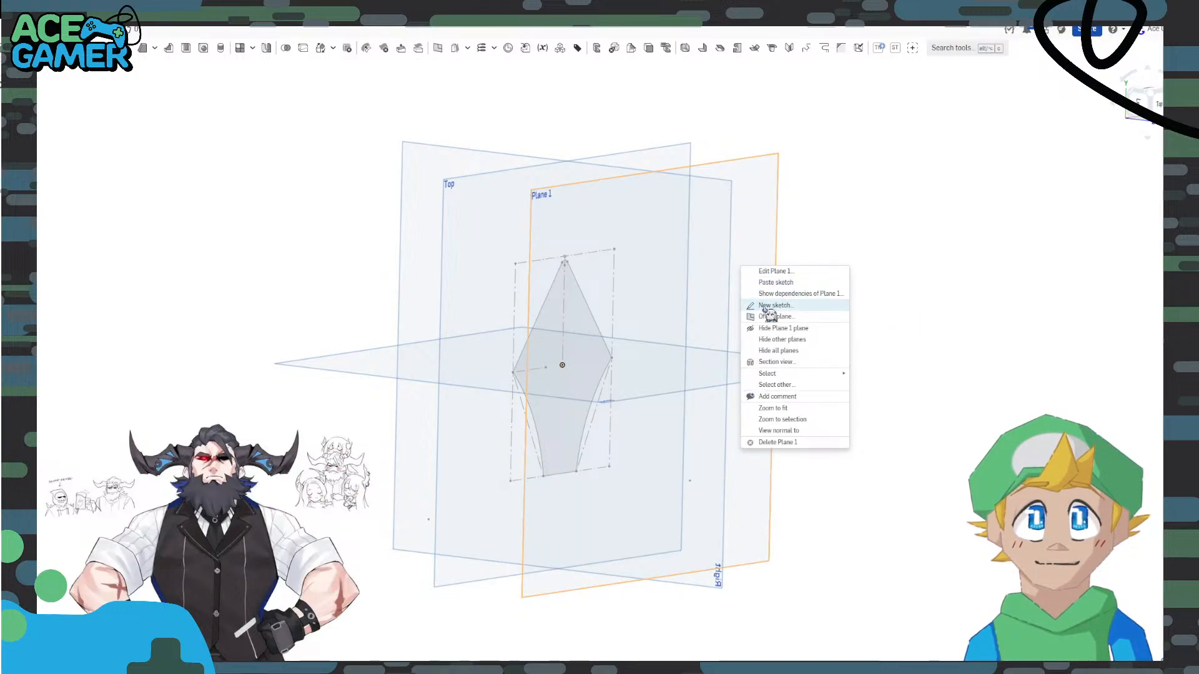
pyautogui.click(755, 305)
pyautogui.rightClick(731, 293)
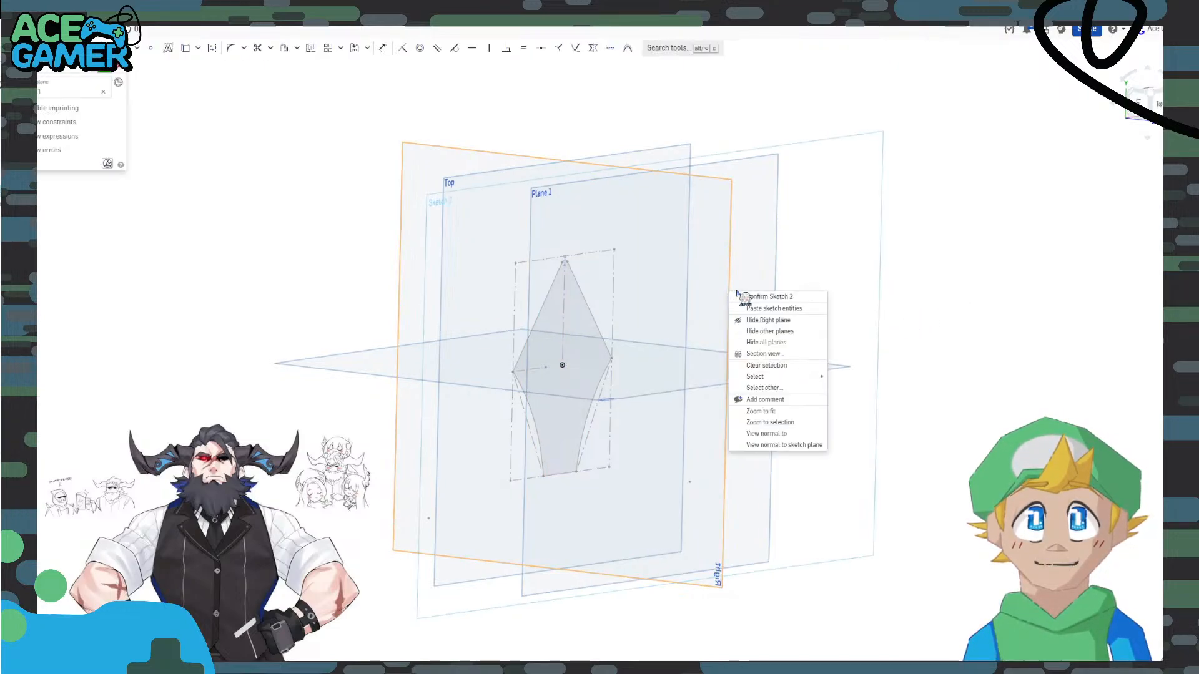
pyautogui.click(1157, 108)
pyautogui.click(1158, 105)
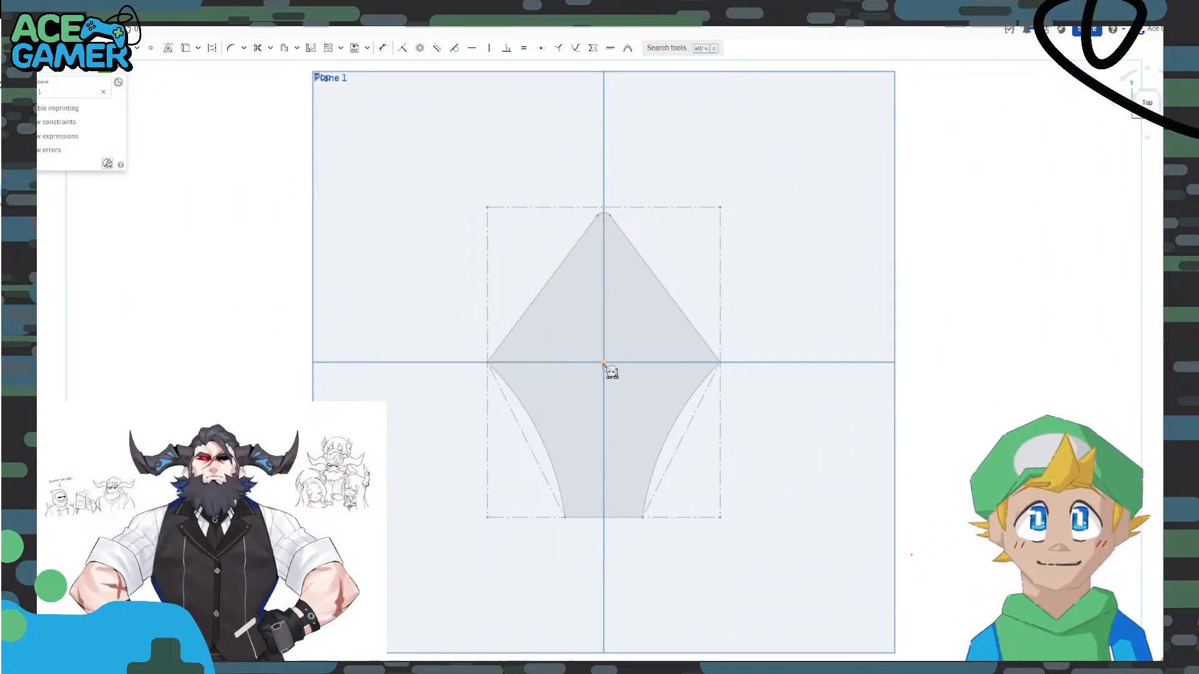
# Paste the copied profile into the new sketch and align its centre point with the origin using a Concentric constraint.
pyautogui.rightClick(604, 363)
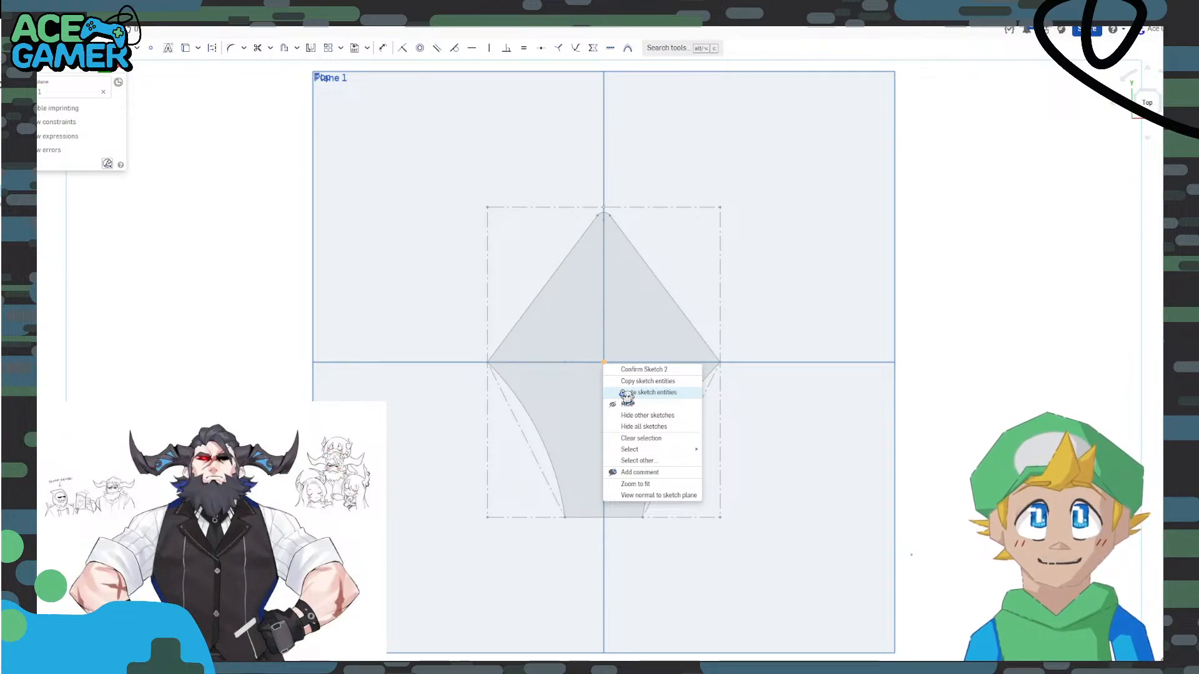
pyautogui.click(647, 403)
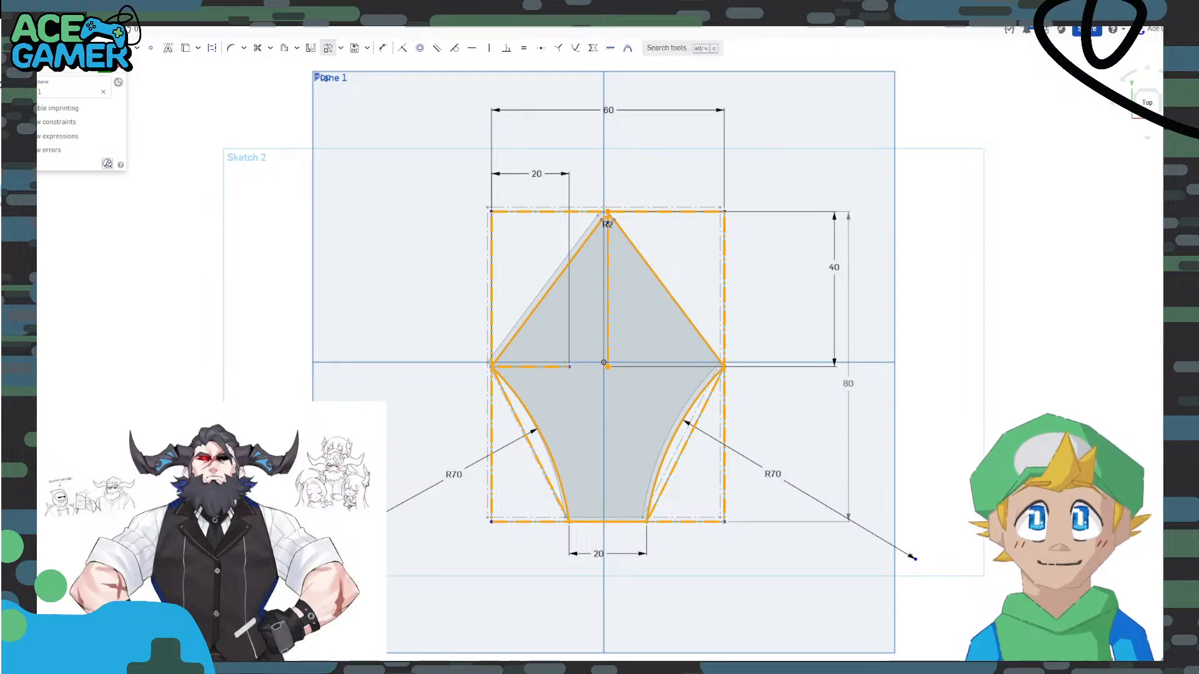
pyautogui.click(381, 391)
pyautogui.click(608, 368)
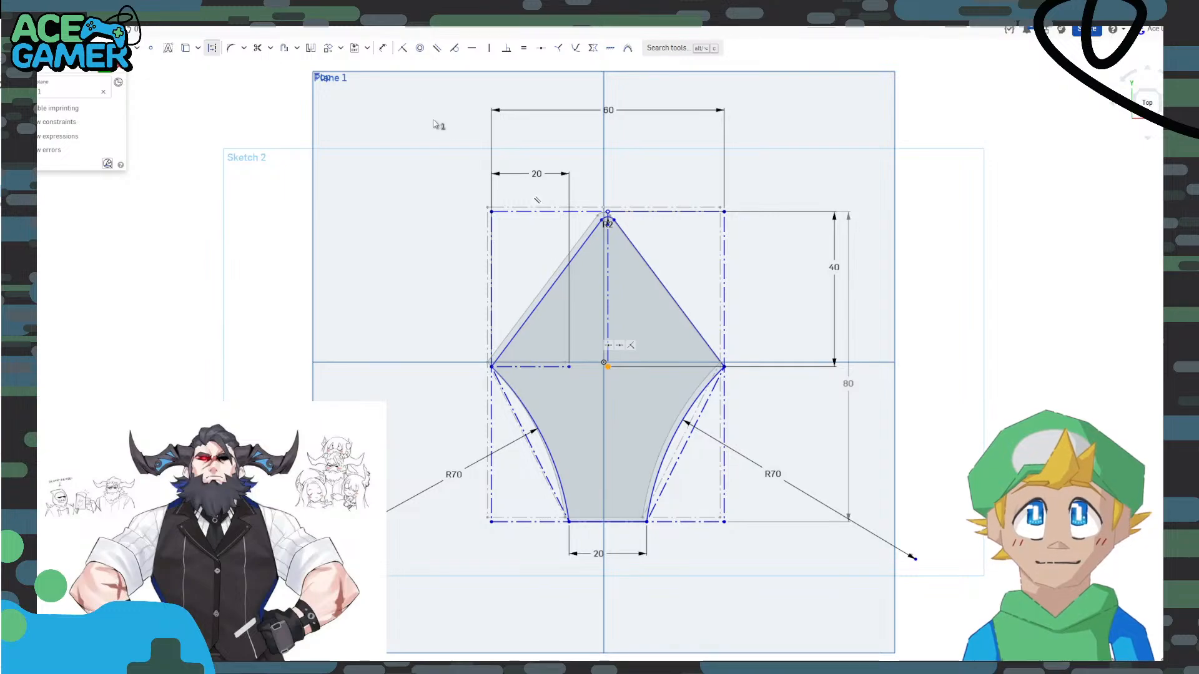
pyautogui.click(419, 48)
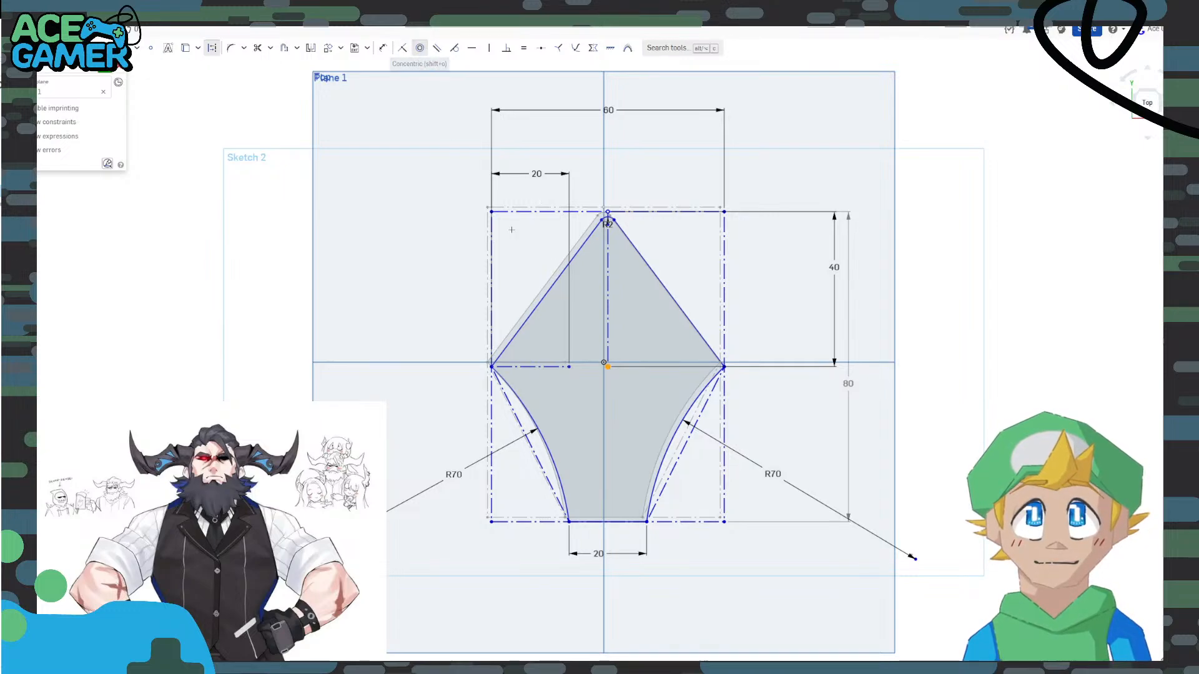
pyautogui.click(602, 362)
# Delete the pasted profile's right concave arc and the bottom and both side lines of its construction rectangle.
pyautogui.scroll(3, 808, 356)
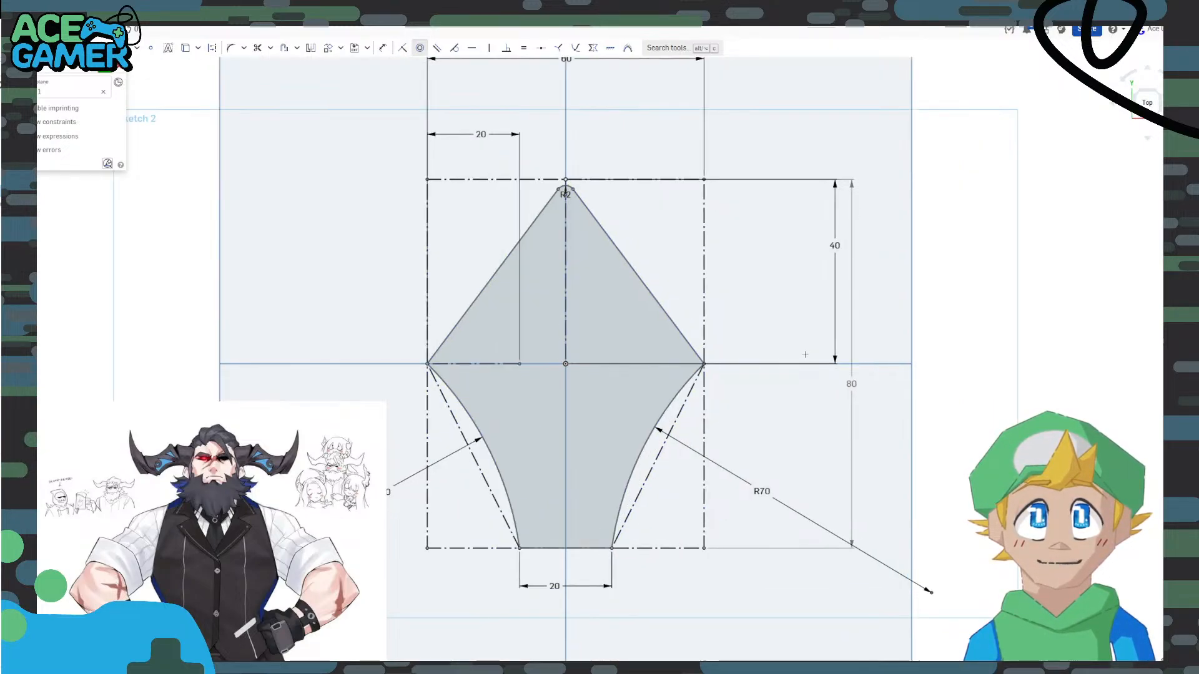
pyautogui.scroll(-2, 749, 366)
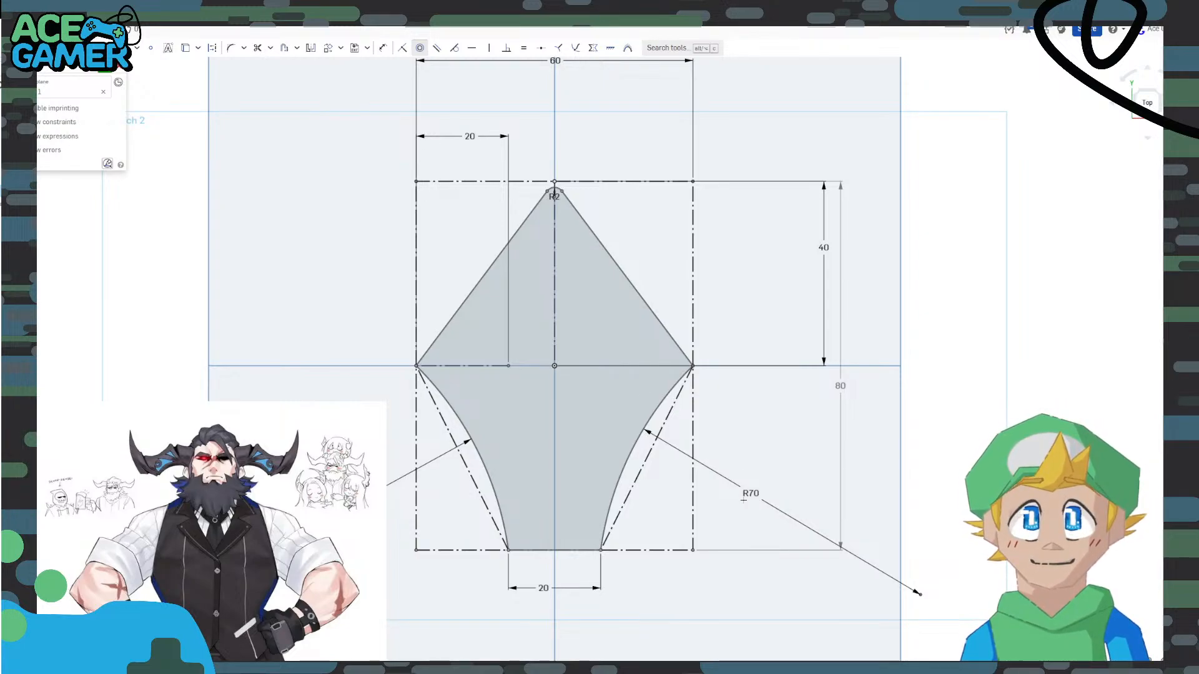
pyautogui.moveTo(744, 499)
pyautogui.mouseDown(button='right')
pyautogui.moveTo(625, 567)
pyautogui.moveTo(678, 467)
pyautogui.mouseUp(button='right')
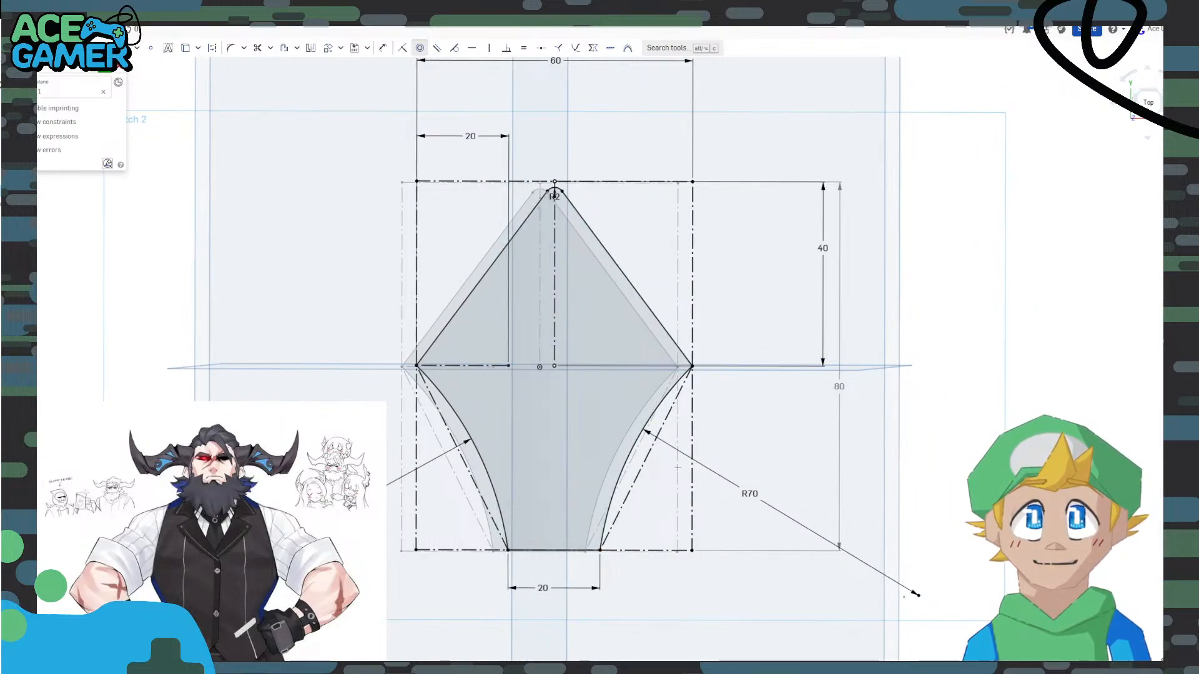
pyautogui.press('n')
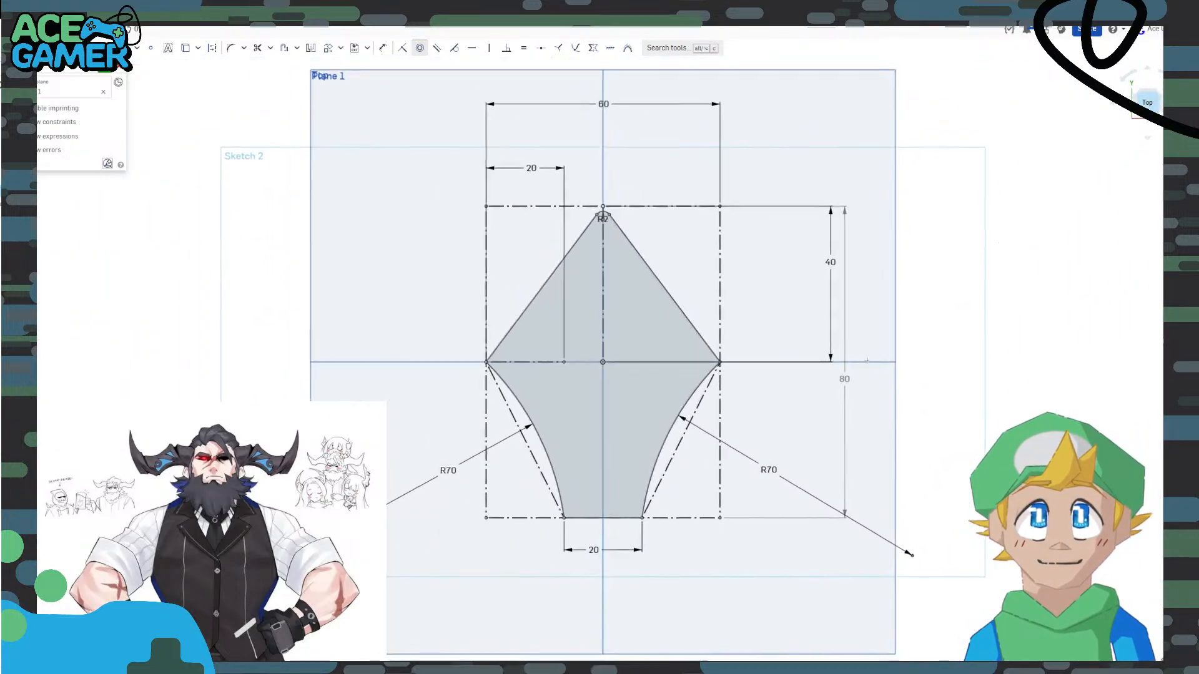
pyautogui.click(660, 455)
pyautogui.press('Delete')
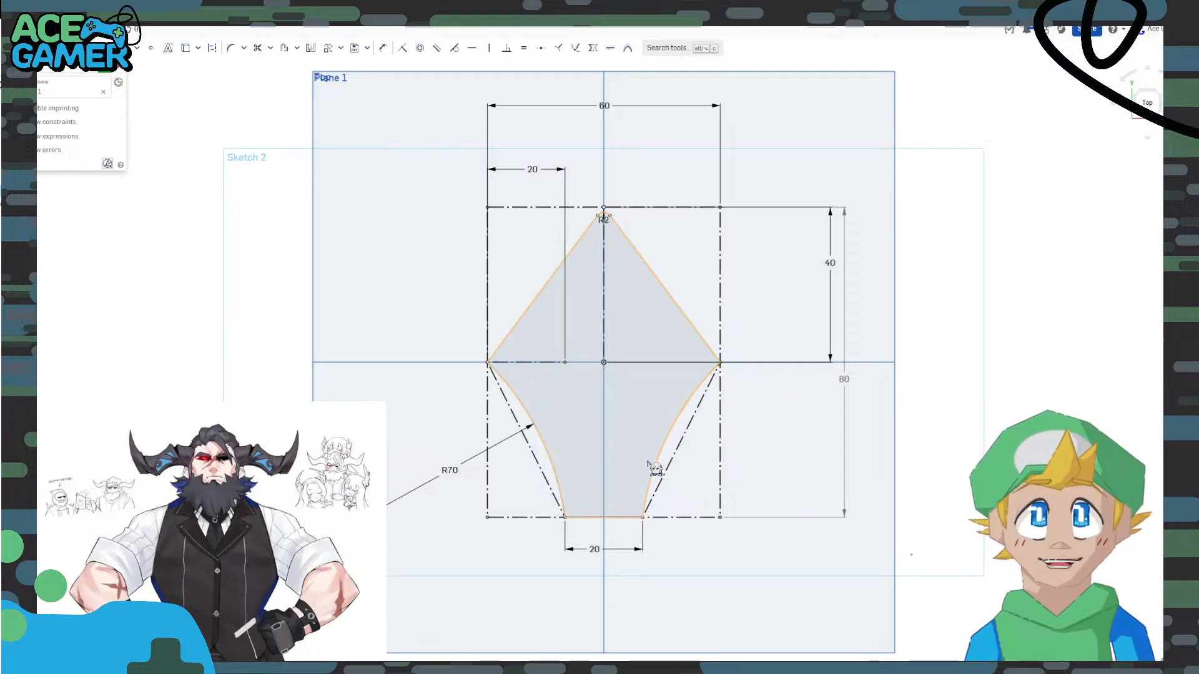
pyautogui.click(626, 518)
pyautogui.press('Delete')
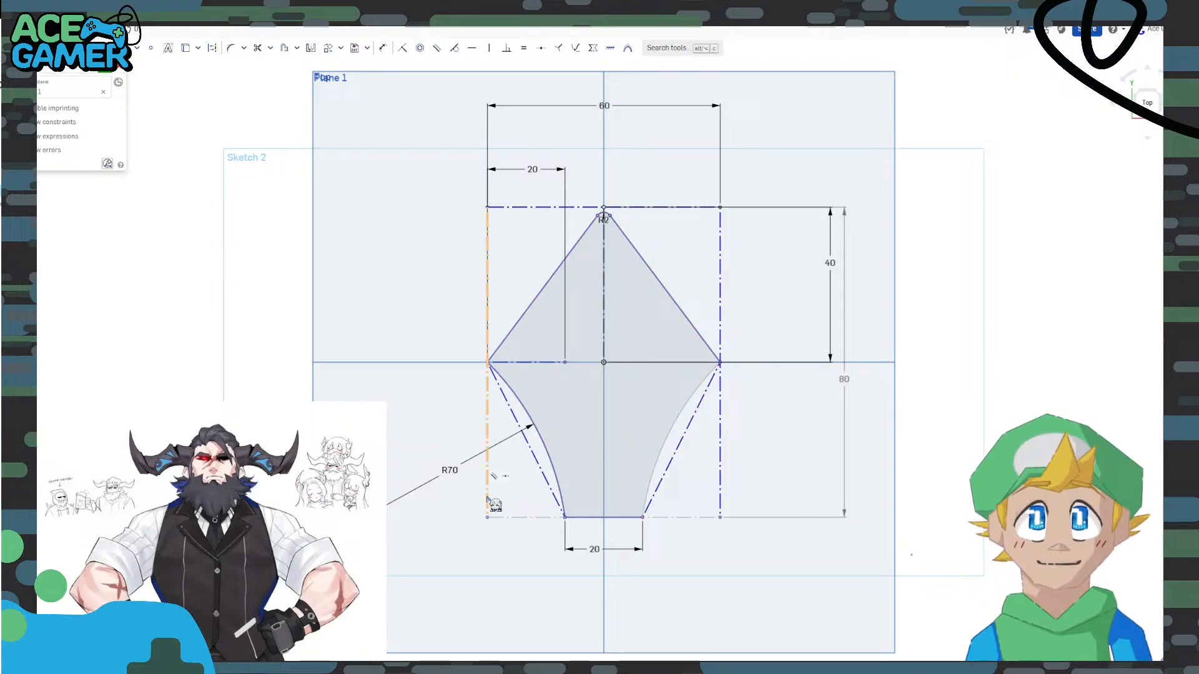
pyautogui.click(487, 500)
pyautogui.press('Delete')
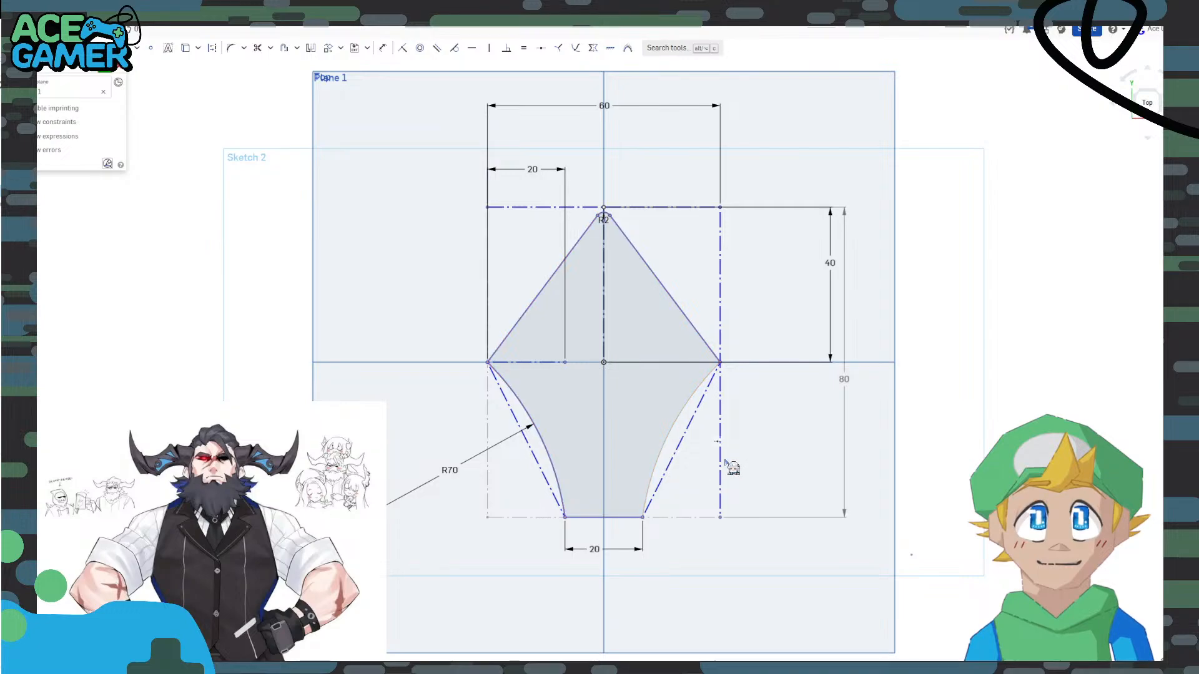
pyautogui.click(722, 464)
pyautogui.press('Delete')
# Delete the pasted profile's slanted construction lines, left concave arc and bottom edge, and hide the base profile sketch.
pyautogui.click(673, 454)
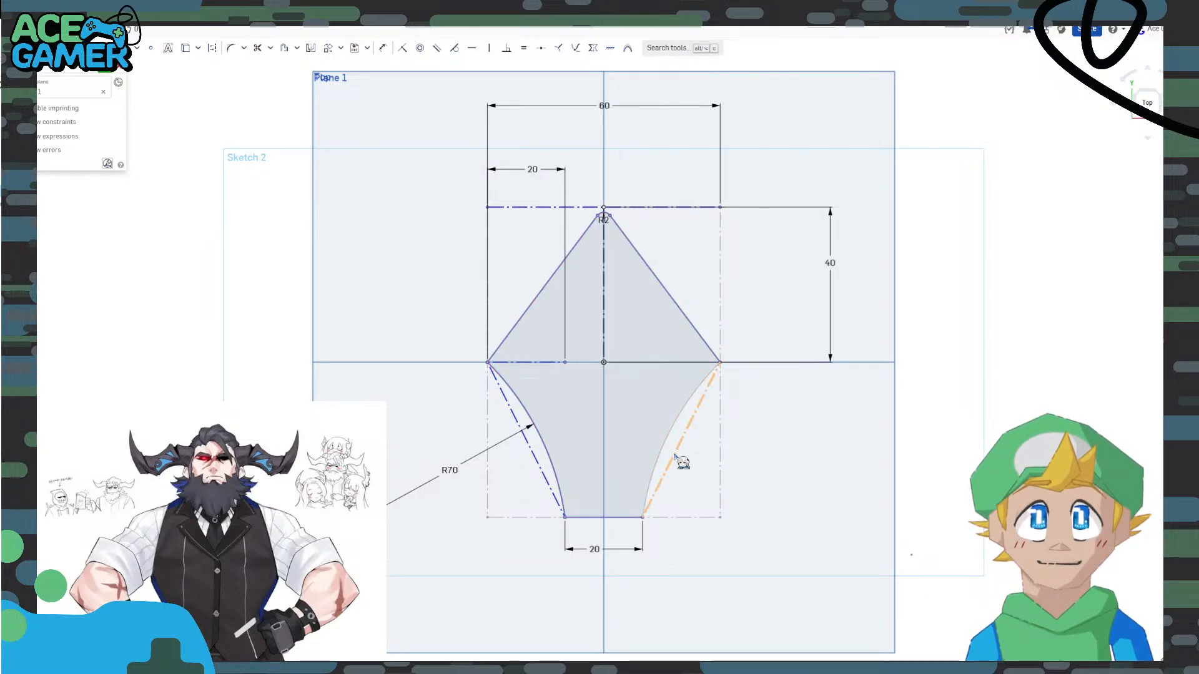
pyautogui.press('Delete')
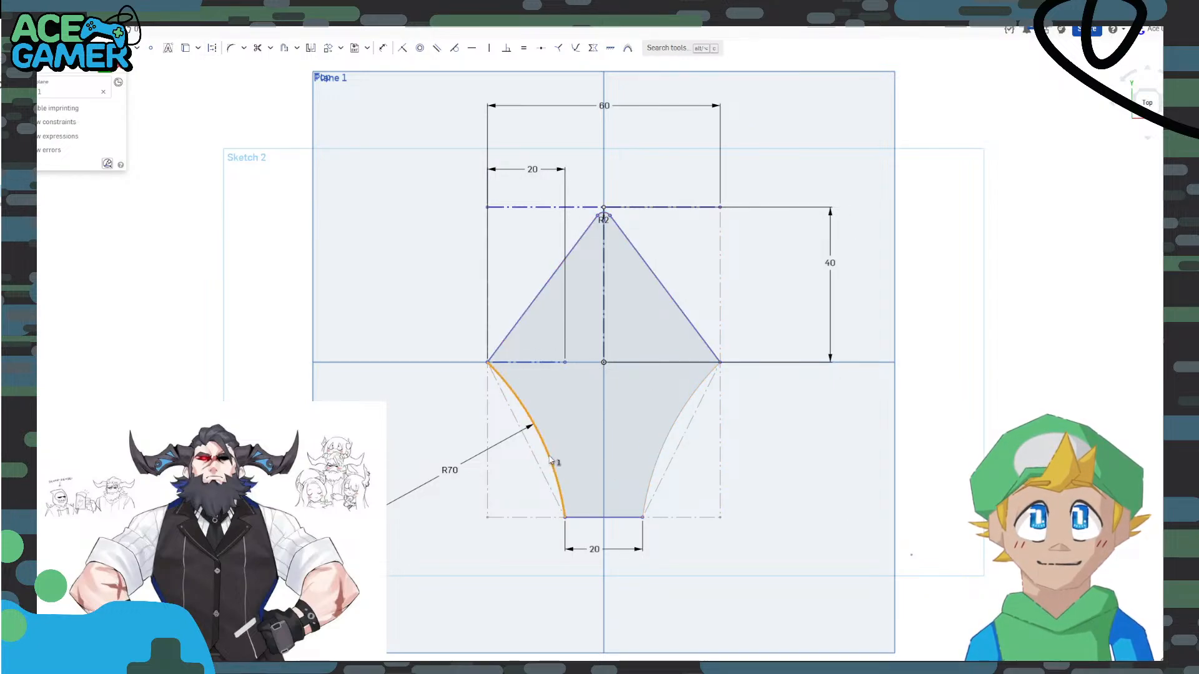
pyautogui.press('Delete')
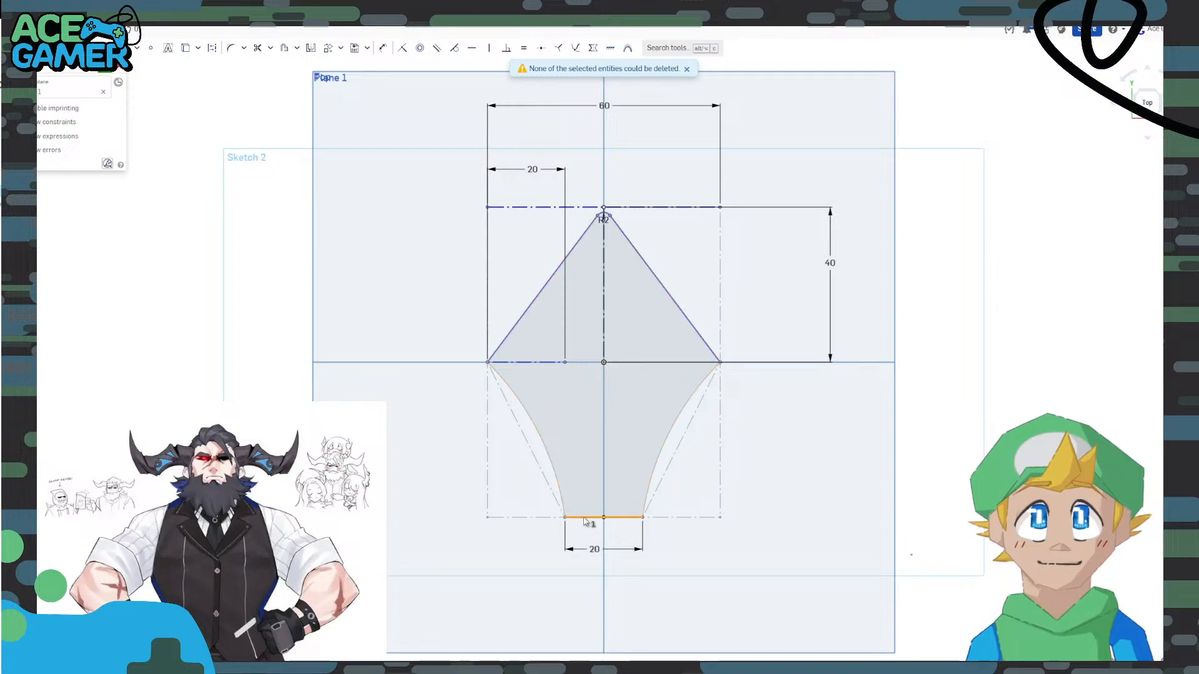
pyautogui.click(643, 548)
pyautogui.press('Delete')
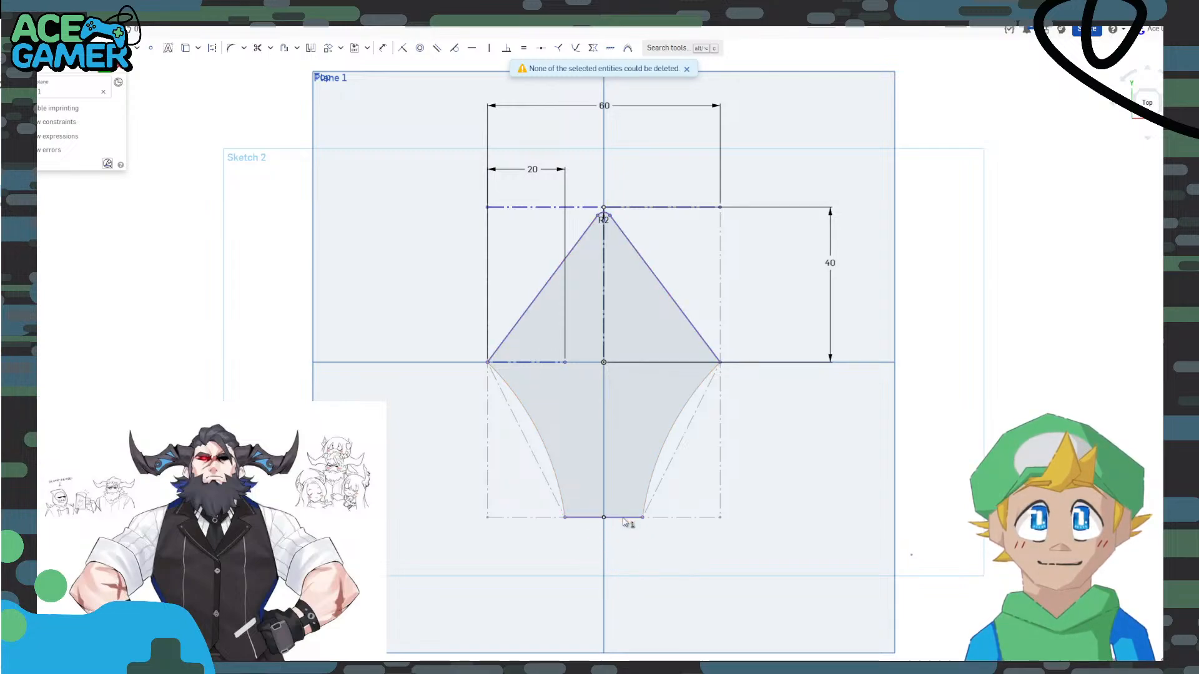
pyautogui.moveTo(803, 489); pyautogui.dragTo(787, 488, button='right')
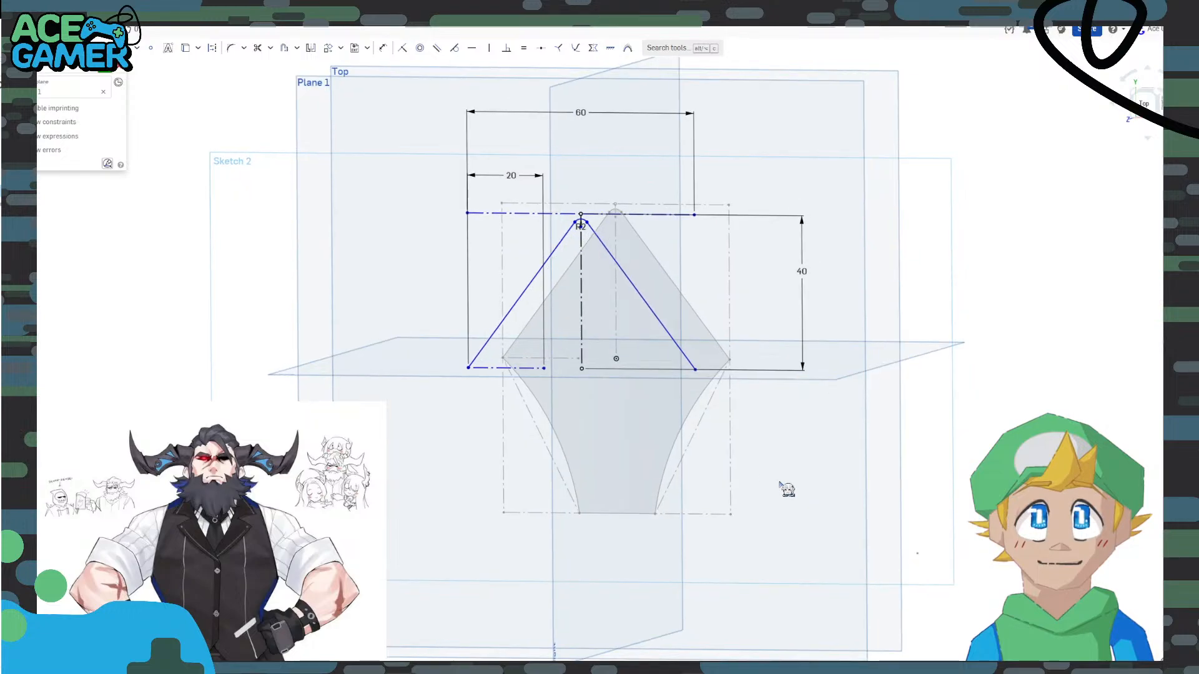
pyautogui.click(43, 164)
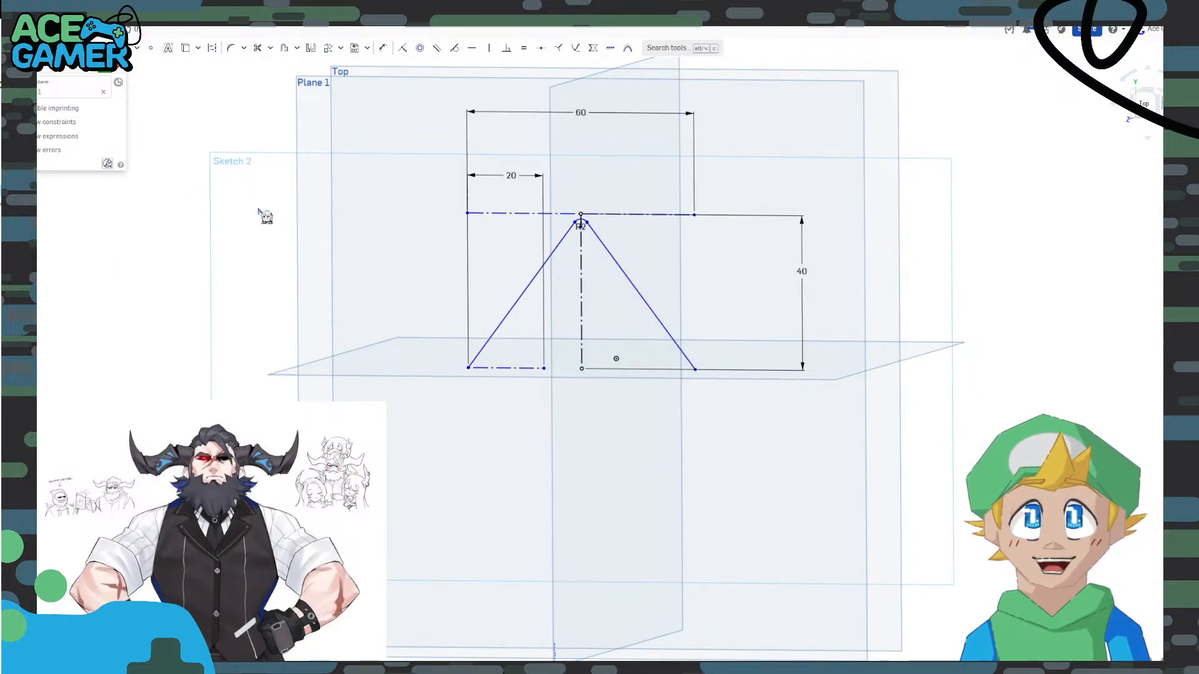
# Show the base profile sketch again and compare its outline with the pasted profile in the Top view.
pyautogui.moveTo(737, 456); pyautogui.dragTo(754, 441, button='right')
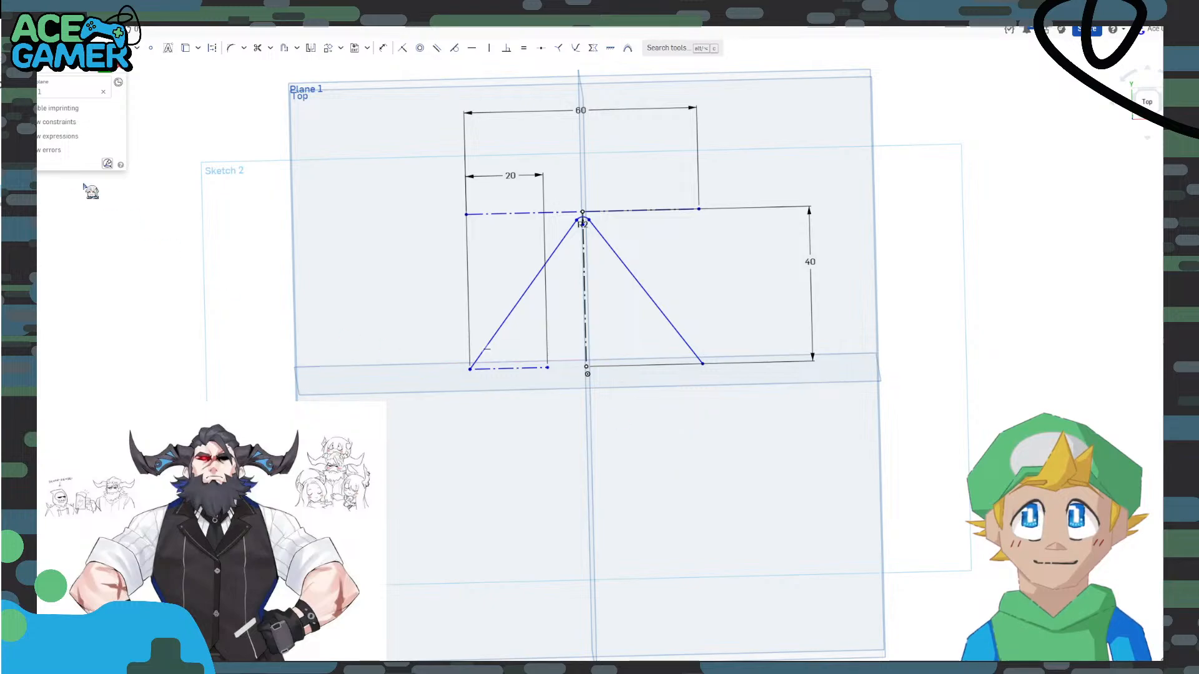
pyautogui.click(2, 164)
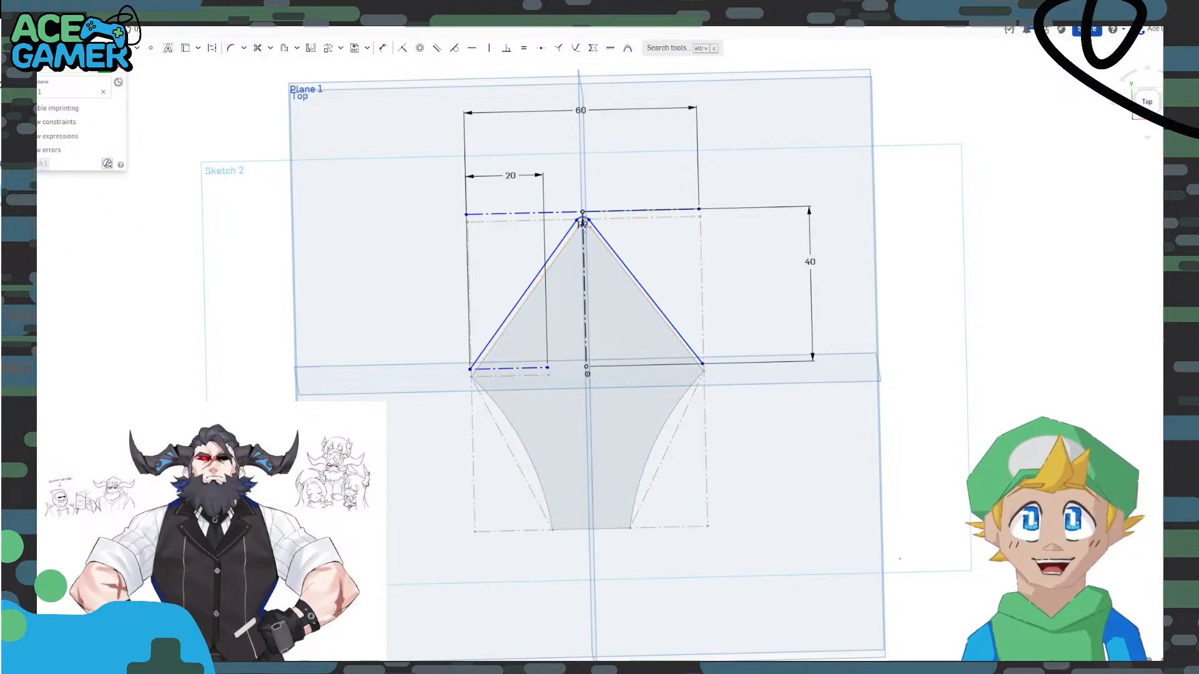
pyautogui.moveTo(780, 430); pyautogui.dragTo(781, 432, button='right')
pyautogui.press('n')
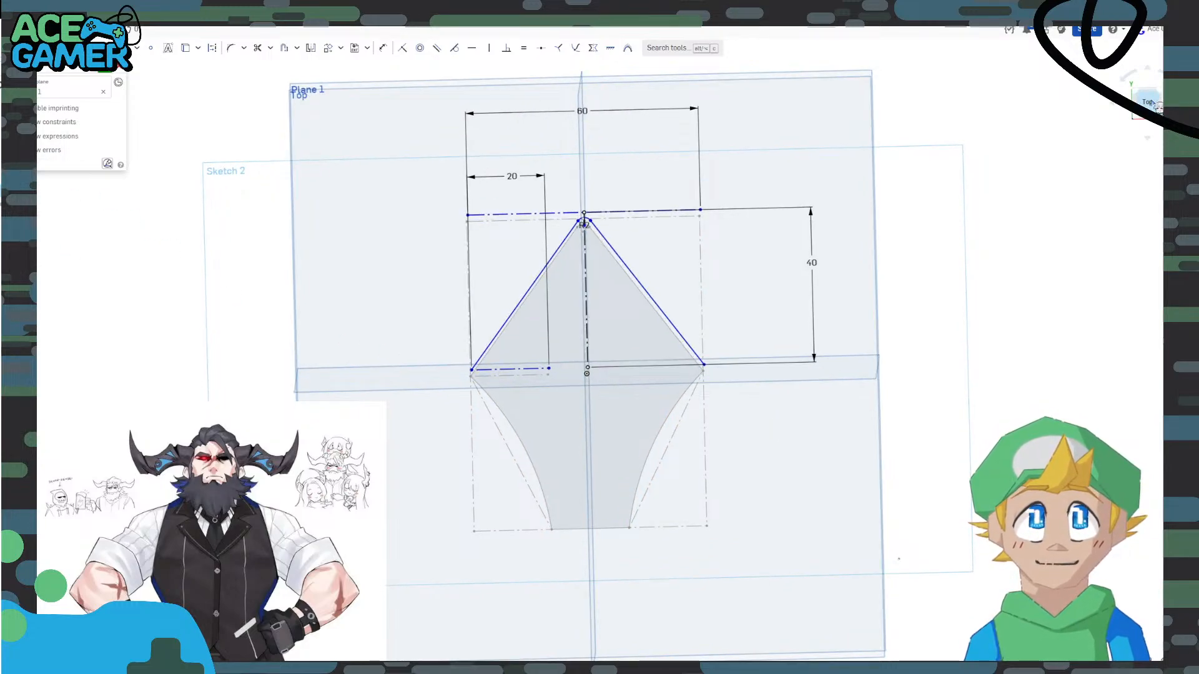
pyautogui.scroll(5, 829, 379)
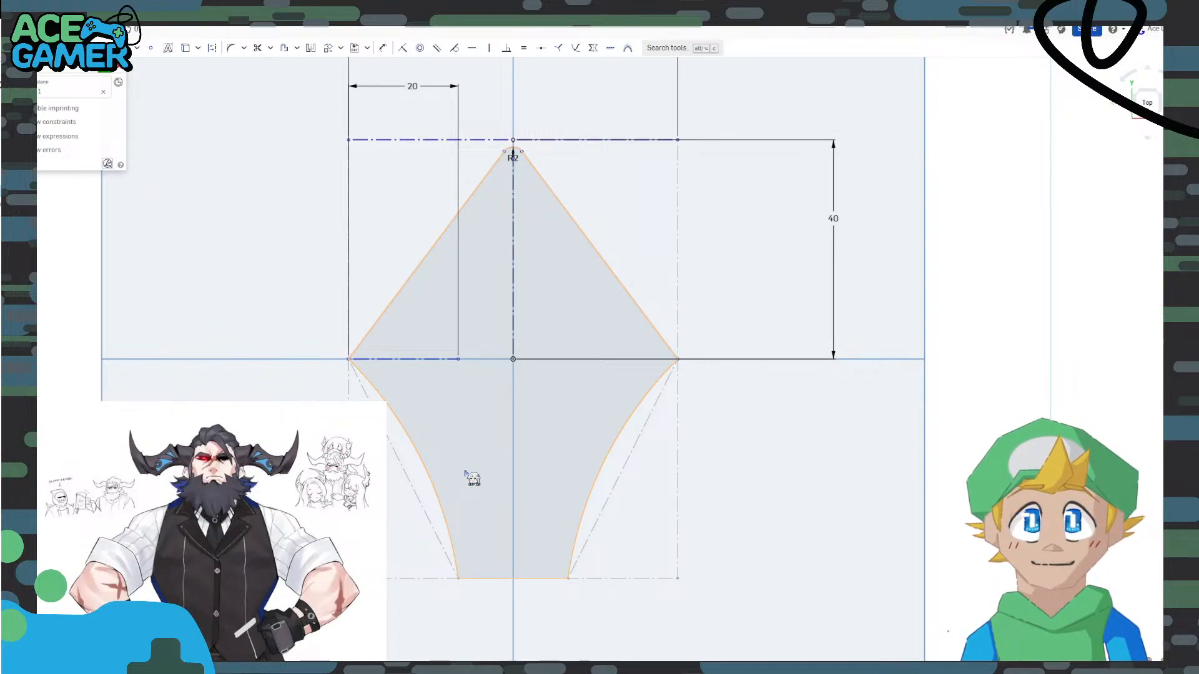
pyautogui.moveTo(718, 509); pyautogui.dragTo(685, 506, button='right')
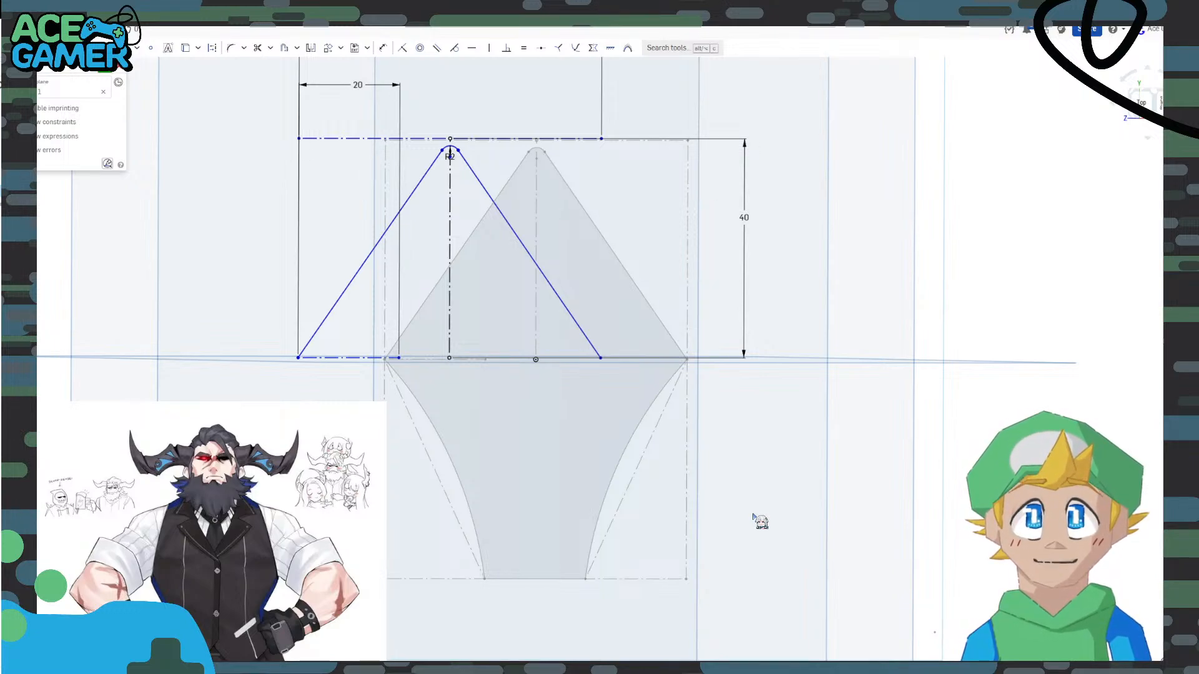
pyautogui.moveTo(724, 517); pyautogui.dragTo(774, 520, button='right')
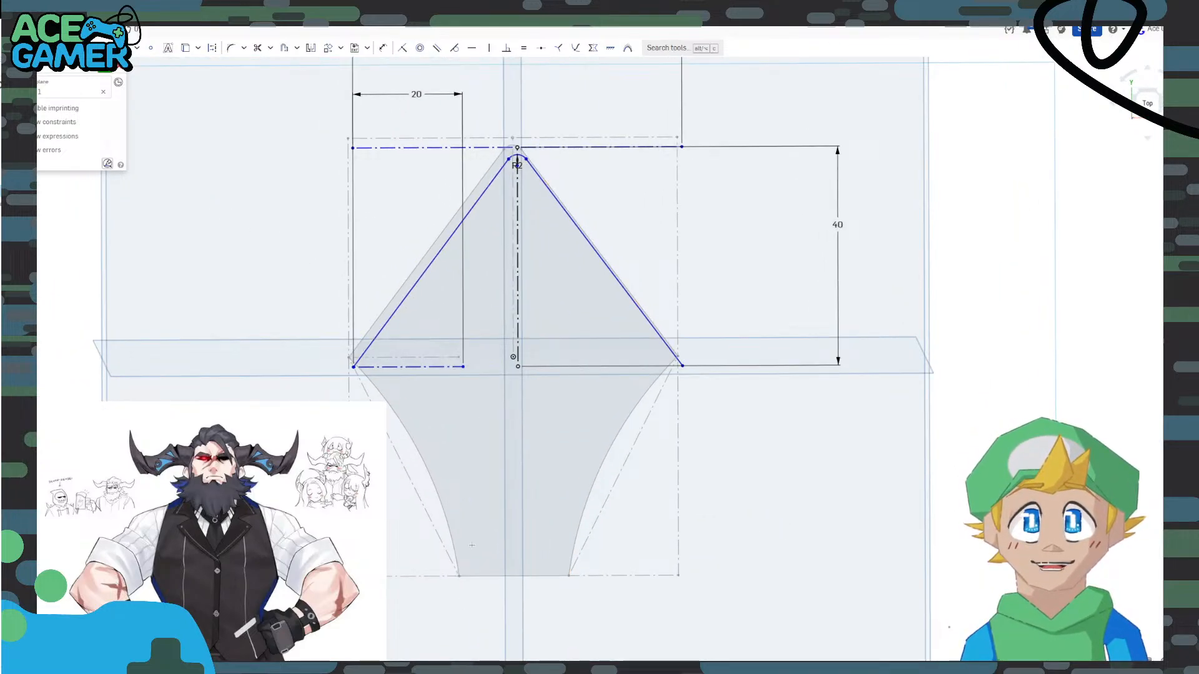
# Undo the deletions in the pasted profile to restore its bottom edge, concave arcs and construction lines.
pyautogui.hotkey('ctrl', 'z')
pyautogui.hotkey('ctrl', 'z')
pyautogui.hotkey('ctrl', 'z')
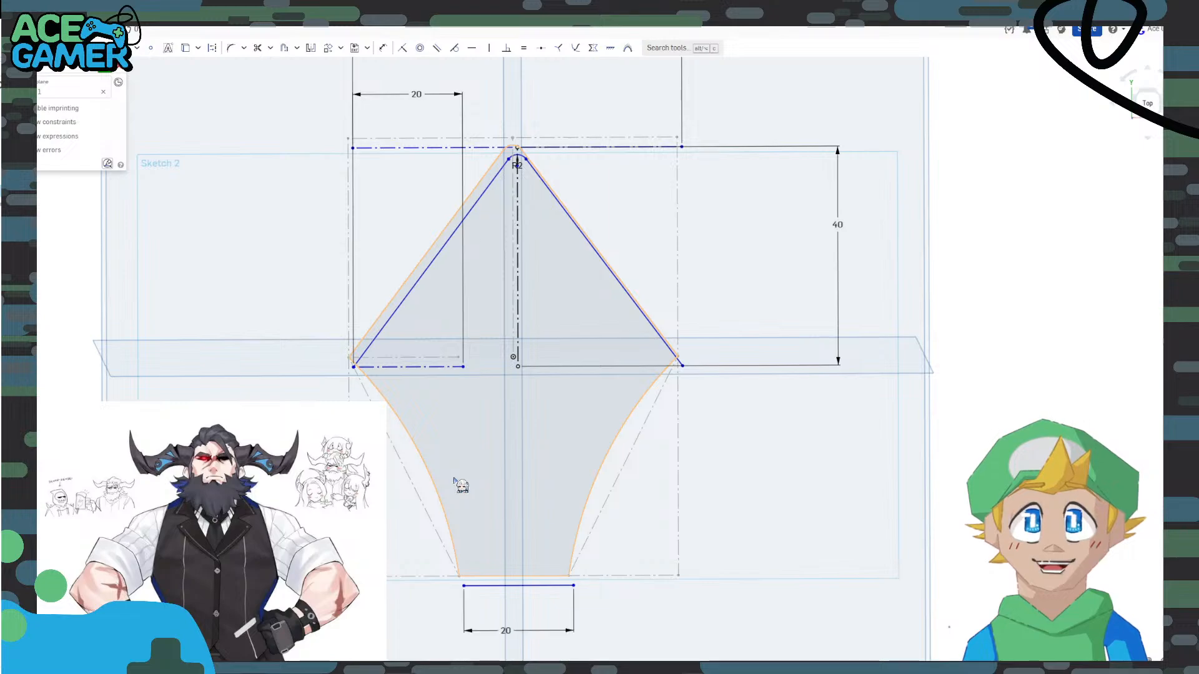
pyautogui.moveTo(374, 503); pyautogui.dragTo(363, 503, button='right')
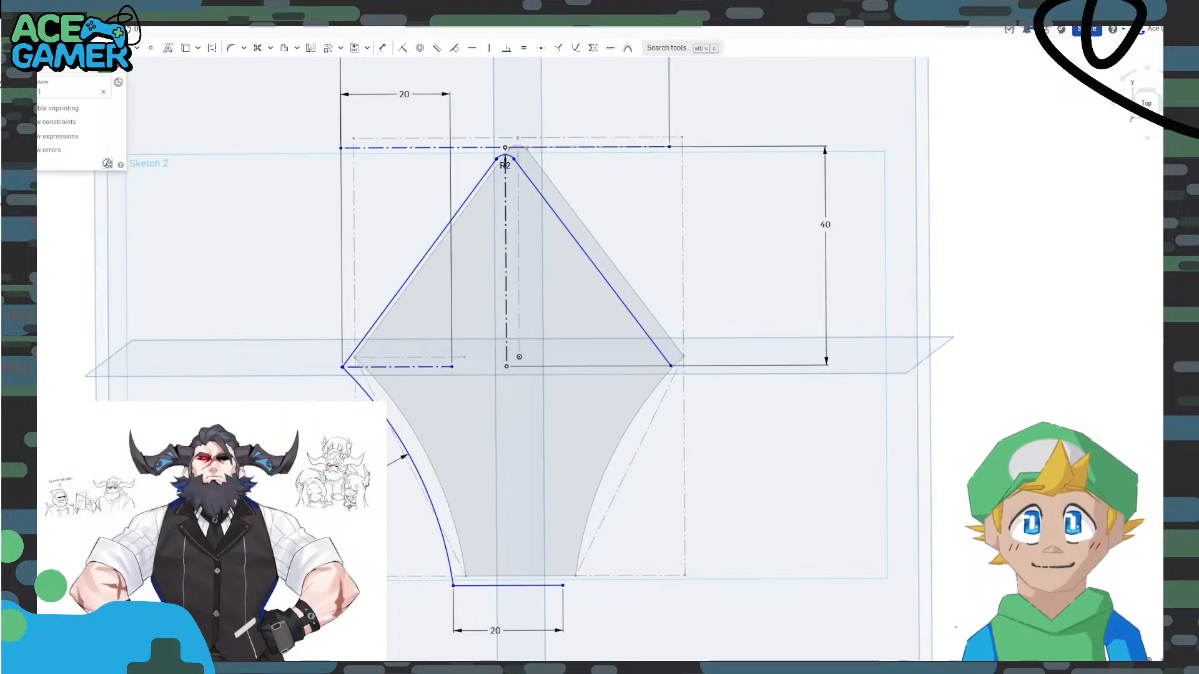
pyautogui.click(433, 502)
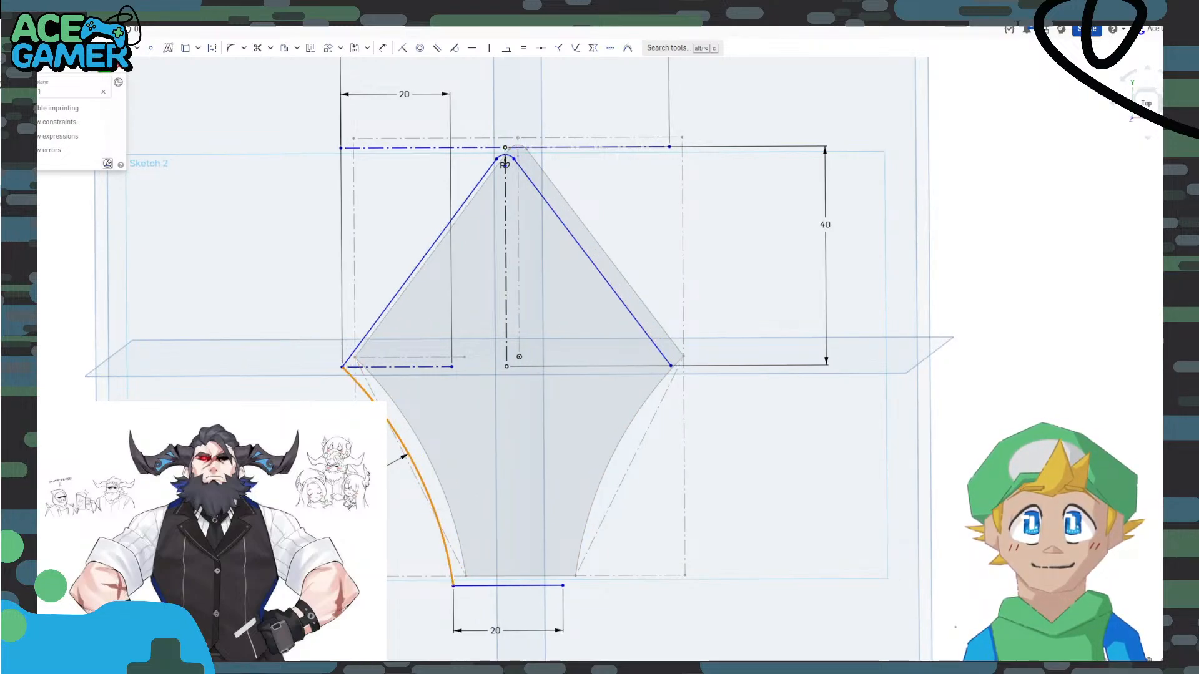
pyautogui.moveTo(356, 493); pyautogui.dragTo(372, 484, button='right')
pyautogui.hotkey('ctrl', 'z')
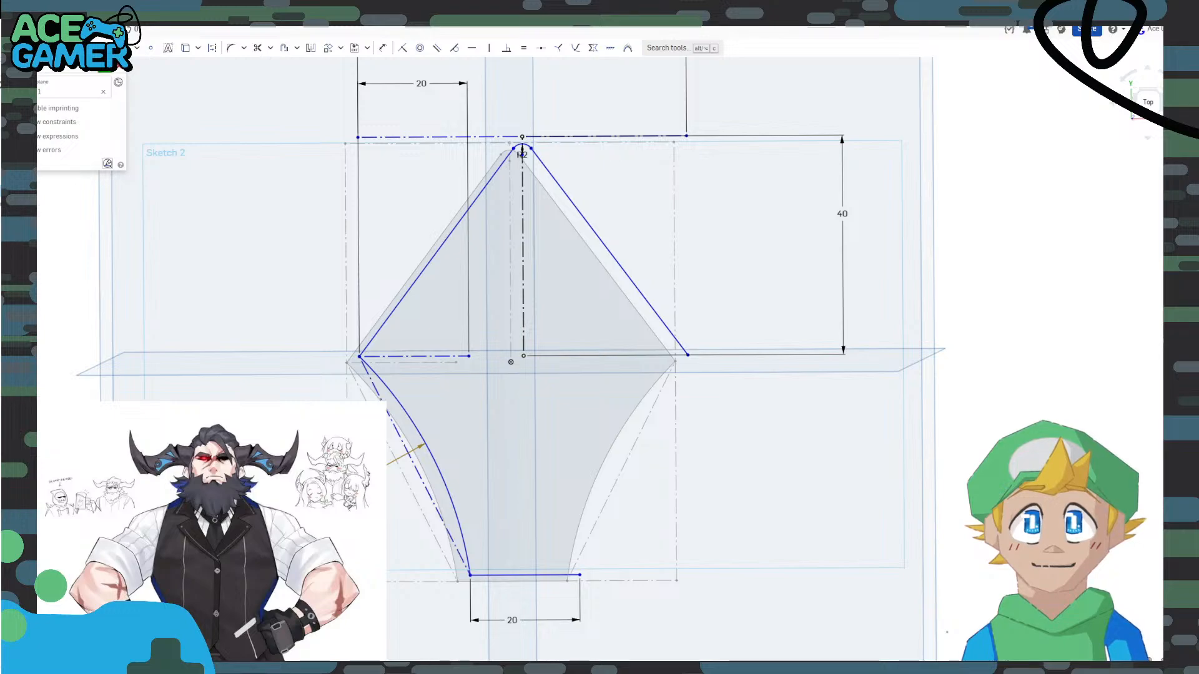
pyautogui.hotkey('ctrl', 'z')
pyautogui.hotkey('ctrl', 'z')
pyautogui.hotkey('ctrl', 'z')
pyautogui.hotkey('ctrl', 'z')
pyautogui.hotkey('ctrl', 'z')
pyautogui.hotkey('ctrl', 'z')
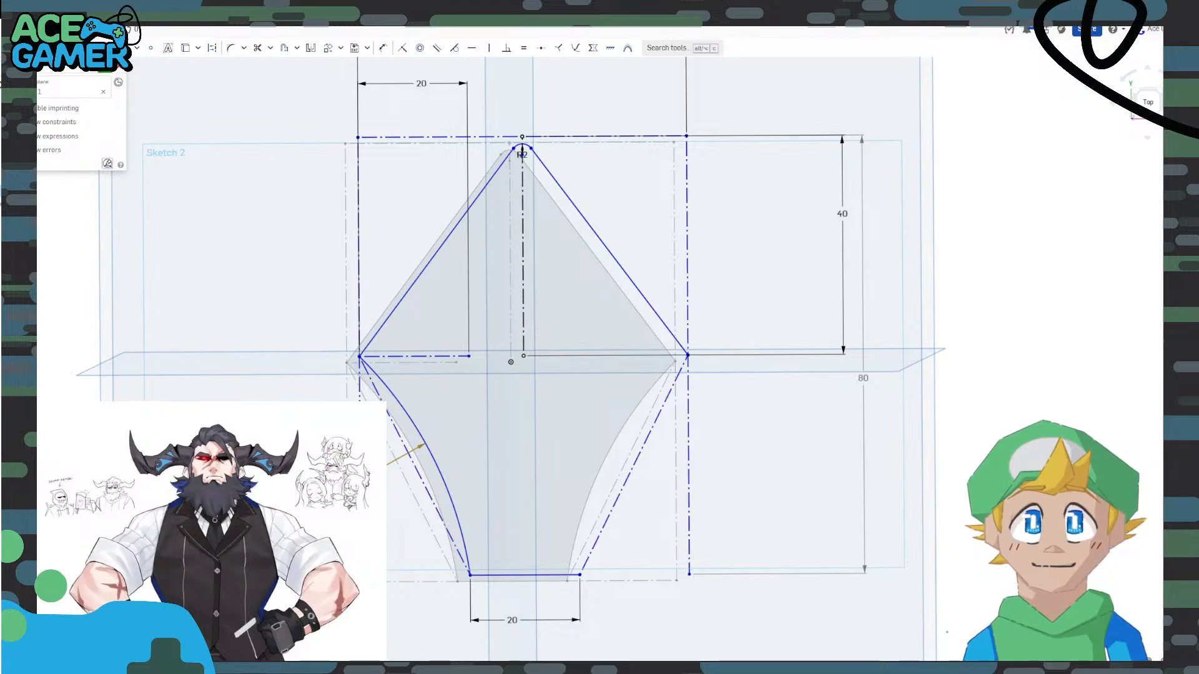
# Draw a vertical construction line upward from the pasted profile's lower-left corner and dimension its length.
pyautogui.press('n')
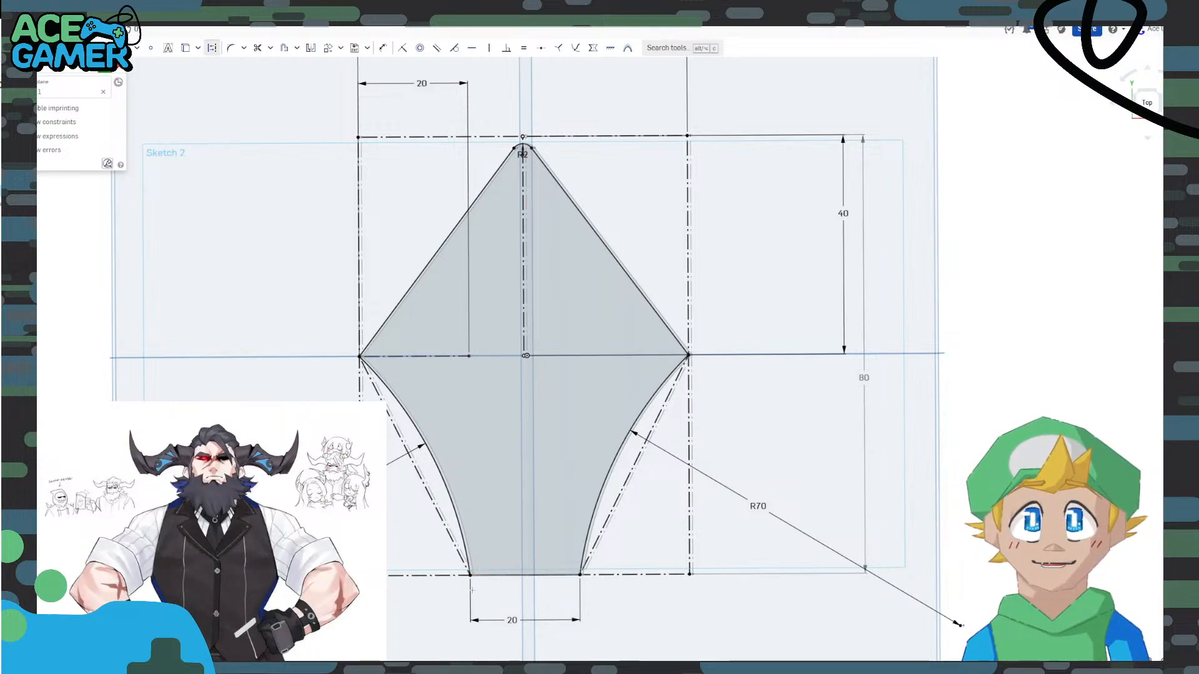
pyautogui.click(470, 494)
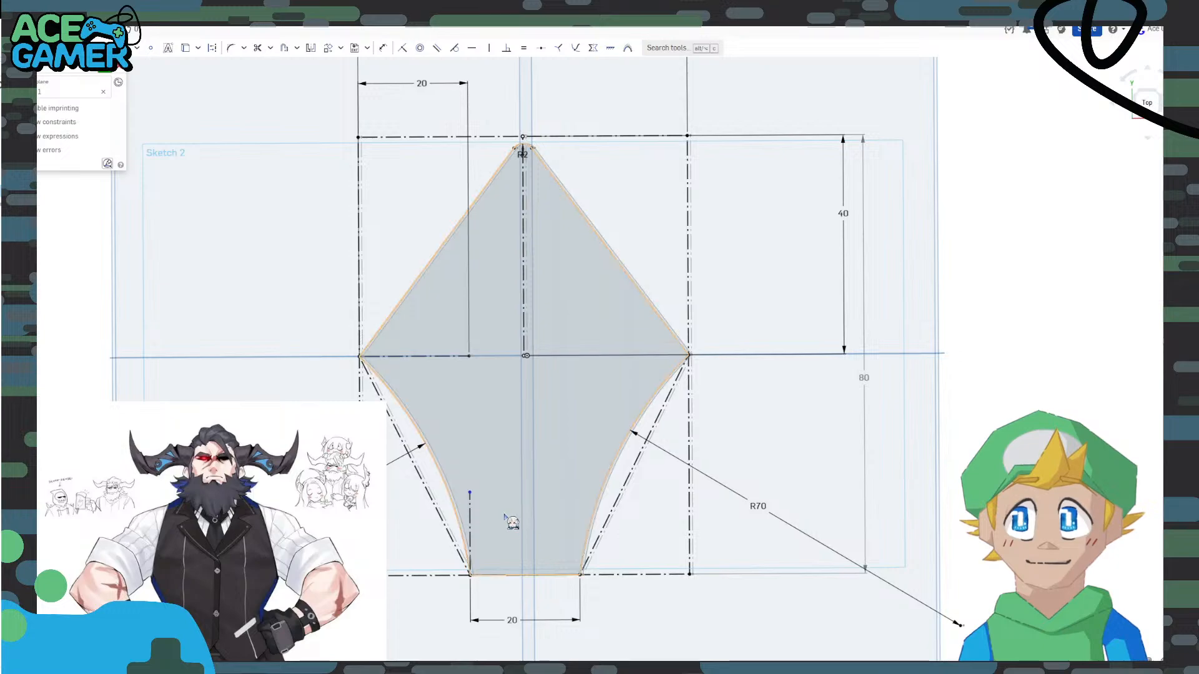
pyautogui.click(382, 48)
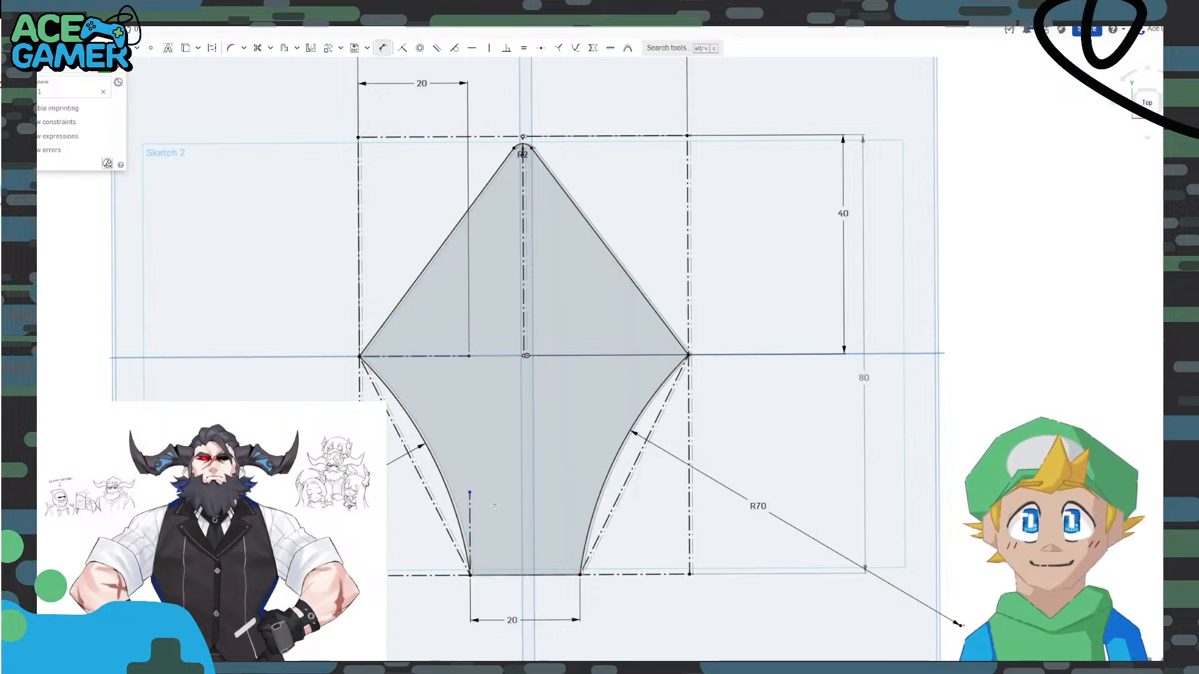
pyautogui.click(470, 528)
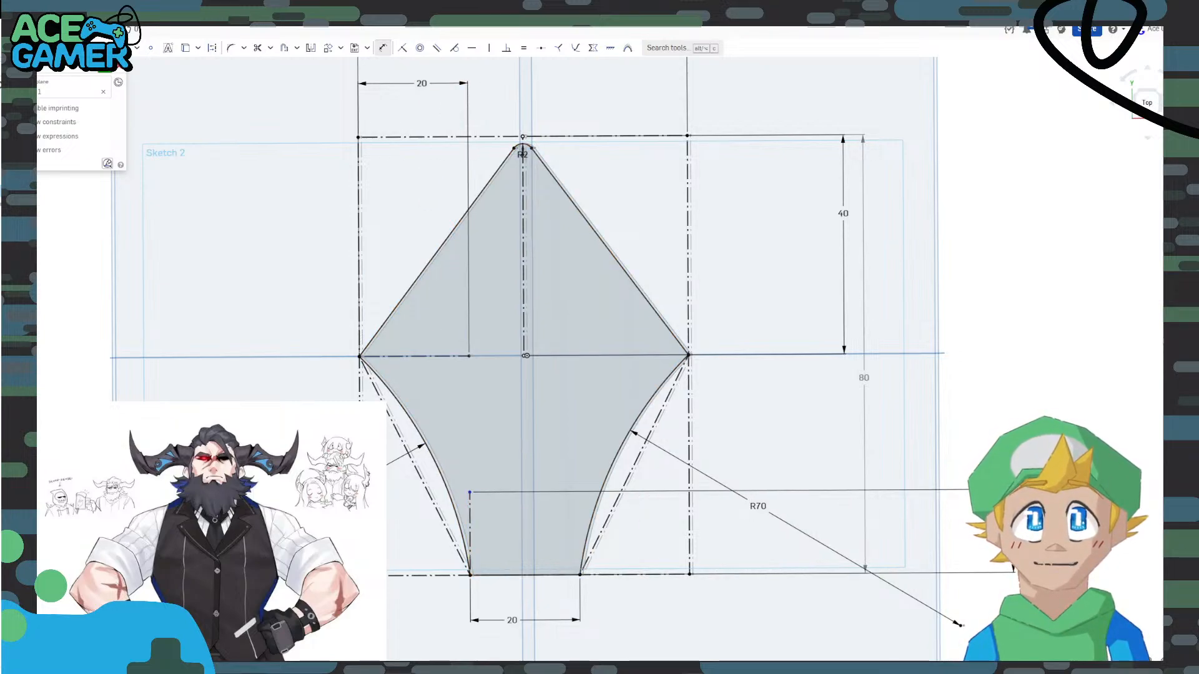
pyautogui.press('Return')
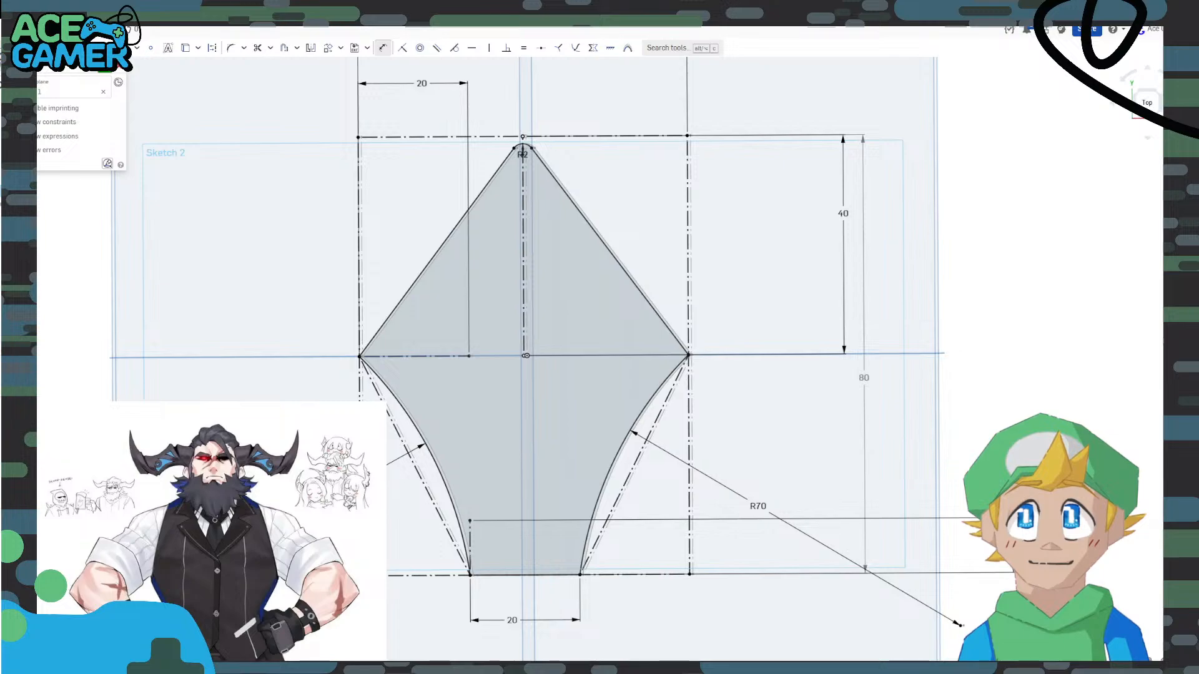
# Draw a horizontal line between the concave arcs at the construction line's upper end, and trim the arc ends and bottom edge below it.
pyautogui.click(459, 520)
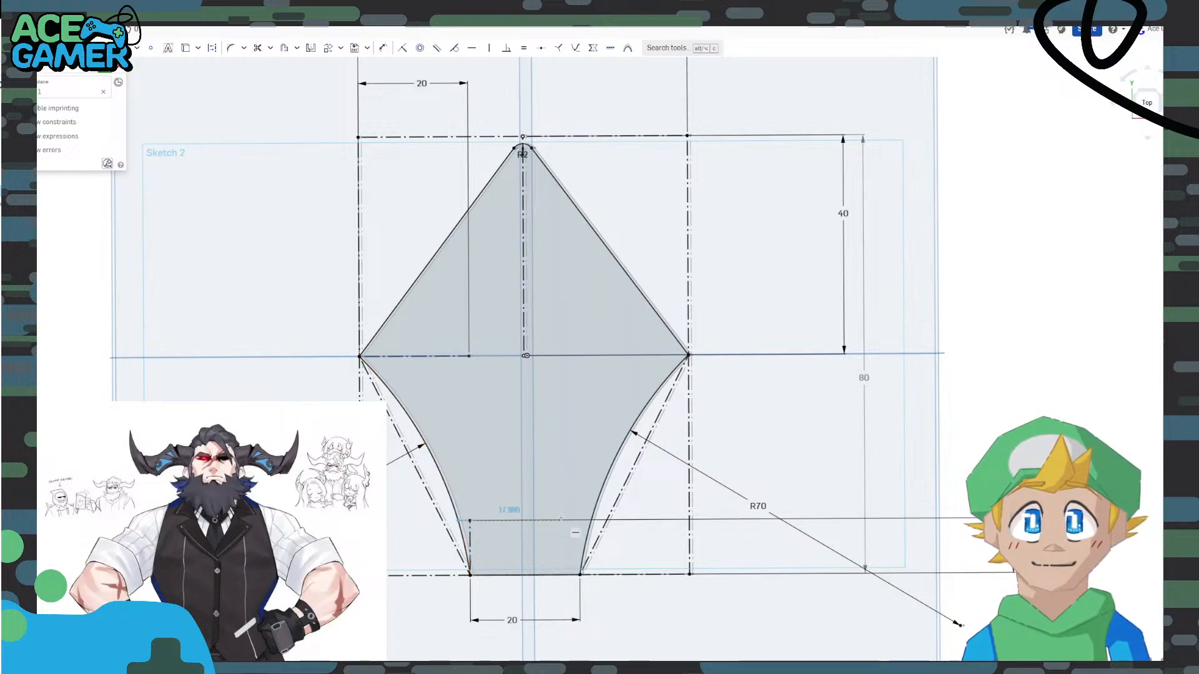
pyautogui.click(592, 519)
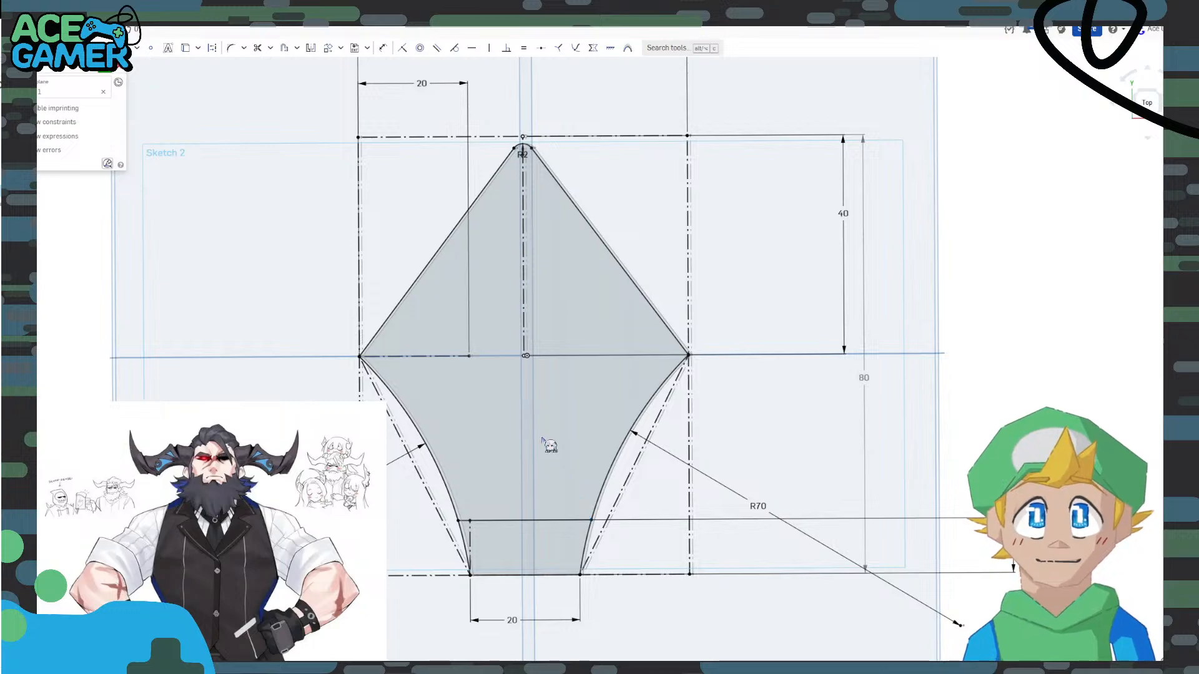
pyautogui.scroll(5, 593, 528)
pyautogui.scroll(-3, 593, 528)
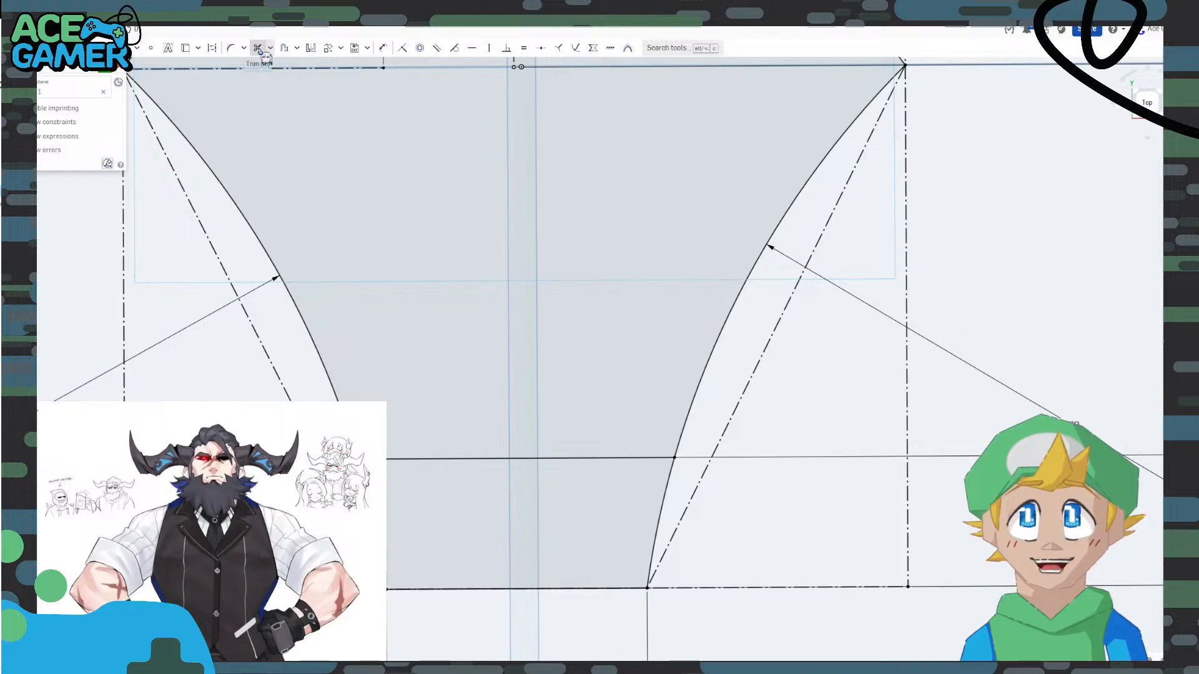
pyautogui.click(375, 525)
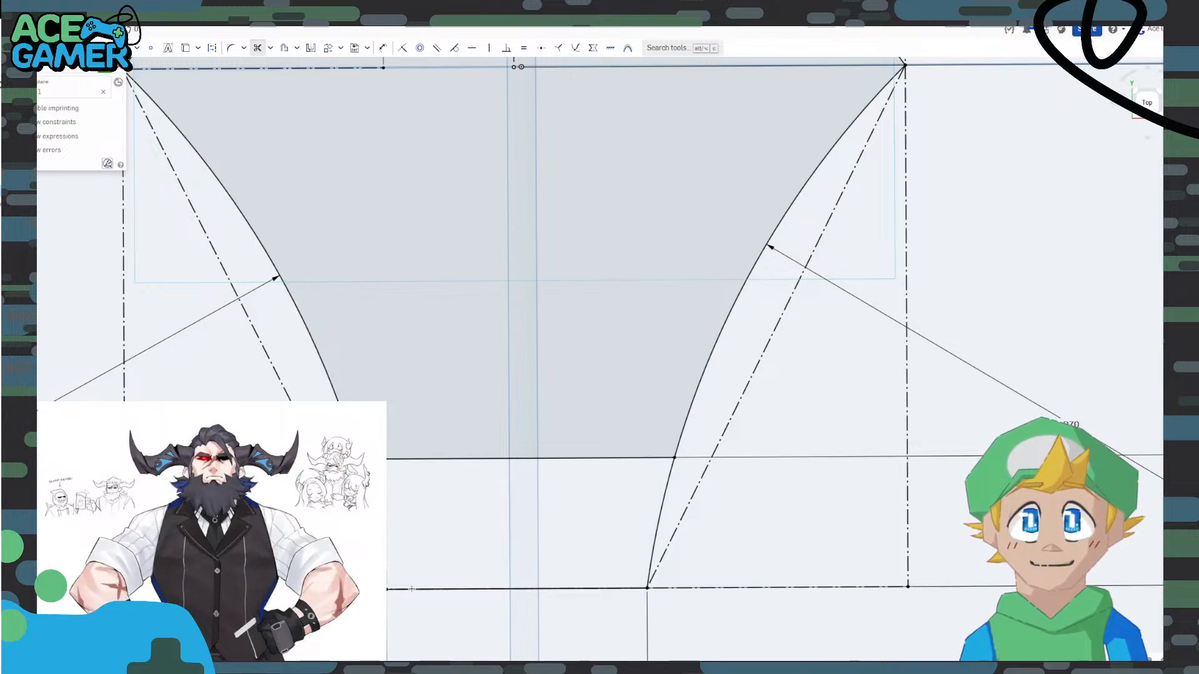
pyautogui.click(654, 541)
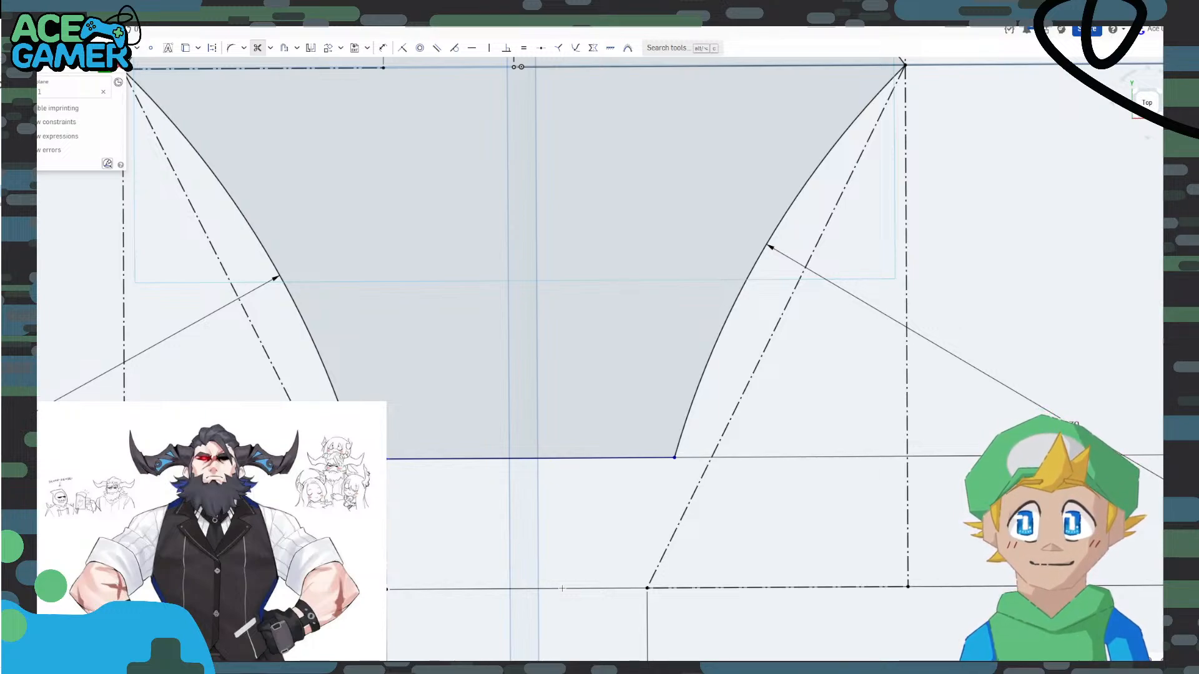
pyautogui.scroll(-5, 562, 588)
pyautogui.scroll(-1, 601, 530)
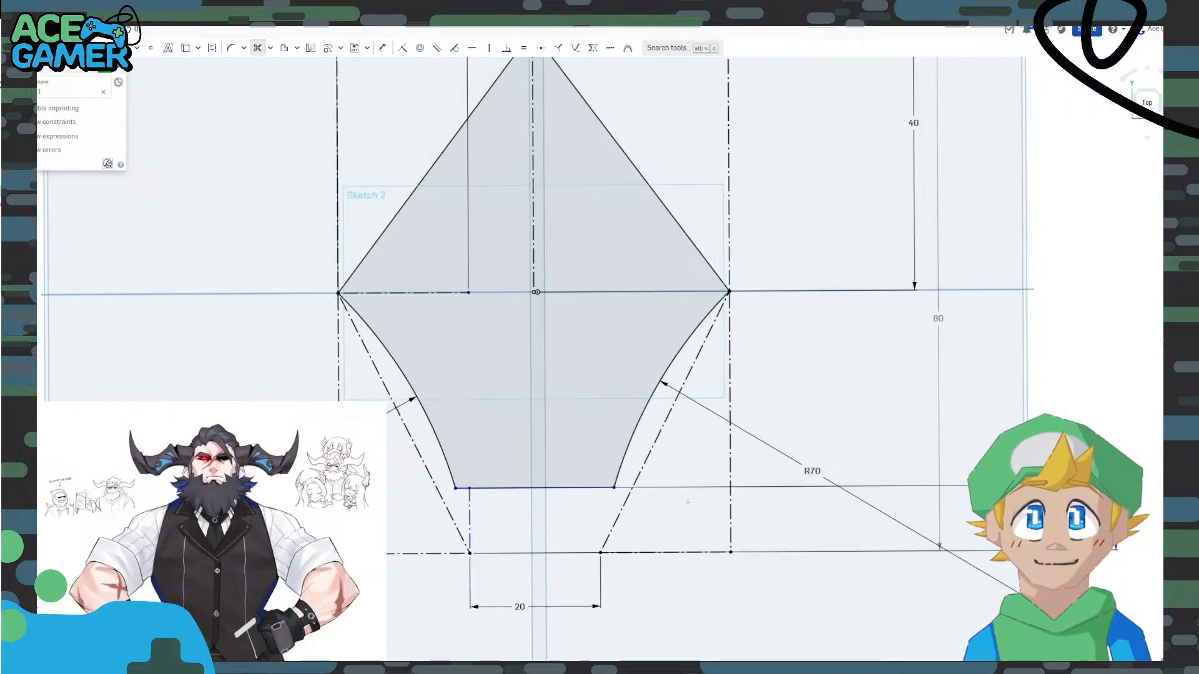
# Finish the shortened profile sketch and hide the planes.
pyautogui.moveTo(586, 421); pyautogui.dragTo(564, 520, button='middle')
pyautogui.click(105, 69)
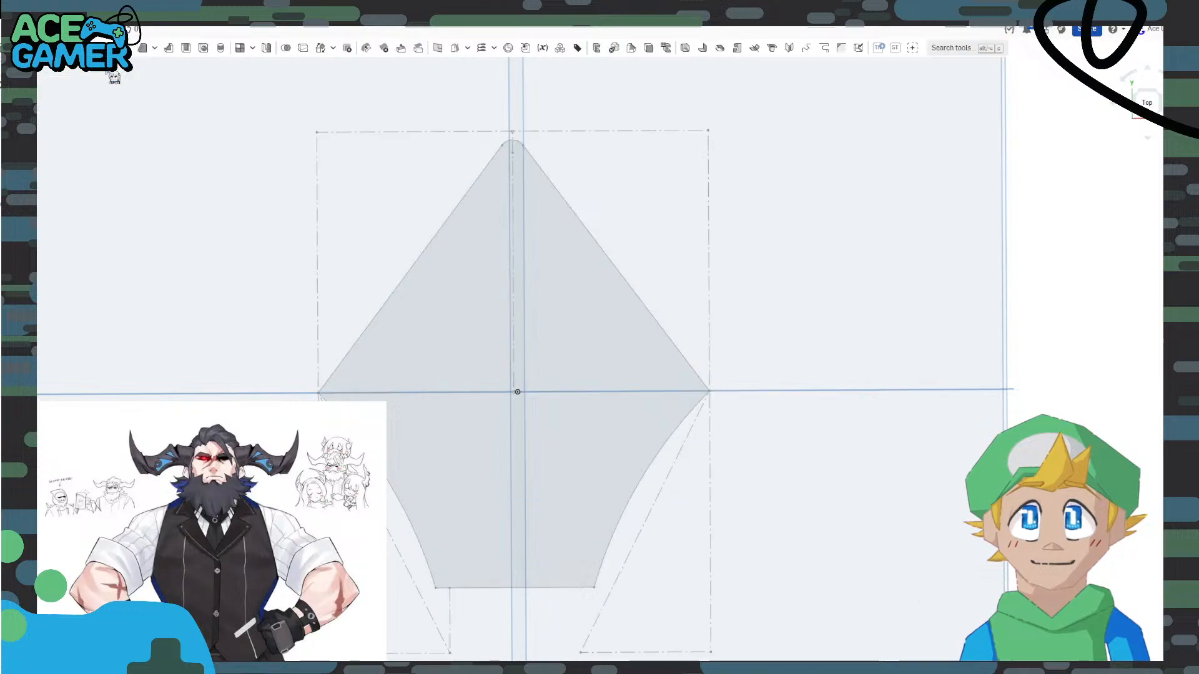
pyautogui.moveTo(876, 497); pyautogui.dragTo(824, 502, button='right')
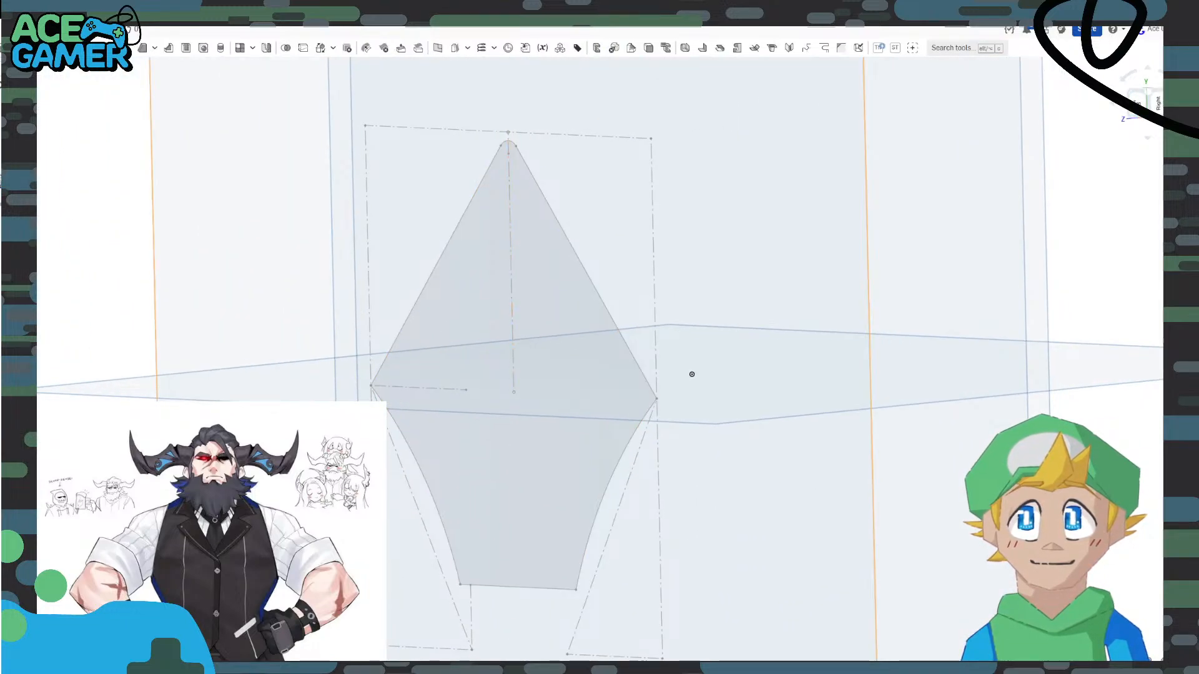
pyautogui.press('p')
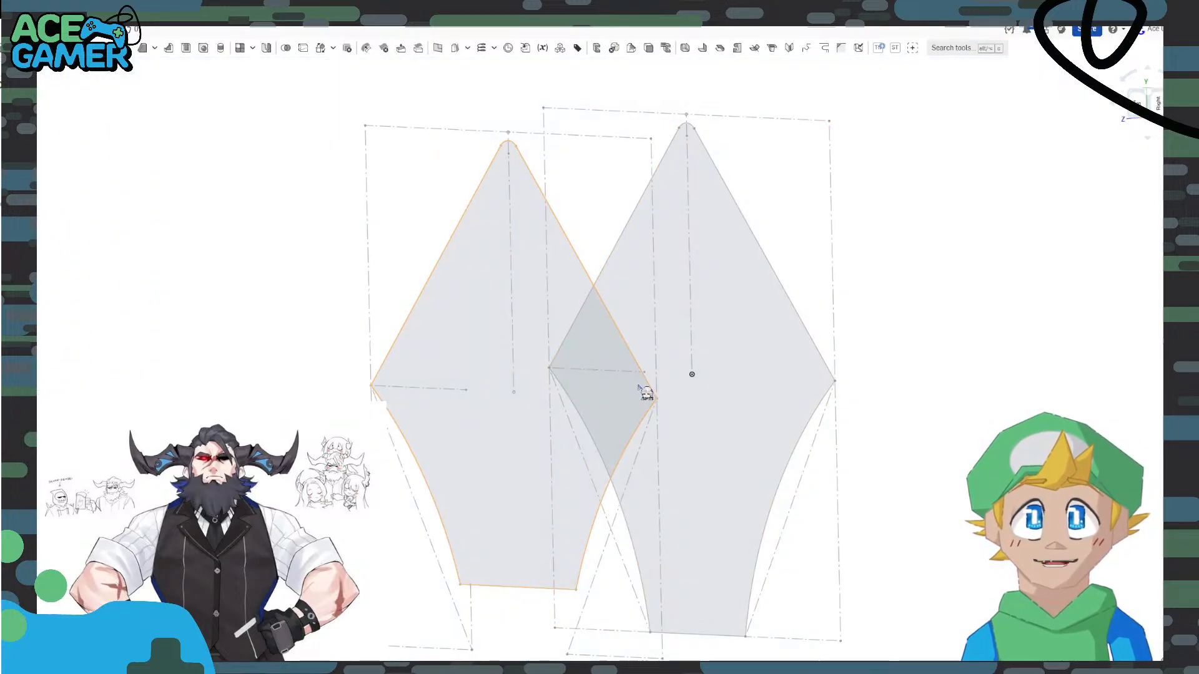
# Try a Loft between the base profile face of Sketch 1 and the shortened profile face of Sketch 2.
pyautogui.click(723, 379)
pyautogui.click(533, 306)
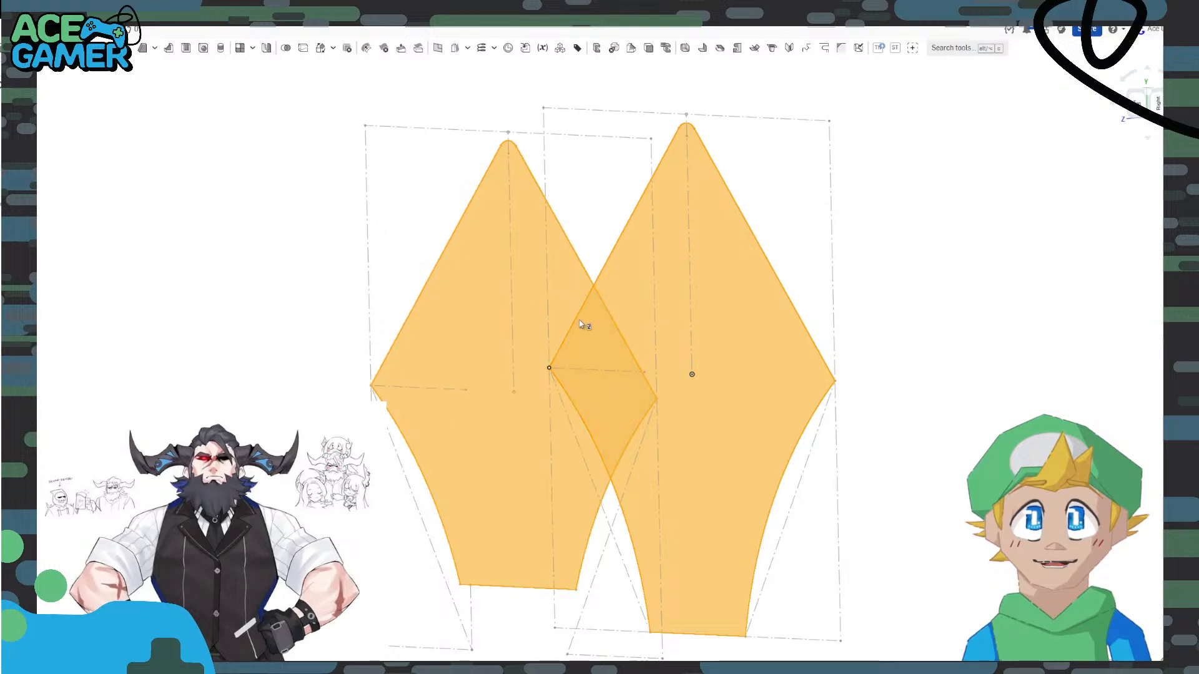
pyautogui.press('n')
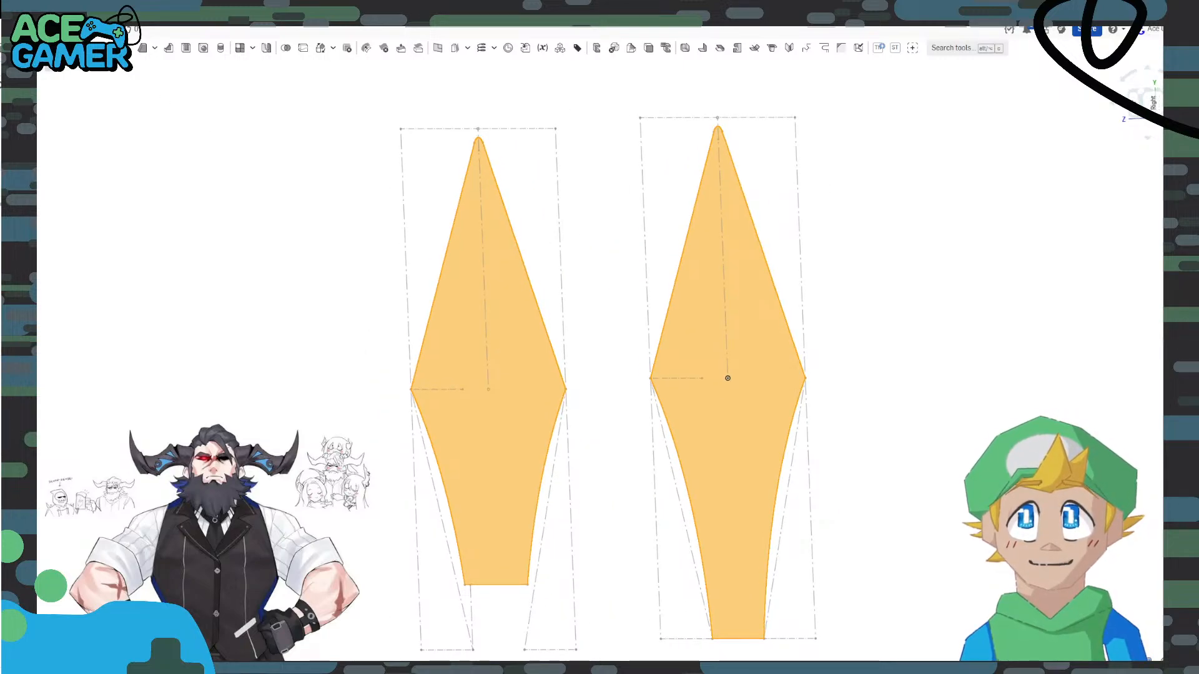
pyautogui.click(56, 48)
pyautogui.moveTo(900, 389); pyautogui.dragTo(875, 394, button='right')
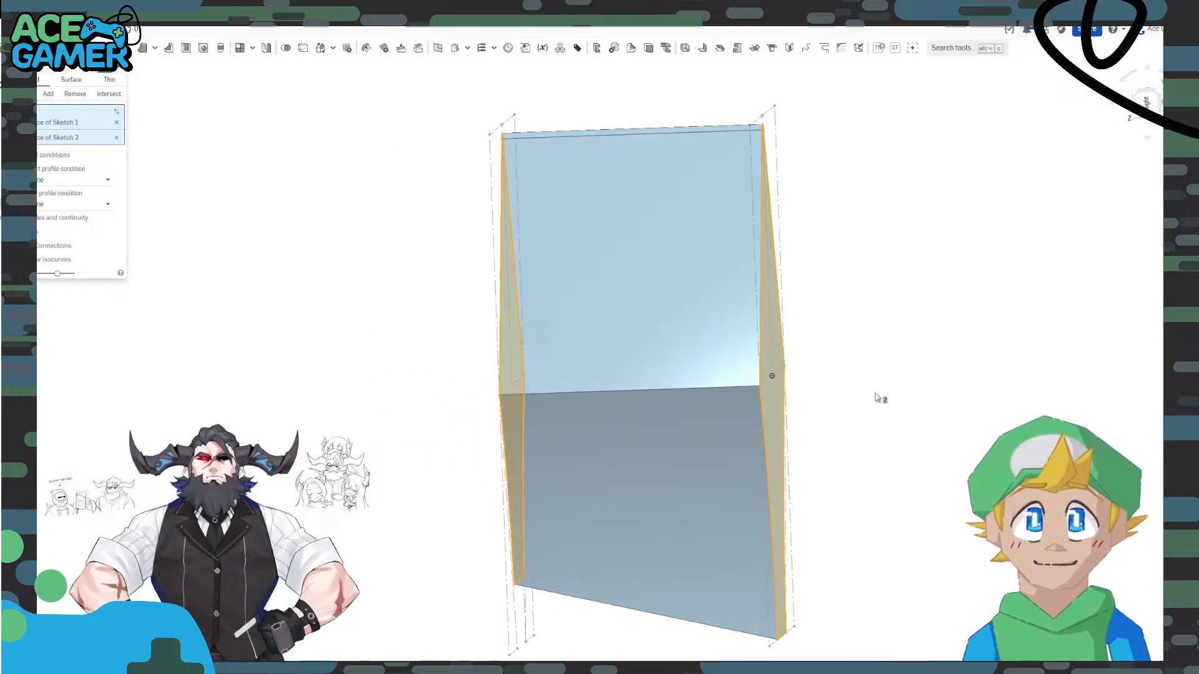
# Examine the loft preview upright in the Right view.
pyautogui.click(1146, 102)
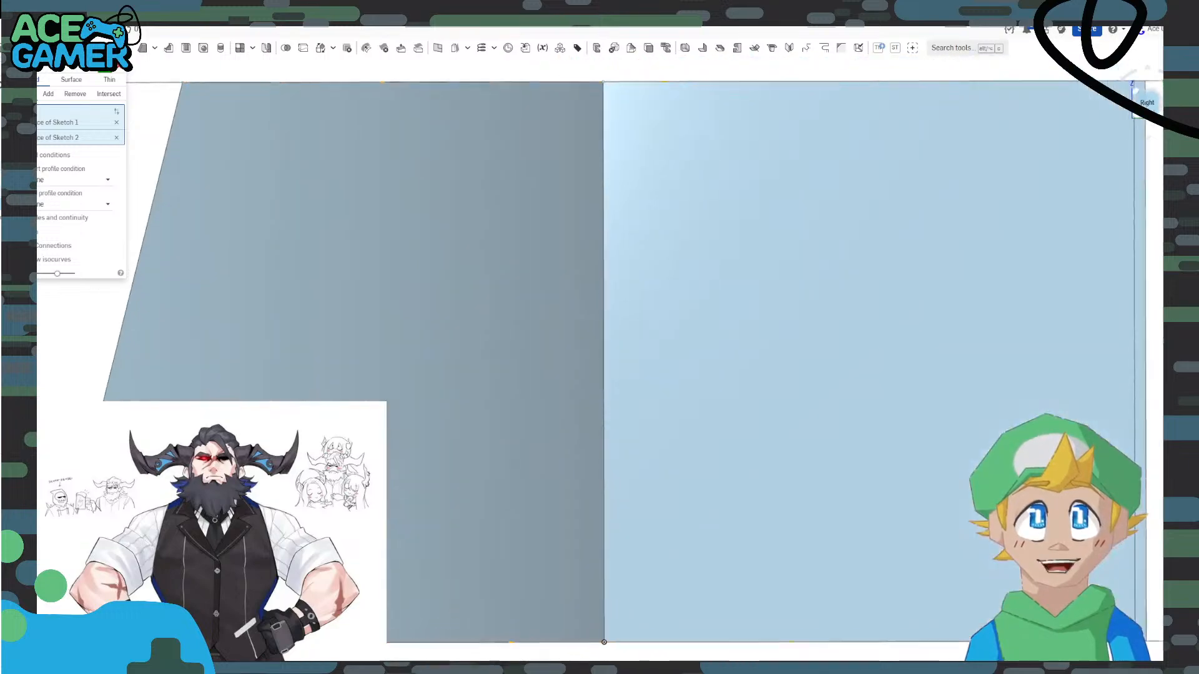
pyautogui.click(1133, 72)
pyautogui.click(1133, 72)
pyautogui.click(1134, 72)
pyautogui.click(1133, 73)
pyautogui.click(1133, 72)
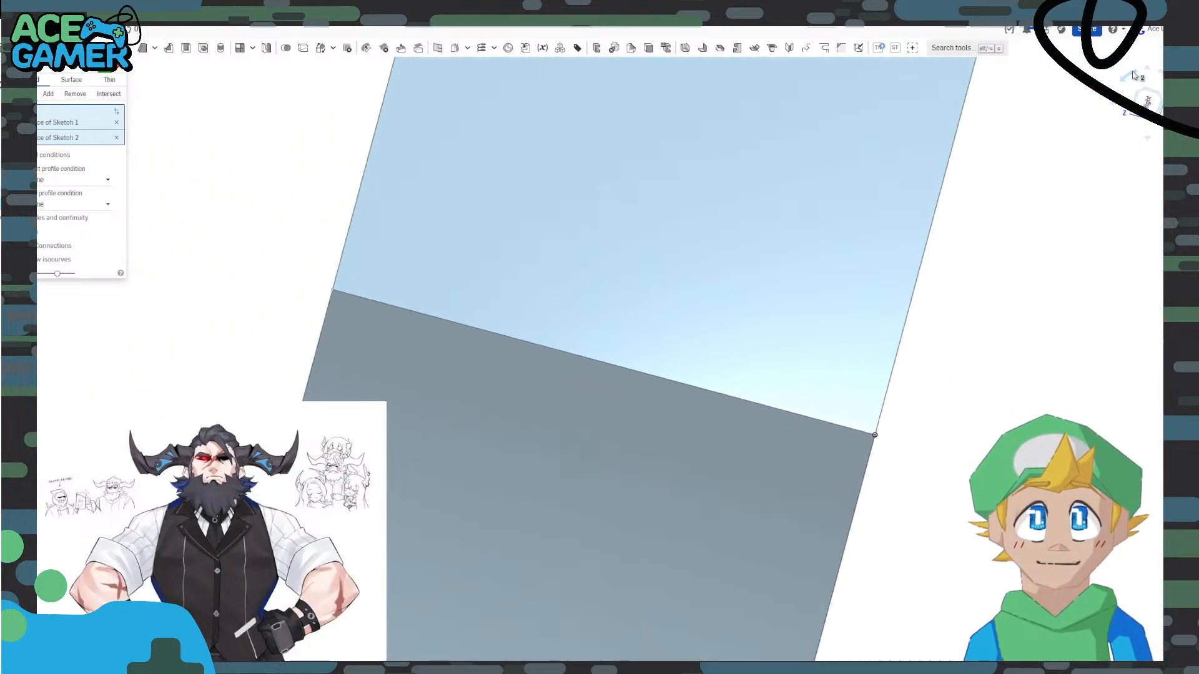
pyautogui.click(1133, 75)
pyautogui.scroll(-4, 956, 296)
pyautogui.moveTo(860, 212); pyautogui.dragTo(803, 284, button='middle')
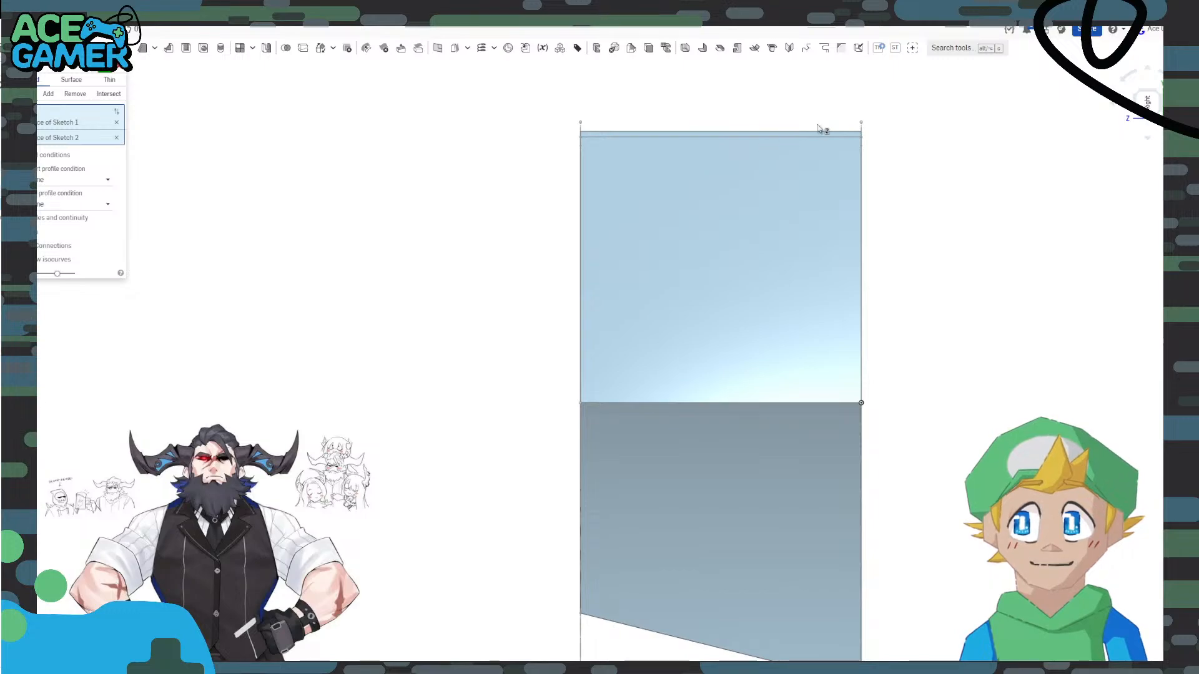
# Try the loft's Path option, open its section count for editing, and cancel the loft.
pyautogui.moveTo(532, 259); pyautogui.dragTo(541, 253, button='right')
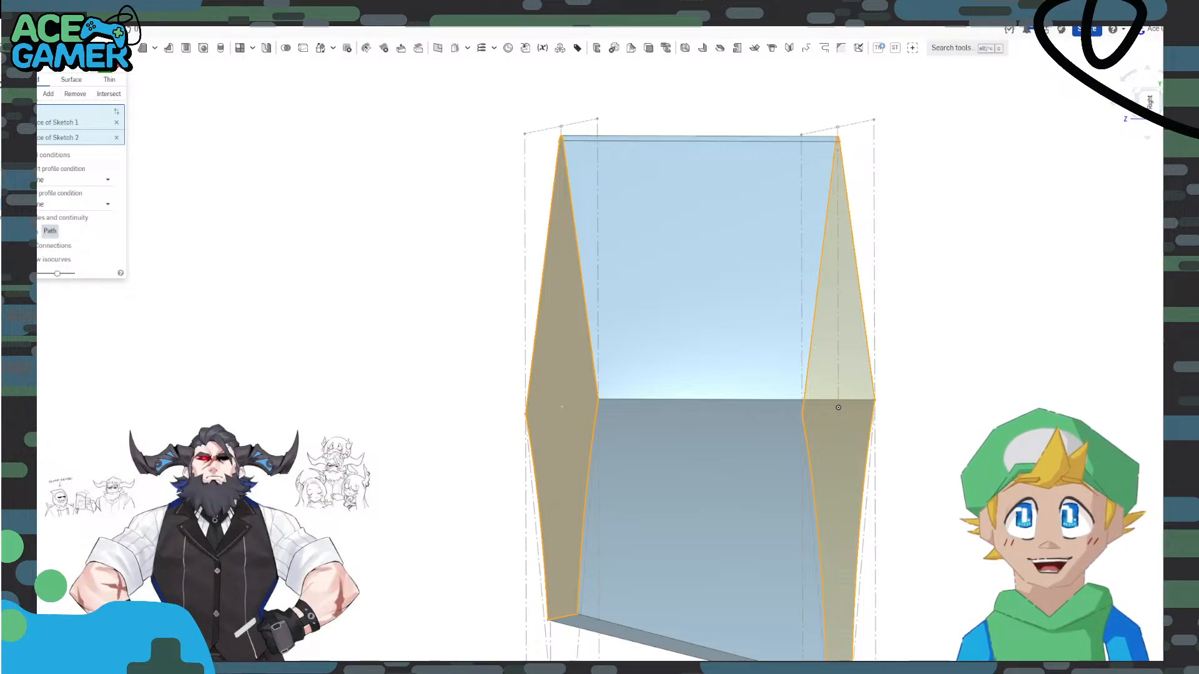
pyautogui.click(39, 231)
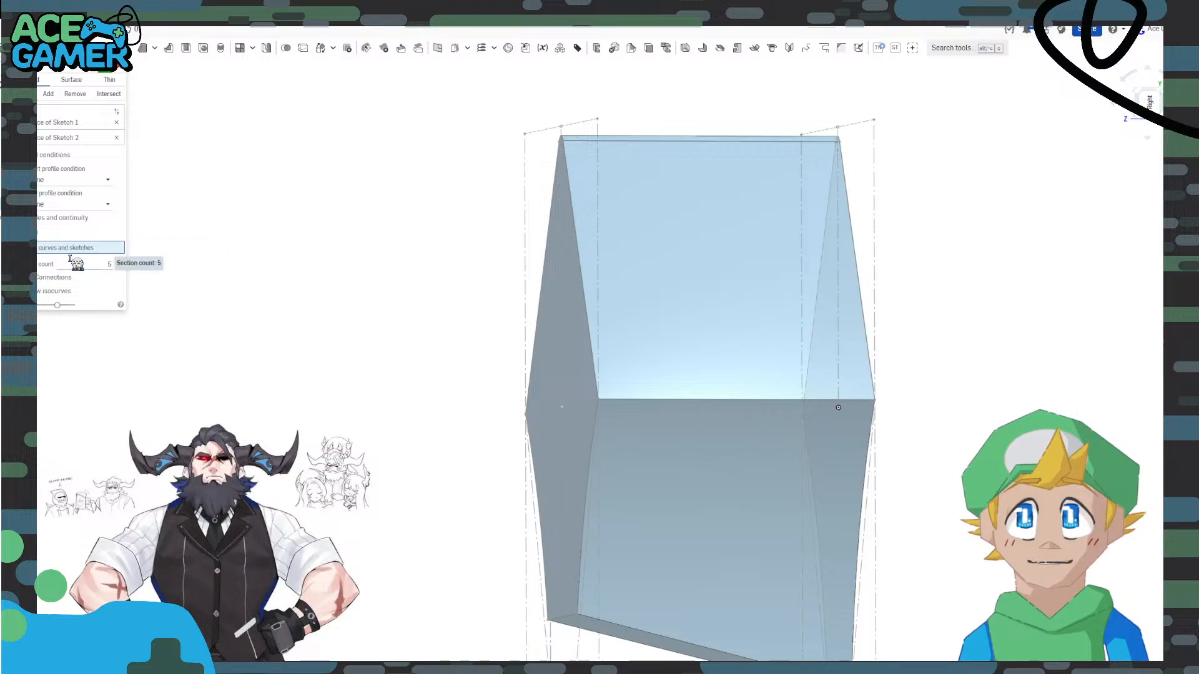
pyautogui.click(101, 262)
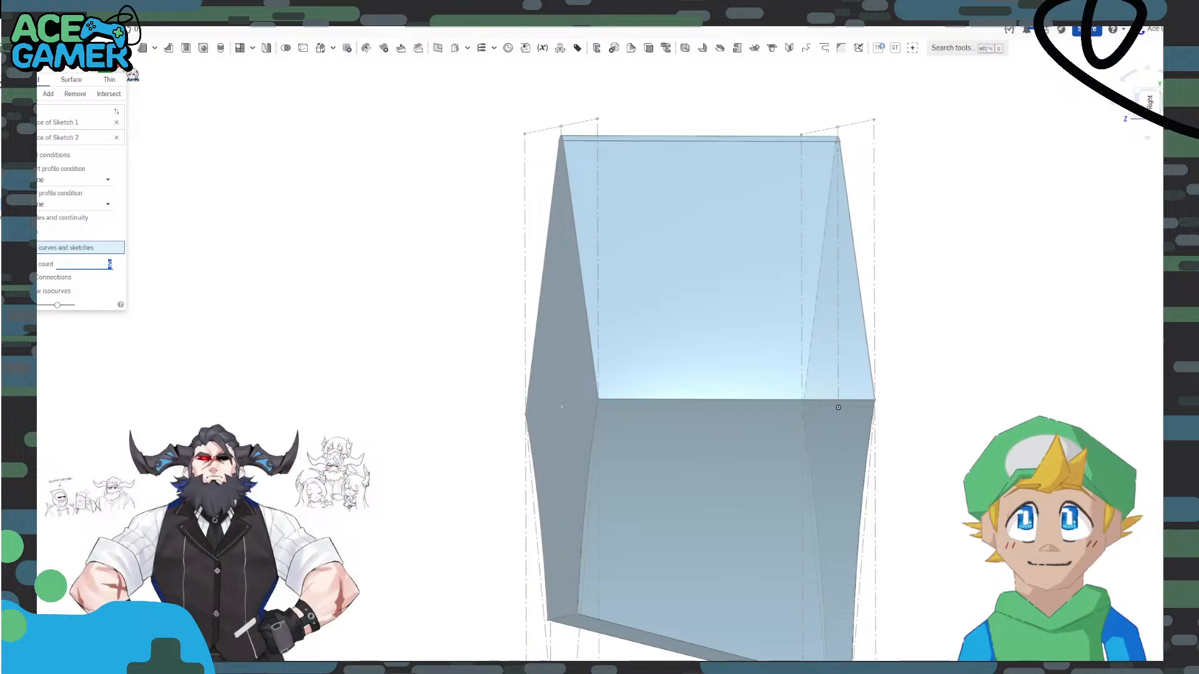
pyautogui.click(123, 69)
pyautogui.moveTo(374, 281)
pyautogui.mouseDown(button='right')
pyautogui.moveTo(382, 311)
pyautogui.moveTo(375, 298)
pyautogui.mouseUp(button='right')
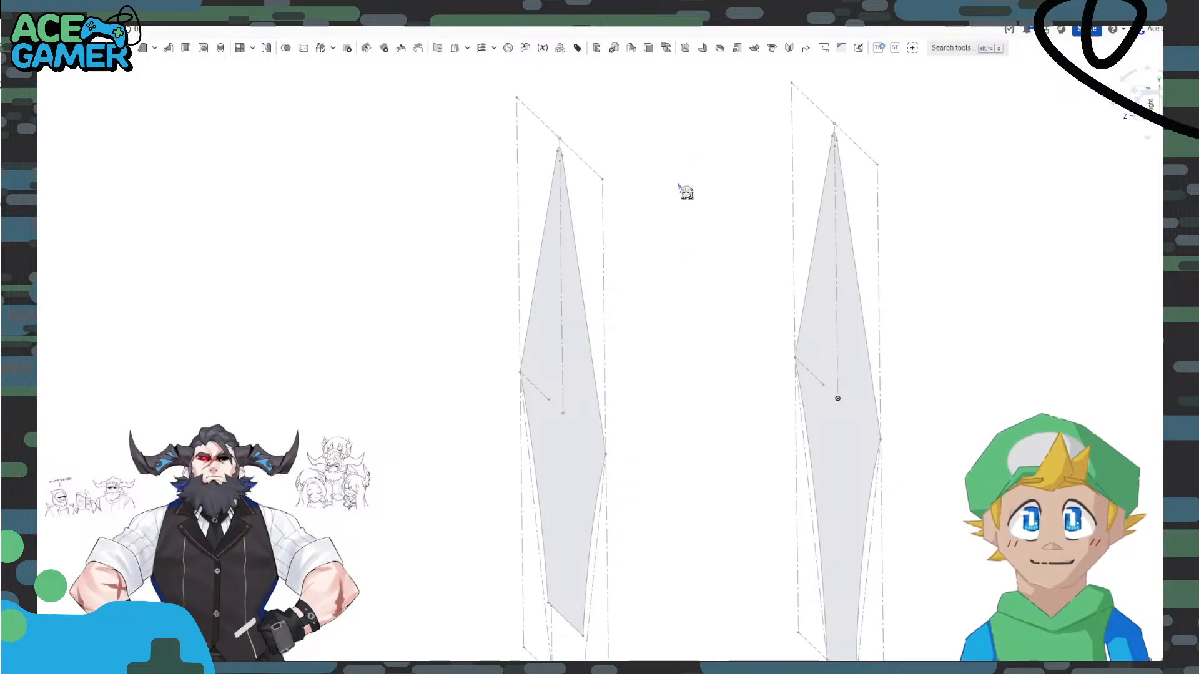
# Examine the two profile sketches from several side views and check the offset distance of the shortened profile's plane.
pyautogui.moveTo(697, 598); pyautogui.dragTo(651, 447, button='middle')
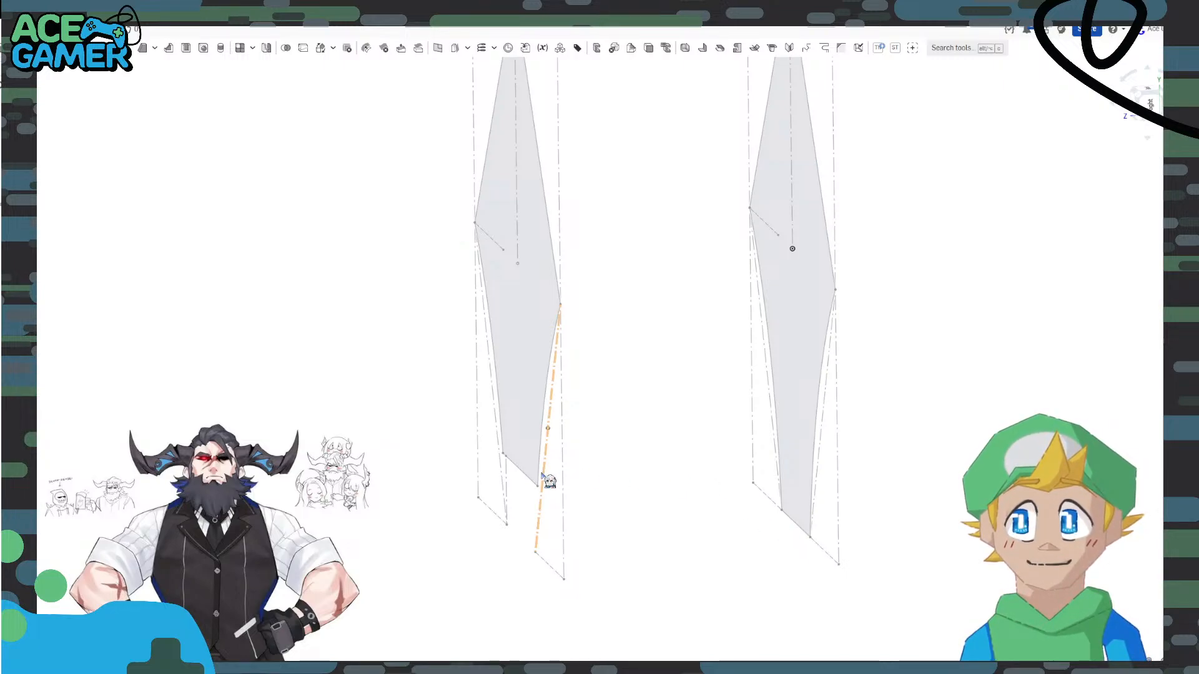
pyautogui.click(1148, 105)
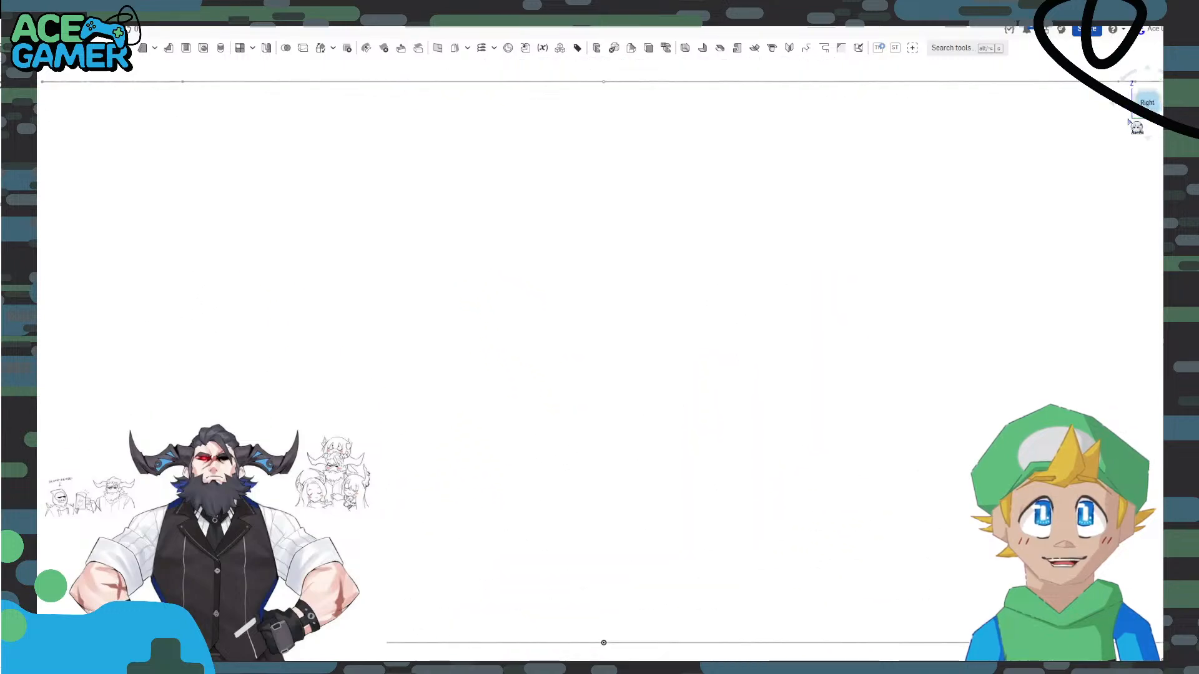
pyautogui.scroll(-5, 612, 371)
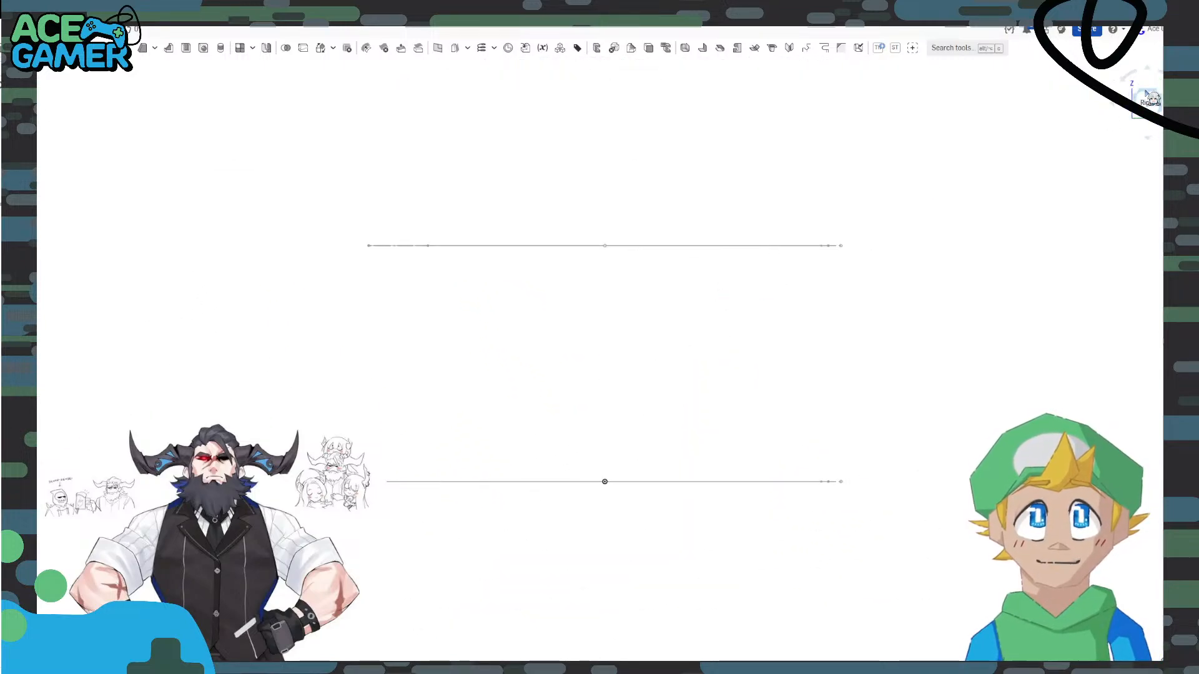
pyautogui.click(1134, 73)
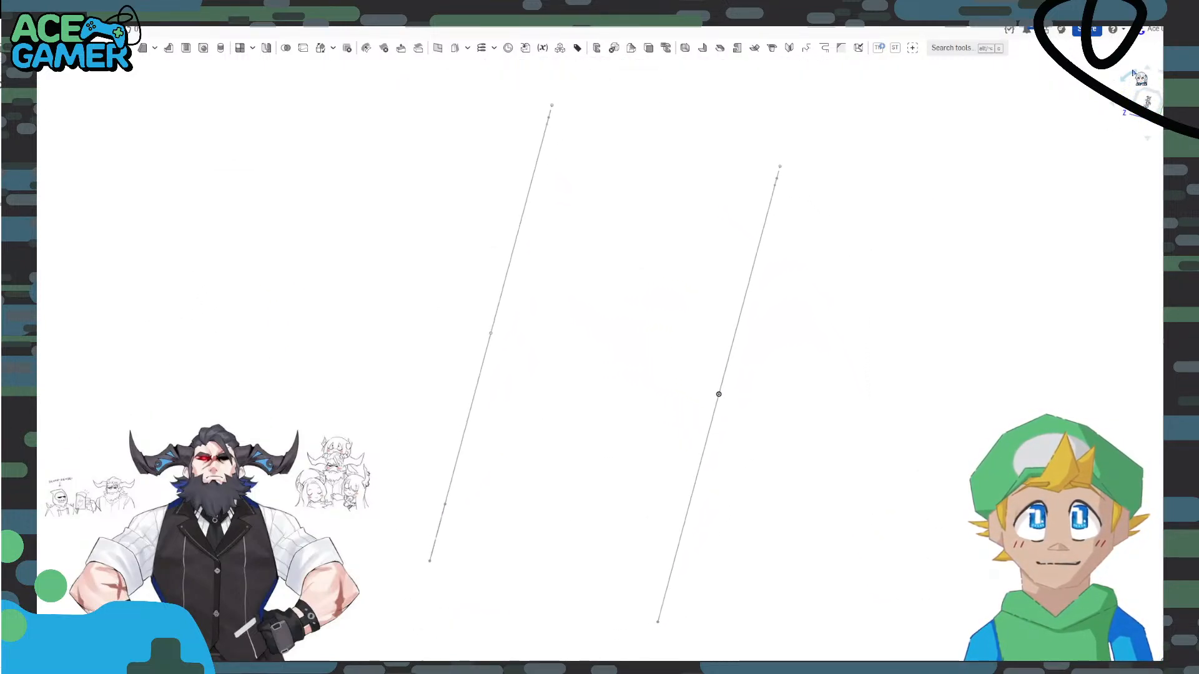
pyautogui.click(1133, 73)
pyautogui.moveTo(564, 286); pyautogui.dragTo(576, 293, button='right')
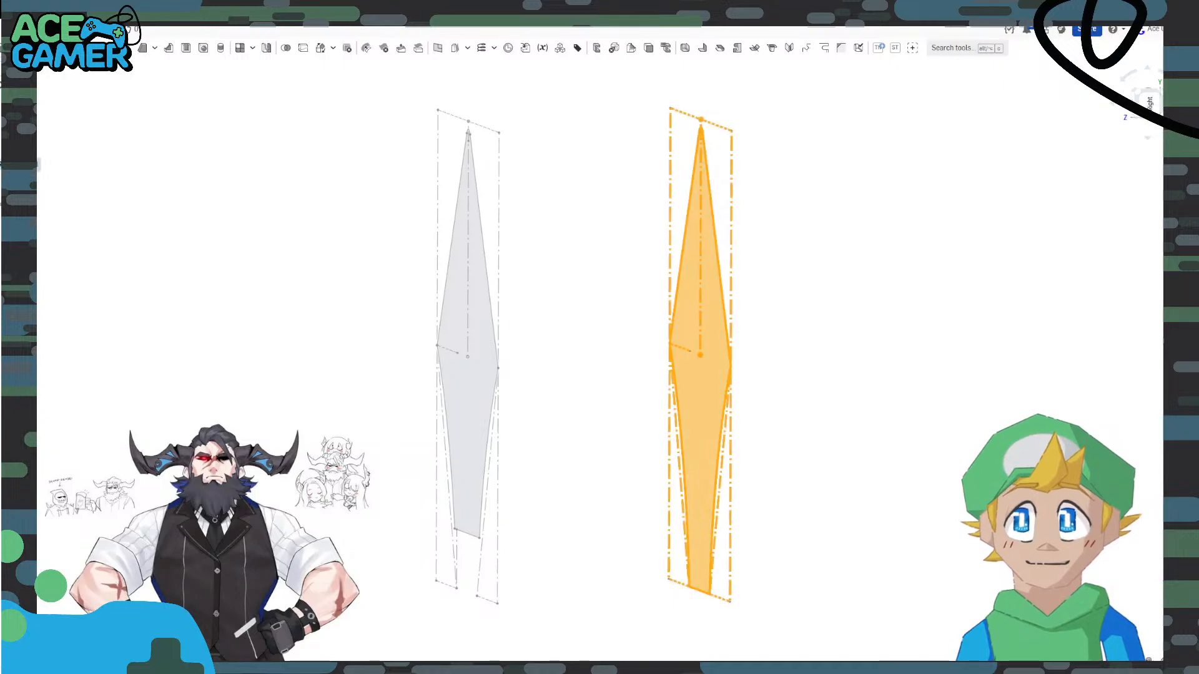
pyautogui.doubleClick(19, 181)
pyautogui.click(118, 67)
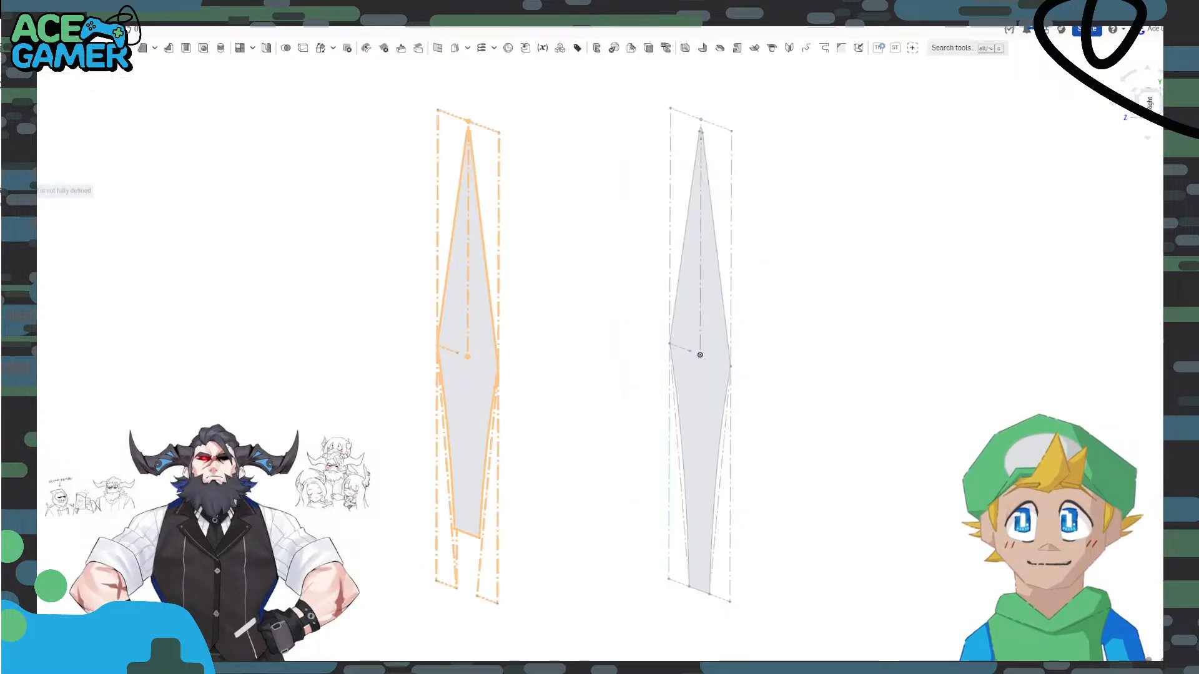
pyautogui.doubleClick(25, 186)
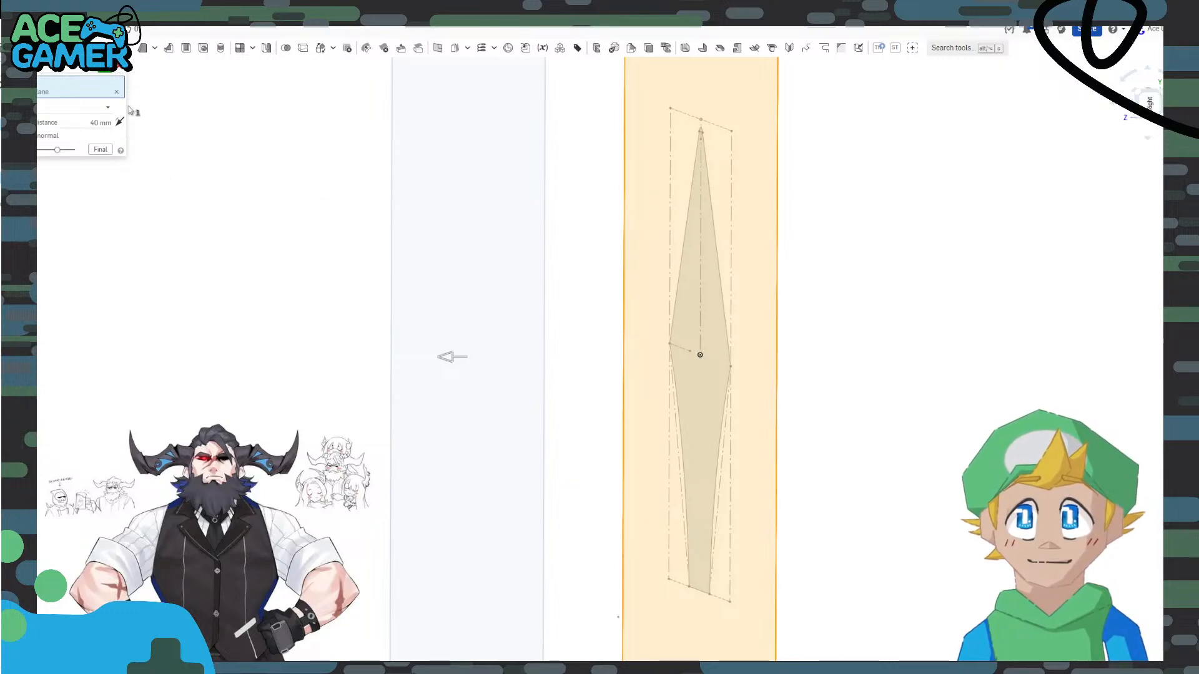
pyautogui.click(104, 71)
# Show the planes and create a new plane offset 10 mm from the Top plane.
pyautogui.press('p')
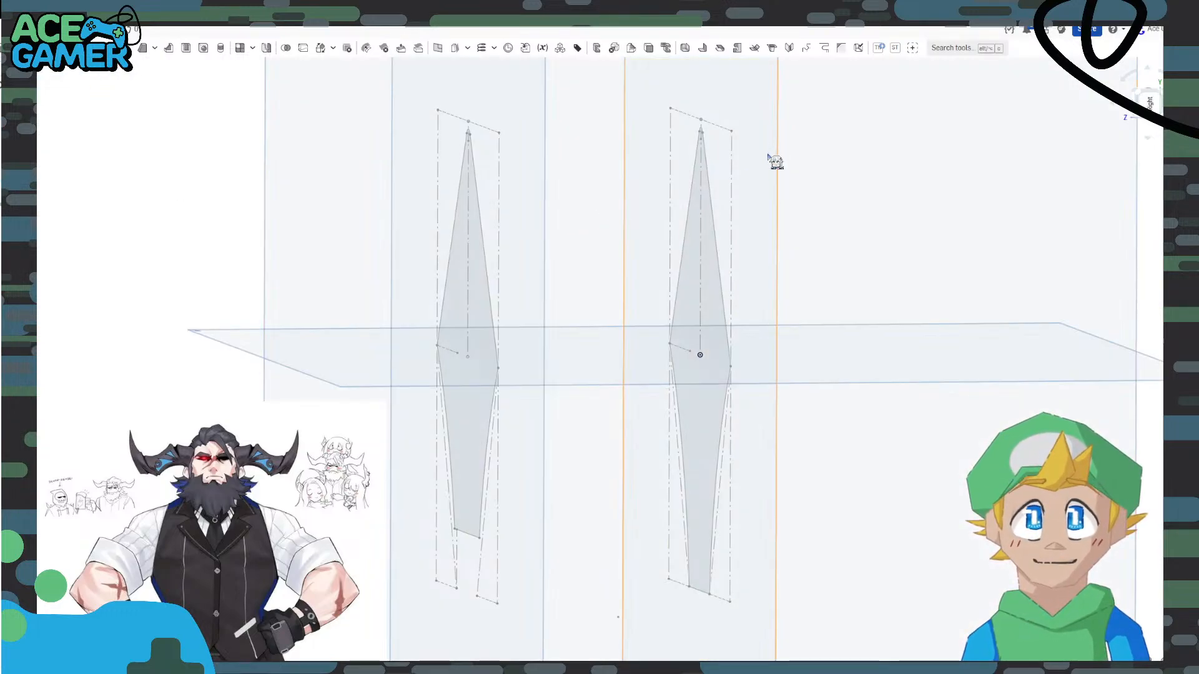
pyautogui.scroll(-4, 740, 266)
pyautogui.moveTo(1015, 216); pyautogui.dragTo(1033, 218, button='right')
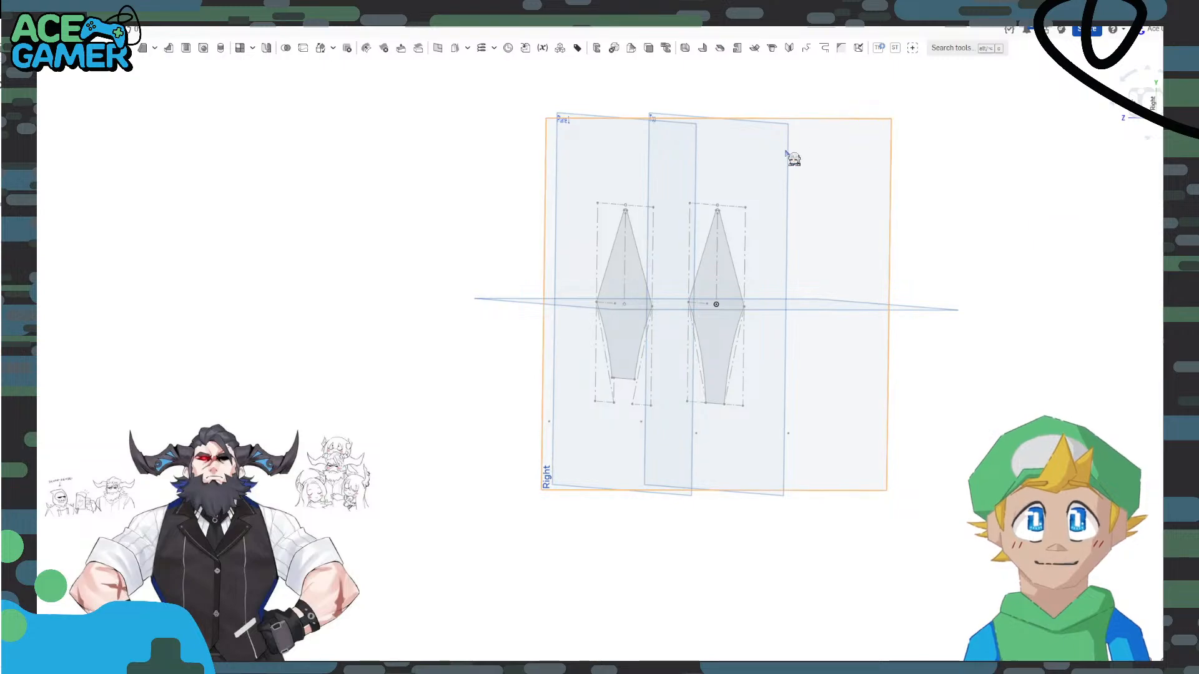
pyautogui.rightClick(774, 156)
pyautogui.click(805, 183)
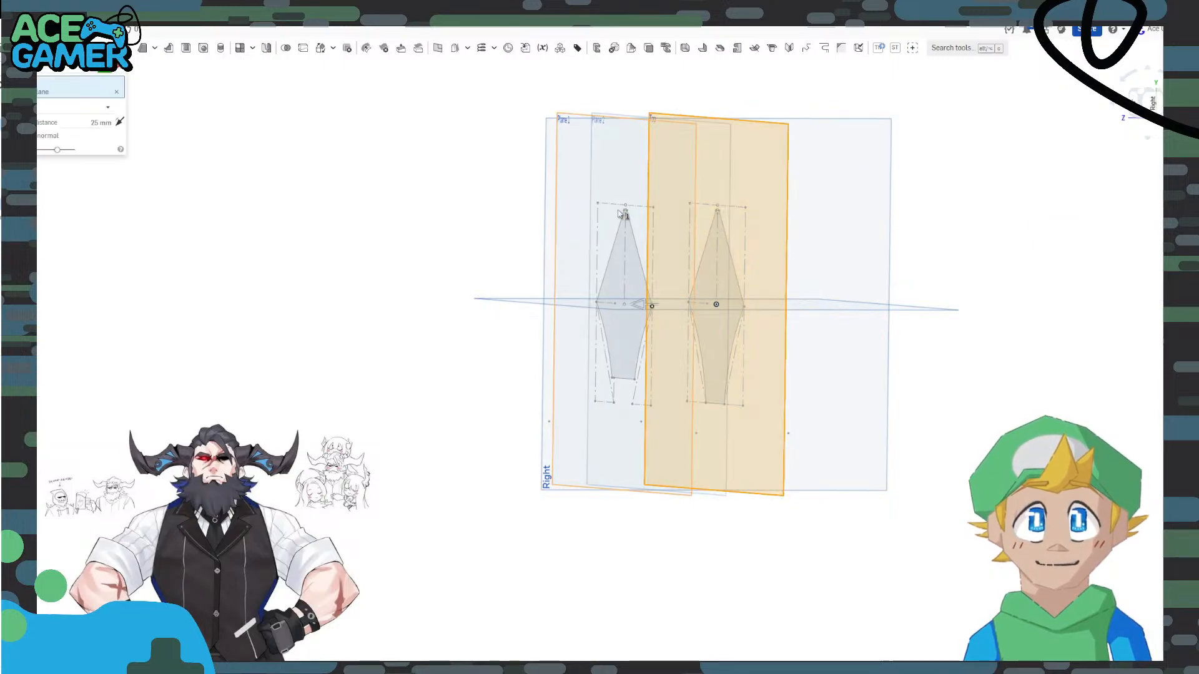
pyautogui.write('10')
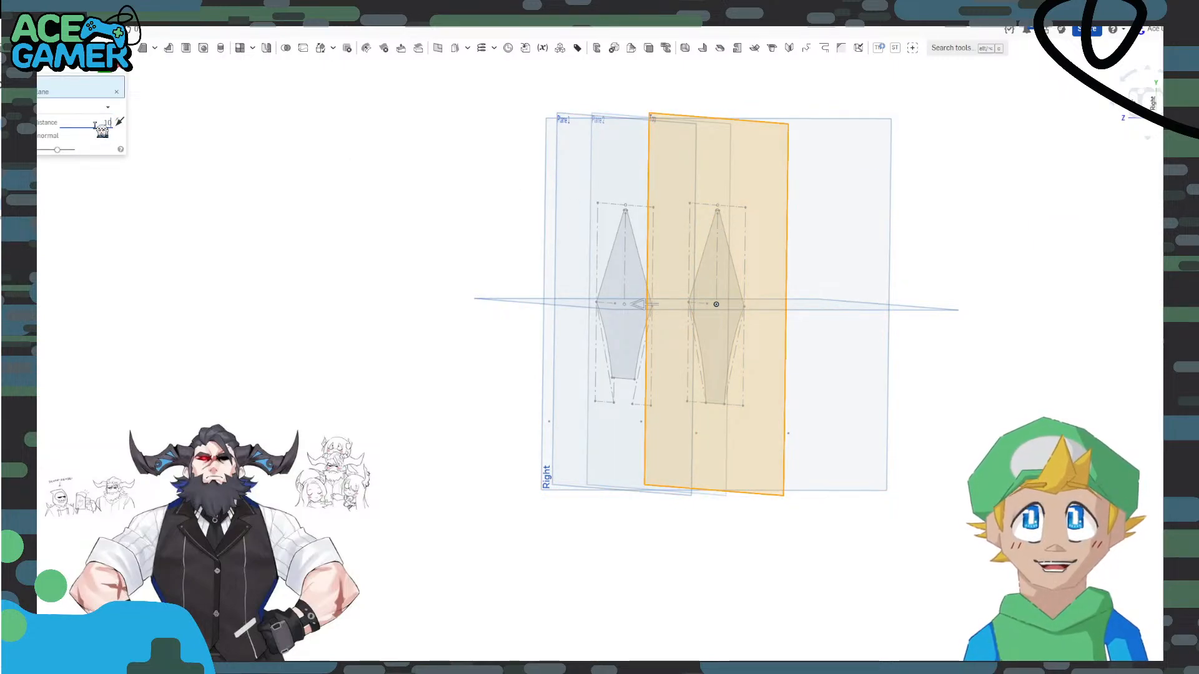
pyautogui.press('Return')
pyautogui.click(105, 69)
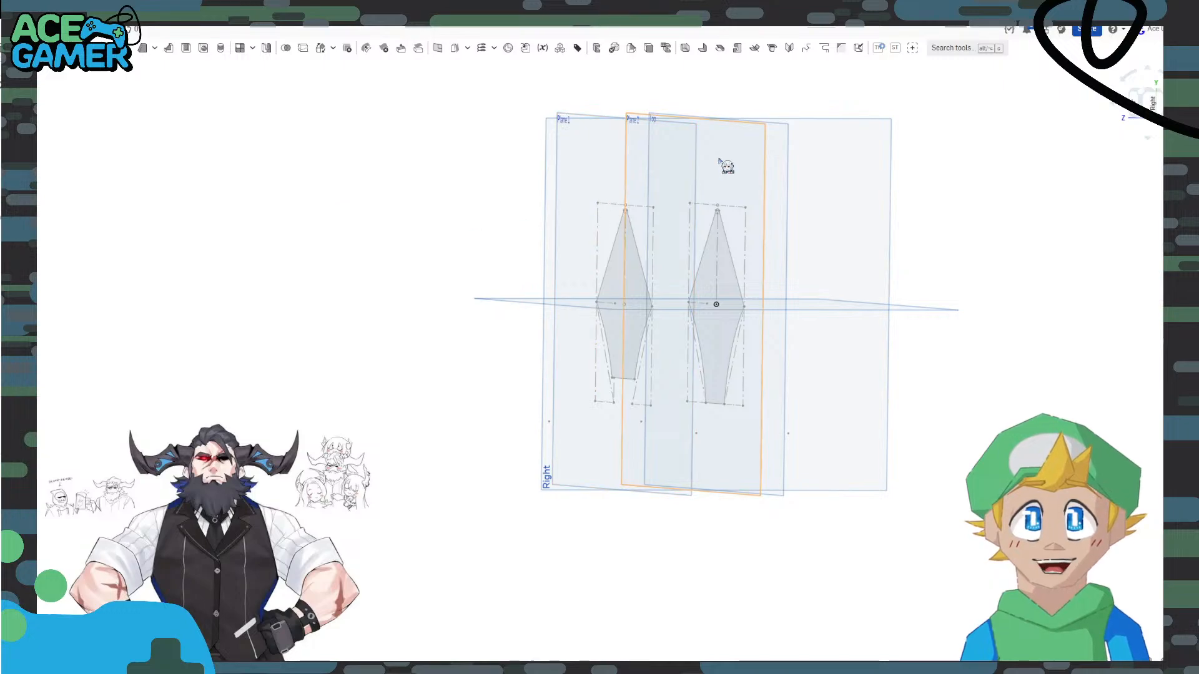
# Create another plane offset 20 mm from the Top plane.
pyautogui.rightClick(726, 158)
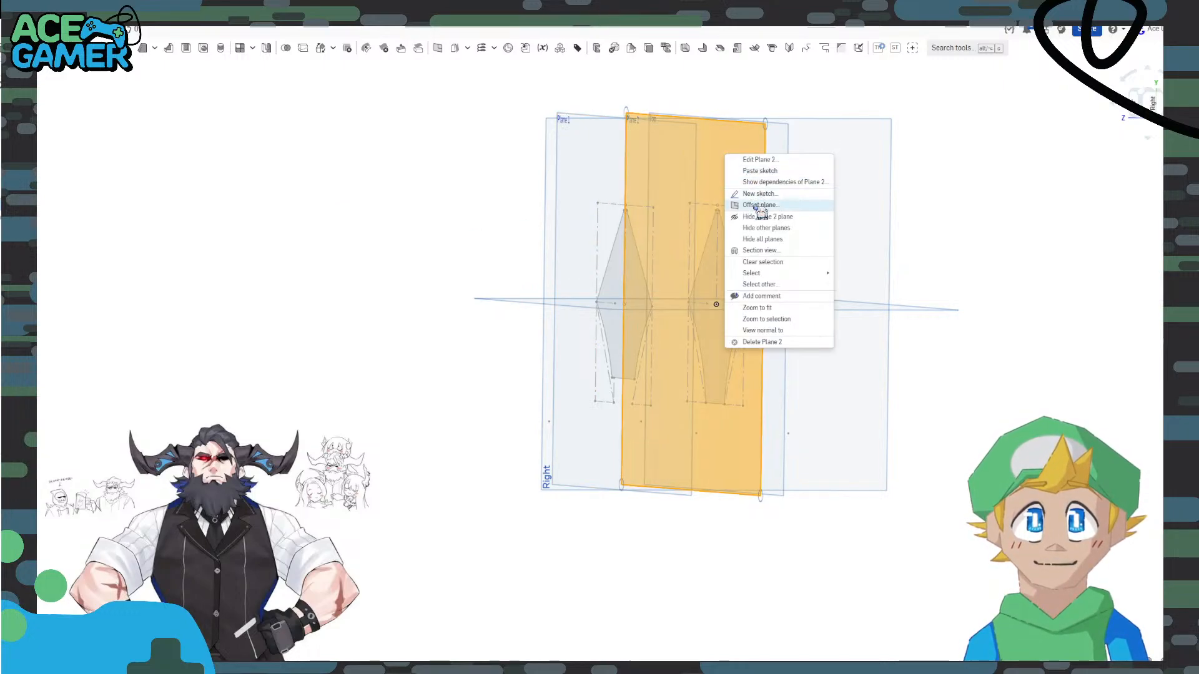
pyautogui.click(1062, 137)
pyautogui.rightClick(780, 148)
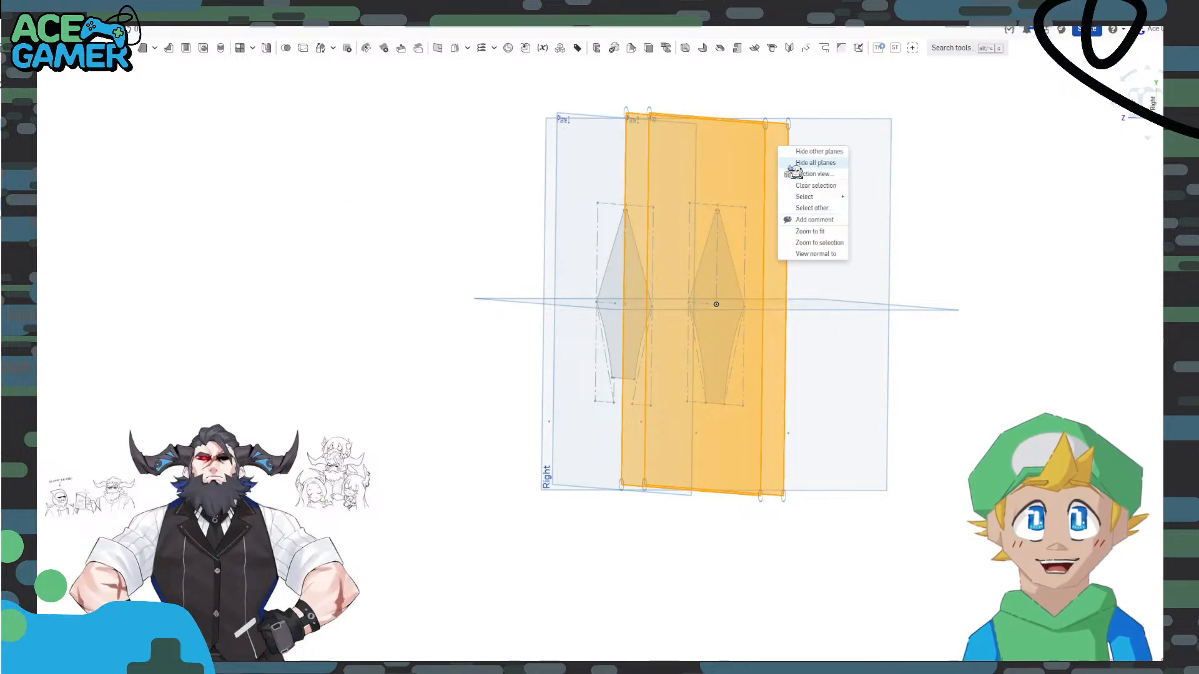
pyautogui.click(1028, 193)
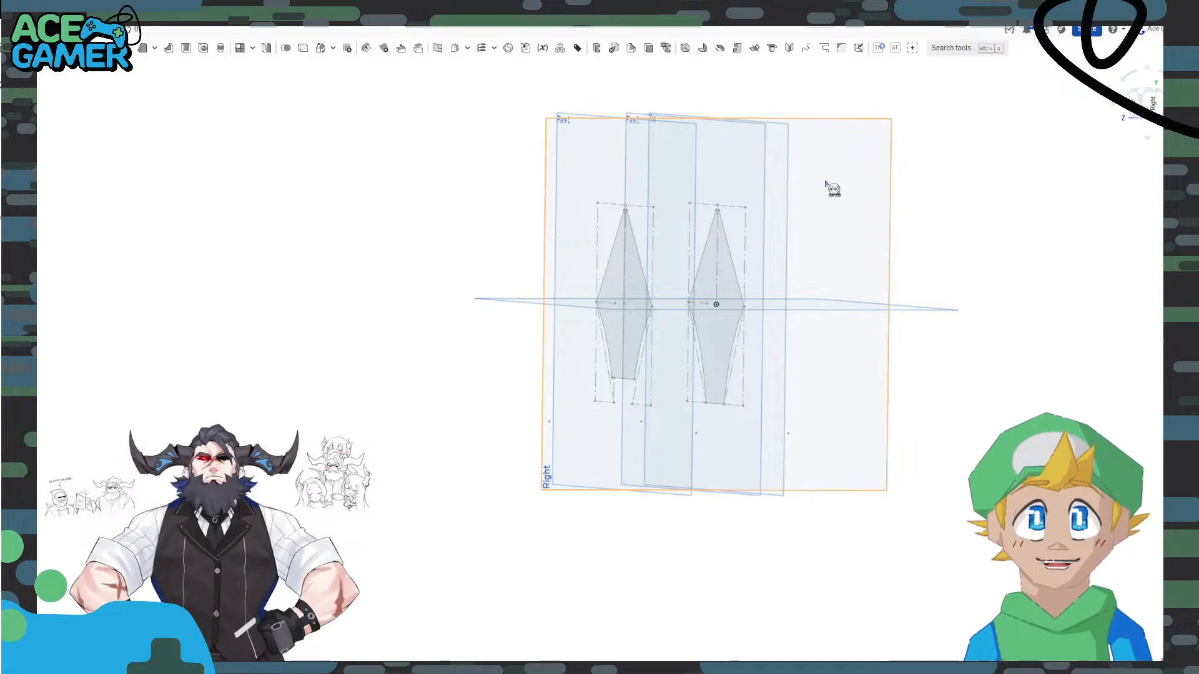
pyautogui.click(784, 185)
pyautogui.rightClick(781, 183)
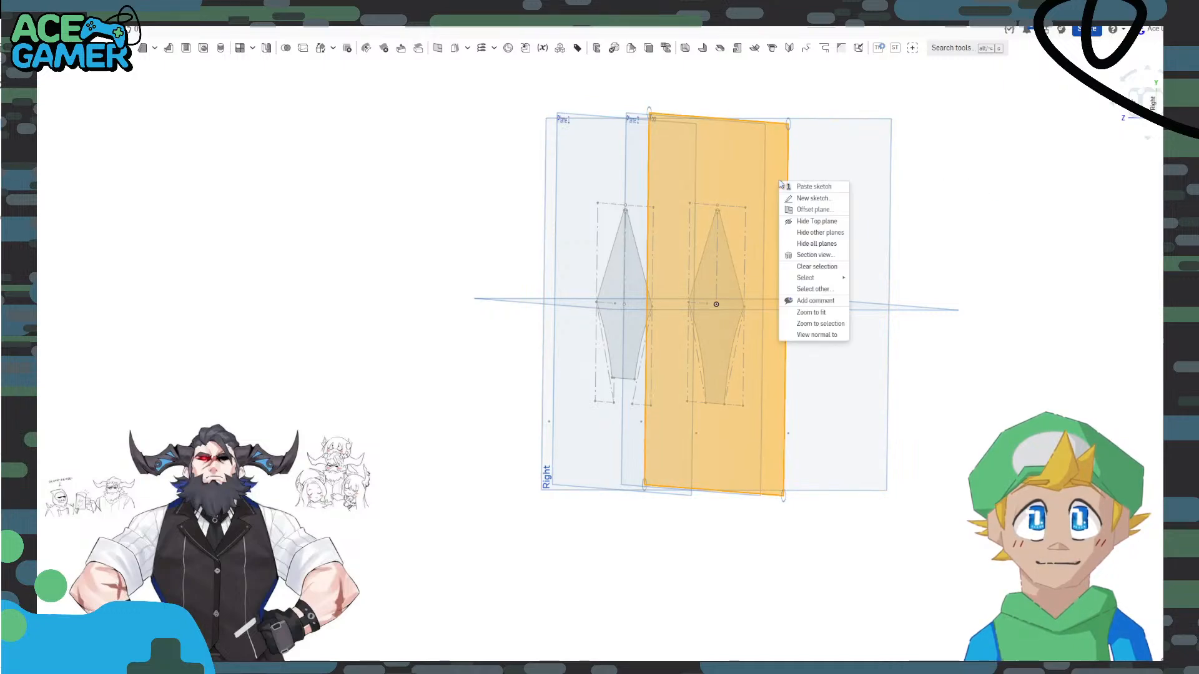
pyautogui.click(813, 209)
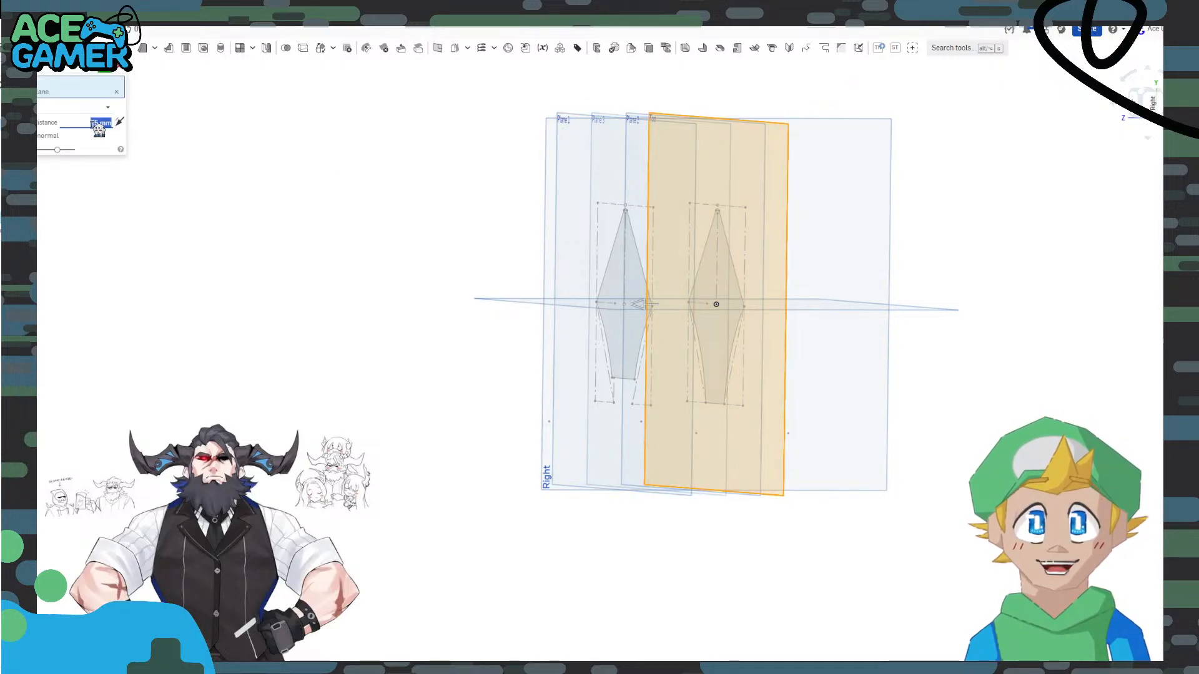
pyautogui.write('20')
pyautogui.press('Return')
pyautogui.click(103, 70)
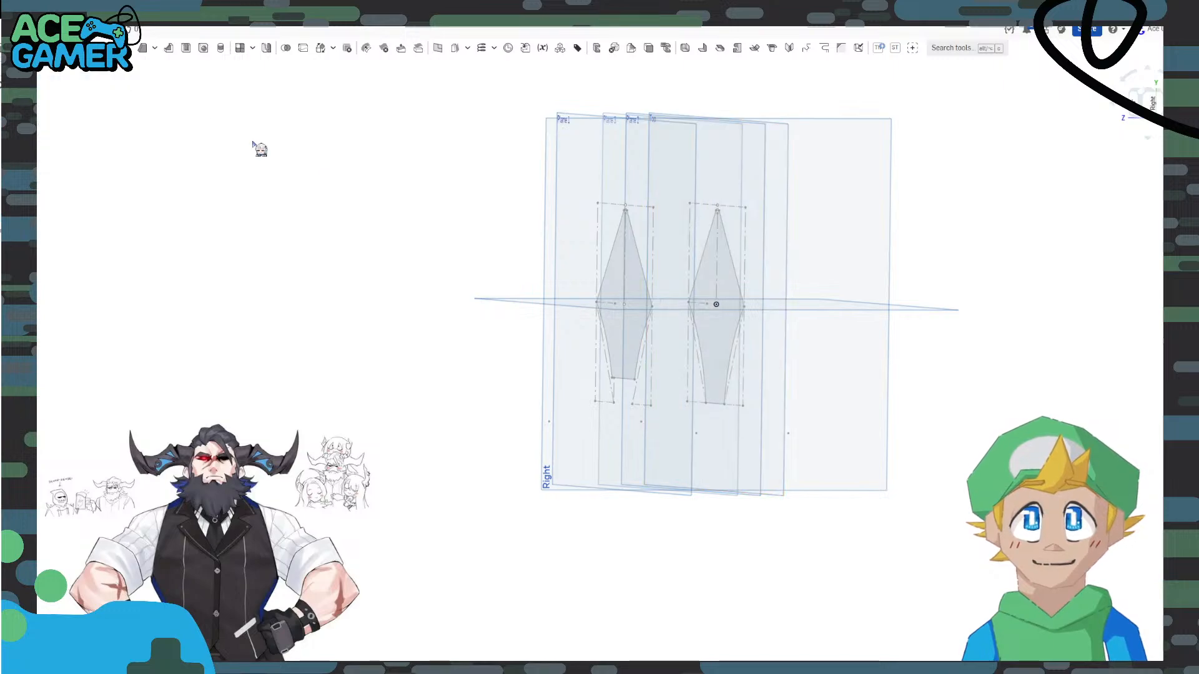
# Start a new sketch on the plane offset 10 mm from the Top plane and view it straight on.
pyautogui.moveTo(354, 197); pyautogui.dragTo(339, 209, button='right')
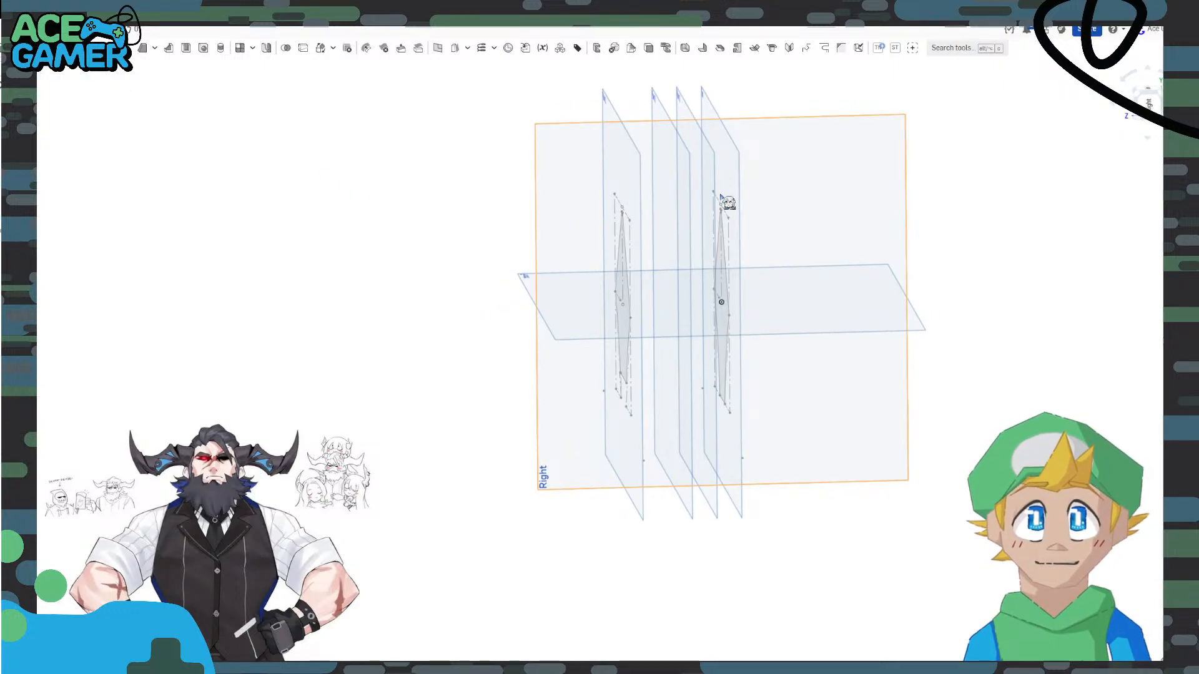
pyautogui.scroll(5, 722, 200)
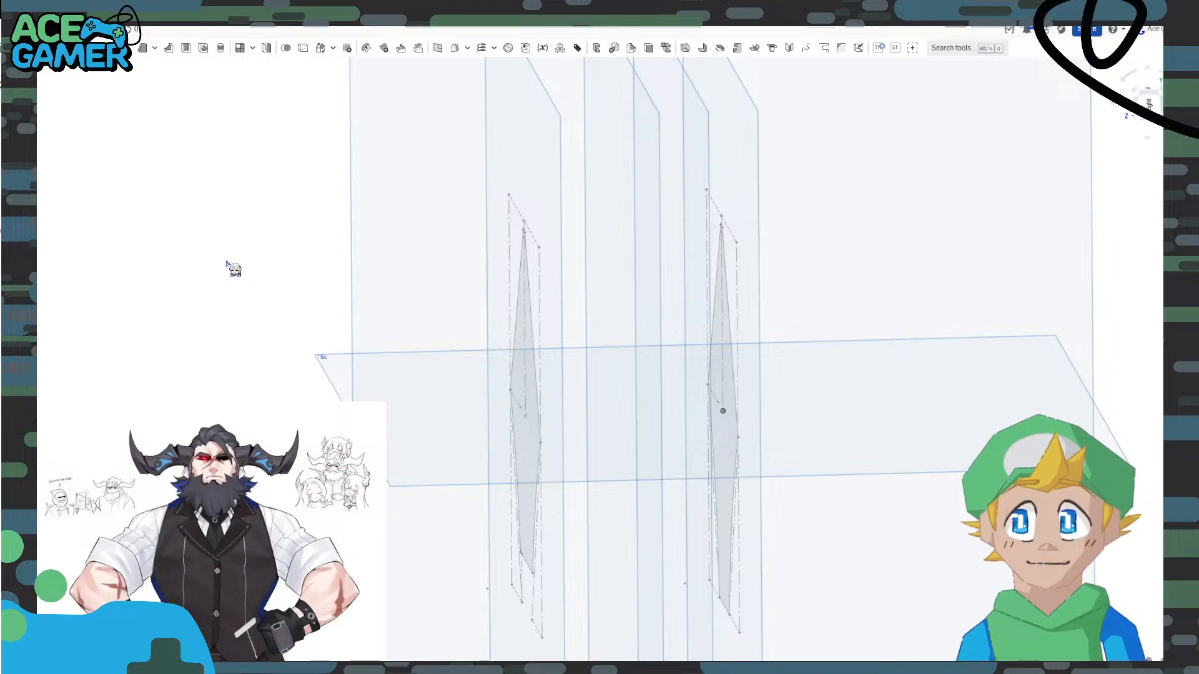
pyautogui.moveTo(225, 270); pyautogui.dragTo(243, 241, button='right')
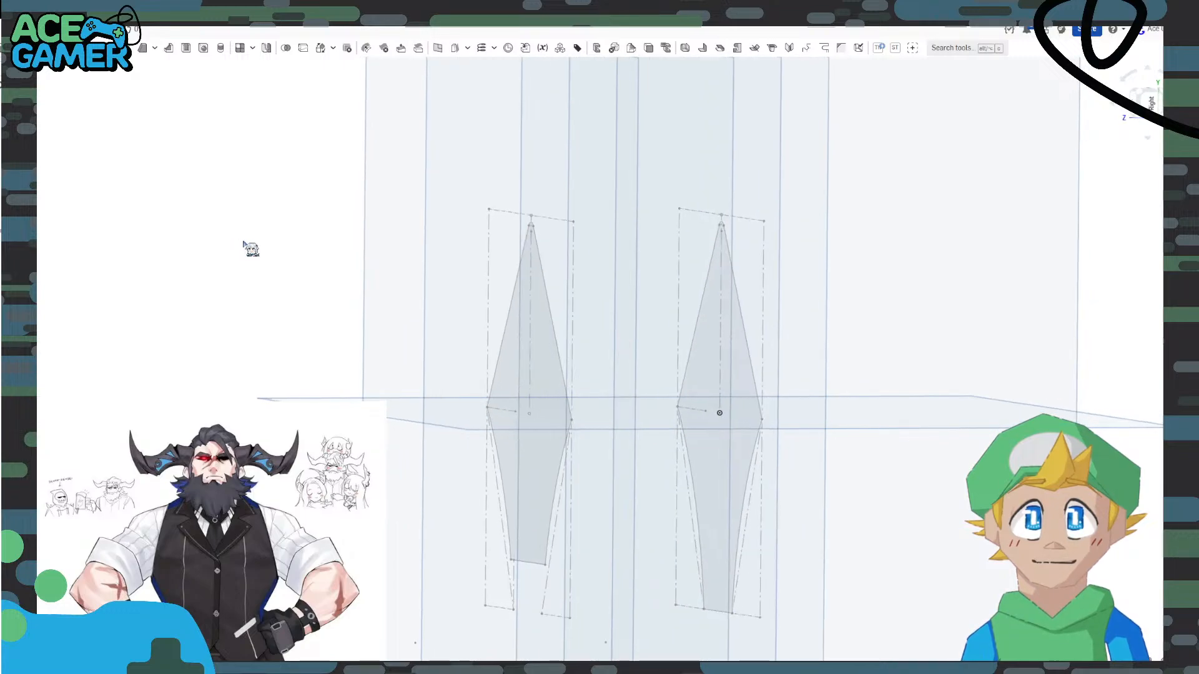
pyautogui.click(766, 151)
pyautogui.rightClick(766, 153)
pyautogui.click(788, 198)
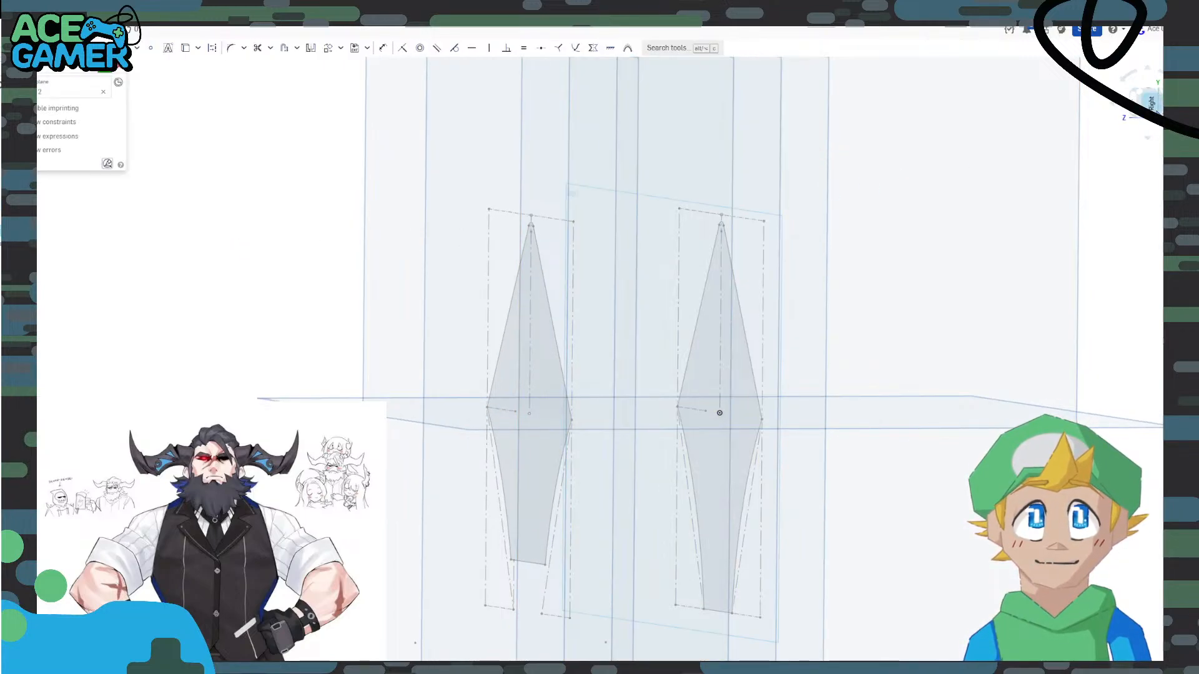
pyautogui.press('n')
pyautogui.scroll(4, 604, 364)
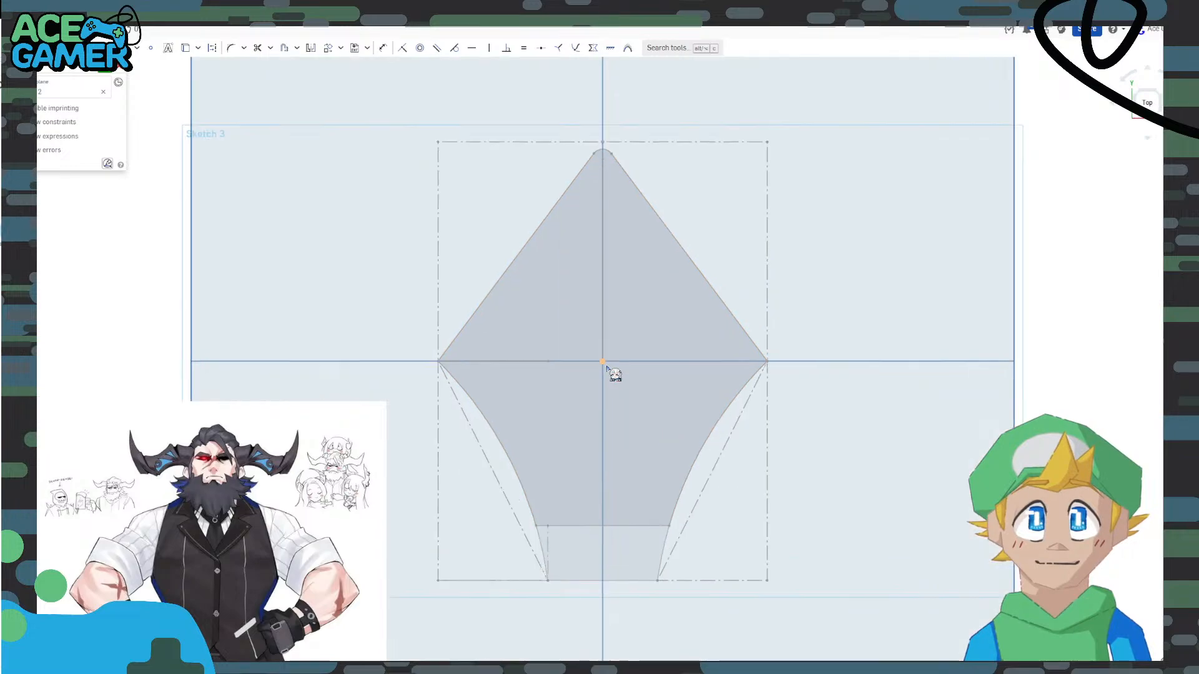
# Paste the copied arrow-shaped profile into the new sketch and make its centre point coincident with the origin.
pyautogui.rightClick(603, 364)
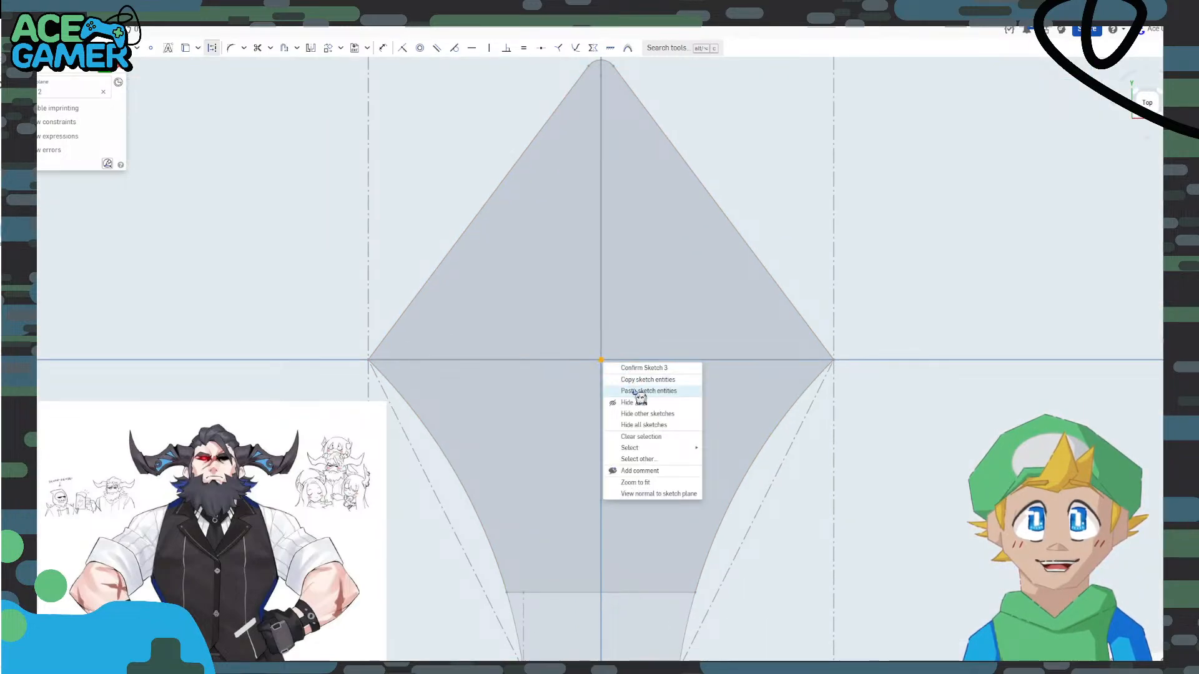
pyautogui.click(637, 389)
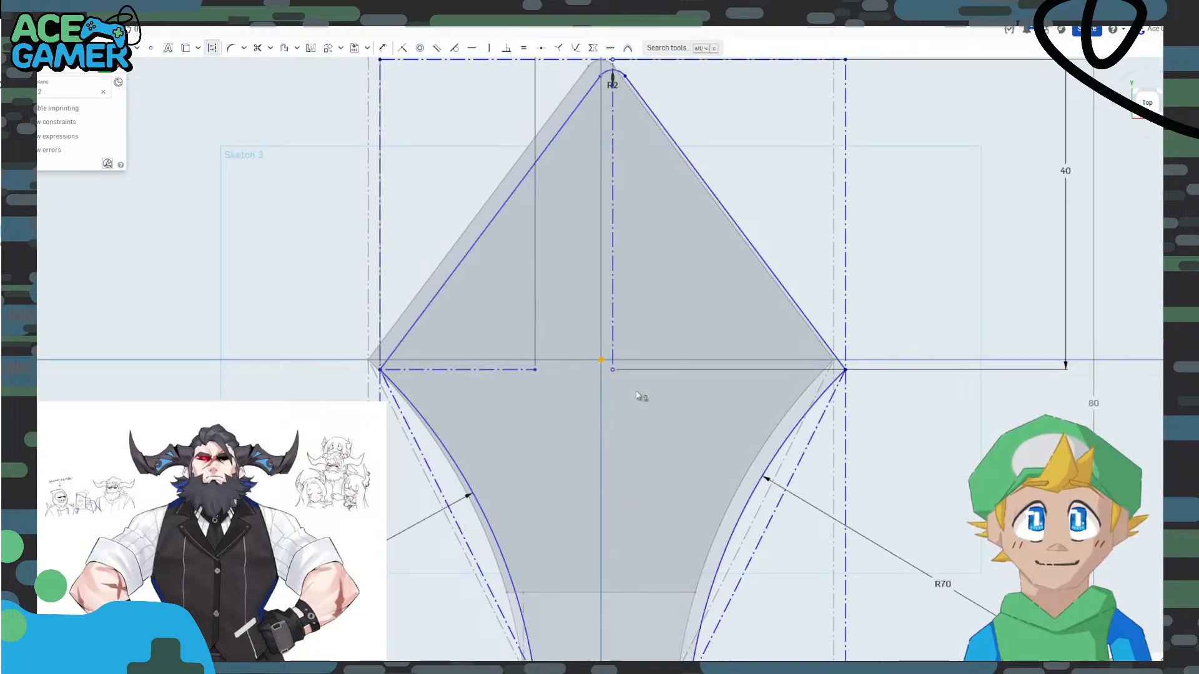
pyautogui.click(1023, 205)
pyautogui.click(420, 47)
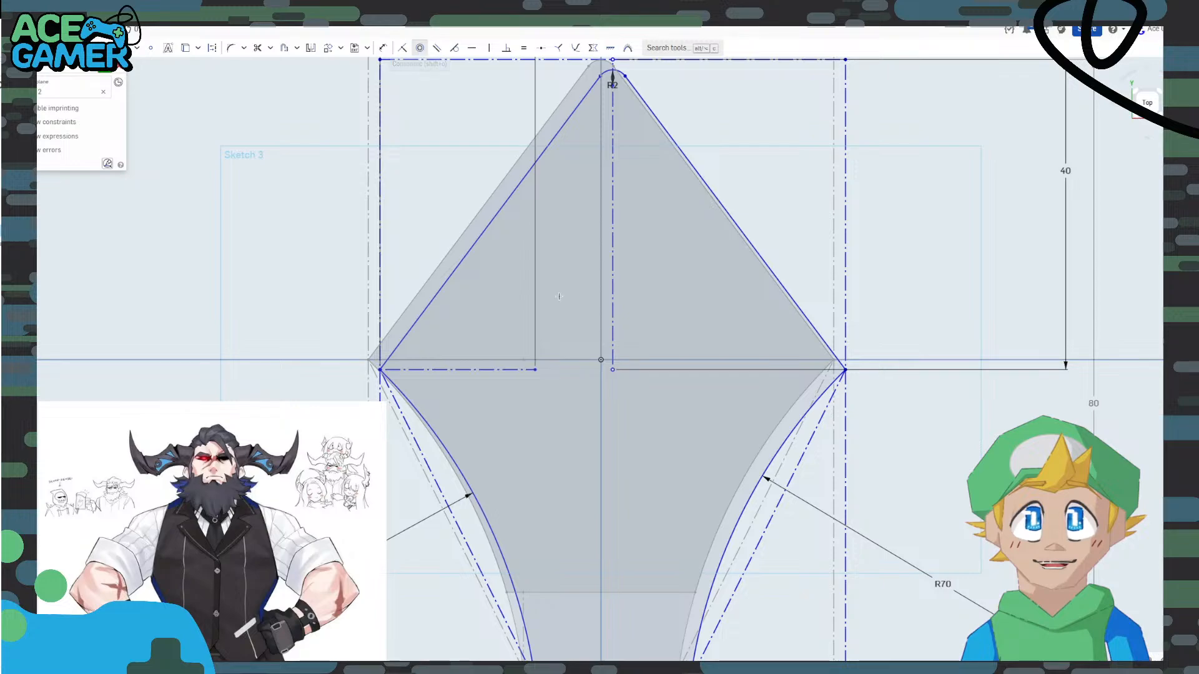
pyautogui.click(613, 369)
pyautogui.click(601, 360)
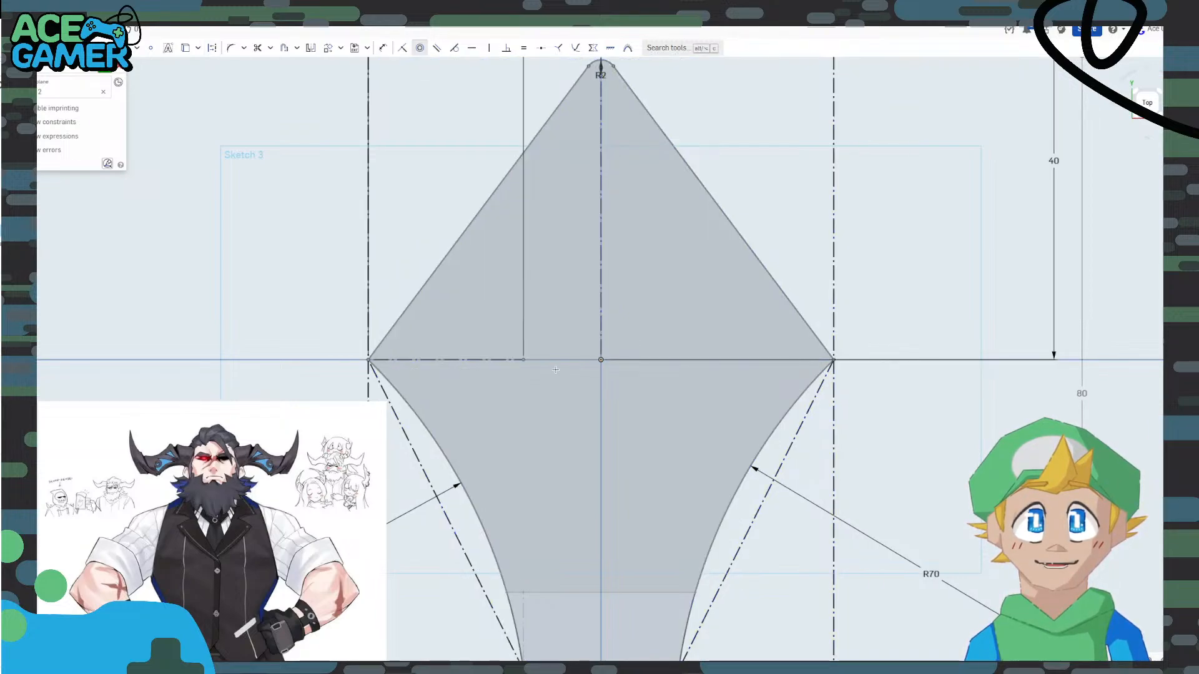
# Fit the pasted profile in view and hide all the planes.
pyautogui.press('f')
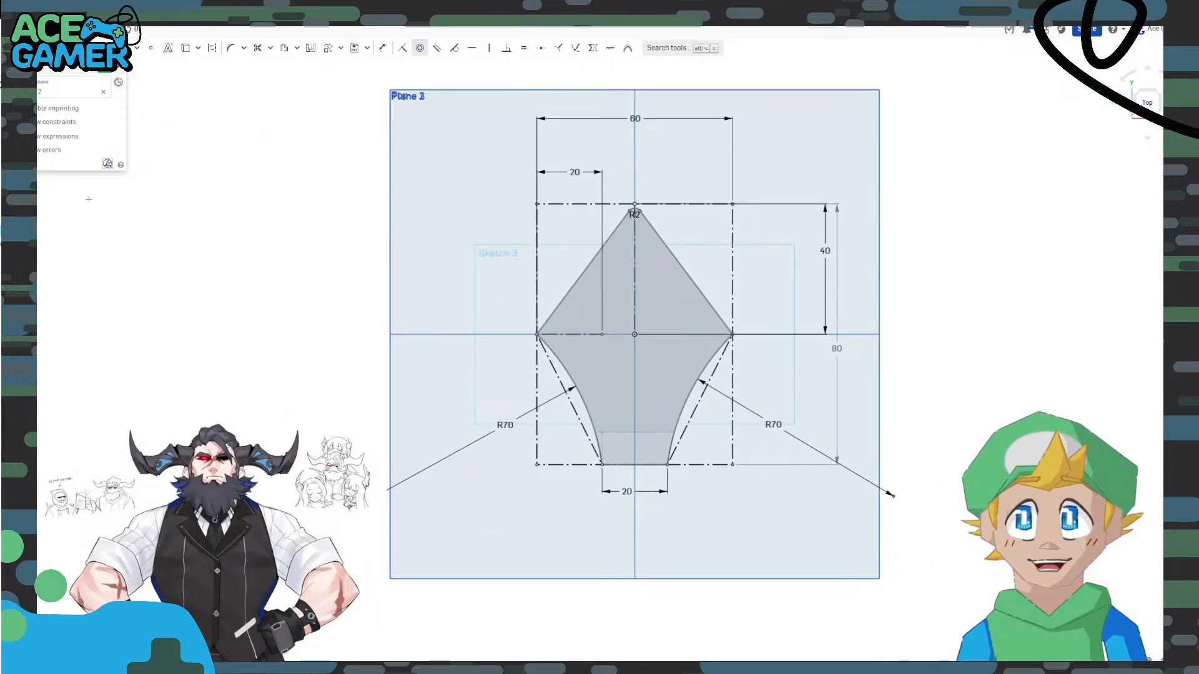
pyautogui.press('p')
pyautogui.press('p')
pyautogui.press('p')
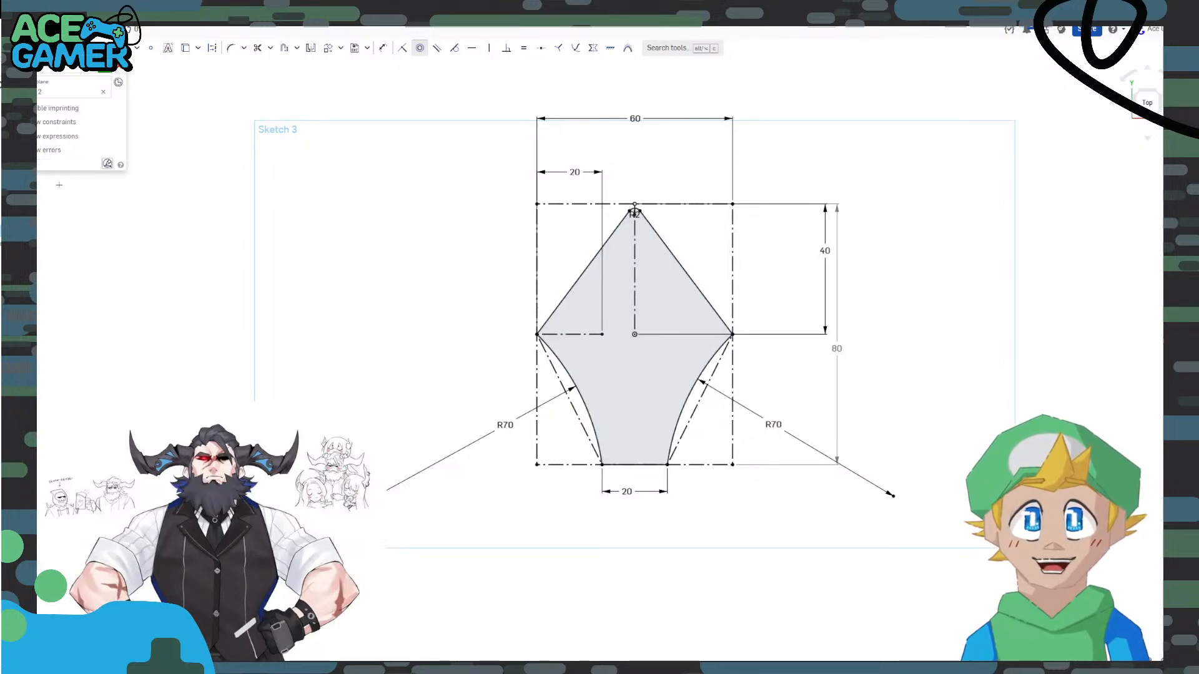
# Draw a short vertical construction line upward from the left corner of the profile's 20 mm base edge.
pyautogui.scroll(5, 672, 463)
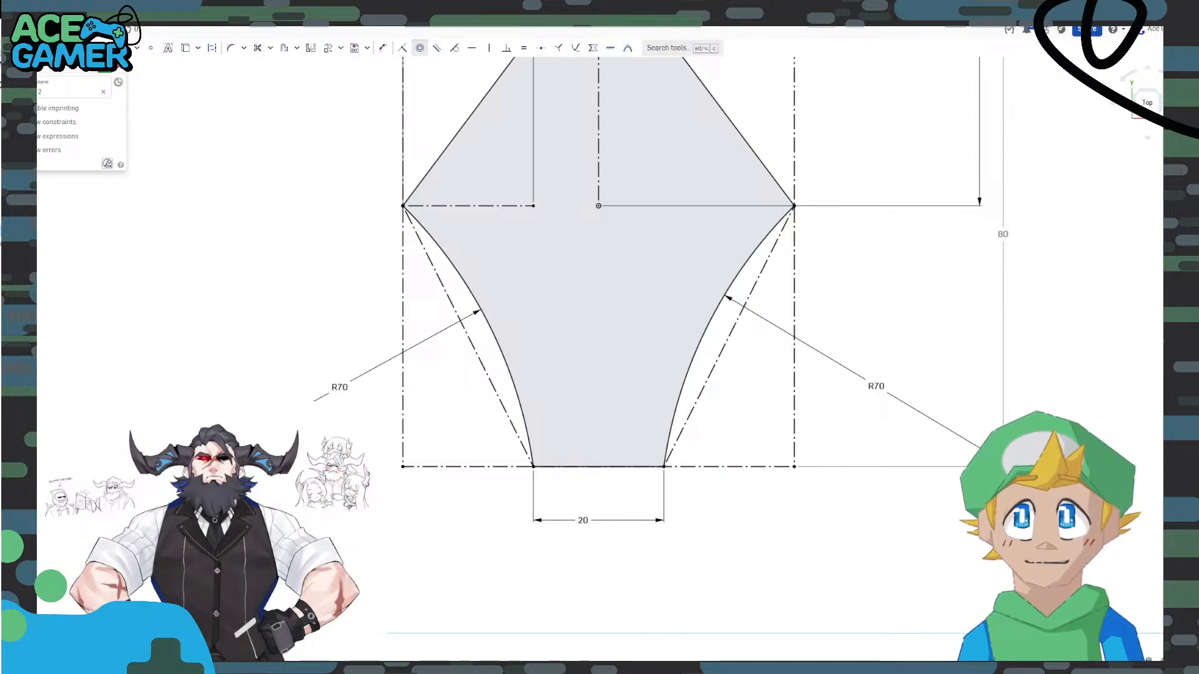
pyautogui.press('d')
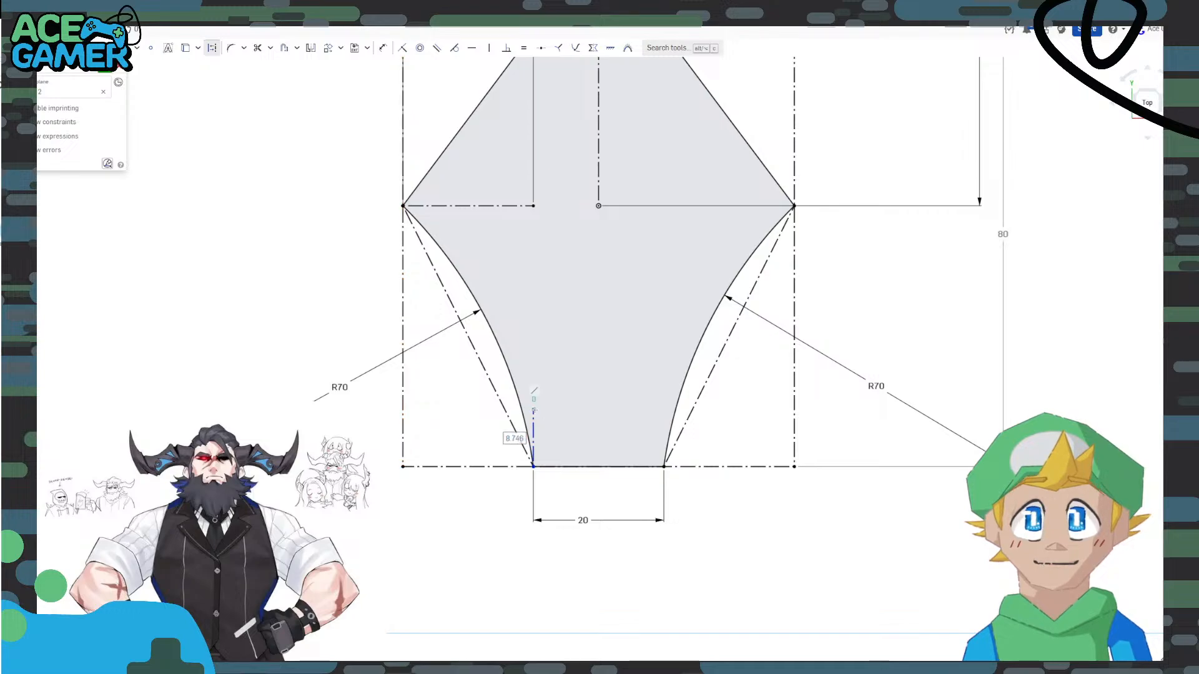
pyautogui.press('Escape')
pyautogui.click(384, 50)
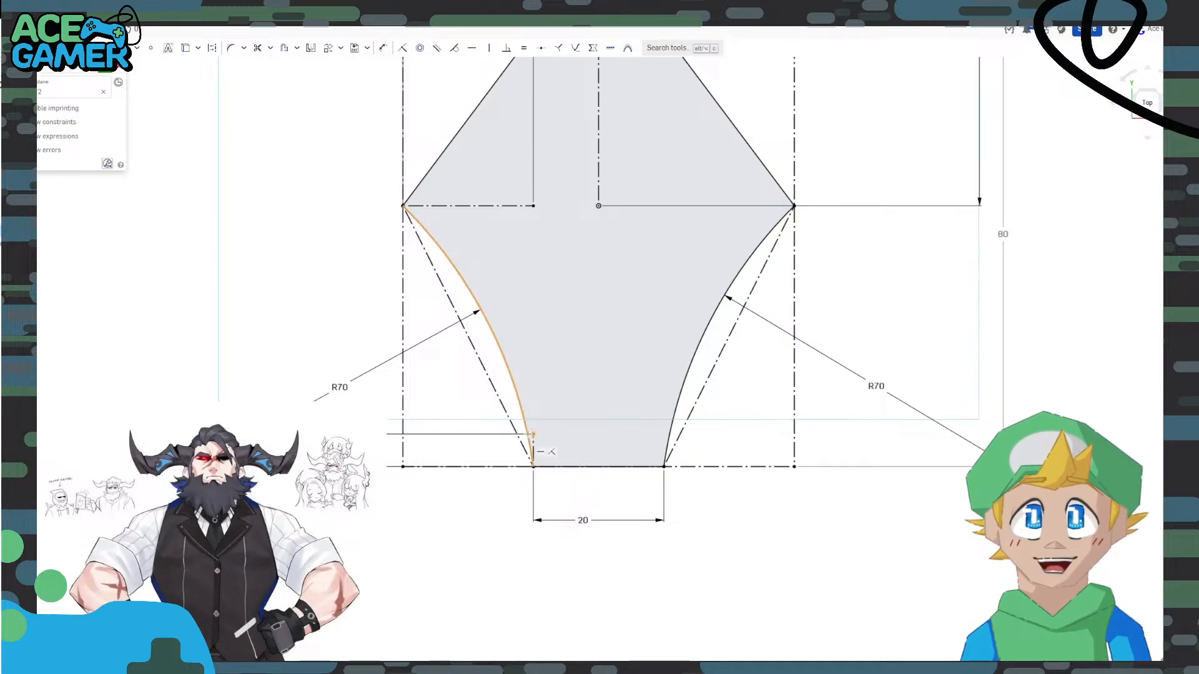
# Draw a horizontal line between the two R70 arcs, level with the upper end of the short construction line.
pyautogui.scroll(3, 531, 434)
pyautogui.scroll(3, 527, 434)
pyautogui.click(543, 436)
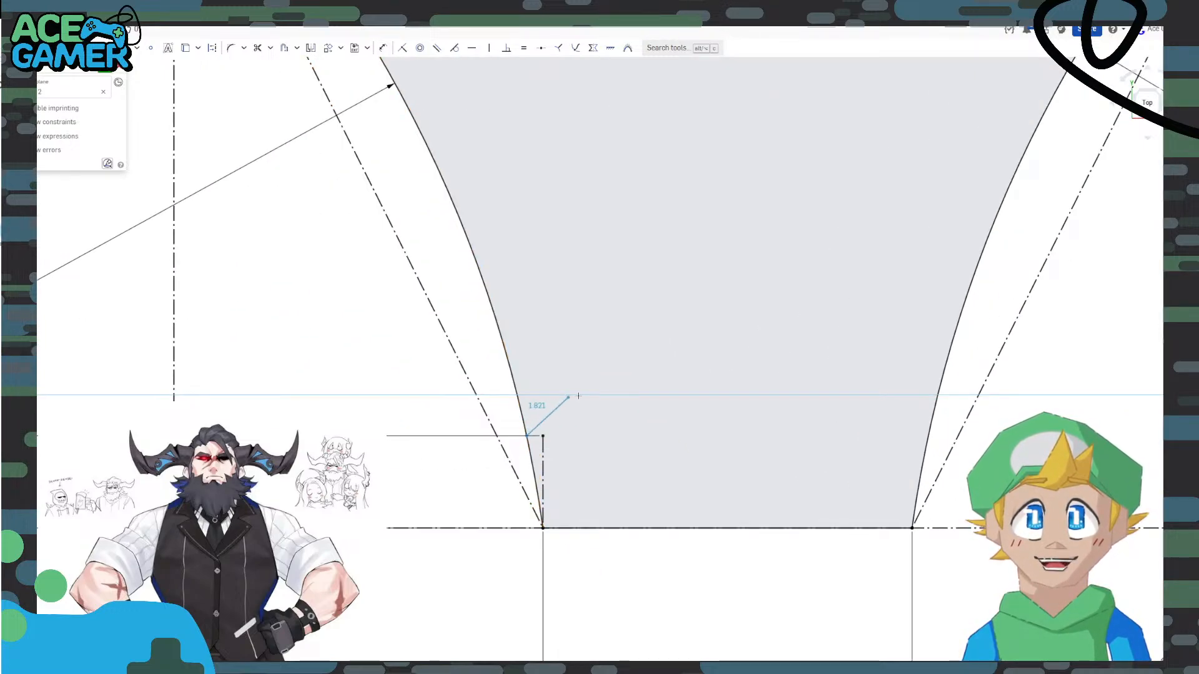
pyautogui.click(927, 436)
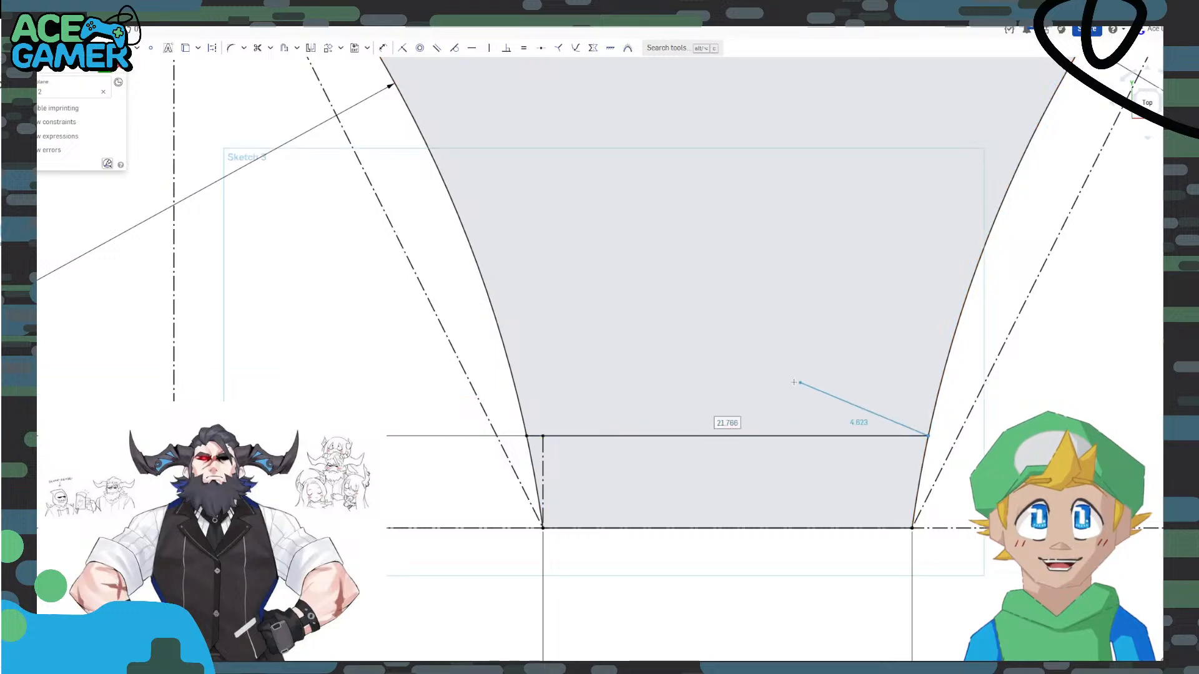
# Trim away both arc ends and the base edge below the new horizontal line, and finish the sketch.
pyautogui.click(258, 53)
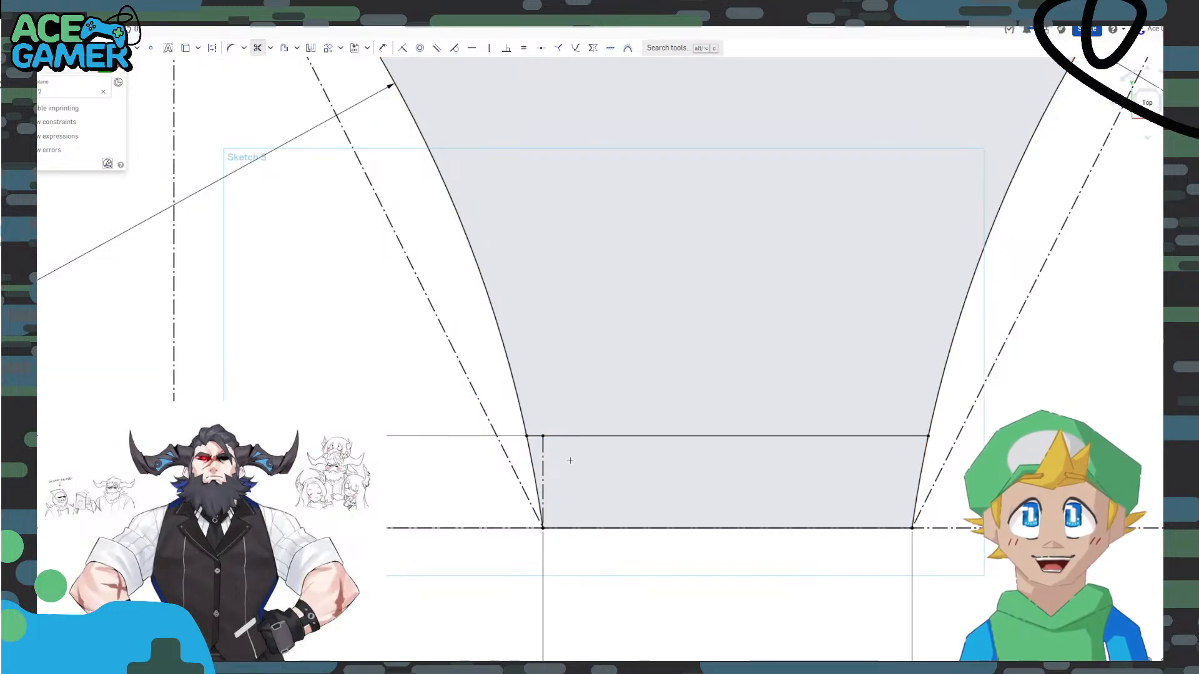
pyautogui.click(535, 478)
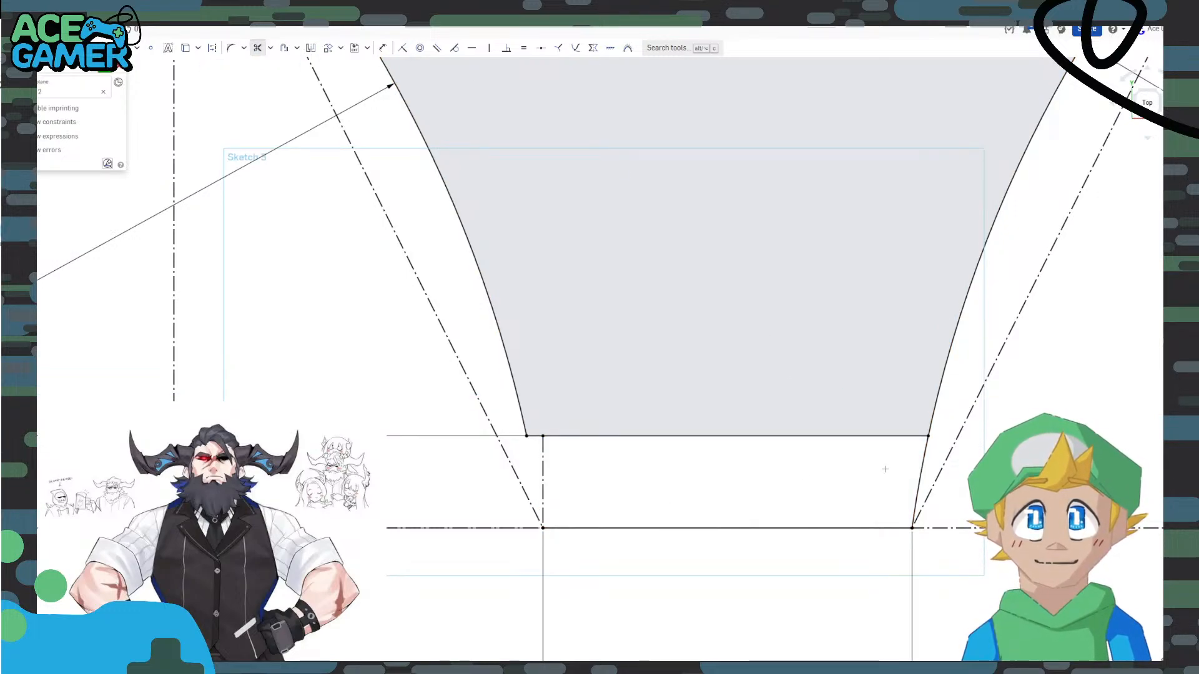
pyautogui.click(922, 470)
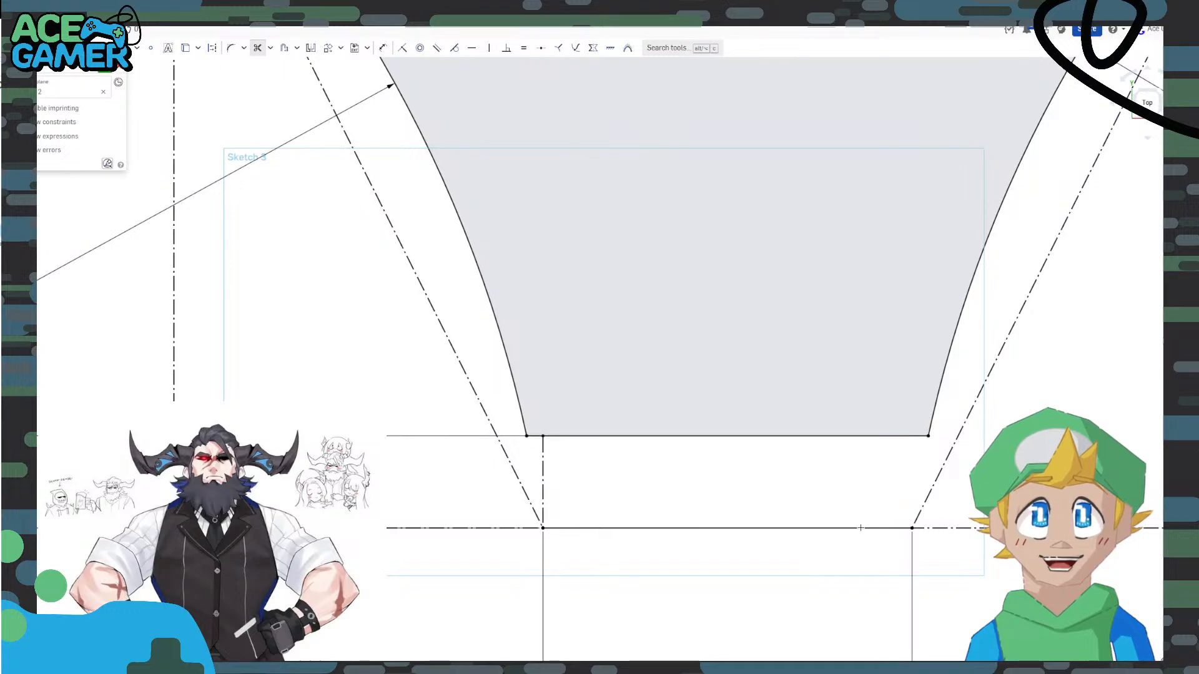
pyautogui.scroll(-1, 659, 483)
pyautogui.scroll(-3, 659, 483)
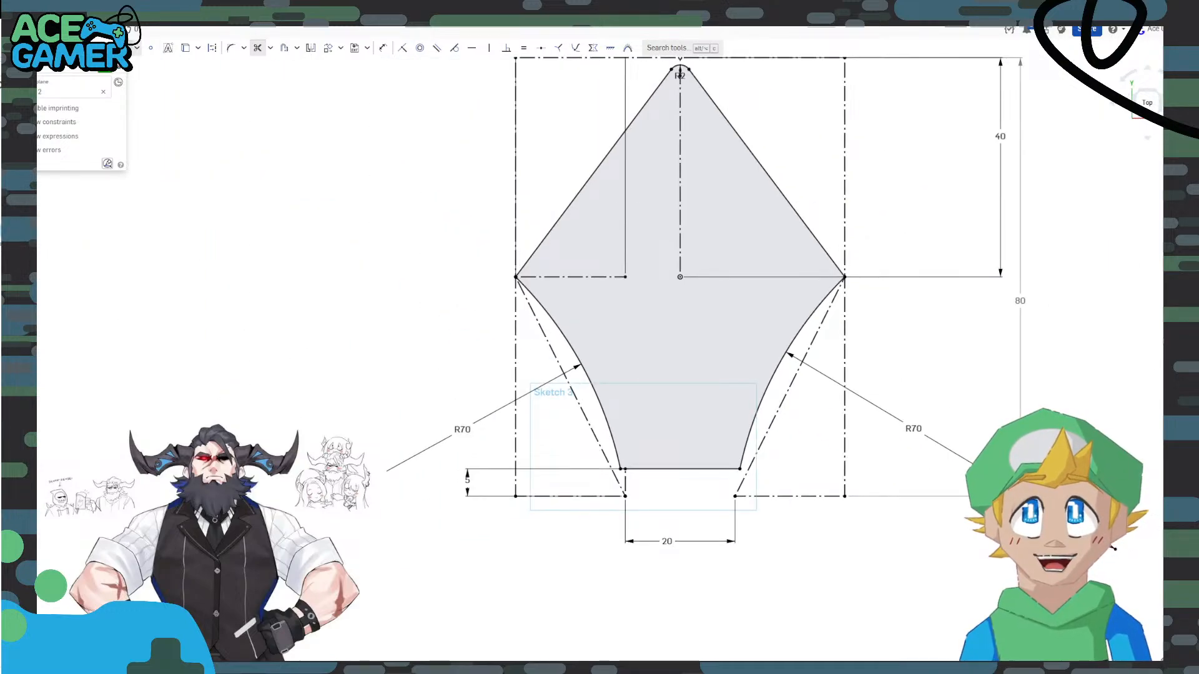
pyautogui.click(104, 70)
# Hide the finished shortened-profile sketch and show the offset planes and default planes again.
pyautogui.moveTo(740, 320)
pyautogui.mouseDown(button='right')
pyautogui.moveTo(685, 320)
pyautogui.moveTo(687, 246)
pyautogui.moveTo(698, 382)
pyautogui.mouseUp(button='right')
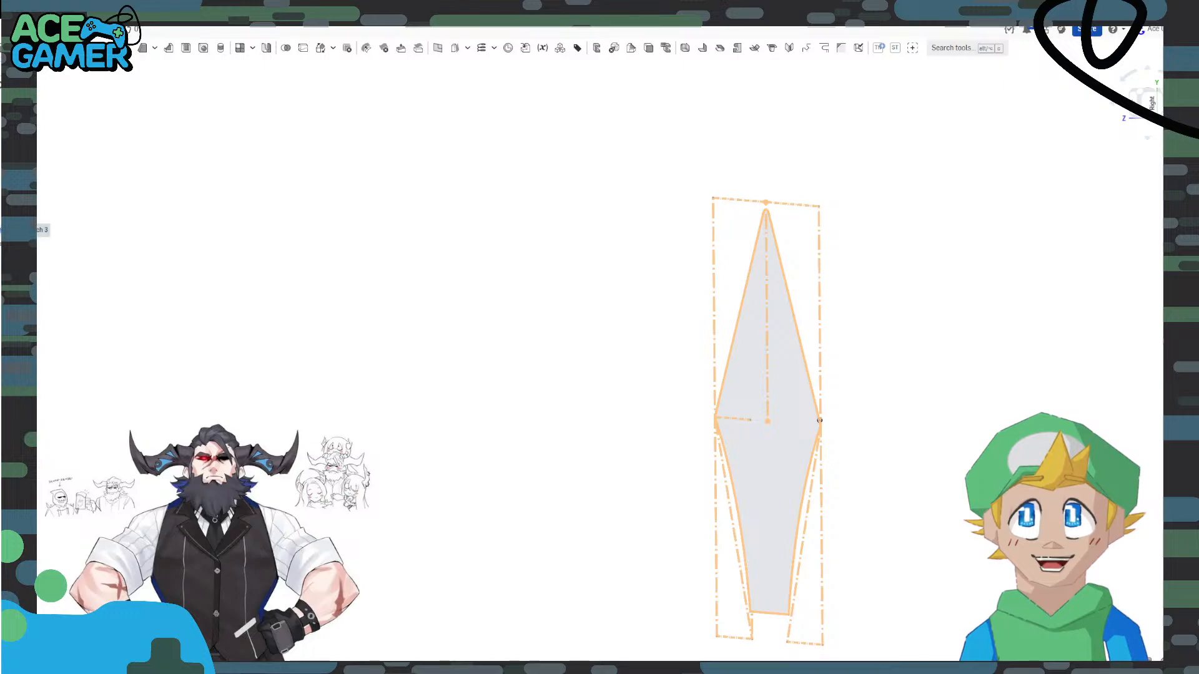
pyautogui.click(35, 224)
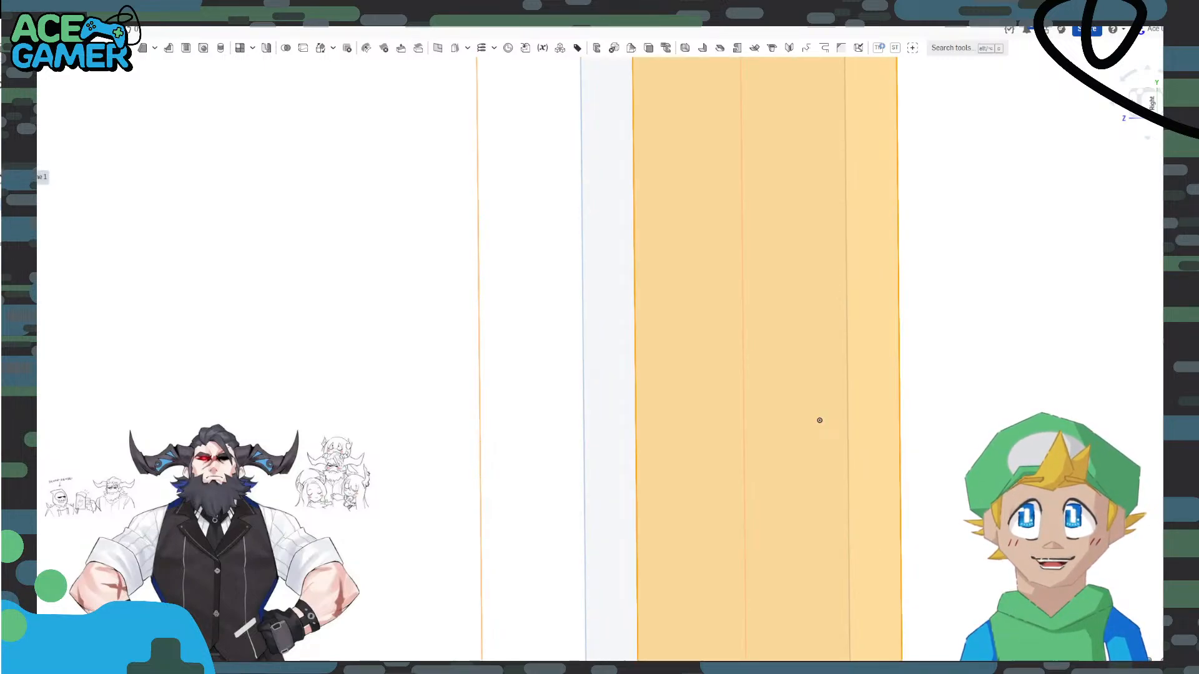
pyautogui.scroll(-5, 352, 371)
pyautogui.moveTo(646, 352); pyautogui.dragTo(637, 359, button='right')
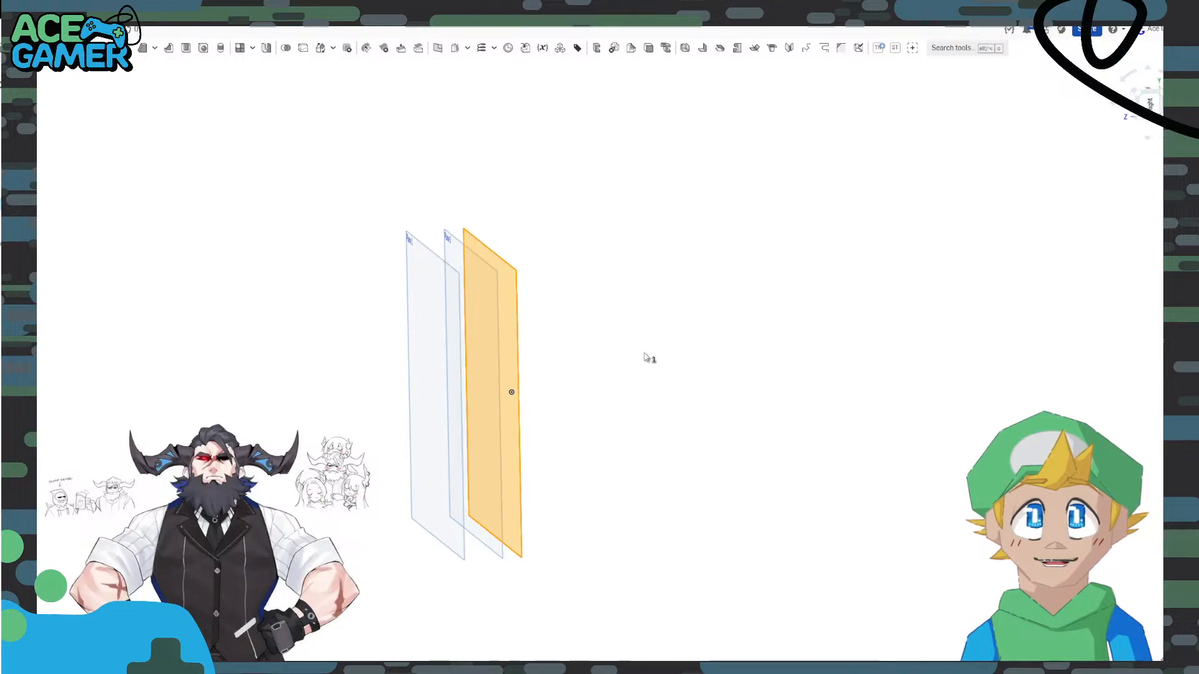
pyautogui.click(644, 354)
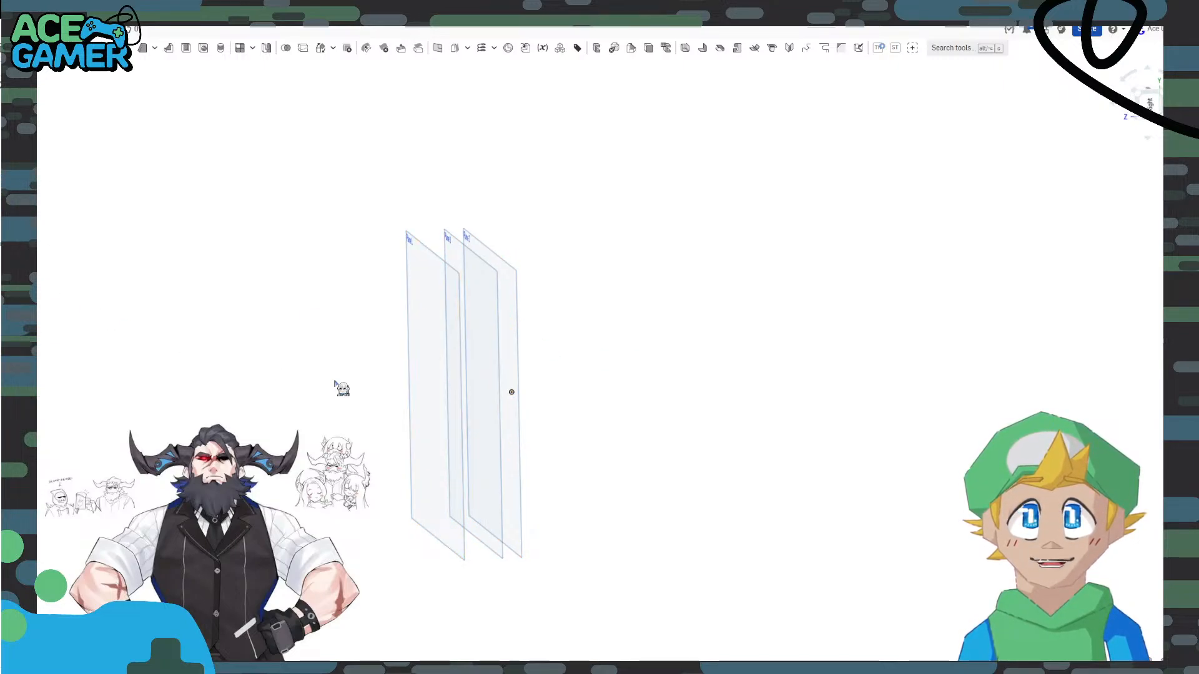
pyautogui.click(30, 268)
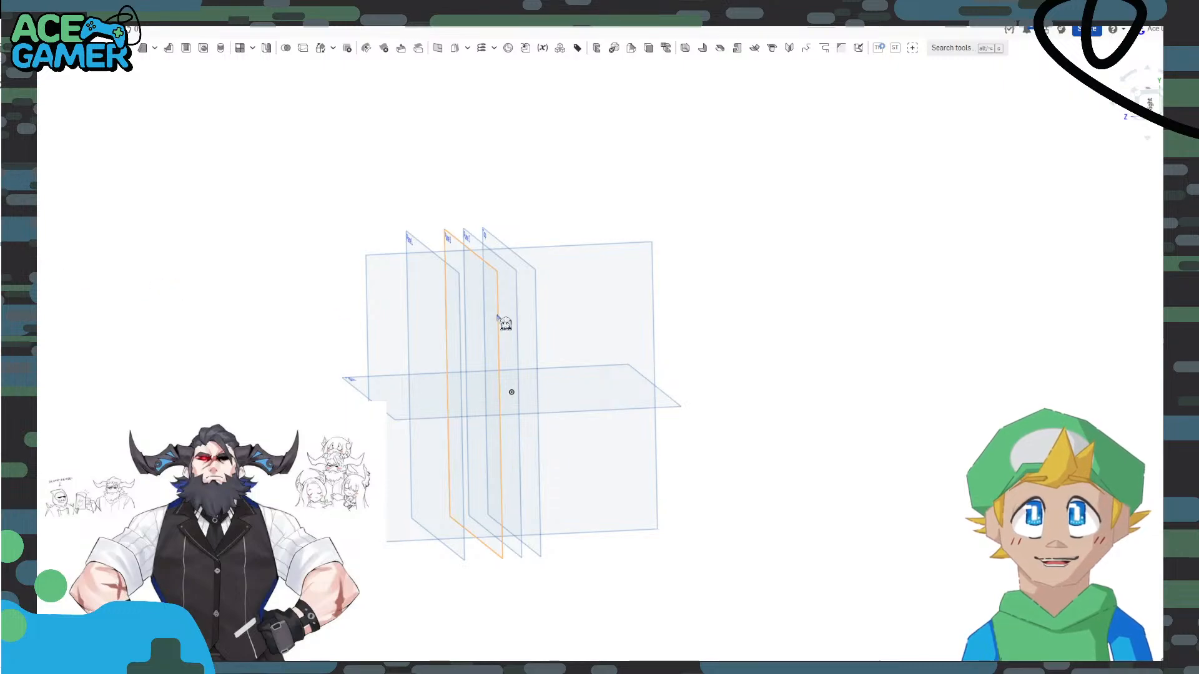
pyautogui.moveTo(348, 181); pyautogui.dragTo(356, 195, button='right')
# Start a new sketch on the plane offset 20 mm from the Top plane.
pyautogui.click(449, 246)
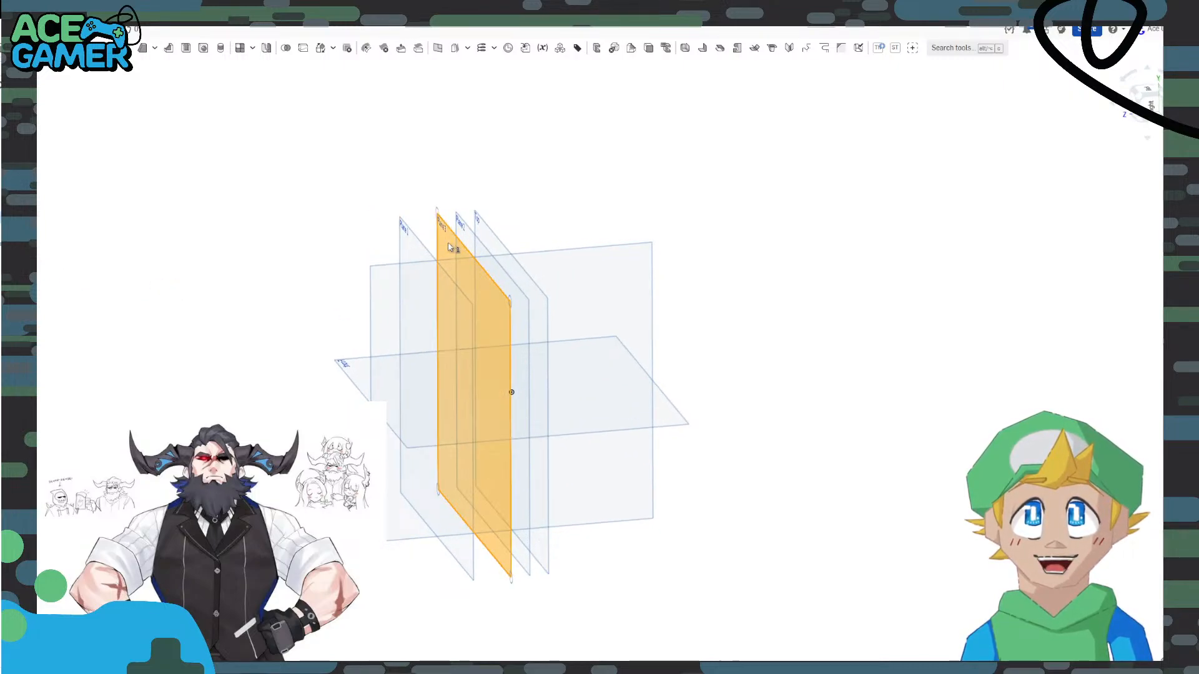
pyautogui.rightClick(450, 247)
pyautogui.click(477, 284)
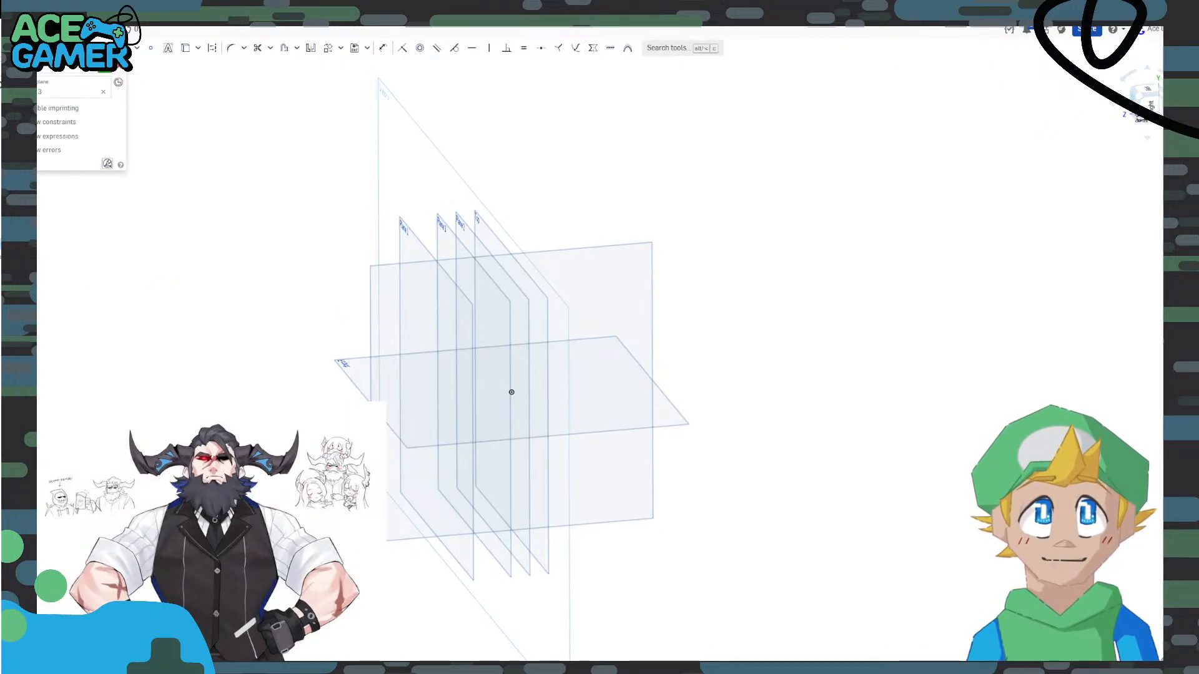
# Paste the copied arrow-shaped profile into the new sketch and constrain its centre point onto the origin.
pyautogui.rightClick(603, 362)
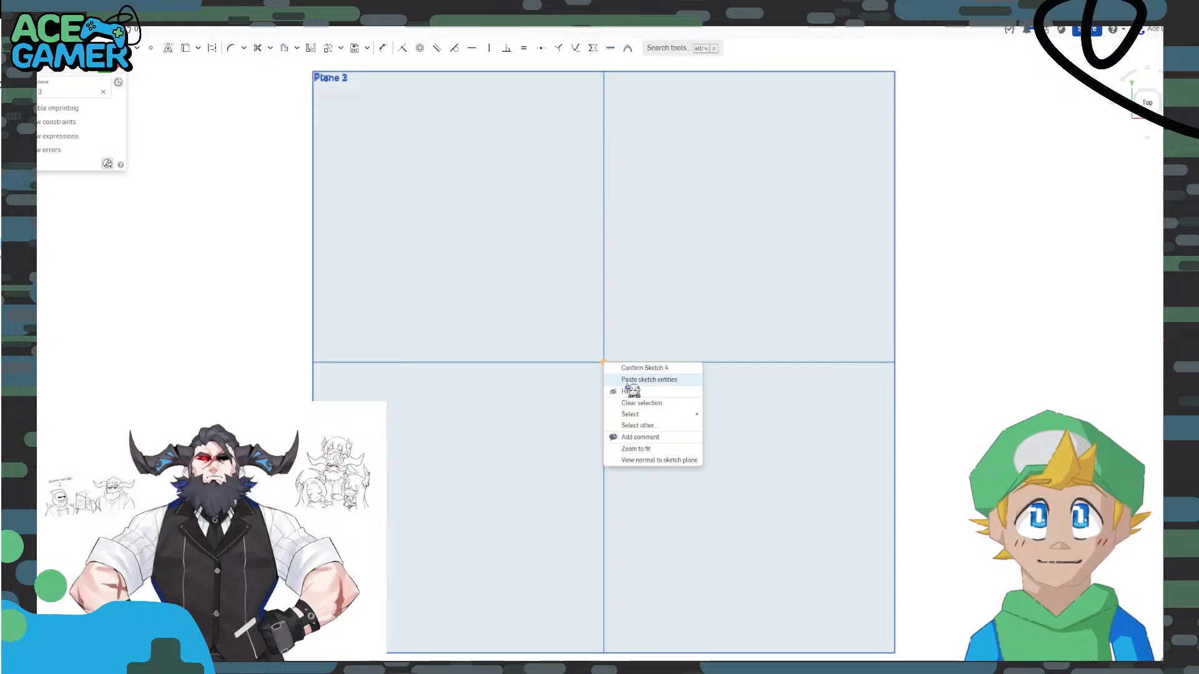
pyautogui.click(631, 381)
pyautogui.moveTo(839, 313)
pyautogui.mouseDown(button='right')
pyautogui.moveTo(955, 342)
pyautogui.moveTo(909, 355)
pyautogui.moveTo(959, 347)
pyautogui.mouseUp(button='right')
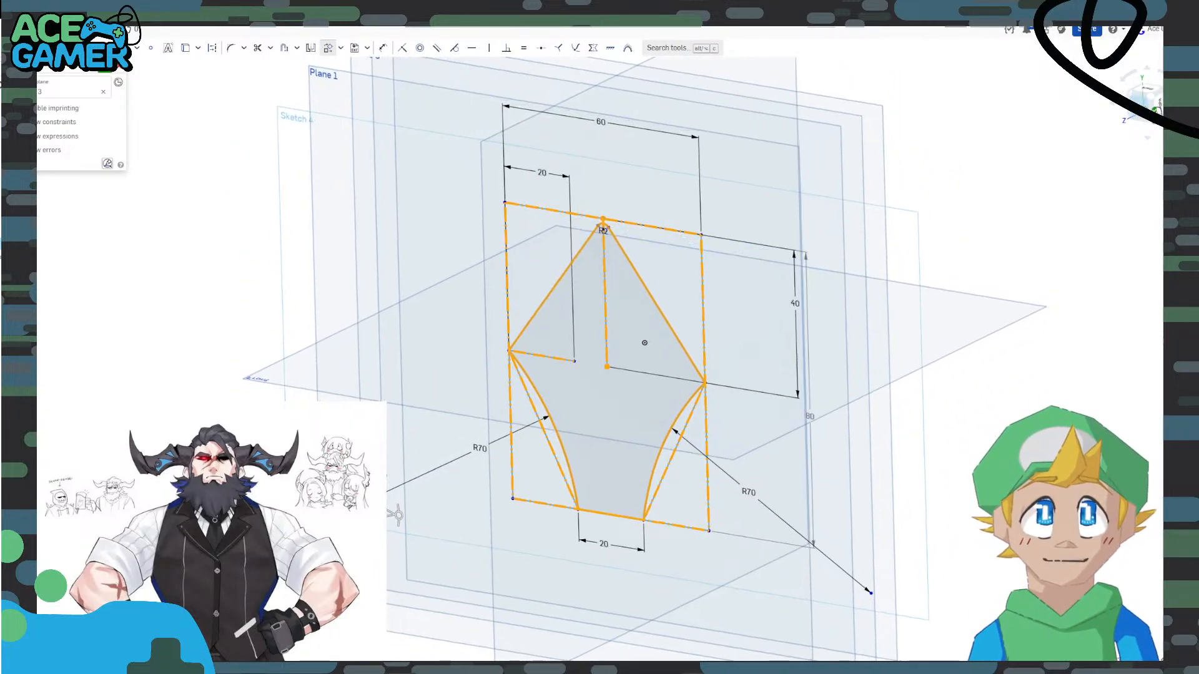
pyautogui.press('n')
pyautogui.scroll(10, 610, 372)
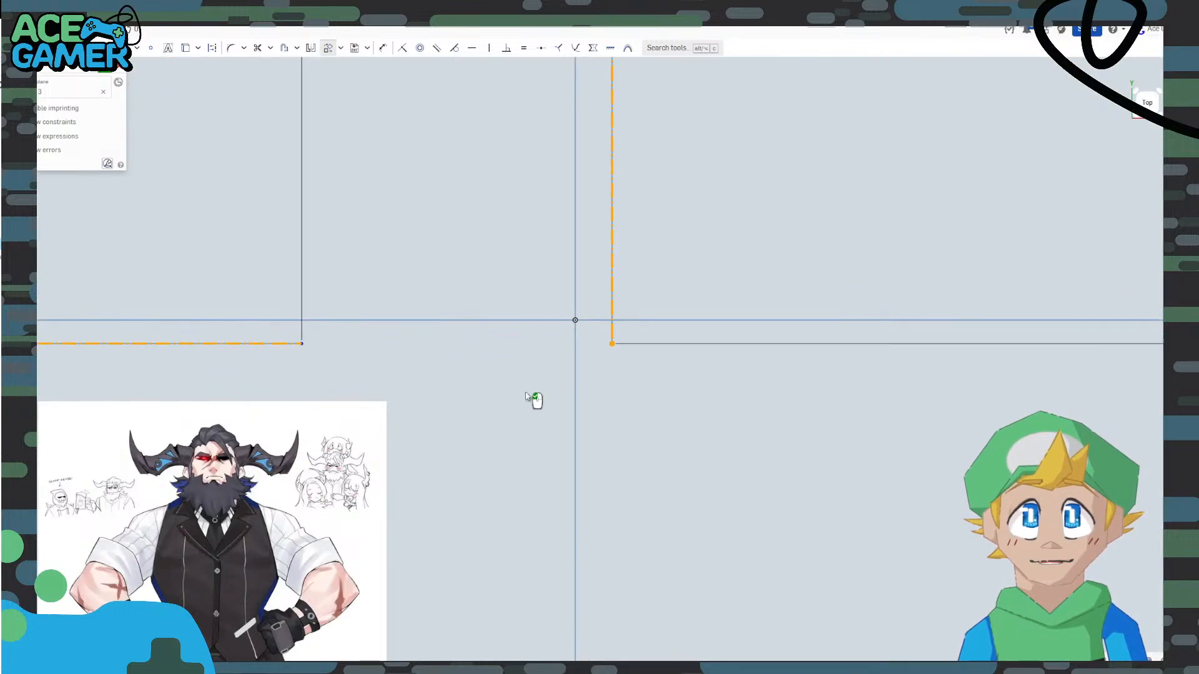
pyautogui.click(520, 394)
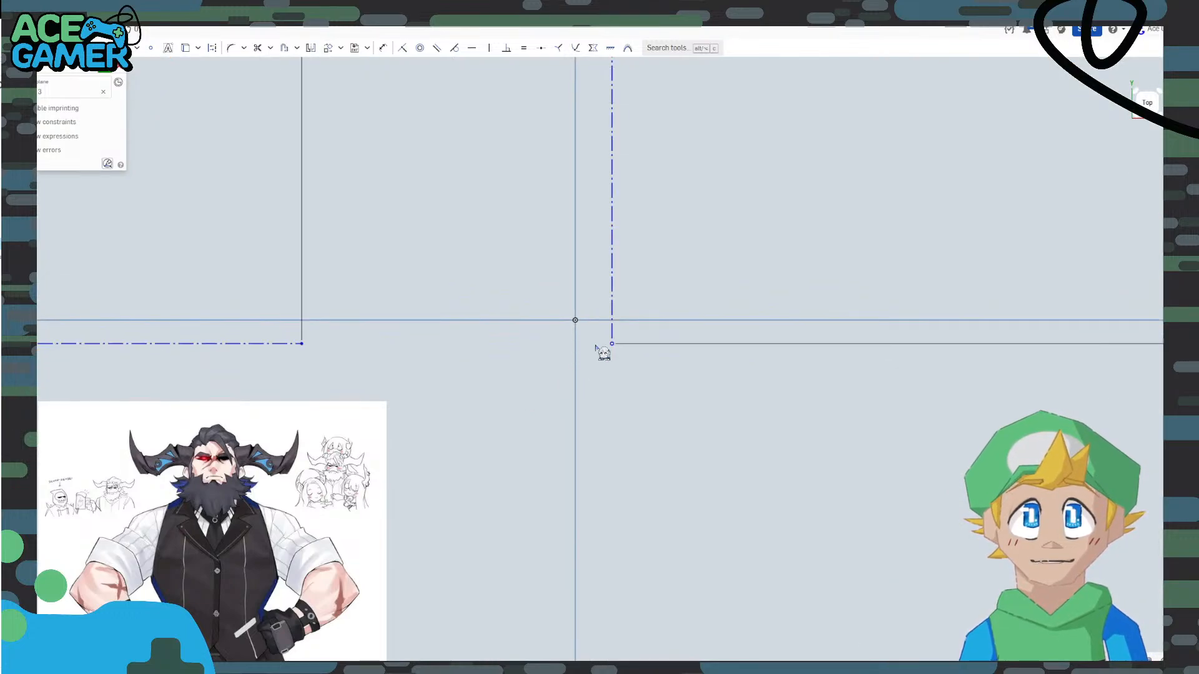
pyautogui.click(420, 49)
pyautogui.scroll(-10, 575, 320)
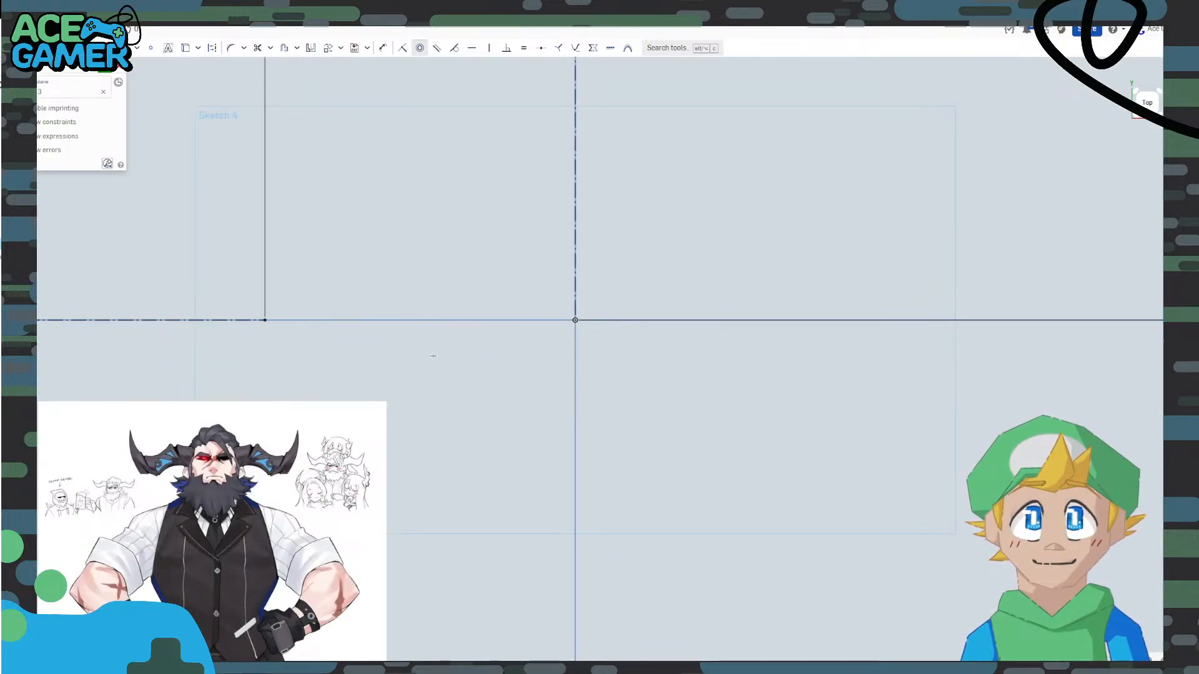
# Try to dimension the vertical distance from the tip arc's right end to the horizontal line through the origin.
pyautogui.scroll(5, 478, 246)
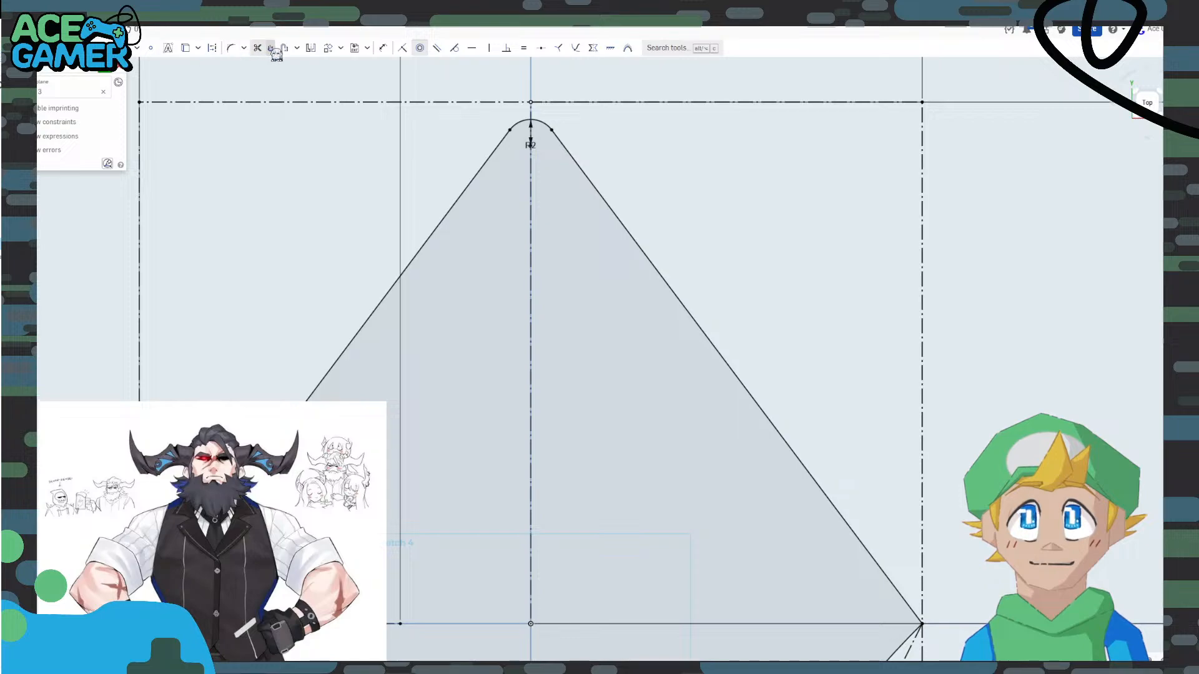
pyautogui.click(383, 48)
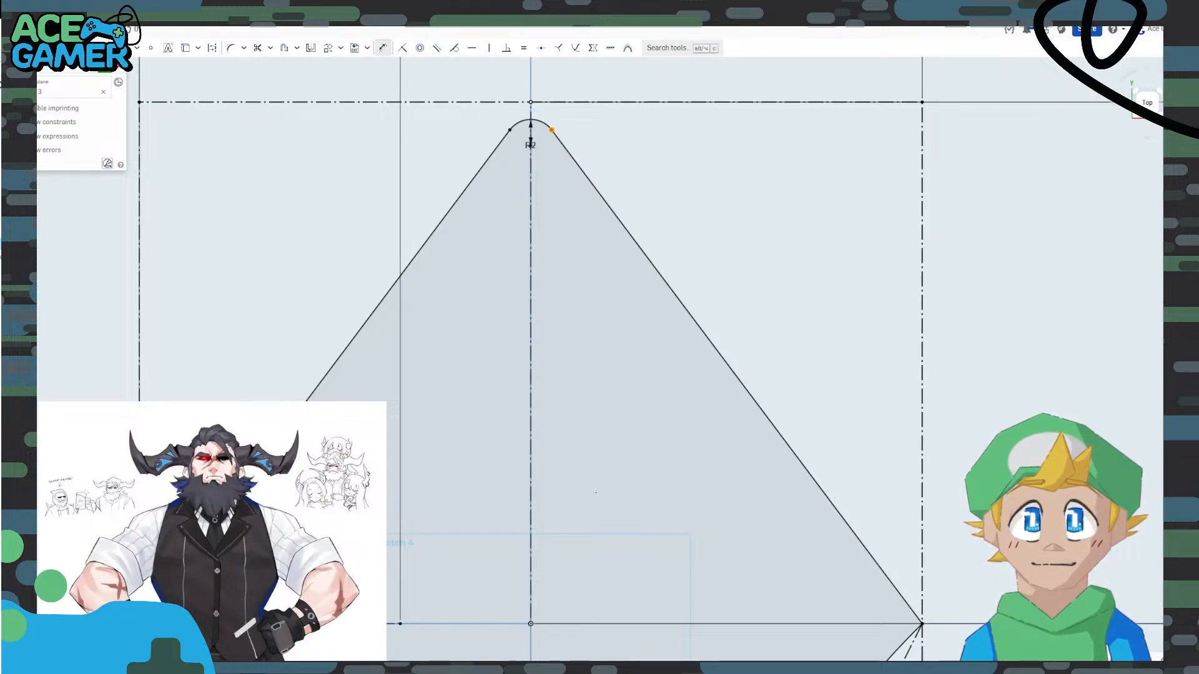
pyautogui.click(588, 622)
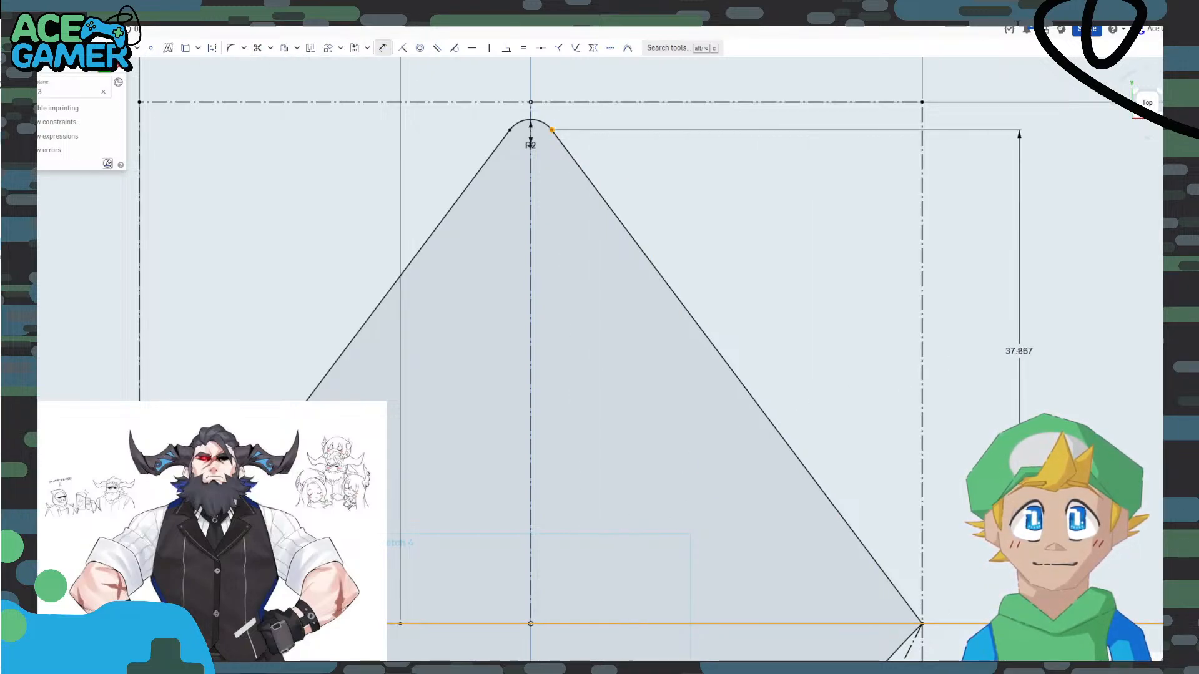
pyautogui.click(1019, 353)
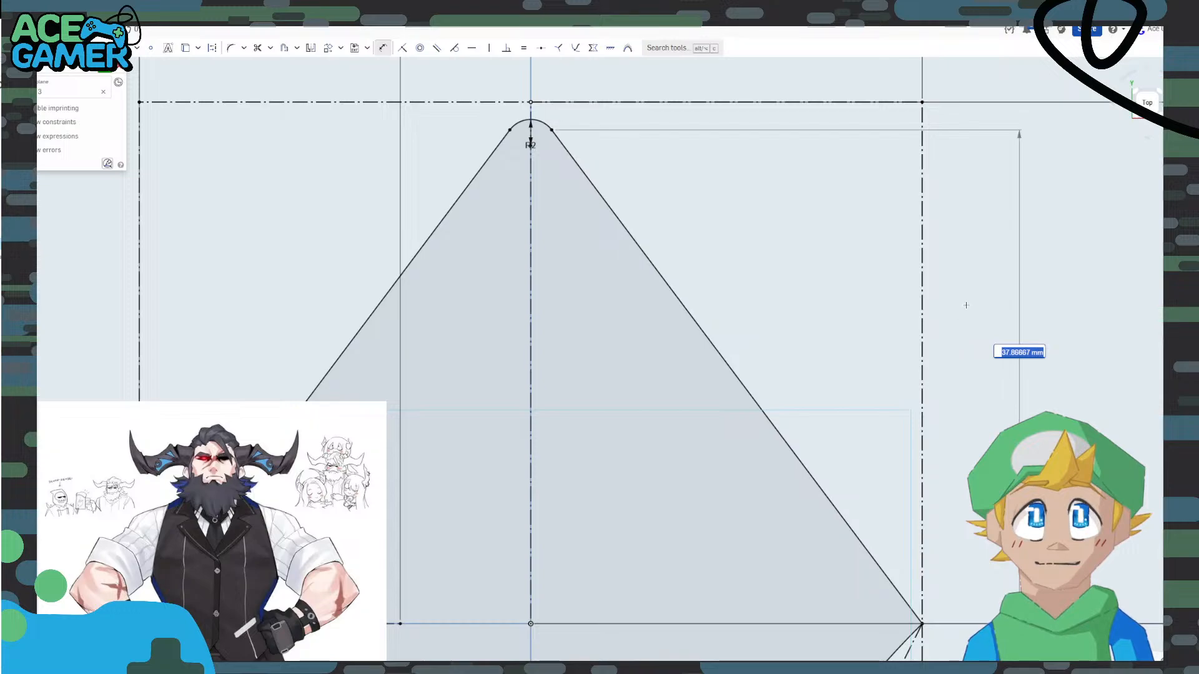
pyautogui.press('Return')
pyautogui.press('Escape')
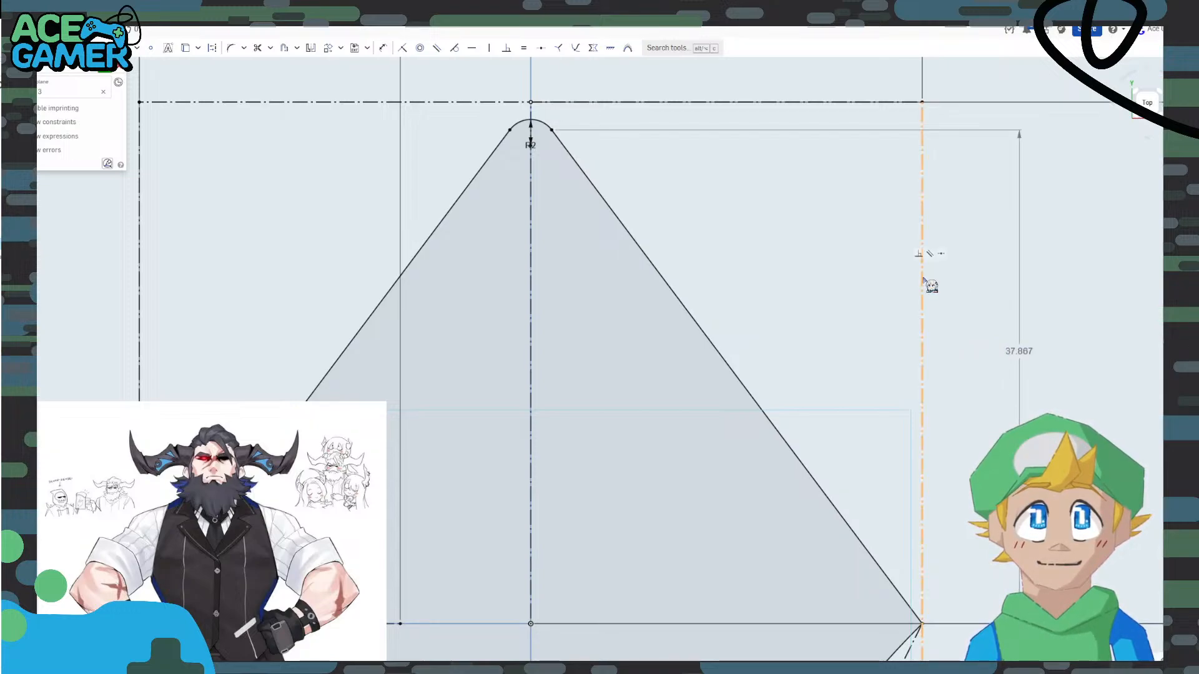
# Delete the vertical construction lines on both sides of the profile.
pyautogui.click(924, 279)
pyautogui.press('Delete')
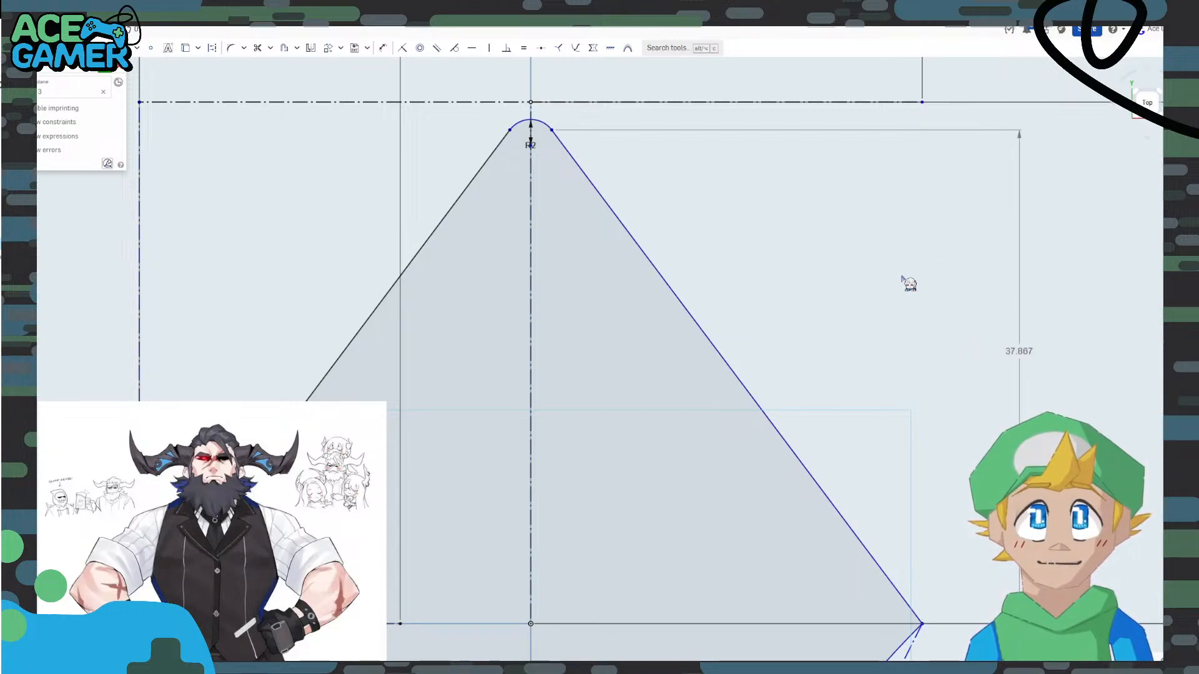
pyautogui.click(140, 320)
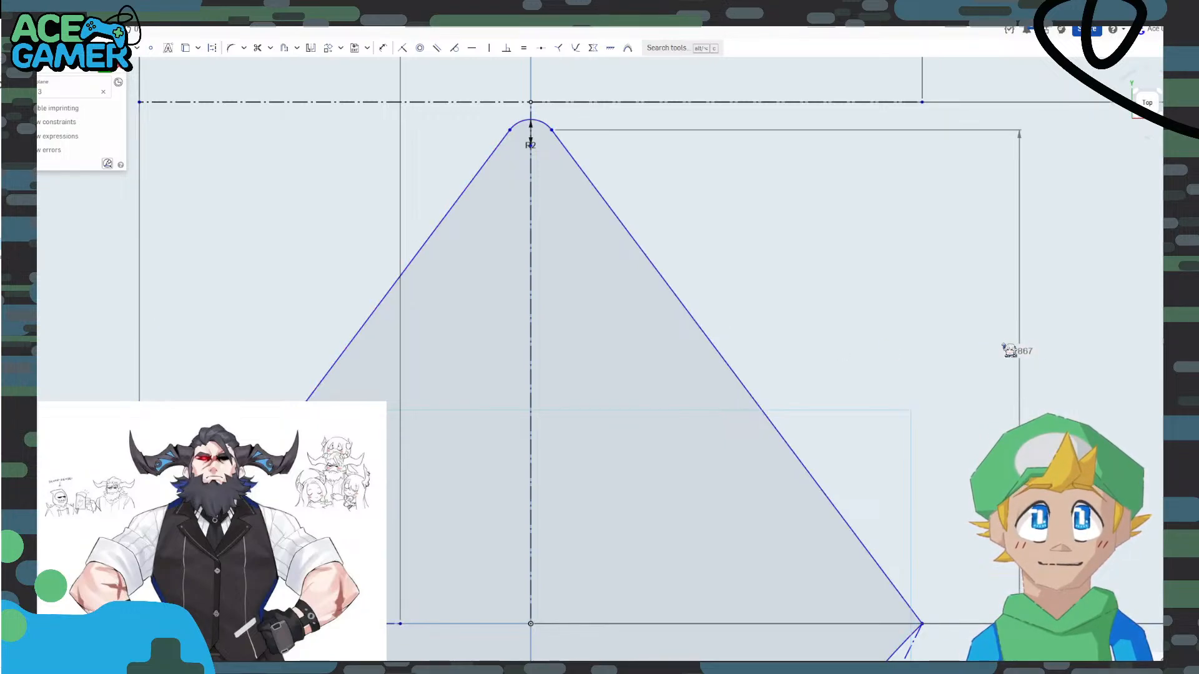
# Delete the 40 mm height dimension and the horizontal construction line above the profile's tip.
pyautogui.scroll(-3, 917, 328)
pyautogui.scroll(-1, 907, 324)
pyautogui.scroll(1, 987, 324)
pyautogui.moveTo(987, 326); pyautogui.dragTo(853, 313, button='middle')
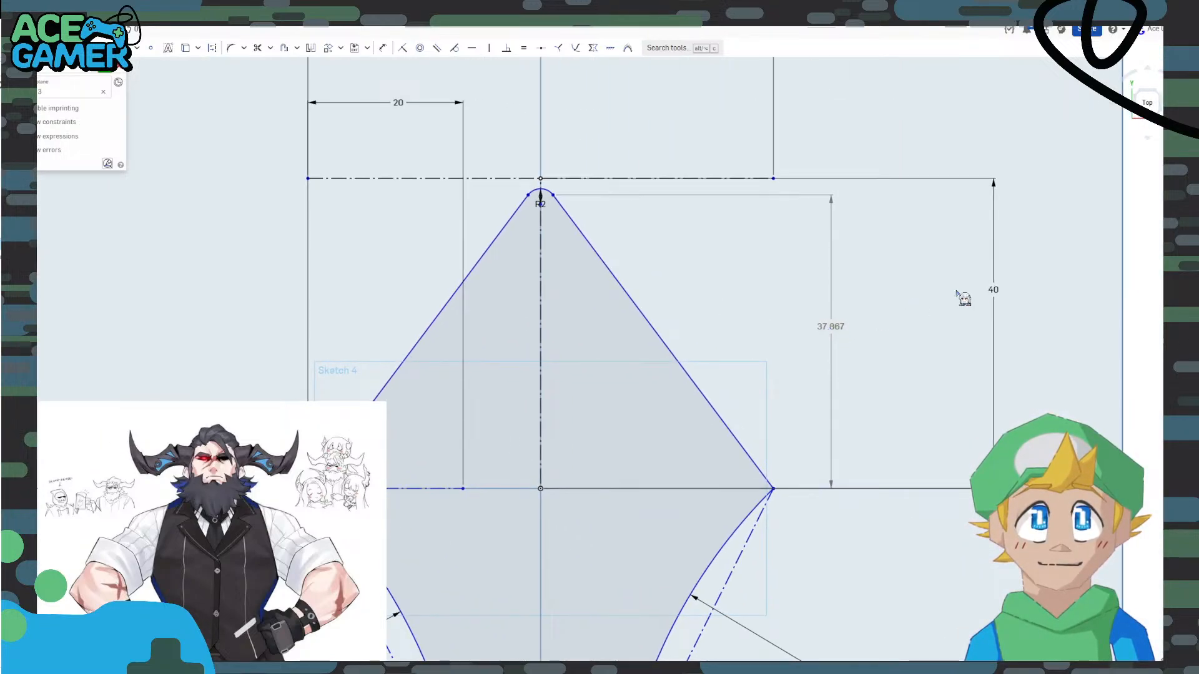
pyautogui.click(999, 294)
pyautogui.press('Delete')
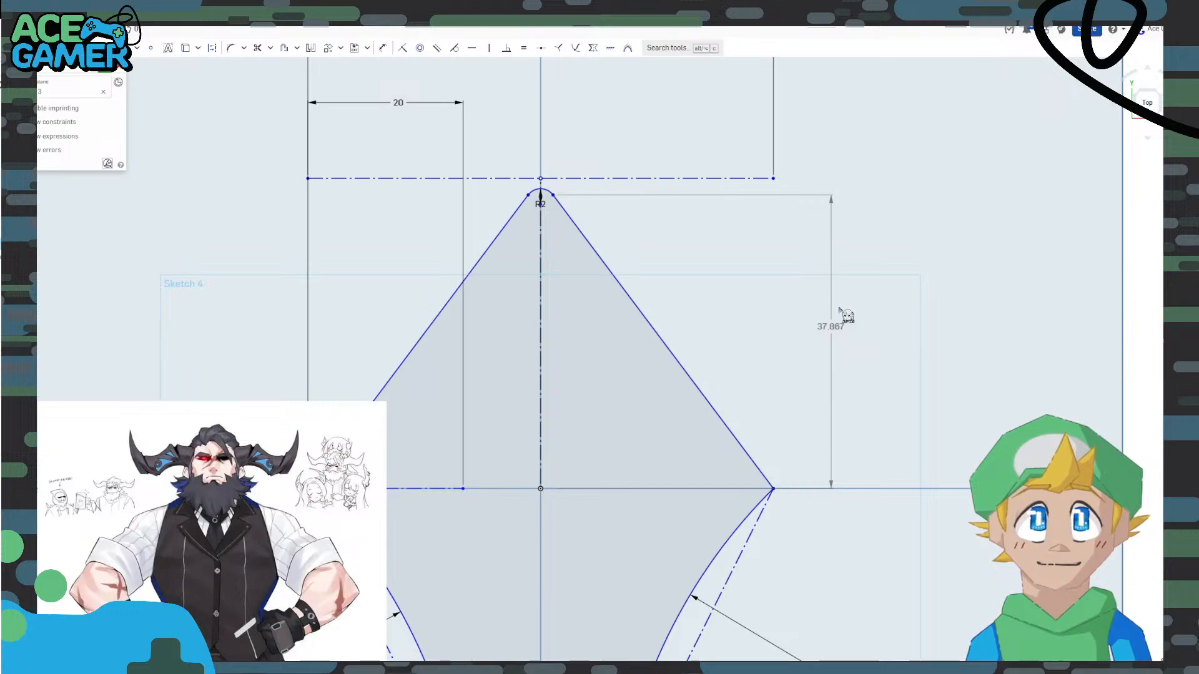
pyautogui.click(668, 178)
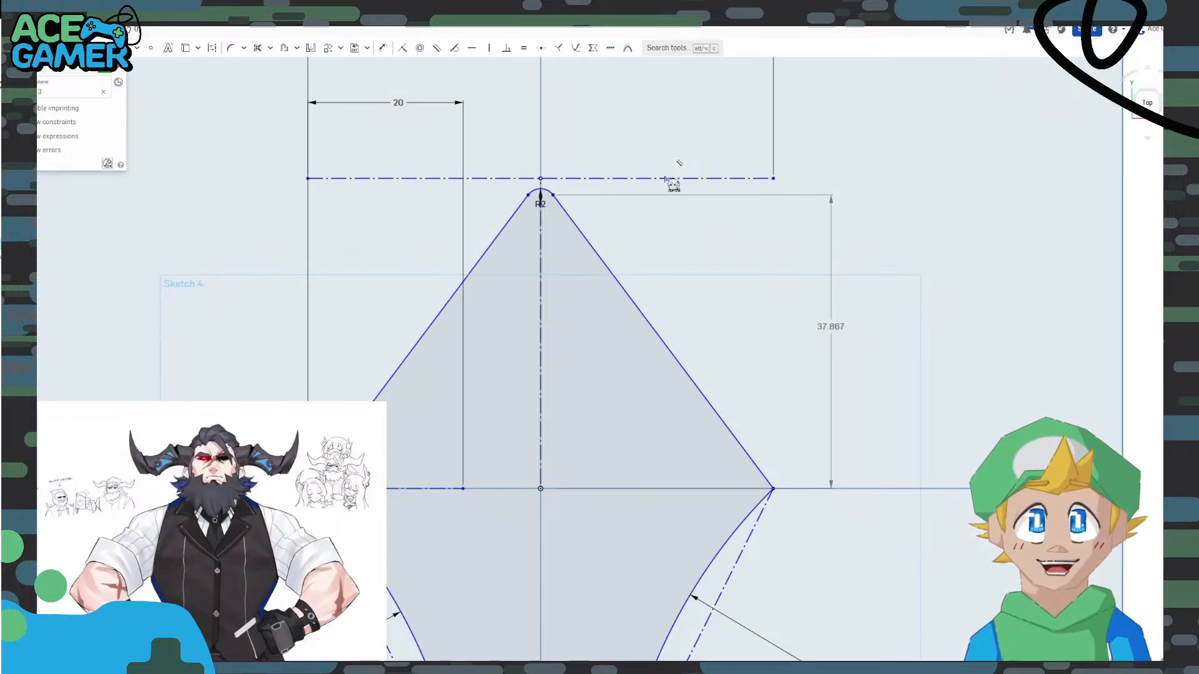
pyautogui.press('Delete')
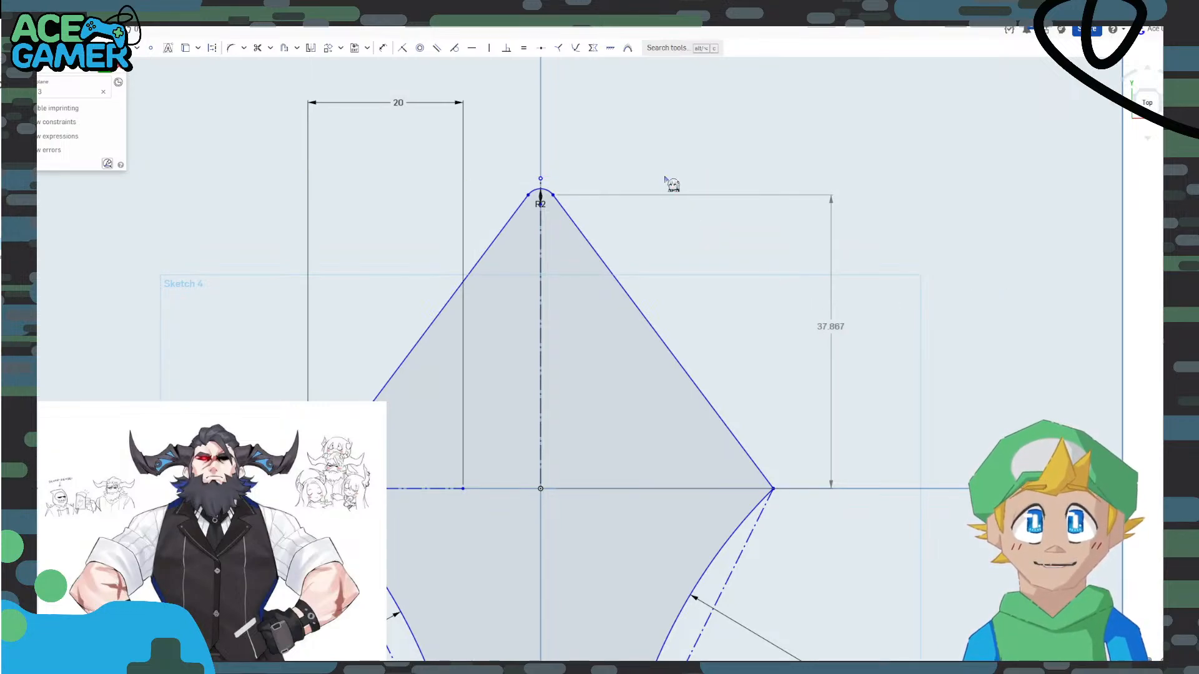
# Replace the reference height dimension with a driving vertical dimension from the tip arc's right end to the horizontal line through the origin.
pyautogui.click(829, 327)
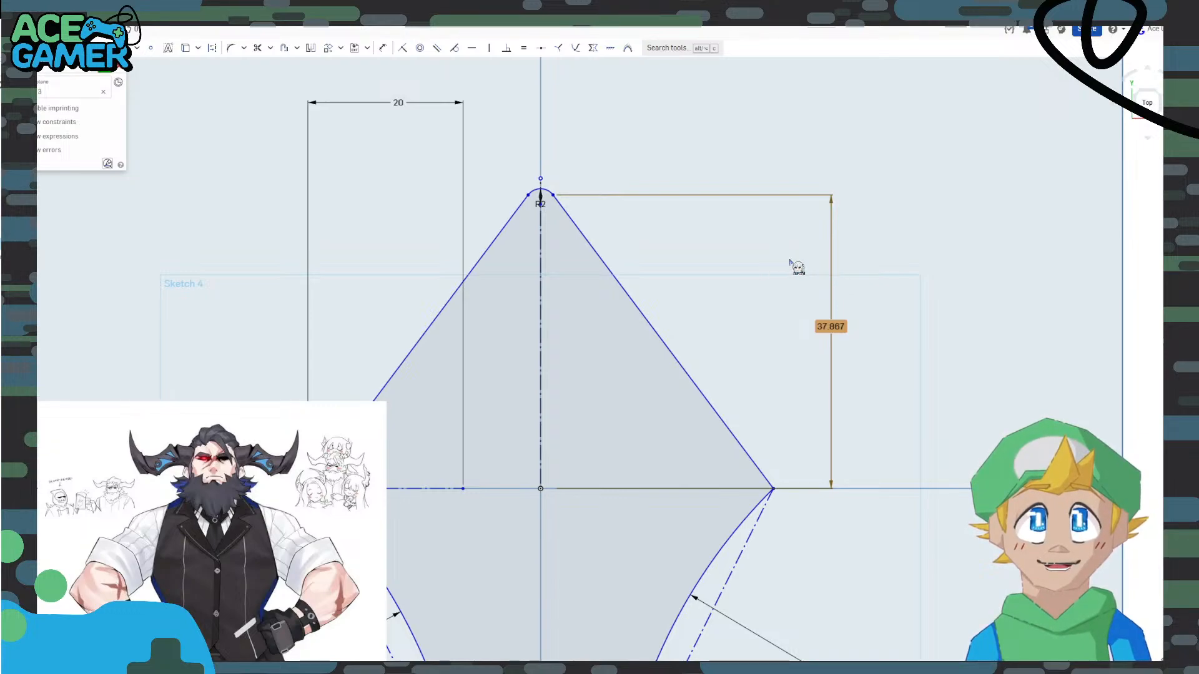
pyautogui.click(609, 243)
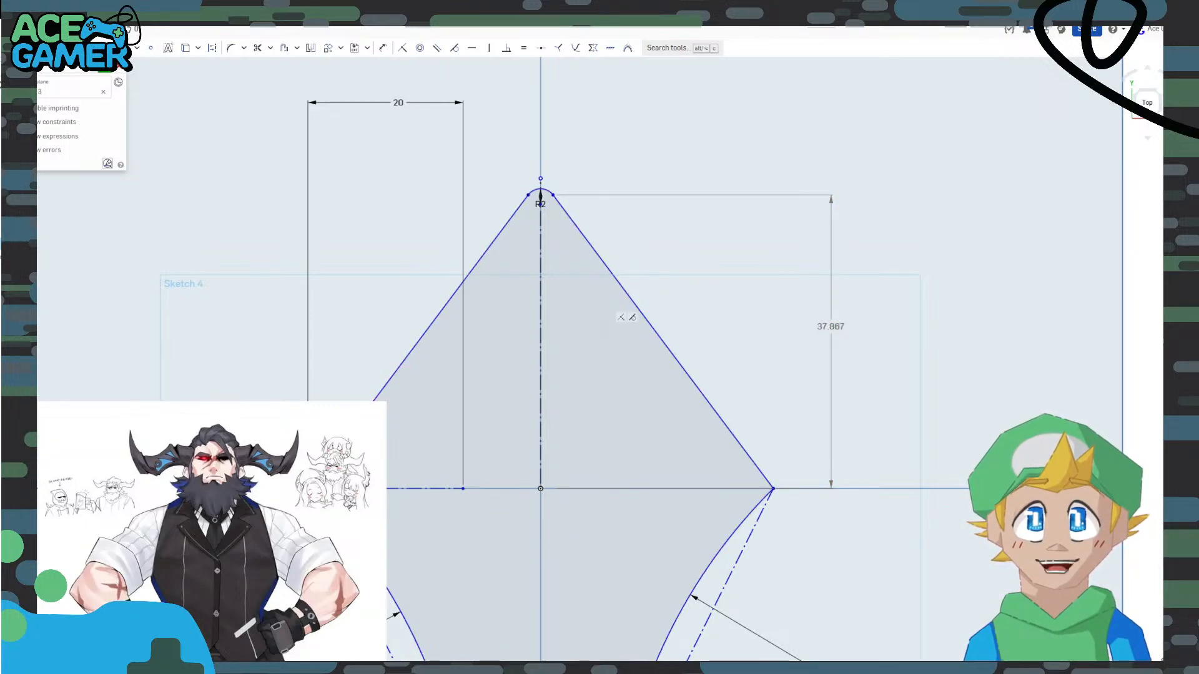
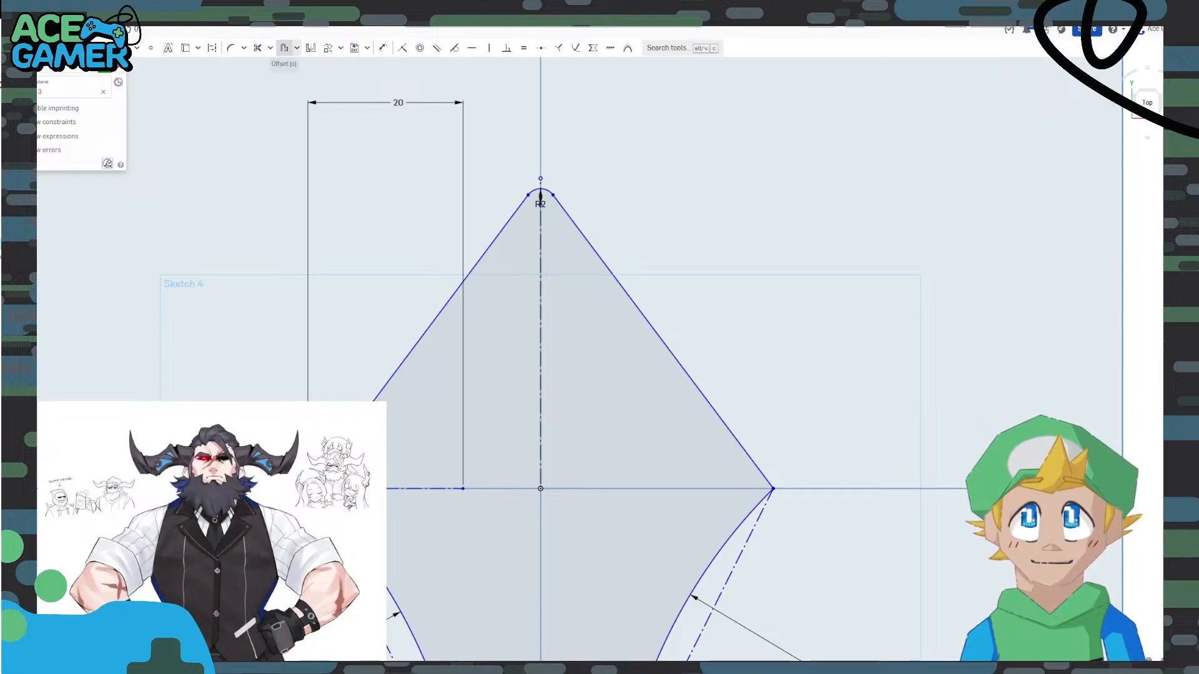
pyautogui.click(383, 47)
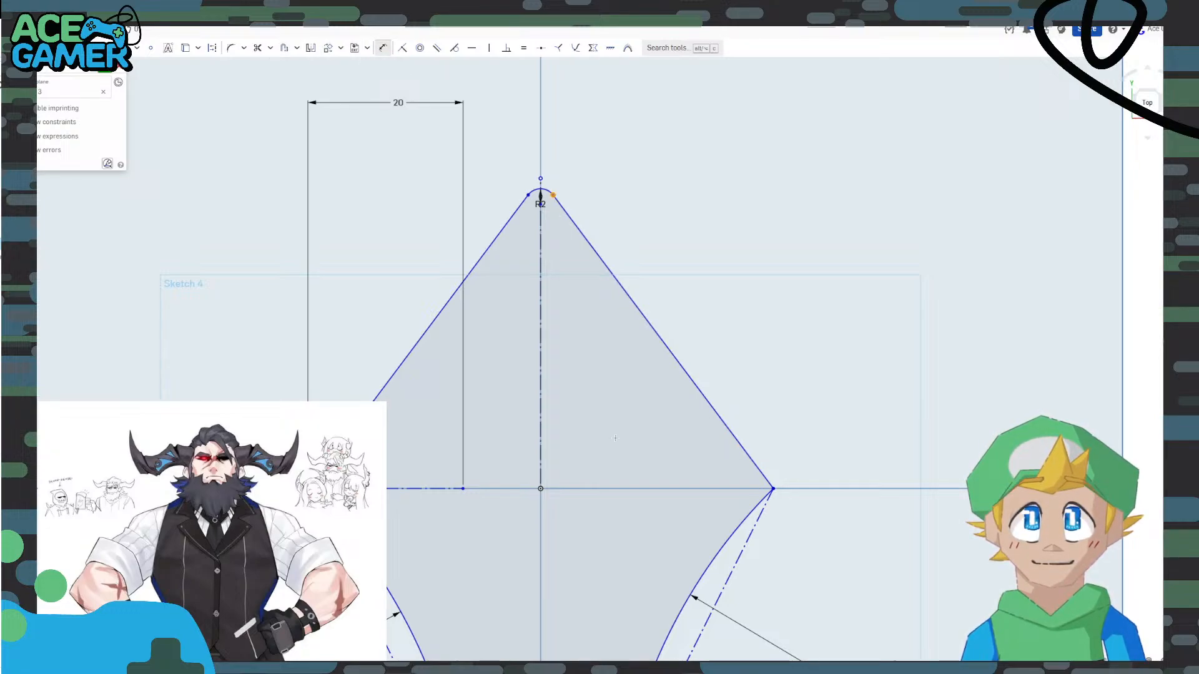
pyautogui.click(590, 488)
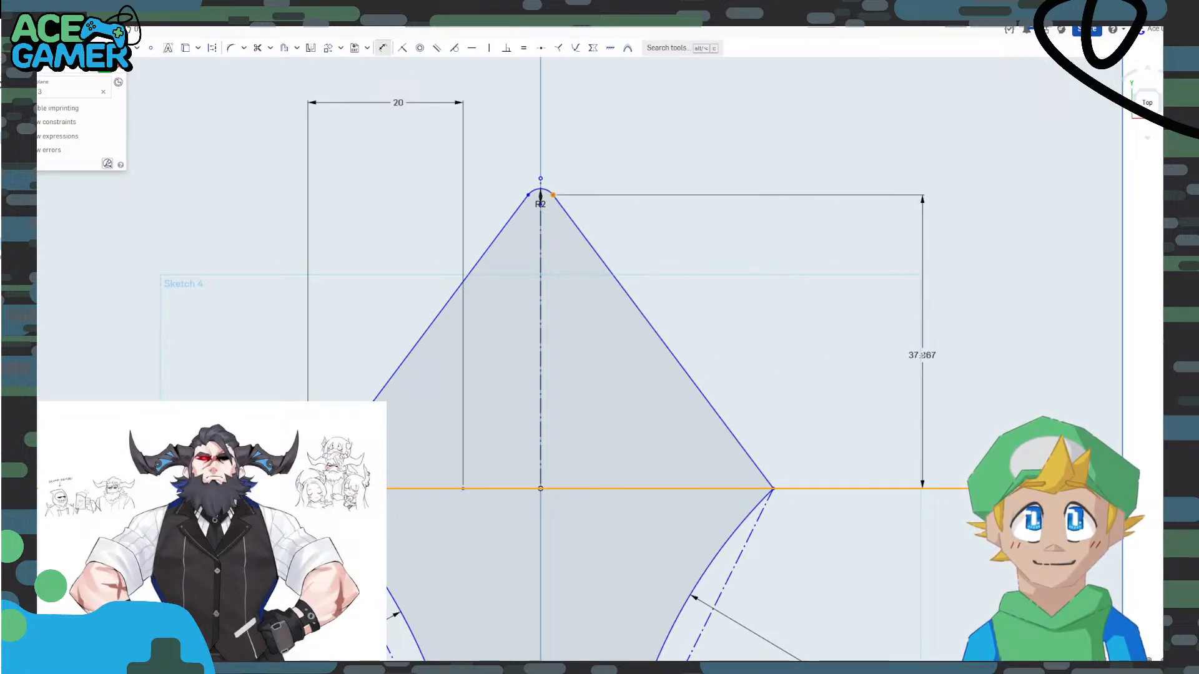
pyautogui.click(923, 355)
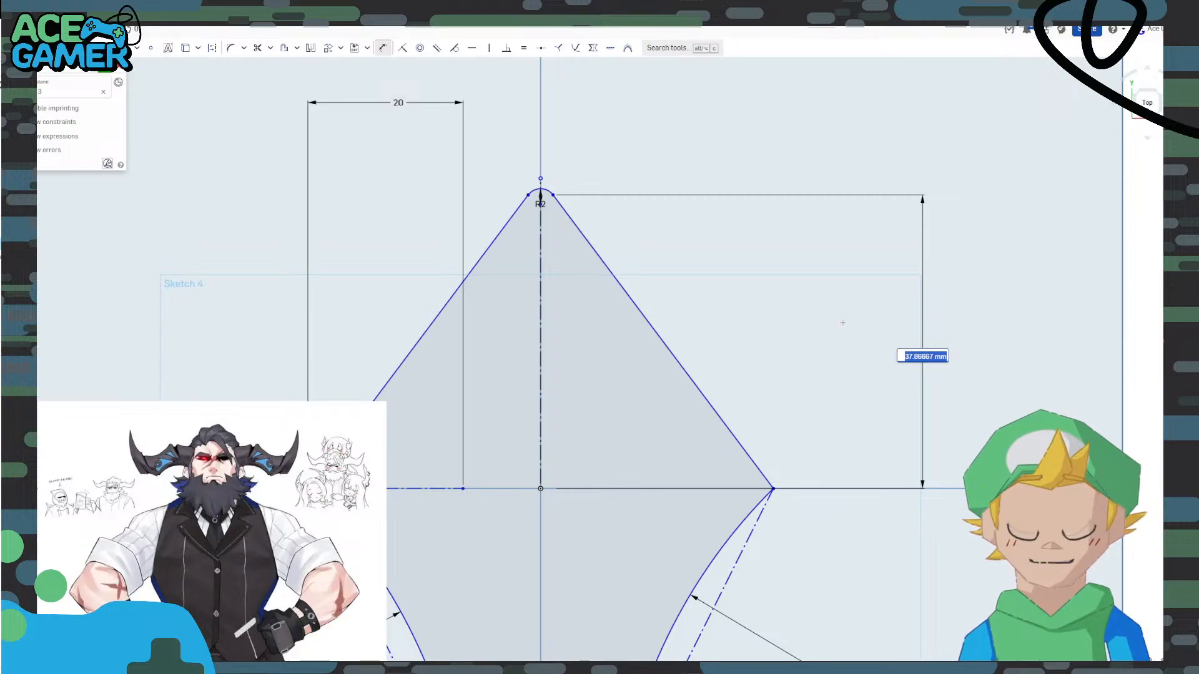
# Try to set the tip arc's height above the origin to 32.867 mm.
pyautogui.write('32.86')
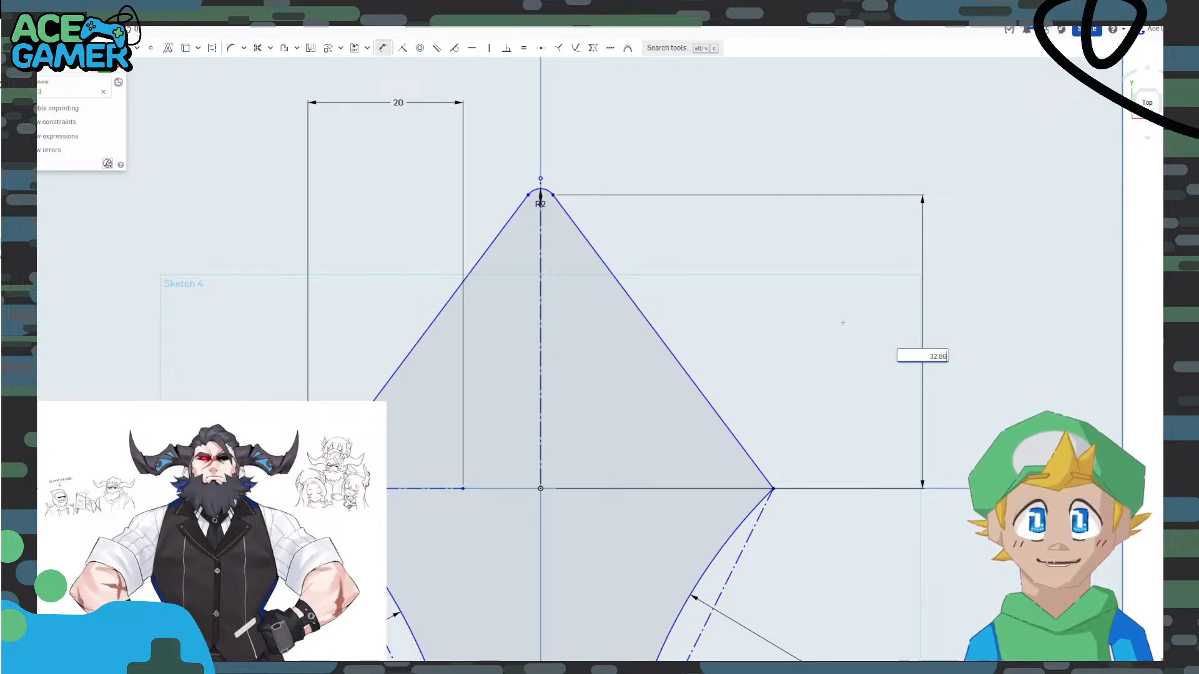
pyautogui.write('7')
pyautogui.press('Return')
pyautogui.scroll(-4, 759, 362)
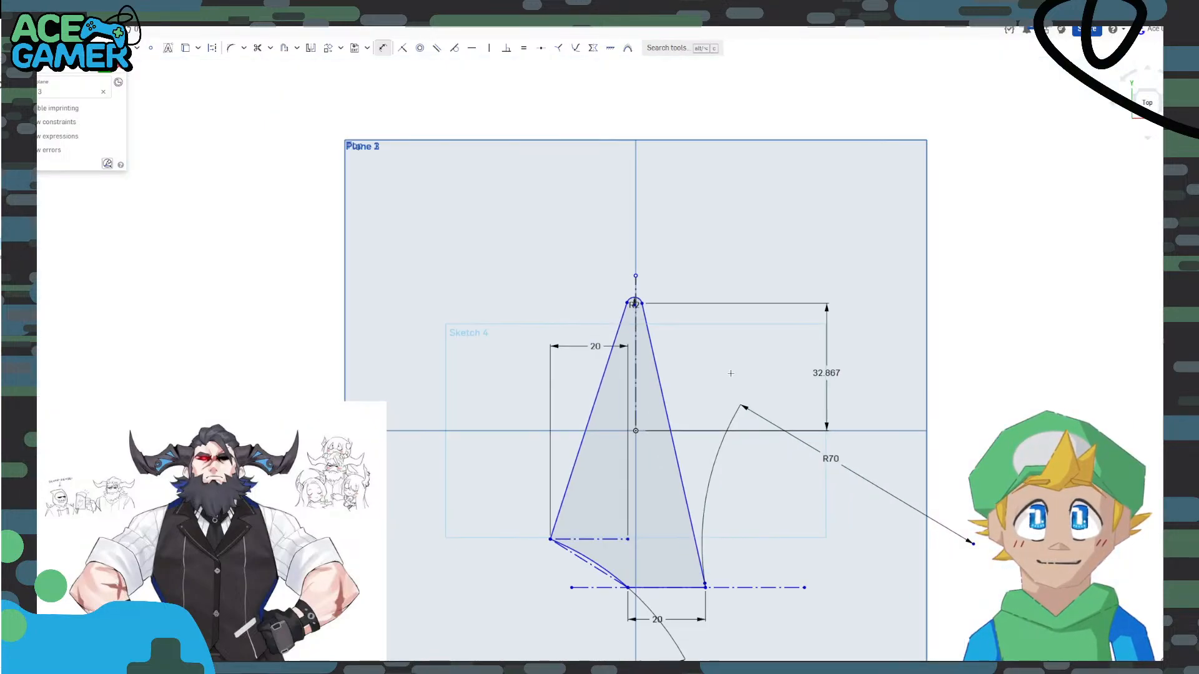
pyautogui.scroll(2, 667, 357)
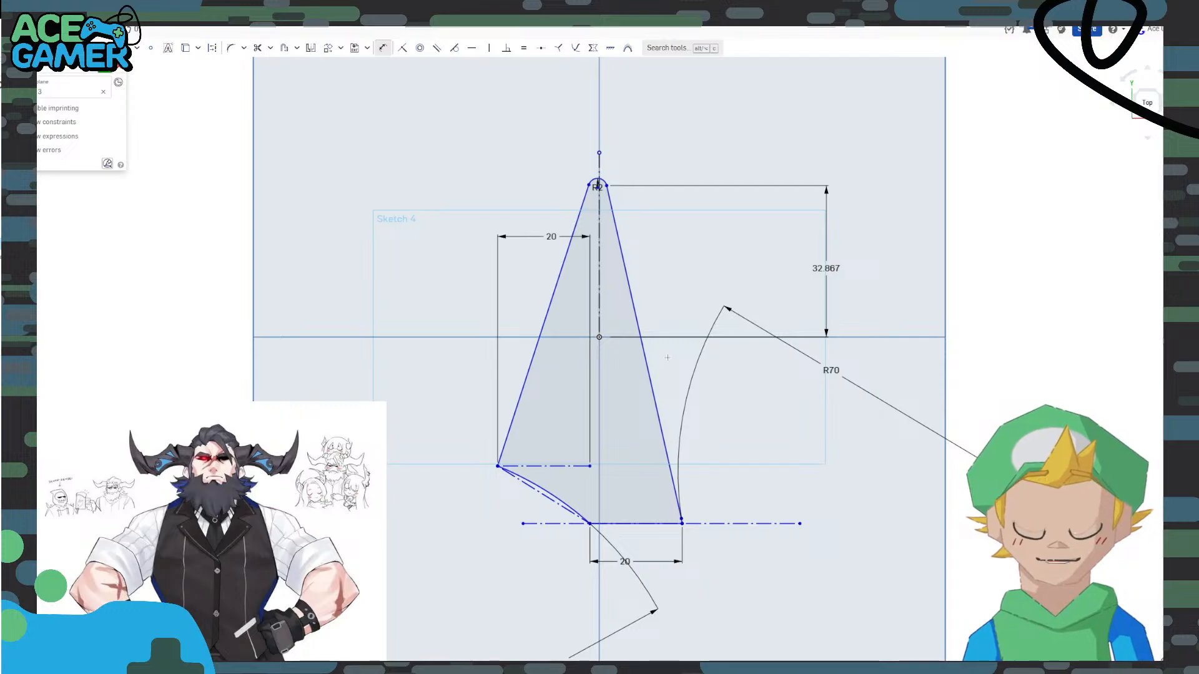
pyautogui.hotkey('ctrl', 'z')
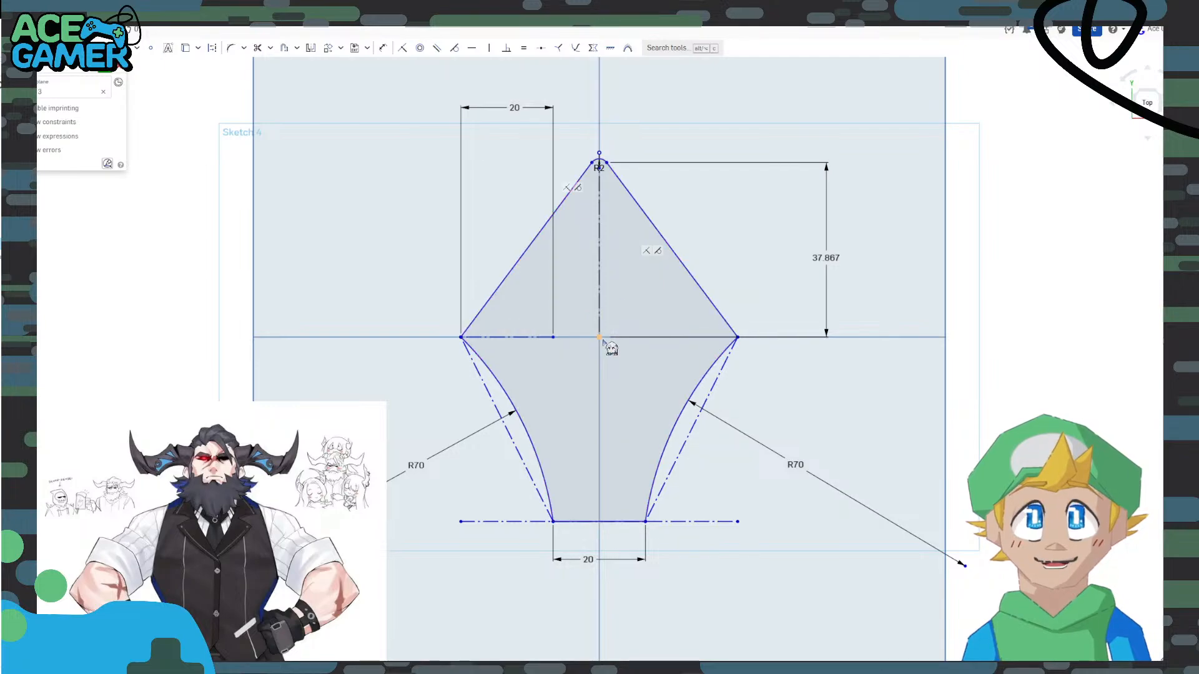
# Dimension the vertical distance from the base edge's right corner to the origin at 40 mm.
pyautogui.click(384, 52)
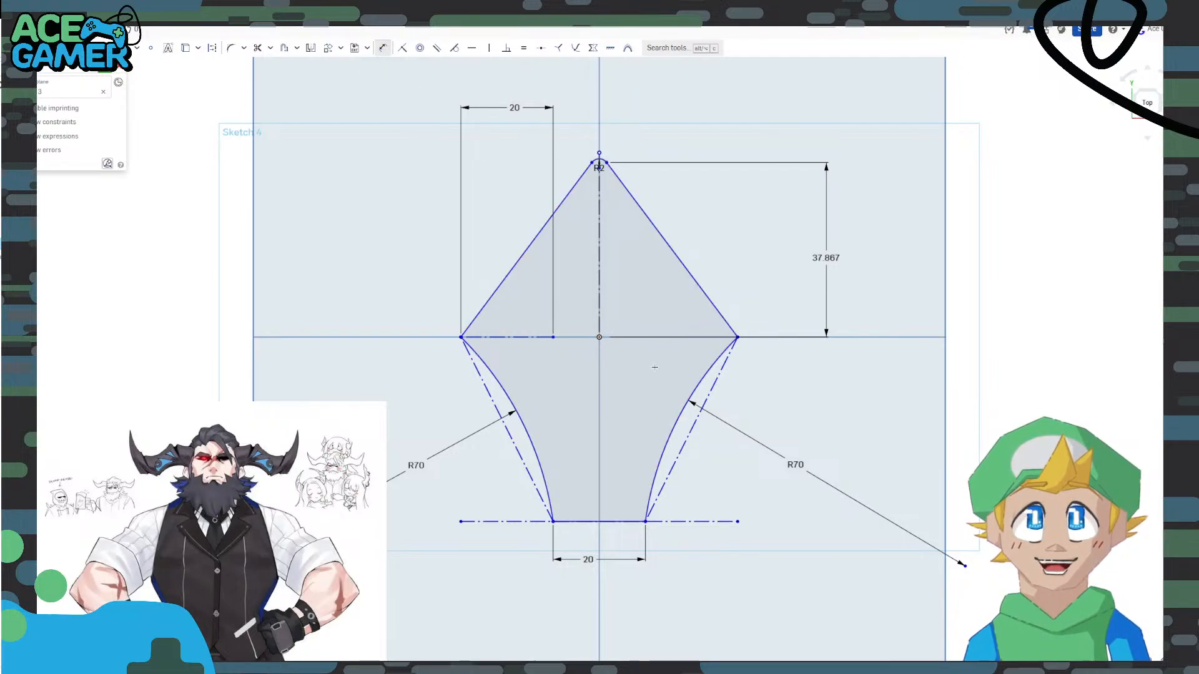
pyautogui.click(646, 521)
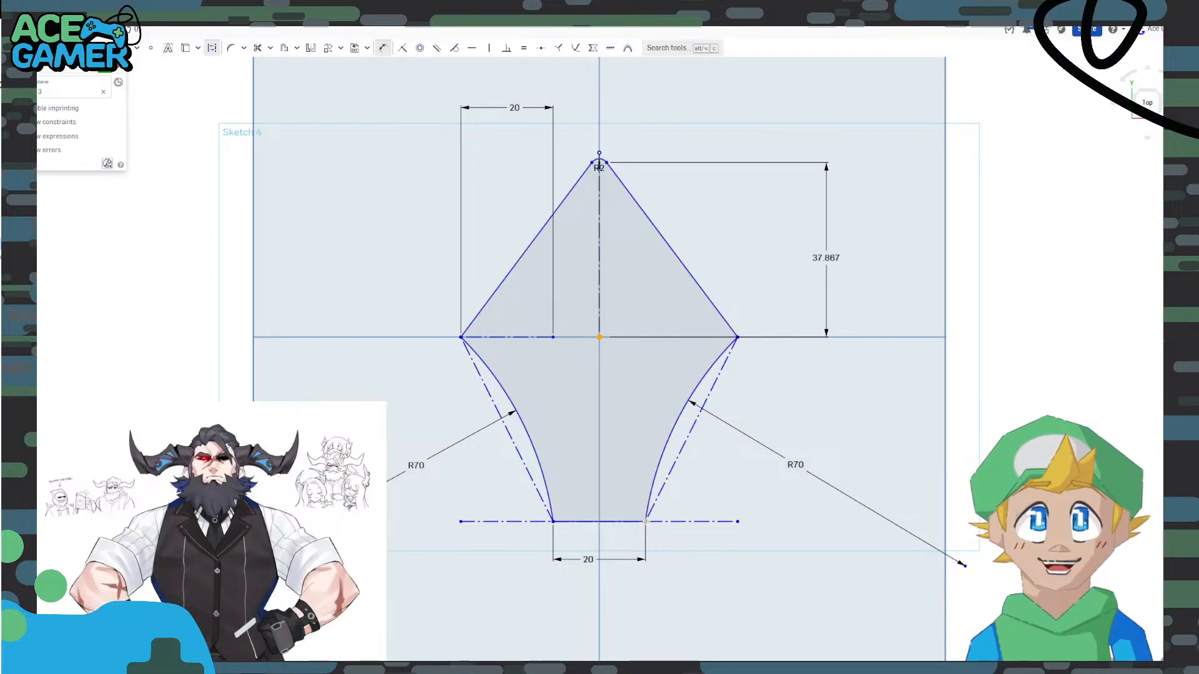
pyautogui.click(605, 337)
pyautogui.click(870, 444)
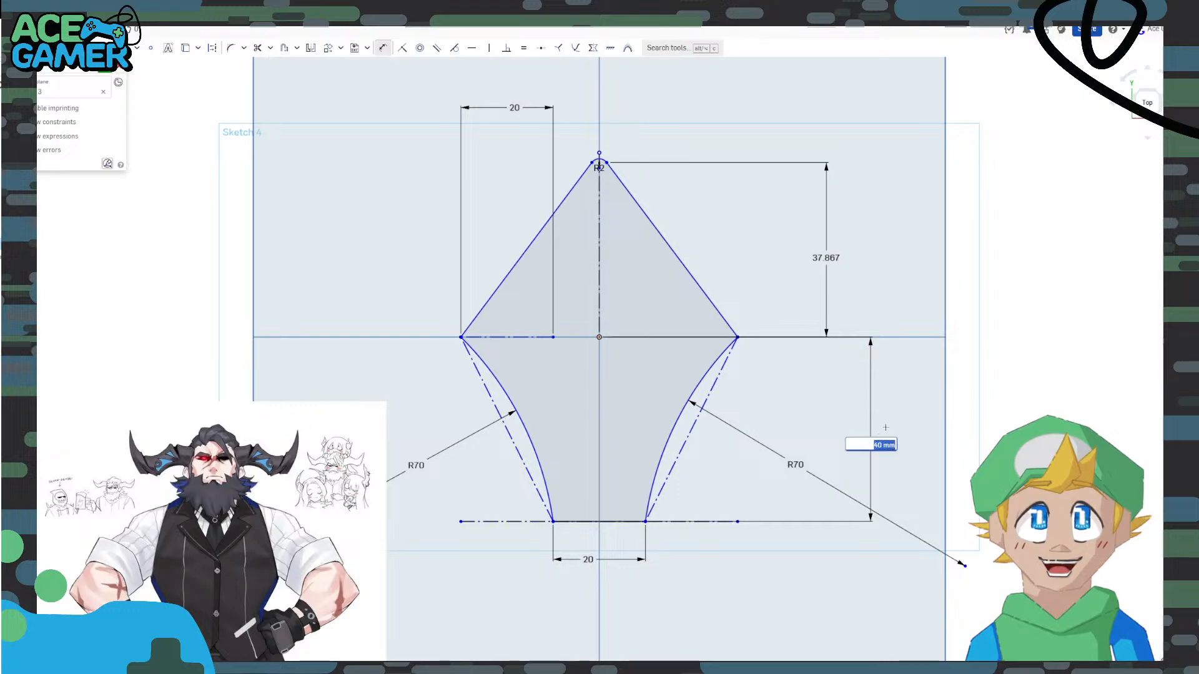
pyautogui.press('Return')
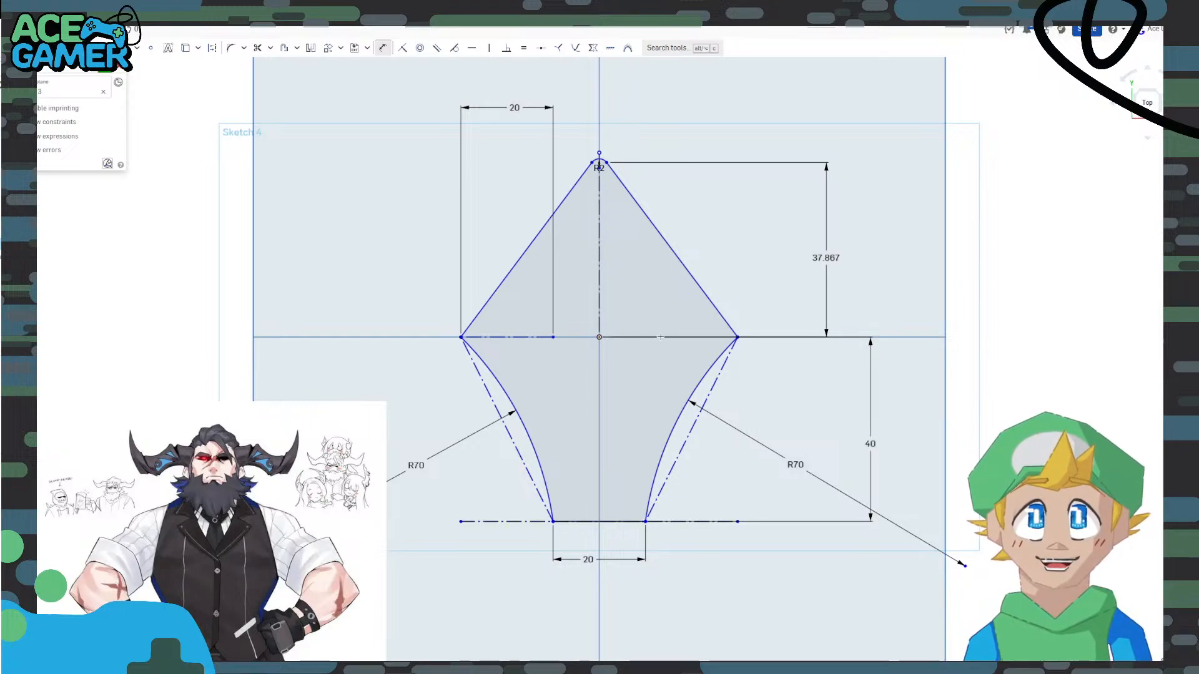
# Try to reduce the profile's tip height dimension to 32.867 mm with the base corner's height fixed.
pyautogui.doubleClick(833, 277)
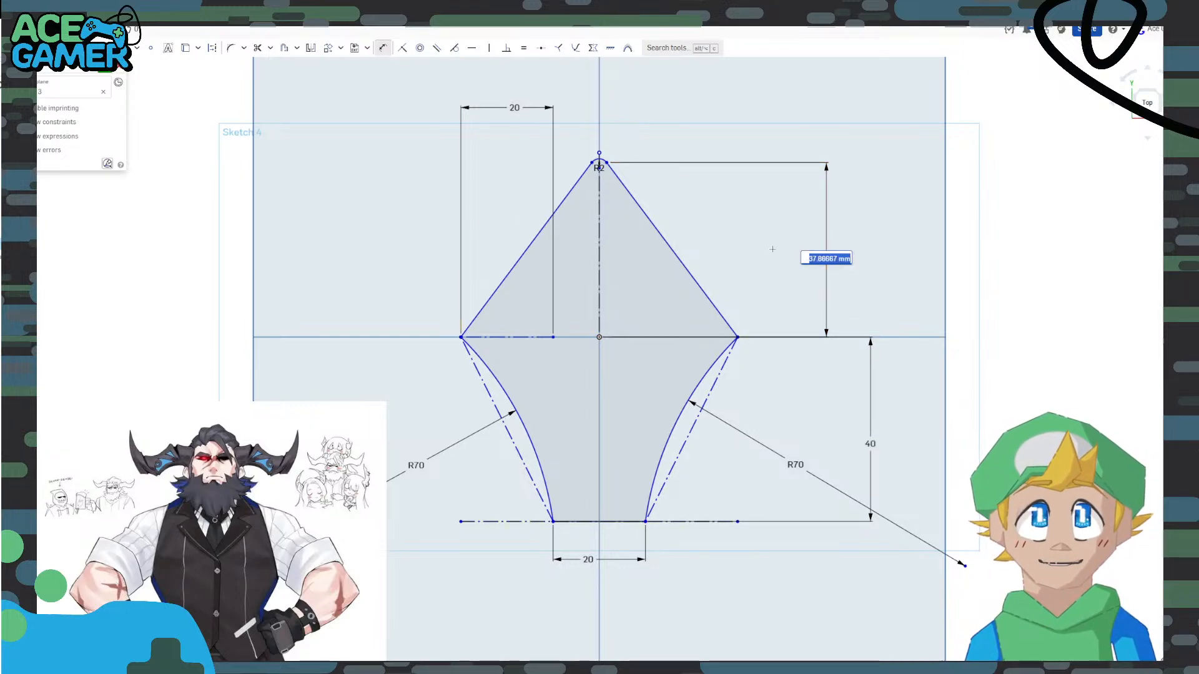
pyautogui.write('32.867')
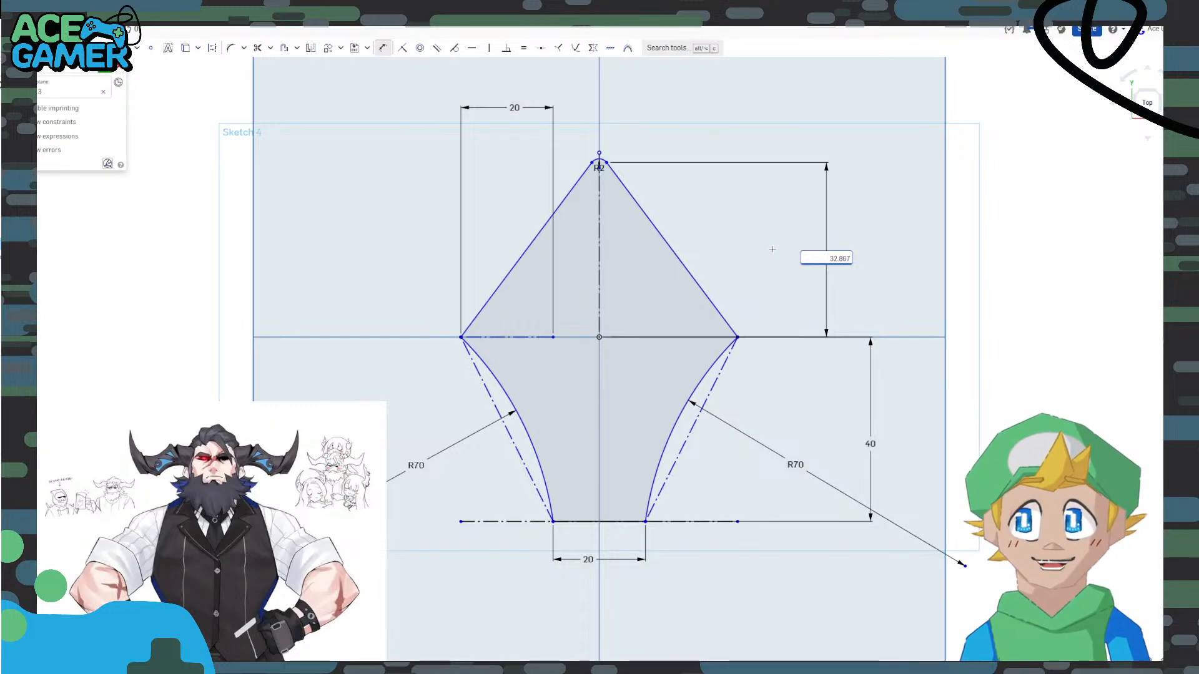
pyautogui.press('Return')
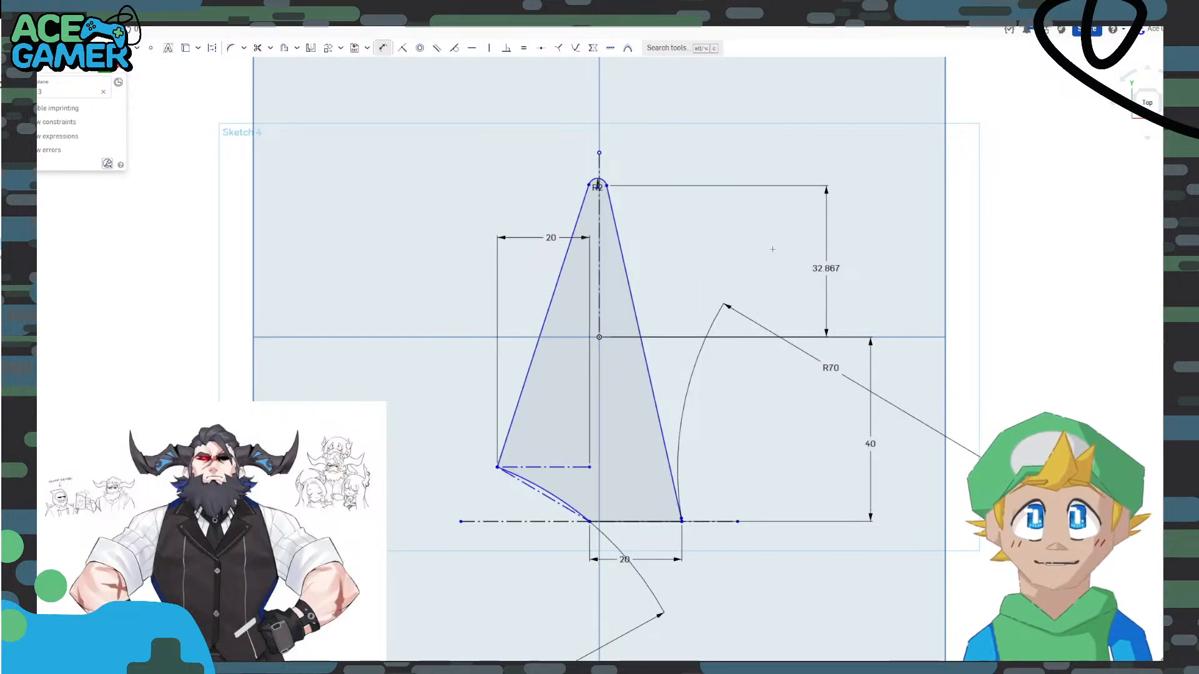
pyautogui.hotkey('ctrl', 'z')
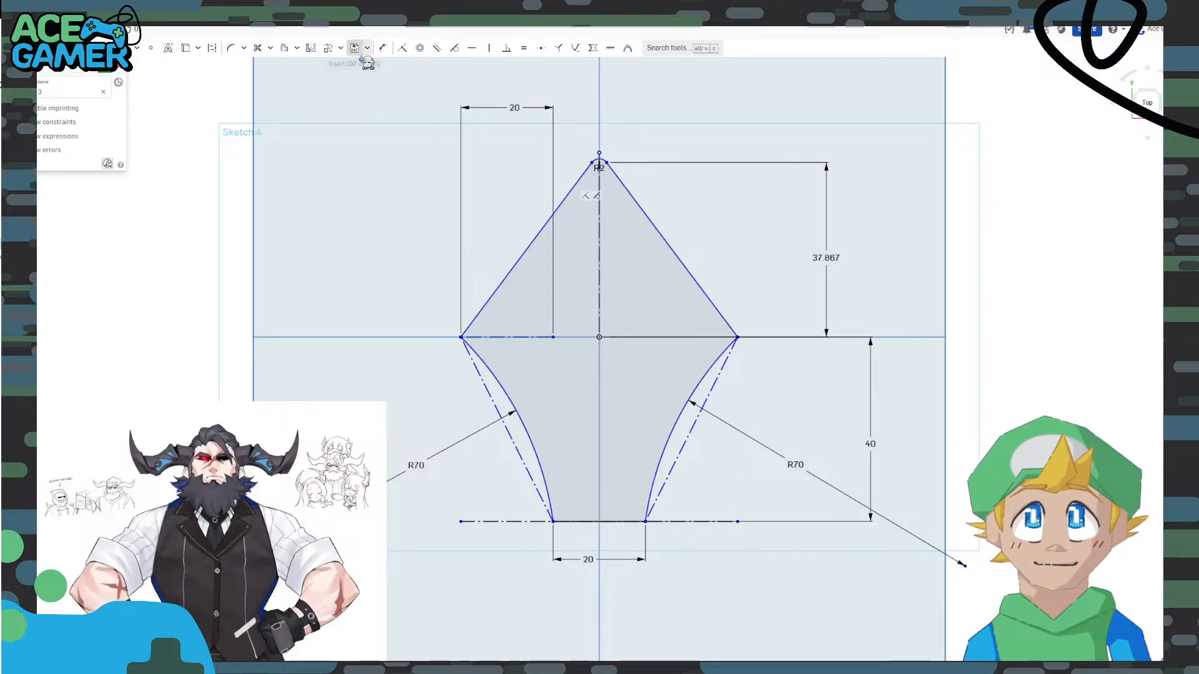
# Dimension the profile's overall width between its left and right side corners at 60 mm.
pyautogui.click(383, 48)
pyautogui.click(461, 338)
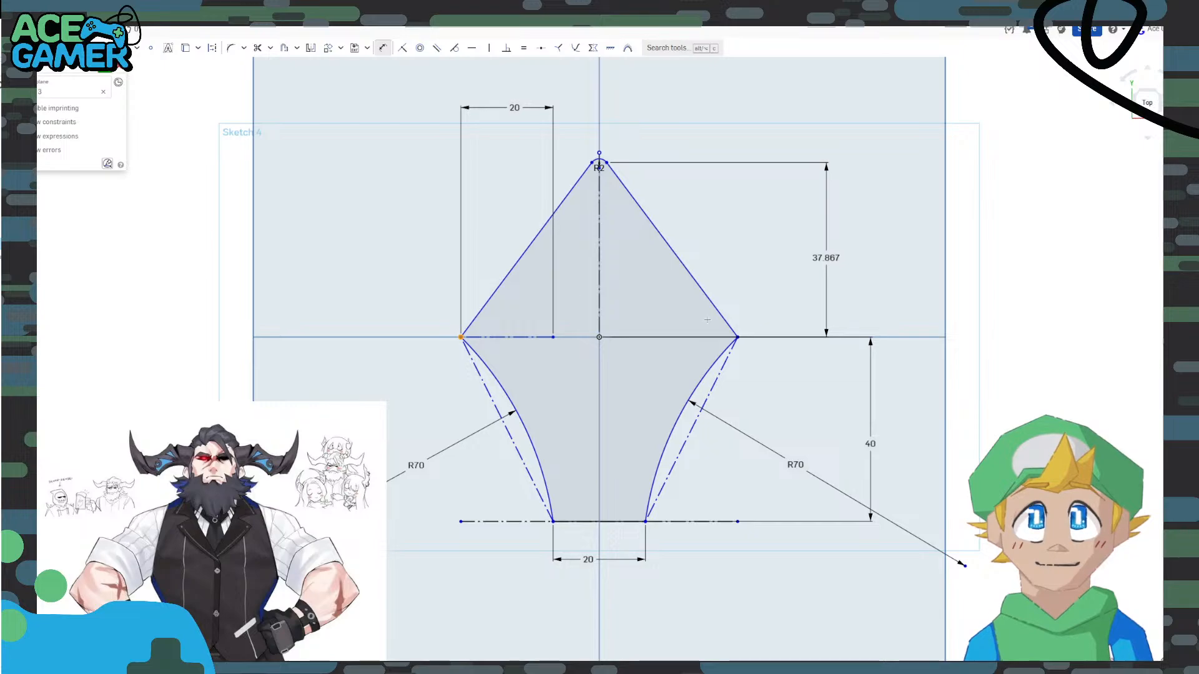
pyautogui.click(737, 337)
pyautogui.click(669, 95)
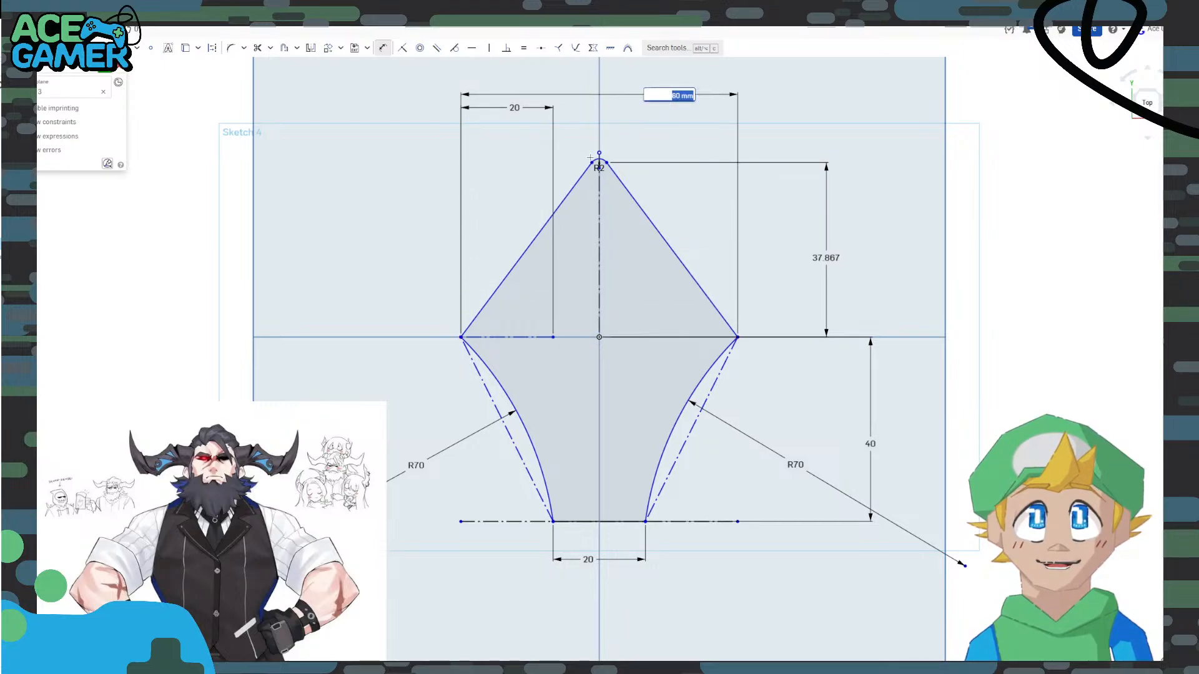
pyautogui.press('Return')
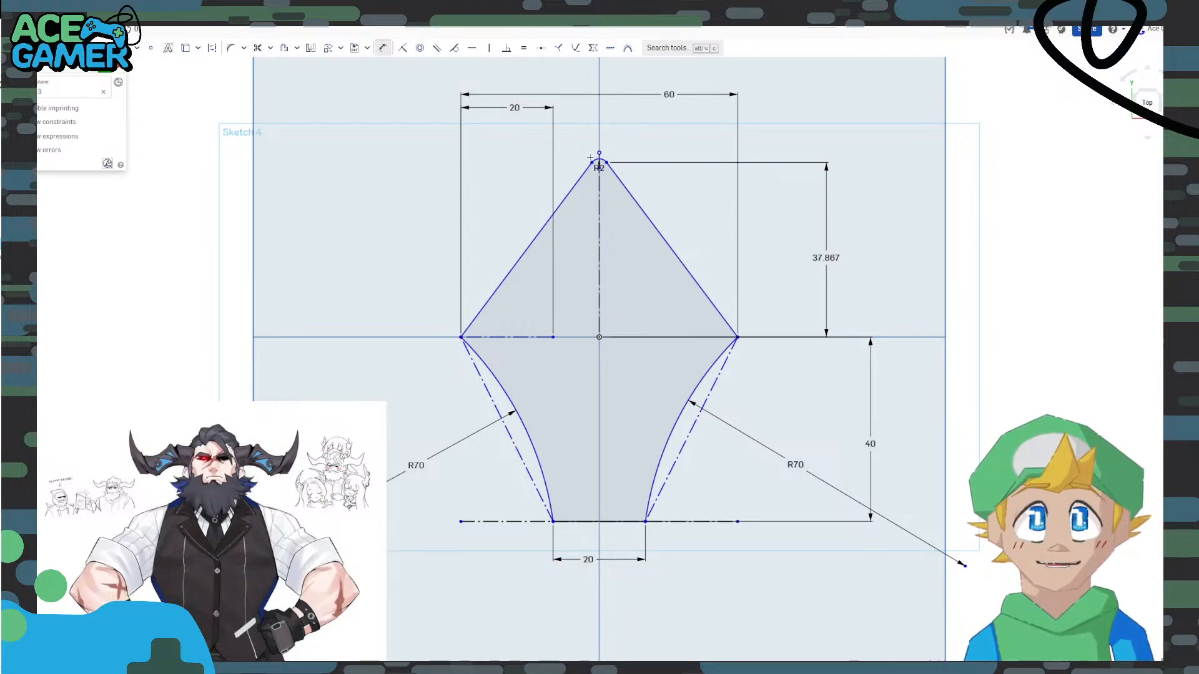
# Dimension the horizontal distance from the profile's left side corner to the origin at 30 mm.
pyautogui.click(599, 337)
pyautogui.click(462, 337)
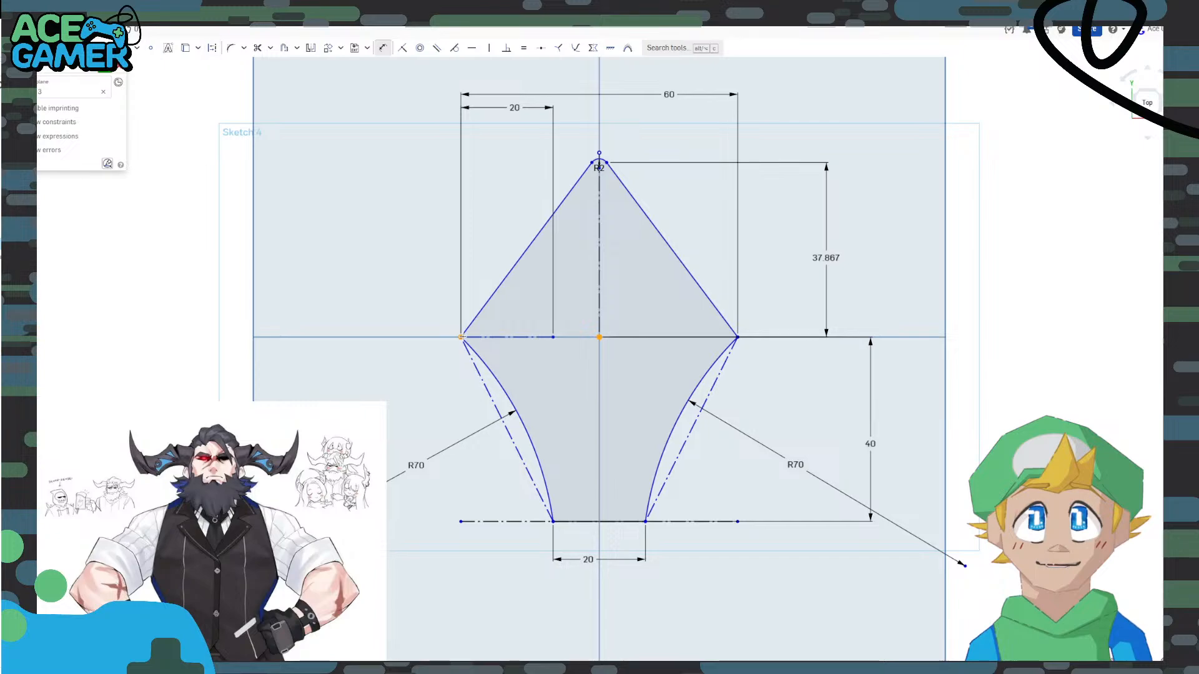
pyautogui.click(541, 599)
pyautogui.press('Return')
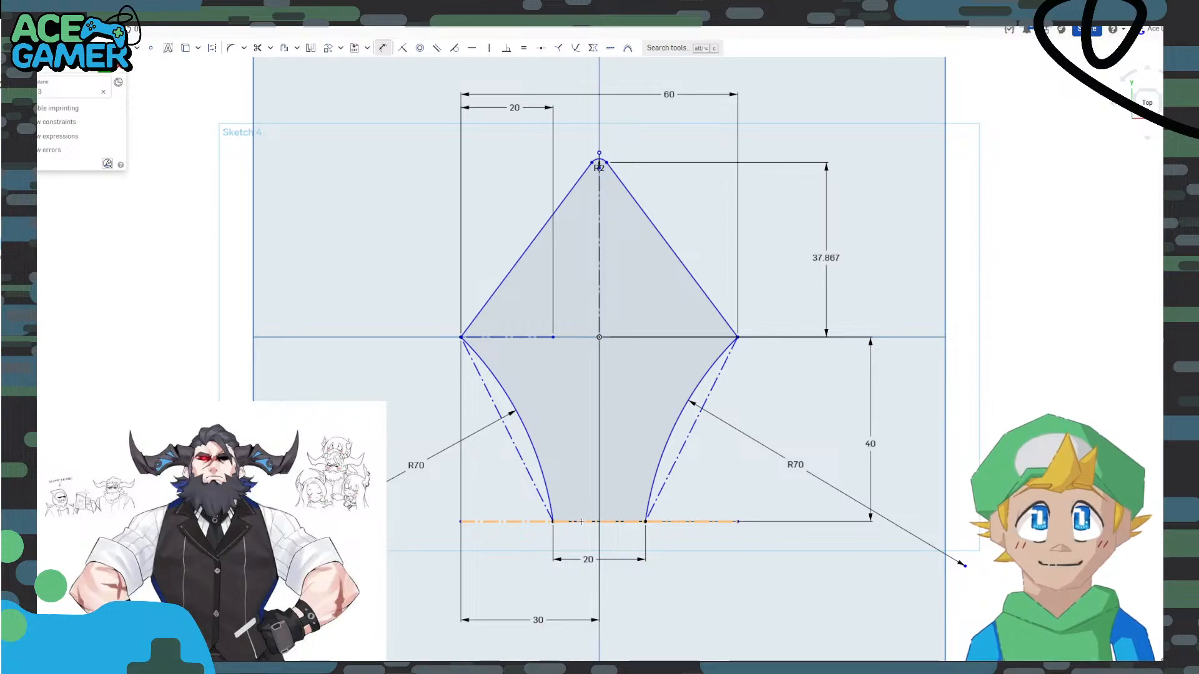
# Try to shorten the tip height dimension to 32.86 mm with the profile's width fixed.
pyautogui.doubleClick(826, 258)
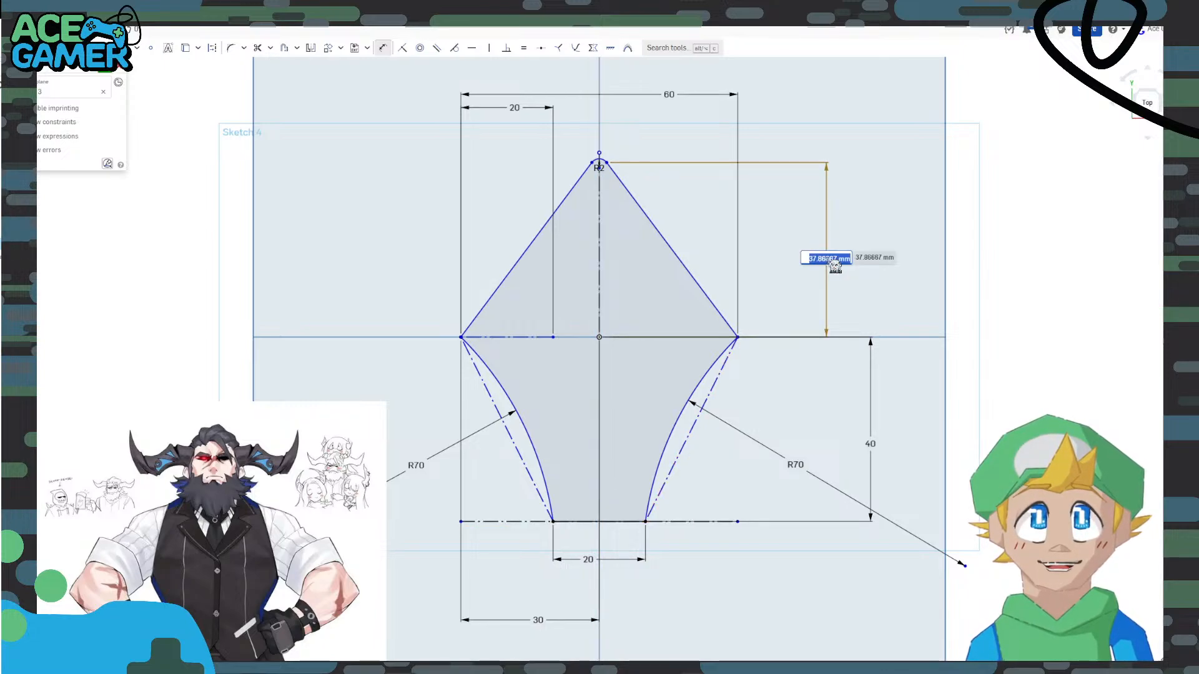
pyautogui.write('32')
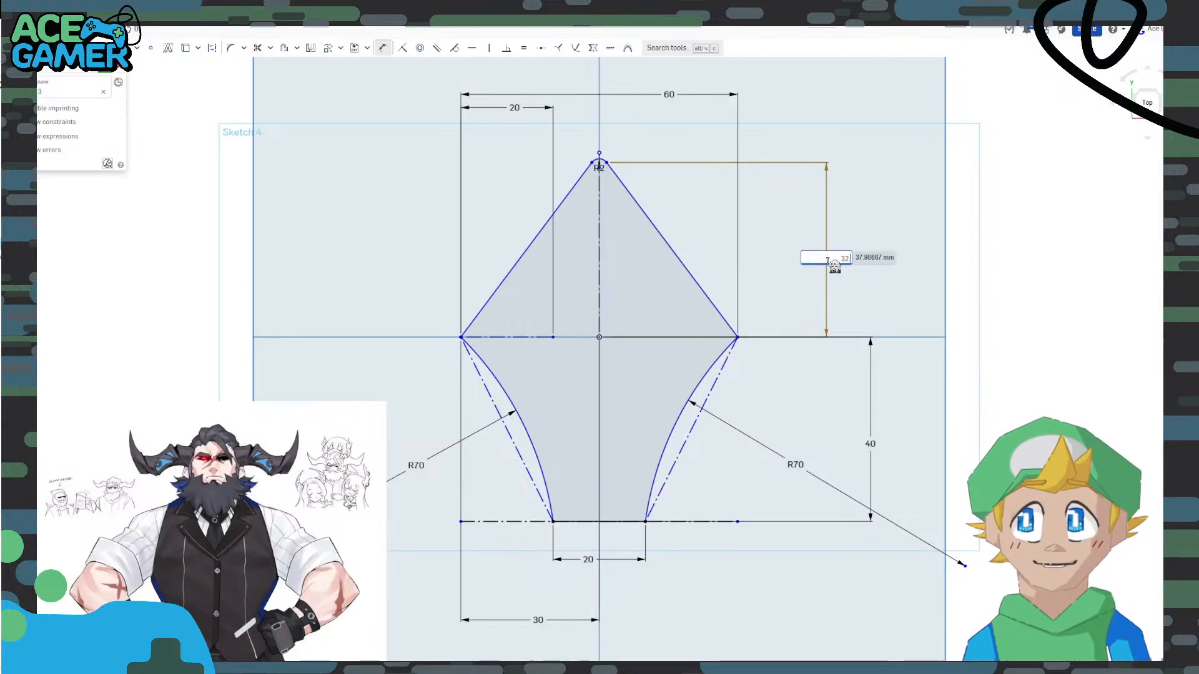
pyautogui.write('.86')
pyautogui.press('Return')
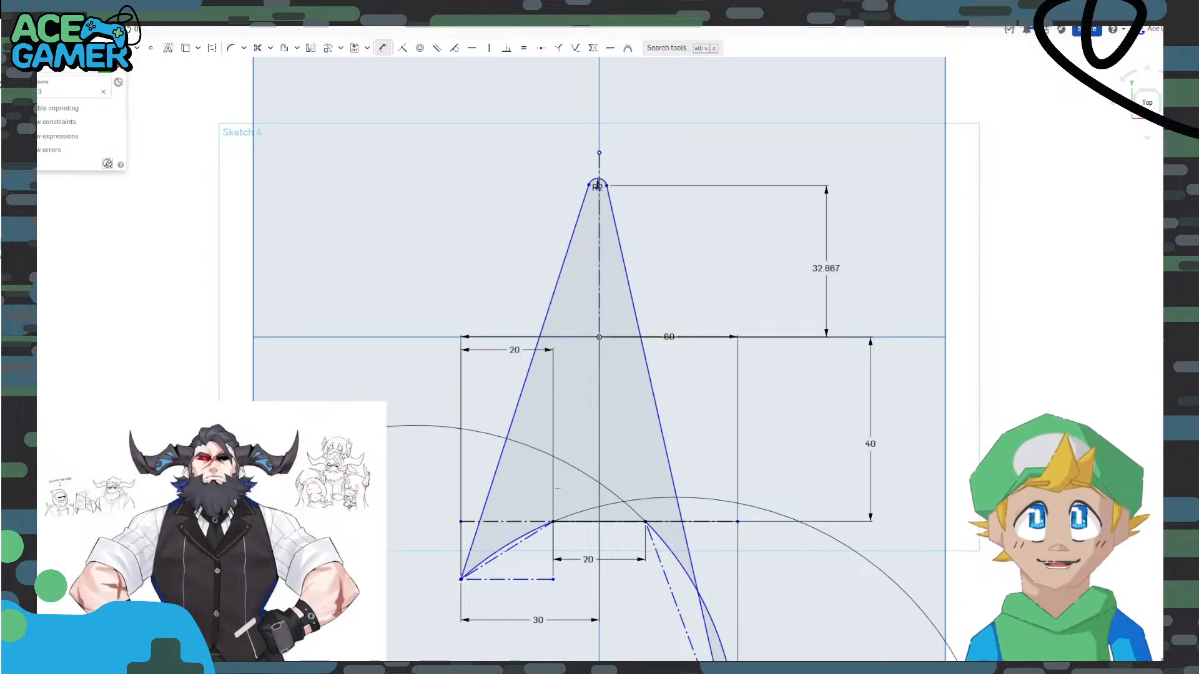
pyautogui.hotkey('ctrl', 'z')
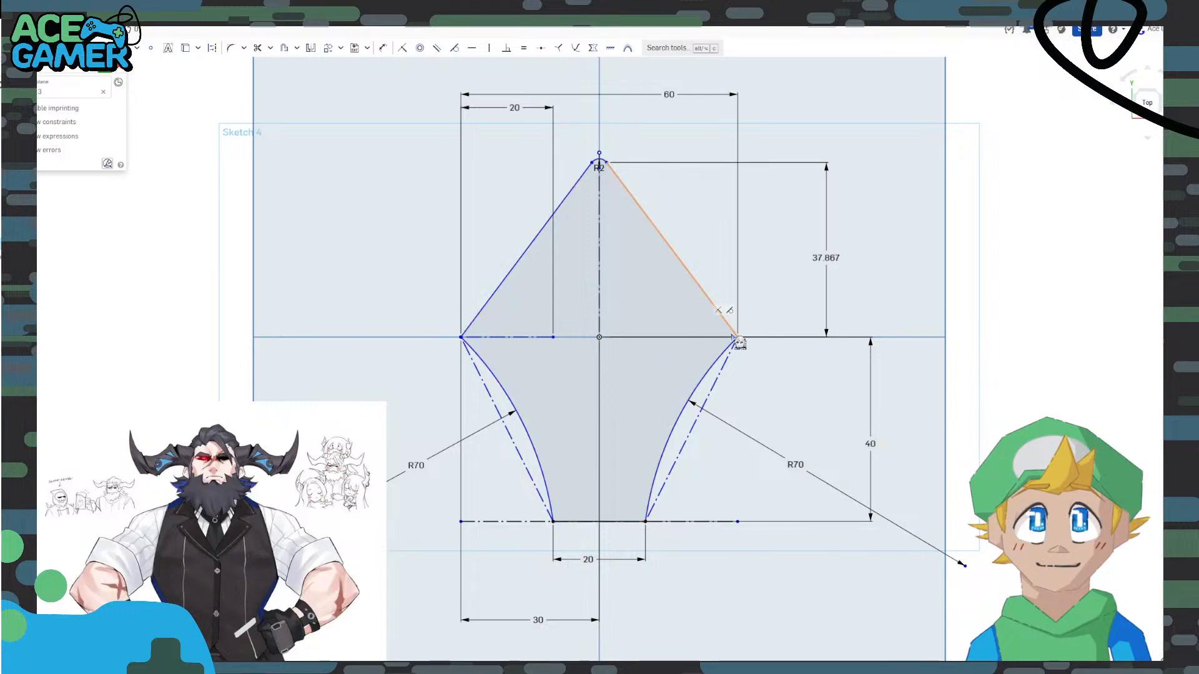
# Dimension the vertical distance between the right side corner and the base edge's right corner at 40 mm.
pyautogui.click(383, 48)
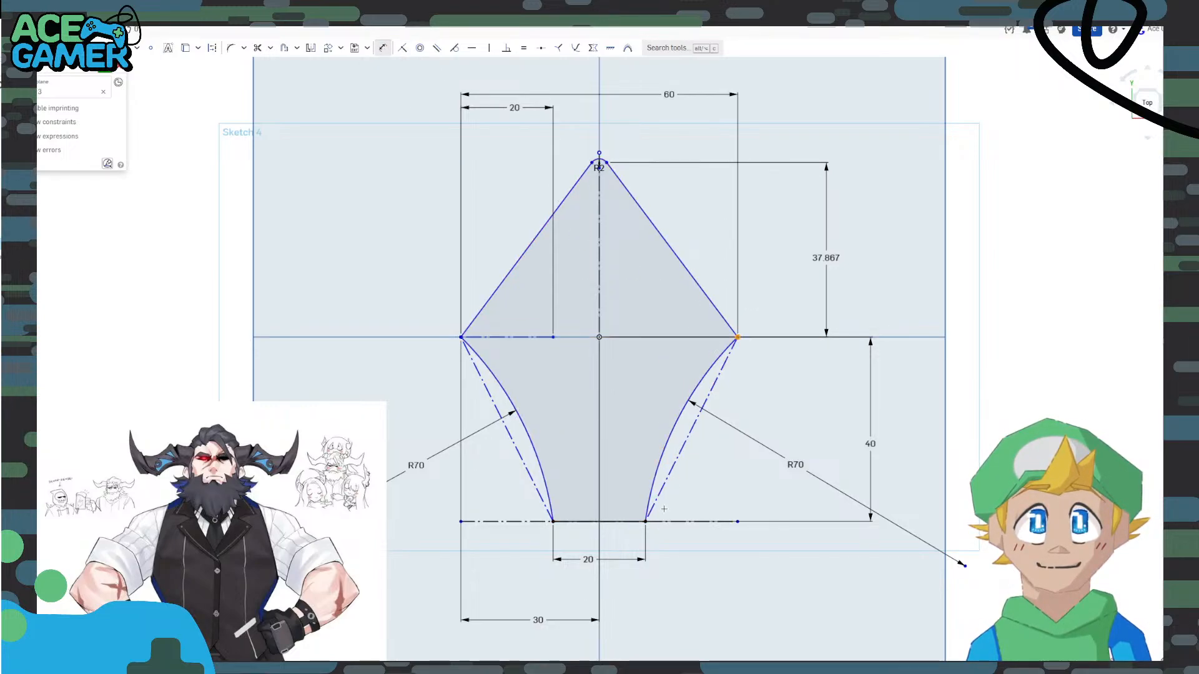
pyautogui.click(645, 520)
pyautogui.click(921, 430)
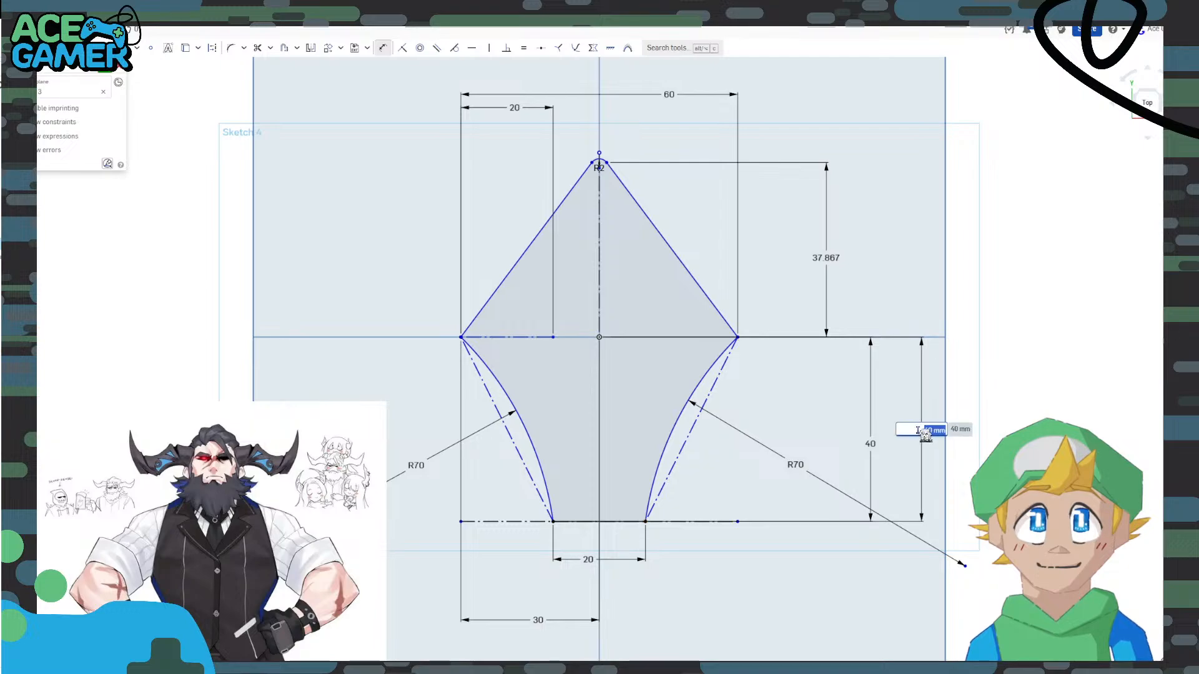
pyautogui.press('Return')
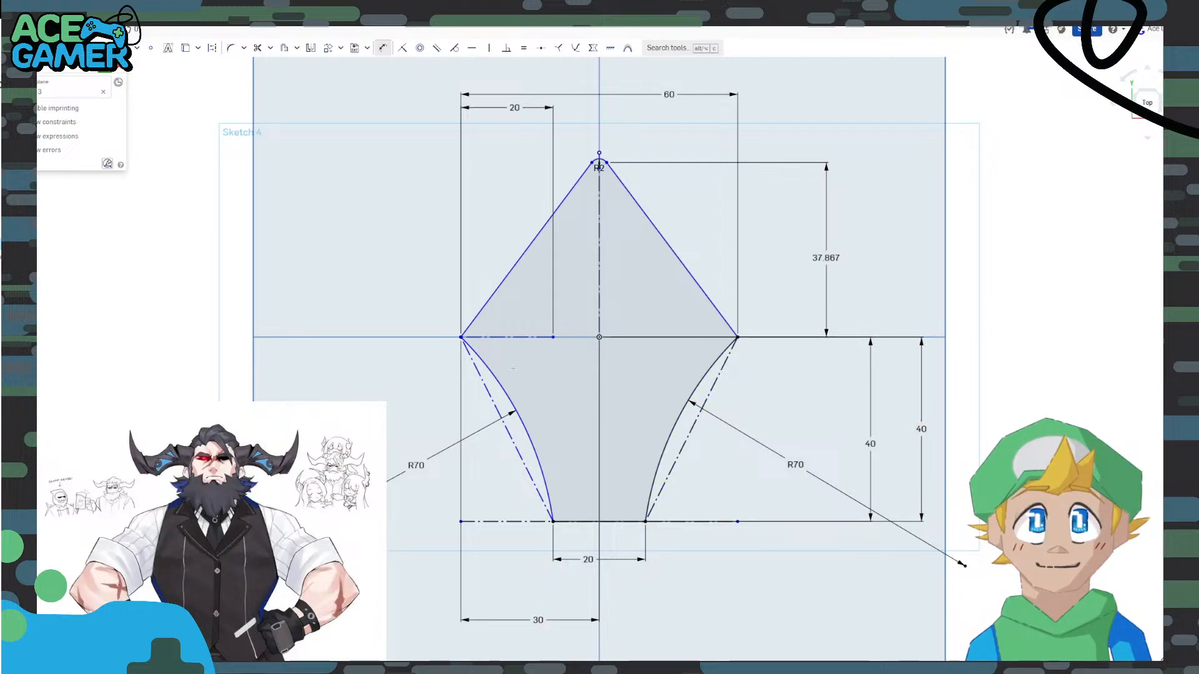
# Dimension the vertical distance between the left side corner and the base edge's left corner.
pyautogui.click(461, 338)
pyautogui.click(553, 521)
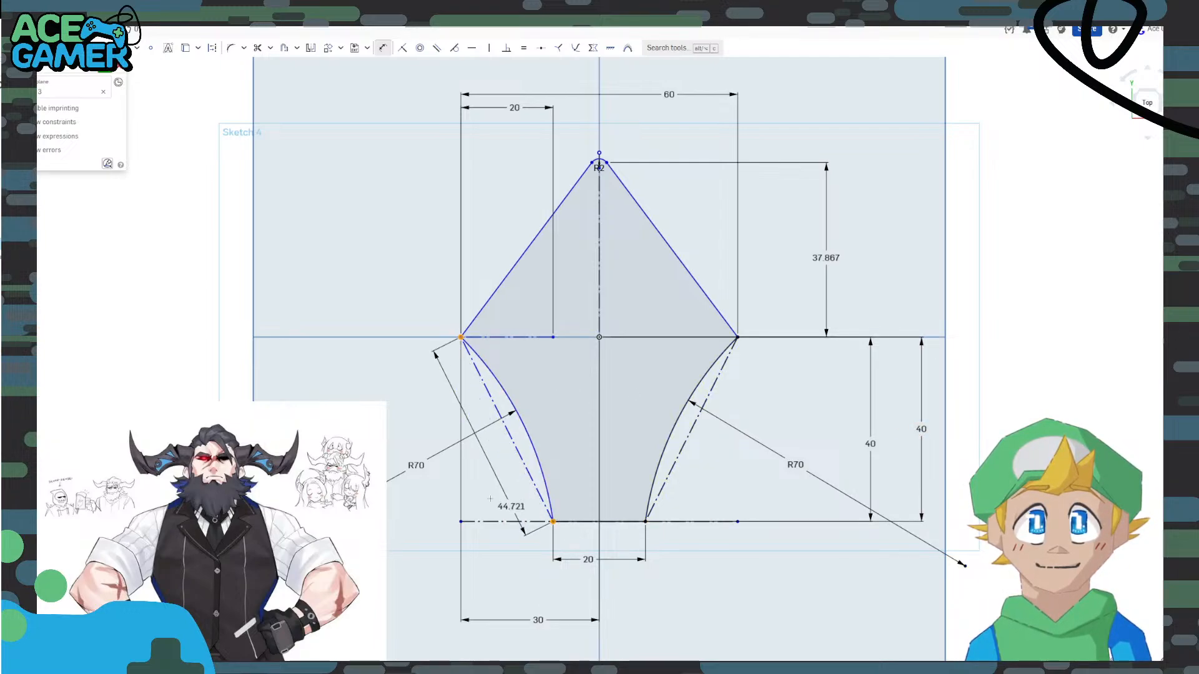
pyautogui.click(350, 467)
pyautogui.press('Return')
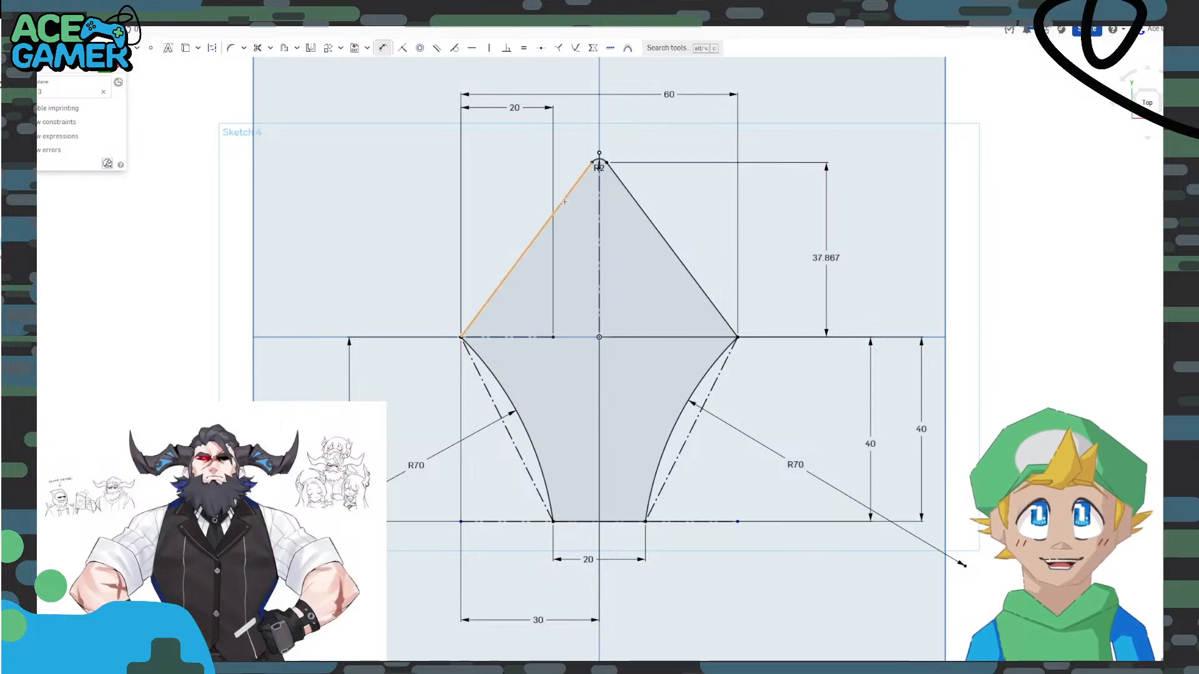
# Set the vertical dimension from the tip arc's right end to the horizontal line through the origin to 32.867 mm.
pyautogui.doubleClick(826, 258)
pyautogui.write('32')
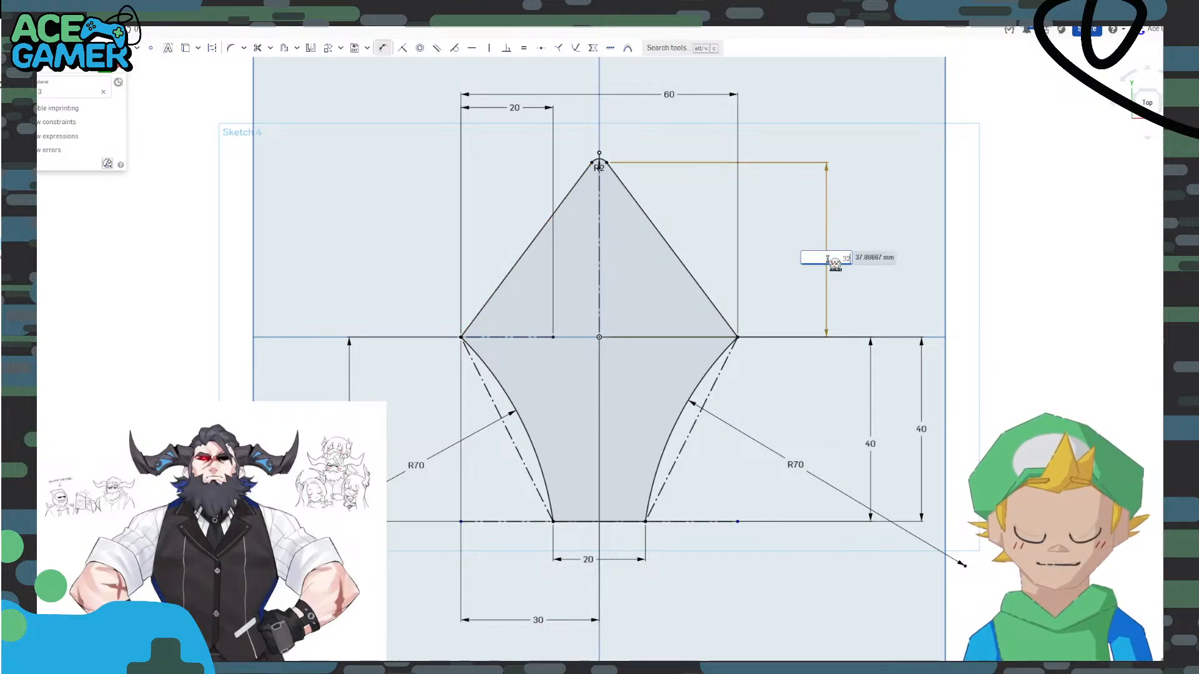
pyautogui.write('.867')
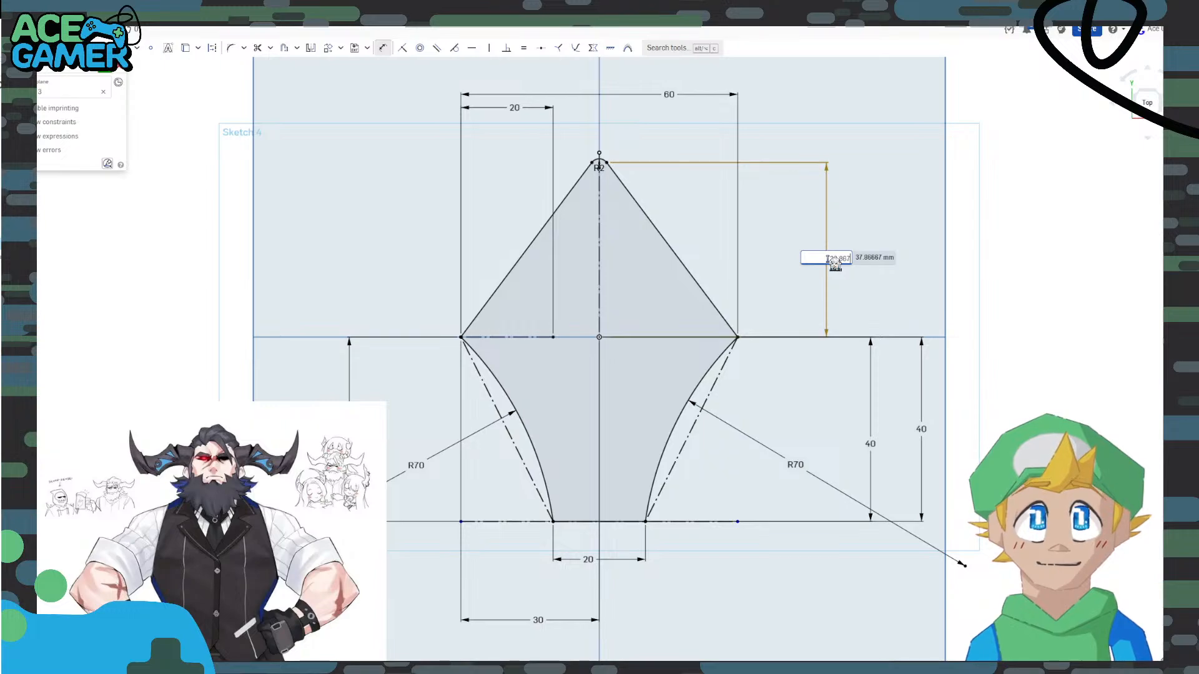
pyautogui.press('Return')
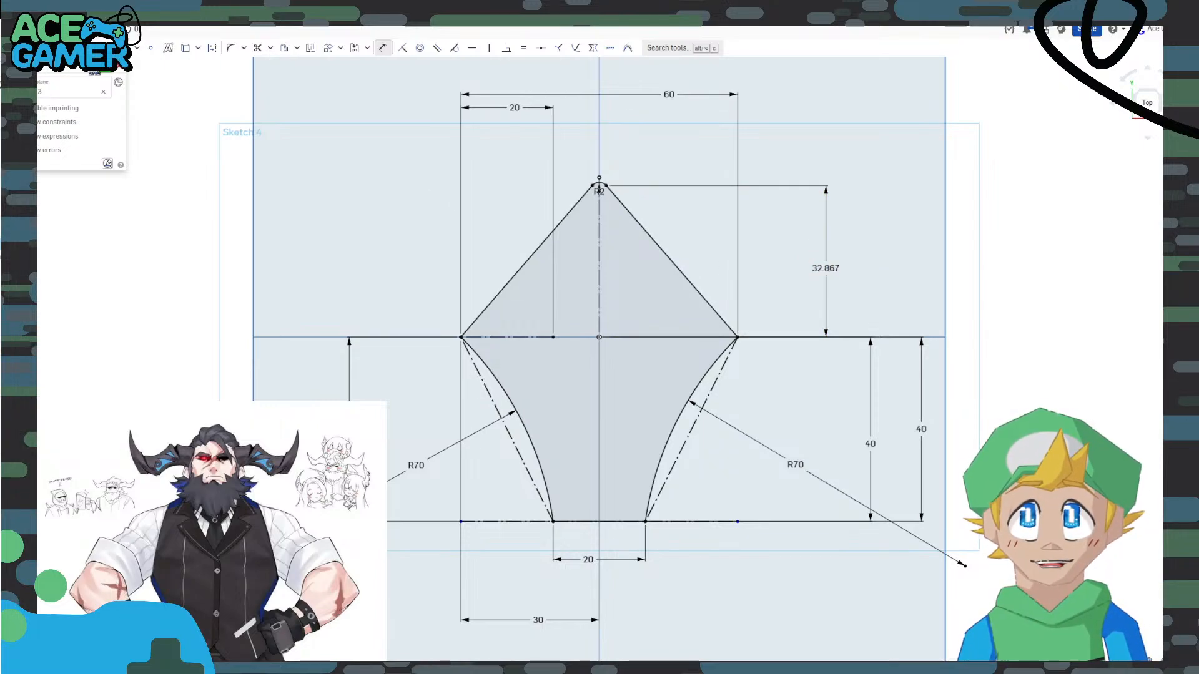
# Accept the edited Sketch 4, hide the planes and show the other profile sketches alongside it.
pyautogui.click(106, 68)
pyautogui.moveTo(842, 274); pyautogui.dragTo(879, 274, button='right')
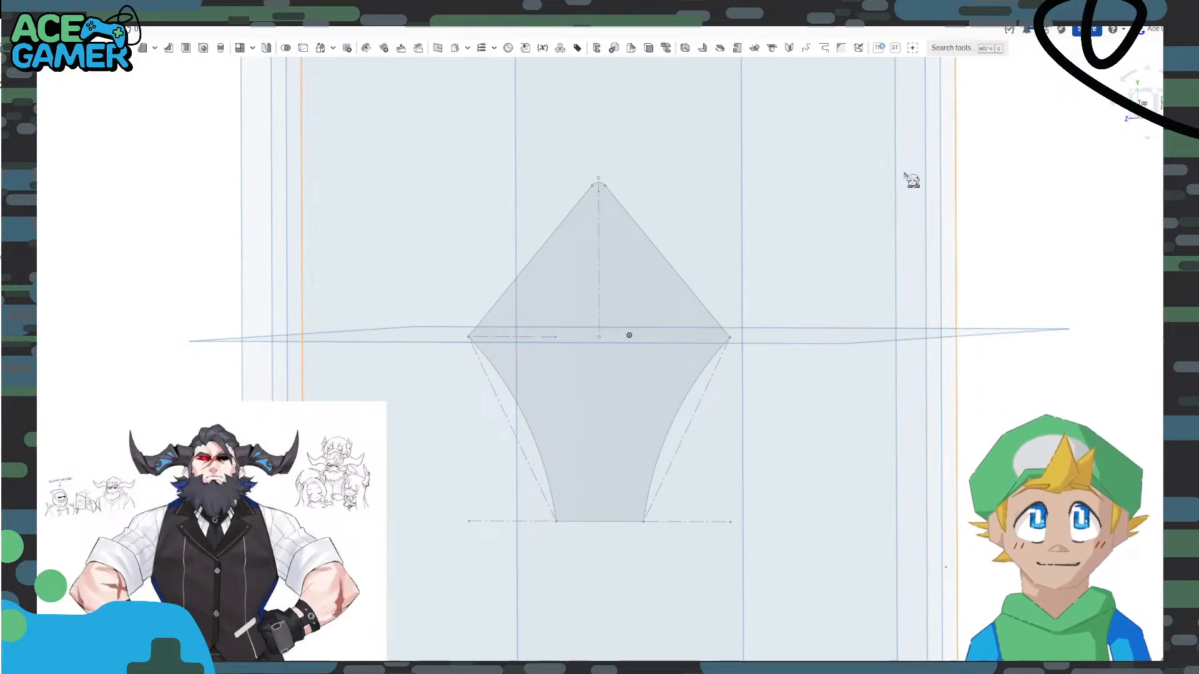
pyautogui.press('p')
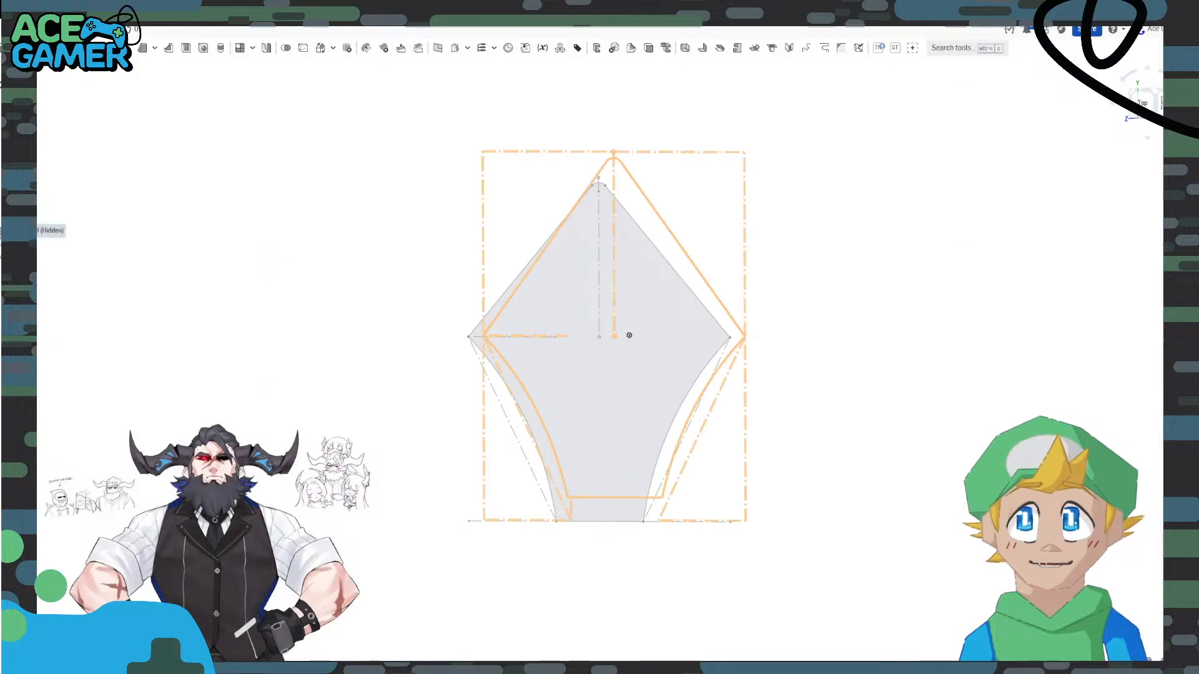
pyautogui.click(30, 218)
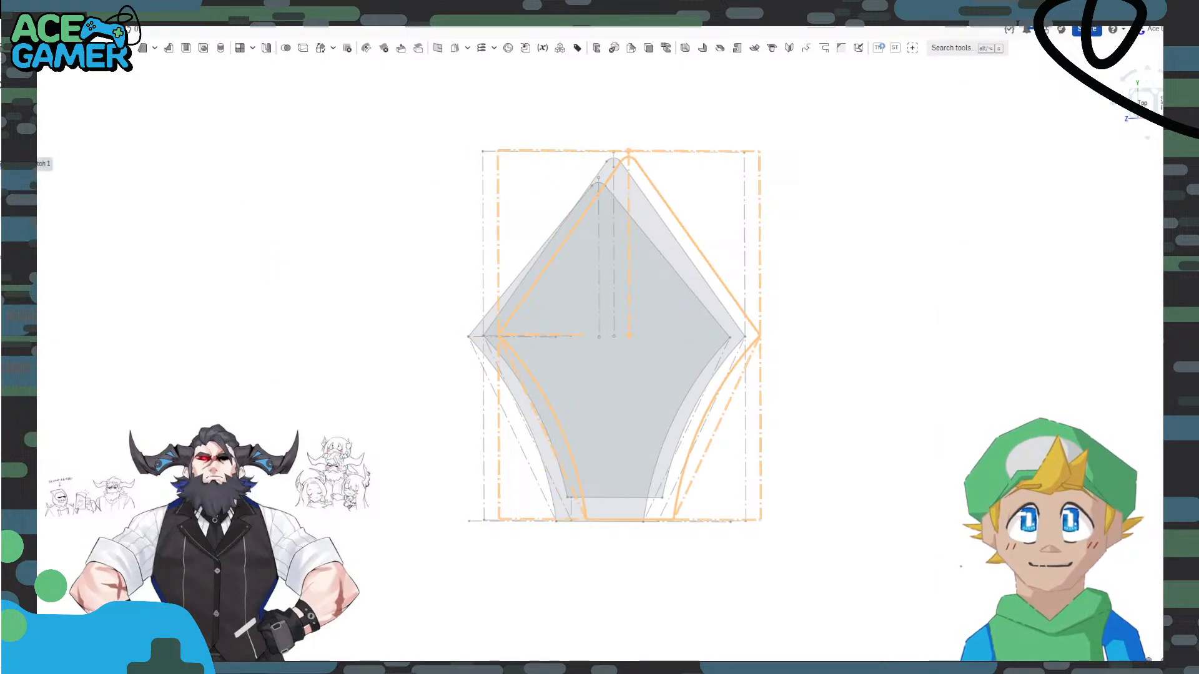
pyautogui.moveTo(942, 362)
pyautogui.mouseDown(button='right')
pyautogui.moveTo(864, 365)
pyautogui.moveTo(876, 353)
pyautogui.moveTo(905, 367)
pyautogui.moveTo(882, 366)
pyautogui.mouseUp(button='right')
pyautogui.click(37, 185)
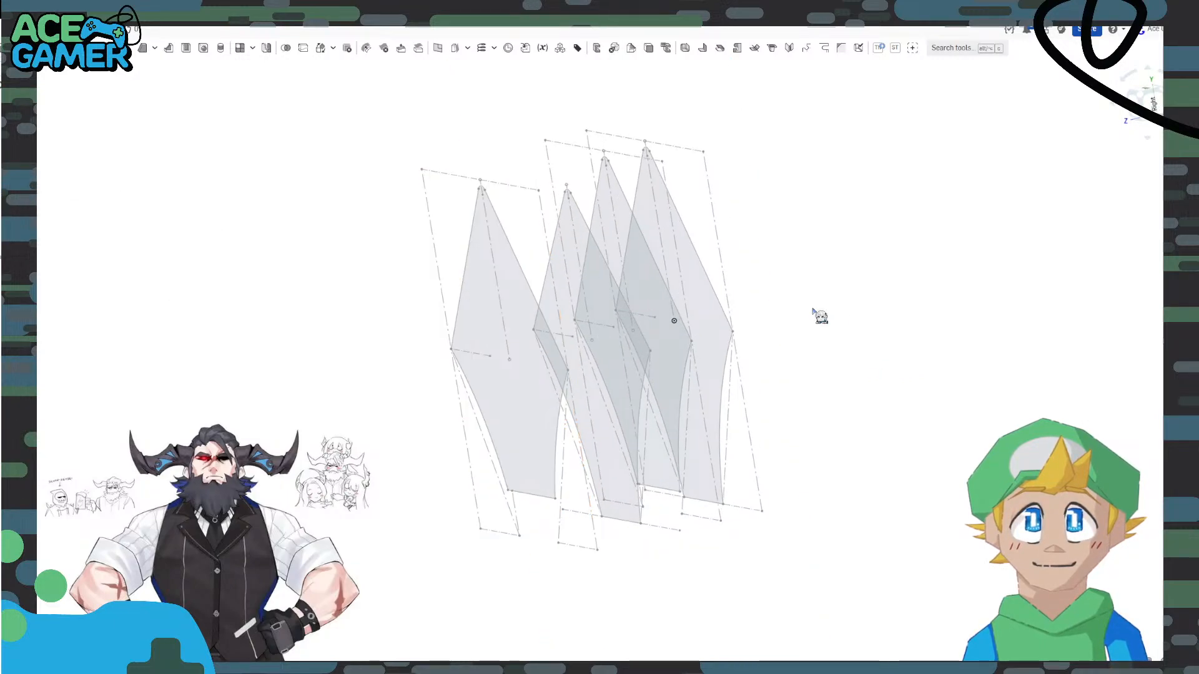
pyautogui.moveTo(813, 308); pyautogui.dragTo(835, 309, button='right')
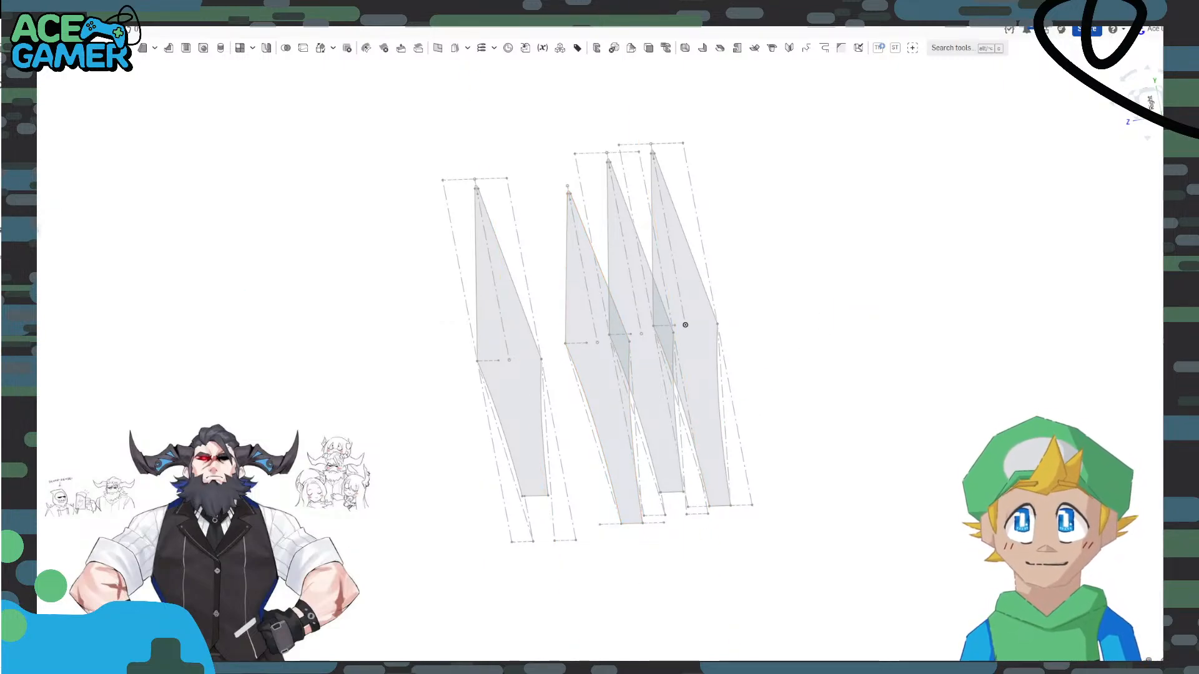
# Reopen Sketch 4, draw a short vertical construction line up from the base edge's left corner and dimension its length.
pyautogui.doubleClick(19, 230)
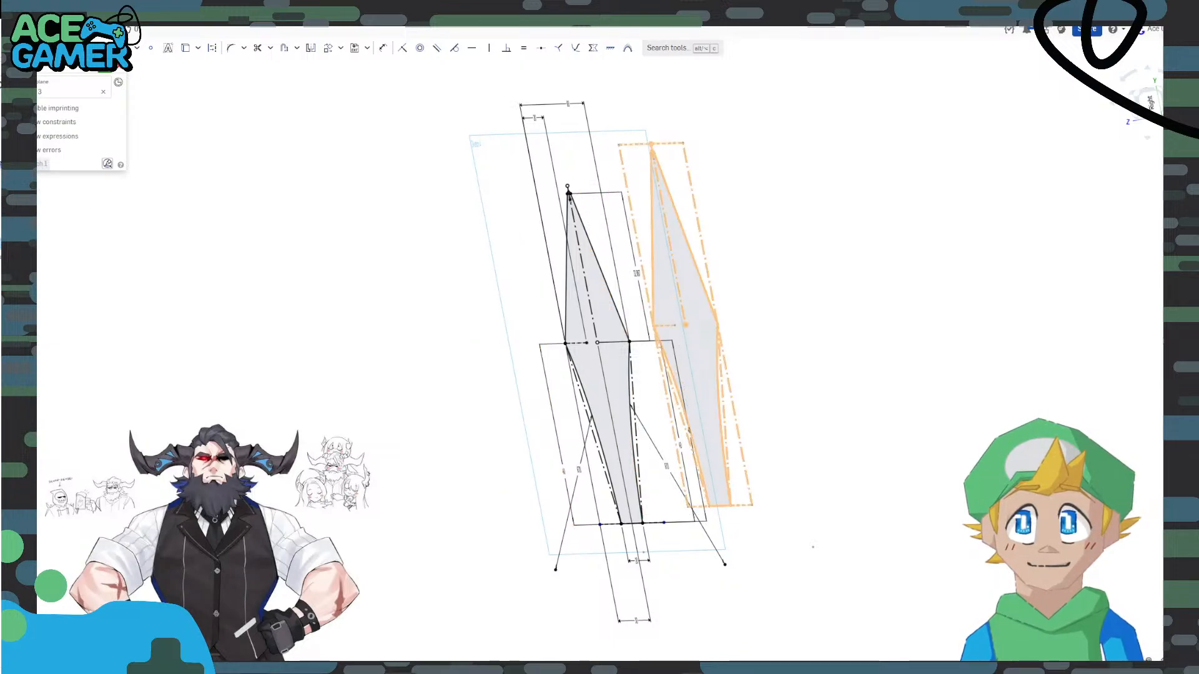
pyautogui.press('Return')
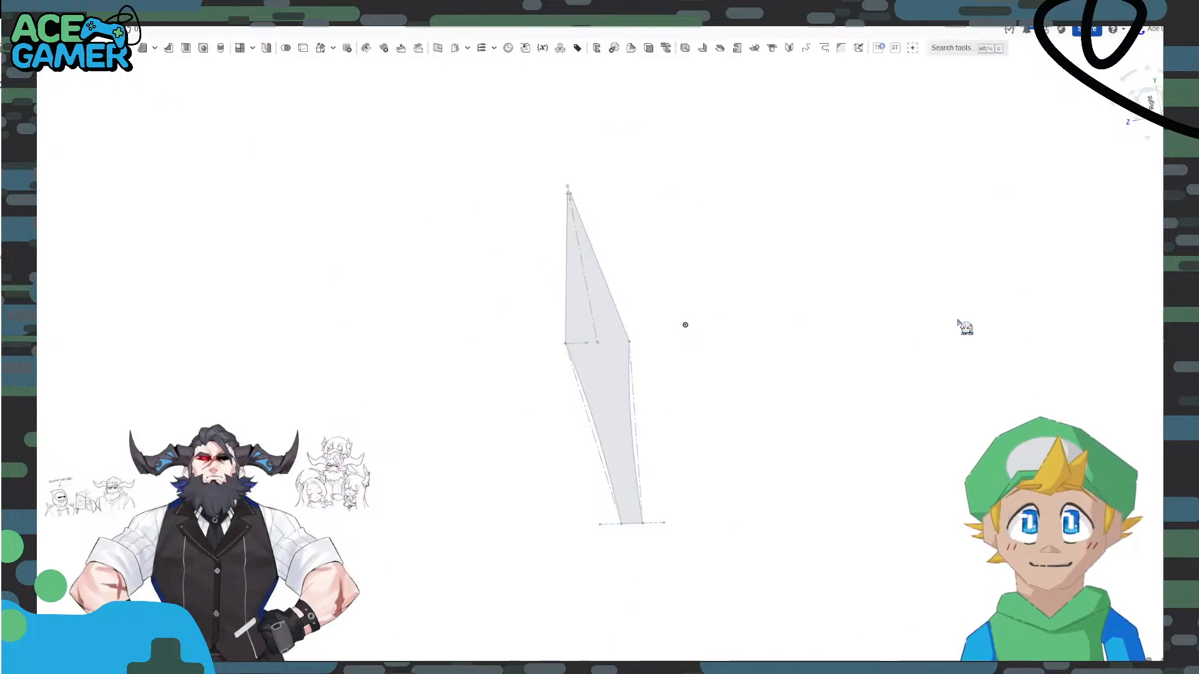
pyautogui.doubleClick(19, 244)
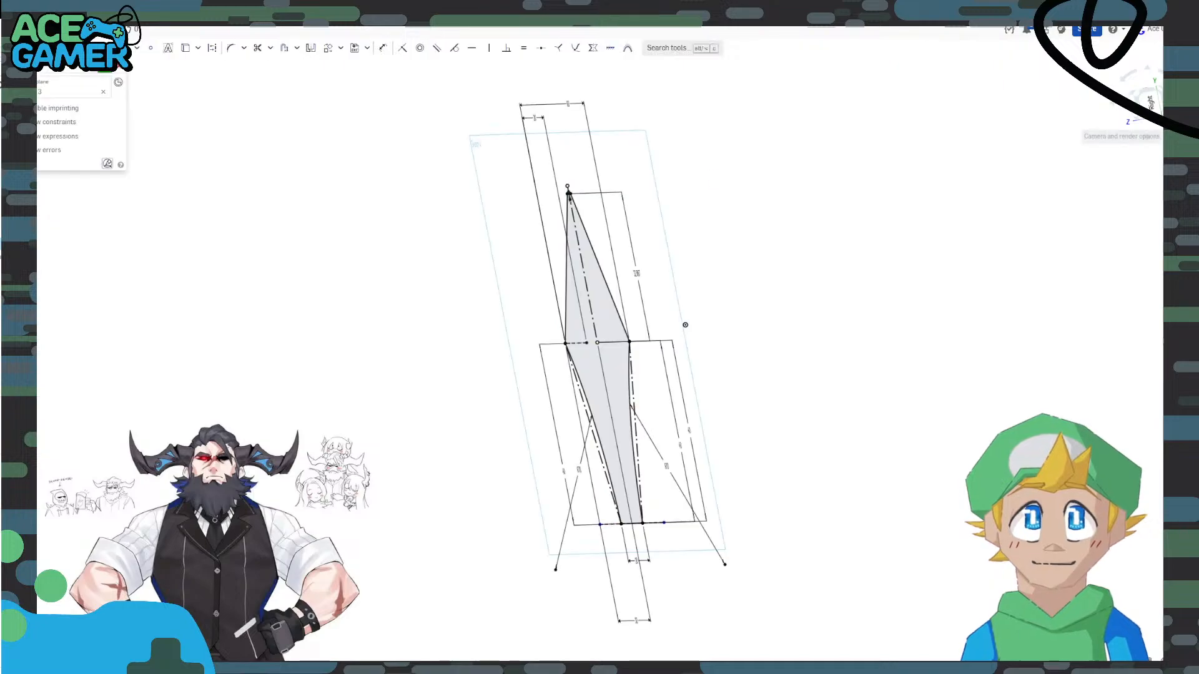
pyautogui.click(1135, 101)
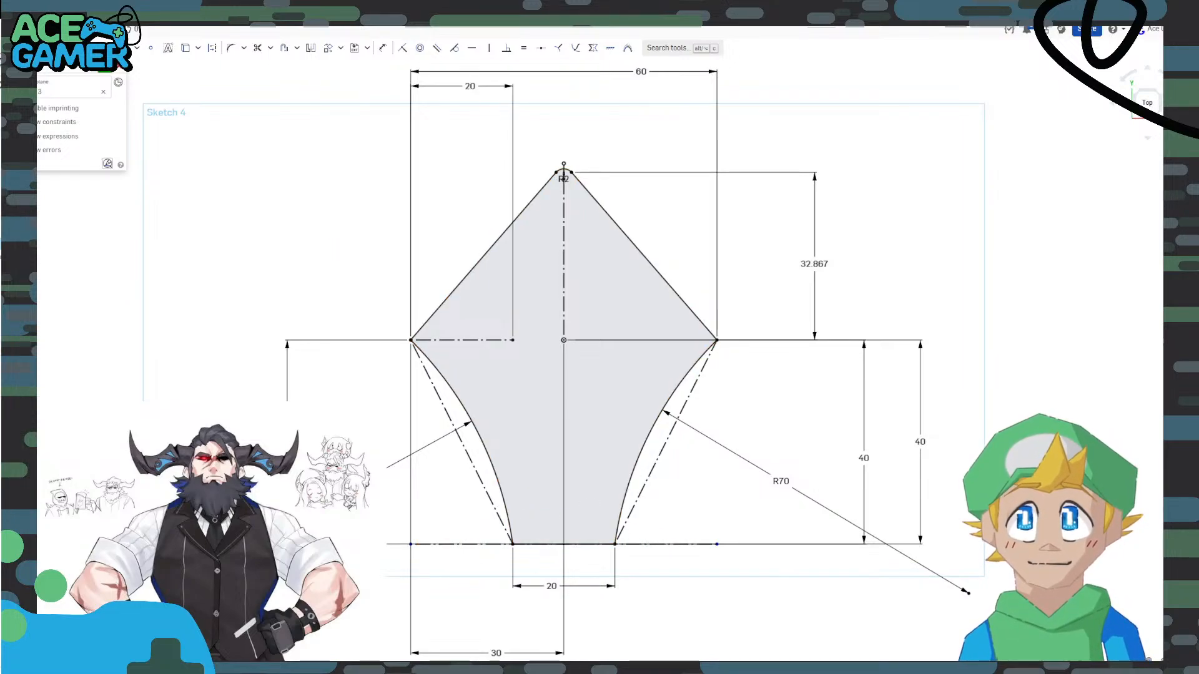
pyautogui.click(512, 497)
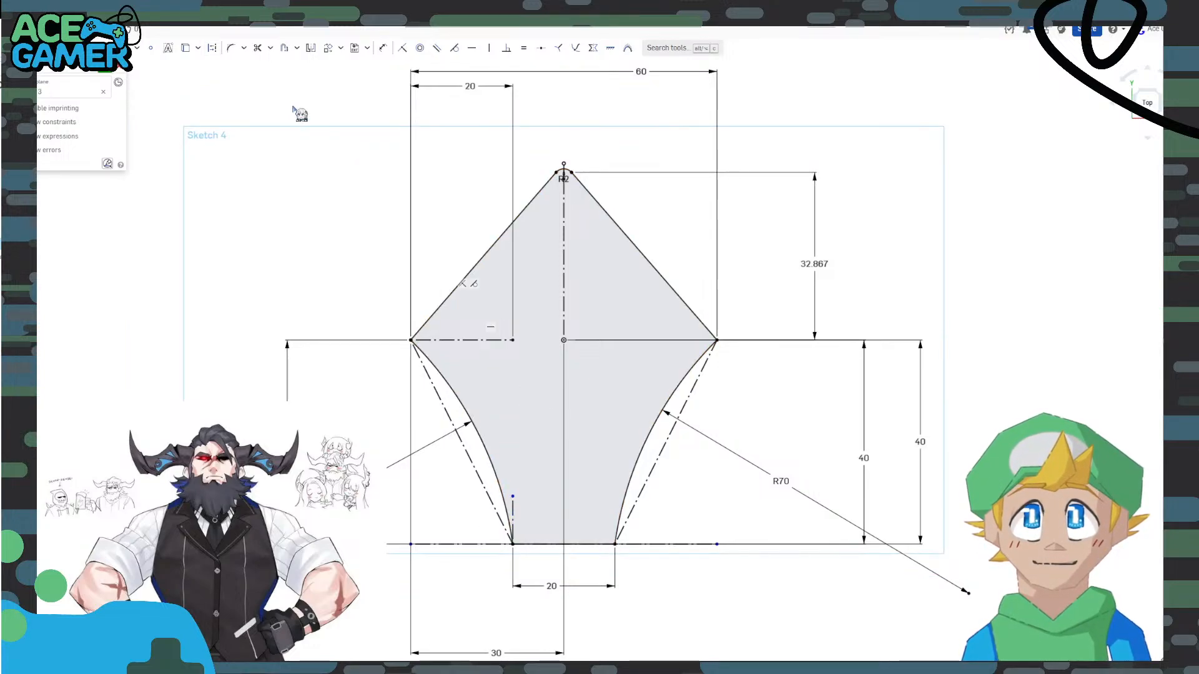
pyautogui.click(383, 48)
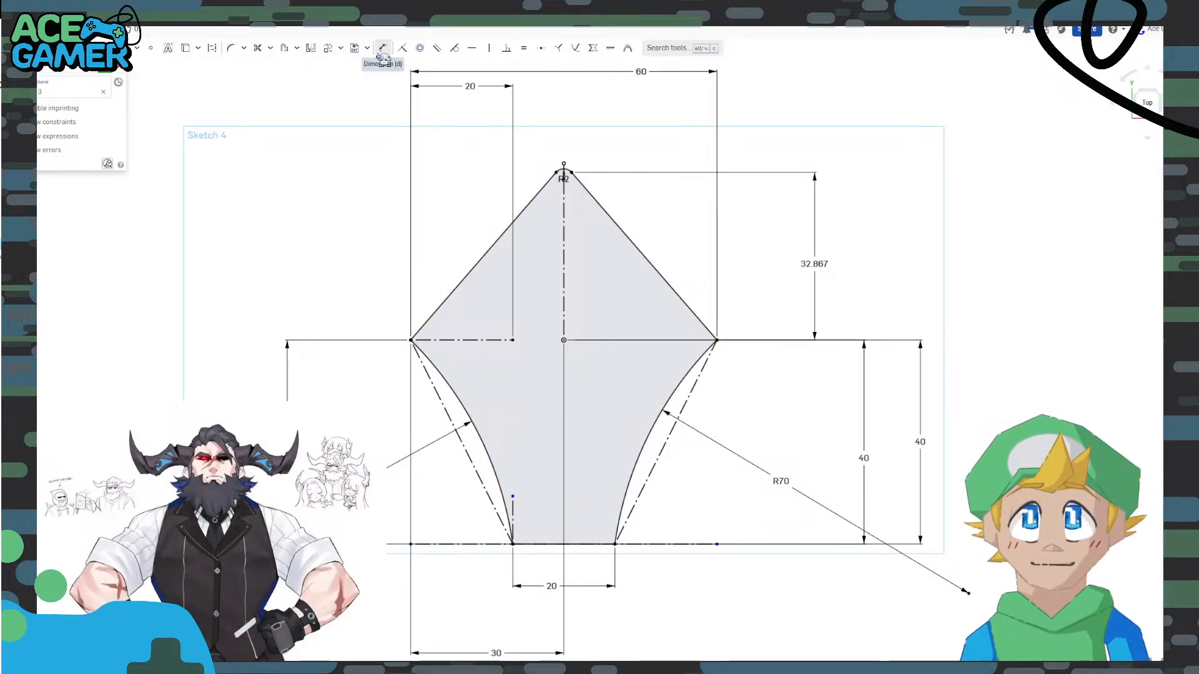
pyautogui.click(513, 514)
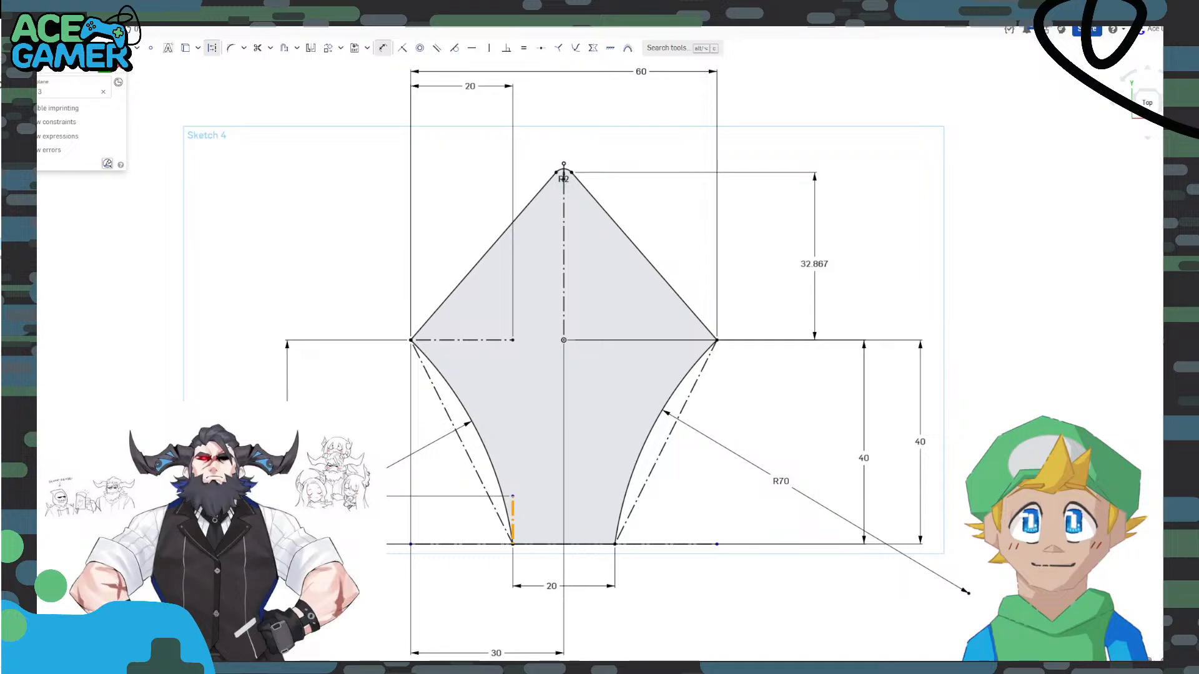
pyautogui.press('Return')
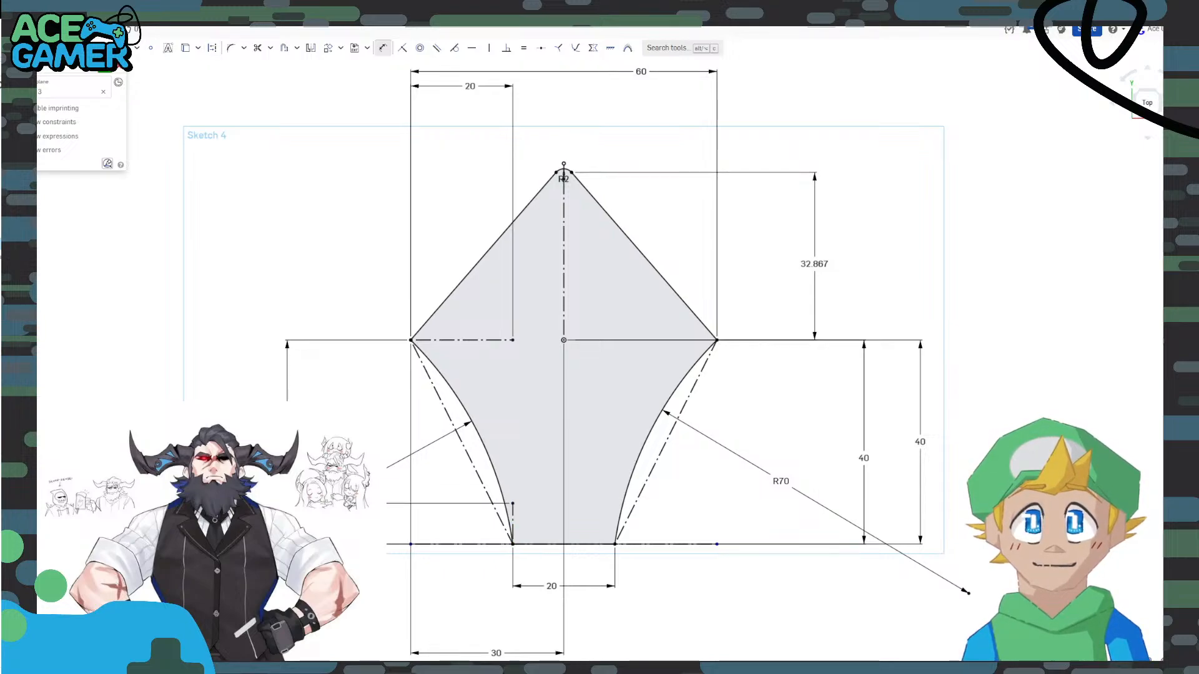
pyautogui.press('Escape')
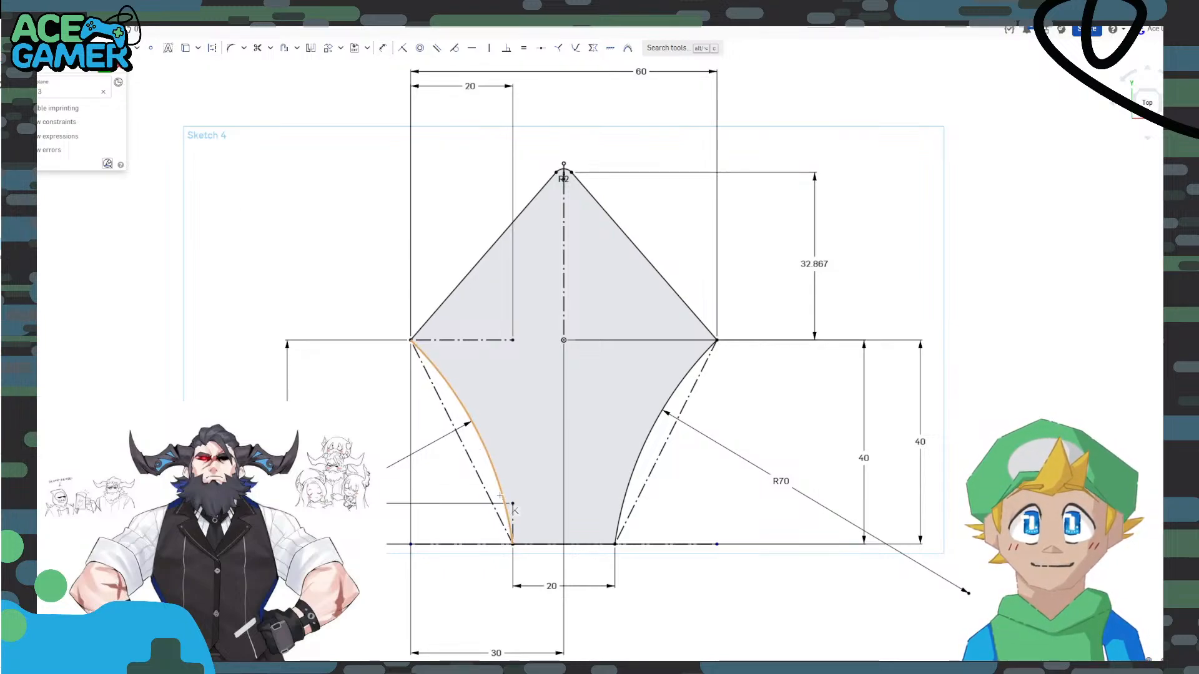
# Draw a horizontal line from the left arc to the right arc, level with the short construction line's upper end.
pyautogui.scroll(5, 513, 503)
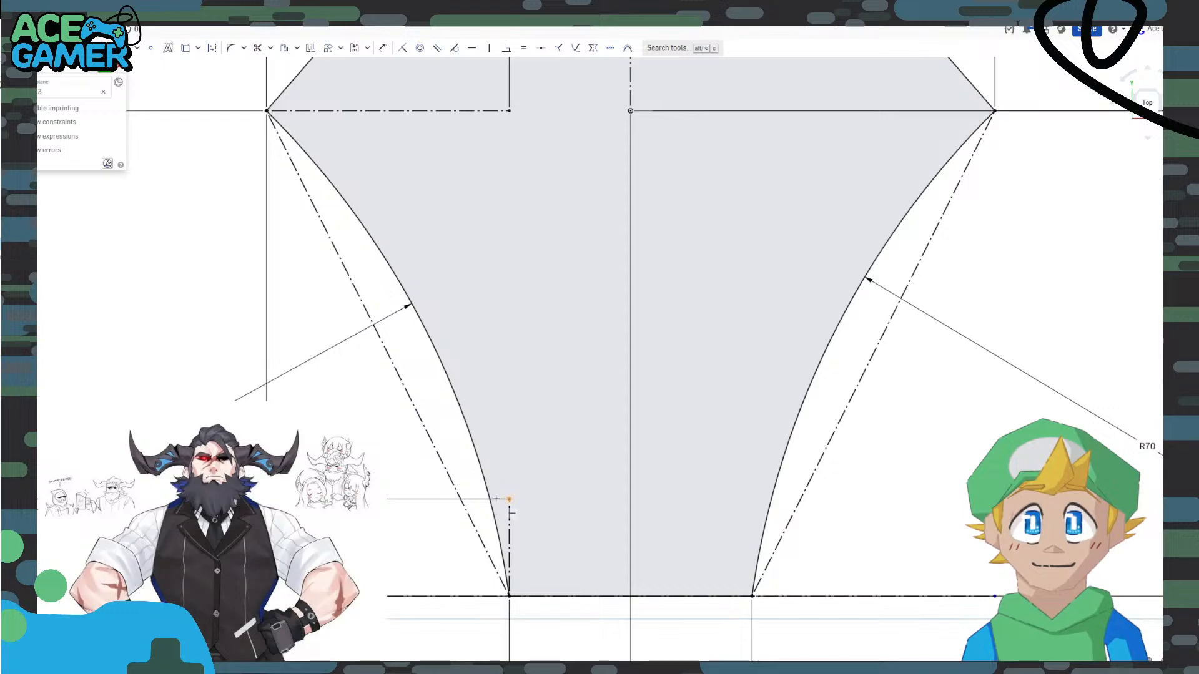
pyautogui.click(509, 499)
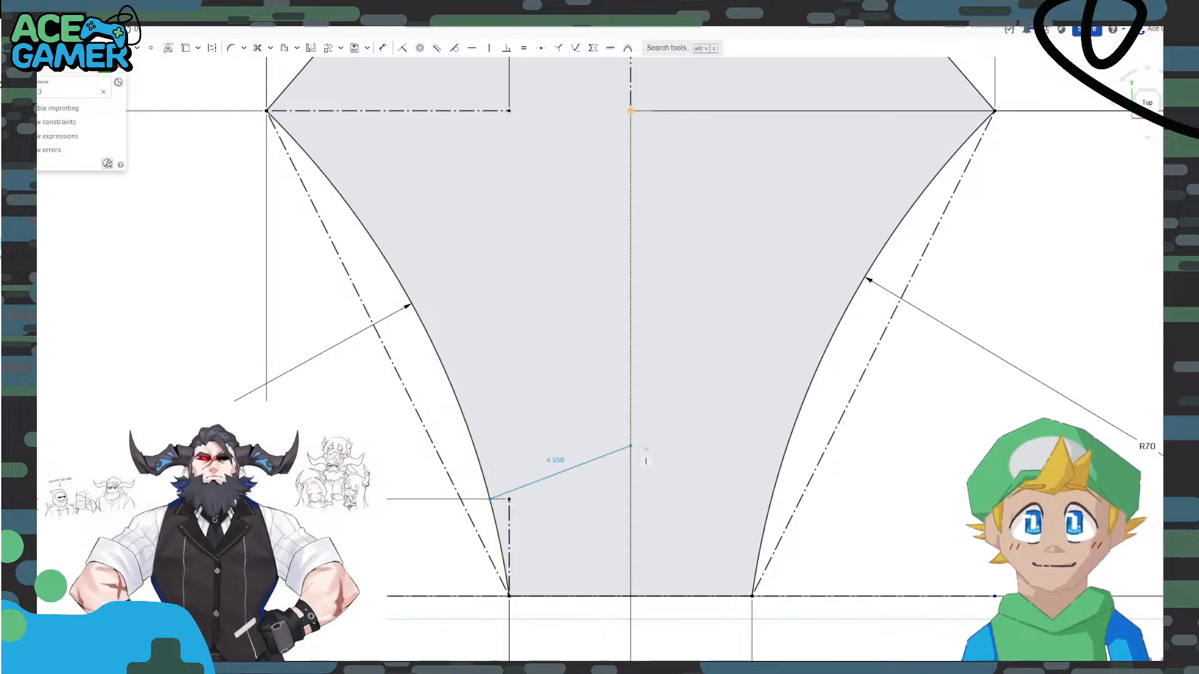
pyautogui.click(770, 500)
pyautogui.press('Escape')
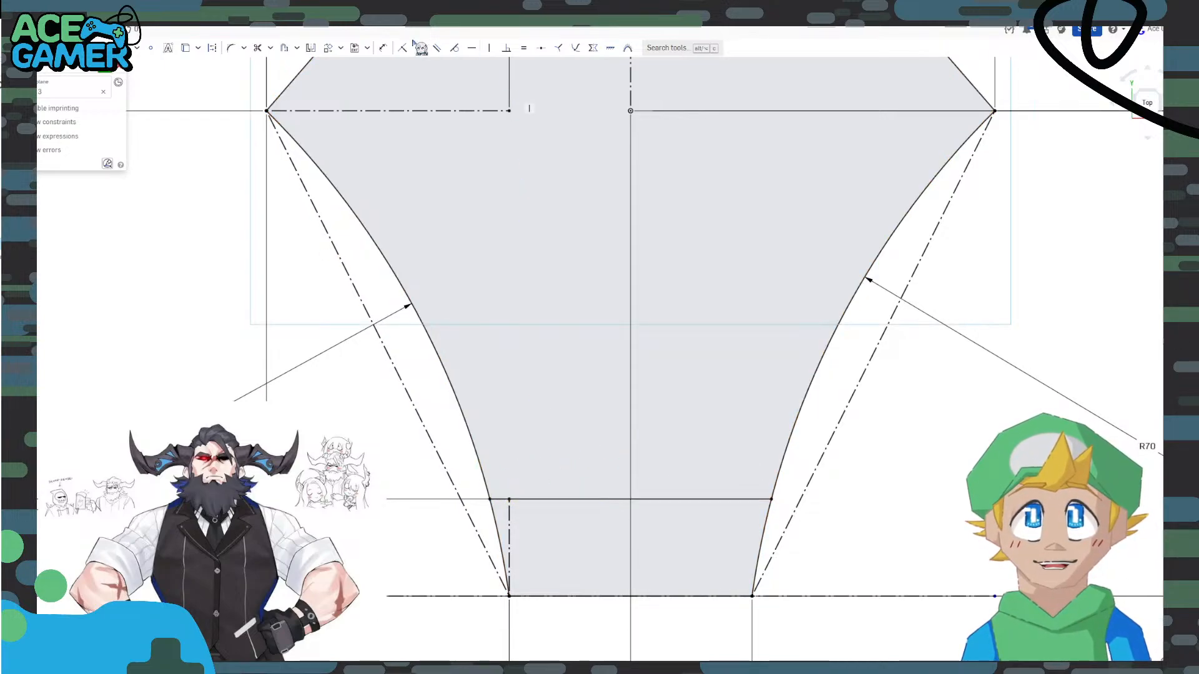
# Trim both arc ends below the new horizontal line and the old base edge, and accept the sketch.
pyautogui.click(258, 47)
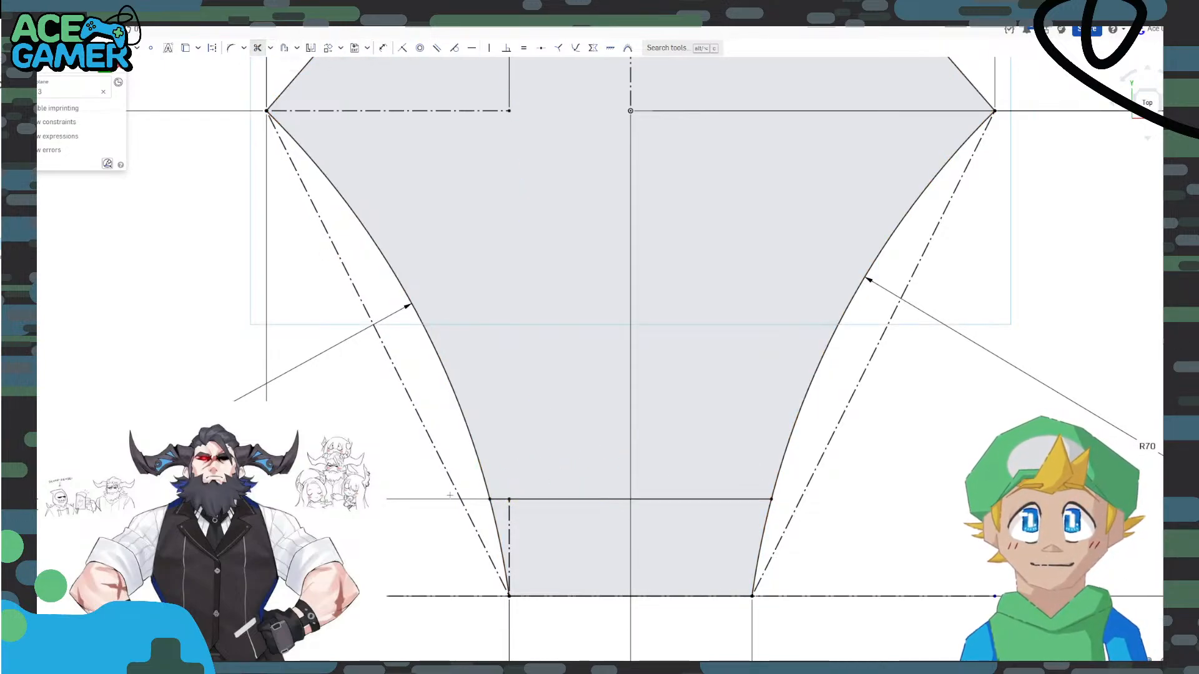
pyautogui.click(495, 513)
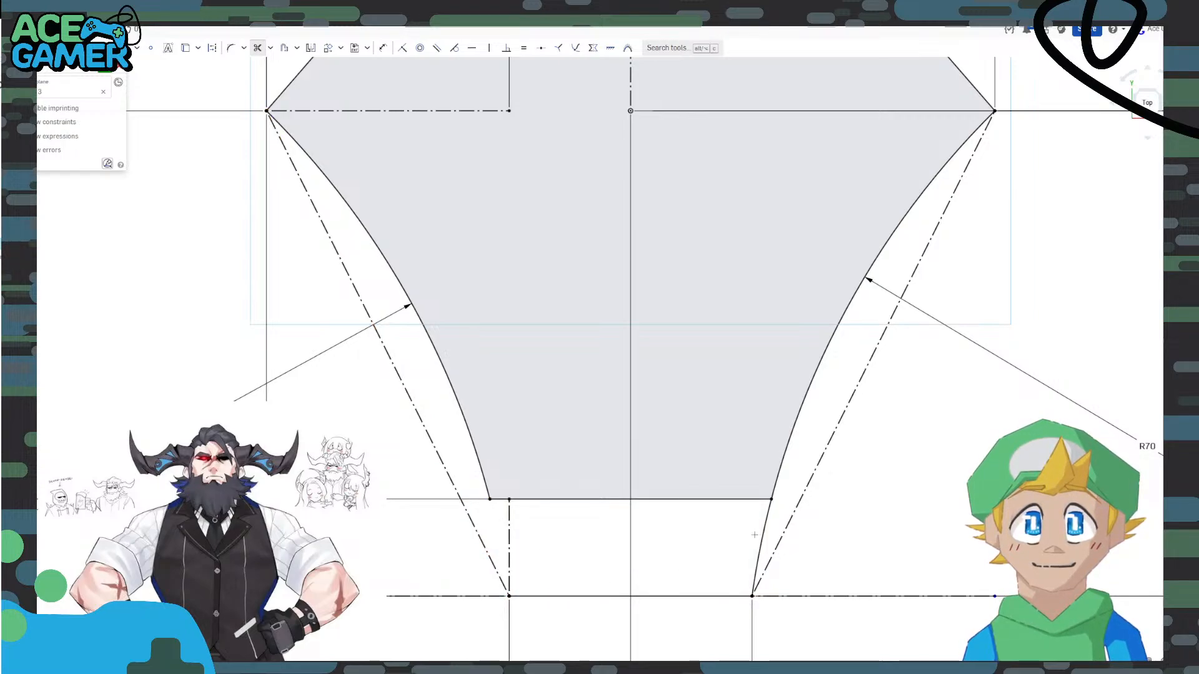
pyautogui.click(757, 537)
pyautogui.click(628, 596)
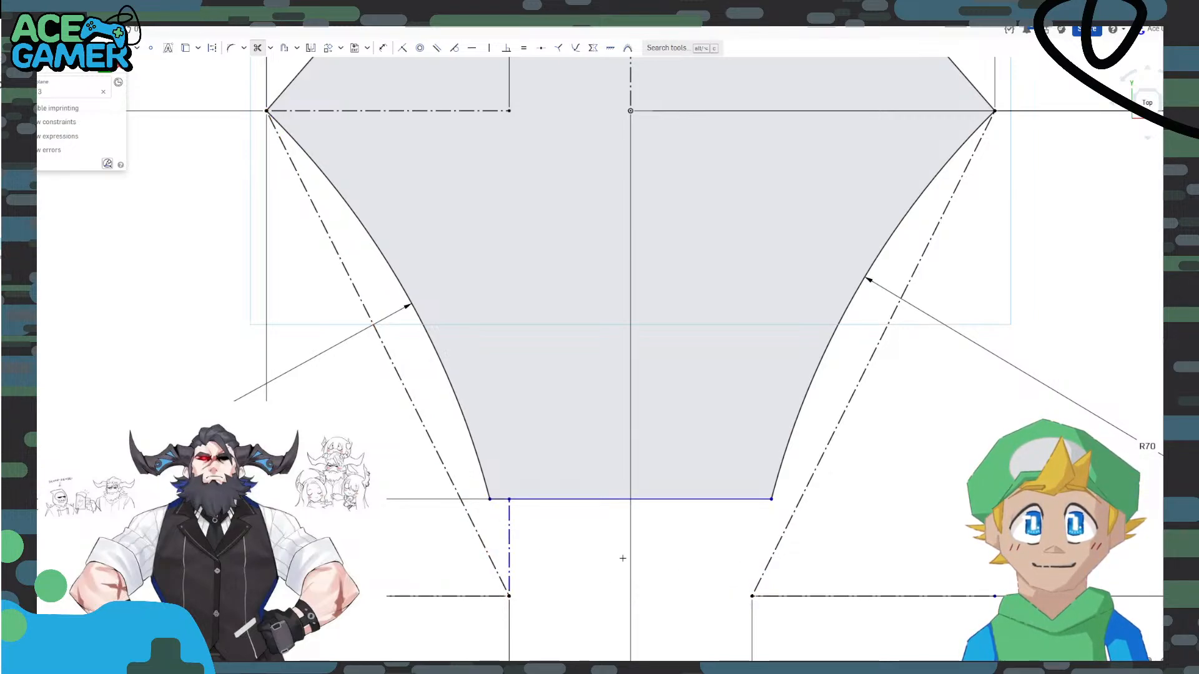
pyautogui.scroll(-5, 622, 558)
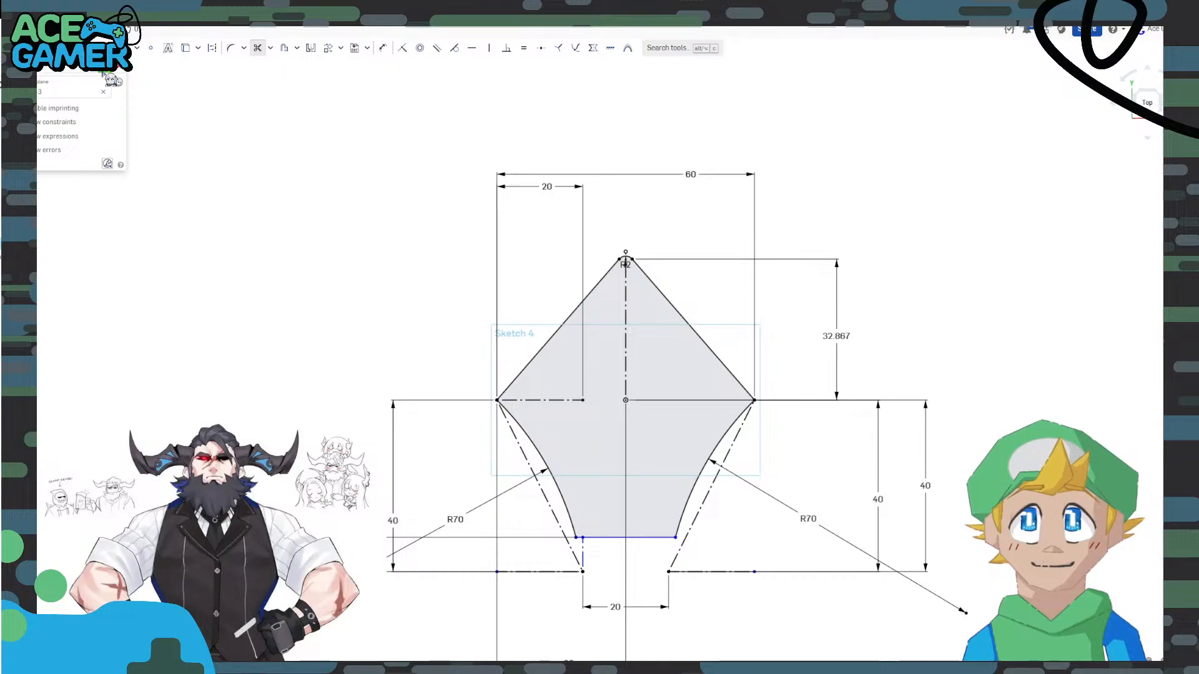
pyautogui.click(103, 74)
# Show Sketch 2 and Sketch 1 alongside the shortened profile.
pyautogui.moveTo(887, 371); pyautogui.dragTo(846, 373, button='right')
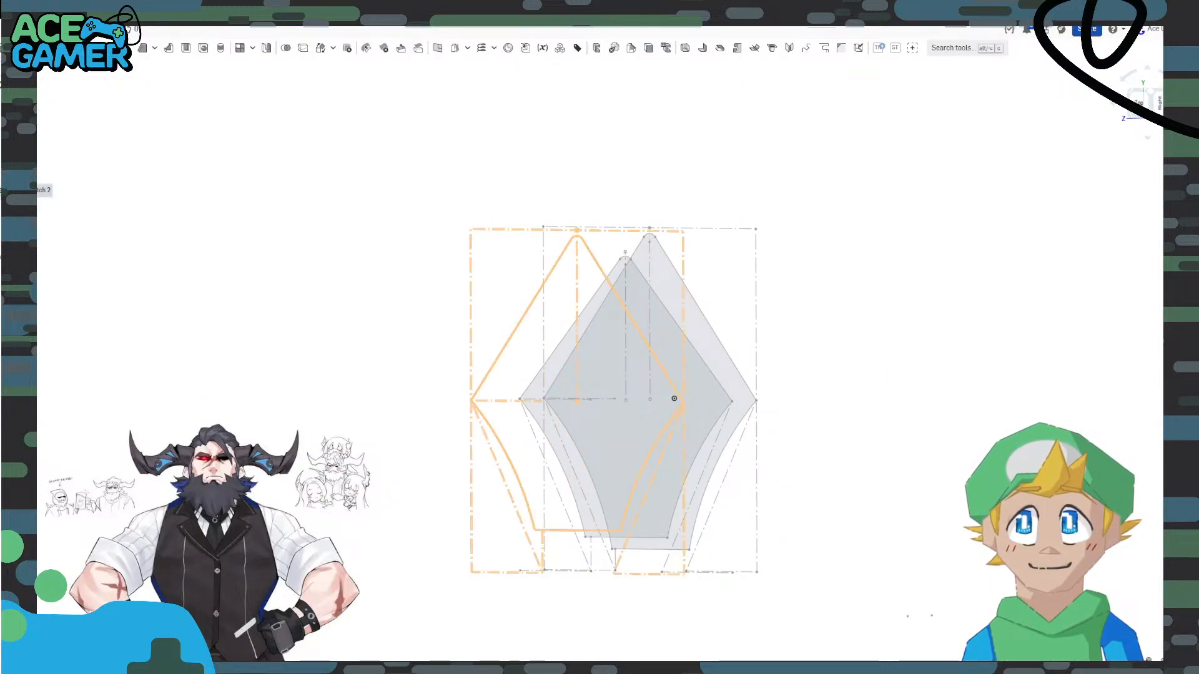
pyautogui.click(43, 190)
pyautogui.click(43, 165)
pyautogui.moveTo(807, 398)
pyautogui.mouseDown(button='right')
pyautogui.moveTo(737, 395)
pyautogui.moveTo(755, 404)
pyautogui.moveTo(730, 406)
pyautogui.moveTo(744, 400)
pyautogui.mouseUp(button='right')
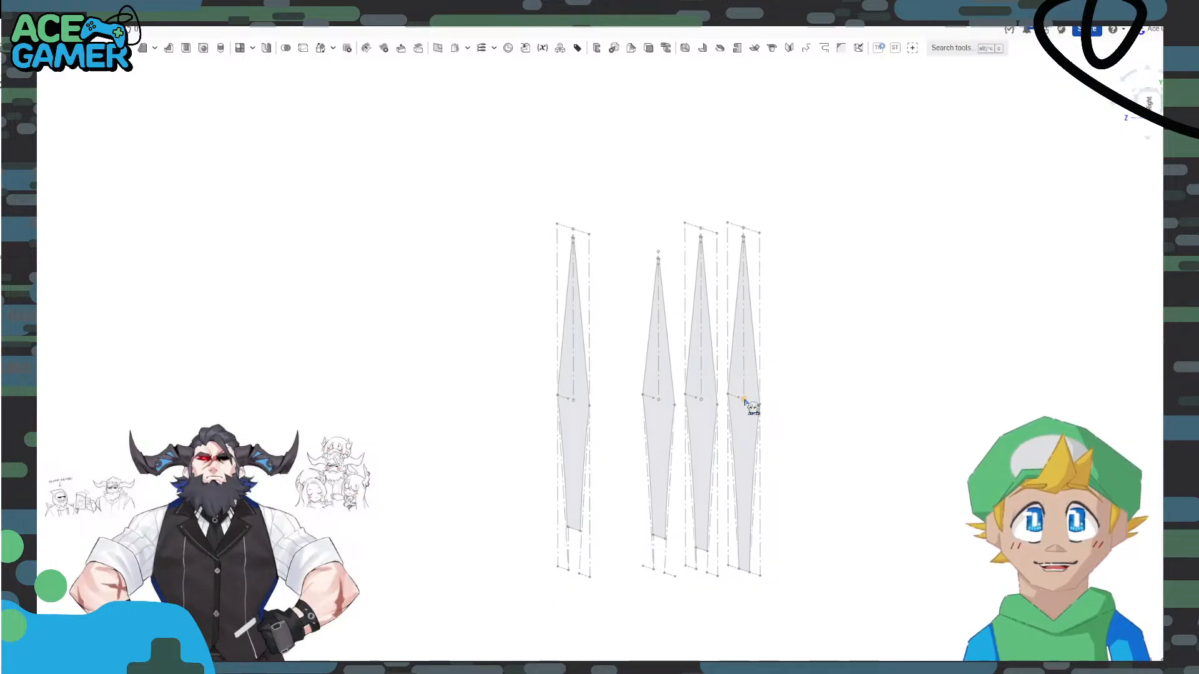
# Examine the spacing and relative heights of the four profiles from the right side view and at oblique angles.
pyautogui.scroll(3, 726, 338)
pyautogui.scroll(-2, 803, 398)
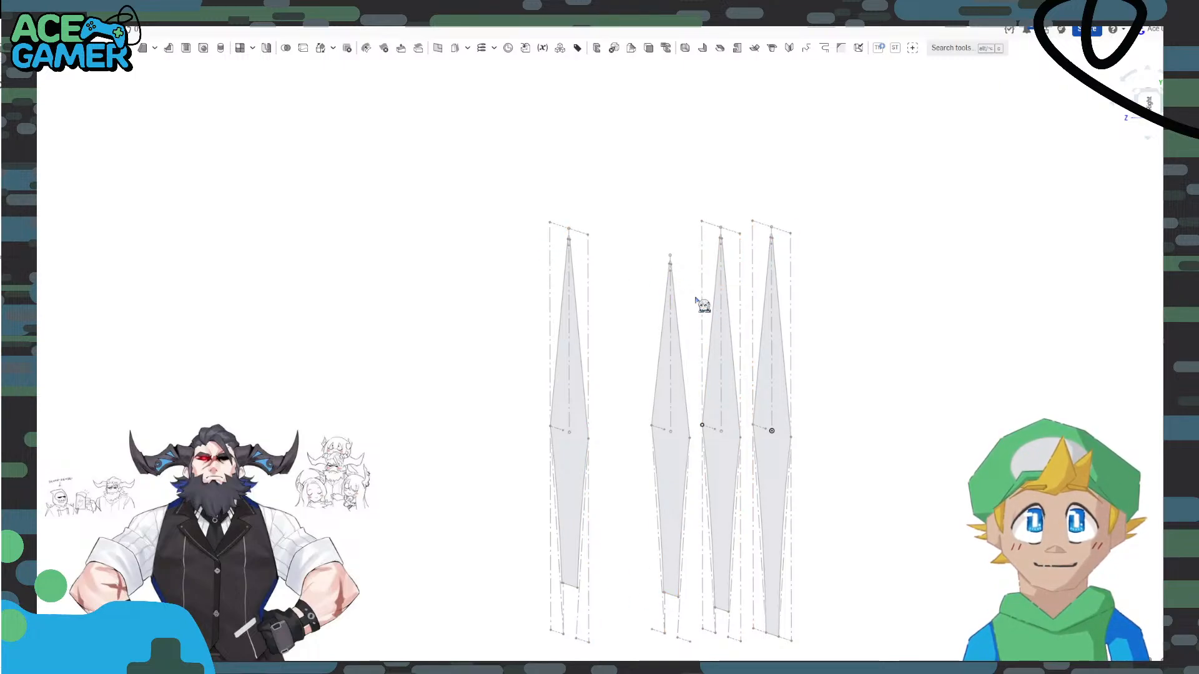
pyautogui.moveTo(670, 300); pyautogui.dragTo(630, 307, button='middle')
pyautogui.moveTo(840, 317)
pyautogui.mouseDown(button='right')
pyautogui.moveTo(822, 319)
pyautogui.moveTo(833, 317)
pyautogui.mouseUp(button='right')
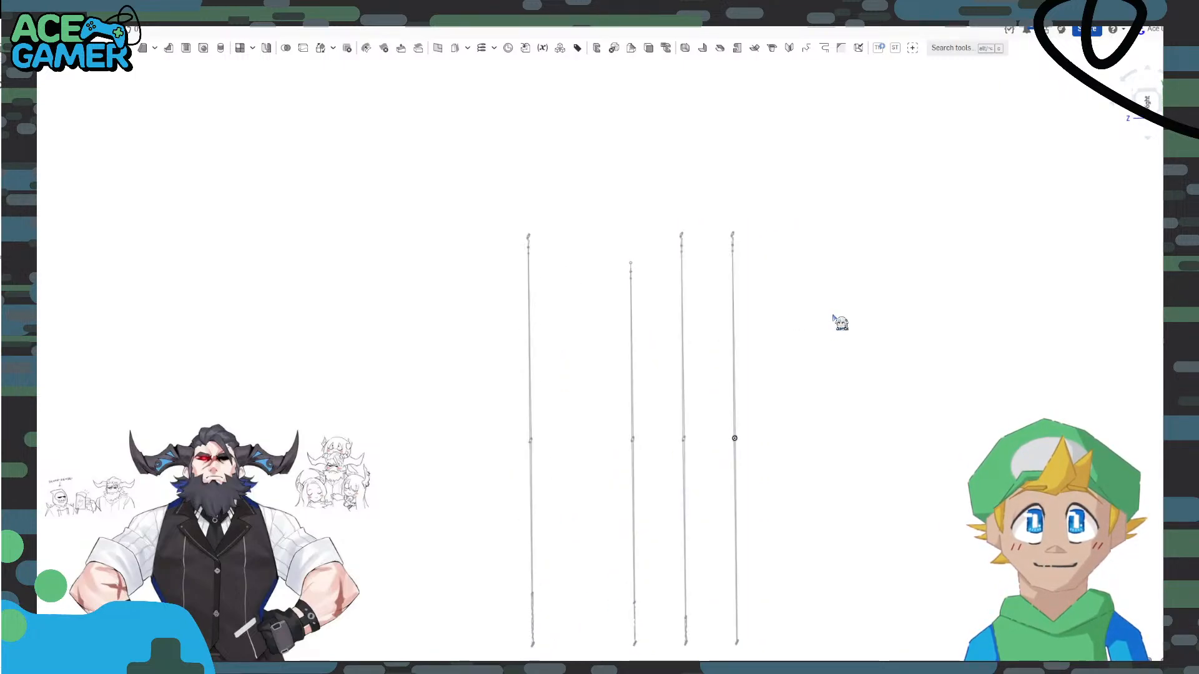
pyautogui.click(1153, 105)
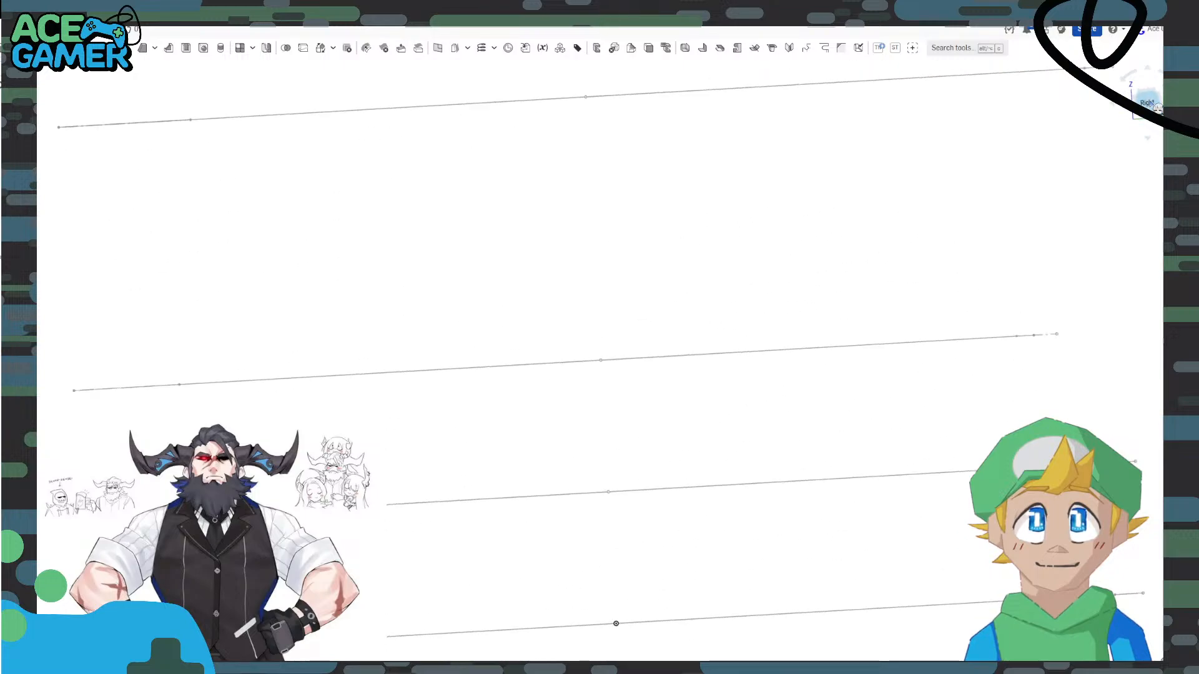
pyautogui.click(1133, 75)
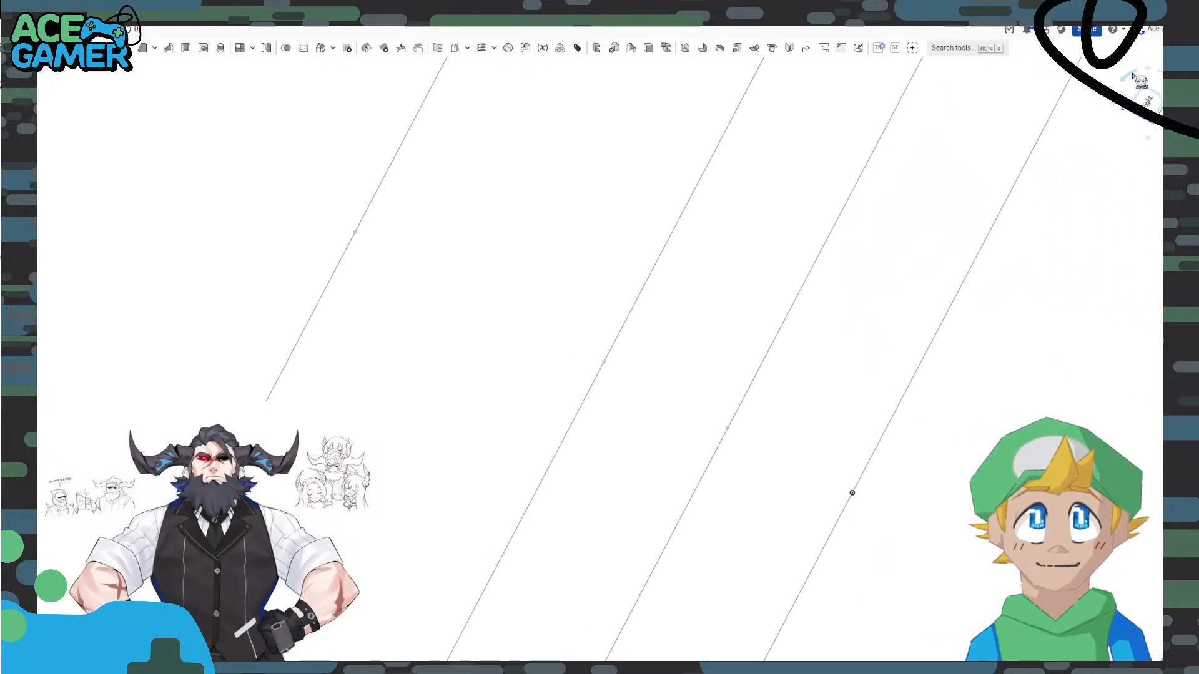
pyautogui.scroll(-4, 837, 380)
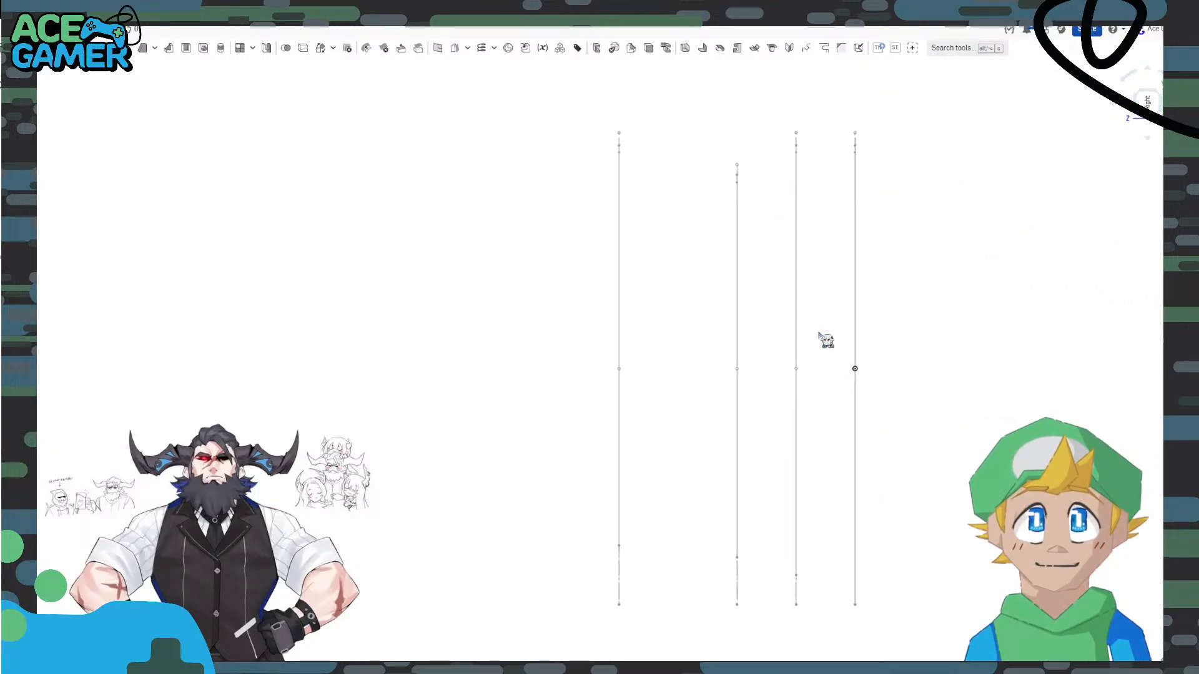
pyautogui.moveTo(819, 336); pyautogui.dragTo(744, 382, button='middle')
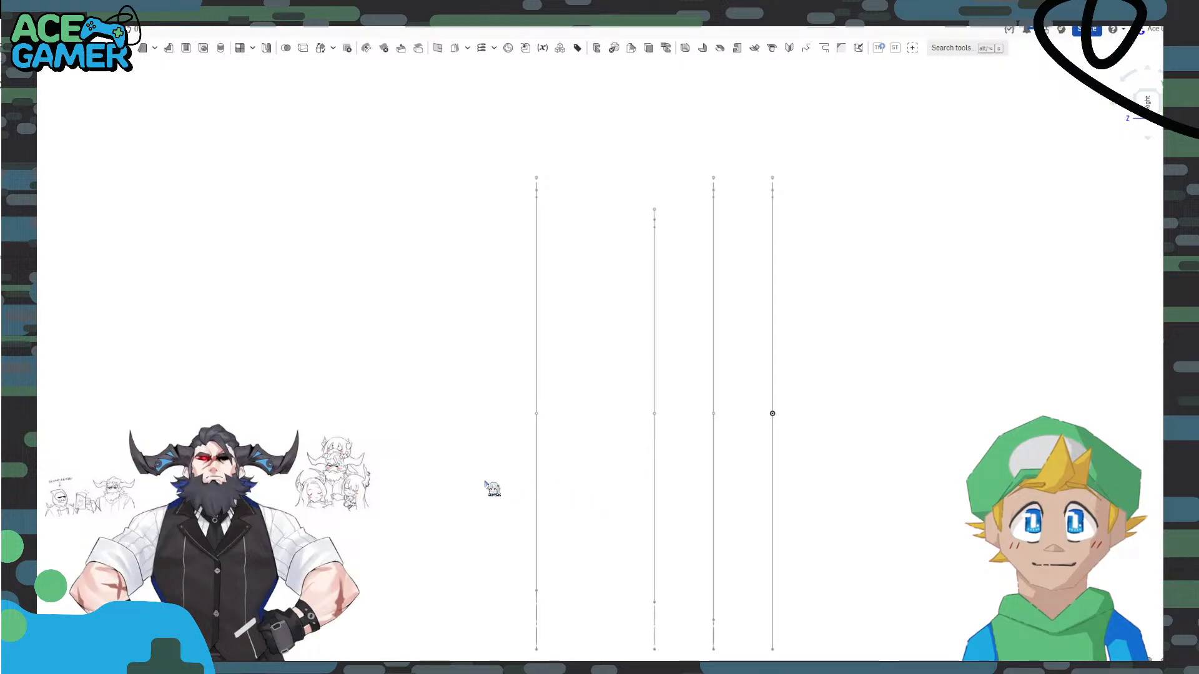
pyautogui.moveTo(388, 477); pyautogui.dragTo(401, 482, button='right')
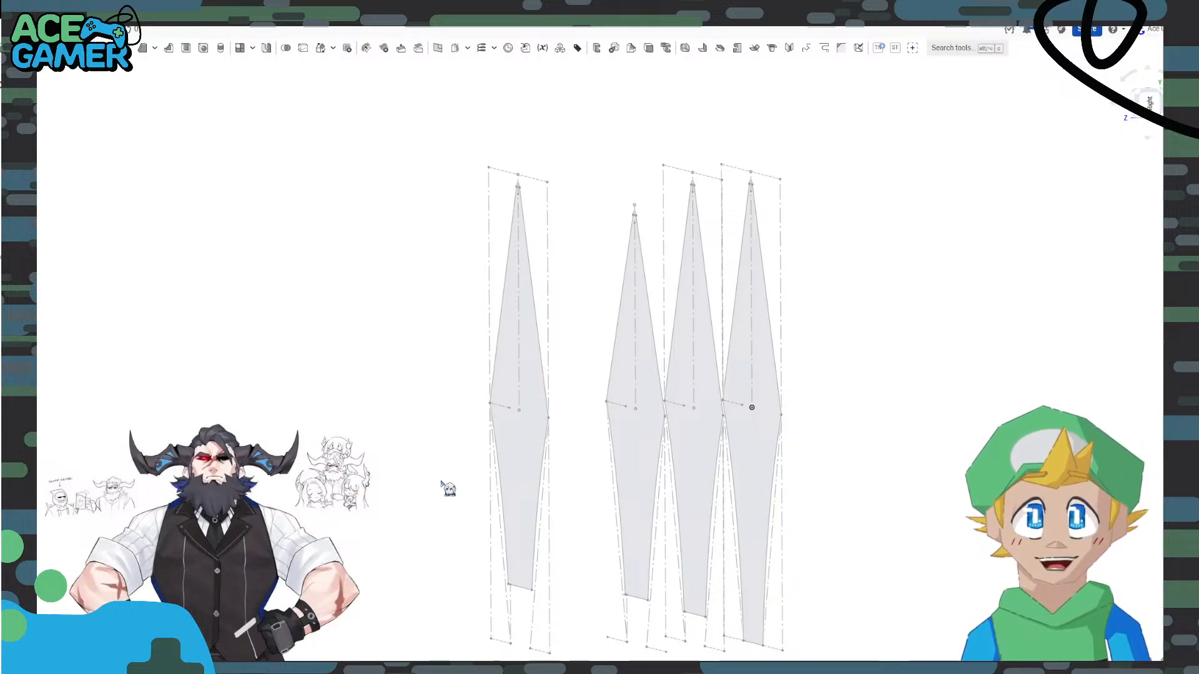
pyautogui.moveTo(440, 482); pyautogui.dragTo(399, 480, button='right')
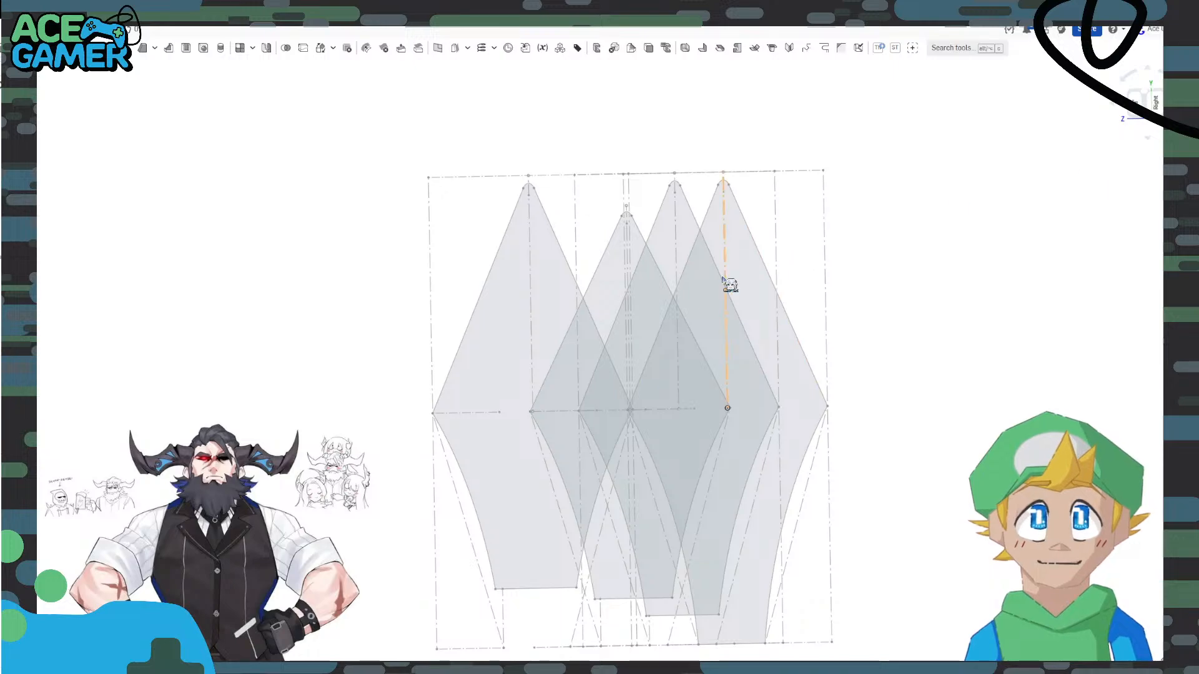
# Open Sketch 1 for editing and draw a straight line across the profile from its left side corner to its right side corner.
pyautogui.click(702, 263)
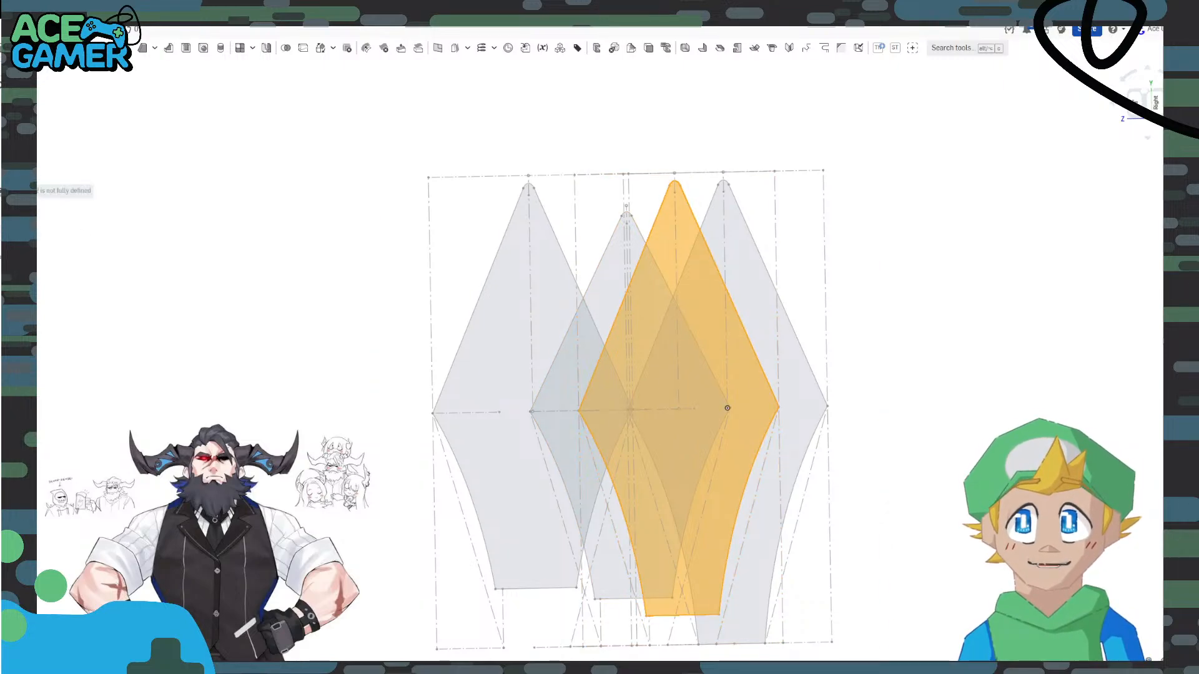
pyautogui.doubleClick(770, 315)
pyautogui.moveTo(923, 407); pyautogui.dragTo(993, 401, button='right')
pyautogui.scroll(3, 768, 411)
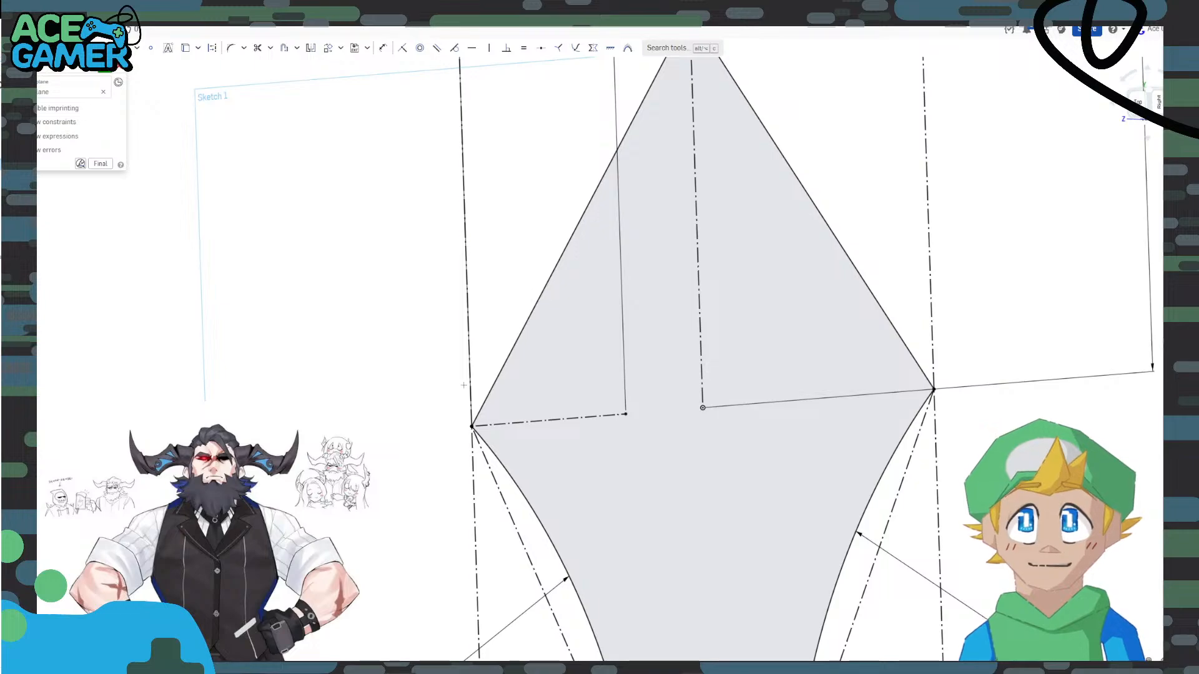
pyautogui.click(472, 427)
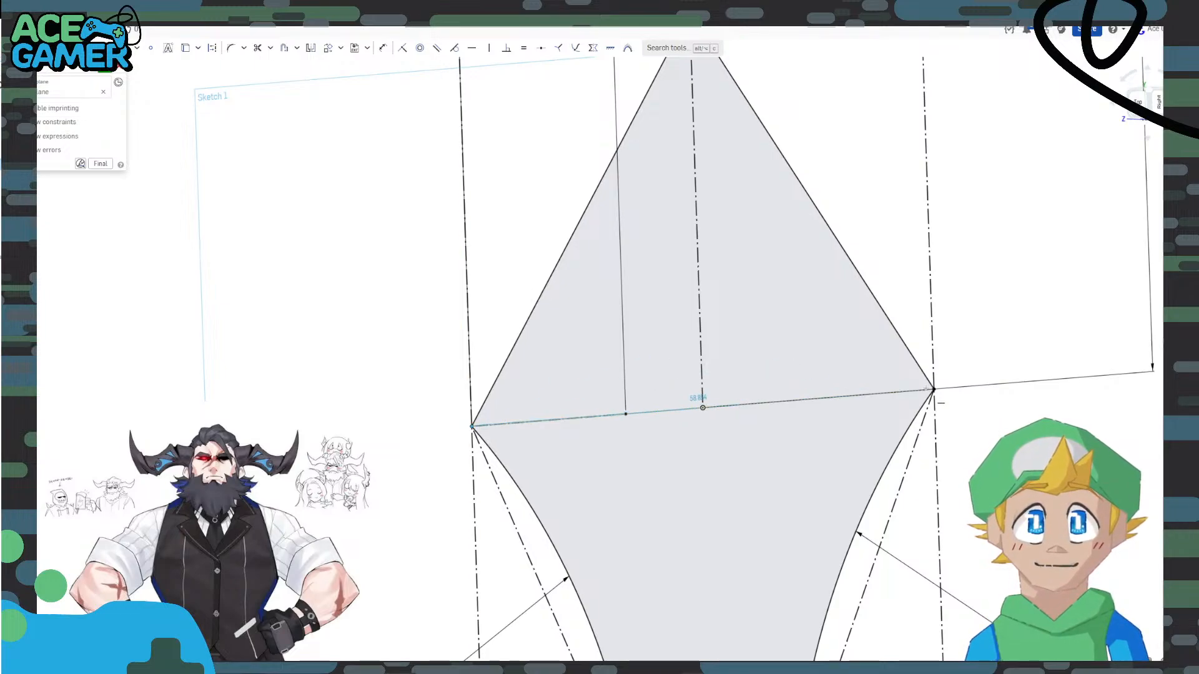
pyautogui.click(934, 391)
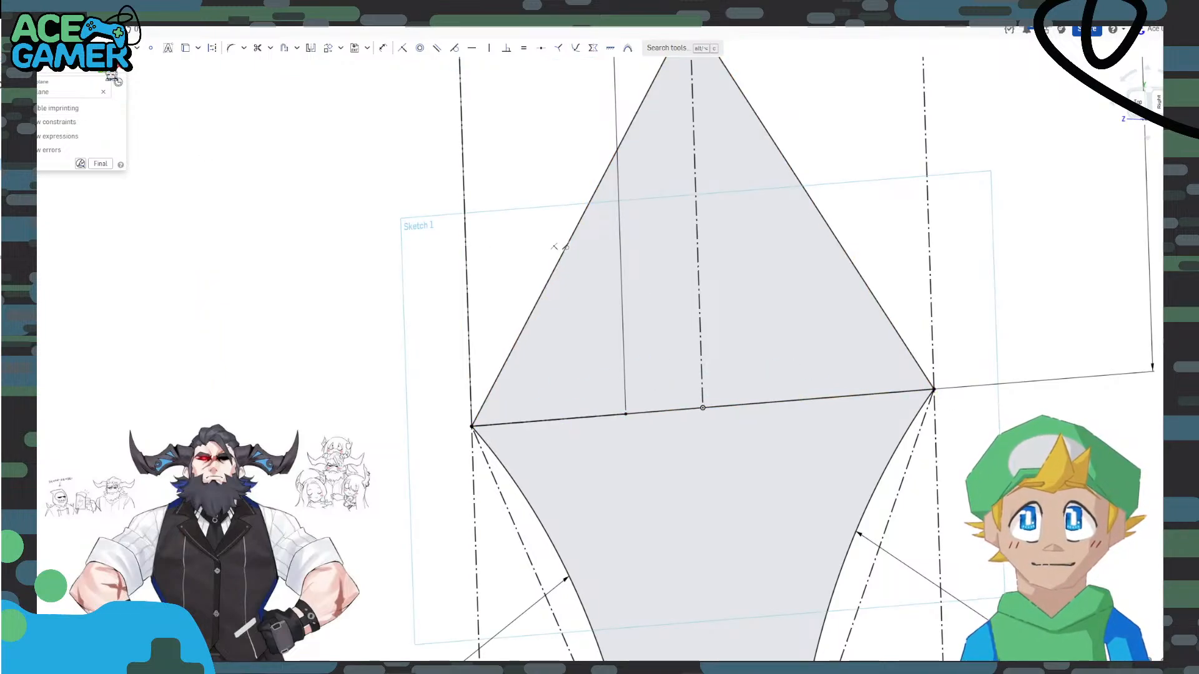
# Open Sketch 2 for editing, draw a straight line across the profile between its two side corners, and accept the sketch.
pyautogui.click(104, 69)
pyautogui.doubleClick(28, 191)
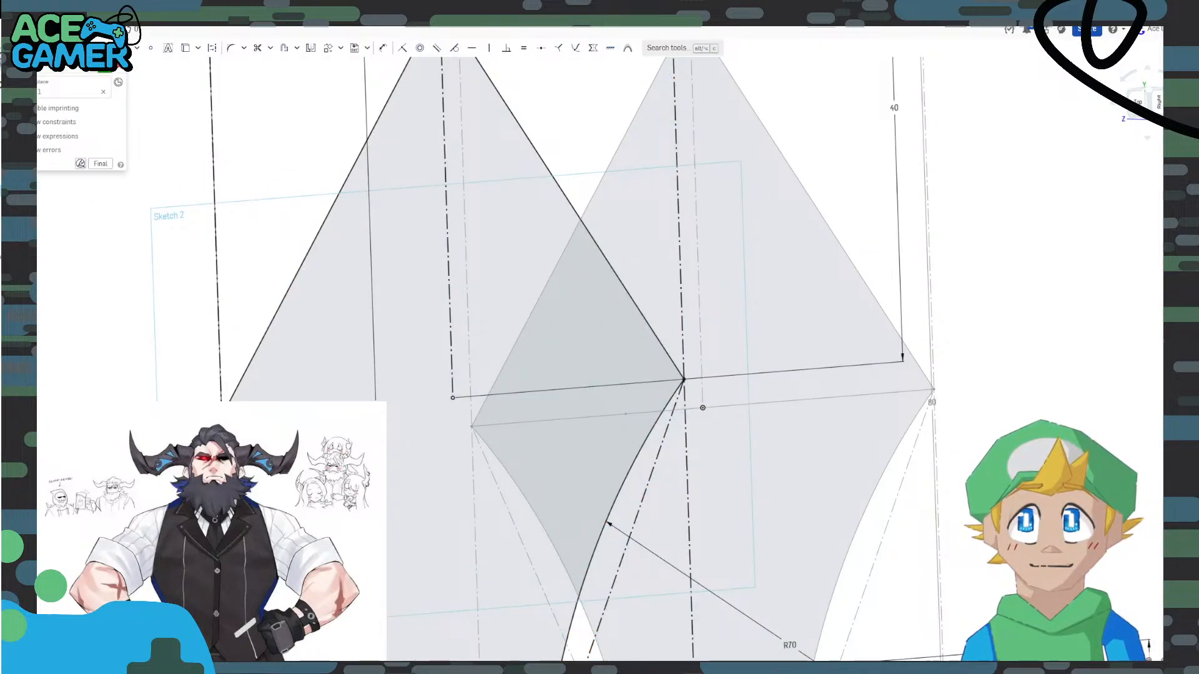
pyautogui.click(222, 416)
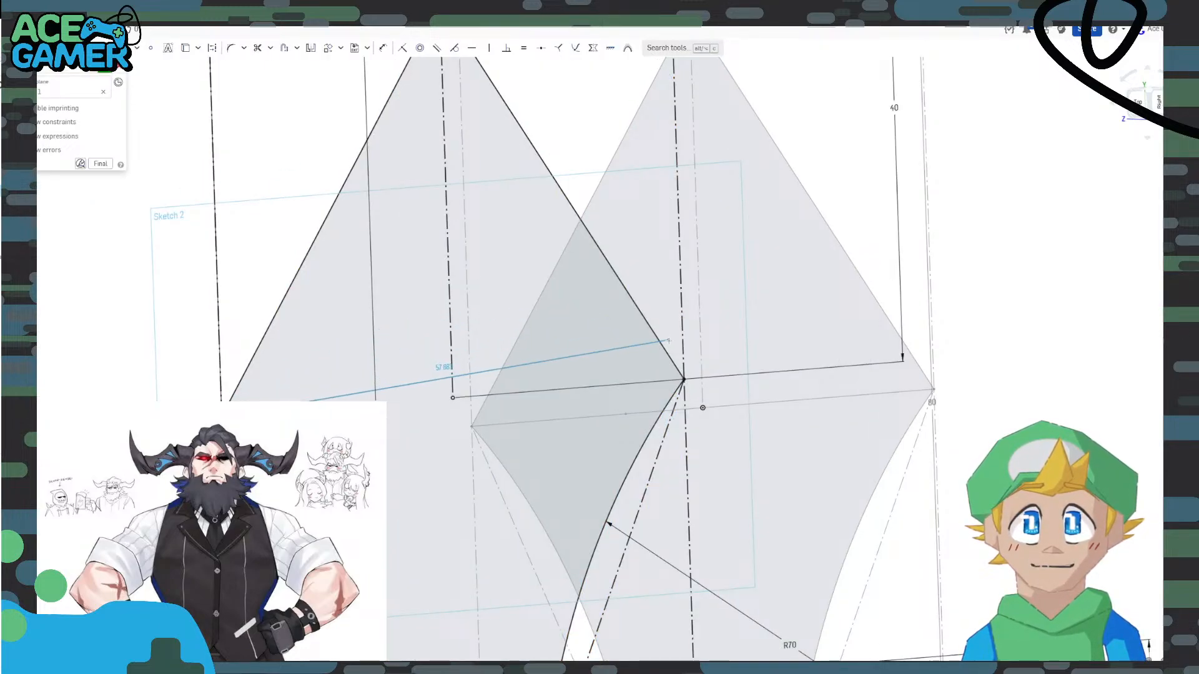
pyautogui.click(684, 380)
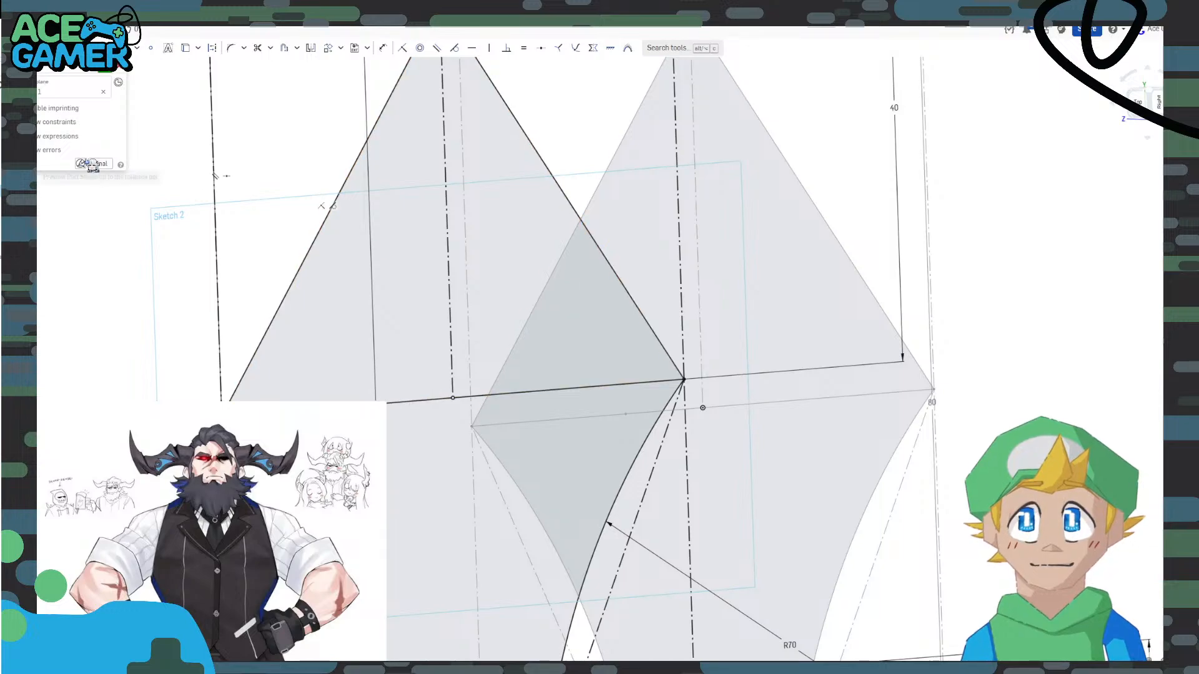
pyautogui.click(105, 69)
# Open Sketch 3 with the other sketches hidden, draw a straight line between the profile's two side corners, and accept it.
pyautogui.doubleClick(28, 205)
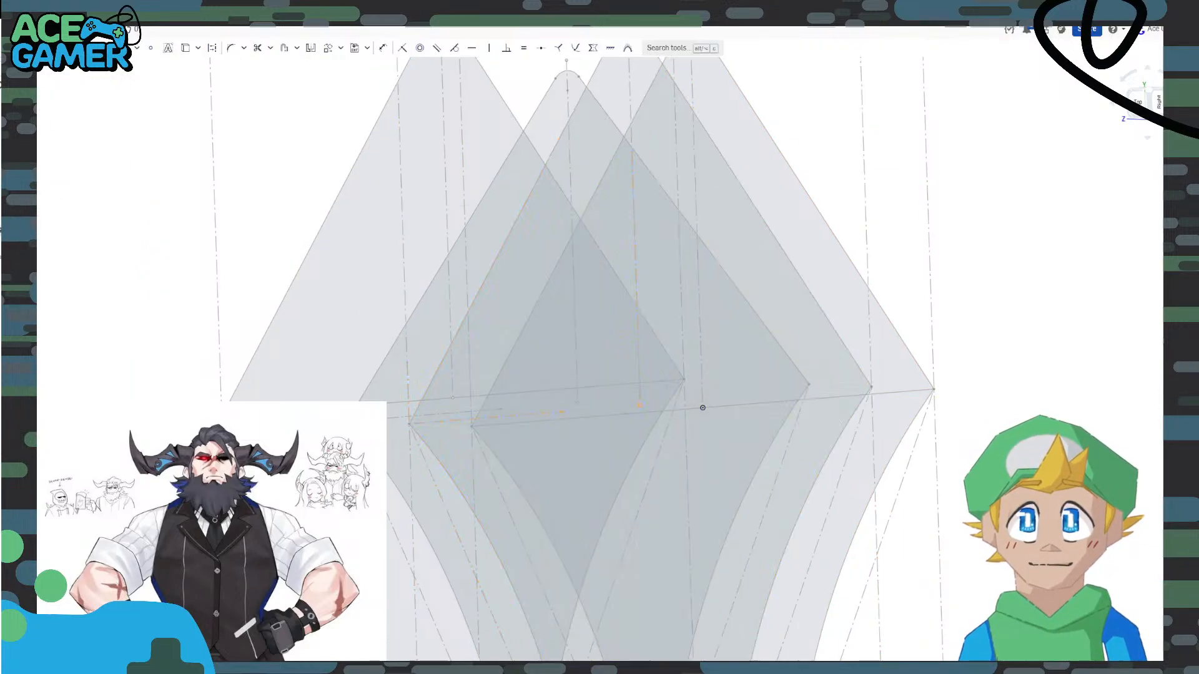
pyautogui.moveTo(500, 364)
pyautogui.mouseDown(button='right')
pyautogui.moveTo(471, 364)
pyautogui.moveTo(537, 349)
pyautogui.mouseUp(button='right')
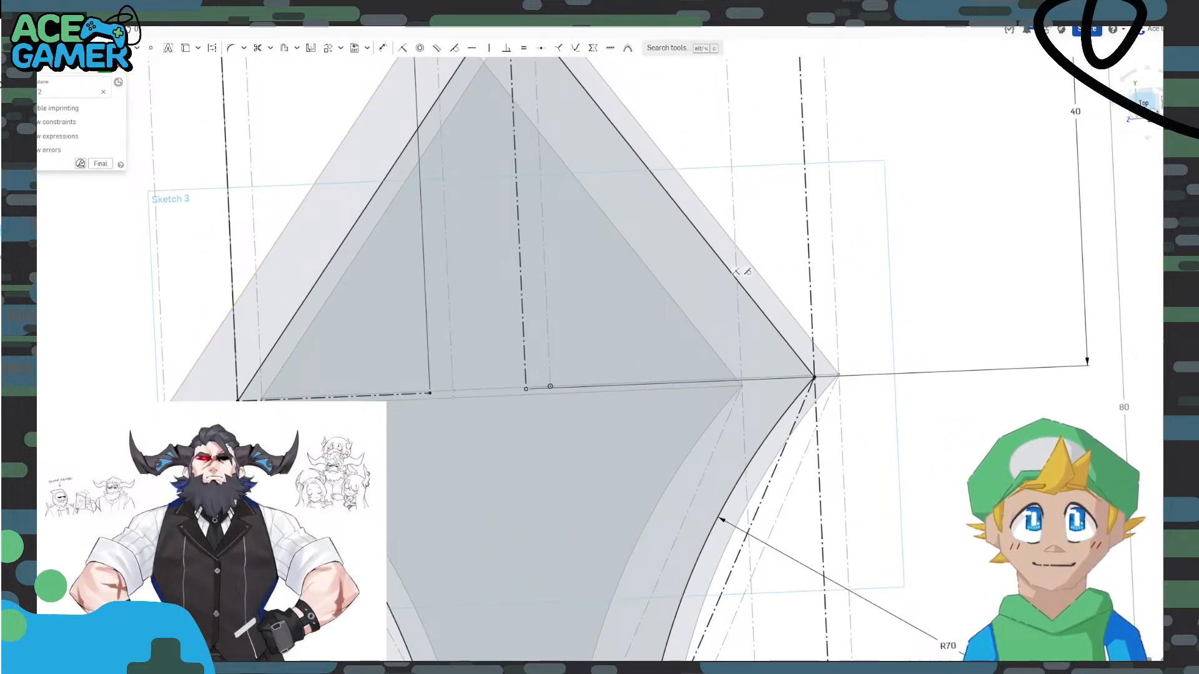
pyautogui.click(1144, 101)
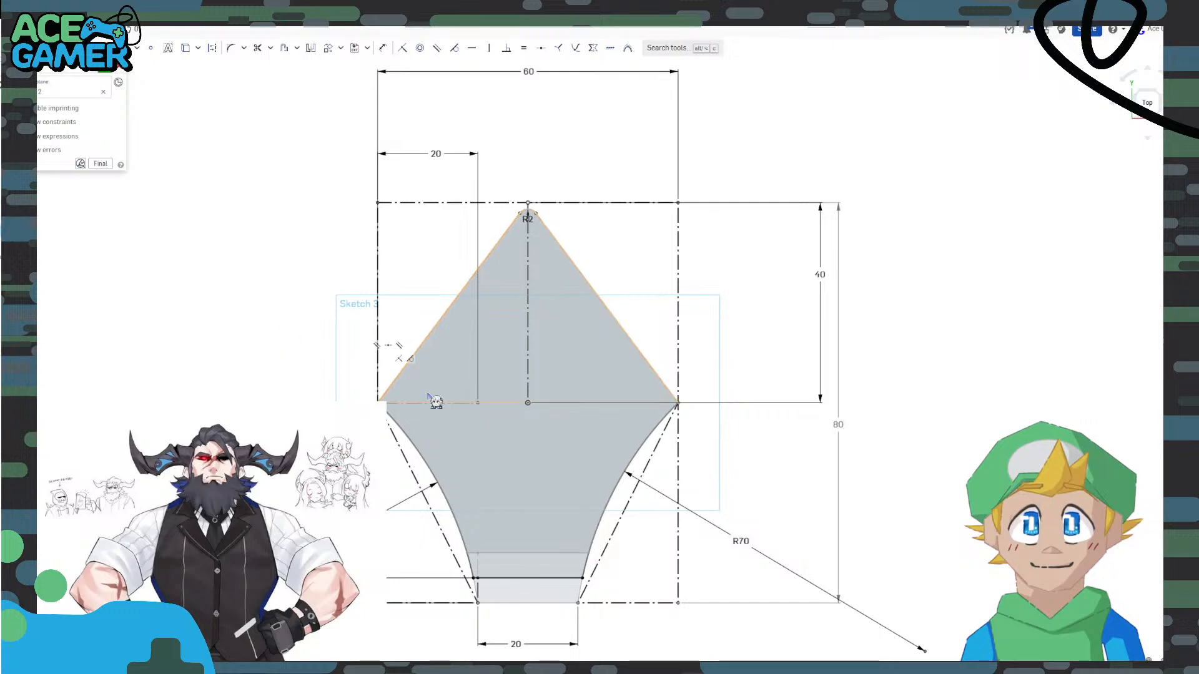
pyautogui.scroll(5, 429, 393)
pyautogui.moveTo(452, 372); pyautogui.dragTo(416, 385, button='right')
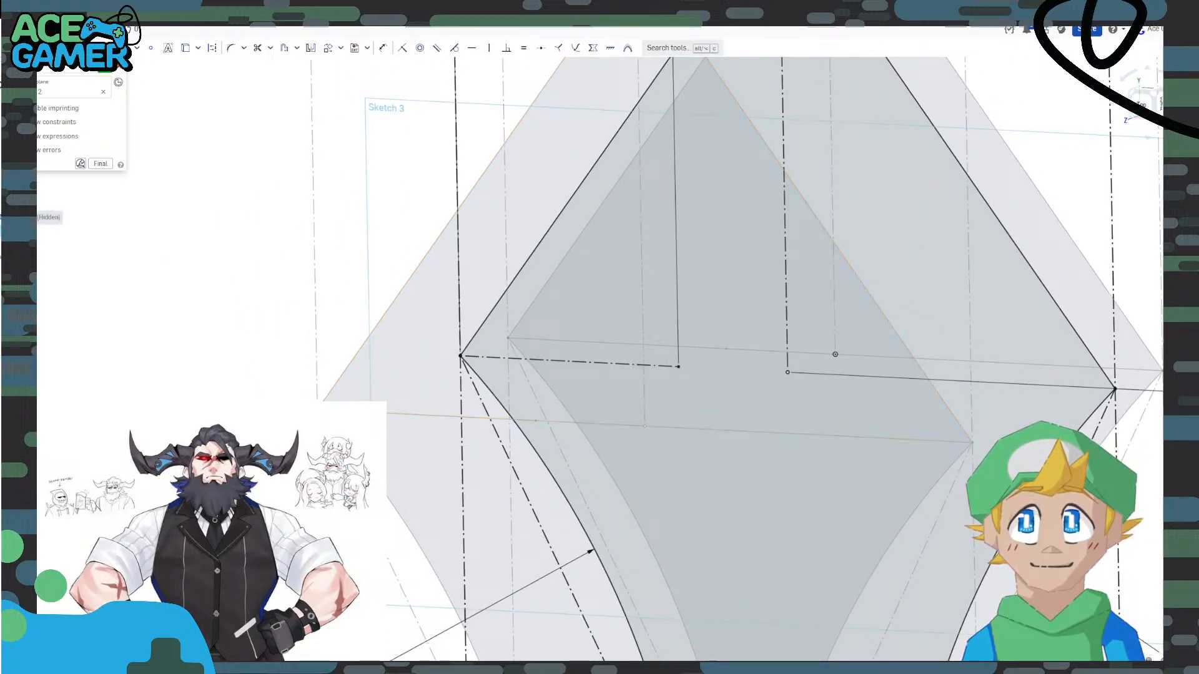
pyautogui.click(30, 190)
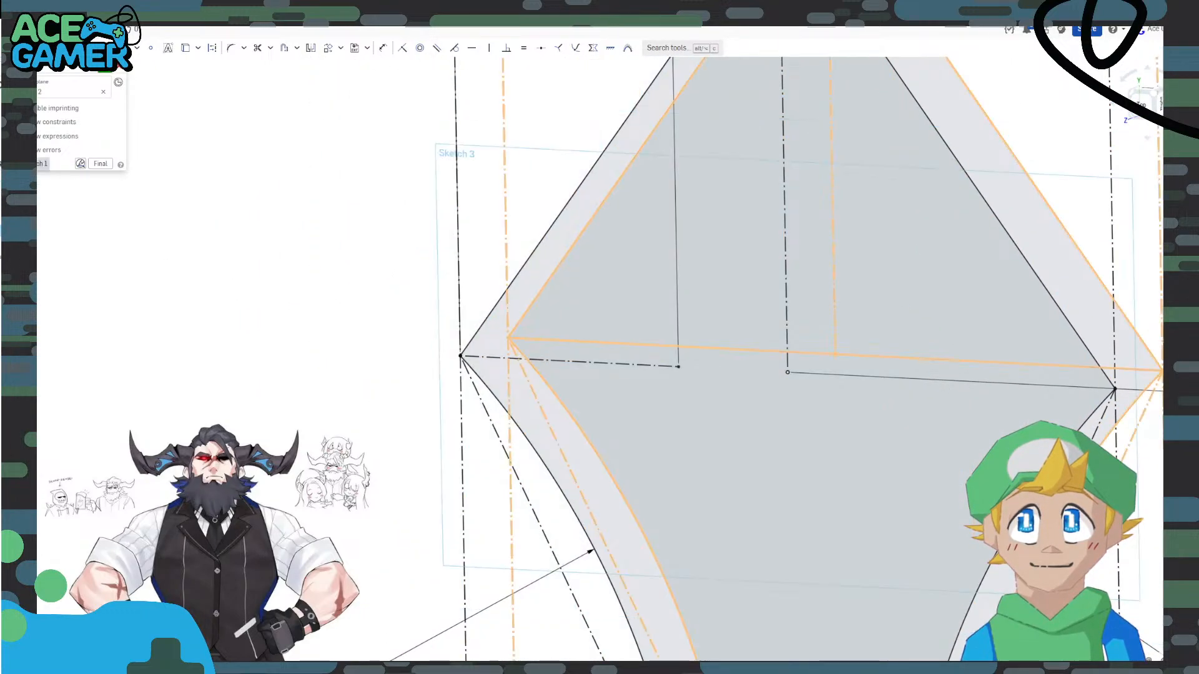
pyautogui.click(35, 160)
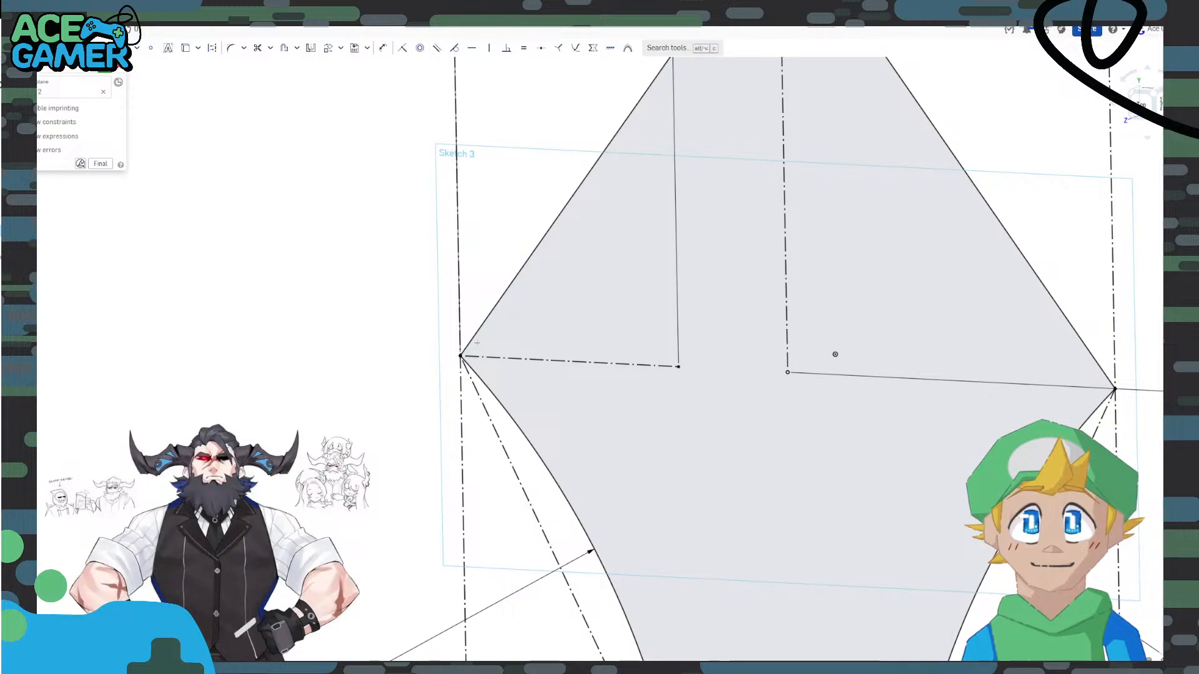
pyautogui.click(460, 356)
pyautogui.click(1115, 389)
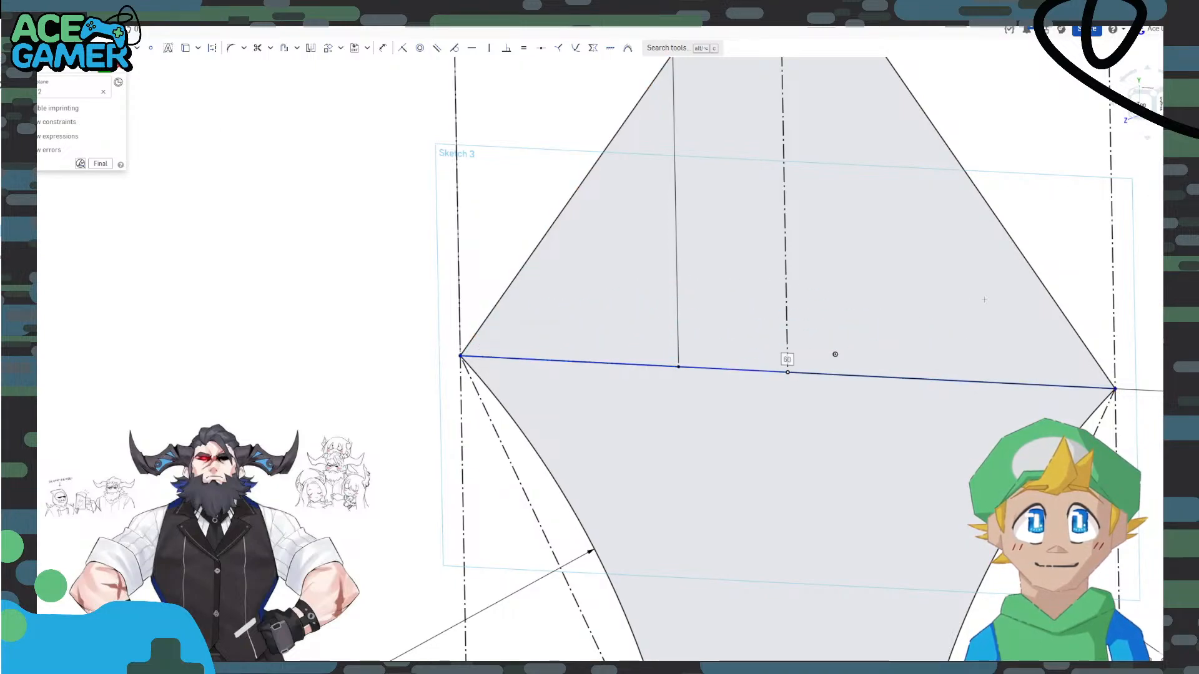
pyautogui.click(107, 69)
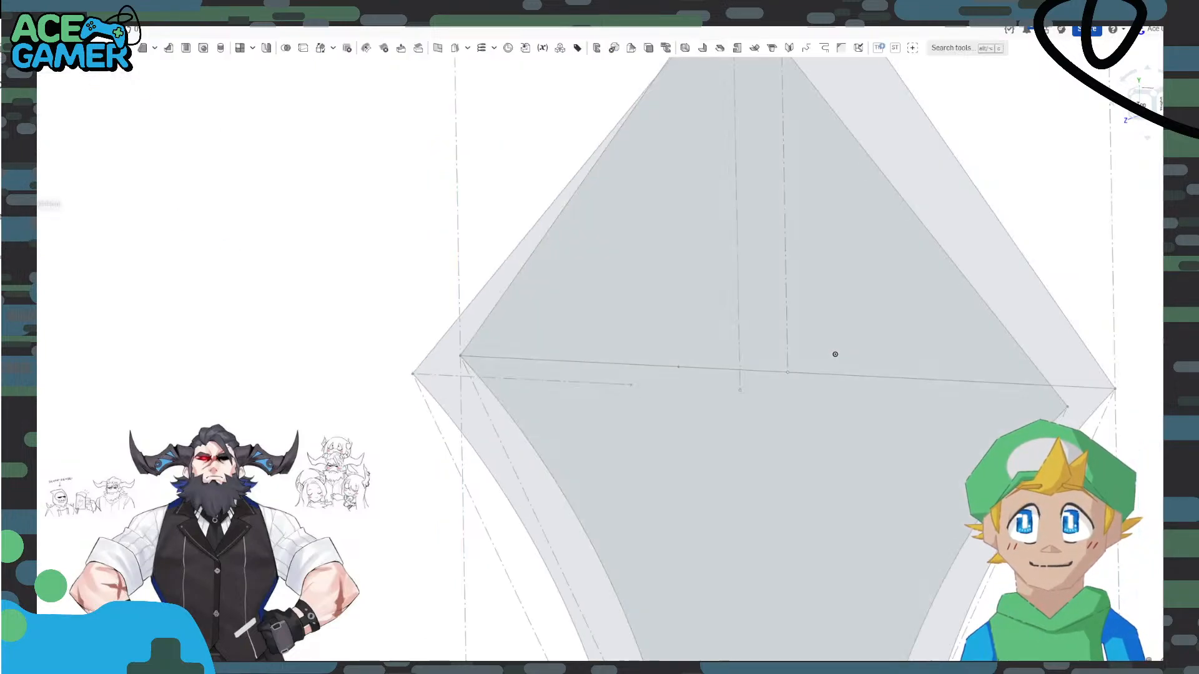
# Open Sketch 4 for editing, draw a straight line joining the profile's two side corners, and accept the sketch.
pyautogui.doubleClick(26, 232)
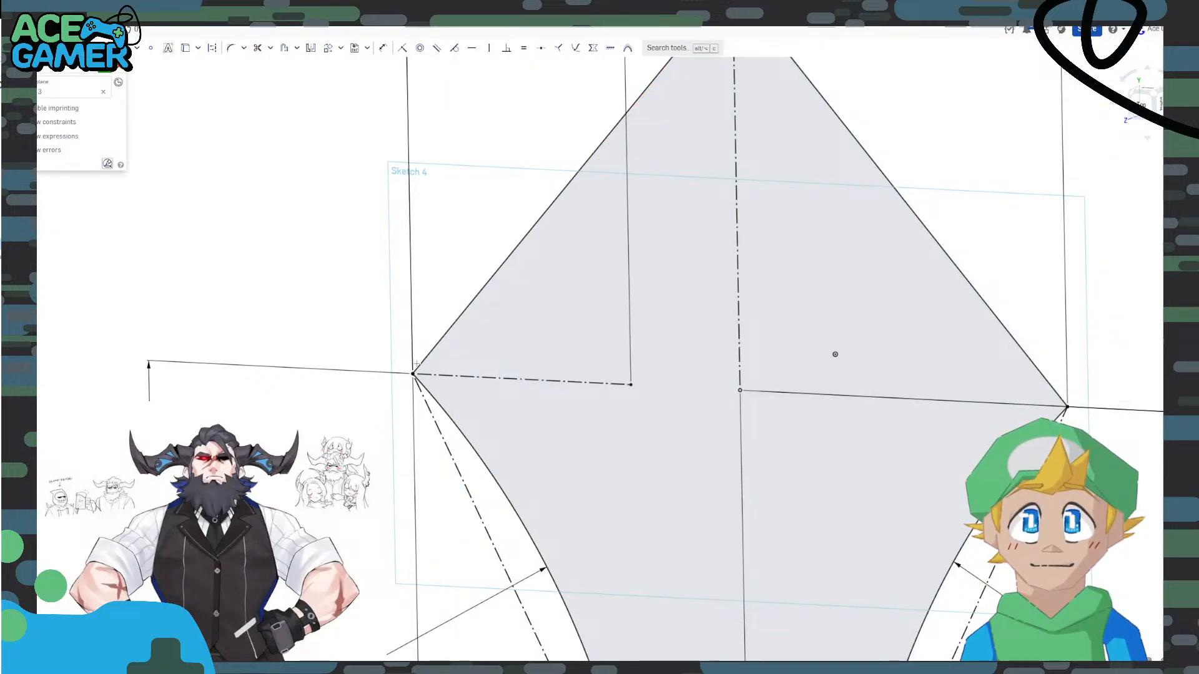
pyautogui.moveTo(412, 373)
pyautogui.mouseDown()
pyautogui.moveTo(975, 337)
pyautogui.moveTo(1067, 405)
pyautogui.mouseUp()
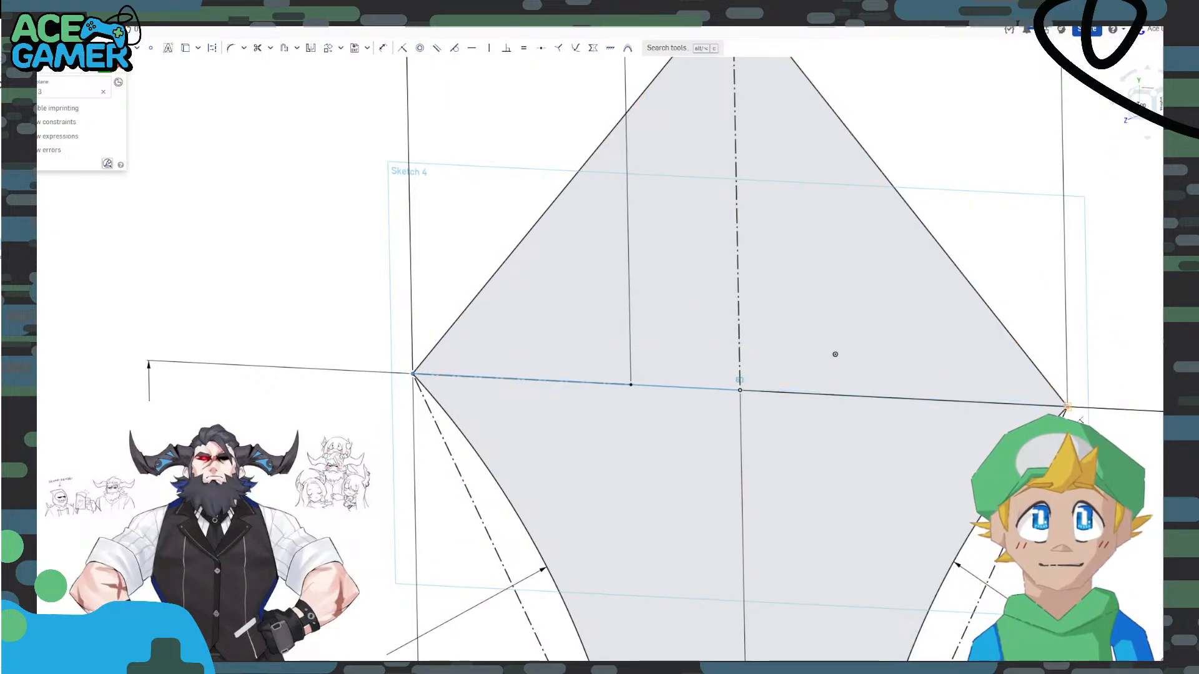
pyautogui.click(104, 72)
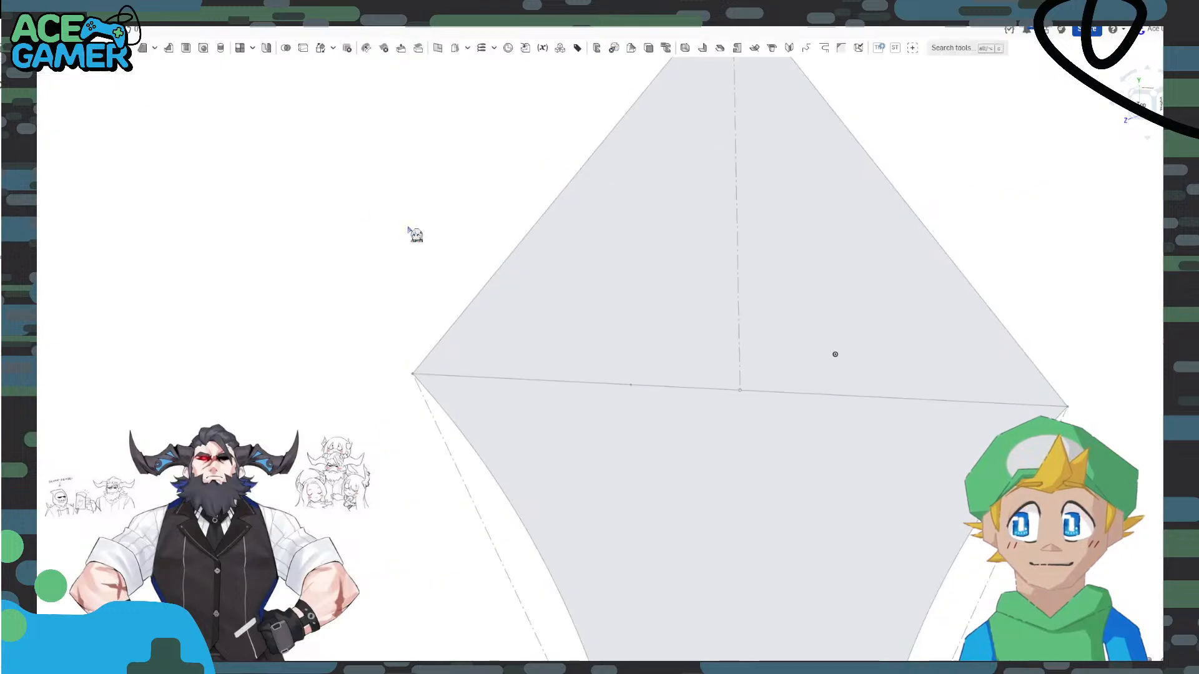
# Show Sketches 1, 2 and 3 alongside Sketch 4.
pyautogui.scroll(-6, 628, 339)
pyautogui.moveTo(861, 308); pyautogui.dragTo(831, 309, button='right')
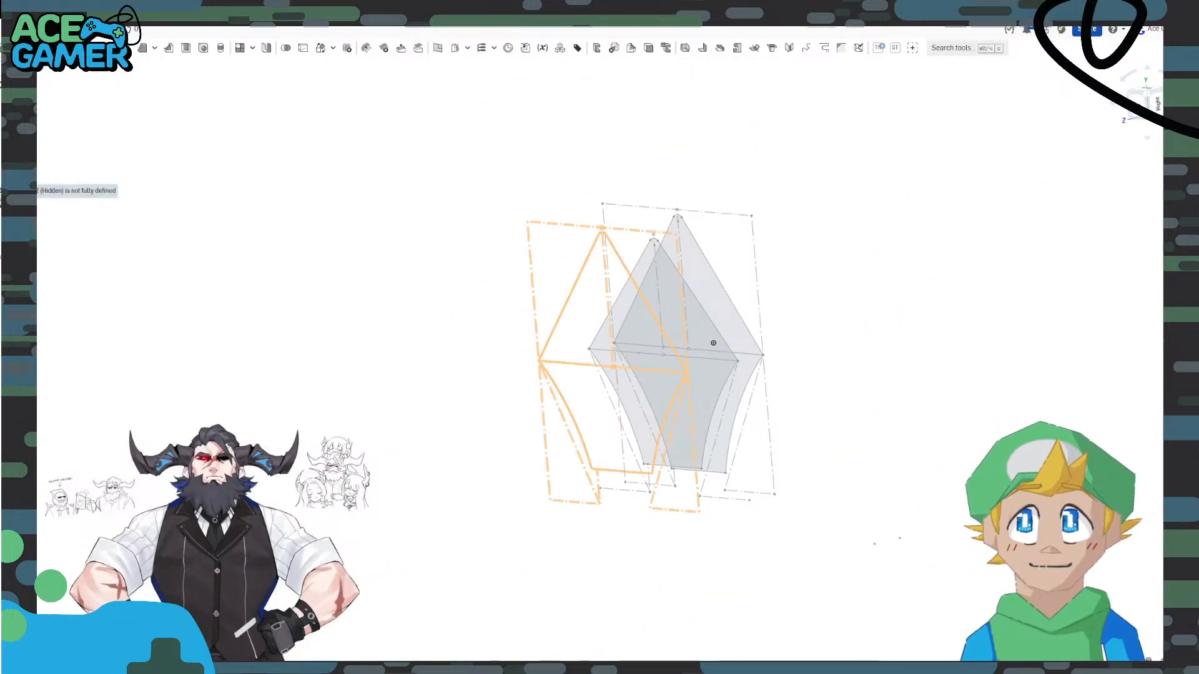
pyautogui.click(34, 152)
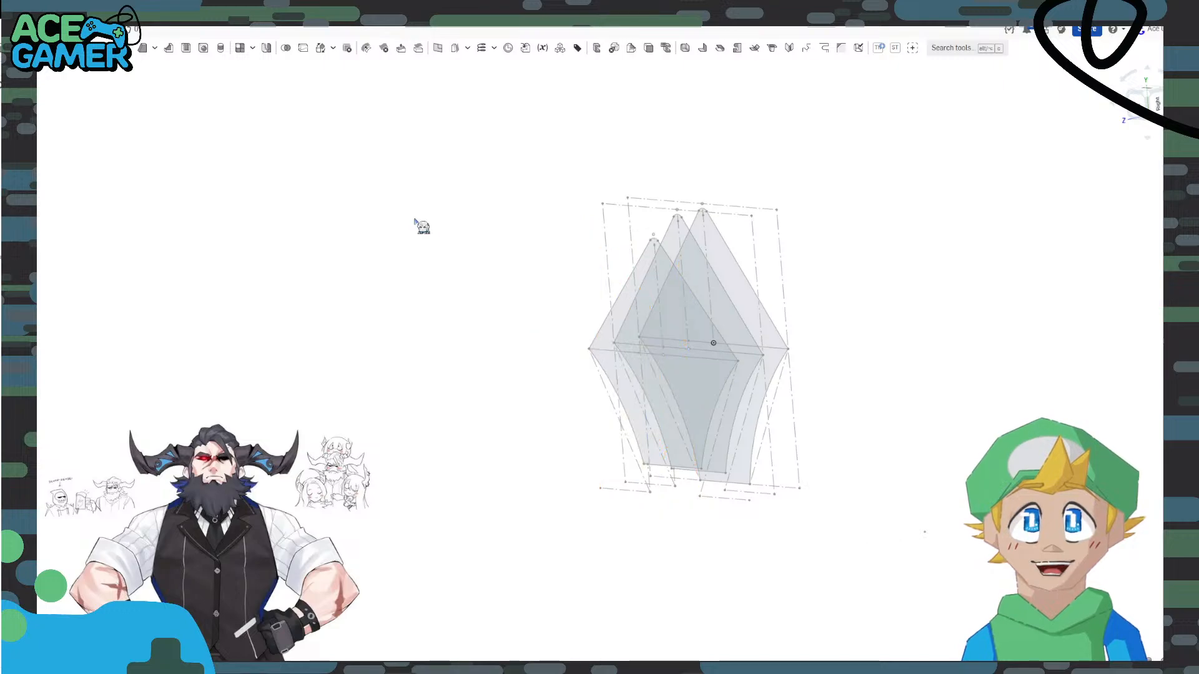
pyautogui.click(416, 219)
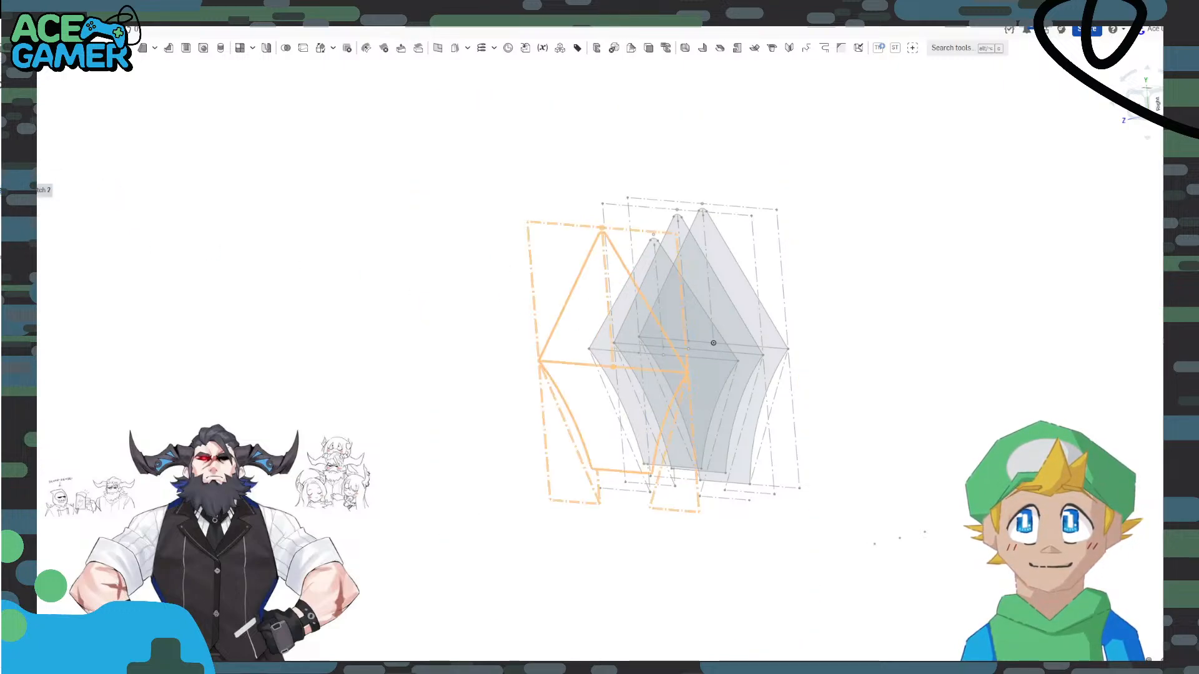
pyautogui.click(42, 191)
# Try a loft through the upper triangular faces of Sketch 2, Sketch 4 and Sketch 1.
pyautogui.click(584, 315)
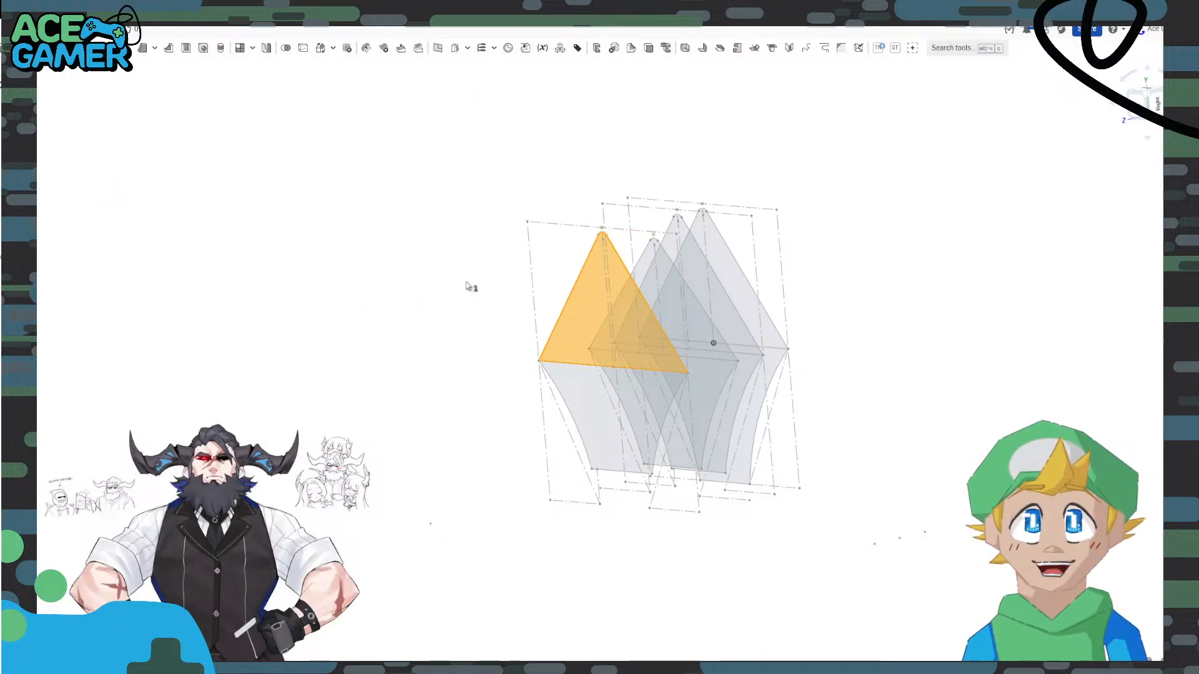
pyautogui.moveTo(471, 286)
pyautogui.mouseDown(button='right')
pyautogui.moveTo(374, 280)
pyautogui.moveTo(402, 279)
pyautogui.mouseUp(button='right')
pyautogui.click(663, 322)
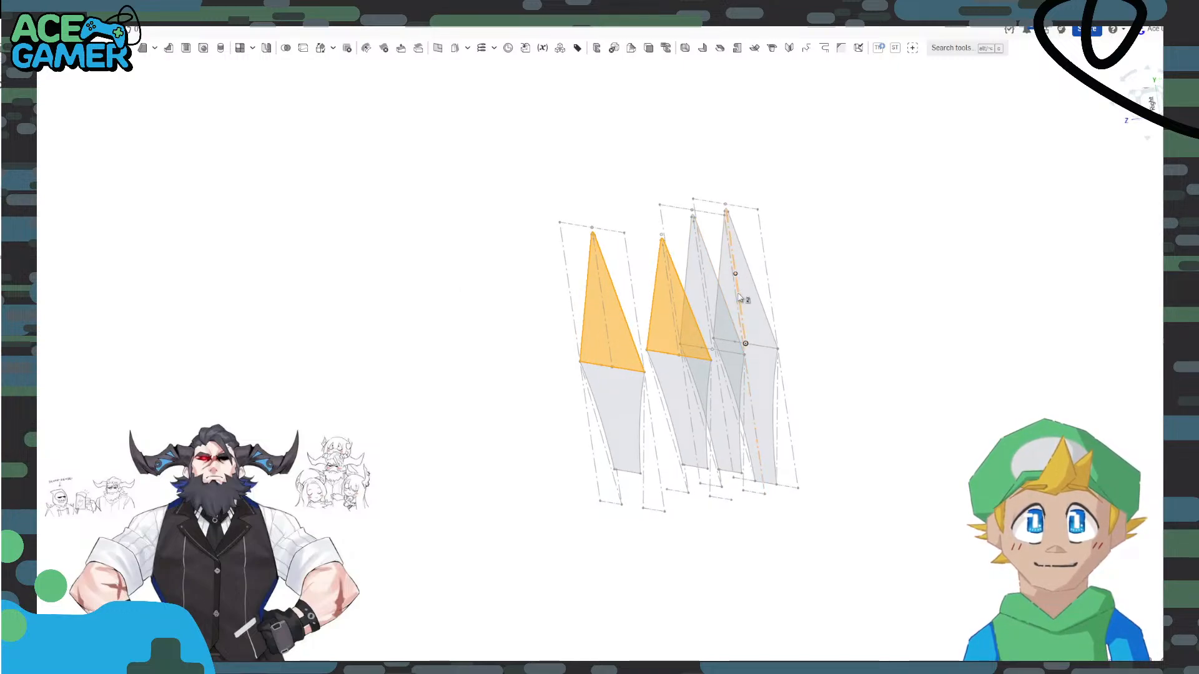
pyautogui.click(748, 294)
pyautogui.moveTo(859, 313); pyautogui.dragTo(835, 316, button='right')
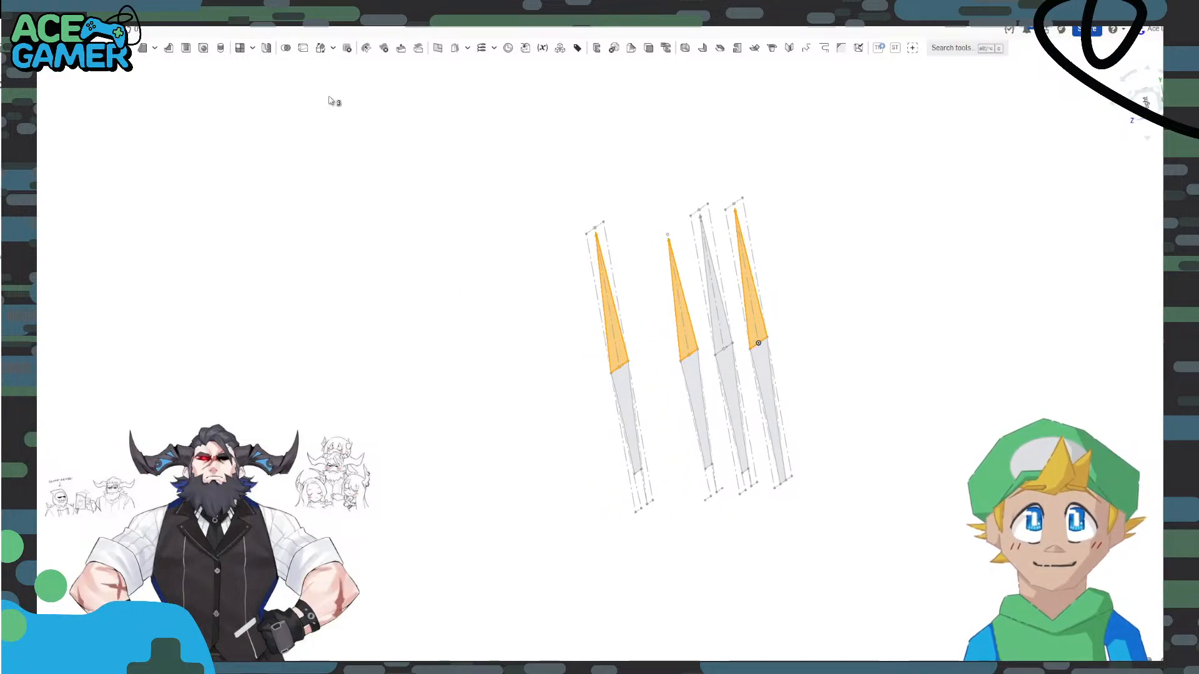
# Examine the curvature of the loft preview's tip edge from the upright right side view, and discard the loft.
pyautogui.click(1147, 104)
pyautogui.click(1129, 78)
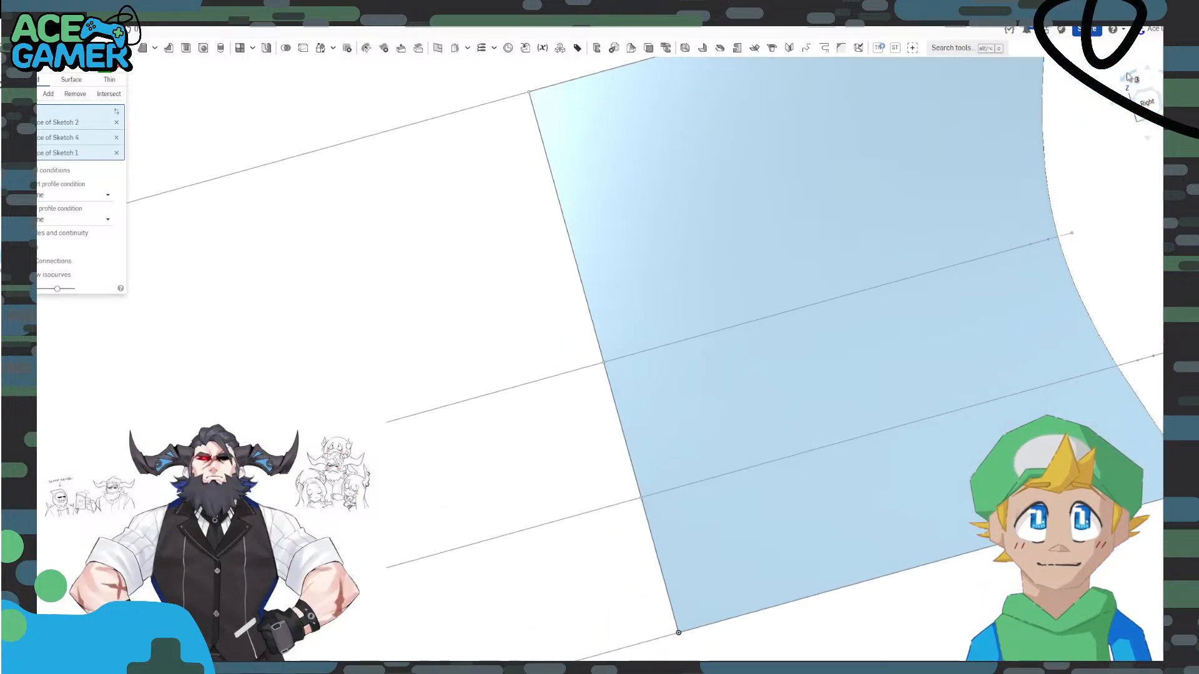
pyautogui.click(1127, 75)
pyautogui.click(1128, 75)
pyautogui.click(1128, 75)
pyautogui.click(1128, 75)
pyautogui.click(1128, 75)
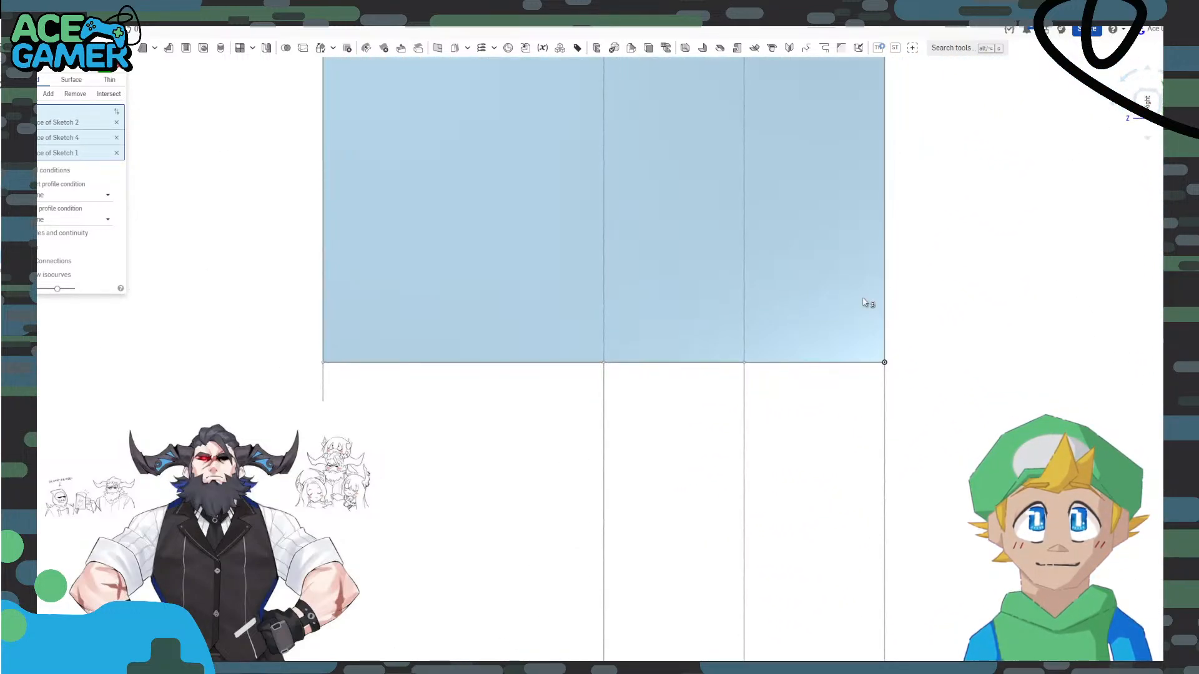
pyautogui.scroll(-5, 864, 302)
pyautogui.moveTo(838, 281); pyautogui.dragTo(784, 314, button='middle')
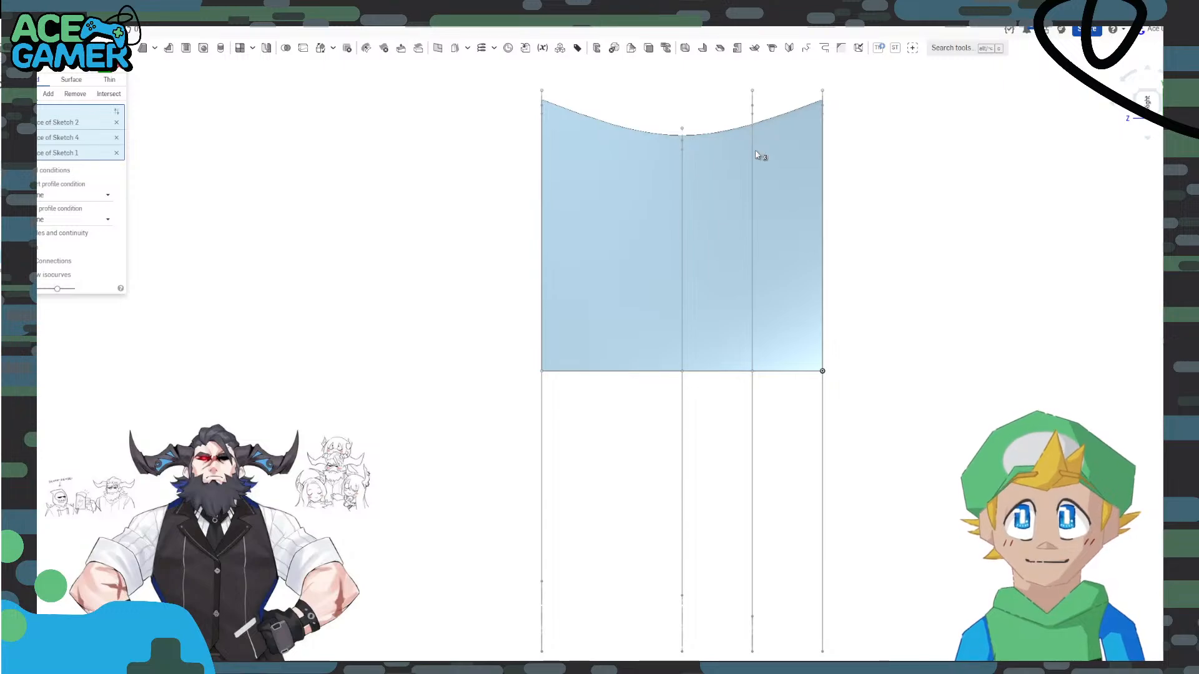
pyautogui.click(120, 66)
# Open Sketch 4 for editing and hide Sketches 1, 2 and 3.
pyautogui.moveTo(449, 246); pyautogui.dragTo(489, 248, button='right')
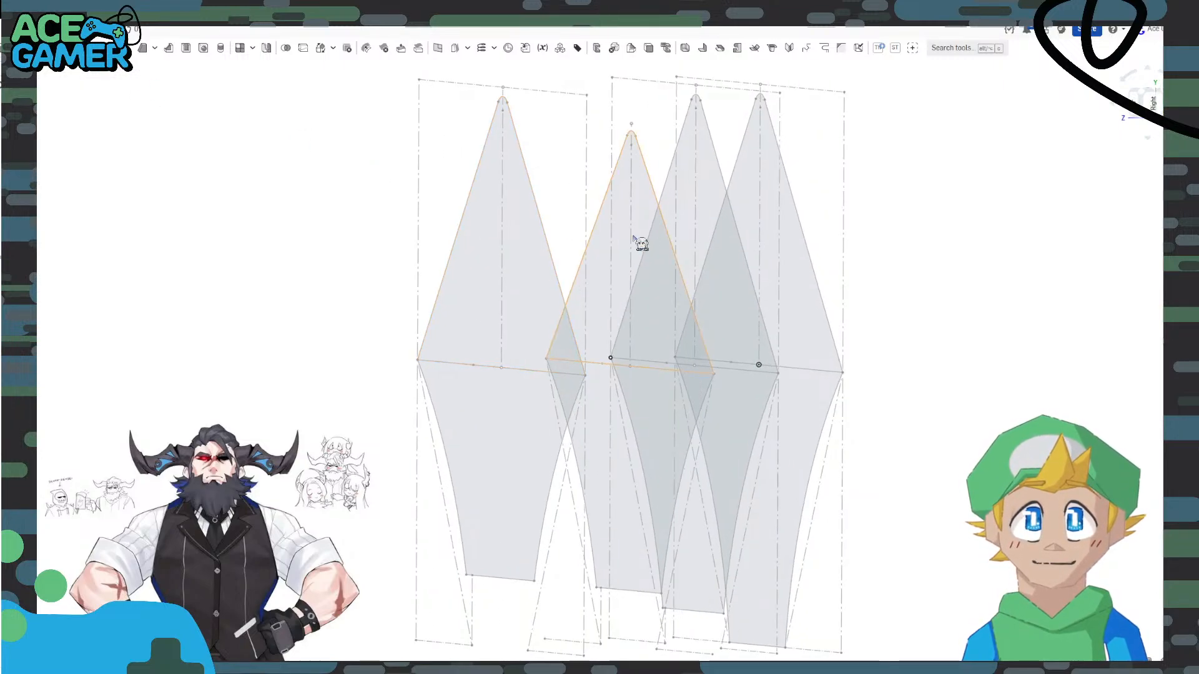
pyautogui.click(640, 236)
pyautogui.doubleClick(18, 237)
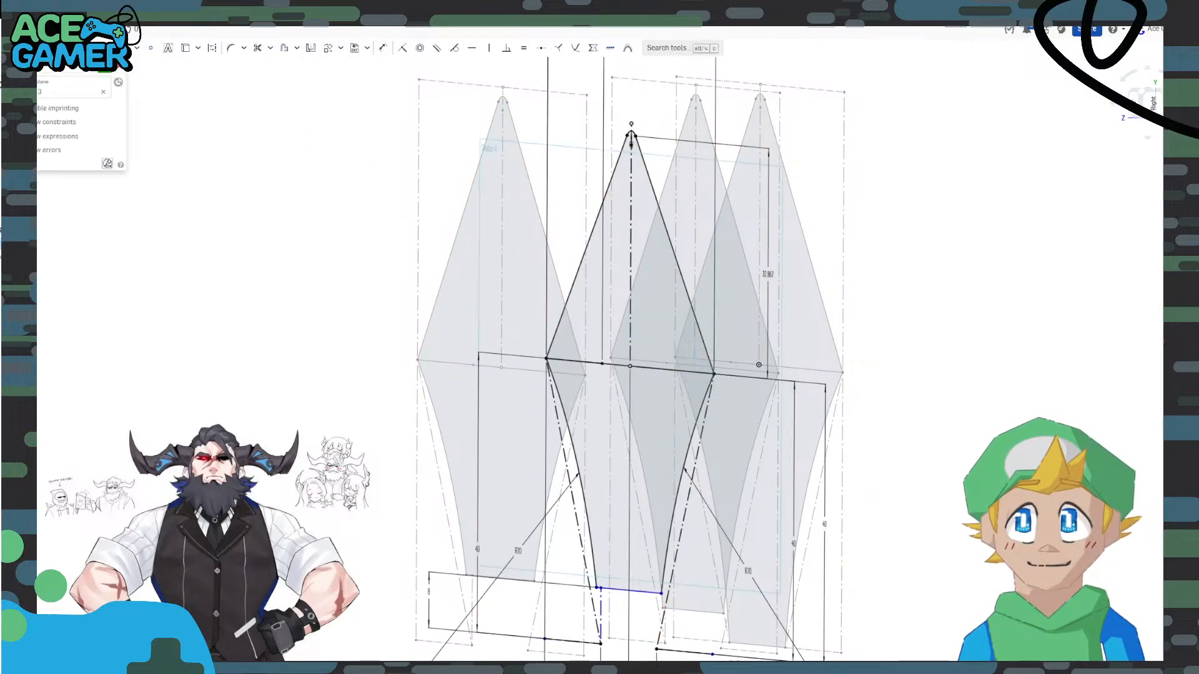
pyautogui.click(18, 223)
pyautogui.click(23, 191)
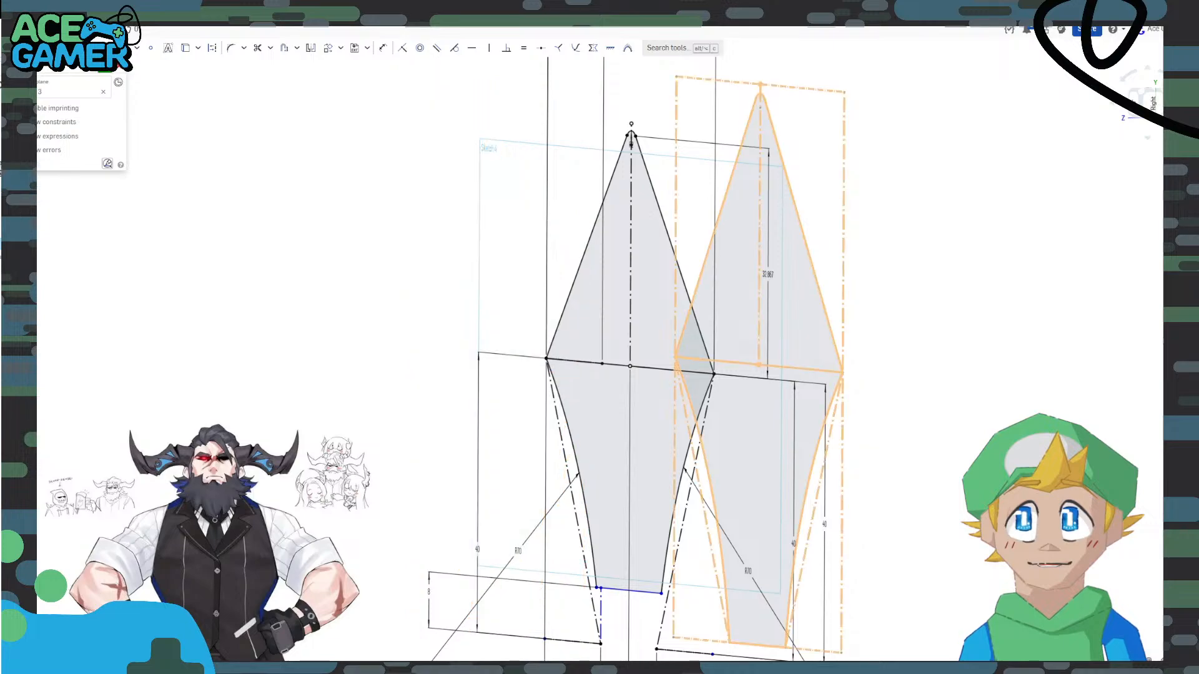
pyautogui.click(23, 153)
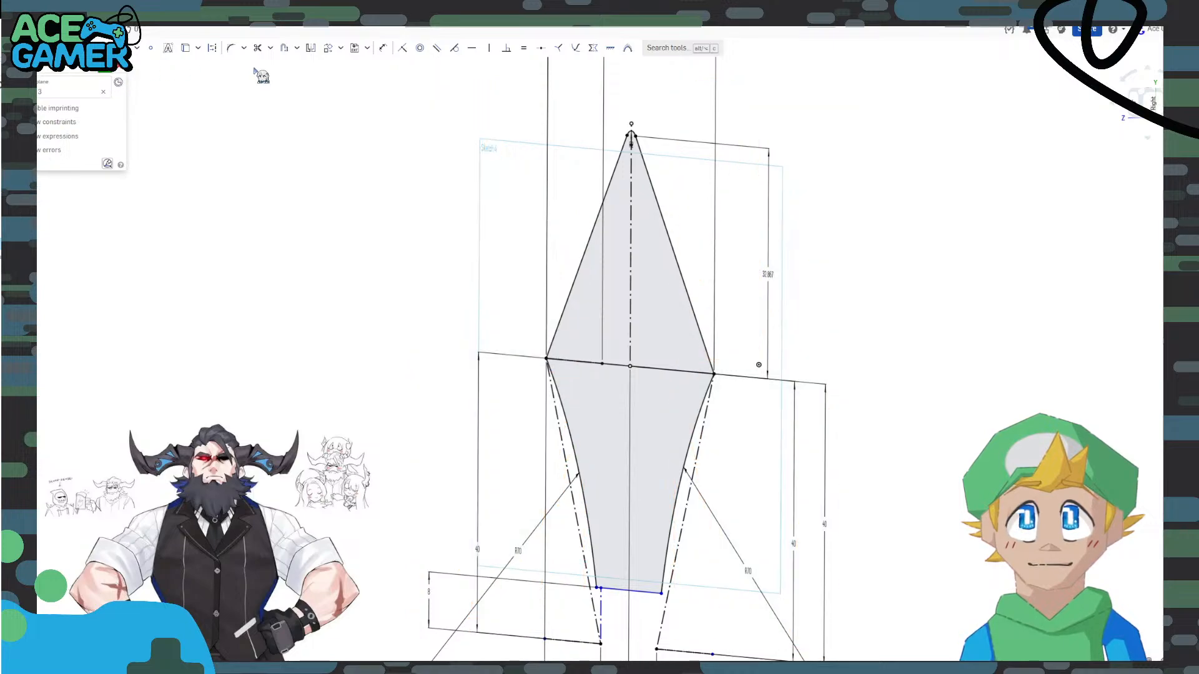
# Set the height of Sketch 4's upper tip above the side-corner line to 34.867 mm and accept the sketch.
pyautogui.click(1139, 103)
pyautogui.scroll(1, 645, 221)
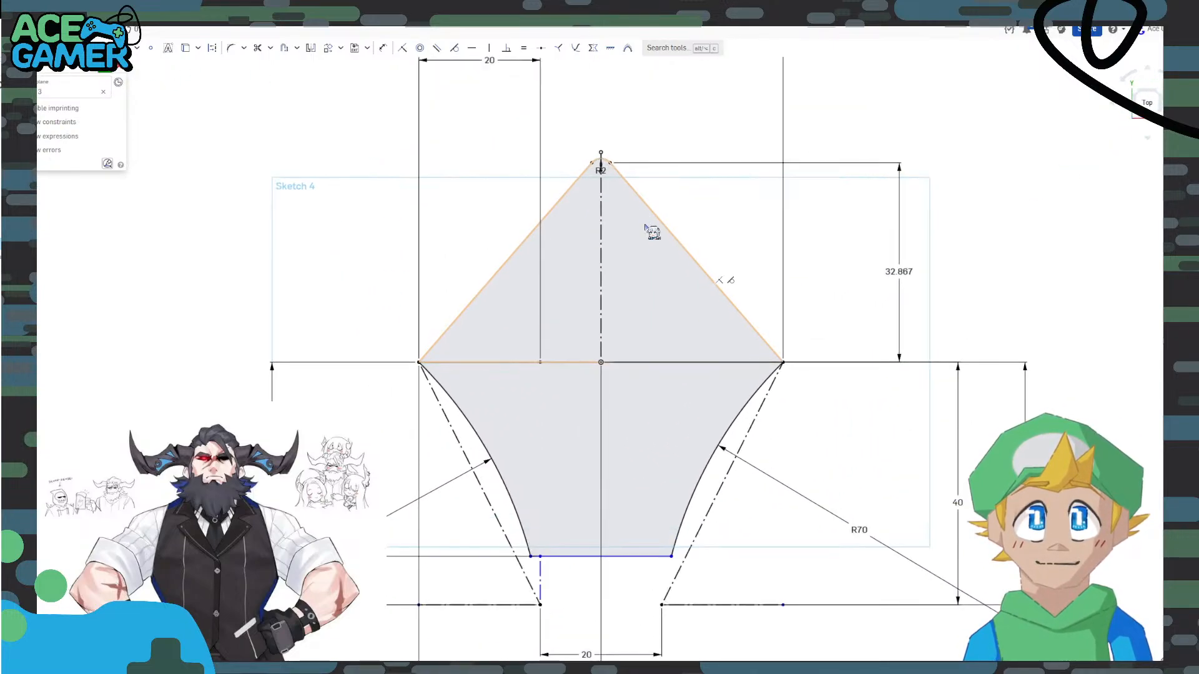
pyautogui.doubleClick(900, 272)
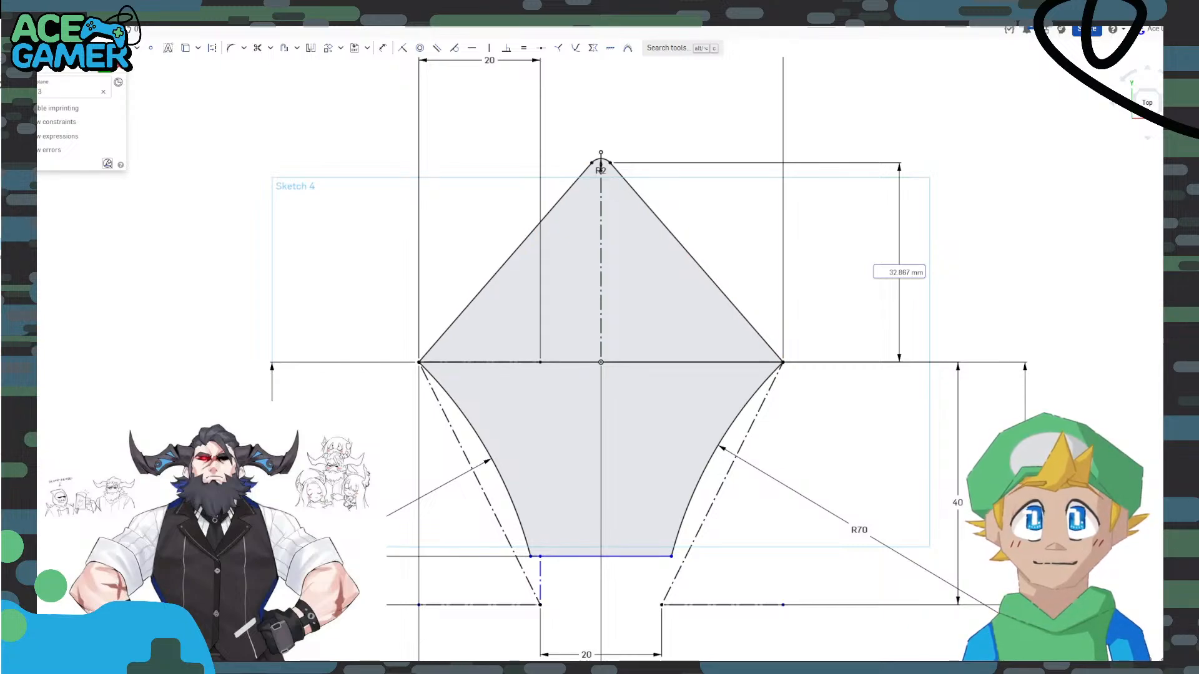
pyautogui.doubleClick(907, 273)
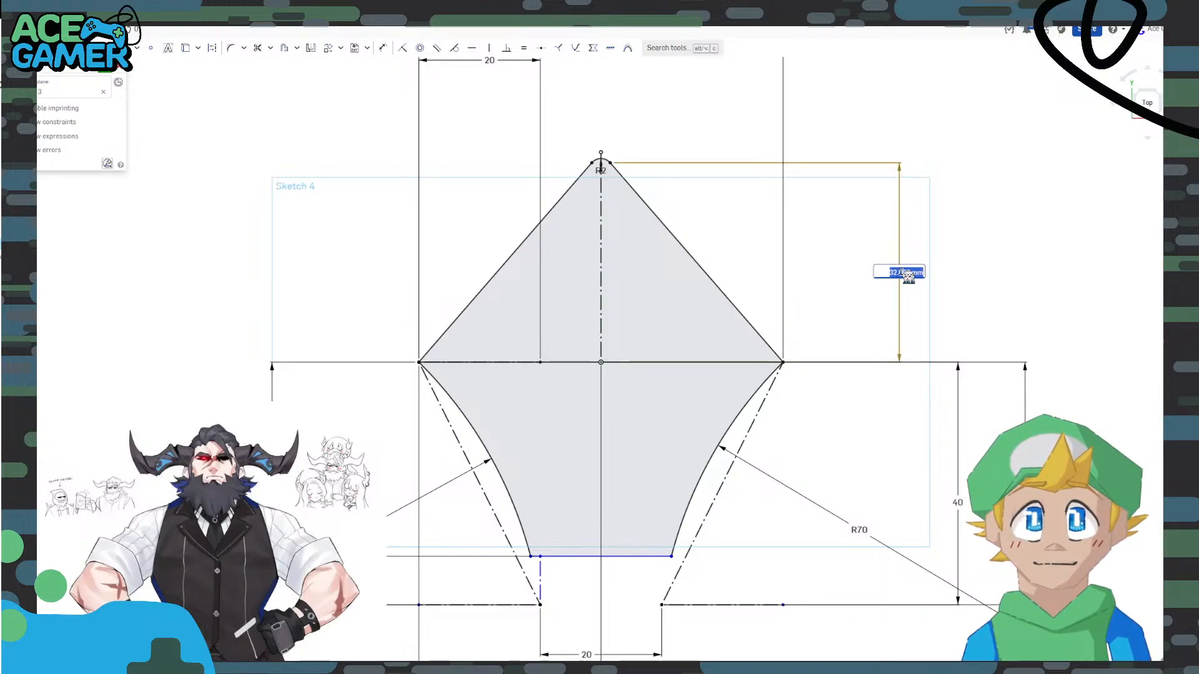
pyautogui.write('34.867')
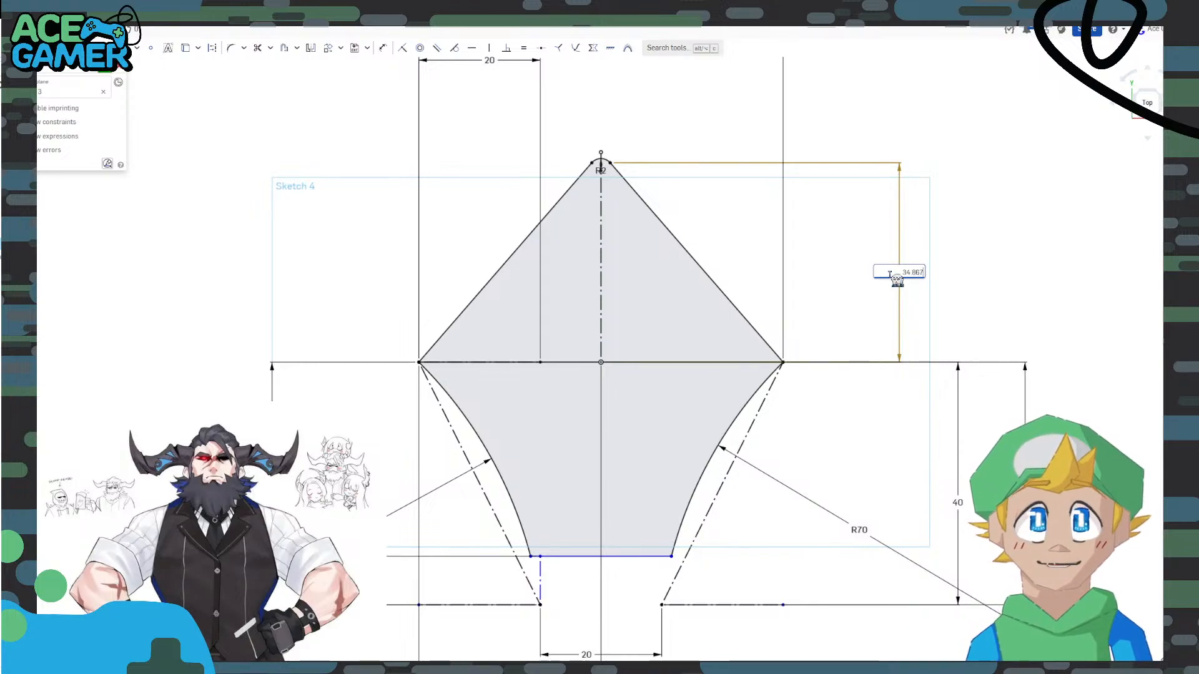
pyautogui.press('Return')
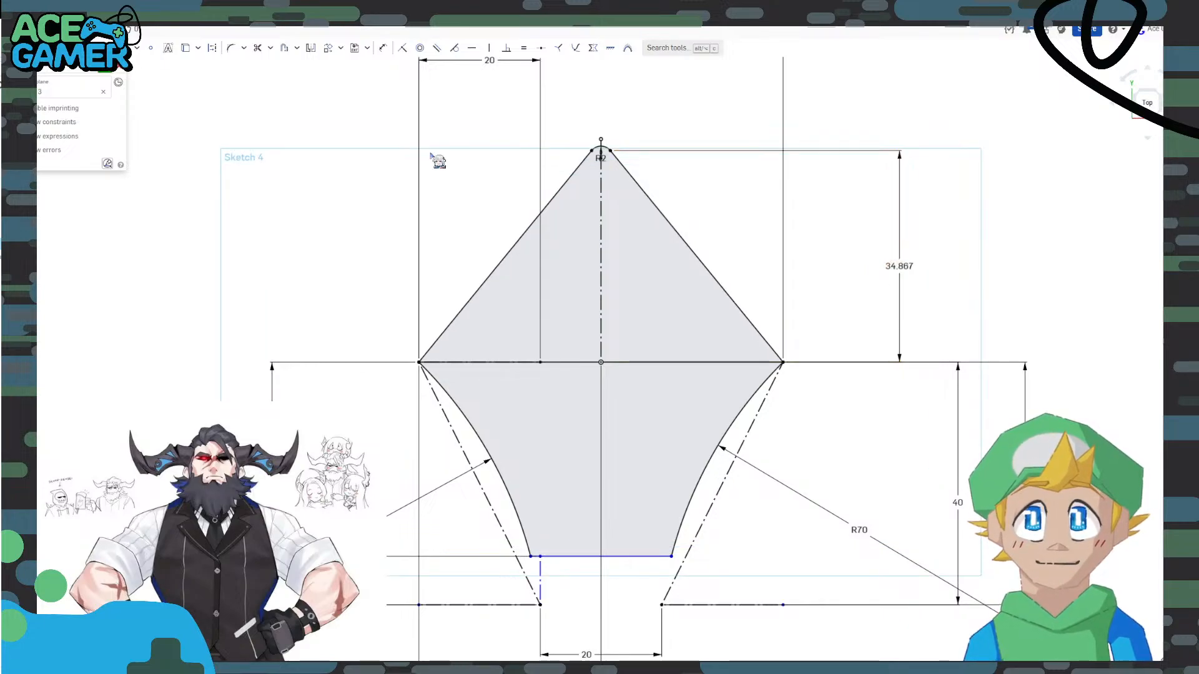
pyautogui.click(105, 69)
# Show the other three profile sketches again beside the edited Sketch 4.
pyautogui.moveTo(923, 234); pyautogui.dragTo(881, 249, button='right')
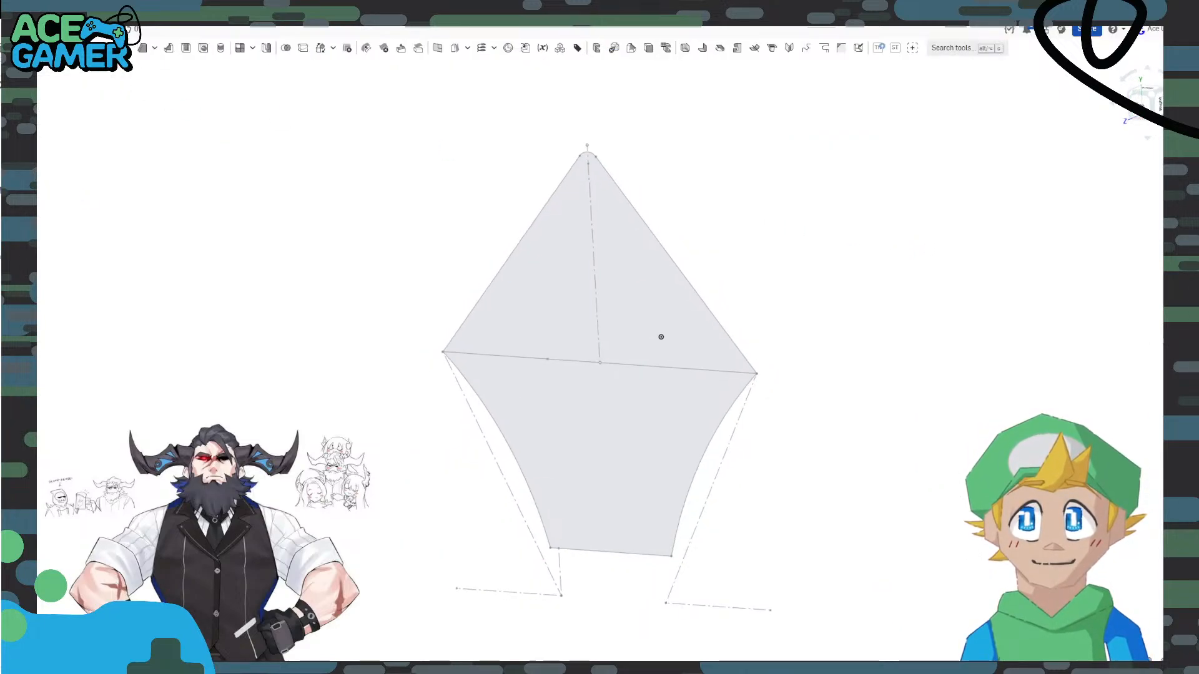
pyautogui.click(31, 229)
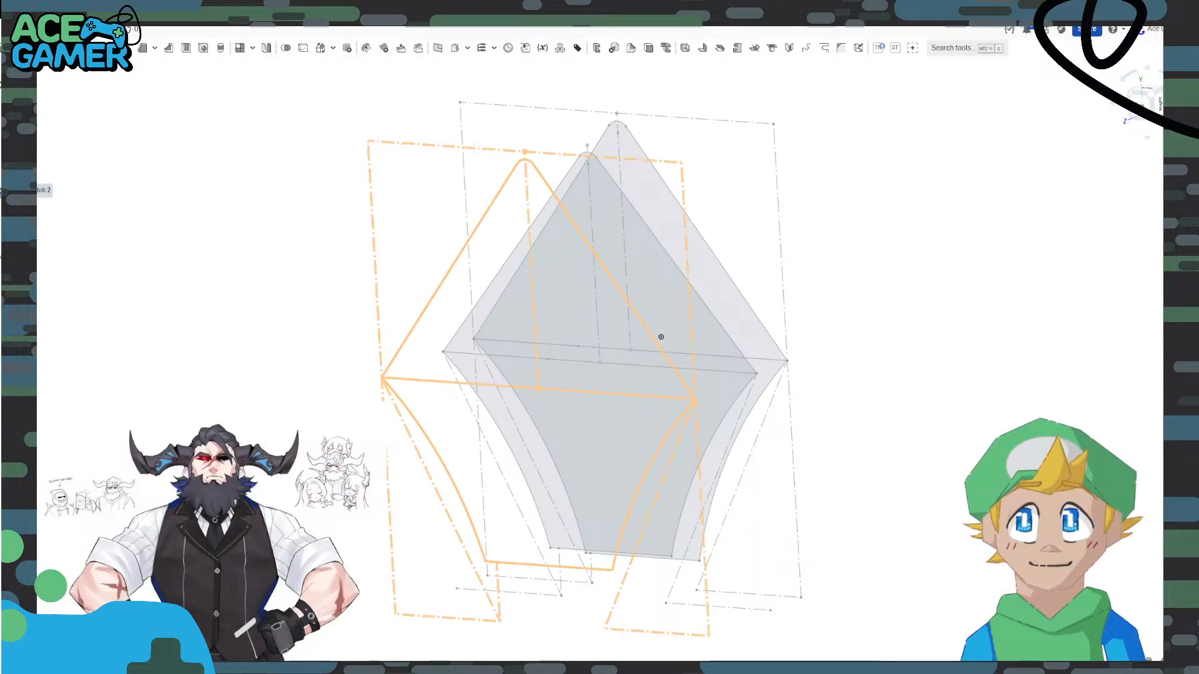
pyautogui.click(31, 189)
pyautogui.moveTo(931, 219); pyautogui.dragTo(885, 227, button='right')
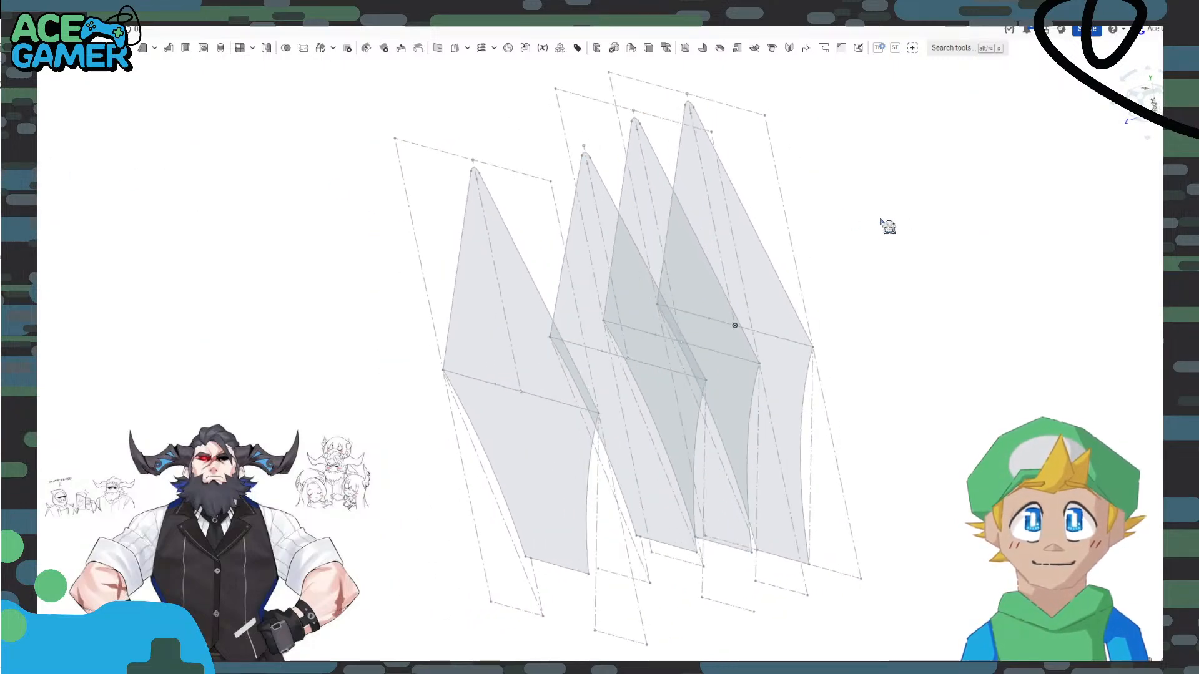
# Loft a solid through the upper triangular faces of Sketch 1, Sketch 4 and Sketch 2.
pyautogui.click(756, 247)
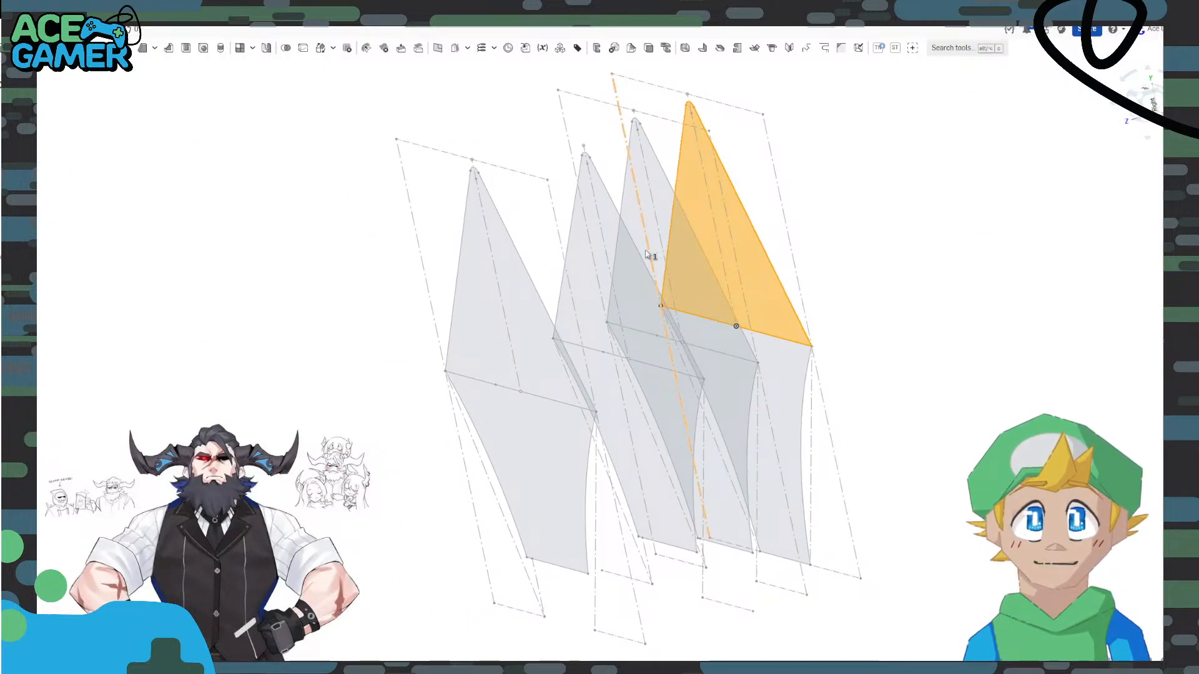
pyautogui.click(622, 239)
pyautogui.click(503, 270)
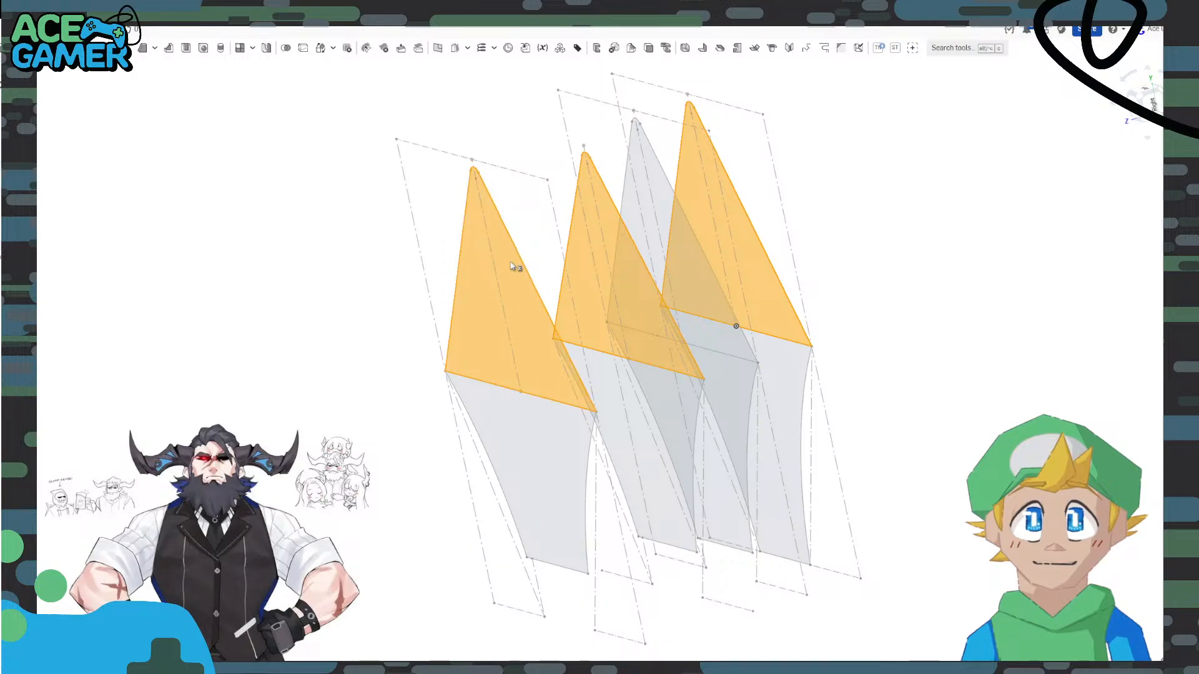
pyautogui.hotkey('shift', 'l')
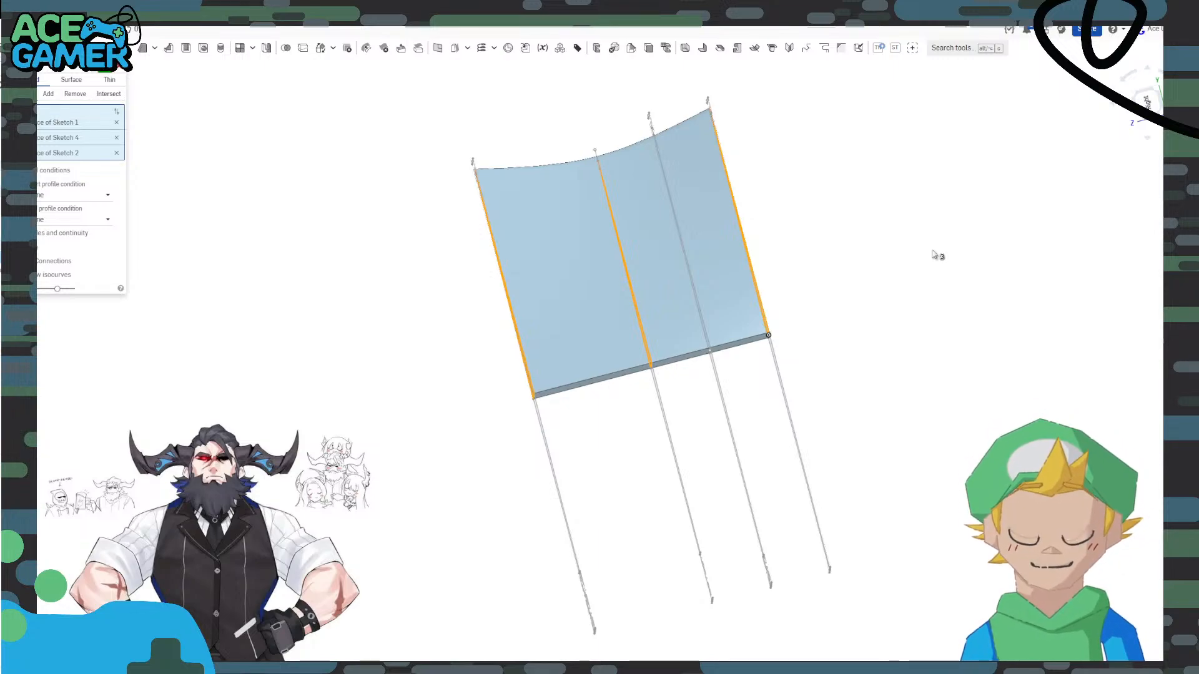
# Confirm the upper loft and start a second loft through the three lower profile faces of sketches 1, 3 and 2.
pyautogui.click(113, 74)
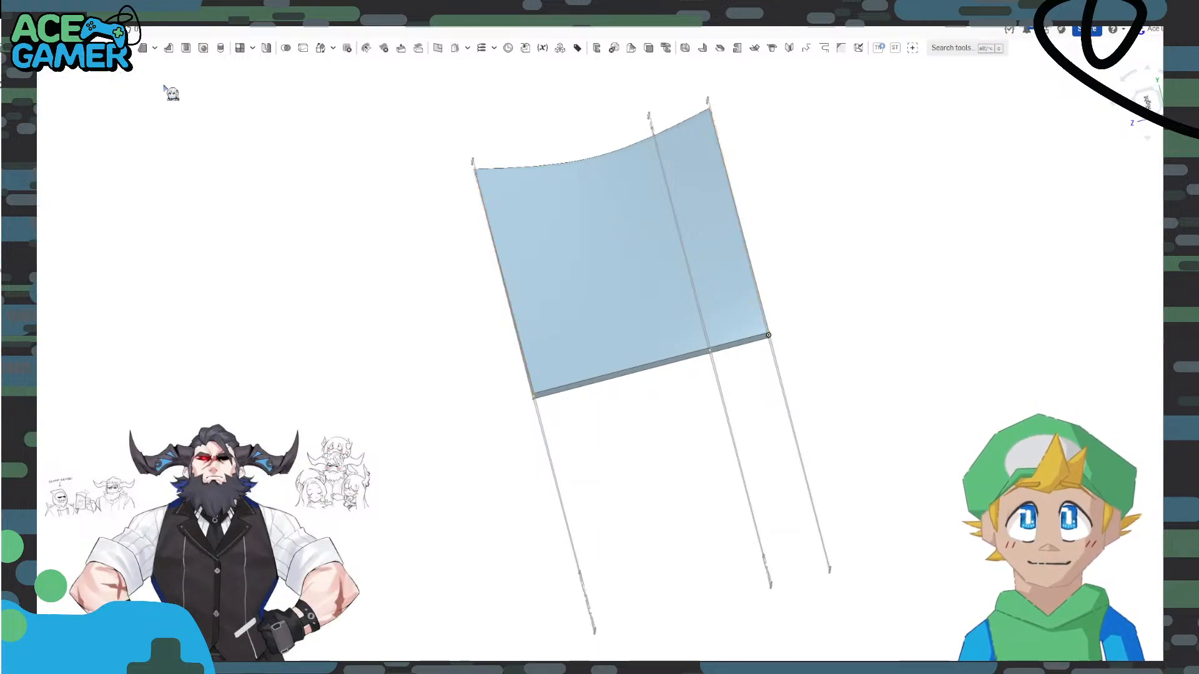
pyautogui.moveTo(438, 297); pyautogui.dragTo(641, 400, button='right')
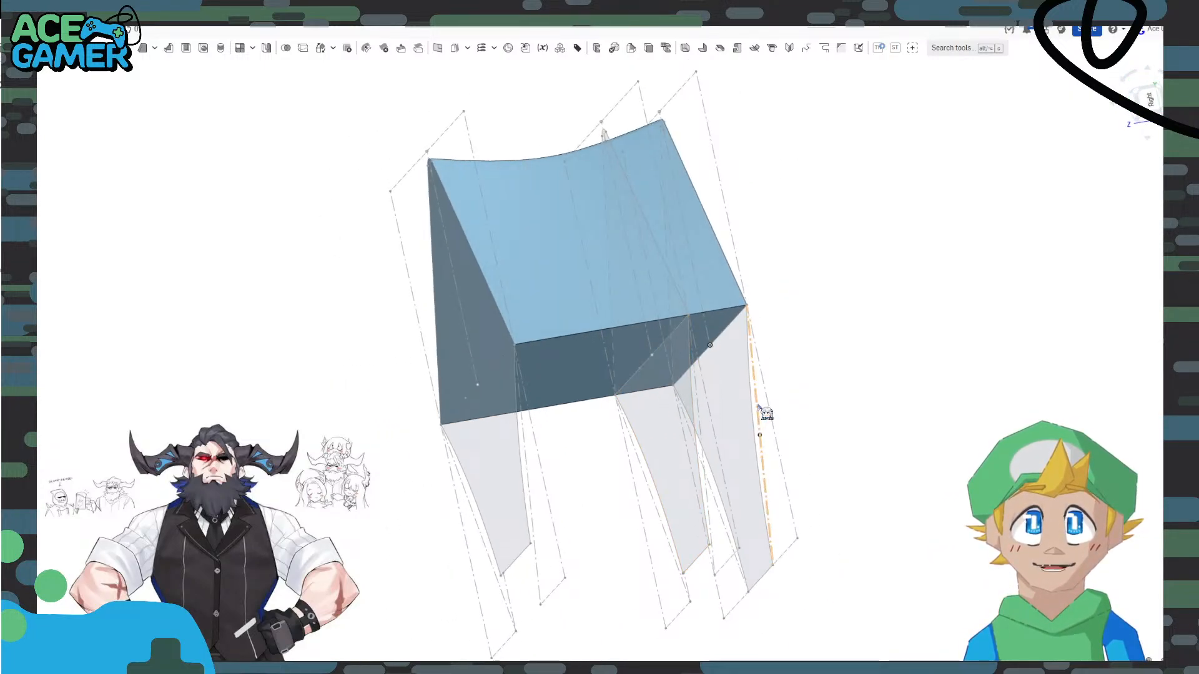
pyautogui.click(728, 407)
pyautogui.click(634, 413)
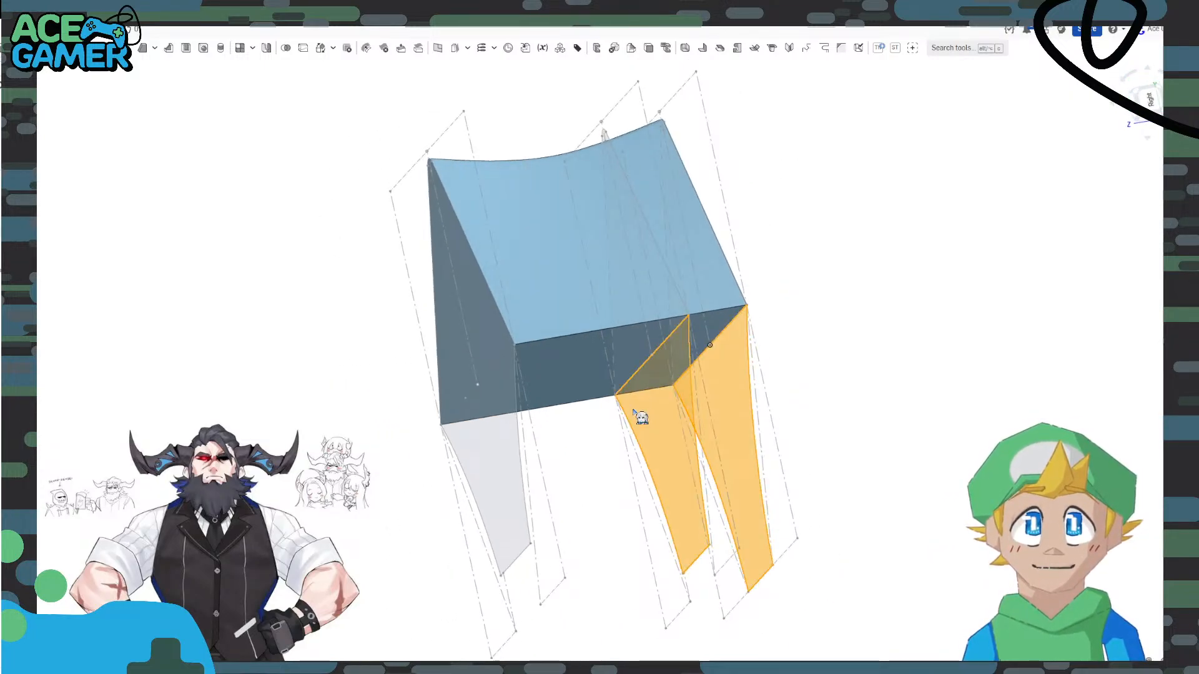
pyautogui.click(500, 447)
pyautogui.click(69, 48)
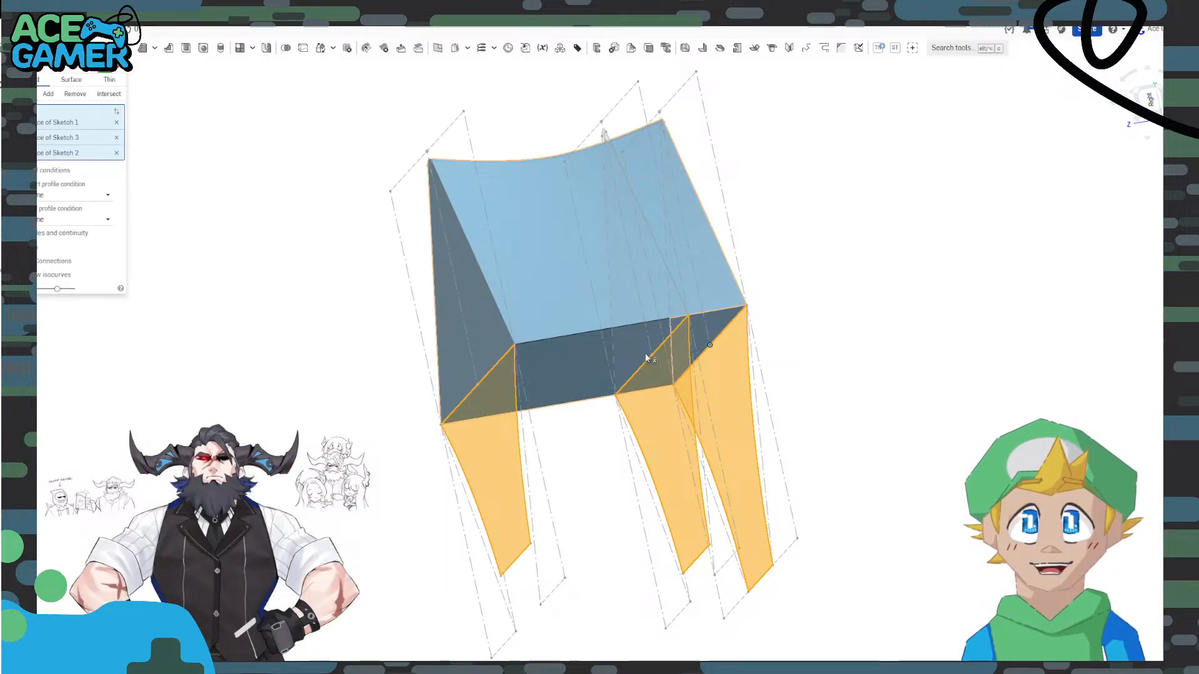
# Check the lower loft's curvature from the side and confirm it, adding it to the upper body.
pyautogui.moveTo(906, 400); pyautogui.dragTo(883, 418, button='right')
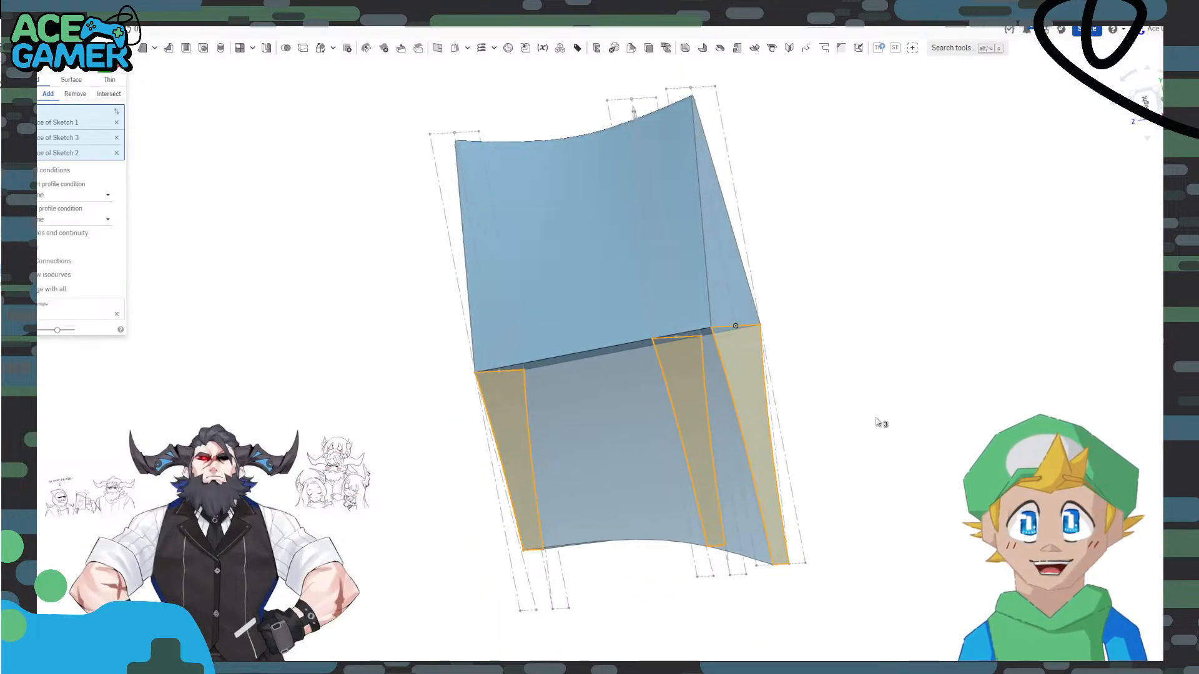
pyautogui.click(1131, 79)
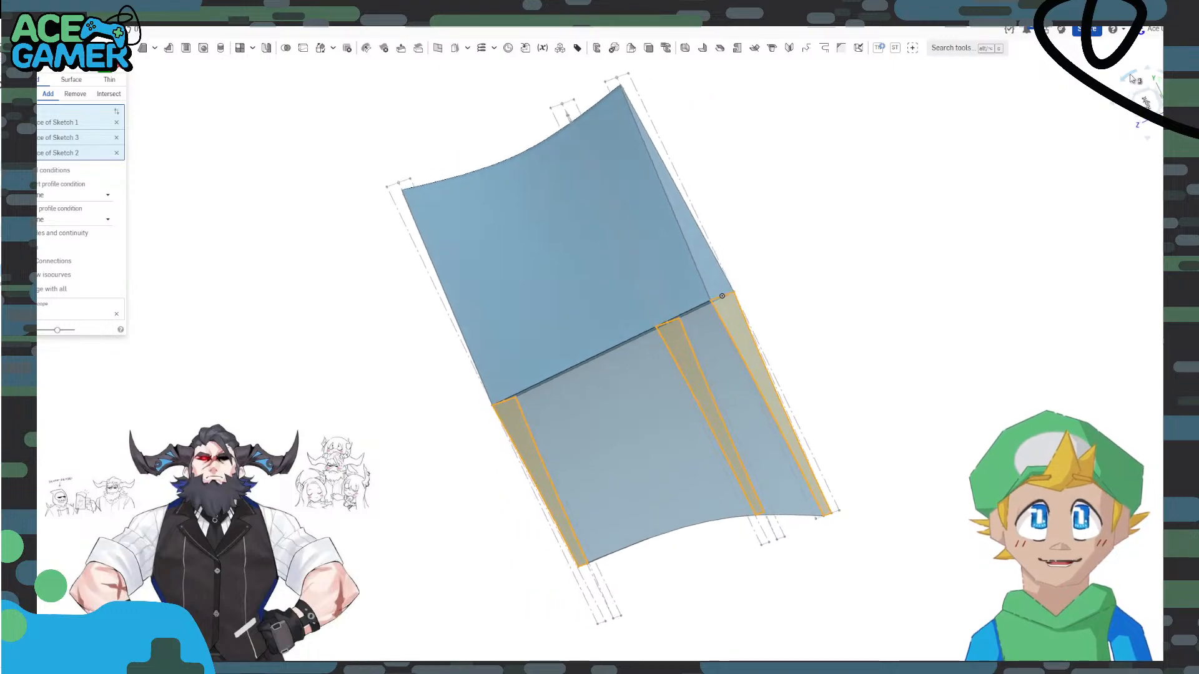
pyautogui.click(1162, 79)
pyautogui.click(1139, 89)
pyautogui.click(1131, 72)
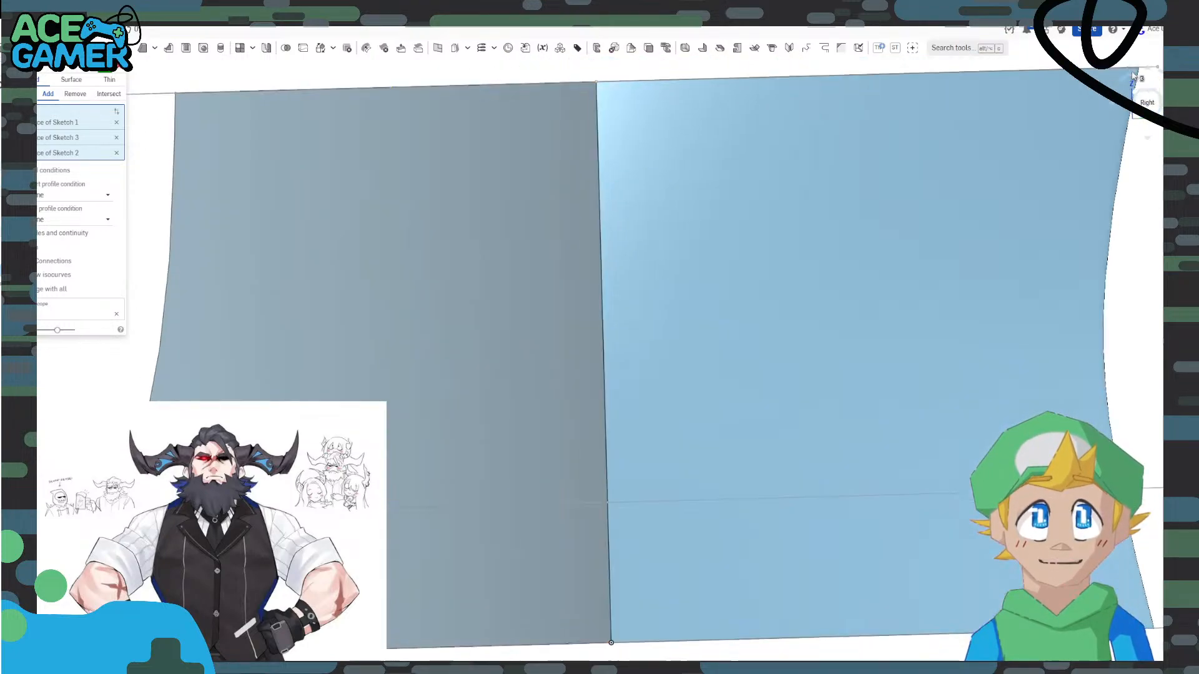
pyautogui.scroll(-5, 993, 282)
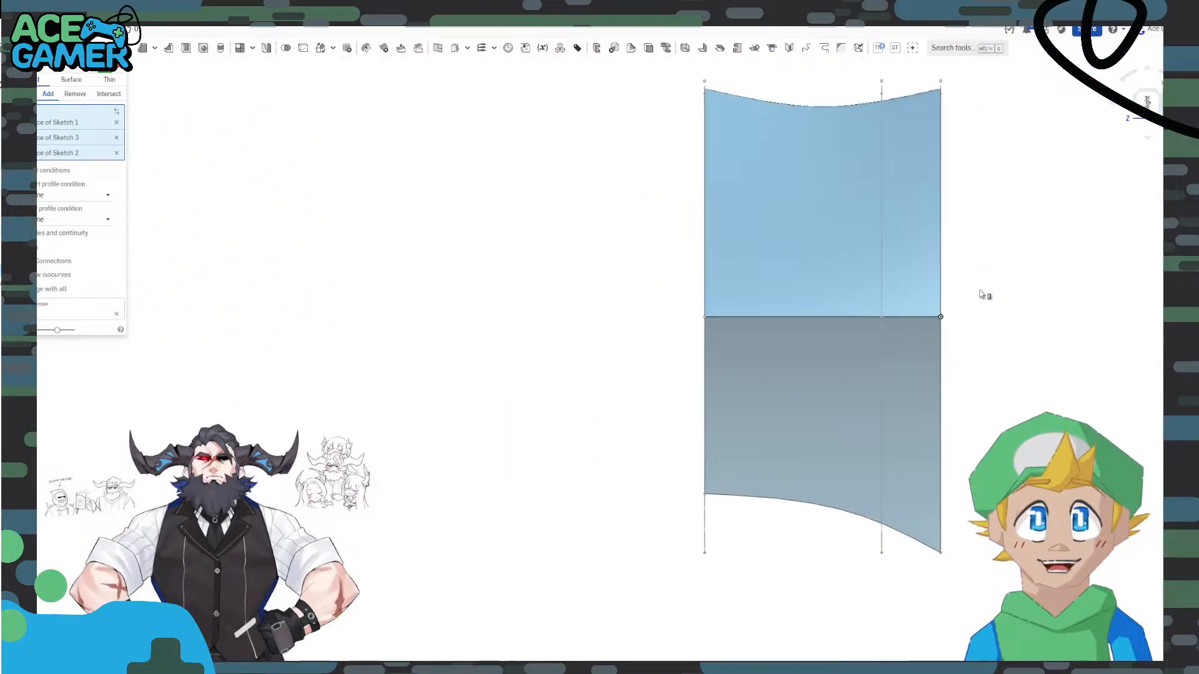
pyautogui.moveTo(982, 294); pyautogui.dragTo(838, 310, button='middle')
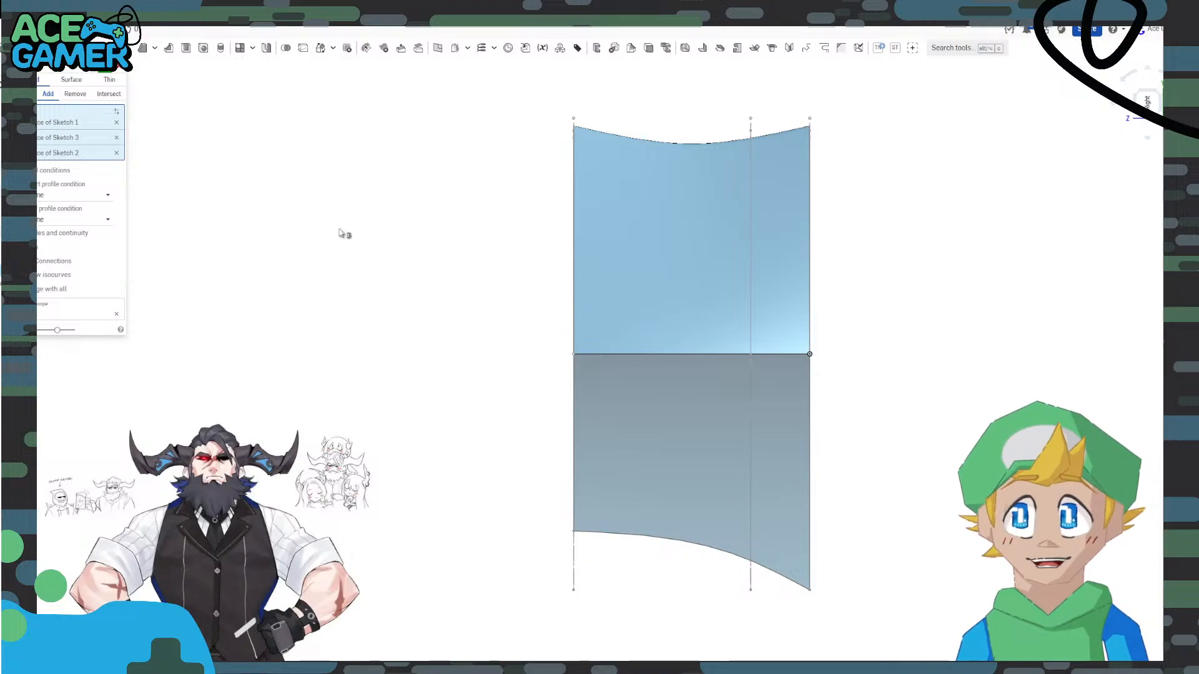
pyautogui.click(99, 74)
# Set the offset dimension beside the middle profile sketch's bottom edge to 8 mm and close the sketch.
pyautogui.moveTo(509, 444); pyautogui.dragTo(556, 440, button='right')
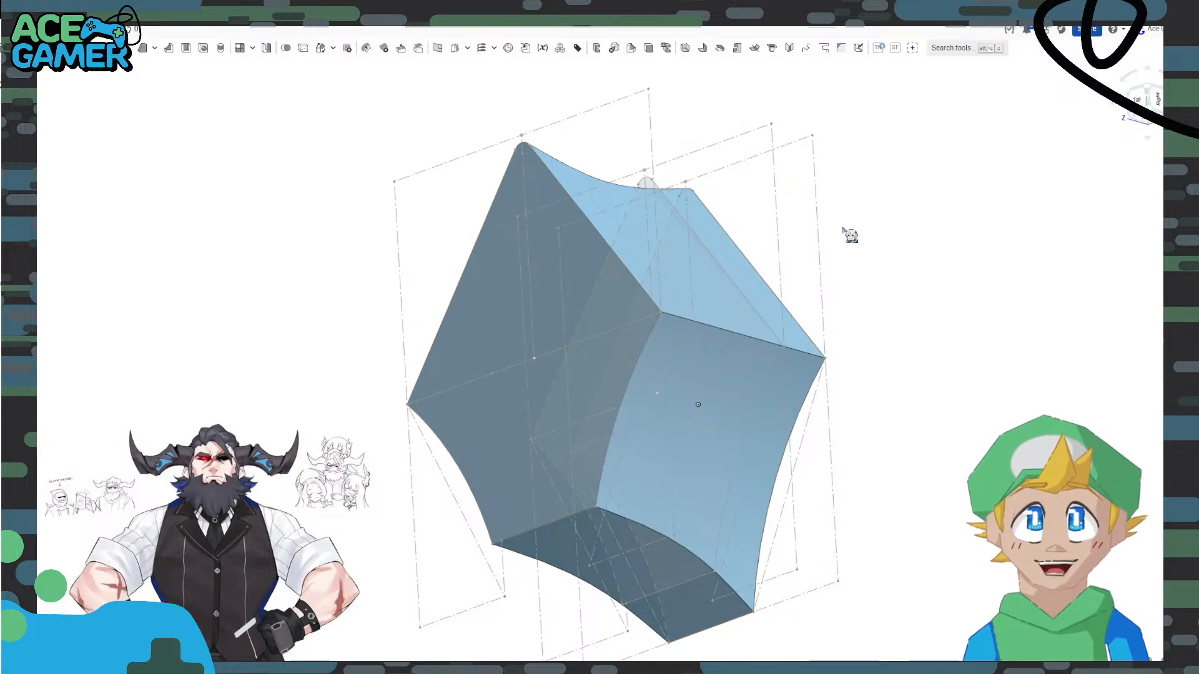
pyautogui.moveTo(976, 218); pyautogui.dragTo(993, 275, button='right')
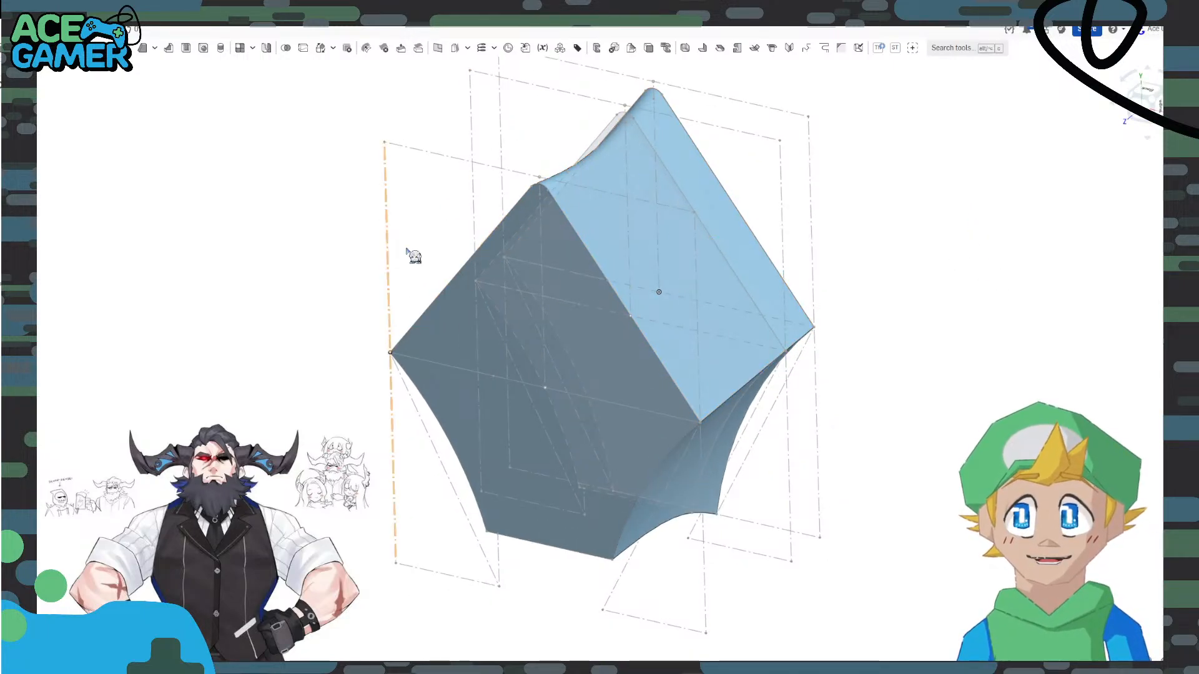
pyautogui.moveTo(412, 256); pyautogui.dragTo(384, 444, button='right')
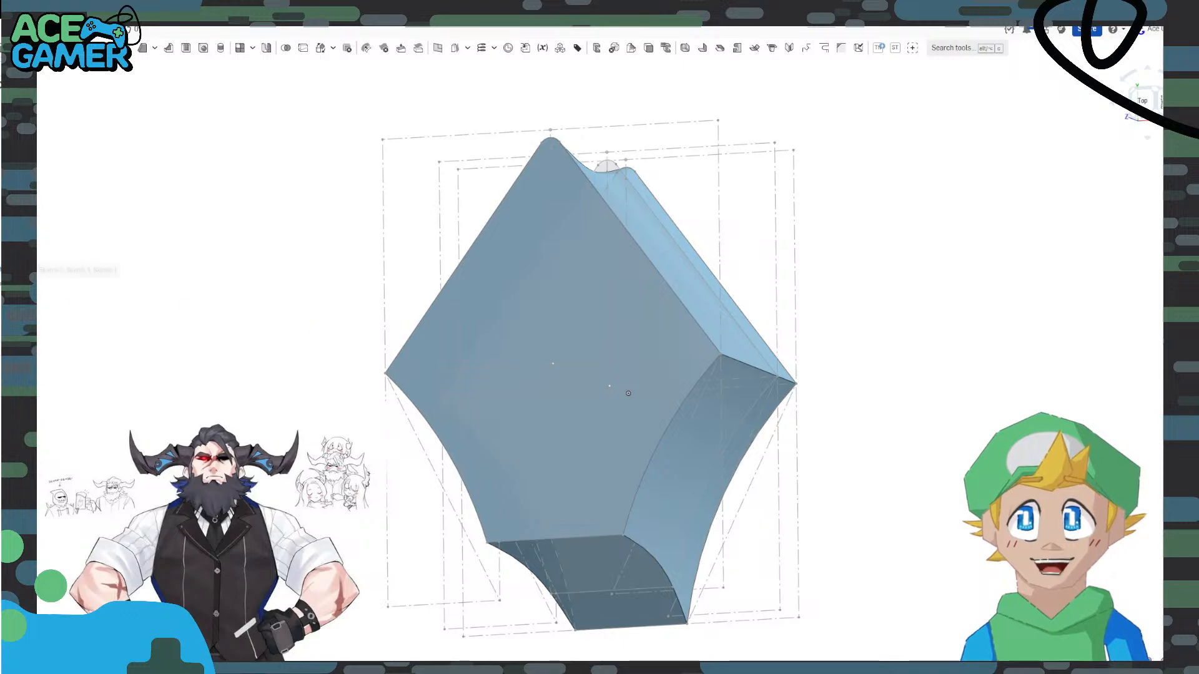
pyautogui.moveTo(524, 306); pyautogui.dragTo(485, 334, button='right')
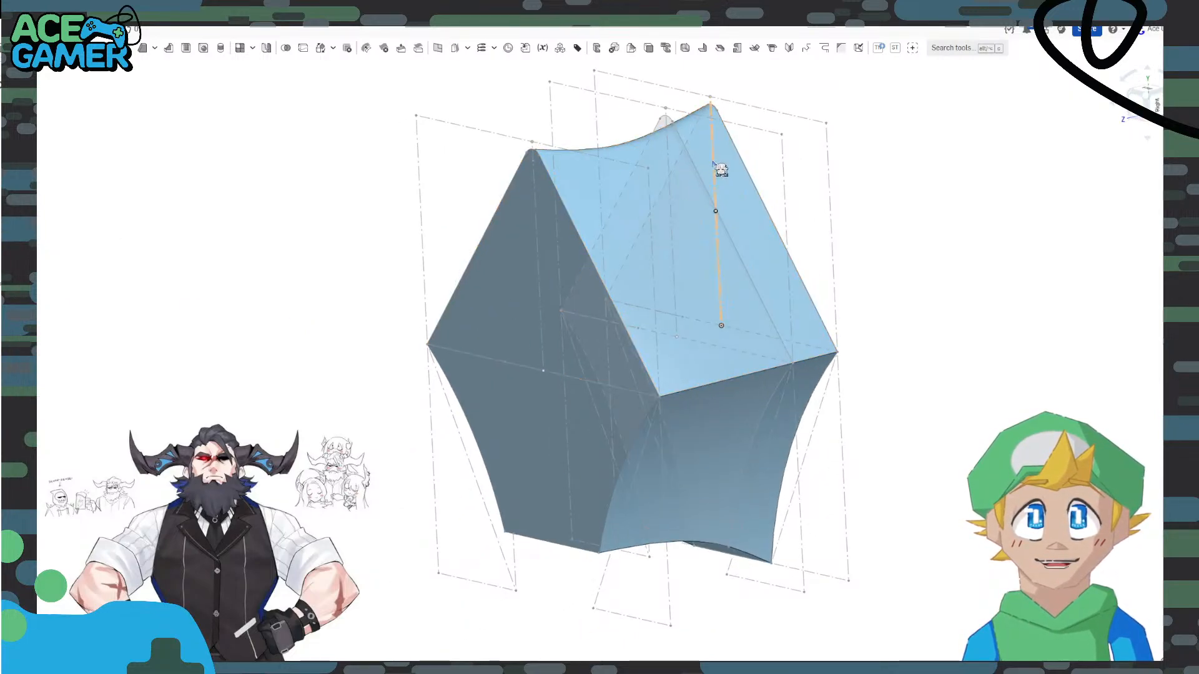
pyautogui.doubleClick(28, 246)
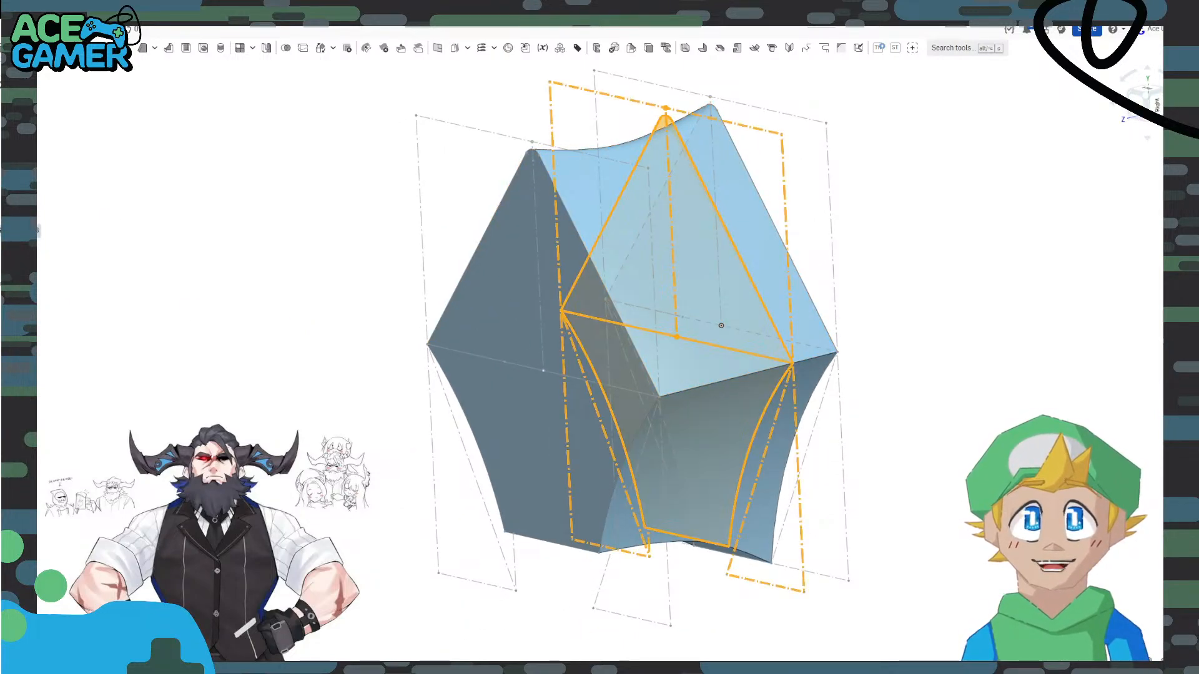
pyautogui.moveTo(742, 350); pyautogui.dragTo(753, 340, button='right')
pyautogui.moveTo(493, 375); pyautogui.dragTo(523, 334, button='right')
pyautogui.moveTo(396, 568)
pyautogui.mouseDown(button='right')
pyautogui.moveTo(440, 490)
pyautogui.moveTo(377, 494)
pyautogui.moveTo(376, 516)
pyautogui.moveTo(376, 499)
pyautogui.mouseUp(button='right')
pyautogui.doubleClick(436, 492)
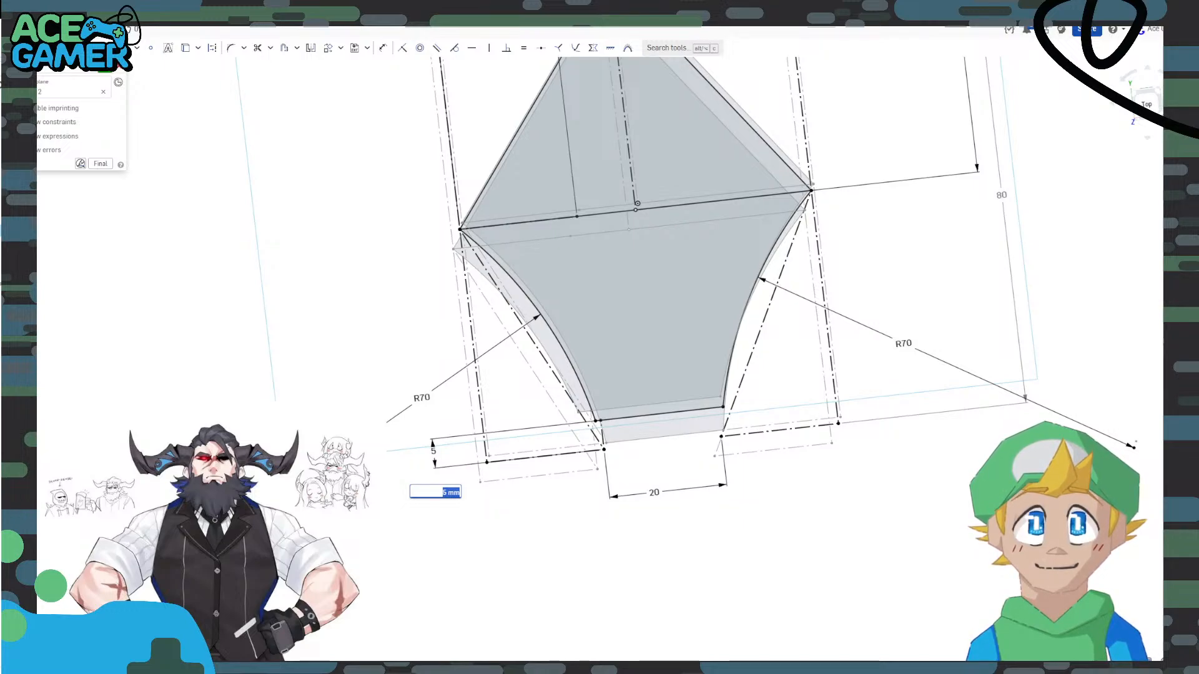
pyautogui.write('8')
pyautogui.press('Return')
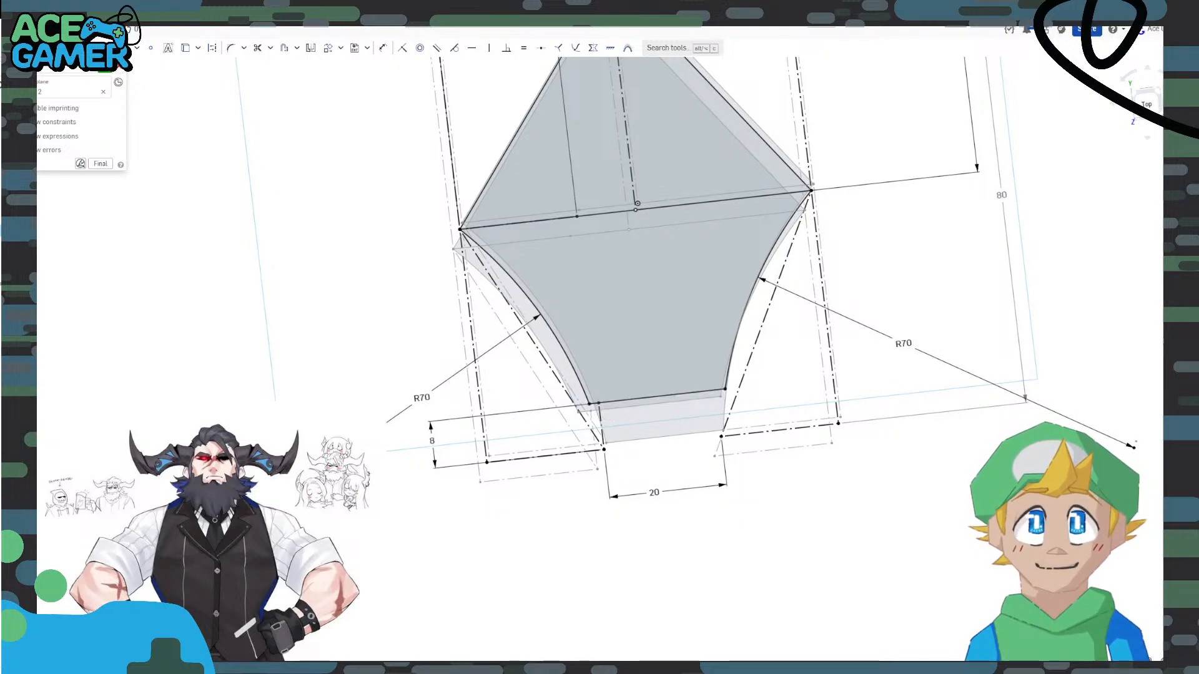
pyautogui.click(105, 70)
# Inspect the lower loft's bottom curve with its feature reopened, and revert the 8 mm offset change.
pyautogui.moveTo(160, 155)
pyautogui.mouseDown(button='right')
pyautogui.moveTo(343, 335)
pyautogui.moveTo(244, 340)
pyautogui.moveTo(258, 342)
pyautogui.mouseUp(button='right')
pyautogui.scroll(3, 786, 379)
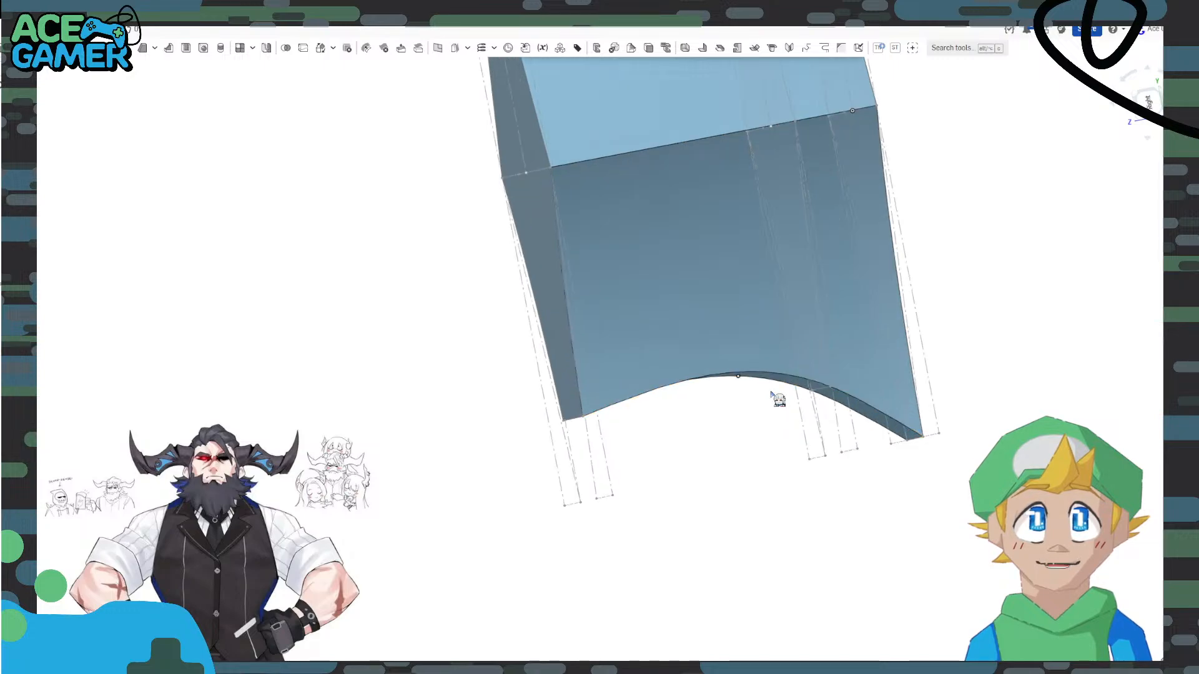
pyautogui.moveTo(772, 394); pyautogui.dragTo(752, 414, button='right')
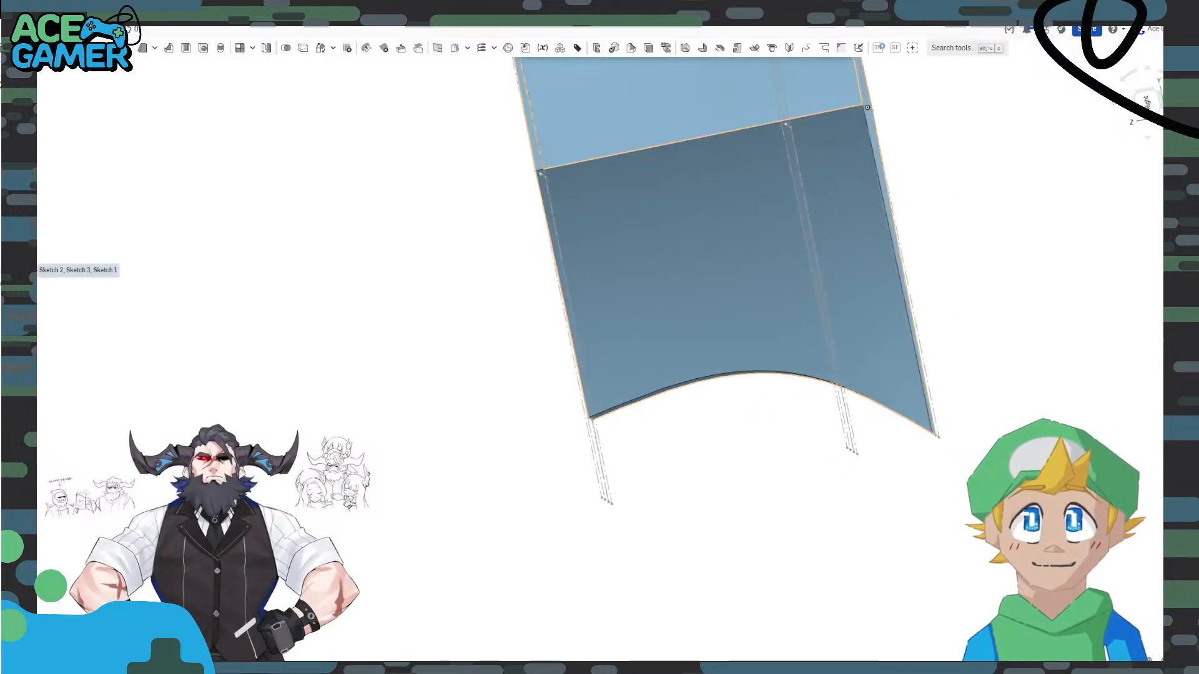
pyautogui.doubleClick(31, 263)
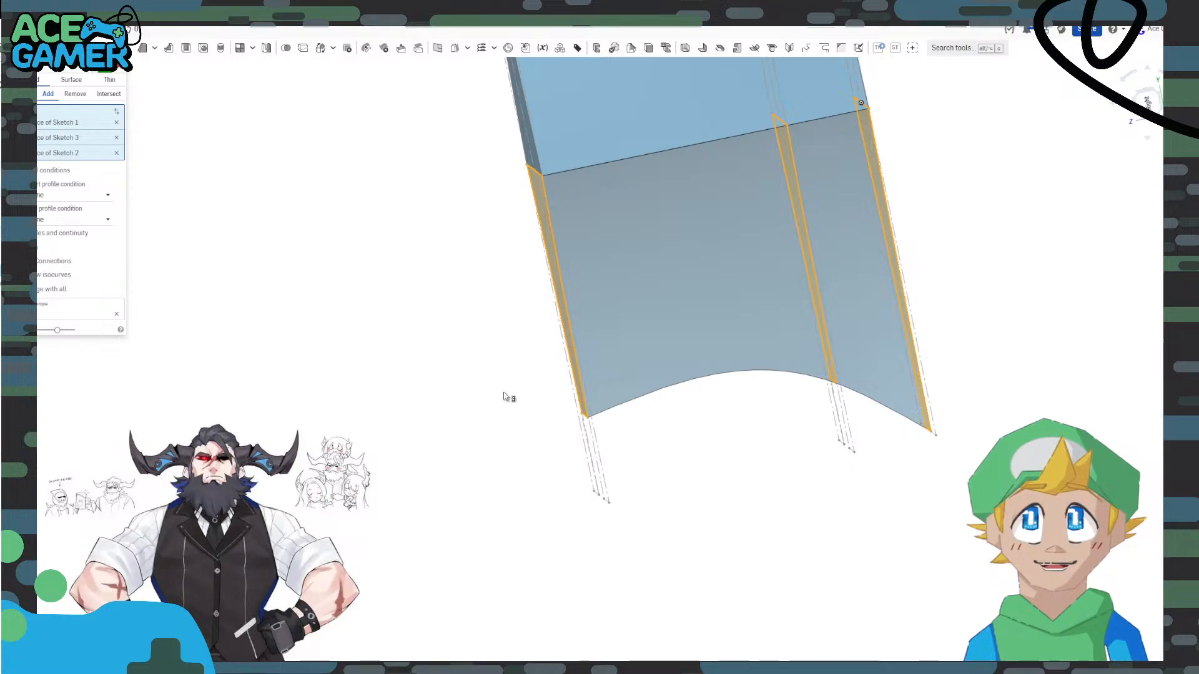
pyautogui.click(106, 70)
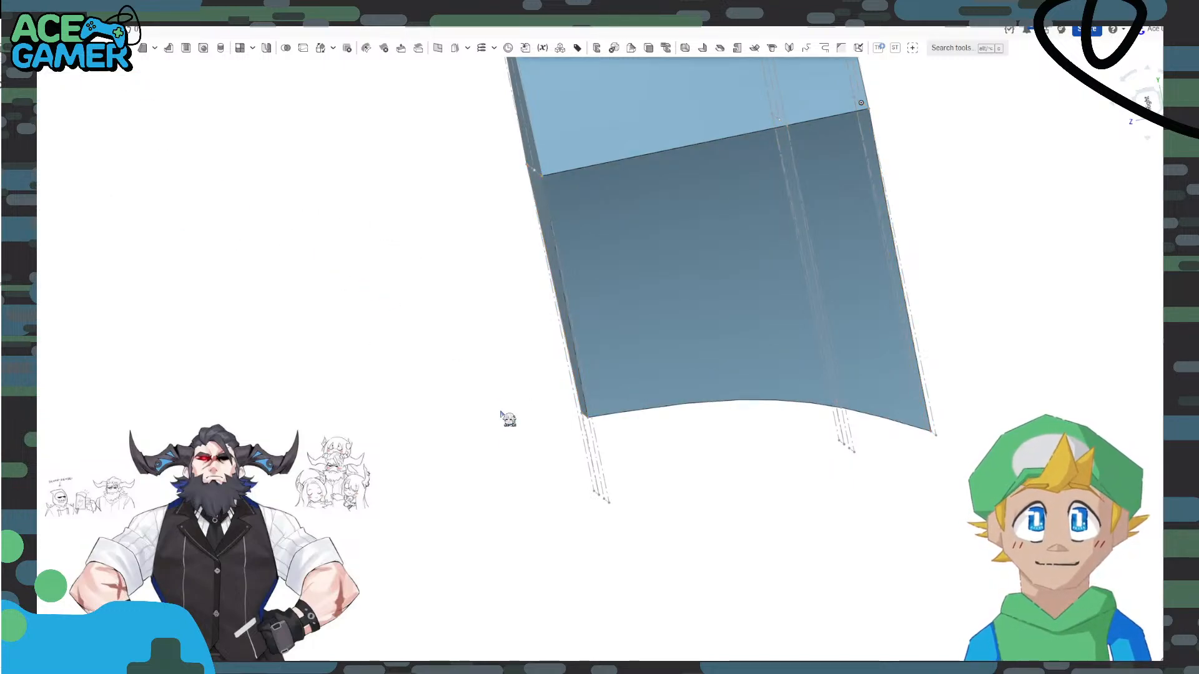
# Check the lofted body from the right side and hide its profile sketches.
pyautogui.moveTo(501, 412); pyautogui.dragTo(485, 429, button='right')
pyautogui.click(1147, 103)
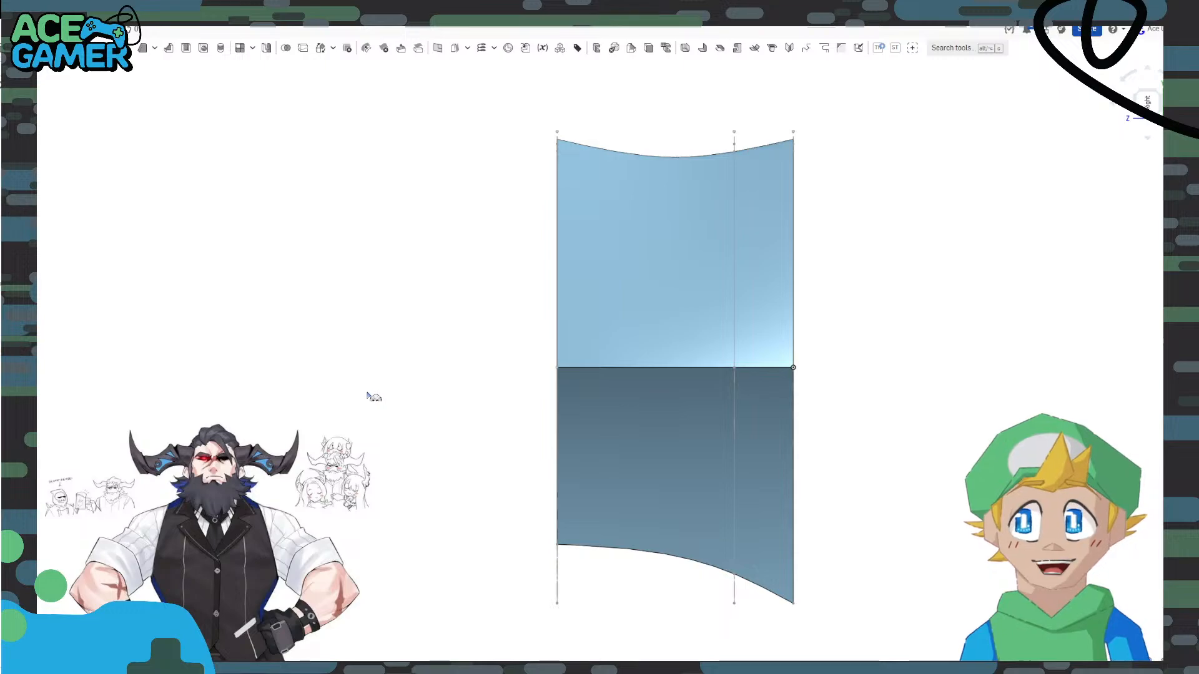
pyautogui.moveTo(320, 376); pyautogui.dragTo(369, 369, button='right')
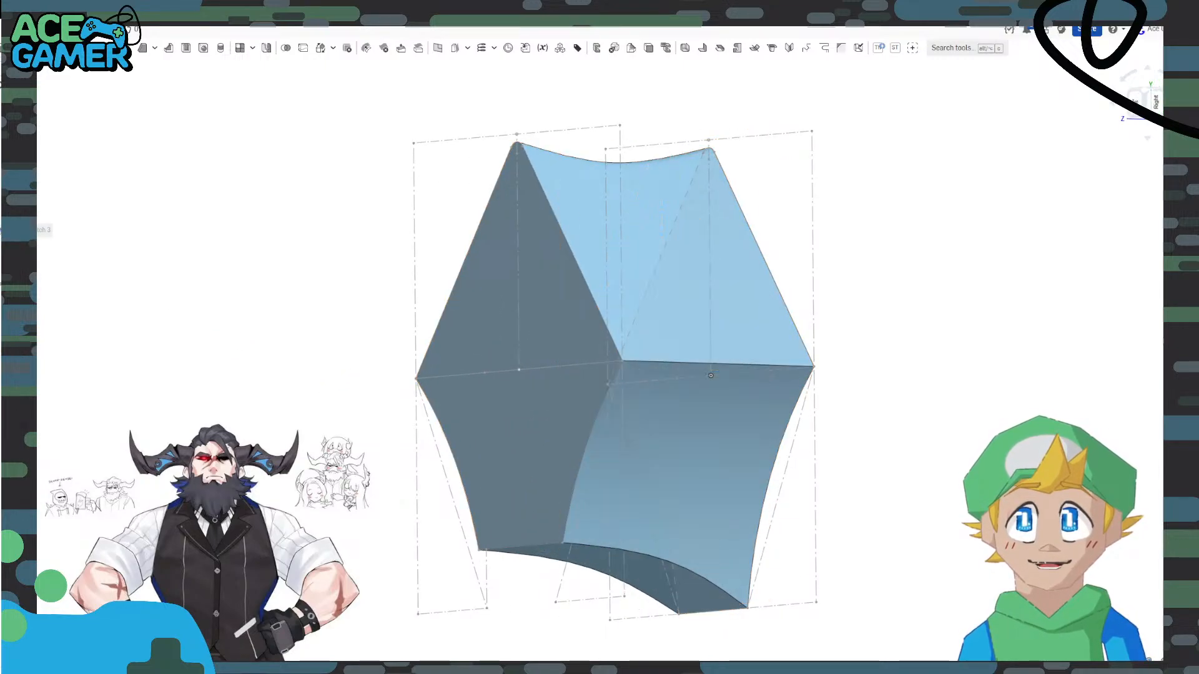
pyautogui.click(26, 178)
pyautogui.click(26, 152)
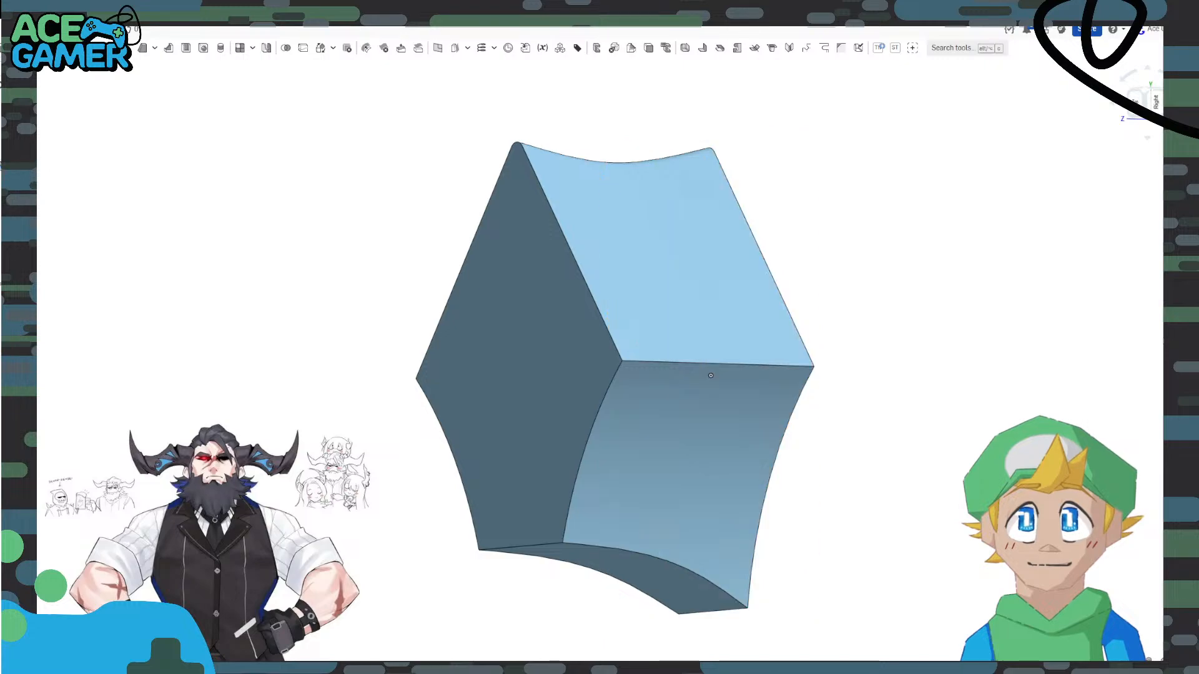
# Apply a fillet to the two outer side edges where the upper and lower lofts meet.
pyautogui.moveTo(399, 283)
pyautogui.mouseDown(button='right')
pyautogui.moveTo(322, 281)
pyautogui.moveTo(542, 290)
pyautogui.mouseUp(button='right')
pyautogui.scroll(2, 522, 359)
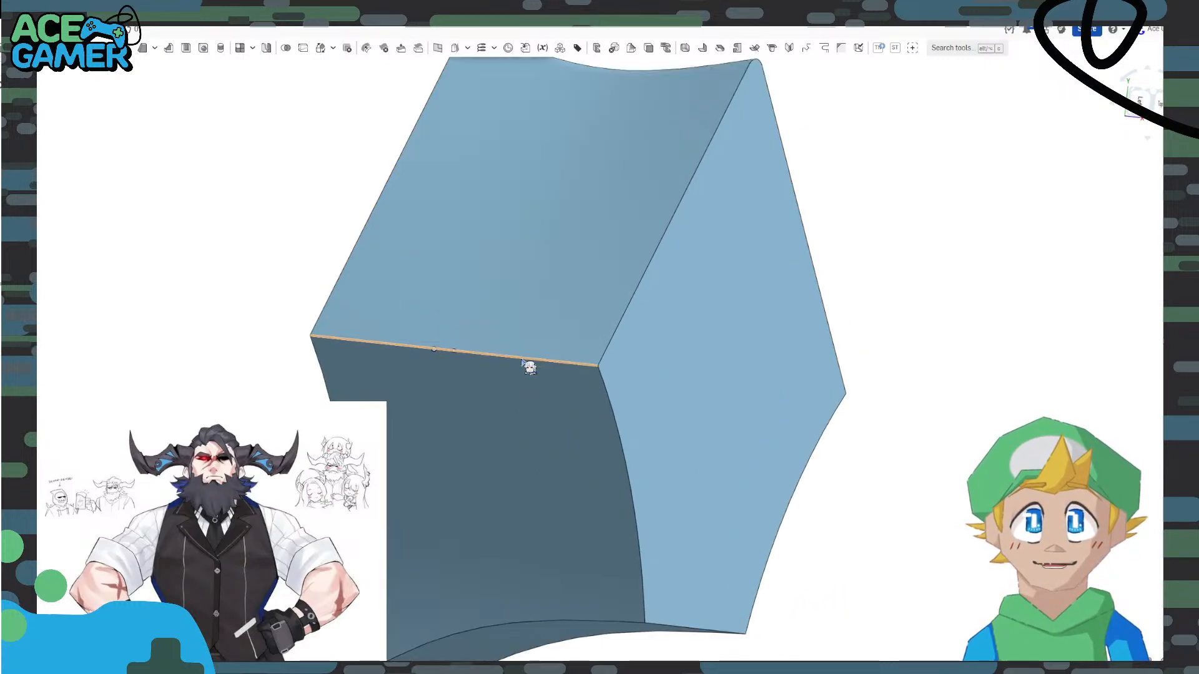
pyautogui.click(521, 360)
pyautogui.moveTo(753, 407); pyautogui.dragTo(646, 403, button='right')
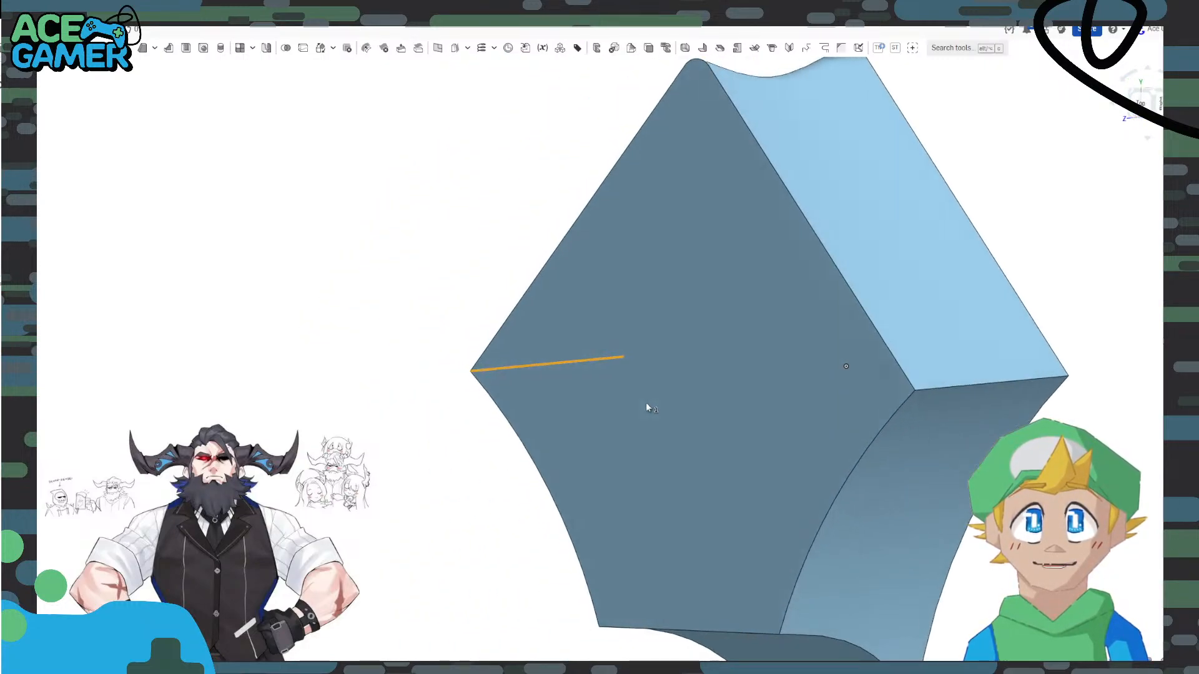
pyautogui.click(973, 387)
pyautogui.moveTo(883, 478); pyautogui.dragTo(890, 353, button='middle')
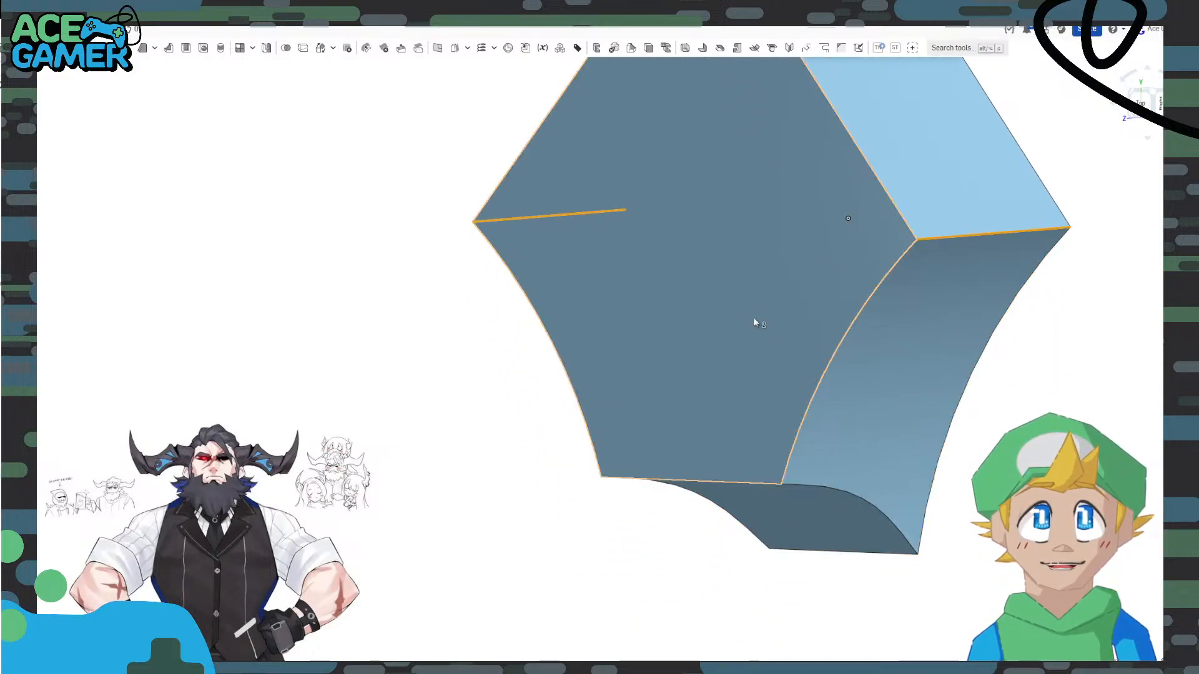
pyautogui.moveTo(791, 293); pyautogui.dragTo(866, 395, button='middle')
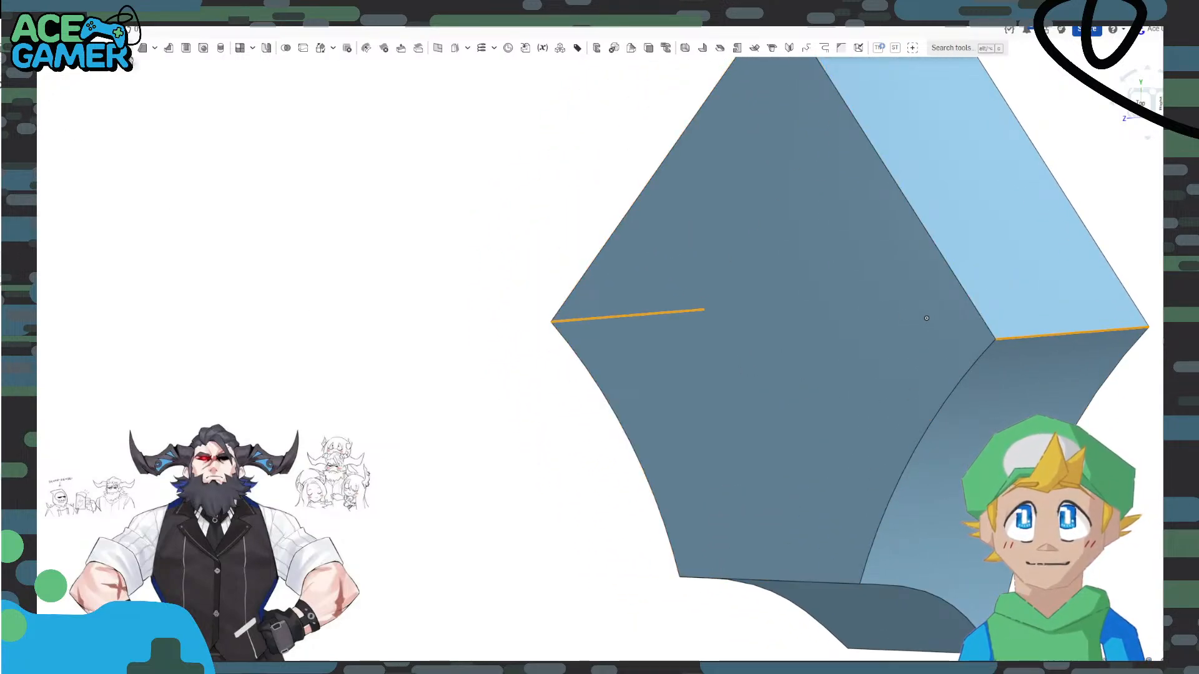
pyautogui.hotkey('shift', 'f')
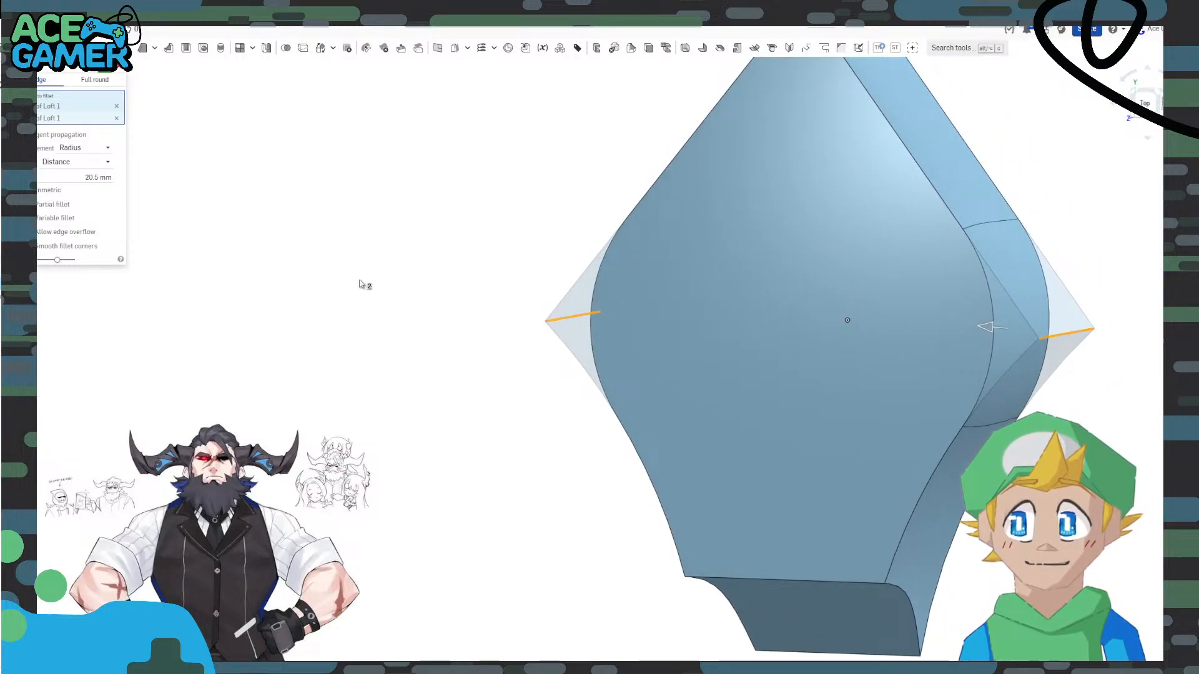
# Try fillet radii of 5 mm and 2.5 mm on the two side edges.
pyautogui.click(98, 177)
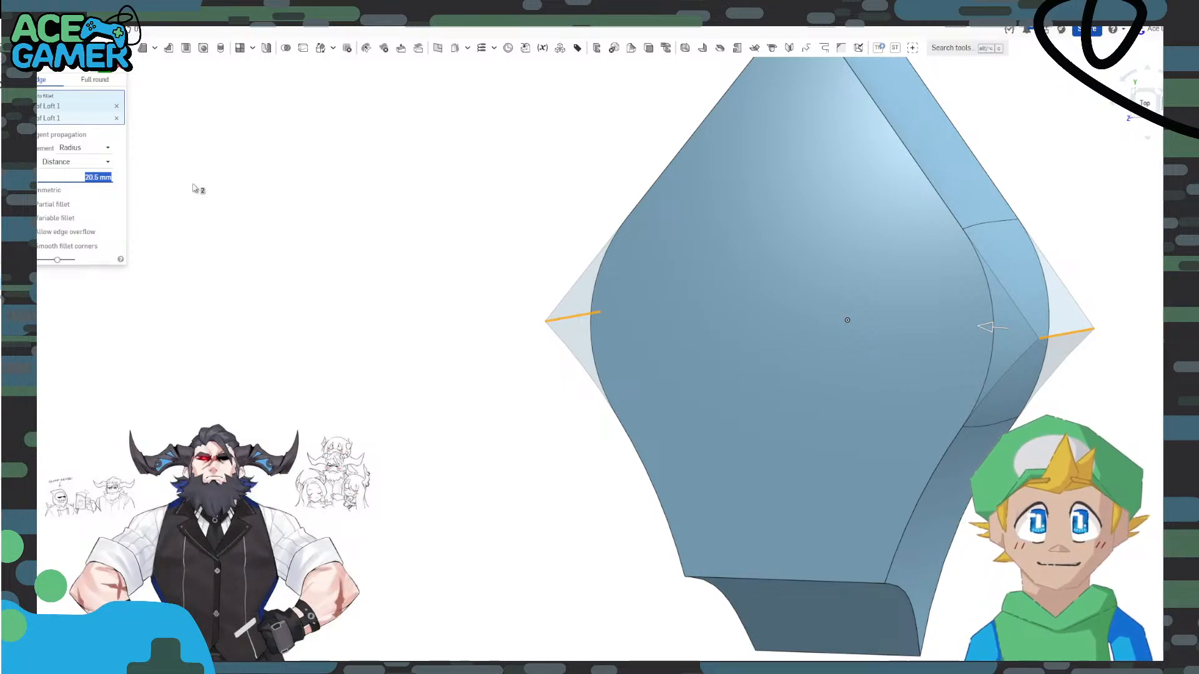
pyautogui.write('5')
pyautogui.press('Return')
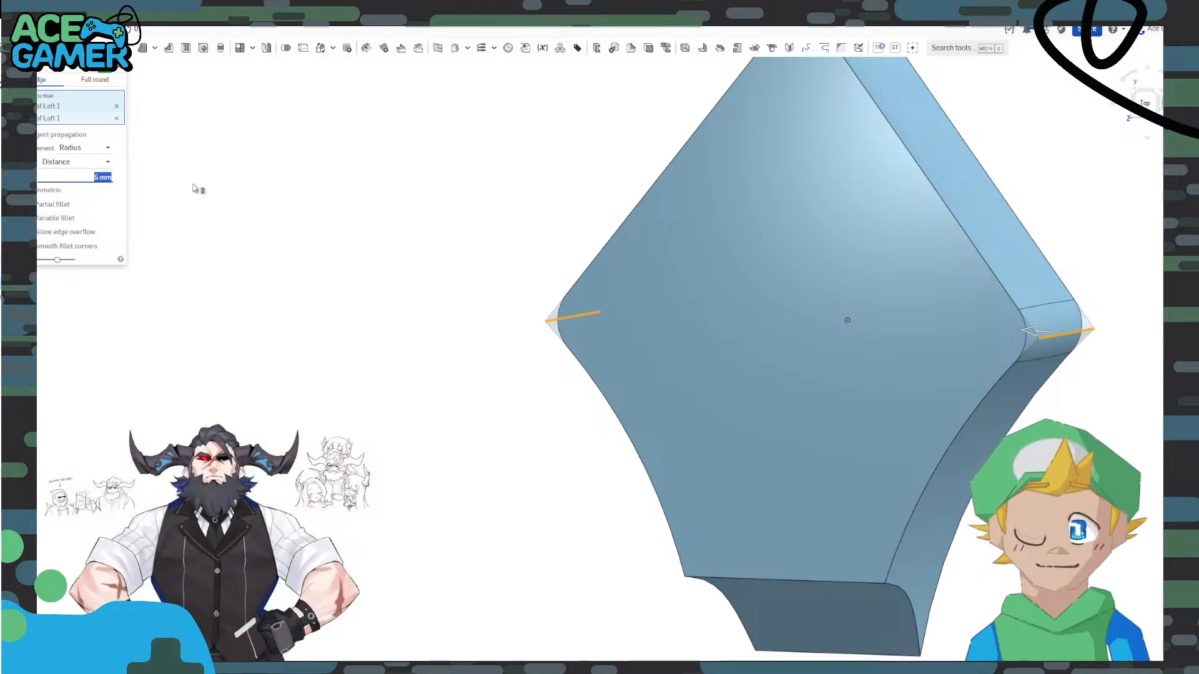
pyautogui.write('2')
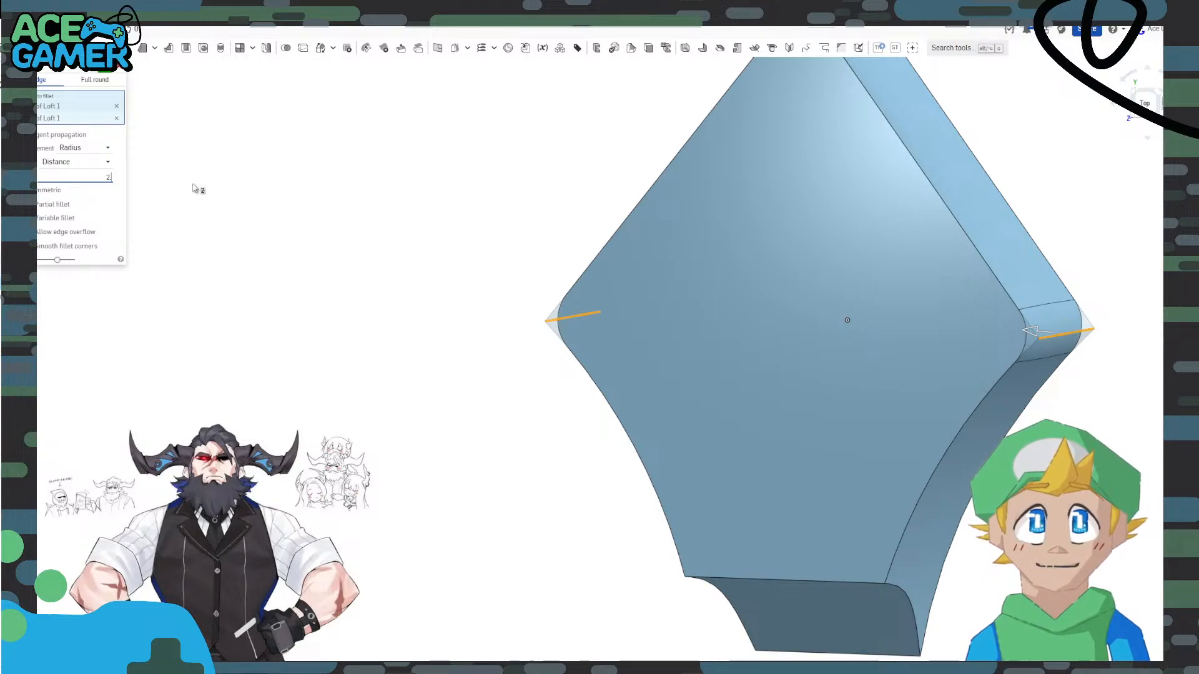
pyautogui.write('.5')
pyautogui.press('Return')
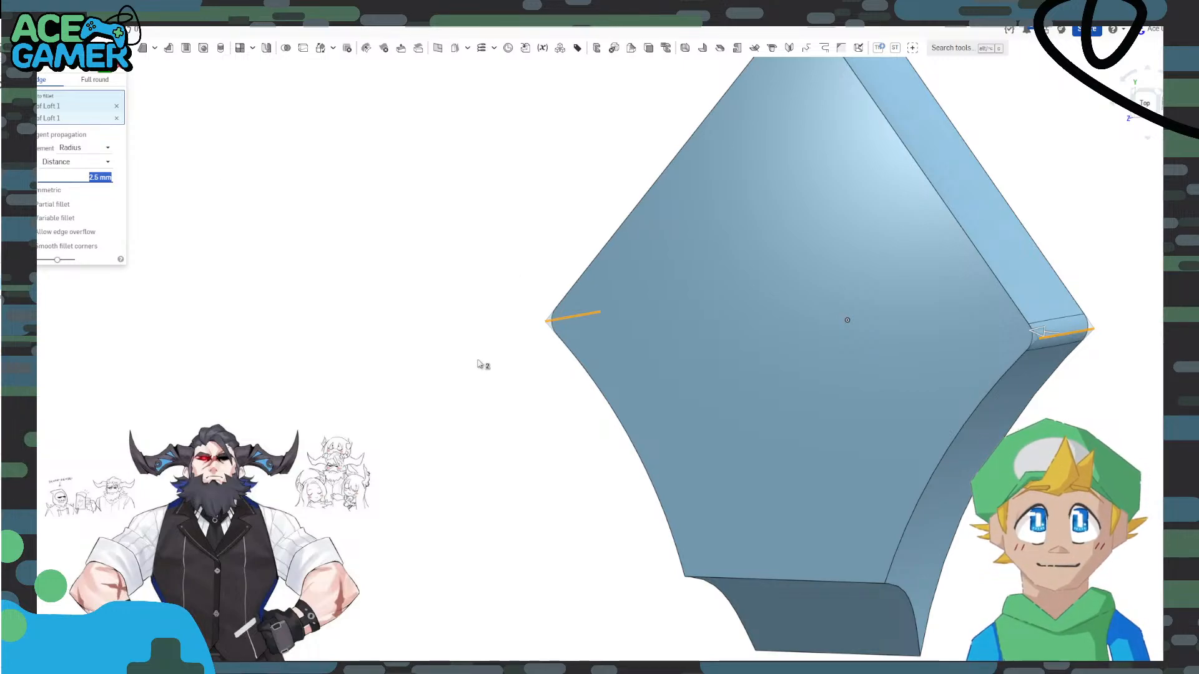
# Set the radius of the side-edge fillet to 1 mm.
pyautogui.moveTo(478, 361); pyautogui.dragTo(491, 362, button='right')
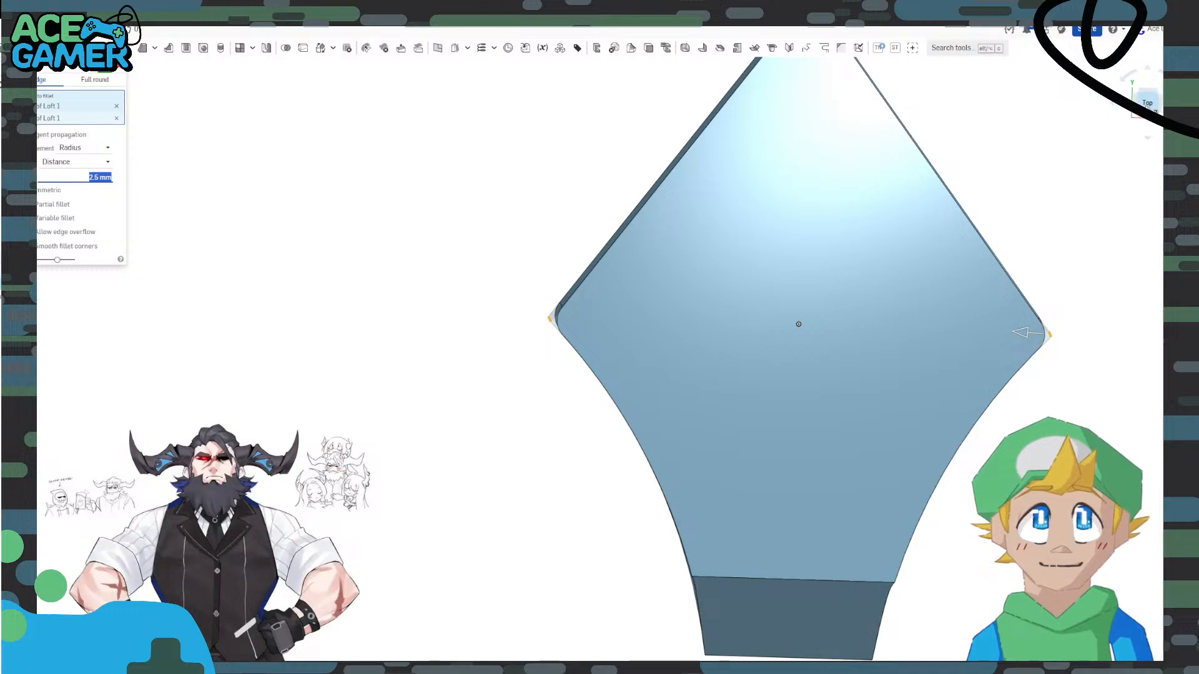
pyautogui.click(1147, 103)
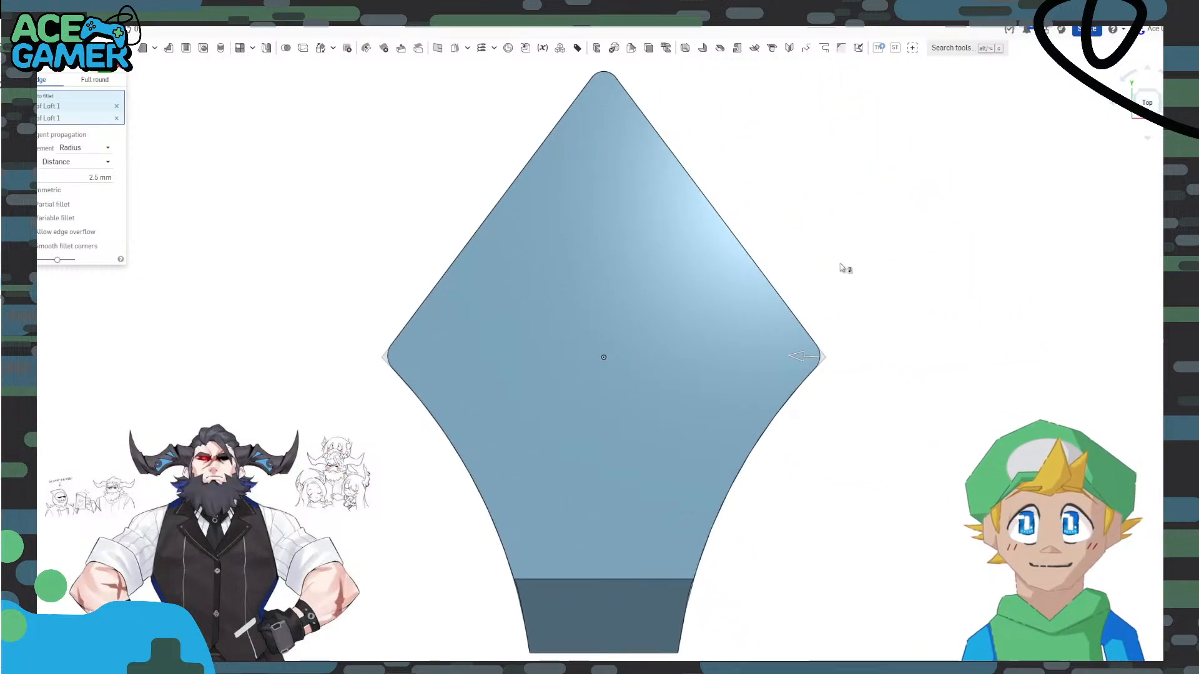
pyautogui.click(102, 178)
pyautogui.scroll(-2, 105, 181)
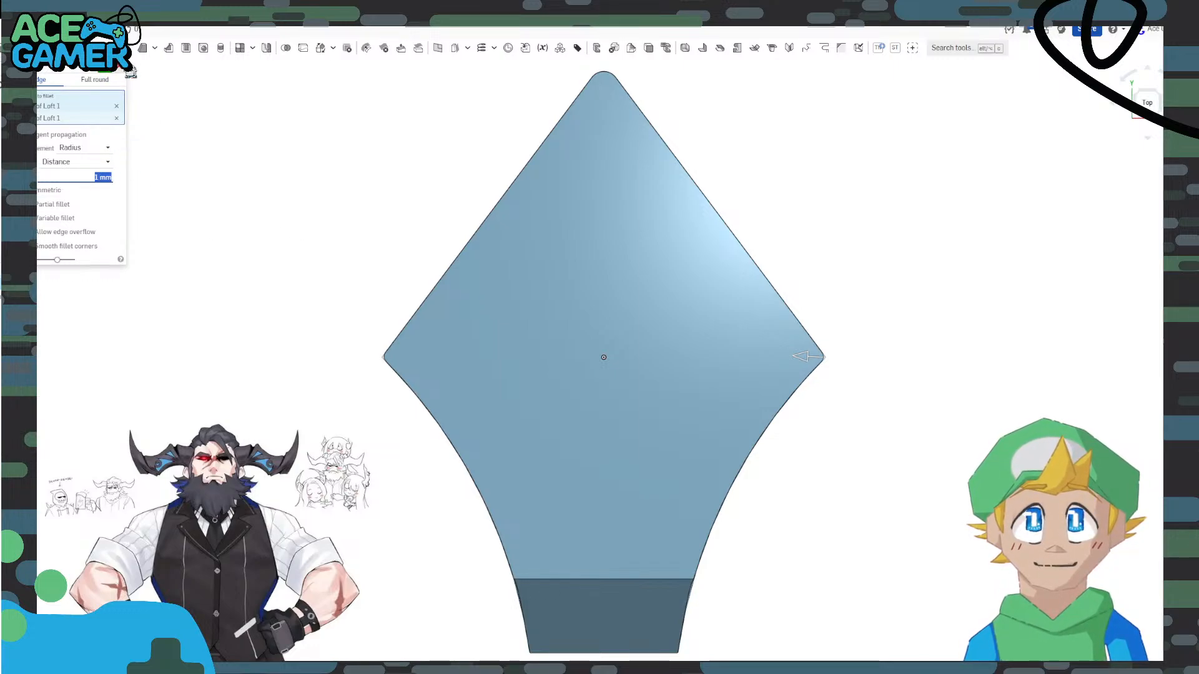
# Cancel the 1 mm fillet on the two side edges.
pyautogui.click(122, 66)
pyautogui.moveTo(267, 275); pyautogui.dragTo(286, 260, button='right')
pyautogui.moveTo(337, 515); pyautogui.dragTo(446, 325, button='middle')
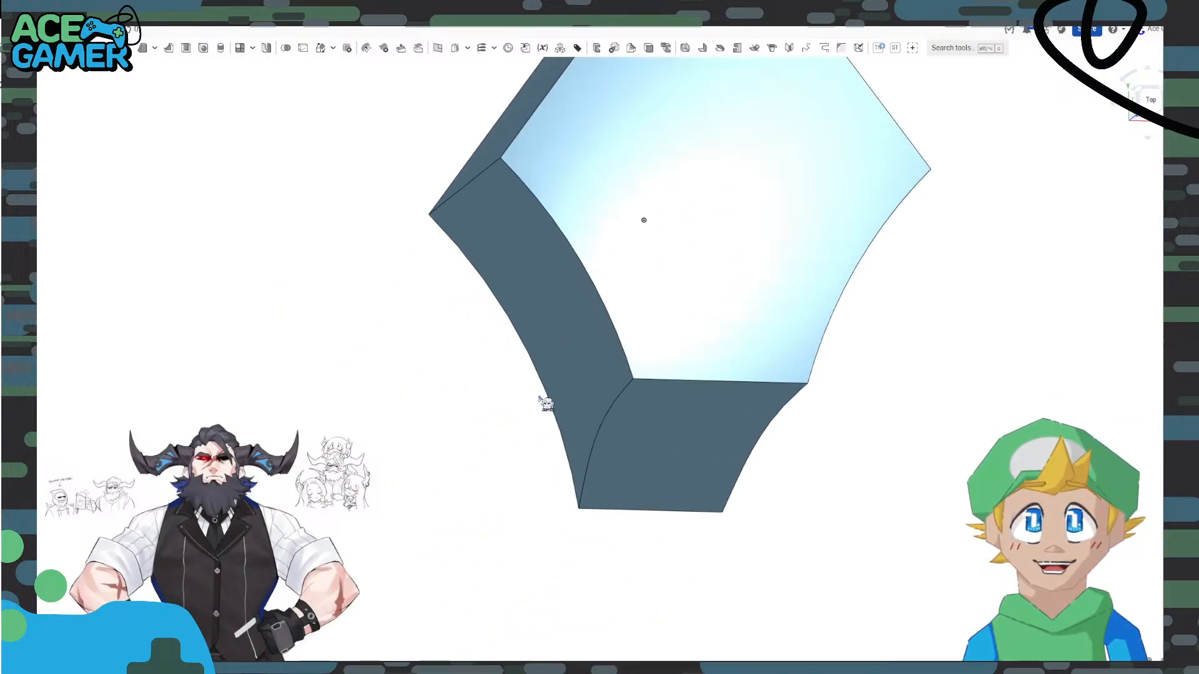
# Try a 0.5 mm chamfer on the two curved edges bordering the bottom end face of the body.
pyautogui.click(615, 419)
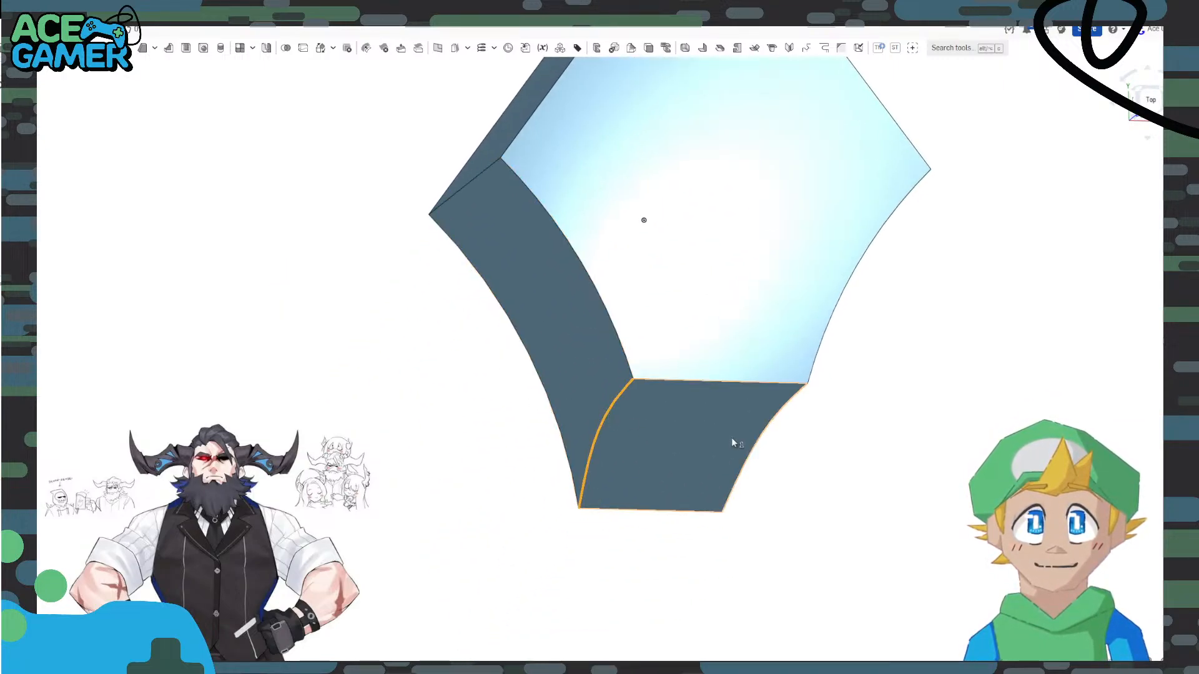
pyautogui.click(765, 444)
pyautogui.moveTo(837, 462); pyautogui.dragTo(874, 473, button='right')
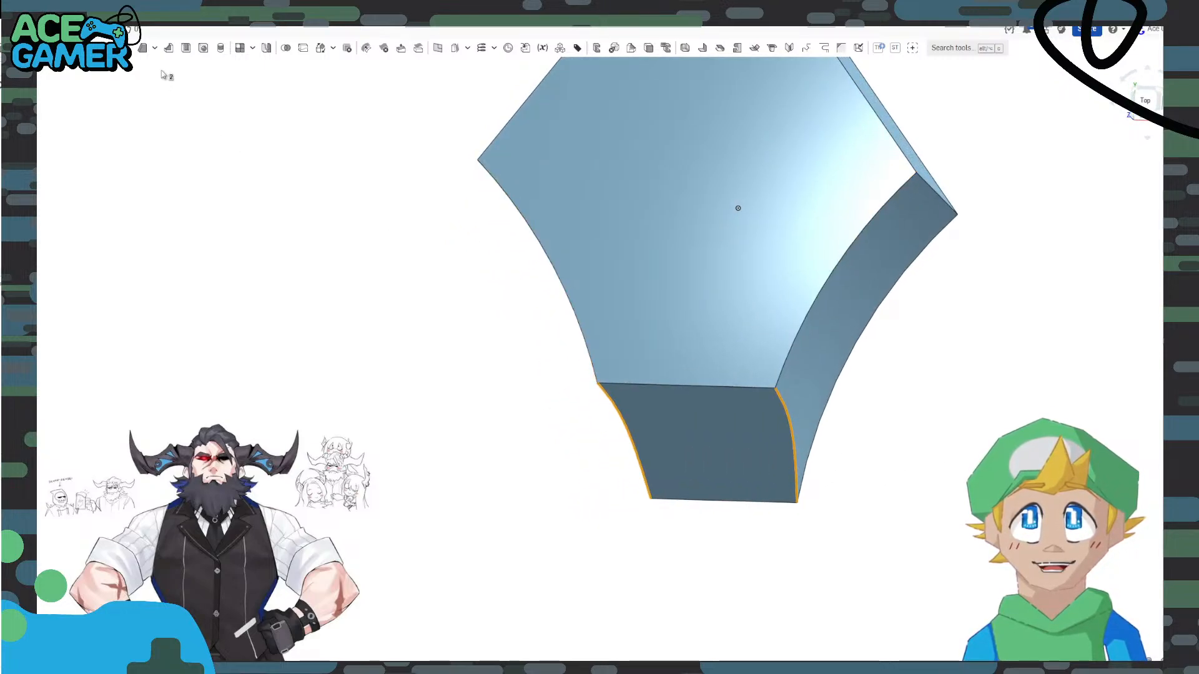
pyautogui.click(134, 53)
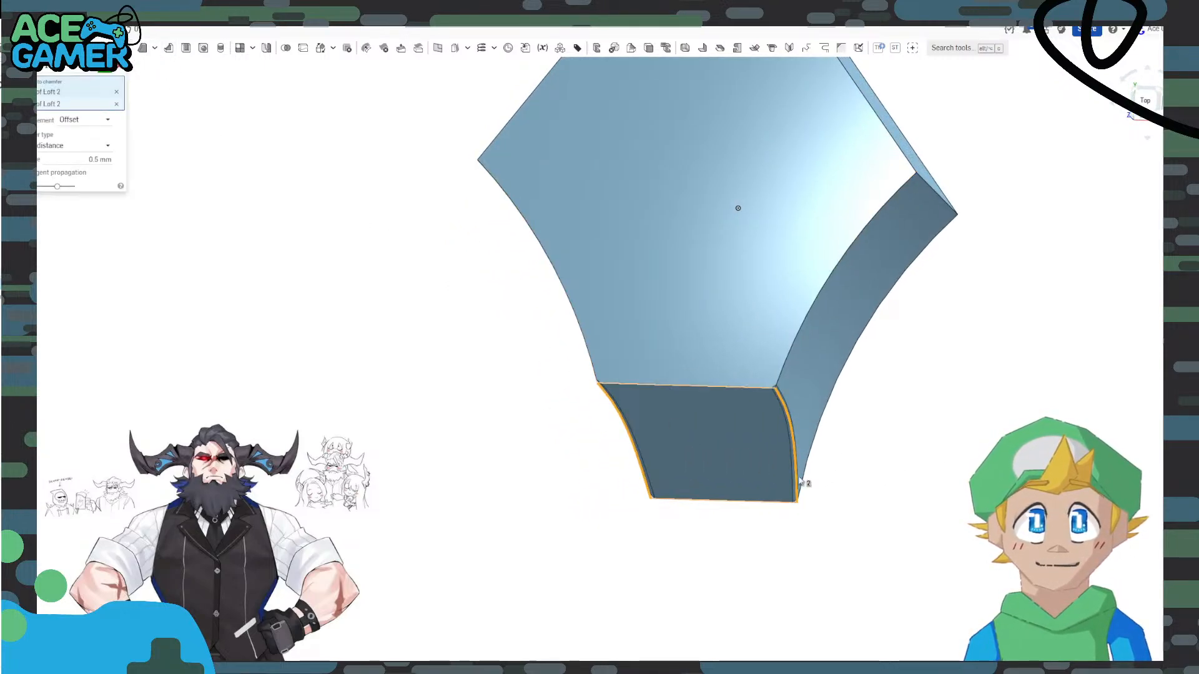
pyautogui.moveTo(812, 488); pyautogui.dragTo(855, 501, button='right')
pyautogui.scroll(3, 794, 438)
pyautogui.scroll(1, 794, 438)
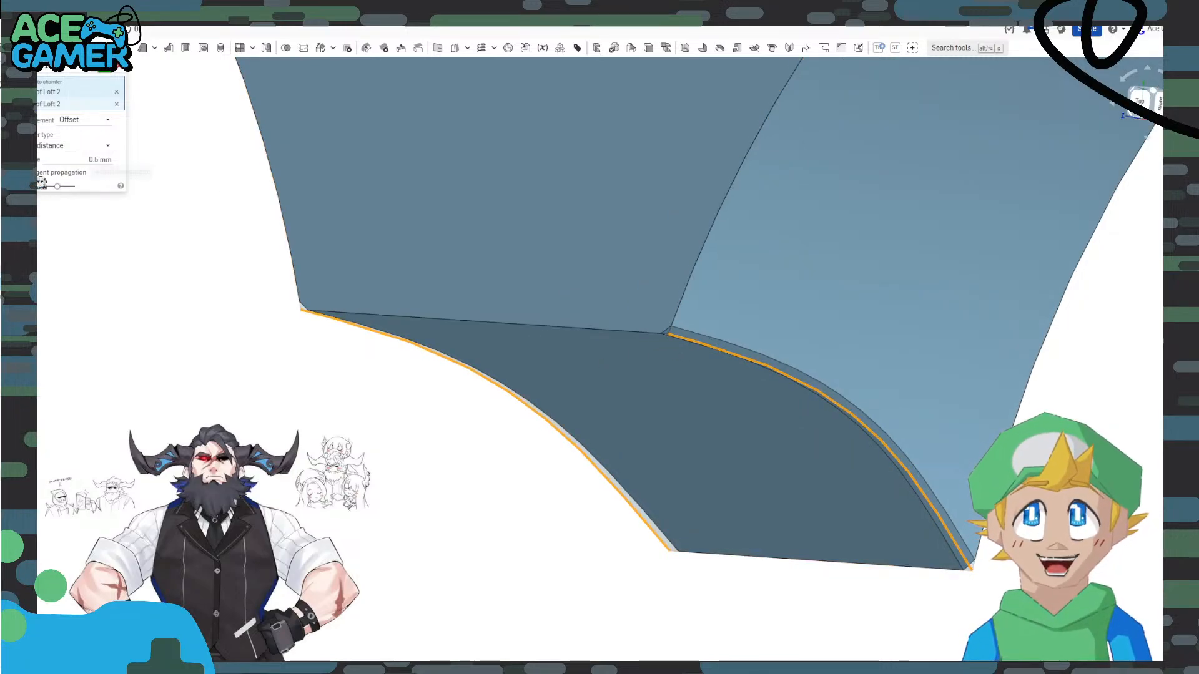
pyautogui.click(119, 67)
# Try a 5 mm radius fillet on the two curved edges bordering the bottom end face.
pyautogui.click(102, 49)
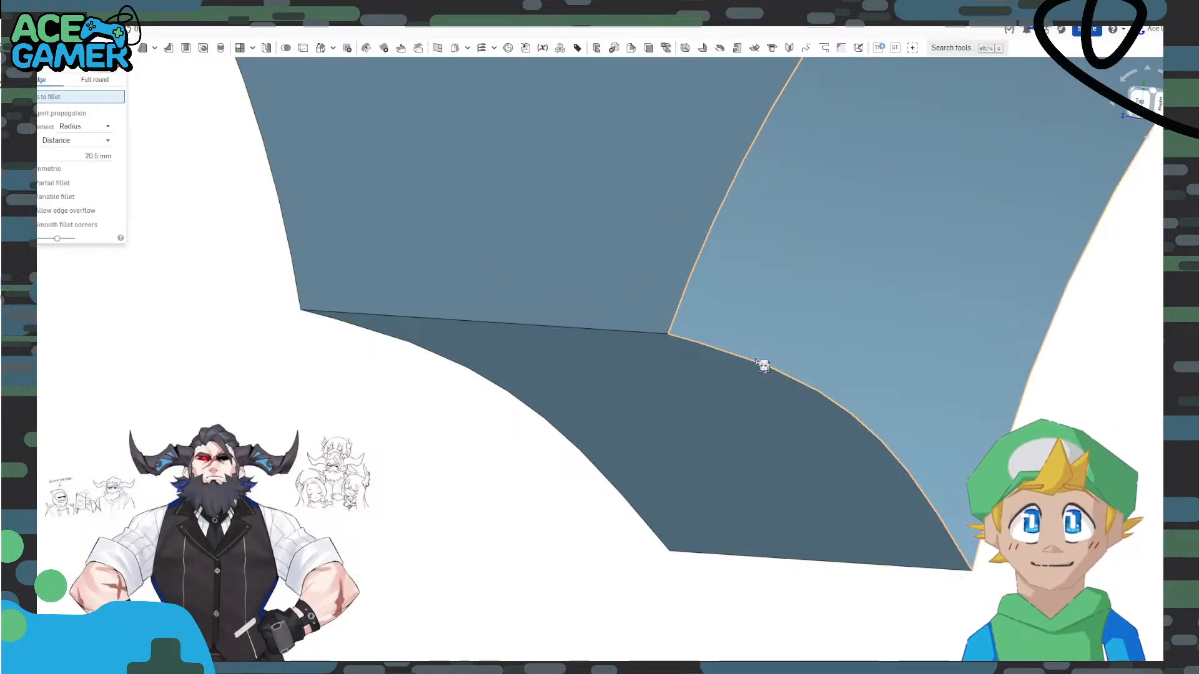
pyautogui.click(754, 363)
pyautogui.click(543, 427)
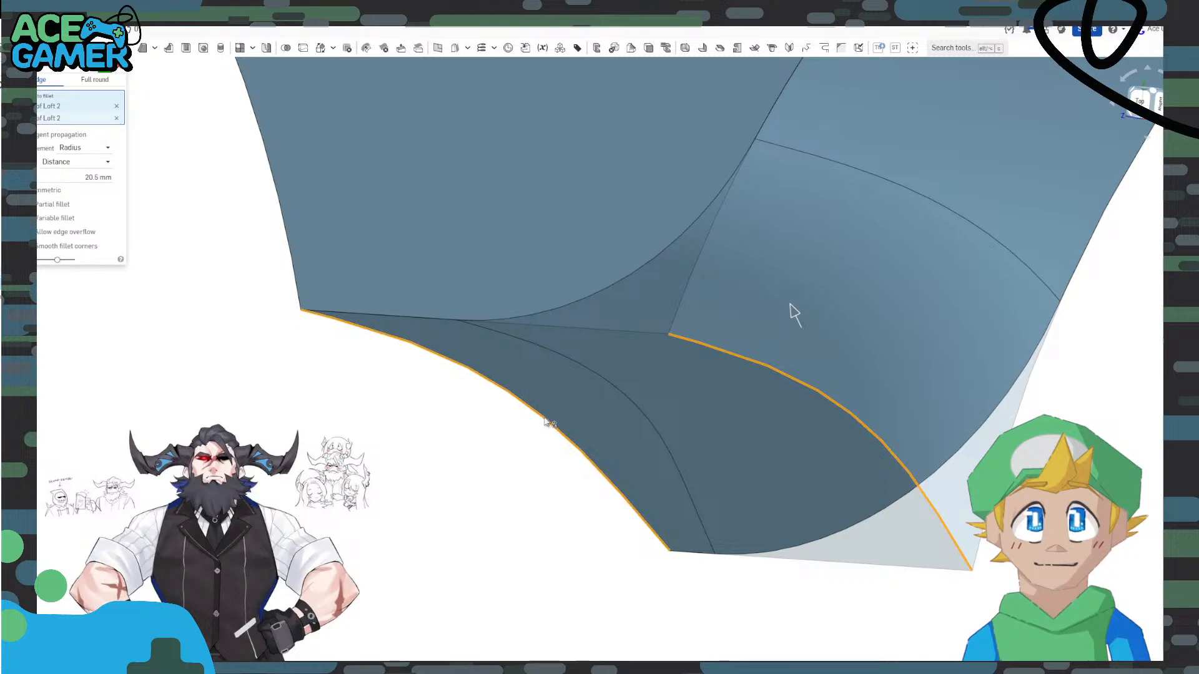
pyautogui.moveTo(543, 427); pyautogui.dragTo(250, 374, button='right')
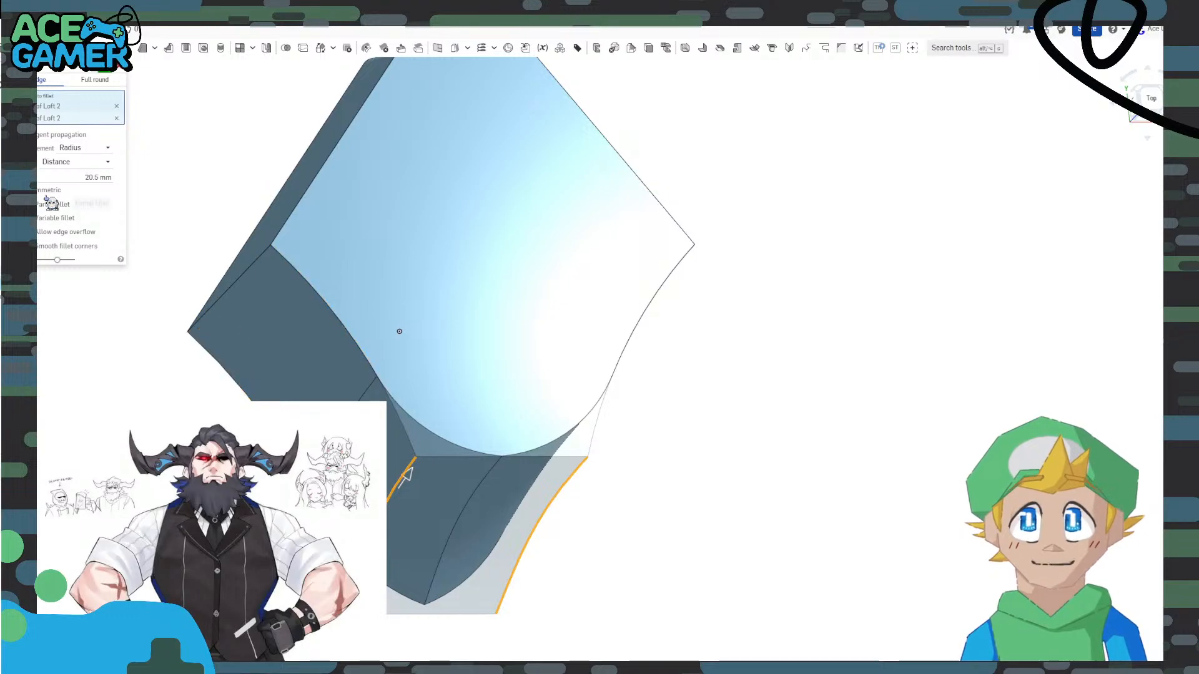
pyautogui.click(99, 178)
pyautogui.write('5')
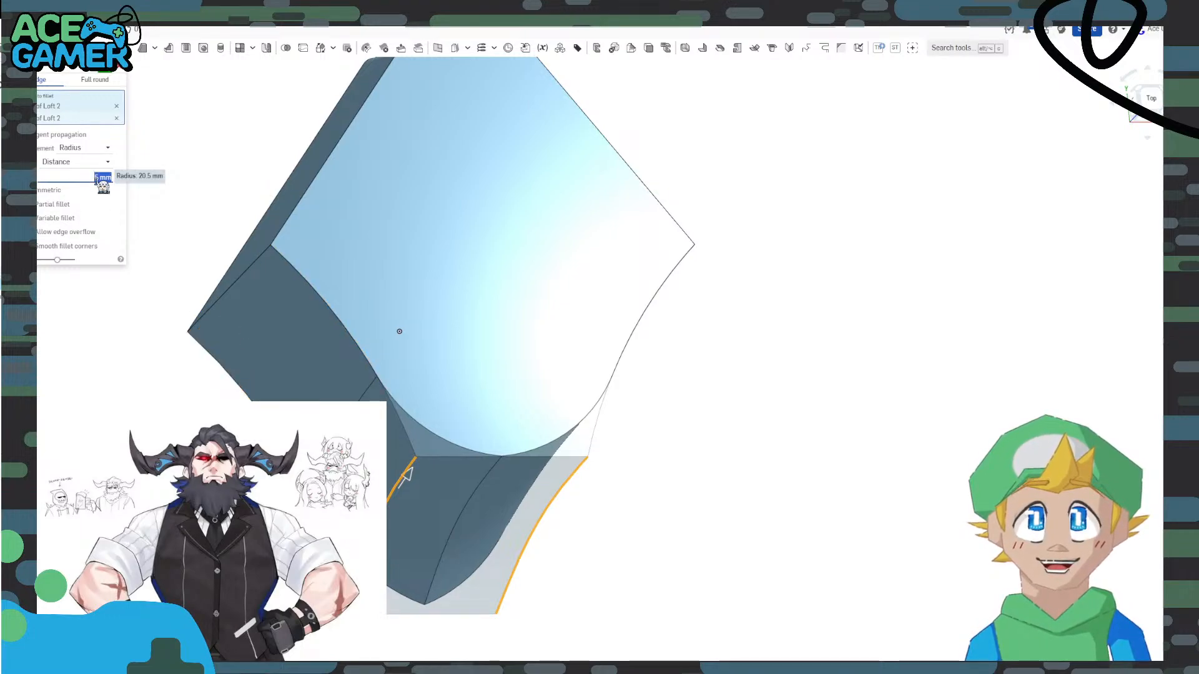
pyautogui.press('Return')
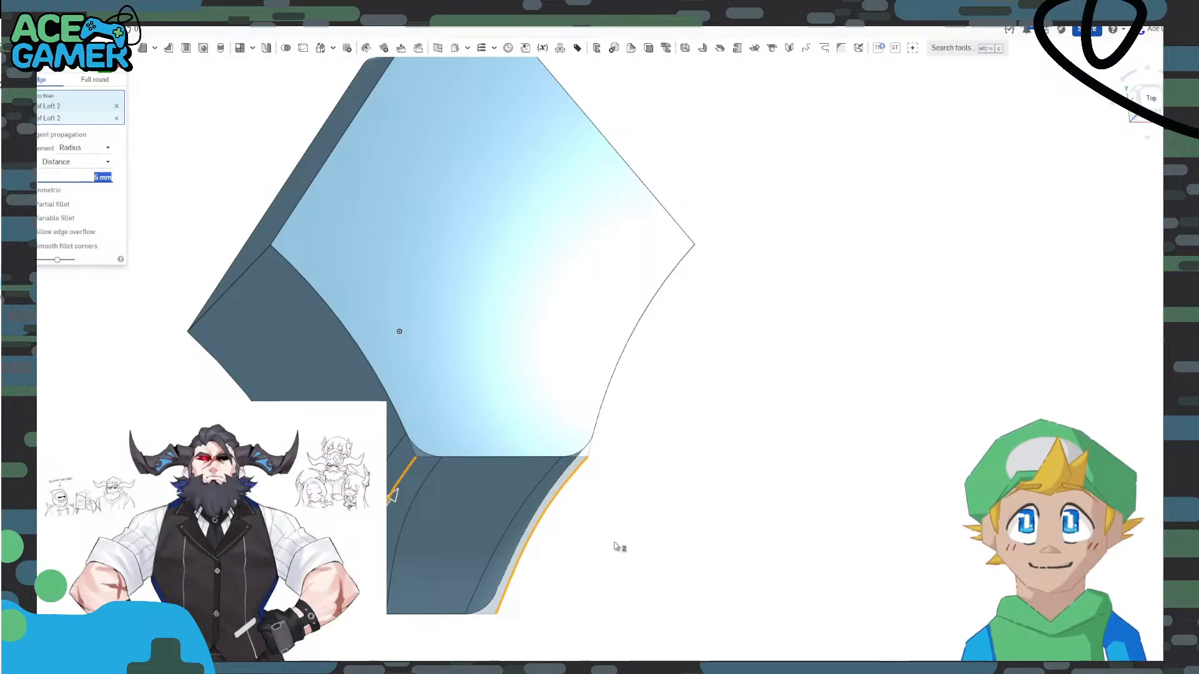
pyautogui.click(104, 68)
# Start a sketch on the flat diamond face, viewed normal to it, and offset the whole face outline.
pyautogui.moveTo(886, 442); pyautogui.dragTo(859, 454, button='right')
pyautogui.moveTo(835, 452); pyautogui.dragTo(545, 431, button='right')
pyautogui.scroll(-3, 752, 482)
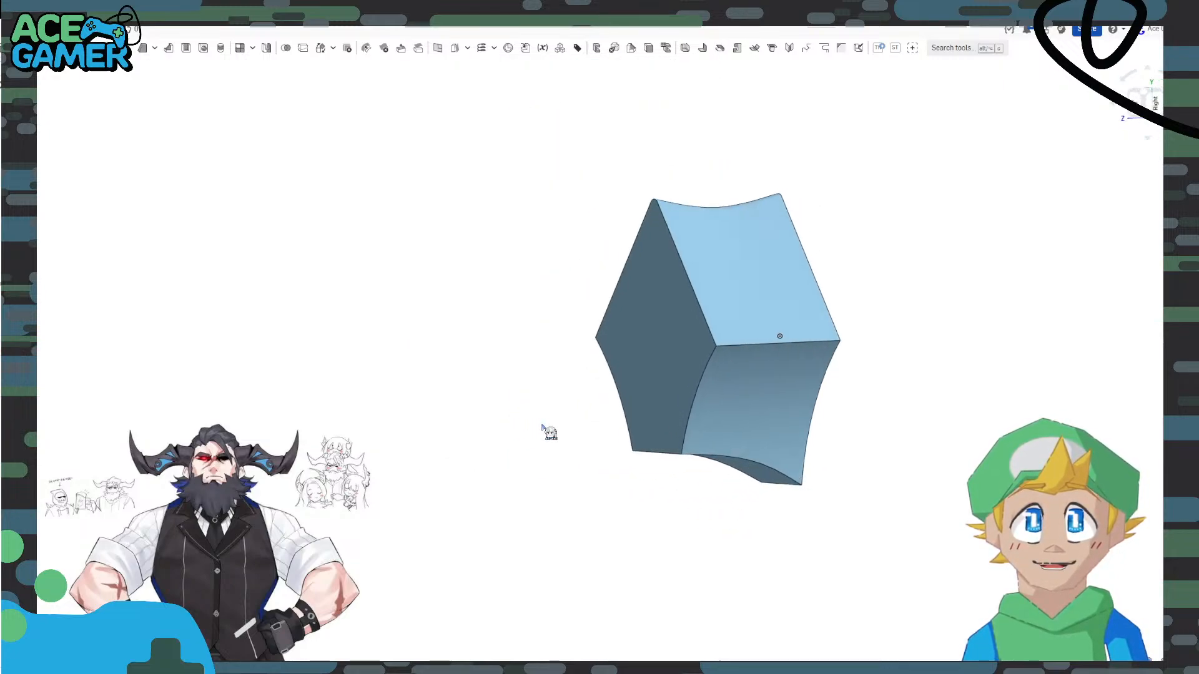
pyautogui.rightClick(673, 349)
pyautogui.click(705, 415)
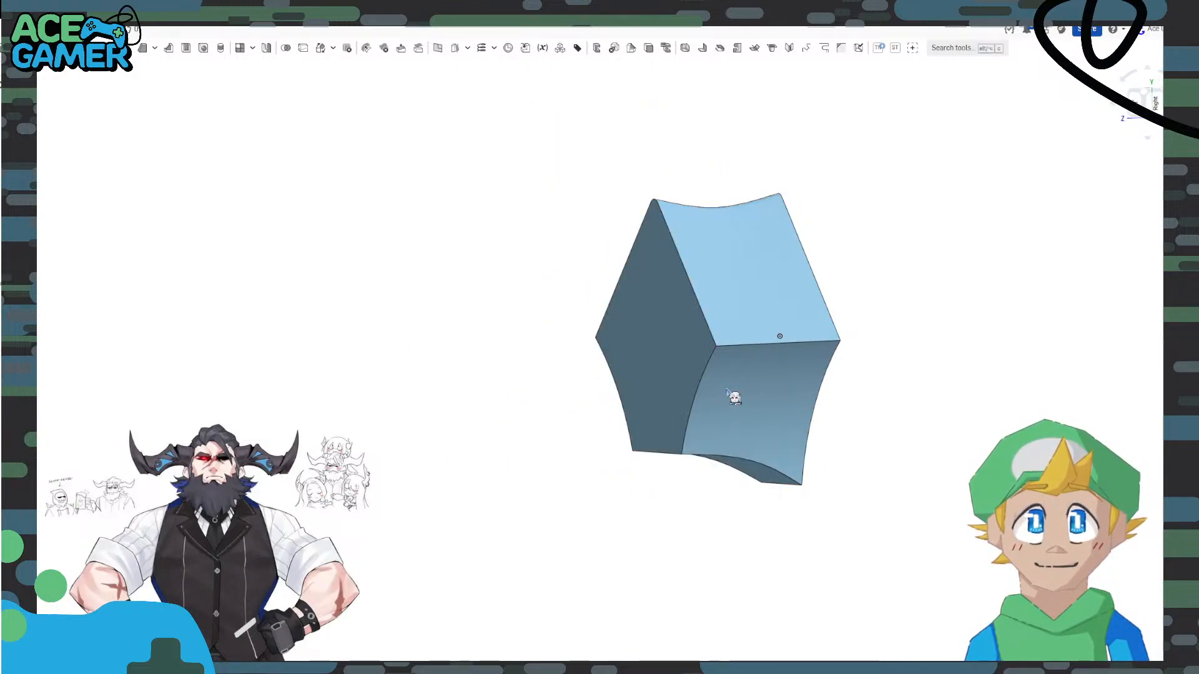
pyautogui.press('n')
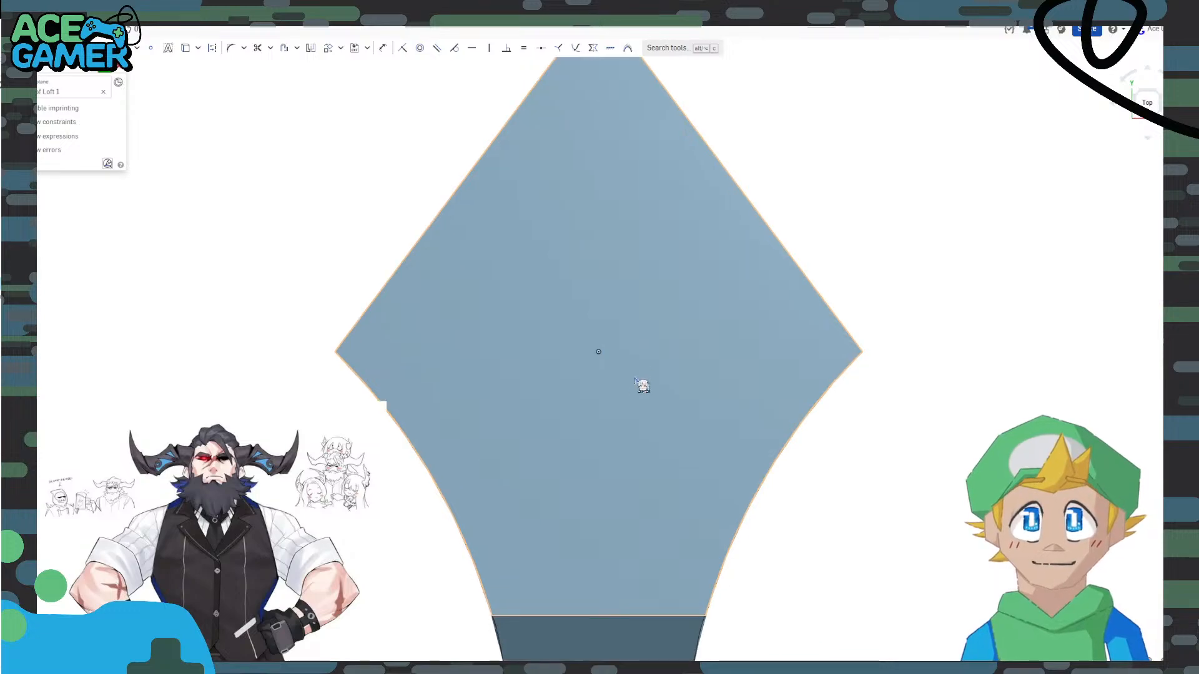
pyautogui.click(284, 48)
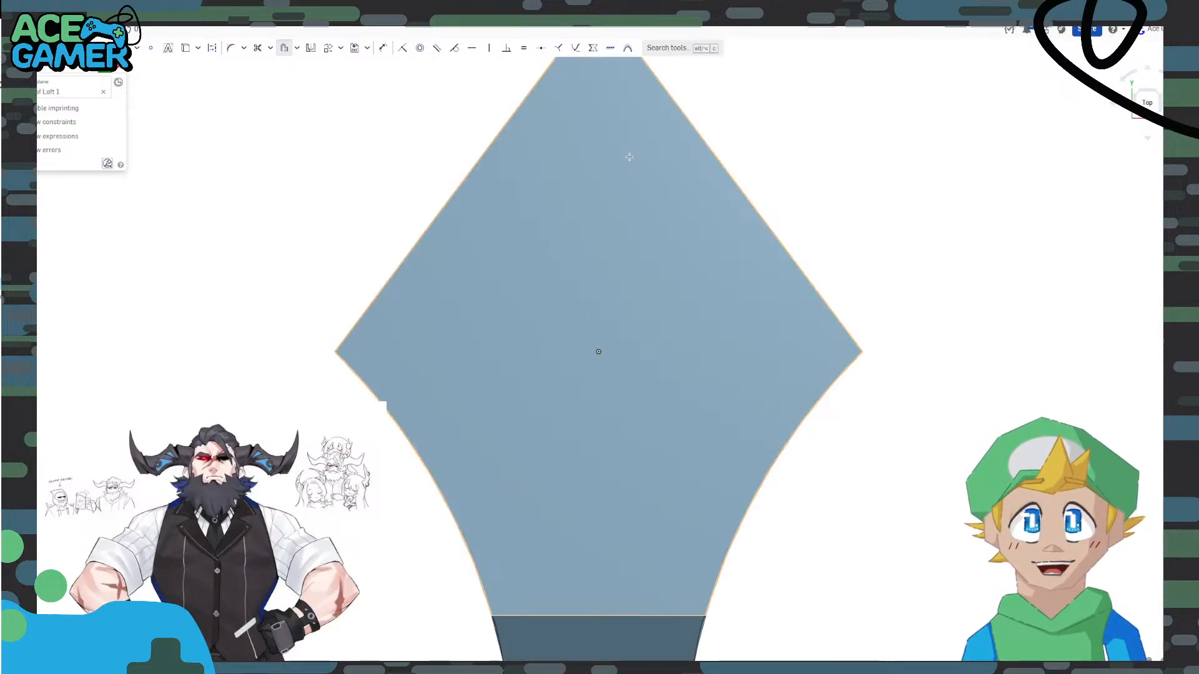
pyautogui.click(628, 156)
pyautogui.scroll(-2, 700, 299)
pyautogui.scroll(-1, 699, 299)
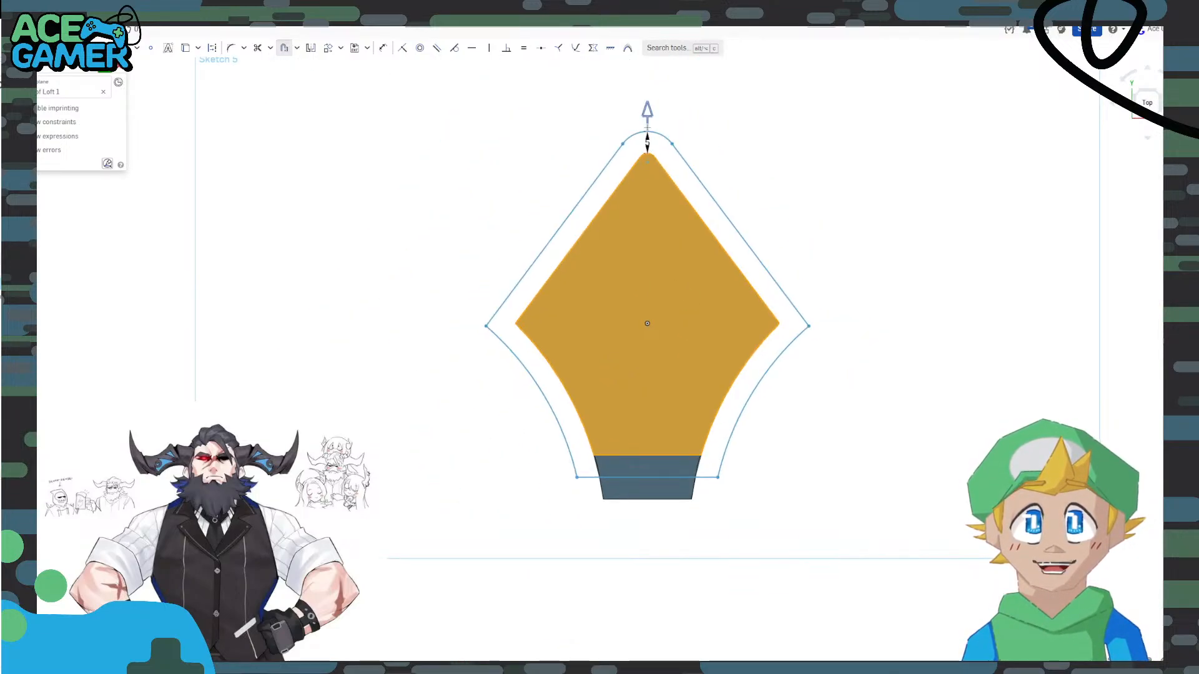
# Try to offset the diamond face outline inward by 2 mm, including its rounded tip, and discard the sketch.
pyautogui.click(647, 128)
pyautogui.scroll(3, 644, 164)
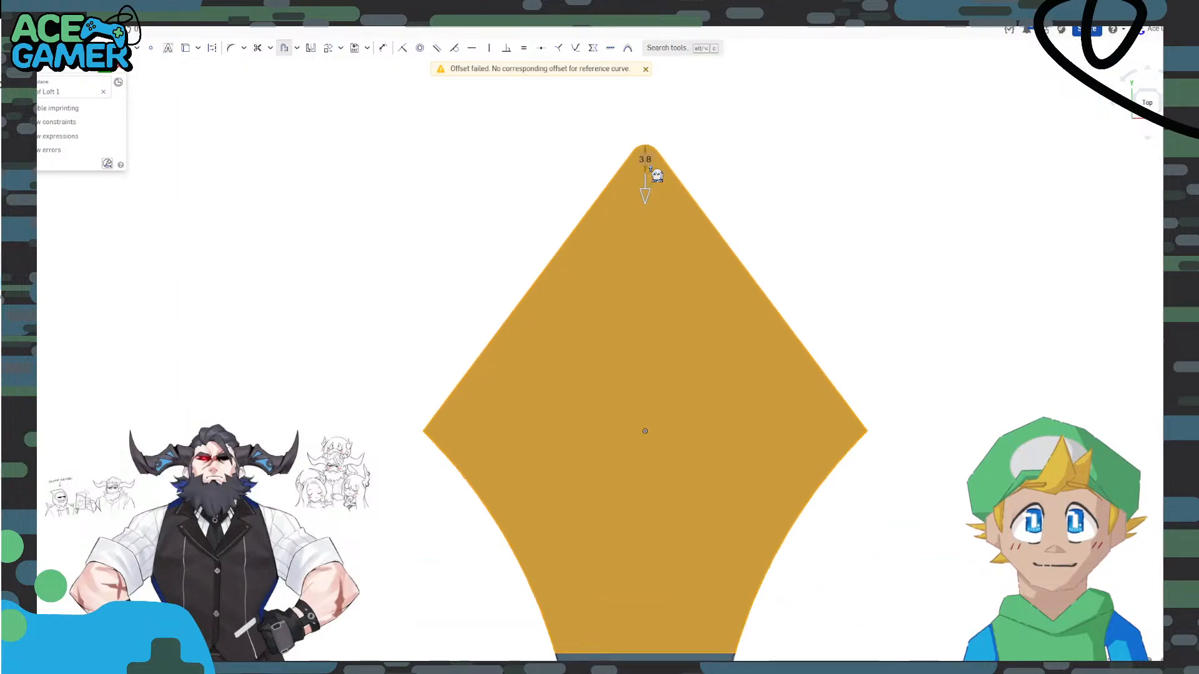
pyautogui.click(645, 69)
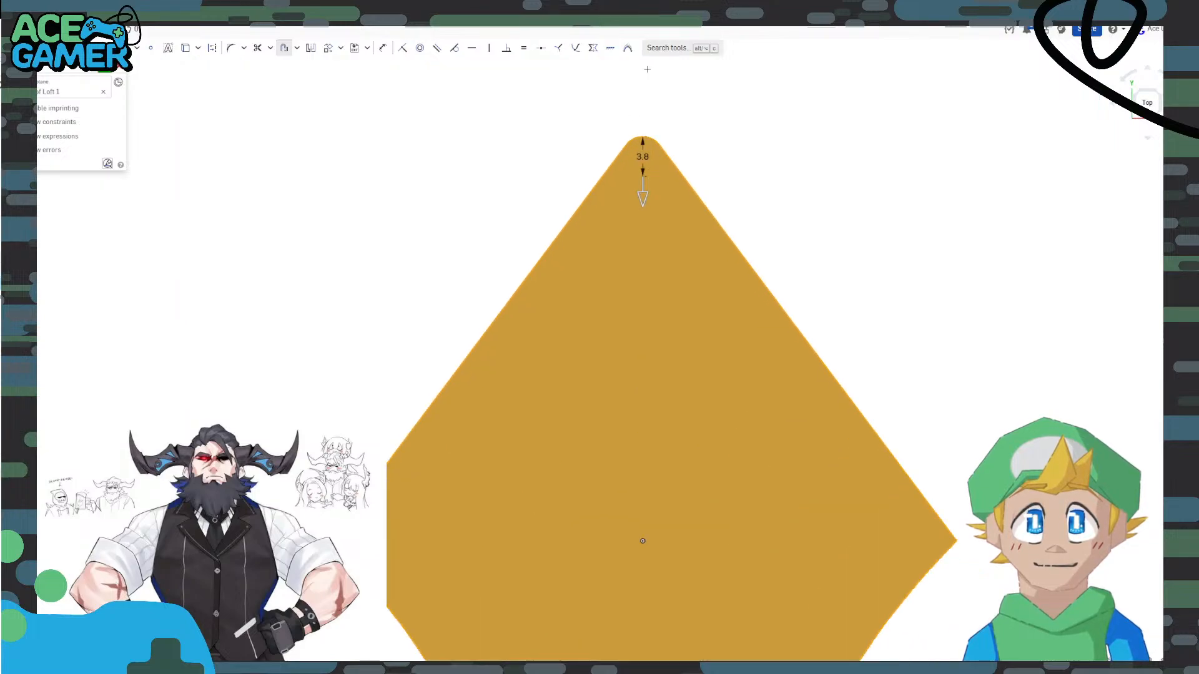
pyautogui.doubleClick(644, 159)
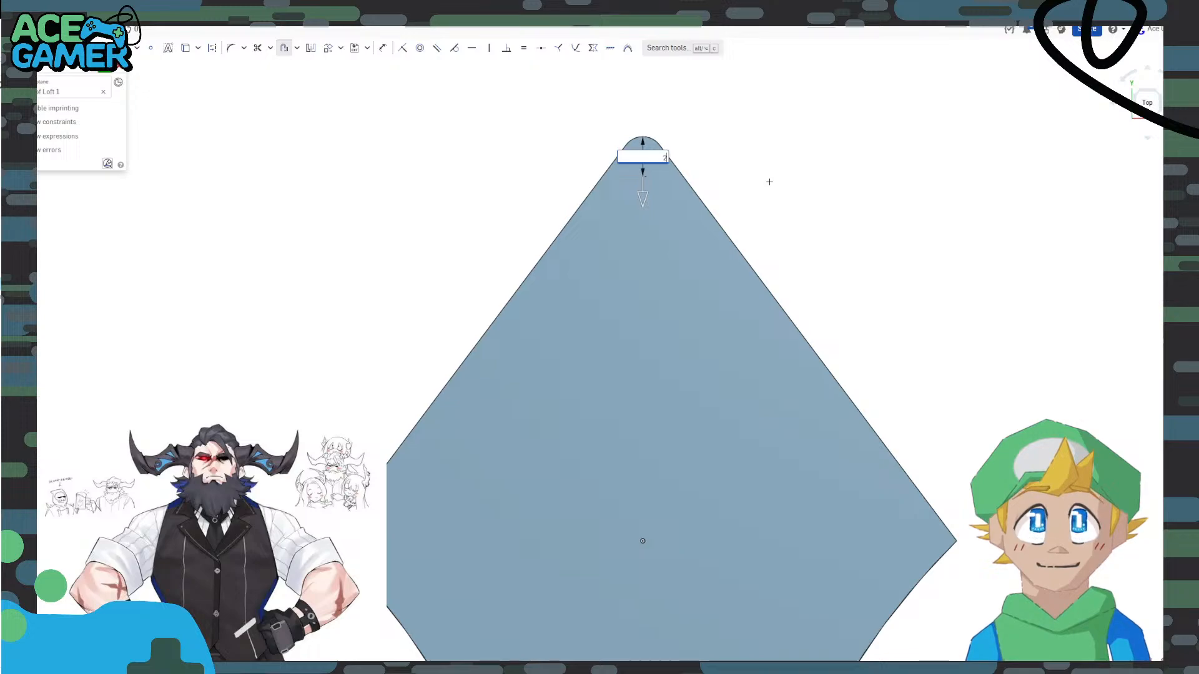
pyautogui.press('Return')
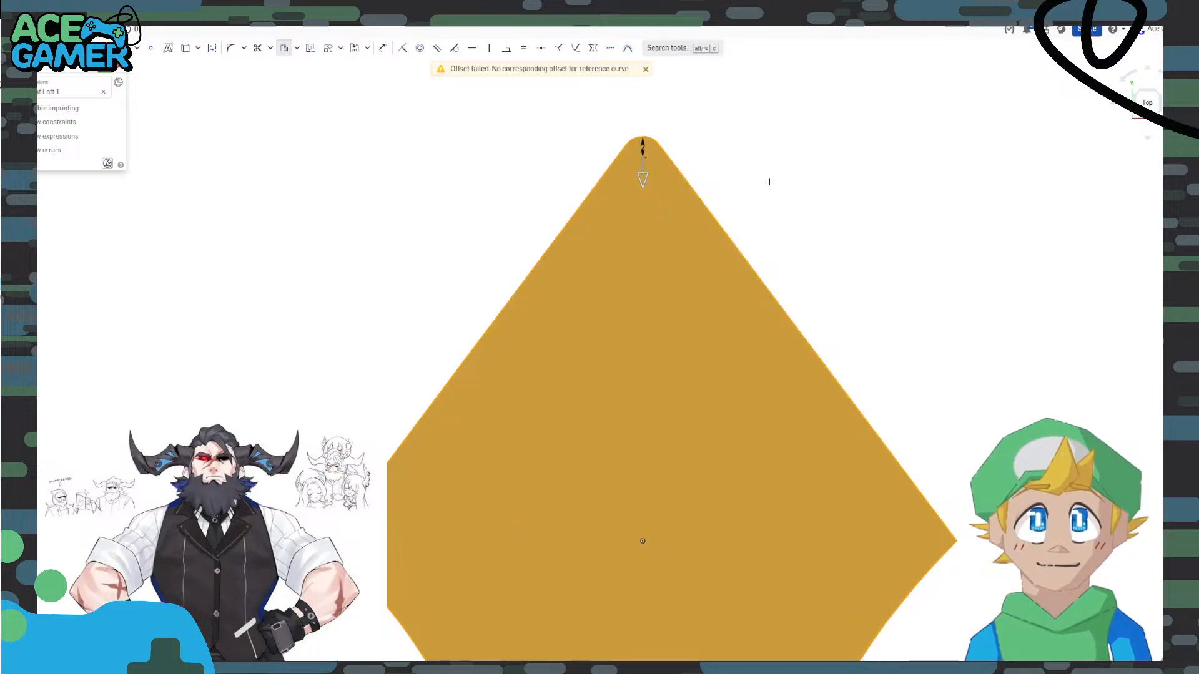
pyautogui.click(647, 69)
pyautogui.moveTo(830, 219); pyautogui.dragTo(834, 309, button='right')
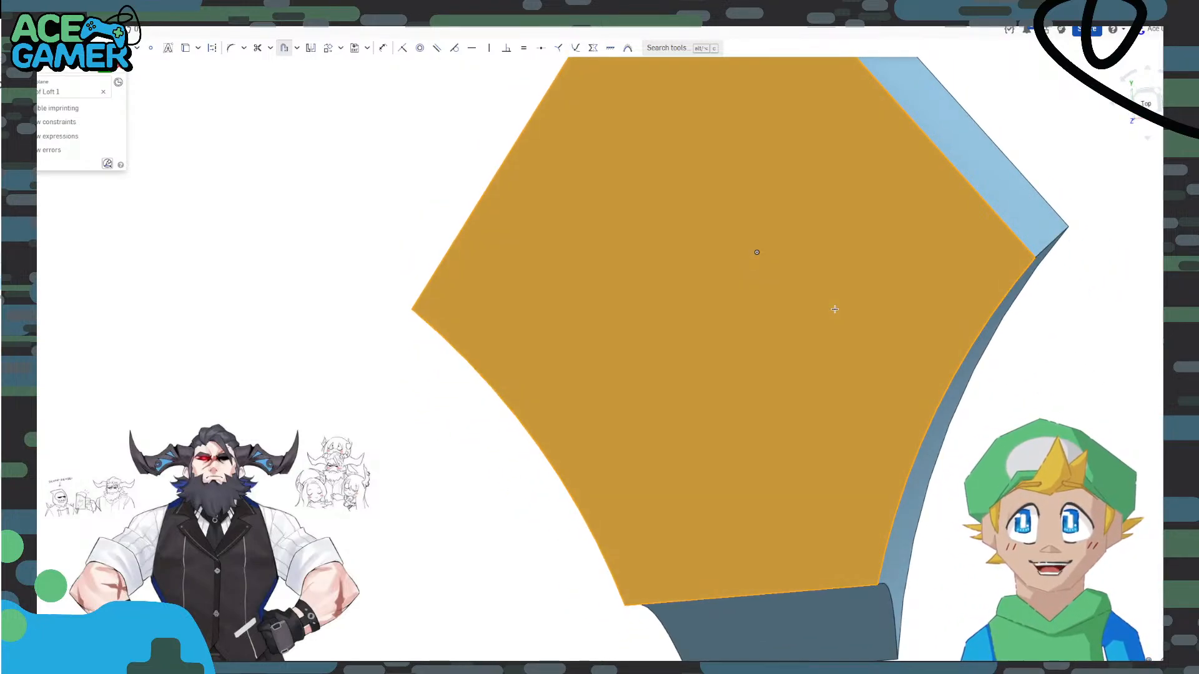
pyautogui.scroll(-3, 834, 309)
pyautogui.moveTo(659, 331); pyautogui.dragTo(676, 356, button='middle')
pyautogui.click(126, 71)
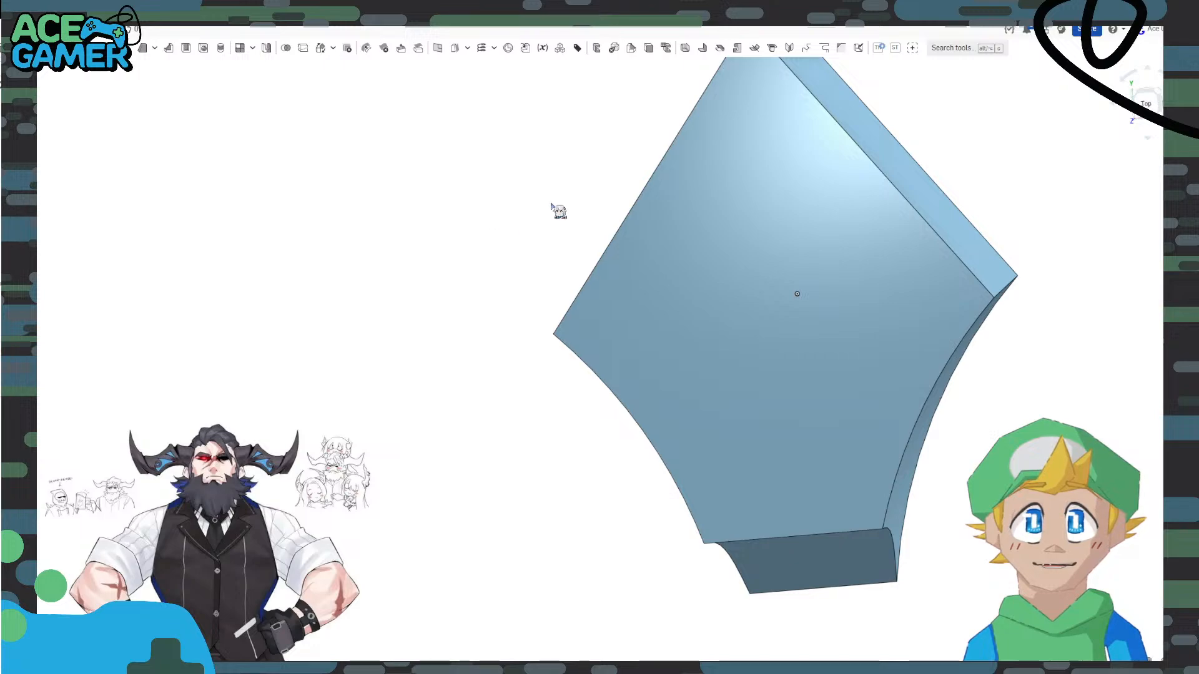
# Select the outline edges of the flat diamond face and start a new sketch on that face.
pyautogui.moveTo(557, 208); pyautogui.dragTo(595, 268, button='right')
pyautogui.click(626, 236)
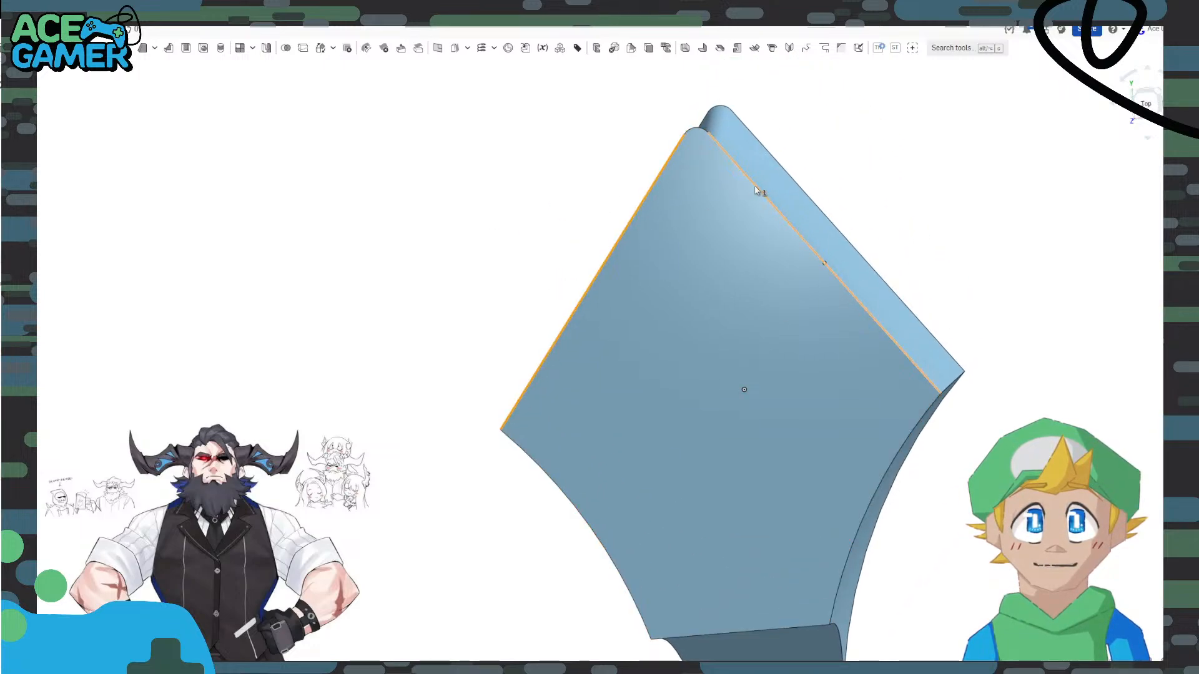
pyautogui.click(754, 186)
pyautogui.click(701, 129)
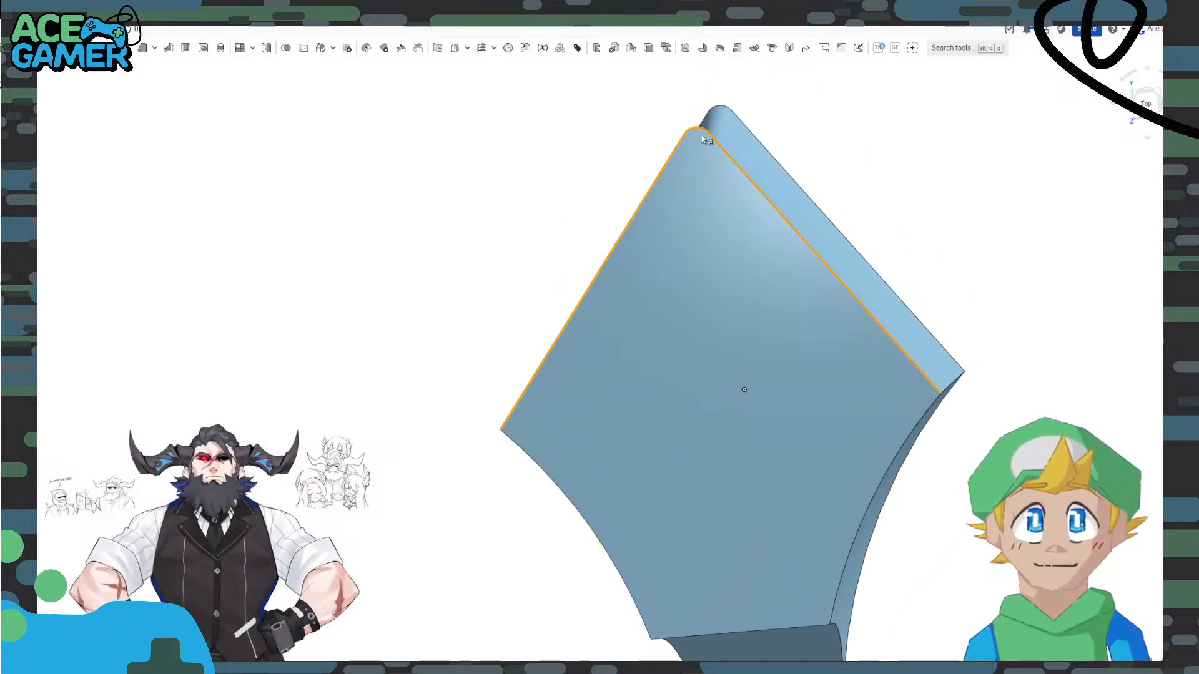
pyautogui.click(553, 478)
pyautogui.click(732, 631)
pyautogui.click(844, 565)
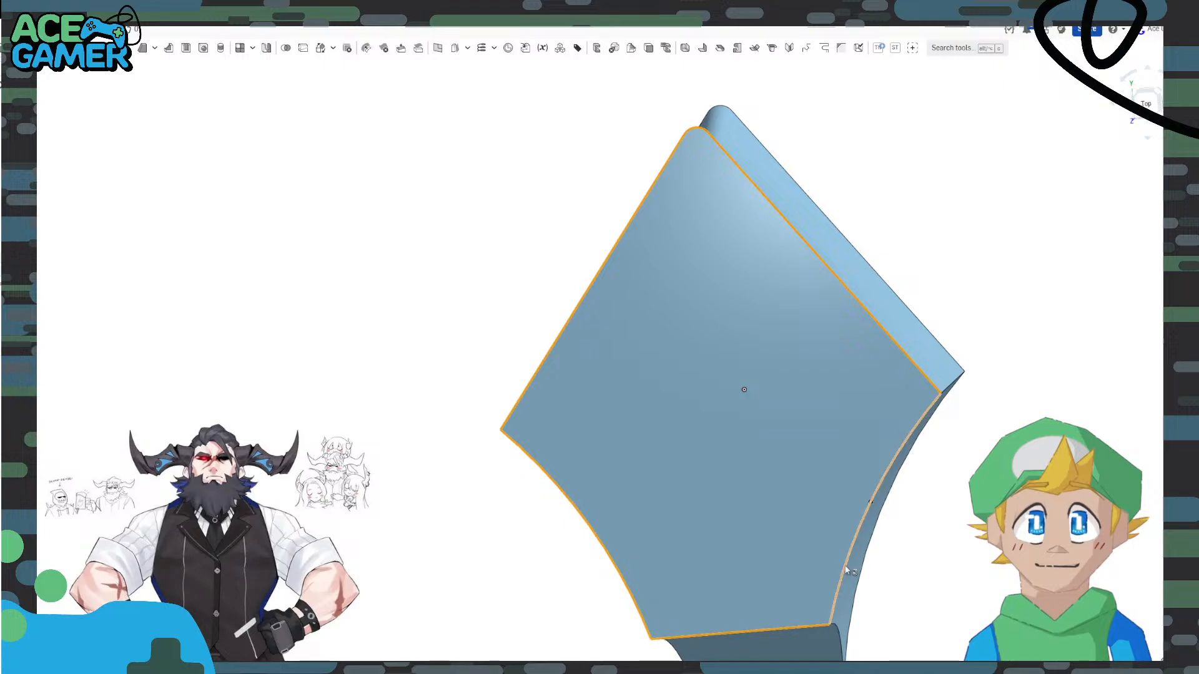
pyautogui.click(673, 312)
pyautogui.rightClick(673, 313)
pyautogui.click(705, 373)
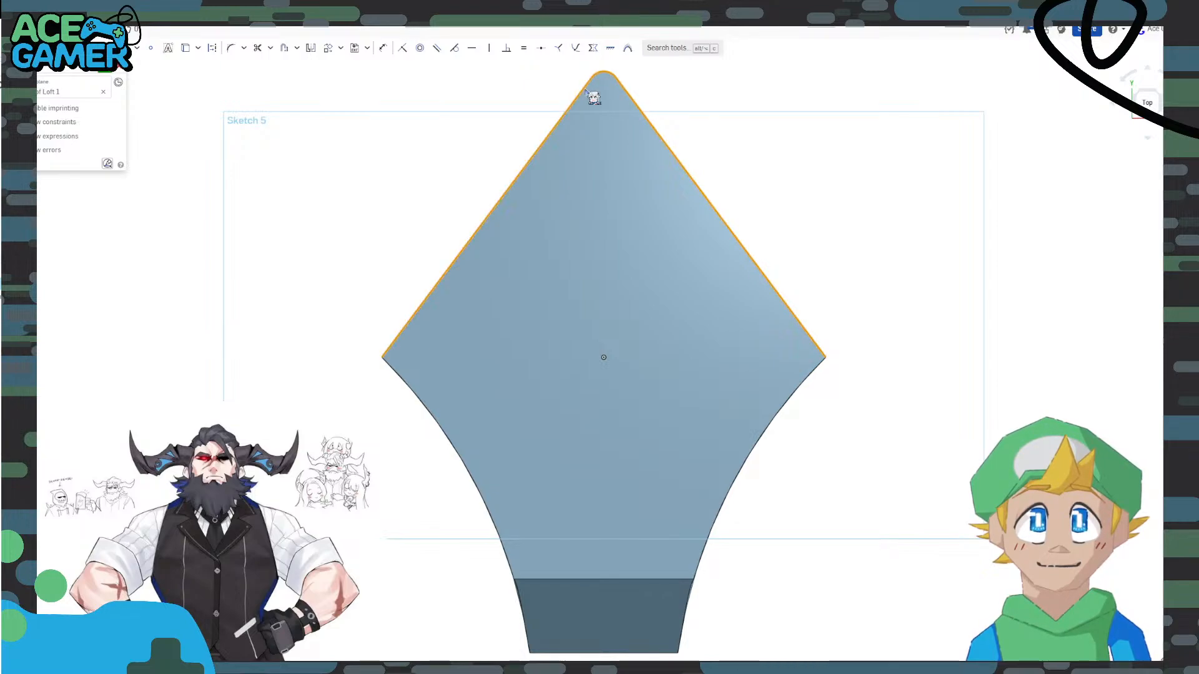
# Add the curved and bottom edges to the selection, offset the outline inward by 2 mm, and finish the sketch.
pyautogui.click(473, 475)
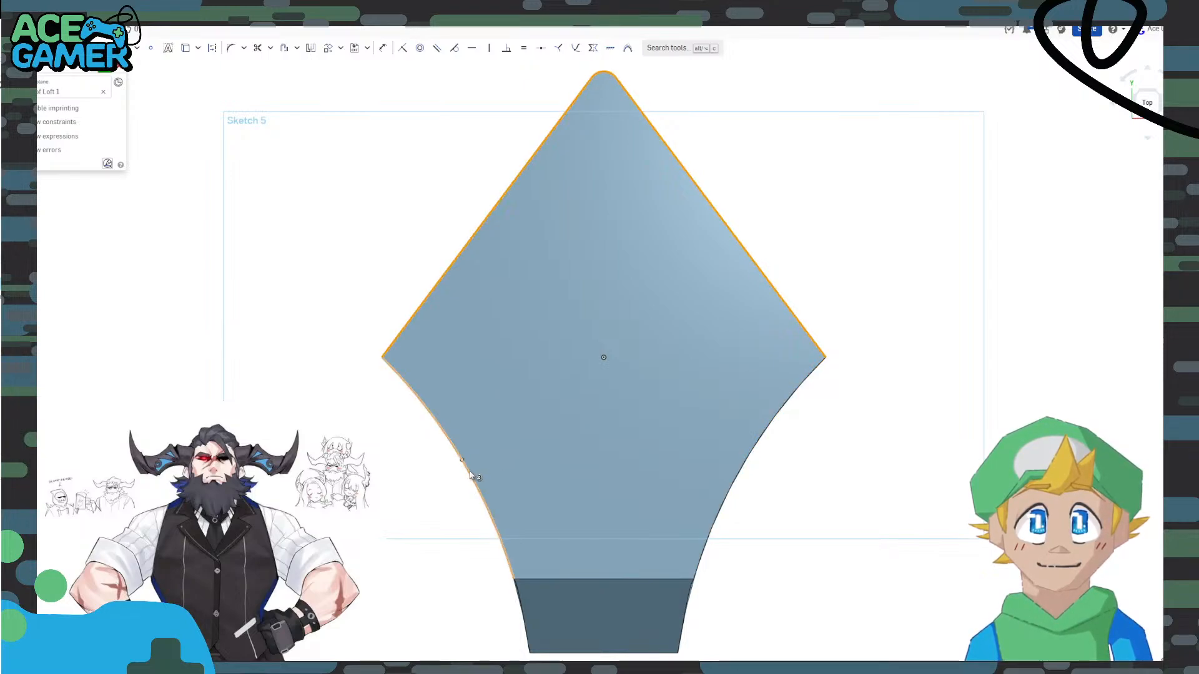
pyautogui.click(542, 579)
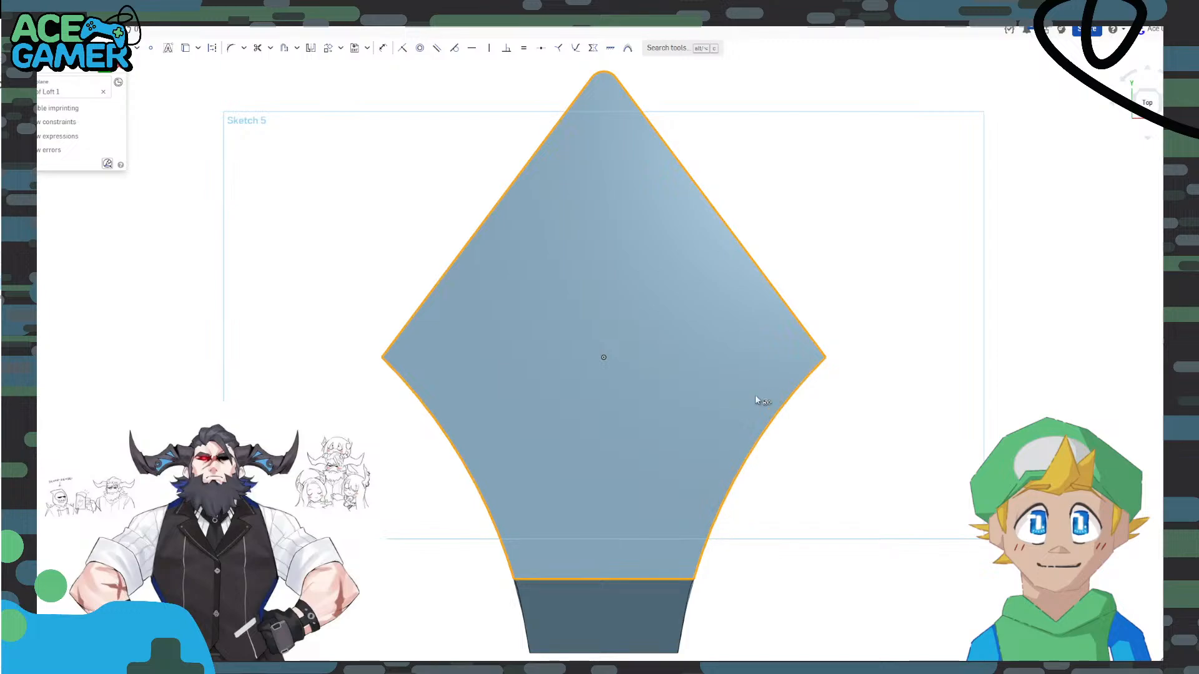
pyautogui.click(284, 48)
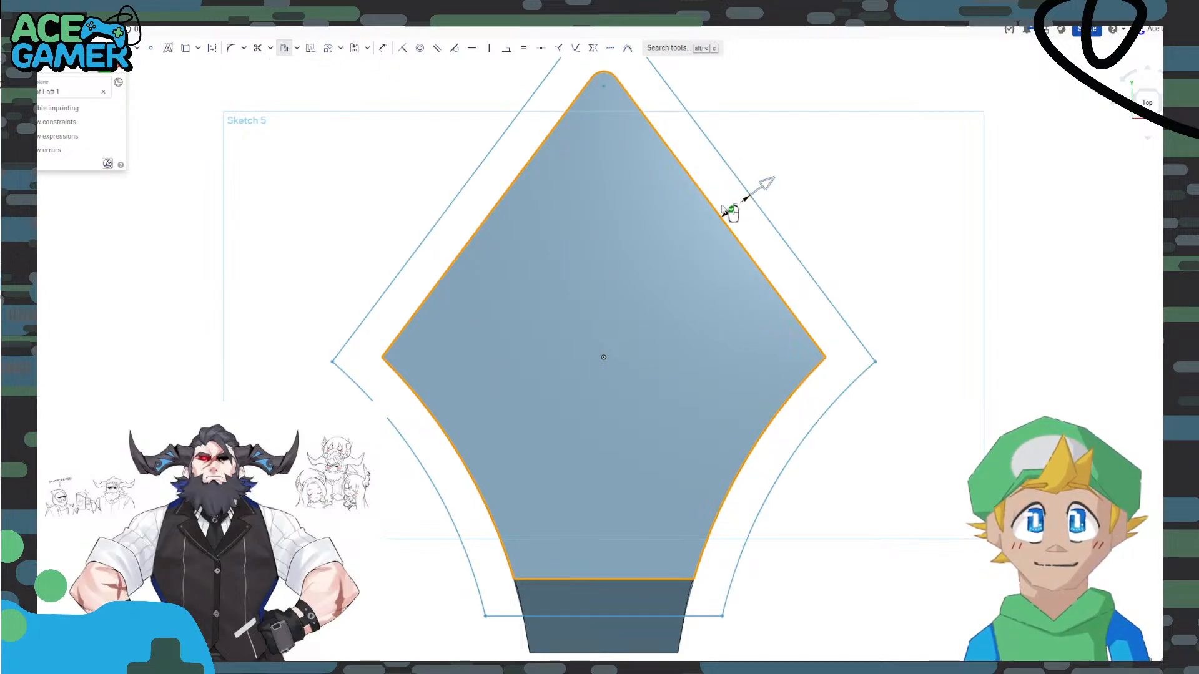
pyautogui.moveTo(753, 196)
pyautogui.mouseDown()
pyautogui.moveTo(705, 232)
pyautogui.moveTo(687, 273)
pyautogui.moveTo(704, 232)
pyautogui.moveTo(719, 240)
pyautogui.mouseUp()
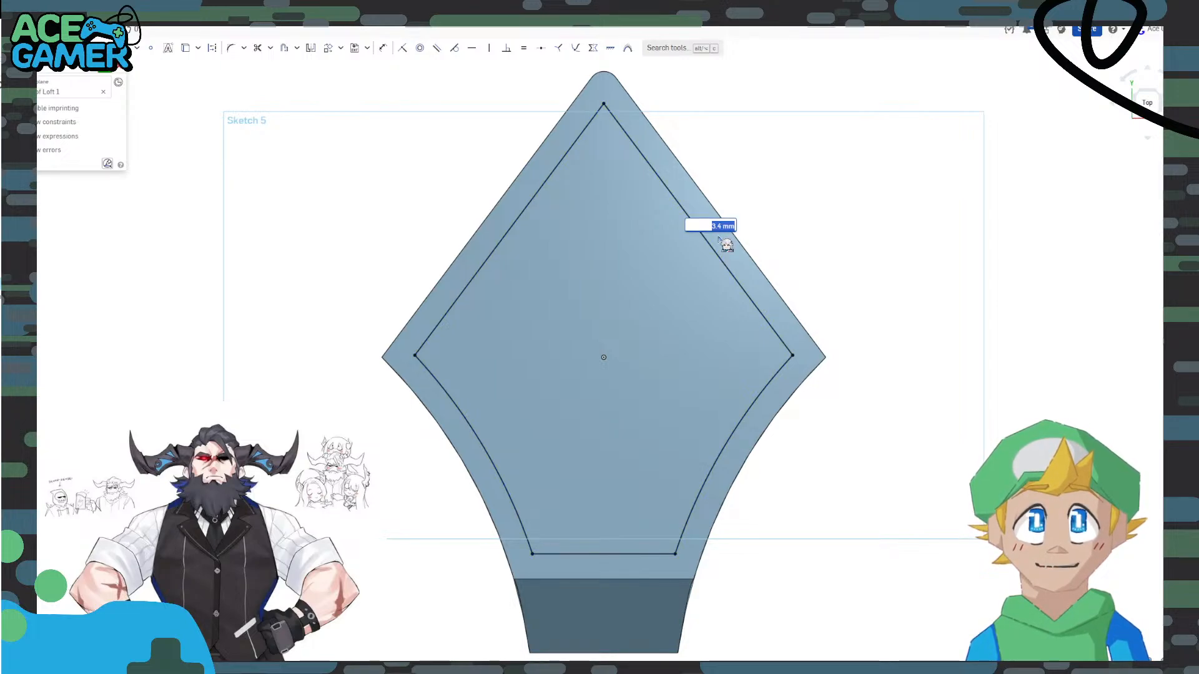
pyautogui.write('2')
pyautogui.press('Return')
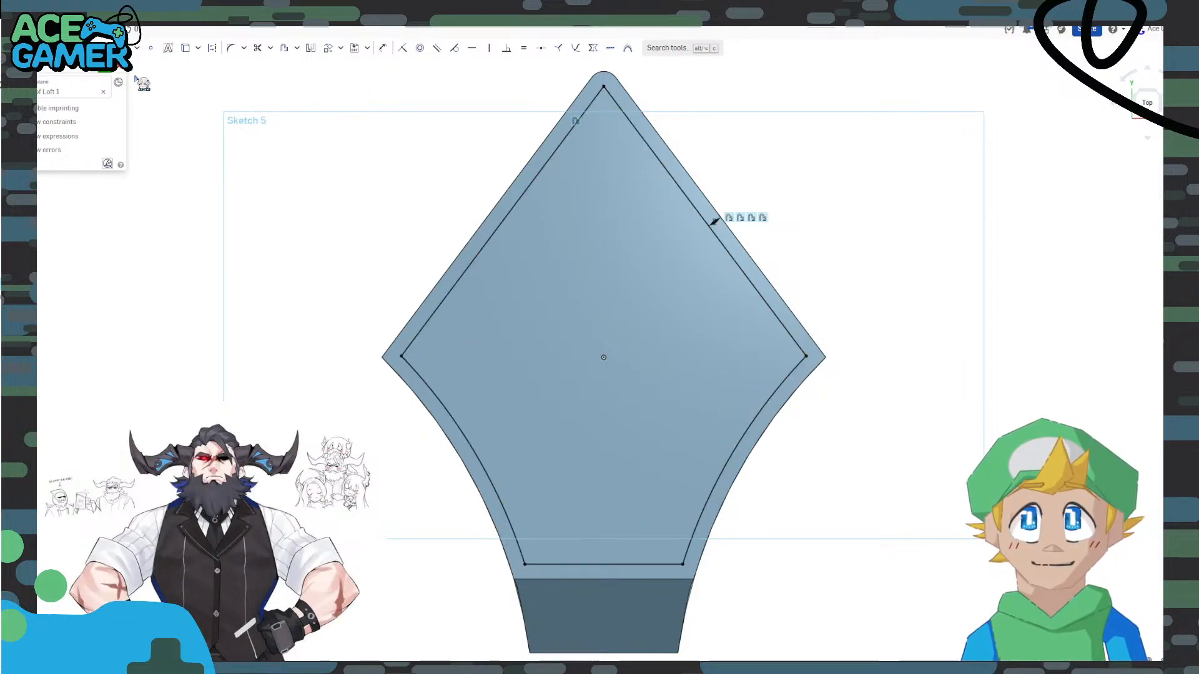
pyautogui.click(117, 75)
# Reopen the inset outline sketch for editing and draw a horizontal line joining its two side corners.
pyautogui.moveTo(996, 302); pyautogui.dragTo(966, 304, button='right')
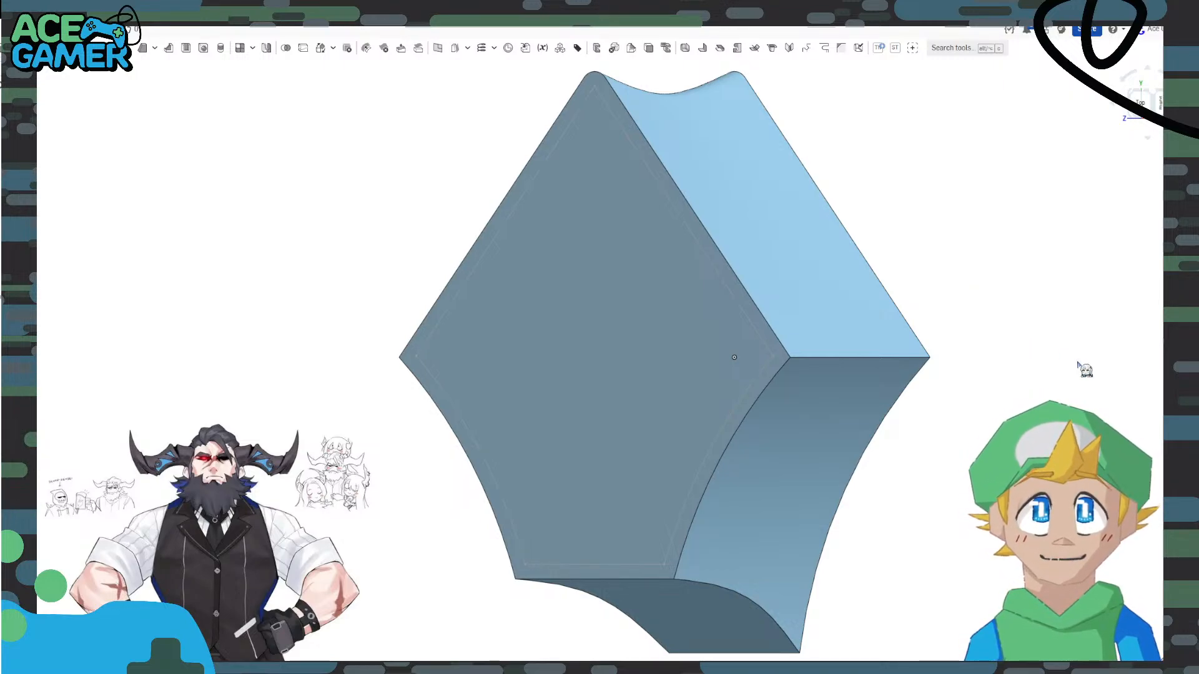
pyautogui.moveTo(1085, 370); pyautogui.dragTo(932, 369, button='right')
pyautogui.click(803, 256)
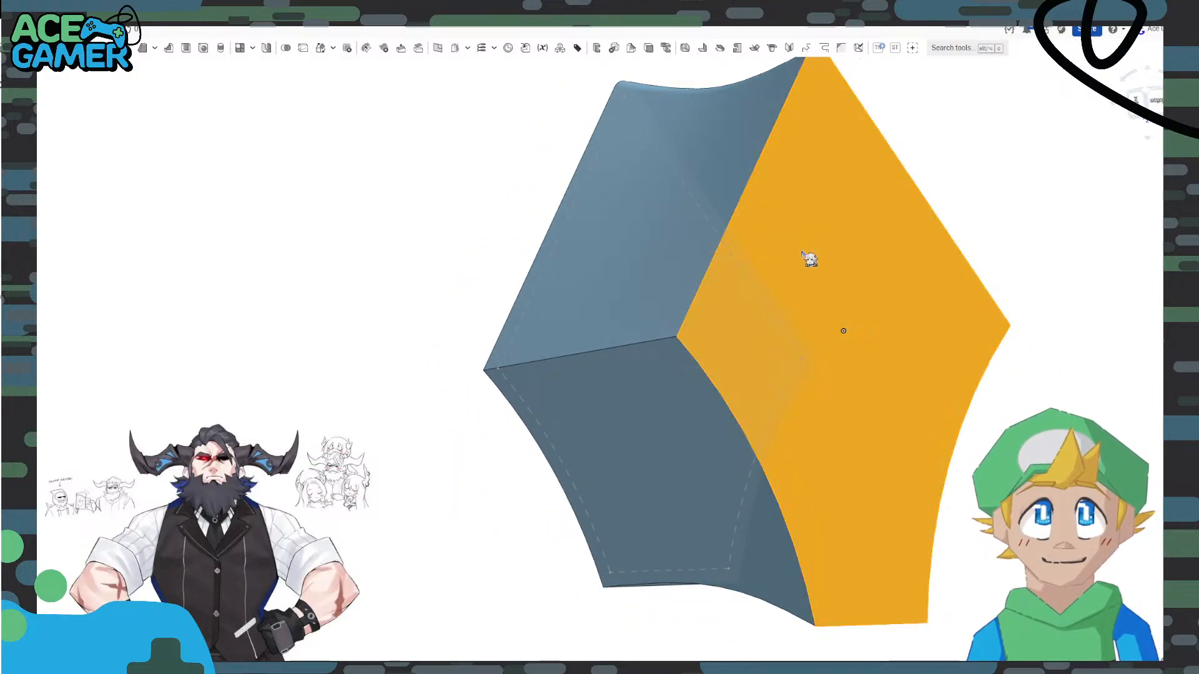
pyautogui.moveTo(1133, 438); pyautogui.dragTo(1188, 428, button='right')
pyautogui.moveTo(832, 325); pyautogui.dragTo(613, 359, button='right')
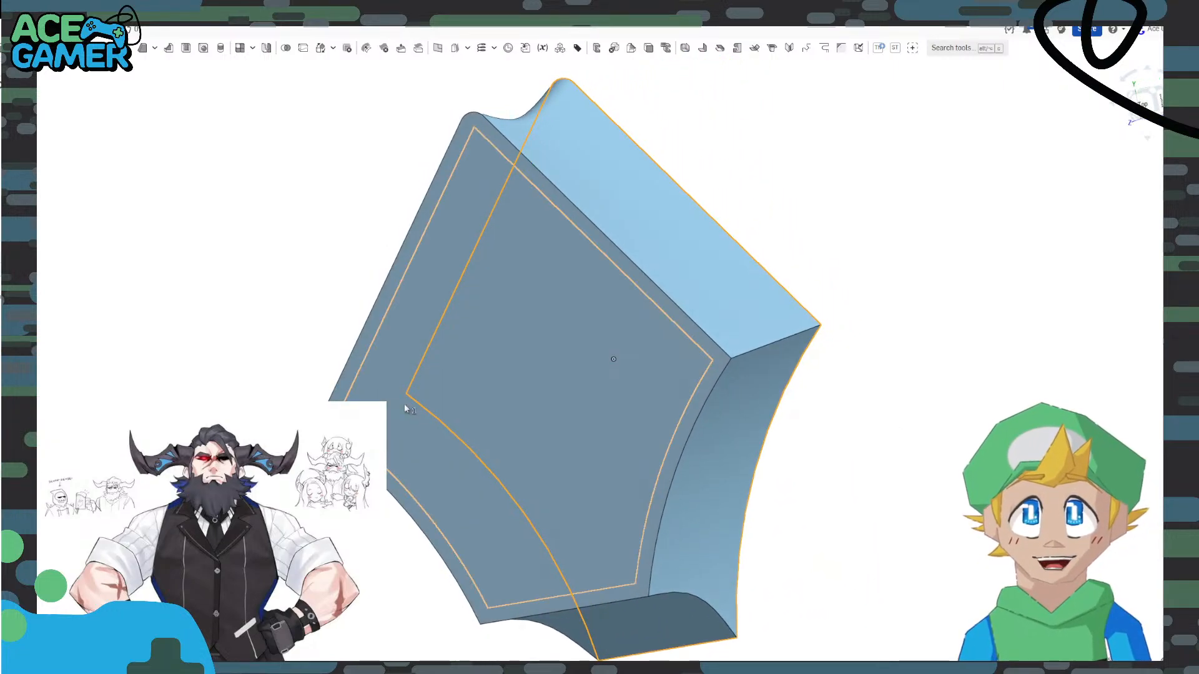
pyautogui.hotkey('shift', 's')
pyautogui.moveTo(1041, 358); pyautogui.dragTo(939, 373, button='right')
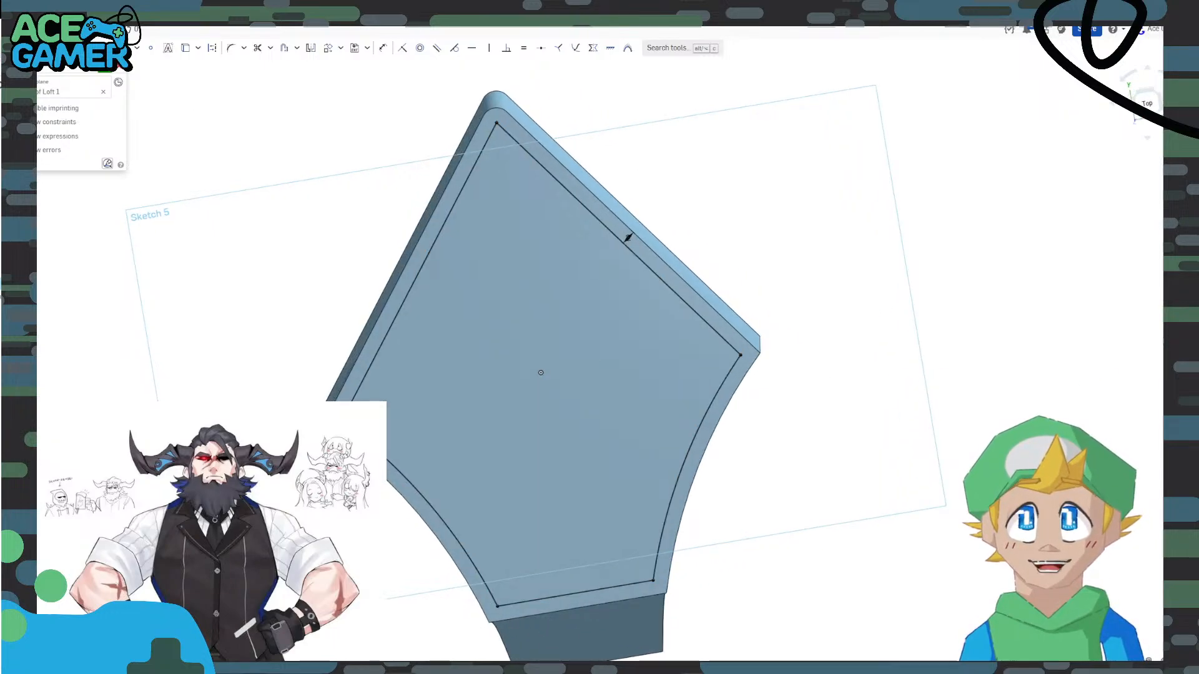
pyautogui.click(741, 354)
pyautogui.moveTo(867, 296); pyautogui.dragTo(690, 380, button='right')
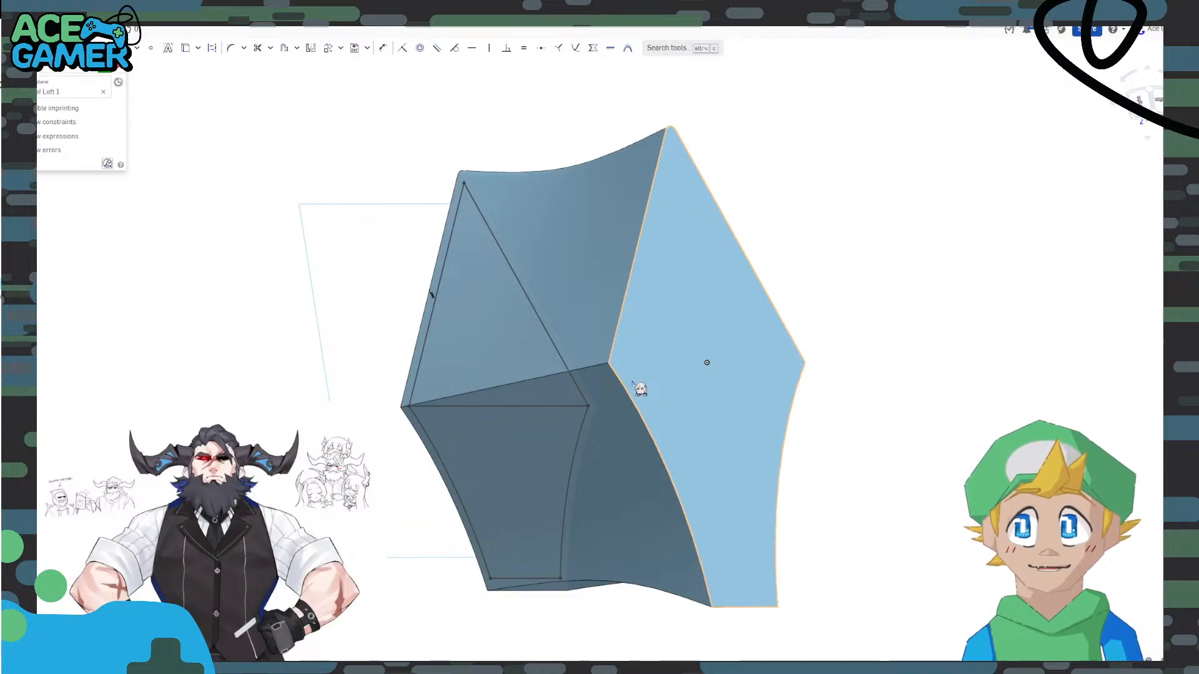
# Finish the inset outline sketch with its dividing line and select the opposite diamond face.
pyautogui.moveTo(930, 389); pyautogui.dragTo(883, 414, button='right')
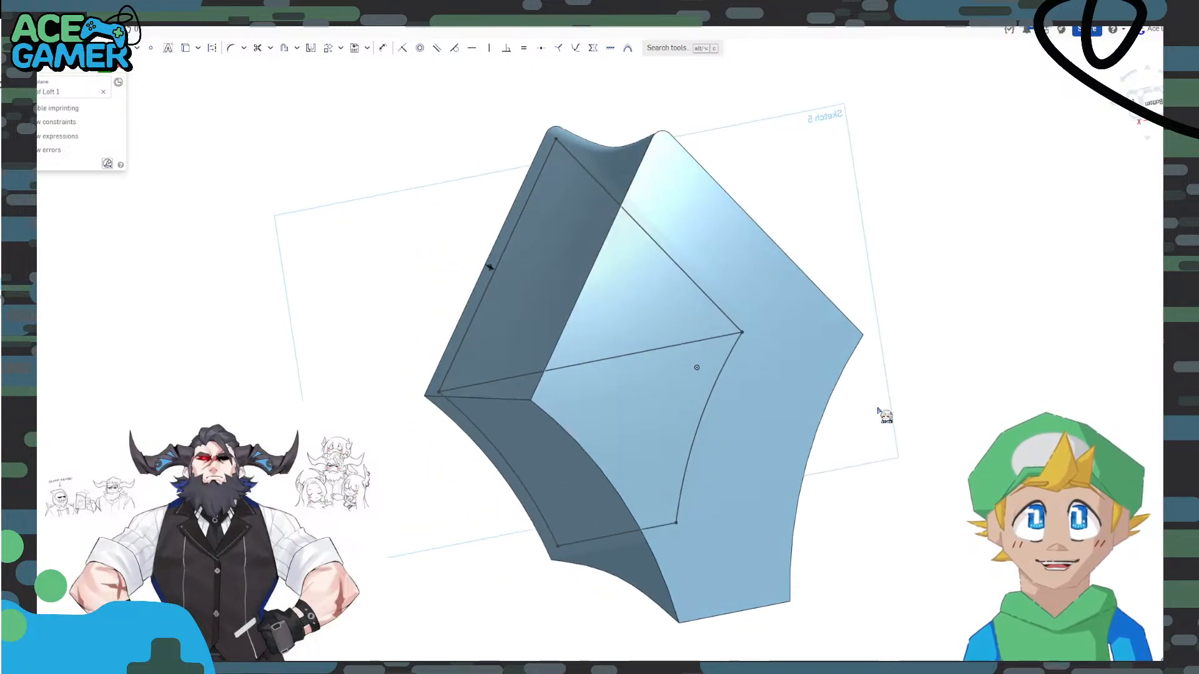
pyautogui.click(751, 345)
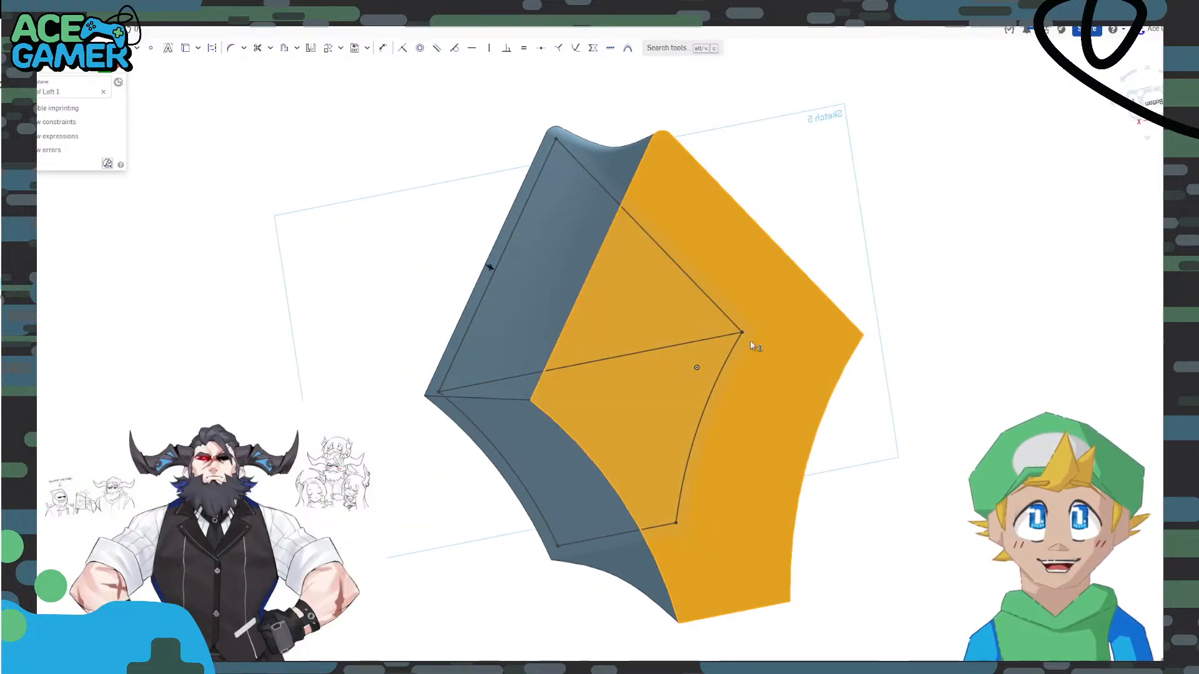
pyautogui.click(117, 75)
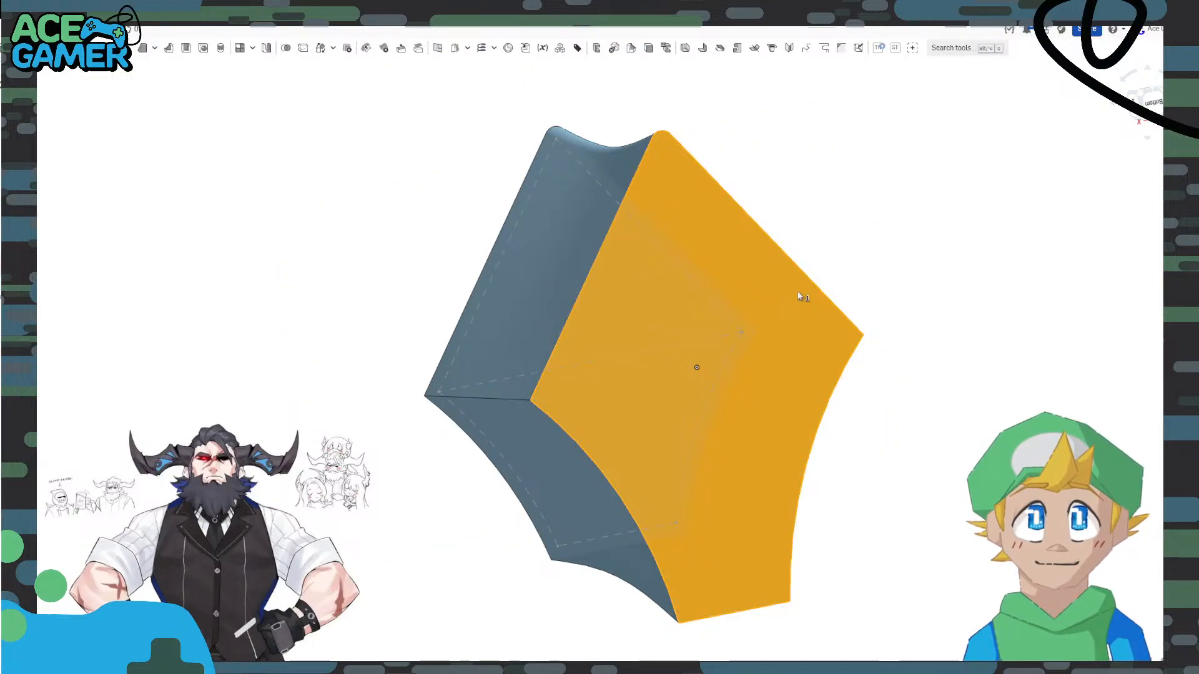
# Sketch on the opposite diamond face, offsetting its whole outline inward by 2 mm, and finish the sketch.
pyautogui.rightClick(799, 295)
pyautogui.click(806, 367)
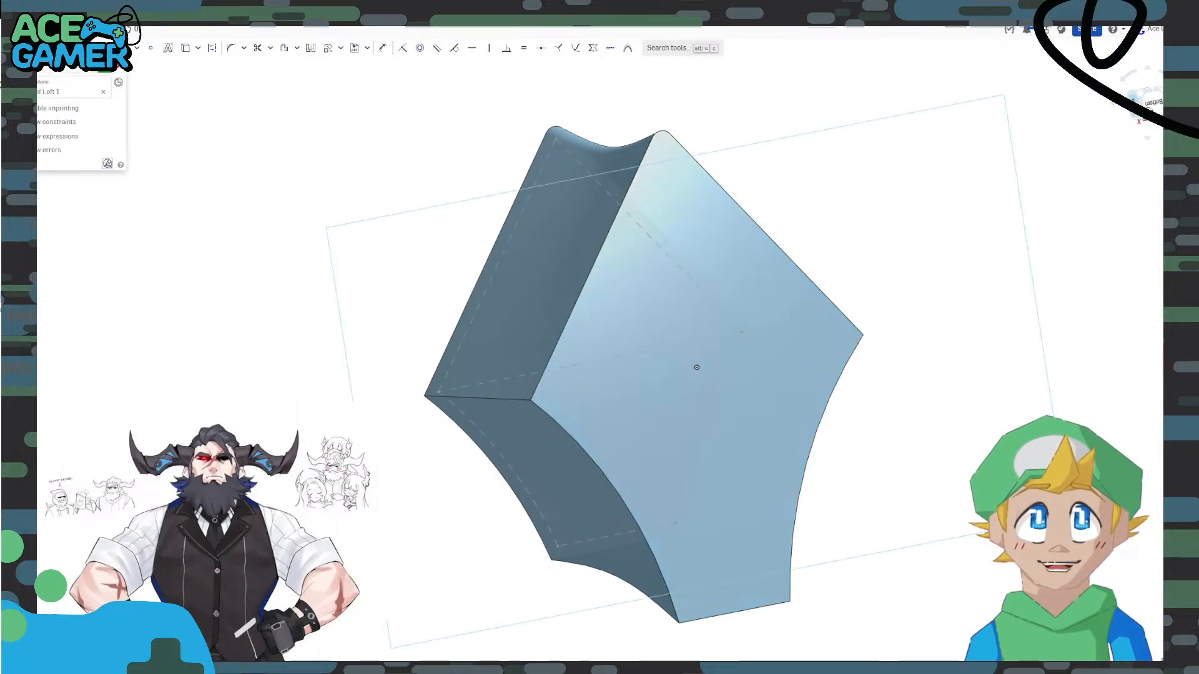
pyautogui.press('n')
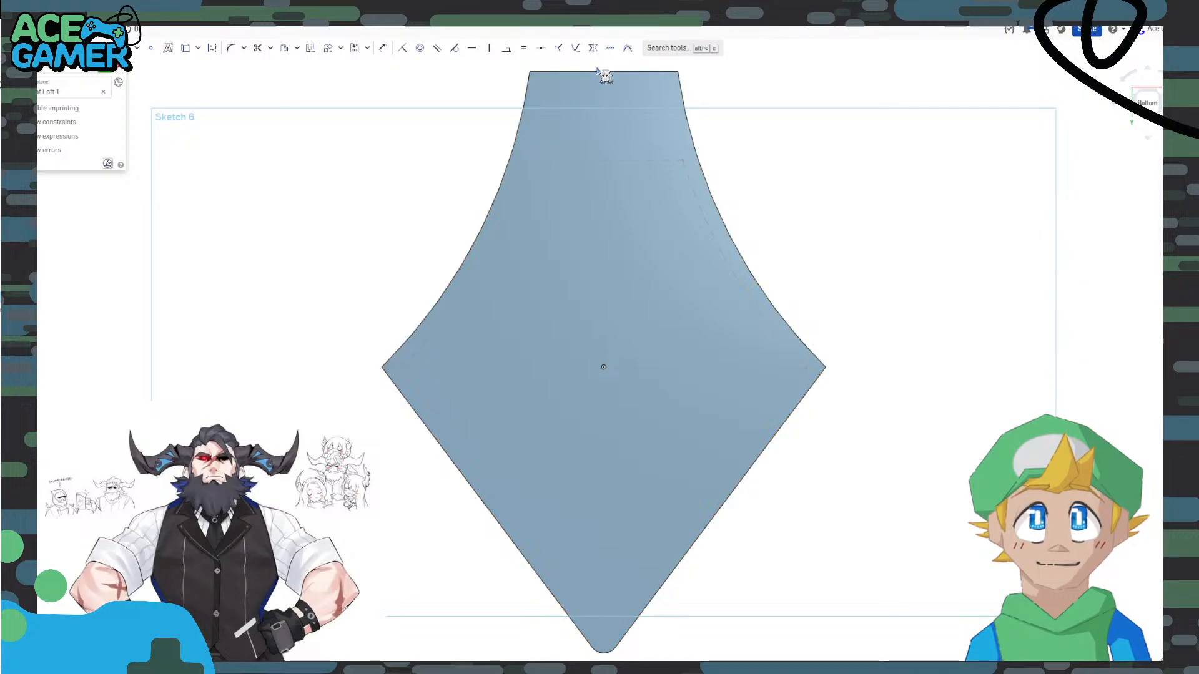
pyautogui.click(599, 72)
pyautogui.click(522, 113)
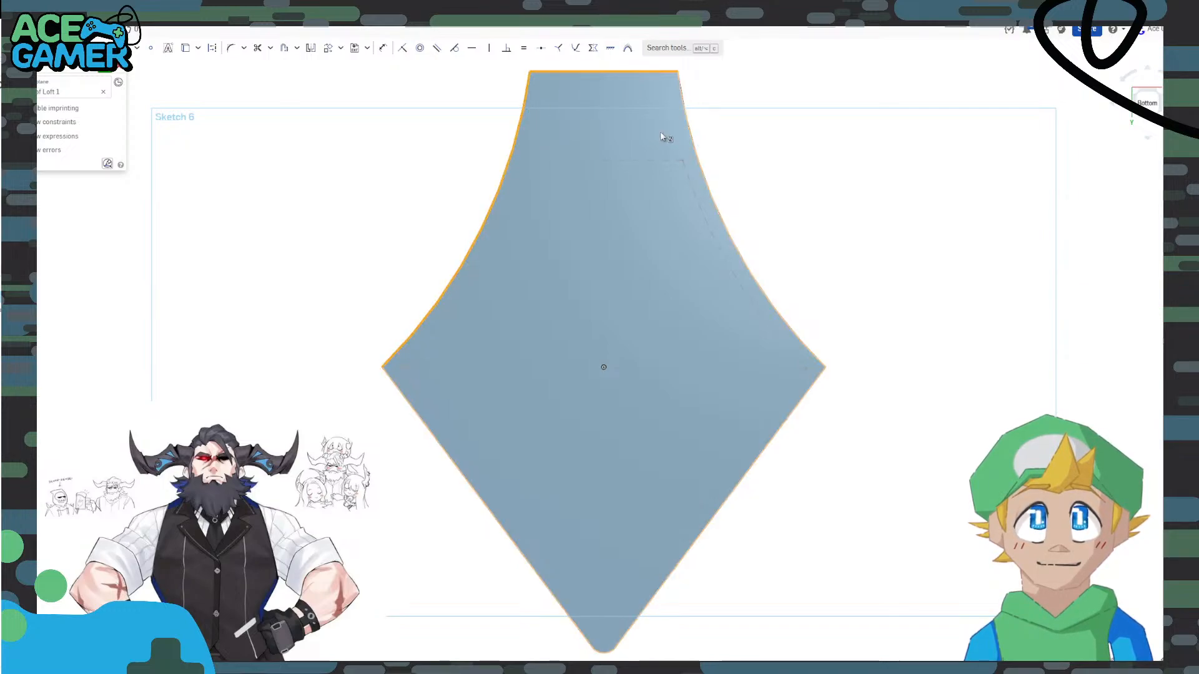
pyautogui.click(697, 143)
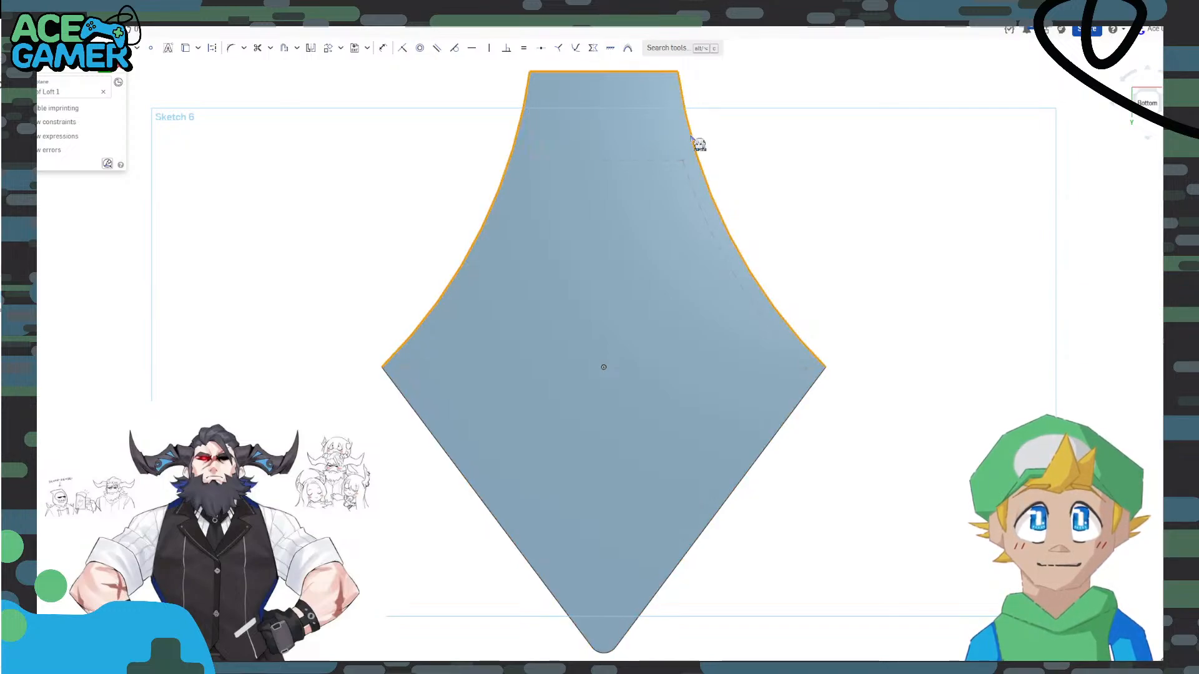
pyautogui.click(415, 410)
pyautogui.click(729, 499)
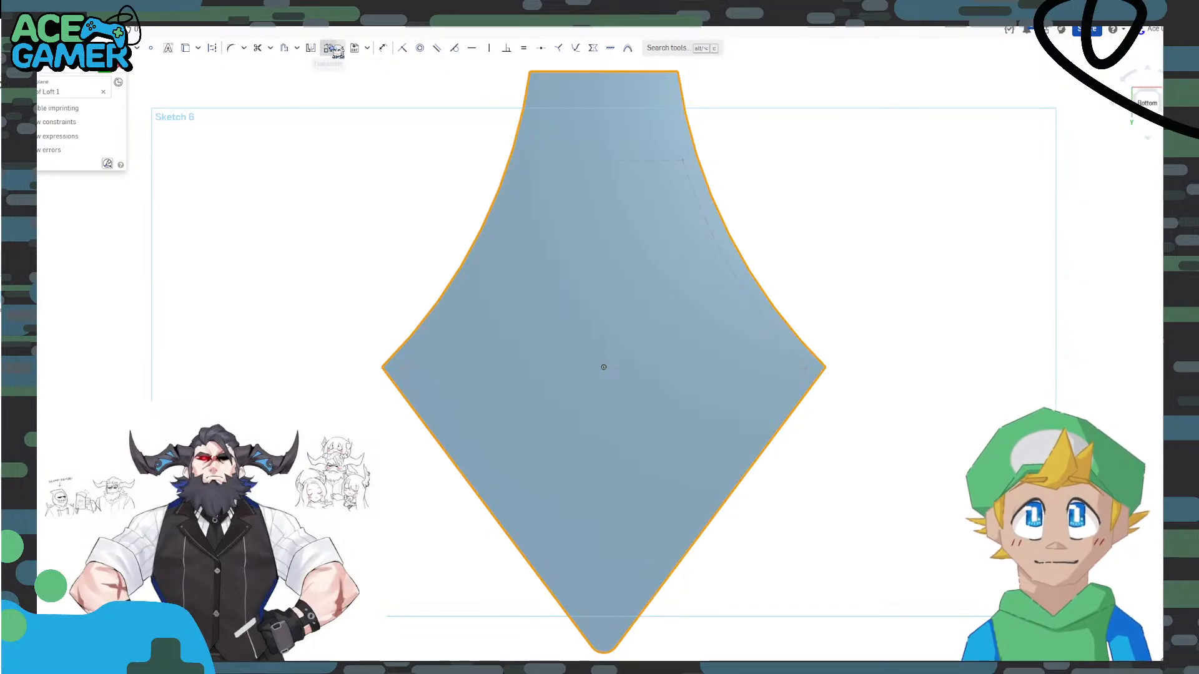
pyautogui.click(285, 49)
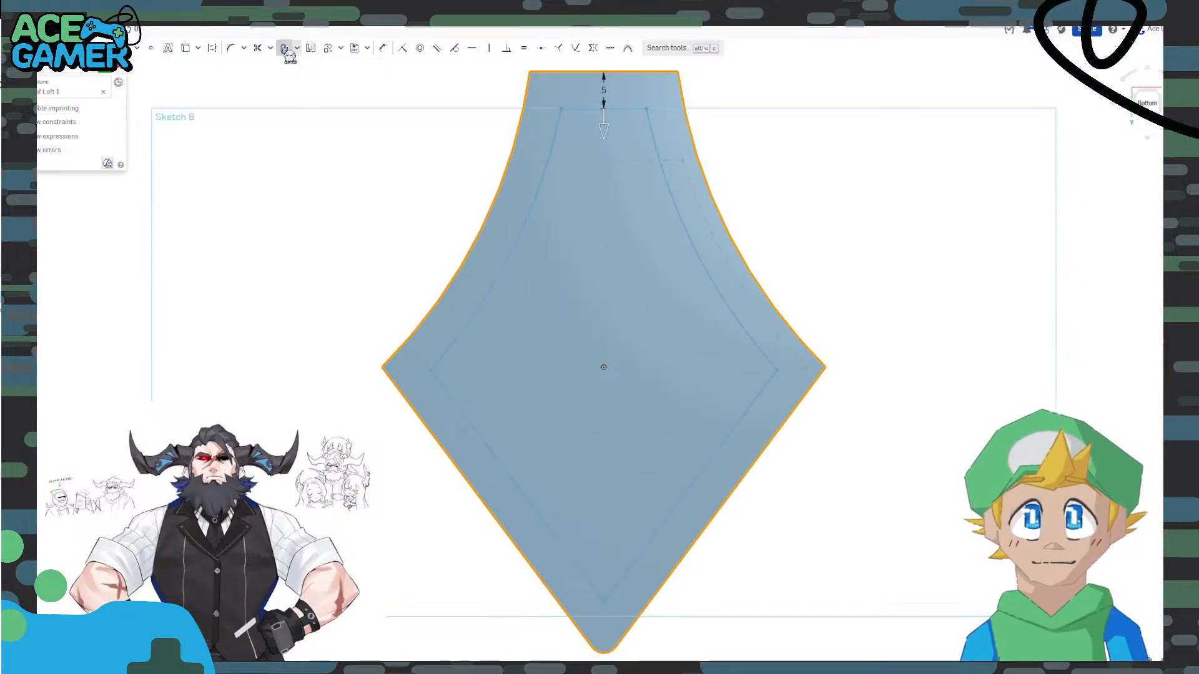
pyautogui.click(623, 122)
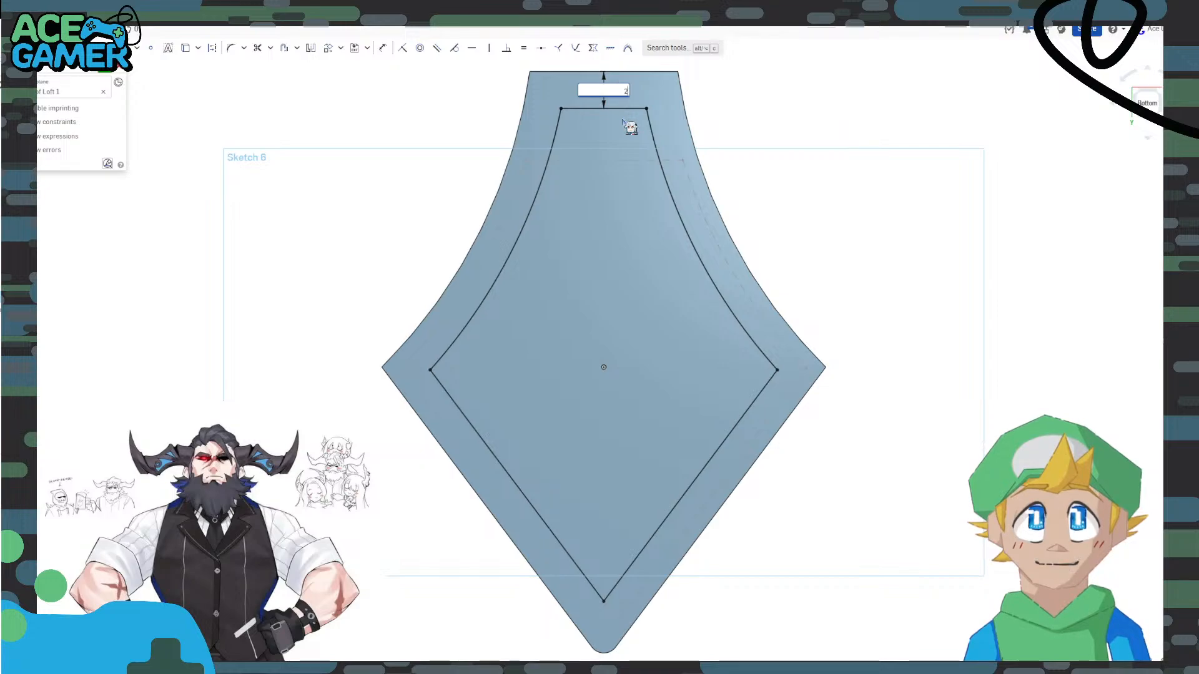
pyautogui.press('Return')
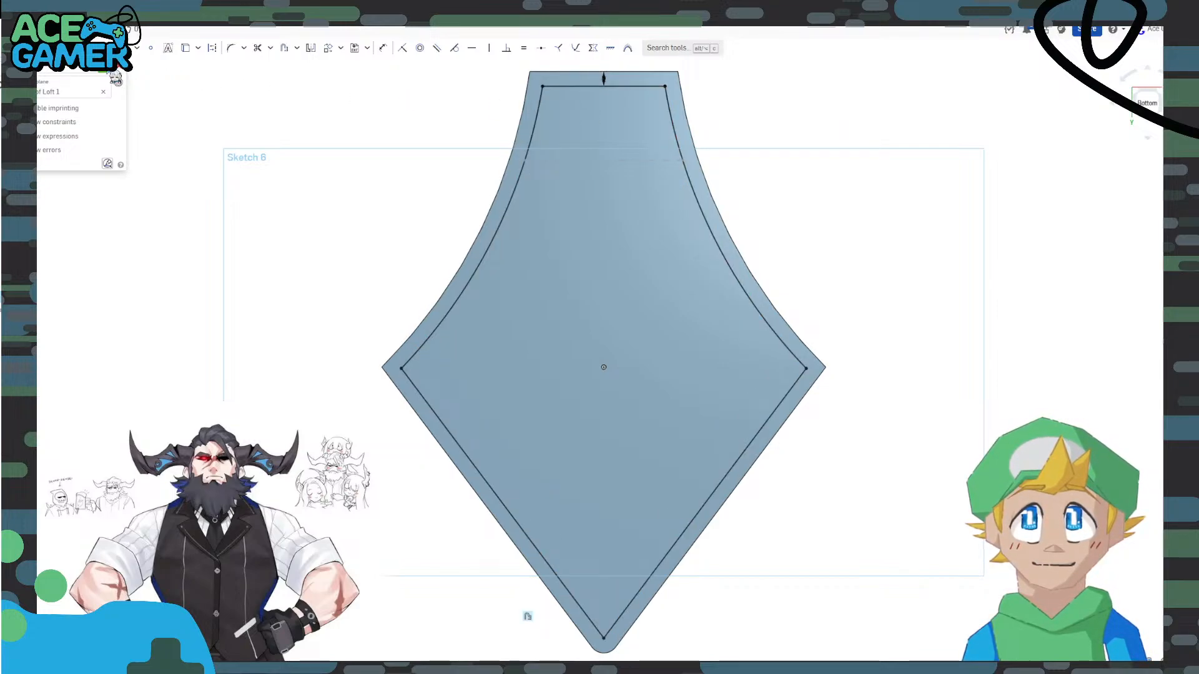
pyautogui.click(111, 72)
# Try to loft between the inset outline profiles on the two opposite diamond faces.
pyautogui.moveTo(570, 275)
pyautogui.mouseDown(button='right')
pyautogui.moveTo(837, 374)
pyautogui.moveTo(855, 213)
pyautogui.mouseUp(button='right')
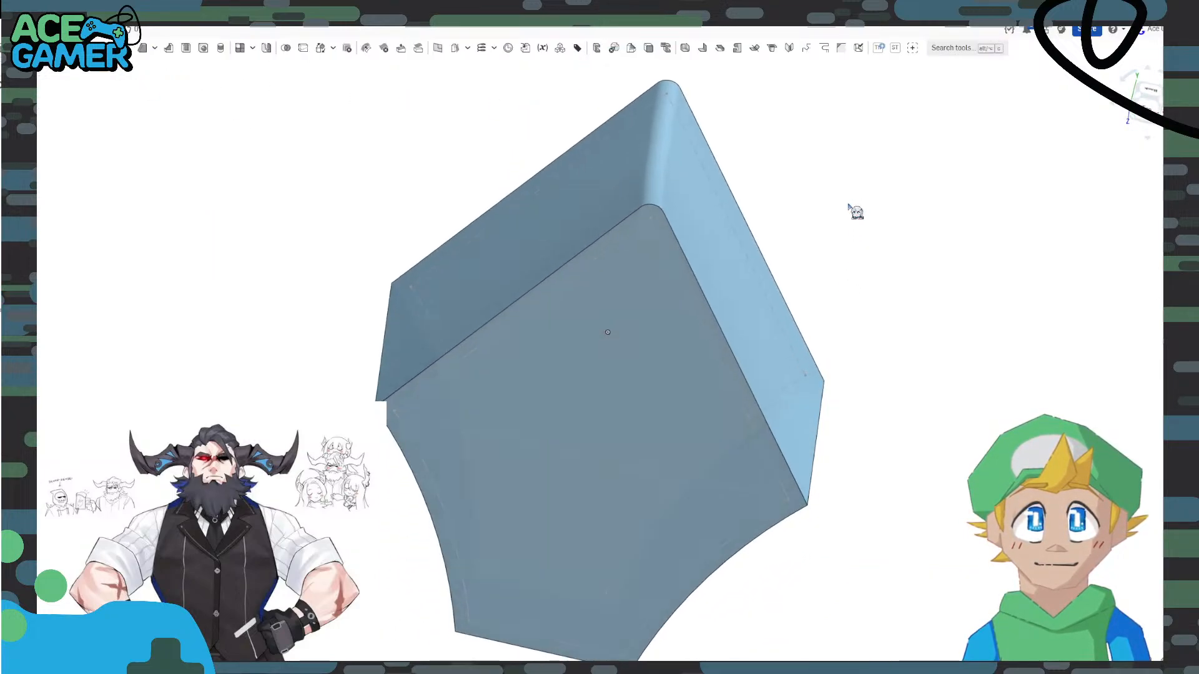
pyautogui.click(656, 342)
pyautogui.moveTo(955, 310); pyautogui.dragTo(899, 360, button='right')
pyautogui.click(661, 181)
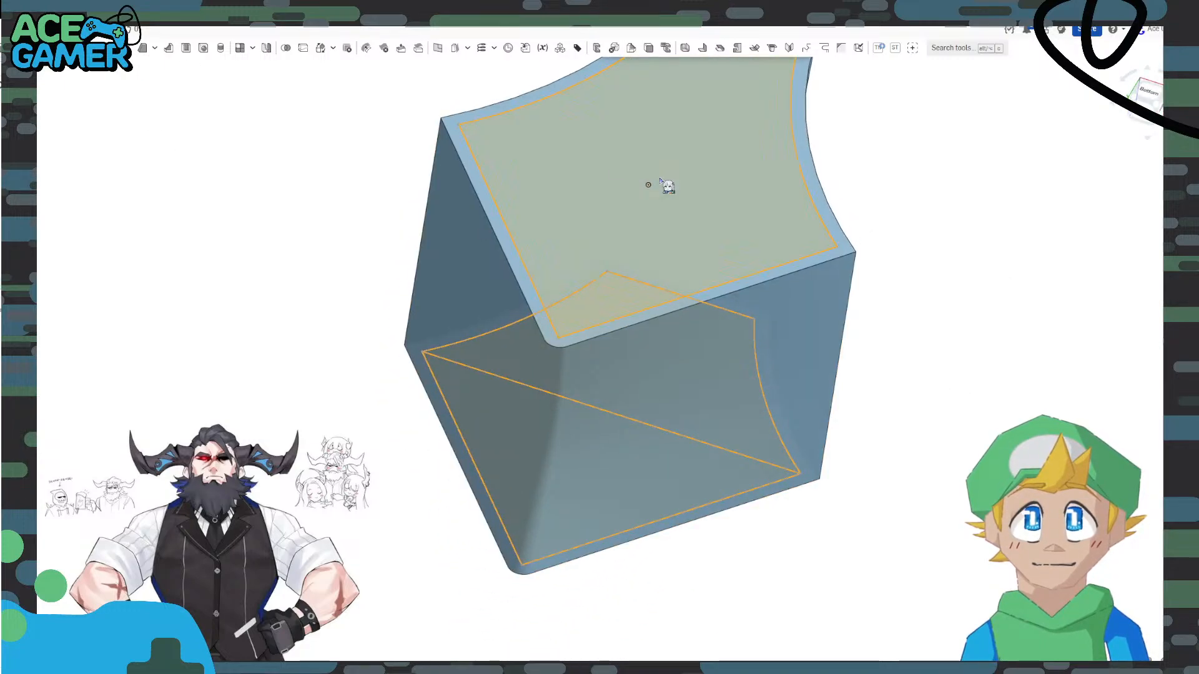
pyautogui.click(70, 48)
pyautogui.moveTo(286, 351); pyautogui.dragTo(303, 198, button='right')
pyautogui.click(607, 258)
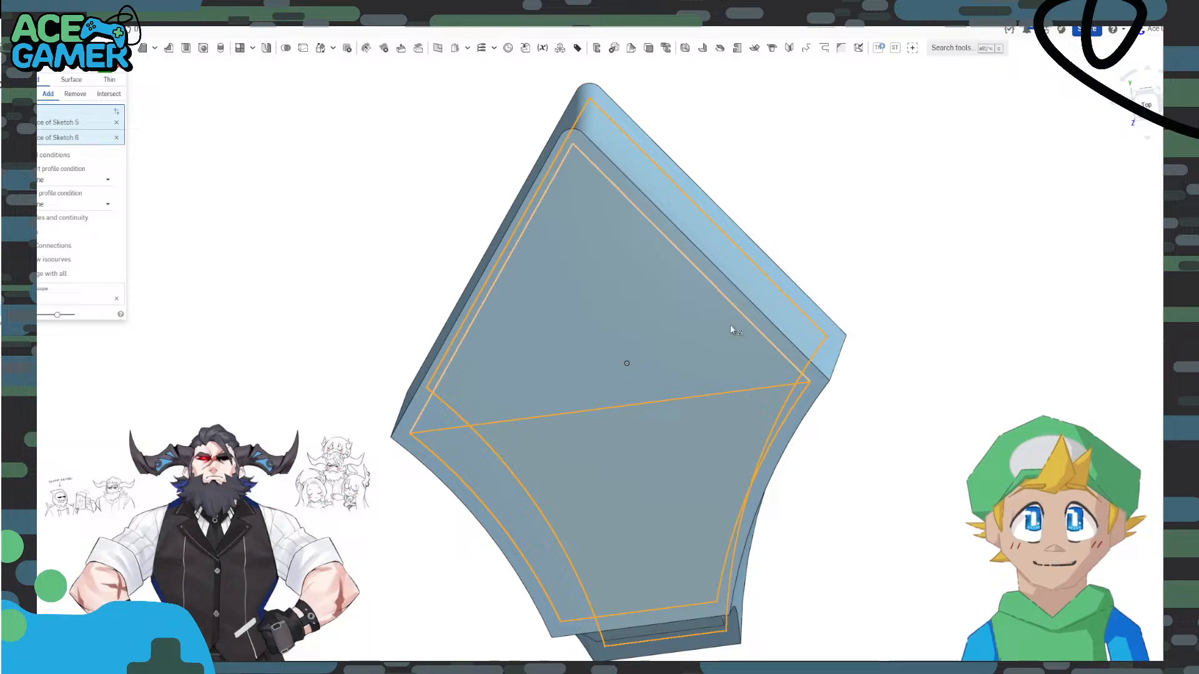
pyautogui.moveTo(730, 329); pyautogui.dragTo(676, 603, button='right')
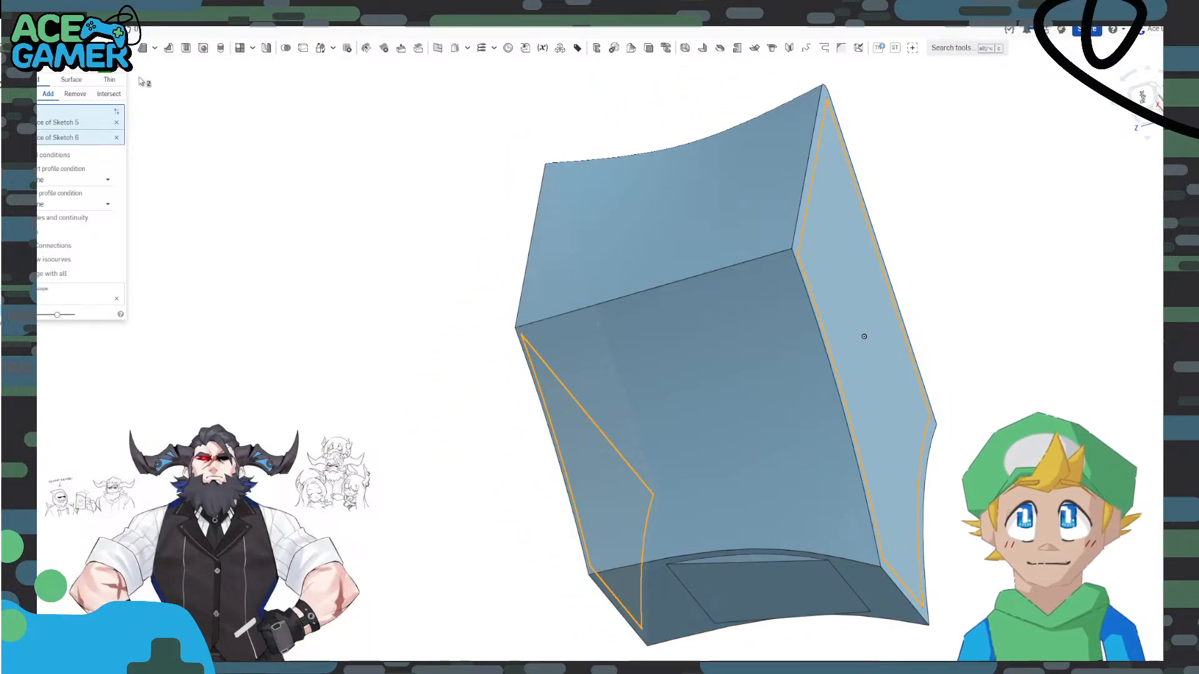
pyautogui.click(108, 66)
# Try to add a line joining the two side corners of the second face's inset outline.
pyautogui.moveTo(474, 478)
pyautogui.mouseDown(button='right')
pyautogui.moveTo(470, 463)
pyautogui.moveTo(841, 323)
pyautogui.mouseUp(button='right')
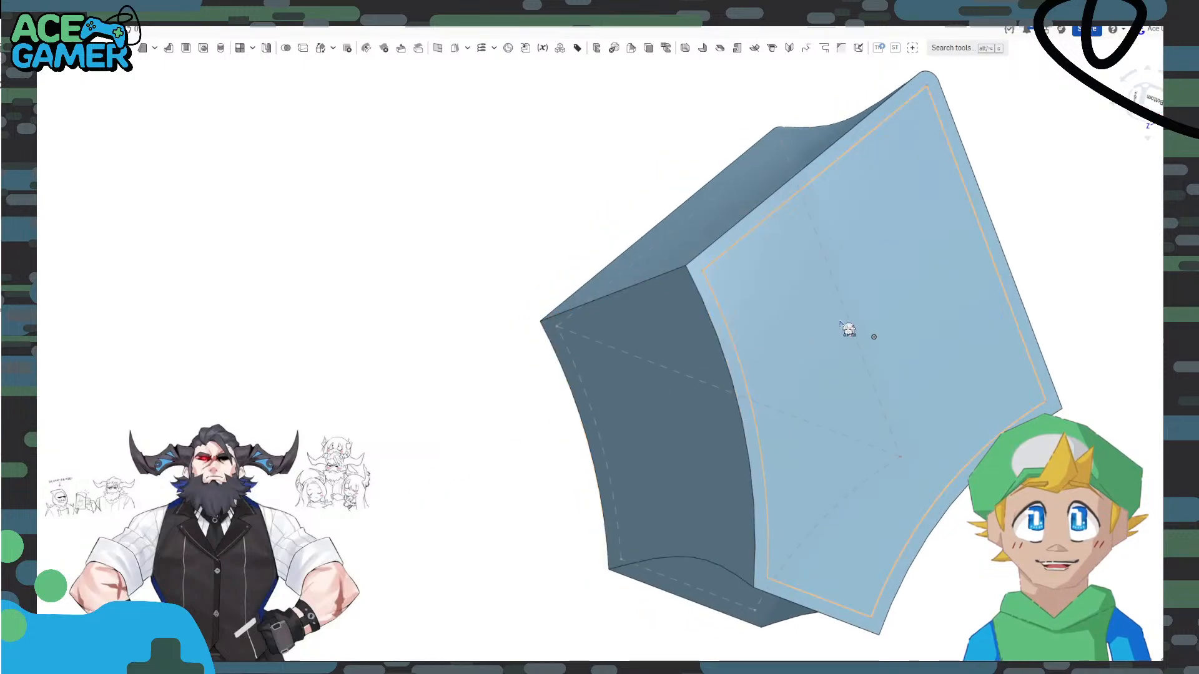
pyautogui.doubleClick(18, 302)
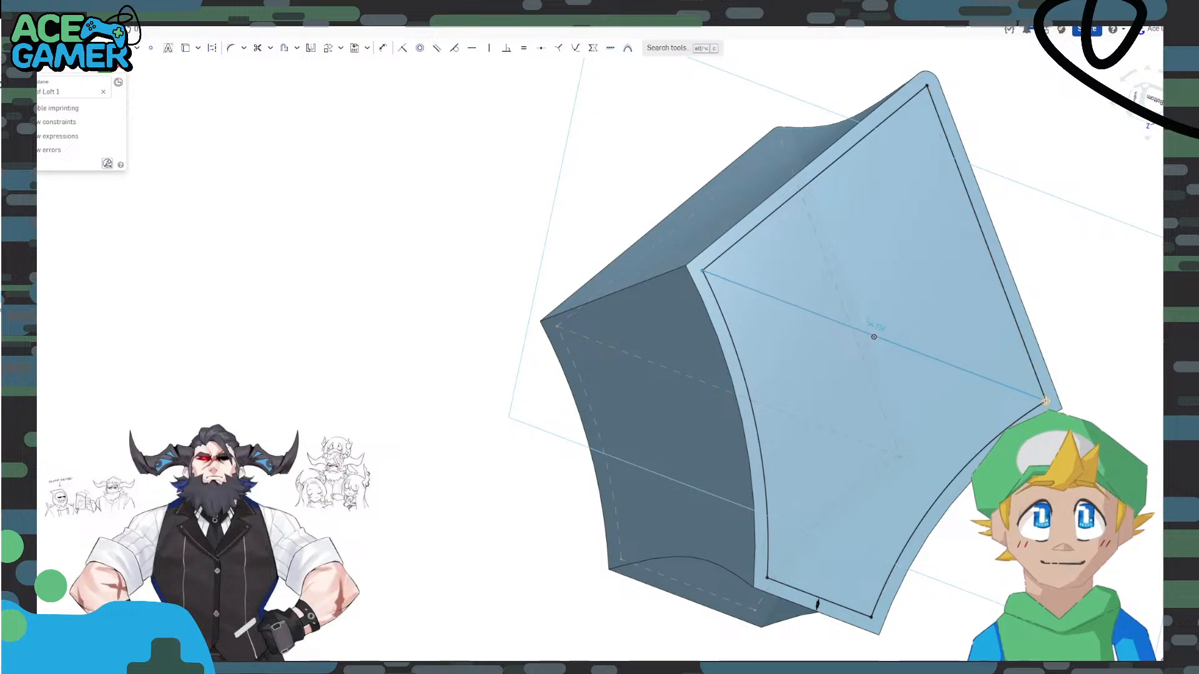
pyautogui.click(121, 68)
# Shell the solid with a 2 mm wall thickness, removing the diamond face that carries the second inset sketch.
pyautogui.moveTo(586, 268); pyautogui.dragTo(300, 258, button='right')
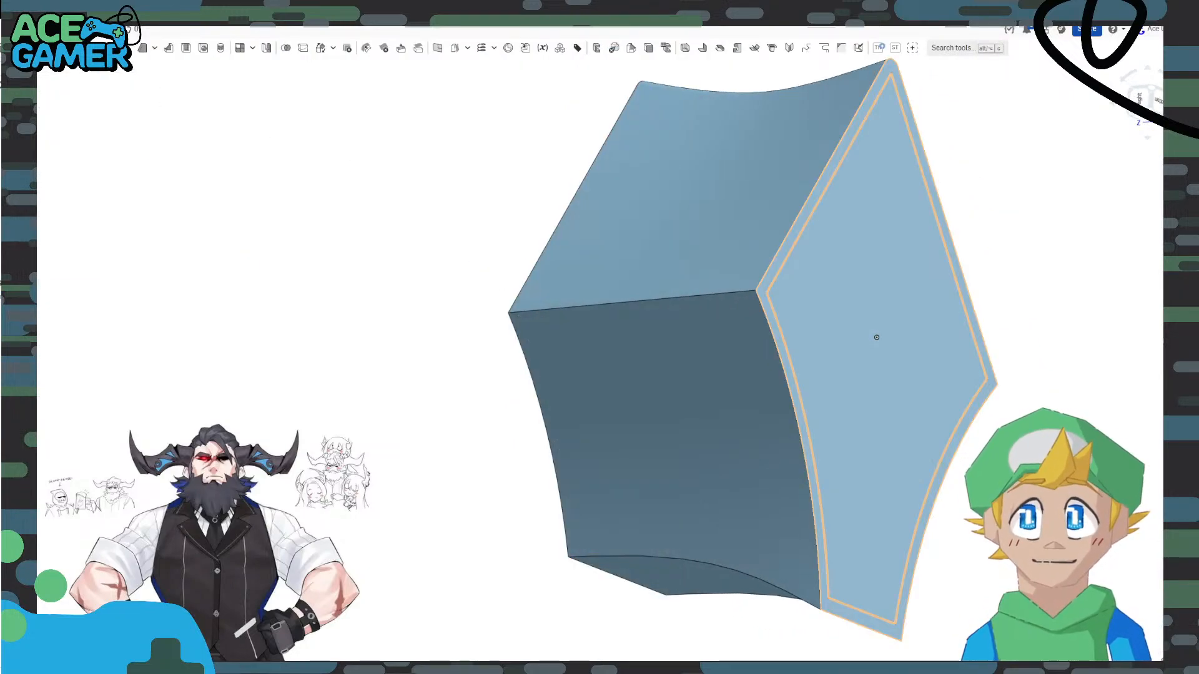
pyautogui.click(837, 272)
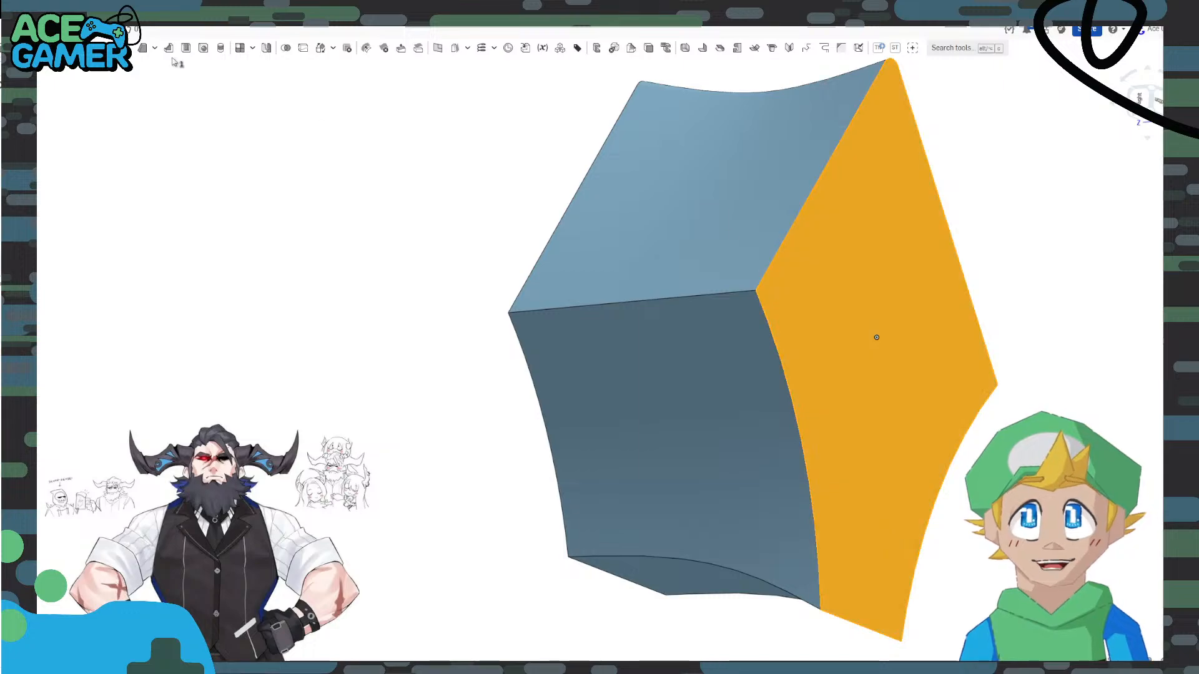
pyautogui.click(185, 48)
pyautogui.moveTo(559, 209); pyautogui.dragTo(353, 196, button='right')
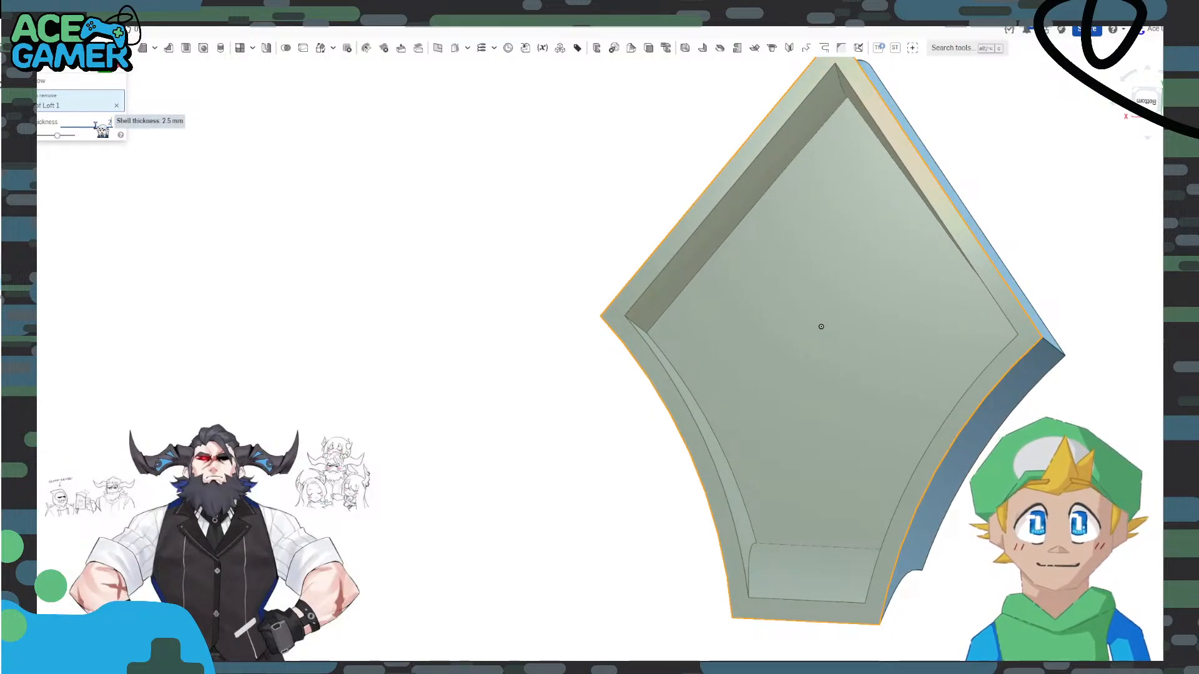
pyautogui.press('Return')
pyautogui.click(110, 71)
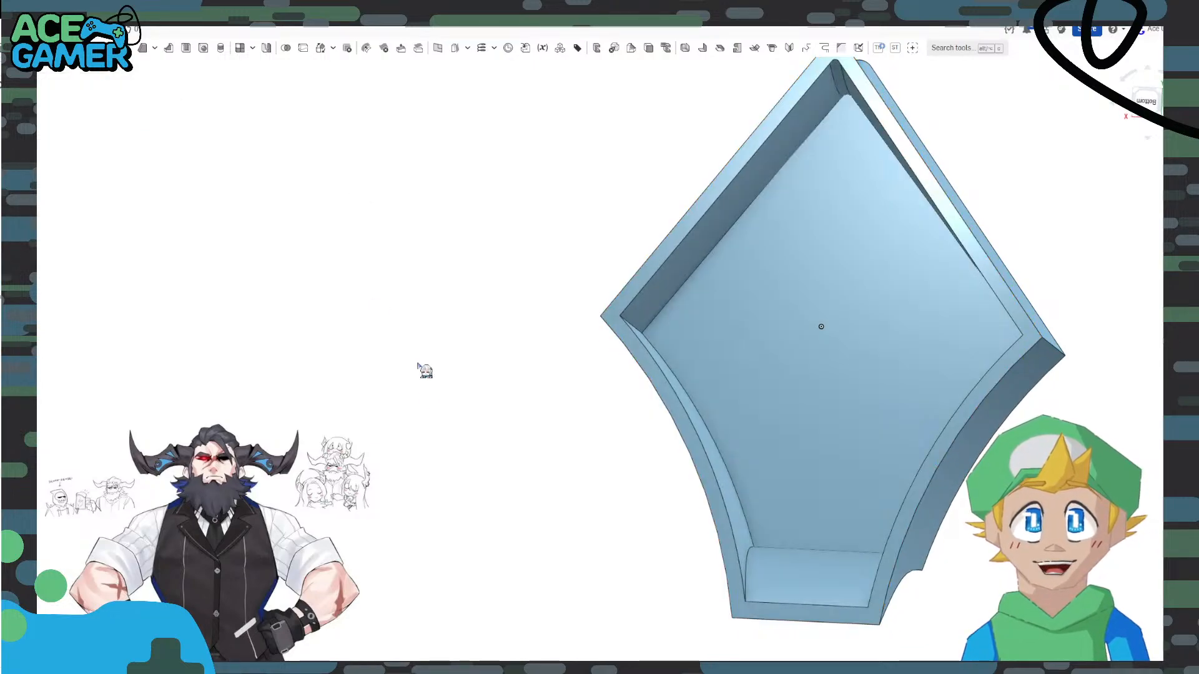
# Undo the shell and delete the line joining the two side corners in the first face's inset sketch.
pyautogui.moveTo(423, 369); pyautogui.dragTo(695, 449, button='right')
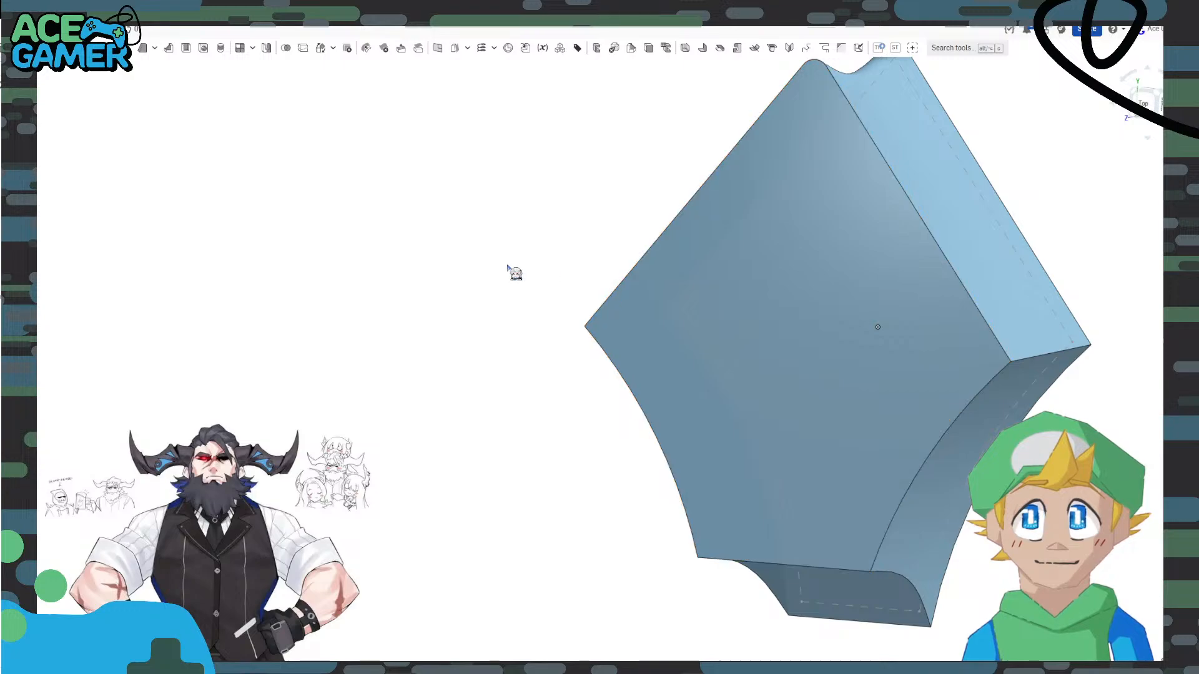
pyautogui.moveTo(455, 289); pyautogui.dragTo(554, 256, button='right')
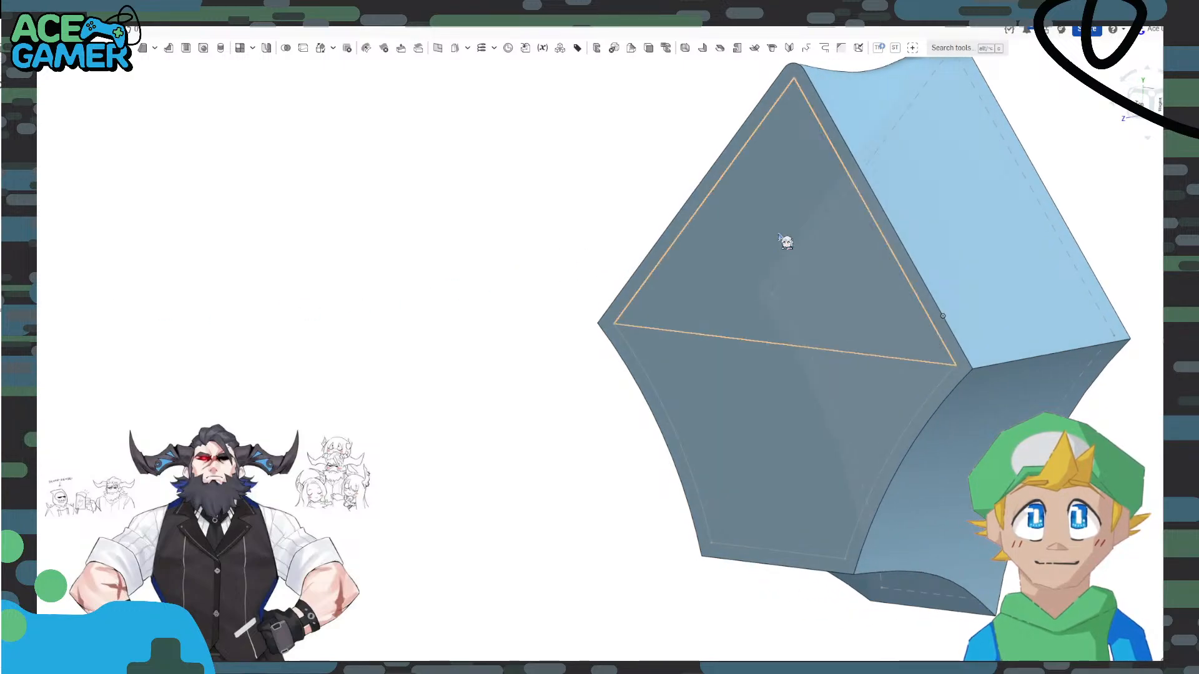
pyautogui.doubleClick(19, 303)
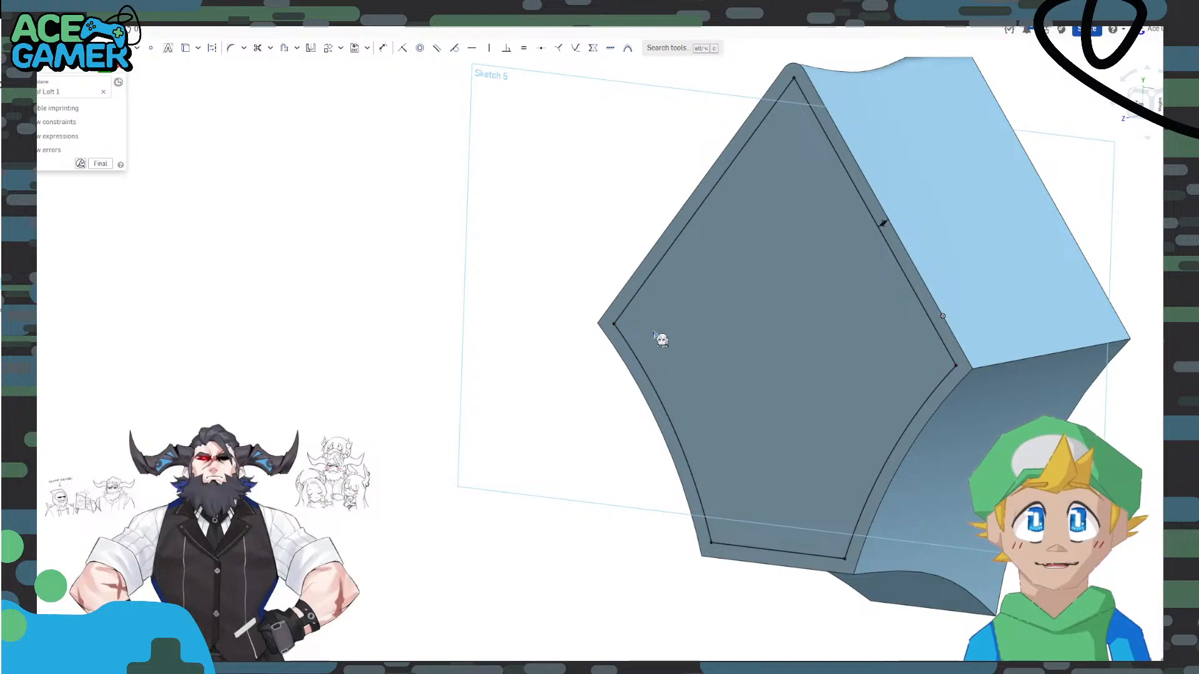
pyautogui.scroll(-2, 479, 387)
pyautogui.moveTo(479, 388)
pyautogui.mouseDown(button='right')
pyautogui.moveTo(324, 396)
pyautogui.moveTo(344, 391)
pyautogui.mouseUp(button='right')
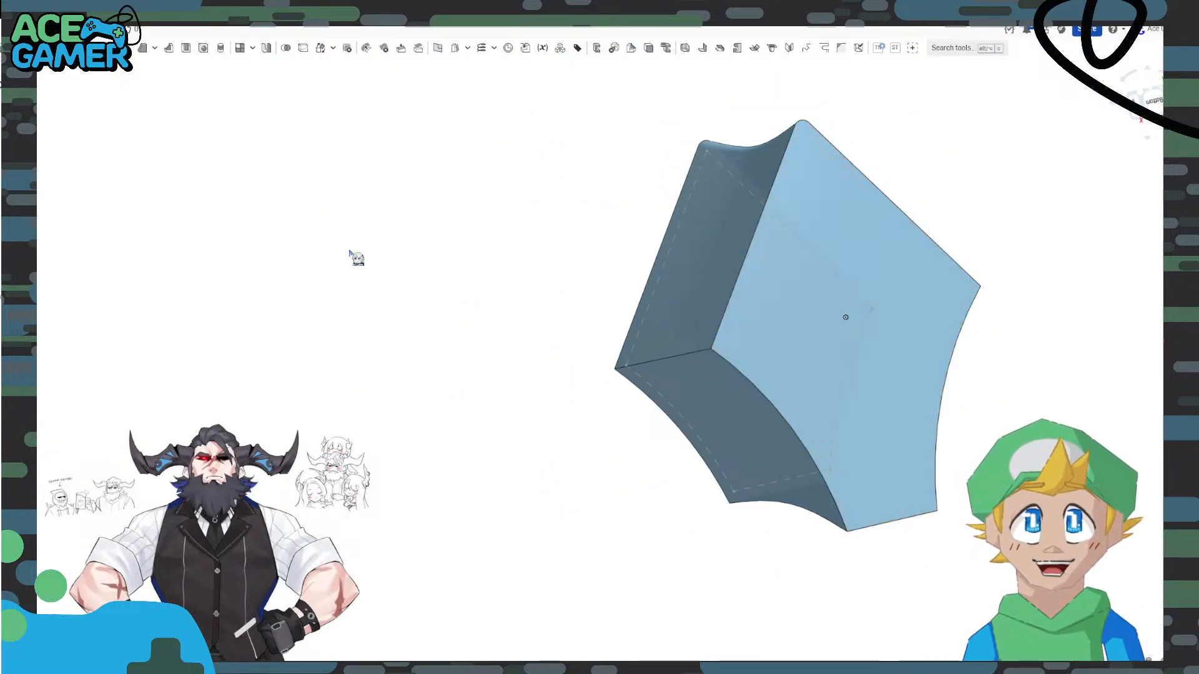
# Shell the solid, removing the diamond face opposite the remaining inset sketch.
pyautogui.click(849, 229)
pyautogui.click(186, 49)
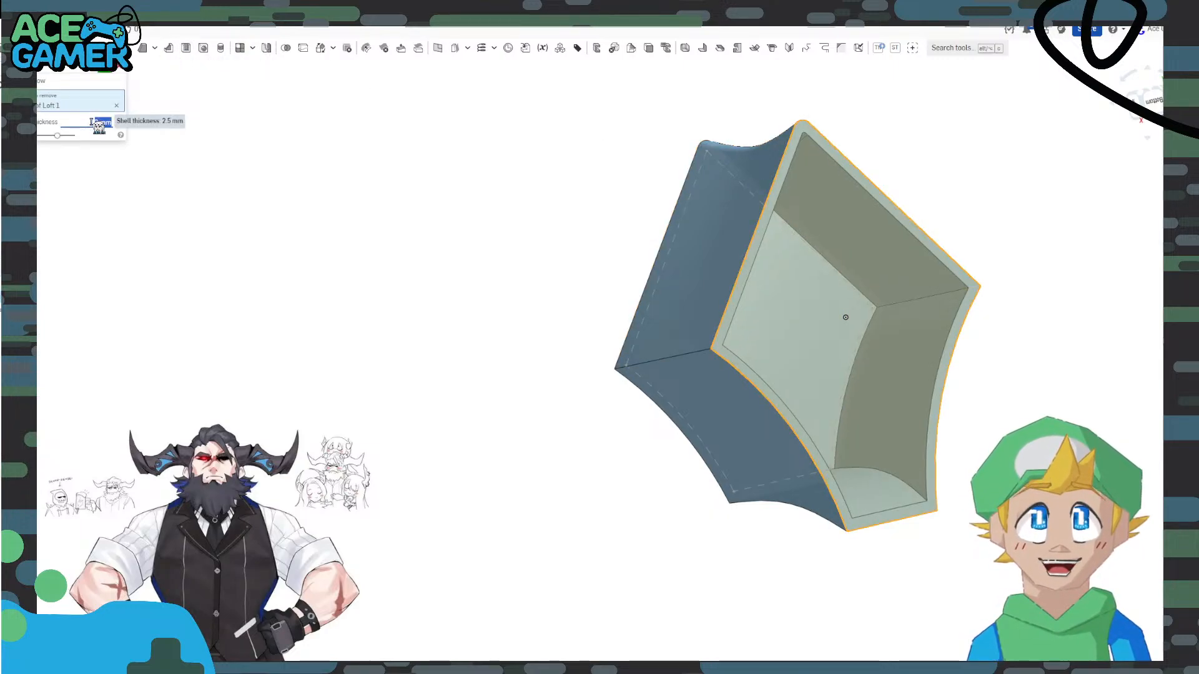
pyautogui.click(106, 71)
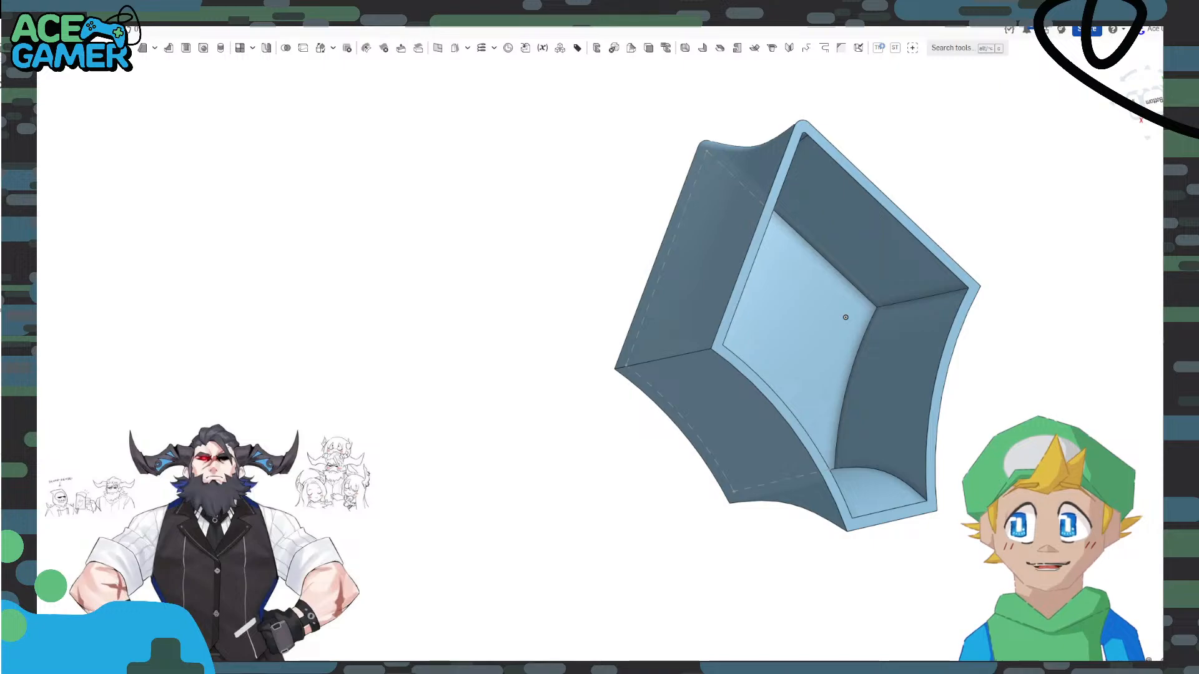
# Set up an extruded cut that removes the inset outline region from the closed diamond face.
pyautogui.moveTo(451, 355); pyautogui.dragTo(542, 344, button='right')
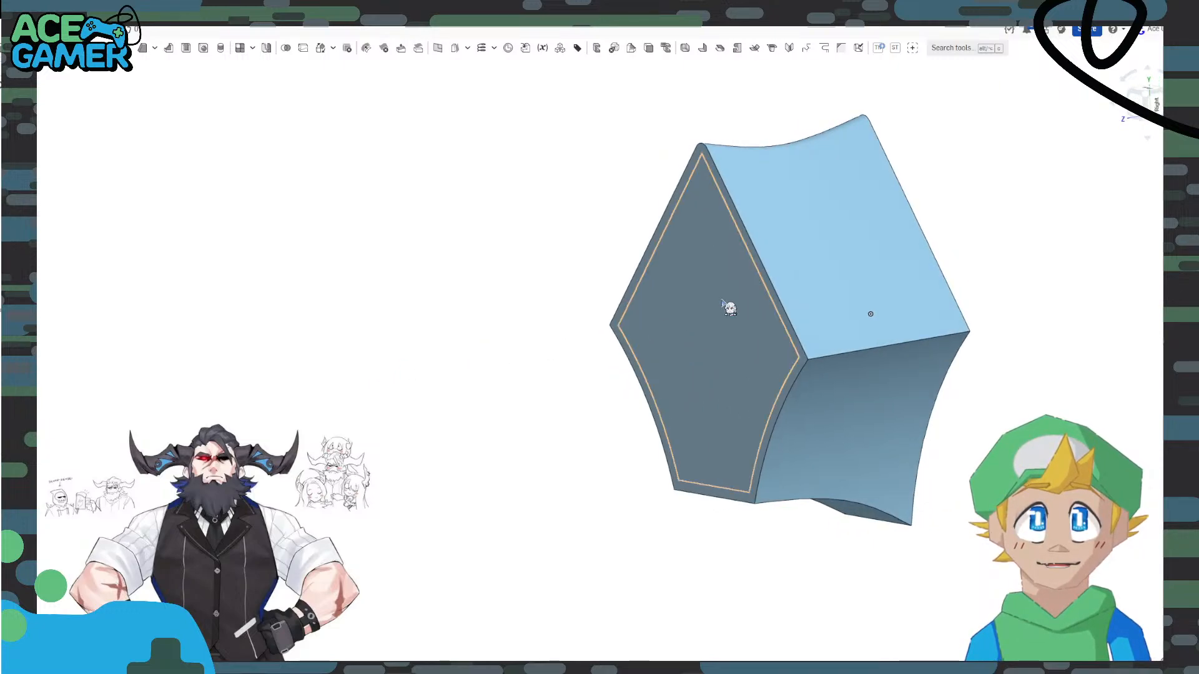
pyautogui.click(729, 307)
pyautogui.hotkey('shift', 'e')
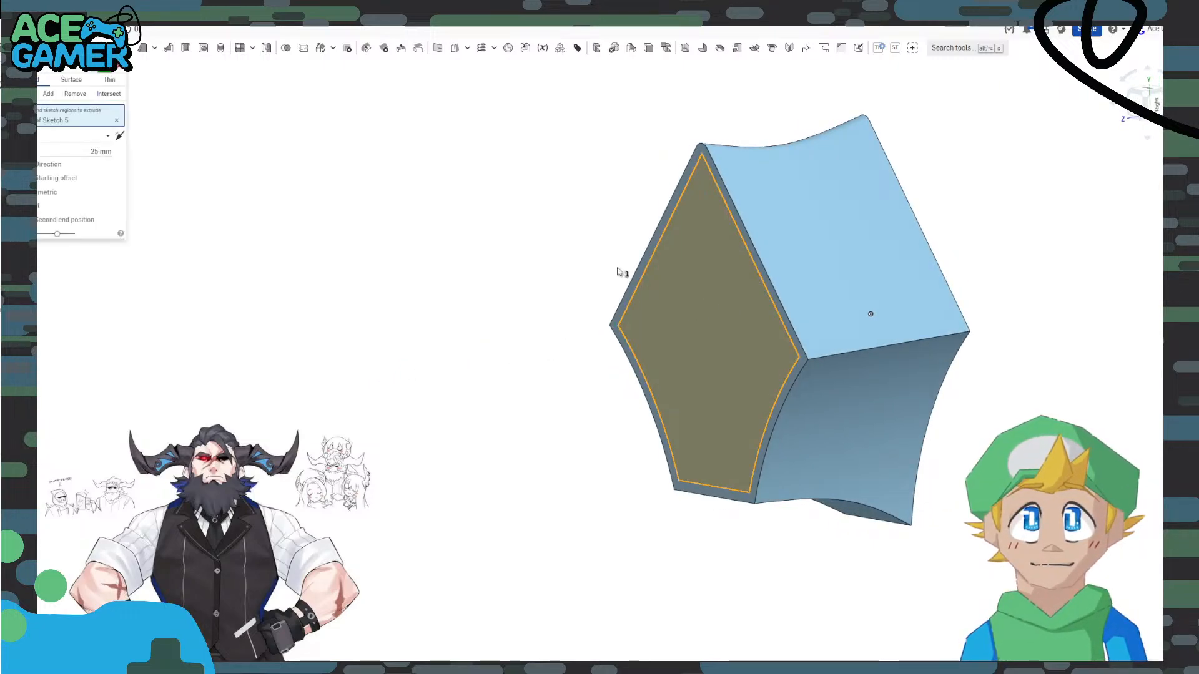
pyautogui.scroll(3, 614, 305)
pyautogui.click(75, 93)
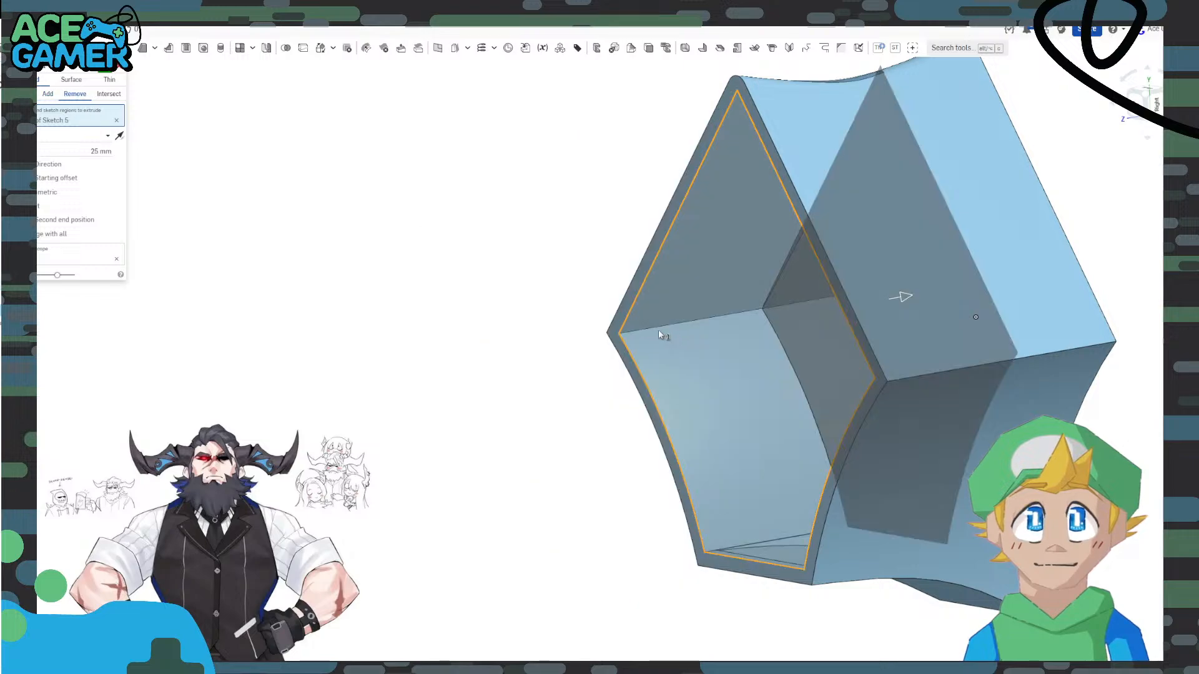
pyautogui.moveTo(658, 329); pyautogui.dragTo(683, 316, button='right')
pyautogui.scroll(-3, 790, 290)
pyautogui.moveTo(791, 290); pyautogui.dragTo(757, 316, button='middle')
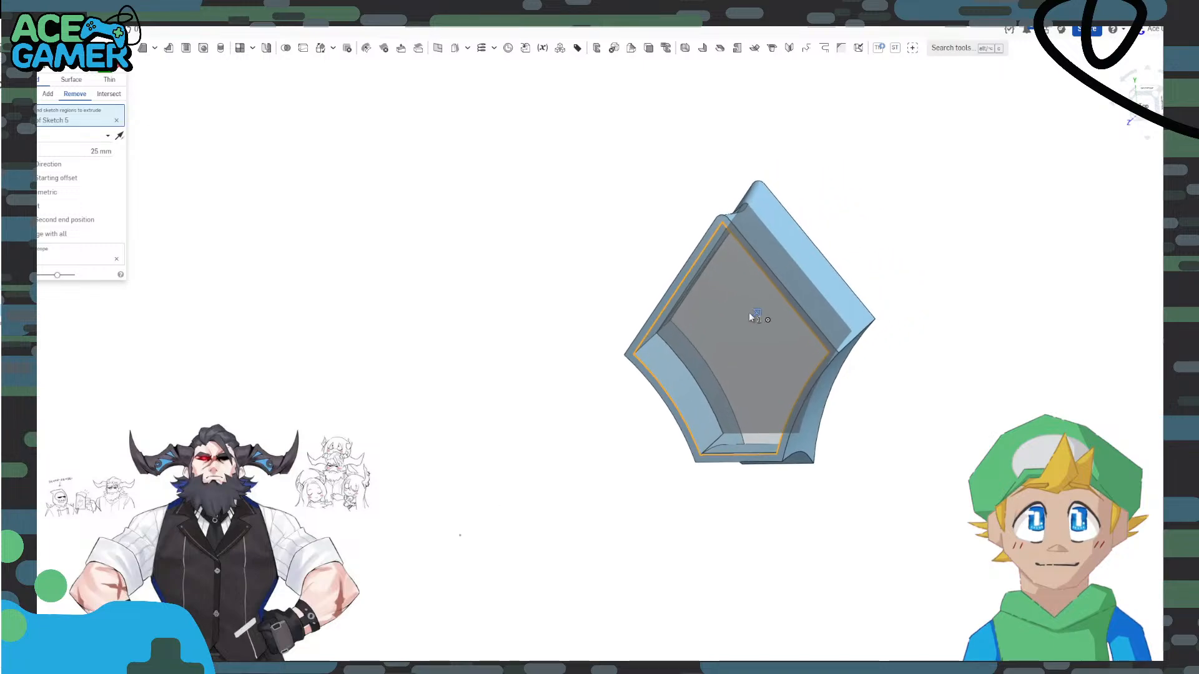
# Set the cut's depth to 1 mm and apply it.
pyautogui.click(100, 151)
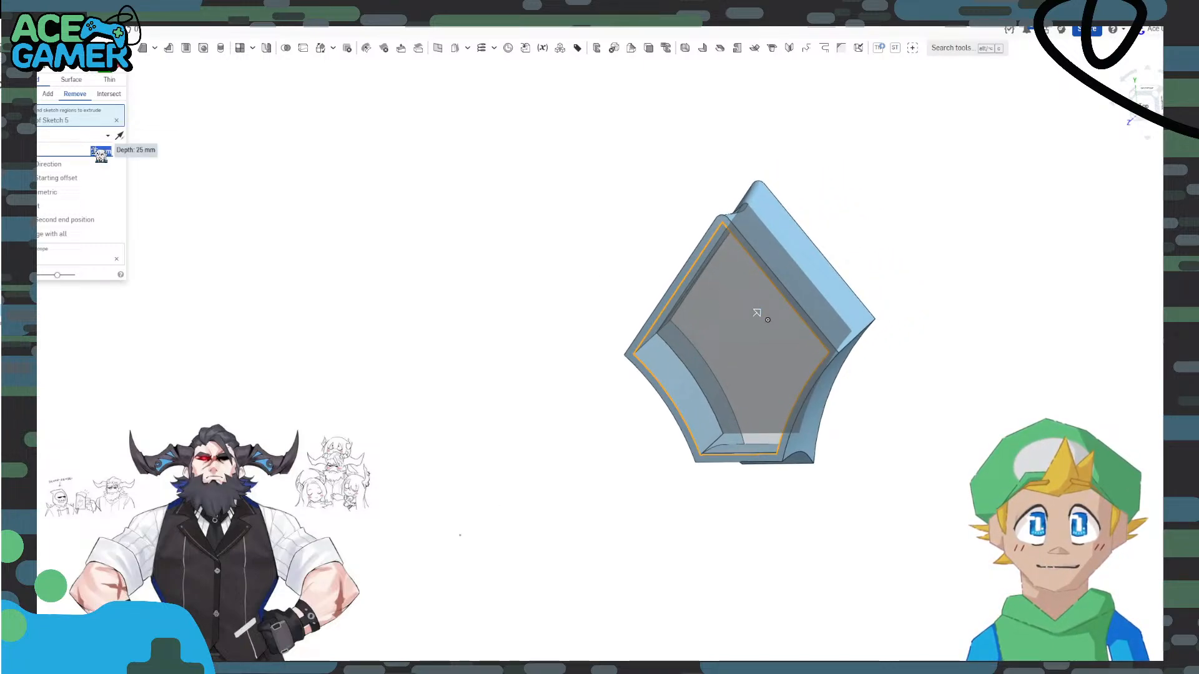
pyautogui.write('1')
pyautogui.press('Return')
pyautogui.moveTo(958, 340); pyautogui.dragTo(1045, 370, button='right')
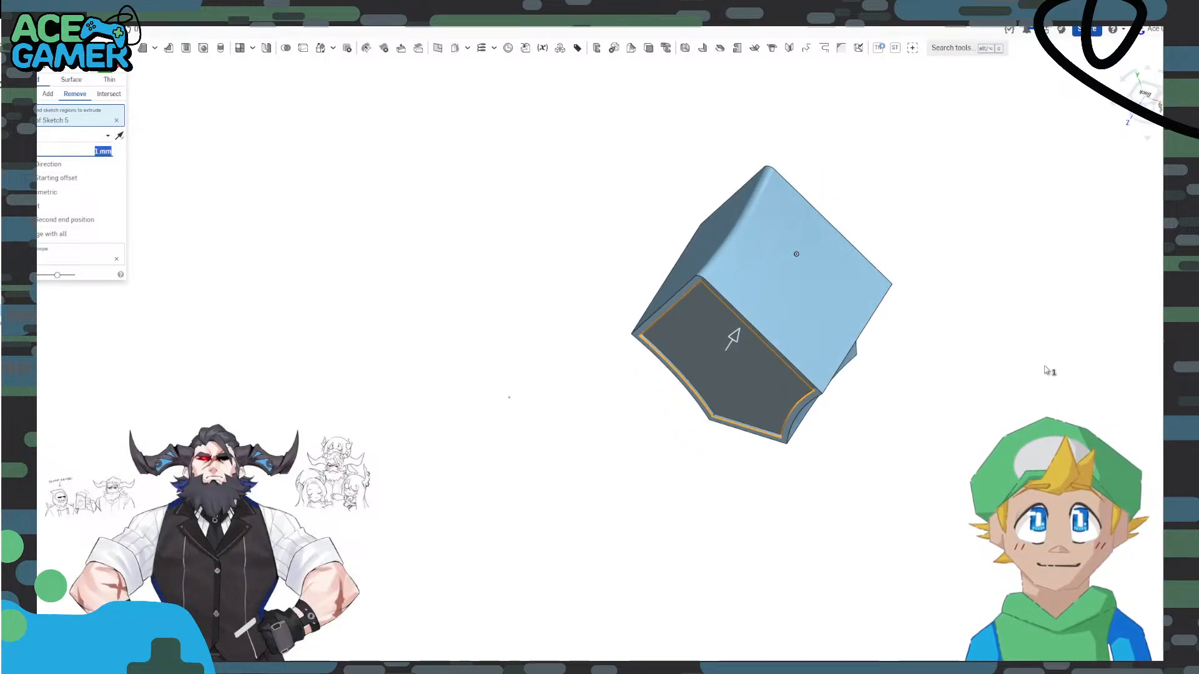
pyautogui.scroll(4, 966, 349)
pyautogui.moveTo(953, 350); pyautogui.dragTo(832, 326, button='right')
pyautogui.click(105, 69)
# Delete the 1 mm recess cut and the shell, restoring the plain lofted diamond solid.
pyautogui.click(636, 269)
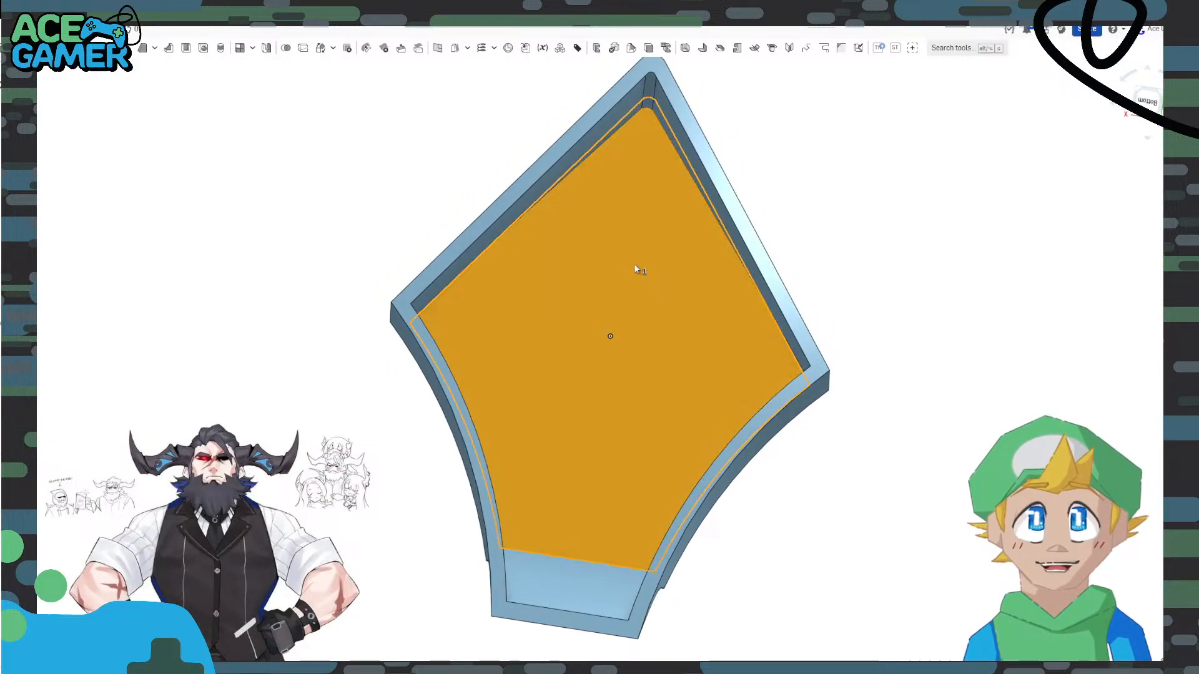
pyautogui.moveTo(313, 280); pyautogui.dragTo(439, 275, button='right')
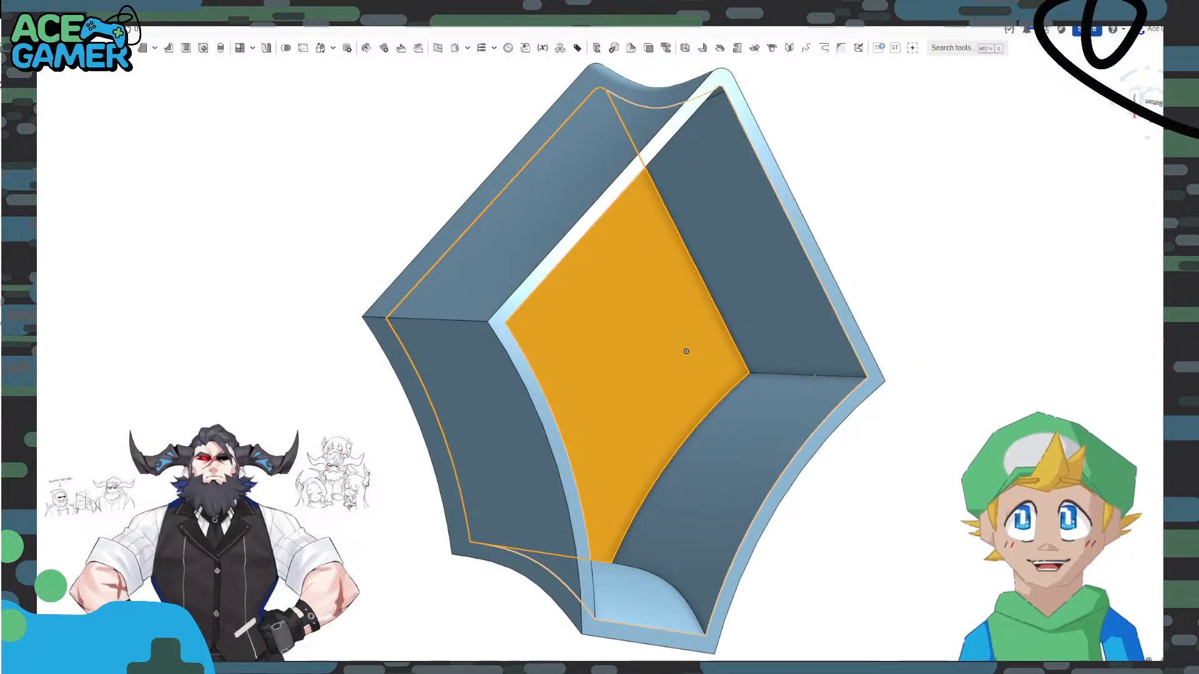
pyautogui.press('Delete')
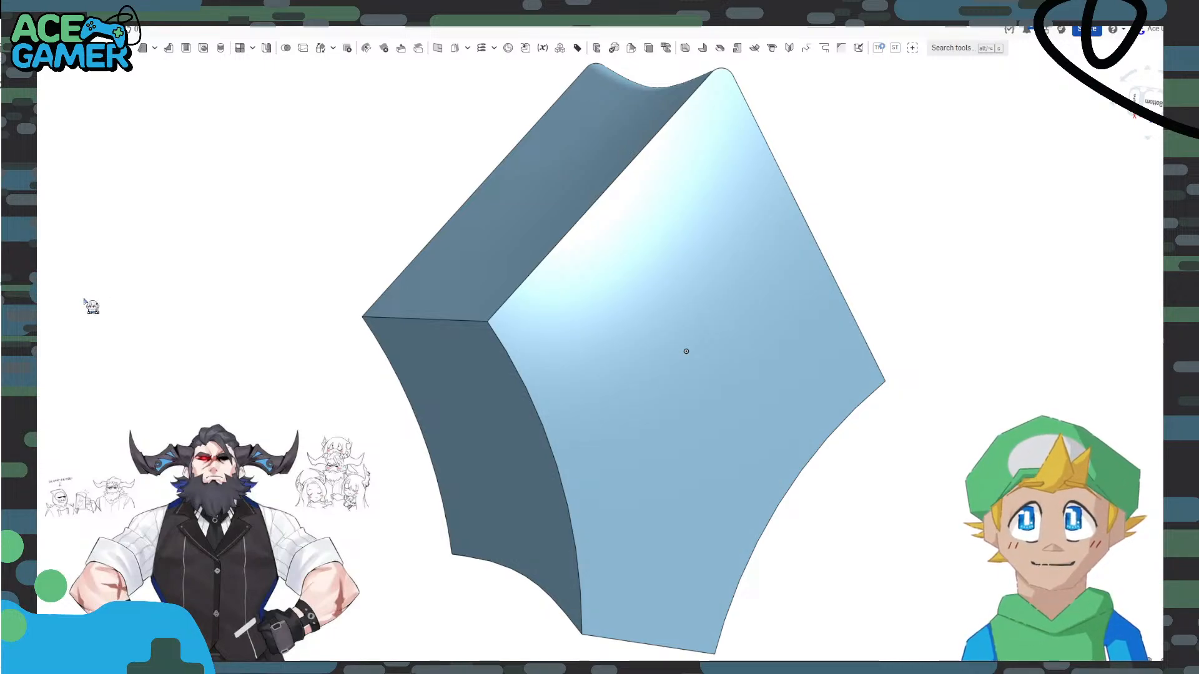
# Shell the lofted solid with a 2 mm wall thickness, removing the large diamond face.
pyautogui.rightClick(629, 280)
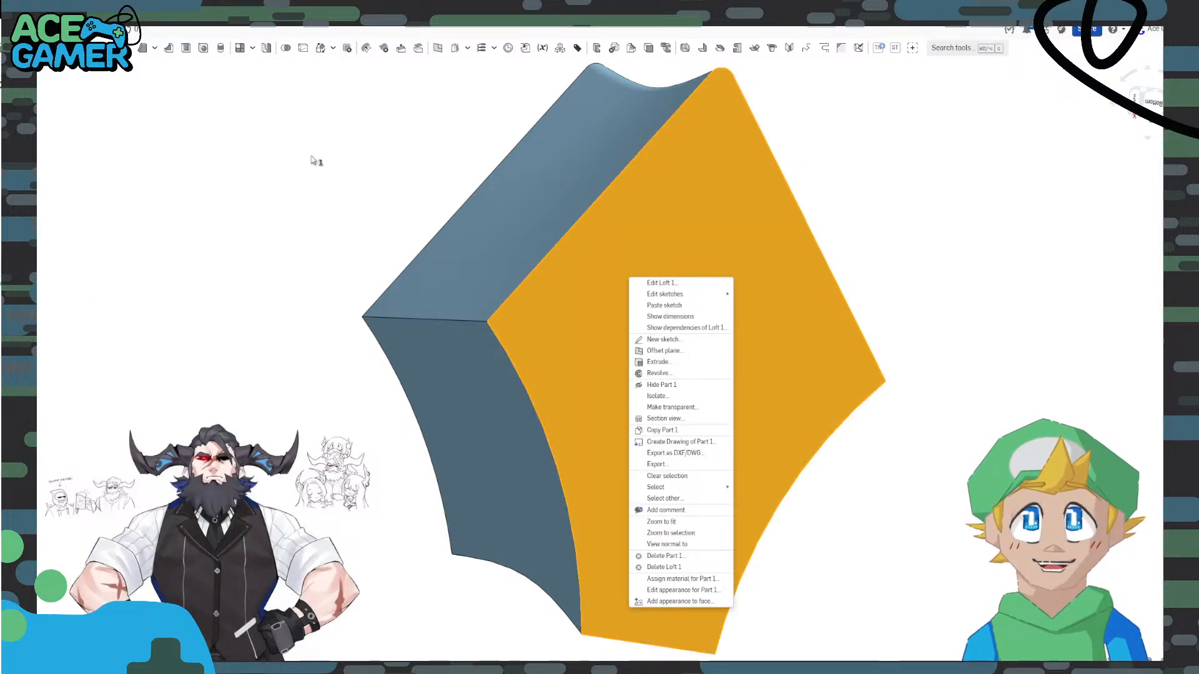
pyautogui.click(274, 169)
pyautogui.click(186, 48)
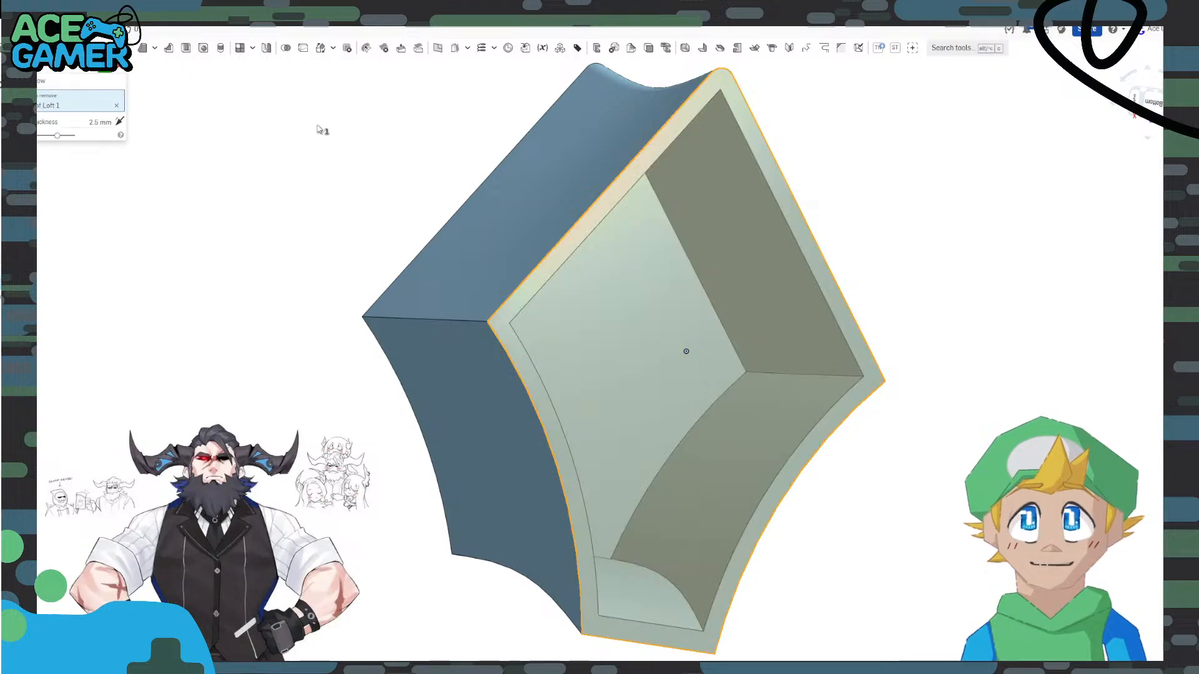
pyautogui.click(99, 122)
pyautogui.write('2')
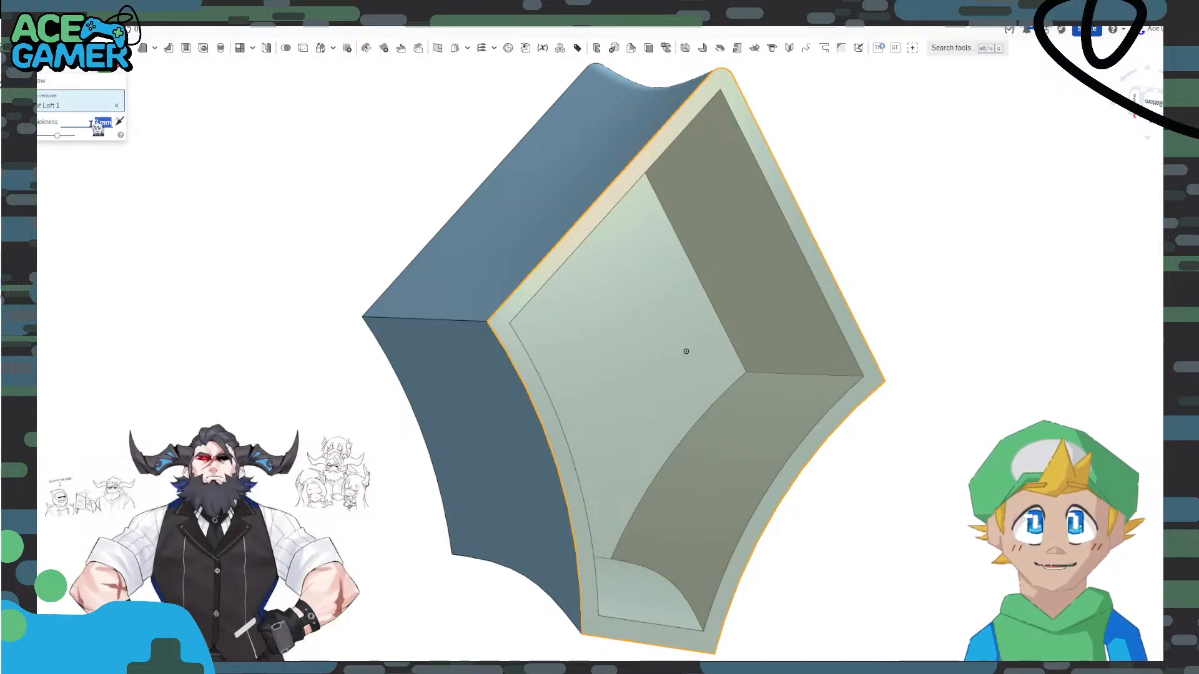
pyautogui.press('Return')
pyautogui.click(109, 72)
# Extrude the shell's closed inner diamond face as a 25 mm removal, cutting the body open all the way through.
pyautogui.moveTo(331, 226); pyautogui.dragTo(307, 217, button='right')
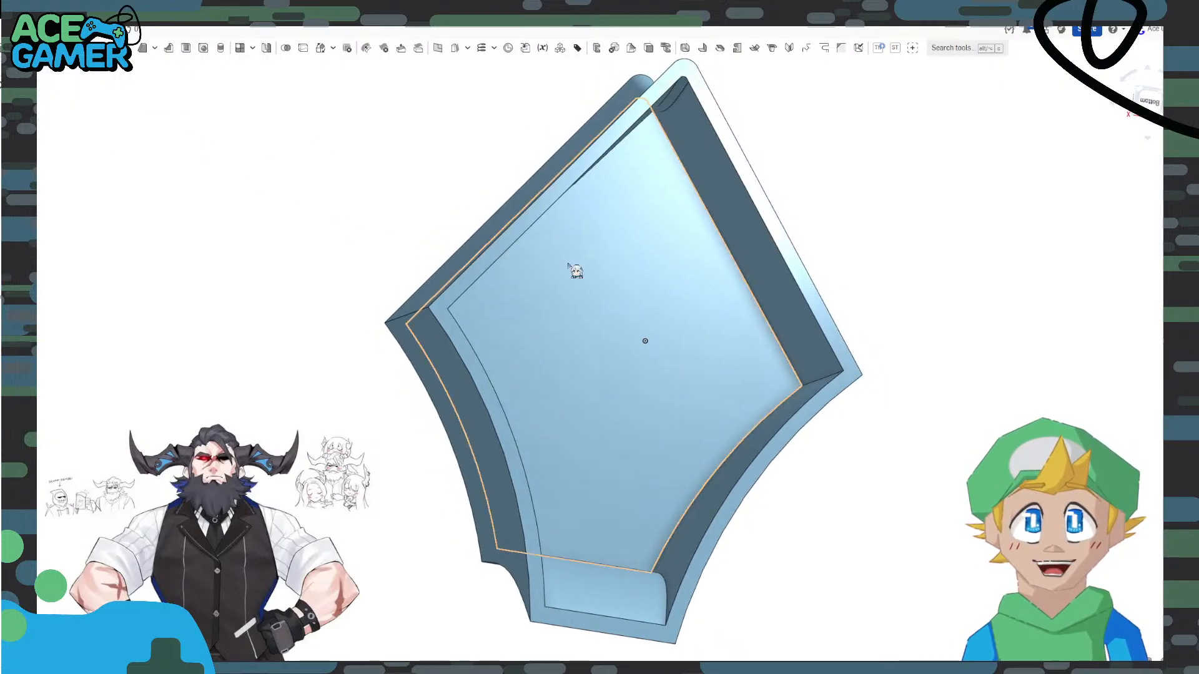
pyautogui.click(568, 263)
pyautogui.hotkey('shift', 'e')
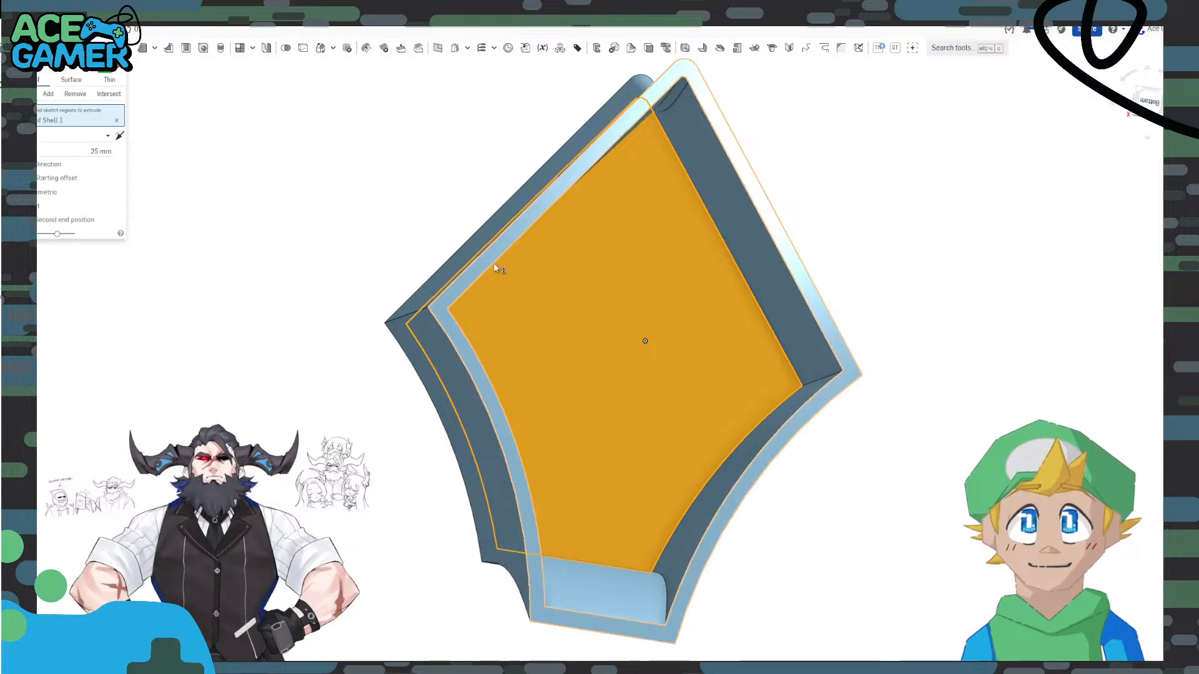
pyautogui.click(75, 94)
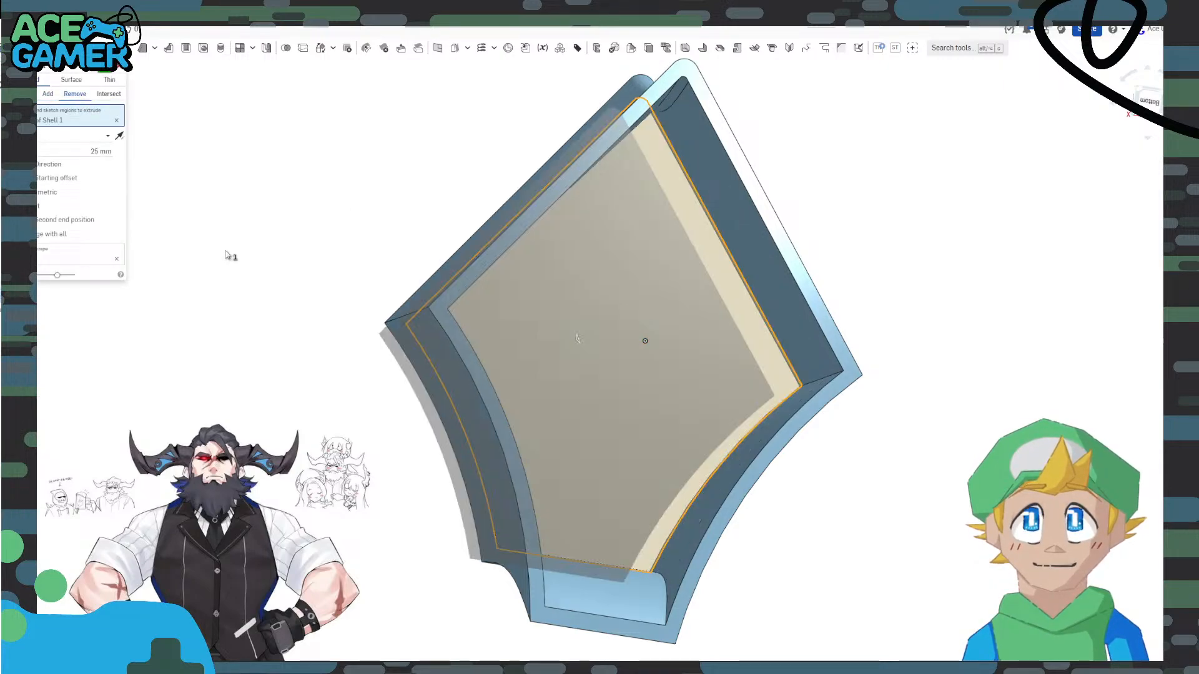
pyautogui.moveTo(238, 264); pyautogui.dragTo(422, 370, button='right')
pyautogui.press('Return')
# Examine the hollow diamond frame from several angles, including a straight-on right side view of its curved profile.
pyautogui.scroll(5, 410, 304)
pyautogui.scroll(-5, 422, 368)
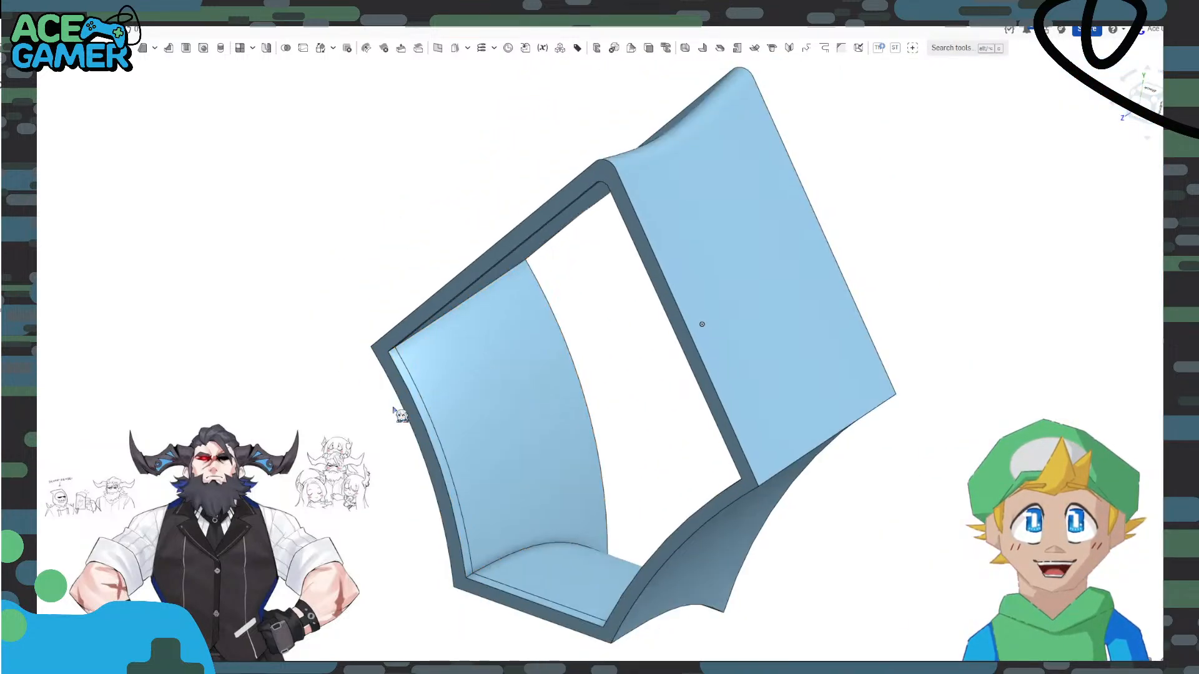
pyautogui.moveTo(395, 407); pyautogui.dragTo(342, 390, button='right')
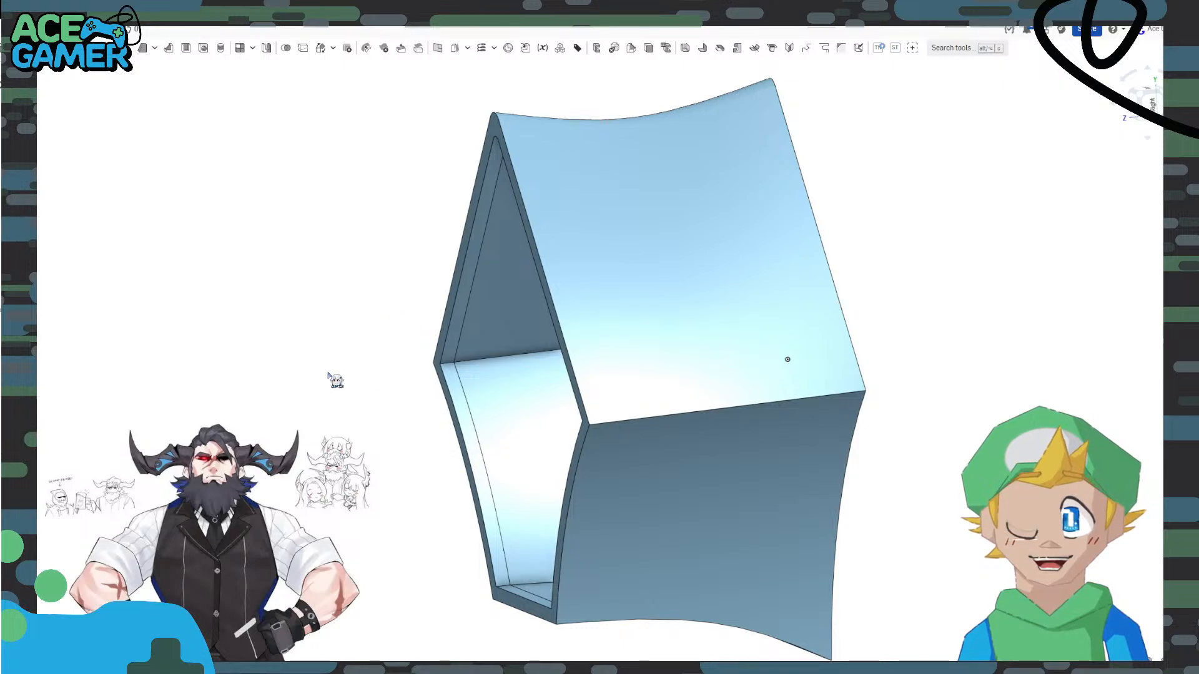
pyautogui.moveTo(332, 377)
pyautogui.mouseDown(button='right')
pyautogui.moveTo(406, 289)
pyautogui.moveTo(399, 313)
pyautogui.moveTo(331, 355)
pyautogui.mouseUp(button='right')
pyautogui.scroll(-4, 327, 356)
pyautogui.moveTo(236, 405)
pyautogui.mouseDown(button='right')
pyautogui.moveTo(279, 393)
pyautogui.moveTo(214, 400)
pyautogui.moveTo(253, 428)
pyautogui.moveTo(252, 403)
pyautogui.mouseUp(button='right')
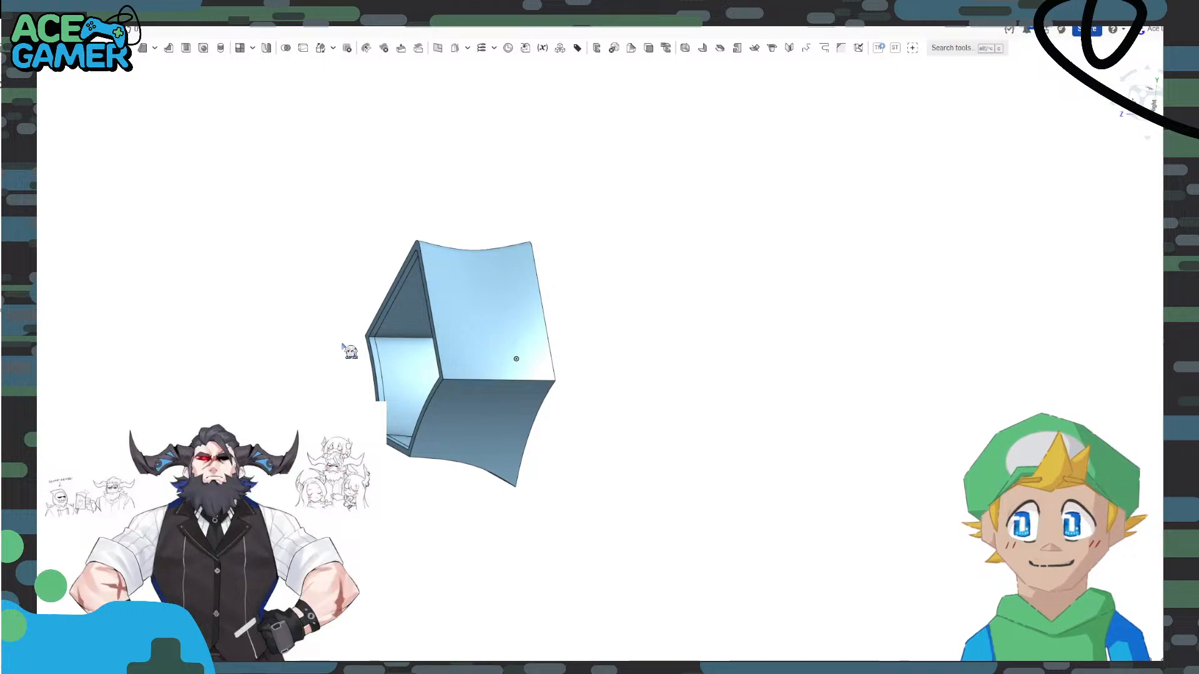
pyautogui.click(1144, 84)
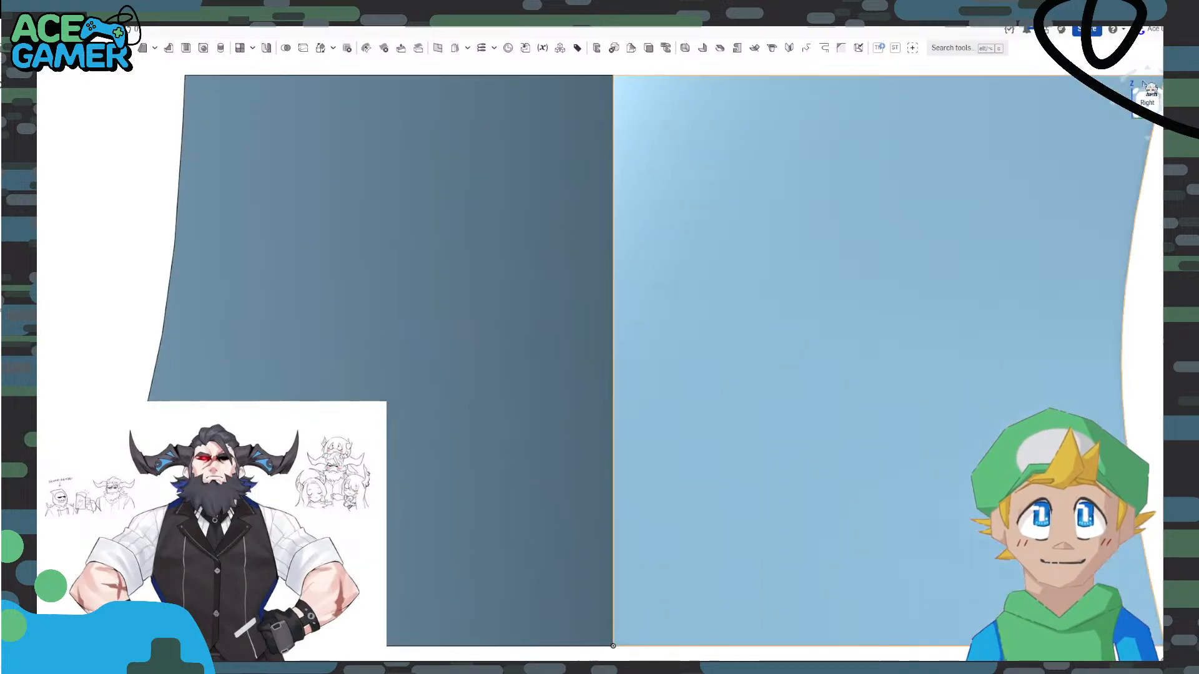
pyautogui.moveTo(1144, 83); pyautogui.dragTo(1129, 74)
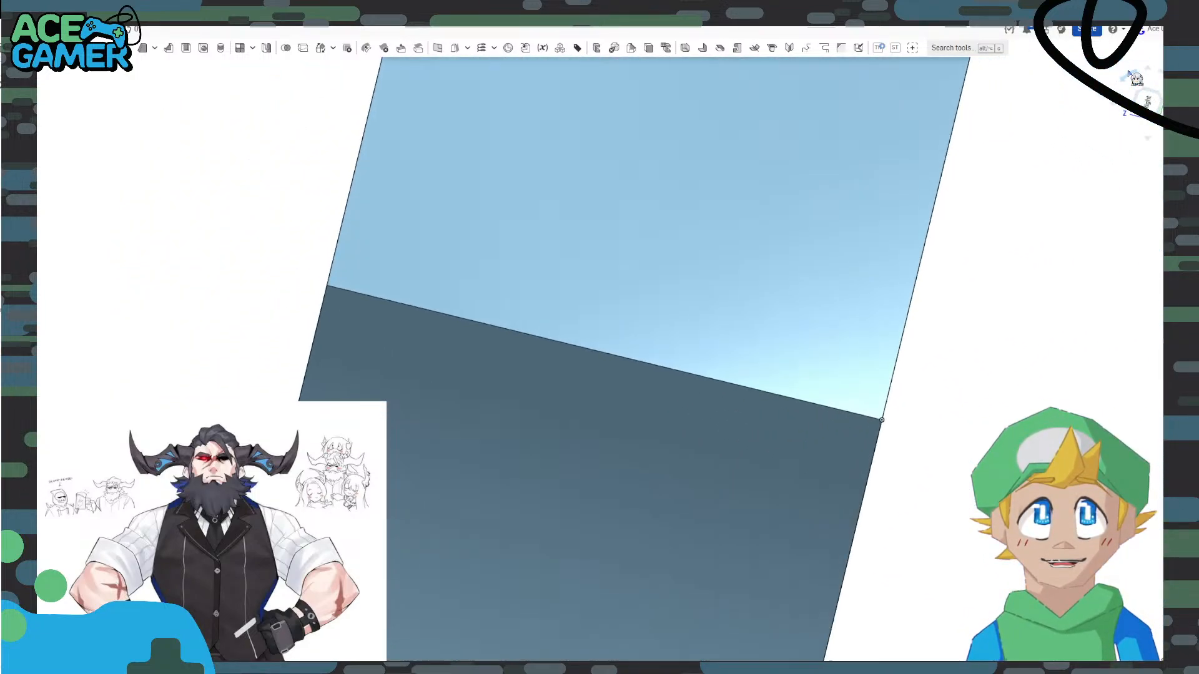
pyautogui.rightClick(1144, 113)
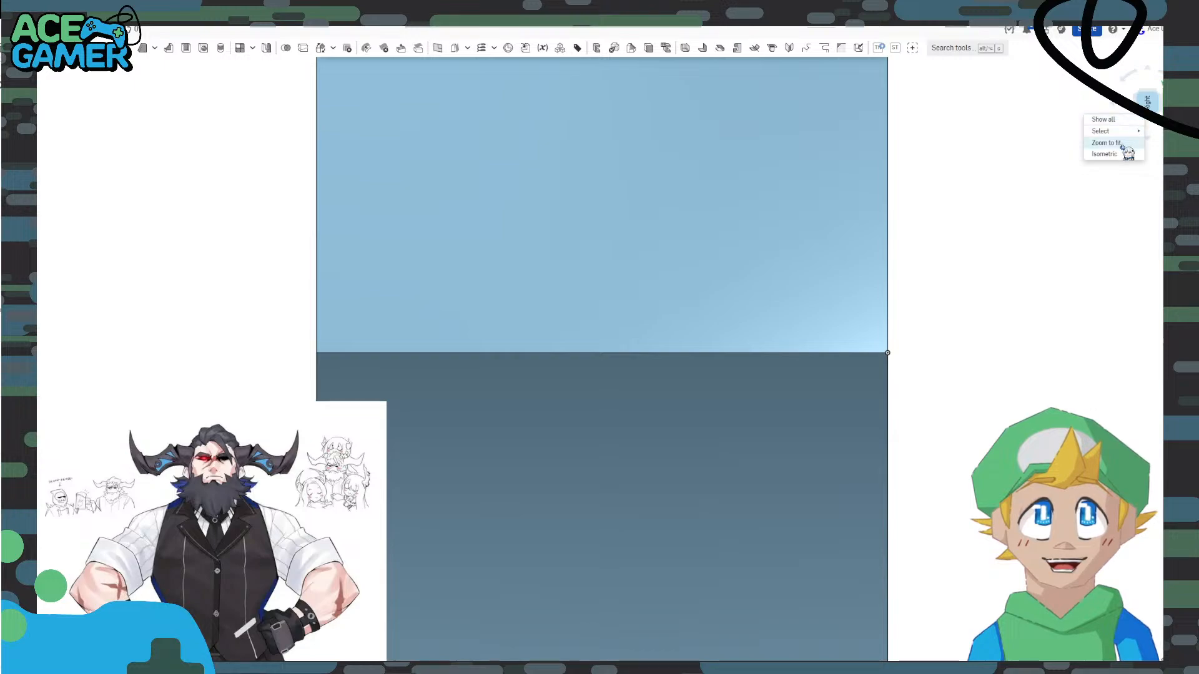
pyautogui.click(1034, 281)
pyautogui.scroll(-6, 1033, 280)
pyautogui.moveTo(780, 276); pyautogui.dragTo(722, 351, button='middle')
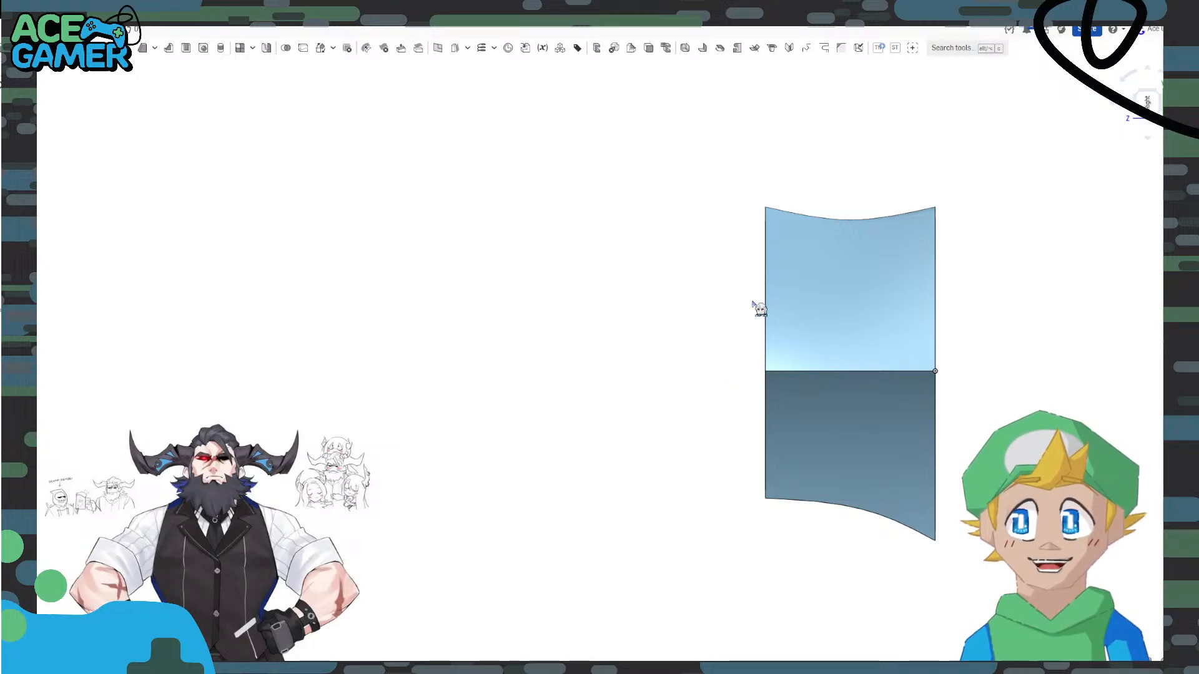
pyautogui.moveTo(711, 285); pyautogui.dragTo(537, 250, button='middle')
# Switch to Paint and start a new blank canvas, discarding the old sketch without saving.
pyautogui.click(244, 12)
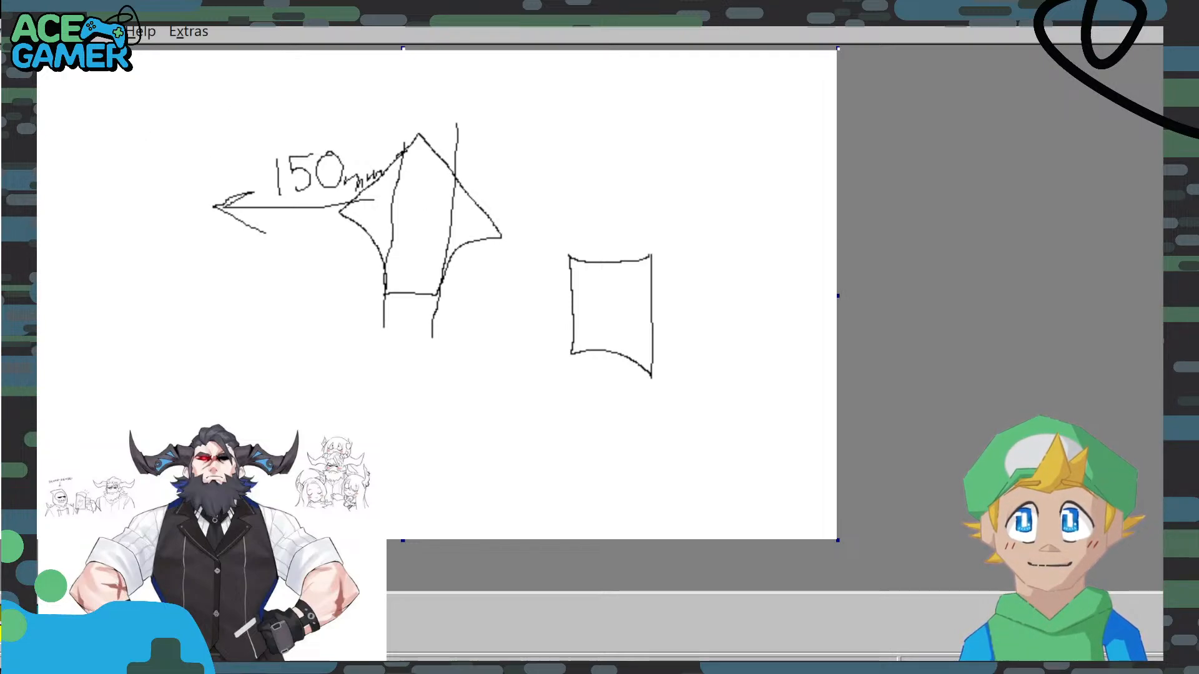
pyautogui.moveTo(318, 209); pyautogui.dragTo(312, 208)
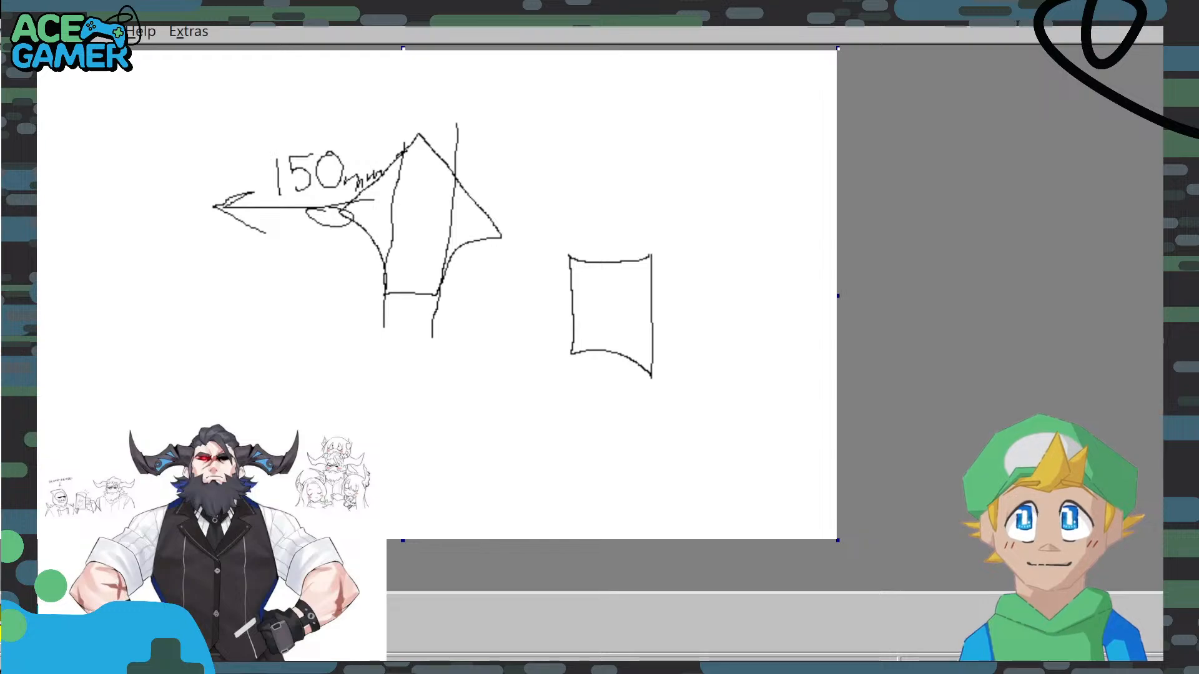
pyautogui.click(1, 31)
pyautogui.click(25, 58)
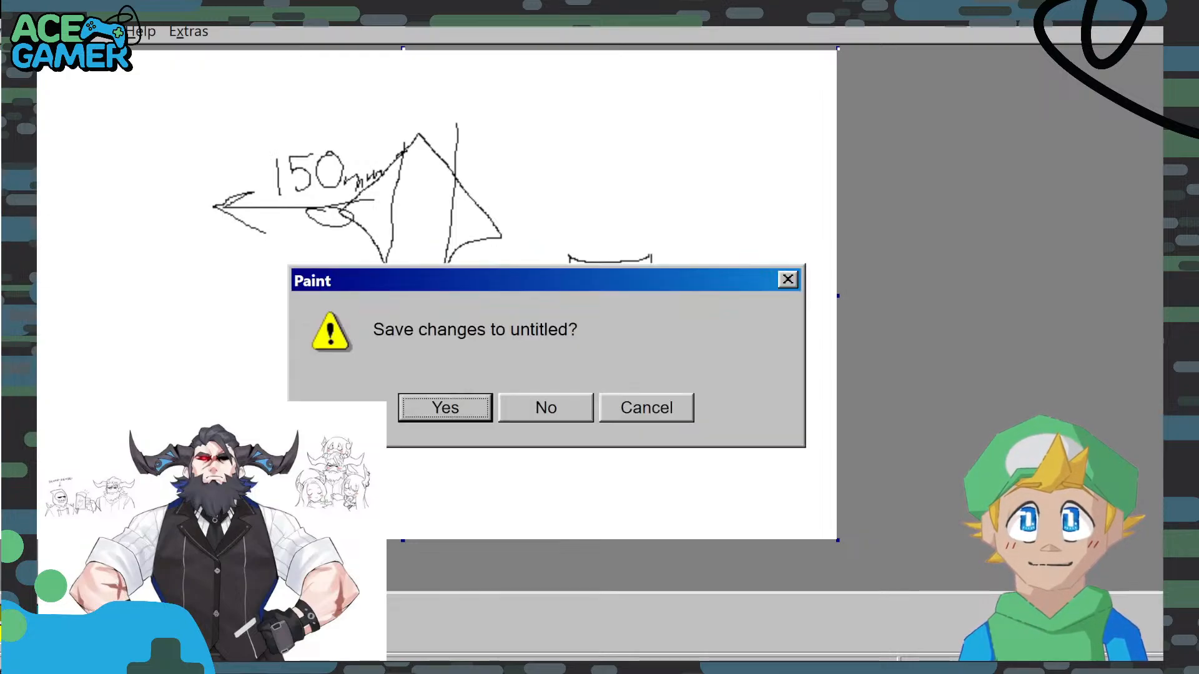
pyautogui.click(546, 409)
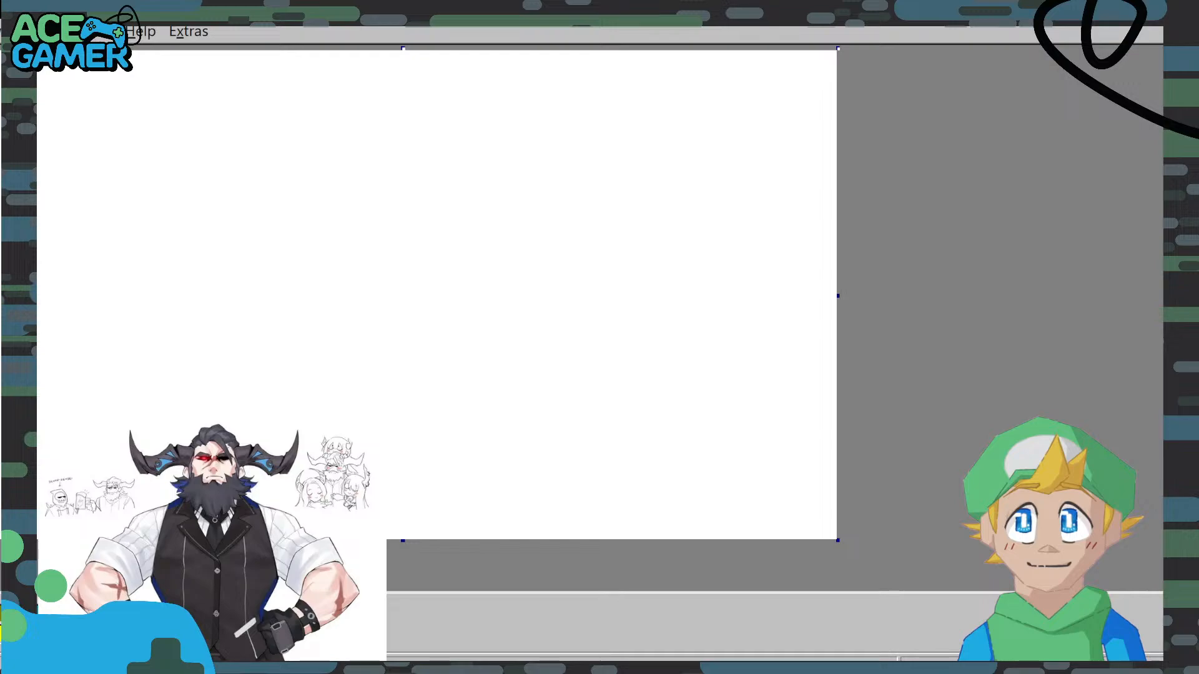
# Draw a long horizontal double-headed arrow and write the overall length 150 above it.
pyautogui.moveTo(164, 87)
pyautogui.mouseDown()
pyautogui.moveTo(168, 124)
pyautogui.moveTo(199, 108)
pyautogui.moveTo(181, 100)
pyautogui.moveTo(216, 86)
pyautogui.mouseUp()
pyautogui.moveTo(220, 81); pyautogui.dragTo(220, 86)
pyautogui.moveTo(135, 139)
pyautogui.mouseDown()
pyautogui.moveTo(334, 138)
pyautogui.moveTo(284, 151)
pyautogui.mouseUp()
pyautogui.moveTo(151, 123); pyautogui.dragTo(165, 154)
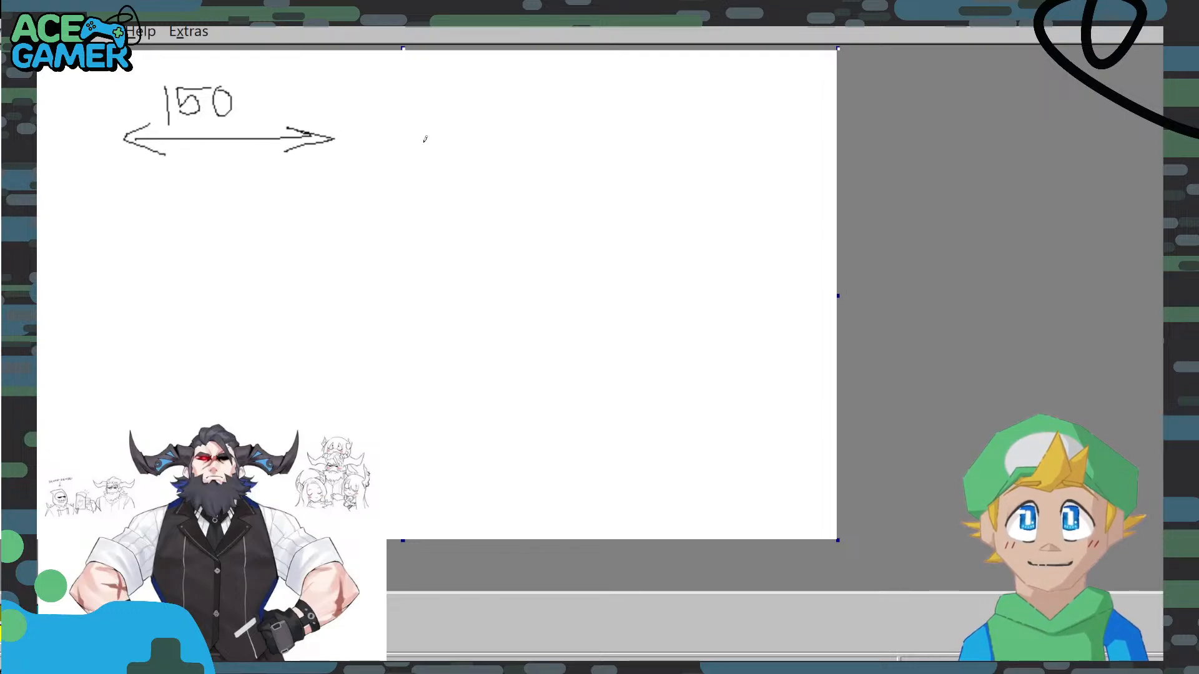
# Draw a chain of three dimension segments beneath the 150 arrow, labelled 10, 100 and 40.
pyautogui.moveTo(288, 180)
pyautogui.mouseDown()
pyautogui.moveTo(289, 223)
pyautogui.moveTo(337, 181)
pyautogui.moveTo(353, 219)
pyautogui.mouseUp()
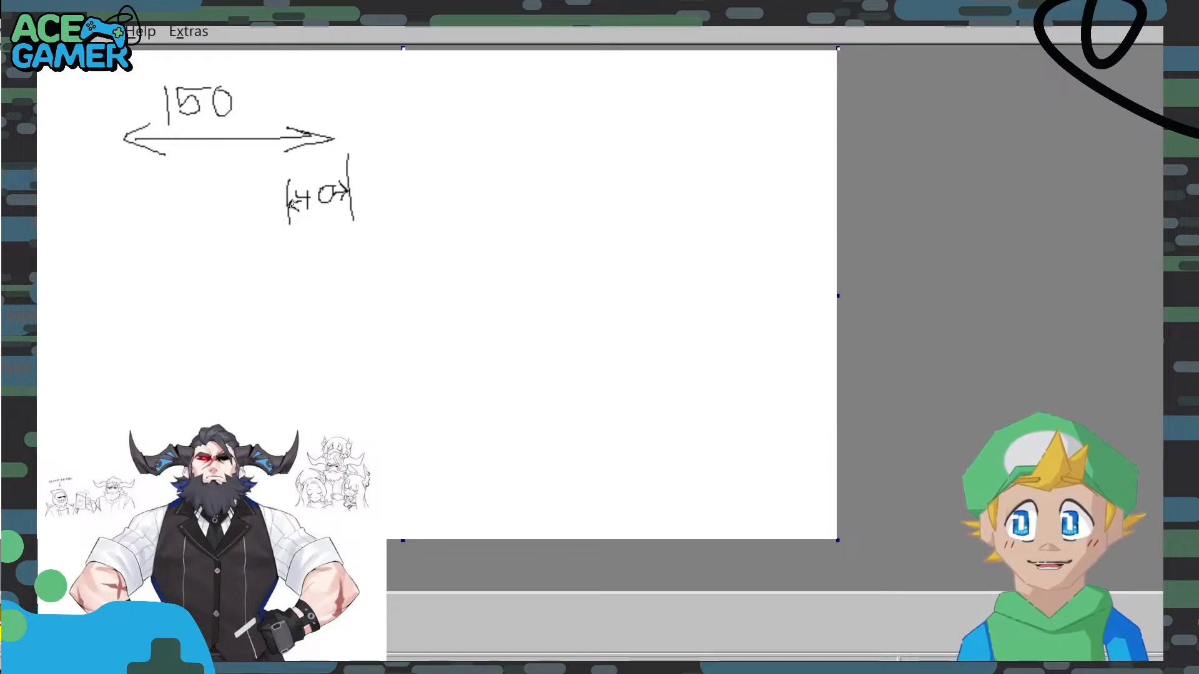
pyautogui.moveTo(289, 206); pyautogui.dragTo(293, 199)
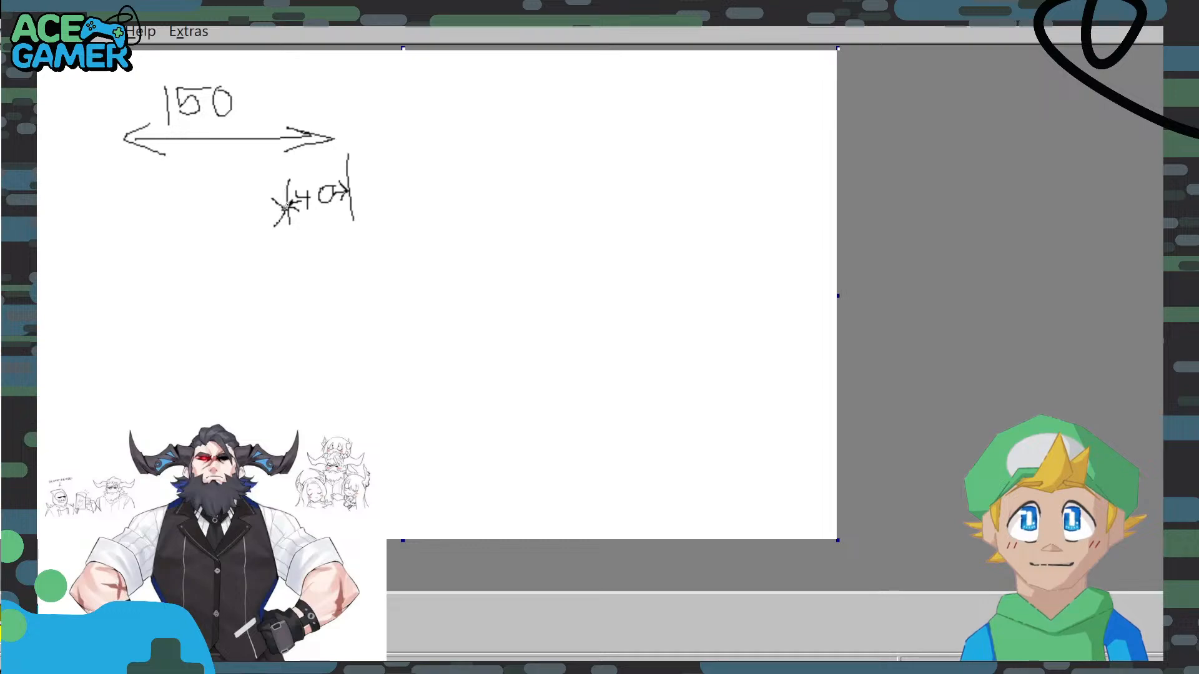
pyautogui.moveTo(203, 208)
pyautogui.mouseDown()
pyautogui.moveTo(202, 225)
pyautogui.moveTo(233, 207)
pyautogui.moveTo(172, 210)
pyautogui.mouseUp()
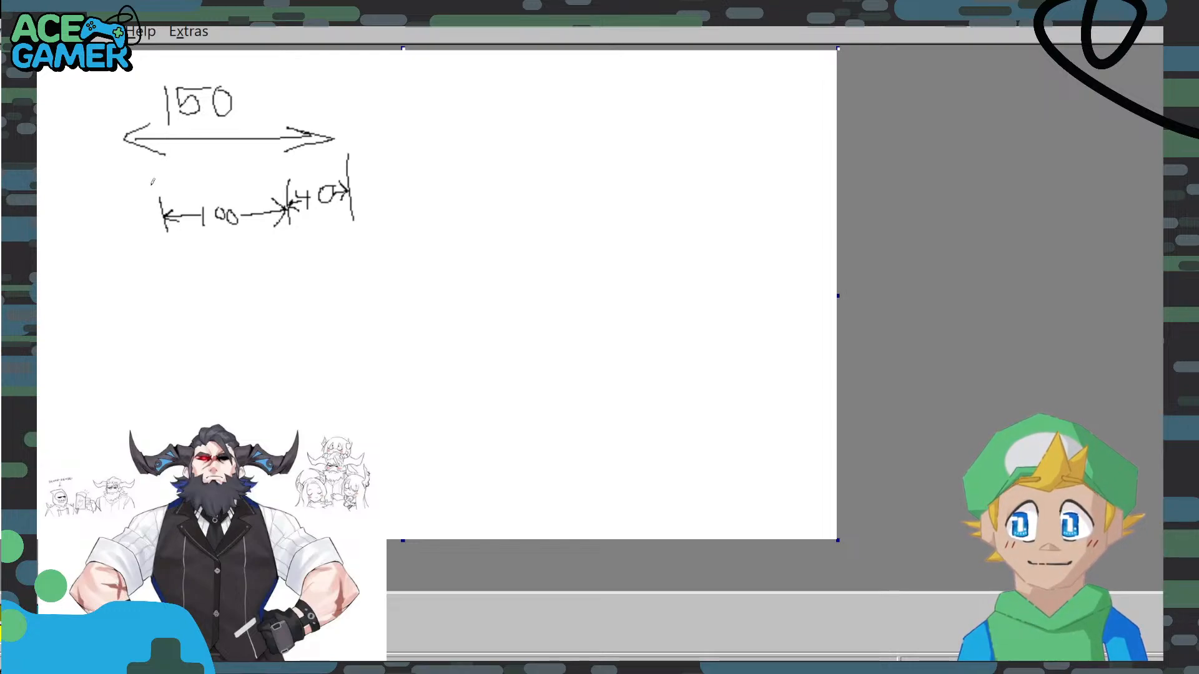
pyautogui.moveTo(168, 213)
pyautogui.mouseDown()
pyautogui.moveTo(133, 228)
pyautogui.moveTo(144, 218)
pyautogui.moveTo(127, 244)
pyautogui.moveTo(116, 230)
pyautogui.moveTo(121, 254)
pyautogui.mouseUp()
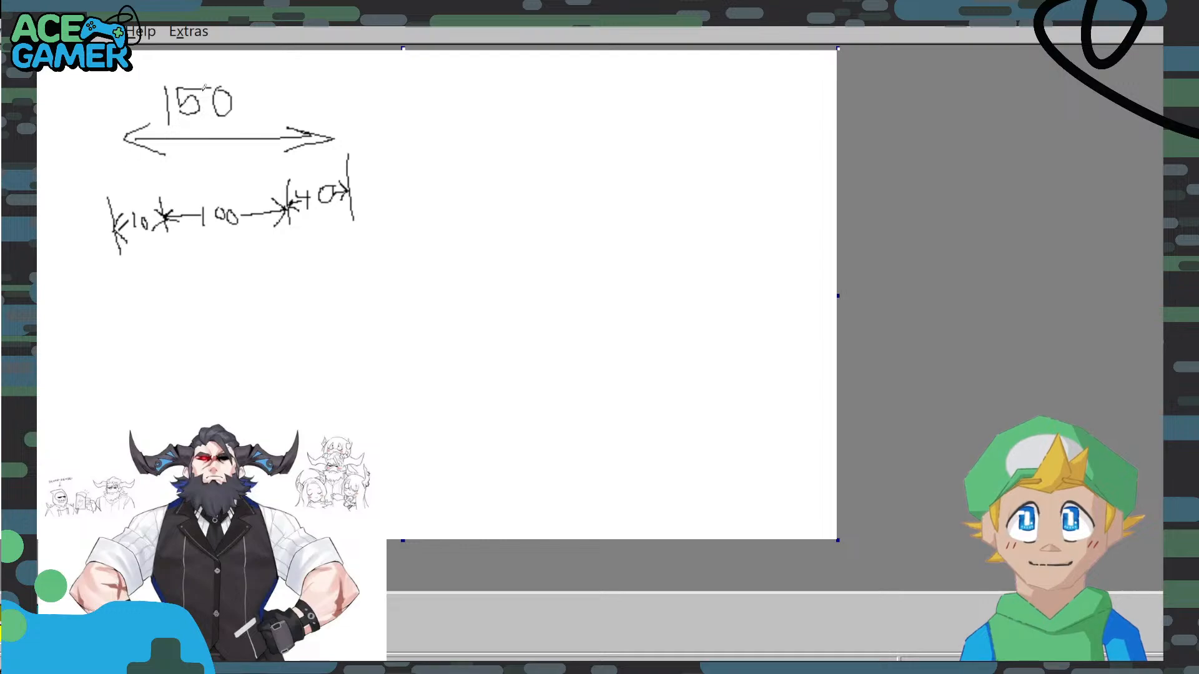
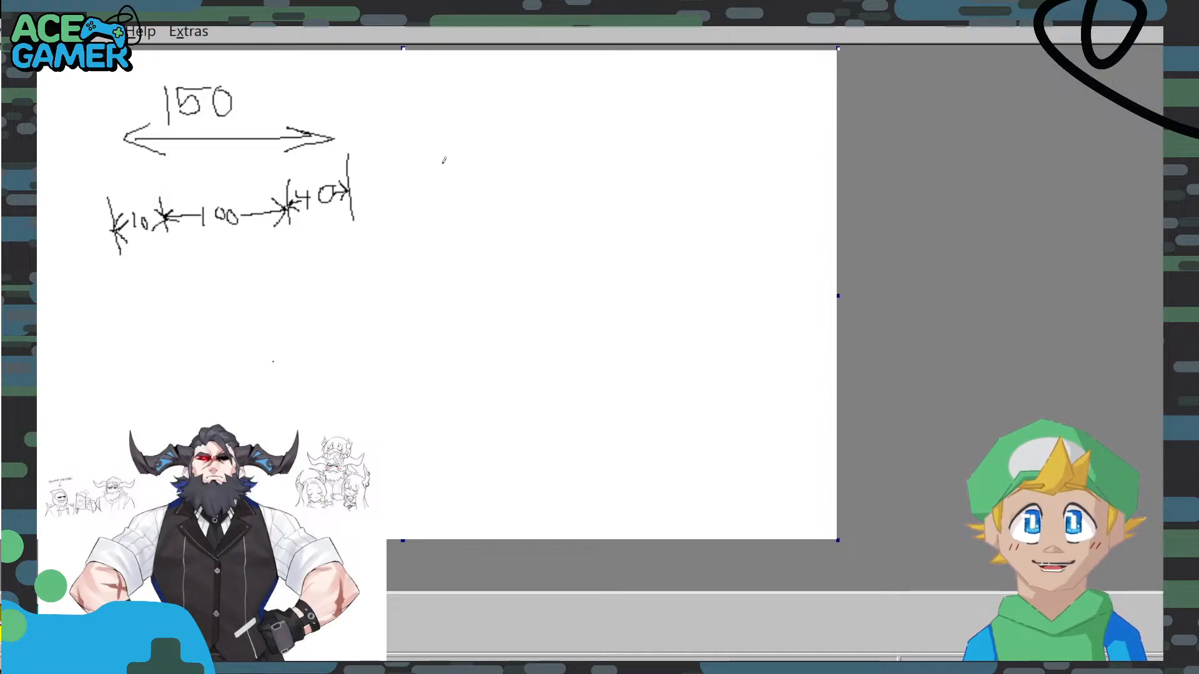
# Check the diamond frame's shape in Onshape and sketch its outline freehand in Paint beside the dimension chain.
pyautogui.hotkey('alt', 'Tab')
pyautogui.moveTo(392, 293); pyautogui.dragTo(482, 282, button='right')
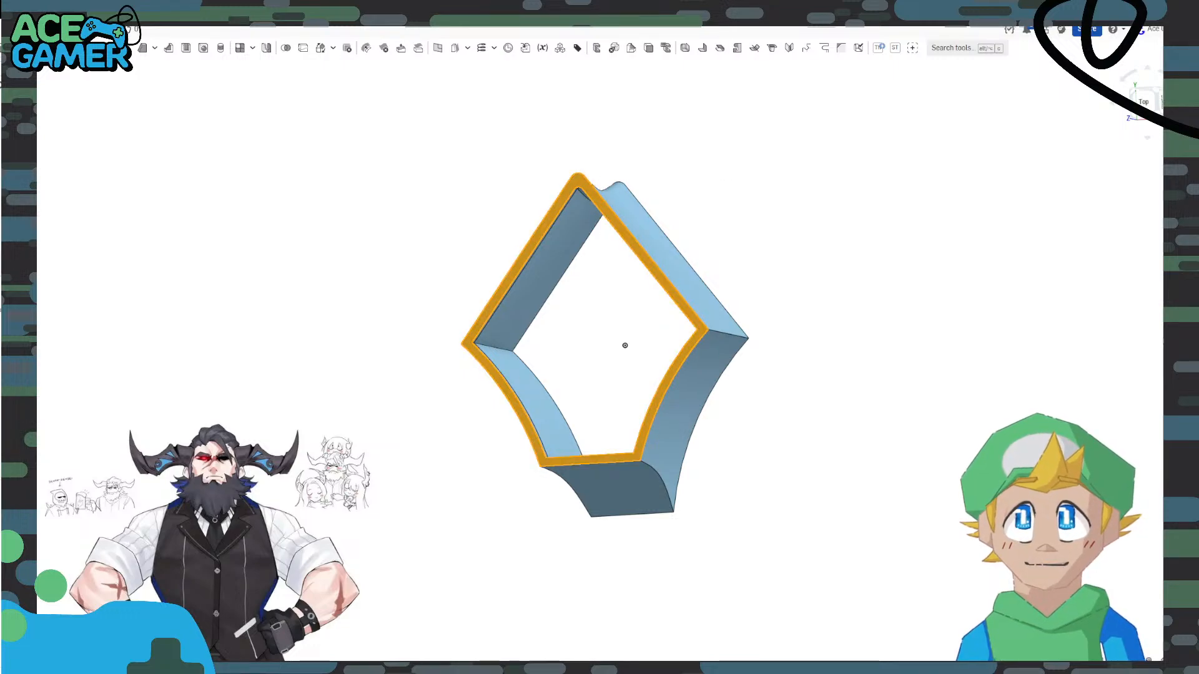
pyautogui.hotkey('alt', 'Tab')
pyautogui.moveTo(548, 165)
pyautogui.mouseDown()
pyautogui.moveTo(555, 150)
pyautogui.moveTo(588, 165)
pyautogui.moveTo(518, 203)
pyautogui.moveTo(547, 266)
pyautogui.moveTo(588, 269)
pyautogui.moveTo(611, 228)
pyautogui.moveTo(588, 164)
pyautogui.mouseUp()
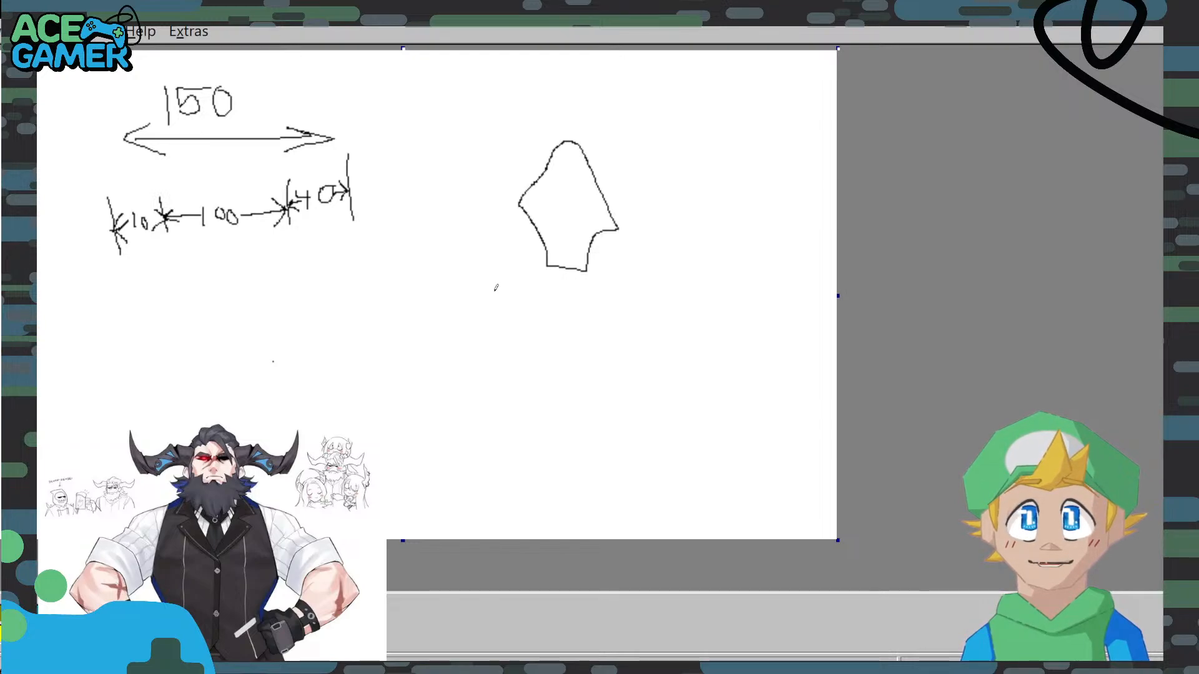
# Draw a tilted line against a vertical one below the diamond outline and mark the angle between them as 30.
pyautogui.moveTo(469, 252); pyautogui.dragTo(509, 352)
pyautogui.moveTo(507, 229)
pyautogui.mouseDown()
pyautogui.moveTo(518, 287)
pyautogui.moveTo(509, 394)
pyautogui.mouseUp()
pyautogui.moveTo(508, 266)
pyautogui.mouseDown()
pyautogui.moveTo(481, 276)
pyautogui.moveTo(501, 279)
pyautogui.mouseUp()
pyautogui.moveTo(482, 232)
pyautogui.mouseDown()
pyautogui.moveTo(485, 257)
pyautogui.moveTo(504, 240)
pyautogui.mouseUp()
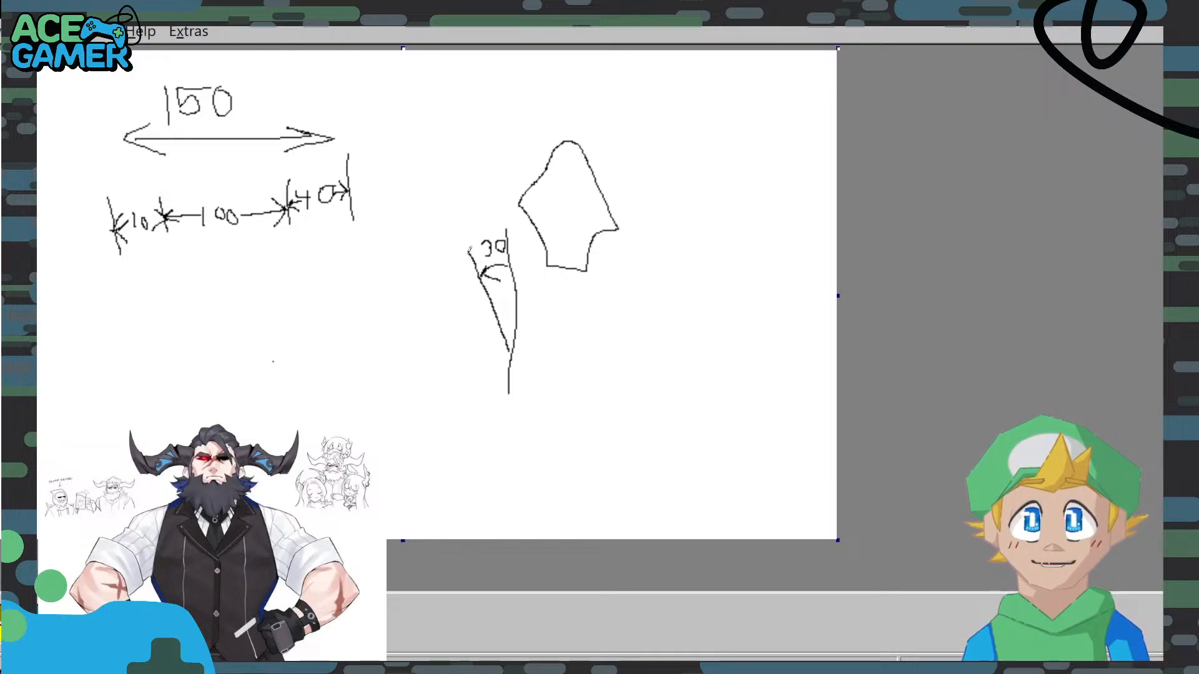
# Sketch a long curved side profile extending from the tilted line, and a separate side view of the frame with curved upper and lower edges.
pyautogui.moveTo(470, 251); pyautogui.dragTo(291, 341)
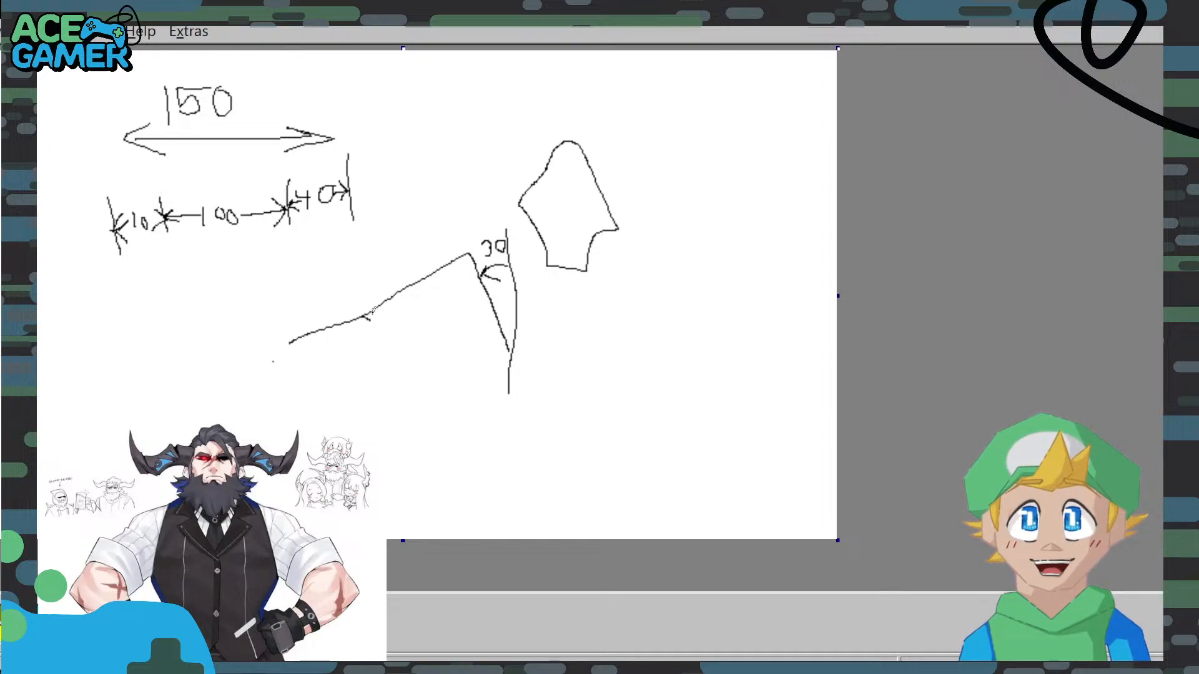
pyautogui.moveTo(291, 341)
pyautogui.mouseDown()
pyautogui.moveTo(394, 309)
pyautogui.moveTo(465, 251)
pyautogui.mouseUp()
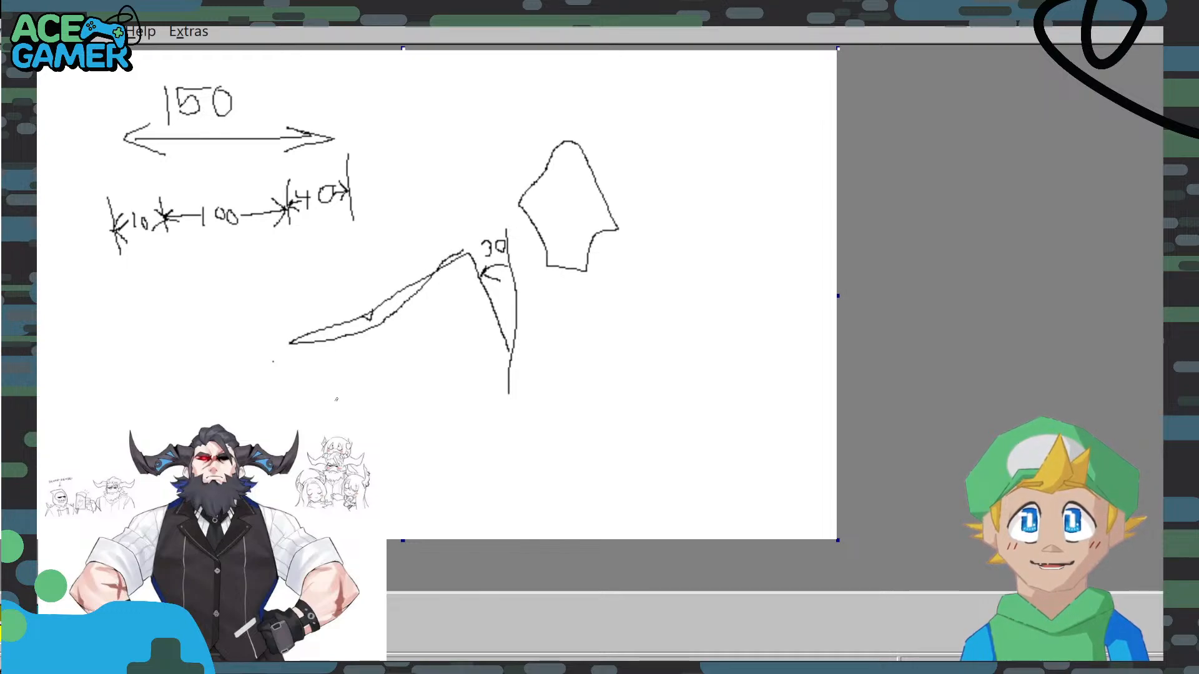
pyautogui.moveTo(508, 351); pyautogui.dragTo(354, 401)
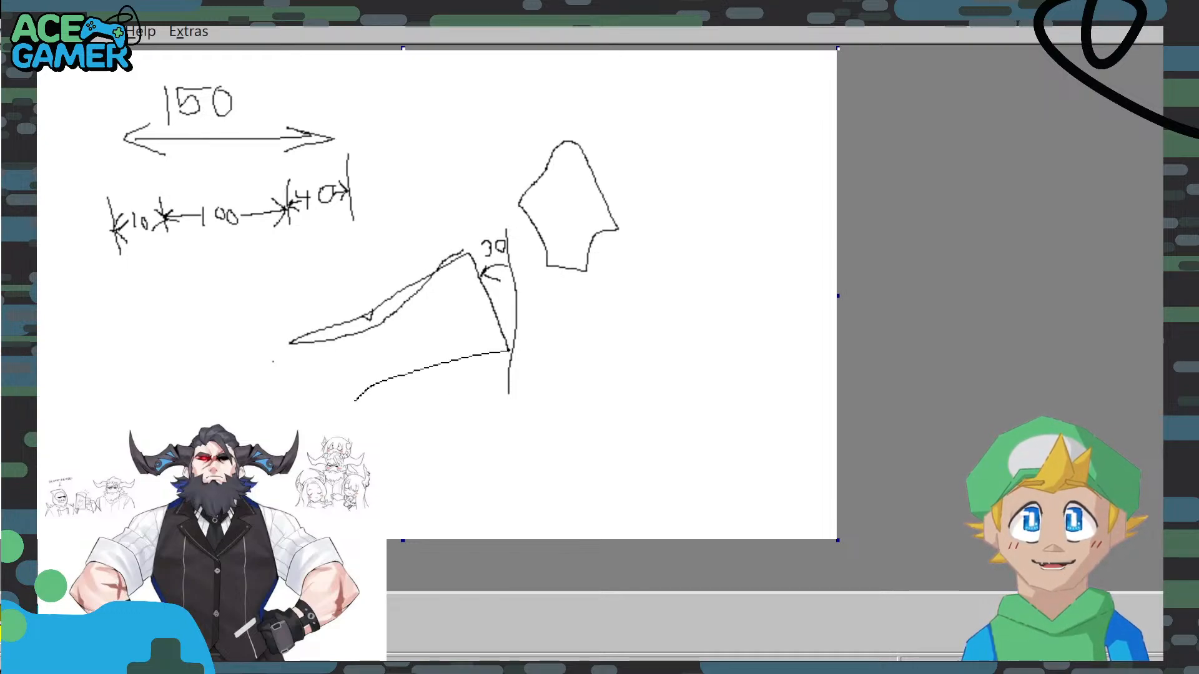
pyautogui.moveTo(291, 341); pyautogui.dragTo(320, 401)
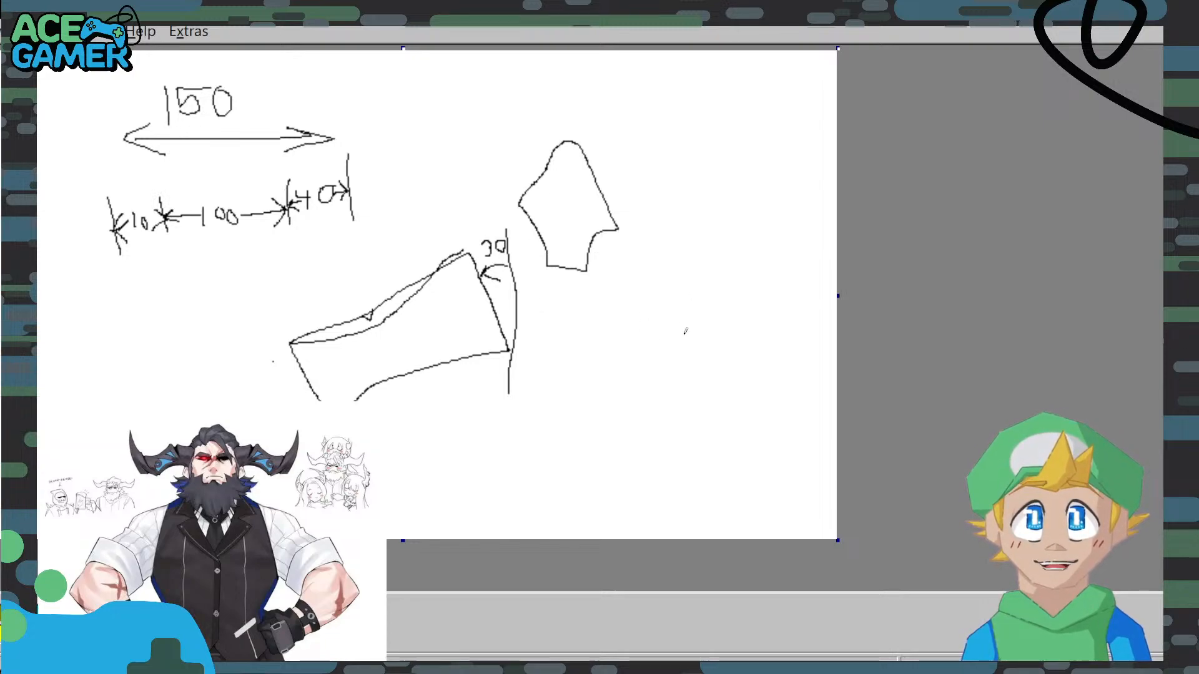
pyautogui.moveTo(765, 247)
pyautogui.mouseDown()
pyautogui.moveTo(694, 251)
pyautogui.moveTo(687, 323)
pyautogui.moveTo(758, 342)
pyautogui.moveTo(765, 374)
pyautogui.mouseUp()
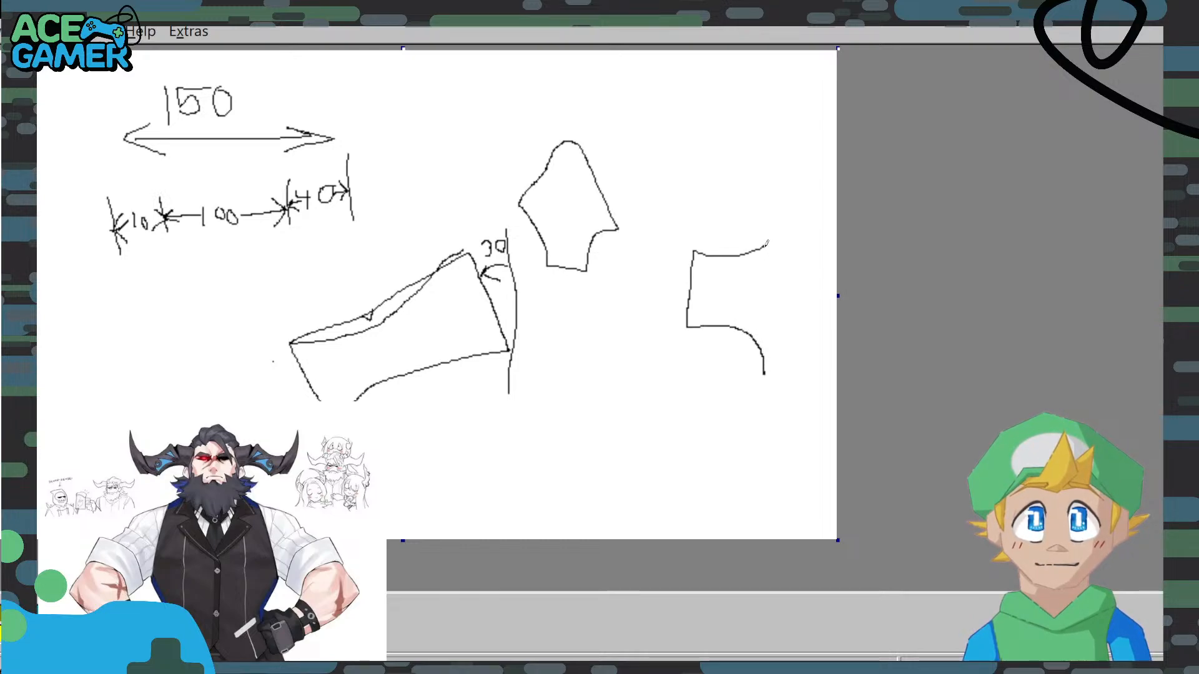
pyautogui.moveTo(764, 245); pyautogui.dragTo(769, 384)
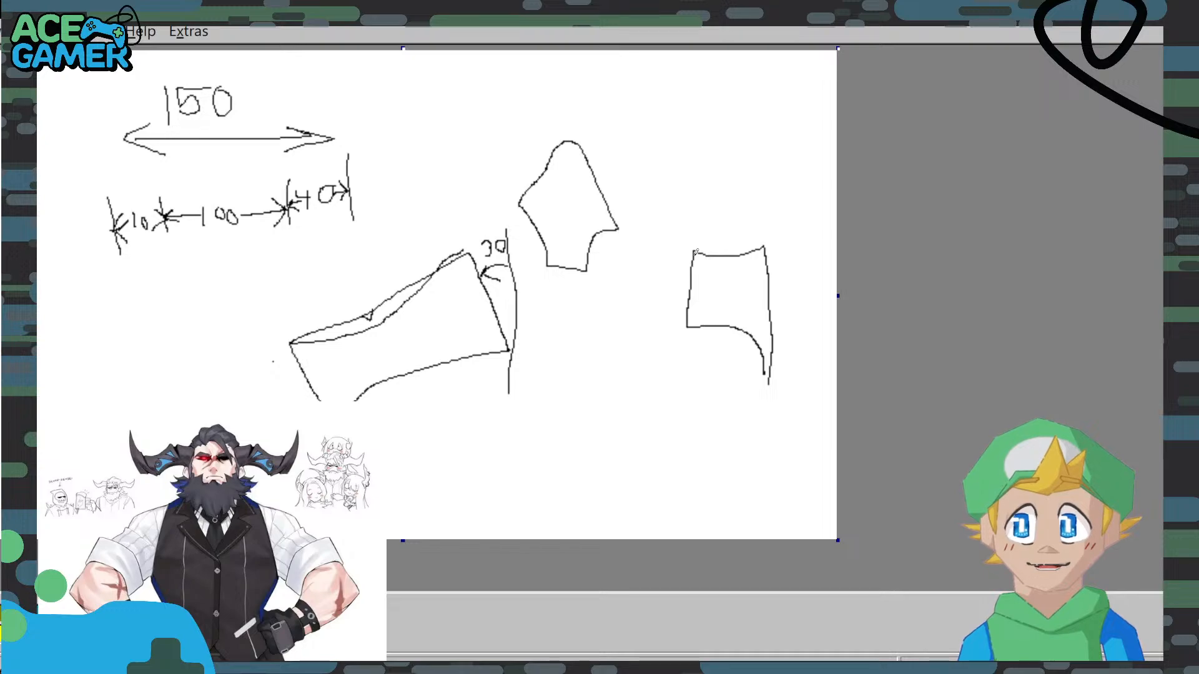
# Extend the separate side view with a narrow triangular wedge on its vertical edge and a downward-sloping four-sided block beyond it.
pyautogui.moveTo(694, 253)
pyautogui.mouseDown()
pyautogui.moveTo(671, 262)
pyautogui.moveTo(688, 328)
pyautogui.mouseUp()
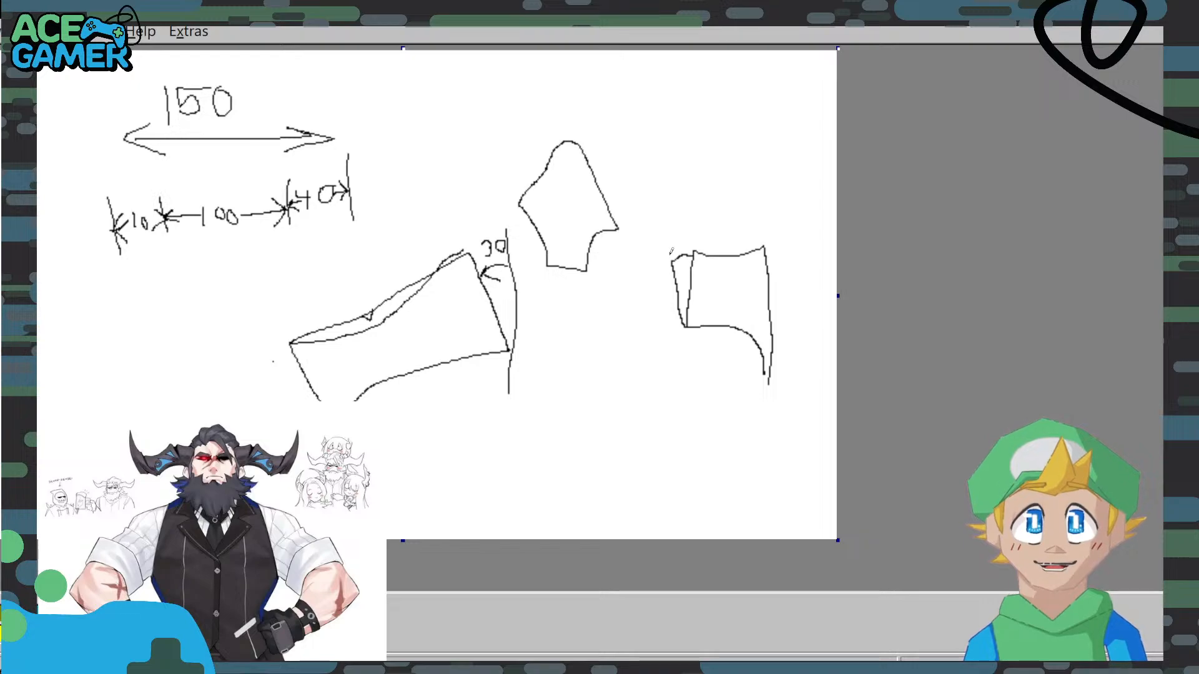
pyautogui.moveTo(673, 257)
pyautogui.mouseDown()
pyautogui.moveTo(555, 310)
pyautogui.moveTo(583, 386)
pyautogui.mouseUp()
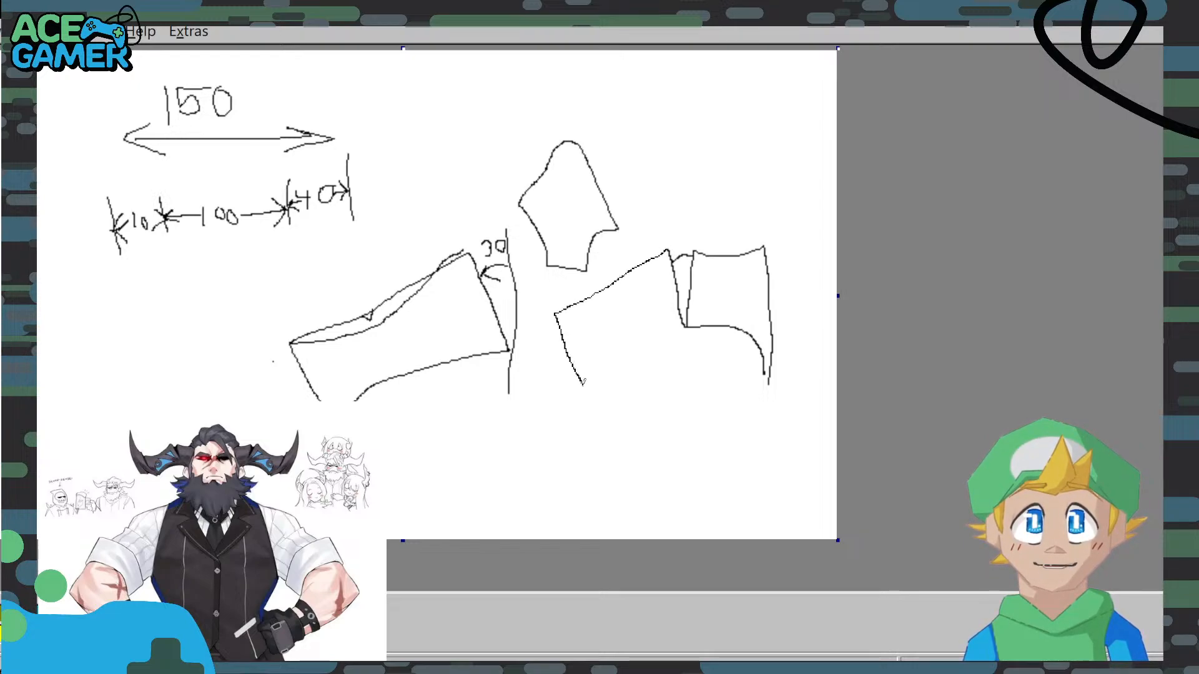
pyautogui.moveTo(673, 331); pyautogui.dragTo(584, 383)
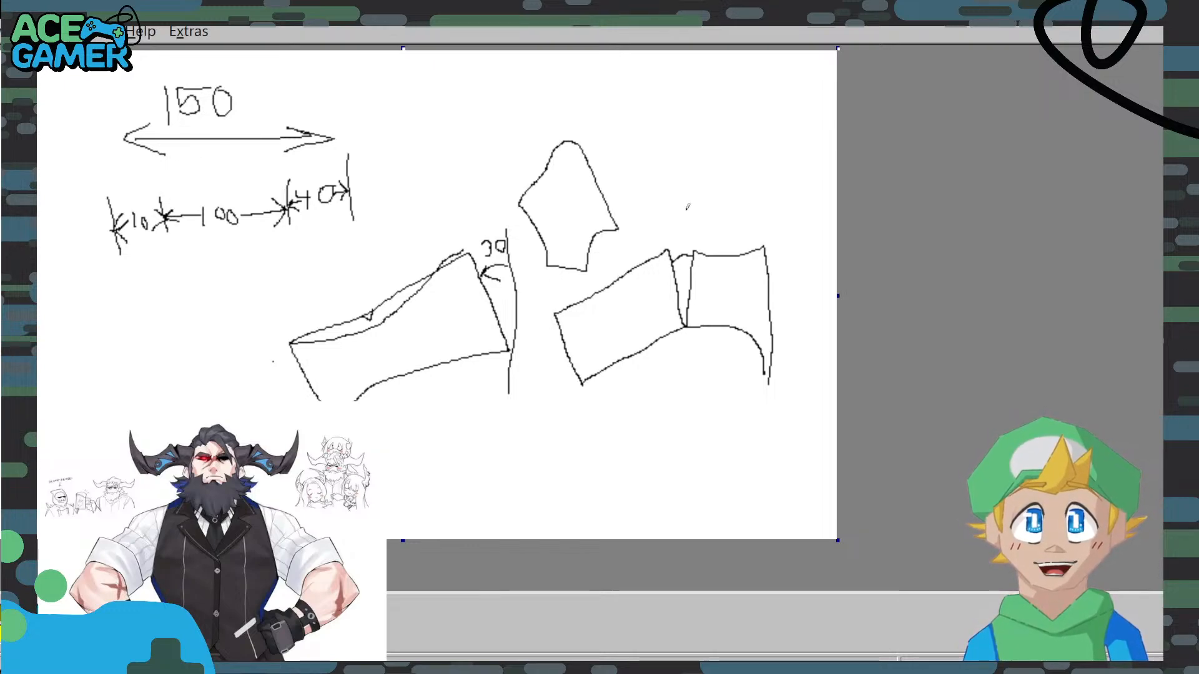
# Mark the wedge and the sloped block's upper corner with downward arrows, and add a thin strip along the block's far end.
pyautogui.moveTo(685, 210); pyautogui.dragTo(687, 244)
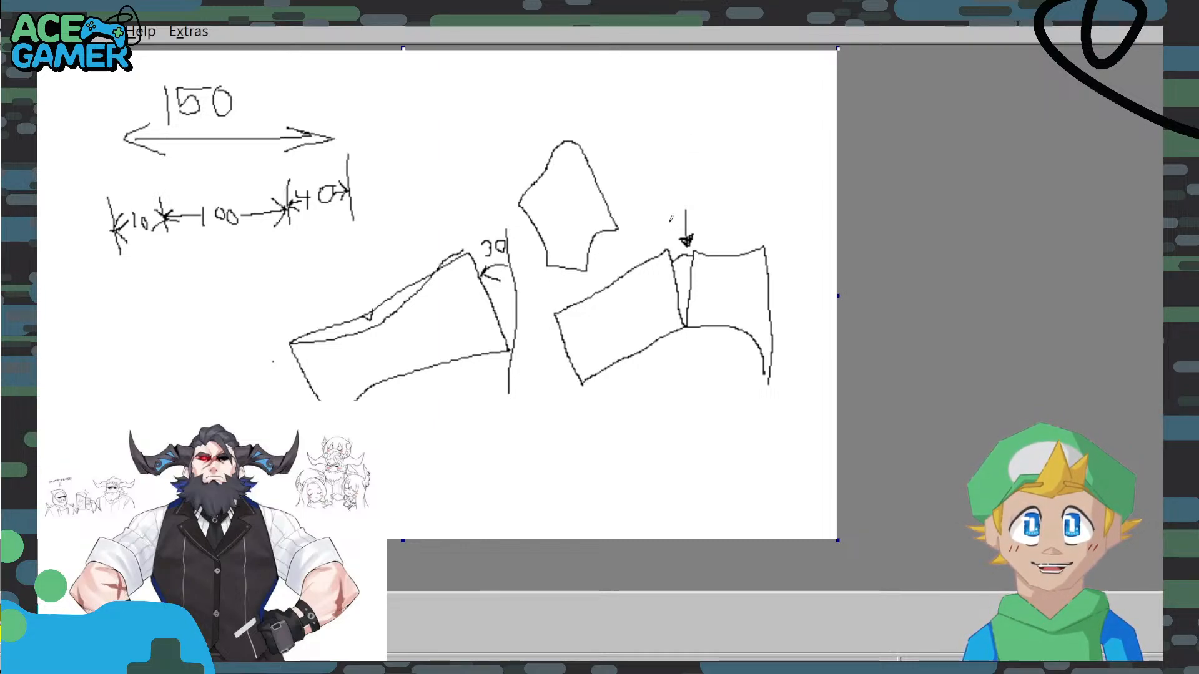
pyautogui.moveTo(669, 220); pyautogui.dragTo(670, 258)
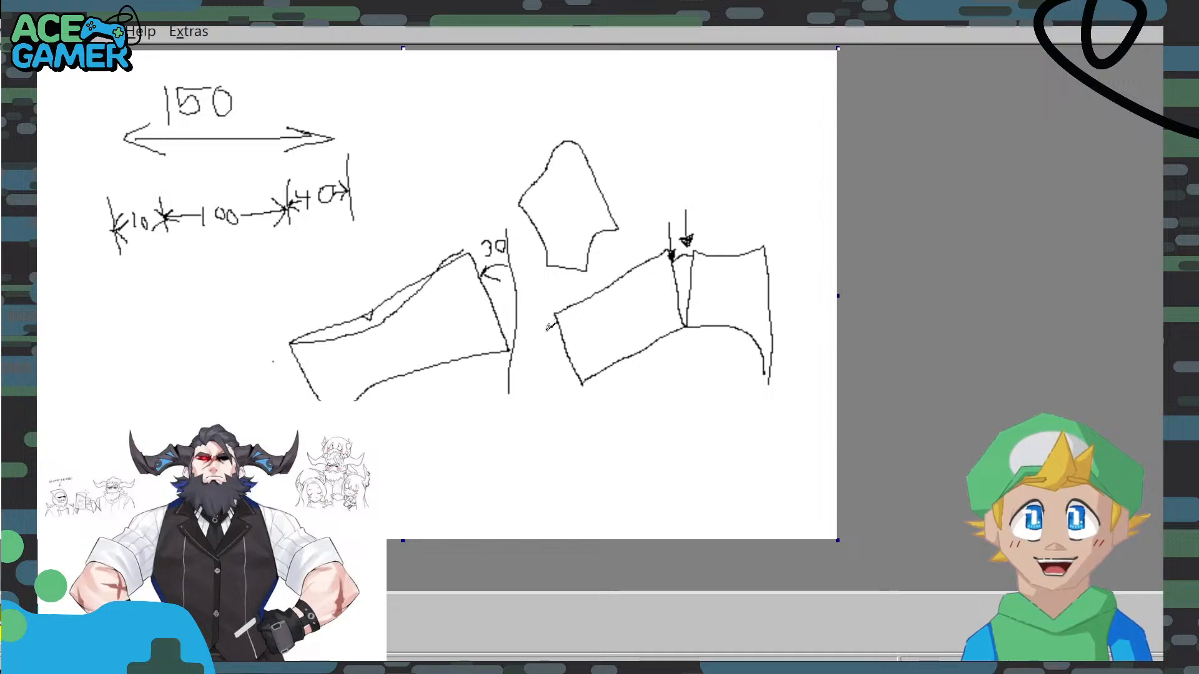
pyautogui.moveTo(547, 327); pyautogui.dragTo(582, 384)
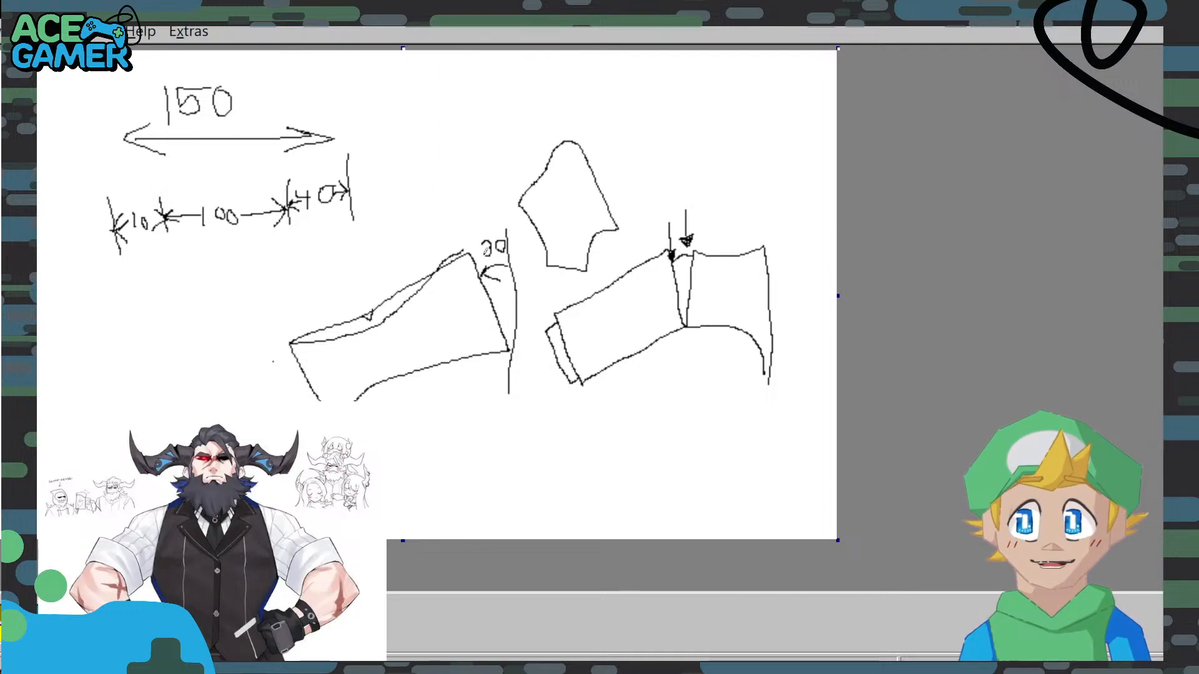
pyautogui.hotkey('alt', 'Tab')
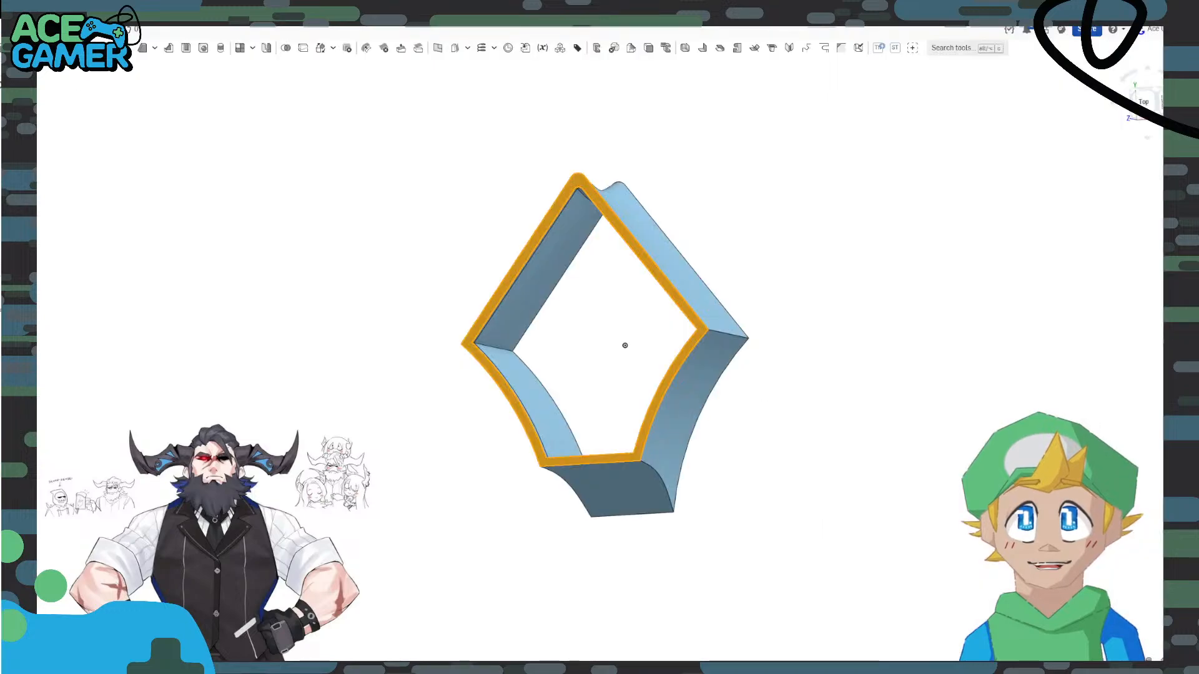
pyautogui.click(593, 359)
pyautogui.moveTo(837, 302); pyautogui.dragTo(856, 309, button='right')
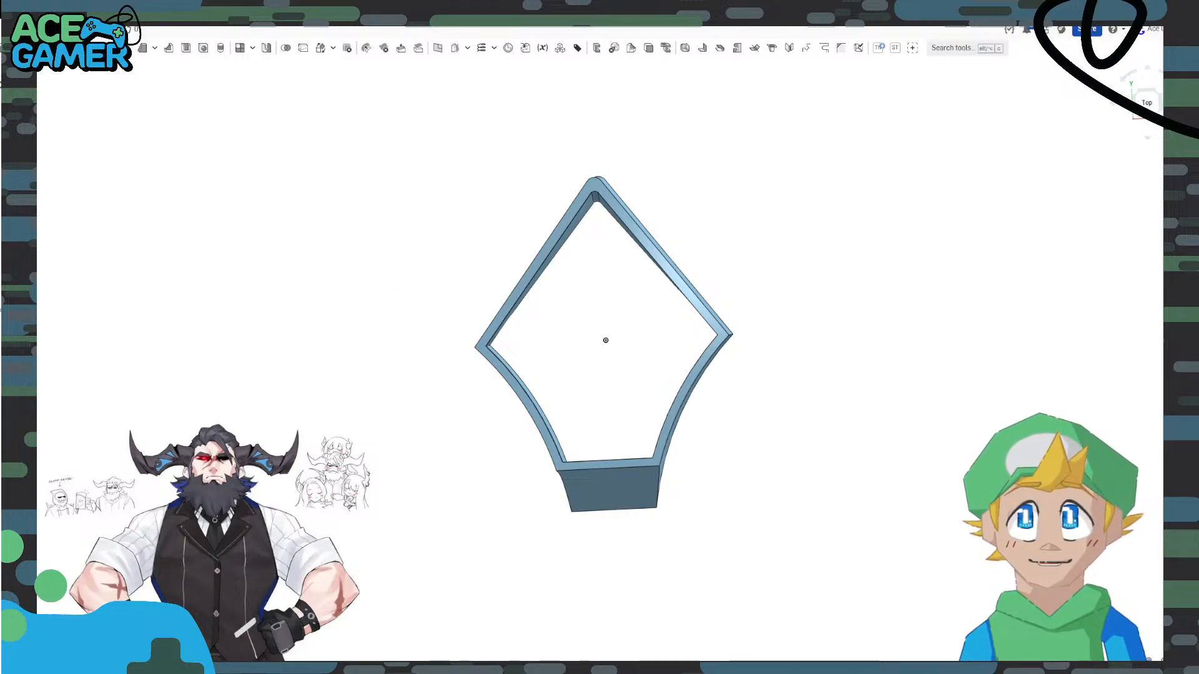
pyautogui.moveTo(462, 253); pyautogui.dragTo(374, 261, button='right')
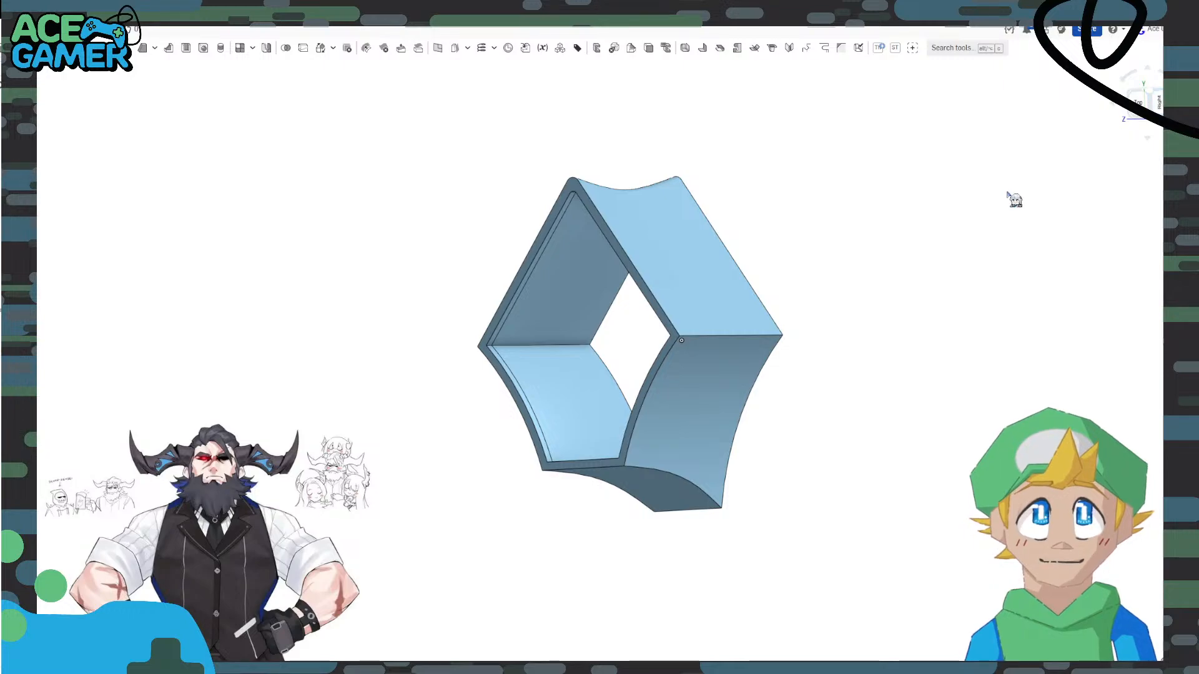
pyautogui.moveTo(1009, 193); pyautogui.dragTo(1046, 191, button='right')
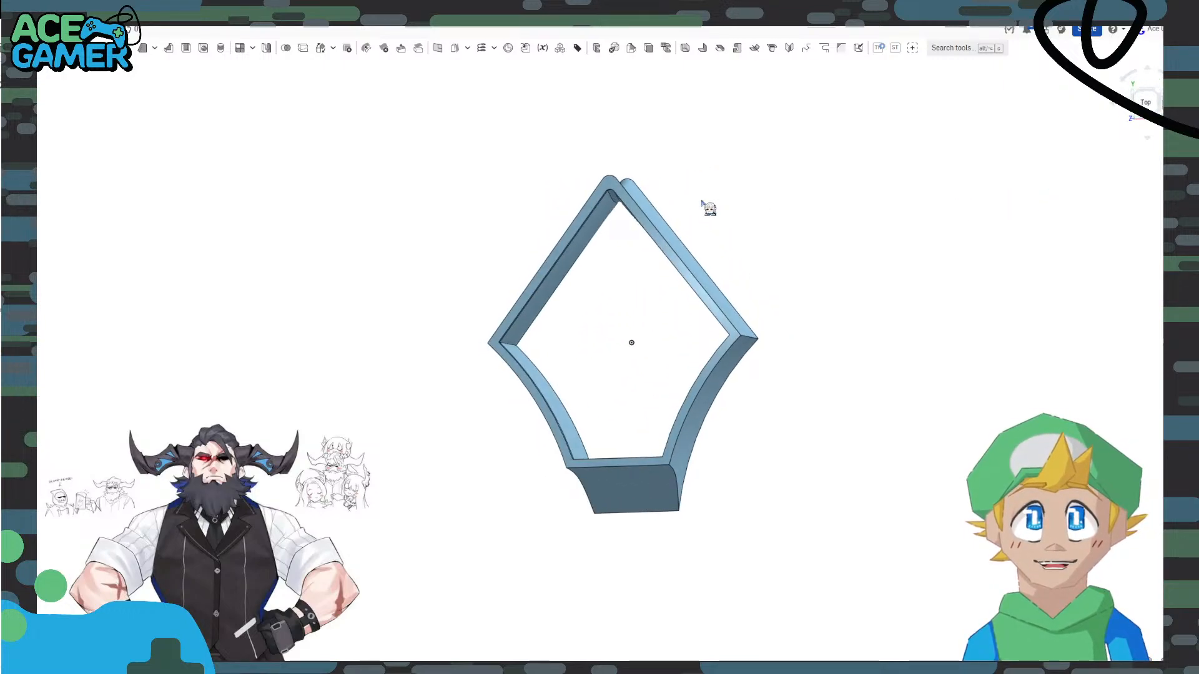
pyautogui.scroll(4, 701, 201)
pyautogui.click(567, 225)
pyautogui.rightClick(568, 225)
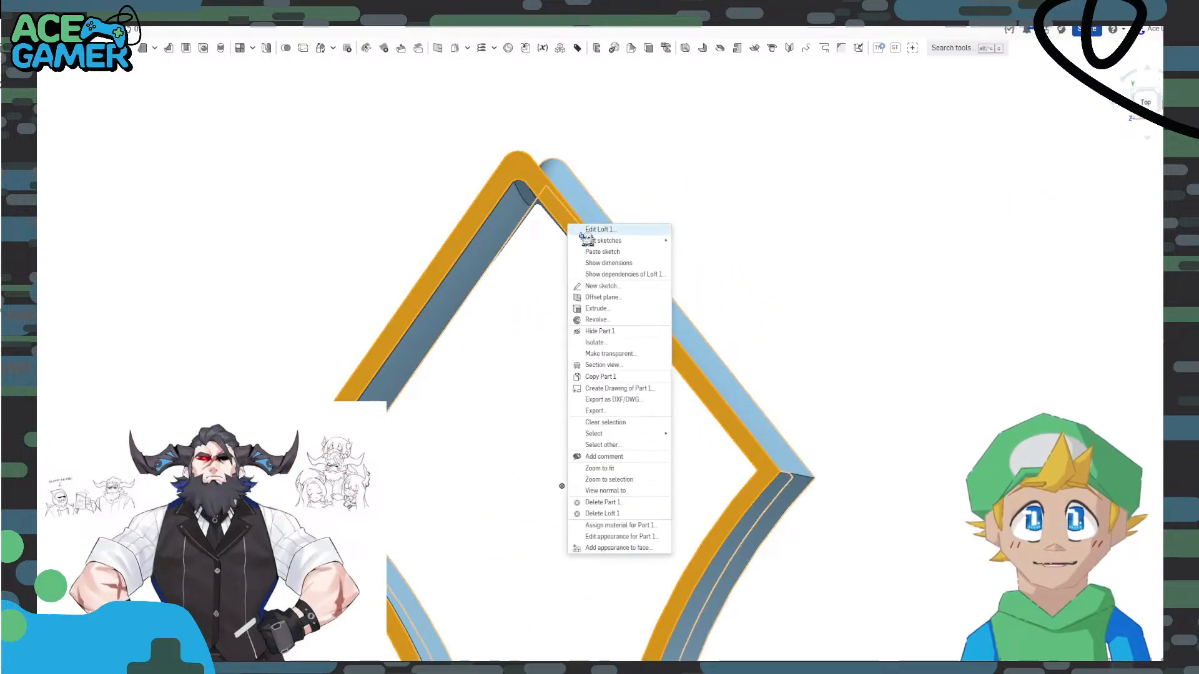
pyautogui.click(603, 298)
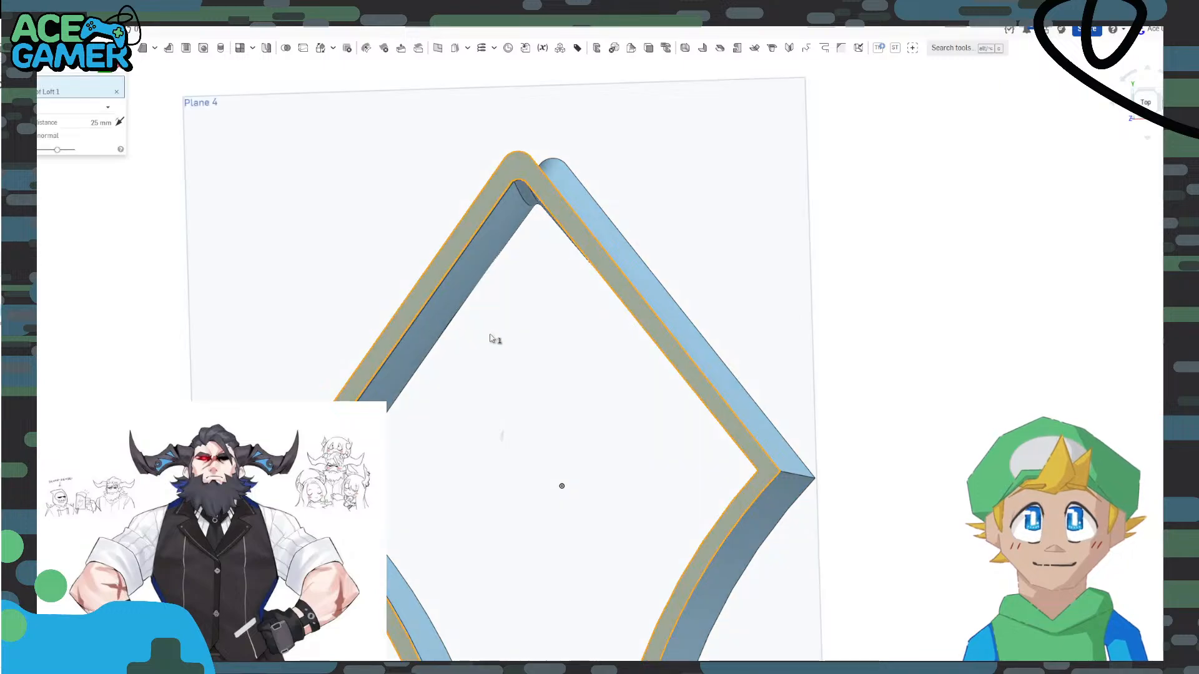
pyautogui.scroll(-4, 493, 297)
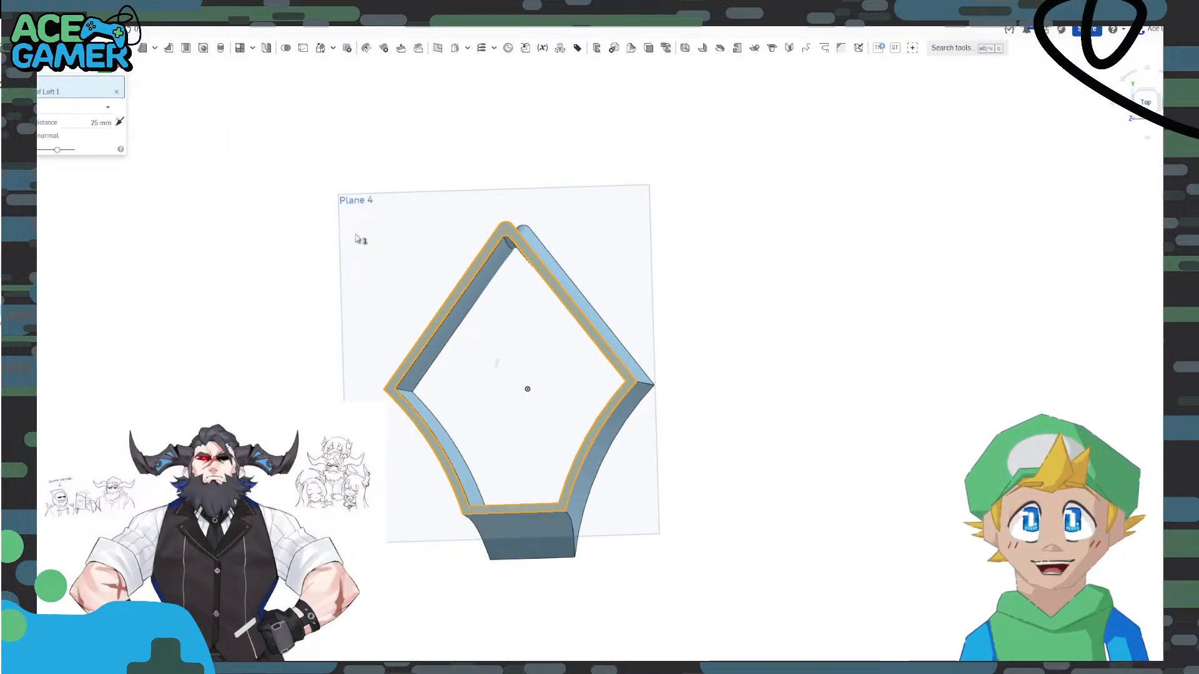
pyautogui.click(98, 123)
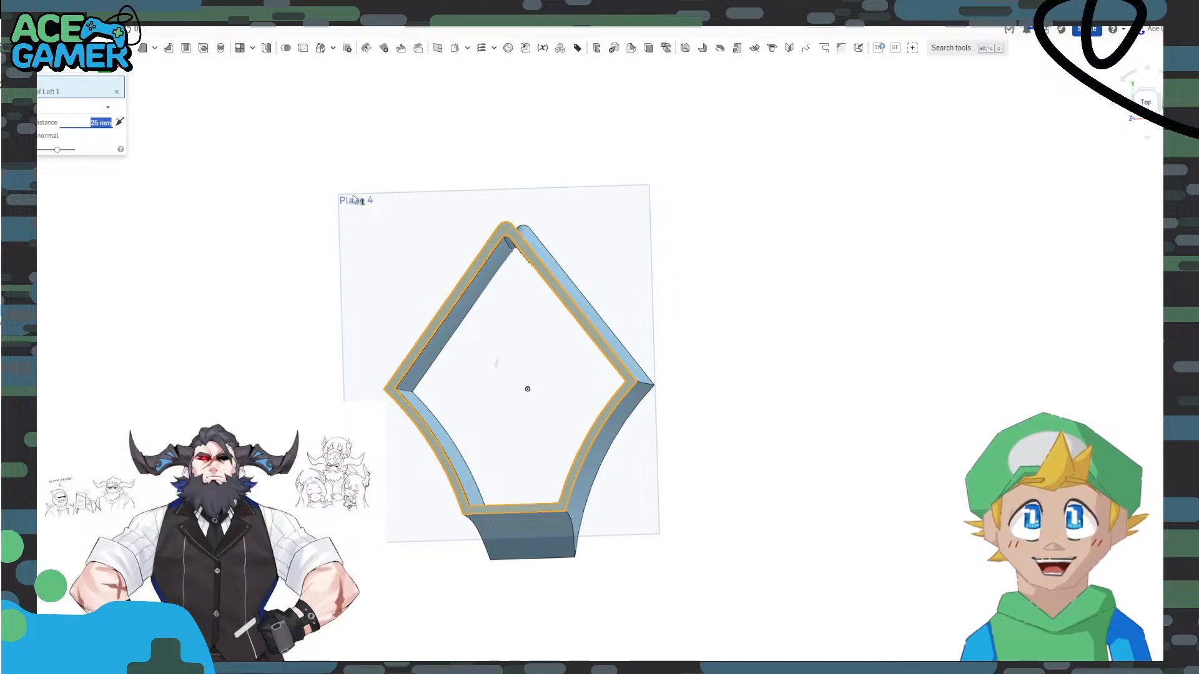
pyautogui.moveTo(781, 311); pyautogui.dragTo(710, 319, button='right')
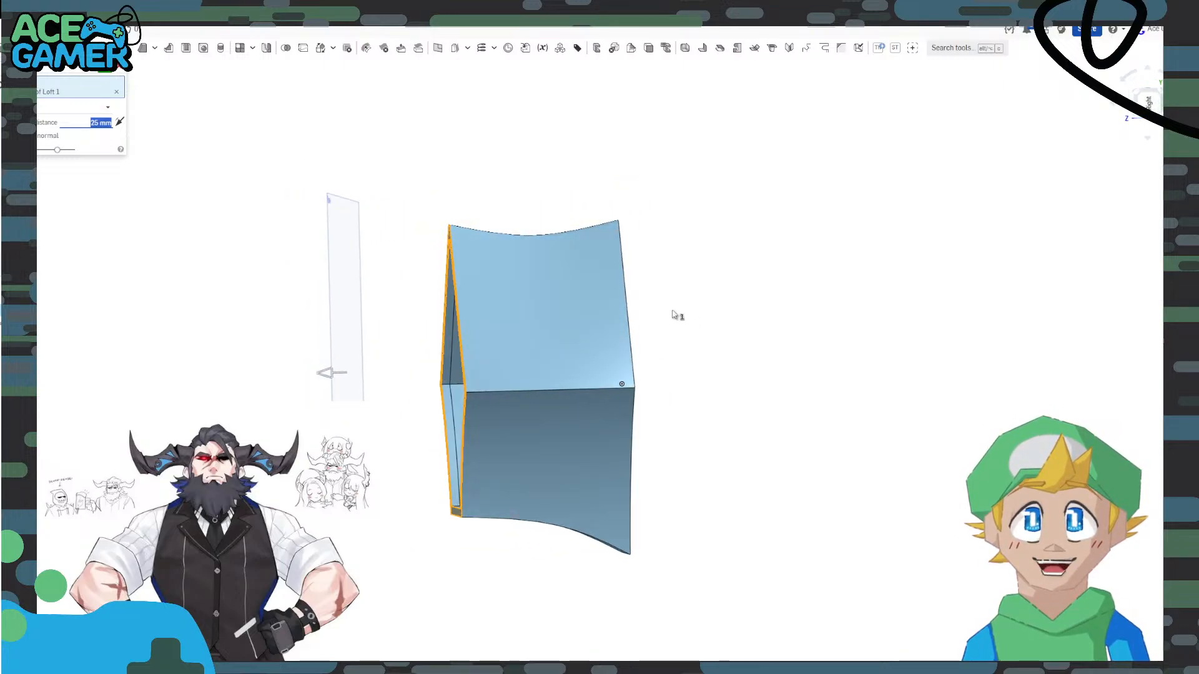
pyautogui.scroll(3, 451, 229)
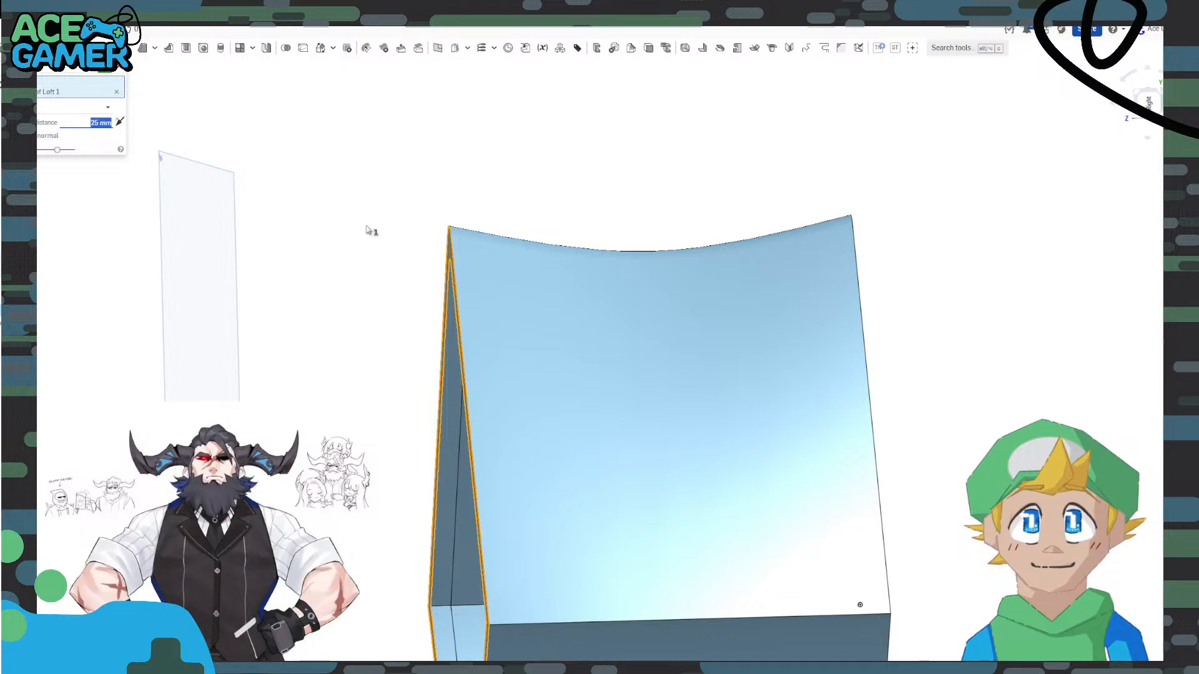
pyautogui.scroll(-4, 360, 231)
pyautogui.moveTo(360, 230); pyautogui.dragTo(431, 180, button='middle')
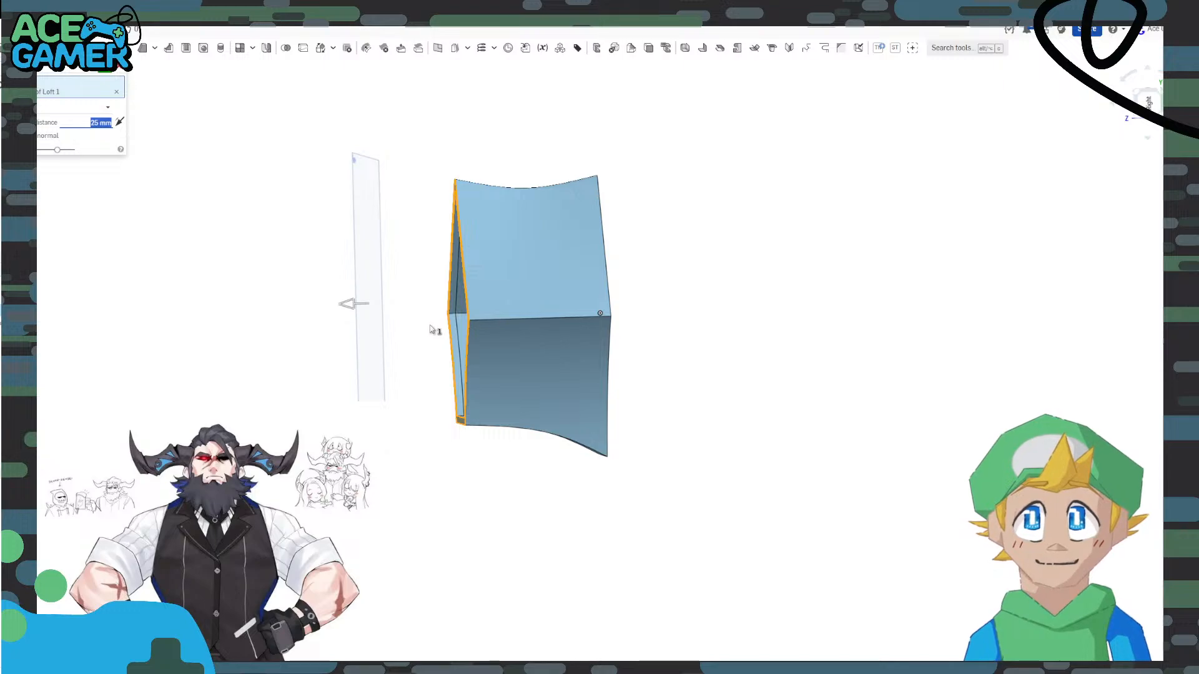
pyautogui.click(119, 67)
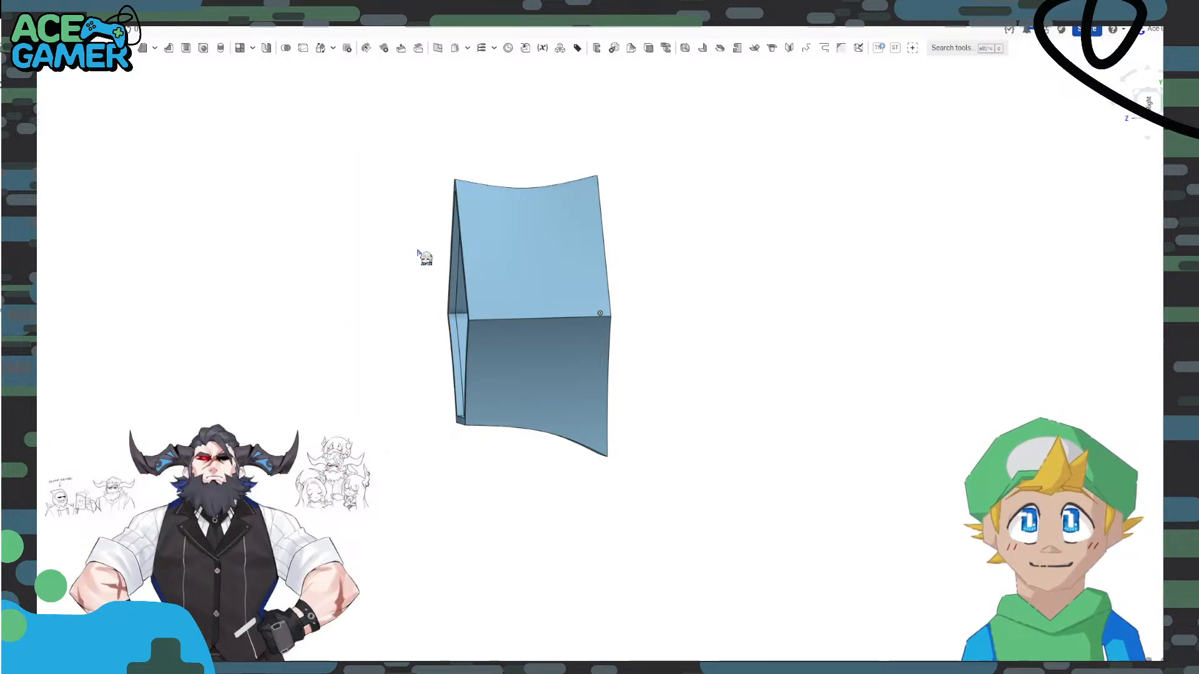
# Return to the Paint sketch and draw a right triangle beside the long side profile, marking its lower angle as 30.
pyautogui.click(240, 12)
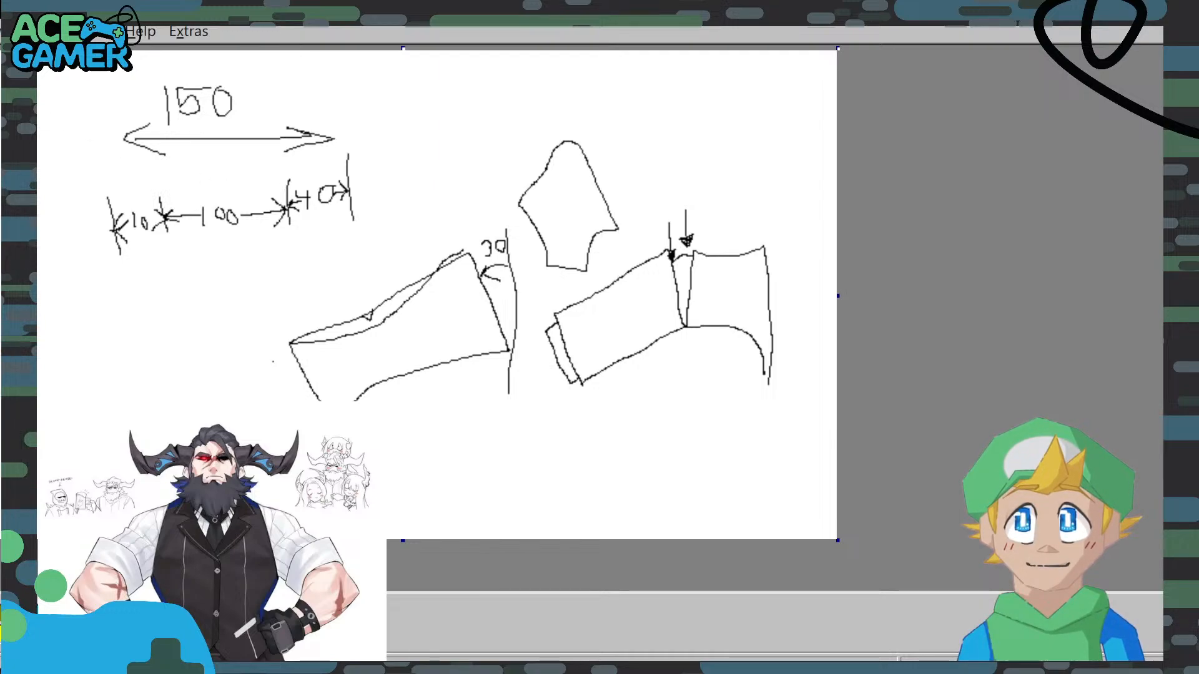
pyautogui.moveTo(167, 334)
pyautogui.mouseDown()
pyautogui.moveTo(199, 400)
pyautogui.moveTo(207, 307)
pyautogui.moveTo(137, 301)
pyautogui.moveTo(161, 321)
pyautogui.mouseUp()
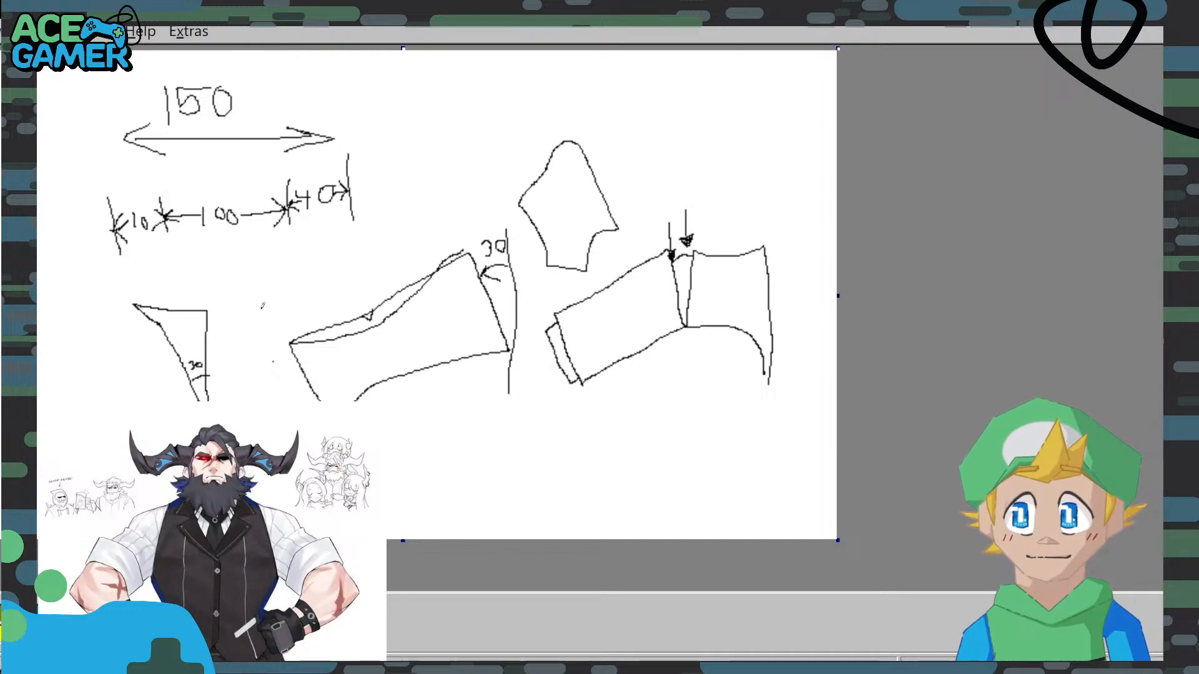
# Switch back to Onshape, hide the diamond frame part and show the reference planes.
pyautogui.hotkey('alt', 'Tab')
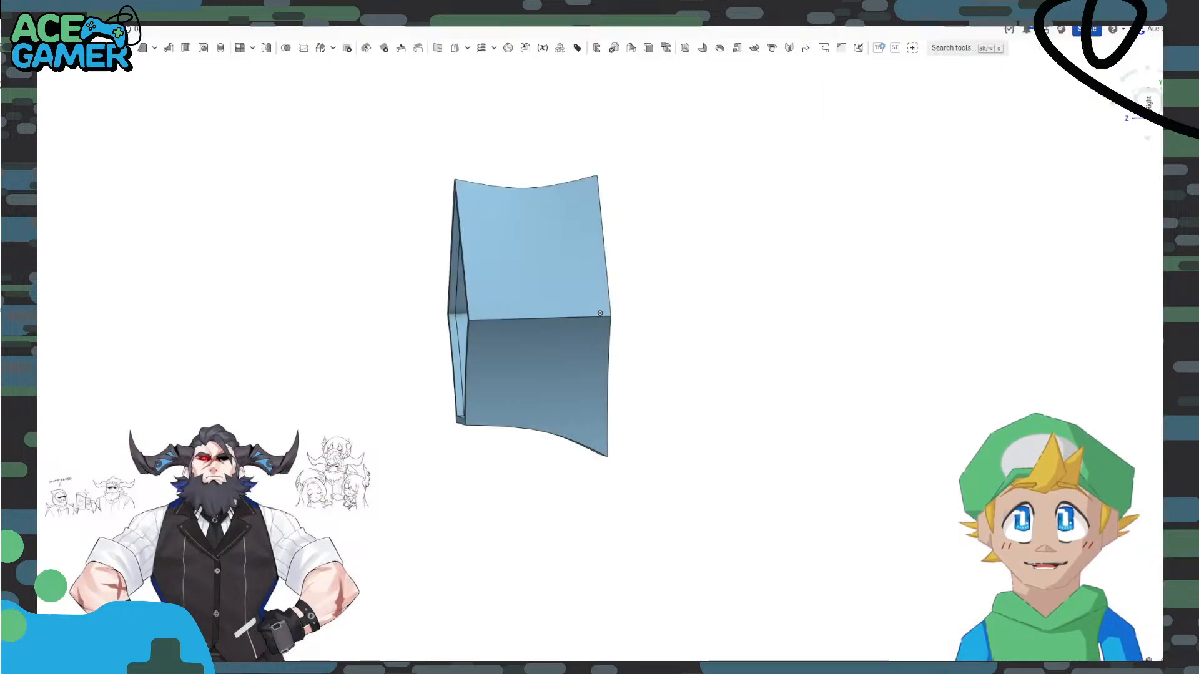
pyautogui.moveTo(345, 243); pyautogui.dragTo(373, 245, button='right')
pyautogui.scroll(5, 407, 231)
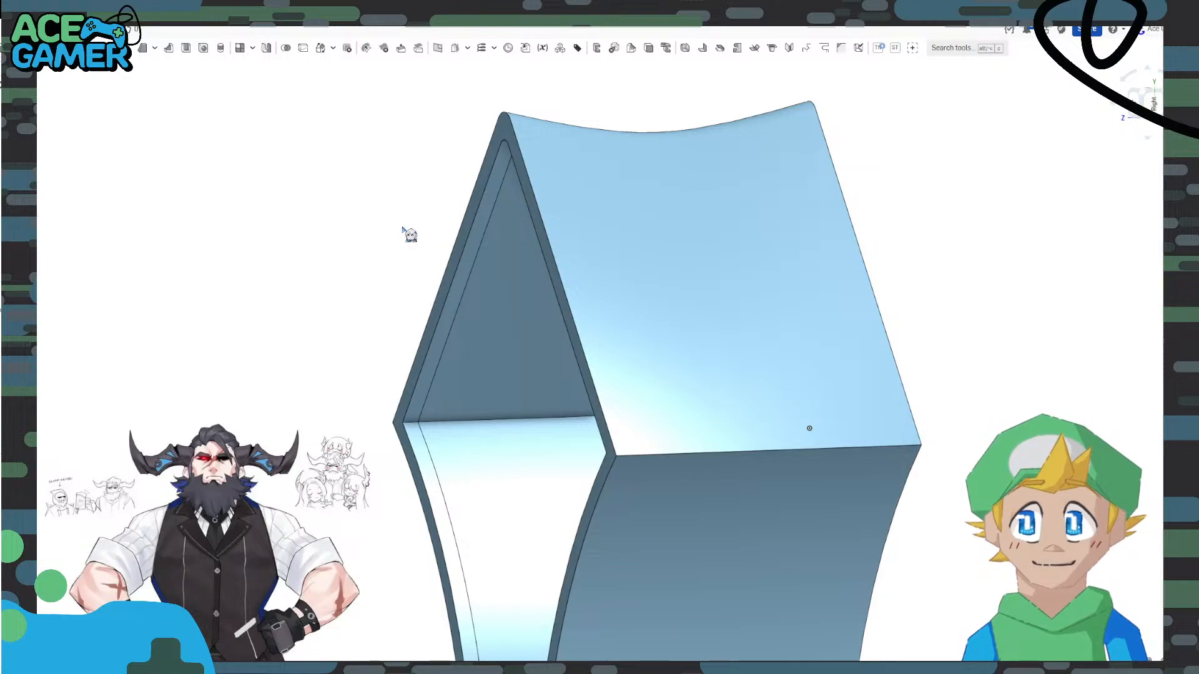
pyautogui.scroll(-3, 434, 364)
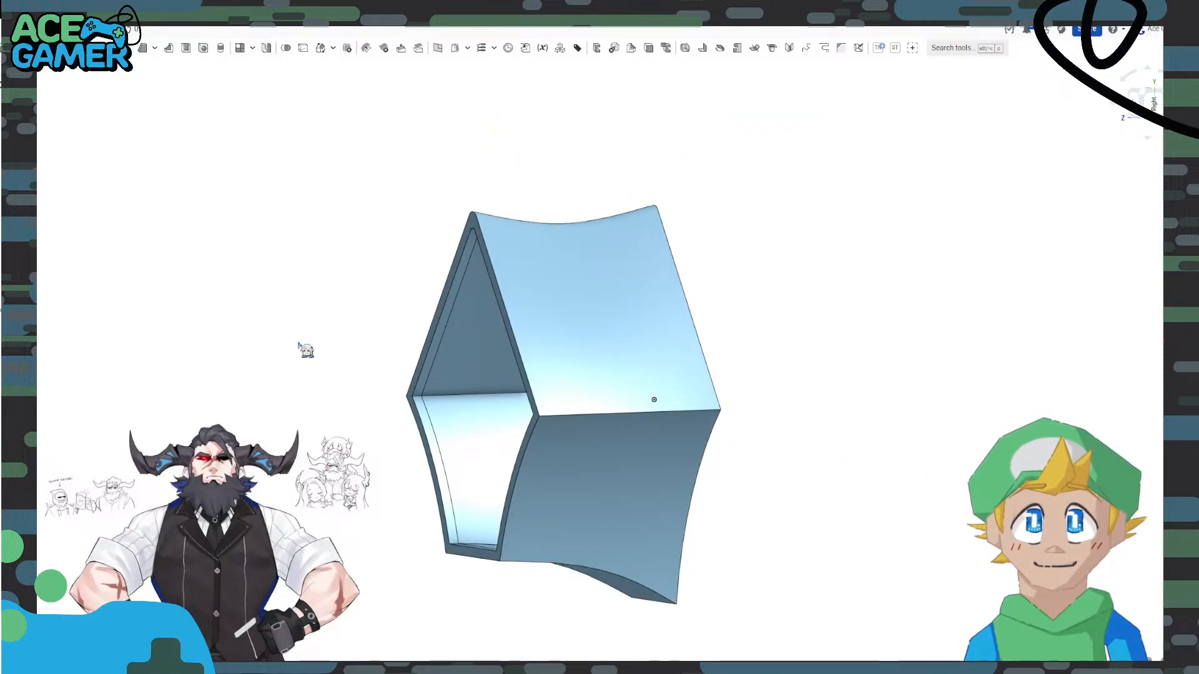
pyautogui.click(473, 223)
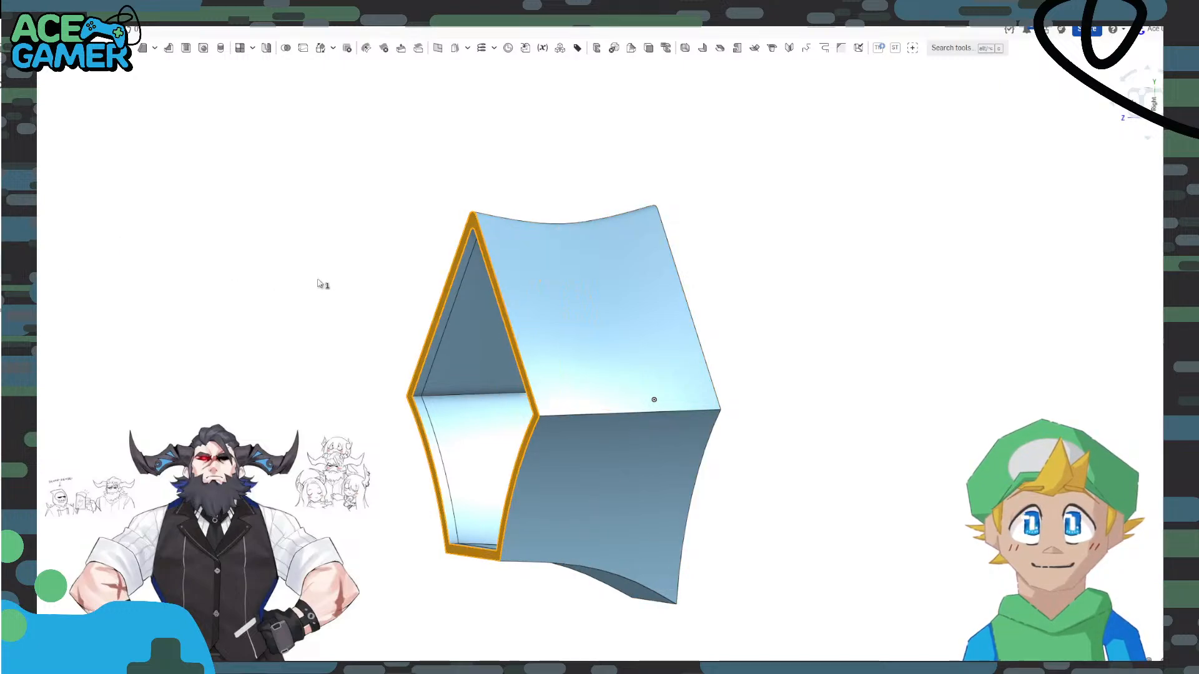
pyautogui.moveTo(344, 275); pyautogui.dragTo(370, 274, button='right')
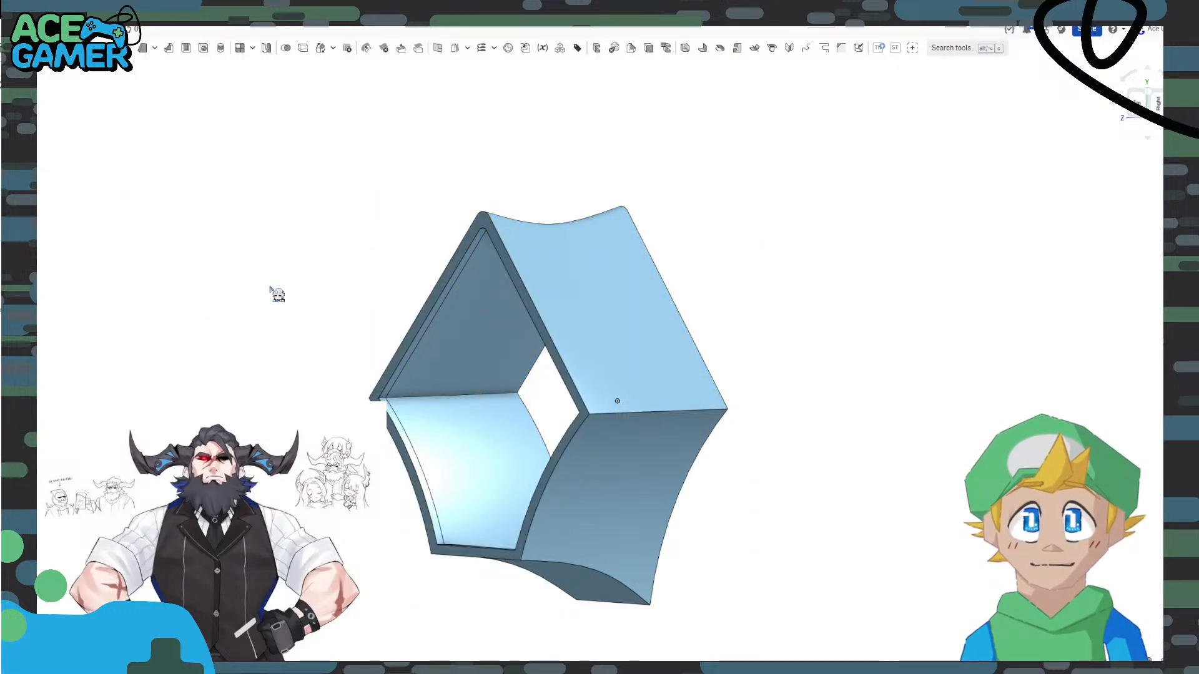
pyautogui.scroll(-4, 276, 293)
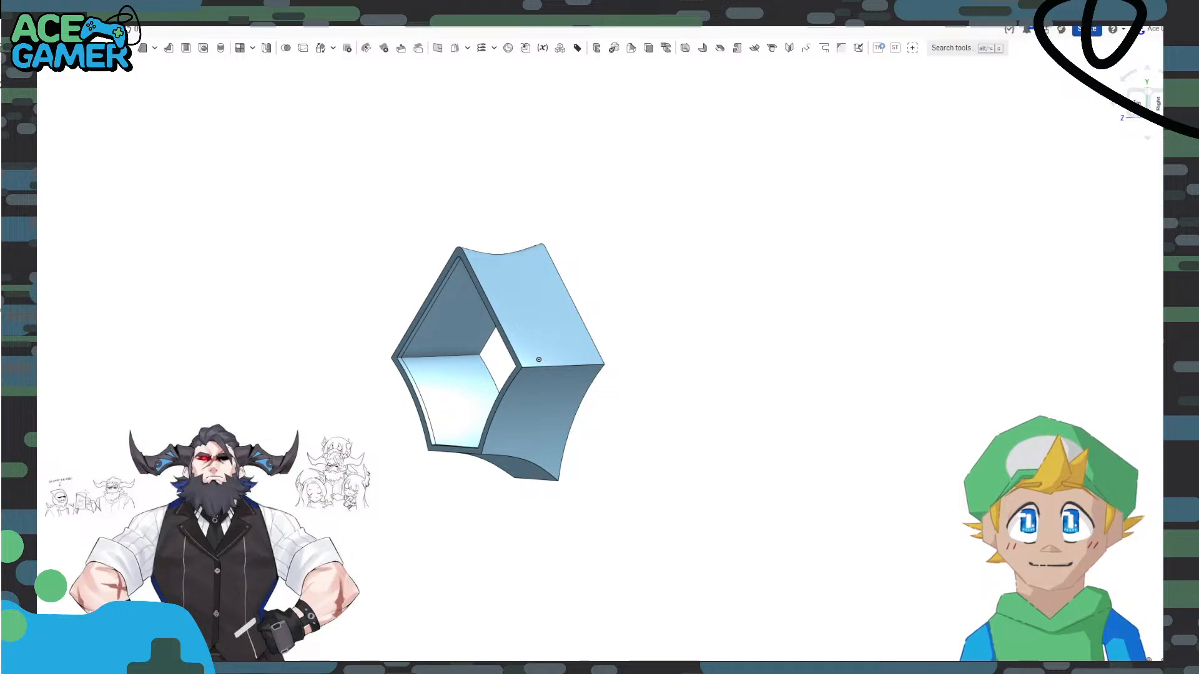
pyautogui.press('y')
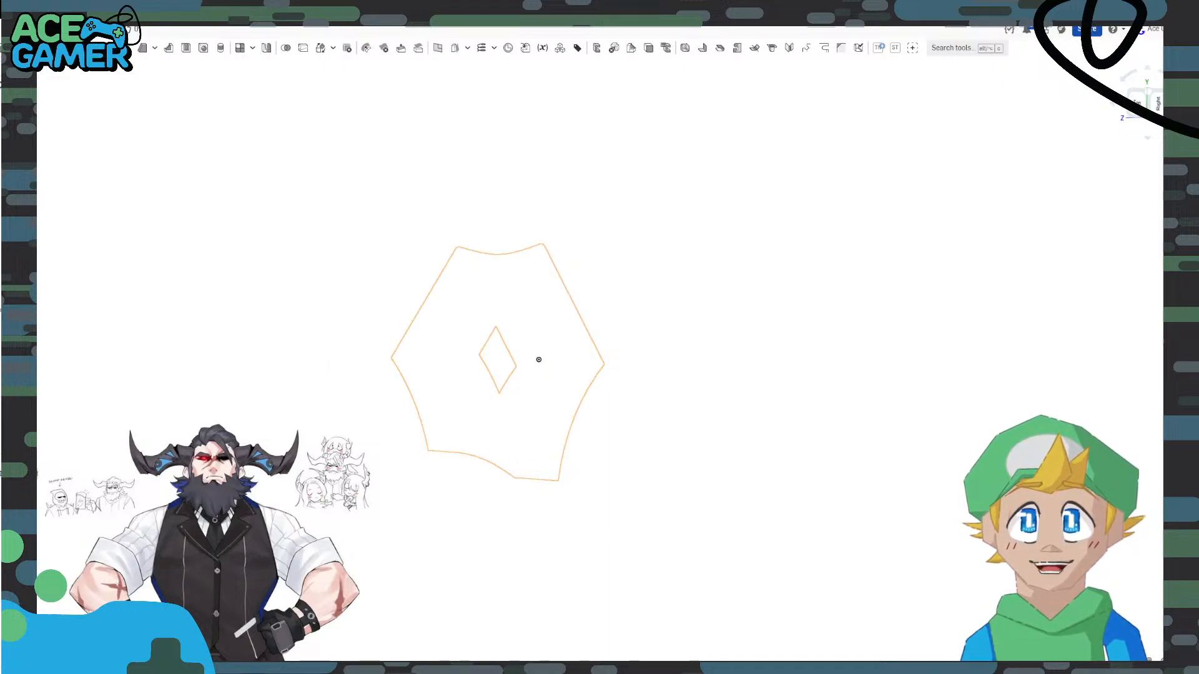
pyautogui.press('p')
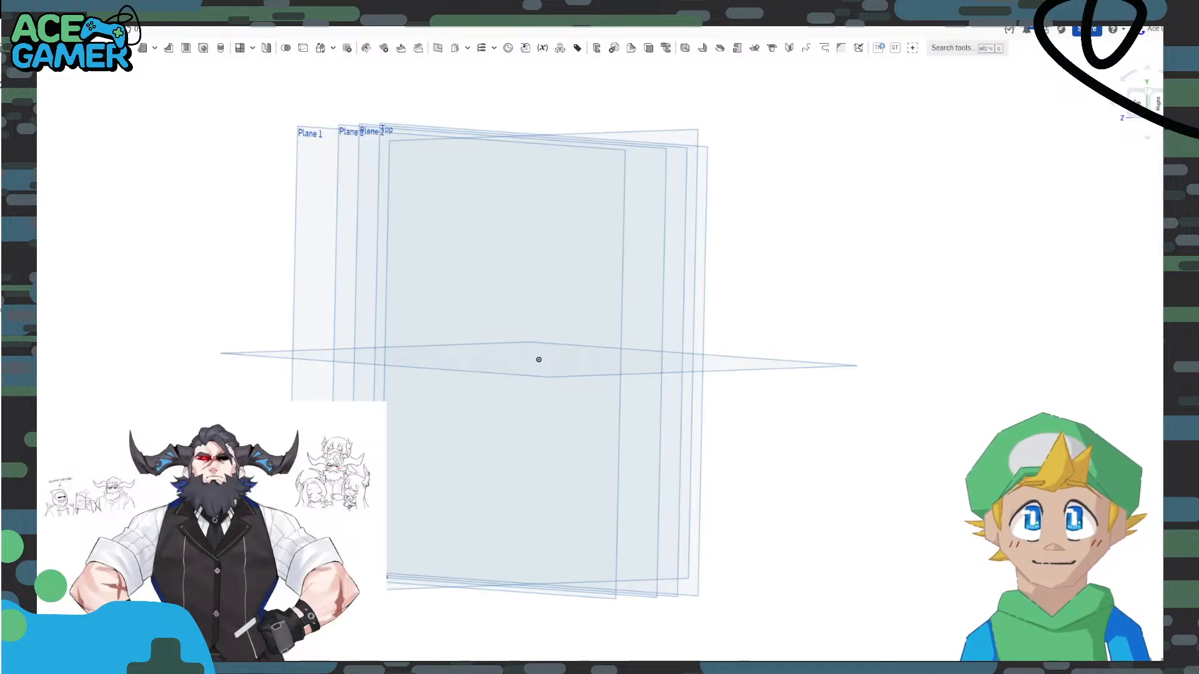
# Start a new sketch on the Top plane and hide the reference planes.
pyautogui.moveTo(278, 333); pyautogui.dragTo(209, 285, button='right')
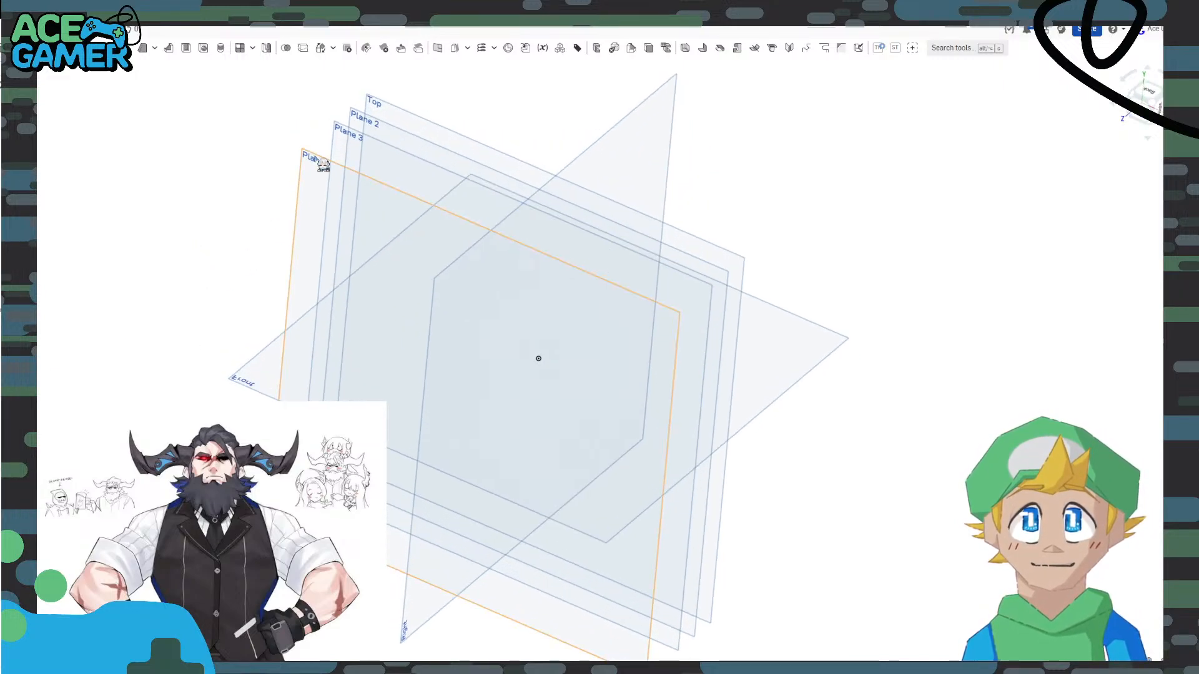
pyautogui.click(402, 117)
pyautogui.rightClick(400, 113)
pyautogui.click(420, 130)
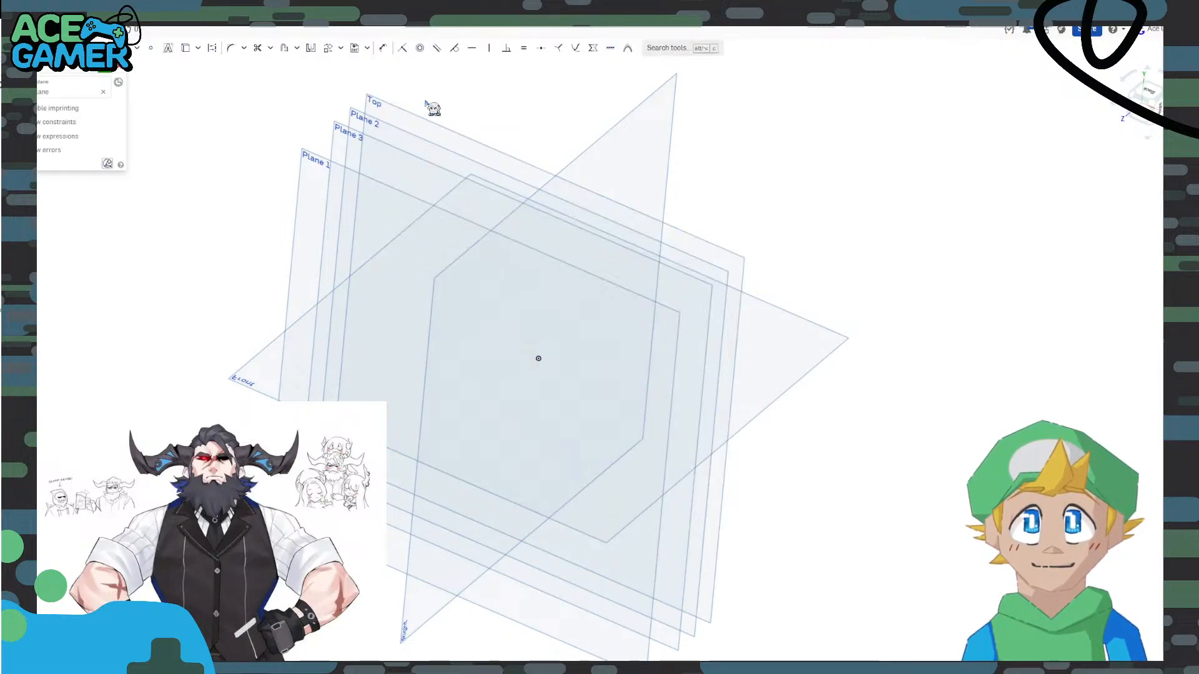
pyautogui.press('p')
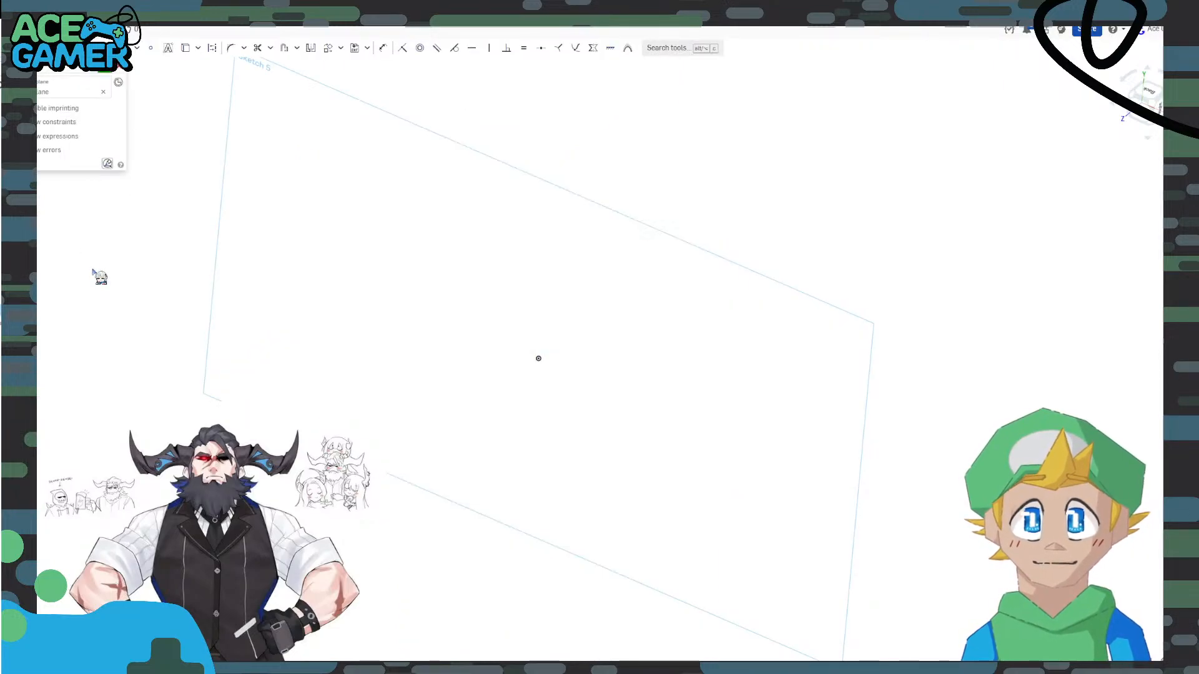
# Face the new sketch plane straight on and paste the copied diamond profile with its construction lines into the sketch.
pyautogui.hotkey('ctrl', 'v')
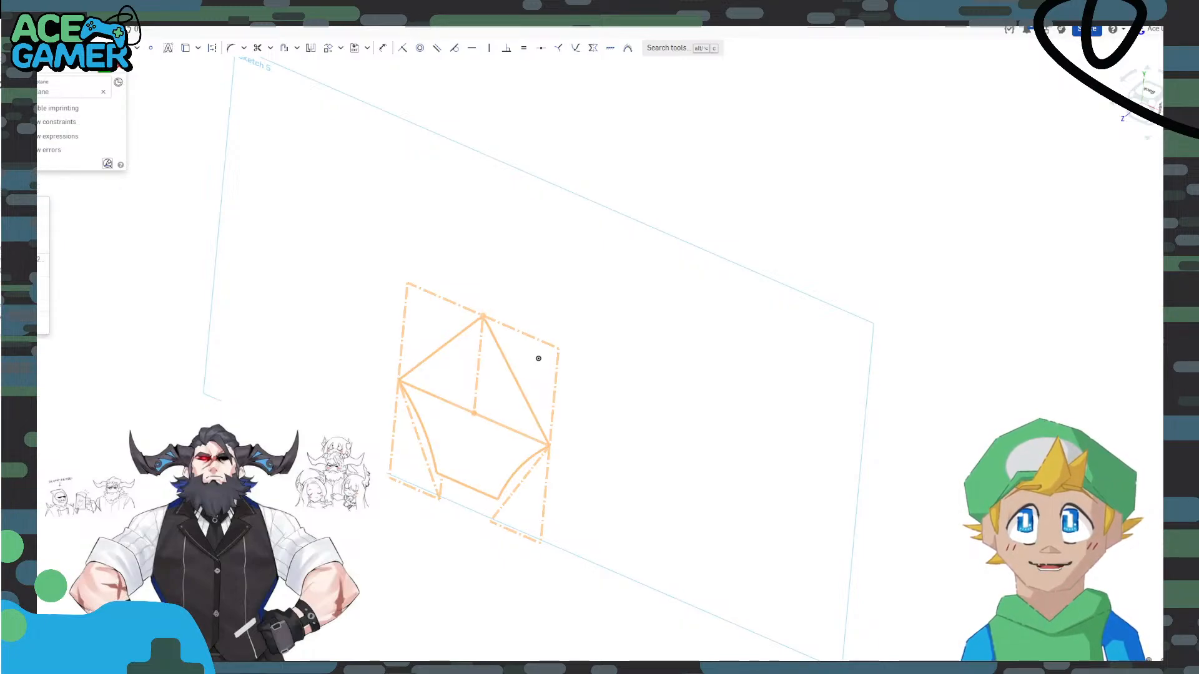
pyautogui.press('Escape')
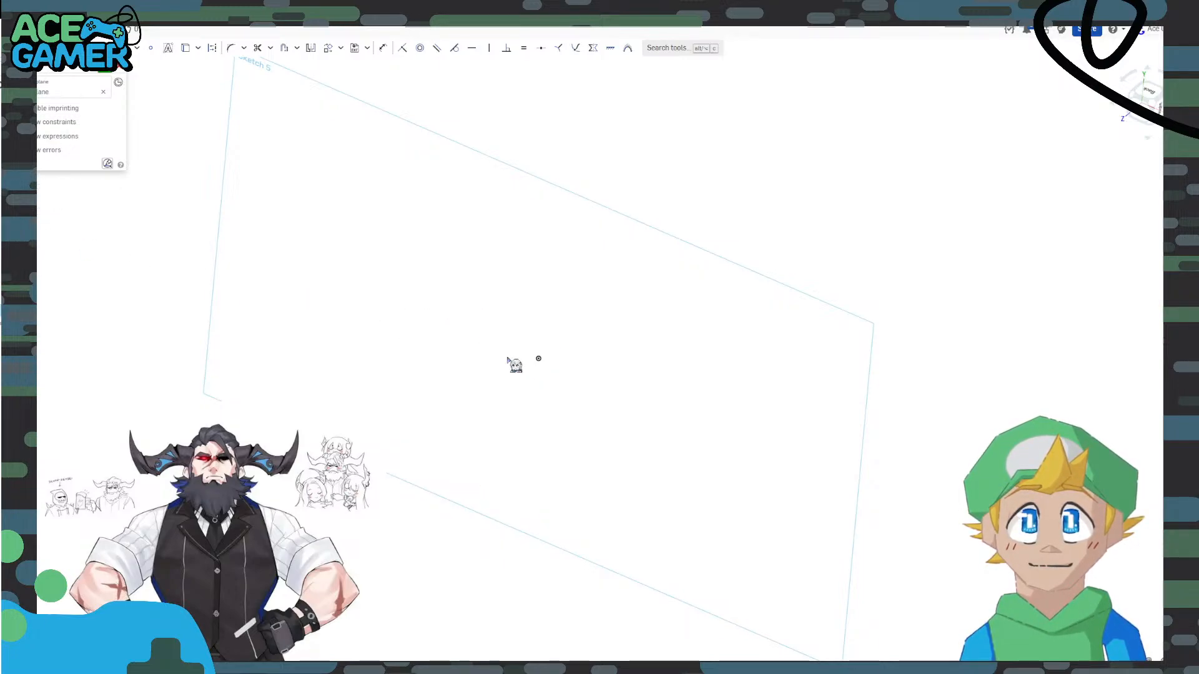
pyautogui.press('n')
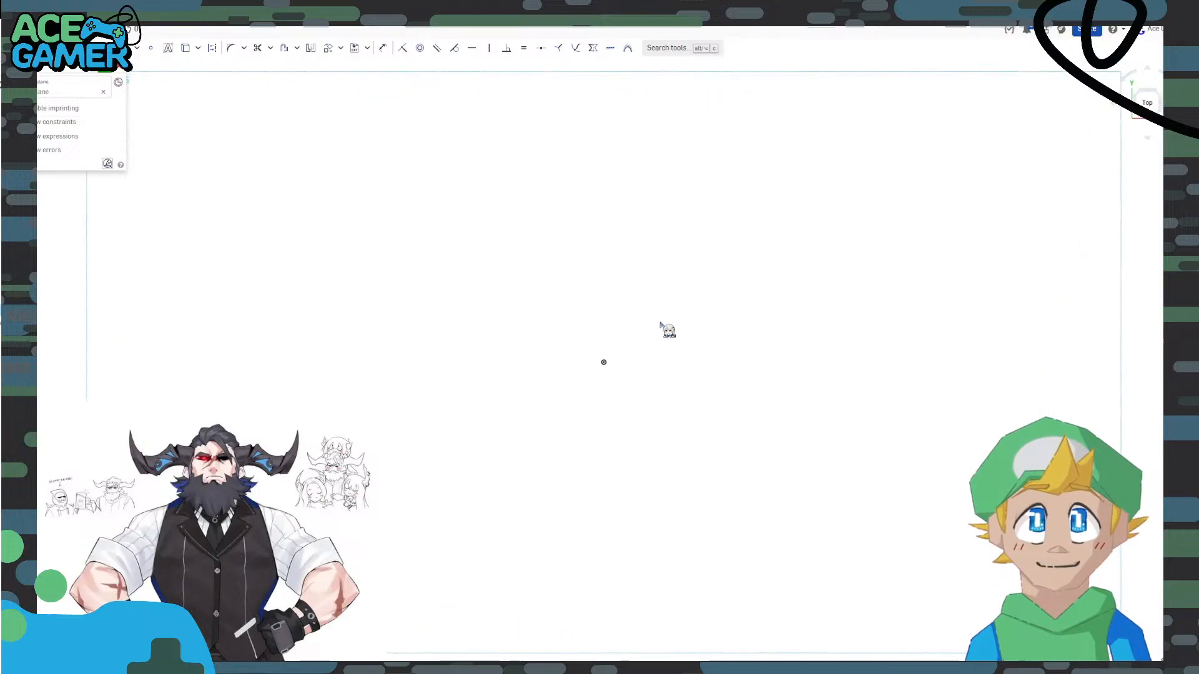
pyautogui.rightClick(663, 326)
pyautogui.click(686, 352)
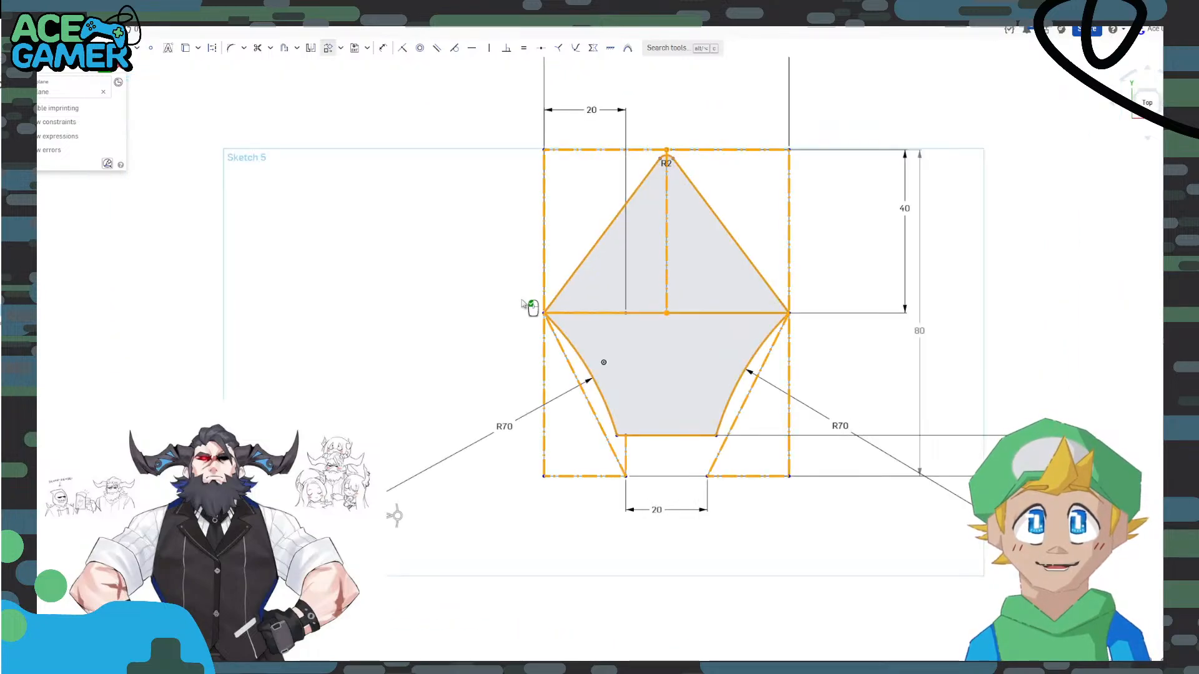
# Constrain the centre point of the pasted diamond profile's horizontal line onto the sketch origin and finish the sketch.
pyautogui.click(944, 329)
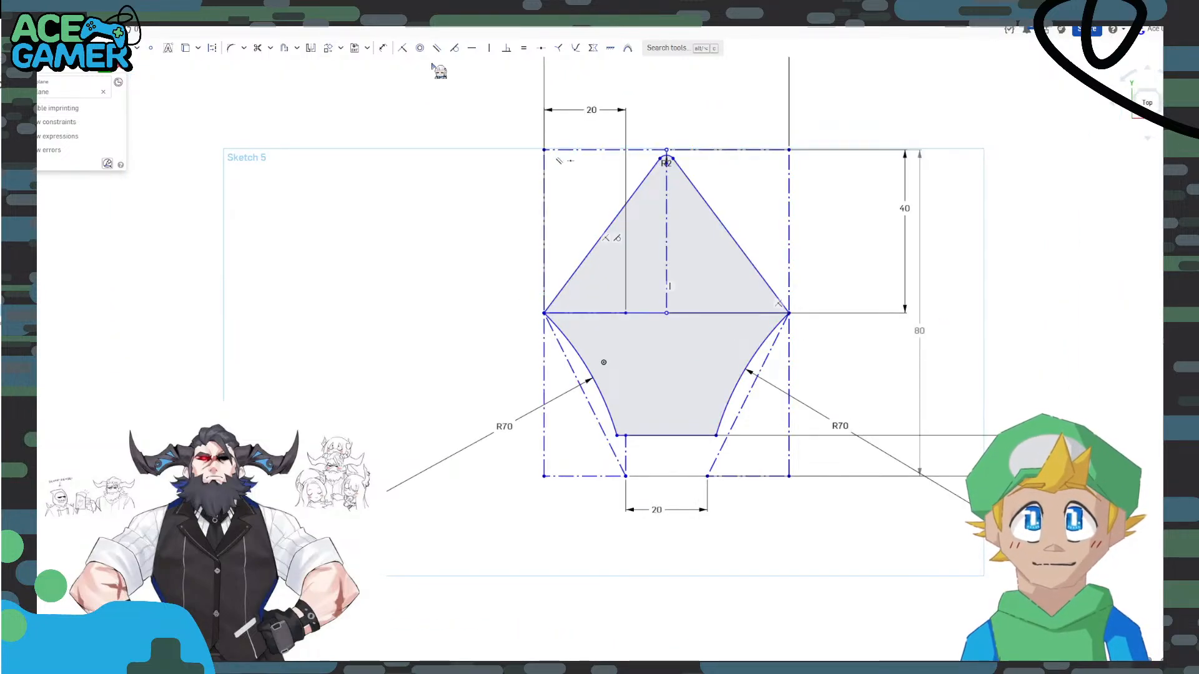
pyautogui.click(421, 48)
pyautogui.click(667, 312)
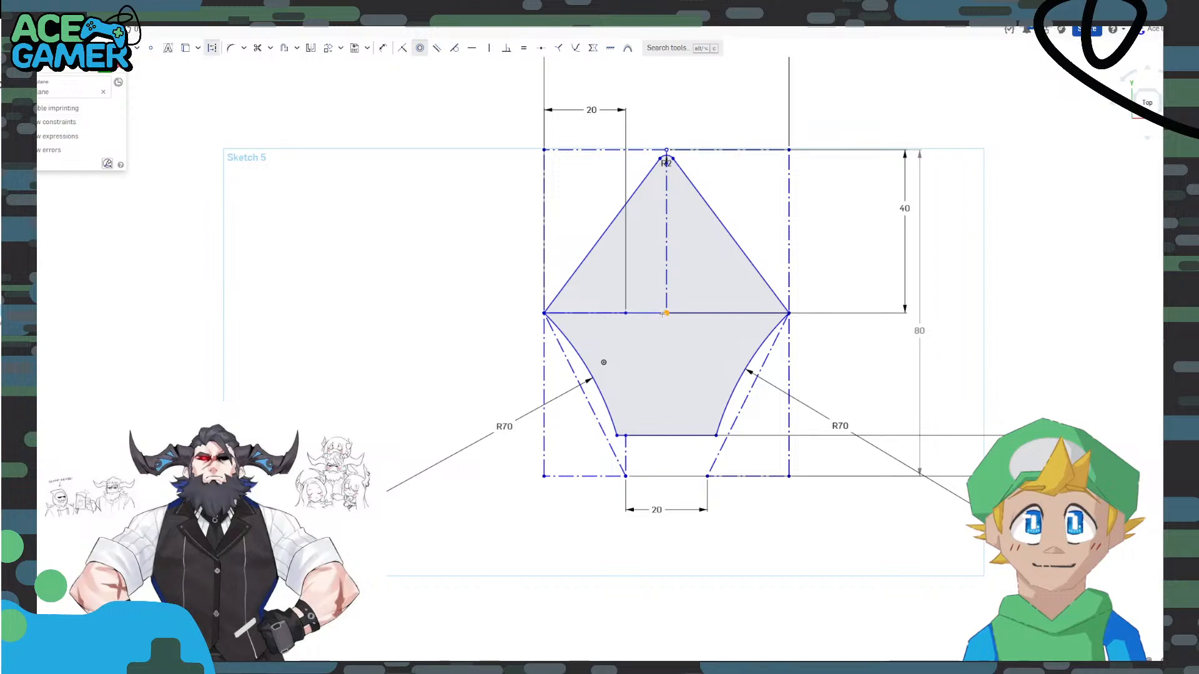
pyautogui.click(604, 362)
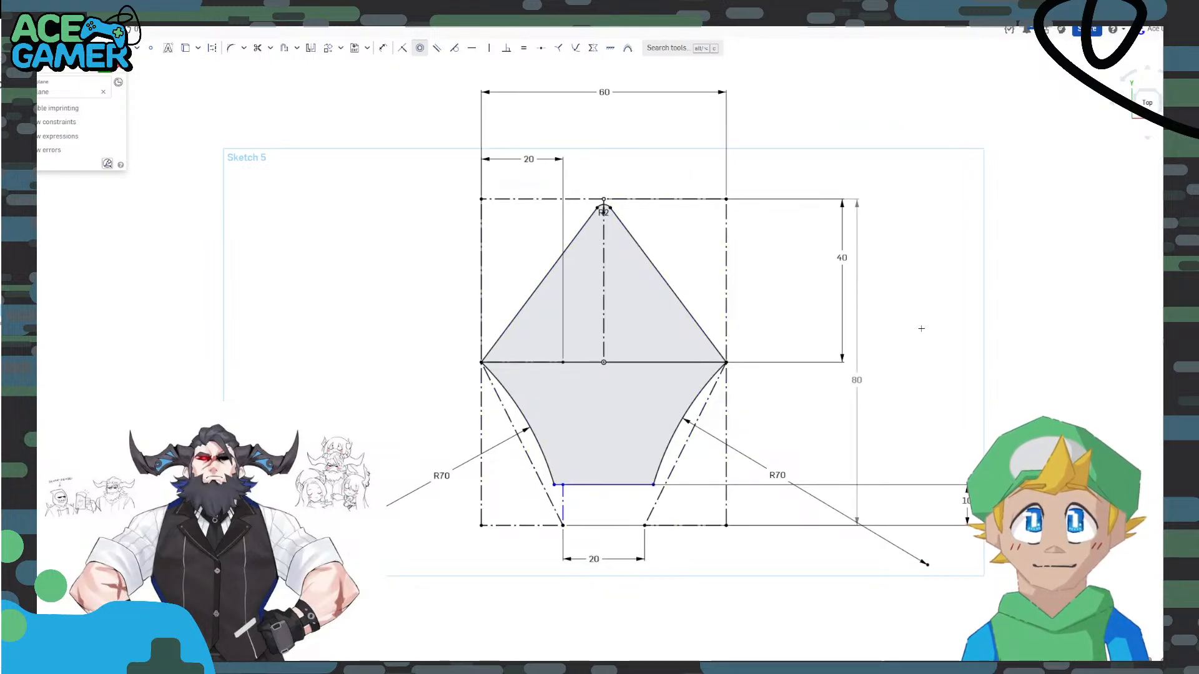
pyautogui.click(106, 70)
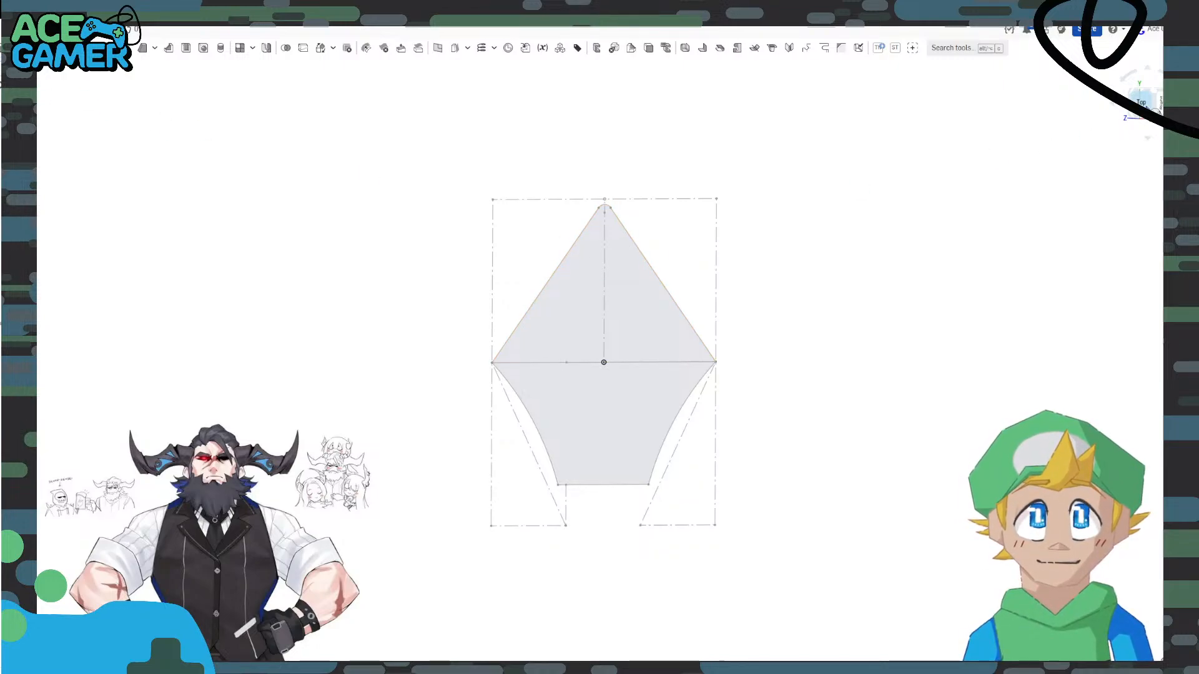
# Show the reference planes and set the model to an isometric view.
pyautogui.scroll(-1, 814, 331)
pyautogui.scroll(-1, 813, 332)
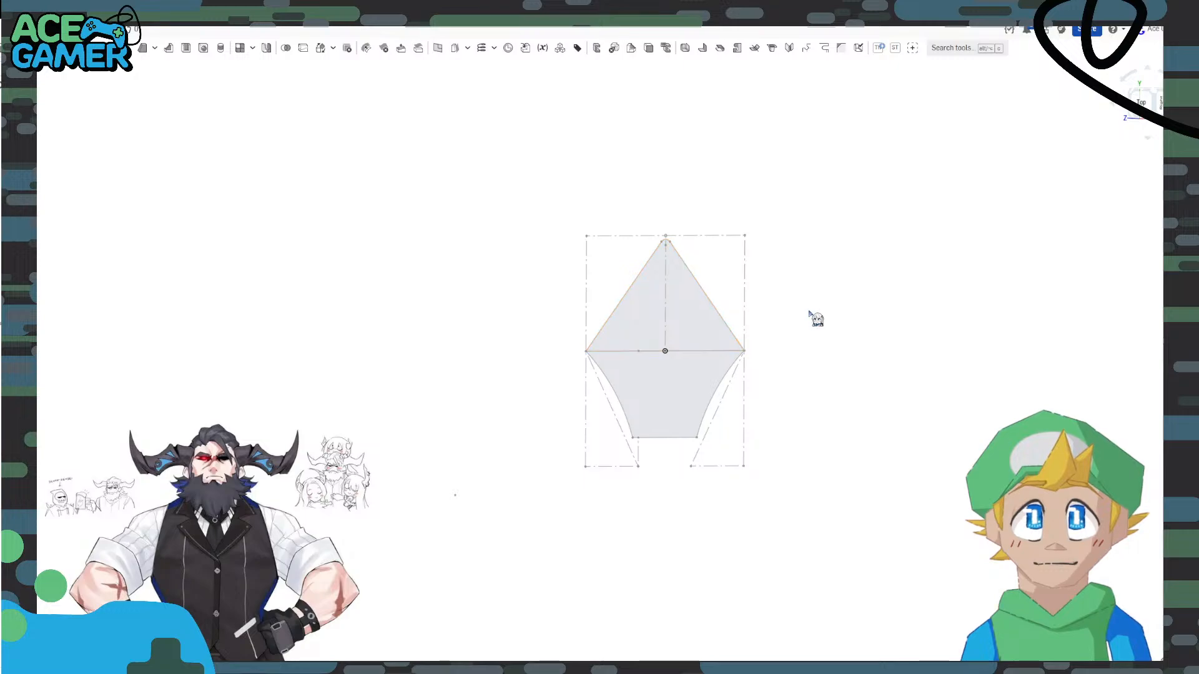
pyautogui.press('p')
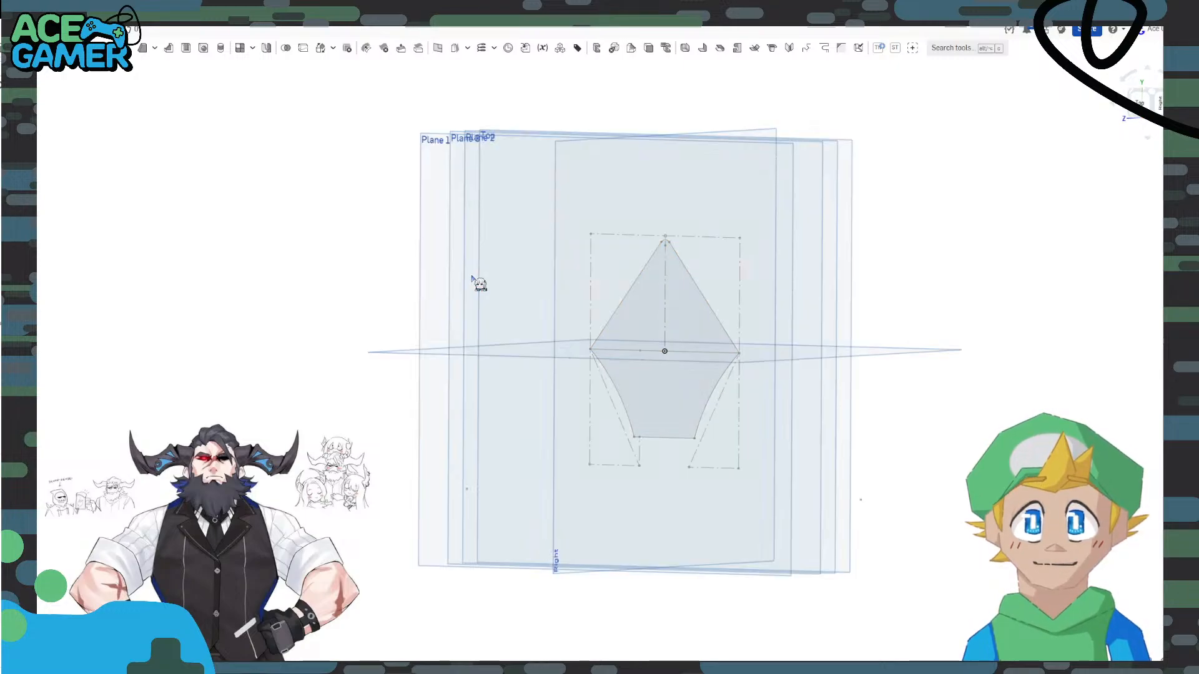
pyautogui.hotkey('shift', '7')
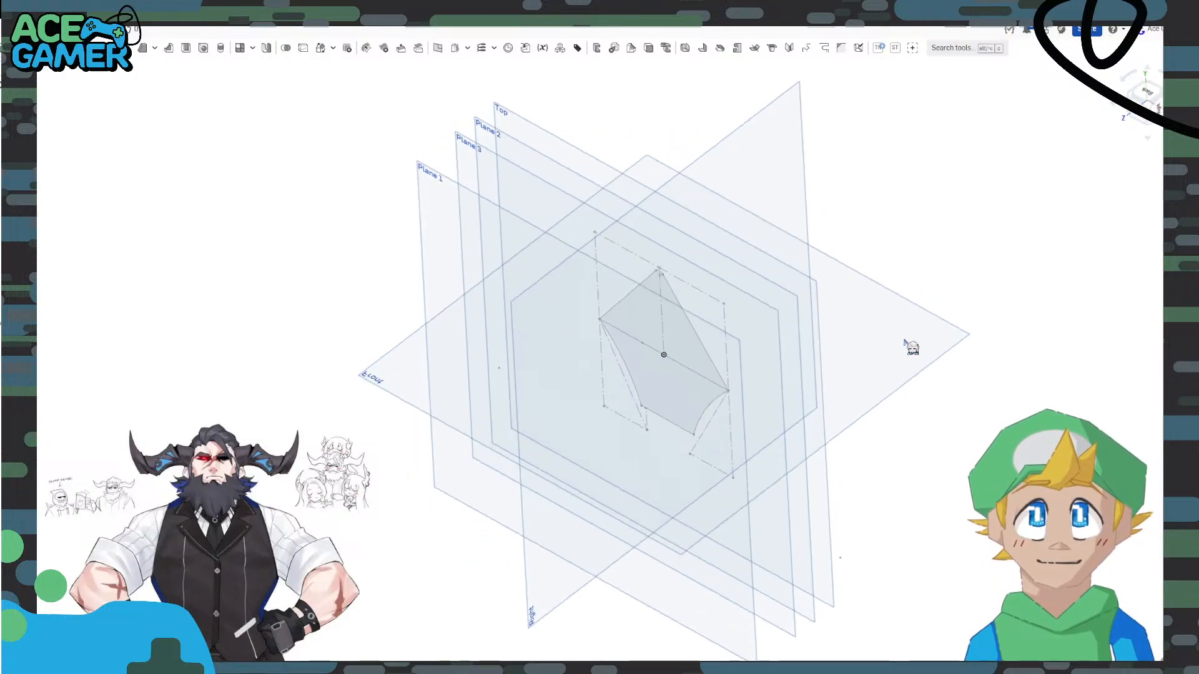
# Create a new plane offset 50 mm from the Top plane.
pyautogui.rightClick(525, 133)
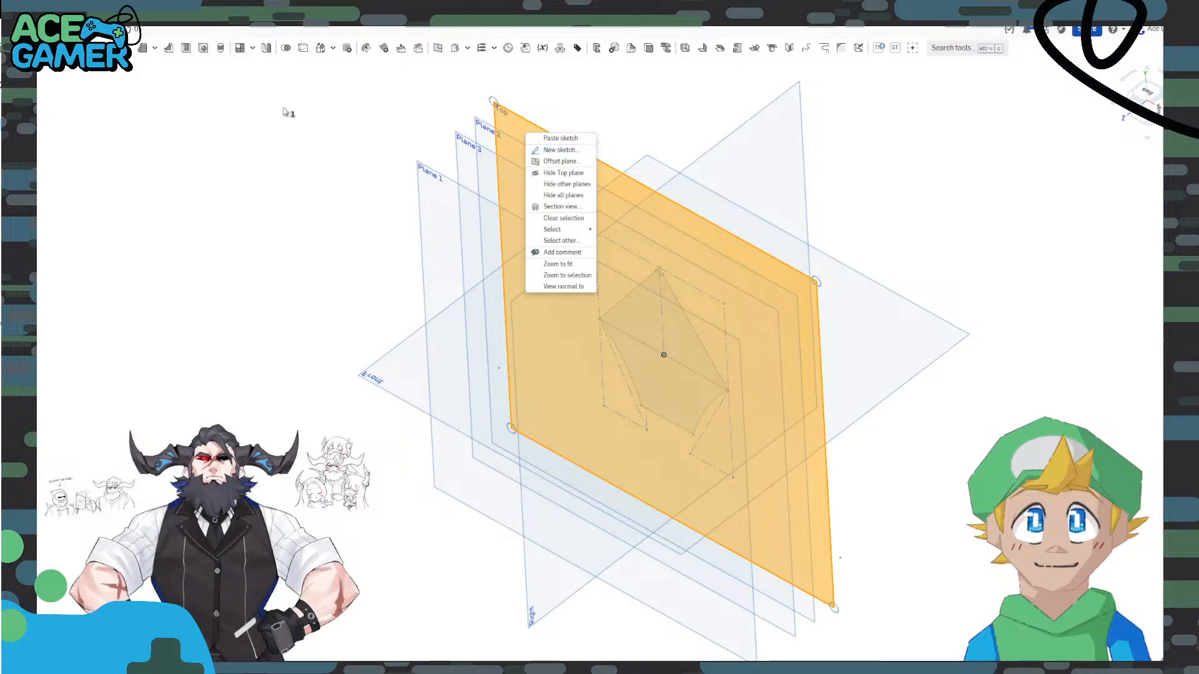
pyautogui.click(304, 124)
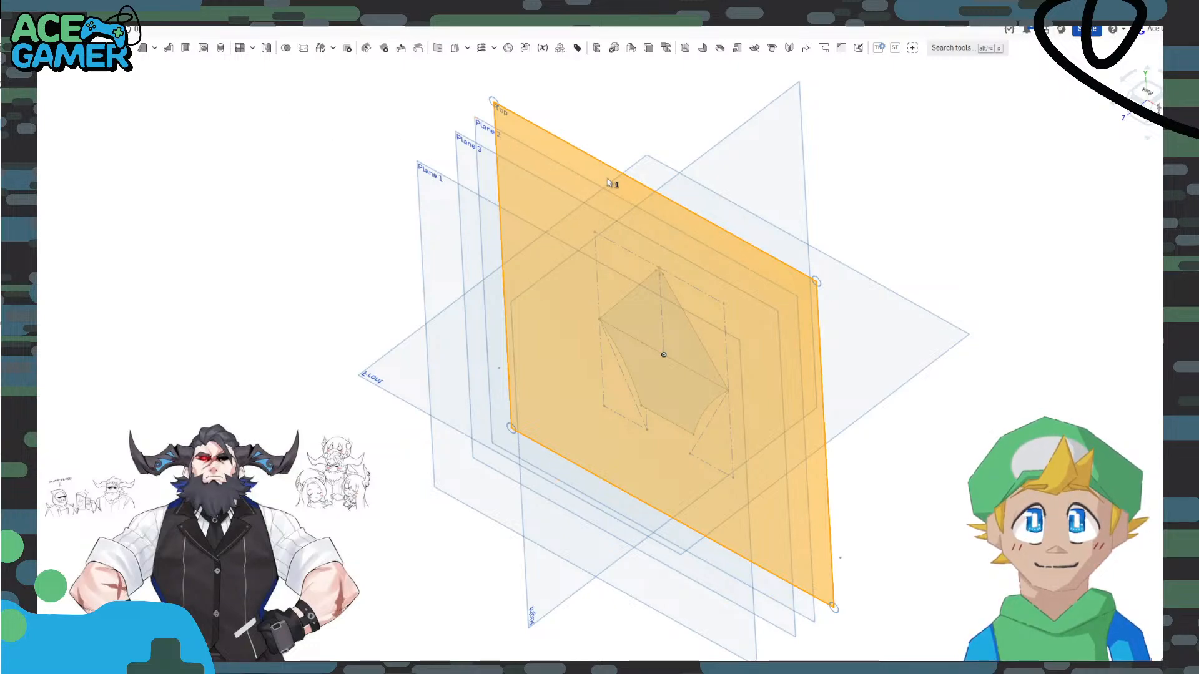
pyautogui.click(360, 112)
pyautogui.rightClick(524, 134)
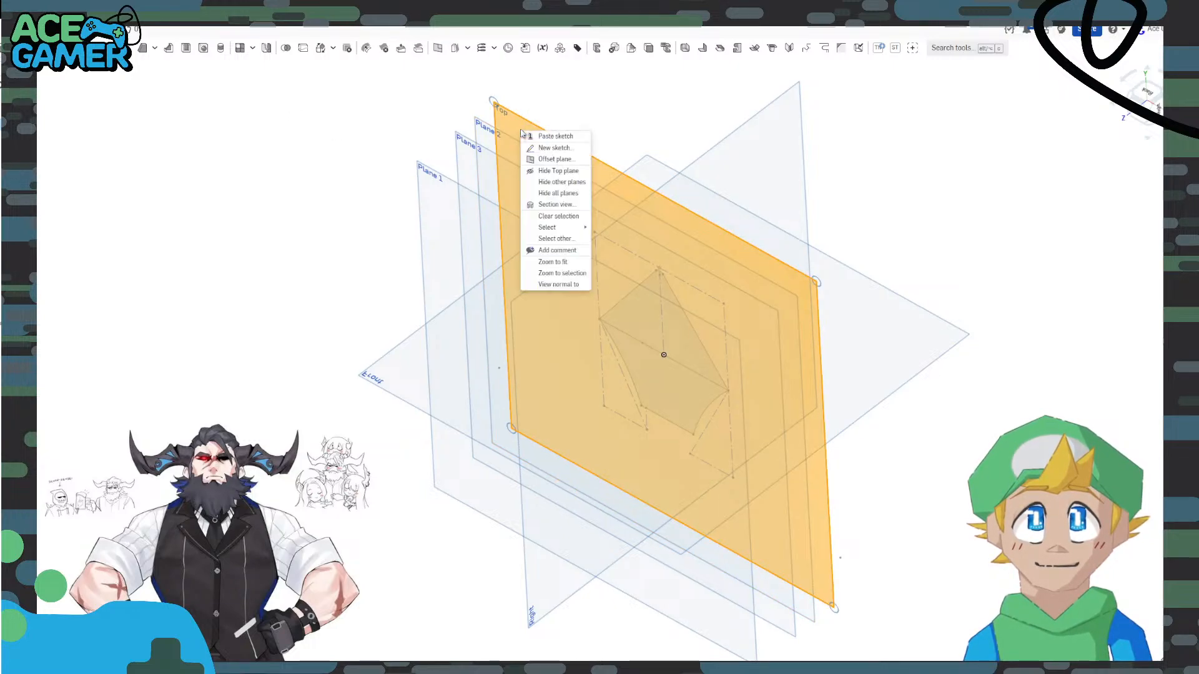
pyautogui.click(549, 160)
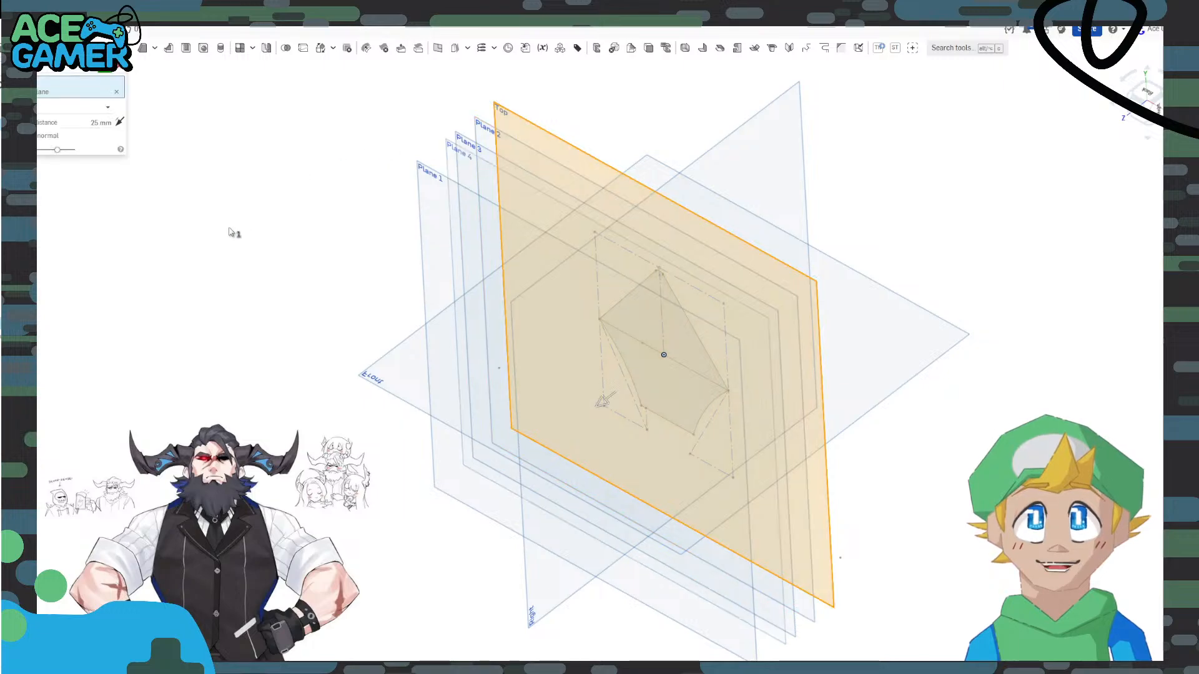
pyautogui.scroll(-4, 244, 262)
pyautogui.scroll(2, 291, 217)
pyautogui.click(97, 123)
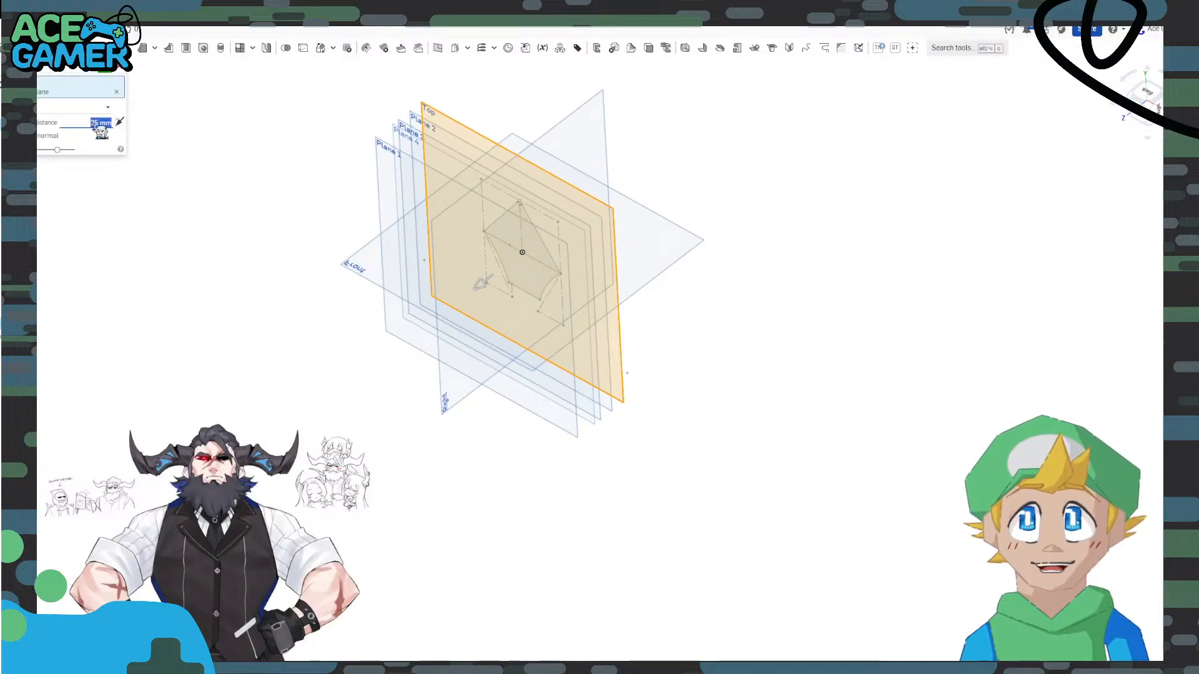
pyautogui.write('50')
pyautogui.press('Return')
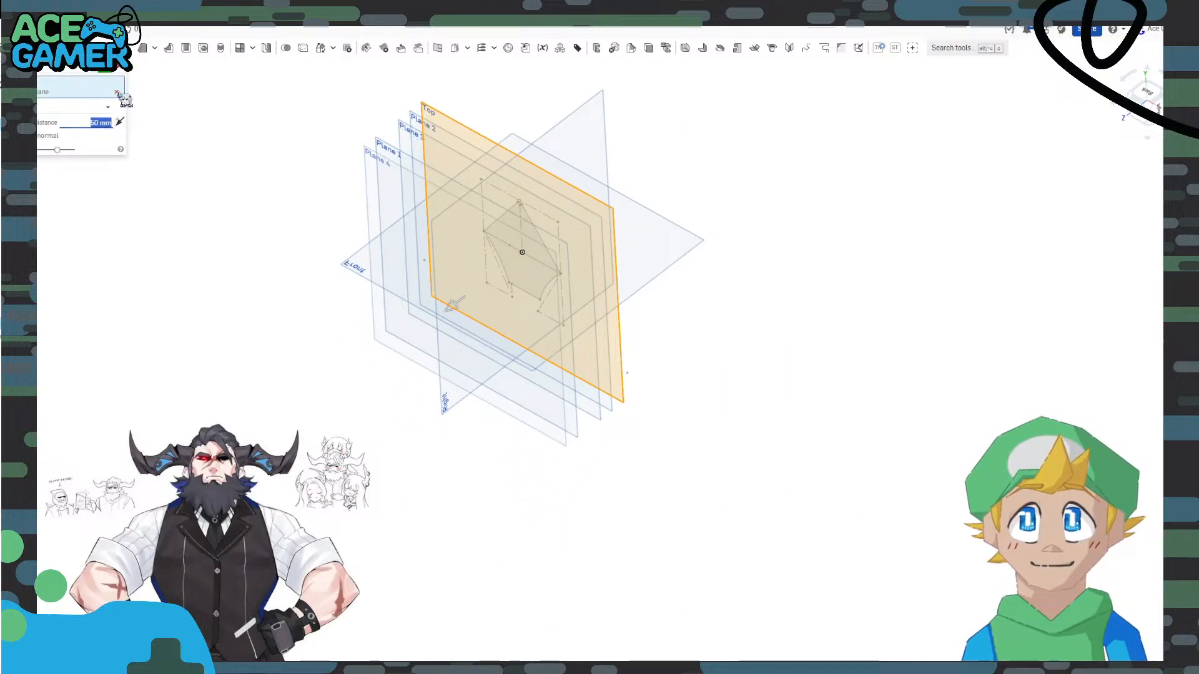
pyautogui.click(101, 69)
# Start a new sketch on Plane 4, the 50 mm offset plane, and face it straight on.
pyautogui.moveTo(169, 233); pyautogui.dragTo(325, 188, button='right')
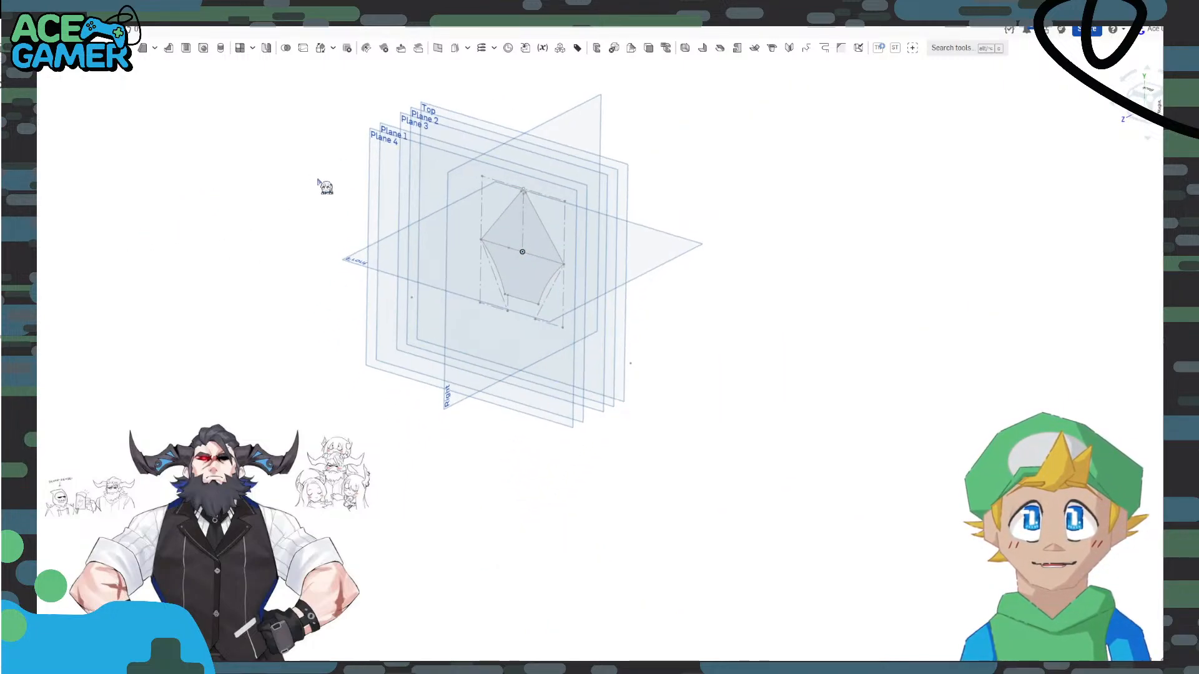
pyautogui.rightClick(376, 165)
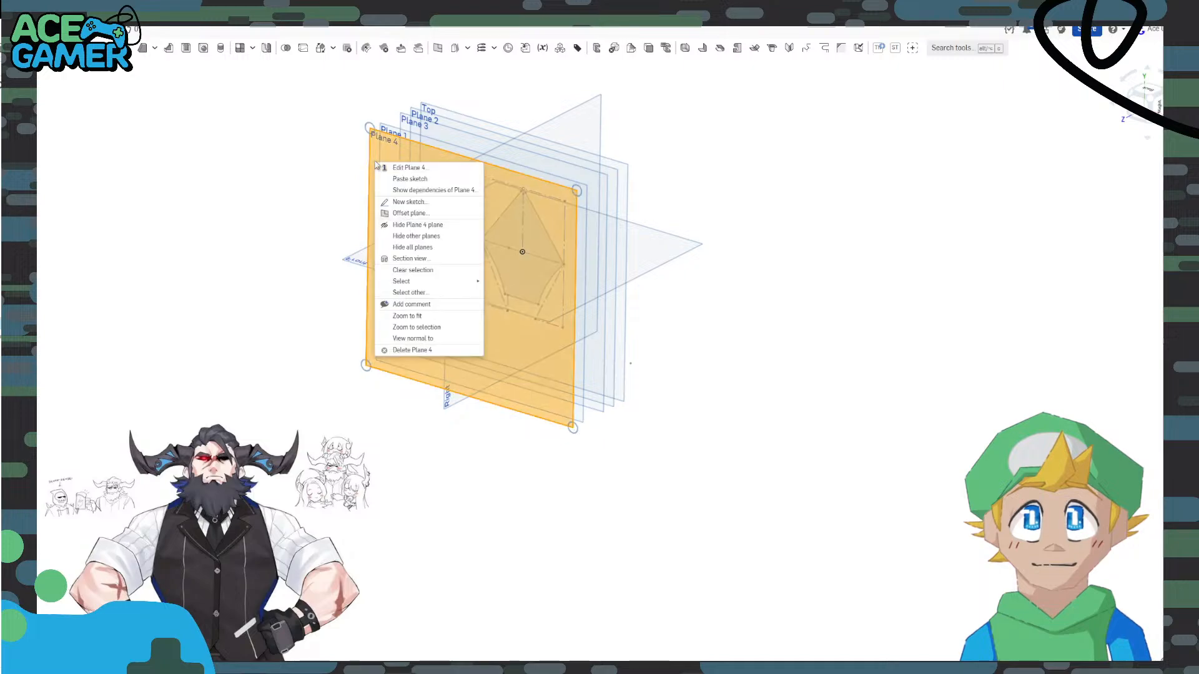
pyautogui.click(409, 201)
pyautogui.press('n')
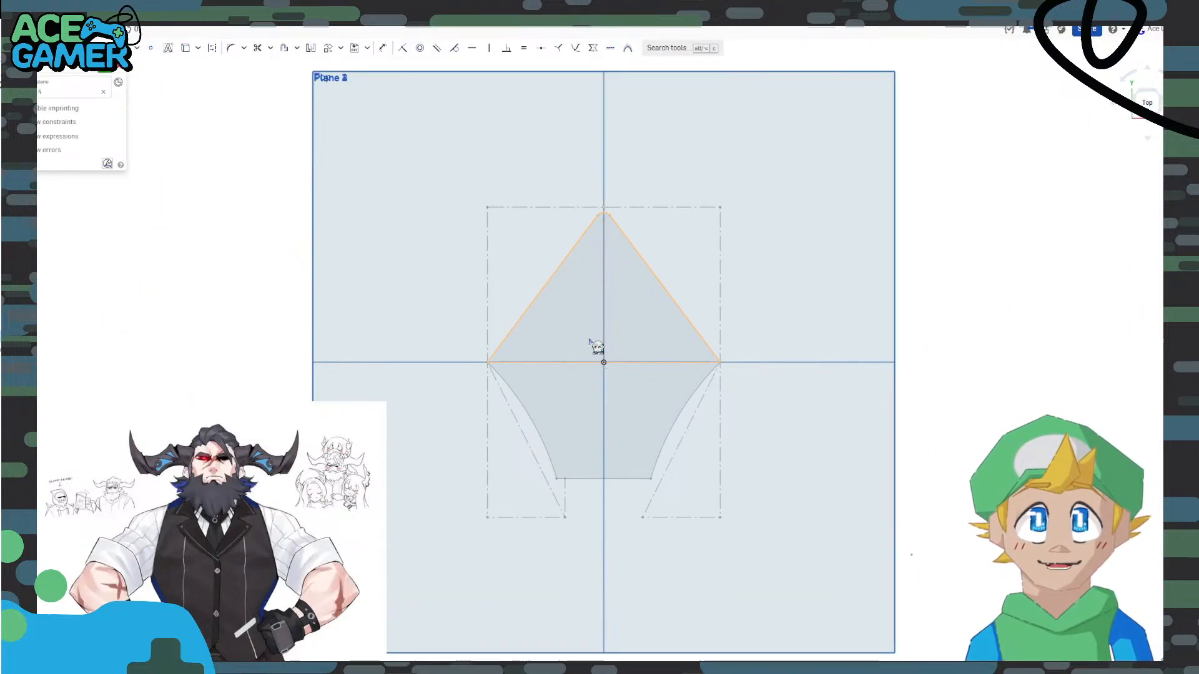
# Paste the copied diamond profile into the offset plane's sketch and hide the reference planes.
pyautogui.rightClick(575, 341)
pyautogui.click(609, 366)
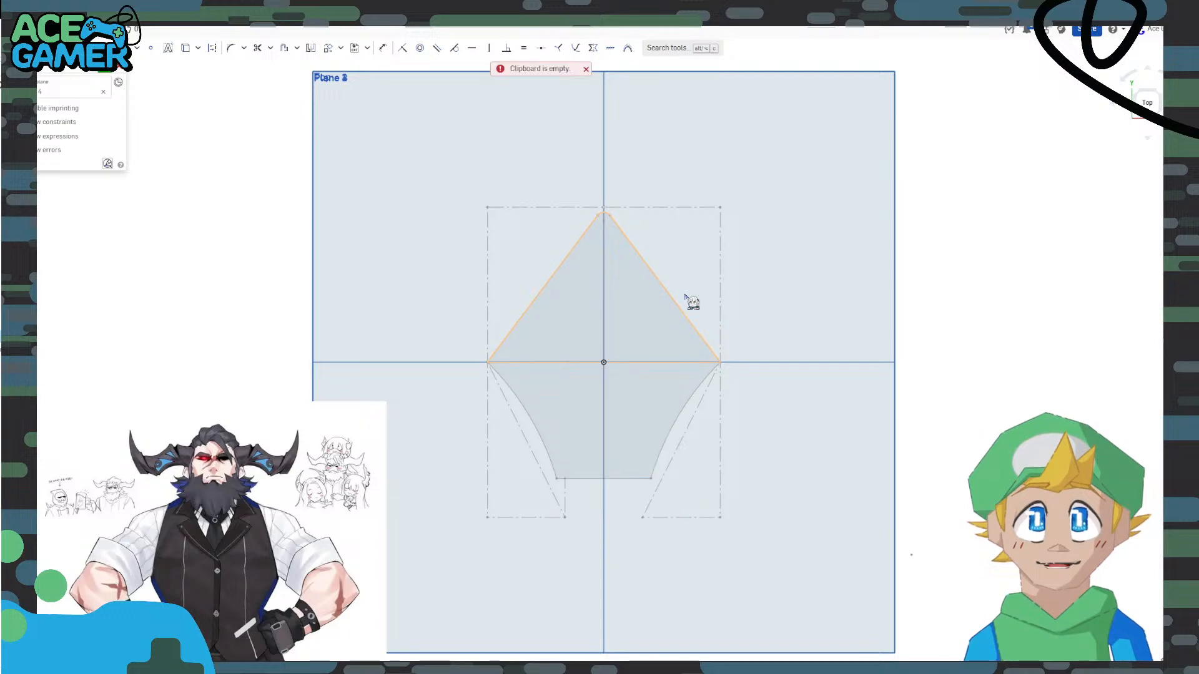
pyautogui.moveTo(414, 209); pyautogui.dragTo(496, 208, button='right')
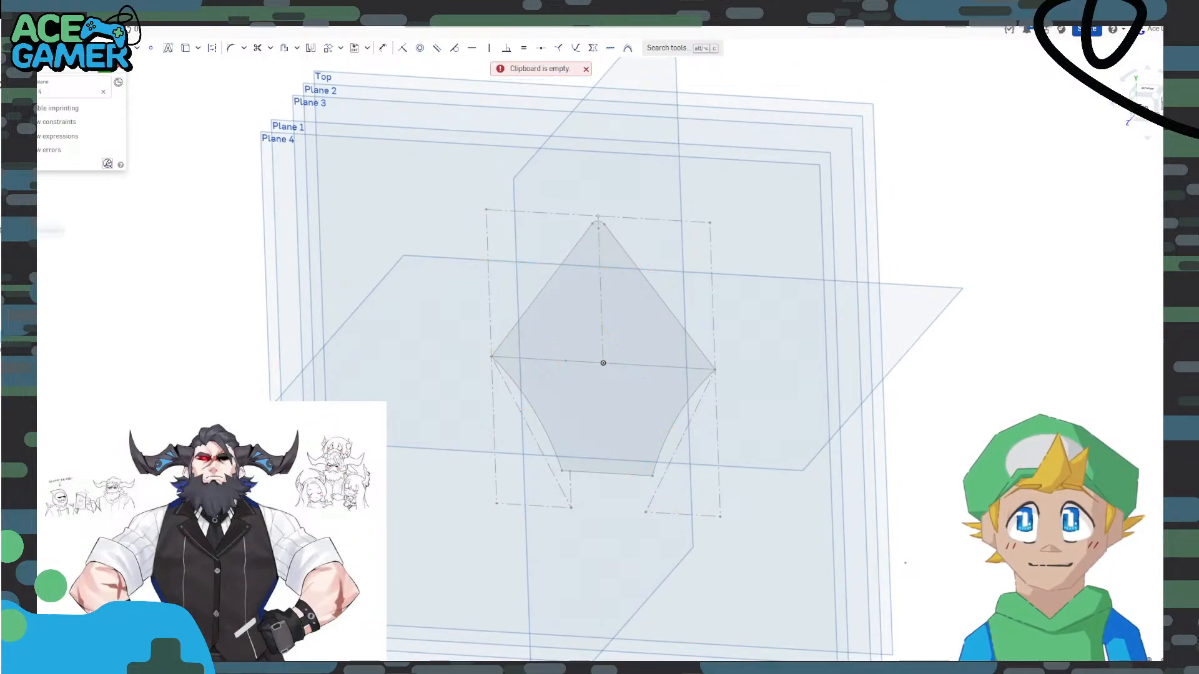
pyautogui.rightClick(443, 255)
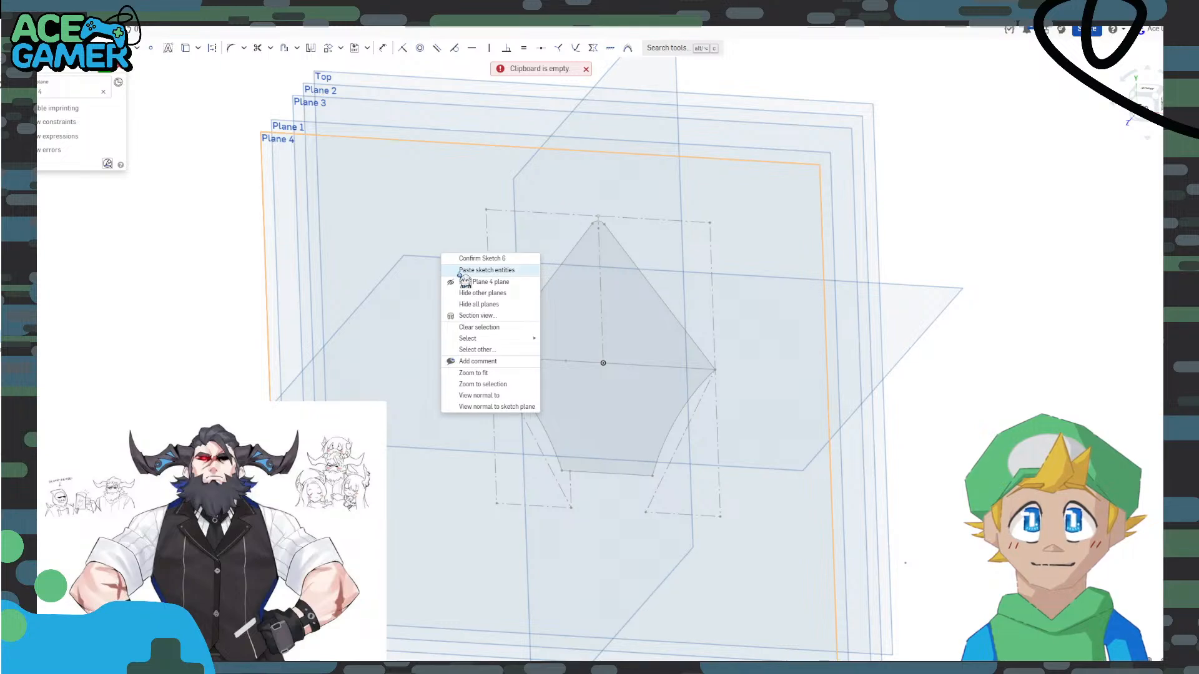
pyautogui.click(476, 270)
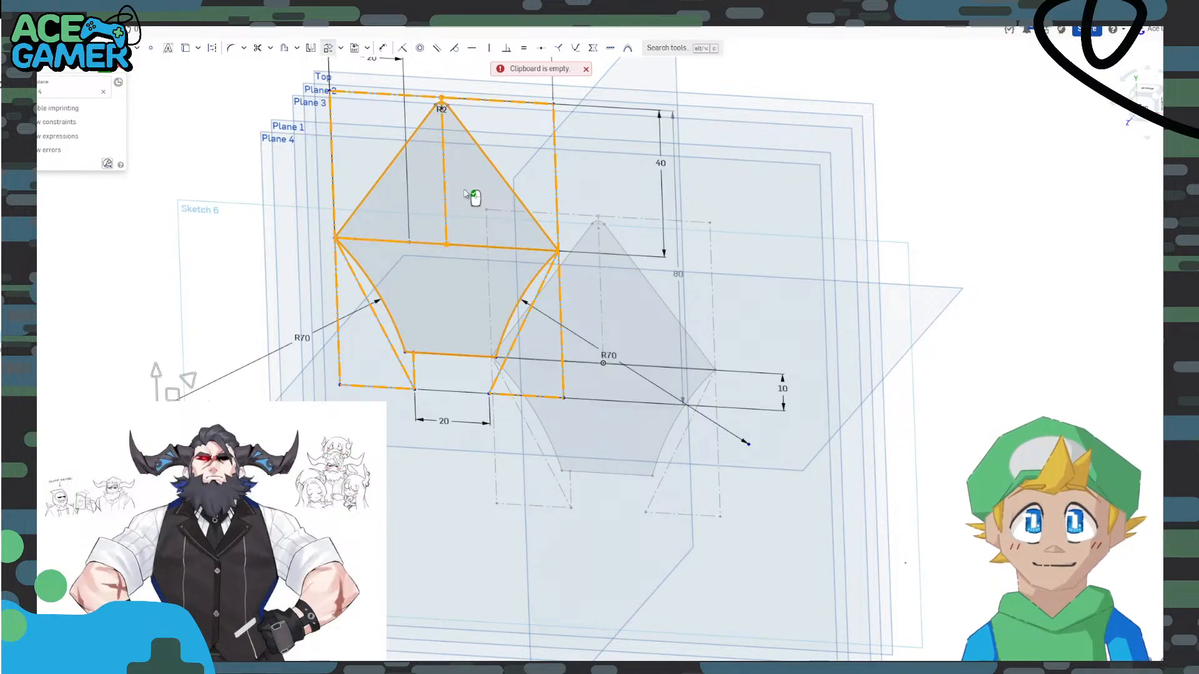
pyautogui.press('p')
pyautogui.click(974, 275)
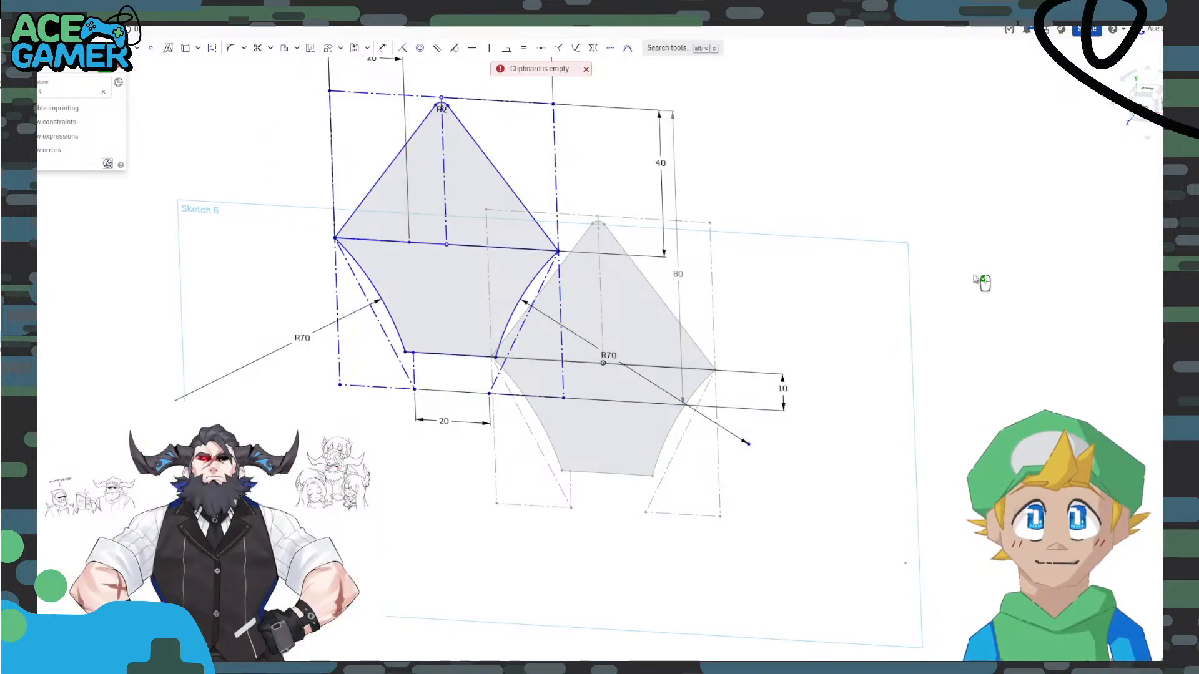
# Face the sketch straight on and constrain the centre point of the pasted profile's horizontal line onto the origin.
pyautogui.press('n')
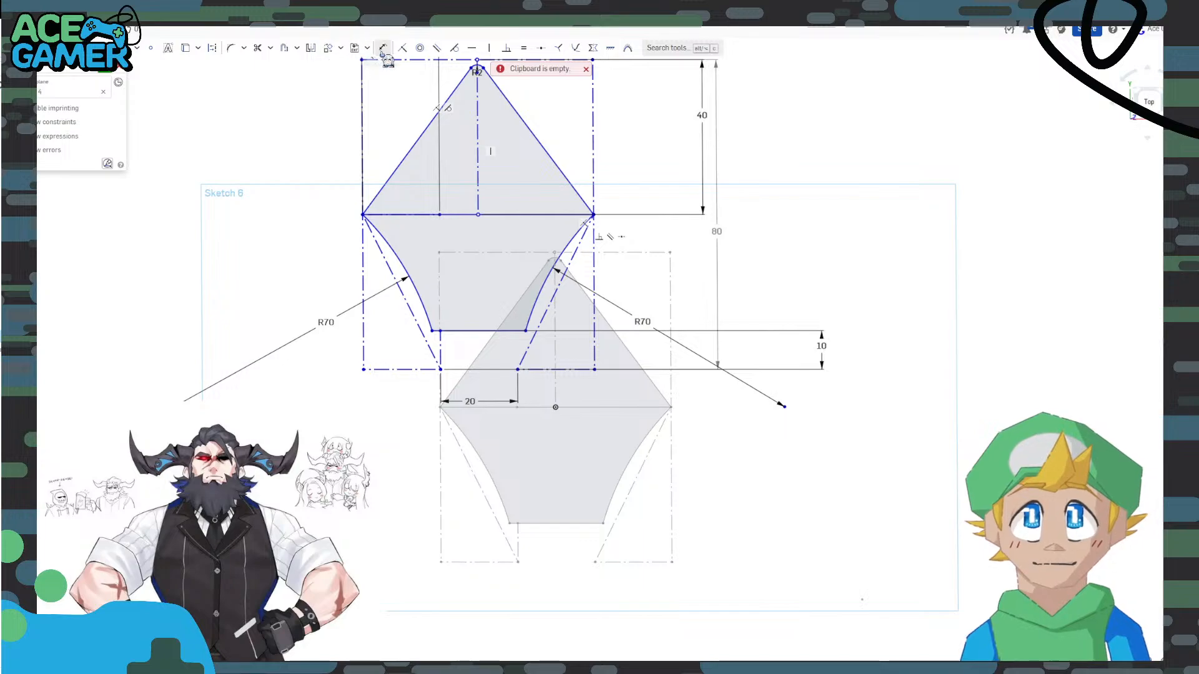
pyautogui.click(421, 50)
pyautogui.click(478, 214)
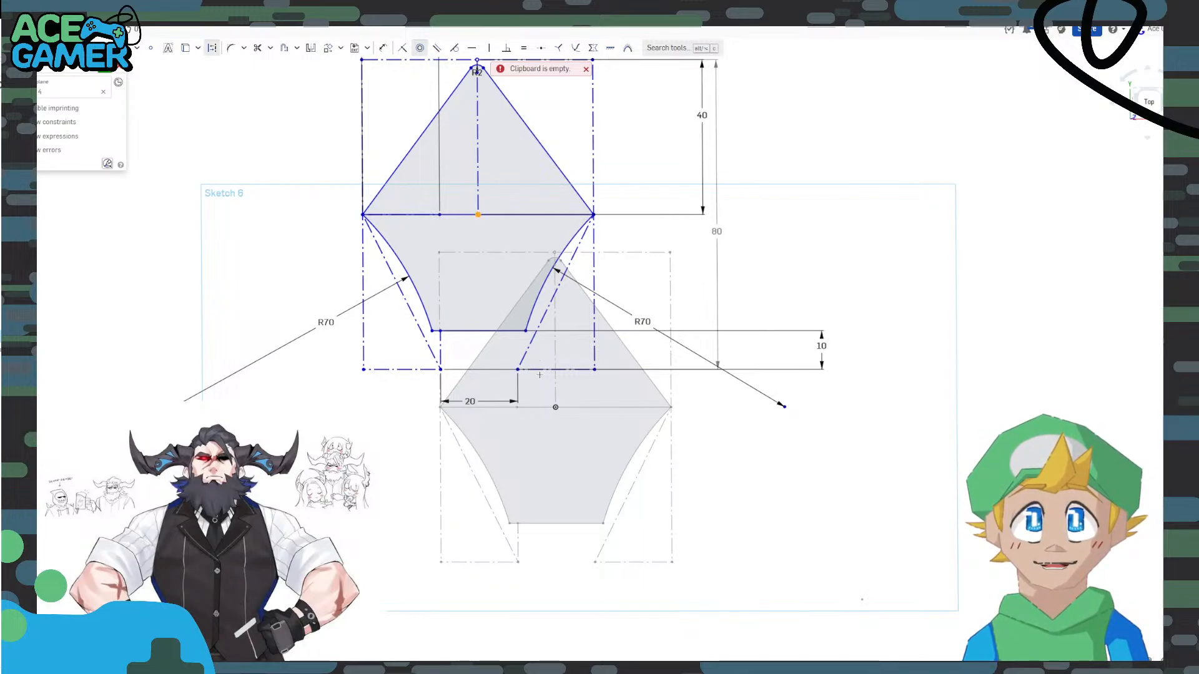
pyautogui.click(555, 406)
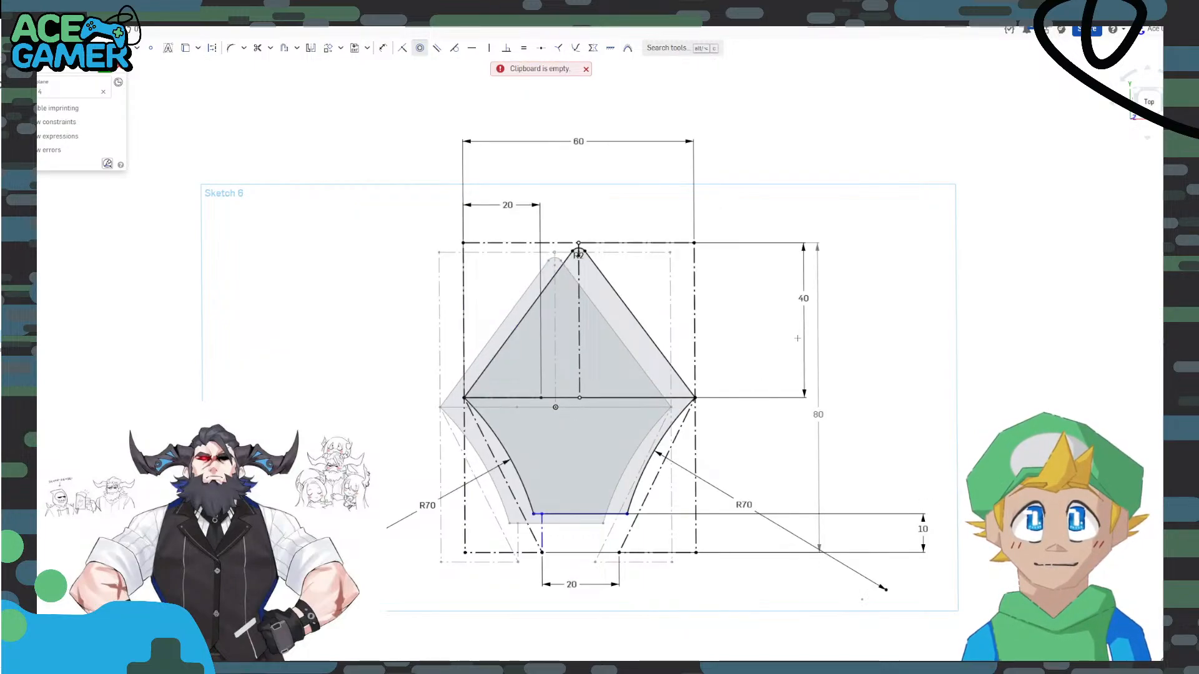
pyautogui.scroll(2, 599, 373)
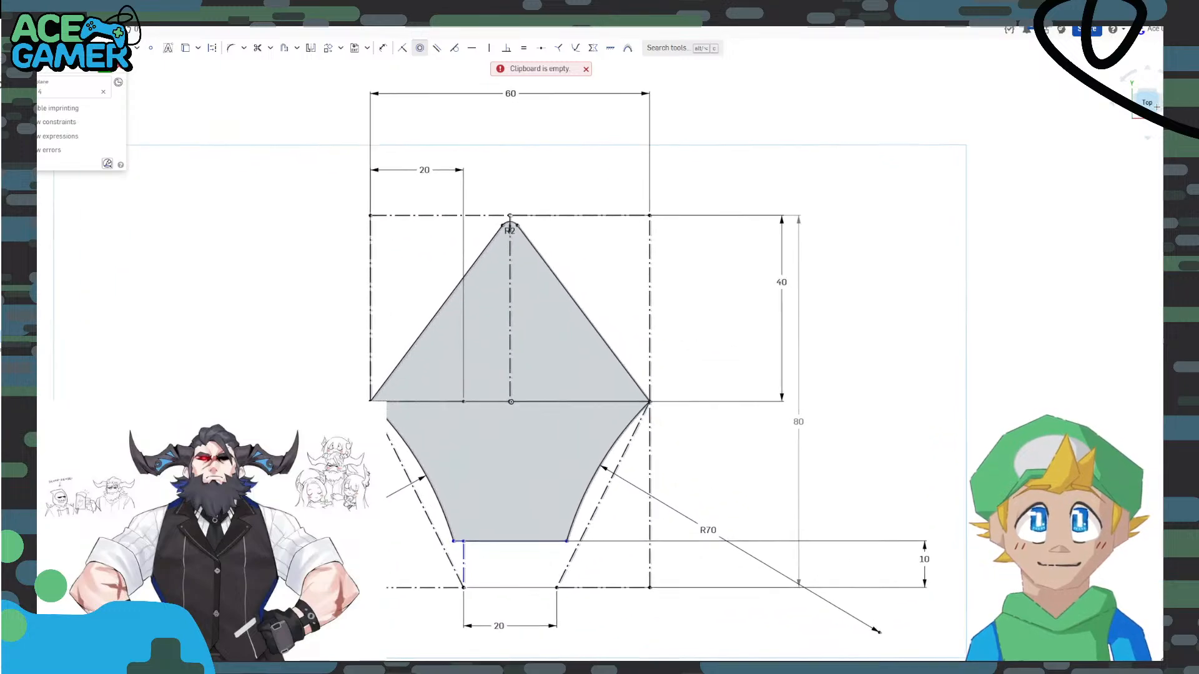
pyautogui.moveTo(541, 318); pyautogui.dragTo(615, 332, button='middle')
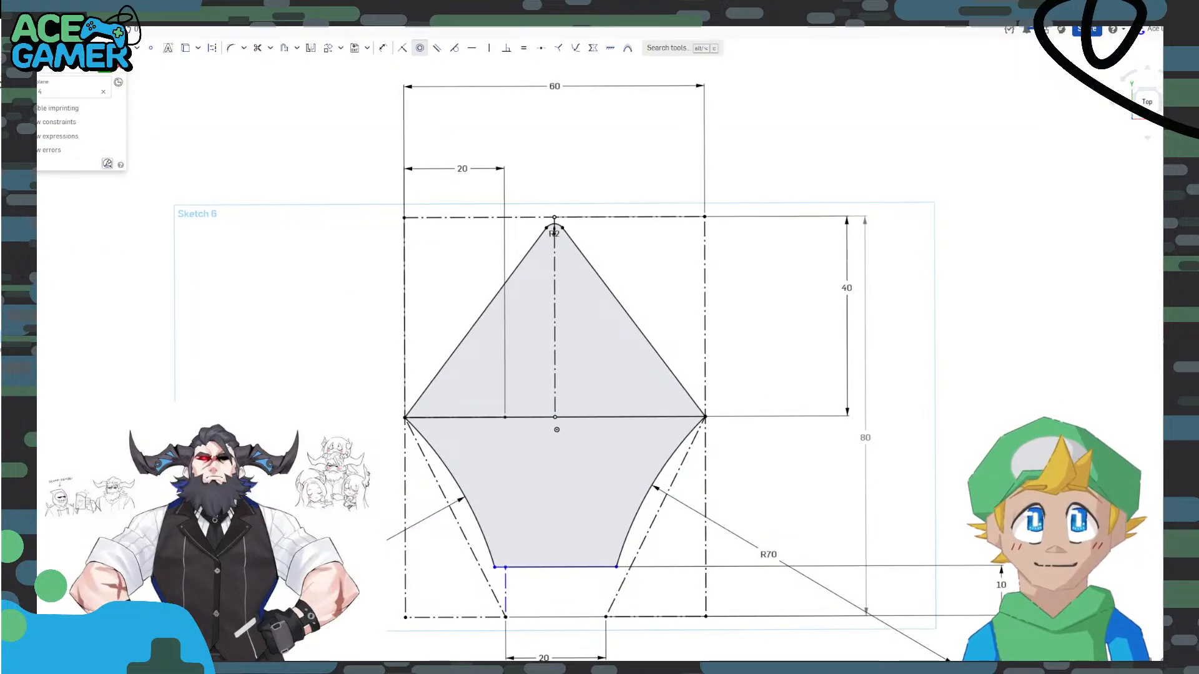
pyautogui.moveTo(617, 386)
pyautogui.mouseDown(button='middle')
pyautogui.moveTo(543, 372)
pyautogui.moveTo(574, 371)
pyautogui.mouseUp(button='middle')
pyautogui.scroll(2, 456, 396)
pyautogui.scroll(-1, 467, 395)
pyautogui.press('Escape')
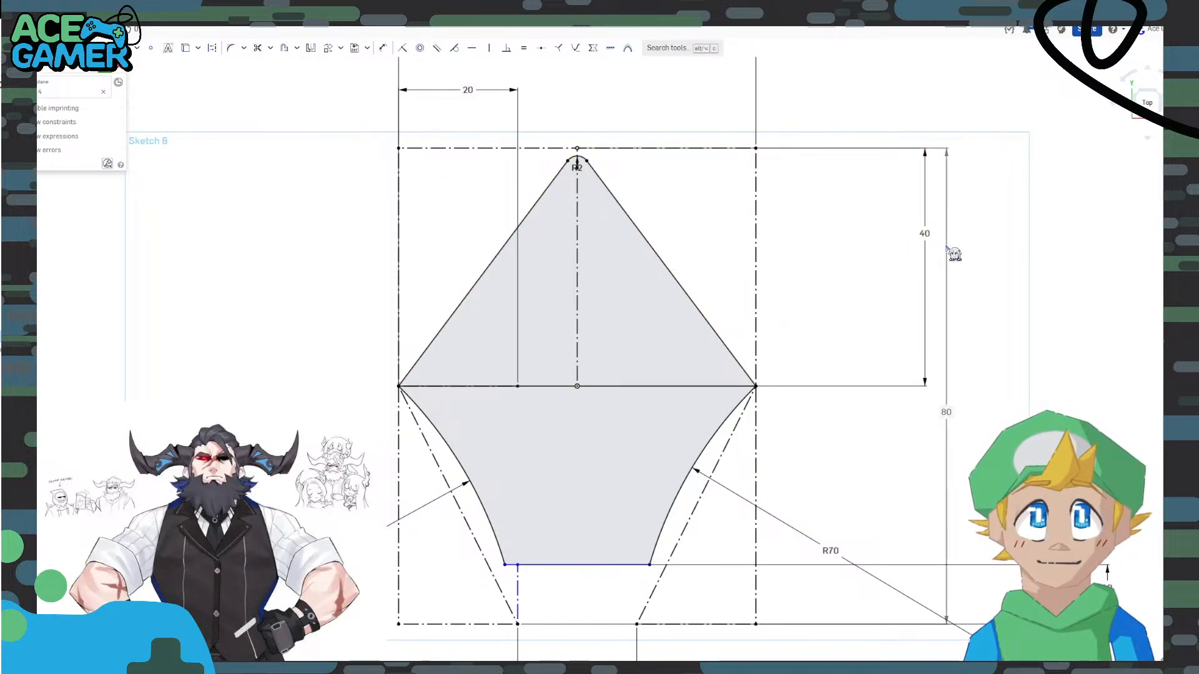
# Delete the short vertical construction line below the profile's bottom edge and the 80 overall height dimension.
pyautogui.scroll(-3, 612, 495)
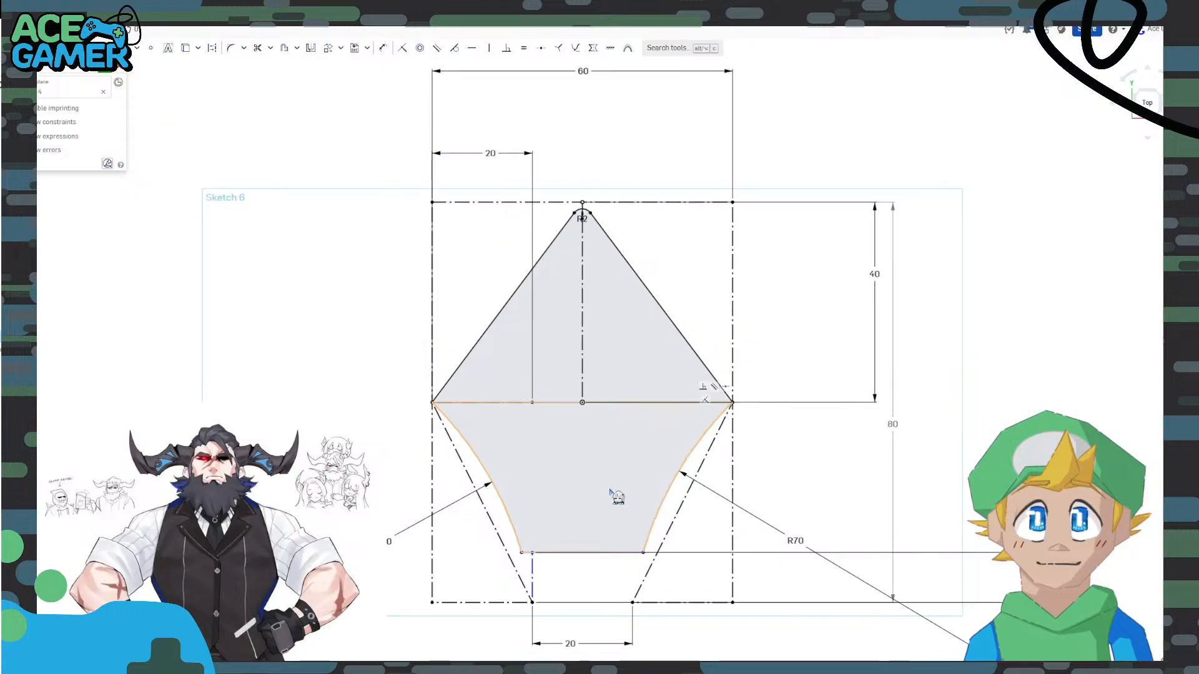
pyautogui.scroll(3, 542, 495)
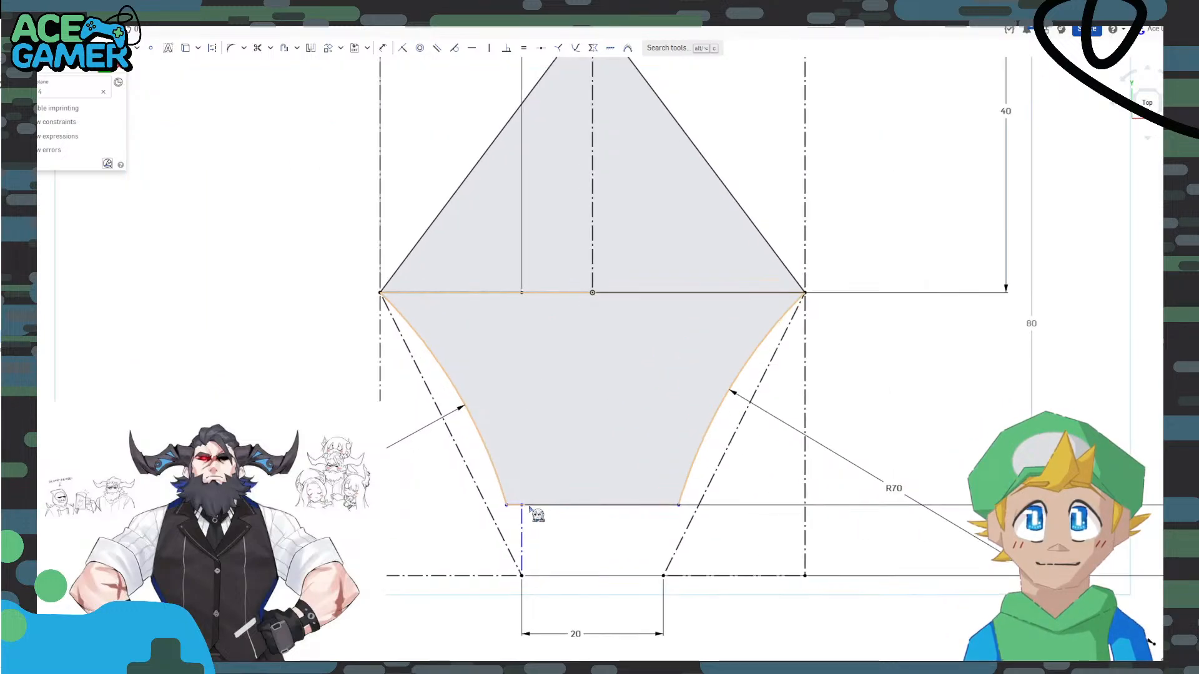
pyautogui.press('Escape')
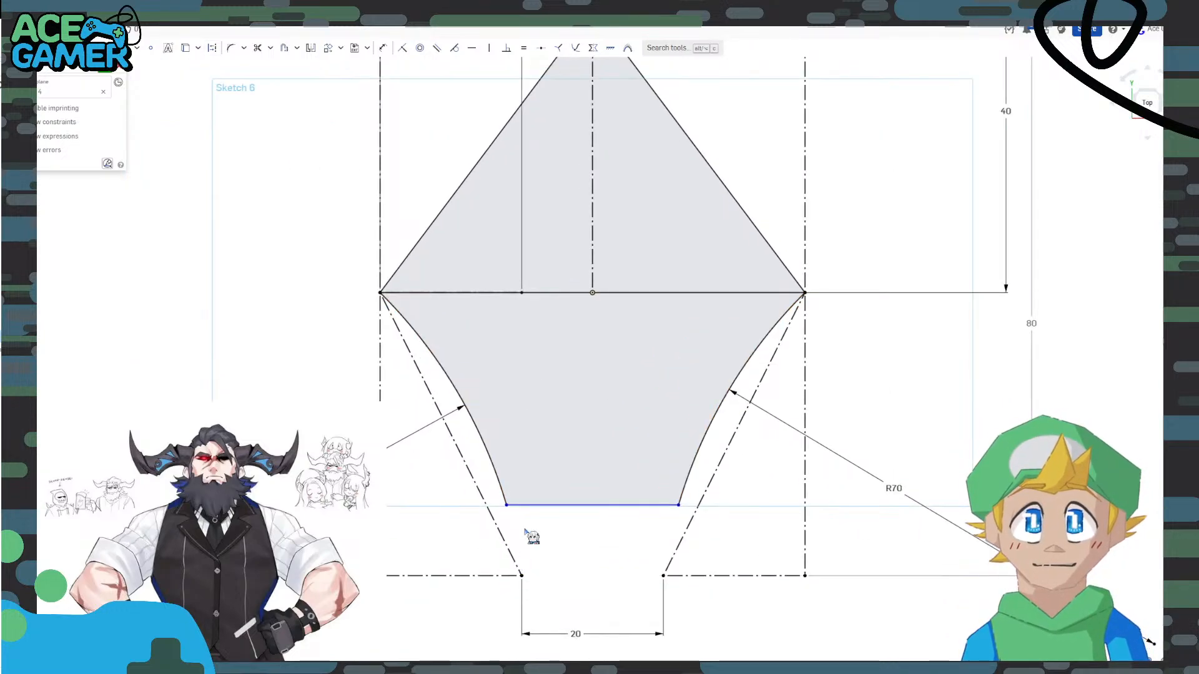
pyautogui.scroll(-2, 518, 524)
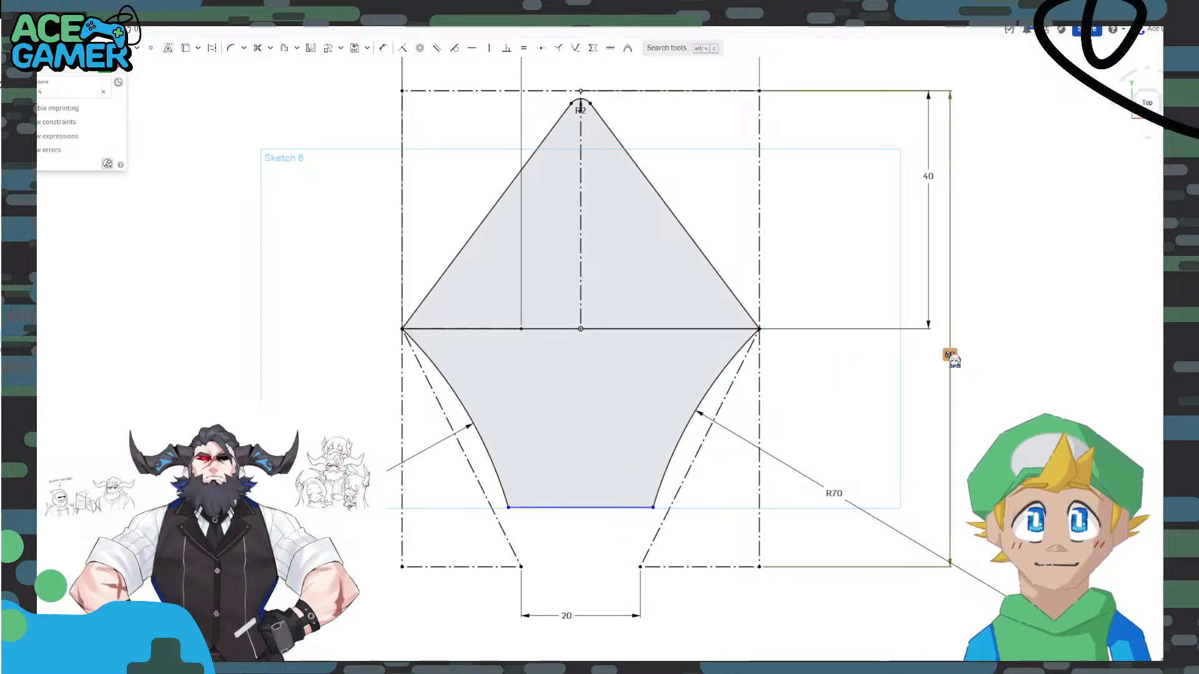
pyautogui.click(953, 356)
pyautogui.press('Delete')
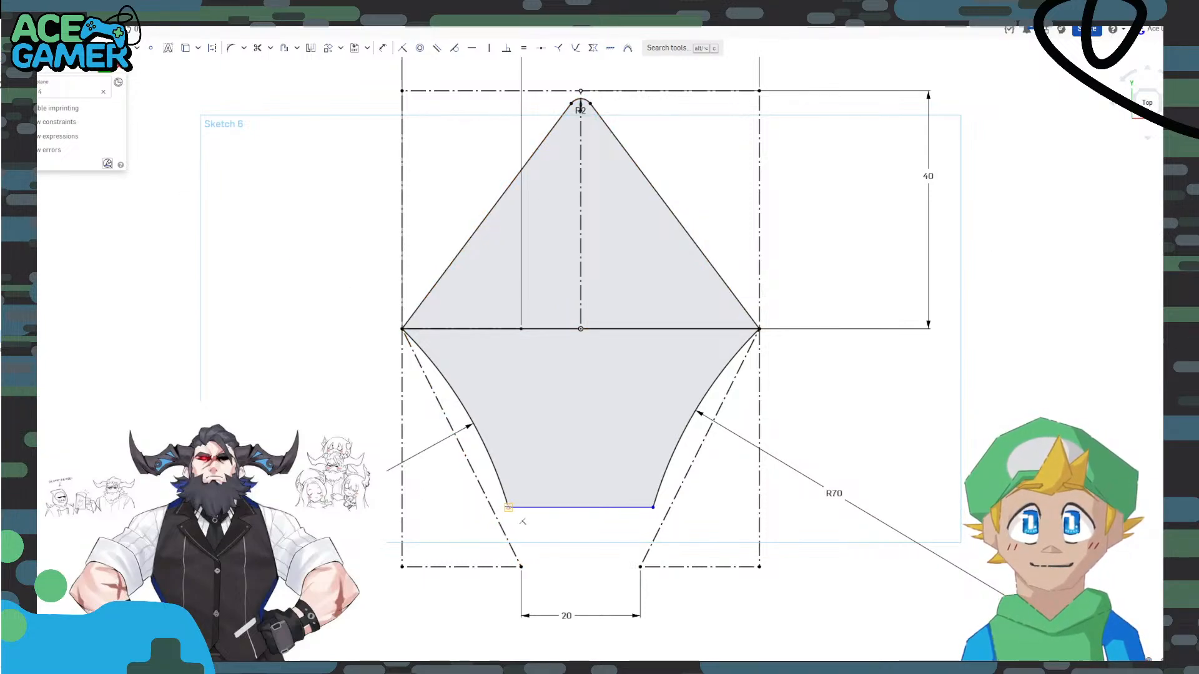
# Draw a short vertical construction line up from the profile's lower-left corner and dimension its length.
pyautogui.click(508, 507)
pyautogui.click(508, 460)
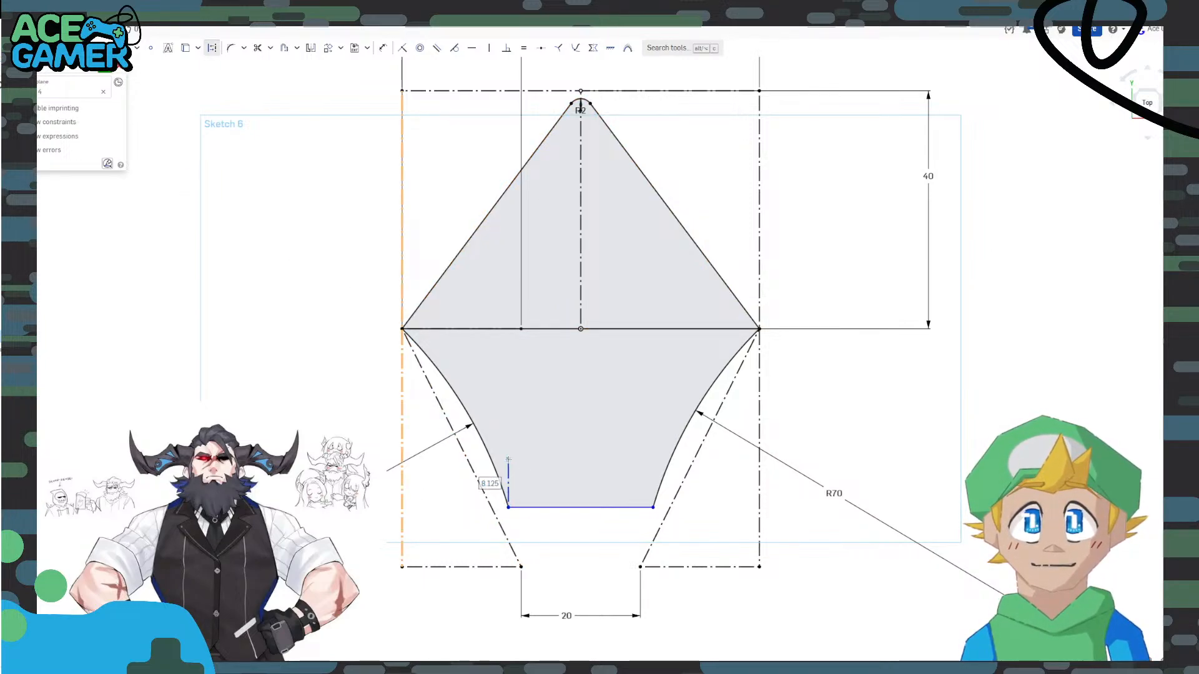
pyautogui.click(382, 48)
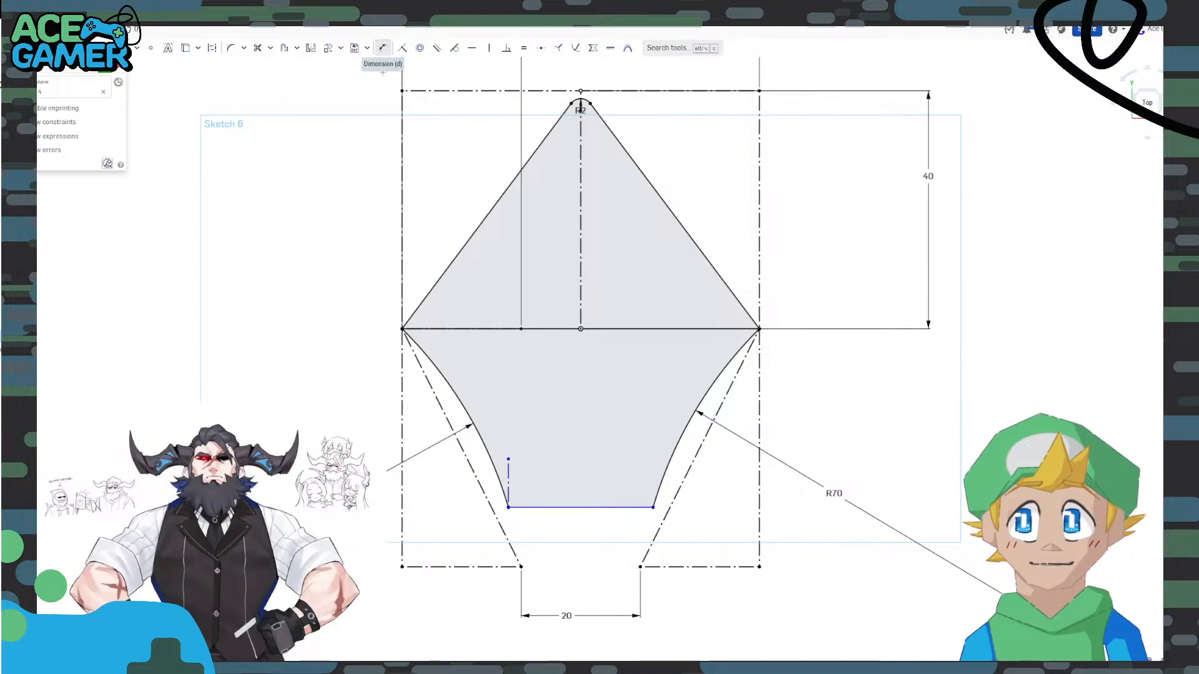
pyautogui.press('d')
pyautogui.click(509, 480)
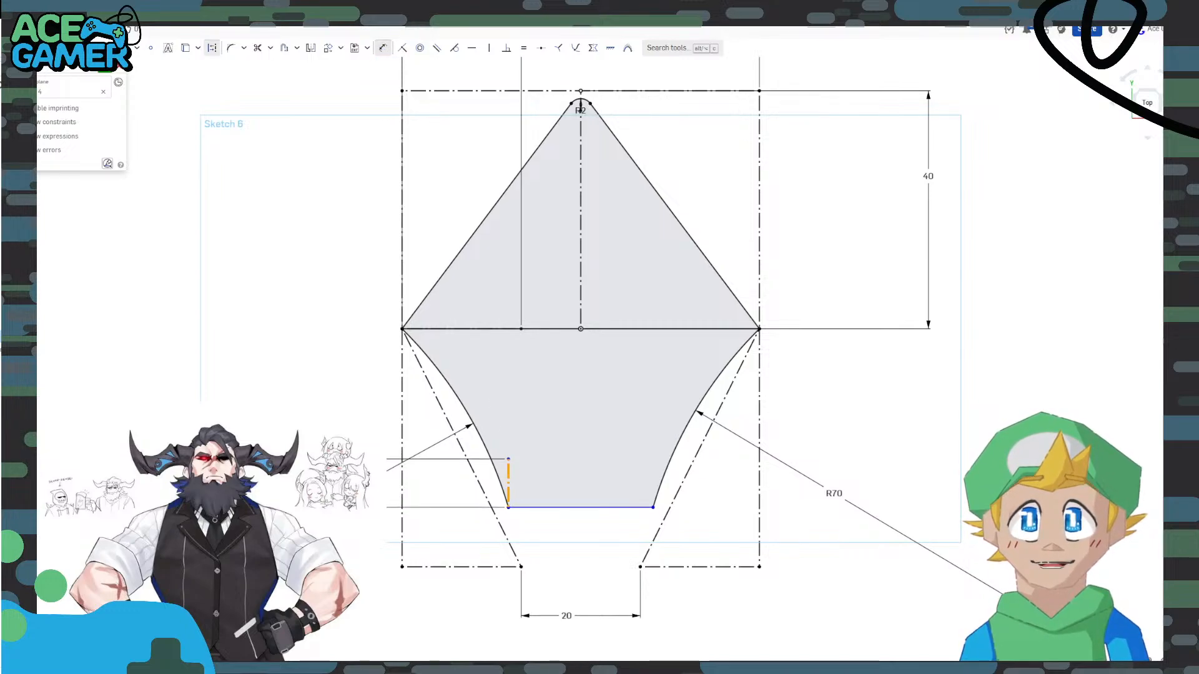
pyautogui.press('Return')
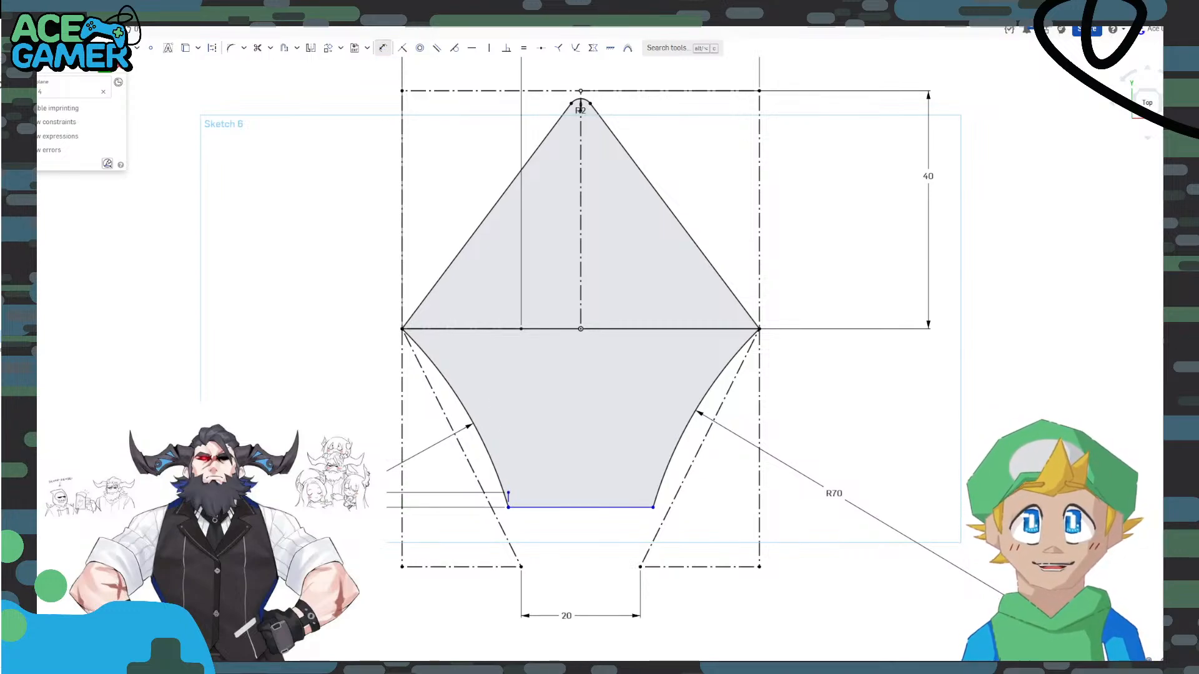
pyautogui.press('Escape')
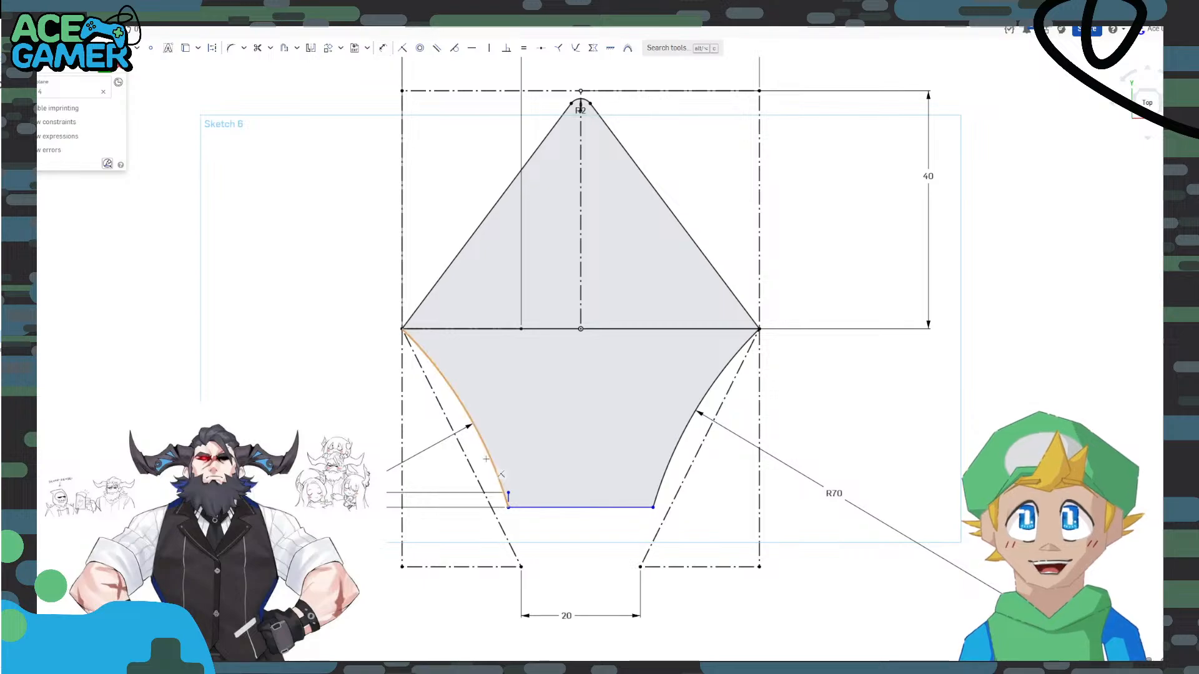
# Draw a horizontal line across the profile between the two side arcs, level with the short construction line's upper end.
pyautogui.scroll(5, 504, 491)
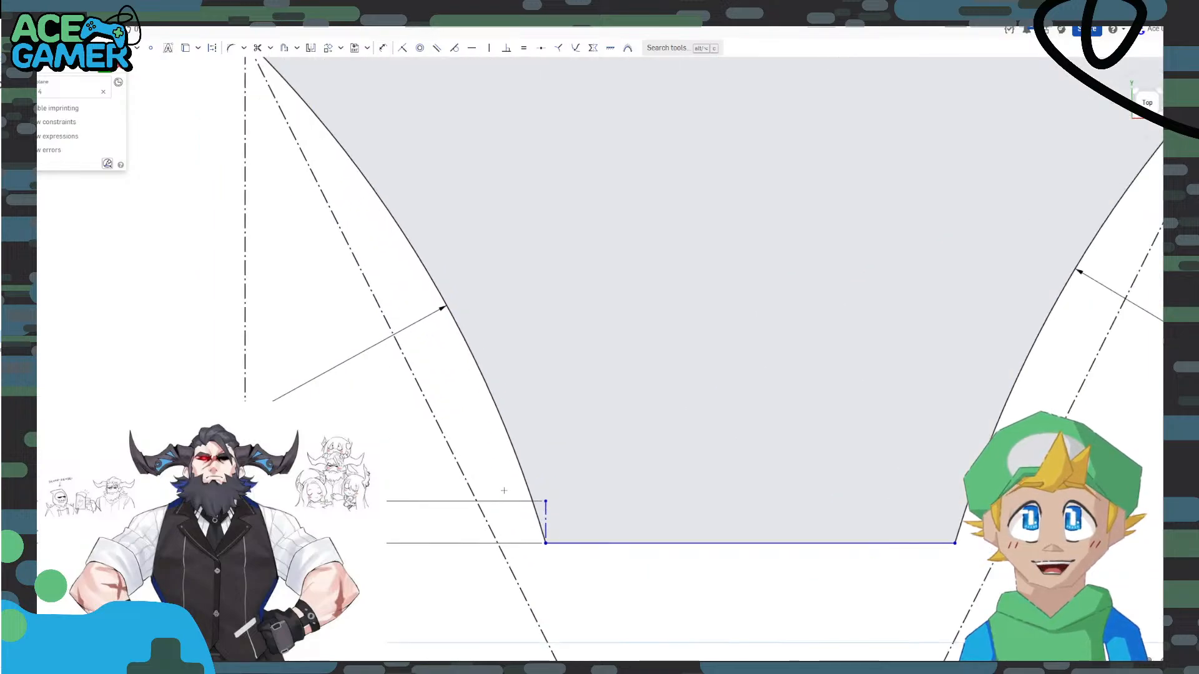
pyautogui.click(545, 500)
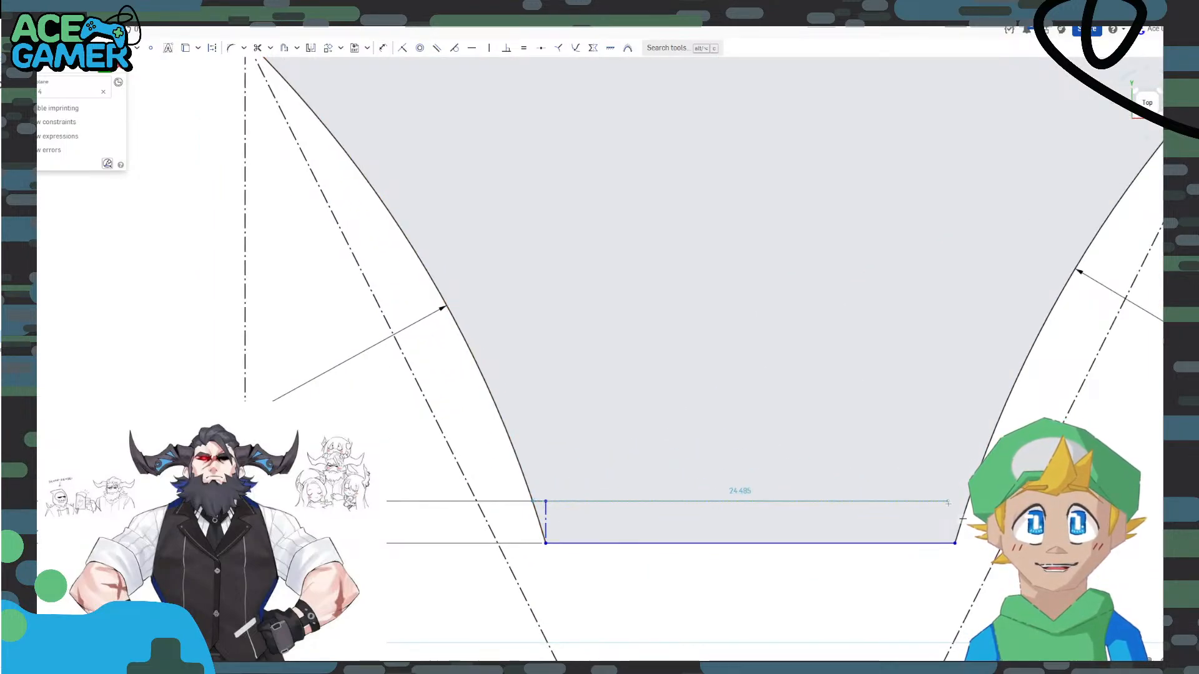
pyautogui.click(968, 500)
pyautogui.press('Escape')
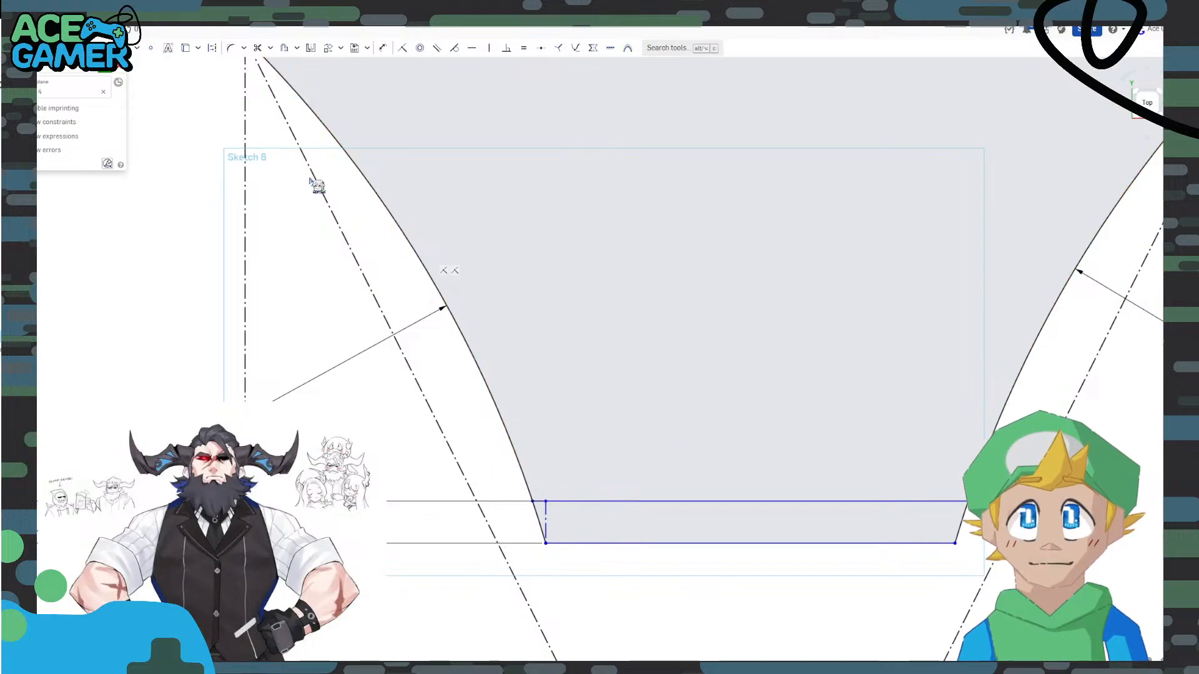
# Trim the side arc ends and the old bottom edge below the new horizontal line, and finish the sketch.
pyautogui.click(257, 48)
pyautogui.click(535, 509)
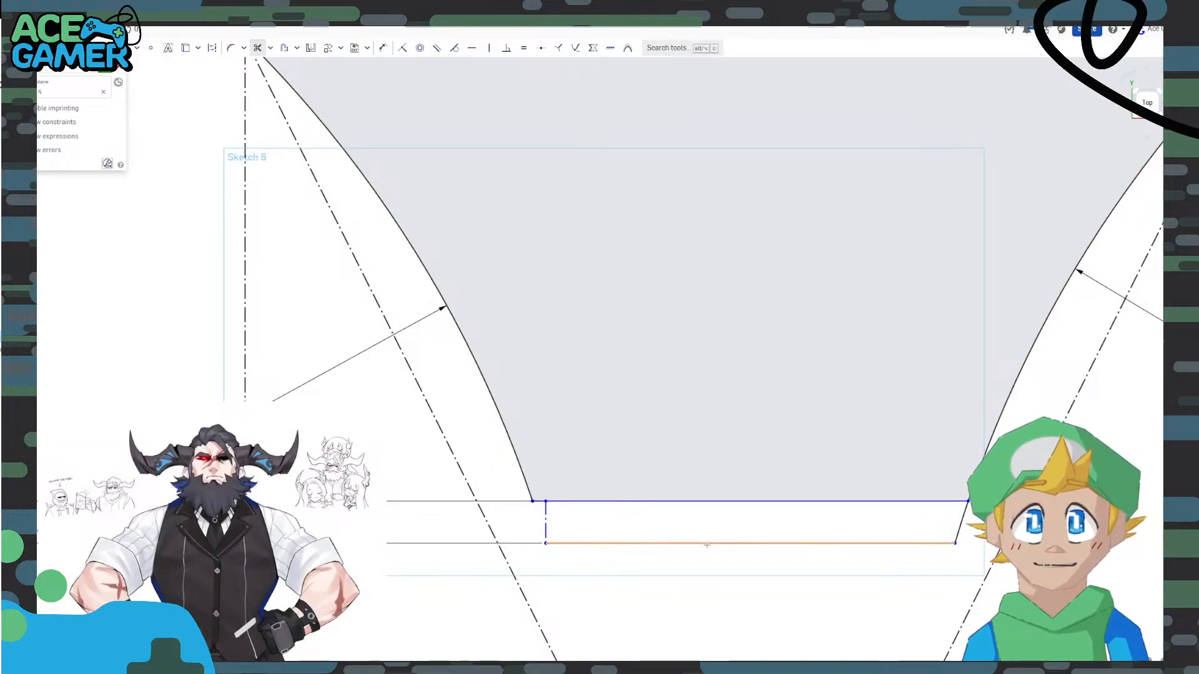
pyautogui.click(708, 544)
pyautogui.scroll(-3, 834, 483)
pyautogui.moveTo(830, 482)
pyautogui.mouseDown(button='middle')
pyautogui.moveTo(734, 495)
pyautogui.moveTo(690, 516)
pyautogui.mouseUp(button='middle')
pyautogui.click(114, 80)
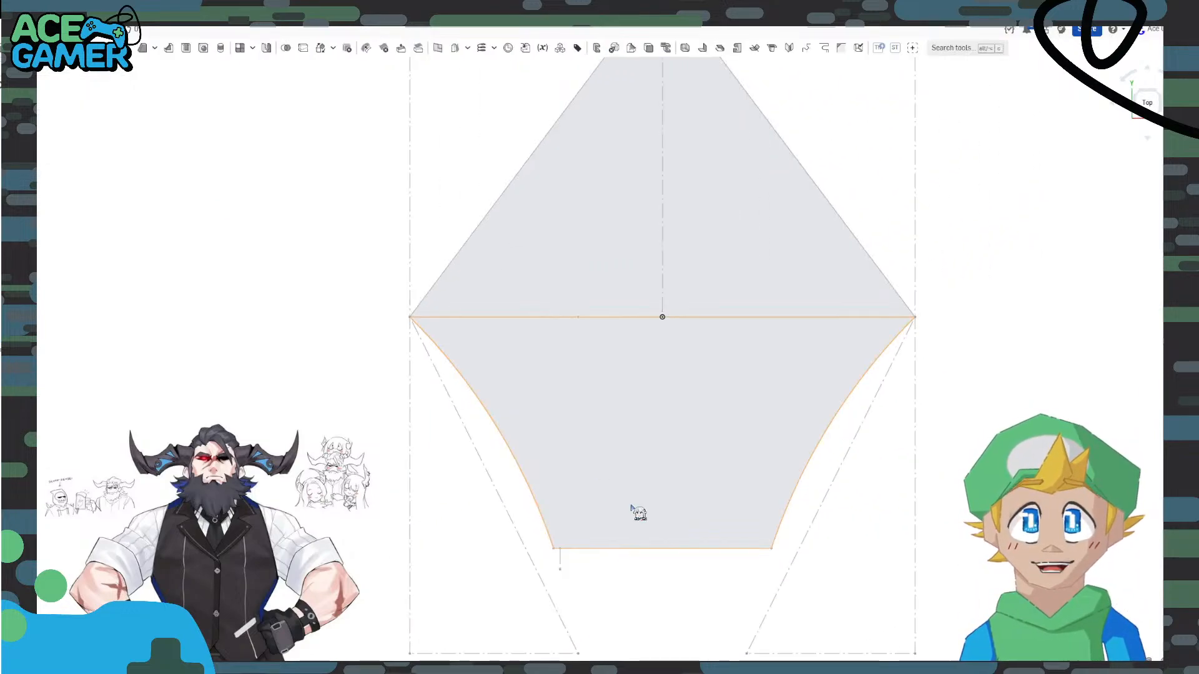
# Reopen the offset plane's sketch and delete the 40 height dimension of the upper half.
pyautogui.doubleClick(18, 326)
pyautogui.moveTo(729, 365); pyautogui.dragTo(635, 424, button='middle')
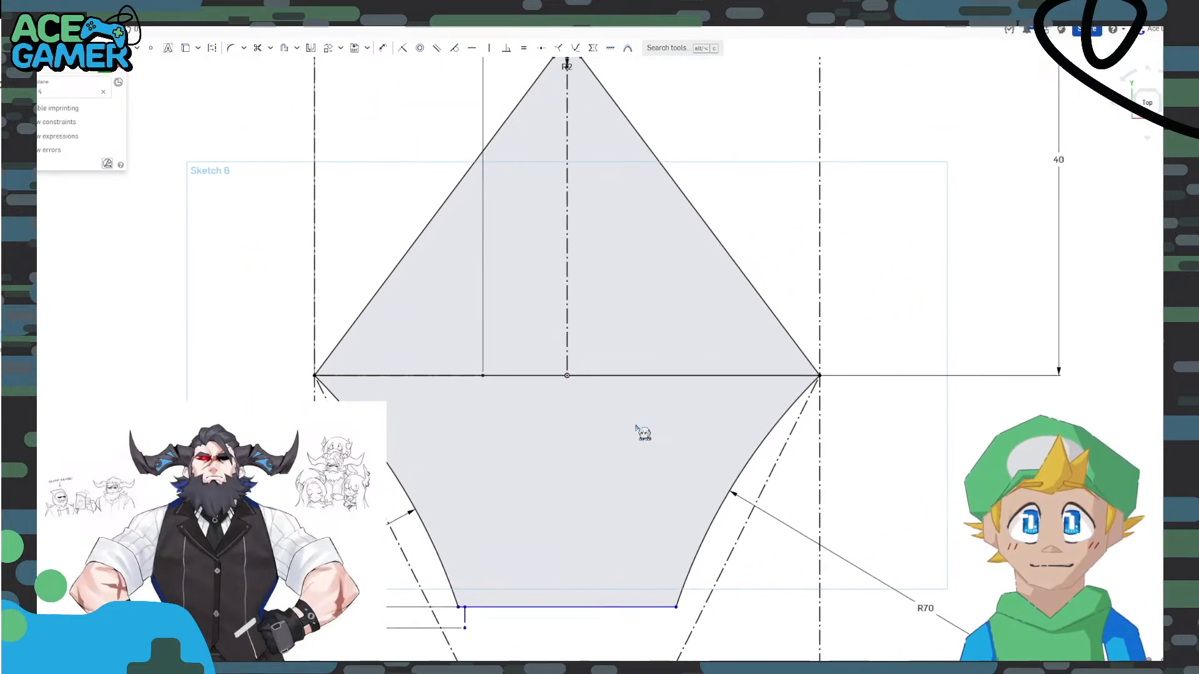
pyautogui.moveTo(507, 300)
pyautogui.mouseDown(button='middle')
pyautogui.moveTo(476, 387)
pyautogui.moveTo(535, 343)
pyautogui.moveTo(551, 273)
pyautogui.mouseUp(button='middle')
pyautogui.scroll(-3, 499, 378)
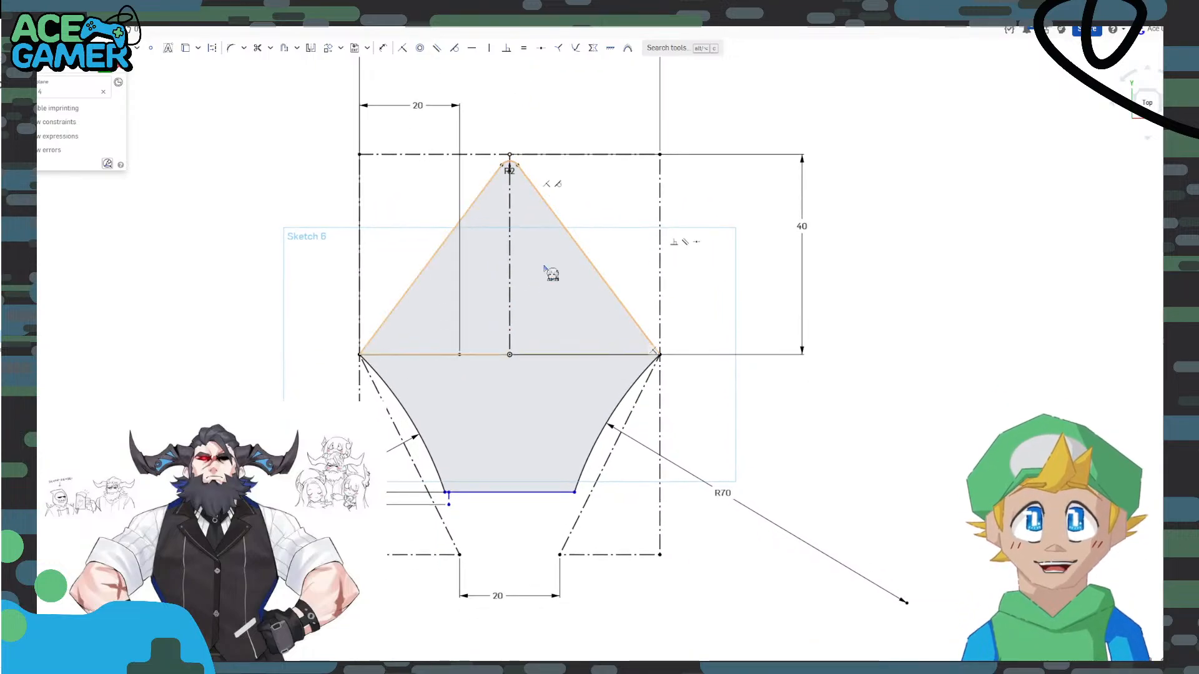
pyautogui.click(801, 229)
pyautogui.press('Delete')
pyautogui.scroll(2, 628, 383)
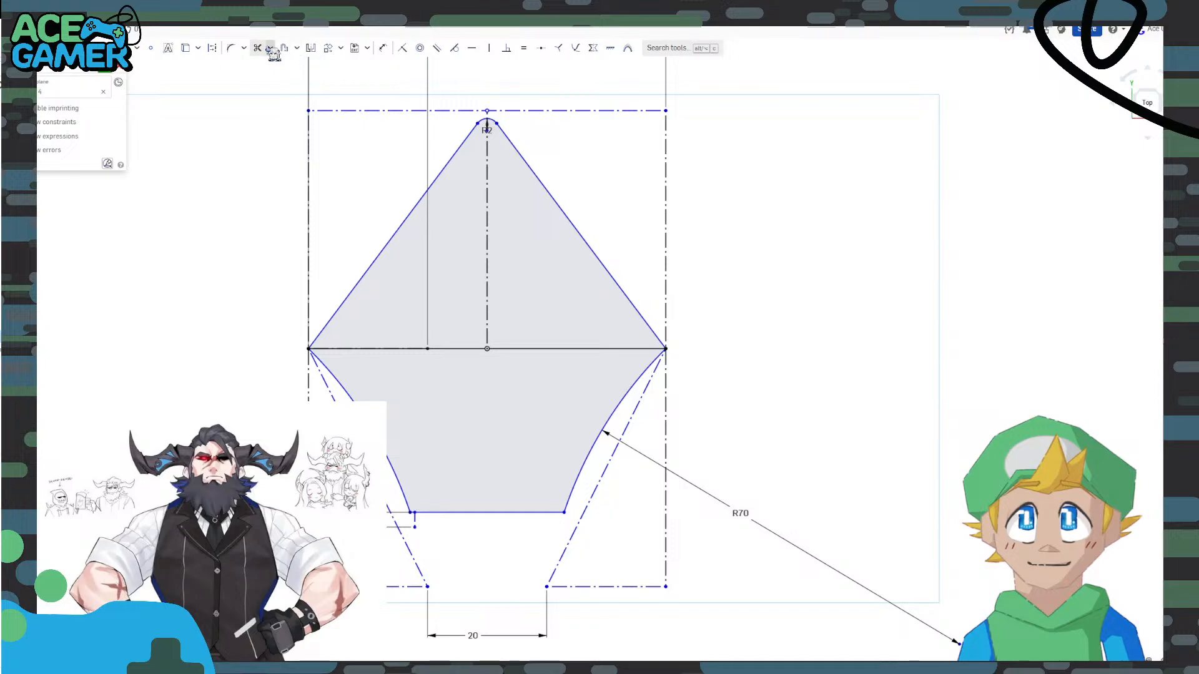
# Dimension the horizontal distance from the origin to each of the profile's two lower corners.
pyautogui.click(385, 51)
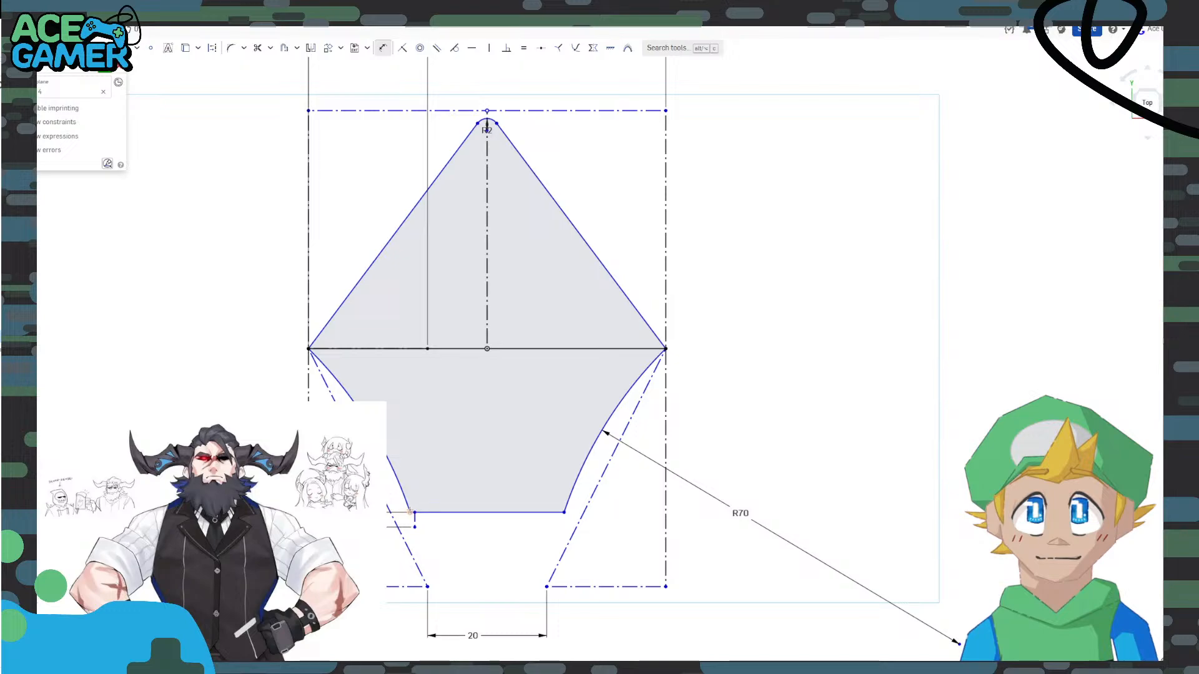
pyautogui.click(487, 350)
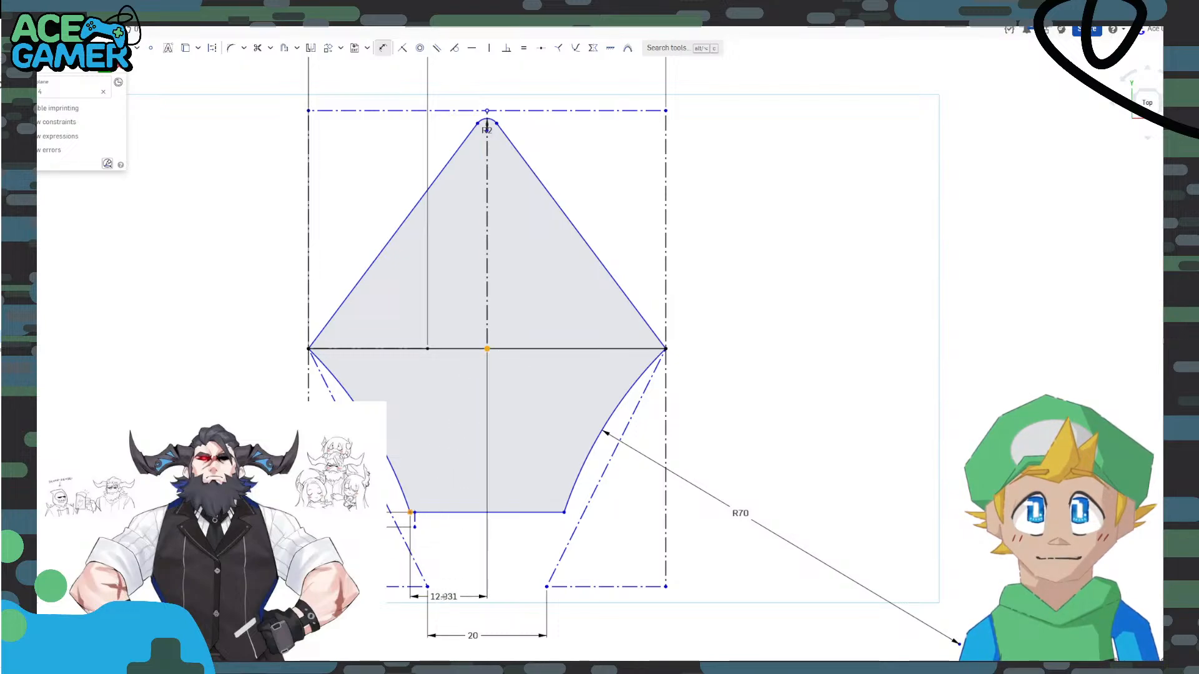
pyautogui.click(457, 601)
pyautogui.press('Return')
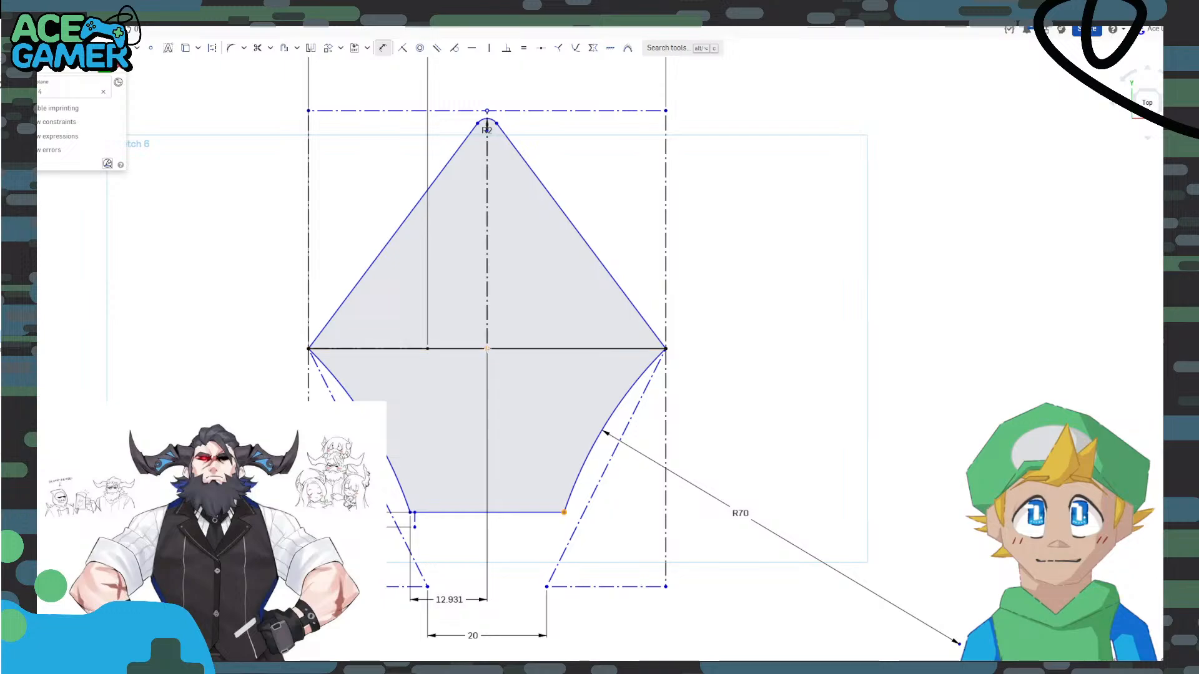
pyautogui.click(563, 512)
pyautogui.click(525, 601)
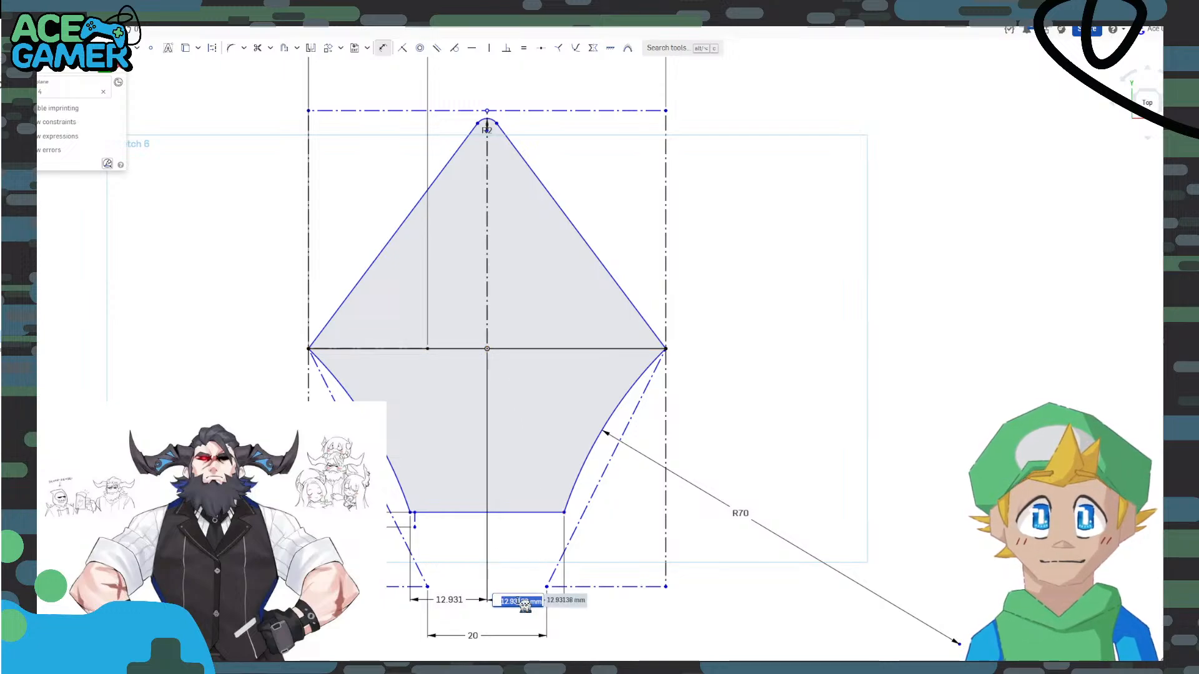
pyautogui.press('Return')
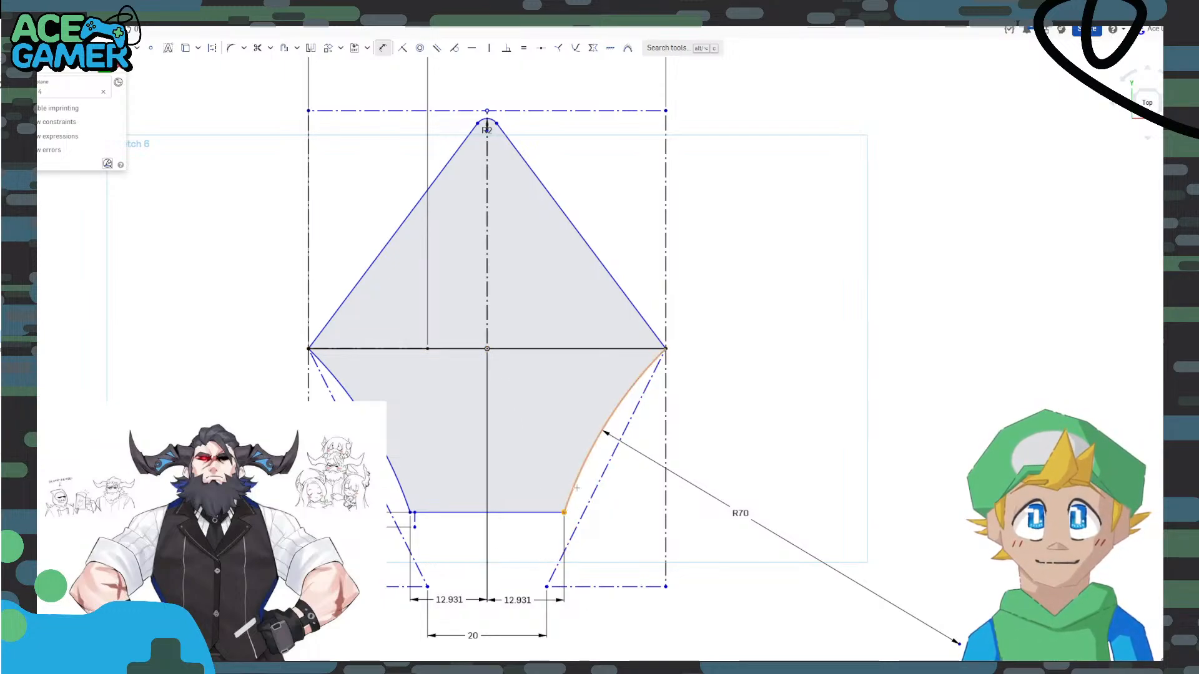
# Dimension the vertical distance between the profile's right side corner and lower-right corner, and cancel the sketch edits.
pyautogui.click(666, 349)
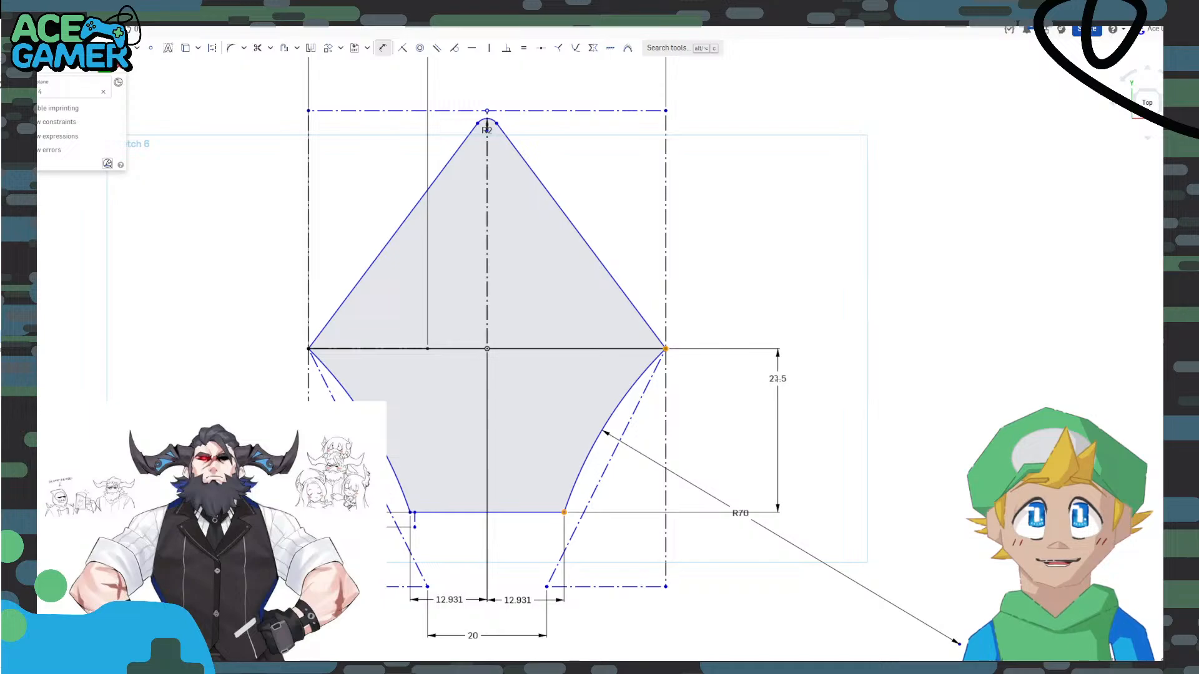
pyautogui.click(777, 377)
pyautogui.press('Return')
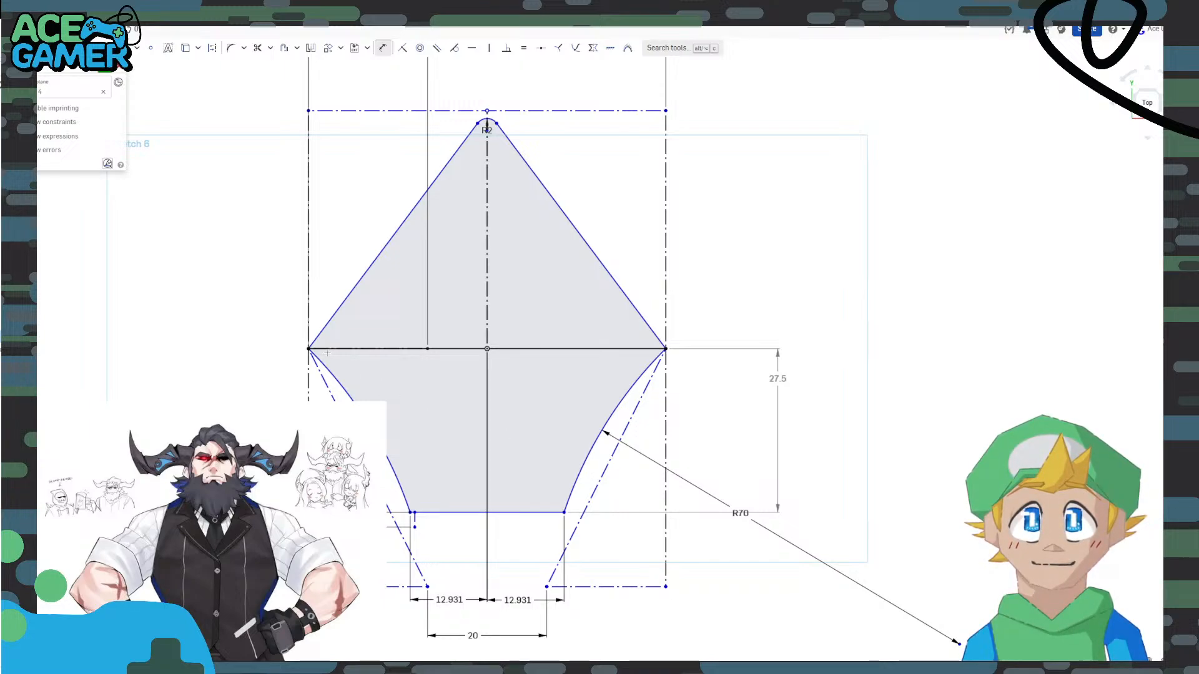
pyautogui.scroll(3, 328, 353)
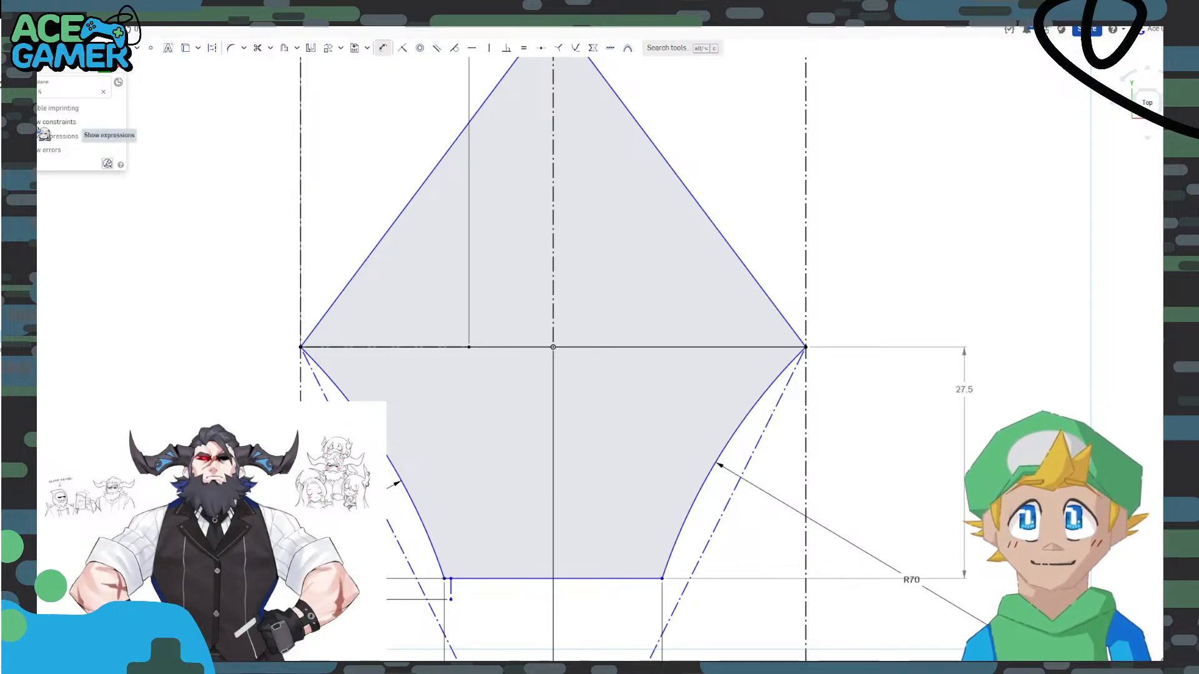
pyautogui.click(119, 66)
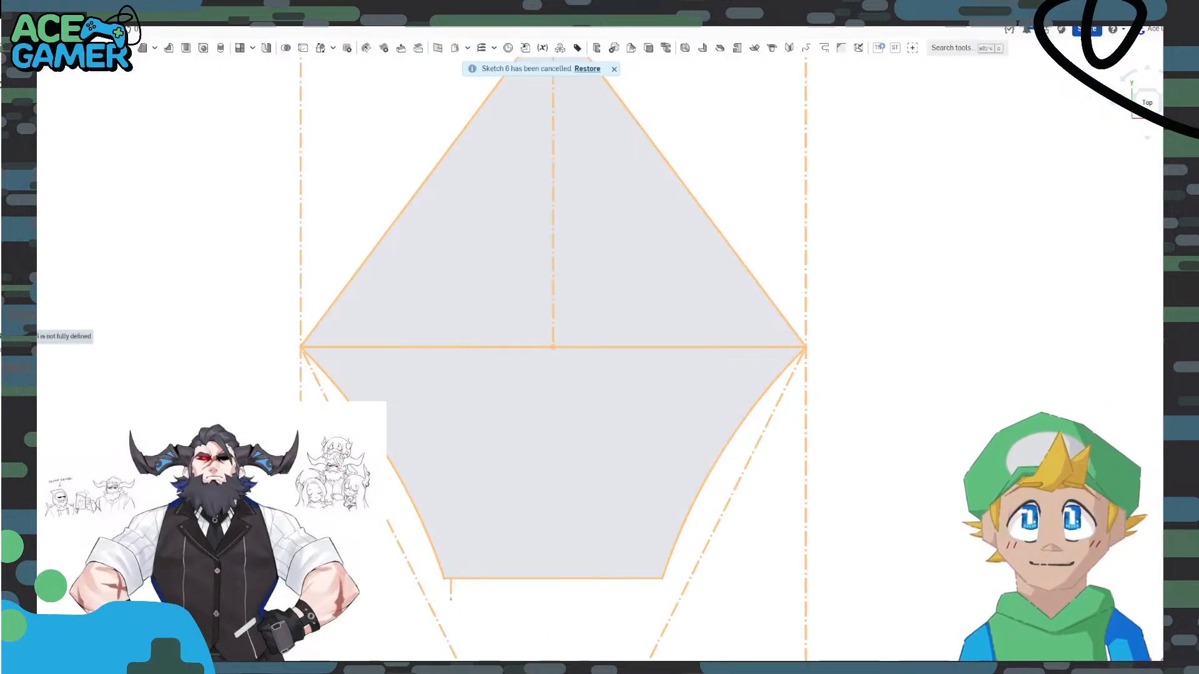
# Reopen the offset plane's sketch, offset the whole diamond outline 2.5 mm inward, and accept the sketch.
pyautogui.doubleClick(25, 324)
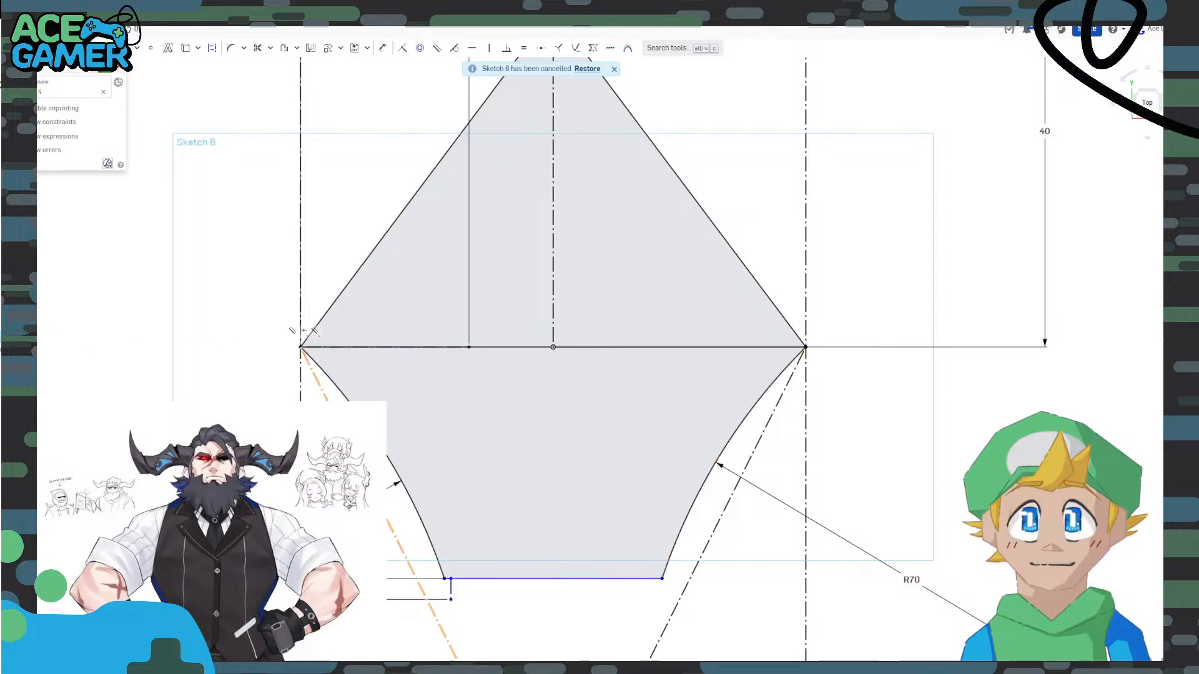
pyautogui.scroll(-3, 327, 443)
pyautogui.scroll(2, 530, 429)
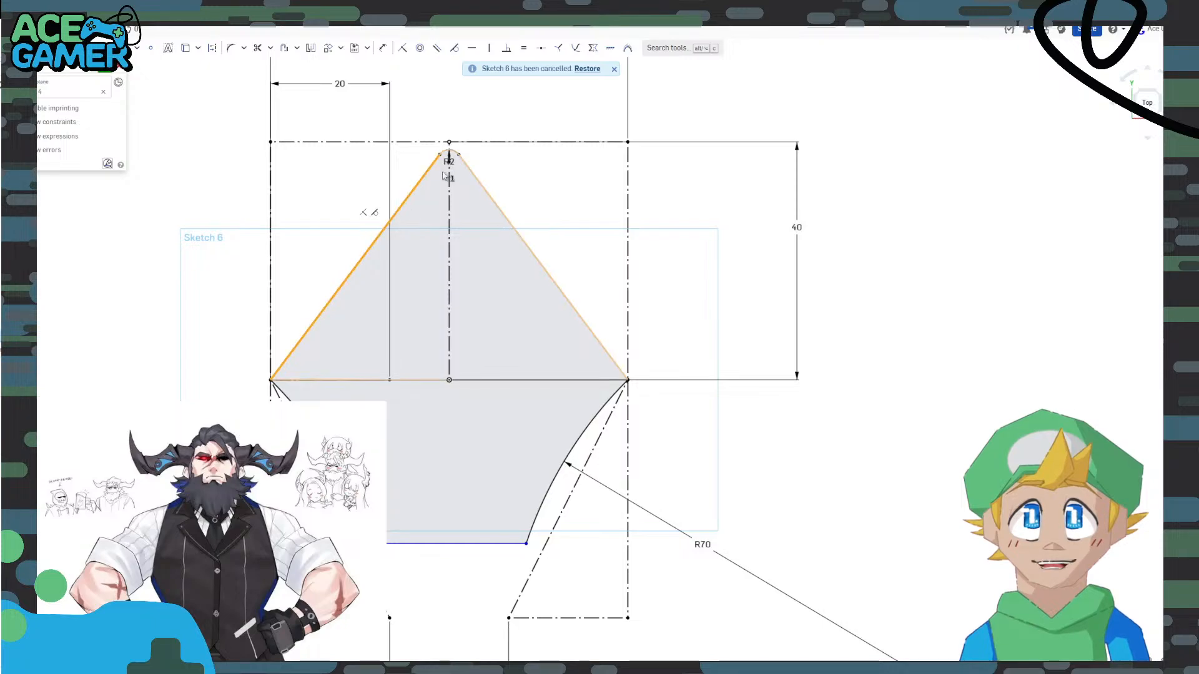
pyautogui.click(455, 152)
pyautogui.click(472, 172)
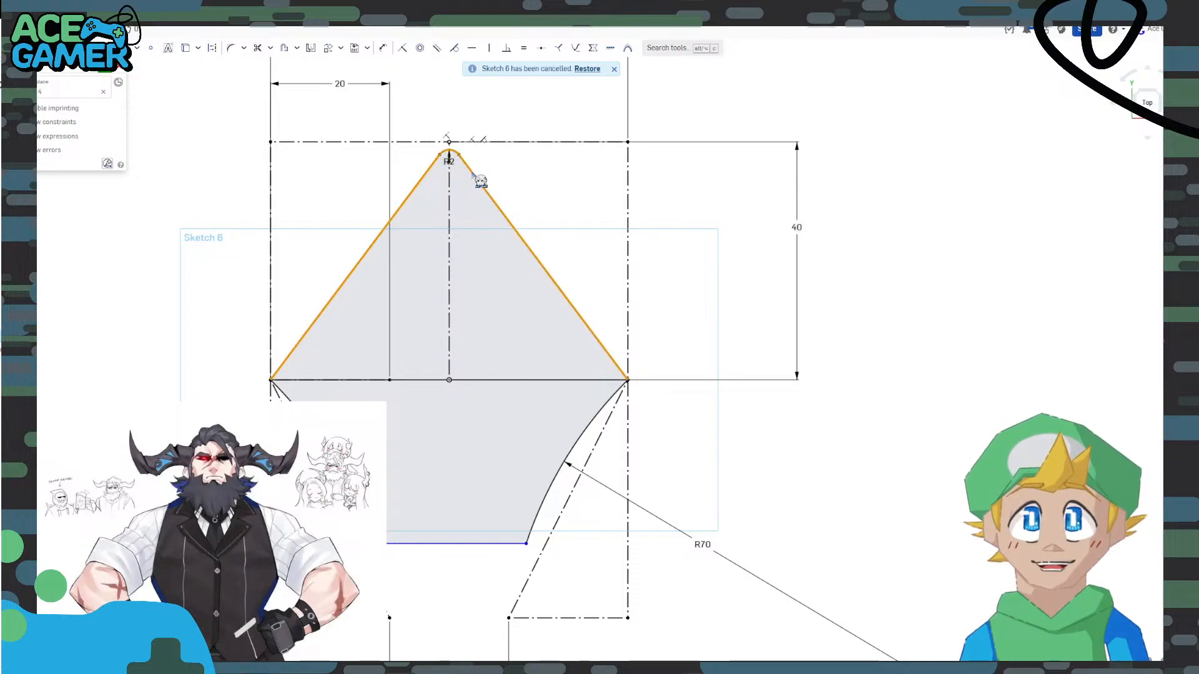
pyautogui.click(588, 431)
pyautogui.click(468, 543)
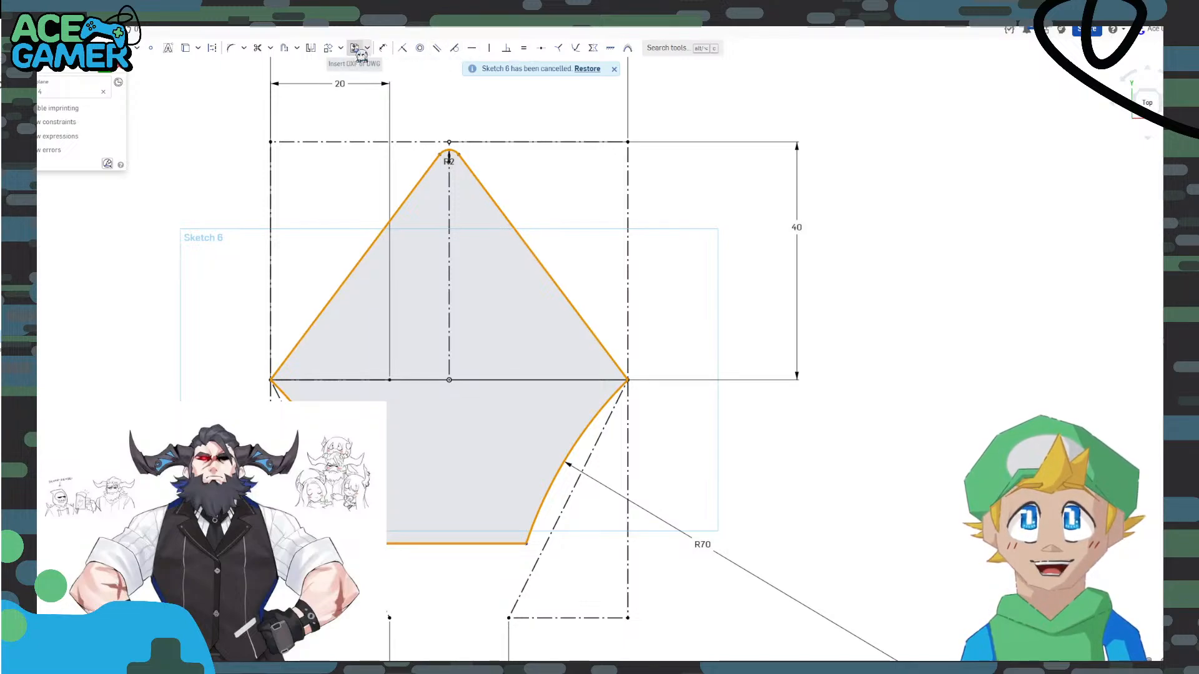
pyautogui.click(286, 49)
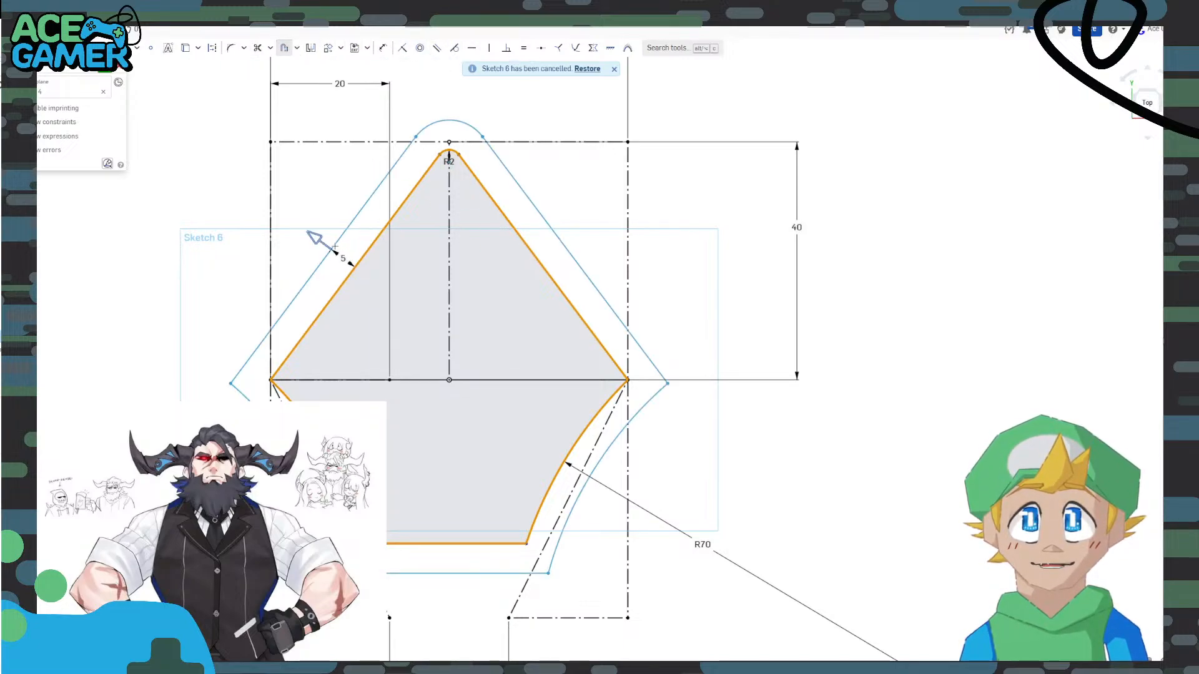
pyautogui.moveTo(335, 252); pyautogui.dragTo(370, 279)
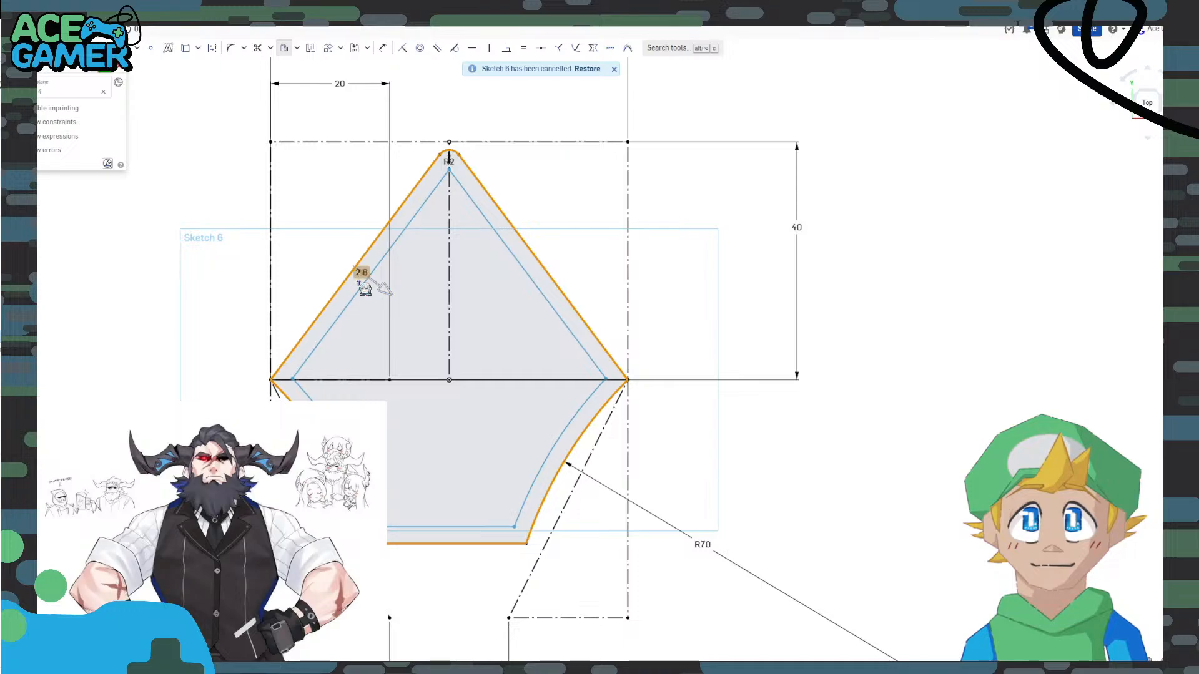
pyautogui.scroll(5, 337, 245)
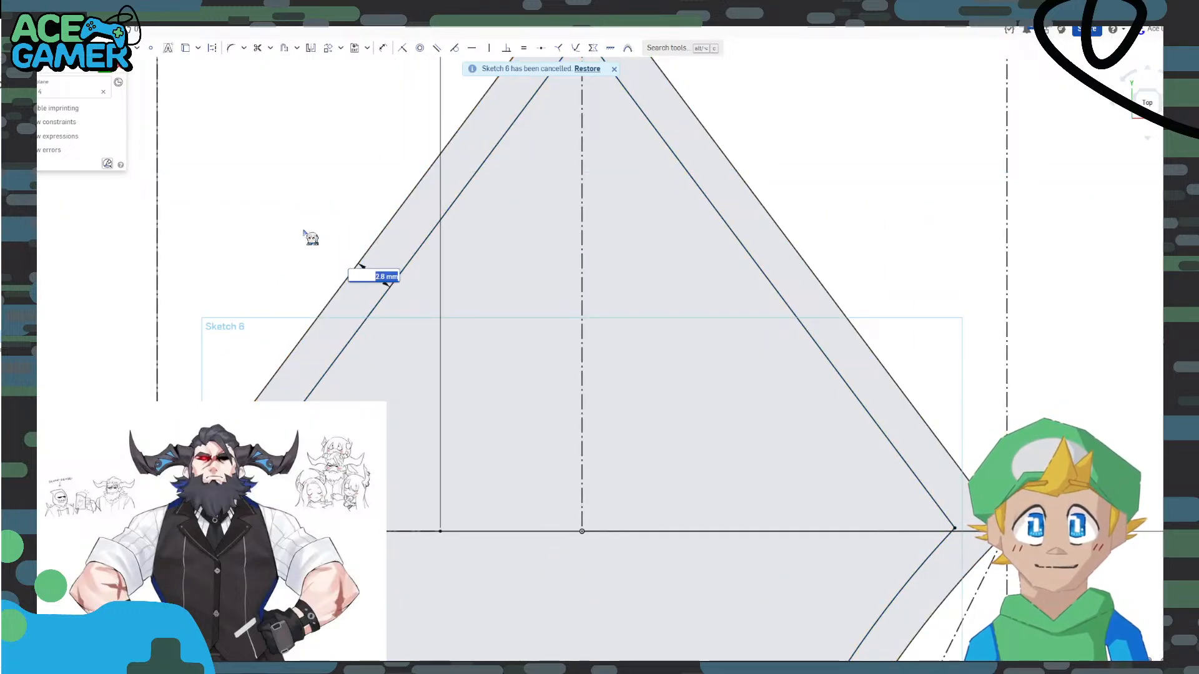
pyautogui.write('2.5')
pyautogui.press('Return')
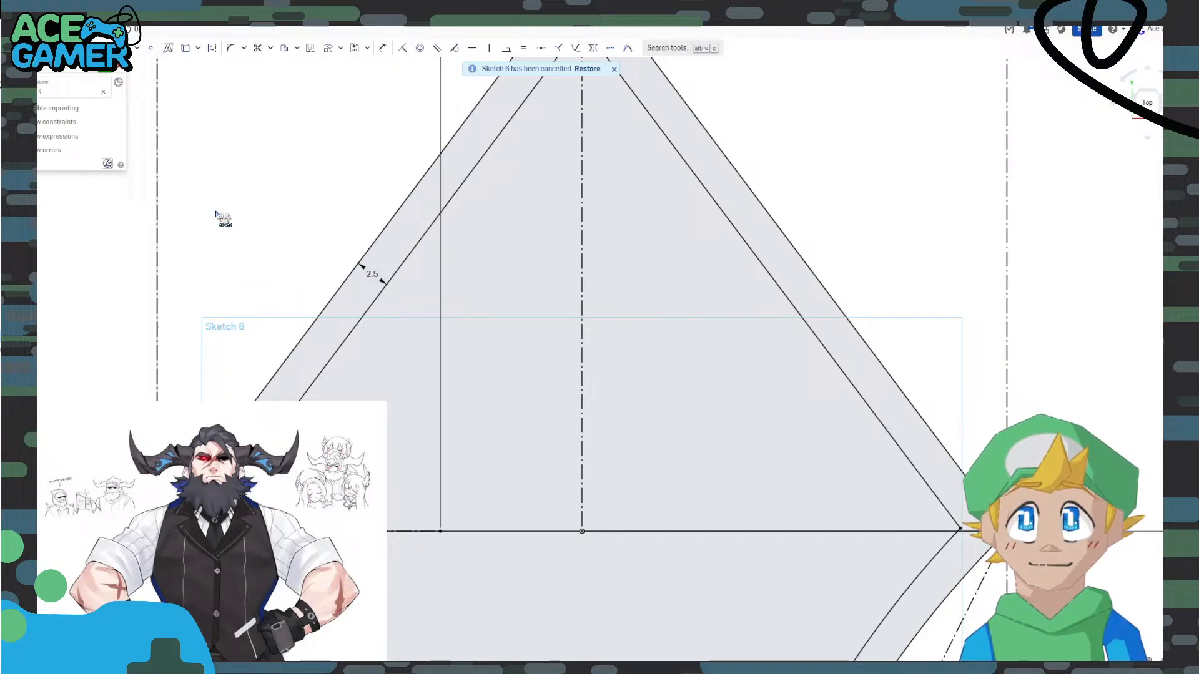
pyautogui.click(104, 70)
pyautogui.scroll(-1, 379, 268)
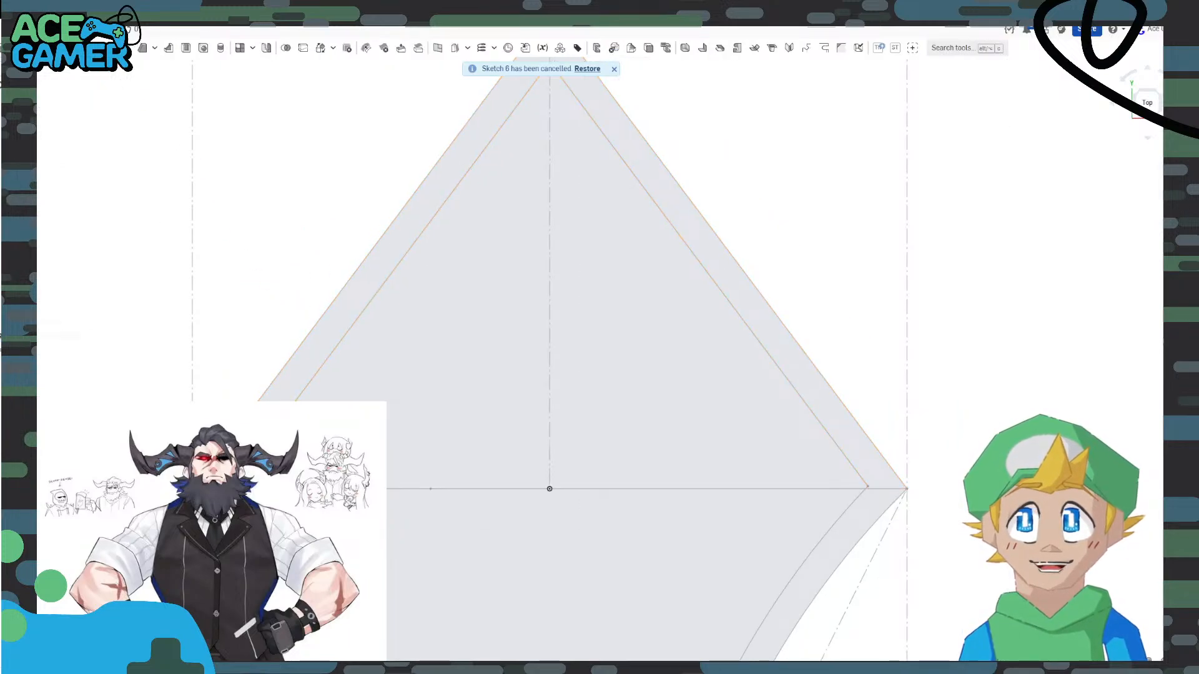
# Reopen the sketch and delete the outer outline's upper-left slanted edge.
pyautogui.doubleClick(20, 331)
pyautogui.click(331, 312)
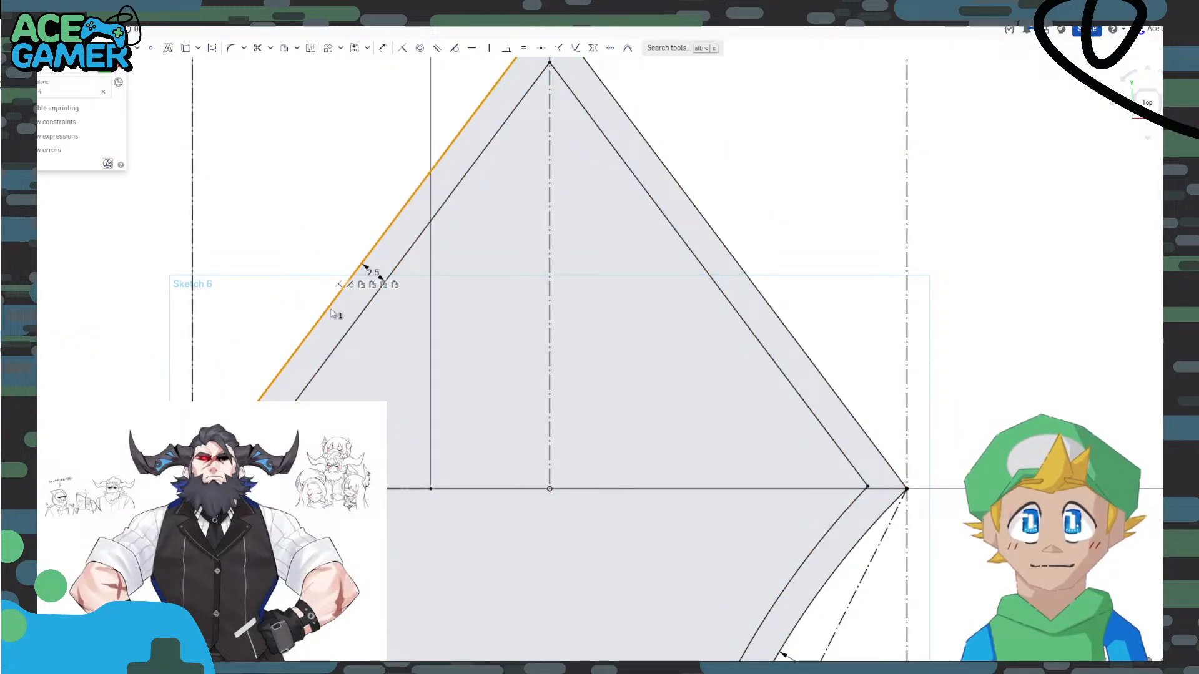
pyautogui.press('Delete')
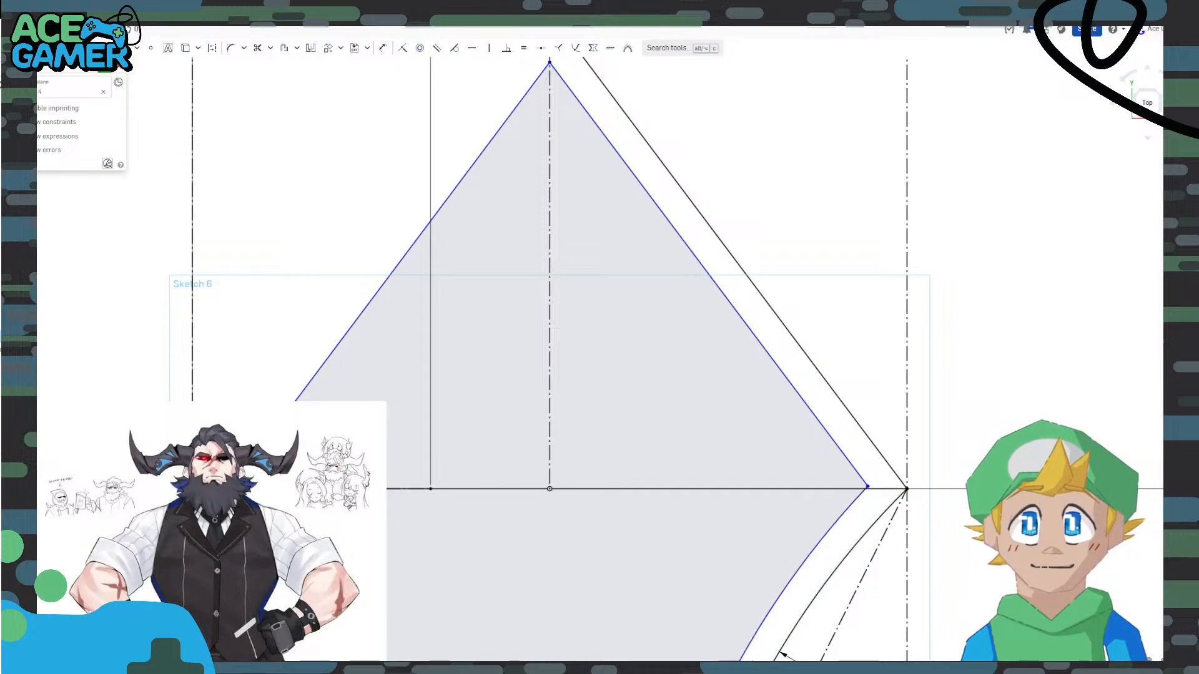
# Try to constrain the inset outline's left corner to the horizontal centreline with concentric and midpoint constraints, and undo the last constraint.
pyautogui.scroll(6, 240, 486)
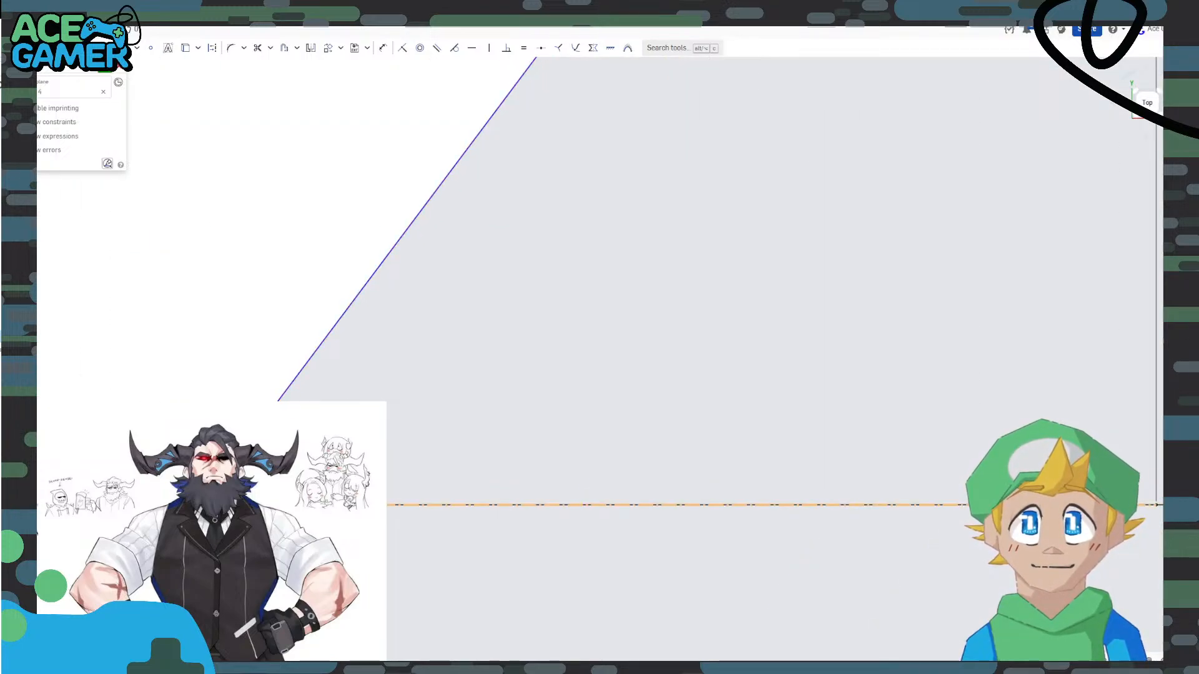
pyautogui.click(239, 505)
pyautogui.click(421, 53)
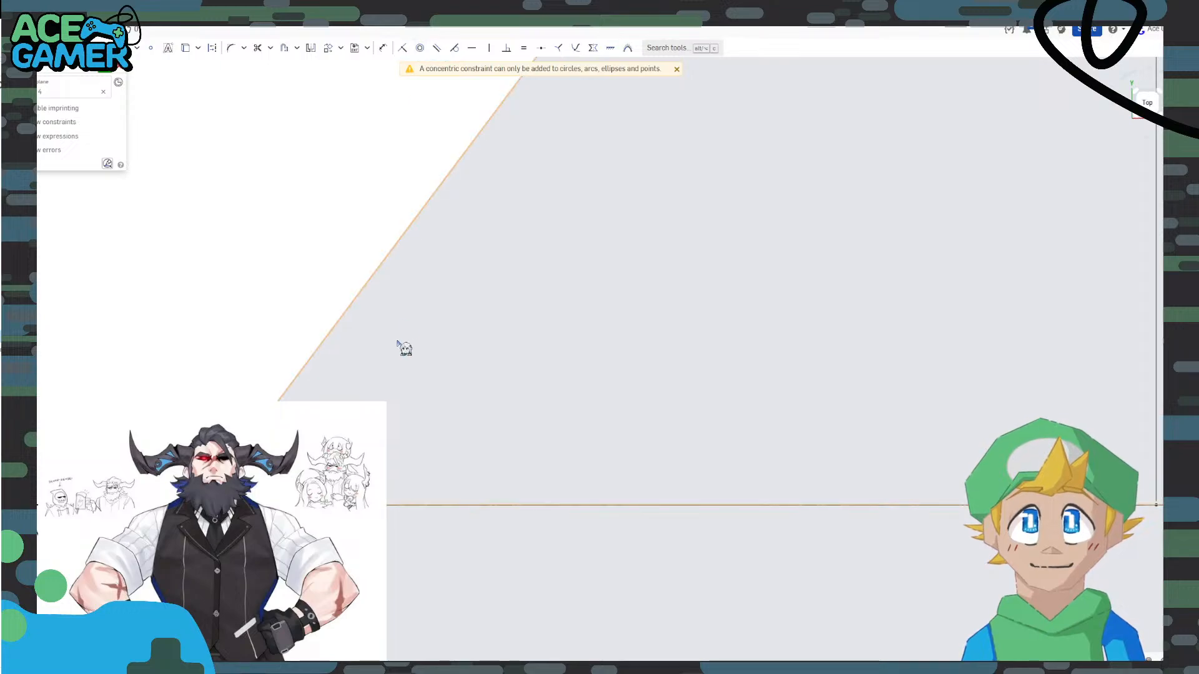
pyautogui.scroll(-1, 398, 313)
pyautogui.click(437, 48)
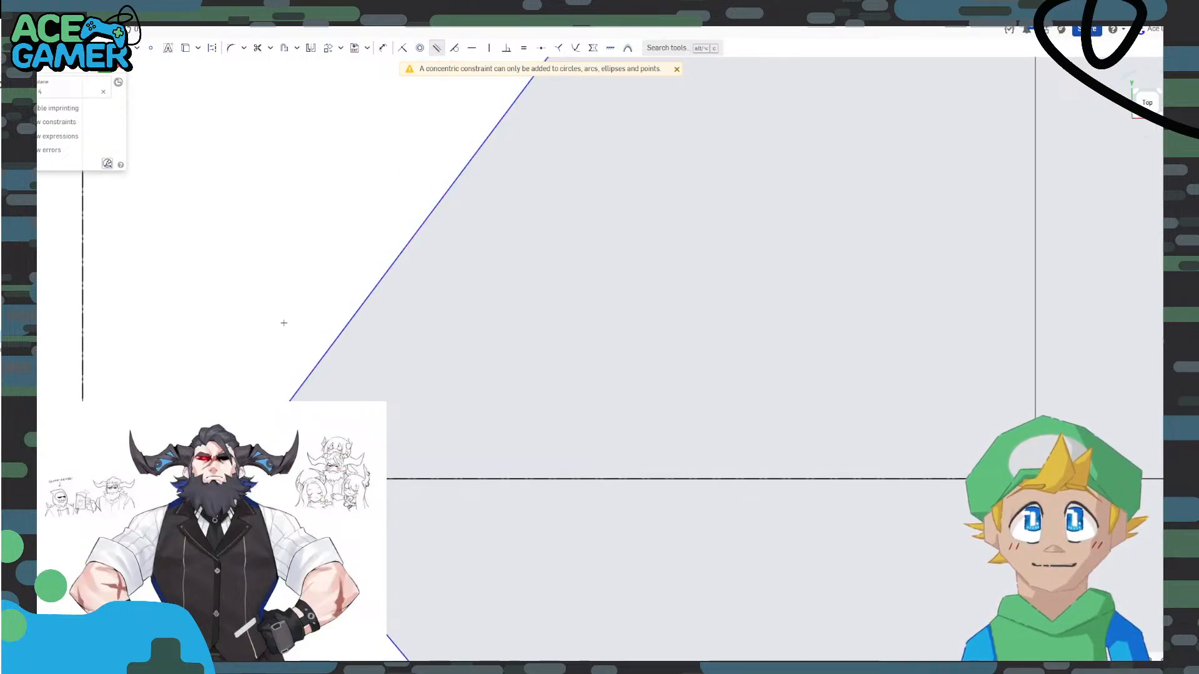
pyautogui.press('Escape')
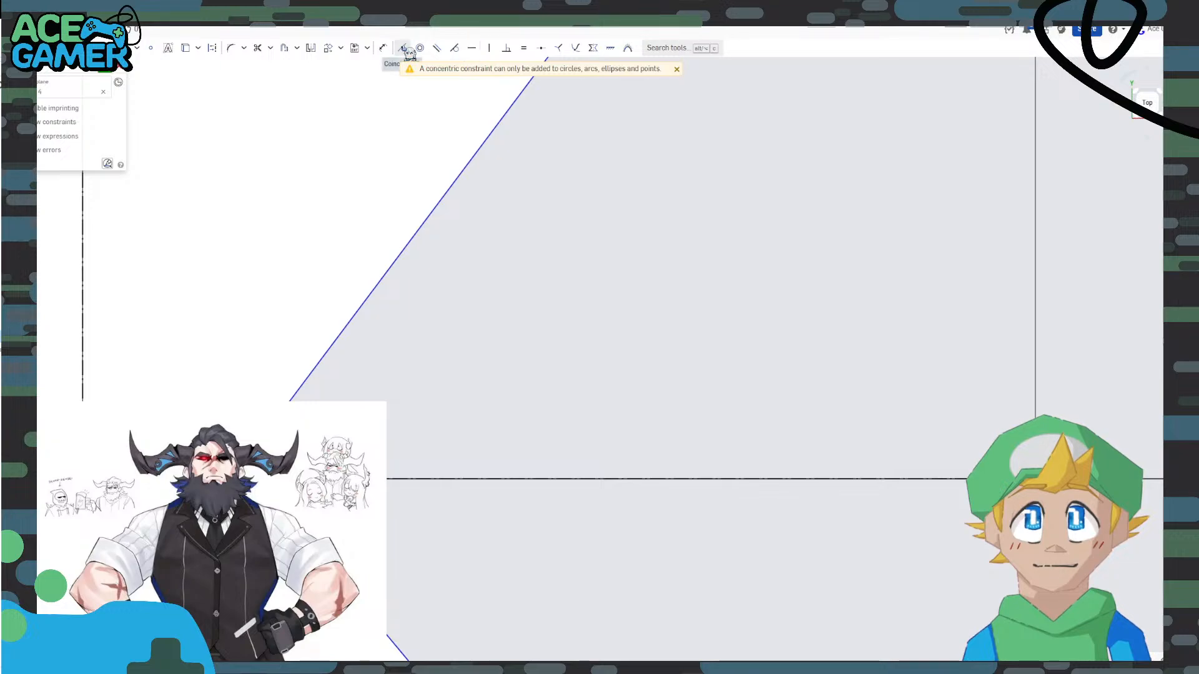
pyautogui.click(542, 49)
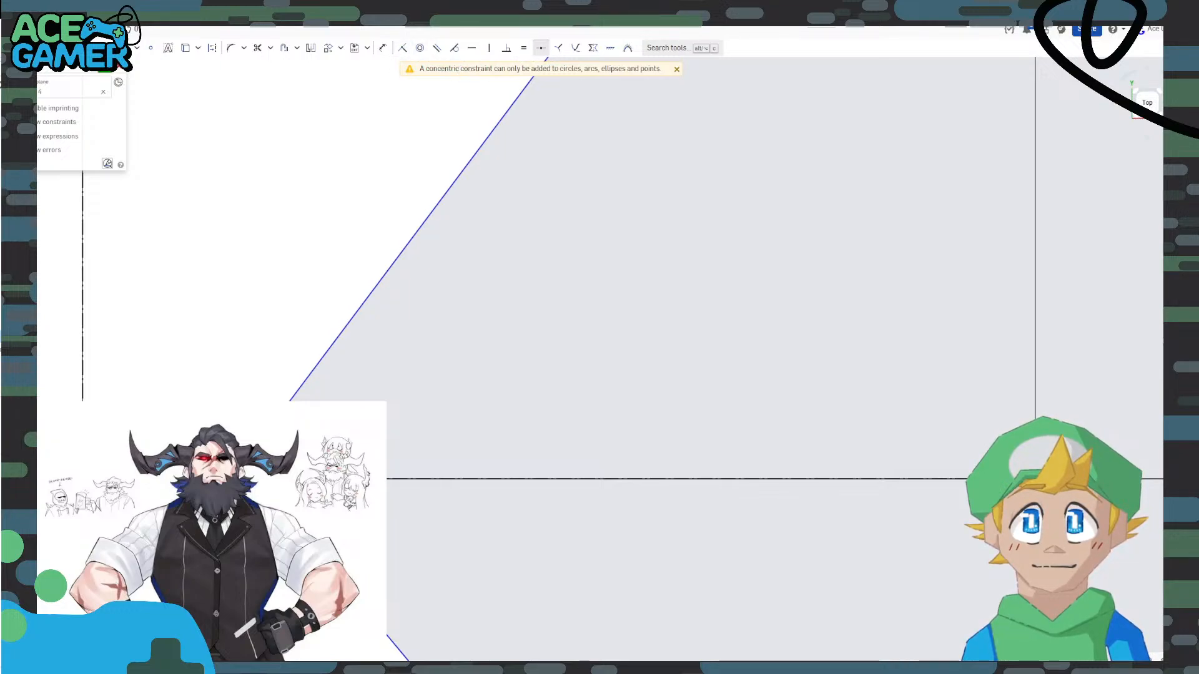
pyautogui.scroll(-8, 727, 399)
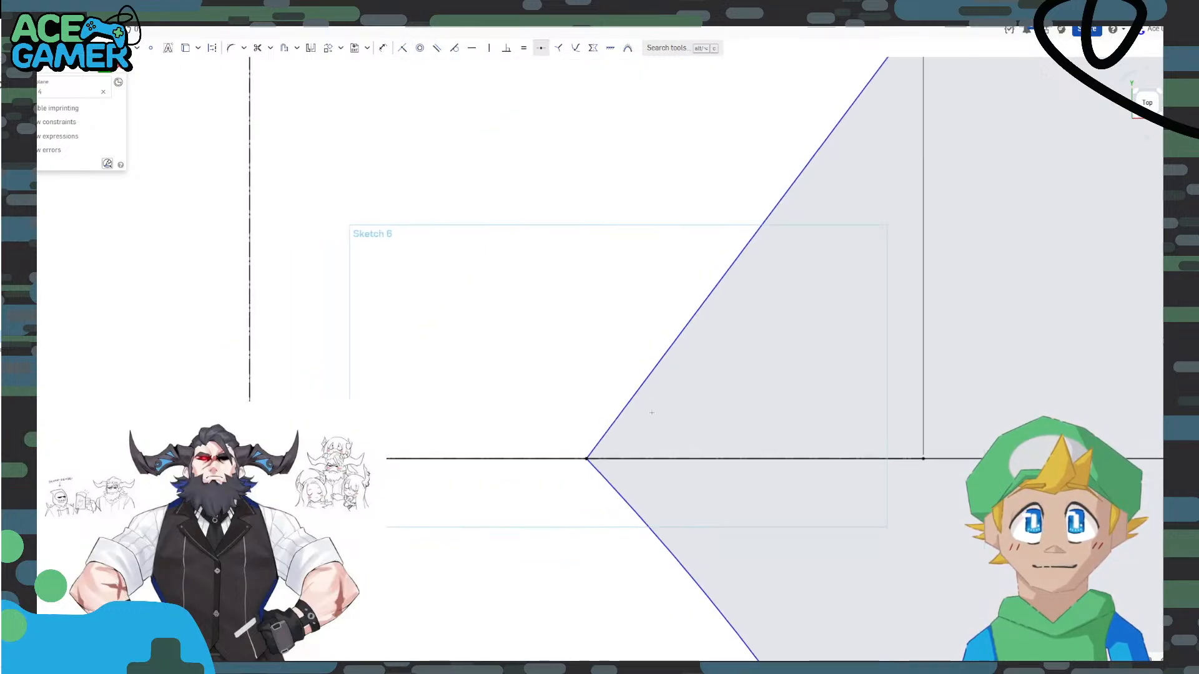
pyautogui.moveTo(726, 399); pyautogui.dragTo(572, 397, button='middle')
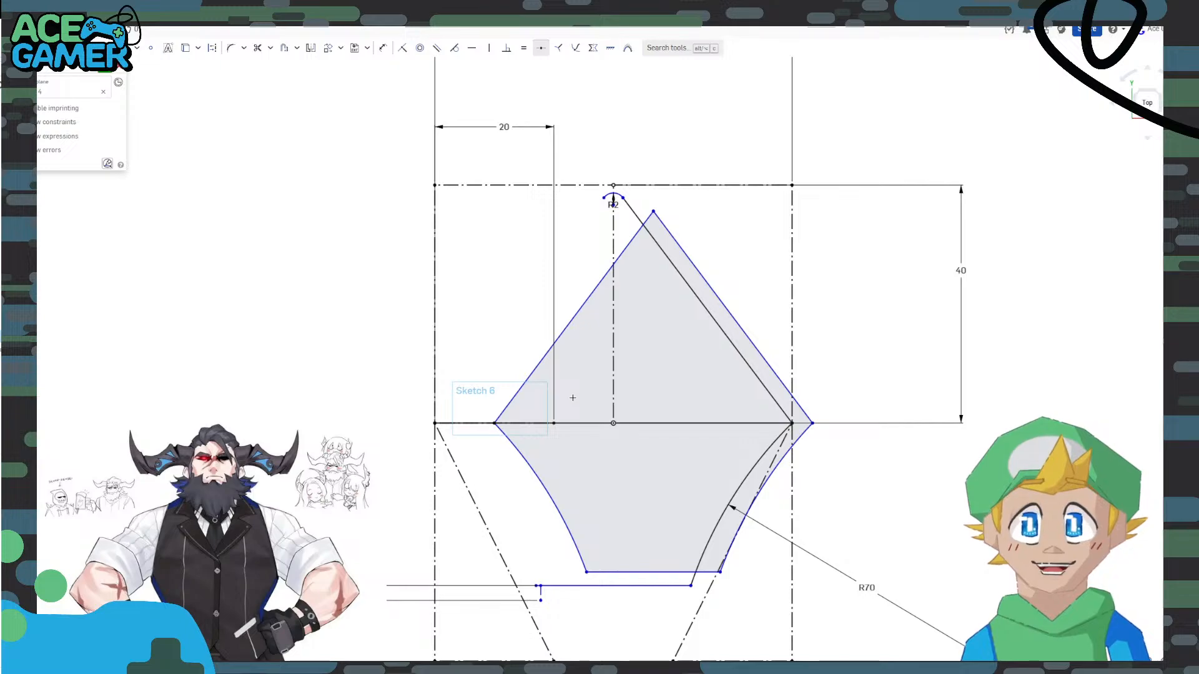
pyautogui.hotkey('ctrl', 'z')
# Inspect the inset outline's alignment with the reference geometry and accept the sketch.
pyautogui.scroll(3, 750, 405)
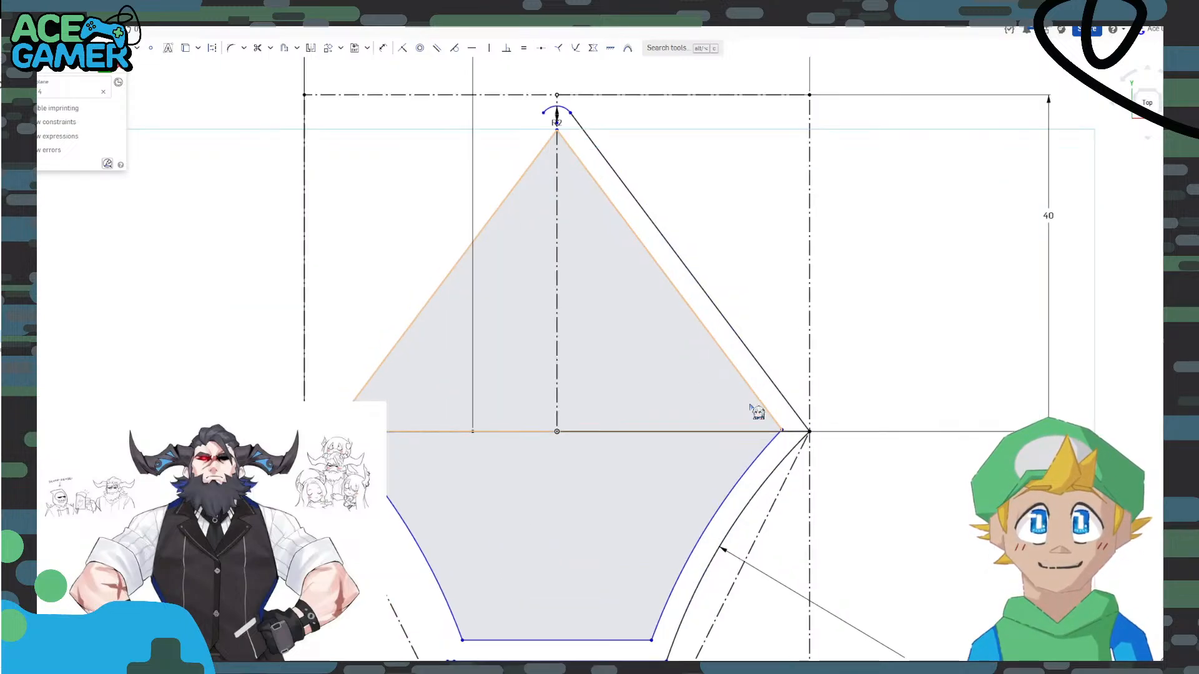
pyautogui.scroll(3, 752, 407)
pyautogui.scroll(-5, 811, 437)
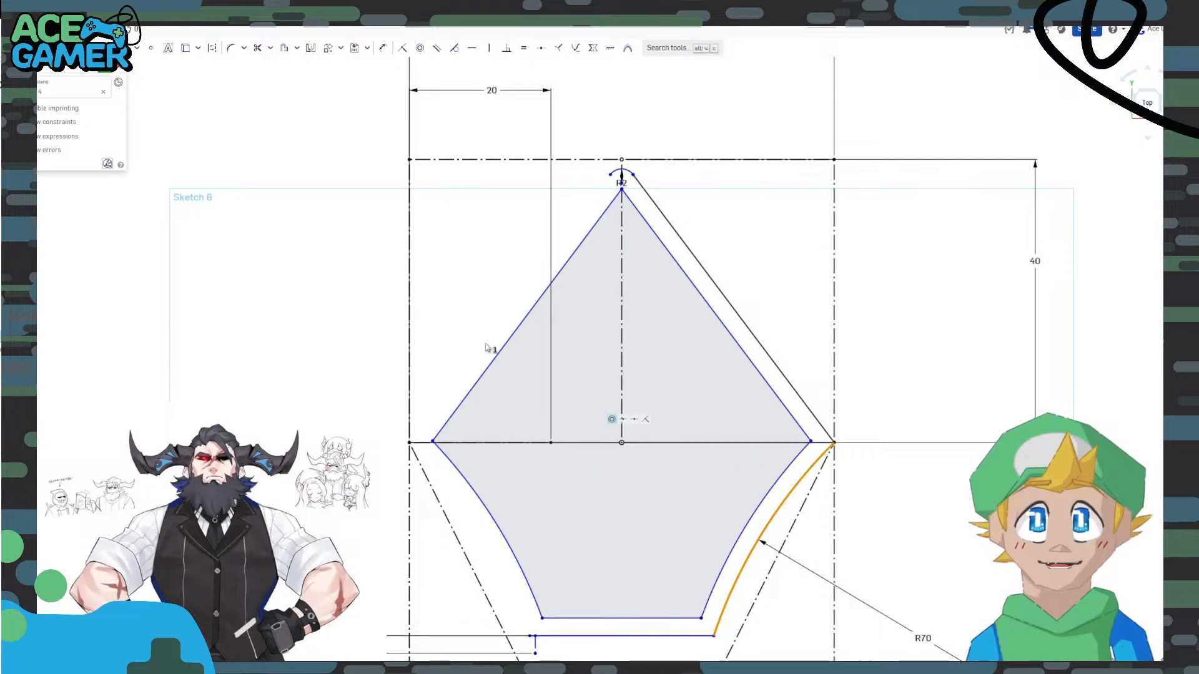
pyautogui.scroll(-5, 772, 356)
pyautogui.moveTo(760, 307); pyautogui.dragTo(604, 308, button='middle')
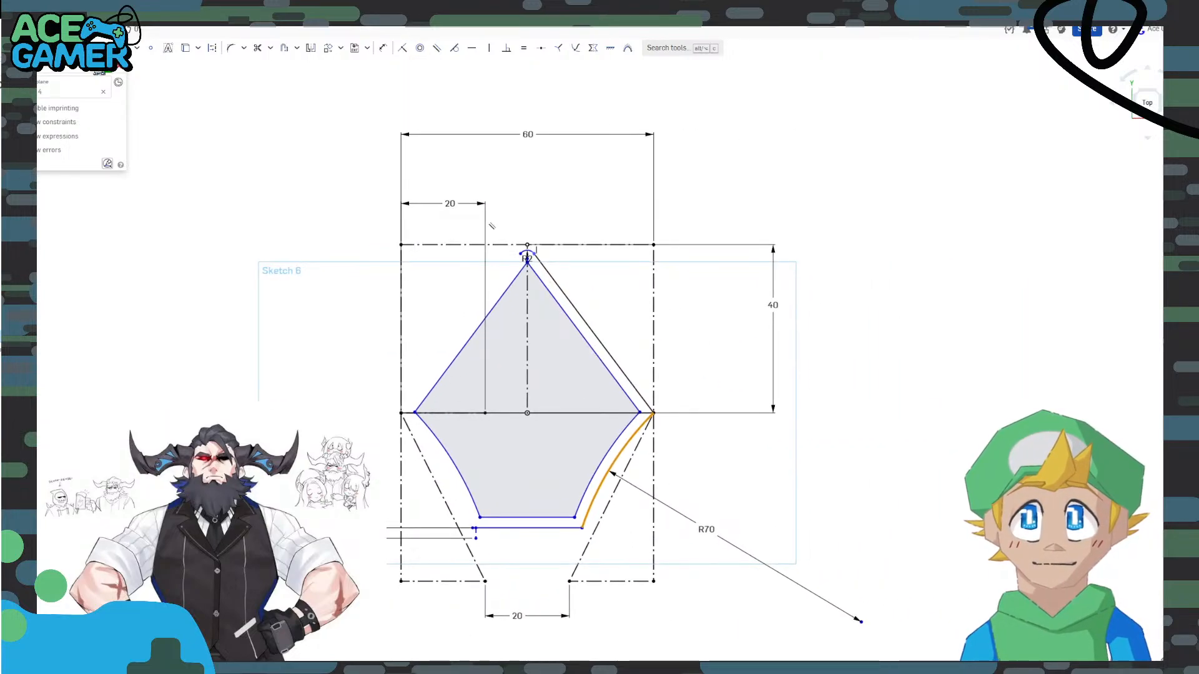
pyautogui.click(114, 76)
# Show the original diamond profile's sketch and compare it with the inset profile from the top and at an angle.
pyautogui.moveTo(757, 318); pyautogui.dragTo(702, 329, button='right')
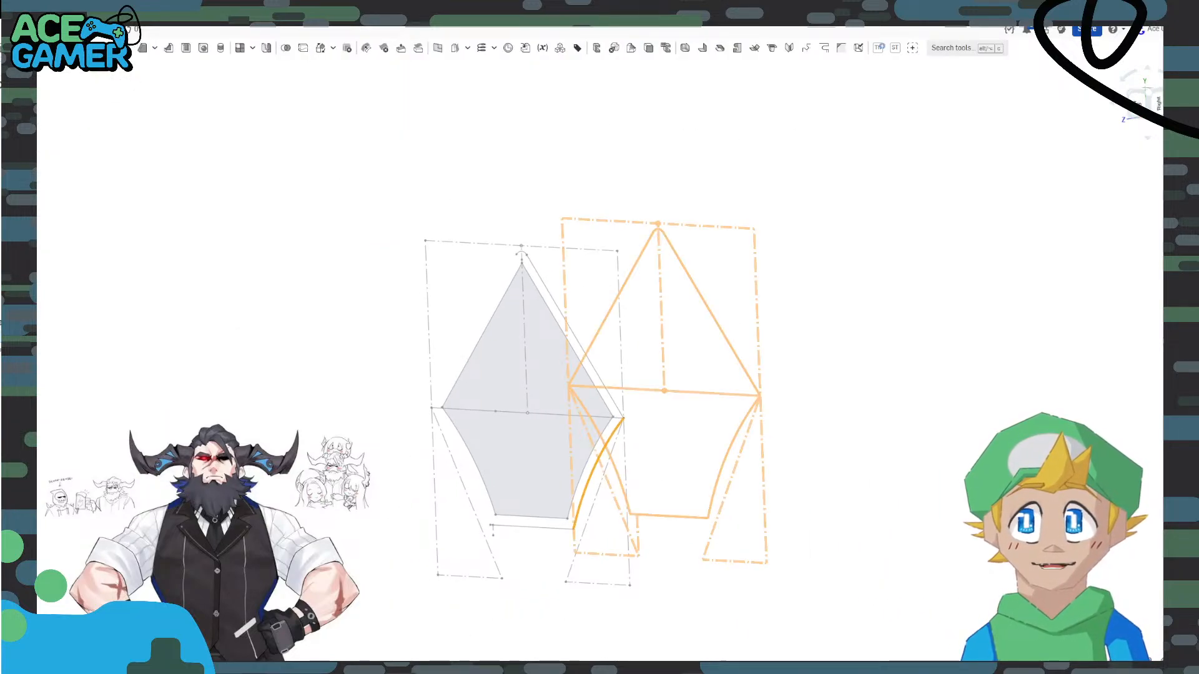
pyautogui.click(29, 296)
pyautogui.moveTo(776, 347)
pyautogui.mouseDown(button='right')
pyautogui.moveTo(822, 336)
pyautogui.moveTo(827, 356)
pyautogui.mouseUp(button='right')
pyautogui.click(1148, 104)
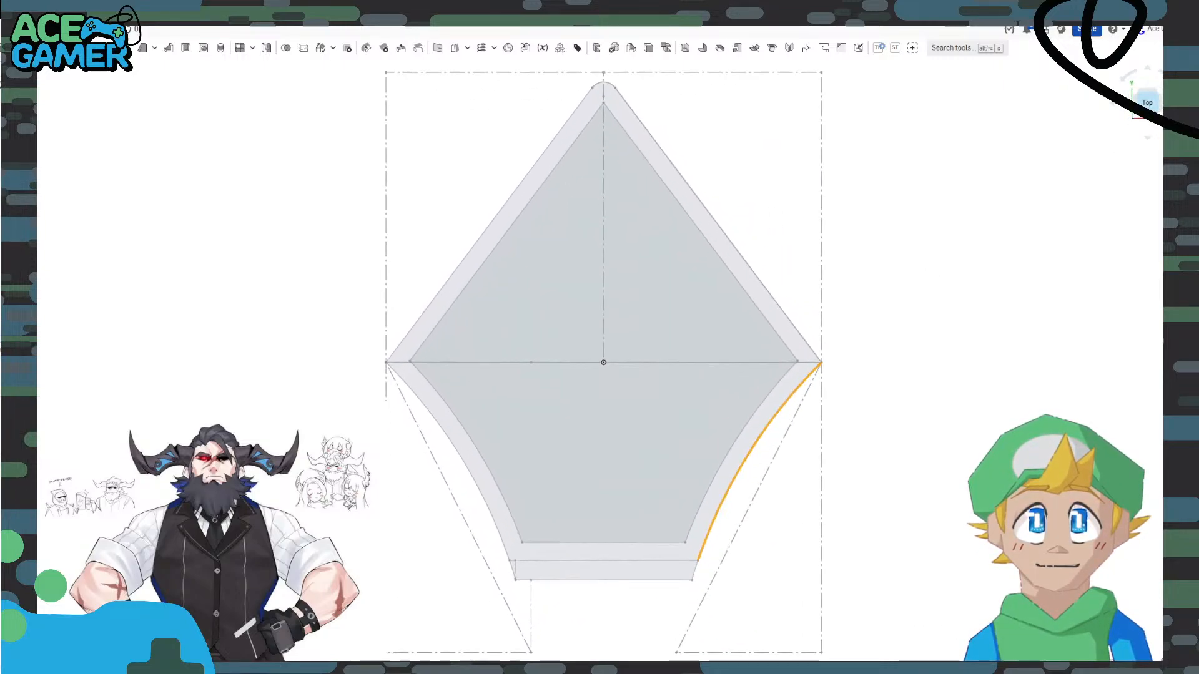
pyautogui.moveTo(982, 363); pyautogui.dragTo(800, 402, button='right')
pyautogui.scroll(-2, 800, 403)
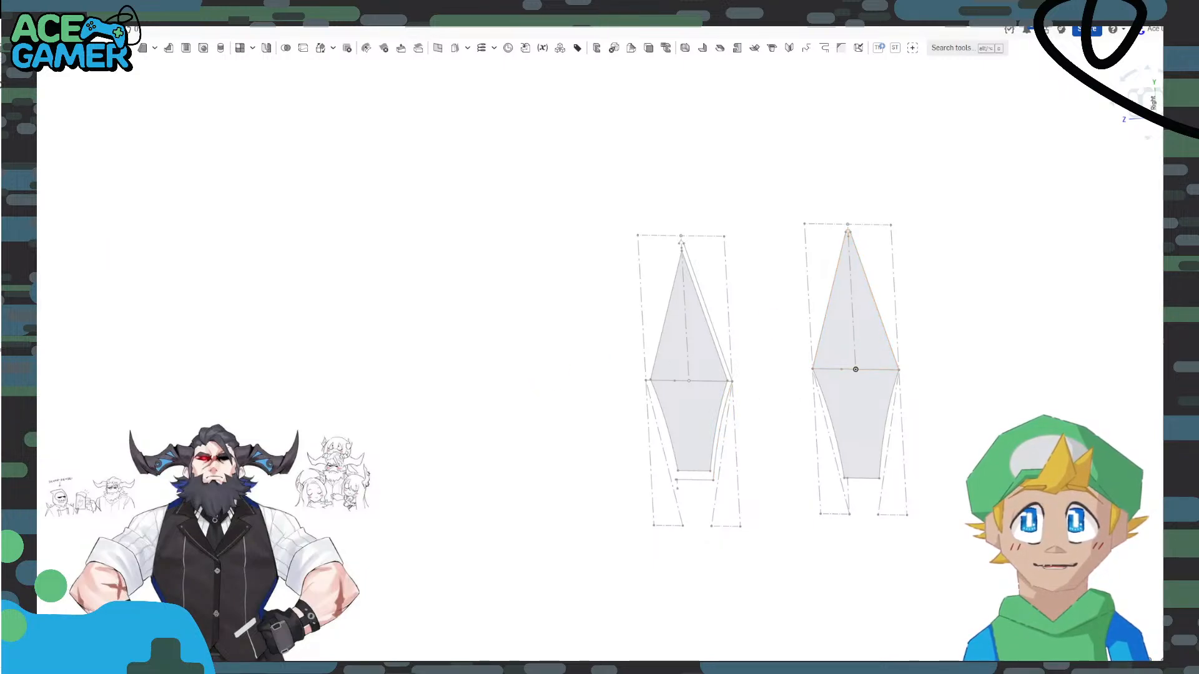
# Show the reference planes and create a new plane offset 100 mm from the Top plane.
pyautogui.click(25, 299)
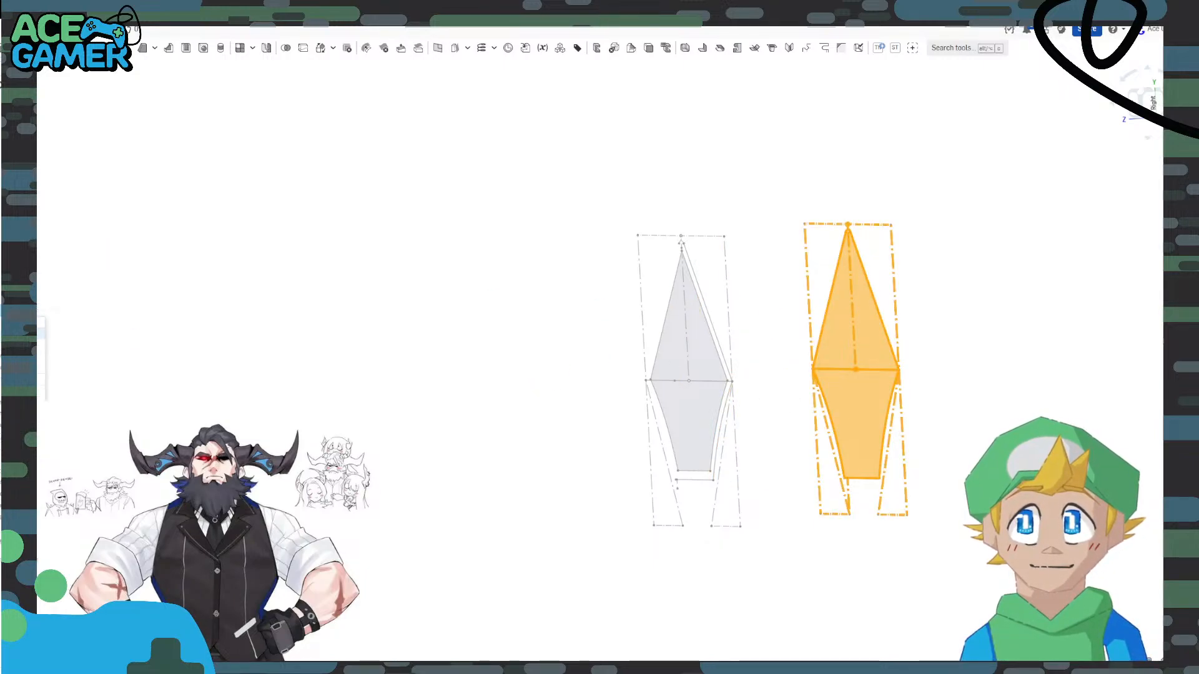
pyautogui.press('p')
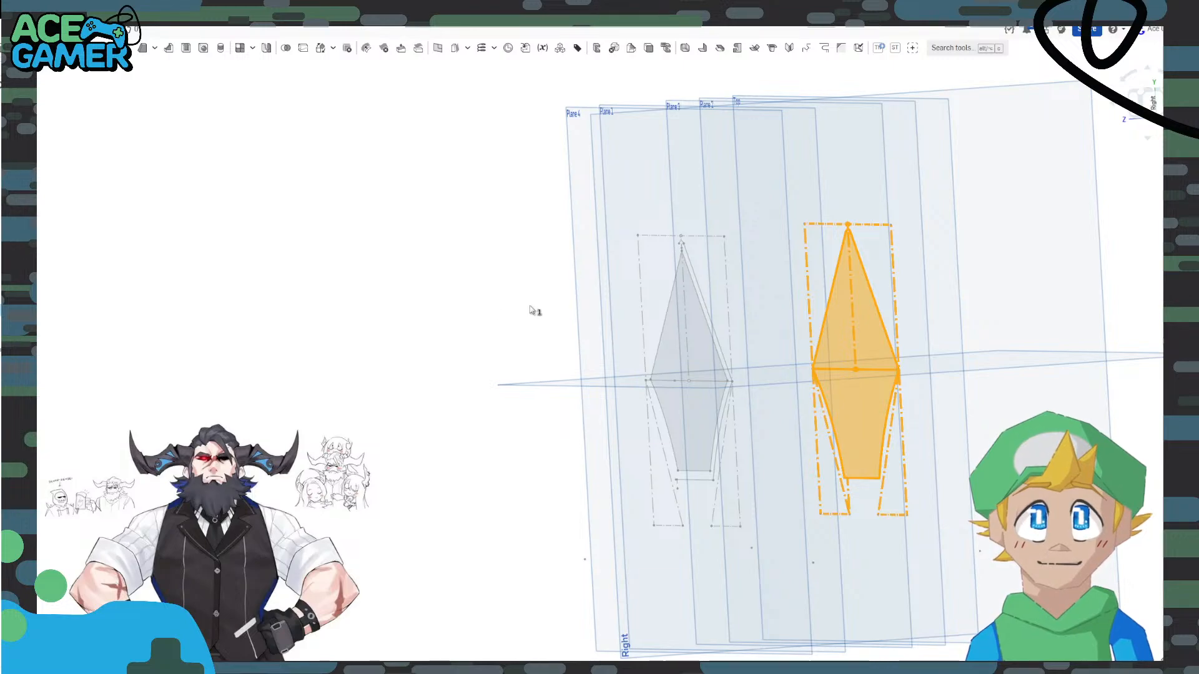
pyautogui.scroll(-4, 530, 307)
pyautogui.moveTo(367, 225); pyautogui.dragTo(403, 249, button='right')
pyautogui.click(386, 228)
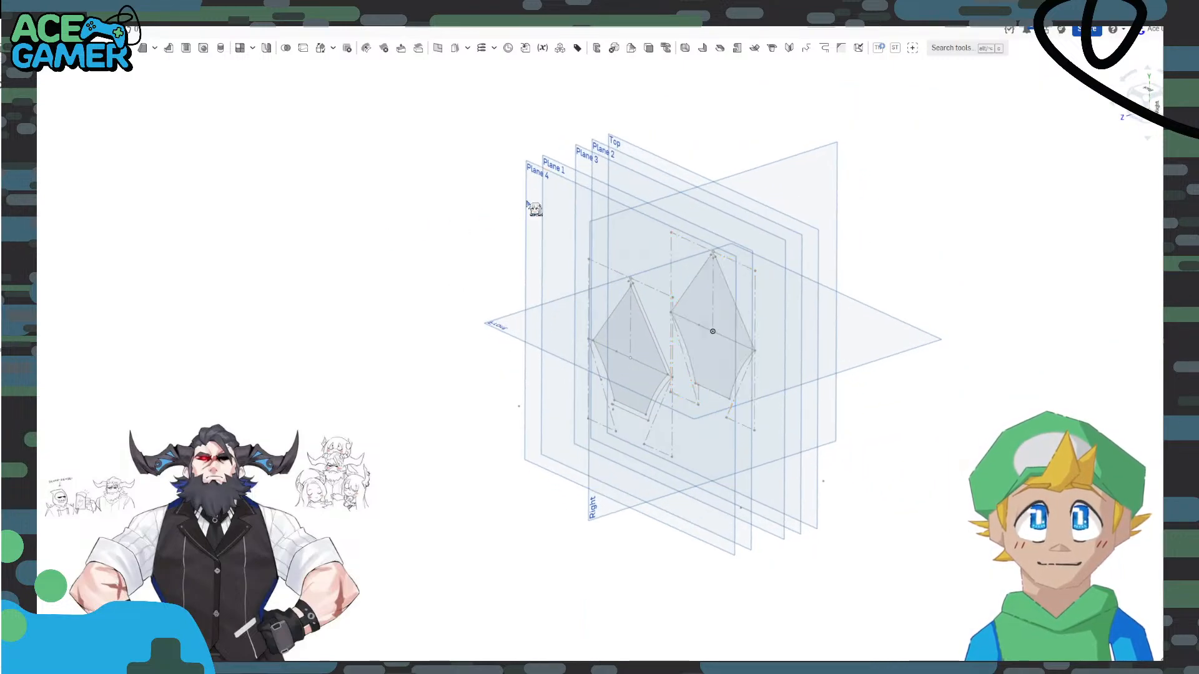
pyautogui.rightClick(638, 155)
pyautogui.click(652, 176)
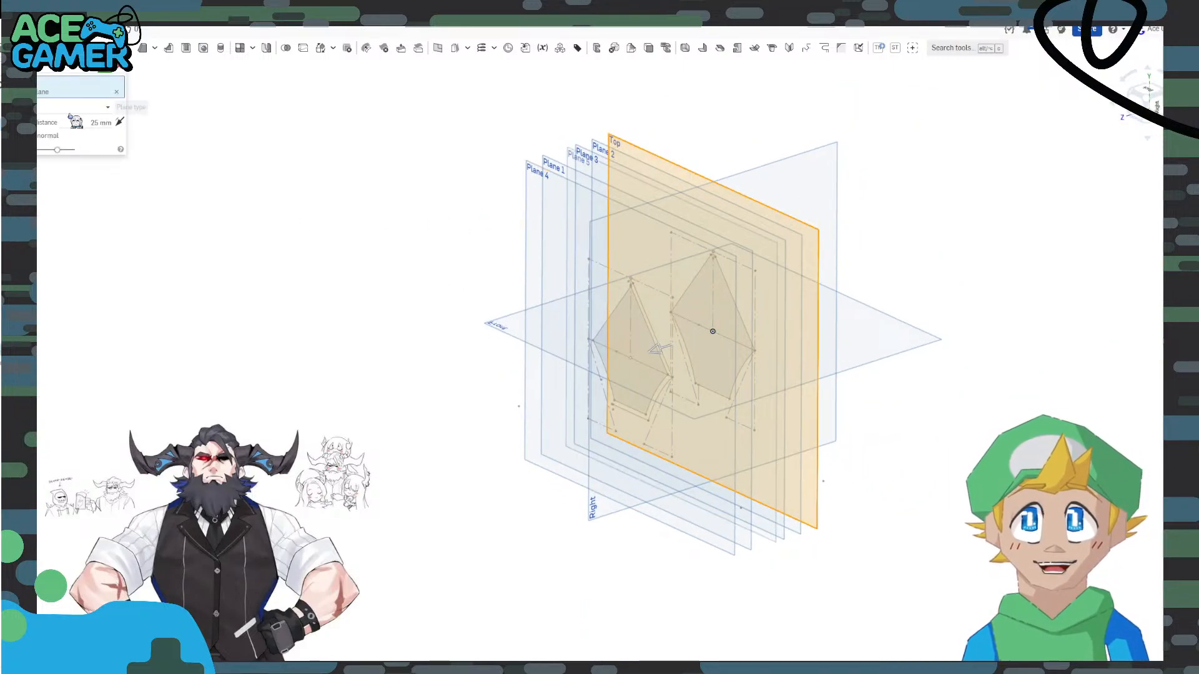
pyautogui.click(97, 123)
pyautogui.write('100')
pyautogui.press('Return')
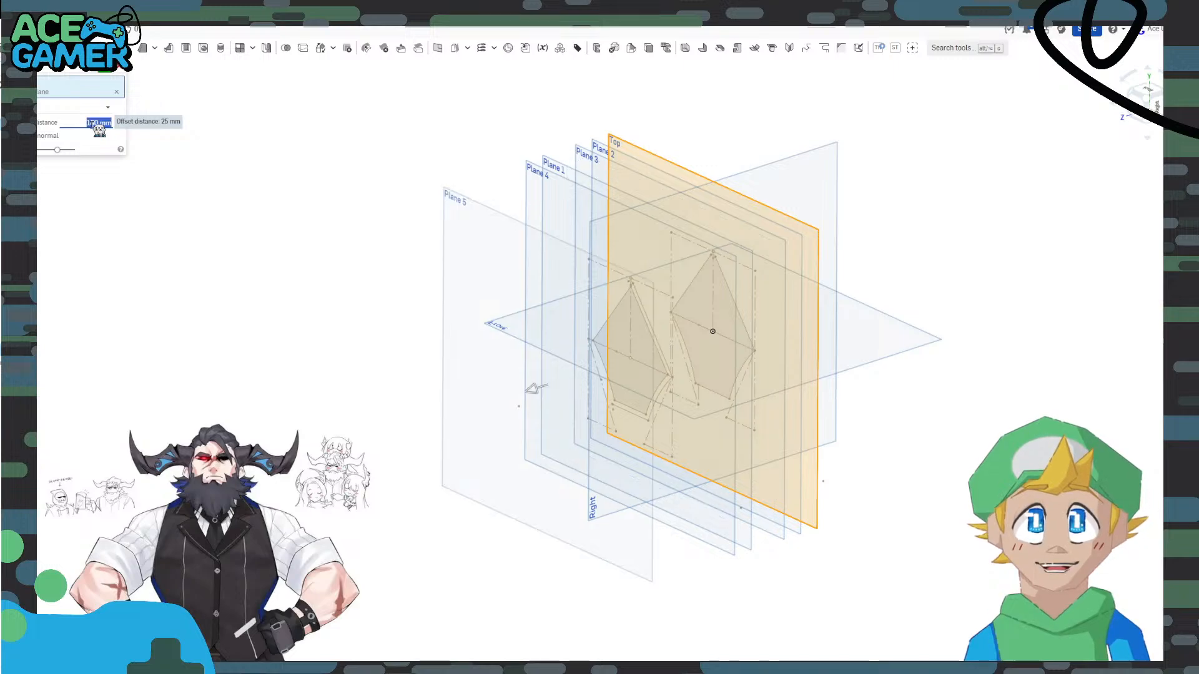
pyautogui.click(105, 68)
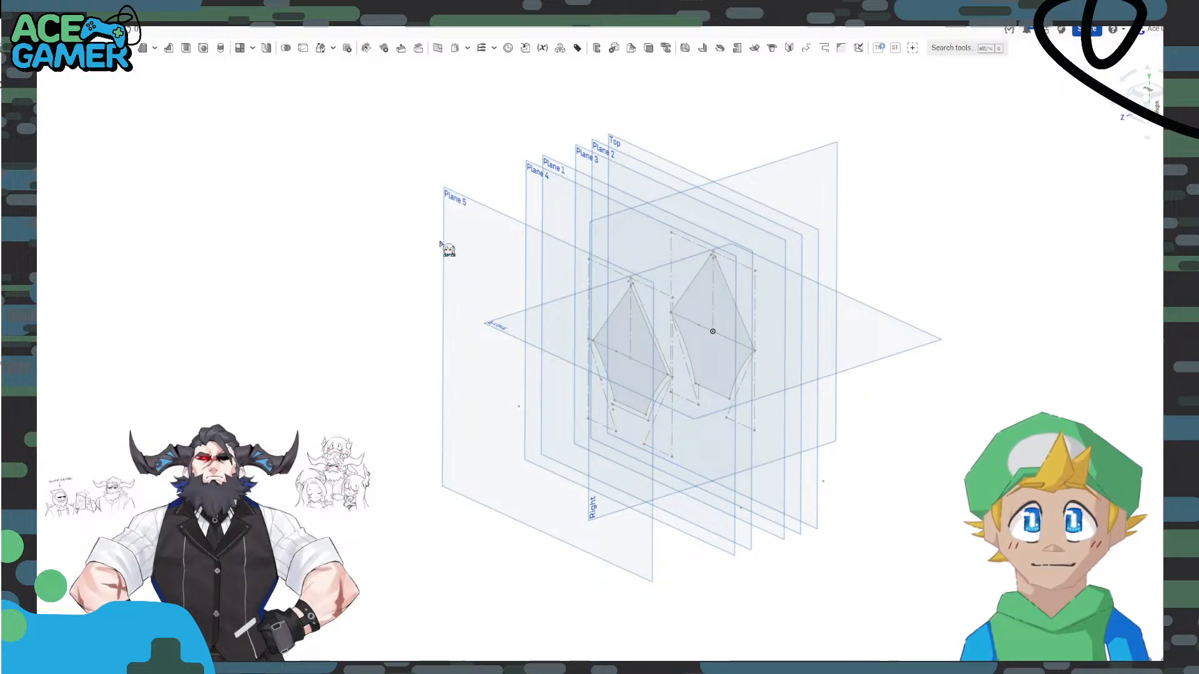
# Start a sketch on the 100 mm offset plane and paste the copied original diamond profile into it.
pyautogui.rightClick(479, 248)
pyautogui.click(506, 286)
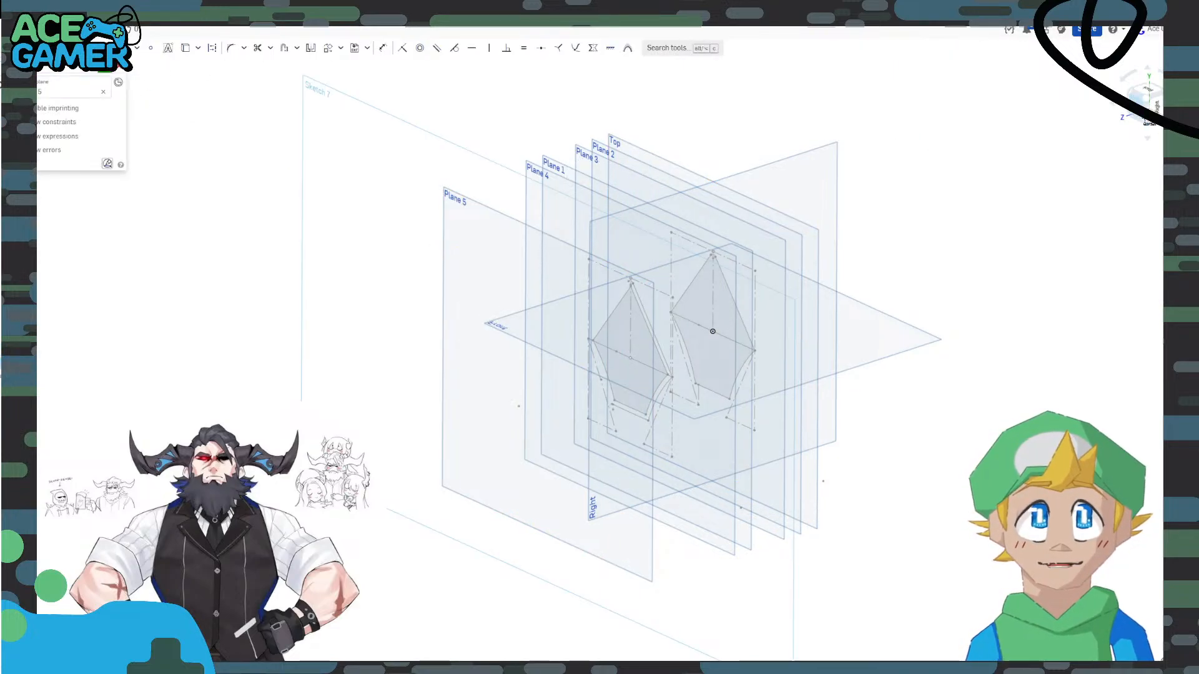
pyautogui.moveTo(603, 363); pyautogui.dragTo(541, 351, button='middle')
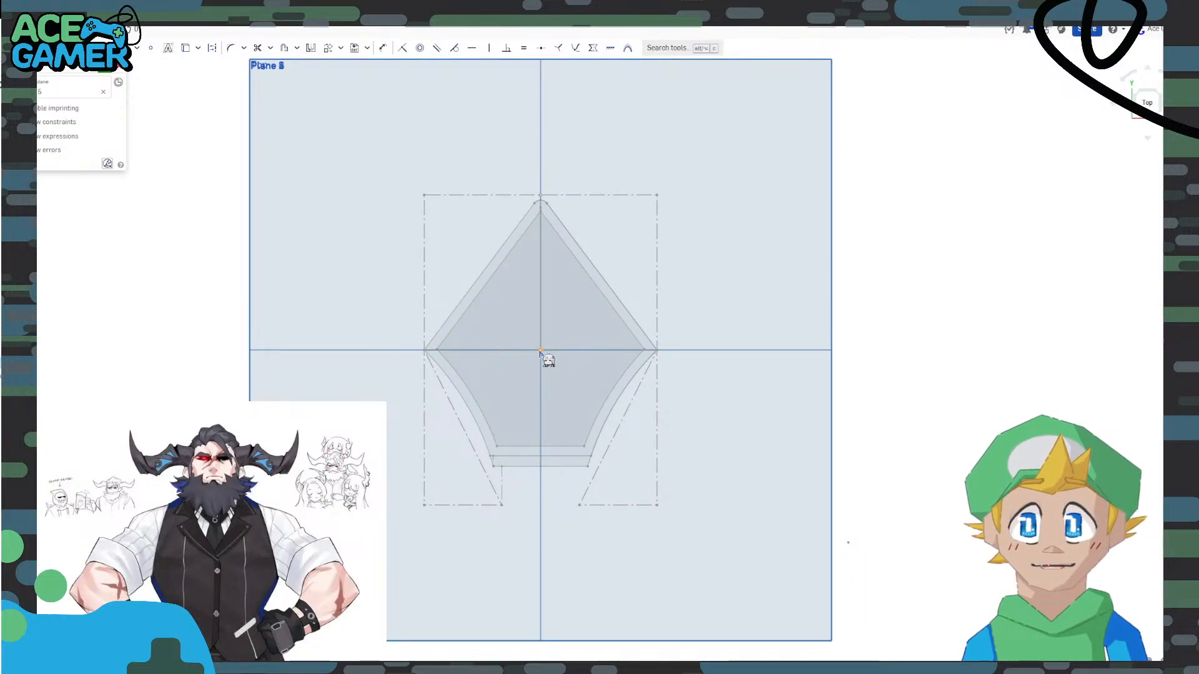
pyautogui.hotkey('ctrl', 'v')
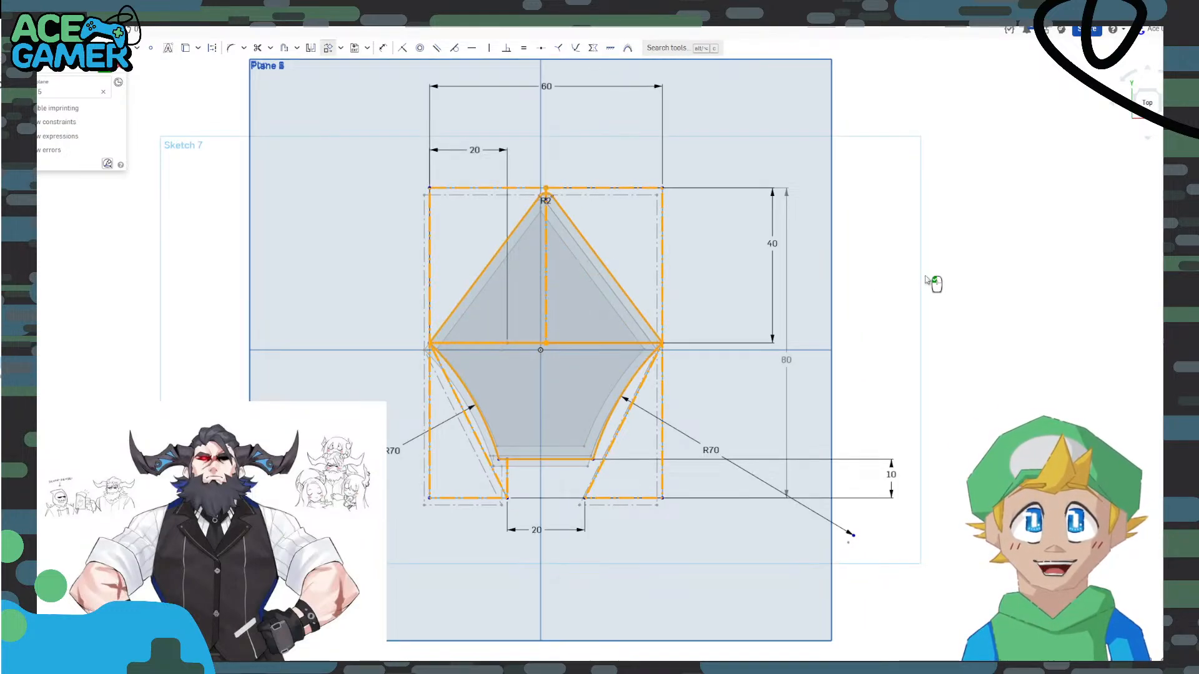
pyautogui.click(935, 282)
# Make the pasted profile's centre point concentric with the origin and accept the sketch.
pyautogui.scroll(5, 541, 347)
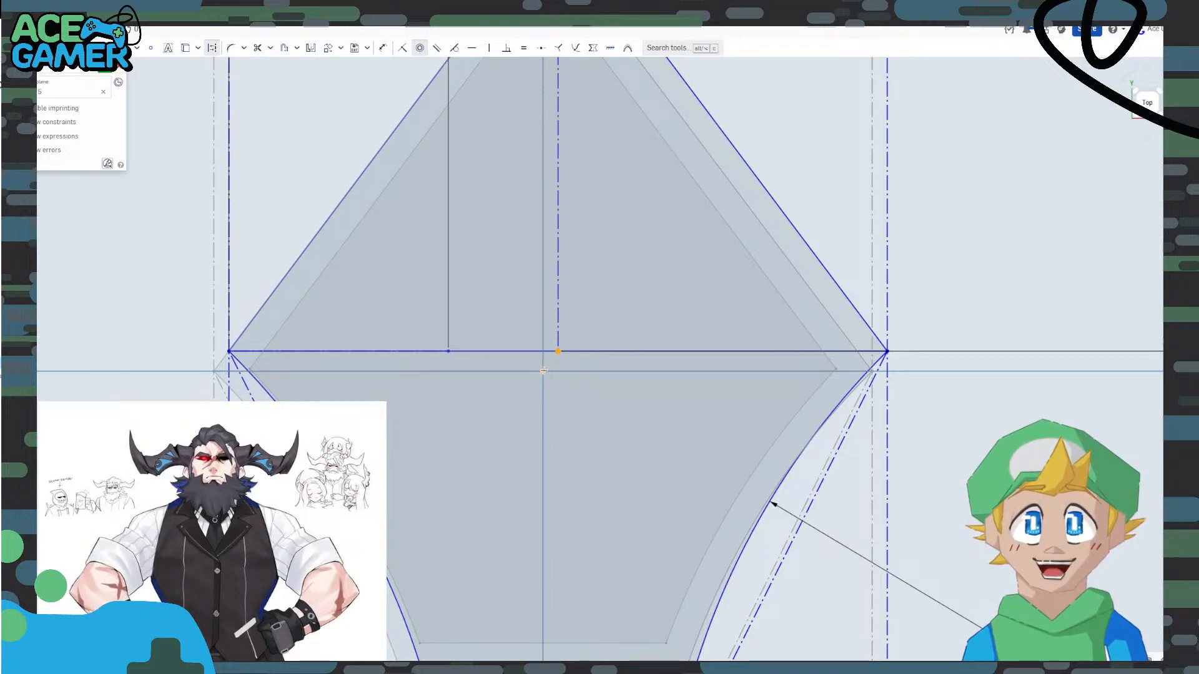
pyautogui.click(544, 371)
pyautogui.press('f')
pyautogui.click(102, 69)
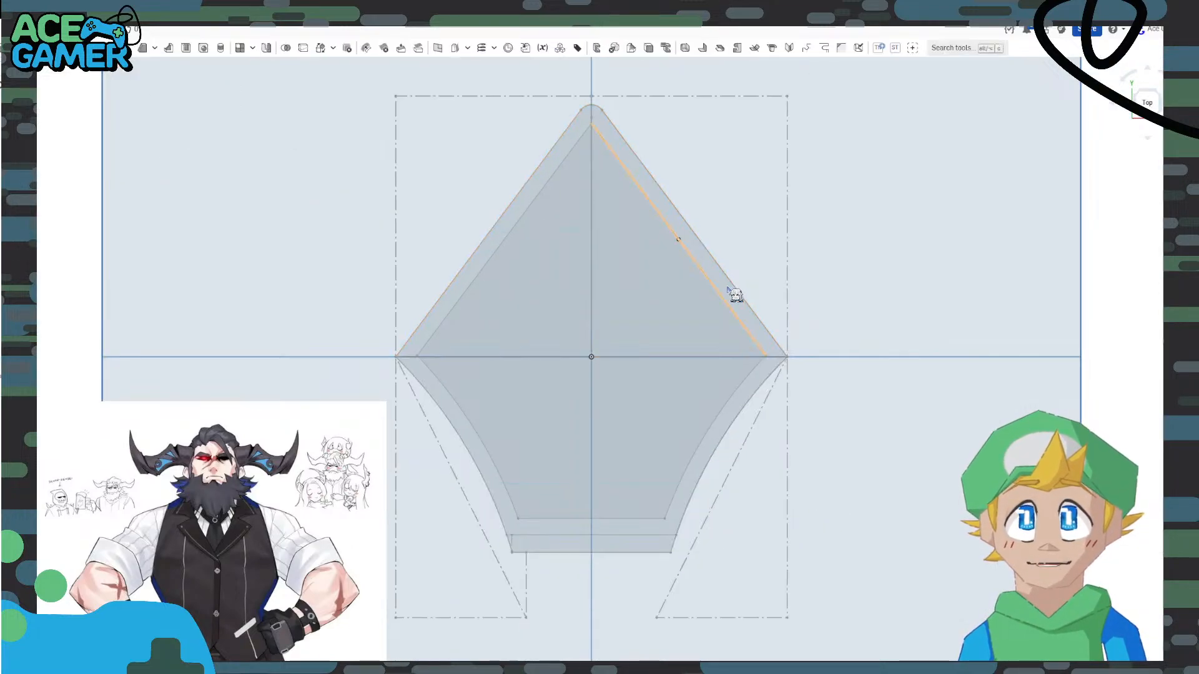
# Hide all reference planes so only the three diamond profiles are displayed.
pyautogui.moveTo(740, 286); pyautogui.dragTo(685, 305, button='right')
pyautogui.scroll(-5, 684, 305)
pyautogui.moveTo(780, 274); pyautogui.dragTo(681, 341, button='middle')
pyautogui.press('p')
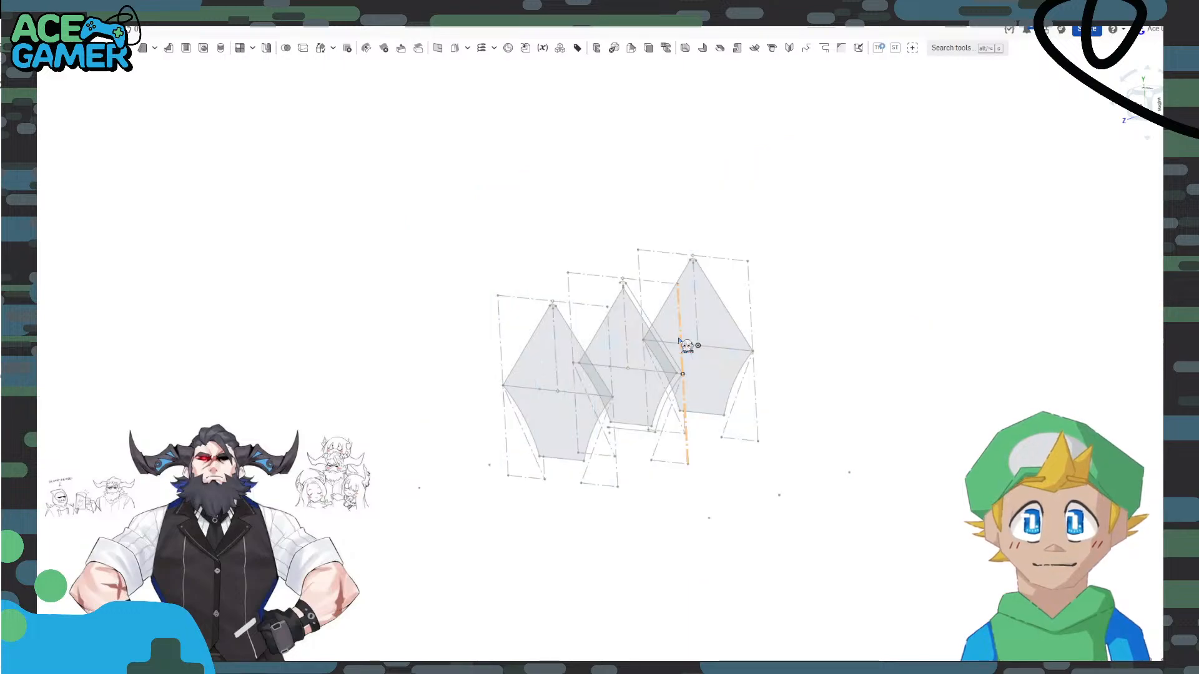
# Try to loft through the upper and lower faces of all three diamond profiles.
pyautogui.click(713, 320)
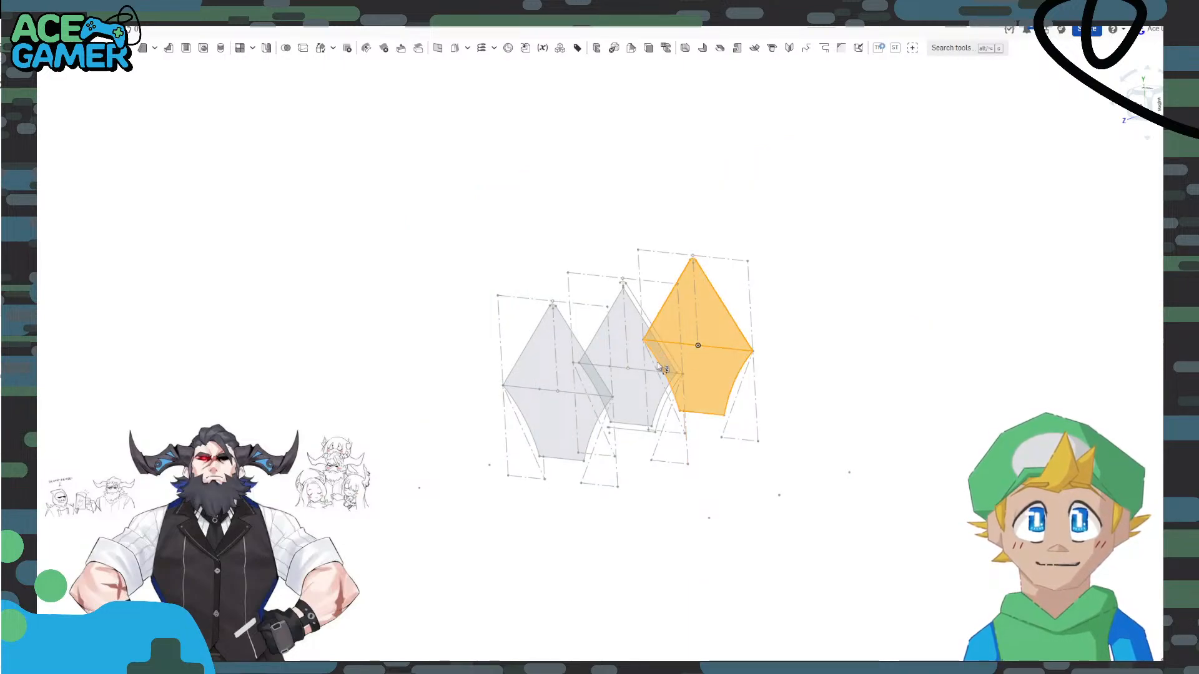
pyautogui.click(614, 349)
pyautogui.click(623, 395)
pyautogui.click(542, 380)
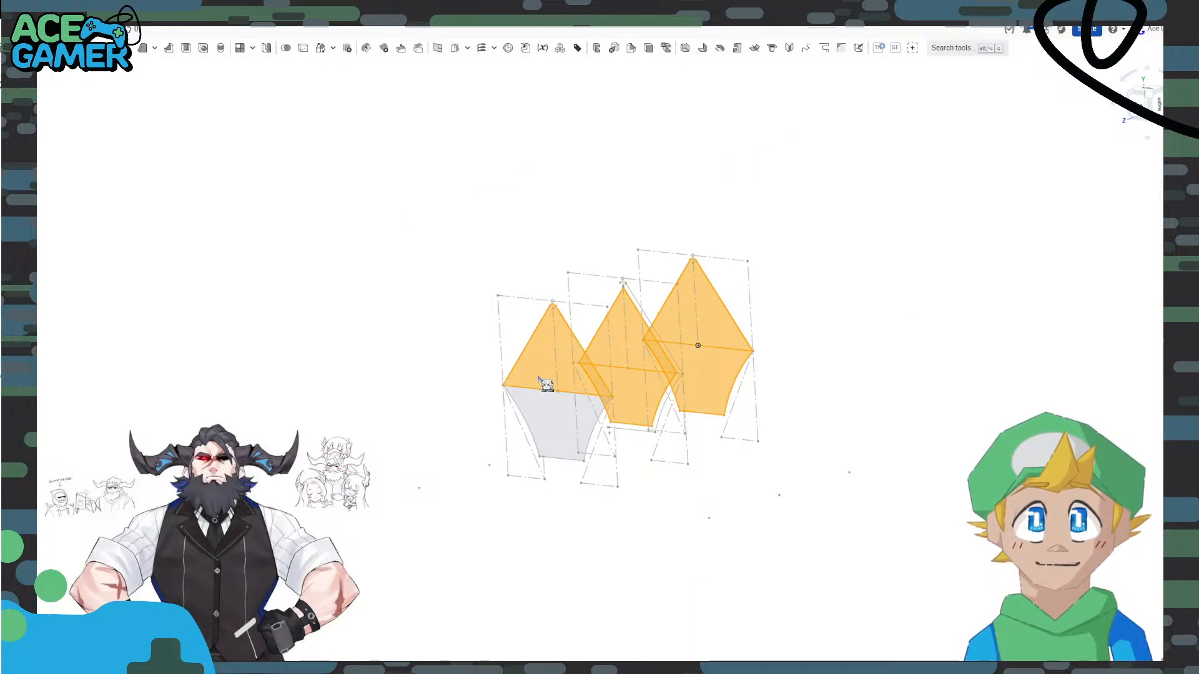
pyautogui.click(559, 424)
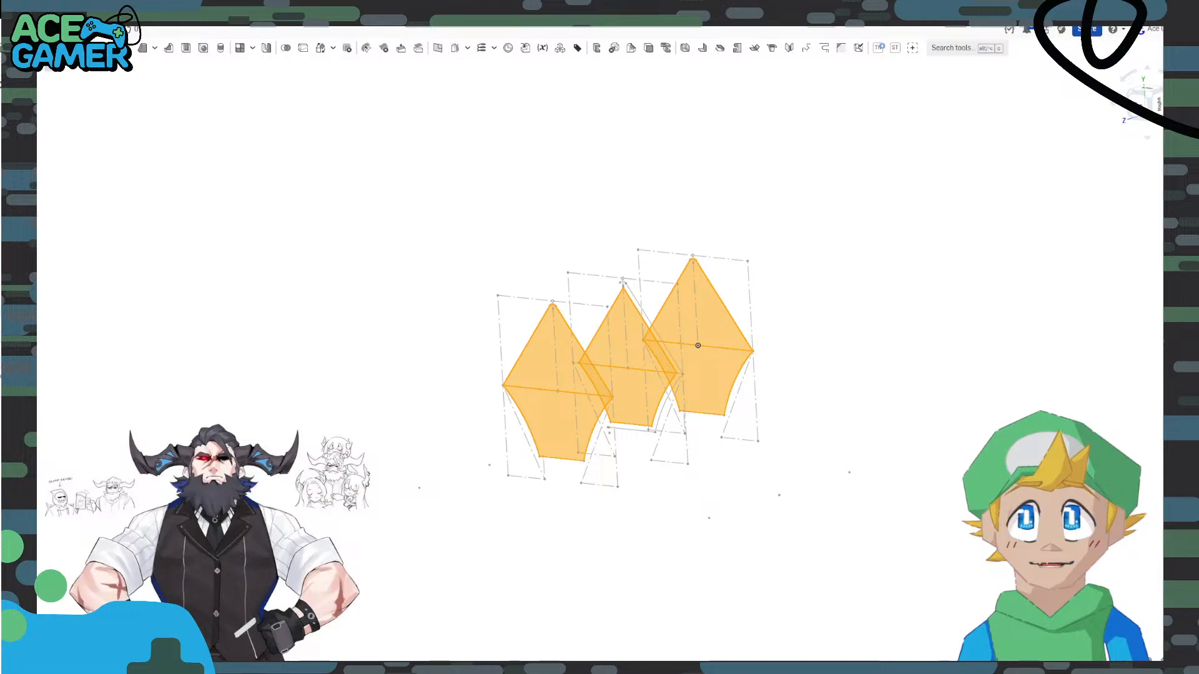
pyautogui.click(62, 47)
# Remove the lower faces of the three profiles from the loft selection, keeping only the upper triangular faces.
pyautogui.moveTo(922, 306); pyautogui.dragTo(869, 309, button='right')
pyautogui.moveTo(697, 316); pyautogui.dragTo(678, 316, button='right')
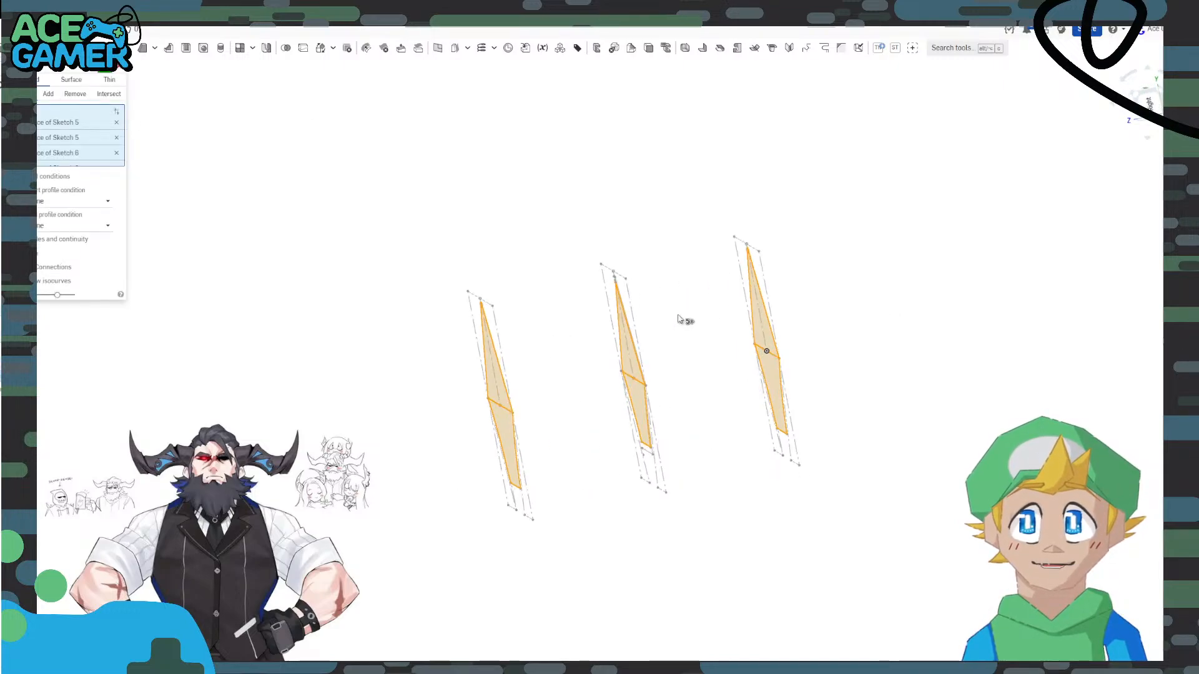
pyautogui.scroll(3, 678, 319)
pyautogui.moveTo(437, 328); pyautogui.dragTo(490, 329, button='right')
pyautogui.click(549, 474)
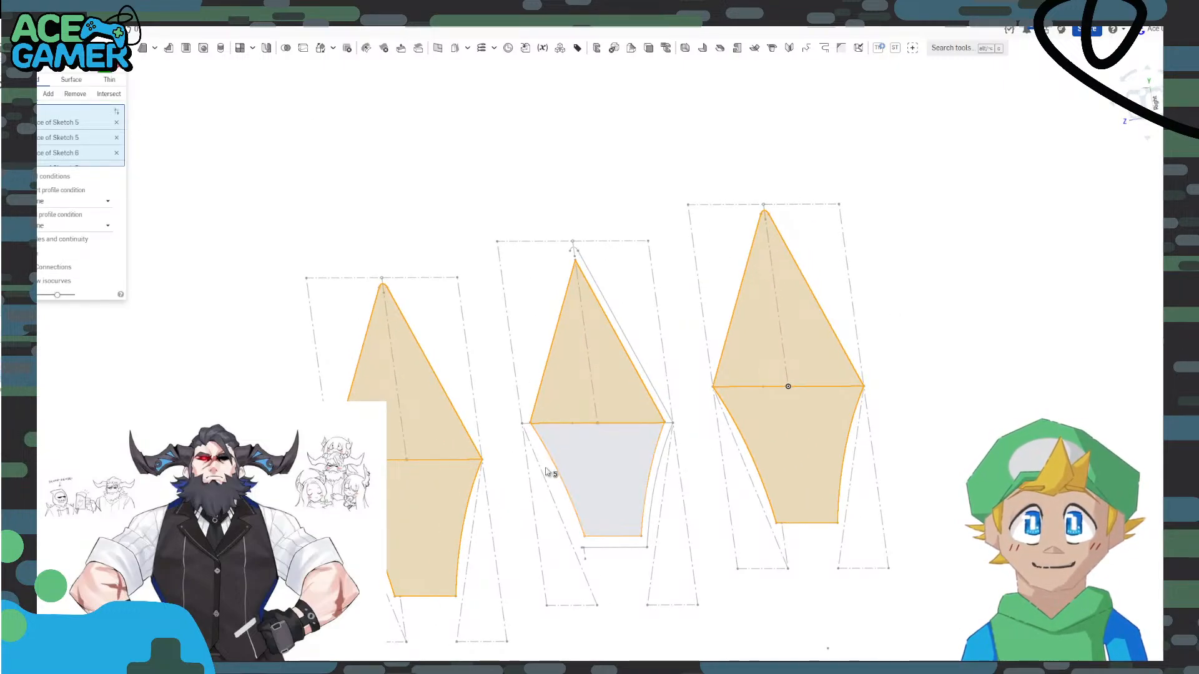
pyautogui.click(425, 530)
pyautogui.click(834, 470)
# Examine the loft preview through the three upper faces from several angles and cancel the loft.
pyautogui.moveTo(986, 331); pyautogui.dragTo(990, 421, button='right')
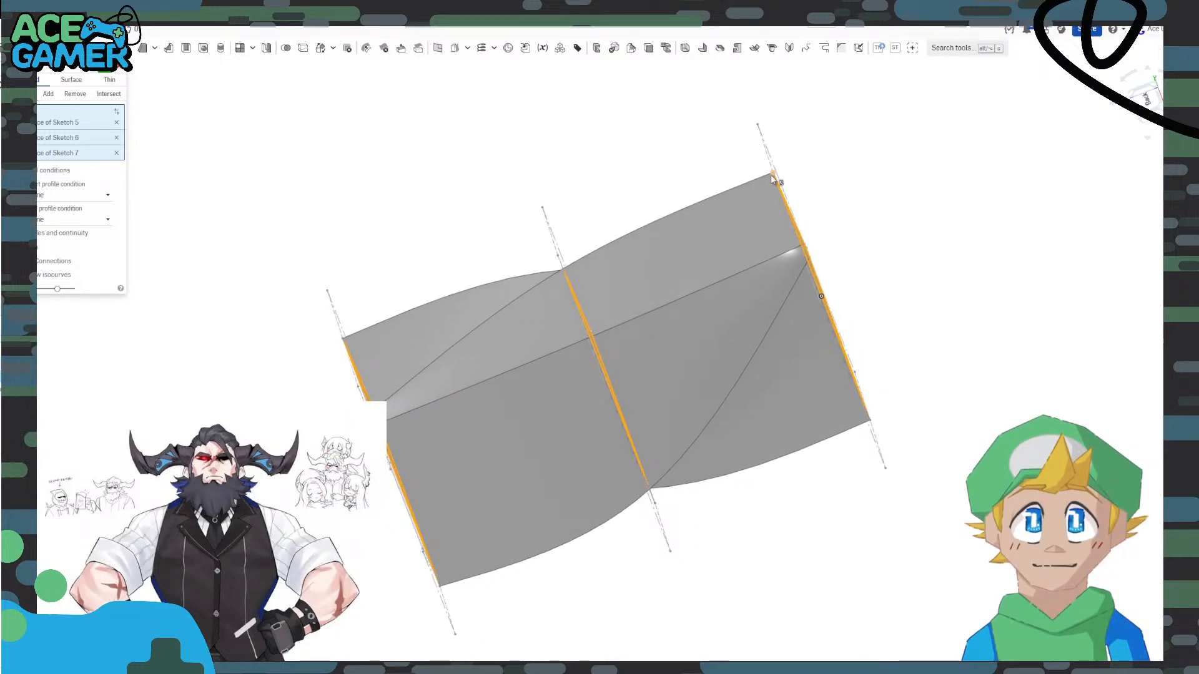
pyautogui.moveTo(763, 229); pyautogui.dragTo(723, 255, button='right')
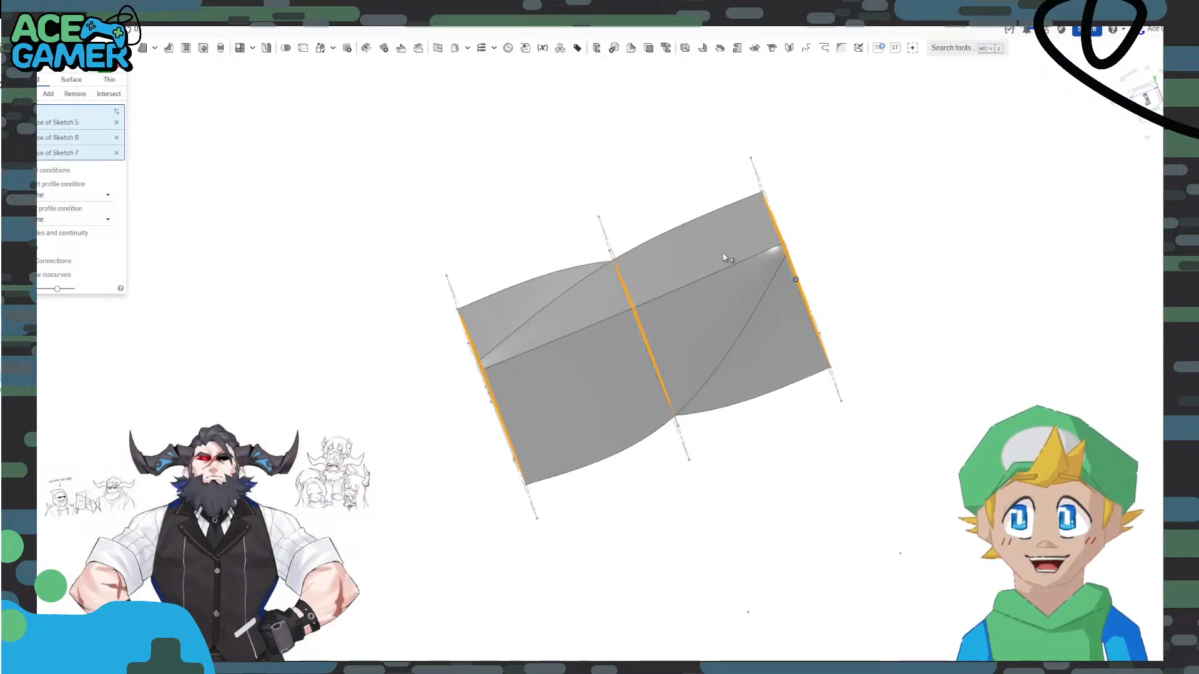
pyautogui.moveTo(393, 375); pyautogui.dragTo(449, 353, button='right')
pyautogui.scroll(2, 448, 353)
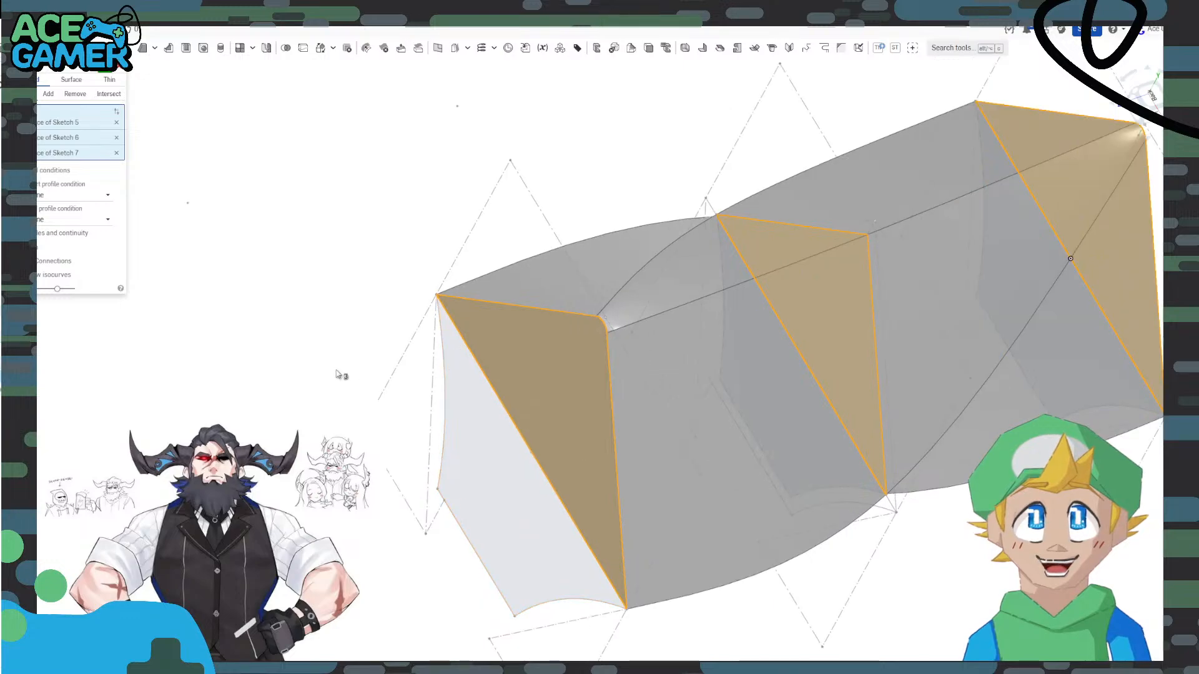
pyautogui.moveTo(340, 375); pyautogui.dragTo(380, 338, button='right')
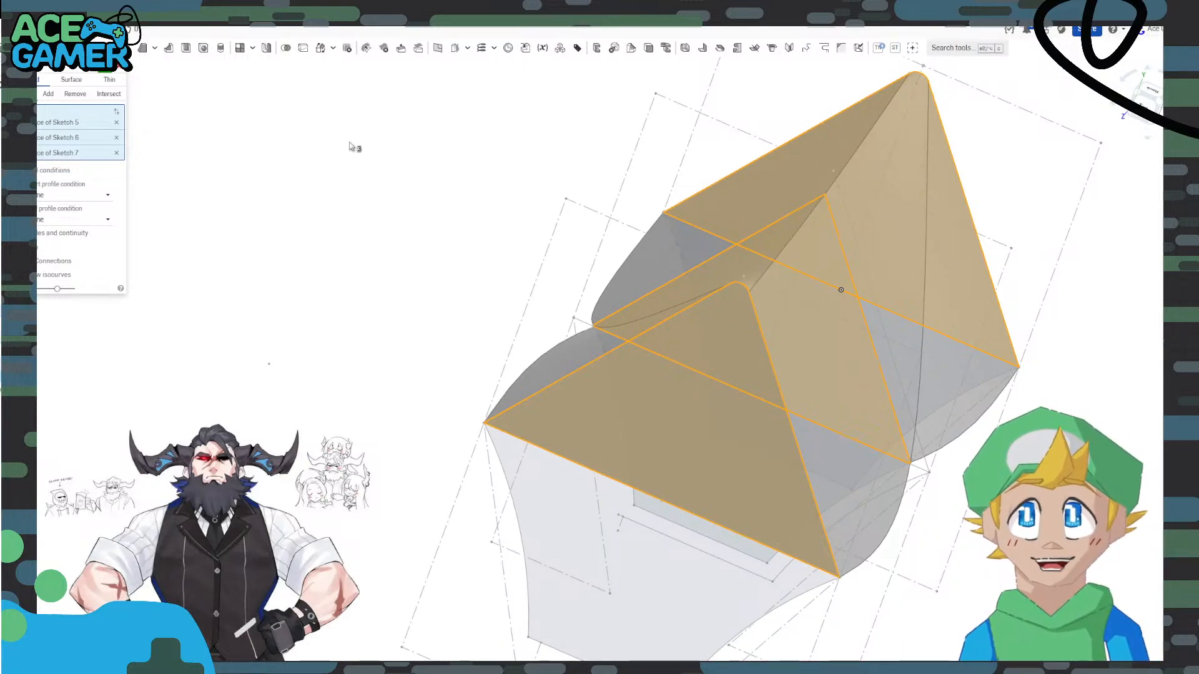
pyautogui.click(121, 70)
pyautogui.moveTo(450, 241)
pyautogui.mouseDown(button='right')
pyautogui.moveTo(450, 224)
pyautogui.moveTo(464, 224)
pyautogui.mouseUp(button='right')
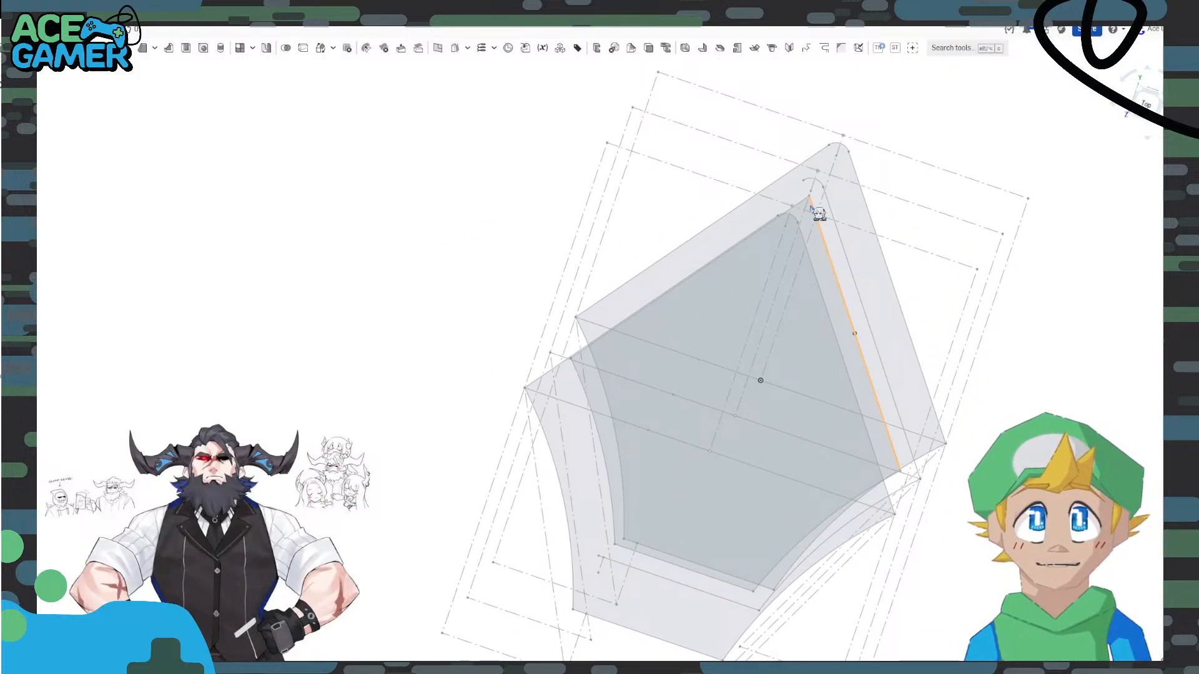
# Fillet the sharp apex of the middle diamond profile's inset outline to match the rounded tips of the other profiles.
pyautogui.doubleClick(25, 327)
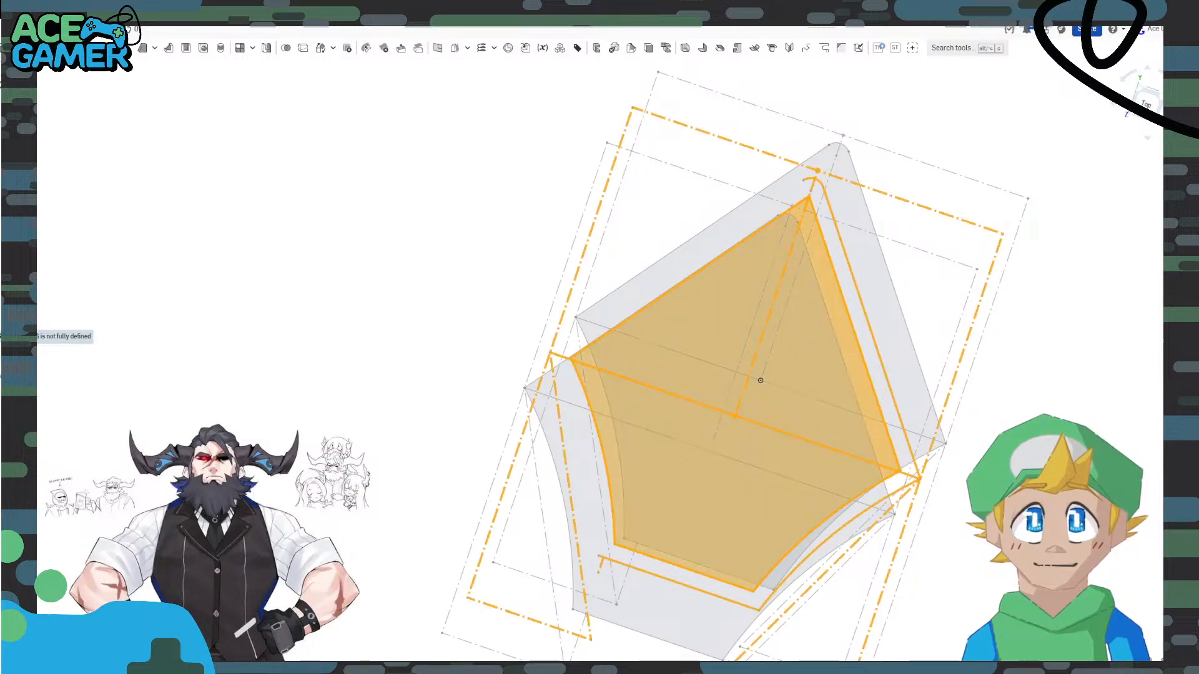
pyautogui.scroll(5, 812, 212)
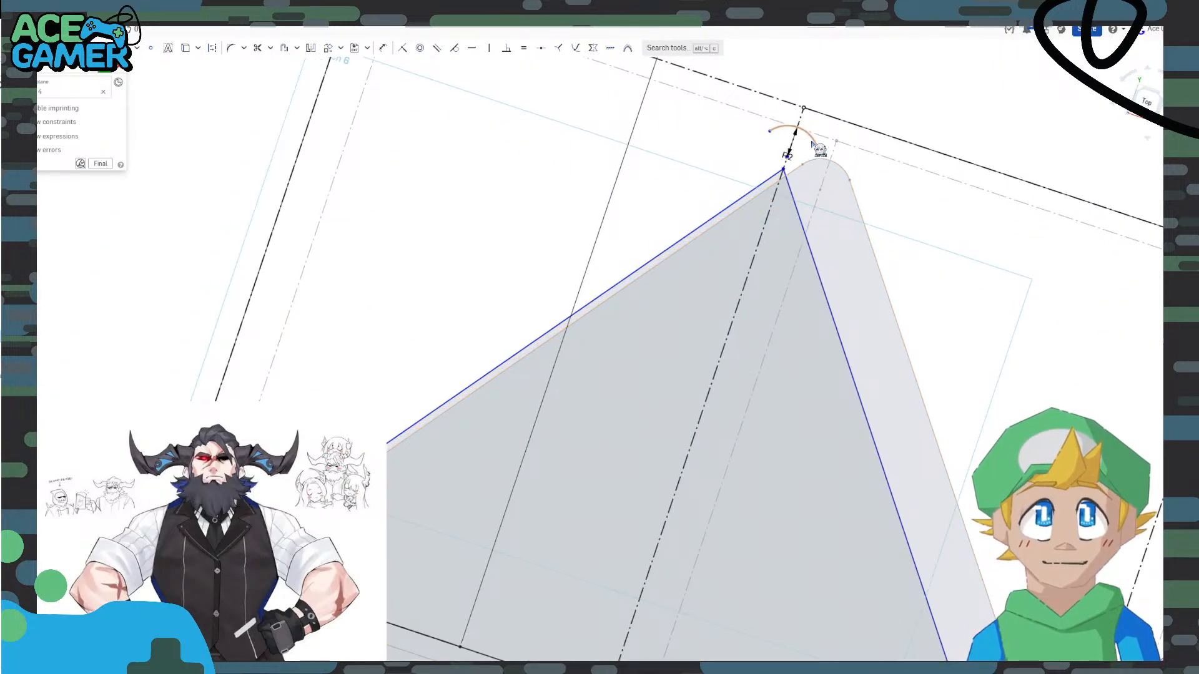
pyautogui.scroll(3, 775, 172)
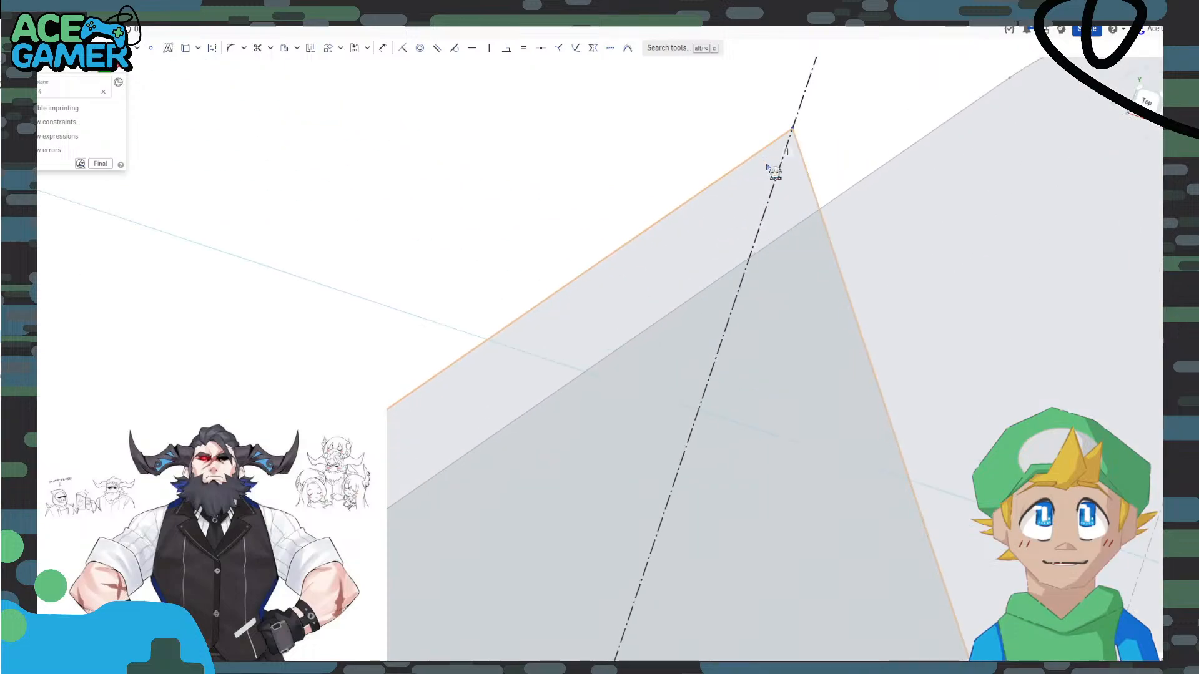
pyautogui.scroll(3, 782, 157)
pyautogui.scroll(-6, 795, 149)
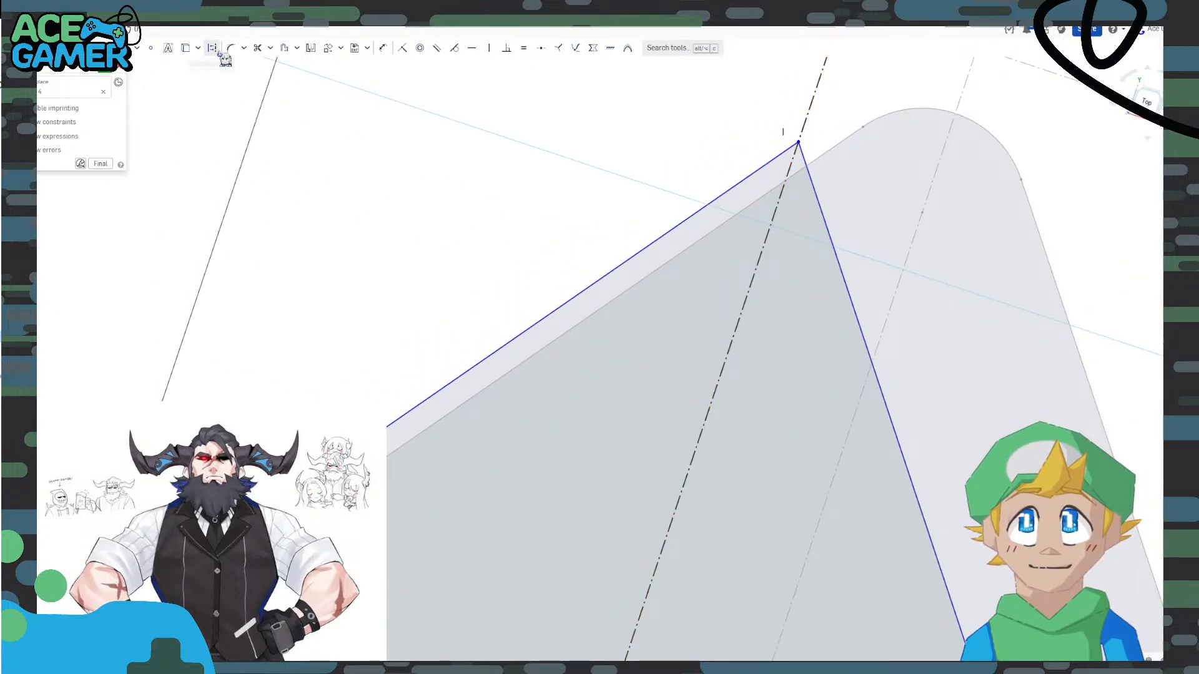
pyautogui.click(231, 48)
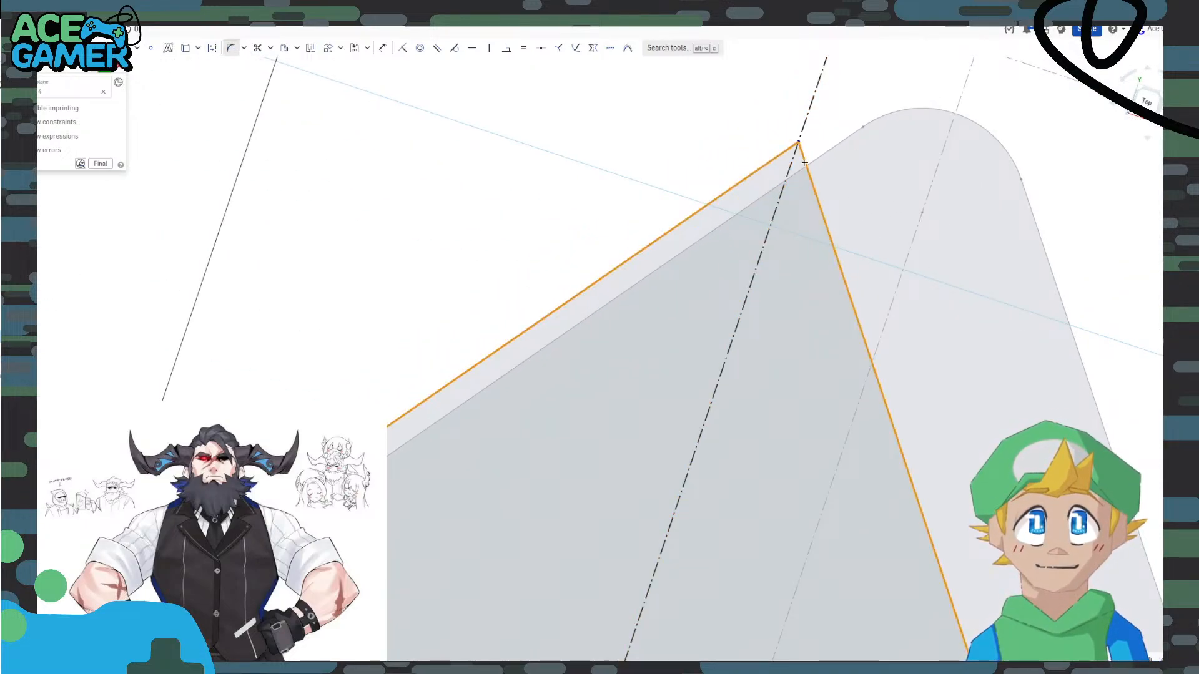
pyautogui.click(799, 145)
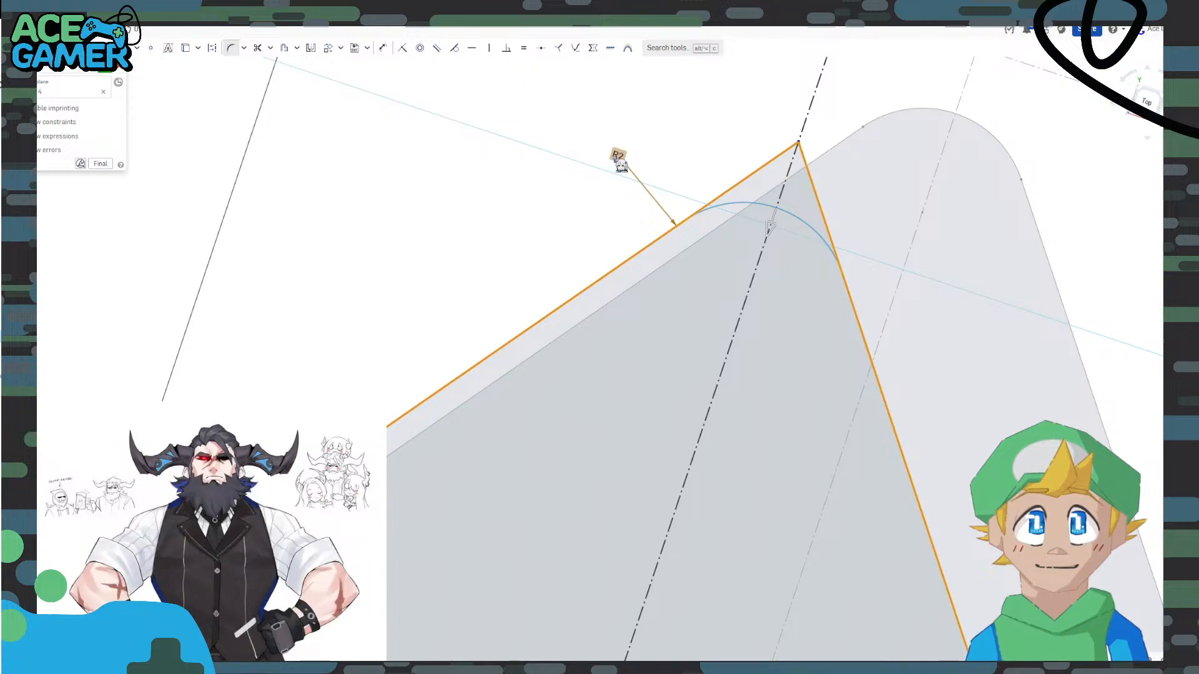
pyautogui.press('Return')
pyautogui.scroll(-6, 616, 205)
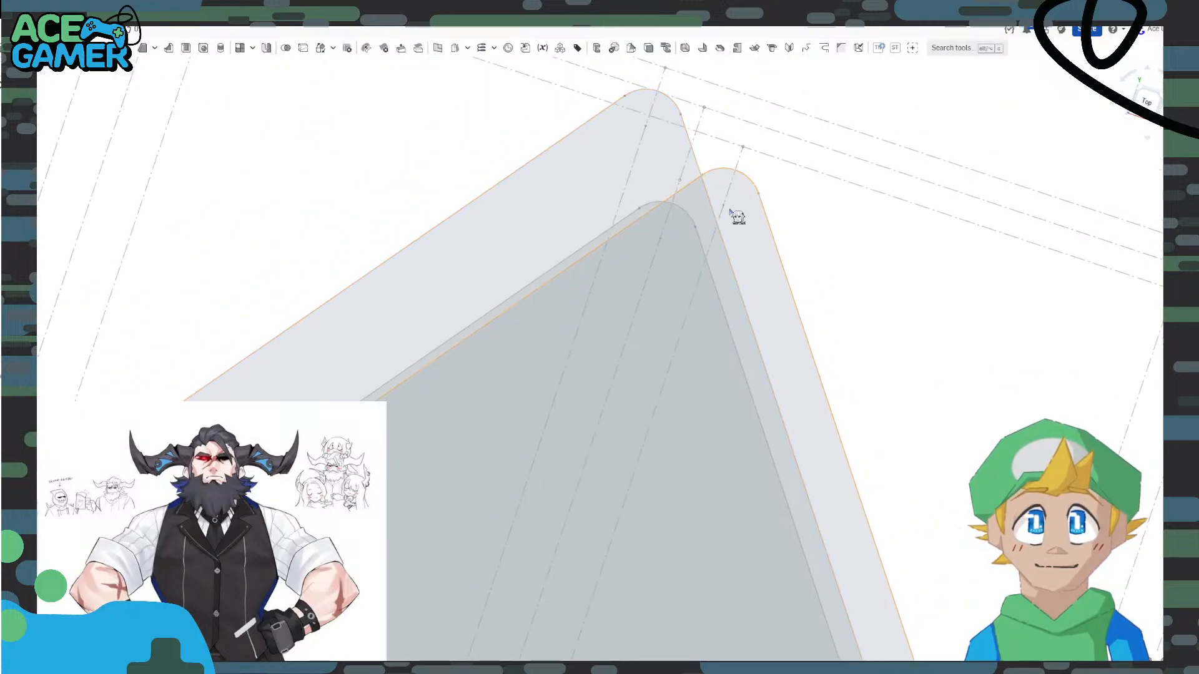
# Examine the rounded tips of the profiles, opening the 0 mm profile's sketch to check its apex fillet and closing it.
pyautogui.moveTo(734, 212); pyautogui.dragTo(642, 236, button='middle')
pyautogui.click(645, 233)
pyautogui.moveTo(802, 233); pyautogui.dragTo(727, 262, button='right')
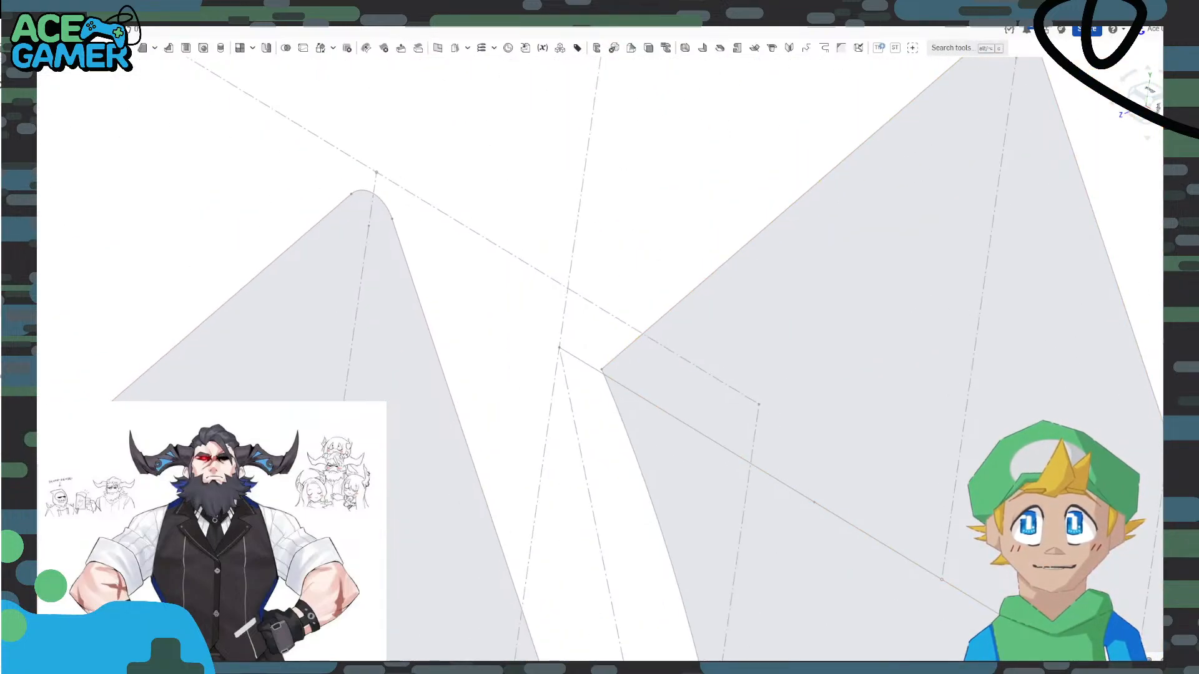
pyautogui.doubleClick(17, 299)
pyautogui.scroll(-5, 789, 265)
pyautogui.moveTo(817, 227); pyautogui.dragTo(372, 361, button='middle')
pyautogui.scroll(3, 708, 231)
pyautogui.moveTo(709, 232); pyautogui.dragTo(743, 210, button='right')
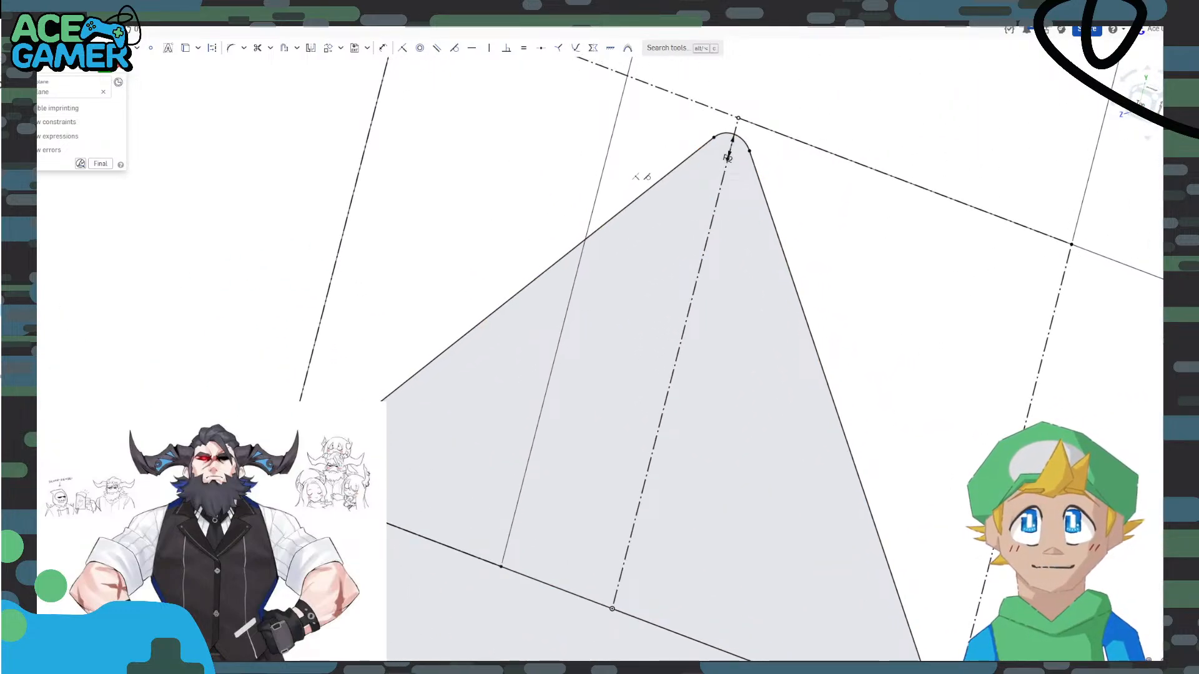
pyautogui.click(109, 71)
pyautogui.scroll(-5, 470, 303)
pyautogui.moveTo(470, 304); pyautogui.dragTo(554, 336, button='right')
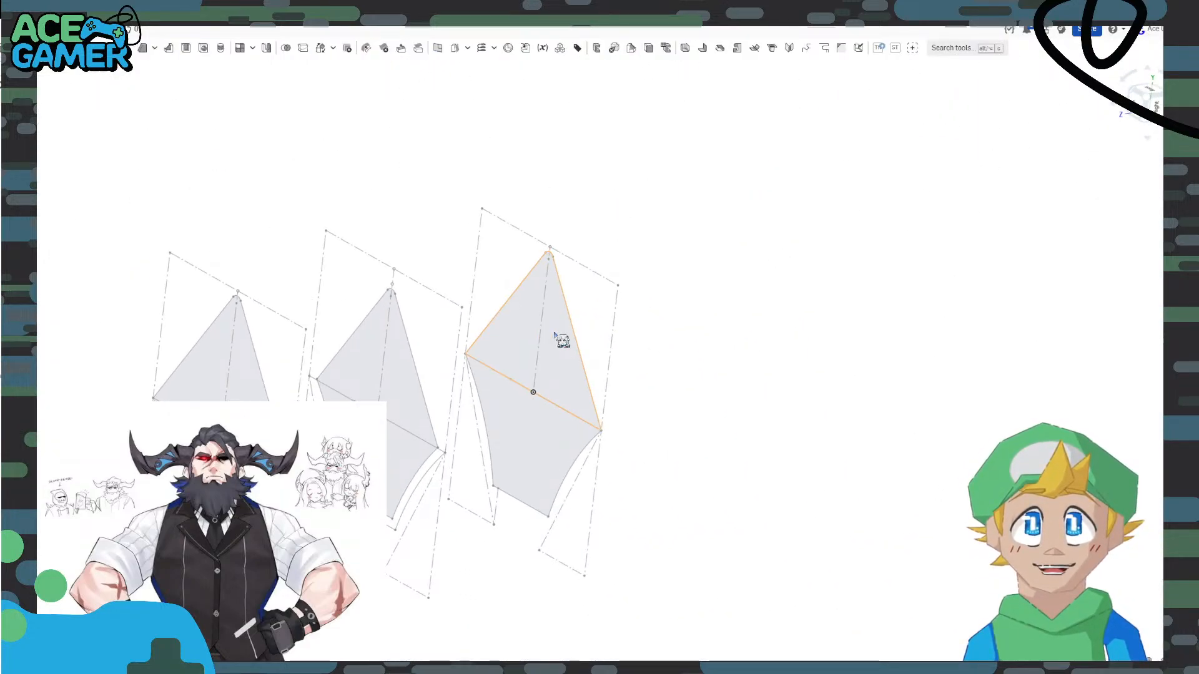
# Loft a solid through the upper triangular faces of all three diamond profiles.
pyautogui.click(519, 336)
pyautogui.click(400, 382)
pyautogui.click(239, 316)
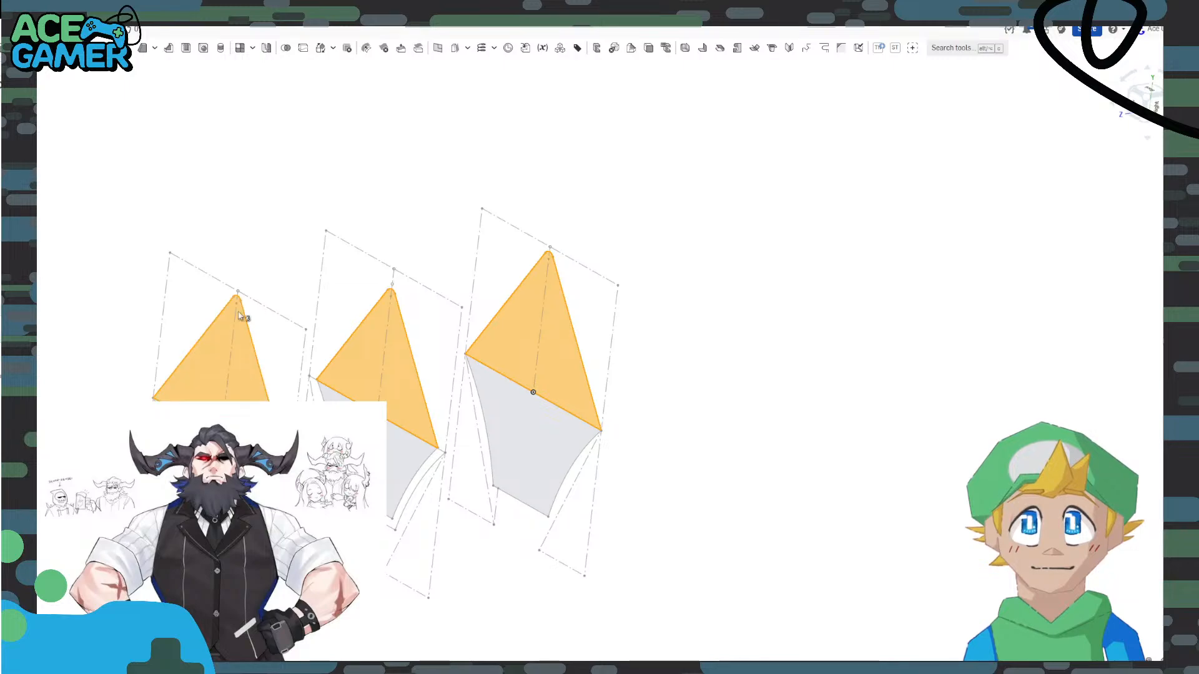
pyautogui.click(91, 48)
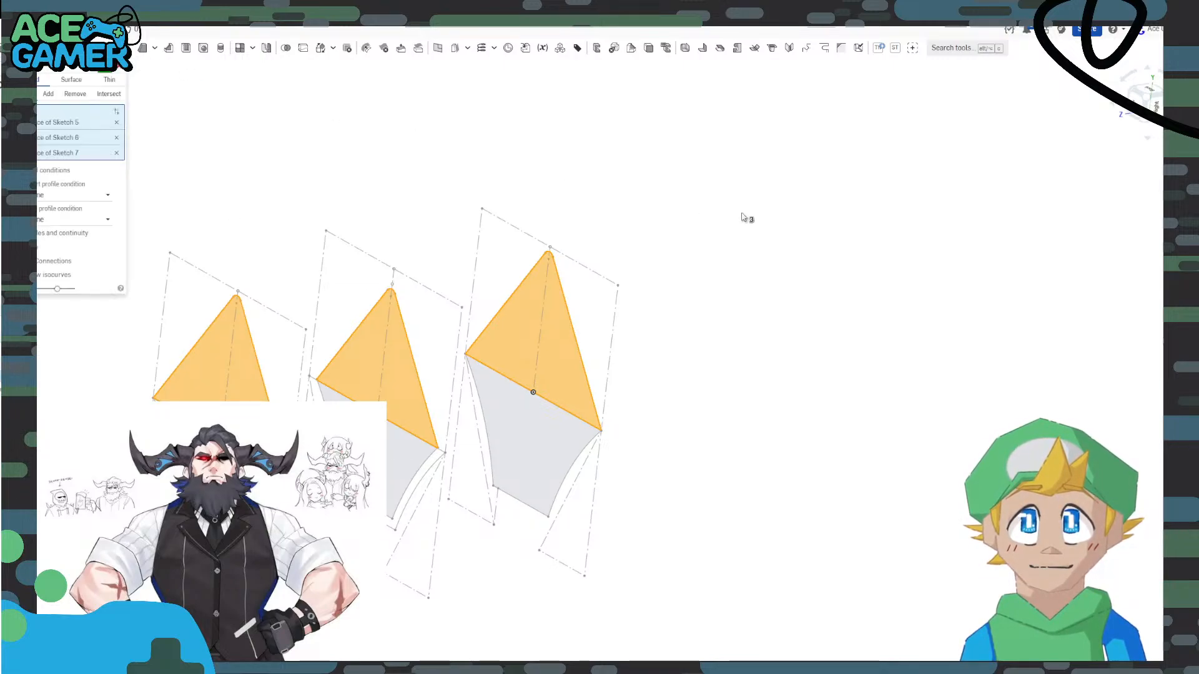
pyautogui.moveTo(742, 213)
pyautogui.mouseDown(button='right')
pyautogui.moveTo(710, 233)
pyautogui.moveTo(683, 209)
pyautogui.moveTo(701, 187)
pyautogui.moveTo(771, 155)
pyautogui.moveTo(781, 166)
pyautogui.moveTo(757, 201)
pyautogui.moveTo(816, 270)
pyautogui.moveTo(803, 273)
pyautogui.moveTo(712, 193)
pyautogui.moveTo(717, 172)
pyautogui.mouseUp(button='right')
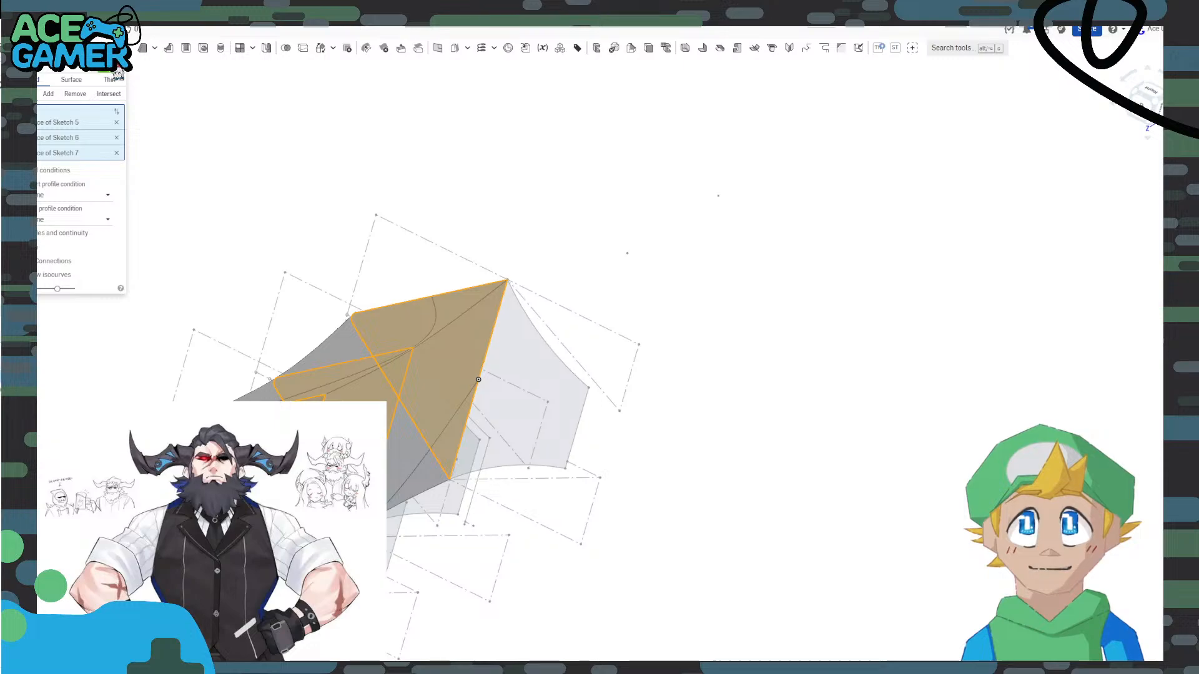
pyautogui.press('Return')
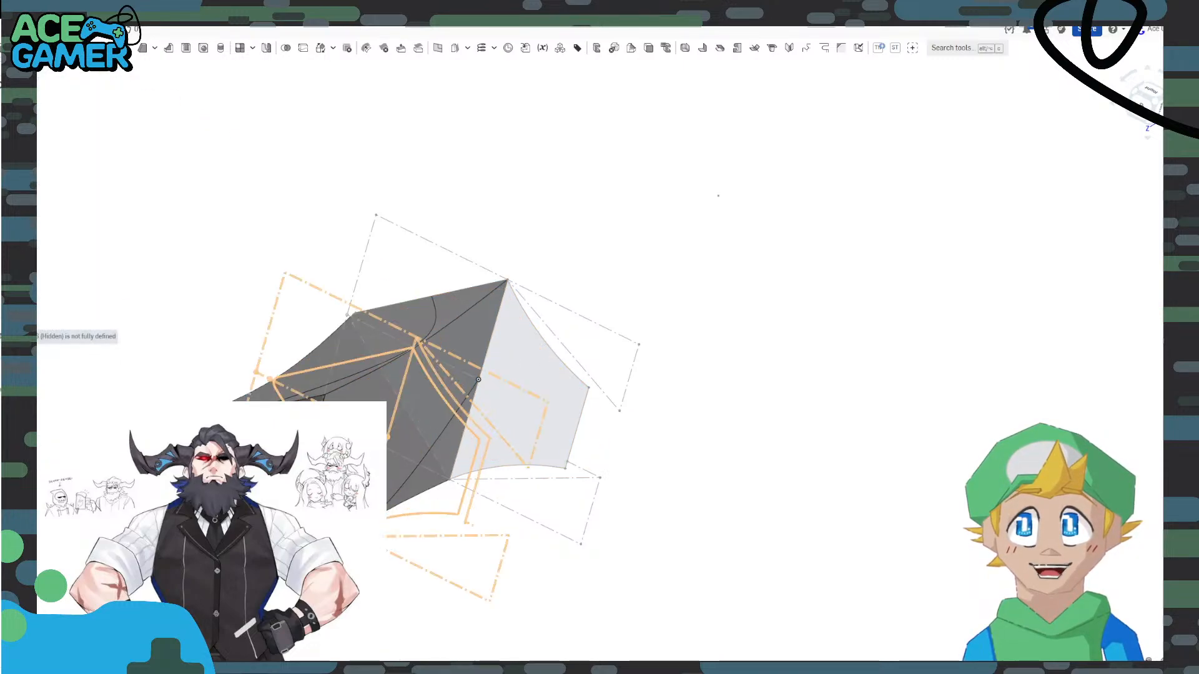
# Show the profile sketches again and start a loft through the lower faces of all three profiles.
pyautogui.click(21, 337)
pyautogui.click(21, 362)
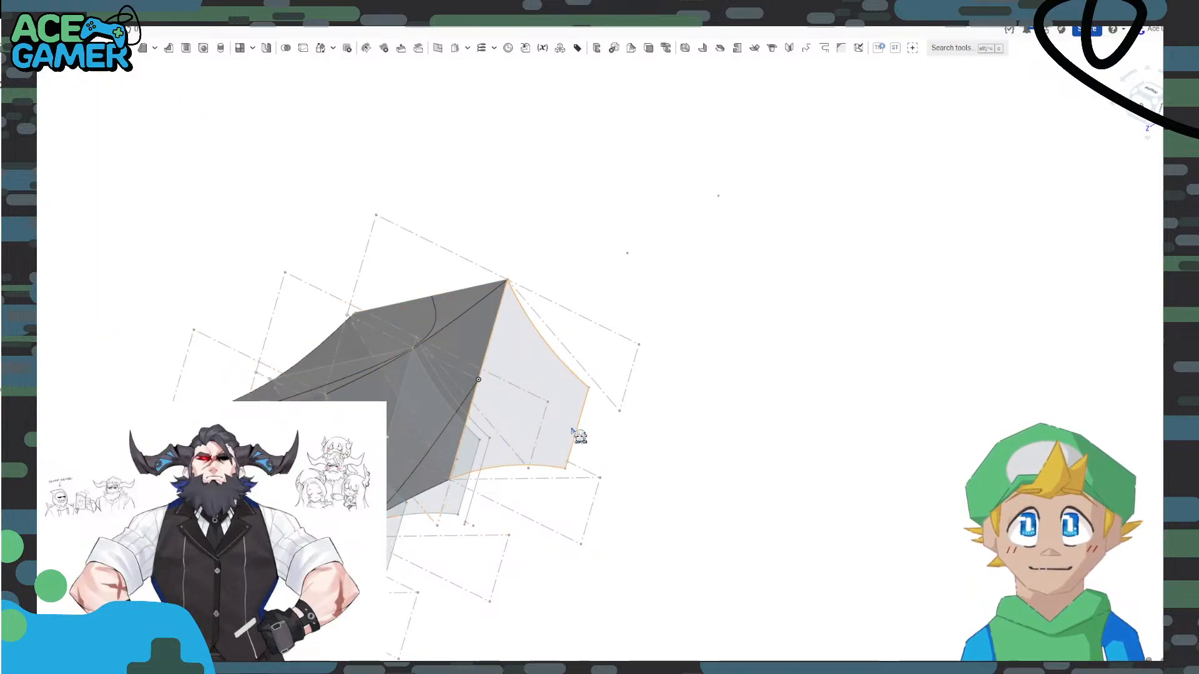
pyautogui.click(501, 384)
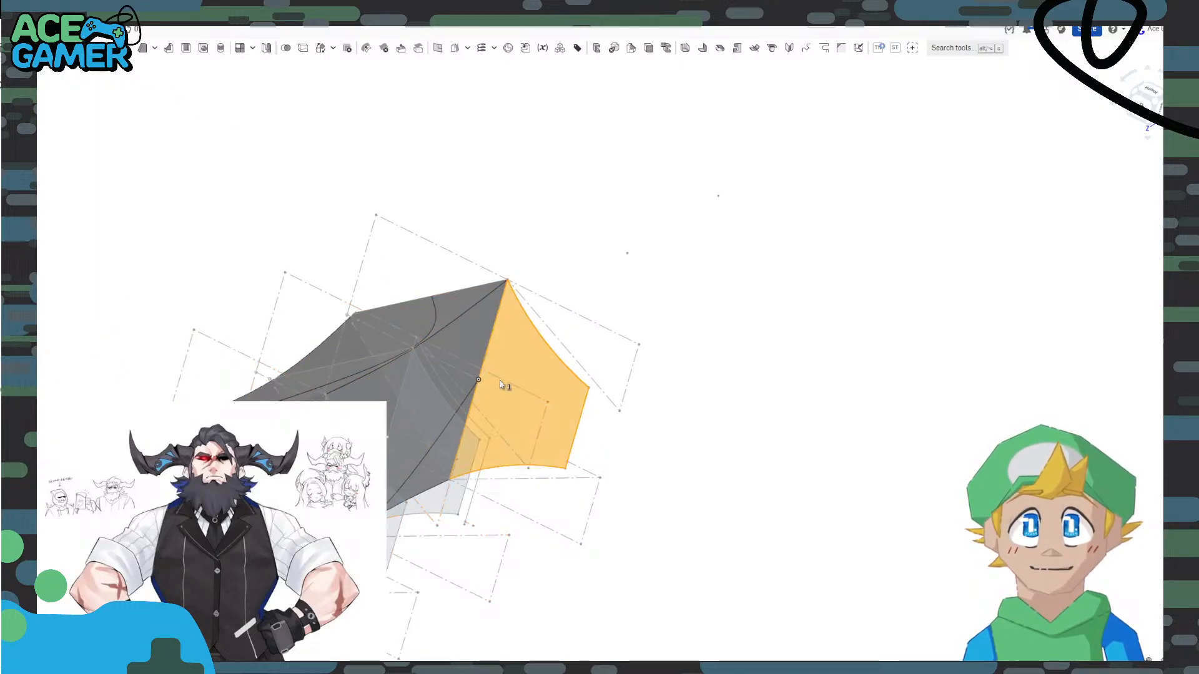
pyautogui.click(426, 405)
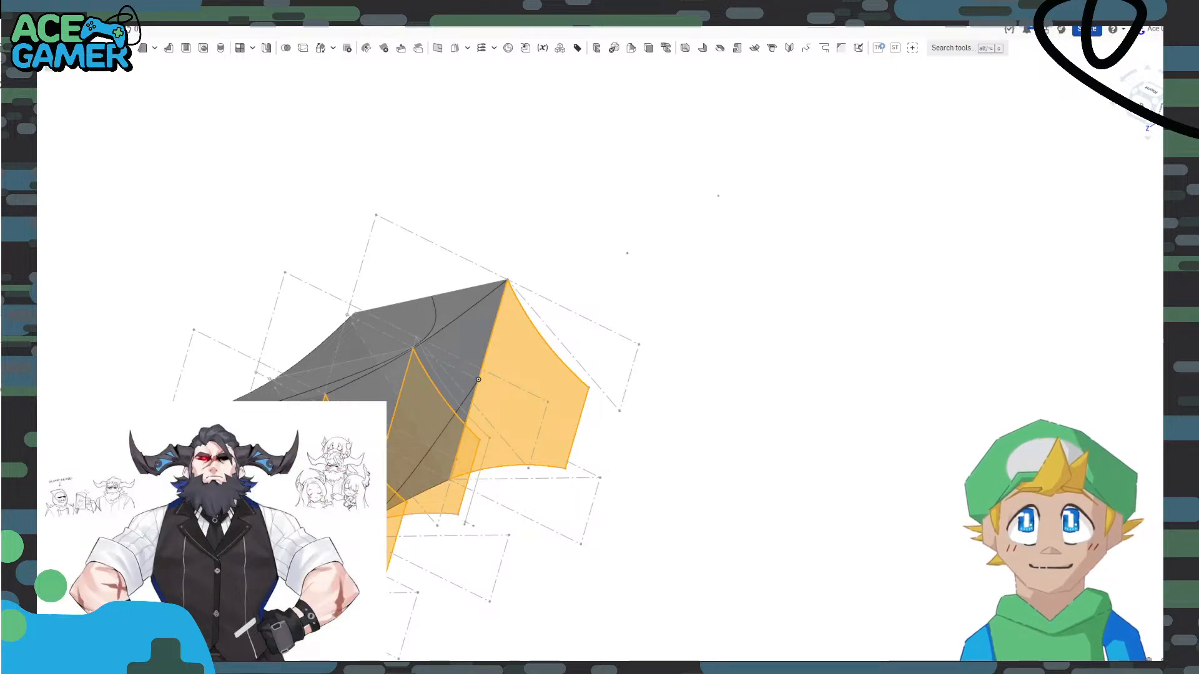
pyautogui.click(75, 48)
# Check the lower loft preview from the right side, set its result to a new part, and accept it.
pyautogui.moveTo(621, 264); pyautogui.dragTo(668, 281, button='right')
pyautogui.click(1155, 96)
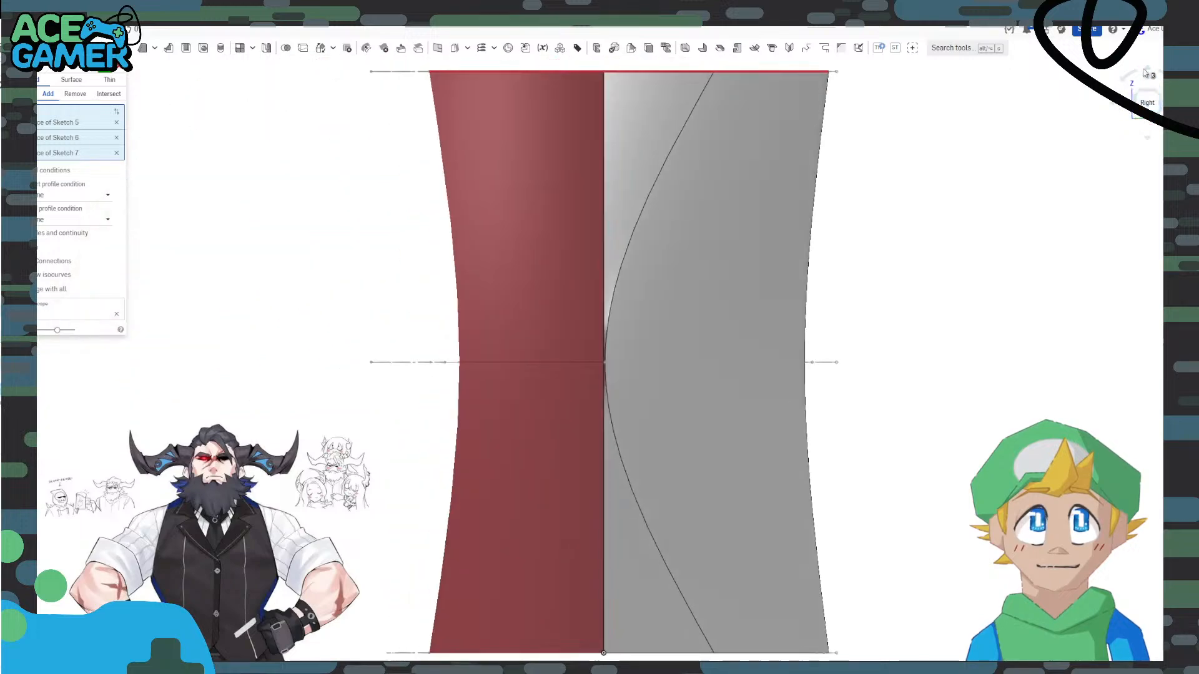
pyautogui.click(1135, 75)
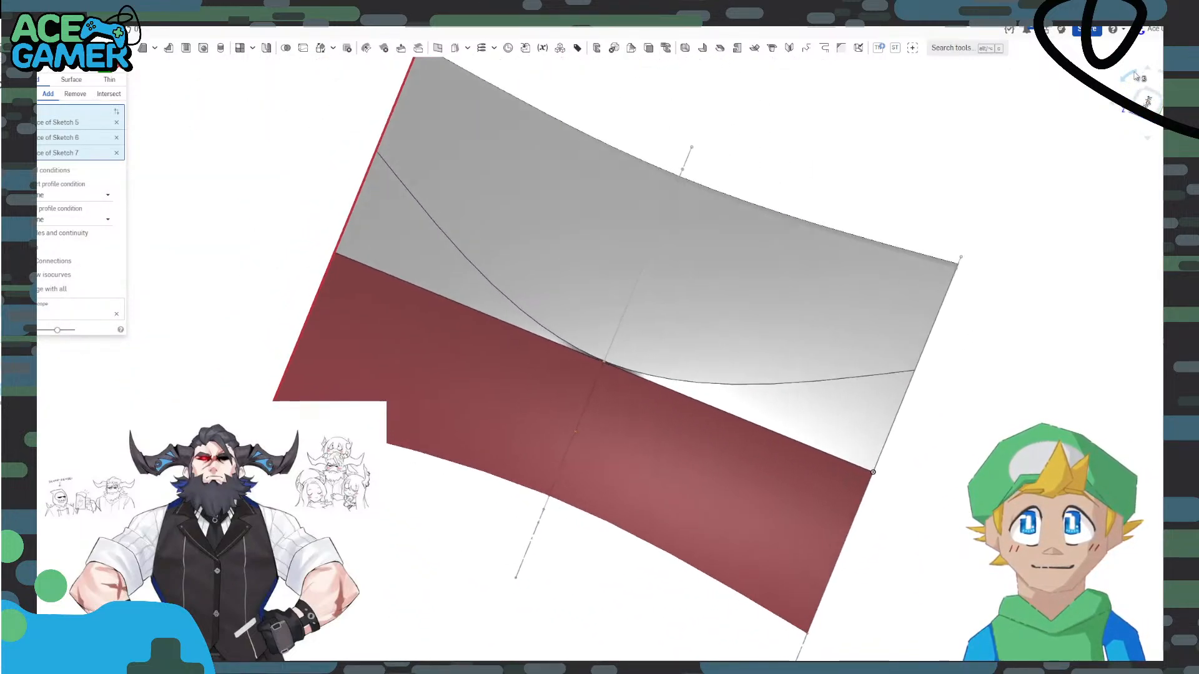
pyautogui.click(1135, 76)
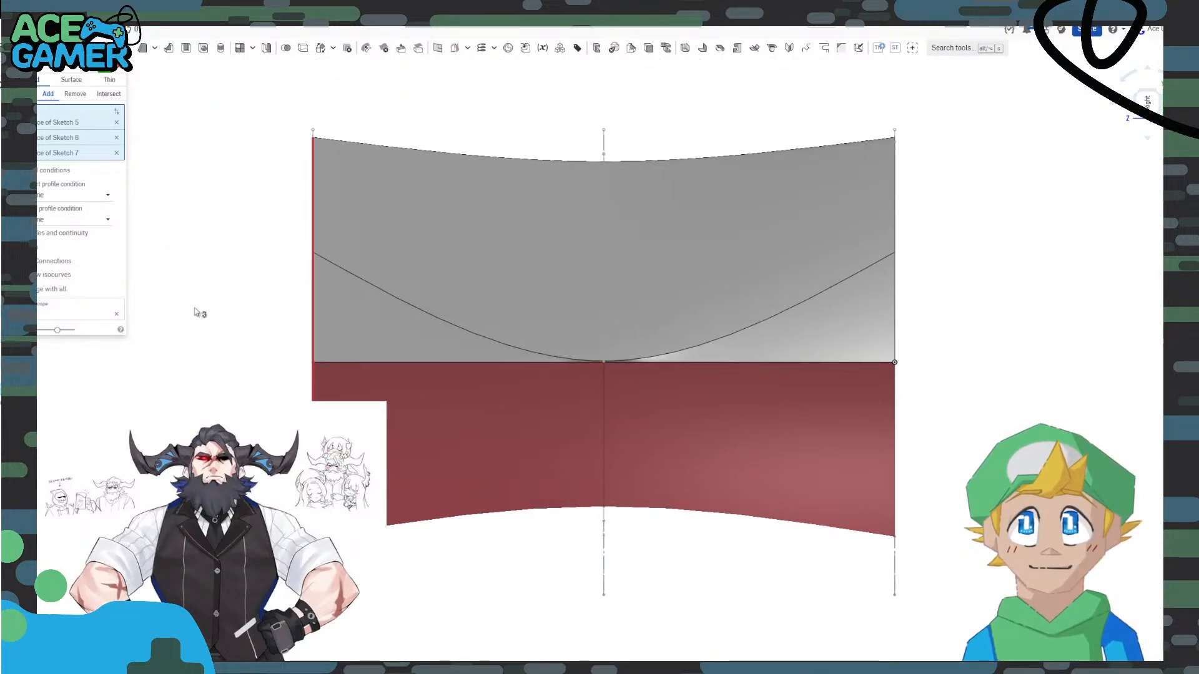
pyautogui.moveTo(194, 311); pyautogui.dragTo(245, 351, button='right')
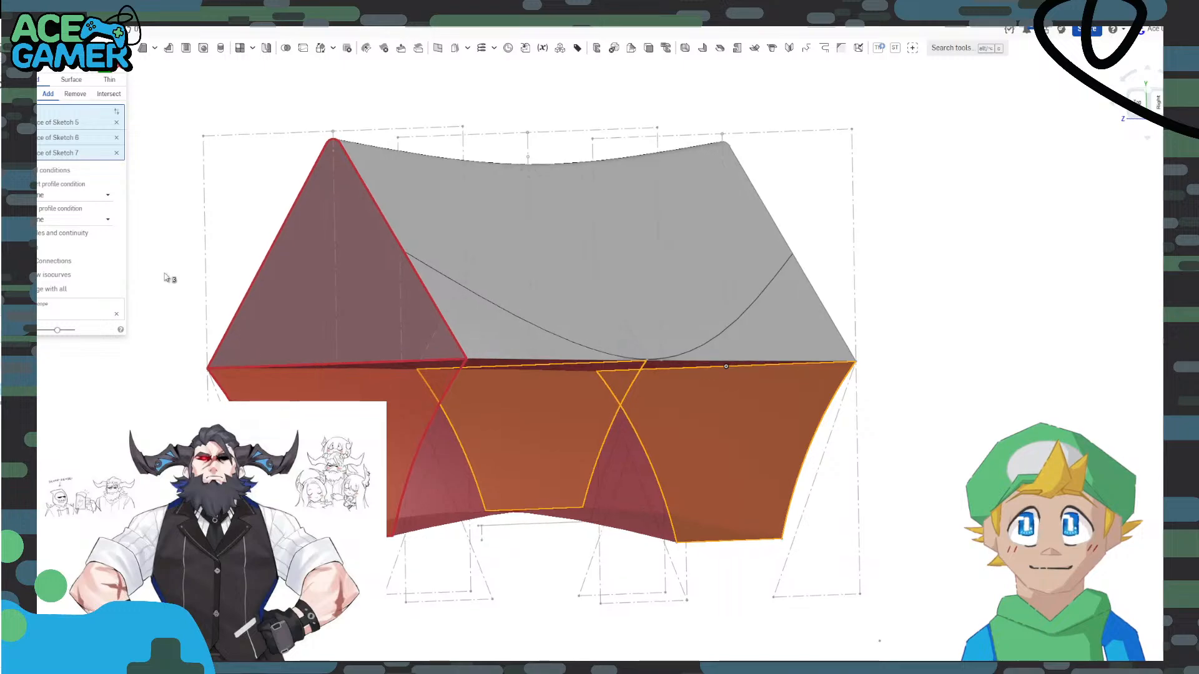
pyautogui.click(39, 99)
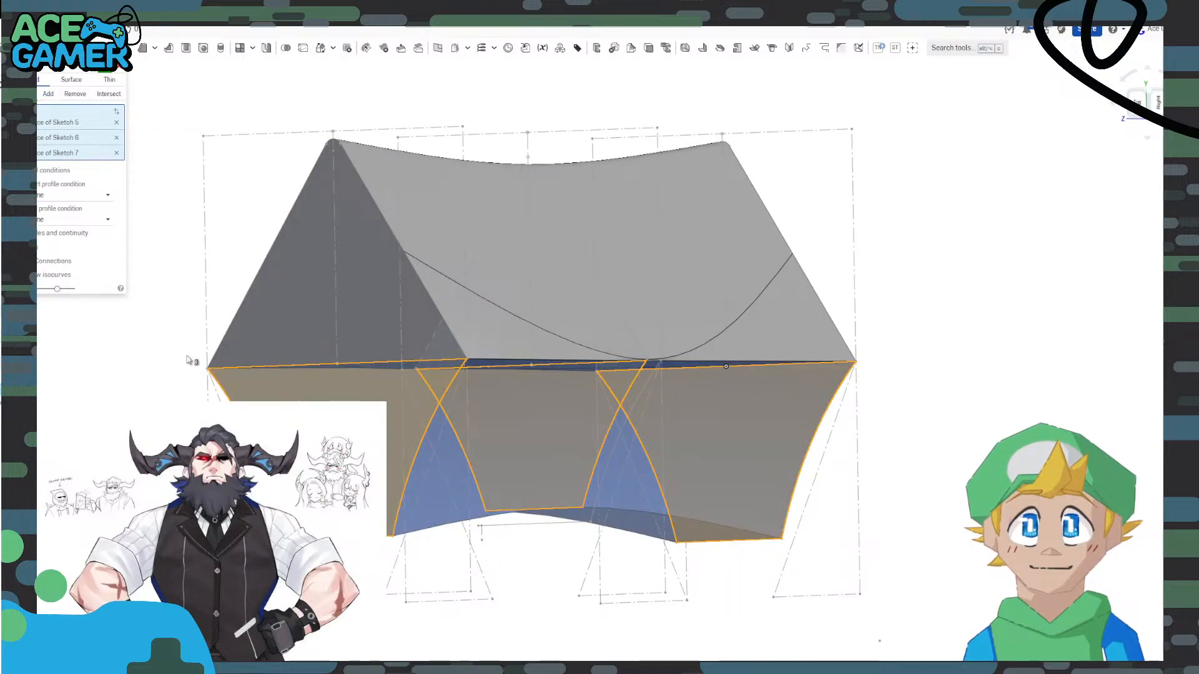
pyautogui.click(107, 74)
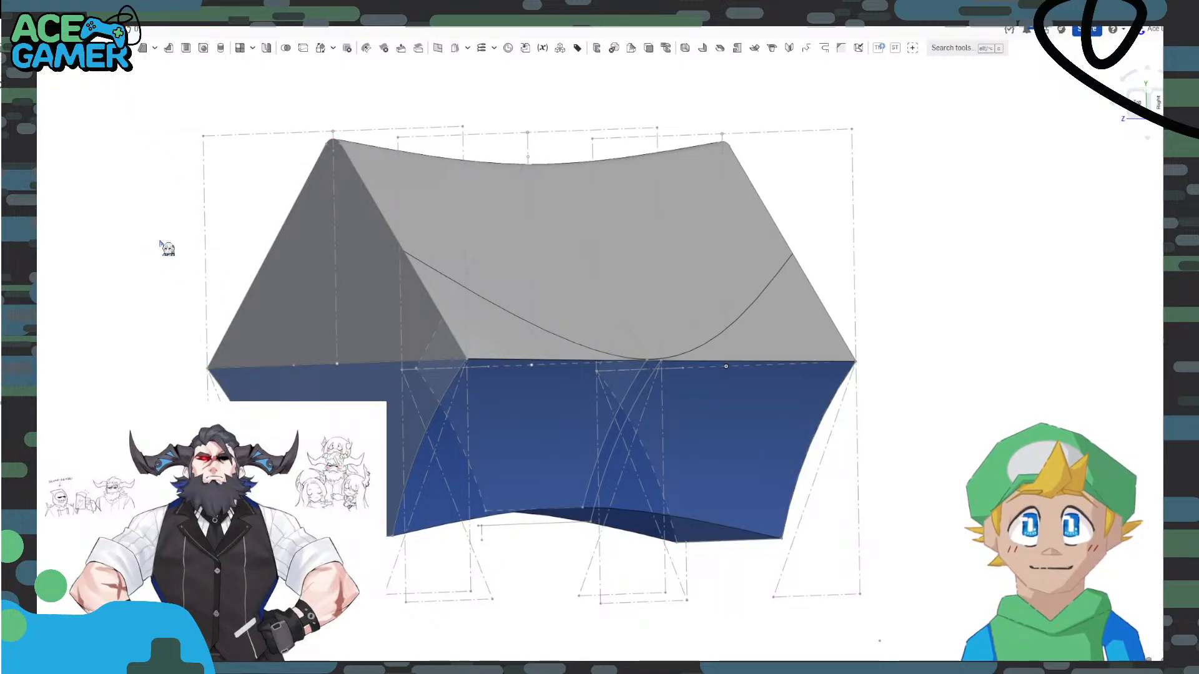
# Hide the three profile sketches so only the two lofted parts are displayed.
pyautogui.click(41, 362)
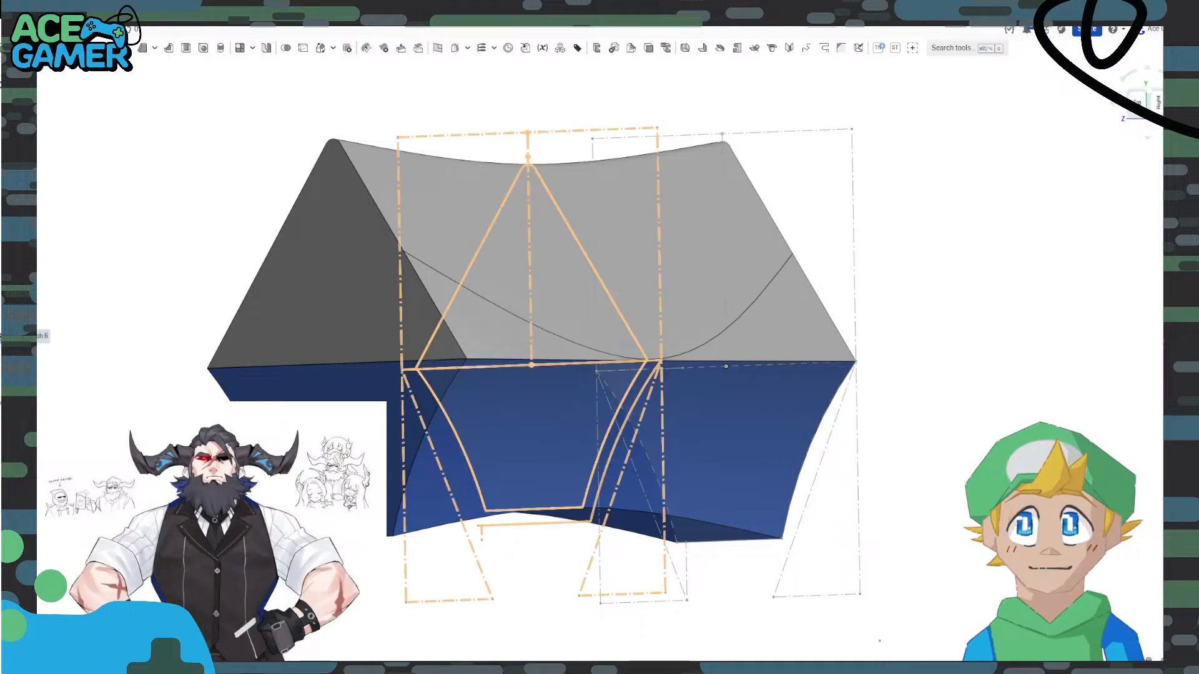
pyautogui.click(41, 337)
pyautogui.click(43, 309)
pyautogui.moveTo(218, 201)
pyautogui.mouseDown(button='right')
pyautogui.moveTo(238, 201)
pyautogui.moveTo(226, 255)
pyautogui.moveTo(234, 128)
pyautogui.moveTo(246, 208)
pyautogui.moveTo(394, 187)
pyautogui.moveTo(229, 187)
pyautogui.mouseUp(button='right')
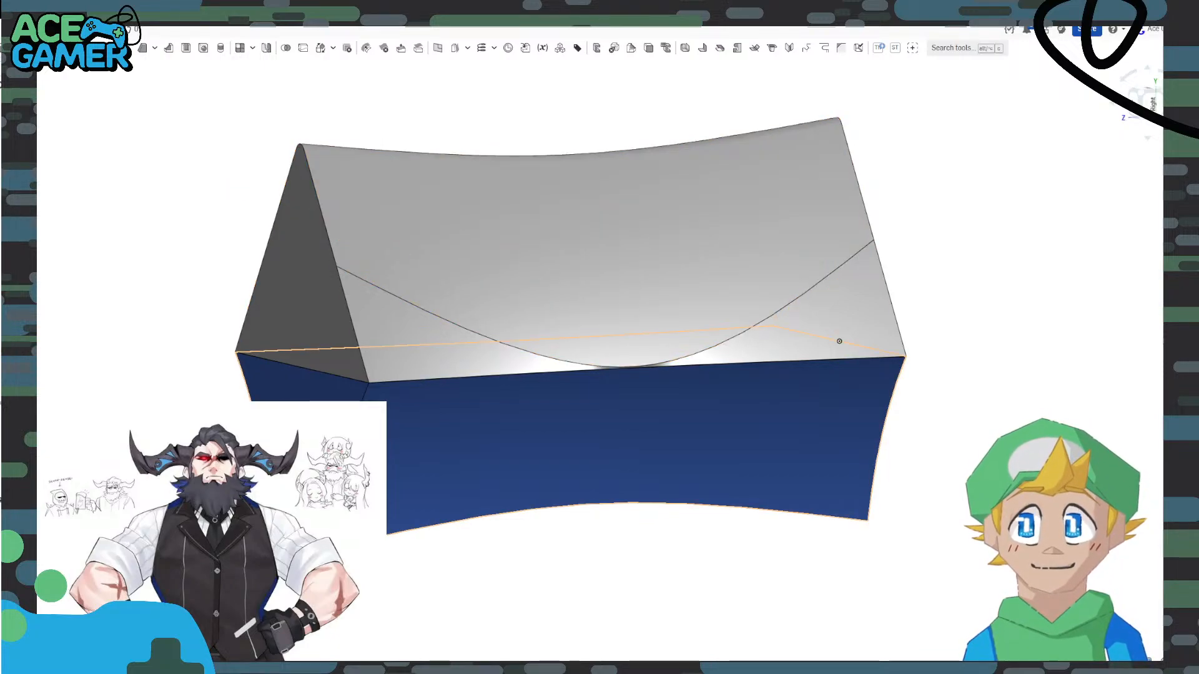
# Try to join the upper and lower lofted parts with a Boolean union.
pyautogui.click(1, 507)
pyautogui.click(2, 499)
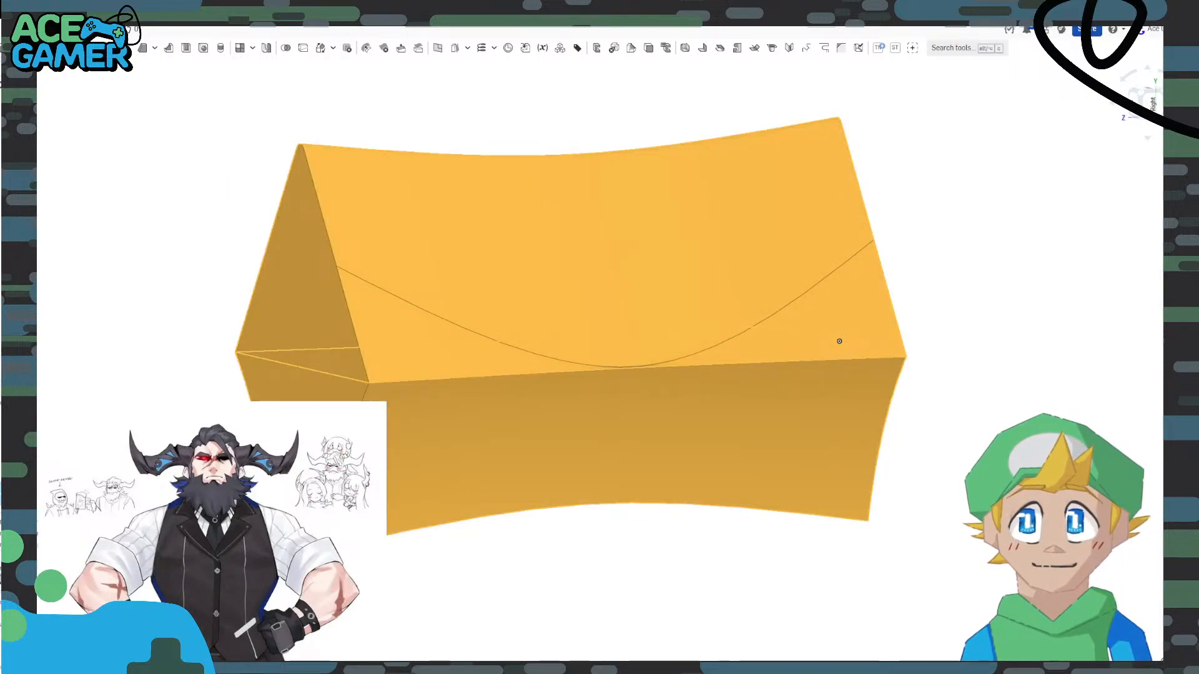
pyautogui.hotkey('shift', 'b')
pyautogui.click(111, 74)
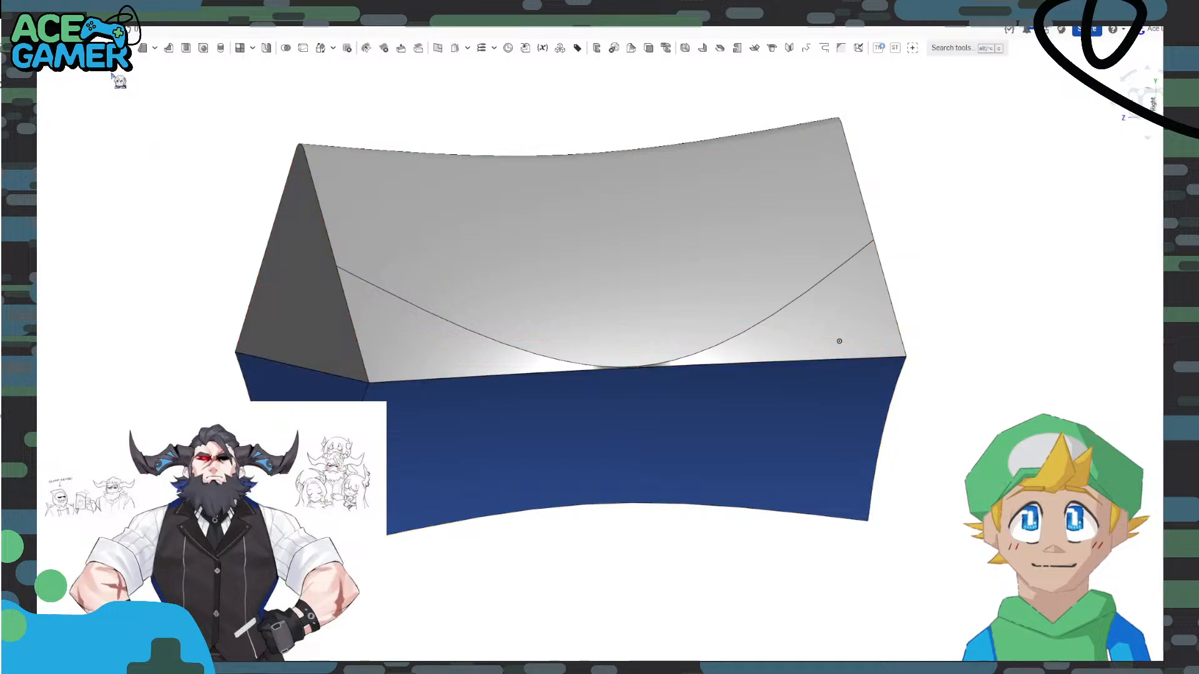
# Reopen the Boolean feature, examine the faces it highlights on both parts, and close it.
pyautogui.moveTo(187, 290); pyautogui.dragTo(204, 280, button='right')
pyautogui.doubleClick(1, 391)
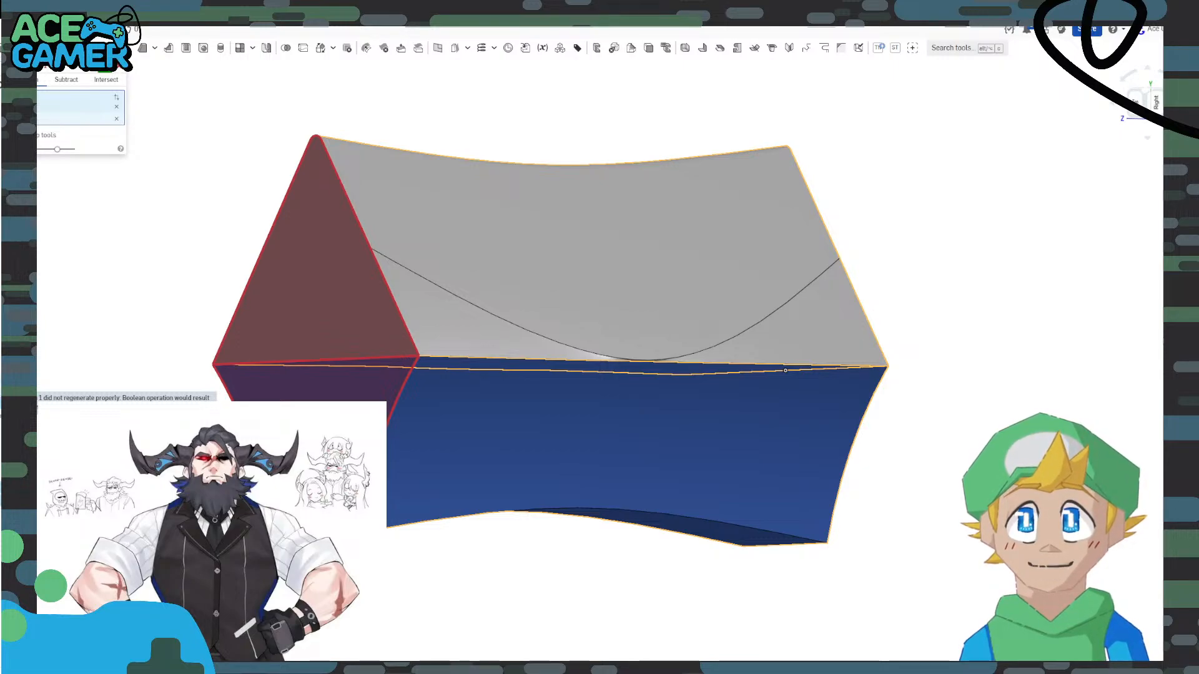
pyautogui.moveTo(218, 279); pyautogui.dragTo(192, 320, button='right')
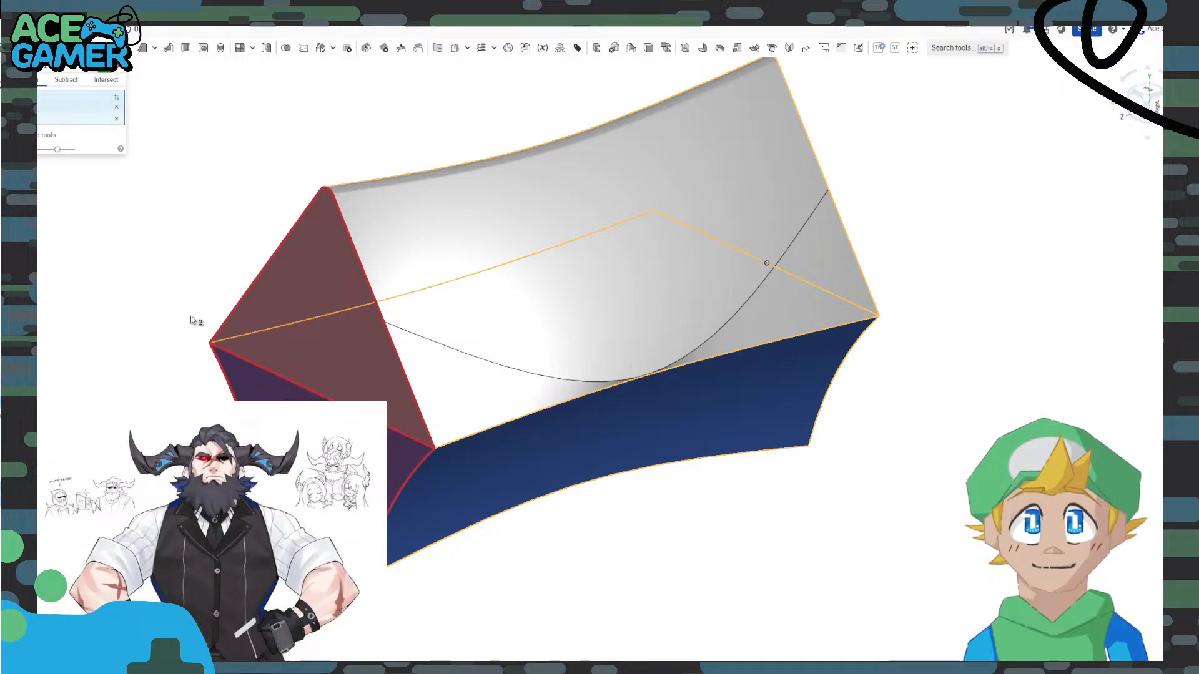
pyautogui.click(121, 68)
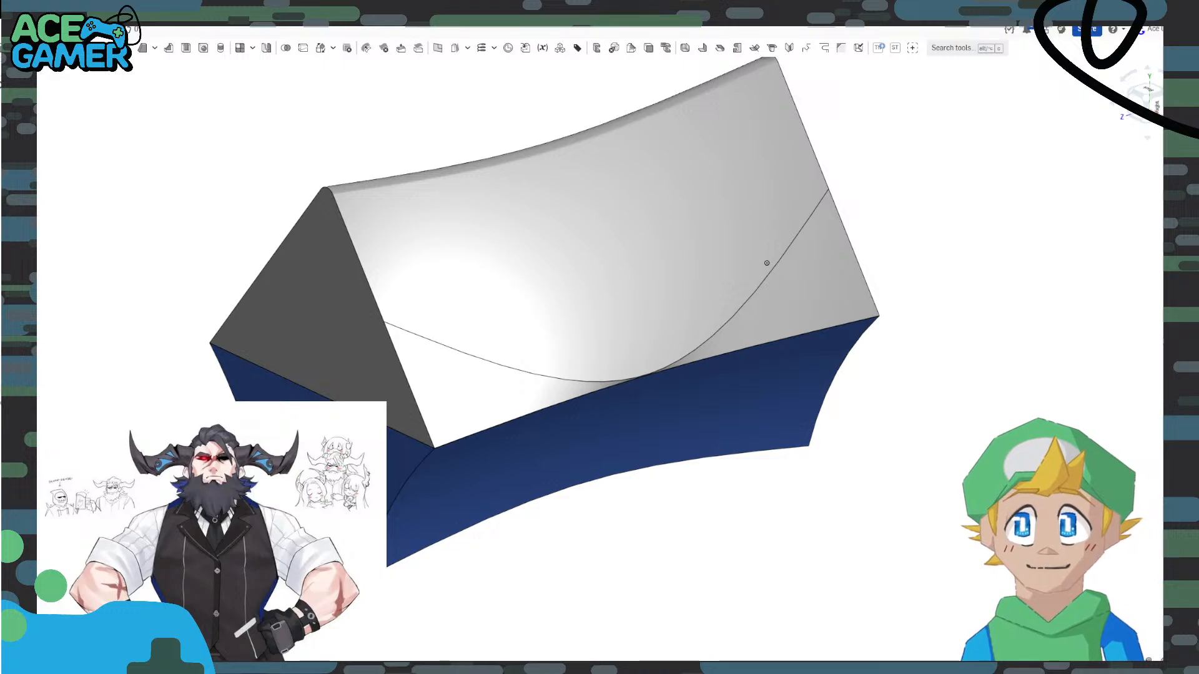
# Hide both lofted parts and show the three profile sketches.
pyautogui.press('y')
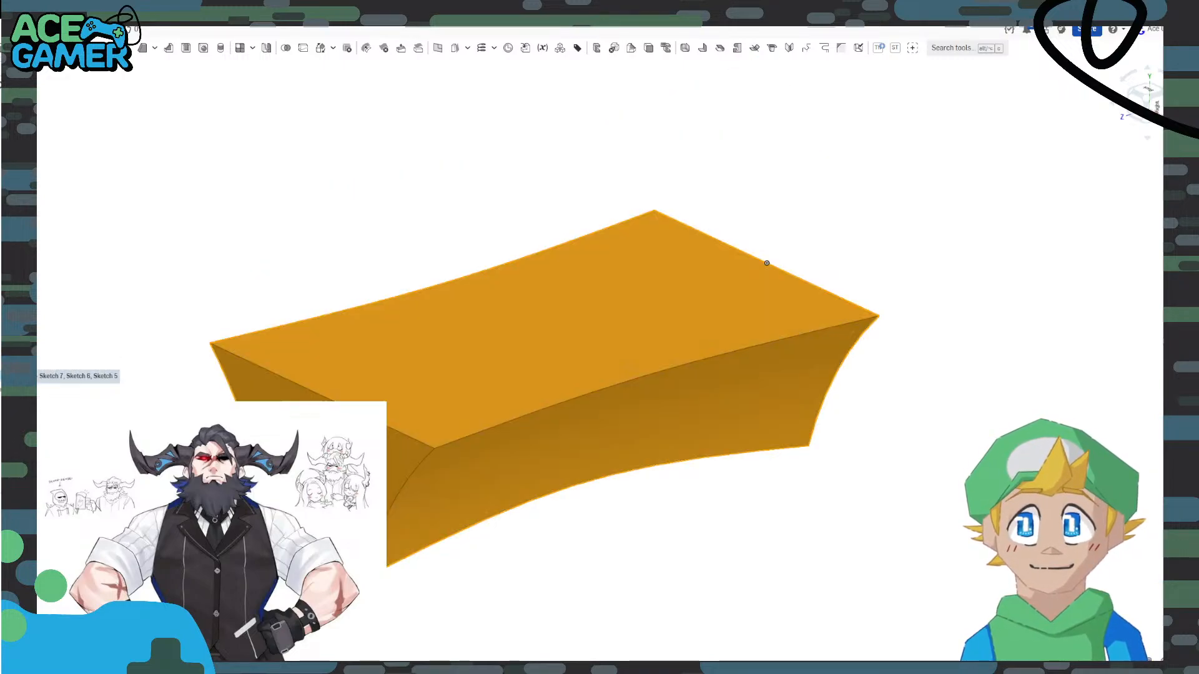
pyautogui.press('y')
pyautogui.hotkey('shift', 'y')
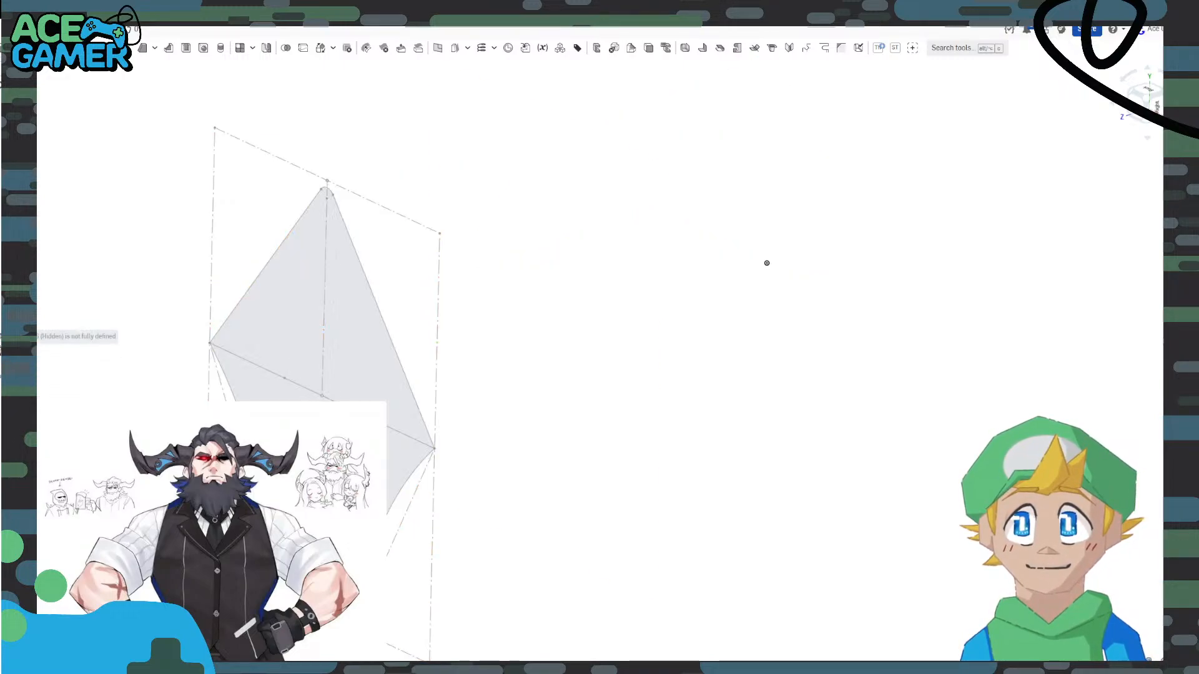
pyautogui.hotkey('shift', 'y')
pyautogui.hotkey('shift', 'y')
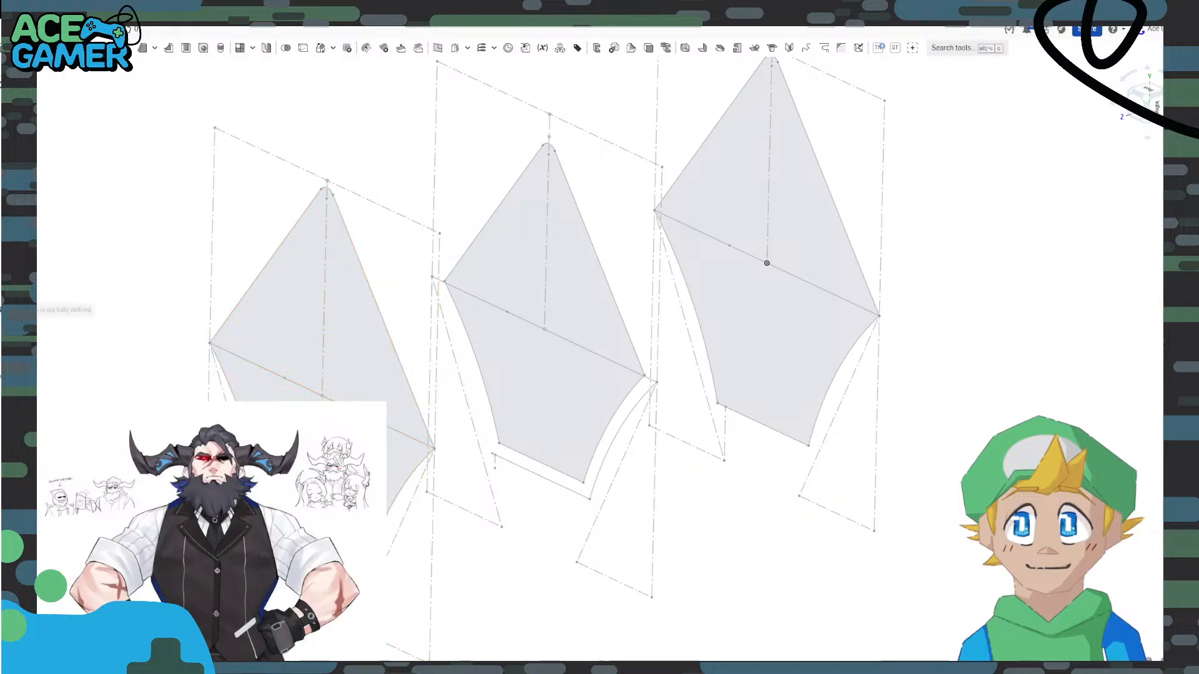
# Delete the solid line dividing the upper and lower halves in the 0 mm profile's sketch.
pyautogui.doubleClick(19, 310)
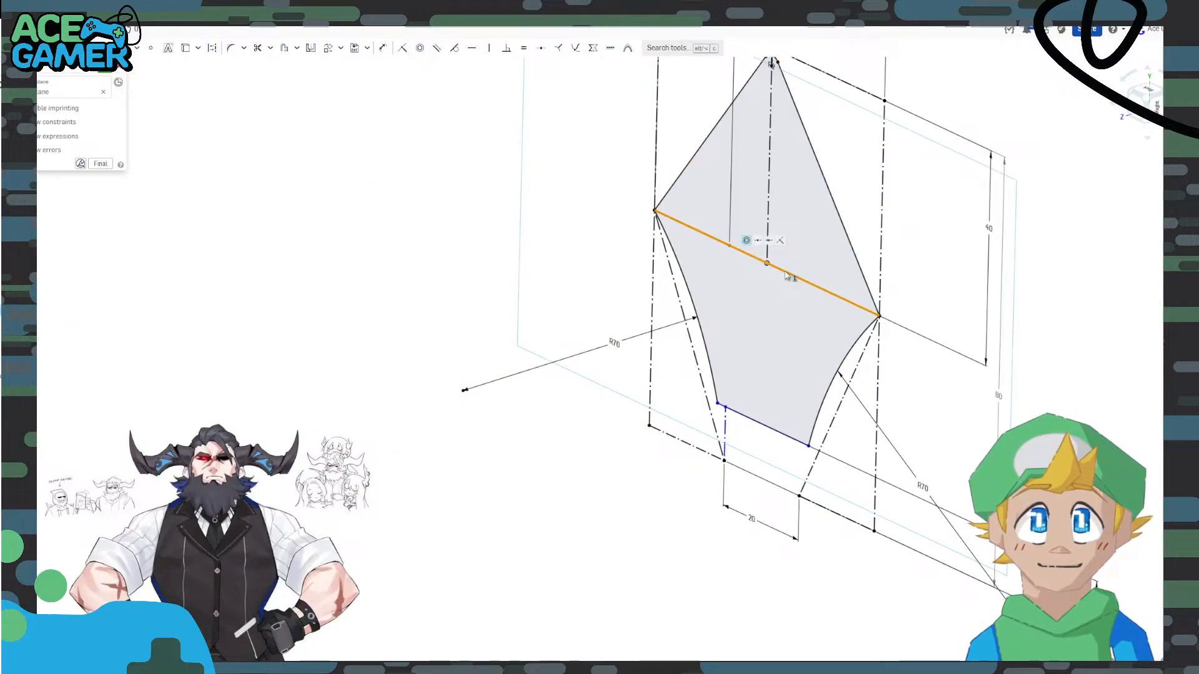
pyautogui.click(786, 273)
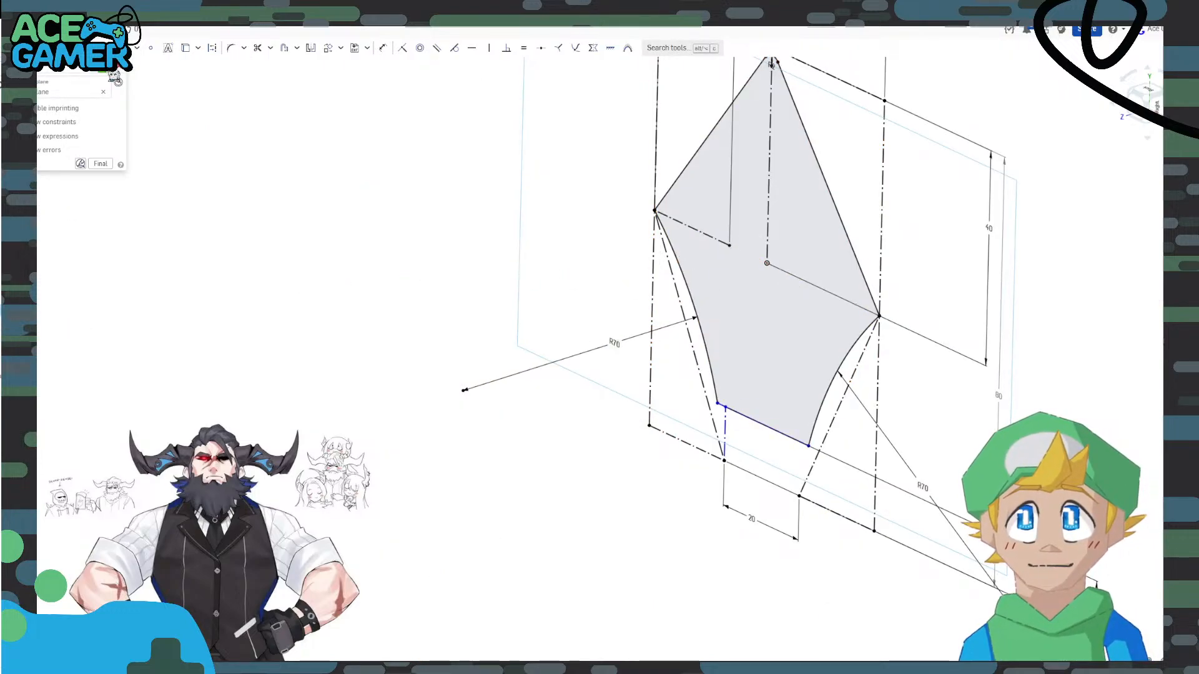
# Accept the edited sketch of the 0 mm profile.
pyautogui.click(114, 76)
pyautogui.click(579, 348)
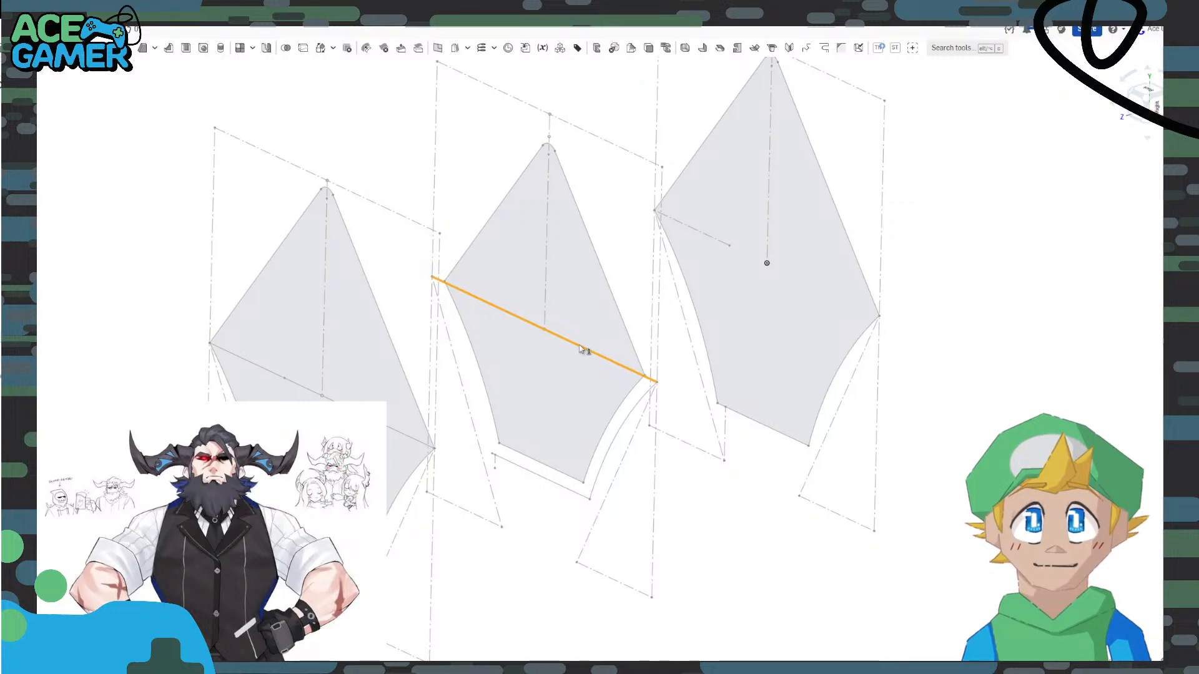
pyautogui.press('Delete')
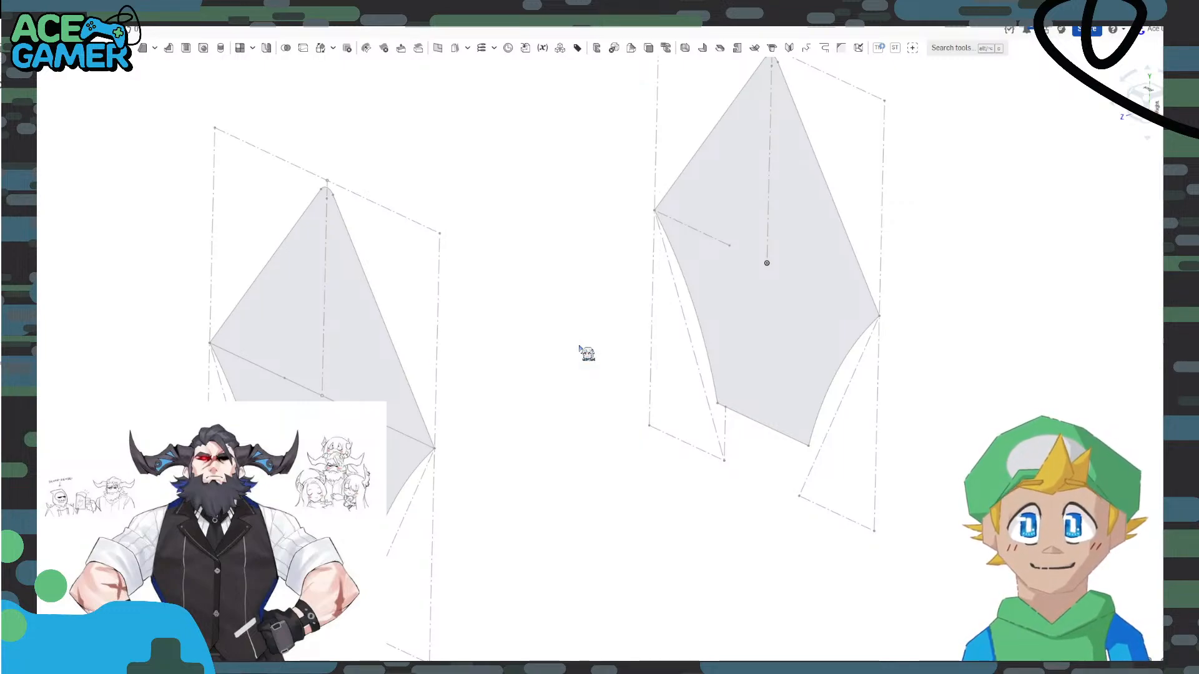
pyautogui.hotkey('ctrl', 'z')
# Delete the solid line dividing the upper and lower halves in both the 50 mm and 100 mm profile sketches.
pyautogui.doubleClick(26, 335)
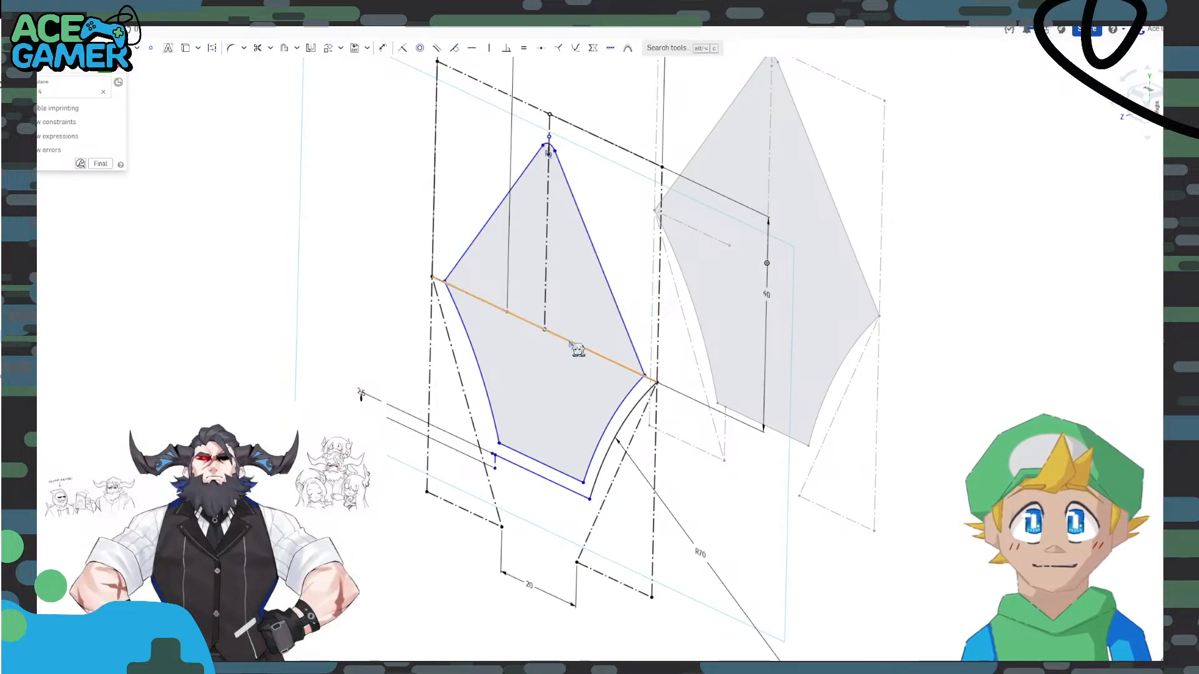
pyautogui.click(570, 342)
pyautogui.press('Delete')
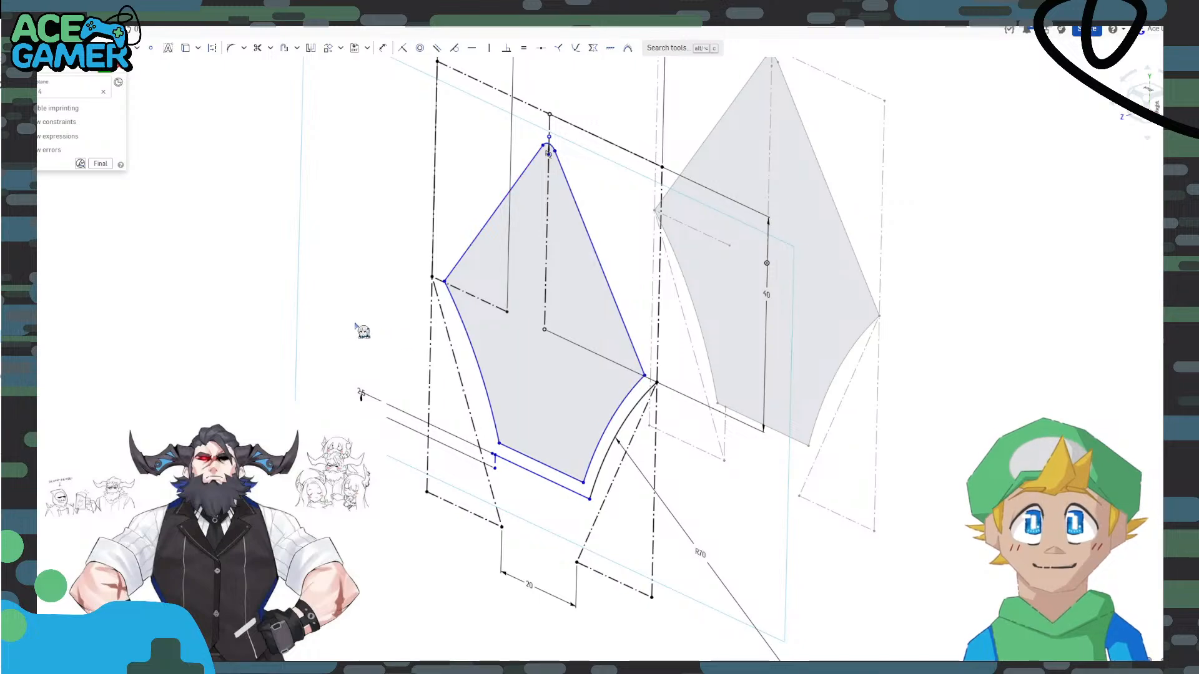
pyautogui.scroll(-1, 360, 331)
pyautogui.press('Return')
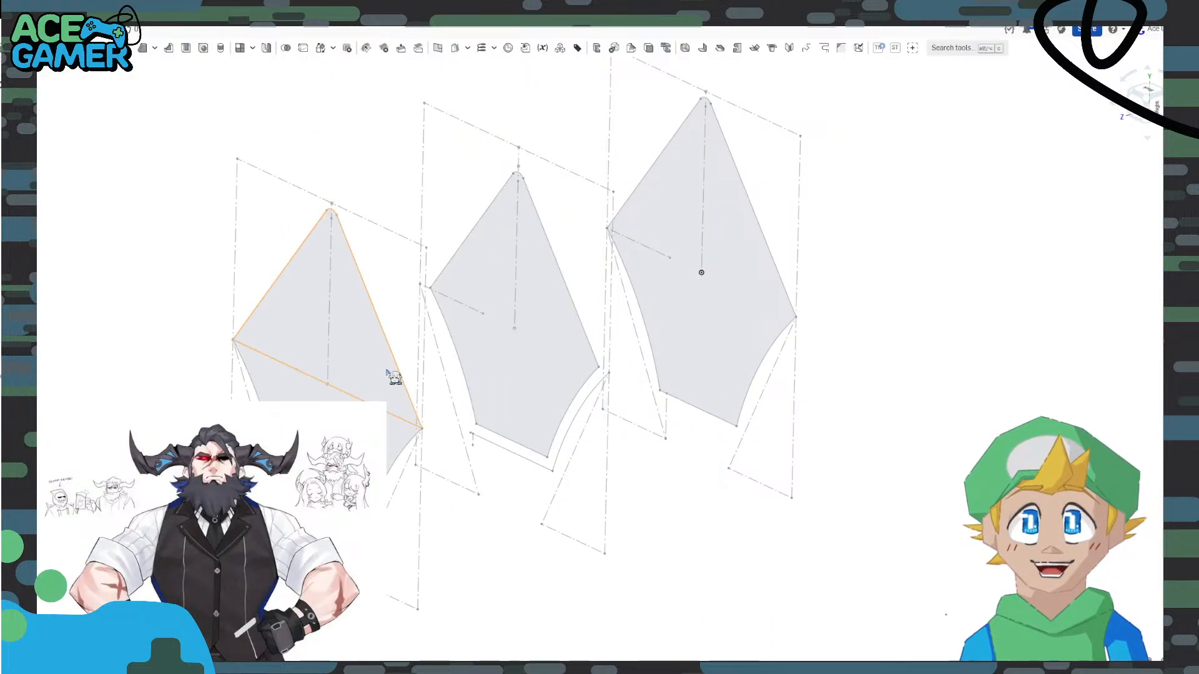
pyautogui.doubleClick(345, 393)
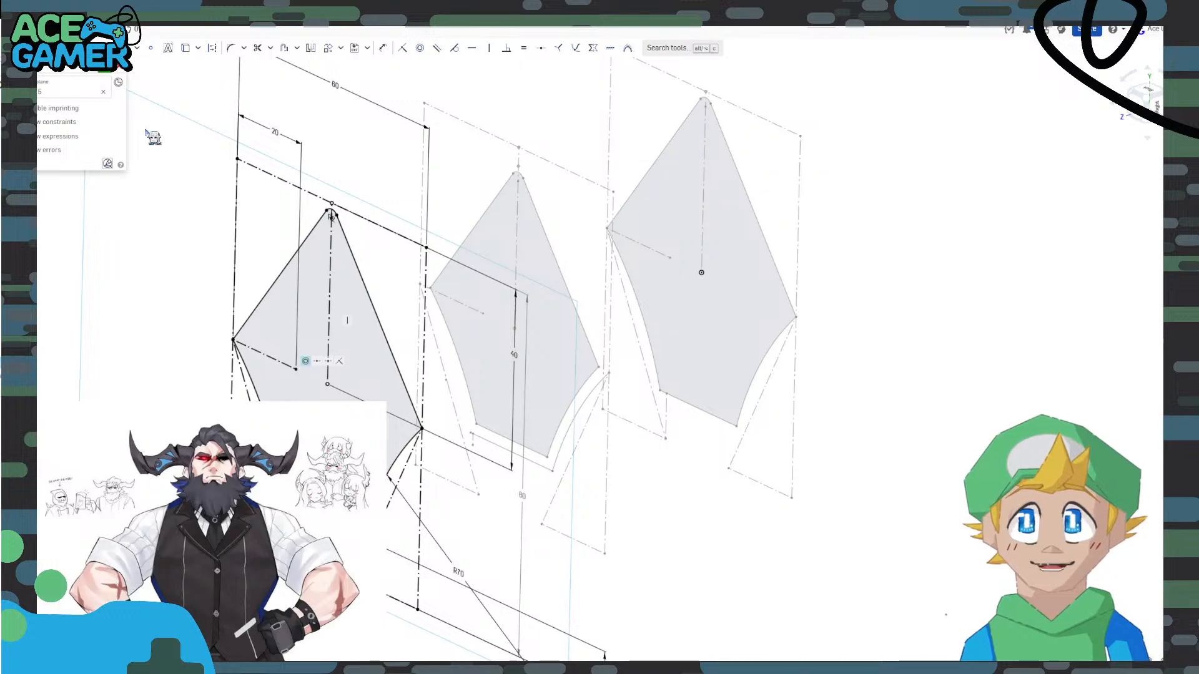
pyautogui.press('Return')
# Loft one solid through the full profile faces at 0, 50 and 100 mm.
pyautogui.click(692, 228)
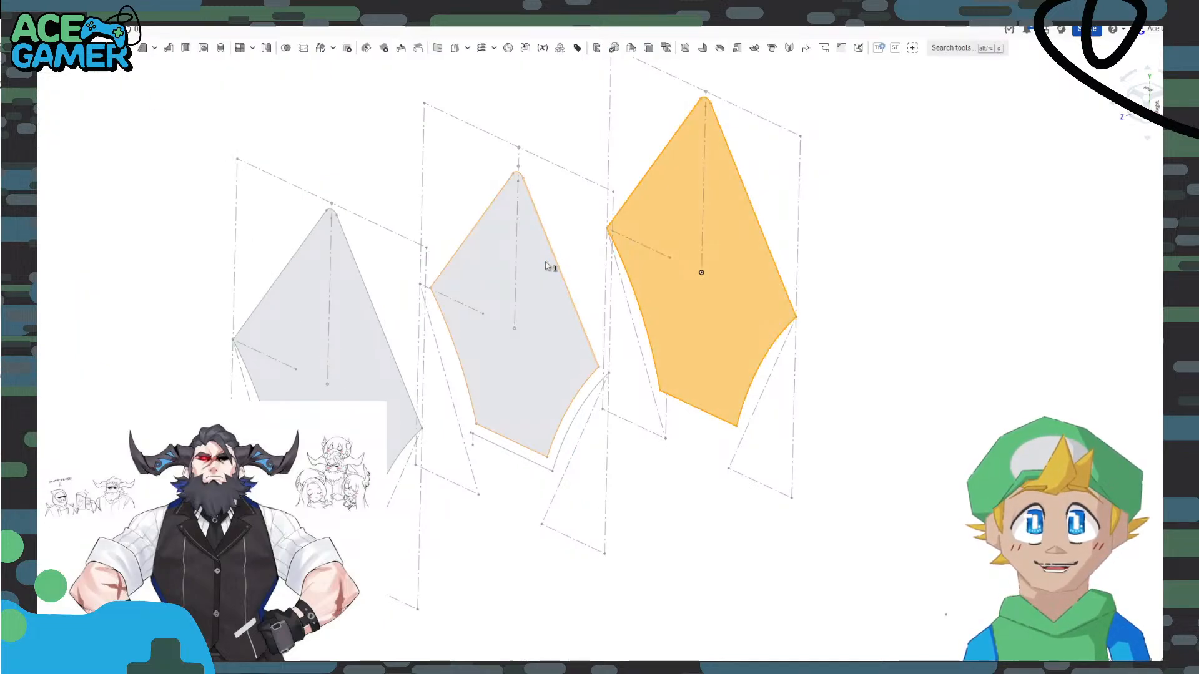
pyautogui.click(453, 297)
pyautogui.click(341, 316)
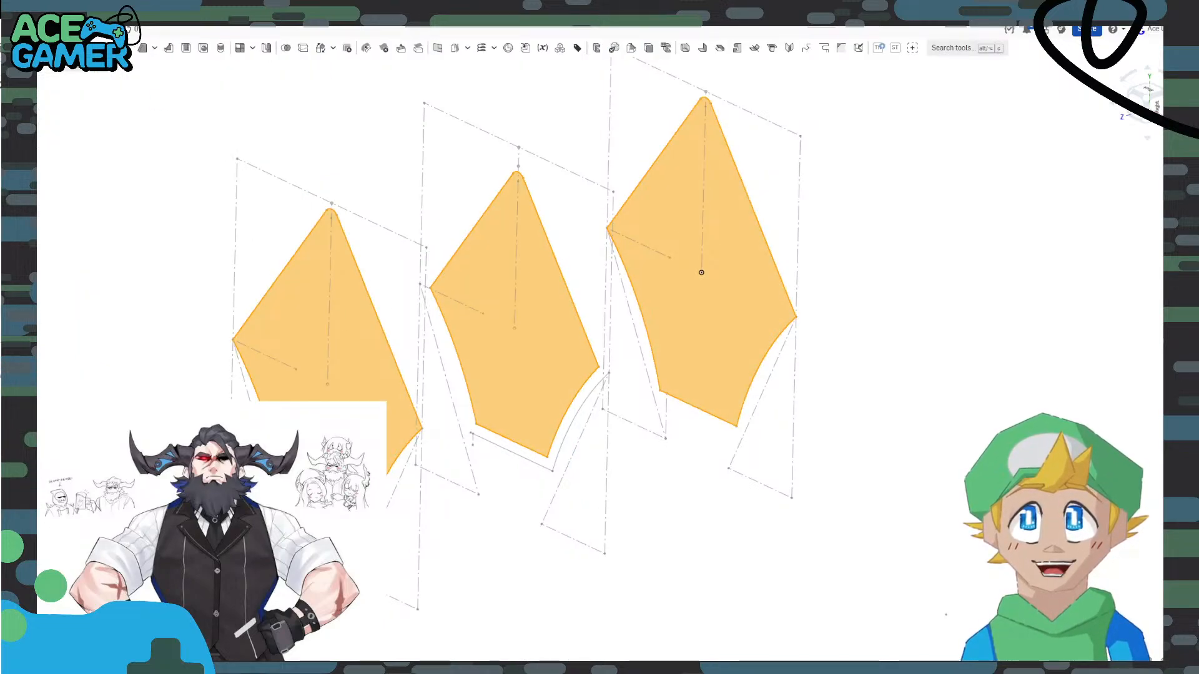
pyautogui.click(55, 48)
pyautogui.moveTo(899, 318); pyautogui.dragTo(897, 279, button='right')
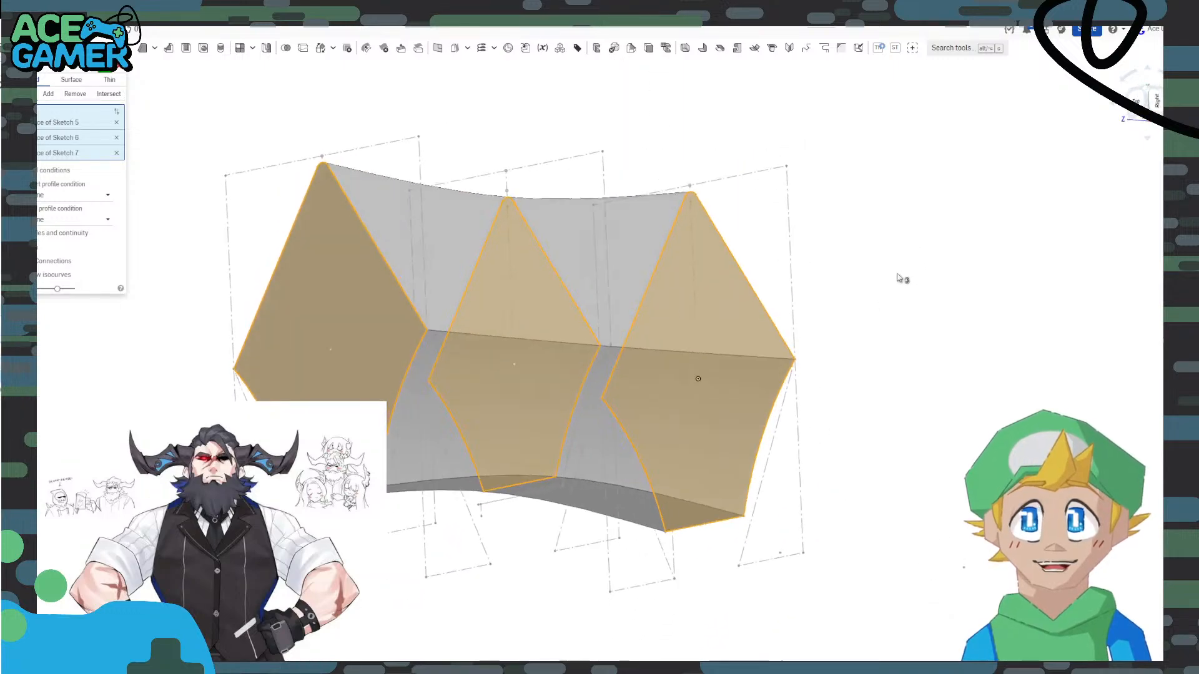
pyautogui.click(116, 71)
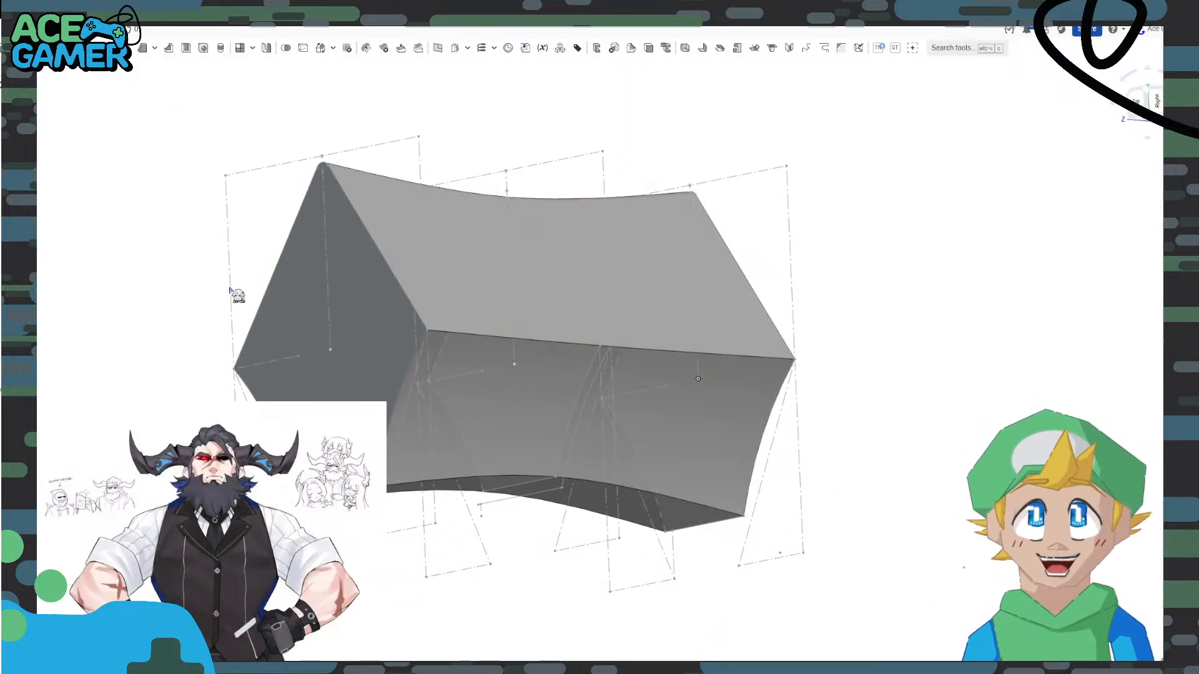
# Examine the lofted solid's shape from its diamond end, its right side and at an angle.
pyautogui.moveTo(235, 294); pyautogui.dragTo(292, 310, button='right')
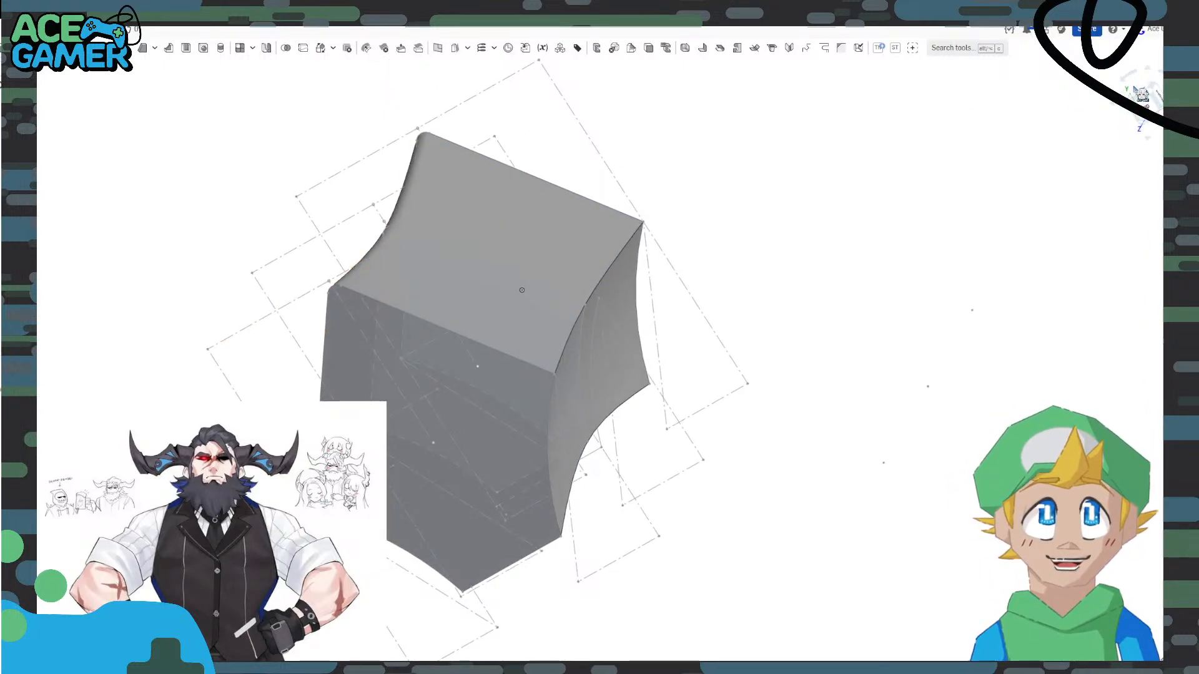
pyautogui.click(1136, 76)
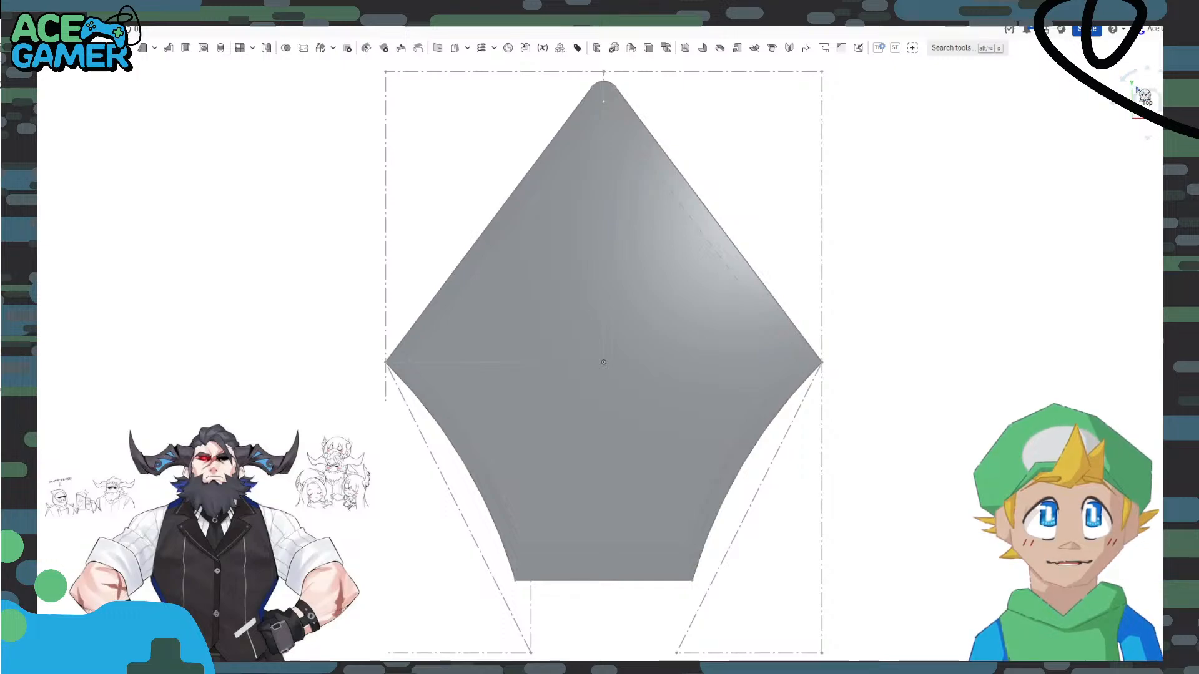
pyautogui.moveTo(1115, 107); pyautogui.dragTo(1044, 152, button='right')
pyautogui.click(1149, 102)
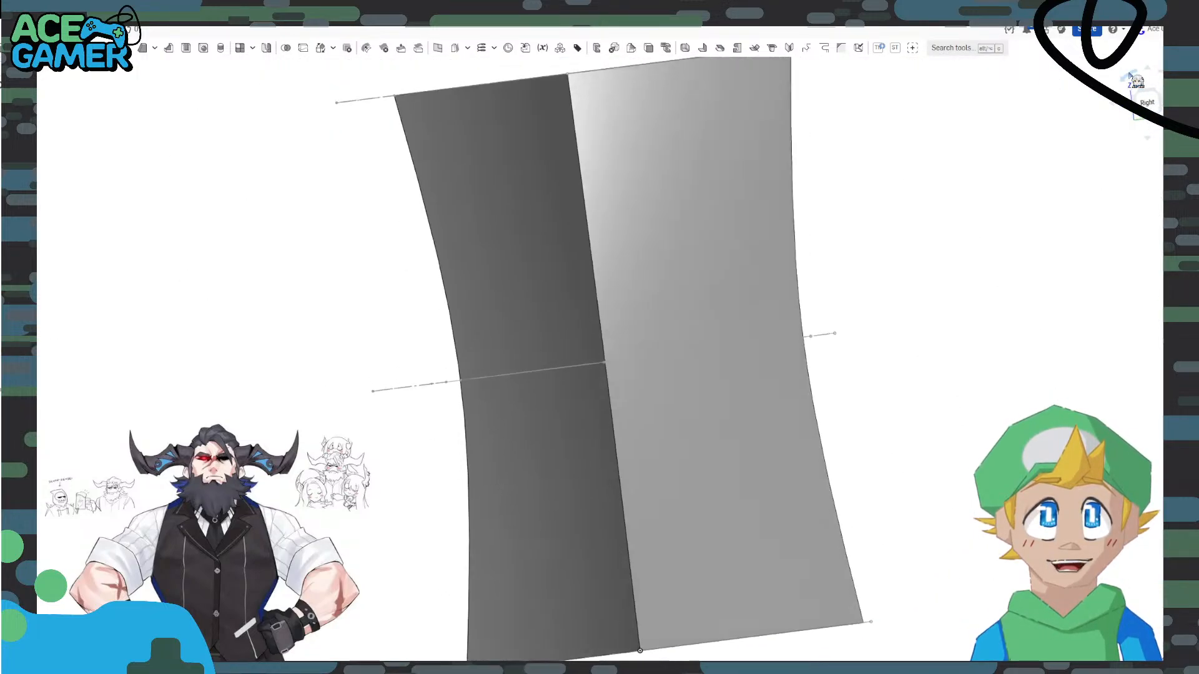
pyautogui.click(1129, 75)
pyautogui.click(1129, 75)
pyautogui.click(1129, 75)
pyautogui.click(1129, 75)
pyautogui.click(1129, 75)
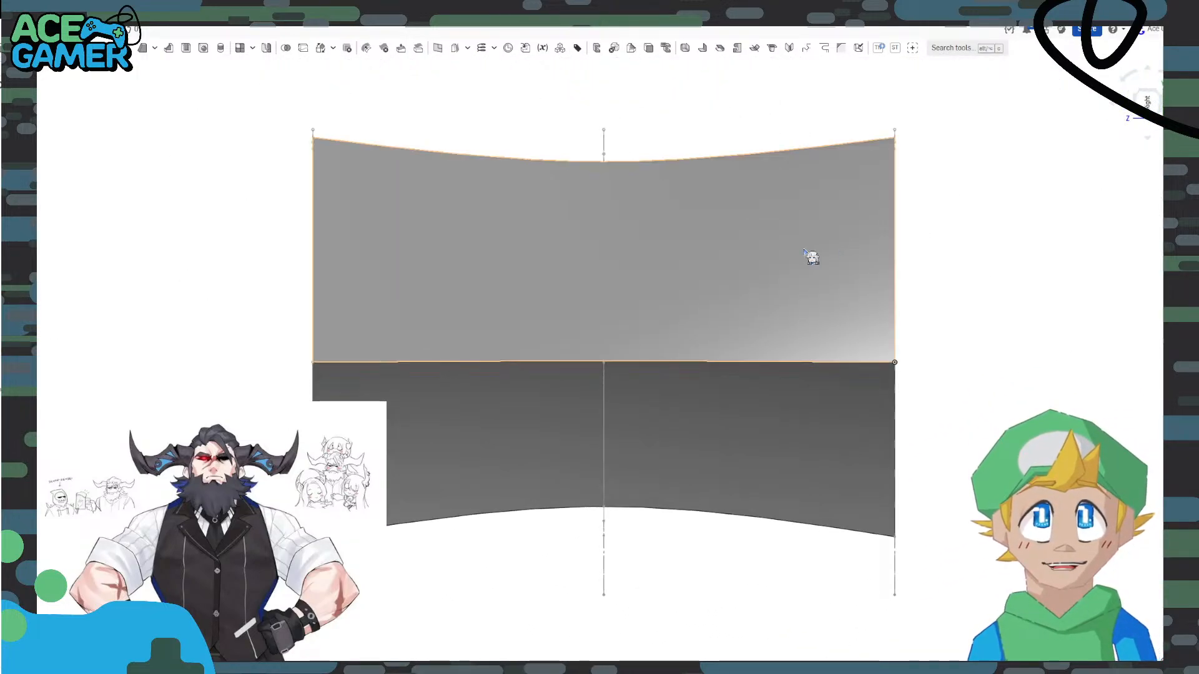
pyautogui.scroll(-3, 805, 253)
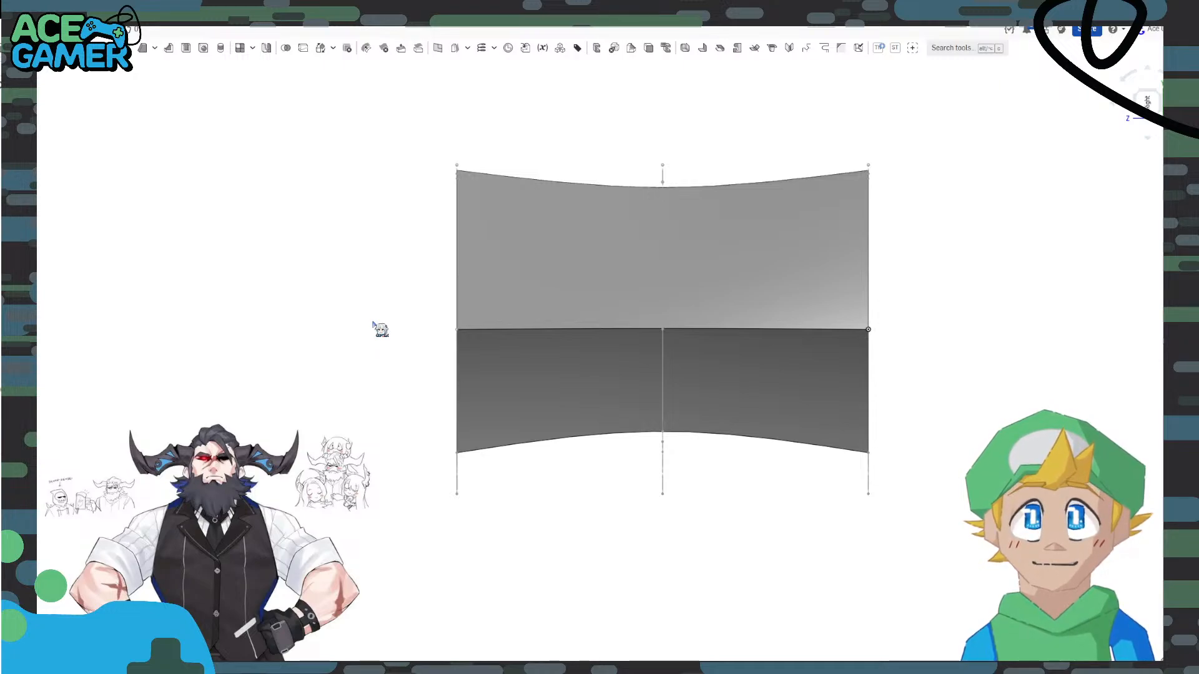
pyautogui.moveTo(263, 312); pyautogui.dragTo(345, 326, button='right')
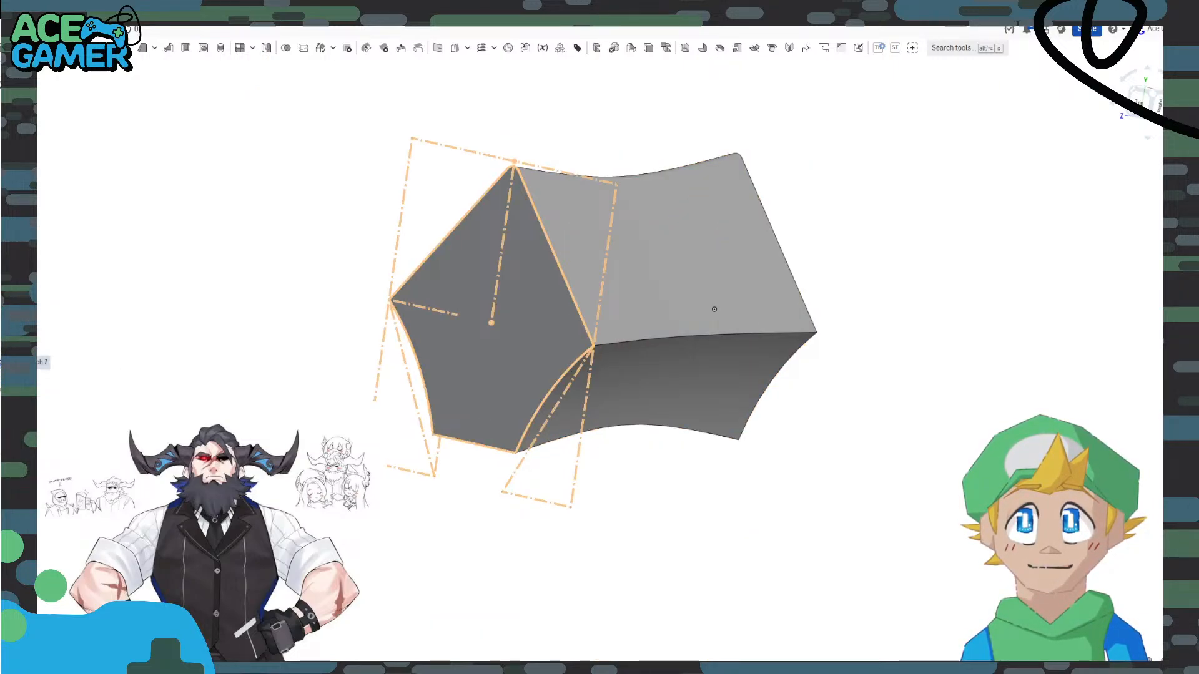
# Hide the profile sketches and shell the lofted solid to 2 mm thickness, removing its 0 mm end face.
pyautogui.click(31, 358)
pyautogui.moveTo(278, 312); pyautogui.dragTo(144, 319, button='right')
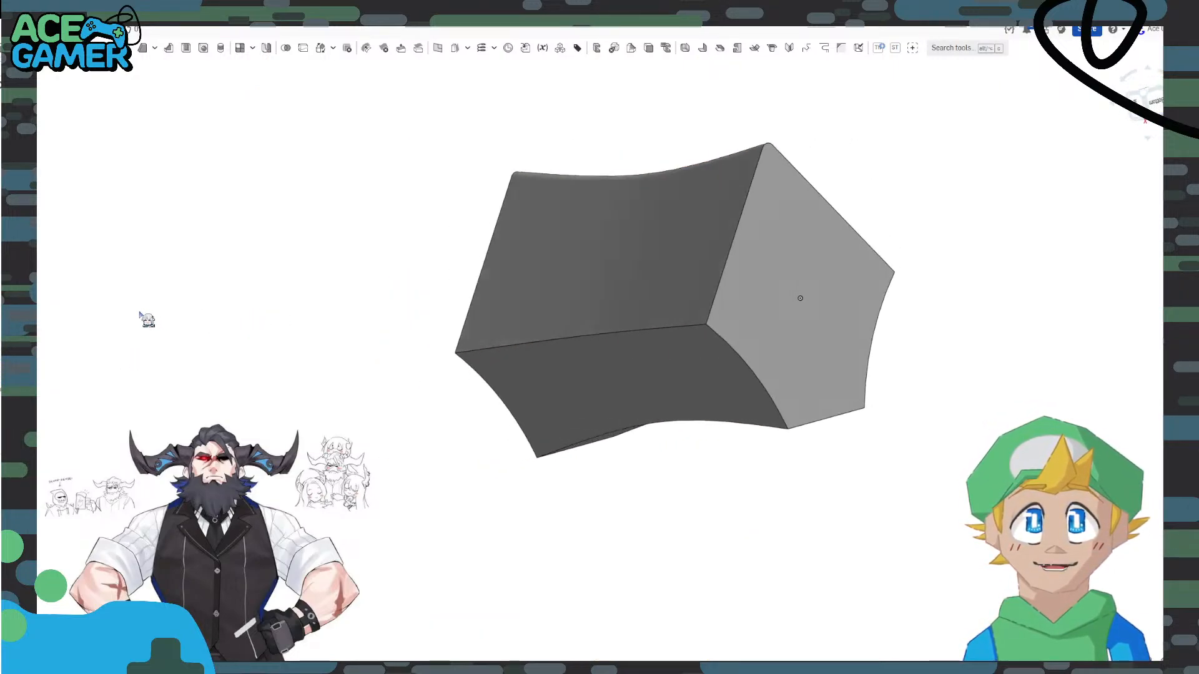
pyautogui.click(763, 273)
pyautogui.click(186, 48)
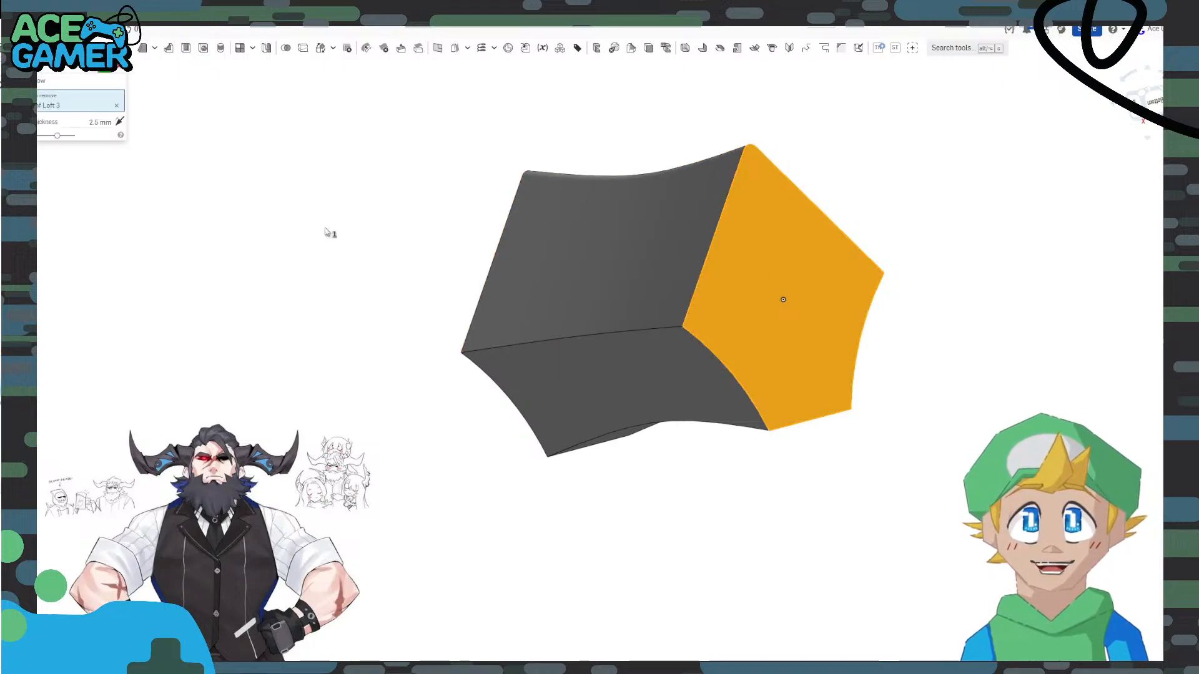
pyautogui.click(103, 122)
pyautogui.write('2')
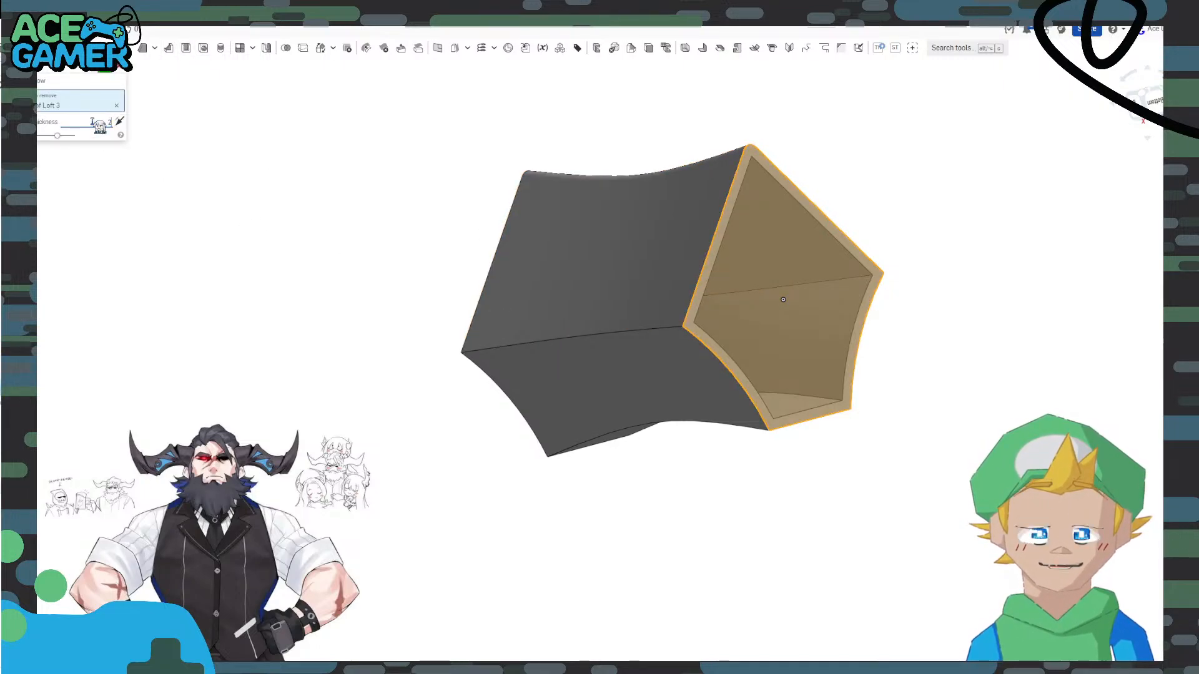
pyautogui.press('Return')
pyautogui.moveTo(460, 288); pyautogui.dragTo(390, 278, button='right')
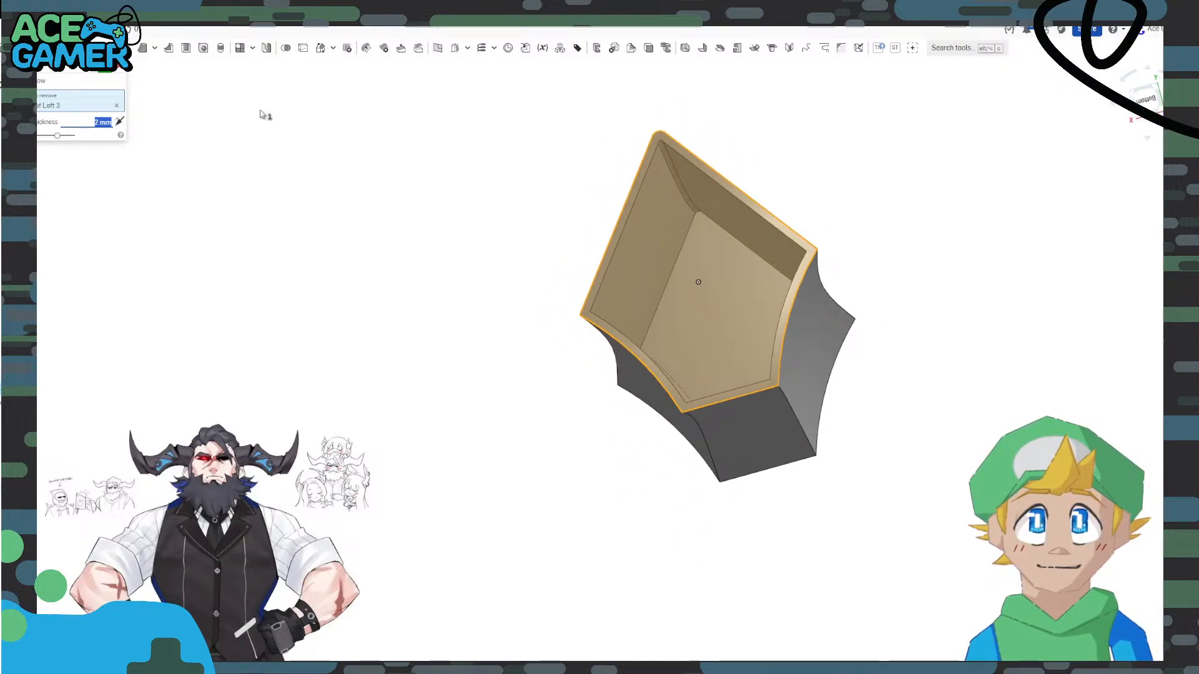
pyautogui.click(106, 76)
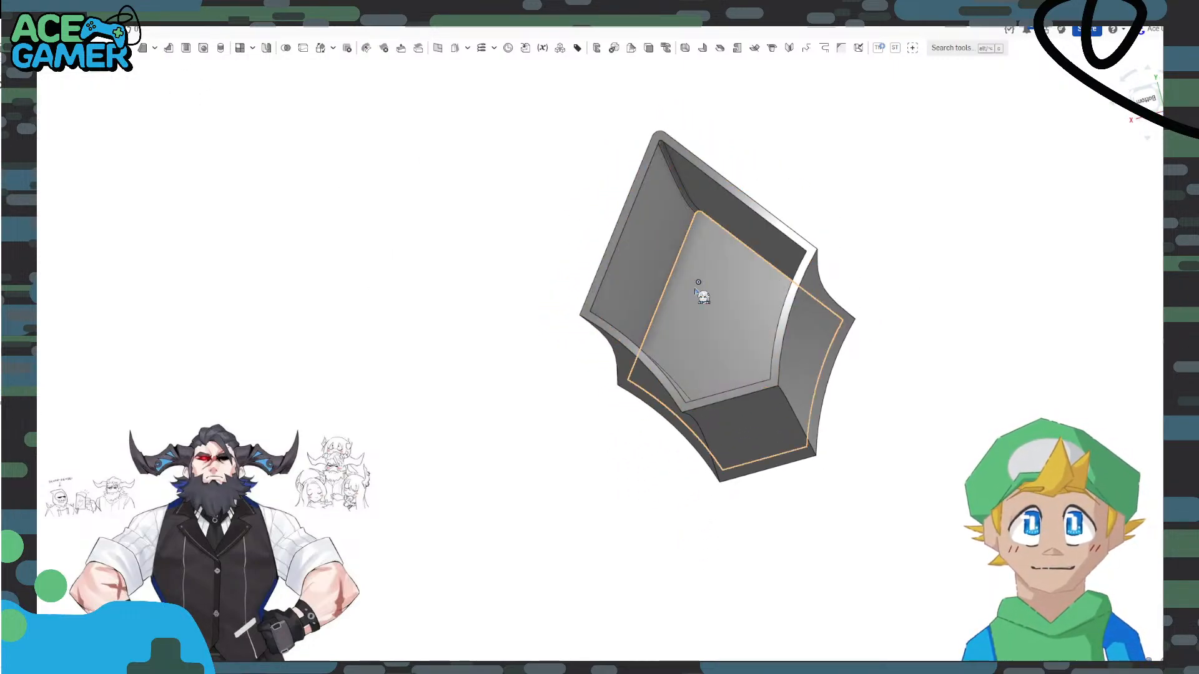
# Cut through the closed 100 mm end by extruding the shell's inner end face 25 mm with Remove.
pyautogui.click(732, 295)
pyautogui.hotkey('shift', 'e')
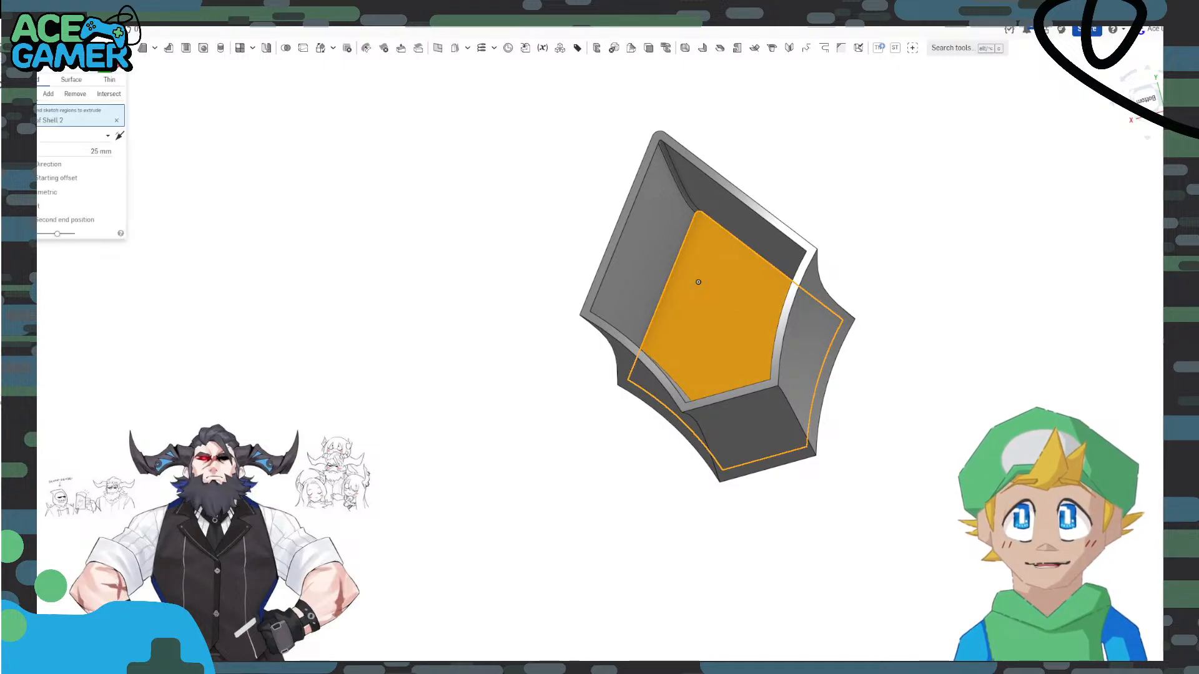
pyautogui.click(78, 97)
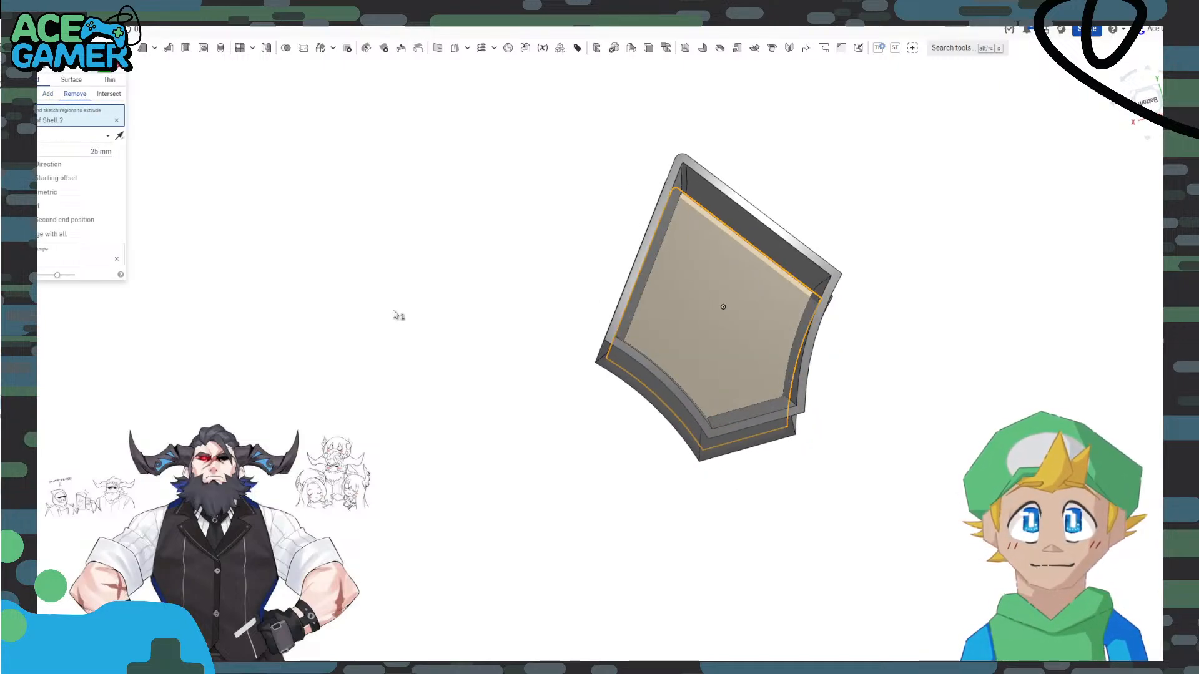
pyautogui.click(105, 74)
# Show the planes and start a new sketch on the Right plane, viewed straight on with the frame lying horizontally.
pyautogui.moveTo(256, 211); pyautogui.dragTo(563, 344, button='right')
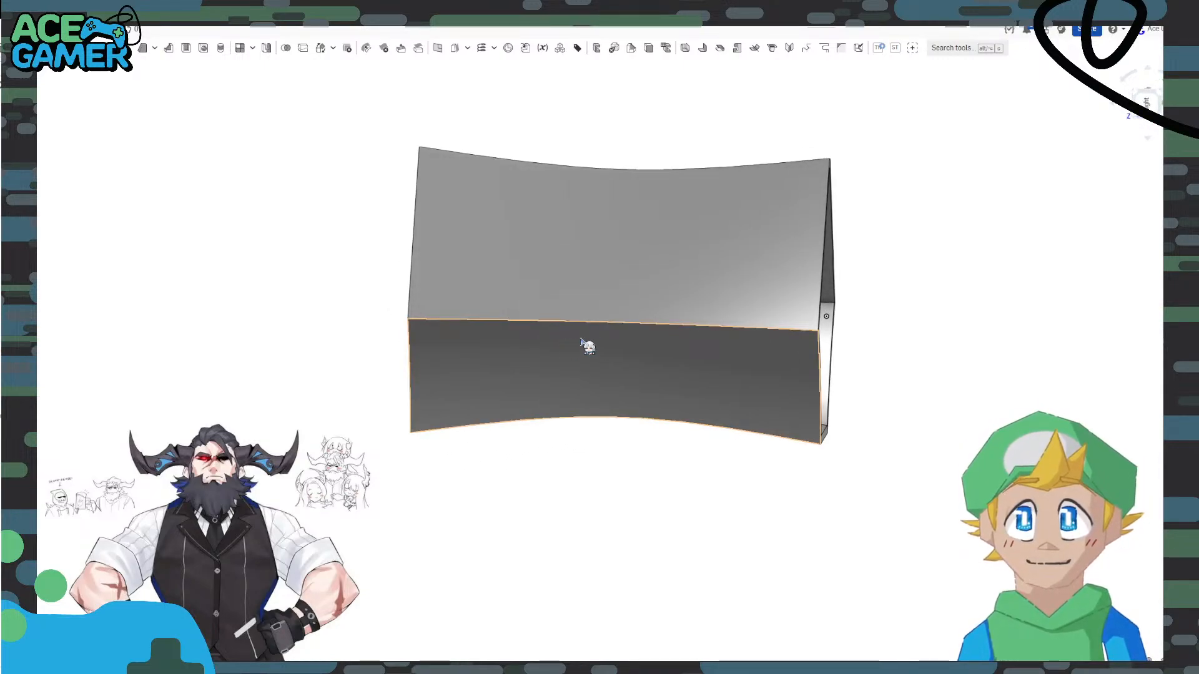
pyautogui.click(1143, 90)
pyautogui.click(1138, 75)
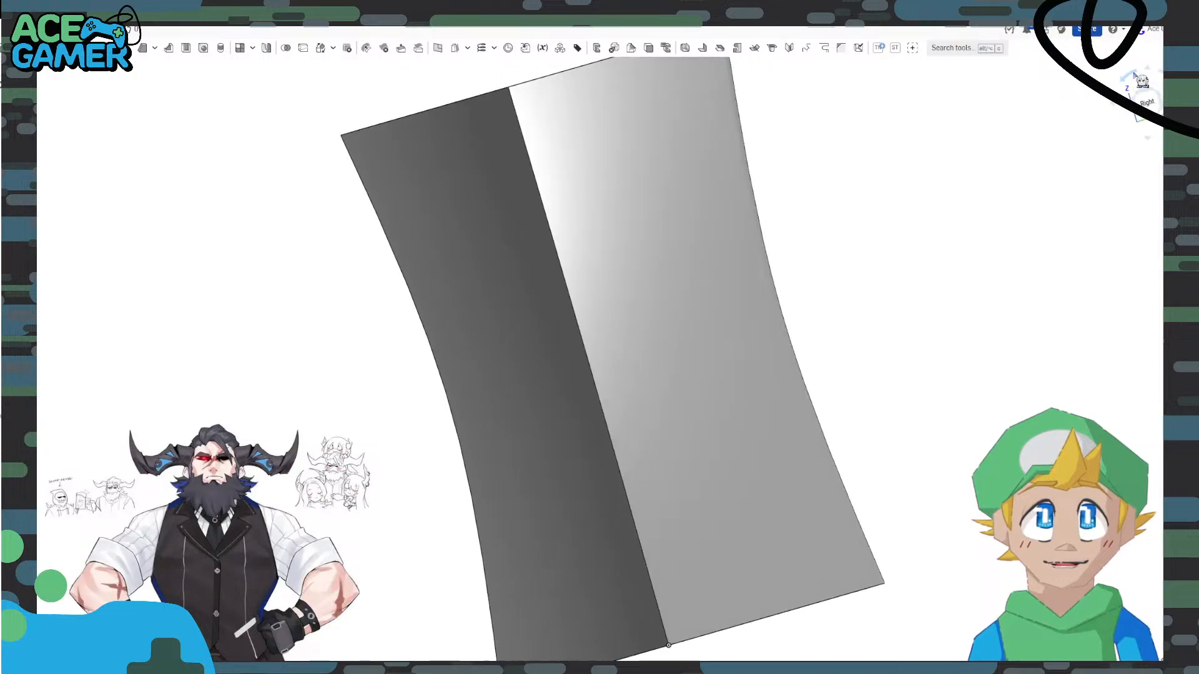
pyautogui.scroll(-3, 645, 426)
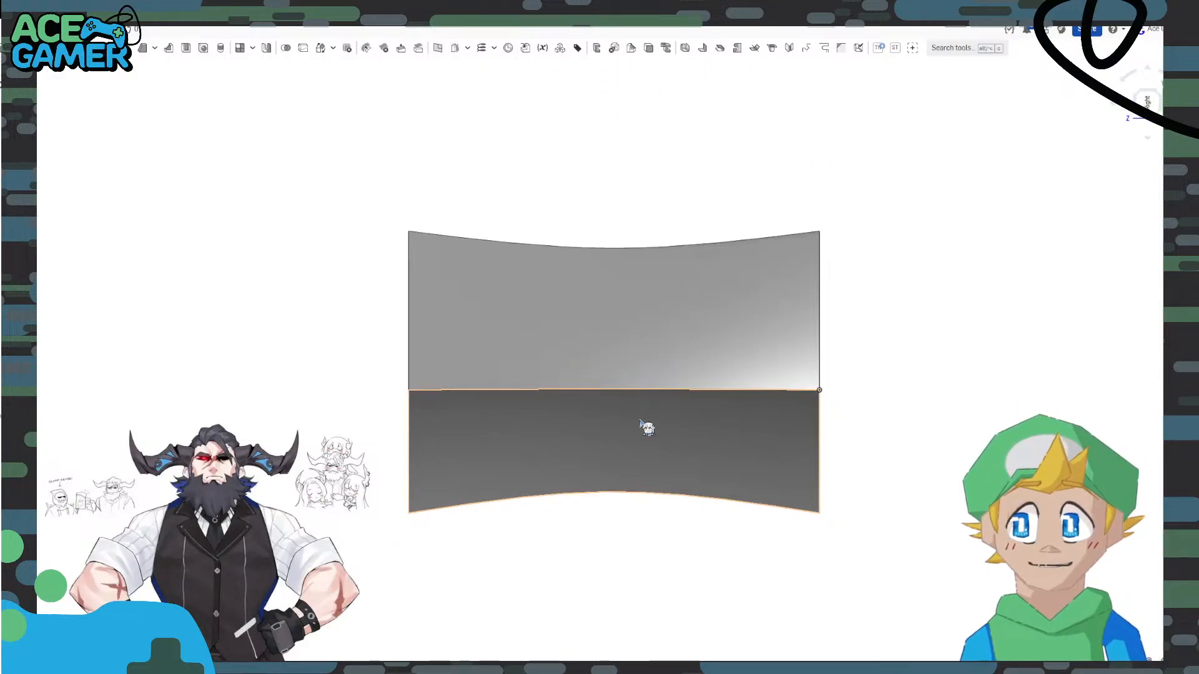
pyautogui.scroll(3, 618, 407)
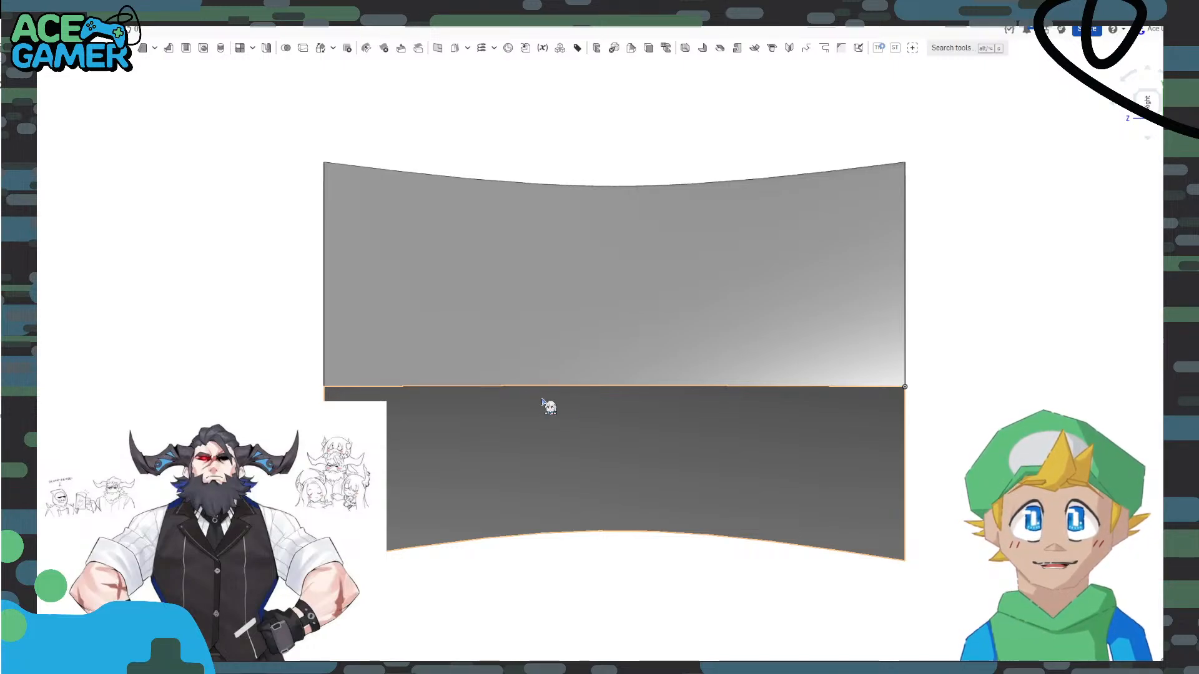
pyautogui.press('p')
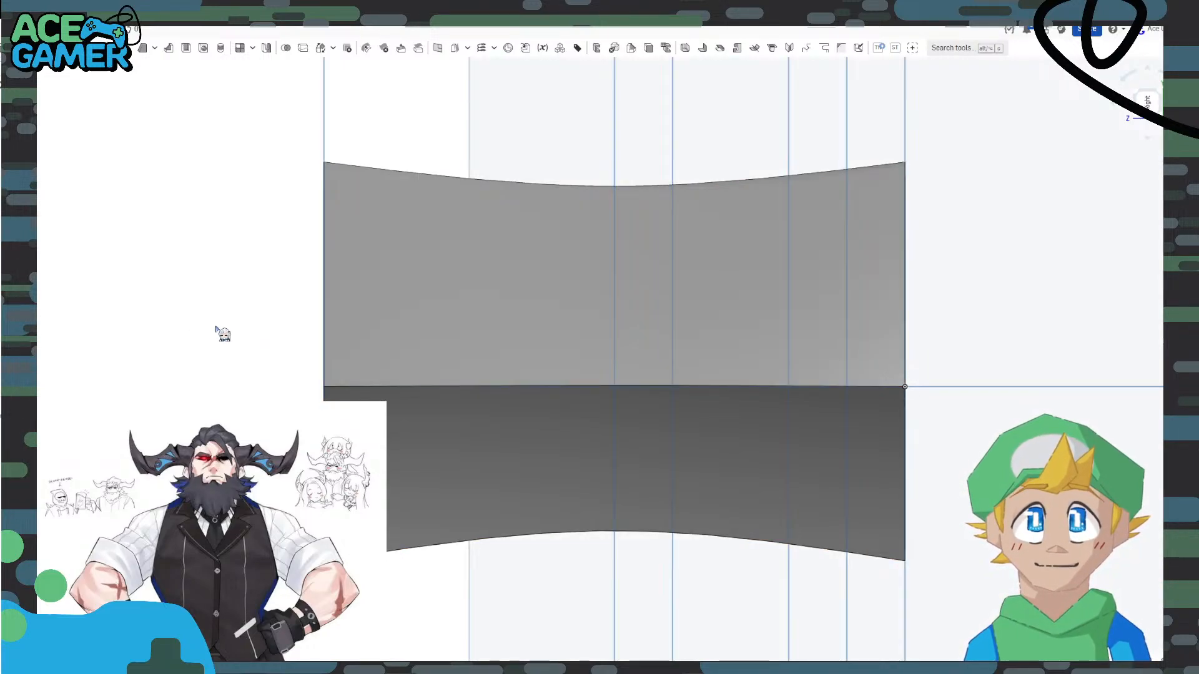
pyautogui.scroll(-4, 218, 336)
pyautogui.moveTo(181, 285); pyautogui.dragTo(181, 332, button='middle')
pyautogui.rightClick(643, 243)
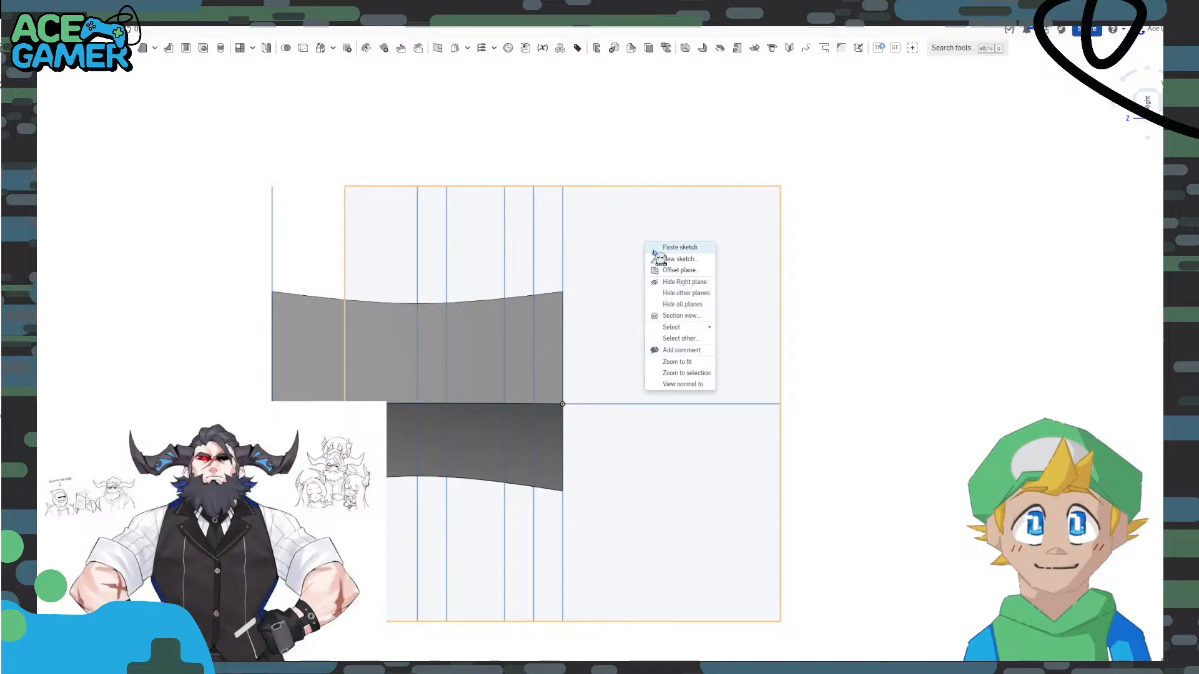
pyautogui.click(687, 257)
pyautogui.click(1146, 104)
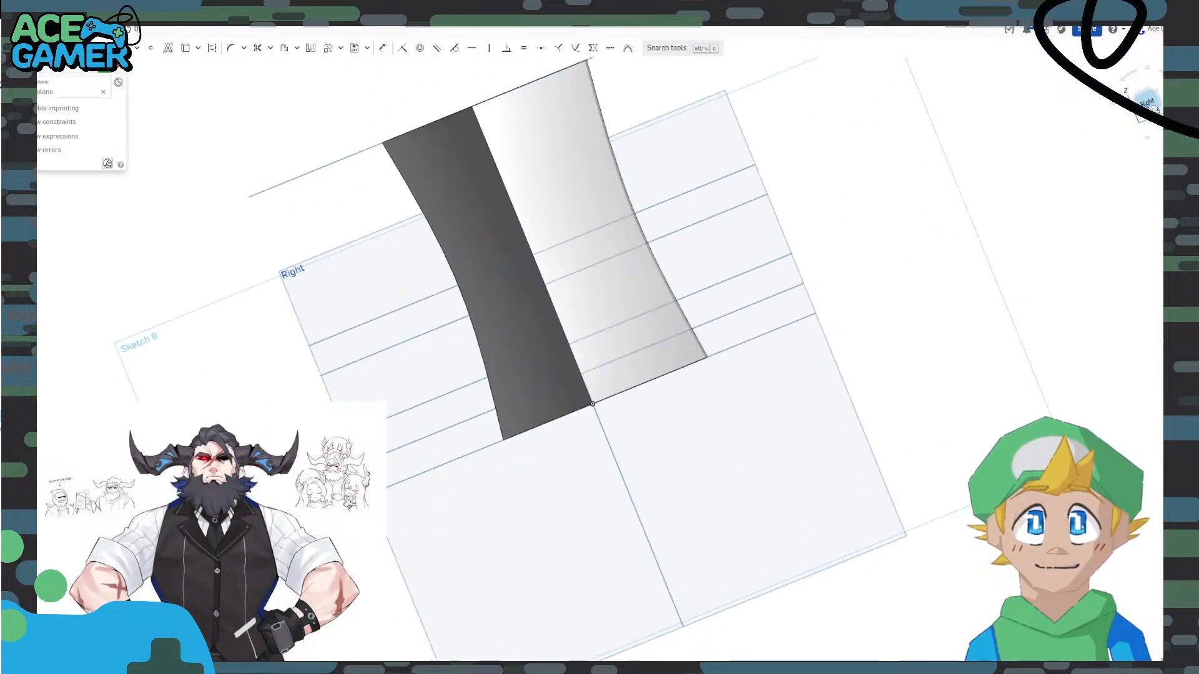
pyautogui.click(1125, 76)
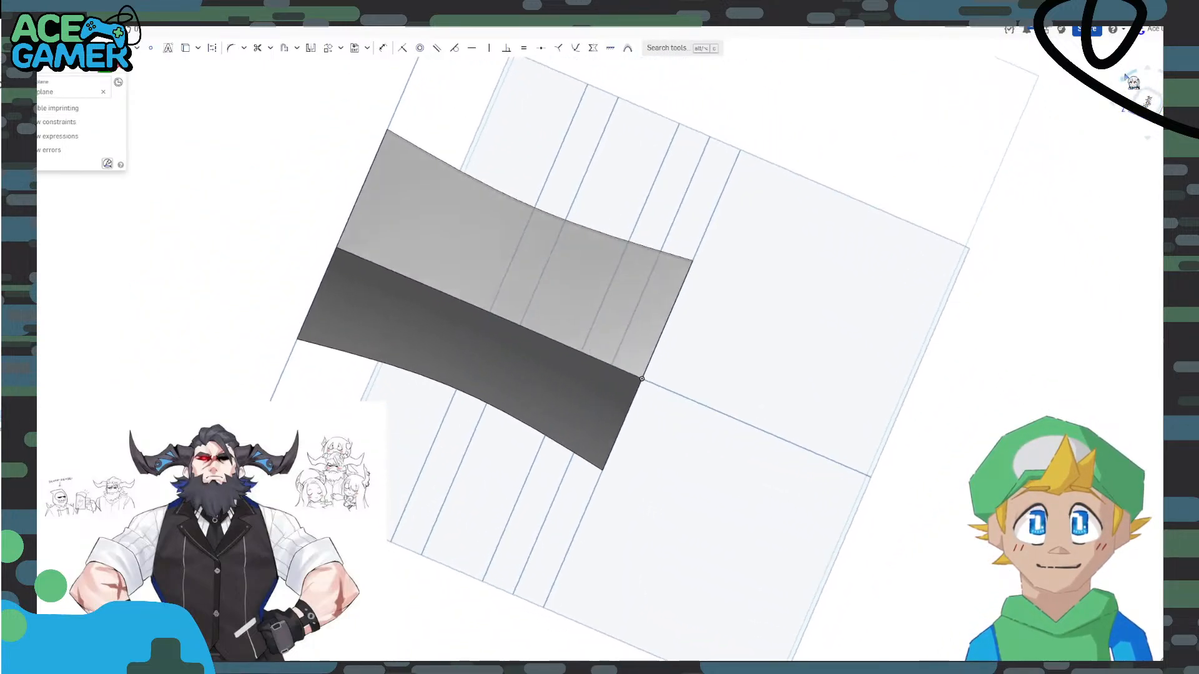
pyautogui.moveTo(414, 398); pyautogui.dragTo(499, 386, button='middle')
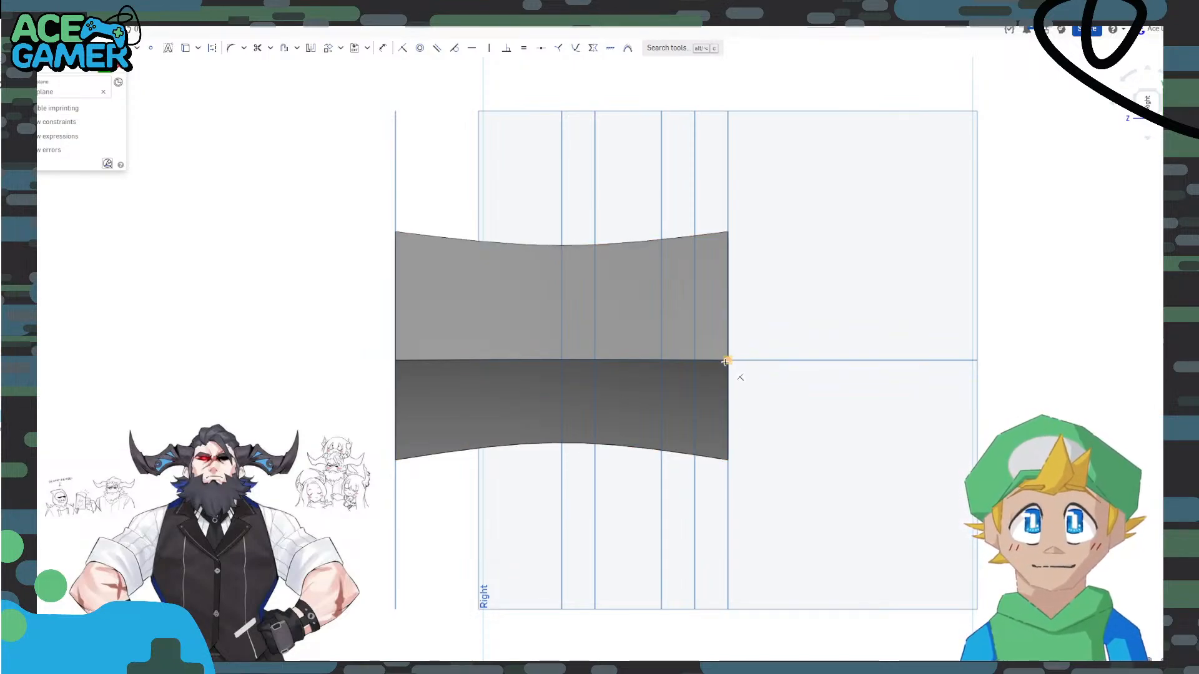
# Draw a horizontal construction line from the origin along the frame's centre and set its length to 100 mm.
pyautogui.click(728, 361)
pyautogui.press('q')
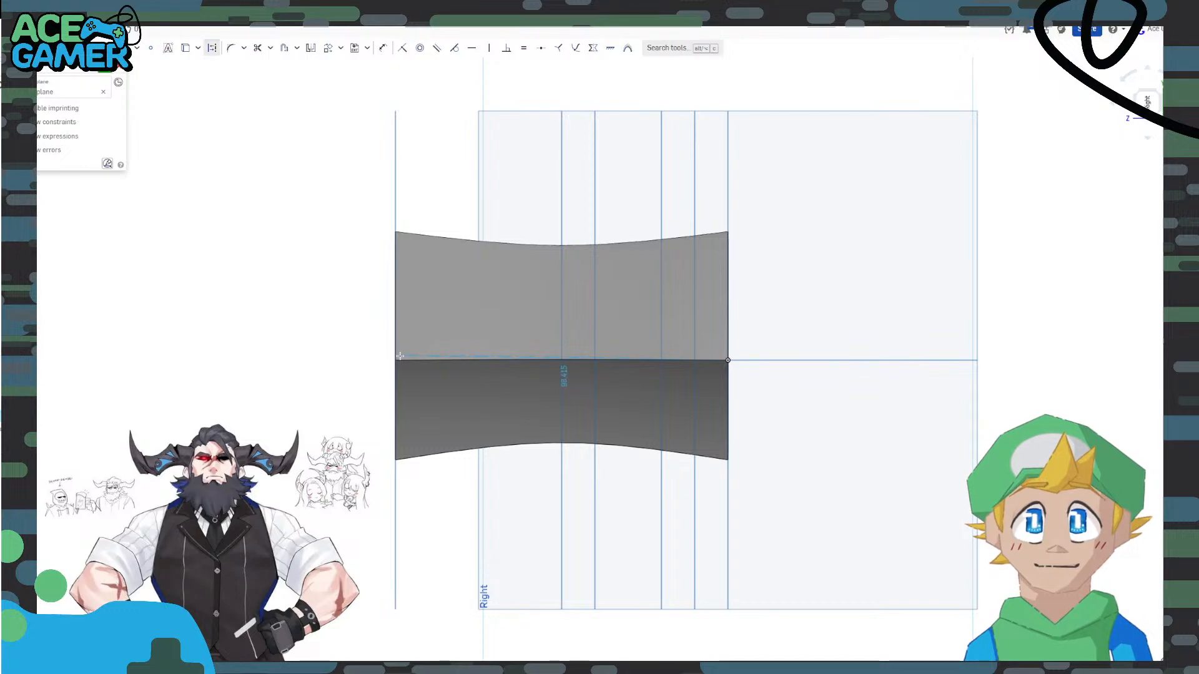
pyautogui.click(345, 360)
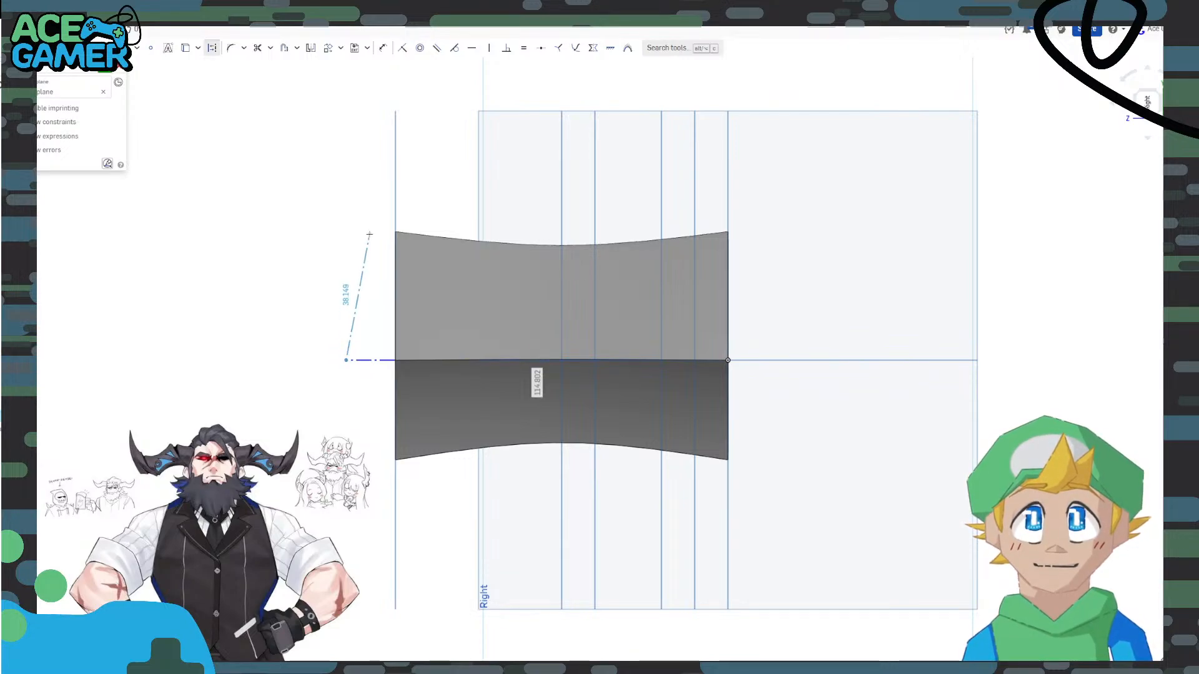
pyautogui.click(382, 47)
pyautogui.click(361, 360)
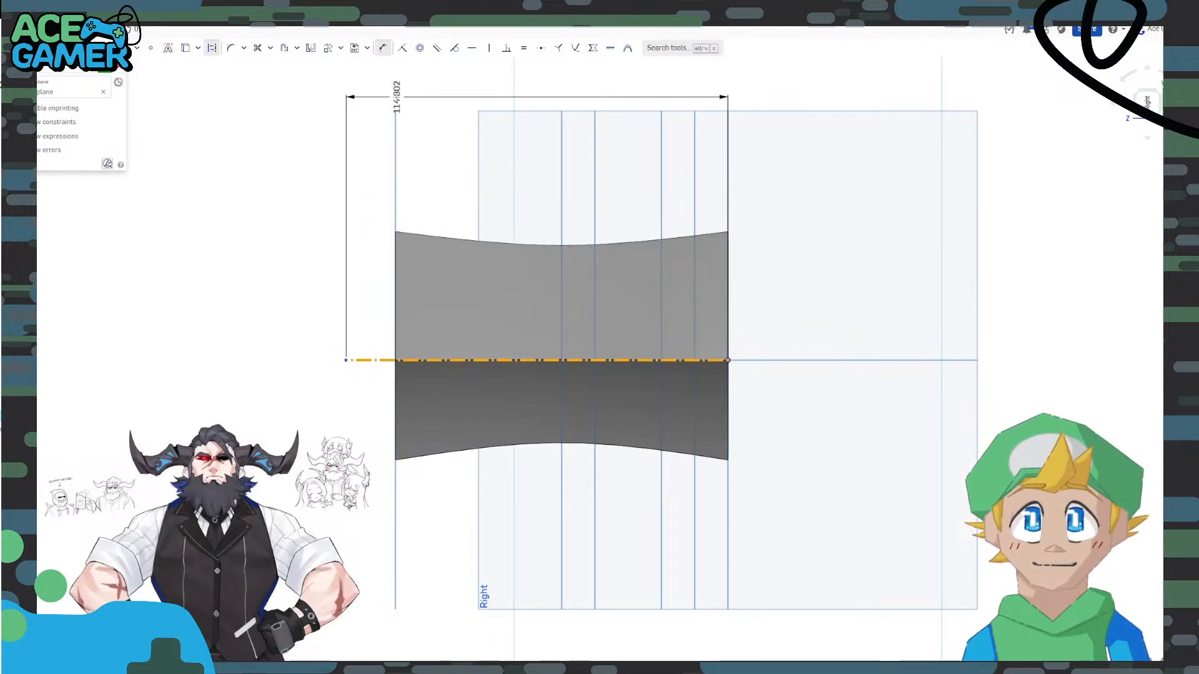
pyautogui.click(398, 97)
pyautogui.press('Return')
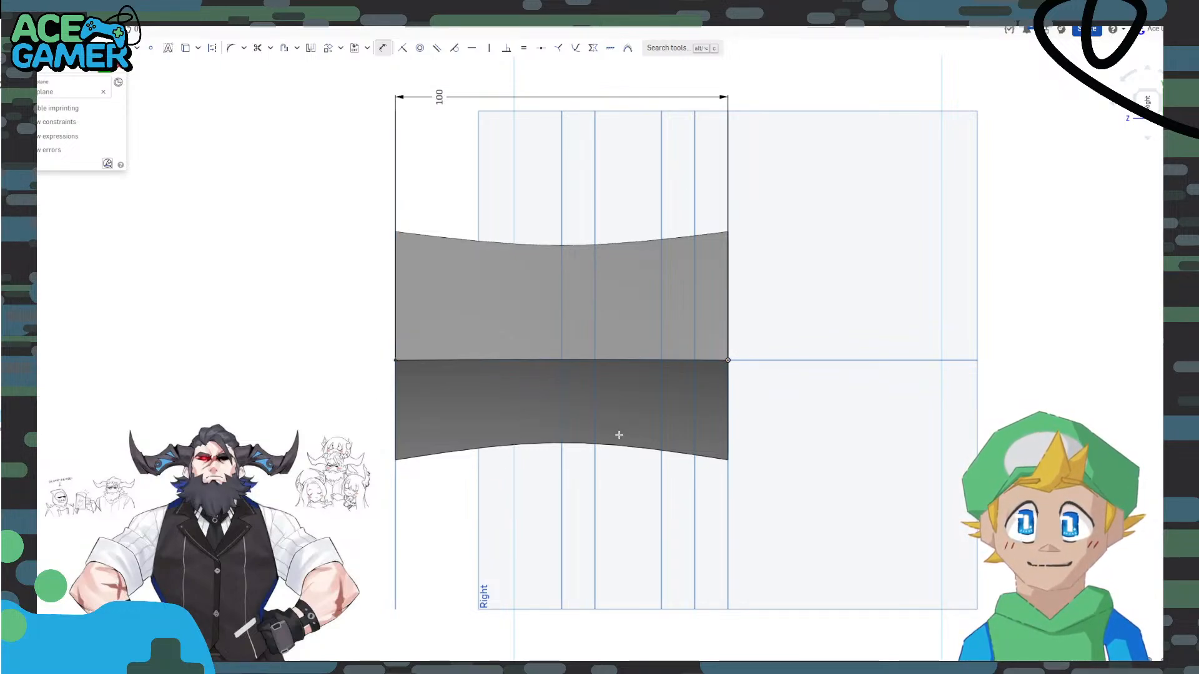
# Offset the frame's lower curved edge inward and turn the offset curve into construction geometry.
pyautogui.scroll(3, 579, 446)
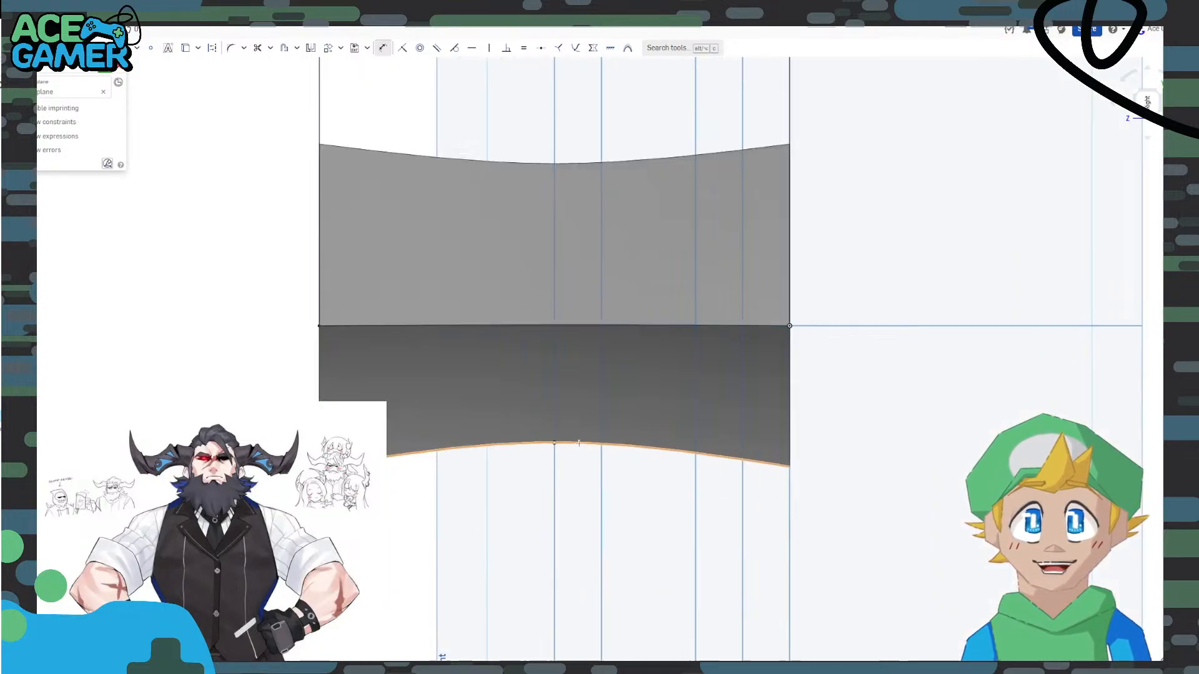
pyautogui.click(480, 446)
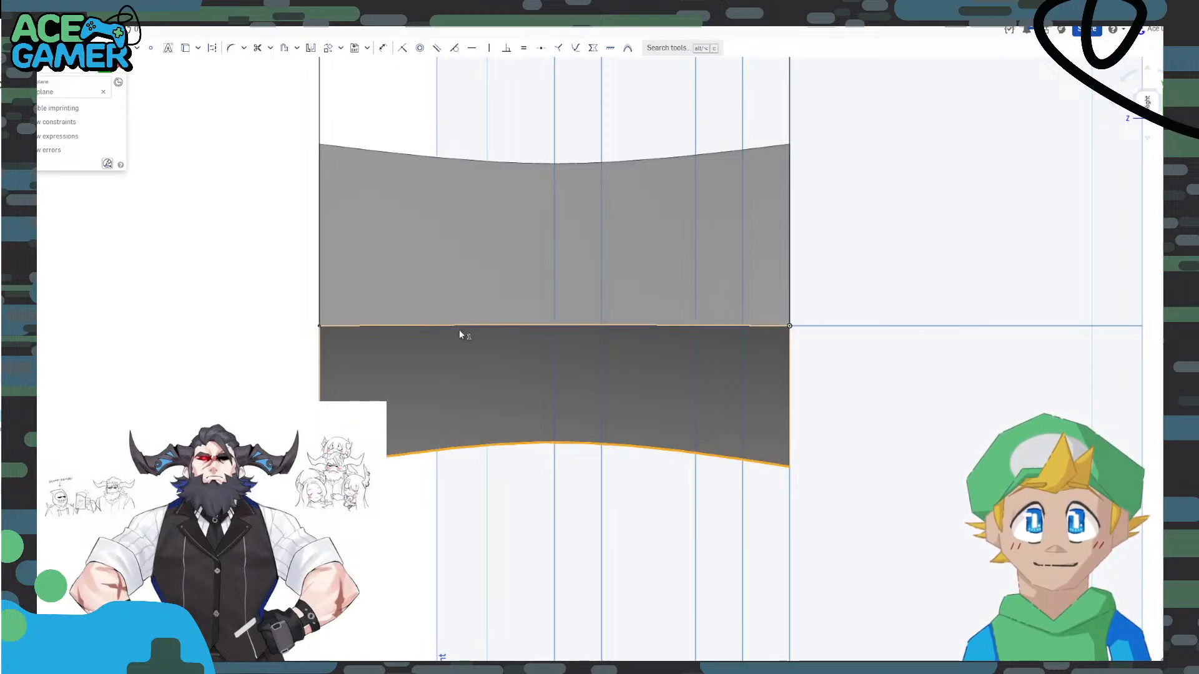
pyautogui.click(284, 49)
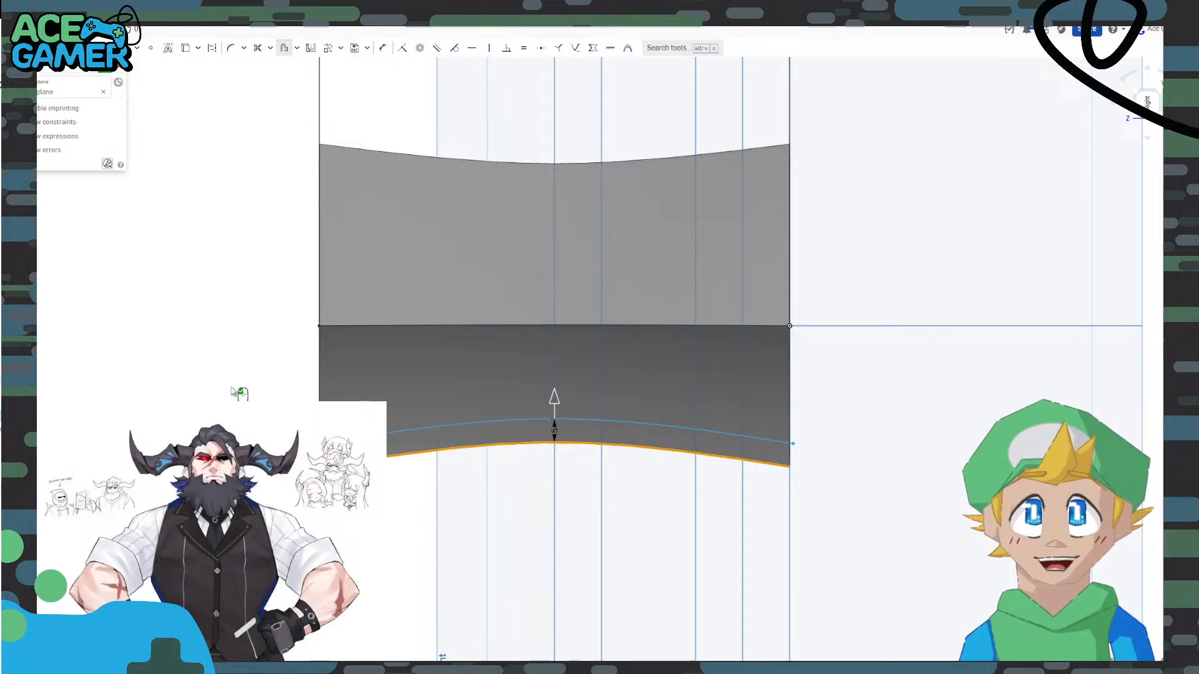
pyautogui.press('Return')
pyautogui.press('Return')
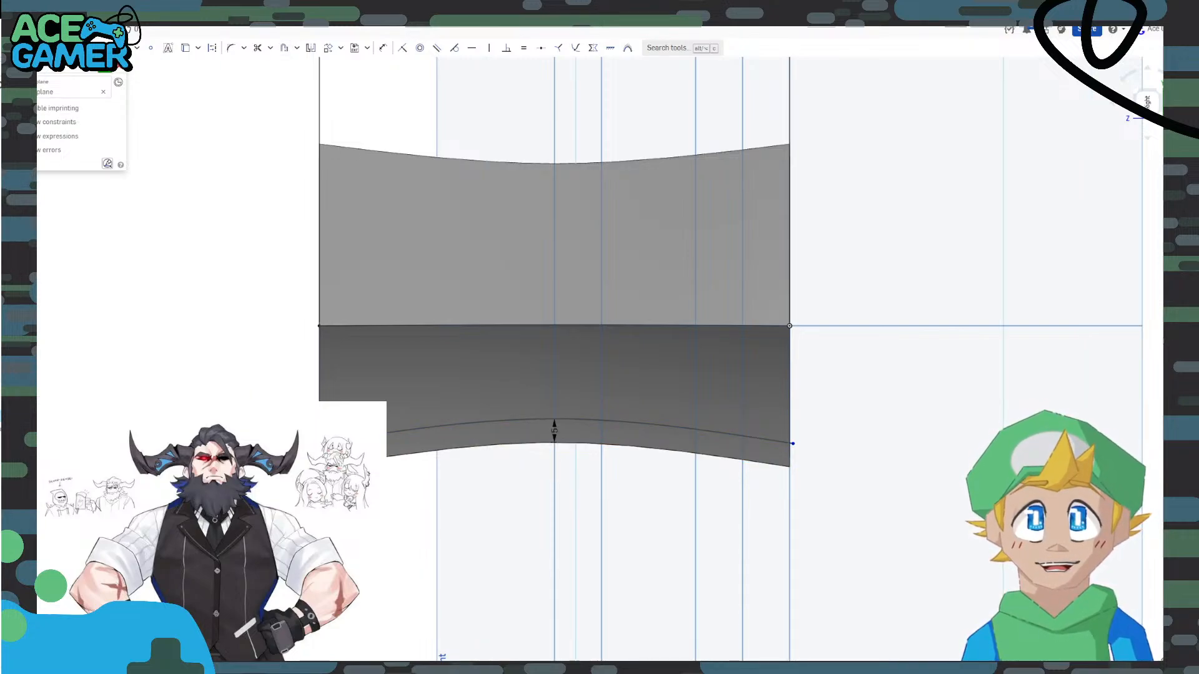
pyautogui.click(474, 422)
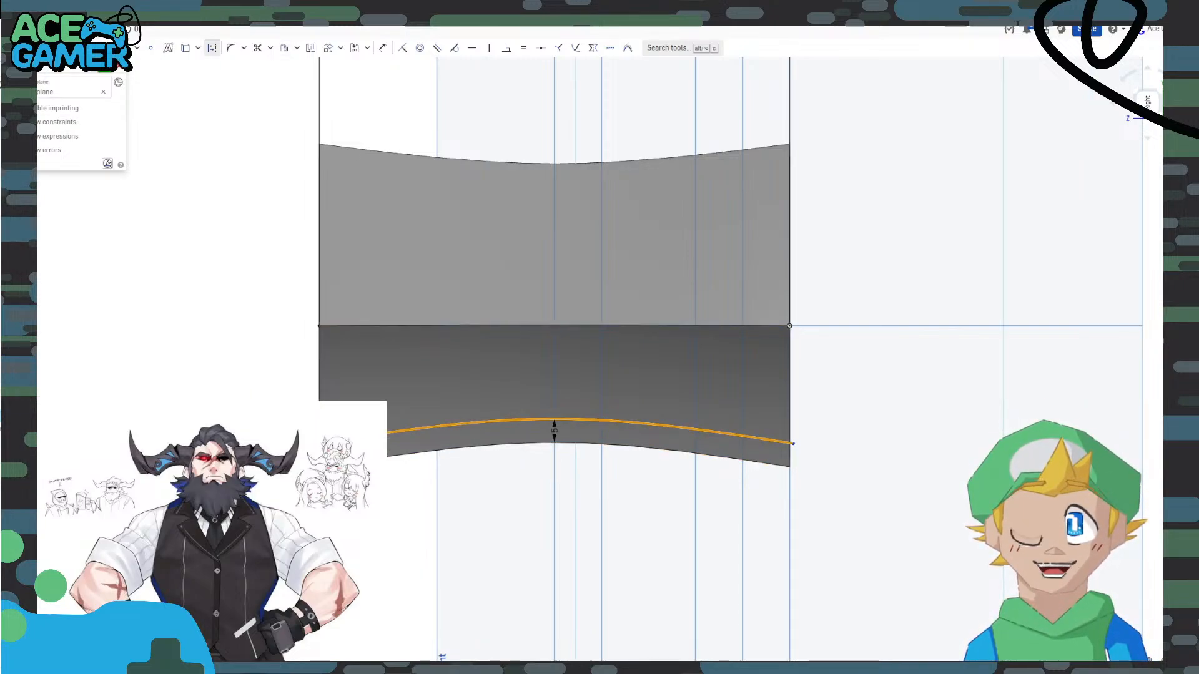
pyautogui.click(213, 48)
pyautogui.press('Escape')
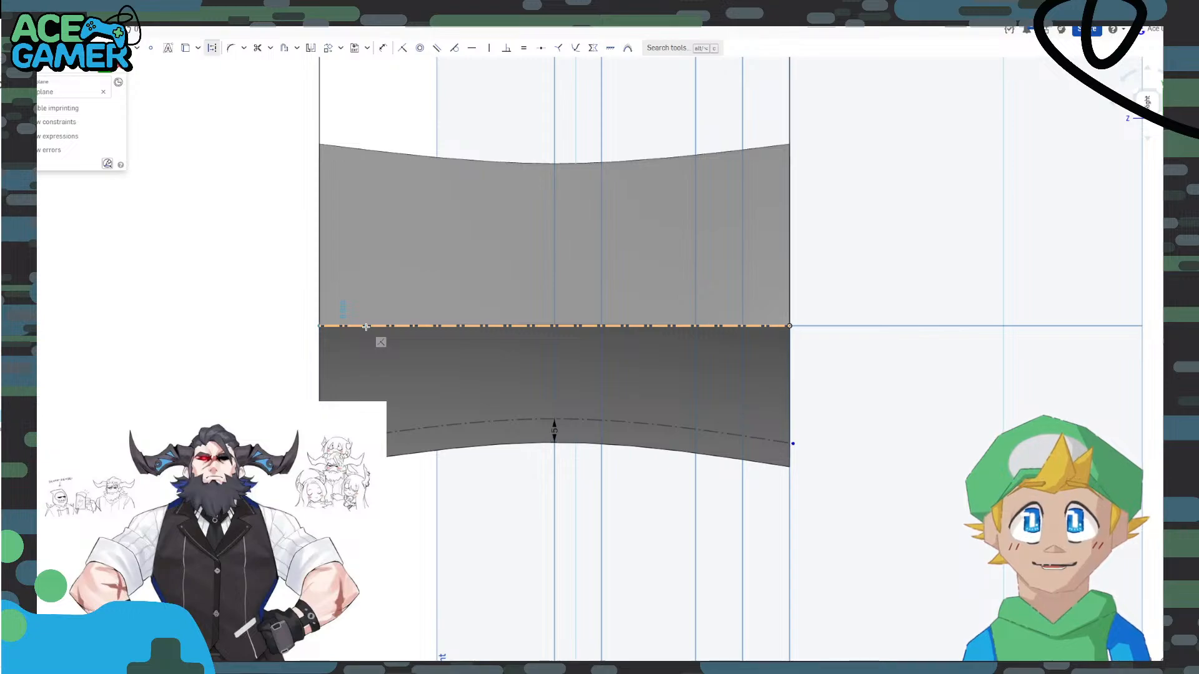
# Dimension the point on the construction centreline 20 mm from the line's end opposite the origin.
pyautogui.click(382, 48)
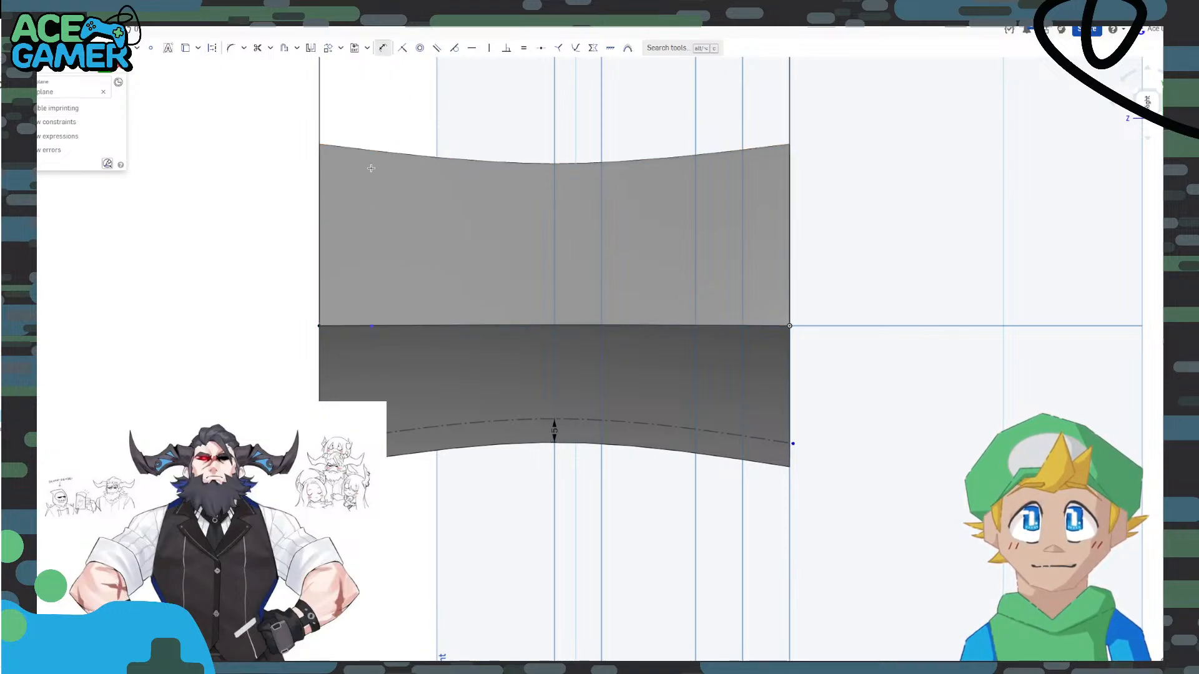
pyautogui.click(371, 325)
pyautogui.click(319, 325)
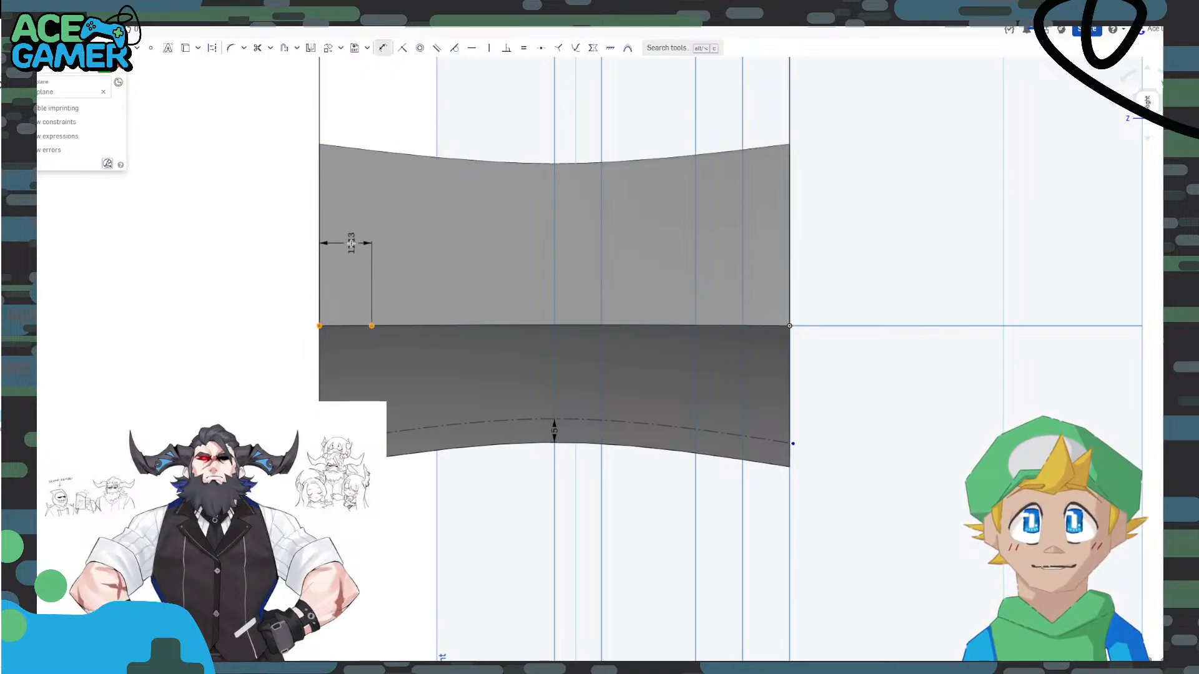
pyautogui.click(361, 251)
pyautogui.press('Return')
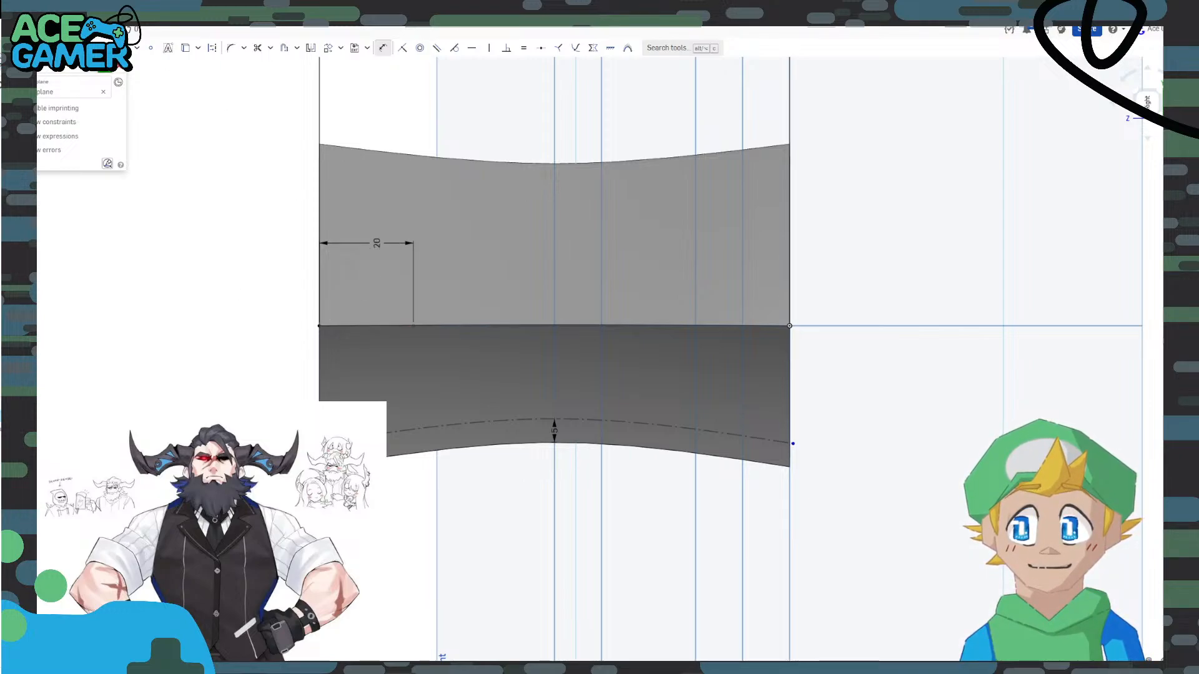
pyautogui.press('l')
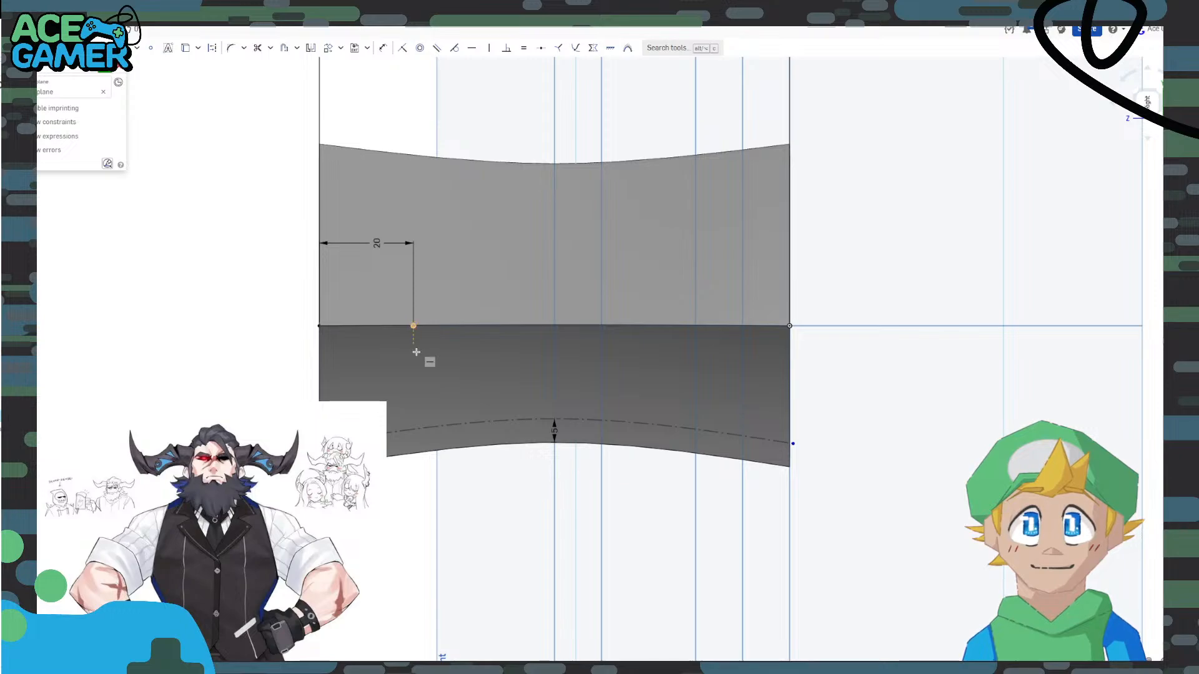
pyautogui.click(414, 429)
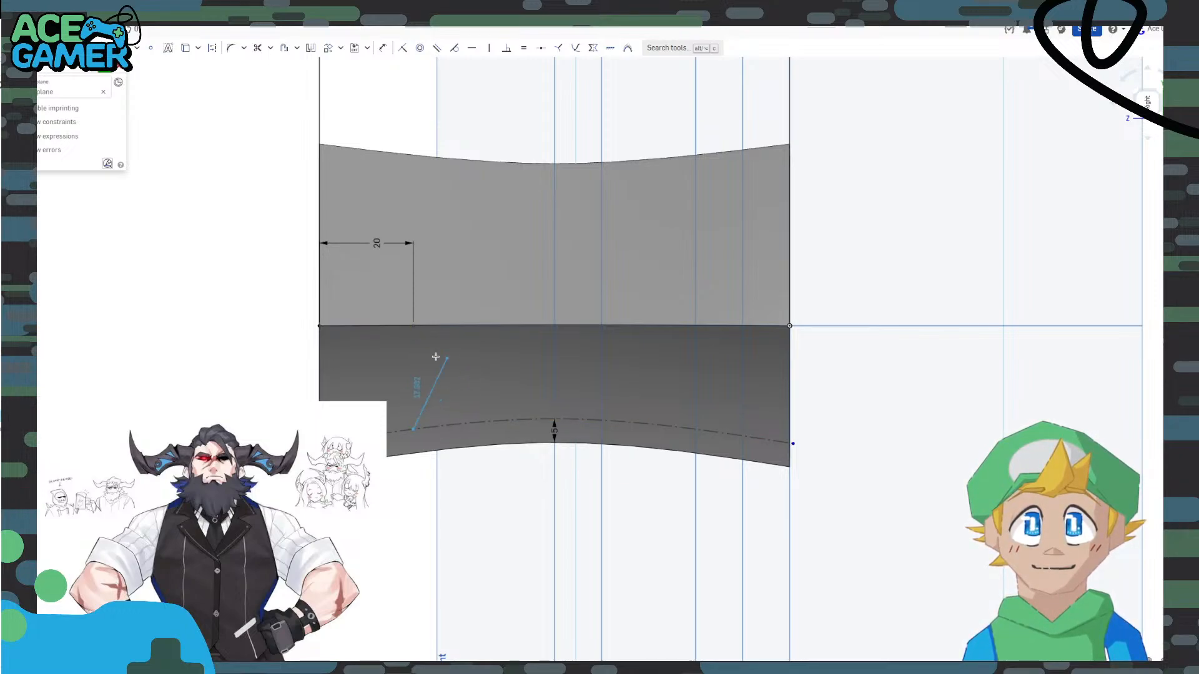
pyautogui.press('Escape')
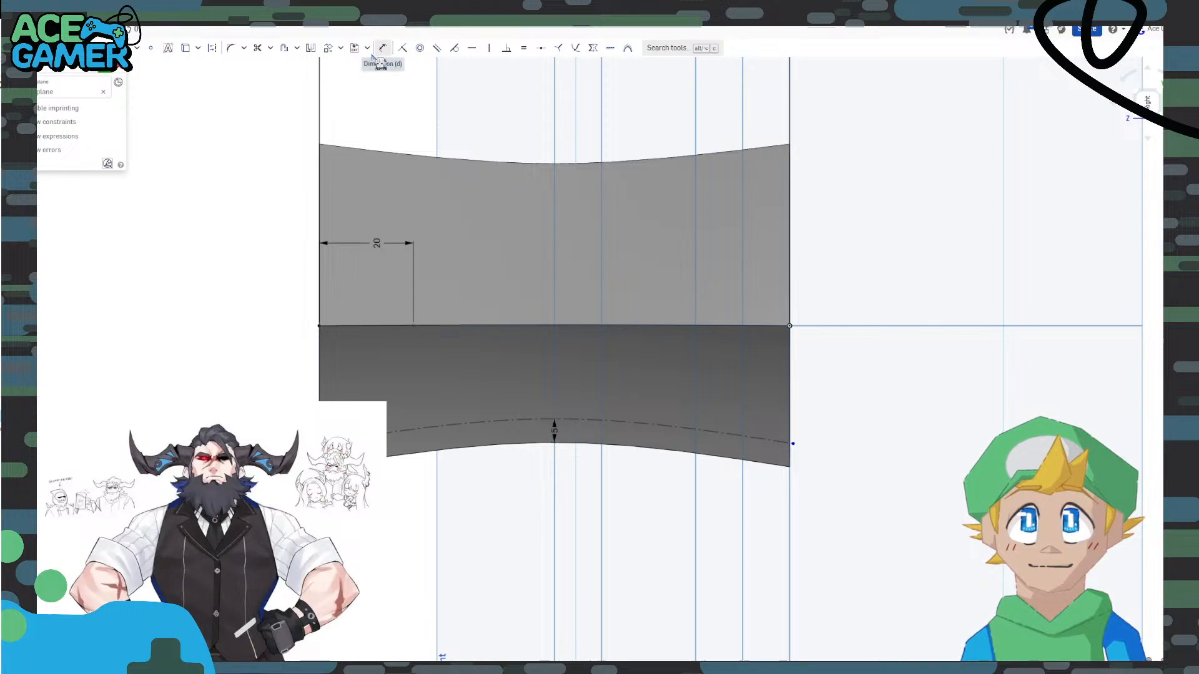
# Place a point on the offset curve, vertically aligned below the dimensioned centreline point.
pyautogui.click(150, 48)
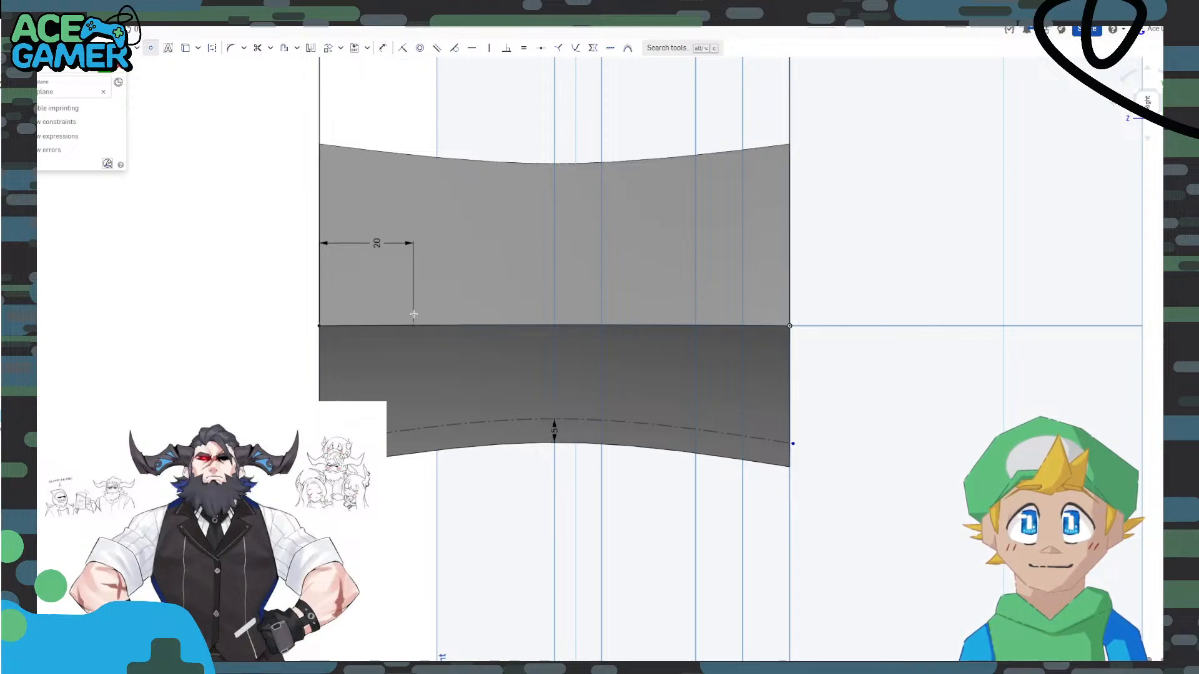
pyautogui.click(413, 429)
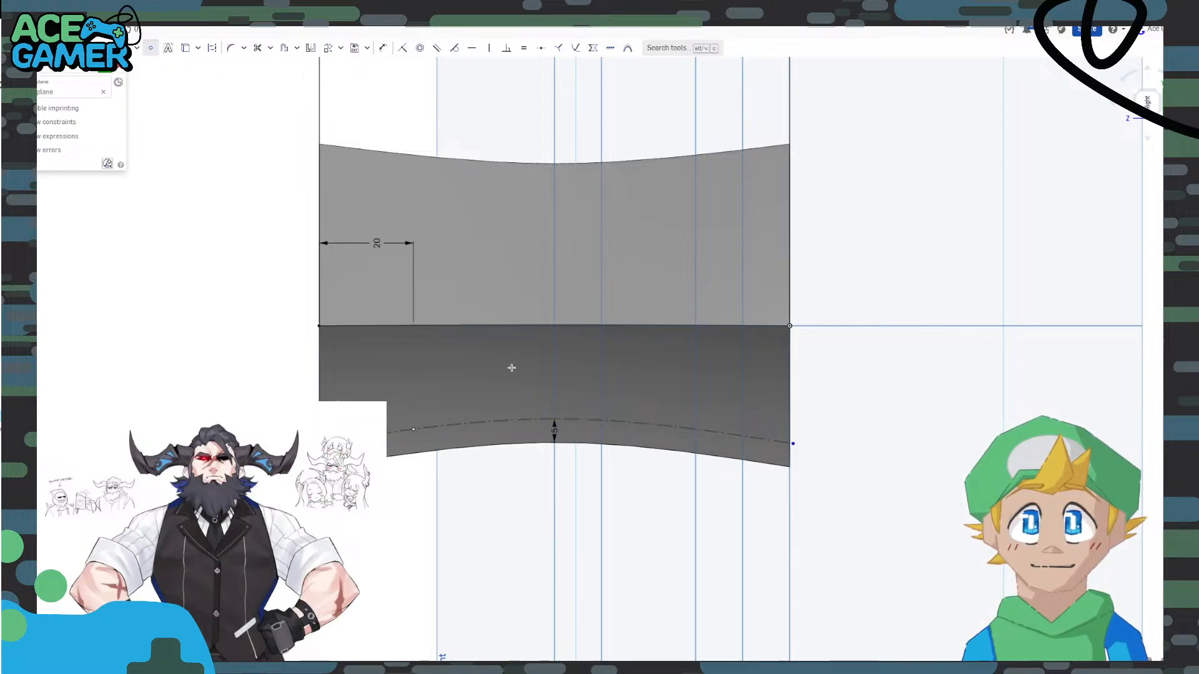
pyautogui.press('Escape')
pyautogui.click(410, 362)
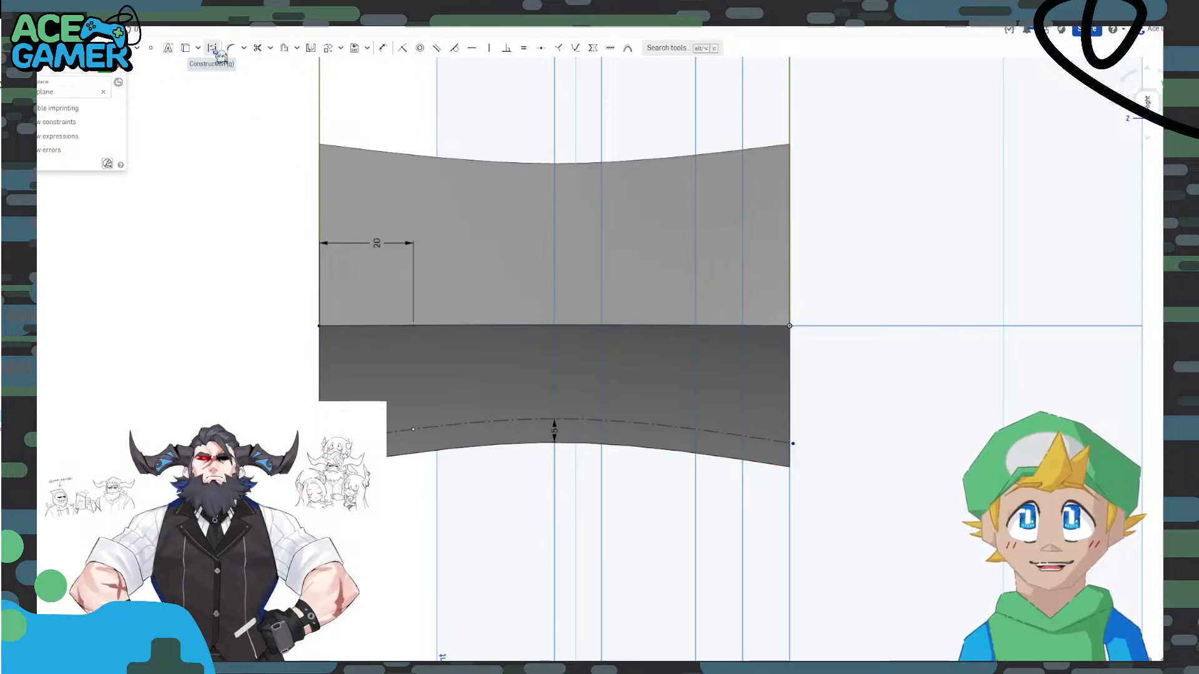
# Place a second point on the offset curve near the origin end and dimension it 20 mm horizontally from the origin.
pyautogui.click(151, 48)
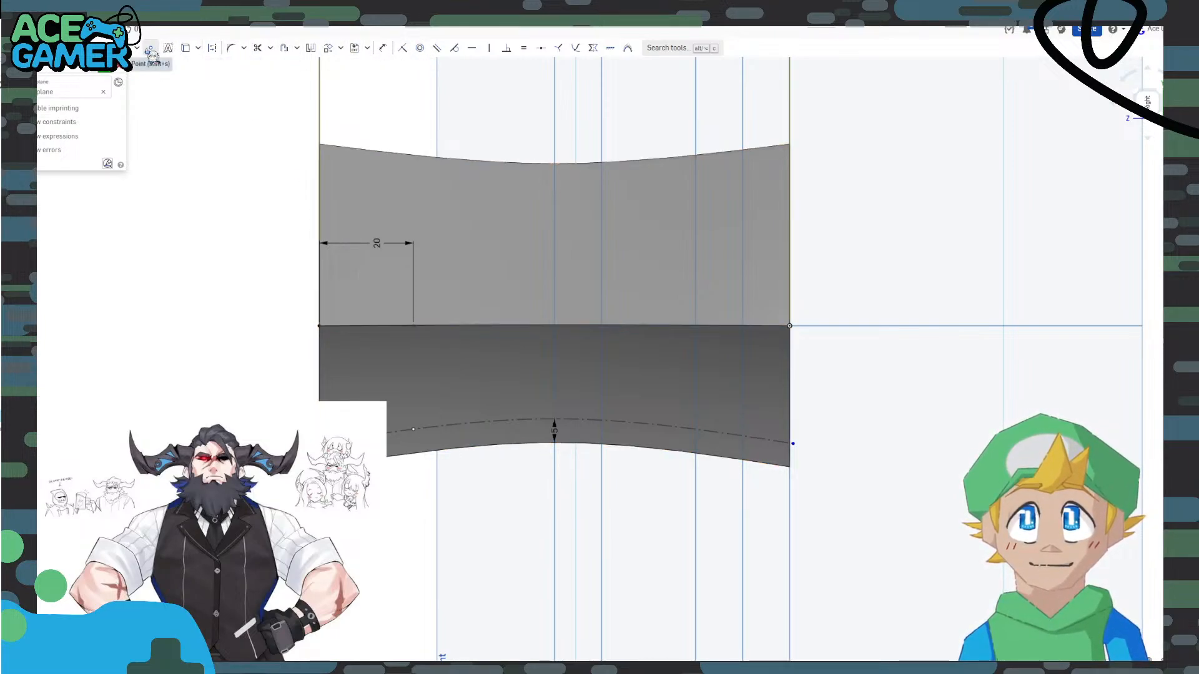
pyautogui.click(720, 434)
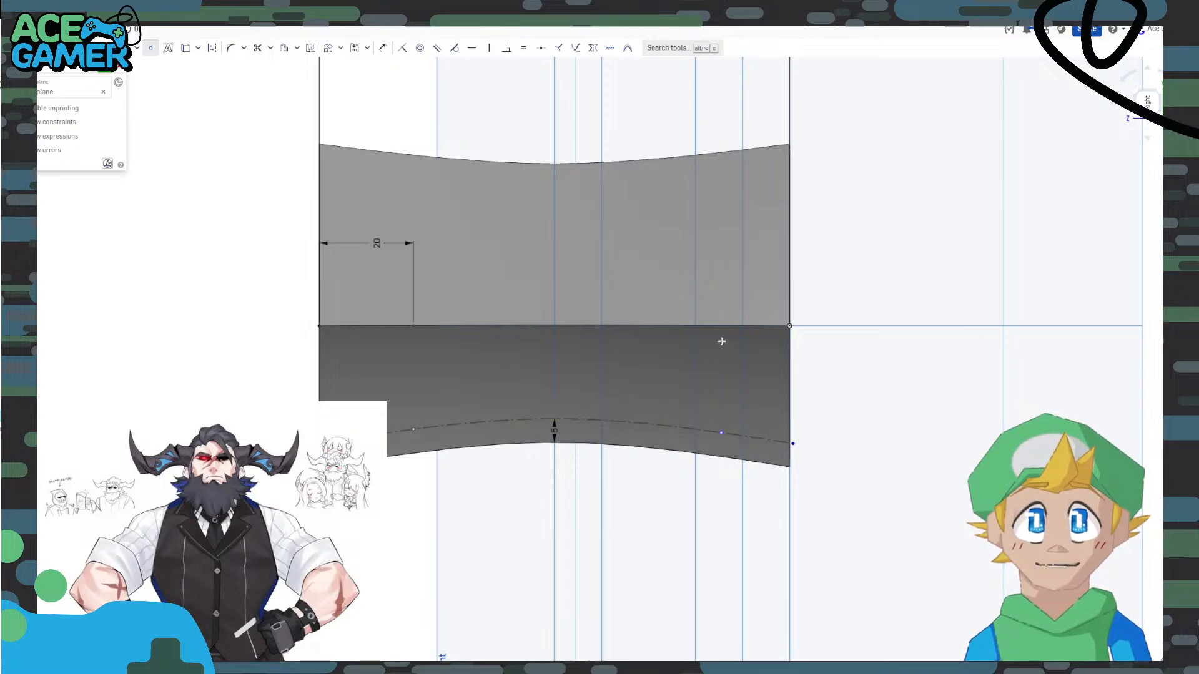
pyautogui.click(383, 48)
pyautogui.click(789, 325)
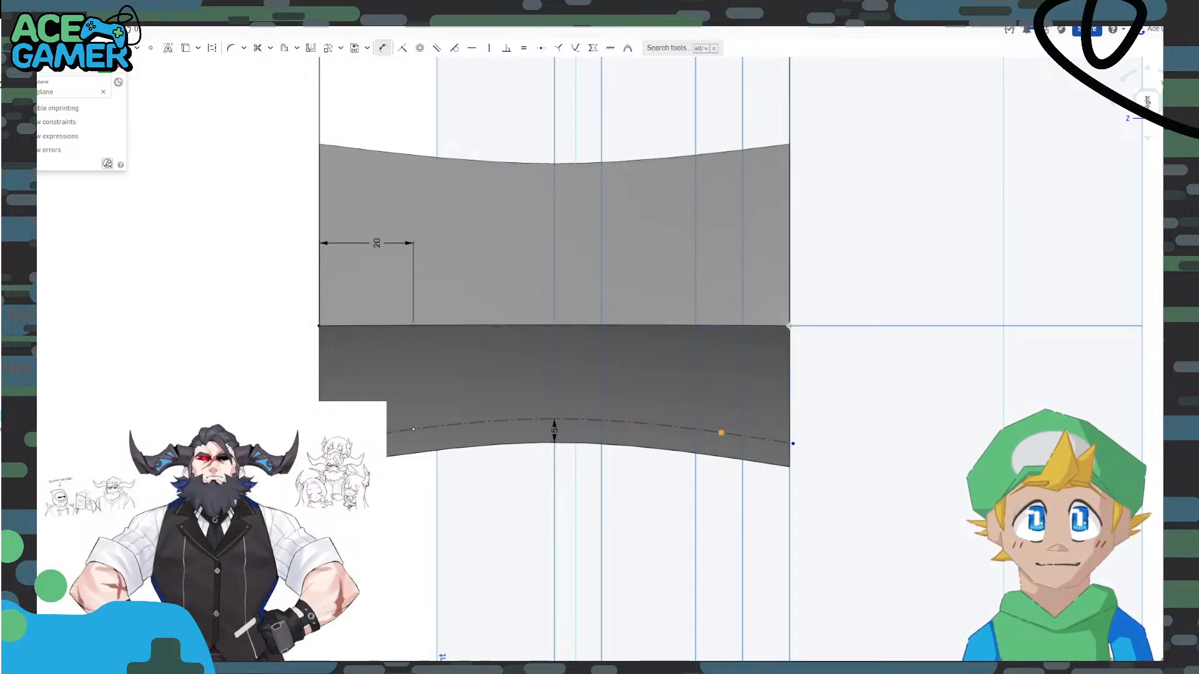
pyautogui.click(753, 115)
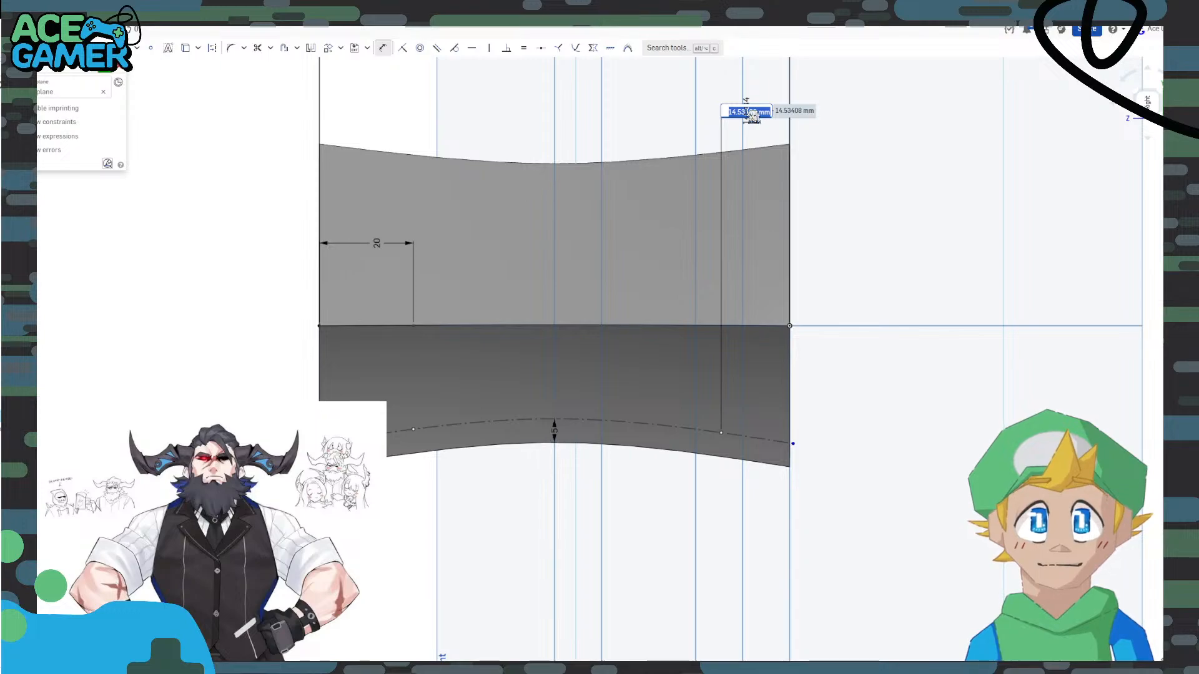
pyautogui.write('20')
pyautogui.press('Return')
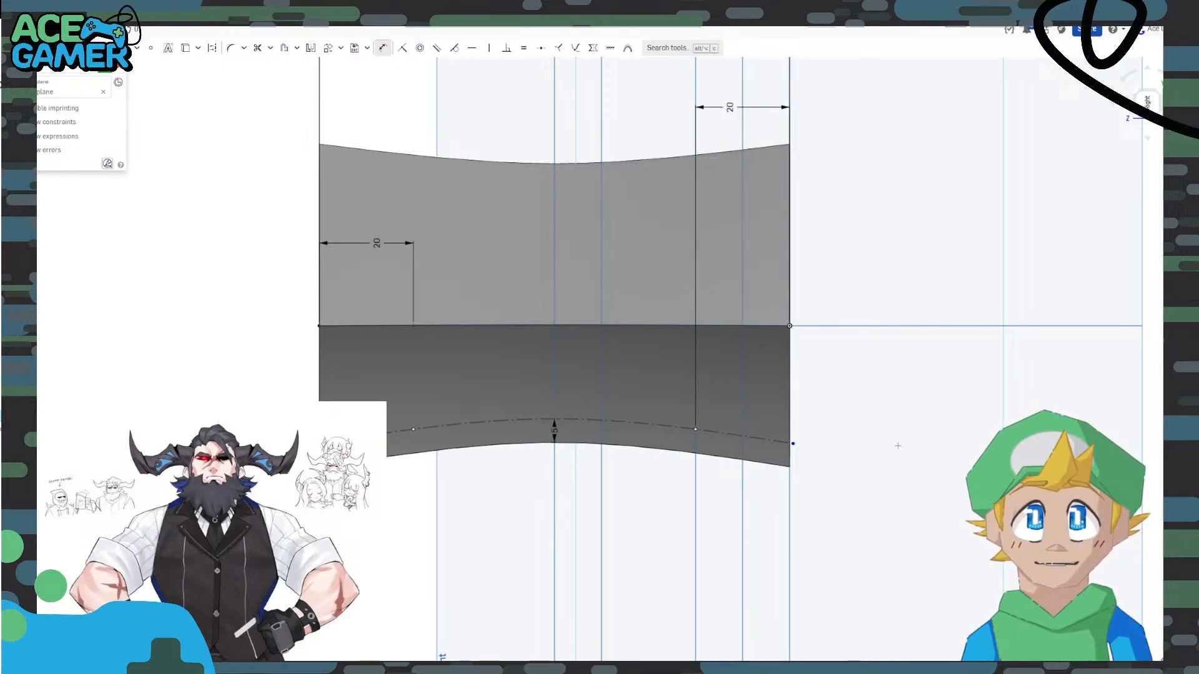
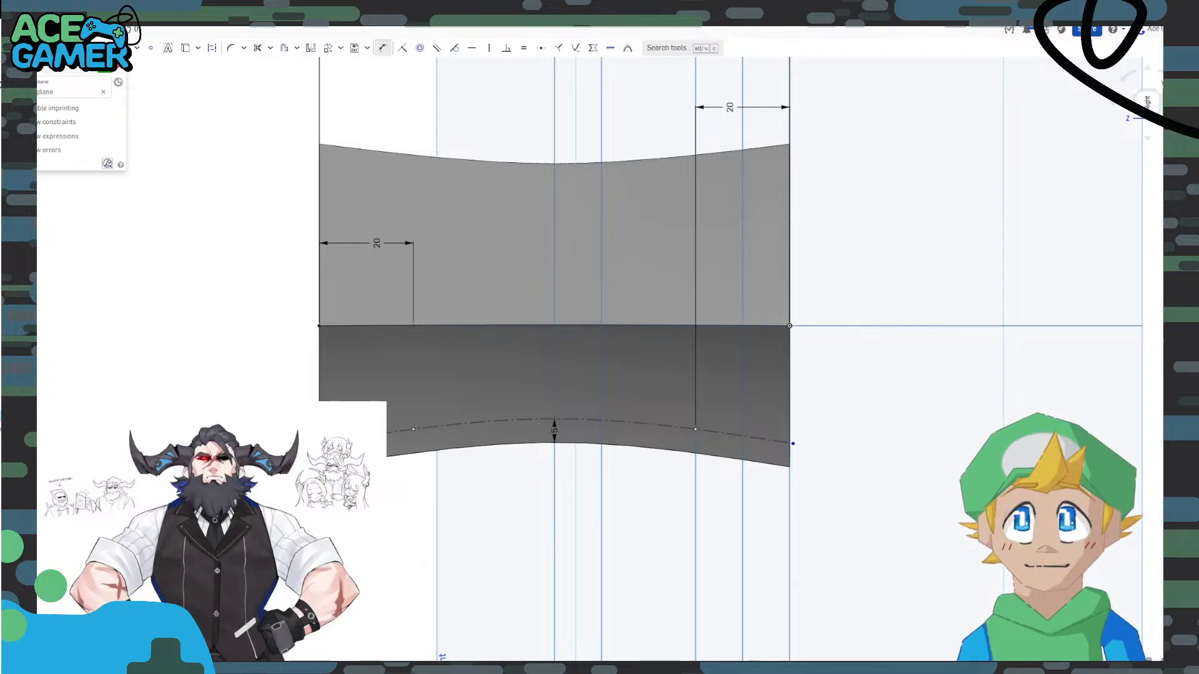
pyautogui.click(32, 48)
pyautogui.click(83, 48)
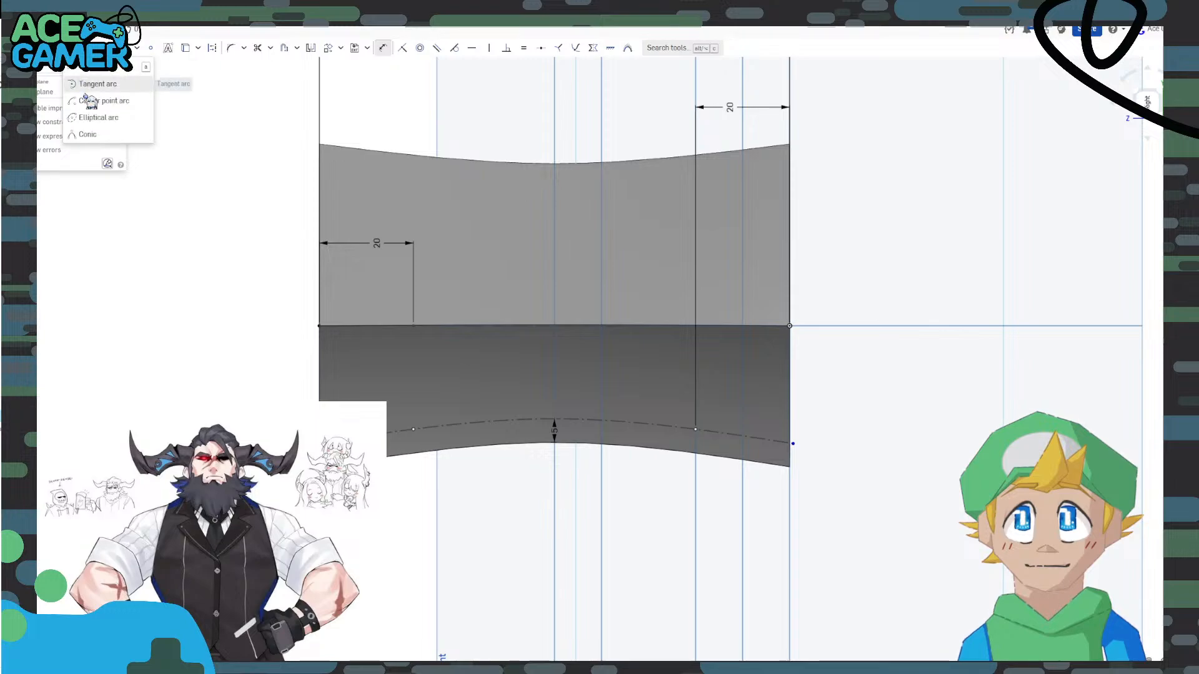
pyautogui.click(97, 133)
pyautogui.click(414, 430)
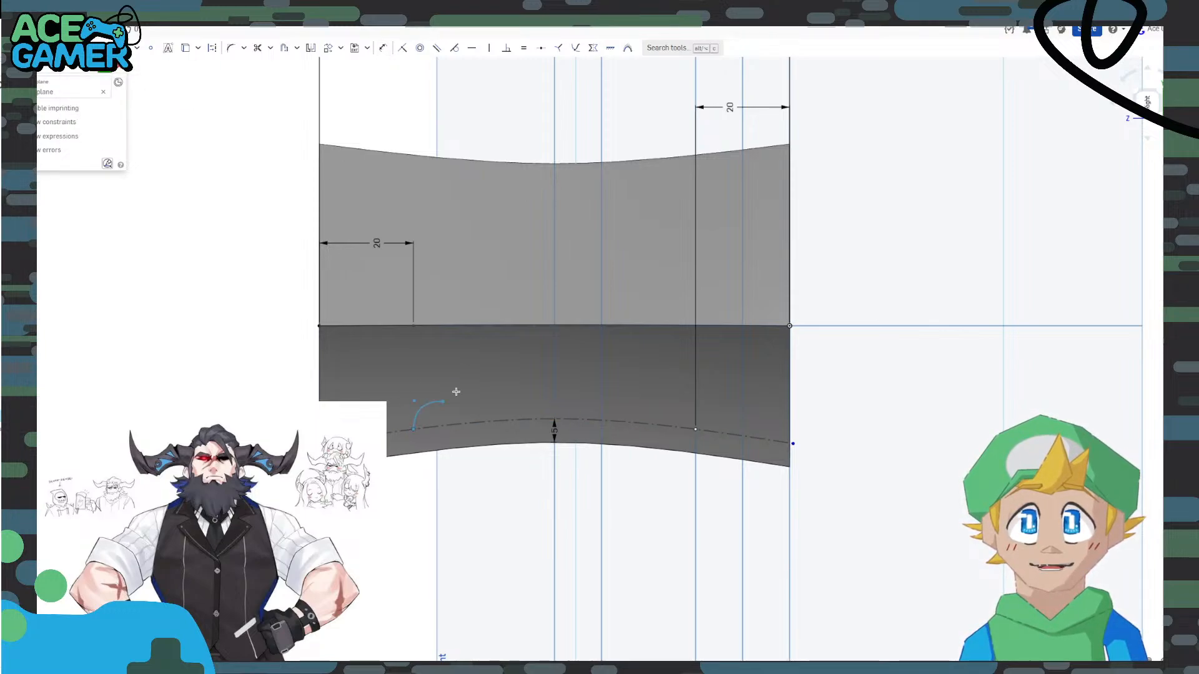
pyautogui.click(695, 430)
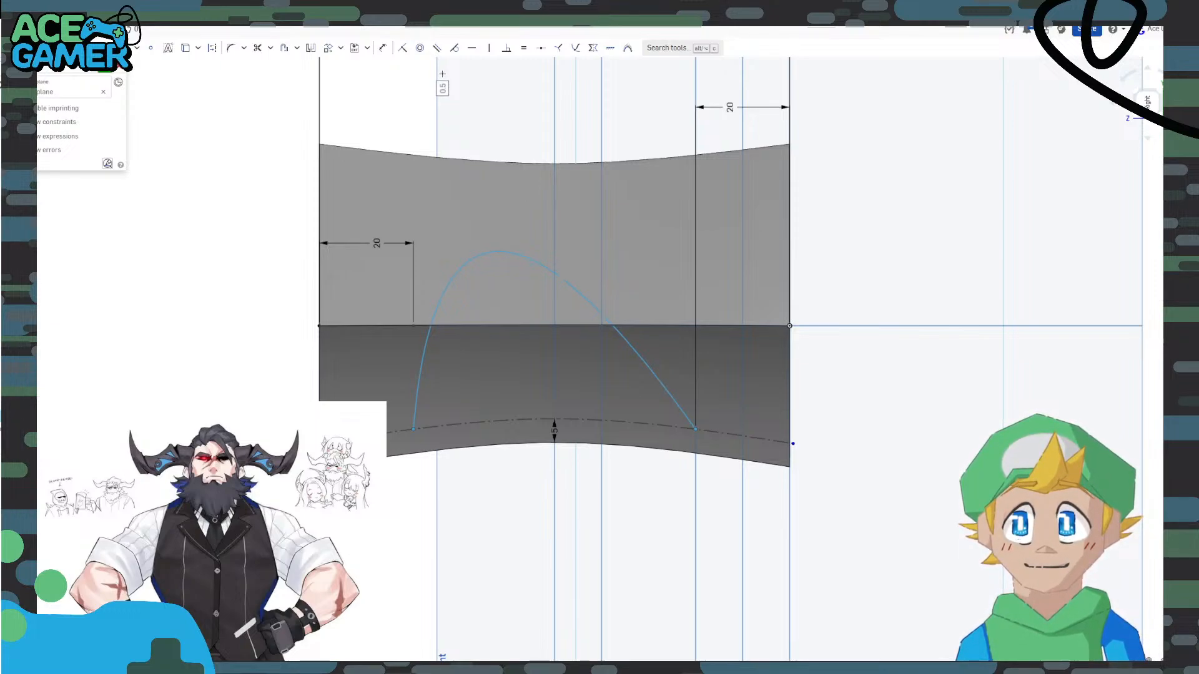
pyautogui.press('Escape')
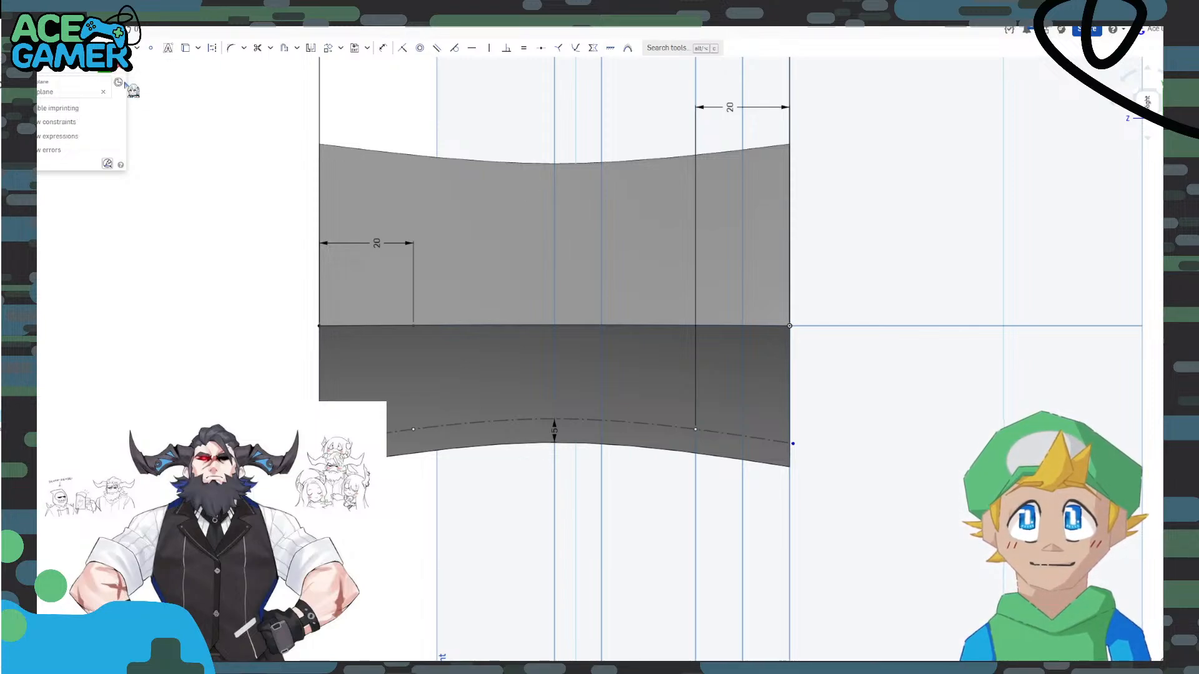
# Draw a three-point arc between the two offset-curve points, bulging up past the centreline with a radius of about 30 mm.
pyautogui.click(414, 429)
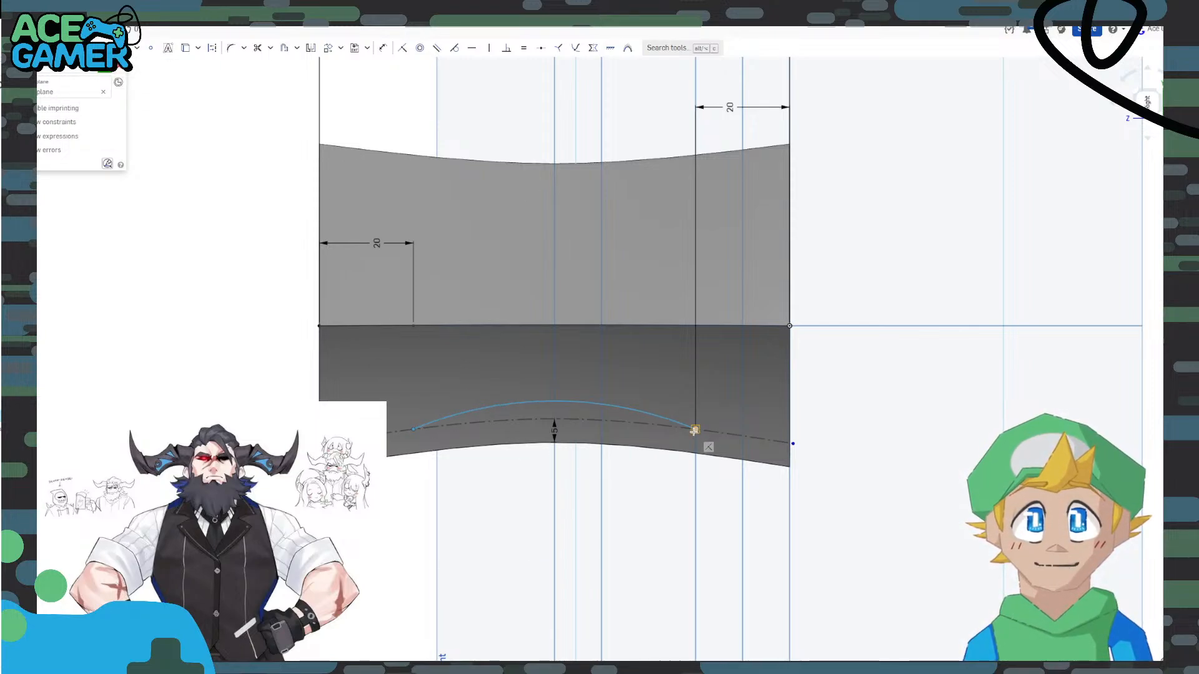
pyautogui.click(695, 429)
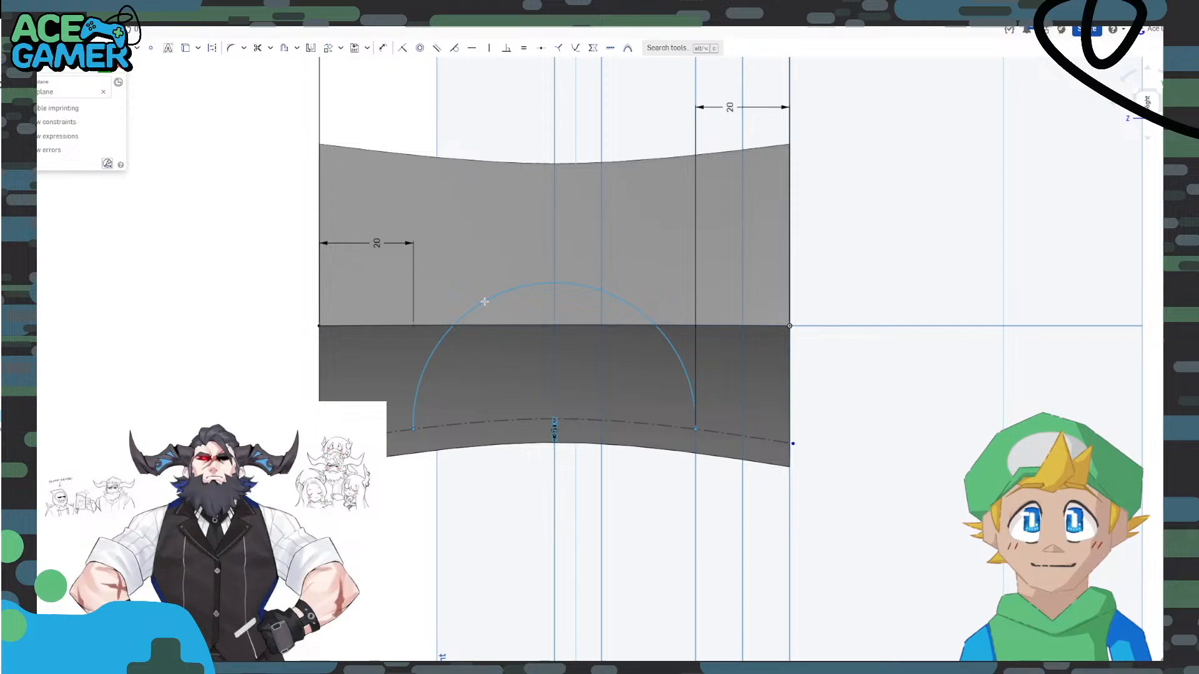
pyautogui.click(485, 302)
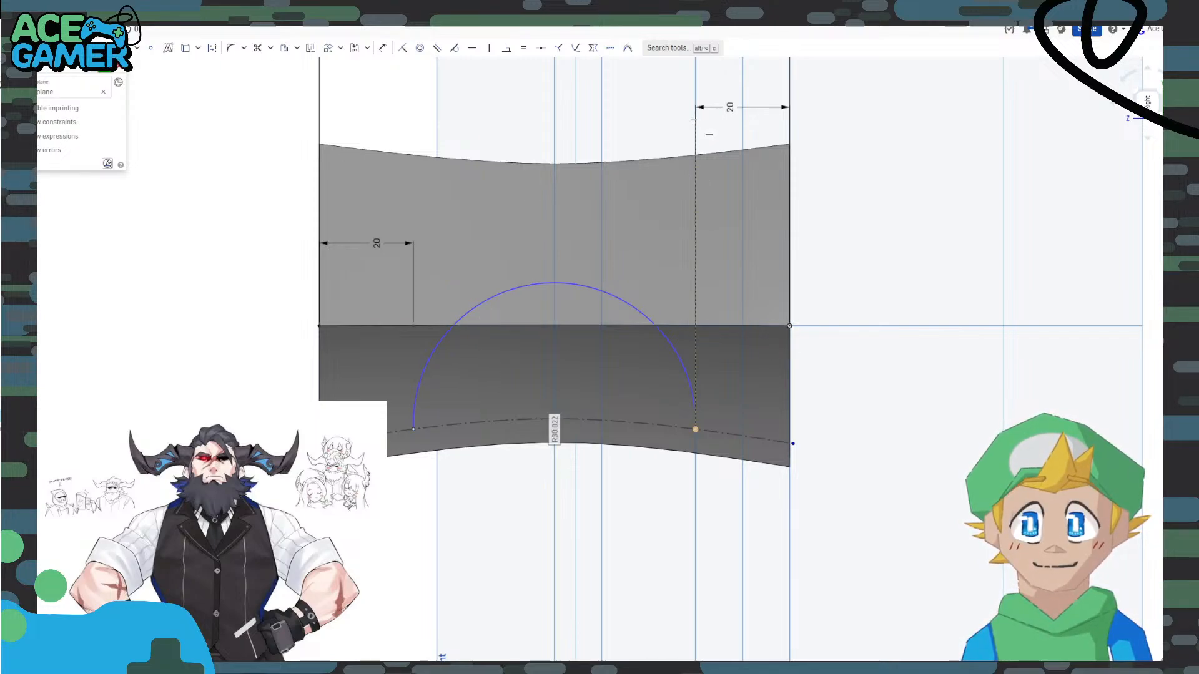
# Set the centreline point's distance from the frame end opposite the origin to 10 mm.
pyautogui.doubleClick(376, 244)
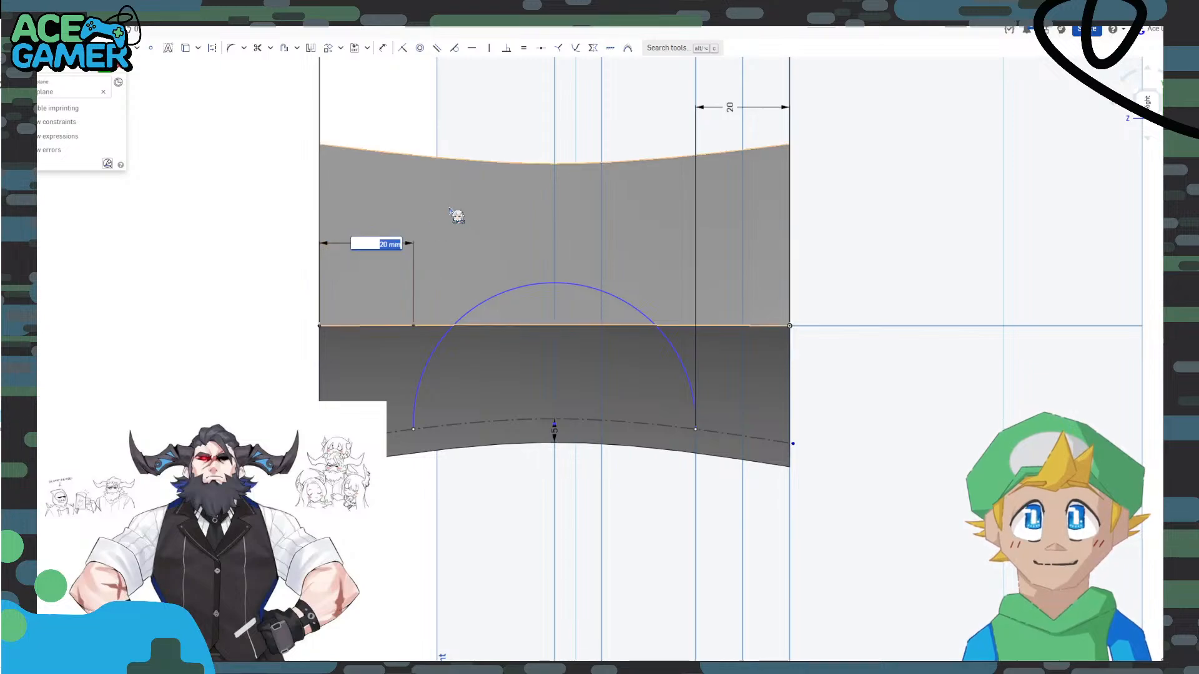
pyautogui.write('10')
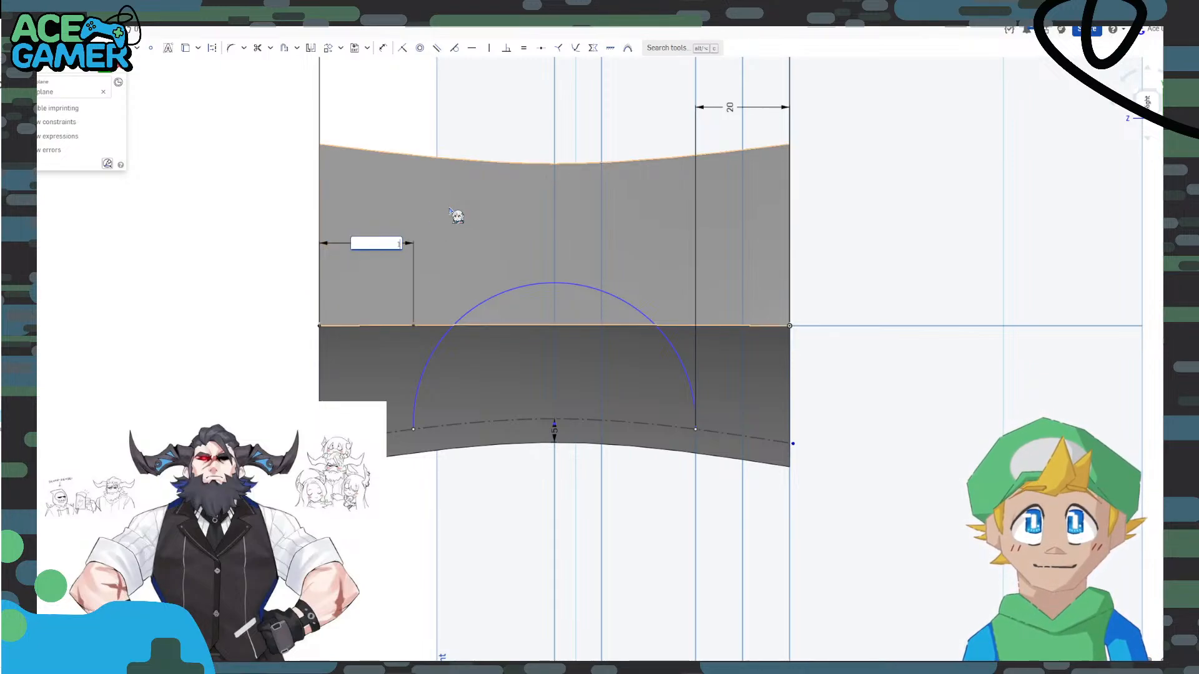
pyautogui.press('Return')
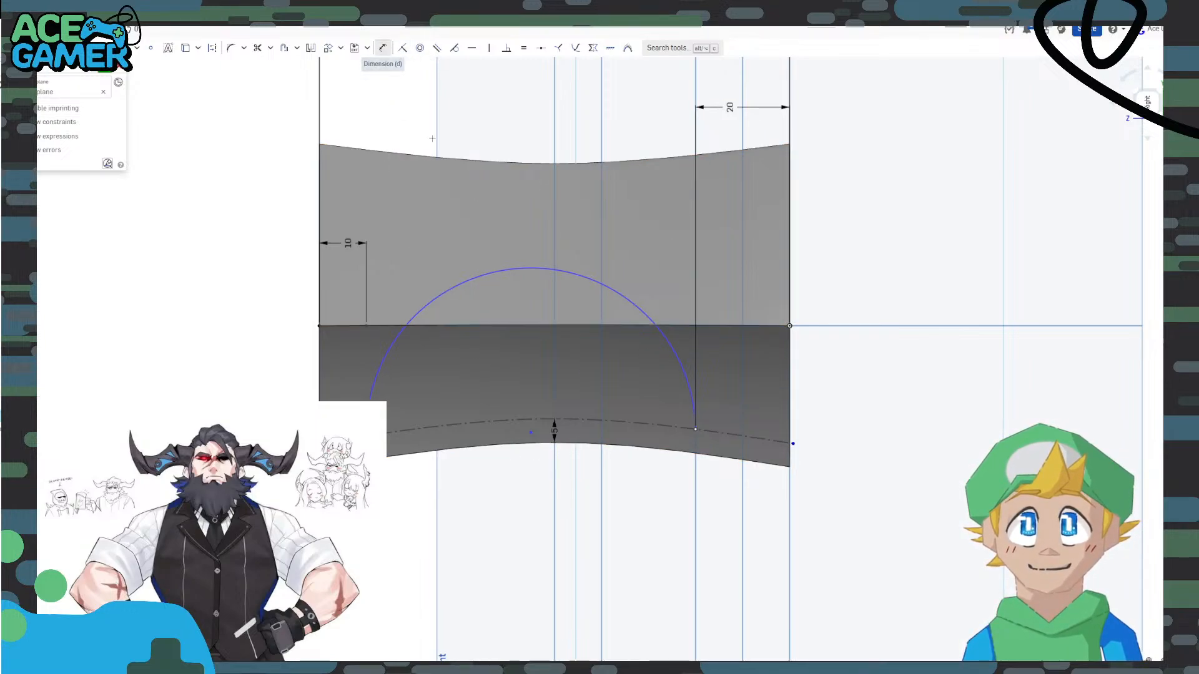
# Dimension the arc's radius and set it to 38 mm.
pyautogui.click(383, 48)
pyautogui.click(482, 276)
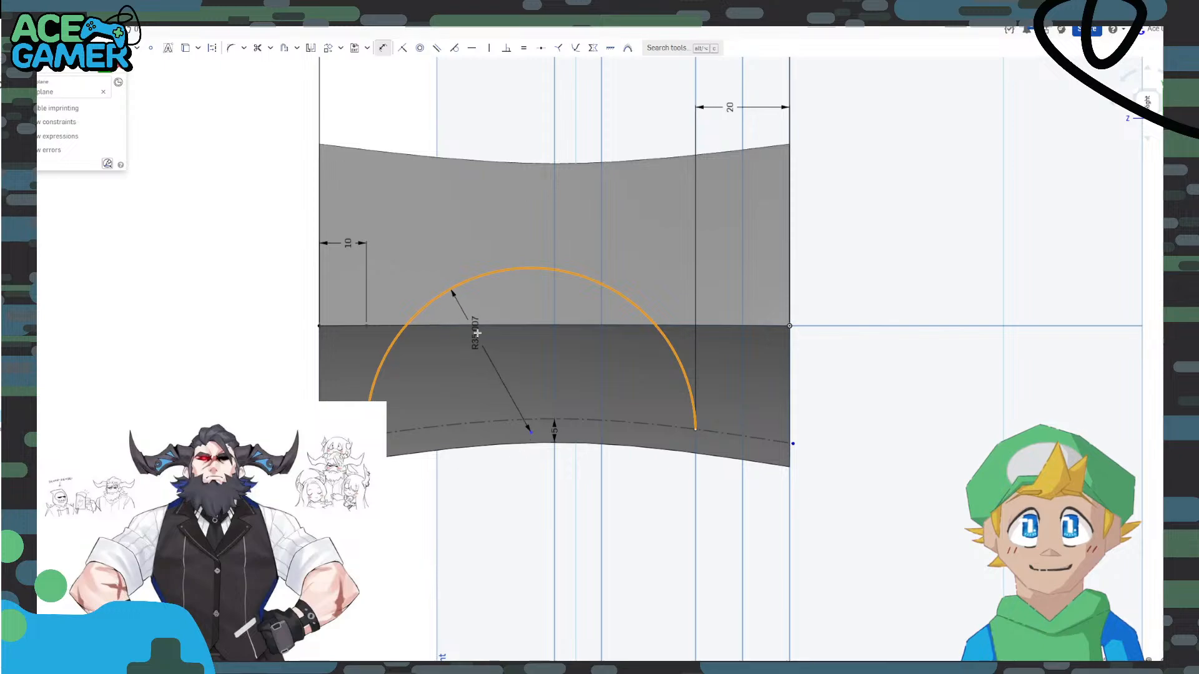
pyautogui.click(498, 354)
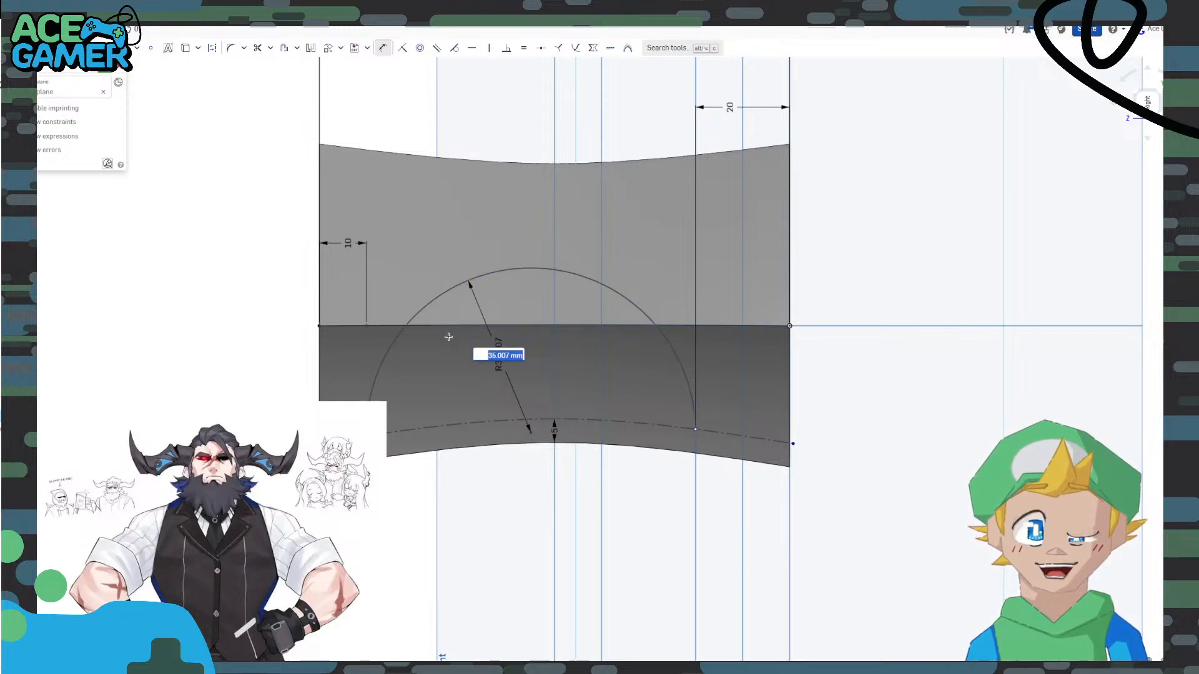
pyautogui.write('38')
pyautogui.press('Return')
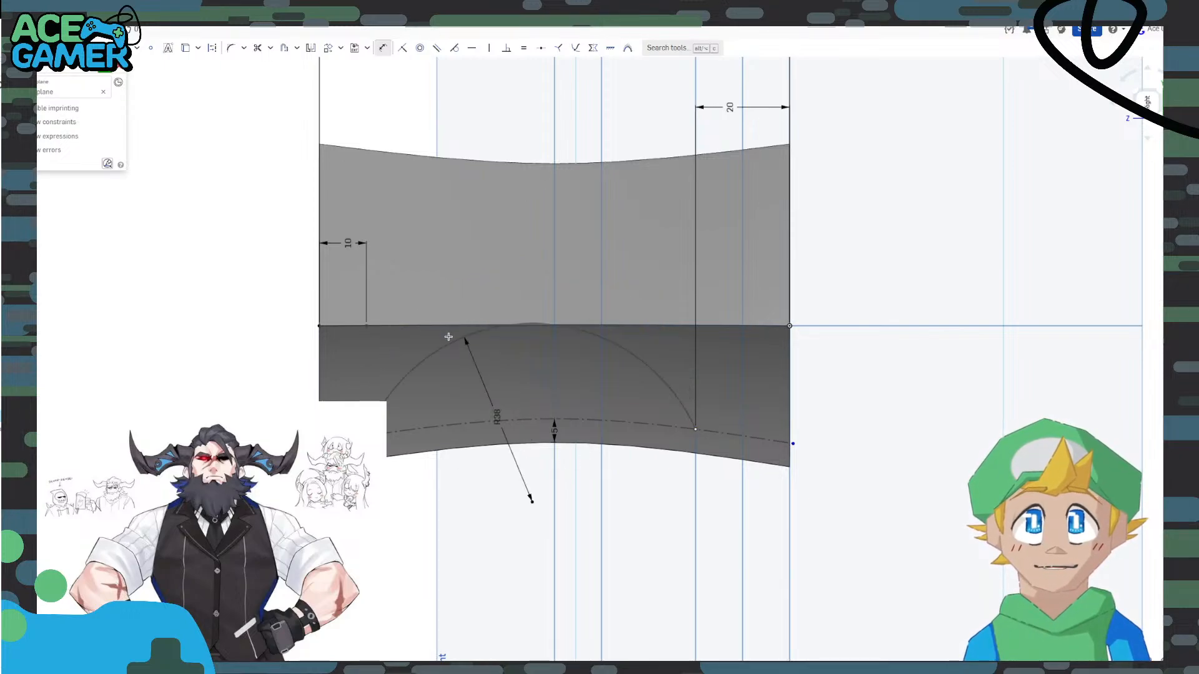
# Undo the last radius change on the large arc.
pyautogui.hotkey('ctrl', 'z')
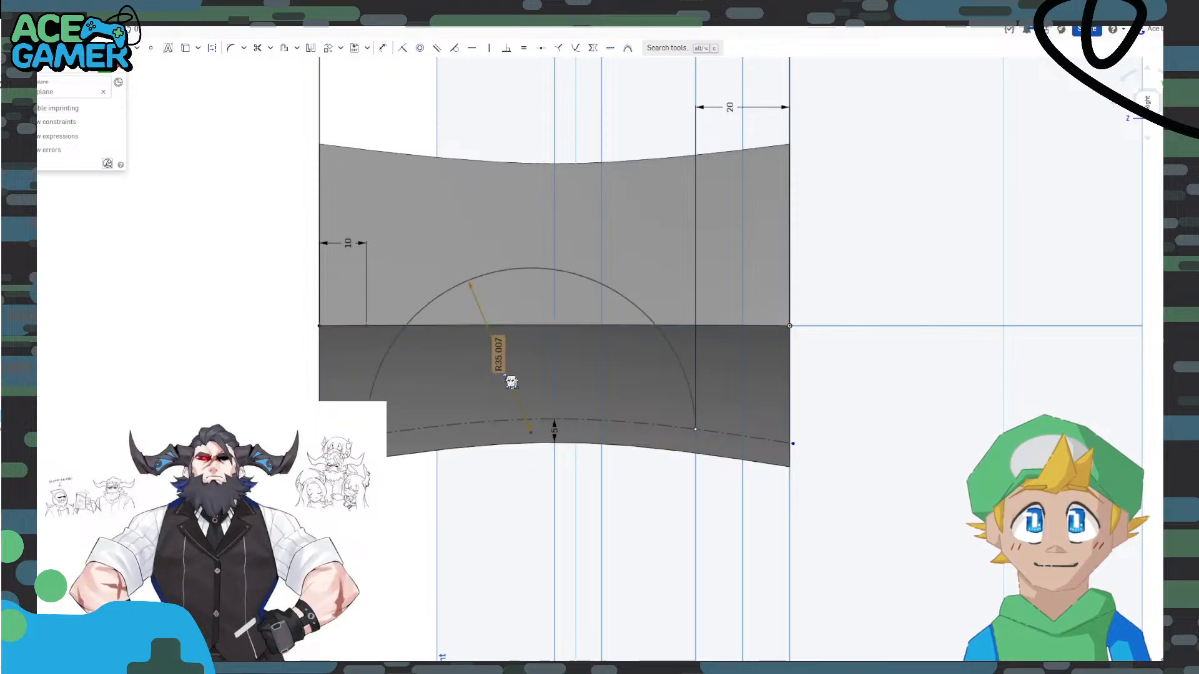
# Try radii of 30, 32 and 35 mm for the large arc, undoing each attempt.
pyautogui.doubleClick(497, 348)
pyautogui.write('30')
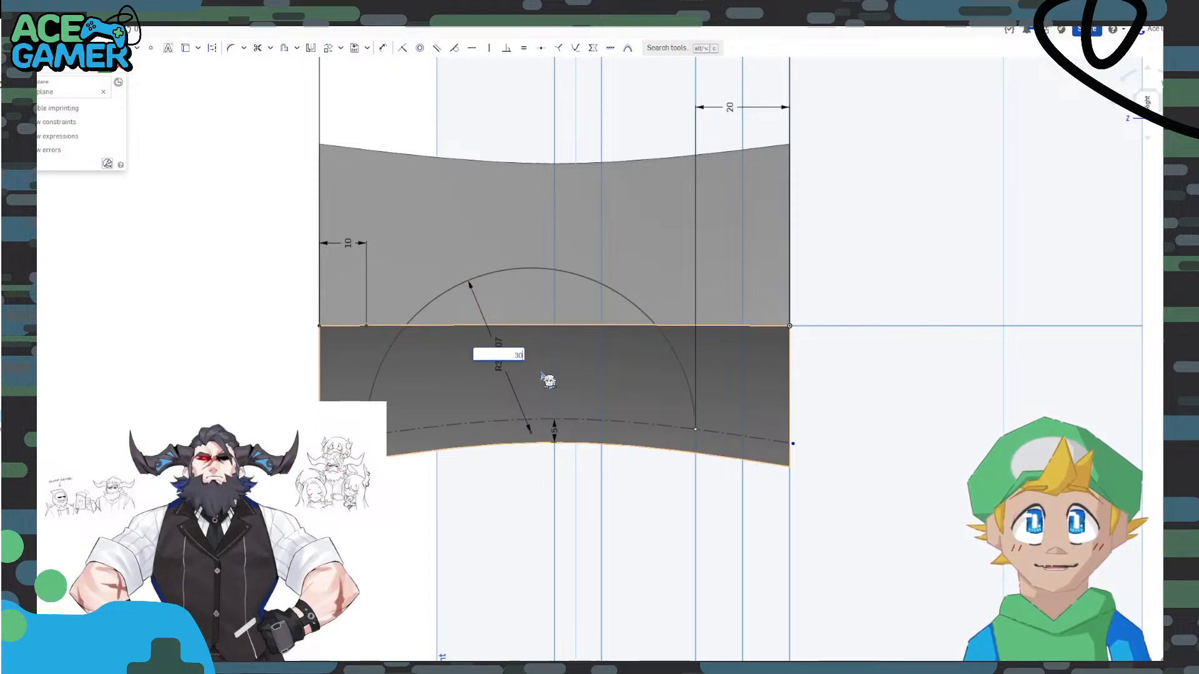
pyautogui.press('Return')
pyautogui.hotkey('ctrl', 'z')
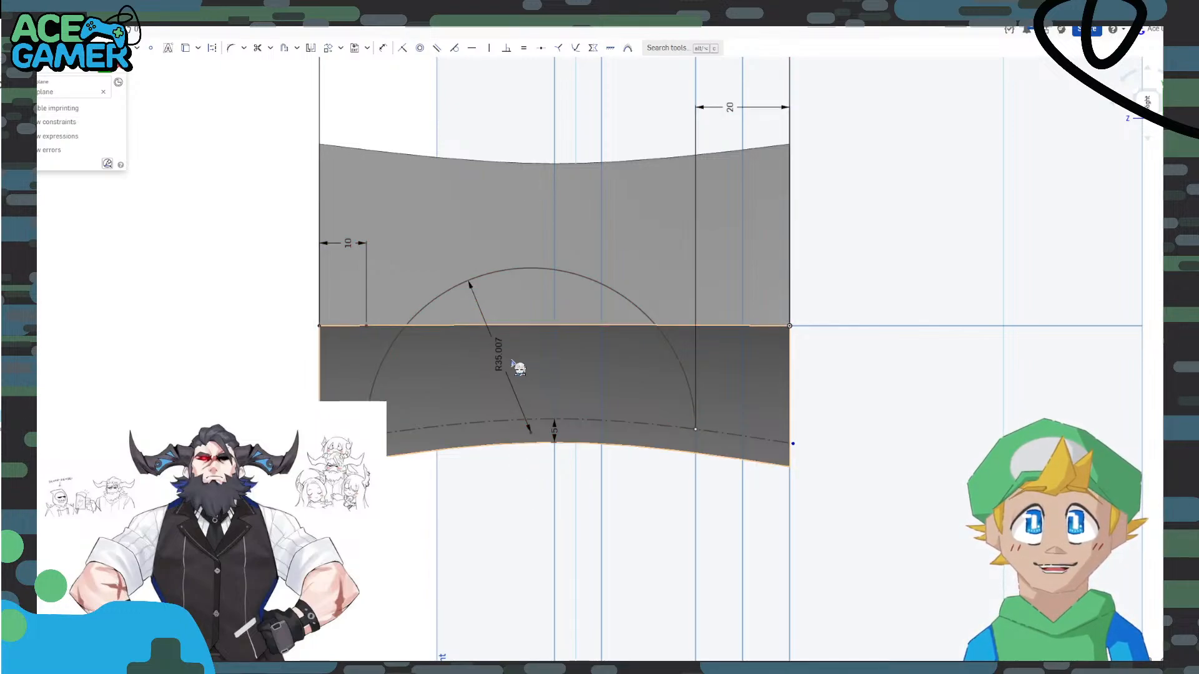
pyautogui.doubleClick(498, 350)
pyautogui.write('32')
pyautogui.press('Return')
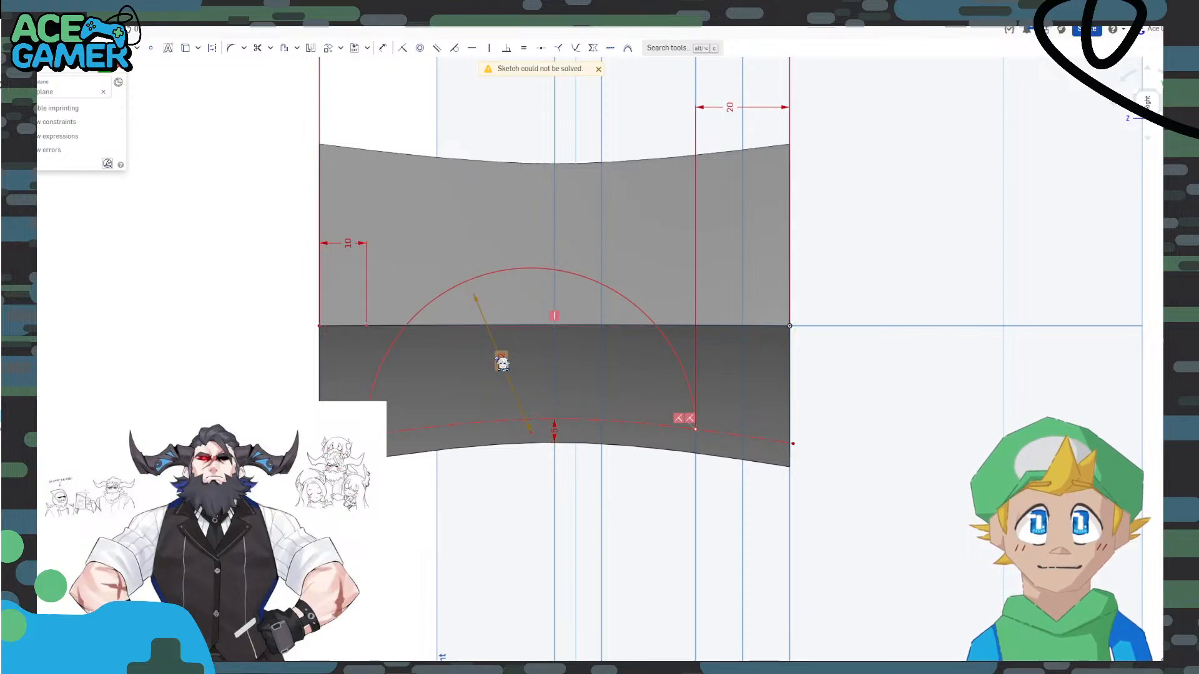
pyautogui.hotkey('ctrl', 'z')
pyautogui.doubleClick(501, 358)
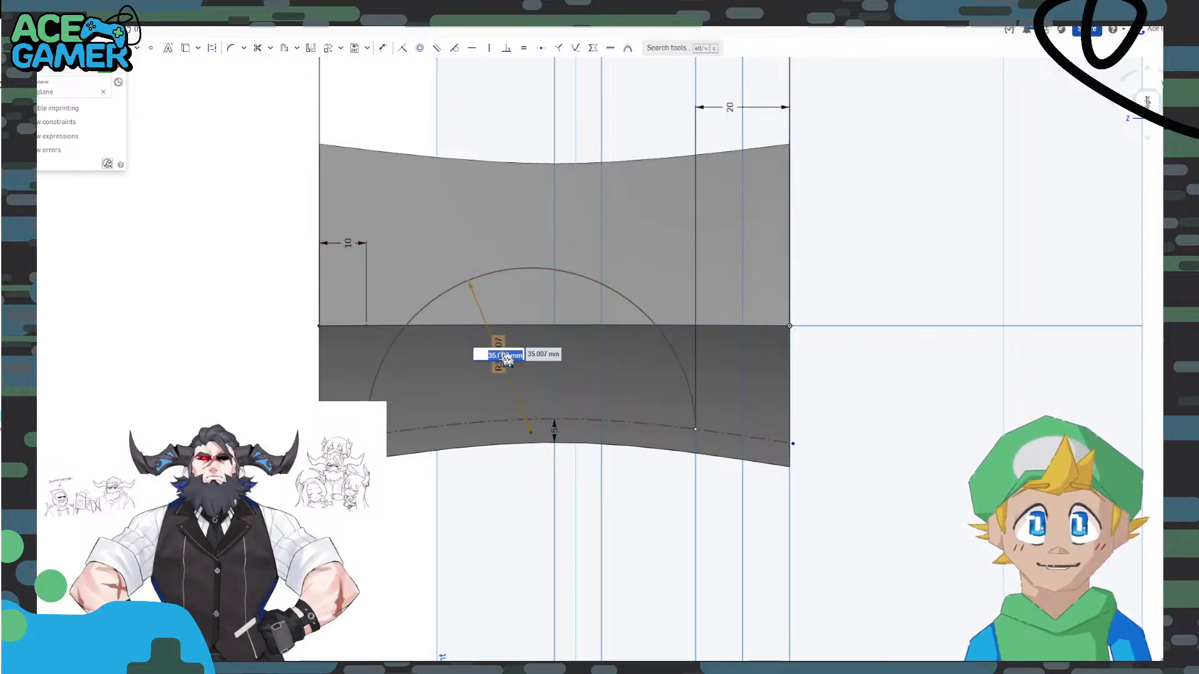
pyautogui.write('35')
pyautogui.press('Return')
pyautogui.hotkey('ctrl', 'z')
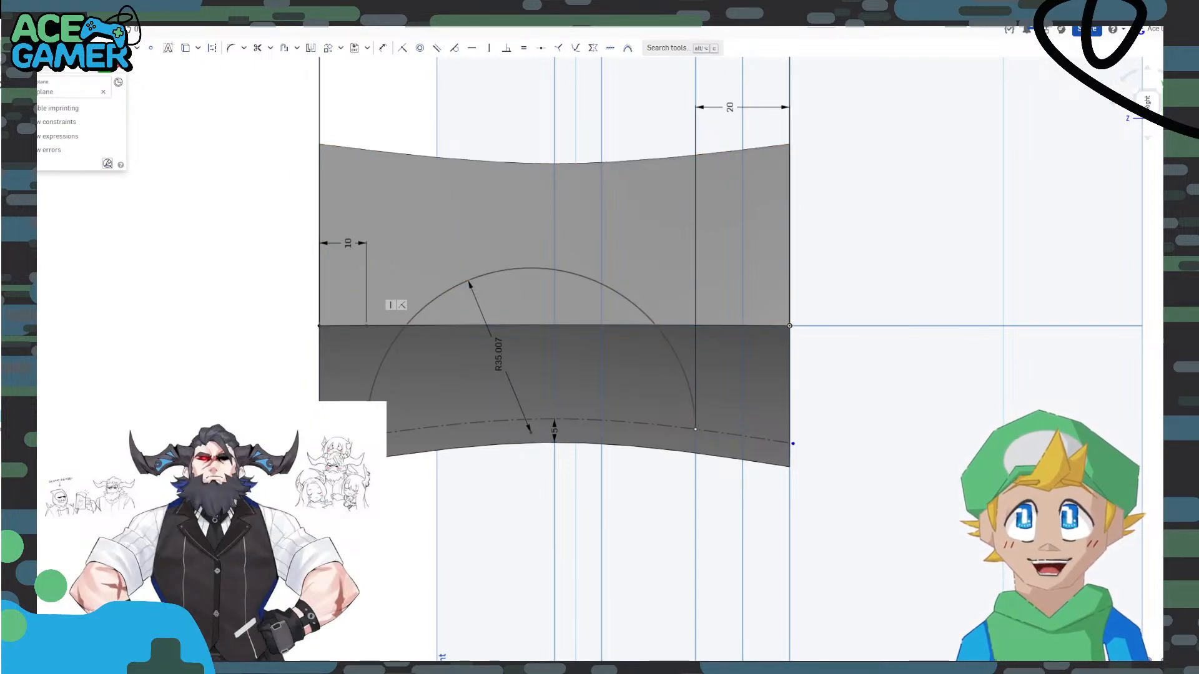
# Convert the dashed arc near the body's lower edge to regular geometry and trim its section beyond the large arc's right end.
pyautogui.click(487, 423)
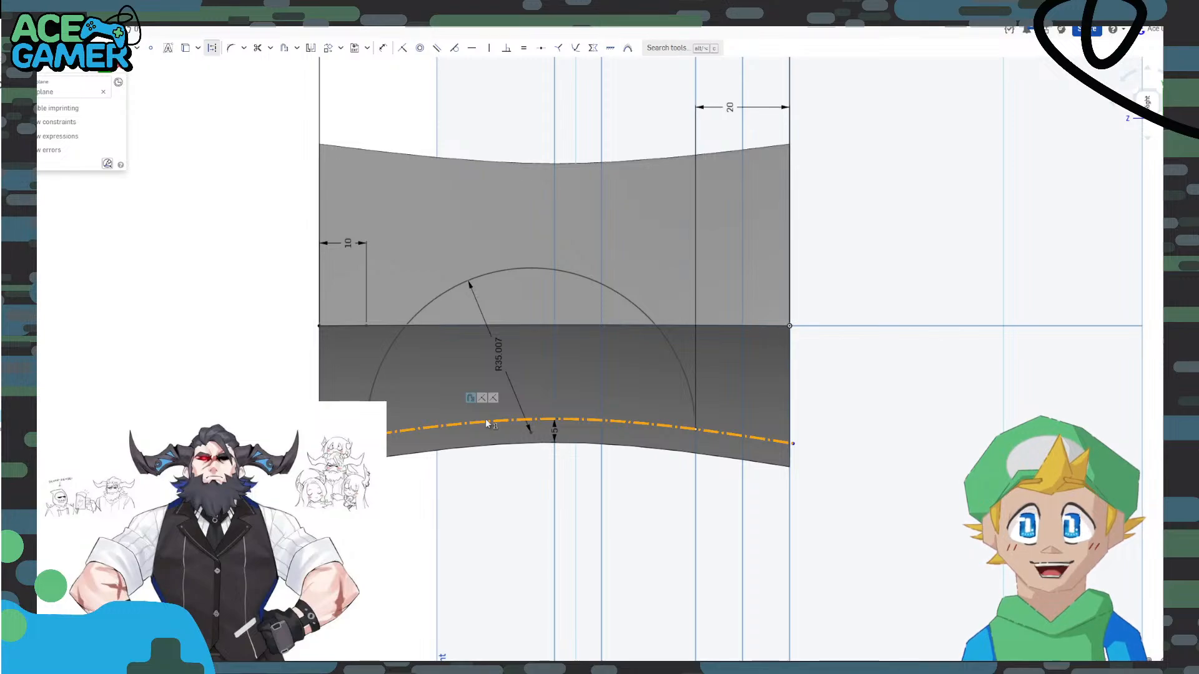
pyautogui.click(190, 379)
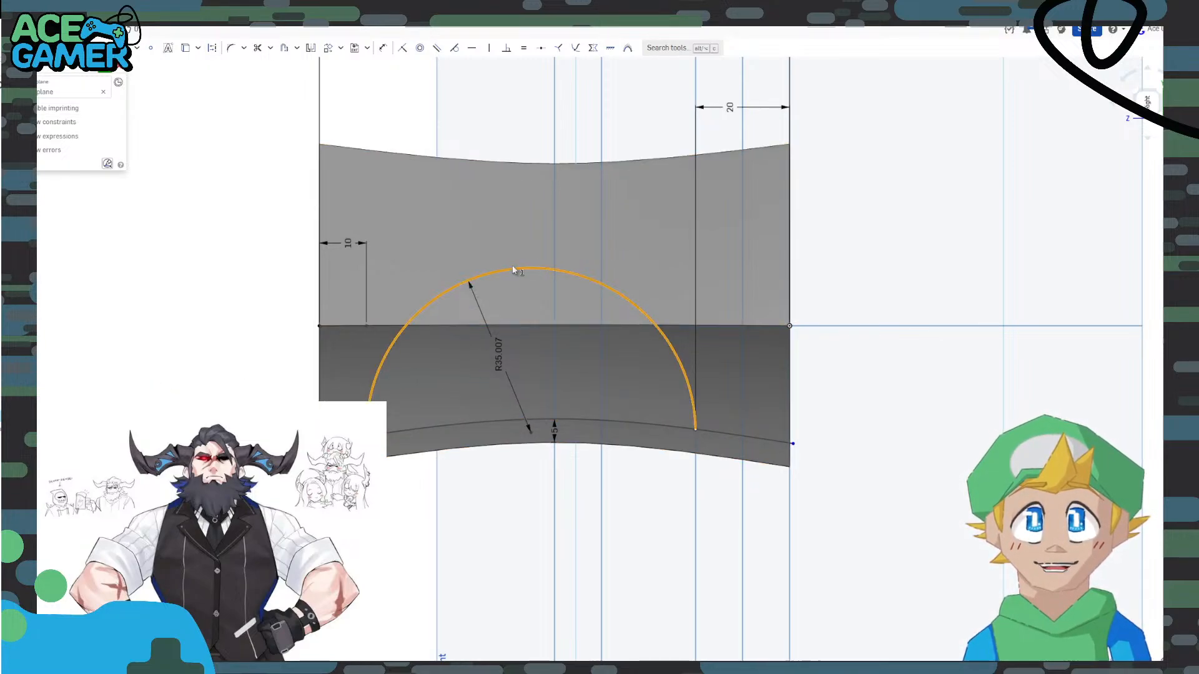
pyautogui.click(444, 427)
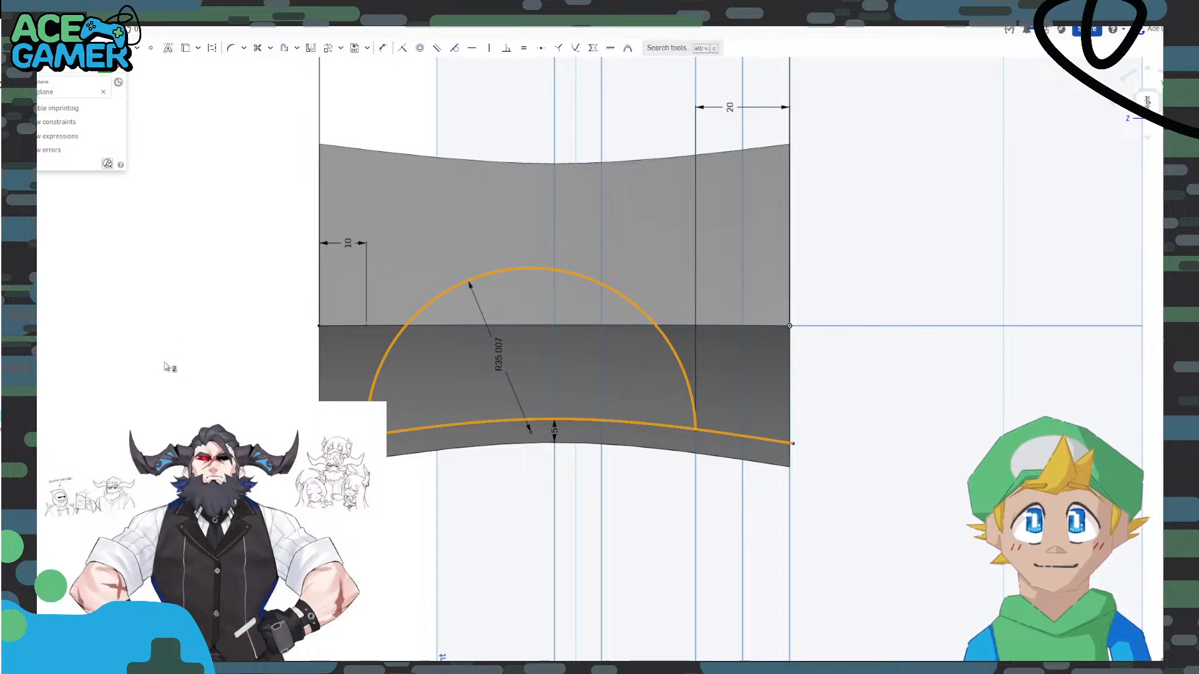
pyautogui.click(257, 48)
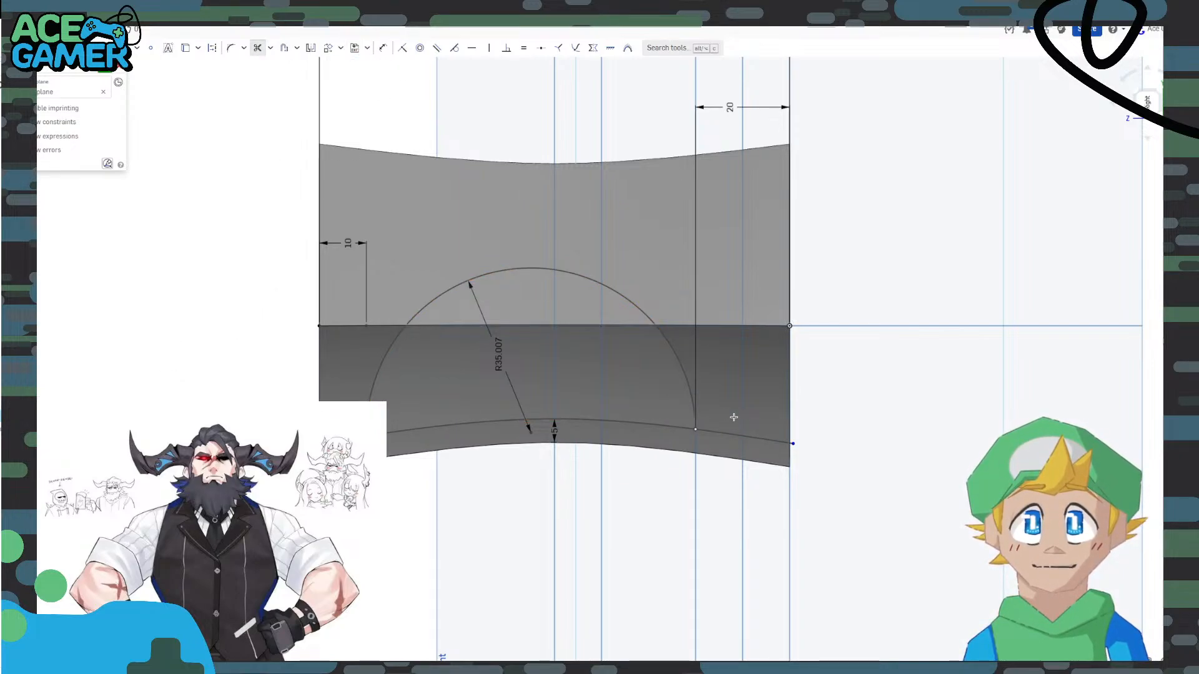
pyautogui.click(739, 436)
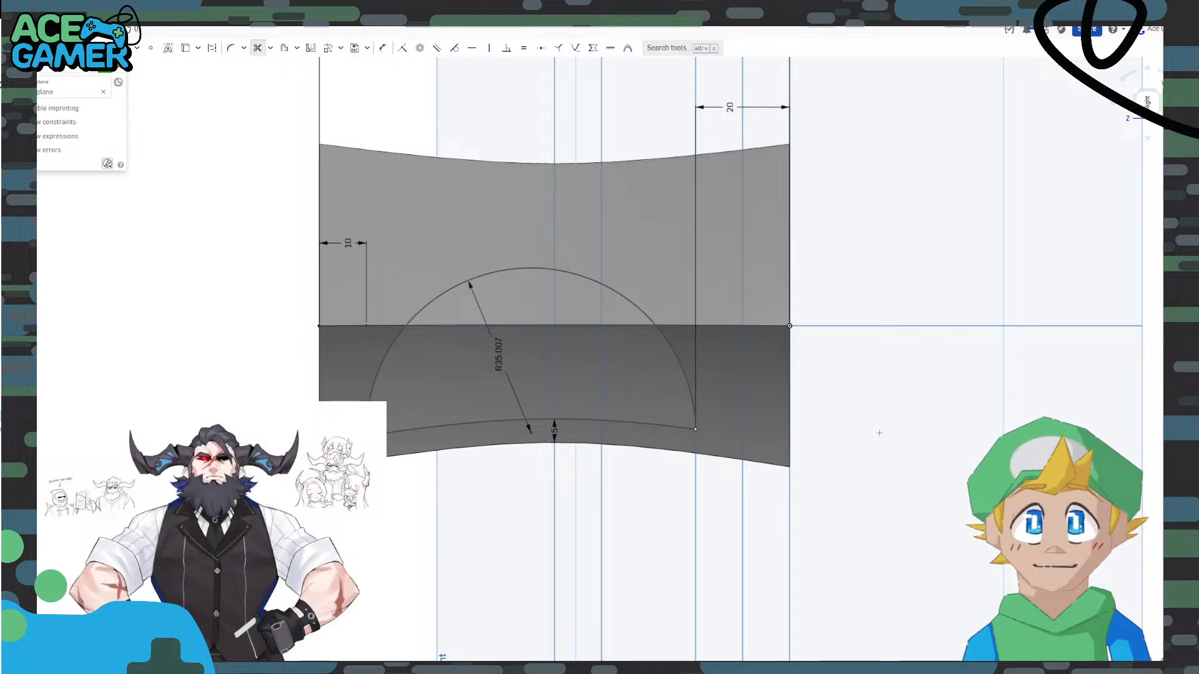
pyautogui.press('Escape')
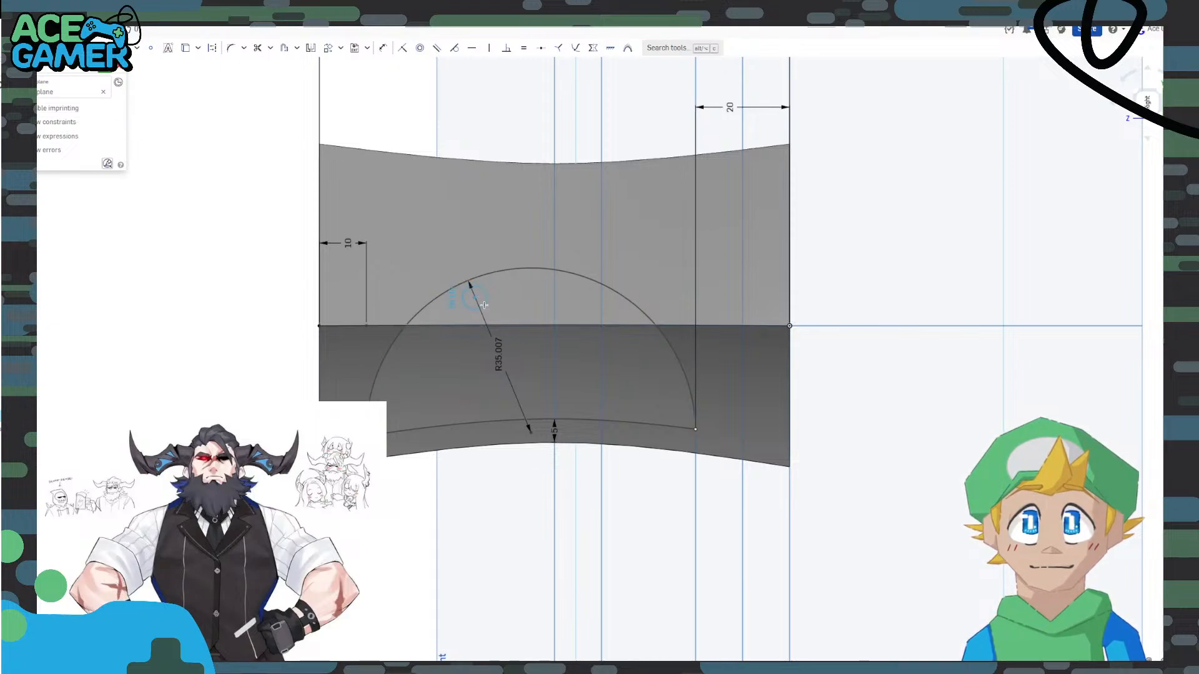
# Draw a circle over the upper left part of the large arc, set its diameter to 15 mm and shift it slightly right.
pyautogui.click(506, 312)
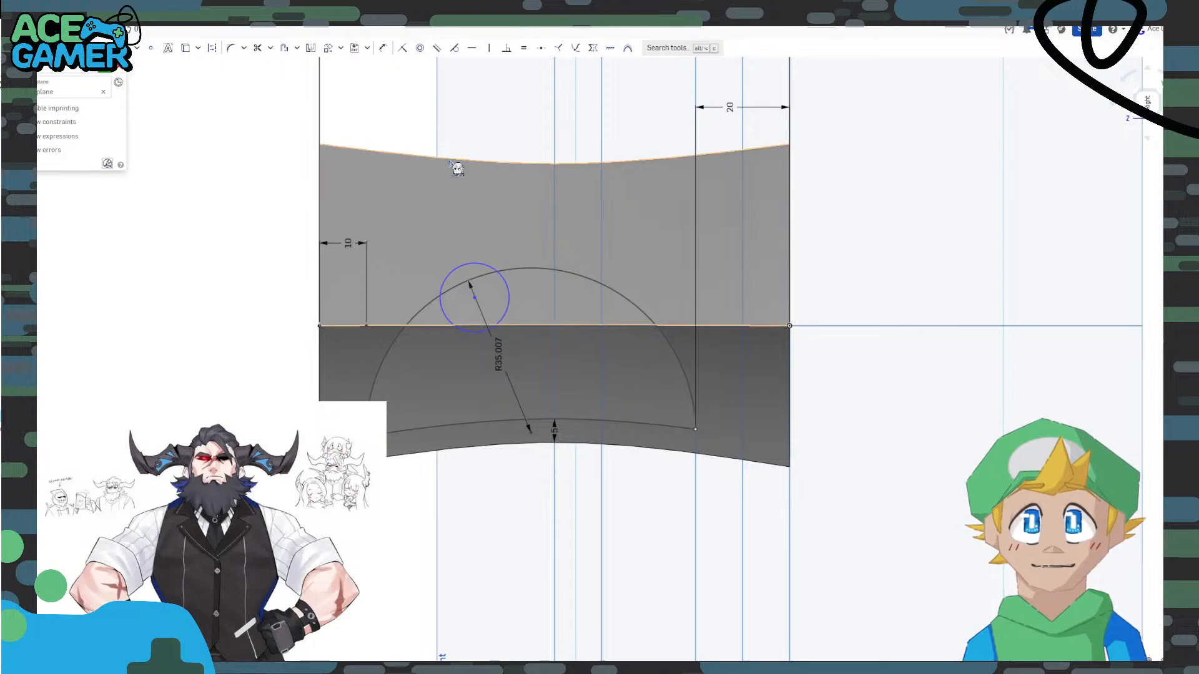
pyautogui.click(393, 57)
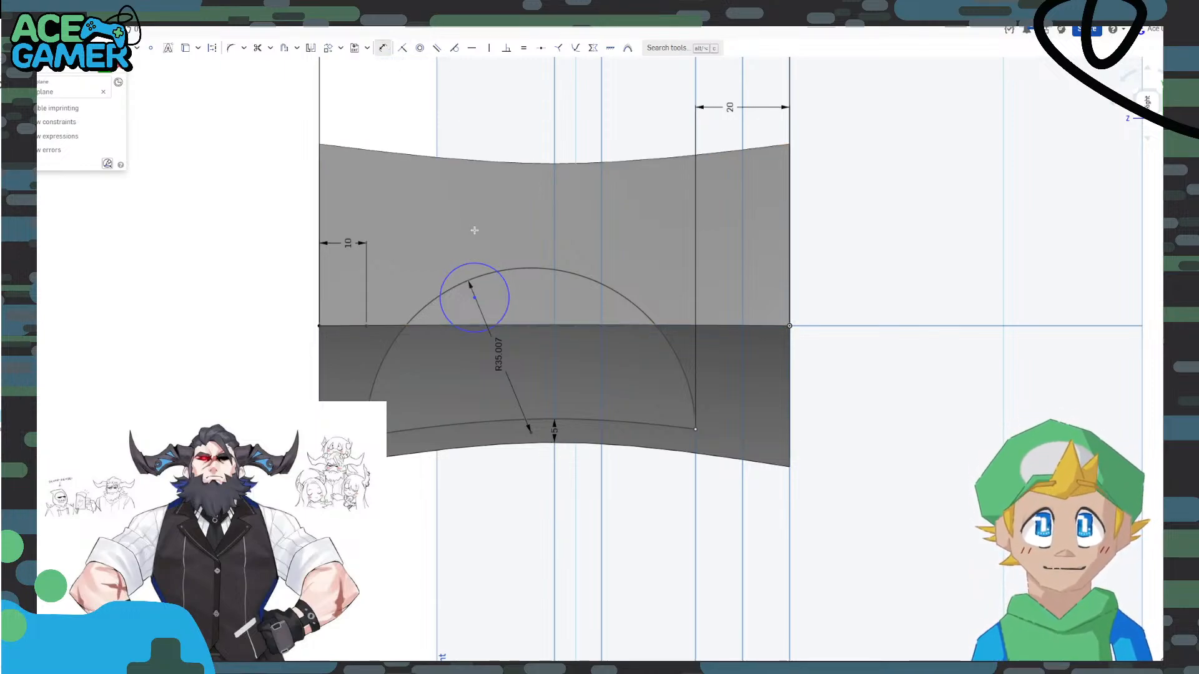
pyautogui.click(473, 263)
pyautogui.click(470, 92)
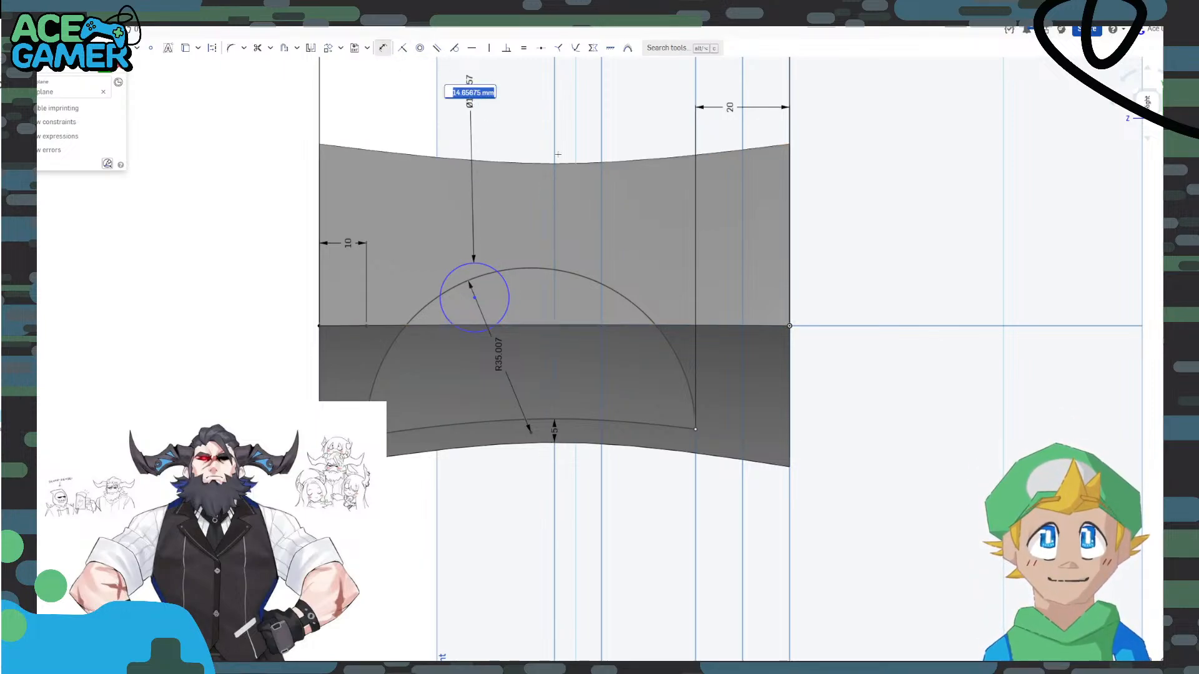
pyautogui.write('15')
pyautogui.press('Return')
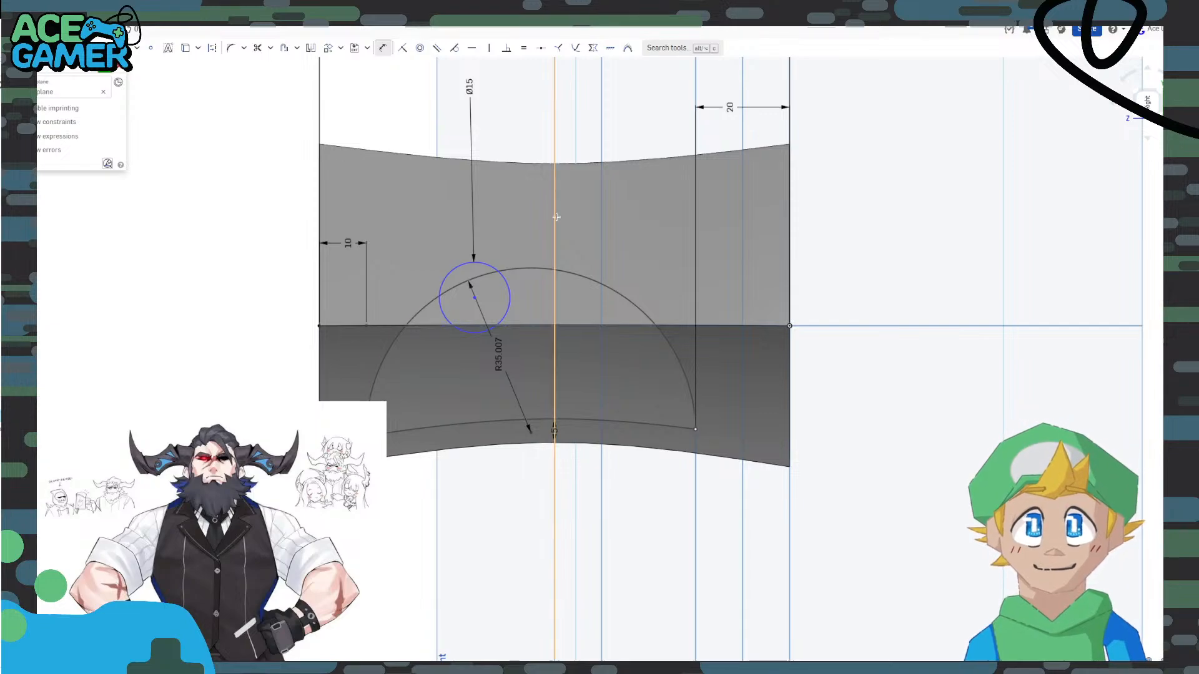
pyautogui.press('Escape')
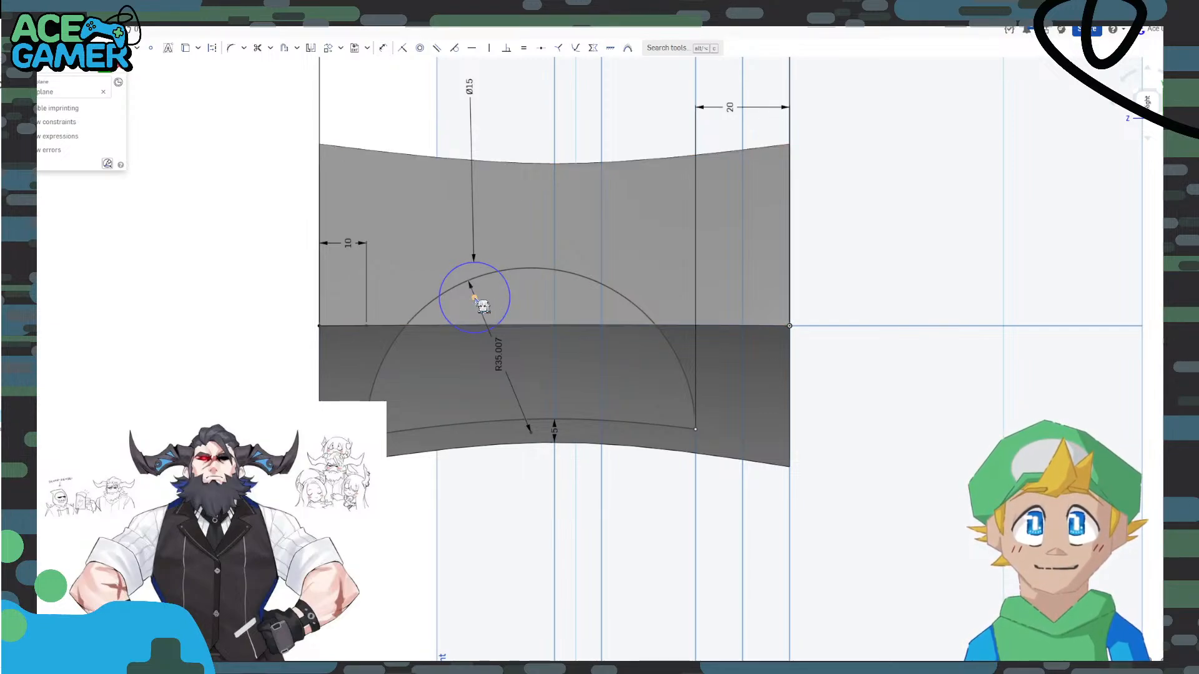
pyautogui.moveTo(475, 297); pyautogui.dragTo(488, 301)
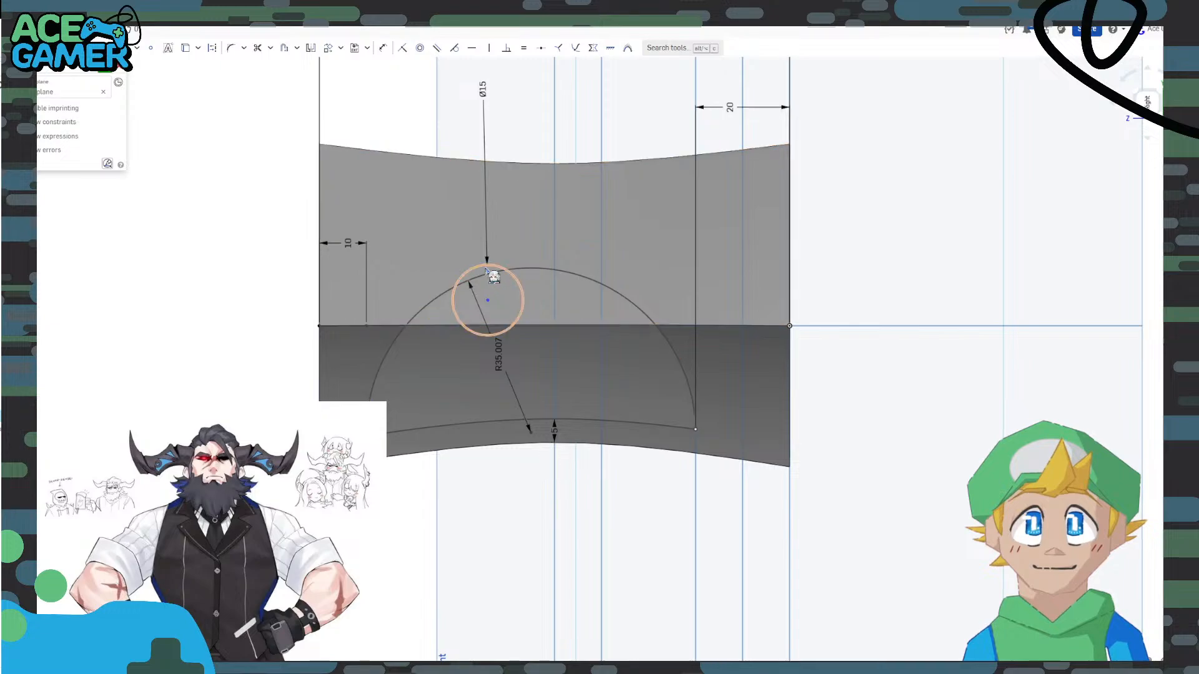
# Trim the 15 mm circle's portion outside the large arc and the arc segment inside the circle to form an open notch.
pyautogui.scroll(5, 488, 298)
pyautogui.scroll(-1, 486, 268)
pyautogui.moveTo(559, 321); pyautogui.dragTo(558, 275, button='middle')
pyautogui.click(257, 48)
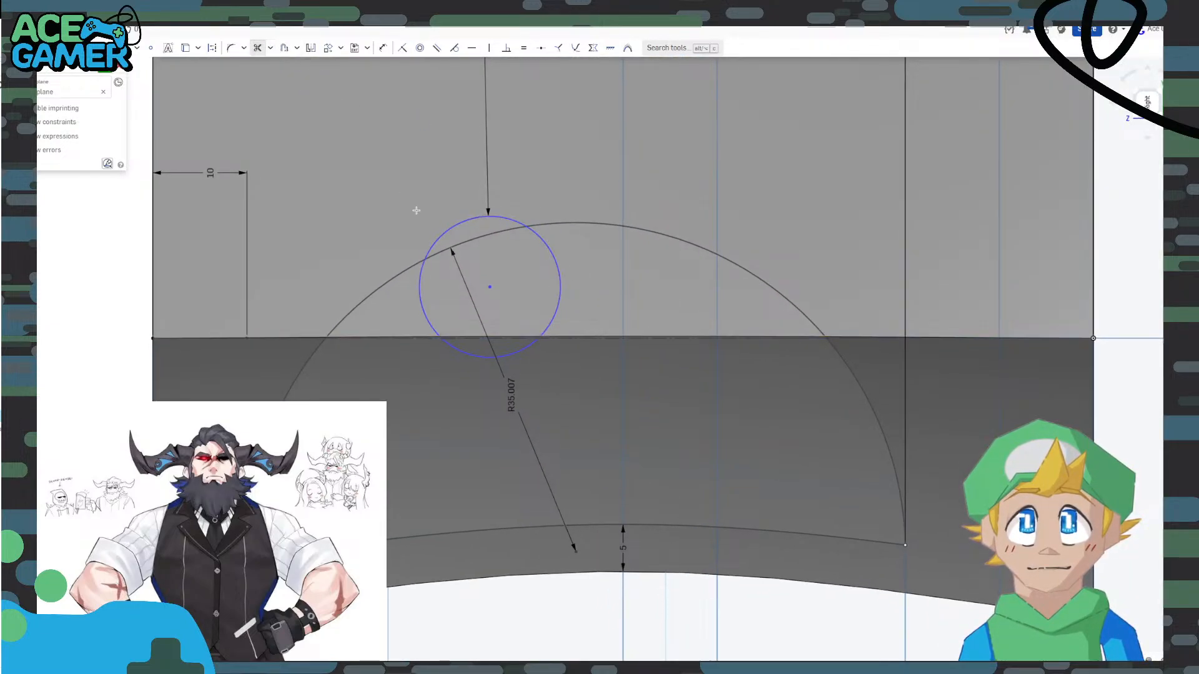
pyautogui.click(475, 220)
pyautogui.click(471, 241)
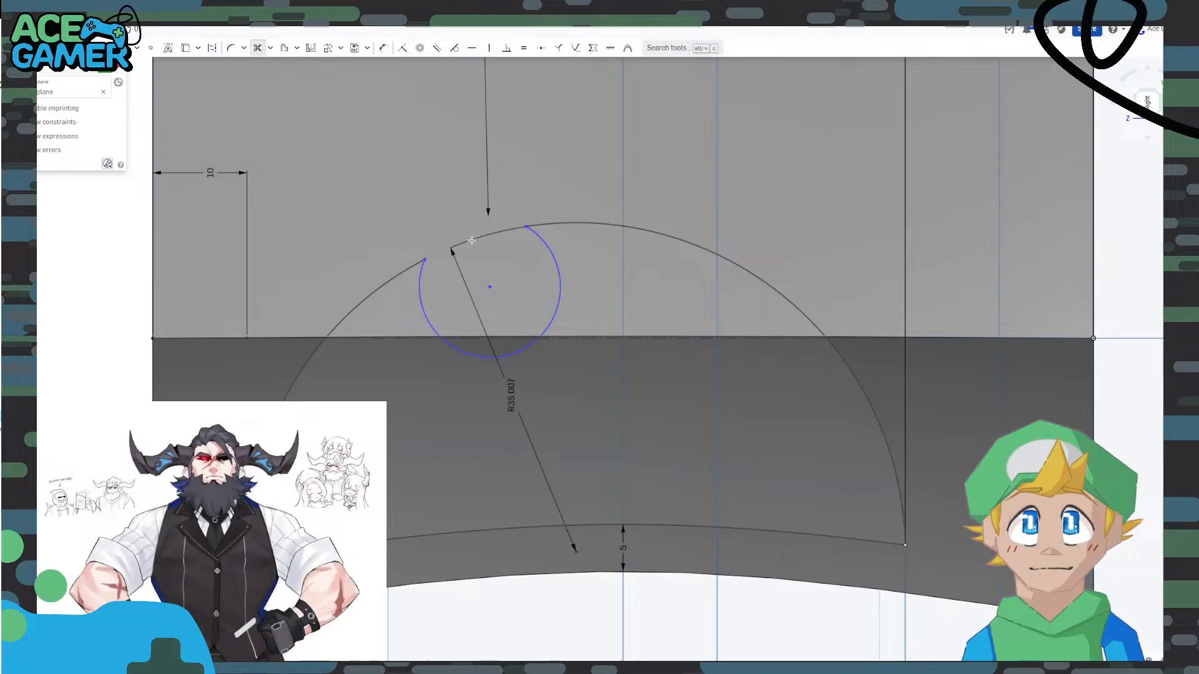
pyautogui.press('Escape')
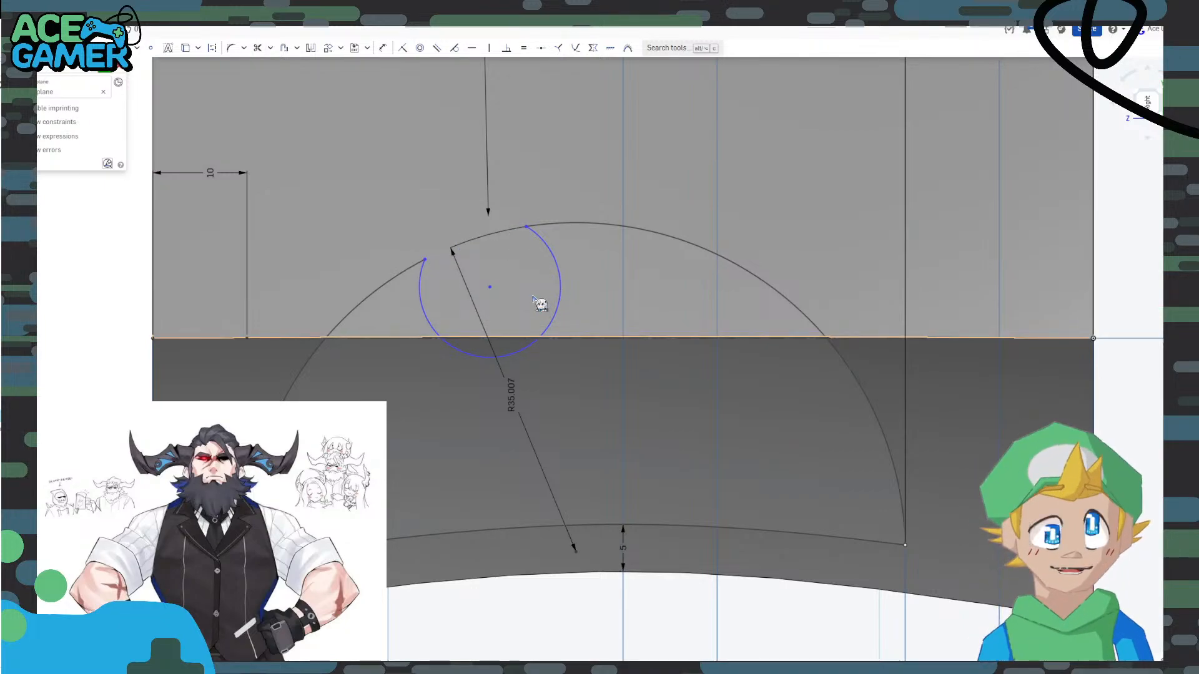
# Draw a circle concentric with the round notch and set its diameter to 10 mm.
pyautogui.scroll(-4, 256, 308)
pyautogui.moveTo(263, 309); pyautogui.dragTo(672, 343, button='middle')
pyautogui.scroll(4, 796, 336)
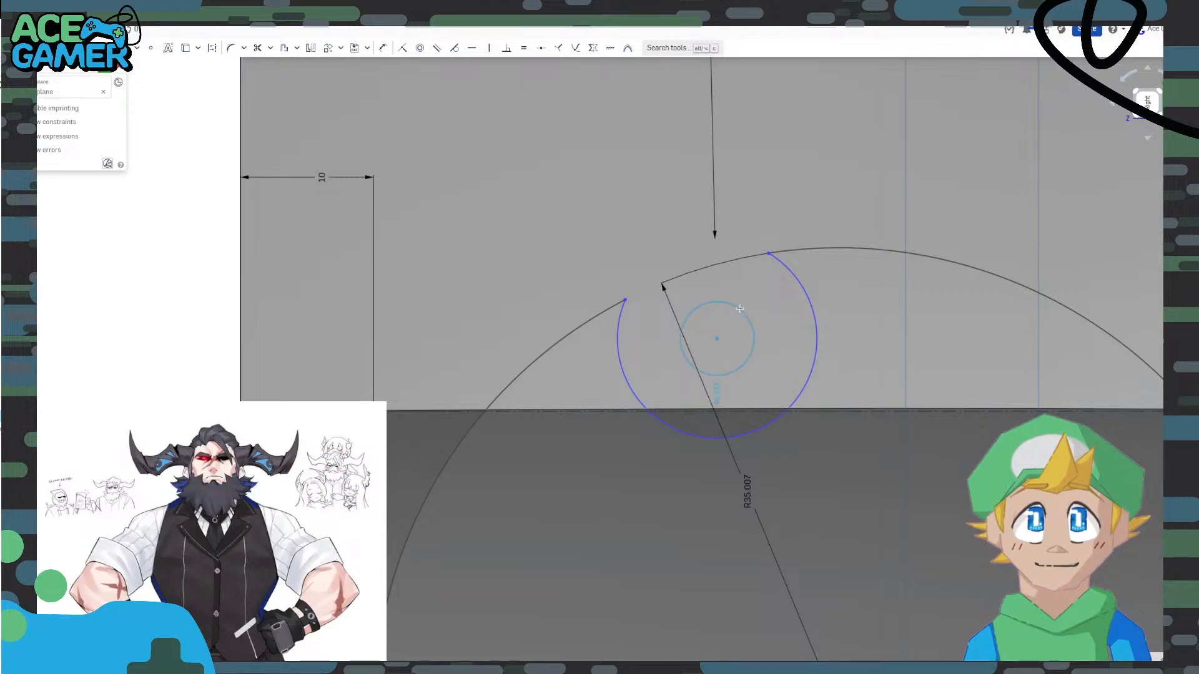
pyautogui.click(757, 289)
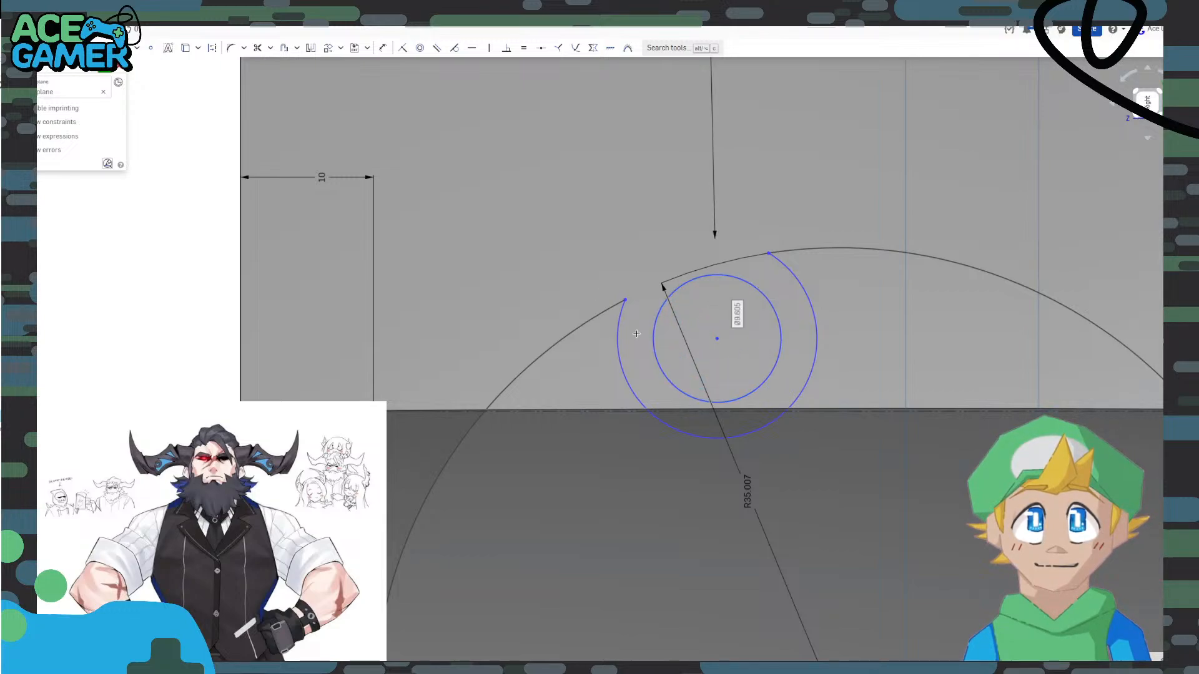
pyautogui.scroll(-1, 728, 339)
pyautogui.moveTo(731, 338)
pyautogui.mouseDown(button='middle')
pyautogui.moveTo(645, 368)
pyautogui.moveTo(605, 368)
pyautogui.mouseUp(button='middle')
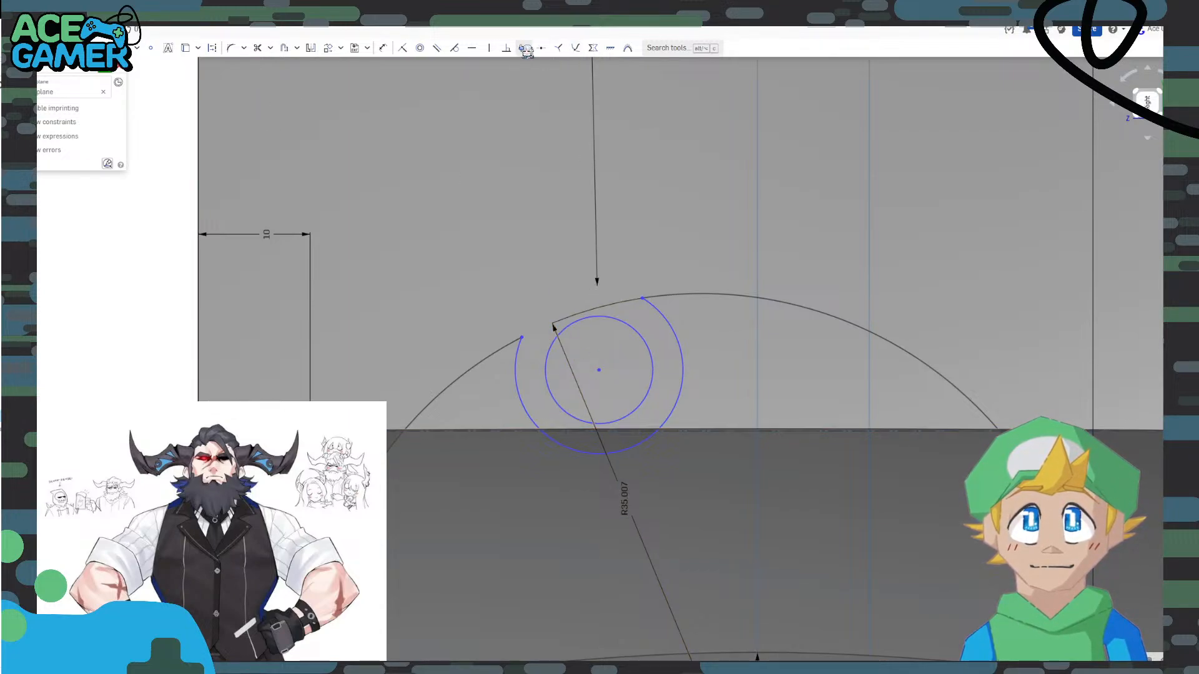
pyautogui.click(382, 47)
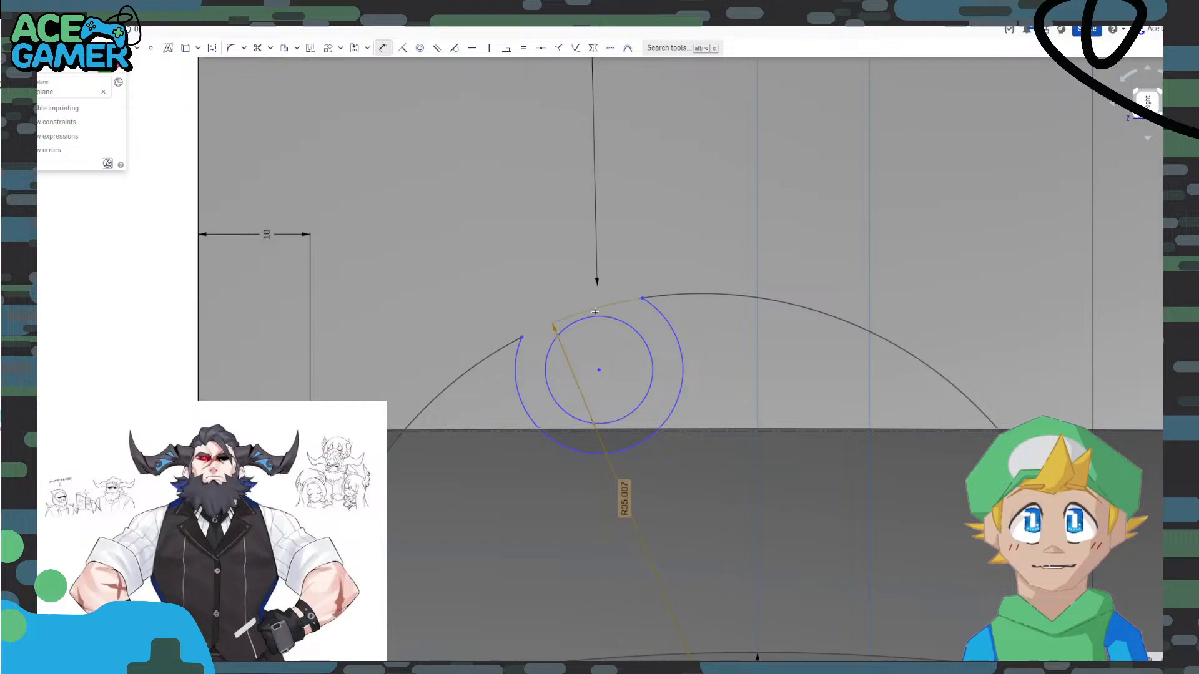
pyautogui.click(555, 325)
pyautogui.click(519, 185)
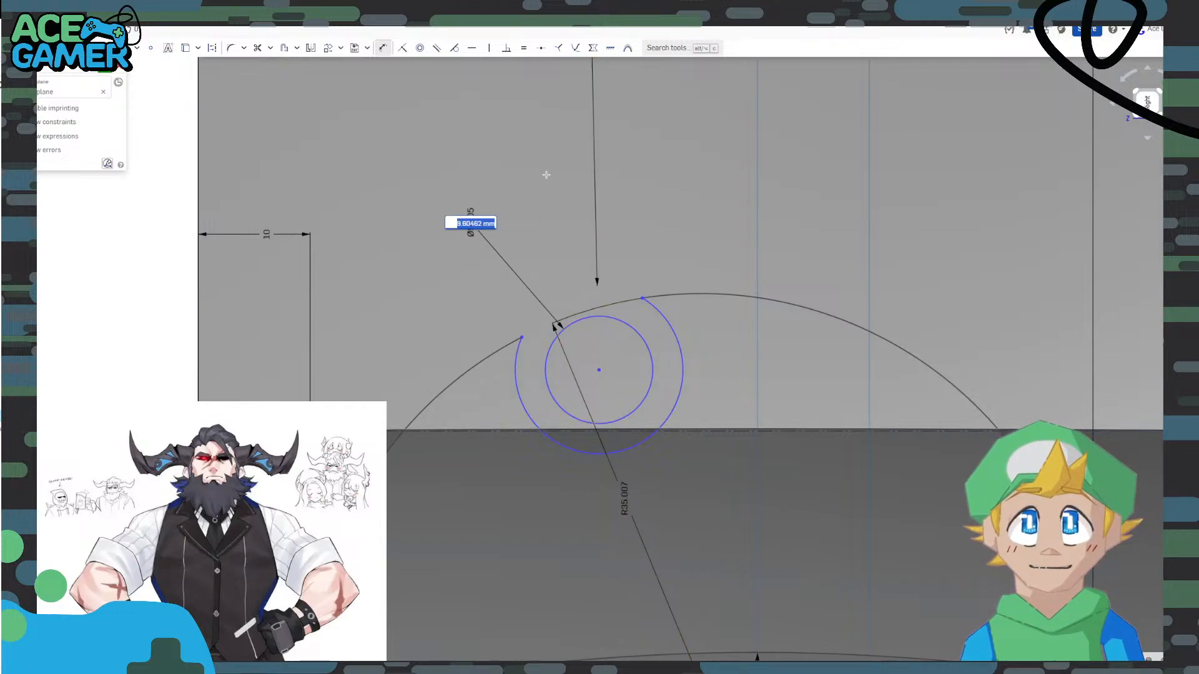
pyautogui.write('10')
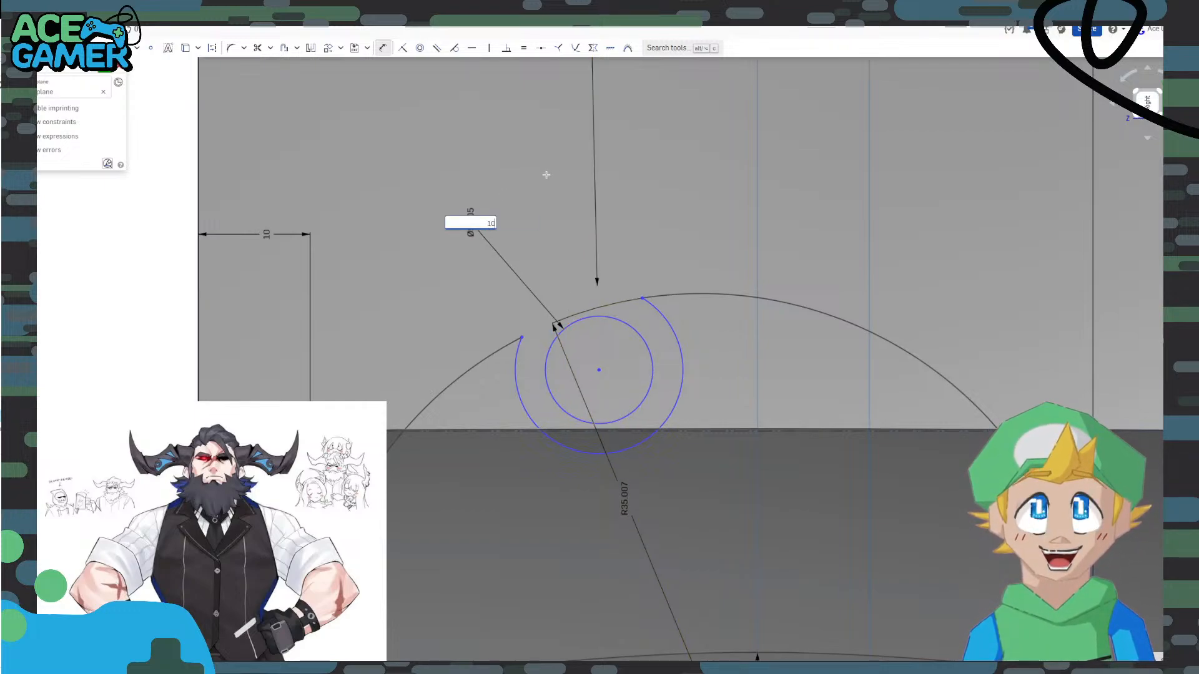
pyautogui.press('Return')
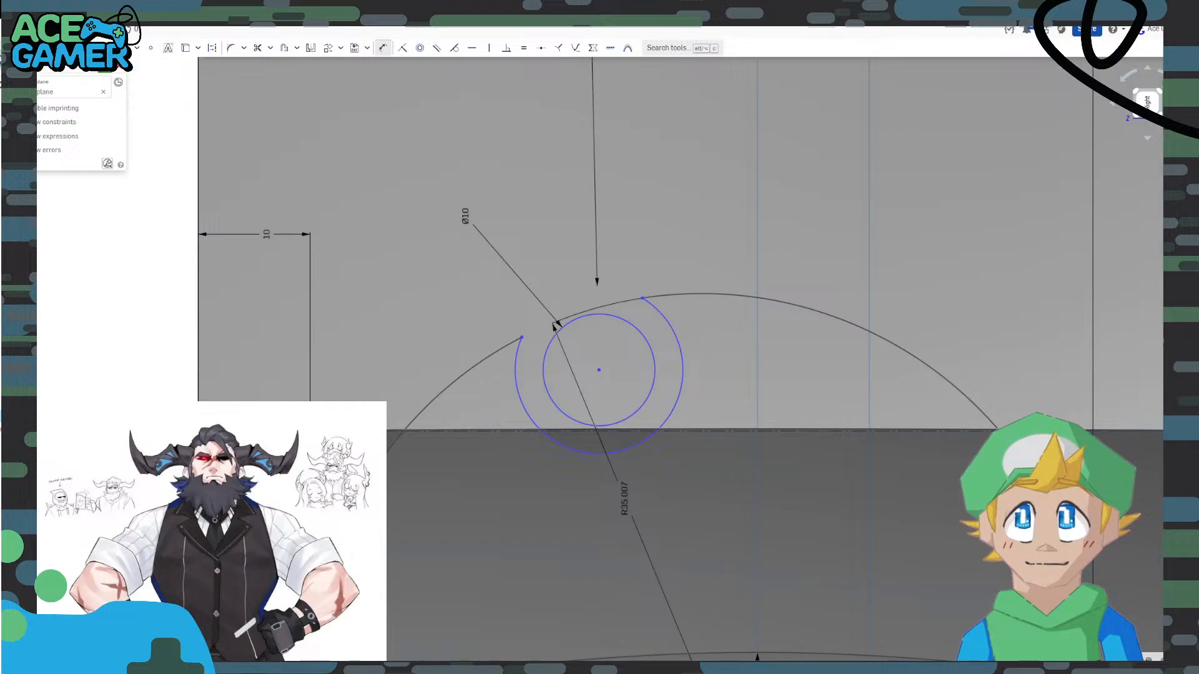
pyautogui.press('Escape')
# Draw a second circle with a 10 mm diameter and move it to overlap the upper half of the notch's inner circle.
pyautogui.click(388, 266)
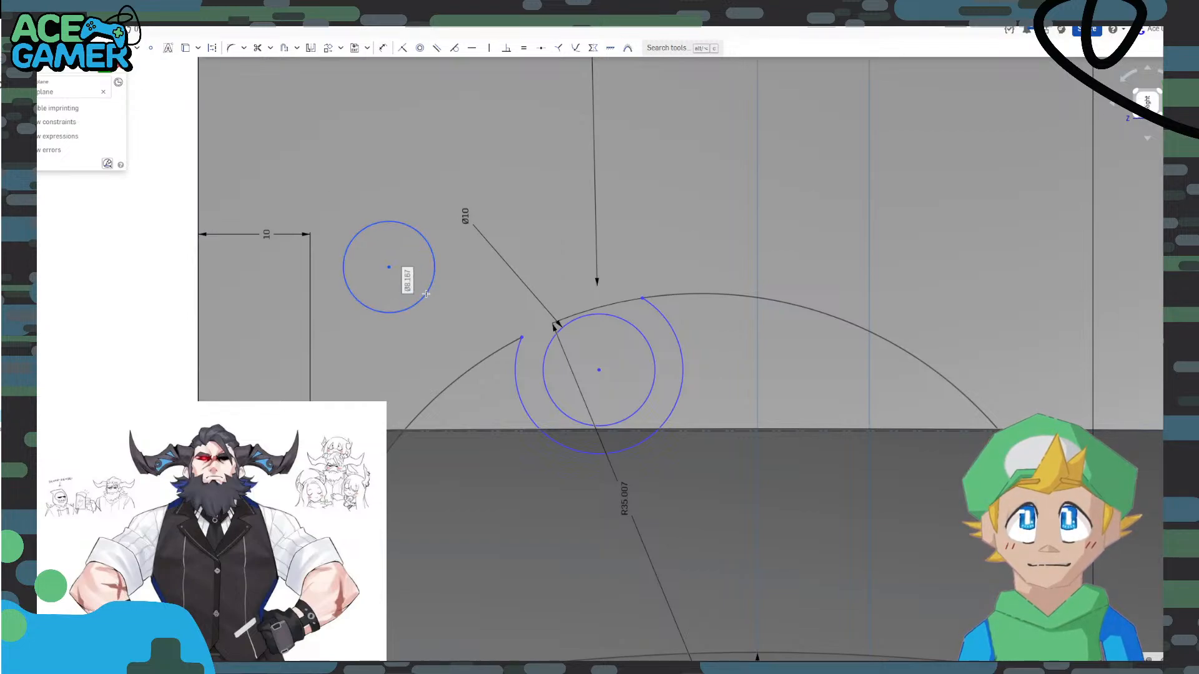
pyautogui.click(383, 48)
pyautogui.click(395, 216)
pyautogui.click(406, 161)
pyautogui.write('10')
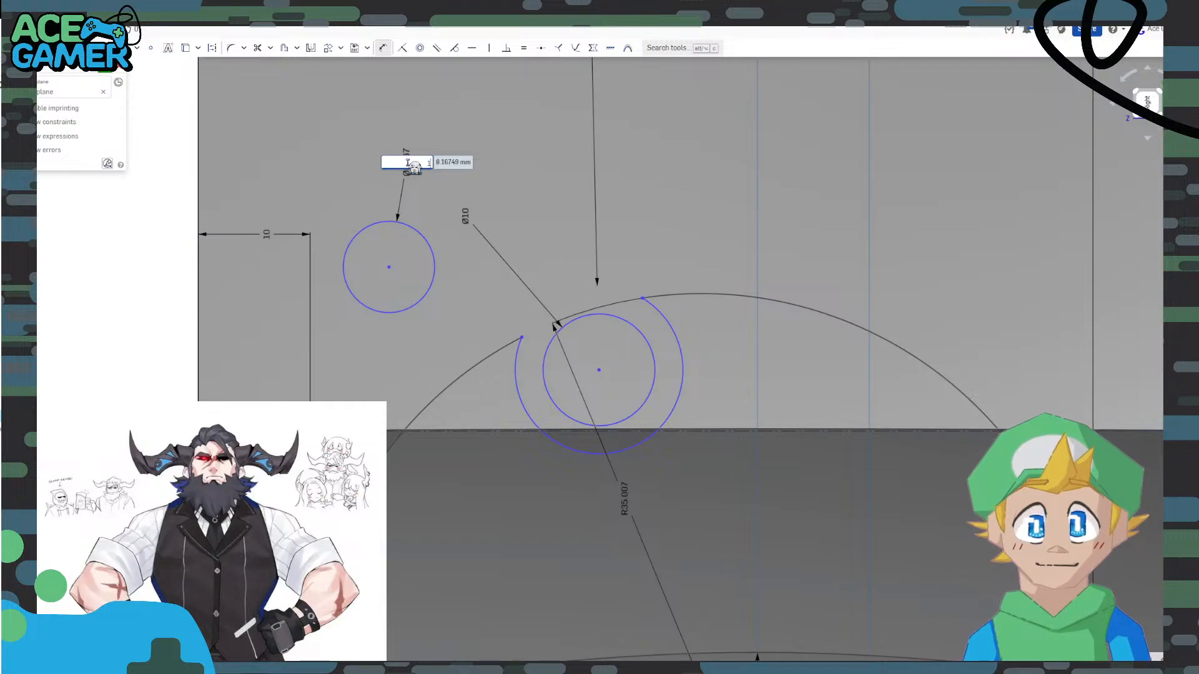
pyautogui.press('Return')
pyautogui.press('Escape')
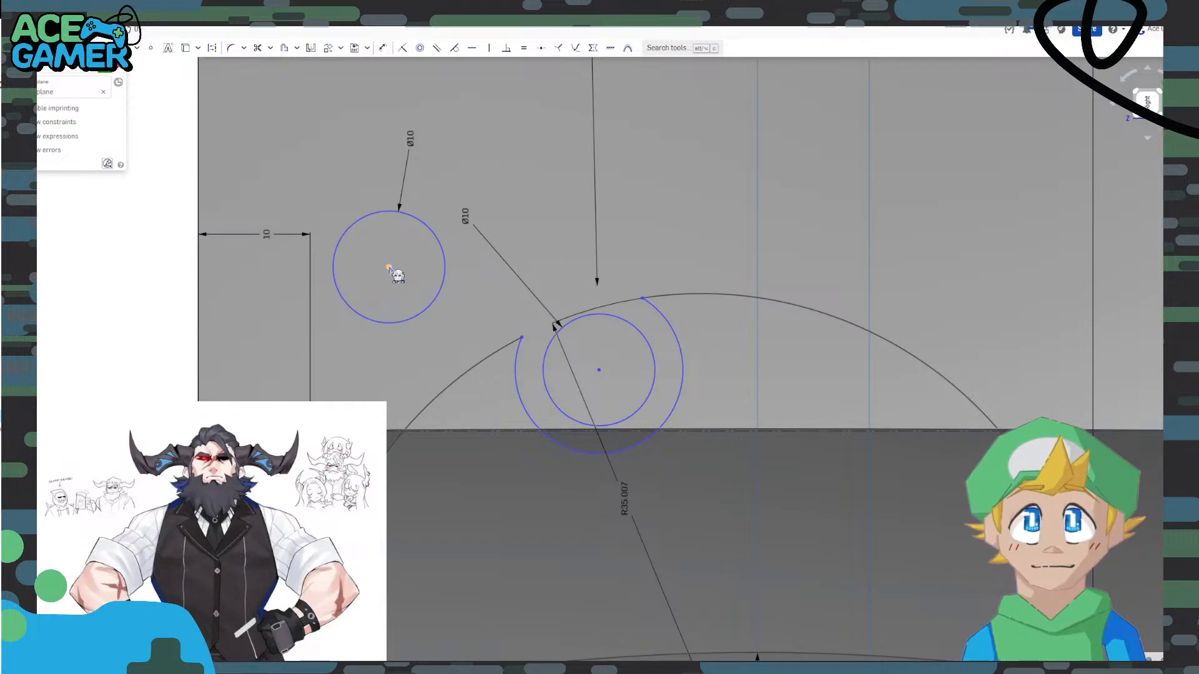
pyautogui.moveTo(389, 270); pyautogui.dragTo(591, 319)
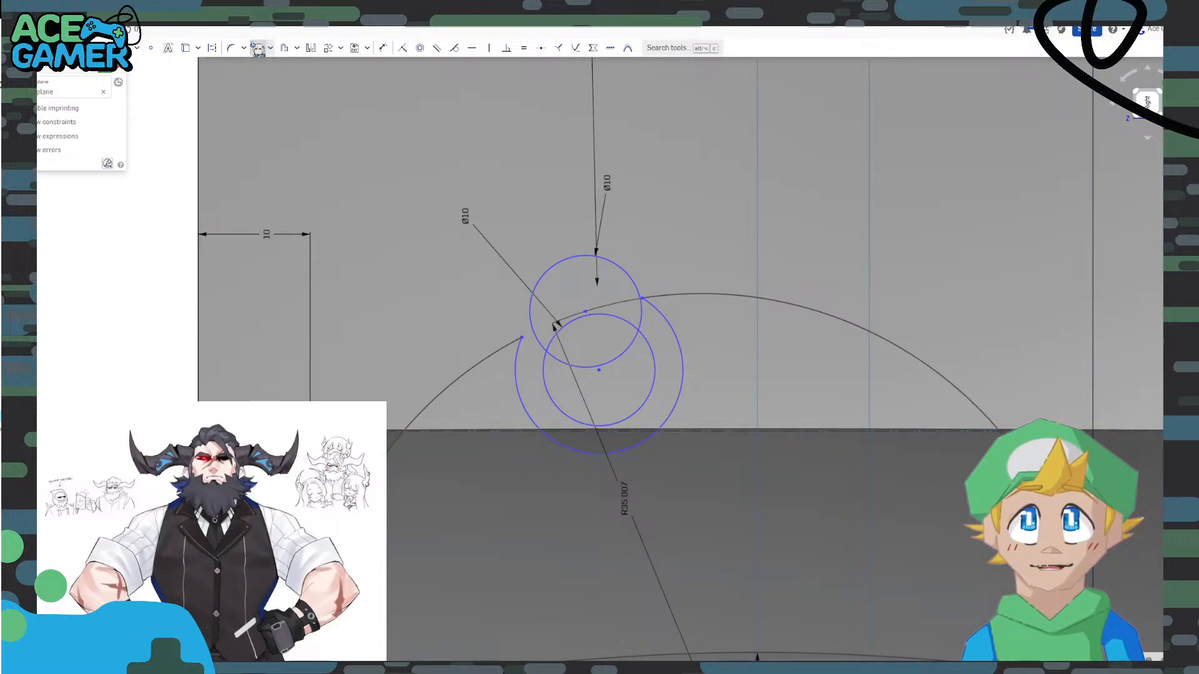
# Trim the two overlapping 10 mm circles down to a crescent inside the notch.
pyautogui.press('m')
pyautogui.click(593, 314)
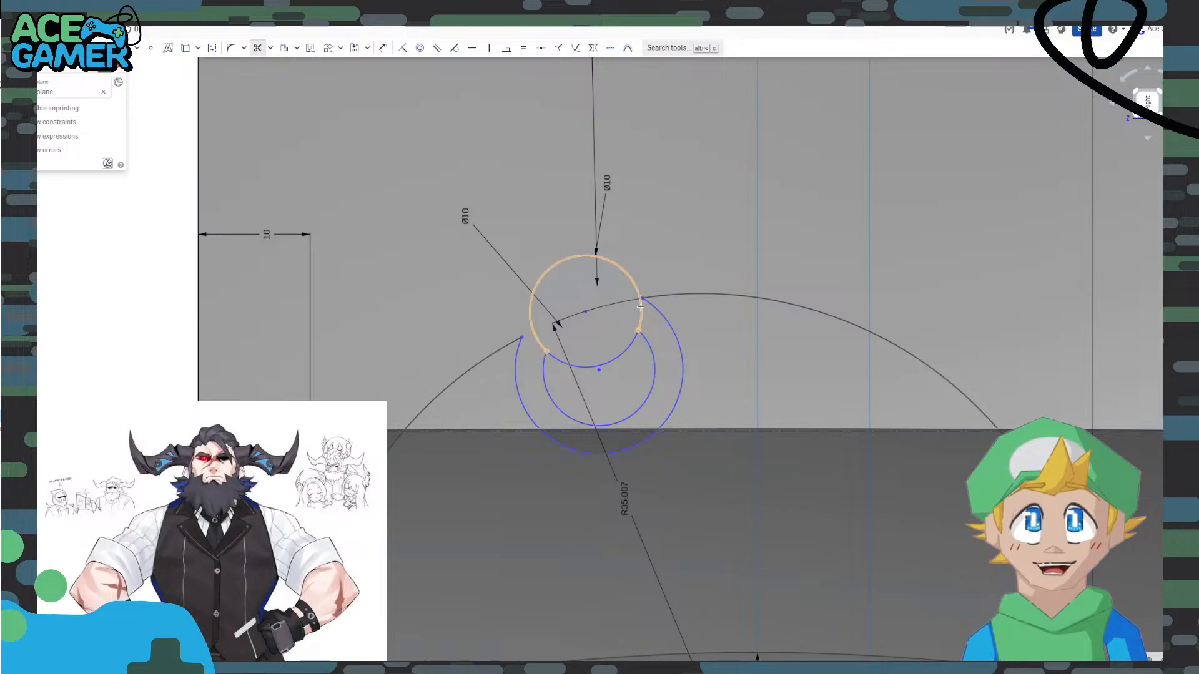
pyautogui.click(640, 306)
pyautogui.press('Escape')
pyautogui.scroll(-5, 643, 351)
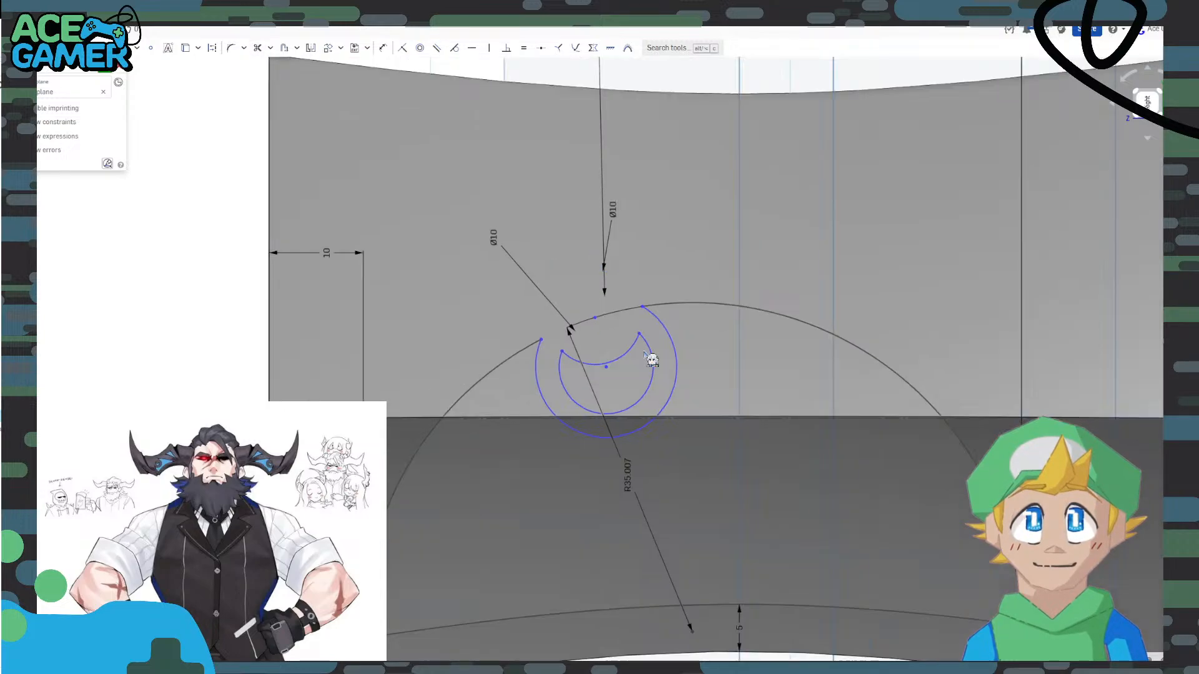
pyautogui.scroll(3, 712, 358)
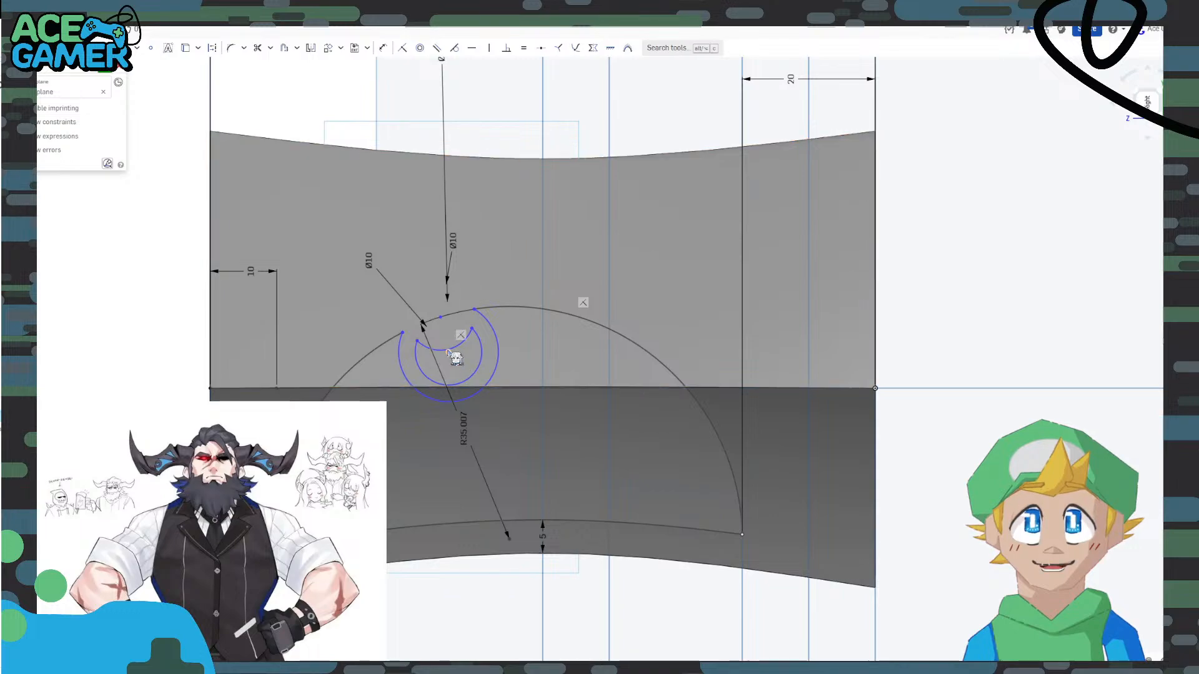
# Nudge the shared centre of the round notch and crescent slightly closer to the large arc.
pyautogui.moveTo(448, 353); pyautogui.dragTo(446, 343)
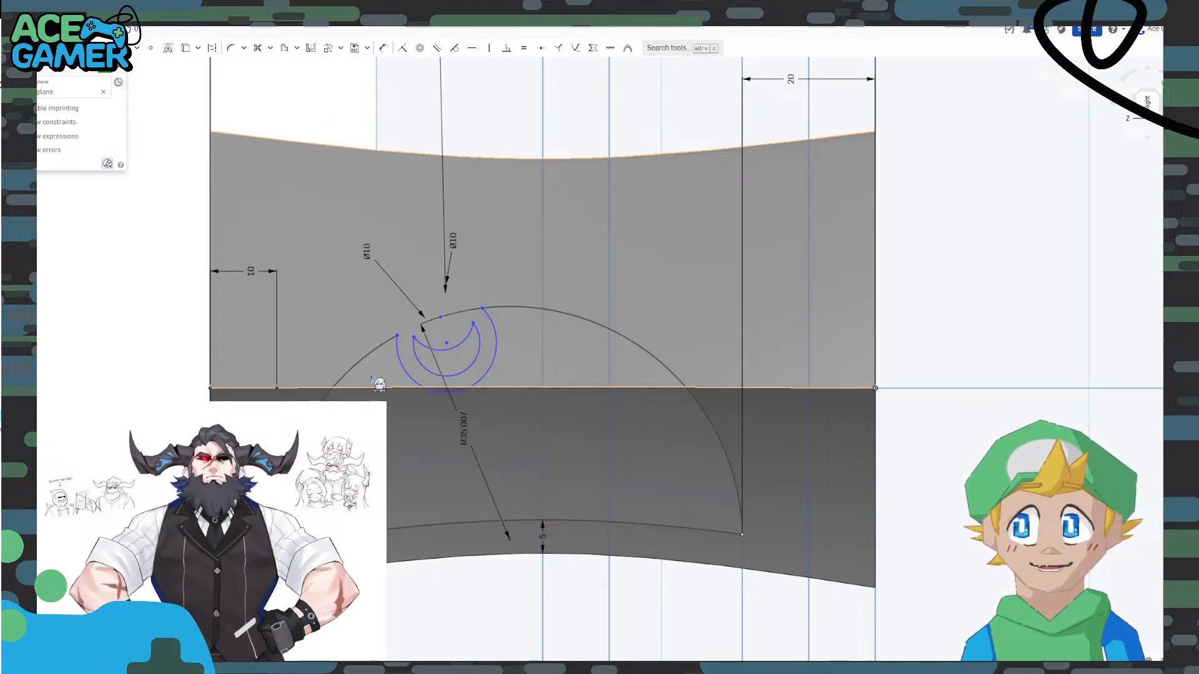
pyautogui.moveTo(446, 343)
pyautogui.mouseDown()
pyautogui.moveTo(451, 369)
pyautogui.moveTo(451, 353)
pyautogui.mouseUp()
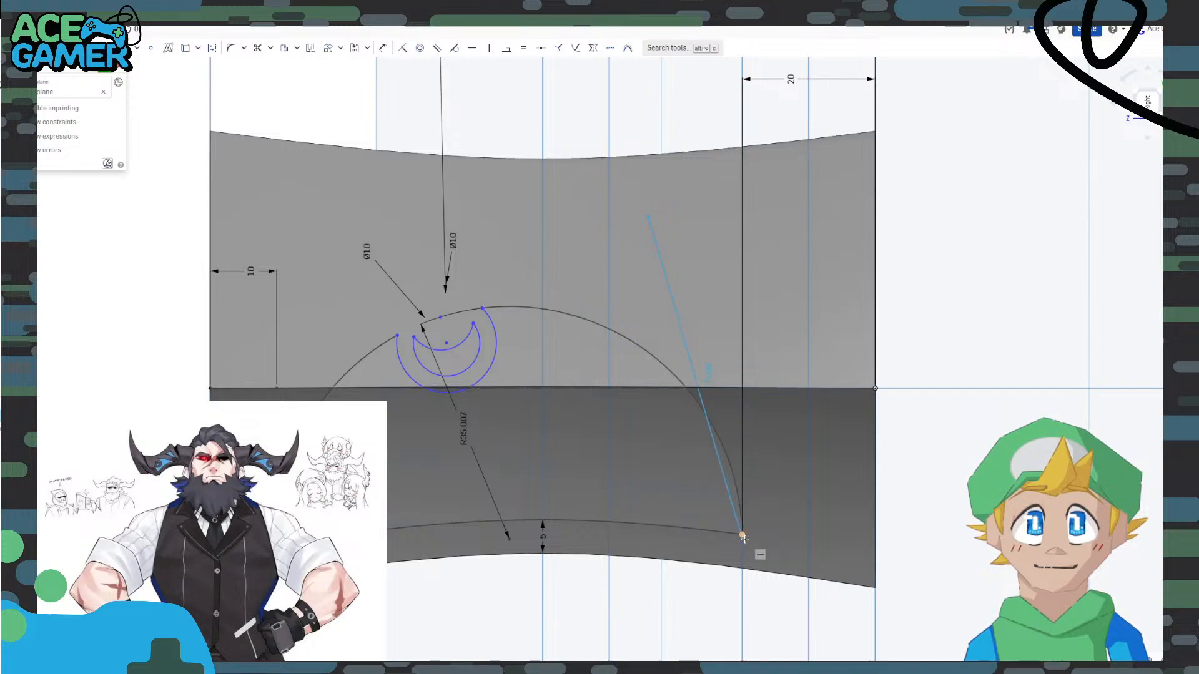
# Draw a triangle beside the arch from a slanted line about 34 mm long, a horizontal top line and a vertical line on the 20 mm offset.
pyautogui.click(743, 421)
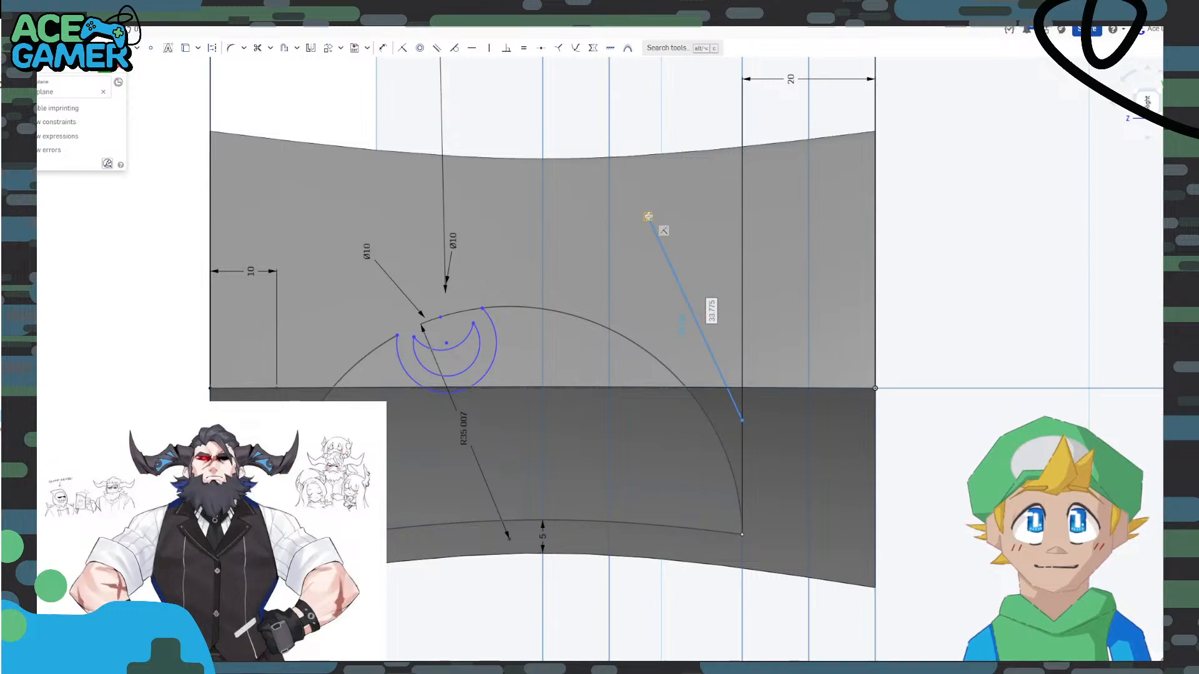
pyautogui.click(743, 215)
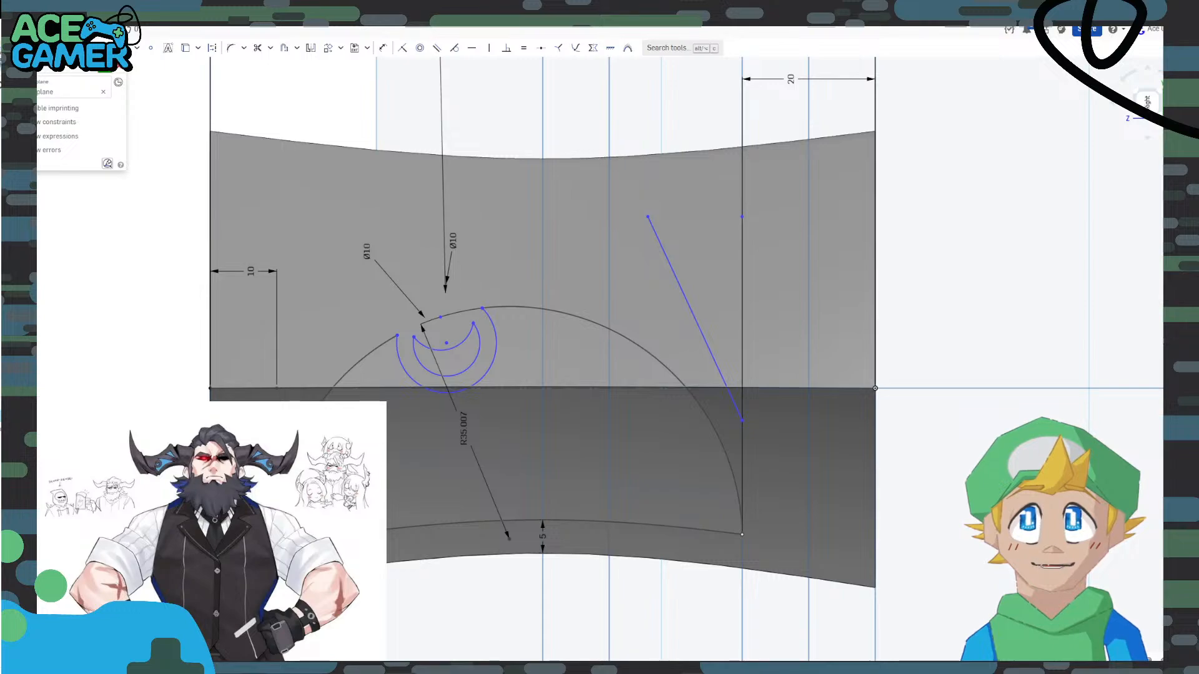
pyautogui.click(743, 216)
pyautogui.click(742, 420)
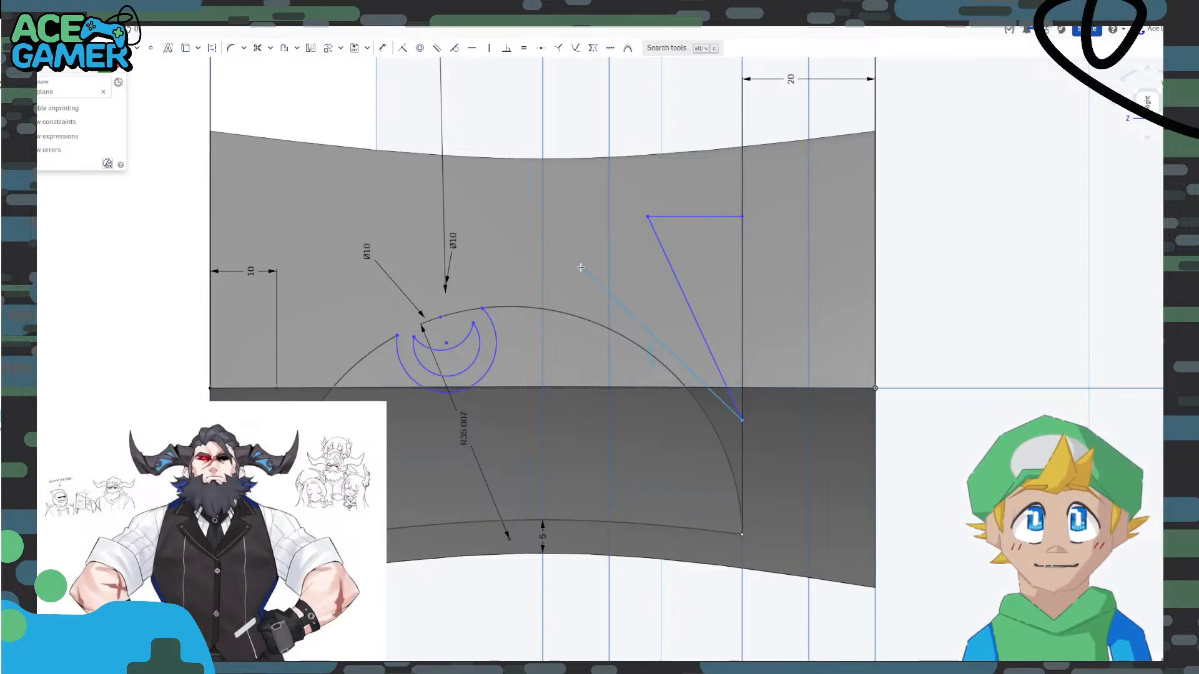
# Move the triangle's top edge beyond the body's upper edge and finish the sketch.
pyautogui.scroll(-1, 747, 251)
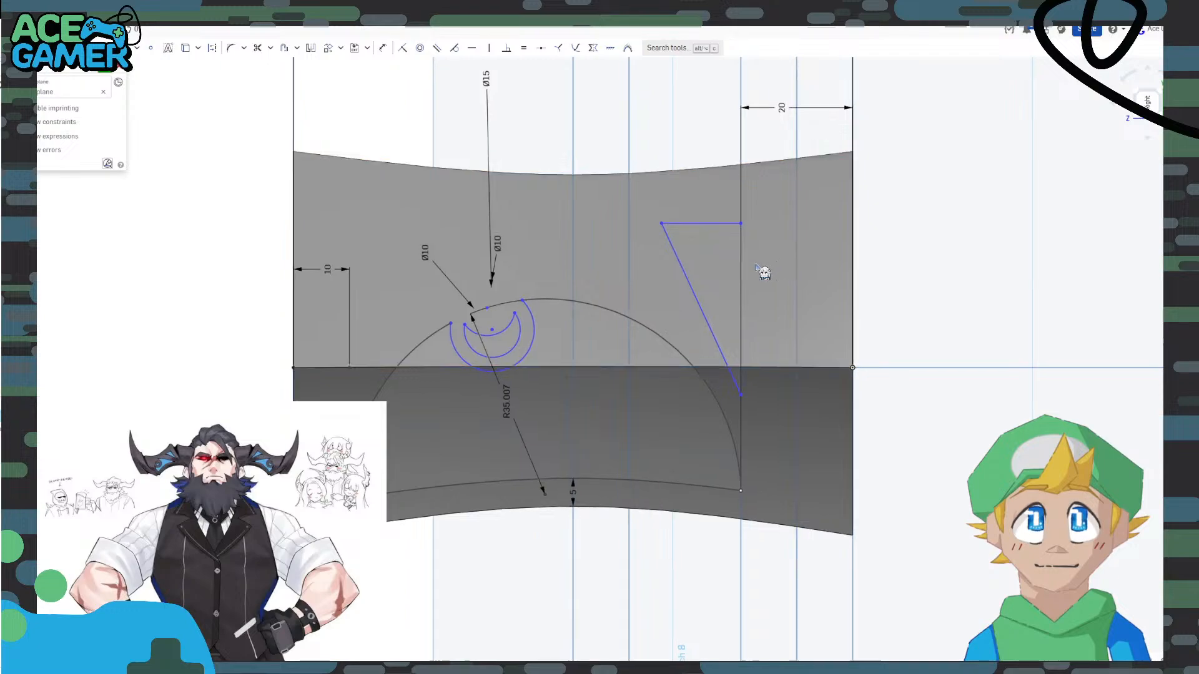
pyautogui.moveTo(759, 262); pyautogui.dragTo(667, 313, button='middle')
pyautogui.scroll(2, 635, 319)
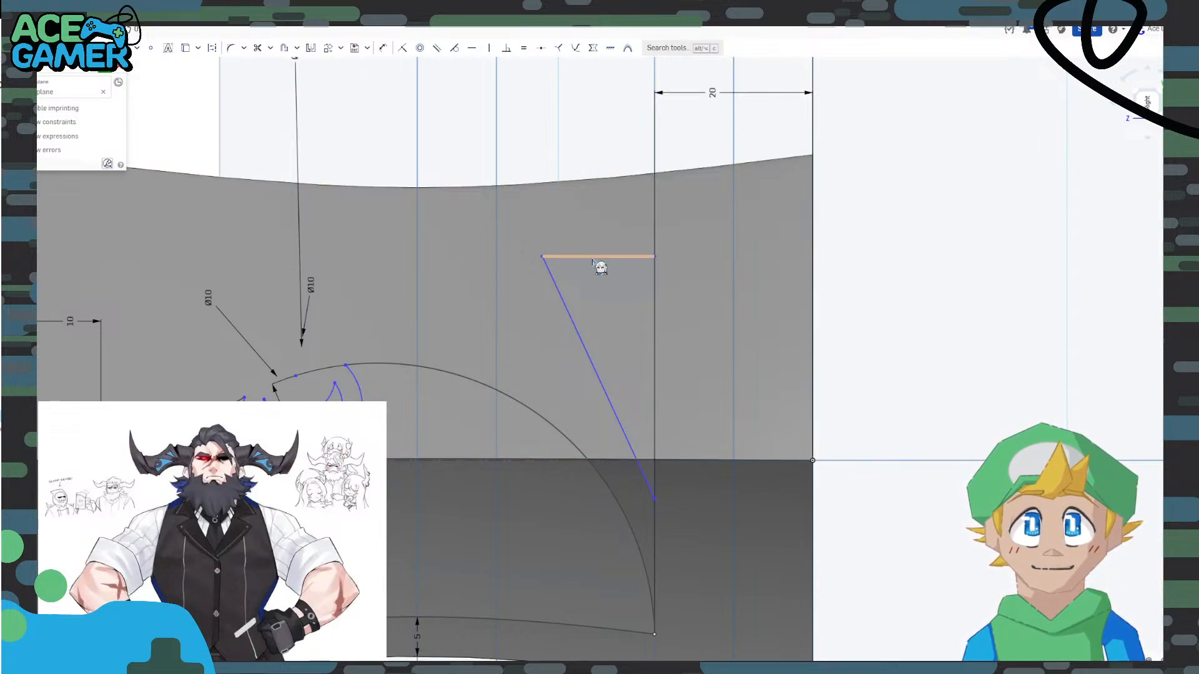
pyautogui.moveTo(593, 262); pyautogui.dragTo(582, 166)
pyautogui.moveTo(928, 354)
pyautogui.mouseDown(button='right')
pyautogui.moveTo(931, 374)
pyautogui.moveTo(904, 404)
pyautogui.moveTo(913, 436)
pyautogui.moveTo(938, 368)
pyautogui.moveTo(832, 394)
pyautogui.moveTo(856, 350)
pyautogui.moveTo(940, 365)
pyautogui.moveTo(931, 349)
pyautogui.mouseUp(button='right')
pyautogui.click(105, 70)
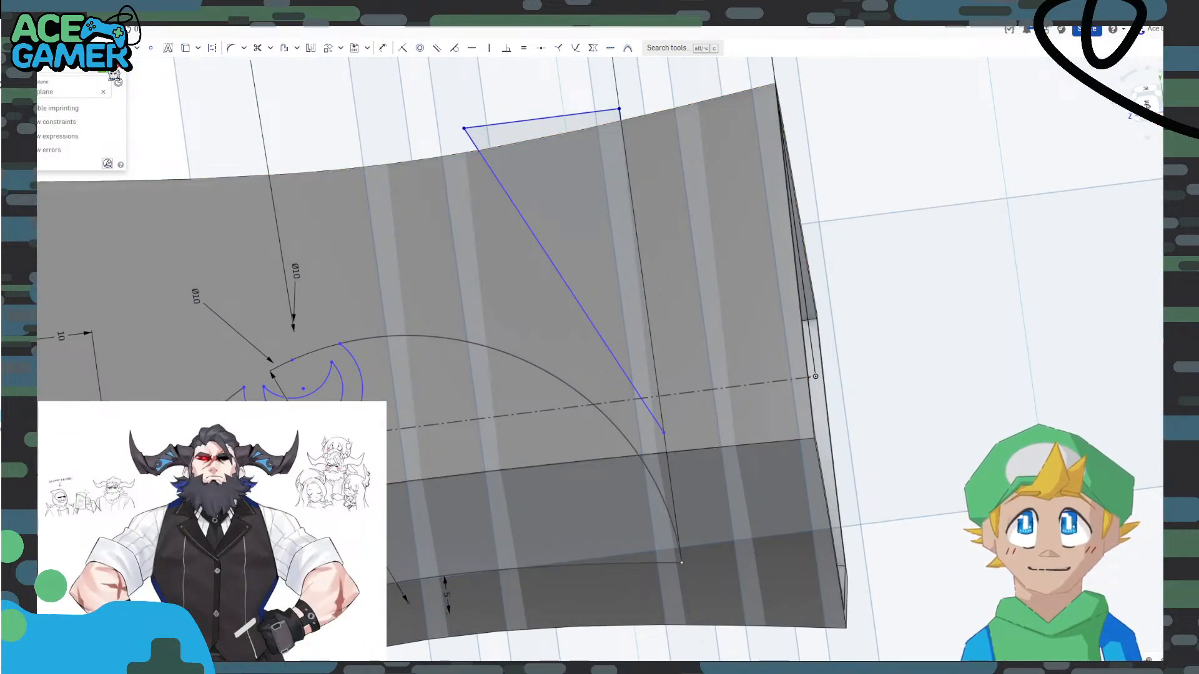
# Hide the body and set up a symmetric Remove extrude of the triangle, notched arch and crescent regions.
pyautogui.click(512, 139)
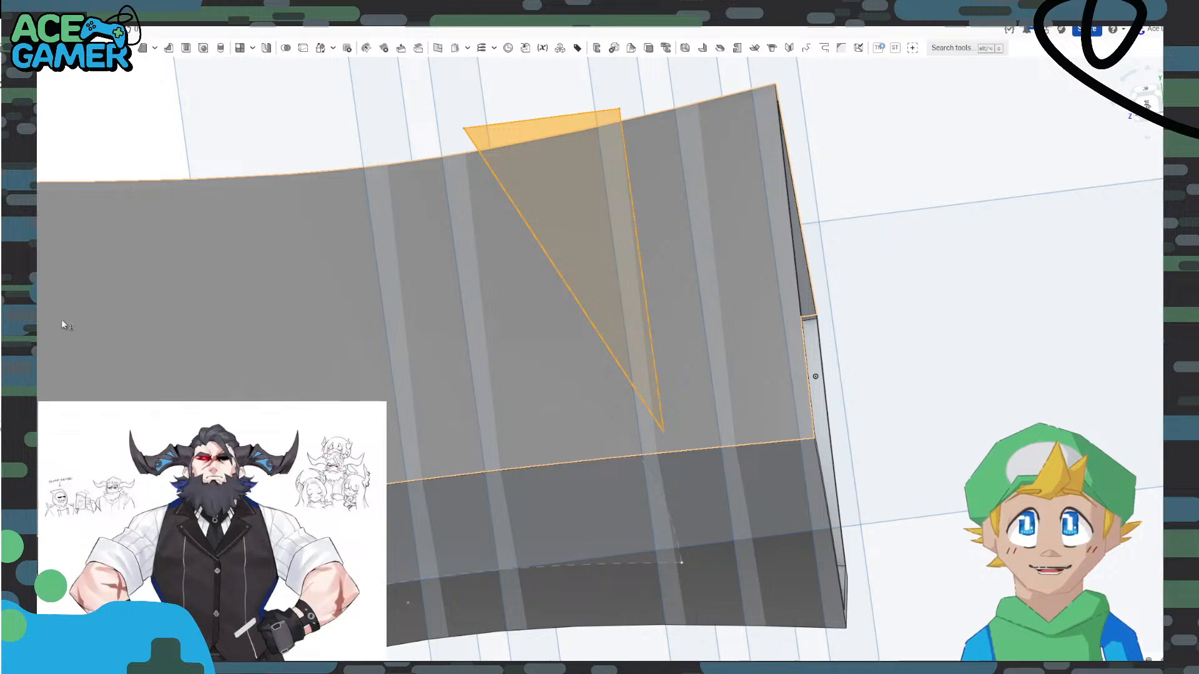
pyautogui.press('y')
pyautogui.click(414, 467)
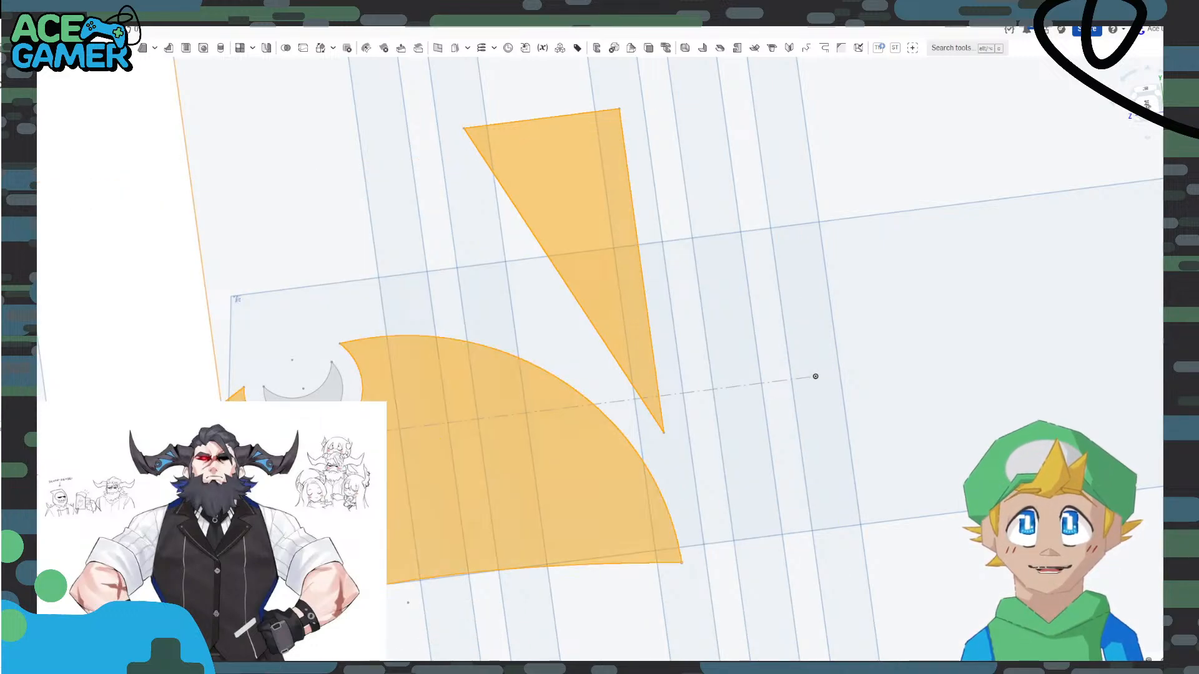
pyautogui.click(315, 412)
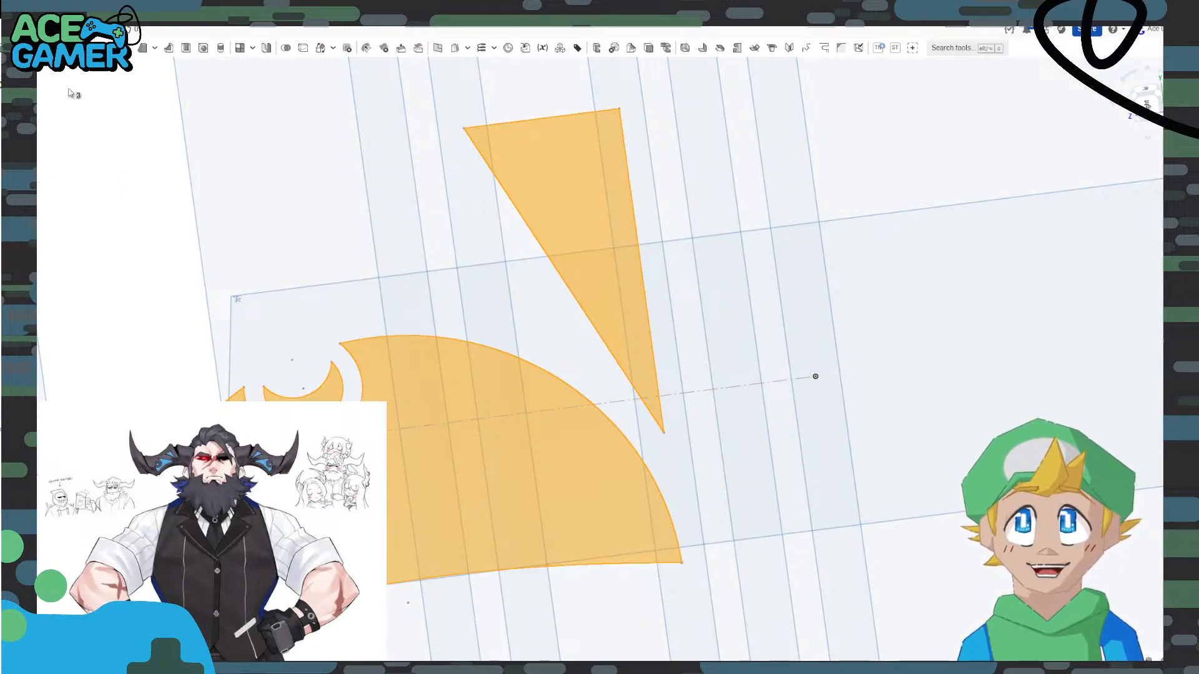
pyautogui.hotkey('shift', 'e')
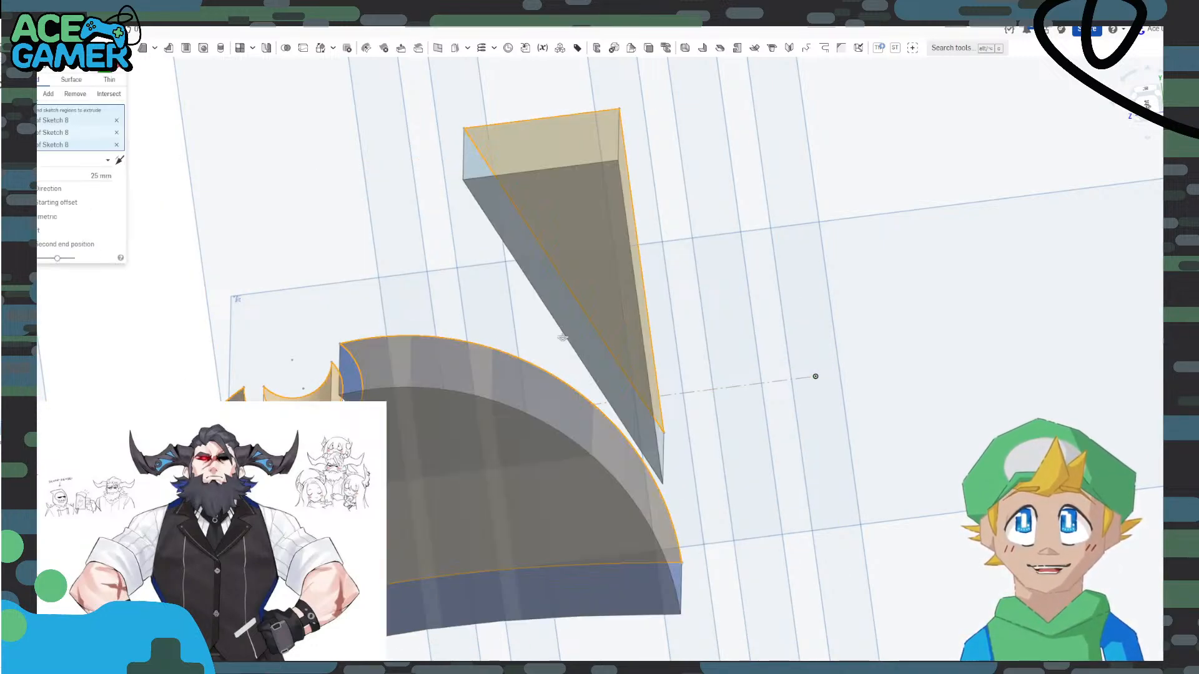
pyautogui.click(73, 96)
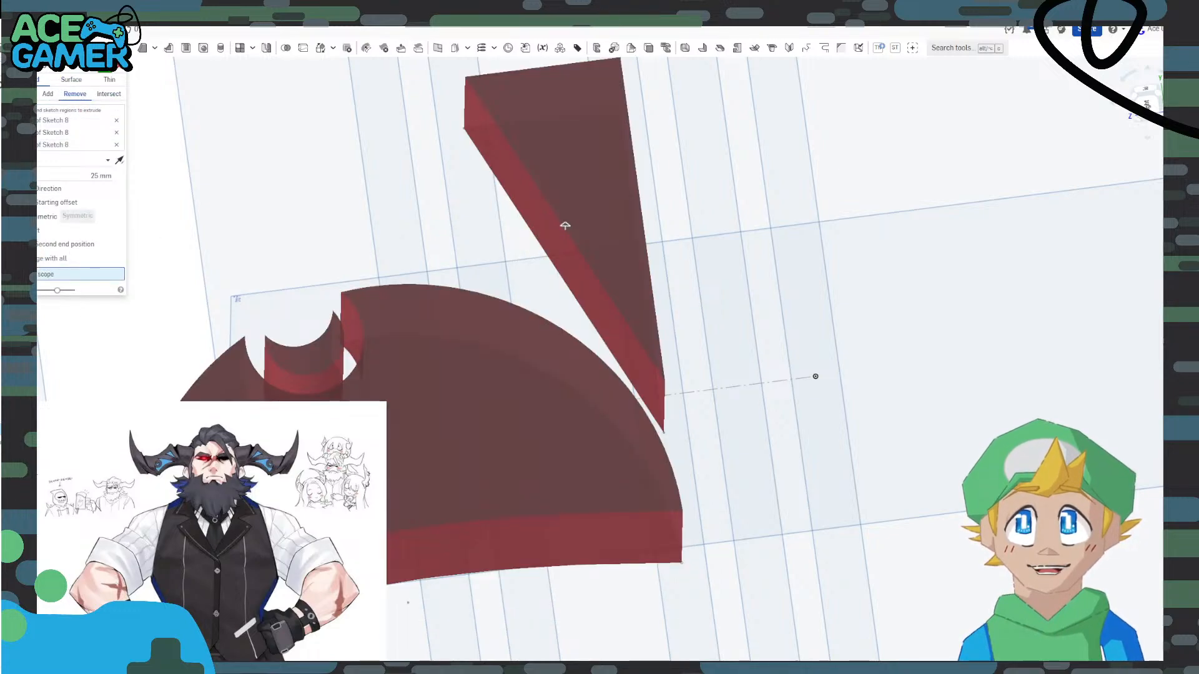
pyautogui.click(26, 216)
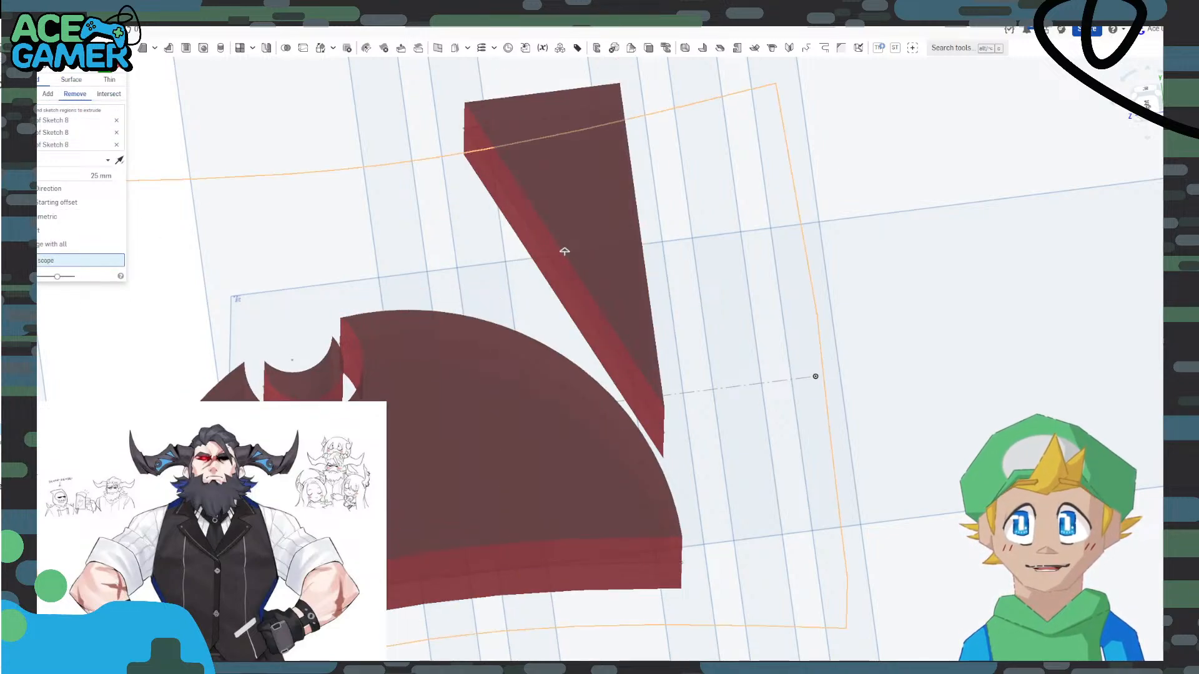
# Show the body again as the merge scope, set the symmetric cut depth to 100 mm and accept the extrude.
pyautogui.hotkey('shift', 'y')
pyautogui.scroll(-5, 268, 362)
pyautogui.moveTo(223, 378); pyautogui.dragTo(328, 391, button='right')
pyautogui.scroll(3, 211, 465)
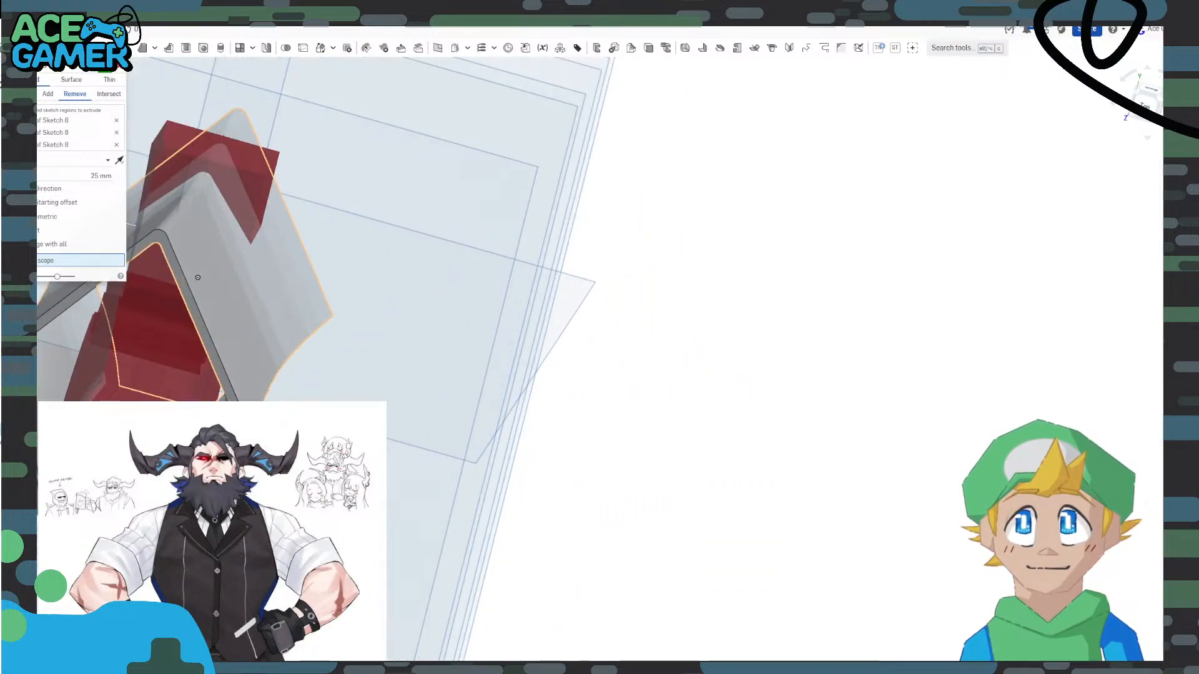
pyautogui.moveTo(228, 447); pyautogui.dragTo(490, 390, button='middle')
pyautogui.scroll(5, 474, 394)
pyautogui.press('p')
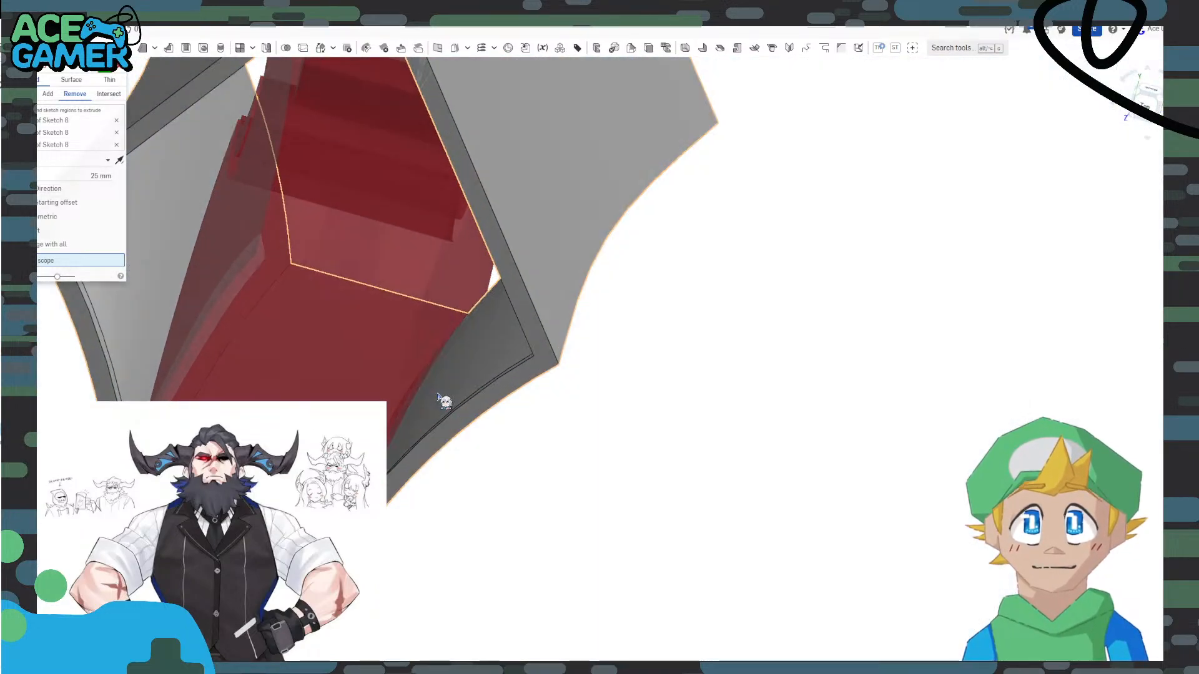
pyautogui.scroll(-5, 445, 401)
pyautogui.click(101, 176)
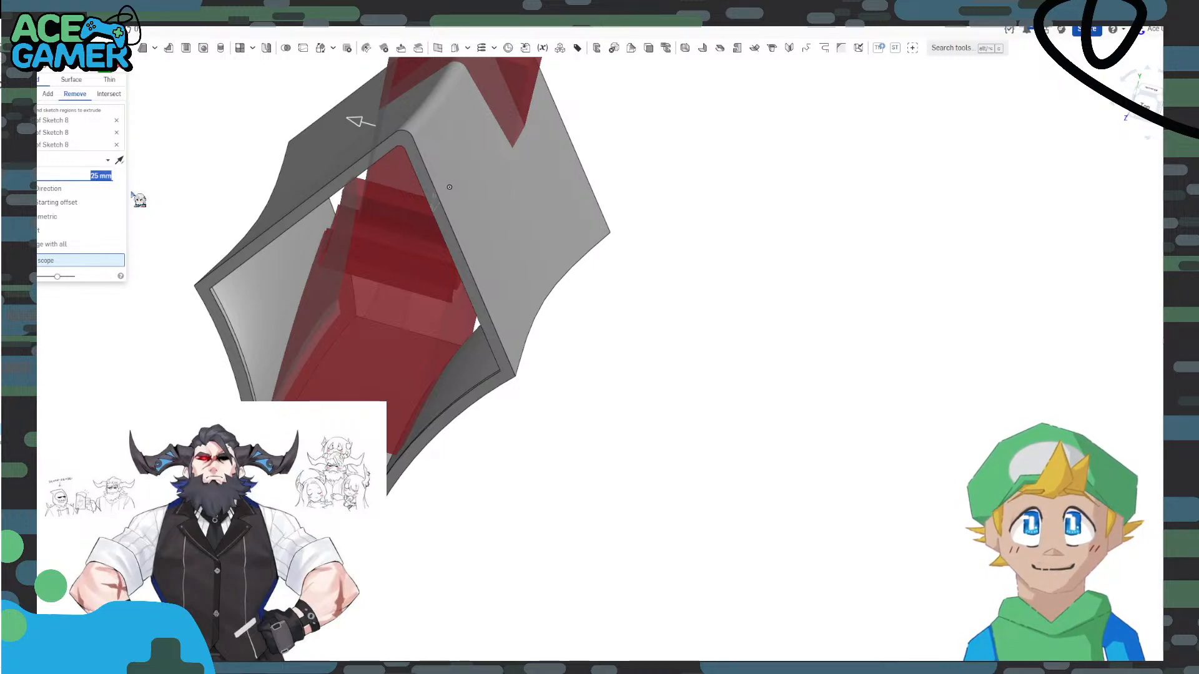
pyautogui.press('Return')
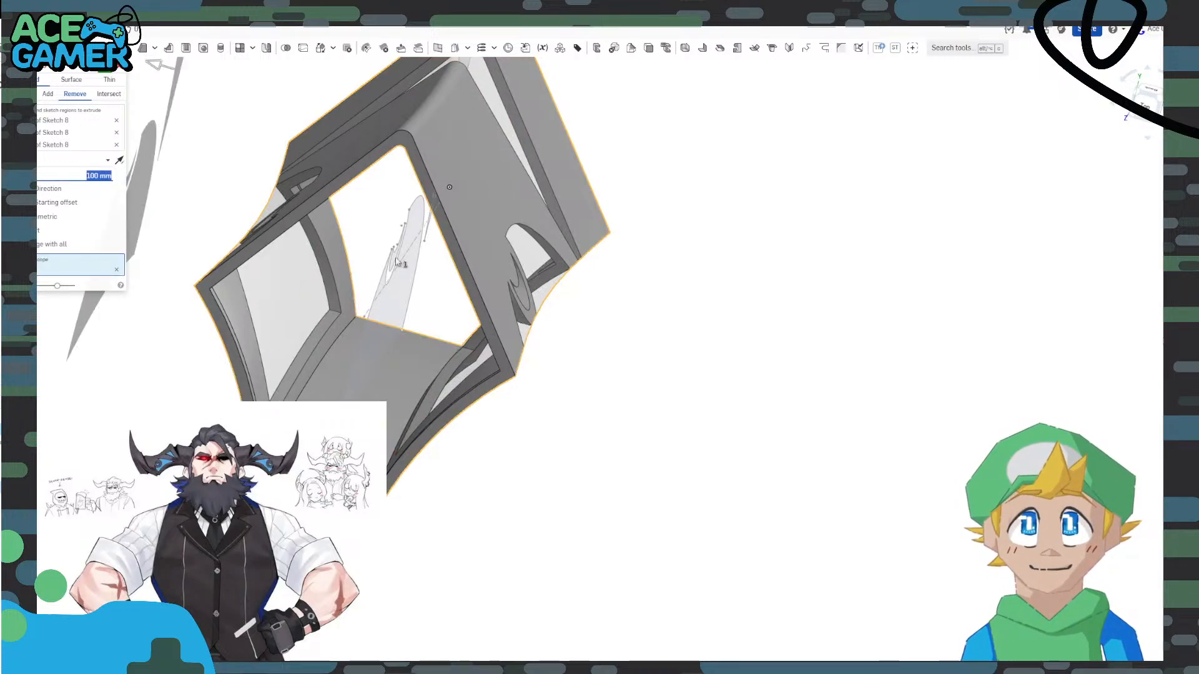
pyautogui.moveTo(680, 343); pyautogui.dragTo(561, 327, button='right')
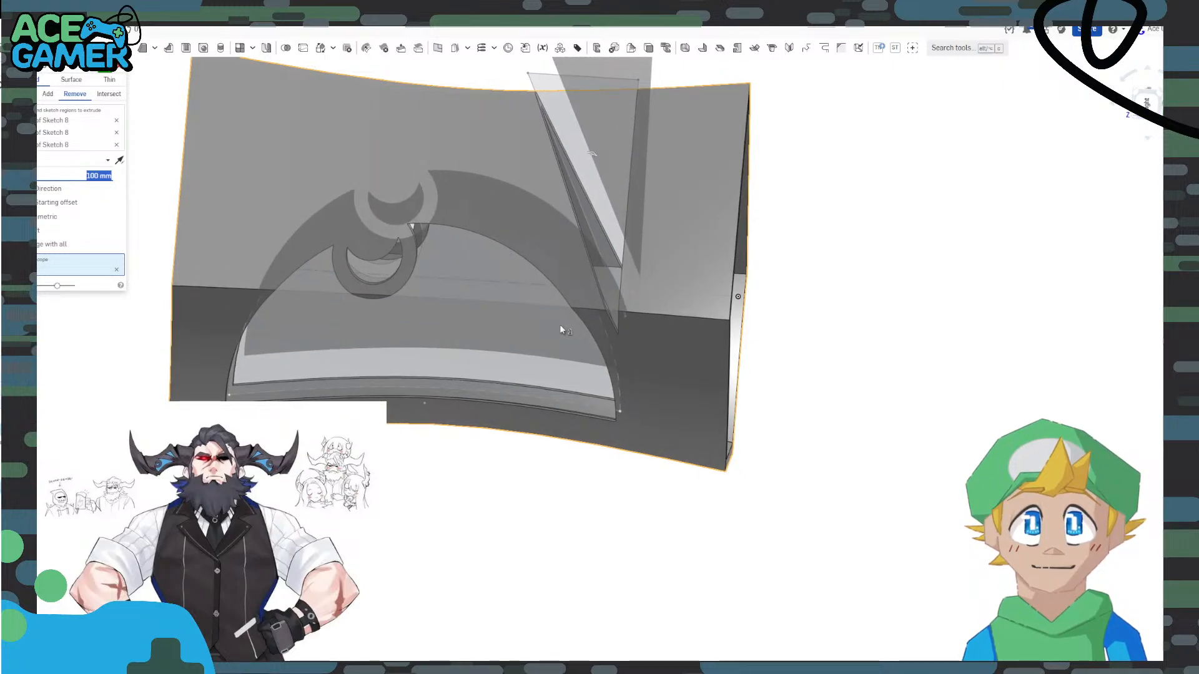
pyautogui.click(106, 69)
# Examine the arched, crescent and V-shaped cuts through the body from the side and at an angle.
pyautogui.moveTo(592, 451); pyautogui.dragTo(618, 420, button='right')
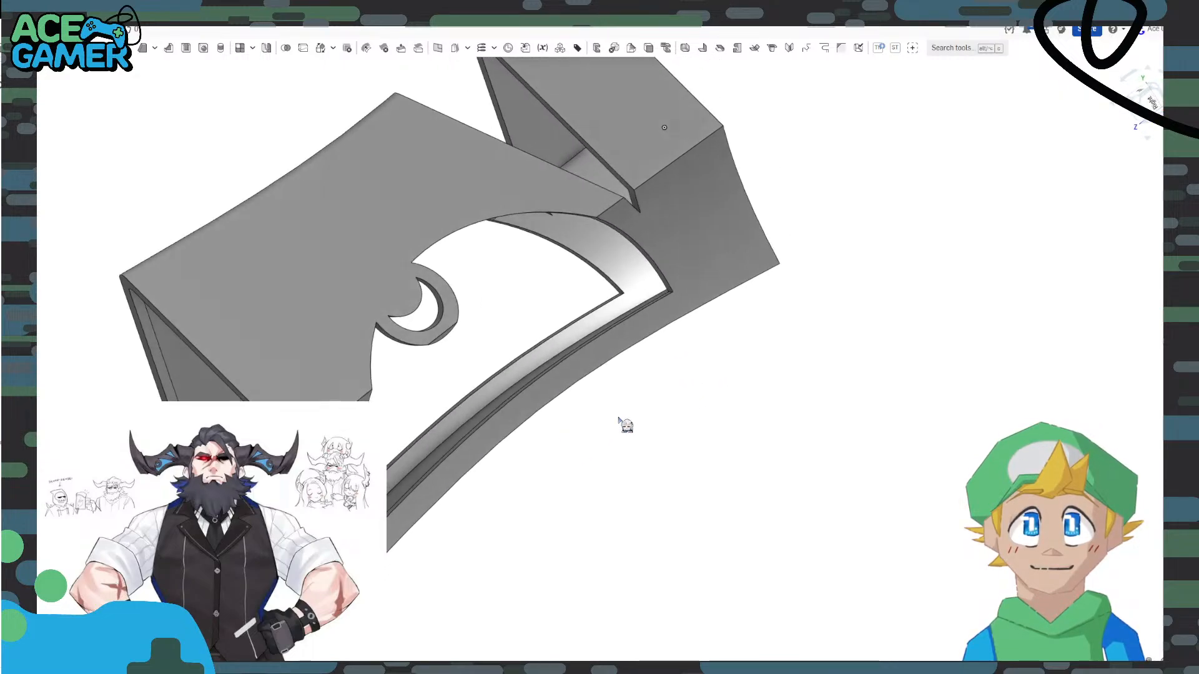
pyautogui.click(1152, 103)
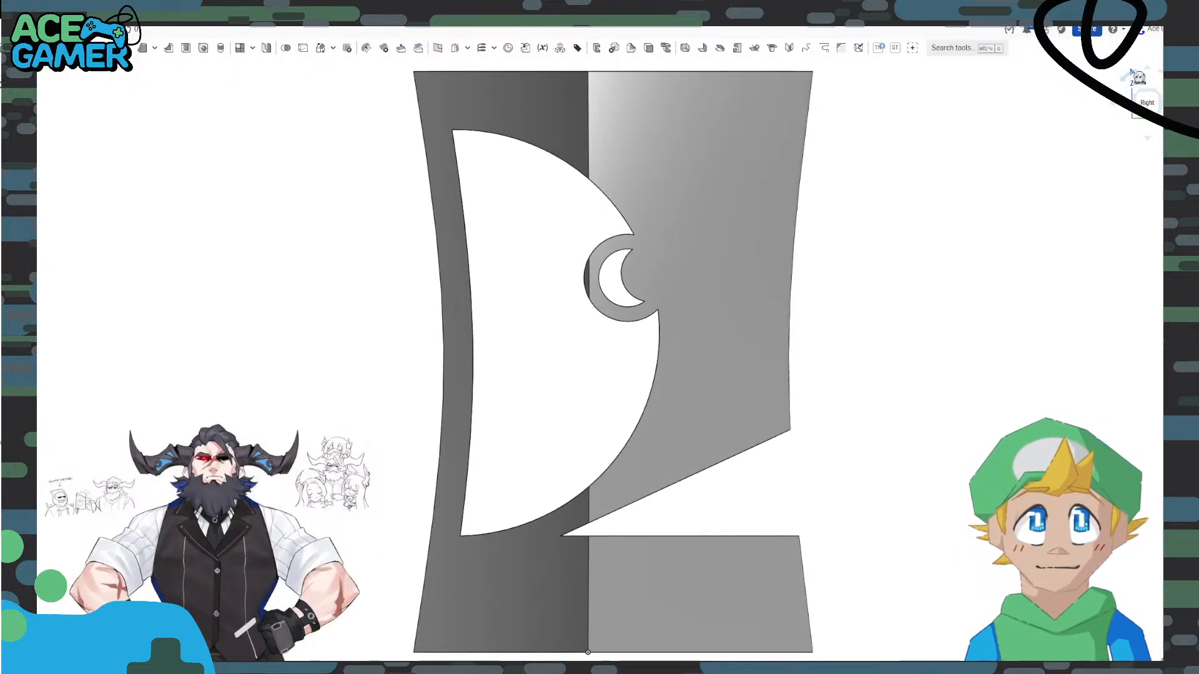
pyautogui.click(1131, 73)
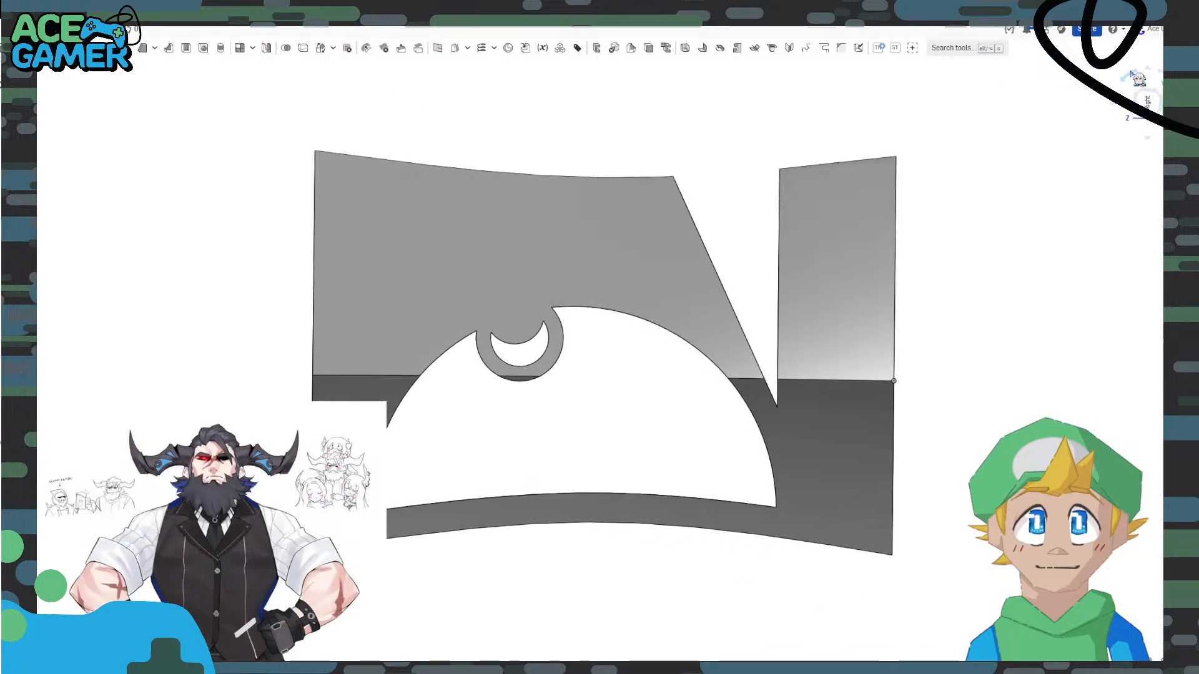
pyautogui.scroll(-5, 995, 268)
pyautogui.moveTo(995, 279); pyautogui.dragTo(804, 321, button='middle')
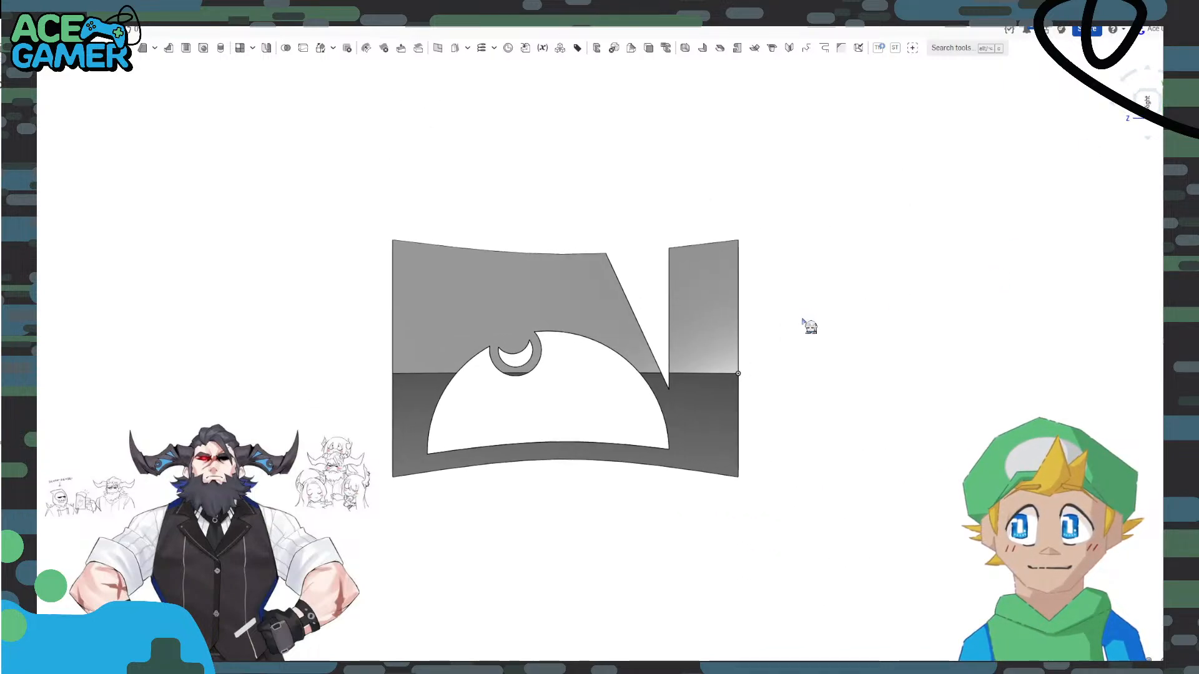
pyautogui.scroll(4, 803, 321)
pyautogui.moveTo(770, 323); pyautogui.dragTo(775, 354, button='right')
pyautogui.moveTo(809, 351); pyautogui.dragTo(776, 329, button='right')
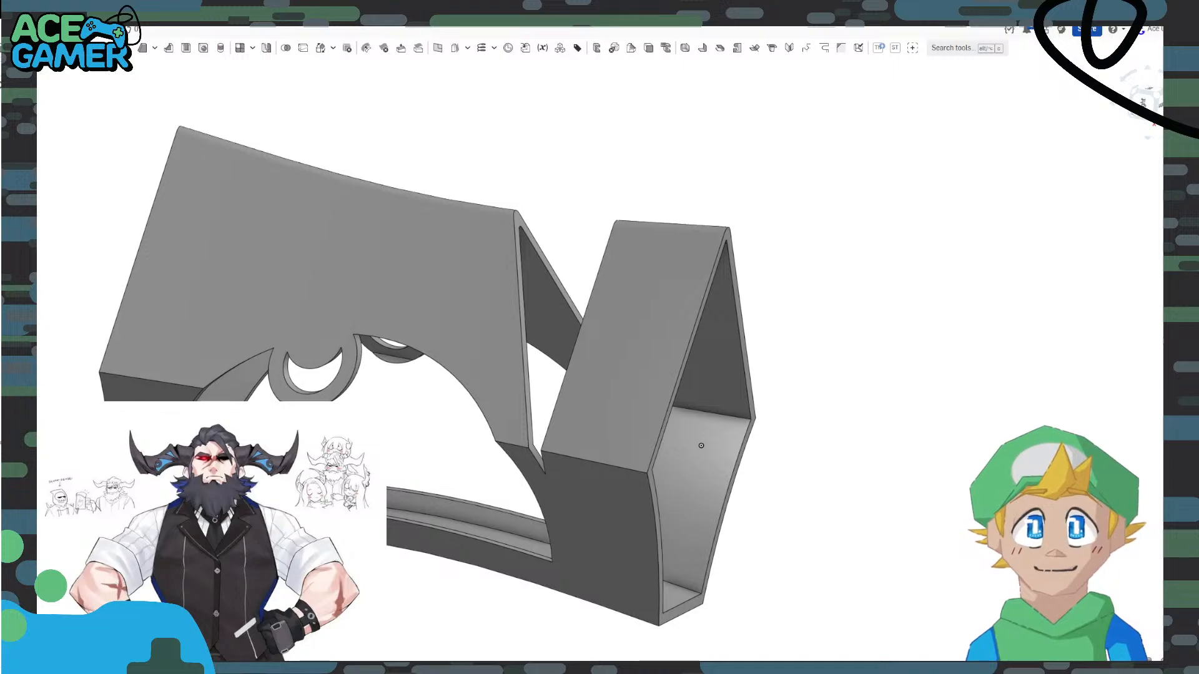
pyautogui.moveTo(859, 477); pyautogui.dragTo(826, 469, button='right')
# Start a new sketch on the body's five-sided end face next to the V-shaped cut.
pyautogui.doubleClick(758, 391)
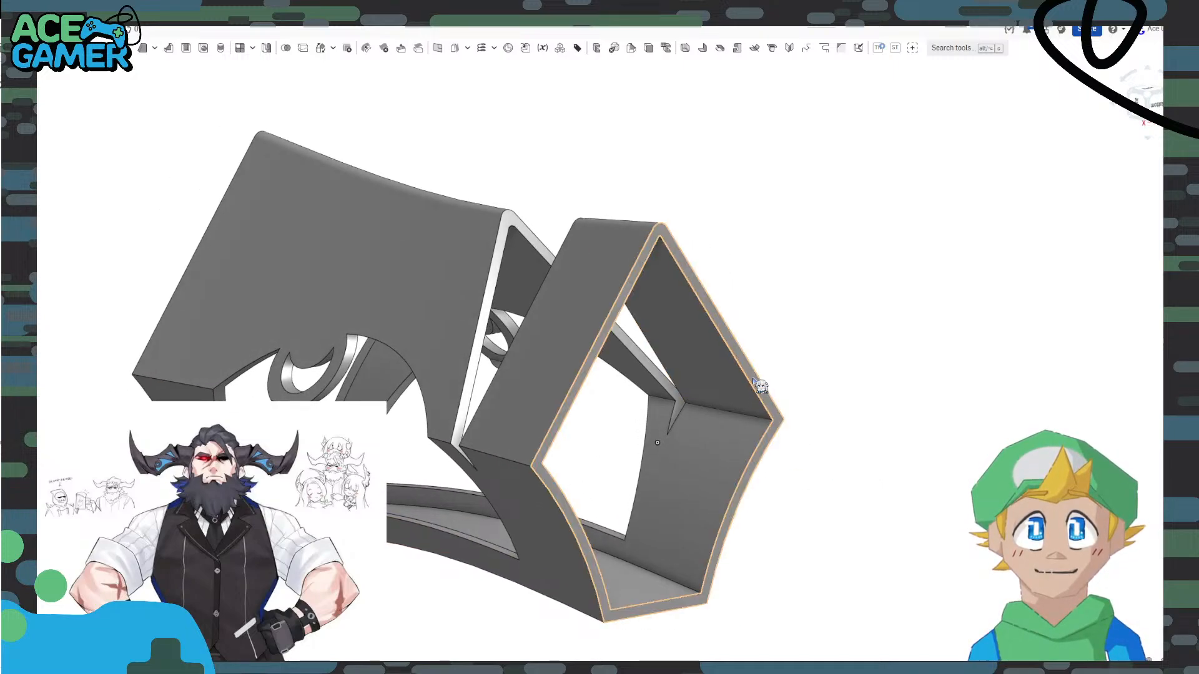
pyautogui.rightClick(757, 391)
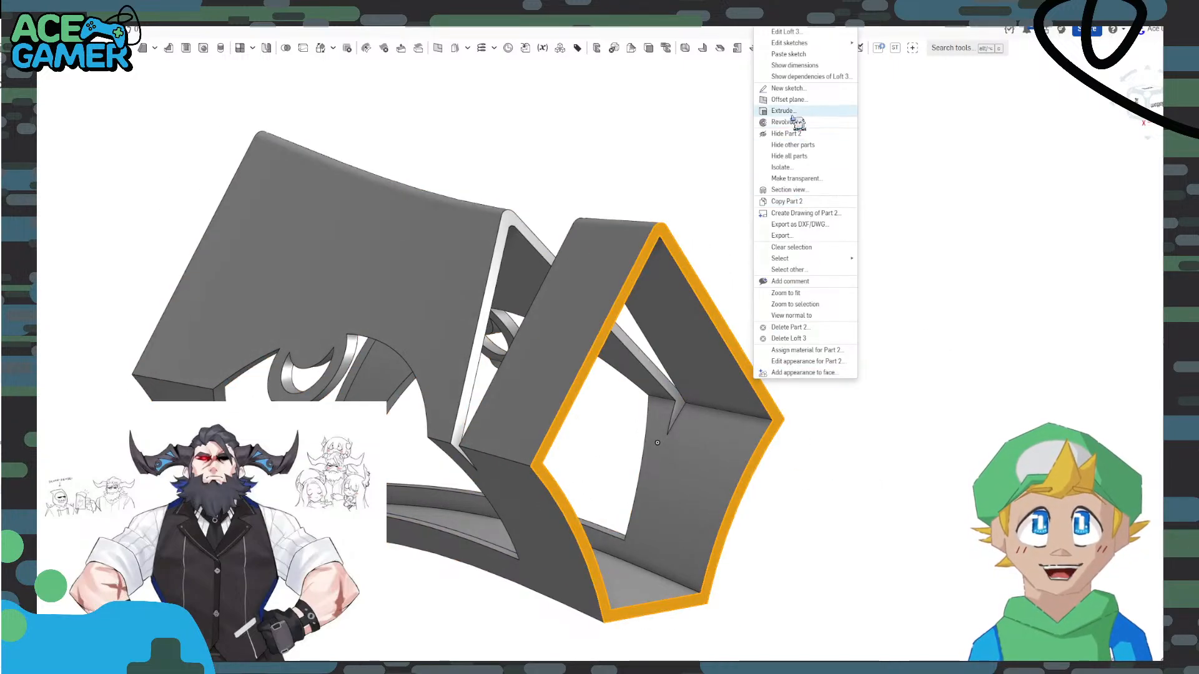
pyautogui.moveTo(953, 434); pyautogui.dragTo(945, 488, button='right')
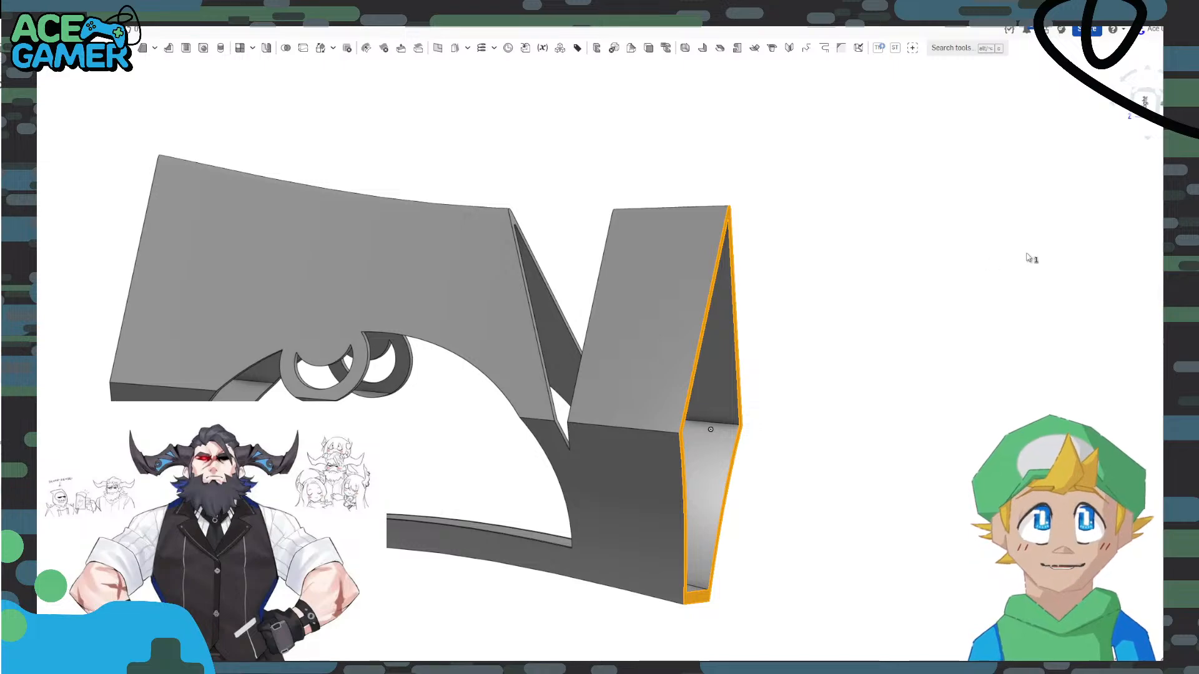
pyautogui.moveTo(1026, 254); pyautogui.dragTo(936, 264, button='right')
pyautogui.click(768, 277)
pyautogui.click(617, 248)
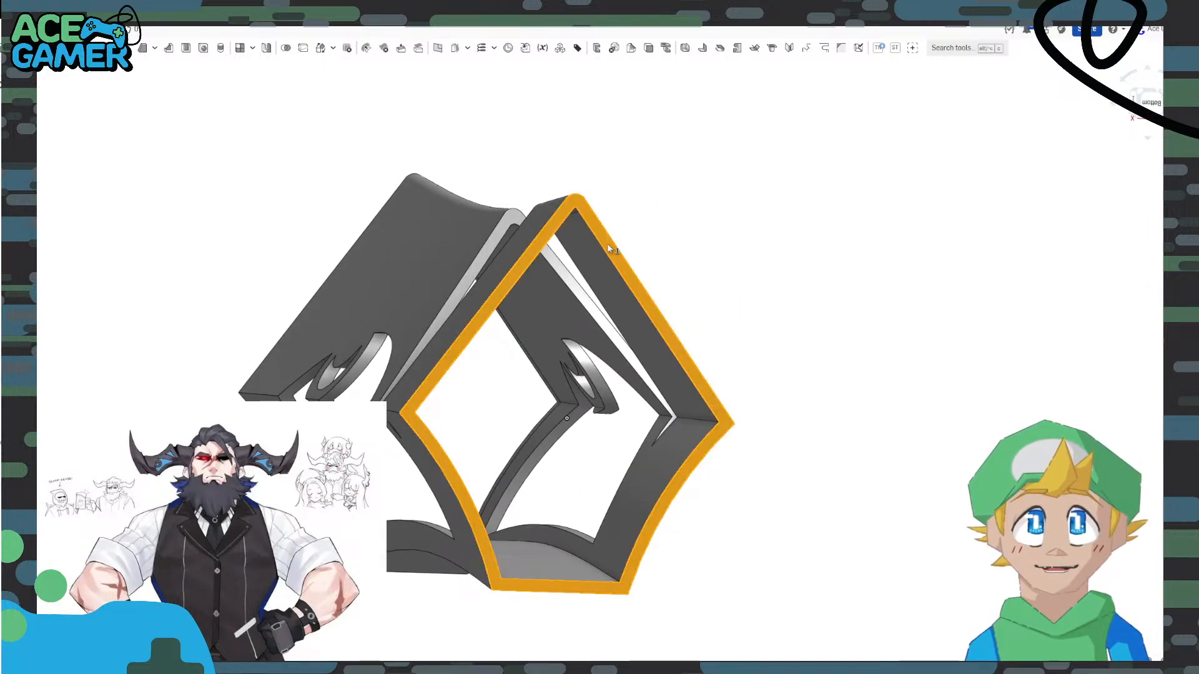
pyautogui.rightClick(607, 244)
pyautogui.click(645, 308)
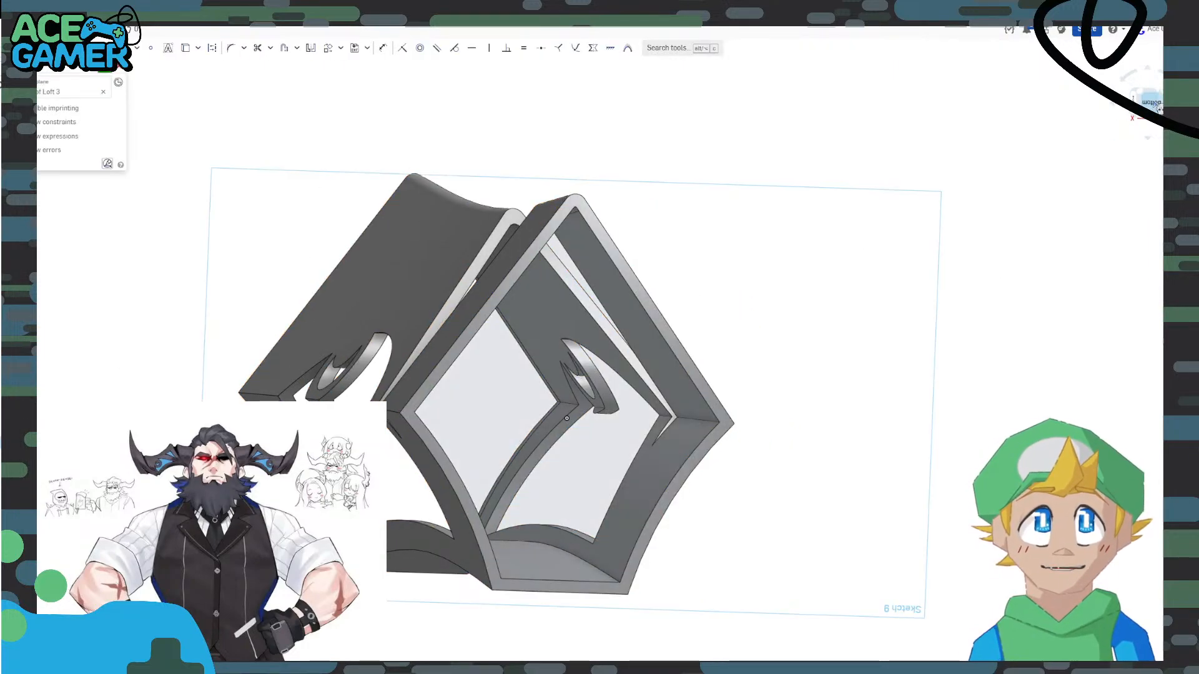
# Orient the view square to the end face with its rounded peak pointing up.
pyautogui.click(1131, 78)
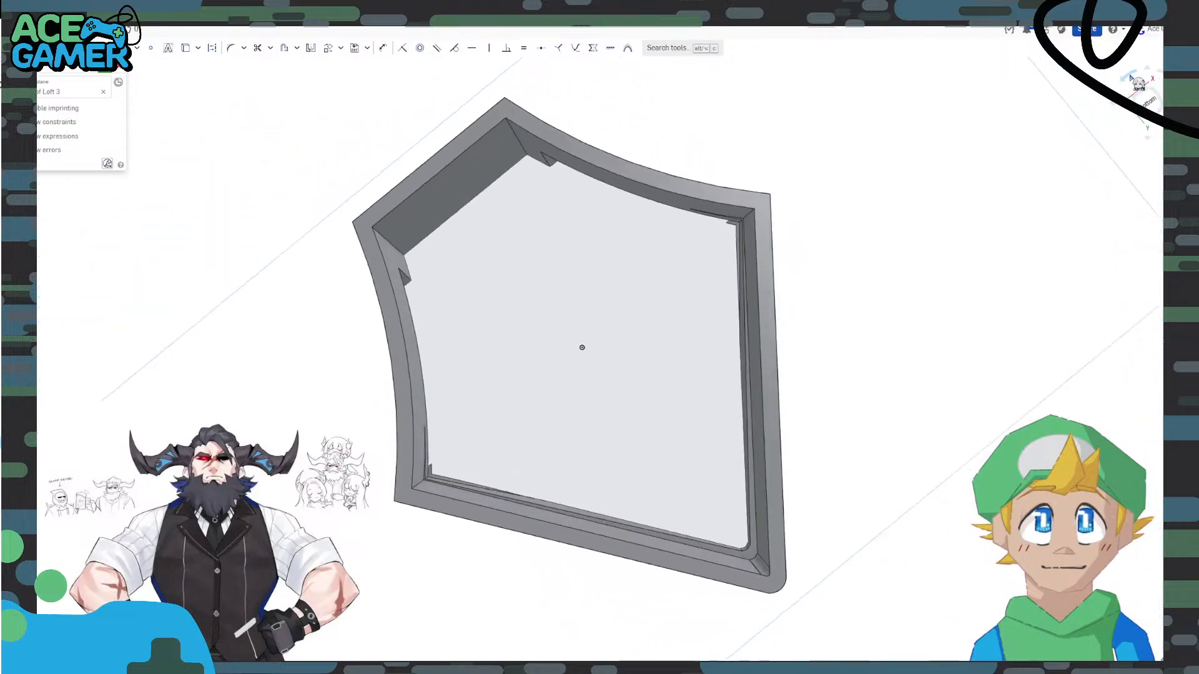
pyautogui.click(1131, 78)
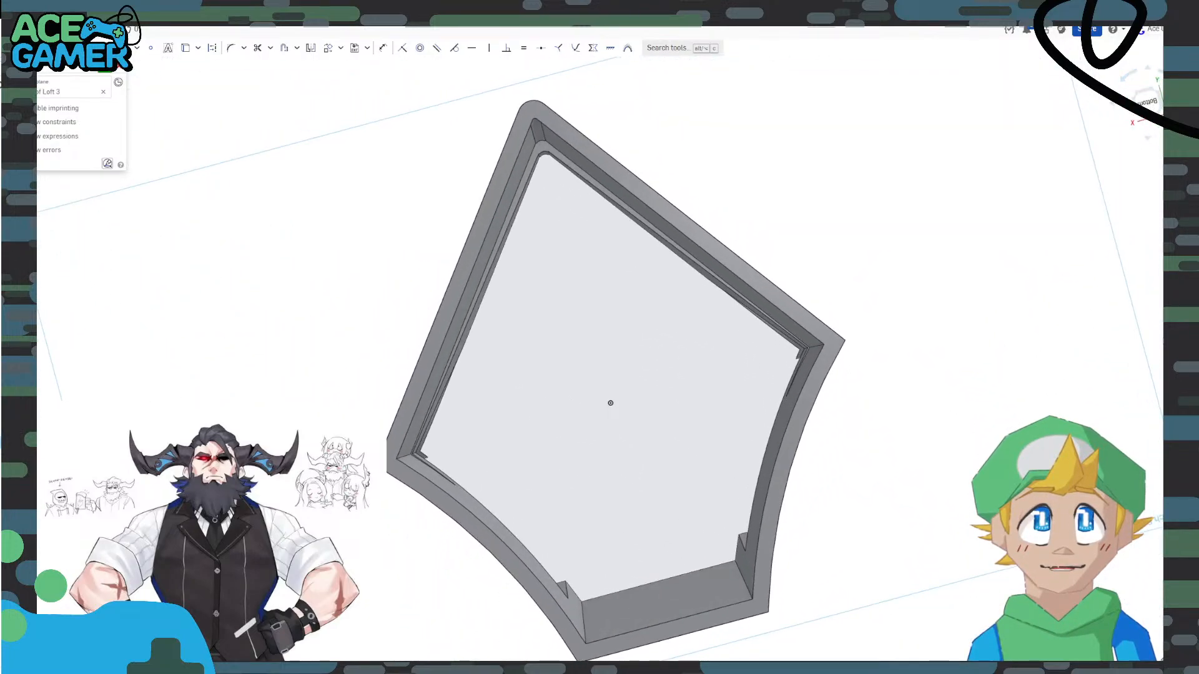
pyautogui.click(1166, 76)
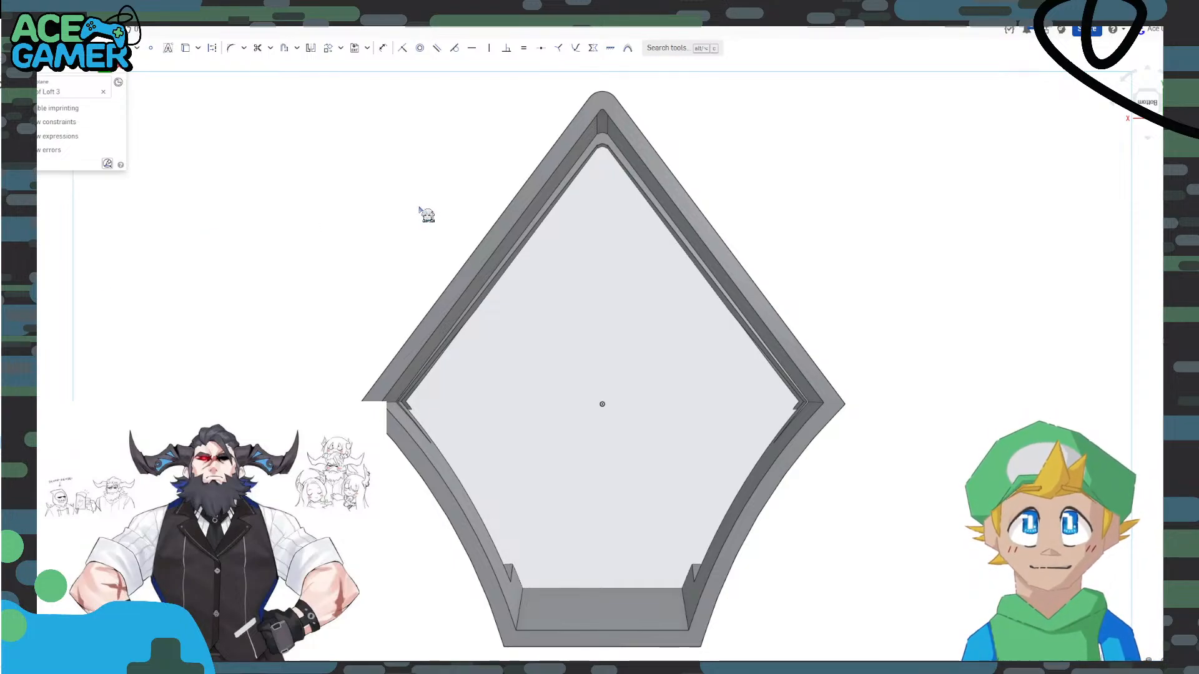
pyautogui.moveTo(329, 206); pyautogui.dragTo(332, 211, button='right')
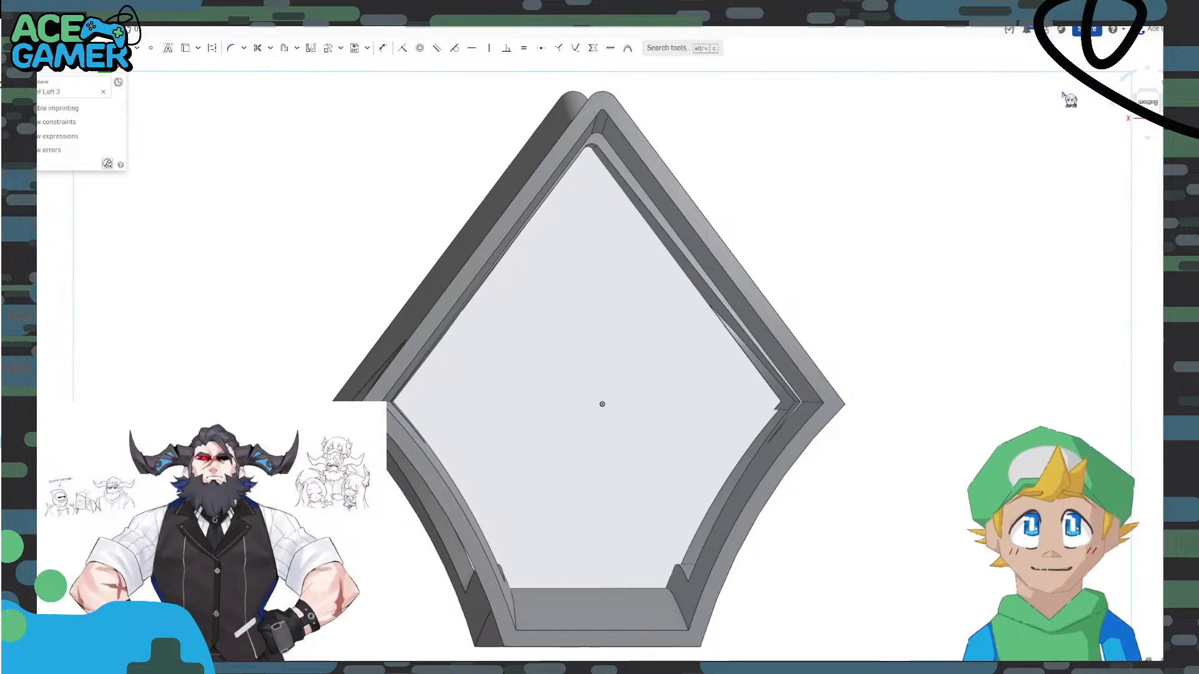
pyautogui.click(1147, 103)
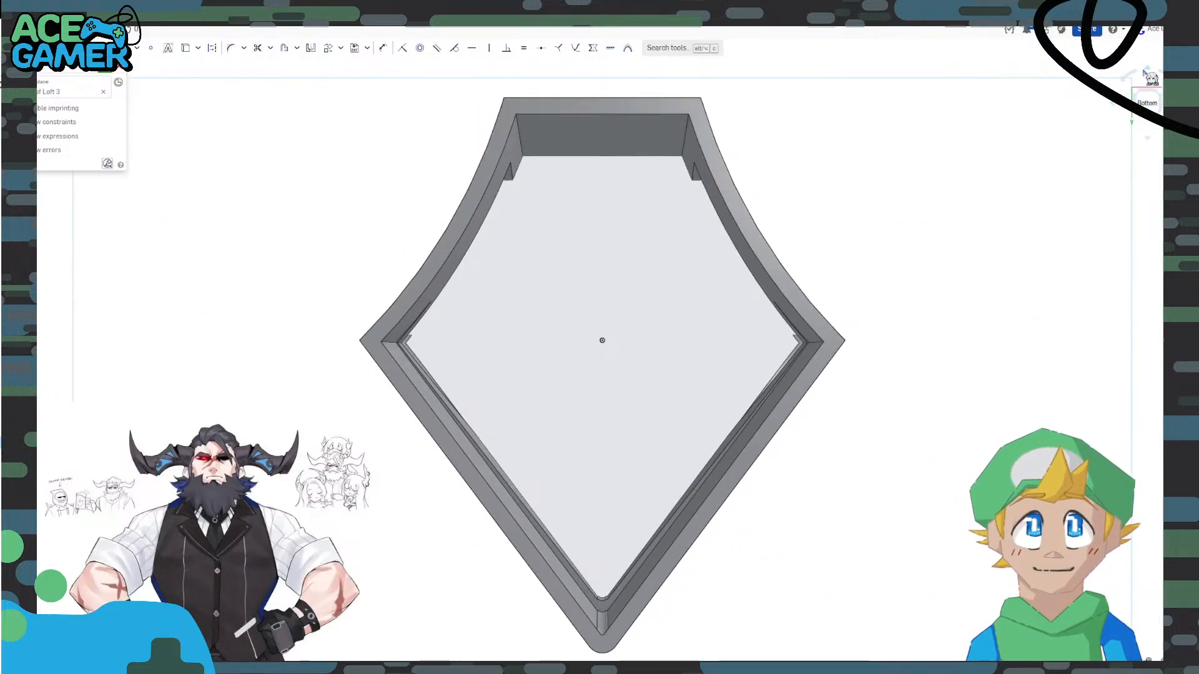
pyautogui.click(1136, 75)
pyautogui.click(1137, 75)
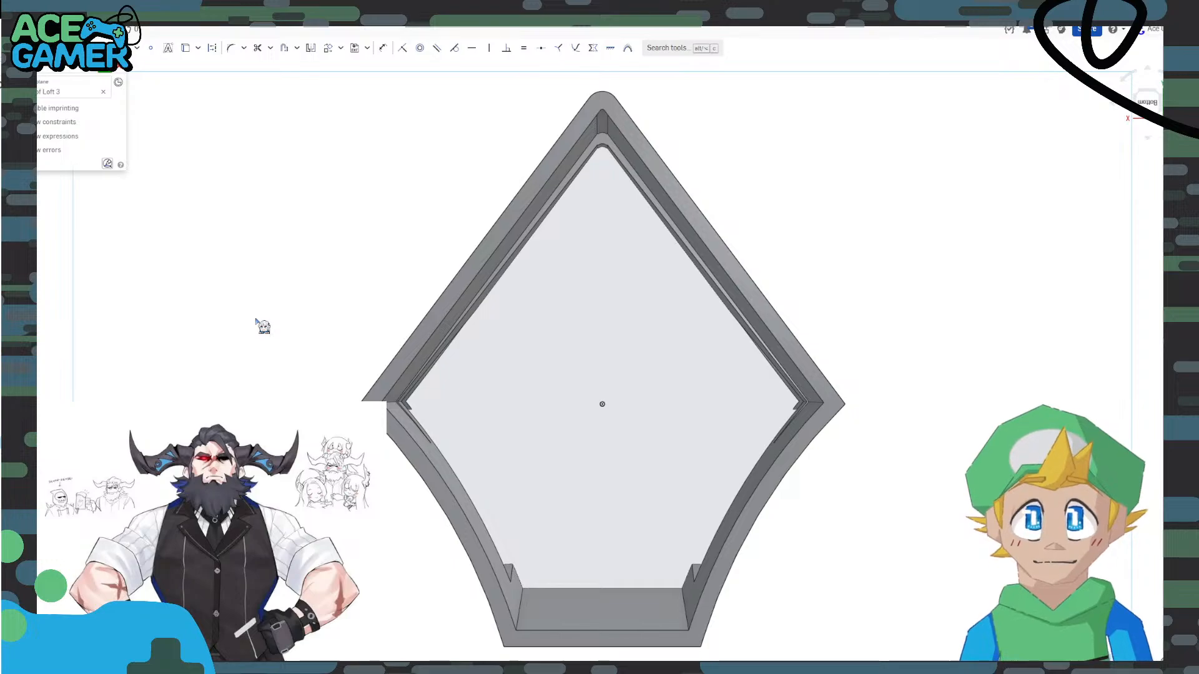
# Try to offset the inner edge loop of the five-sided end face.
pyautogui.click(551, 632)
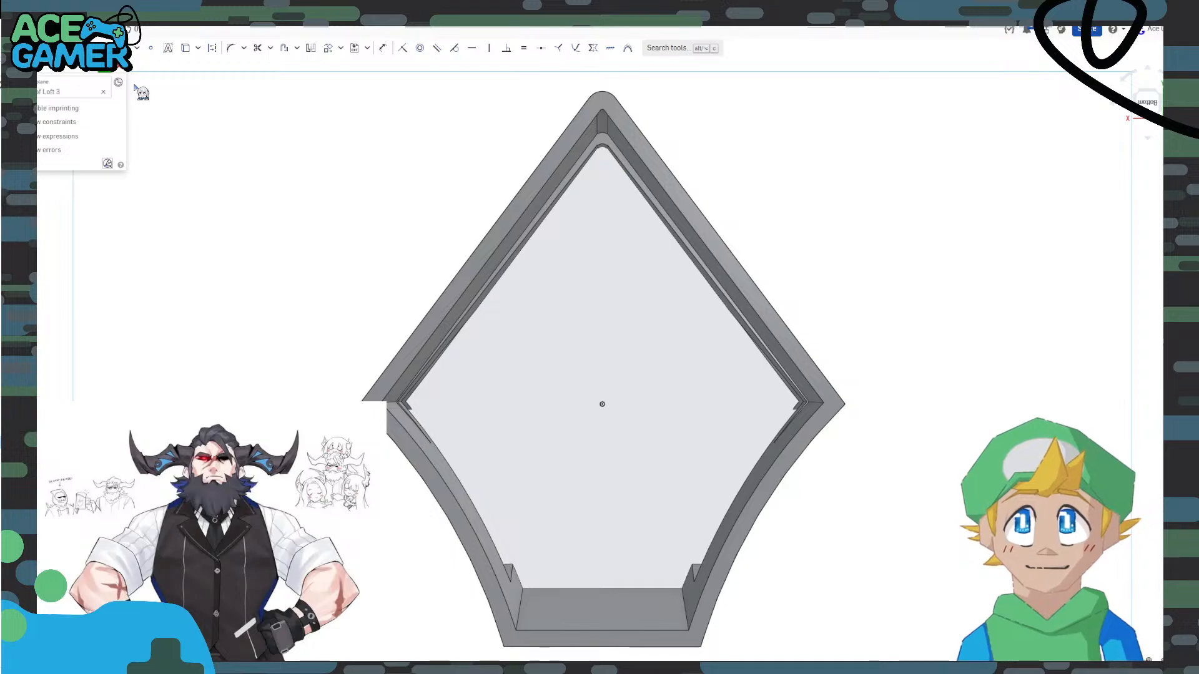
pyautogui.moveTo(415, 259); pyautogui.dragTo(354, 222, button='right')
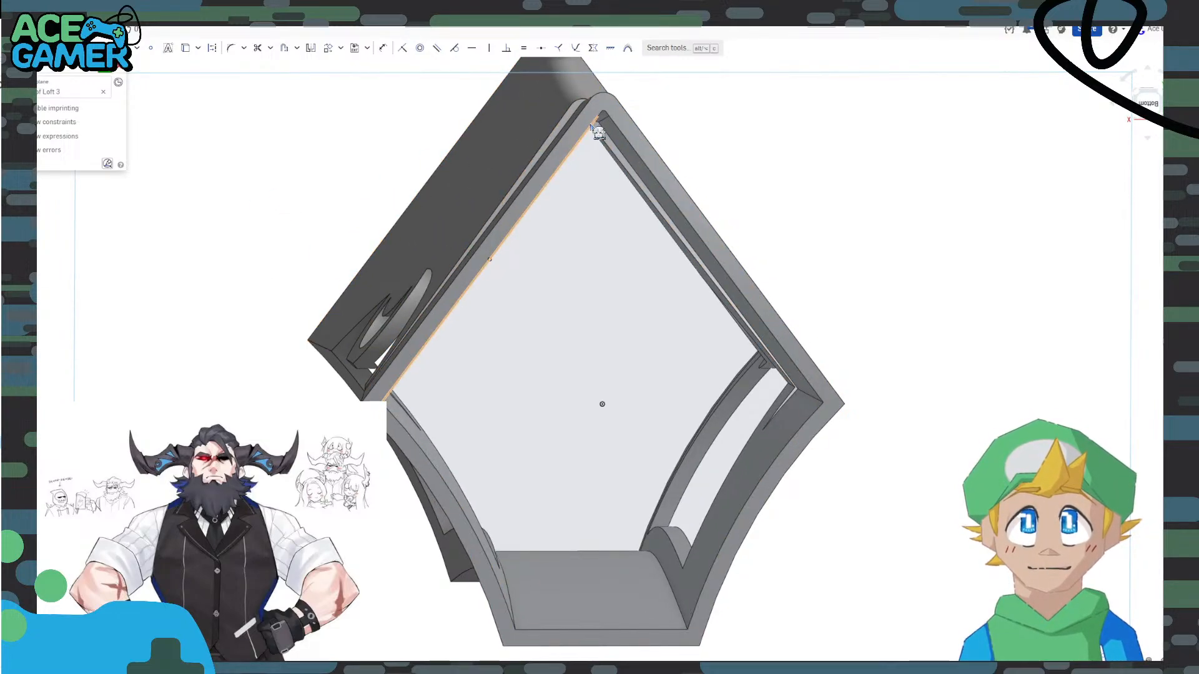
pyautogui.scroll(5, 603, 114)
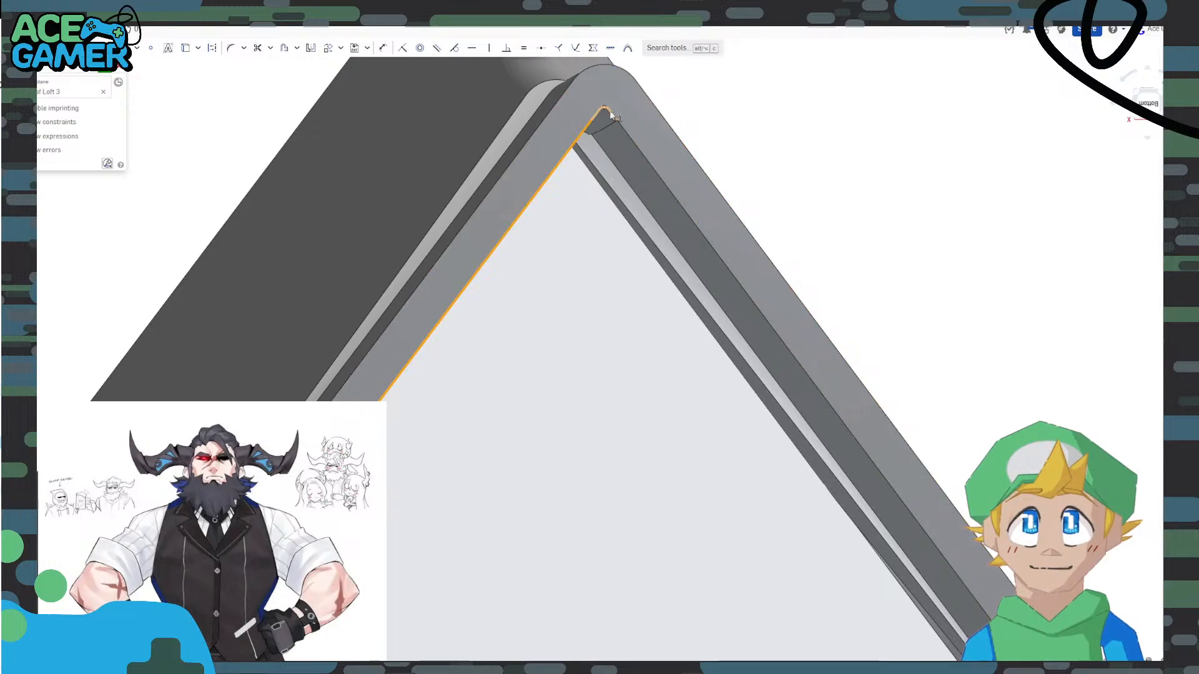
pyautogui.click(624, 126)
pyautogui.scroll(-5, 640, 196)
pyautogui.moveTo(678, 288); pyautogui.dragTo(665, 67, button='middle')
pyautogui.scroll(4, 769, 231)
pyautogui.click(778, 224)
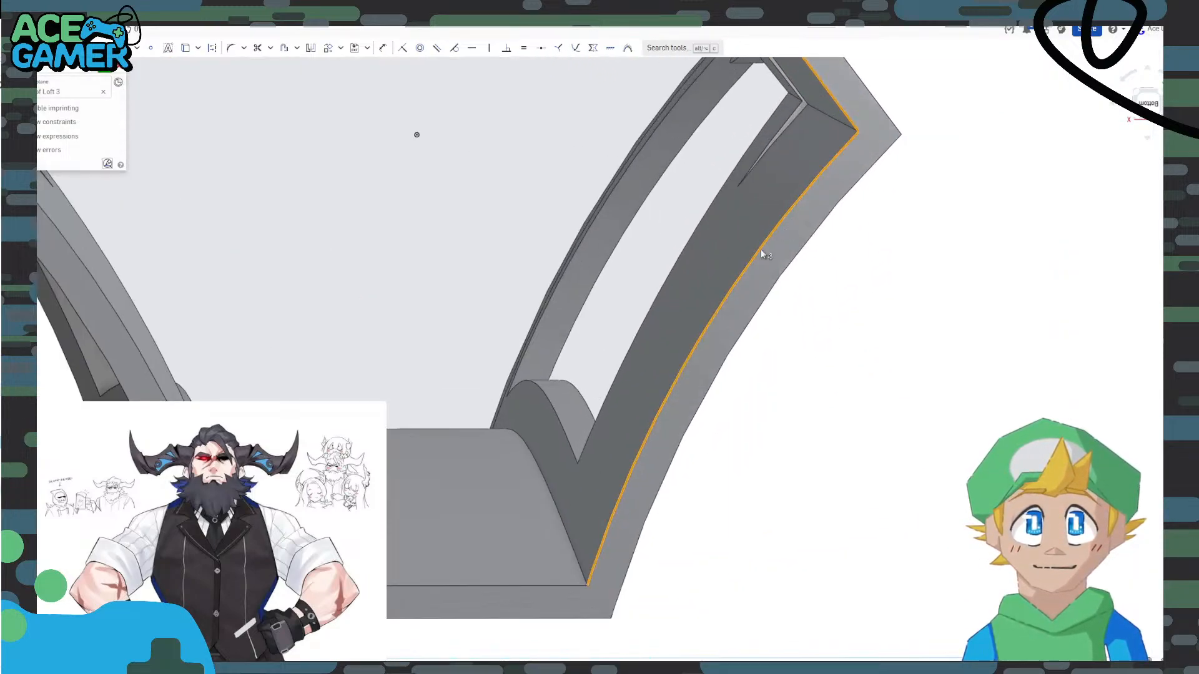
pyautogui.click(520, 589)
pyautogui.click(199, 462)
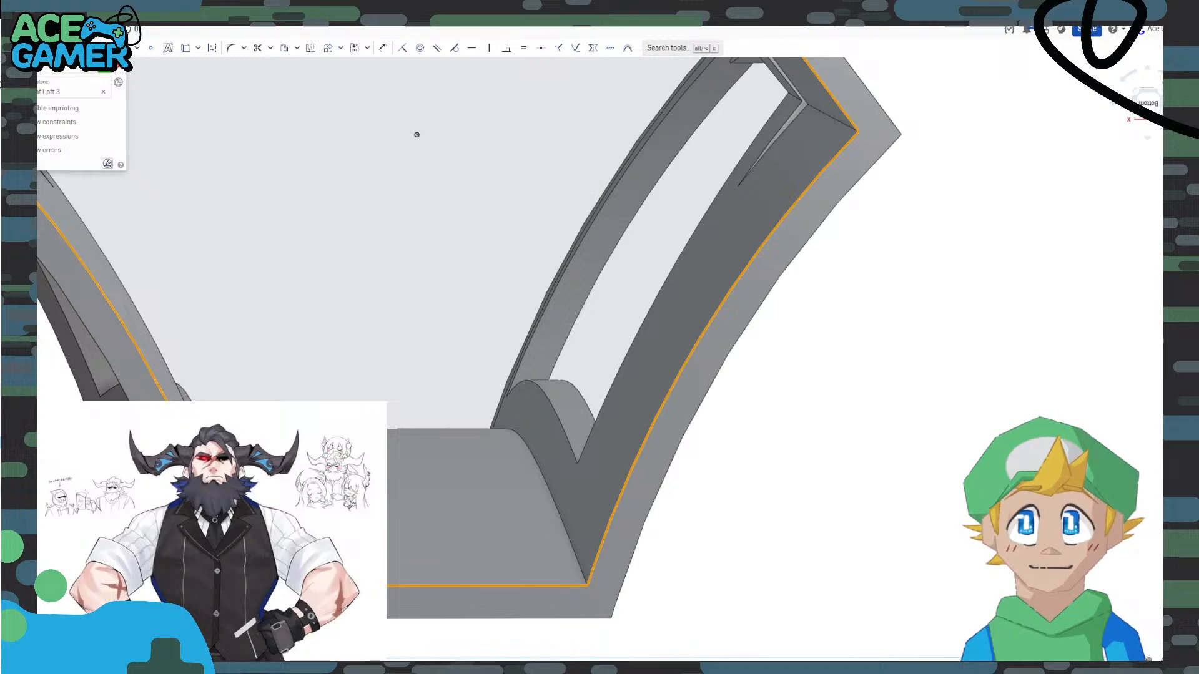
pyautogui.scroll(-4, 245, 459)
pyautogui.moveTo(250, 347); pyautogui.dragTo(307, 369, button='middle')
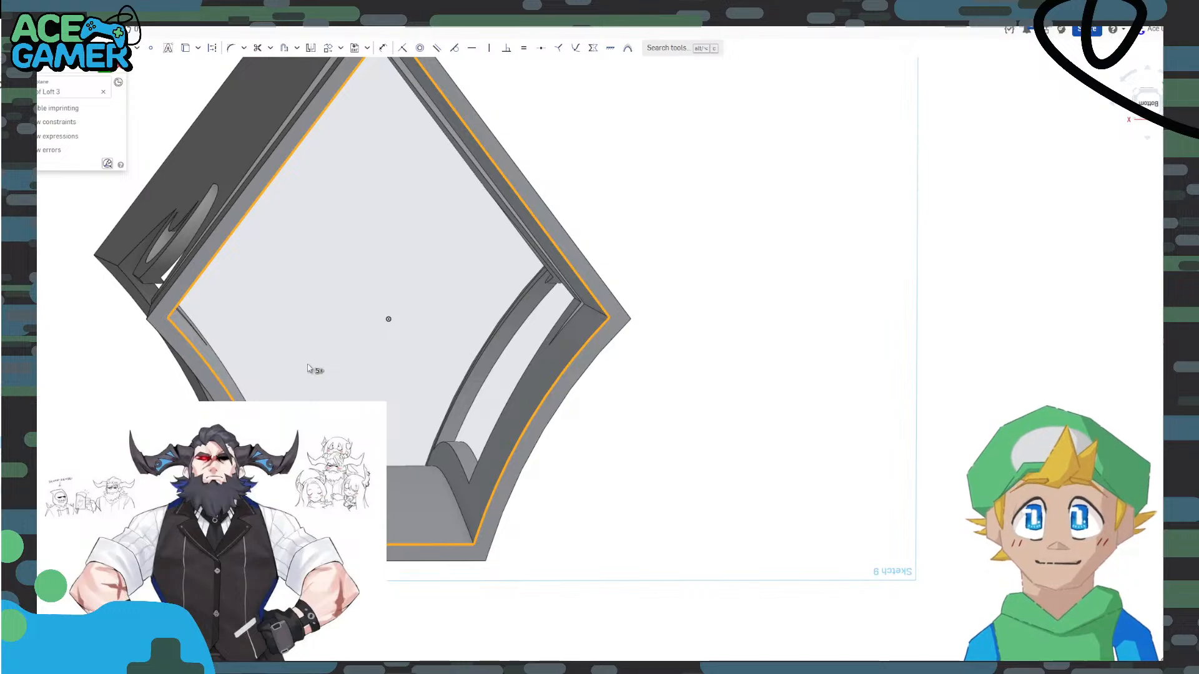
pyautogui.click(286, 49)
pyautogui.moveTo(572, 167); pyautogui.dragTo(632, 308, button='middle')
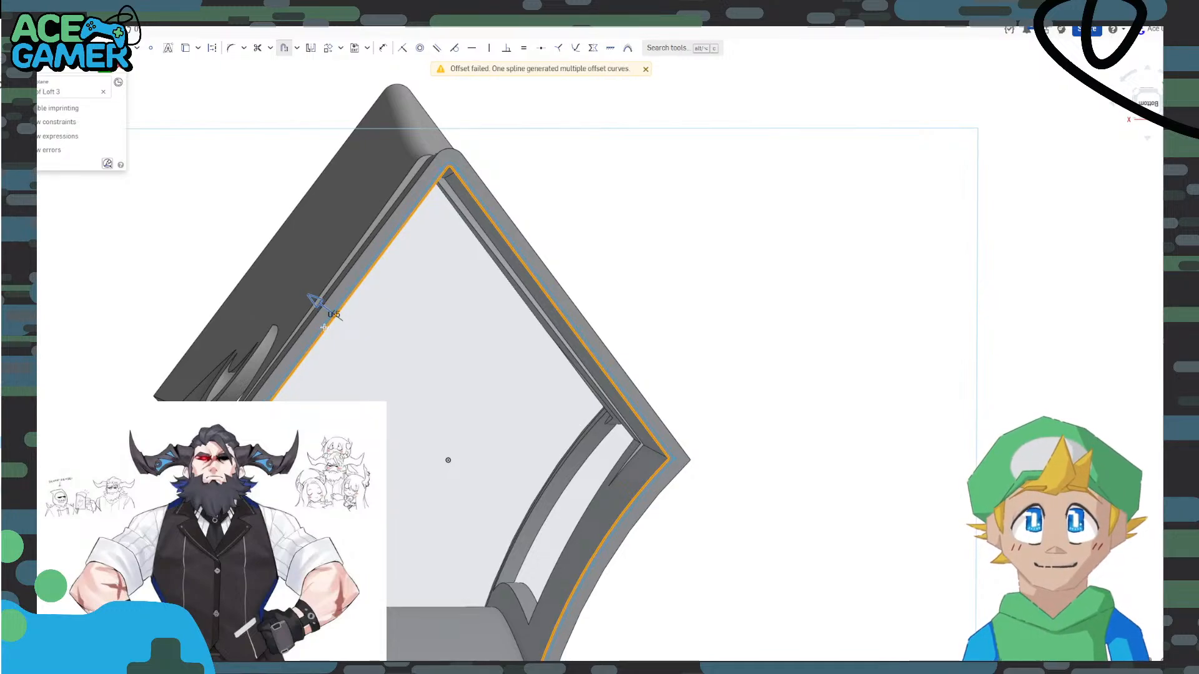
pyautogui.press('Escape')
# Select the complete outer edge loop of the end face, including its rounded peak, curved lower sides and flat base.
pyautogui.scroll(3, 469, 174)
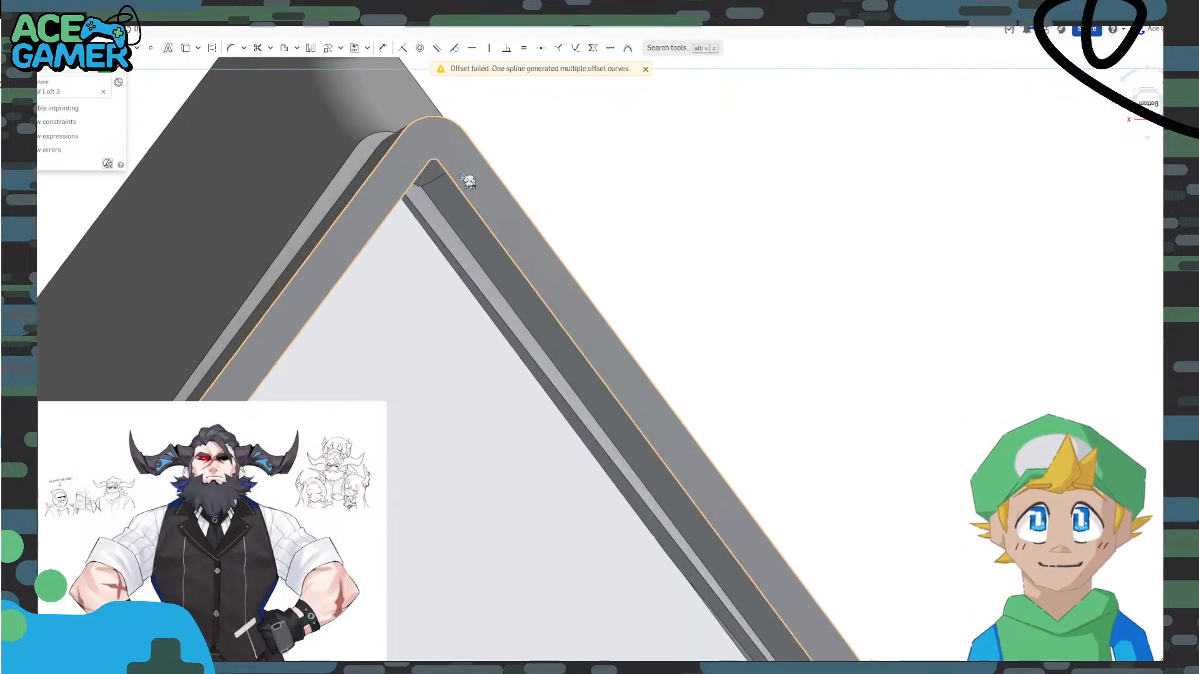
pyautogui.scroll(-3, 514, 175)
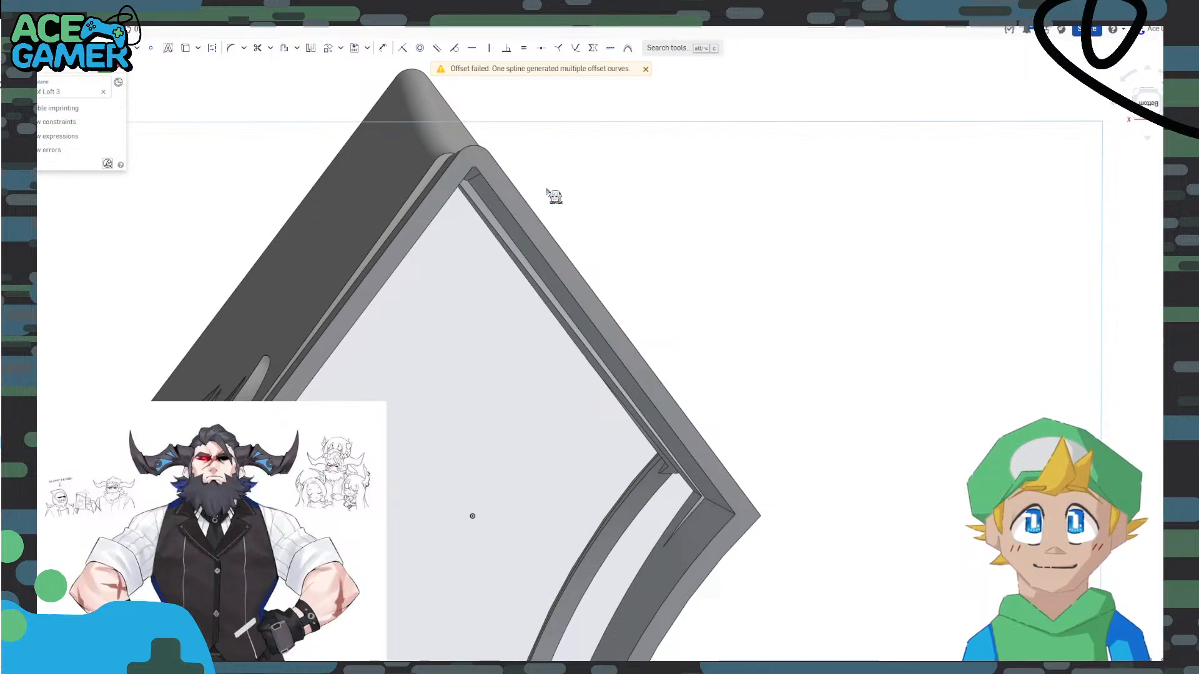
pyautogui.click(485, 148)
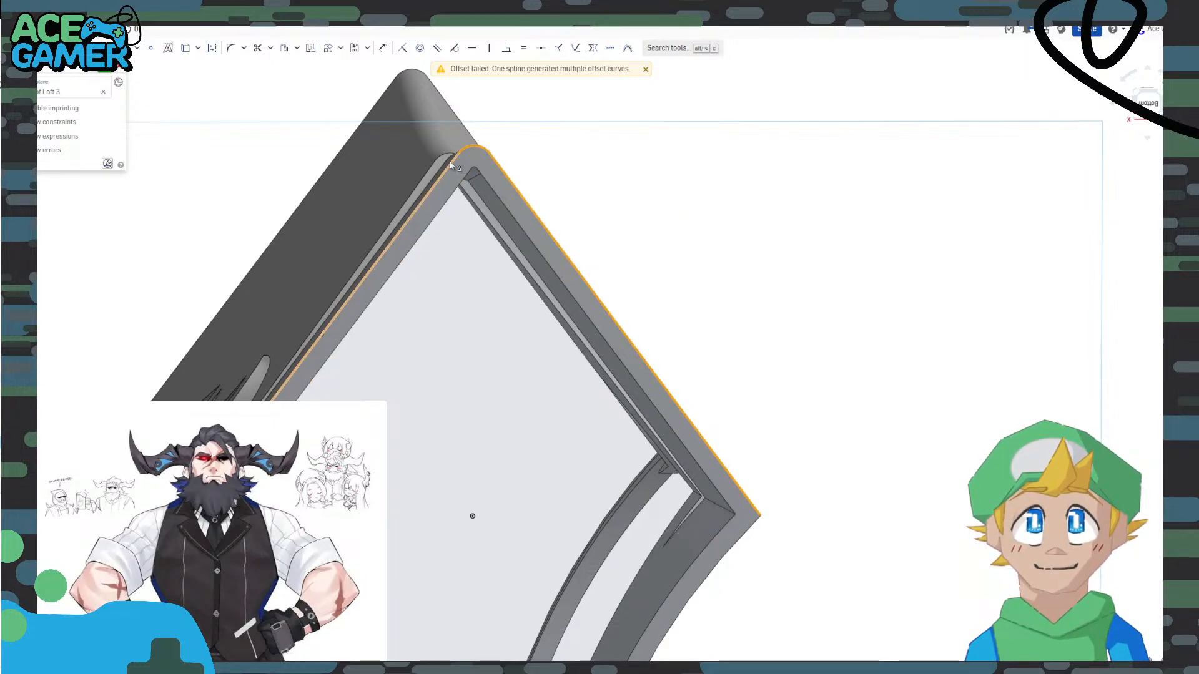
pyautogui.scroll(-2, 461, 233)
pyautogui.moveTo(415, 348); pyautogui.dragTo(475, 125, button='middle')
pyautogui.scroll(4, 347, 272)
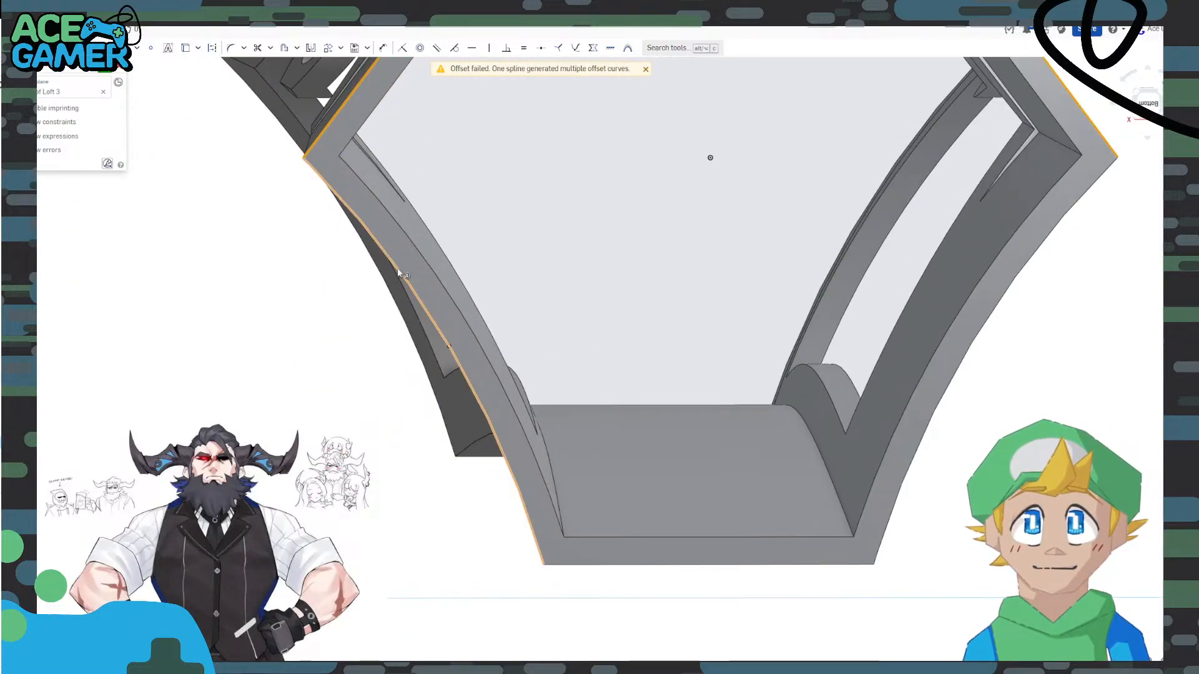
pyautogui.click(399, 271)
pyautogui.click(573, 565)
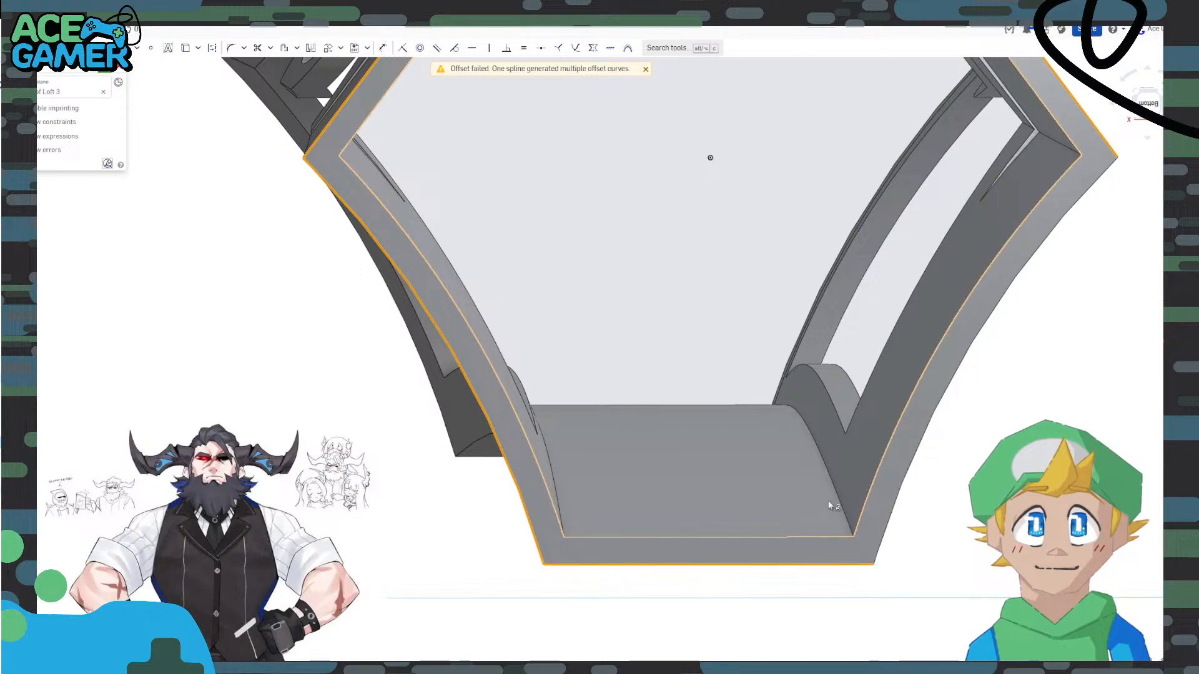
pyautogui.click(895, 502)
pyautogui.scroll(-2, 855, 381)
pyautogui.moveTo(817, 295); pyautogui.dragTo(701, 453, button='middle')
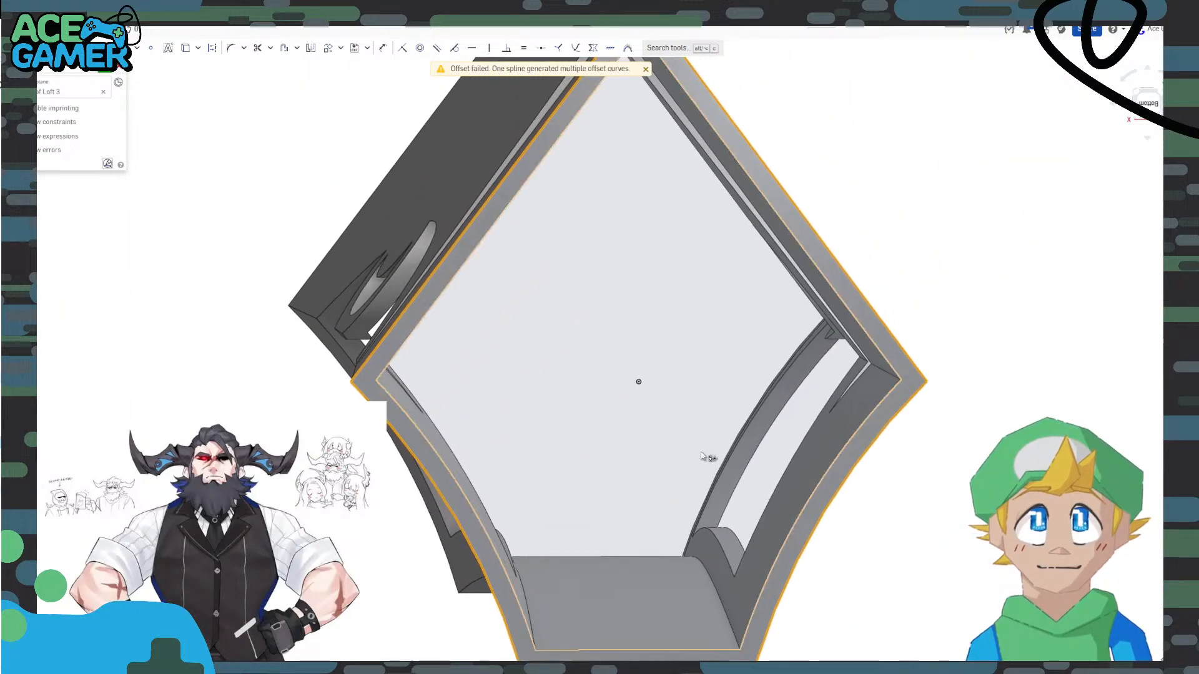
pyautogui.moveTo(666, 303); pyautogui.dragTo(551, 456, button='middle')
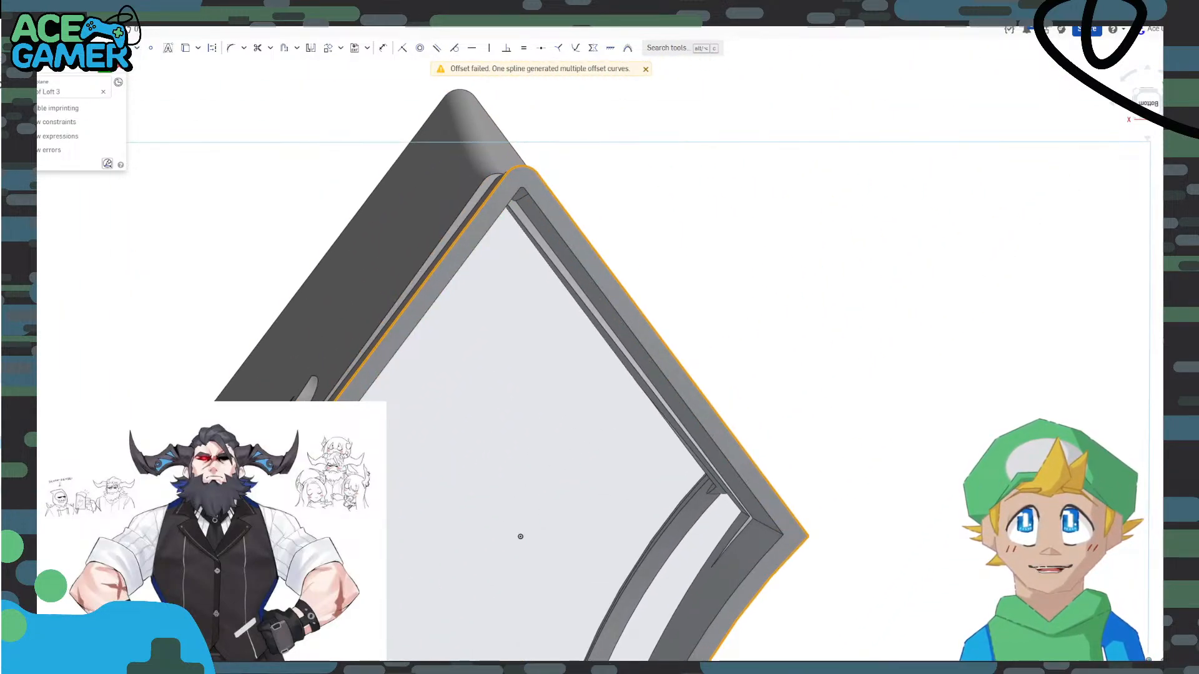
# Offset the selected outer outline inward by 1 mm, leaving out the crescent cut's edges.
pyautogui.click(285, 49)
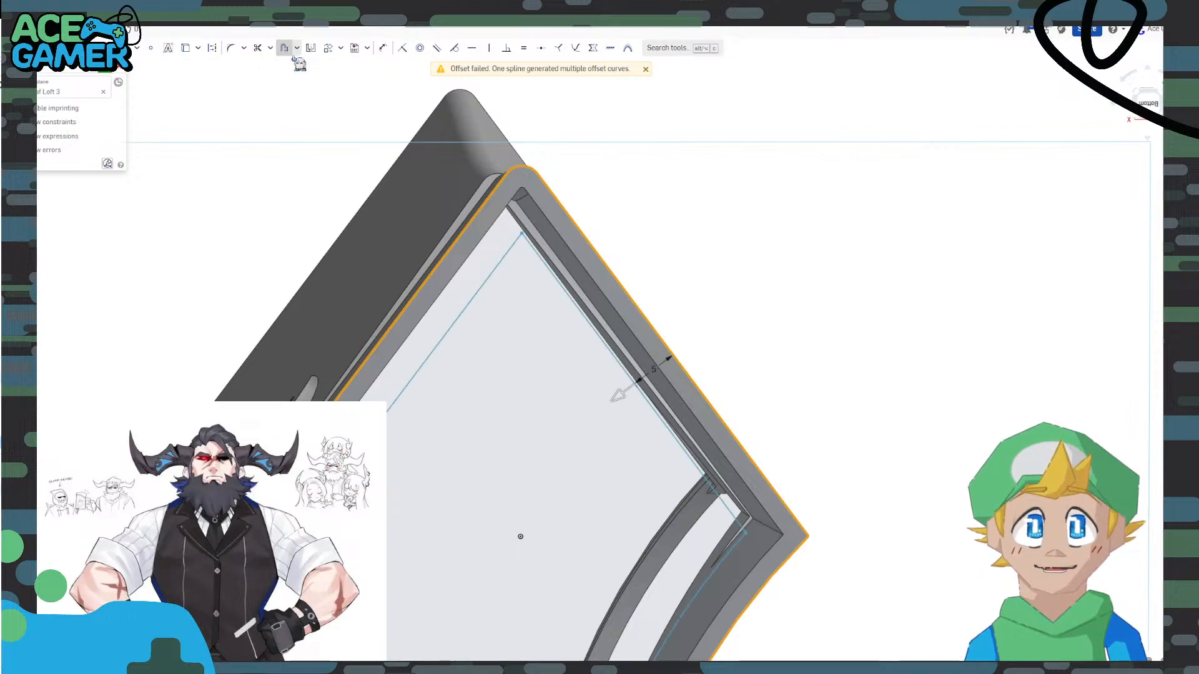
pyautogui.click(635, 384)
pyautogui.moveTo(756, 237); pyautogui.dragTo(733, 365, button='right')
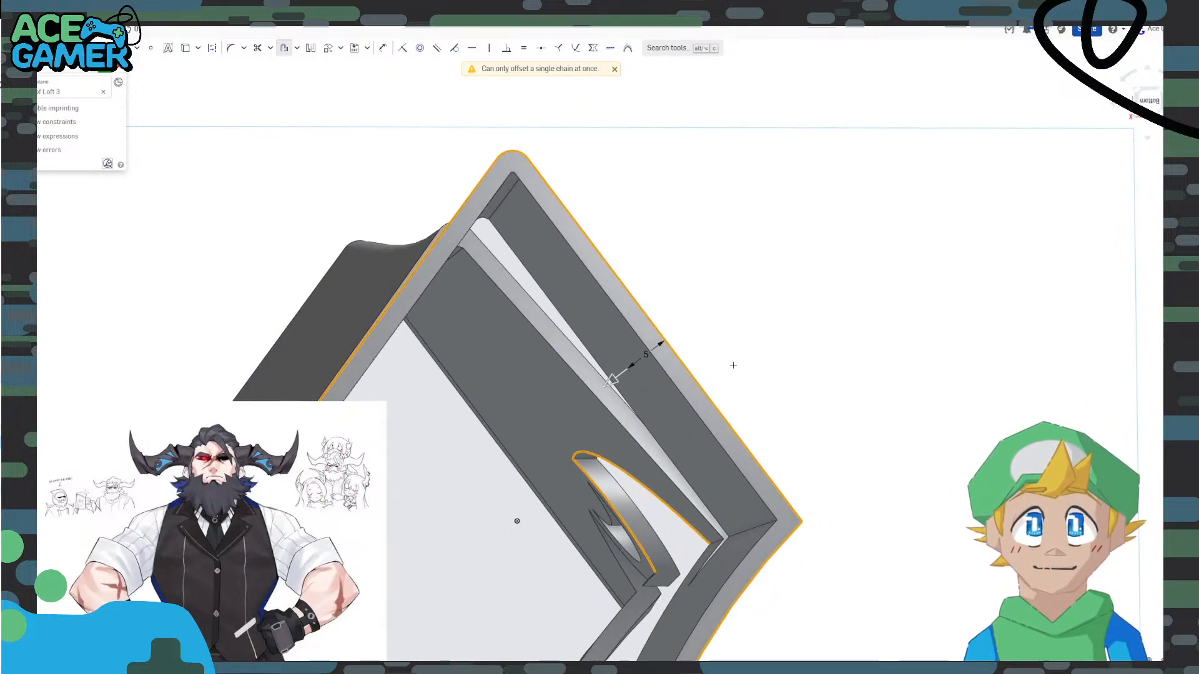
pyautogui.click(622, 468)
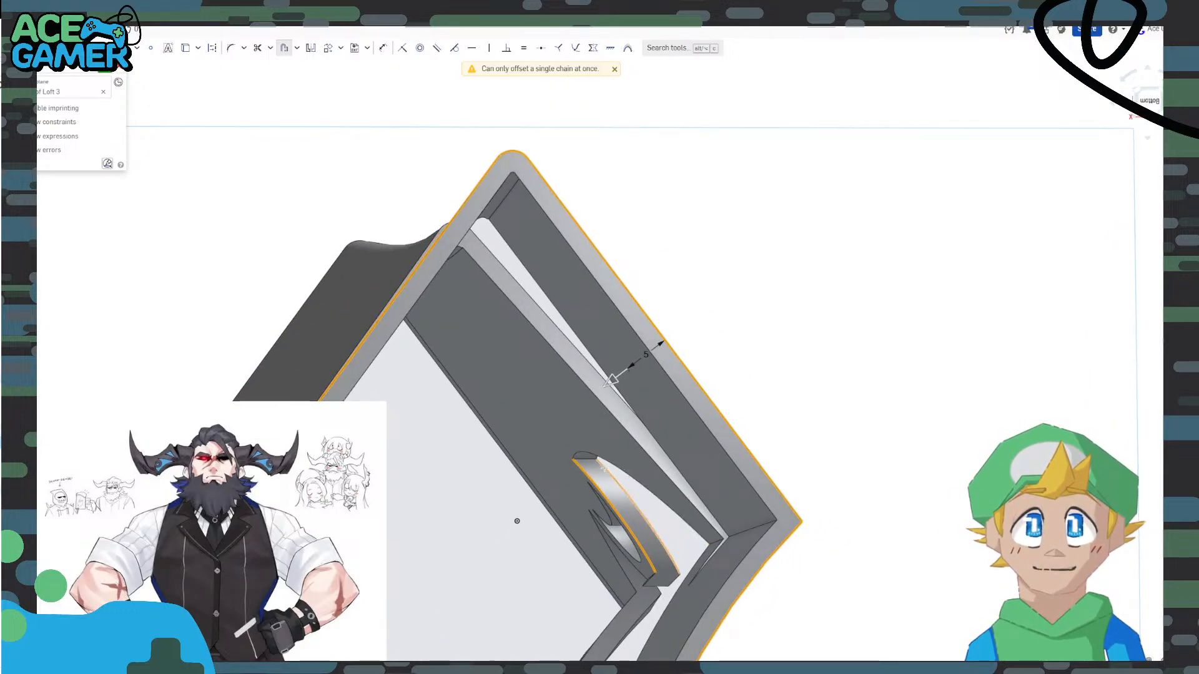
pyautogui.click(651, 357)
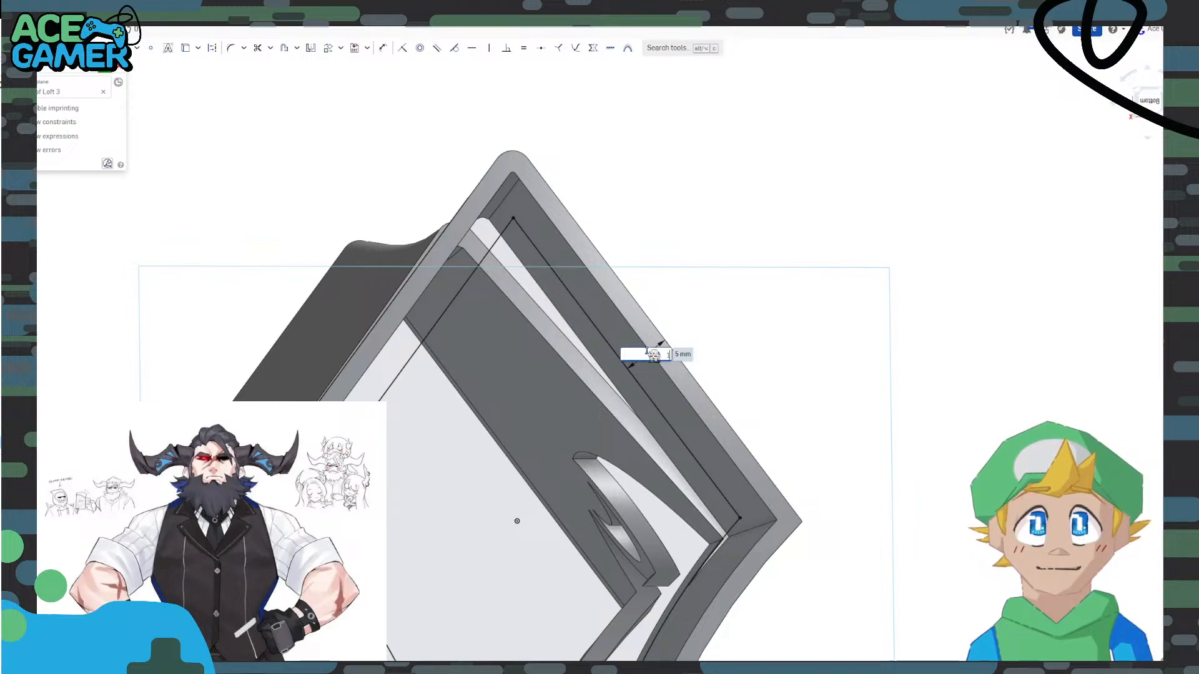
pyautogui.press('Return')
pyautogui.press('n')
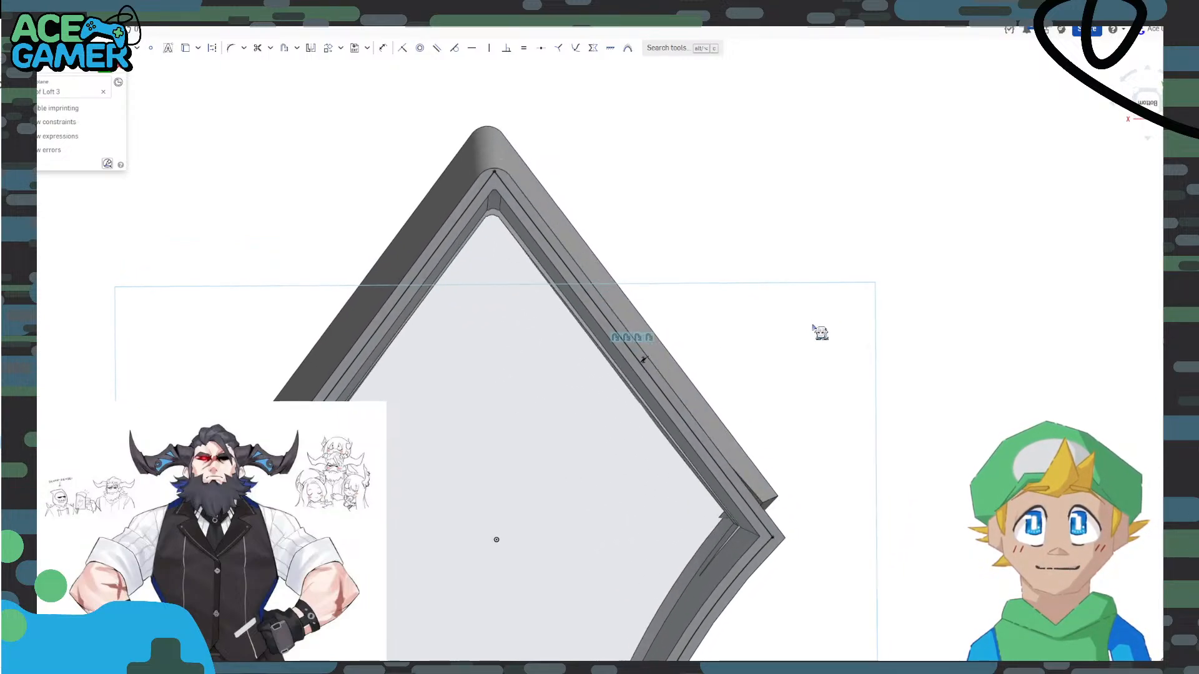
# Set the outline's offset distance to 1.5 mm and finish the sketch.
pyautogui.scroll(5, 649, 371)
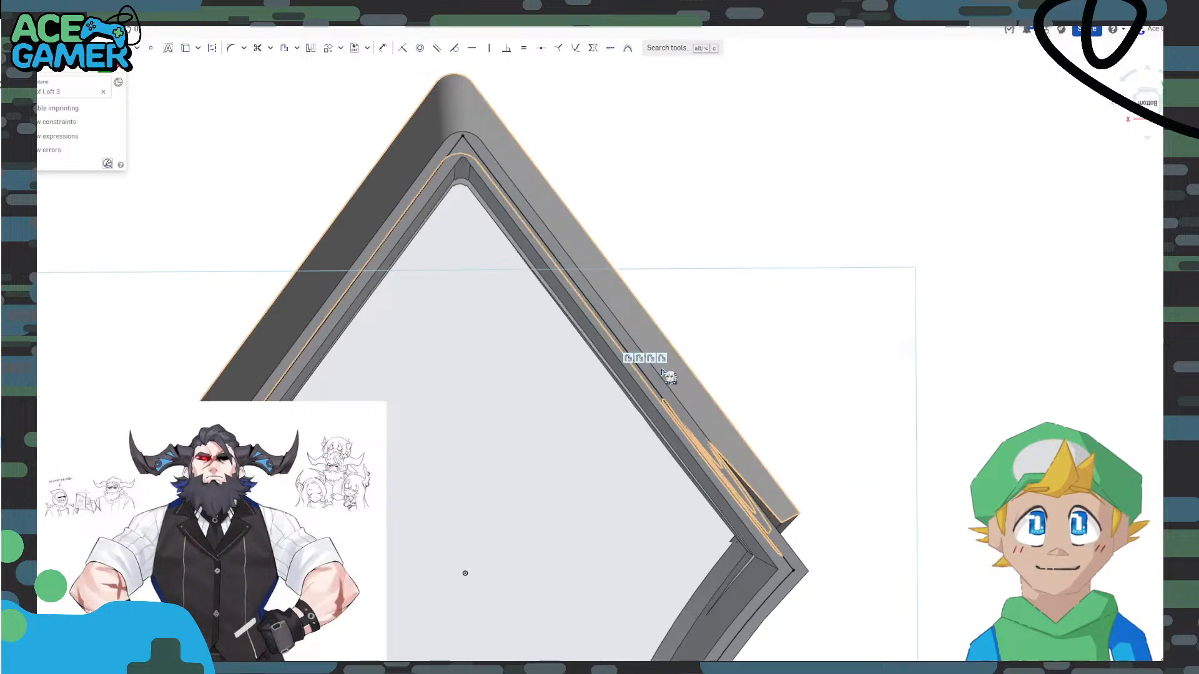
pyautogui.doubleClick(650, 336)
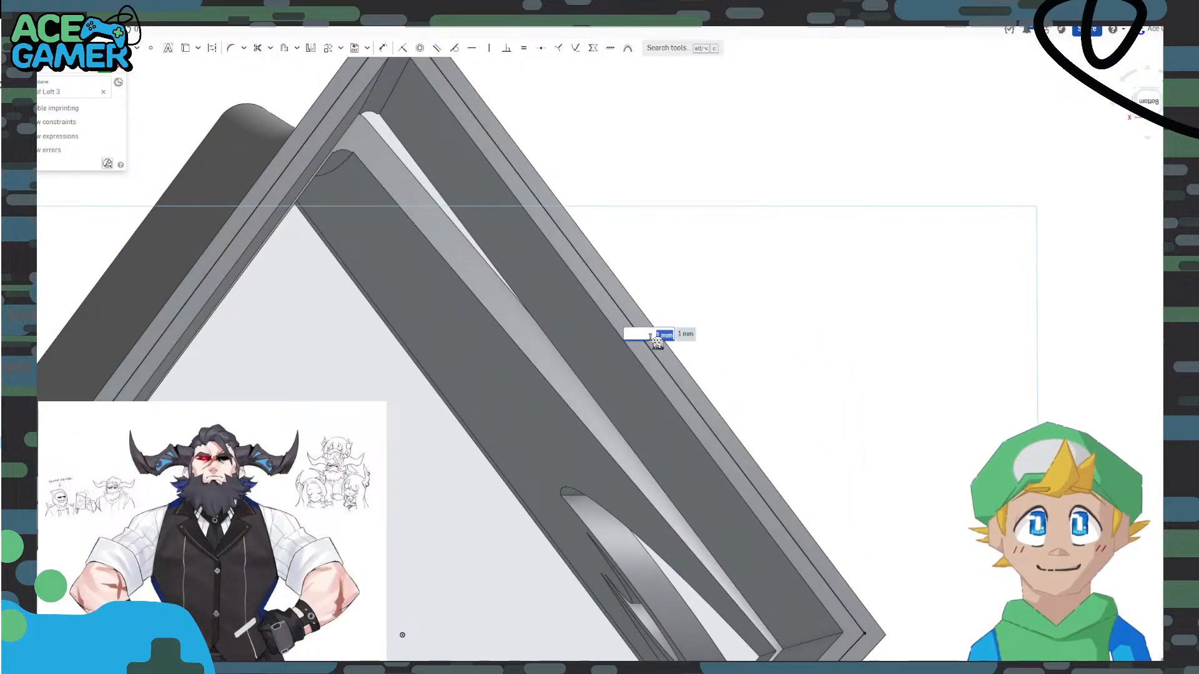
pyautogui.write('1.5')
pyautogui.press('Return')
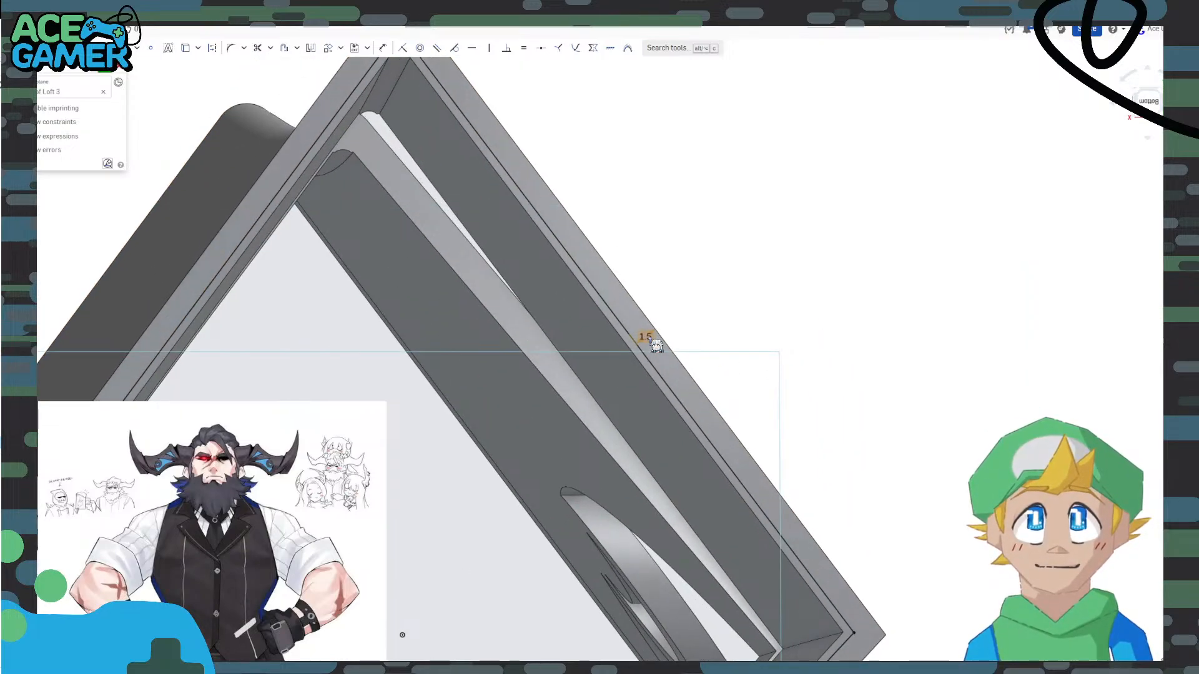
pyautogui.scroll(-3, 641, 345)
pyautogui.moveTo(762, 369); pyautogui.dragTo(792, 167, button='middle')
pyautogui.click(107, 68)
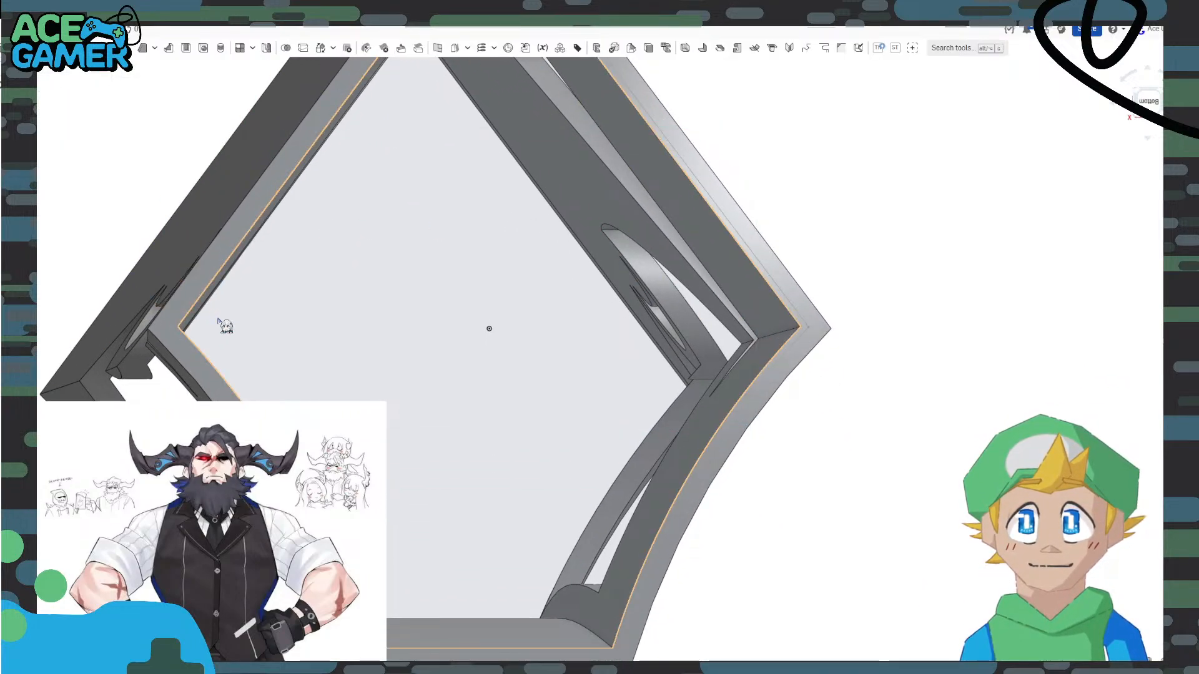
# Extrude the sketch strip between the offset outline and the inner edge as a Remove cut into the end face.
pyautogui.scroll(3, 206, 299)
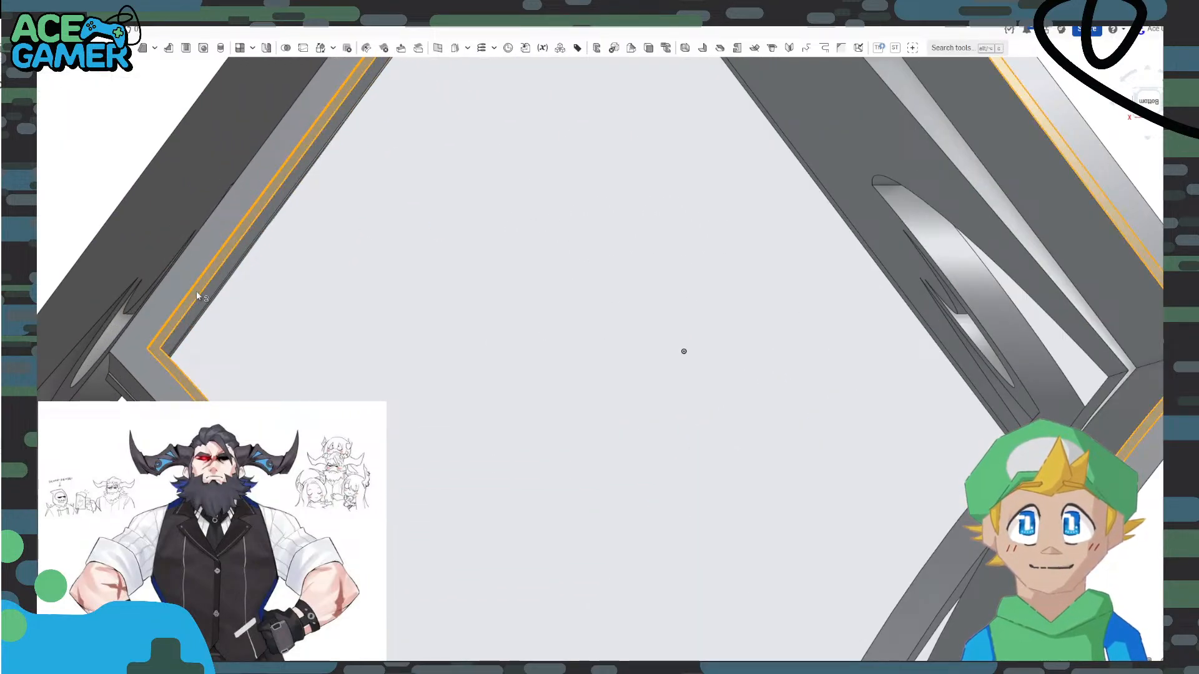
pyautogui.scroll(-3, 231, 297)
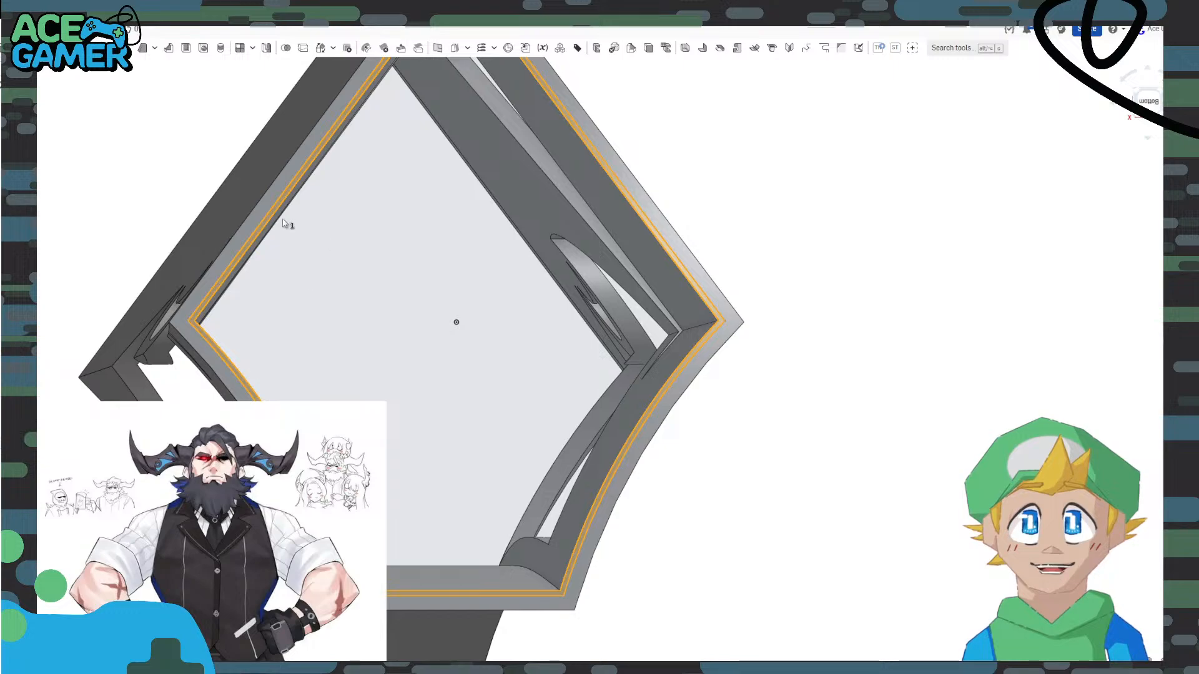
pyautogui.hotkey('shift', 'e')
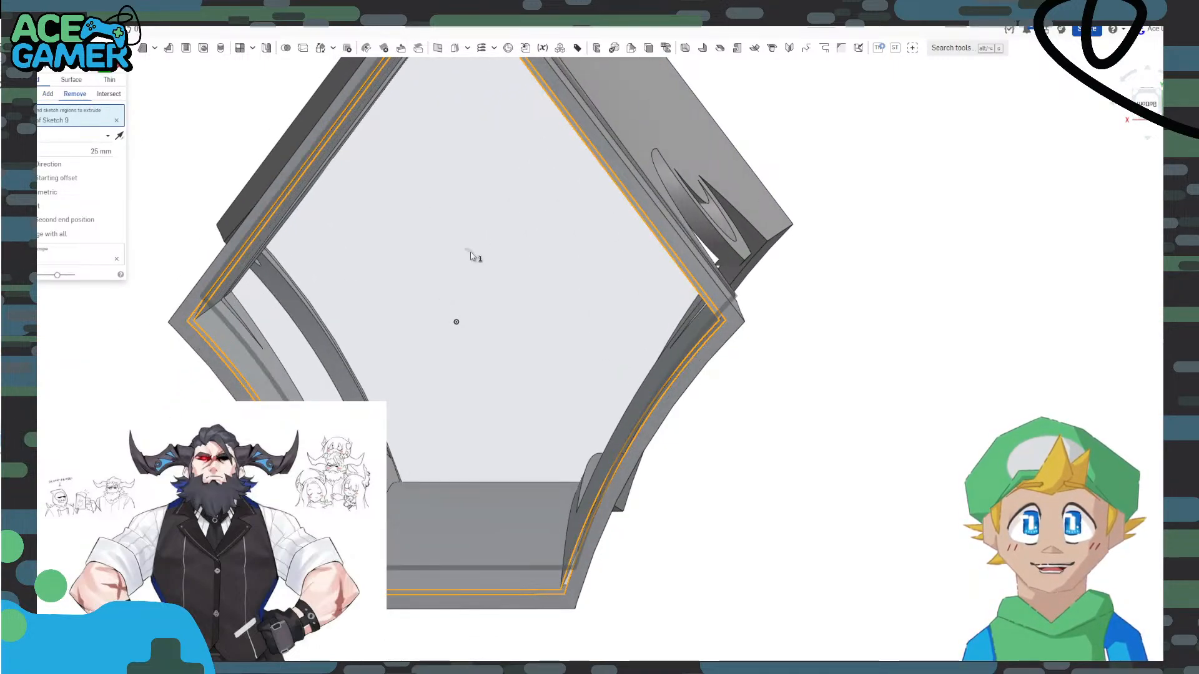
pyautogui.click(99, 151)
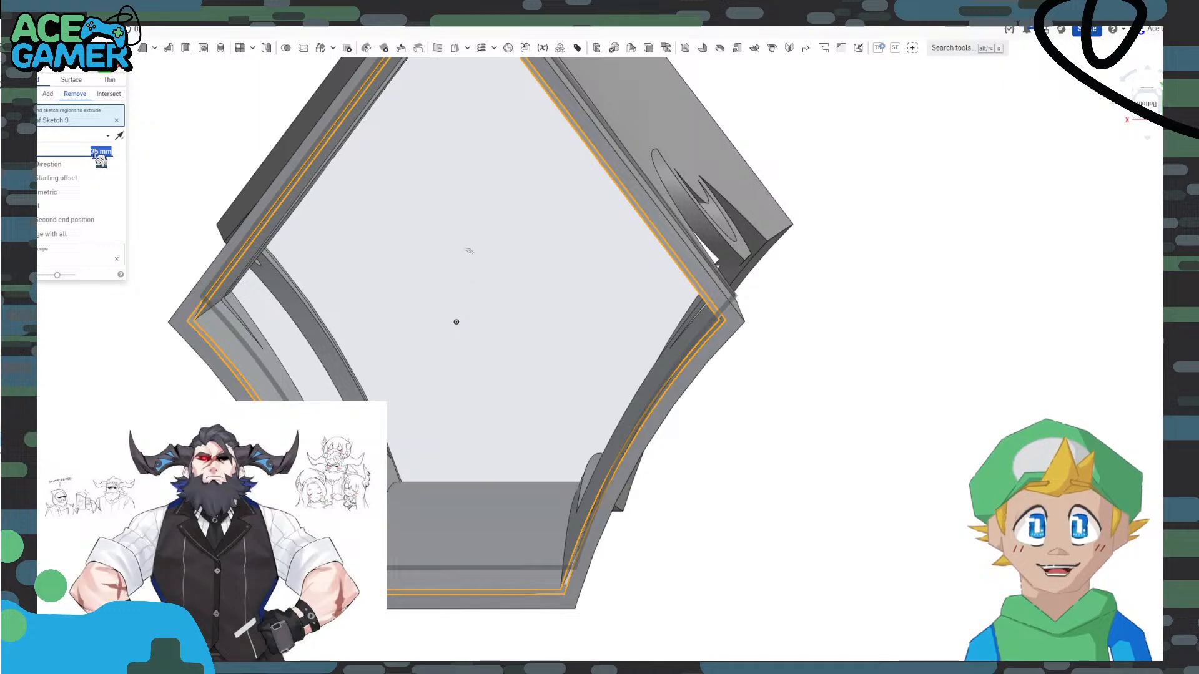
pyautogui.click(104, 67)
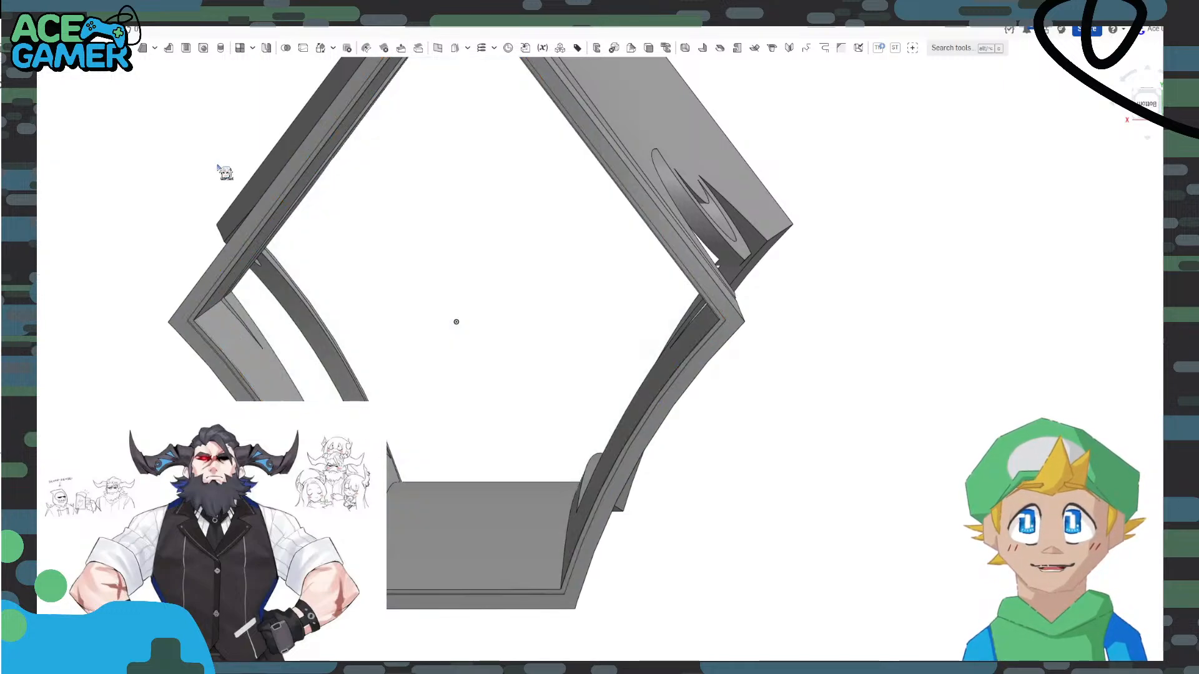
# Examine the stepped recess around the end face opening and its corner beside the side cuts.
pyautogui.moveTo(442, 311); pyautogui.dragTo(439, 273, button='right')
pyautogui.scroll(8, 321, 319)
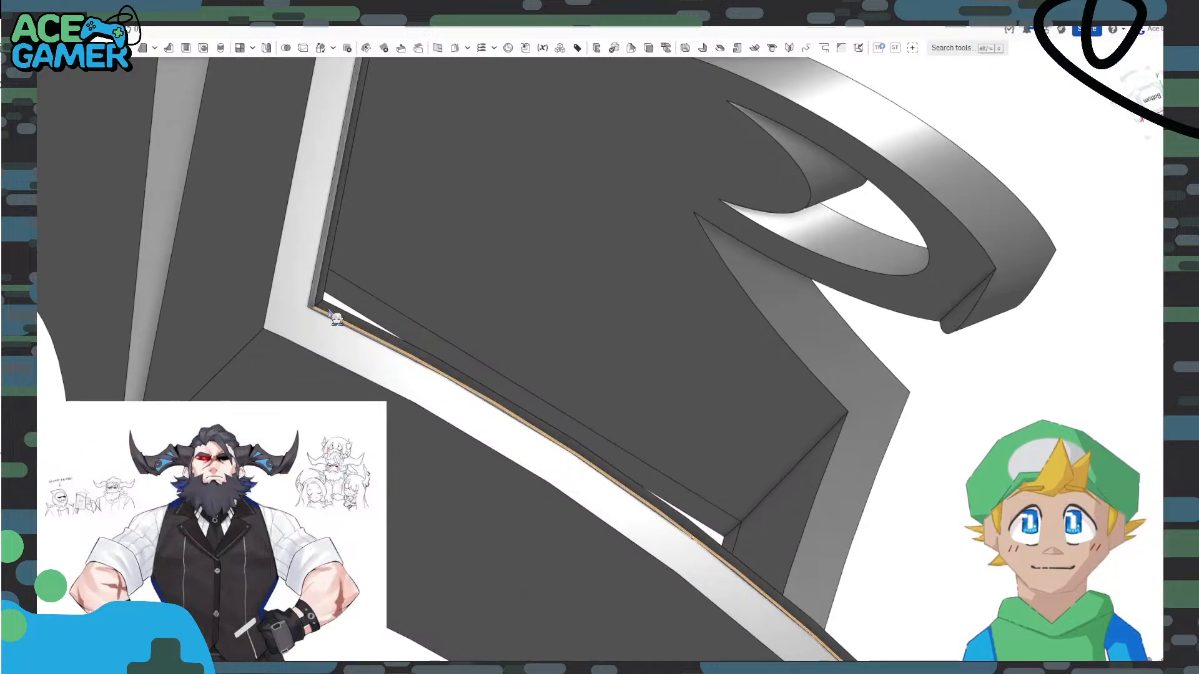
pyautogui.scroll(-8, 403, 320)
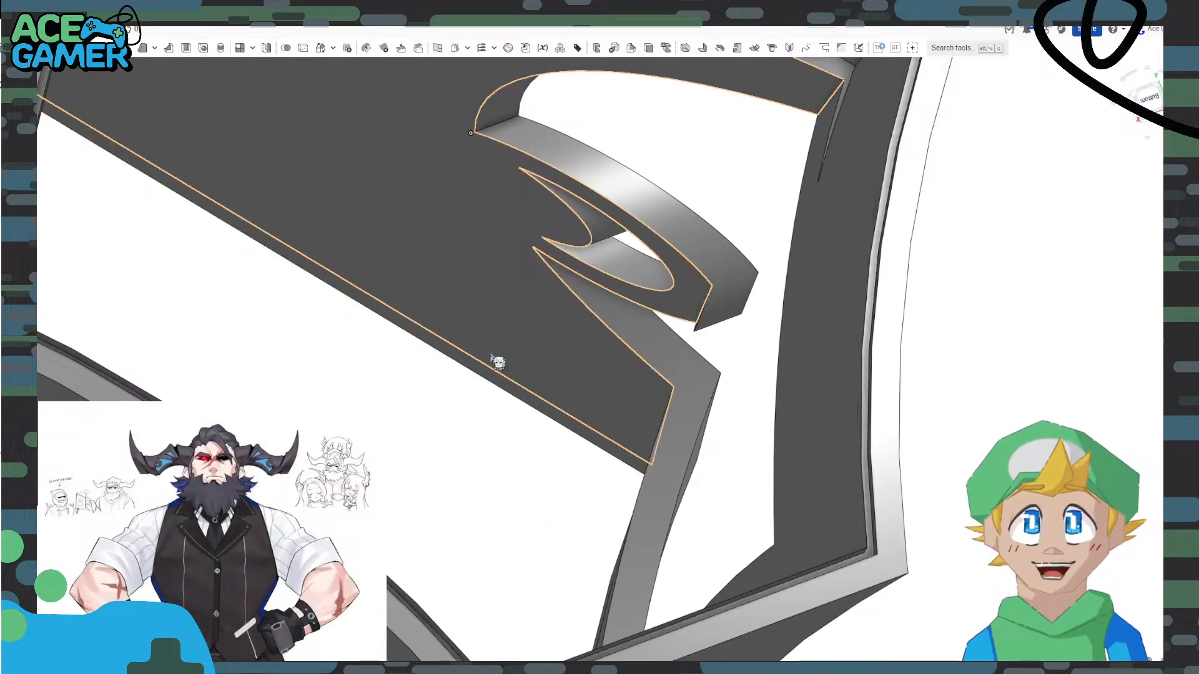
pyautogui.moveTo(486, 360); pyautogui.dragTo(881, 292, button='right')
pyautogui.moveTo(940, 302); pyautogui.dragTo(917, 318, button='right')
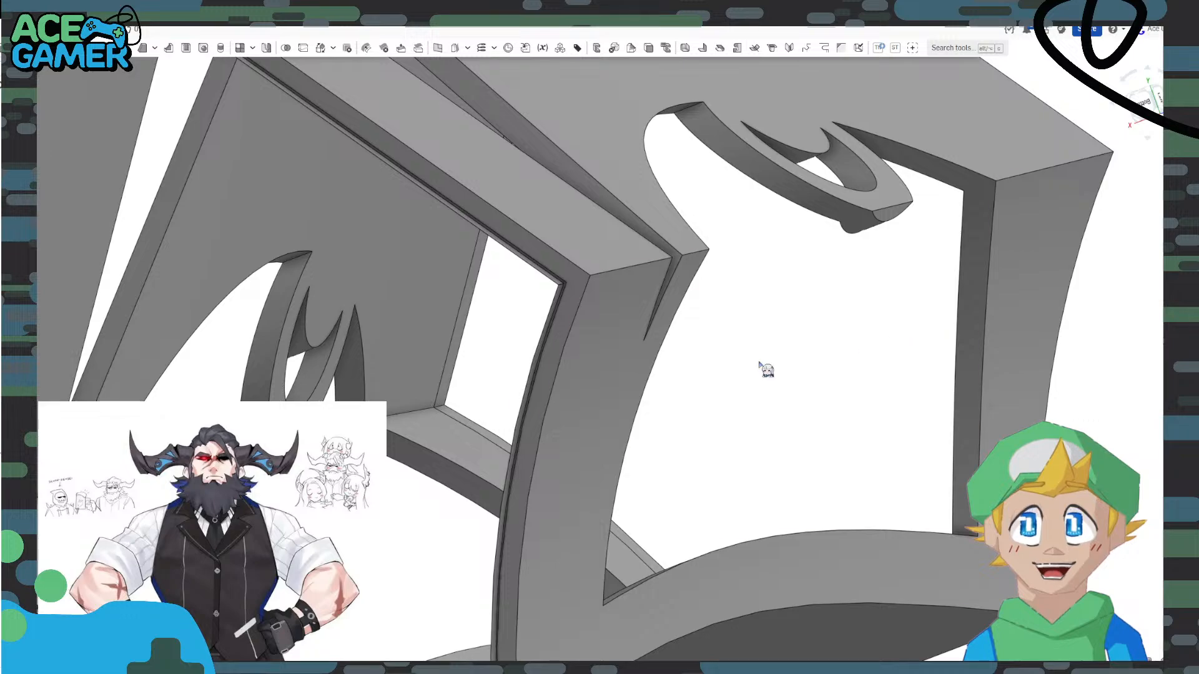
pyautogui.scroll(2, 469, 388)
pyautogui.scroll(2, 526, 304)
pyautogui.scroll(3, 532, 307)
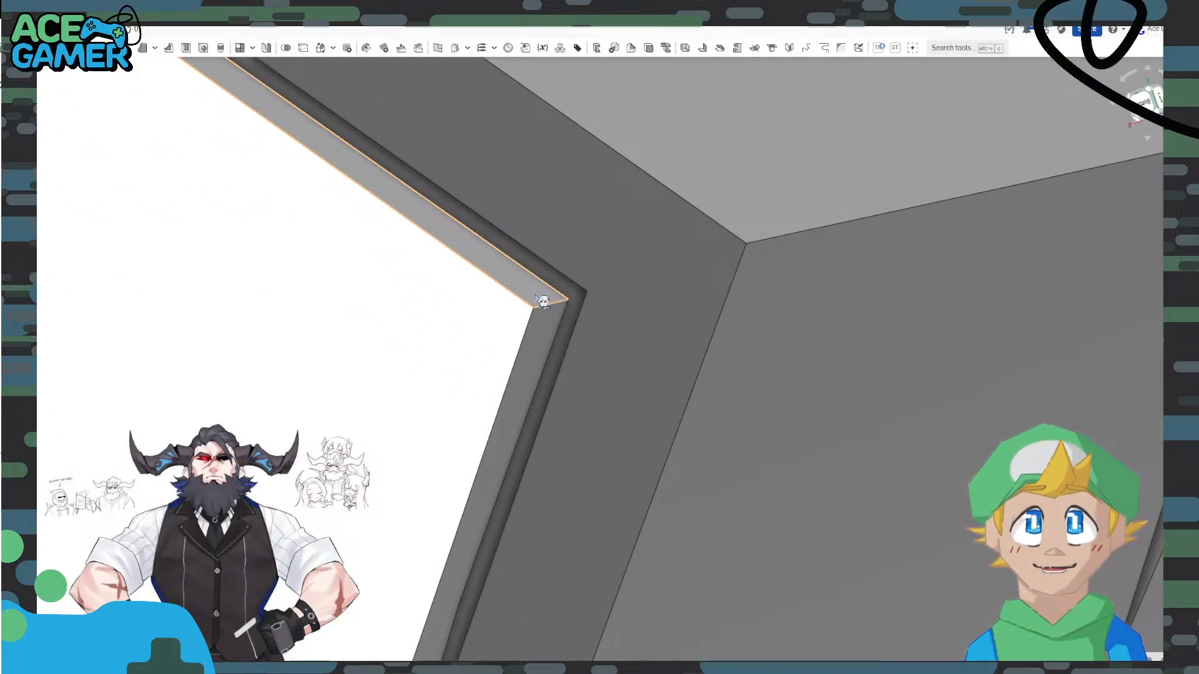
# Examine the stepped recess along the inner edges and corners of Part 2's five-sided end opening.
pyautogui.click(535, 305)
pyautogui.click(537, 339)
pyautogui.scroll(1, 539, 343)
pyautogui.scroll(-4, 538, 345)
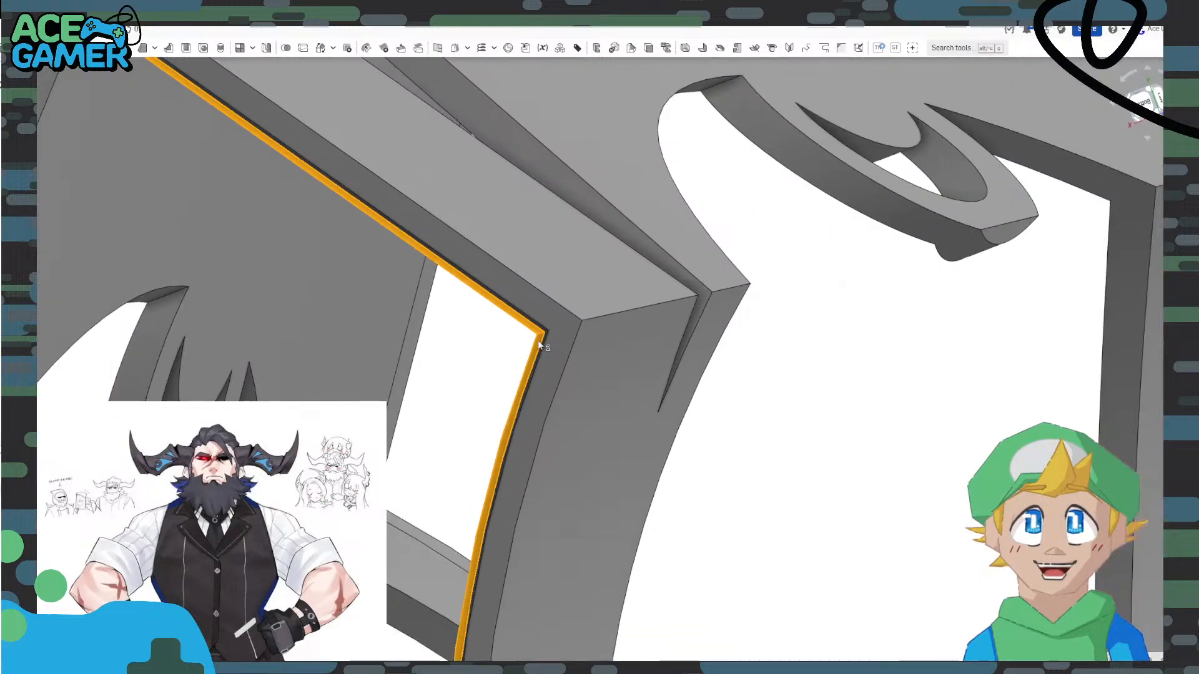
pyautogui.moveTo(334, 389); pyautogui.dragTo(594, 309, button='middle')
pyautogui.moveTo(670, 316); pyautogui.dragTo(819, 342, button='right')
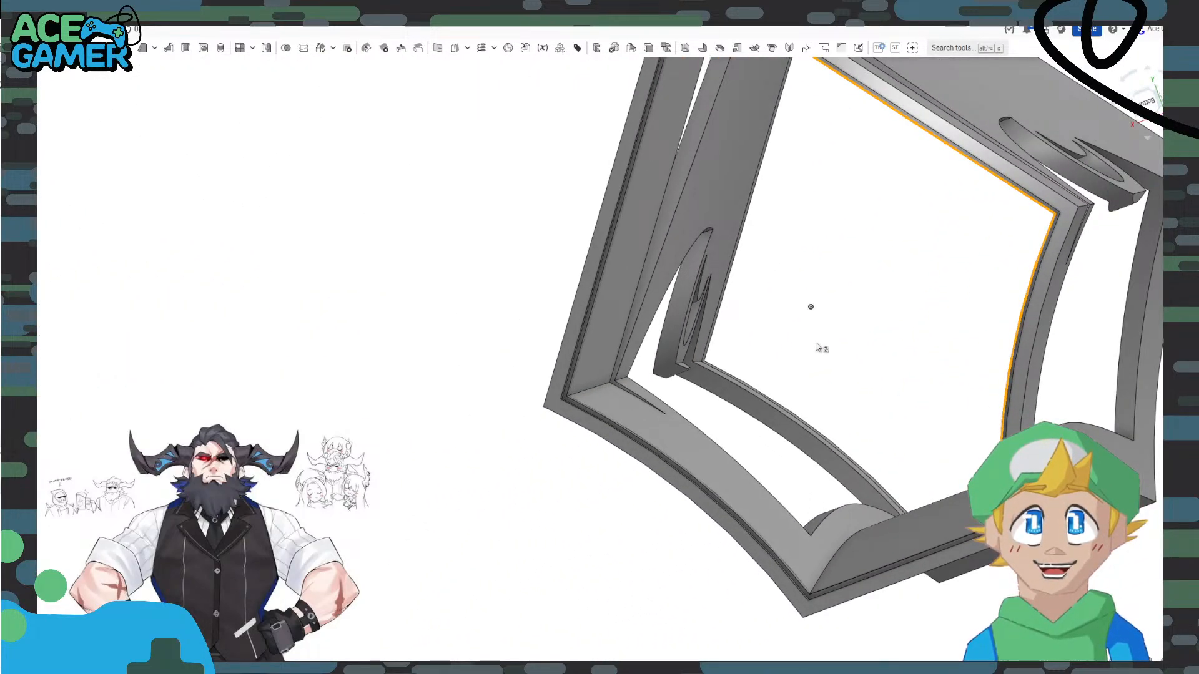
pyautogui.scroll(2, 815, 344)
pyautogui.moveTo(749, 369); pyautogui.dragTo(821, 343, button='middle')
pyautogui.moveTo(820, 343); pyautogui.dragTo(774, 360, button='right')
pyautogui.scroll(-2, 766, 369)
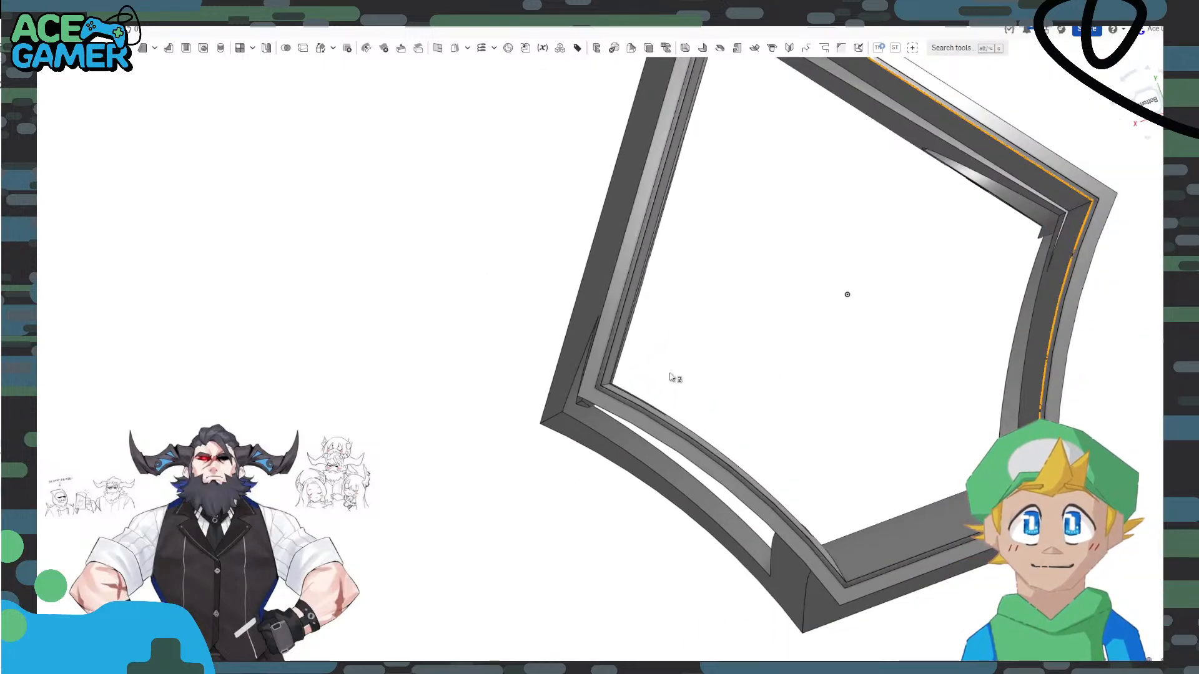
pyautogui.scroll(4, 610, 383)
pyautogui.moveTo(610, 383); pyautogui.dragTo(877, 359, button='right')
pyautogui.scroll(-3, 793, 383)
# View the body squarely from the Right side lying lengthwise, then hide Part 2 and show Part 1.
pyautogui.click(1148, 103)
pyautogui.click(1135, 78)
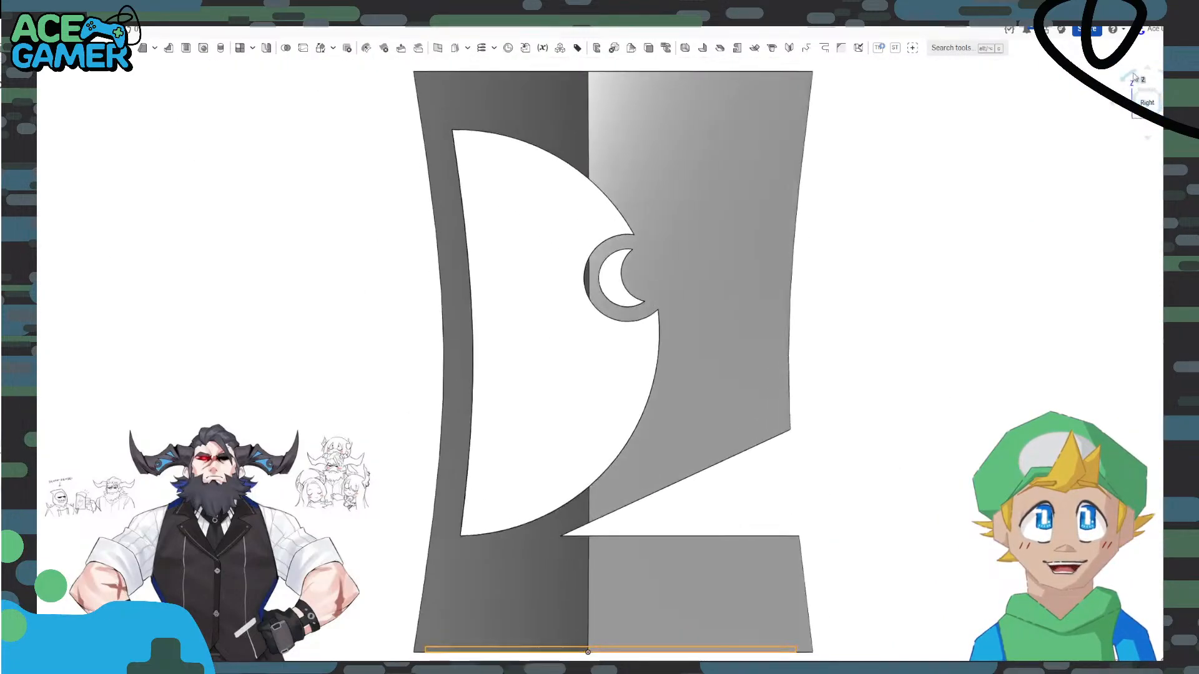
pyautogui.click(1133, 78)
pyautogui.scroll(-3, 877, 330)
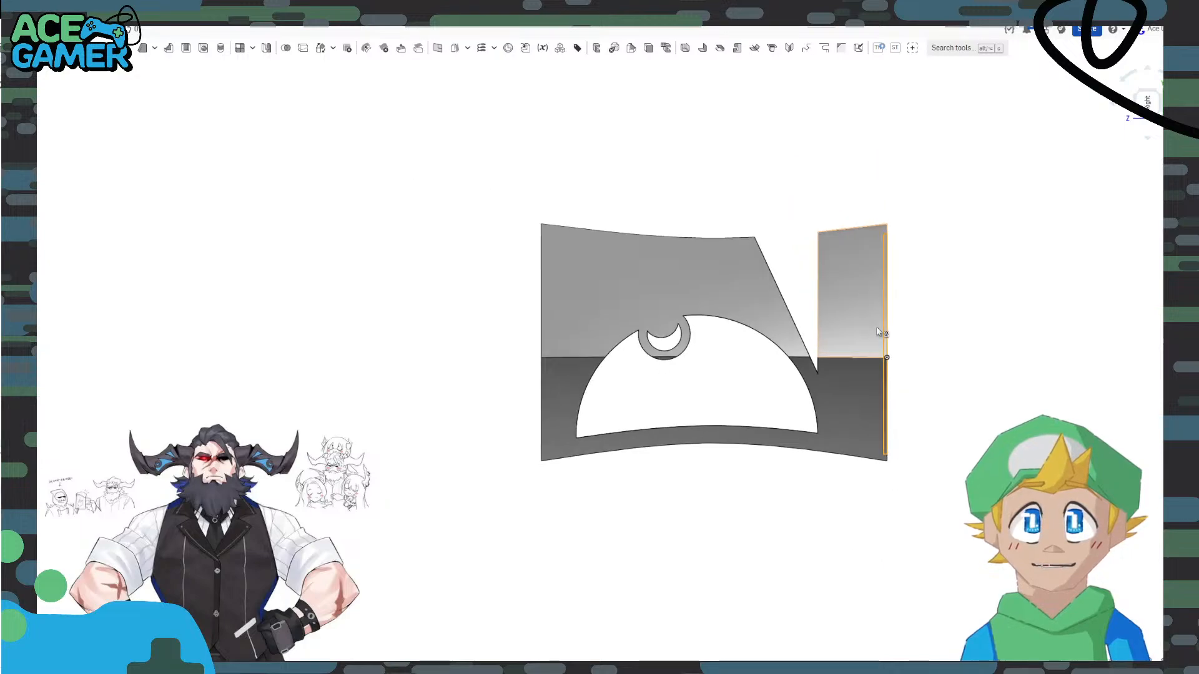
pyautogui.moveTo(877, 332); pyautogui.dragTo(564, 351, button='middle')
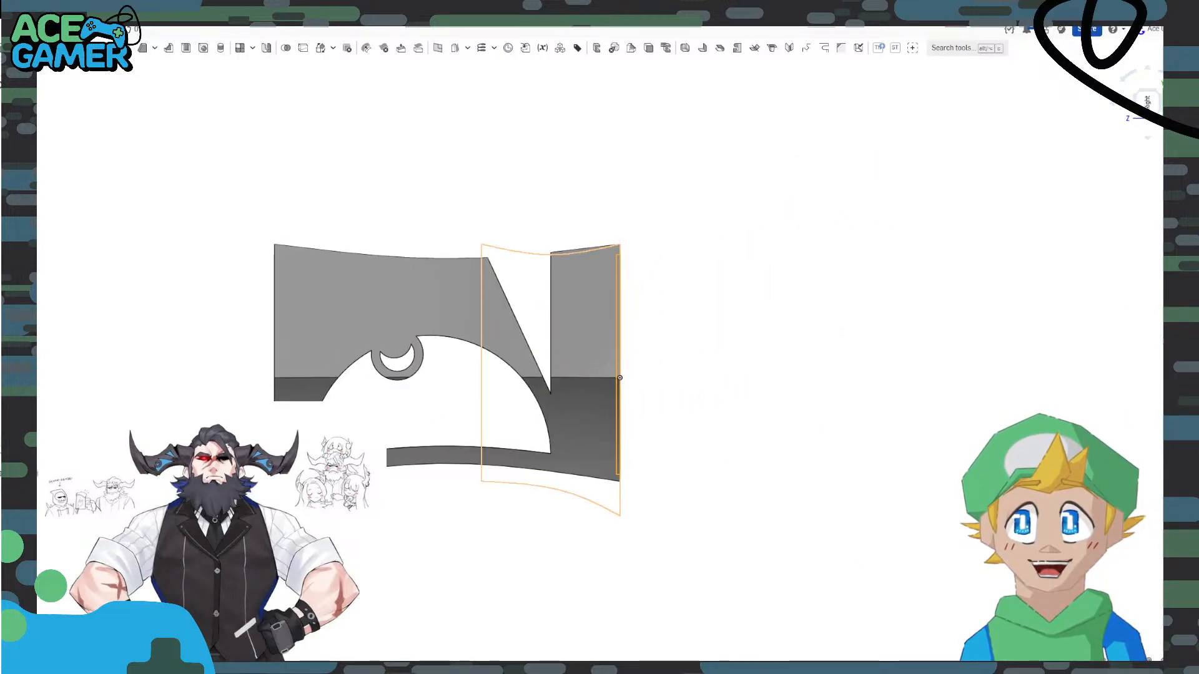
pyautogui.click(26, 525)
pyautogui.click(26, 540)
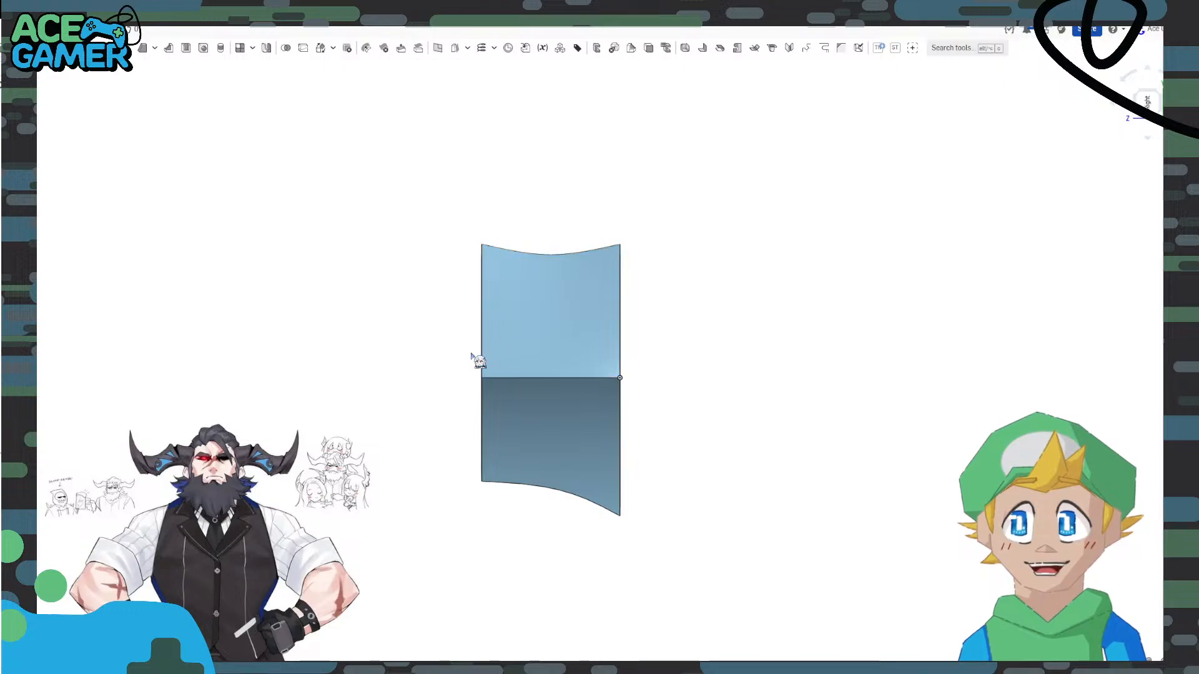
# Switch to the assembly and insert Part 2 from Part Studio 1.
pyautogui.click(175, 668)
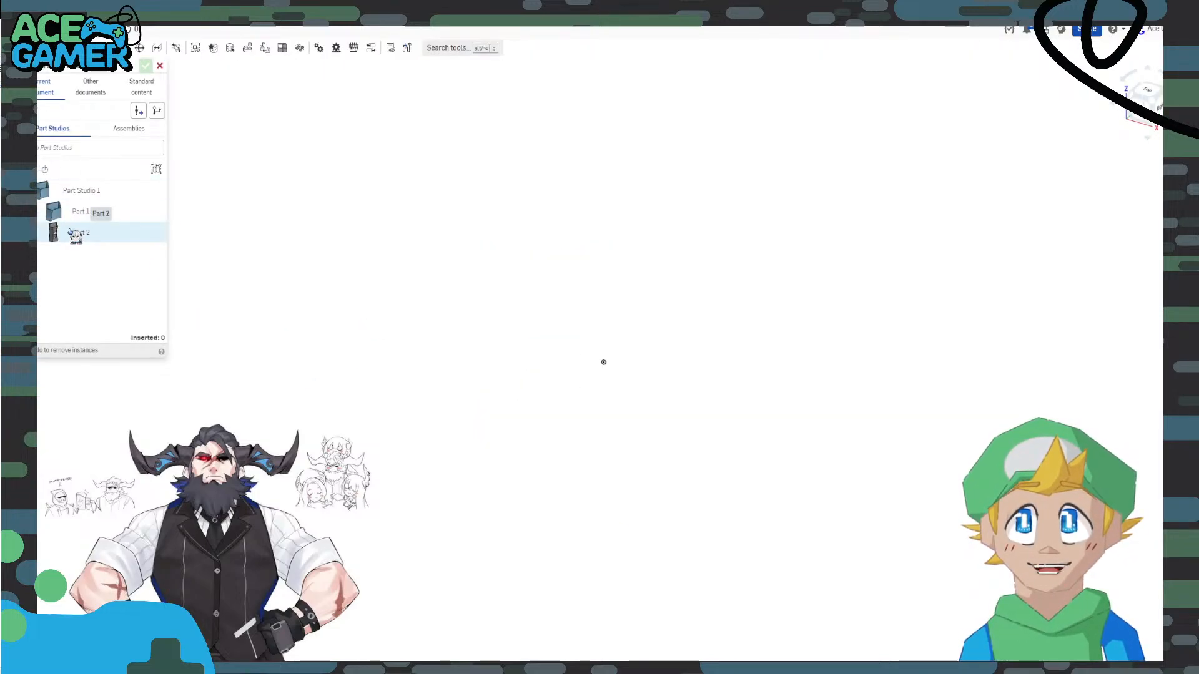
pyautogui.click(75, 233)
pyautogui.click(480, 378)
# Turn the assembly to a square Right-side view with Part 2 lying horizontally.
pyautogui.moveTo(458, 362); pyautogui.dragTo(596, 394, button='right')
pyautogui.click(1148, 100)
pyautogui.click(1131, 77)
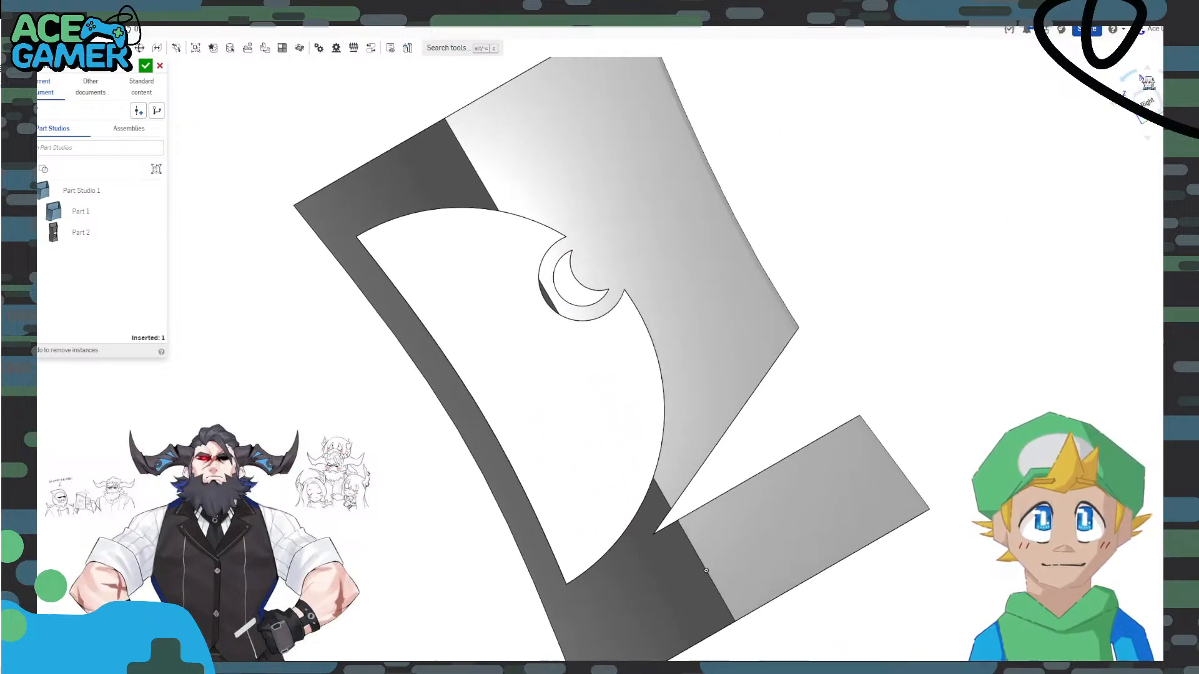
pyautogui.click(1160, 76)
pyautogui.click(1160, 75)
pyautogui.click(1161, 75)
pyautogui.click(1160, 76)
pyautogui.click(1160, 76)
pyautogui.click(1160, 76)
pyautogui.click(1160, 75)
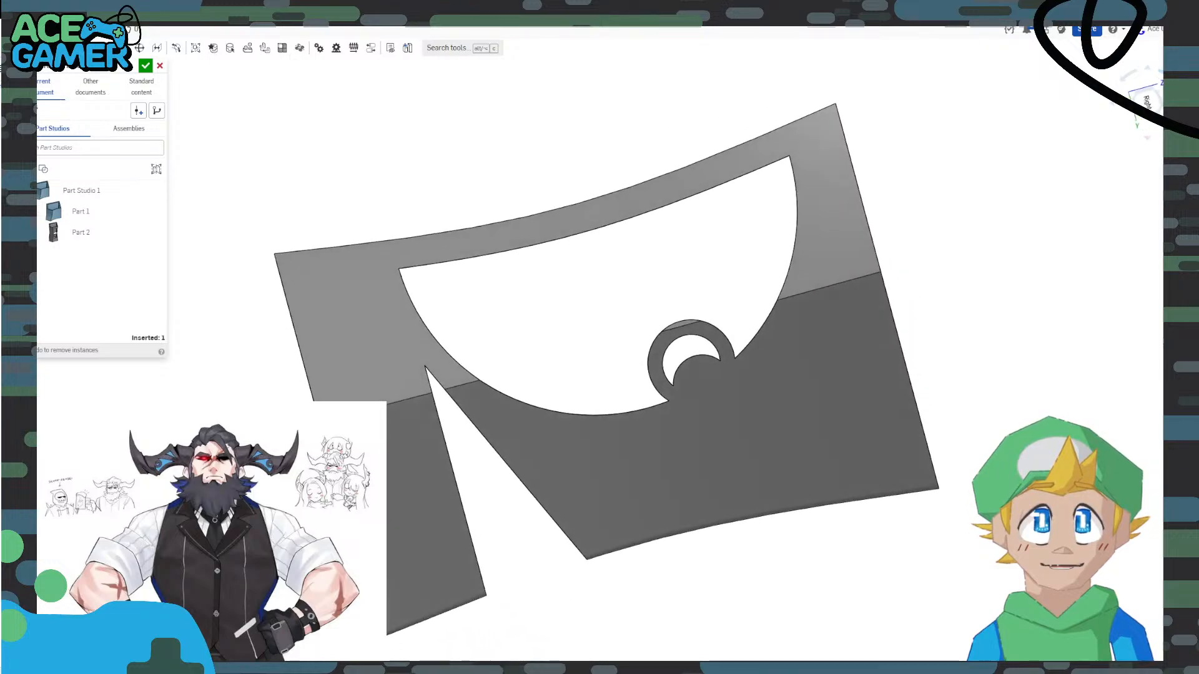
pyautogui.click(1133, 71)
pyautogui.click(1132, 71)
pyautogui.click(1132, 71)
pyautogui.click(1133, 71)
pyautogui.click(1132, 71)
pyautogui.click(1133, 71)
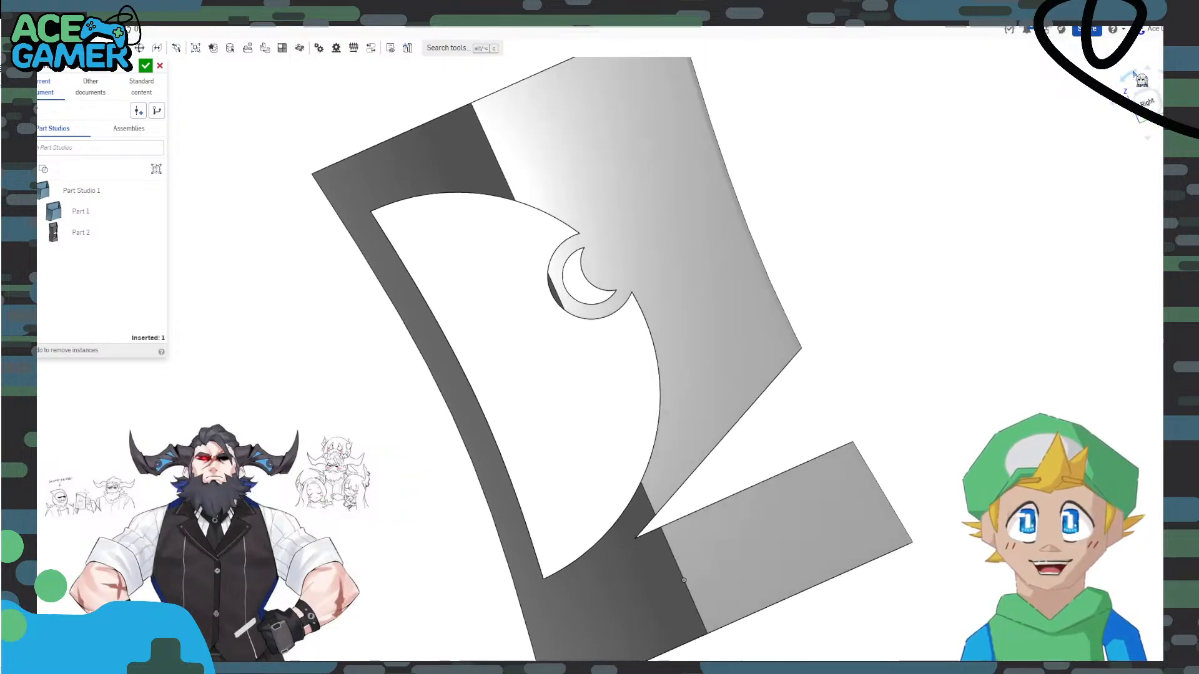
pyautogui.click(1133, 71)
pyautogui.click(1132, 72)
pyautogui.click(1133, 73)
pyautogui.moveTo(731, 243); pyautogui.dragTo(554, 263, button='middle')
pyautogui.scroll(-3, 583, 224)
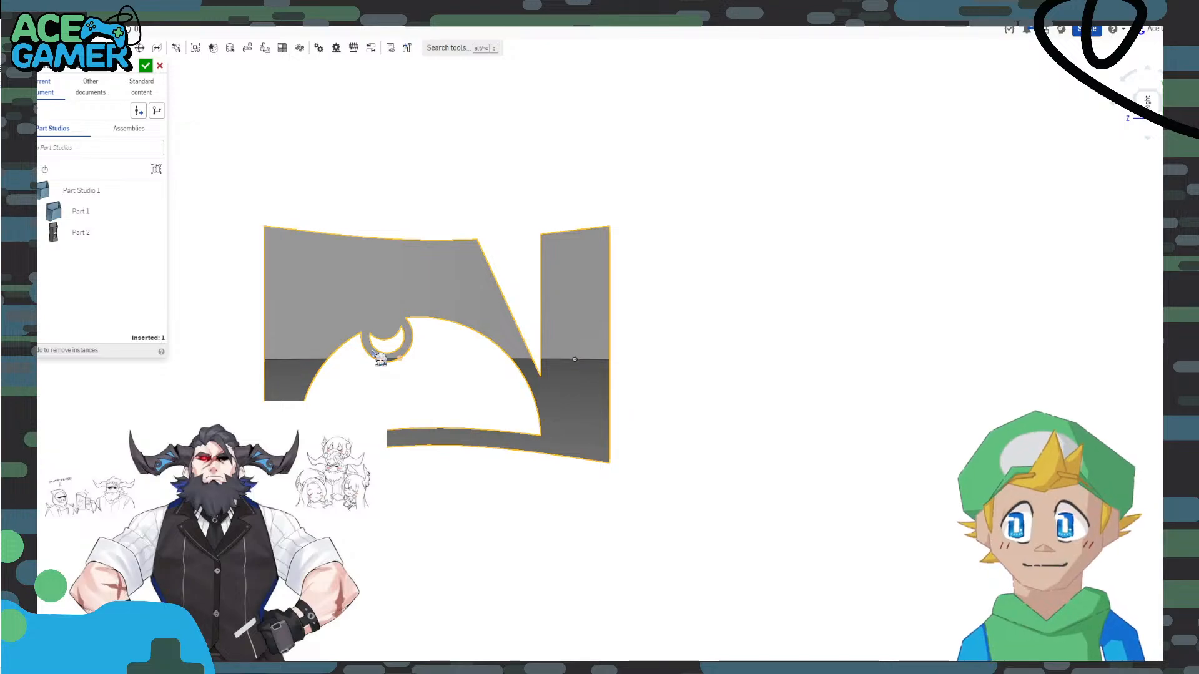
# Insert Part 1 beside Part 2's recessed end and finish inserting parts.
pyautogui.click(81, 211)
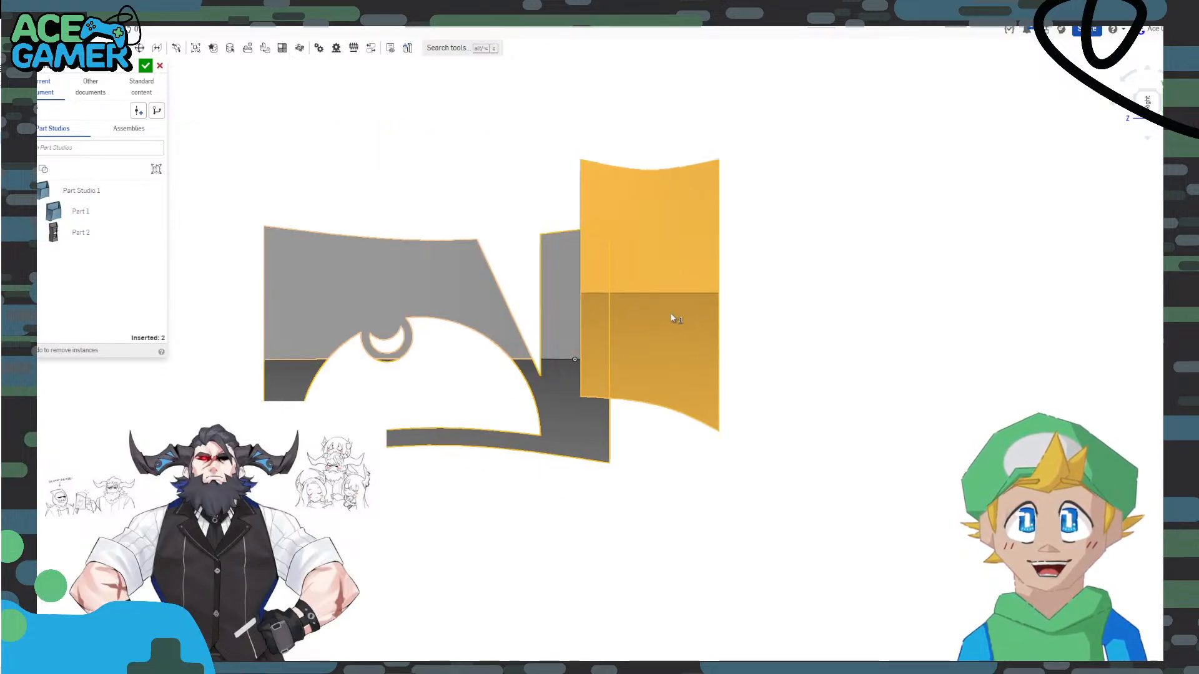
pyautogui.click(695, 363)
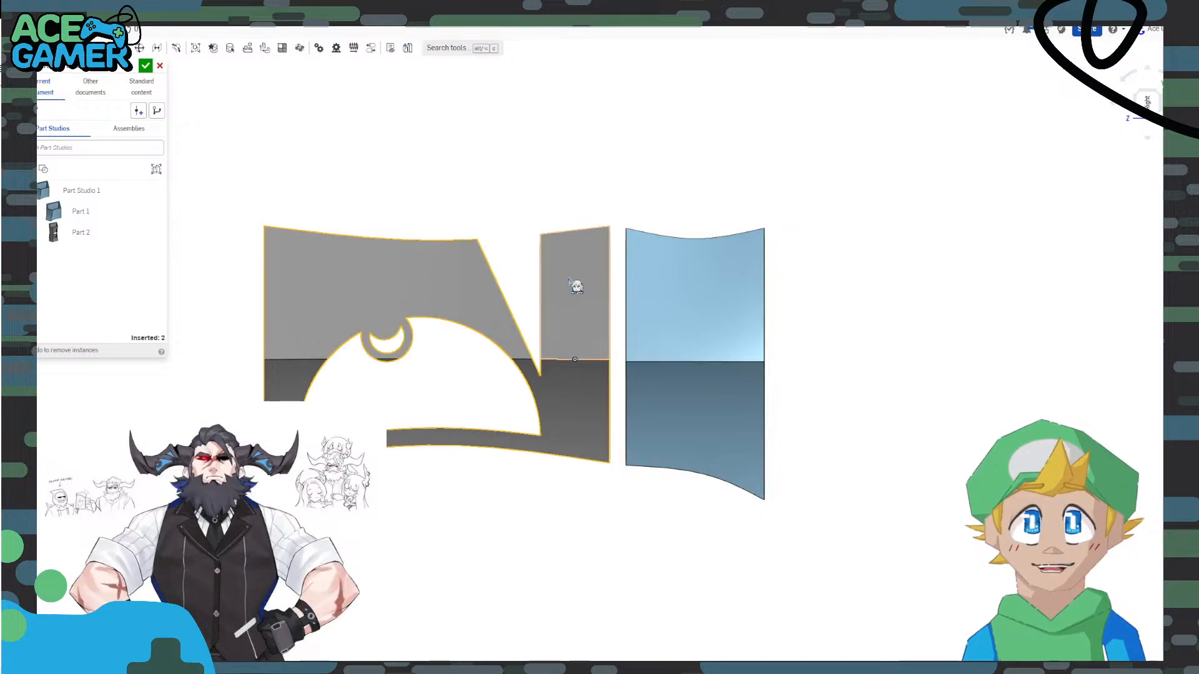
pyautogui.click(703, 314)
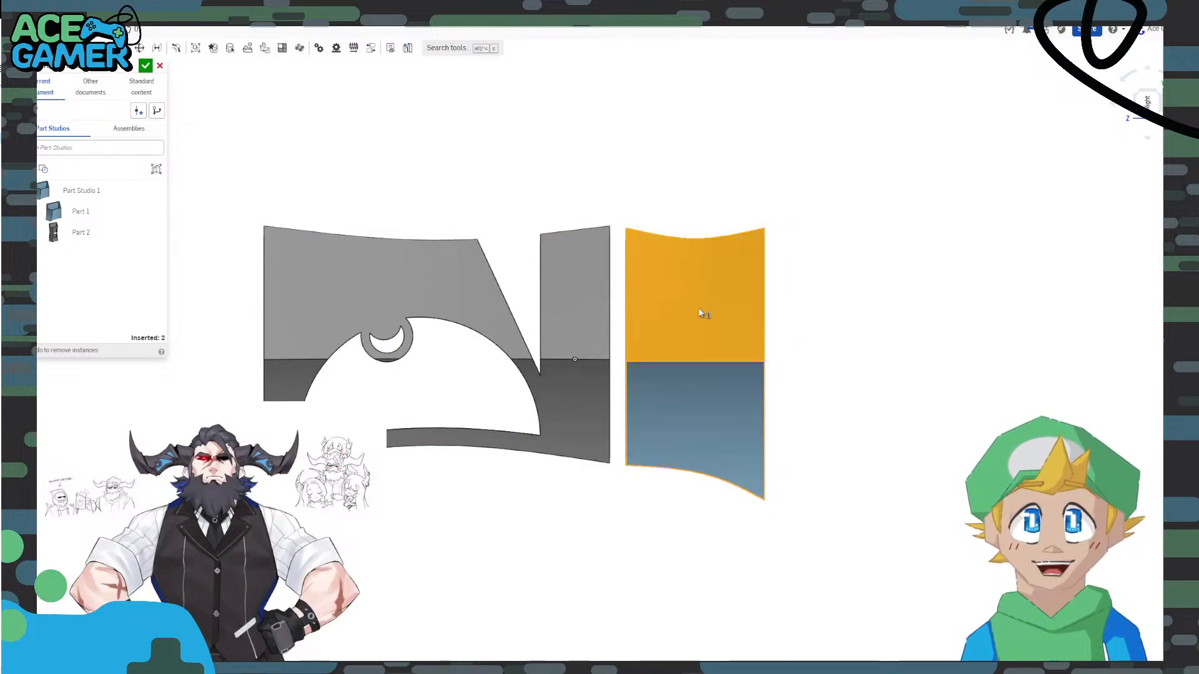
pyautogui.click(145, 66)
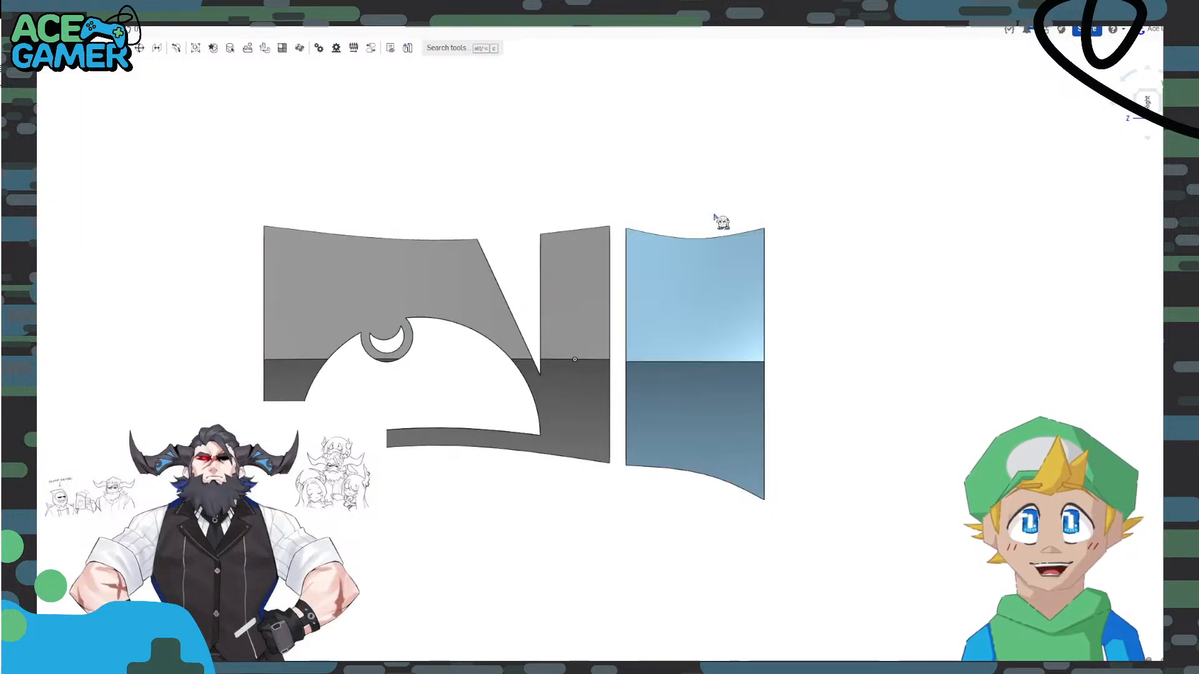
# Rotate Part 1 clockwise by about 30 degrees and move it so its lower corner meets Part 2's lower end corner.
pyautogui.click(679, 289)
pyautogui.moveTo(679, 235); pyautogui.dragTo(701, 238)
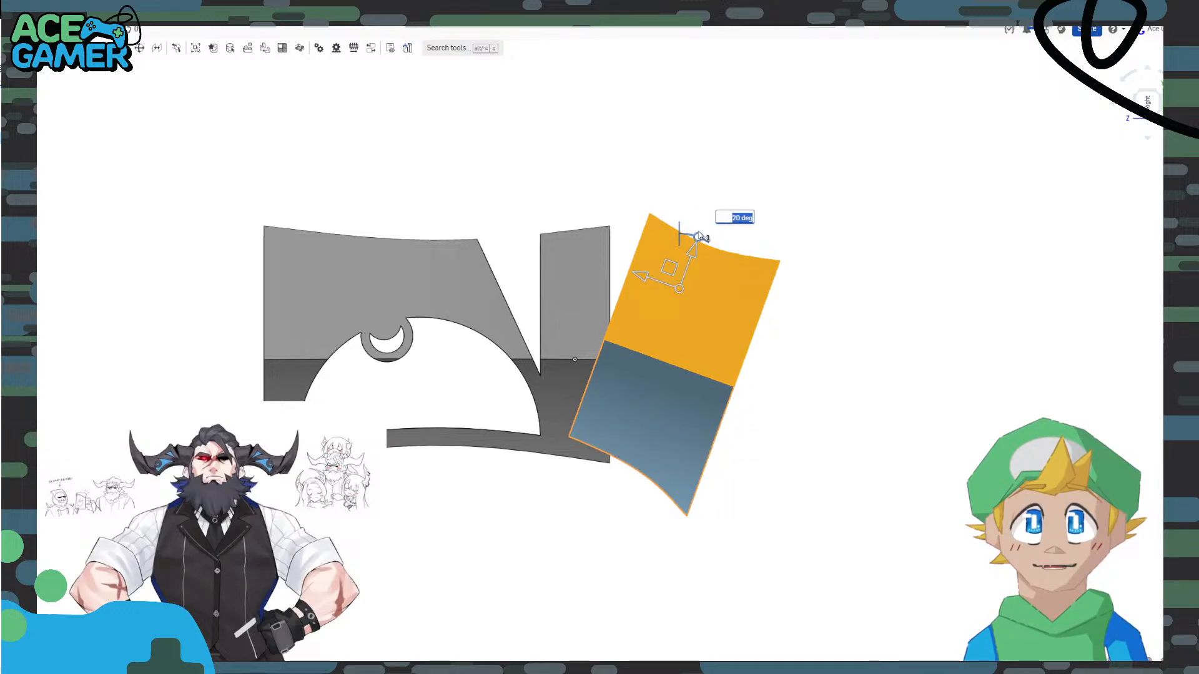
pyautogui.press('Return')
pyautogui.click(921, 365)
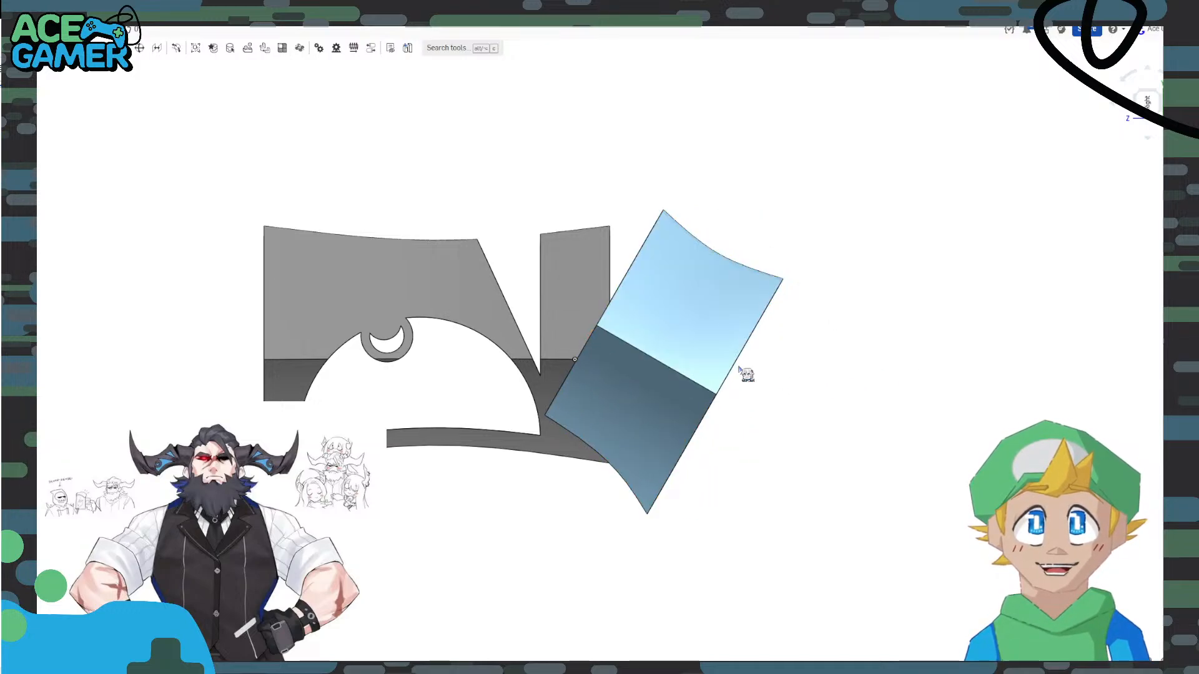
pyautogui.moveTo(715, 359); pyautogui.dragTo(781, 406)
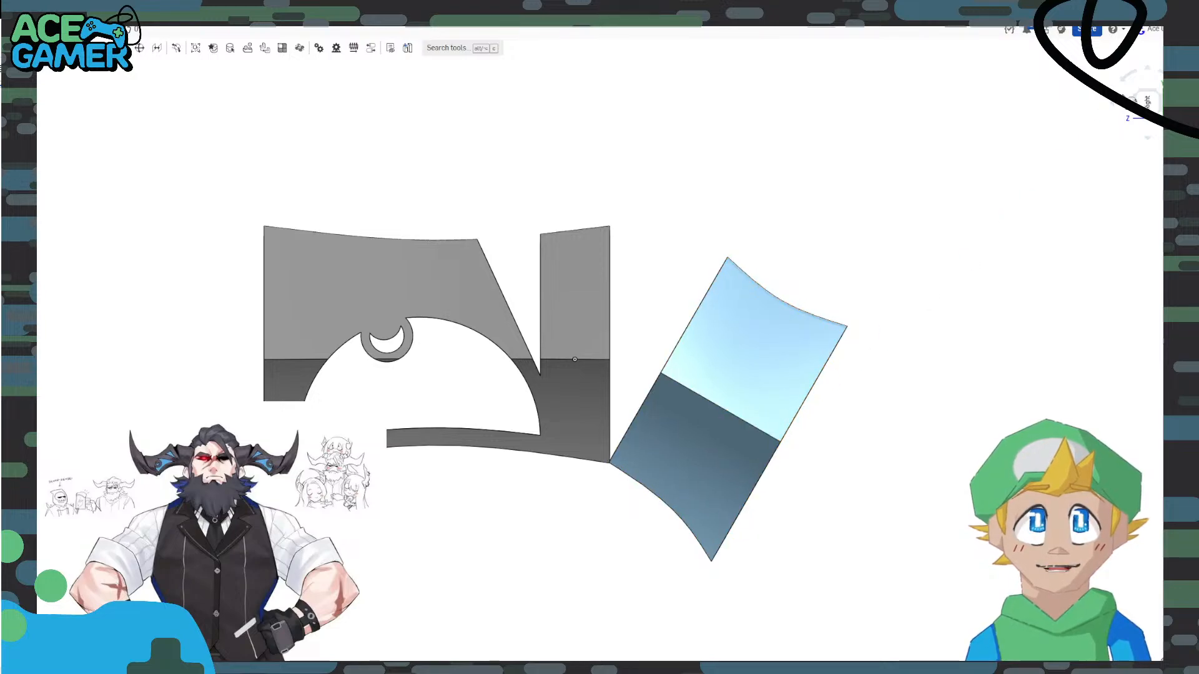
# Rotate Part 1 back counterclockwise by about 15 degrees and move its lower corner onto Part 2's lower end corner again.
pyautogui.click(1136, 82)
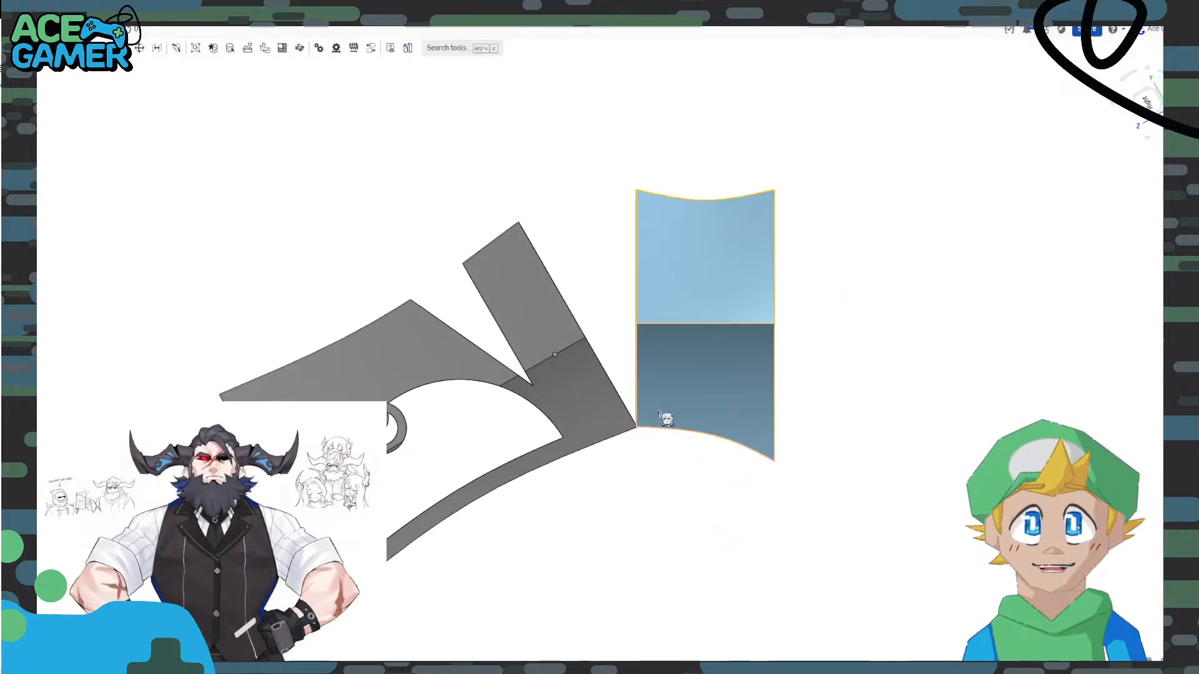
pyautogui.scroll(-2, 658, 408)
pyautogui.moveTo(657, 449); pyautogui.dragTo(620, 381, button='middle')
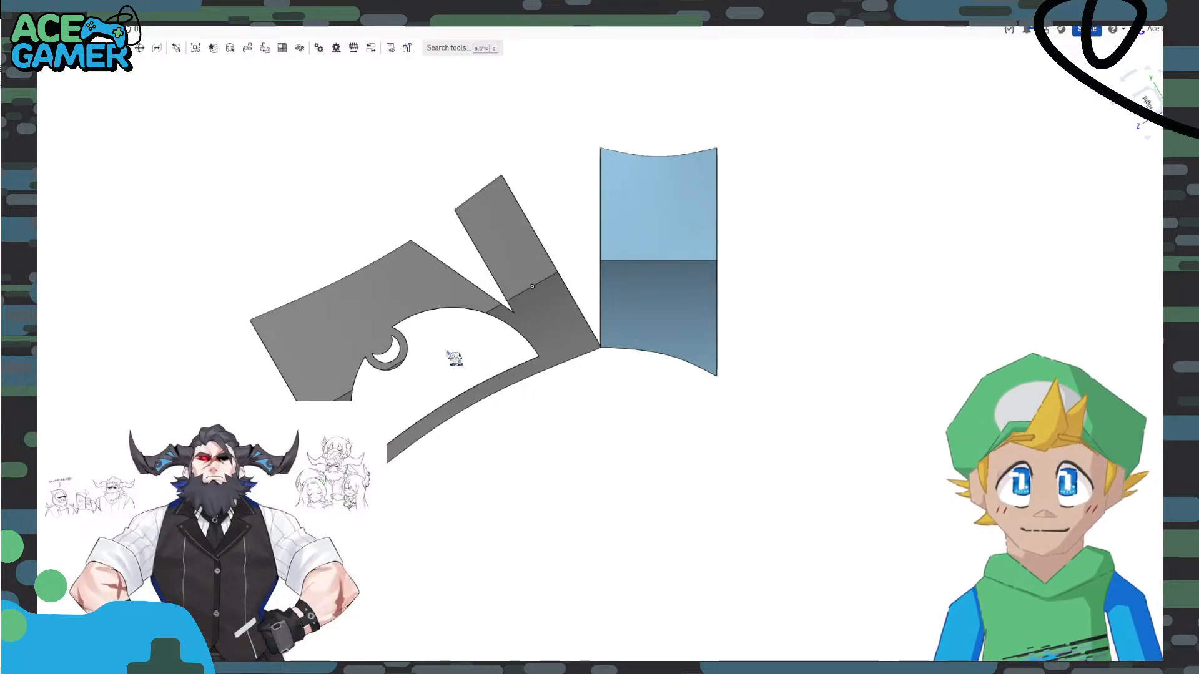
pyautogui.click(689, 163)
pyautogui.moveTo(699, 145); pyautogui.dragTo(691, 140)
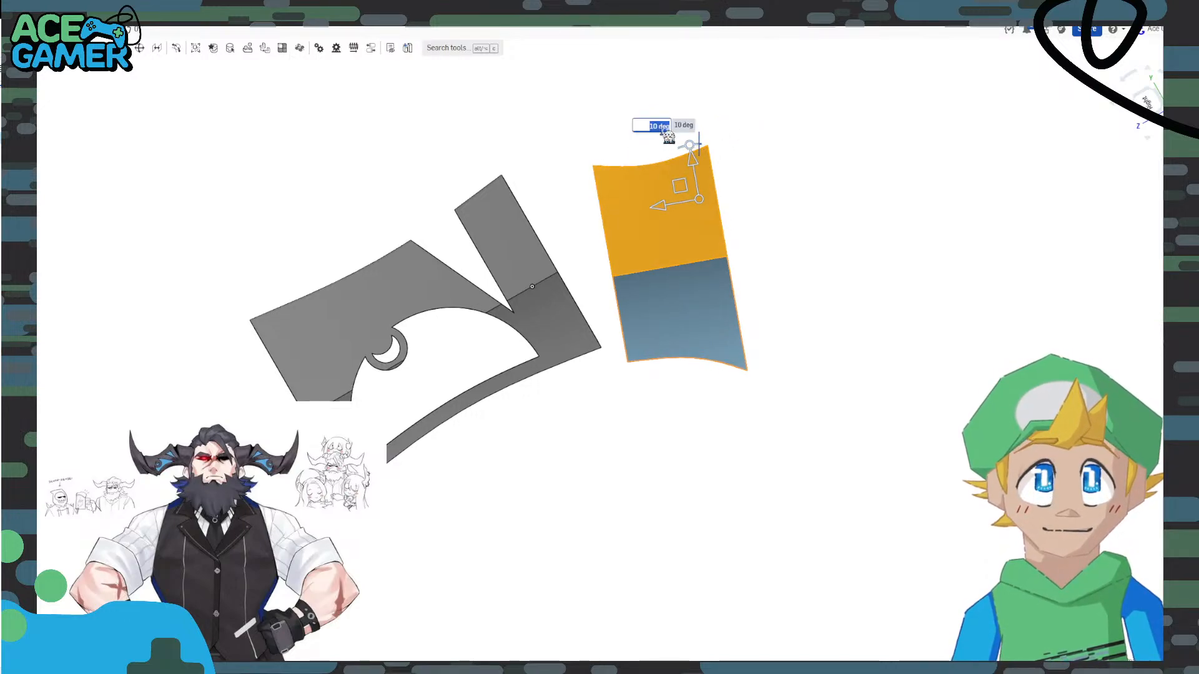
pyautogui.press('Return')
pyautogui.click(864, 290)
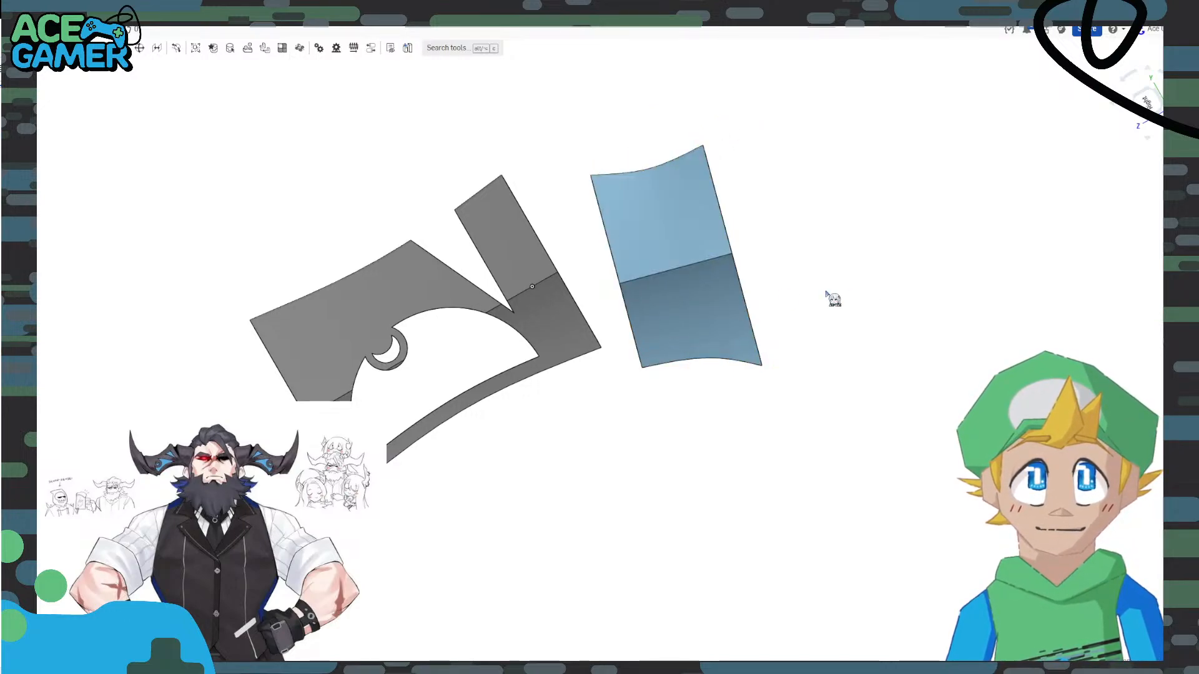
pyautogui.moveTo(663, 281)
pyautogui.mouseDown()
pyautogui.moveTo(635, 262)
pyautogui.moveTo(643, 270)
pyautogui.mouseUp()
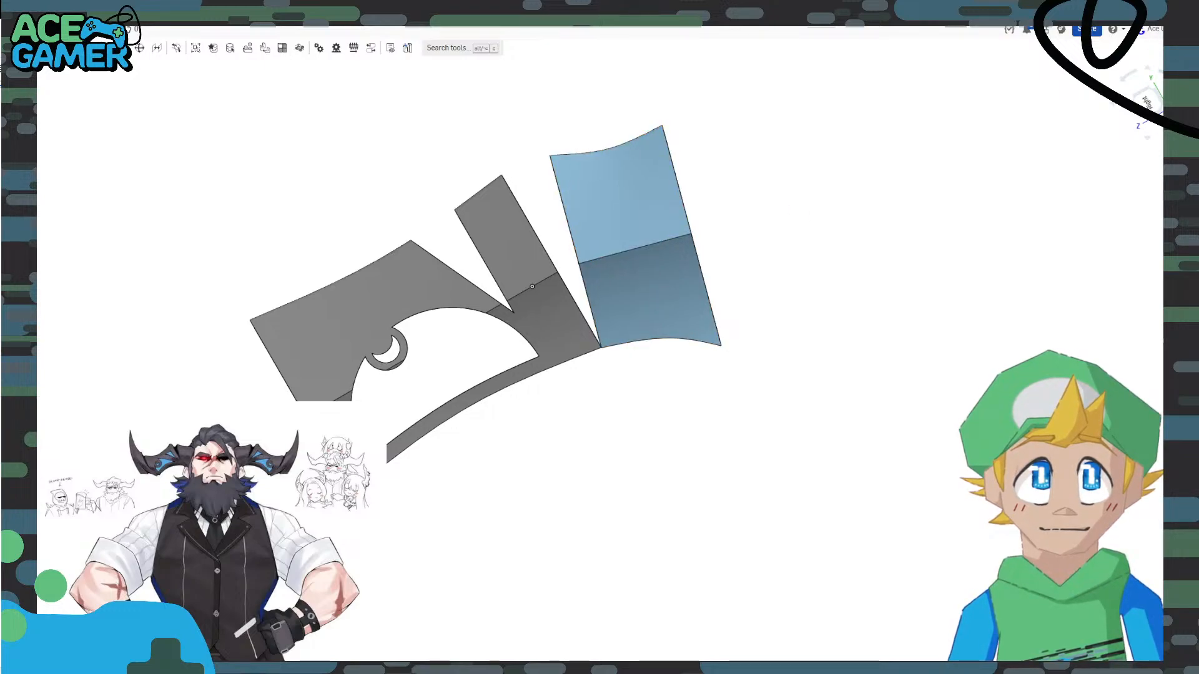
# Nudge Part 2 slightly so its lower end corner touches Part 1's lower corner, with Part 1 viewed upright.
pyautogui.click(1167, 77)
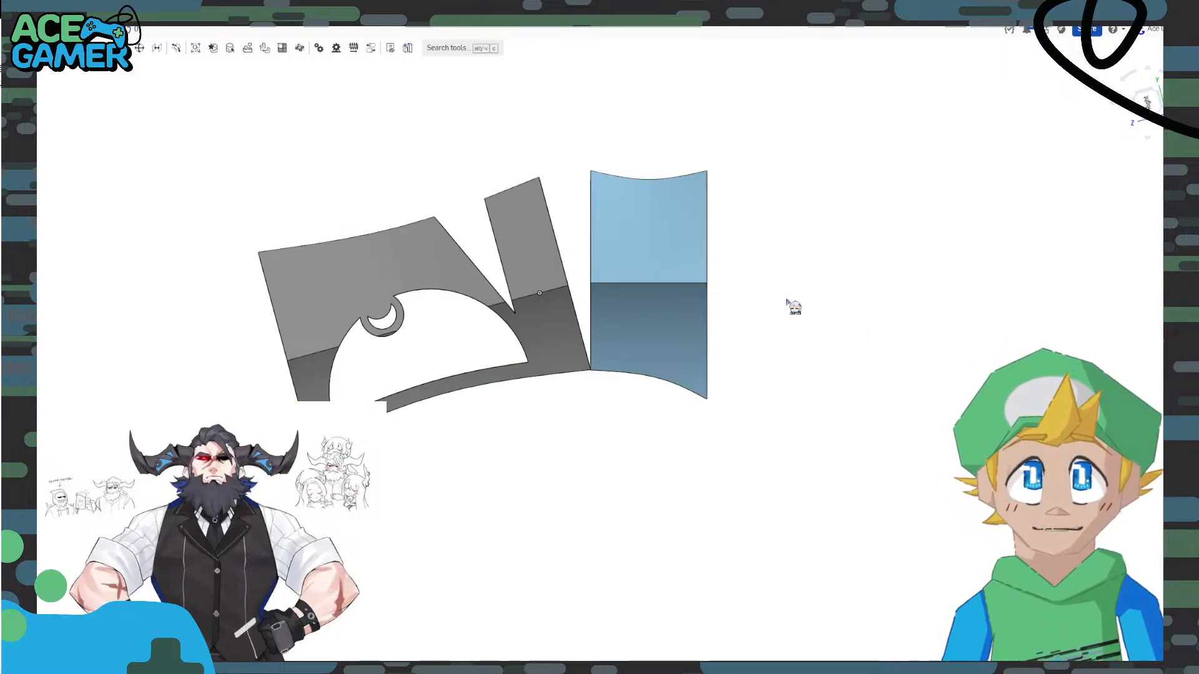
pyautogui.scroll(5, 577, 355)
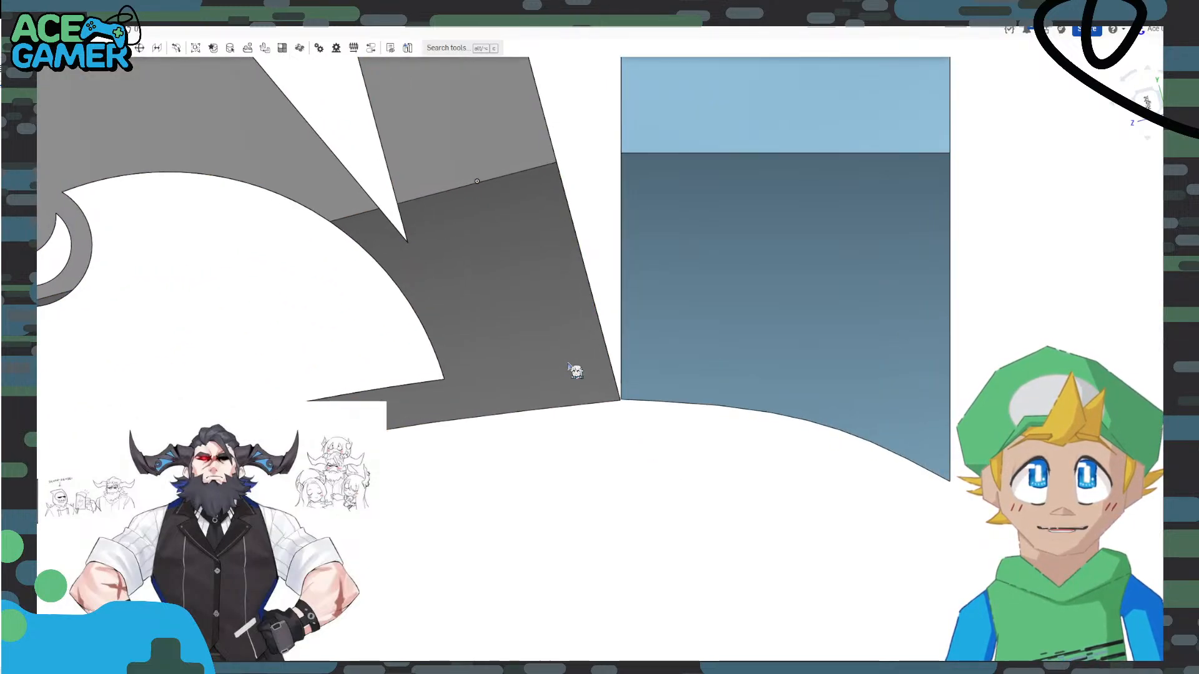
pyautogui.moveTo(567, 364); pyautogui.dragTo(570, 362)
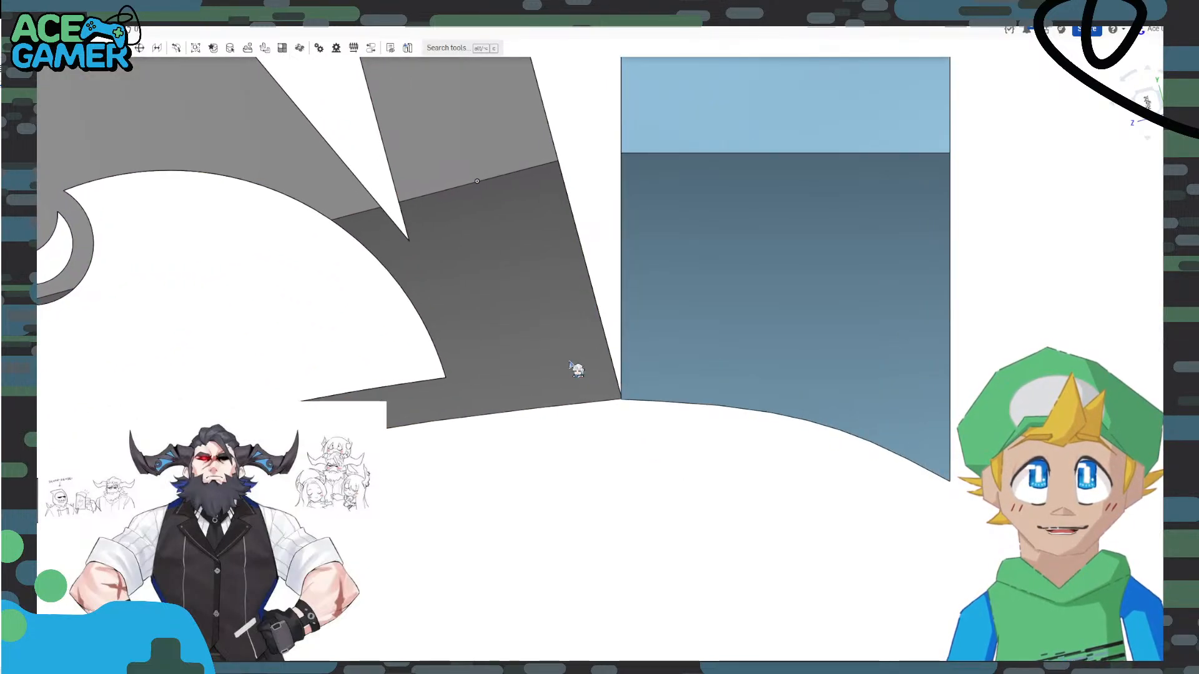
pyautogui.scroll(-5, 577, 369)
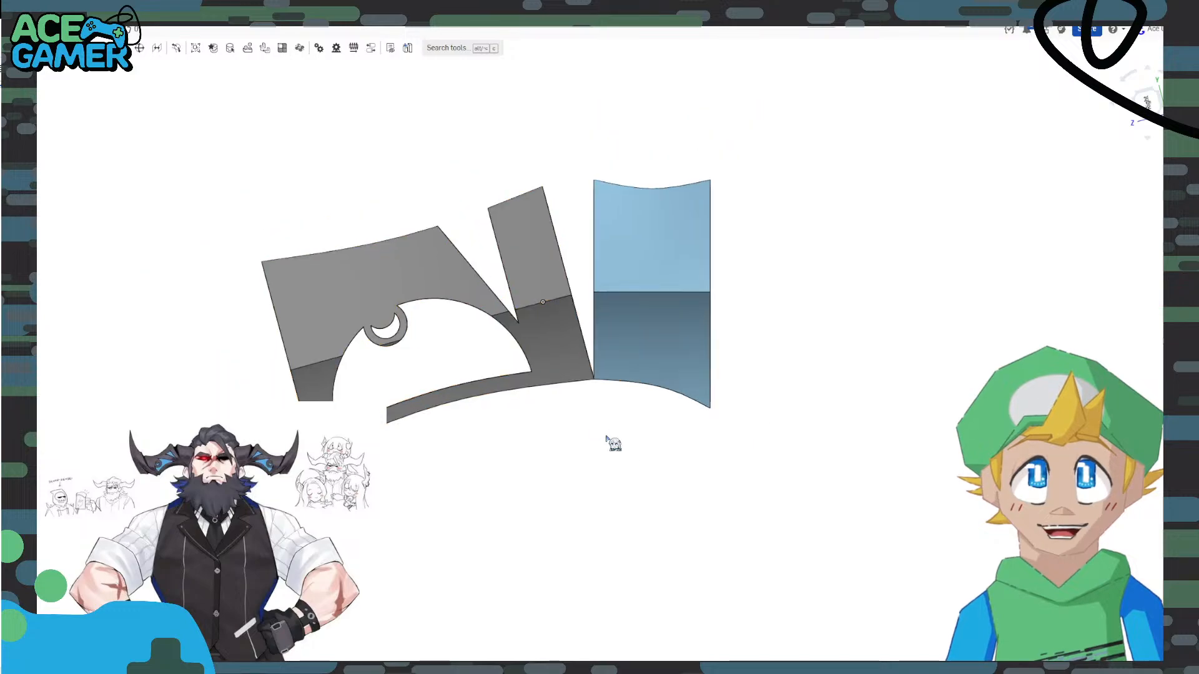
# Examine the angled joint between the two parts in perspective and from the side.
pyautogui.moveTo(519, 442)
pyautogui.mouseDown(button='right')
pyautogui.moveTo(605, 460)
pyautogui.moveTo(522, 441)
pyautogui.mouseUp(button='right')
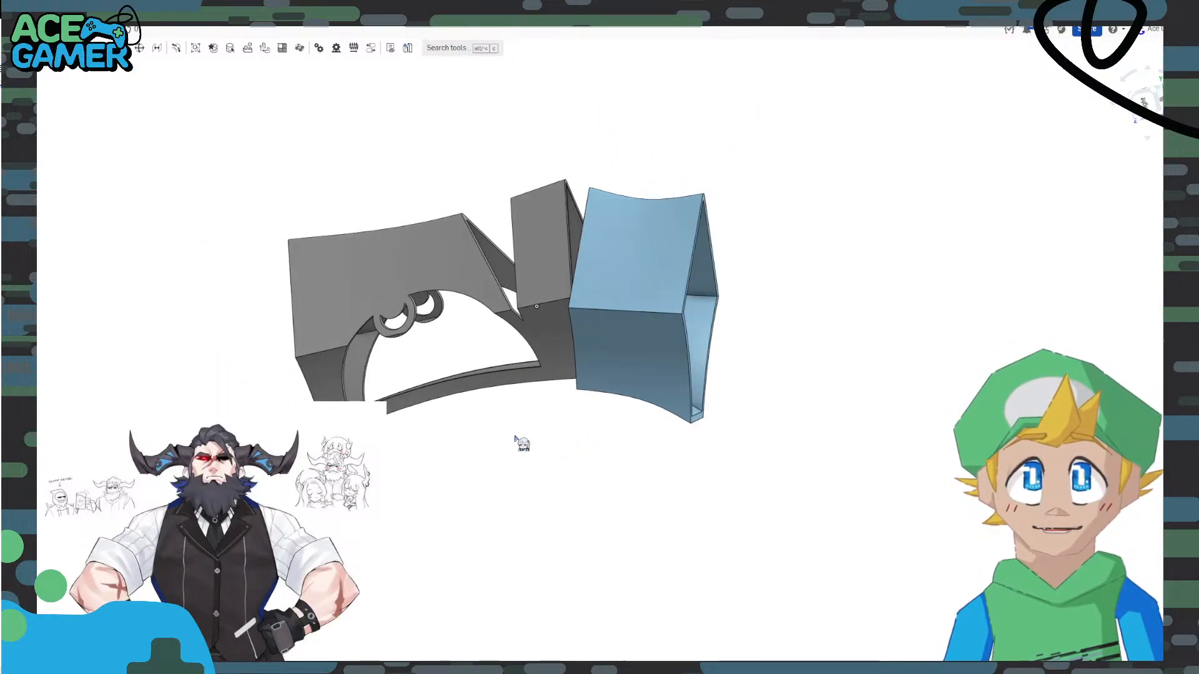
pyautogui.click(1131, 92)
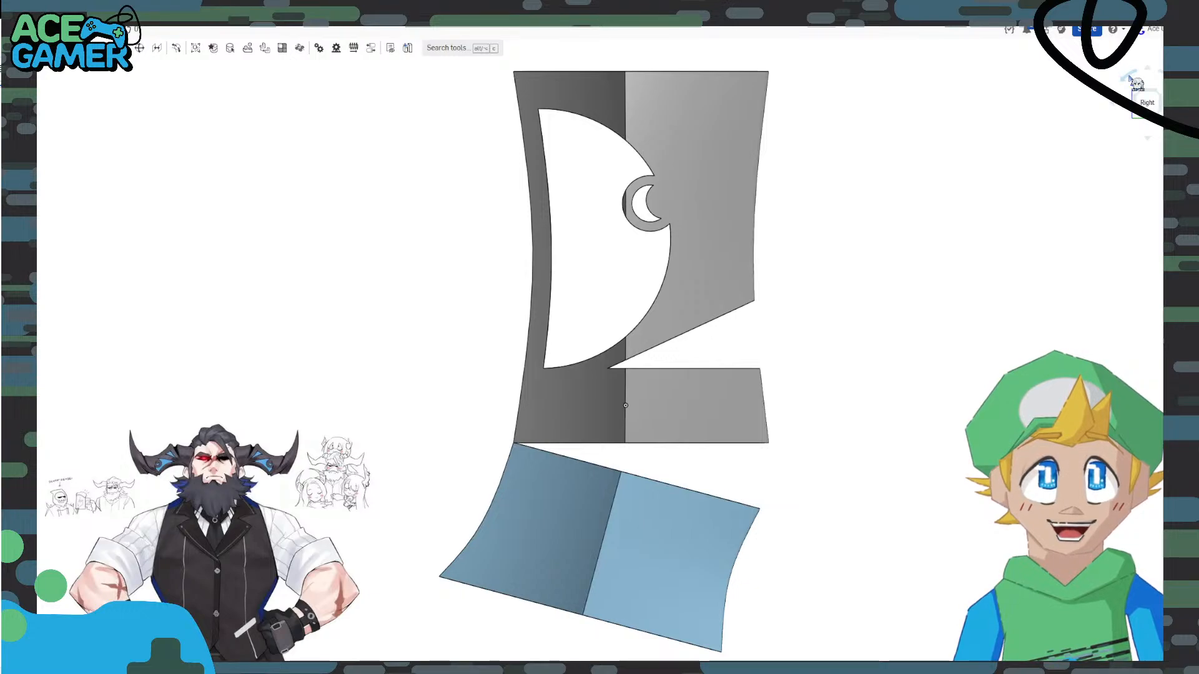
pyautogui.click(1130, 78)
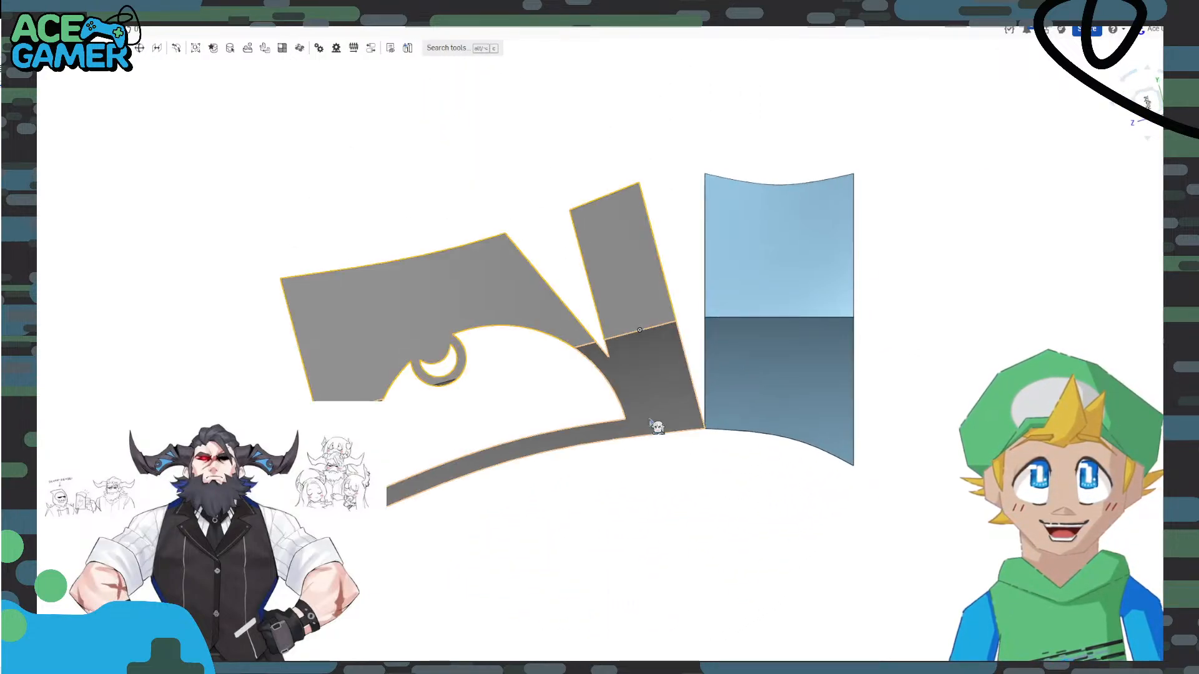
pyautogui.moveTo(661, 483); pyautogui.dragTo(589, 486, button='middle')
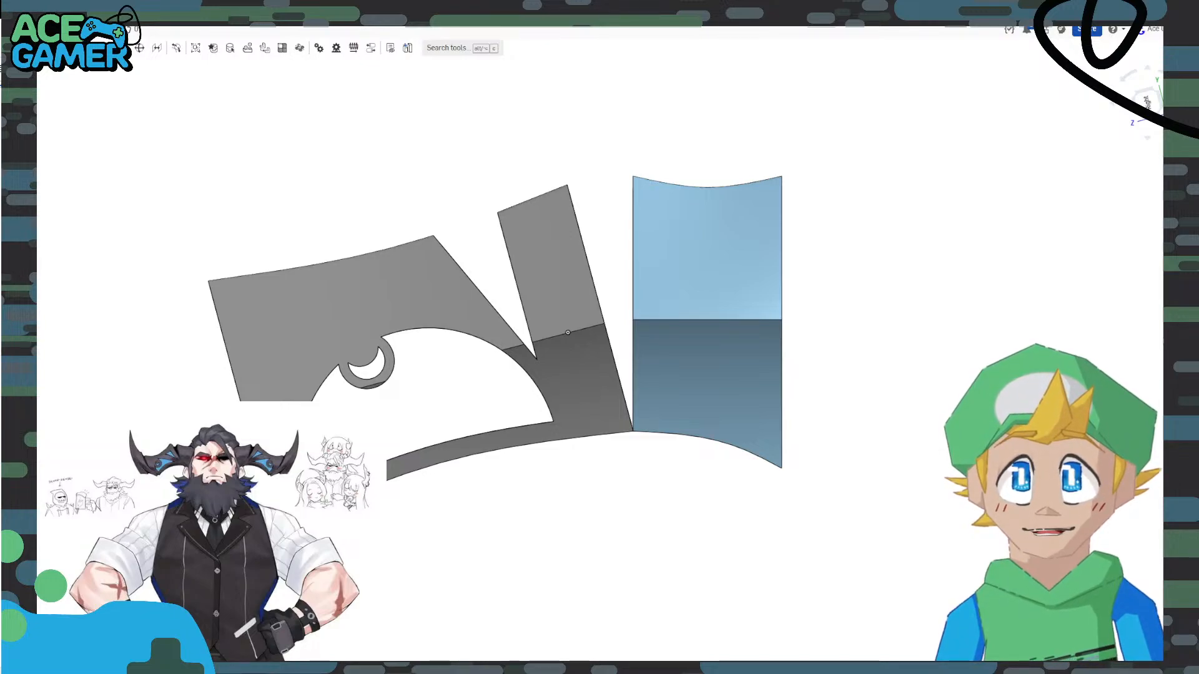
# Consult the hand-drawn dimension sketch in the drawing program, then return to the assembly and open Part Studio 1.
pyautogui.hotkey('alt', 'Tab')
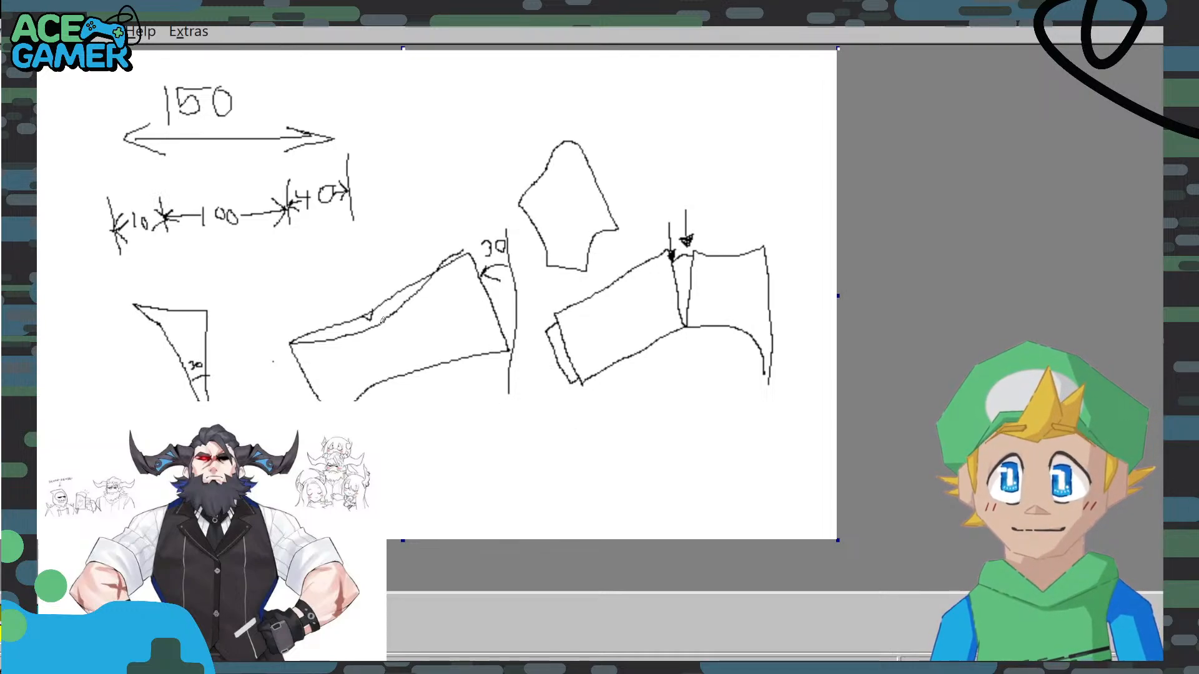
pyautogui.hotkey('alt', 'Tab')
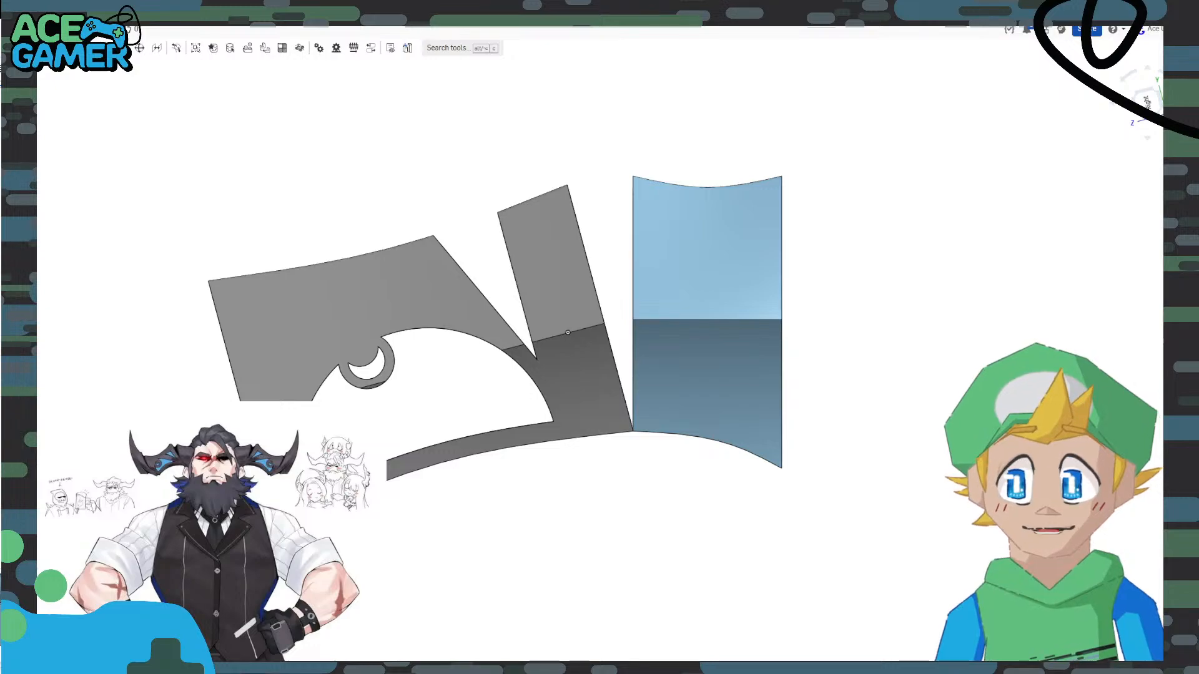
pyautogui.click(675, 667)
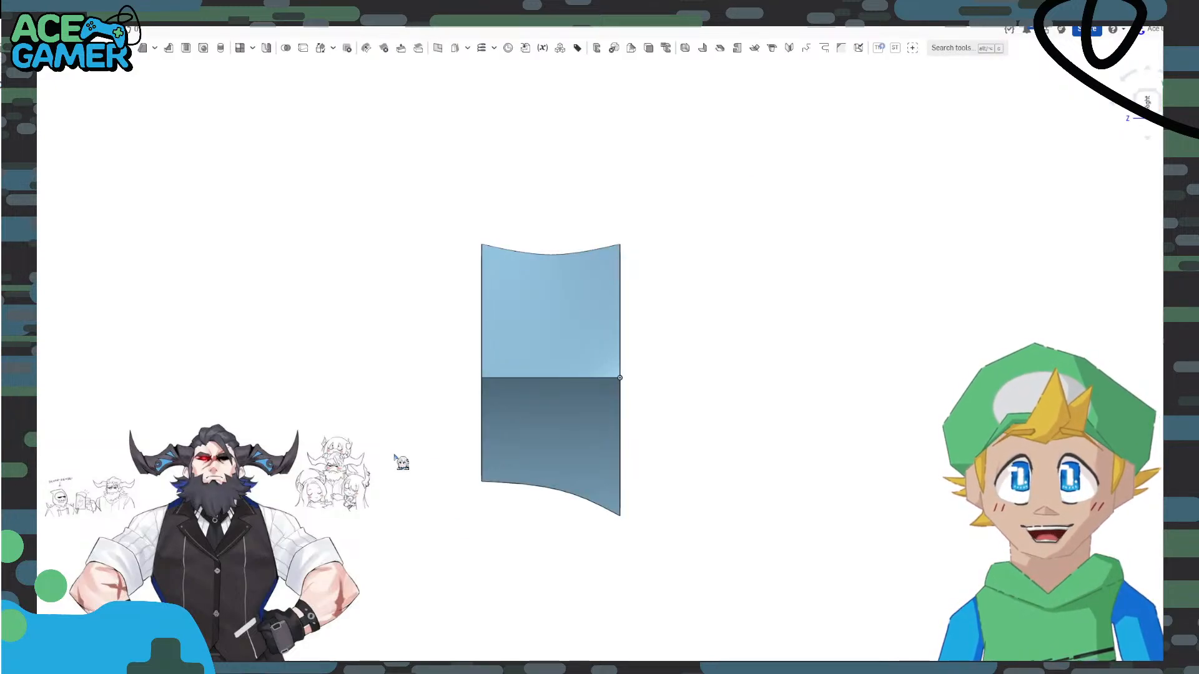
# Inspect the part in Part Studio 1, then return to the assembly and examine the angled gap between the two parts up close.
pyautogui.moveTo(359, 399); pyautogui.dragTo(418, 419, button='right')
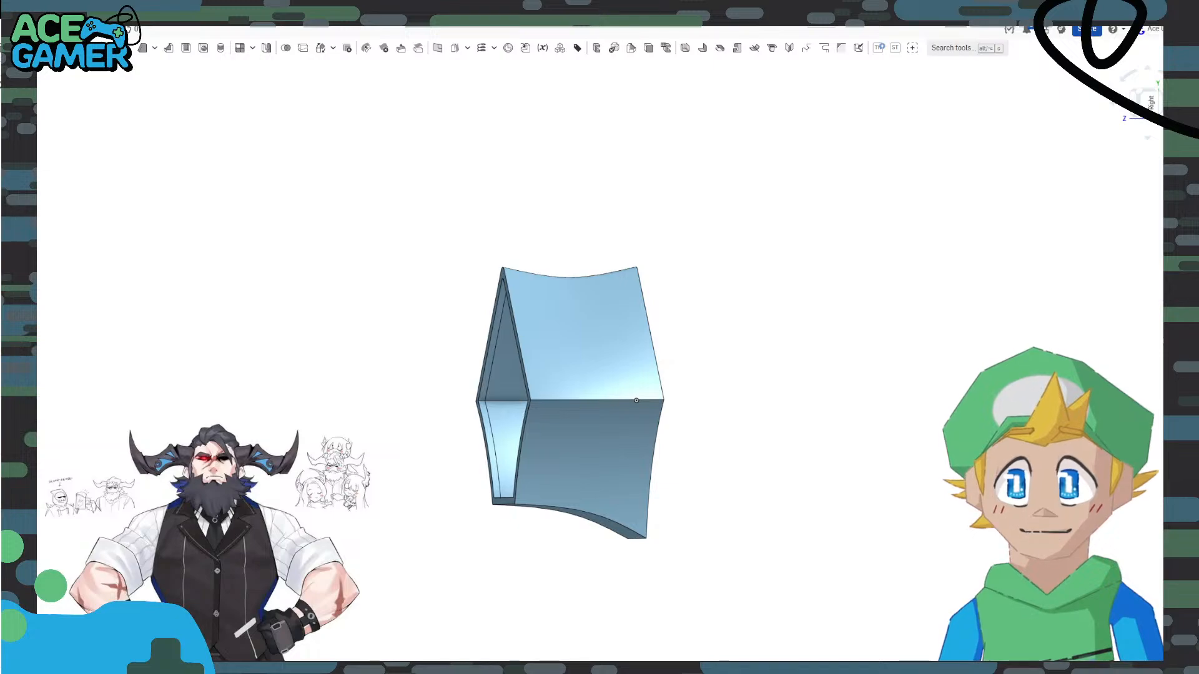
pyautogui.click(625, 666)
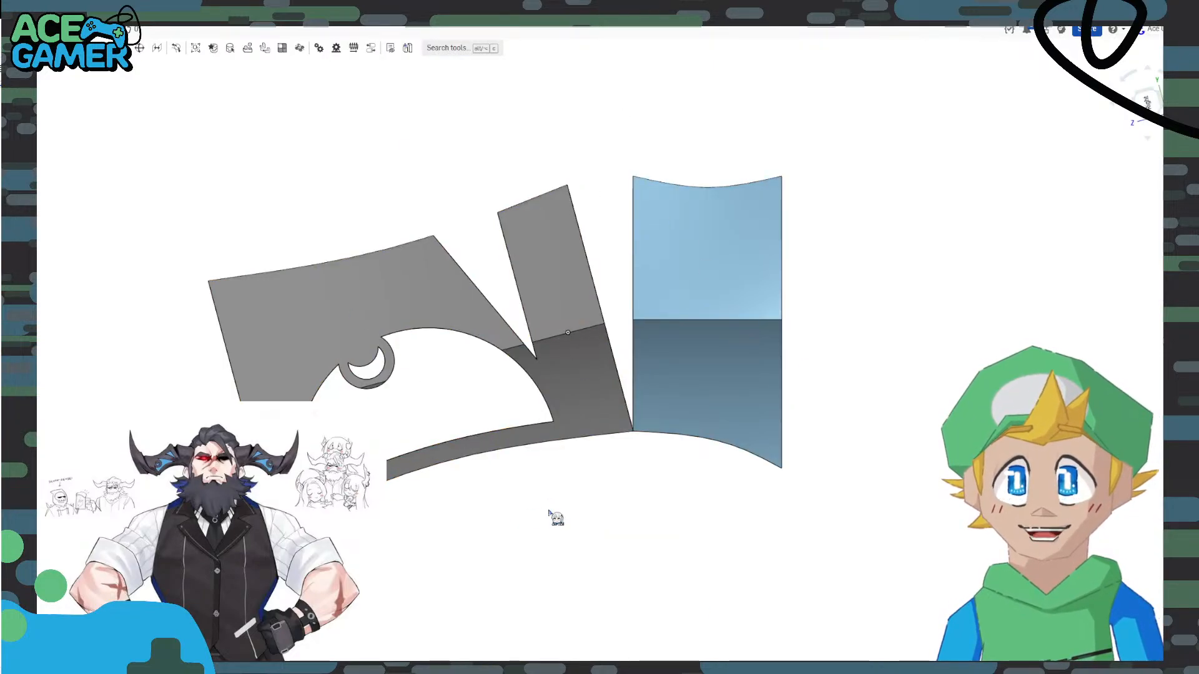
pyautogui.moveTo(554, 516); pyautogui.dragTo(767, 284, button='right')
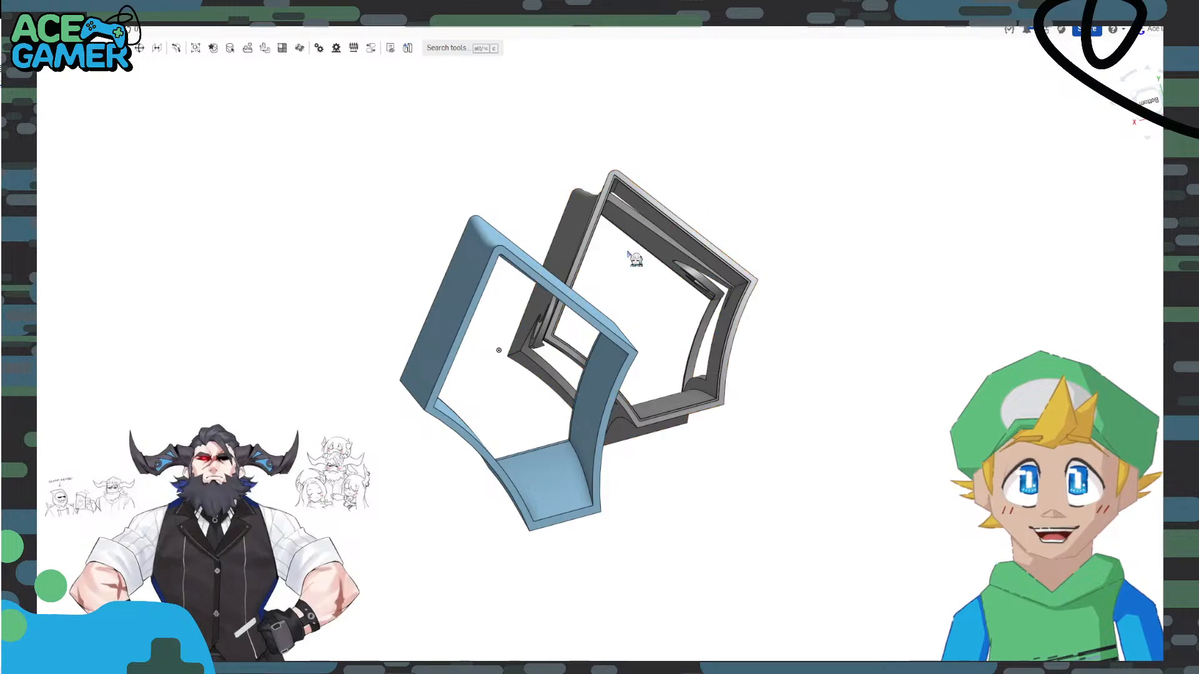
pyautogui.scroll(8, 634, 195)
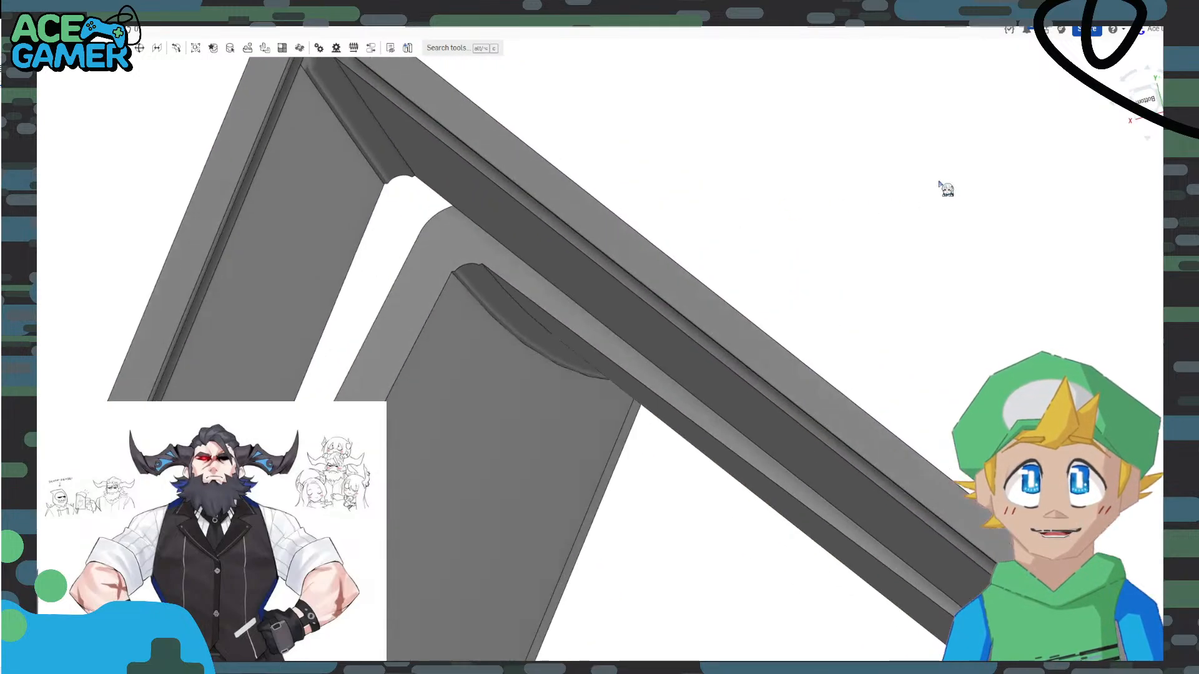
pyautogui.moveTo(939, 182); pyautogui.dragTo(945, 207, button='right')
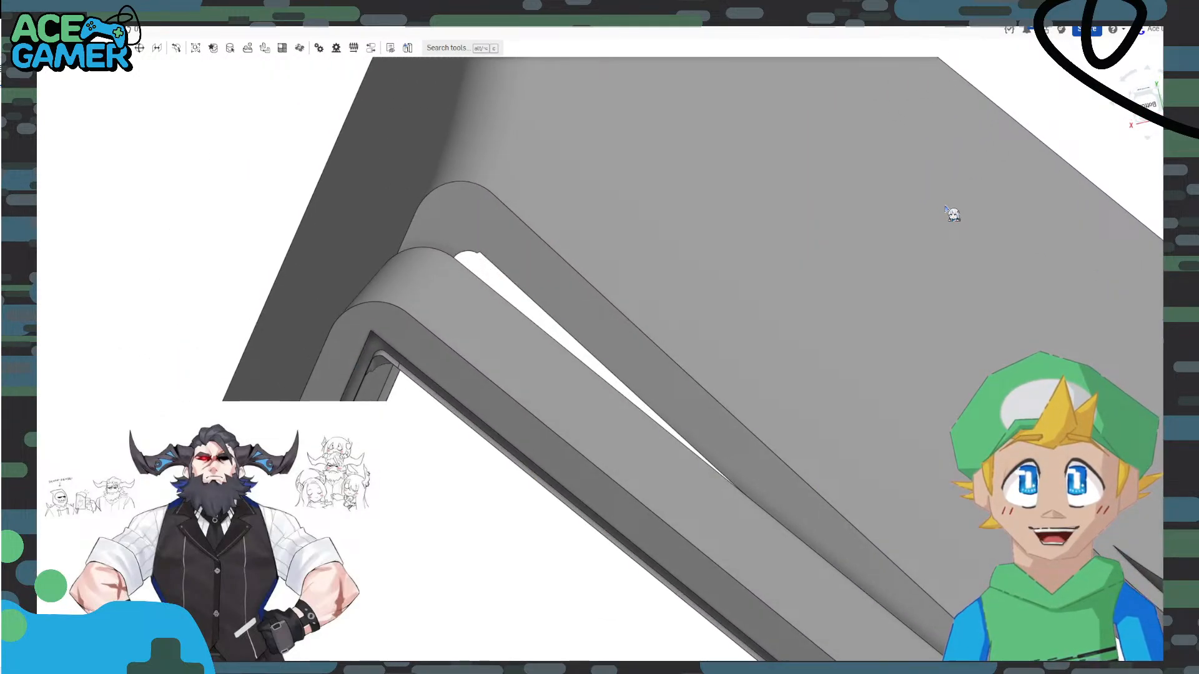
pyautogui.scroll(-8, 945, 206)
pyautogui.moveTo(799, 277); pyautogui.dragTo(819, 250, button='right')
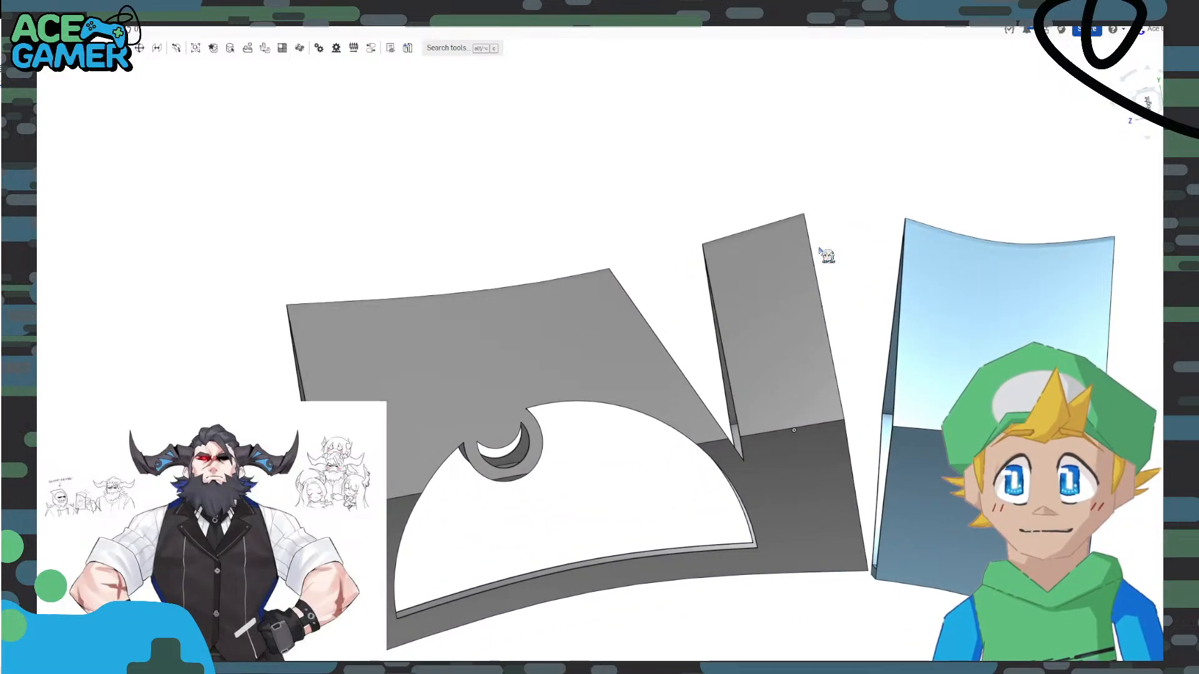
pyautogui.scroll(-4, 767, 312)
pyautogui.moveTo(771, 357); pyautogui.dragTo(686, 300, button='middle')
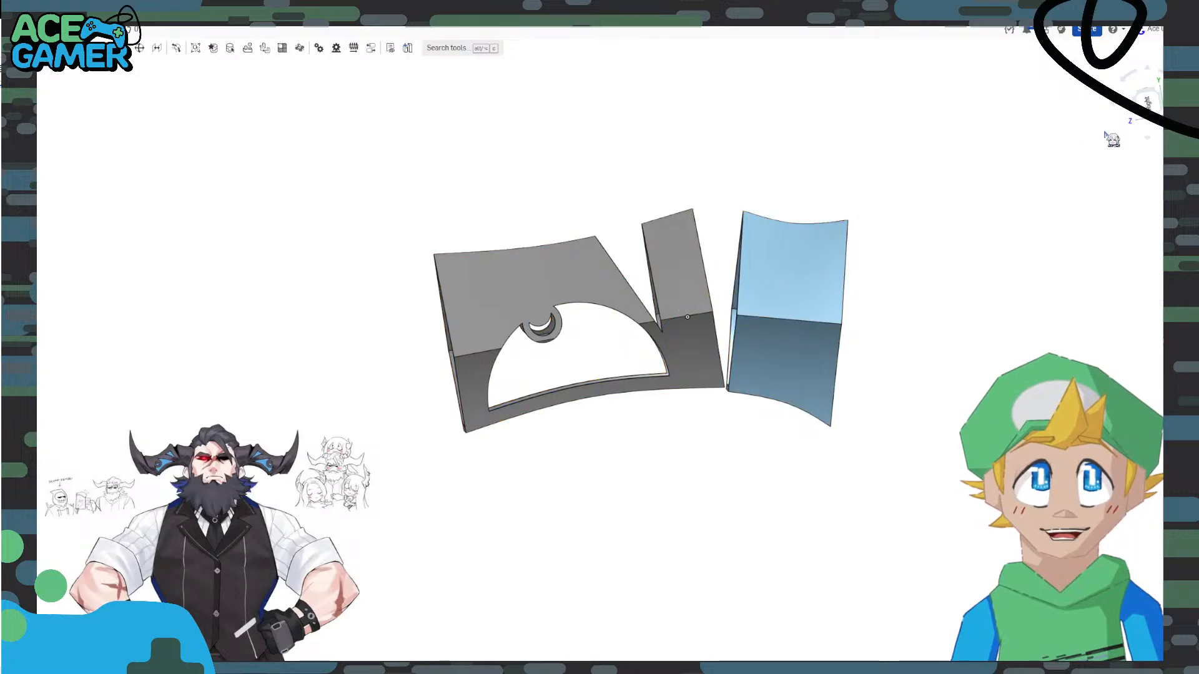
# Examine the assembly squarely from the side, turning the view in increments to compare the tilts of the two parts.
pyautogui.click(1143, 99)
pyautogui.click(1127, 79)
pyautogui.click(1128, 79)
pyautogui.click(1128, 79)
pyautogui.click(1128, 79)
pyautogui.click(1127, 79)
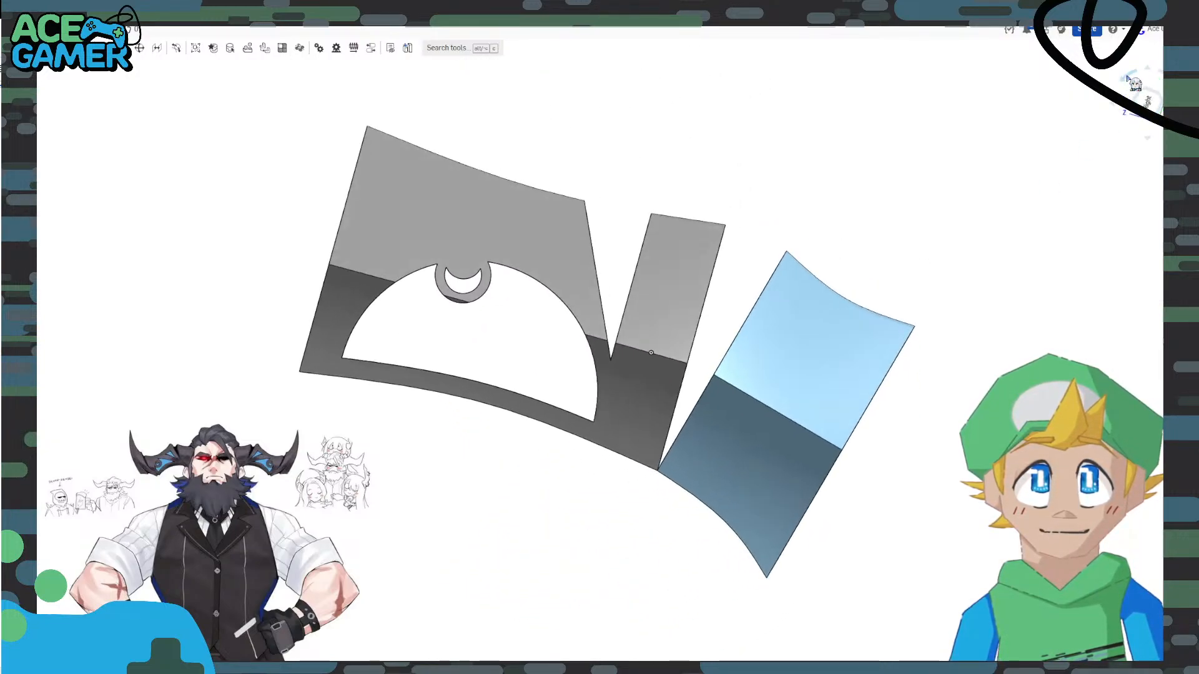
pyautogui.click(1128, 78)
pyautogui.click(1128, 78)
pyautogui.click(644, 209)
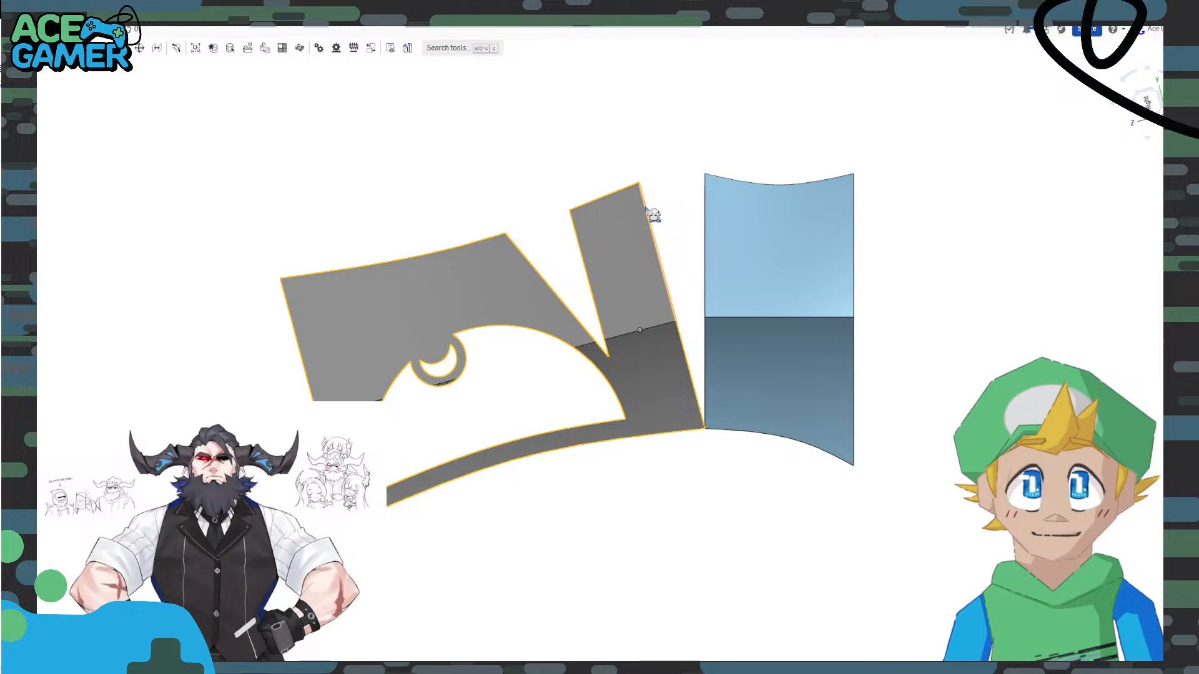
# Switch to the drawing program and start a new blank canvas, discarding the old dimension sketch.
pyautogui.click(375, 5)
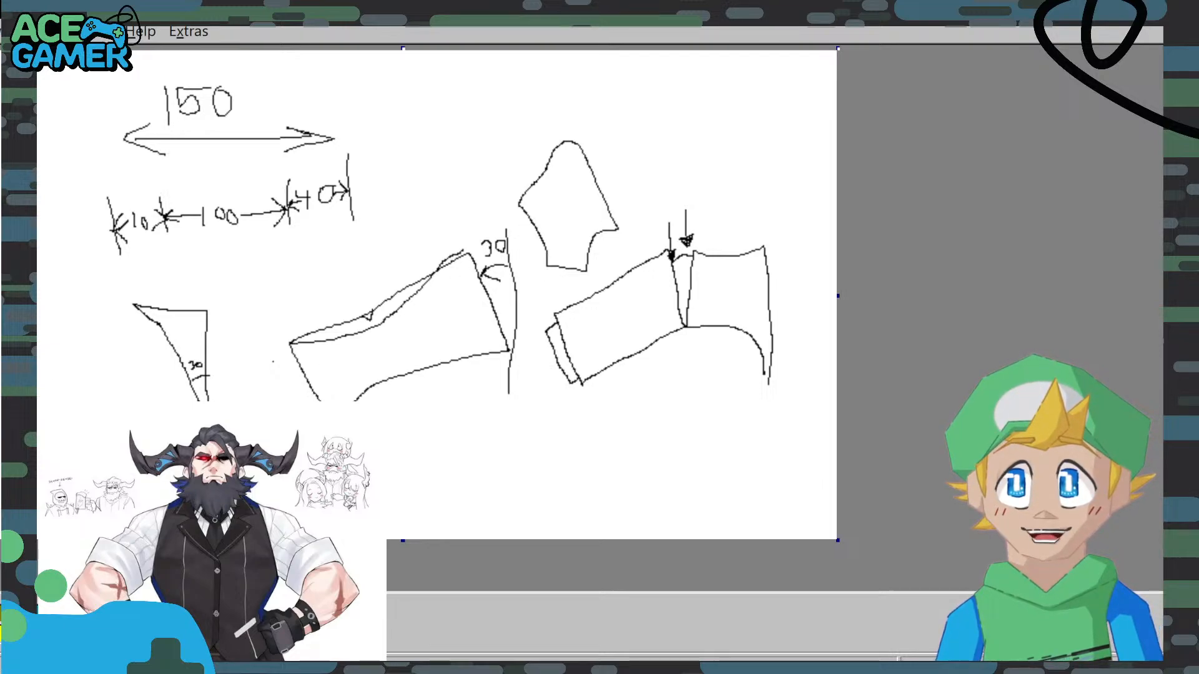
pyautogui.moveTo(292, 337)
pyautogui.mouseDown()
pyautogui.moveTo(295, 311)
pyautogui.moveTo(313, 315)
pyautogui.moveTo(331, 294)
pyautogui.moveTo(347, 331)
pyautogui.moveTo(328, 302)
pyautogui.moveTo(450, 253)
pyautogui.moveTo(437, 343)
pyautogui.mouseUp()
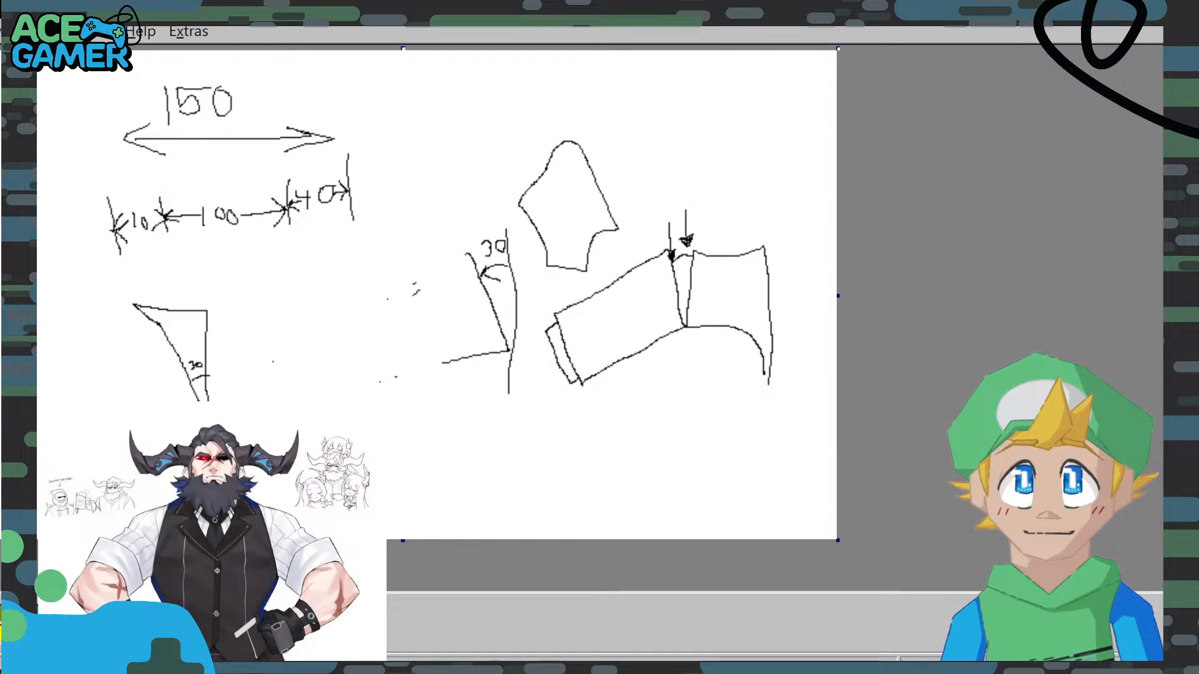
pyautogui.click(47, 31)
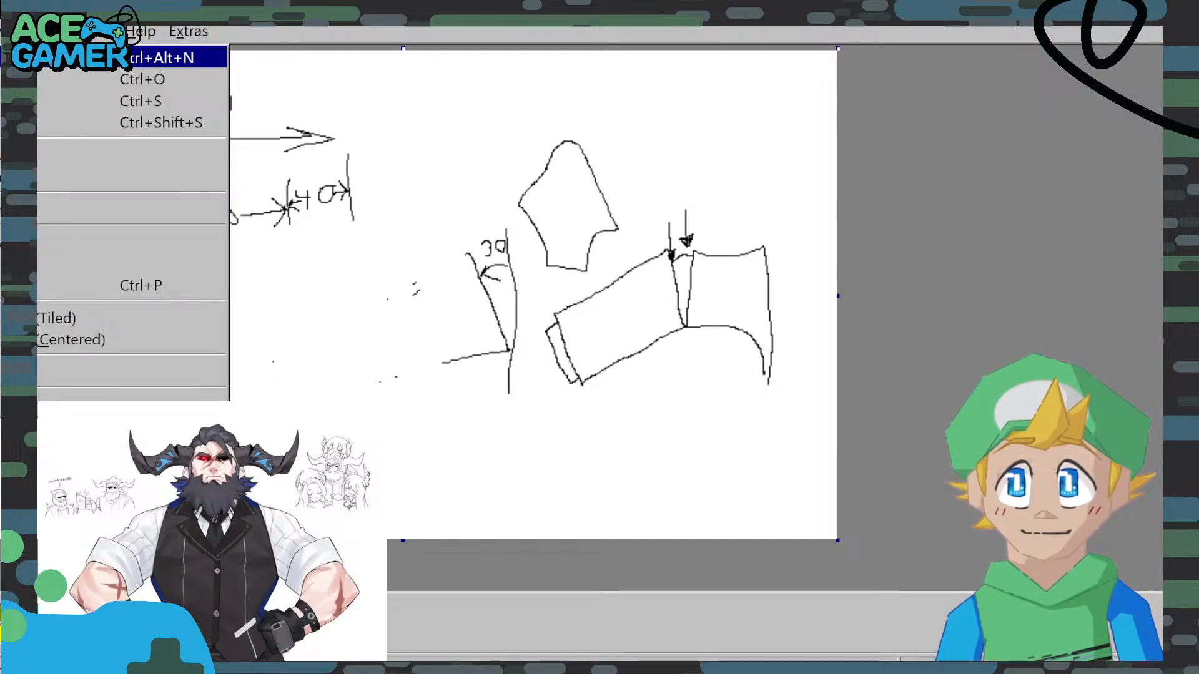
pyautogui.click(69, 53)
pyautogui.click(529, 410)
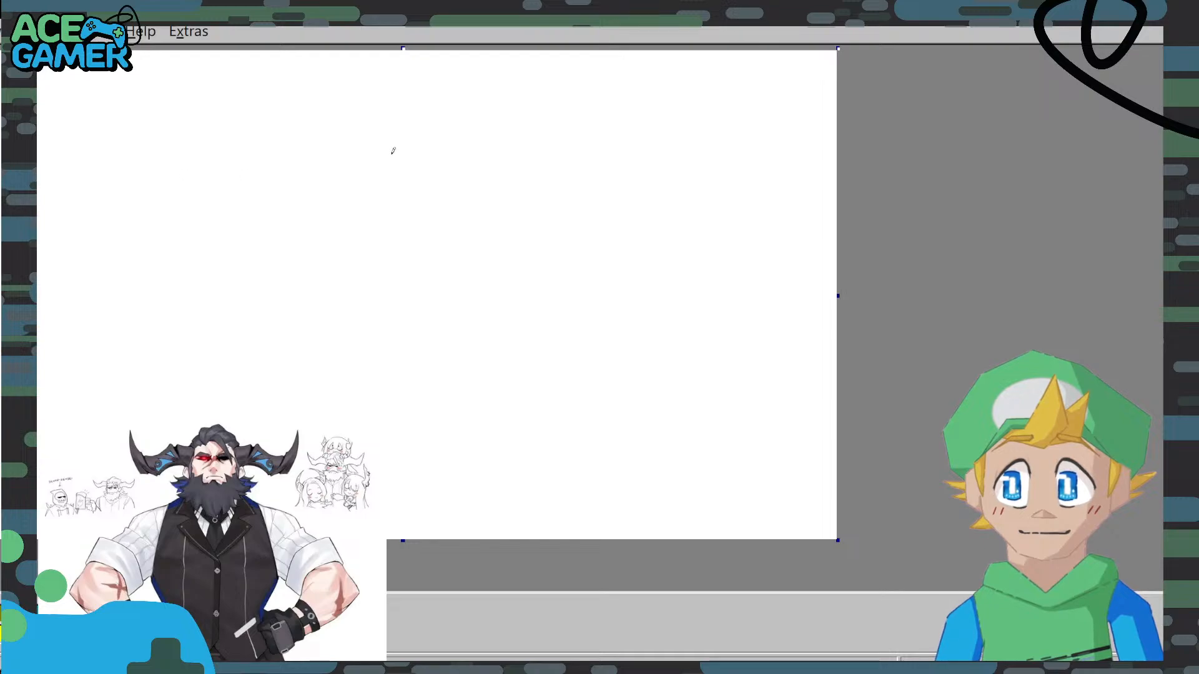
# Draw a double-headed overall dimension arrow labelled 150, with a first segment marked 10 below it.
pyautogui.moveTo(446, 104)
pyautogui.mouseDown()
pyautogui.moveTo(698, 108)
pyautogui.moveTo(623, 115)
pyautogui.moveTo(478, 89)
pyautogui.moveTo(490, 132)
pyautogui.mouseUp()
pyautogui.moveTo(527, 77)
pyautogui.mouseDown()
pyautogui.moveTo(526, 92)
pyautogui.moveTo(570, 72)
pyautogui.mouseUp()
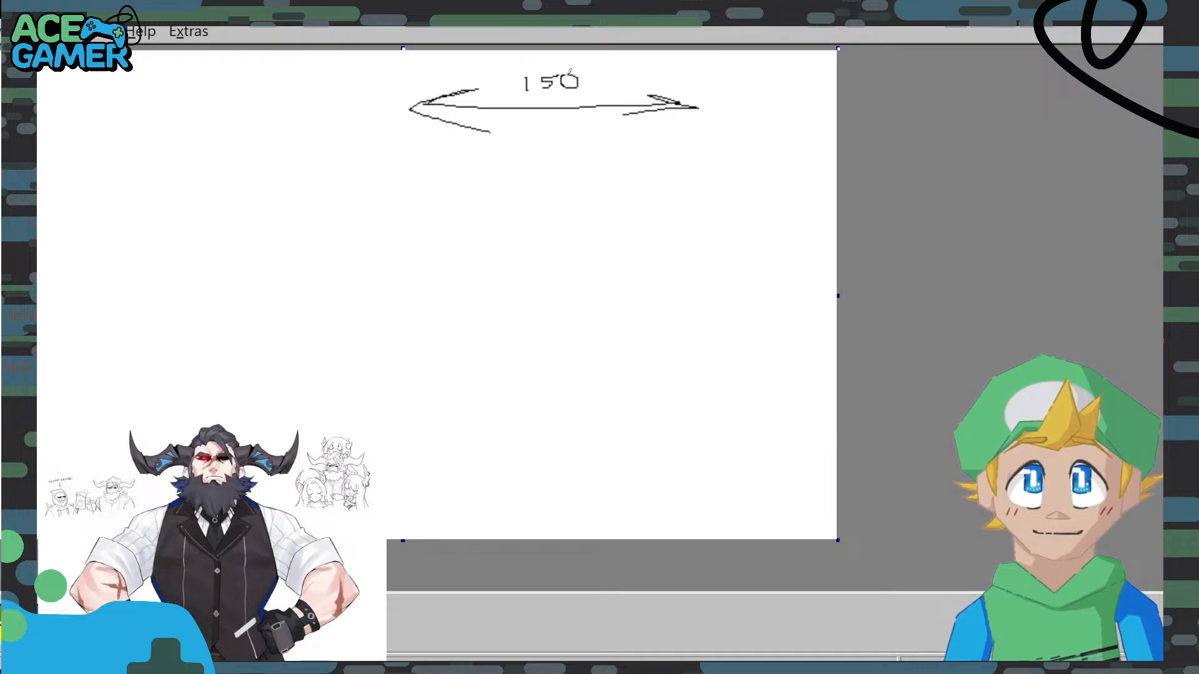
pyautogui.moveTo(414, 153); pyautogui.dragTo(408, 188)
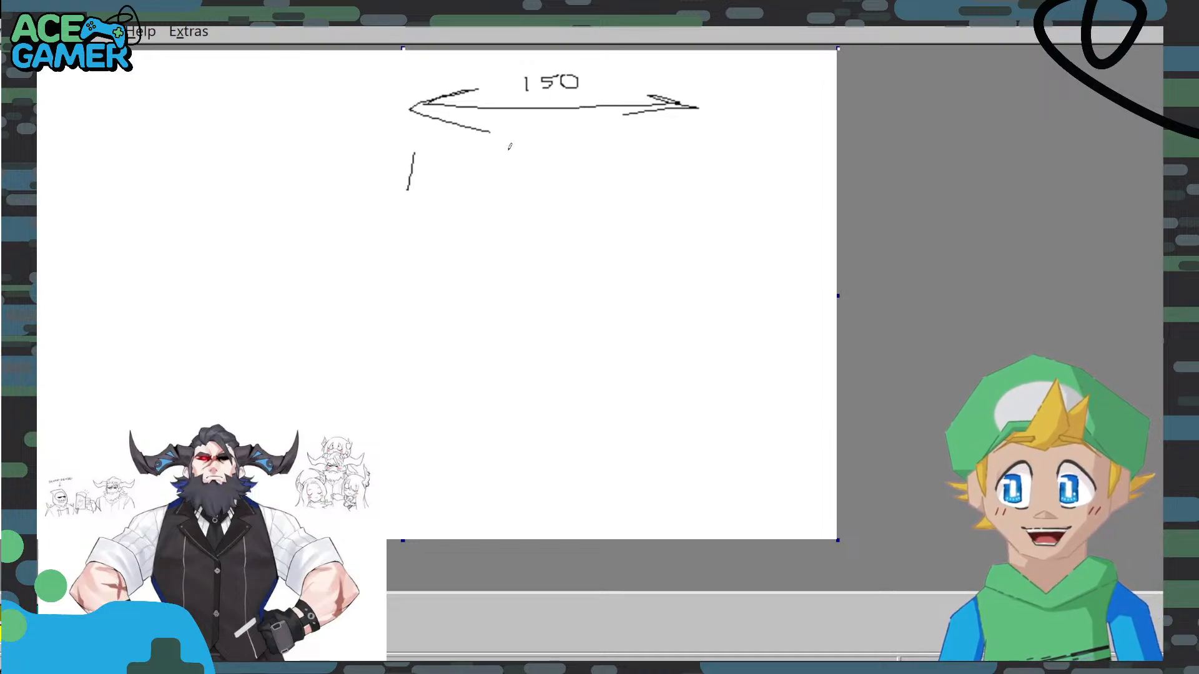
pyautogui.moveTo(509, 150); pyautogui.dragTo(513, 192)
pyautogui.moveTo(454, 157)
pyautogui.mouseDown()
pyautogui.moveTo(452, 179)
pyautogui.moveTo(477, 159)
pyautogui.mouseUp()
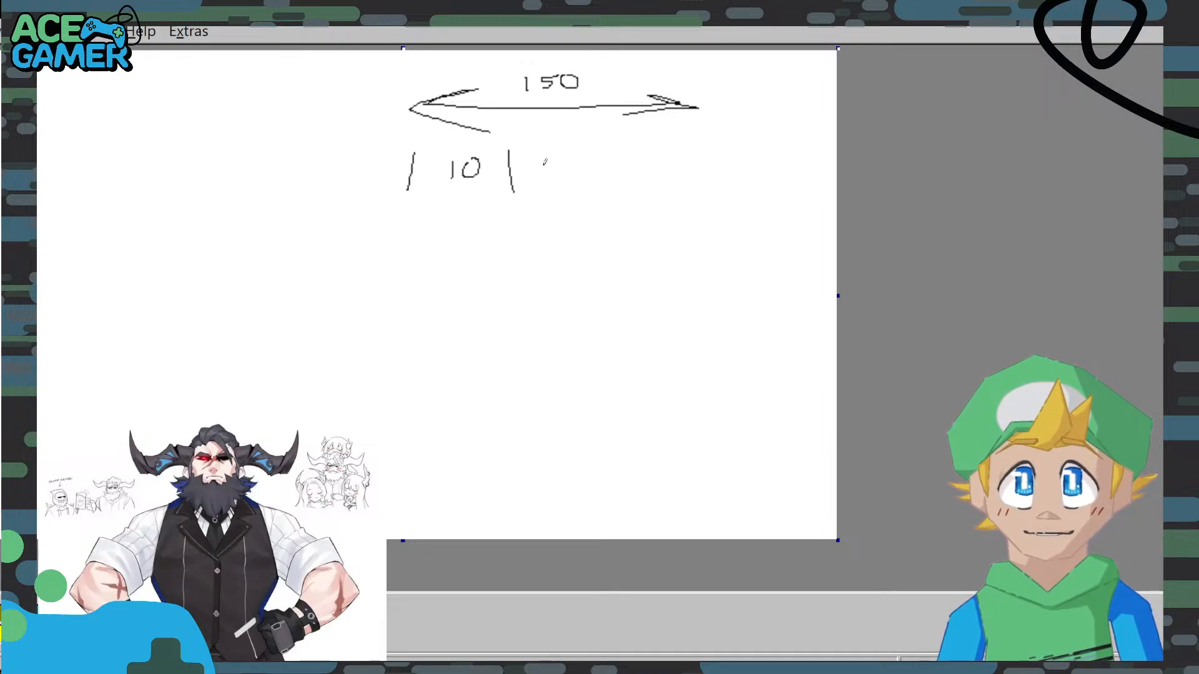
# Add the 100 and 40 segments to the dimension chain and finish the arrowheads, including those of the 10 segment.
pyautogui.moveTo(569, 154)
pyautogui.mouseDown()
pyautogui.moveTo(575, 175)
pyautogui.moveTo(594, 147)
pyautogui.moveTo(690, 154)
pyautogui.moveTo(683, 174)
pyautogui.moveTo(706, 141)
pyautogui.mouseUp()
pyautogui.moveTo(562, 148); pyautogui.dragTo(611, 184)
pyautogui.moveTo(612, 138)
pyautogui.mouseDown()
pyautogui.moveTo(572, 177)
pyautogui.moveTo(544, 175)
pyautogui.moveTo(558, 153)
pyautogui.moveTo(670, 151)
pyautogui.moveTo(675, 186)
pyautogui.mouseUp()
pyautogui.moveTo(510, 166)
pyautogui.mouseDown()
pyautogui.moveTo(528, 150)
pyautogui.moveTo(549, 185)
pyautogui.mouseUp()
pyautogui.moveTo(718, 148)
pyautogui.mouseDown()
pyautogui.moveTo(731, 148)
pyautogui.moveTo(743, 178)
pyautogui.mouseUp()
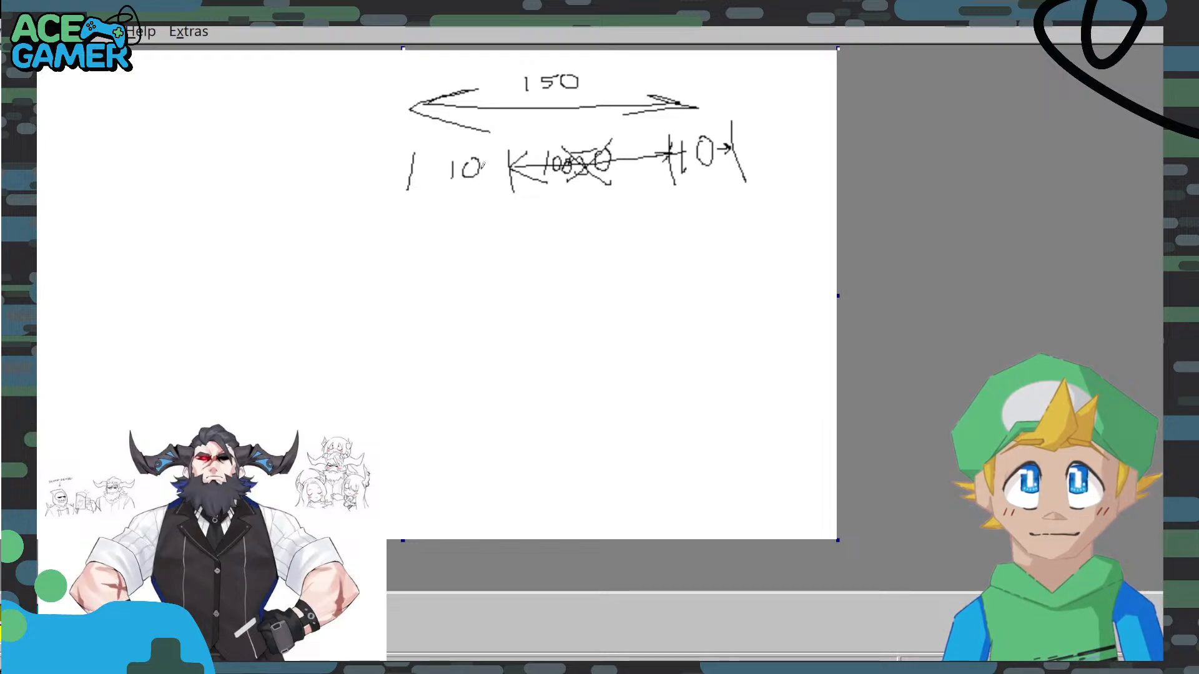
pyautogui.moveTo(488, 167)
pyautogui.mouseDown()
pyautogui.moveTo(512, 165)
pyautogui.moveTo(405, 168)
pyautogui.mouseUp()
pyautogui.moveTo(404, 168)
pyautogui.mouseDown()
pyautogui.moveTo(415, 161)
pyautogui.moveTo(440, 185)
pyautogui.mouseUp()
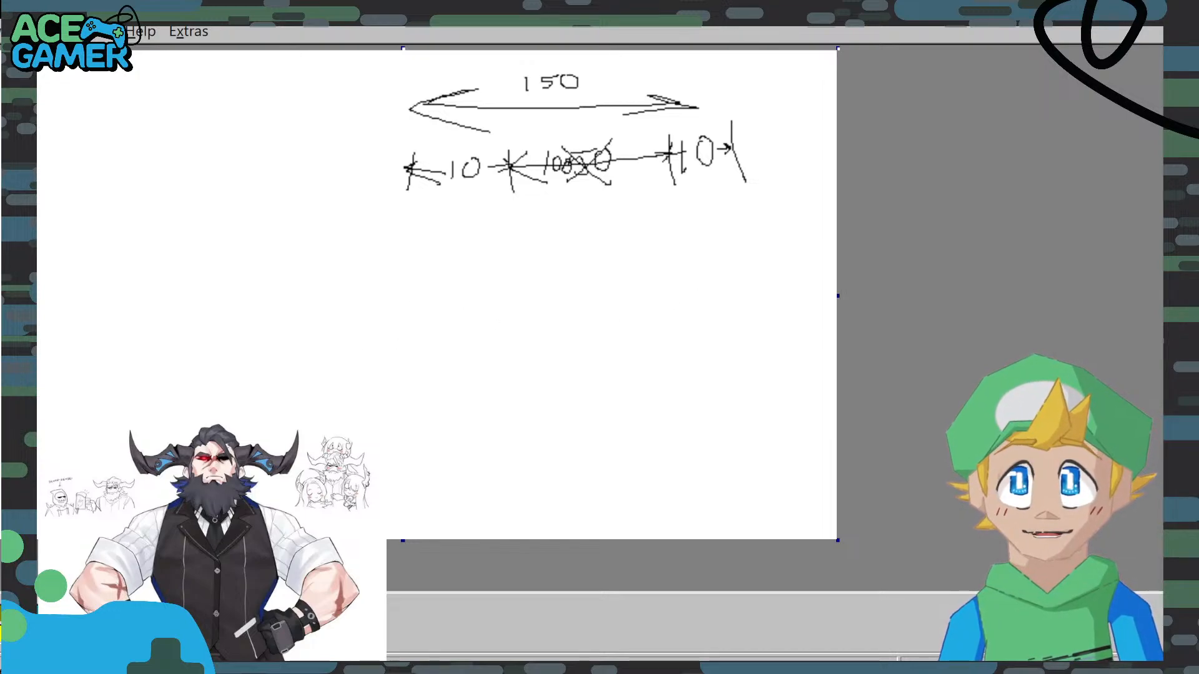
pyautogui.hotkey('alt', 'Tab')
pyautogui.hotkey('alt', 'Tab')
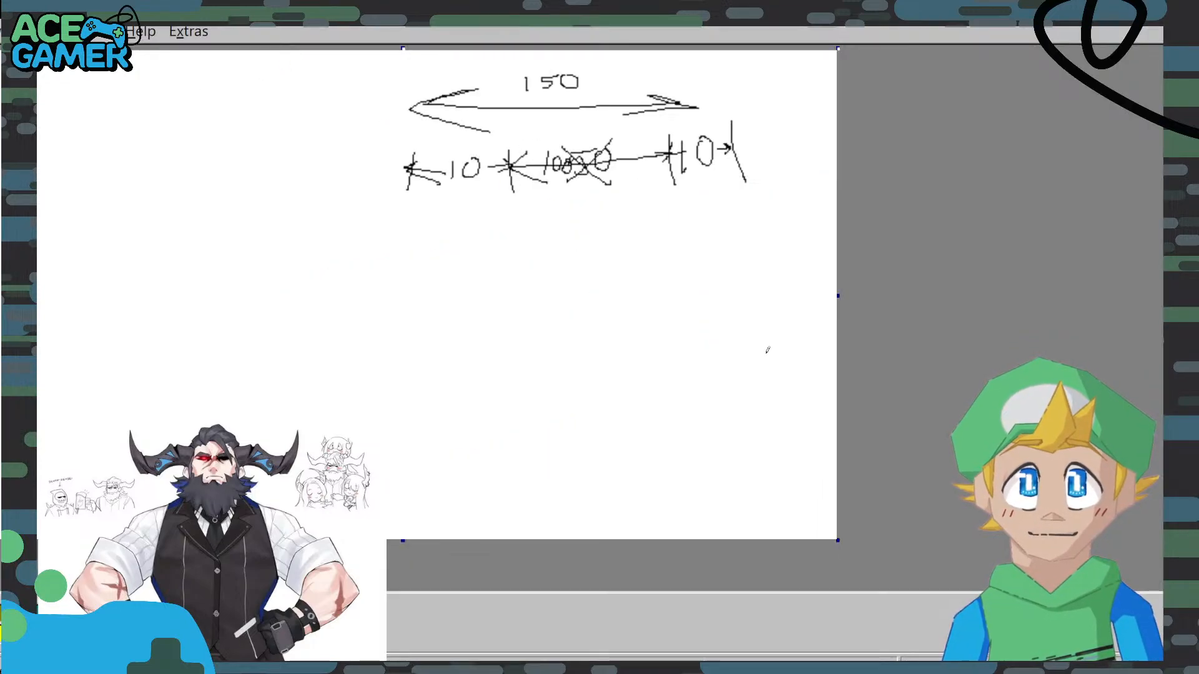
pyautogui.moveTo(760, 296); pyautogui.dragTo(783, 437)
pyautogui.moveTo(761, 297)
pyautogui.mouseDown()
pyautogui.moveTo(672, 307)
pyautogui.moveTo(680, 414)
pyautogui.moveTo(730, 408)
pyautogui.moveTo(772, 418)
pyautogui.moveTo(785, 436)
pyautogui.mouseUp()
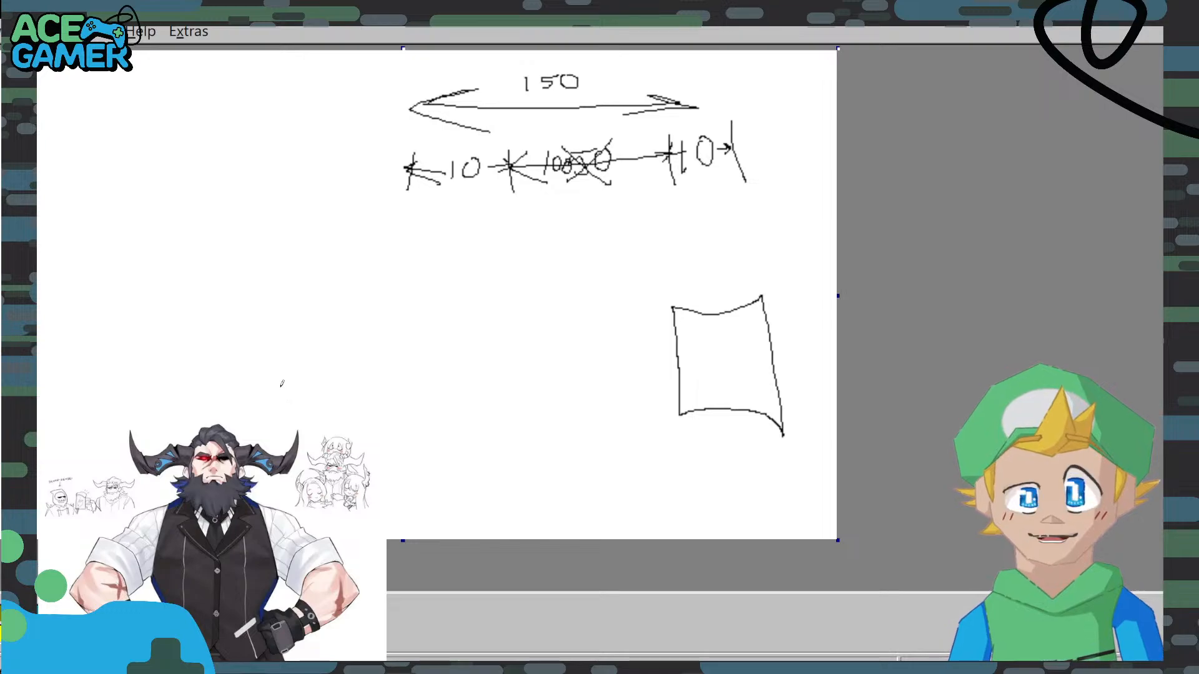
pyautogui.hotkey('ctrl', 'z')
pyautogui.hotkey('ctrl', 'z')
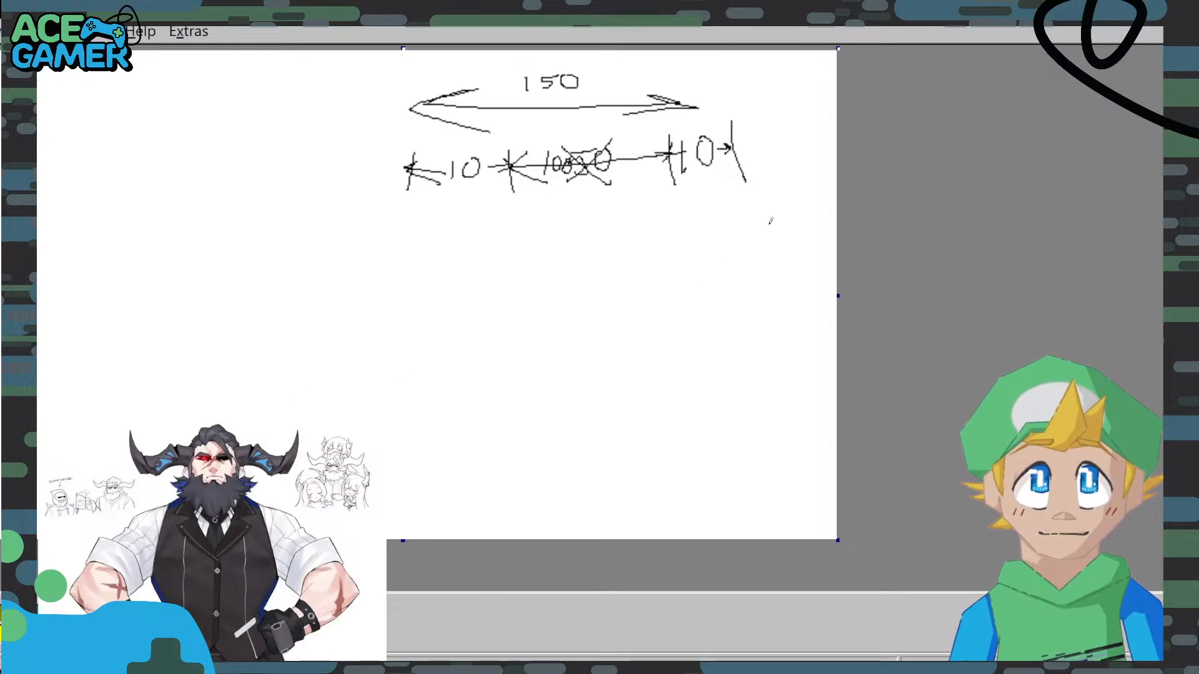
# Sketch an upright section with curved upper and lower edges and a longer tilted section meeting it at the lower corner.
pyautogui.moveTo(769, 214); pyautogui.dragTo(776, 354)
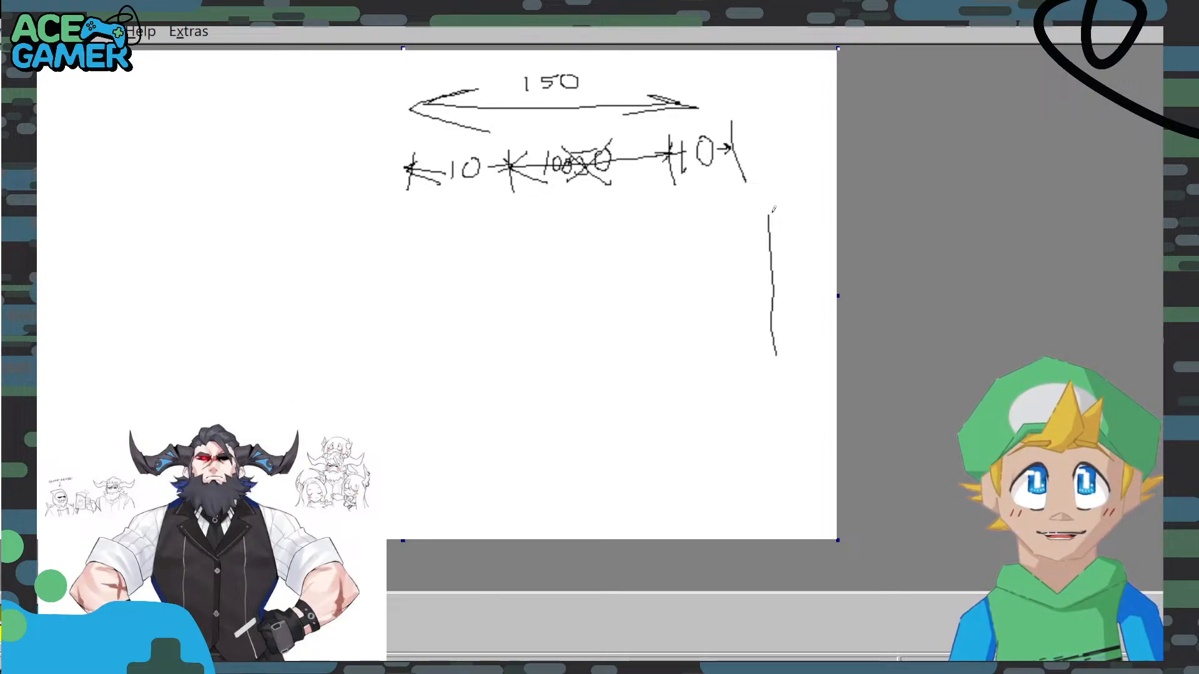
pyautogui.moveTo(769, 216)
pyautogui.mouseDown()
pyautogui.moveTo(674, 219)
pyautogui.moveTo(677, 301)
pyautogui.moveTo(778, 354)
pyautogui.mouseUp()
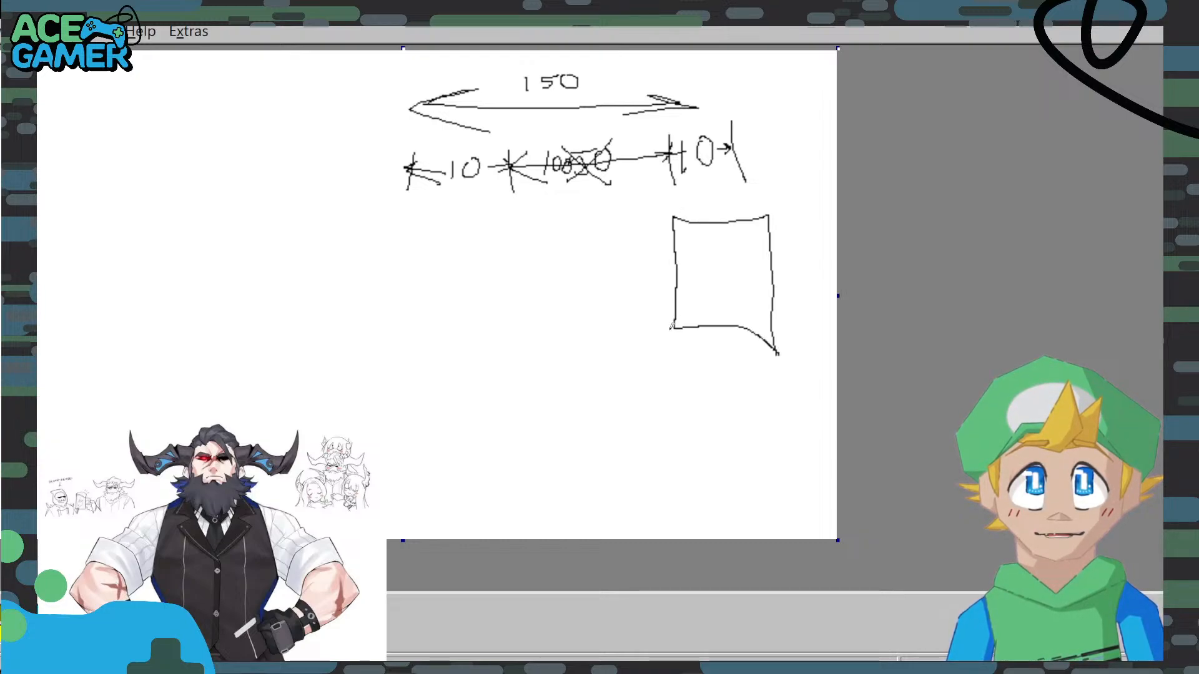
pyautogui.moveTo(671, 328); pyautogui.dragTo(521, 381)
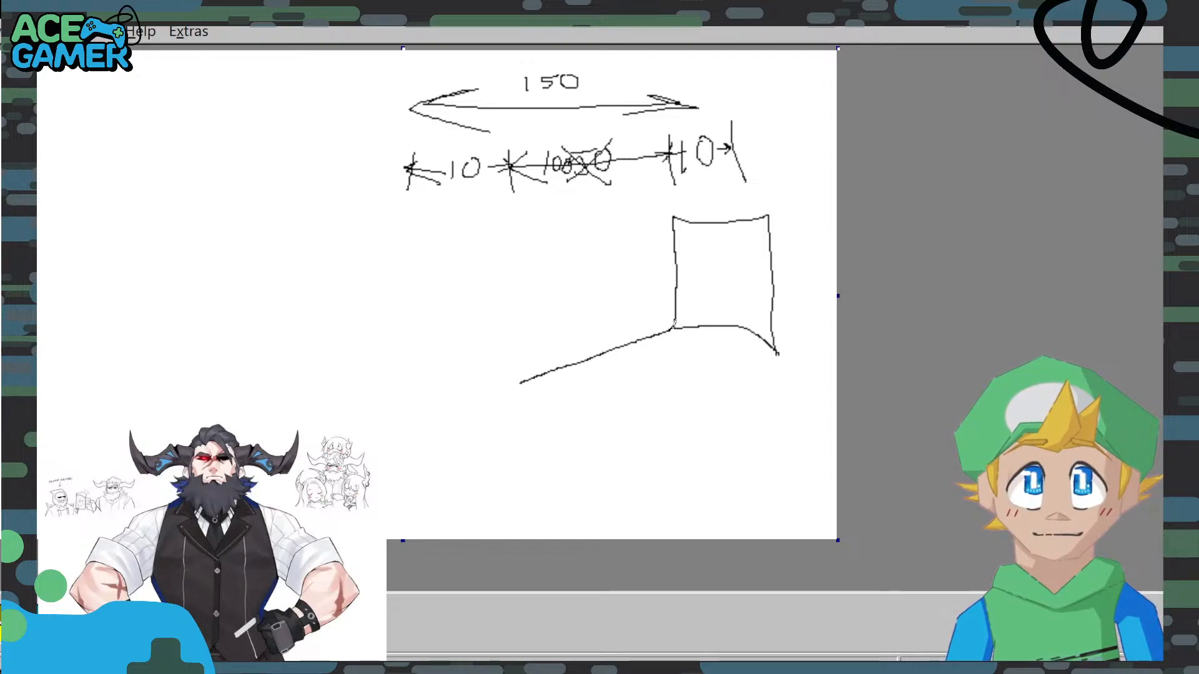
pyautogui.moveTo(649, 215); pyautogui.dragTo(675, 328)
pyautogui.moveTo(649, 215)
pyautogui.mouseDown()
pyautogui.moveTo(596, 254)
pyautogui.moveTo(491, 276)
pyautogui.moveTo(521, 382)
pyautogui.mouseUp()
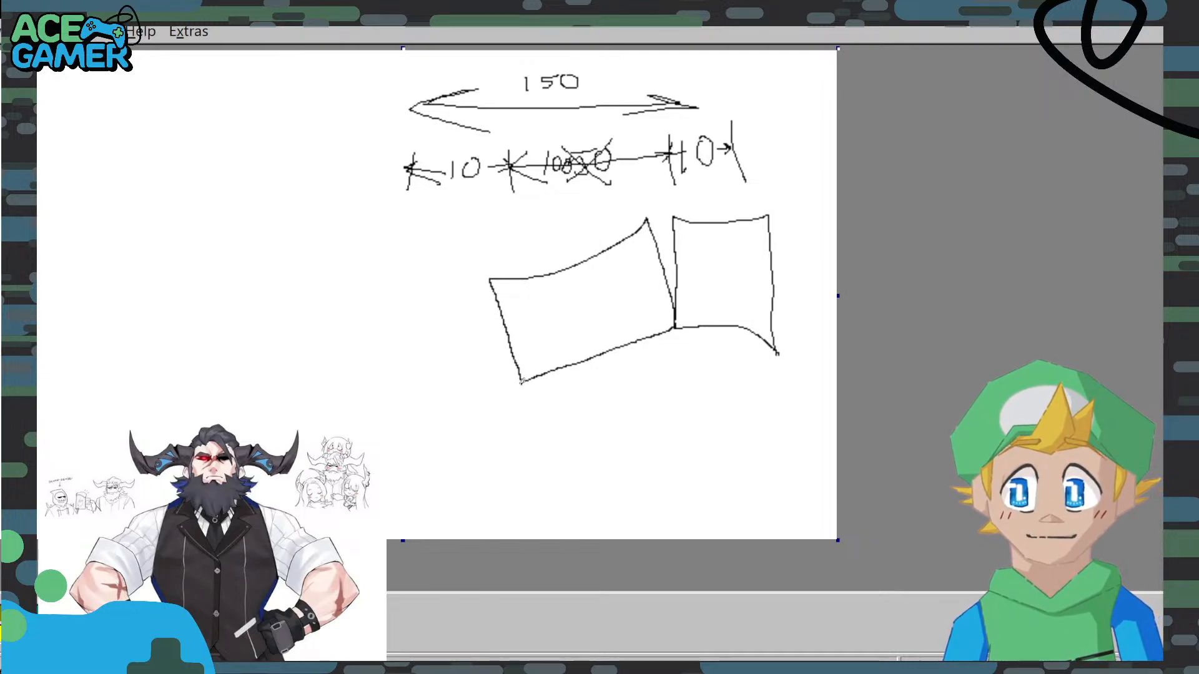
# Sketch a pointed end piece with a notched base on the tilted section's free end, redrawing its curved upper connection.
pyautogui.moveTo(521, 382)
pyautogui.mouseDown()
pyautogui.moveTo(478, 365)
pyautogui.moveTo(473, 341)
pyautogui.mouseUp()
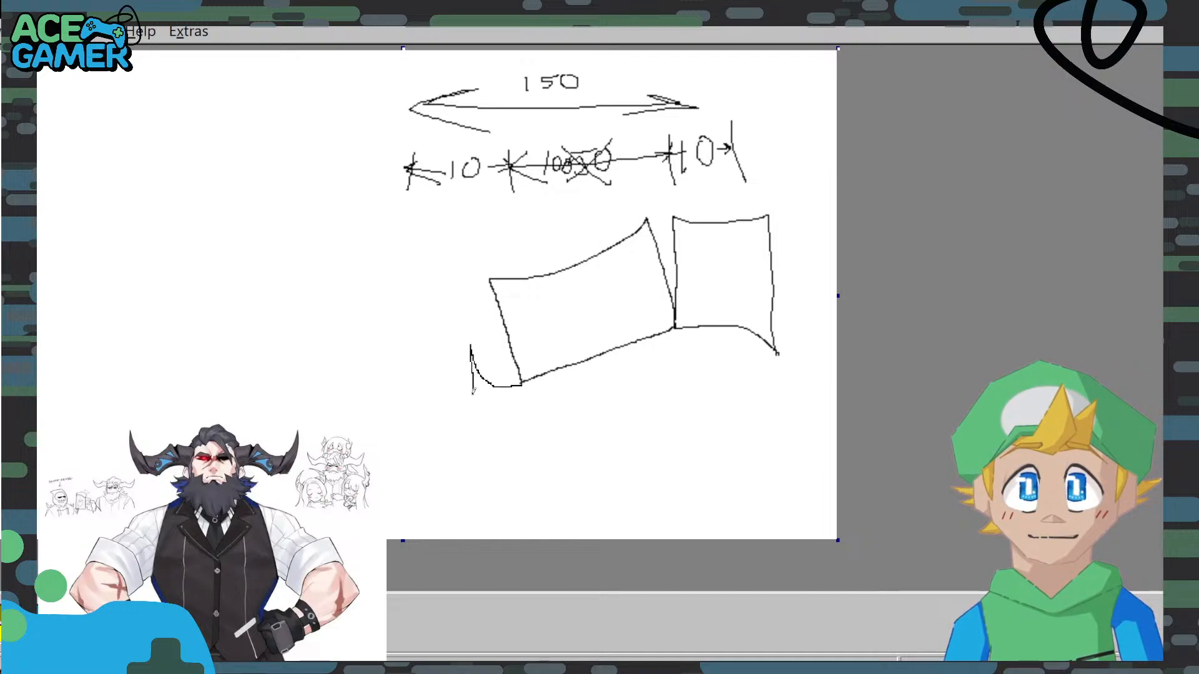
pyautogui.moveTo(472, 391); pyautogui.dragTo(458, 392)
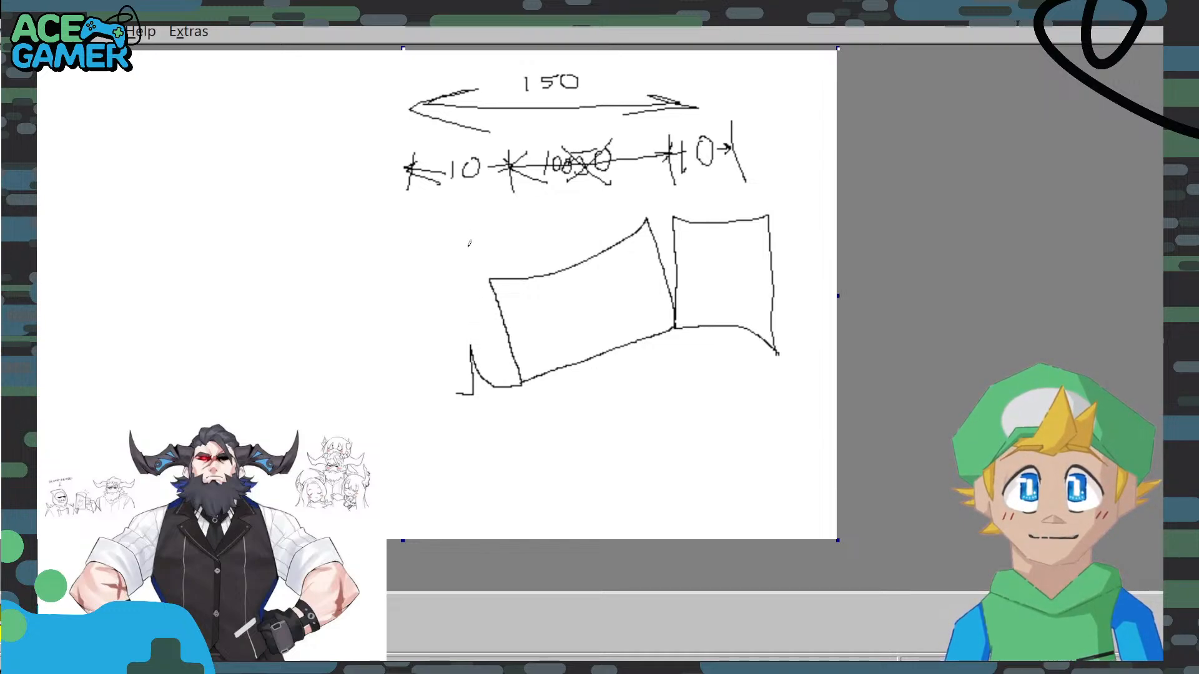
pyautogui.moveTo(469, 247)
pyautogui.mouseDown()
pyautogui.moveTo(450, 301)
pyautogui.moveTo(458, 385)
pyautogui.mouseUp()
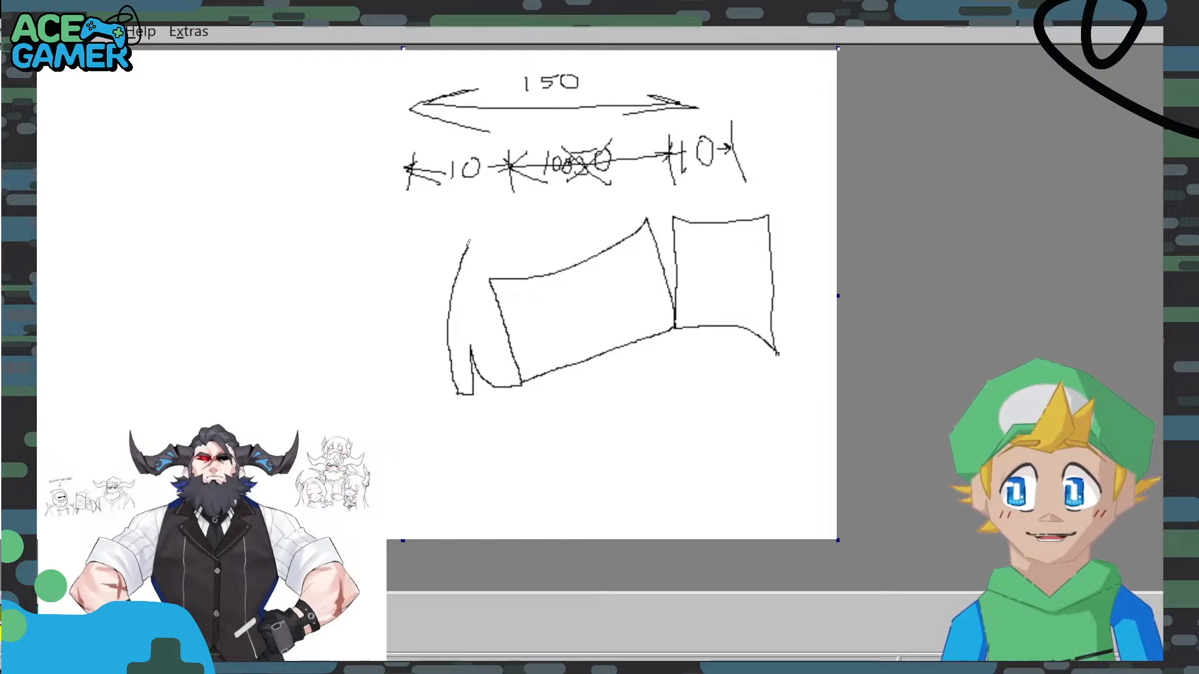
pyautogui.moveTo(469, 250); pyautogui.dragTo(525, 363)
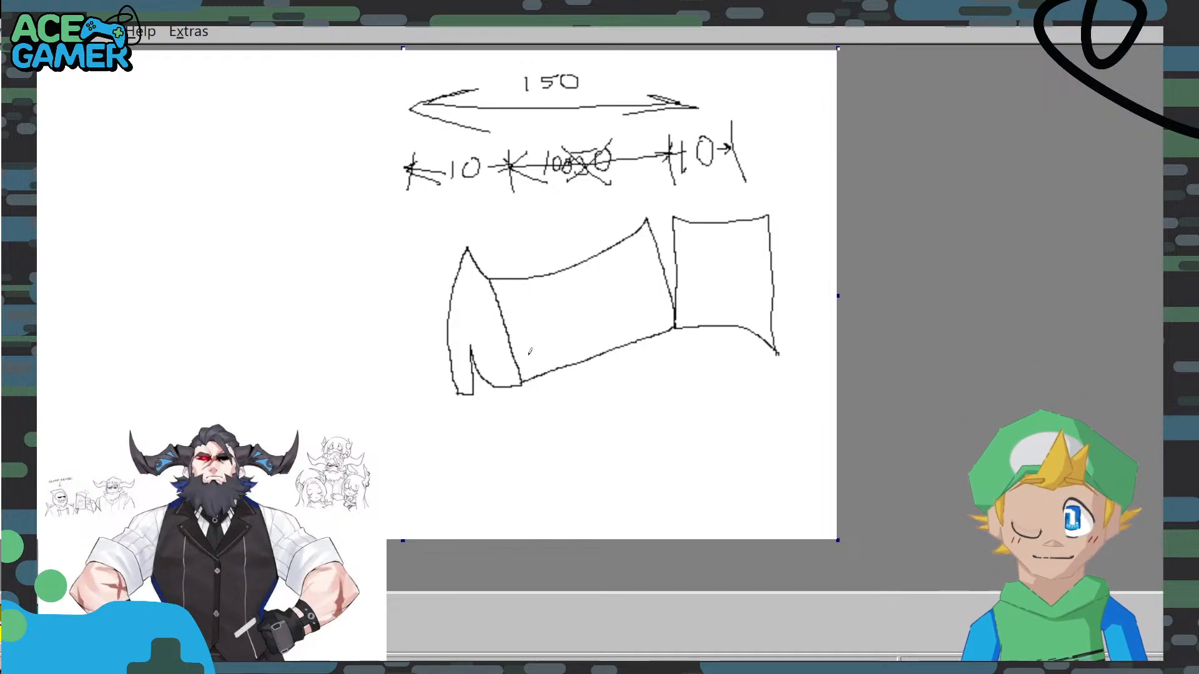
pyautogui.hotkey('ctrl', 'z')
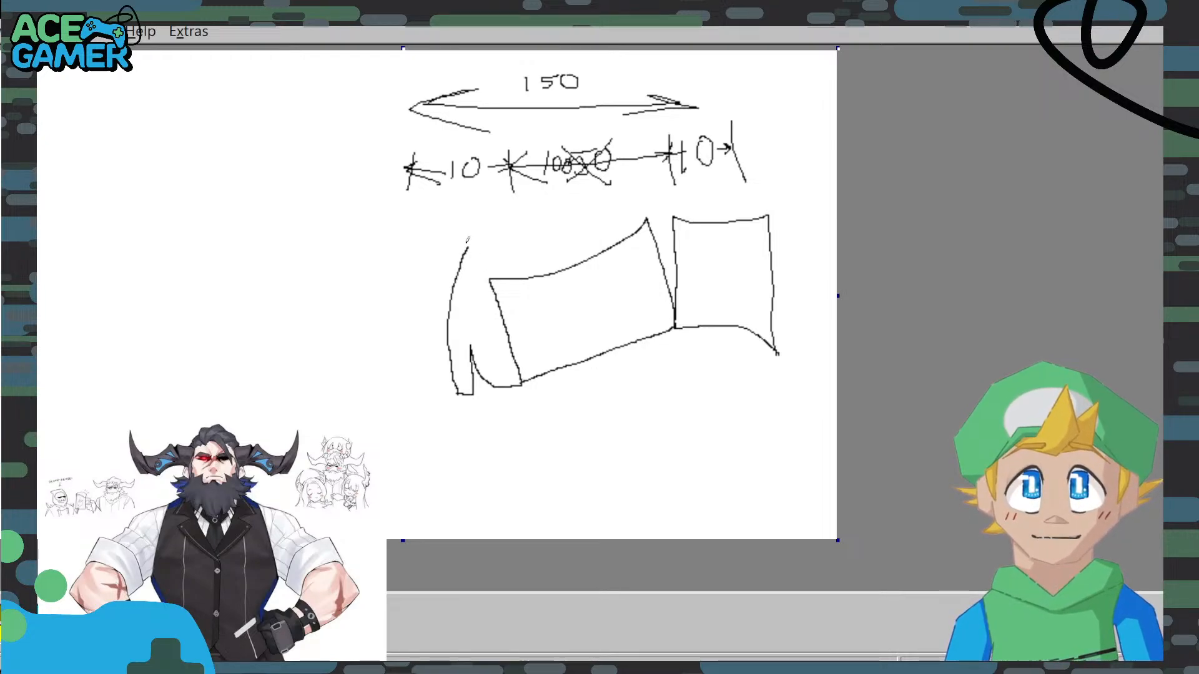
pyautogui.moveTo(470, 244); pyautogui.dragTo(489, 289)
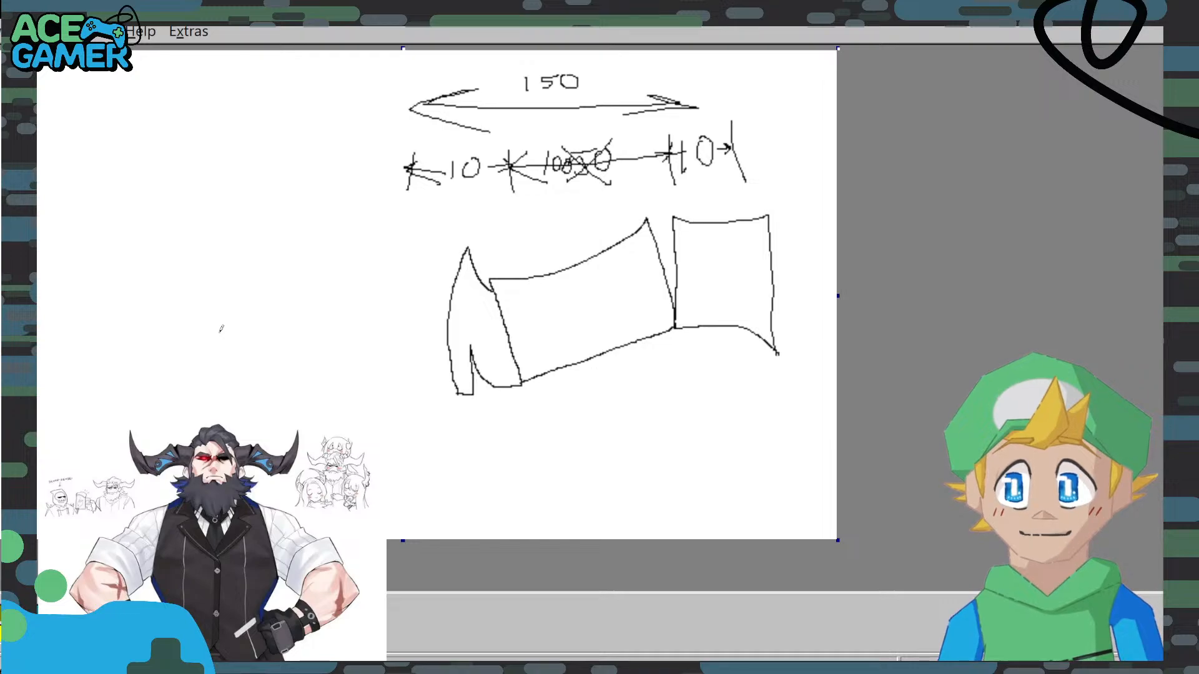
# Return to the assembly to check the two parts, then open Part Studio 1.
pyautogui.hotkey('alt', 'Tab')
pyautogui.scroll(-1, 403, 439)
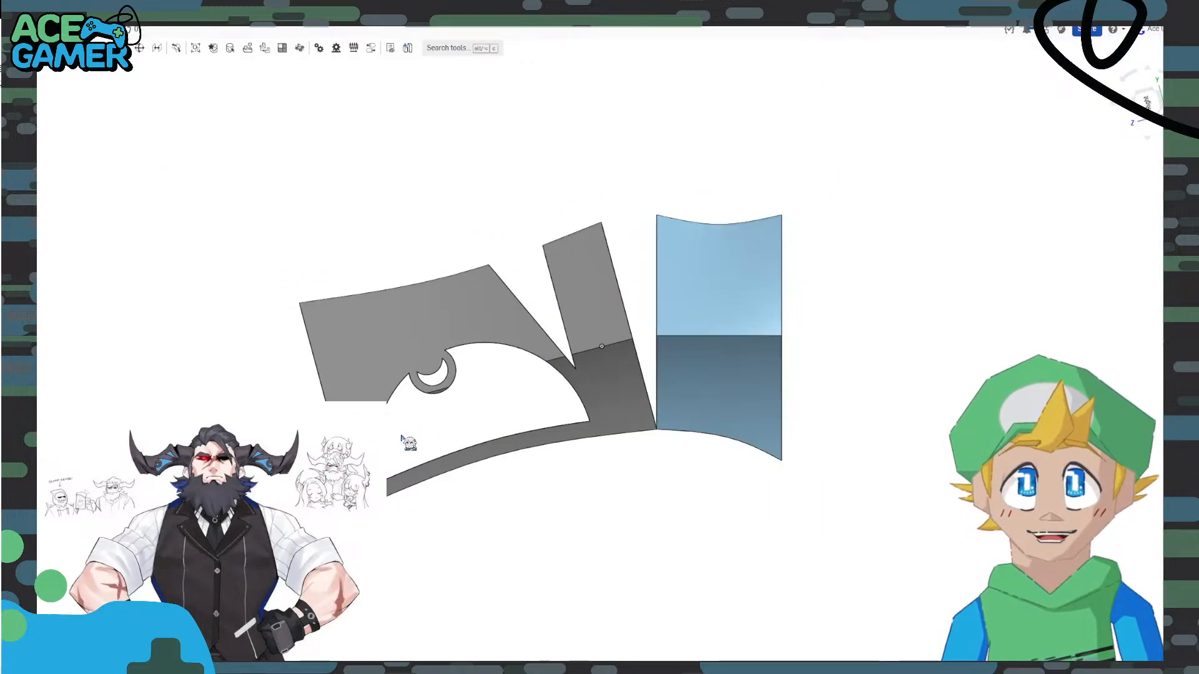
pyautogui.scroll(-1, 403, 439)
pyautogui.click(250, 665)
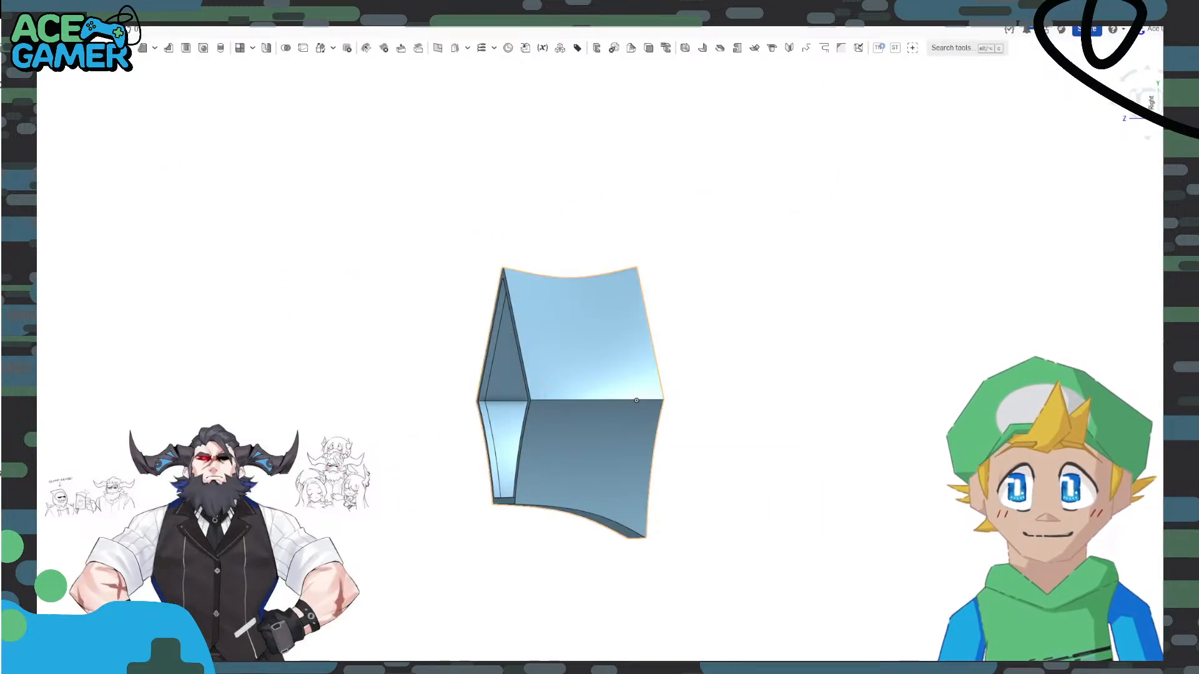
# Switch back to the drawing program and sketch a tall pointed outline with flared legs and a triangular notch in its base.
pyautogui.hotkey('alt', 'Tab')
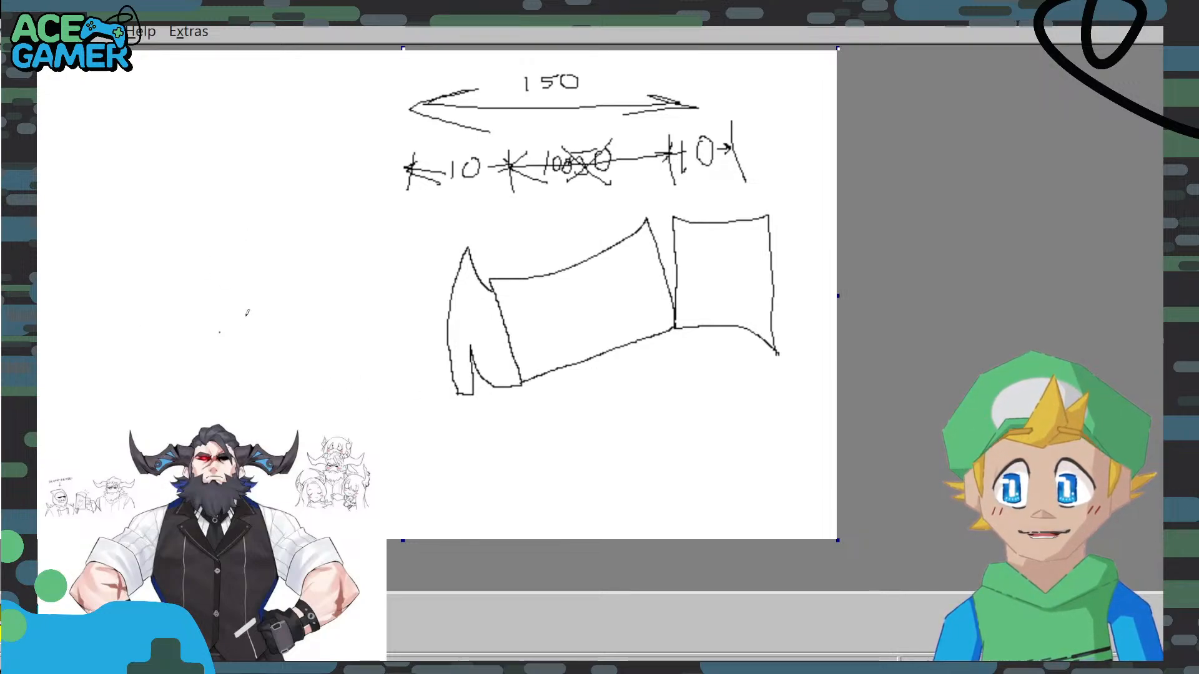
pyautogui.moveTo(165, 398)
pyautogui.mouseDown()
pyautogui.moveTo(228, 397)
pyautogui.moveTo(243, 353)
pyautogui.moveTo(258, 377)
pyautogui.moveTo(313, 394)
pyautogui.mouseUp()
pyautogui.moveTo(180, 366)
pyautogui.mouseDown()
pyautogui.moveTo(228, 220)
pyautogui.moveTo(253, 221)
pyautogui.moveTo(318, 394)
pyautogui.mouseUp()
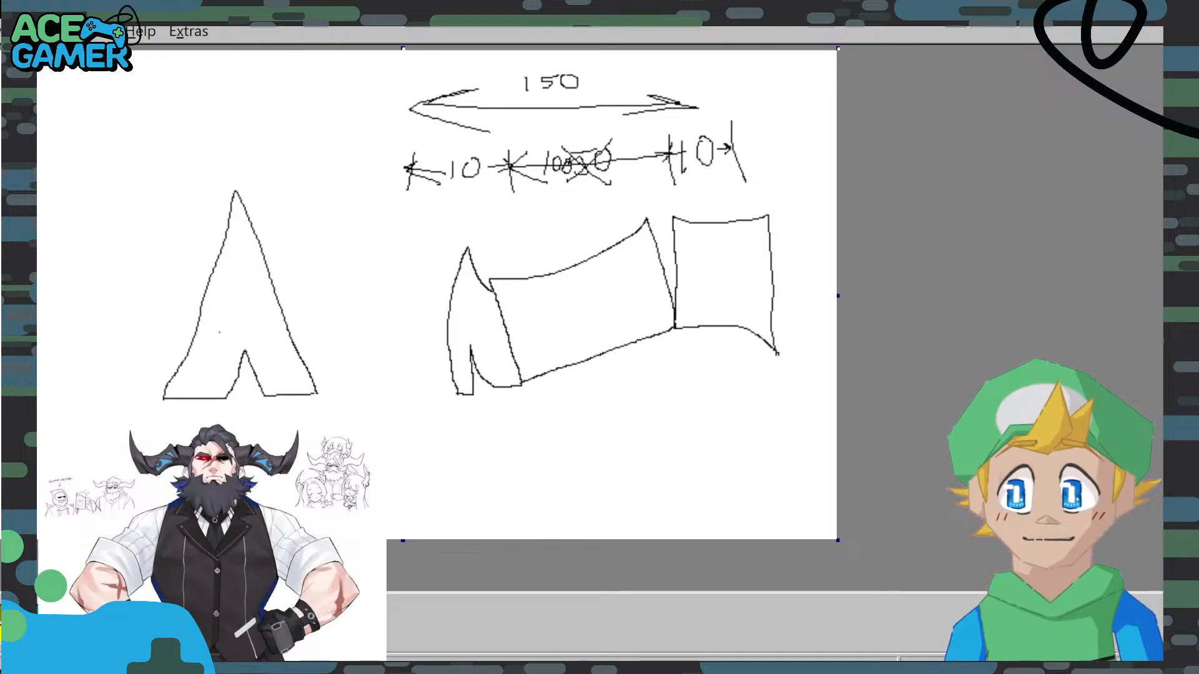
# Switch back to Onshape and bring the Part Studio's reference planes into view.
pyautogui.hotkey('ctrl', 'Tab')
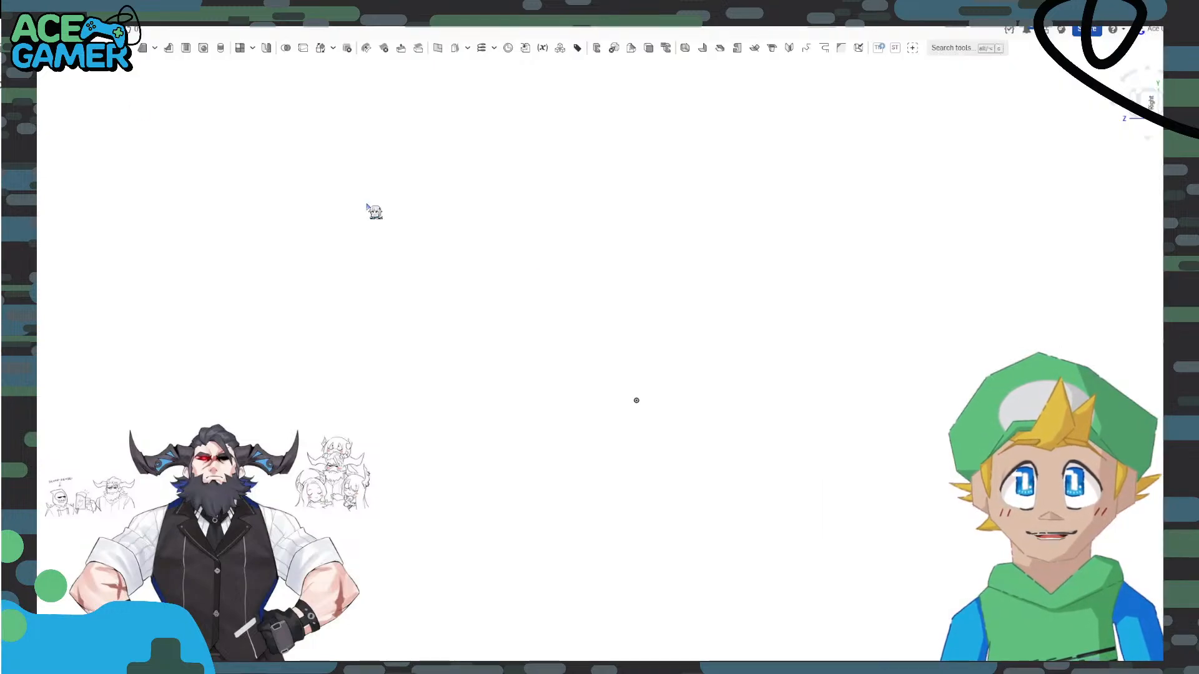
pyautogui.scroll(-3, 633, 331)
pyautogui.scroll(-3, 632, 334)
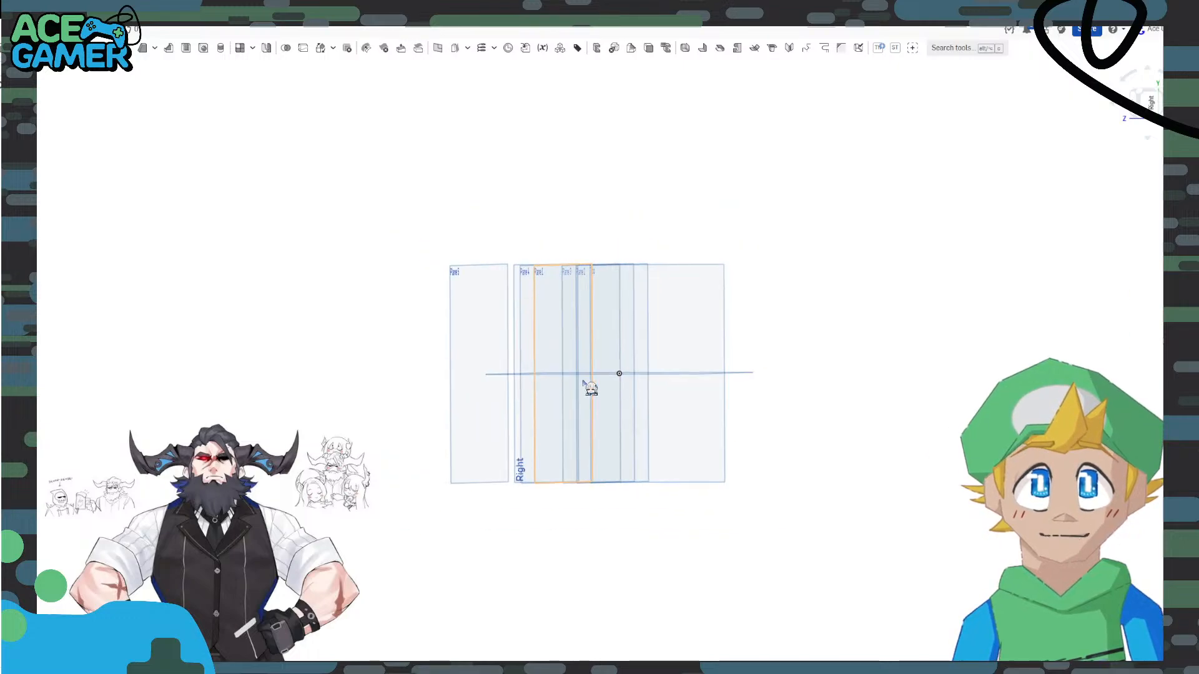
pyautogui.moveTo(746, 260); pyautogui.dragTo(726, 306, button='right')
pyautogui.scroll(3, 733, 311)
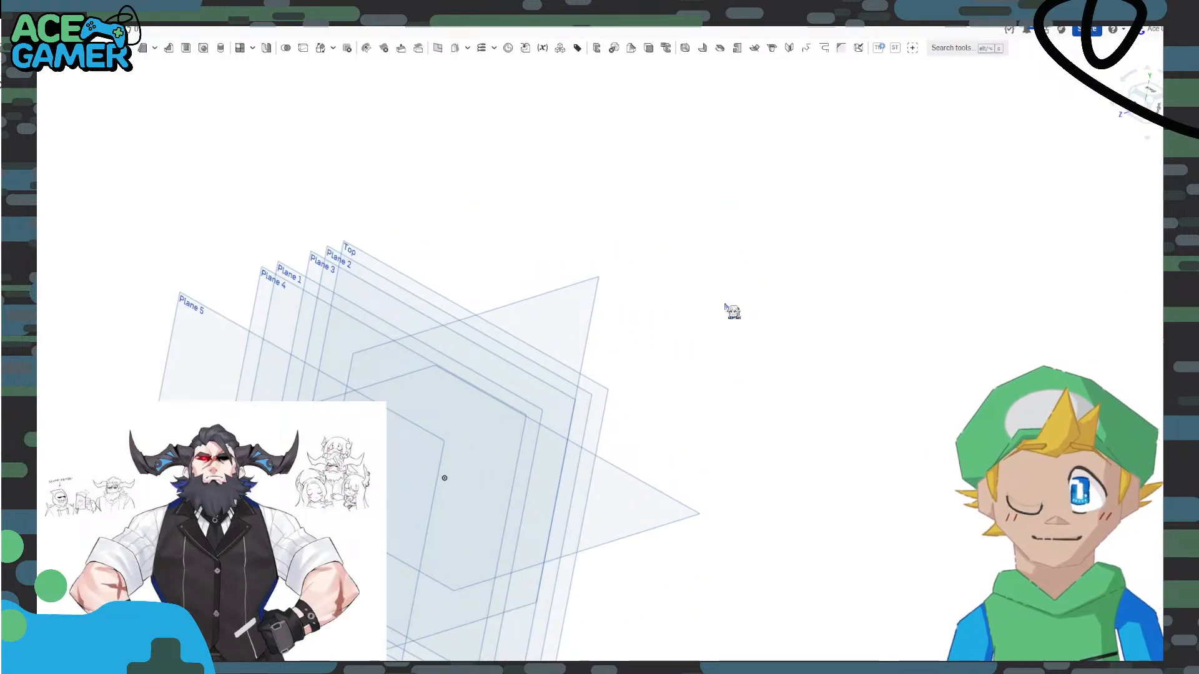
# Start a new sketch on the Right plane and face that plane.
pyautogui.moveTo(728, 311); pyautogui.dragTo(525, 334, button='right')
pyautogui.click(517, 329)
pyautogui.rightClick(517, 329)
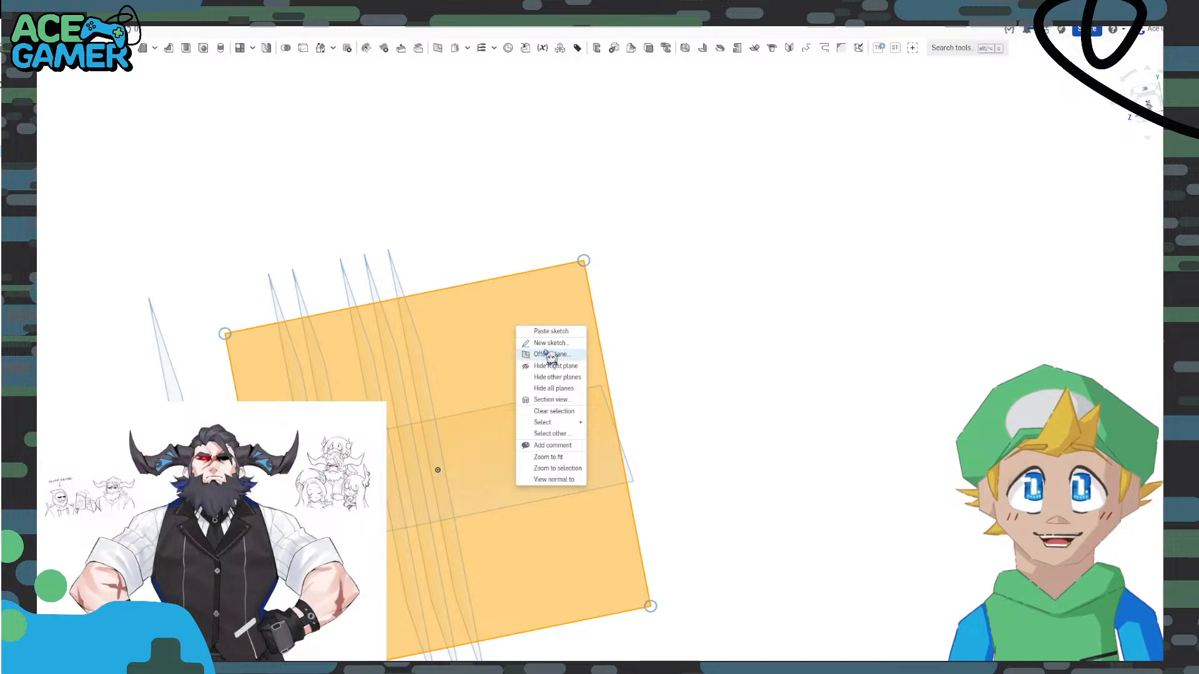
pyautogui.click(544, 350)
pyautogui.click(1148, 103)
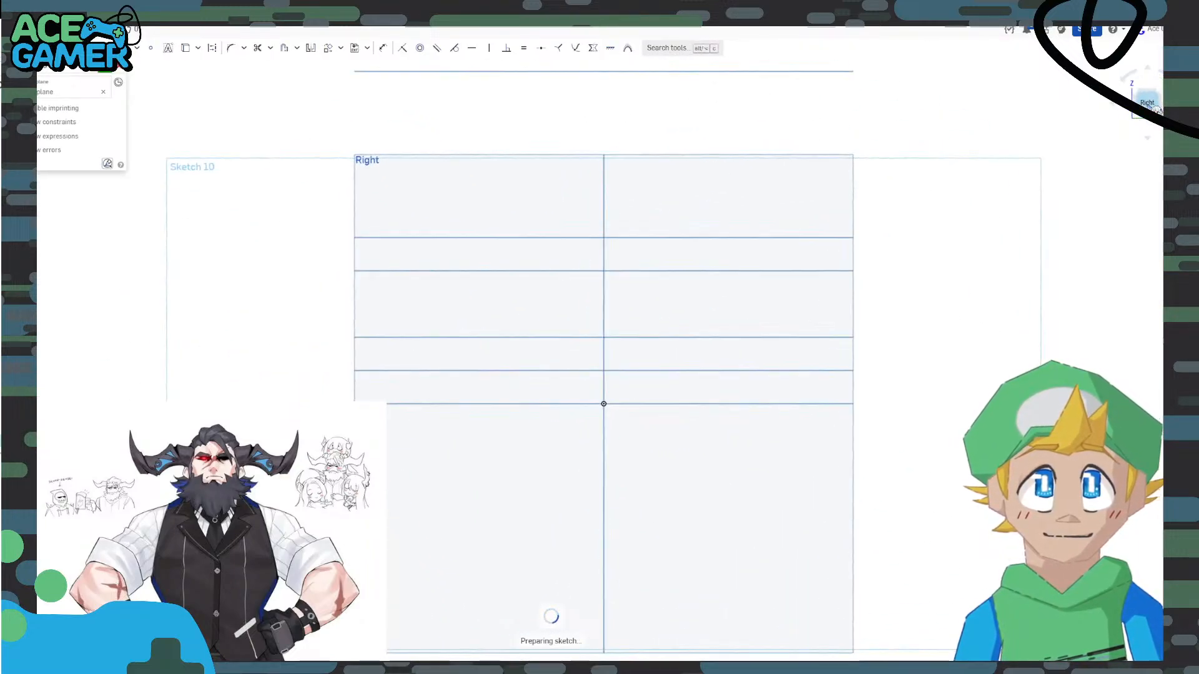
pyautogui.click(1126, 75)
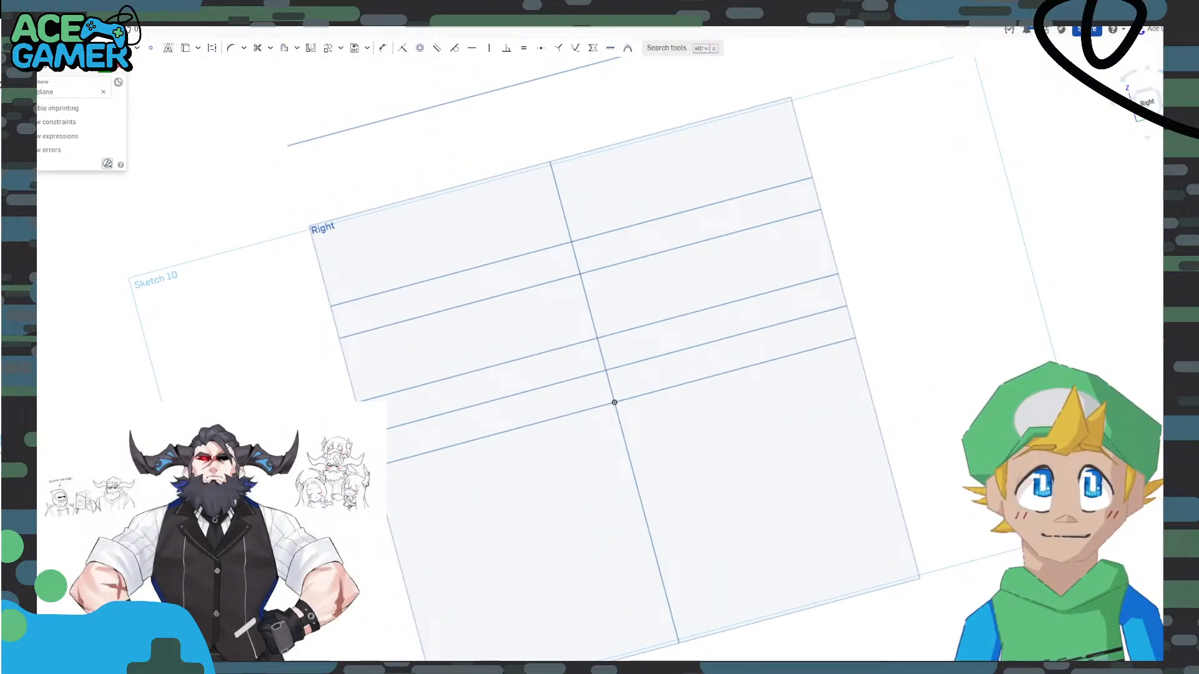
# Display the existing sketch lying across the Right plane and check its position relative to the origin.
pyautogui.scroll(3, 454, 394)
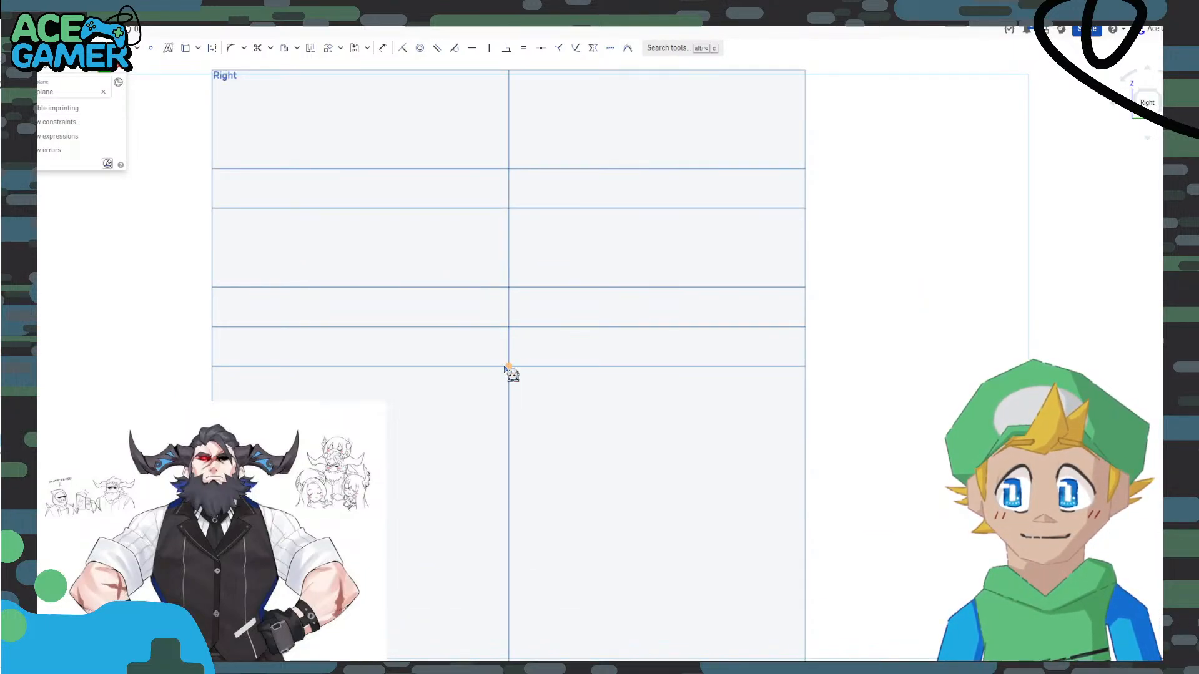
pyautogui.click(509, 367)
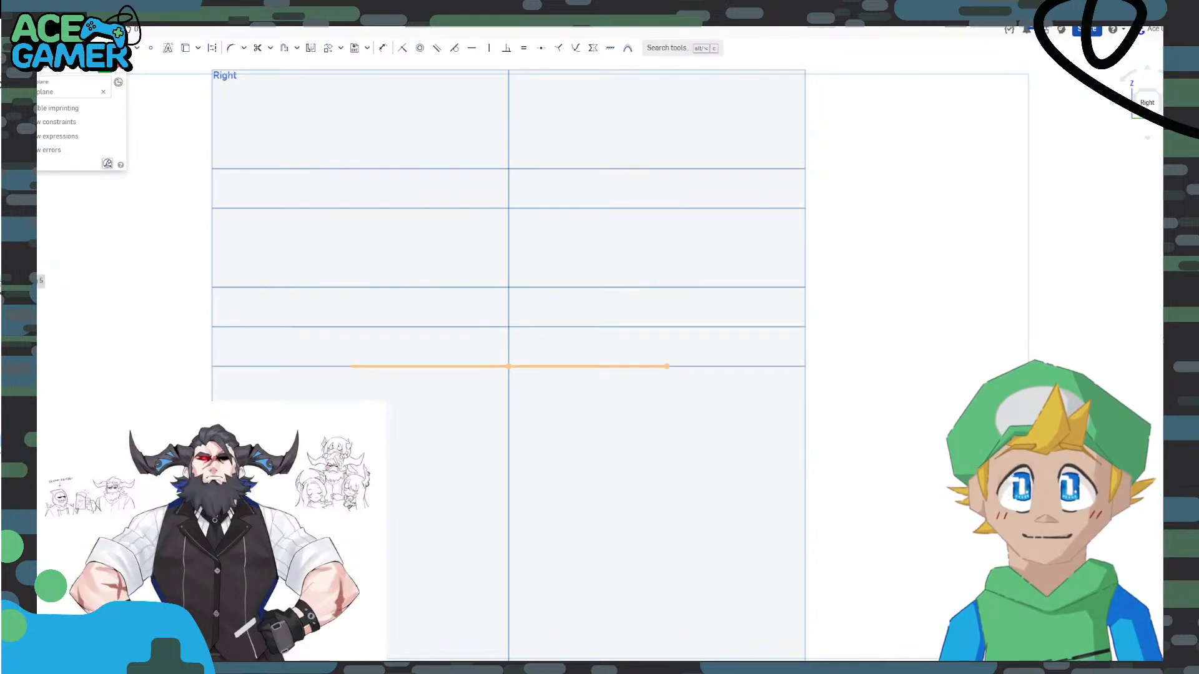
pyautogui.click(30, 276)
pyautogui.scroll(-2, 340, 383)
pyautogui.moveTo(386, 401); pyautogui.dragTo(389, 430, button='right')
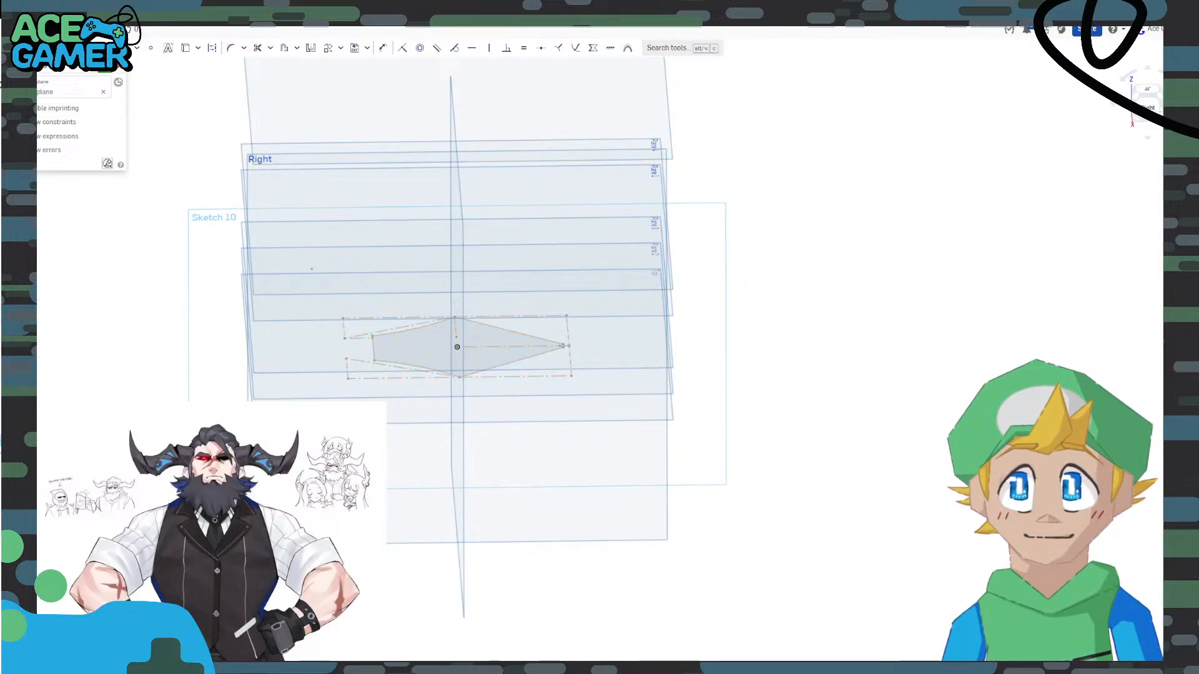
pyautogui.click(1148, 106)
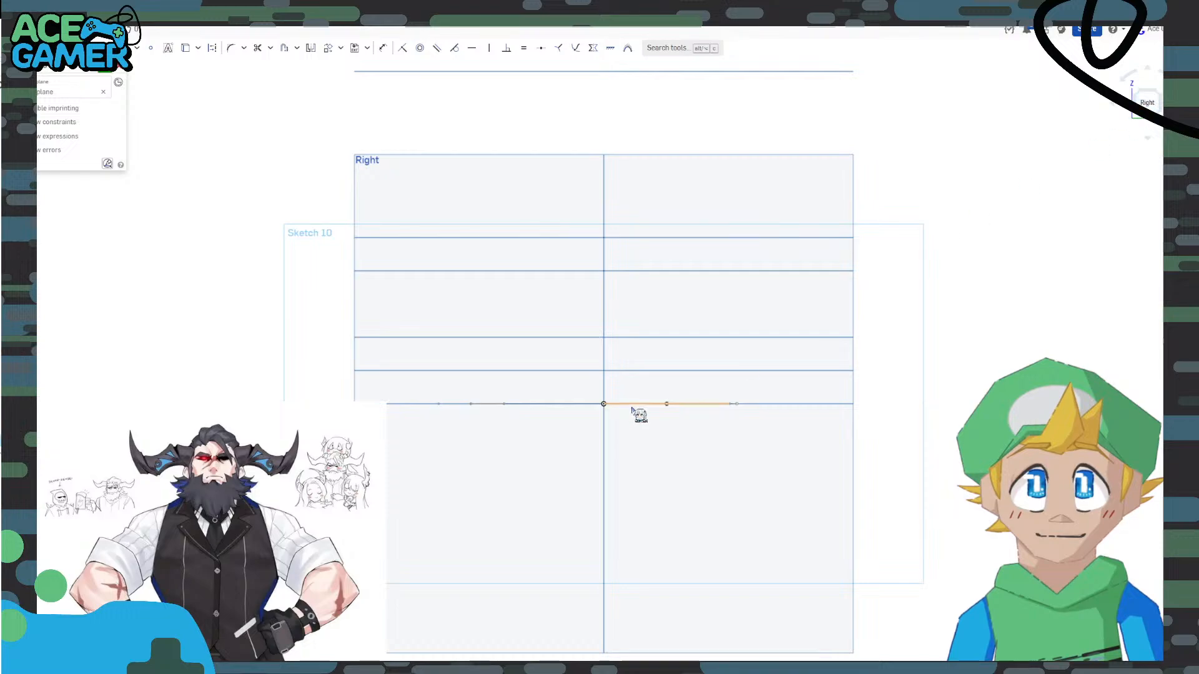
# Paste the copied pointed profile into the Right-plane sketch and make its centre point coincident with the origin.
pyautogui.rightClick(577, 388)
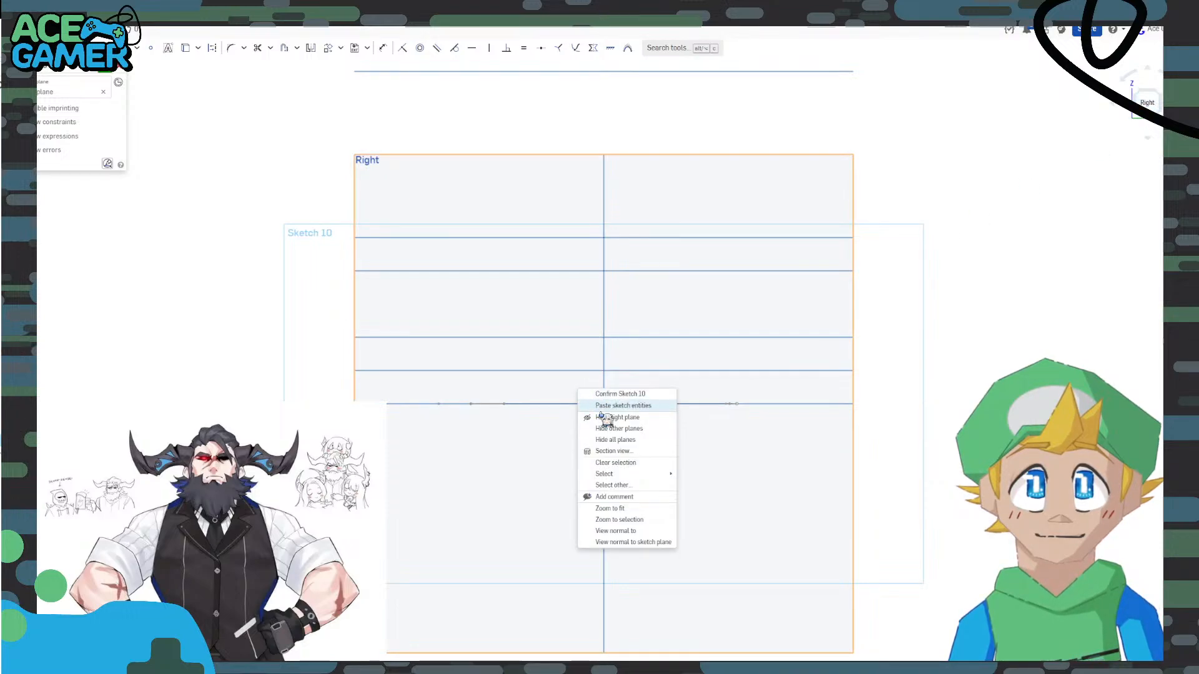
pyautogui.click(618, 405)
pyautogui.scroll(3, 662, 422)
pyautogui.scroll(2, 650, 415)
pyautogui.moveTo(626, 409); pyautogui.dragTo(538, 388, button='middle')
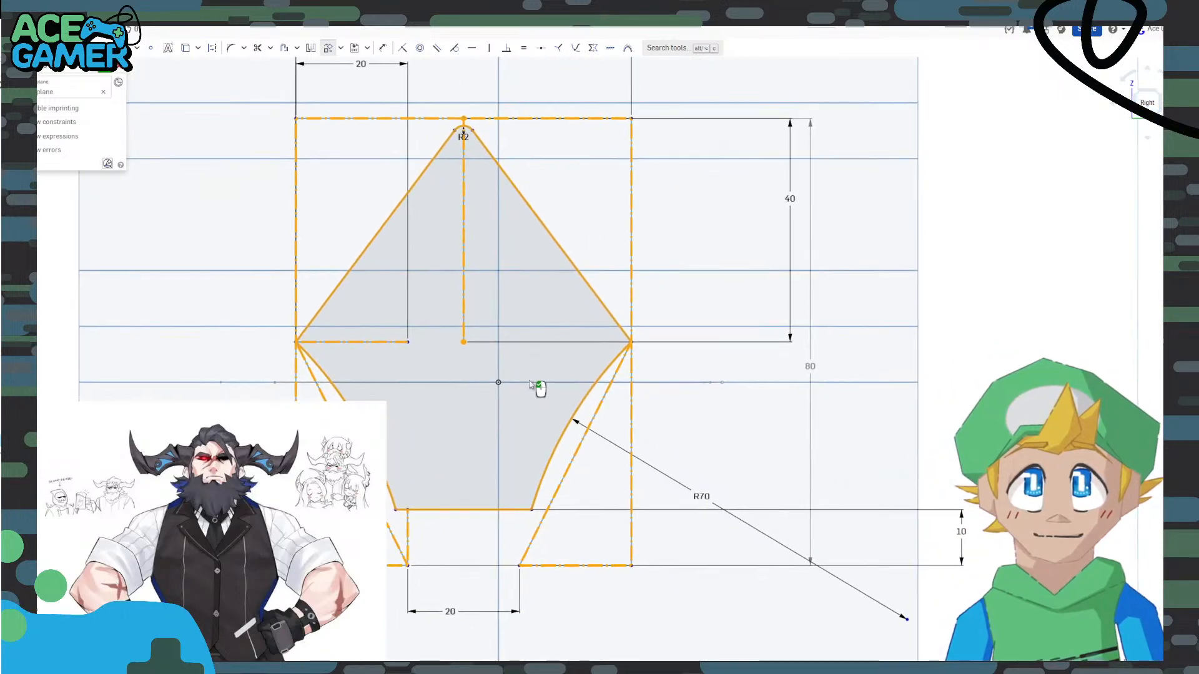
pyautogui.click(530, 385)
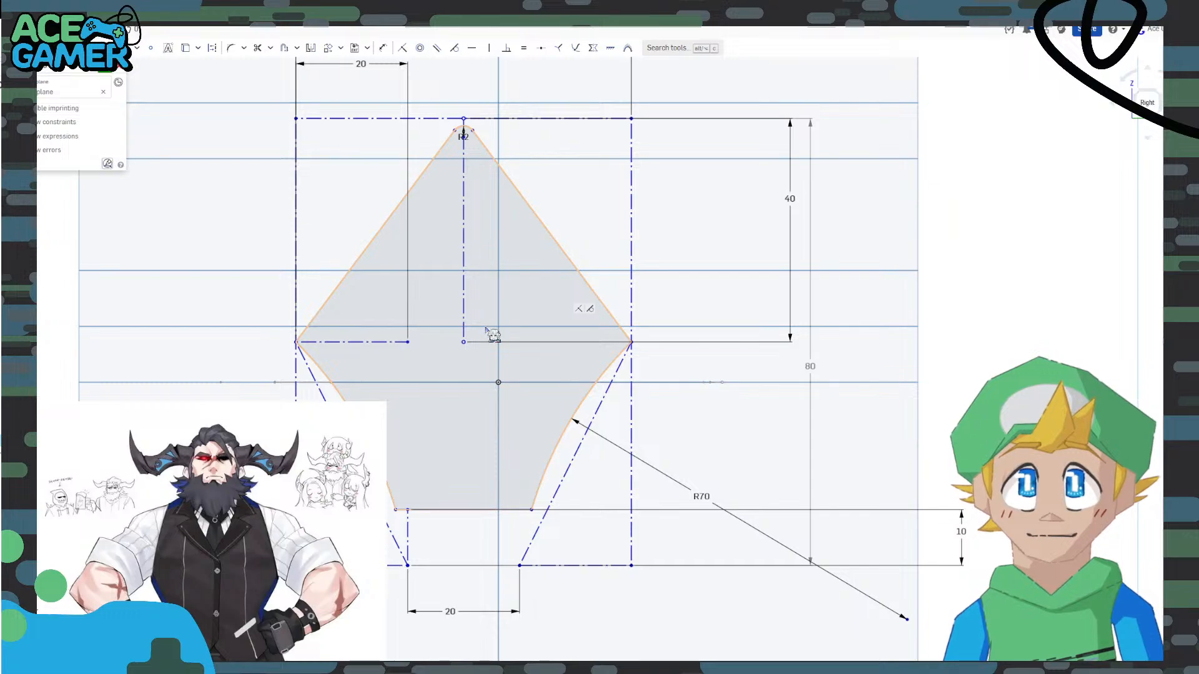
pyautogui.click(426, 54)
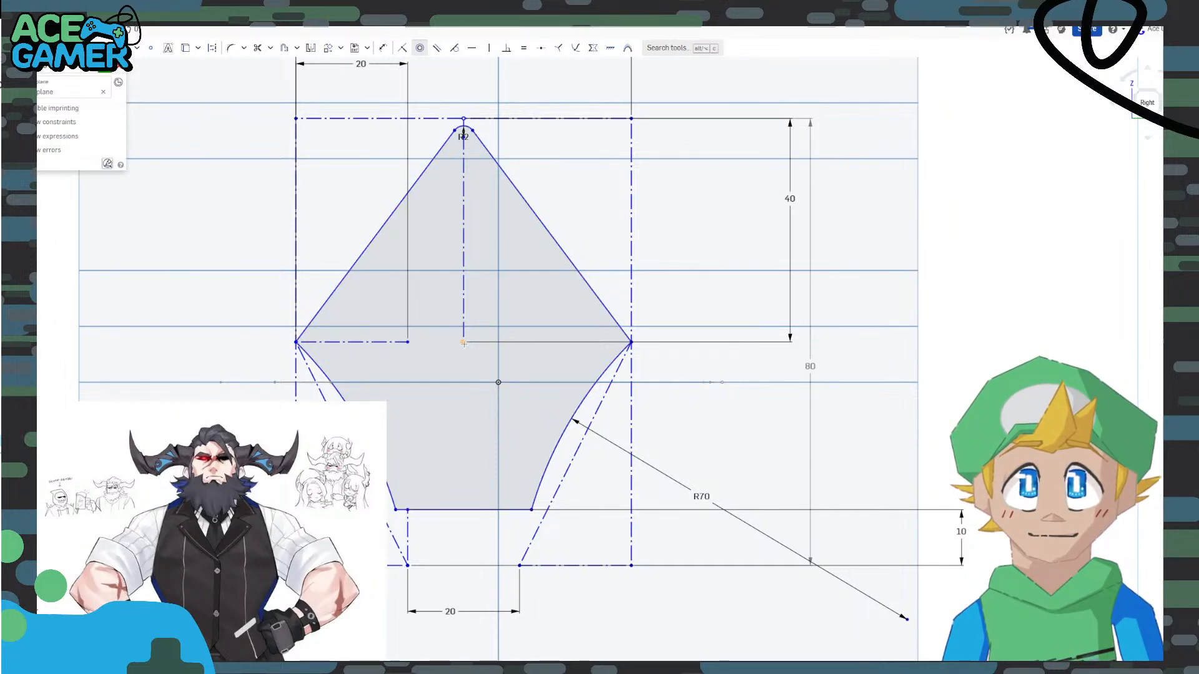
pyautogui.click(499, 382)
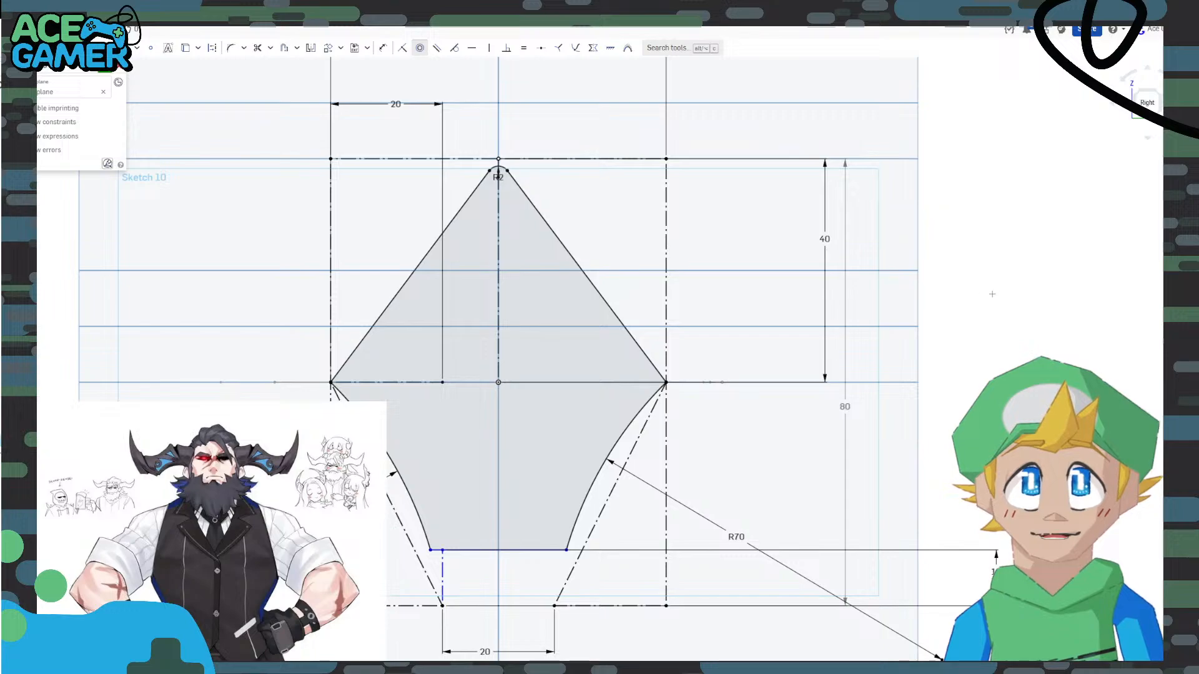
# Check the pasted profile's orientation against the planes and discard the whole sketch.
pyautogui.moveTo(997, 298); pyautogui.dragTo(992, 296, button='right')
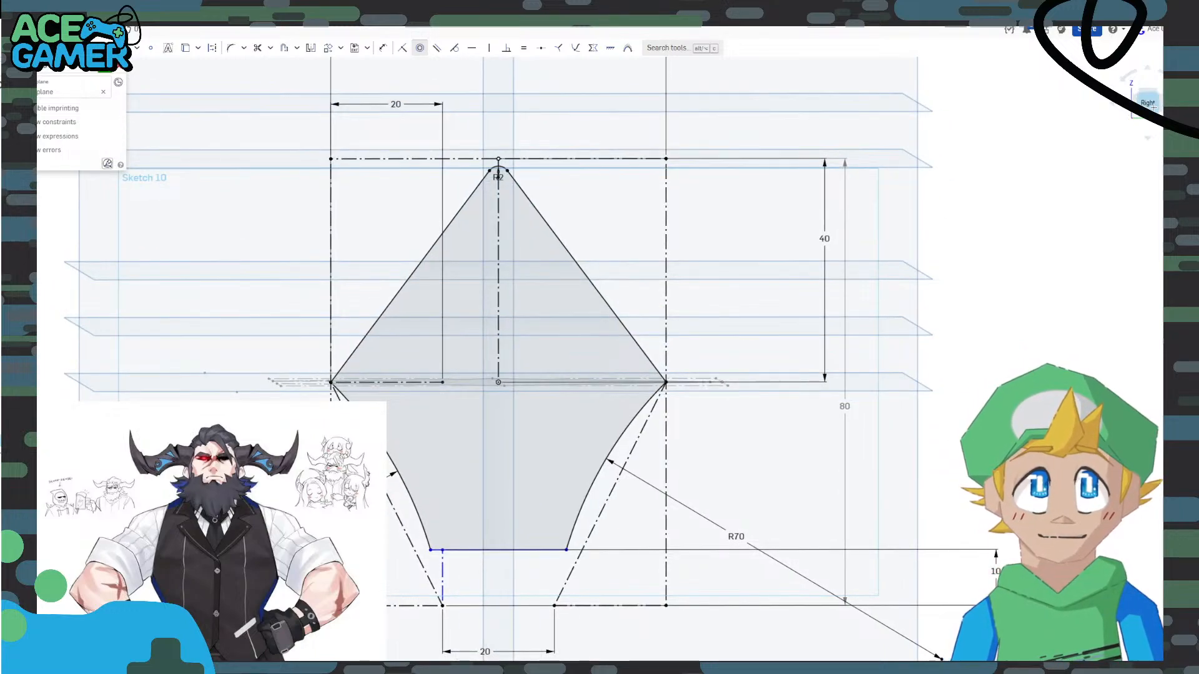
pyautogui.press('n')
pyautogui.scroll(3, 554, 402)
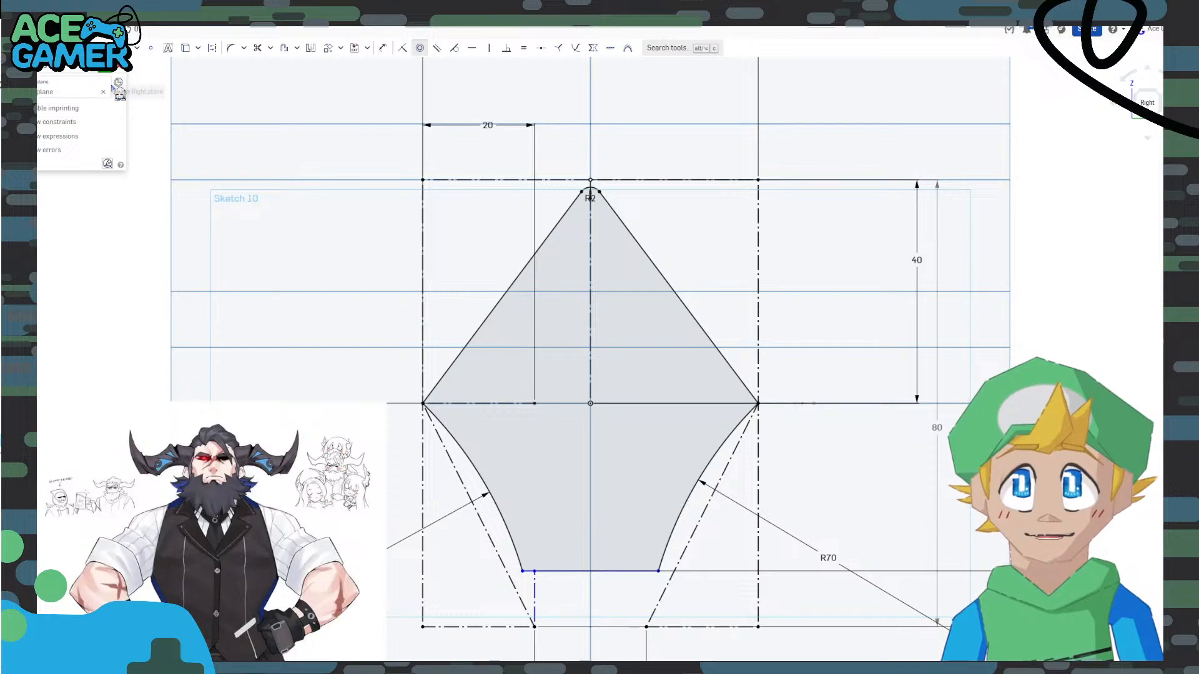
pyautogui.click(120, 66)
# Start a new sketch on the Right plane and draw a horizontal line about 18 mm long from the origin.
pyautogui.scroll(-3, 387, 303)
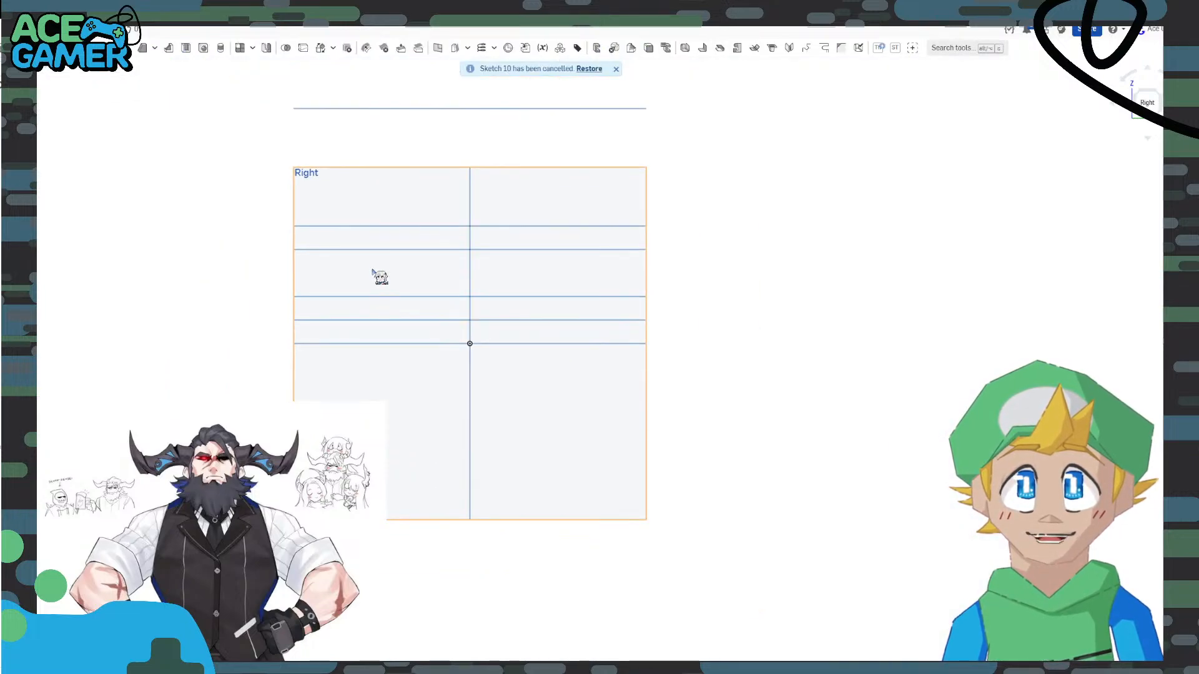
pyautogui.rightClick(347, 193)
pyautogui.click(402, 242)
pyautogui.scroll(5, 447, 326)
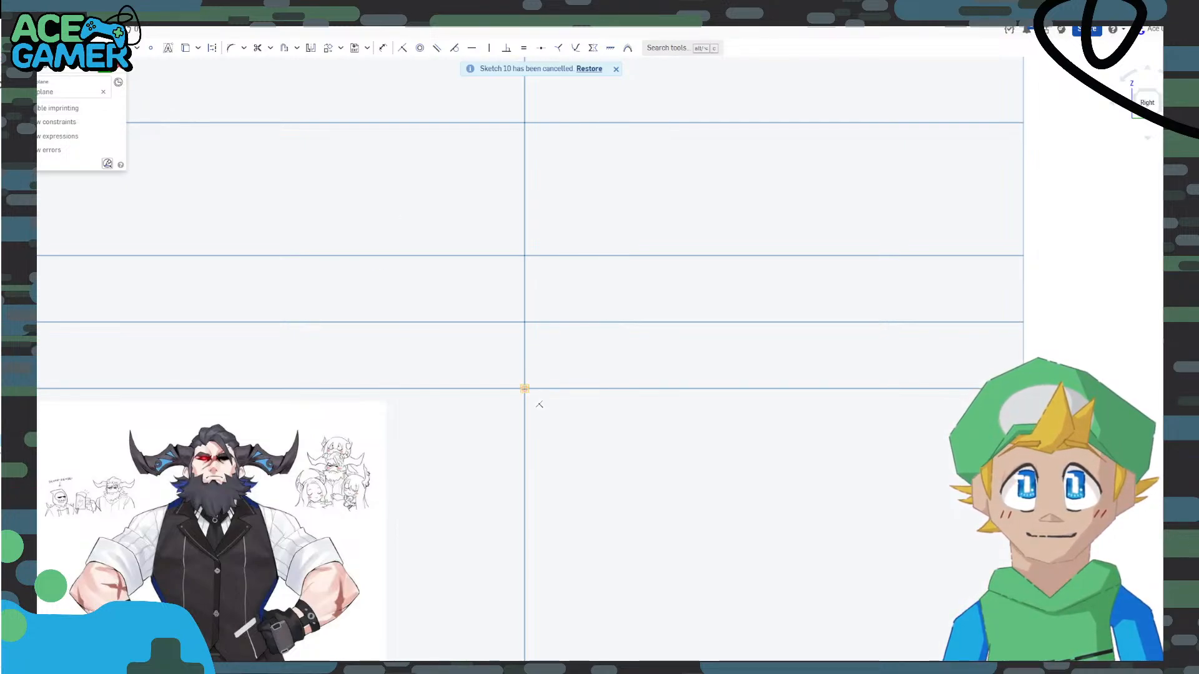
pyautogui.click(524, 389)
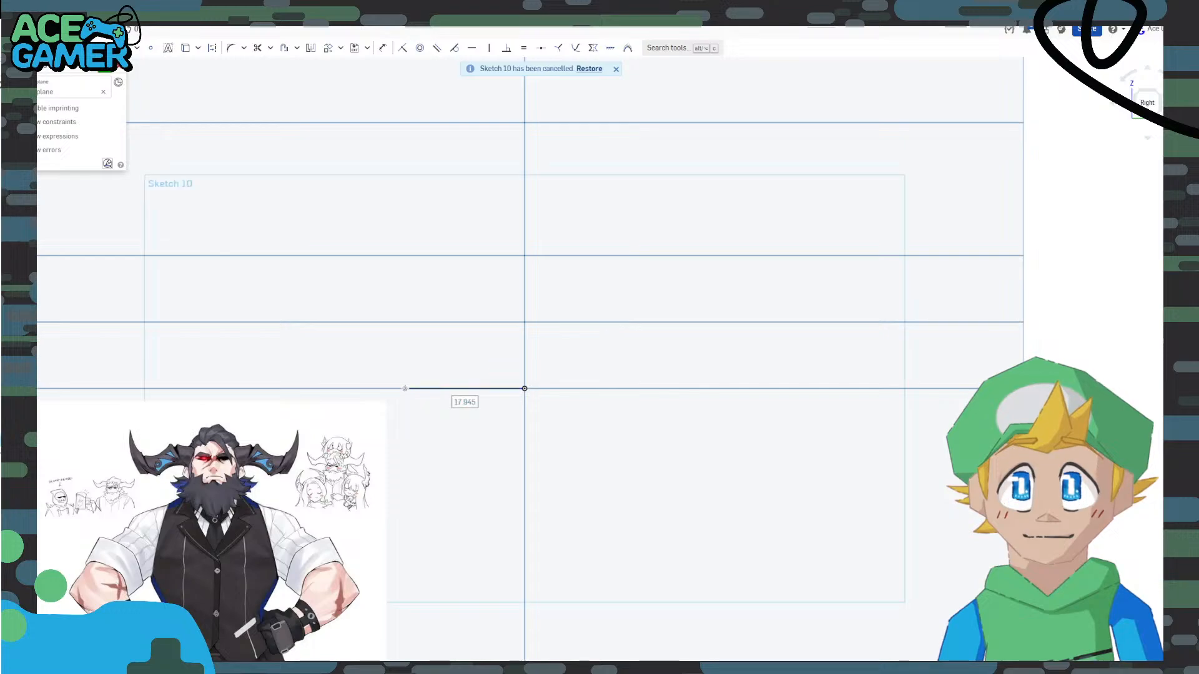
pyautogui.click(405, 388)
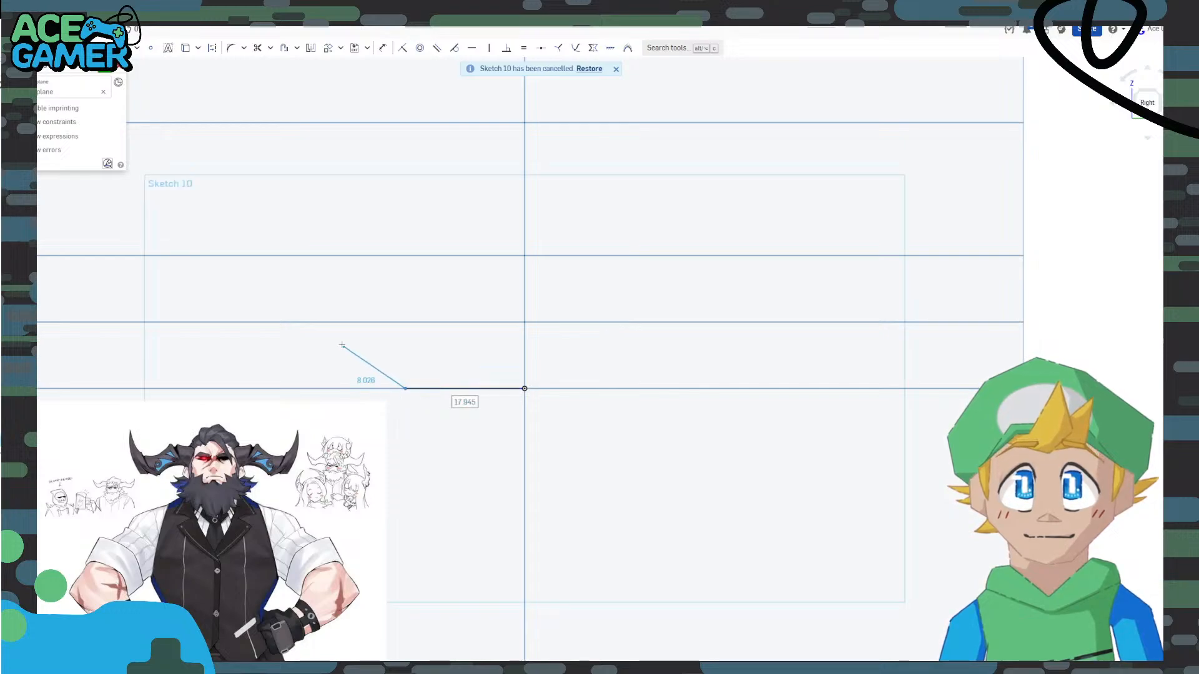
# Continue the horizontal line with a short construction segment followed by a longer solid segment.
pyautogui.press('q')
pyautogui.click(349, 389)
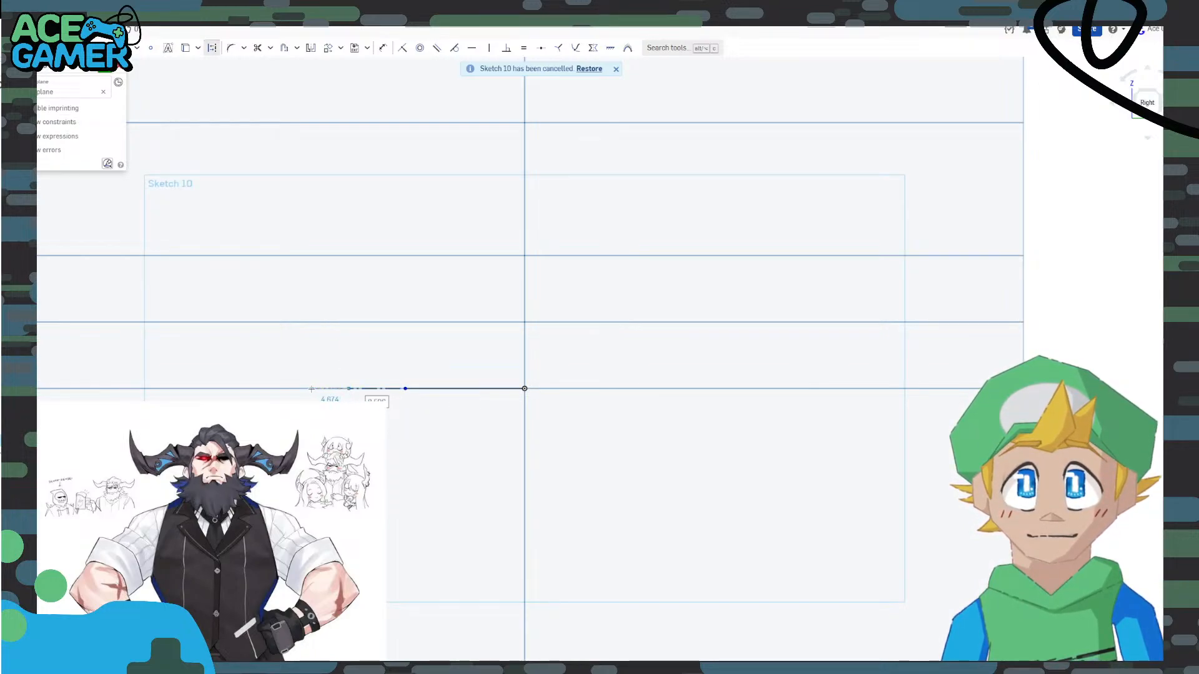
pyautogui.press('q')
pyautogui.click(266, 388)
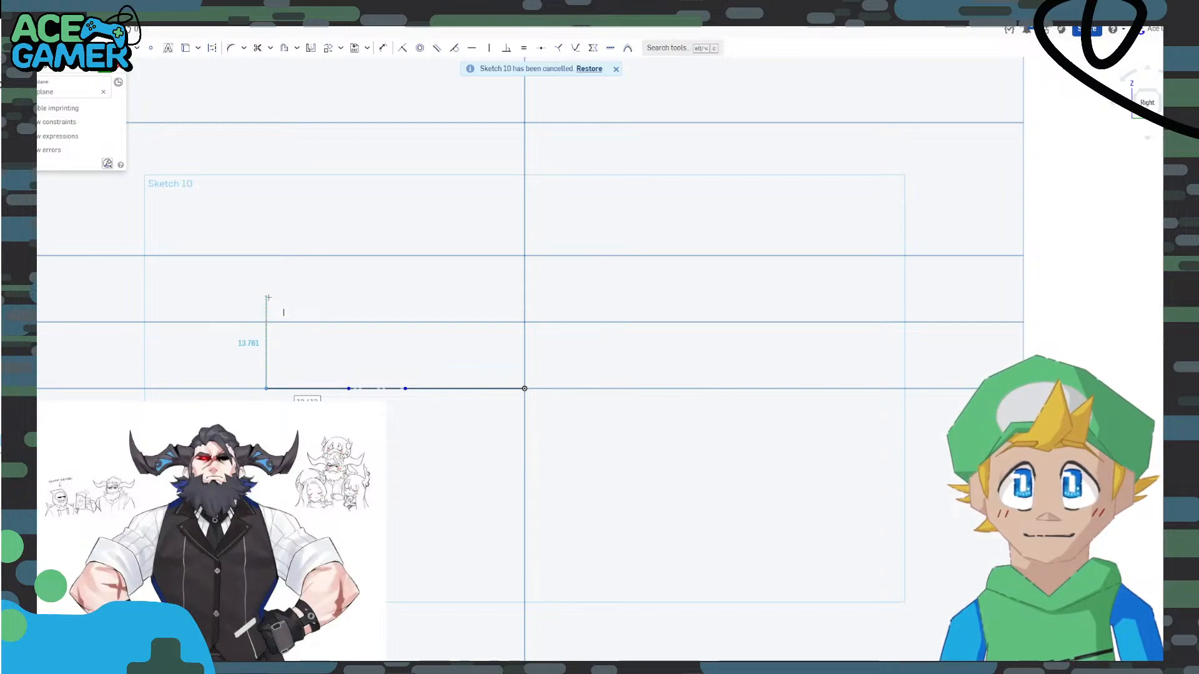
# Draw a vertical construction line about 41 mm tall up from the outer end of the horizontal line.
pyautogui.press('q')
pyautogui.click(266, 117)
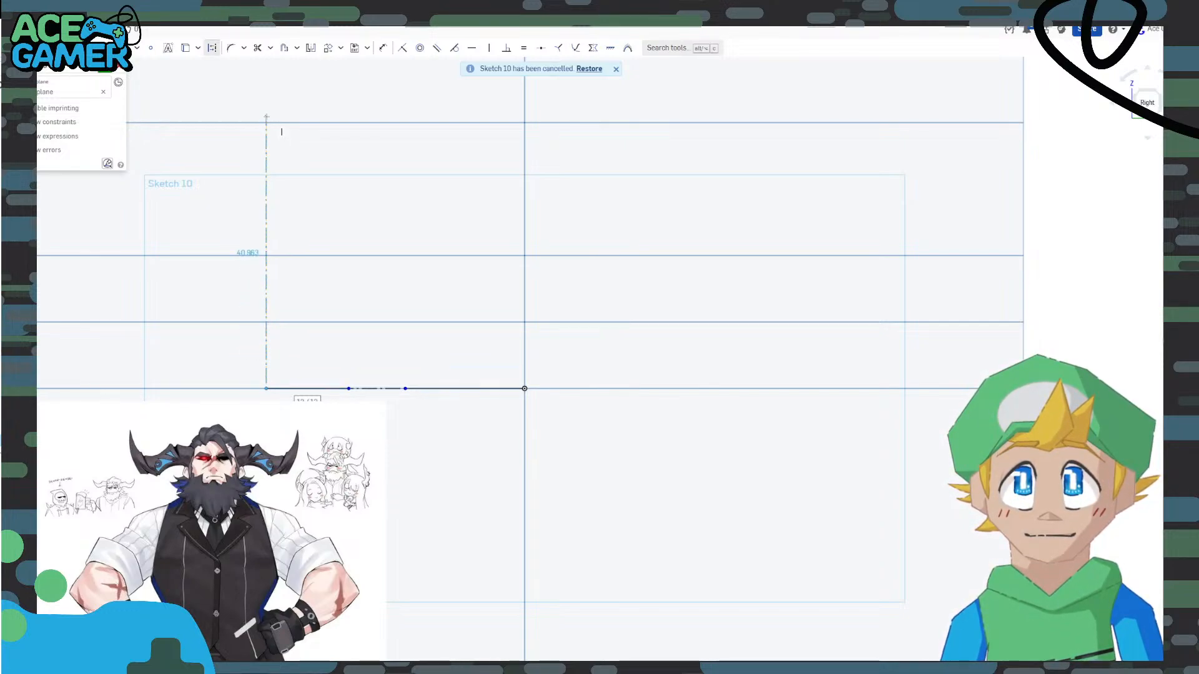
pyautogui.moveTo(297, 252); pyautogui.dragTo(316, 300, button='middle')
pyautogui.press('Escape')
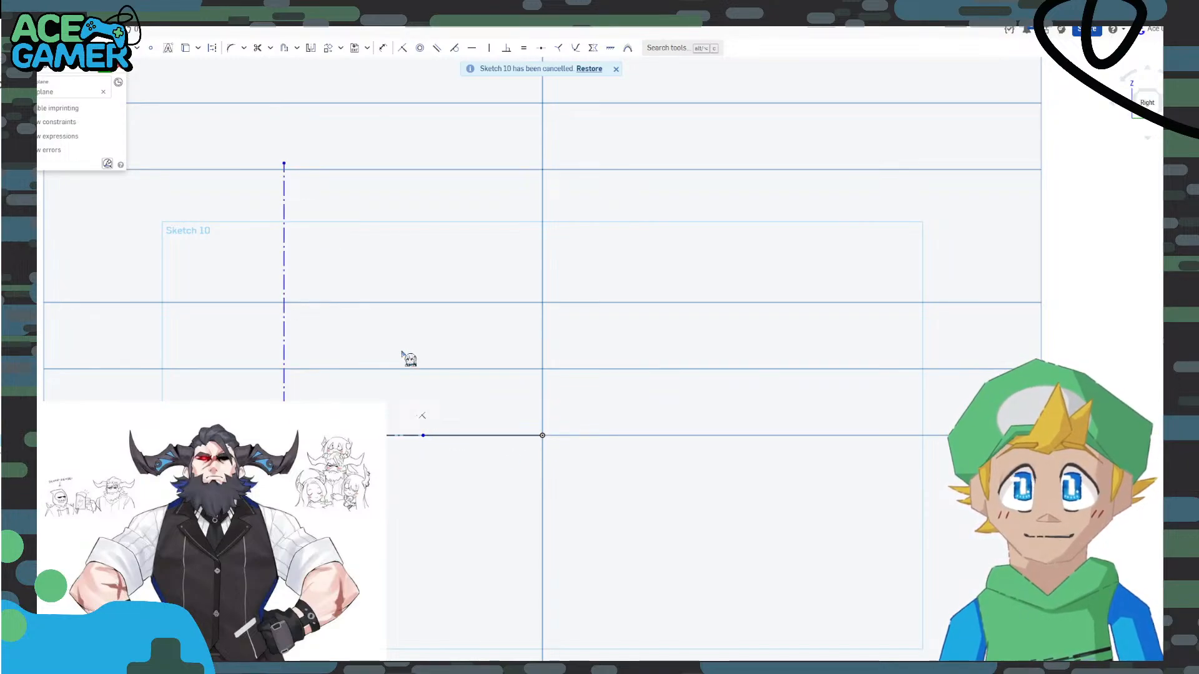
# Display the existing curved body behind the sketch and compare its base width with the new base line.
pyautogui.scroll(-1, 473, 263)
pyautogui.moveTo(425, 301); pyautogui.dragTo(511, 320, button='middle')
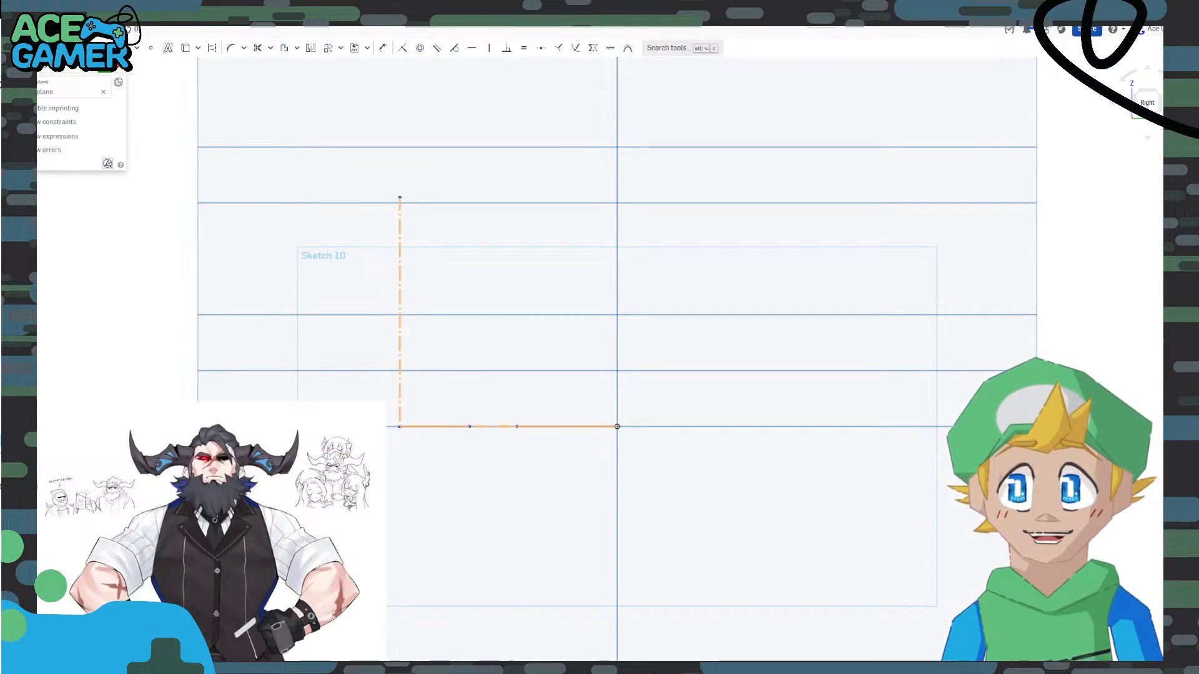
pyautogui.scroll(-3, 461, 403)
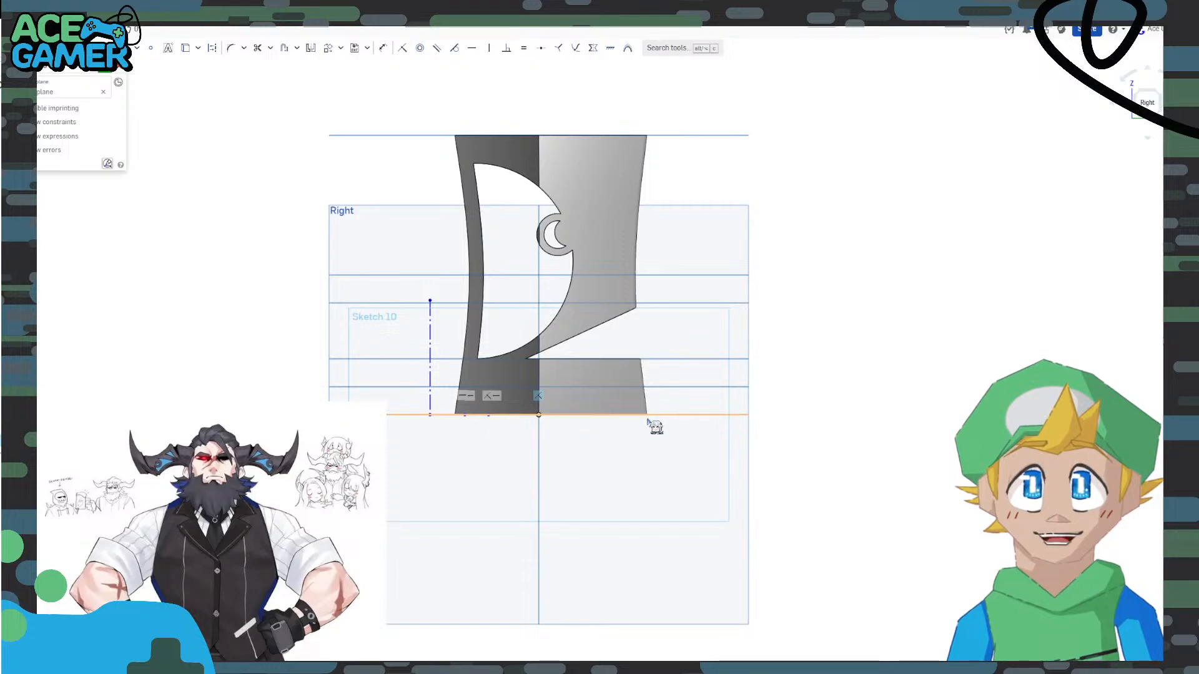
pyautogui.scroll(2, 517, 425)
pyautogui.scroll(2, 516, 424)
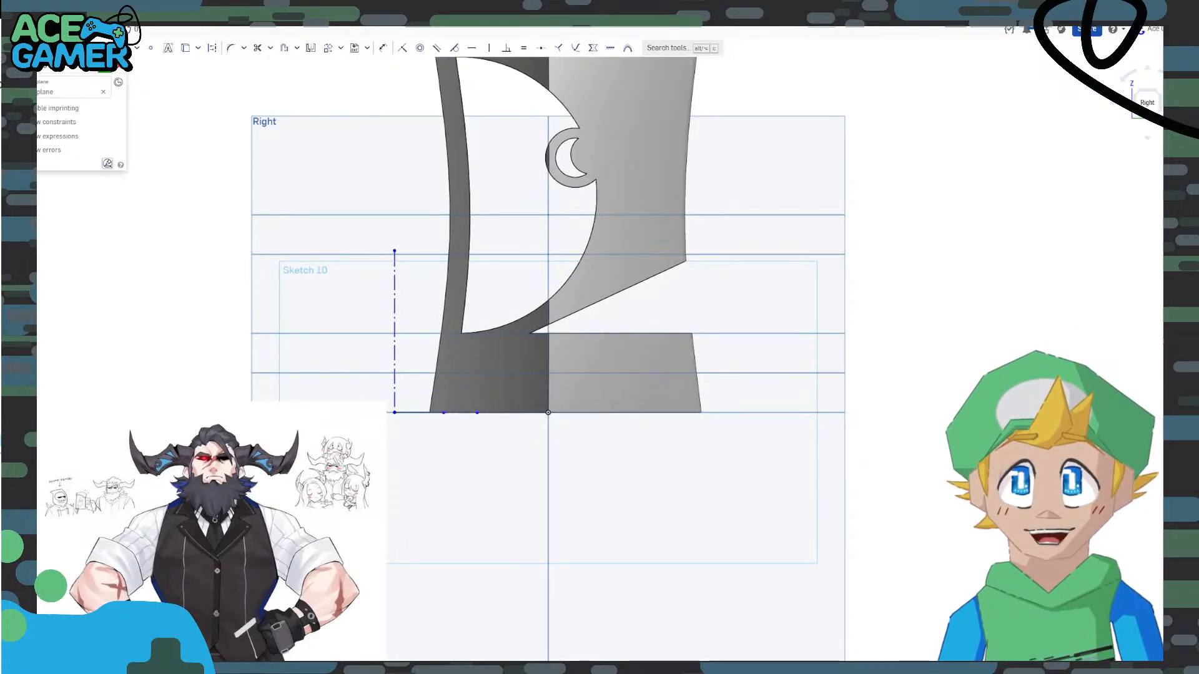
pyautogui.scroll(3, 490, 441)
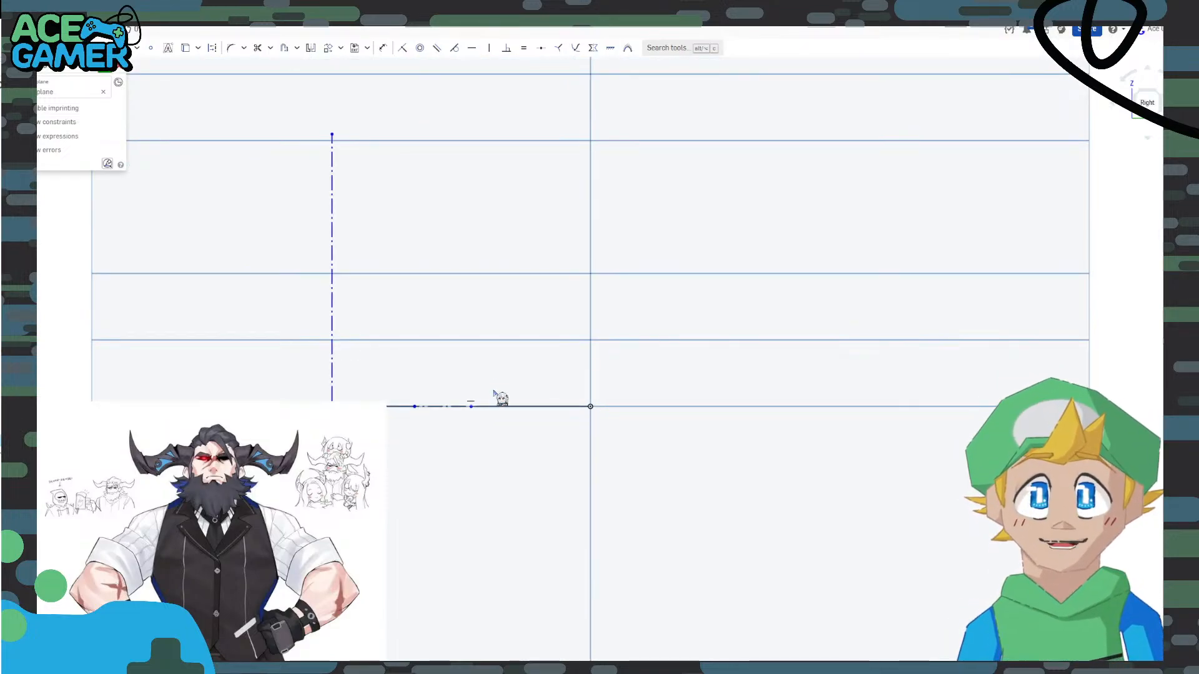
# Dimension the overall base width from the origin to the outer end of the horizontal line as 40 mm.
pyautogui.click(508, 406)
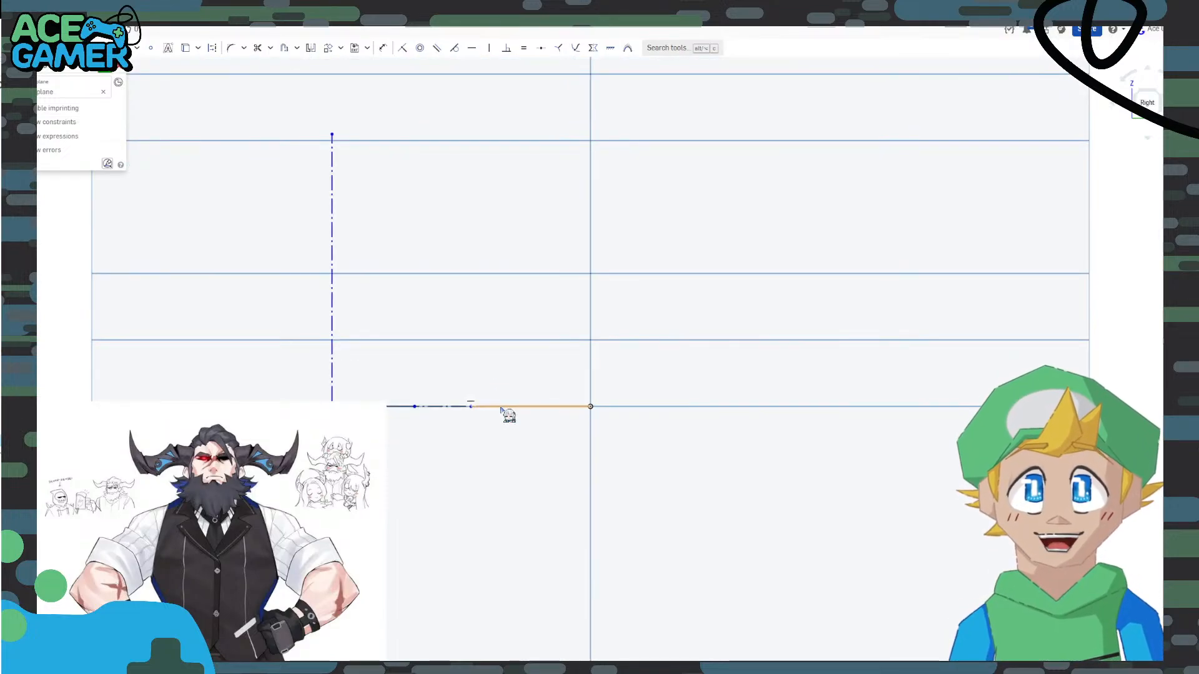
pyautogui.click(383, 49)
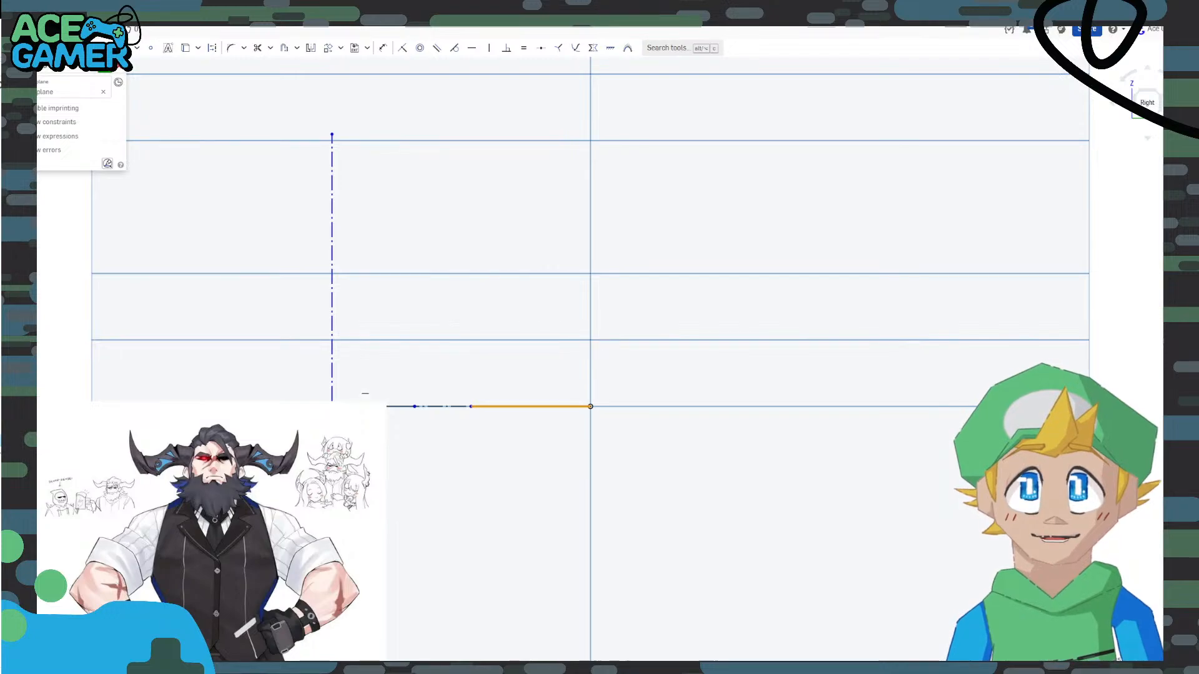
pyautogui.click(590, 407)
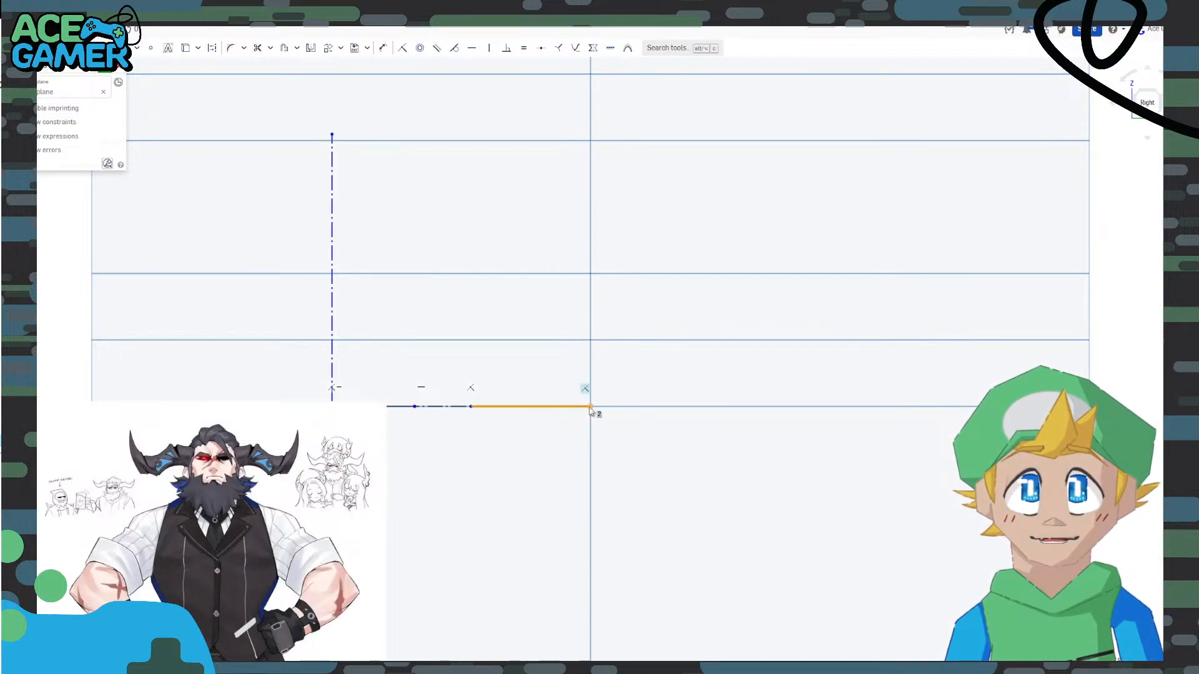
pyautogui.click(382, 51)
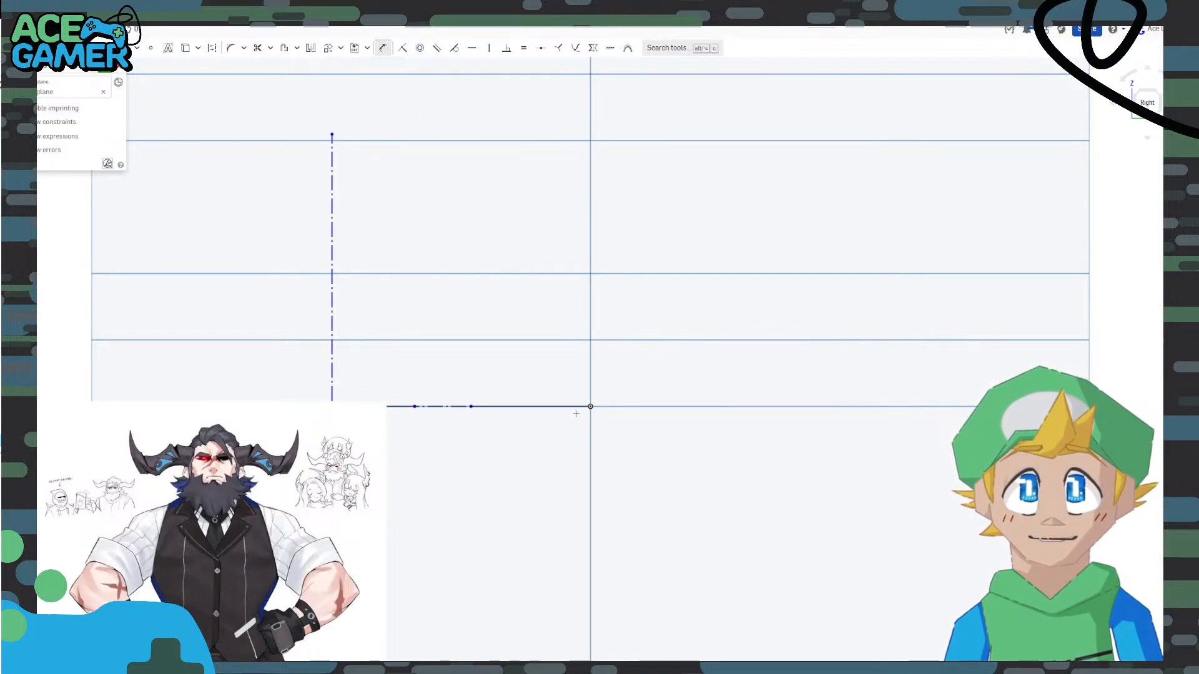
pyautogui.click(590, 406)
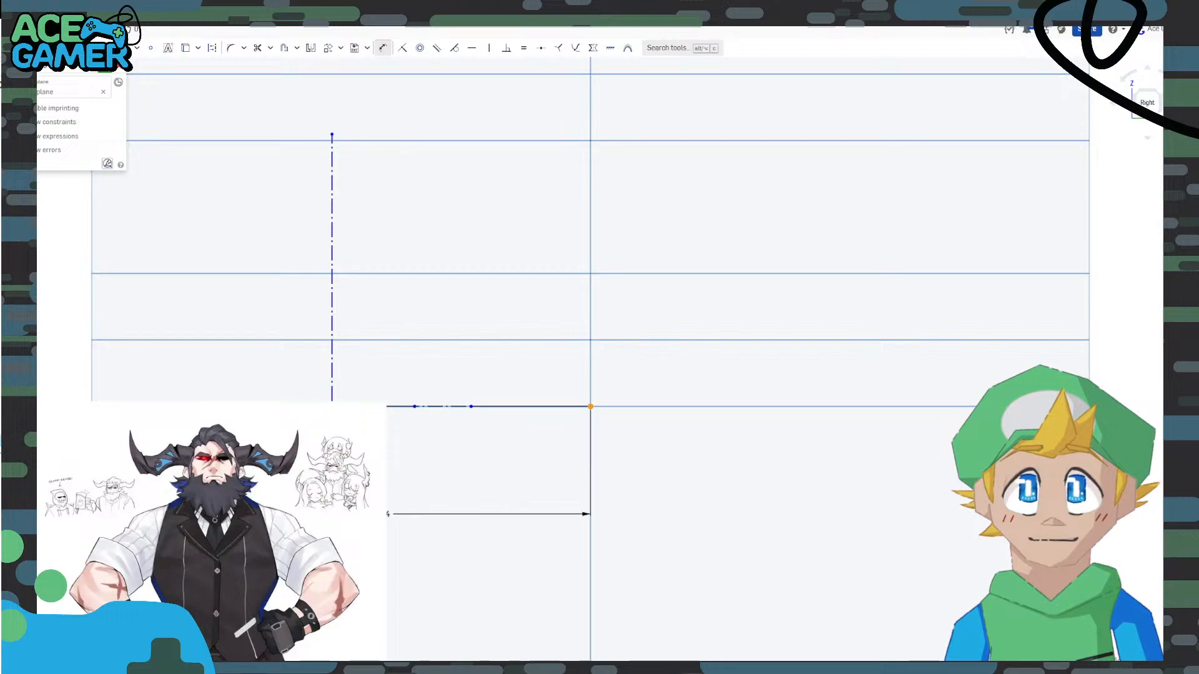
pyautogui.click(428, 532)
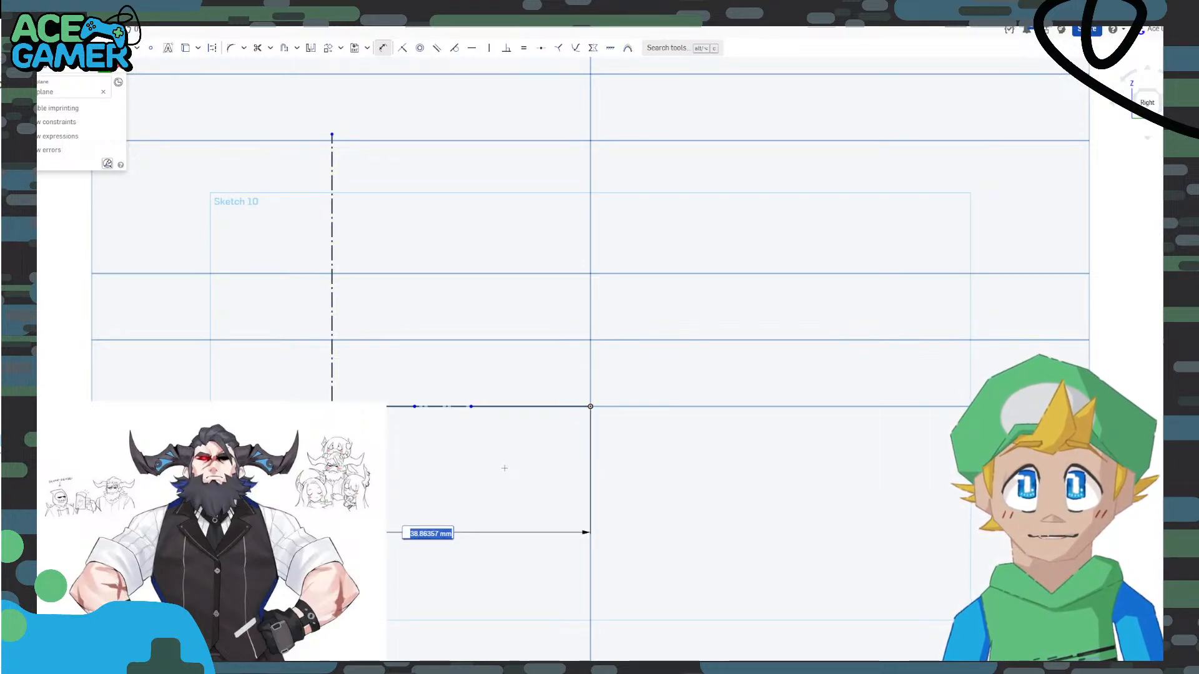
pyautogui.write('40')
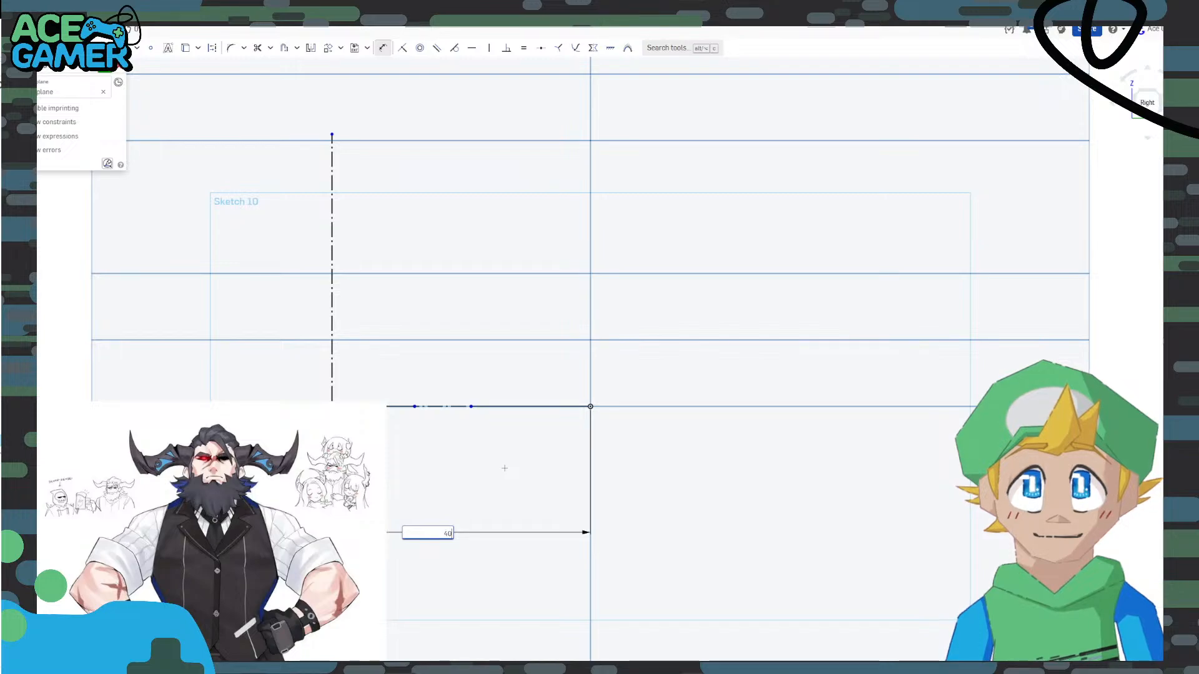
pyautogui.press('Return')
# Dimension the solid base segment next to the origin as 15 mm.
pyautogui.click(484, 406)
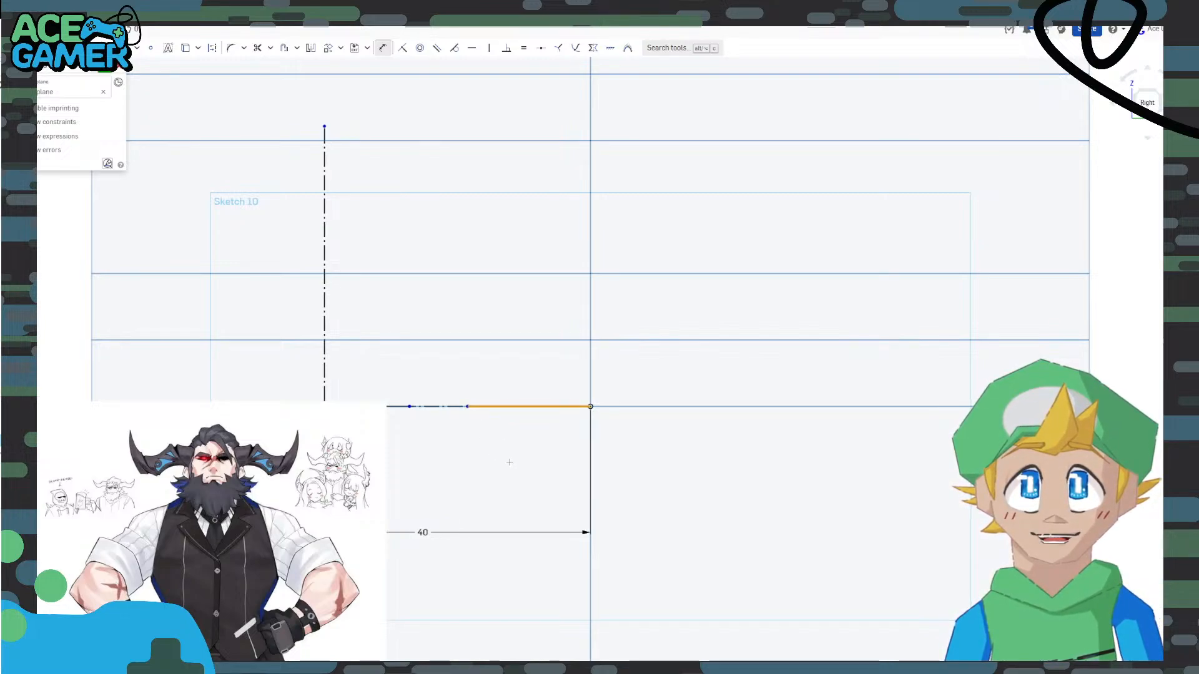
pyautogui.click(512, 476)
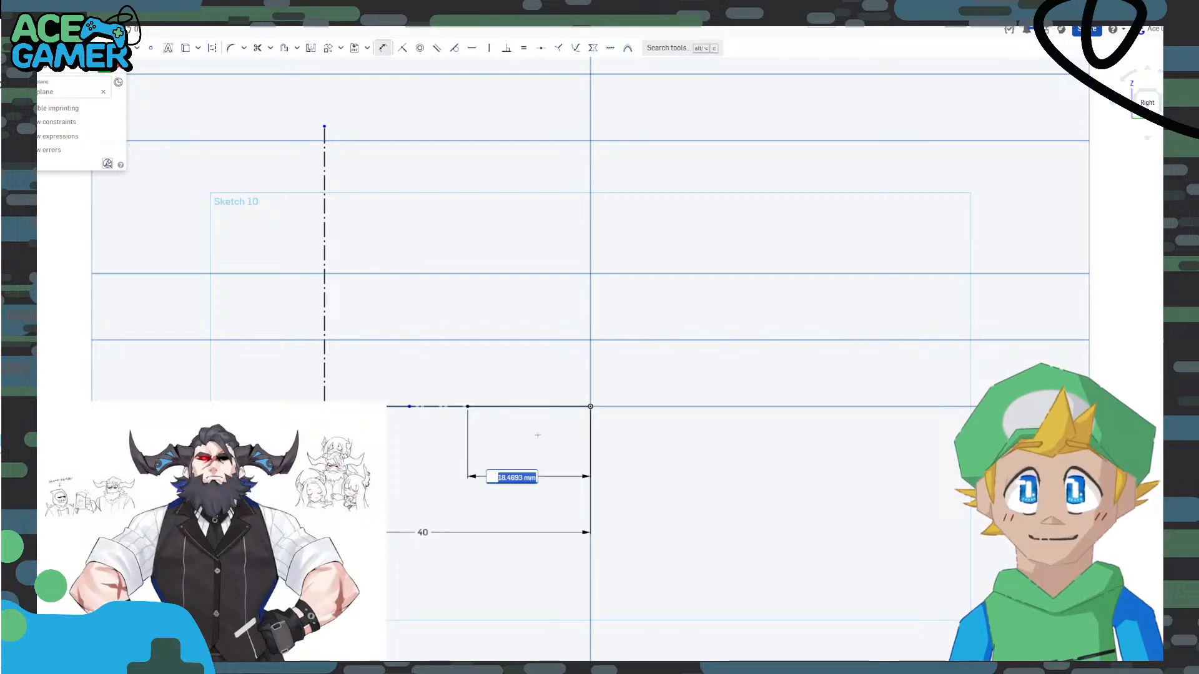
pyautogui.write('15')
pyautogui.press('Return')
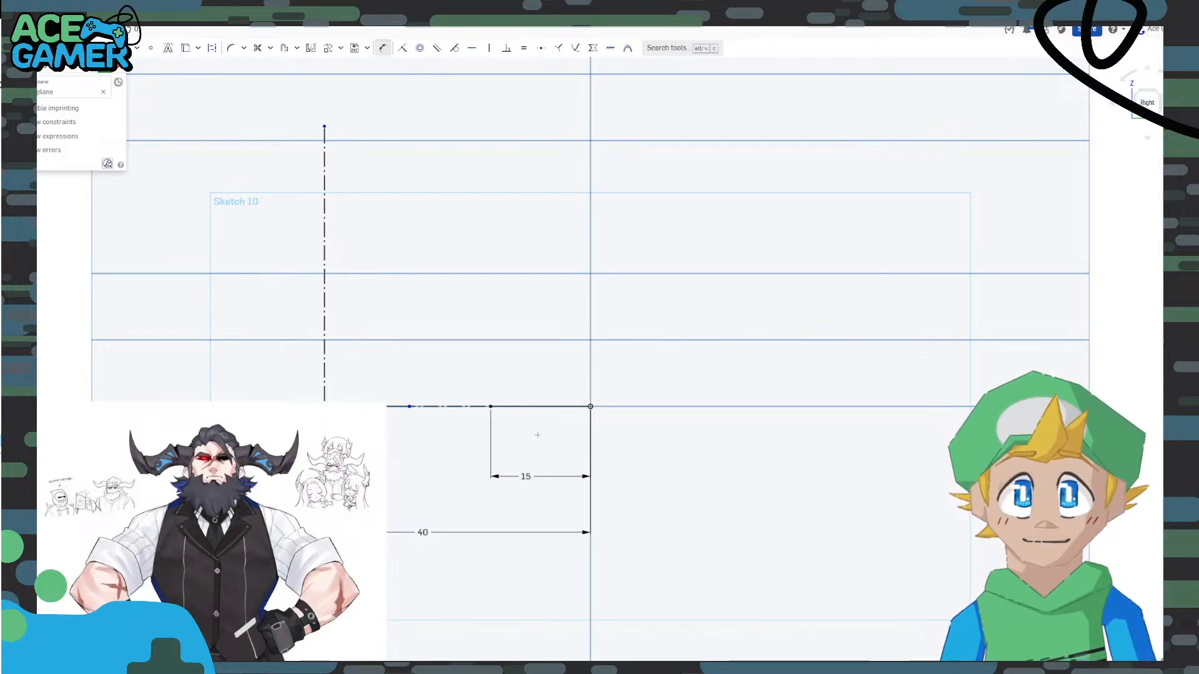
# Dimension the construction segment in the middle of the base line as 10 mm.
pyautogui.click(463, 406)
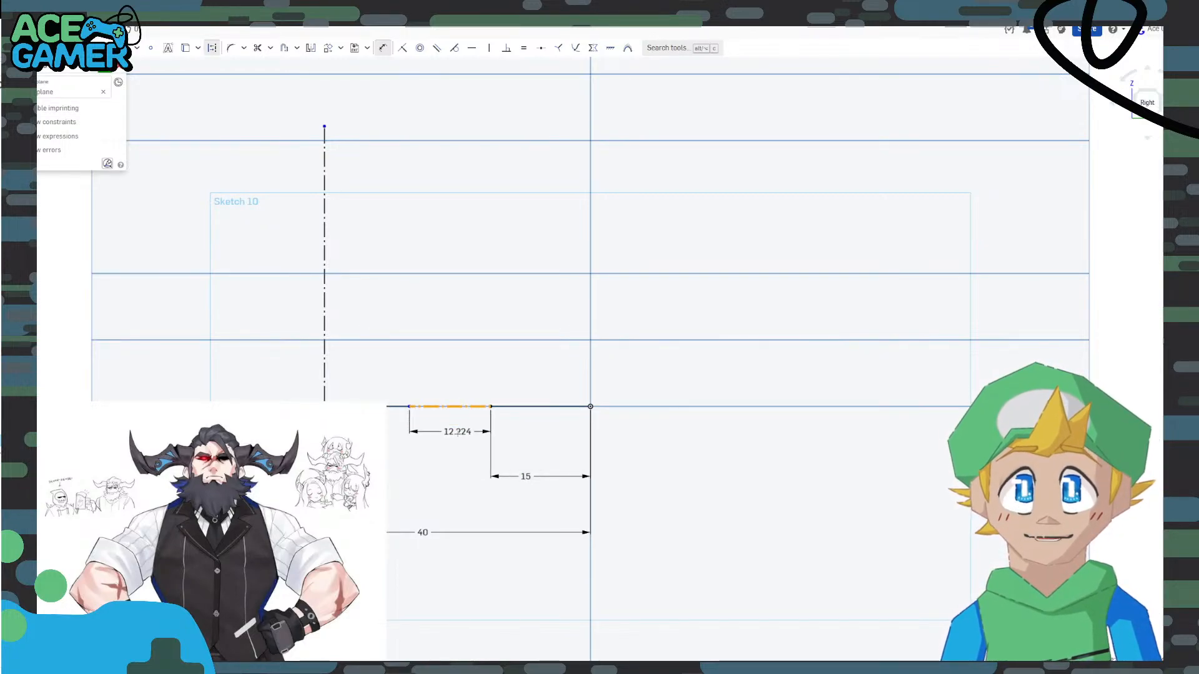
pyautogui.click(463, 450)
pyautogui.press('Return')
pyautogui.doubleClick(457, 449)
pyautogui.write('10')
pyautogui.press('Return')
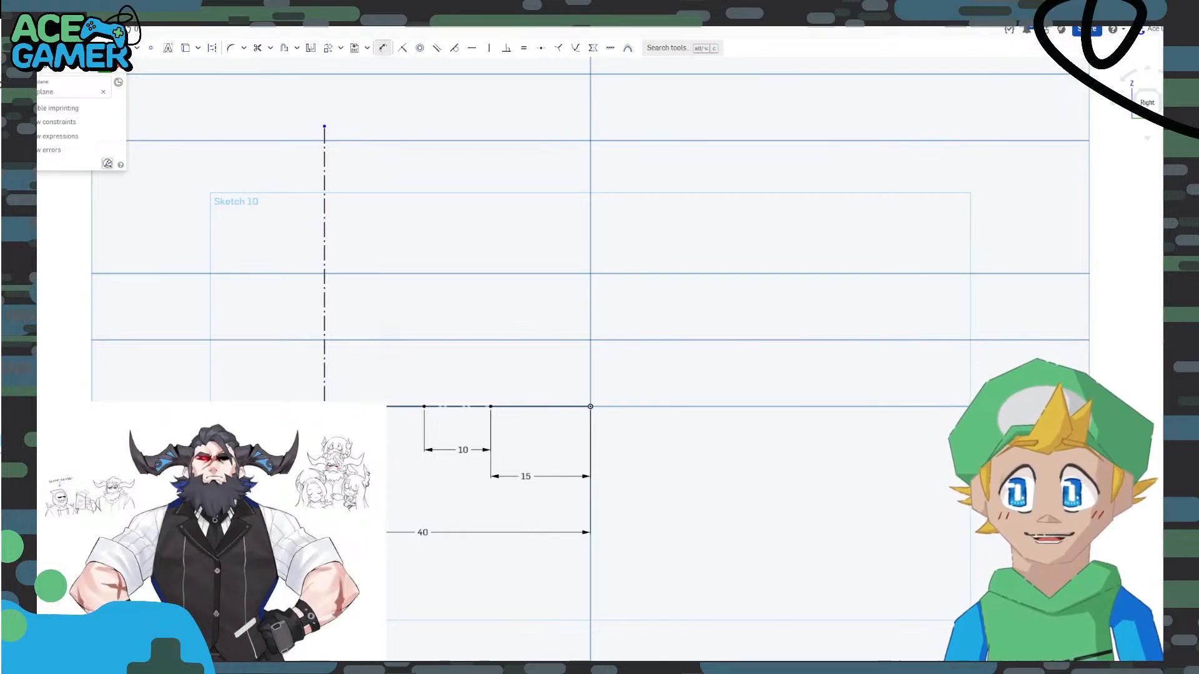
# Dimension the vertical construction line at the outer end of the base as 100 mm tall.
pyautogui.scroll(-1, 483, 418)
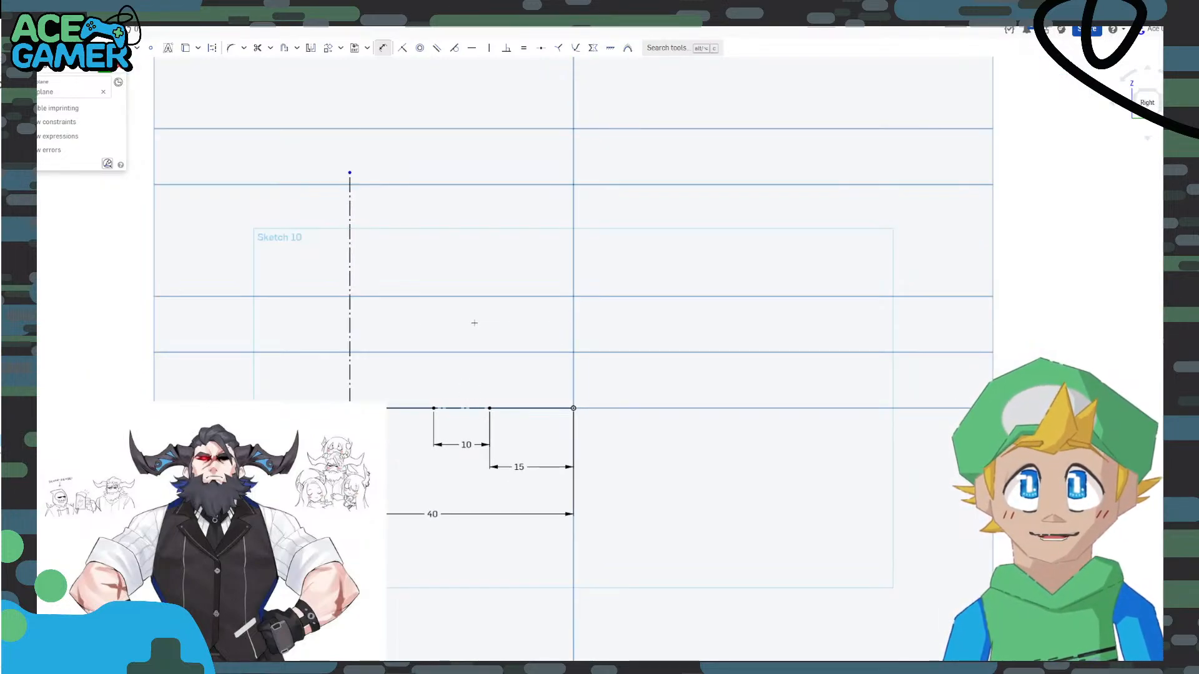
pyautogui.moveTo(474, 323); pyautogui.dragTo(450, 424, button='middle')
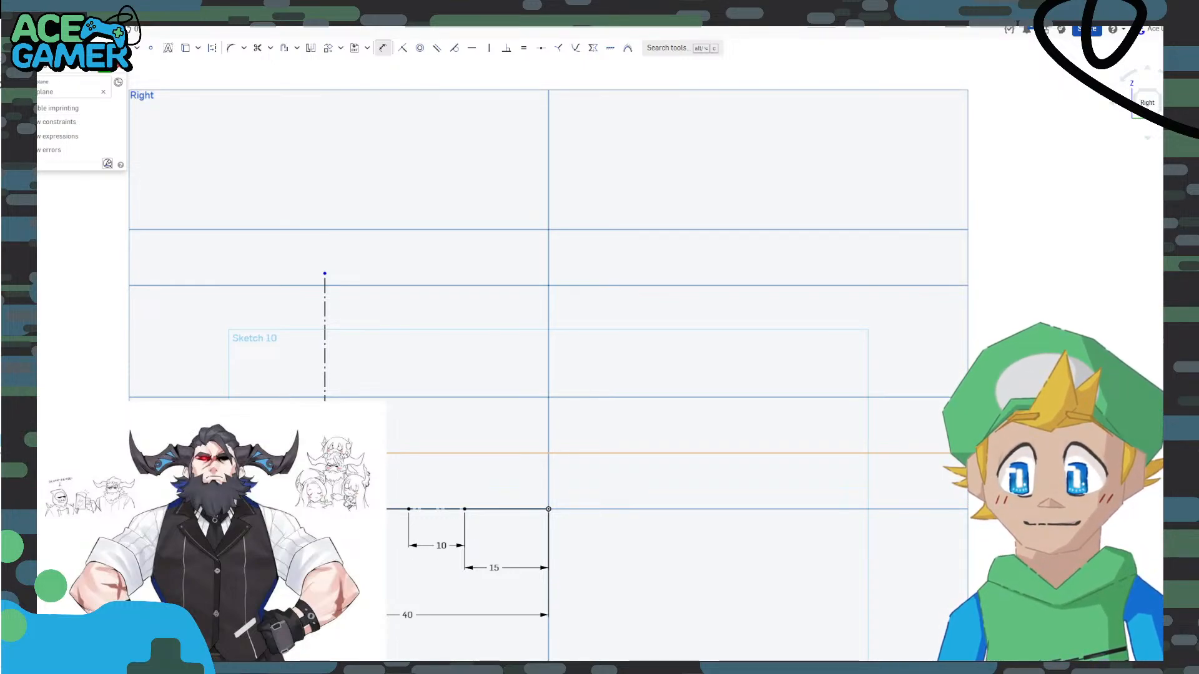
pyautogui.press('d')
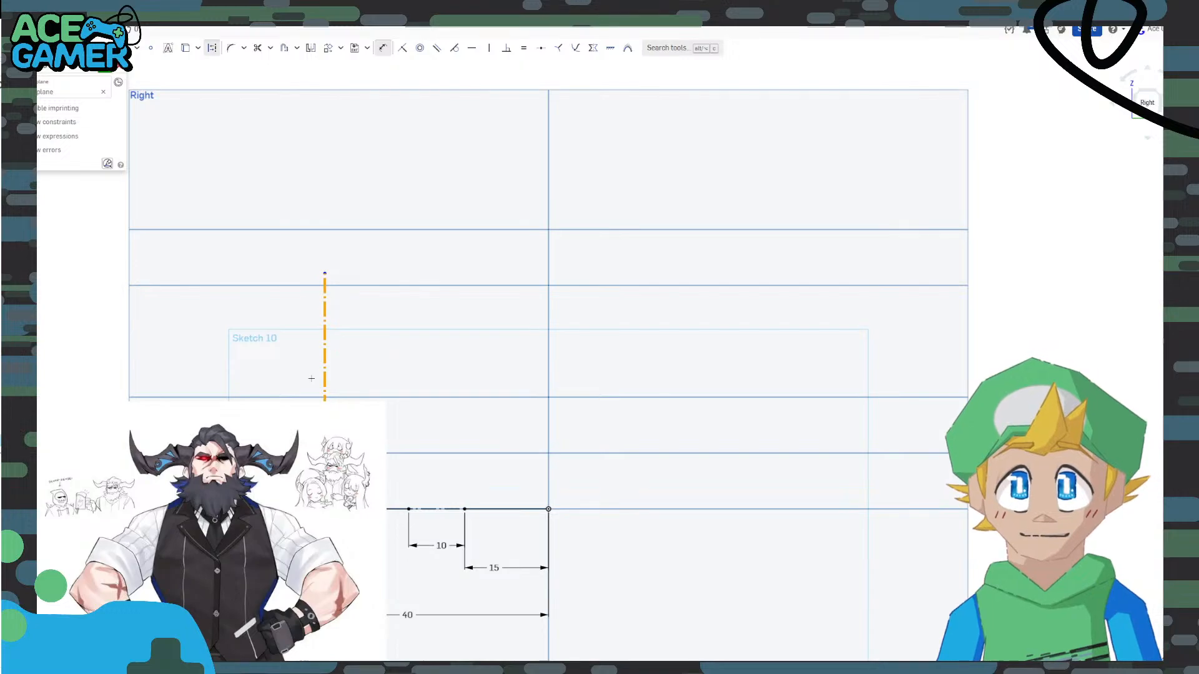
pyautogui.click(325, 375)
pyautogui.click(144, 362)
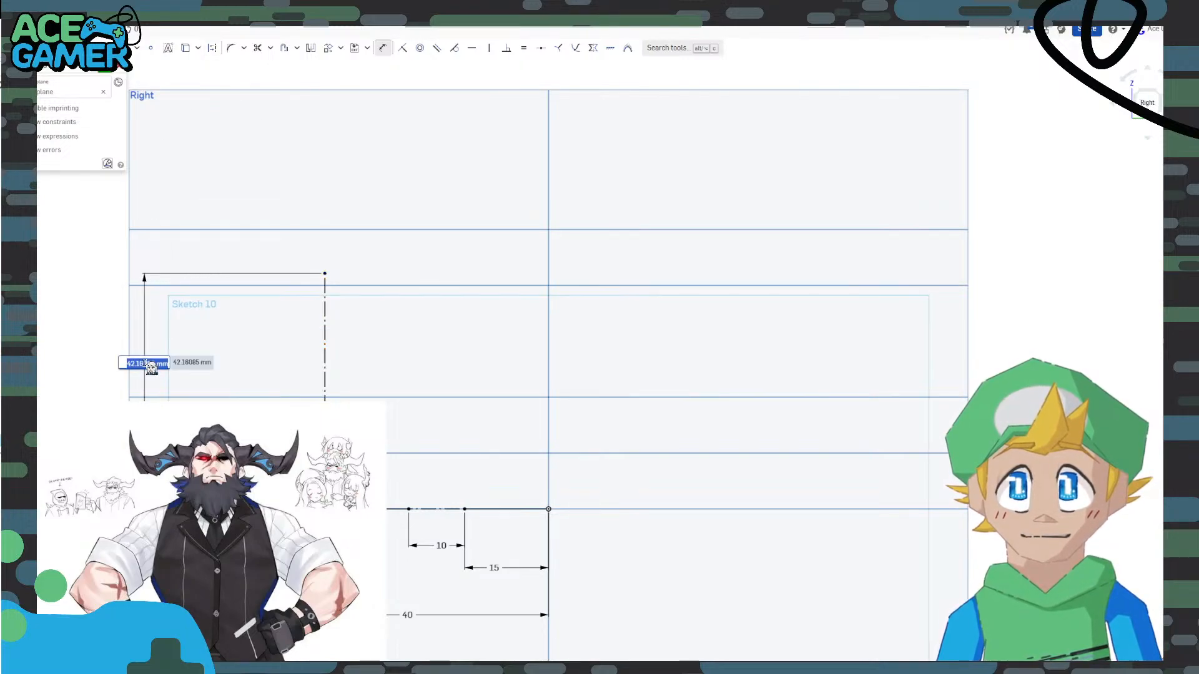
pyautogui.write('100')
pyautogui.press('Return')
pyautogui.scroll(-3, 289, 486)
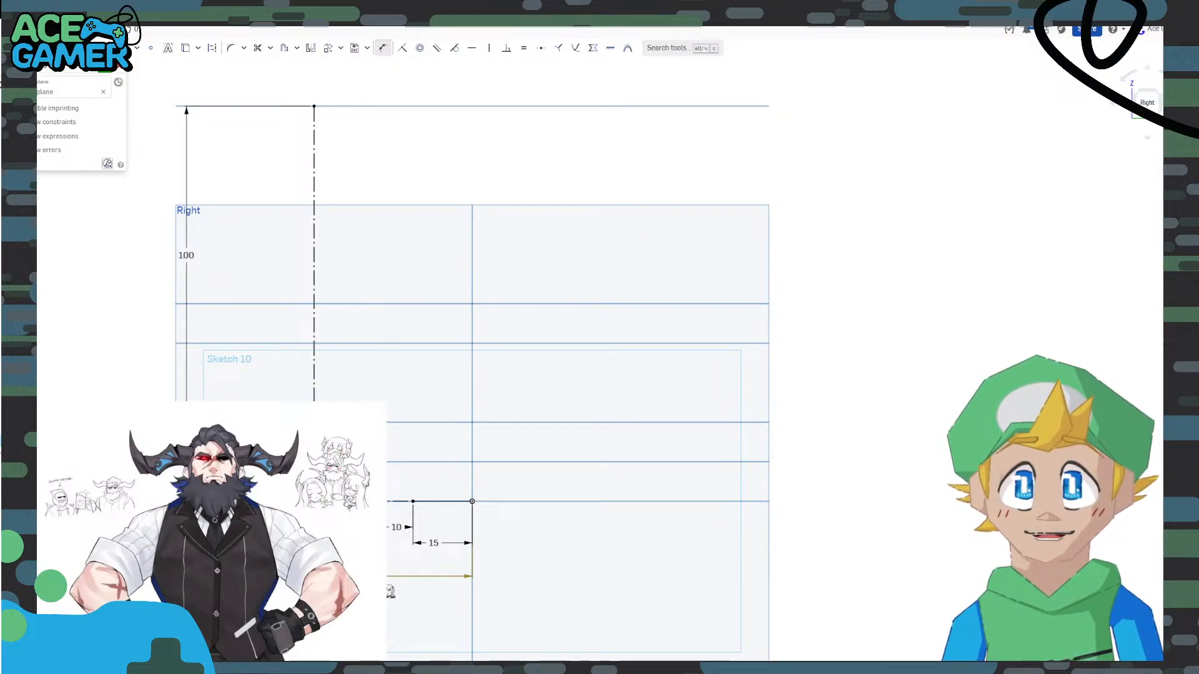
# Increase the overall base width and set the middle construction segment's length to 15 mm.
pyautogui.doubleClick(378, 577)
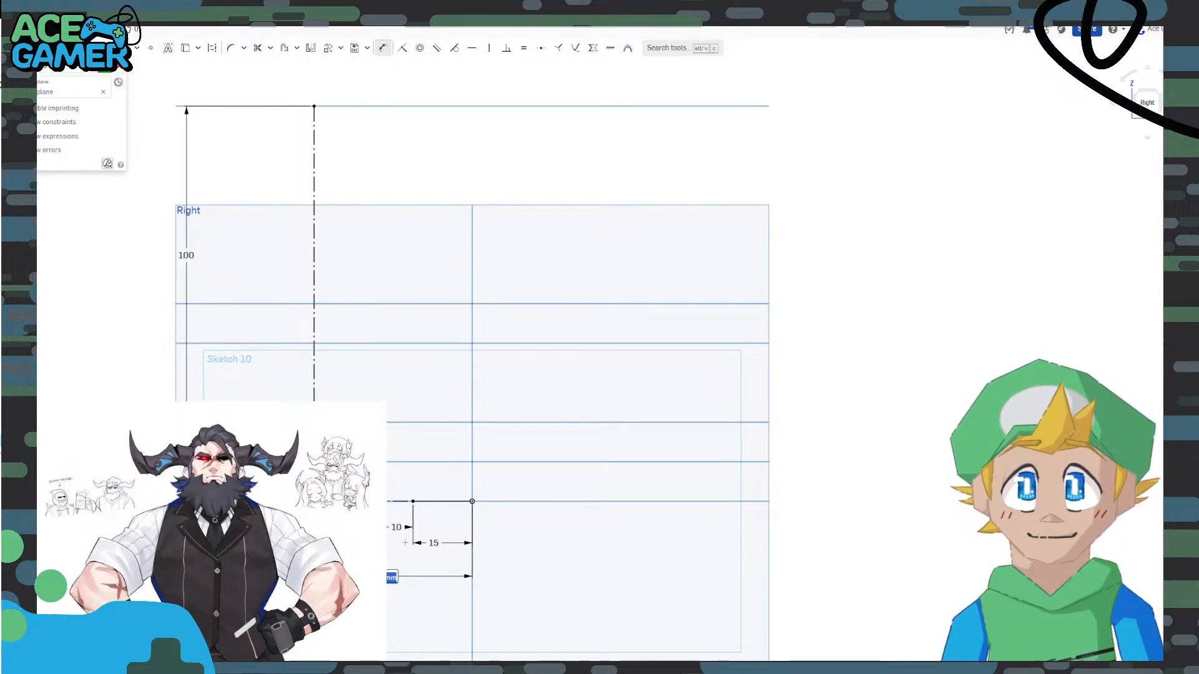
pyautogui.press('Return')
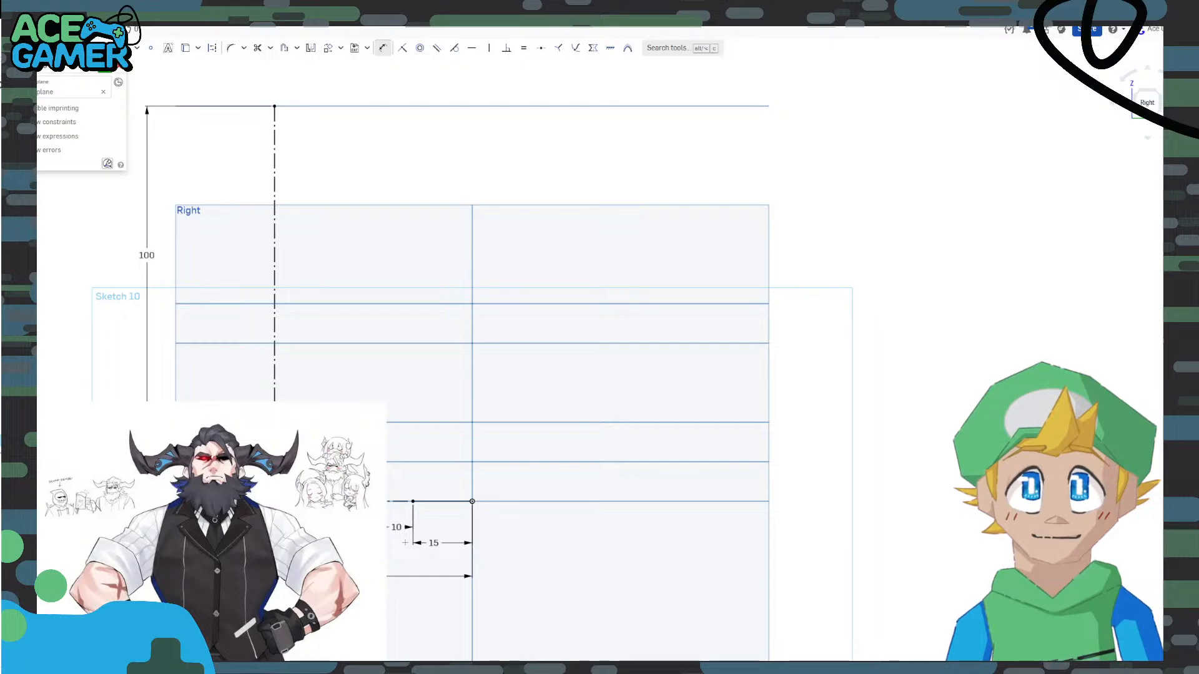
pyautogui.doubleClick(396, 528)
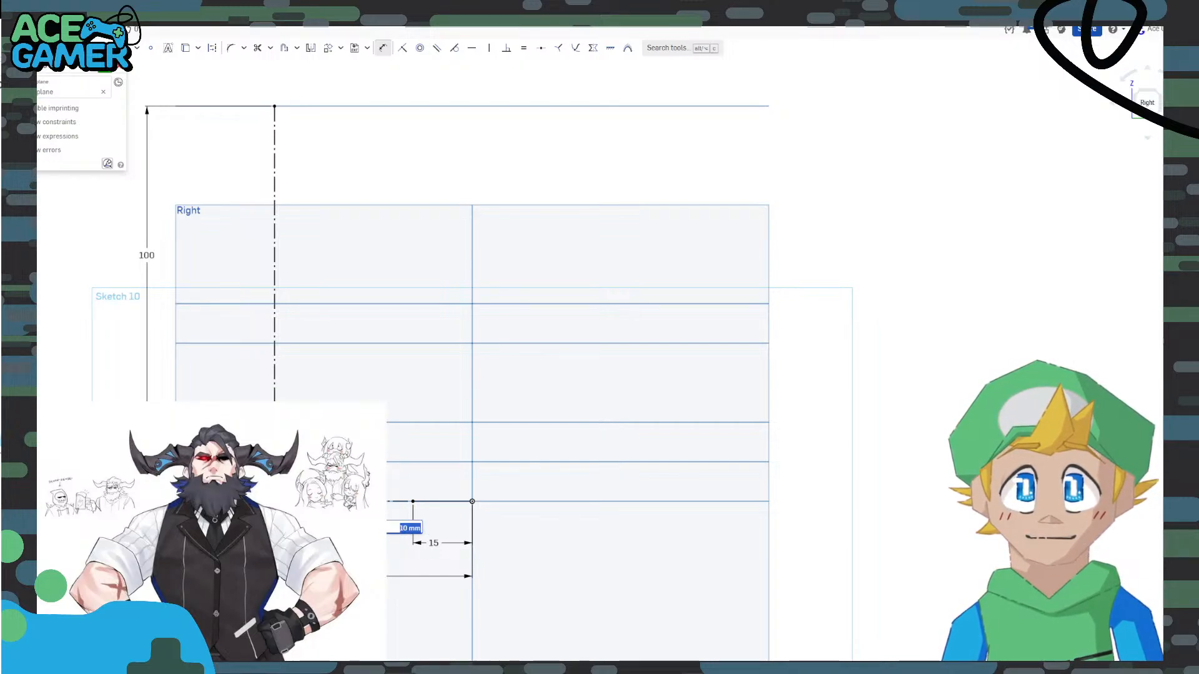
pyautogui.write('15')
pyautogui.press('Return')
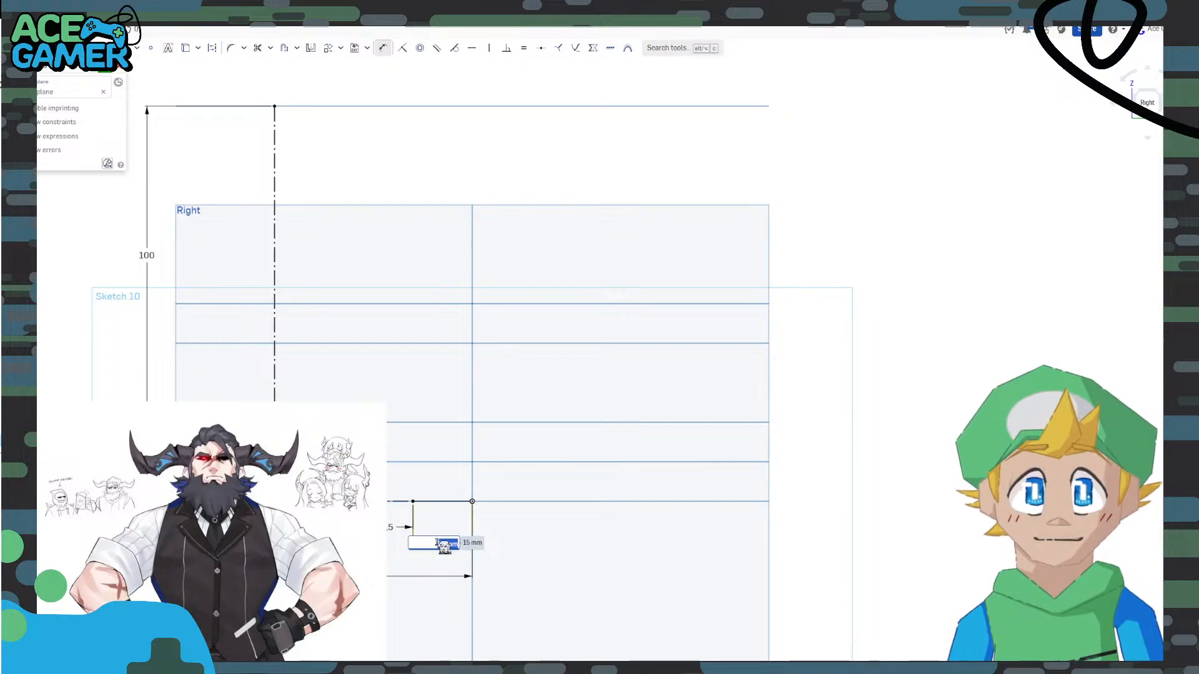
# Set the length of the solid base segment at the origin to 20 mm.
pyautogui.doubleClick(437, 546)
pyautogui.write('20')
pyautogui.press('Return')
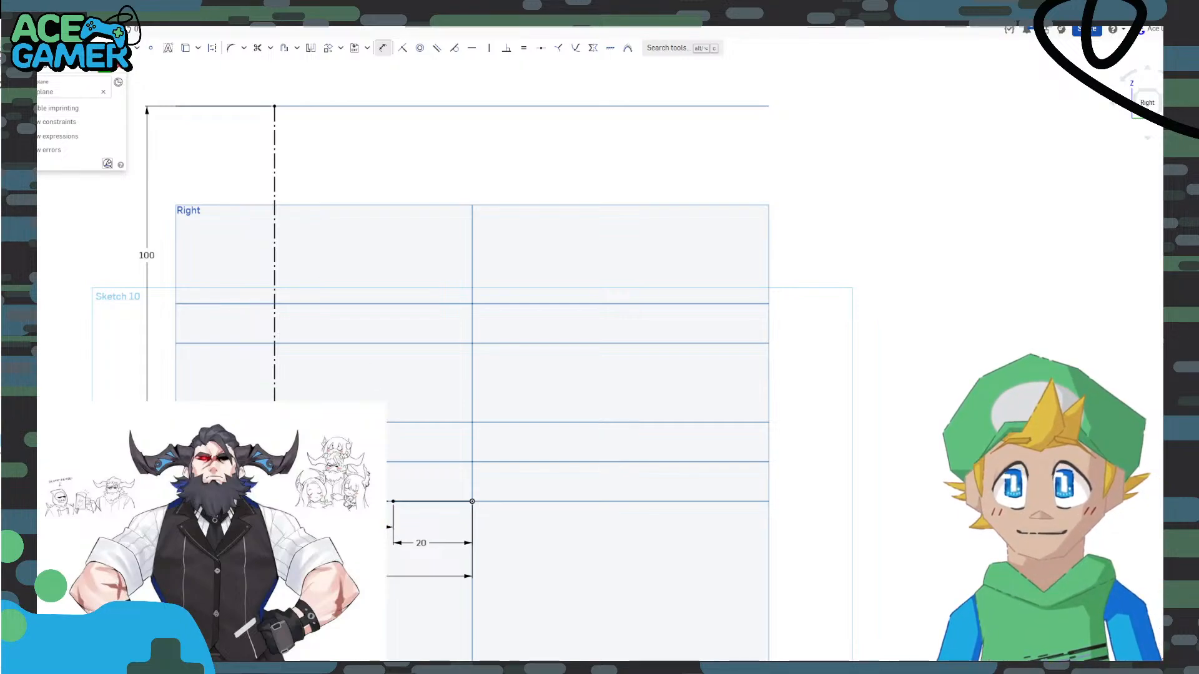
pyautogui.press('Escape')
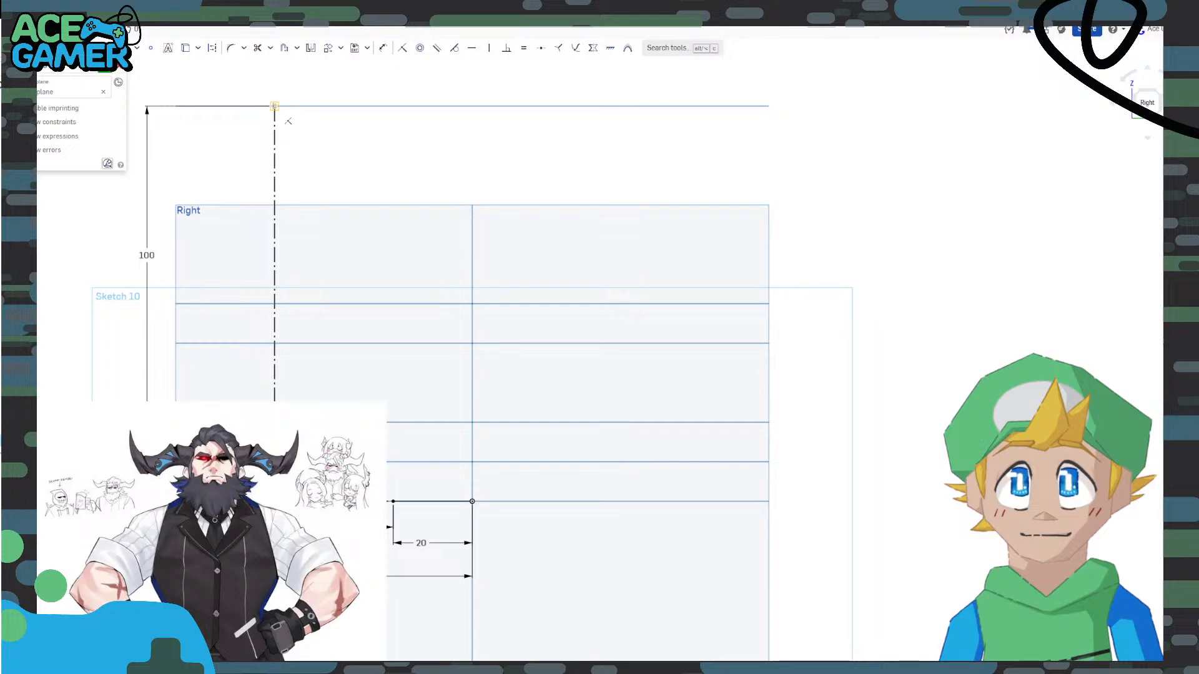
# Draw an outward-bowing arc between the ends of the outer vertical construction line and set its radius to 145 mm.
pyautogui.click(274, 106)
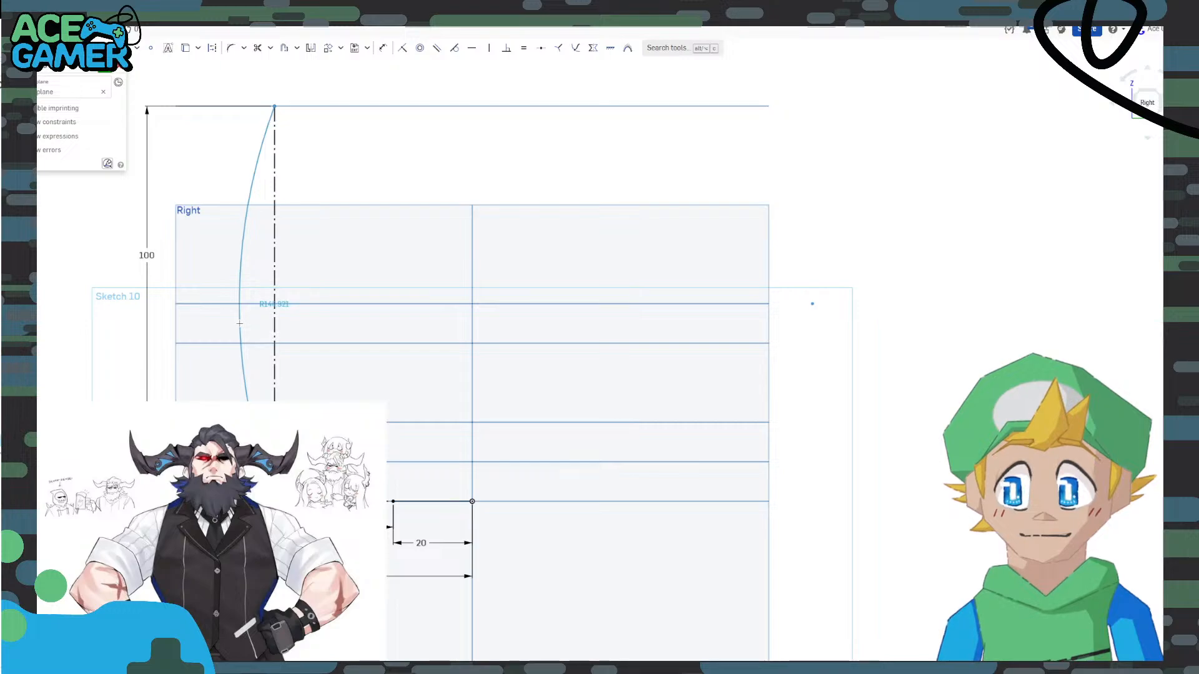
pyautogui.click(240, 322)
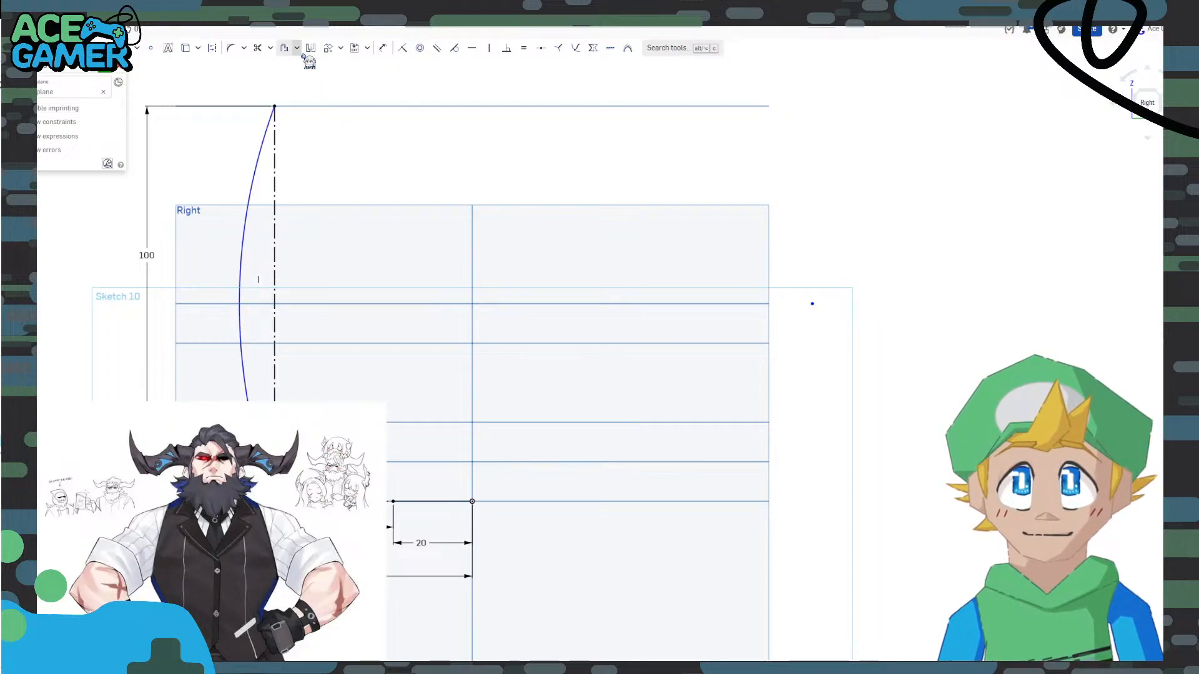
pyautogui.click(381, 48)
pyautogui.click(247, 231)
pyautogui.click(812, 303)
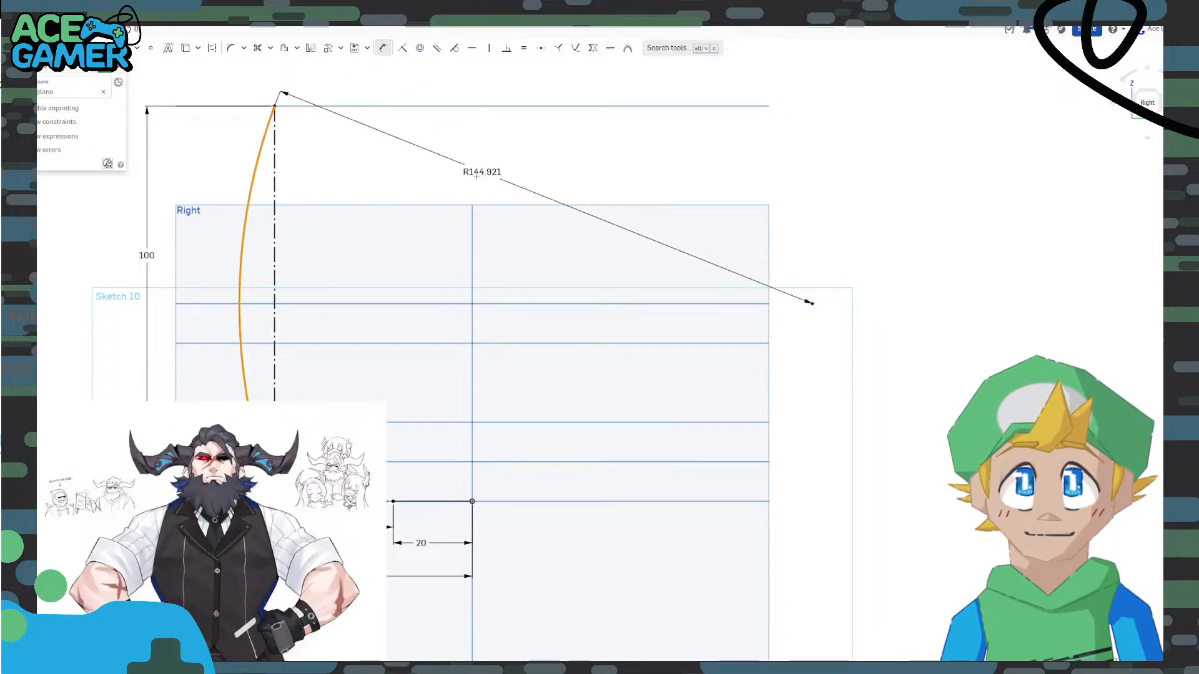
pyautogui.click(369, 265)
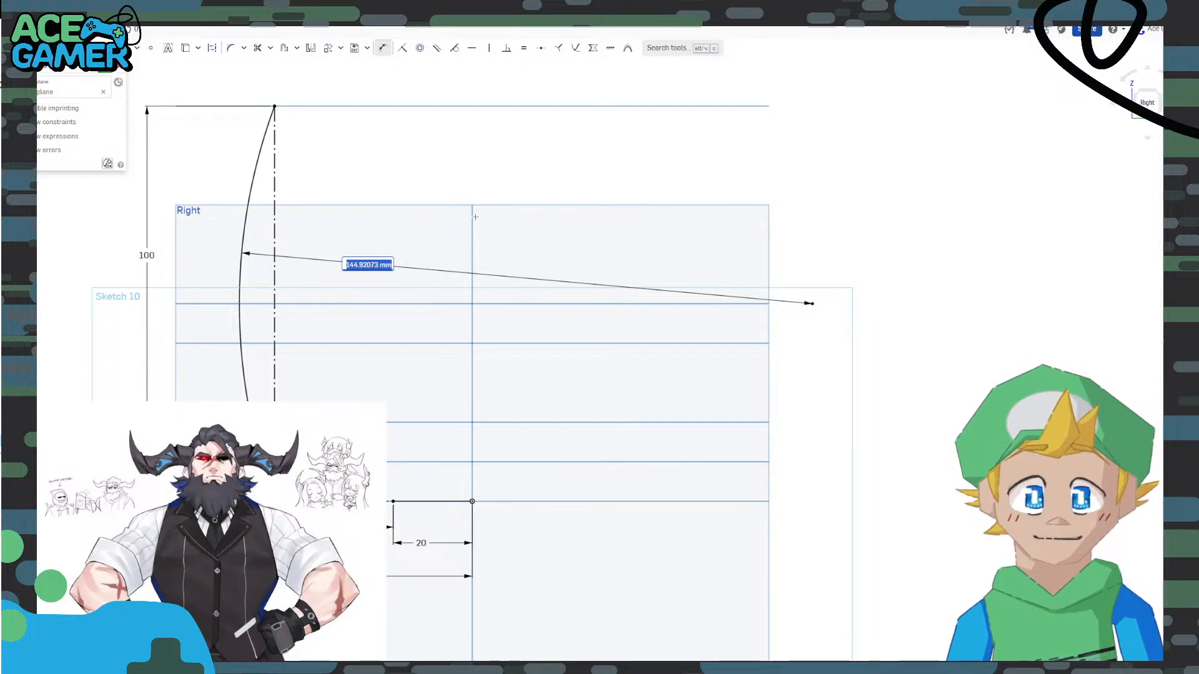
pyautogui.write('145')
pyautogui.press('Return')
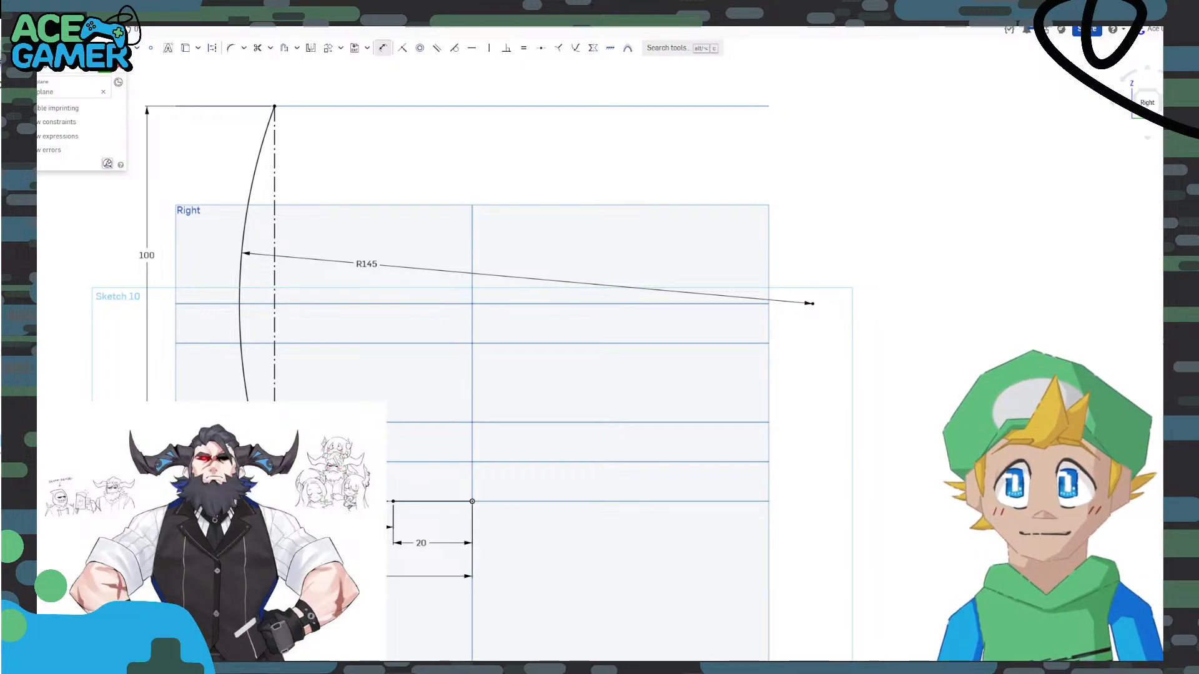
# Draw a vertical construction line up from the origin and dimension its height as 80 mm.
pyautogui.click(472, 501)
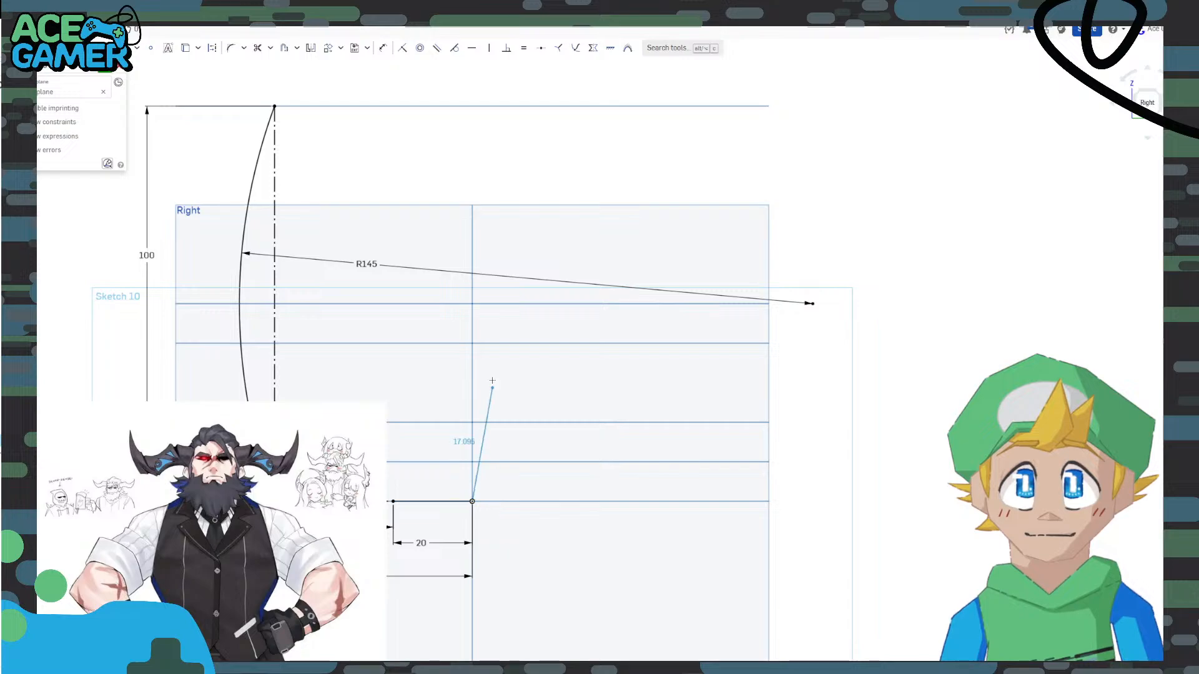
pyautogui.click(473, 330)
pyautogui.click(383, 47)
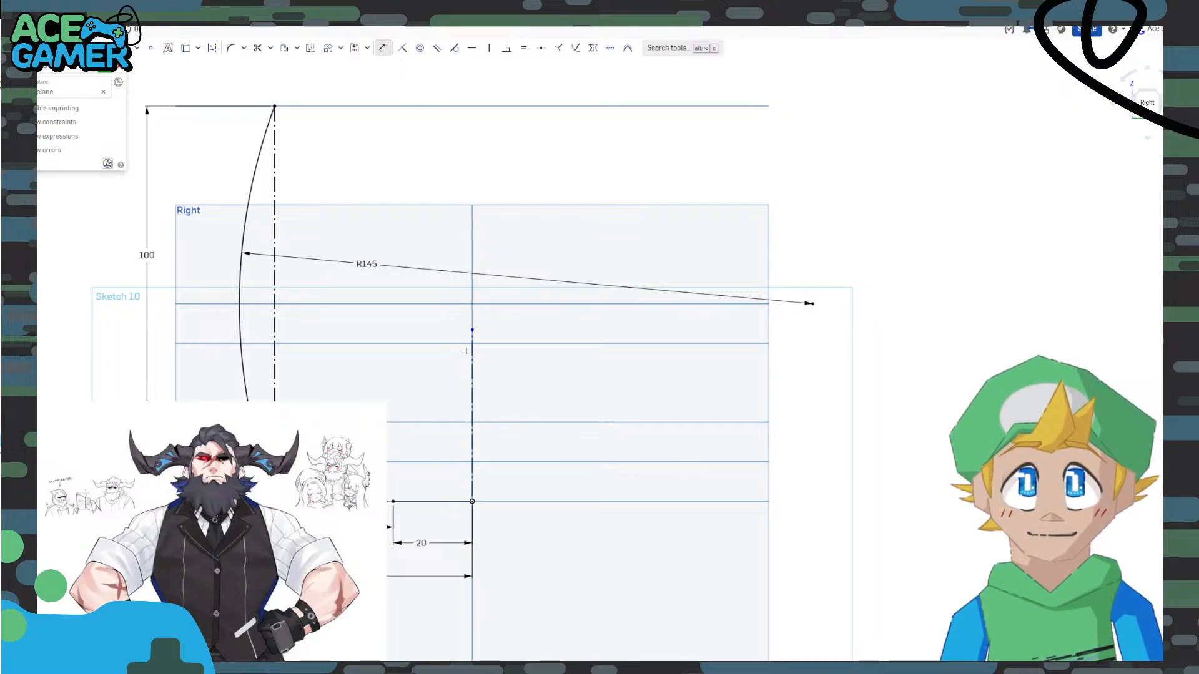
pyautogui.click(473, 348)
pyautogui.click(581, 375)
pyautogui.write('80')
pyautogui.press('Return')
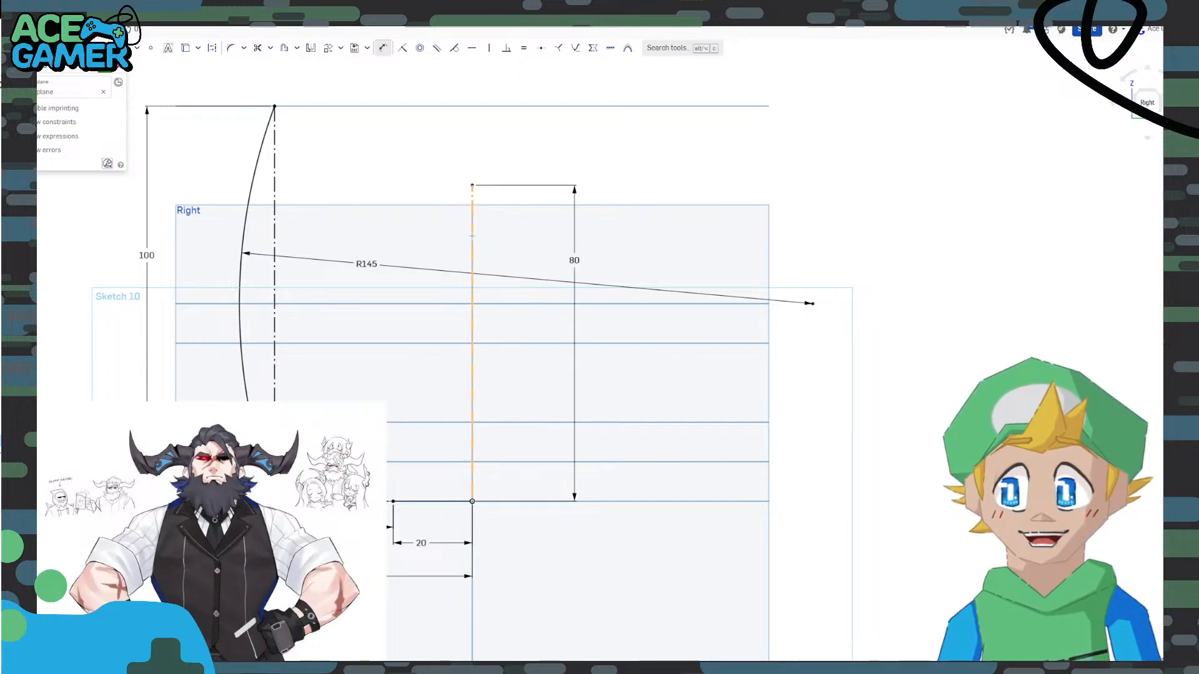
# Set the height of the outer vertical construction line to 120 mm.
pyautogui.doubleClick(148, 257)
pyautogui.write('120')
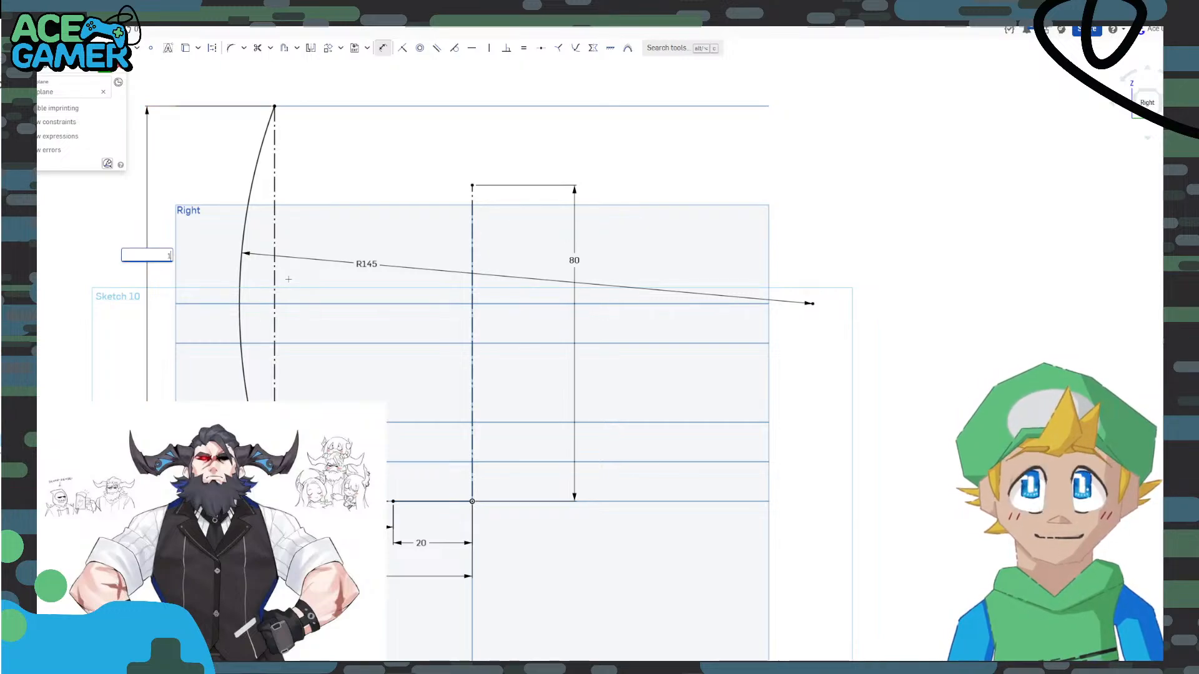
pyautogui.press('Return')
pyautogui.scroll(-1, 222, 353)
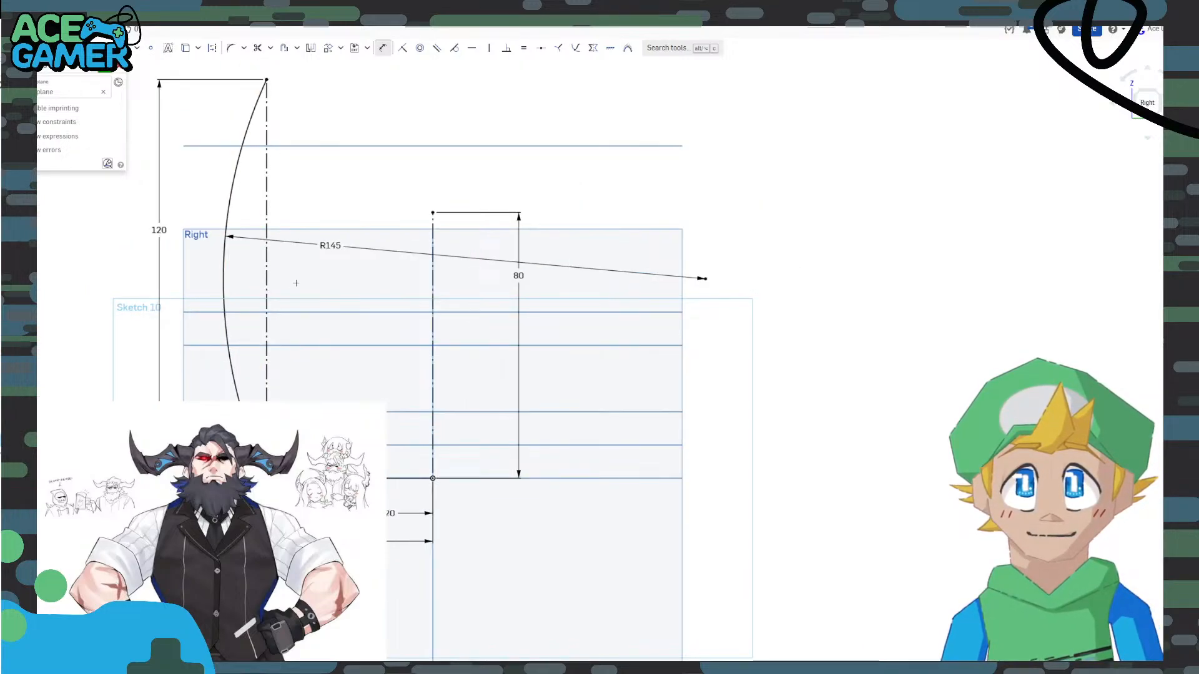
# Set the outward-bowing arc's radius to 150 mm.
pyautogui.doubleClick(338, 250)
pyautogui.write('150')
pyautogui.press('Return')
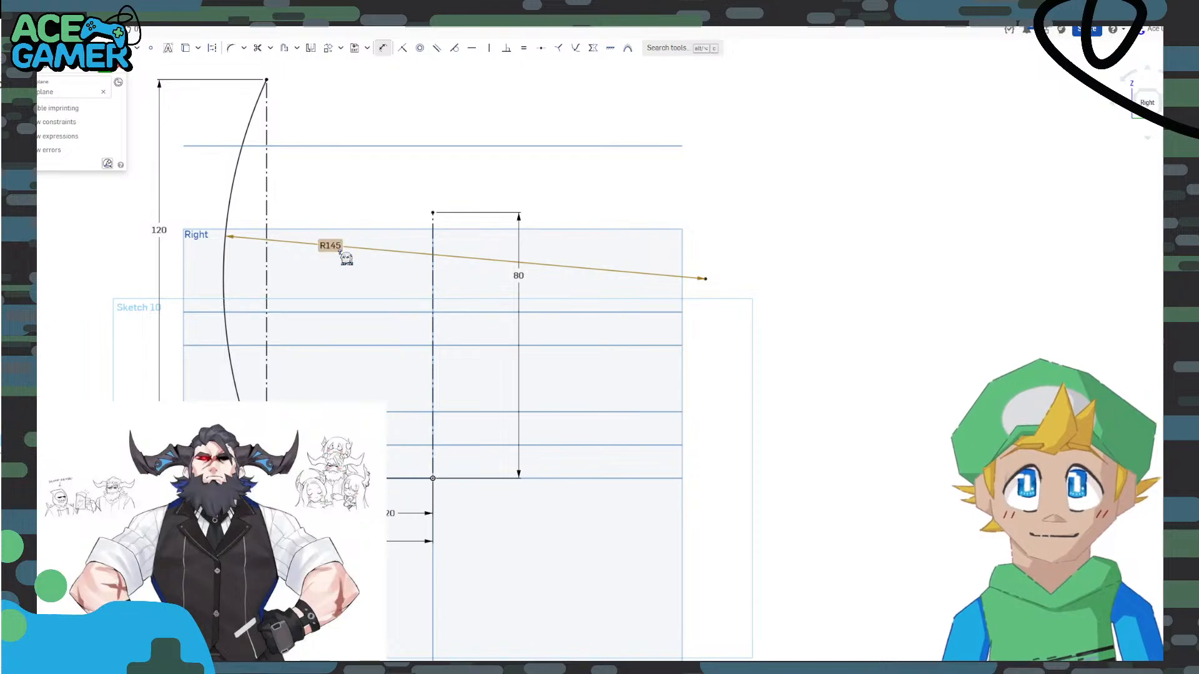
# Set the outward-bowing arc's radius to 140 mm.
pyautogui.doubleClick(343, 253)
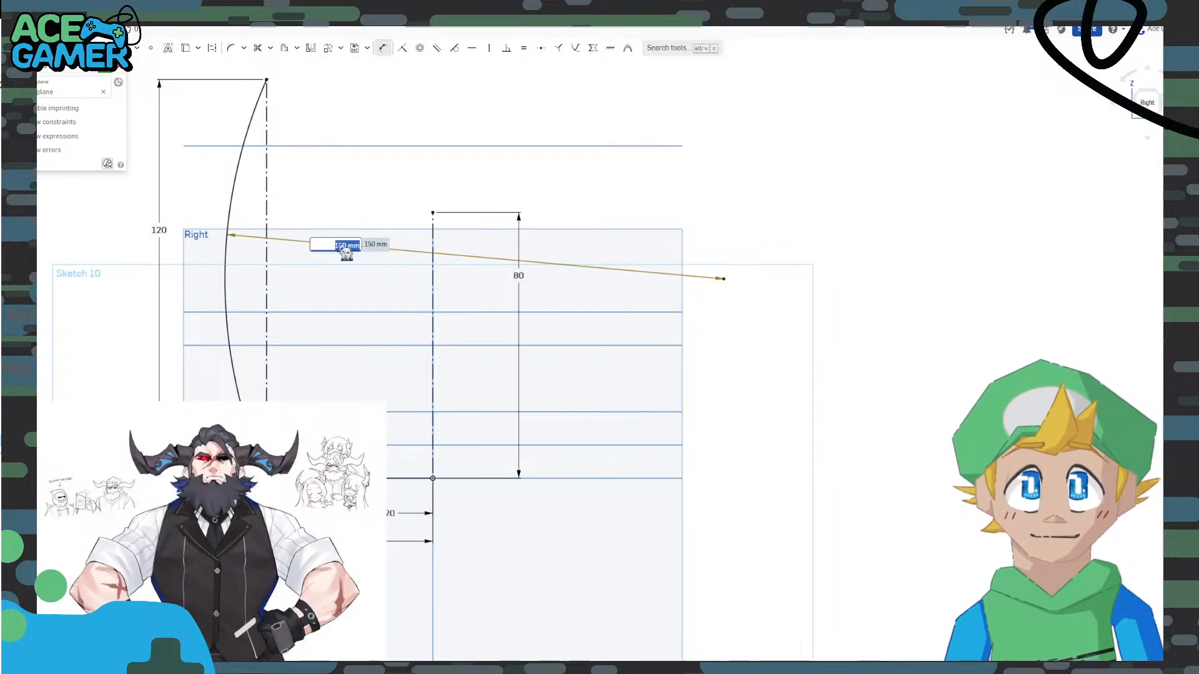
pyautogui.write('140')
pyautogui.press('Return')
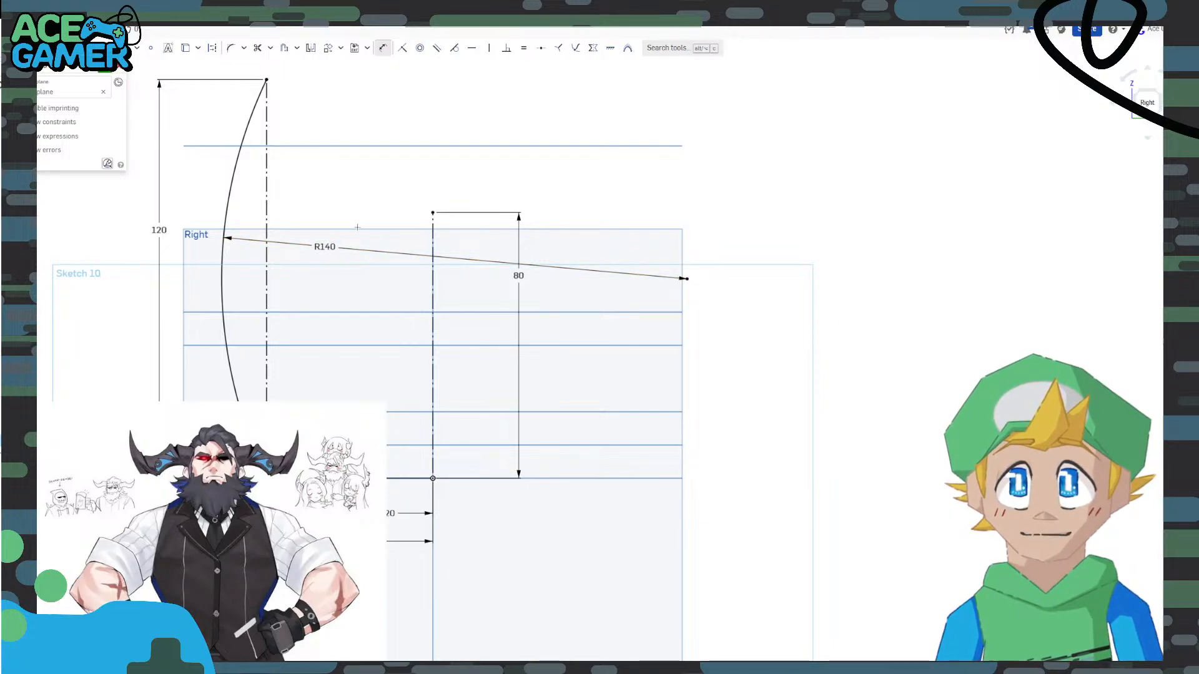
pyautogui.moveTo(357, 227); pyautogui.dragTo(407, 238, button='middle')
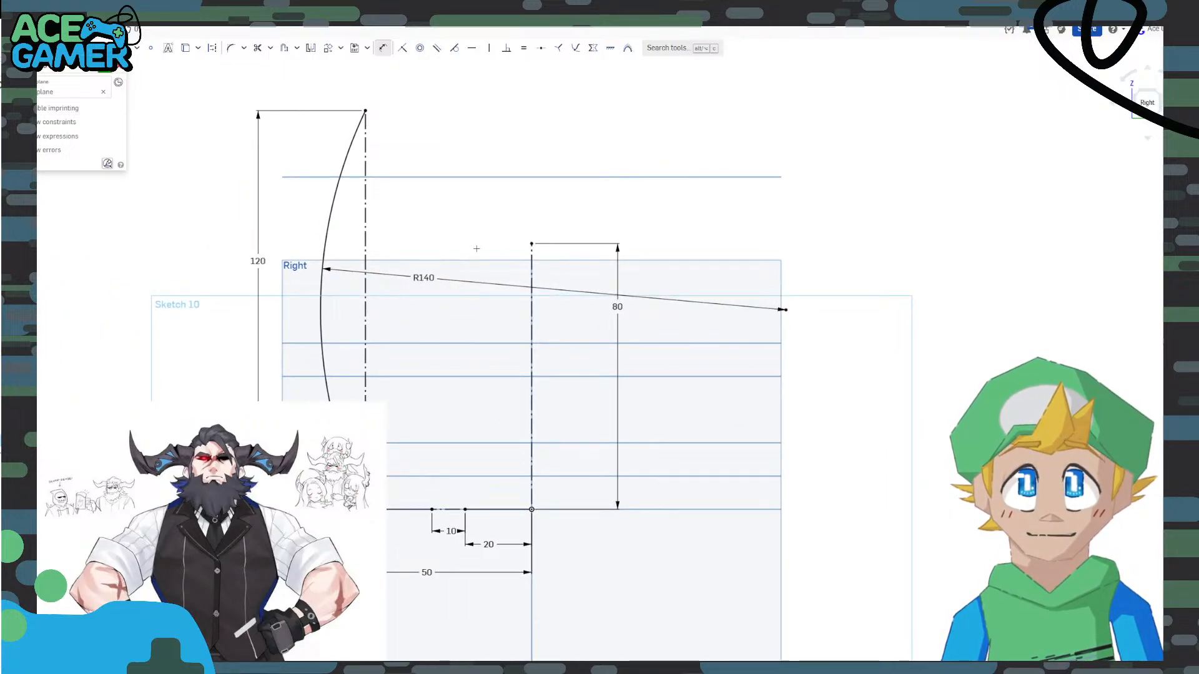
pyautogui.press('Escape')
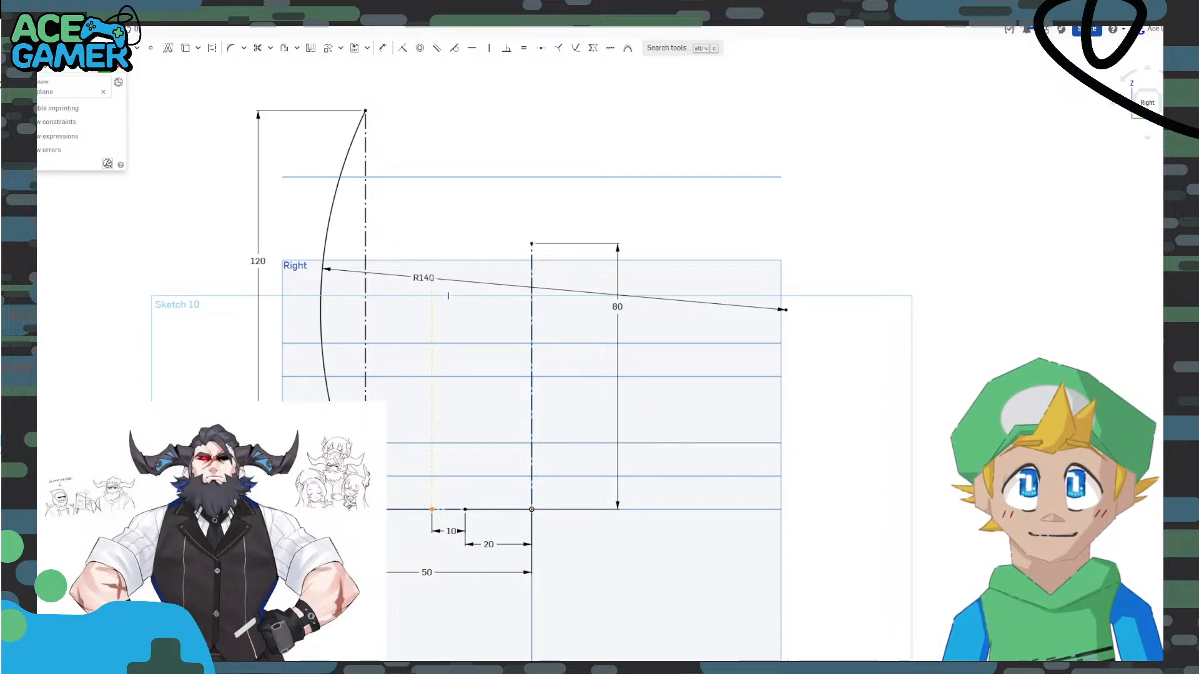
# Draw a horizontal construction line from above the outer end of the 10 mm gap to the top of the inner vertical construction line.
pyautogui.moveTo(432, 243)
pyautogui.mouseDown()
pyautogui.moveTo(400, 183)
pyautogui.moveTo(414, 165)
pyautogui.moveTo(532, 244)
pyautogui.mouseUp()
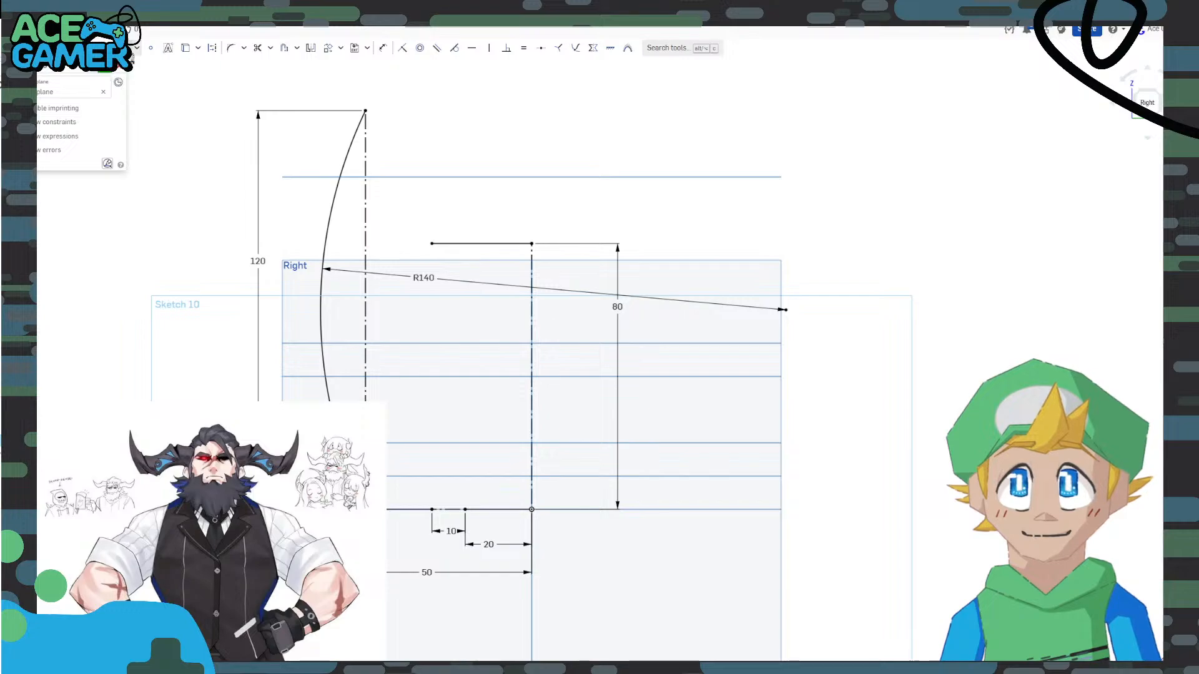
pyautogui.click(459, 244)
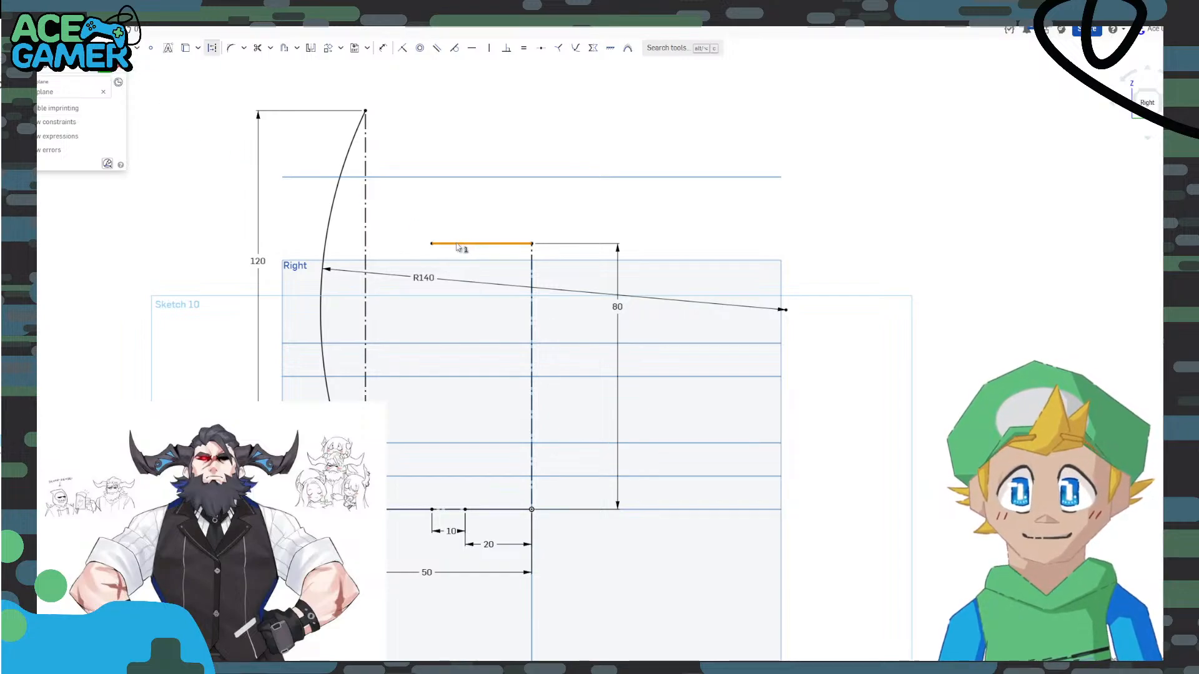
pyautogui.press('q')
pyautogui.click(441, 208)
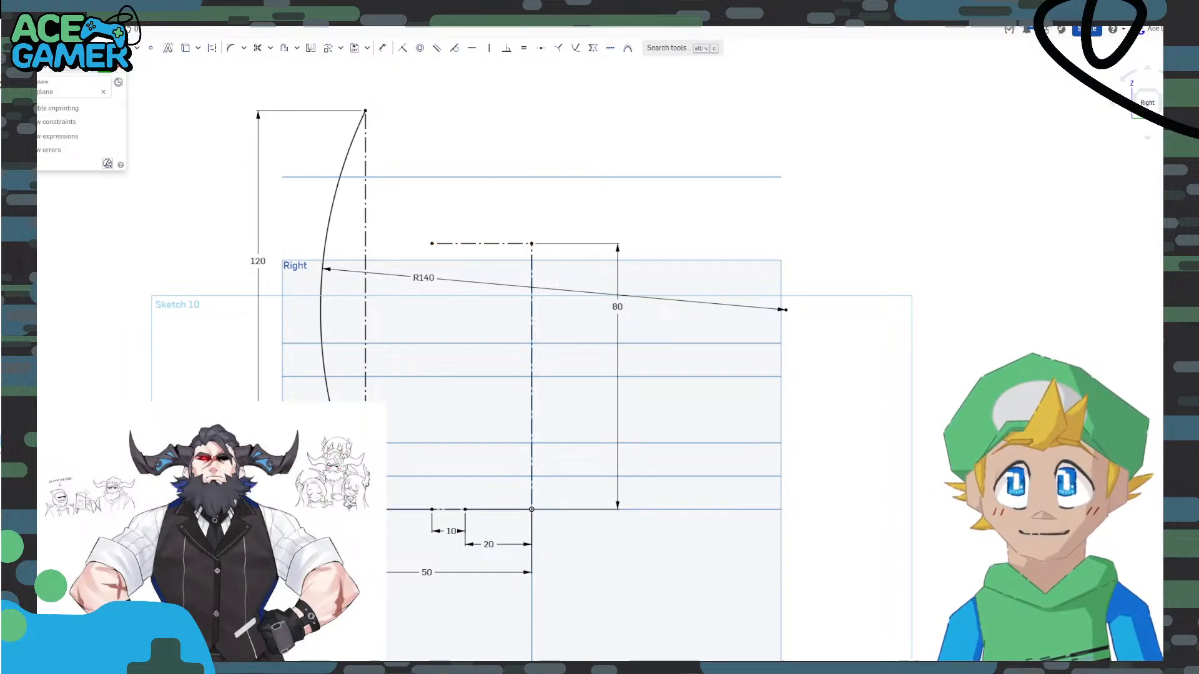
# Draw a trial arc from the peak to the top of the inner vertical construction line and delete it.
pyautogui.click(366, 111)
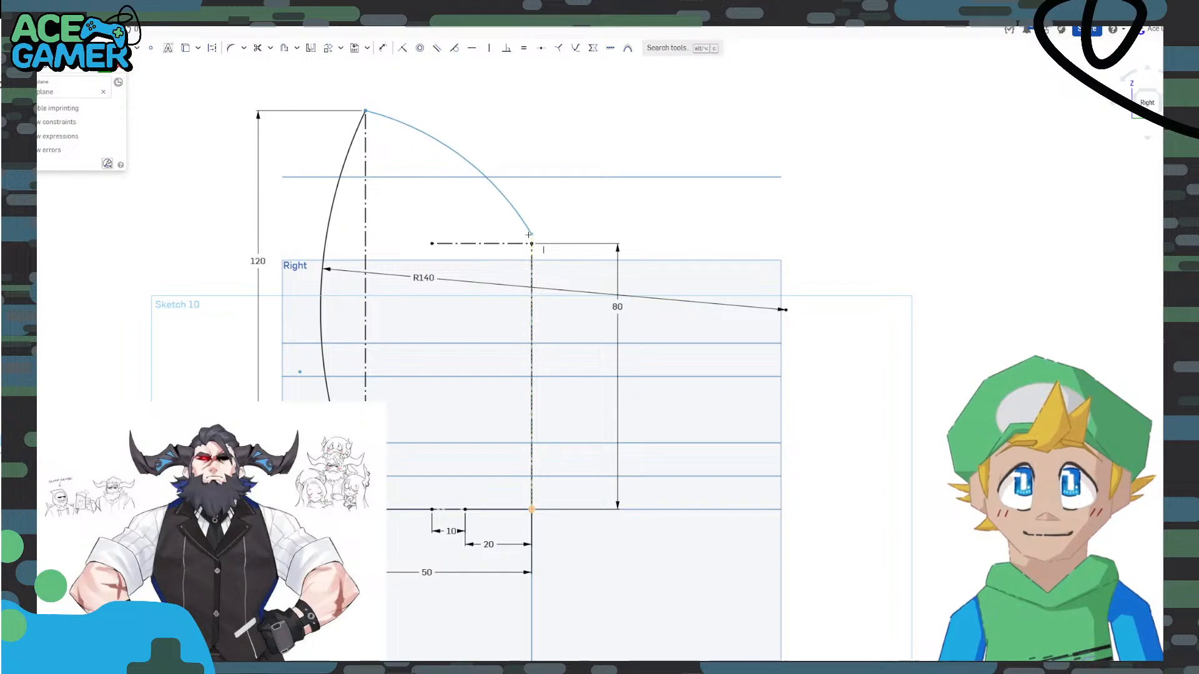
pyautogui.click(432, 243)
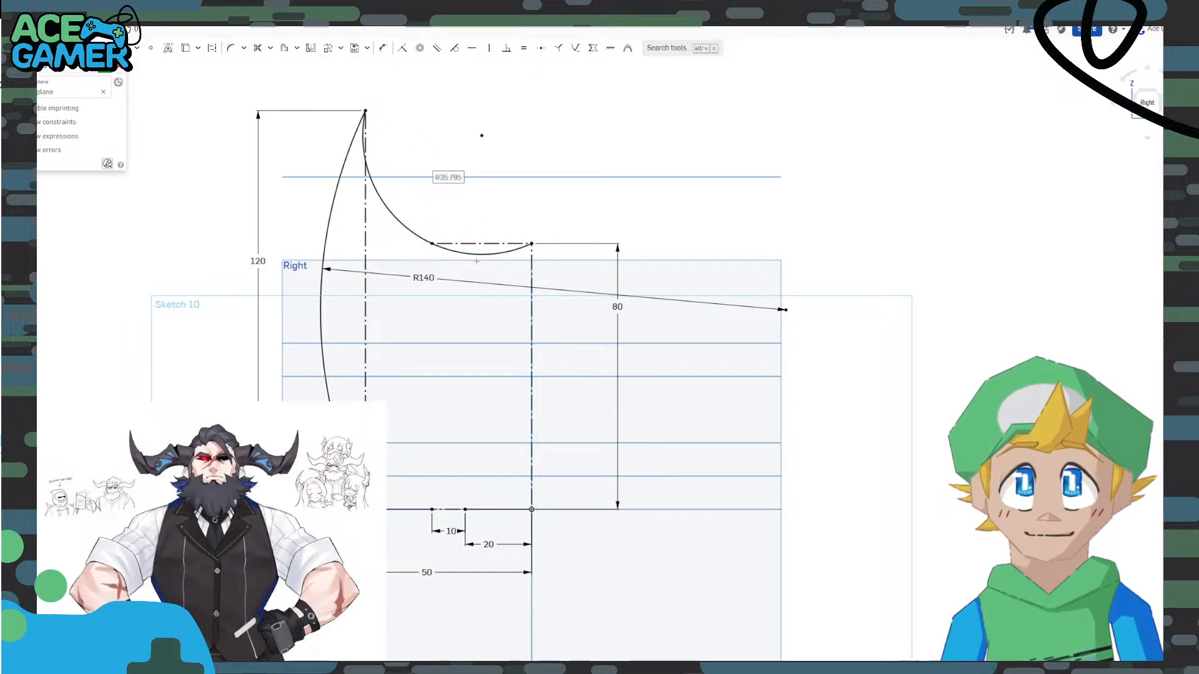
pyautogui.press('Escape')
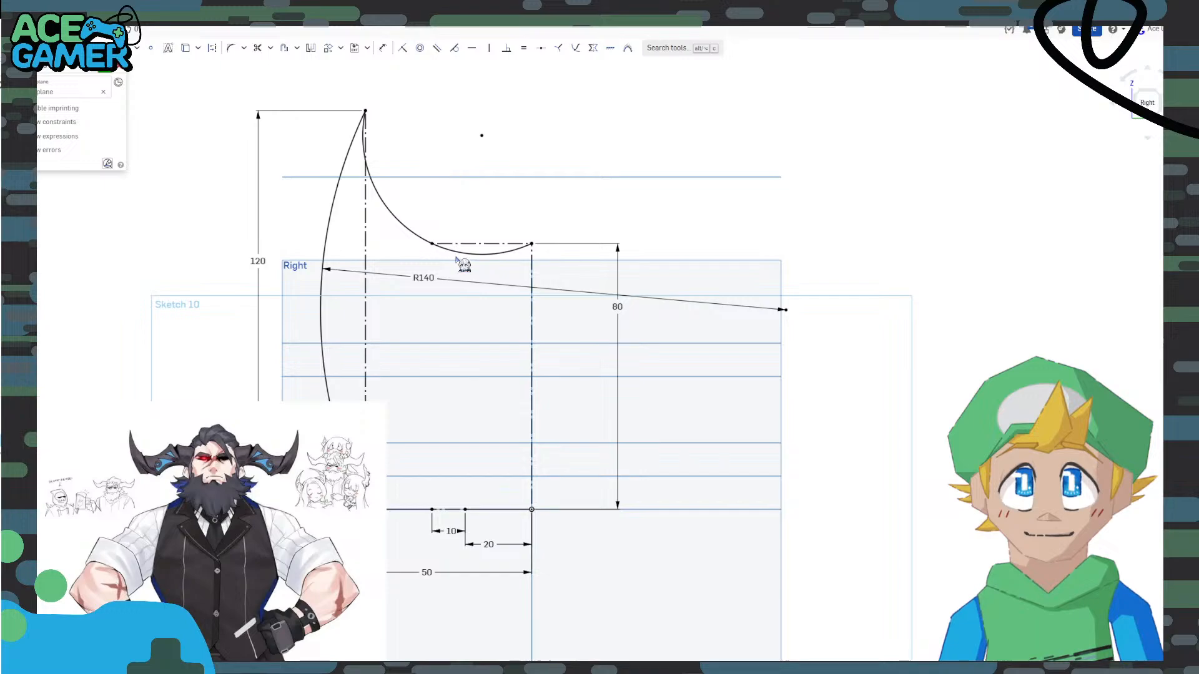
pyautogui.click(470, 254)
pyautogui.press('Delete')
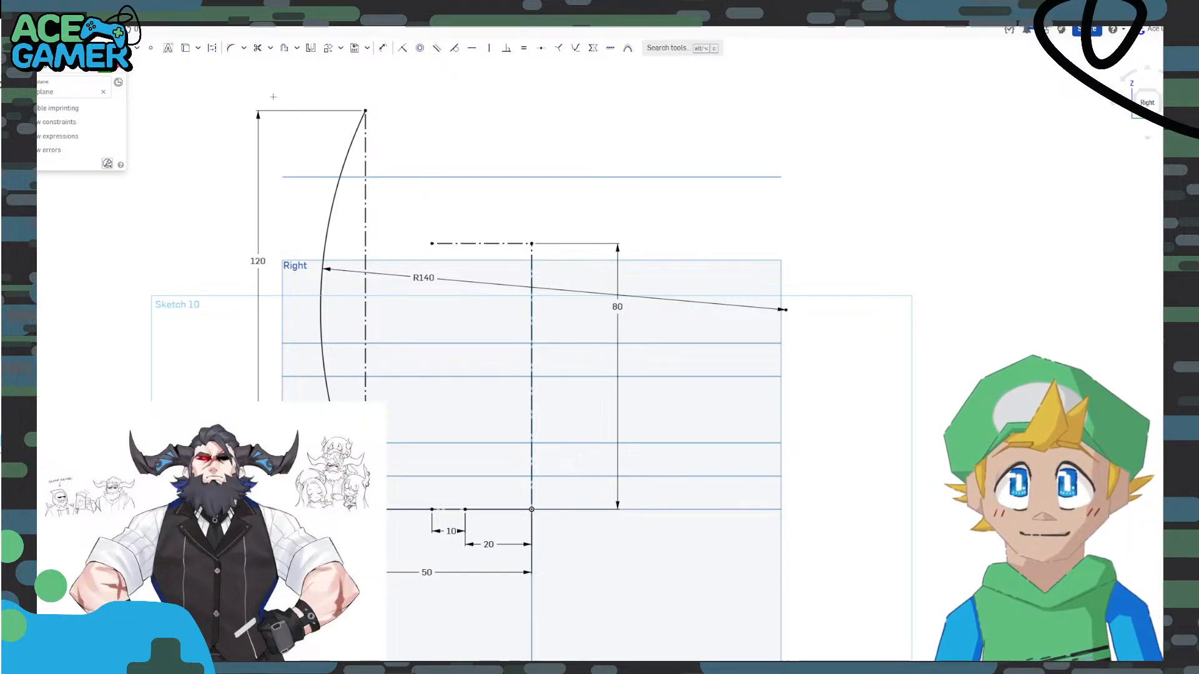
# Draw an inward-curving arc of about 50 mm radius from the peak to the horizontal construction line's outer end, tangent to the outer vertical construction line.
pyautogui.click(365, 111)
pyautogui.click(431, 243)
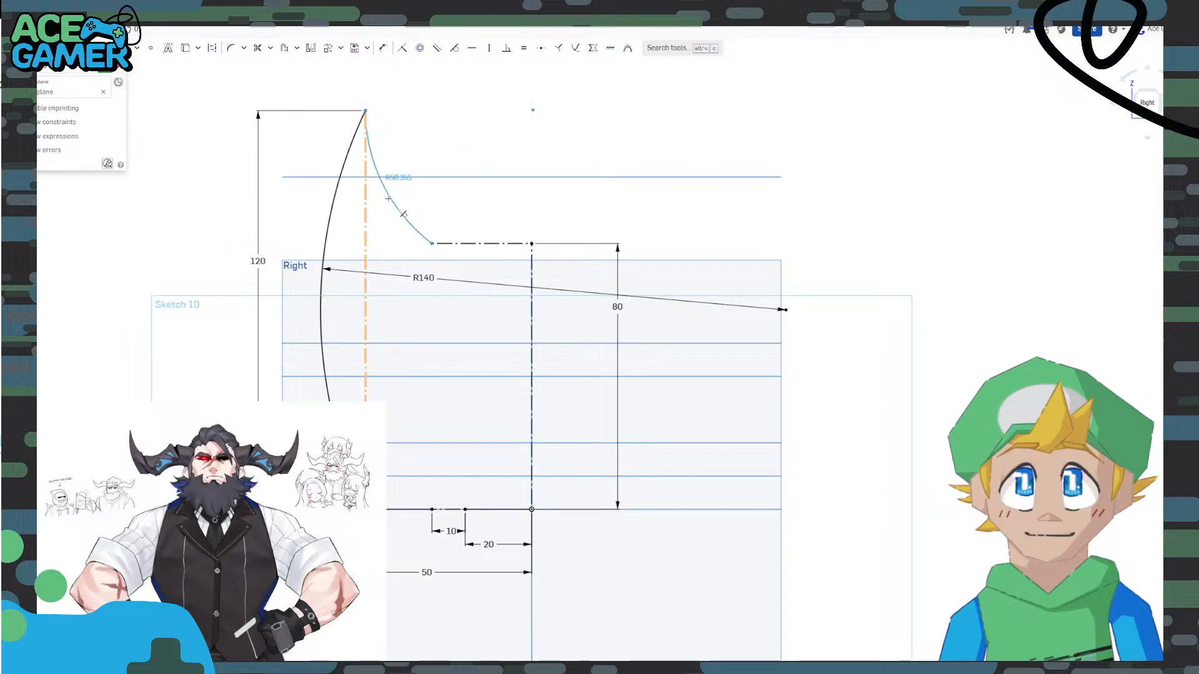
pyautogui.click(389, 199)
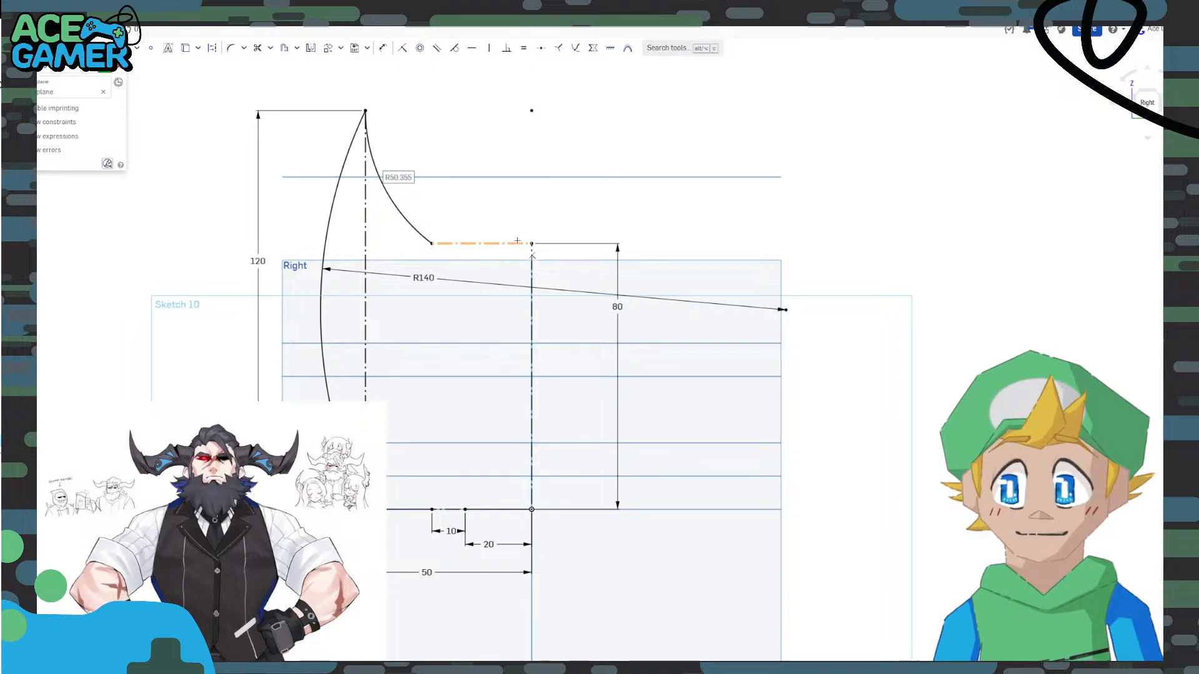
pyautogui.press('Escape')
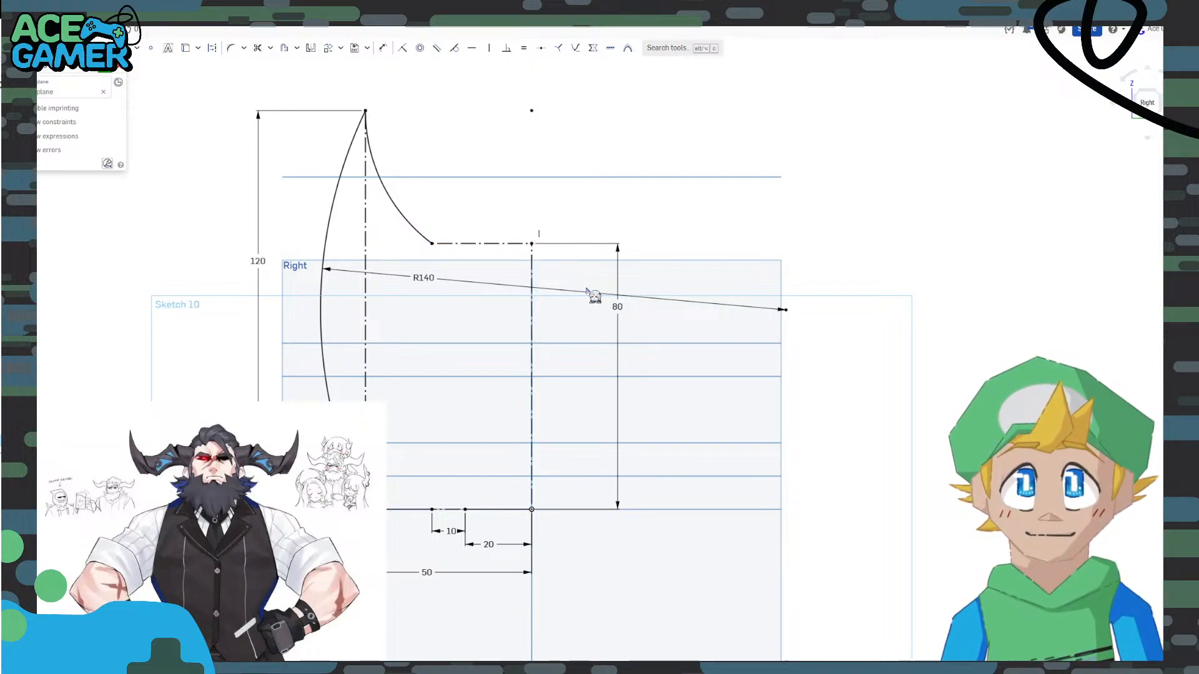
# Set the height of the inner vertical construction line to 70 mm.
pyautogui.doubleClick(618, 310)
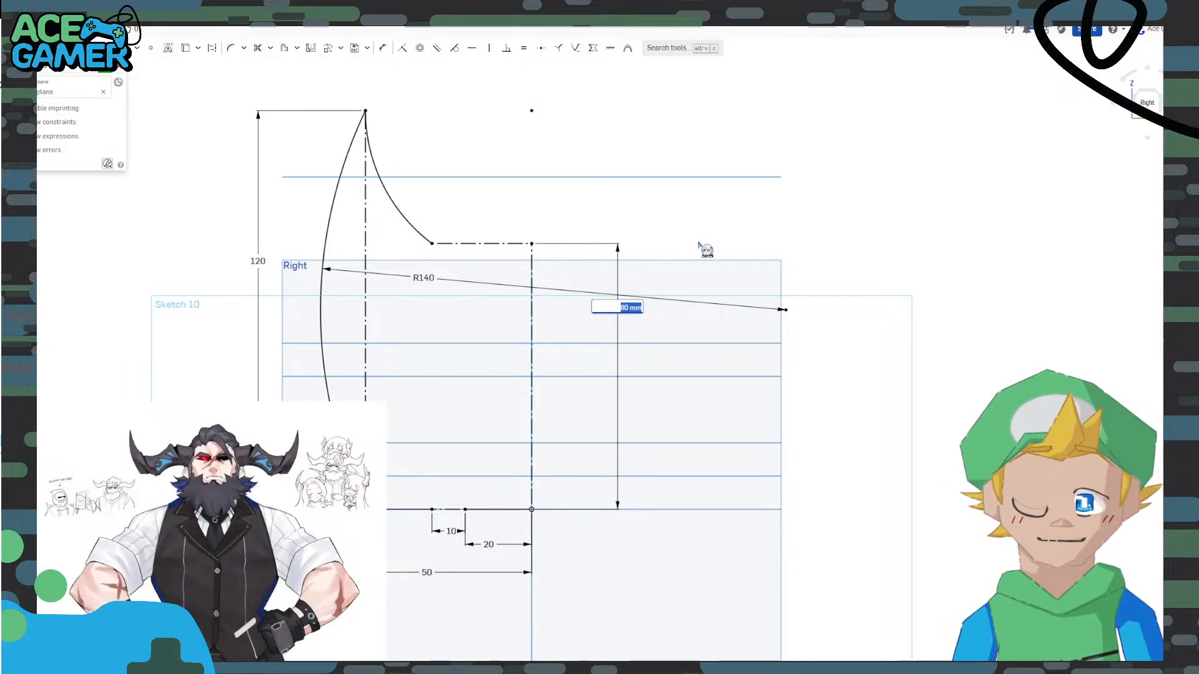
pyautogui.write('70')
pyautogui.press('Return')
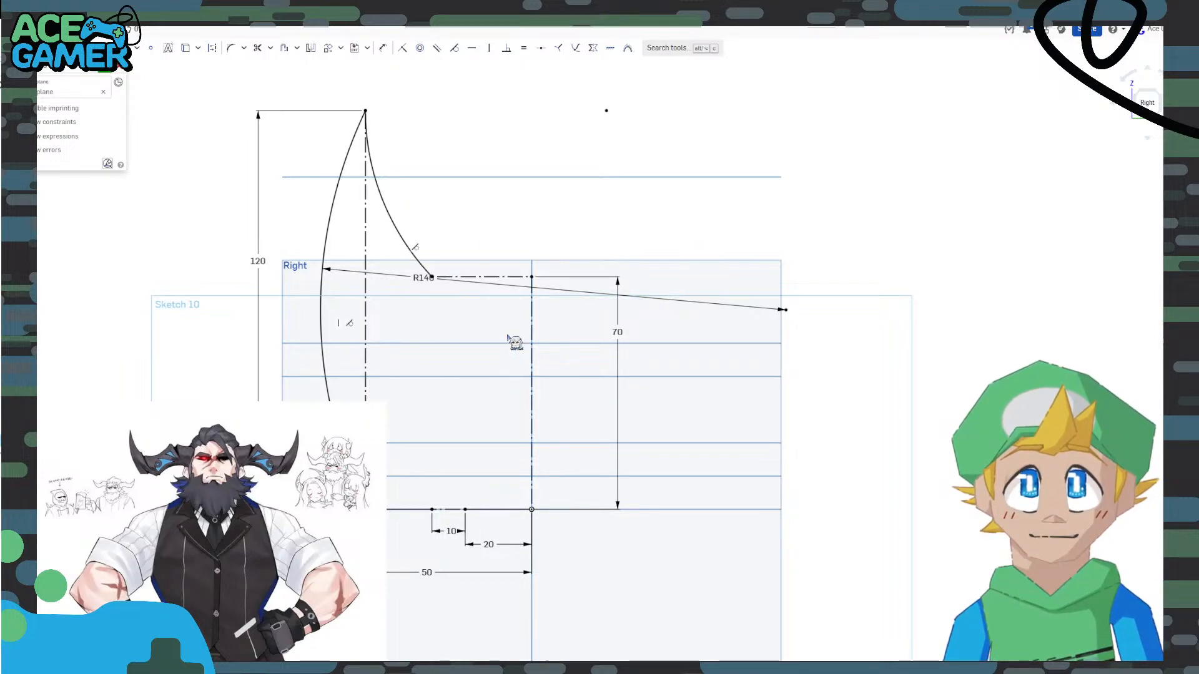
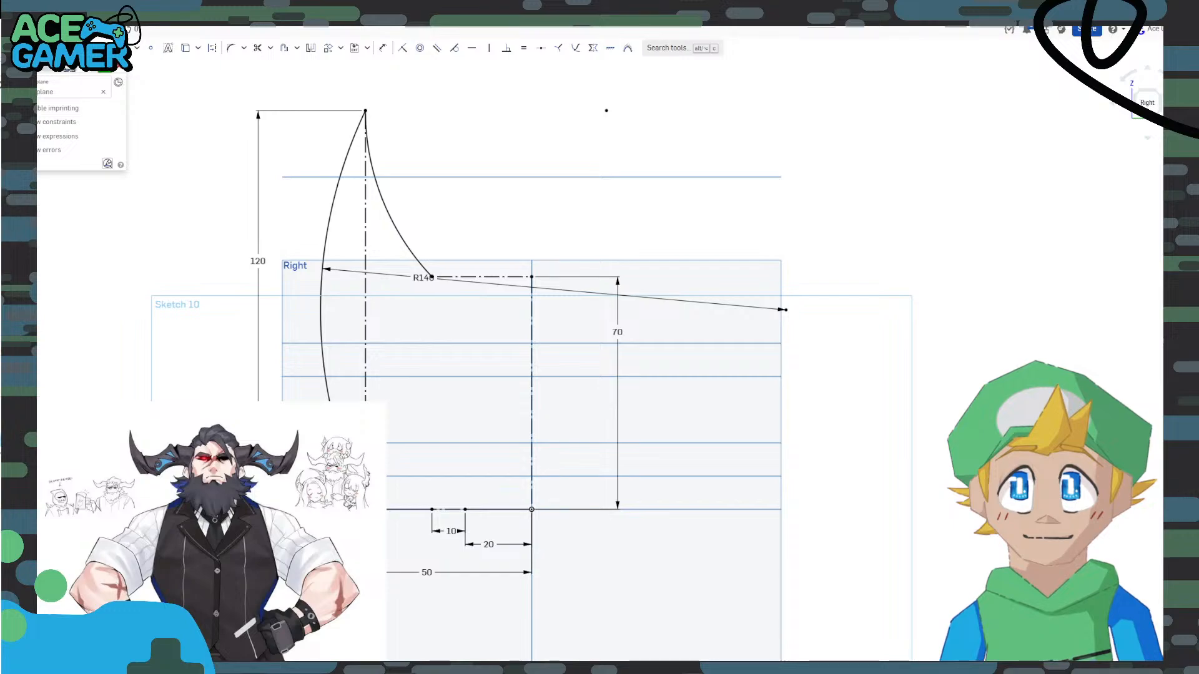
pyautogui.scroll(10, 446, 291)
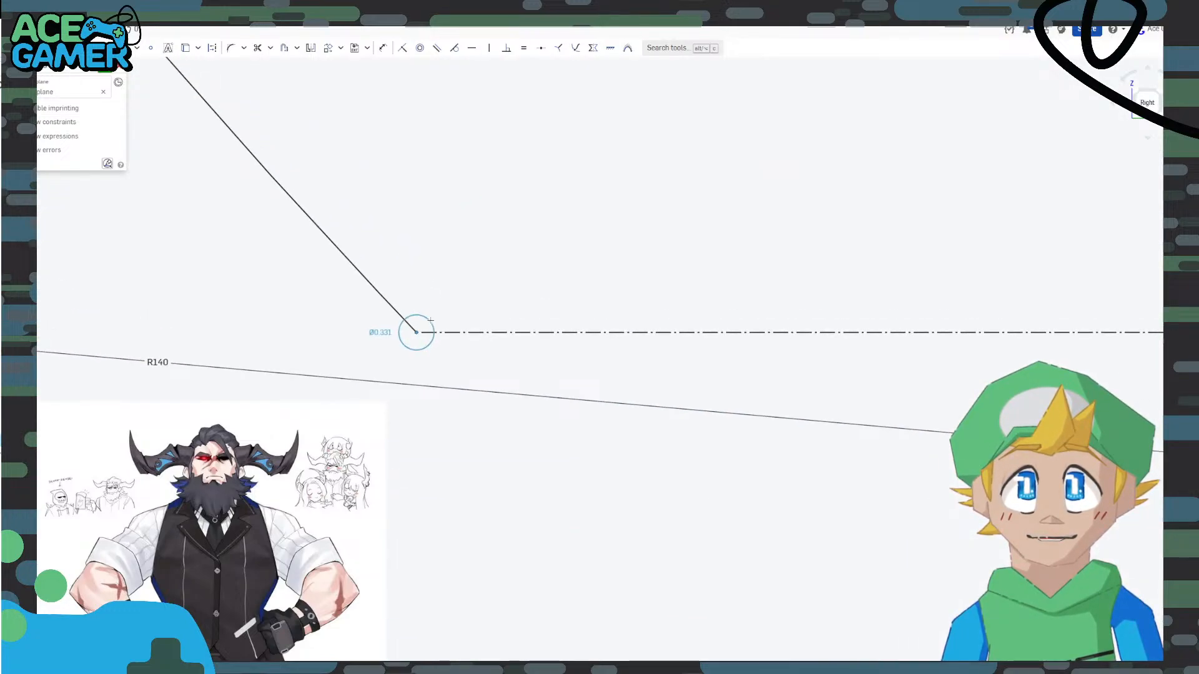
pyautogui.scroll(-10, 425, 337)
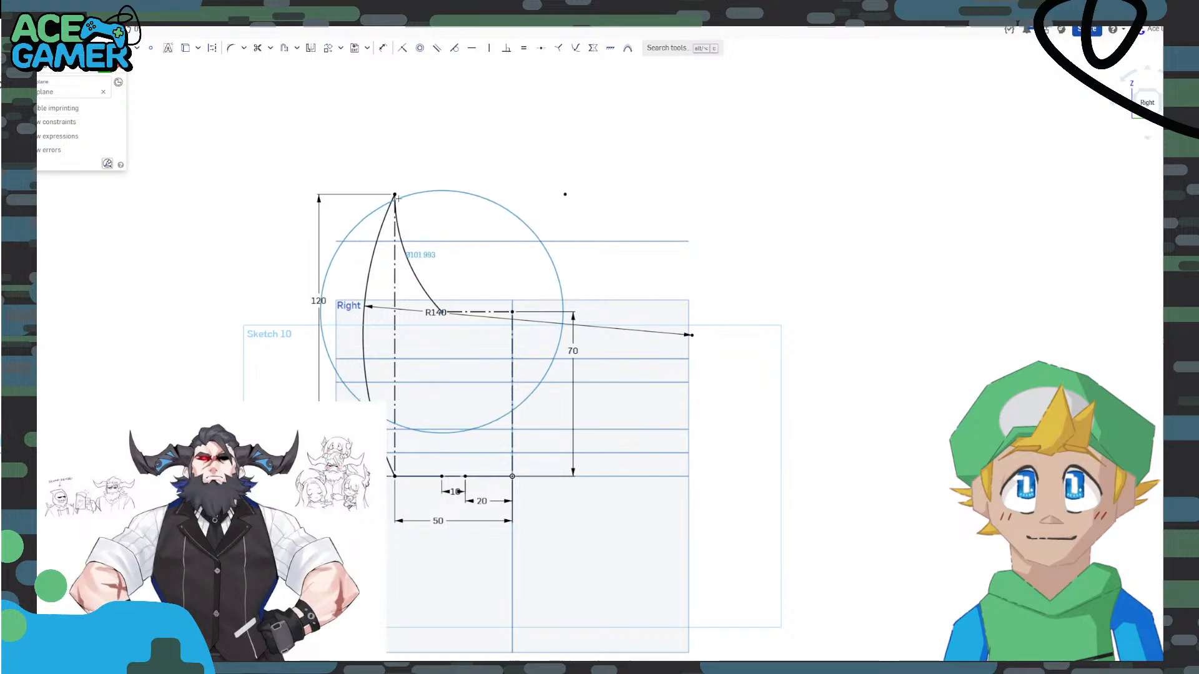
pyautogui.press('Escape')
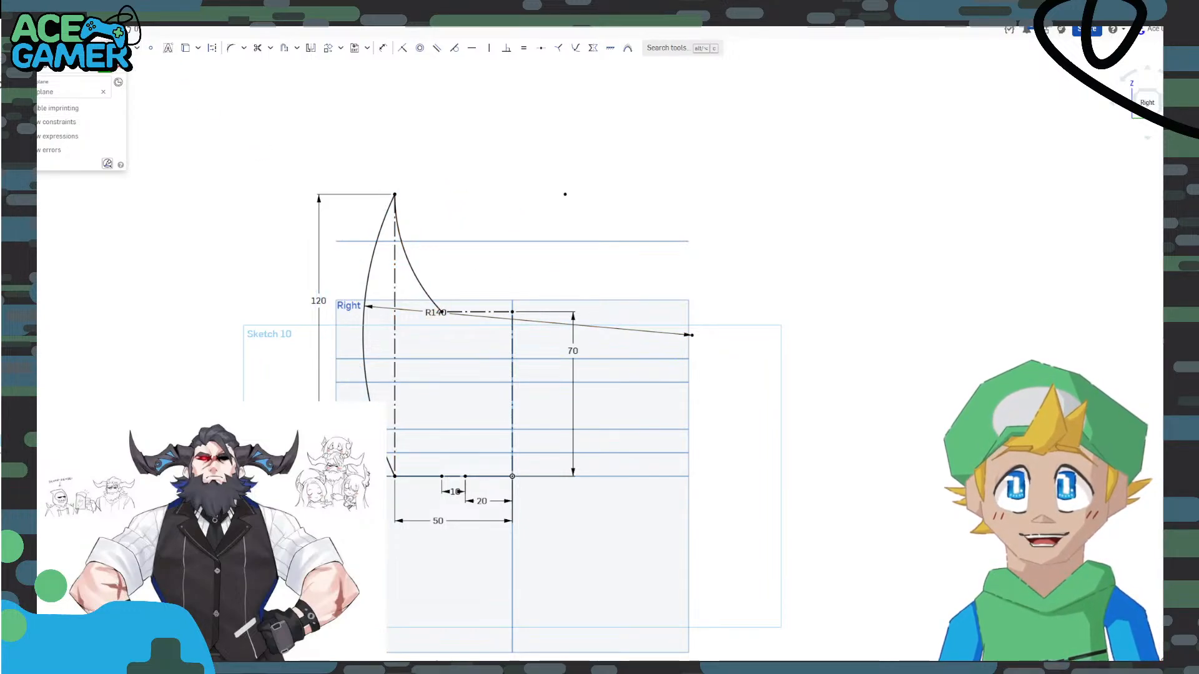
pyautogui.click(398, 189)
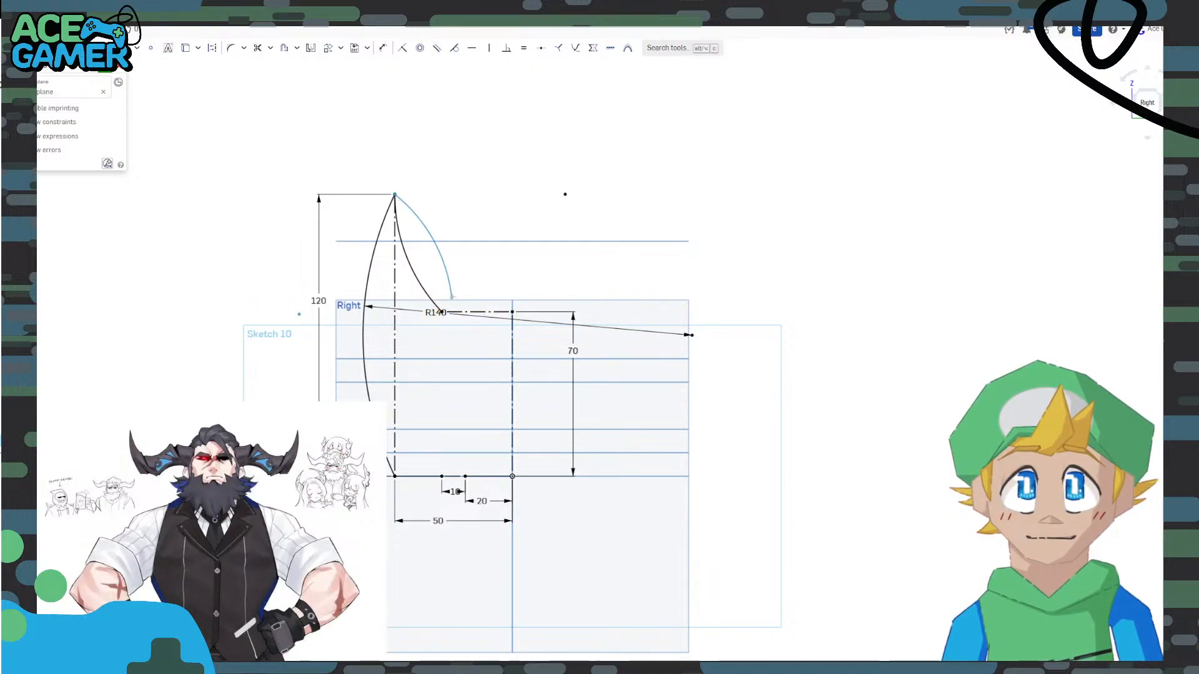
pyautogui.press('Escape')
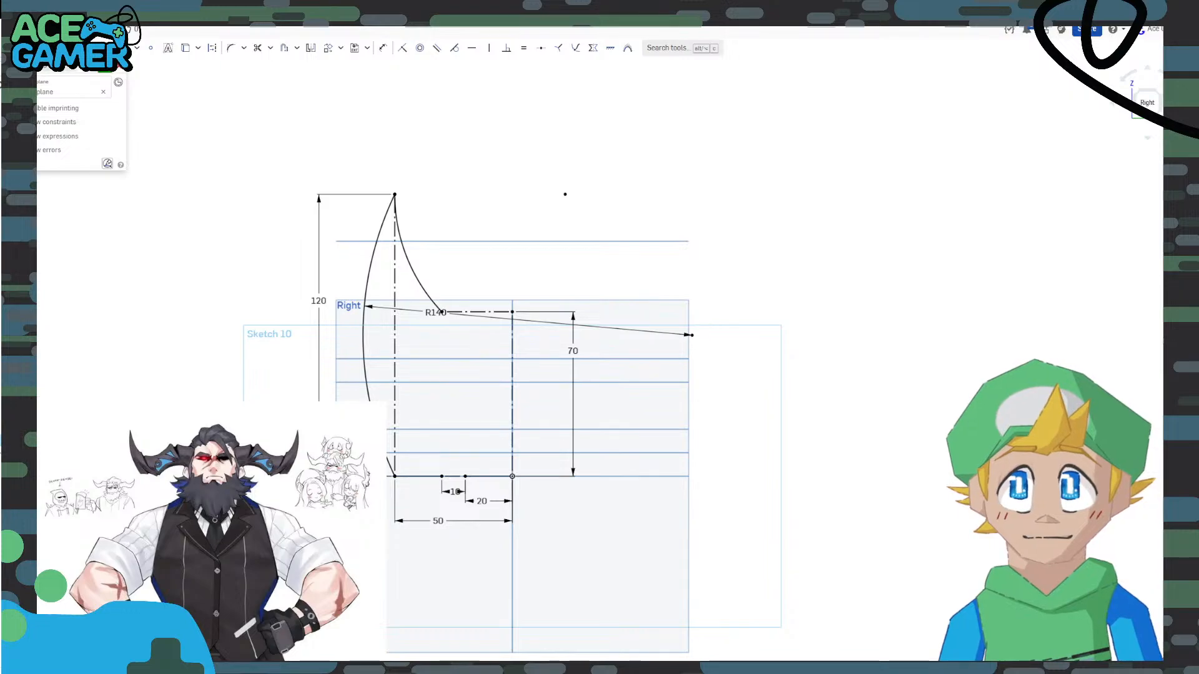
# Draw a 145 mm diameter circle from the inner arc's centre through the peak and trim it to end at the inner vertical line.
pyautogui.click(566, 195)
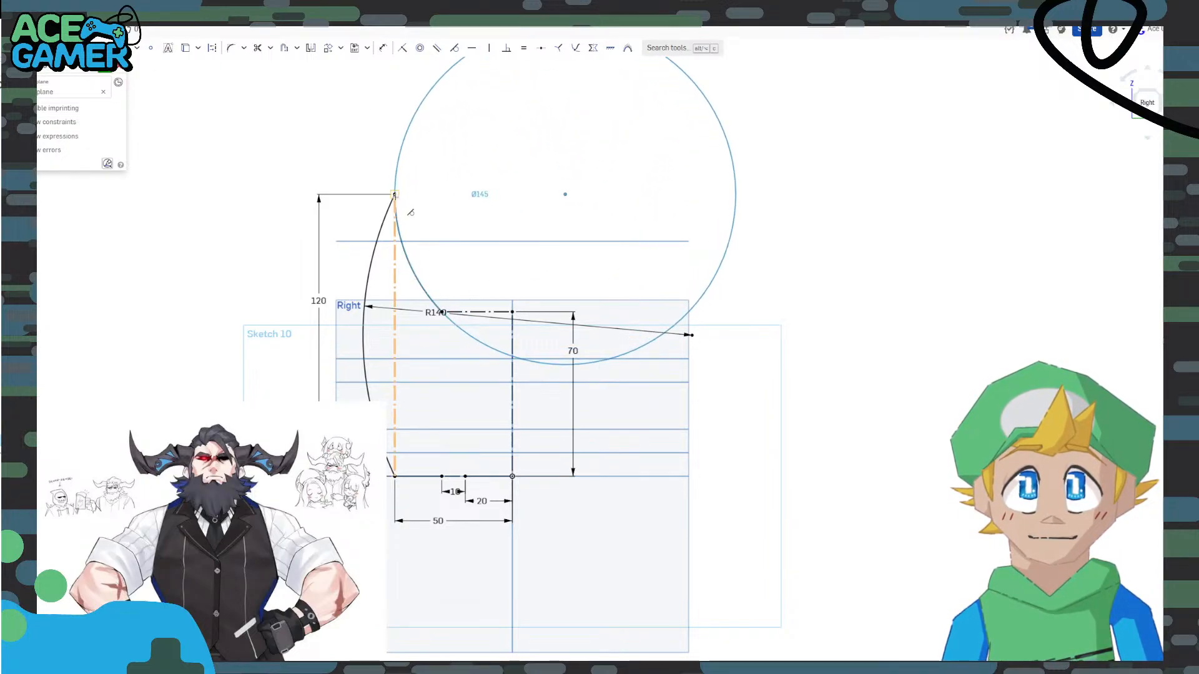
pyautogui.click(394, 195)
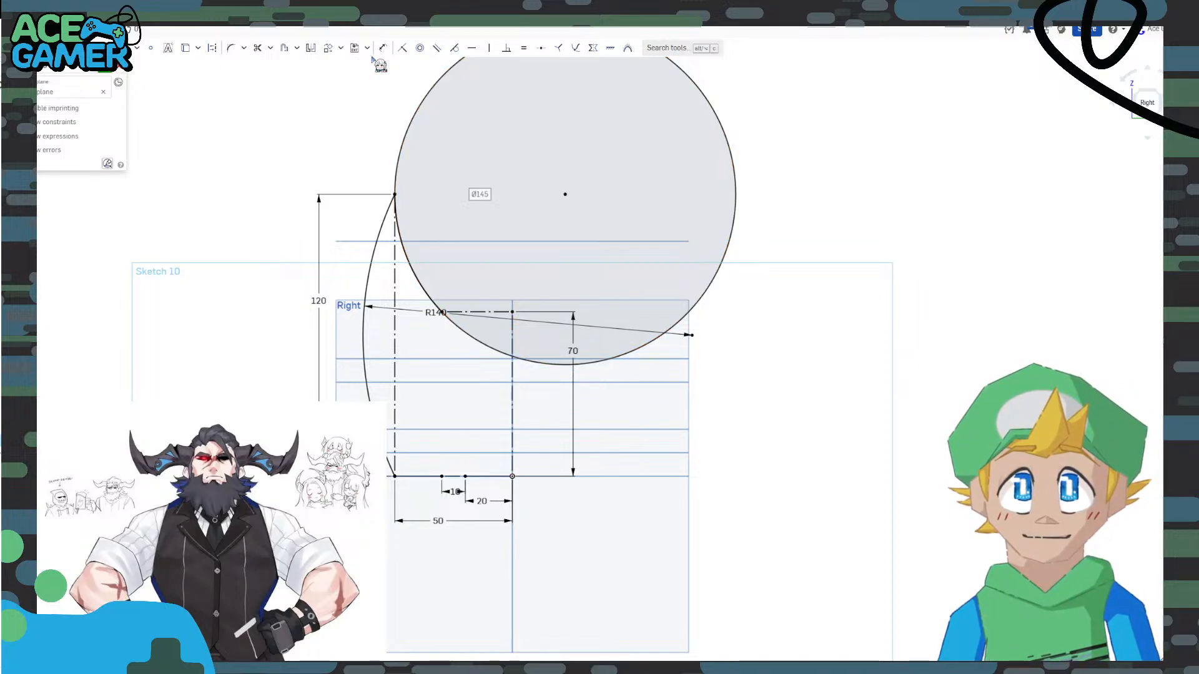
pyautogui.click(257, 48)
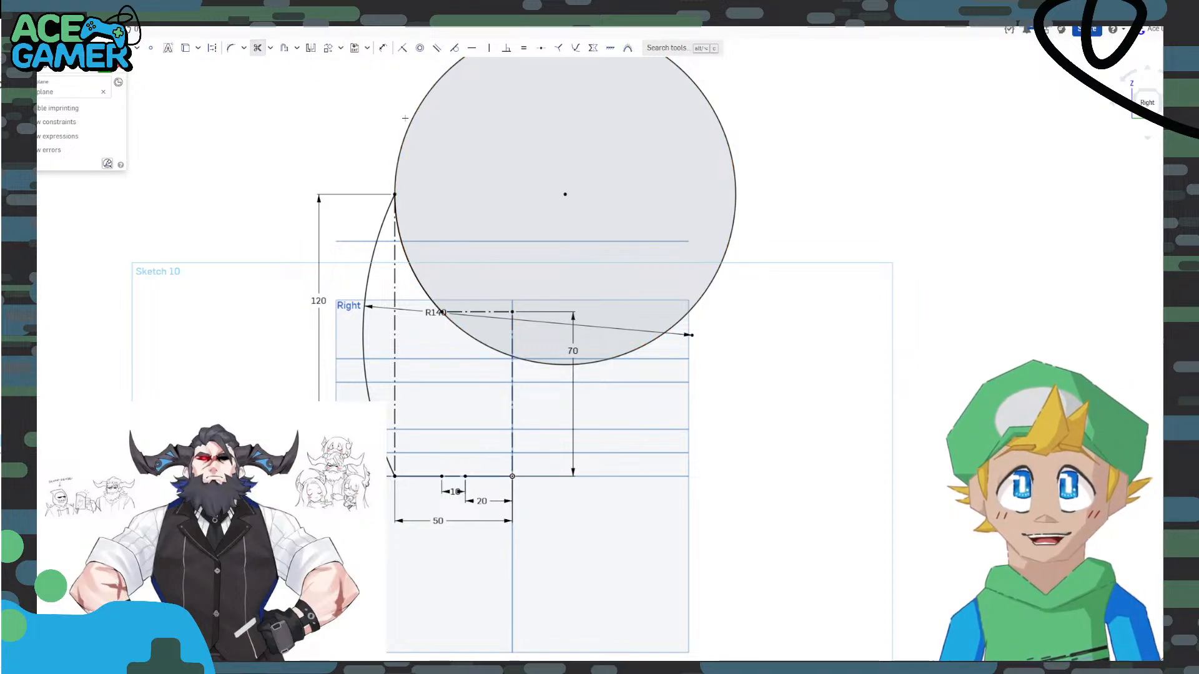
pyautogui.click(405, 118)
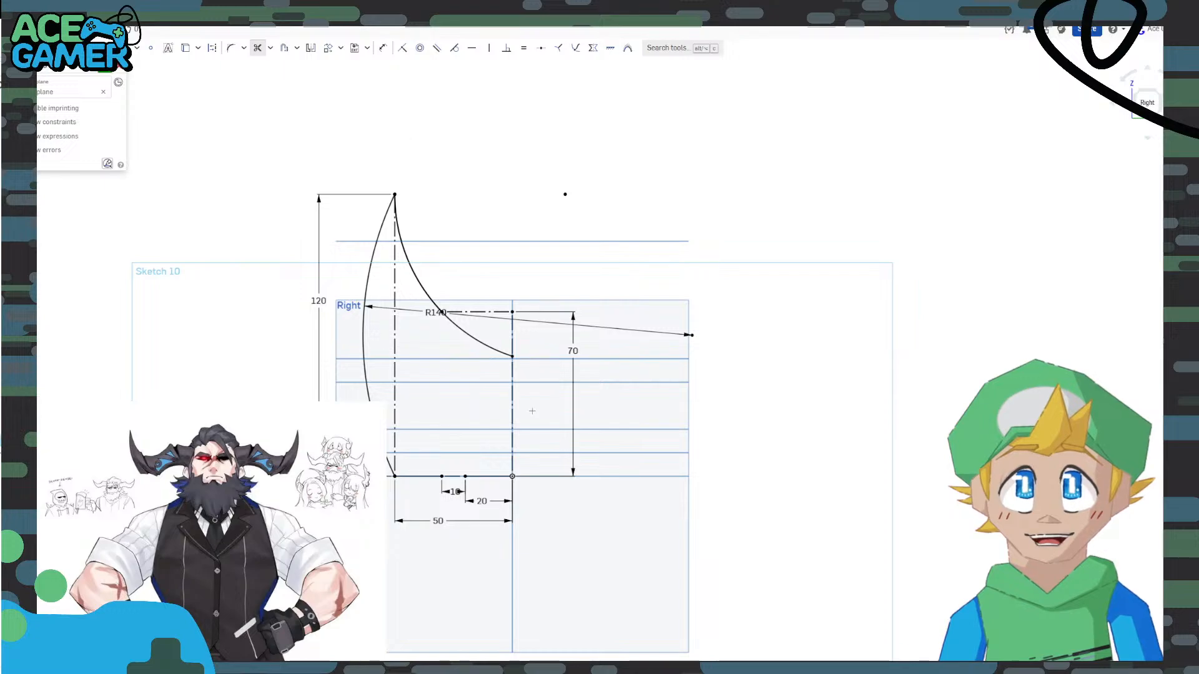
pyautogui.press('Escape')
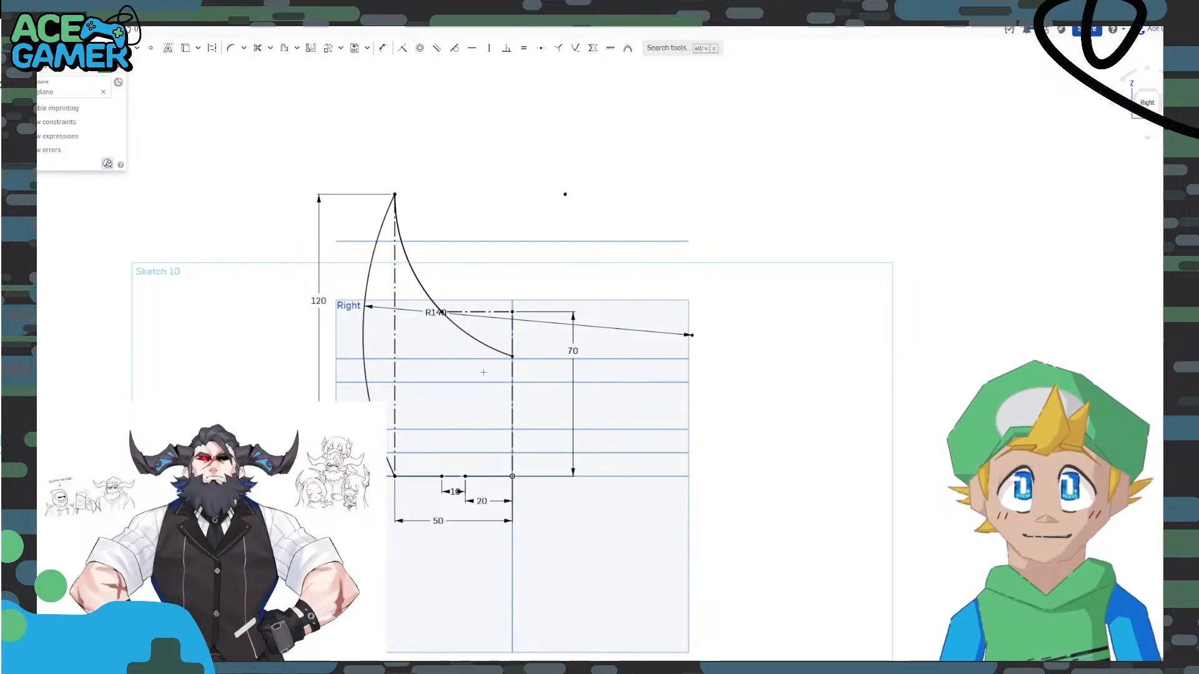
# Draw a vertical line about 51 mm long from the lower end of the trimmed curve to the origin.
pyautogui.click(512, 357)
pyautogui.click(512, 476)
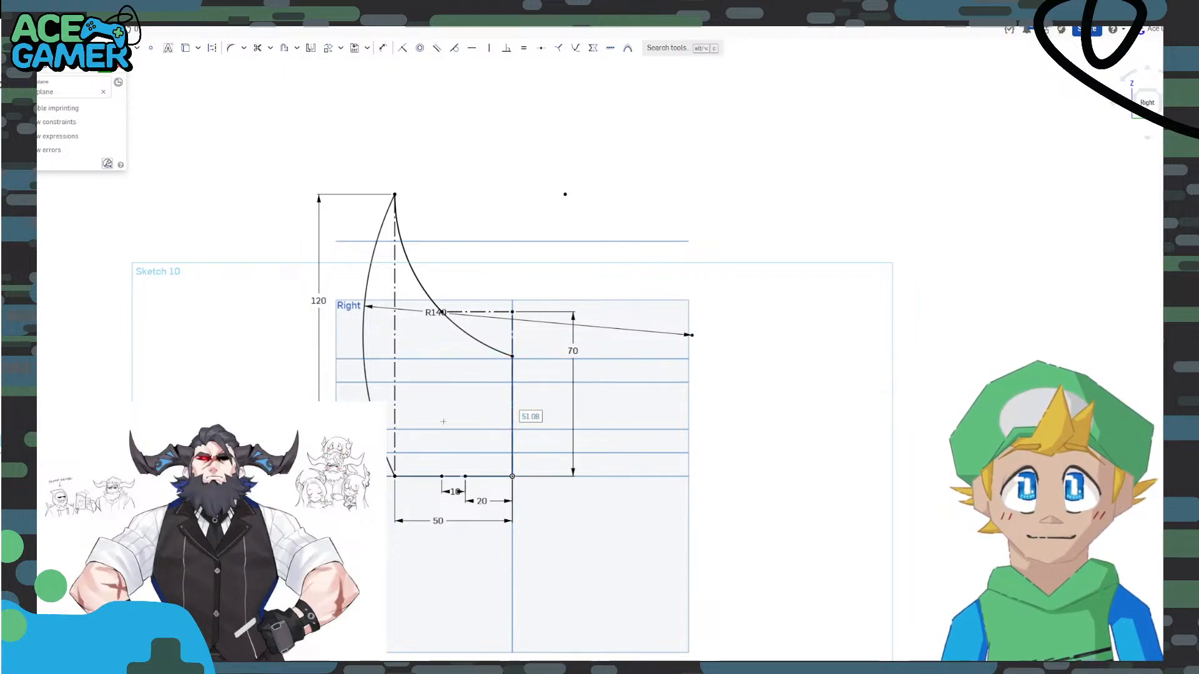
pyautogui.press('Escape')
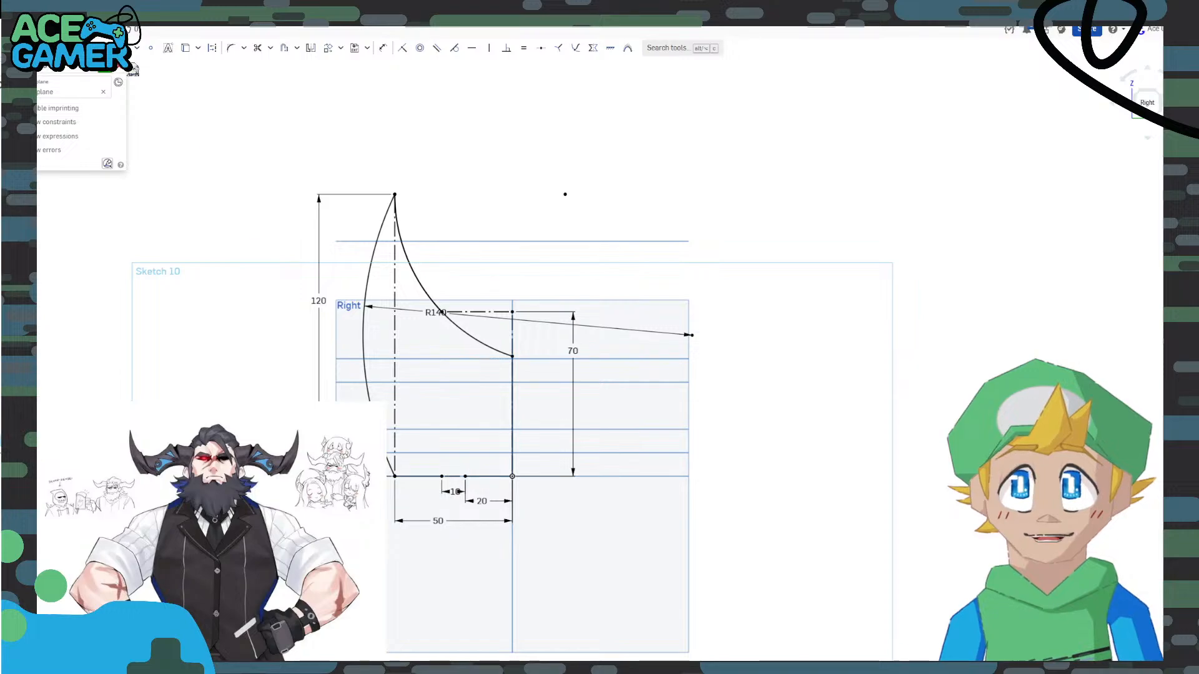
# Draw a three-point arc of about 28.7 mm radius rising from the base-line point 20 mm from the origin, bulging toward the outer curve.
pyautogui.click(137, 50)
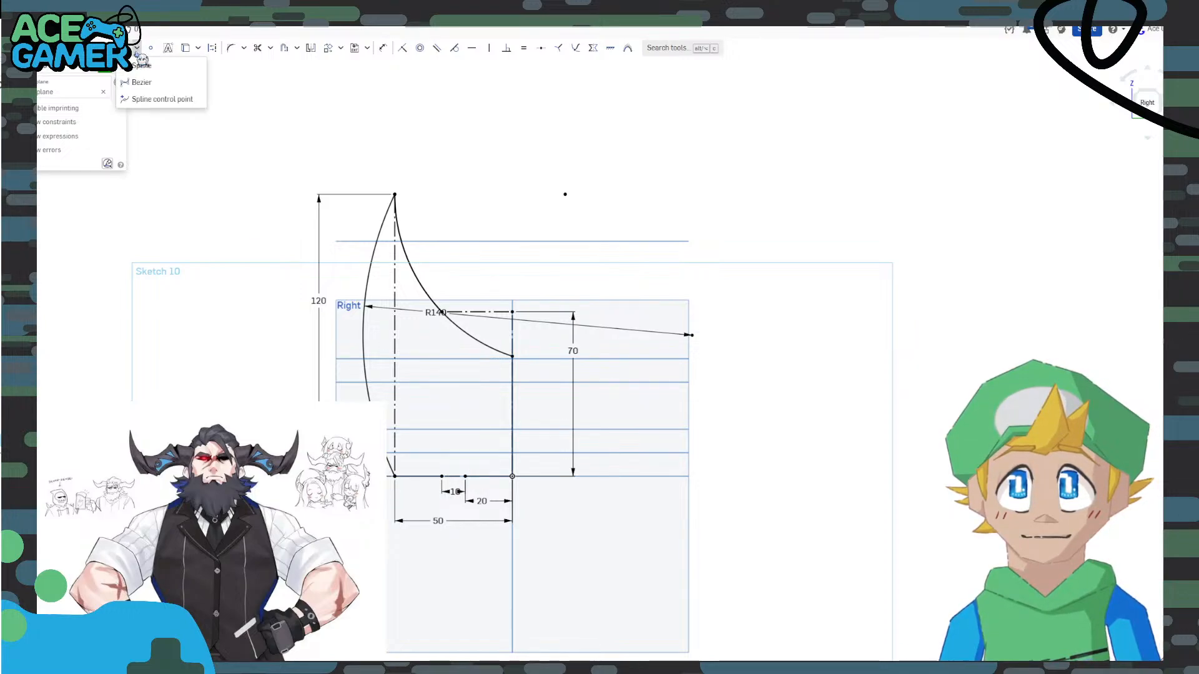
pyautogui.click(138, 52)
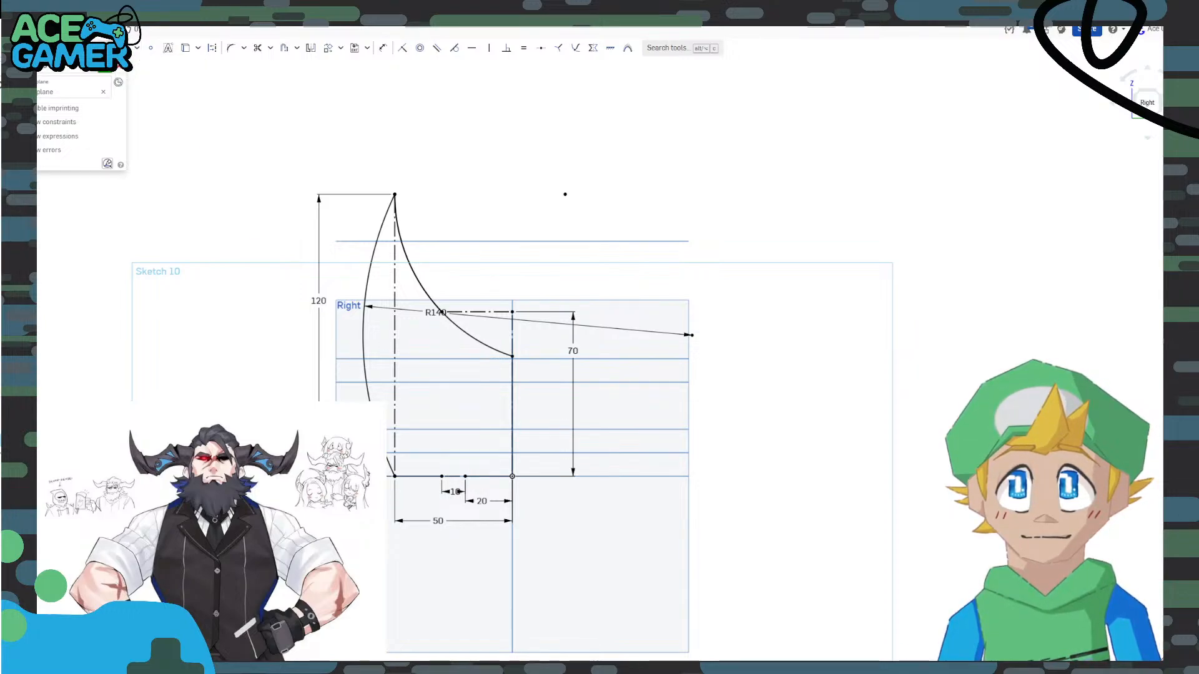
pyautogui.click(465, 477)
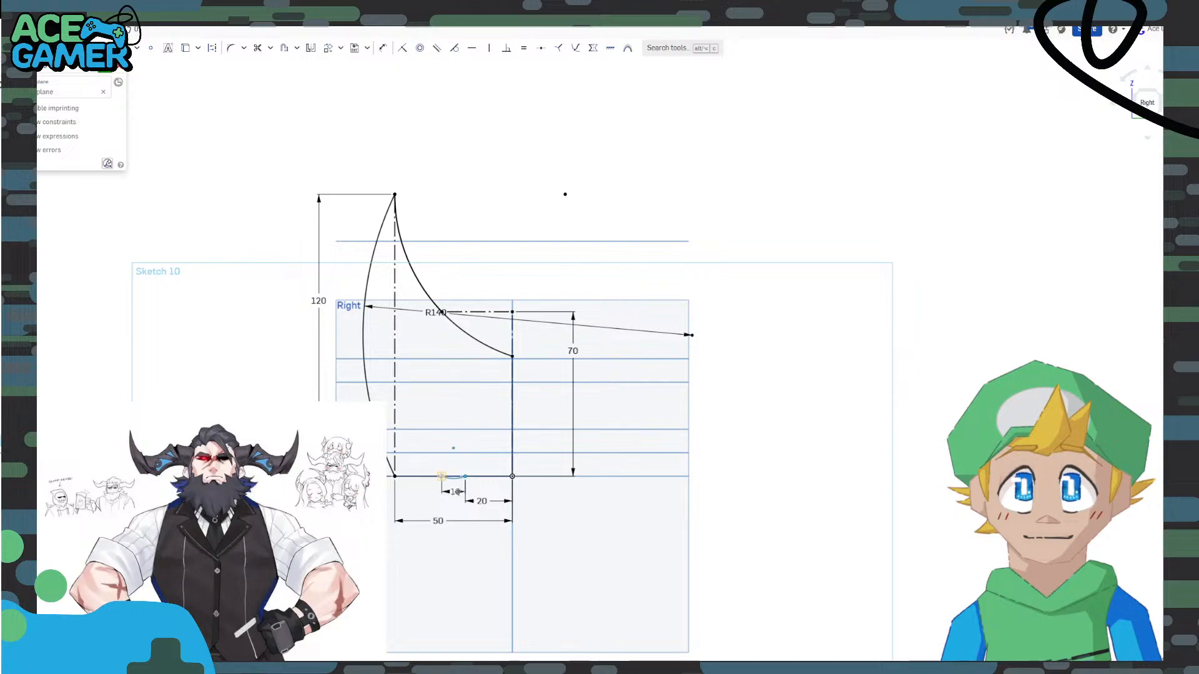
pyautogui.click(440, 412)
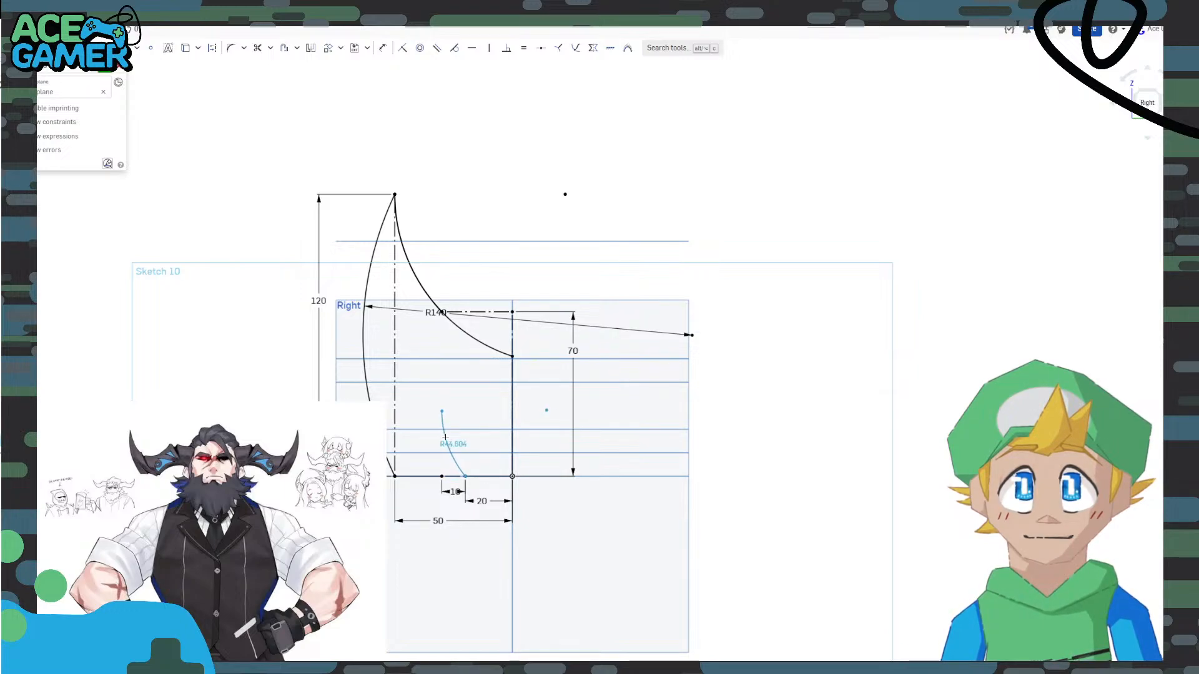
pyautogui.scroll(5, 449, 455)
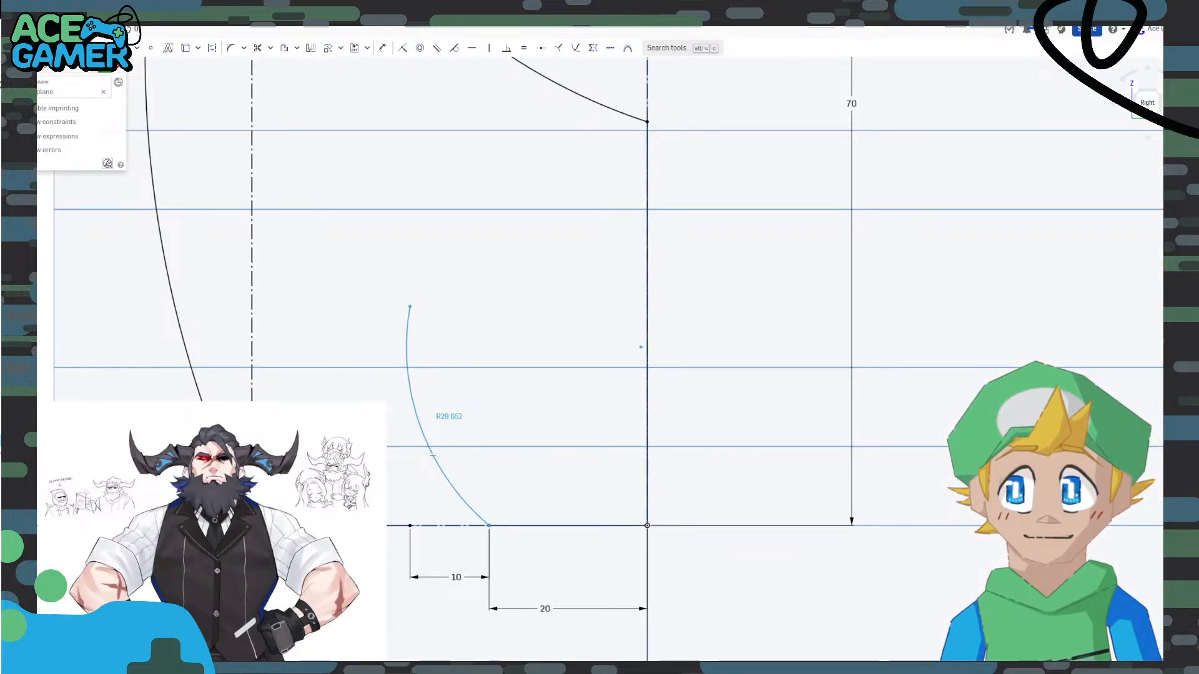
pyautogui.click(432, 456)
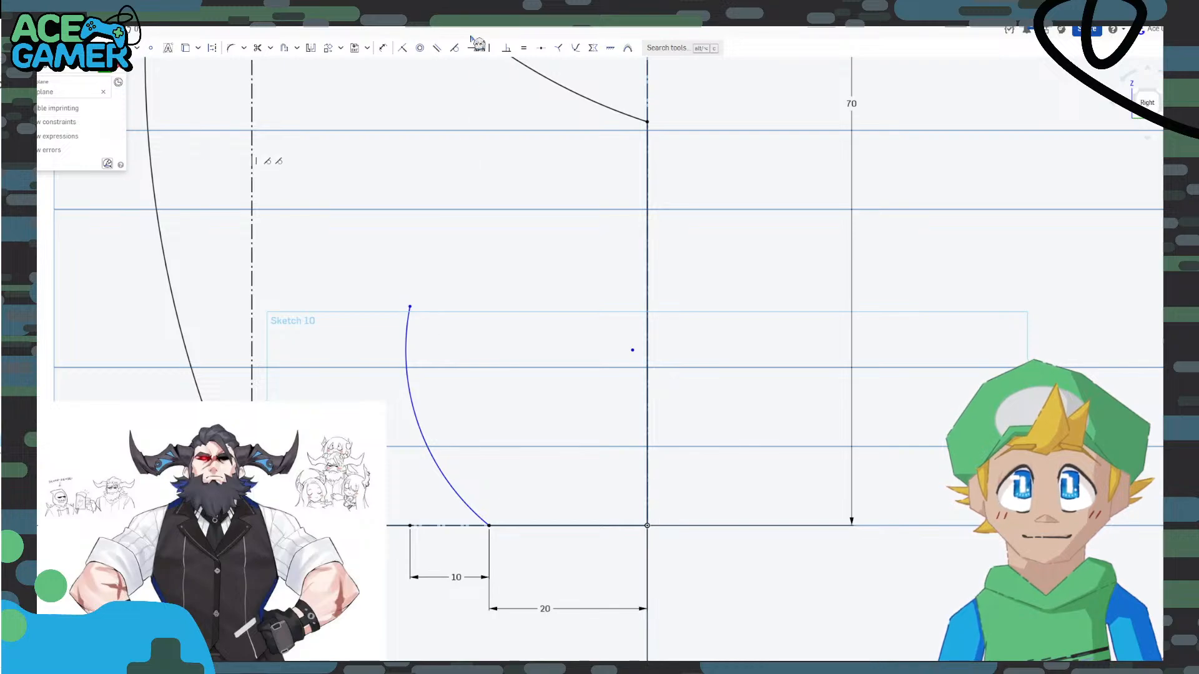
# Set the radius of the new notch arc to 30 mm.
pyautogui.click(382, 48)
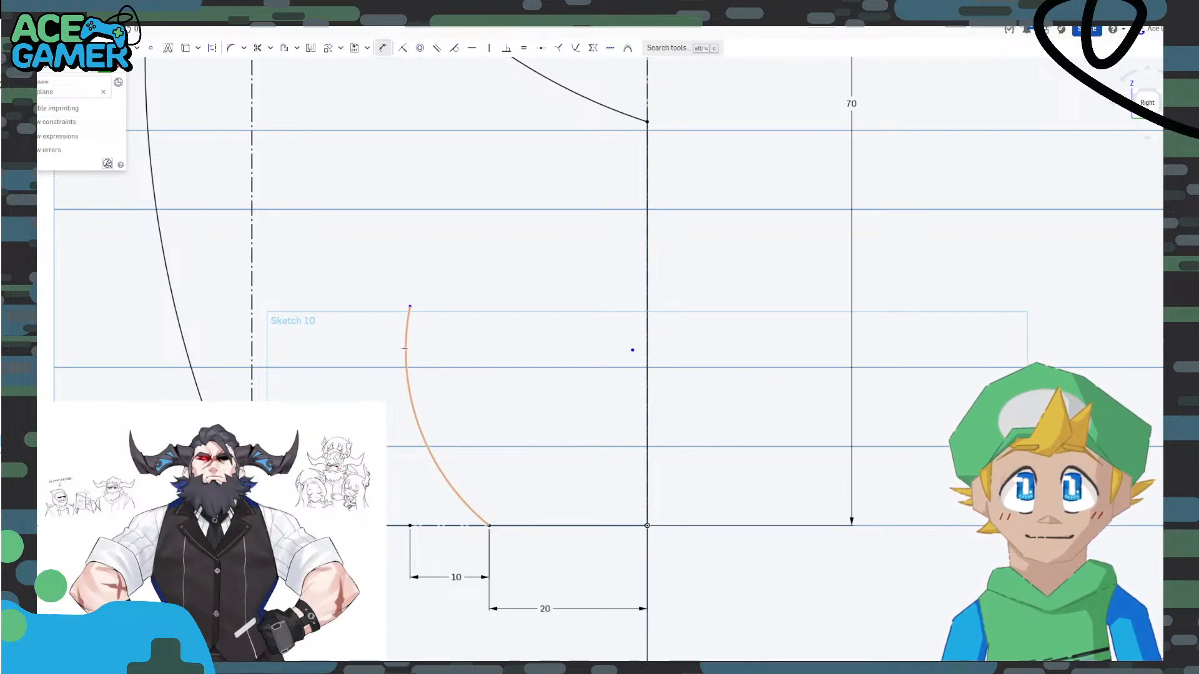
pyautogui.click(405, 348)
pyautogui.click(493, 396)
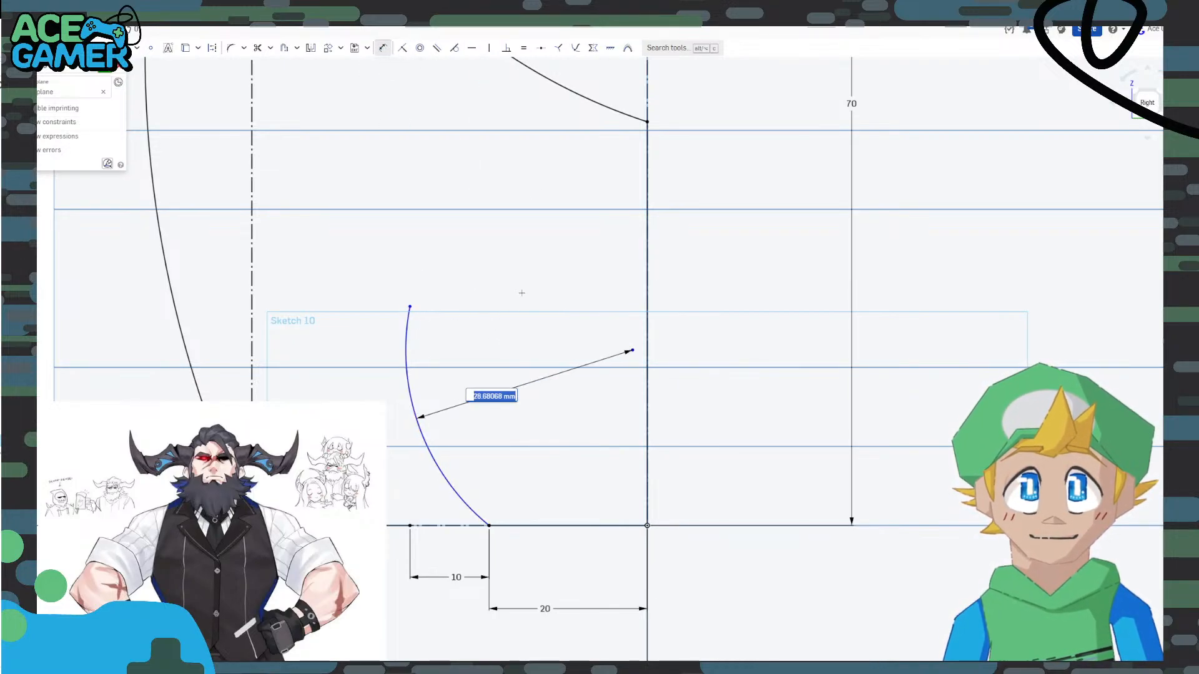
pyautogui.write('30')
pyautogui.press('Return')
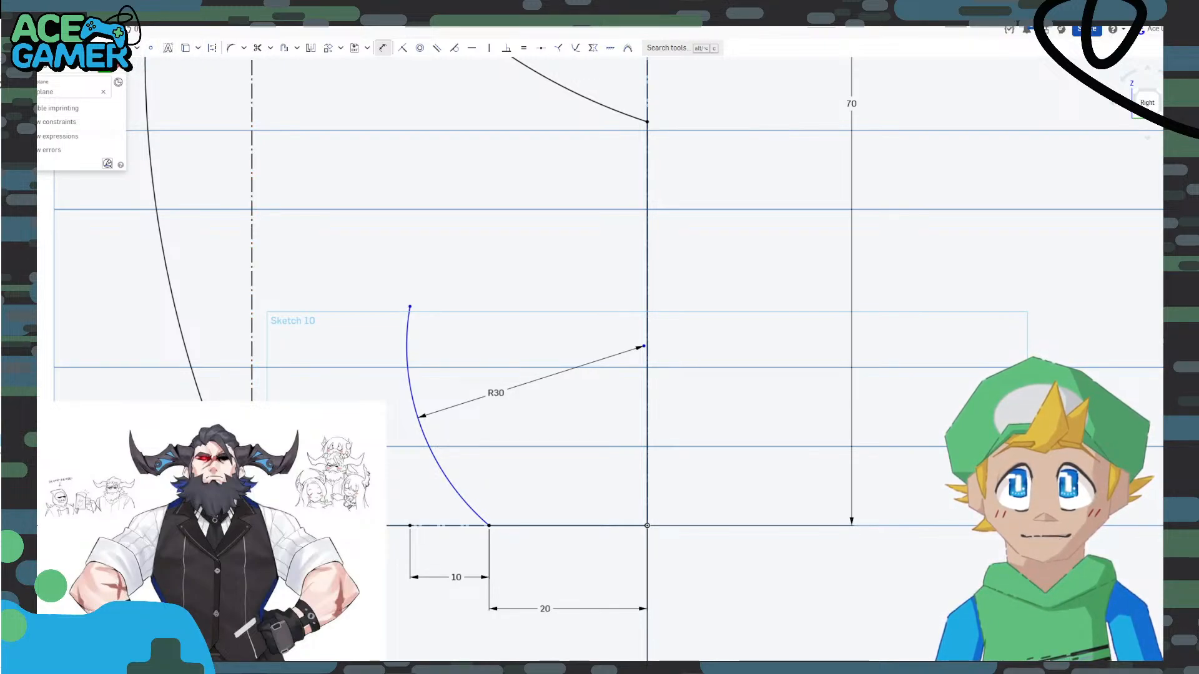
# Draw a second outward-bulging arc from the notch arc's upper end to the base-line point 30 mm from the origin, closing the notch.
pyautogui.click(72, 48)
pyautogui.click(409, 306)
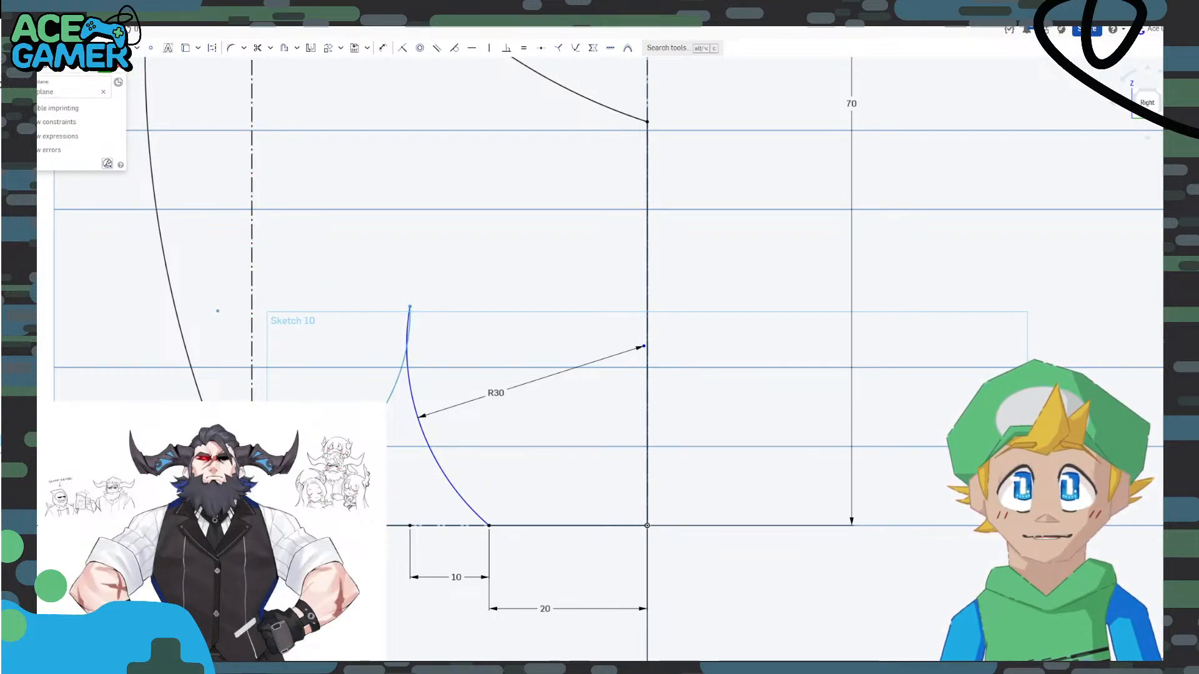
pyautogui.click(409, 525)
pyautogui.click(351, 403)
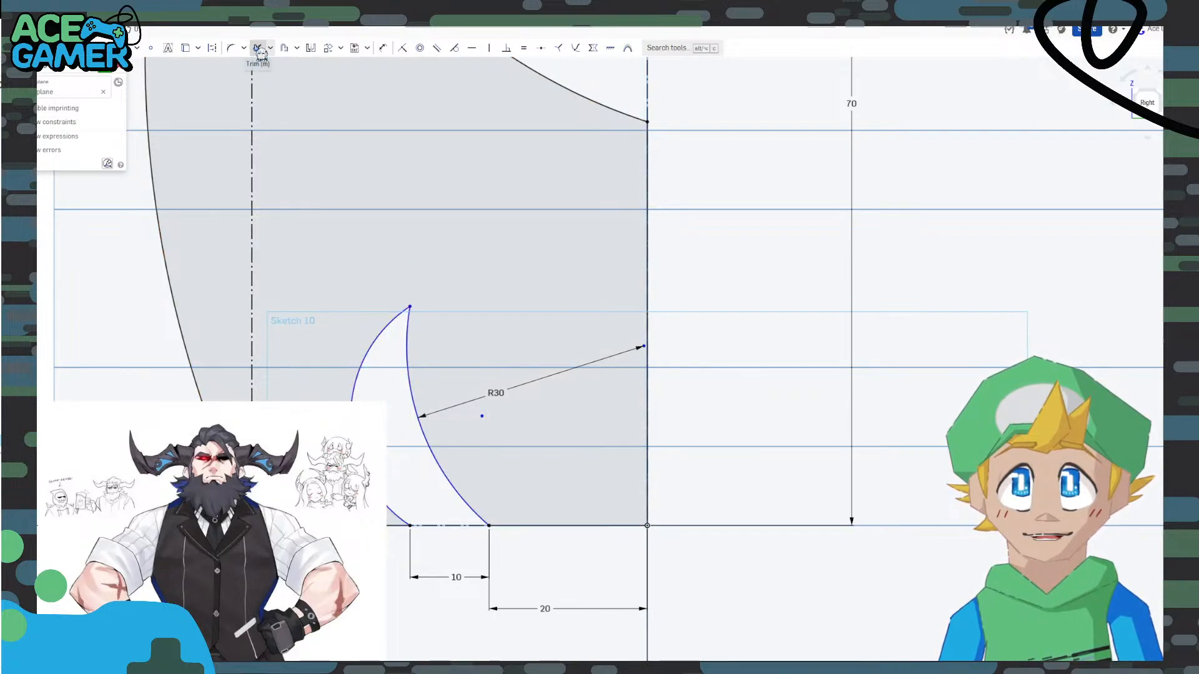
# Set the second notch arc's radius to 30 mm and finish the sketch.
pyautogui.click(384, 49)
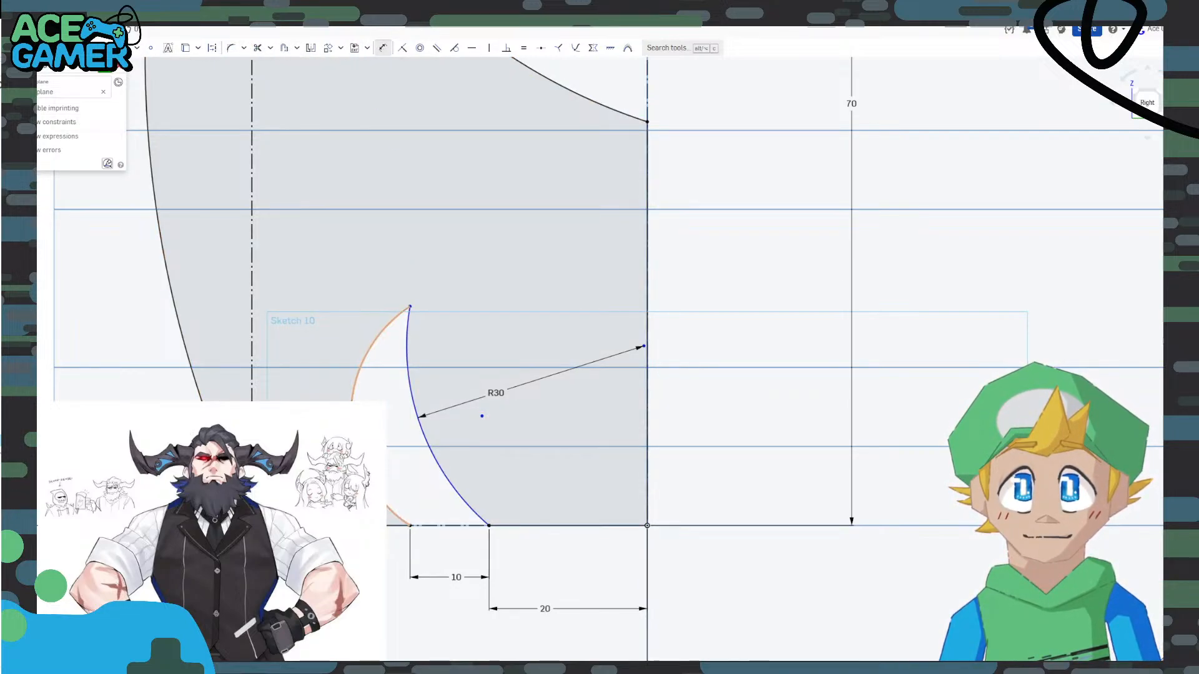
pyautogui.click(354, 391)
pyautogui.click(394, 430)
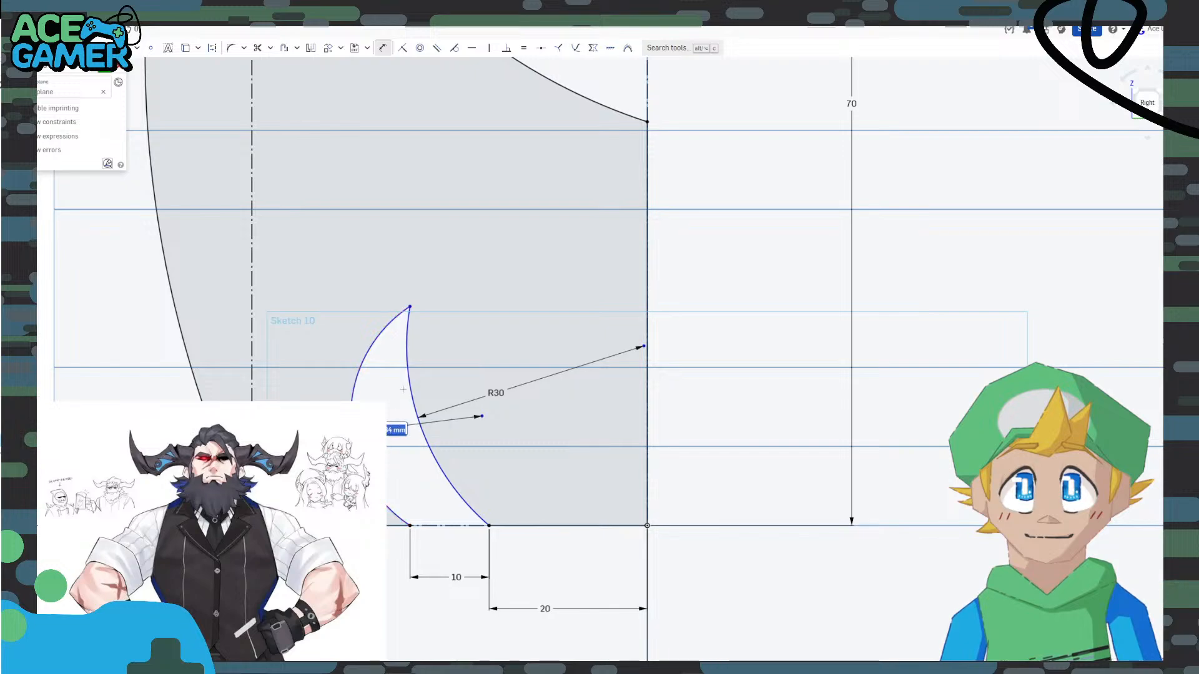
pyautogui.write('30')
pyautogui.press('Return')
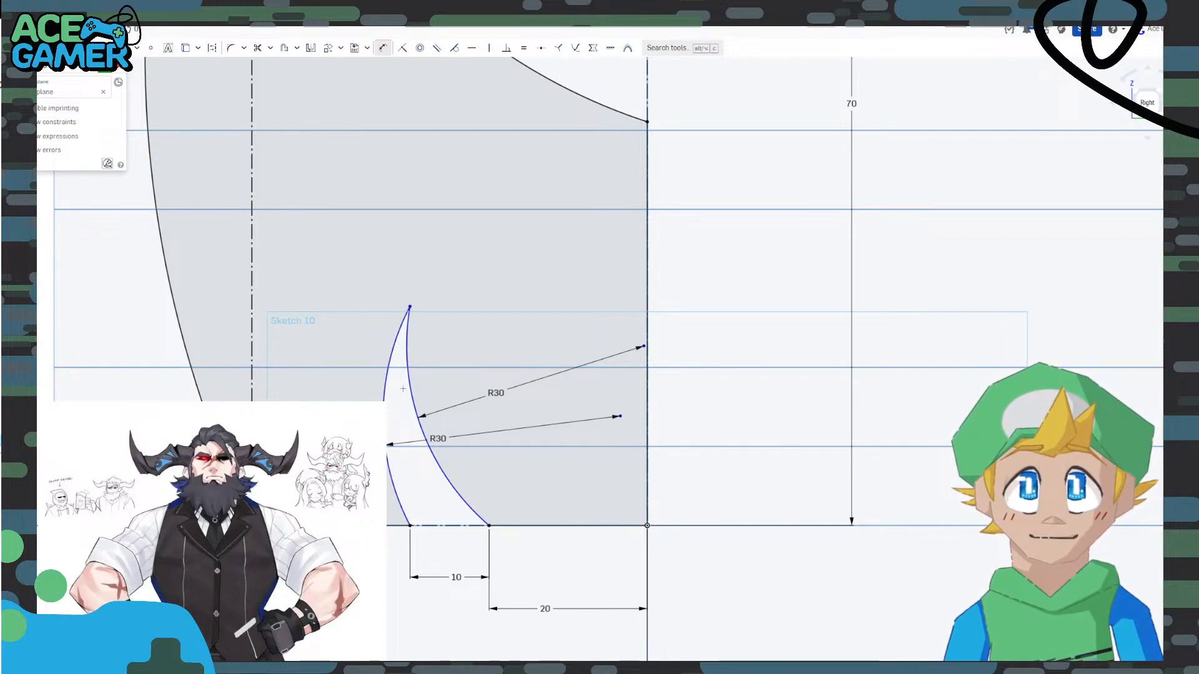
pyautogui.scroll(-4, 445, 345)
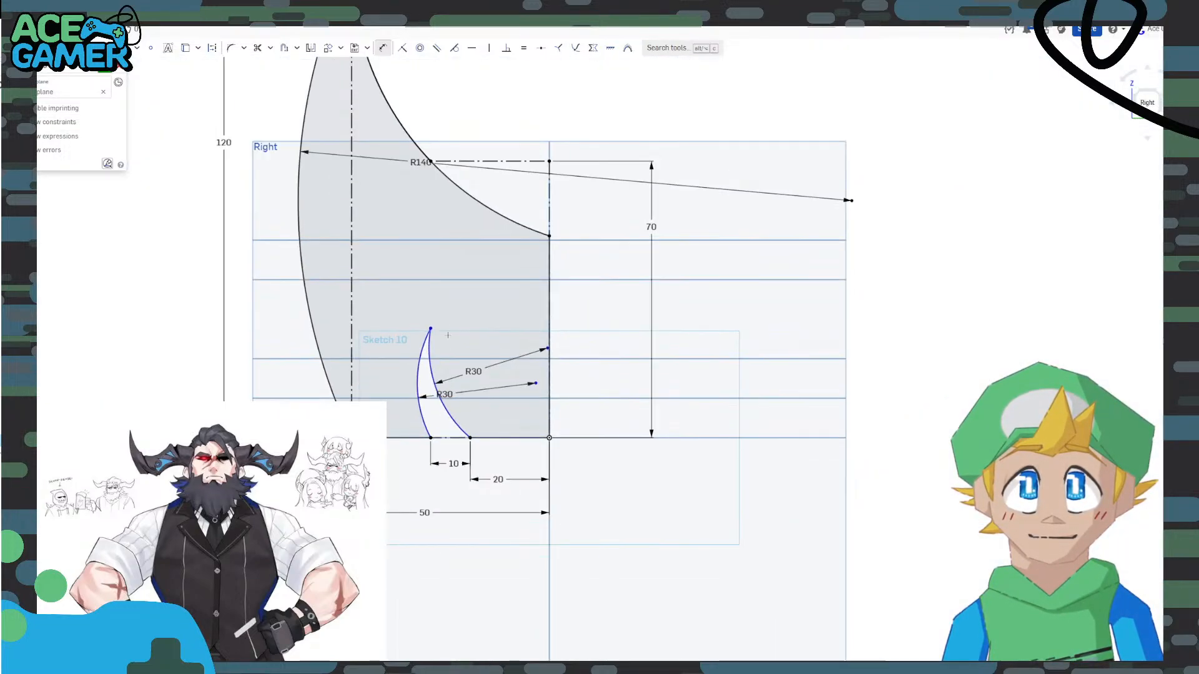
pyautogui.moveTo(445, 346); pyautogui.dragTo(458, 381, button='middle')
pyautogui.click(104, 68)
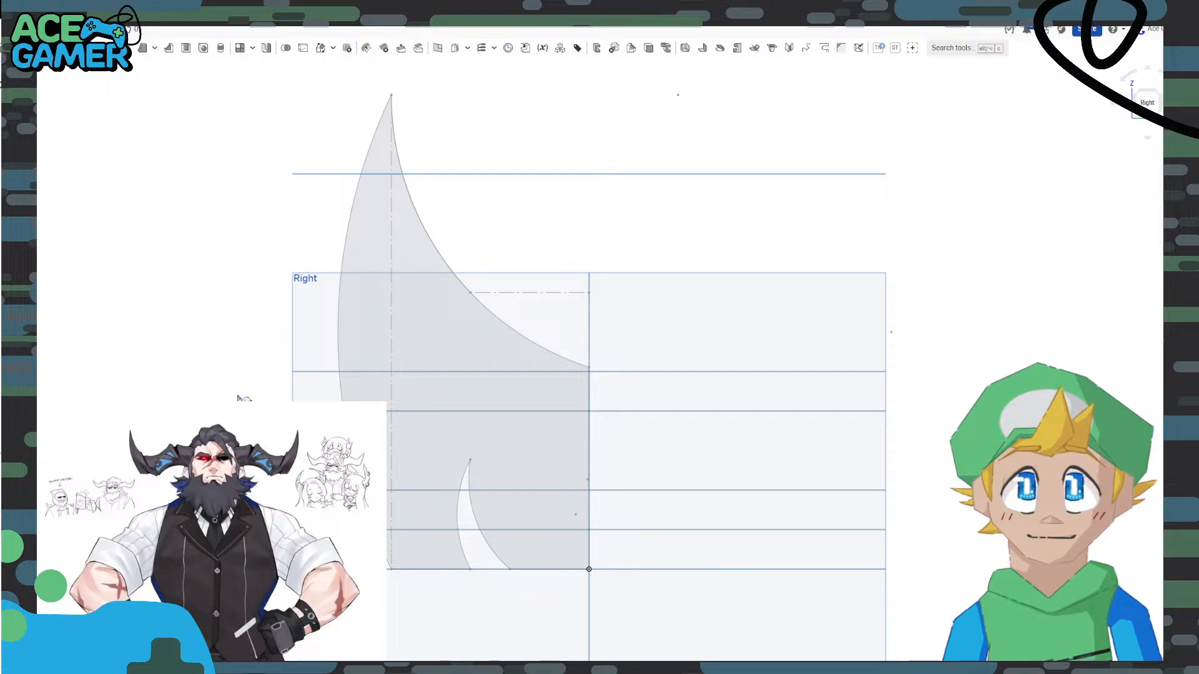
# Extrude the pointed, notched sketch region symmetrically to a total depth of 80 mm.
pyautogui.moveTo(237, 398); pyautogui.dragTo(343, 388, button='right')
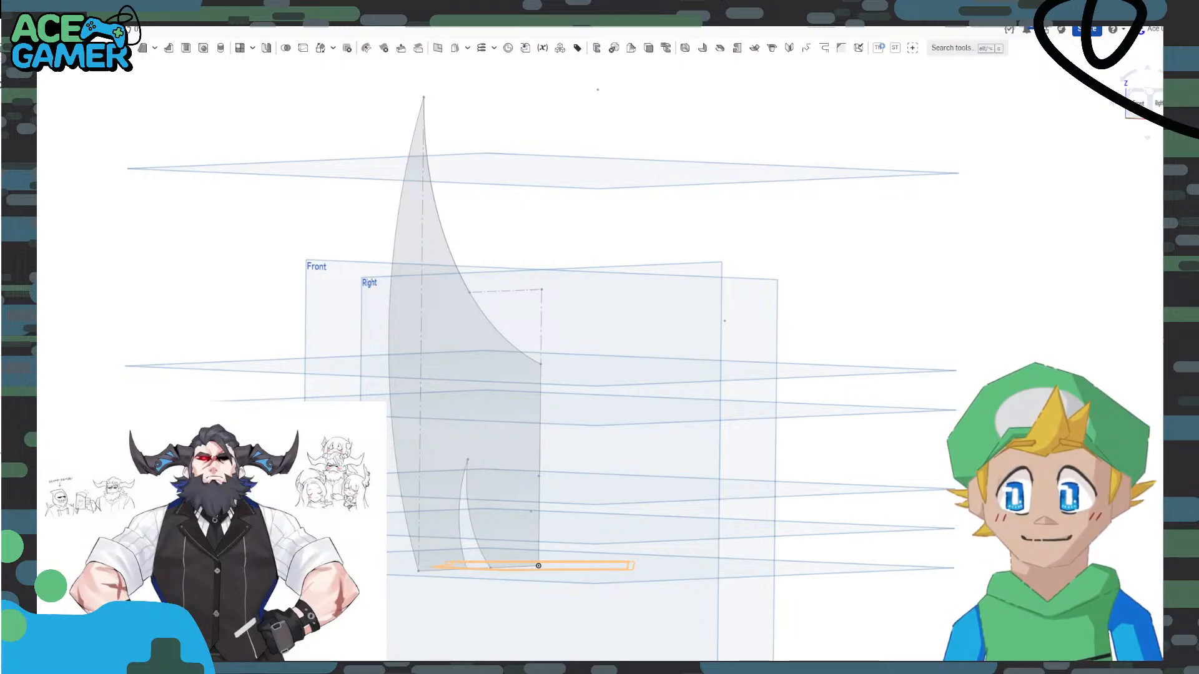
pyautogui.click(449, 342)
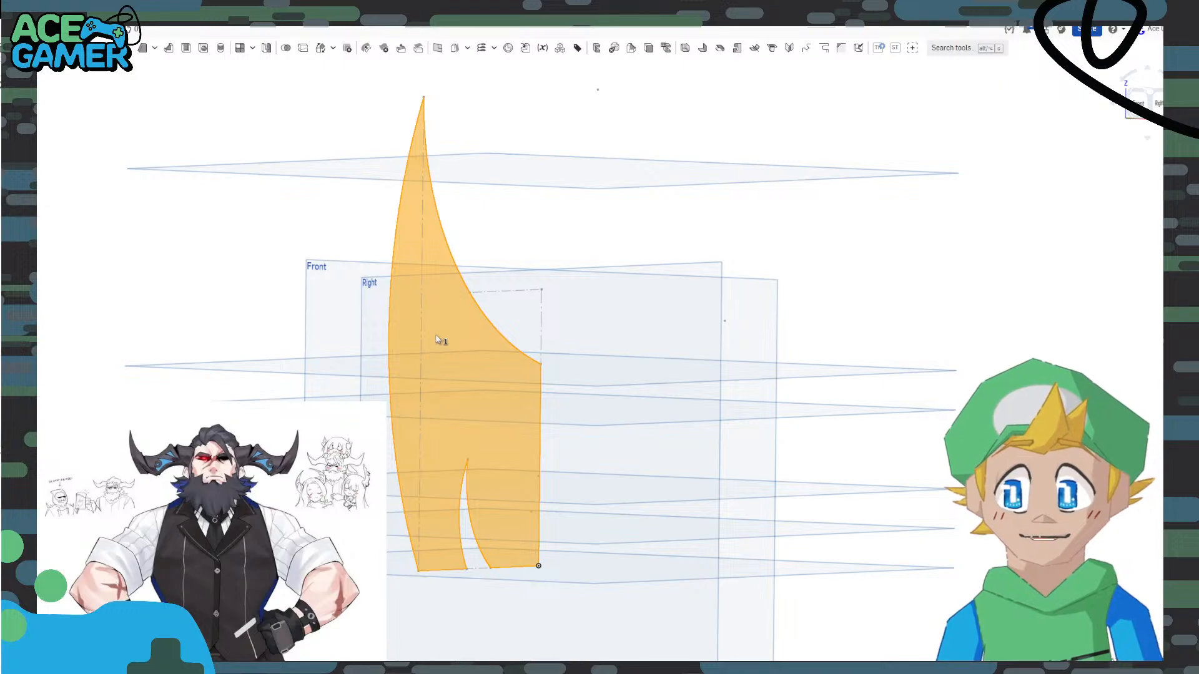
pyautogui.hotkey('shift', 'e')
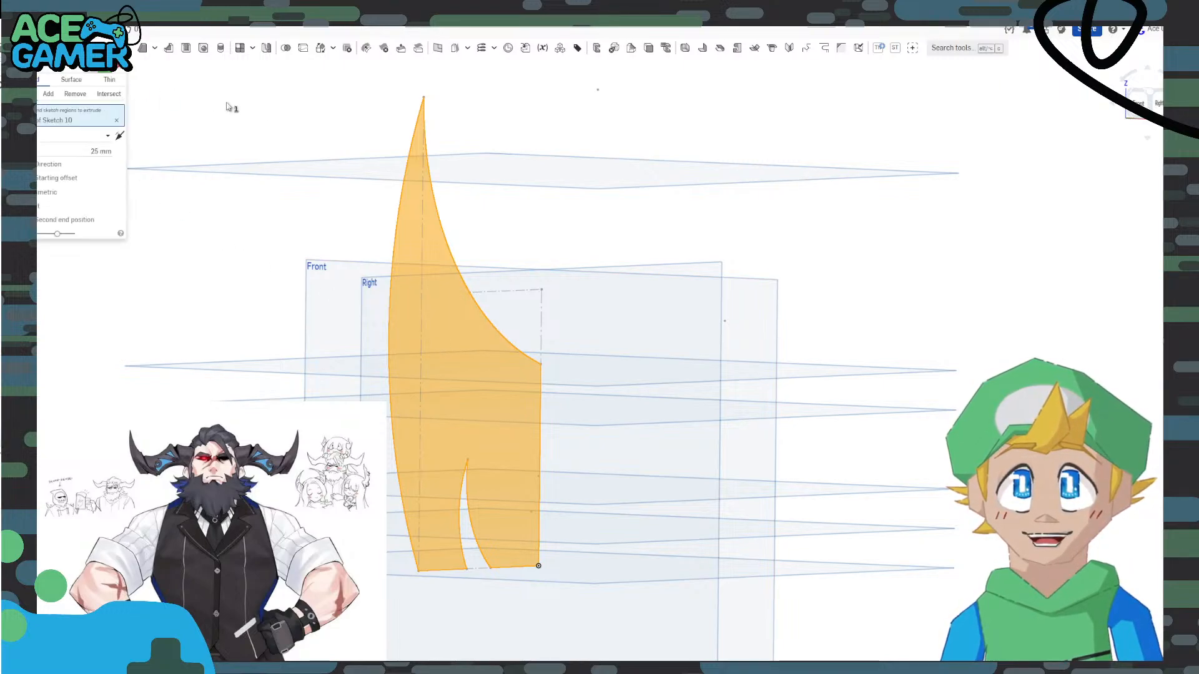
pyautogui.click(96, 152)
pyautogui.write('80')
pyautogui.press('Return')
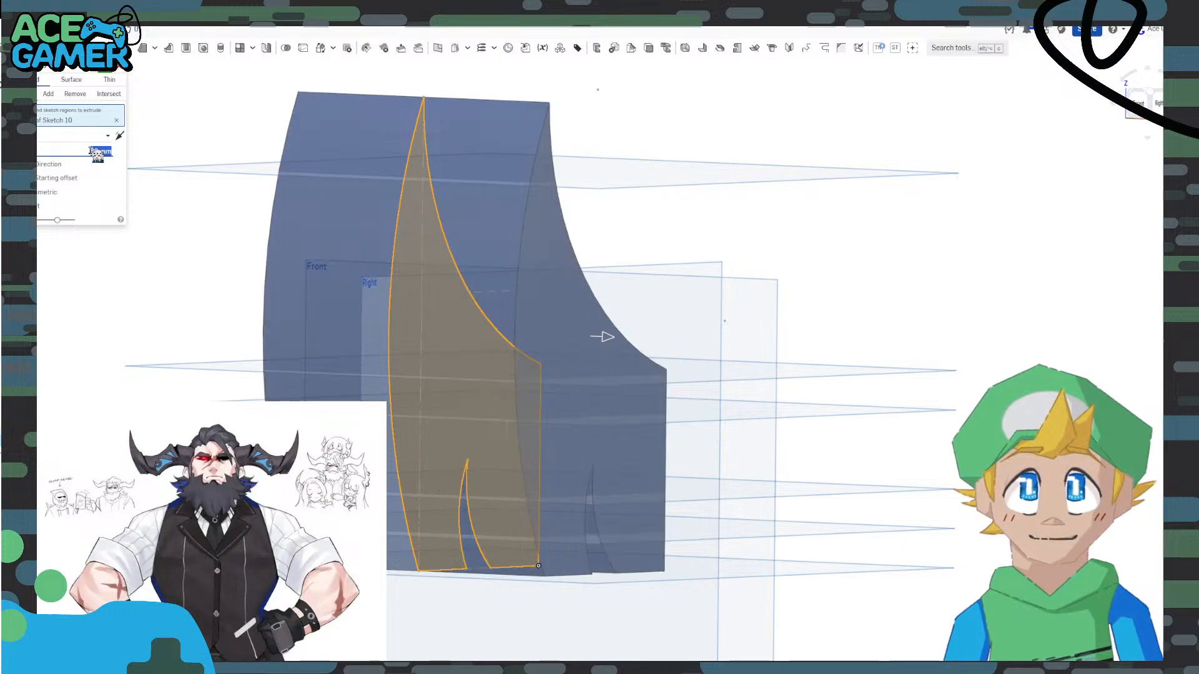
pyautogui.click(105, 71)
pyautogui.moveTo(572, 391); pyautogui.dragTo(845, 354, button='right')
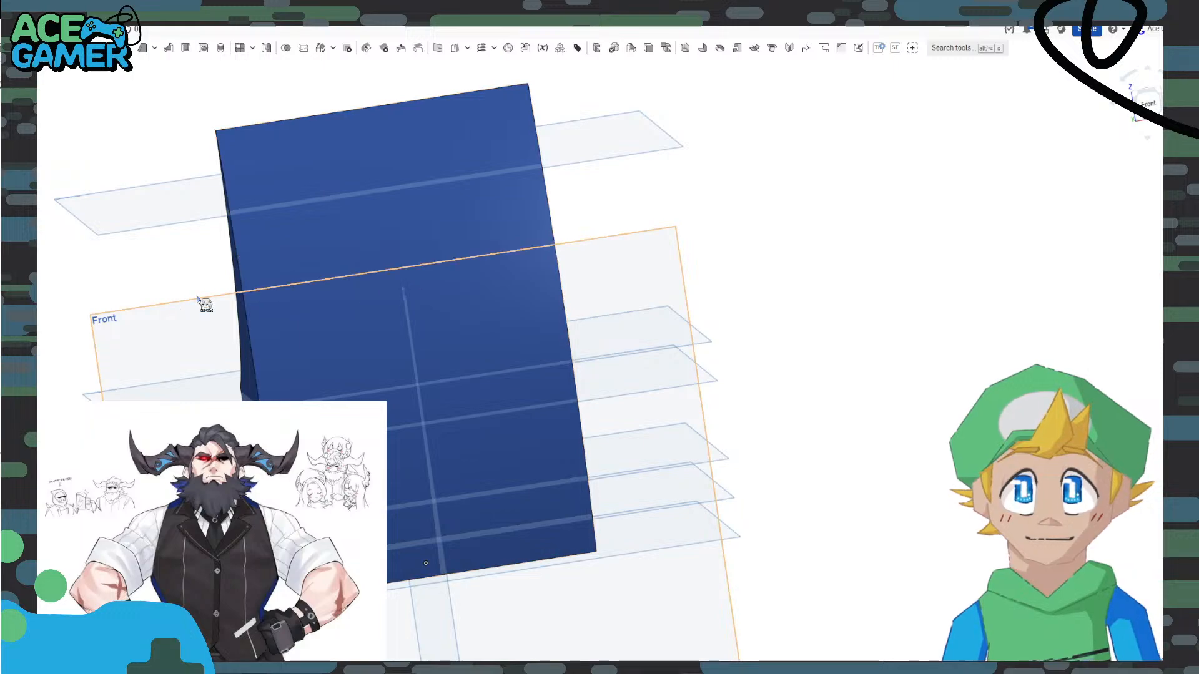
pyautogui.rightClick(173, 324)
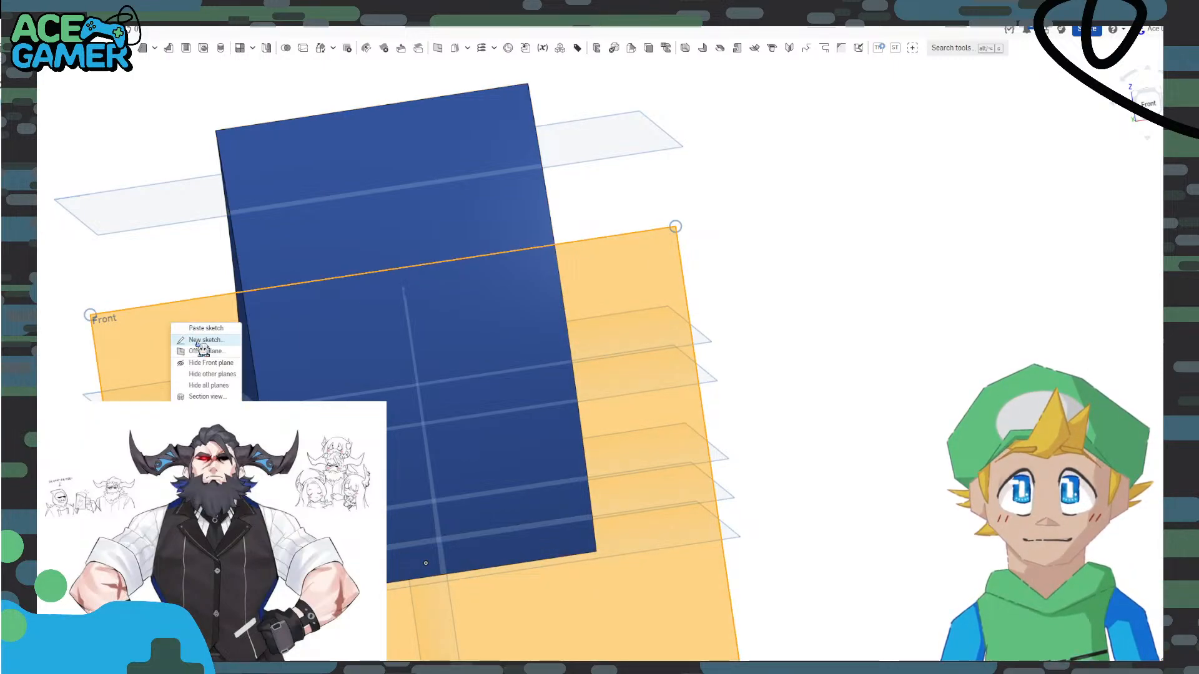
pyautogui.click(250, 437)
pyautogui.click(814, 458)
# Start a new sketch on the extrusion's flat vertical face below the concave curve and view it straight on.
pyautogui.moveTo(781, 457); pyautogui.dragTo(918, 439, button='right')
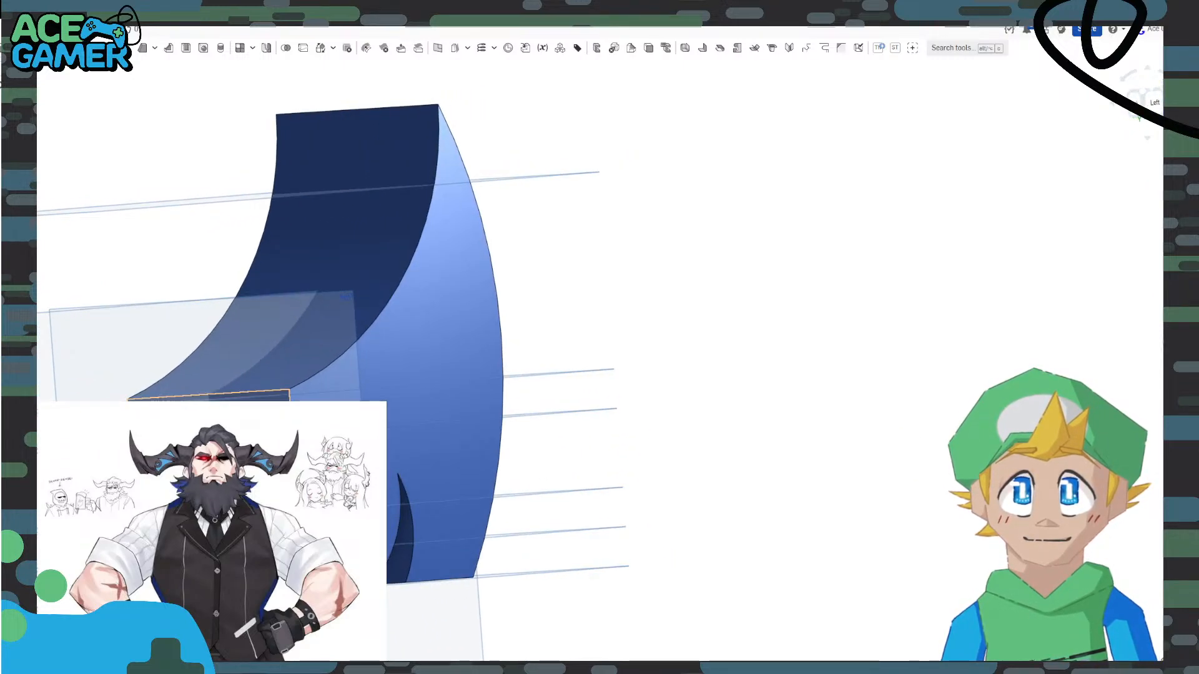
pyautogui.rightClick(262, 397)
pyautogui.click(302, 179)
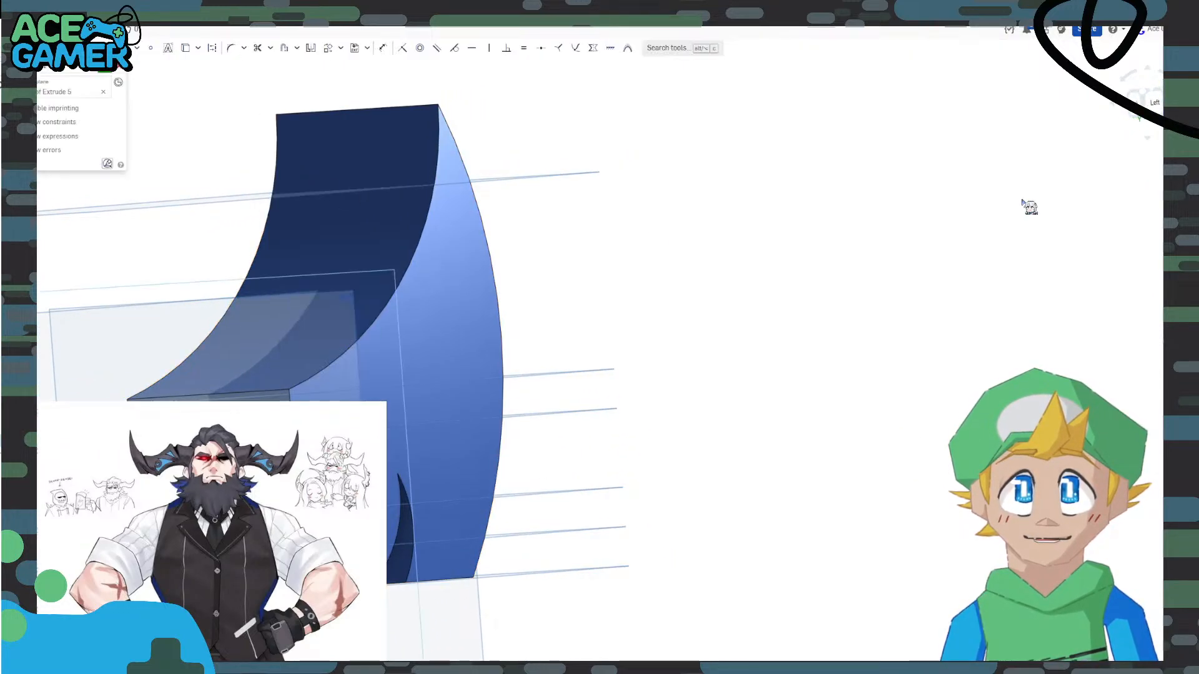
pyautogui.press('n')
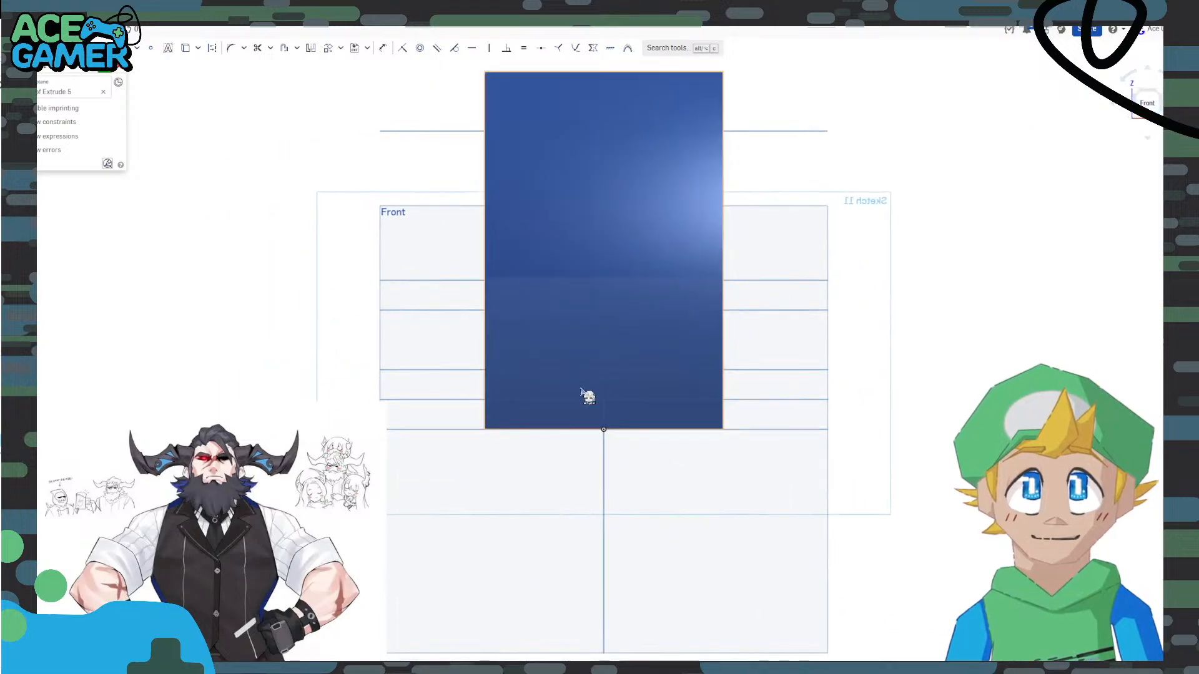
pyautogui.scroll(5, 489, 431)
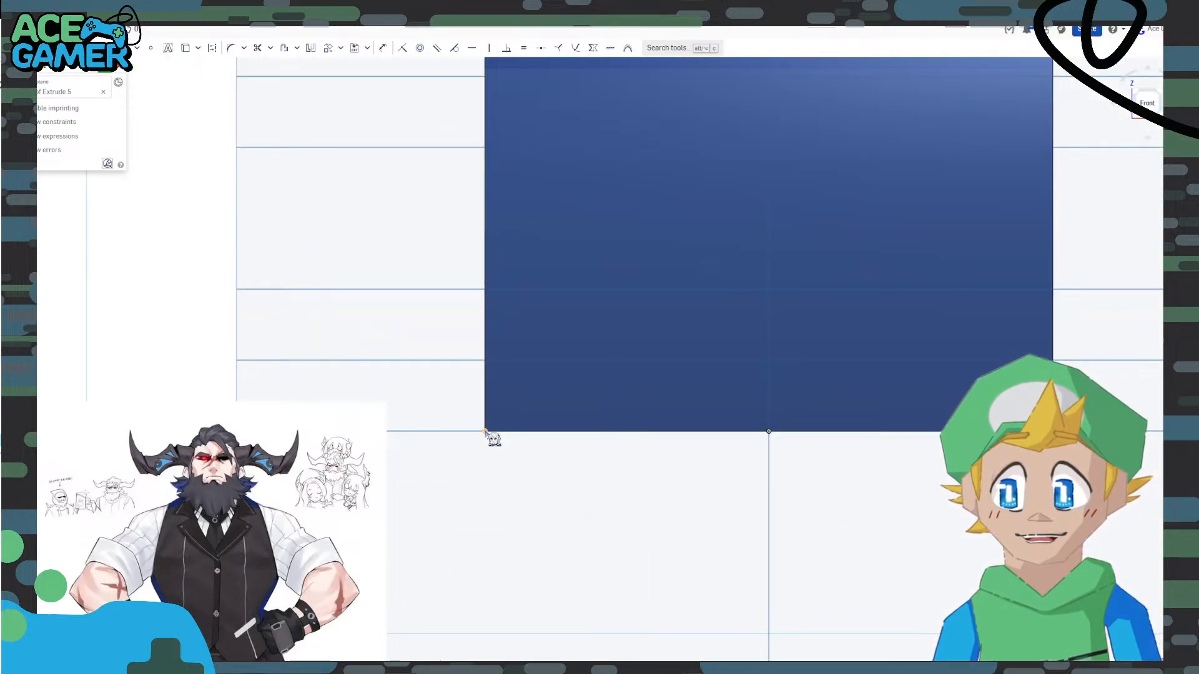
pyautogui.scroll(-5, 710, 420)
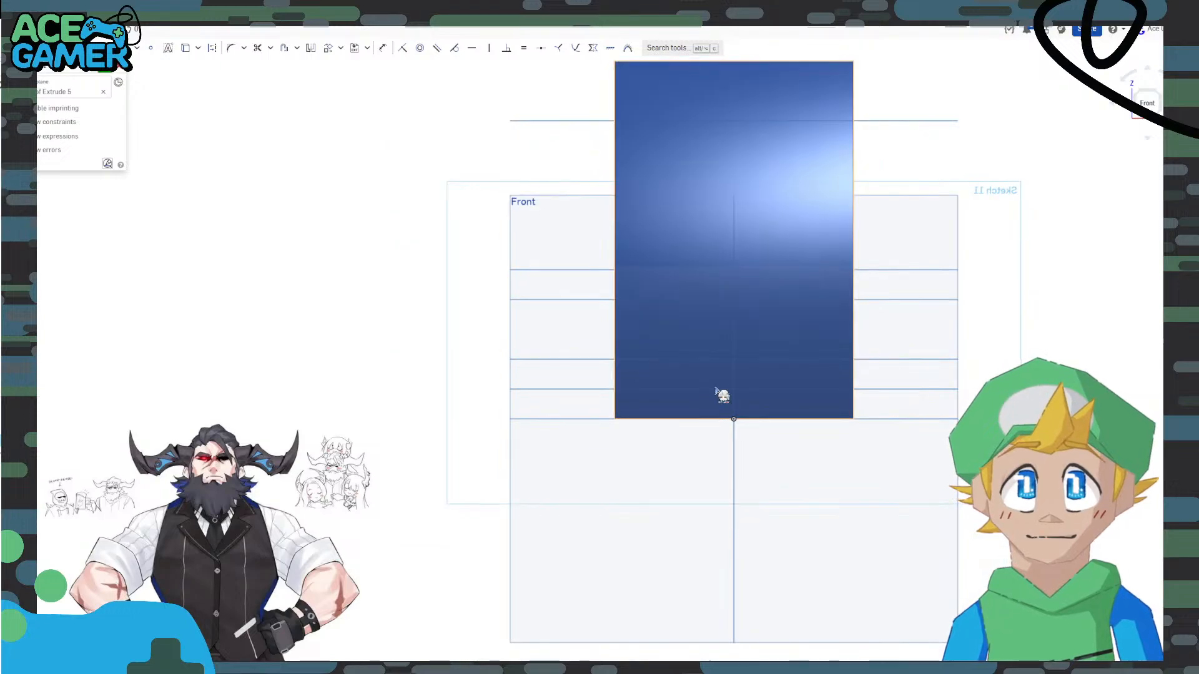
# Paste the copied pointed profile with its 60 mm width and R70 curved sides into the sketch beside the body.
pyautogui.moveTo(718, 396); pyautogui.dragTo(650, 461, button='middle')
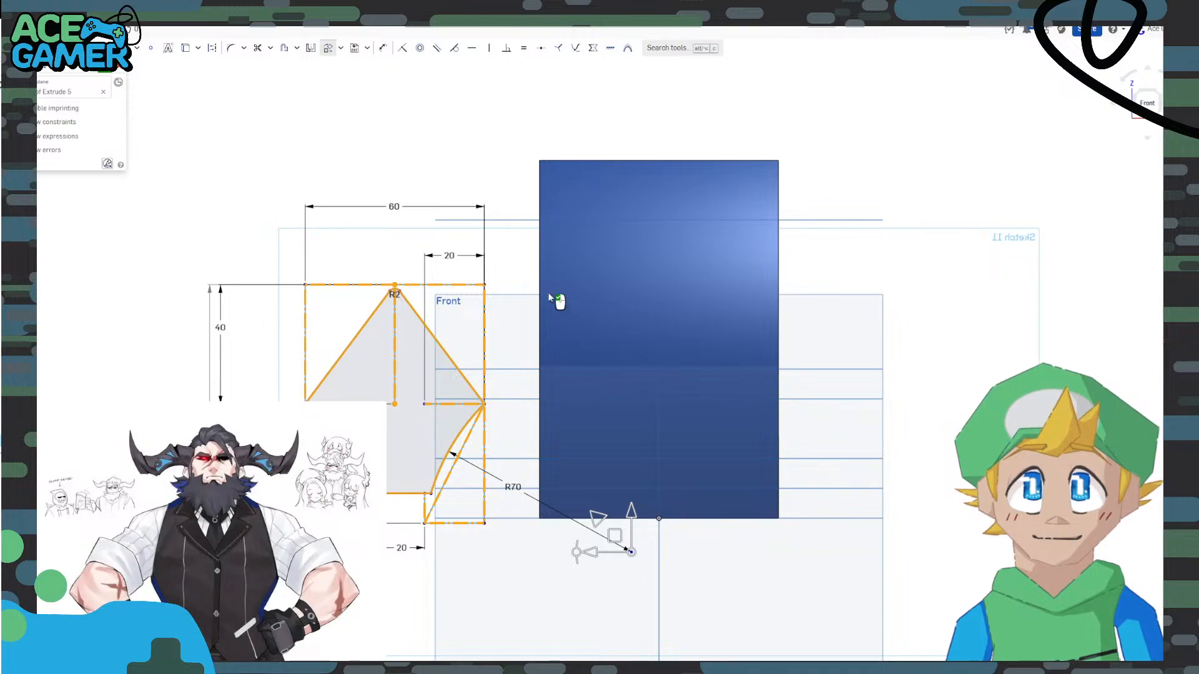
pyautogui.scroll(-1, 819, 371)
pyautogui.moveTo(823, 374); pyautogui.dragTo(693, 392, button='middle')
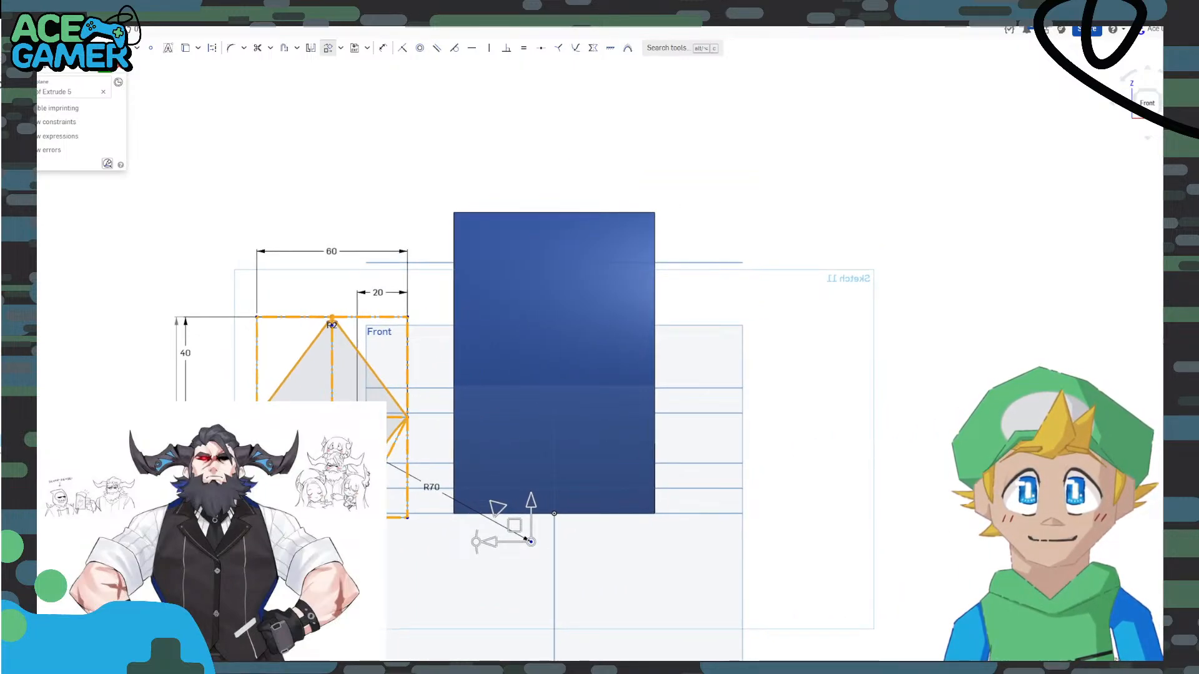
pyautogui.click(893, 483)
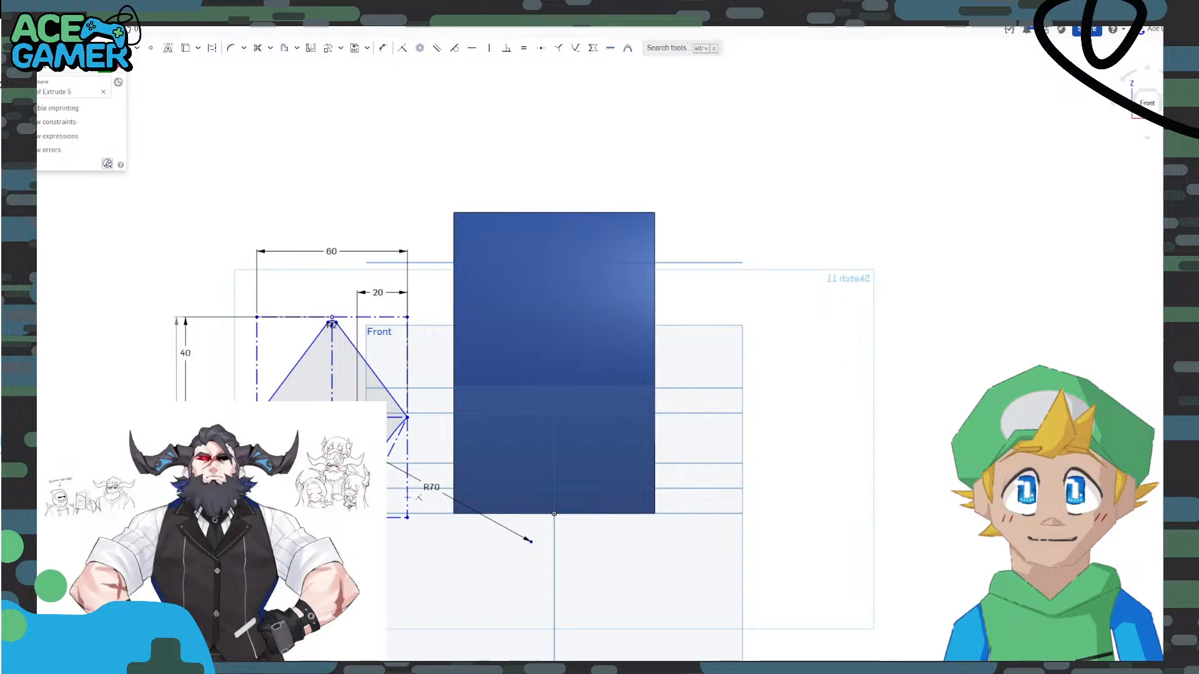
# Constrain the midpoint of the pasted profile's short bottom edge to the origin with a Midpoint constraint.
pyautogui.scroll(3, 310, 492)
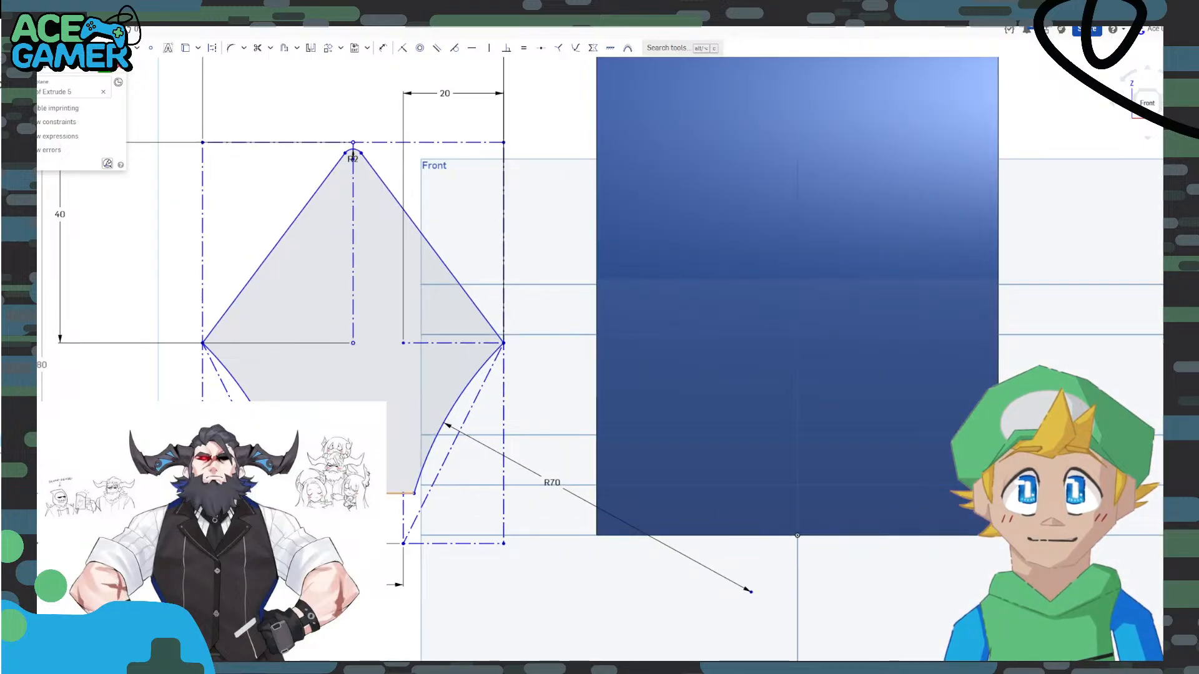
pyautogui.click(541, 48)
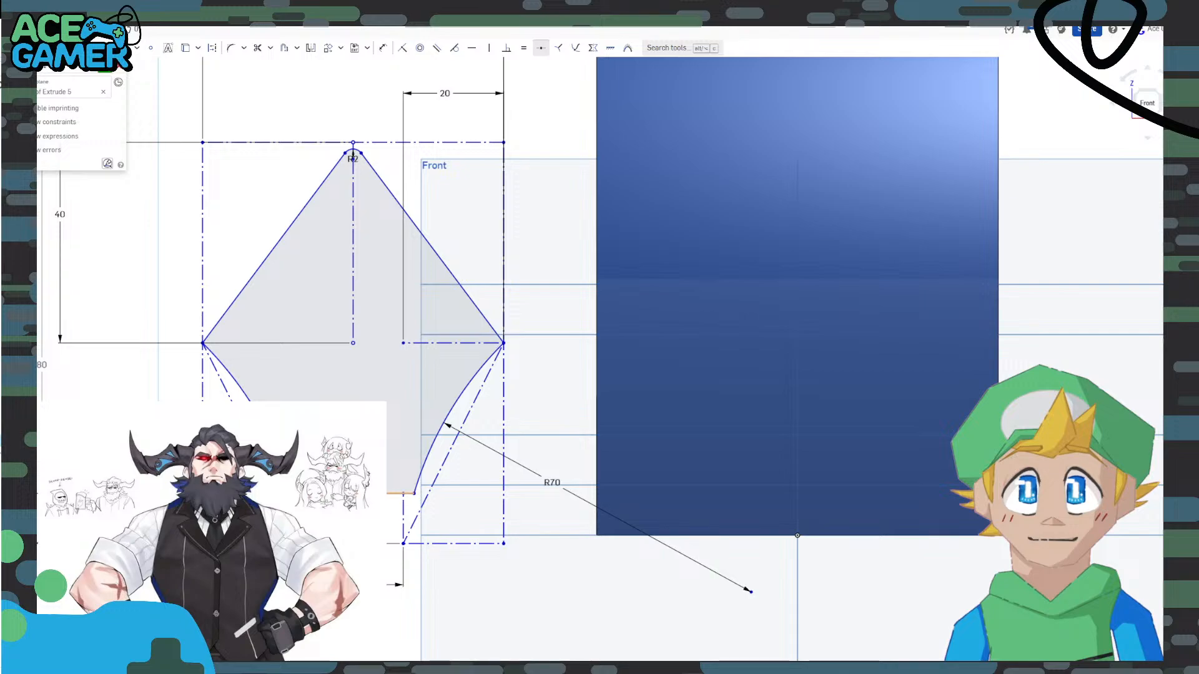
pyautogui.press('Escape')
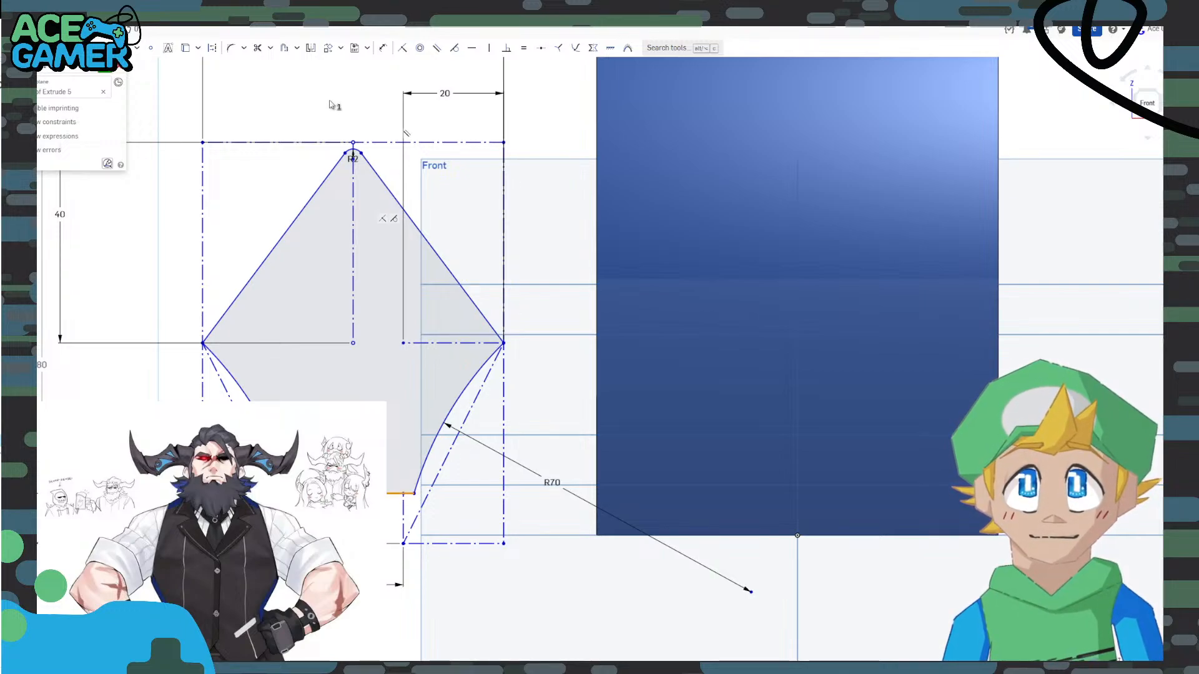
pyautogui.click(541, 47)
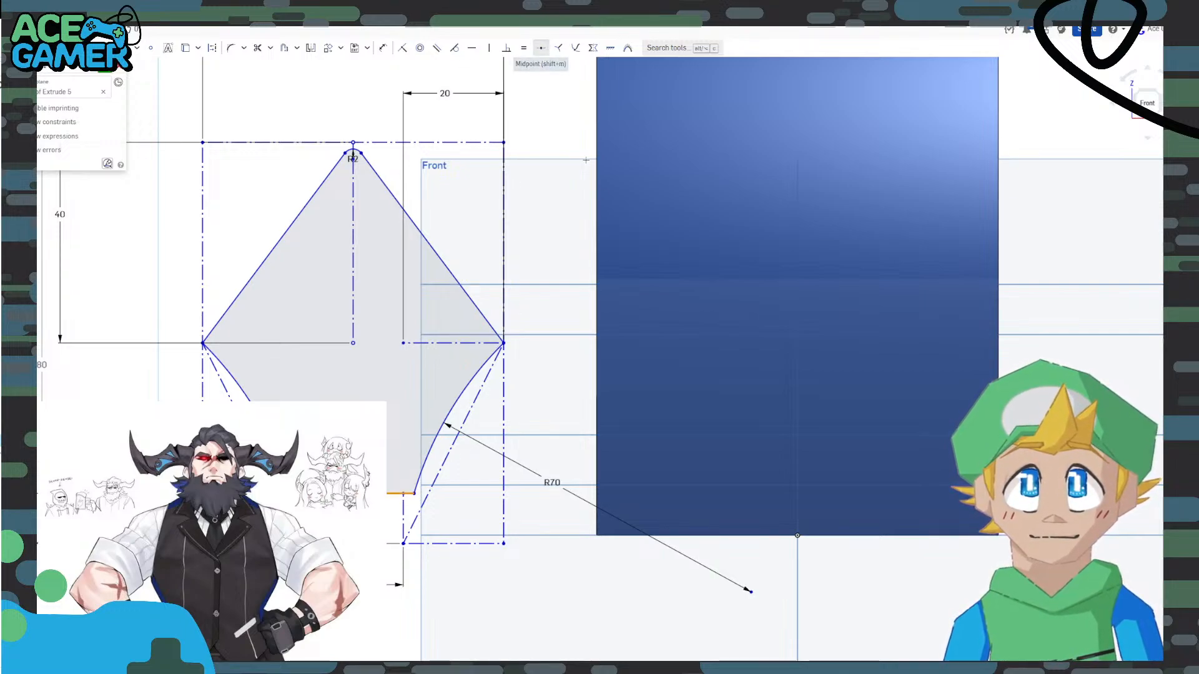
pyautogui.click(798, 534)
pyautogui.moveTo(880, 526); pyautogui.dragTo(1112, 261, button='right')
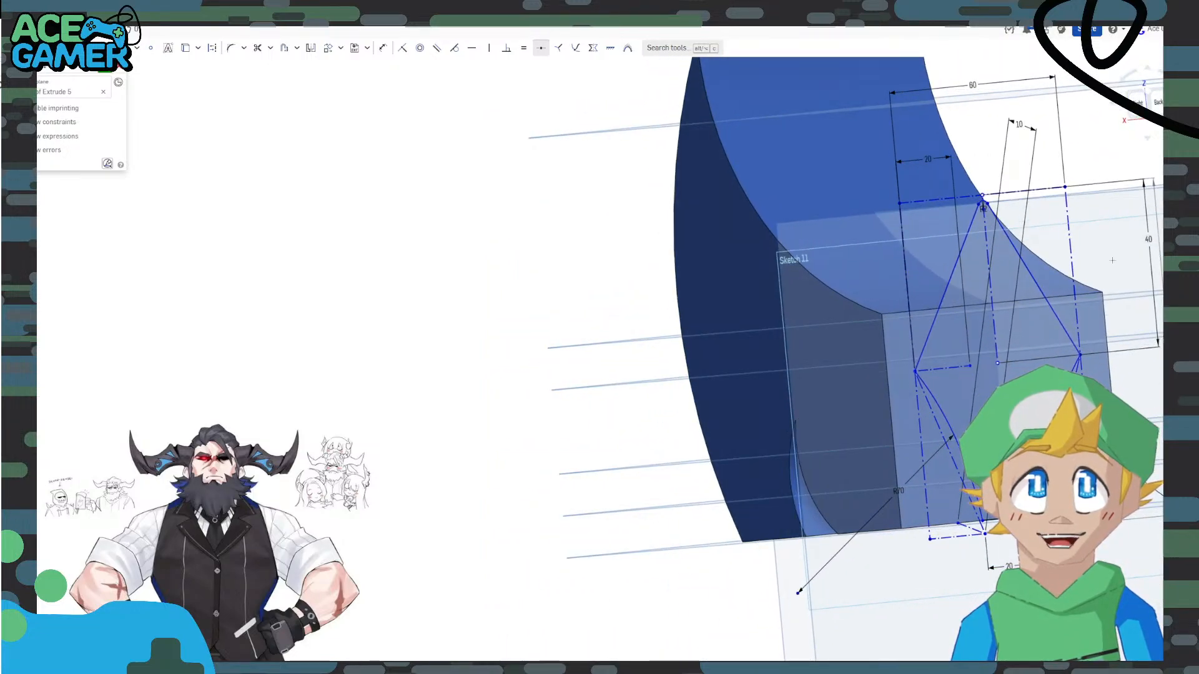
# Finish the sketch holding the pasted pointed profile on the body's flat vertical face.
pyautogui.moveTo(979, 366)
pyautogui.mouseDown(button='right')
pyautogui.moveTo(859, 368)
pyautogui.moveTo(892, 359)
pyautogui.mouseUp(button='right')
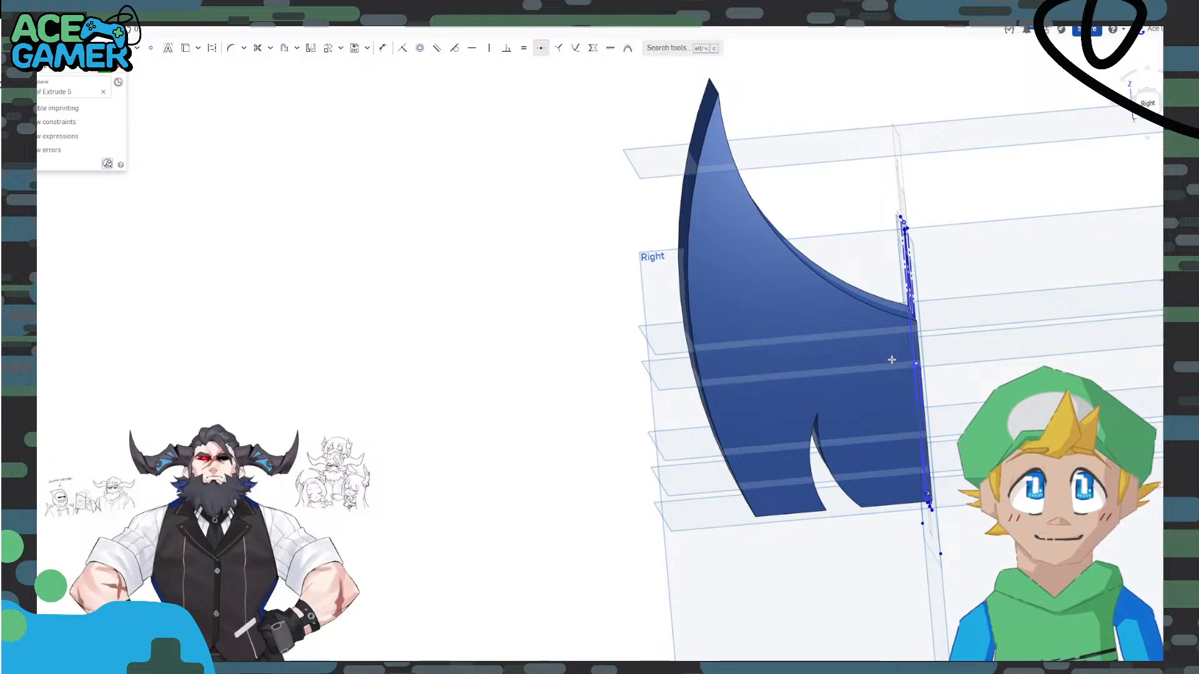
pyautogui.scroll(5, 891, 359)
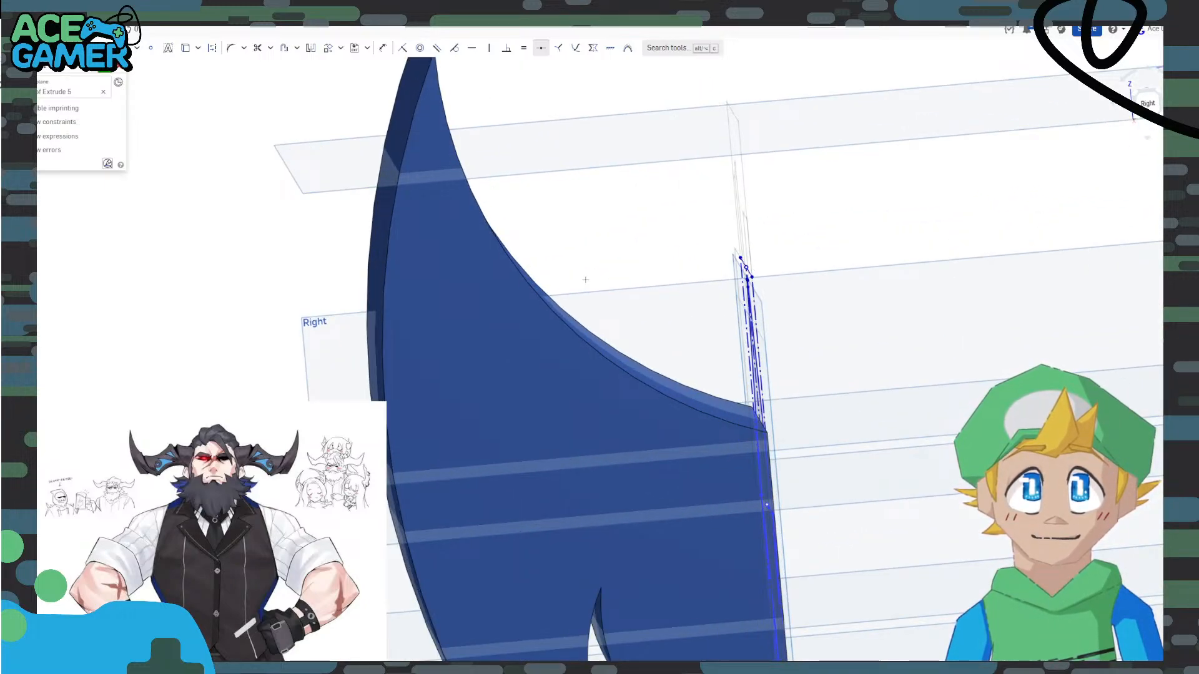
pyautogui.moveTo(813, 378); pyautogui.dragTo(771, 375, button='right')
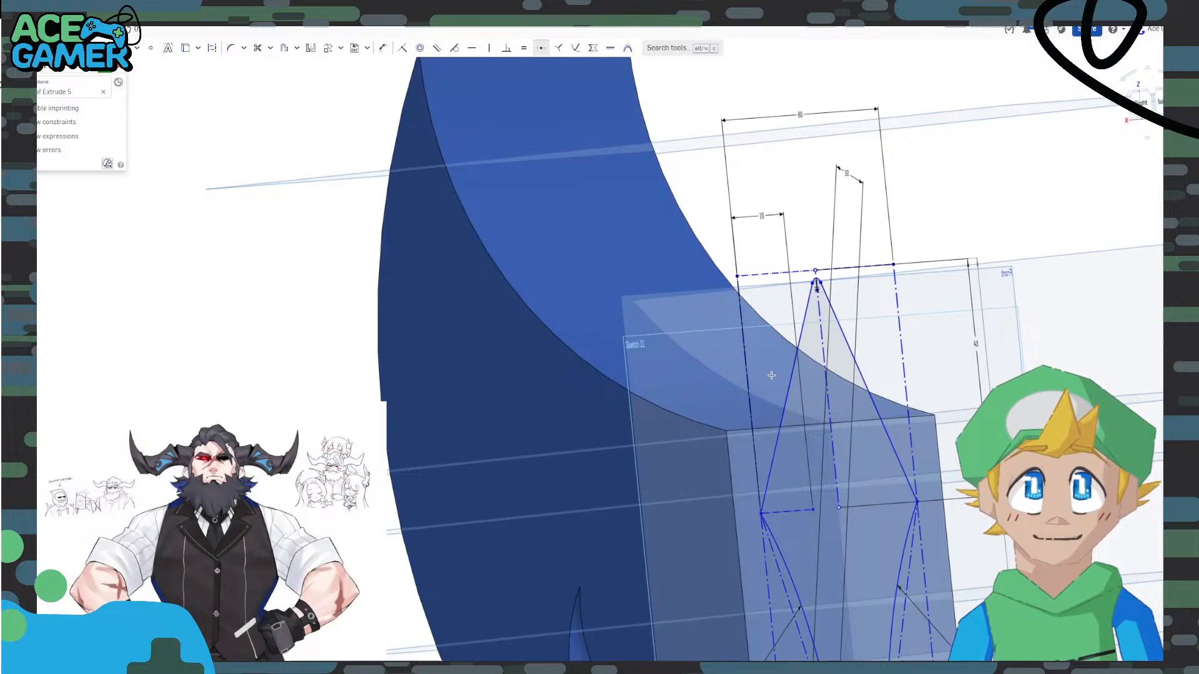
pyautogui.scroll(-1, 796, 406)
pyautogui.click(106, 70)
pyautogui.scroll(-1, 369, 396)
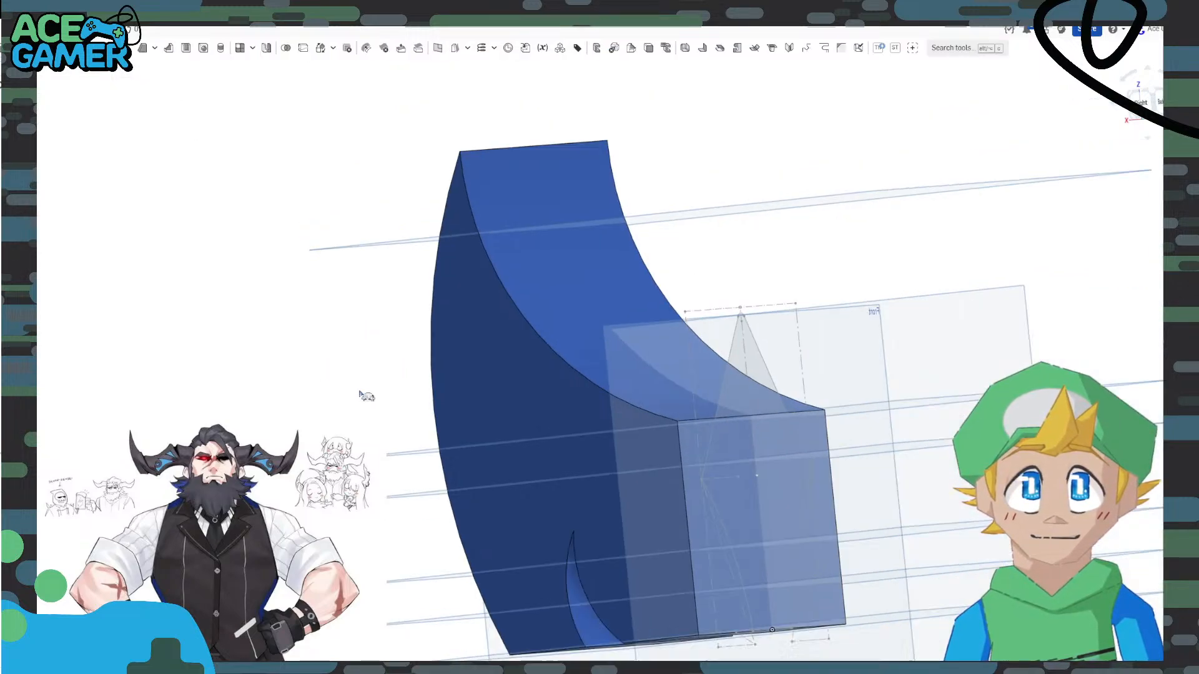
# Reopen the curved body's side-profile sketch and set the vertical dimension beside its straight edge to 80 mm.
pyautogui.moveTo(374, 399); pyautogui.dragTo(391, 419, button='right')
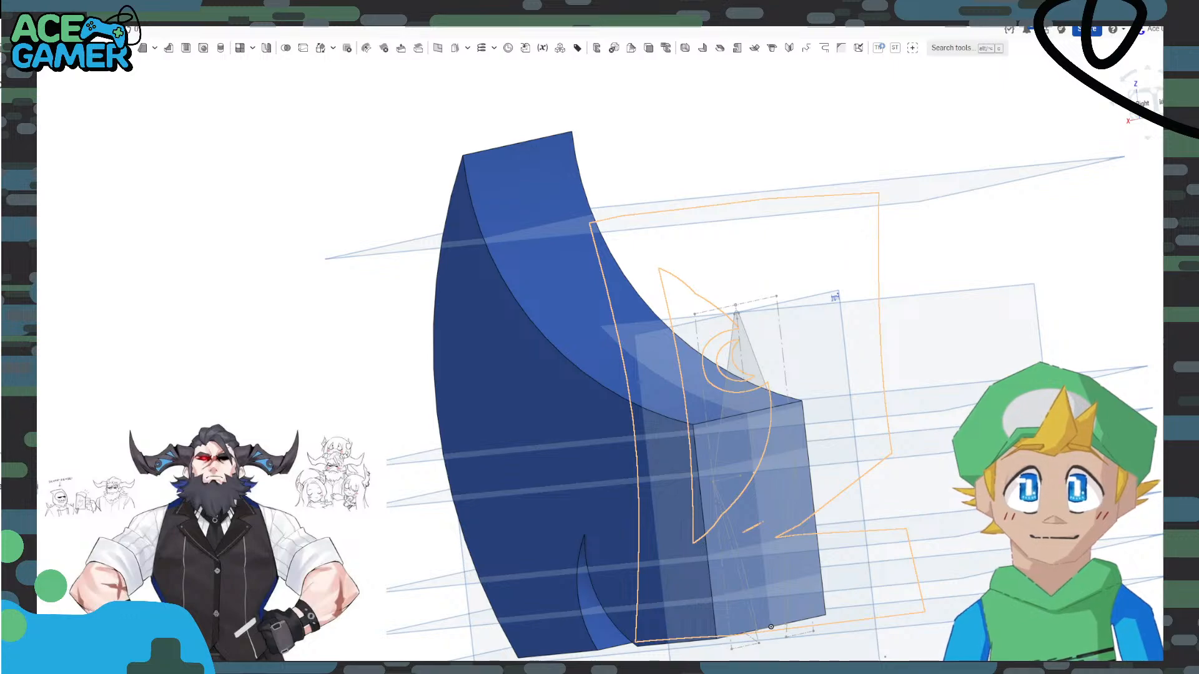
pyautogui.doubleClick(18, 325)
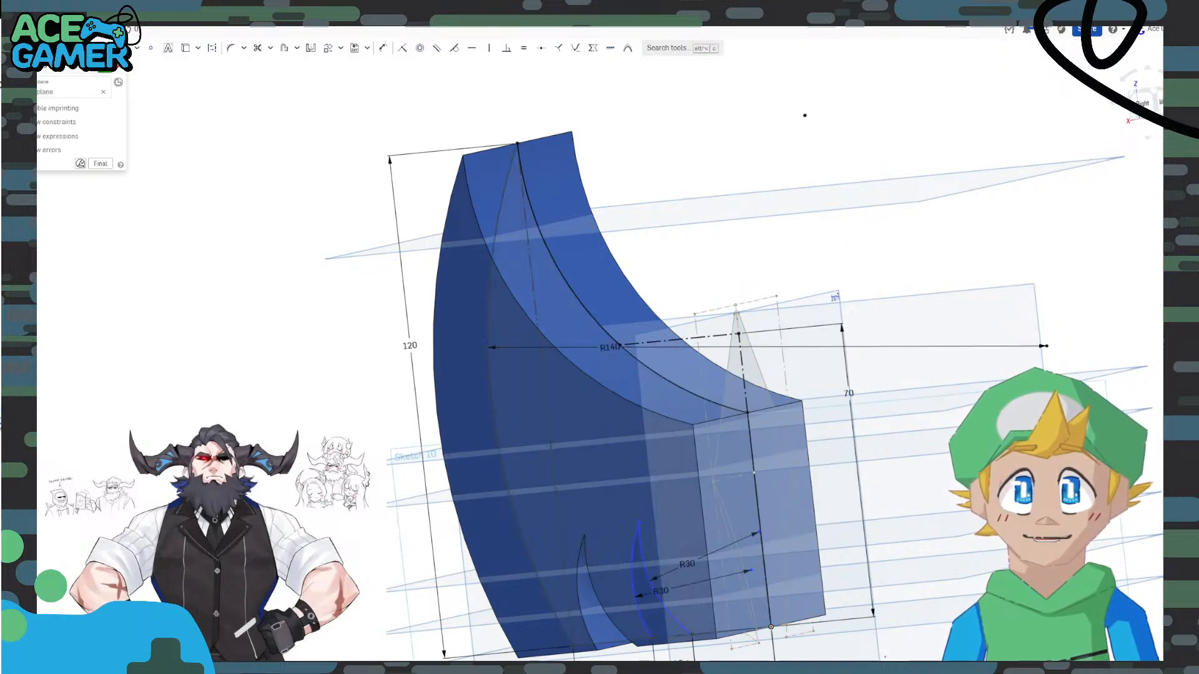
pyautogui.doubleClick(864, 390)
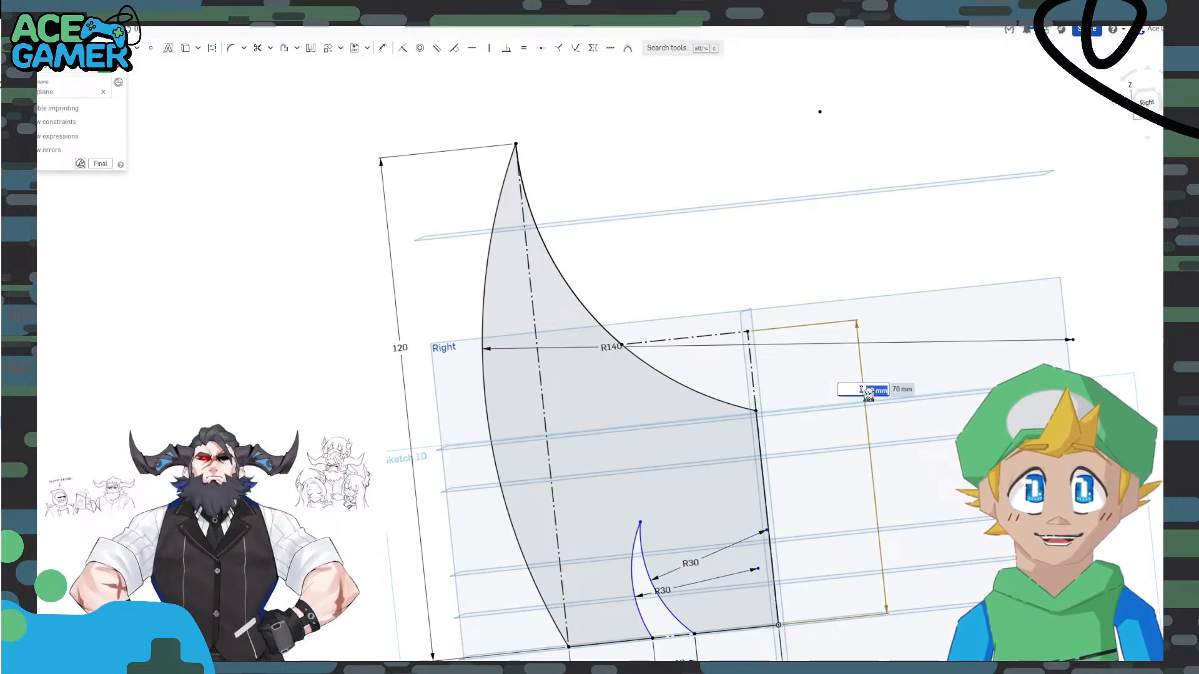
pyautogui.write('80')
pyautogui.press('Return')
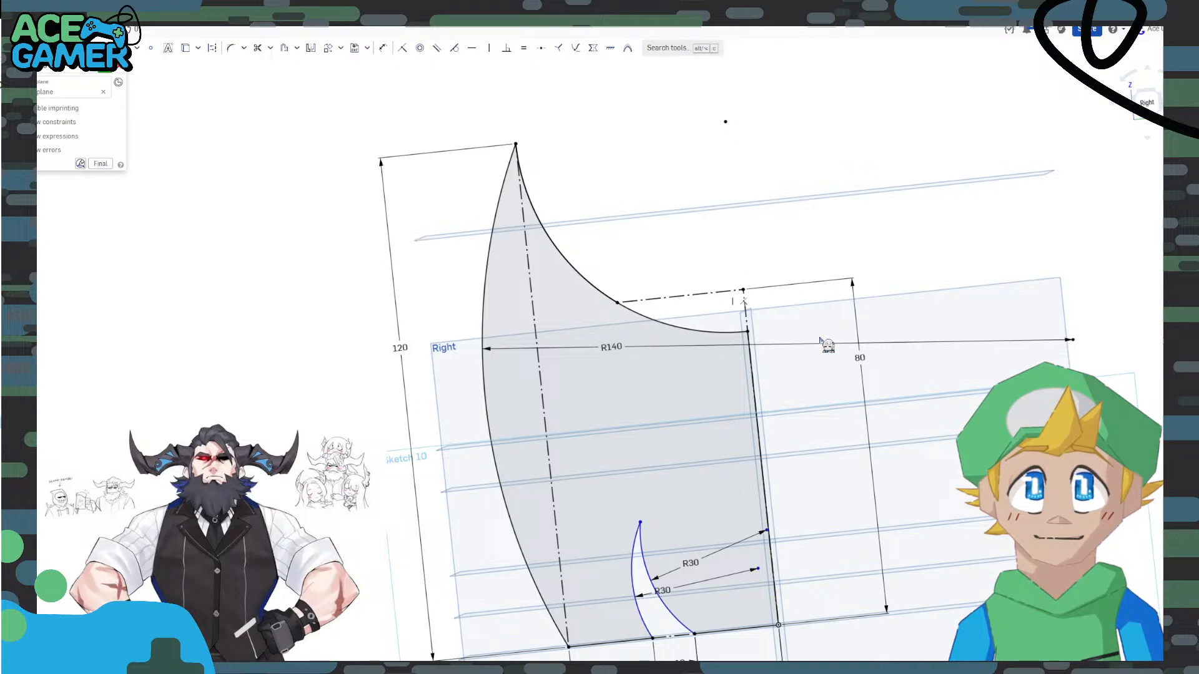
# Try 100 mm for the vertical dimension beside the side profile's straight edge, and undo the change.
pyautogui.doubleClick(869, 369)
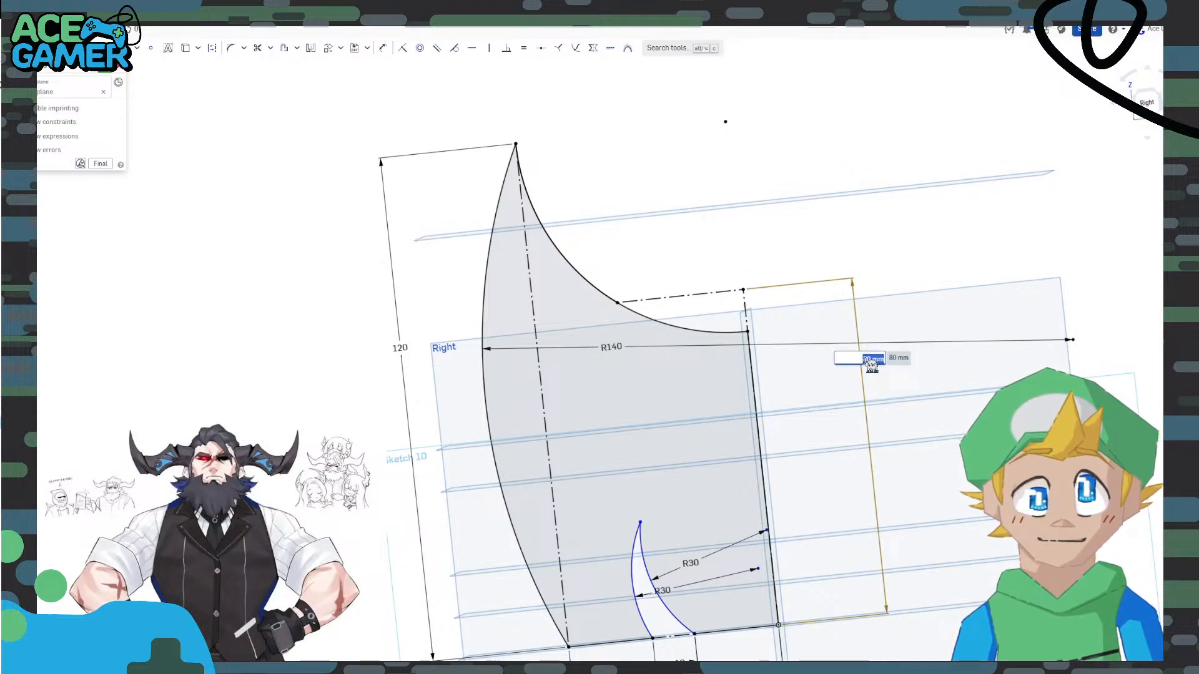
pyautogui.write('100')
pyautogui.press('Return')
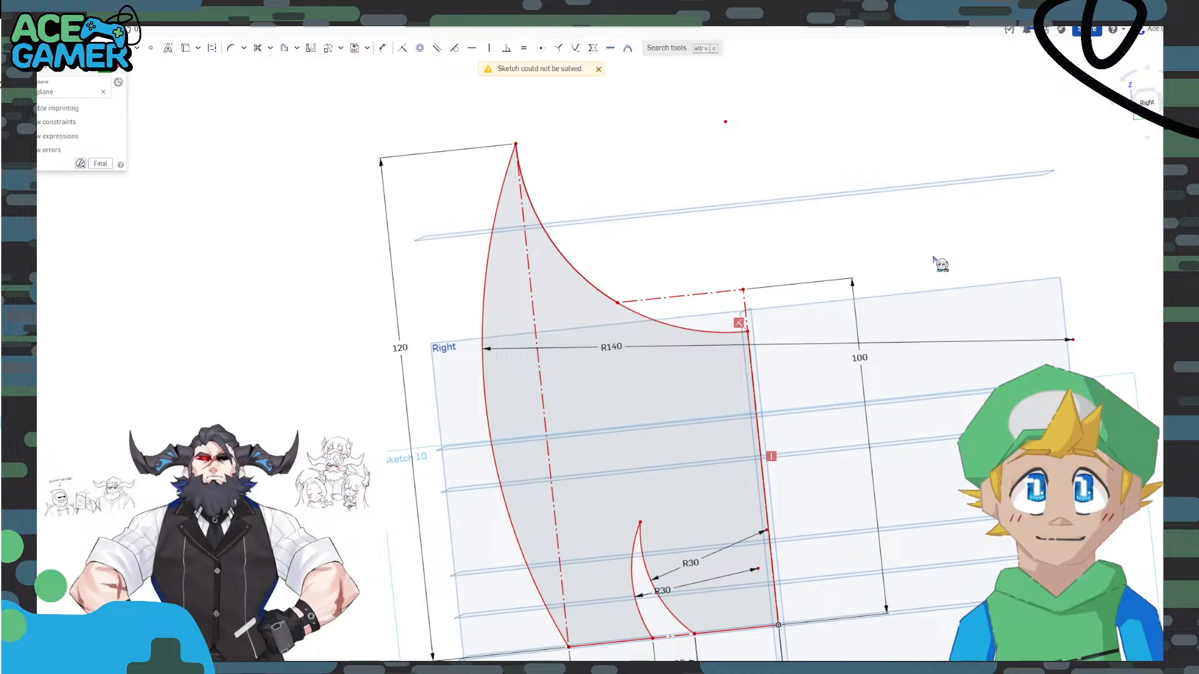
pyautogui.scroll(-5, 750, 331)
pyautogui.hotkey('ctrl', 'z')
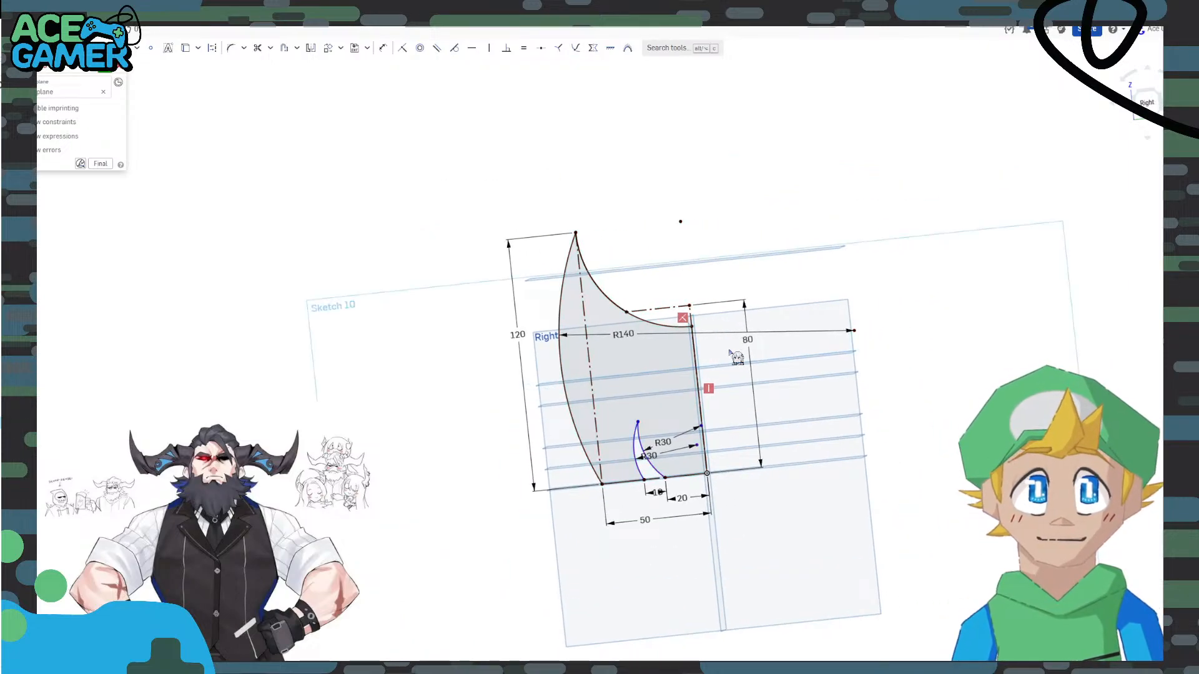
# Finish editing the side-profile sketch and return to the solid body.
pyautogui.scroll(5, 818, 372)
pyautogui.moveTo(536, 299); pyautogui.dragTo(609, 324, button='middle')
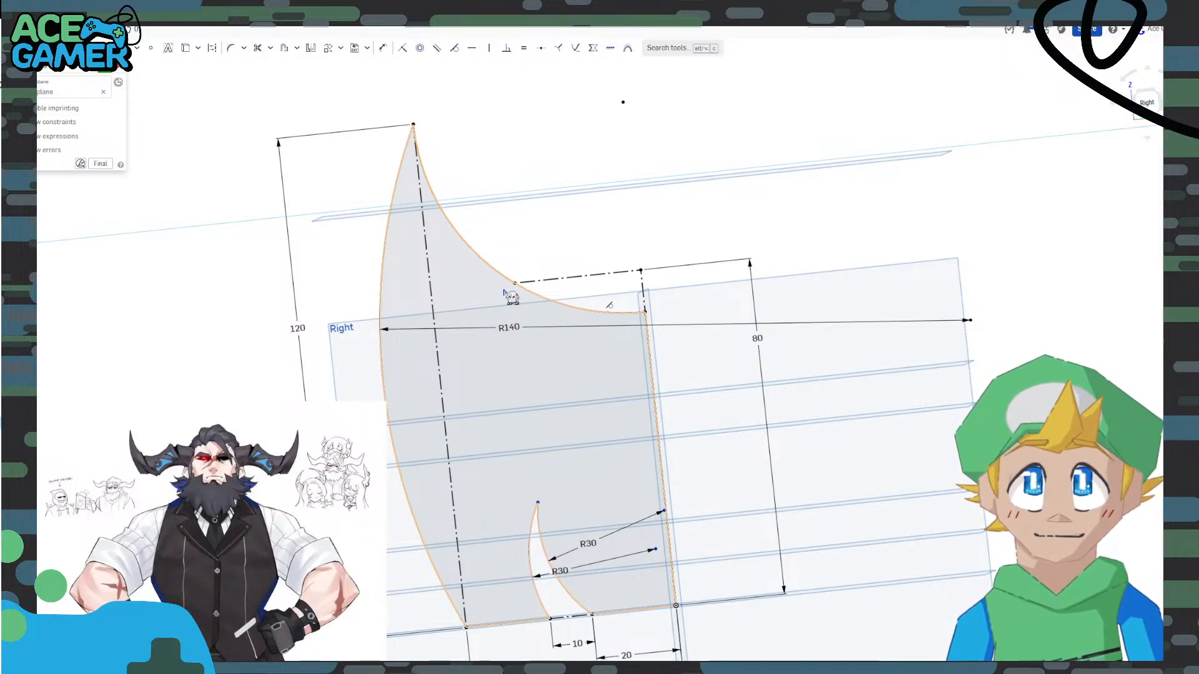
pyautogui.scroll(-3, 562, 214)
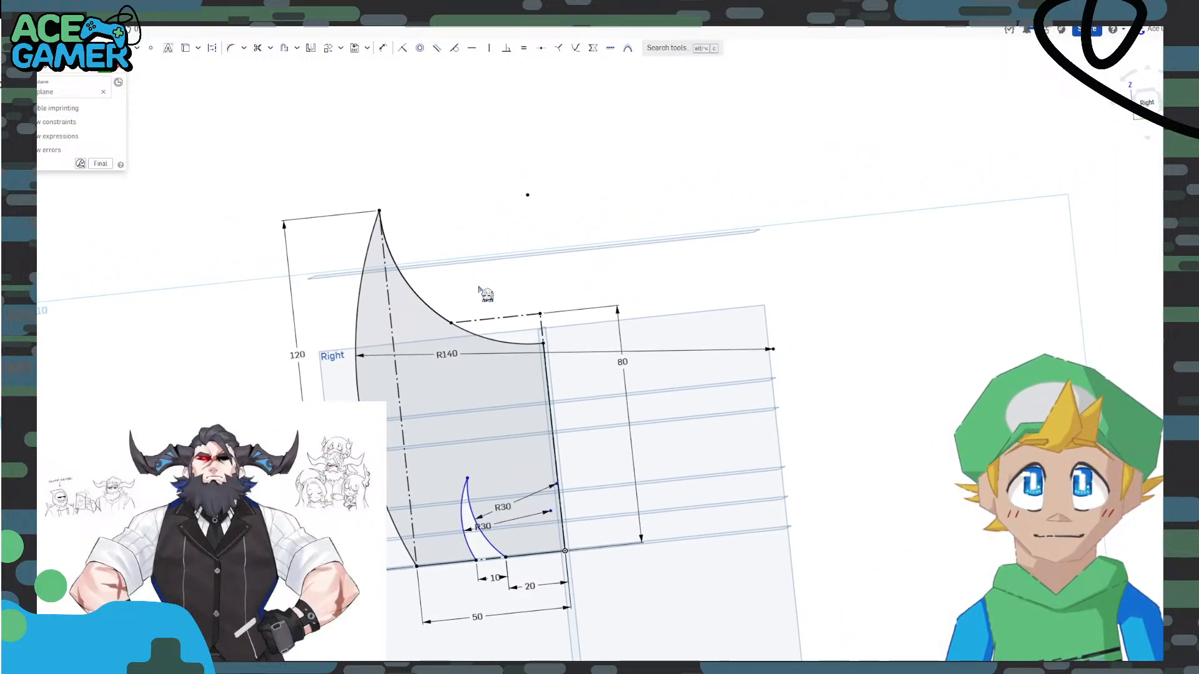
pyautogui.scroll(3, 481, 289)
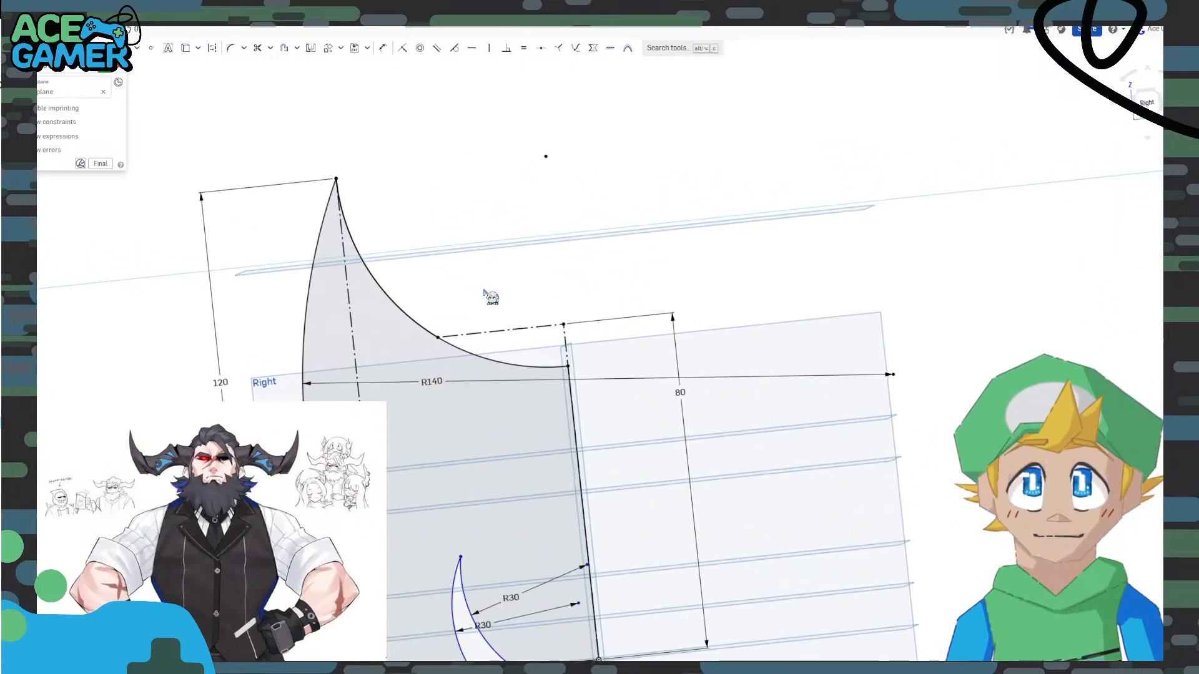
pyautogui.click(105, 70)
# Edit the curved body's symmetric extrusion and set its total depth to 60 mm.
pyautogui.moveTo(623, 254); pyautogui.dragTo(858, 348, button='right')
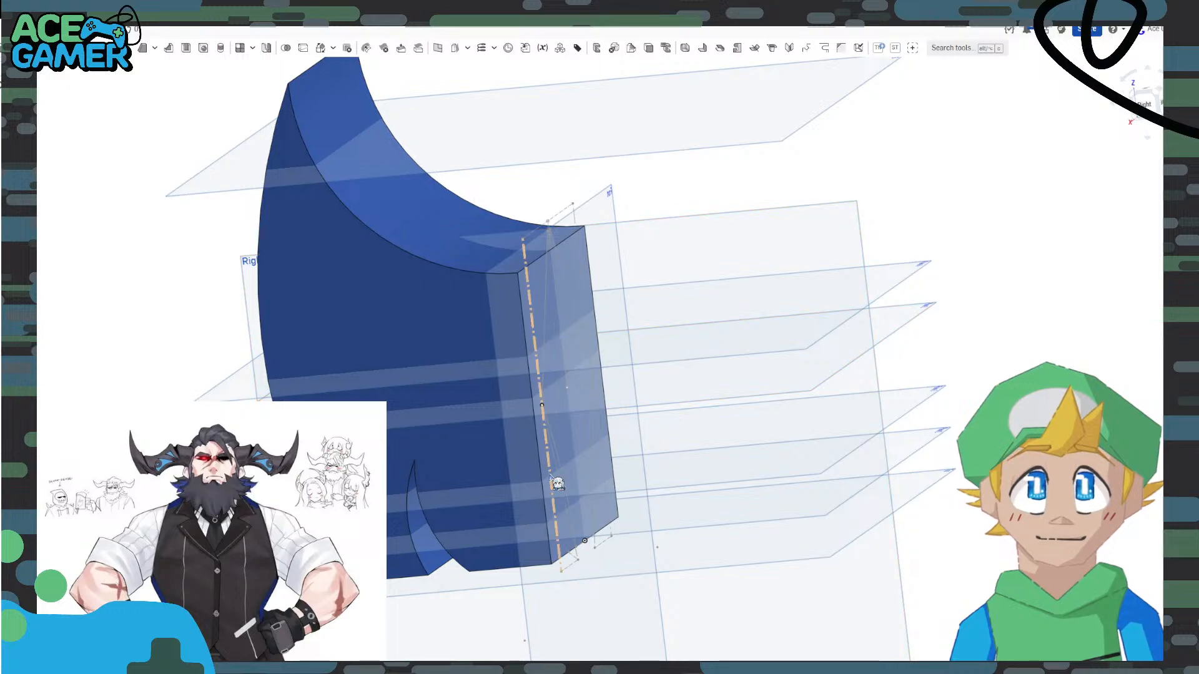
pyautogui.moveTo(550, 478); pyautogui.dragTo(679, 463, button='right')
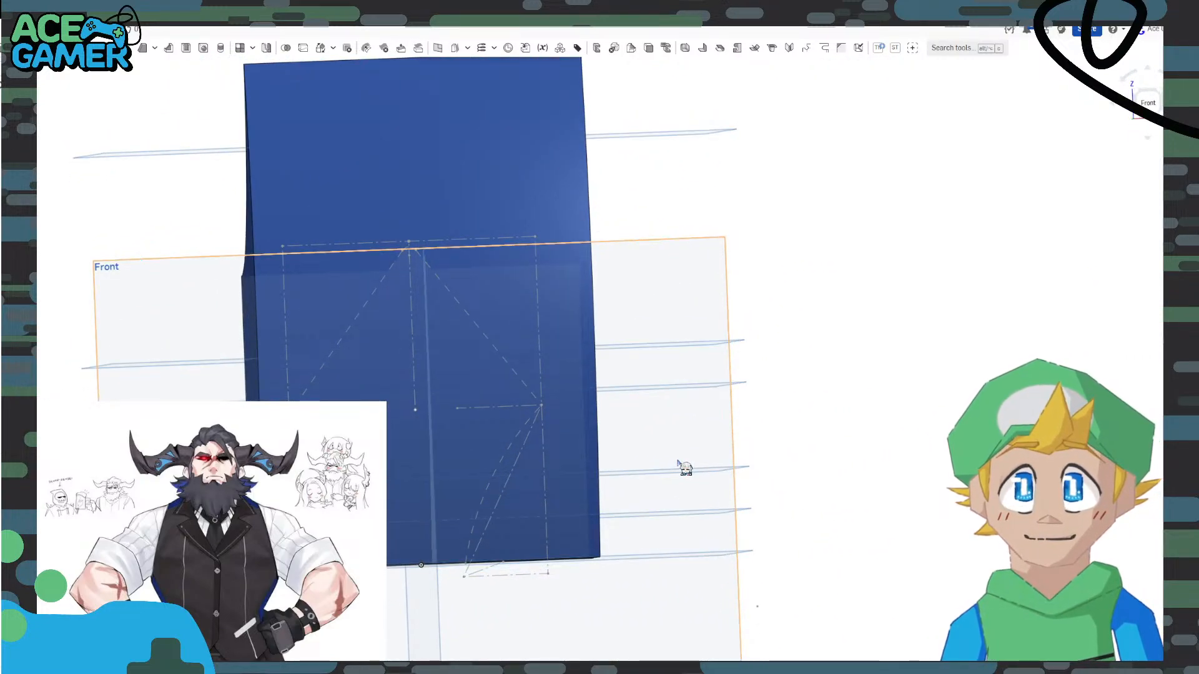
pyautogui.moveTo(760, 455)
pyautogui.mouseDown(button='right')
pyautogui.moveTo(759, 468)
pyautogui.moveTo(741, 465)
pyautogui.moveTo(754, 468)
pyautogui.mouseUp(button='right')
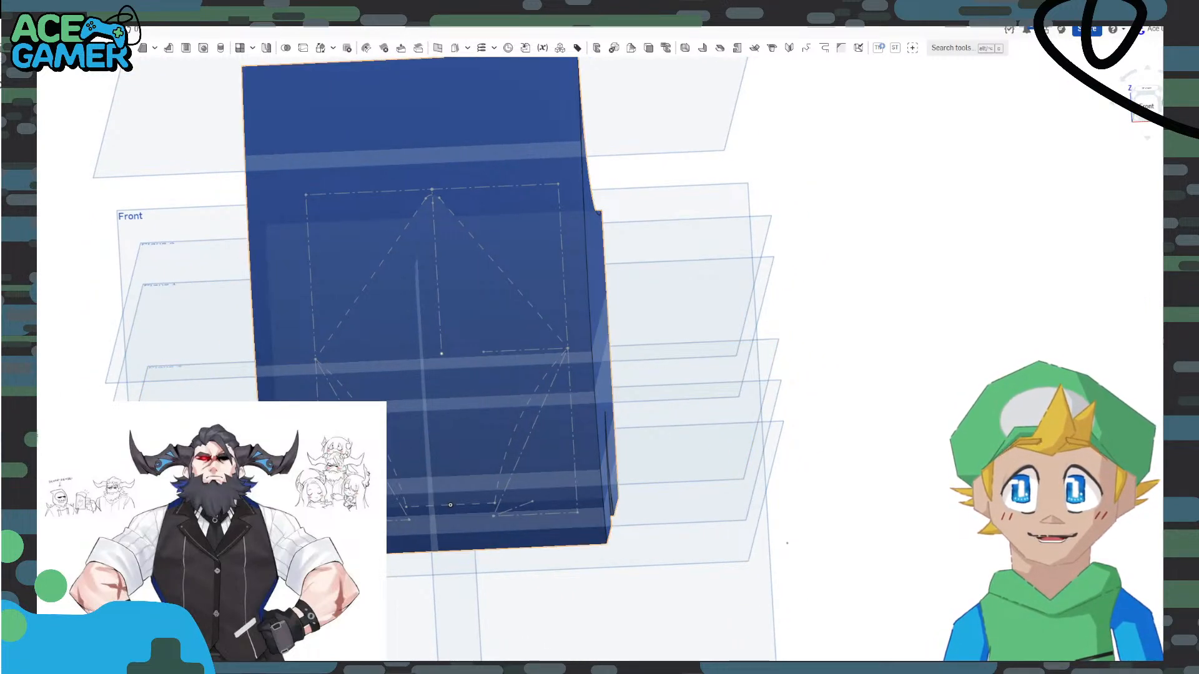
pyautogui.doubleClick(19, 313)
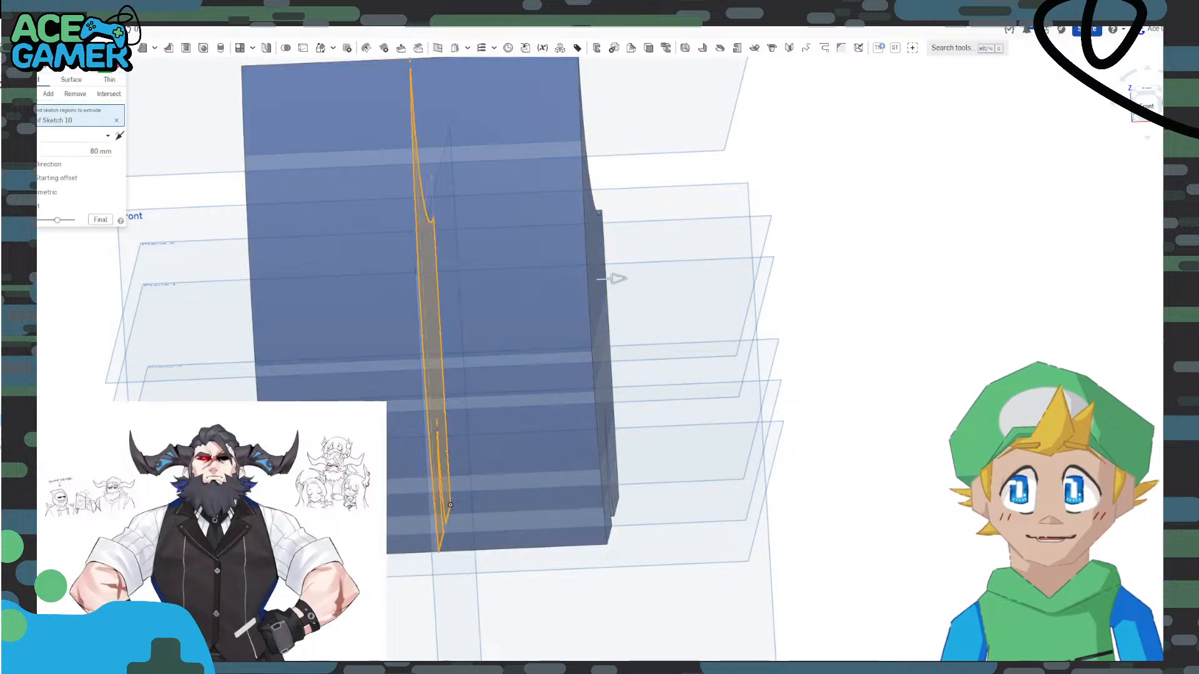
pyautogui.click(101, 153)
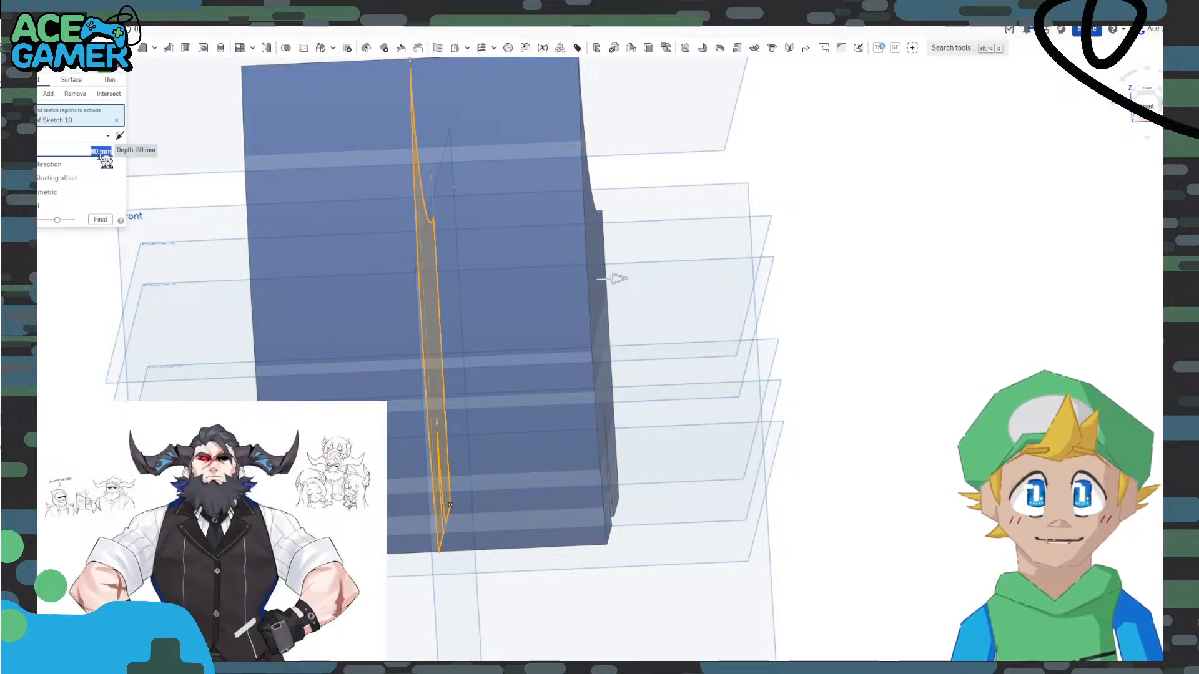
pyautogui.press('Return')
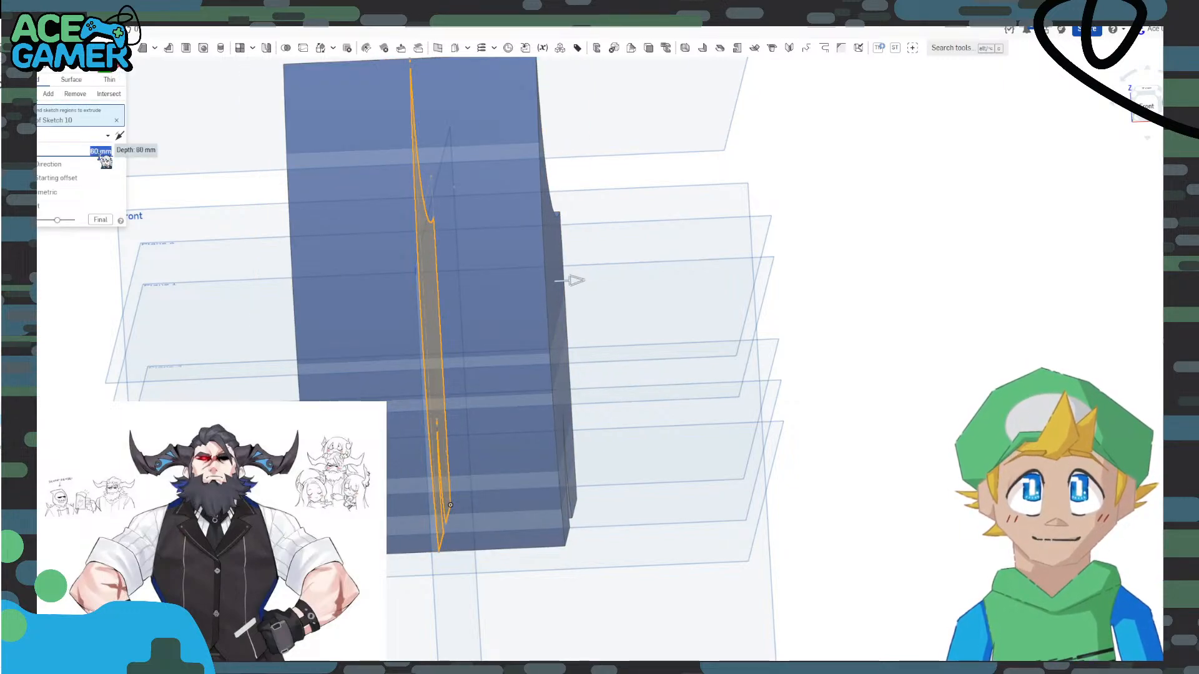
pyautogui.click(103, 67)
# Cut the two curved lower corner regions of the pasted profile sketch through the body with a 200 mm Remove extrusion.
pyautogui.moveTo(860, 398)
pyautogui.mouseDown(button='right')
pyautogui.moveTo(882, 385)
pyautogui.moveTo(867, 384)
pyautogui.mouseUp(button='right')
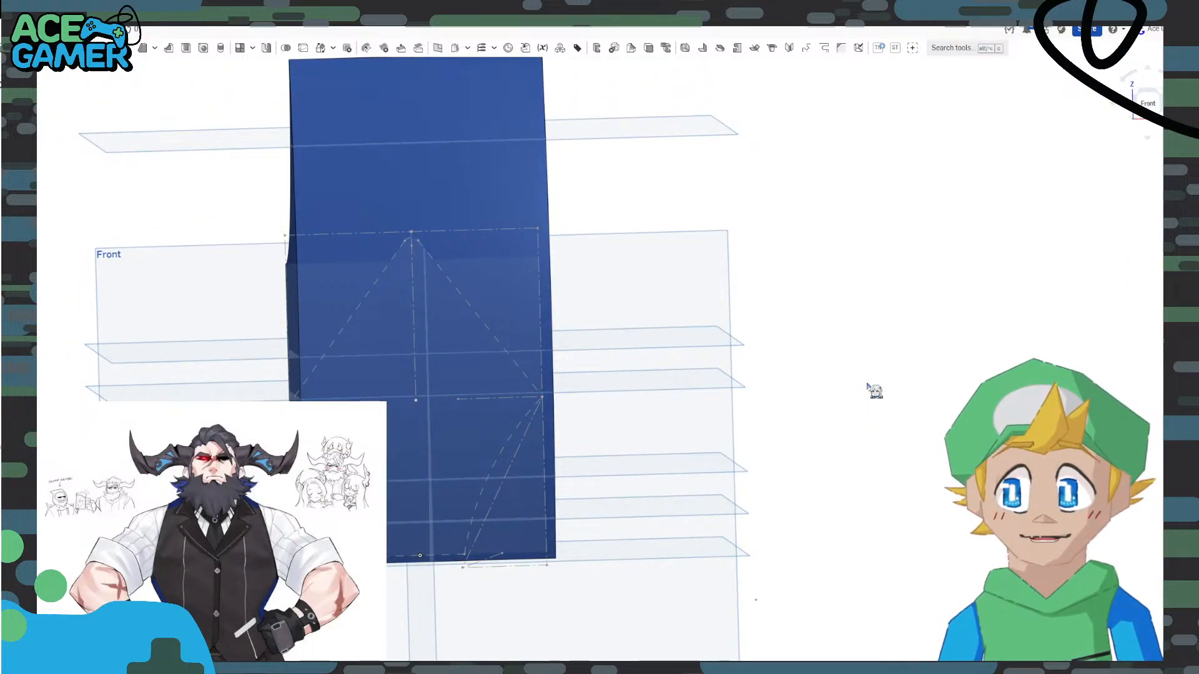
pyautogui.moveTo(867, 385); pyautogui.dragTo(668, 404, button='right')
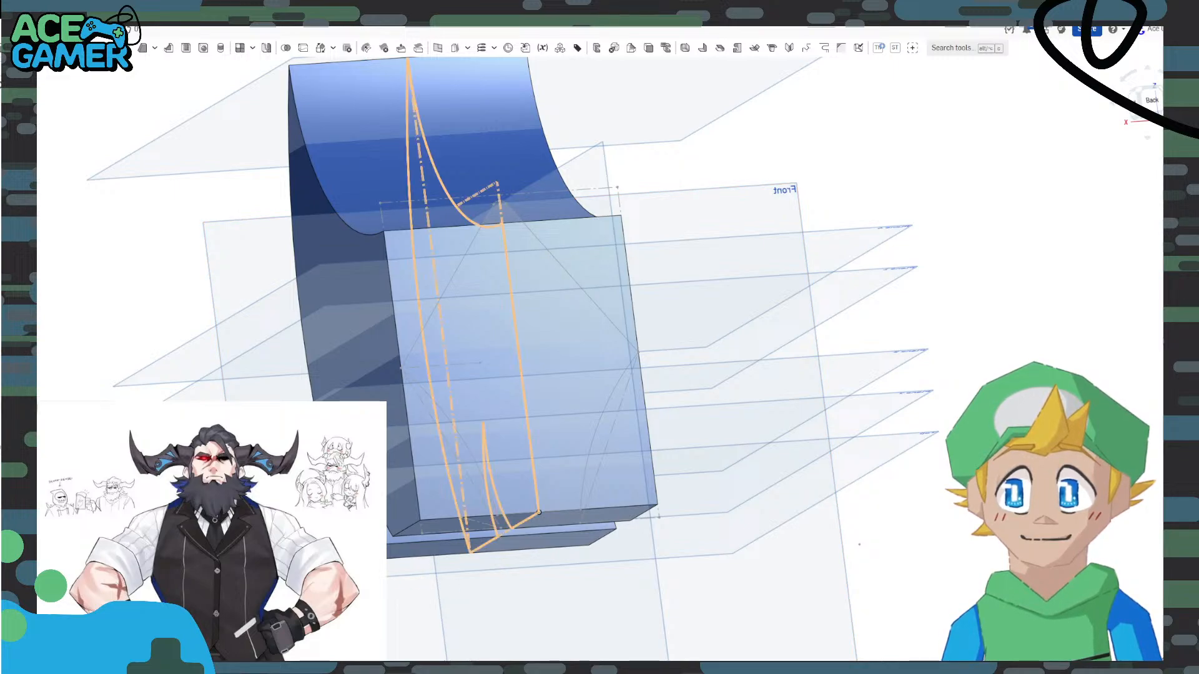
pyautogui.moveTo(319, 494); pyautogui.dragTo(356, 493, button='right')
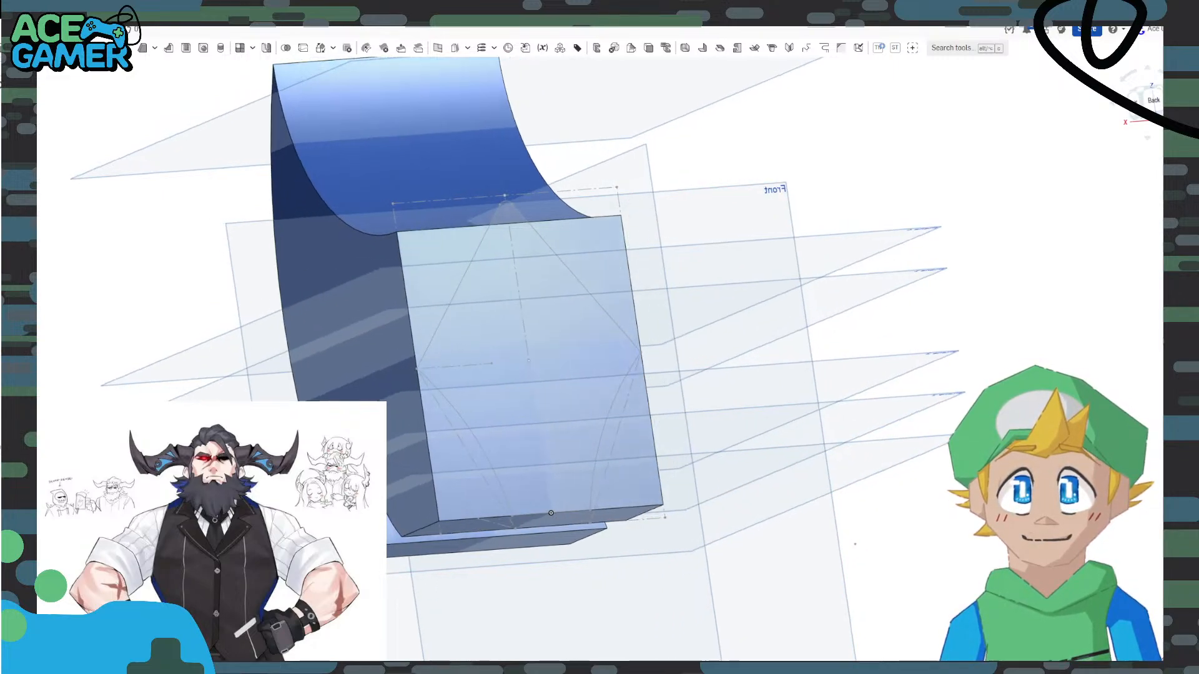
pyautogui.click(456, 459)
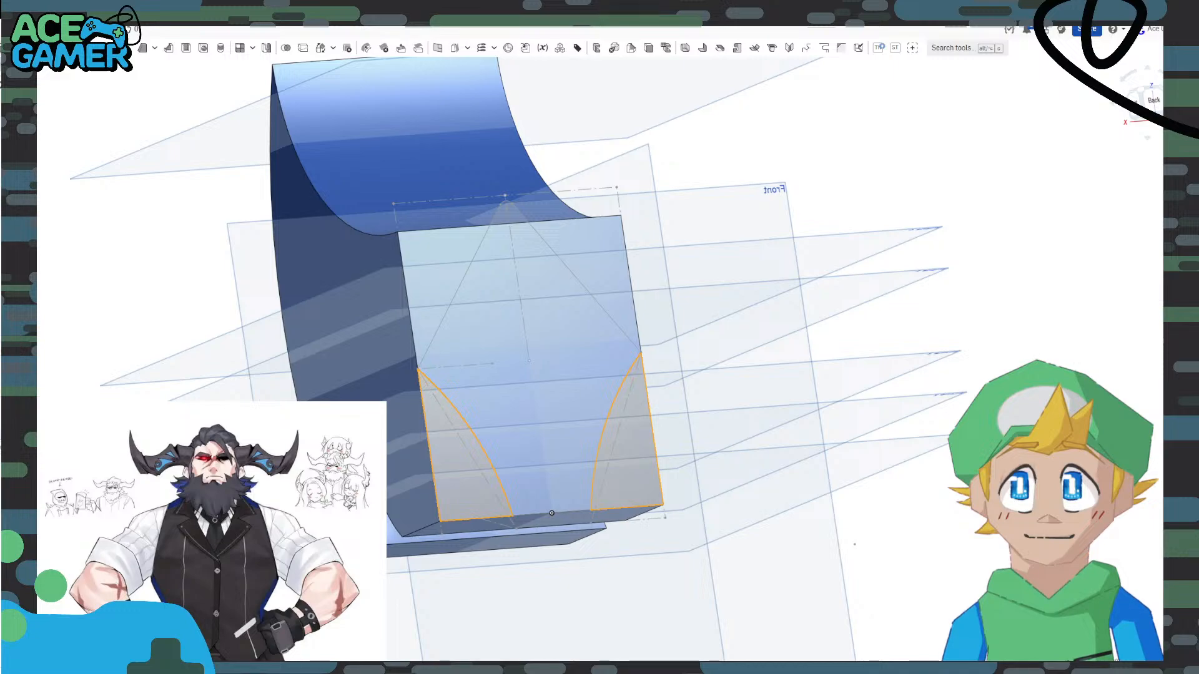
pyautogui.hotkey('shift', 'e')
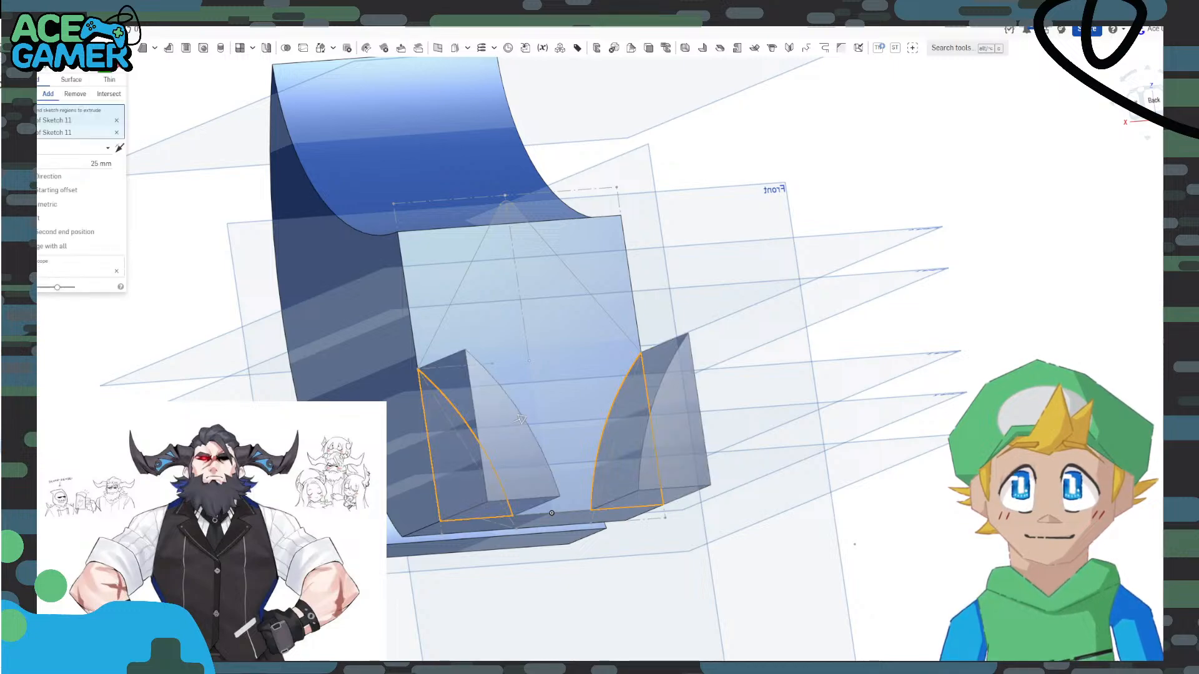
pyautogui.click(75, 93)
pyautogui.click(101, 164)
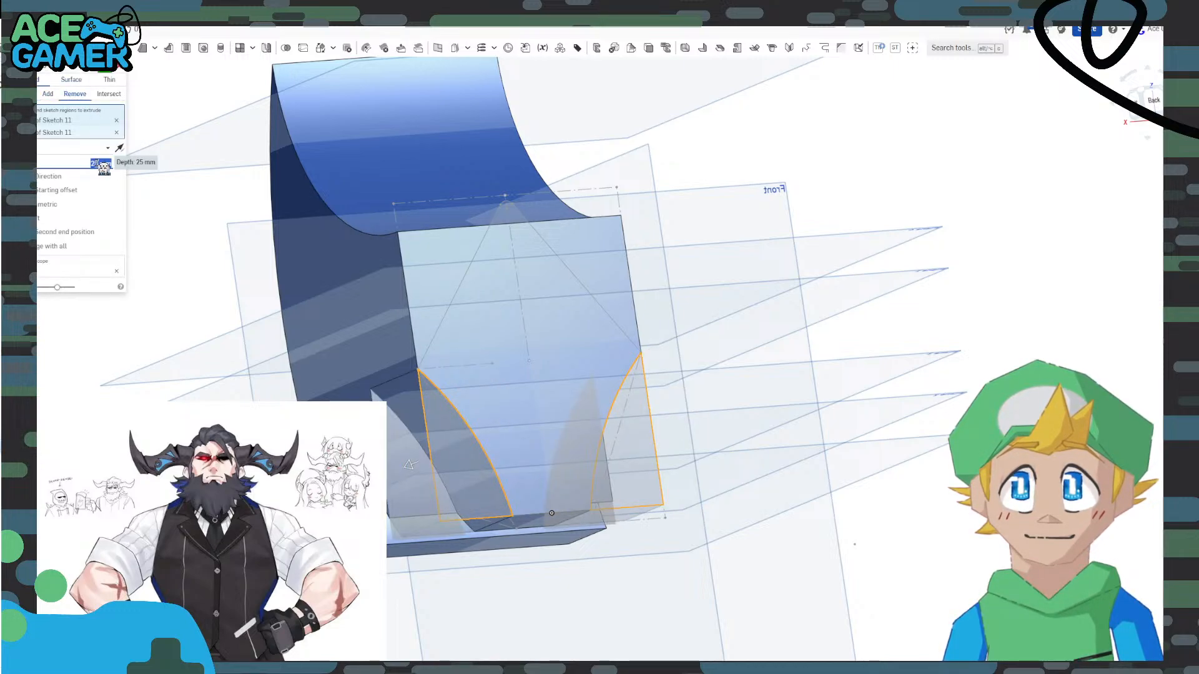
pyautogui.write('200')
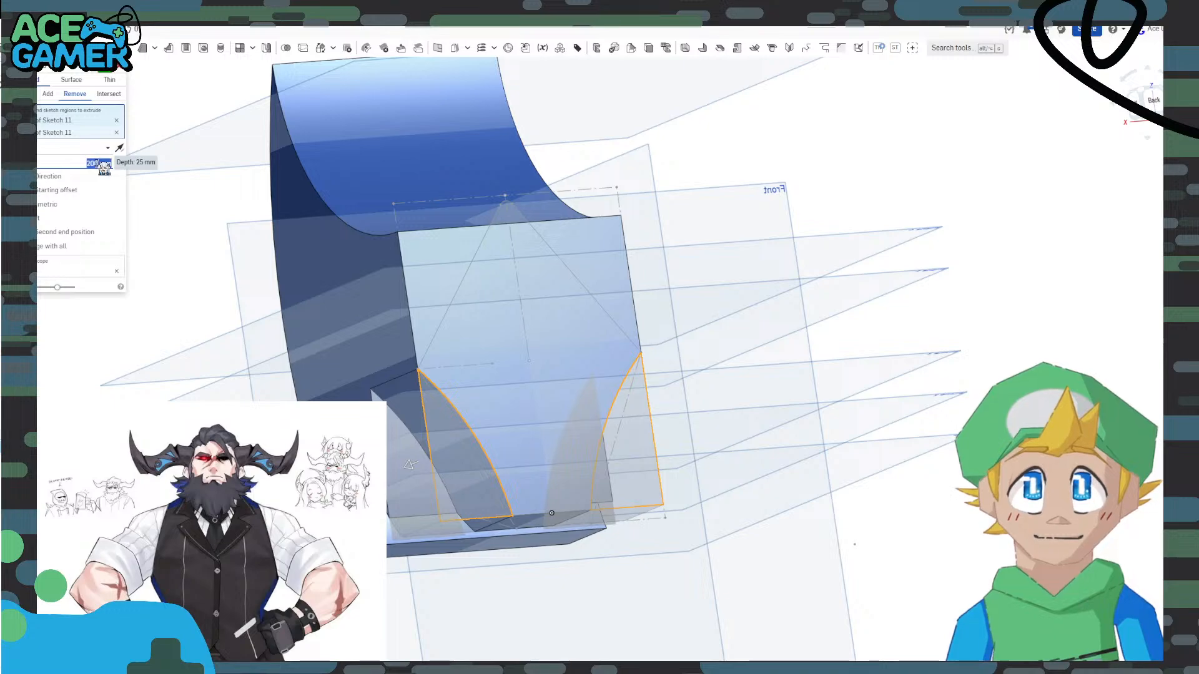
pyautogui.press('Return')
pyautogui.click(105, 71)
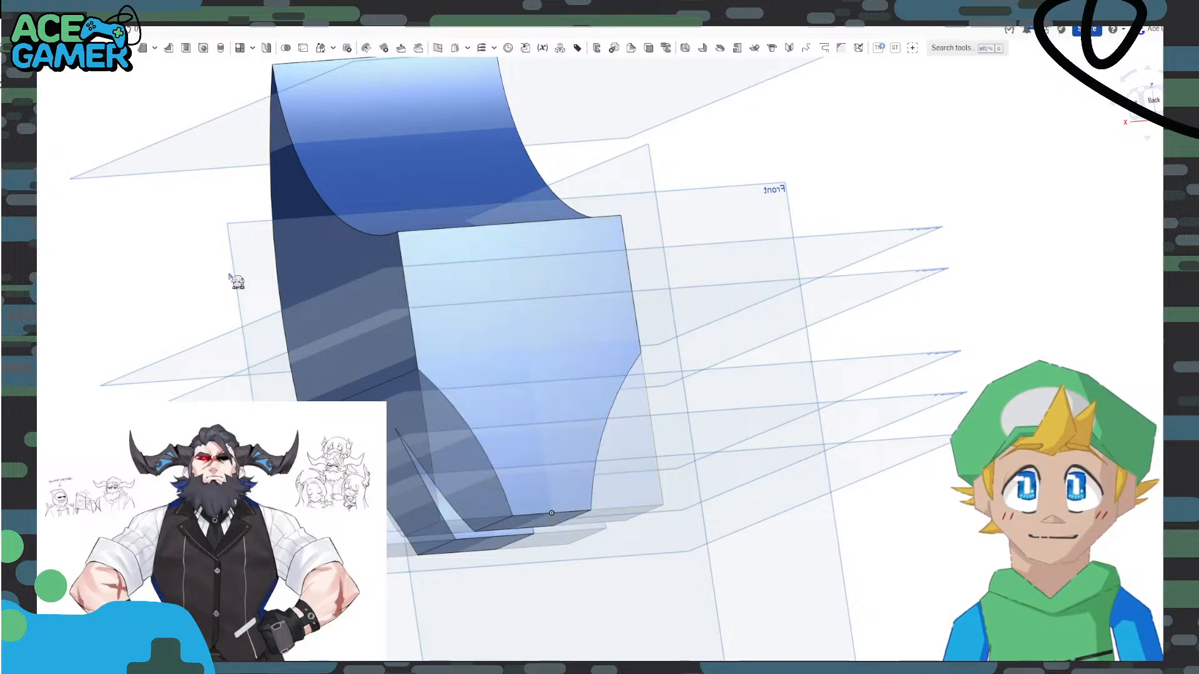
# Hide the reference planes around the body.
pyautogui.moveTo(274, 465); pyautogui.dragTo(302, 490, button='right')
pyautogui.press('p')
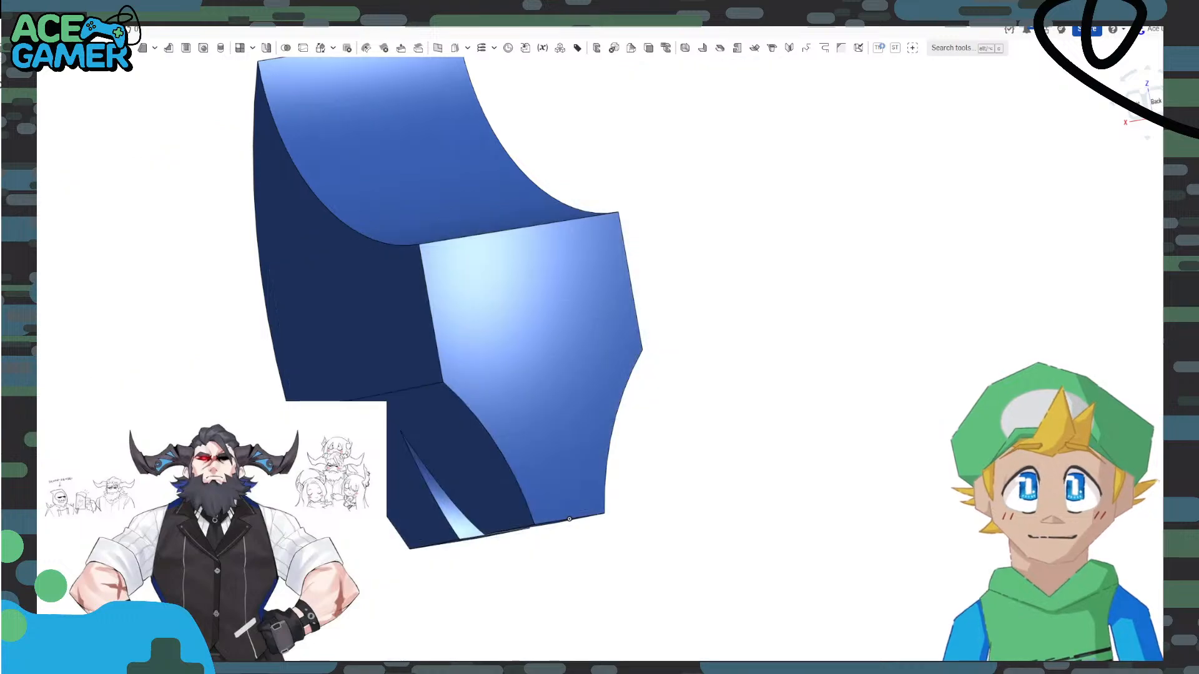
pyautogui.moveTo(569, 519); pyautogui.dragTo(551, 536, button='right')
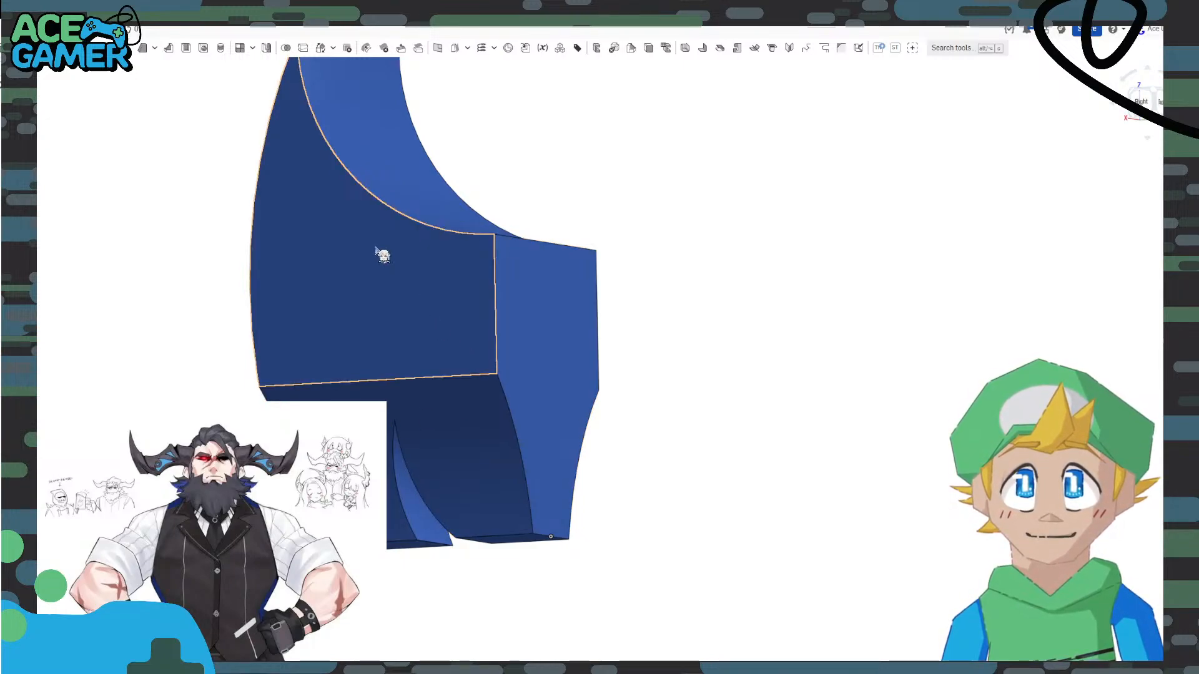
# Start a new sketch on the body's flat vertical face below the concave curve and view it straight on.
pyautogui.moveTo(752, 324); pyautogui.dragTo(673, 325, button='right')
pyautogui.moveTo(545, 273); pyautogui.dragTo(503, 394, button='middle')
pyautogui.click(521, 450)
pyautogui.rightClick(489, 436)
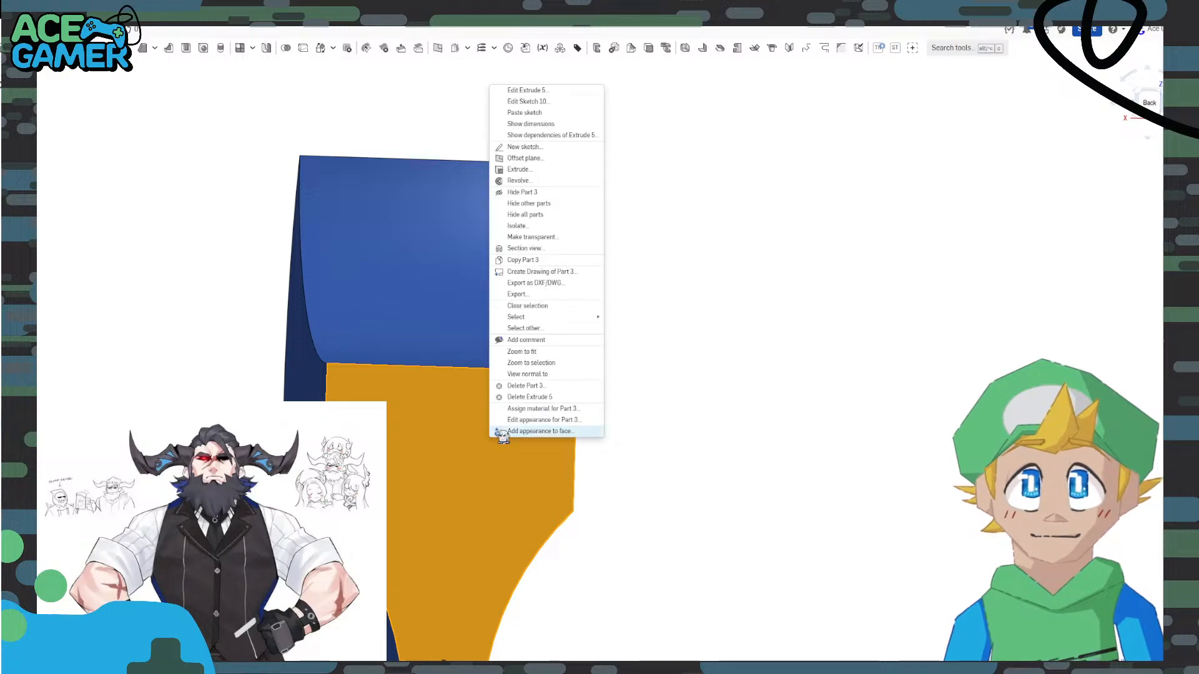
pyautogui.click(521, 152)
pyautogui.press('n')
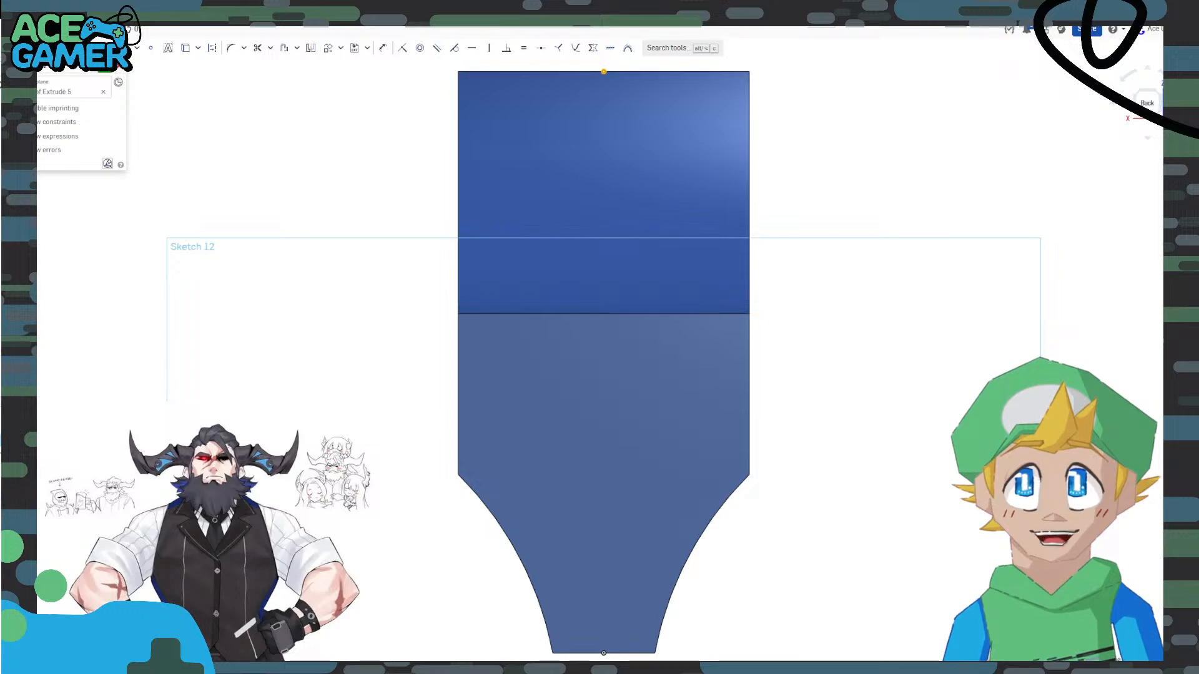
# Place a sketch point at the middle of the body's upper edge, vertically in line with the origin.
pyautogui.click(151, 48)
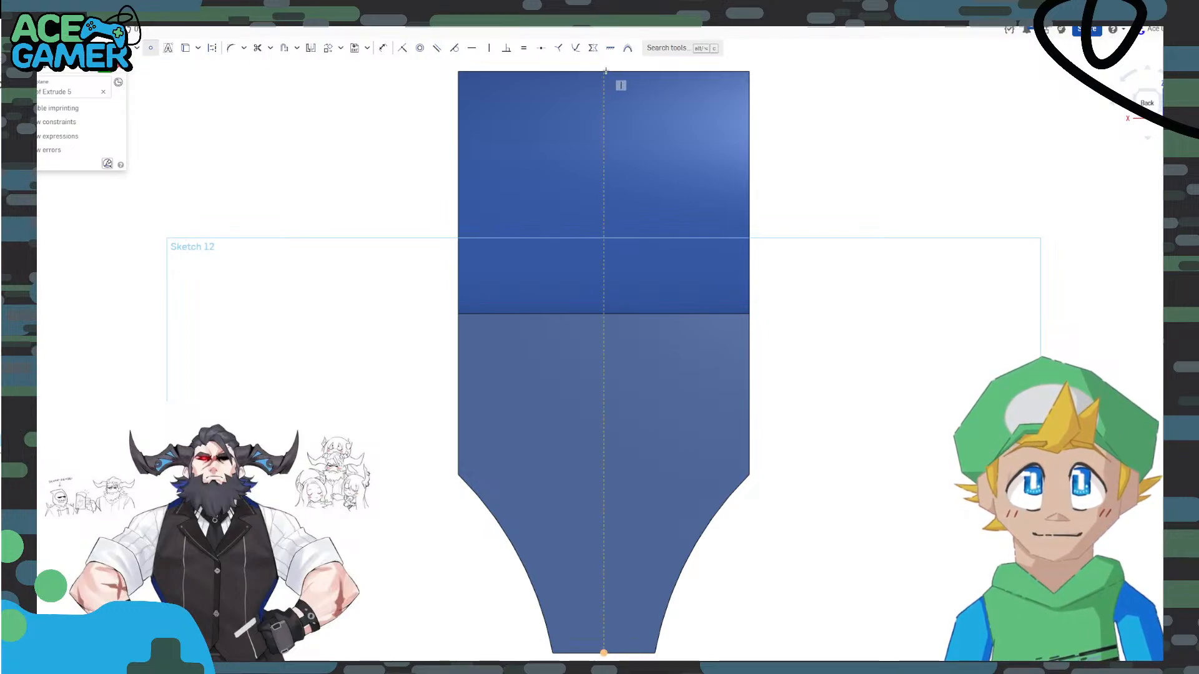
pyautogui.click(602, 70)
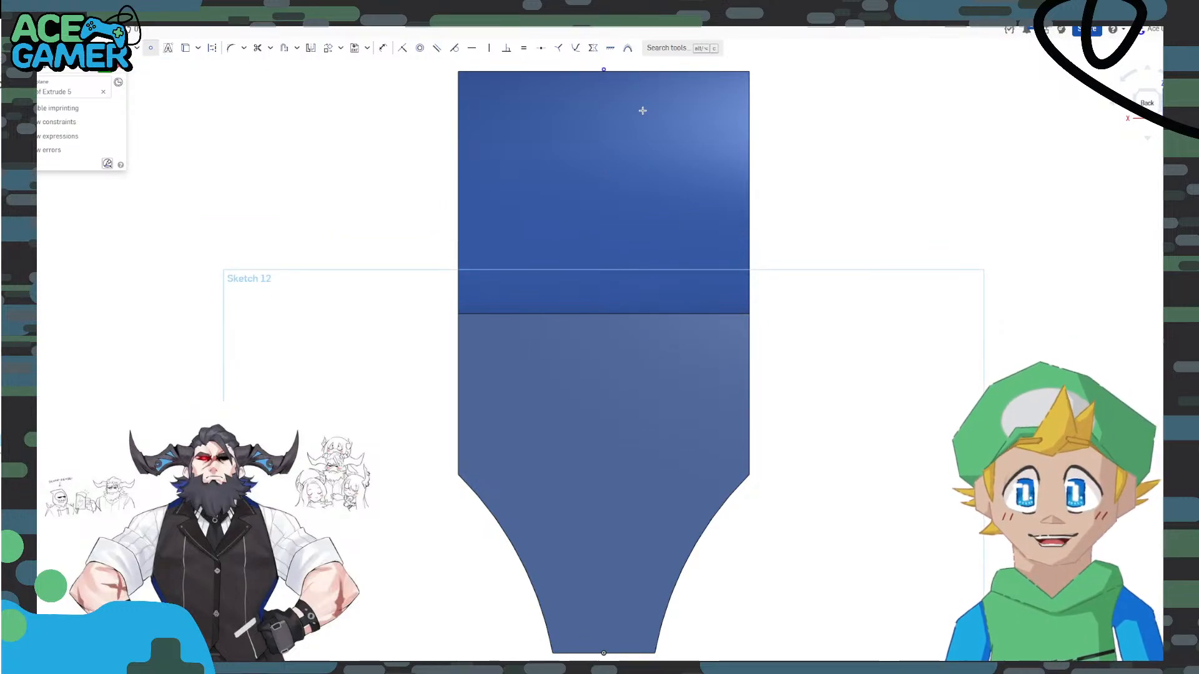
pyautogui.press('Escape')
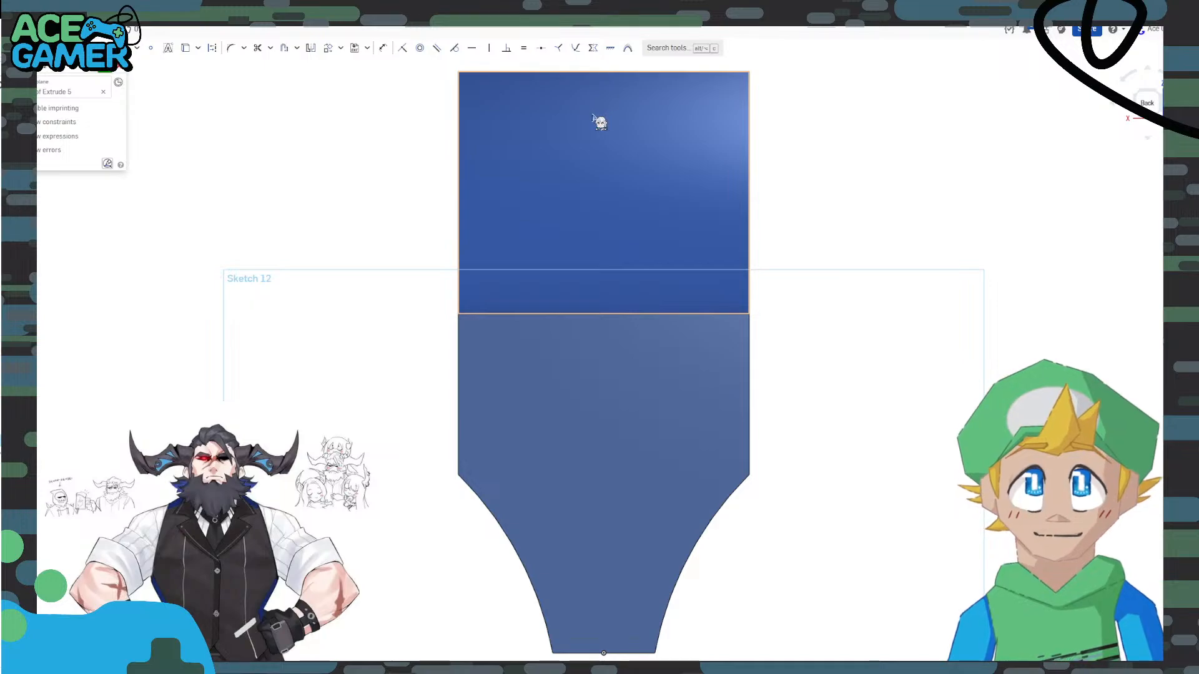
# Undo the last sketch point and draw a vertical construction line from the origin to the middle of the body's upper edge.
pyautogui.hotkey('ctrl', 'z')
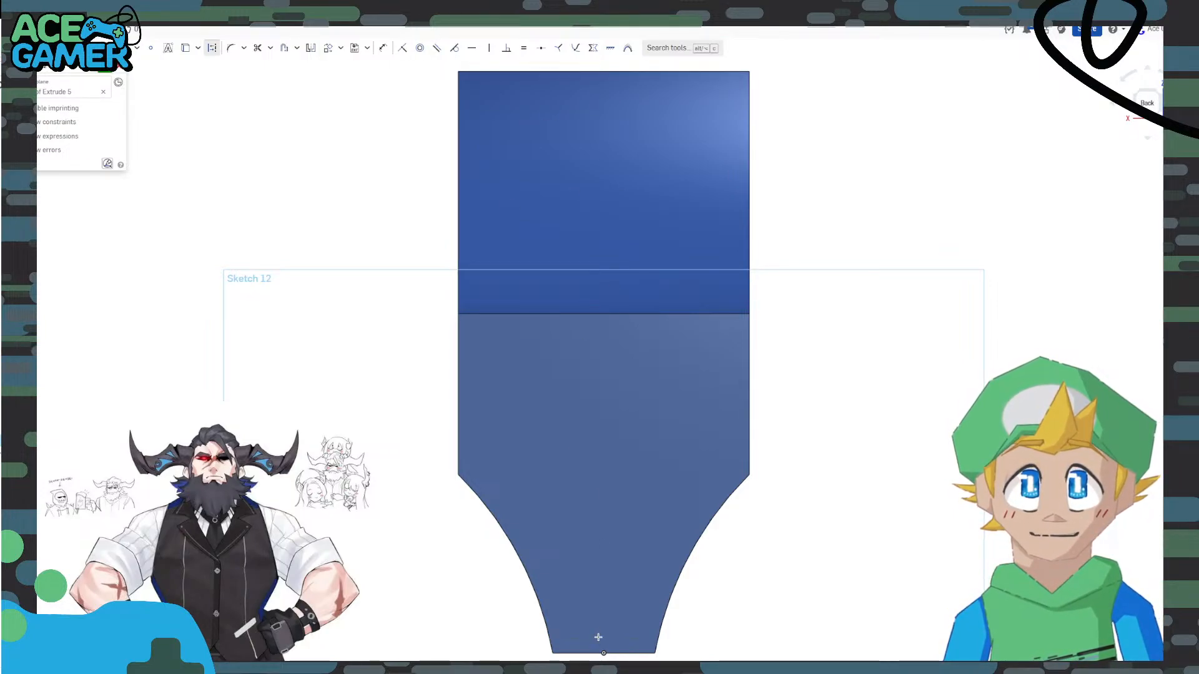
pyautogui.click(603, 652)
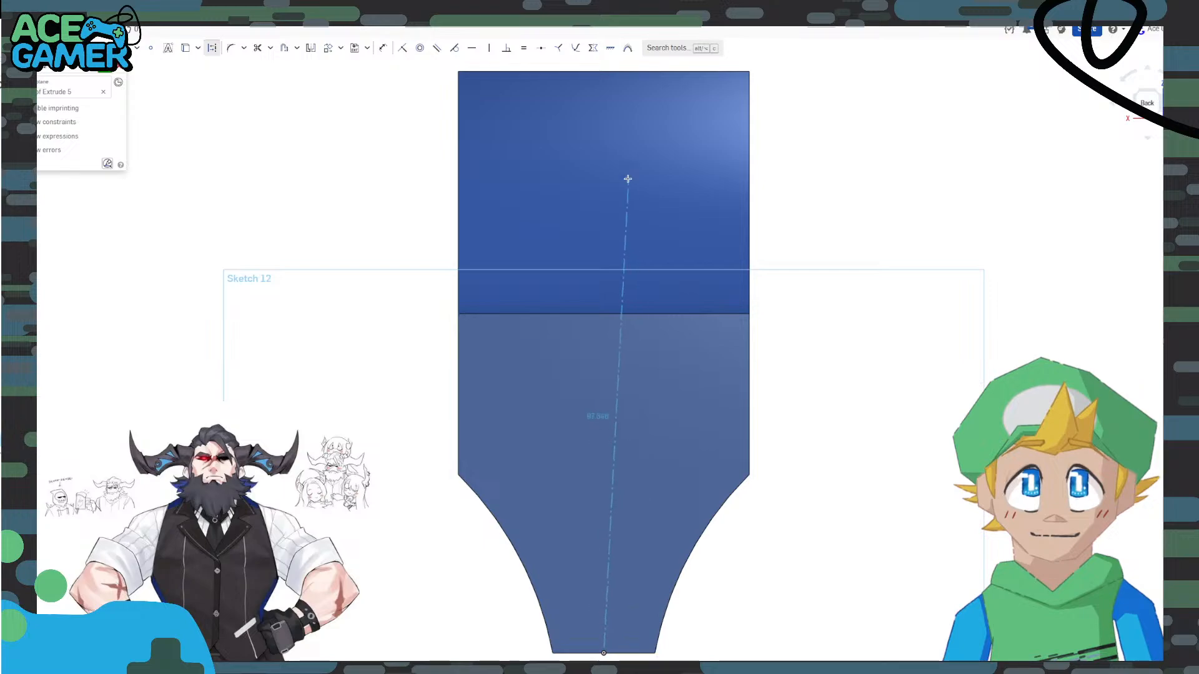
pyautogui.click(602, 73)
pyautogui.press('Escape')
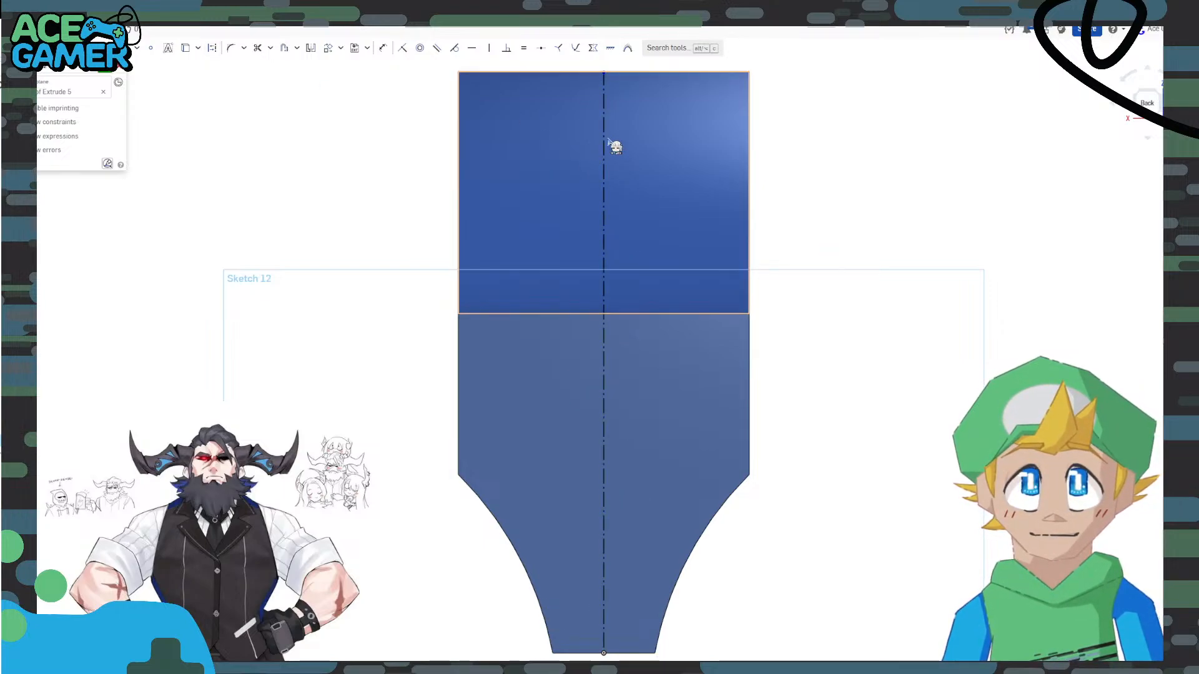
# Dimension the vertical construction line's length at 120 mm.
pyautogui.click(383, 48)
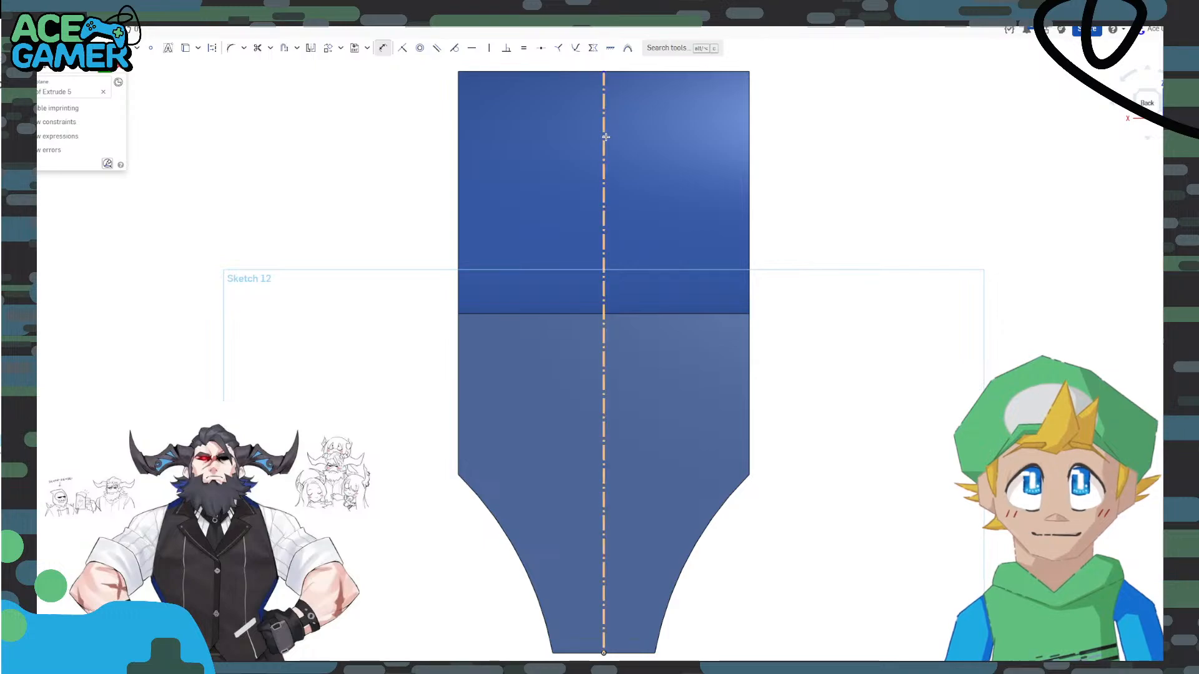
pyautogui.click(604, 137)
pyautogui.click(890, 172)
pyautogui.write('120')
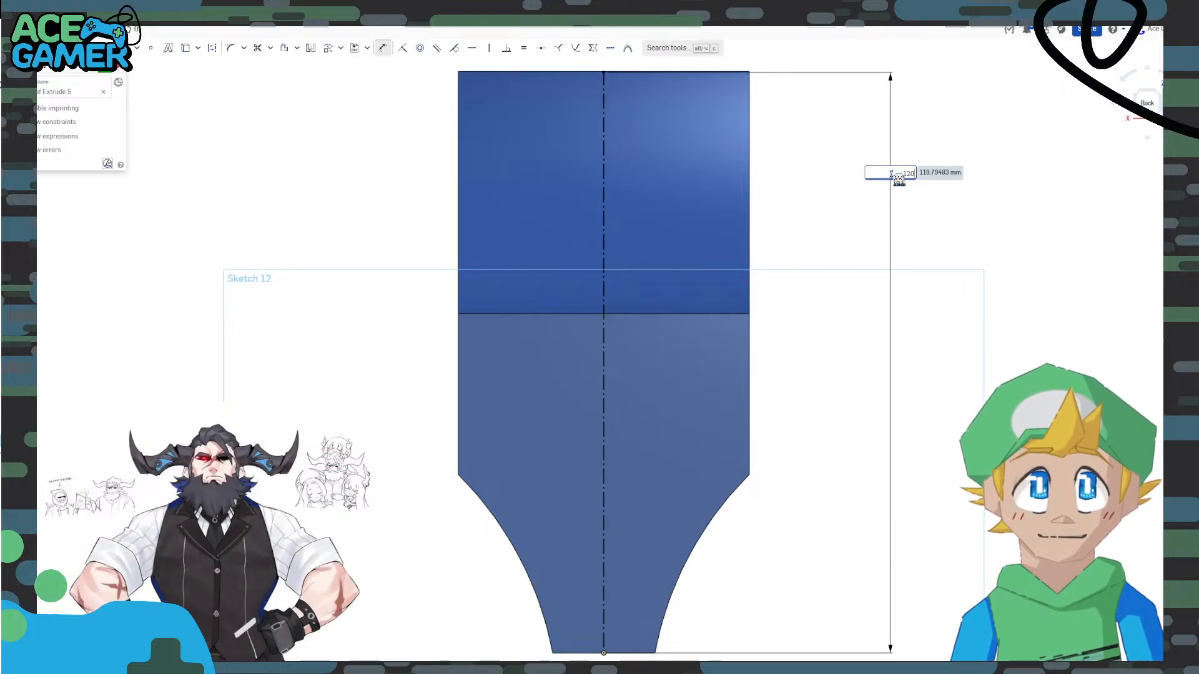
pyautogui.press('Return')
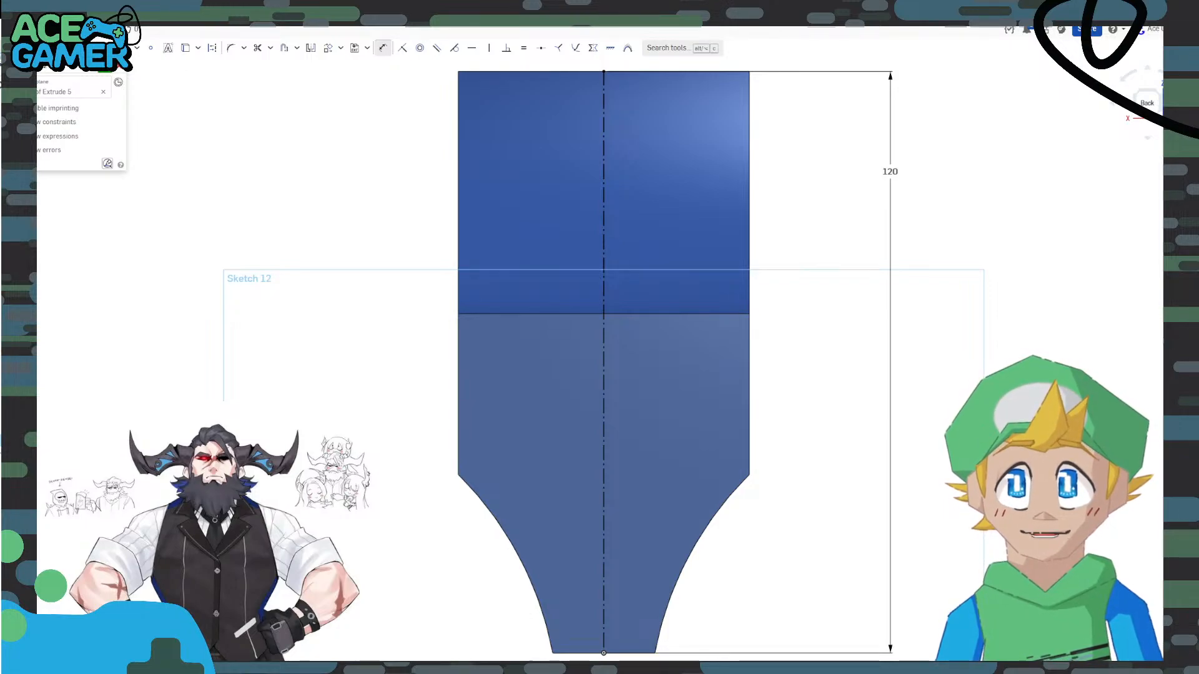
# Draw two slanted lines from the construction line's upper end to the body's side corners where the lower curves begin.
pyautogui.click(604, 72)
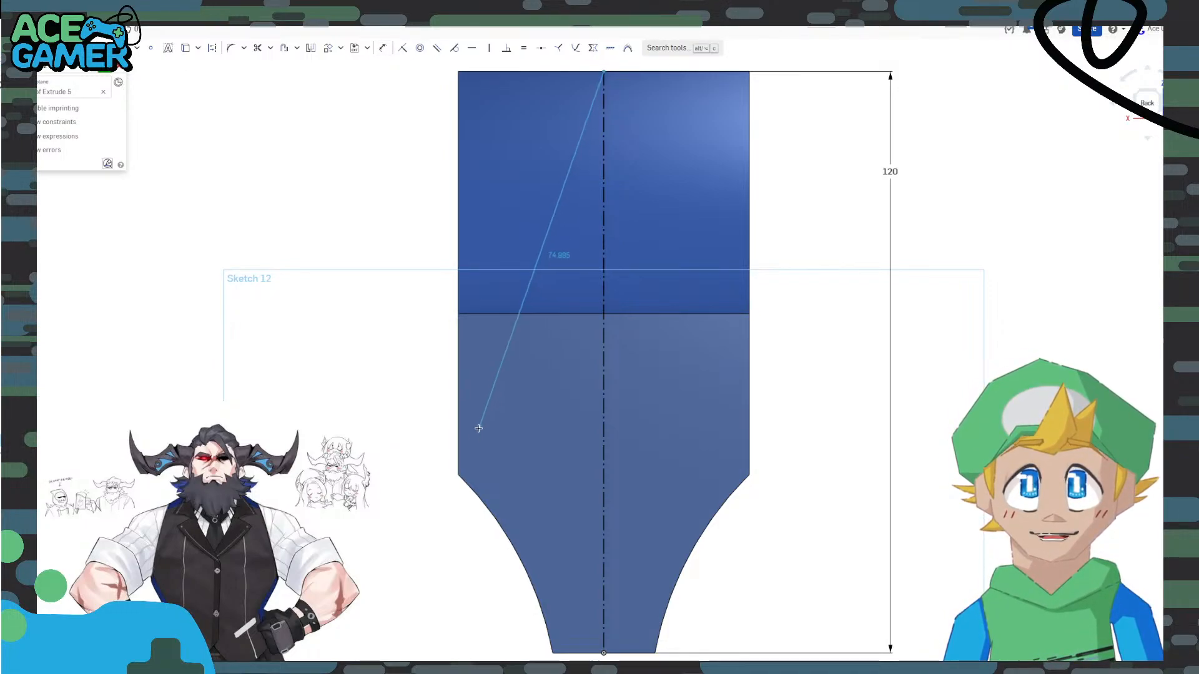
pyautogui.click(459, 474)
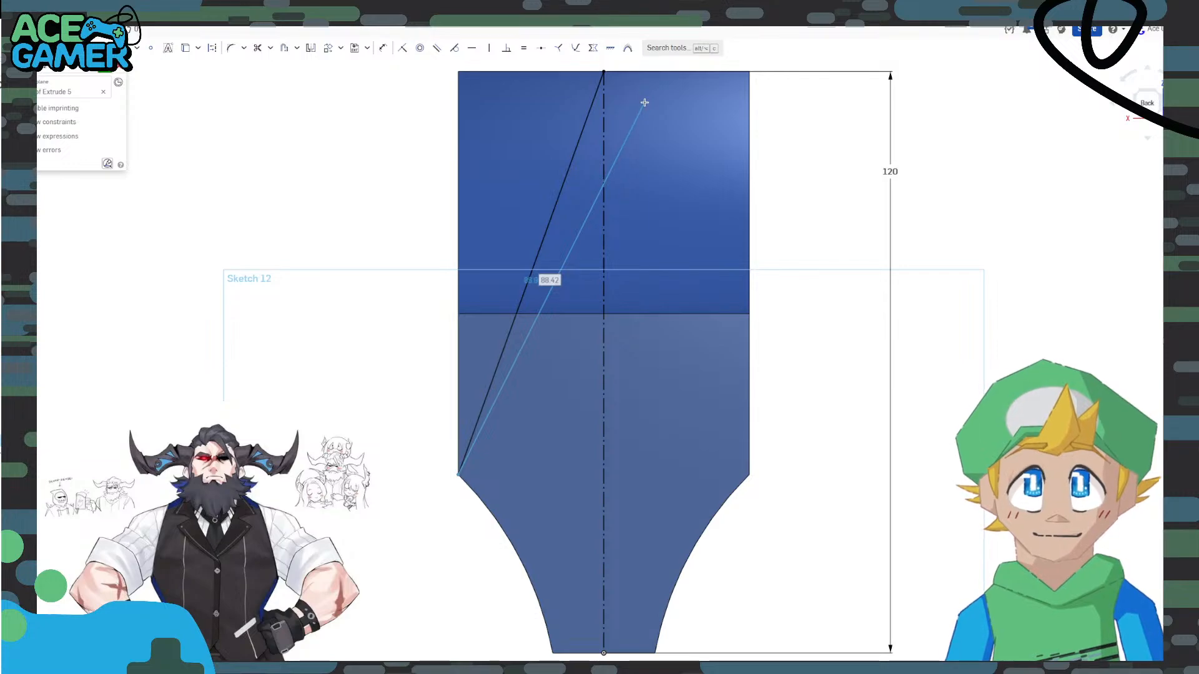
pyautogui.press('Escape')
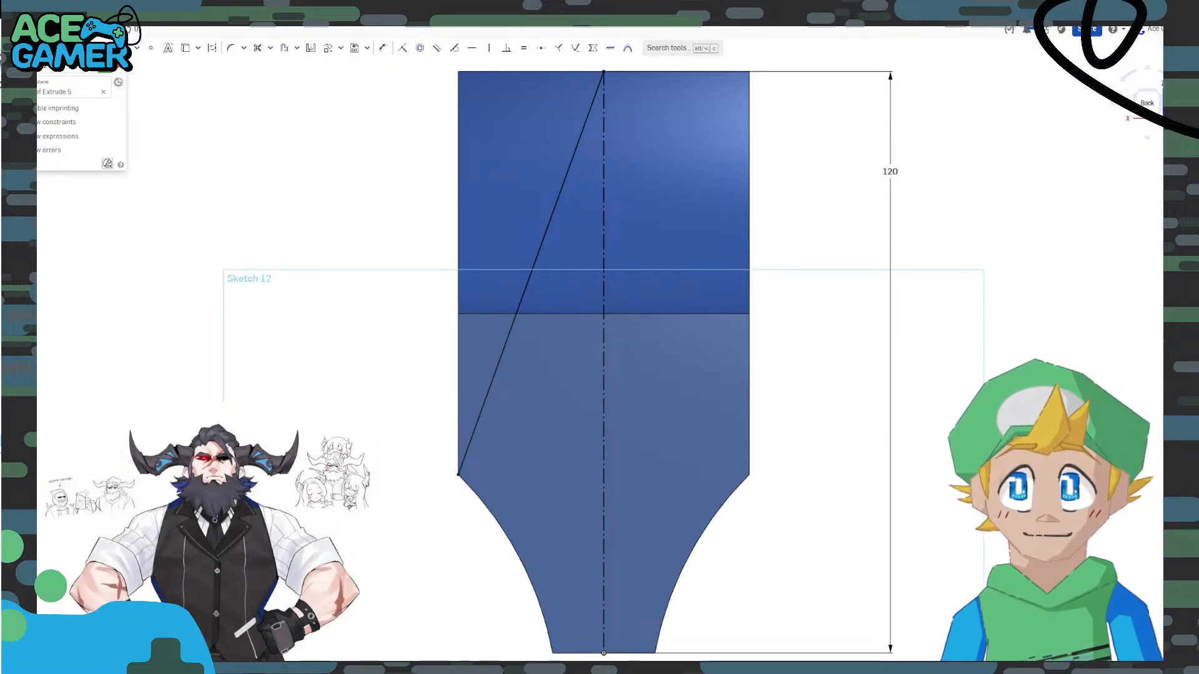
pyautogui.click(604, 71)
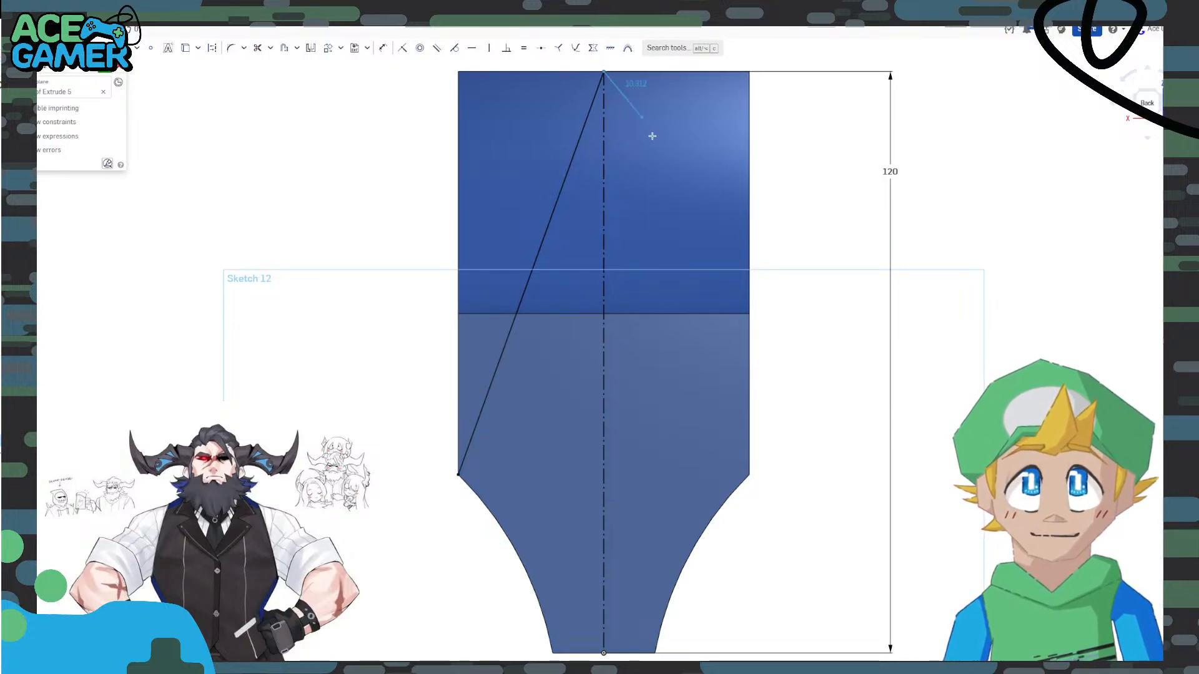
pyautogui.click(750, 475)
pyautogui.press('Escape')
pyautogui.scroll(-2, 744, 401)
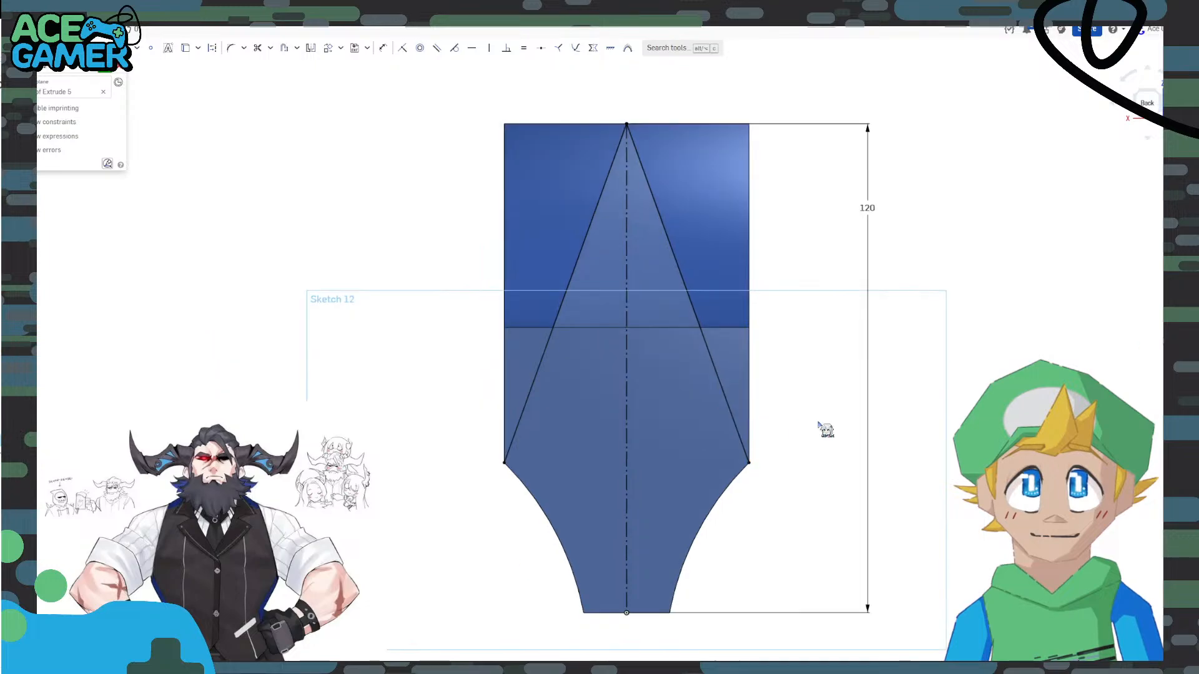
pyautogui.moveTo(818, 423); pyautogui.dragTo(881, 433, button='right')
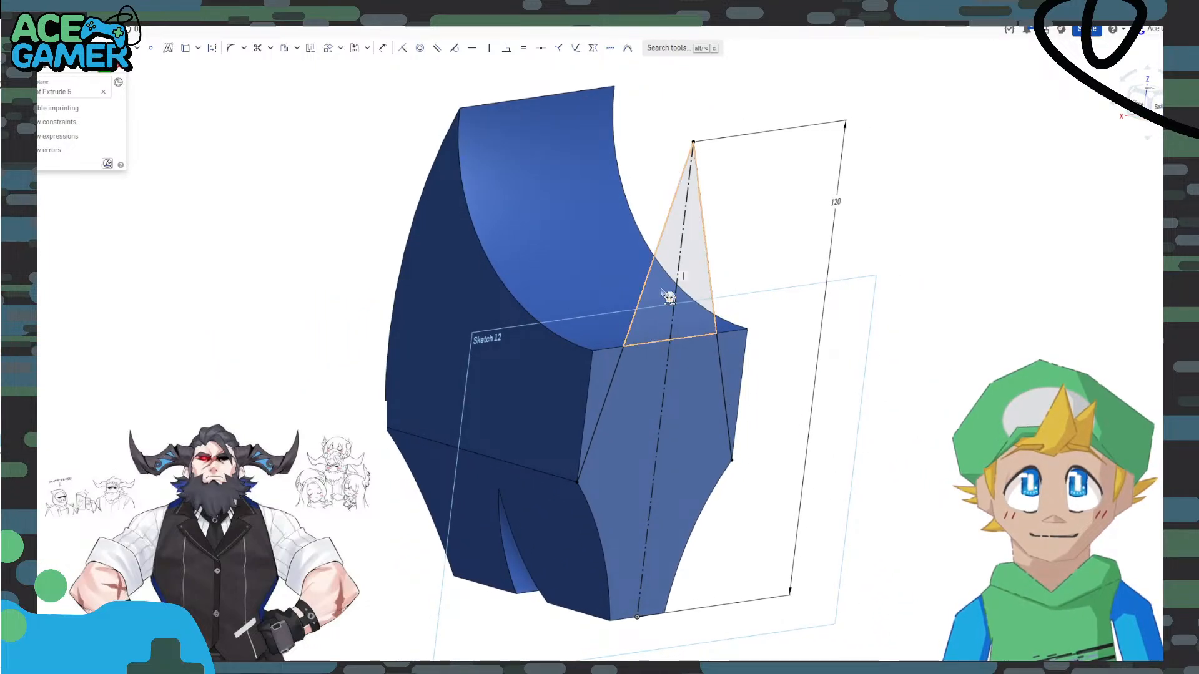
pyautogui.click(104, 78)
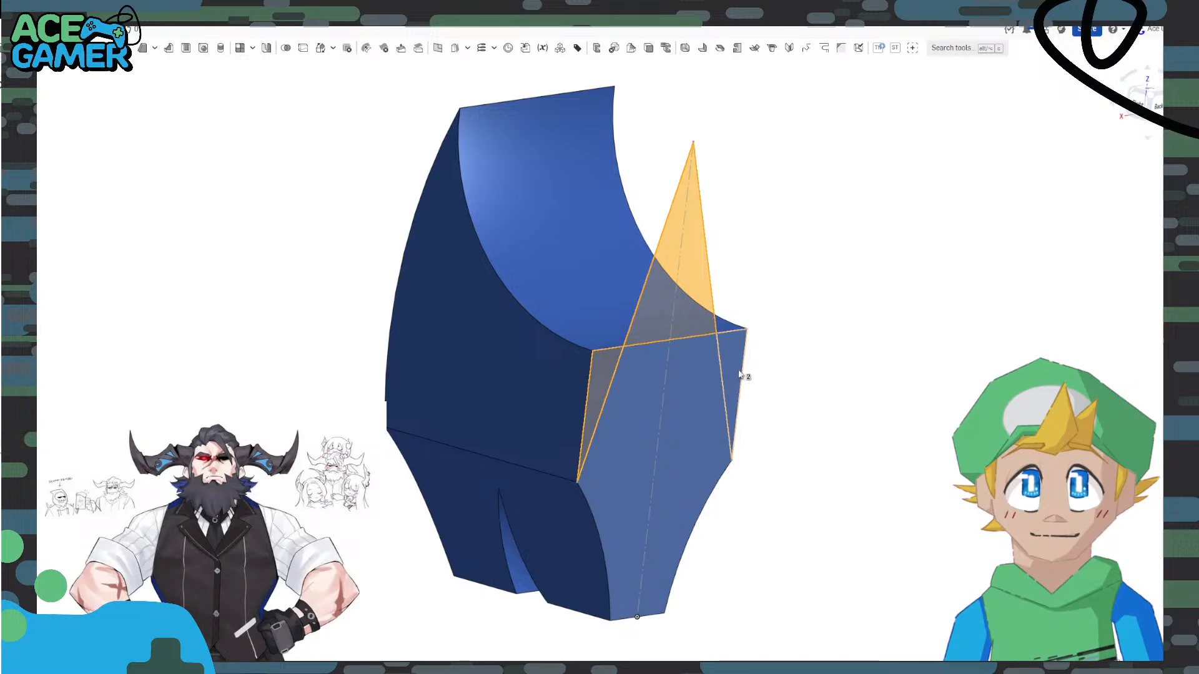
pyautogui.click(691, 301)
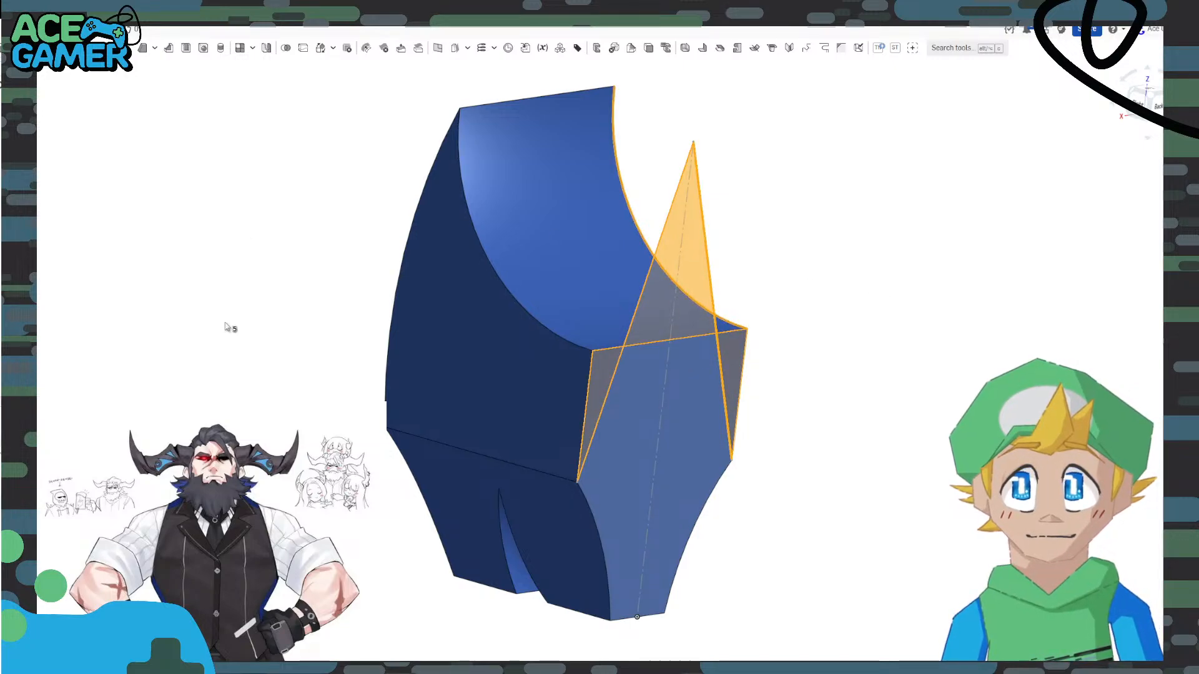
pyautogui.click(212, 380)
pyautogui.doubleClick(25, 437)
# Sketch a rectangular outline about 127 mm wide and 95 mm high around the upper body, joined to the two slanted lines' lower ends.
pyautogui.moveTo(912, 292); pyautogui.dragTo(853, 275, button='right')
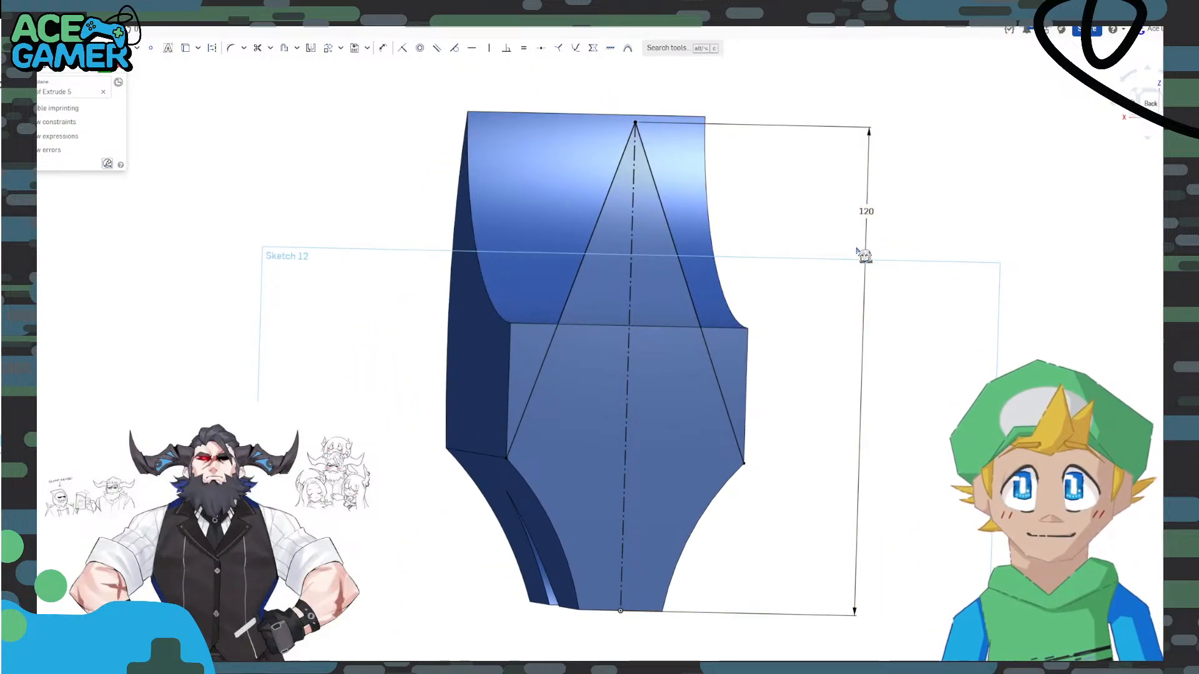
pyautogui.moveTo(894, 237); pyautogui.dragTo(878, 230, button='right')
pyautogui.click(1145, 102)
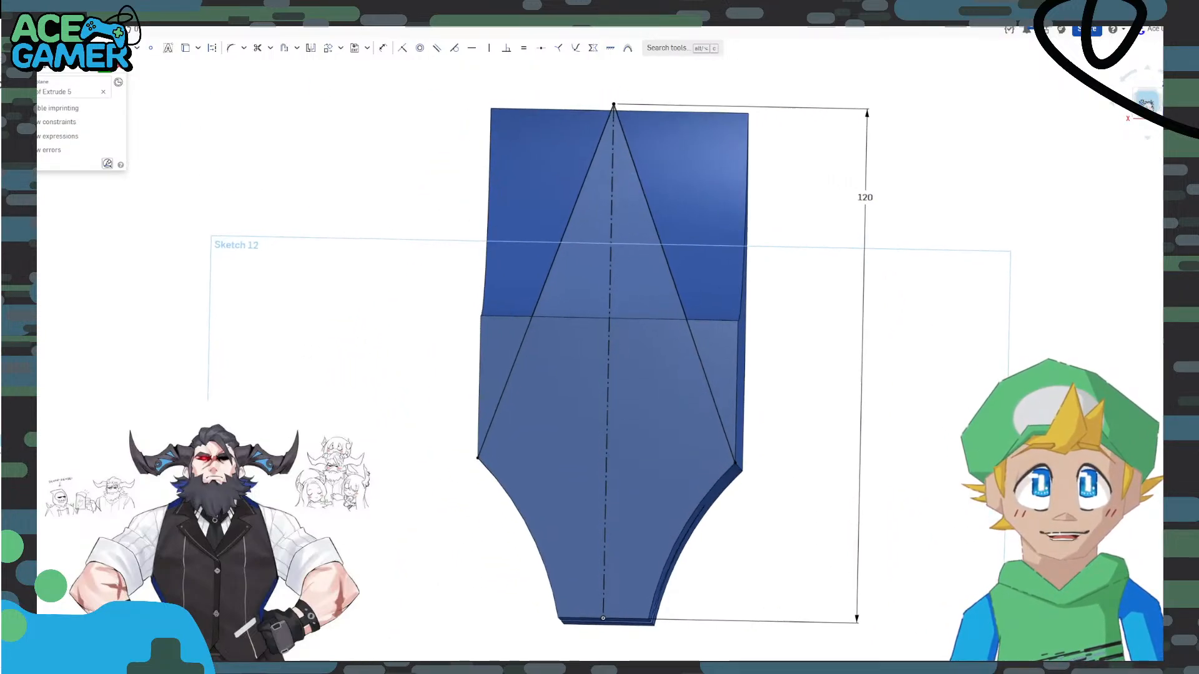
pyautogui.moveTo(752, 104); pyautogui.dragTo(743, 179, button='middle')
pyautogui.scroll(2, 628, 161)
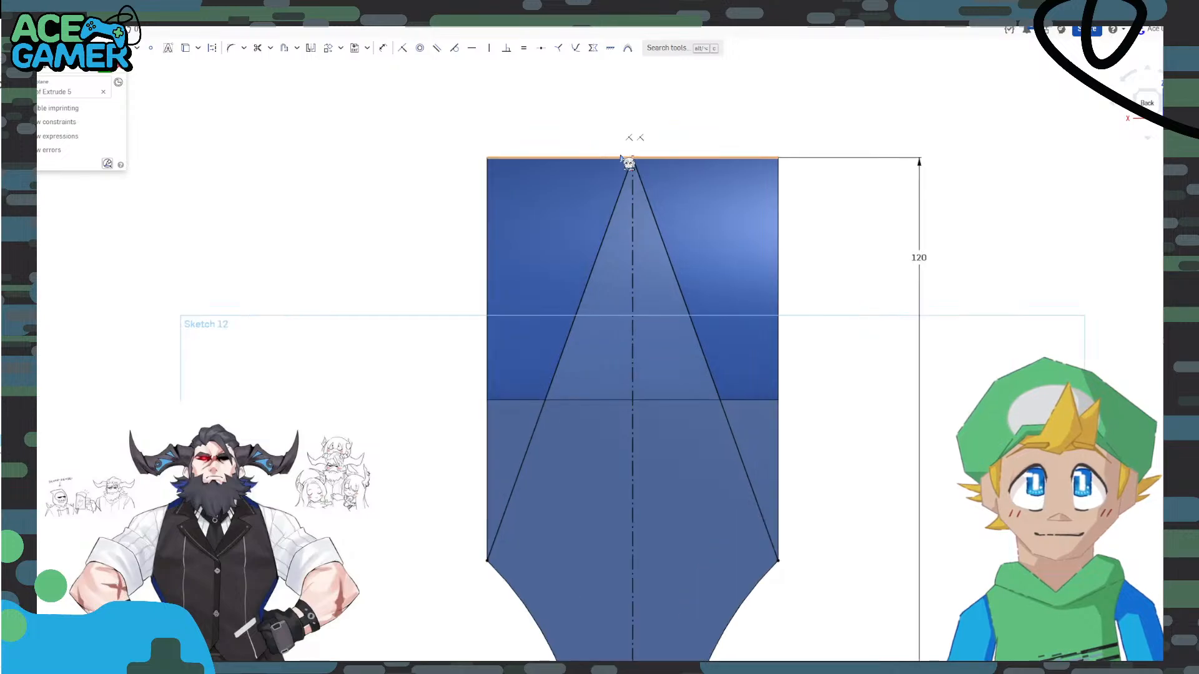
pyautogui.scroll(1, 627, 161)
pyautogui.scroll(-1, 484, 152)
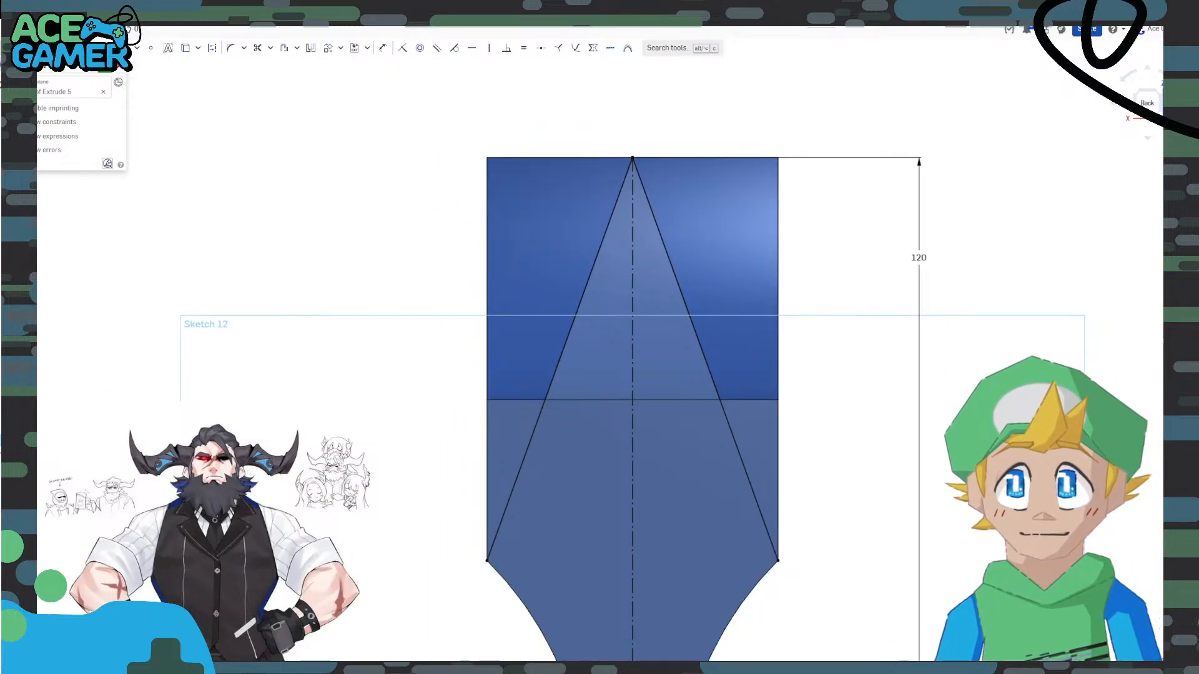
pyautogui.click(487, 560)
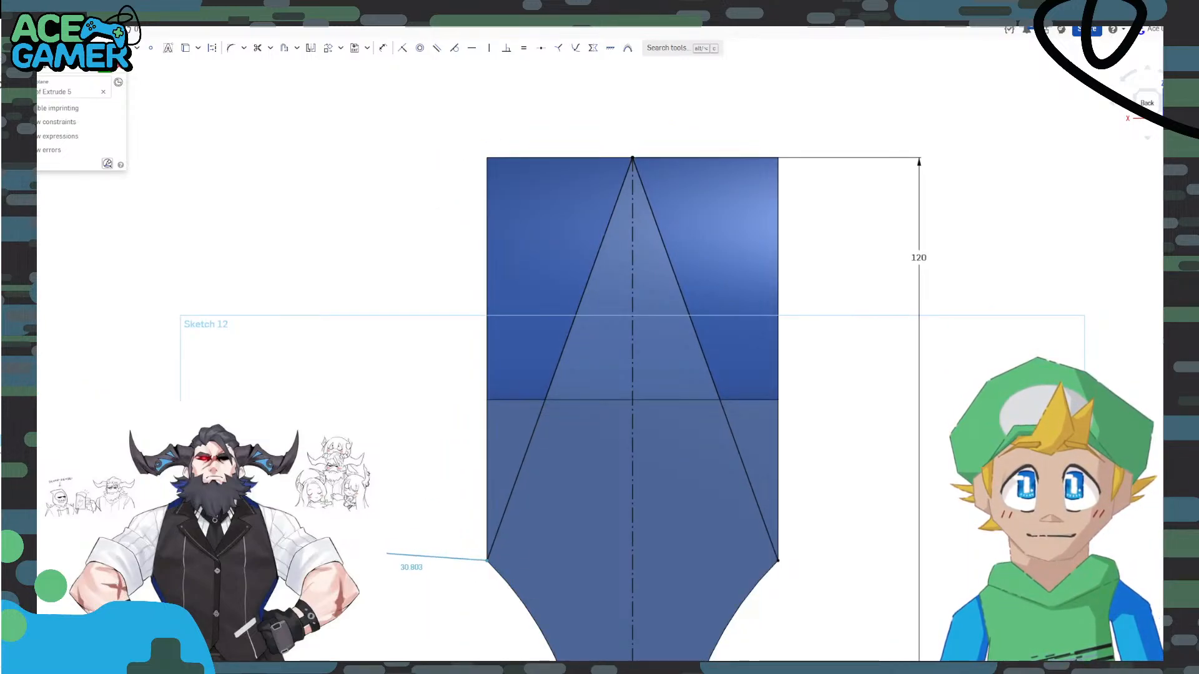
pyautogui.click(335, 560)
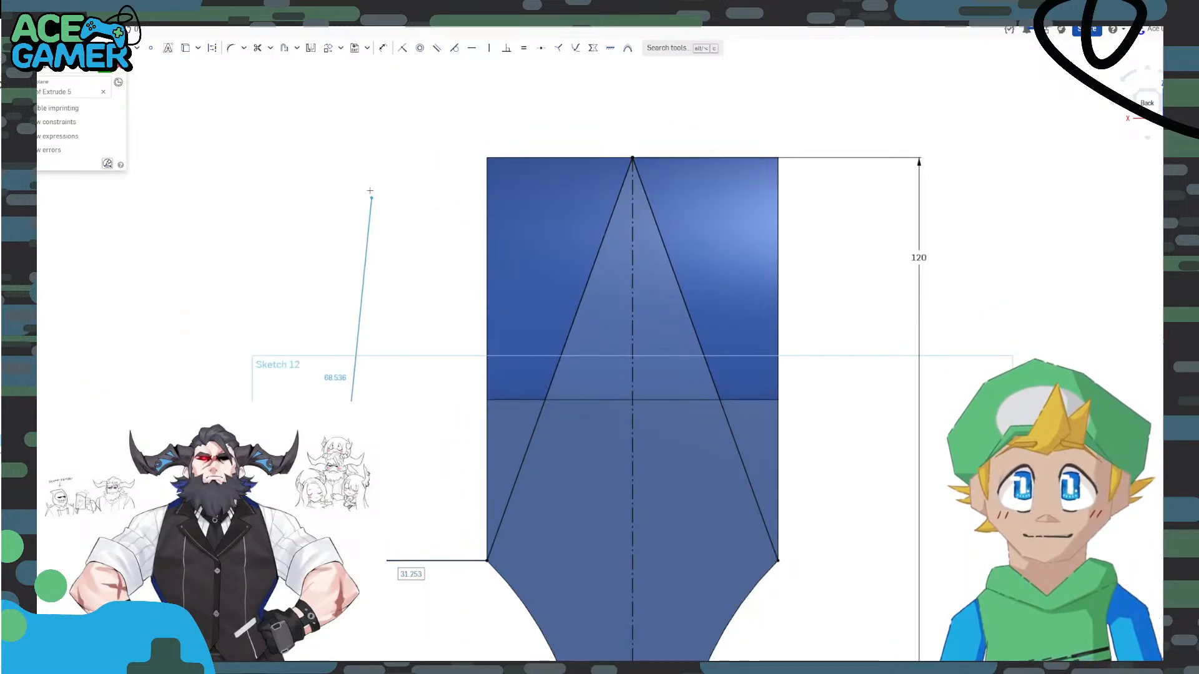
pyautogui.click(336, 100)
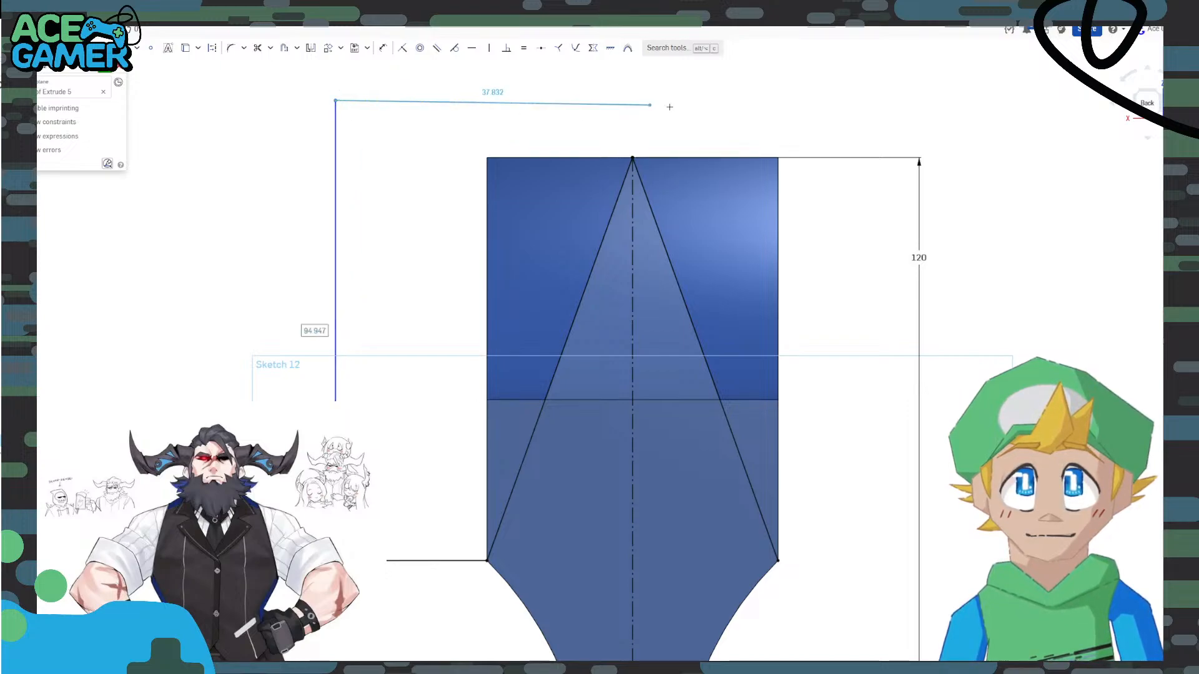
pyautogui.click(949, 100)
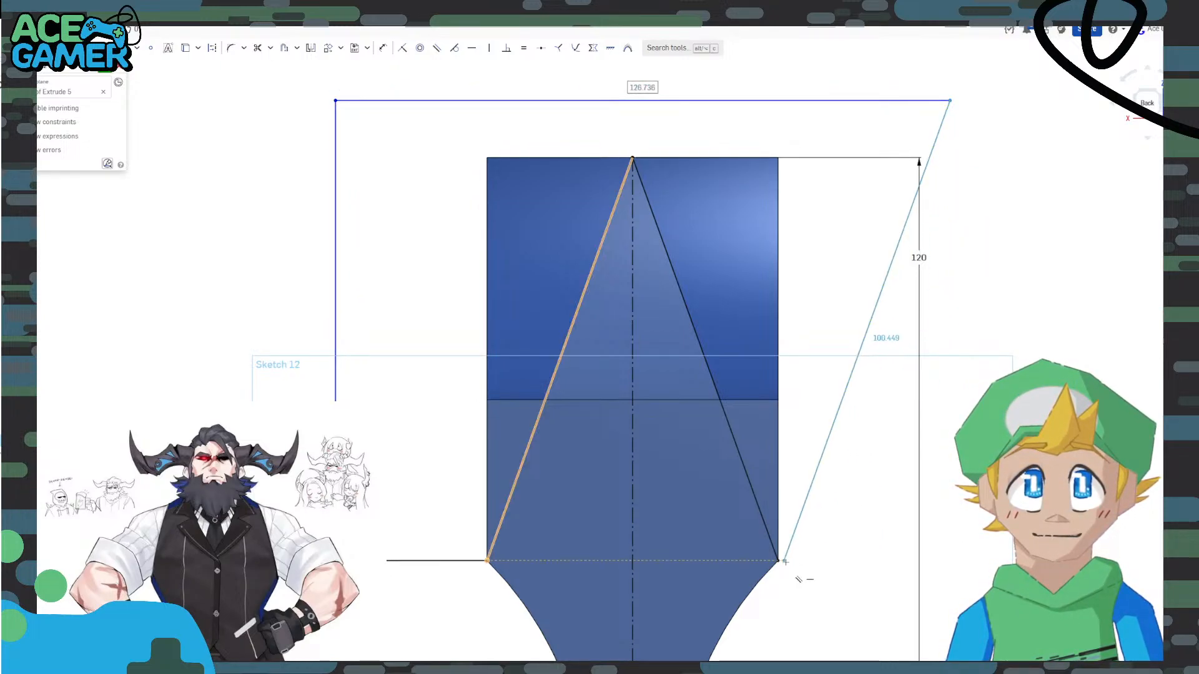
pyautogui.click(950, 561)
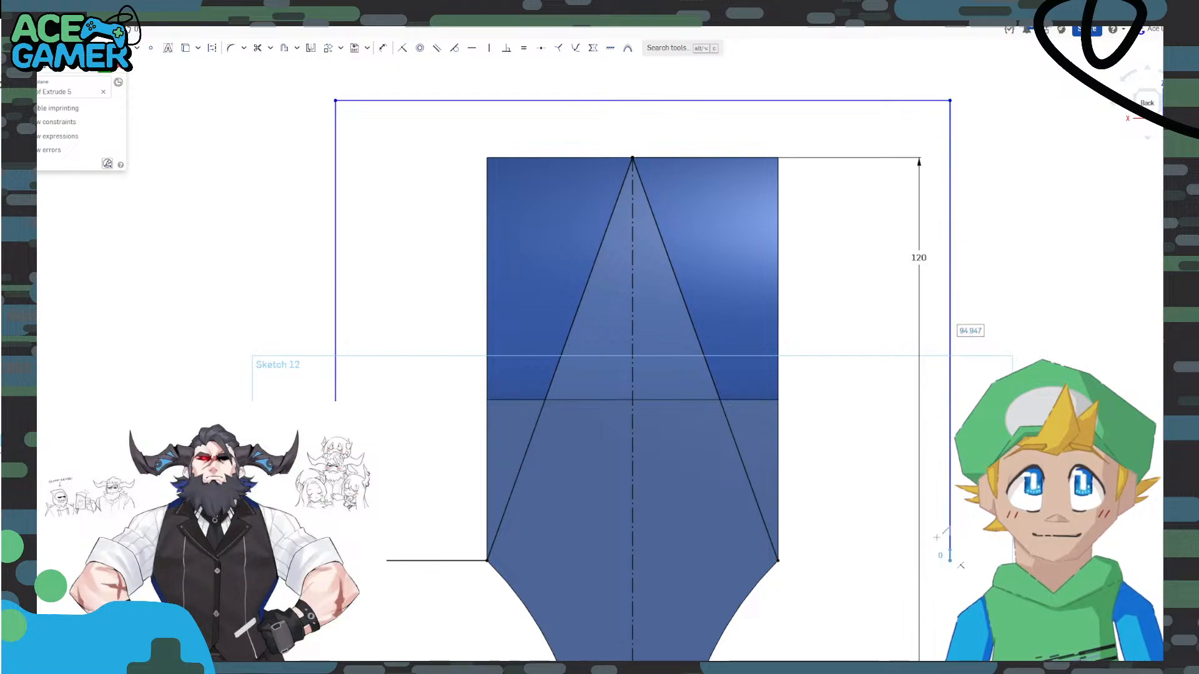
pyautogui.click(792, 575)
pyautogui.scroll(-1, 757, 383)
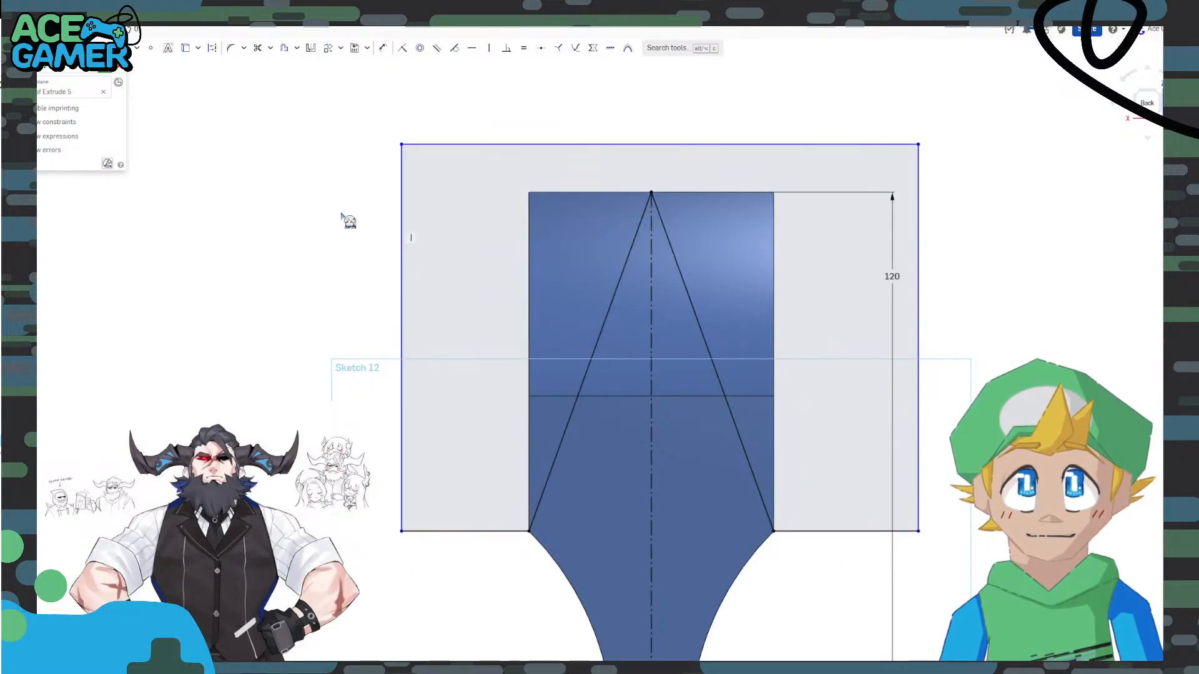
# Finish the sketch and cut the regions outside the slanted lines through the body with a 200 mm Remove extrusion.
pyautogui.click(114, 78)
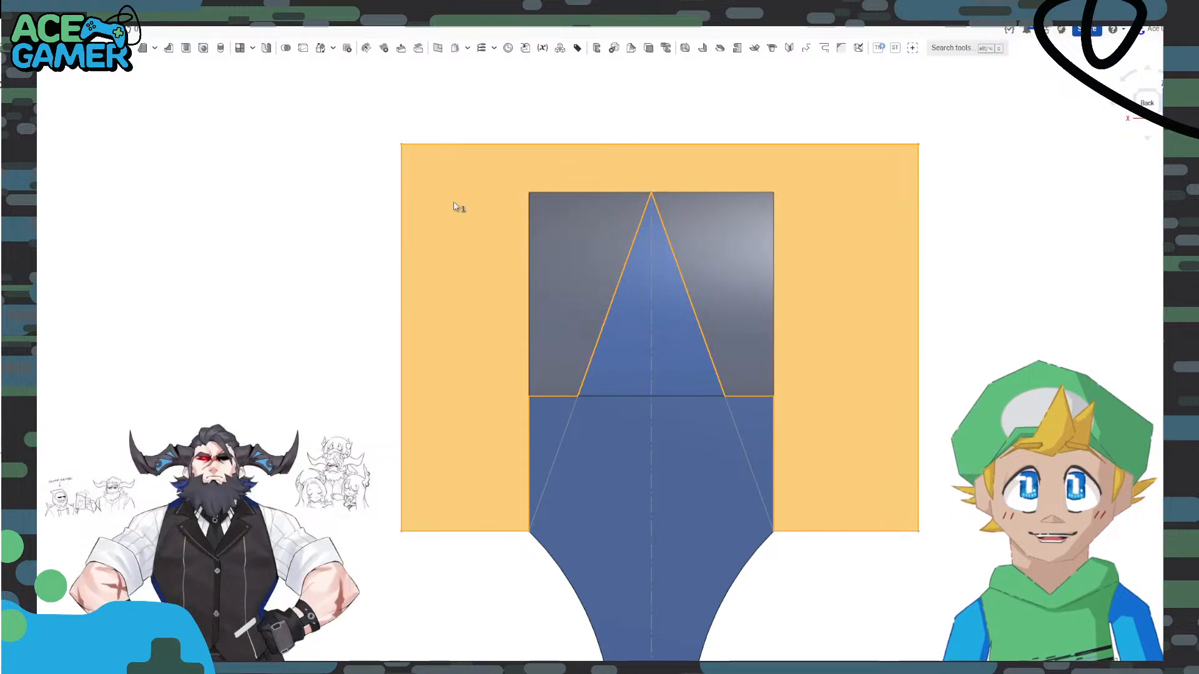
pyautogui.click(552, 426)
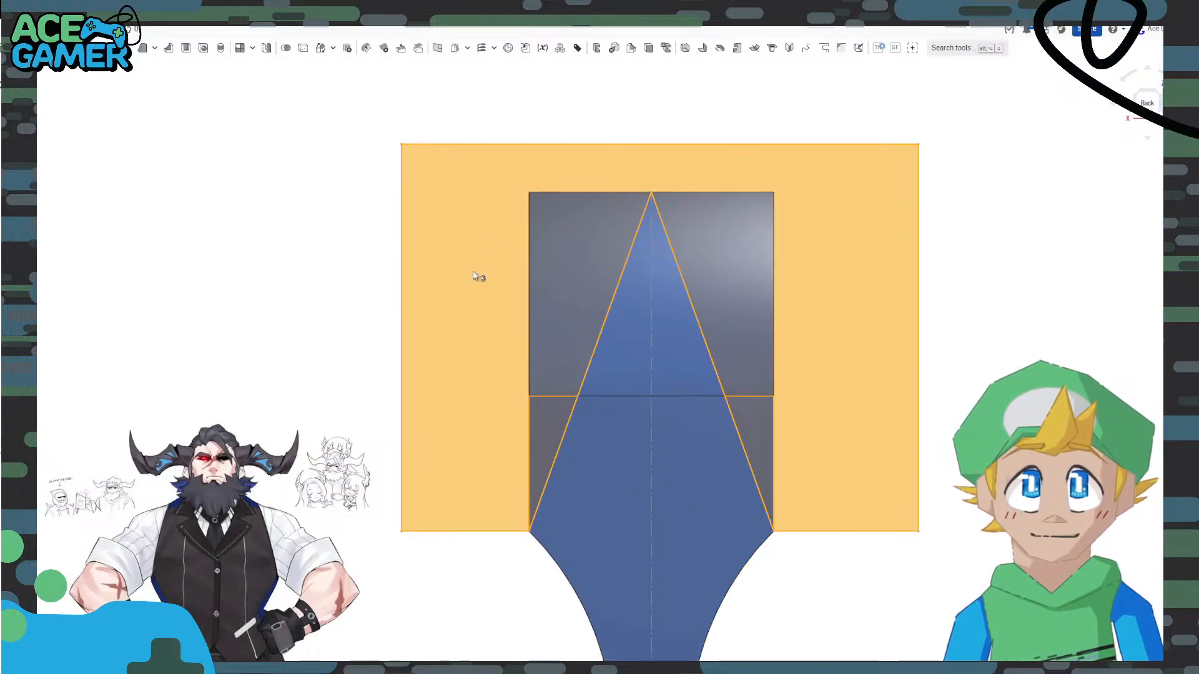
pyautogui.hotkey('shift', 'e')
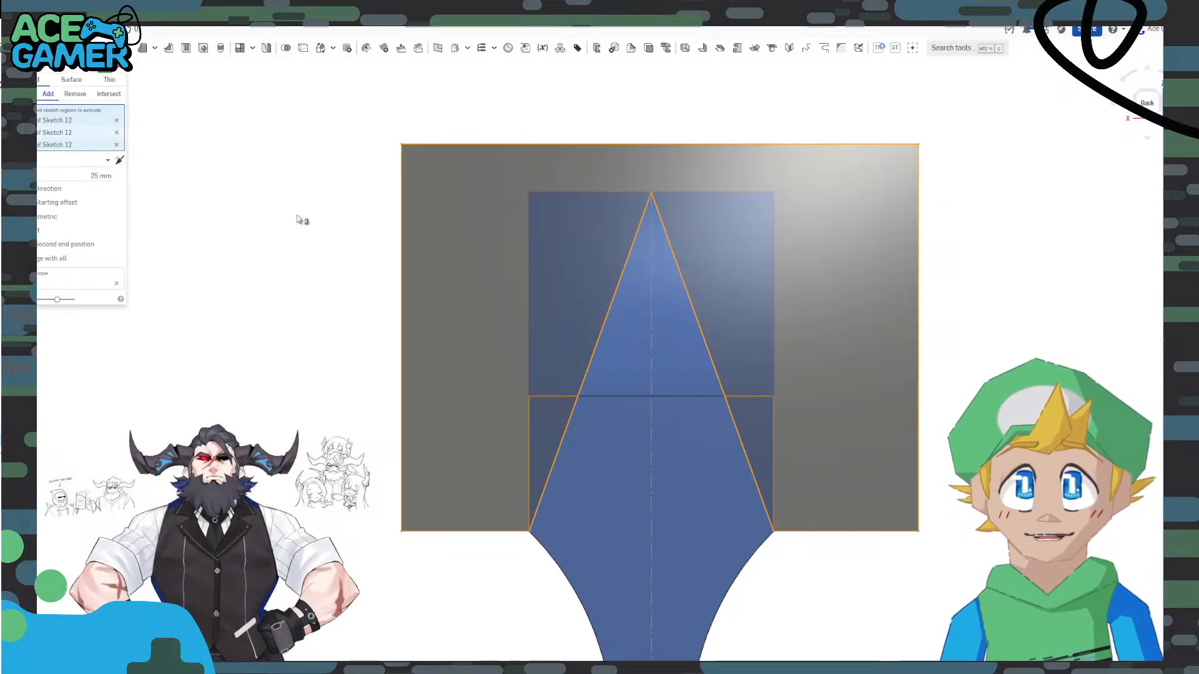
pyautogui.moveTo(298, 216); pyautogui.dragTo(334, 240, button='right')
pyautogui.click(69, 97)
pyautogui.moveTo(198, 201); pyautogui.dragTo(238, 220, button='right')
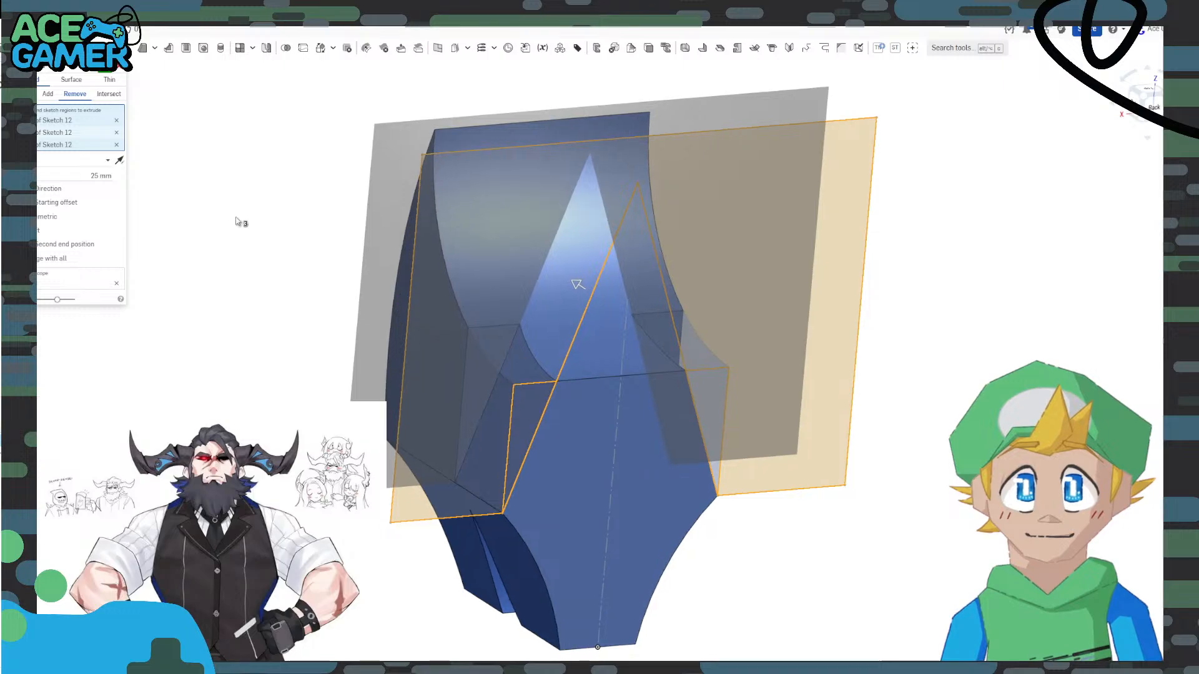
pyautogui.click(100, 177)
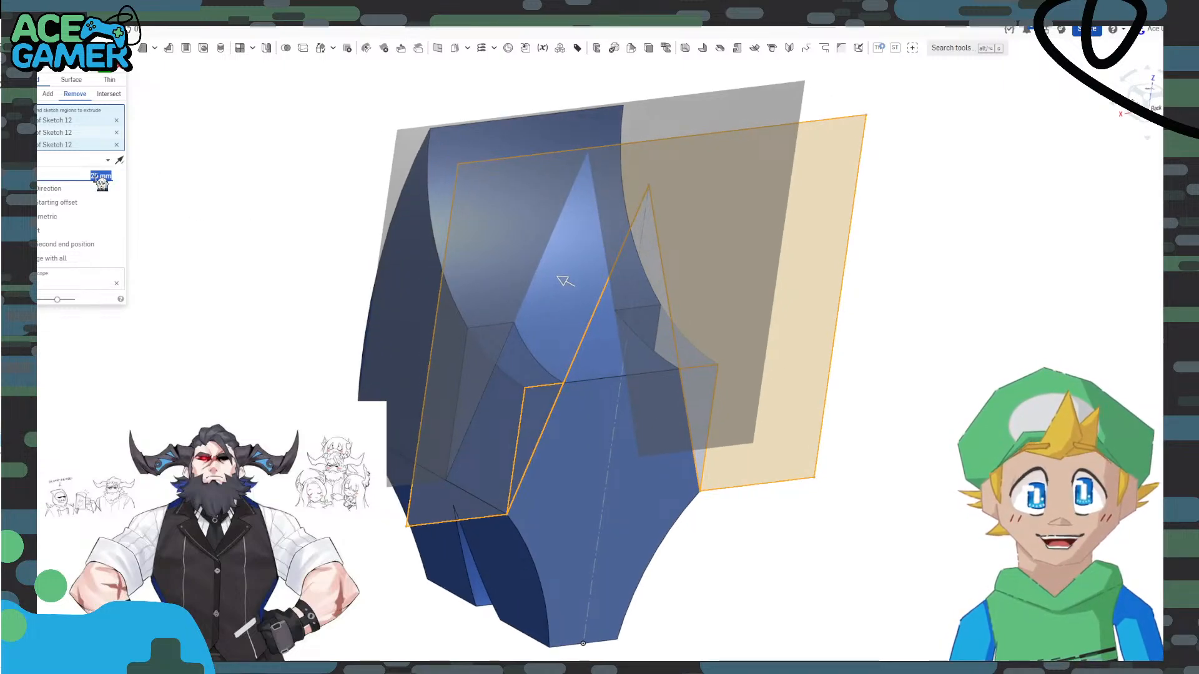
pyautogui.write('200')
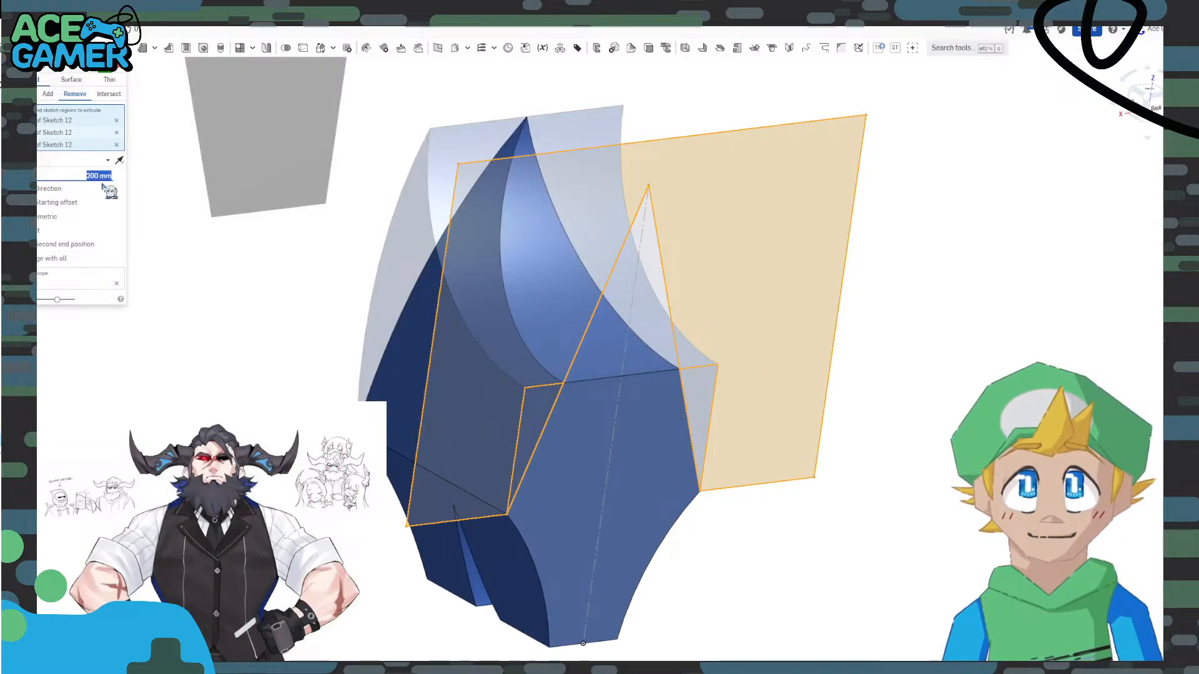
pyautogui.click(105, 70)
# Reopen the curved side-profile sketch and set the profile's overall height to 130 mm.
pyautogui.moveTo(340, 354); pyautogui.dragTo(386, 349, button='right')
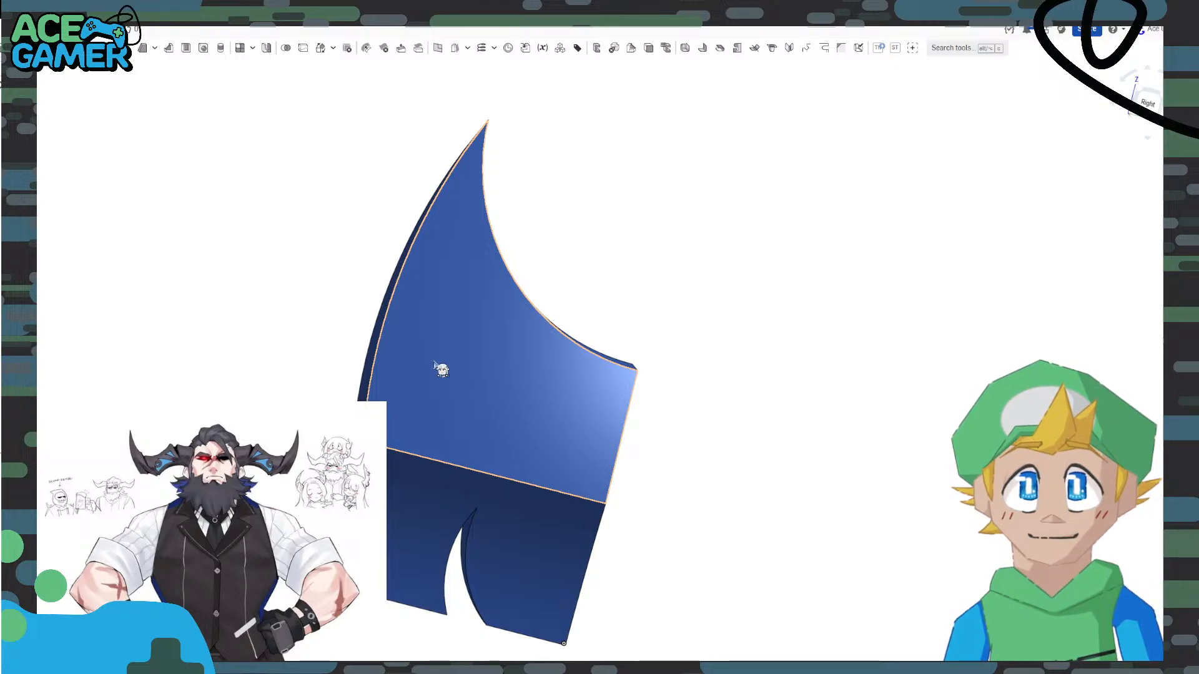
pyautogui.scroll(-2, 319, 432)
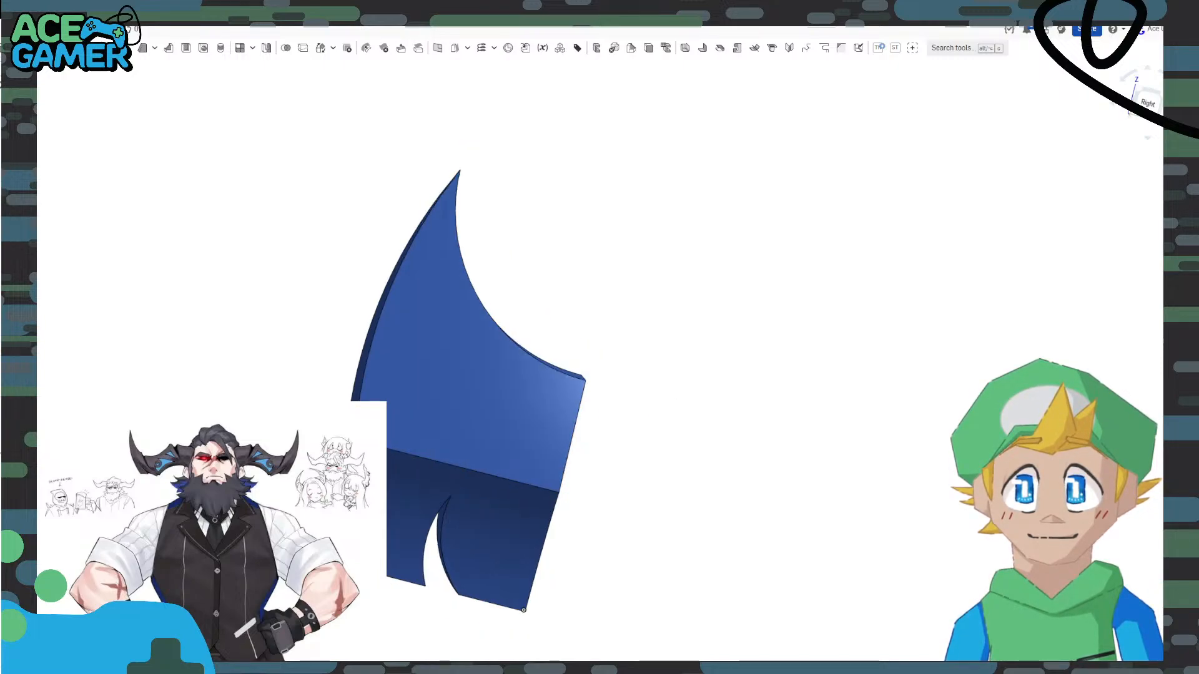
pyautogui.moveTo(523, 610); pyautogui.dragTo(502, 435, button='right')
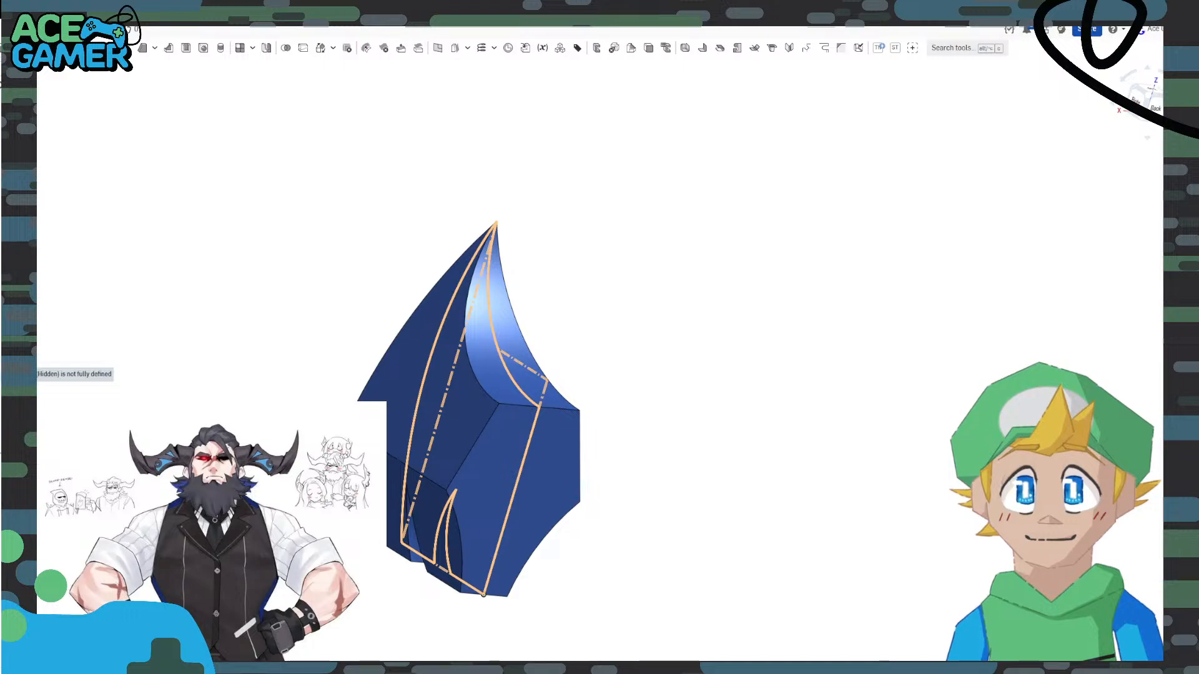
pyautogui.doubleClick(28, 363)
pyautogui.doubleClick(408, 310)
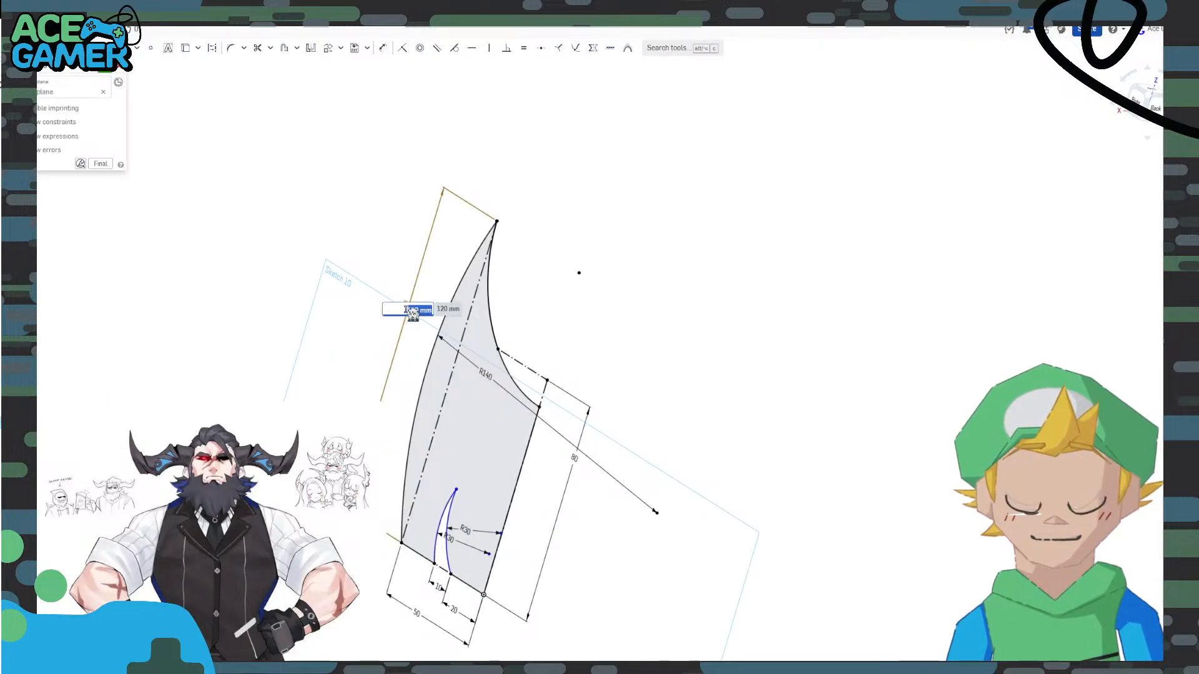
pyautogui.press('Return')
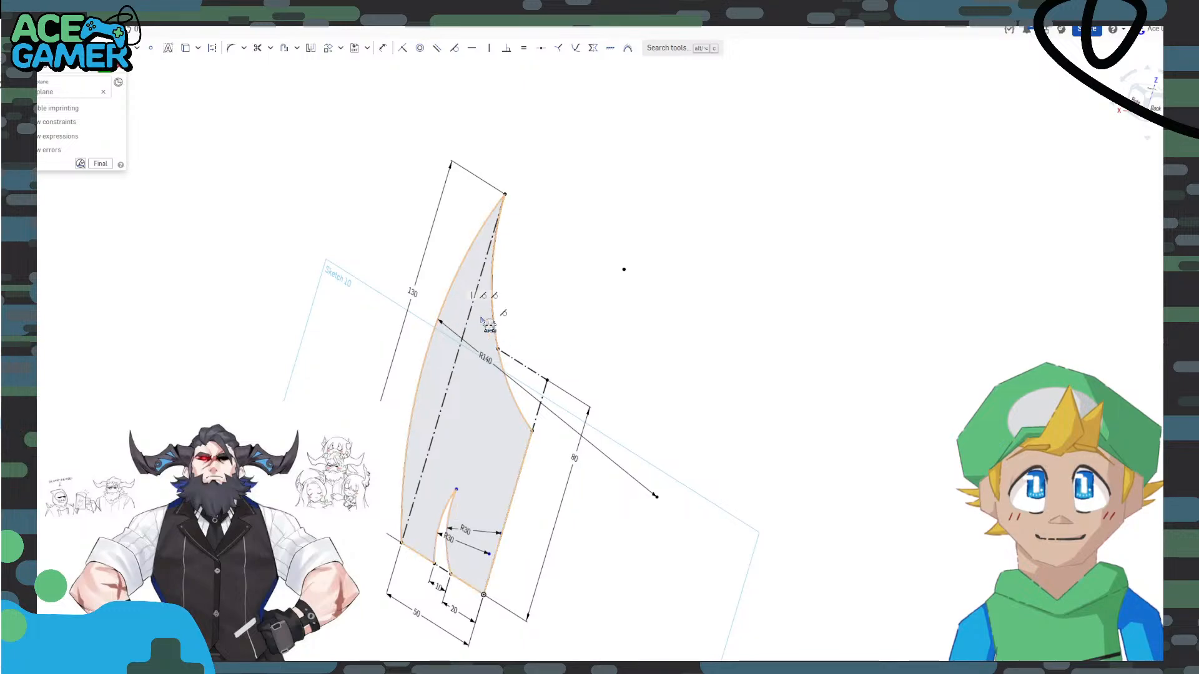
# Finish the side-profile sketch, then set the apex height in the slanted-line cut sketch to 130 mm and accept that sketch.
pyautogui.click(105, 70)
pyautogui.moveTo(625, 369)
pyautogui.mouseDown(button='right')
pyautogui.moveTo(673, 369)
pyautogui.moveTo(663, 387)
pyautogui.mouseUp(button='right')
pyautogui.scroll(2, 662, 385)
pyautogui.moveTo(576, 315); pyautogui.dragTo(618, 376, button='middle')
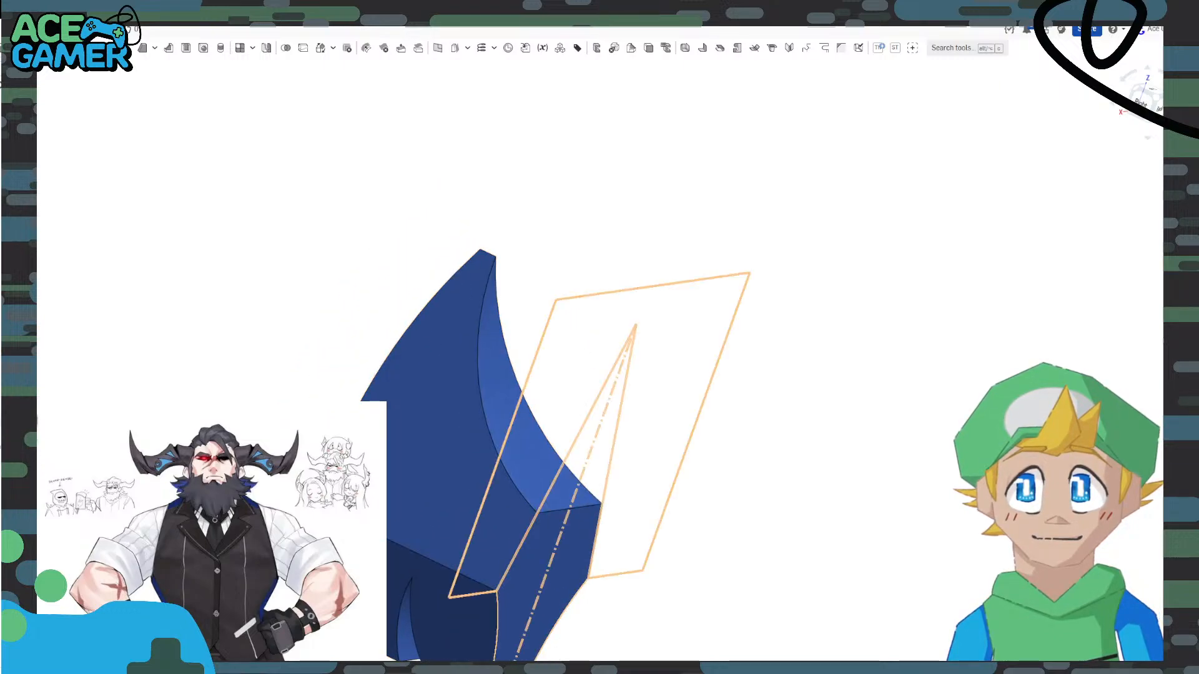
pyautogui.press('n')
pyautogui.doubleClick(748, 420)
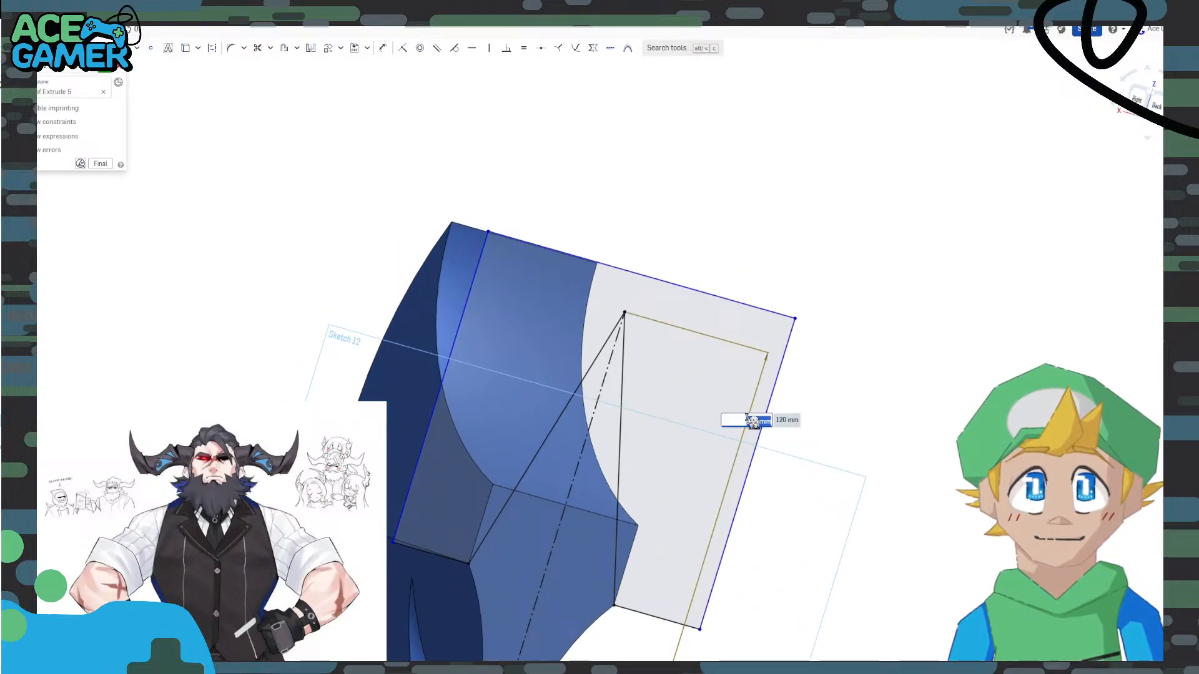
pyautogui.press('Return')
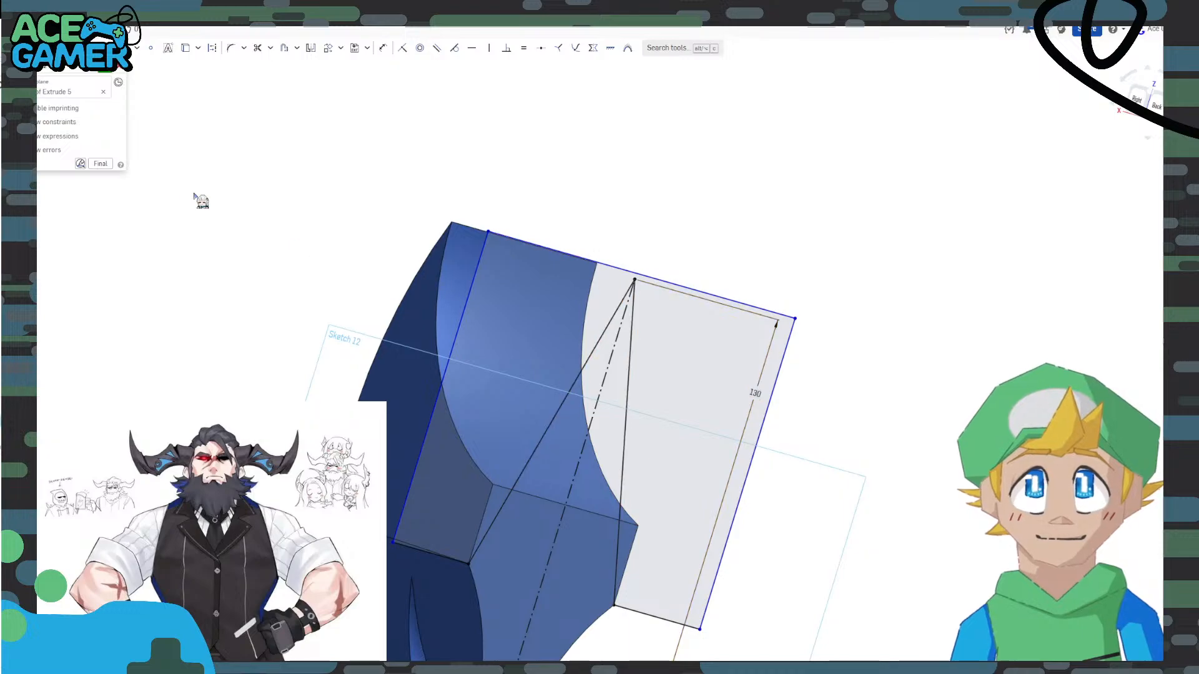
pyautogui.click(111, 73)
# Switch to the assembly and insert Part 3, the pointed notched end piece, beside the curved grey part's free end.
pyautogui.moveTo(744, 360)
pyautogui.mouseDown(button='right')
pyautogui.moveTo(699, 335)
pyautogui.moveTo(783, 335)
pyautogui.moveTo(779, 356)
pyautogui.mouseUp(button='right')
pyautogui.scroll(-2, 779, 357)
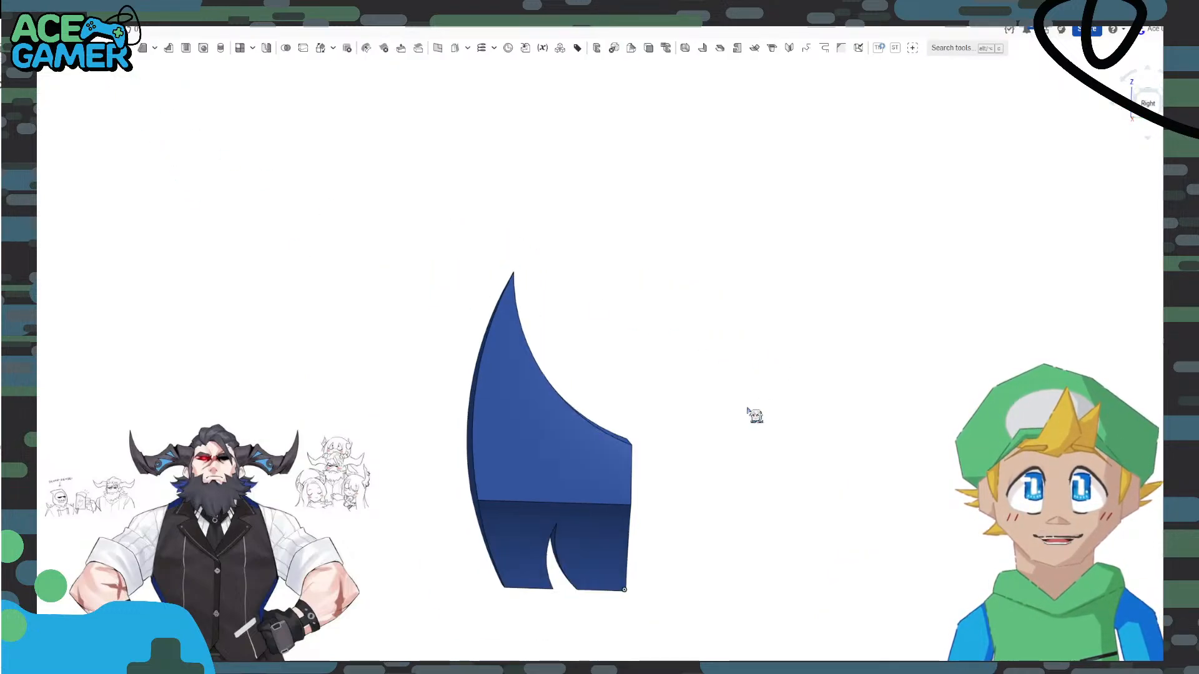
pyautogui.moveTo(691, 468); pyautogui.dragTo(627, 424, button='middle')
pyautogui.scroll(3, 626, 425)
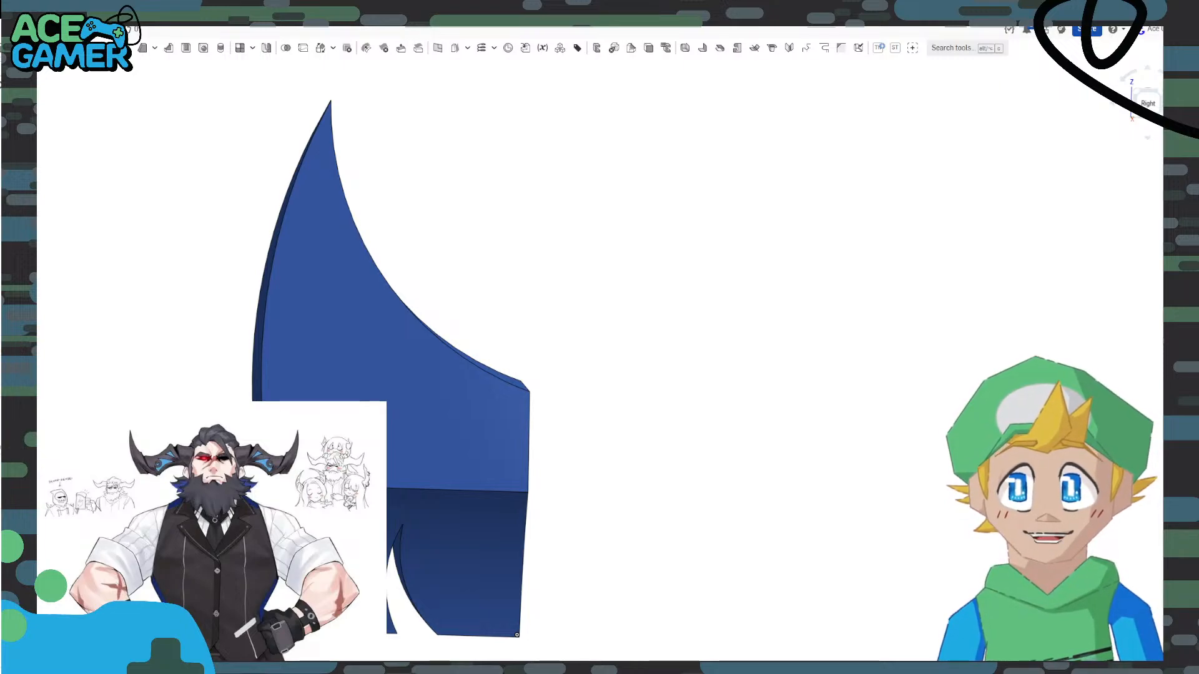
pyautogui.click(412, 665)
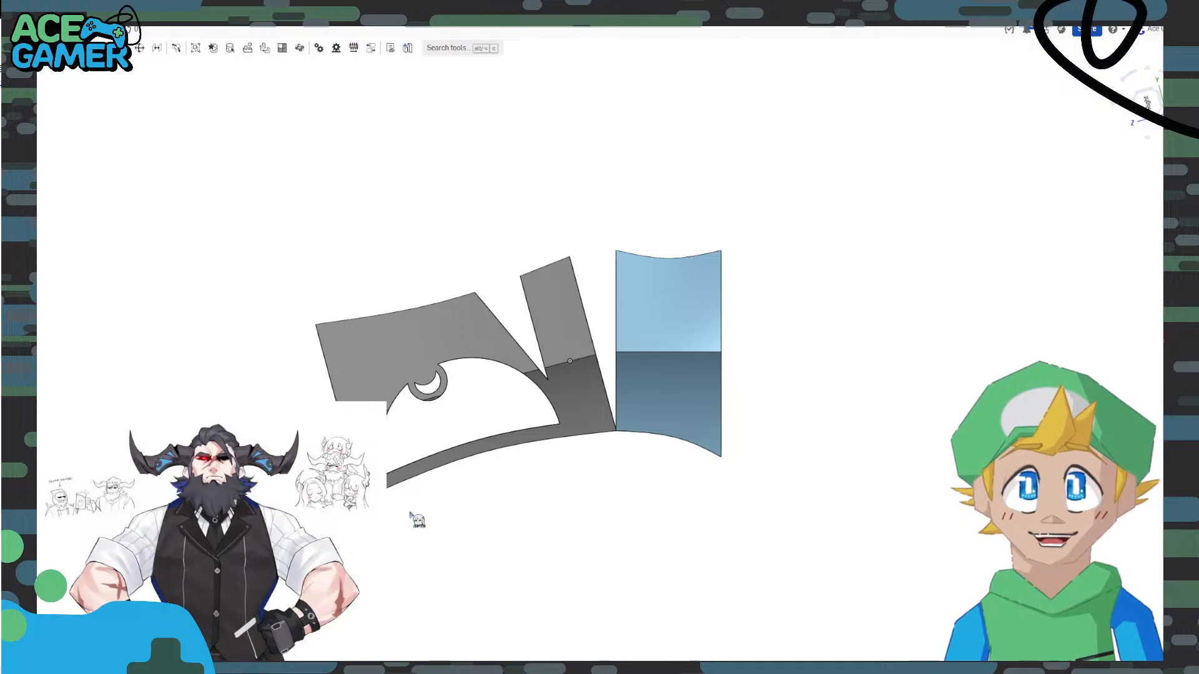
pyautogui.scroll(-1, 410, 514)
pyautogui.click(41, 52)
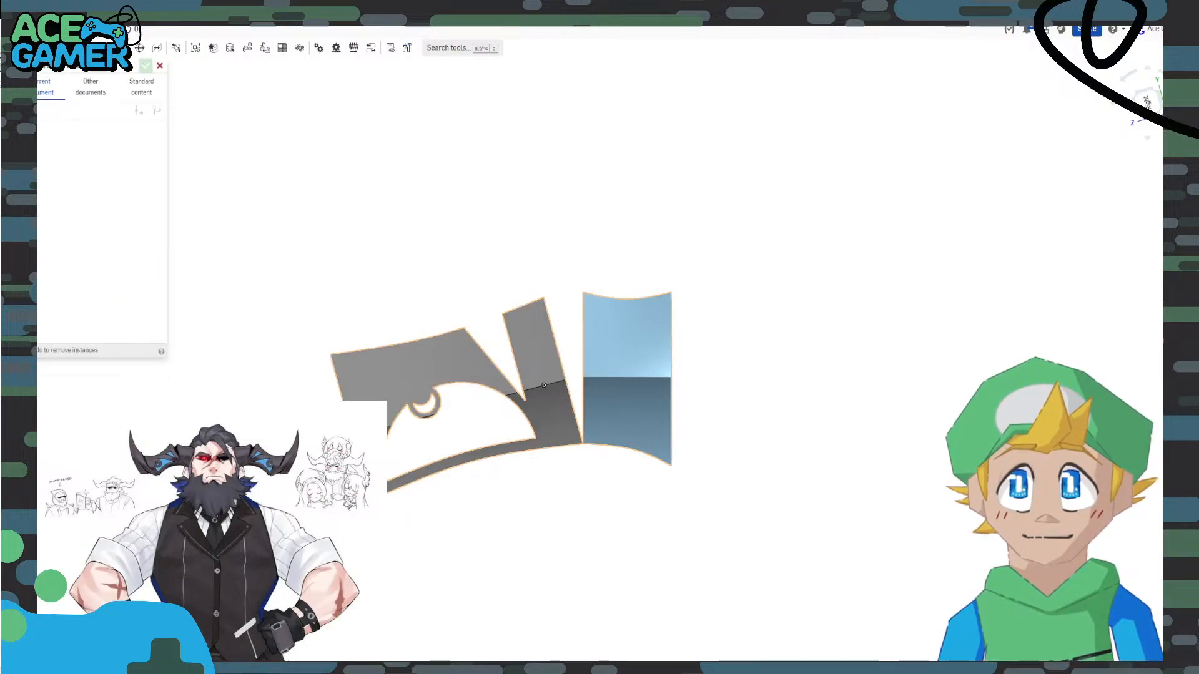
pyautogui.click(63, 258)
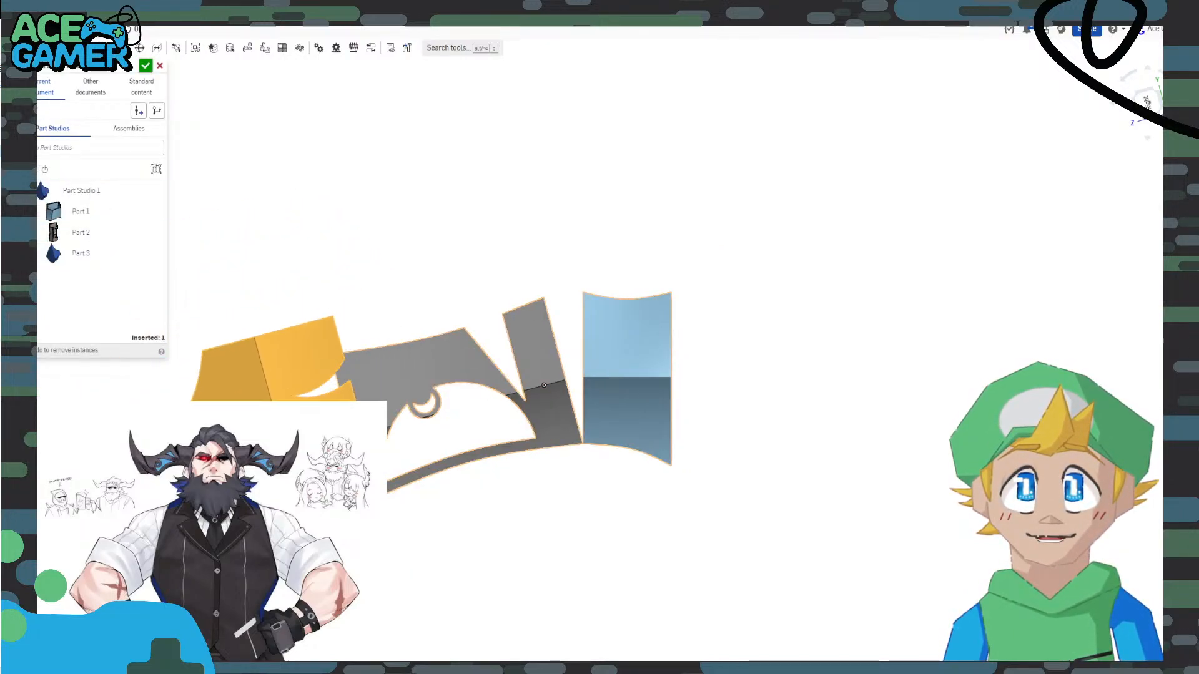
pyautogui.click(174, 499)
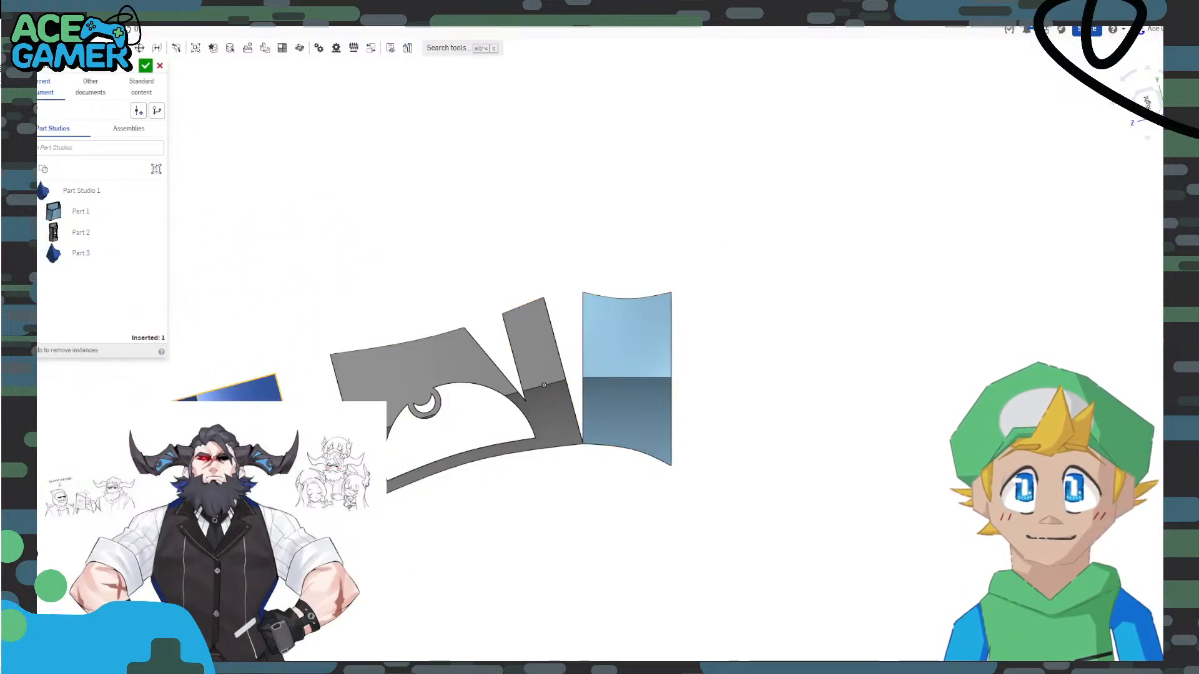
# Insert the dark blue horn-shaped part into the assembly and position it upright beside the grey middle part.
pyautogui.click(145, 65)
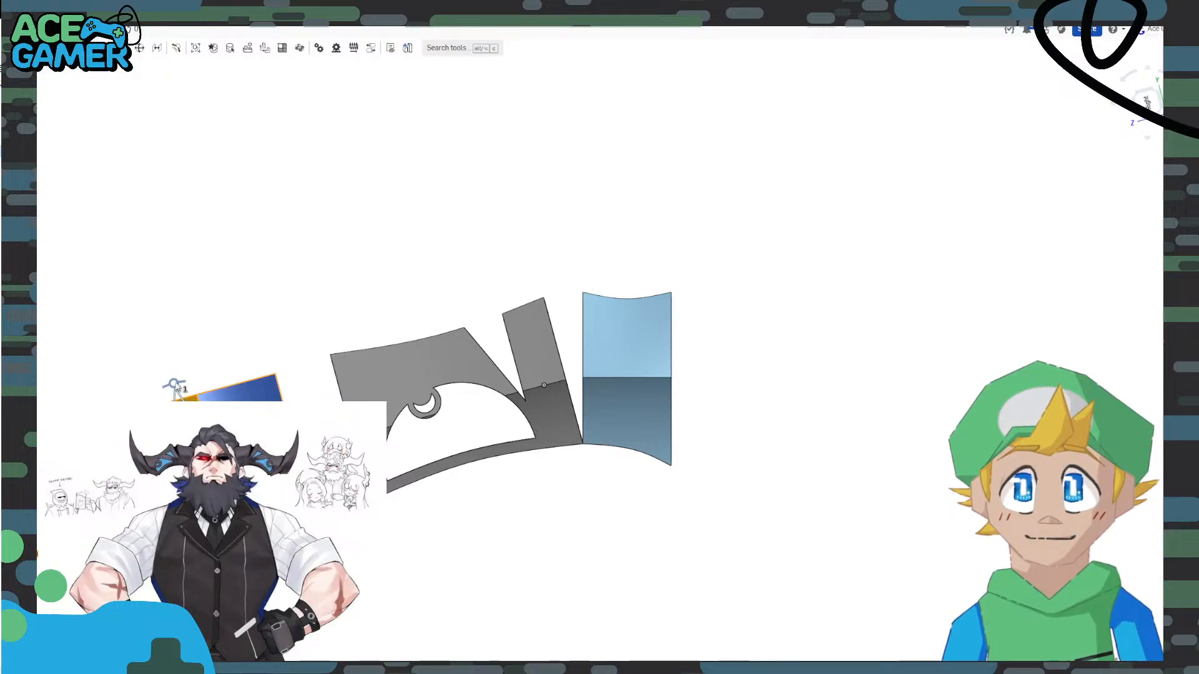
pyautogui.moveTo(175, 386); pyautogui.dragTo(262, 437)
pyautogui.press('Return')
pyautogui.click(281, 369)
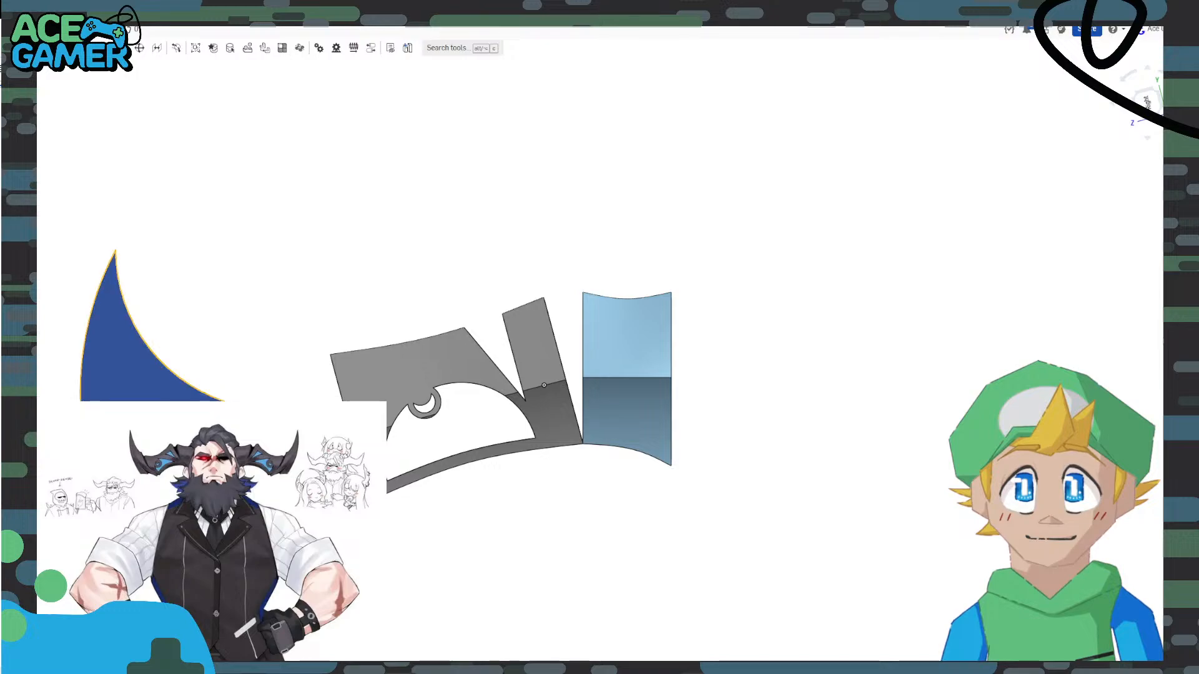
pyautogui.moveTo(156, 380); pyautogui.dragTo(249, 339)
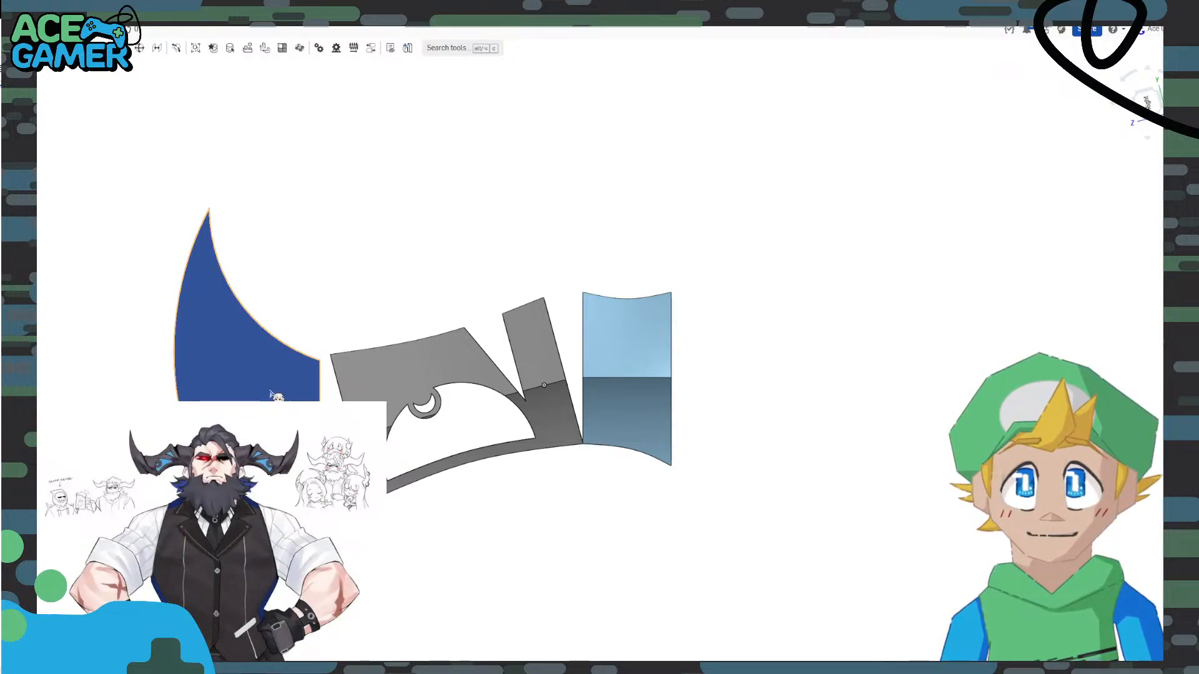
pyautogui.click(230, 366)
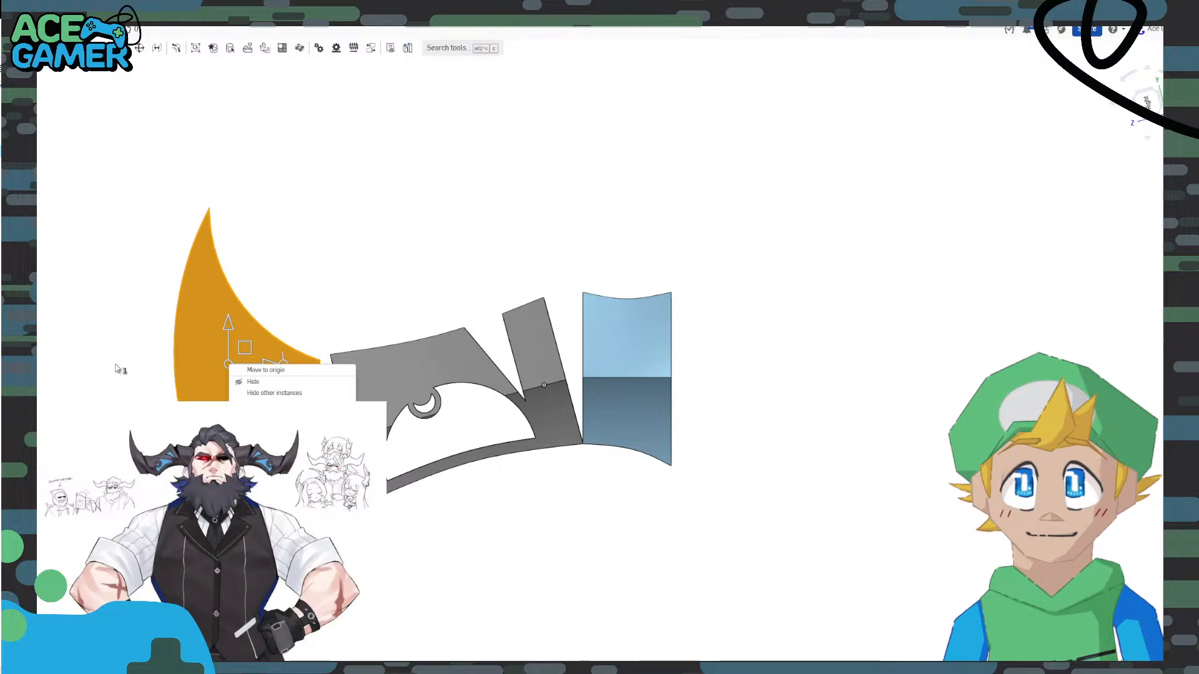
pyautogui.click(104, 388)
pyautogui.rightClick(13, 156)
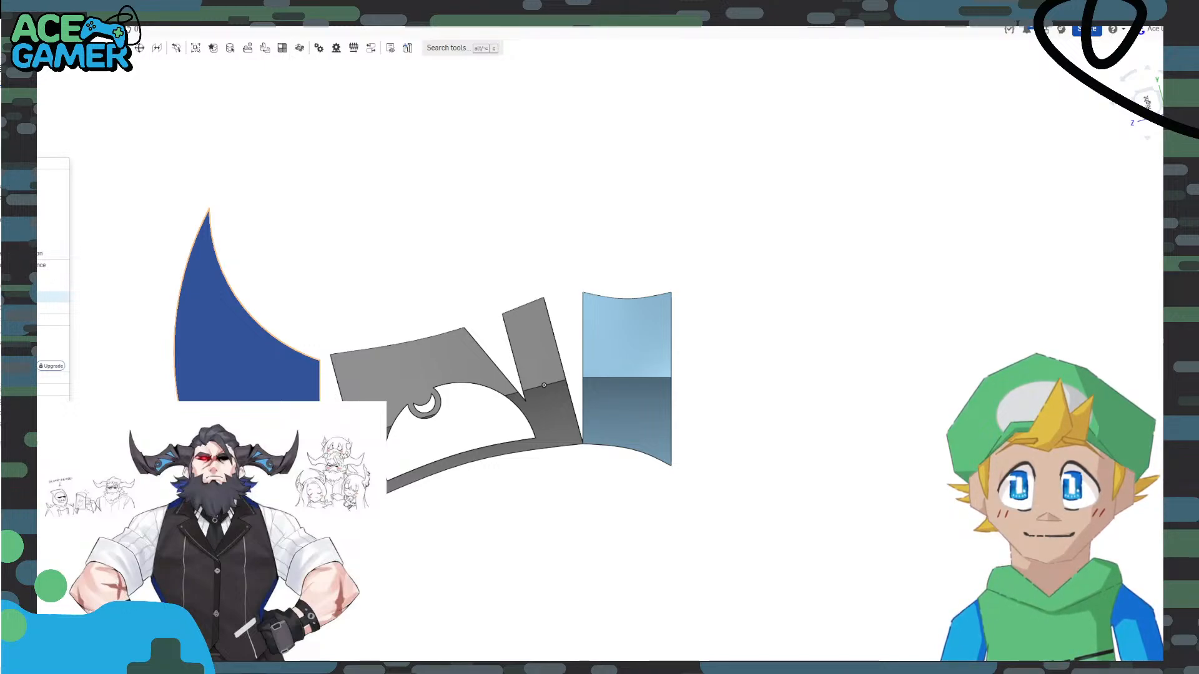
pyautogui.click(53, 296)
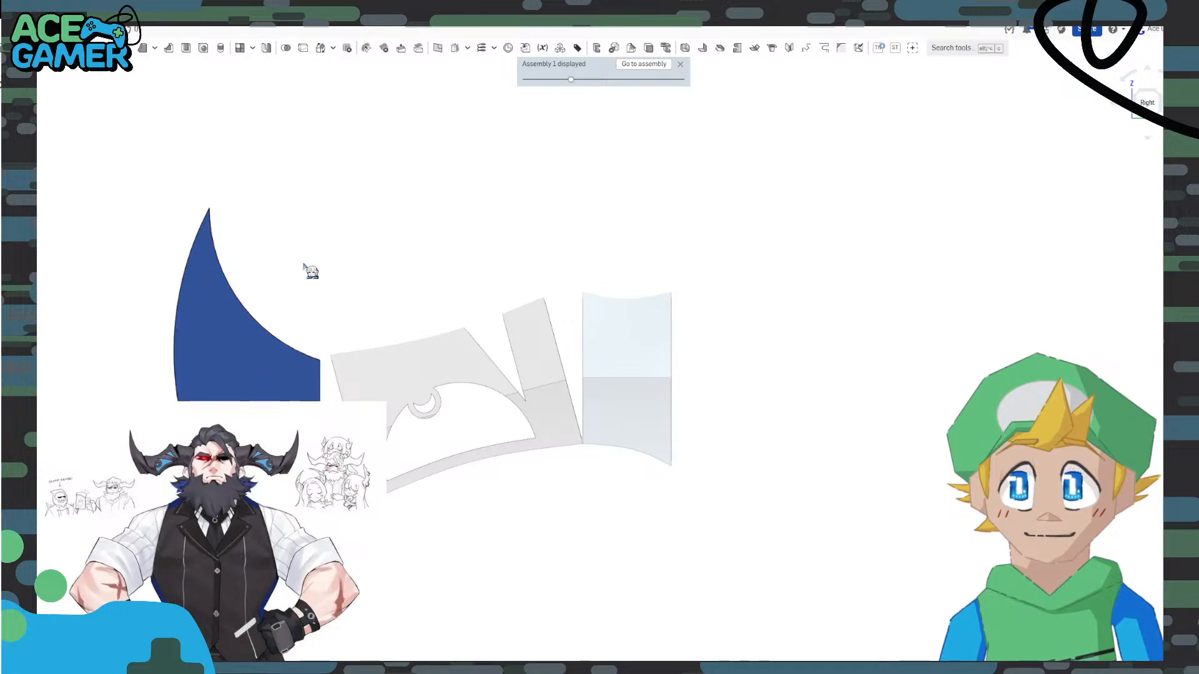
pyautogui.moveTo(278, 270); pyautogui.dragTo(299, 285, button='right')
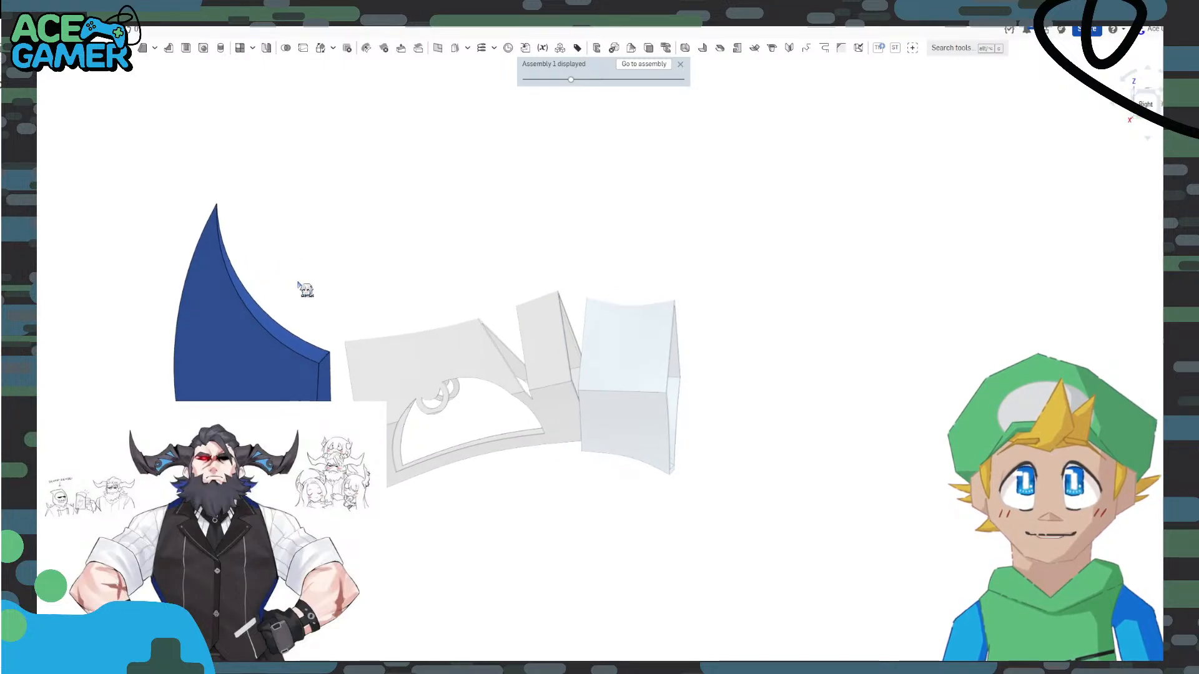
pyautogui.click(680, 64)
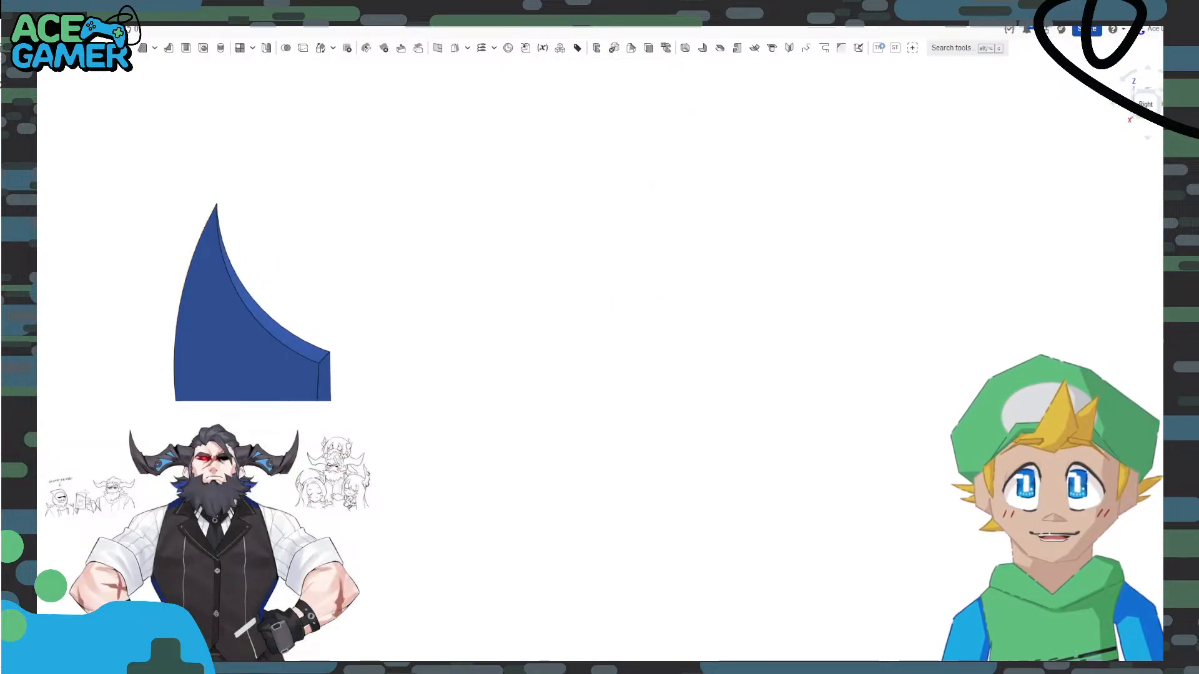
pyautogui.click(94, 665)
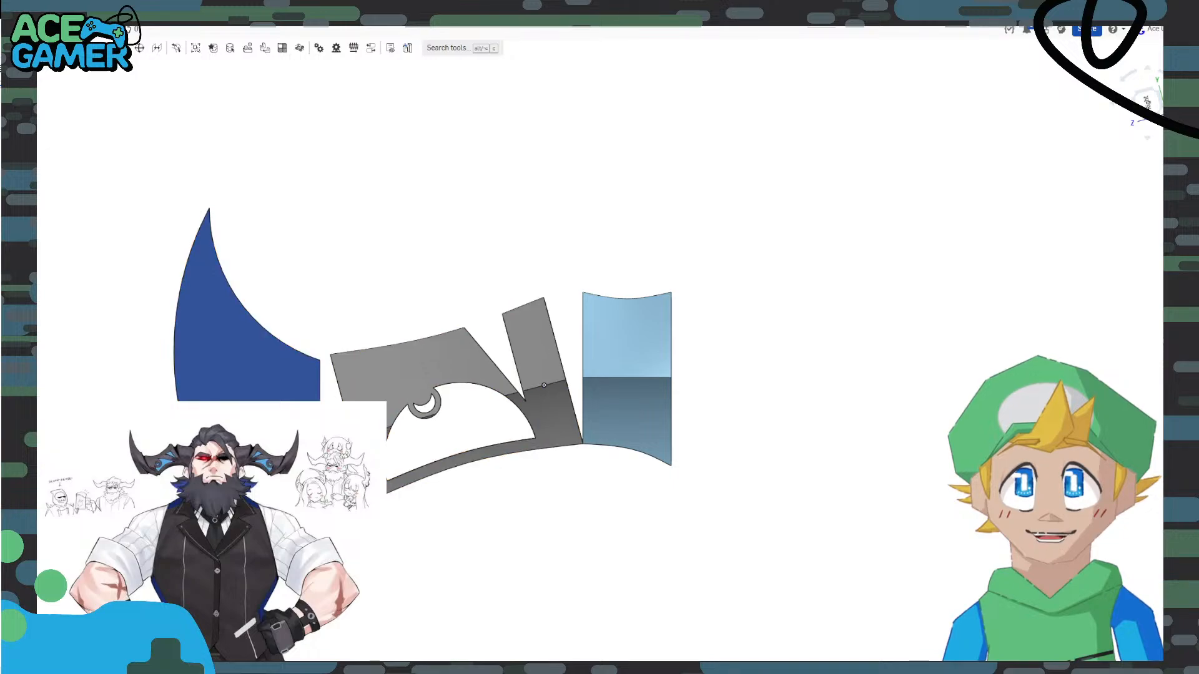
# Move the dark blue horn-shaped part slightly closer to the grey middle part in the rotated side view.
pyautogui.moveTo(450, 281); pyautogui.dragTo(444, 286, button='middle')
pyautogui.moveTo(444, 286); pyautogui.dragTo(405, 286, button='right')
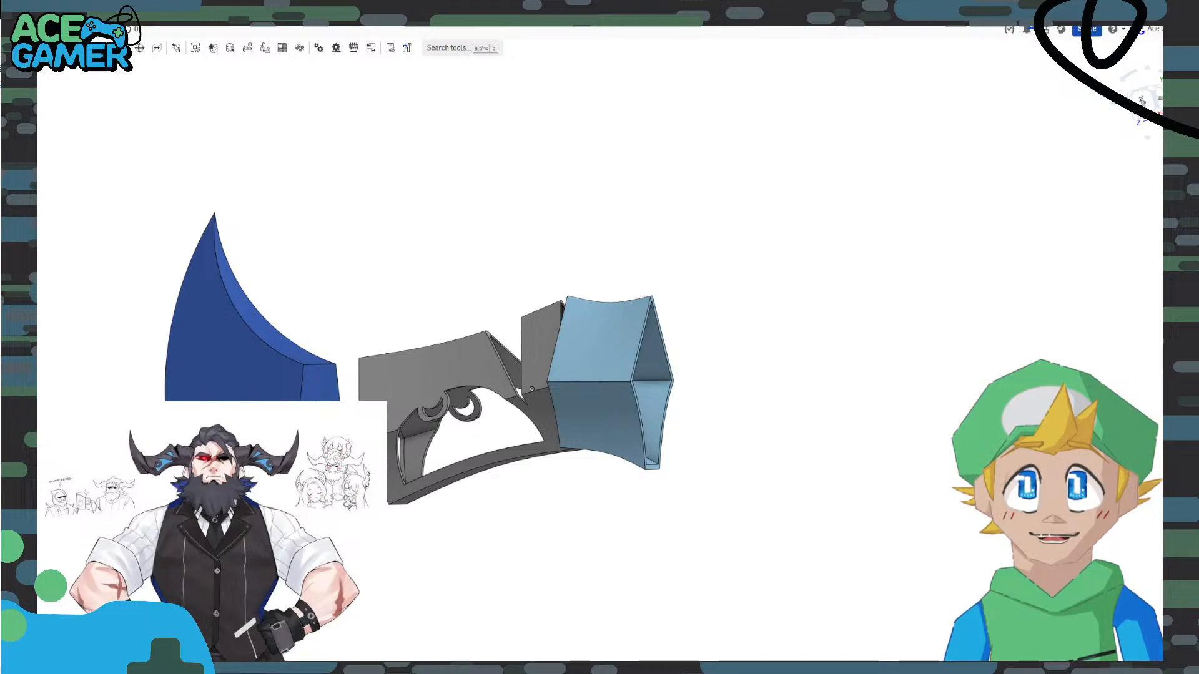
pyautogui.moveTo(406, 286)
pyautogui.mouseDown(button='right')
pyautogui.moveTo(446, 286)
pyautogui.moveTo(414, 286)
pyautogui.mouseUp(button='right')
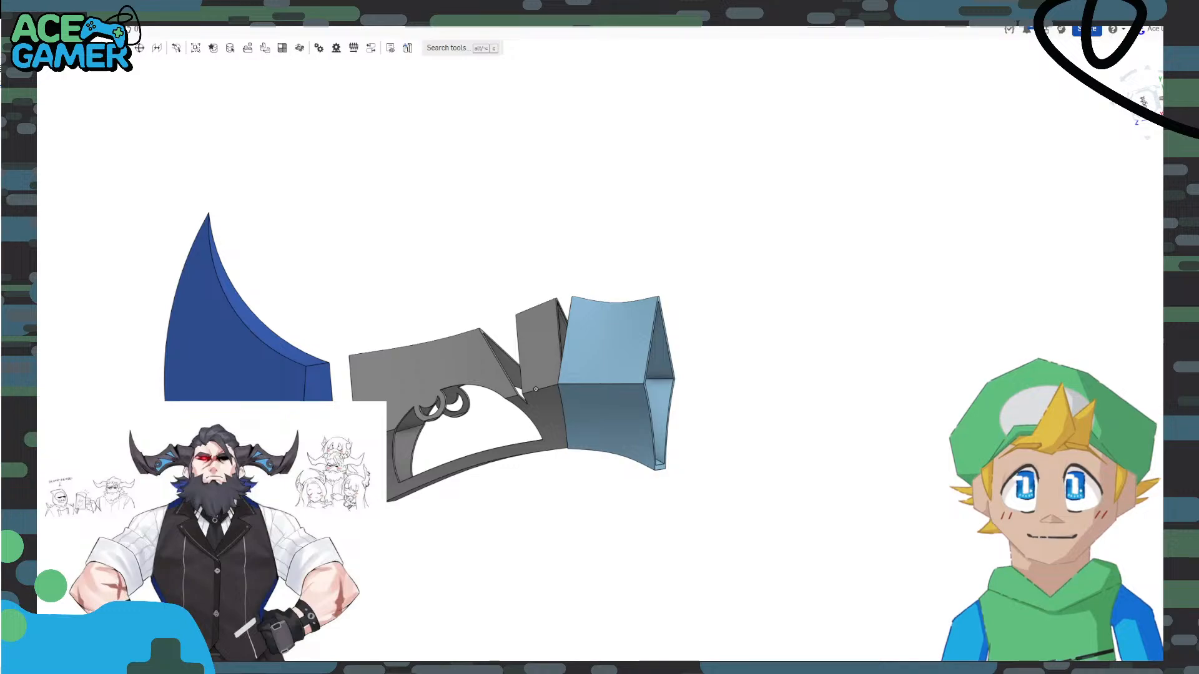
pyautogui.moveTo(339, 540); pyautogui.dragTo(396, 548, button='middle')
pyautogui.moveTo(397, 549); pyautogui.dragTo(412, 548, button='right')
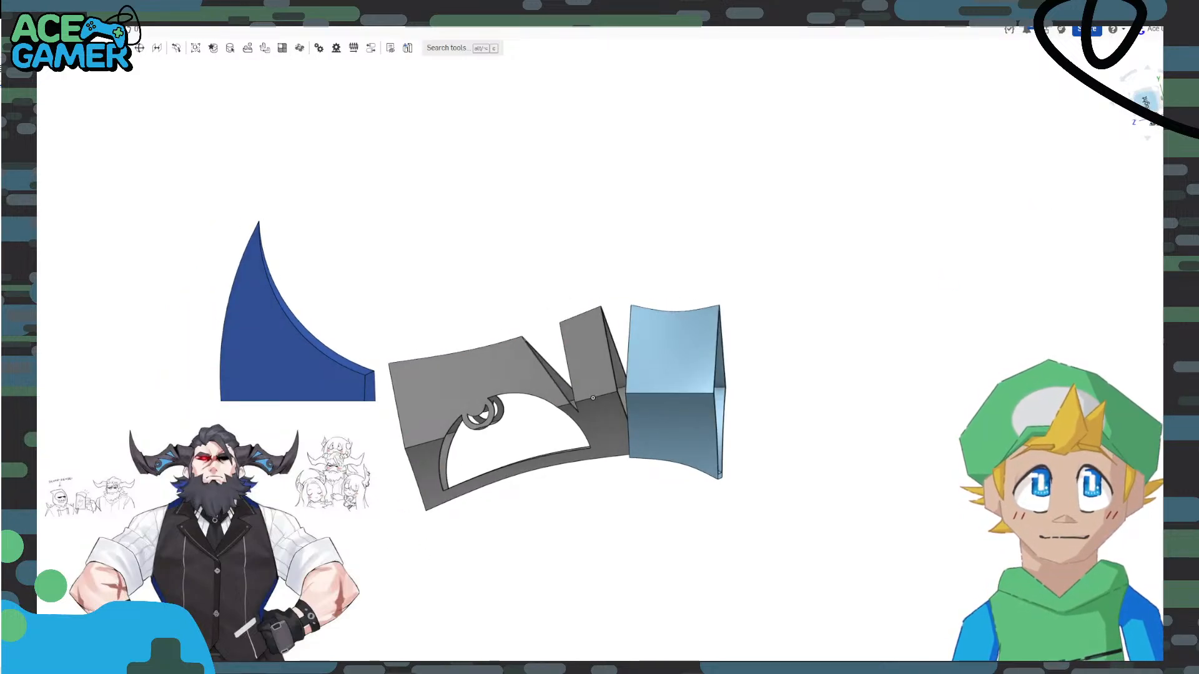
pyautogui.click(1145, 102)
pyautogui.click(1131, 73)
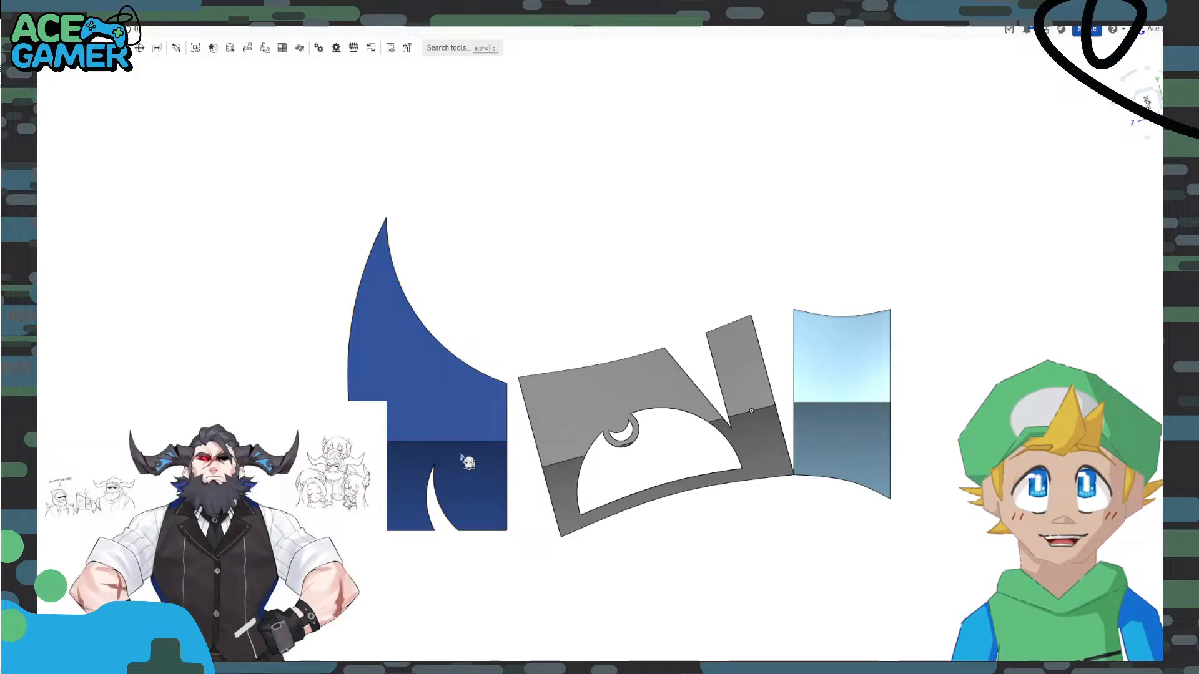
pyautogui.moveTo(471, 477); pyautogui.dragTo(471, 424)
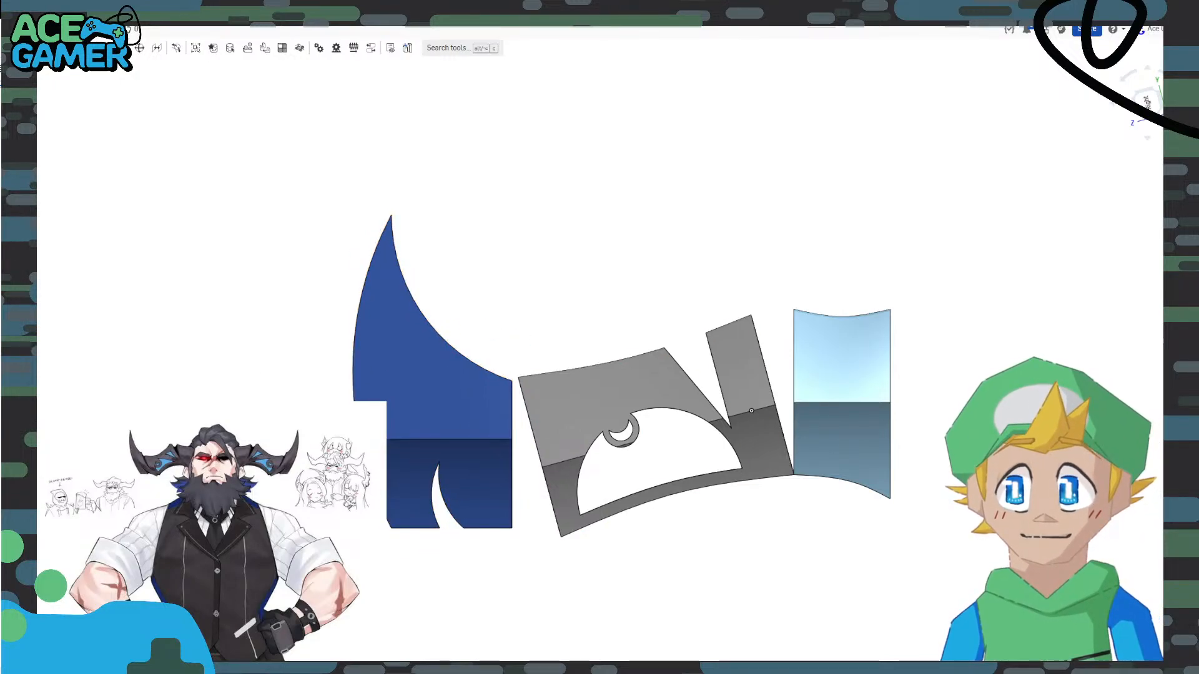
# Open the Part Studio of the light blue end part from the assembly.
pyautogui.moveTo(456, 481)
pyautogui.mouseDown(button='right')
pyautogui.moveTo(571, 490)
pyautogui.moveTo(455, 482)
pyautogui.mouseUp(button='right')
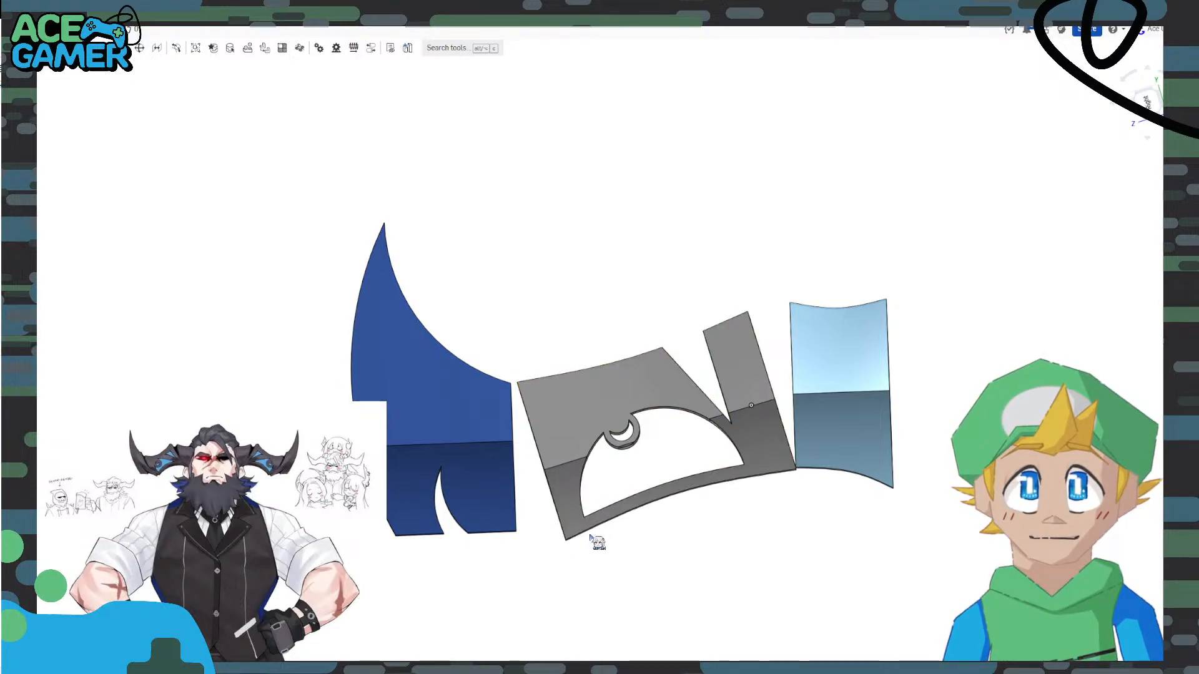
pyautogui.moveTo(545, 567); pyautogui.dragTo(509, 564, button='right')
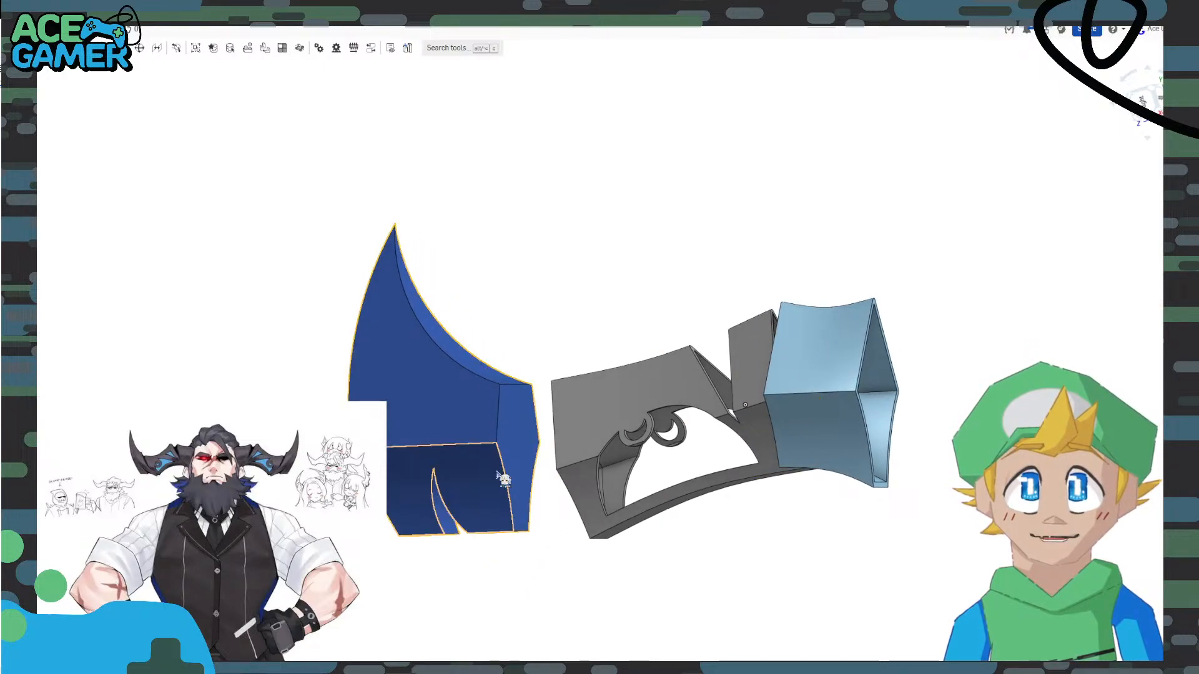
pyautogui.moveTo(517, 439); pyautogui.dragTo(496, 437, button='right')
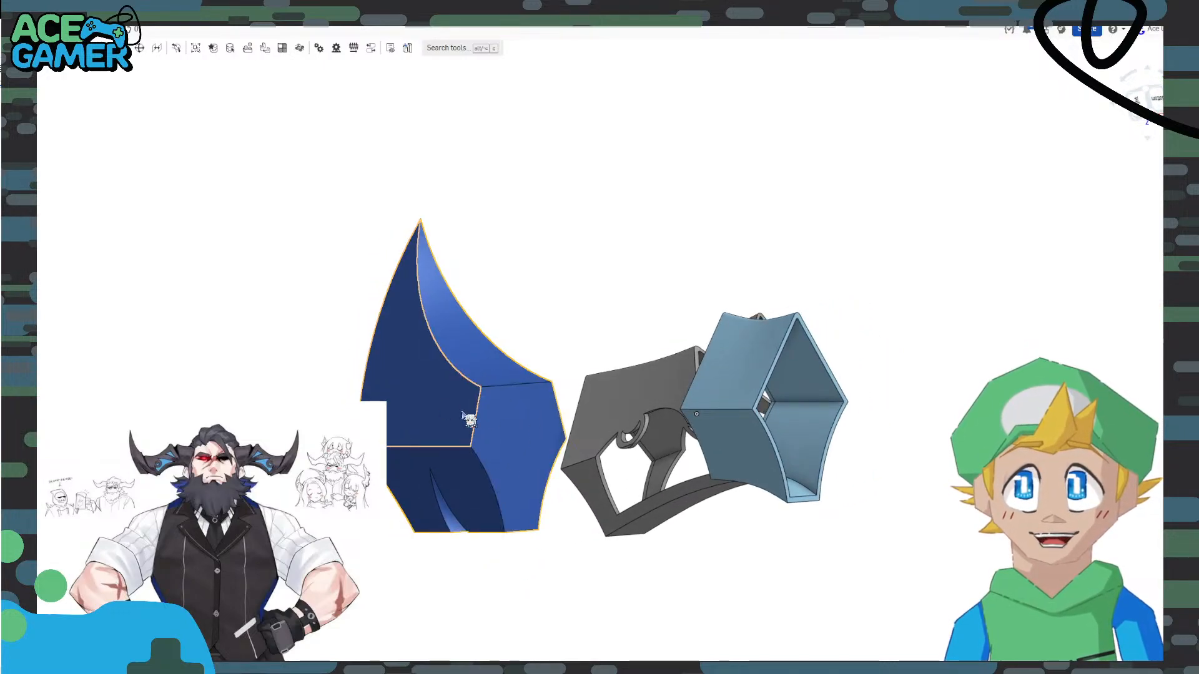
pyautogui.moveTo(553, 364); pyautogui.dragTo(593, 359, button='right')
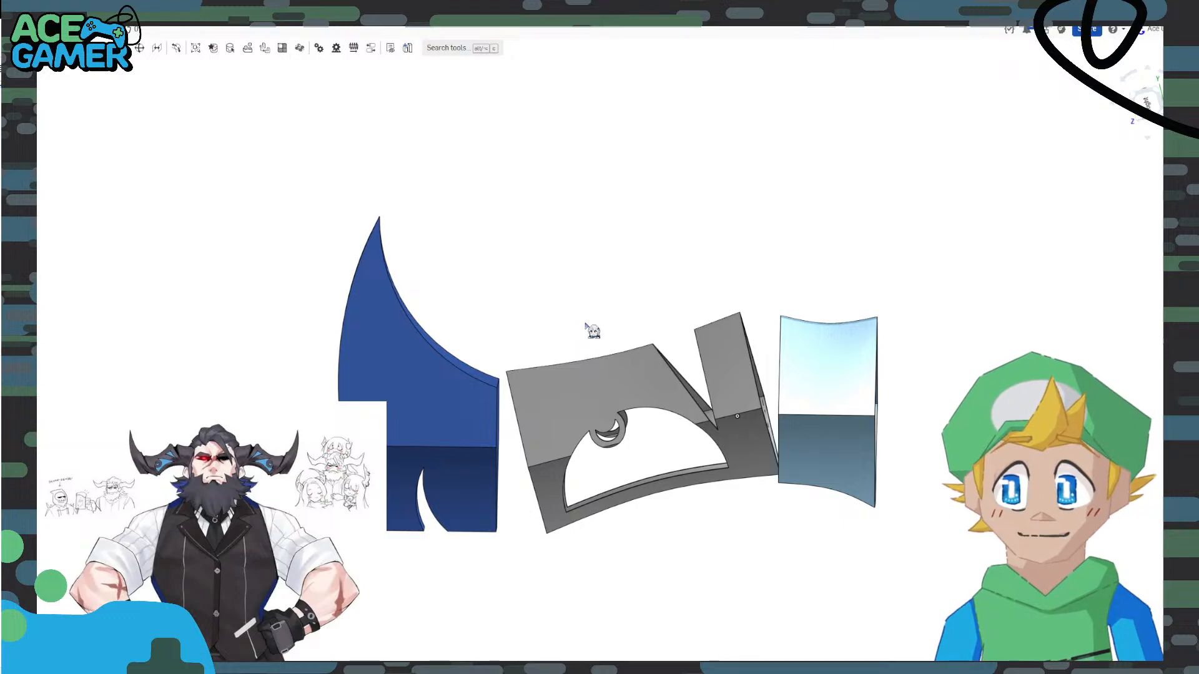
pyautogui.click(1130, 75)
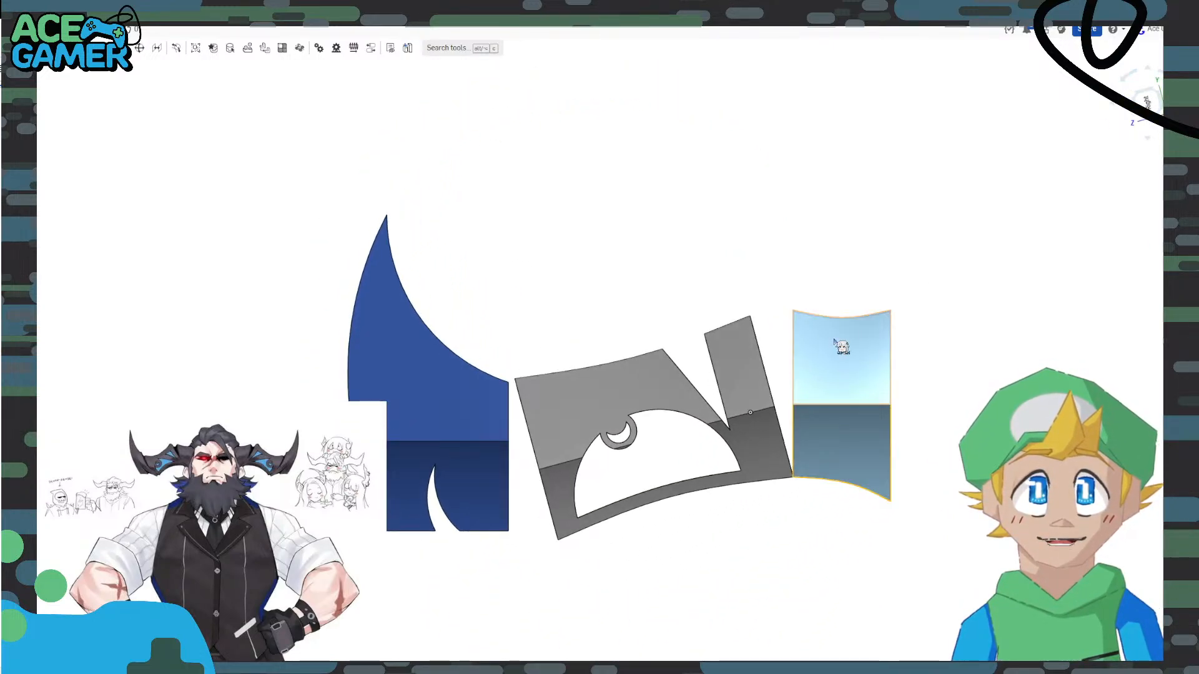
pyautogui.moveTo(834, 340); pyautogui.dragTo(743, 352, button='middle')
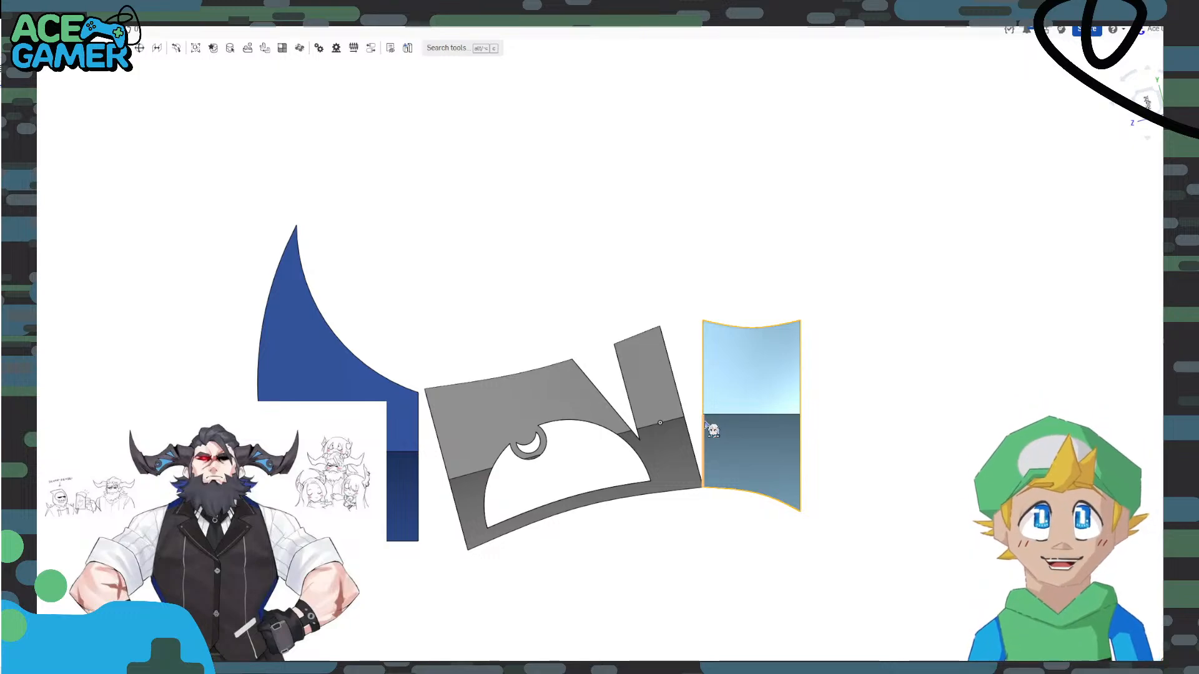
pyautogui.click(755, 362)
pyautogui.click(694, 257)
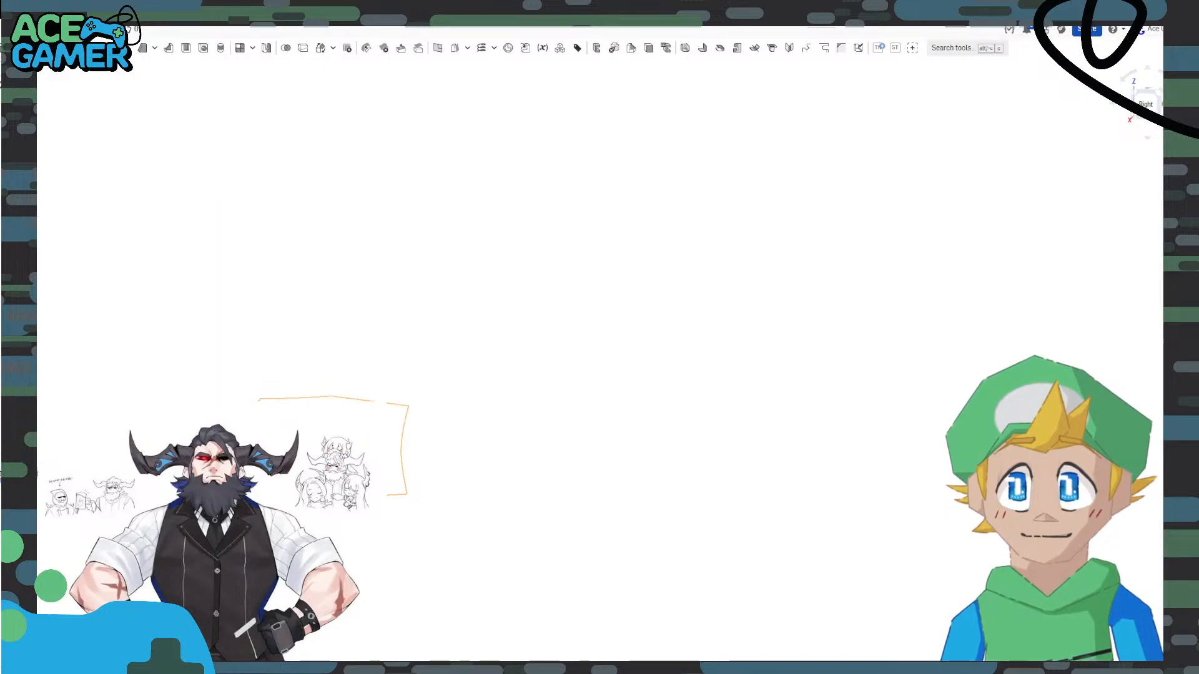
# Examine the light blue part from the right and back, finishing in a right view rotated a quarter turn.
pyautogui.moveTo(163, 400); pyautogui.dragTo(163, 388, button='right')
pyautogui.click(1127, 77)
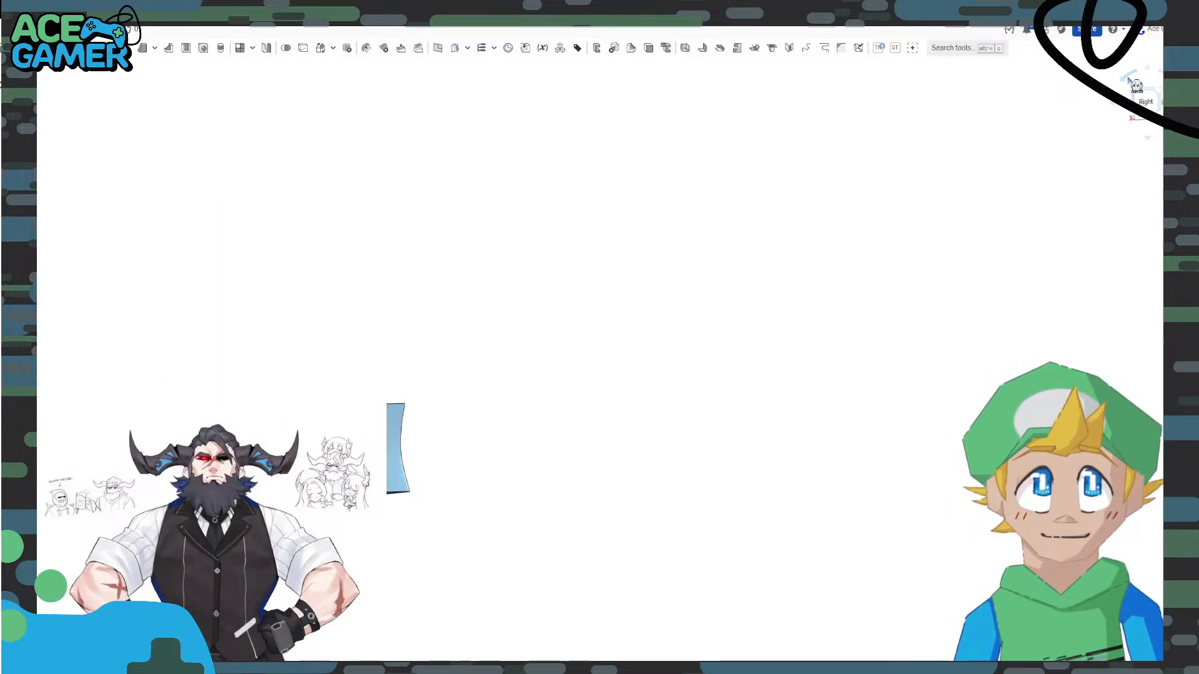
pyautogui.scroll(4, 305, 431)
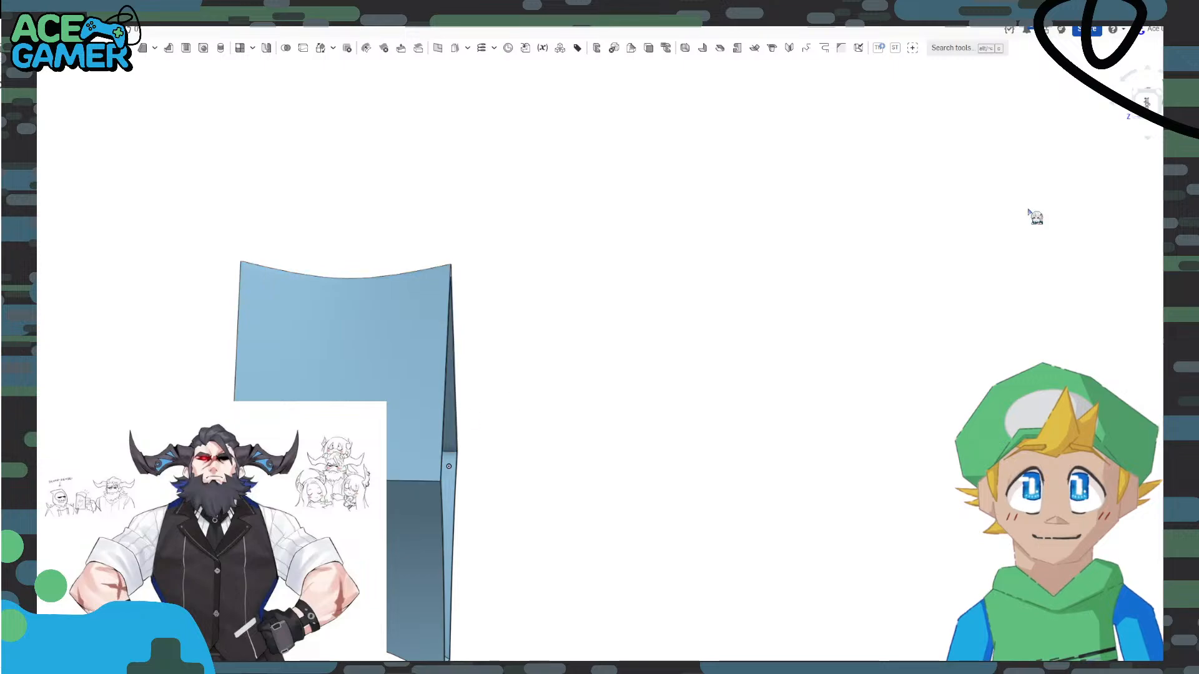
pyautogui.click(1147, 103)
pyautogui.click(1124, 90)
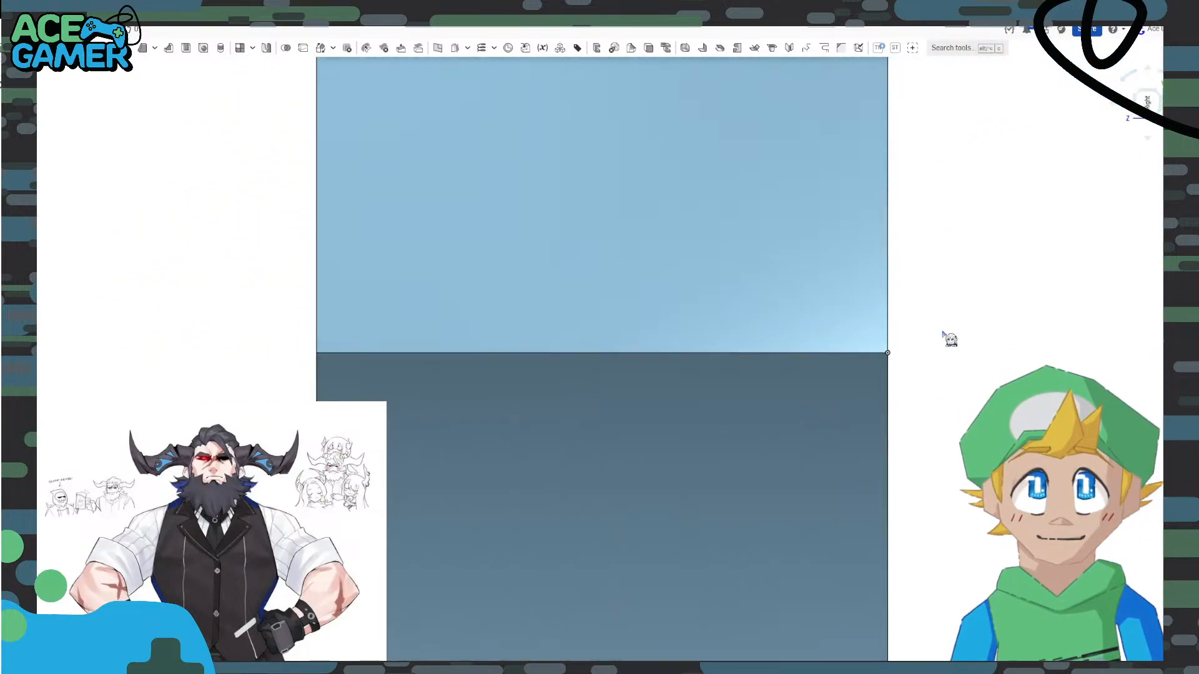
pyautogui.scroll(-4, 943, 335)
pyautogui.moveTo(966, 280); pyautogui.dragTo(976, 365, button='right')
pyautogui.click(1144, 95)
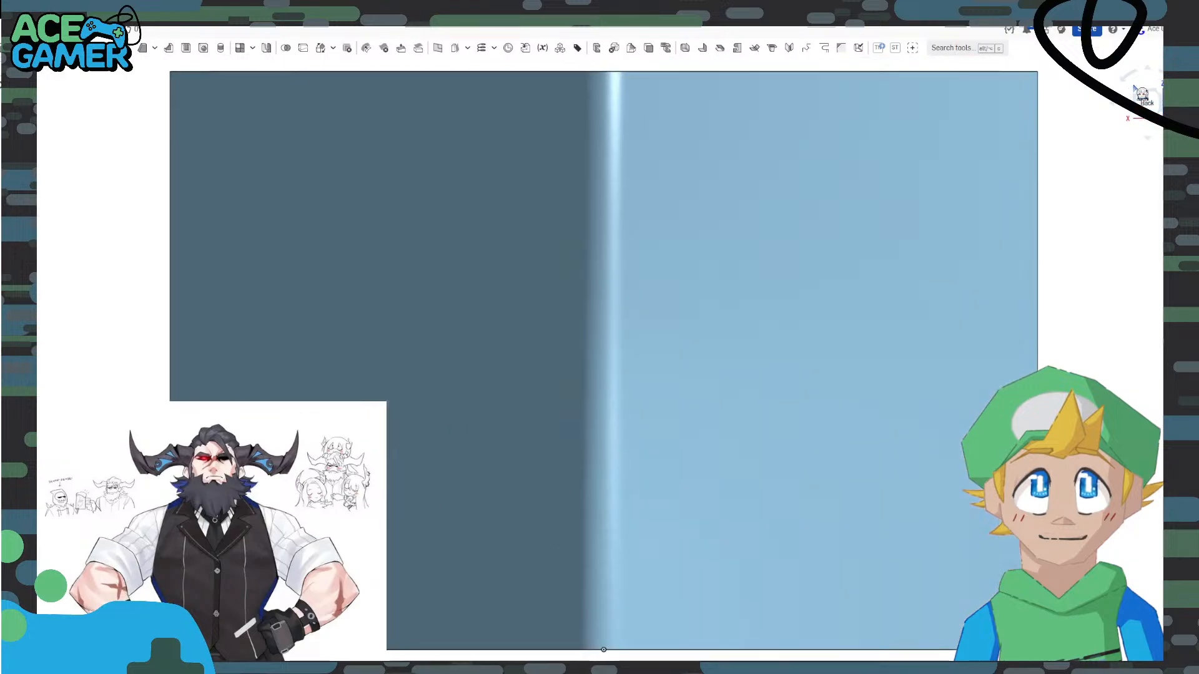
pyautogui.click(1133, 76)
pyautogui.click(1133, 76)
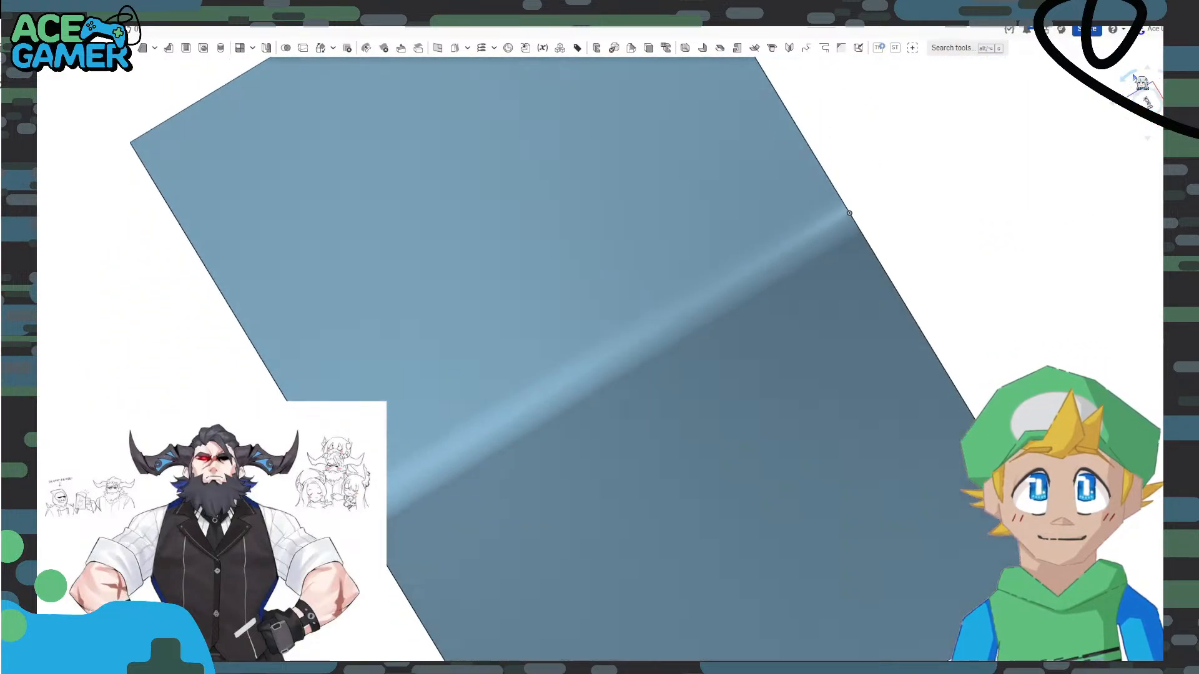
pyautogui.scroll(-3, 893, 315)
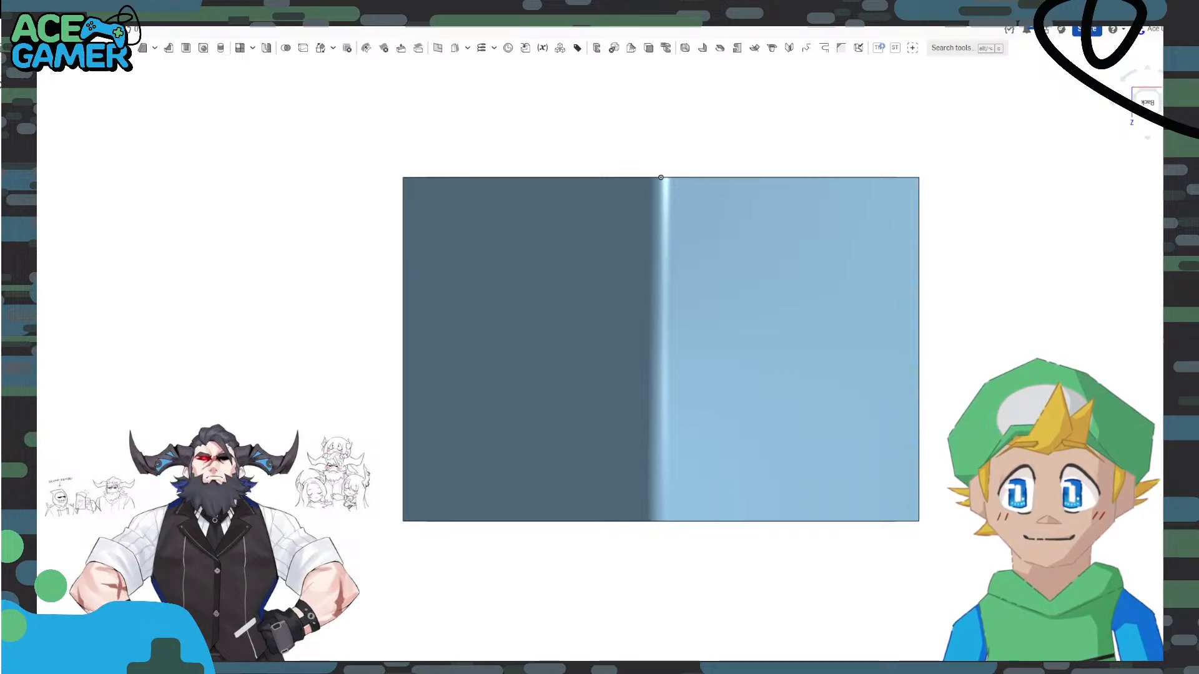
pyautogui.moveTo(1013, 387); pyautogui.dragTo(1049, 193, button='right')
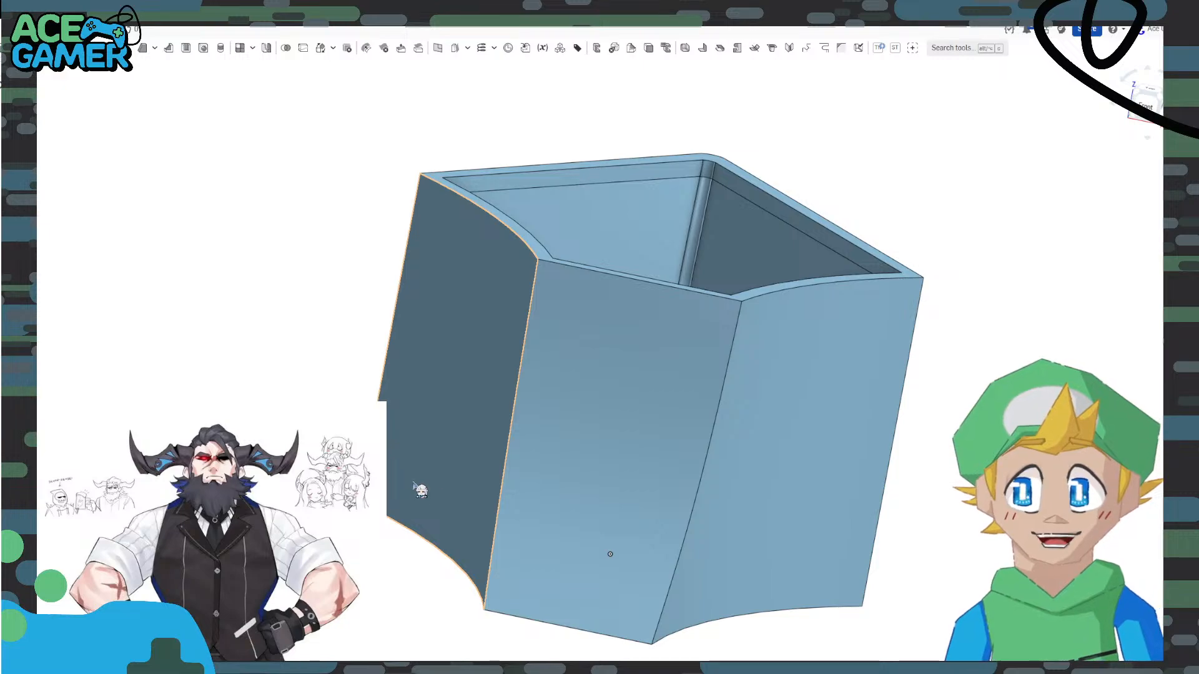
pyautogui.moveTo(1100, 287); pyautogui.dragTo(1049, 196, button='right')
pyautogui.click(1151, 103)
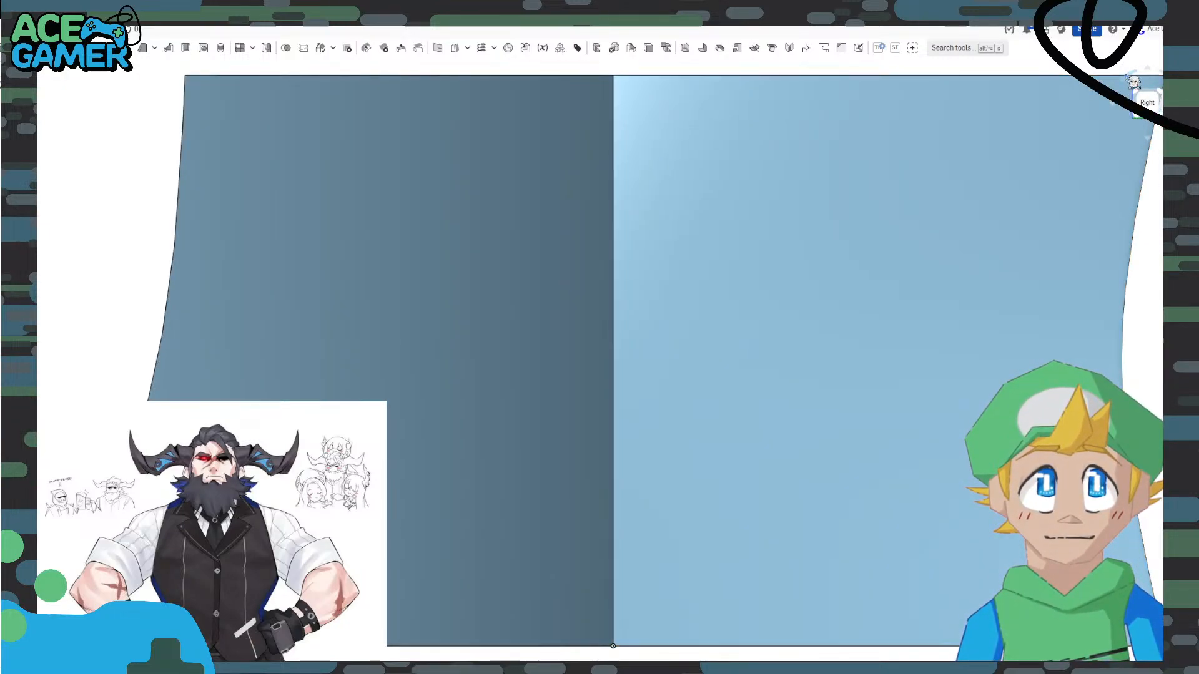
pyautogui.click(1134, 81)
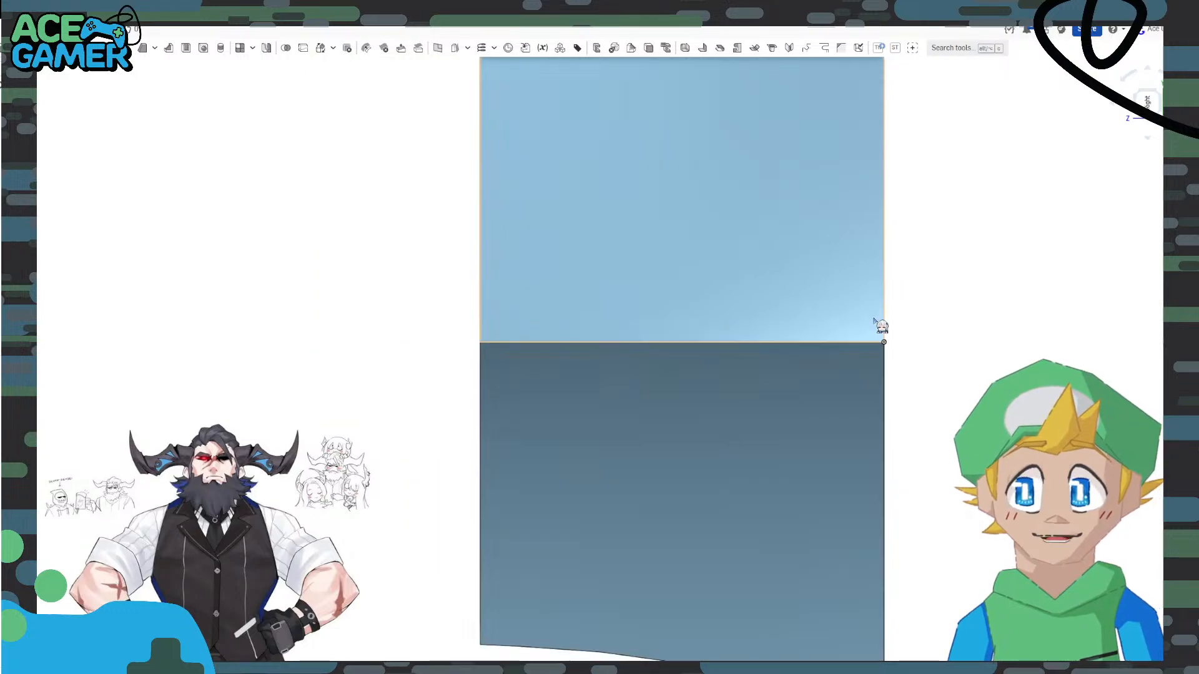
pyautogui.moveTo(880, 325); pyautogui.dragTo(710, 351, button='right')
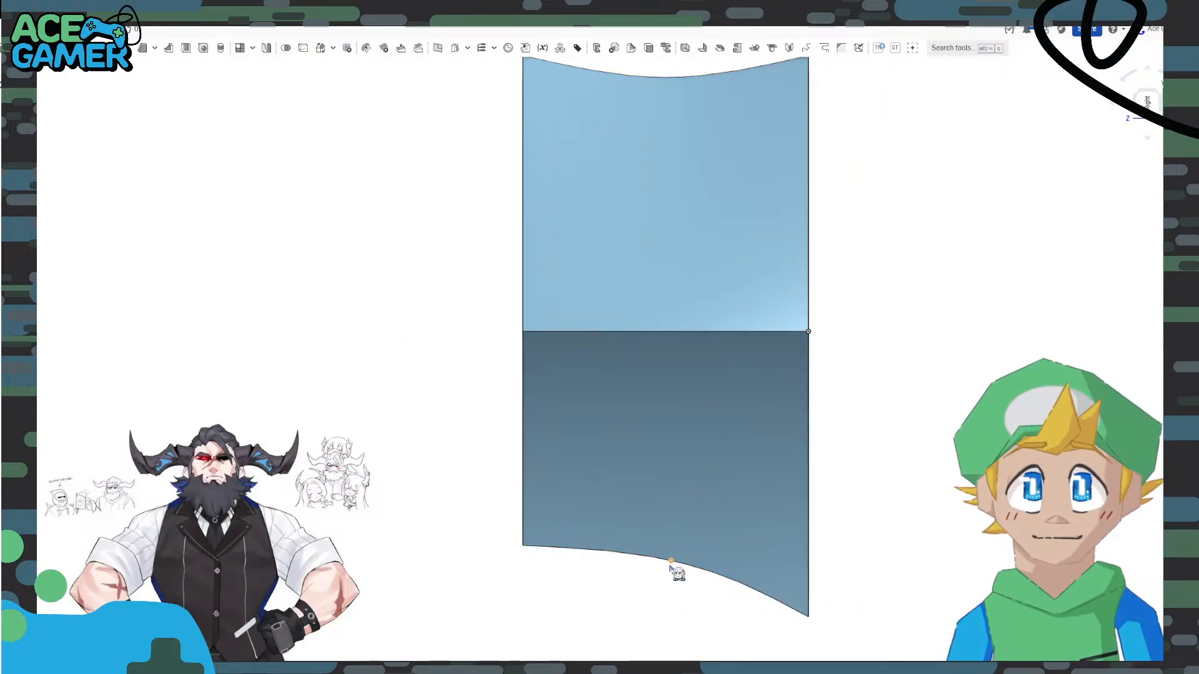
# Show the reference planes and start a new sketch on the Right plane, seen face-on and rotated to match the assembly.
pyautogui.press('p')
pyautogui.scroll(-2, 882, 398)
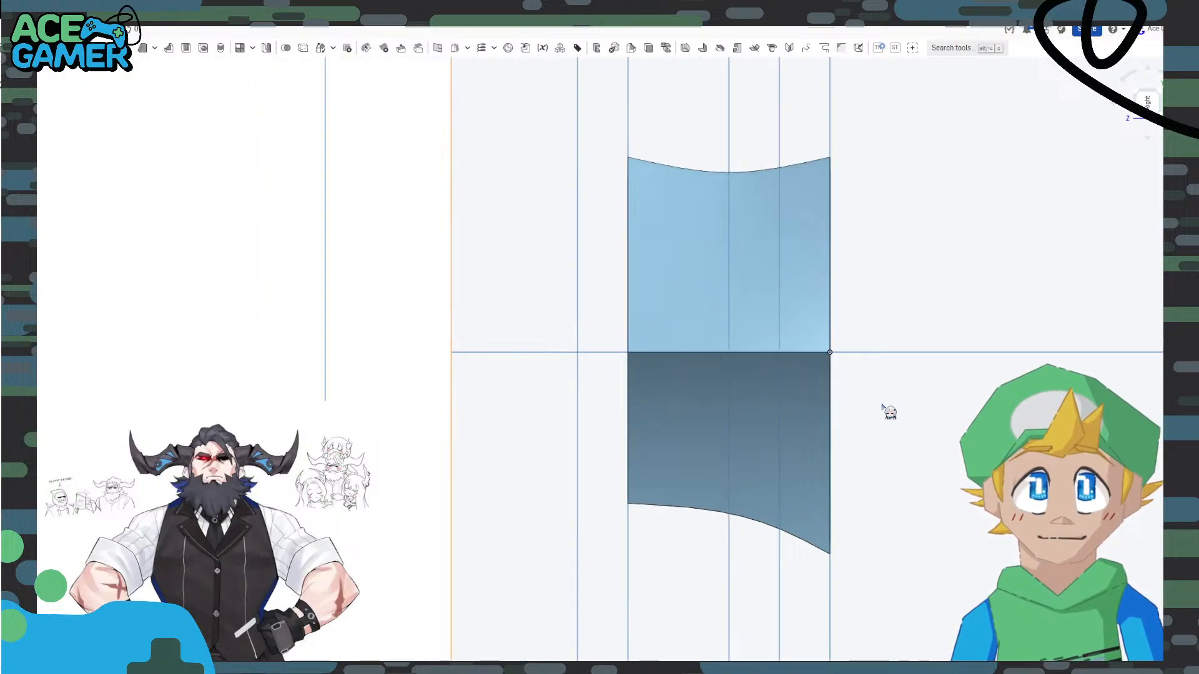
pyautogui.moveTo(895, 320); pyautogui.dragTo(892, 333, button='right')
pyautogui.scroll(-3, 895, 323)
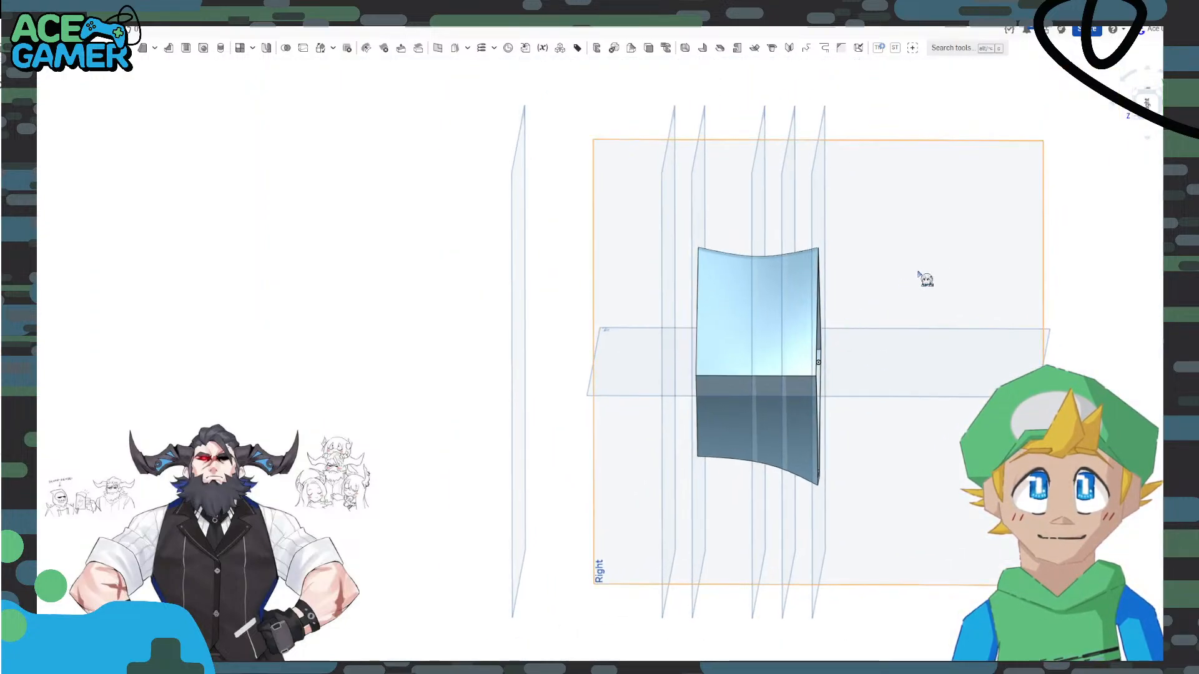
pyautogui.rightClick(932, 258)
pyautogui.click(958, 279)
pyautogui.click(1147, 105)
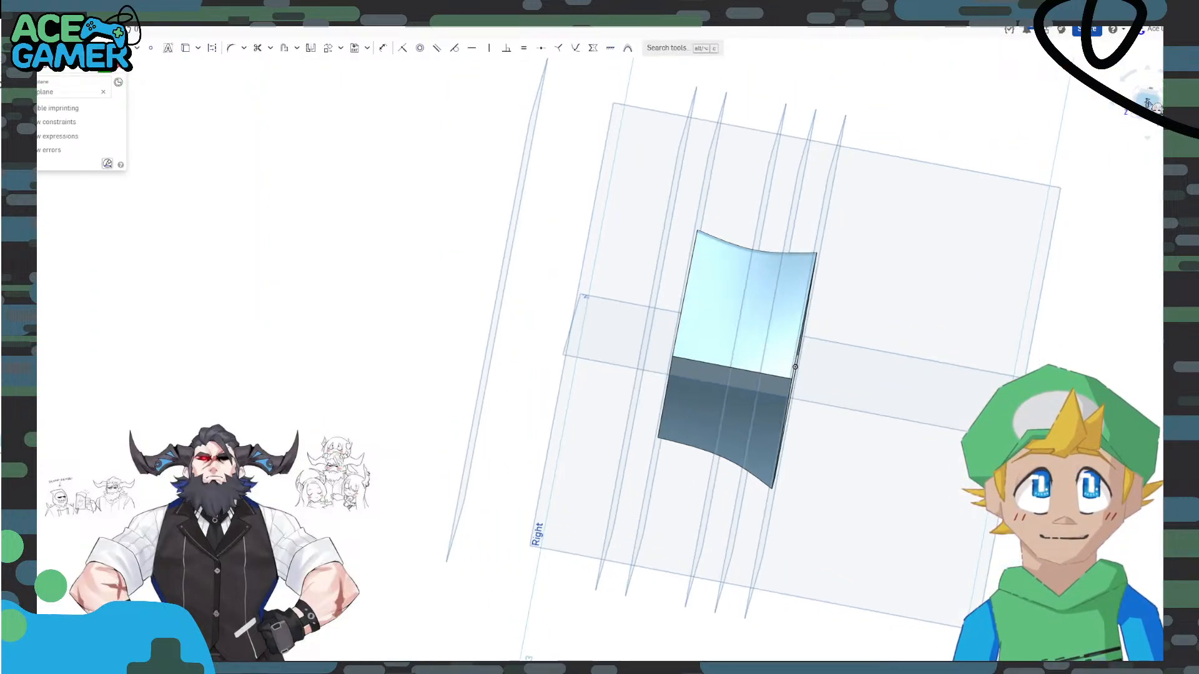
pyautogui.click(1131, 74)
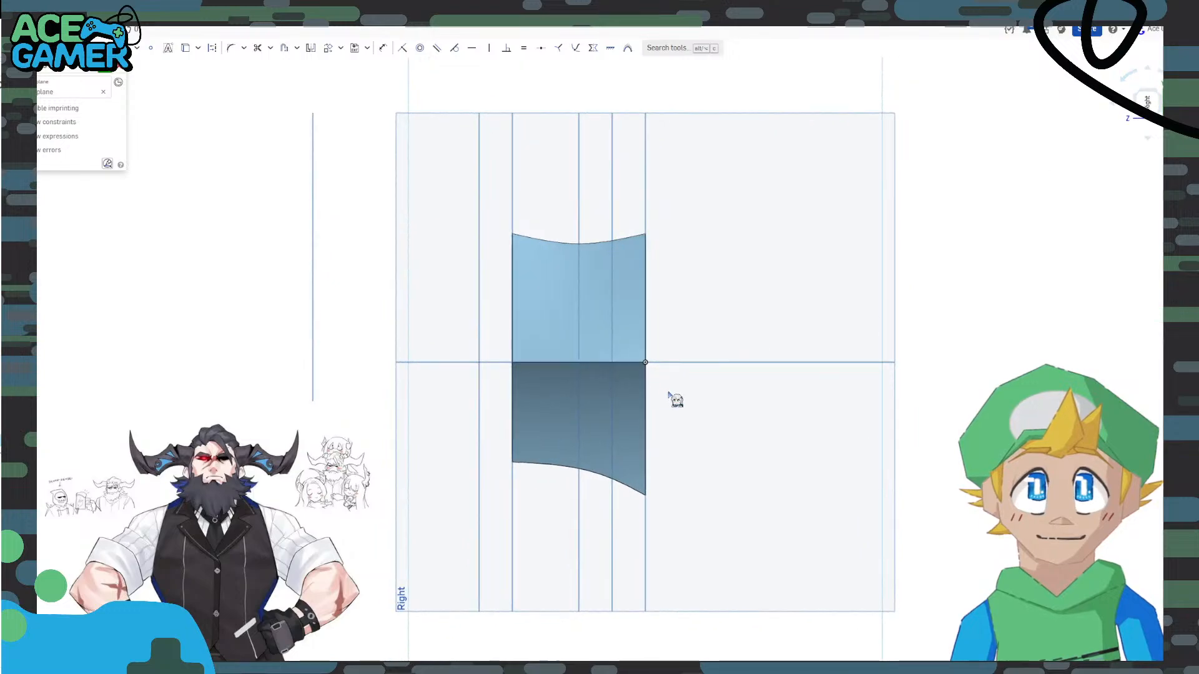
# Sketch a horizontal construction line along the part's middle edge ending at the origin, and dimension it to 20 mm.
pyautogui.scroll(4, 667, 400)
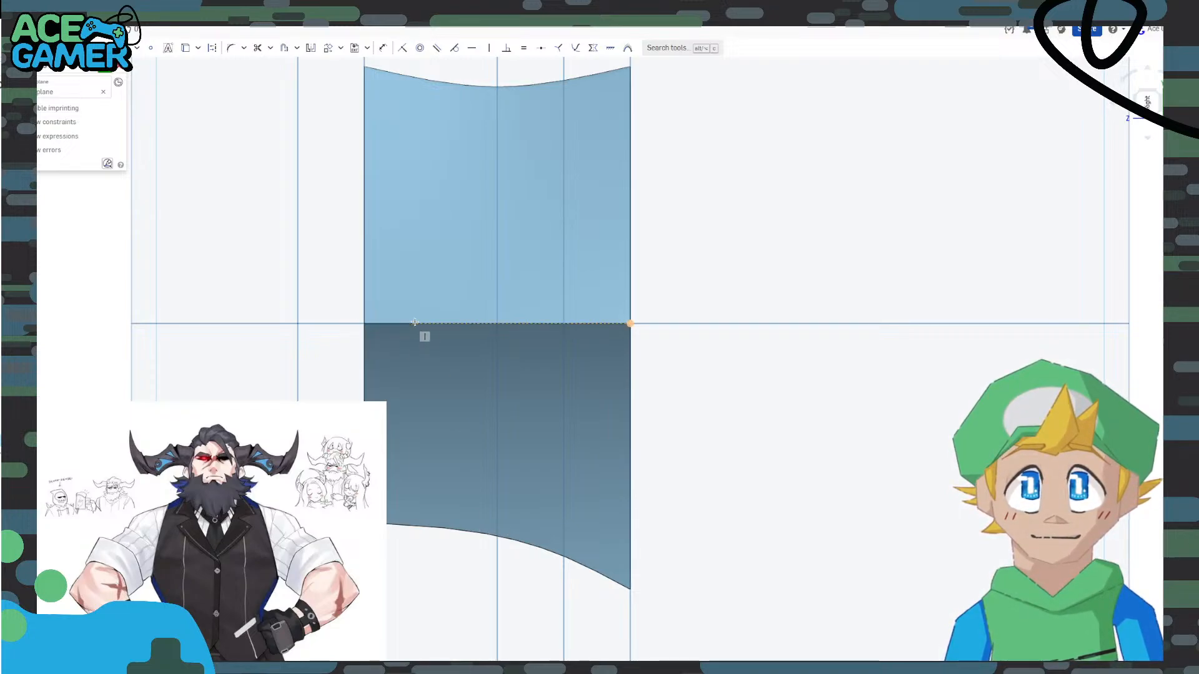
pyautogui.click(497, 323)
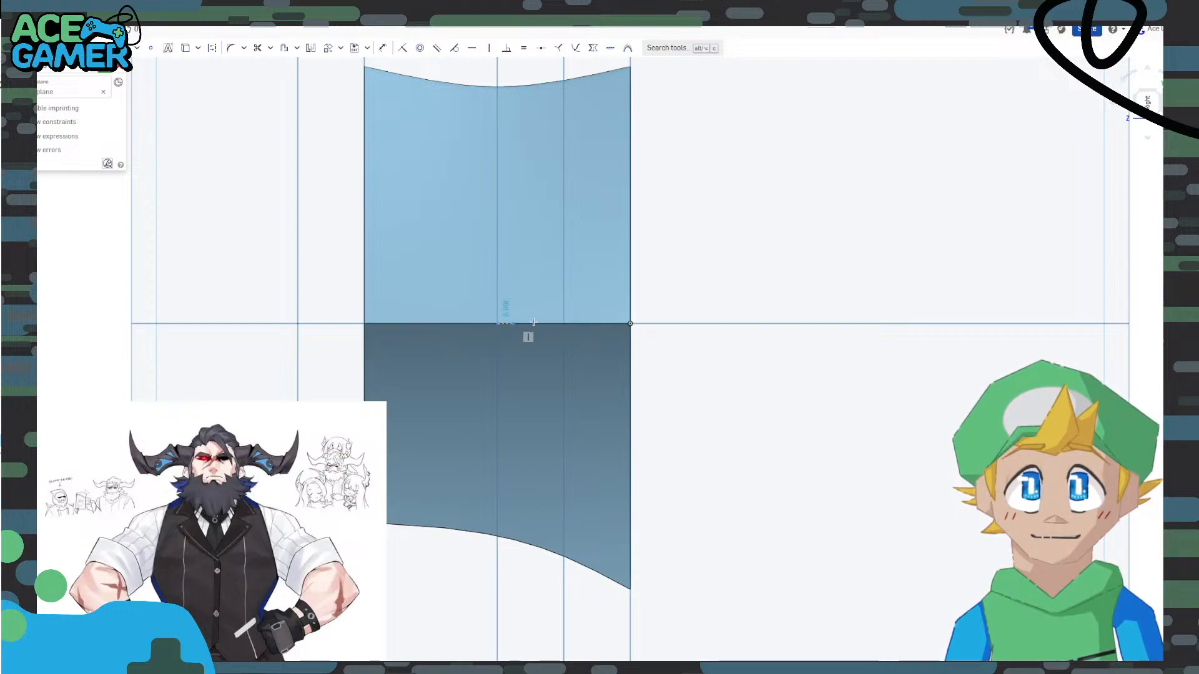
pyautogui.click(630, 323)
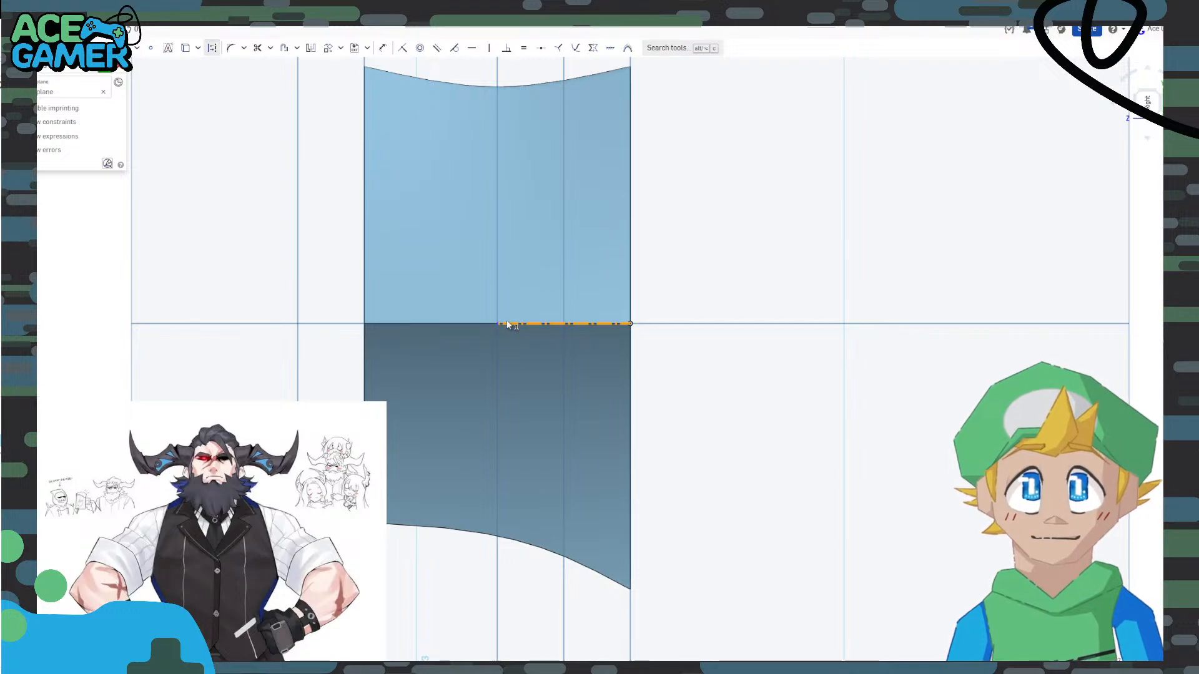
pyautogui.click(383, 48)
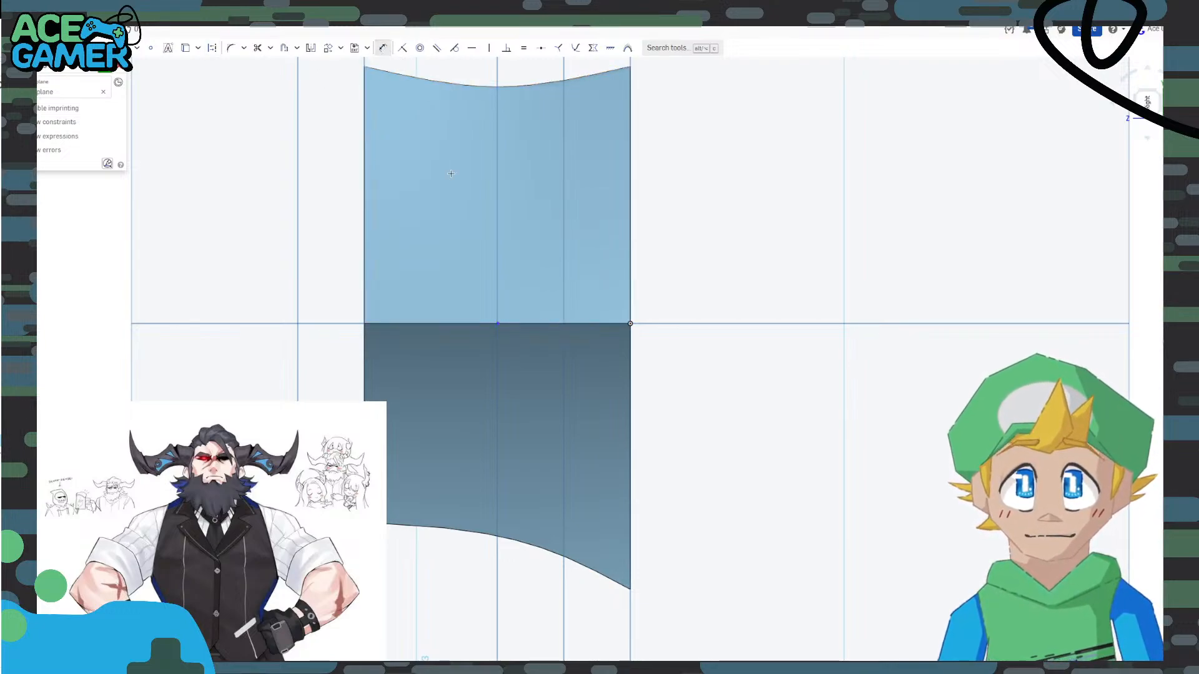
pyautogui.click(540, 325)
pyautogui.click(540, 214)
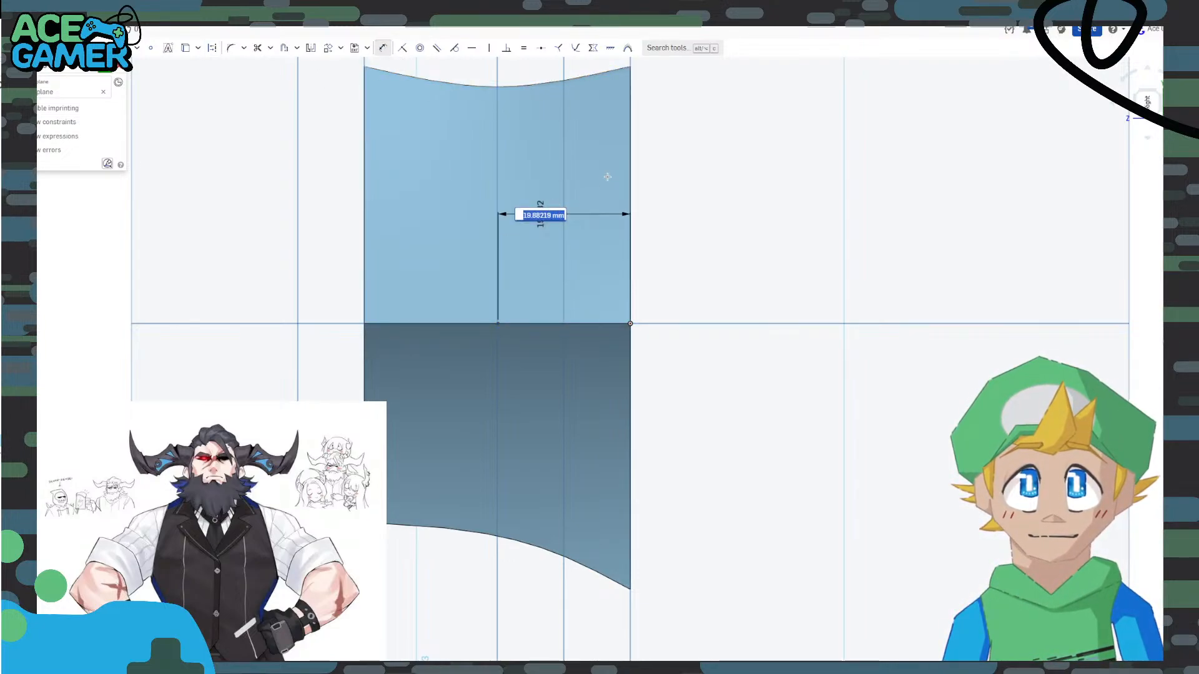
pyautogui.press('Return')
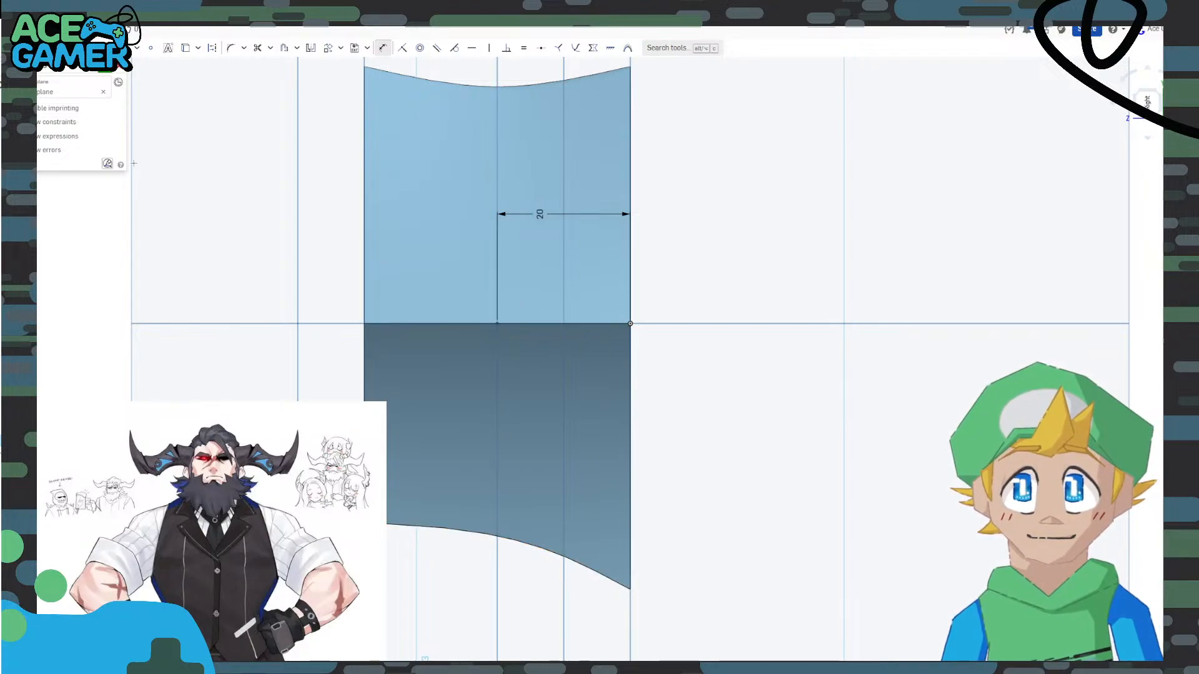
# Draw a perpendicular construction line about 34 mm long from the horizontal line's free end down past the part's curved lower edge.
pyautogui.click(497, 324)
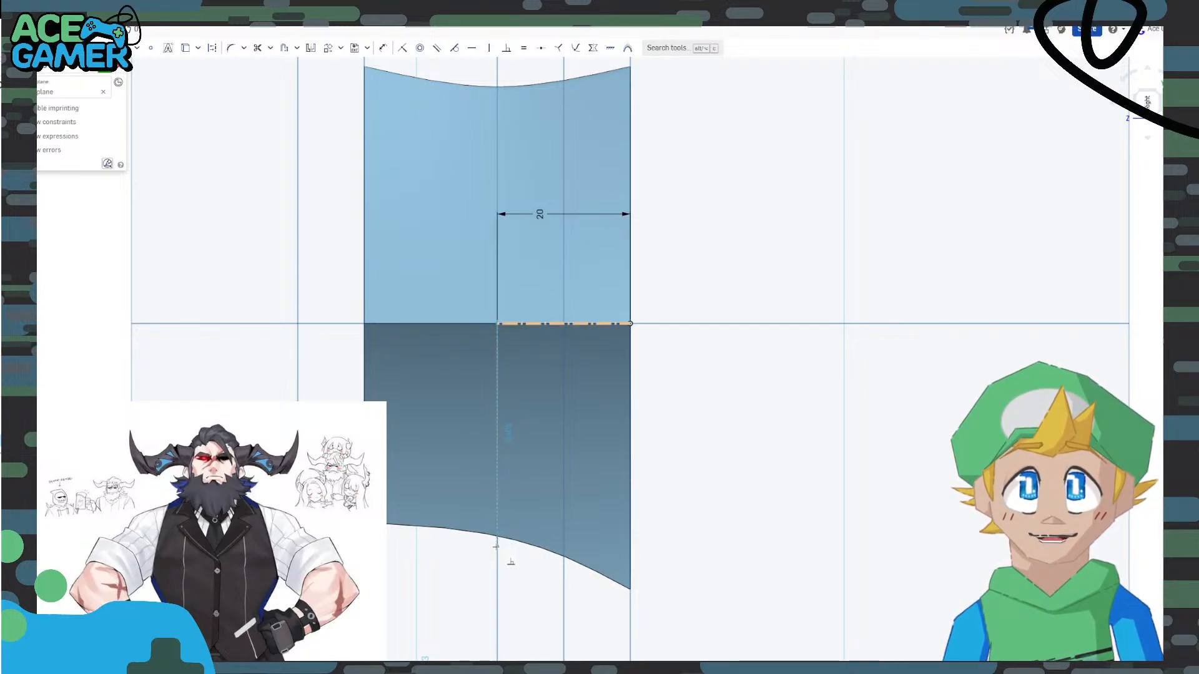
pyautogui.click(497, 547)
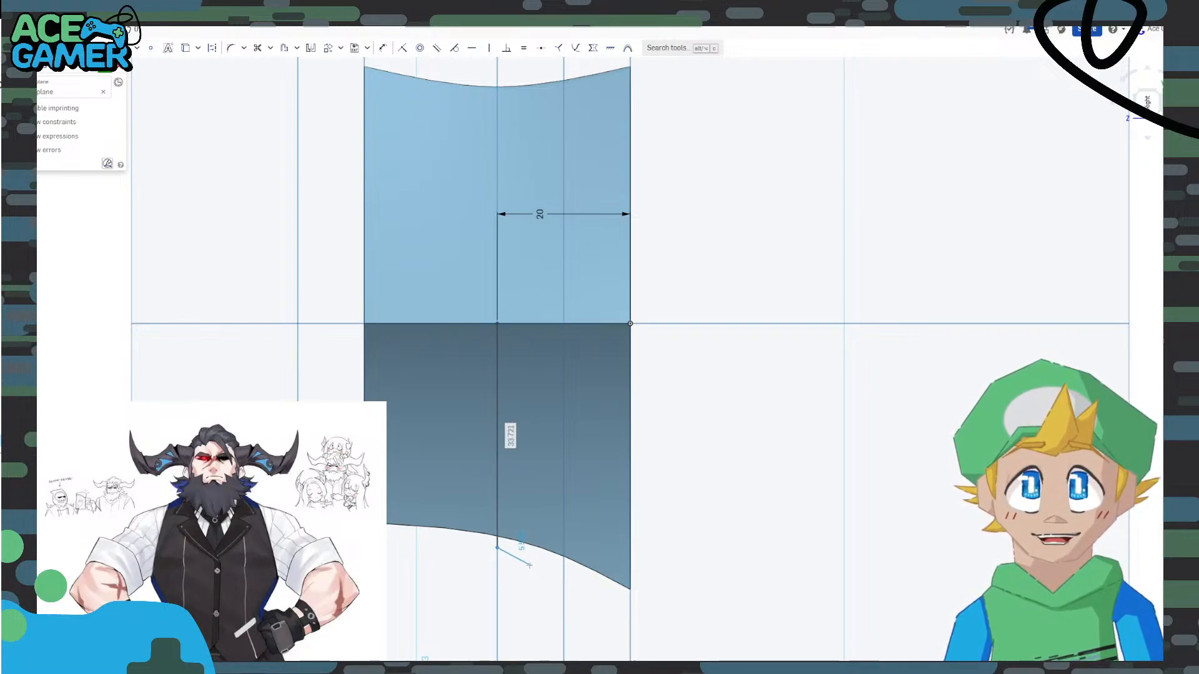
pyautogui.press('Escape')
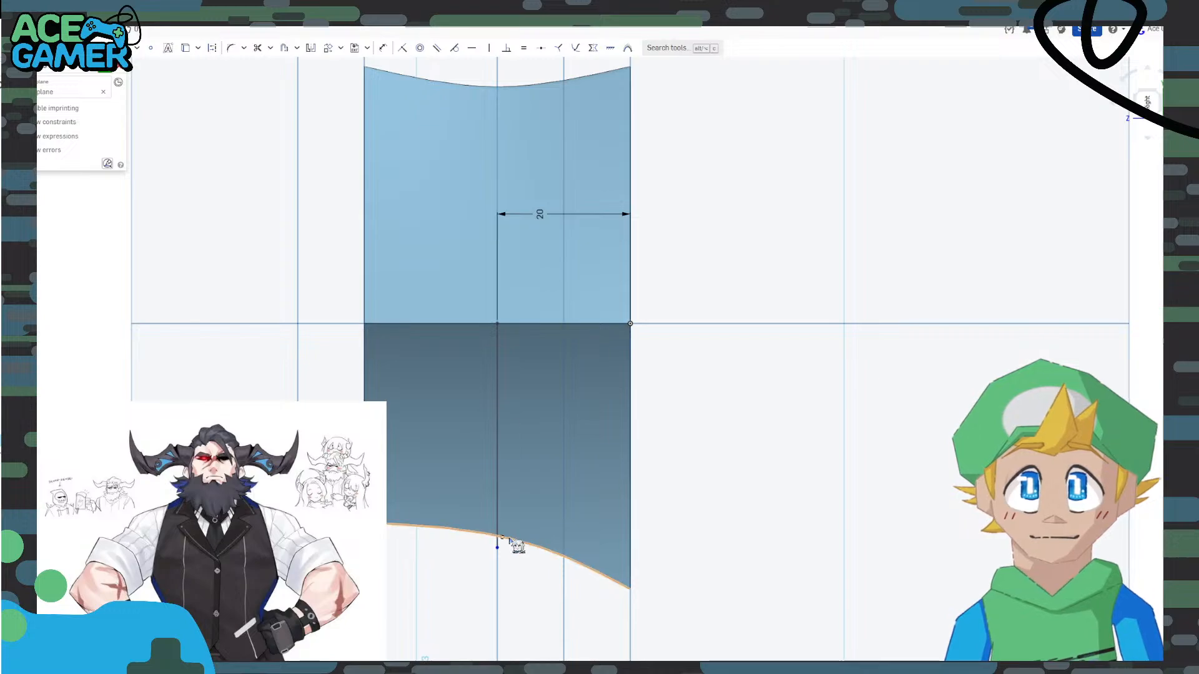
pyautogui.click(497, 522)
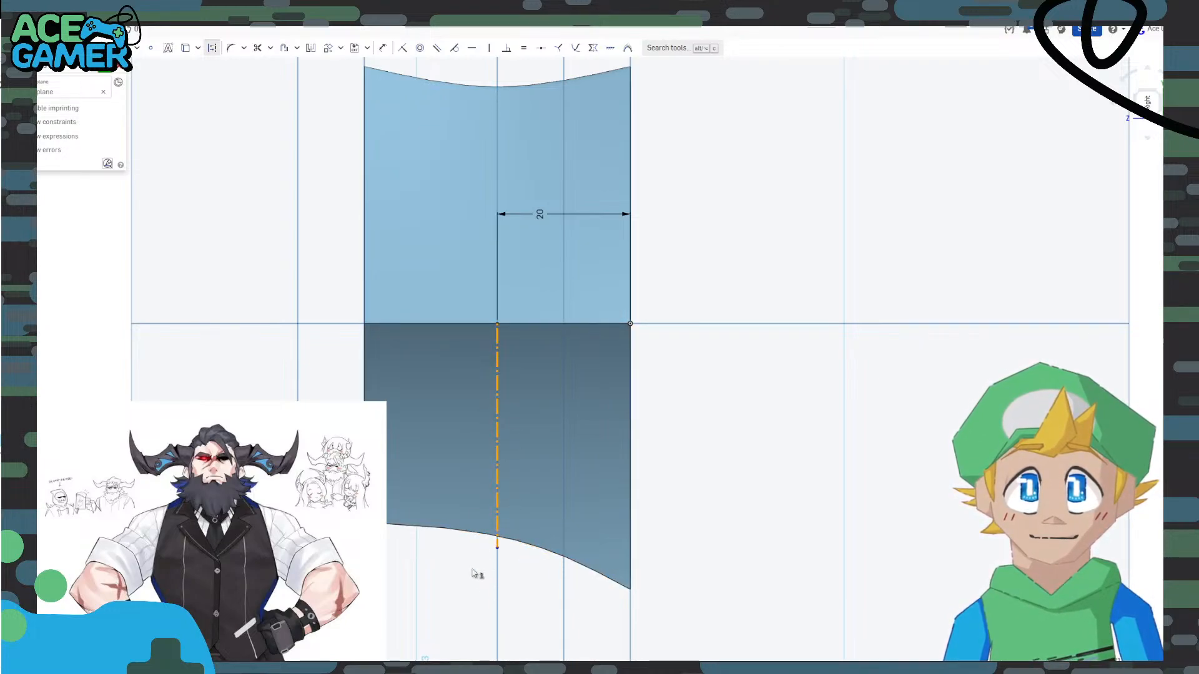
pyautogui.press('q')
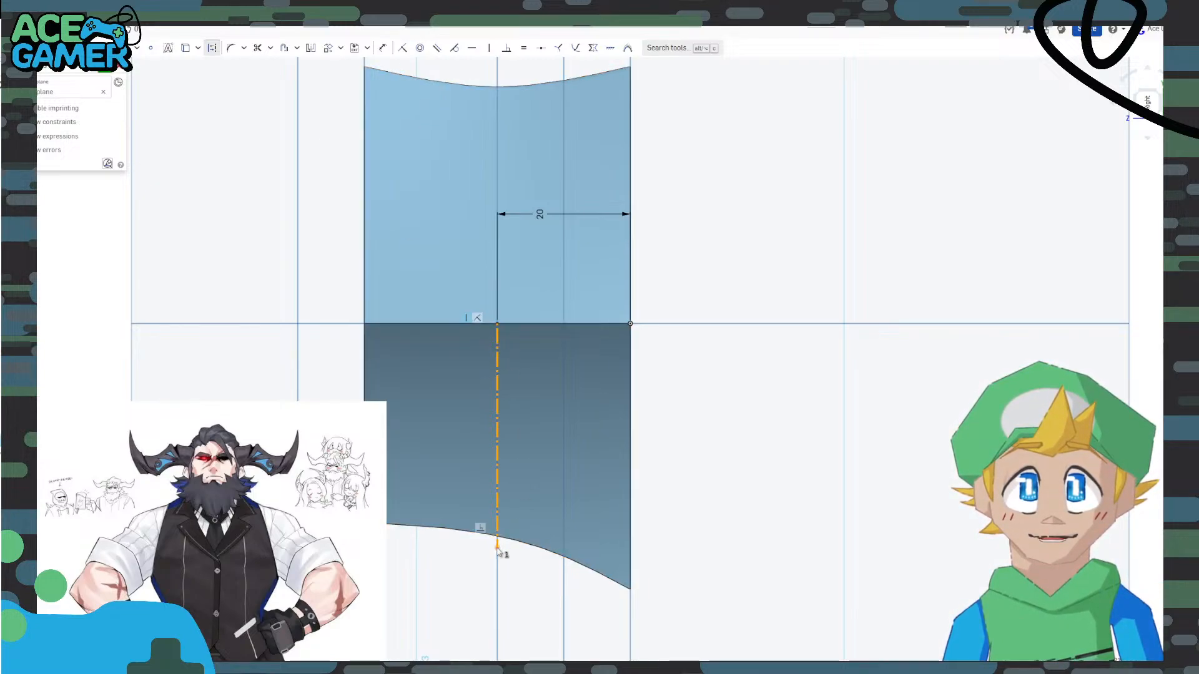
pyautogui.hotkey('ctrl', 'z')
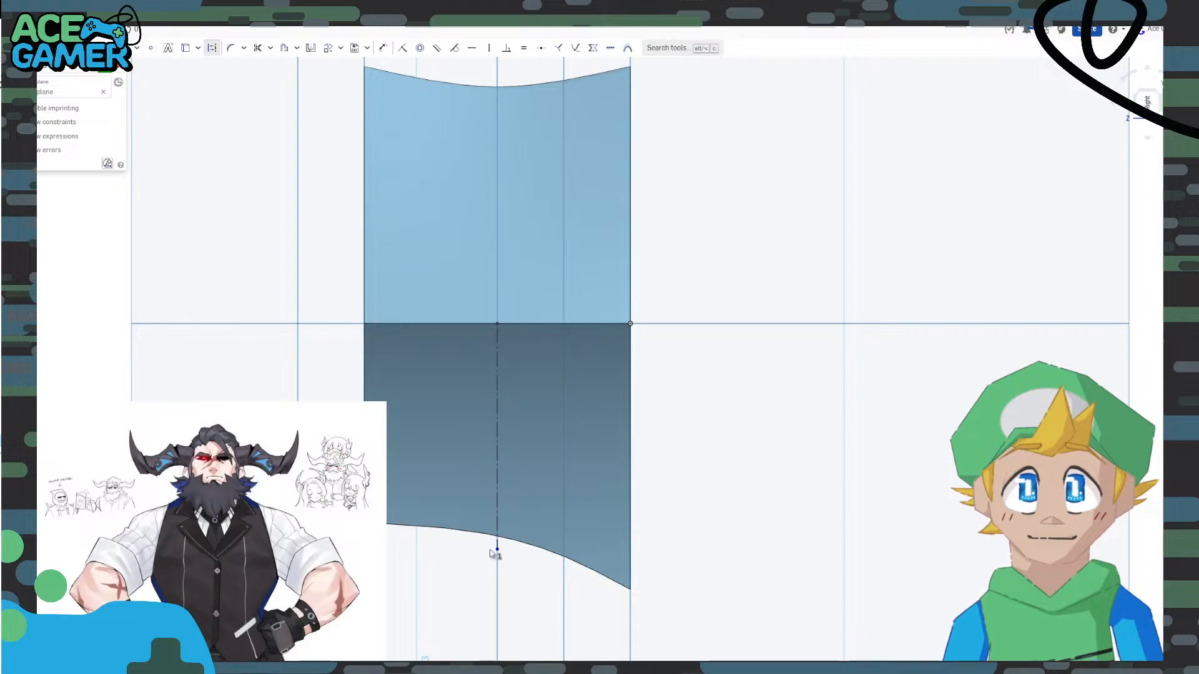
pyautogui.hotkey('ctrl', 'y')
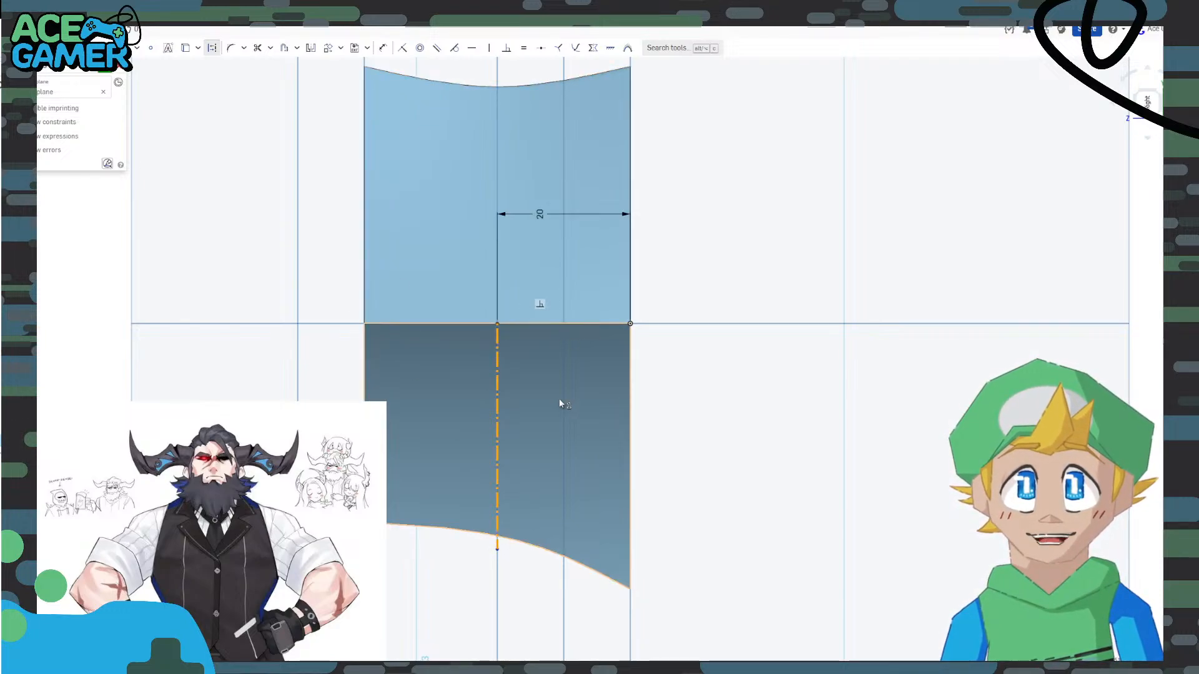
# Draw a second perpendicular construction line about 38 mm long from the horizontal line's midpoint down past the curved edge.
pyautogui.click(2, 48)
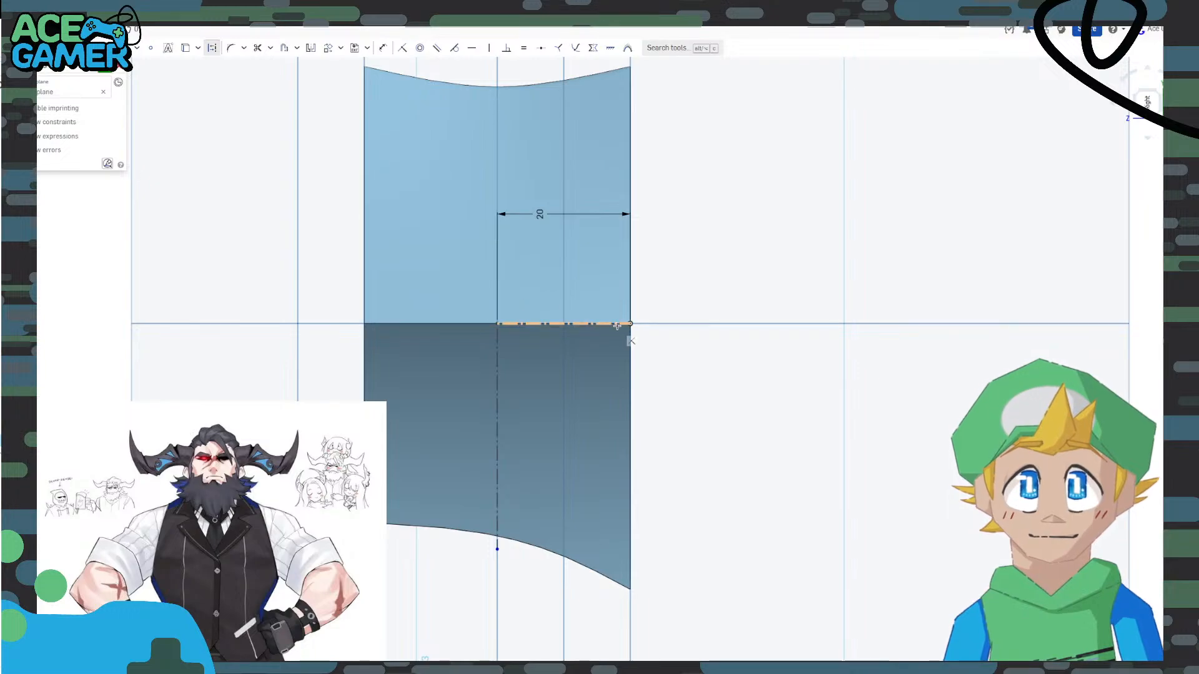
pyautogui.click(563, 324)
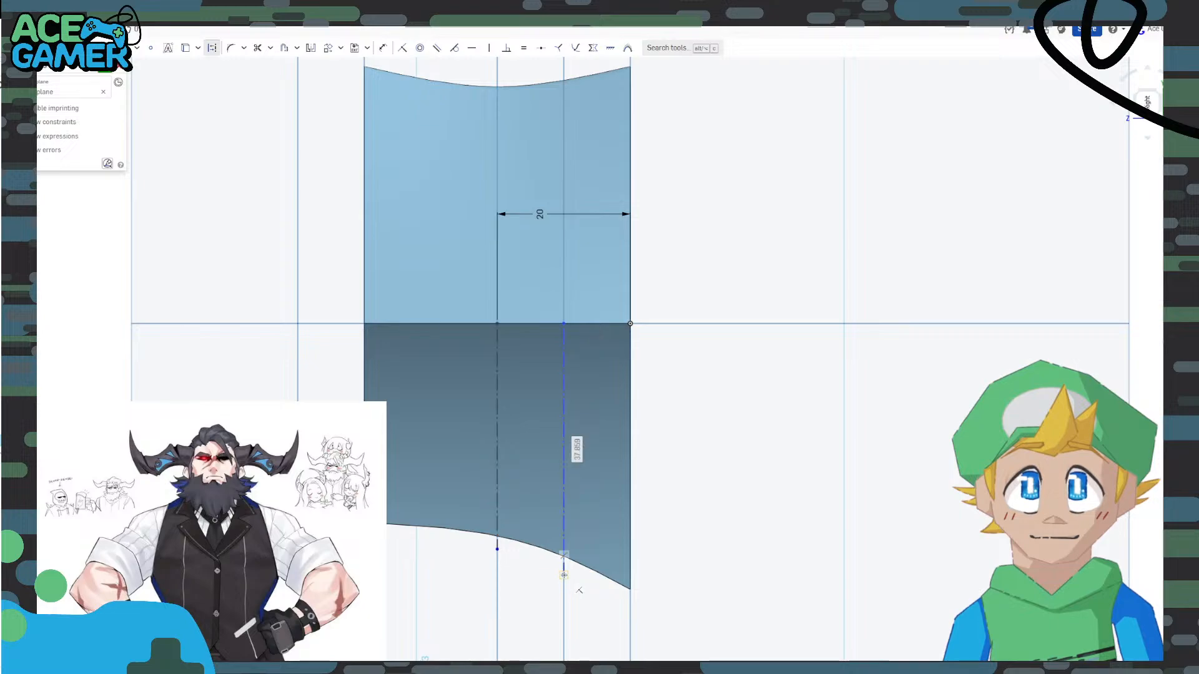
pyautogui.click(564, 574)
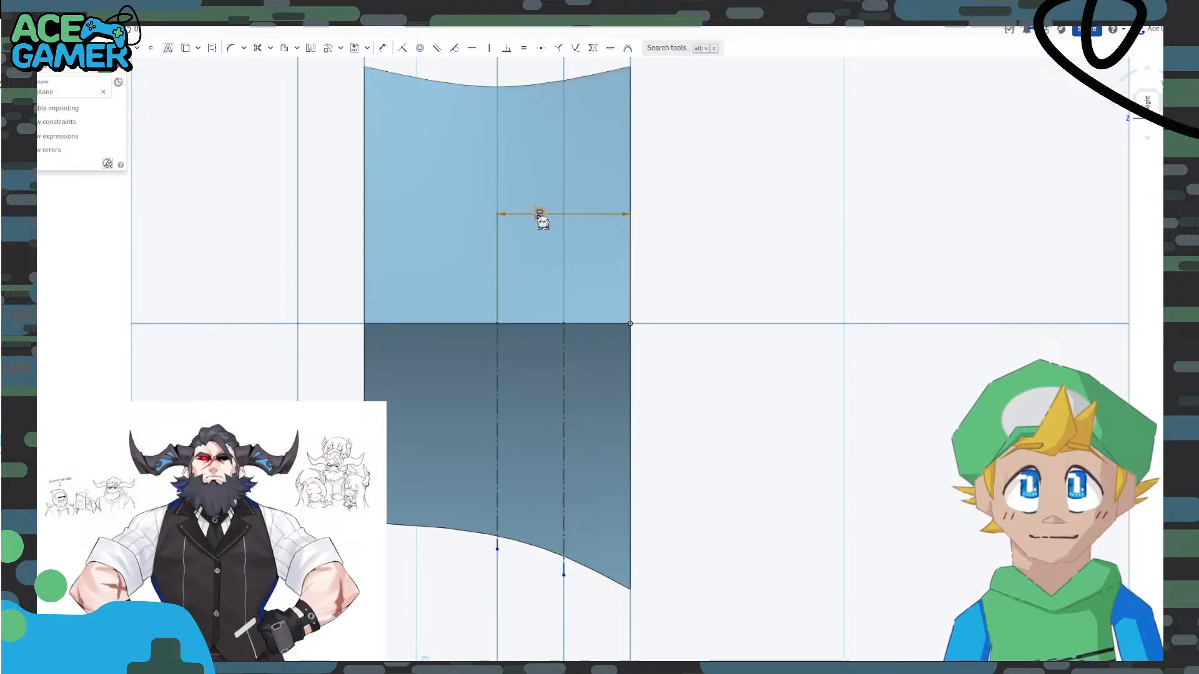
# Set the horizontal construction line's length to 21 mm.
pyautogui.doubleClick(538, 214)
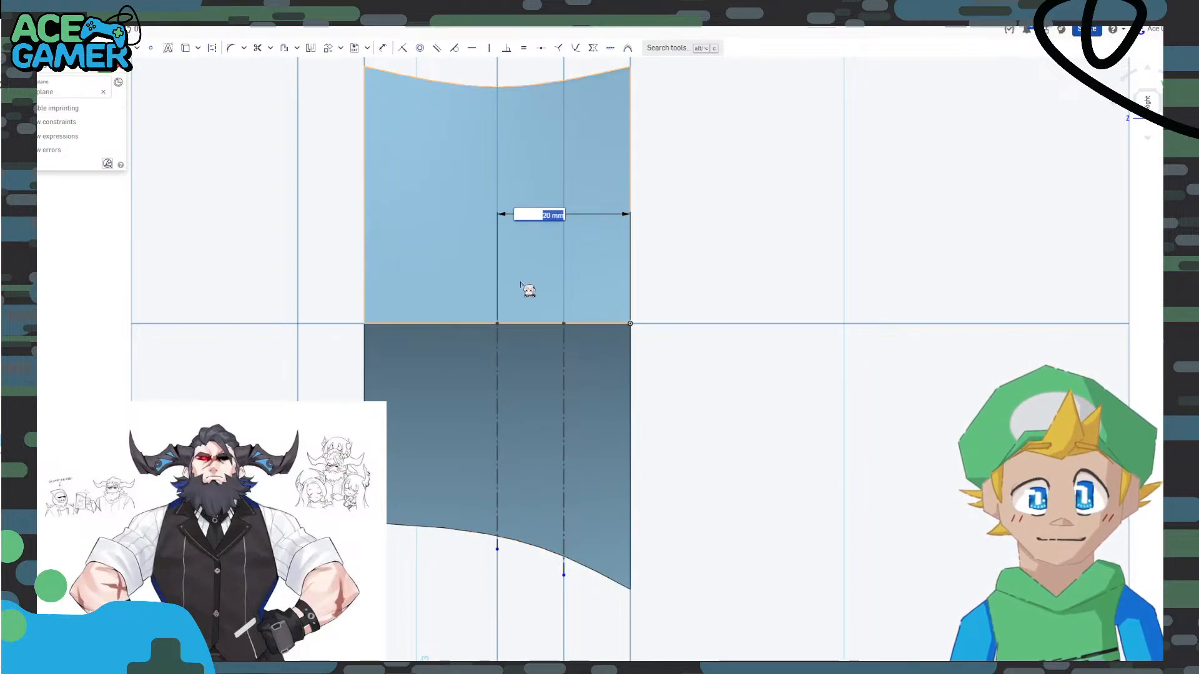
pyautogui.write('21')
pyautogui.press('Return')
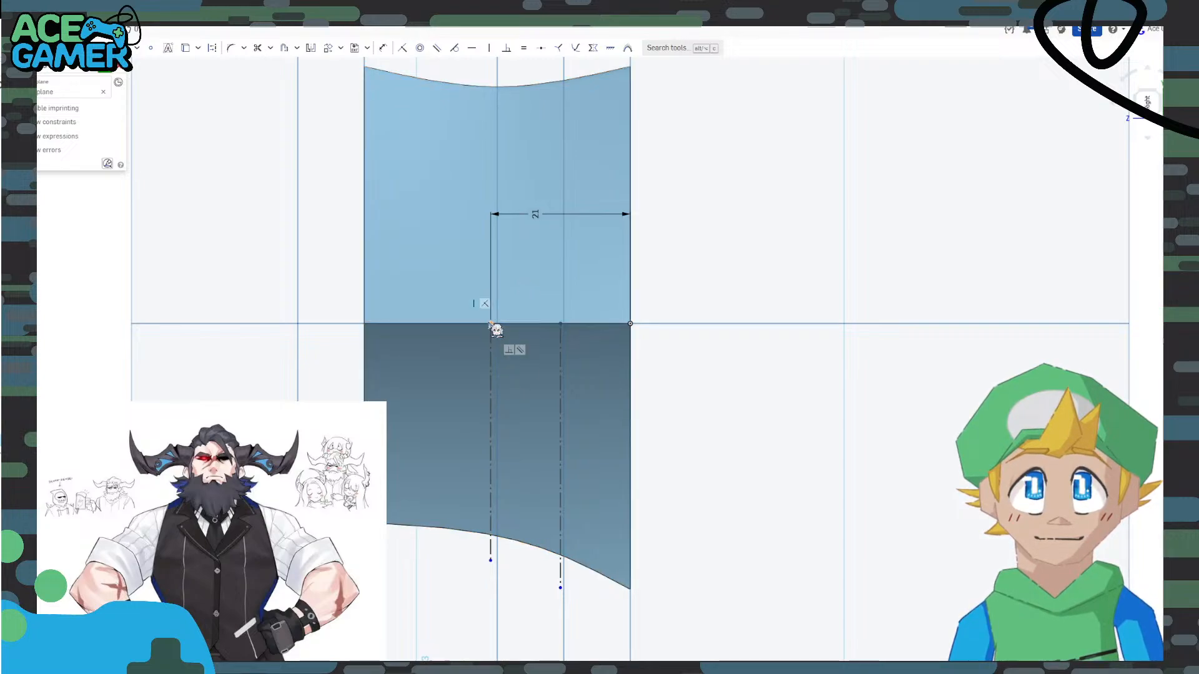
# Place two sketch points on the horizontal construction line where the two vertical reference plane lines cross it.
pyautogui.scroll(5, 500, 331)
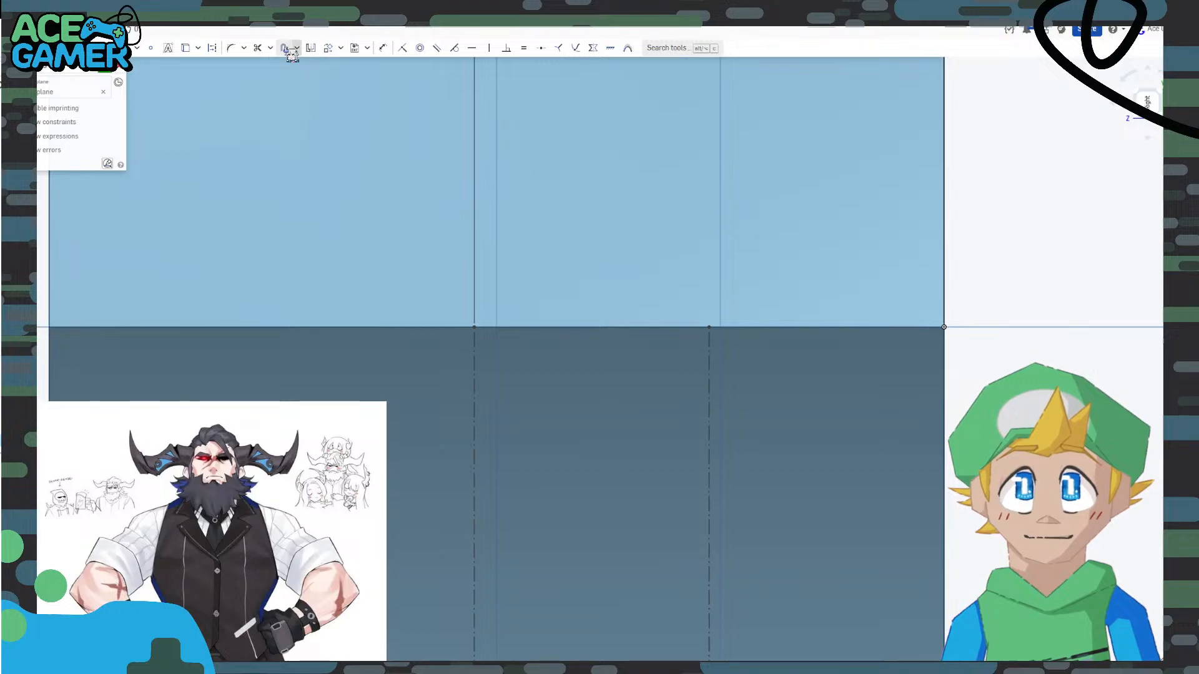
pyautogui.click(150, 48)
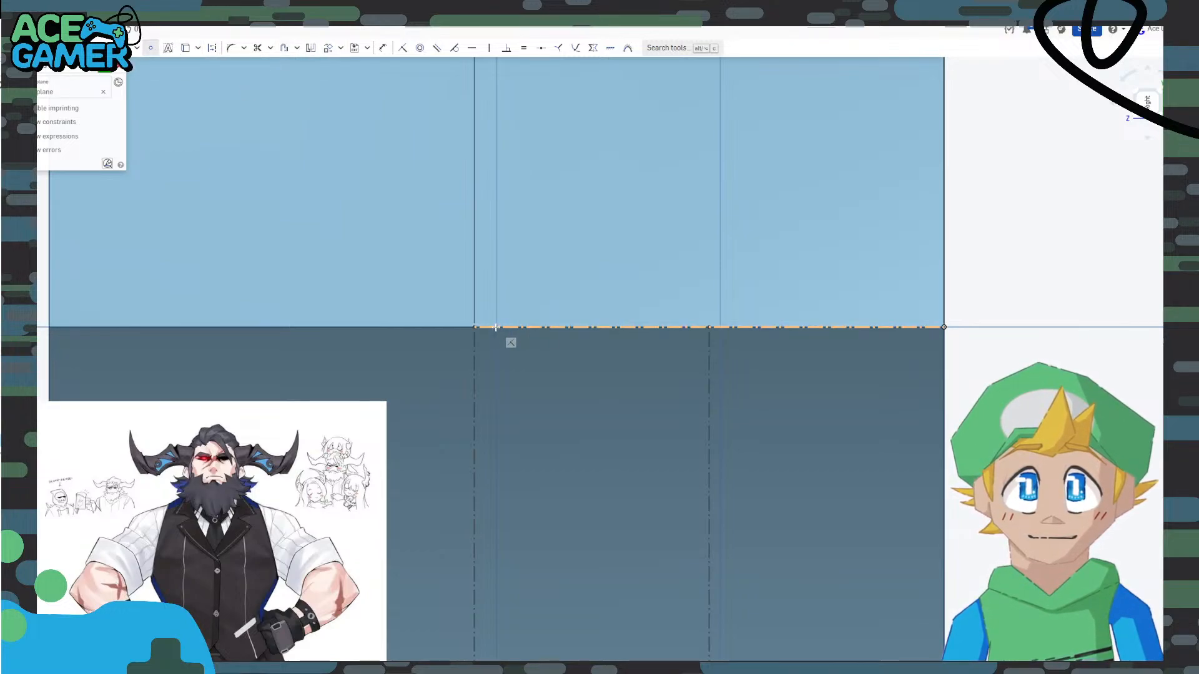
pyautogui.click(720, 327)
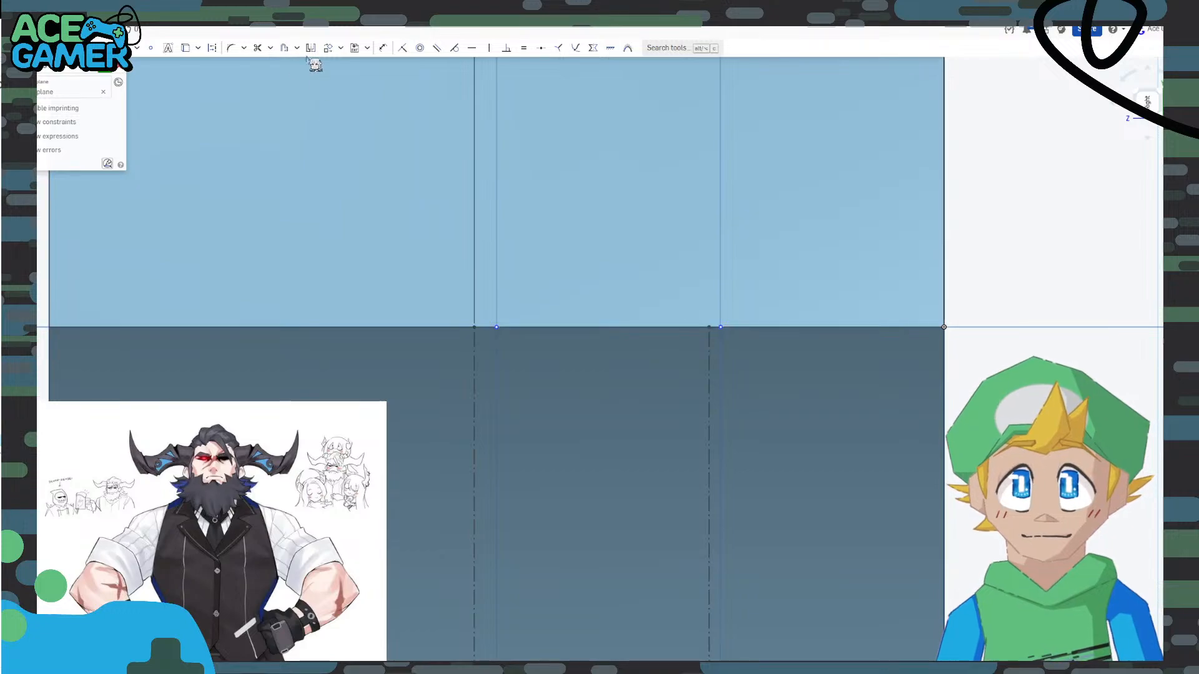
# Dimension the sketch point farther from the origin at 20 mm from the origin.
pyautogui.click(385, 52)
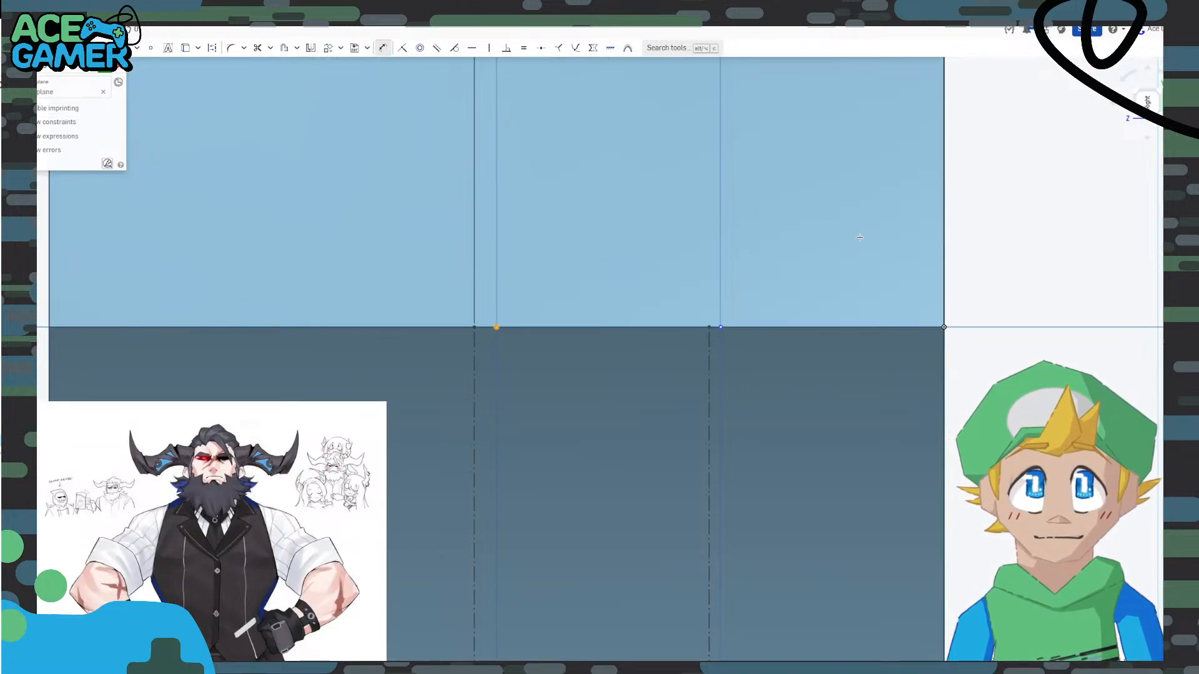
pyautogui.scroll(-4, 670, 222)
pyautogui.moveTo(651, 222); pyautogui.dragTo(555, 356, button='middle')
pyautogui.click(709, 411)
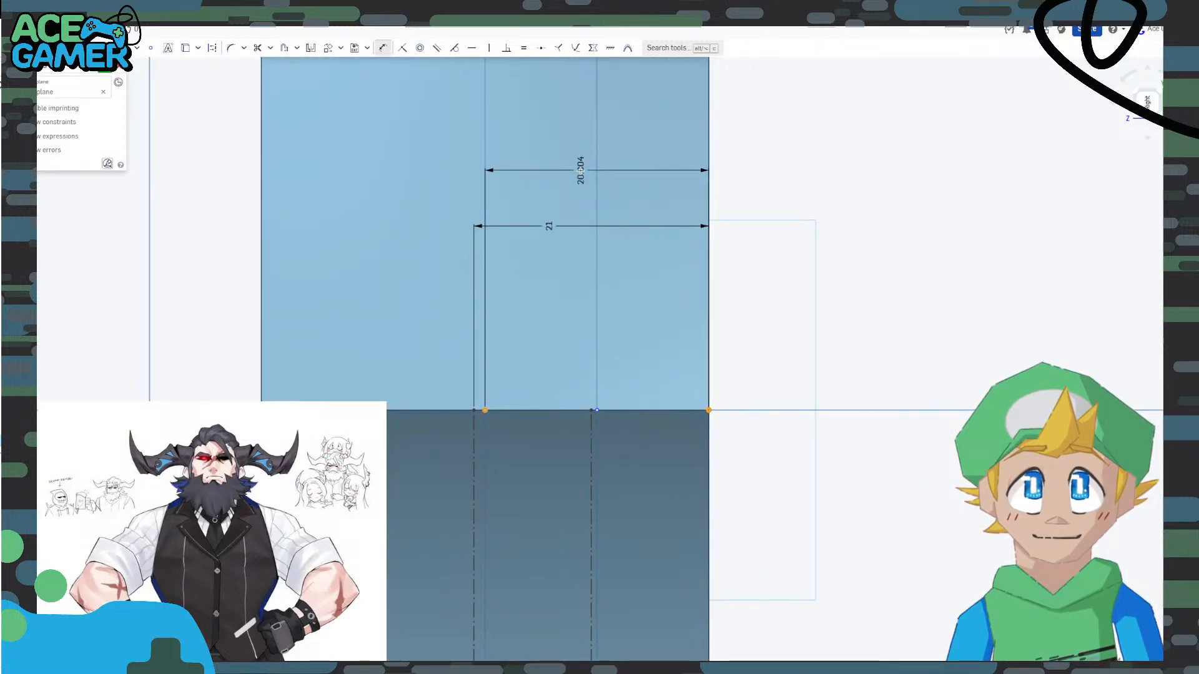
pyautogui.click(587, 171)
pyautogui.write('20')
pyautogui.press('Return')
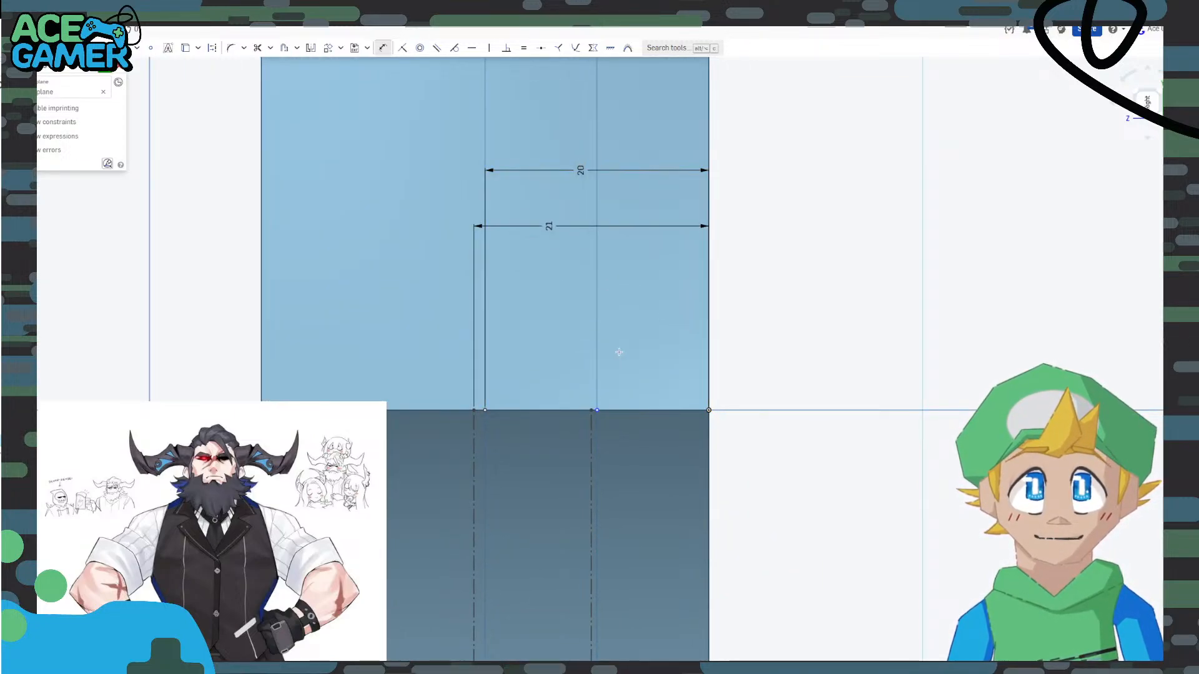
# Dimension the sketch point nearer the origin at 10 mm from the origin.
pyautogui.click(709, 410)
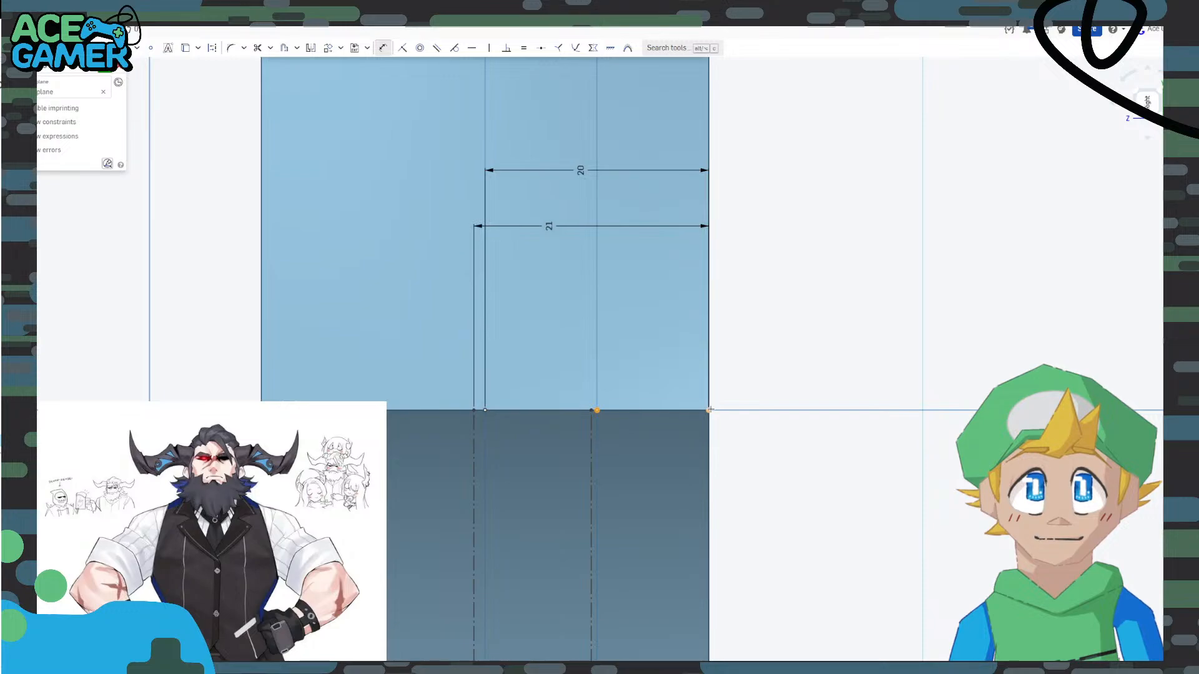
pyautogui.click(628, 304)
pyautogui.write('10')
pyautogui.press('Return')
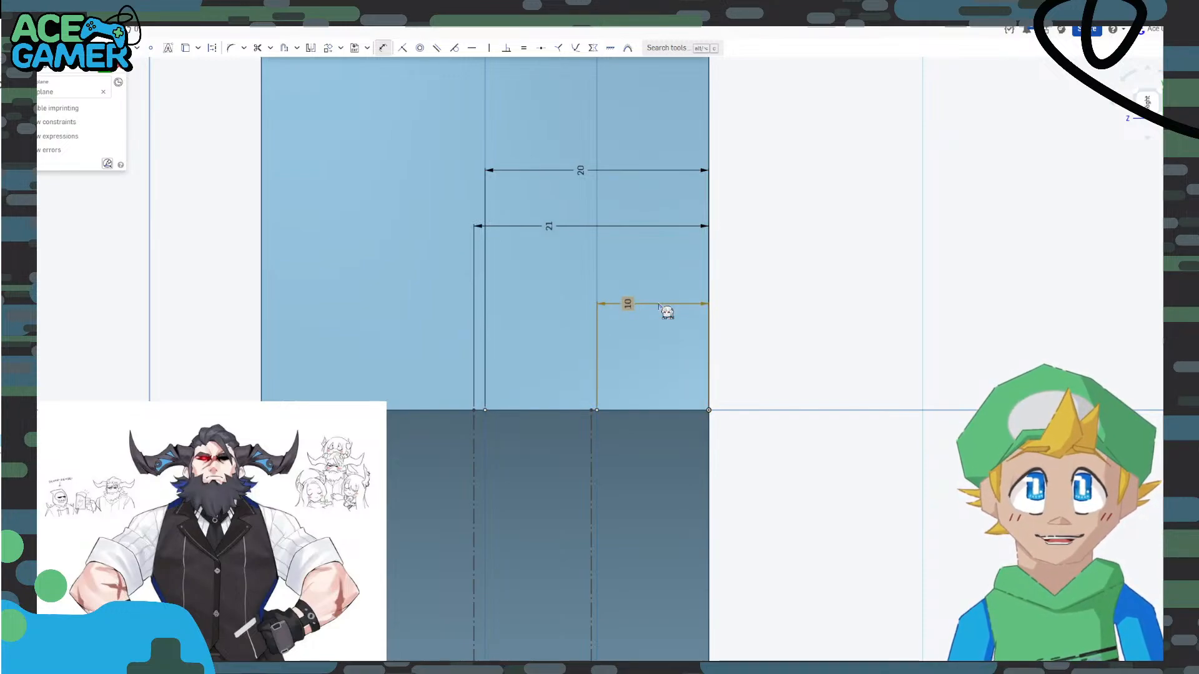
# Try to dimension the second perpendicular construction line's upper end at 11 mm from the origin, then undo the dimension.
pyautogui.scroll(-3, 596, 369)
pyautogui.scroll(8, 575, 413)
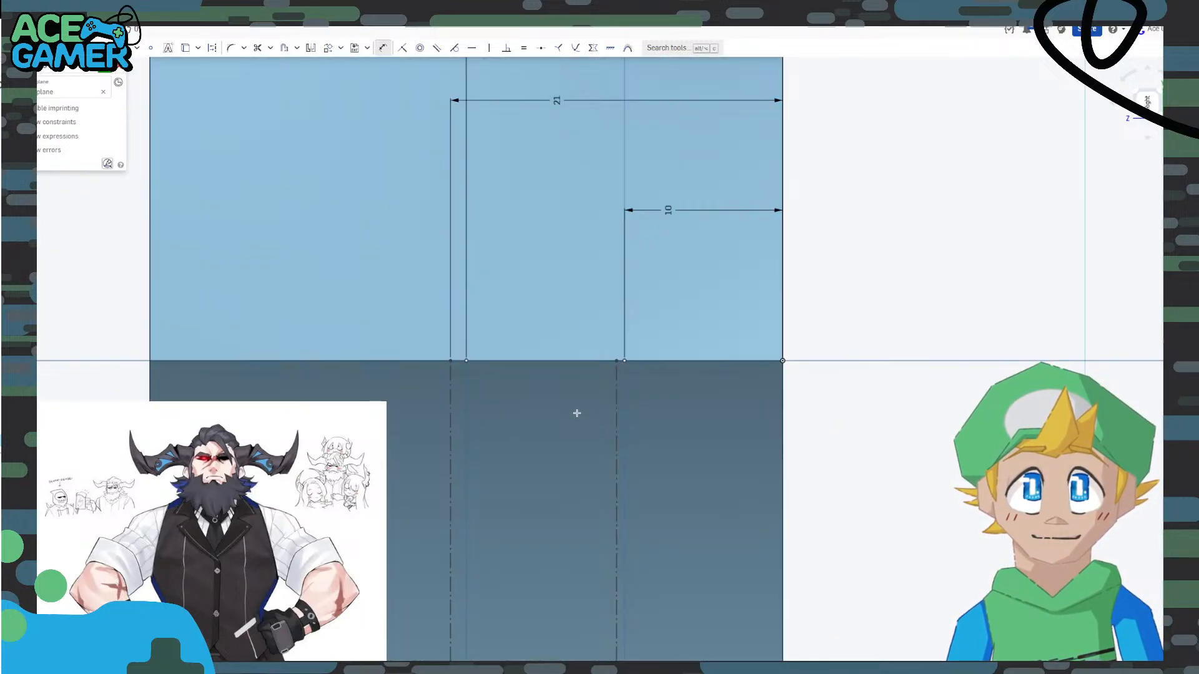
pyautogui.scroll(-6, 540, 366)
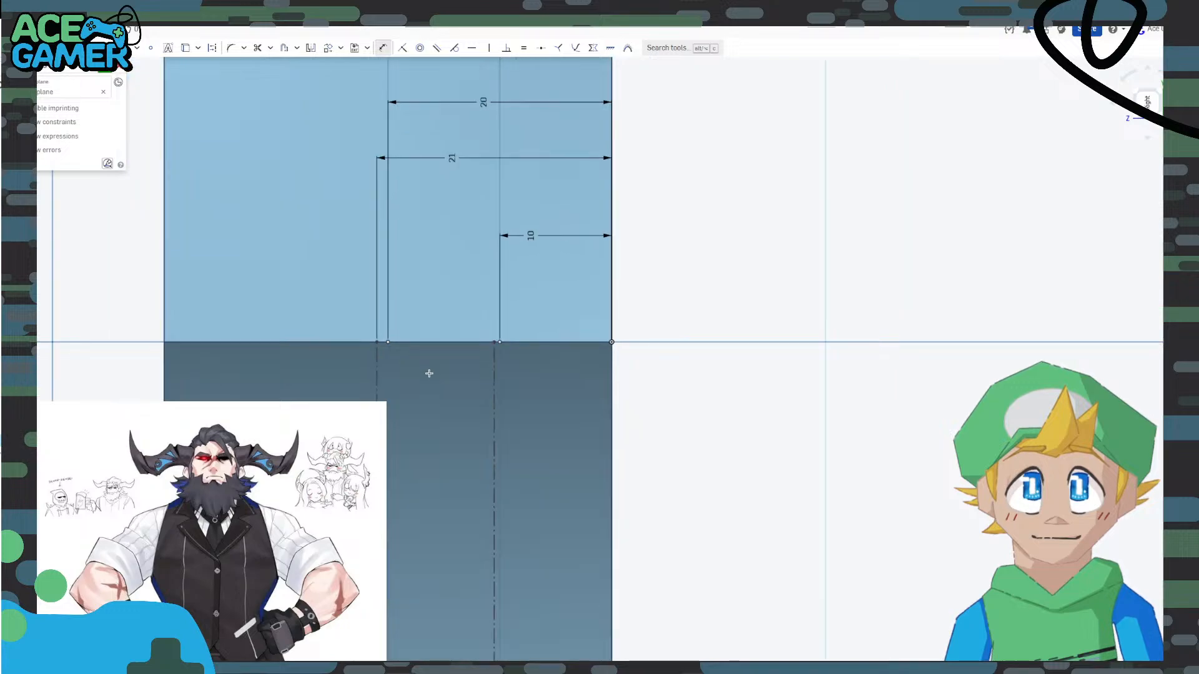
pyautogui.scroll(5, 536, 344)
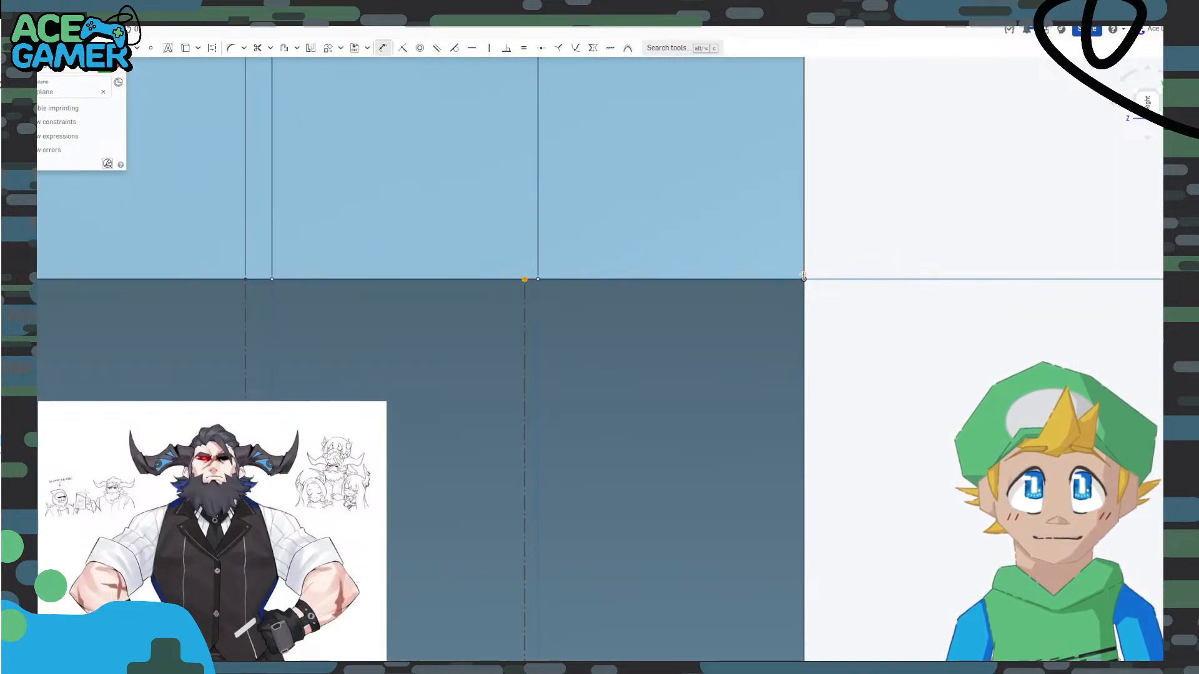
pyautogui.click(804, 277)
pyautogui.click(631, 140)
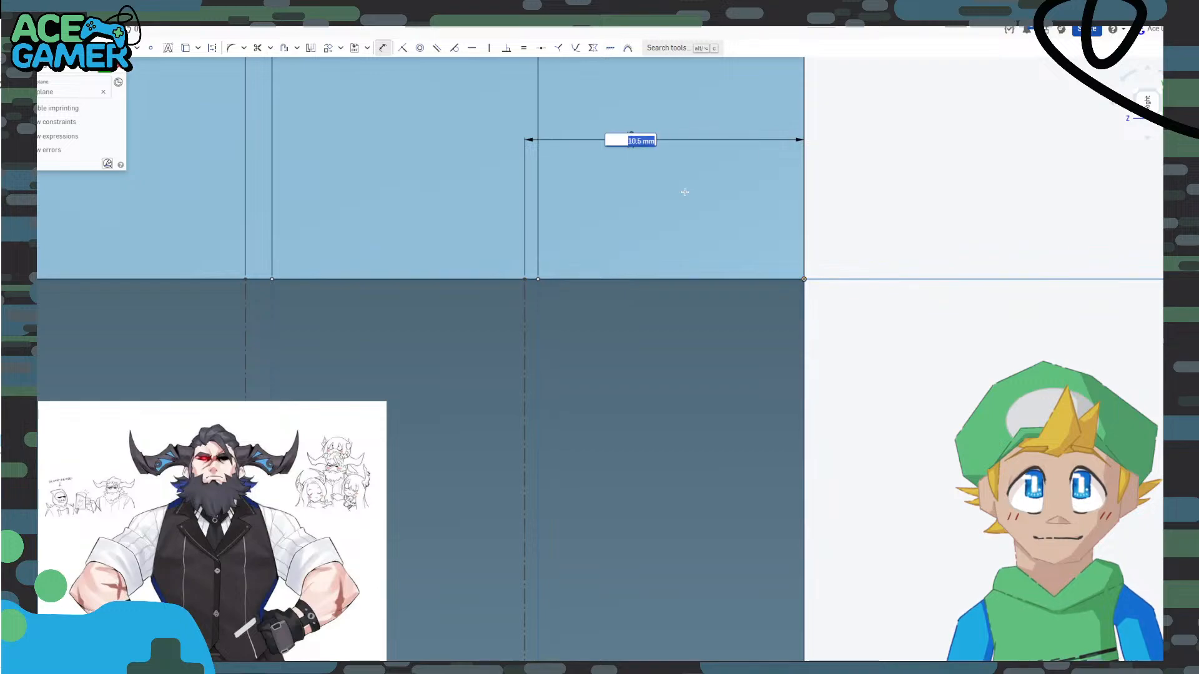
pyautogui.write('1')
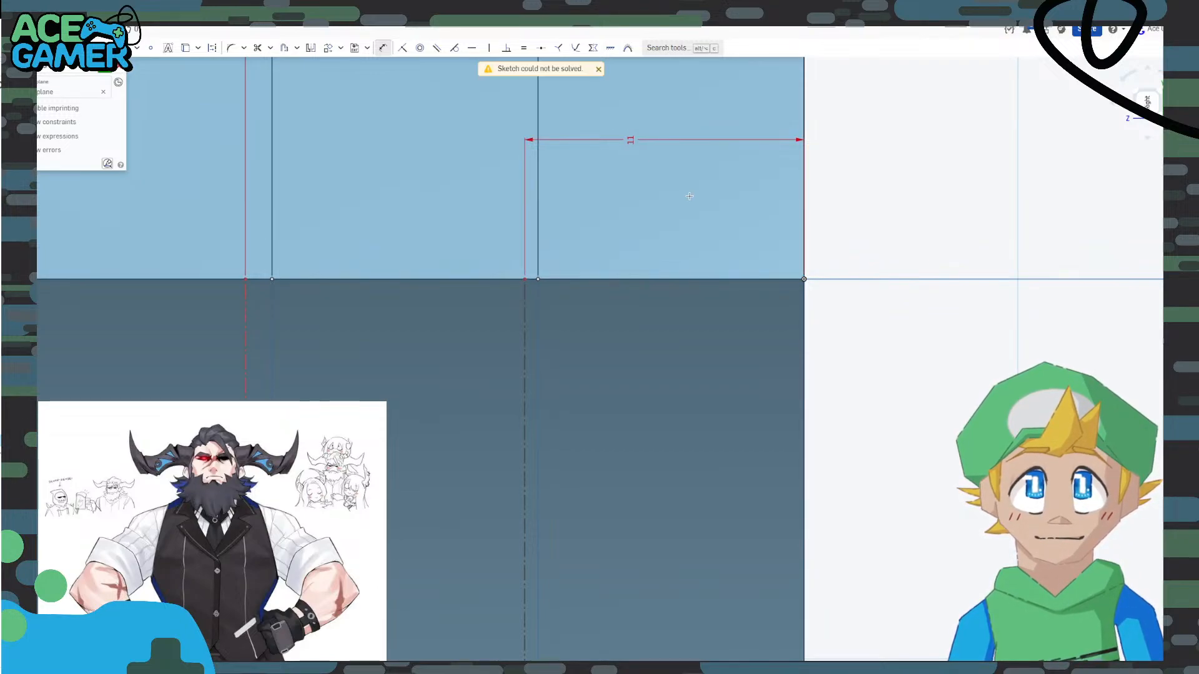
pyautogui.scroll(-6, 597, 285)
pyautogui.press('Escape')
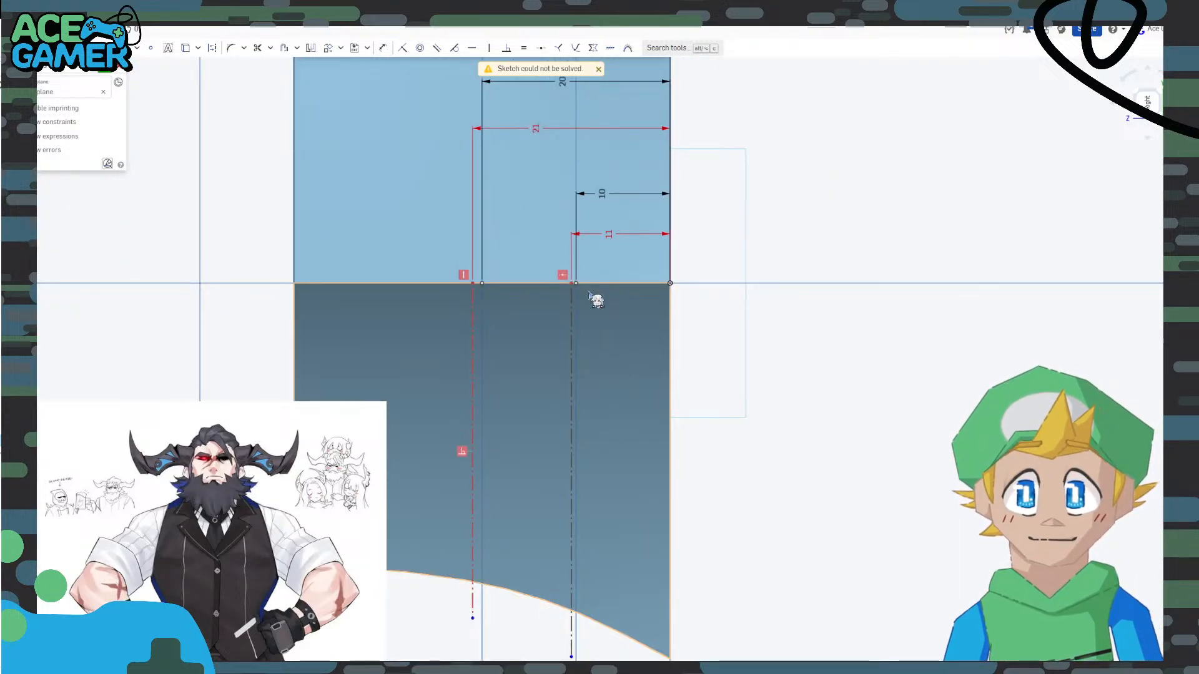
pyautogui.hotkey('ctrl', 'z')
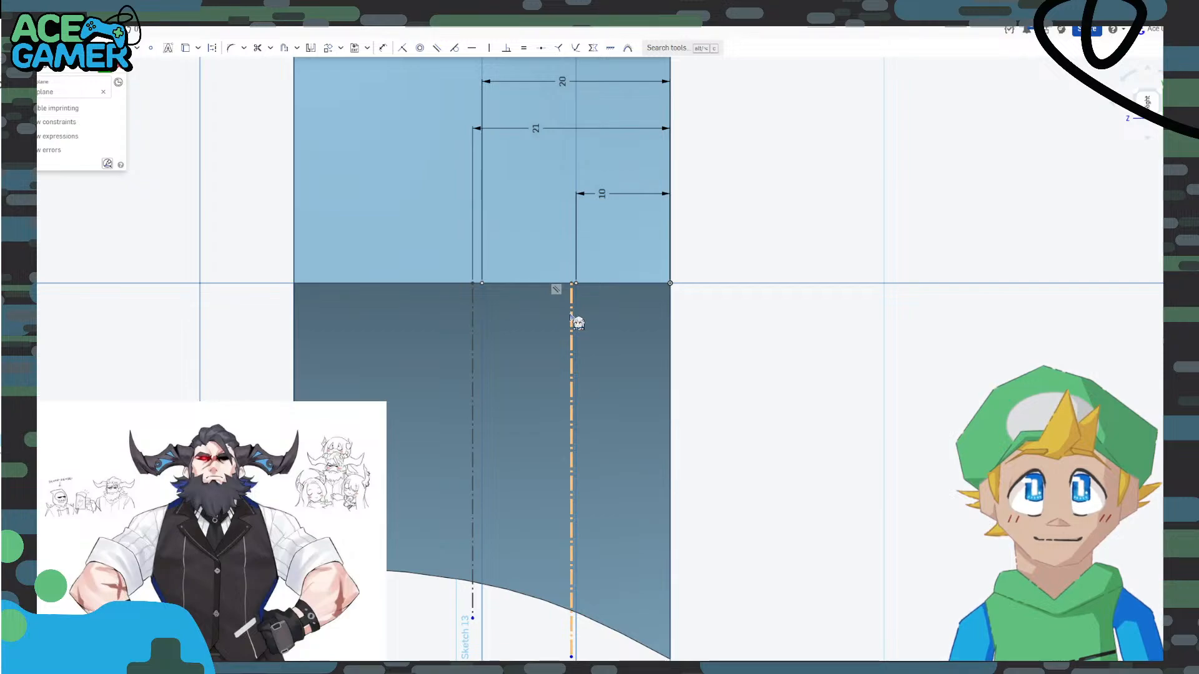
# Delete the second perpendicular construction line that starts at the horizontal line's midpoint.
pyautogui.click(572, 315)
pyautogui.press('Delete')
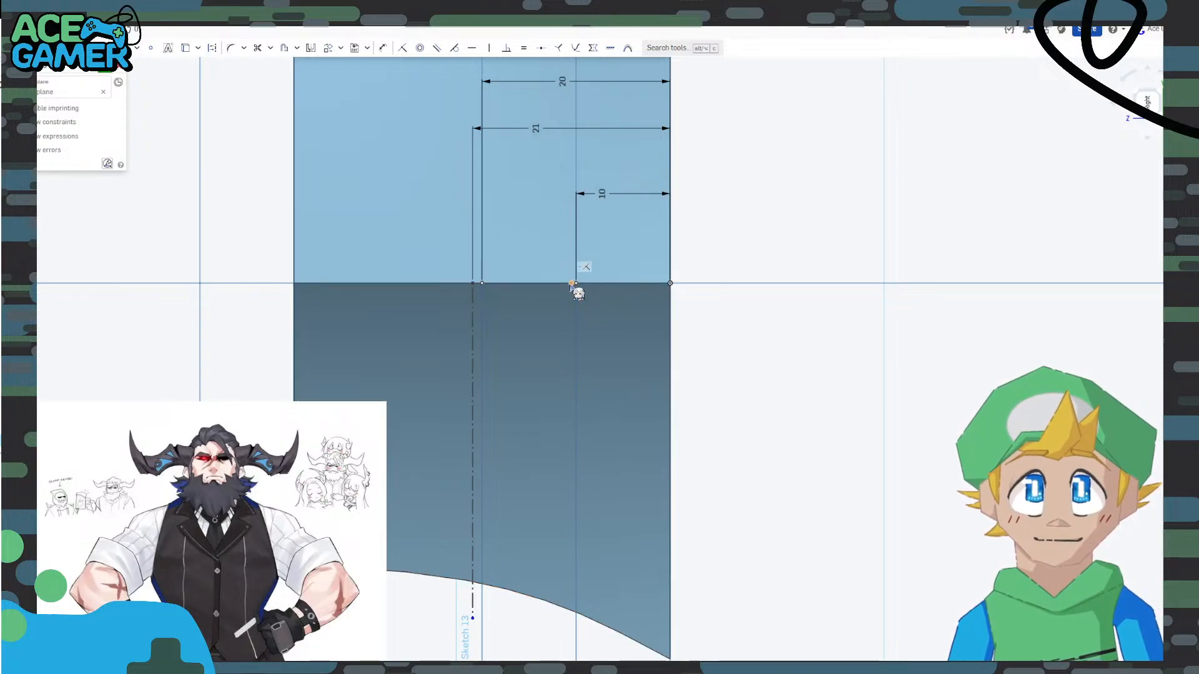
pyautogui.scroll(-3, 584, 406)
pyautogui.scroll(4, 576, 400)
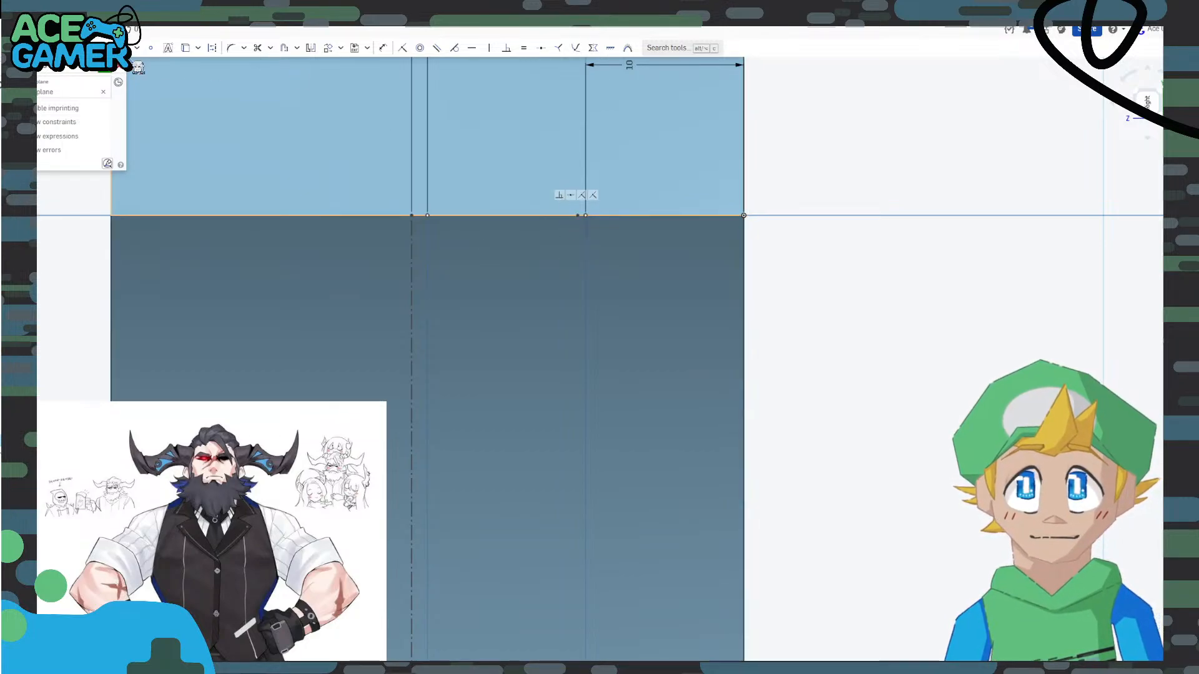
# Draw a construction line from the origin along the horizontal construction line and dimension its far end at 11 mm from the origin.
pyautogui.press('d')
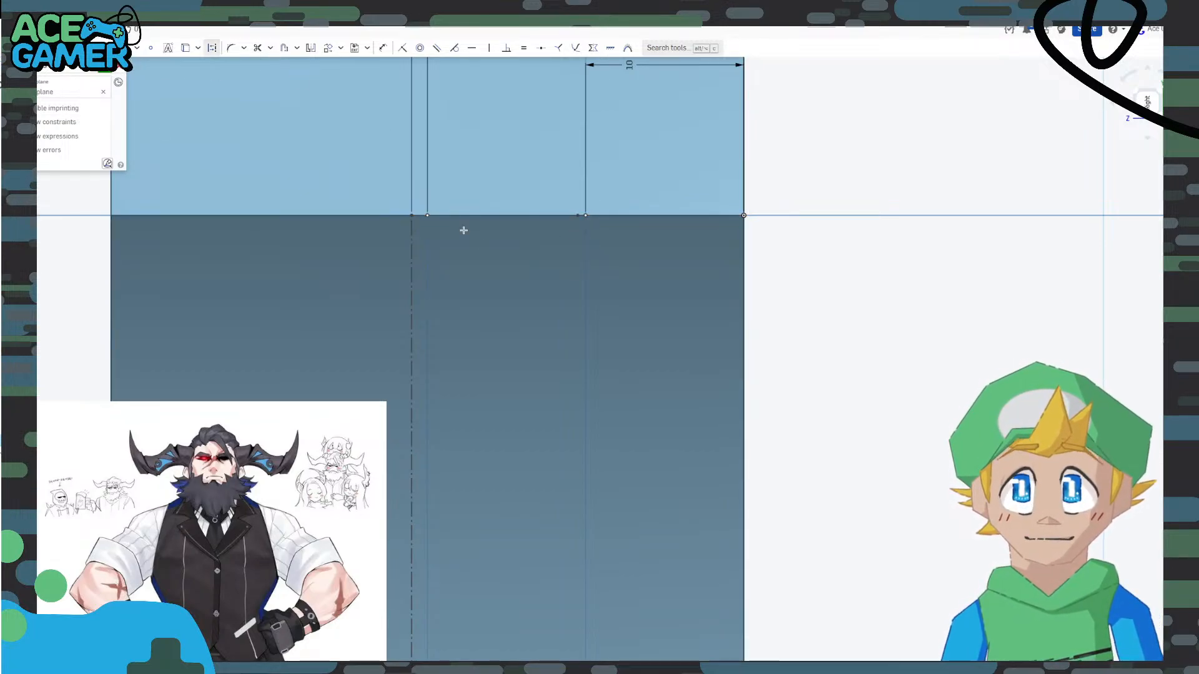
pyautogui.click(744, 215)
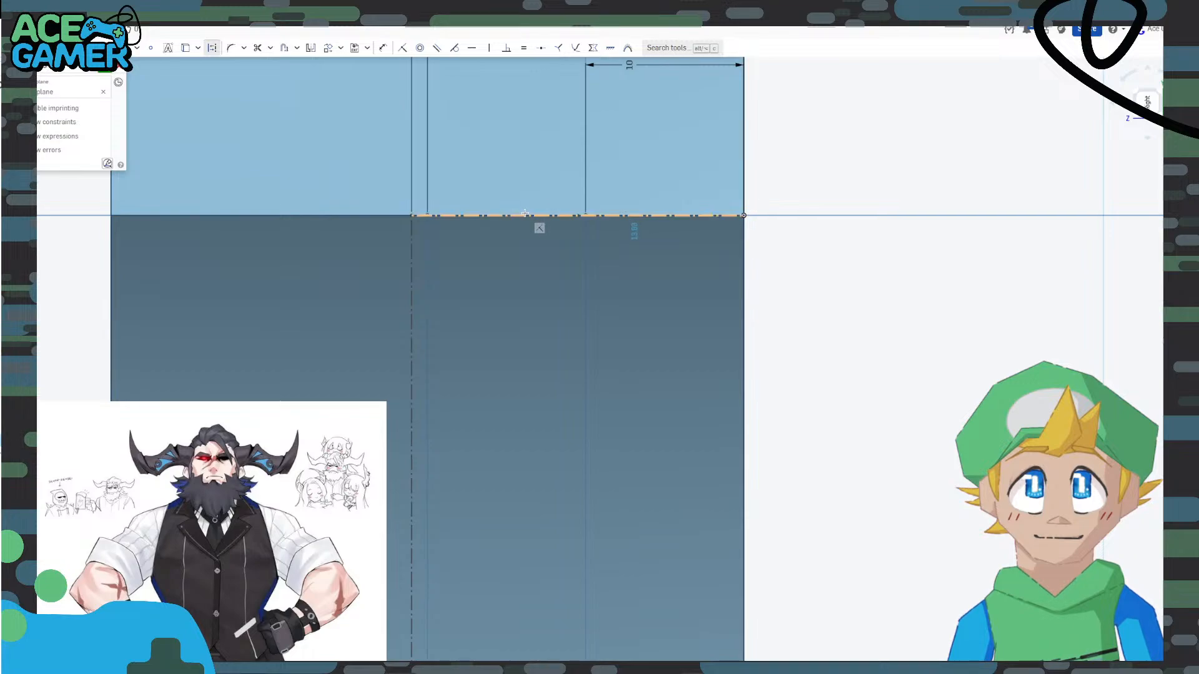
pyautogui.click(525, 216)
pyautogui.press('Escape')
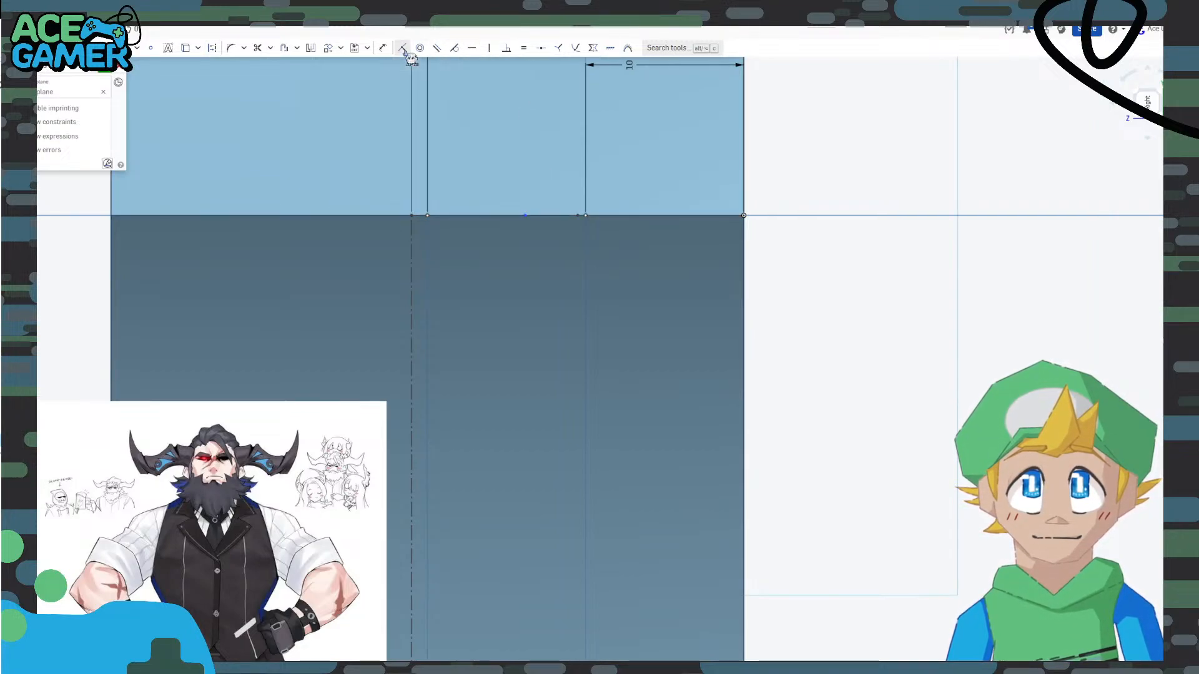
pyautogui.click(383, 47)
pyautogui.click(525, 216)
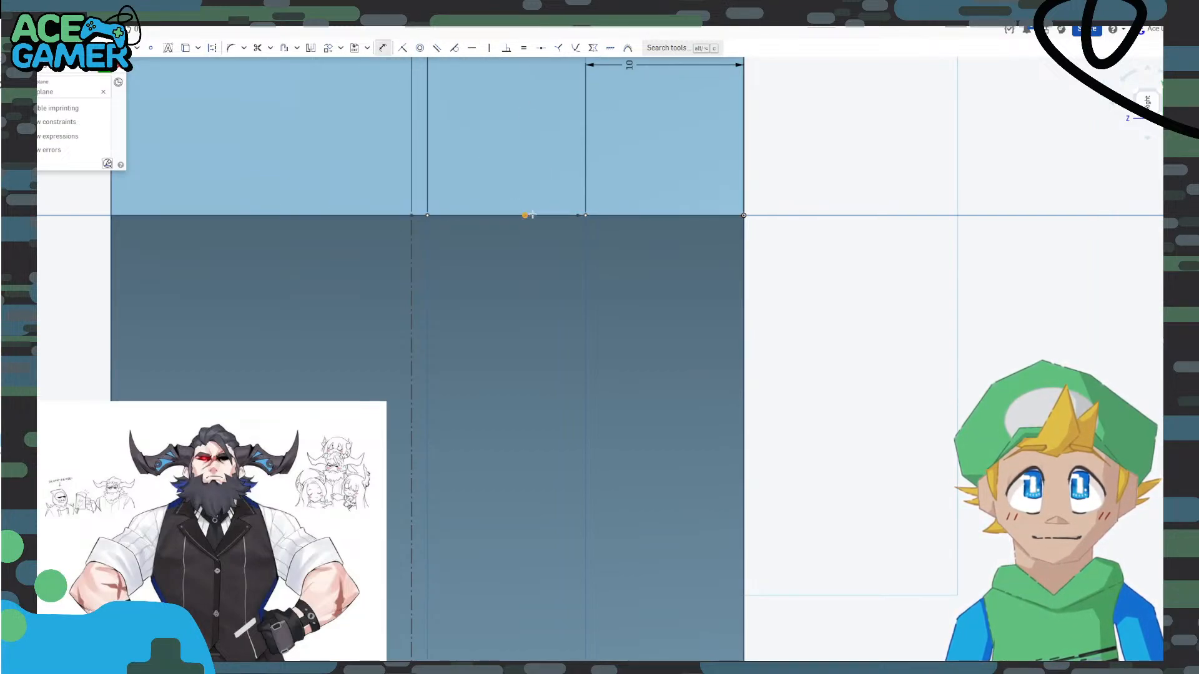
pyautogui.click(743, 215)
pyautogui.click(665, 129)
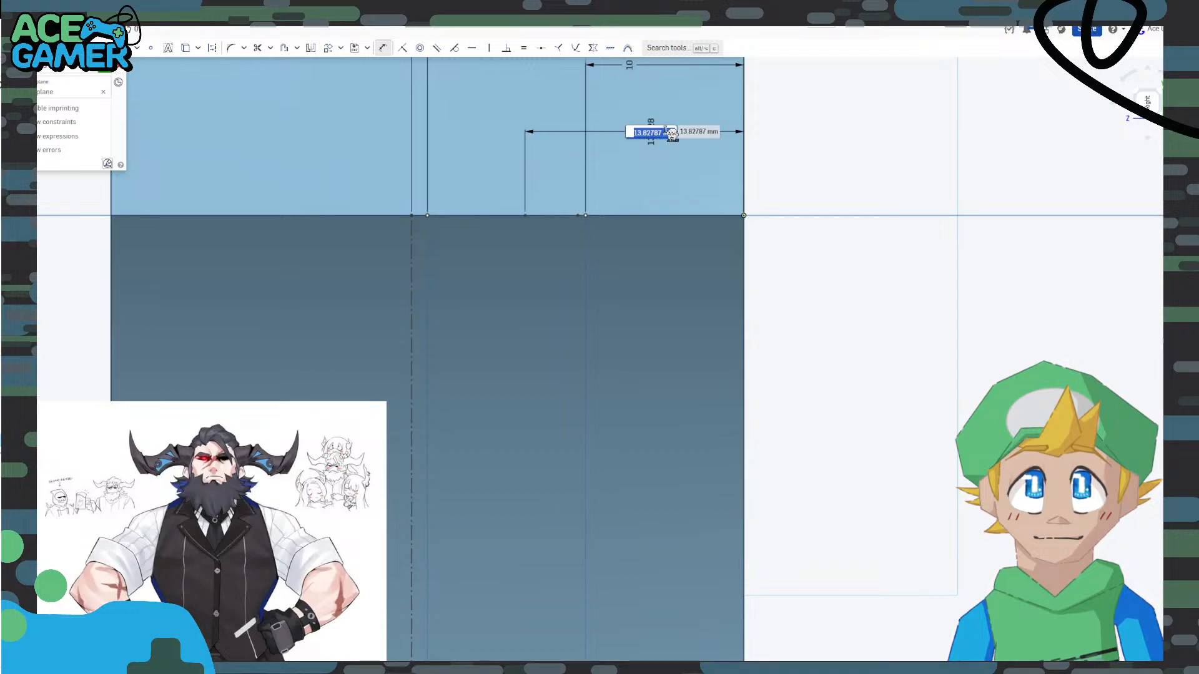
pyautogui.press('Return')
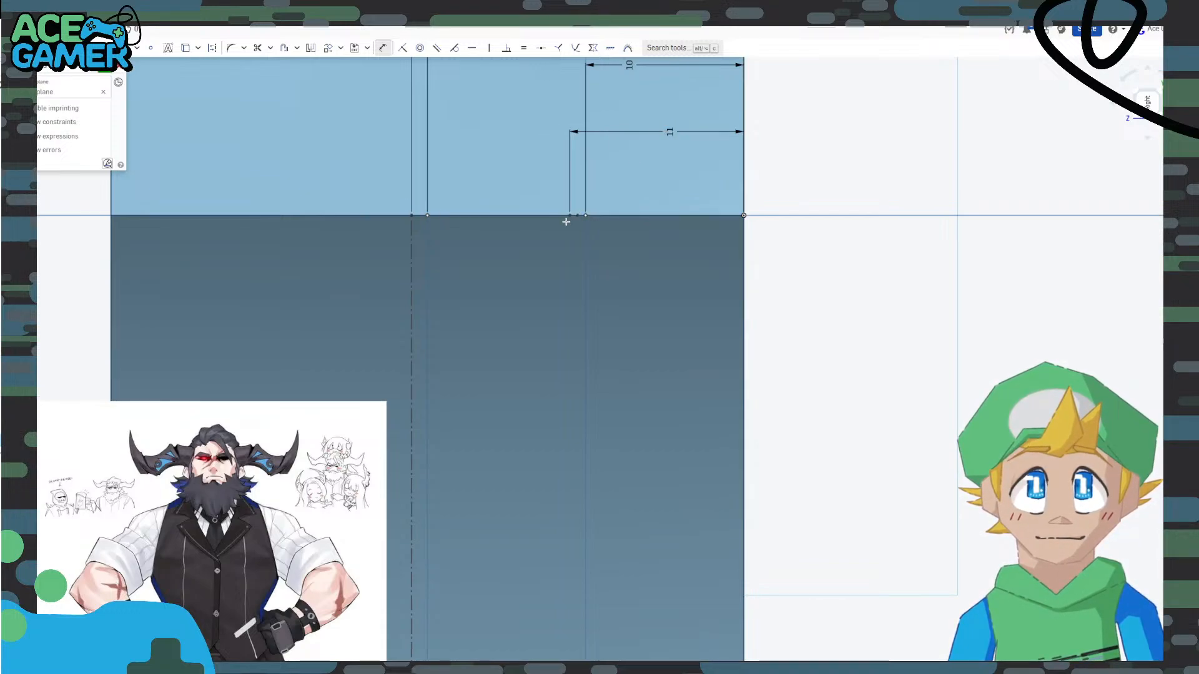
pyautogui.press('Escape')
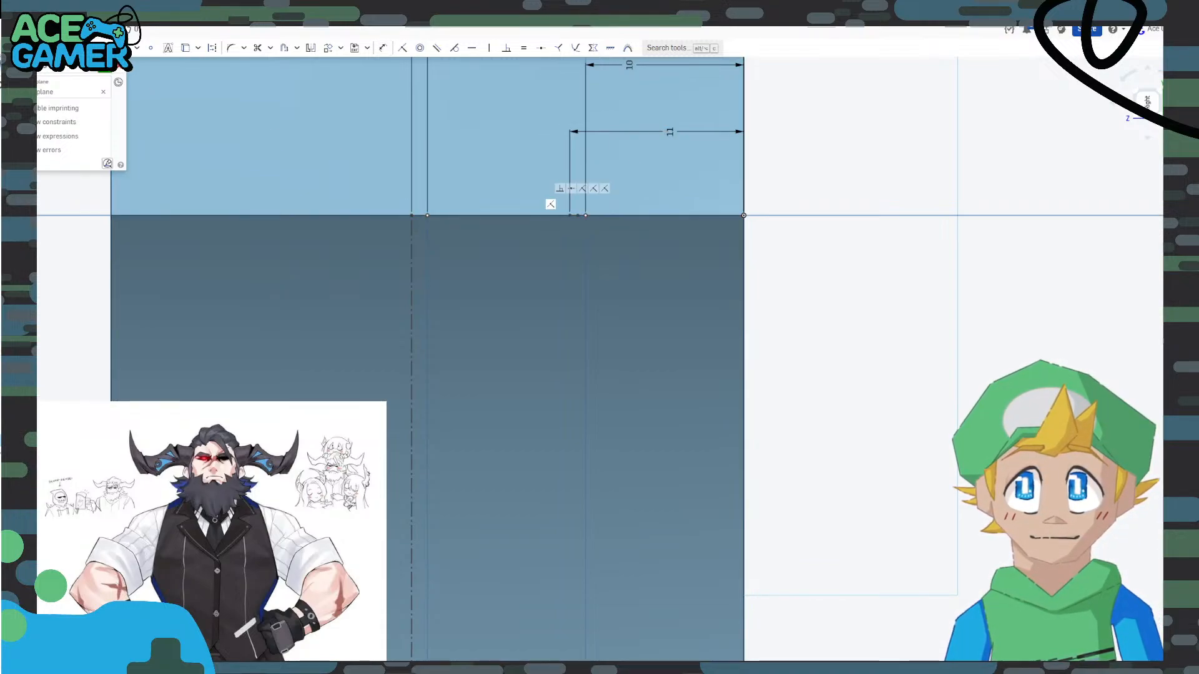
# Draw a perpendicular construction line from the 11 mm point down past the part's curved lower edge.
pyautogui.press('l')
pyautogui.click(571, 217)
pyautogui.scroll(-5, 566, 403)
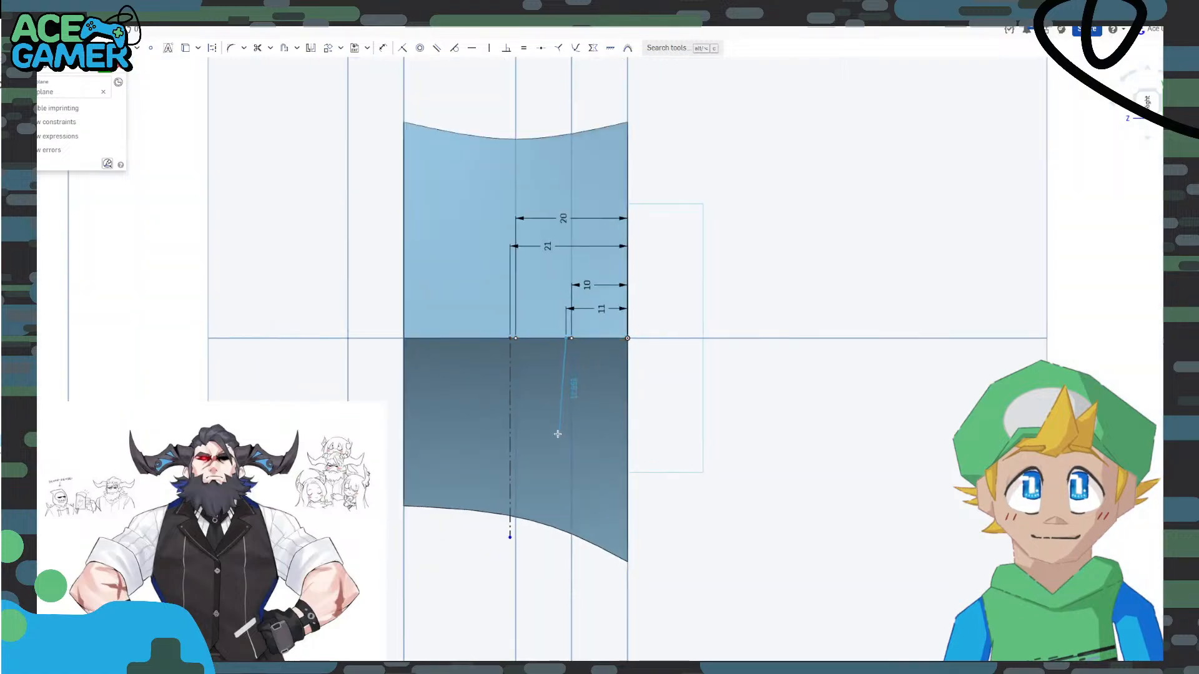
pyautogui.moveTo(557, 433); pyautogui.dragTo(552, 340, button='middle')
pyautogui.press('w')
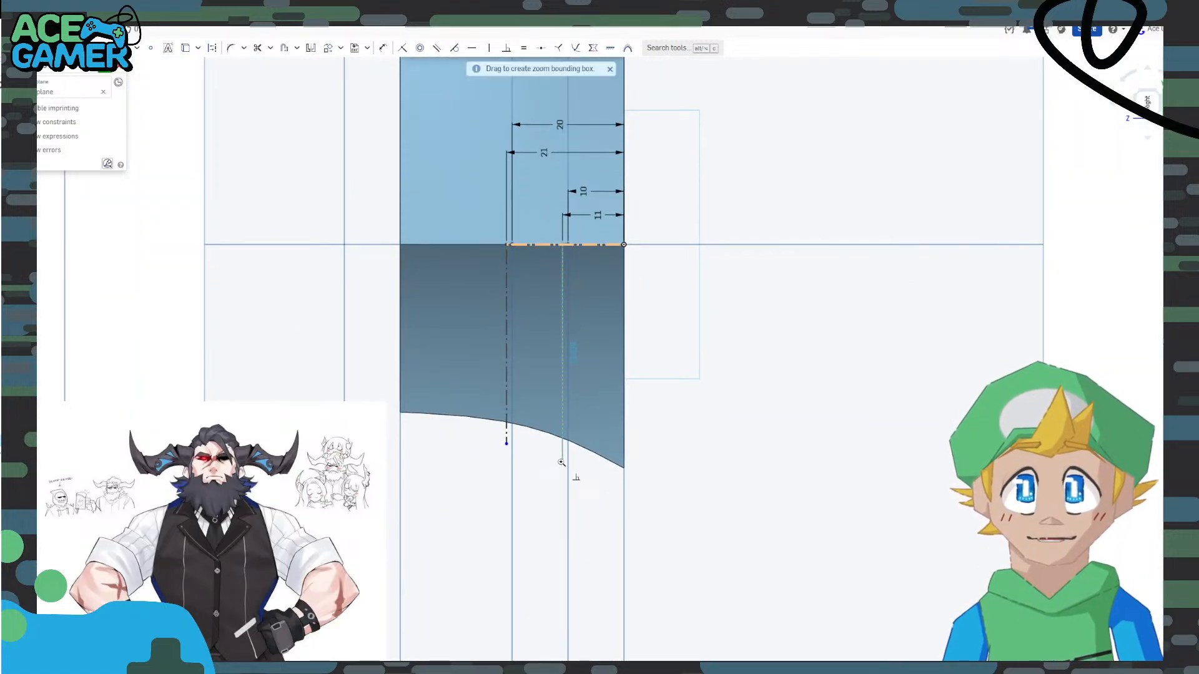
pyautogui.press('Escape')
pyautogui.press('q')
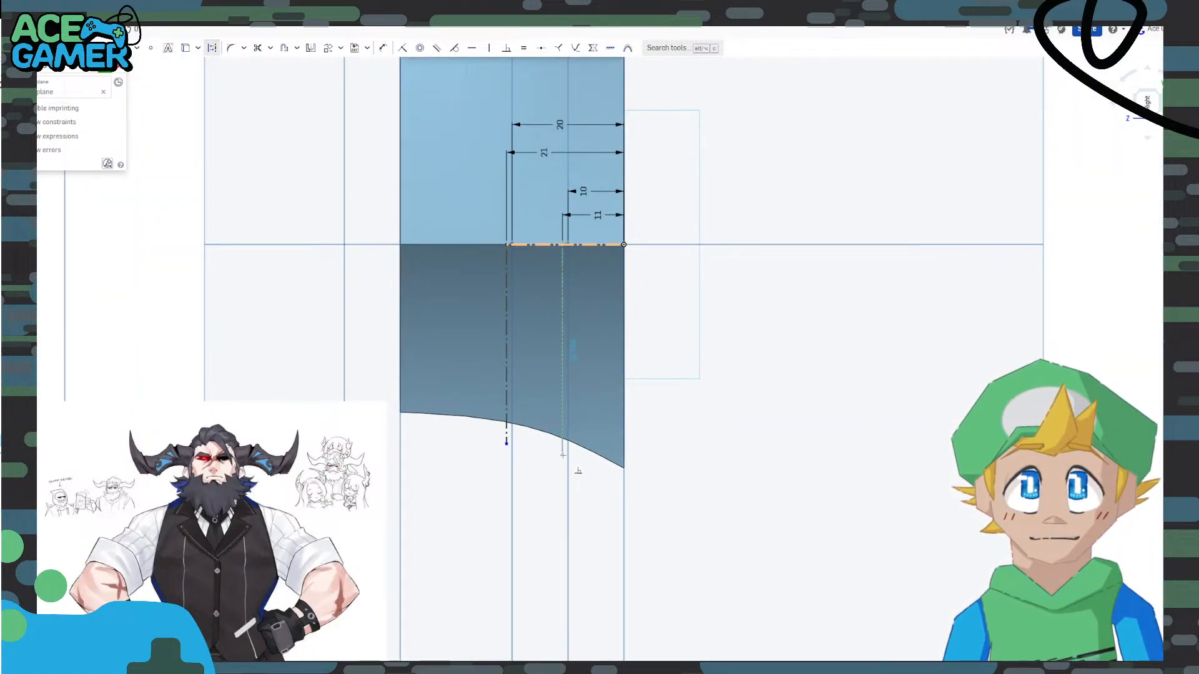
pyautogui.click(562, 455)
# Draw a shallow three-point arc from the 20 mm point to the lower end of the construction line at 21 mm.
pyautogui.scroll(3, 558, 445)
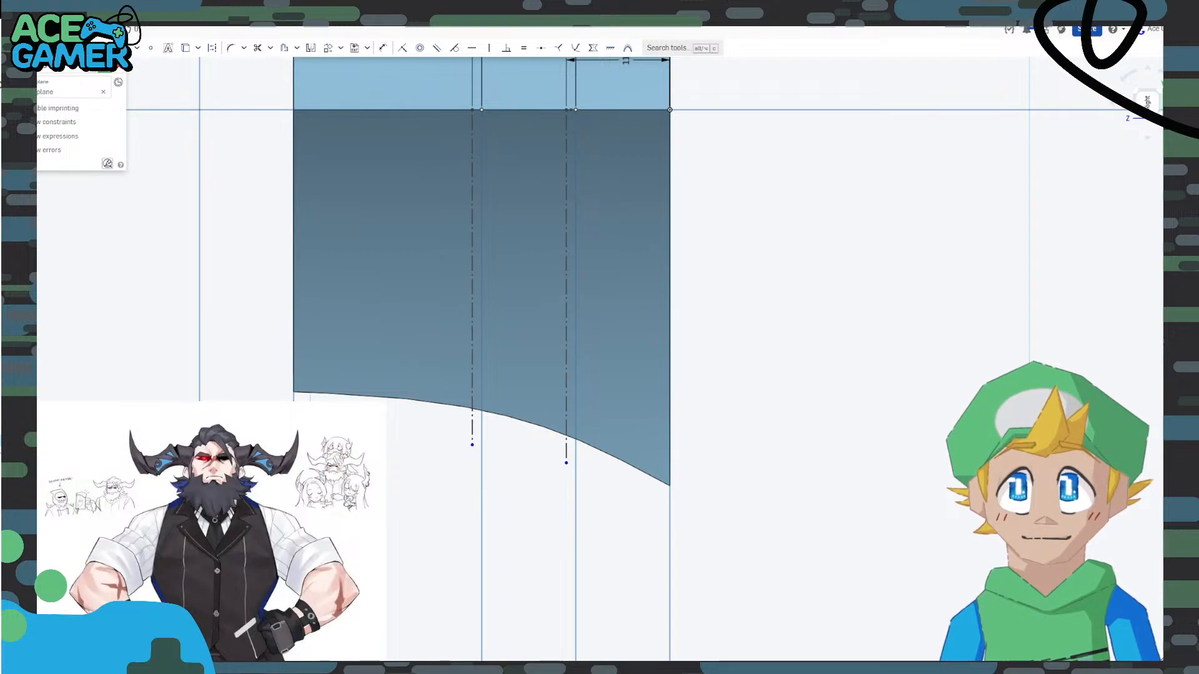
pyautogui.click(481, 110)
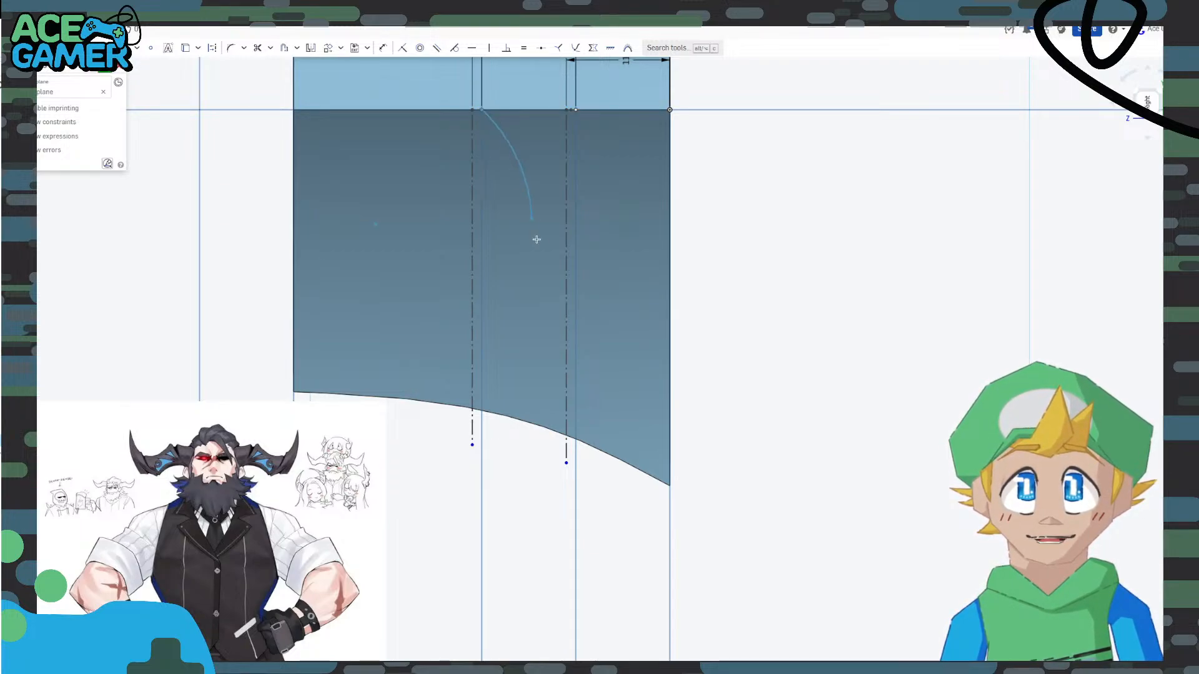
pyautogui.click(473, 444)
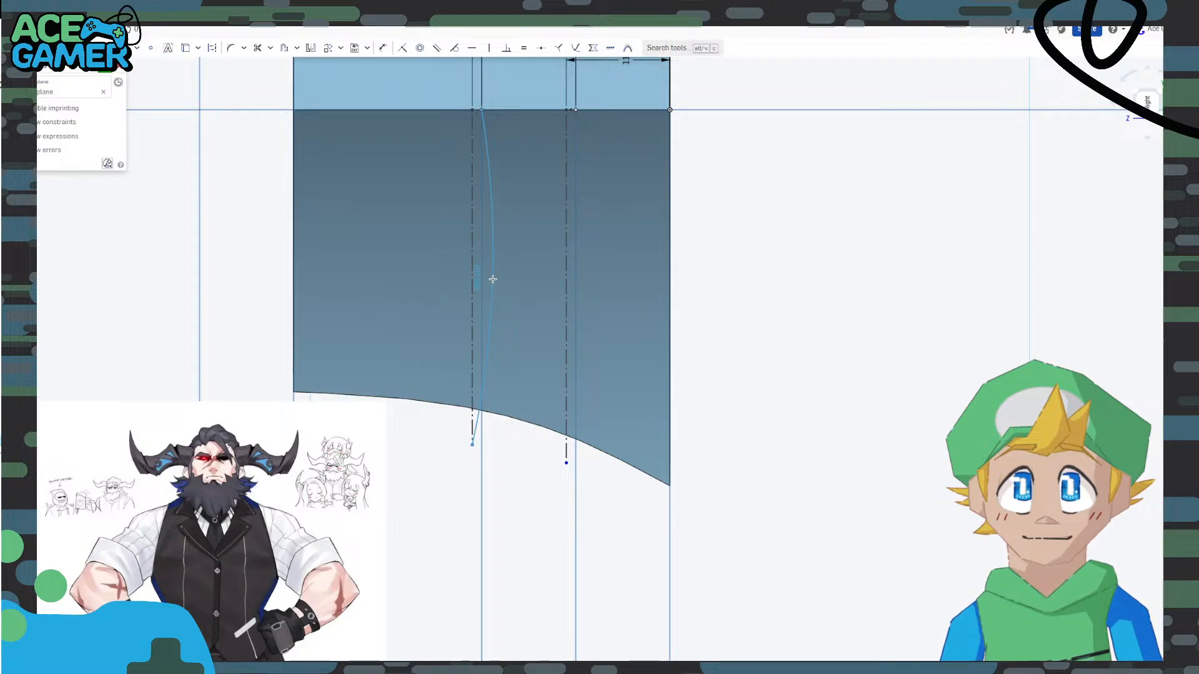
pyautogui.click(493, 278)
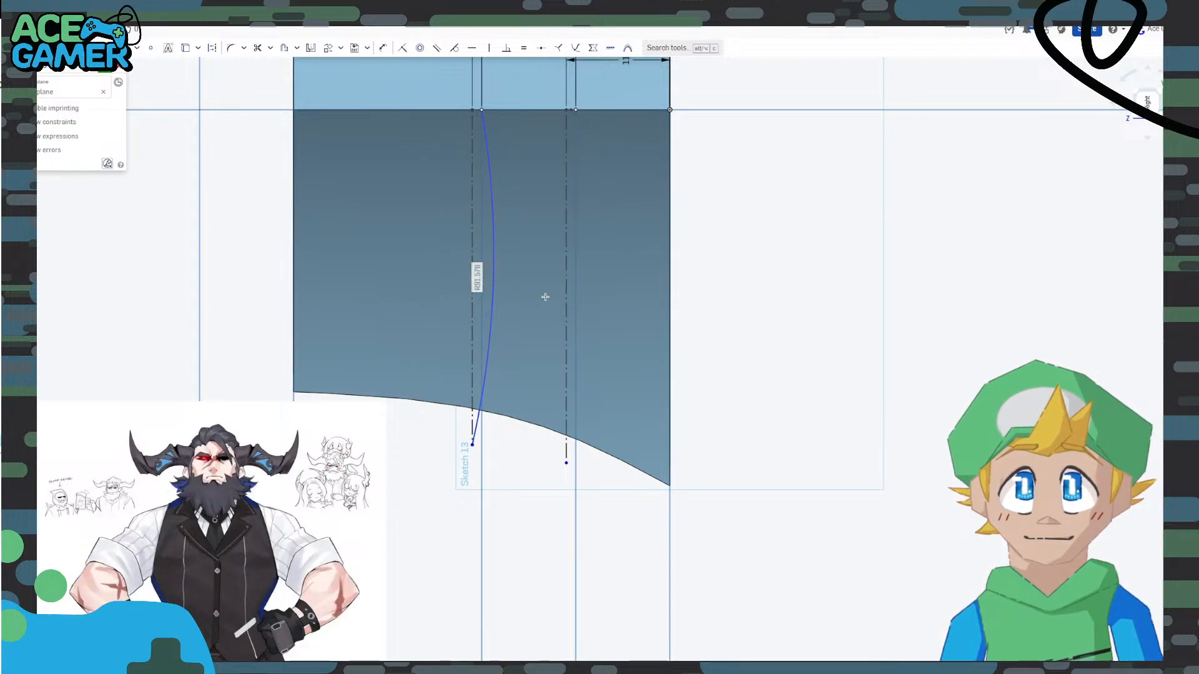
# Draw a matching three-point arc from the 10 mm point to the lower end of the construction line at 11 mm.
pyautogui.moveTo(543, 297); pyautogui.dragTo(537, 327, button='middle')
pyautogui.scroll(3, 565, 142)
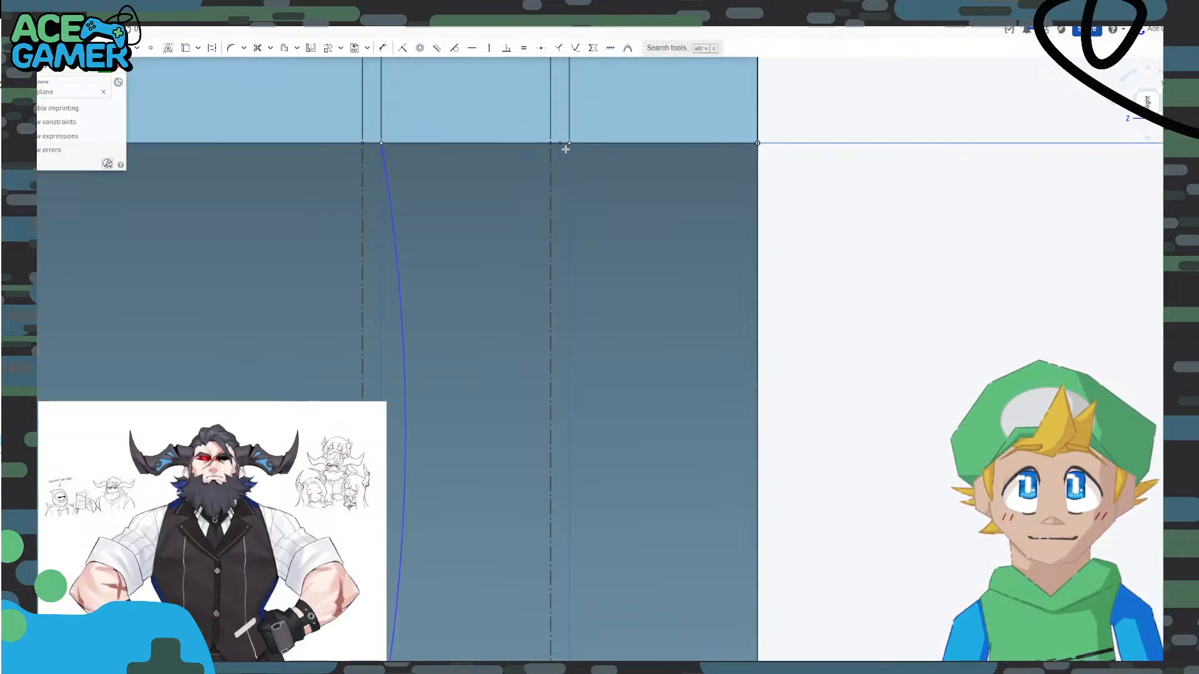
pyautogui.click(569, 143)
pyautogui.scroll(-2, 583, 334)
pyautogui.moveTo(564, 376); pyautogui.dragTo(565, 239, button='middle')
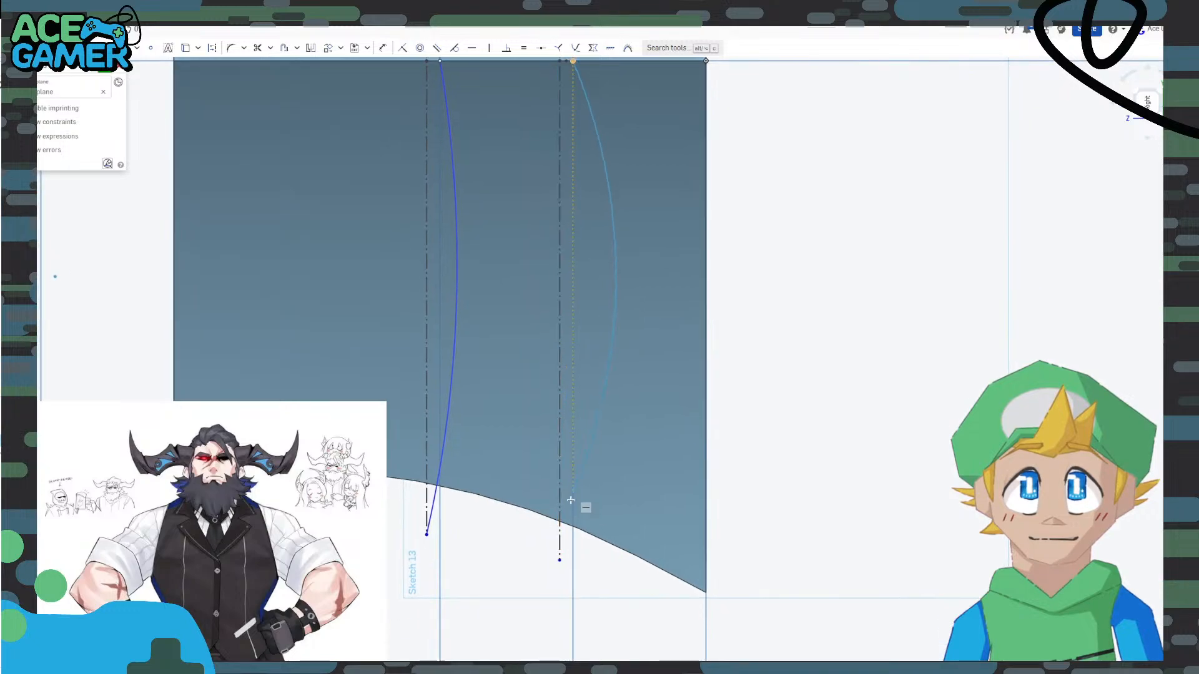
pyautogui.click(560, 560)
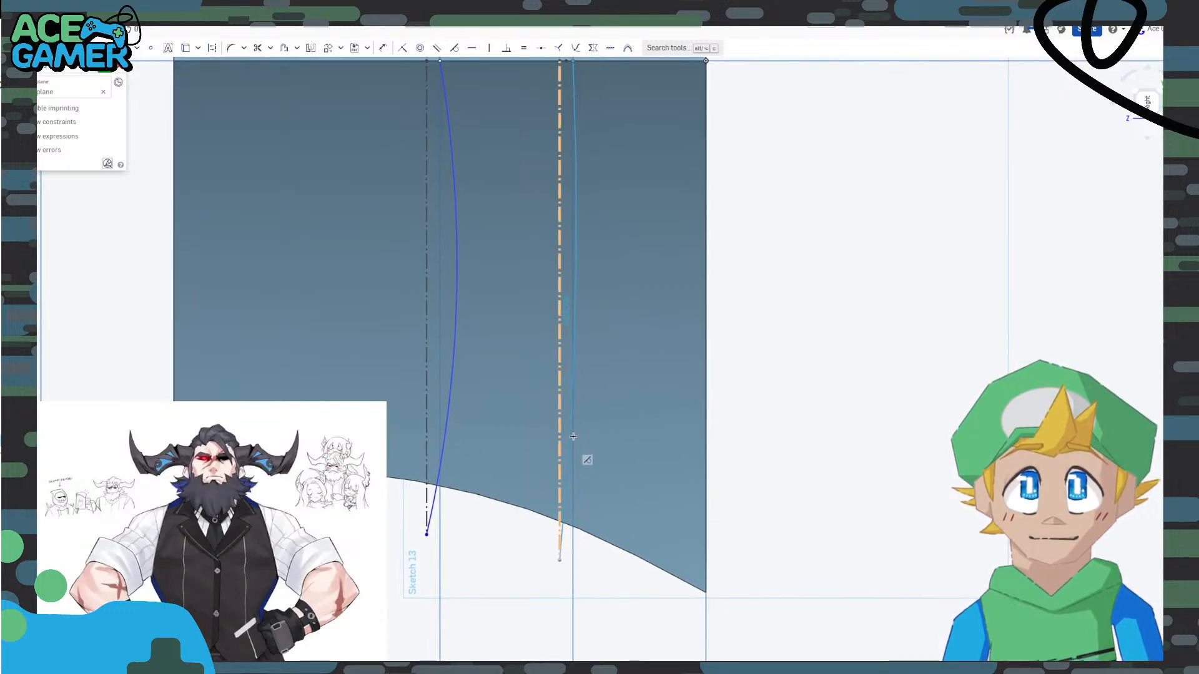
pyautogui.click(594, 350)
pyautogui.scroll(-2, 516, 300)
pyautogui.moveTo(517, 300); pyautogui.dragTo(516, 366, button='middle')
pyautogui.scroll(-1, 517, 367)
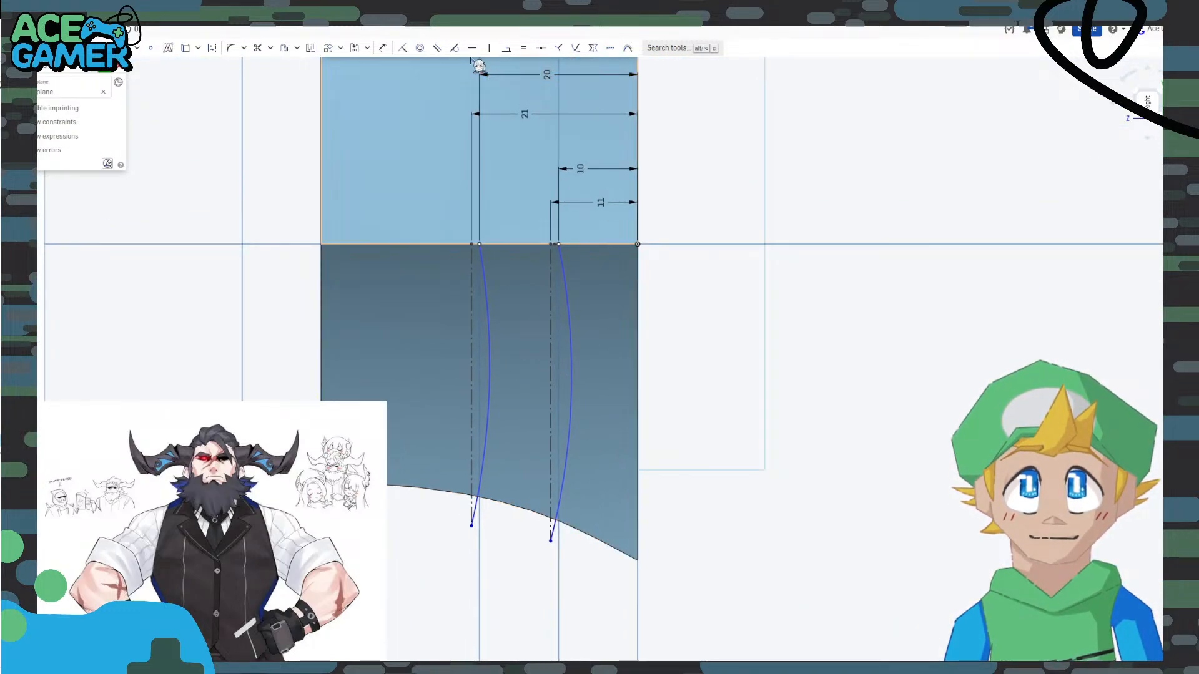
# Dimension the radius of the arc starting at the 20 mm point and set it to 95 mm after trying 80 mm.
pyautogui.click(383, 48)
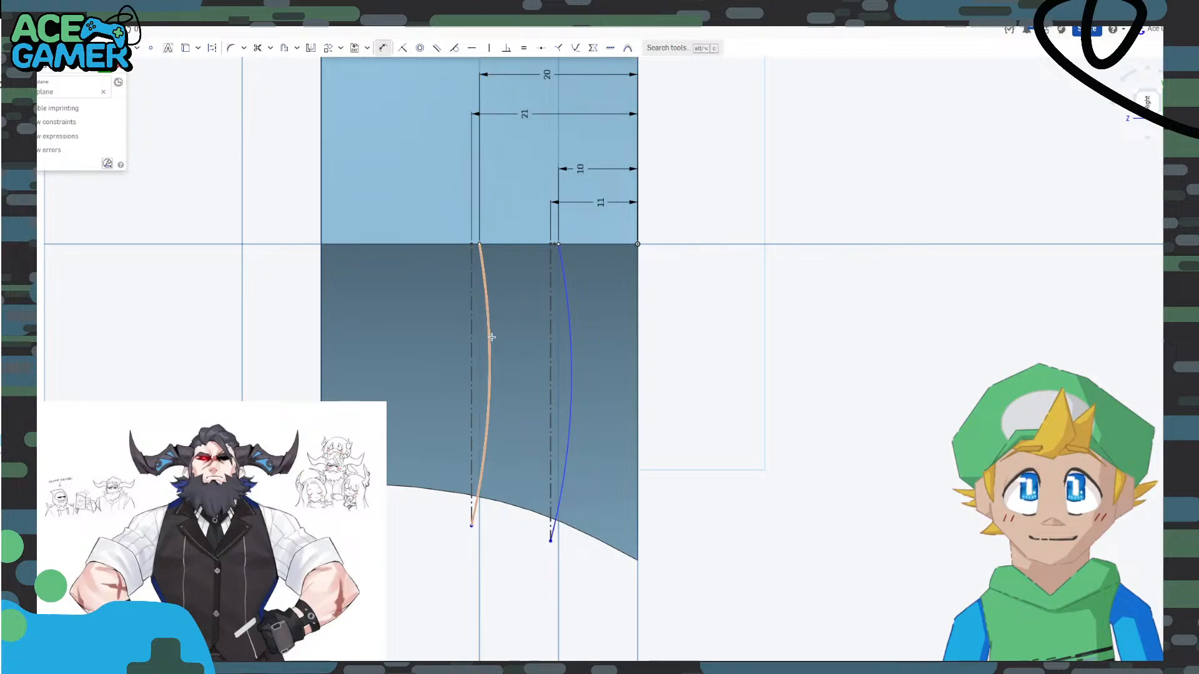
pyautogui.click(492, 337)
pyautogui.click(275, 351)
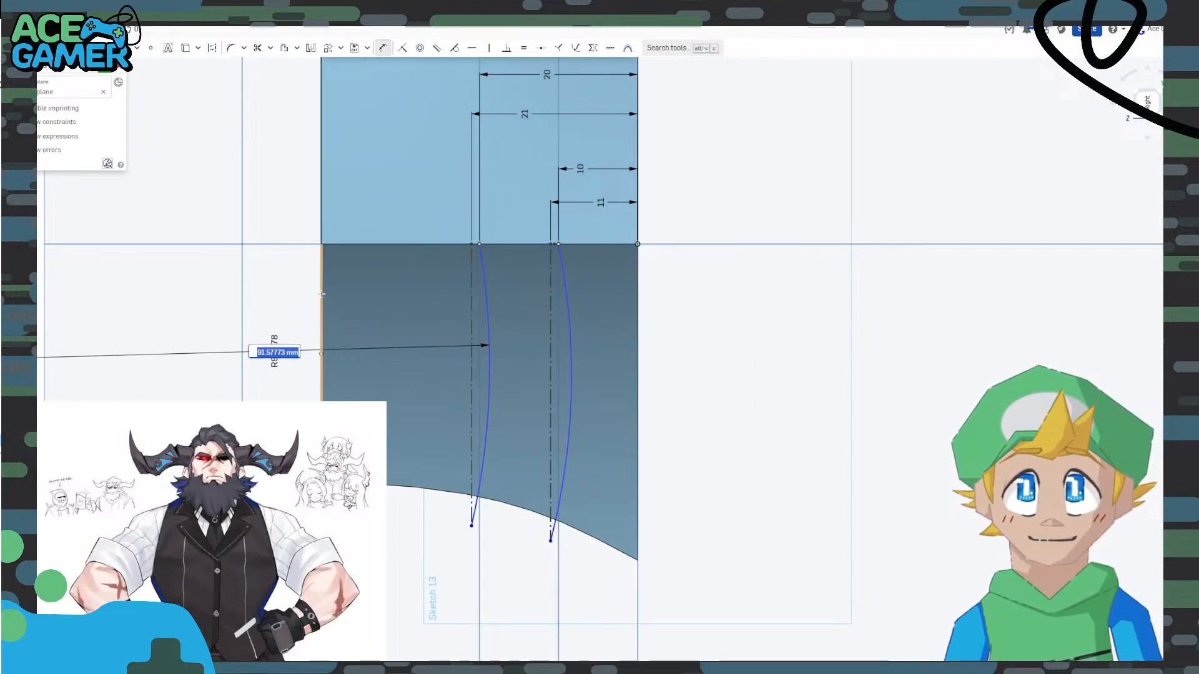
pyautogui.write('90')
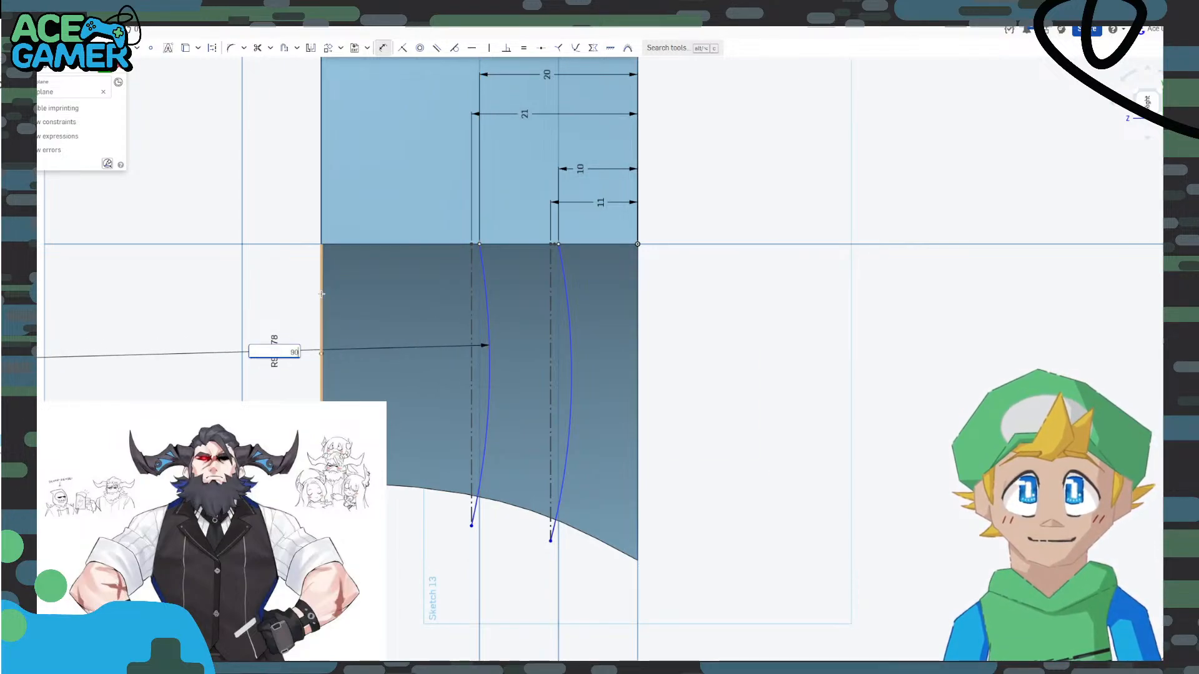
pyautogui.press('Return')
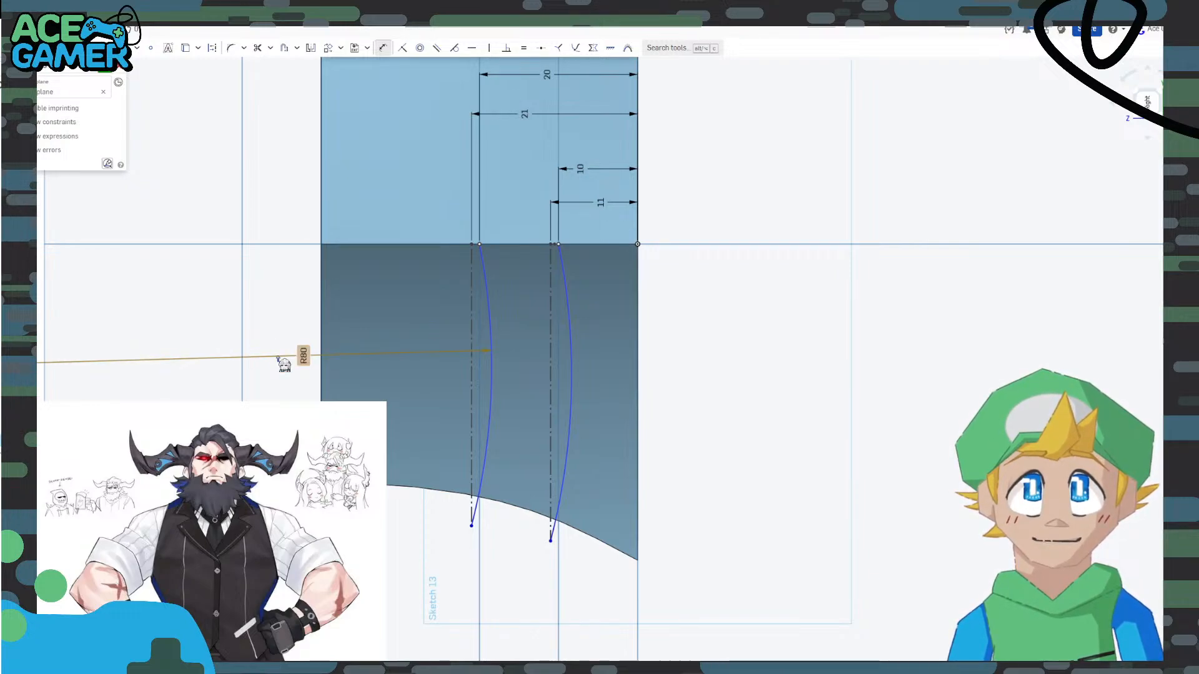
pyautogui.doubleClick(303, 354)
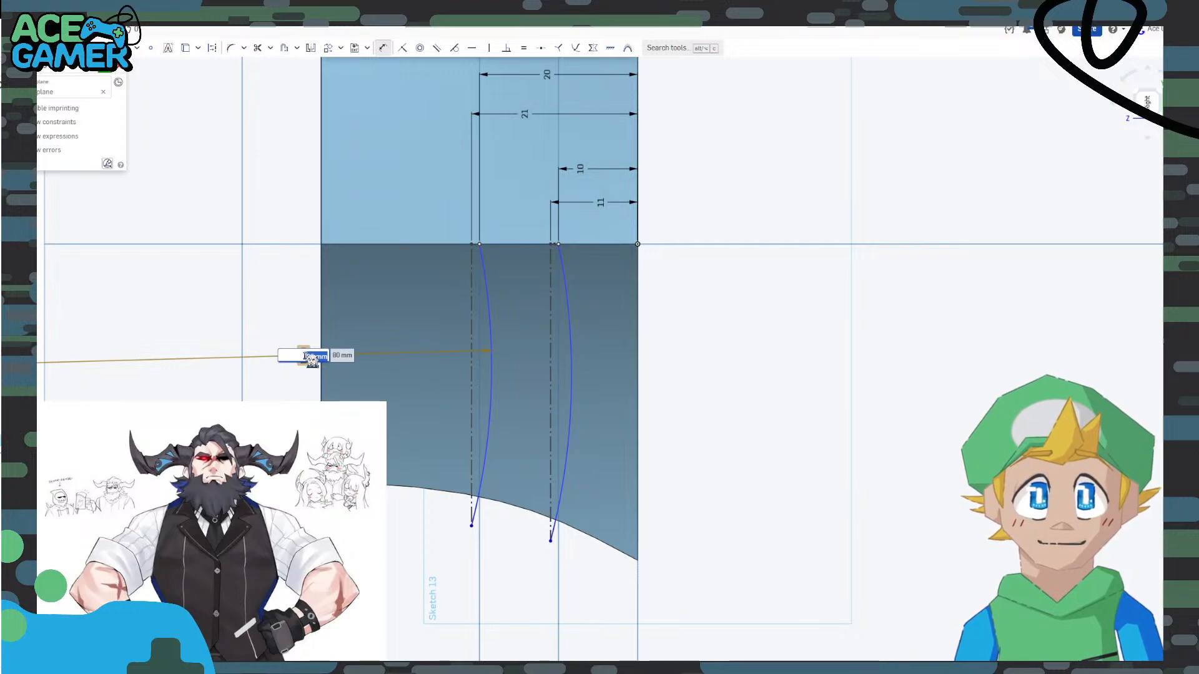
pyautogui.write('95')
pyautogui.press('Return')
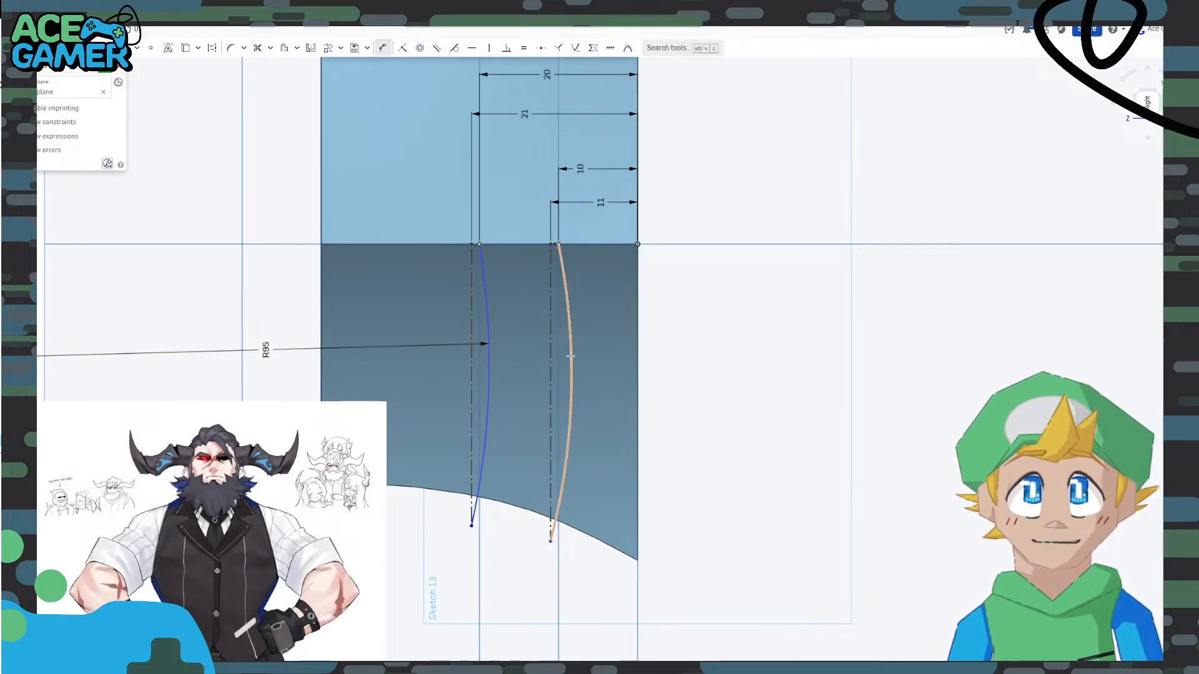
# Dimension the radius of the arc starting at the 10 mm point at 95 mm.
pyautogui.click(570, 374)
pyautogui.click(299, 392)
pyautogui.write('95')
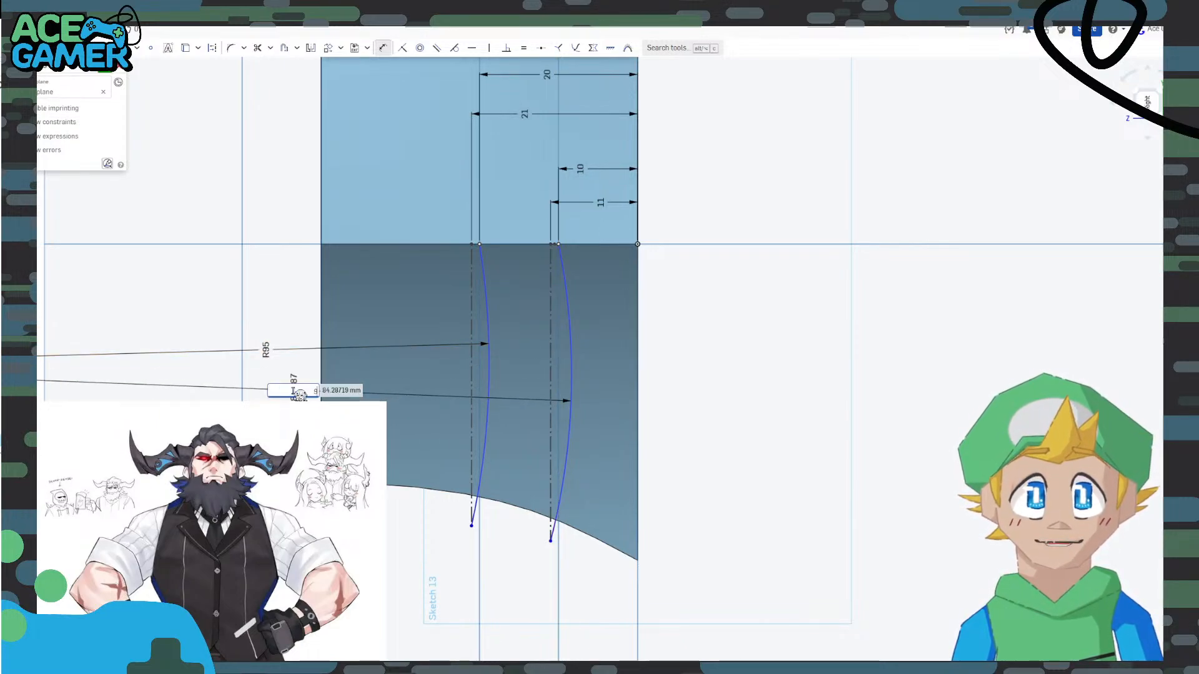
pyautogui.press('Return')
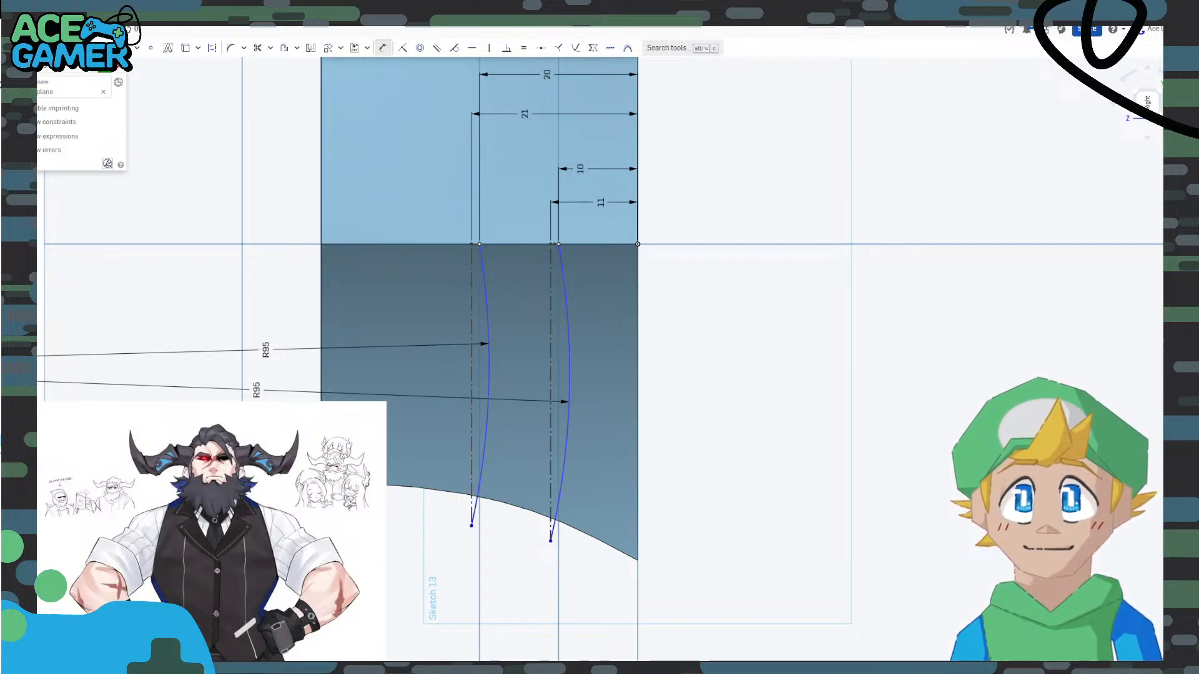
# Cancel Sketch 13, discarding its construction lines, arcs and dimensions.
pyautogui.click(119, 66)
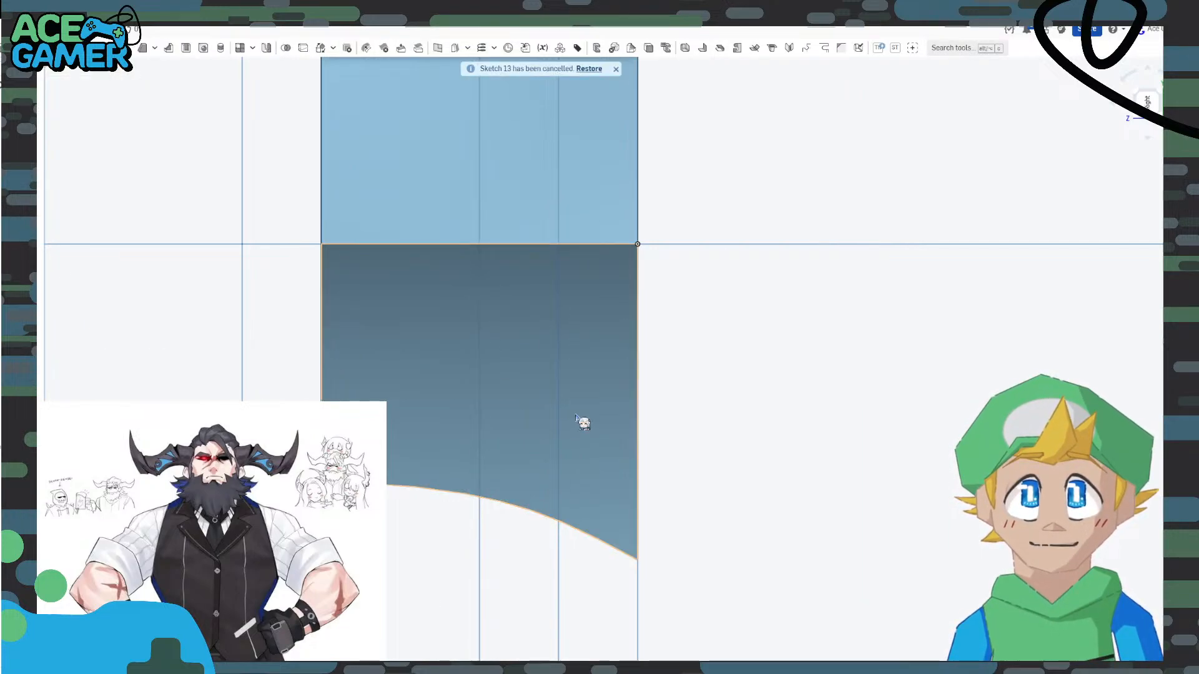
pyautogui.scroll(-4, 579, 415)
pyautogui.moveTo(664, 336); pyautogui.dragTo(664, 438, button='middle')
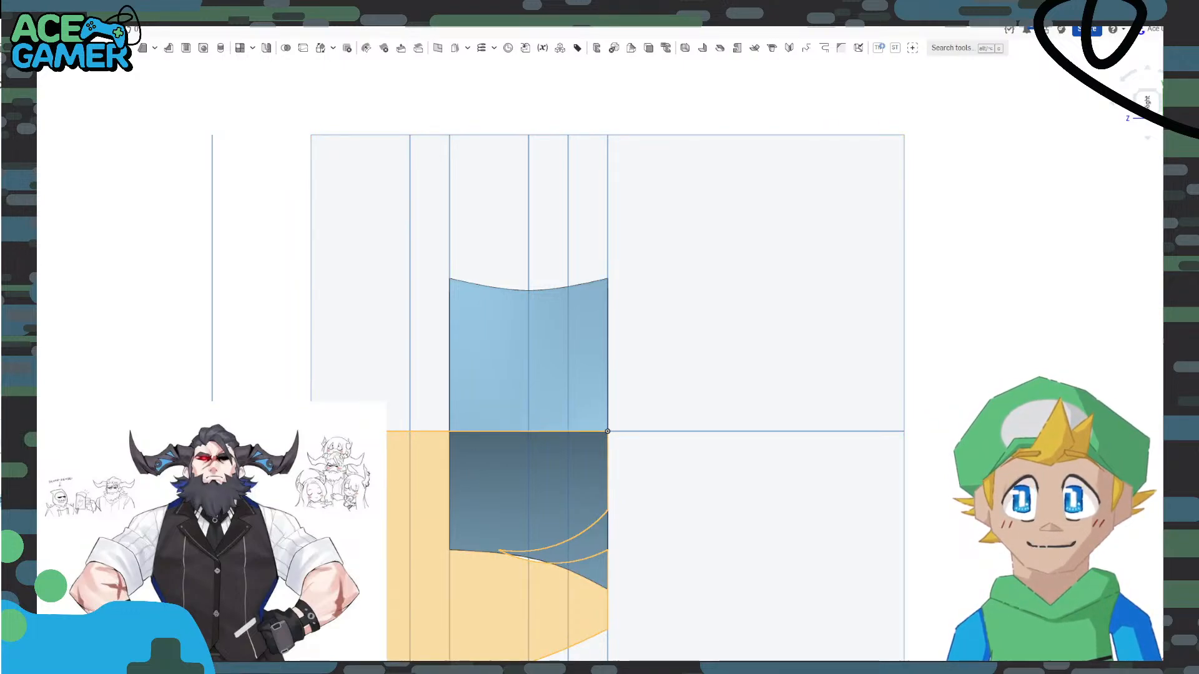
pyautogui.scroll(-3, 359, 462)
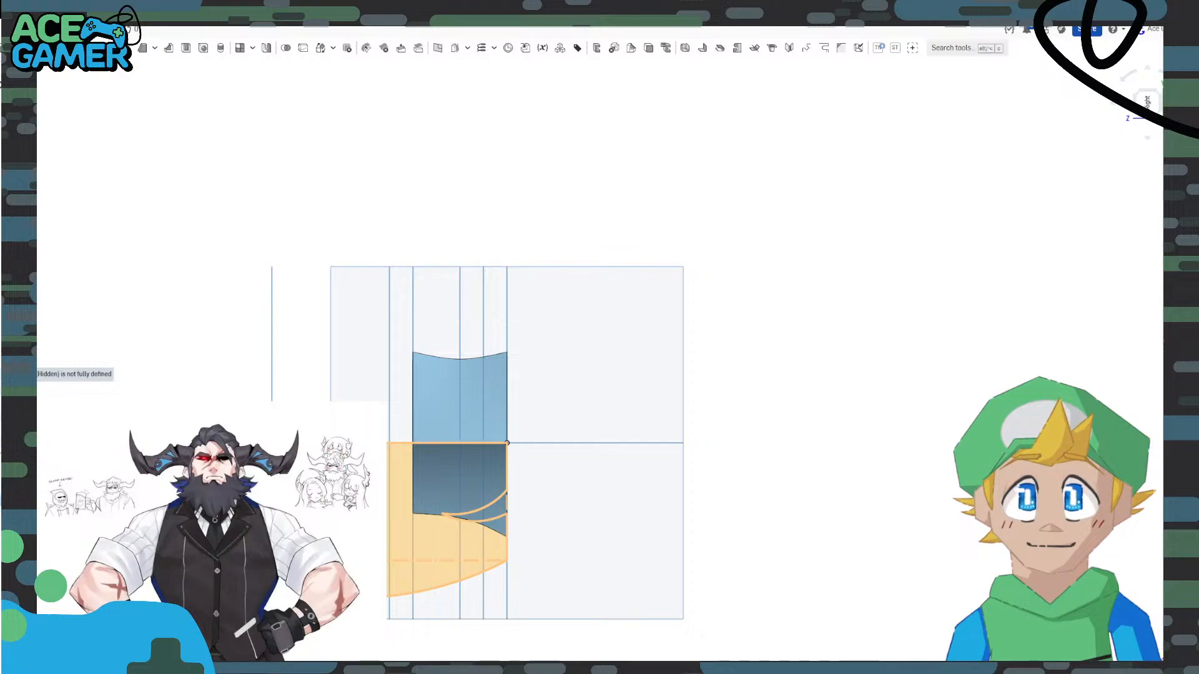
# Open Sketch 10 for editing and view it face-on to examine the large horn profile and the small R30 crescent.
pyautogui.doubleClick(28, 367)
pyautogui.click(1146, 101)
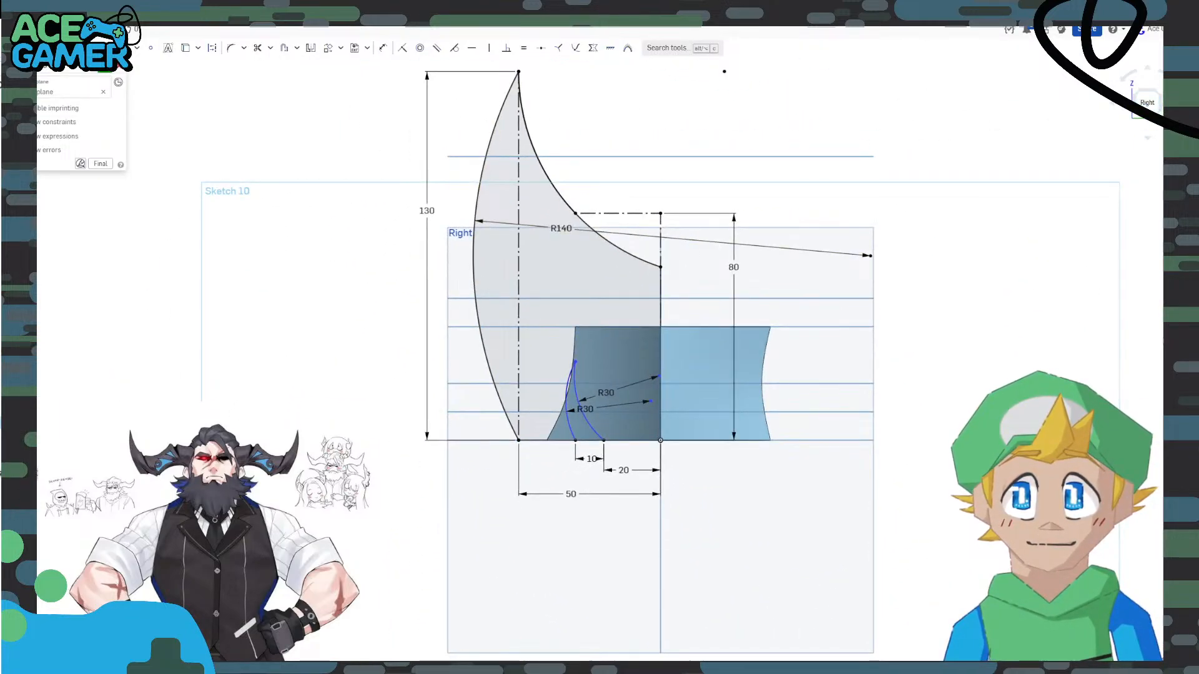
pyautogui.scroll(2, 696, 354)
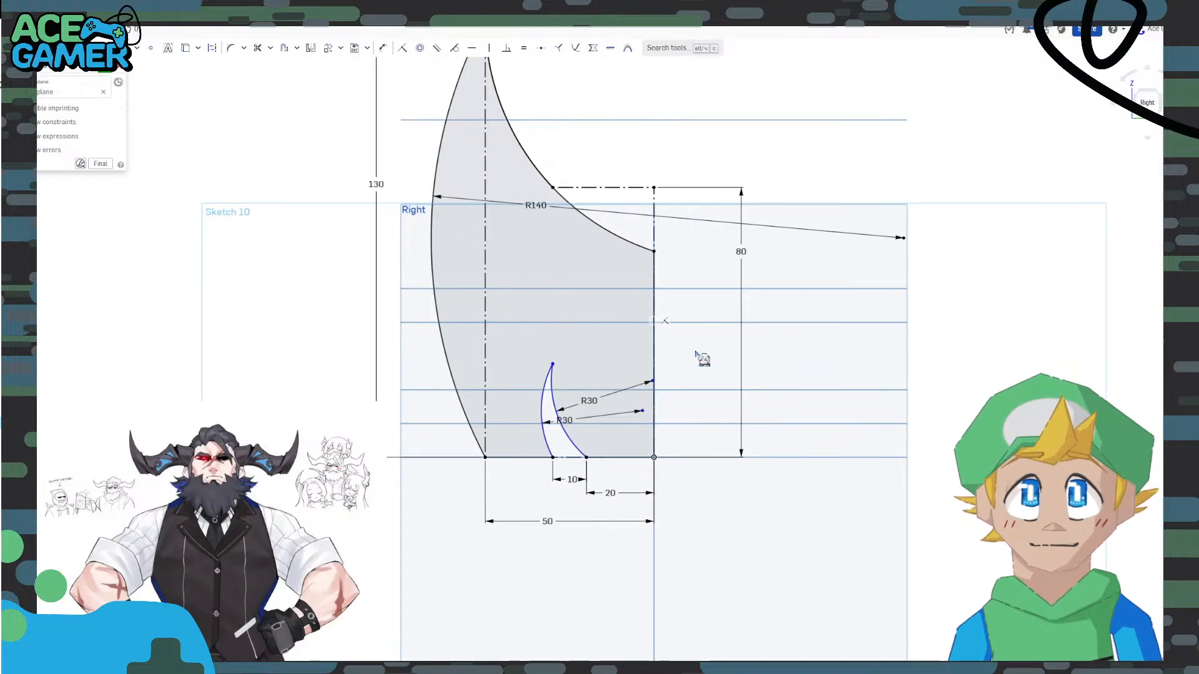
pyautogui.scroll(3, 575, 393)
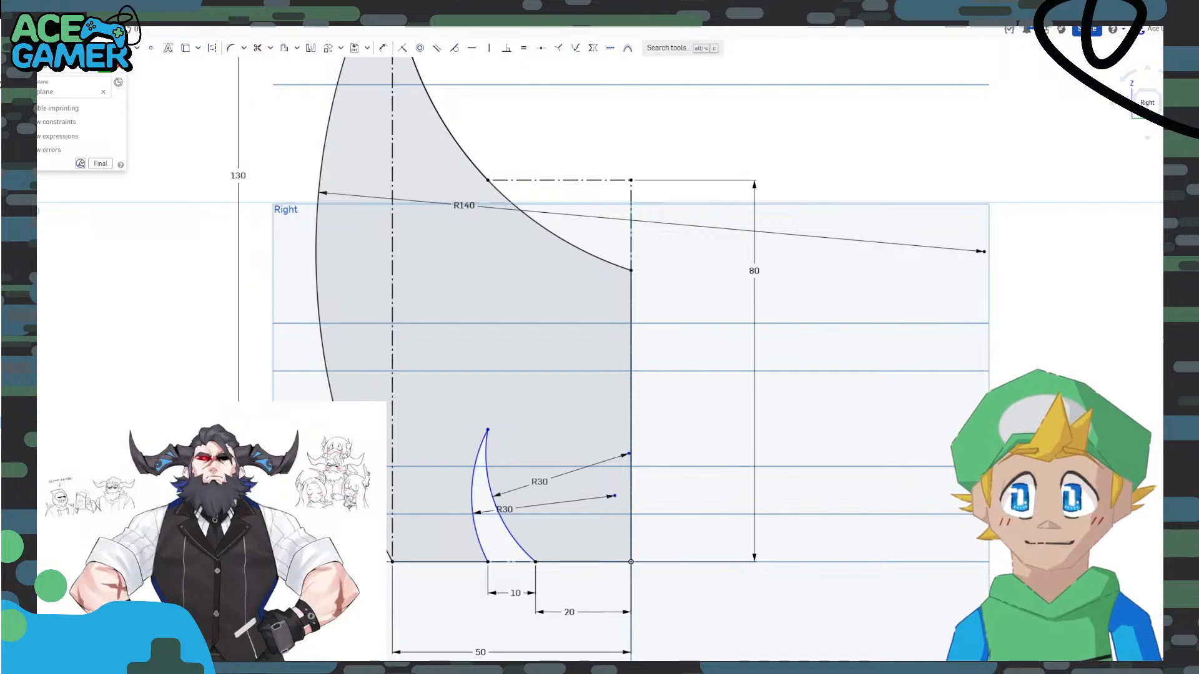
pyautogui.scroll(-3, 209, 362)
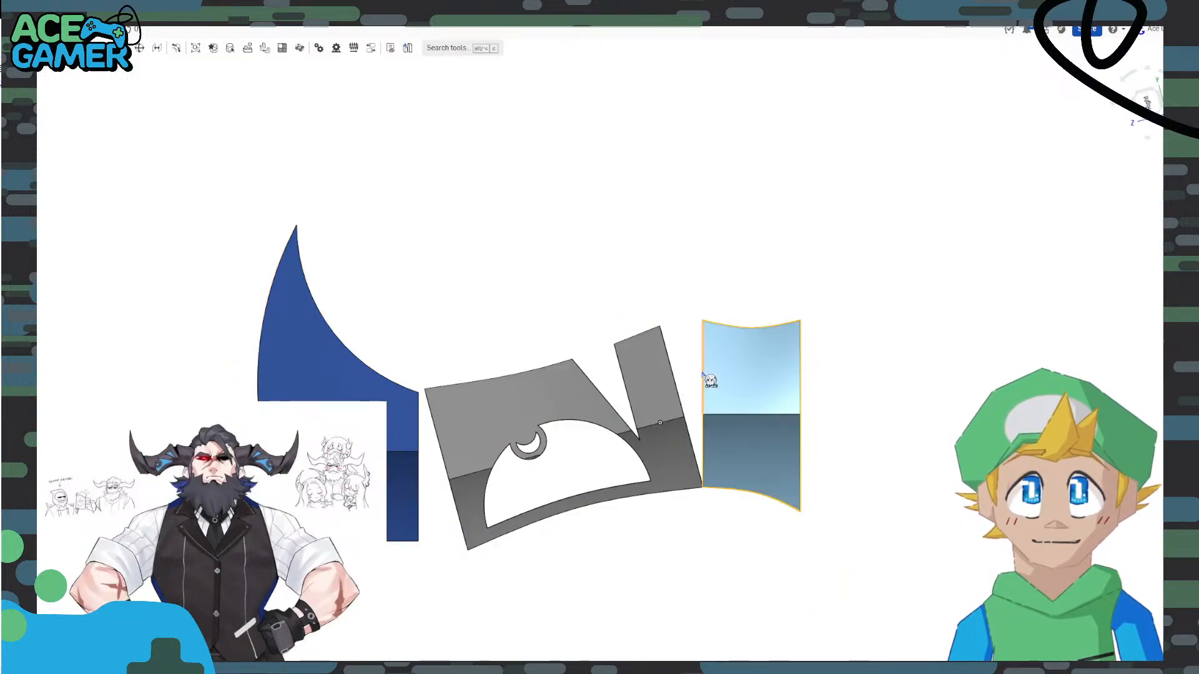
pyautogui.click(609, 422)
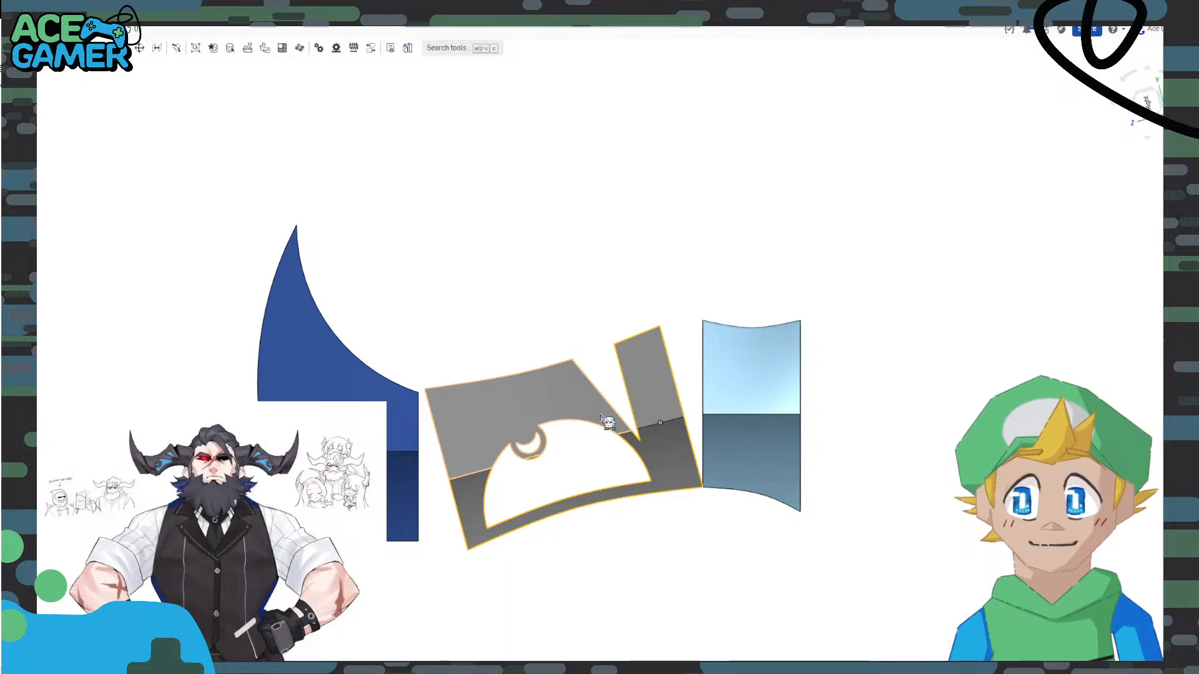
pyautogui.click(707, 336)
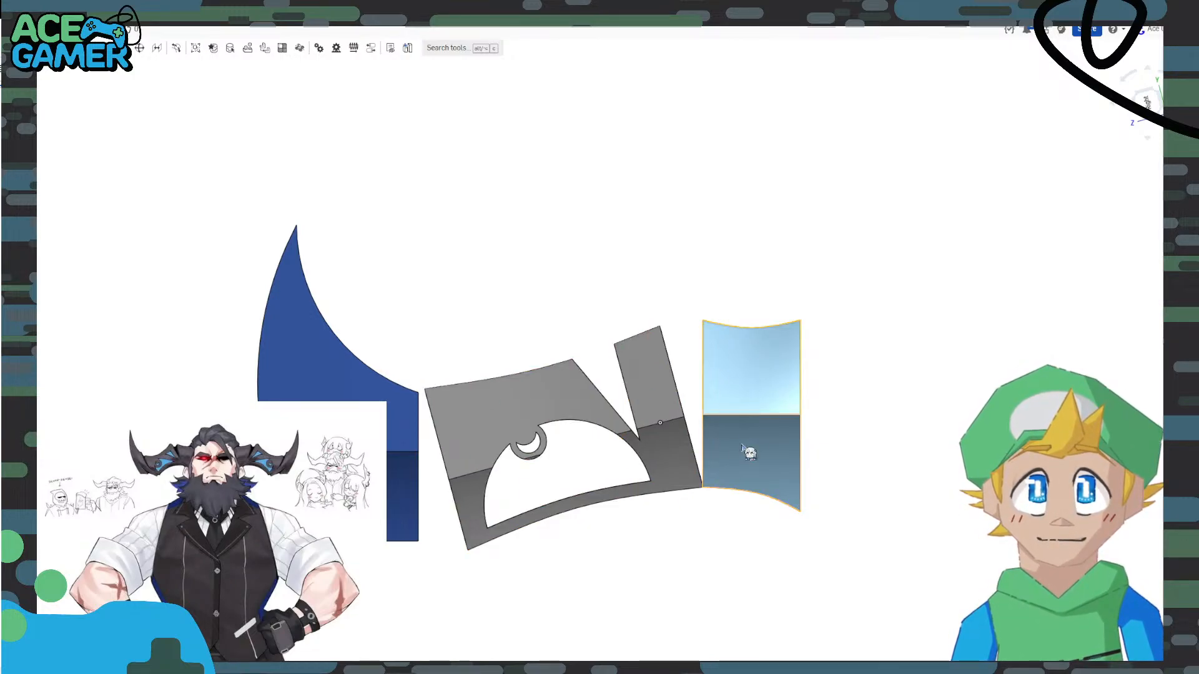
# Examine the light blue end part and its alignment with the grey middle part and the horn from several angles.
pyautogui.scroll(3, 774, 412)
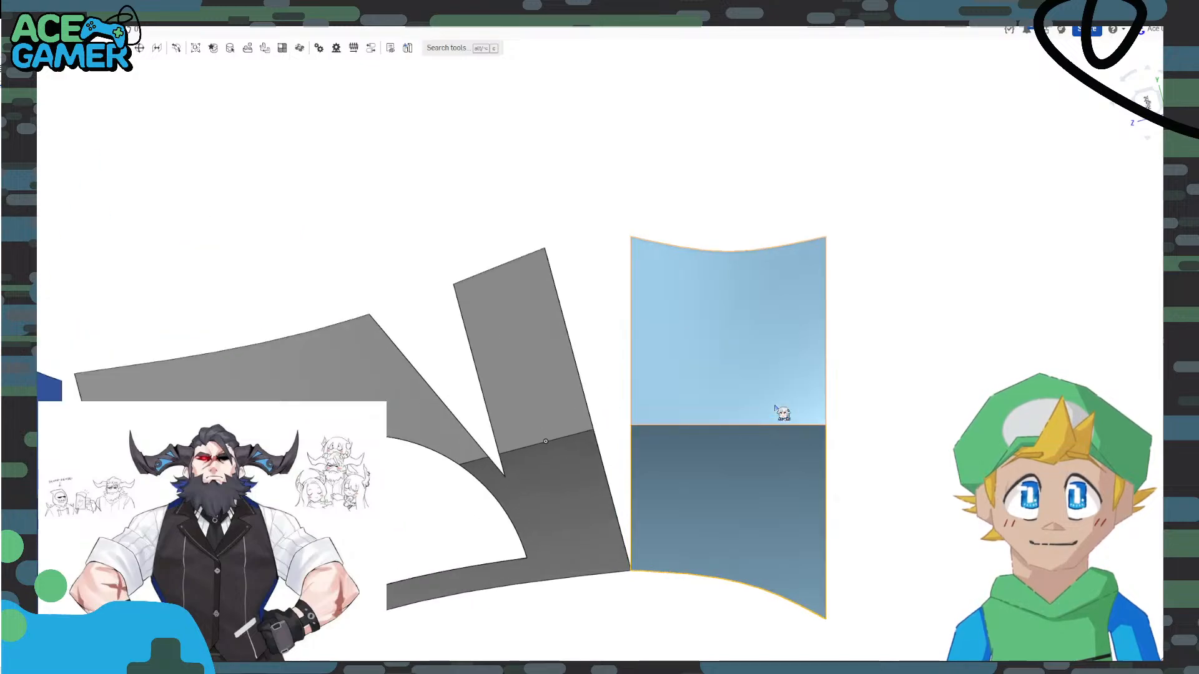
pyautogui.moveTo(940, 428); pyautogui.dragTo(890, 426, button='right')
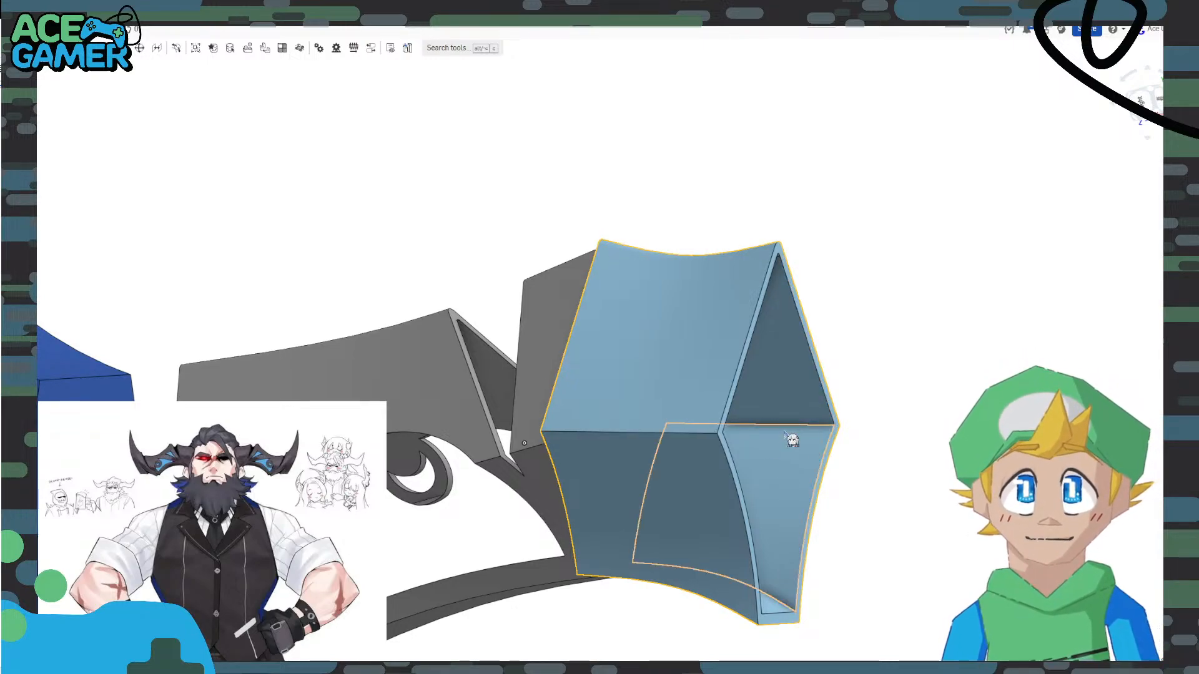
pyautogui.scroll(-4, 818, 427)
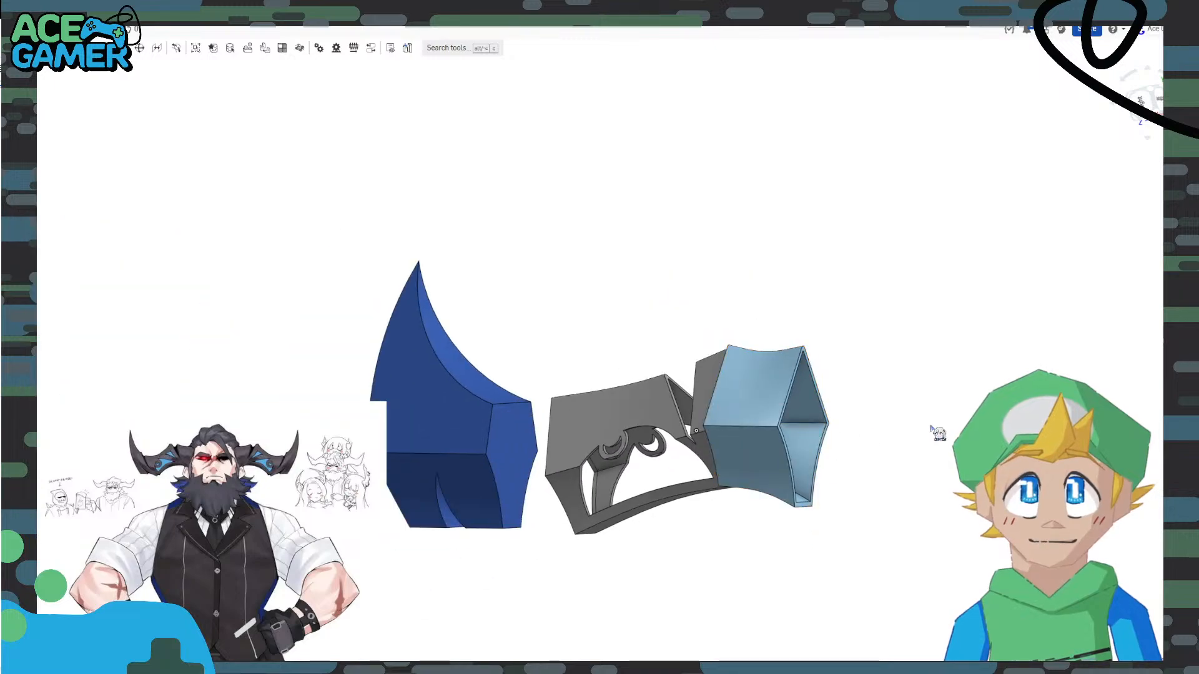
pyautogui.moveTo(931, 351); pyautogui.dragTo(949, 365)
pyautogui.moveTo(852, 380); pyautogui.dragTo(880, 383, button='right')
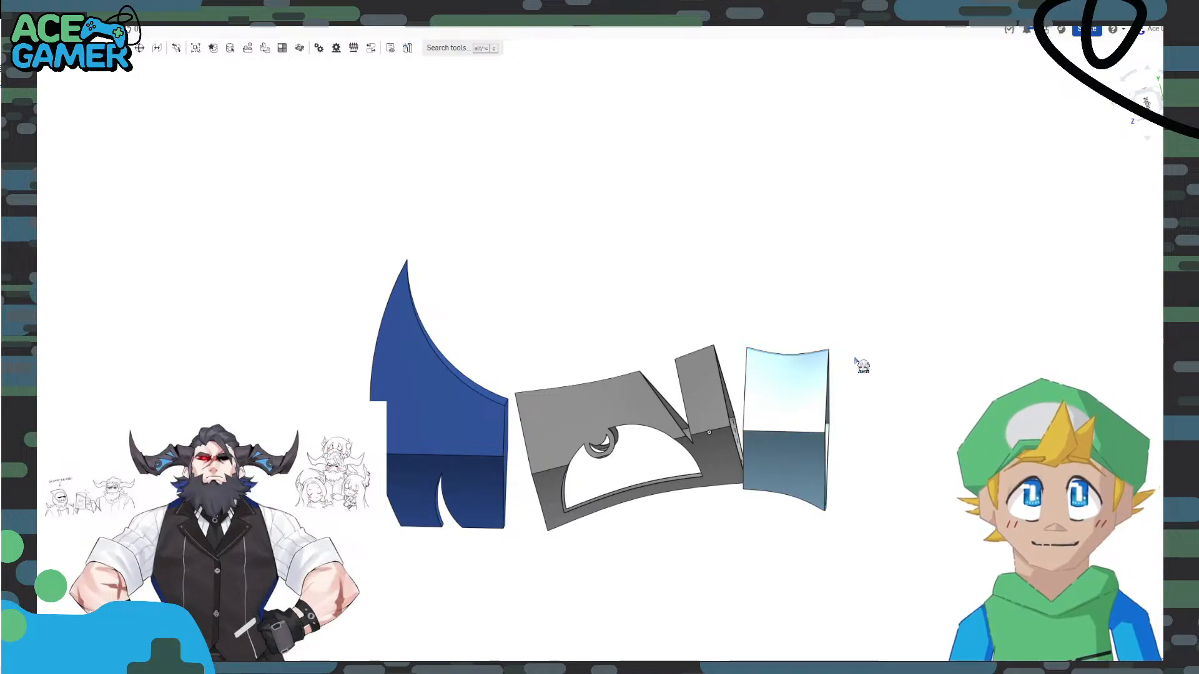
pyautogui.scroll(4, 856, 357)
pyautogui.moveTo(878, 358); pyautogui.dragTo(840, 355, button='right')
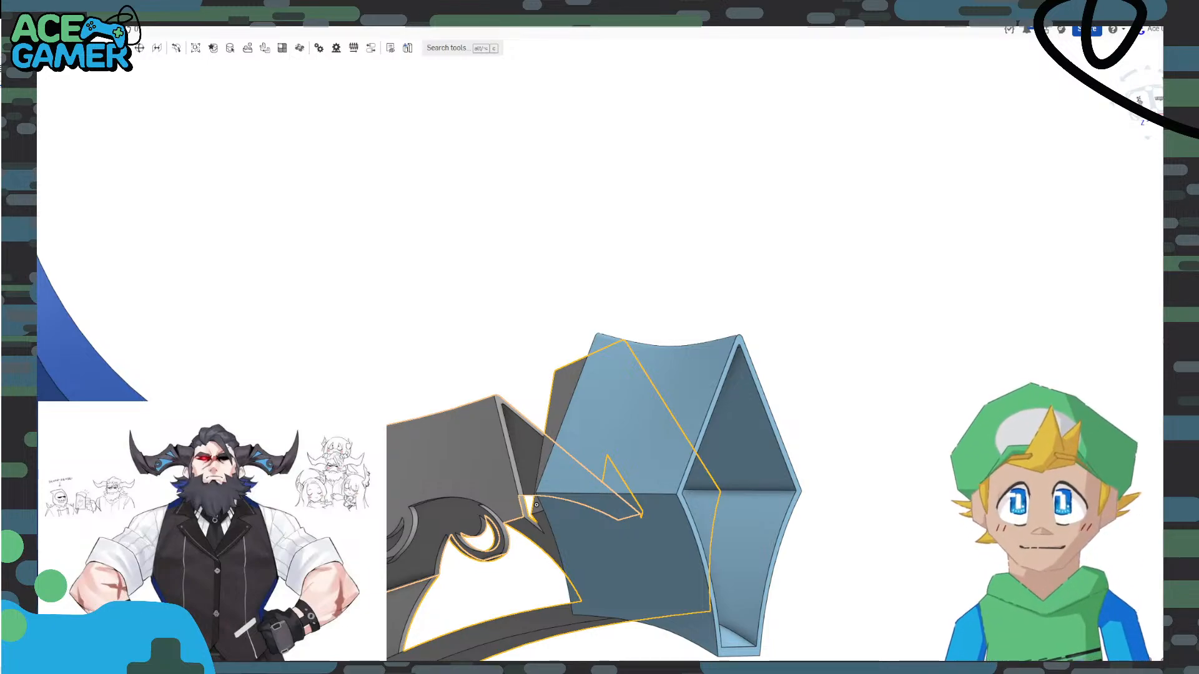
pyautogui.scroll(-5, 519, 325)
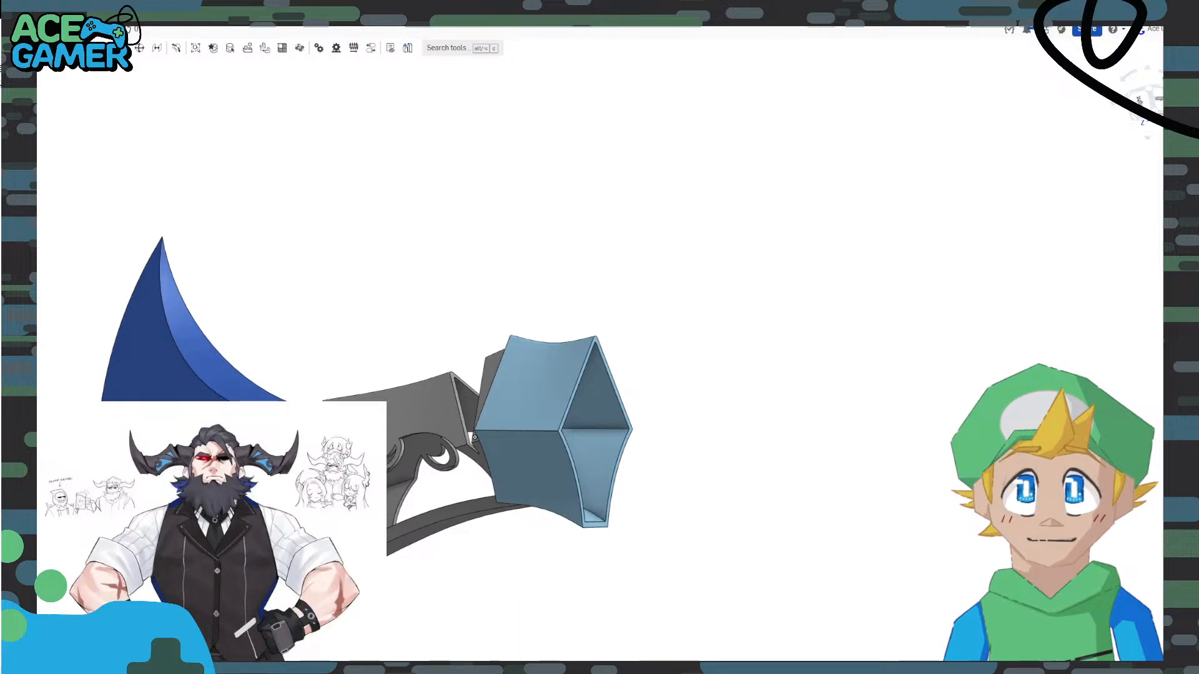
pyautogui.moveTo(487, 327); pyautogui.dragTo(527, 327, button='right')
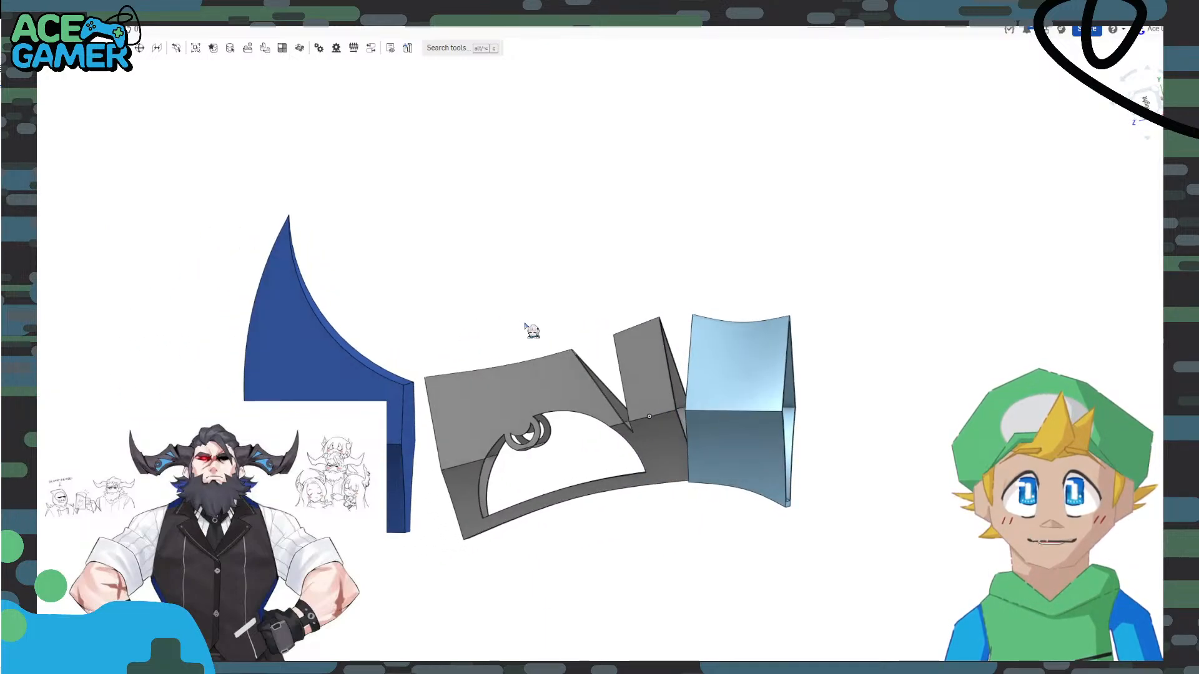
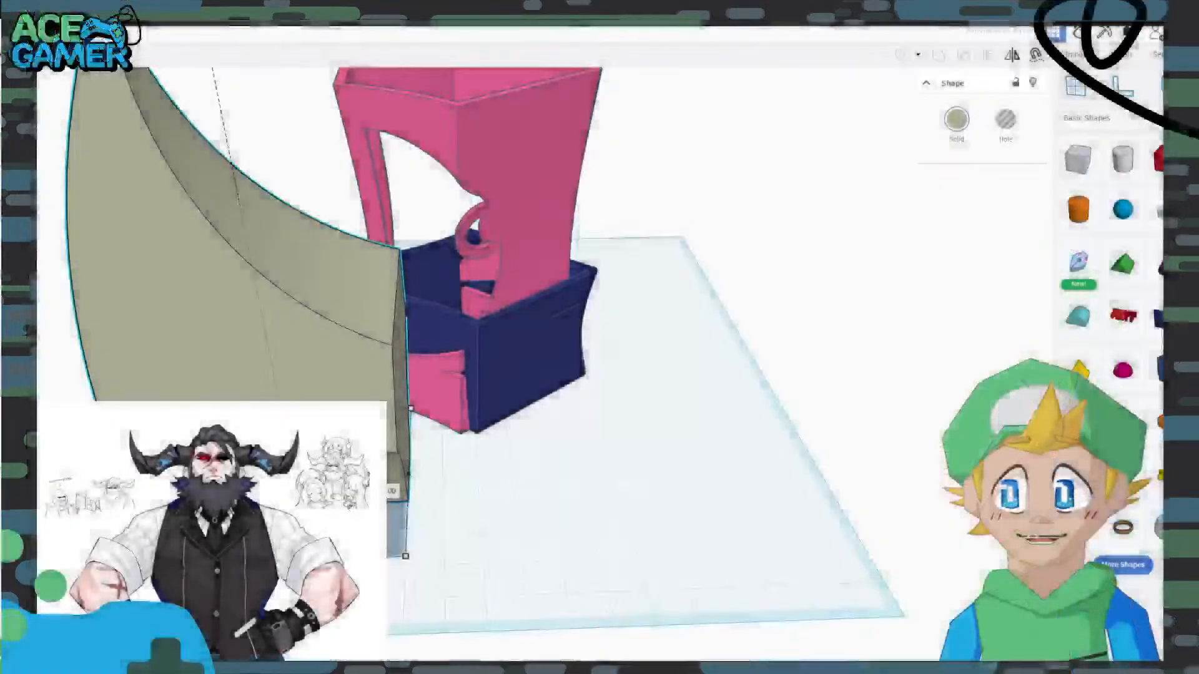
# Switch to Tinkercad, pull the pink part out of the dark blue collar and rotate it to lie horizontally.
pyautogui.scroll(-3, 256, 309)
pyautogui.moveTo(256, 309); pyautogui.dragTo(389, 368, button='middle')
pyautogui.moveTo(615, 272); pyautogui.dragTo(812, 351)
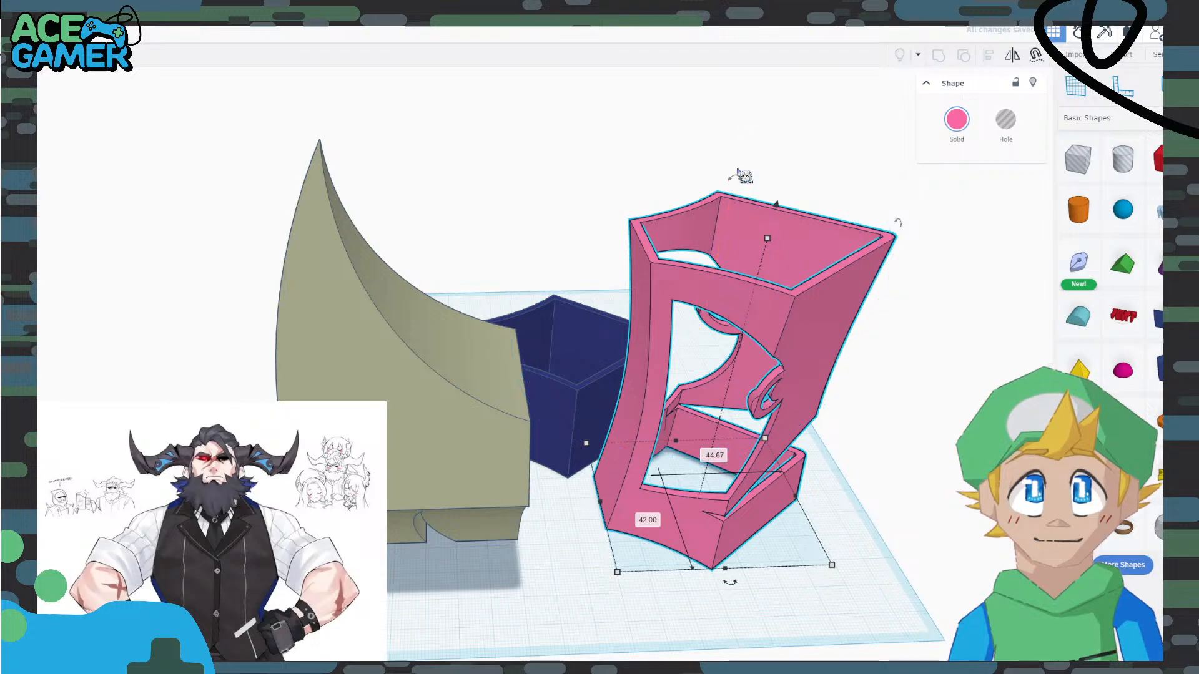
pyautogui.moveTo(741, 175); pyautogui.dragTo(548, 337)
pyautogui.click(522, 260)
pyautogui.moveTo(522, 260); pyautogui.dragTo(445, 249, button='right')
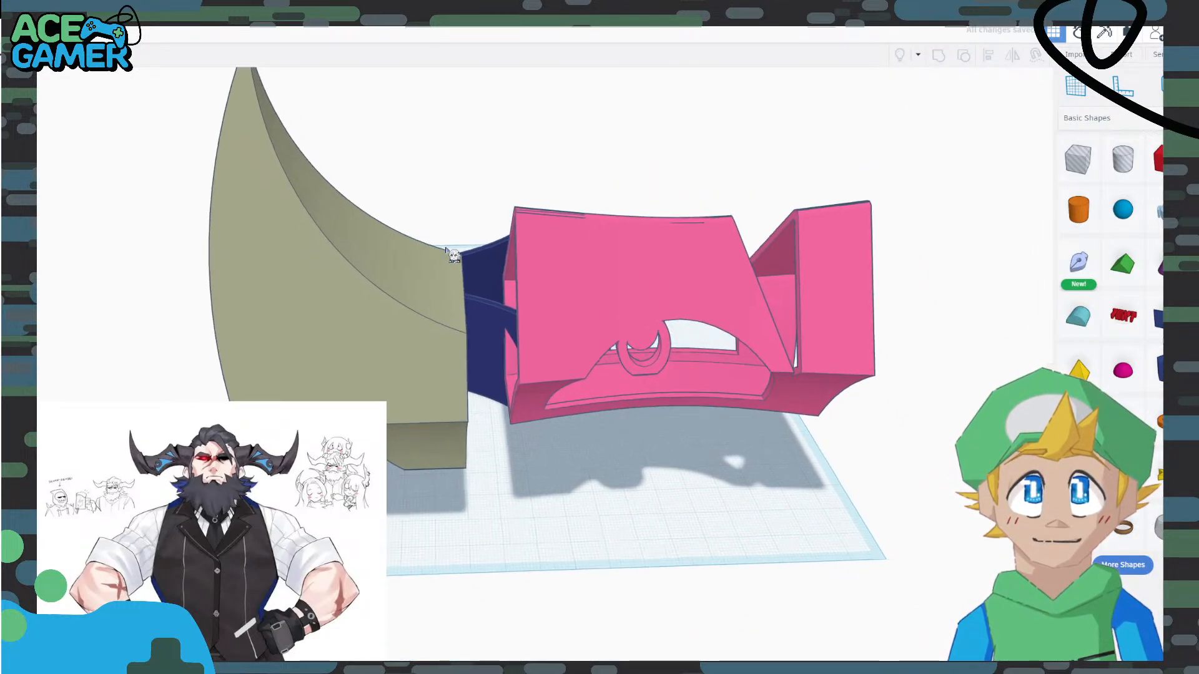
# Move the dark blue collar out from behind the horn to the front of the pink part and tilt it slightly.
pyautogui.moveTo(445, 250); pyautogui.dragTo(401, 210, button='middle')
pyautogui.moveTo(344, 276); pyautogui.dragTo(288, 240)
pyautogui.moveTo(544, 251); pyautogui.dragTo(433, 233)
pyautogui.click(462, 361)
pyautogui.moveTo(462, 361); pyautogui.dragTo(805, 474)
pyautogui.moveTo(802, 265); pyautogui.dragTo(775, 246)
pyautogui.click(733, 519)
pyautogui.moveTo(766, 413); pyautogui.dragTo(547, 492)
pyautogui.click(792, 483)
# Shift the horn sideways away from the collar and move the pink part to the back edge of the workplane.
pyautogui.moveTo(728, 456); pyautogui.dragTo(315, 383, button='right')
pyautogui.moveTo(317, 385); pyautogui.dragTo(837, 444, button='right')
pyautogui.moveTo(199, 353); pyautogui.dragTo(160, 369)
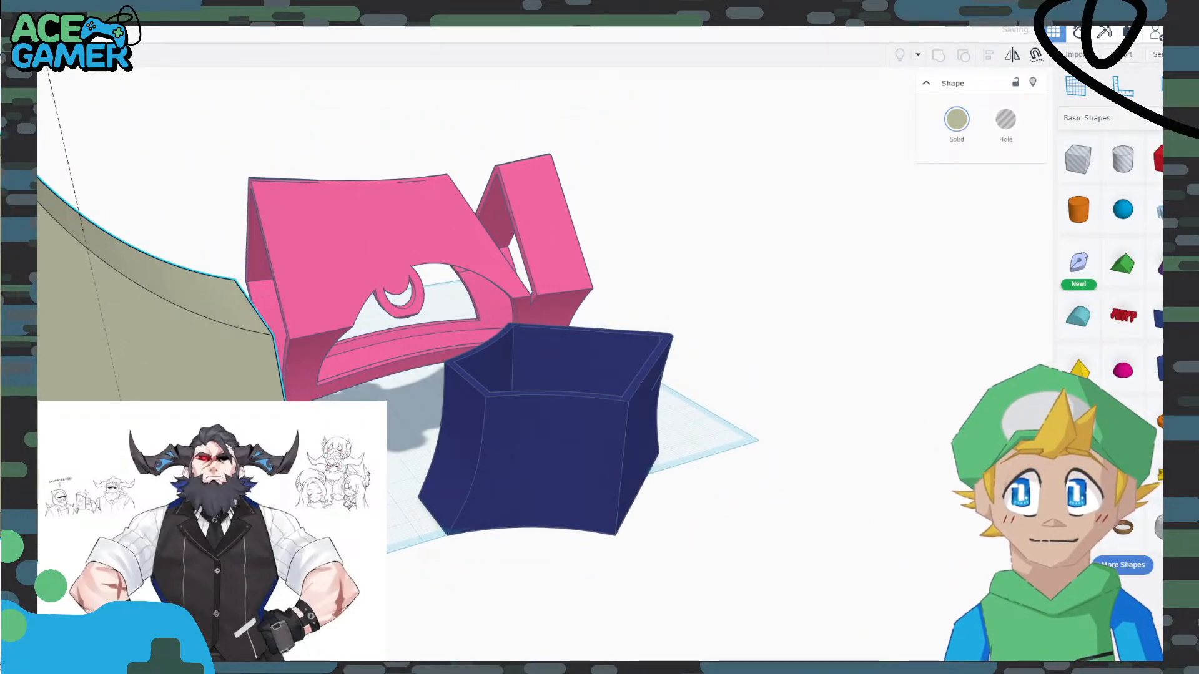
pyautogui.moveTo(164, 370); pyautogui.dragTo(437, 420, button='right')
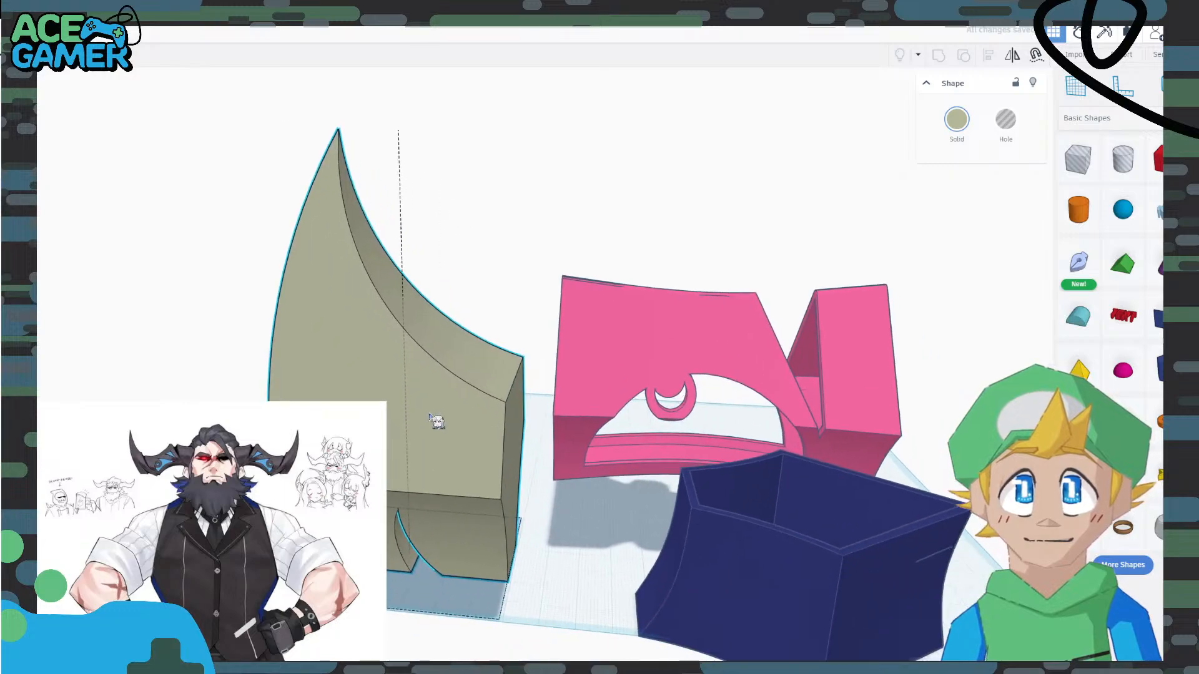
pyautogui.click(641, 348)
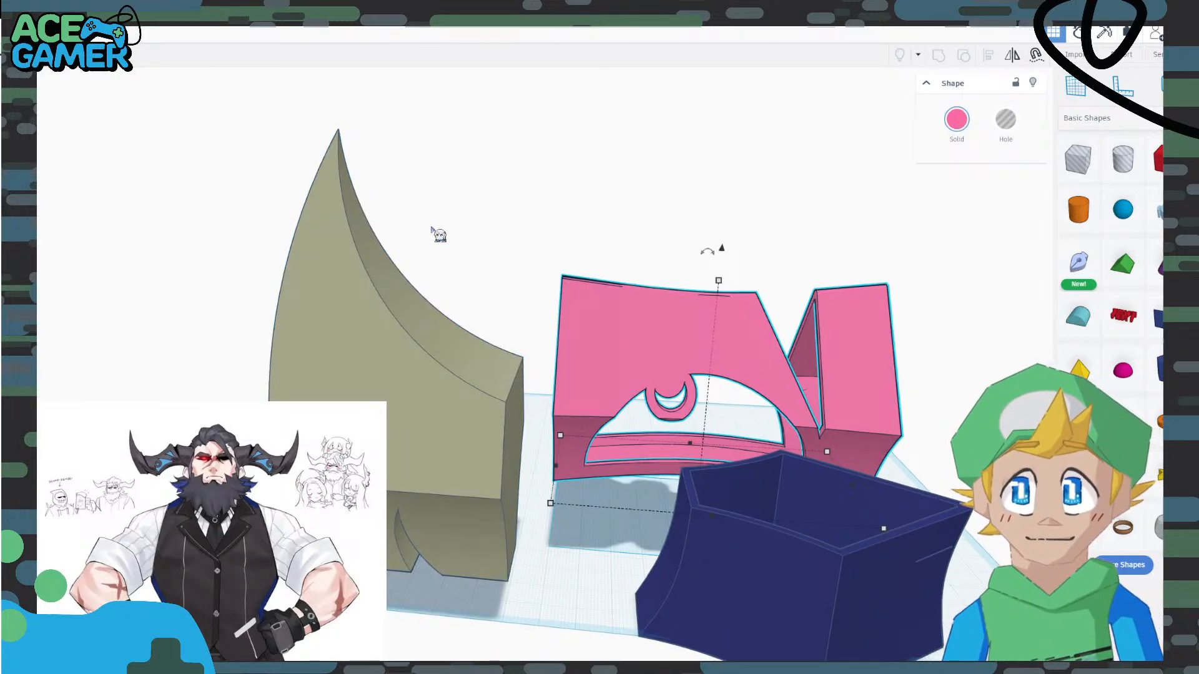
pyautogui.moveTo(727, 348); pyautogui.dragTo(759, 303)
pyautogui.moveTo(531, 327); pyautogui.dragTo(696, 460, button='right')
pyautogui.moveTo(667, 308); pyautogui.dragTo(581, 304)
pyautogui.moveTo(683, 363); pyautogui.dragTo(529, 269, button='middle')
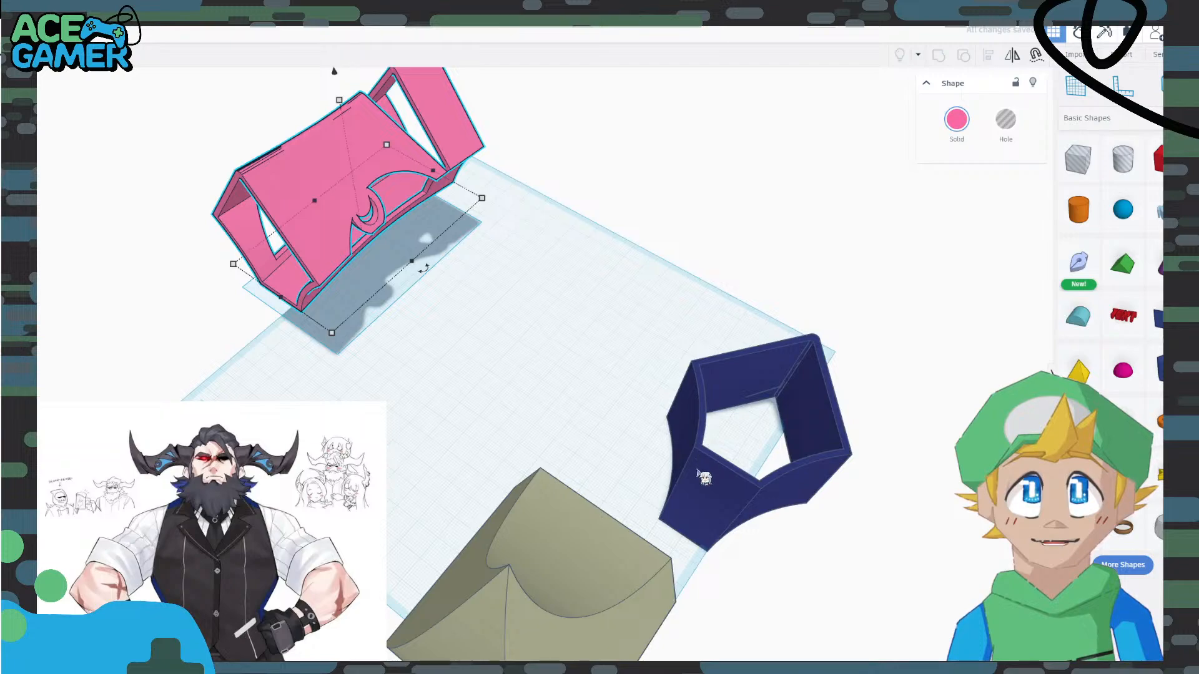
# Line up the dark blue collar and the horn at opposite ends of the pink part along the back edge.
pyautogui.moveTo(704, 478); pyautogui.dragTo(506, 260)
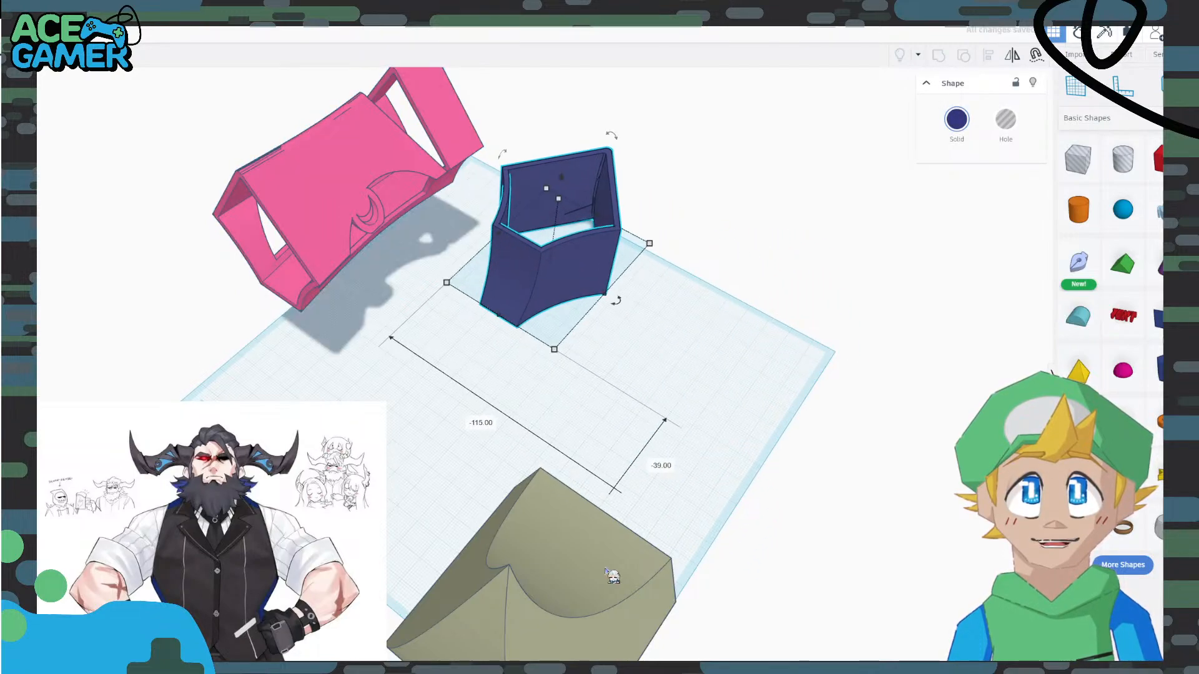
pyautogui.moveTo(605, 569); pyautogui.dragTo(165, 275)
pyautogui.click(338, 188)
pyautogui.moveTo(521, 279); pyautogui.dragTo(502, 190)
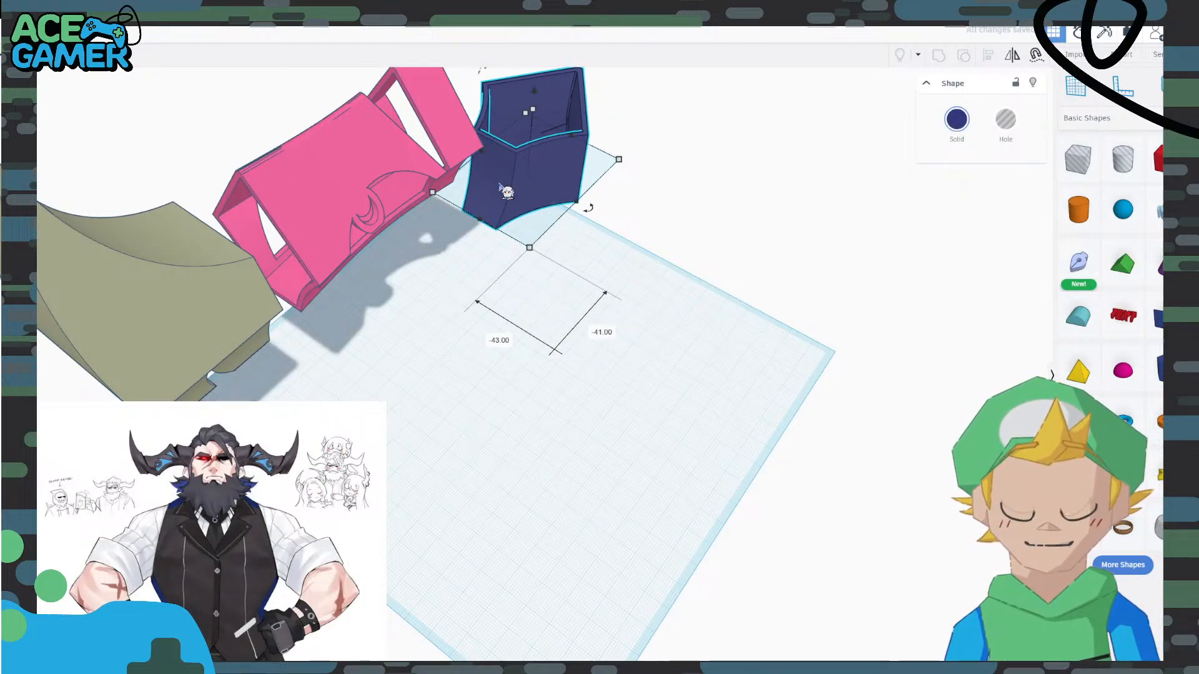
pyautogui.click(125, 303)
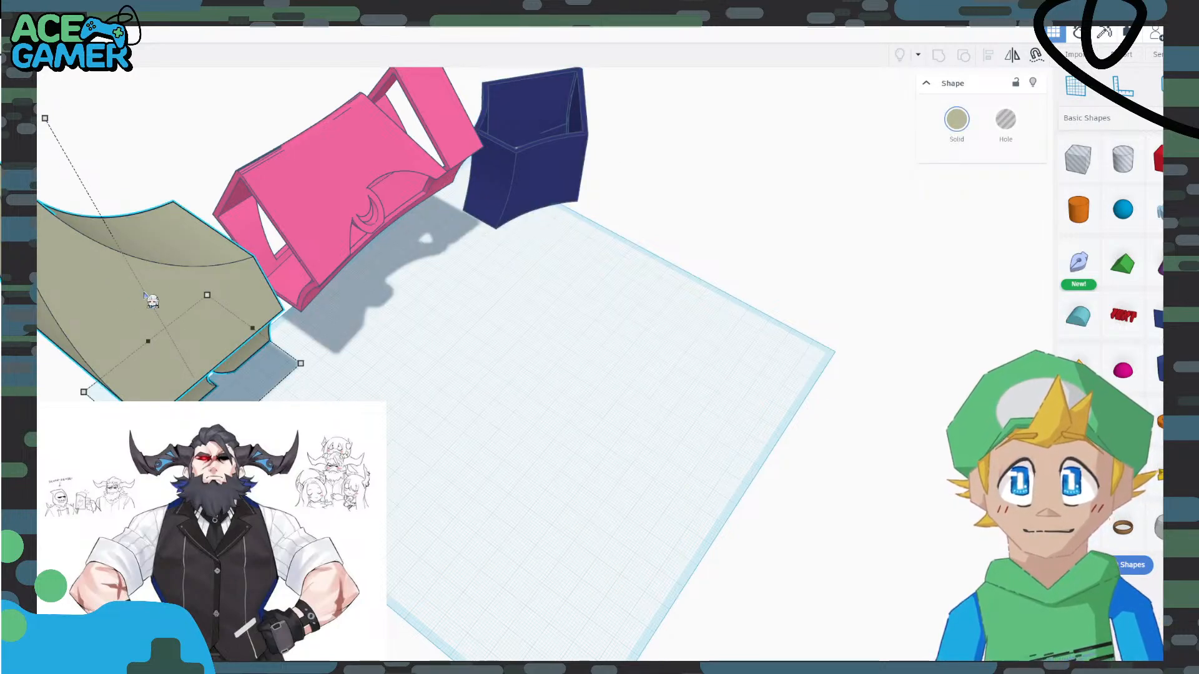
pyautogui.moveTo(496, 403); pyautogui.dragTo(481, 345, button='right')
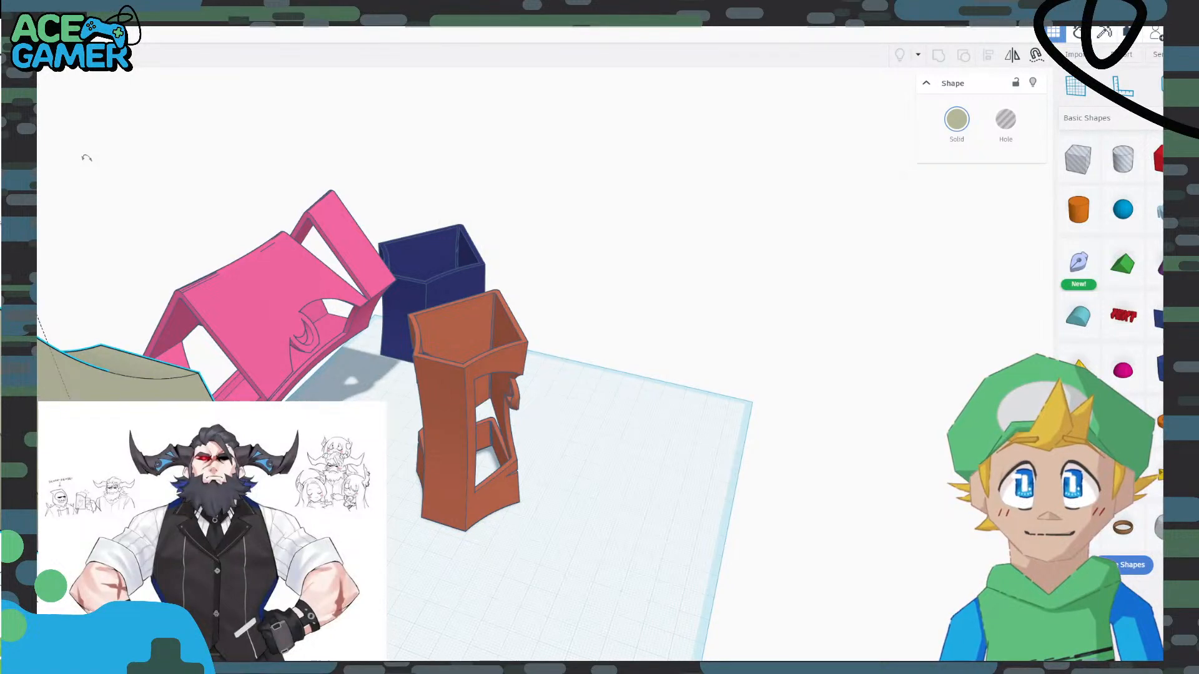
# Rotate the upright brown copy of the middle part to lie horizontally in front of the pink one.
pyautogui.moveTo(435, 480); pyautogui.dragTo(584, 461, button='right')
pyautogui.click(667, 445)
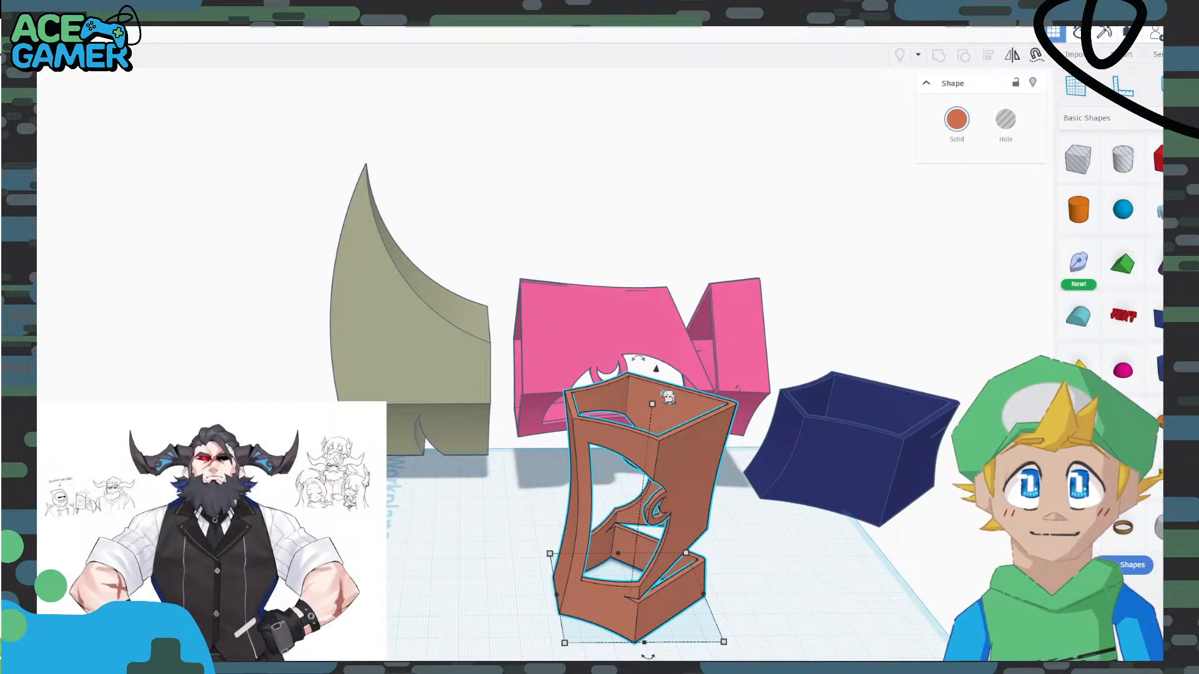
pyautogui.moveTo(642, 360); pyautogui.dragTo(650, 296)
pyautogui.hotkey('ctrl', 'z')
pyautogui.click(879, 642)
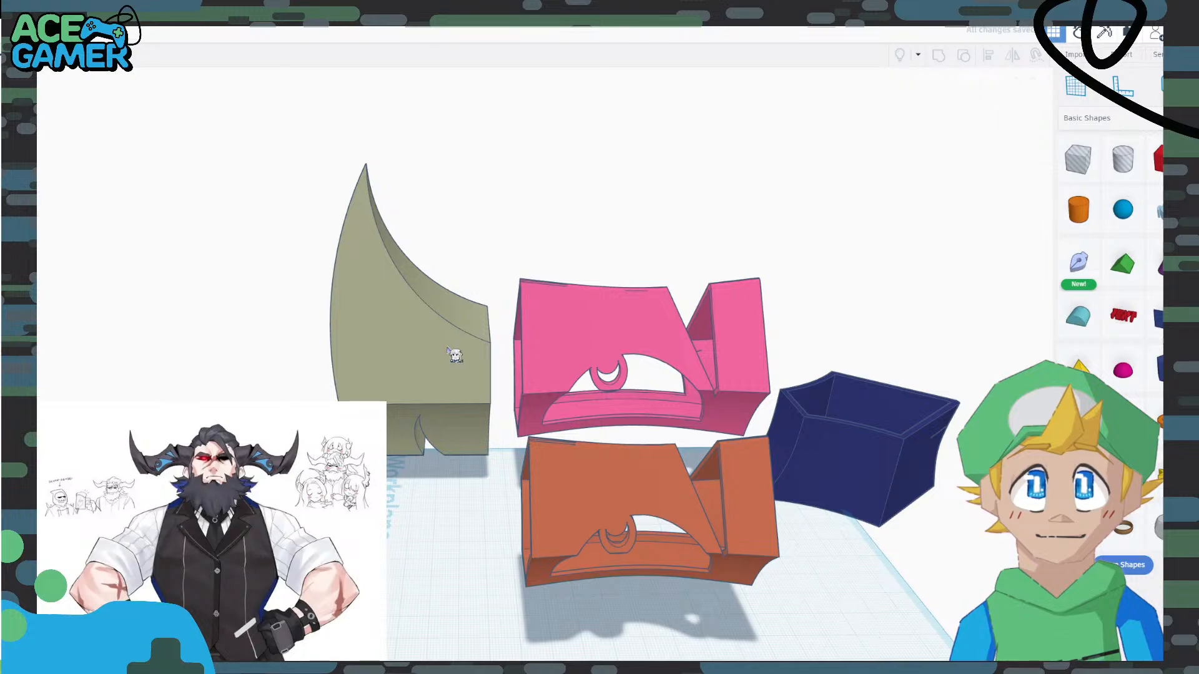
# Bring the horn forward and place the brown middle part against its end face.
pyautogui.moveTo(456, 355); pyautogui.dragTo(395, 527)
pyautogui.moveTo(605, 406); pyautogui.dragTo(583, 461, button='right')
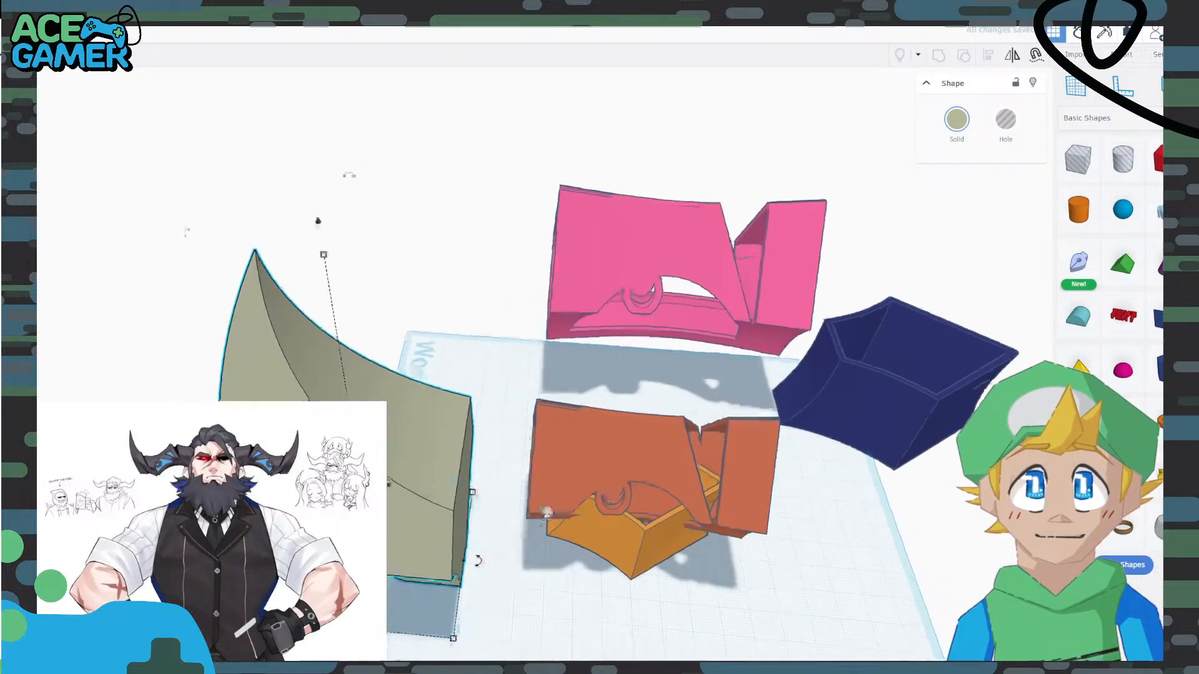
pyautogui.moveTo(582, 461); pyautogui.dragTo(520, 505)
pyautogui.moveTo(683, 615); pyautogui.dragTo(667, 377, button='right')
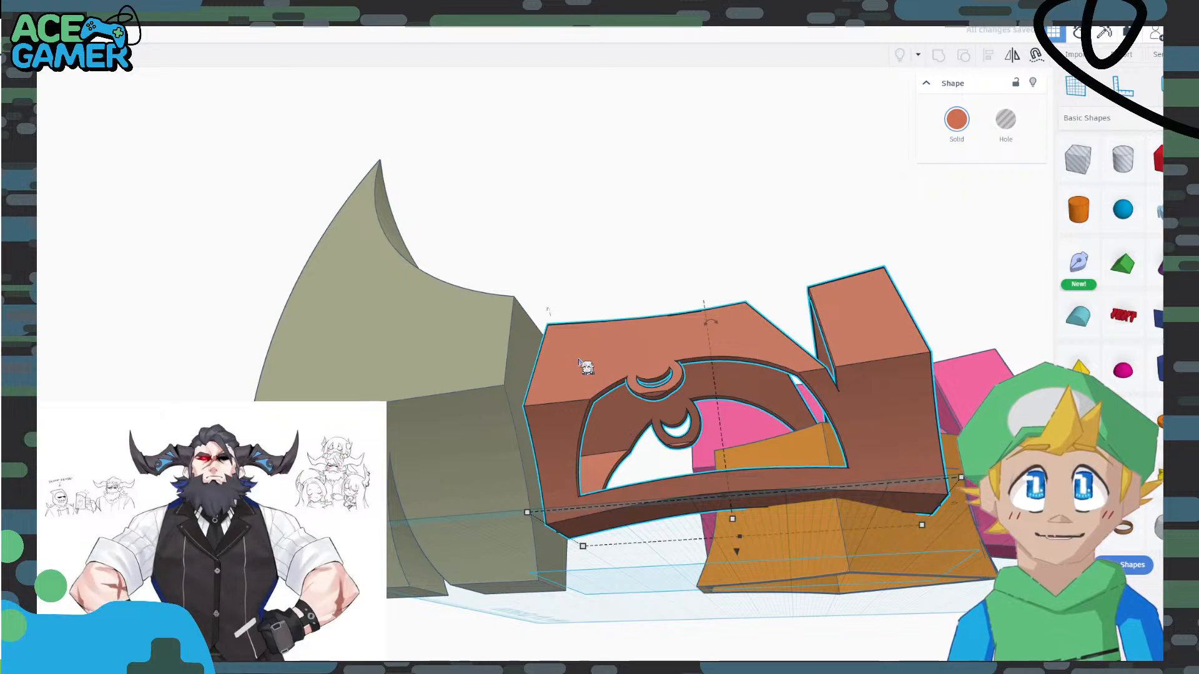
# Move the orange collar out from under the brown part to its free end and turn it onto its side.
pyautogui.moveTo(652, 509); pyautogui.dragTo(701, 576, button='right')
pyautogui.moveTo(751, 597); pyautogui.dragTo(904, 630)
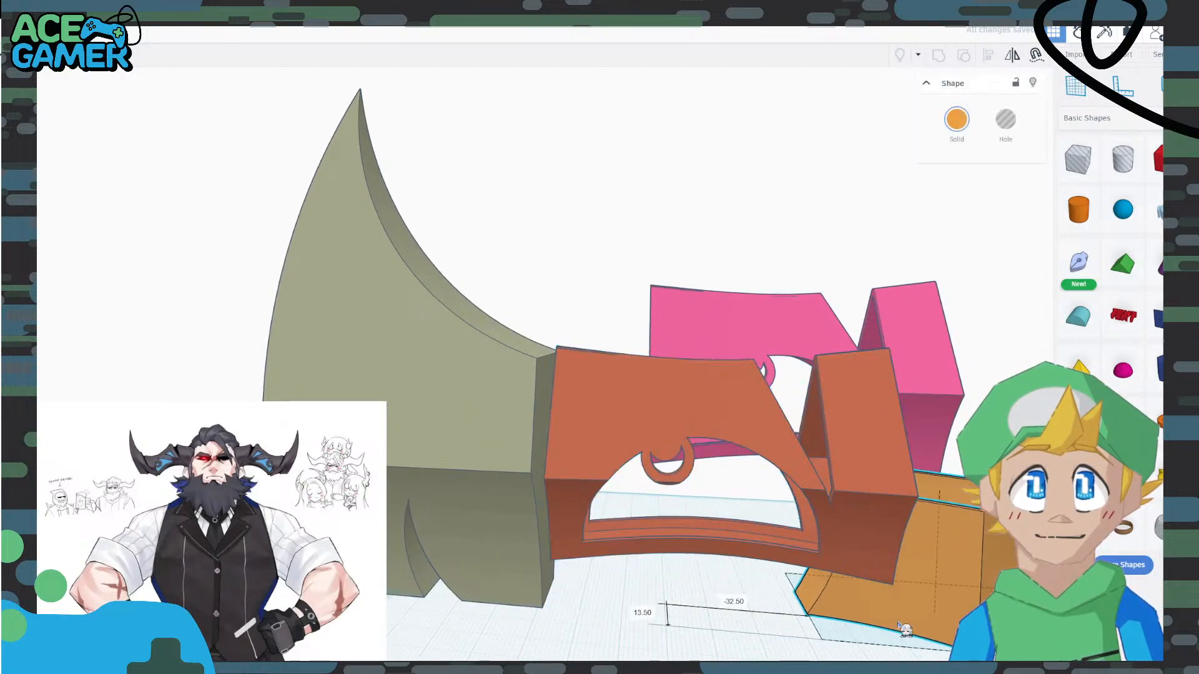
pyautogui.moveTo(905, 628); pyautogui.dragTo(623, 494, button='middle')
pyautogui.moveTo(595, 379)
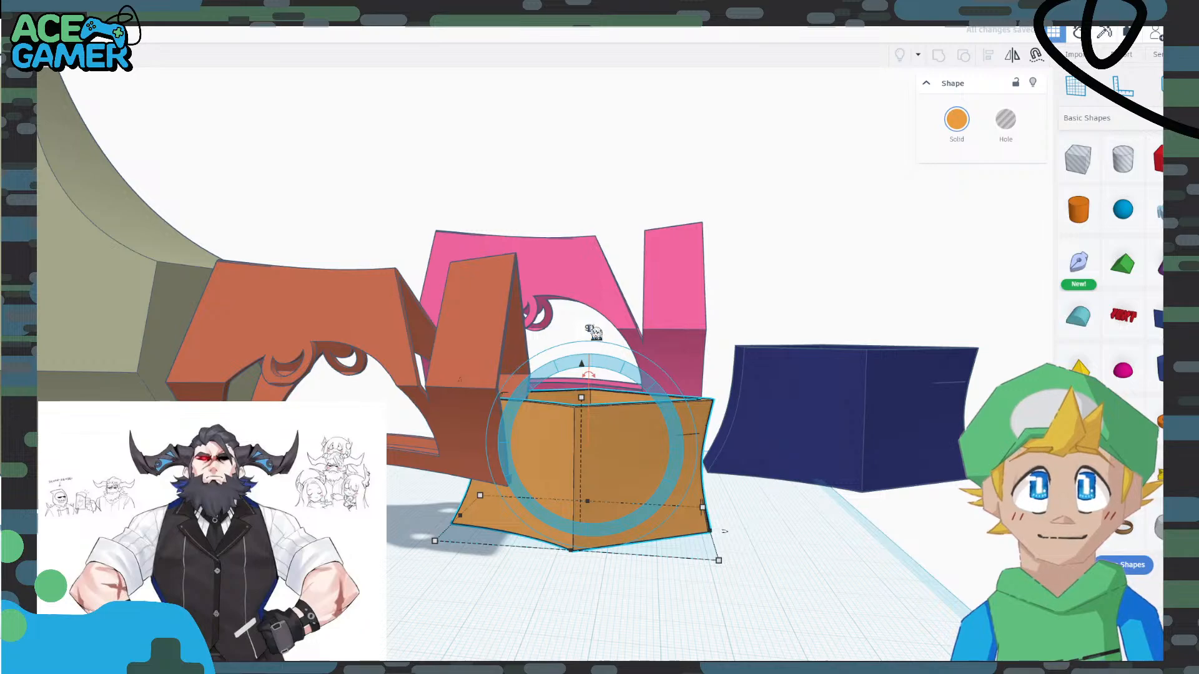
pyautogui.press('Return')
pyautogui.click(822, 567)
pyautogui.moveTo(595, 460); pyautogui.dragTo(675, 463)
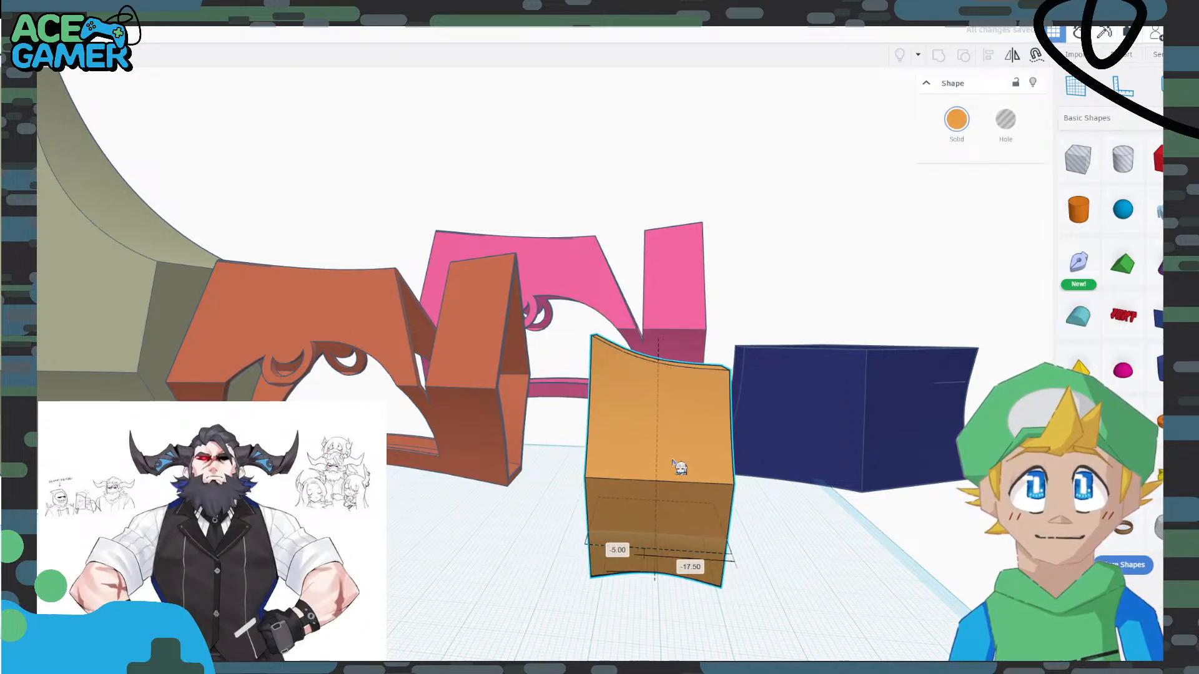
# Shift the orange collar slightly and rotate it to follow the slanted end of the brown part.
pyautogui.moveTo(797, 503); pyautogui.dragTo(718, 541, button='right')
pyautogui.moveTo(717, 541); pyautogui.dragTo(703, 610)
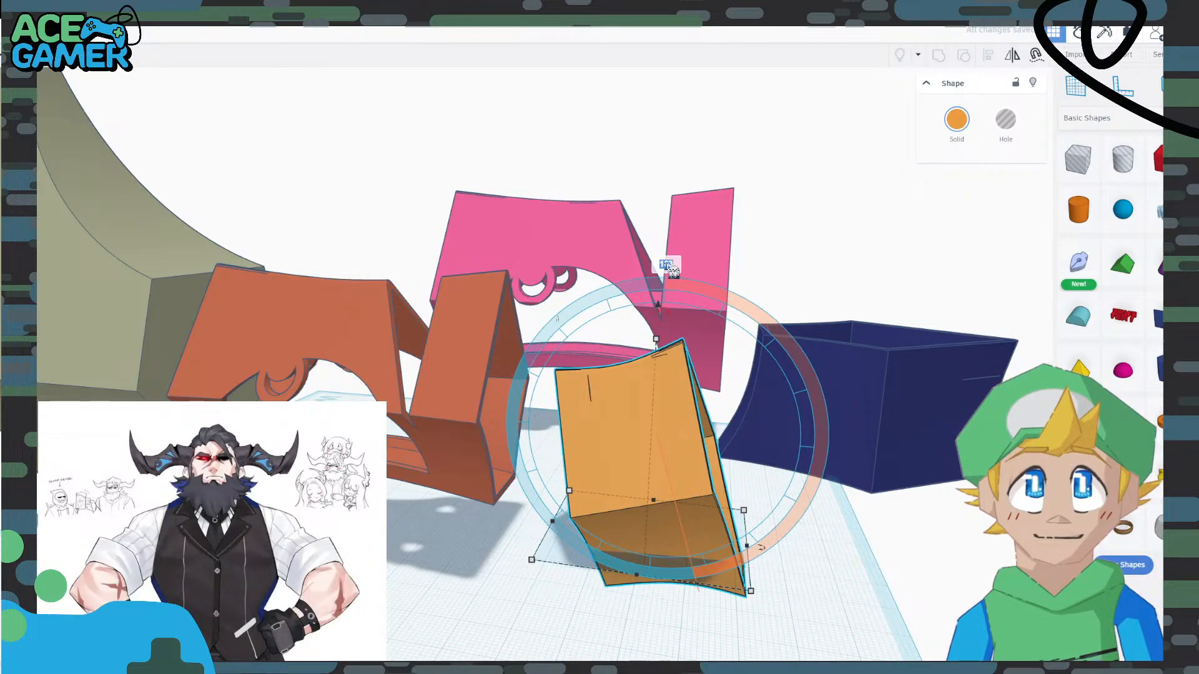
pyautogui.press('Return')
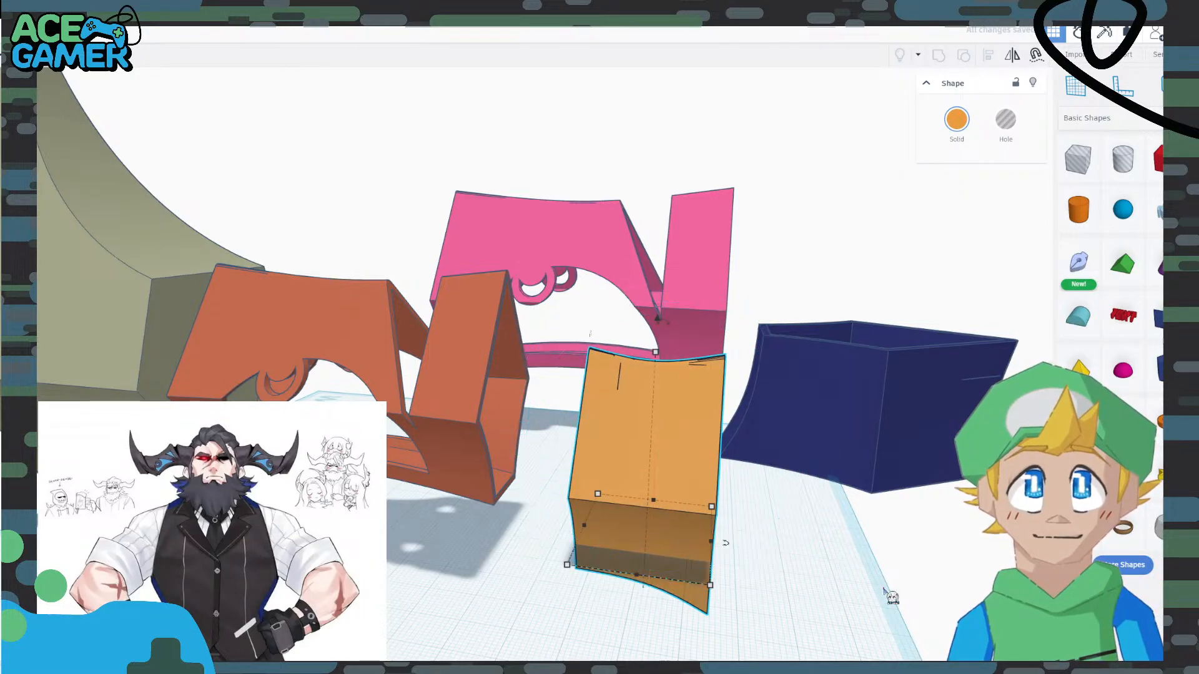
# Move the orange collar up against the brown part's free end and raise it to the same level.
pyautogui.moveTo(665, 475); pyautogui.dragTo(600, 480)
pyautogui.moveTo(599, 320); pyautogui.dragTo(587, 252)
pyautogui.click(778, 573)
pyautogui.moveTo(754, 582); pyautogui.dragTo(786, 588, button='right')
# Move the brown part by 4 and 3 units to meet the orange collar and fine-tune its height and position.
pyautogui.click(493, 413)
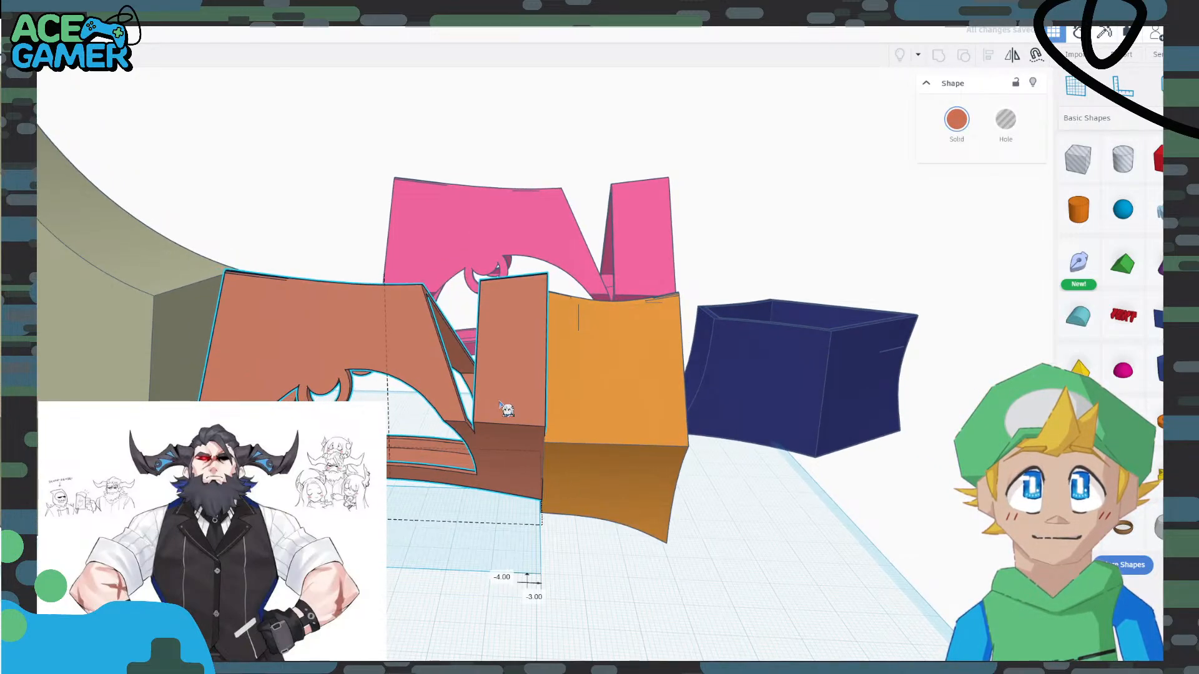
pyautogui.moveTo(885, 485); pyautogui.dragTo(820, 493, button='right')
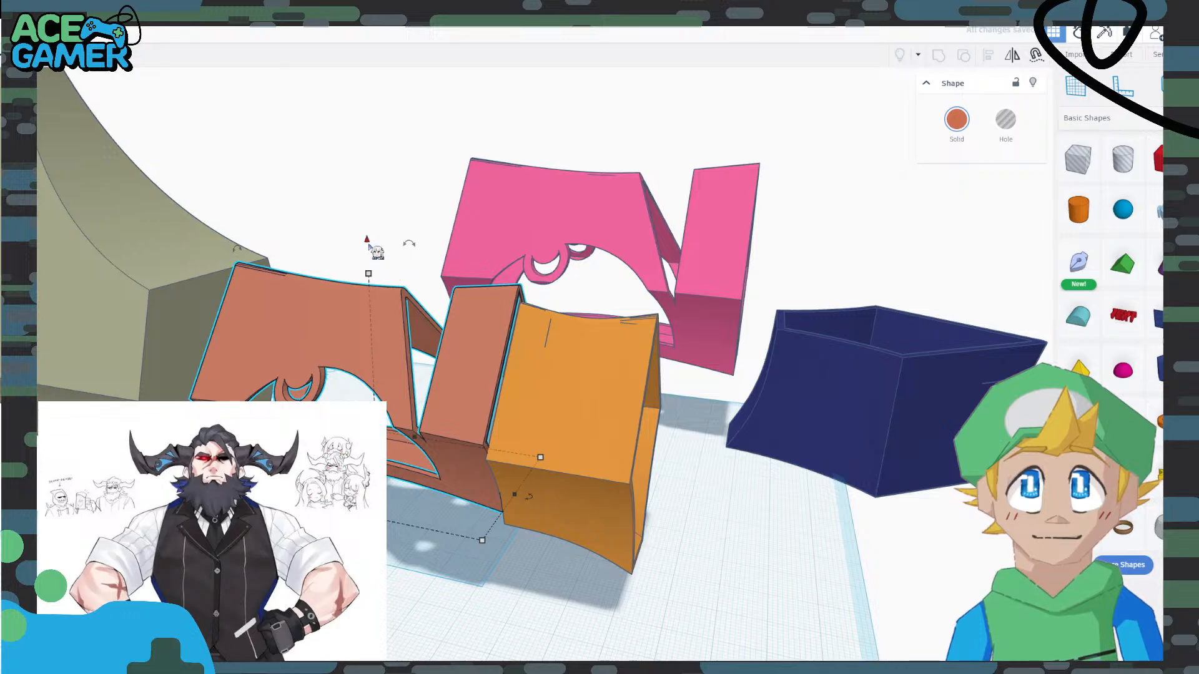
pyautogui.moveTo(368, 242); pyautogui.dragTo(368, 257)
pyautogui.moveTo(862, 527); pyautogui.dragTo(420, 469, button='right')
pyautogui.press('Right')
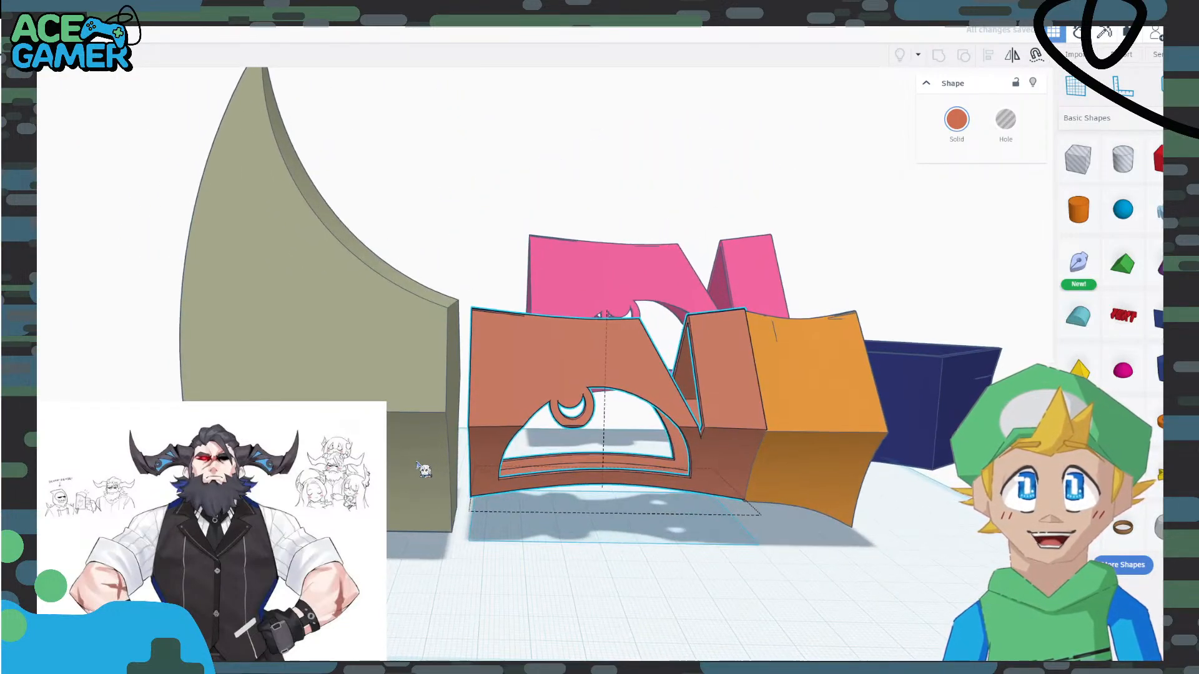
# Set the brown part's height above the workplane to 7.5.
pyautogui.click(377, 343)
pyautogui.moveTo(445, 181); pyautogui.dragTo(358, 294, button='right')
pyautogui.click(600, 437)
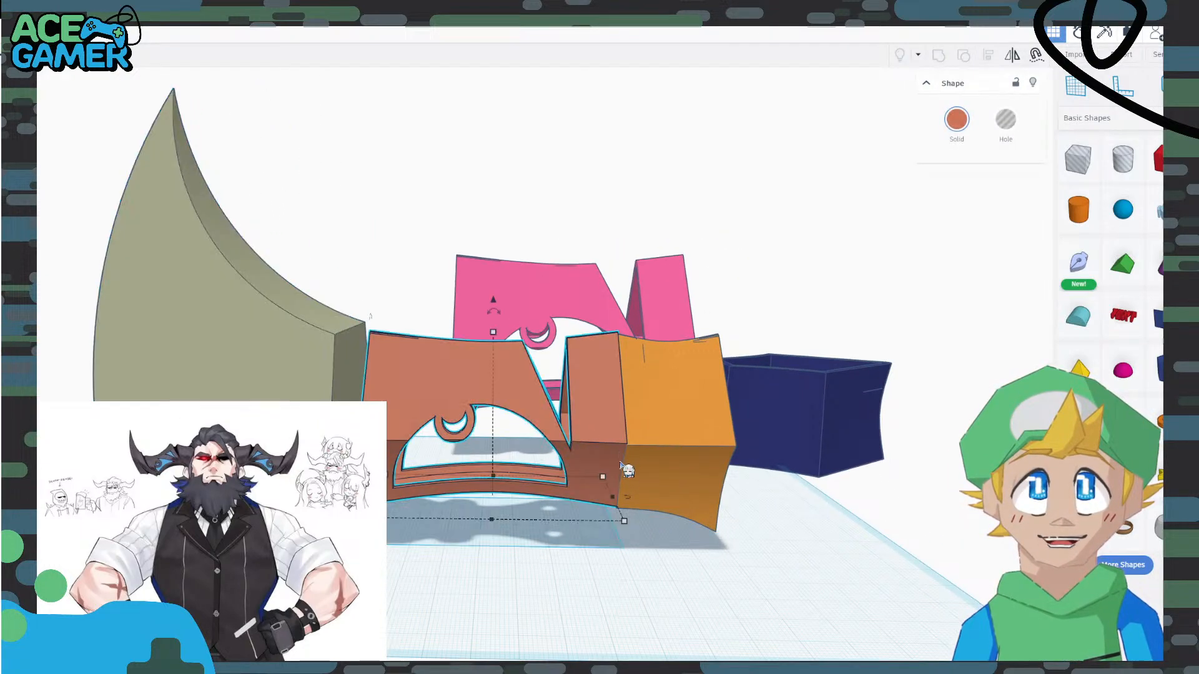
pyautogui.scroll(5, 611, 473)
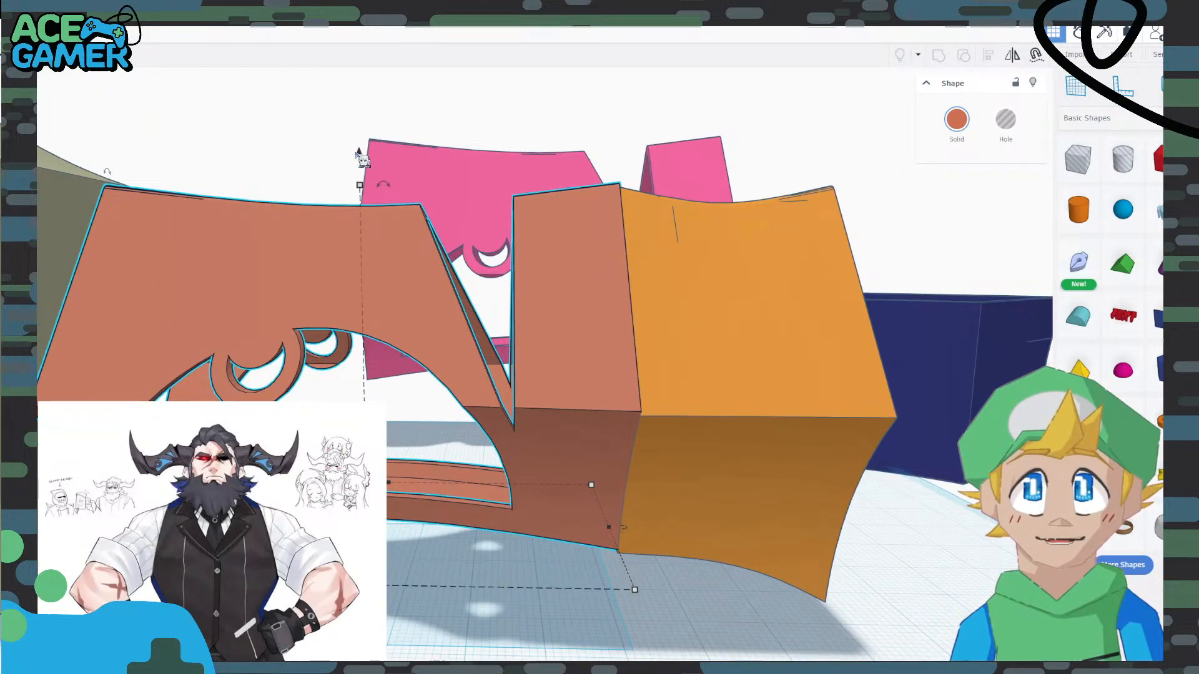
pyautogui.moveTo(357, 153); pyautogui.dragTo(359, 155)
pyautogui.click(683, 617)
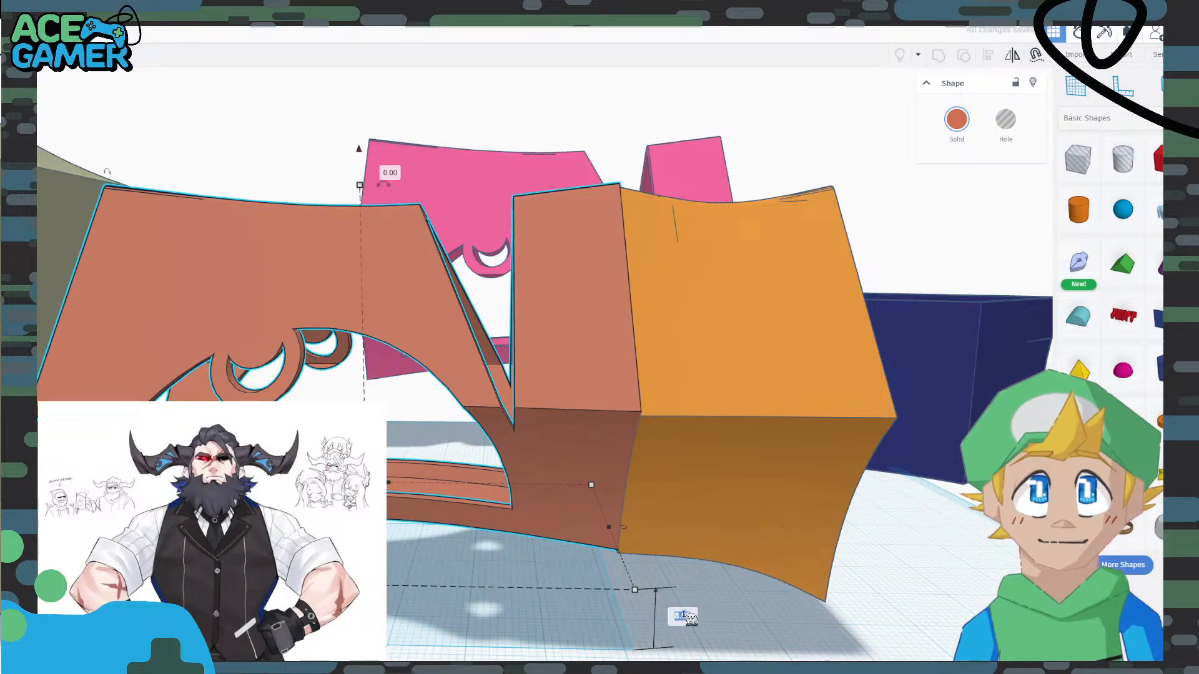
pyautogui.write('7.5')
pyautogui.press('Return')
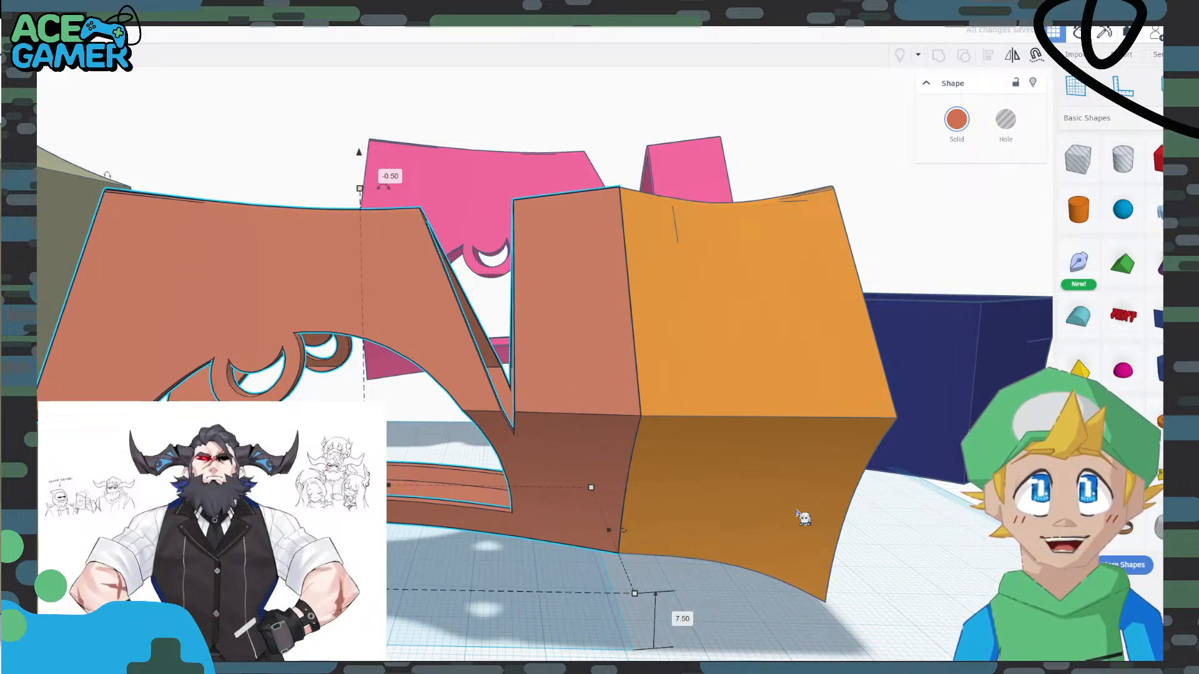
# Rotate the brown part so that its end near the horn tilts down away from the orange collar.
pyautogui.click(748, 613)
pyautogui.click(540, 424)
pyautogui.moveTo(380, 184)
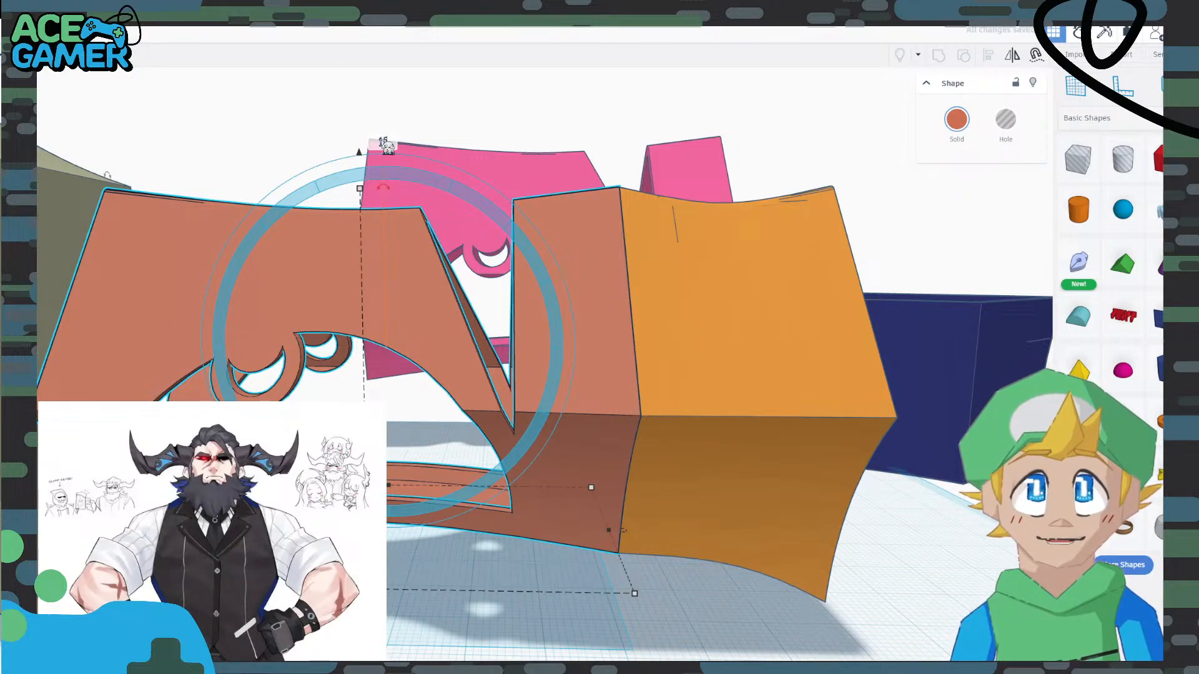
pyautogui.moveTo(387, 147); pyautogui.dragTo(388, 152)
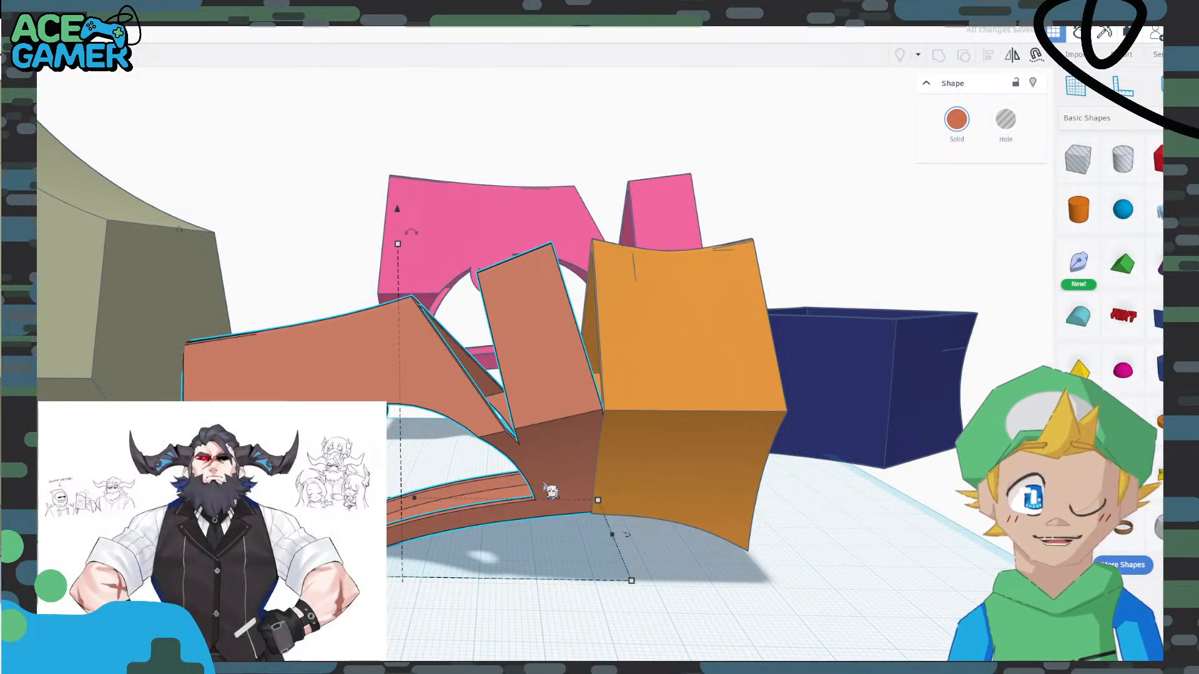
# Nudge the tilted brown part away from the orange collar until it no longer overlaps it.
pyautogui.press('Left')
pyautogui.press('Left')
pyautogui.press('Left')
pyautogui.press('Left')
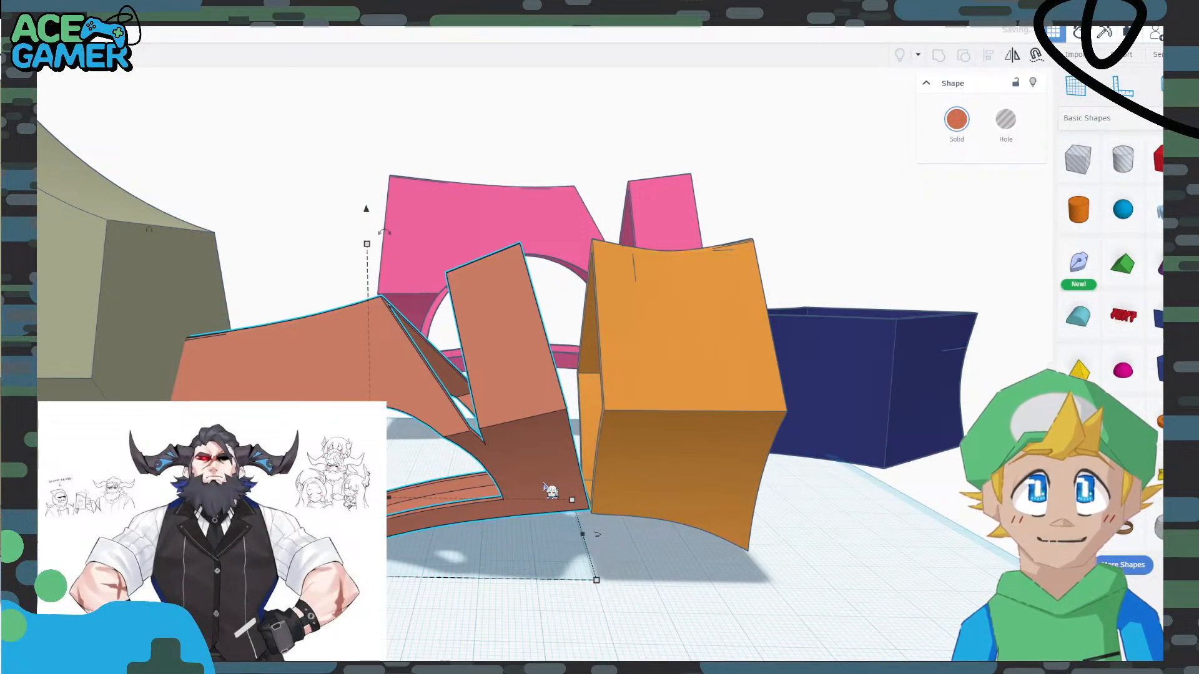
pyautogui.moveTo(367, 214); pyautogui.dragTo(367, 219)
pyautogui.moveTo(687, 623); pyautogui.dragTo(200, 629, button='right')
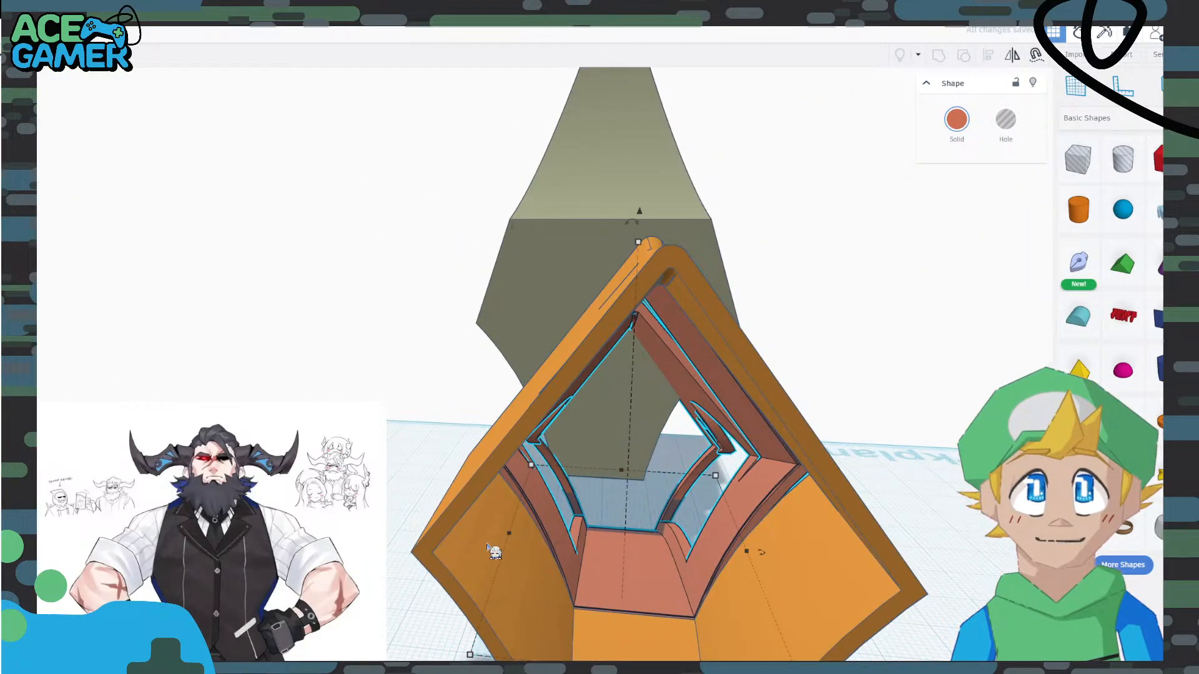
pyautogui.moveTo(527, 532); pyautogui.dragTo(472, 442, button='right')
pyautogui.scroll(-3, 361, 386)
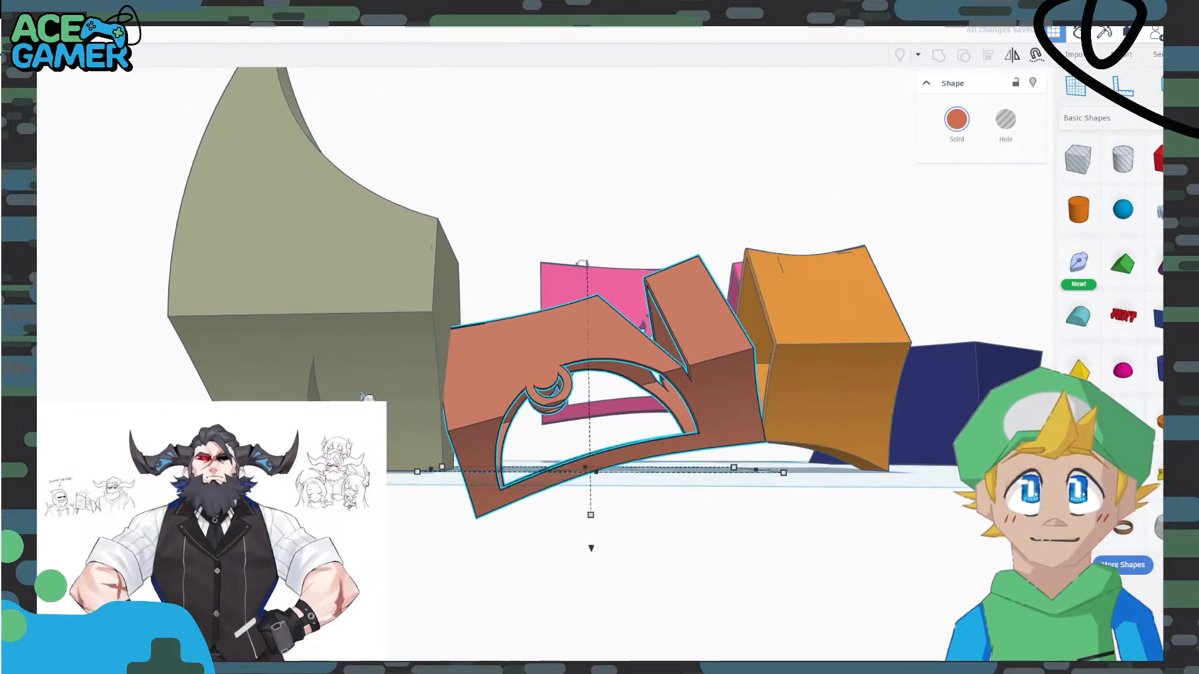
pyautogui.moveTo(322, 379); pyautogui.dragTo(317, 472, button='middle')
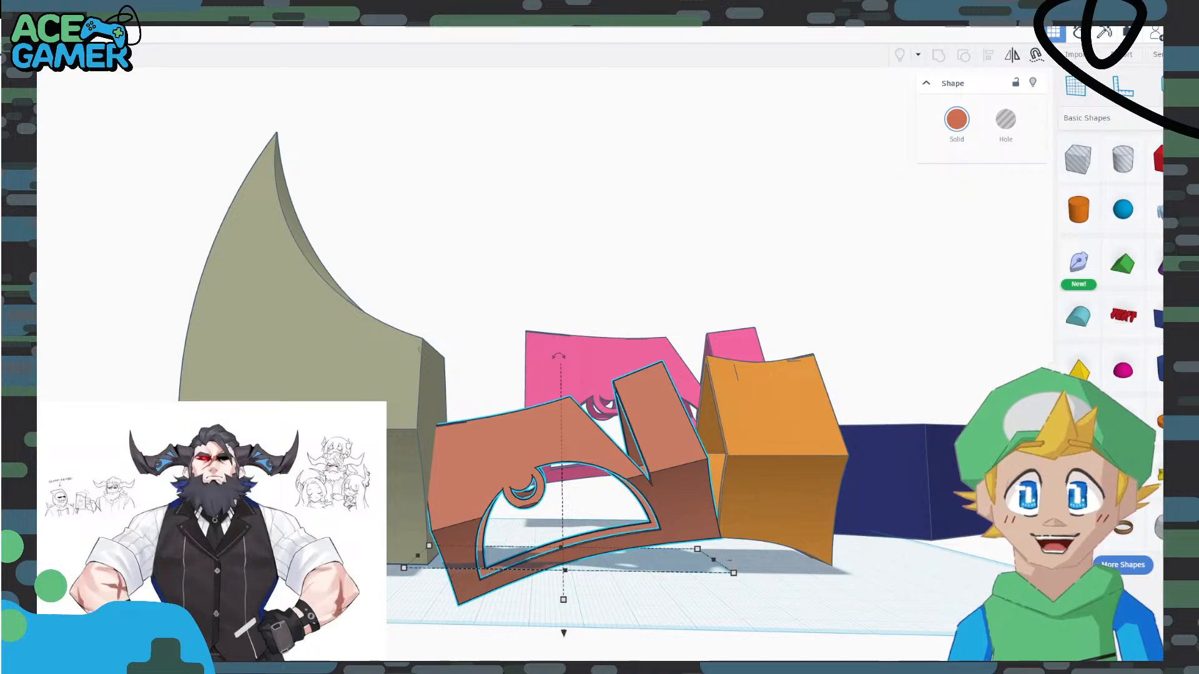
# Raise the brown part and the orange collar together above the workplane.
pyautogui.keyDown('shift'); pyautogui.click(787, 441); pyautogui.keyUp('shift')
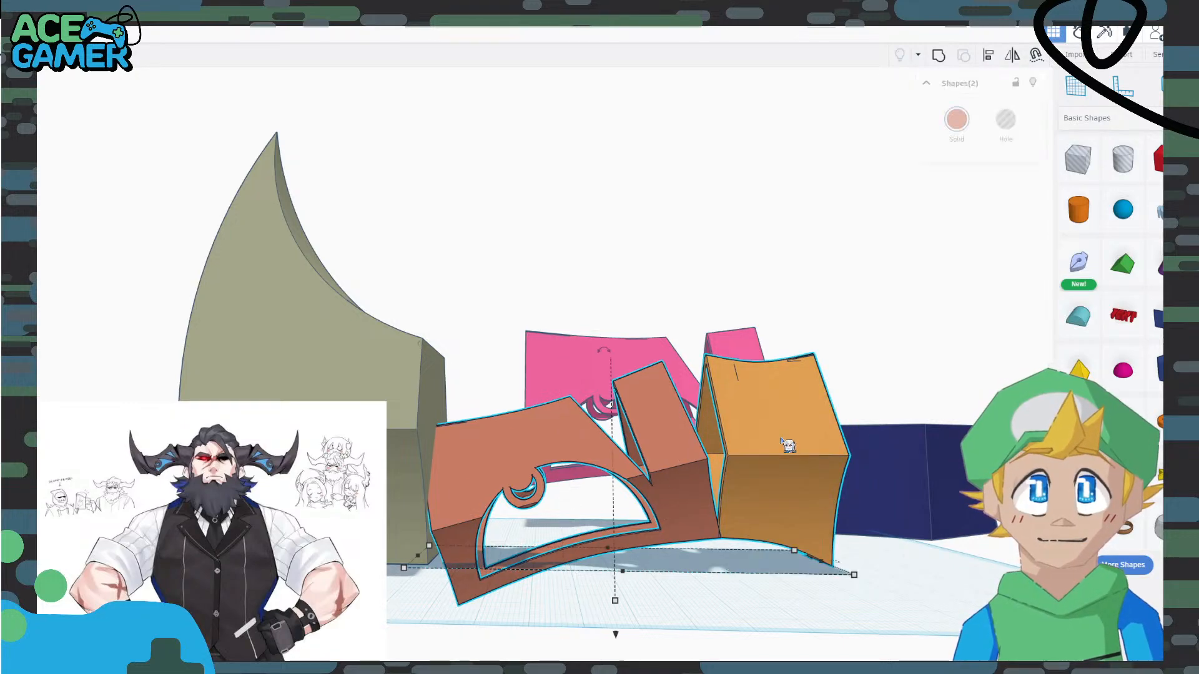
pyautogui.moveTo(614, 632); pyautogui.dragTo(612, 527)
pyautogui.click(734, 535)
# Nudge the brown part in fine steps until its lower corner just meets the orange collar's lower edge.
pyautogui.scroll(6, 730, 530)
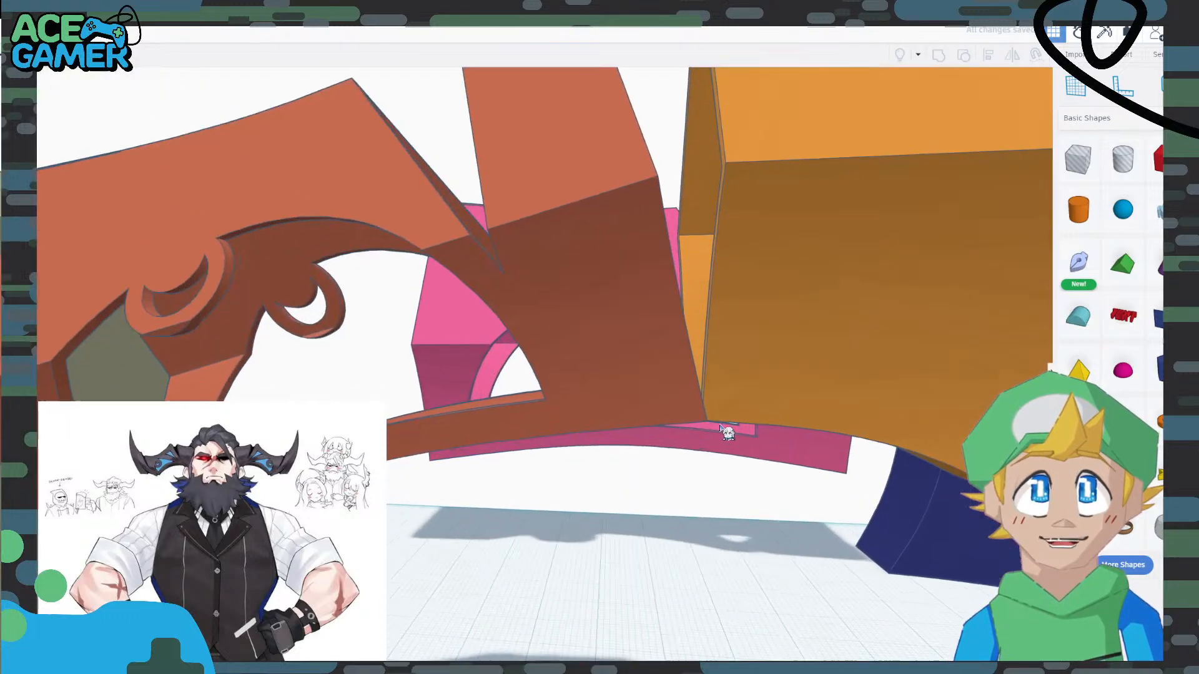
pyautogui.scroll(3, 611, 388)
pyautogui.click(611, 388)
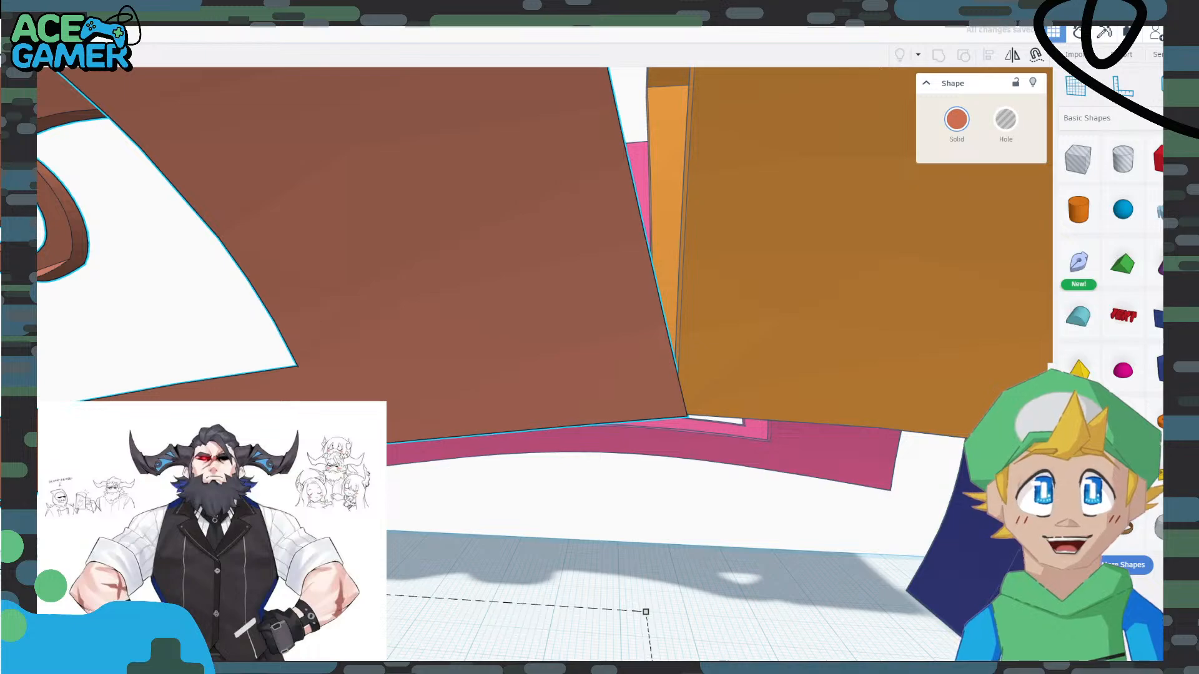
pyautogui.press('Left')
pyautogui.press('Left')
pyautogui.press('Left')
pyautogui.press('Left')
pyautogui.press('Left')
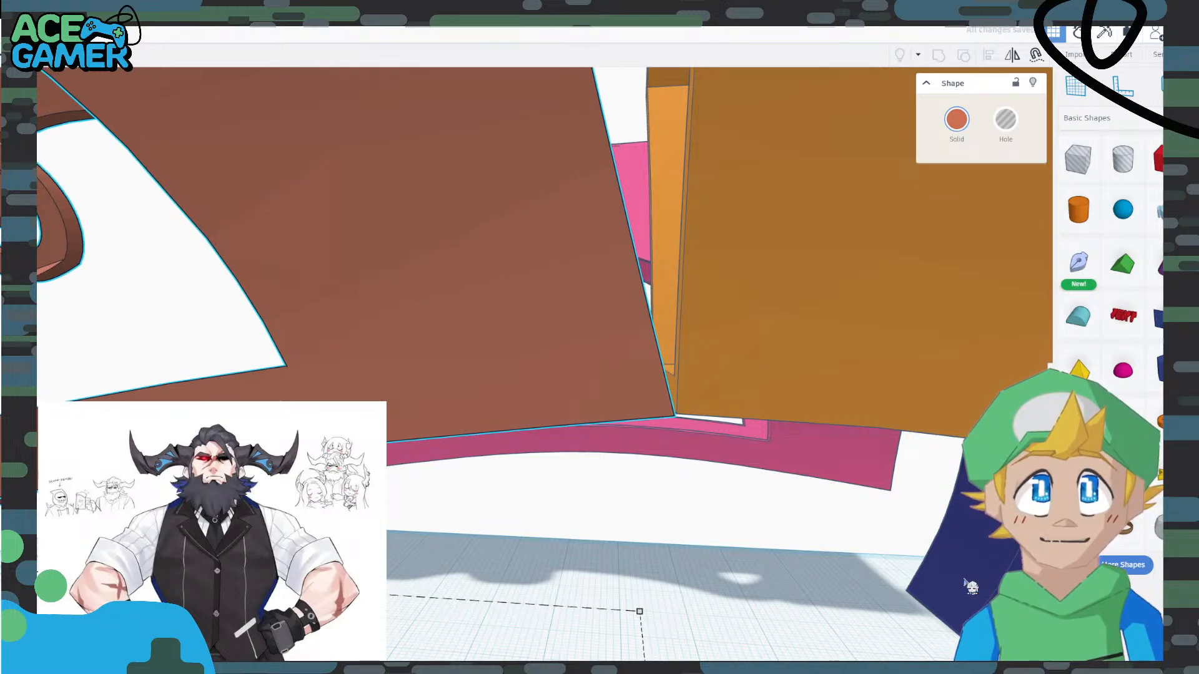
pyautogui.scroll(-6, 722, 606)
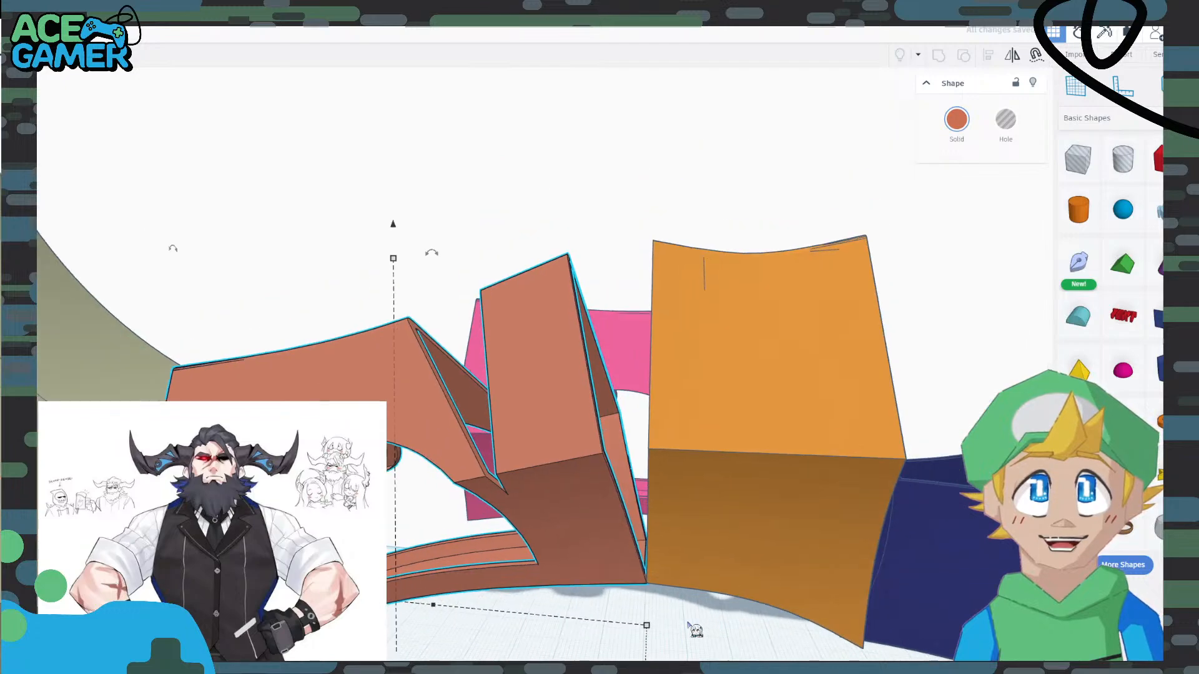
pyautogui.moveTo(657, 640); pyautogui.dragTo(807, 490, button='middle')
pyautogui.scroll(-3, 807, 490)
pyautogui.moveTo(720, 505)
pyautogui.mouseDown(button='right')
pyautogui.moveTo(751, 511)
pyautogui.moveTo(727, 527)
pyautogui.mouseUp(button='right')
pyautogui.click(751, 568)
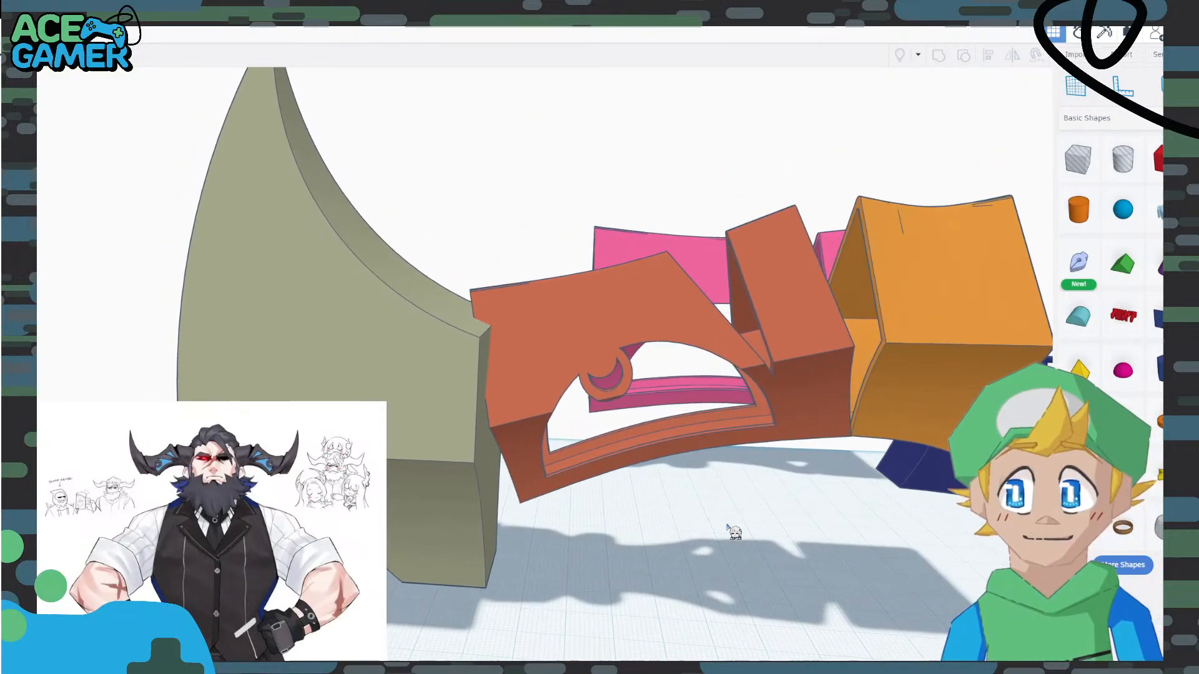
# Shift the green horn next to the brown part's free end and raise it by 9.20.
pyautogui.scroll(-3, 728, 526)
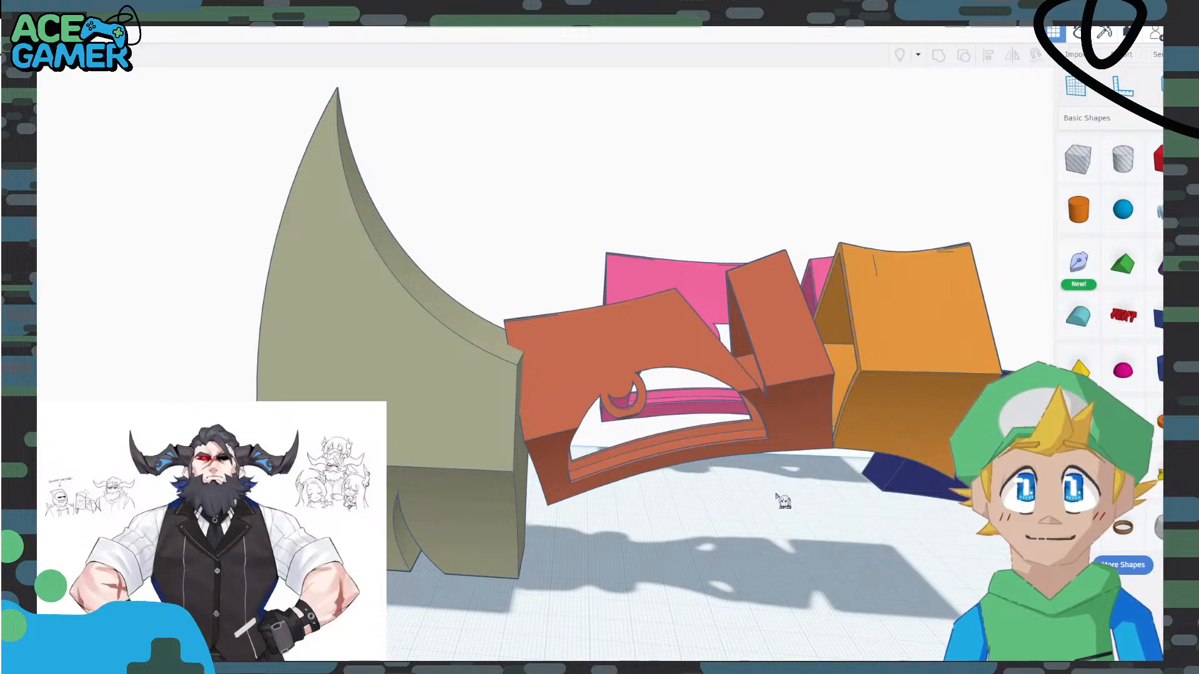
pyautogui.moveTo(778, 497); pyautogui.dragTo(681, 484, button='middle')
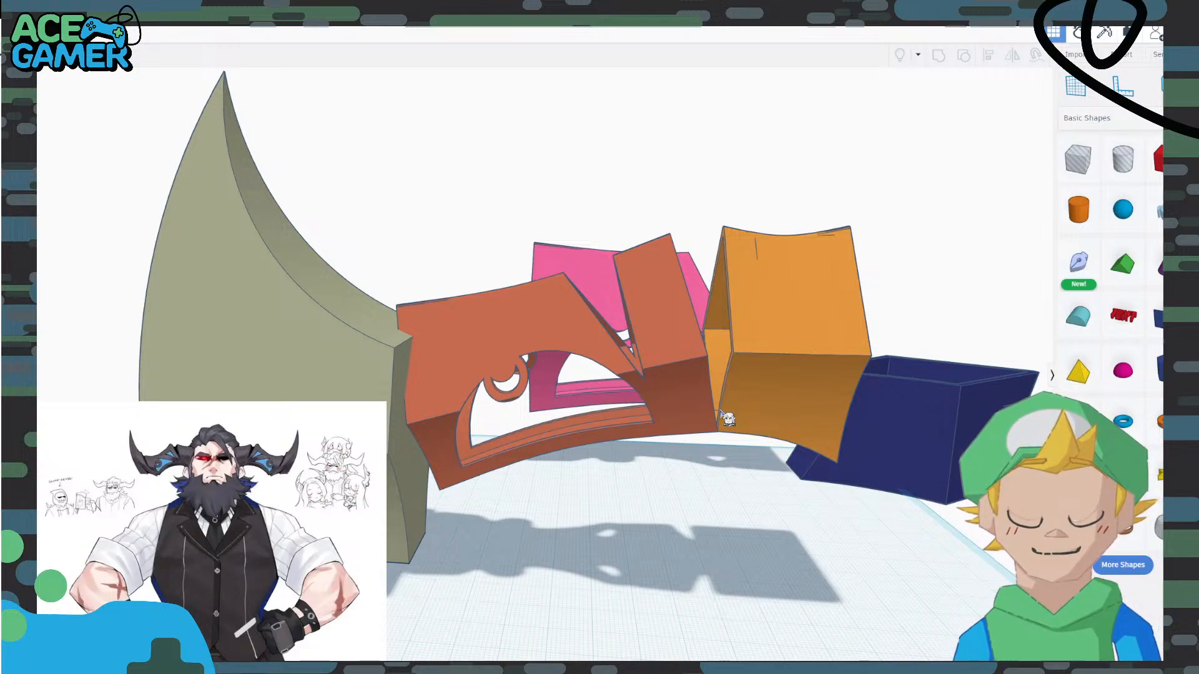
pyautogui.moveTo(376, 436)
pyautogui.mouseDown()
pyautogui.moveTo(382, 451)
pyautogui.moveTo(371, 442)
pyautogui.mouseUp()
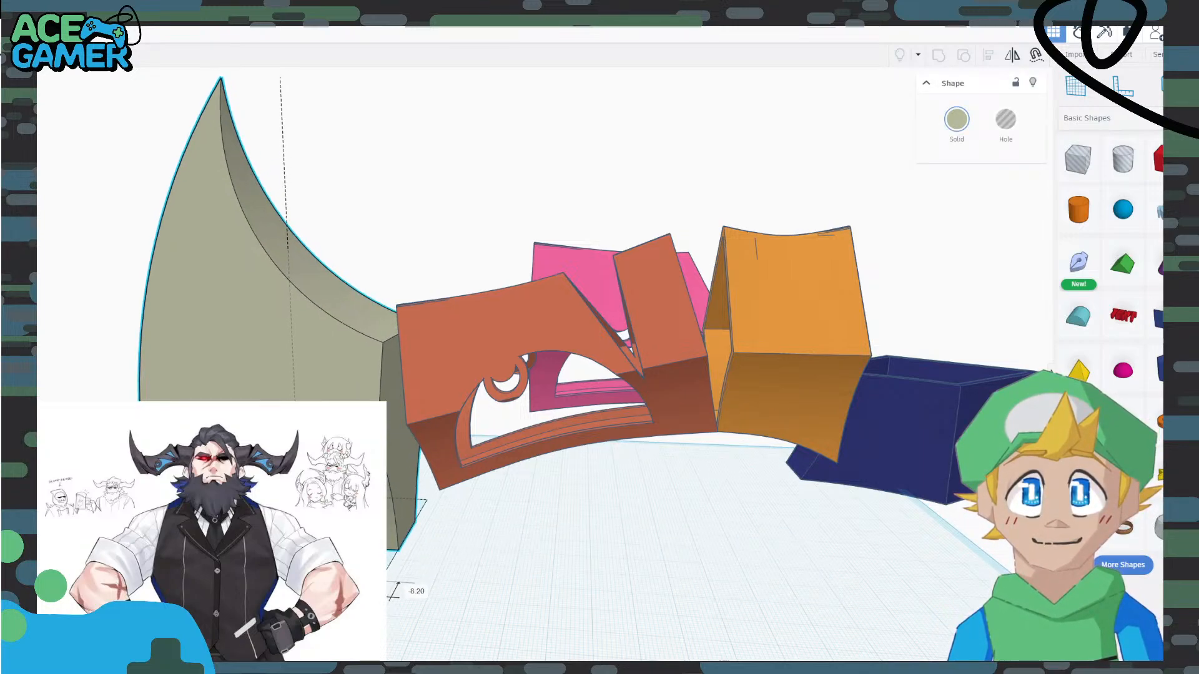
pyautogui.moveTo(522, 516); pyautogui.dragTo(560, 507, button='right')
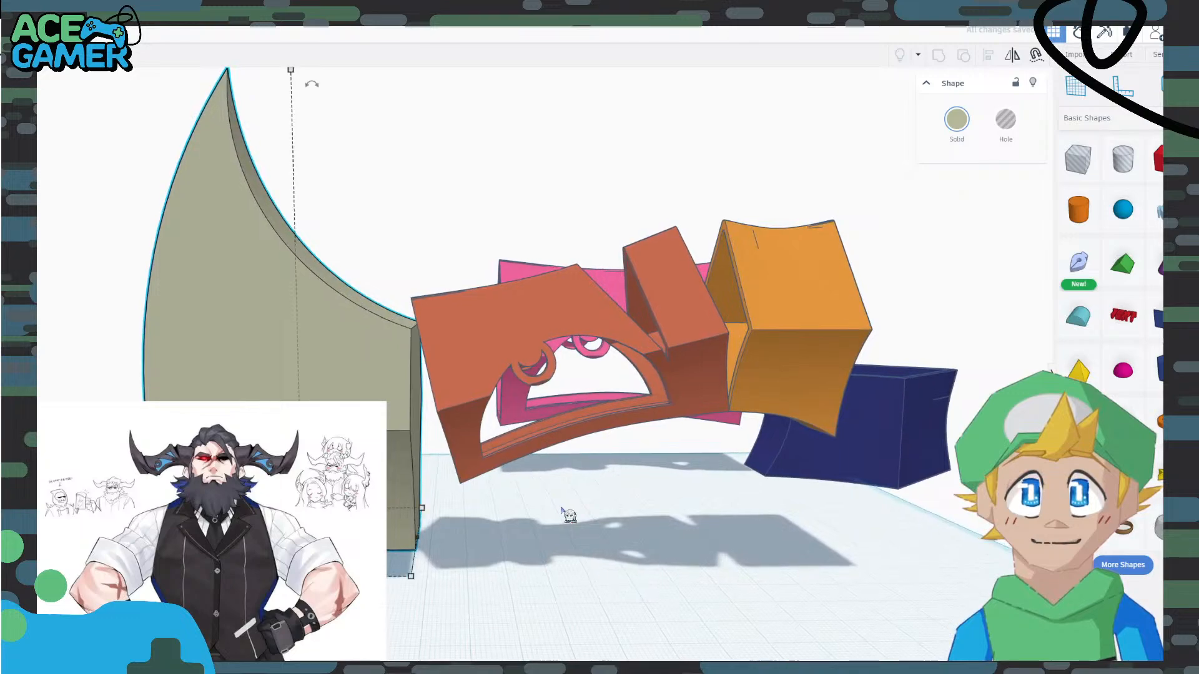
pyautogui.scroll(-2, 555, 516)
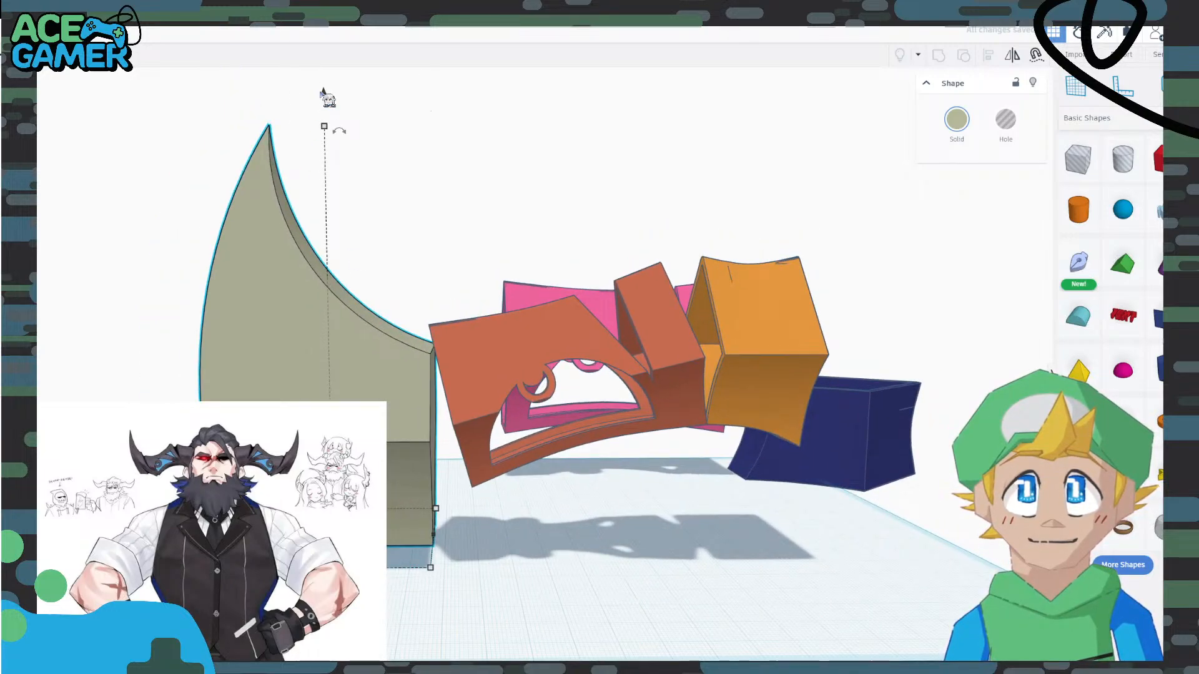
pyautogui.moveTo(323, 92); pyautogui.dragTo(324, 65)
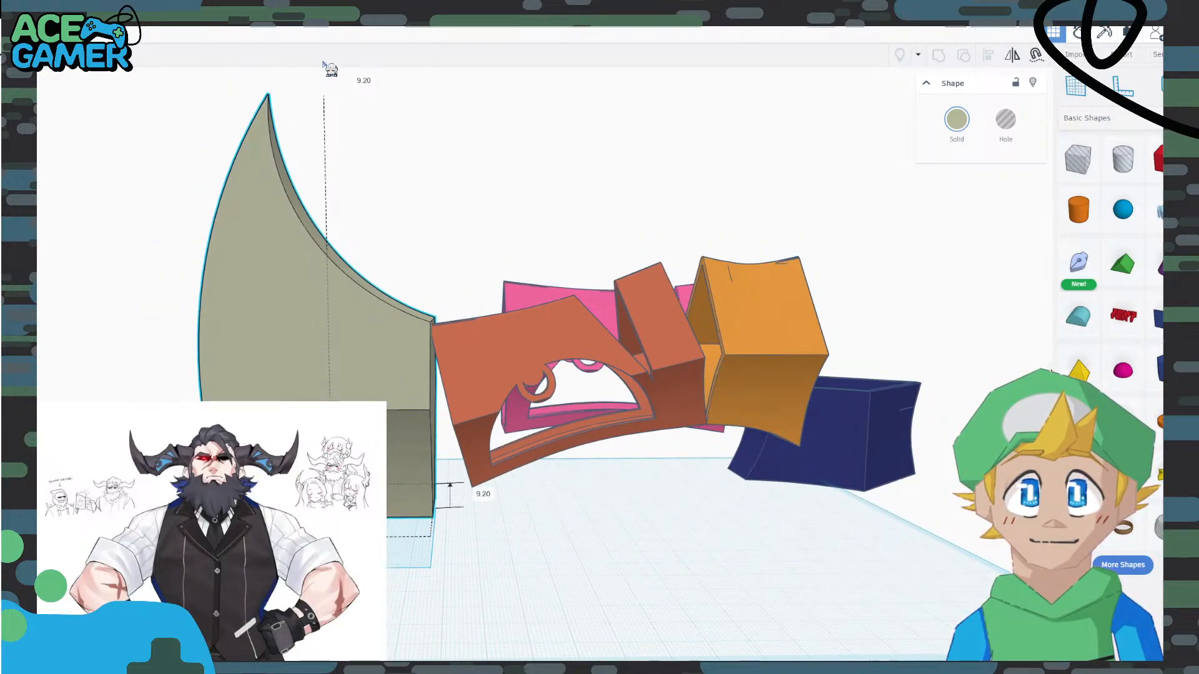
# Raise the horn further to a height of 18.00 above the workplane, near the brown part's lower end.
pyautogui.moveTo(554, 556); pyautogui.dragTo(356, 537, button='right')
pyautogui.moveTo(281, 530); pyautogui.dragTo(548, 537, button='right')
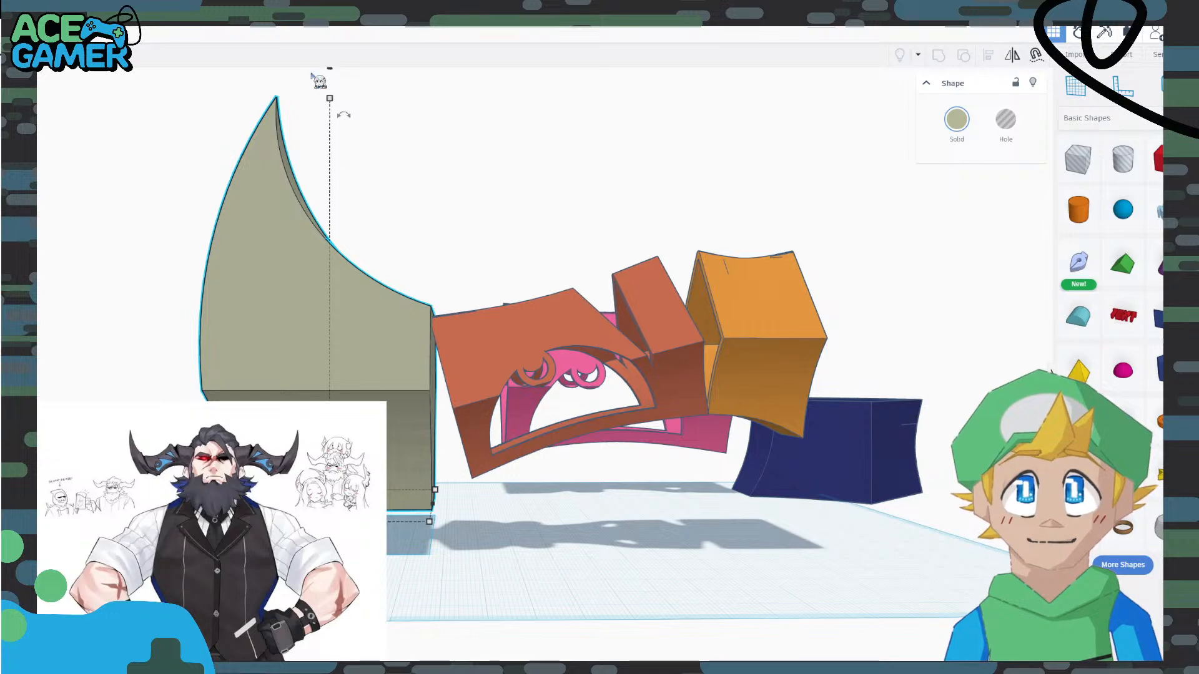
pyautogui.moveTo(396, 297); pyautogui.dragTo(405, 335, button='right')
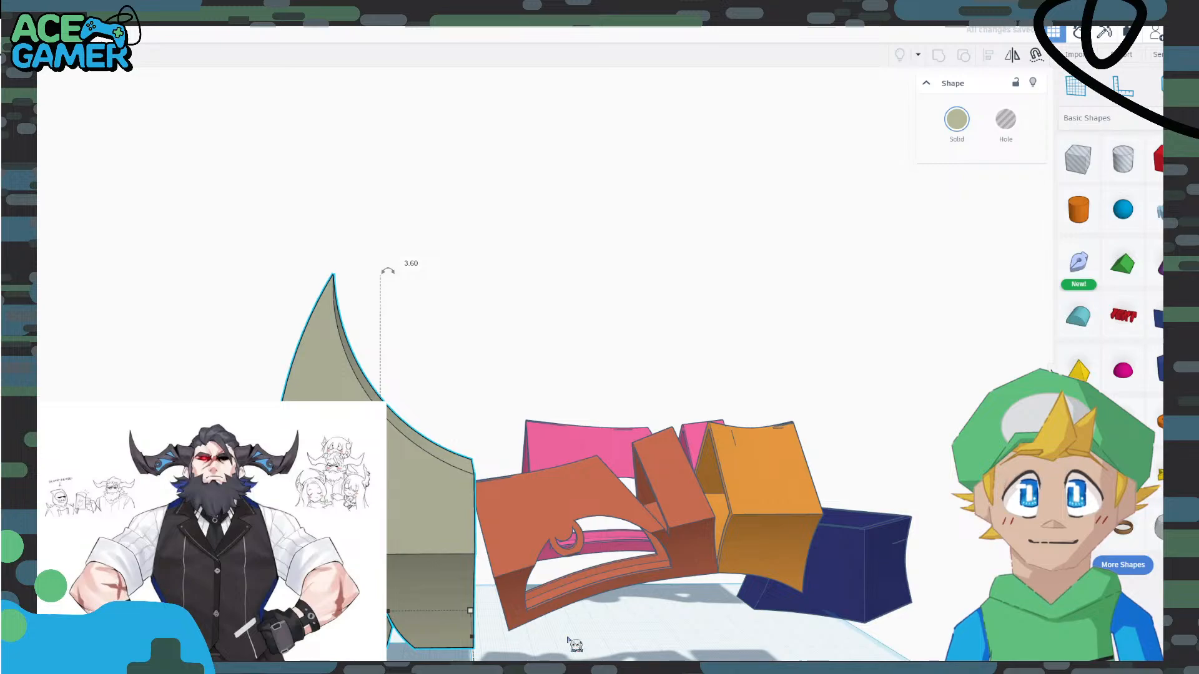
pyautogui.moveTo(568, 642); pyautogui.dragTo(568, 529, button='right')
pyautogui.scroll(5, 565, 527)
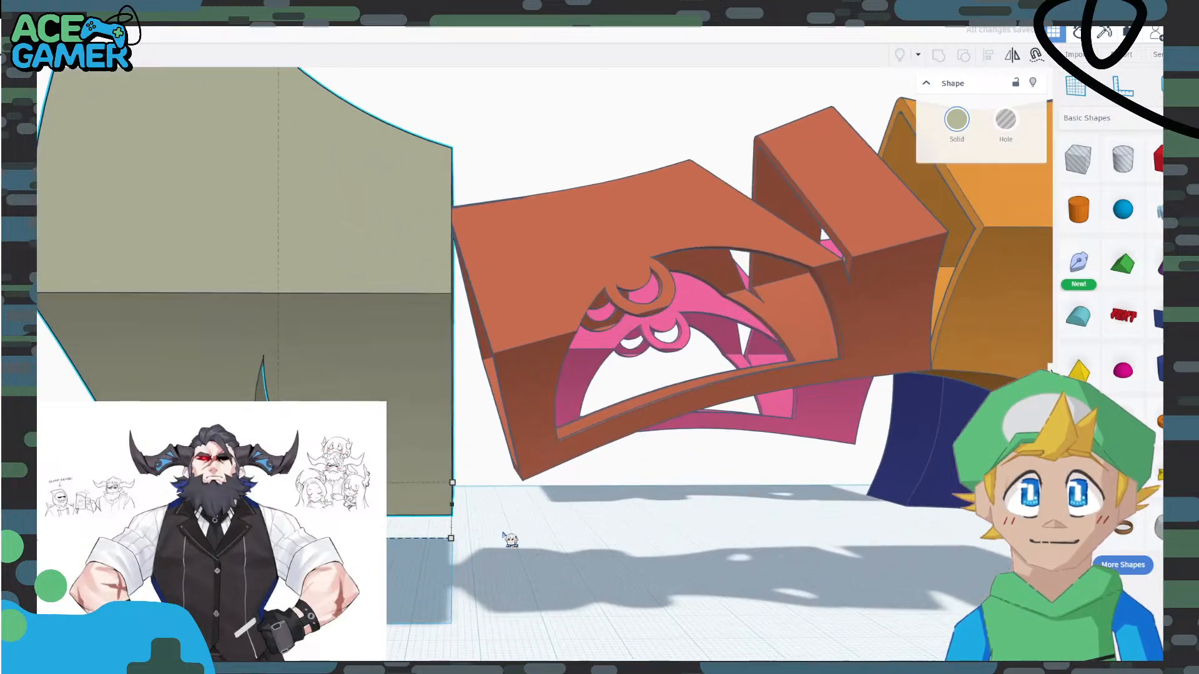
pyautogui.scroll(4, 581, 497)
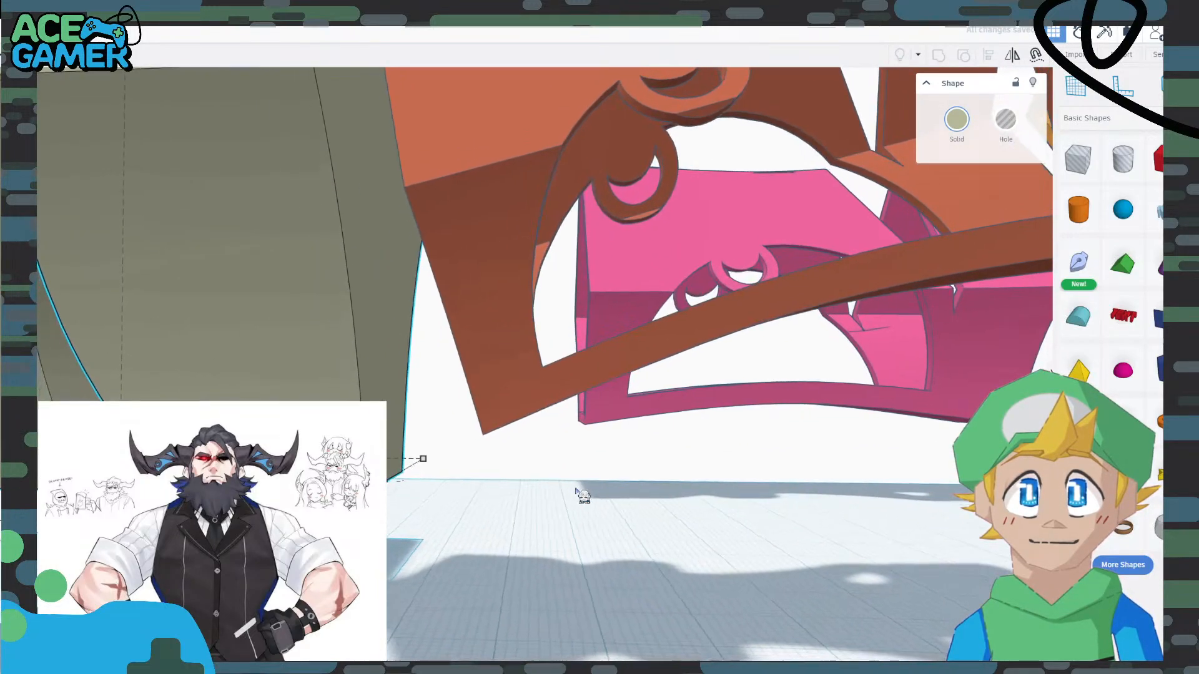
pyautogui.moveTo(423, 459); pyautogui.dragTo(423, 417)
pyautogui.moveTo(382, 501); pyautogui.dragTo(399, 500, button='right')
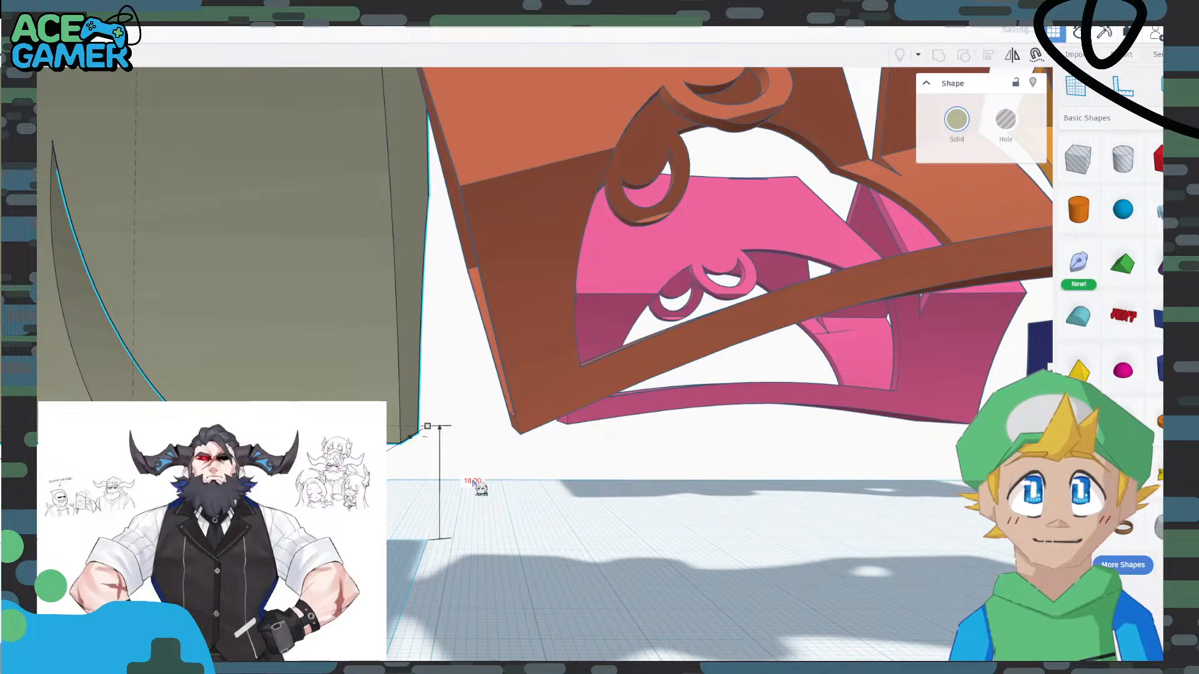
pyautogui.click(533, 517)
# Shift the horn slightly by 2.00 and 1.00 along the brown part's end and check the joint from several sides.
pyautogui.scroll(-3, 535, 523)
pyautogui.moveTo(535, 528); pyautogui.dragTo(541, 566, button='right')
pyautogui.moveTo(384, 376)
pyautogui.mouseDown()
pyautogui.moveTo(368, 363)
pyautogui.moveTo(388, 367)
pyautogui.mouseUp()
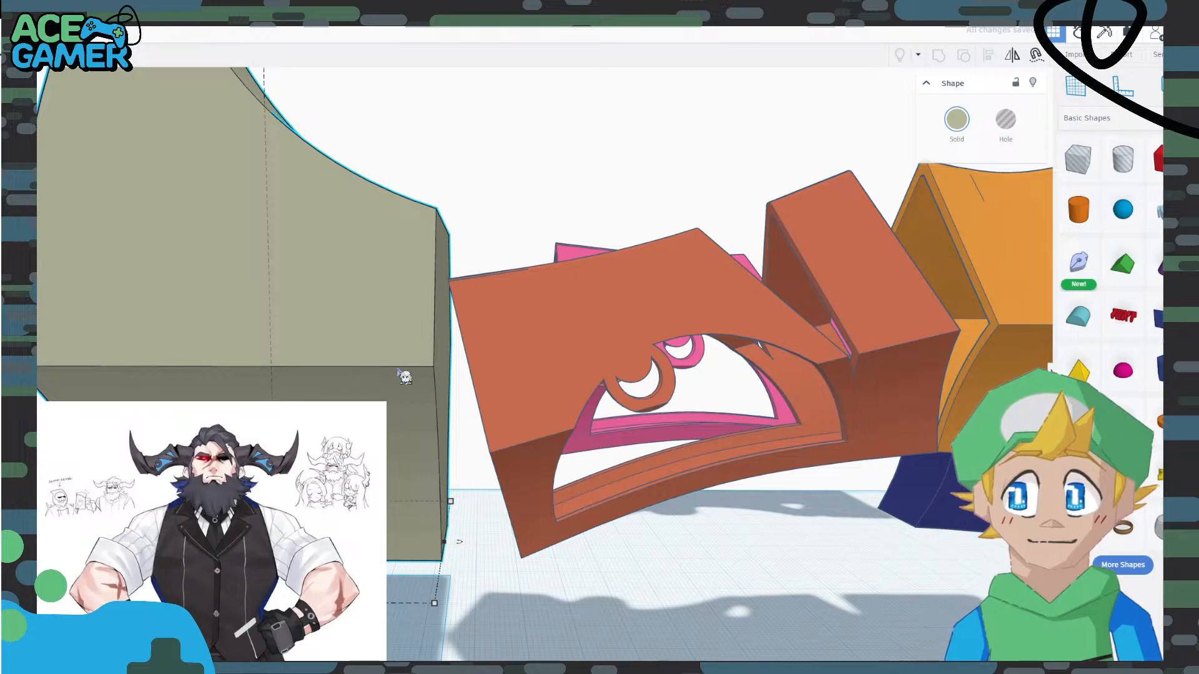
pyautogui.scroll(-5, 406, 365)
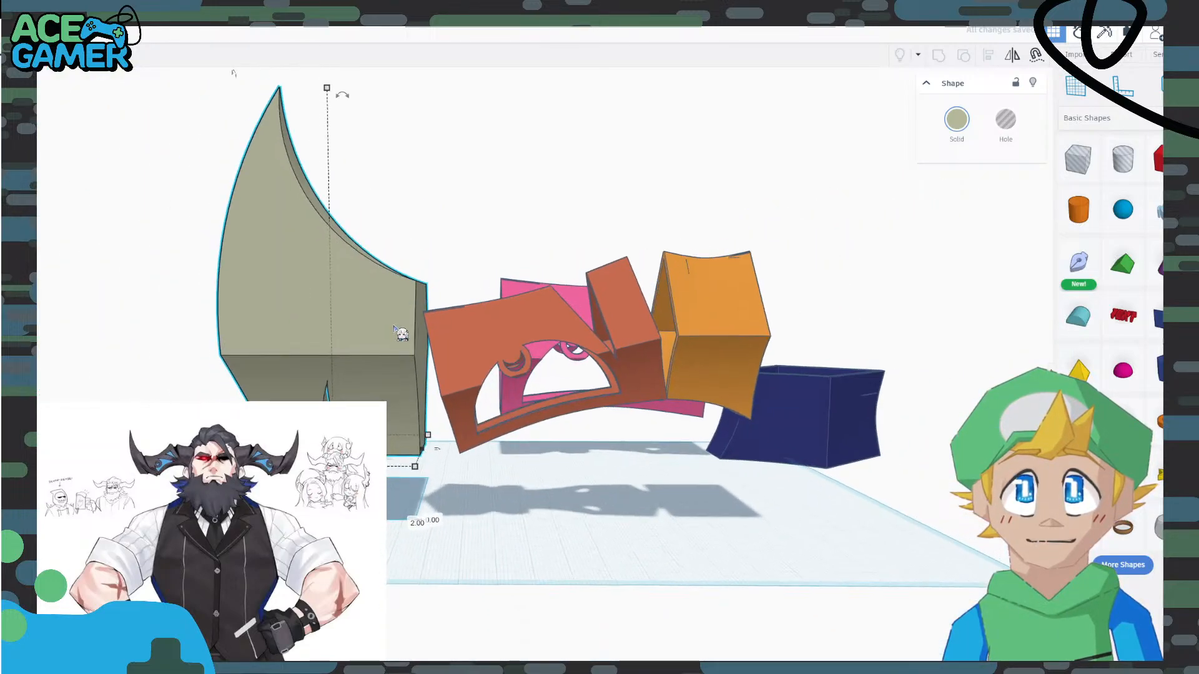
pyautogui.moveTo(392, 307); pyautogui.dragTo(406, 326, button='middle')
pyautogui.moveTo(412, 384); pyautogui.dragTo(443, 405, button='right')
pyautogui.moveTo(597, 291)
pyautogui.mouseDown()
pyautogui.moveTo(583, 293)
pyautogui.moveTo(589, 308)
pyautogui.moveTo(588, 288)
pyautogui.mouseUp()
pyautogui.moveTo(365, 409); pyautogui.dragTo(741, 332, button='right')
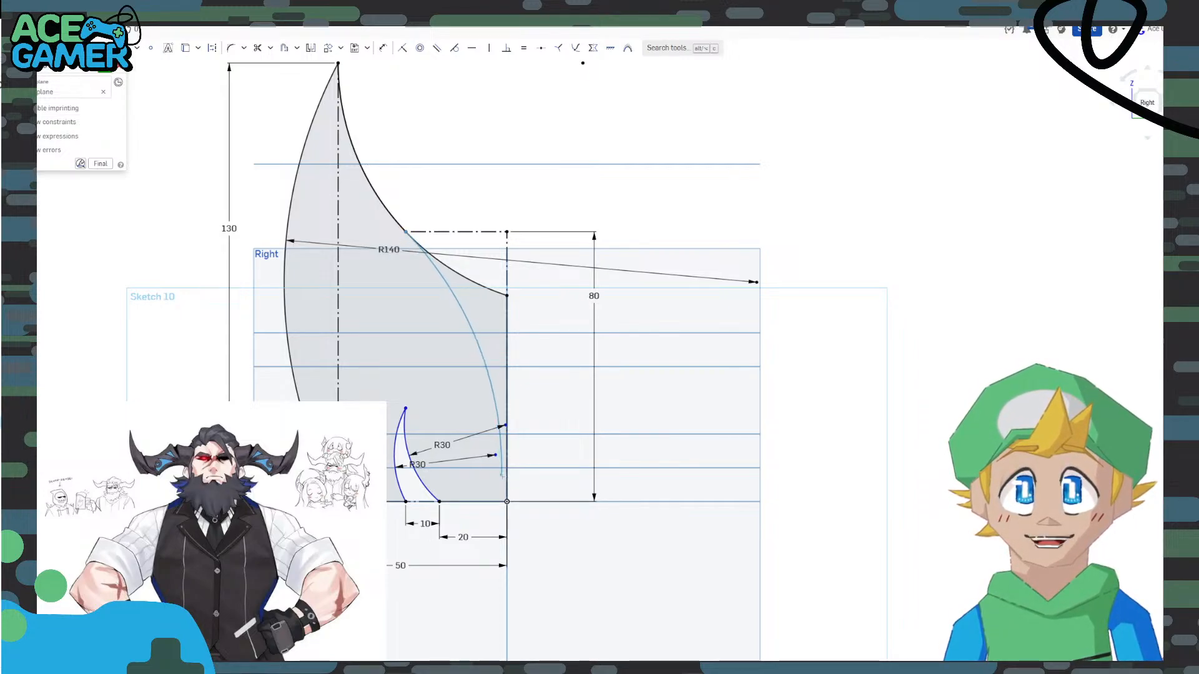
# In Onshape, finish the three-point arc from the horn's inner curve to the base corner and set its radius to 100.
pyautogui.click(507, 502)
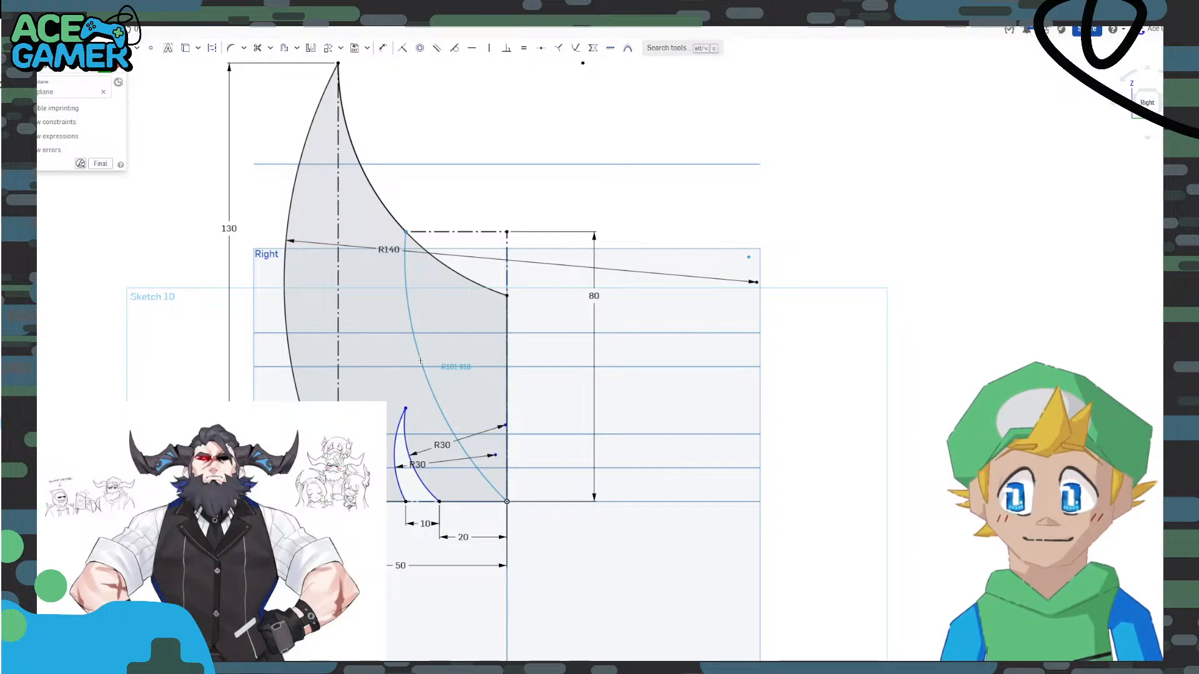
pyautogui.click(420, 361)
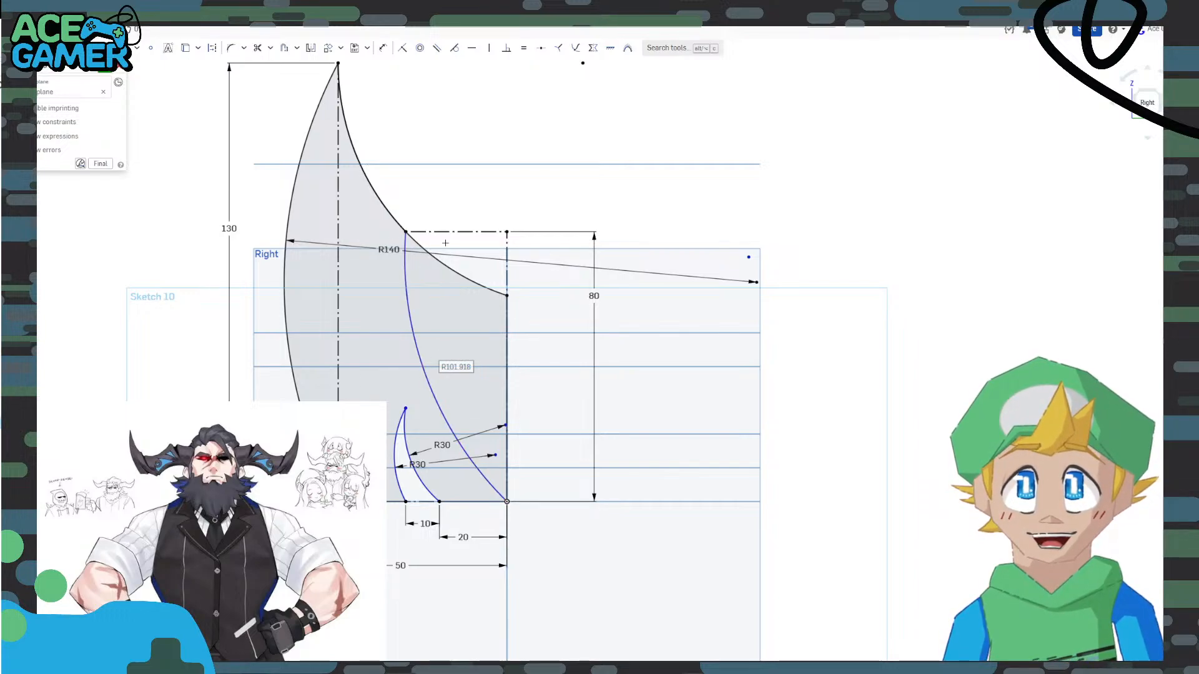
pyautogui.click(383, 48)
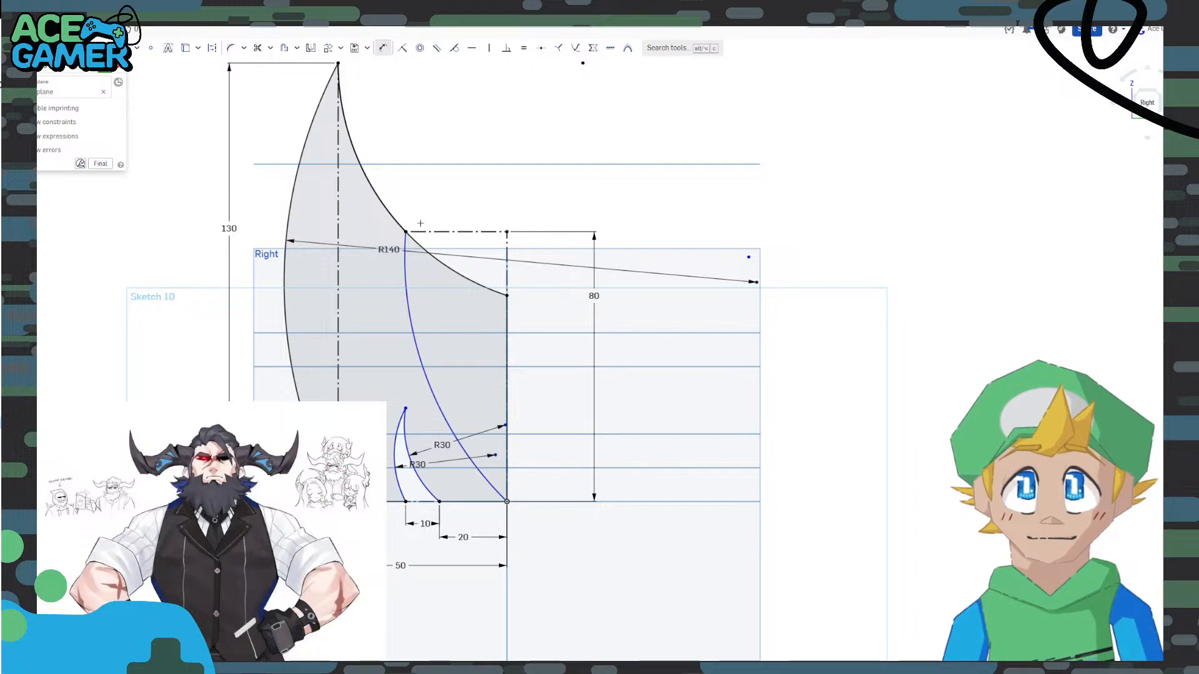
pyautogui.click(407, 256)
pyautogui.click(628, 321)
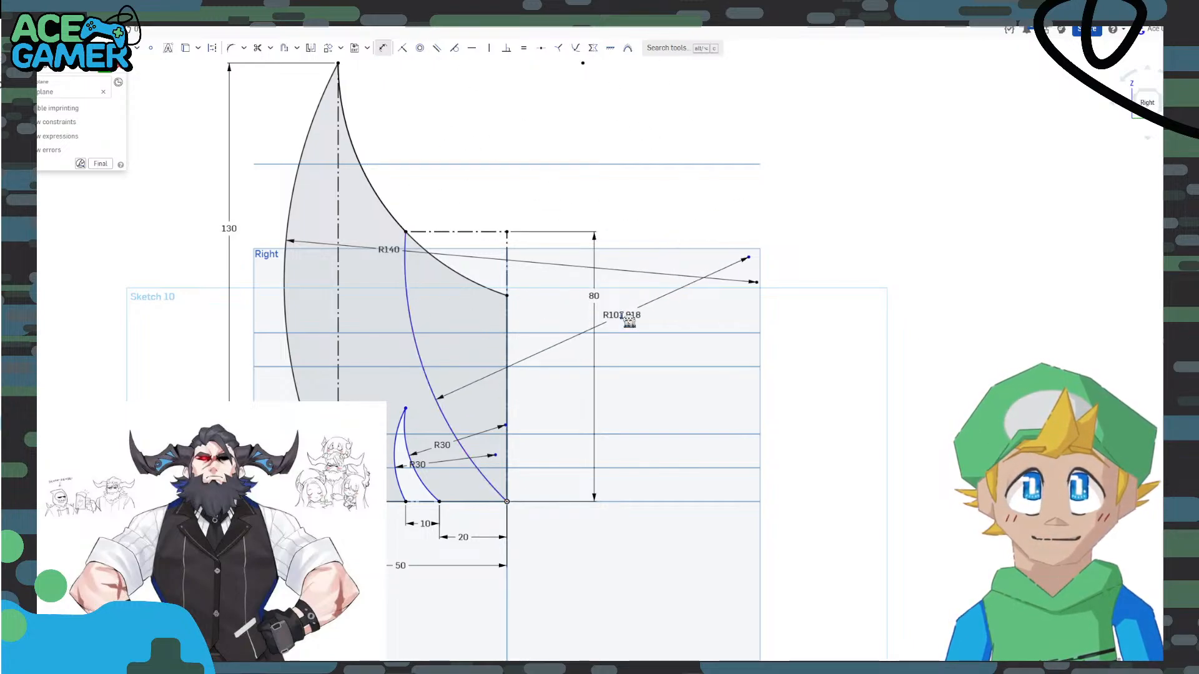
pyautogui.click(629, 321)
pyautogui.write('100')
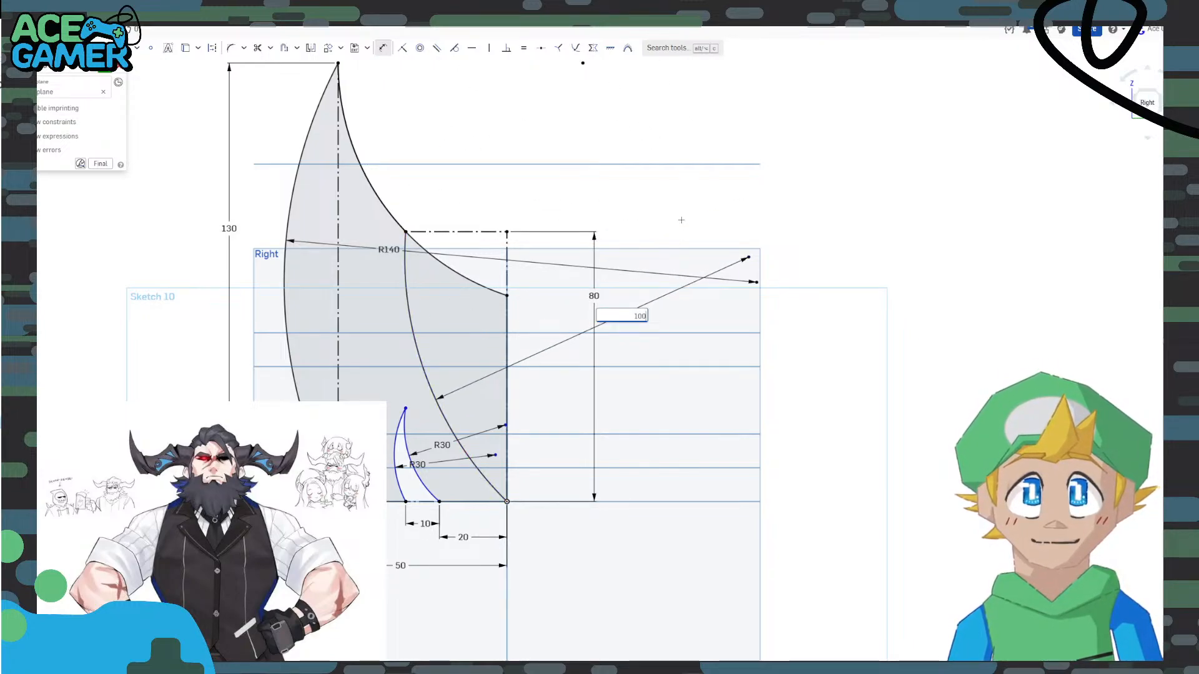
pyautogui.press('Return')
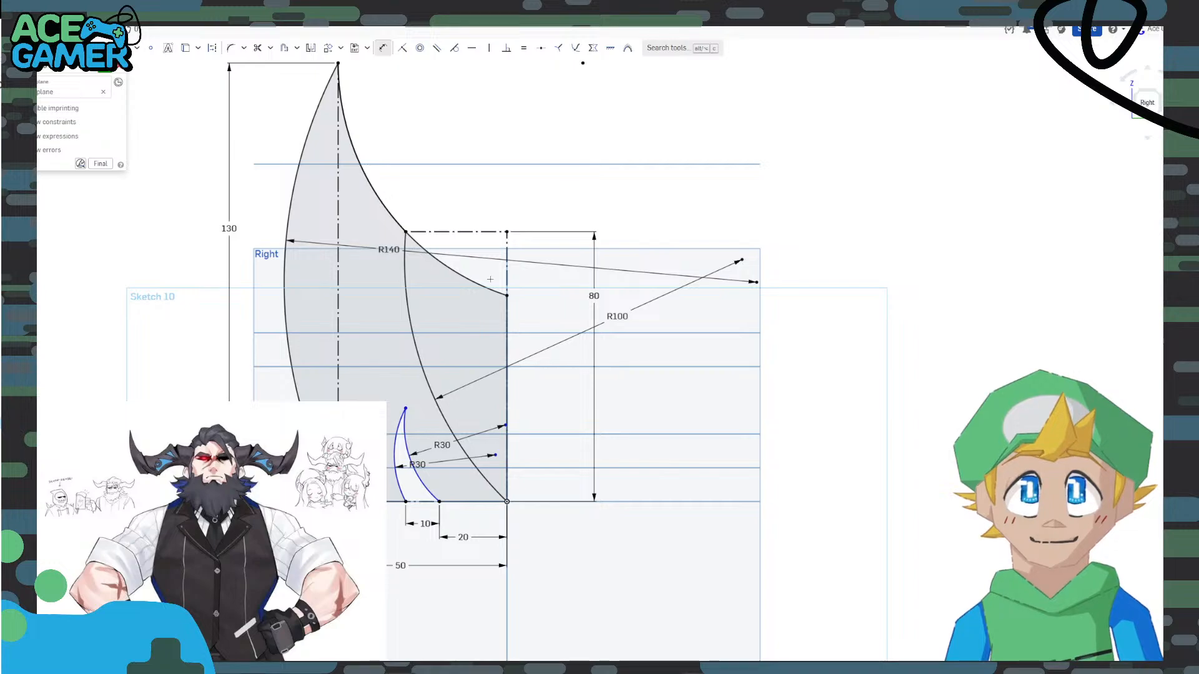
# Trim away the section of the horn's inner curve that lies beyond the new arc.
pyautogui.click(258, 47)
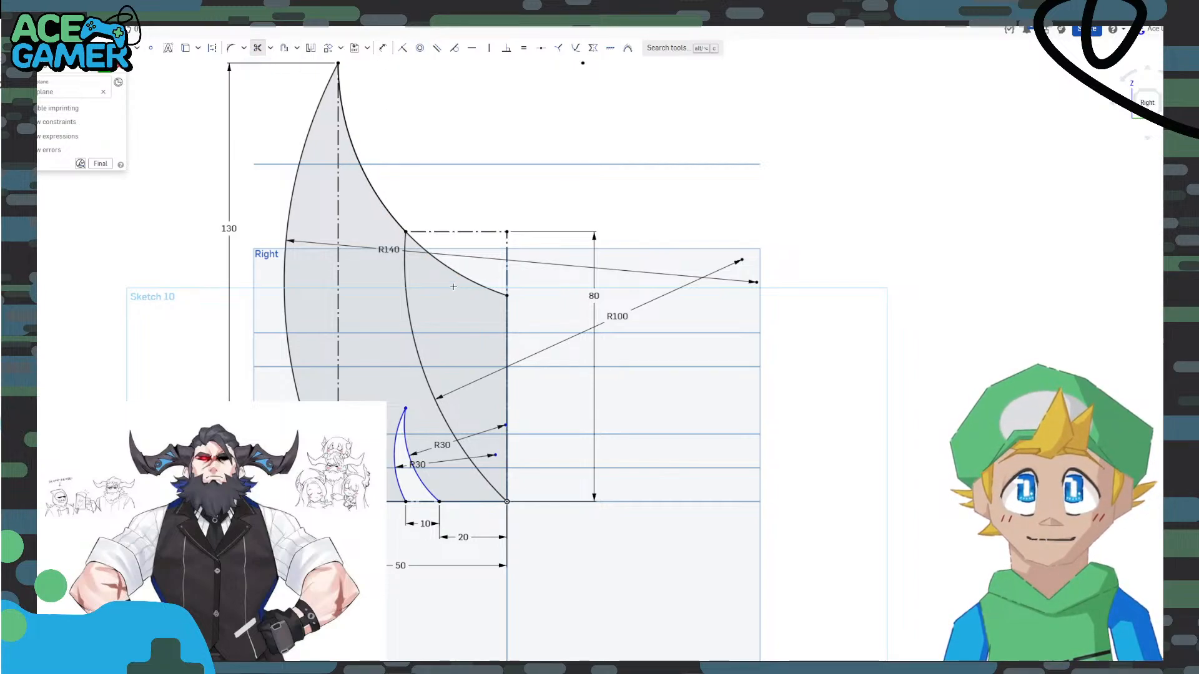
pyautogui.click(457, 273)
pyautogui.click(508, 321)
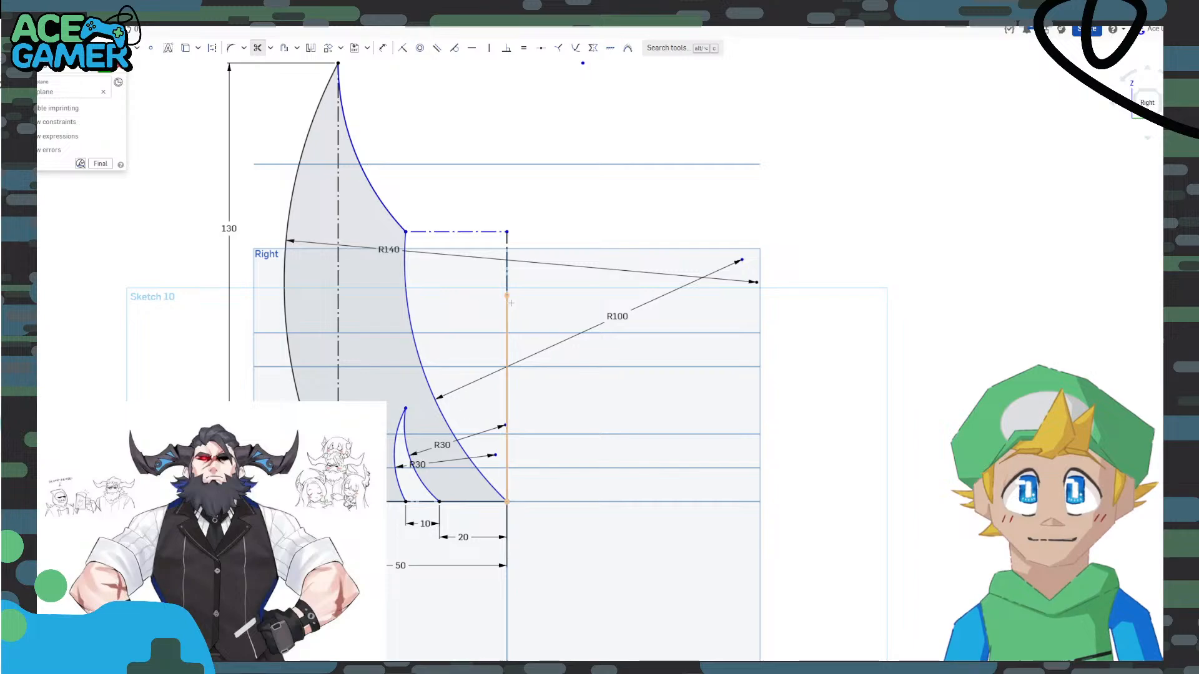
pyautogui.moveTo(483, 300); pyautogui.dragTo(523, 322, button='right')
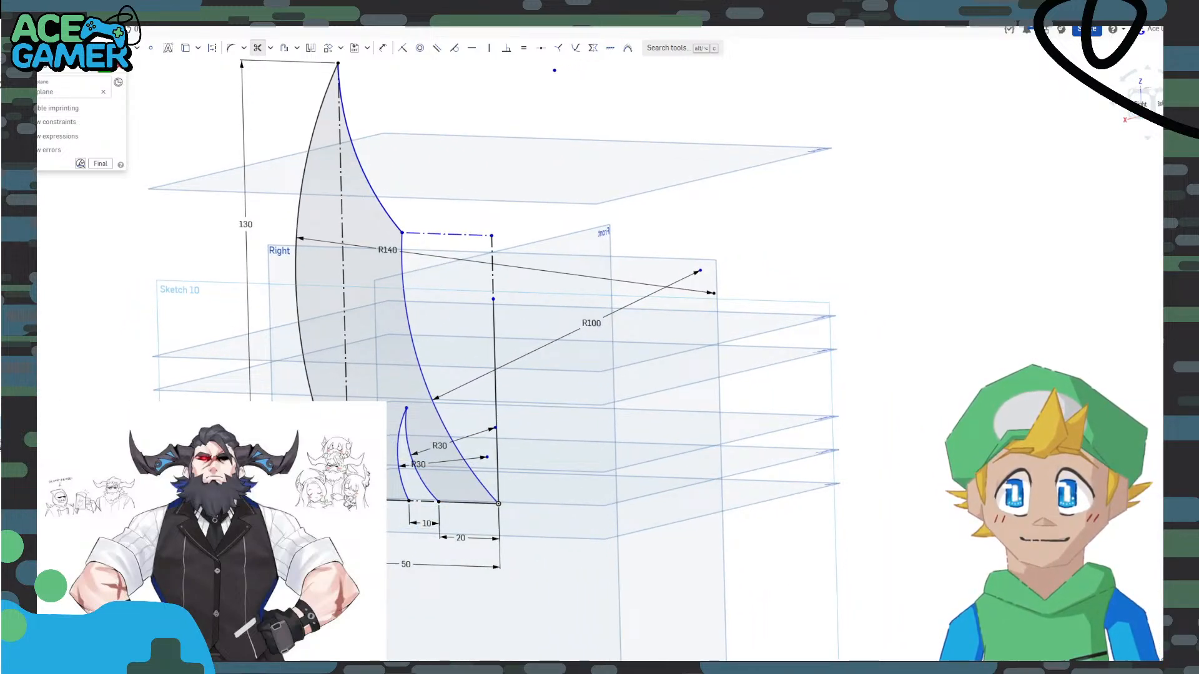
# Accept the edited horn profile sketch and open a dependent outline sketch to check its plane reference.
pyautogui.click(108, 70)
pyautogui.moveTo(354, 321); pyautogui.dragTo(331, 322, button='right')
pyautogui.doubleClick(25, 399)
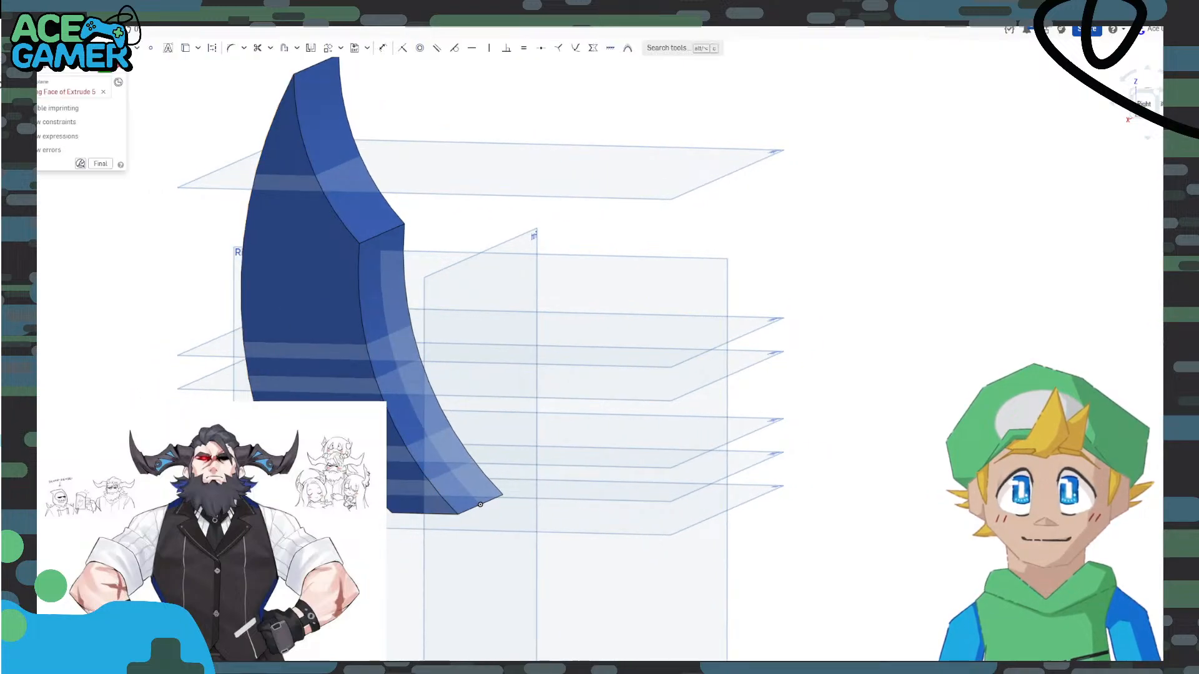
pyautogui.moveTo(184, 287); pyautogui.dragTo(155, 284, button='right')
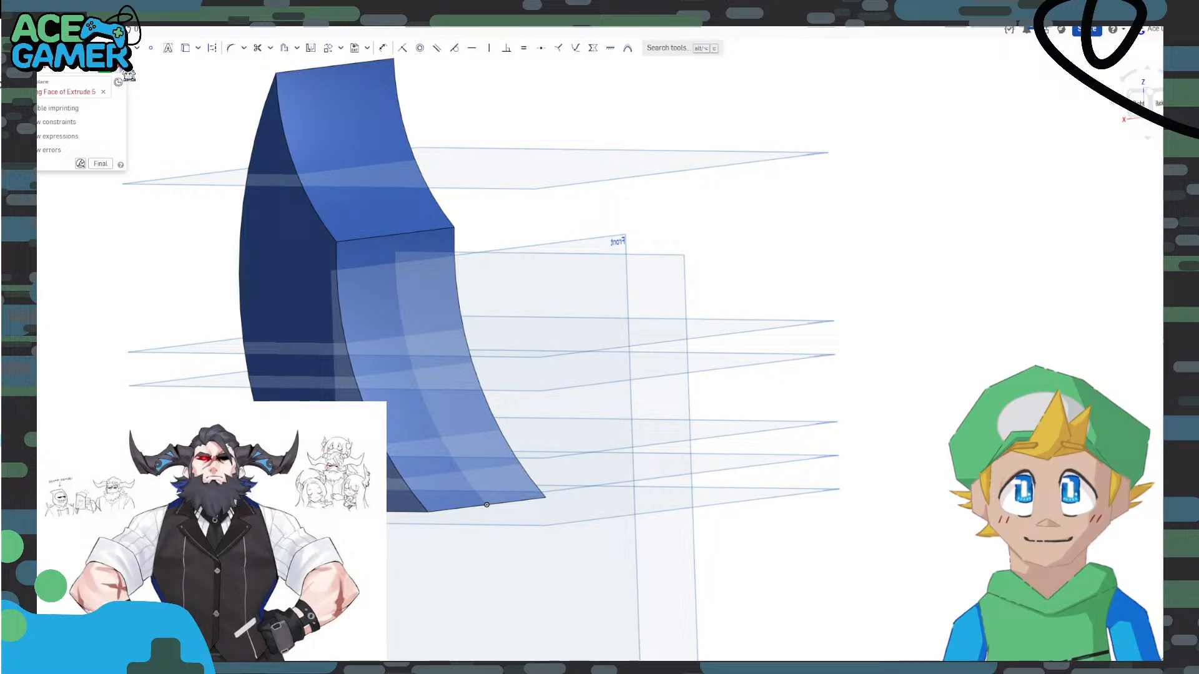
pyautogui.click(125, 71)
# Replace the missing face reference of Sketch 11 with the Front plane and accept the sketch.
pyautogui.moveTo(581, 308)
pyautogui.mouseDown(button='right')
pyautogui.moveTo(637, 374)
pyautogui.moveTo(609, 351)
pyautogui.mouseUp(button='right')
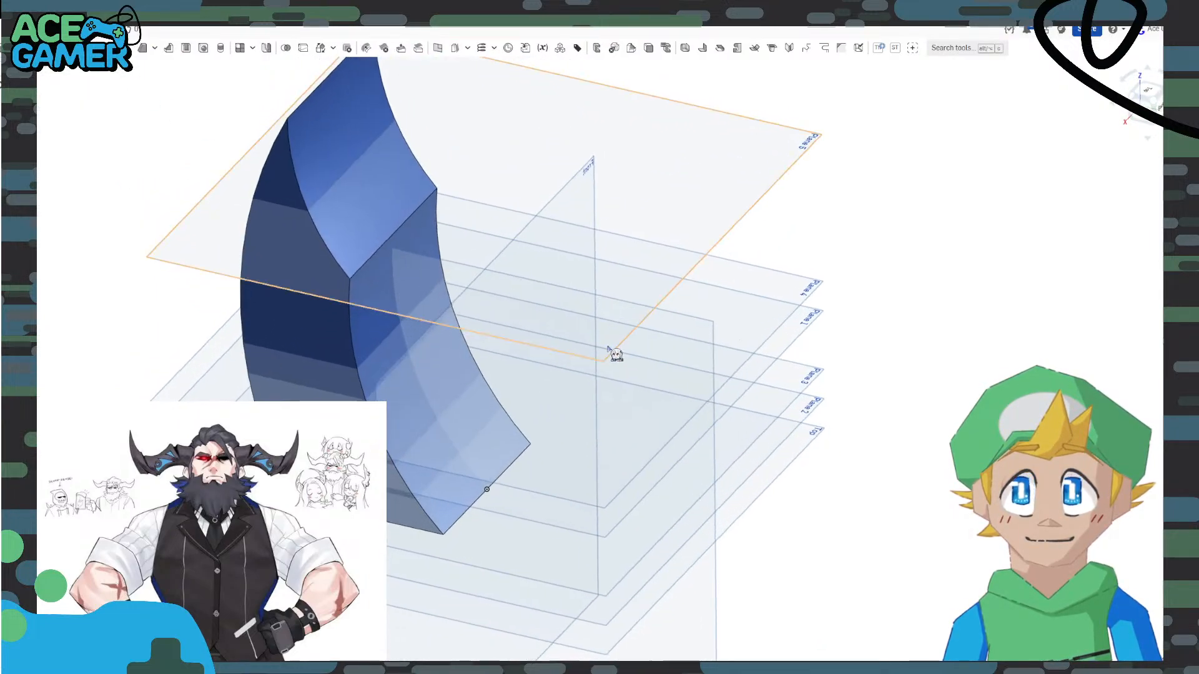
pyautogui.doubleClick(25, 299)
pyautogui.click(55, 96)
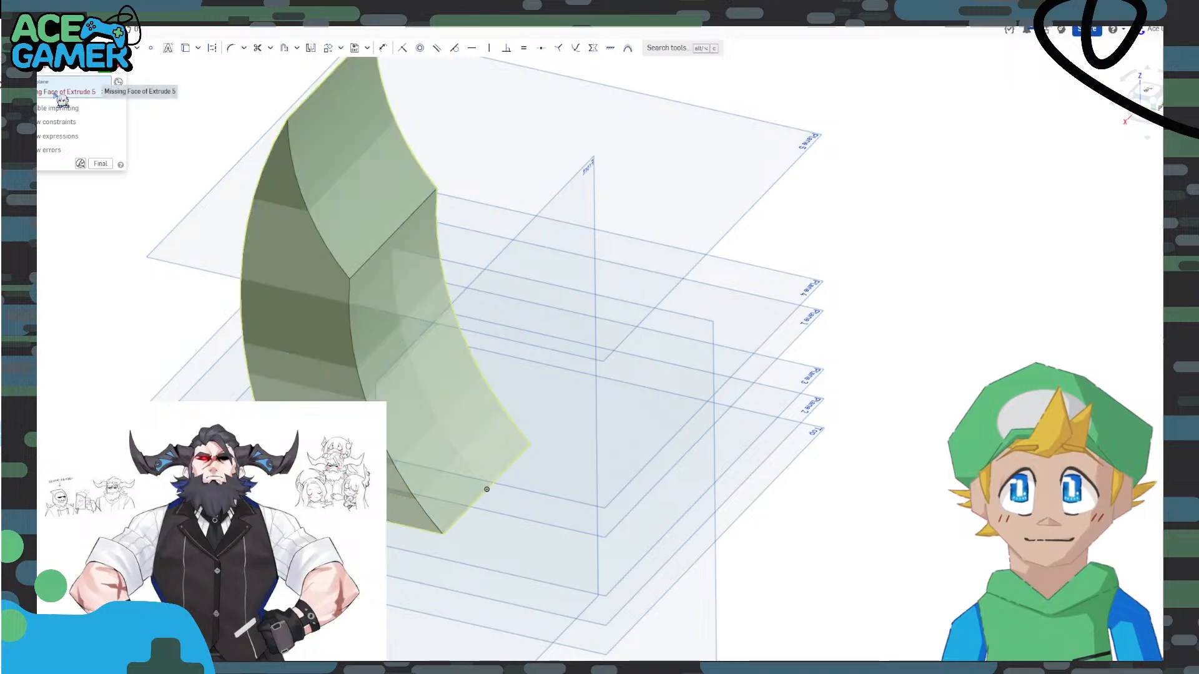
pyautogui.click(104, 93)
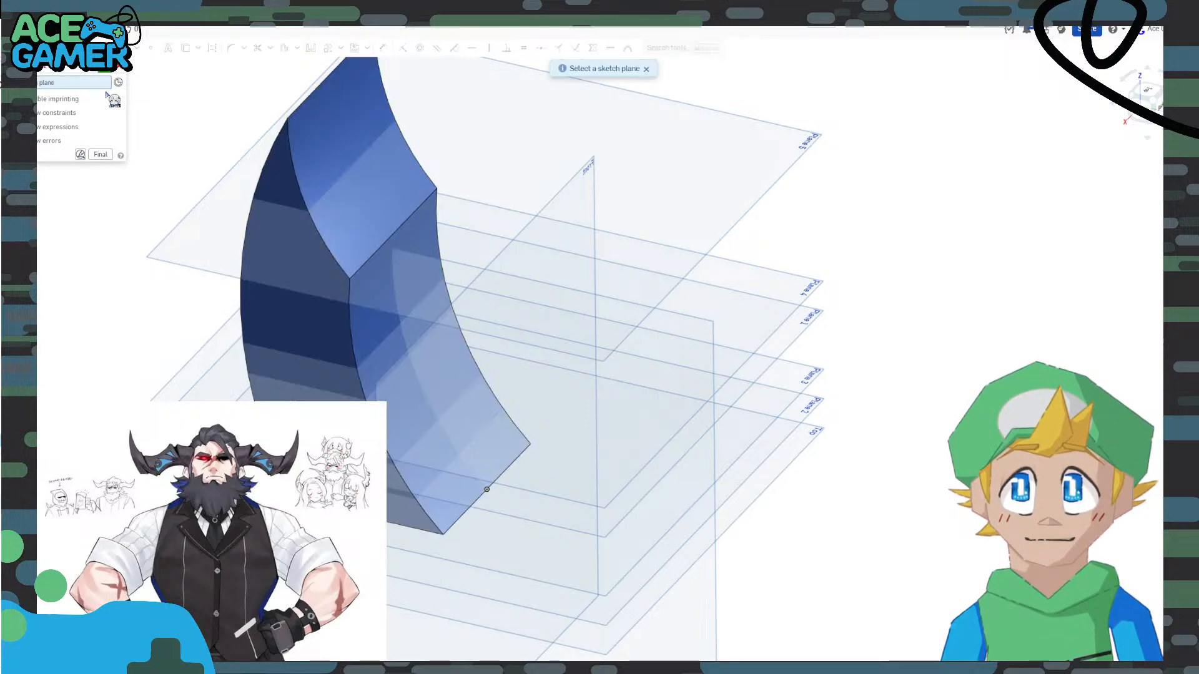
pyautogui.moveTo(637, 318); pyautogui.dragTo(587, 295, button='right')
pyautogui.click(638, 232)
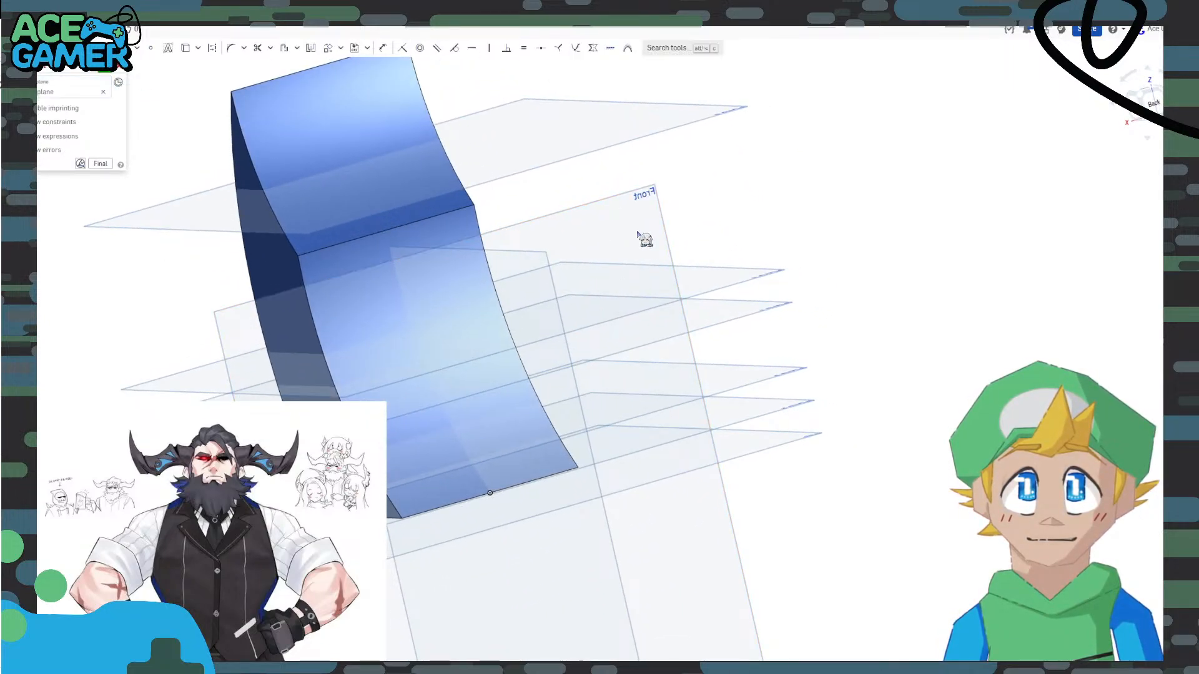
pyautogui.click(110, 71)
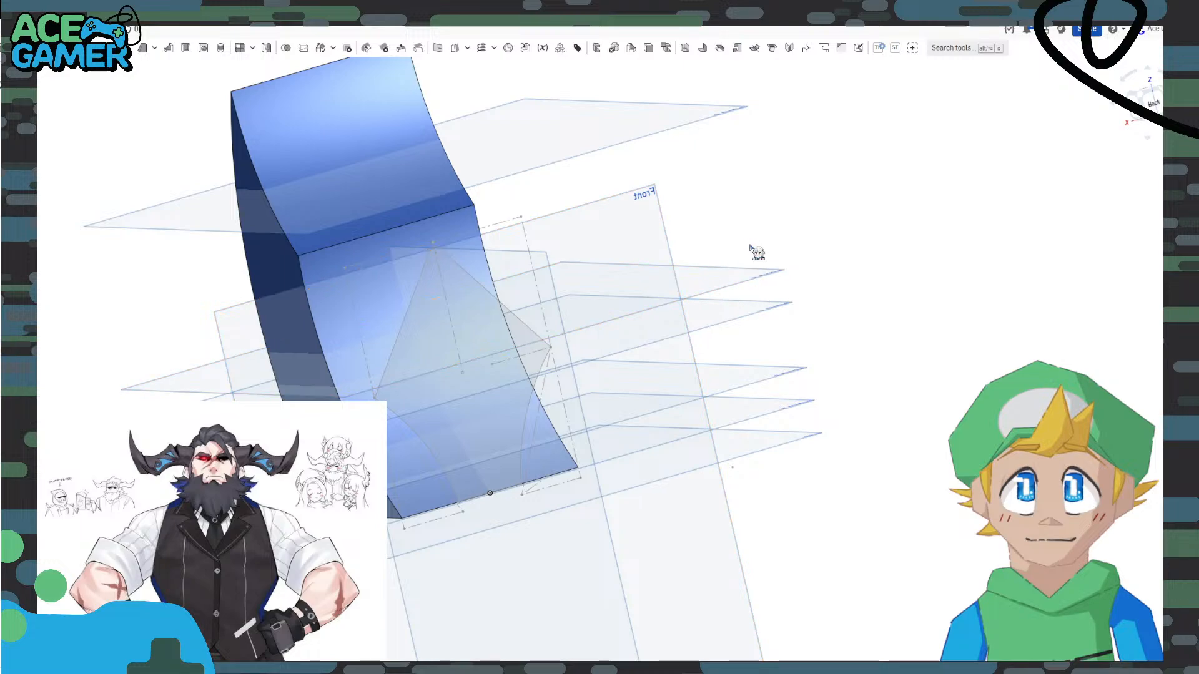
# Examine the 200 mm remove extrude's missing profile regions against the Sketch 11 outline on the horn body.
pyautogui.moveTo(755, 249); pyautogui.dragTo(796, 236, button='right')
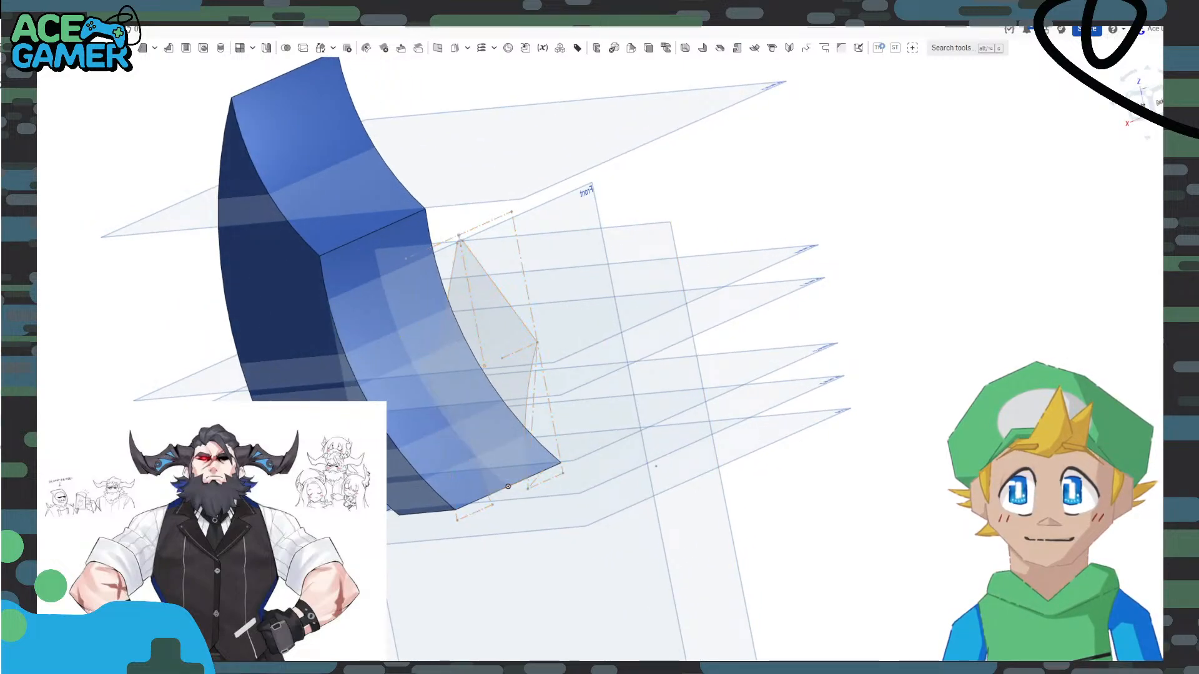
pyautogui.doubleClick(31, 385)
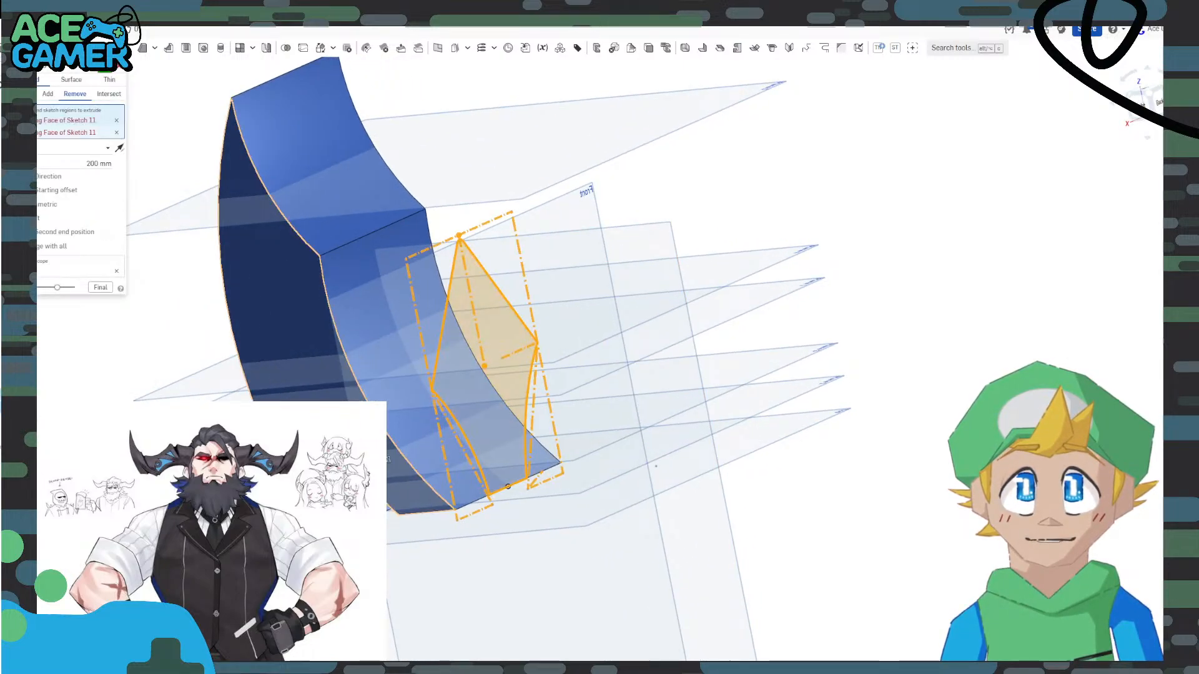
pyautogui.moveTo(643, 465); pyautogui.dragTo(536, 486, button='right')
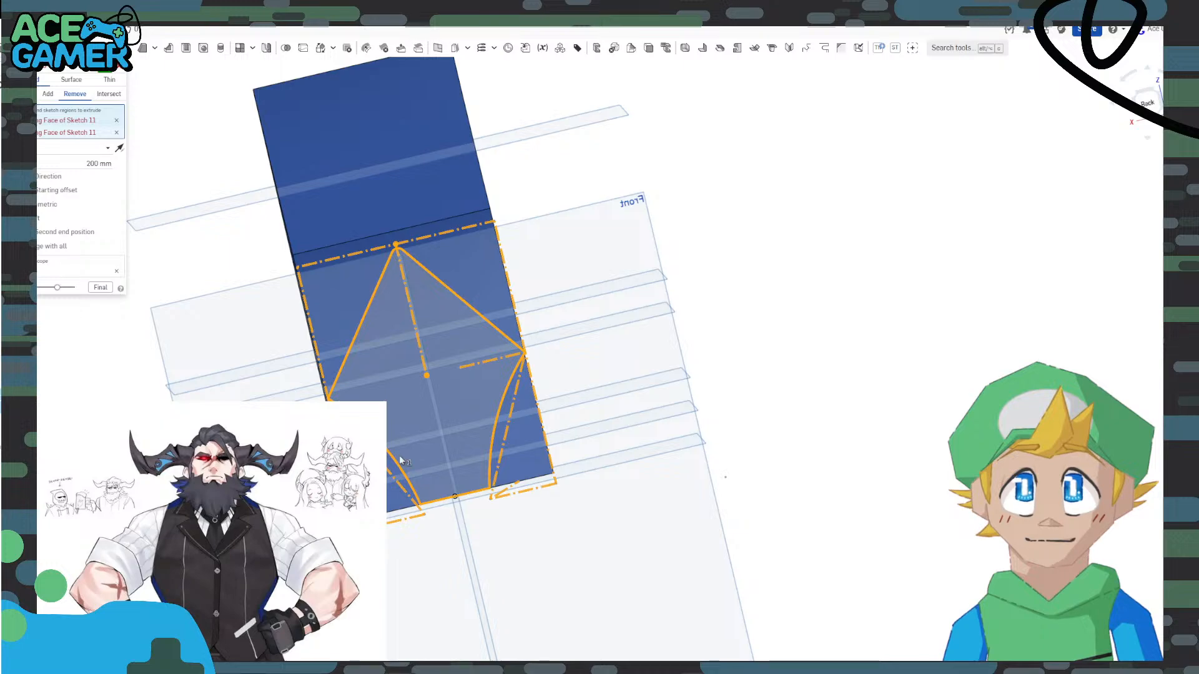
pyautogui.scroll(5, 354, 462)
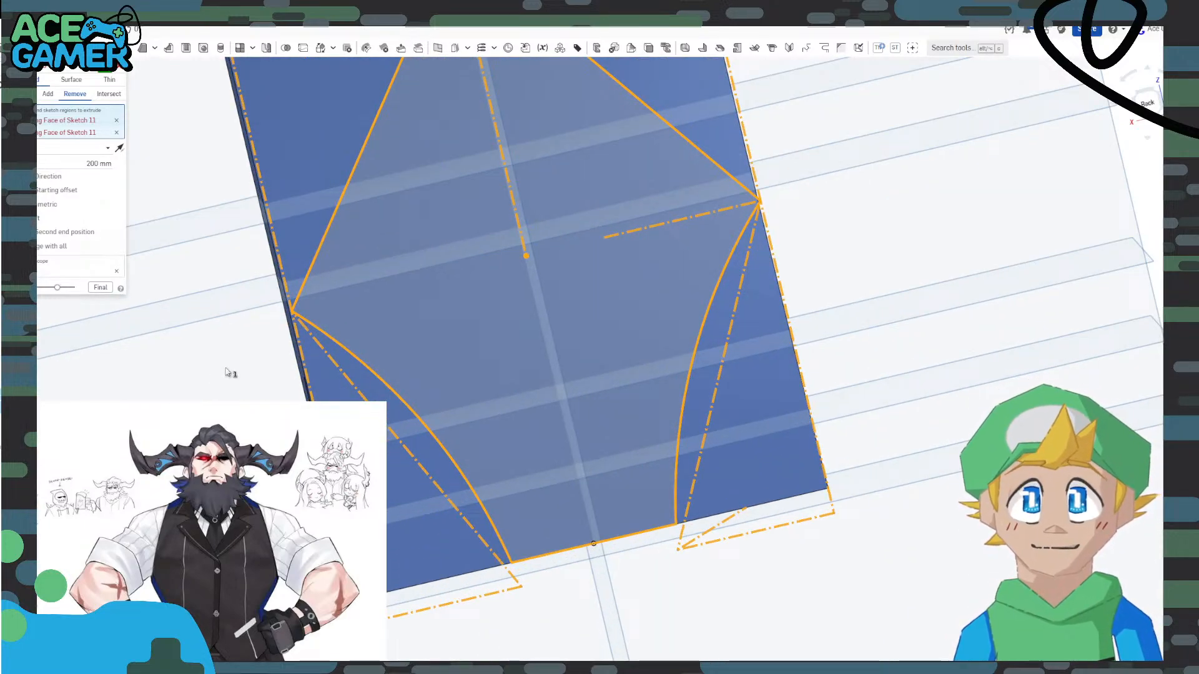
pyautogui.scroll(-2, 259, 296)
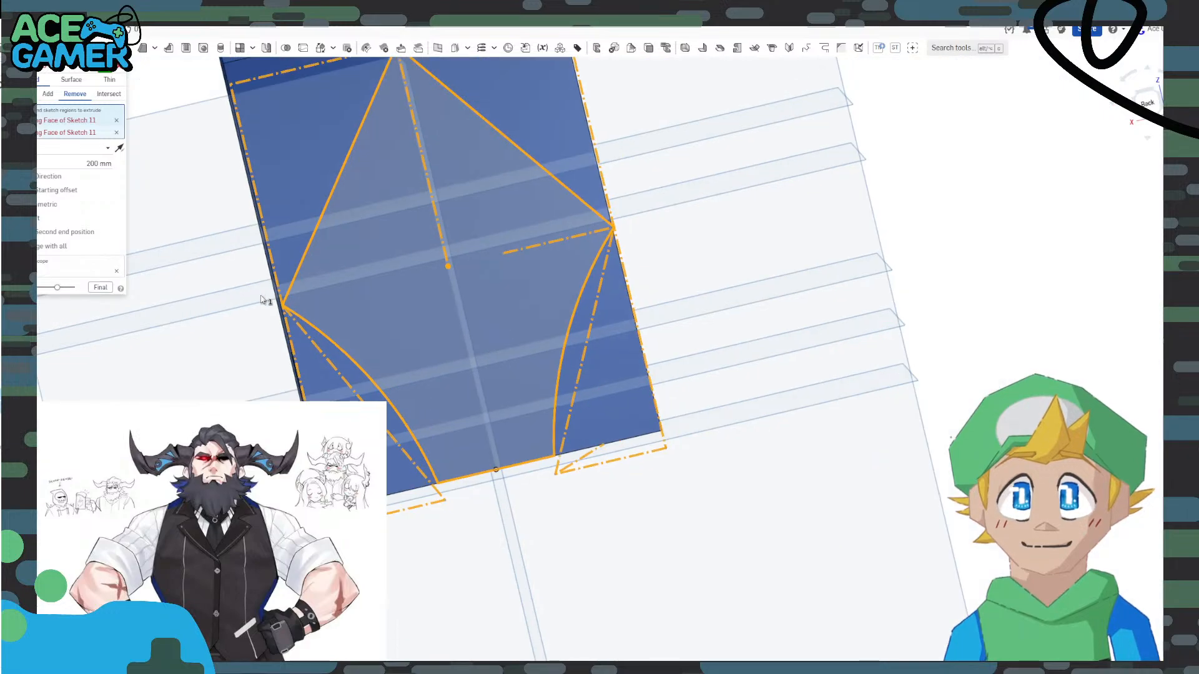
pyautogui.scroll(-2, 262, 300)
pyautogui.moveTo(269, 241); pyautogui.dragTo(396, 459, button='middle')
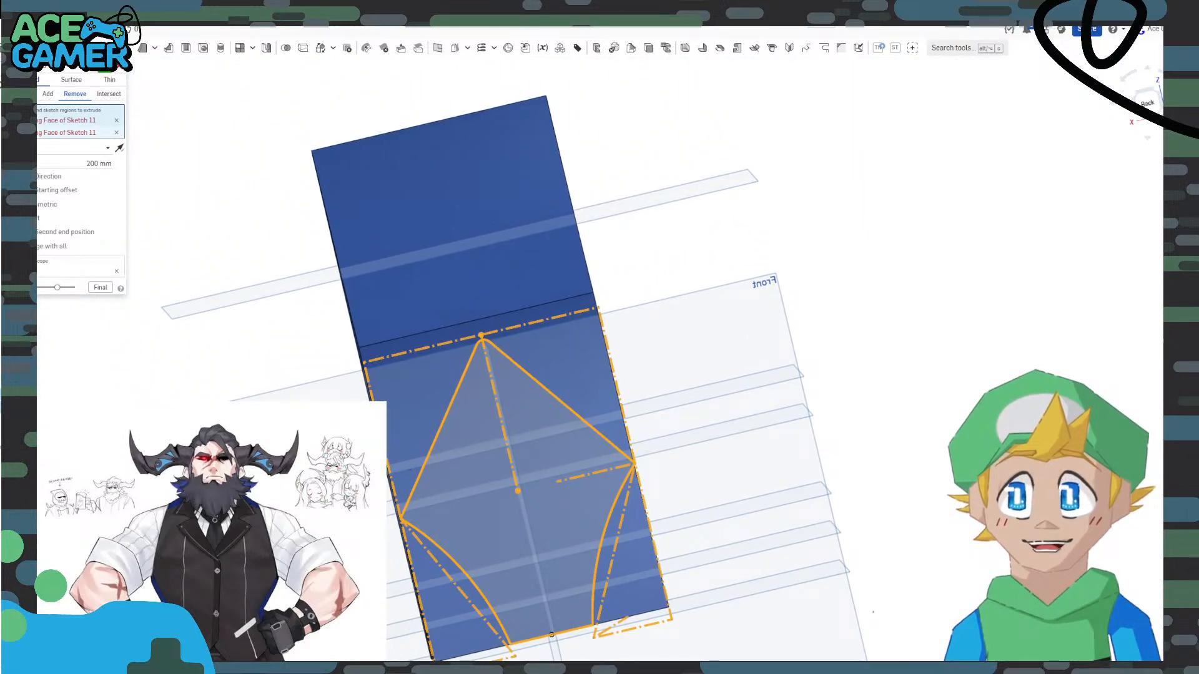
pyautogui.click(122, 70)
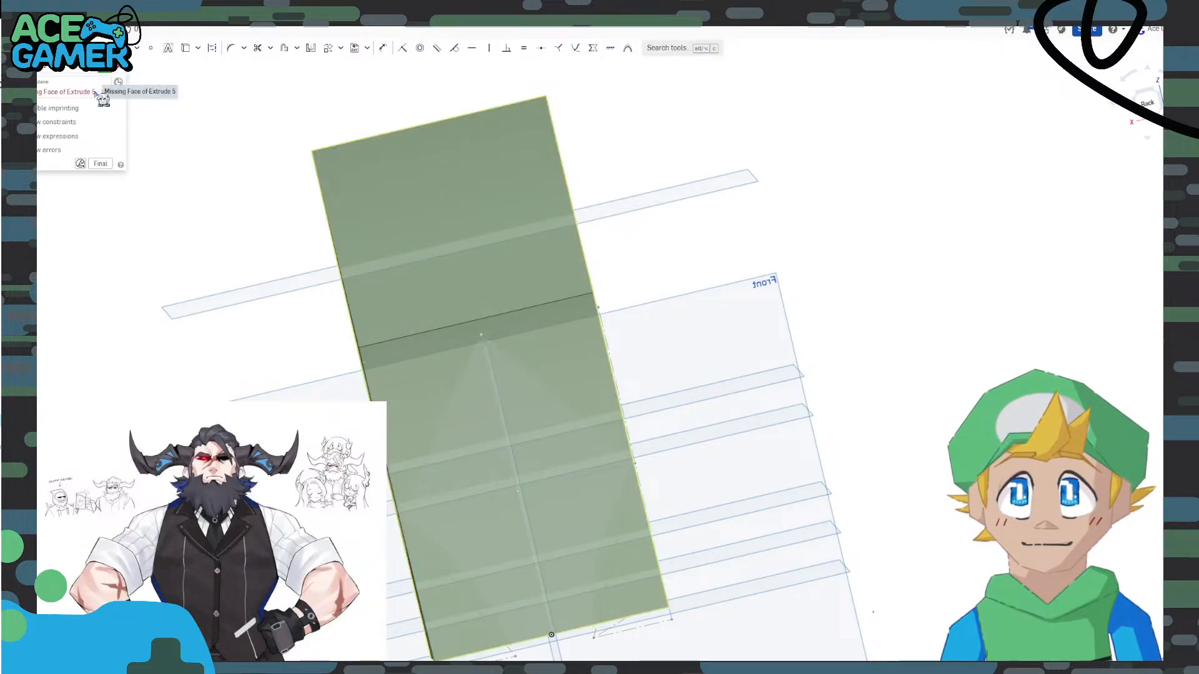
# Replace the missing face reference of Sketch 12 with the Front plane and accept the sketch.
pyautogui.click(94, 93)
pyautogui.click(719, 330)
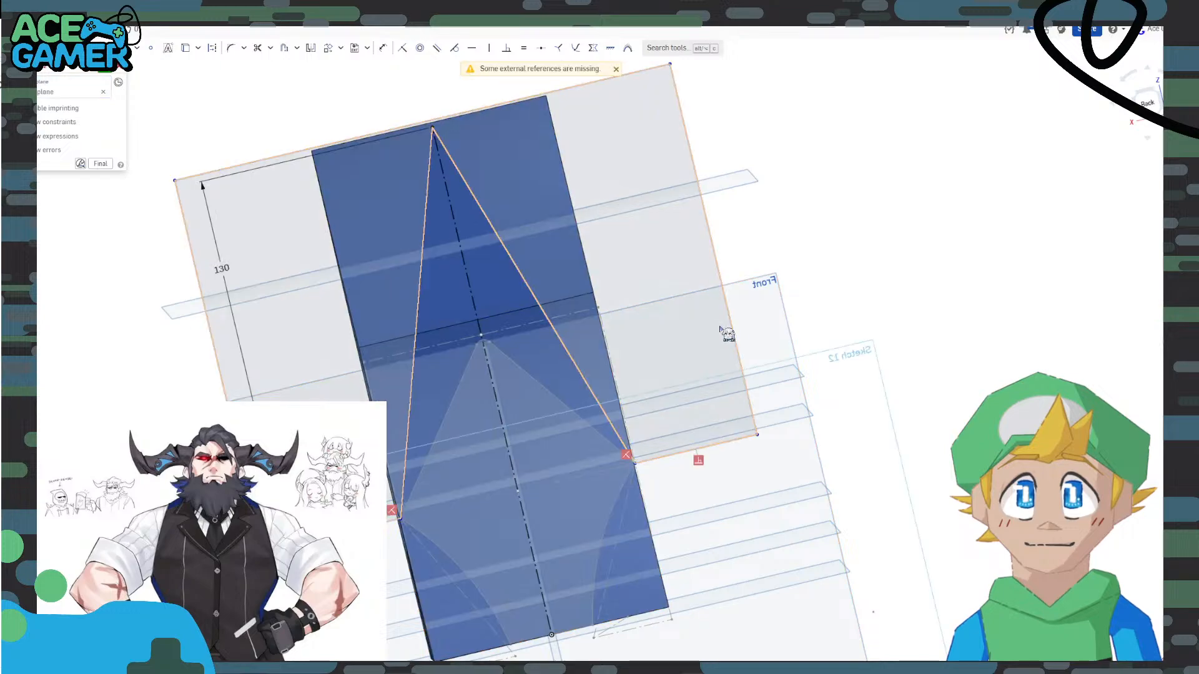
pyautogui.click(105, 76)
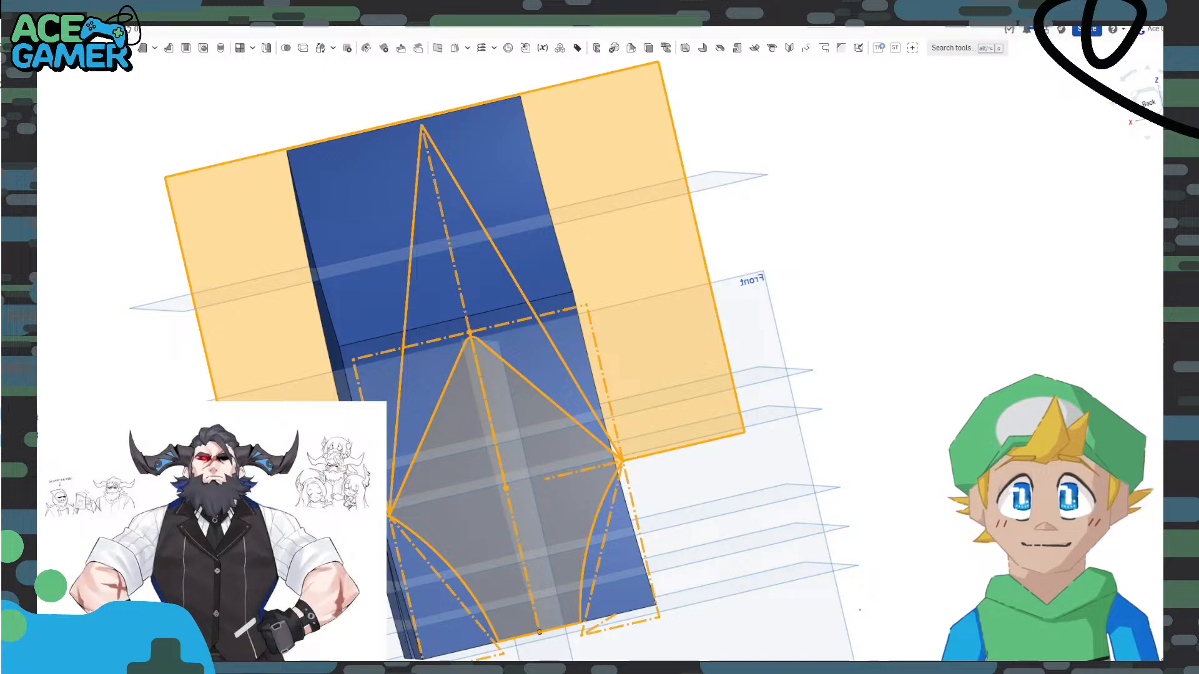
# Compare the outlines of Sketch 11 and Sketch 12 against the horn body from the back, then clear the selection.
pyautogui.scroll(3, 493, 493)
pyautogui.scroll(-5, 542, 466)
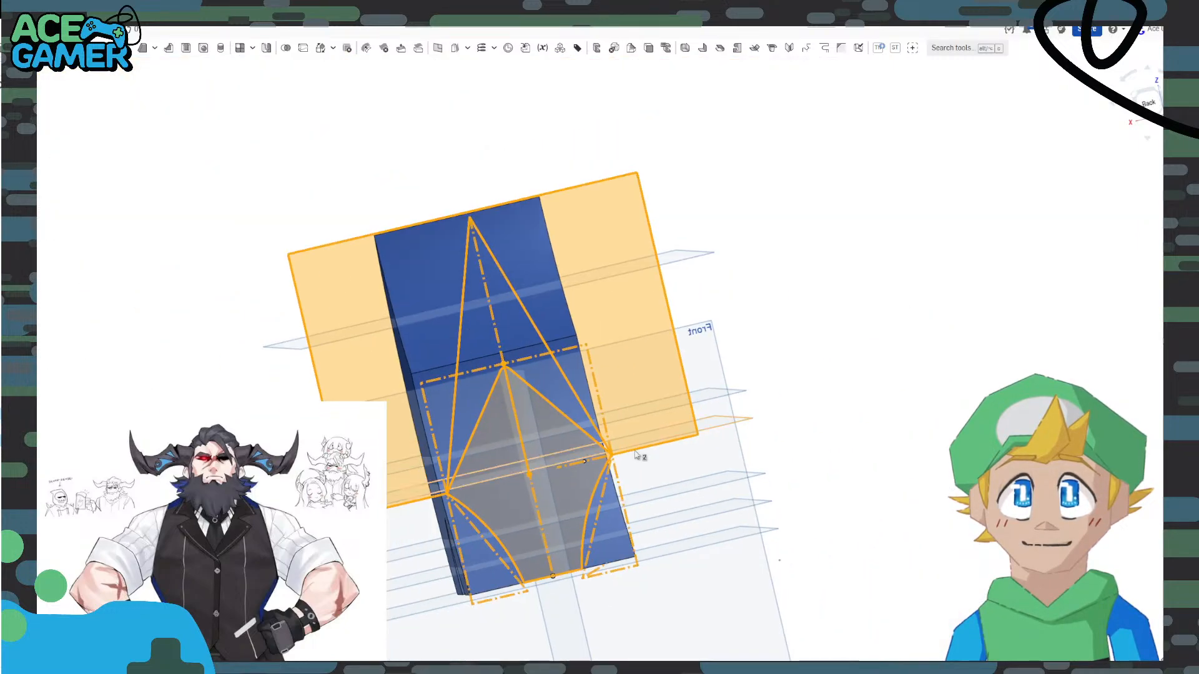
pyautogui.moveTo(635, 455); pyautogui.dragTo(725, 431, button='right')
pyautogui.click(1141, 114)
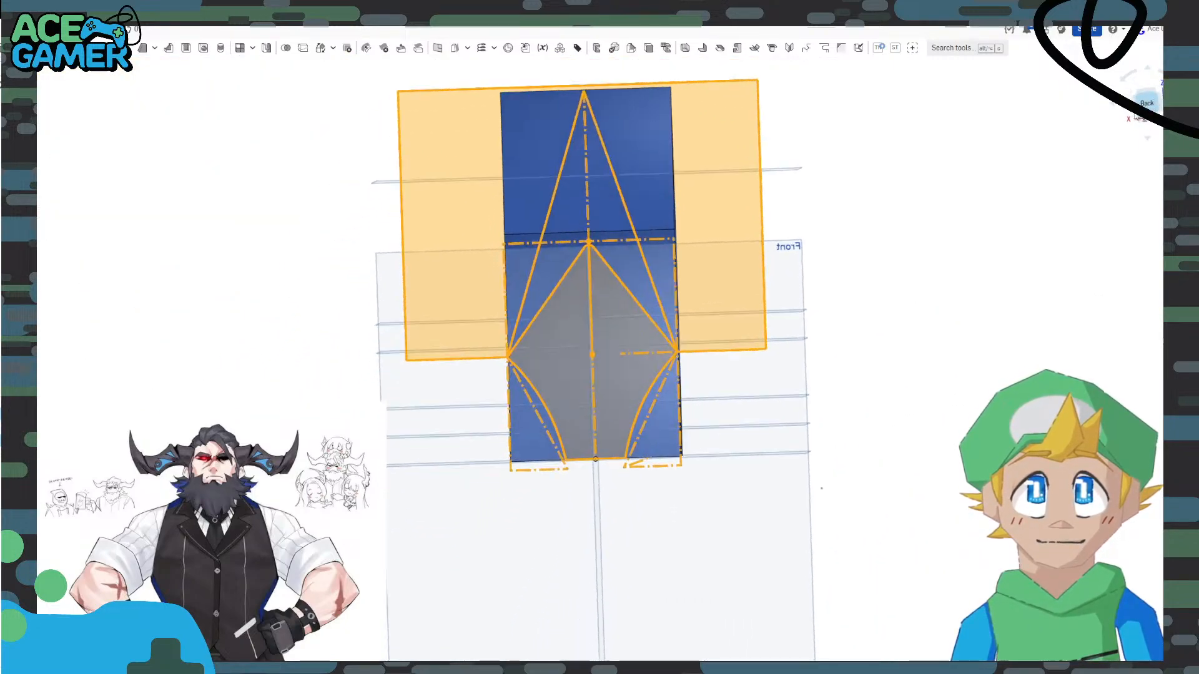
pyautogui.scroll(-1, 594, 135)
pyautogui.moveTo(594, 137); pyautogui.dragTo(559, 271, button='middle')
pyautogui.scroll(2, 581, 303)
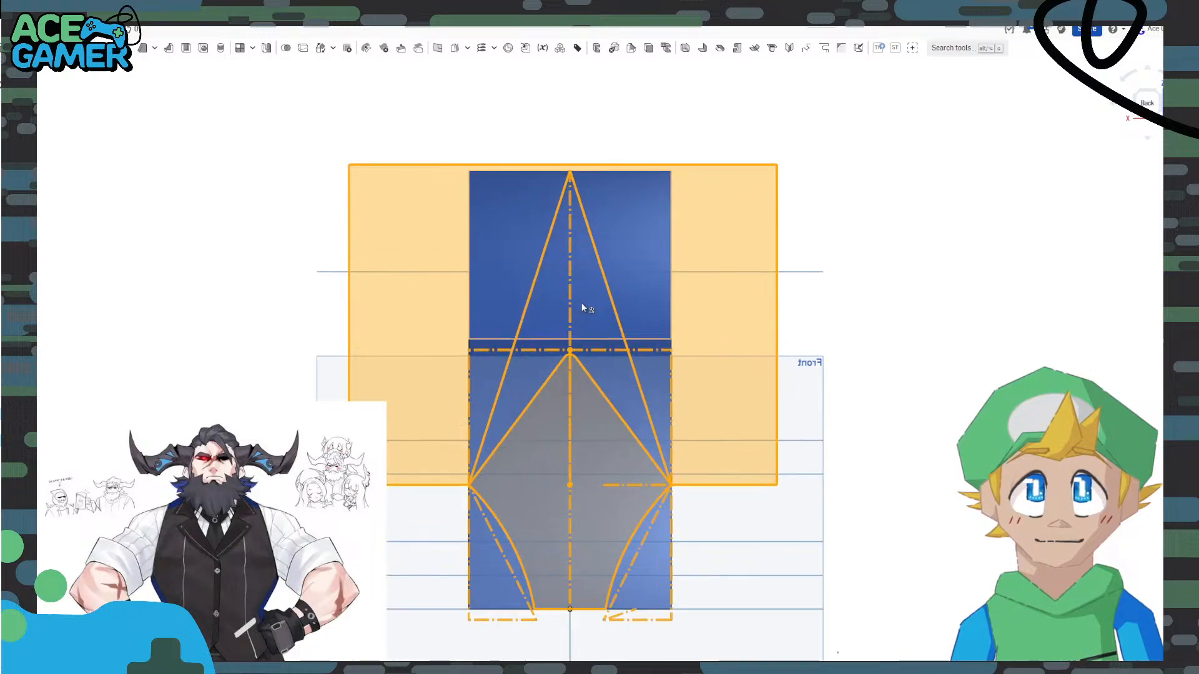
pyautogui.scroll(1, 582, 308)
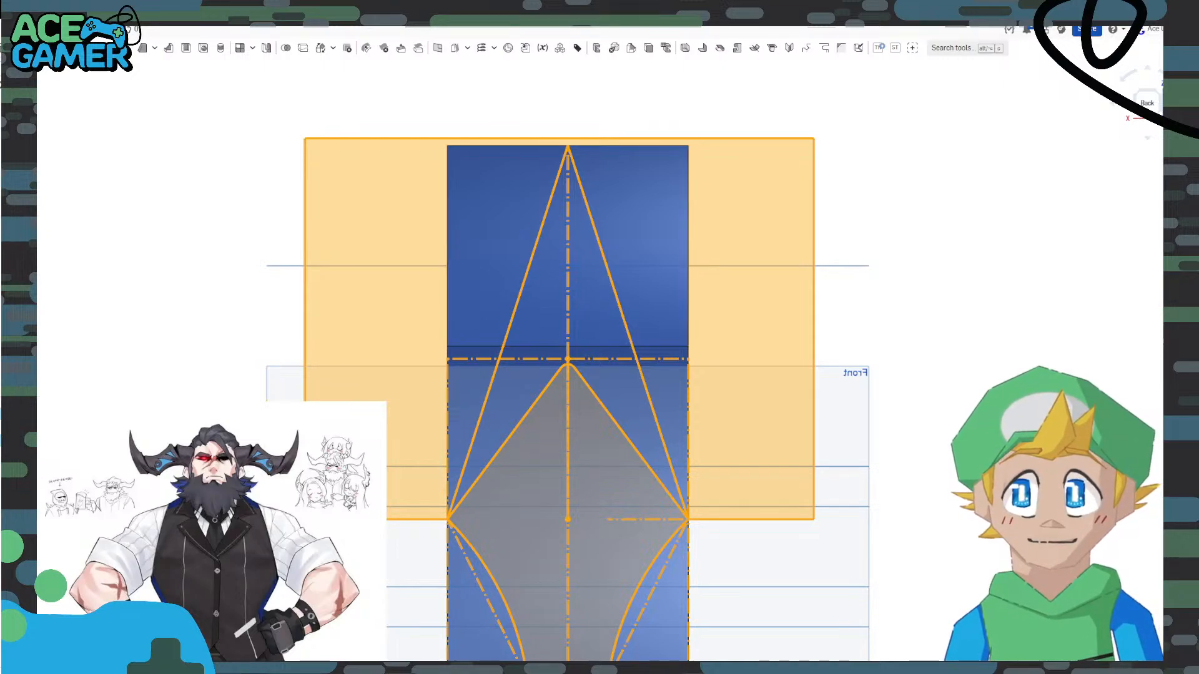
pyautogui.press('space')
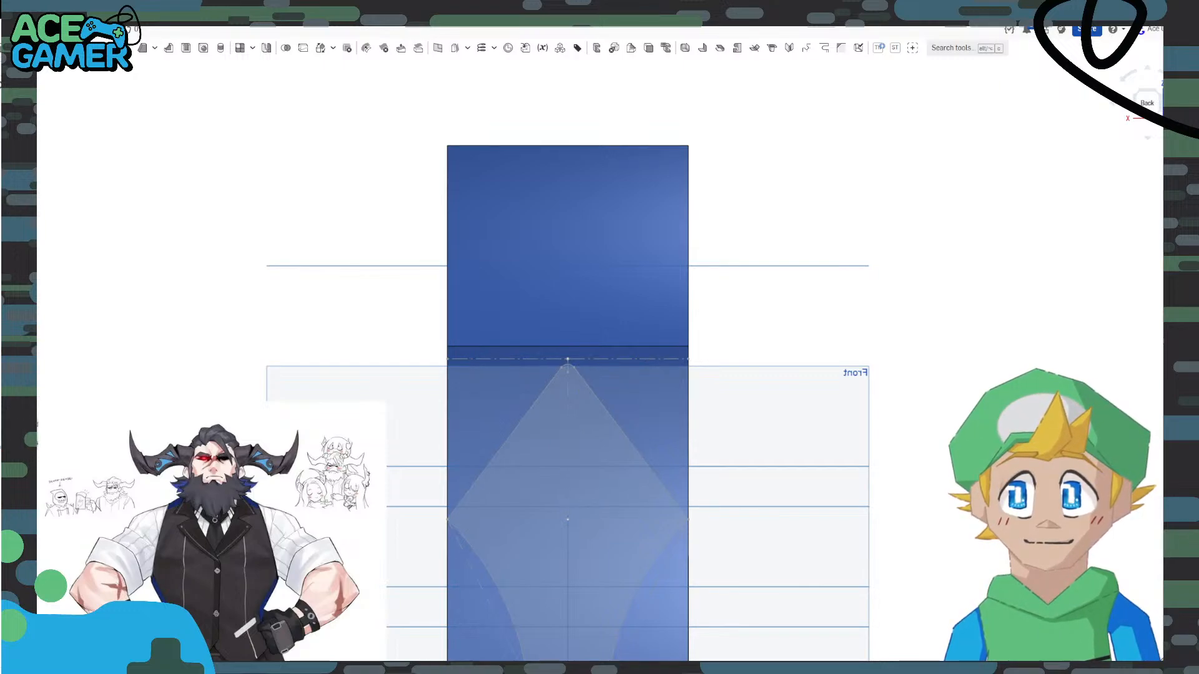
# In Sketch 11, offset the two slanted upper lines and the rounded tip outward by 2 mm.
pyautogui.doubleClick(568, 418)
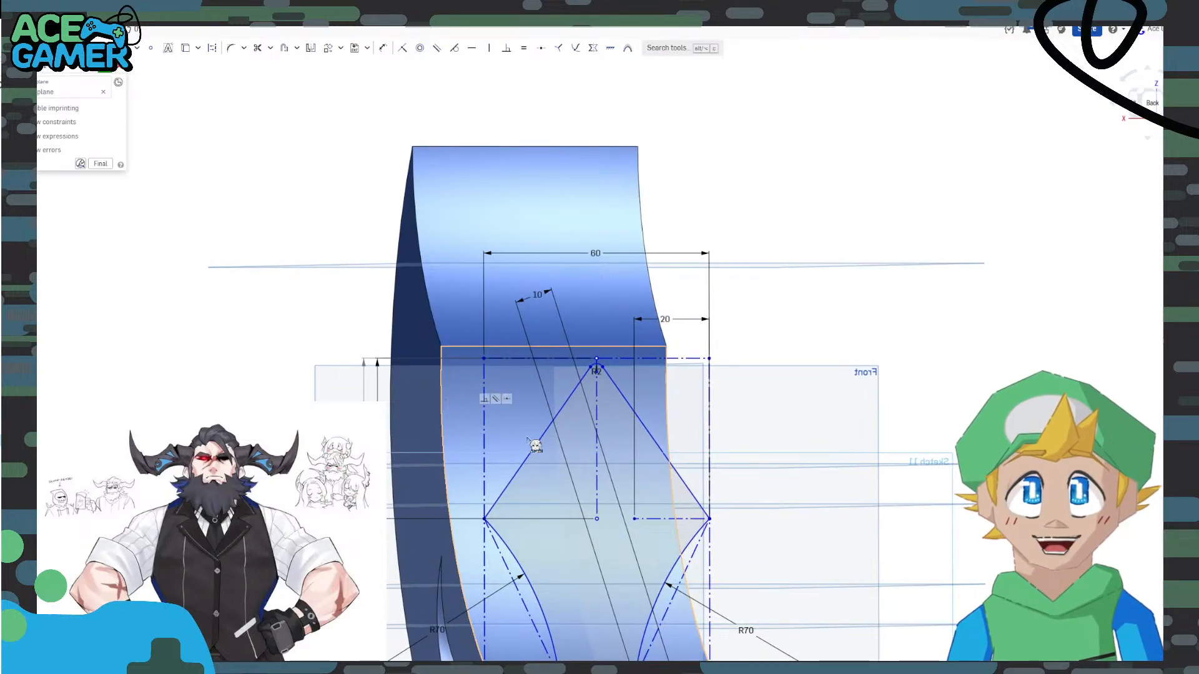
pyautogui.scroll(3, 531, 440)
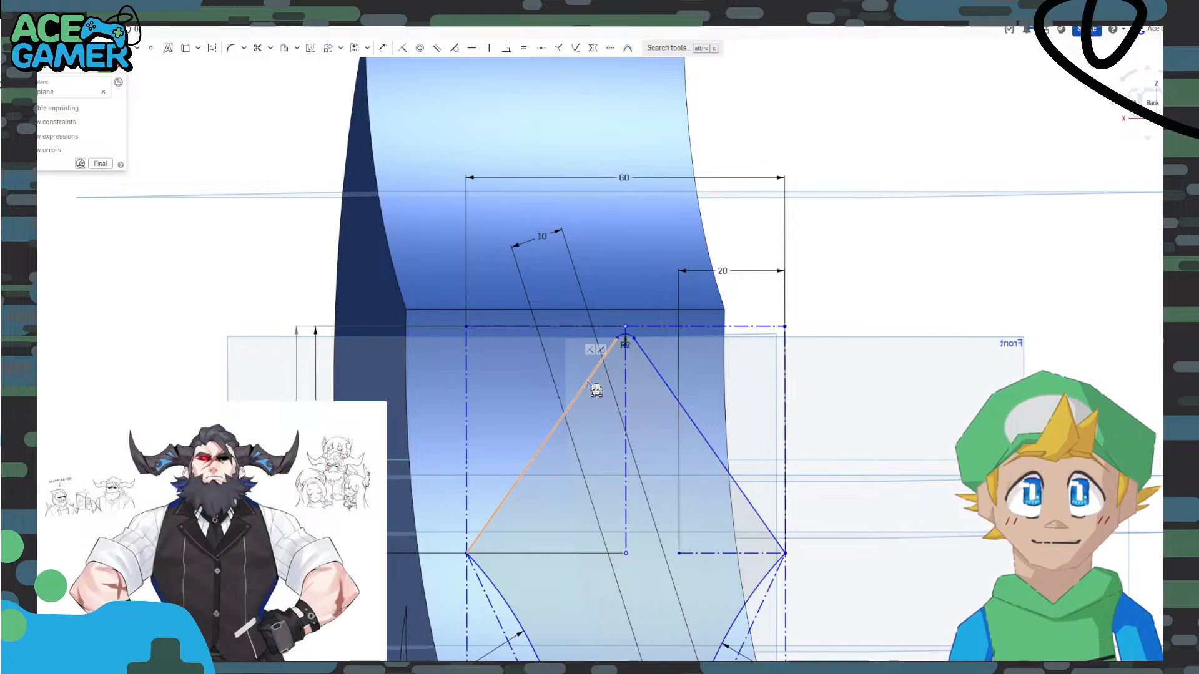
pyautogui.click(591, 384)
pyautogui.click(637, 347)
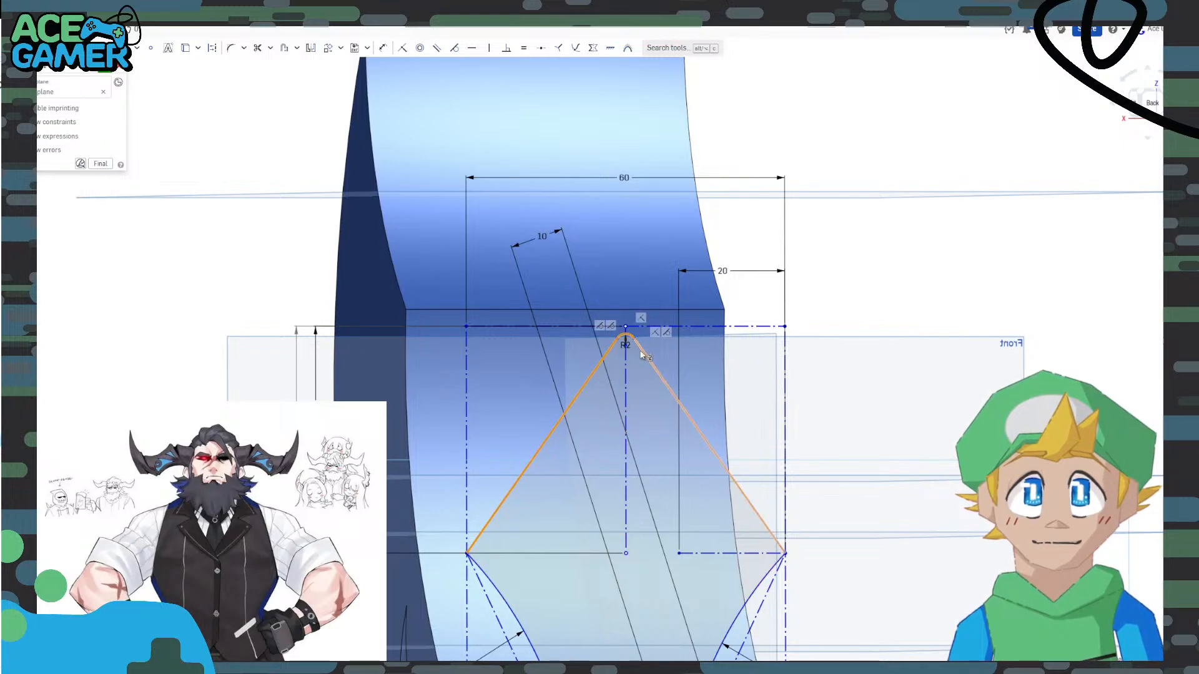
pyautogui.click(285, 49)
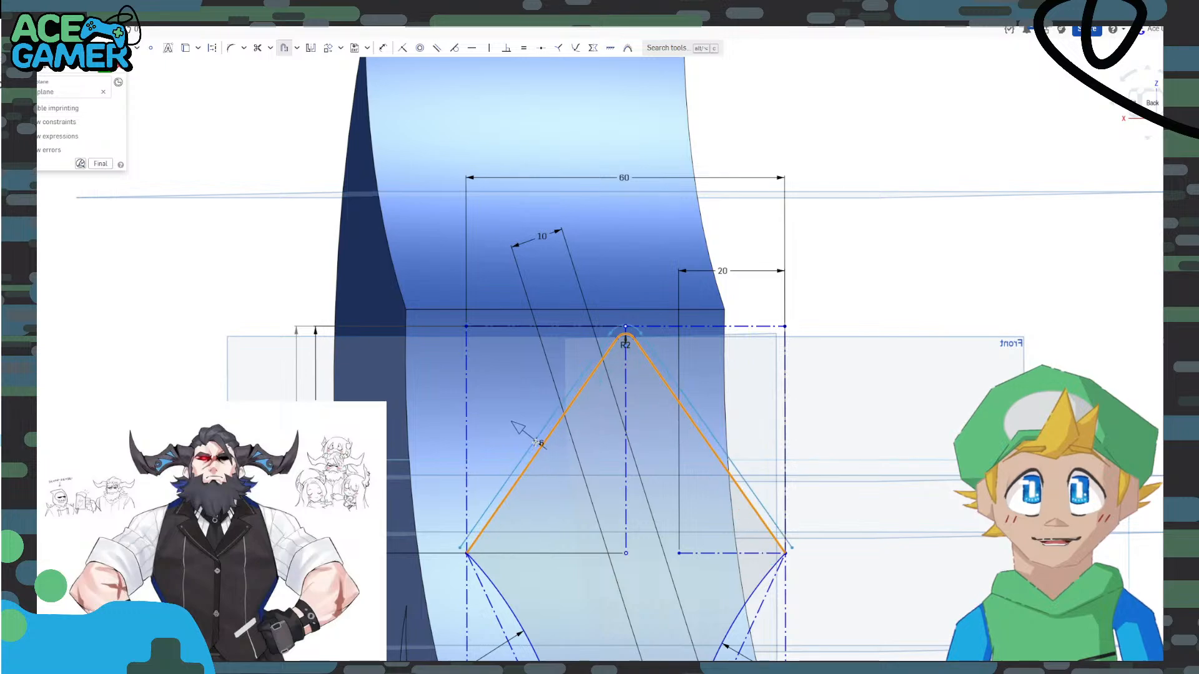
pyautogui.click(491, 426)
pyautogui.write('2')
pyautogui.press('Return')
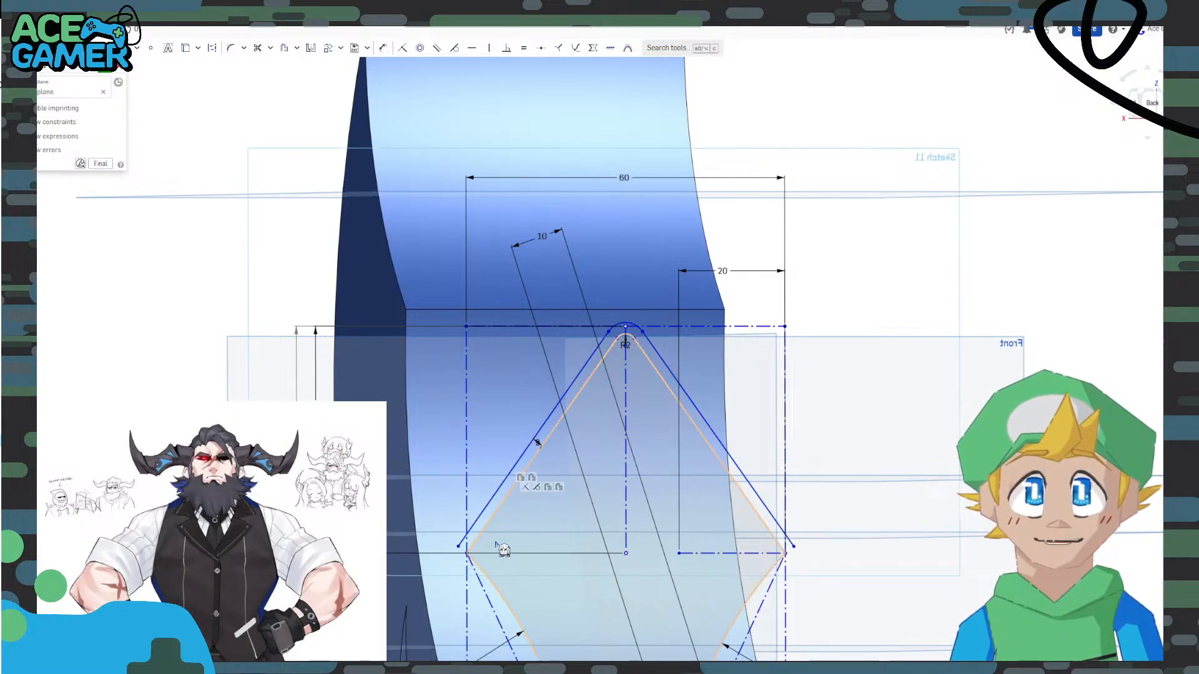
# Draw a horizontal line about 7 mm long outward from the outline's left side corner.
pyautogui.moveTo(495, 549); pyautogui.dragTo(453, 565, button='right')
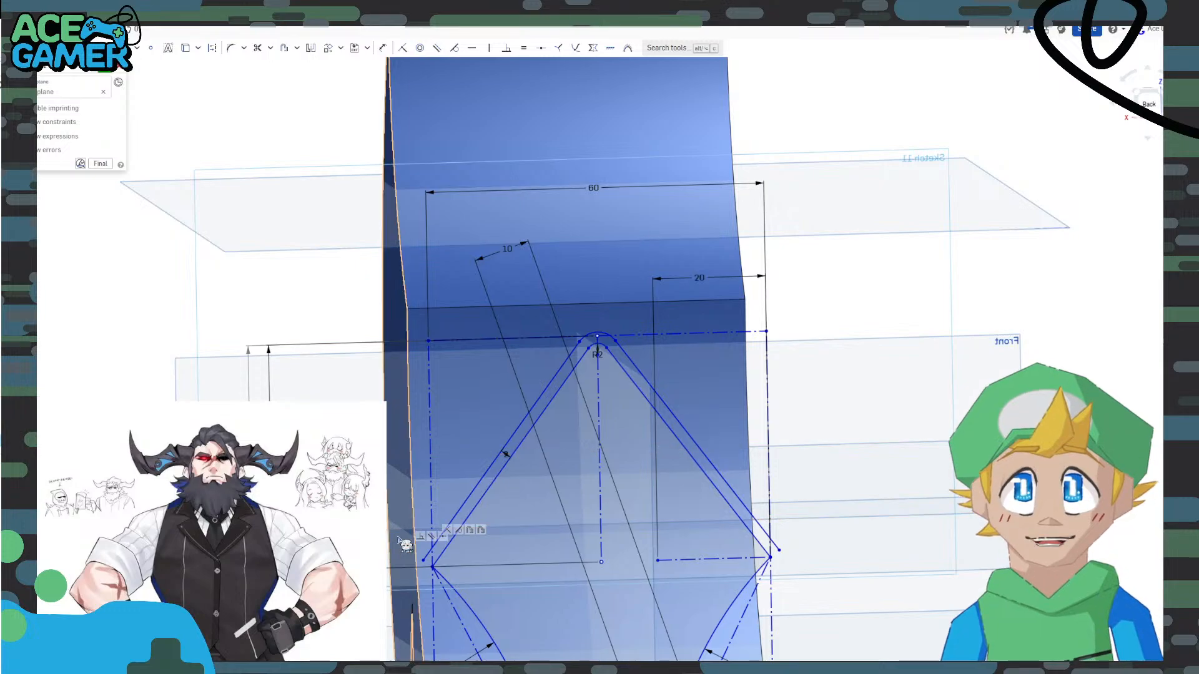
pyautogui.scroll(5, 406, 580)
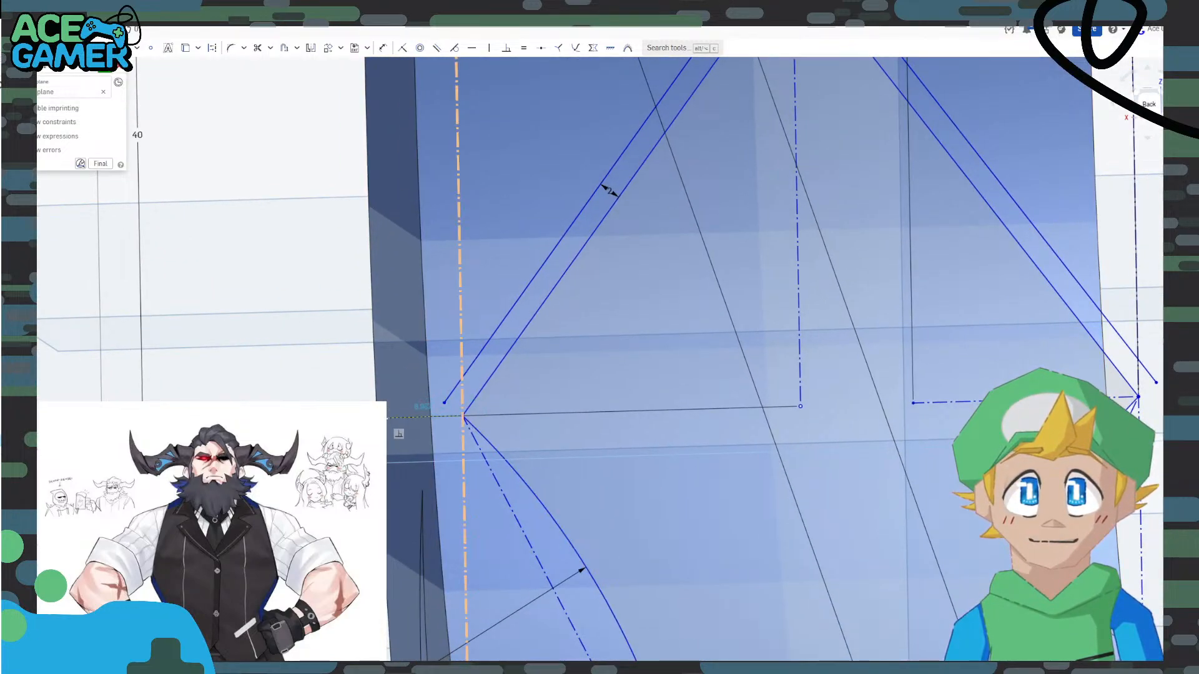
pyautogui.click(387, 415)
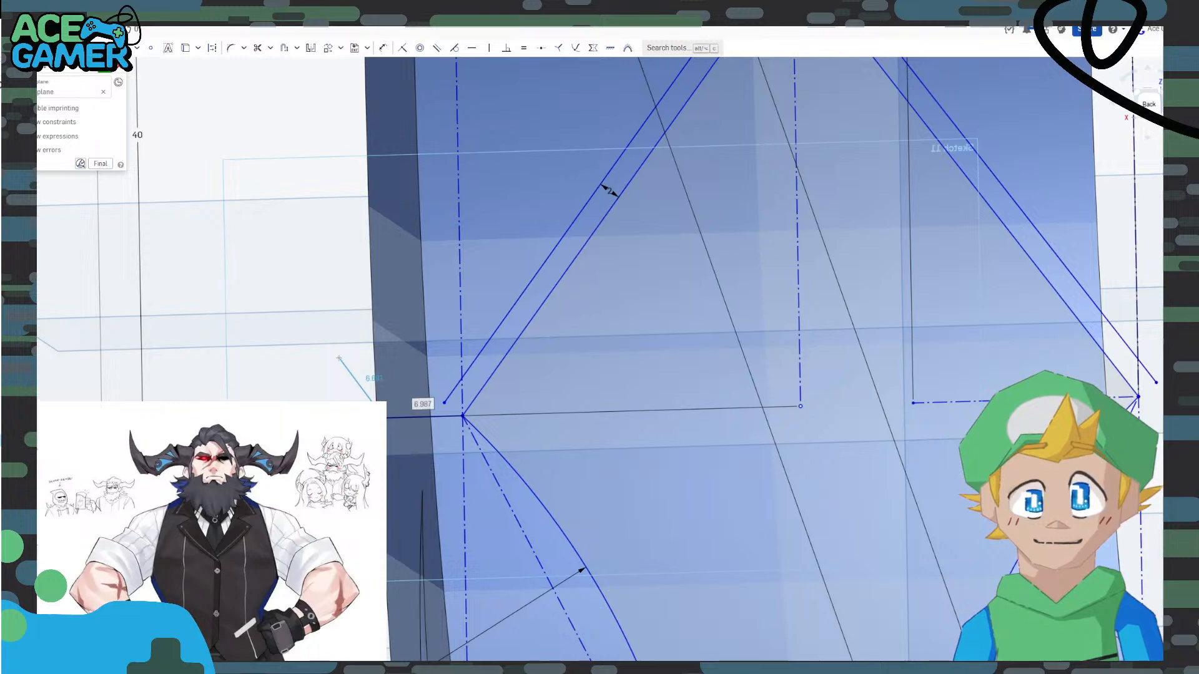
pyautogui.press('Escape')
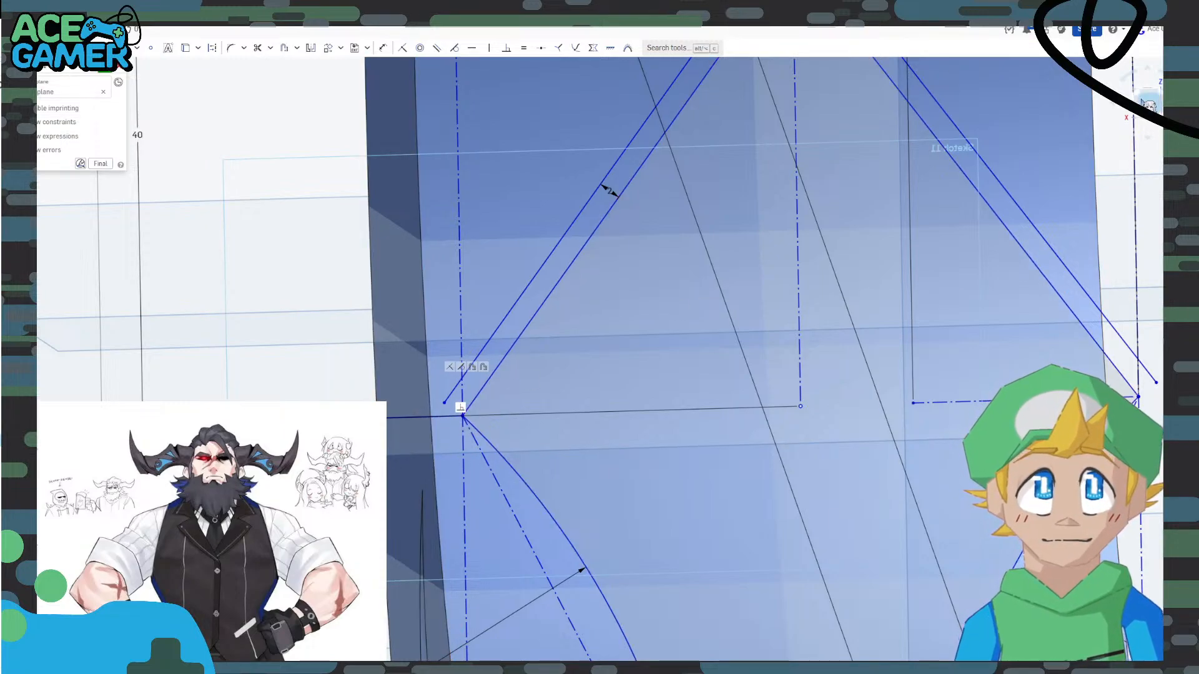
# Draw a vertical line between the left side corner and the point where the offset line crosses the construction edge.
pyautogui.click(1145, 101)
pyautogui.scroll(5, 521, 344)
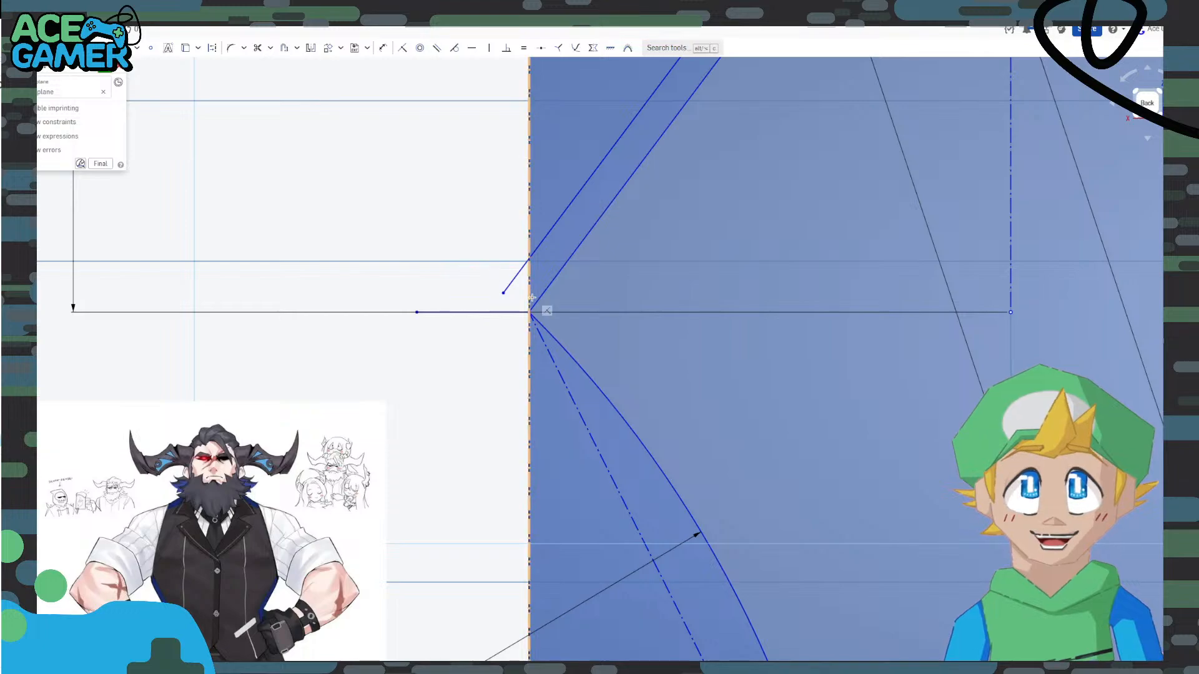
pyautogui.click(528, 261)
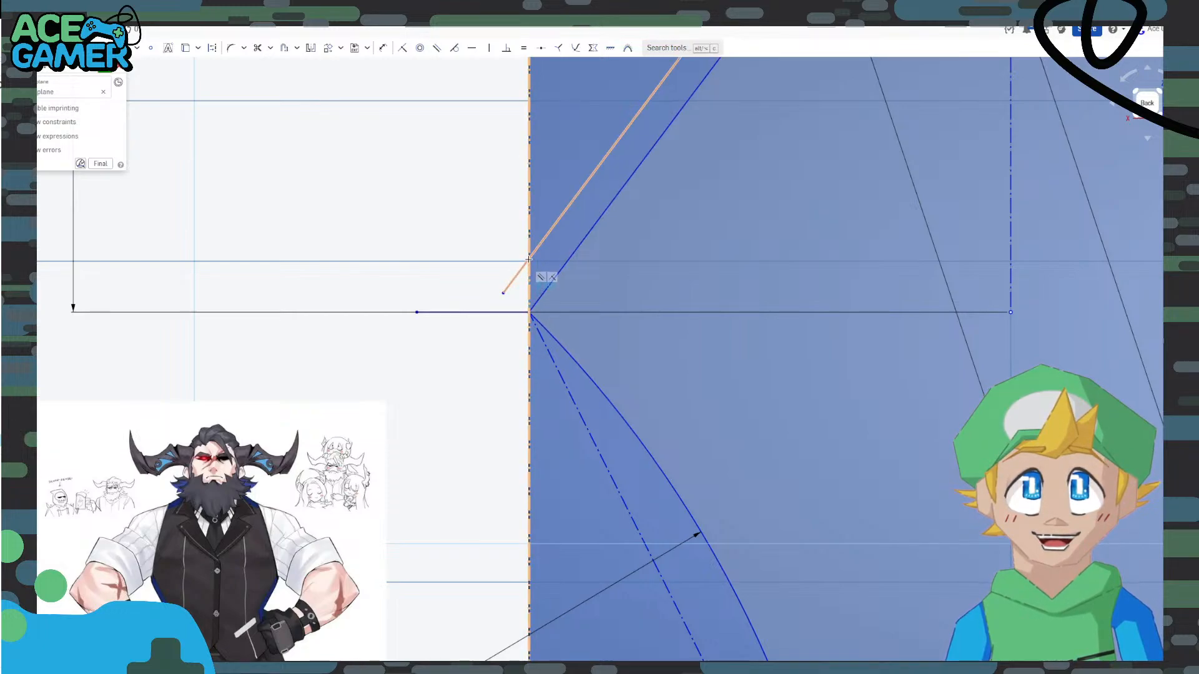
pyautogui.scroll(-2, 457, 304)
pyautogui.moveTo(432, 250); pyautogui.dragTo(502, 298, button='middle')
pyautogui.scroll(3, 499, 290)
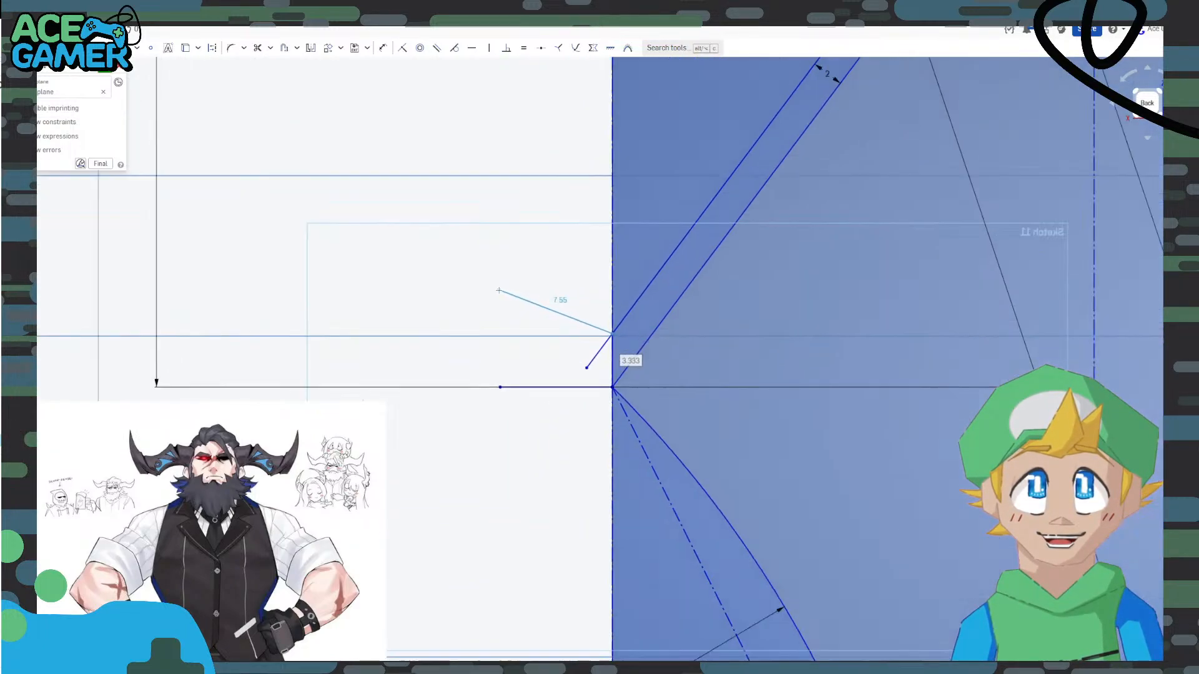
pyautogui.press('Escape')
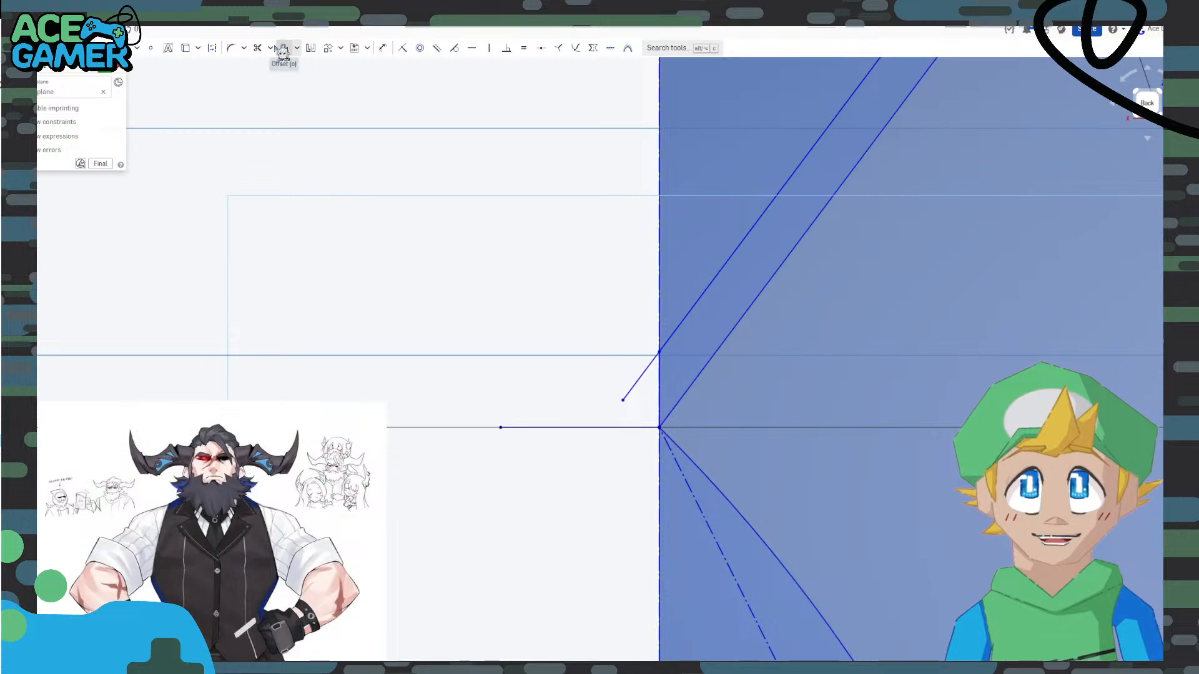
# Trim away the part of the left offset line that extends past the vertical construction edge.
pyautogui.click(257, 48)
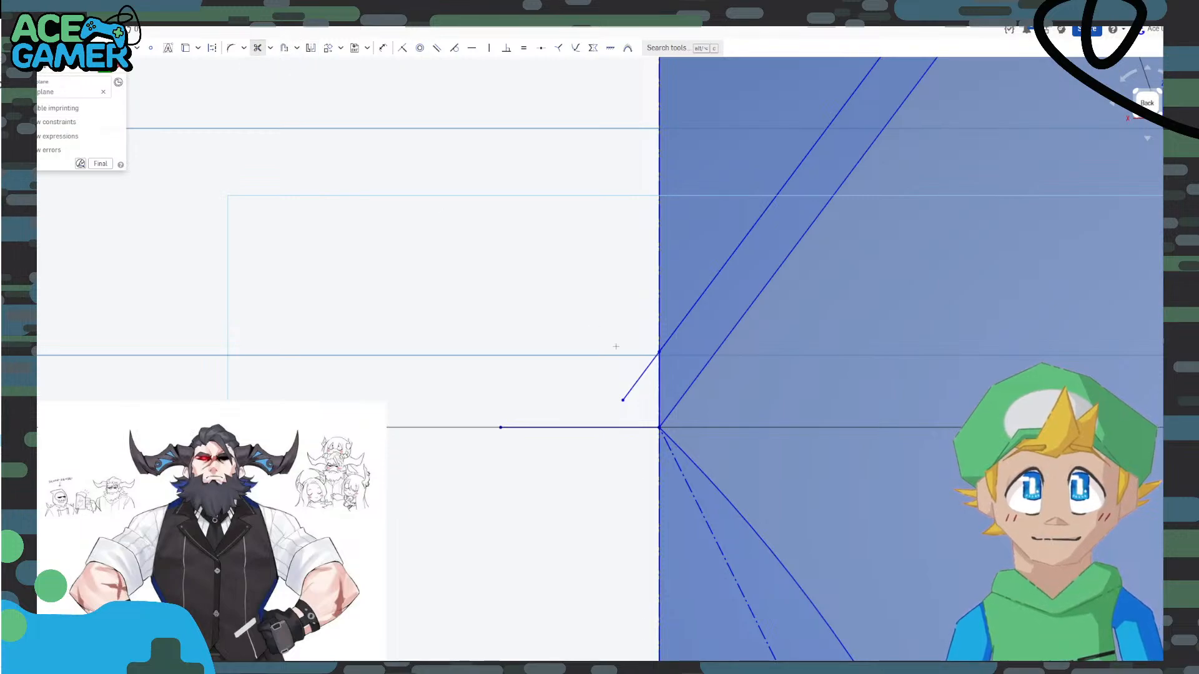
pyautogui.click(639, 376)
pyautogui.scroll(-3, 657, 426)
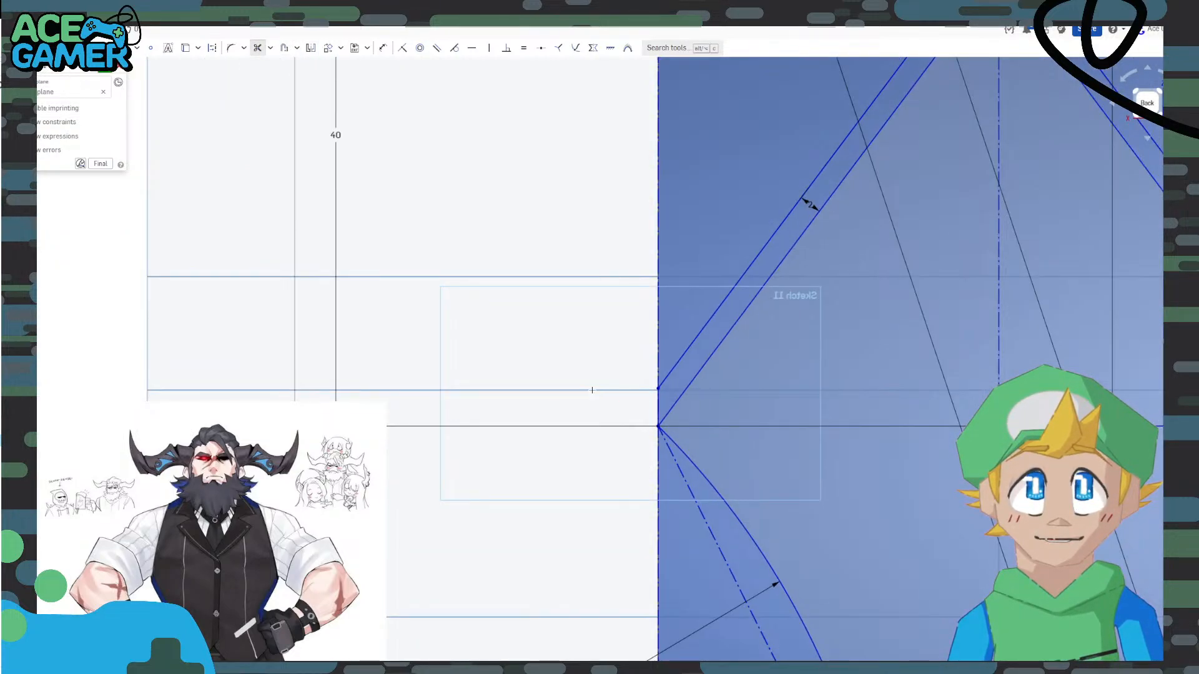
pyautogui.moveTo(592, 391); pyautogui.dragTo(612, 395, button='right')
pyautogui.click(1151, 105)
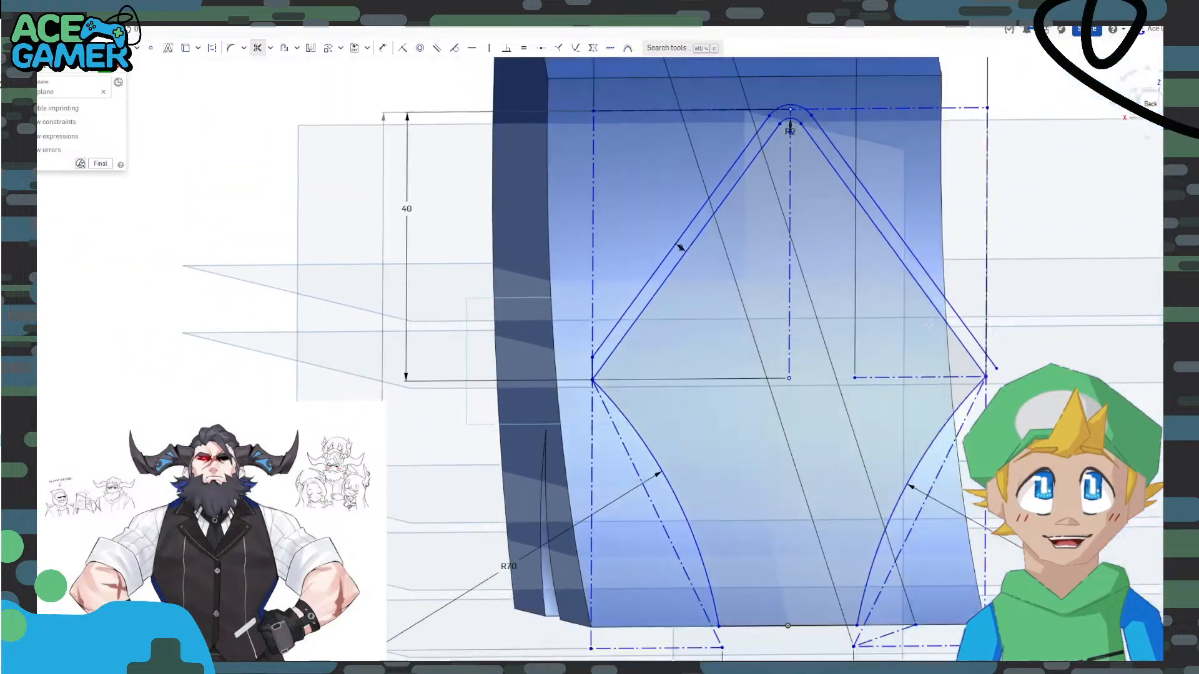
# Draw a vertical line between the outline's right side corner and the point where the offset line crosses the construction edge.
pyautogui.scroll(5, 687, 329)
pyautogui.scroll(4, 743, 295)
pyautogui.press('l')
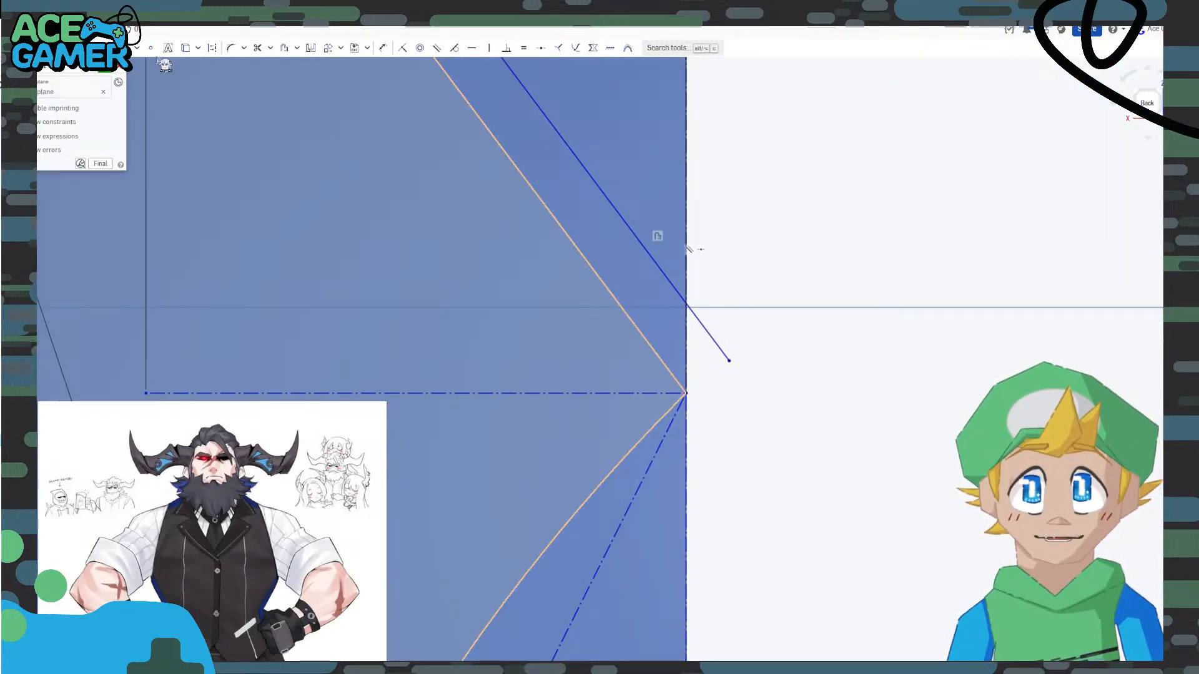
pyautogui.click(686, 393)
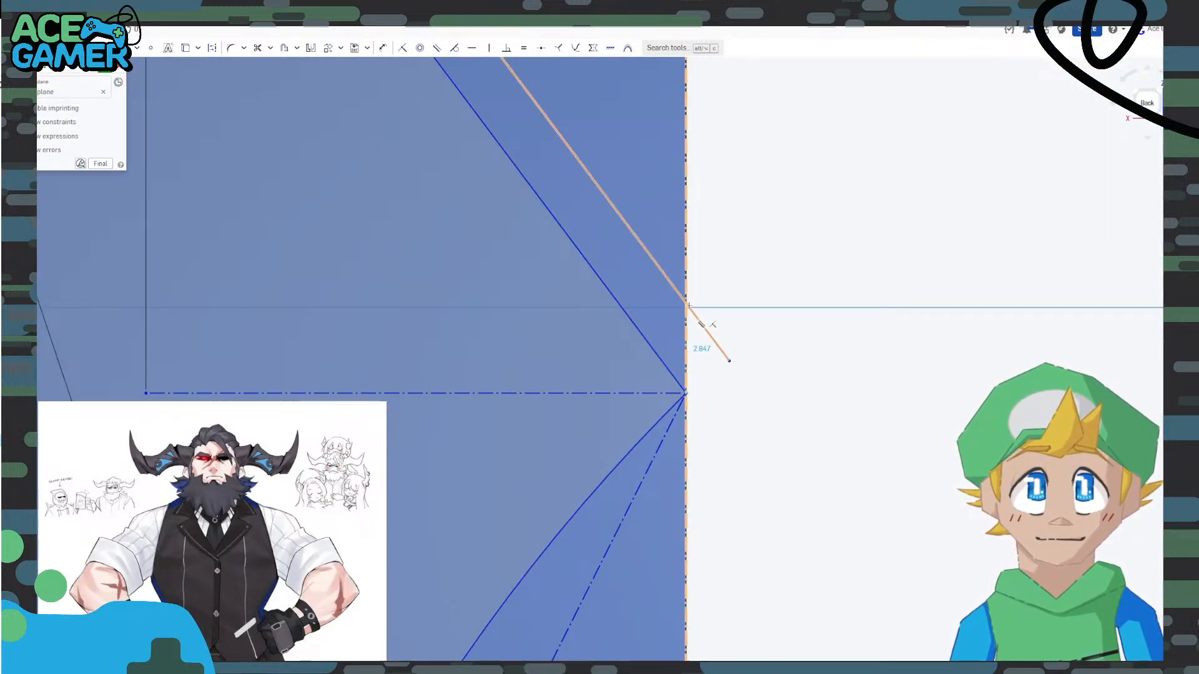
pyautogui.click(687, 305)
pyautogui.press('Escape')
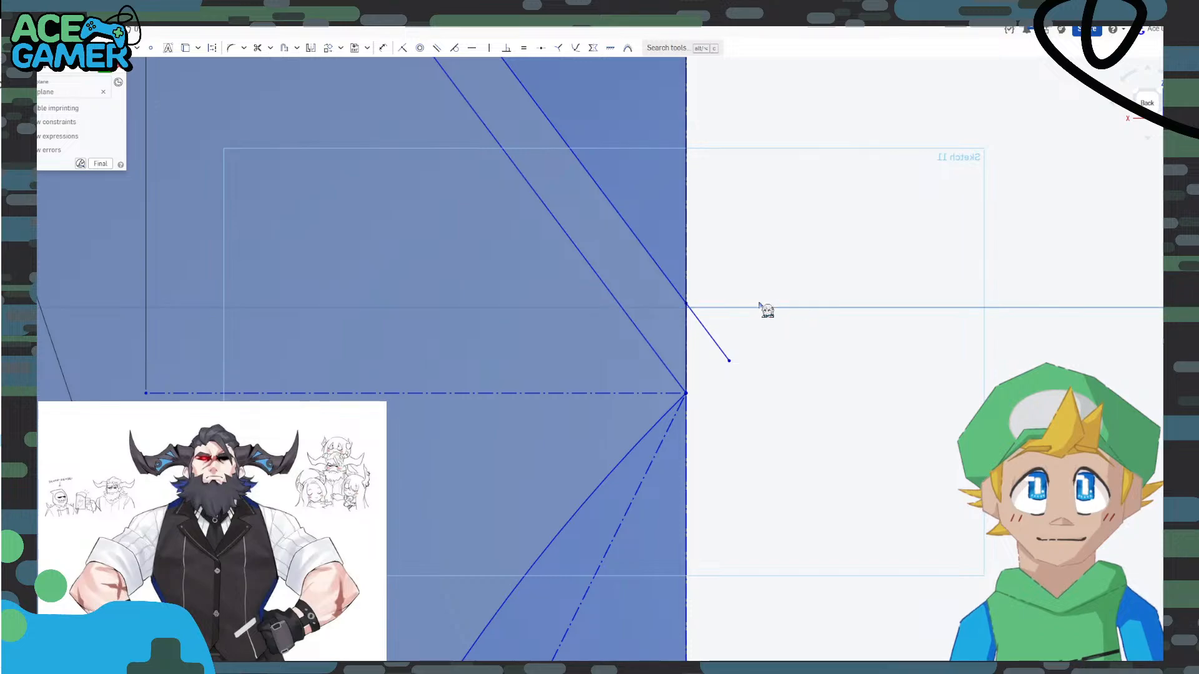
# Trim away the part of the right offset line that extends past the vertical construction edge.
pyautogui.scroll(8, 689, 297)
pyautogui.scroll(1, 710, 321)
pyautogui.scroll(7, 612, 326)
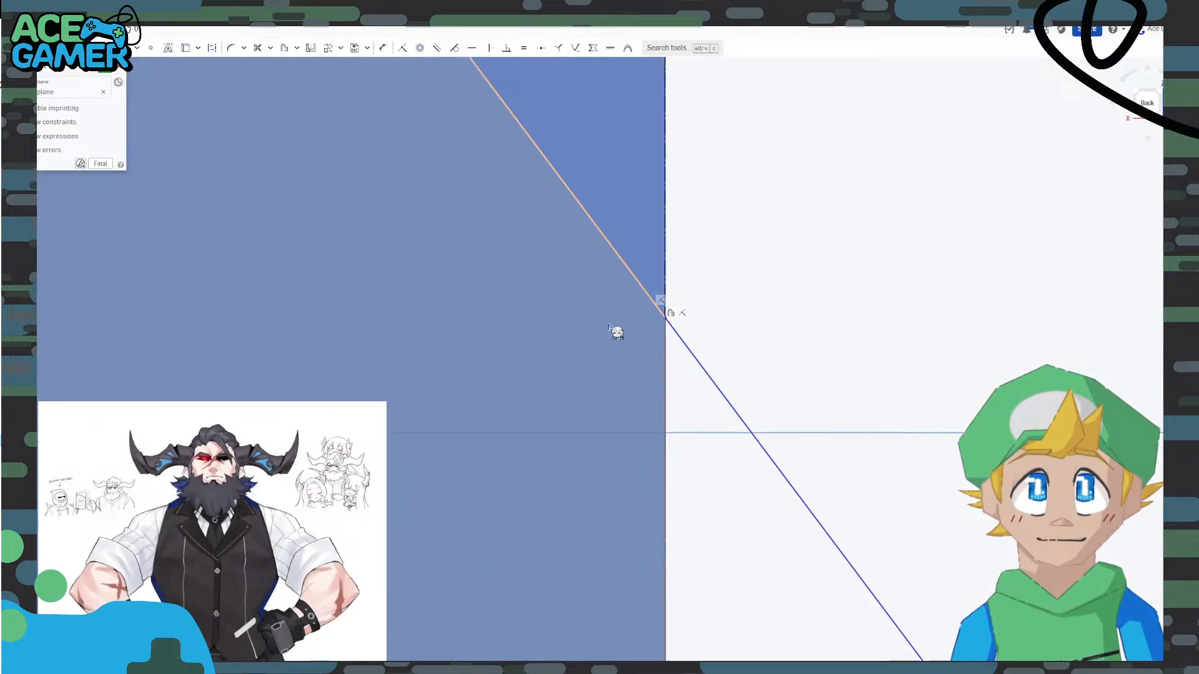
pyautogui.scroll(-8, 676, 329)
pyautogui.scroll(-6, 676, 326)
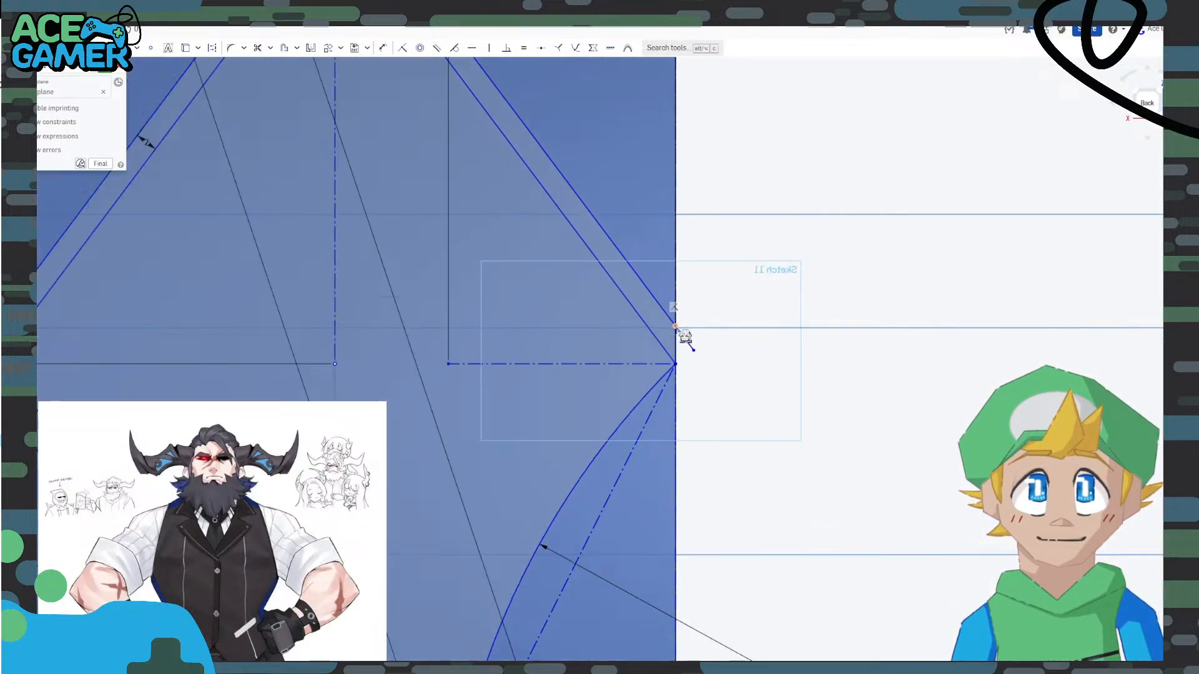
pyautogui.scroll(3, 631, 248)
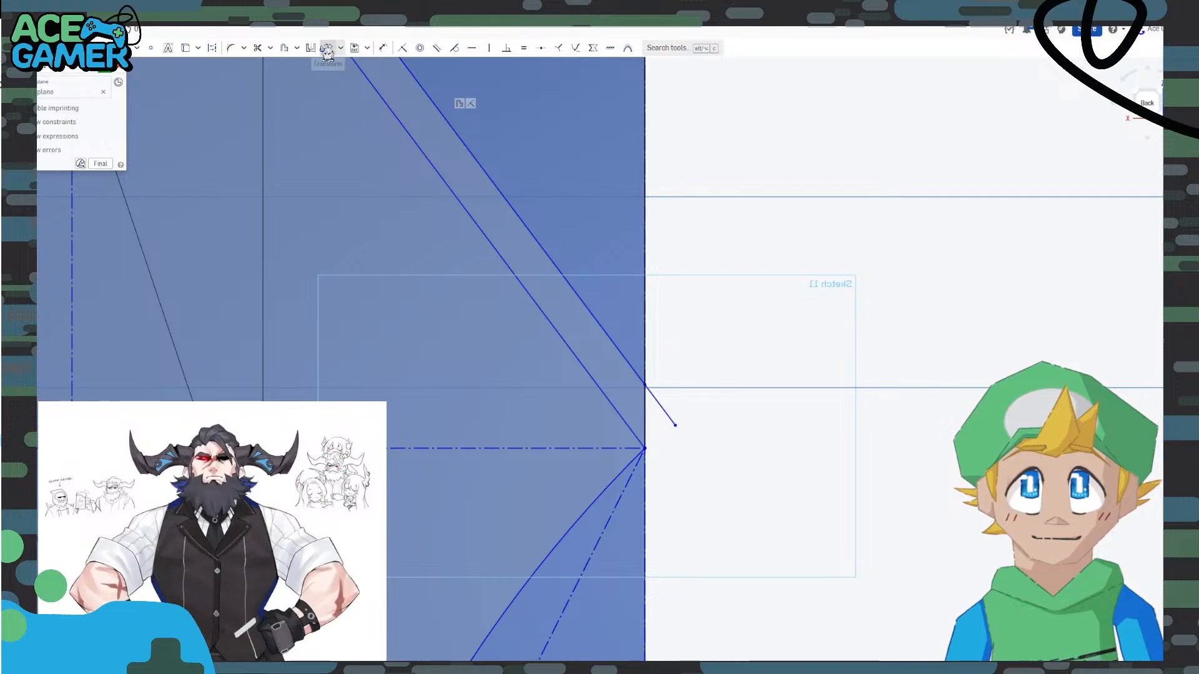
pyautogui.click(257, 47)
pyautogui.click(662, 409)
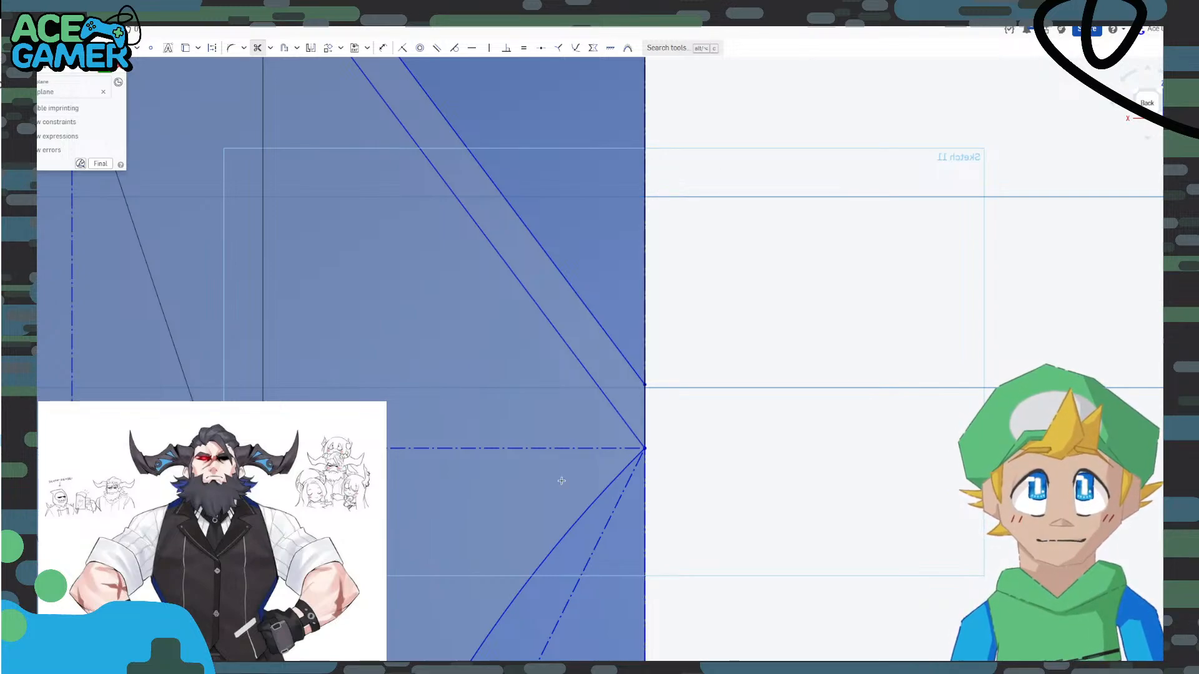
# Draw a vertical construction line about 105 mm long from the outline's centre point to above the horn's upper edge.
pyautogui.scroll(-7, 722, 457)
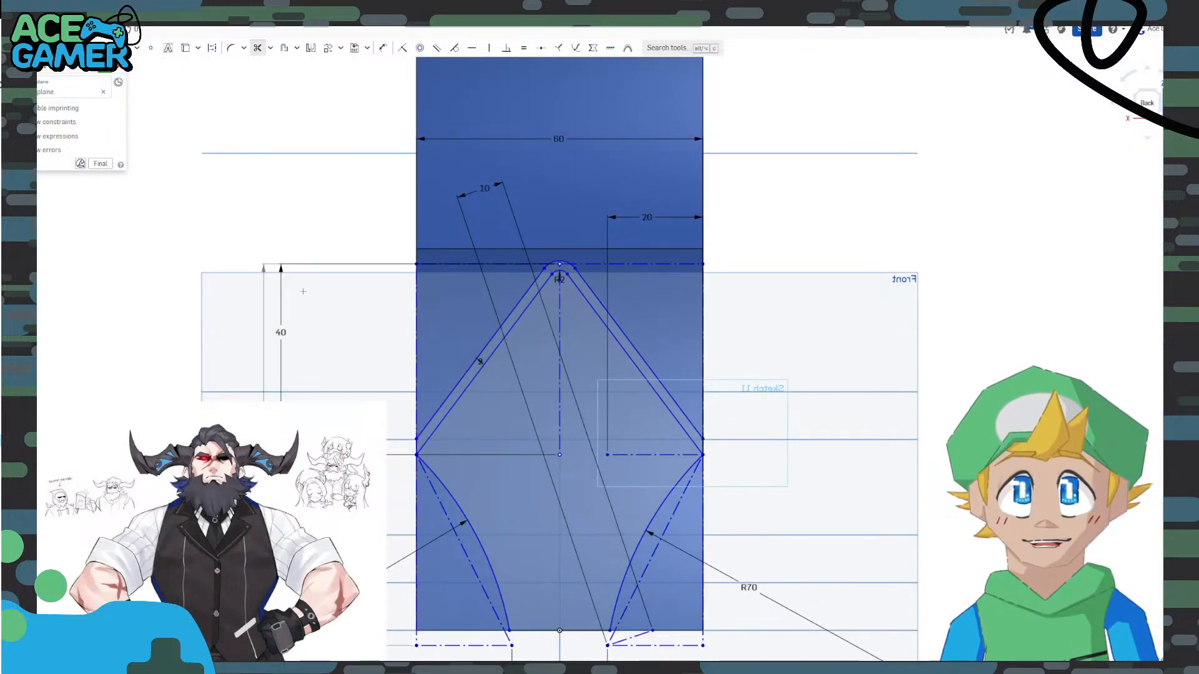
pyautogui.moveTo(302, 292); pyautogui.dragTo(310, 296, button='right')
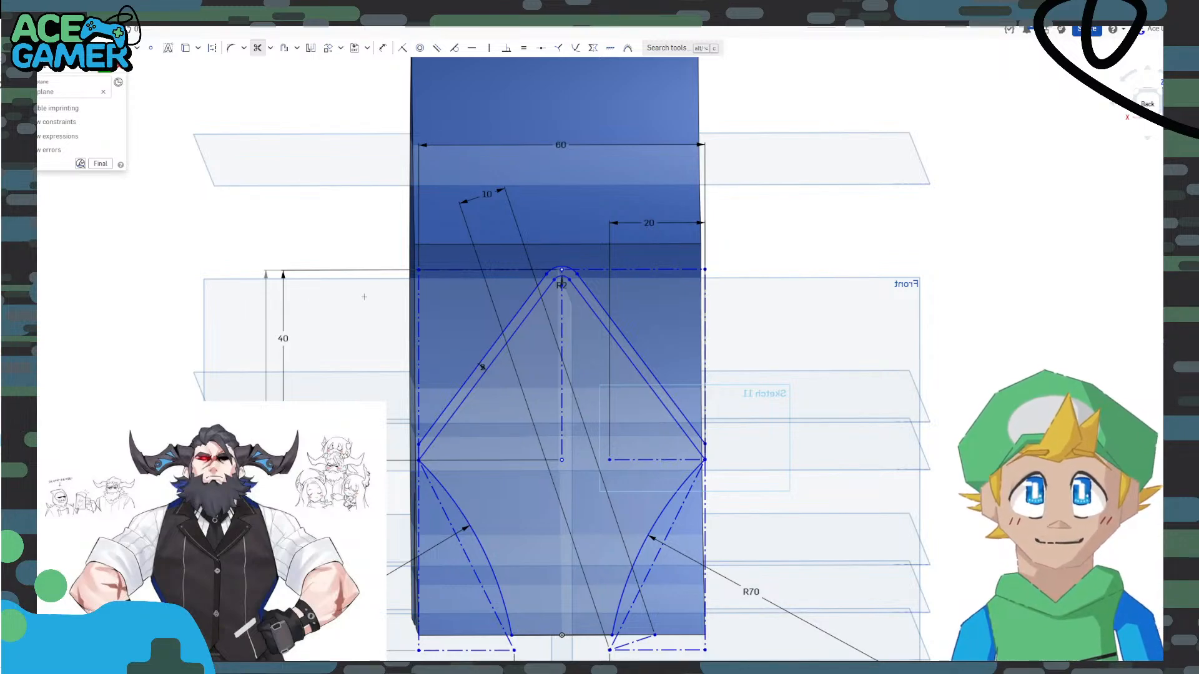
pyautogui.moveTo(422, 352); pyautogui.dragTo(562, 321, button='right')
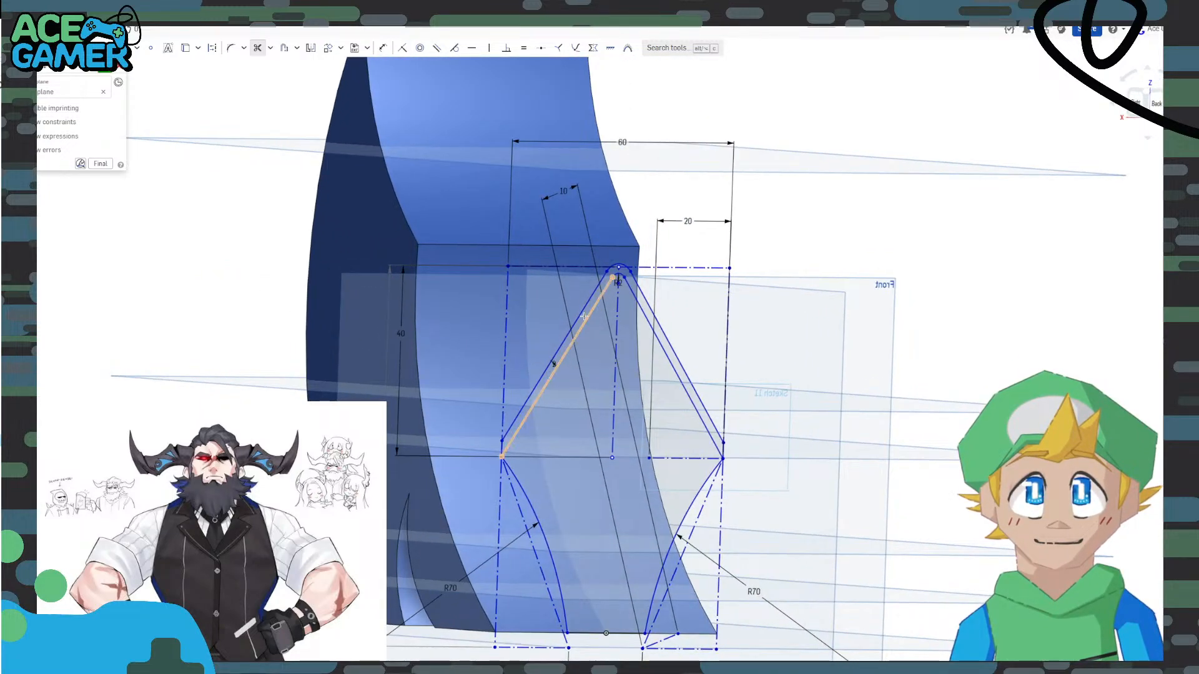
pyautogui.scroll(3, 582, 317)
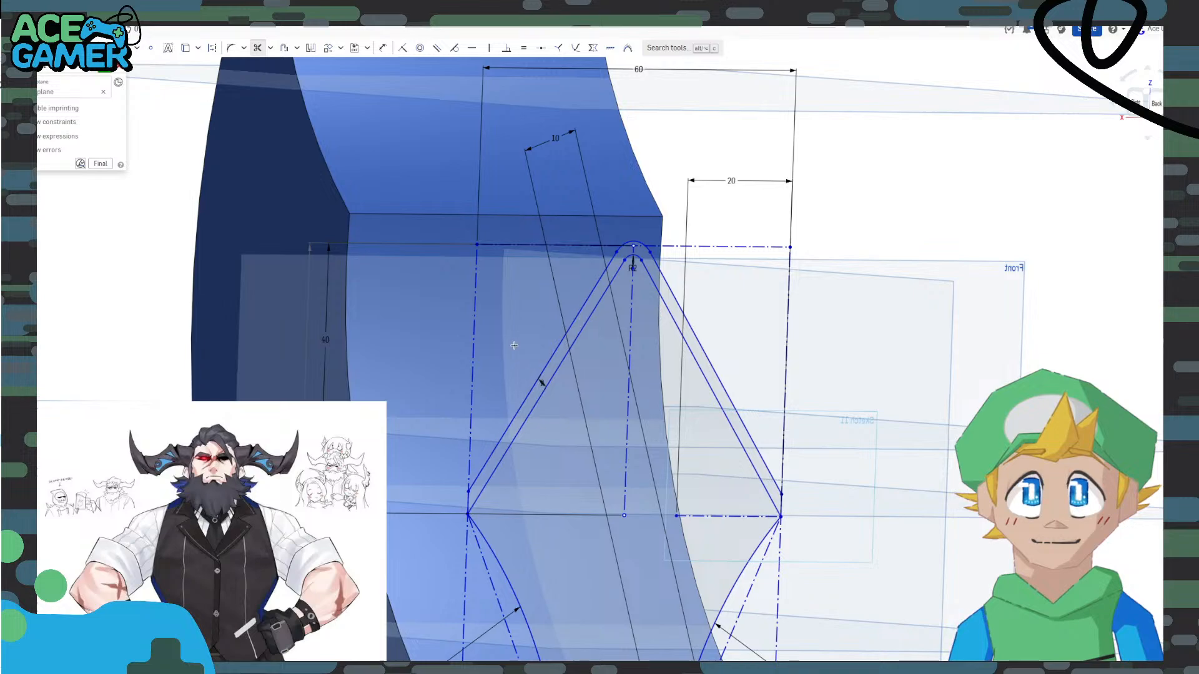
pyautogui.moveTo(526, 377)
pyautogui.mouseDown(button='right')
pyautogui.moveTo(456, 373)
pyautogui.moveTo(441, 343)
pyautogui.mouseUp(button='right')
pyautogui.scroll(-3, 455, 373)
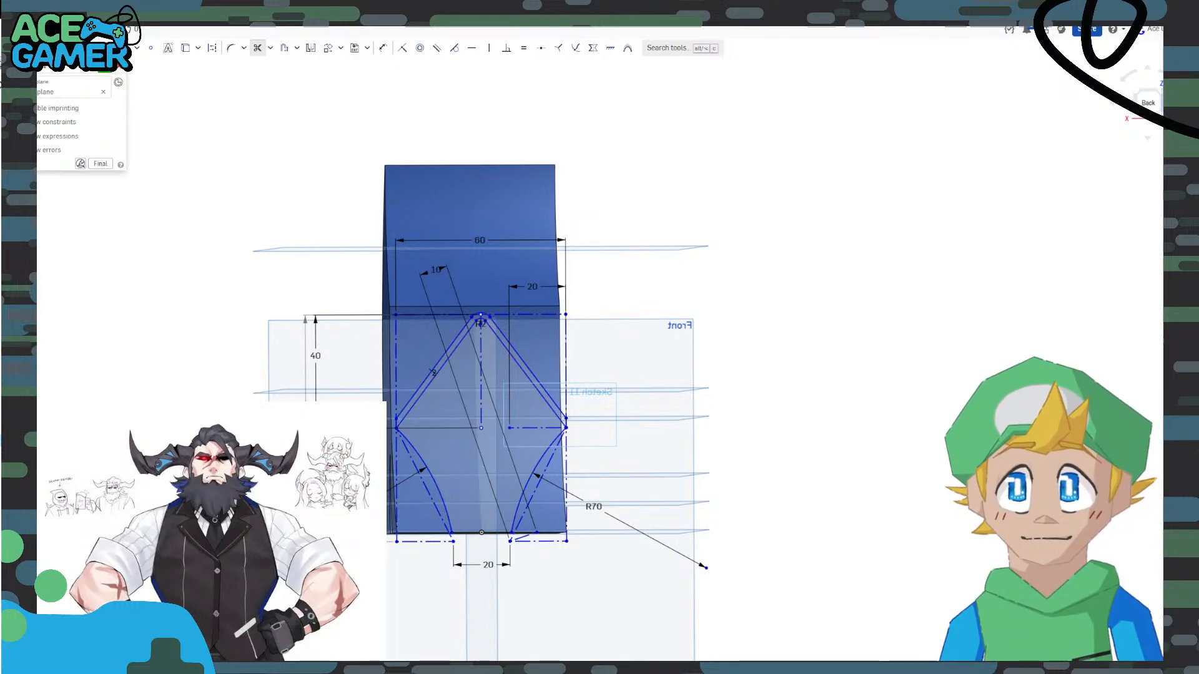
pyautogui.press('l')
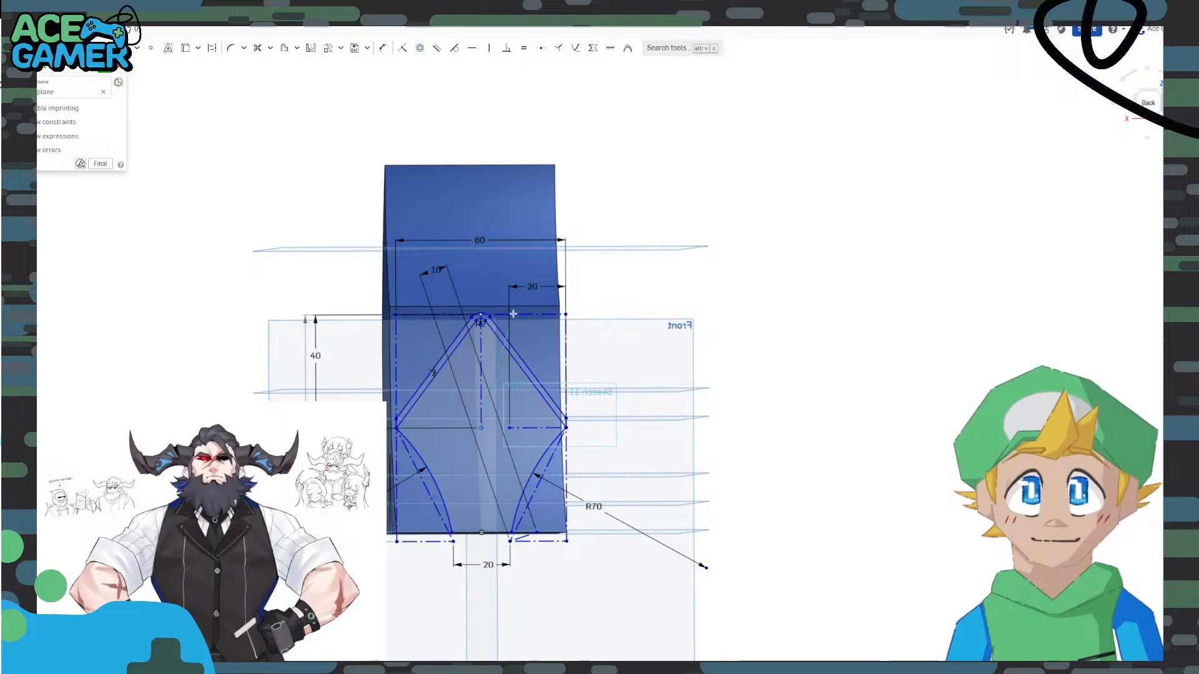
pyautogui.click(481, 428)
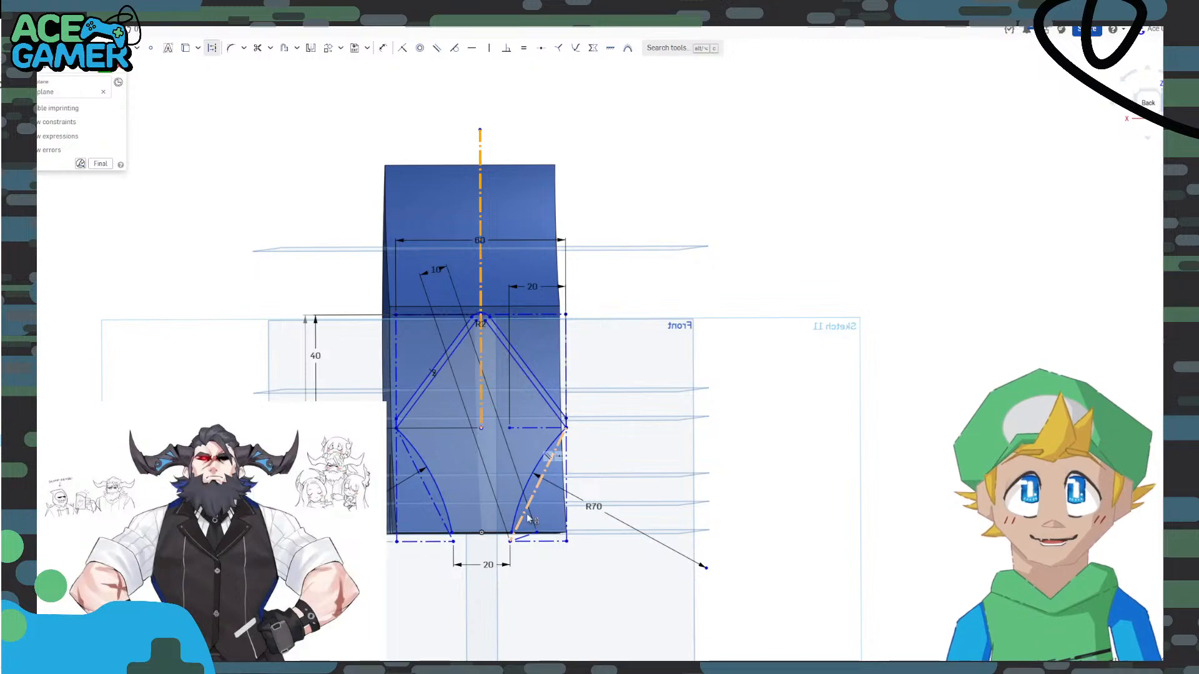
pyautogui.moveTo(744, 447); pyautogui.dragTo(735, 448, button='right')
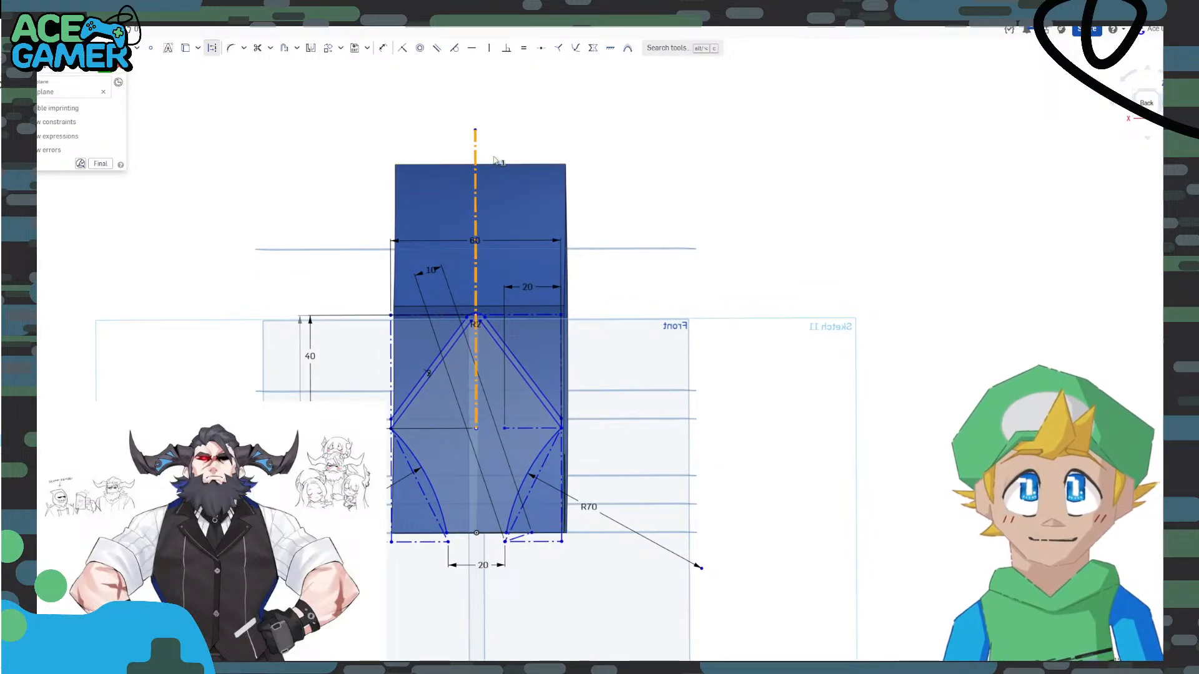
pyautogui.click(1147, 103)
pyautogui.scroll(4, 591, 110)
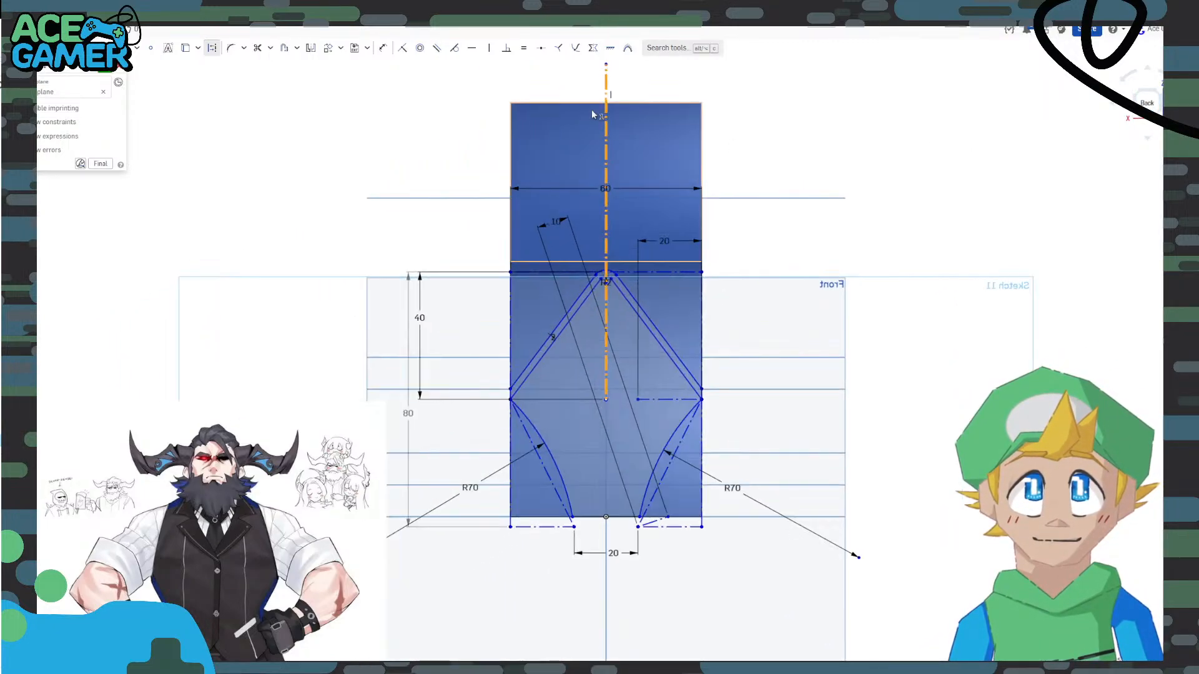
# Dimension the length of the vertical construction line that starts at the outline's centre point.
pyautogui.click(383, 48)
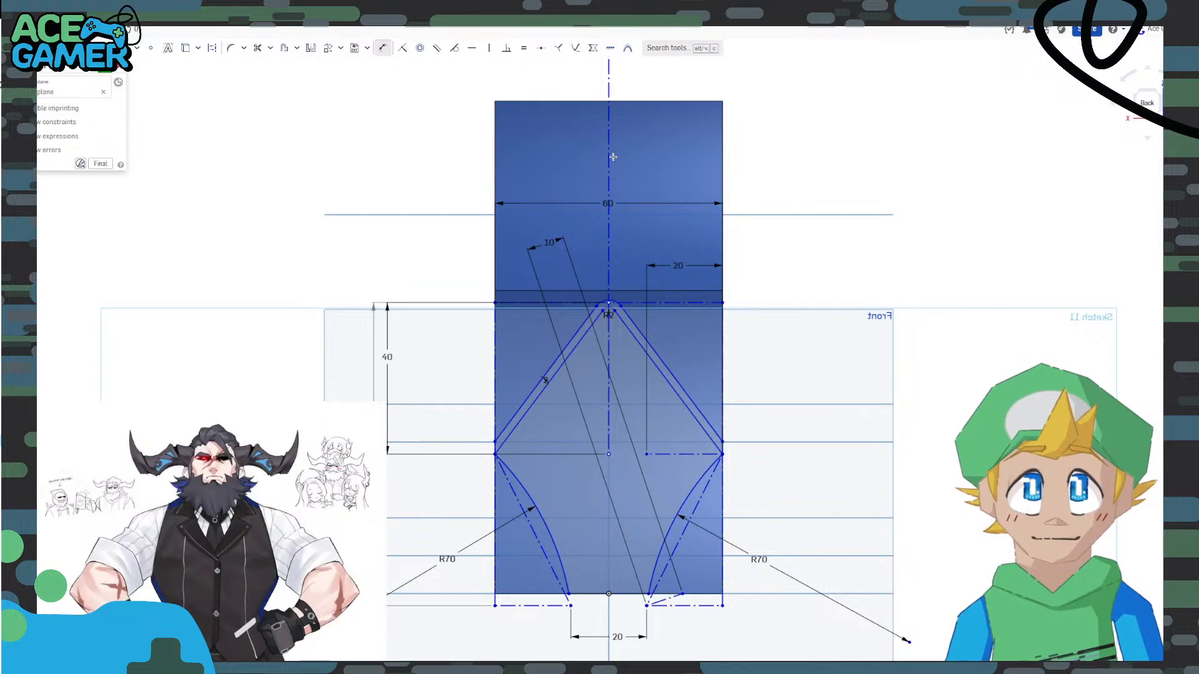
pyautogui.click(609, 153)
pyautogui.click(871, 195)
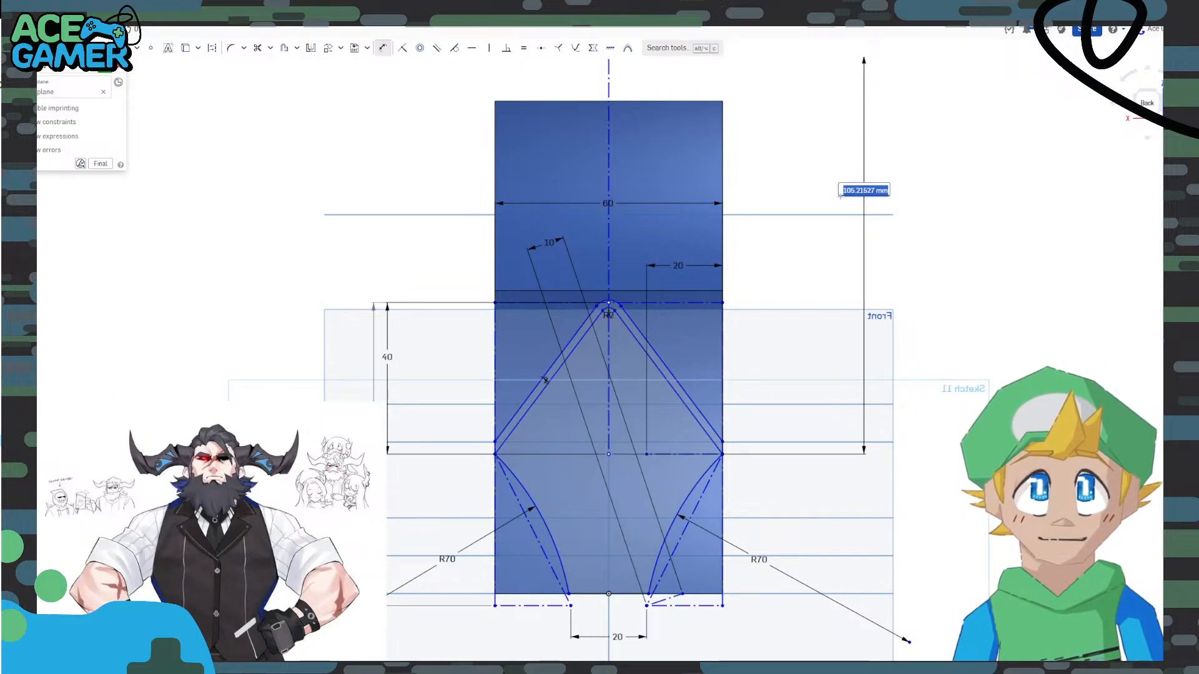
pyautogui.scroll(-3, 830, 191)
pyautogui.scroll(3, 784, 241)
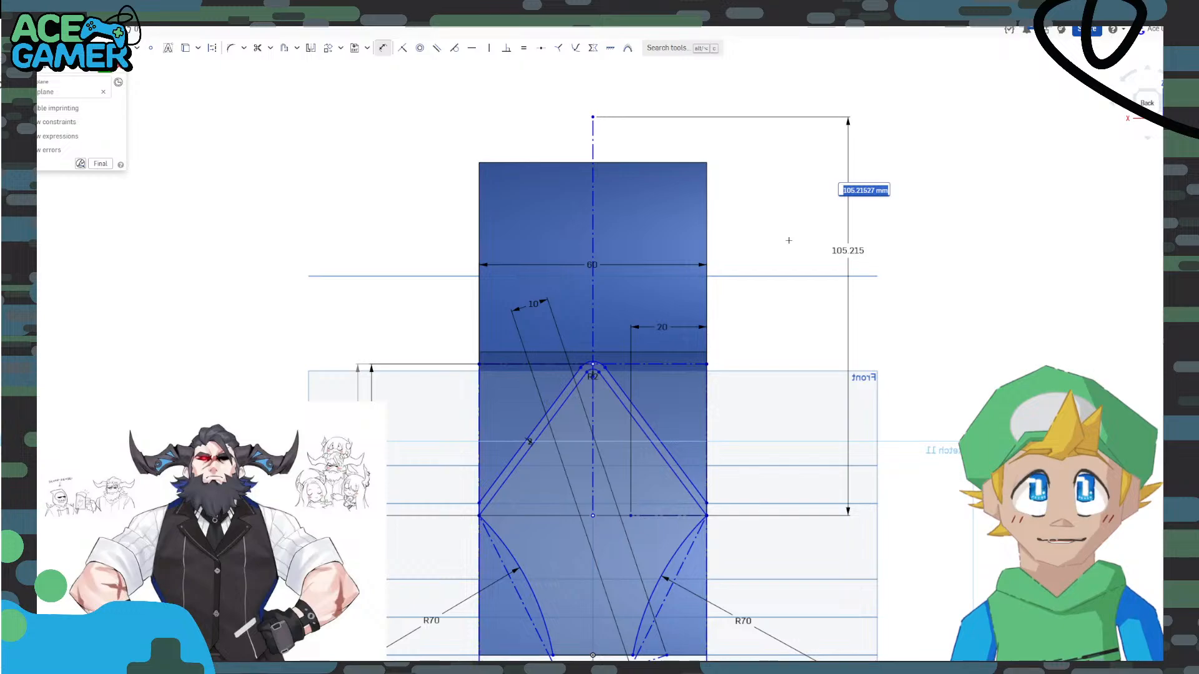
pyautogui.click(780, 245)
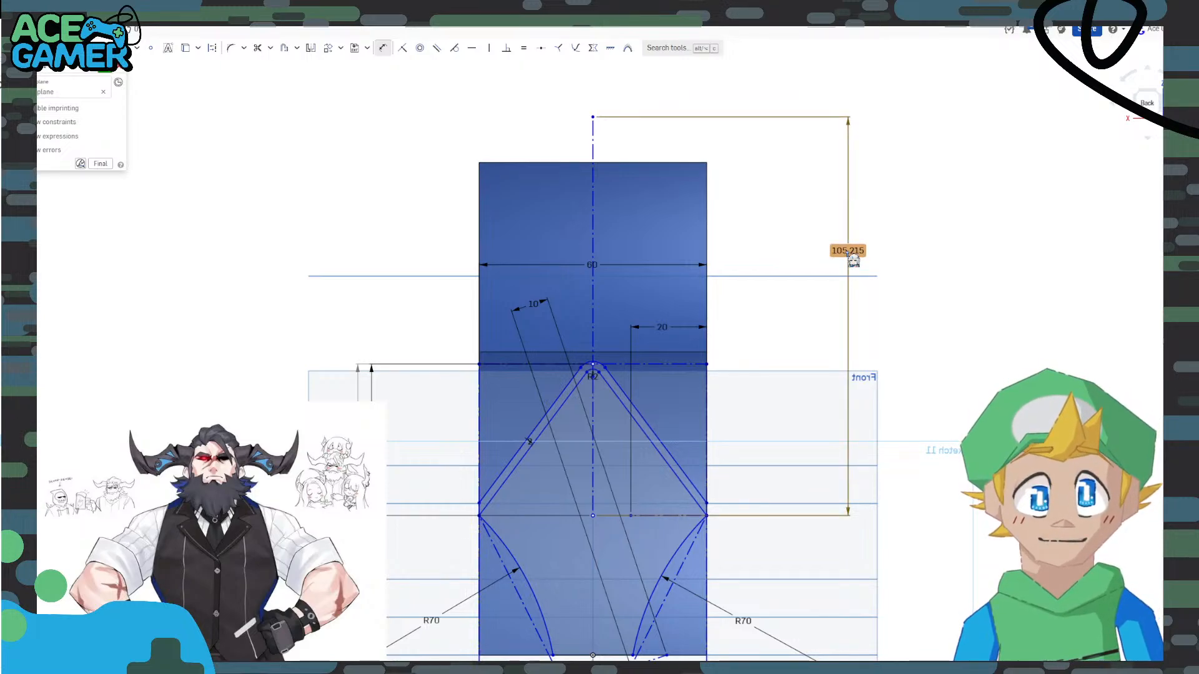
# Delete the length dimension and the vertical construction line that starts at the outline's centre point.
pyautogui.press('Delete')
pyautogui.scroll(2, 845, 249)
pyautogui.click(545, 223)
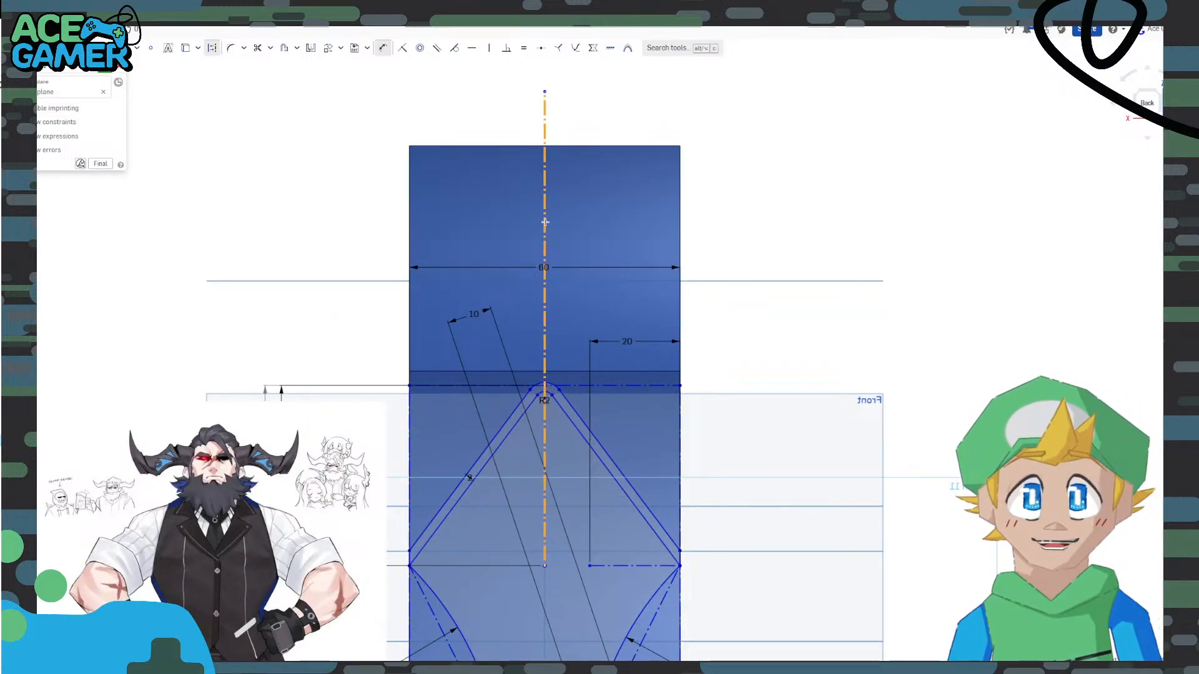
pyautogui.scroll(-3, 545, 222)
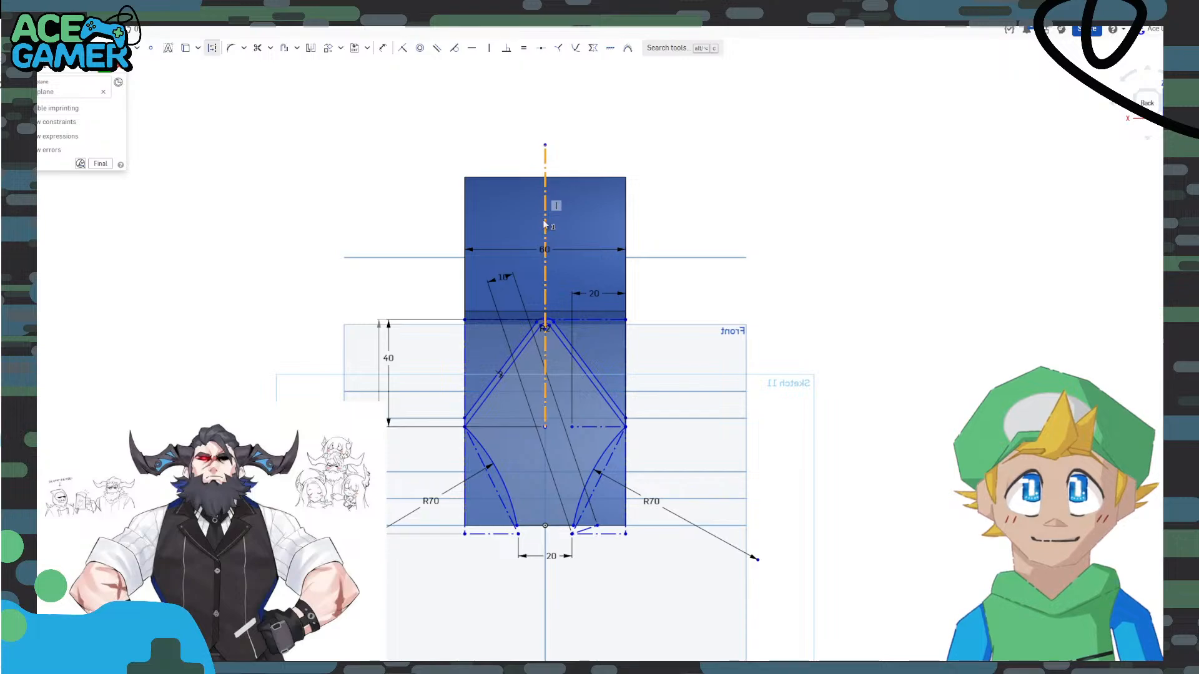
pyautogui.press('Delete')
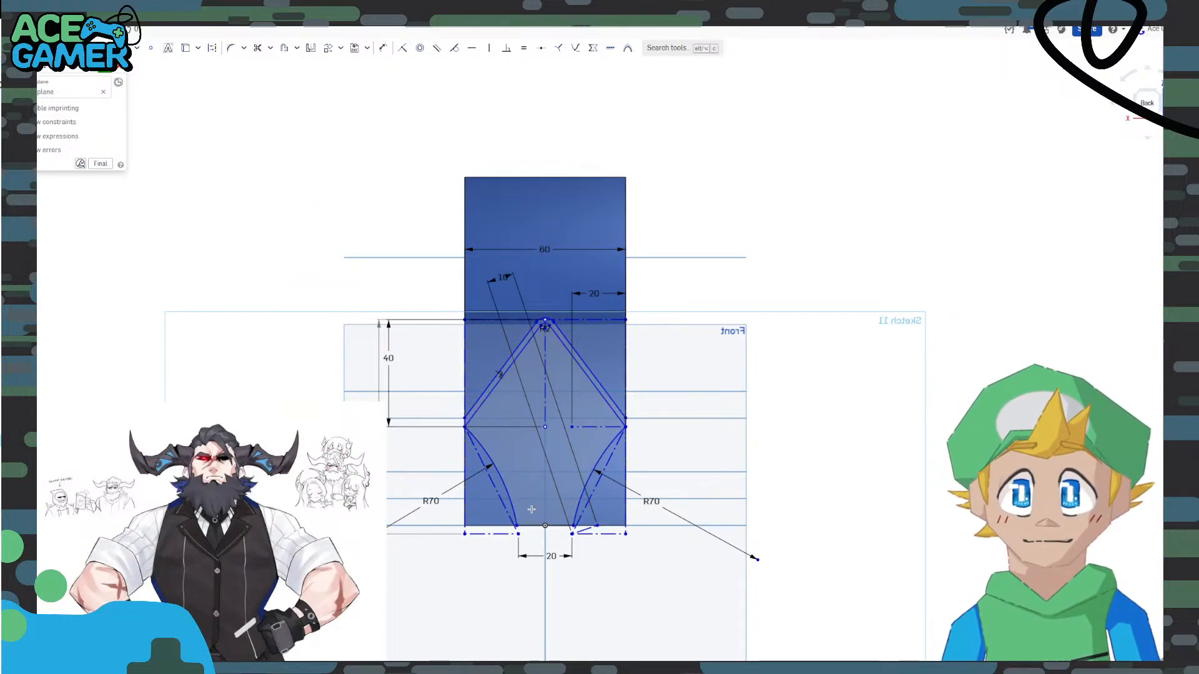
# Draw a vertical construction line upward from the origin at the middle of the horn's lower edge and set its length to 130 mm.
pyautogui.press('q')
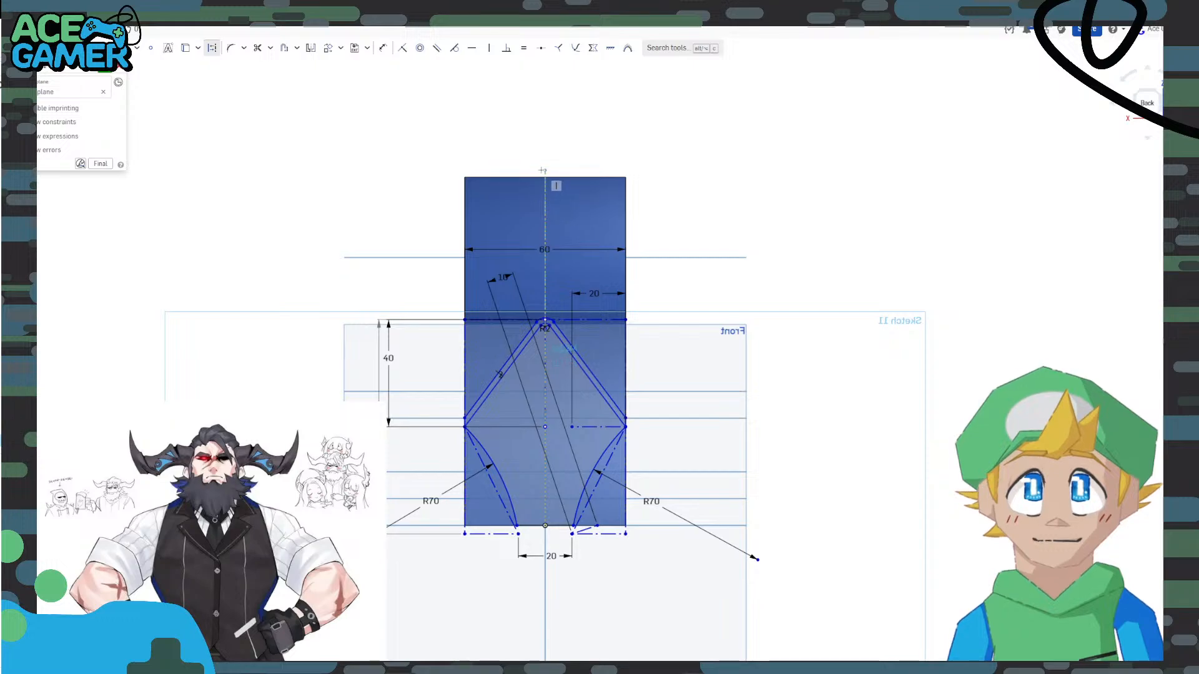
pyautogui.click(545, 153)
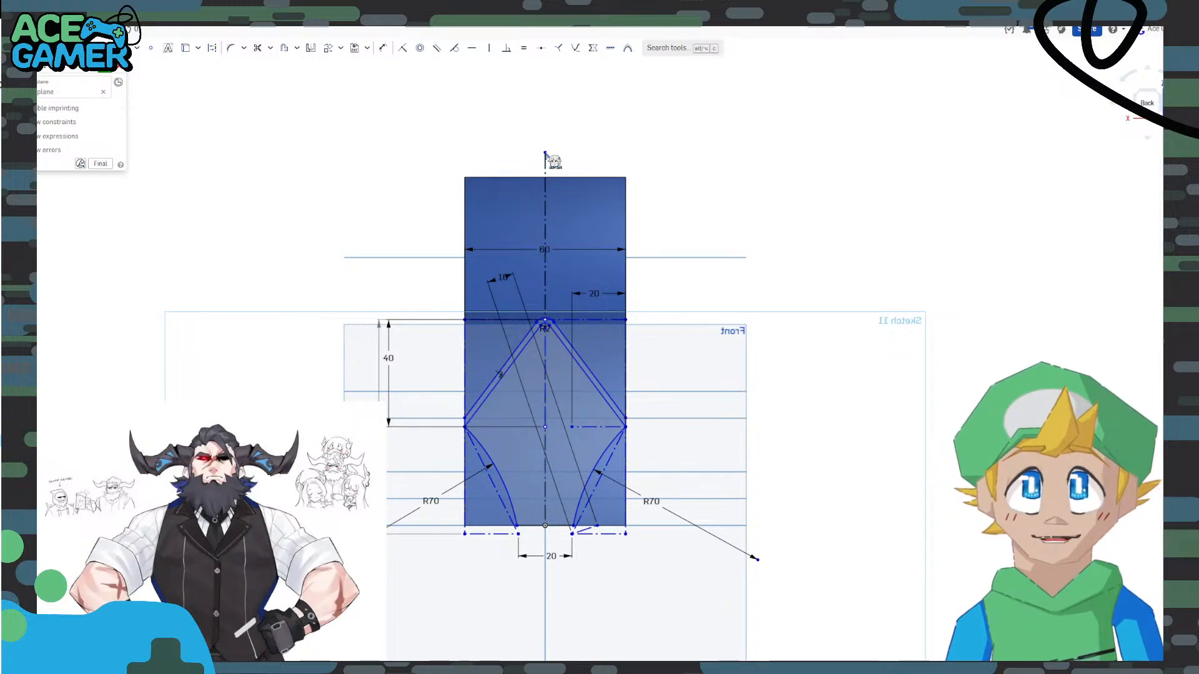
pyautogui.click(382, 47)
pyautogui.click(547, 169)
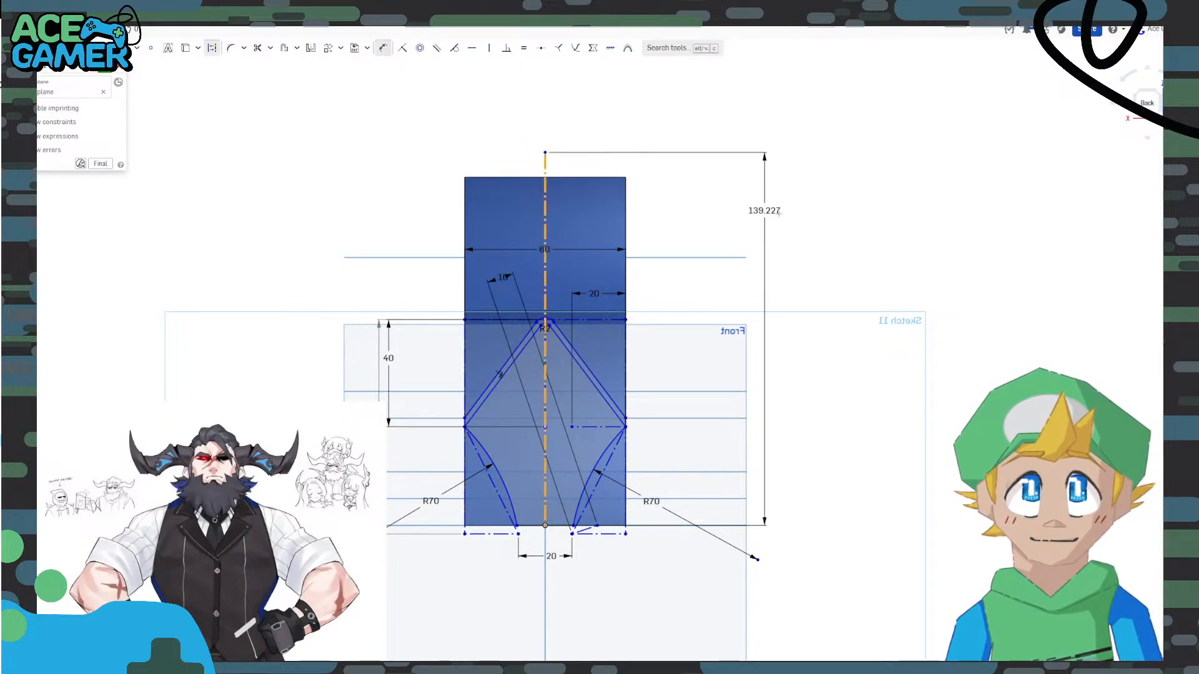
pyautogui.click(792, 218)
pyautogui.write('130')
pyautogui.press('Return')
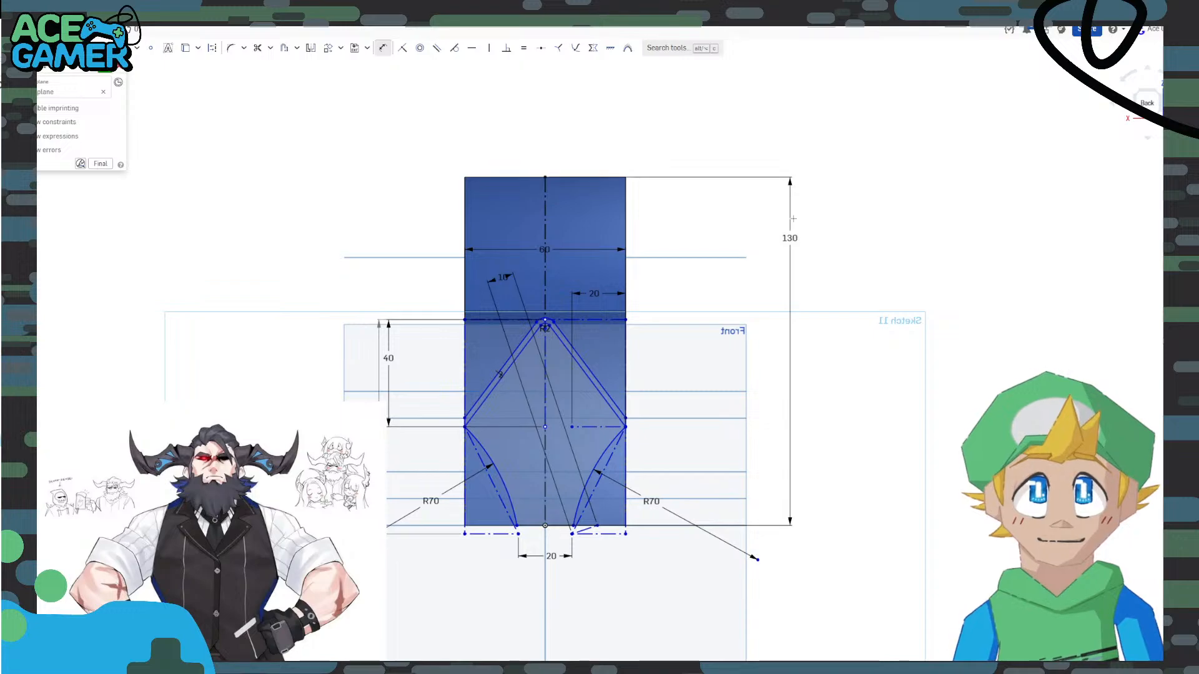
# Draw two slanted lines about 95 mm long from the 130 mm construction line's upper end to the offset lines' outer ends on each side.
pyautogui.scroll(2, 567, 384)
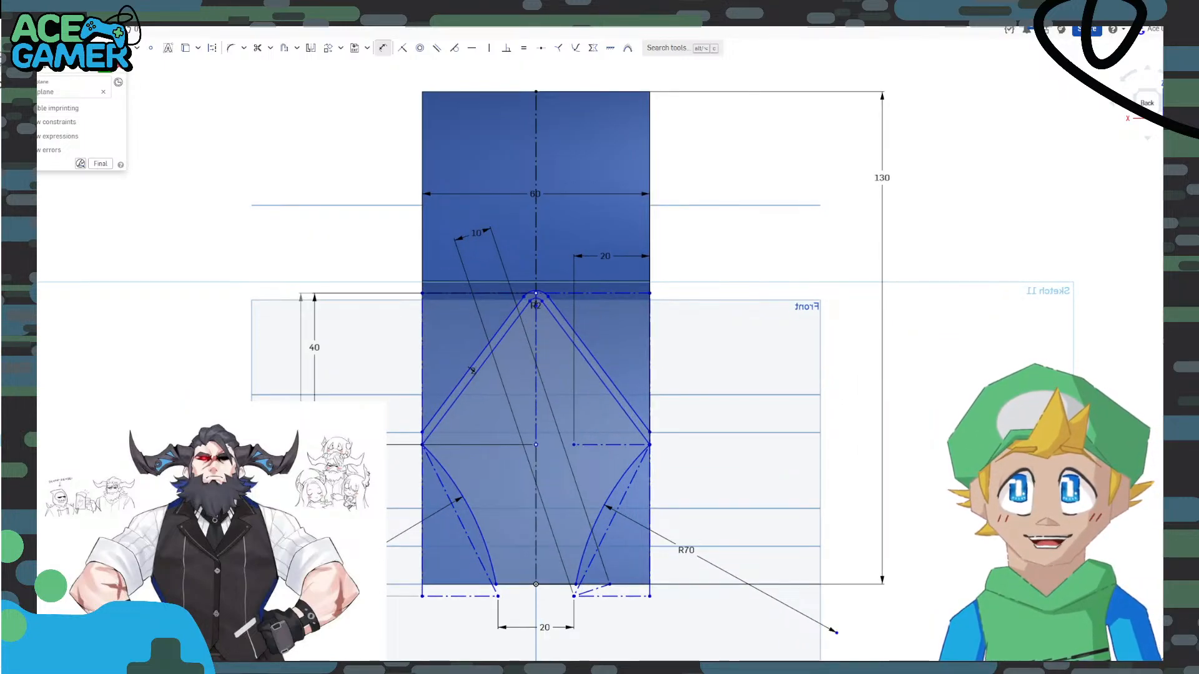
pyautogui.click(536, 91)
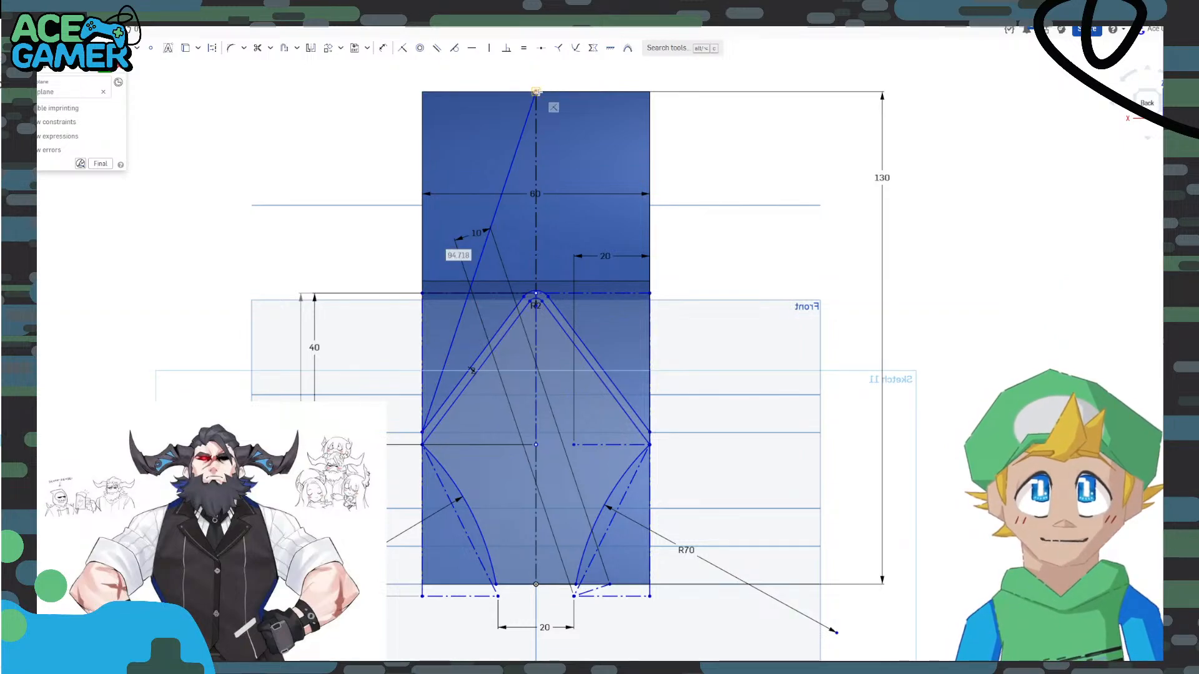
pyautogui.click(649, 432)
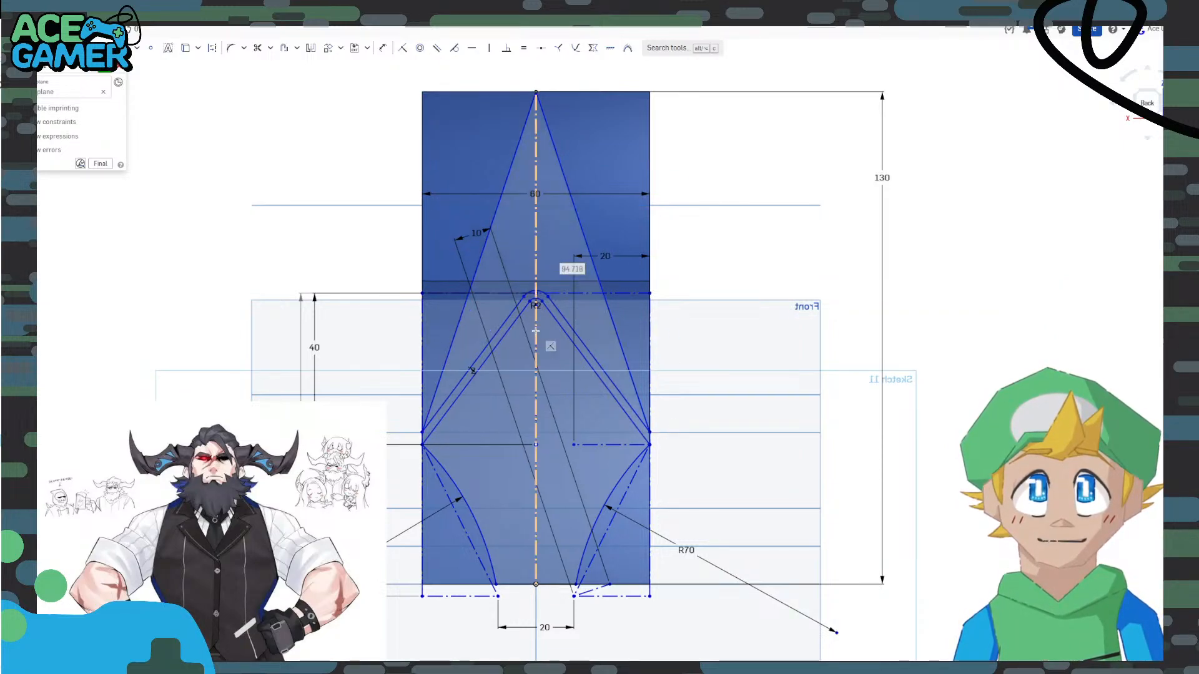
pyautogui.press('Escape')
pyautogui.scroll(-3, 585, 360)
pyautogui.moveTo(690, 310); pyautogui.dragTo(715, 279, button='right')
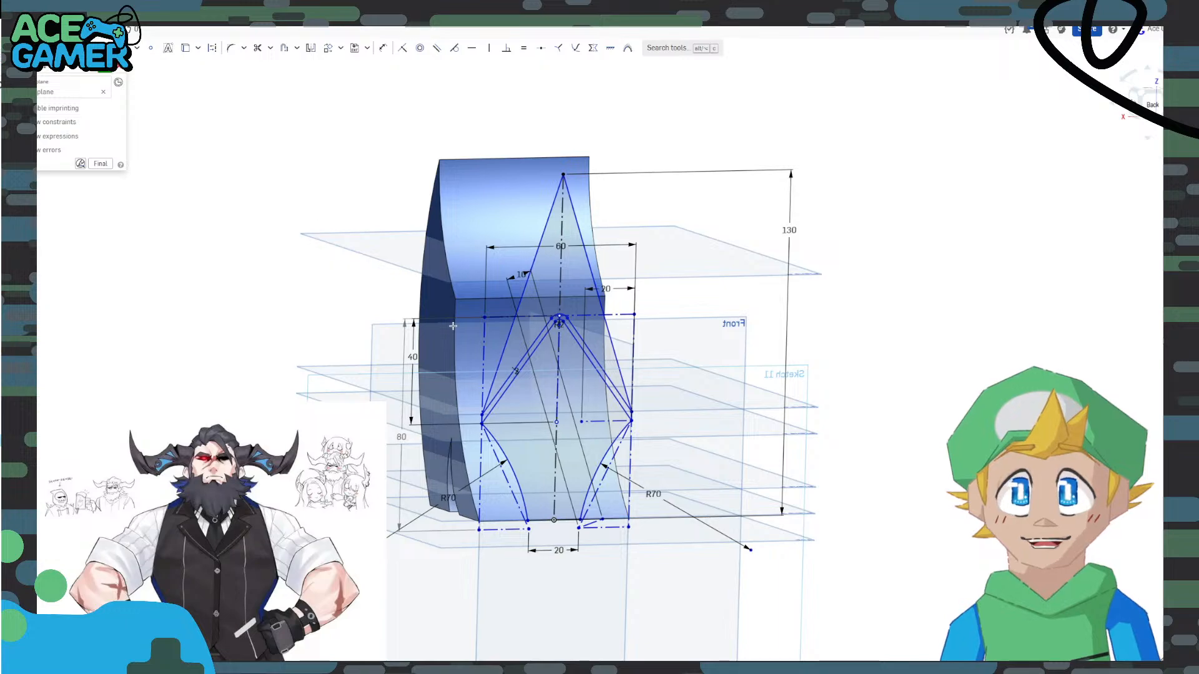
pyautogui.press('n')
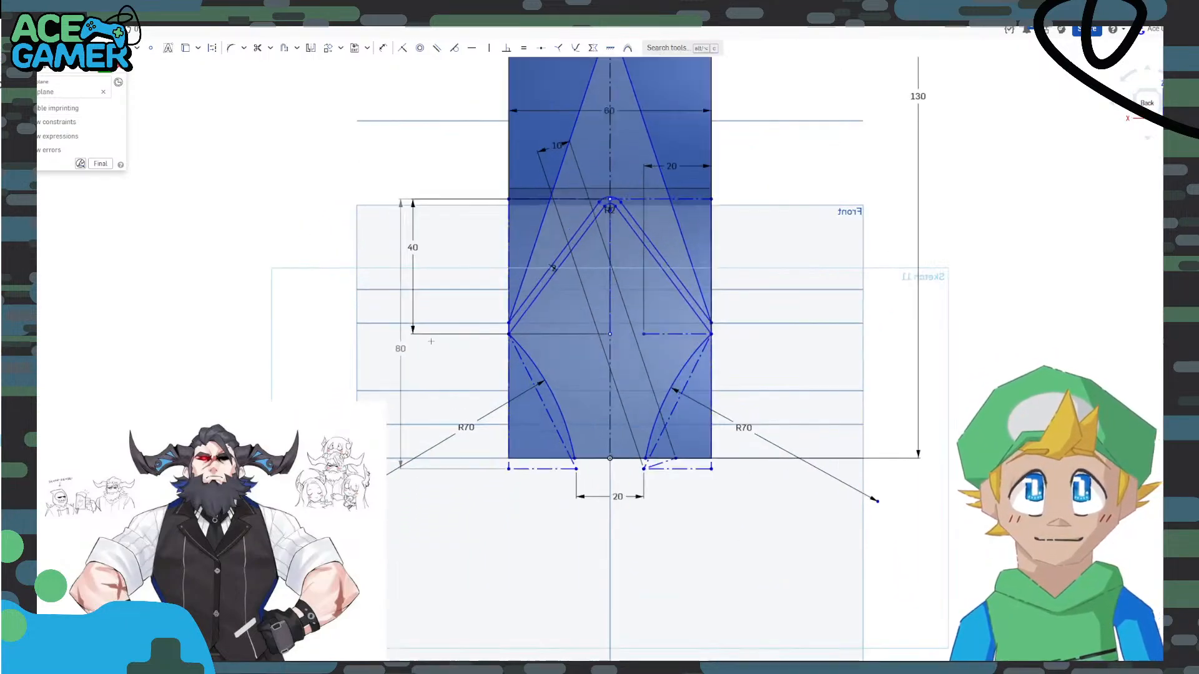
# Draw a frame around the tall pointed profile, with sides about 100 mm tall, joining the offset lines' outer ends on both sides.
pyautogui.click(560, 311)
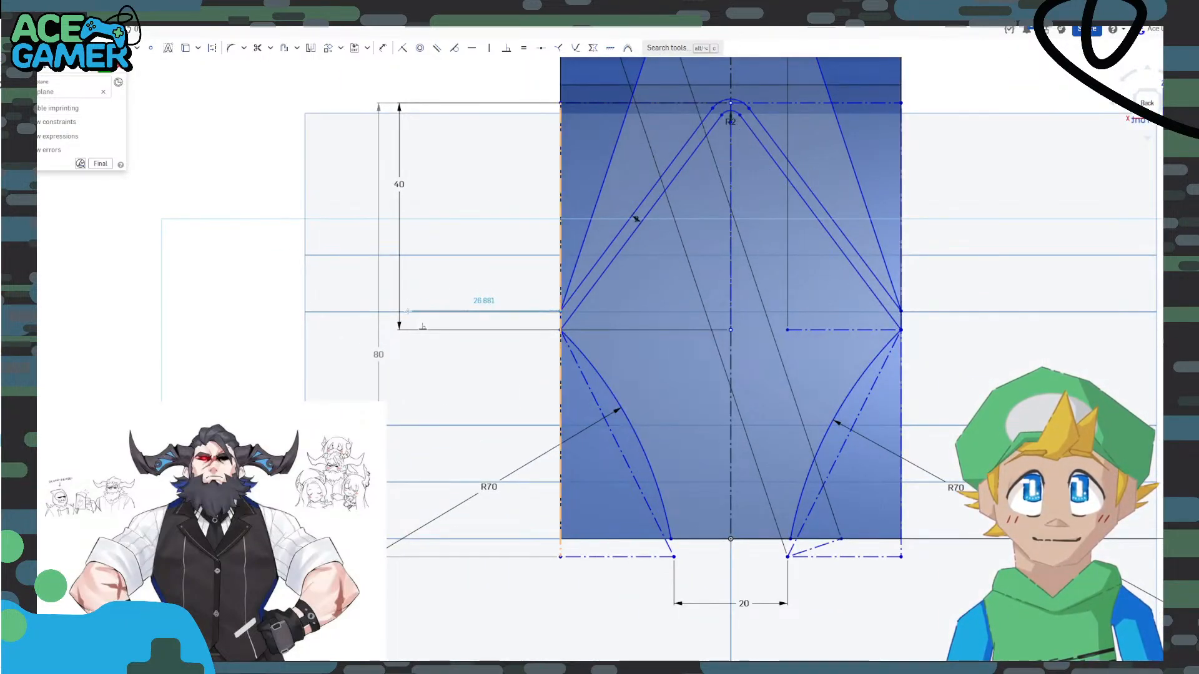
pyautogui.click(407, 311)
pyautogui.scroll(-4, 423, 306)
pyautogui.moveTo(435, 269); pyautogui.dragTo(387, 363, button='middle')
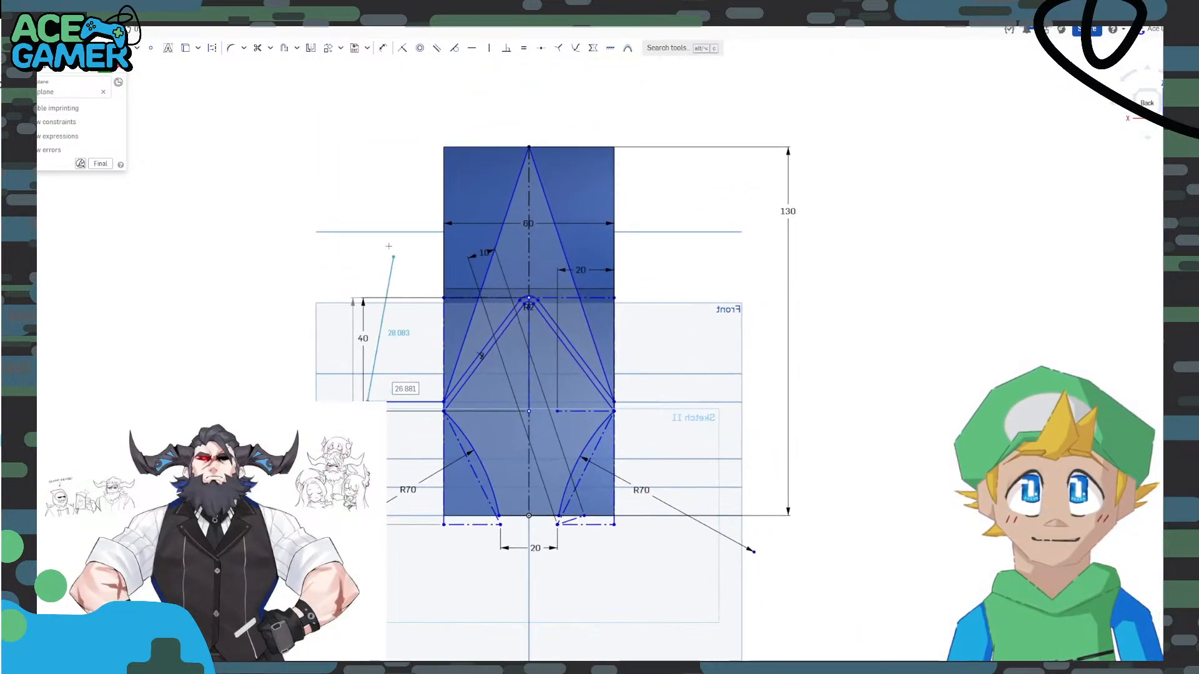
pyautogui.click(368, 117)
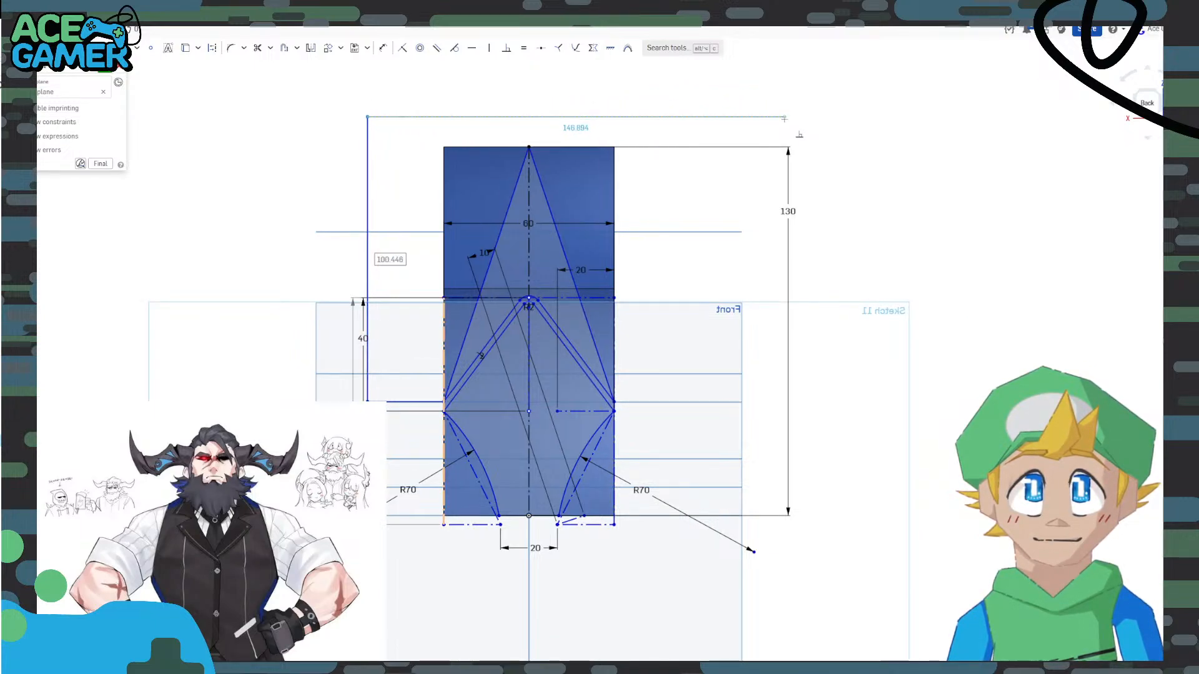
pyautogui.click(709, 117)
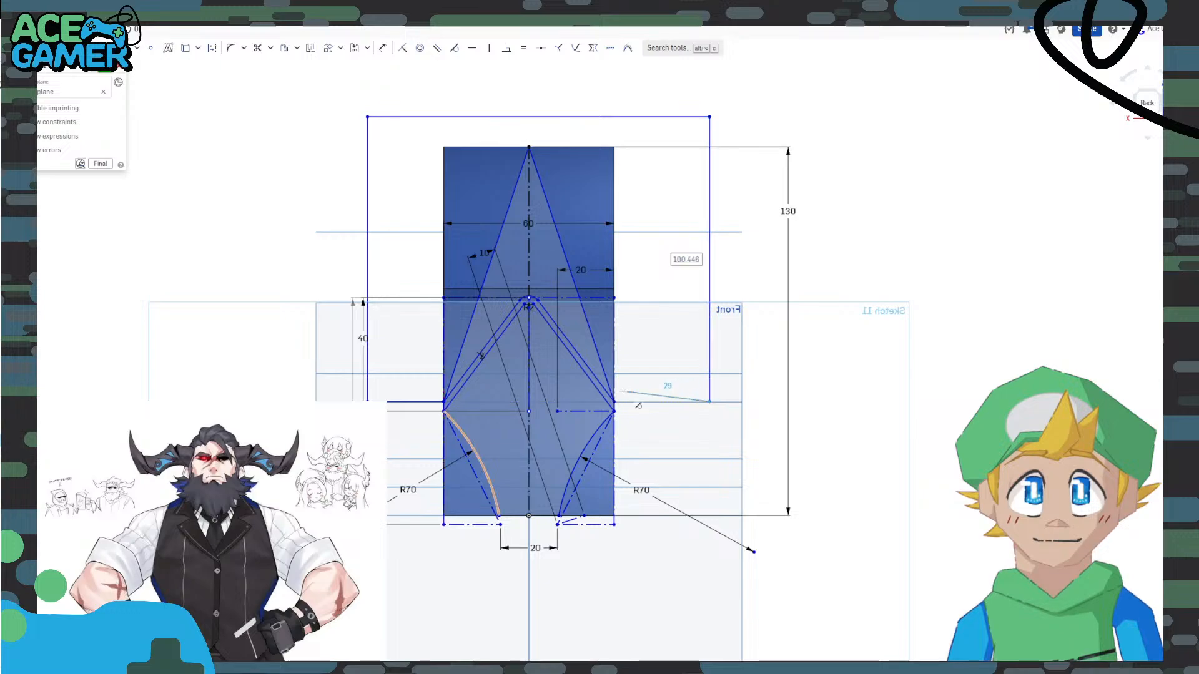
pyautogui.click(708, 402)
pyautogui.scroll(5, 614, 402)
pyautogui.scroll(5, 612, 402)
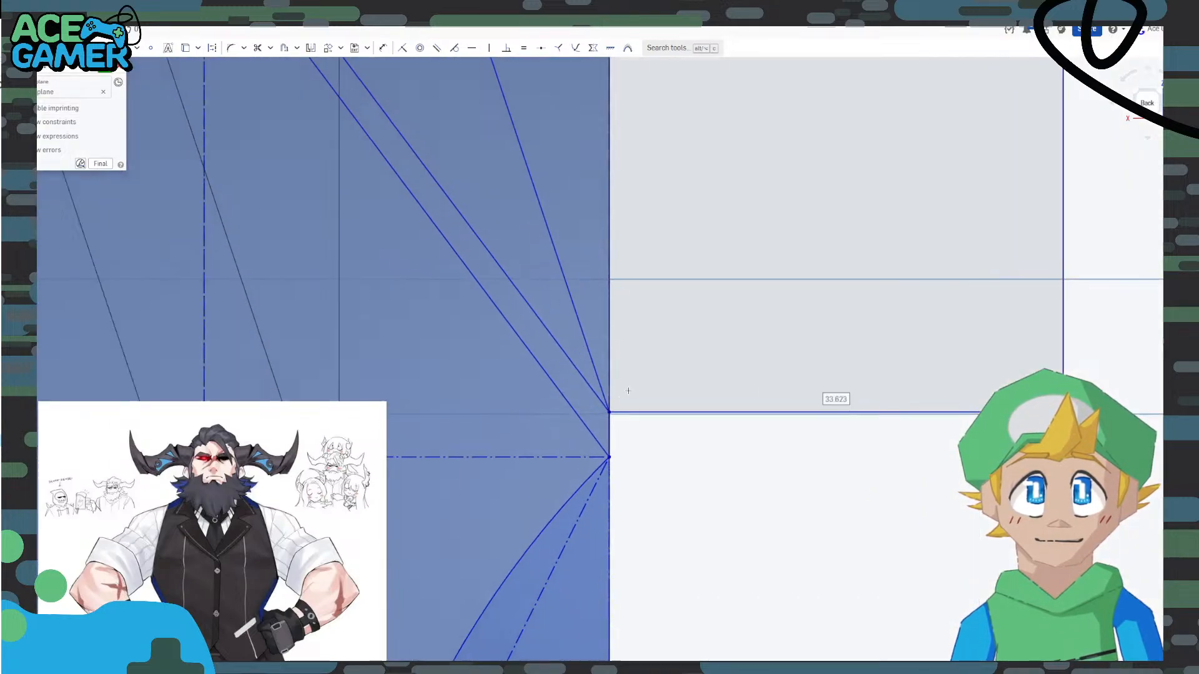
# Frame the area below the side corners with a bottom line about 123 mm and a side line about 46 mm, and finish the sketch.
pyautogui.scroll(-5, 616, 405)
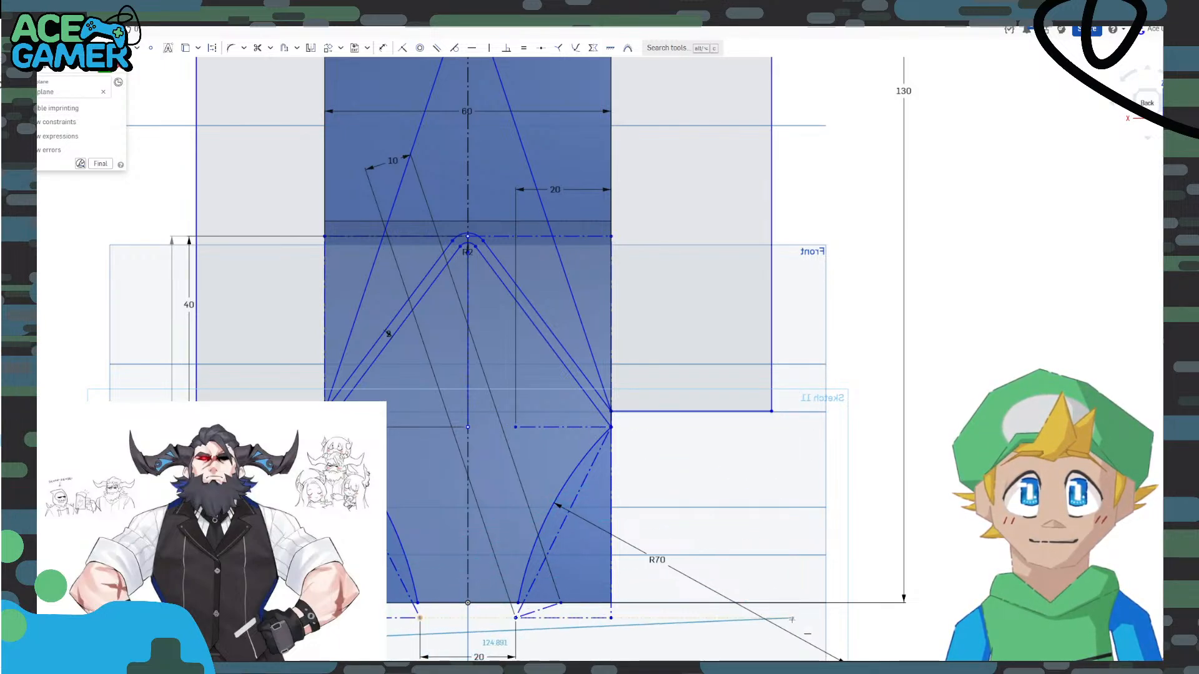
pyautogui.click(781, 644)
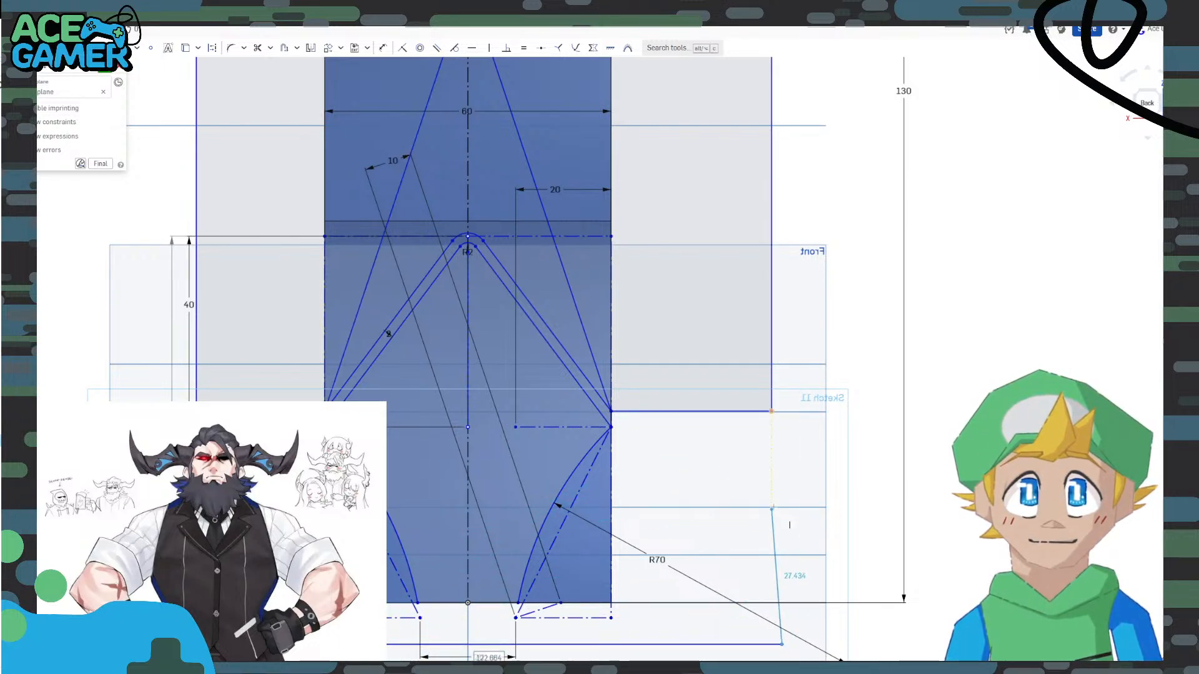
pyautogui.click(772, 427)
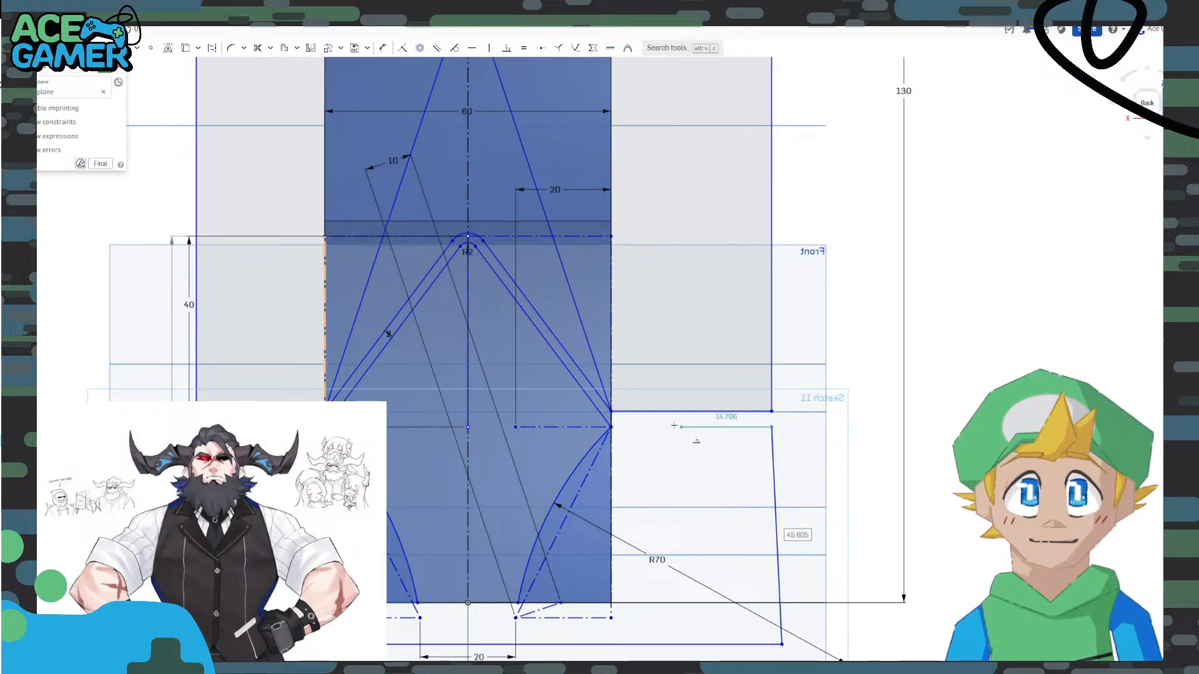
pyautogui.click(611, 427)
pyautogui.press('f')
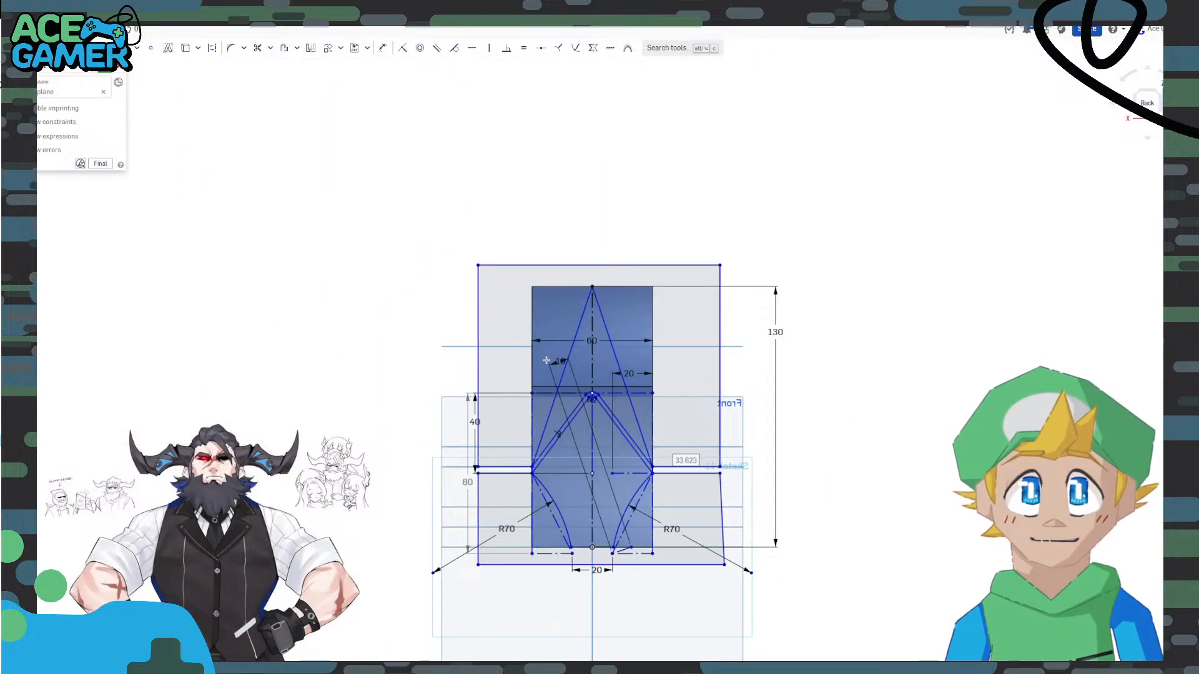
pyautogui.click(115, 72)
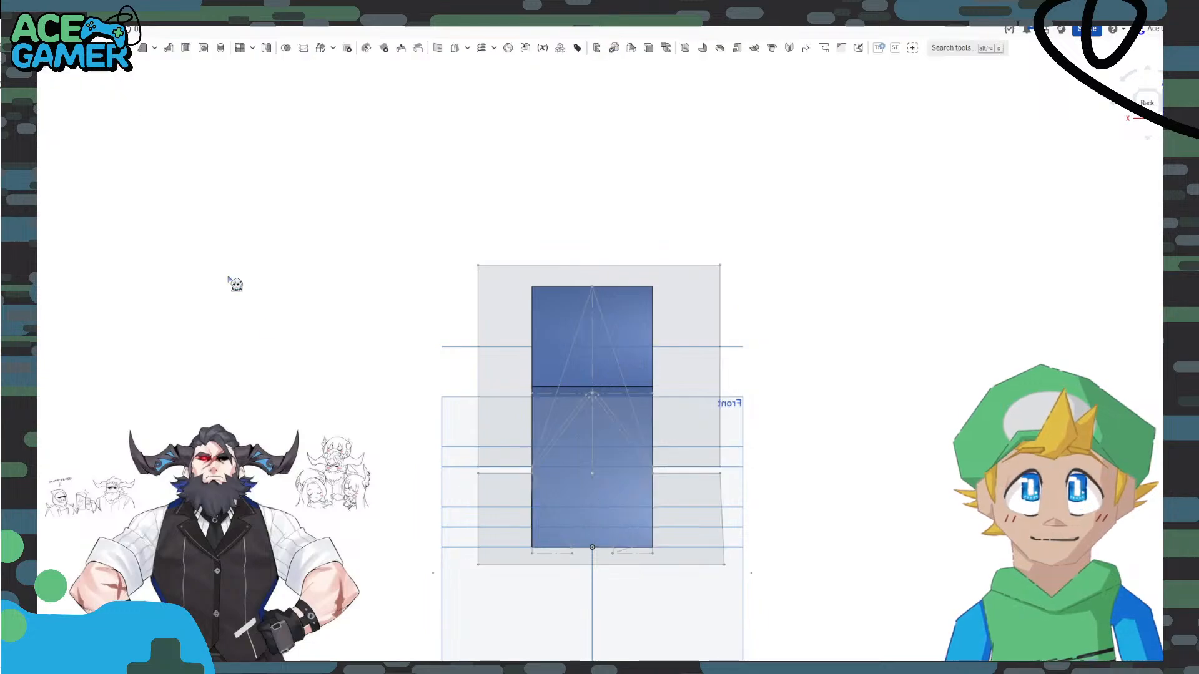
pyautogui.scroll(5, 508, 510)
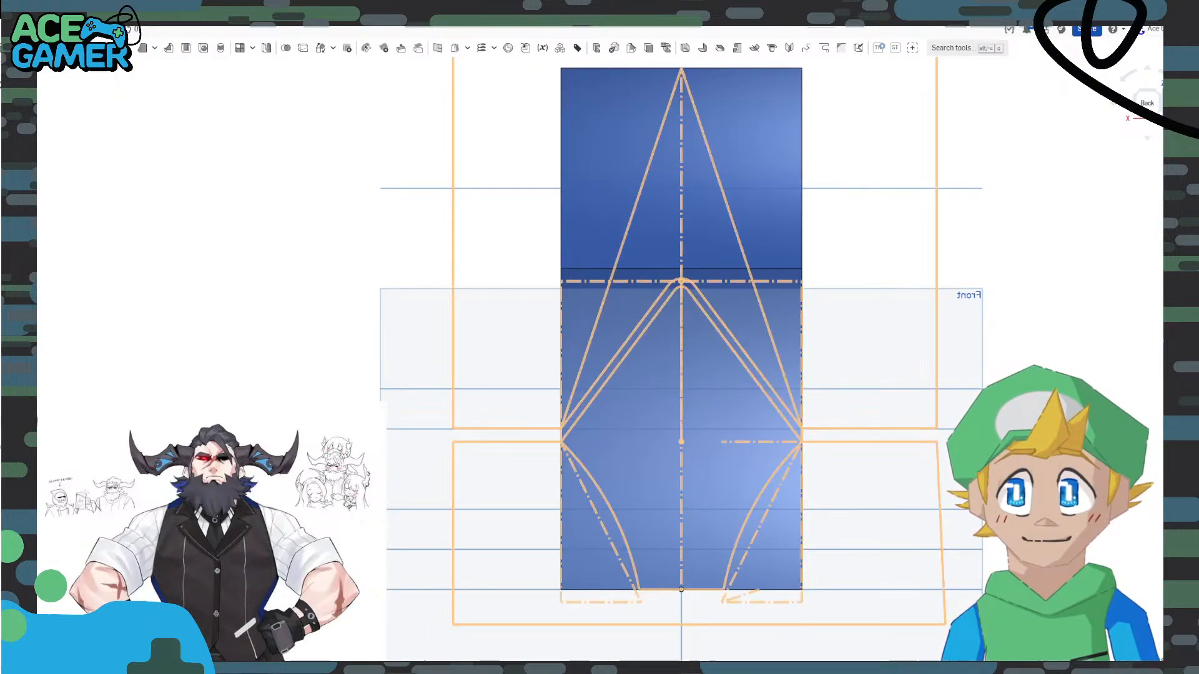
pyautogui.doubleClick(25, 375)
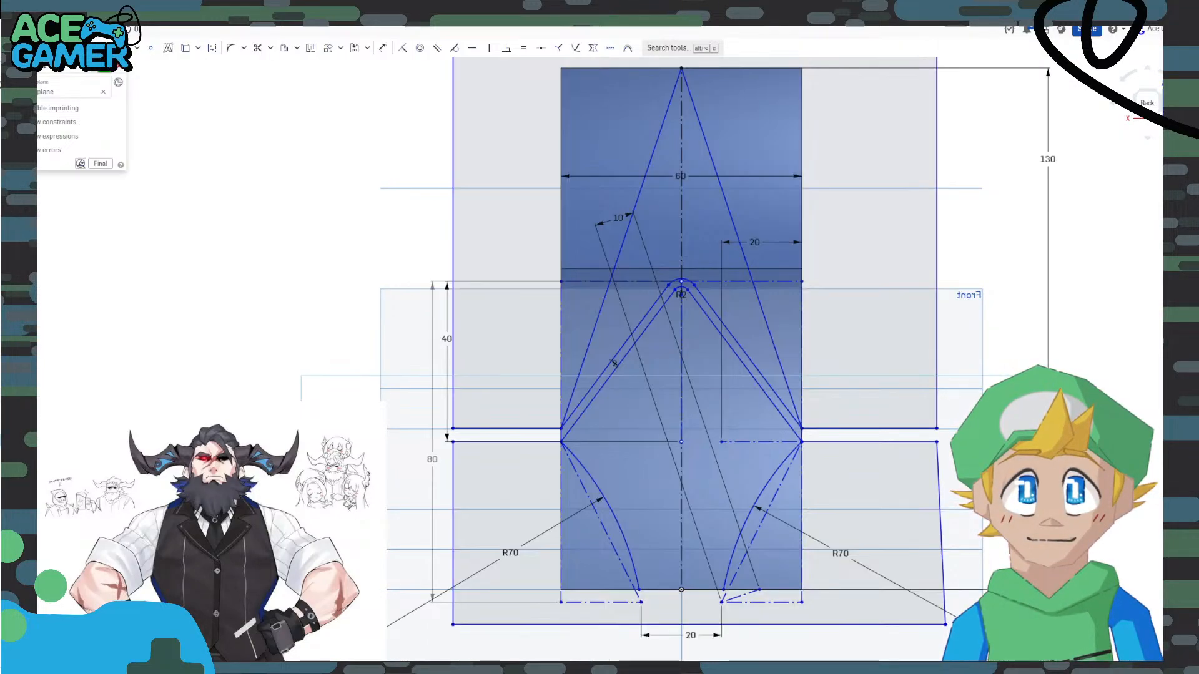
pyautogui.moveTo(239, 386); pyautogui.dragTo(265, 396, button='right')
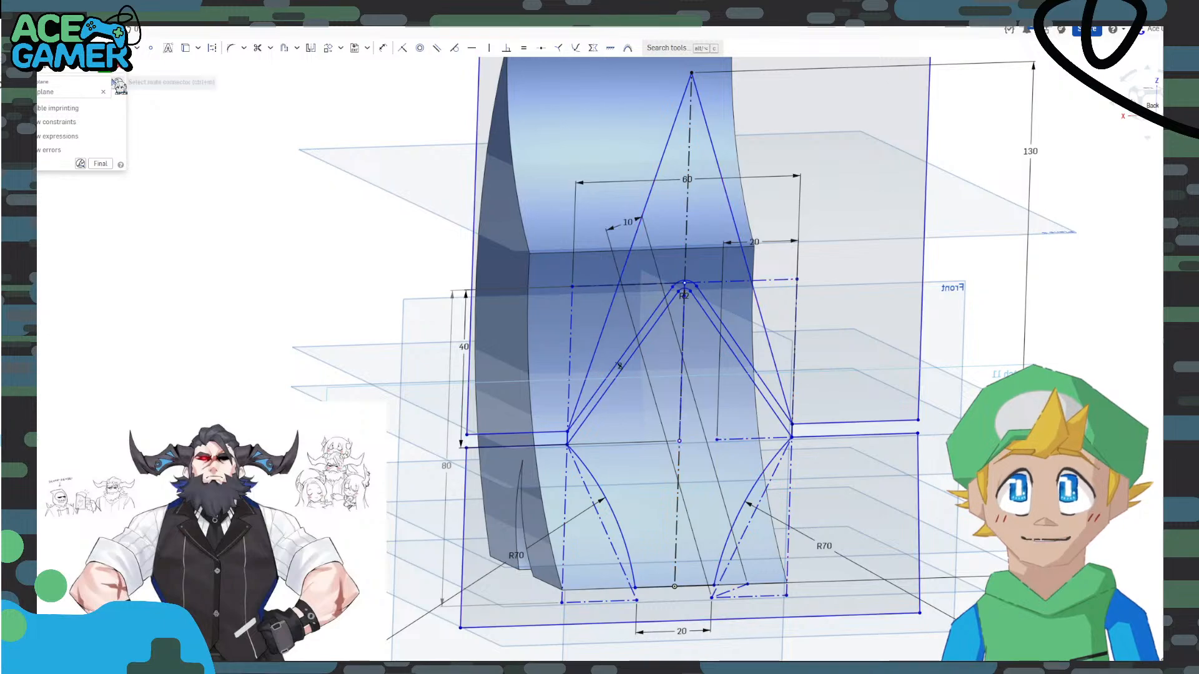
pyautogui.click(105, 67)
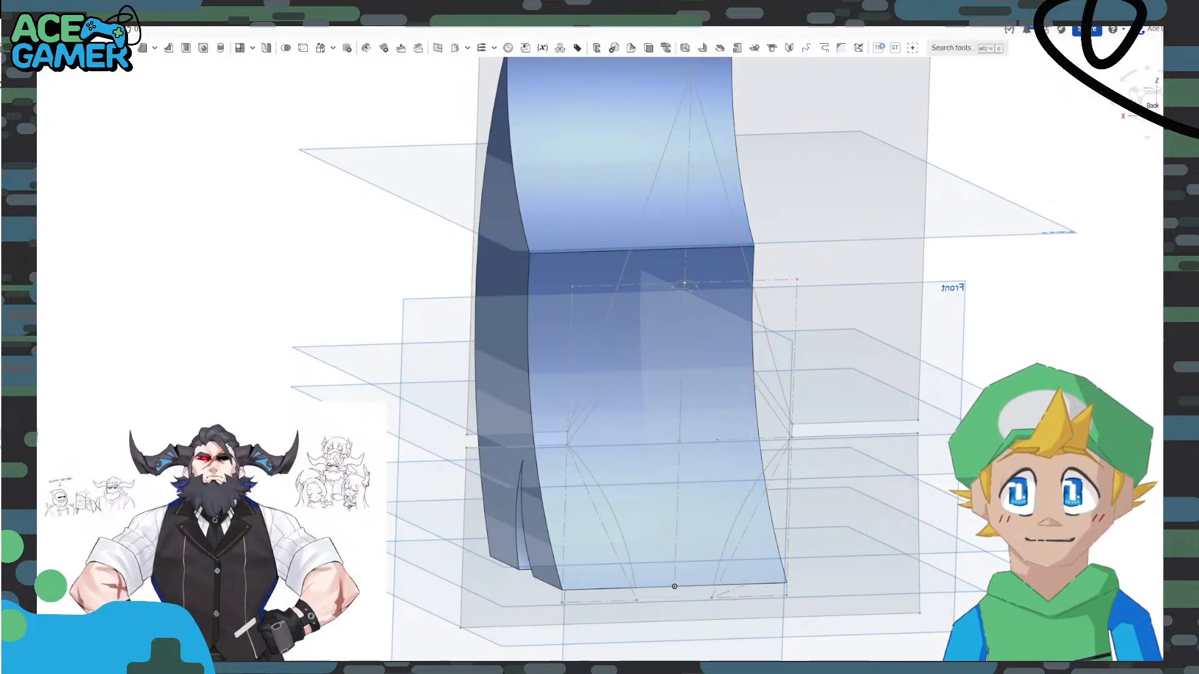
# Cut the horn's lower sides with a 200 mm remove extrude of Sketch 11's lower framed region, directed into the horn.
pyautogui.hotkey('shift', 'e')
pyautogui.scroll(-3, 530, 453)
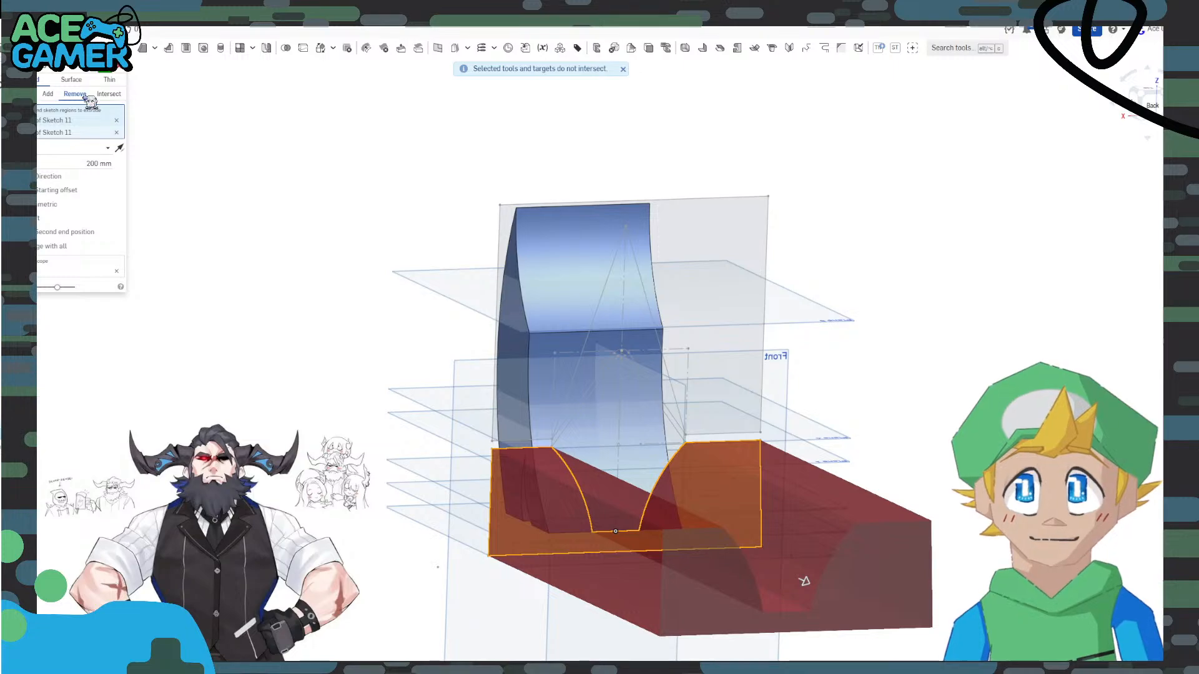
pyautogui.click(117, 120)
pyautogui.click(117, 120)
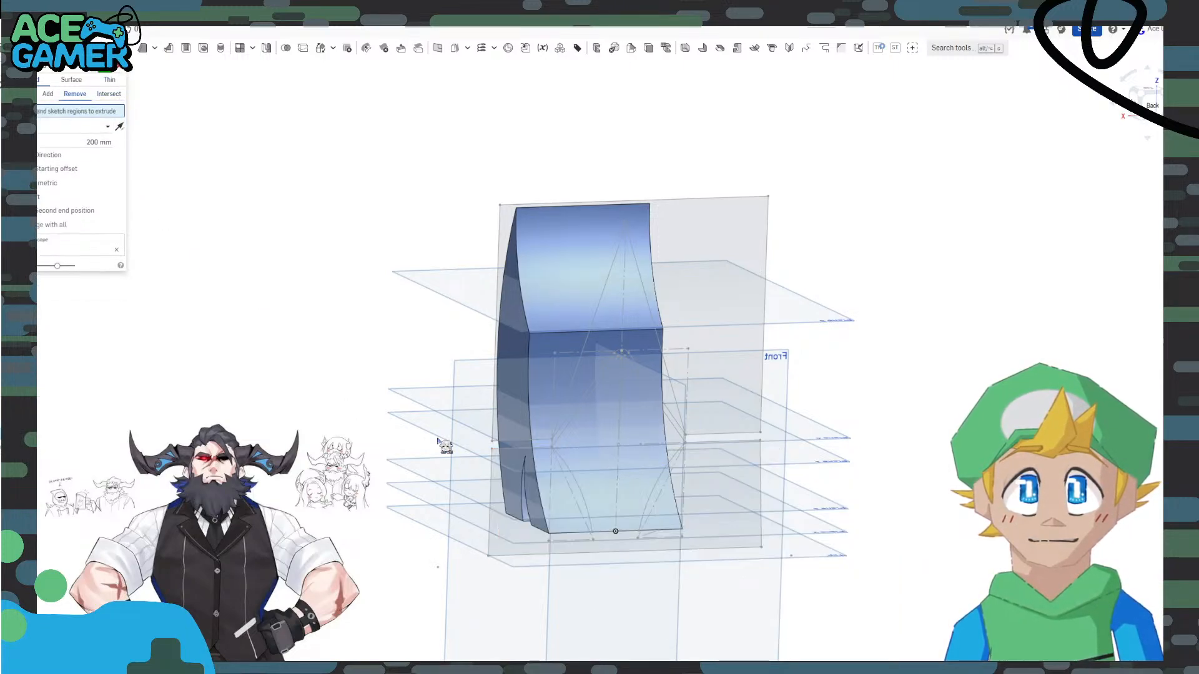
pyautogui.click(525, 494)
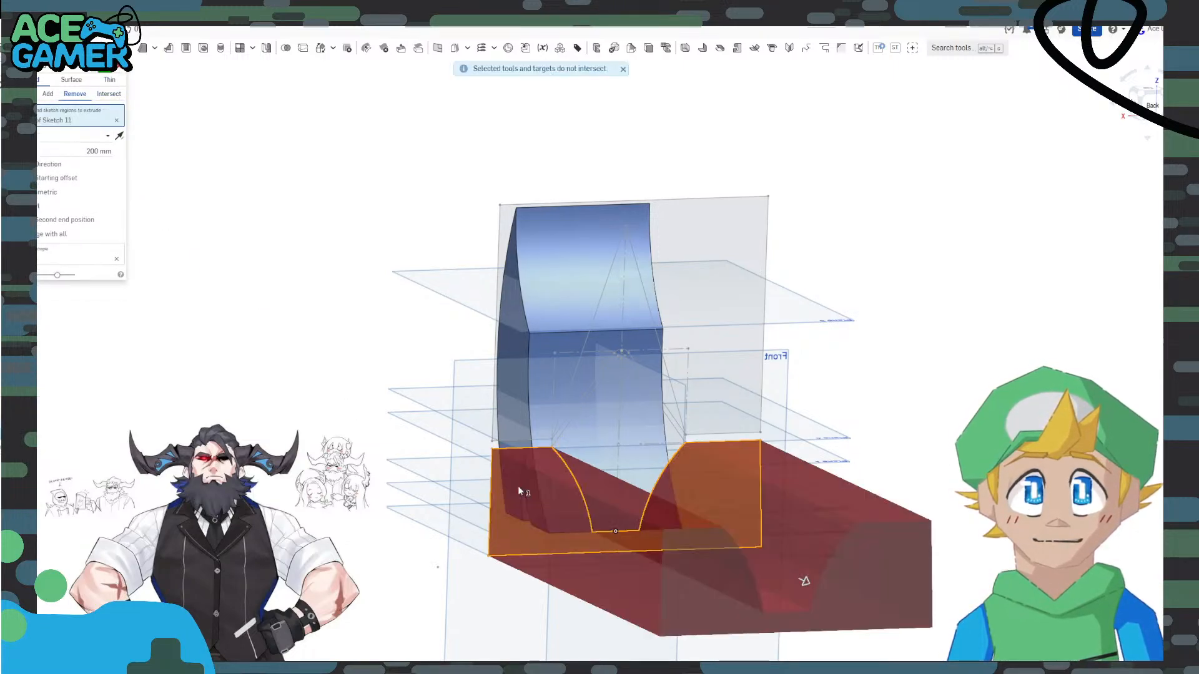
pyautogui.click(118, 135)
pyautogui.moveTo(392, 502); pyautogui.dragTo(701, 503, button='right')
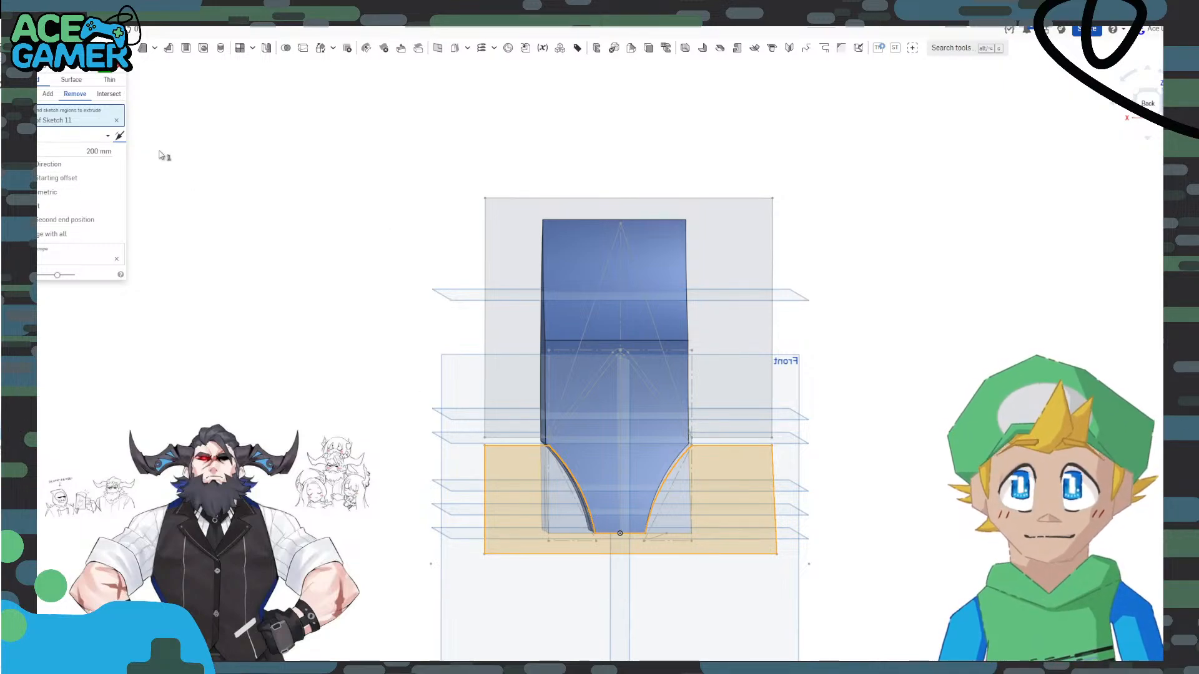
pyautogui.click(116, 70)
# Extrude the pointed lower outline and its thin offset strip from Sketch 11 by 25 mm toward the horn, adding to the body.
pyautogui.scroll(5, 623, 378)
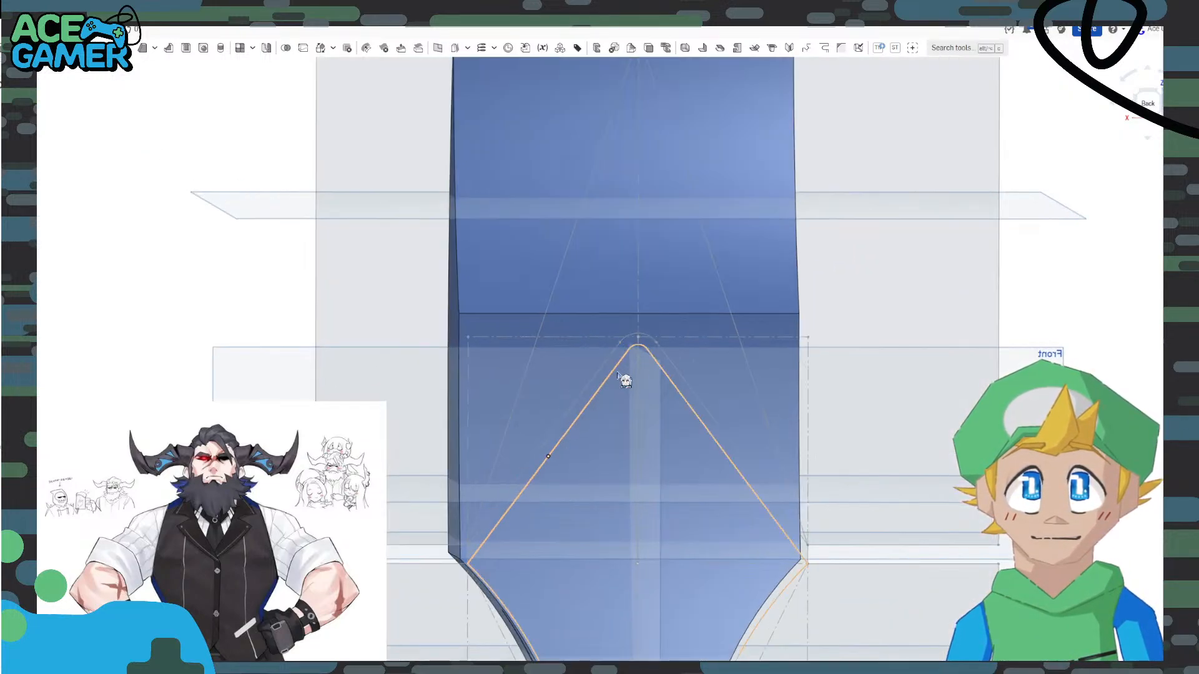
pyautogui.moveTo(559, 442); pyautogui.dragTo(565, 470, button='right')
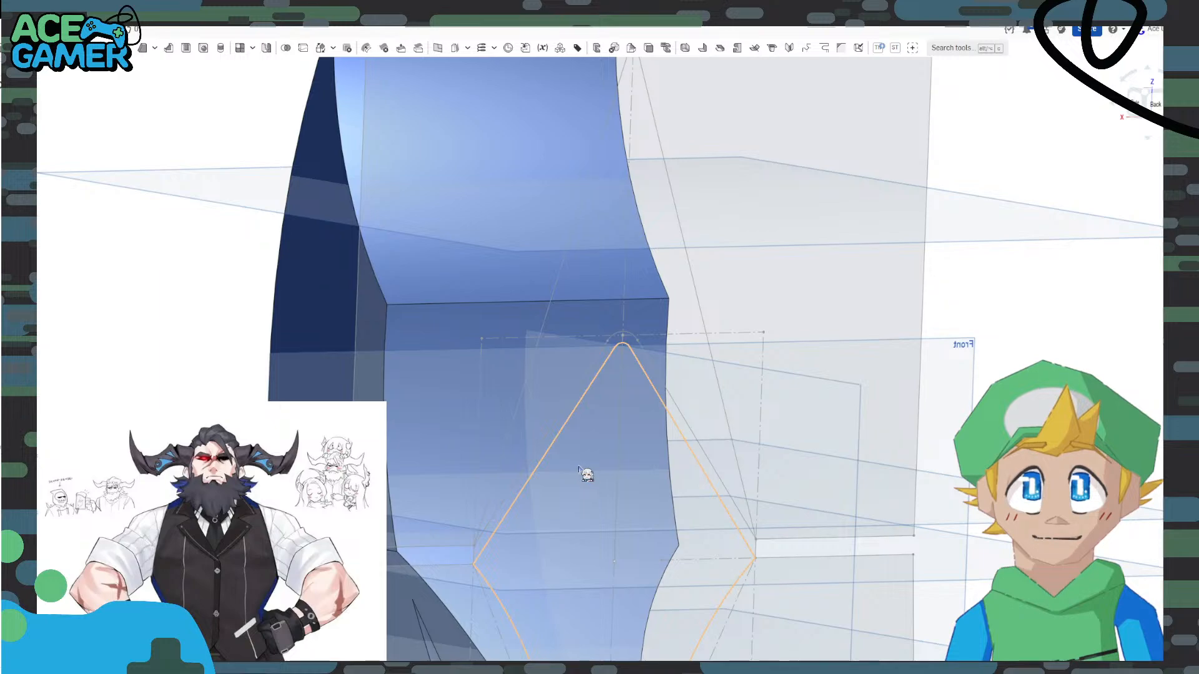
pyautogui.click(579, 456)
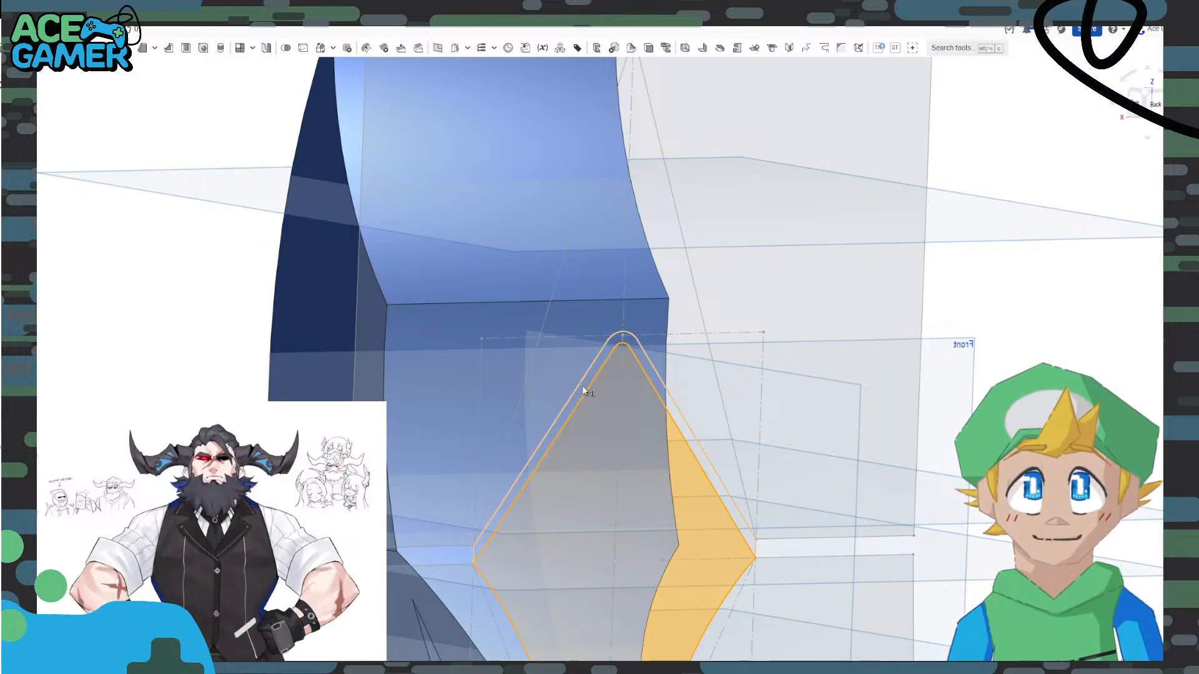
pyautogui.click(583, 390)
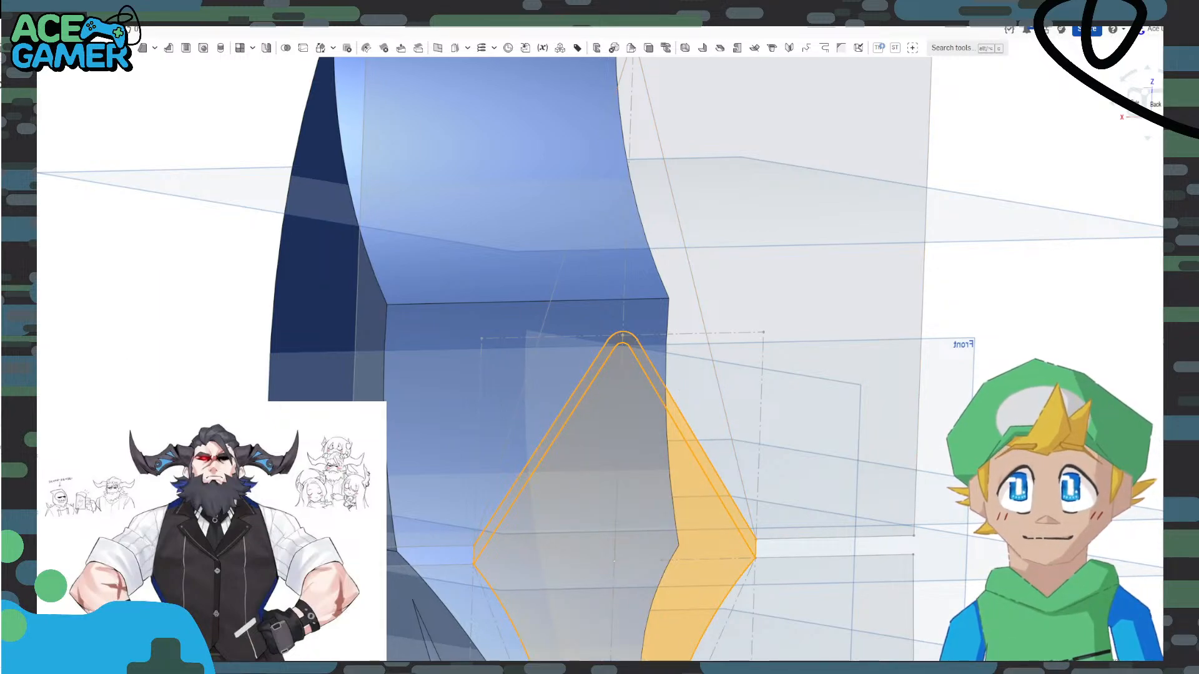
pyautogui.hotkey('shift', 'e')
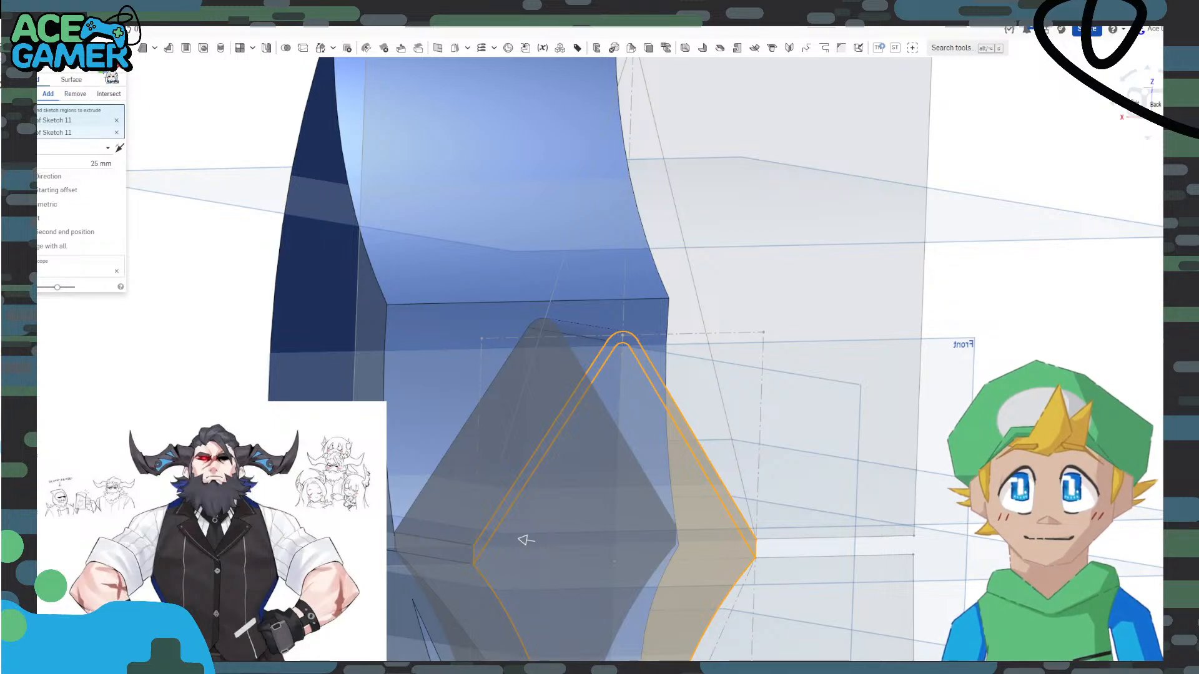
pyautogui.press('Return')
# Cut the horn's upper part to the tall pointed profile with a 200 mm remove extrude of the surrounding framed region.
pyautogui.moveTo(762, 429); pyautogui.dragTo(776, 469, button='right')
pyautogui.scroll(-3, 667, 359)
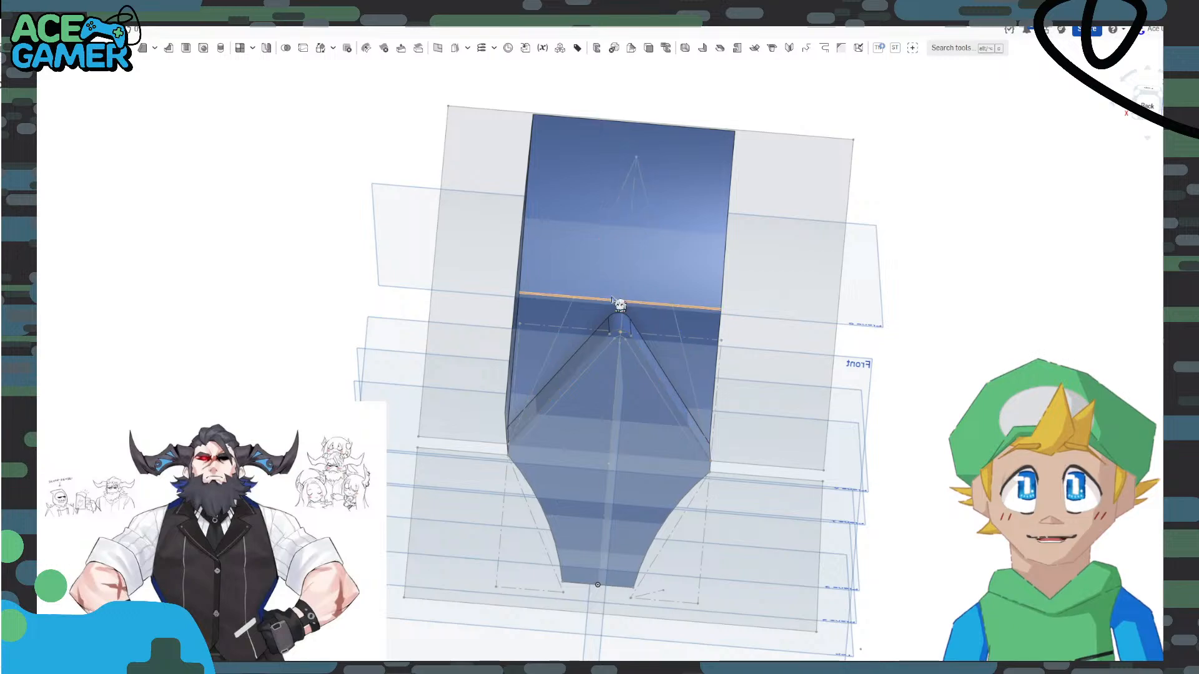
pyautogui.click(723, 267)
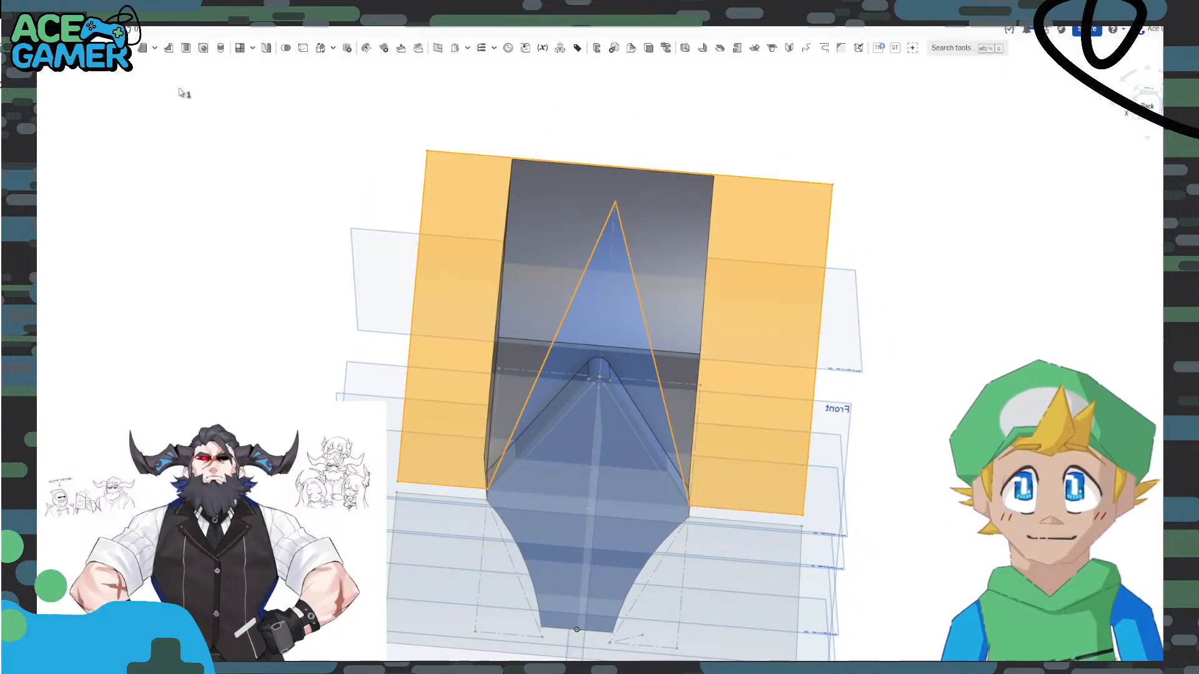
pyautogui.hotkey('shift', 'e')
pyautogui.click(76, 95)
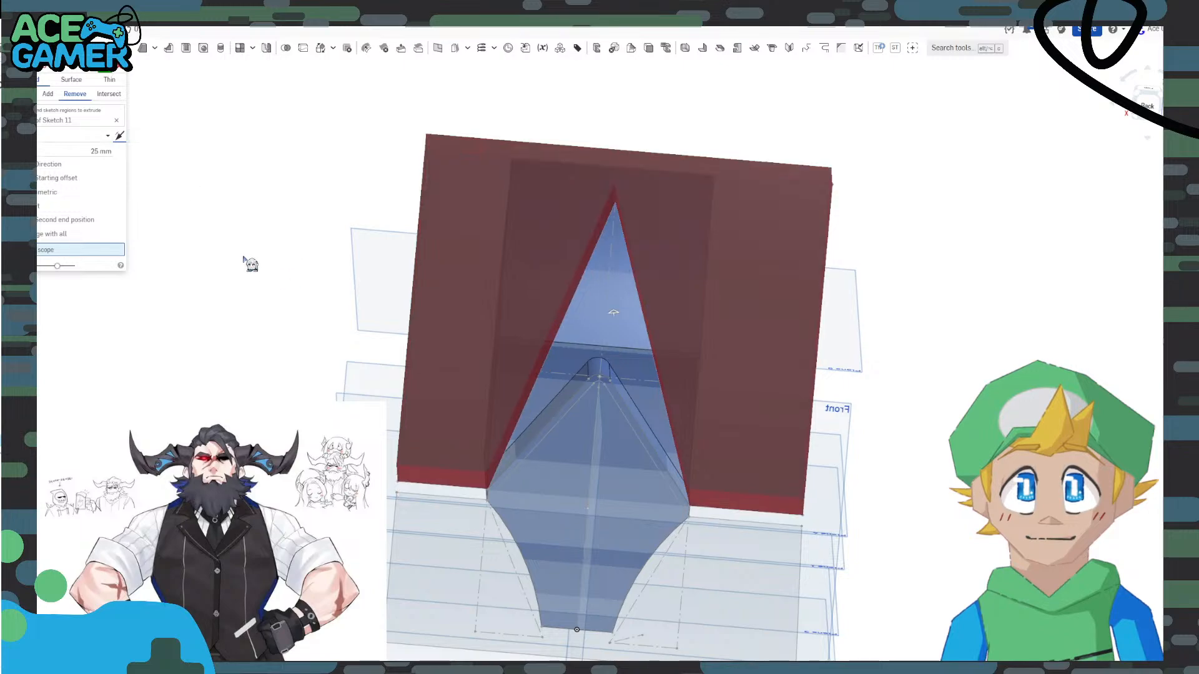
pyautogui.click(91, 149)
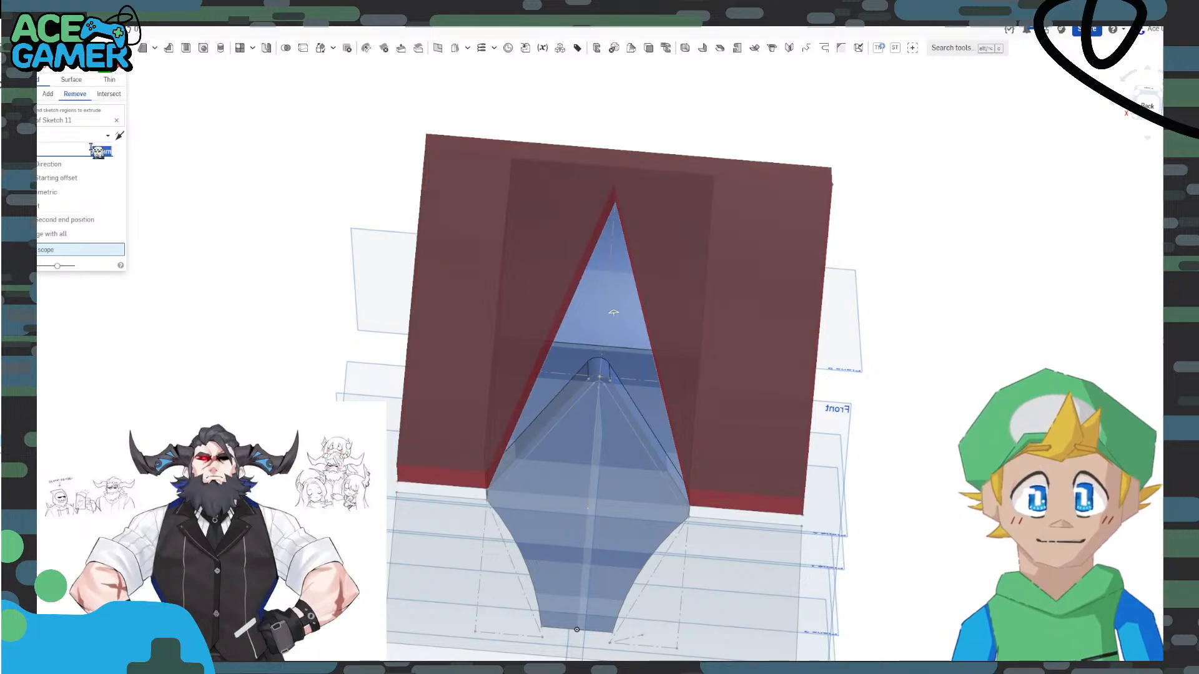
pyautogui.write('20')
pyautogui.press('Return')
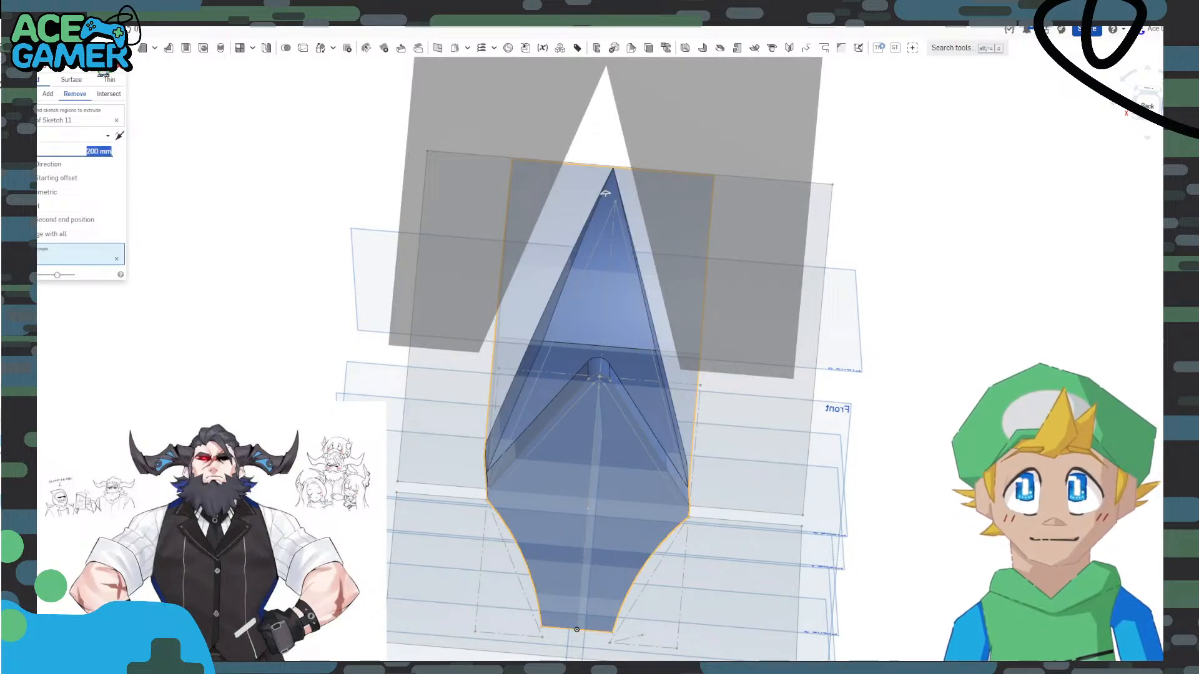
pyautogui.click(103, 68)
# Edit the extrude that adds Sketch 11's pointed lower outline and offset strip, setting its depth to 10 mm.
pyautogui.moveTo(373, 384); pyautogui.dragTo(513, 414, button='right')
pyautogui.scroll(5, 531, 383)
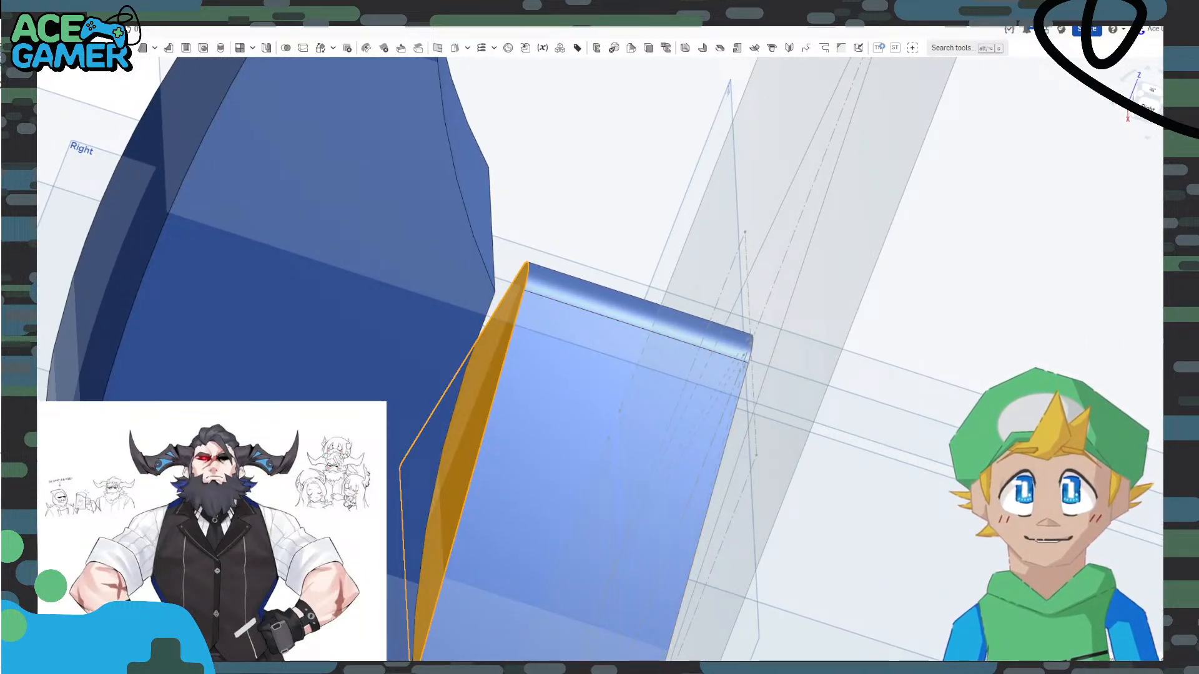
pyautogui.doubleClick(38, 437)
pyautogui.scroll(-3, 400, 438)
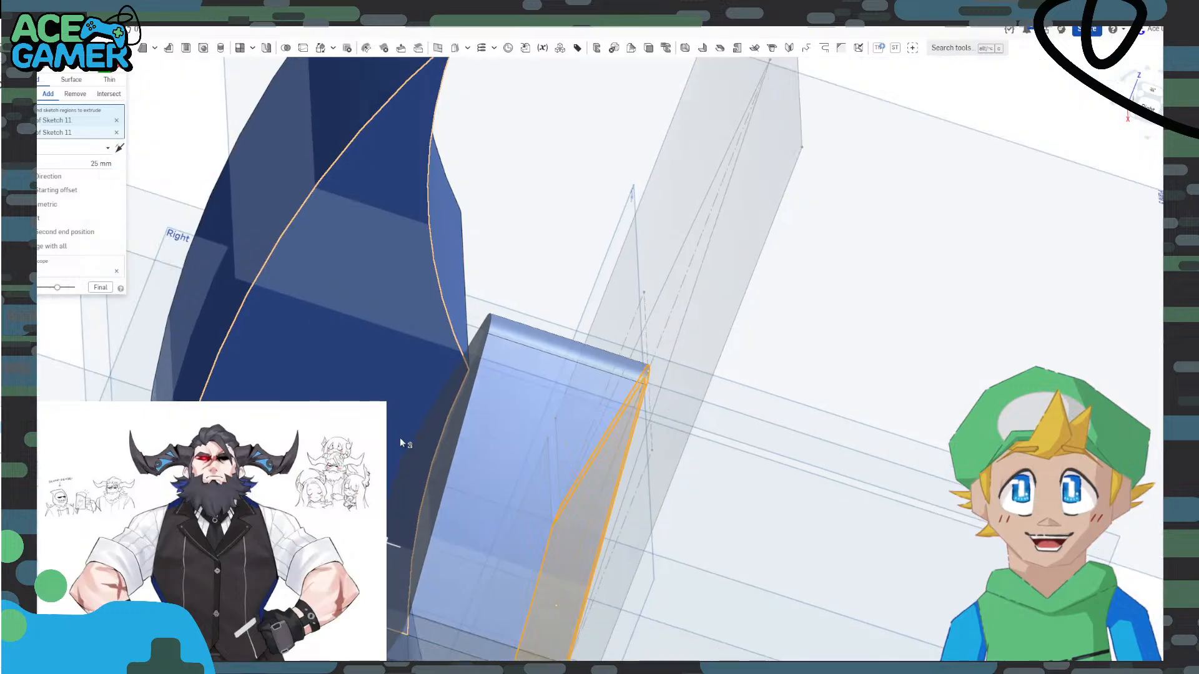
pyautogui.moveTo(400, 437); pyautogui.dragTo(446, 431, button='right')
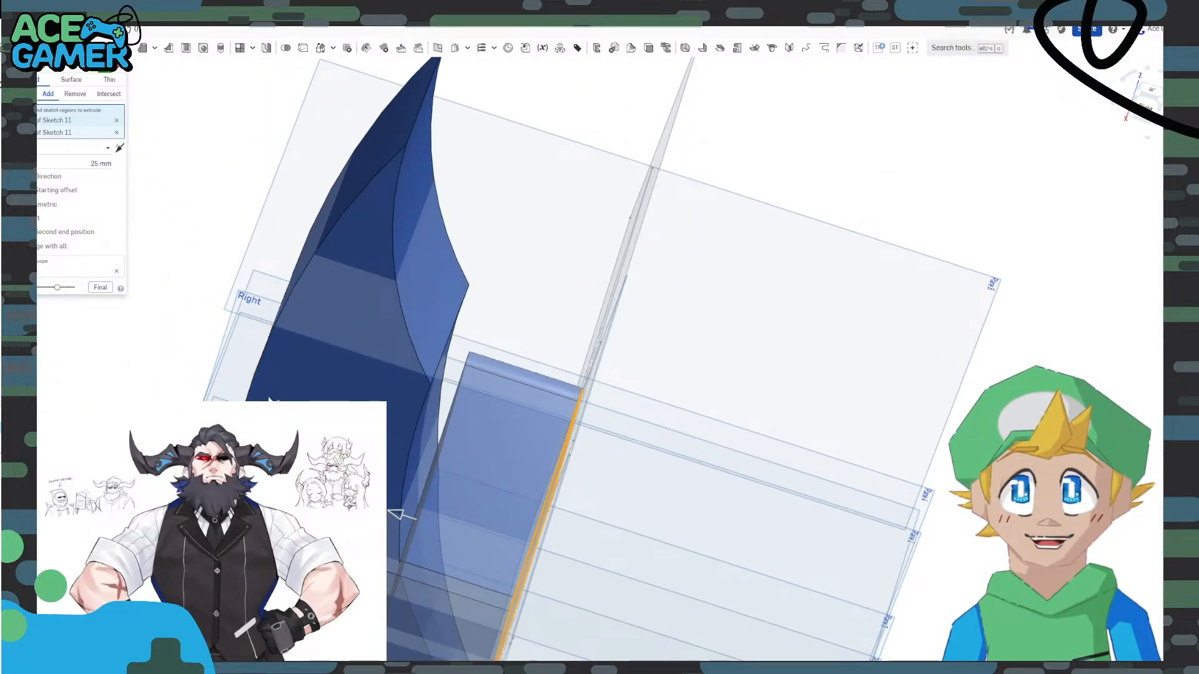
pyautogui.moveTo(270, 403); pyautogui.dragTo(250, 500, button='right')
pyautogui.moveTo(250, 624); pyautogui.dragTo(237, 406, button='middle')
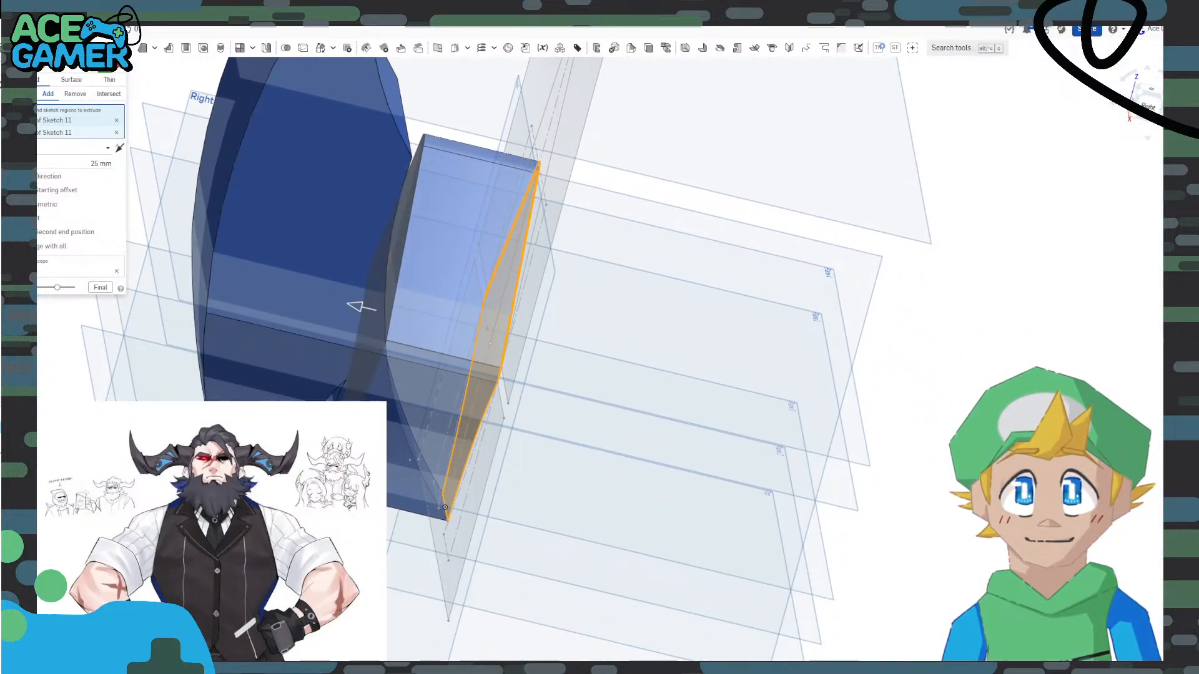
pyautogui.moveTo(237, 406)
pyautogui.mouseDown(button='right')
pyautogui.moveTo(240, 359)
pyautogui.moveTo(241, 376)
pyautogui.mouseUp(button='right')
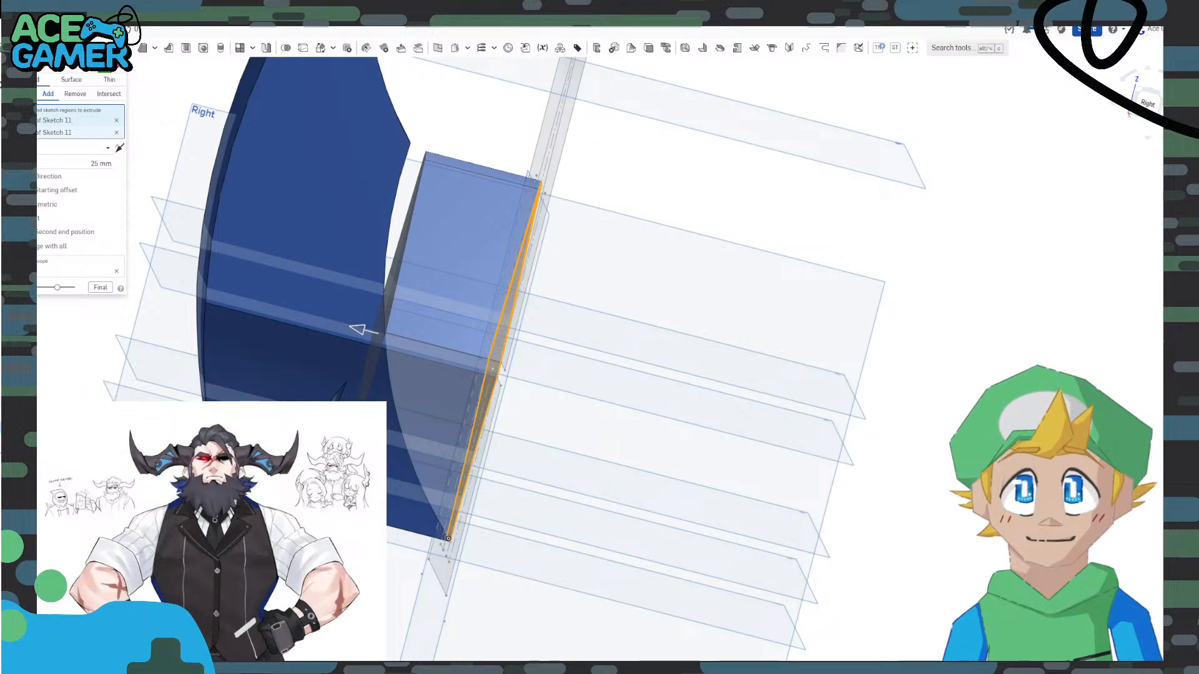
pyautogui.scroll(5, 348, 531)
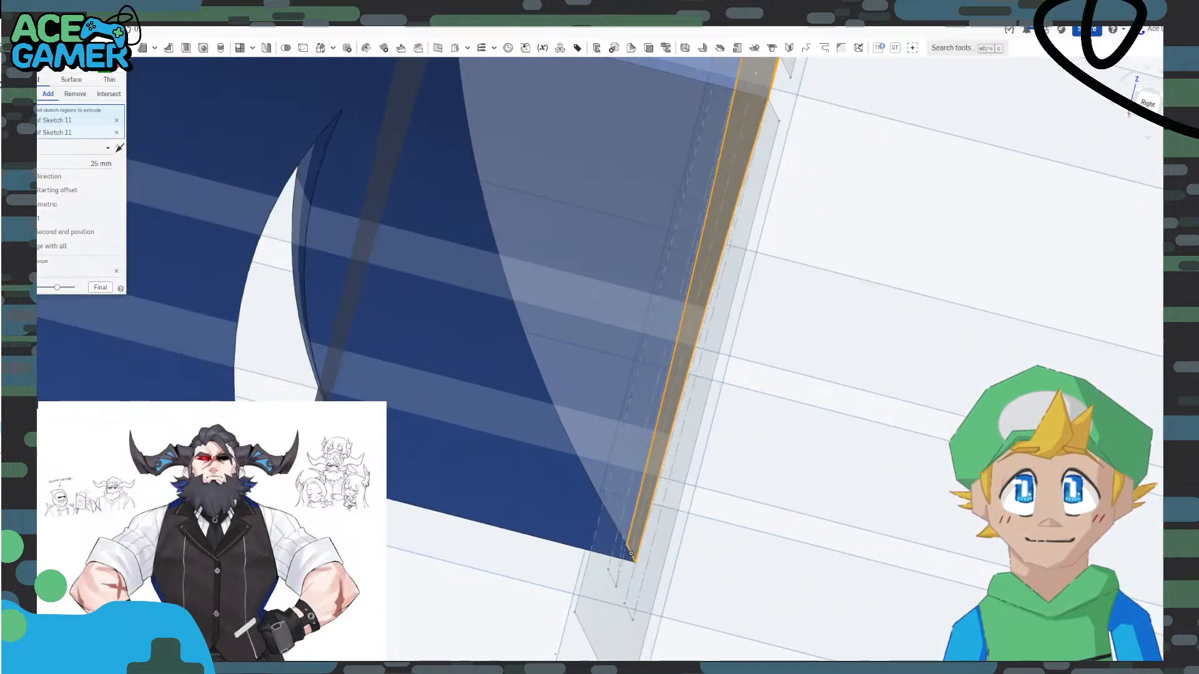
pyautogui.click(101, 164)
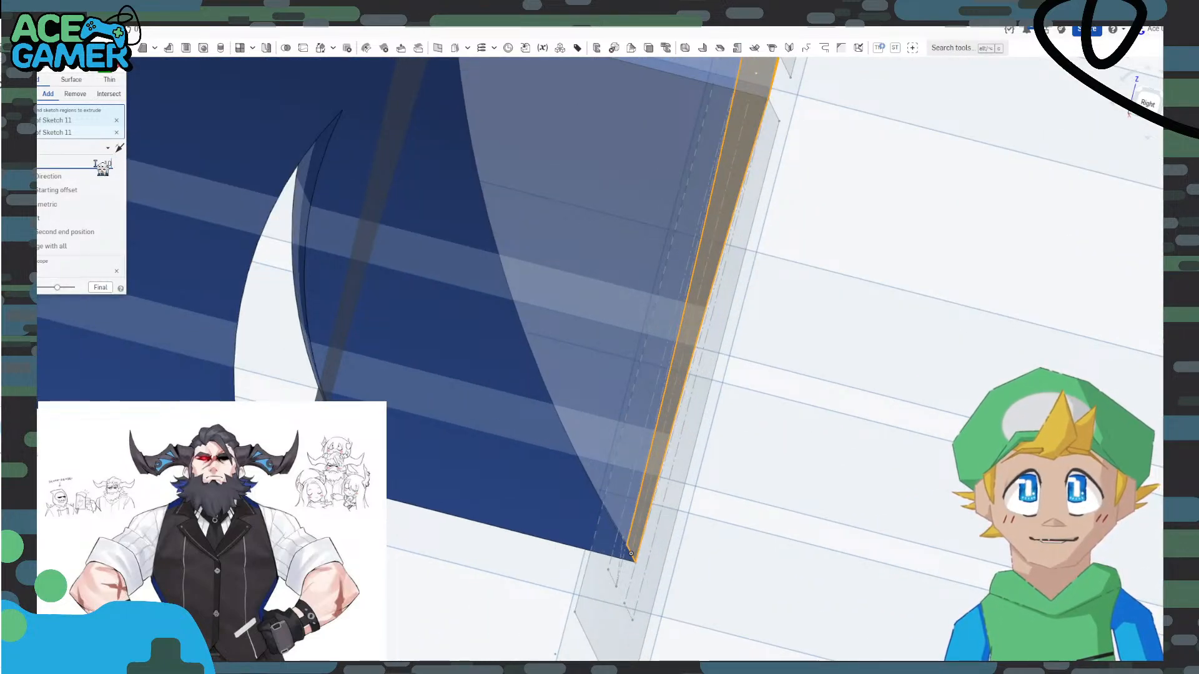
pyautogui.press('Return')
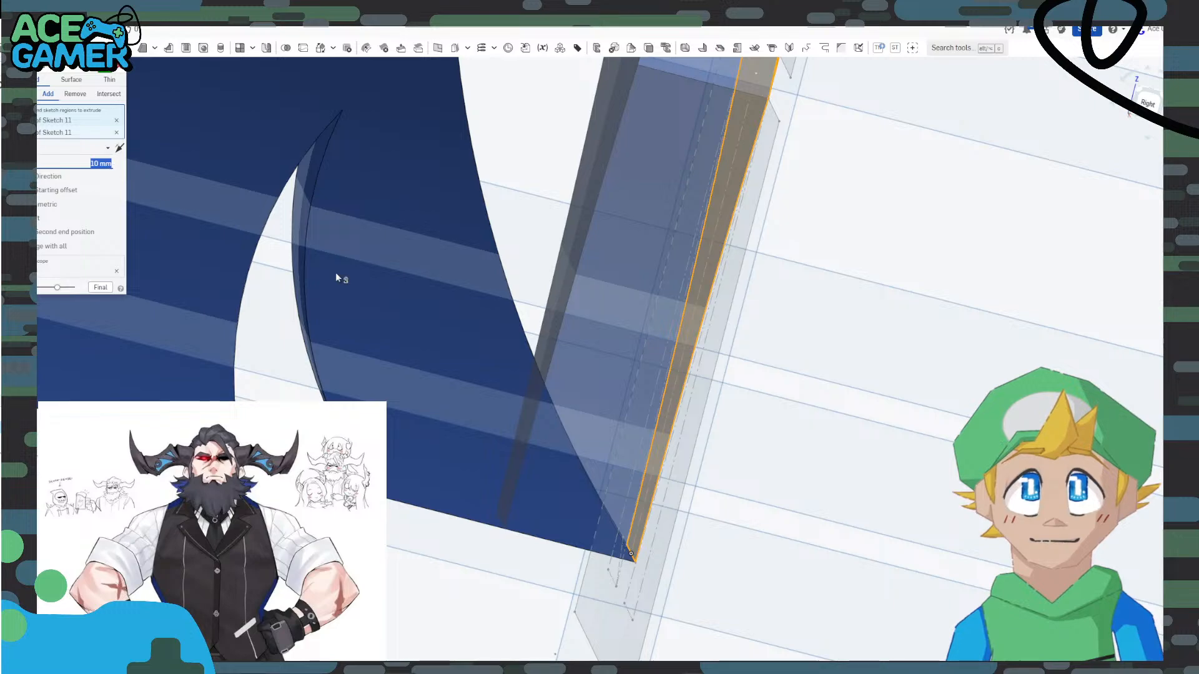
pyautogui.click(108, 72)
# Hide the reference planes and sketches around the horn.
pyautogui.scroll(-2, 453, 291)
pyautogui.moveTo(489, 257); pyautogui.dragTo(496, 490, button='middle')
pyautogui.moveTo(540, 397); pyautogui.dragTo(560, 409, button='right')
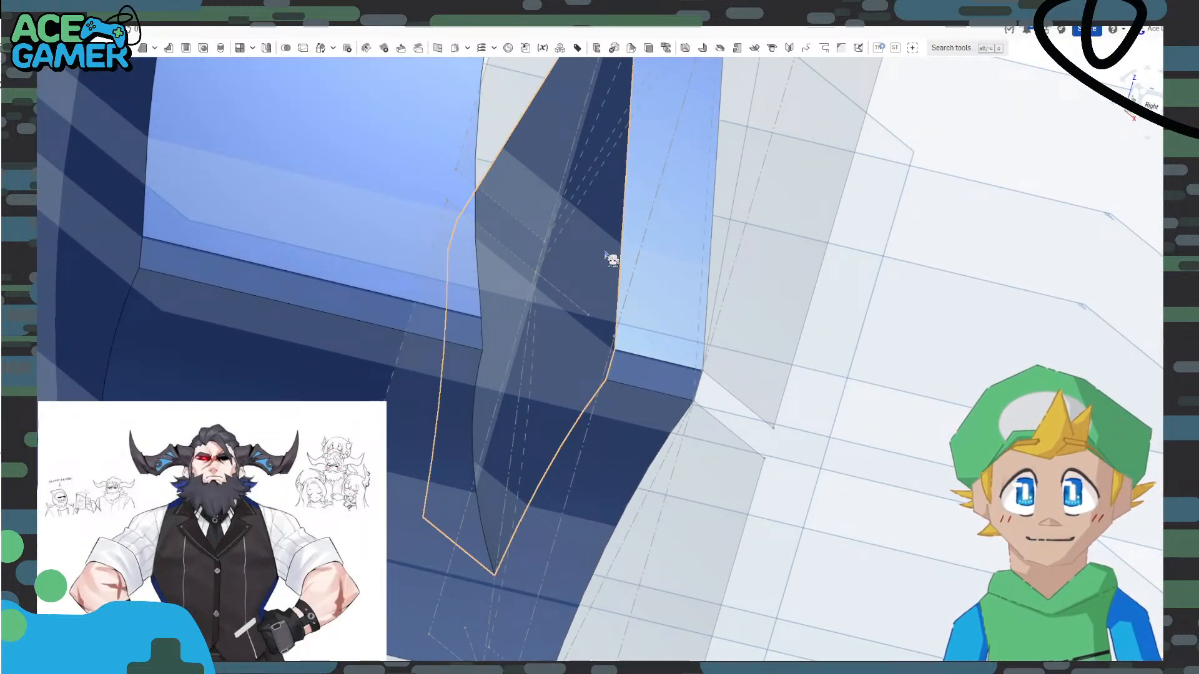
pyautogui.press('p')
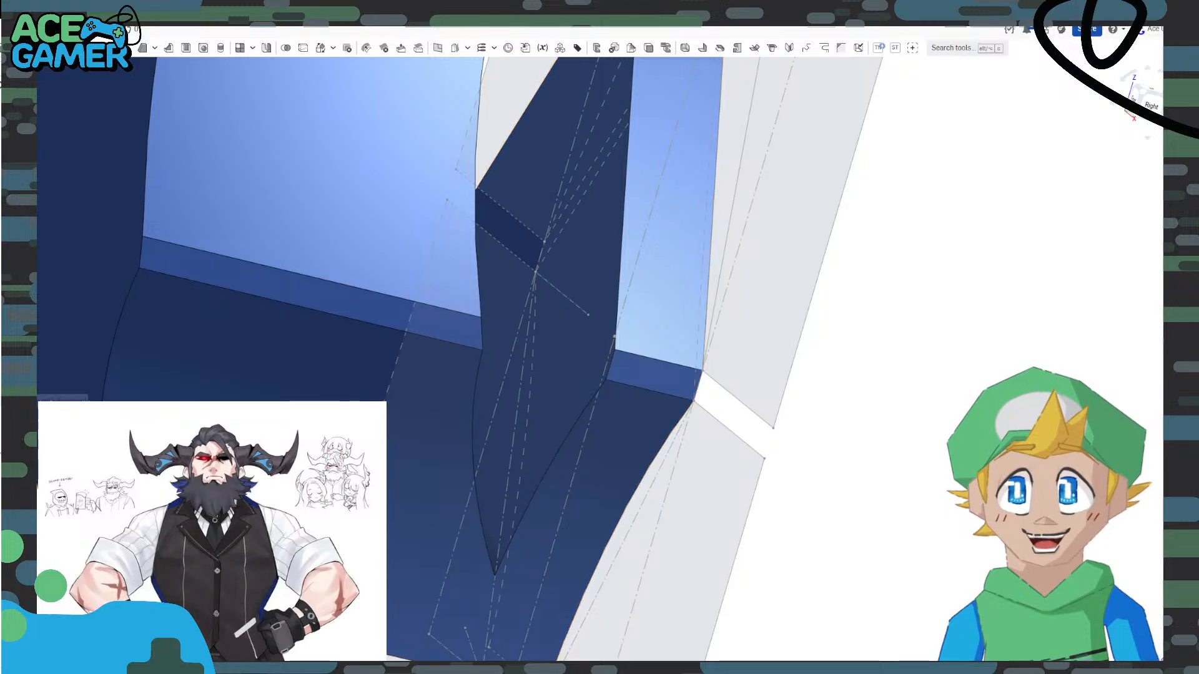
pyautogui.press('y')
pyautogui.rightClick(564, 259)
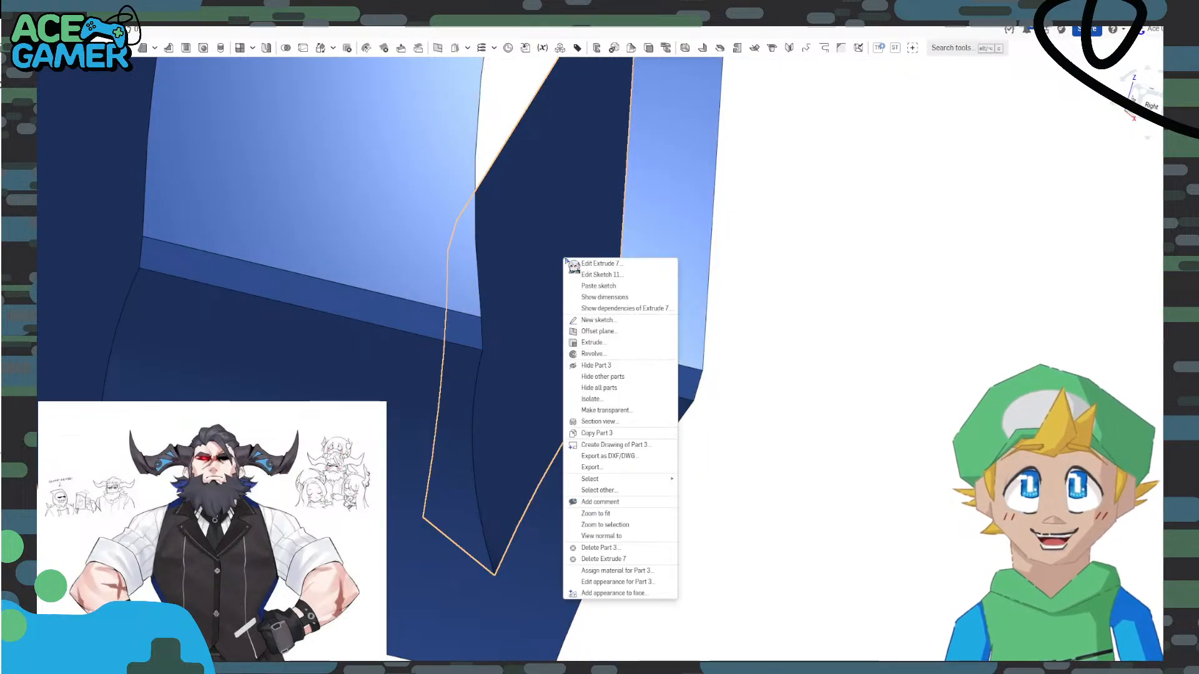
pyautogui.click(544, 126)
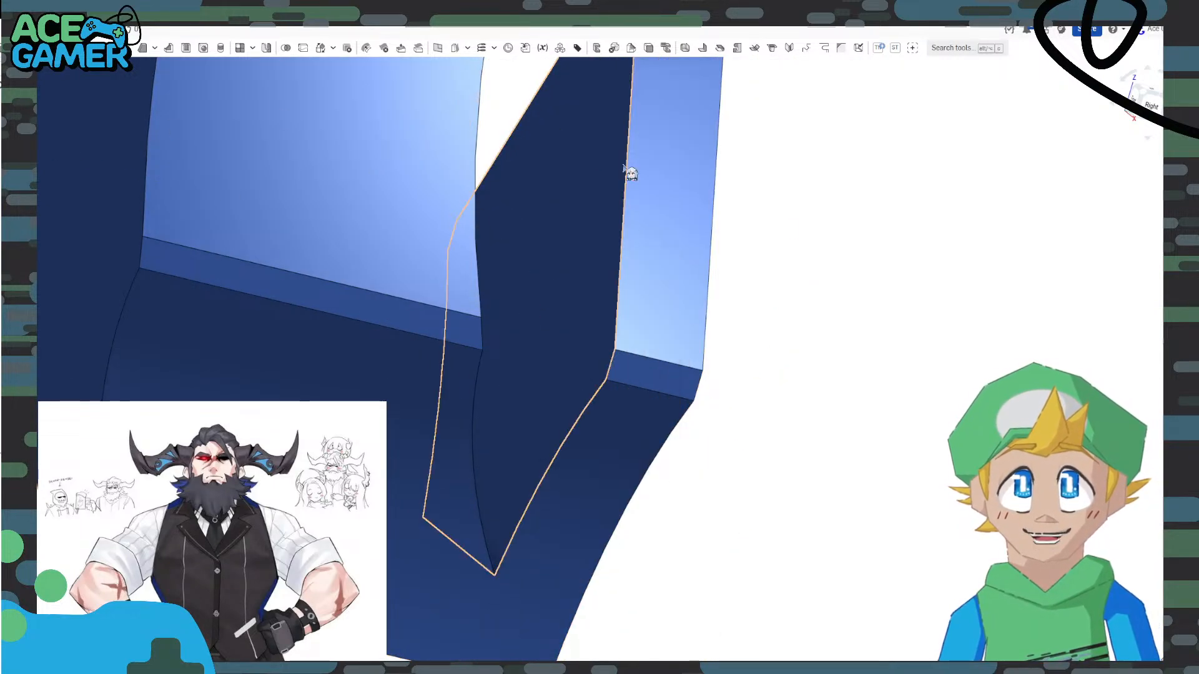
# Extrude the joint block's pointed face by 10 mm toward the horn, adding it to the body.
pyautogui.moveTo(786, 292); pyautogui.dragTo(684, 418, button='middle')
pyautogui.click(466, 276)
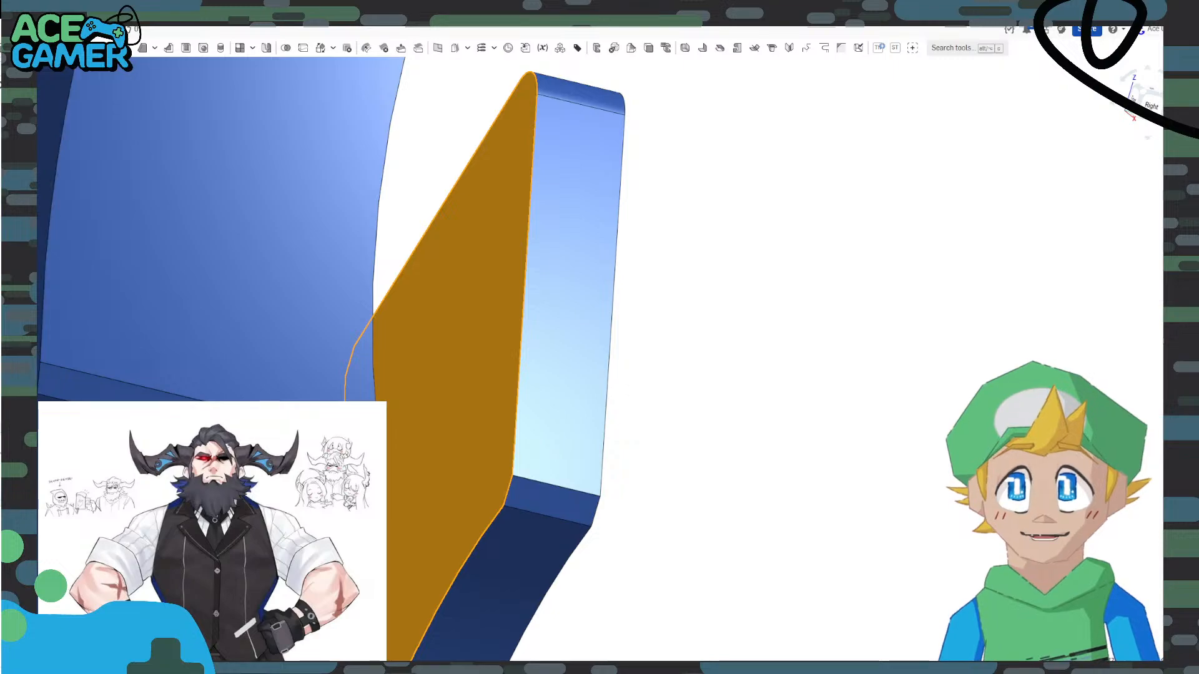
pyautogui.hotkey('shift', 'e')
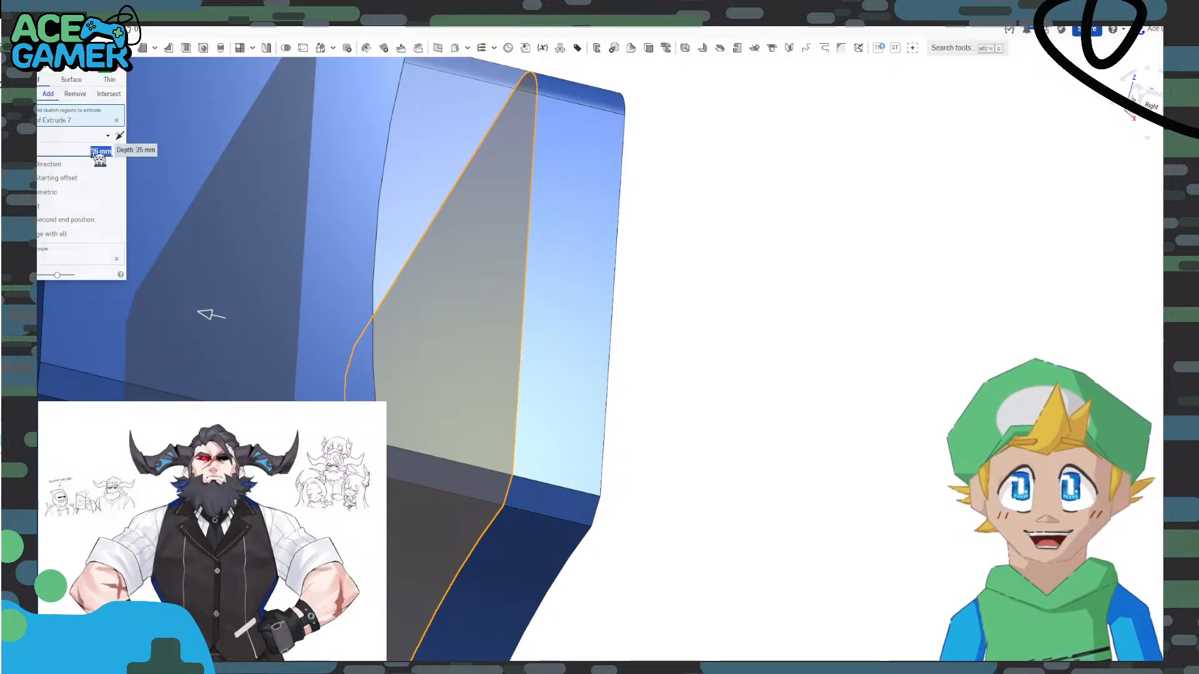
pyautogui.moveTo(211, 314); pyautogui.dragTo(240, 382, button='right')
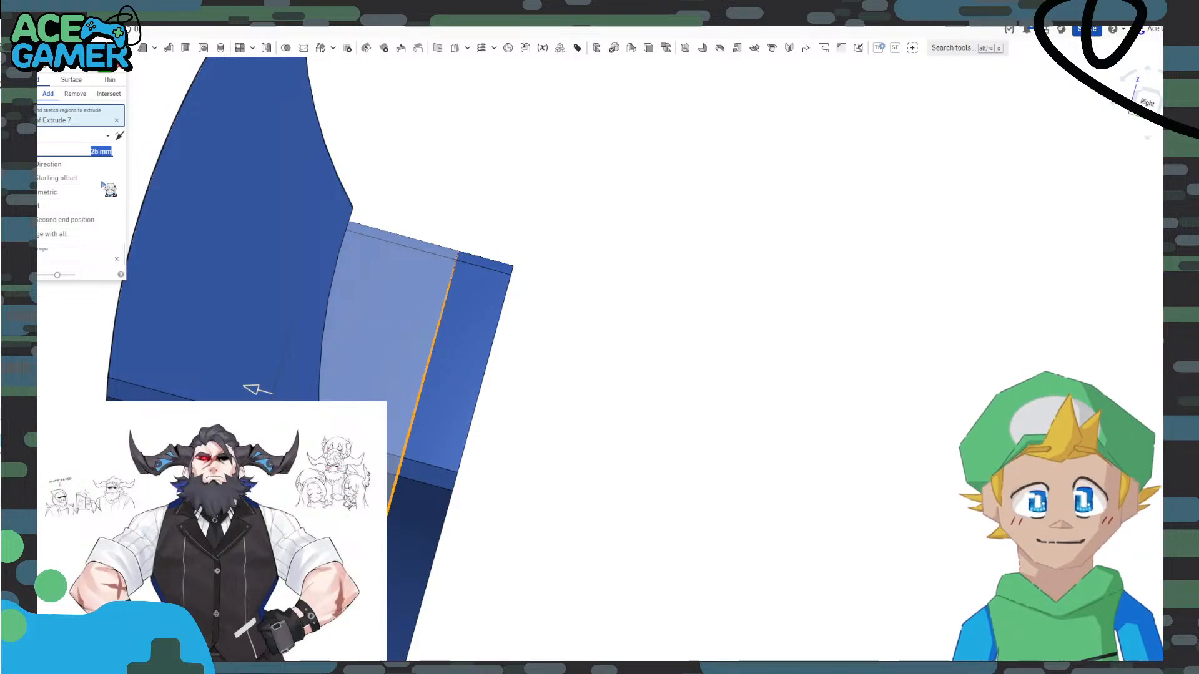
pyautogui.write('10')
pyautogui.press('Return')
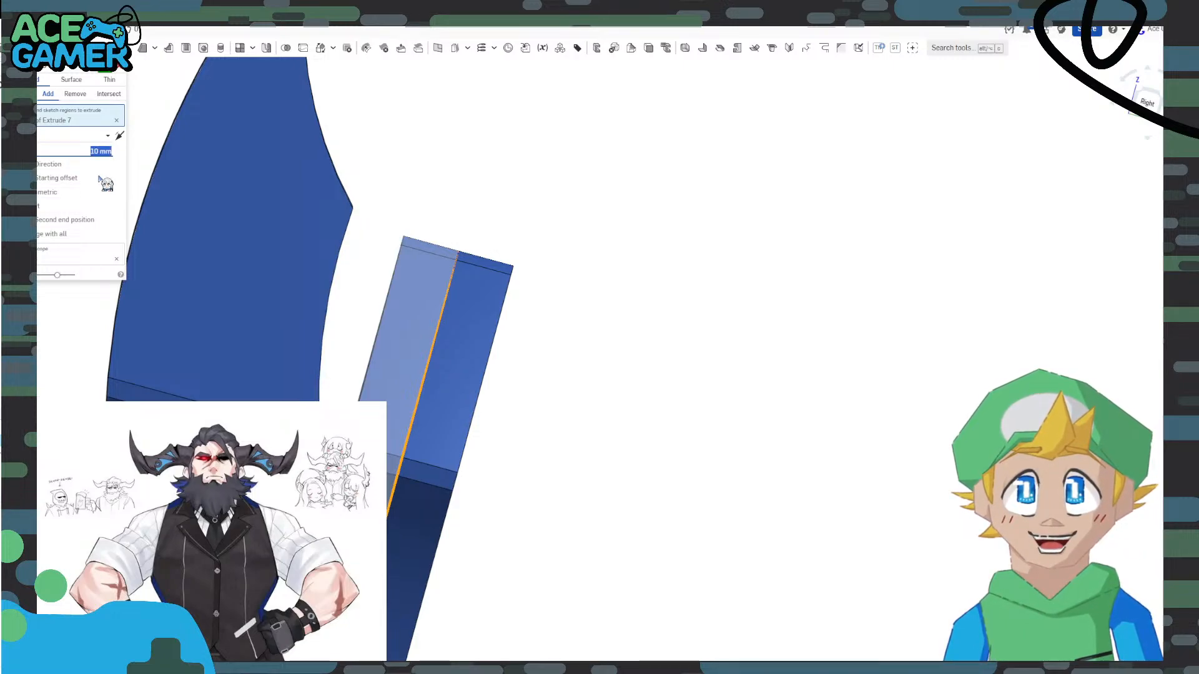
pyautogui.click(111, 71)
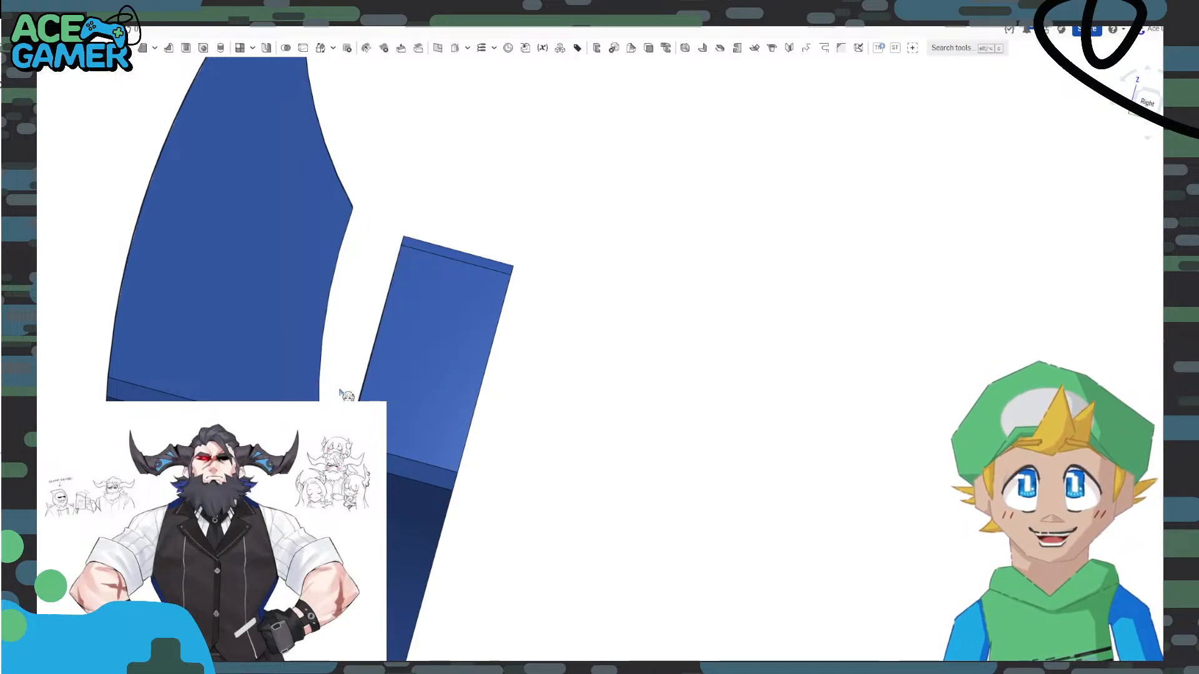
# Extrude the joint block's new pointed end face another 5 mm toward the horn as an added extrusion.
pyautogui.moveTo(341, 391); pyautogui.dragTo(357, 371, button='right')
pyautogui.rightClick(349, 358)
pyautogui.click(349, 377)
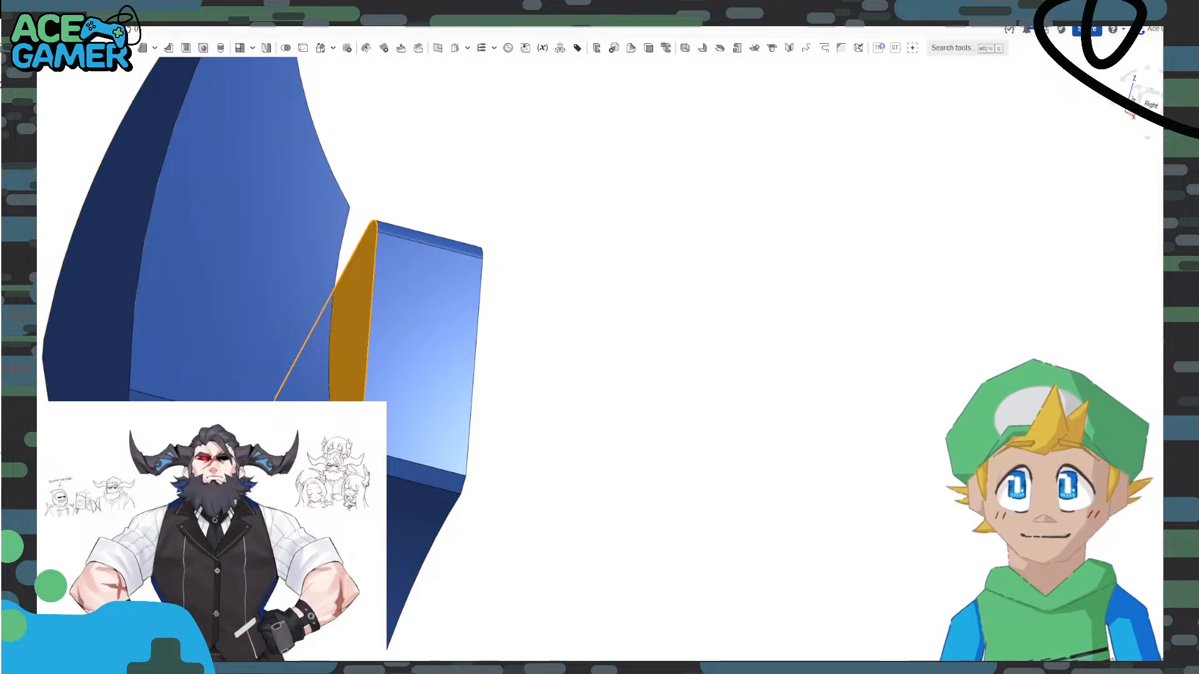
pyautogui.click(6, 49)
pyautogui.click(94, 151)
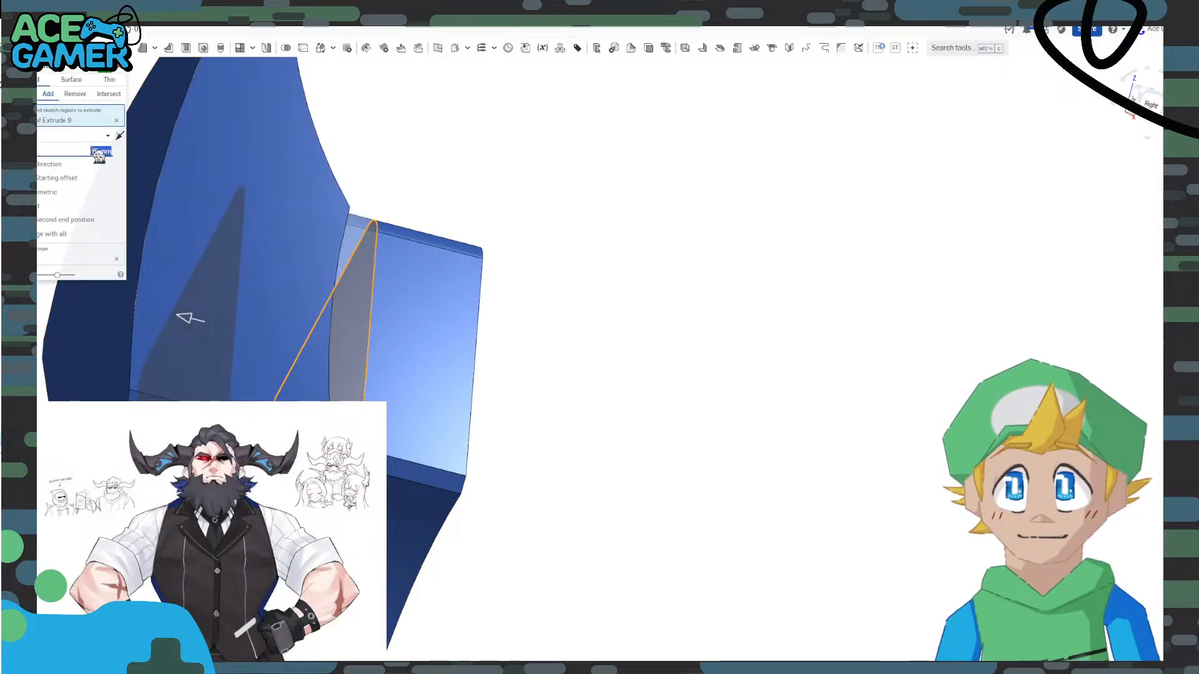
pyautogui.moveTo(418, 432); pyautogui.dragTo(404, 417, button='right')
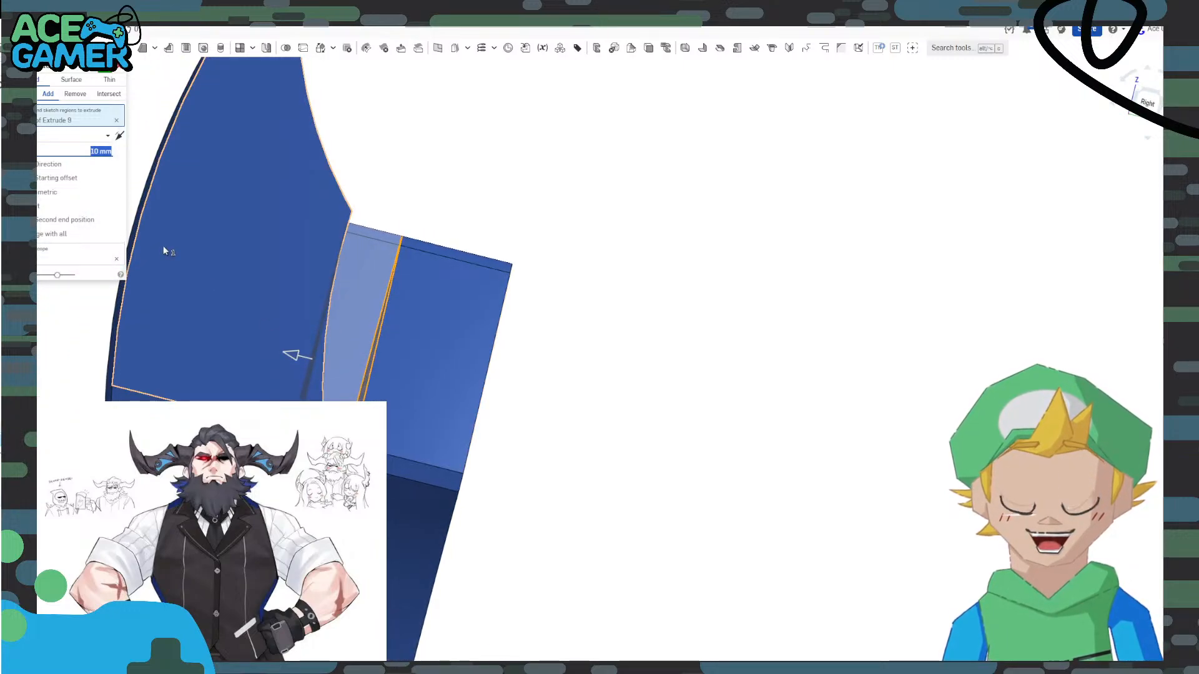
pyautogui.write('5')
pyautogui.press('Return')
pyautogui.click(104, 68)
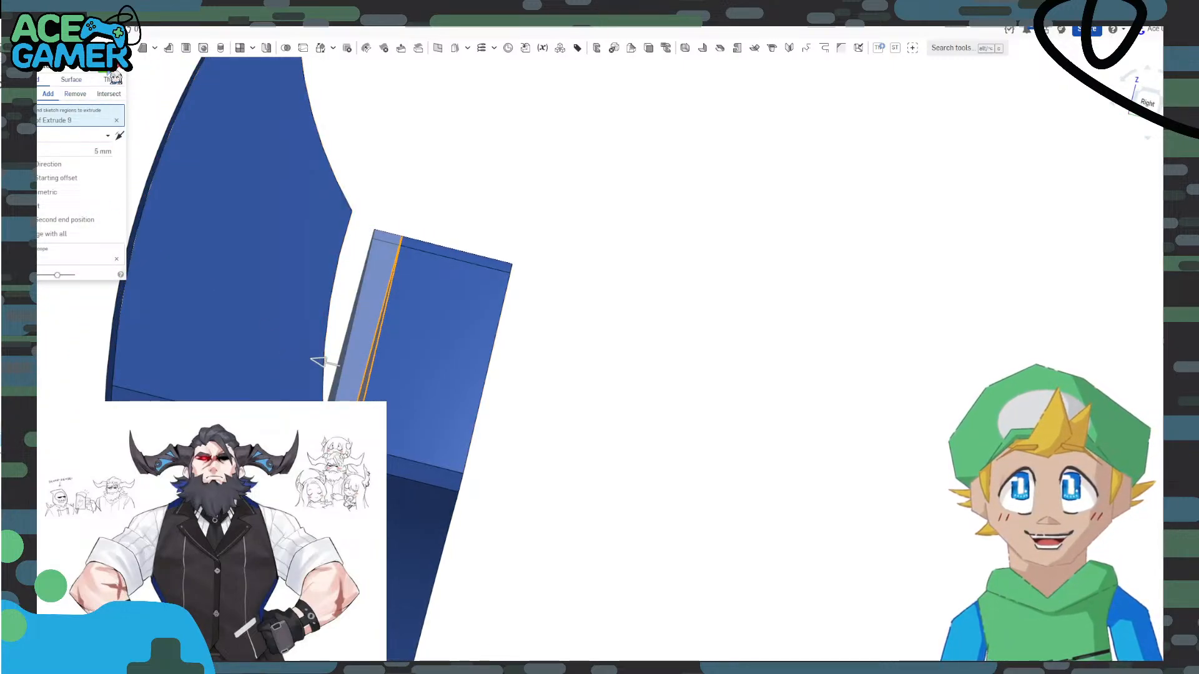
# Extrude the joint block's end face 25 mm into the horn, adding to the body and closing the remaining upper gap.
pyautogui.moveTo(398, 298); pyautogui.dragTo(407, 305, button='right')
pyautogui.click(350, 296)
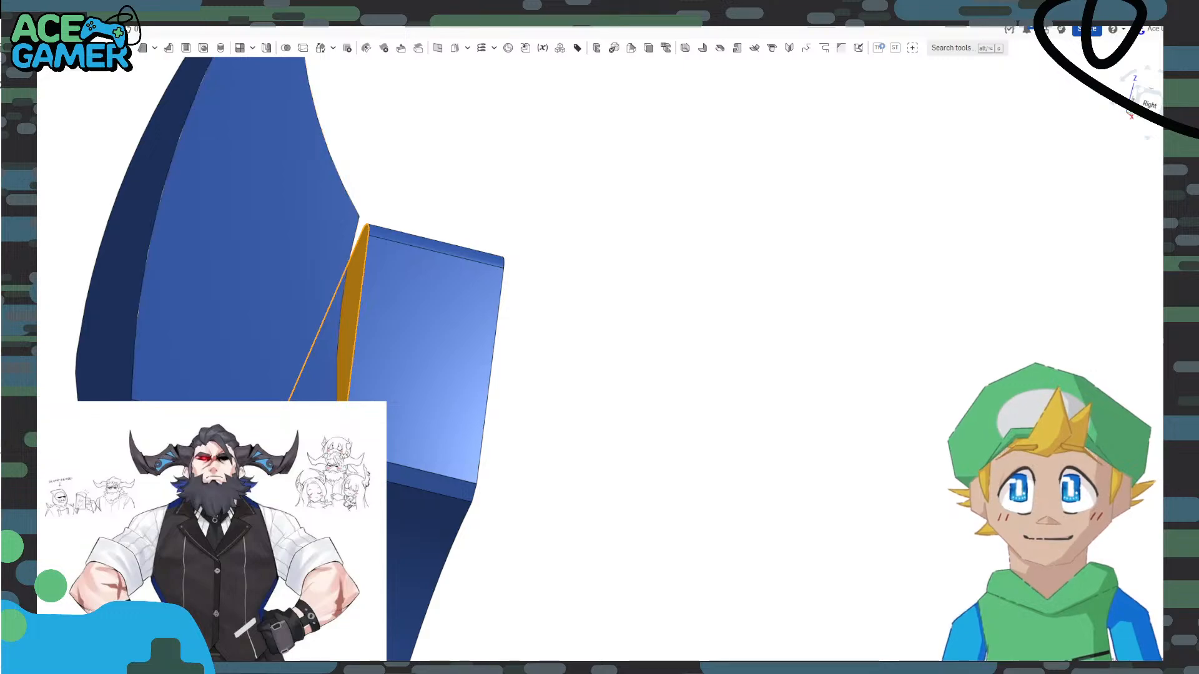
pyautogui.hotkey('shift', 'e')
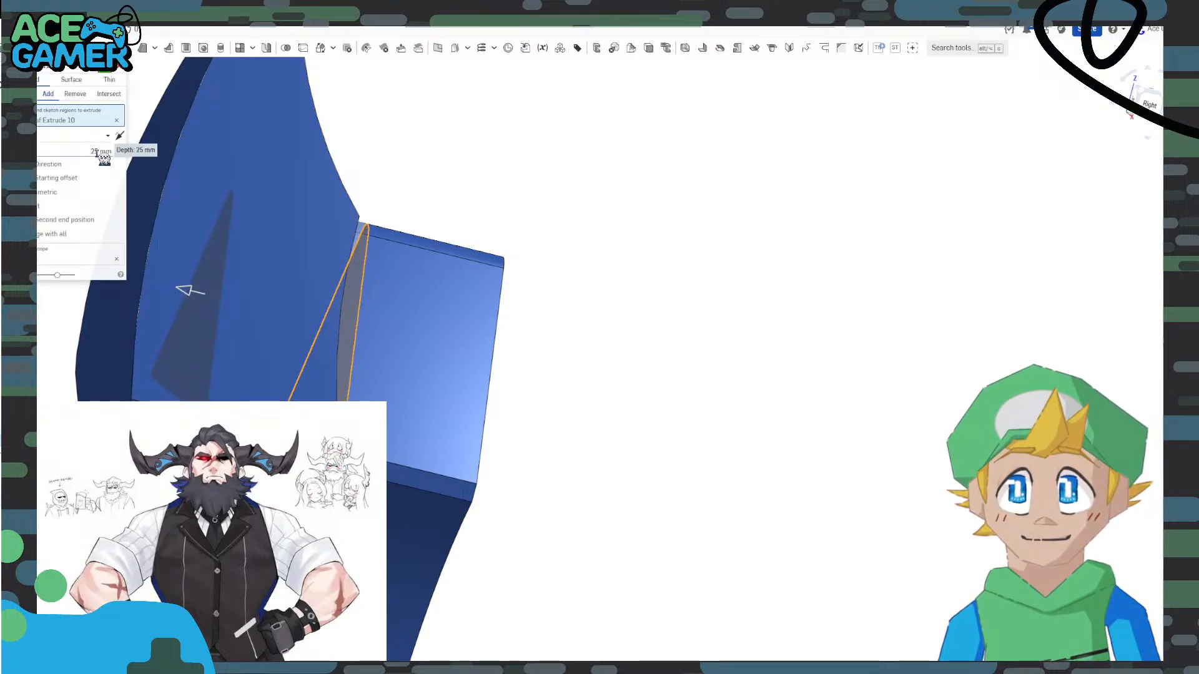
pyautogui.write('50')
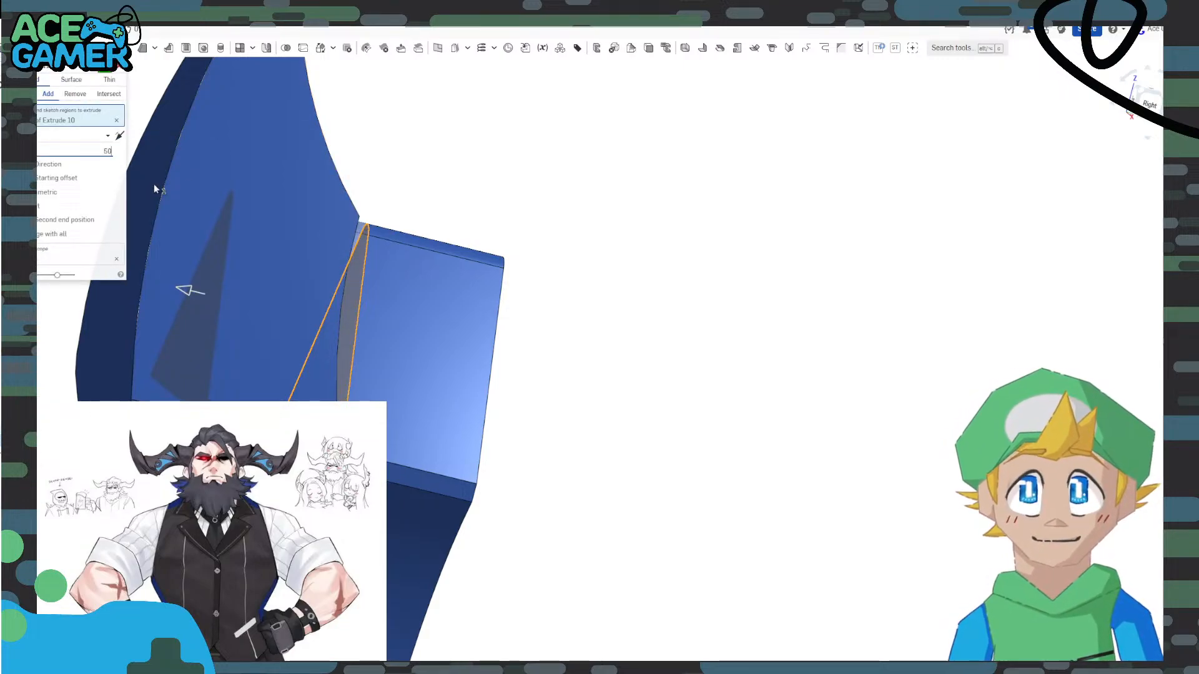
pyautogui.press('Return')
pyautogui.write('25')
pyautogui.press('Return')
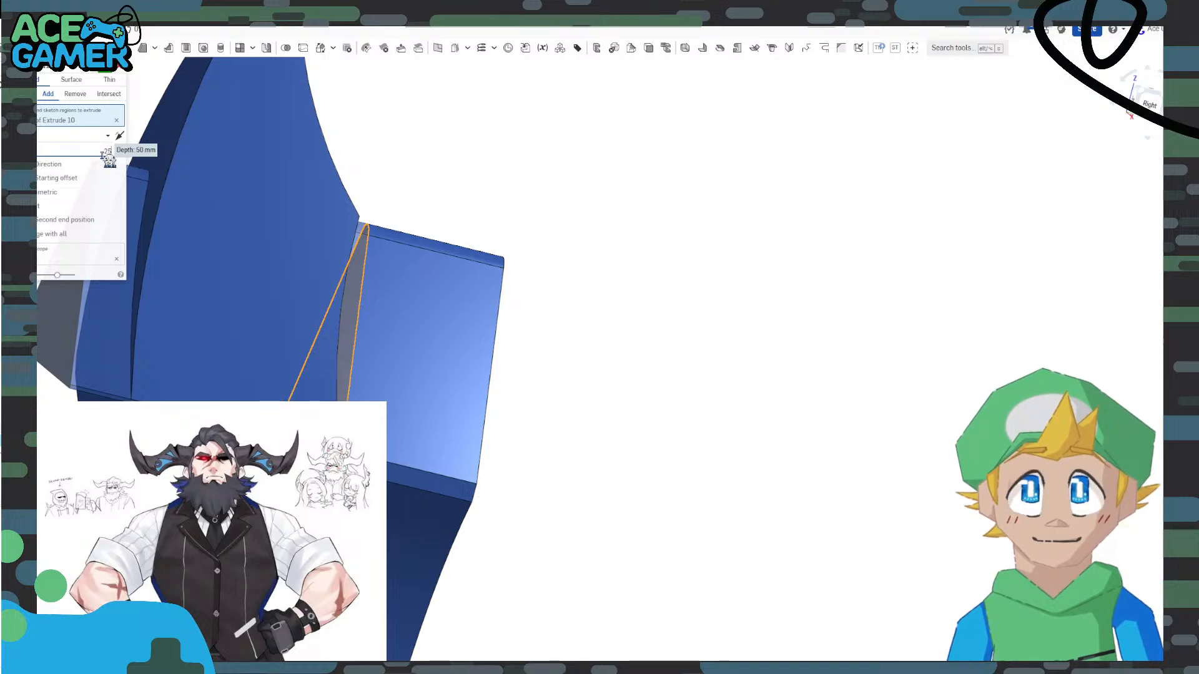
pyautogui.click(107, 77)
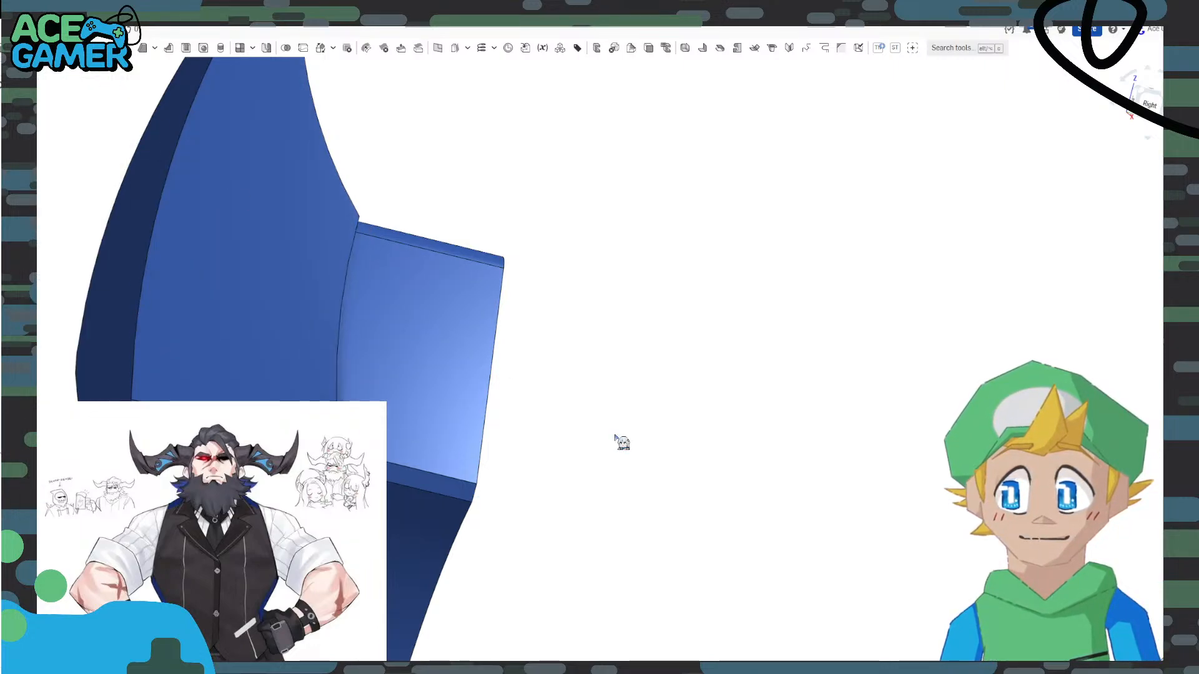
# Start a 0.5 mm chamfer on the horn's ridge above the joint and the two curved edges meeting at its corner.
pyautogui.moveTo(621, 441); pyautogui.dragTo(472, 440, button='right')
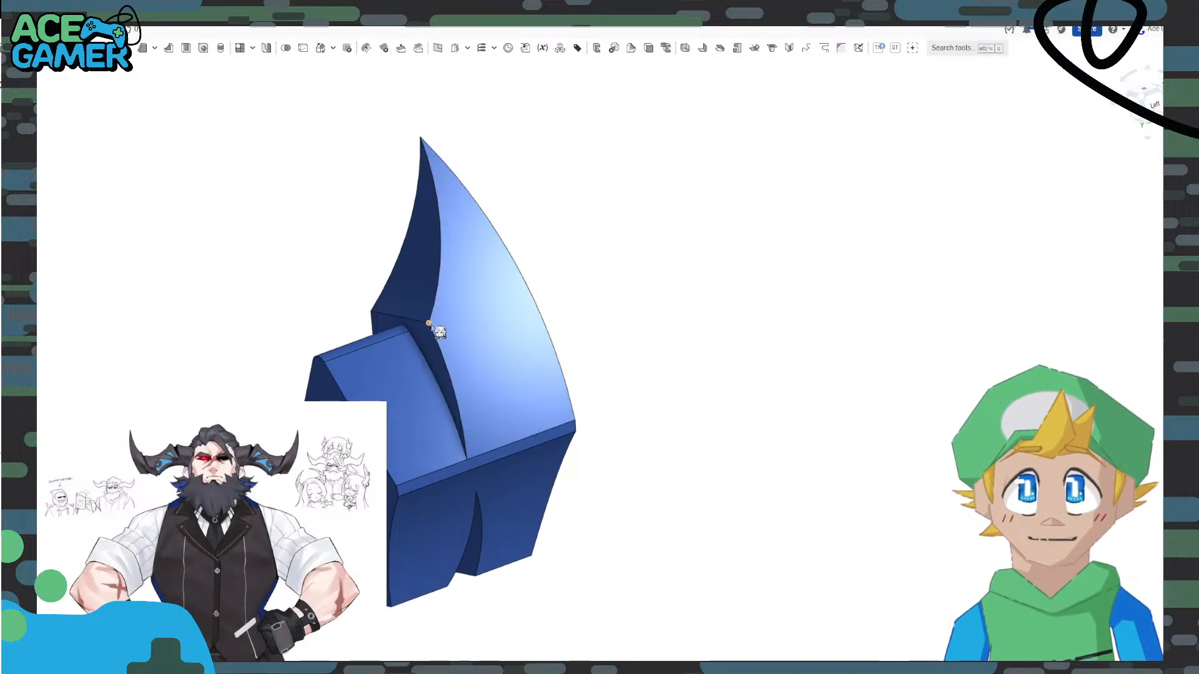
pyautogui.scroll(5, 412, 350)
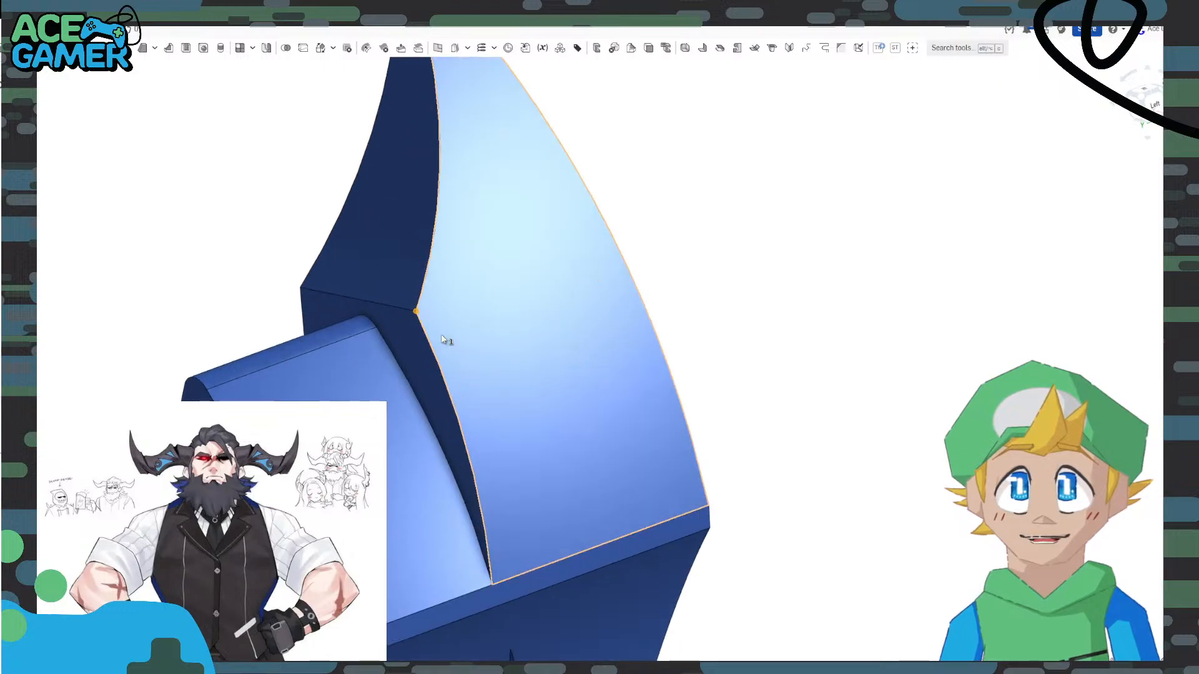
pyautogui.scroll(1, 416, 353)
pyautogui.moveTo(416, 354); pyautogui.dragTo(458, 380, button='middle')
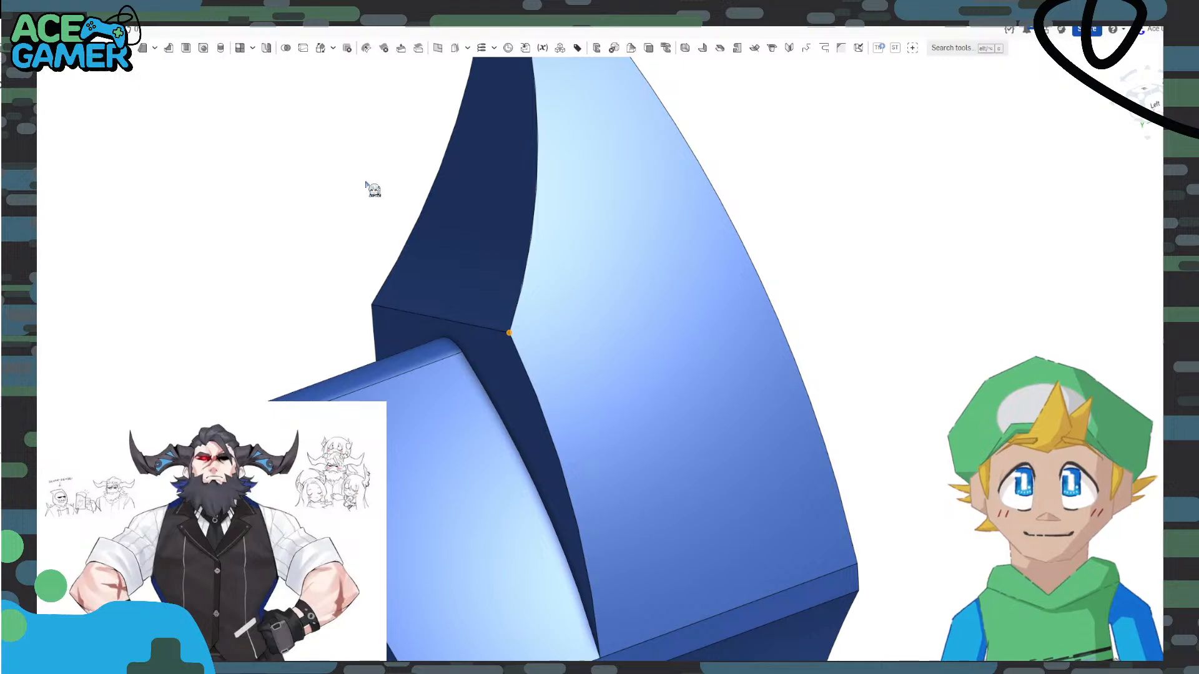
pyautogui.click(507, 332)
pyautogui.click(514, 339)
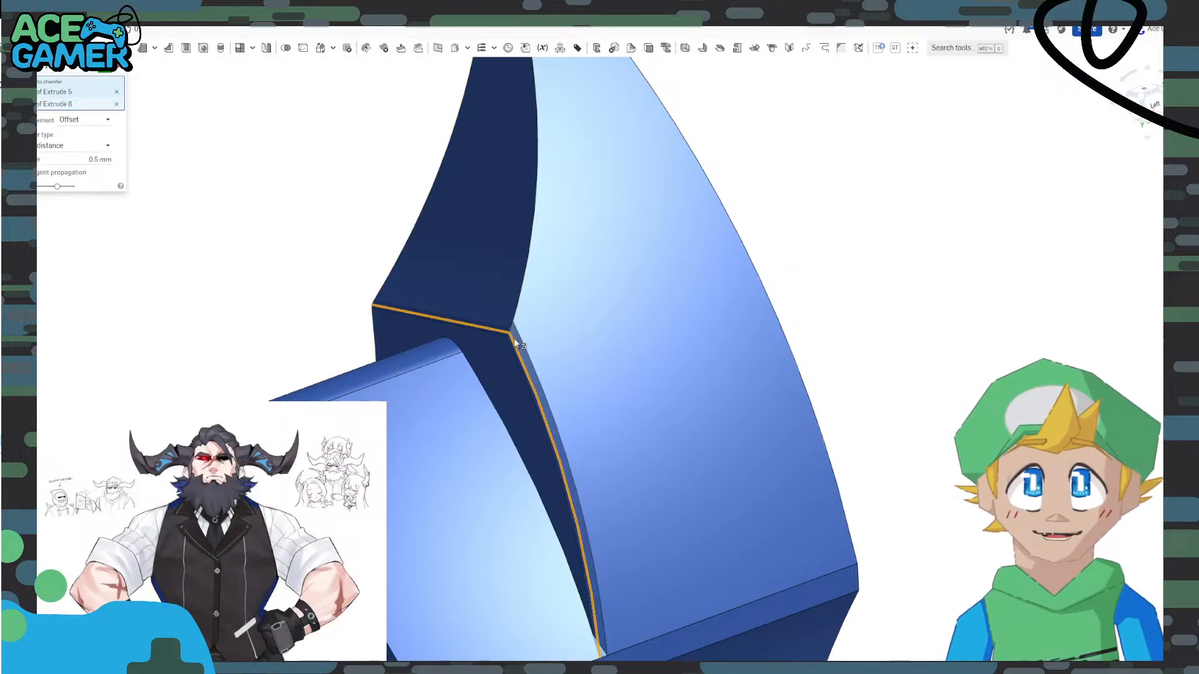
pyautogui.click(516, 320)
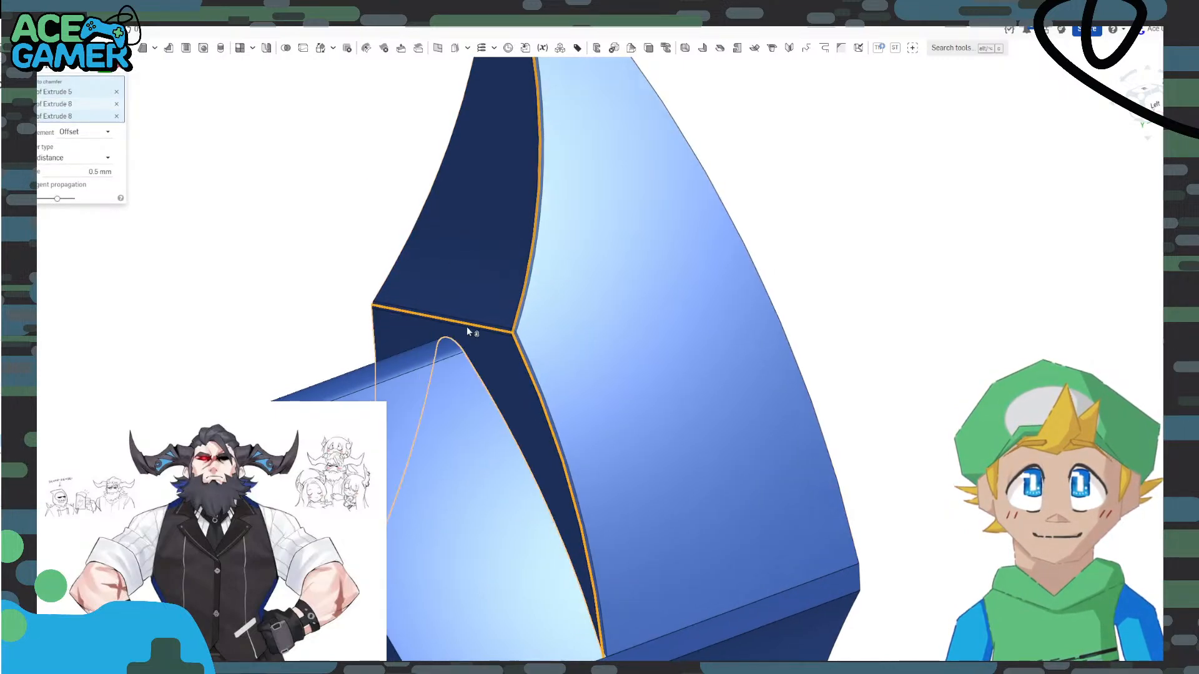
pyautogui.moveTo(294, 287); pyautogui.dragTo(452, 391, button='right')
pyautogui.click(374, 286)
pyautogui.click(356, 311)
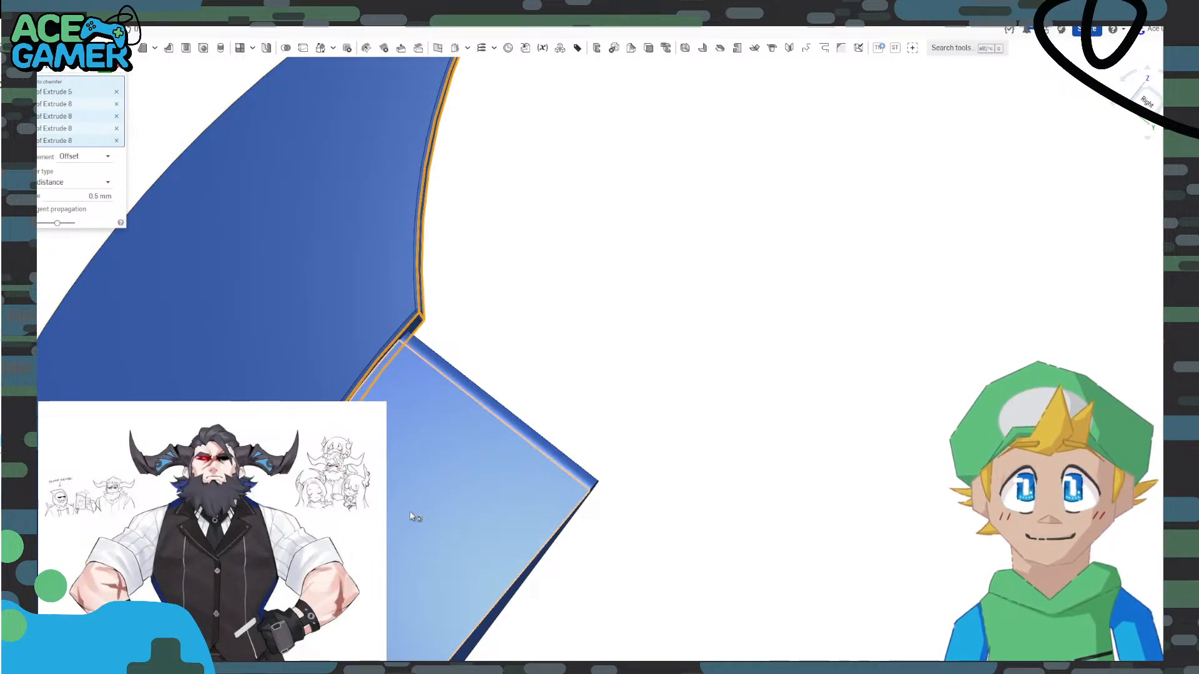
pyautogui.moveTo(415, 500); pyautogui.dragTo(422, 354, button='middle')
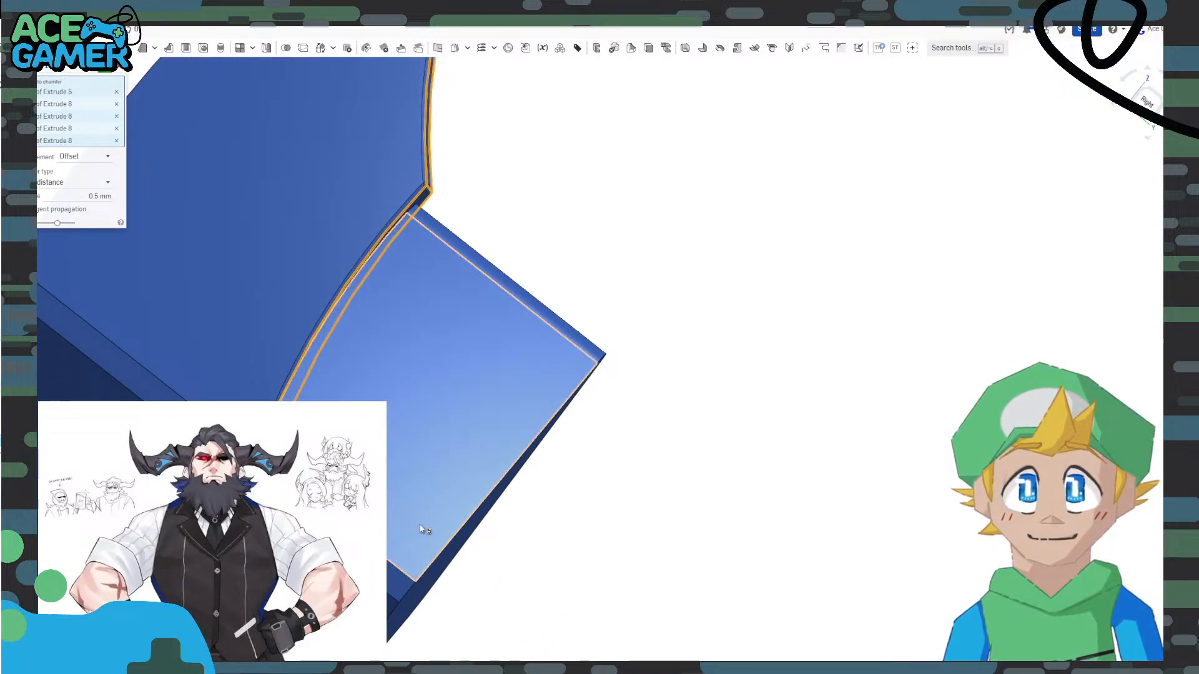
pyautogui.scroll(-3, 399, 281)
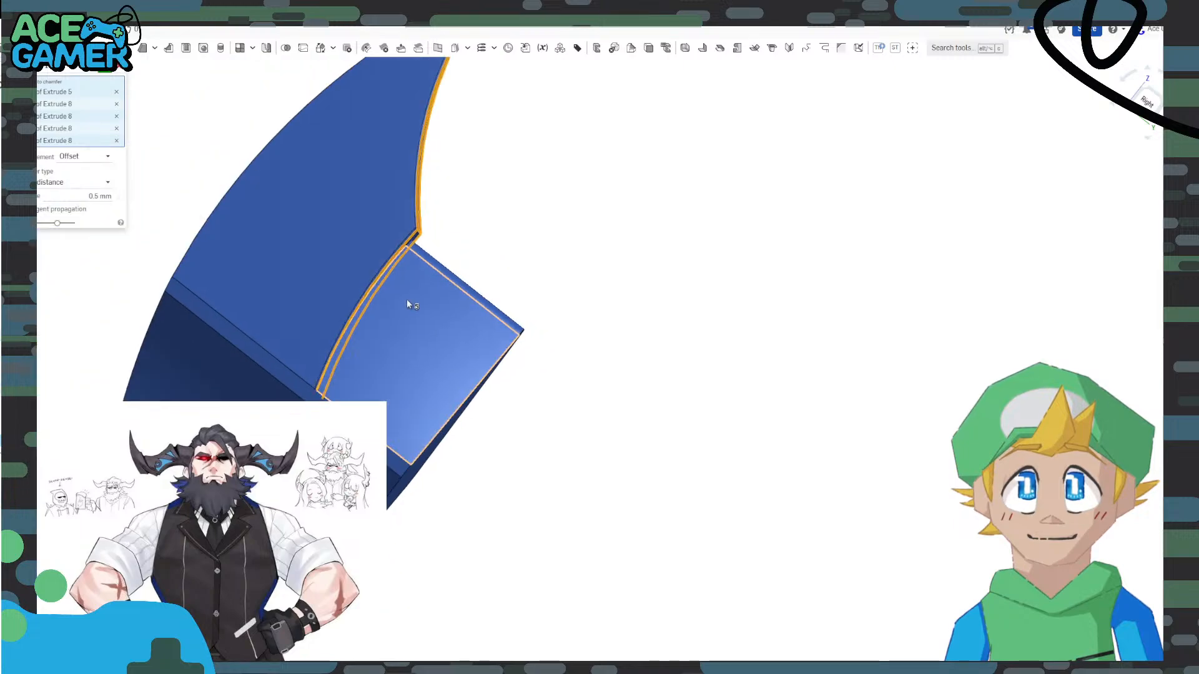
pyautogui.moveTo(406, 299); pyautogui.dragTo(461, 305, button='right')
pyautogui.click(1149, 102)
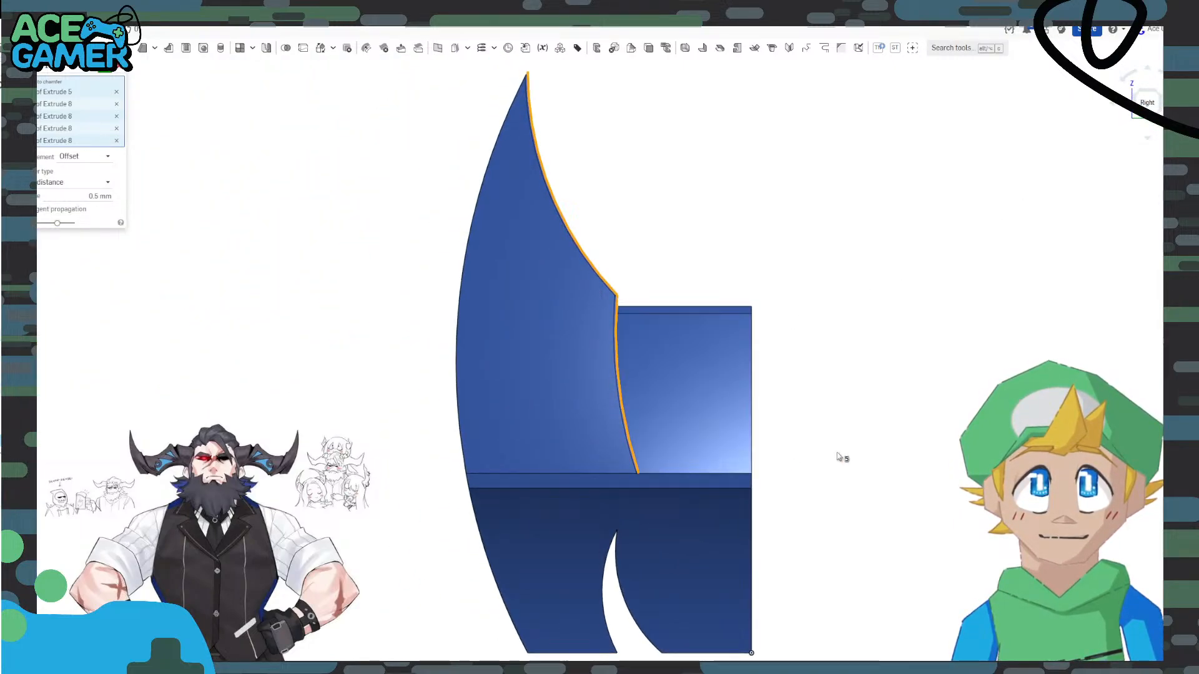
pyautogui.moveTo(838, 455); pyautogui.dragTo(794, 457, button='right')
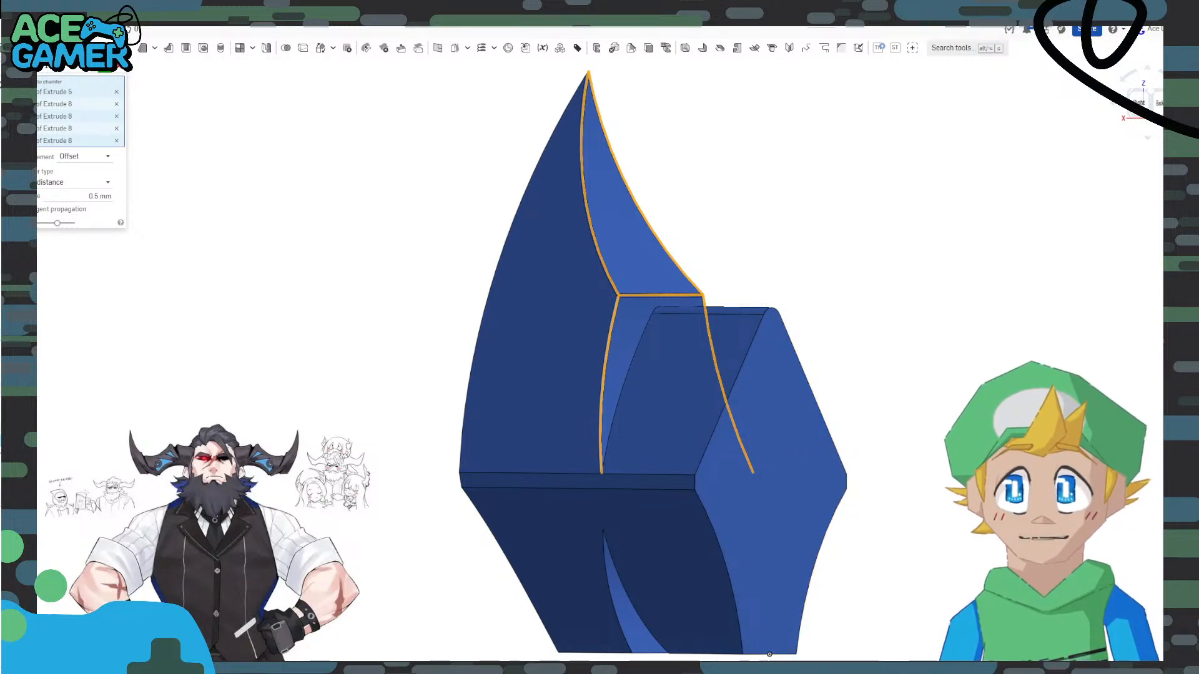
pyautogui.click(121, 71)
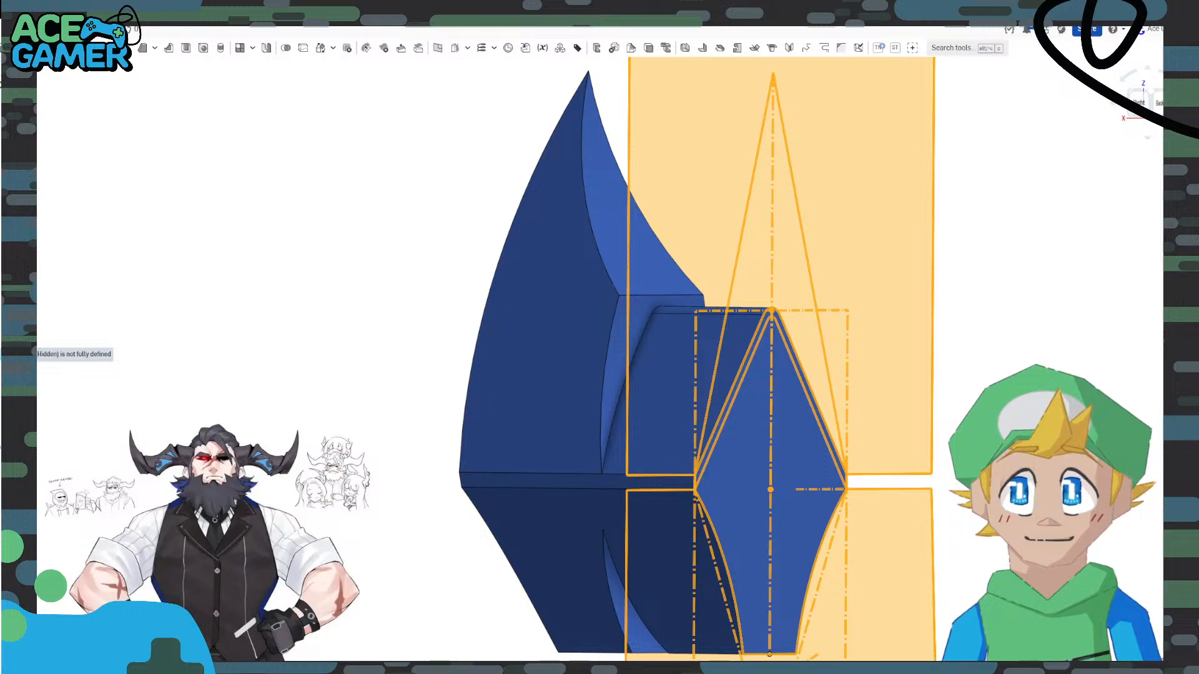
# Open the horn's side profile sketch and draw a circle about 145 mm in diameter through the inner corner, centred on the upper arc's centre.
pyautogui.doubleClick(28, 314)
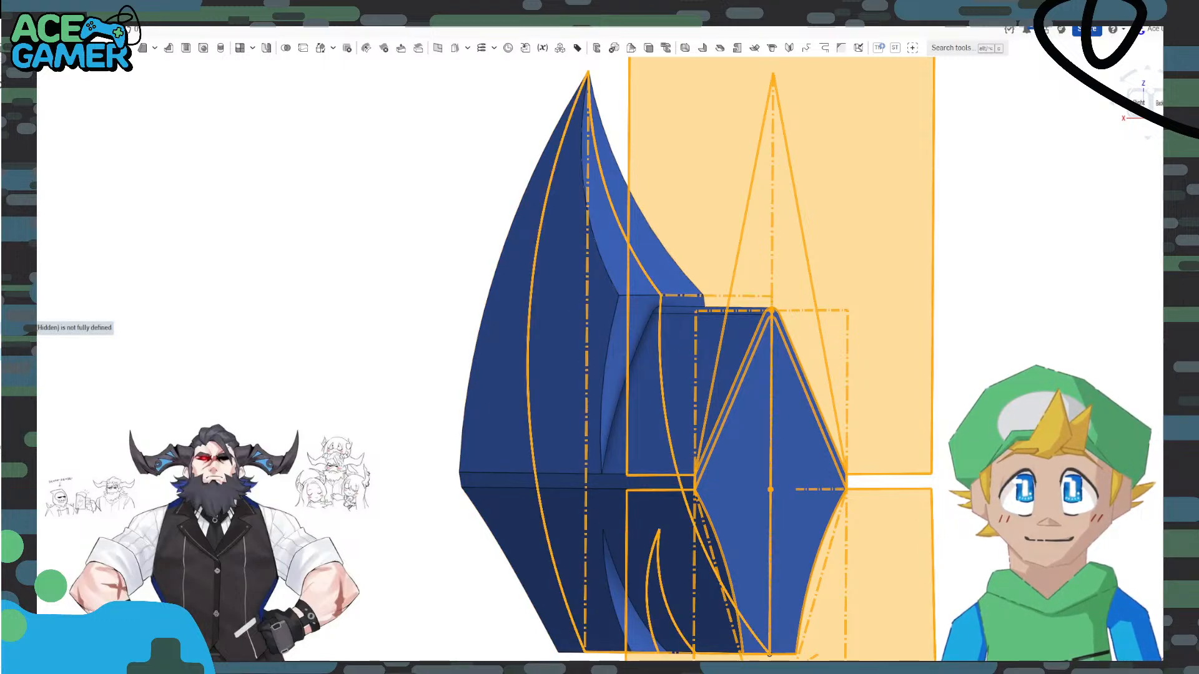
pyautogui.moveTo(358, 401); pyautogui.dragTo(418, 403, button='right')
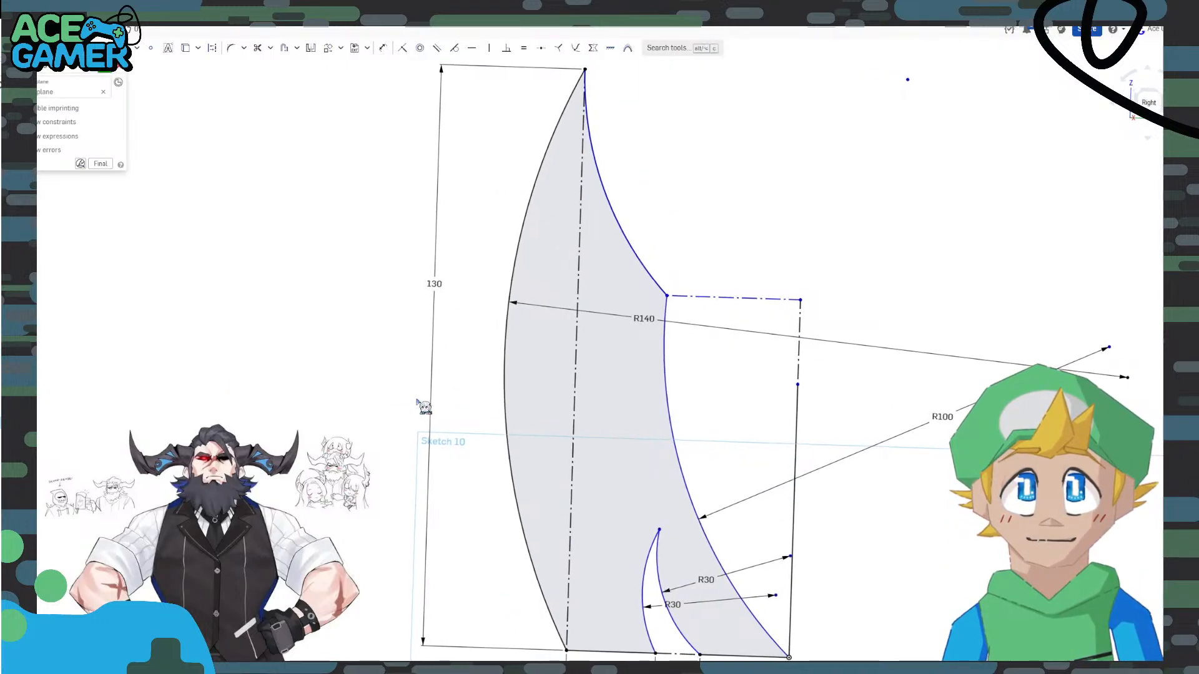
pyautogui.click(107, 73)
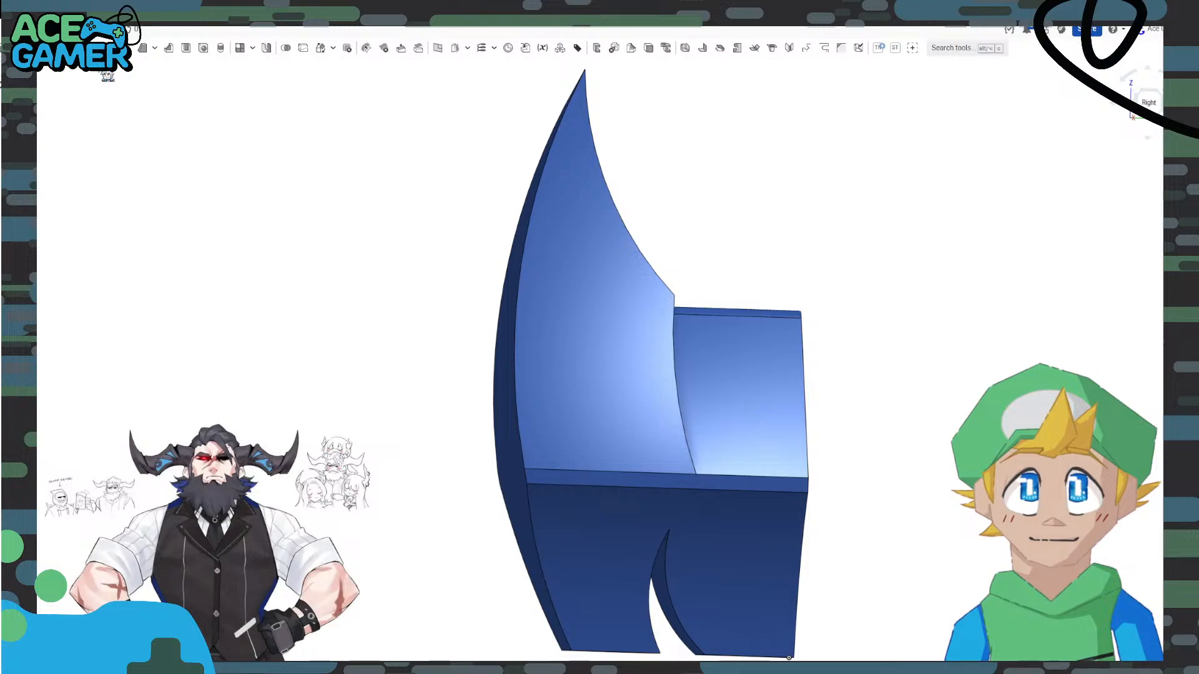
pyautogui.moveTo(805, 331); pyautogui.dragTo(492, 263, button='middle')
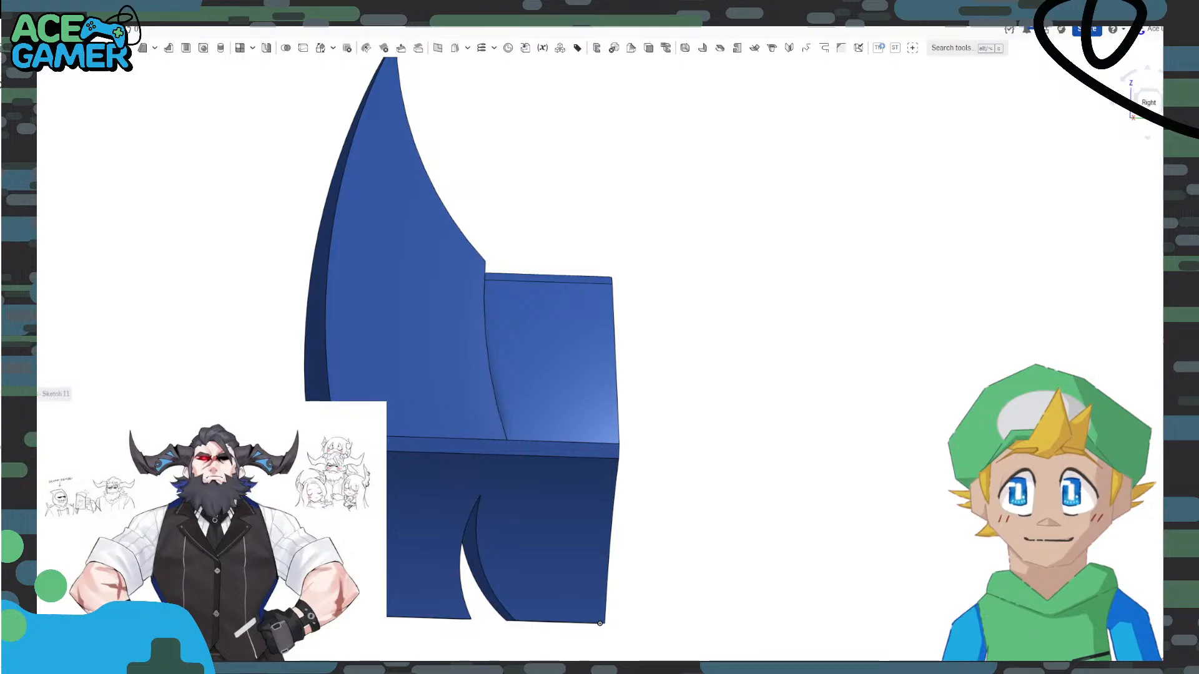
pyautogui.doubleClick(26, 317)
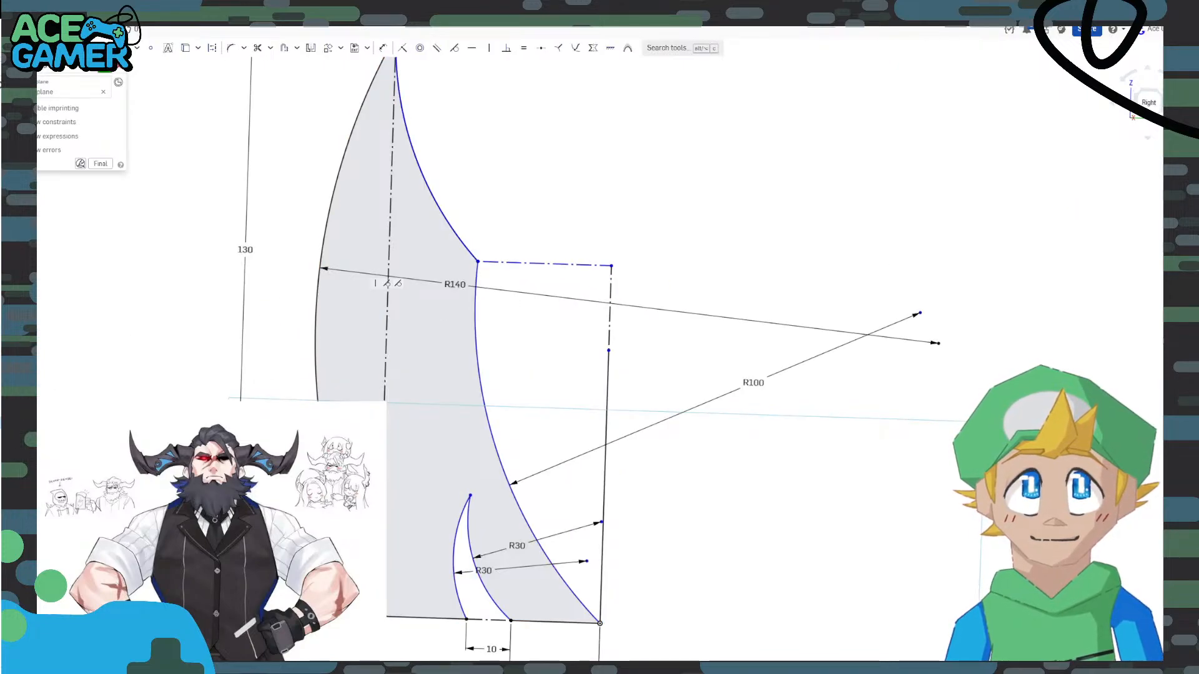
pyautogui.click(1148, 103)
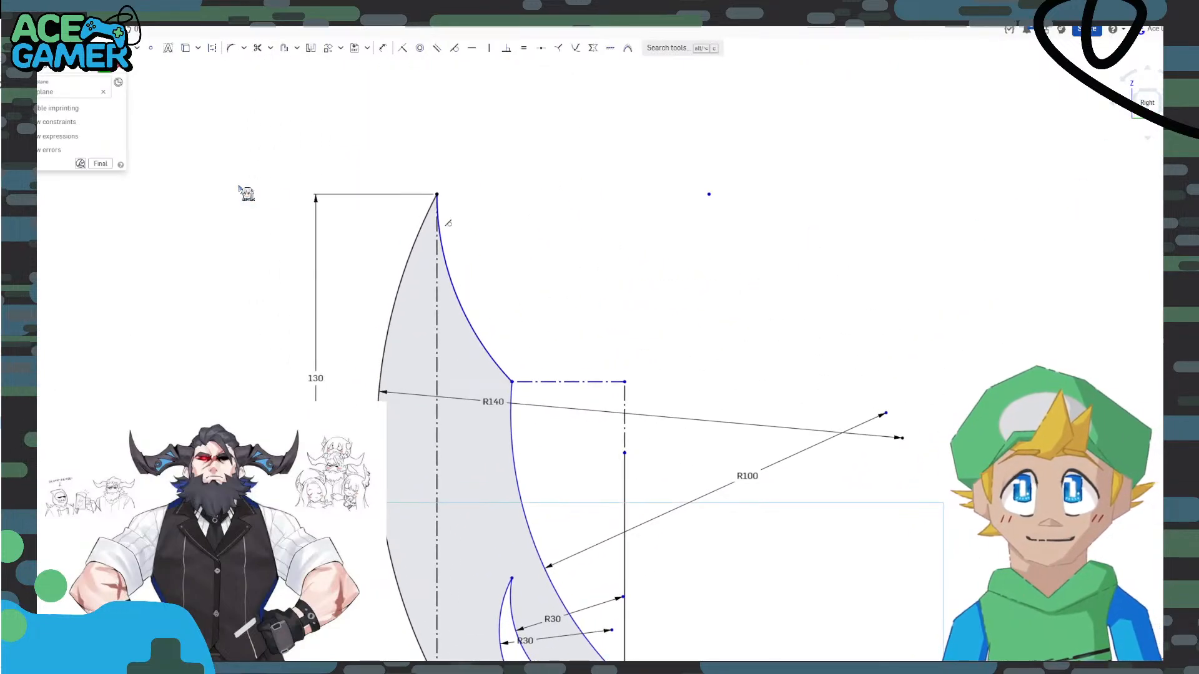
pyautogui.click(709, 194)
pyautogui.click(512, 382)
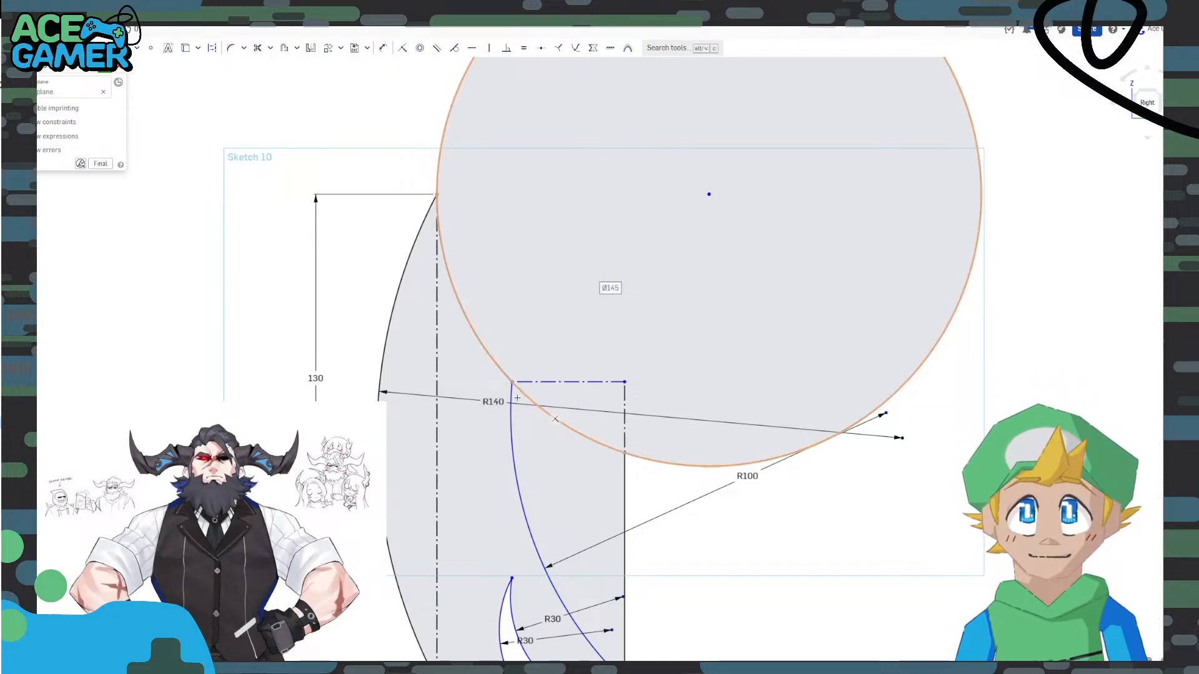
# Trim the circle to the arc that reaches the vertical construction line, and finish the sketch.
pyautogui.click(258, 49)
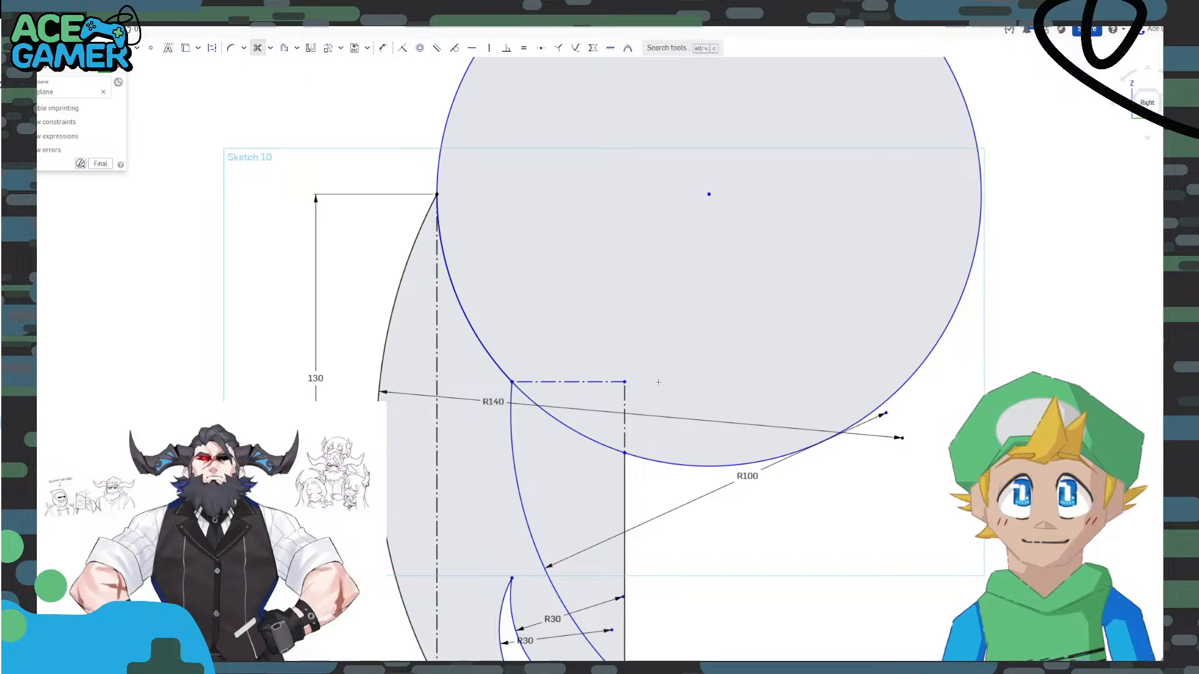
pyautogui.click(714, 466)
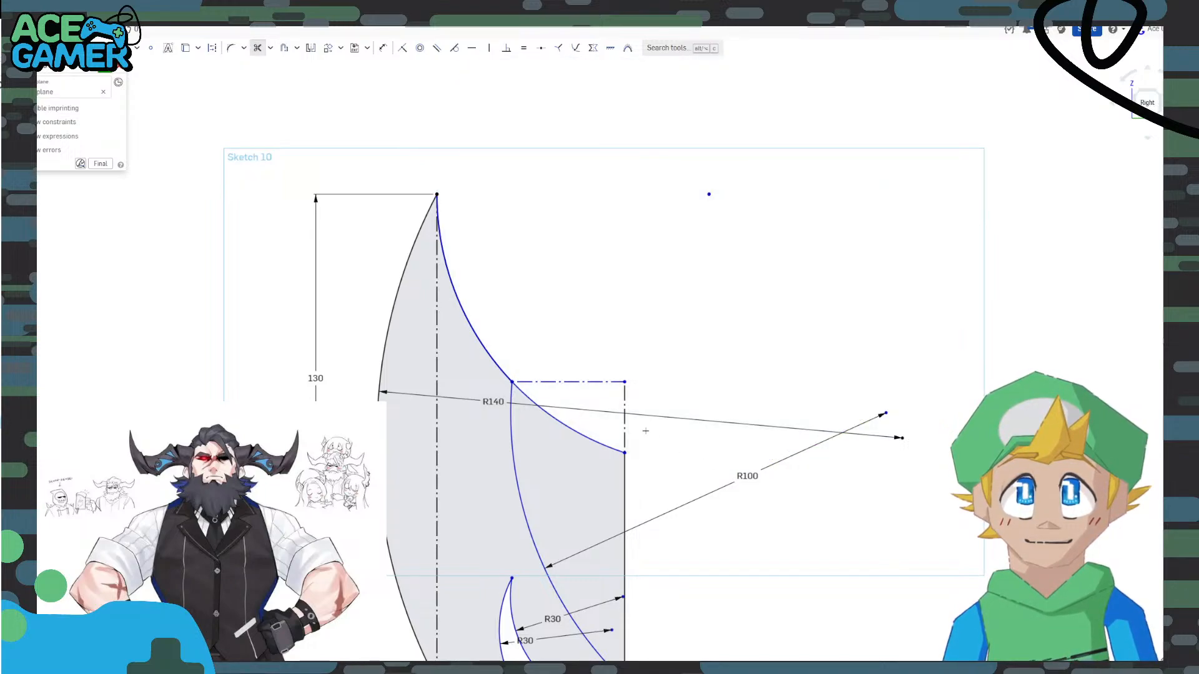
pyautogui.scroll(-3, 646, 431)
pyautogui.moveTo(641, 428); pyautogui.dragTo(598, 401, button='middle')
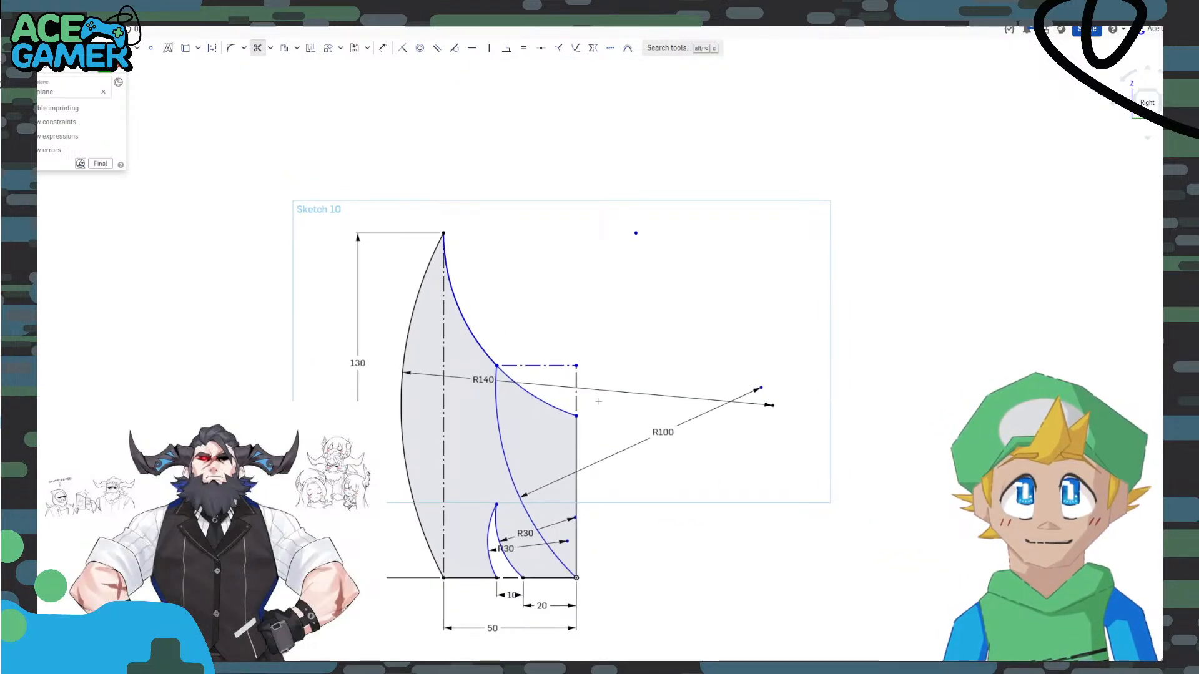
pyautogui.click(102, 68)
# Try to loft the horn's angled joint face to the joint block's side faces and rounded ridge.
pyautogui.moveTo(587, 258); pyautogui.dragTo(562, 261, button='right')
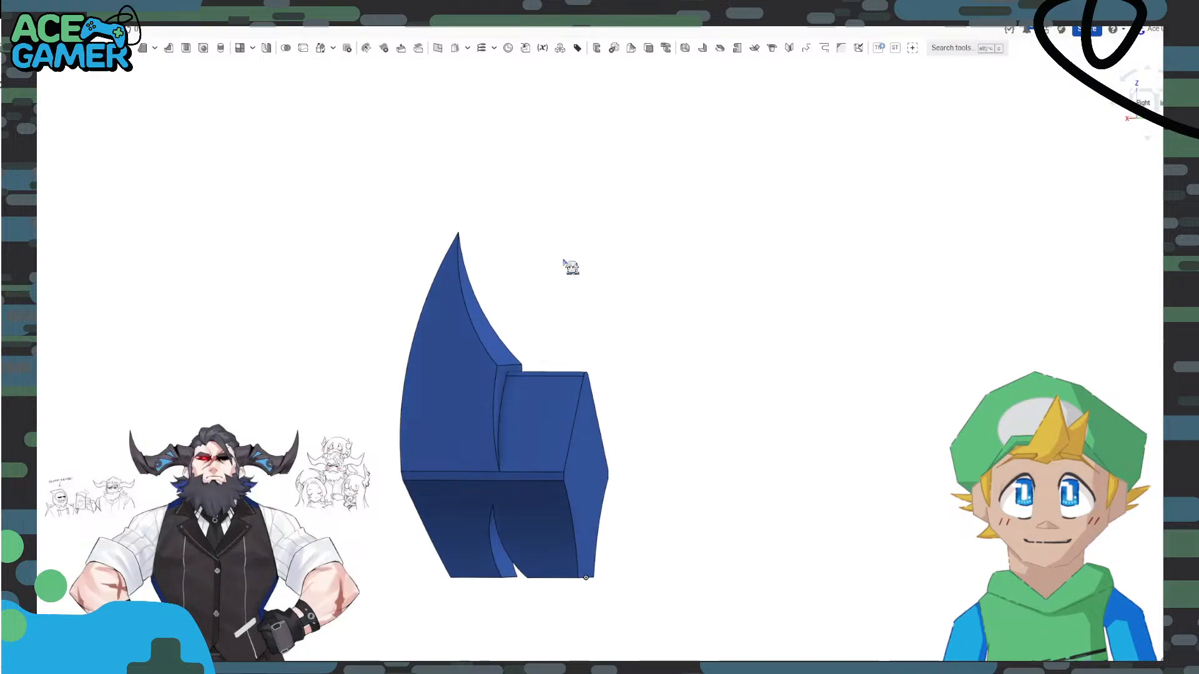
pyautogui.scroll(5, 516, 378)
pyautogui.moveTo(514, 377); pyautogui.dragTo(680, 369, button='right')
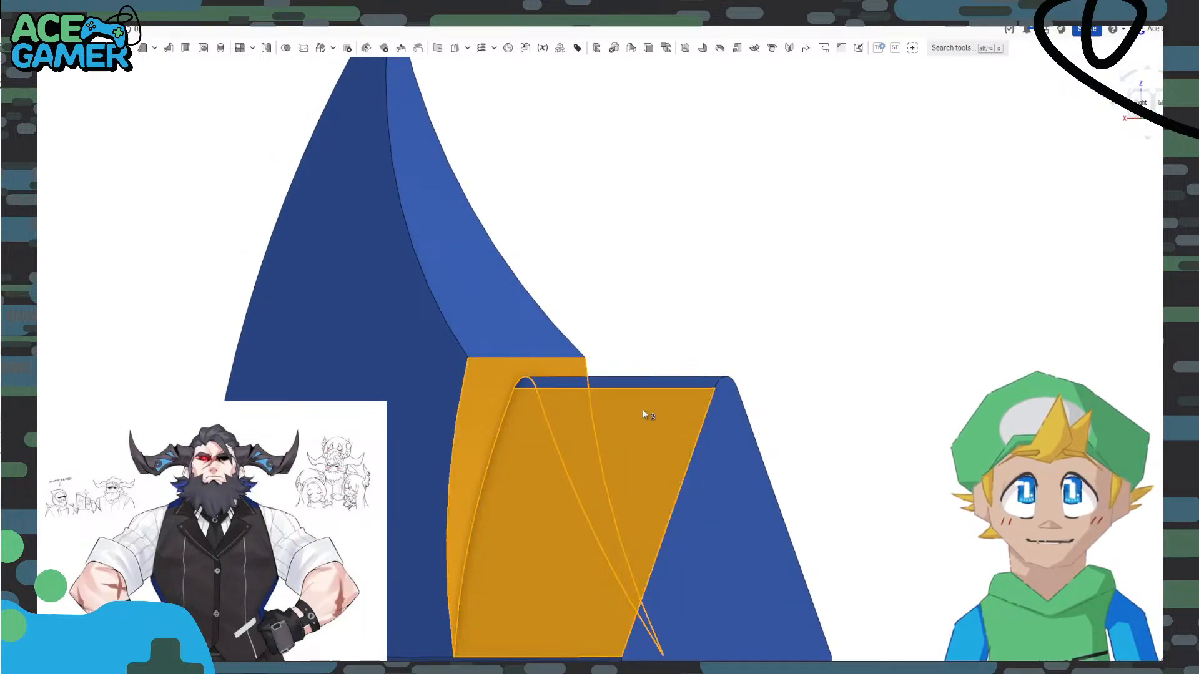
pyautogui.moveTo(642, 414)
pyautogui.mouseDown(button='right')
pyautogui.moveTo(743, 391)
pyautogui.moveTo(674, 417)
pyautogui.mouseUp(button='right')
pyautogui.scroll(3, 728, 402)
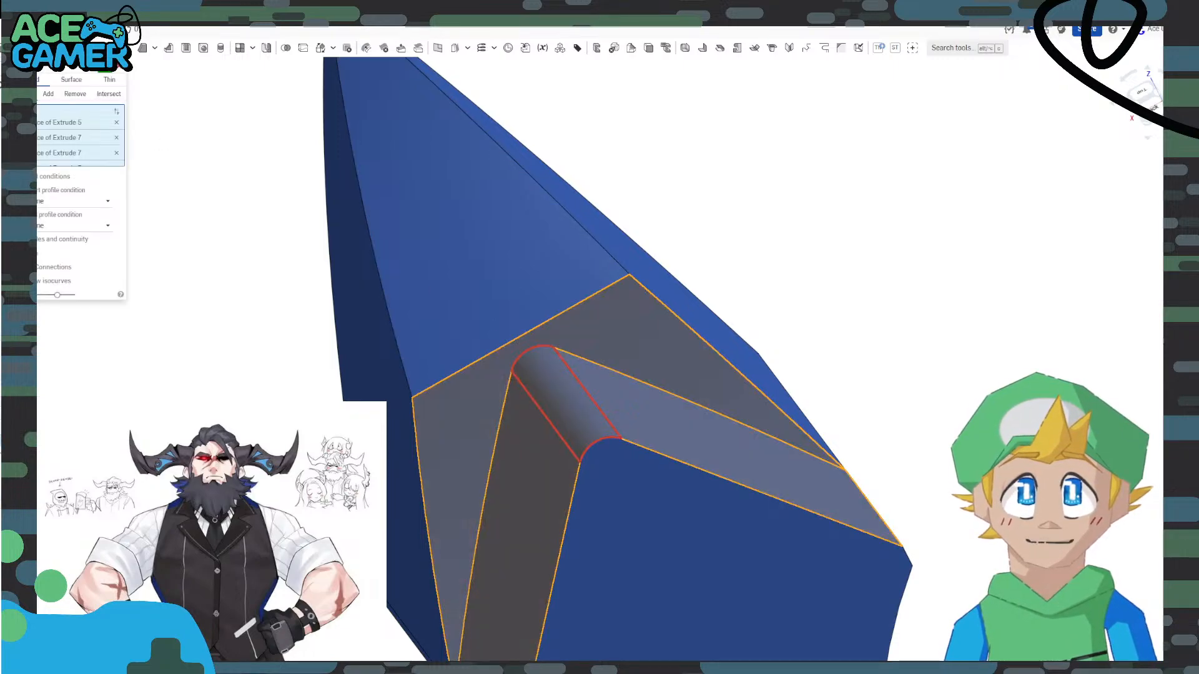
pyautogui.click(556, 377)
pyautogui.moveTo(576, 356); pyautogui.dragTo(634, 420, button='right')
pyautogui.click(635, 420)
pyautogui.moveTo(533, 392); pyautogui.dragTo(528, 399, button='right')
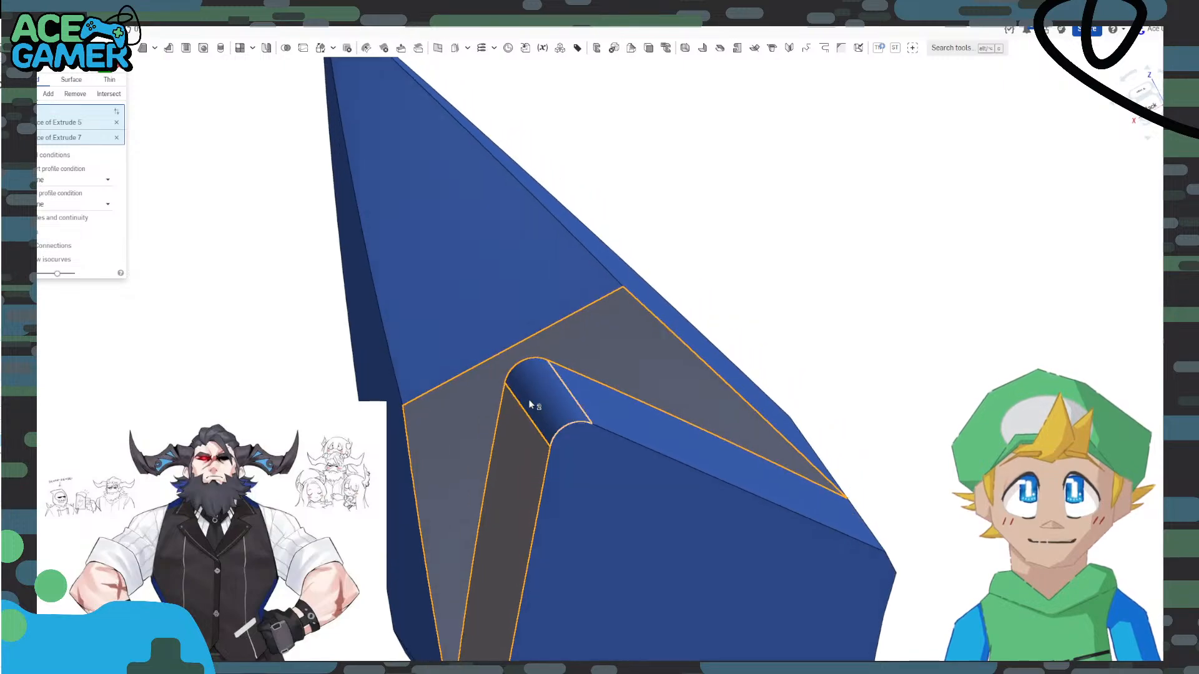
pyautogui.click(517, 413)
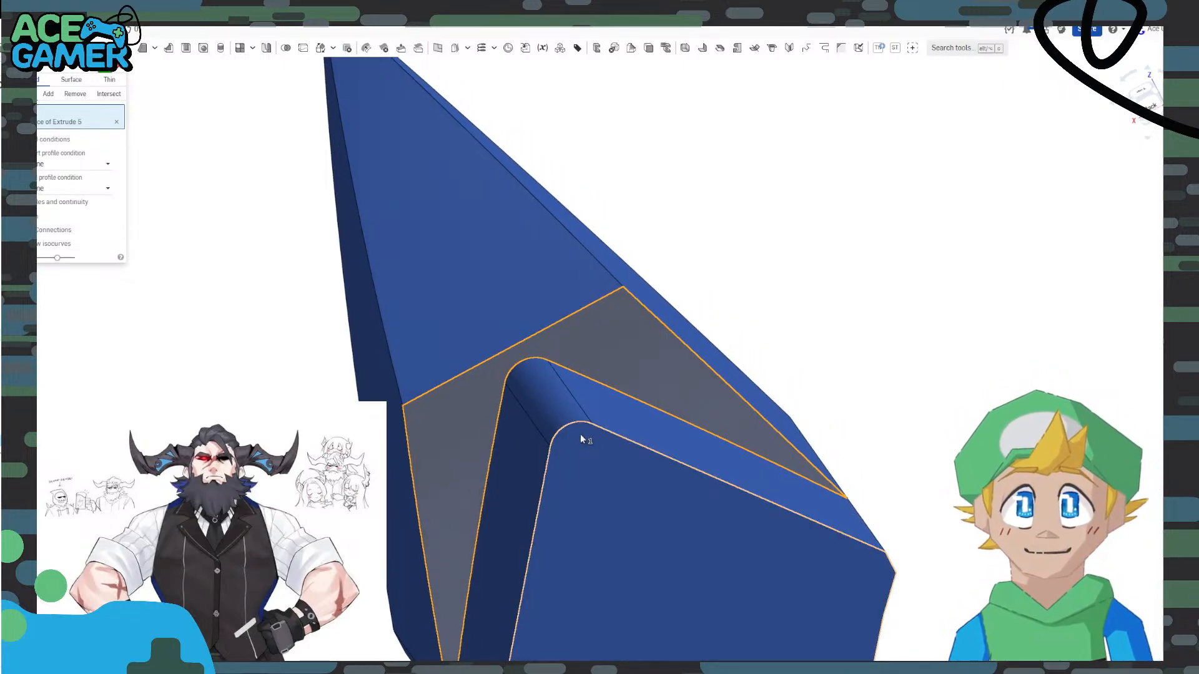
# Try an added loft from the horn's joint face, picking the block's near side, rounded ridge and far side faces.
pyautogui.moveTo(670, 459); pyautogui.dragTo(662, 497, button='right')
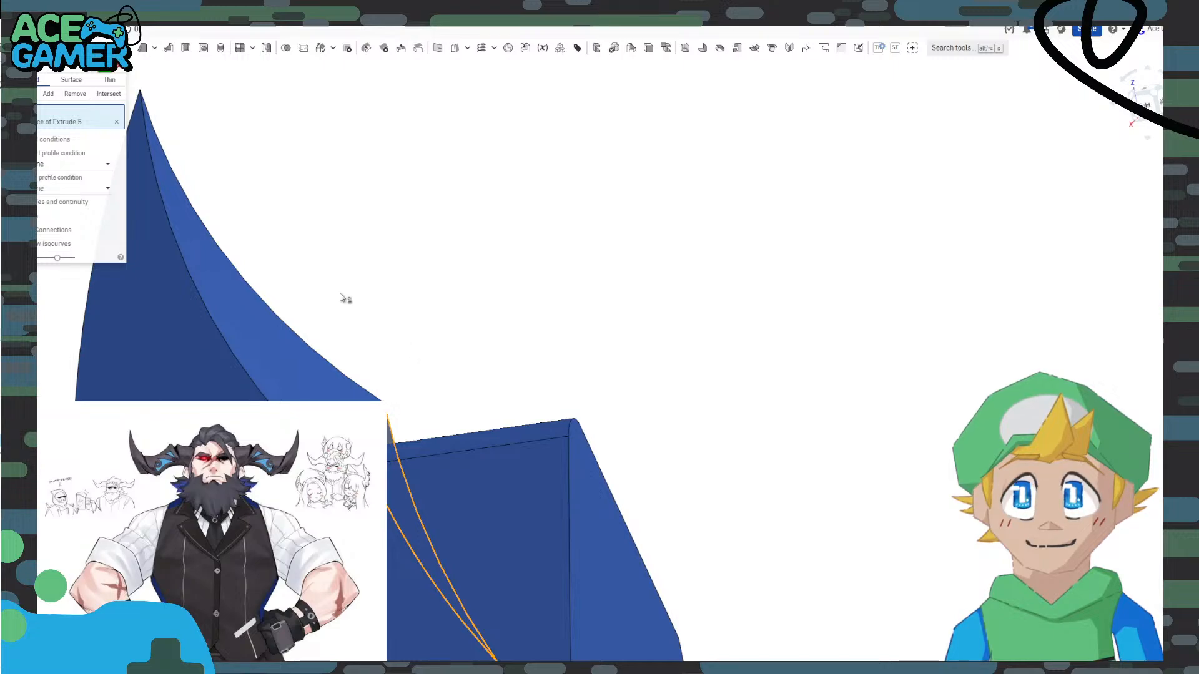
pyautogui.click(477, 490)
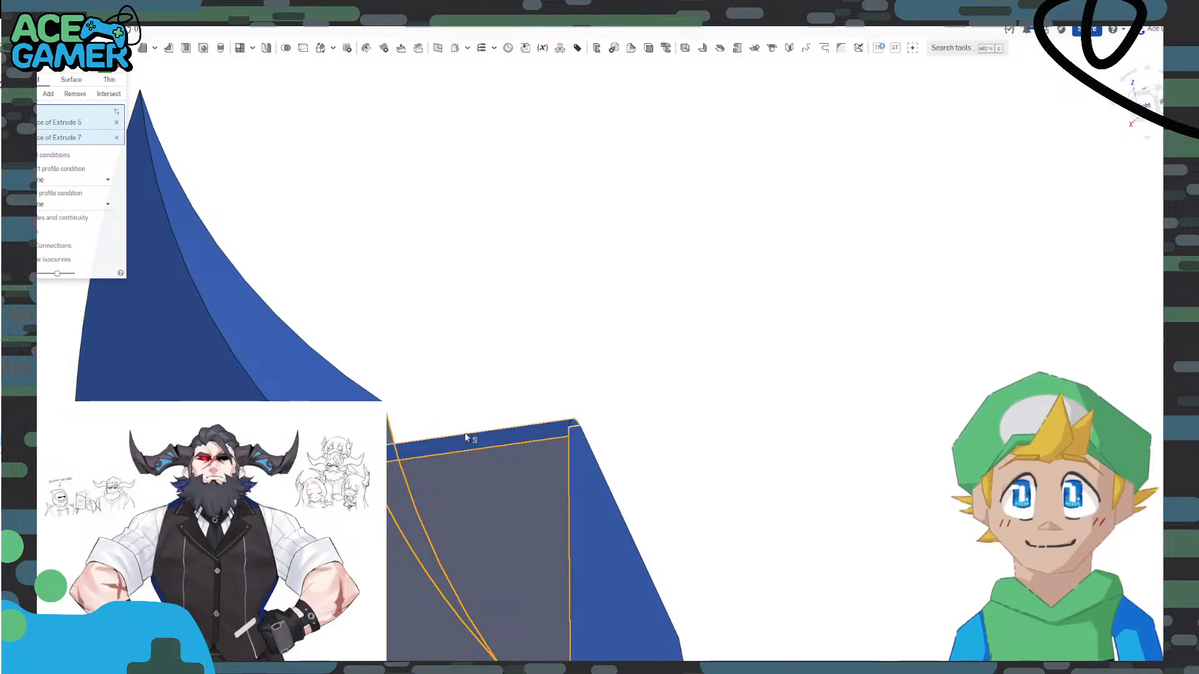
pyautogui.moveTo(465, 437); pyautogui.dragTo(542, 409, button='right')
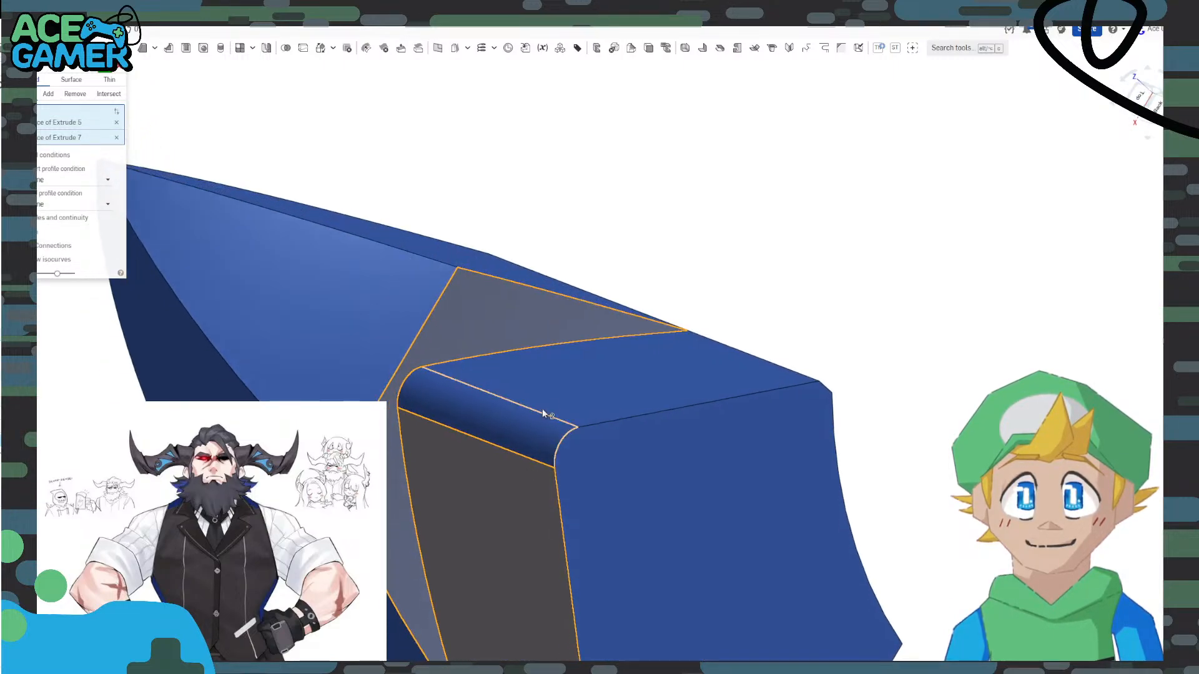
pyautogui.click(542, 408)
pyautogui.click(500, 419)
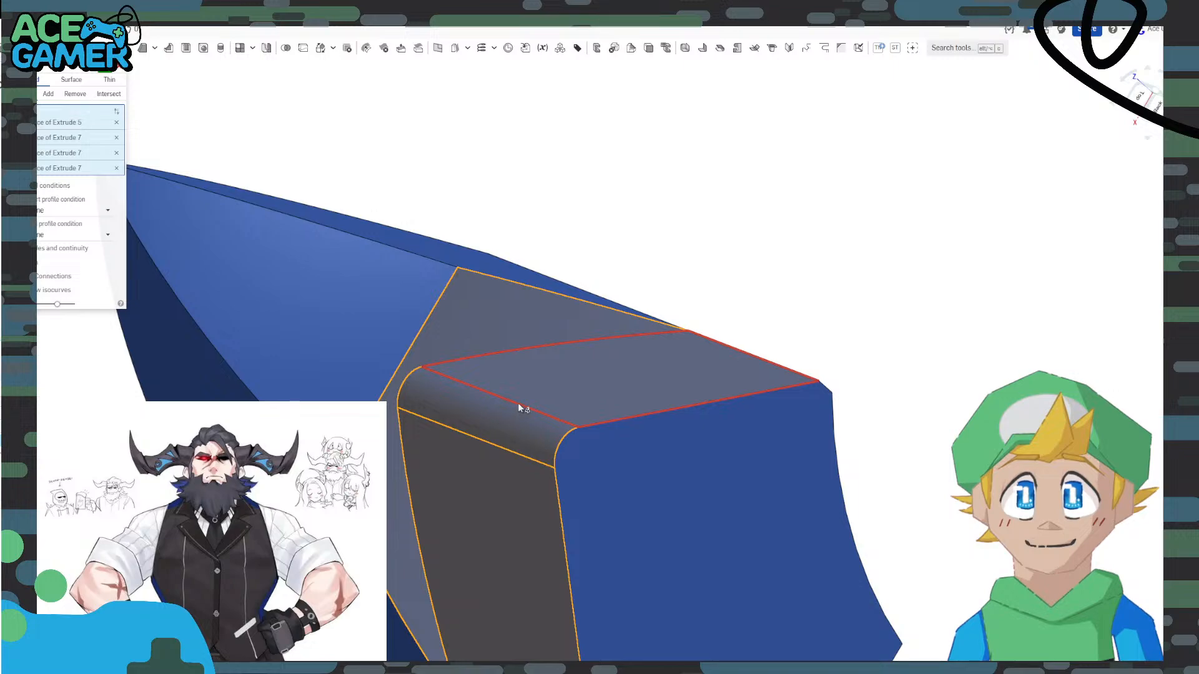
pyautogui.click(49, 94)
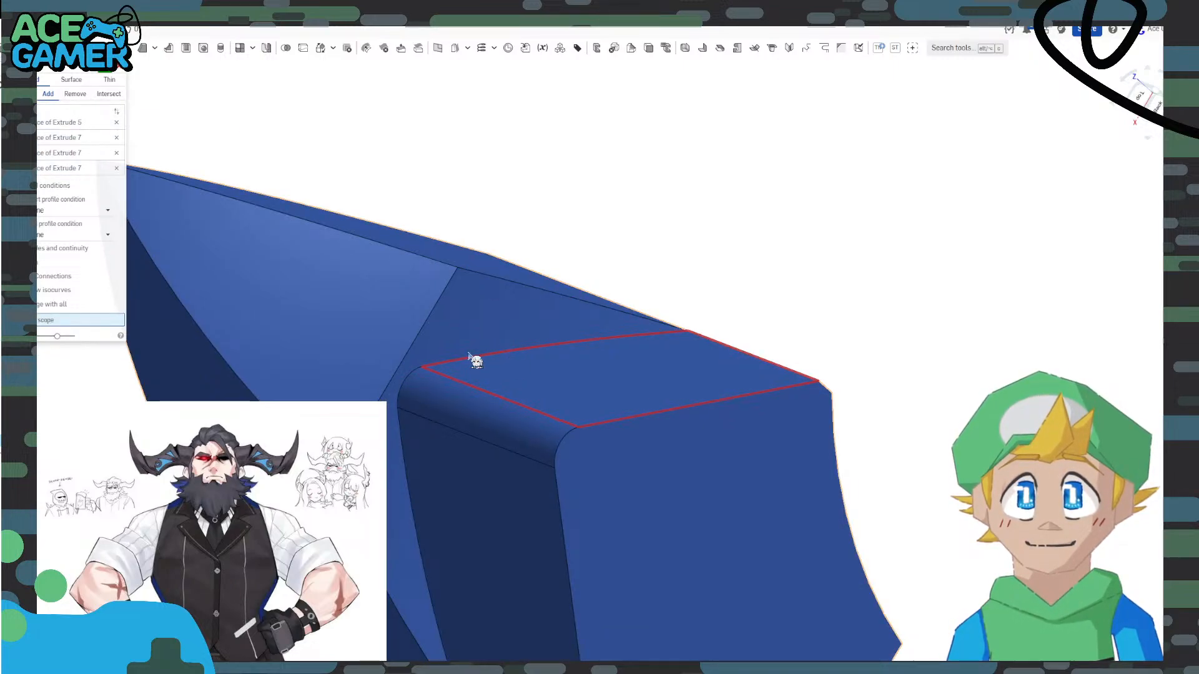
pyautogui.click(119, 68)
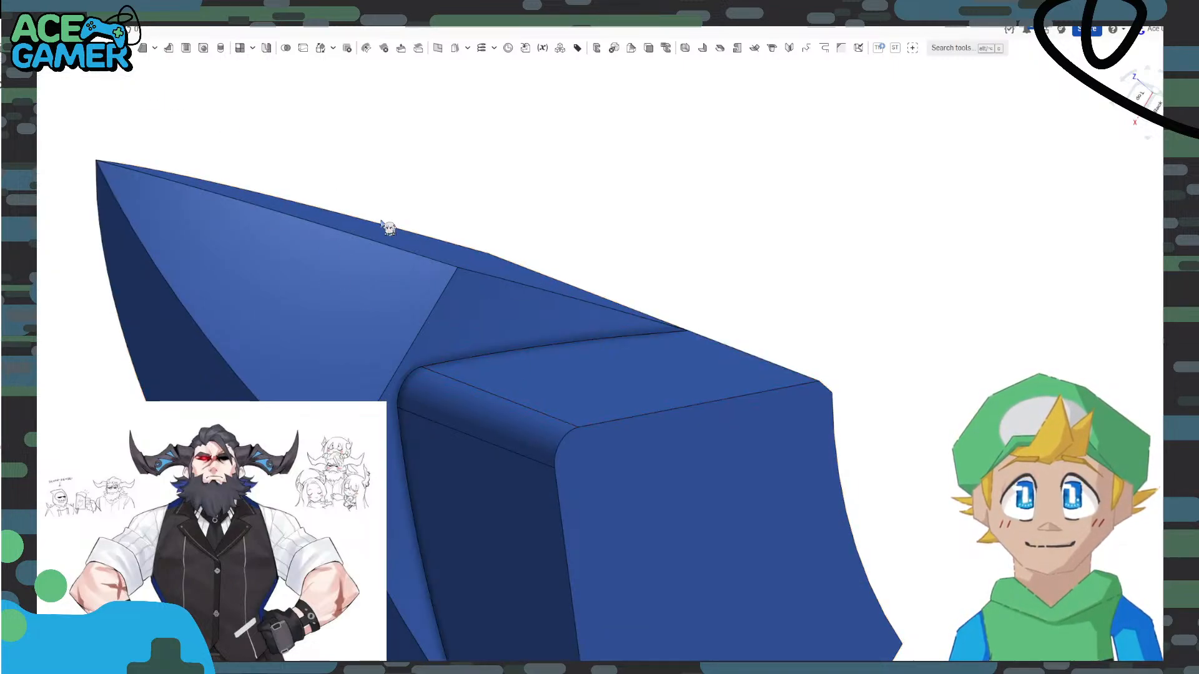
pyautogui.click(509, 323)
pyautogui.click(561, 392)
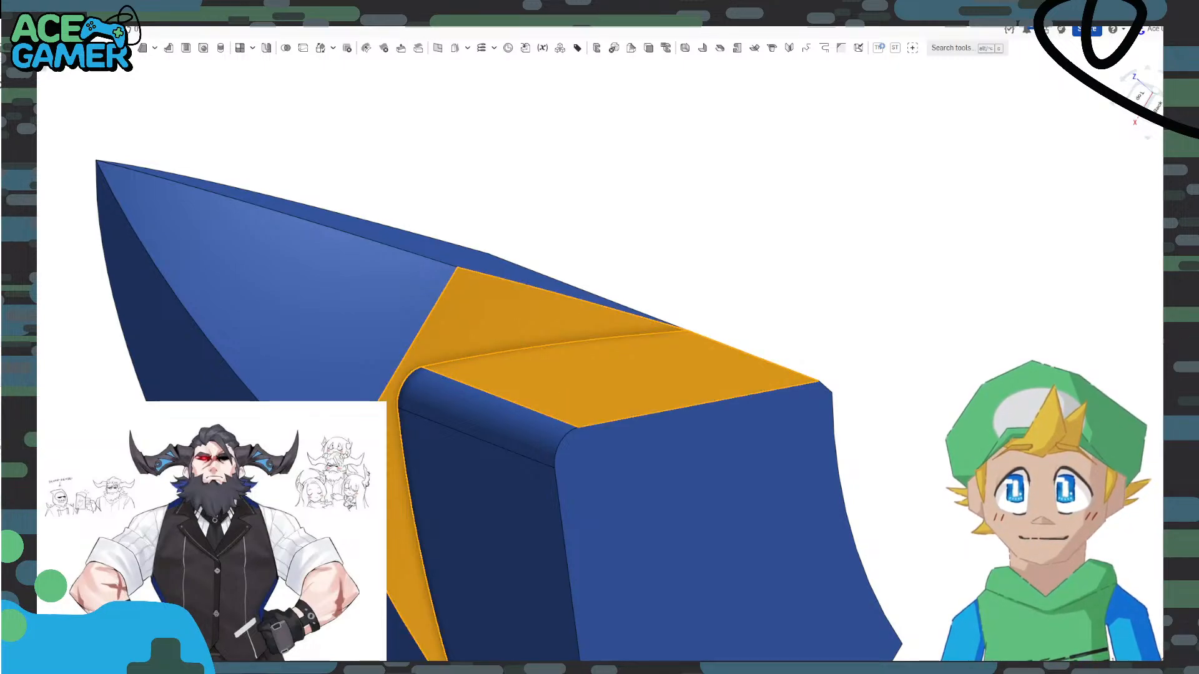
pyautogui.click(249, 121)
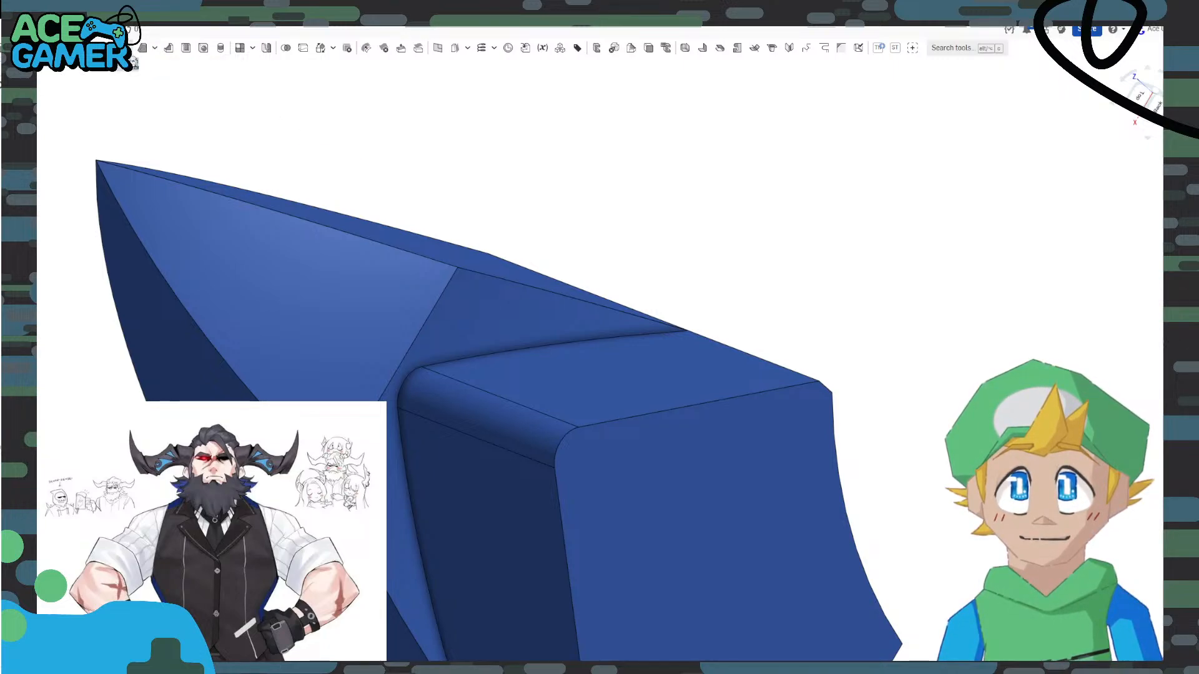
pyautogui.click(133, 62)
# Try a 5 mm chamfer on the straight ridge edge of the horn above the joint block.
pyautogui.click(426, 330)
pyautogui.moveTo(425, 330); pyautogui.dragTo(474, 358, button='right')
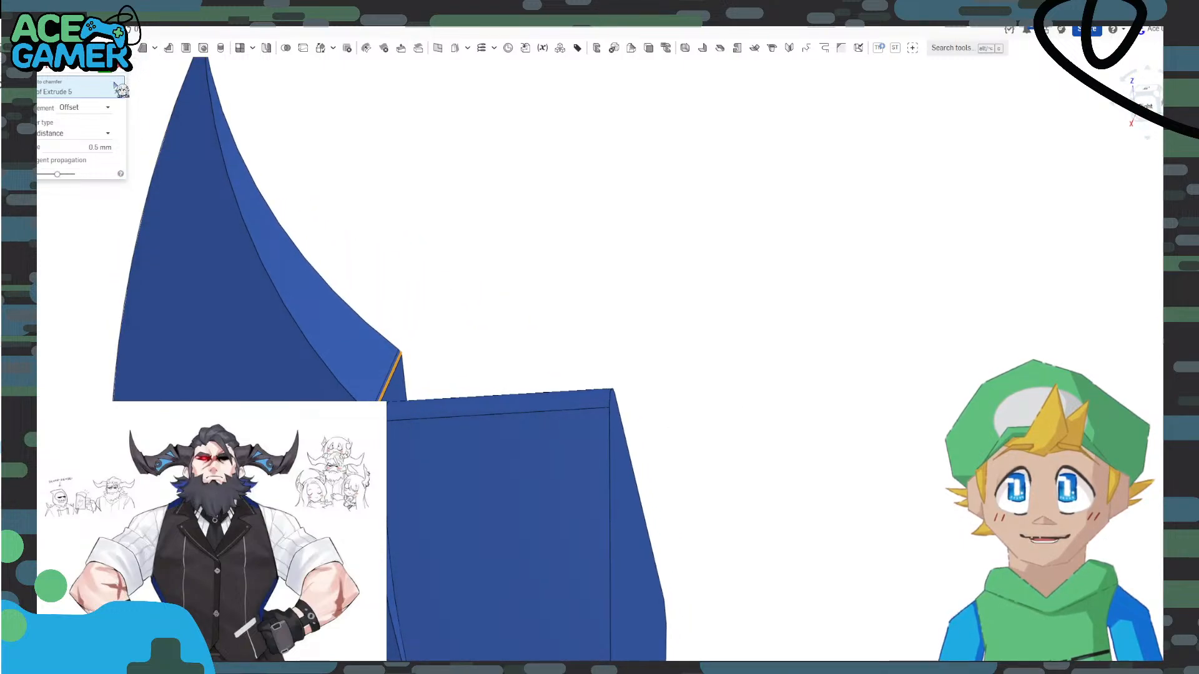
pyautogui.click(103, 148)
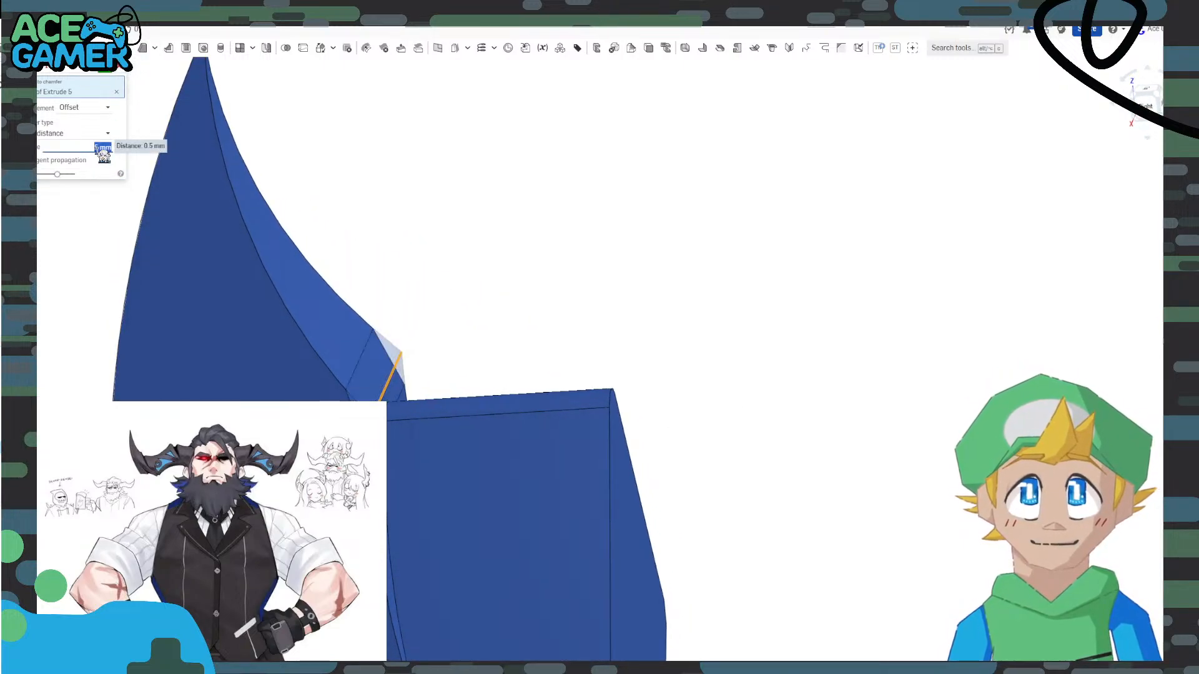
pyautogui.moveTo(361, 368)
pyautogui.mouseDown(button='right')
pyautogui.moveTo(387, 348)
pyautogui.moveTo(356, 356)
pyautogui.mouseUp(button='right')
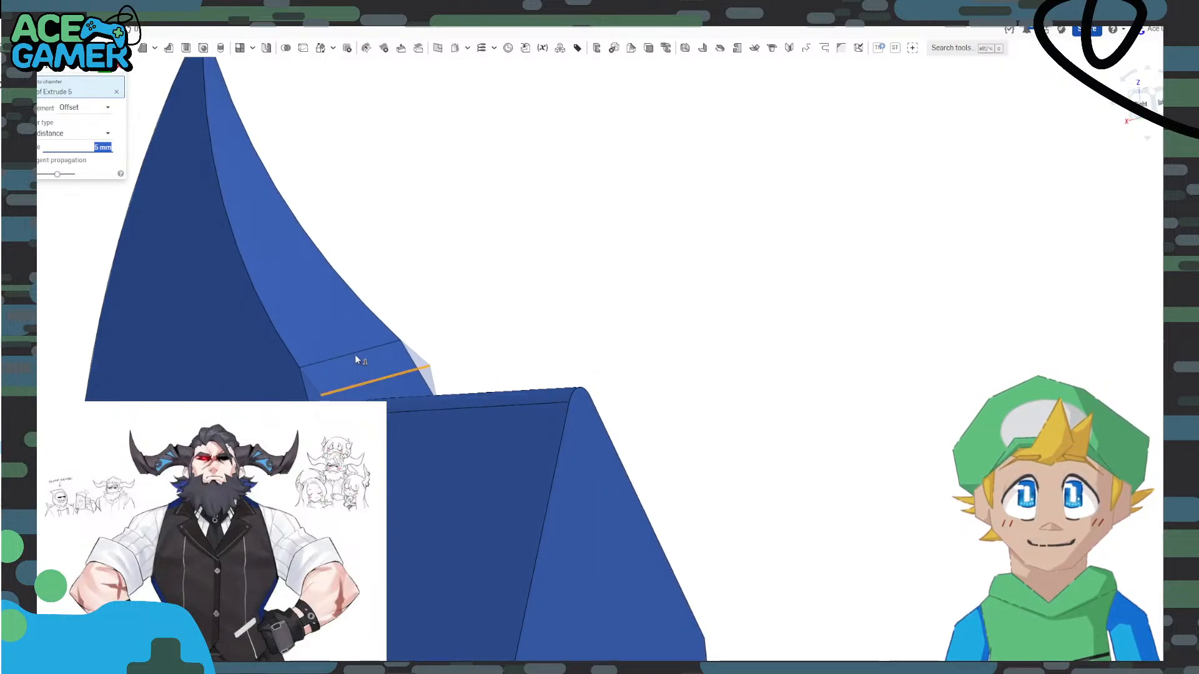
pyautogui.click(120, 67)
pyautogui.scroll(-5, 387, 447)
pyautogui.moveTo(388, 450); pyautogui.dragTo(420, 455, button='right')
pyautogui.click(1148, 104)
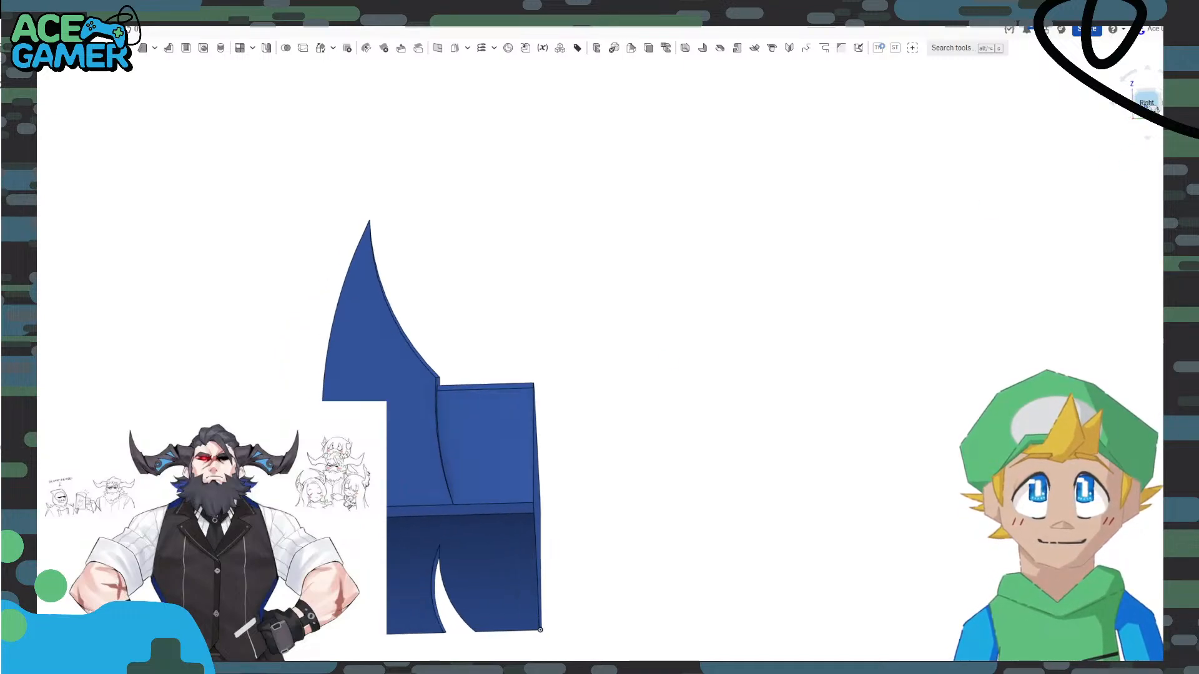
pyautogui.scroll(-1, 756, 299)
pyautogui.moveTo(709, 287); pyautogui.dragTo(614, 295, button='middle')
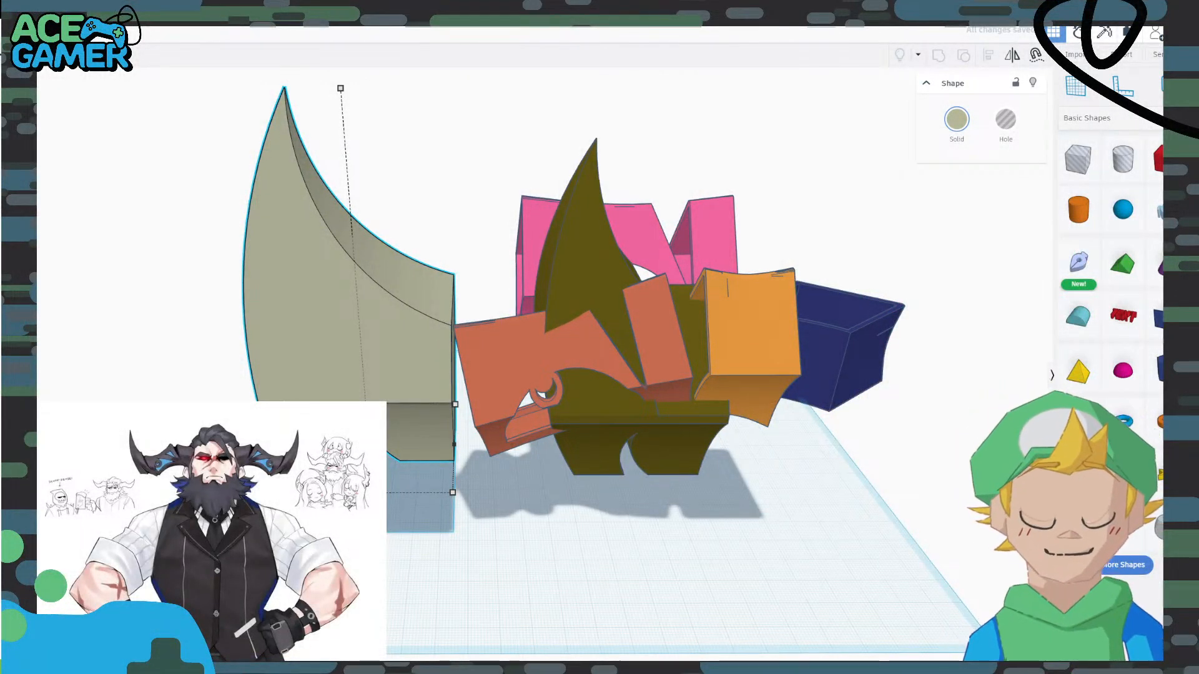
# Switch to Tinkercad and move the dark olive horn onto the light olive horn so that they overlap.
pyautogui.click(614, 513)
pyautogui.moveTo(600, 442); pyautogui.dragTo(329, 499)
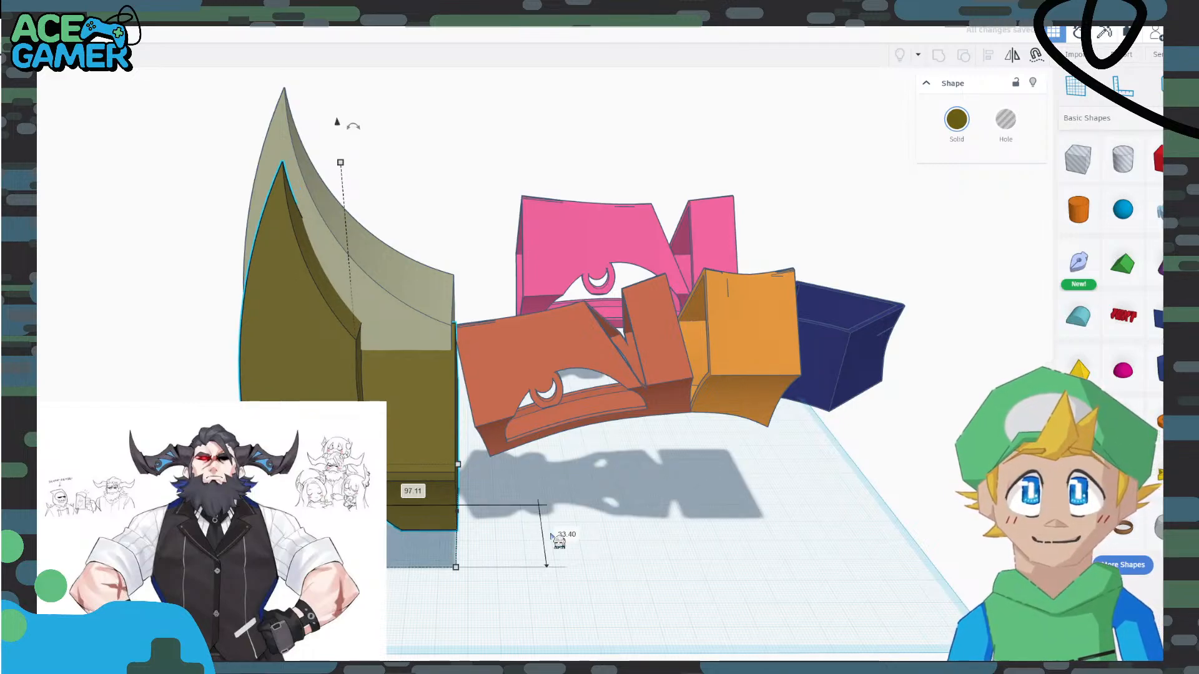
# Align the dark and light olive horns so that their centres line up across the width and their joint ends match.
pyautogui.keyDown('shift'); pyautogui.click(386, 293); pyautogui.keyUp('shift')
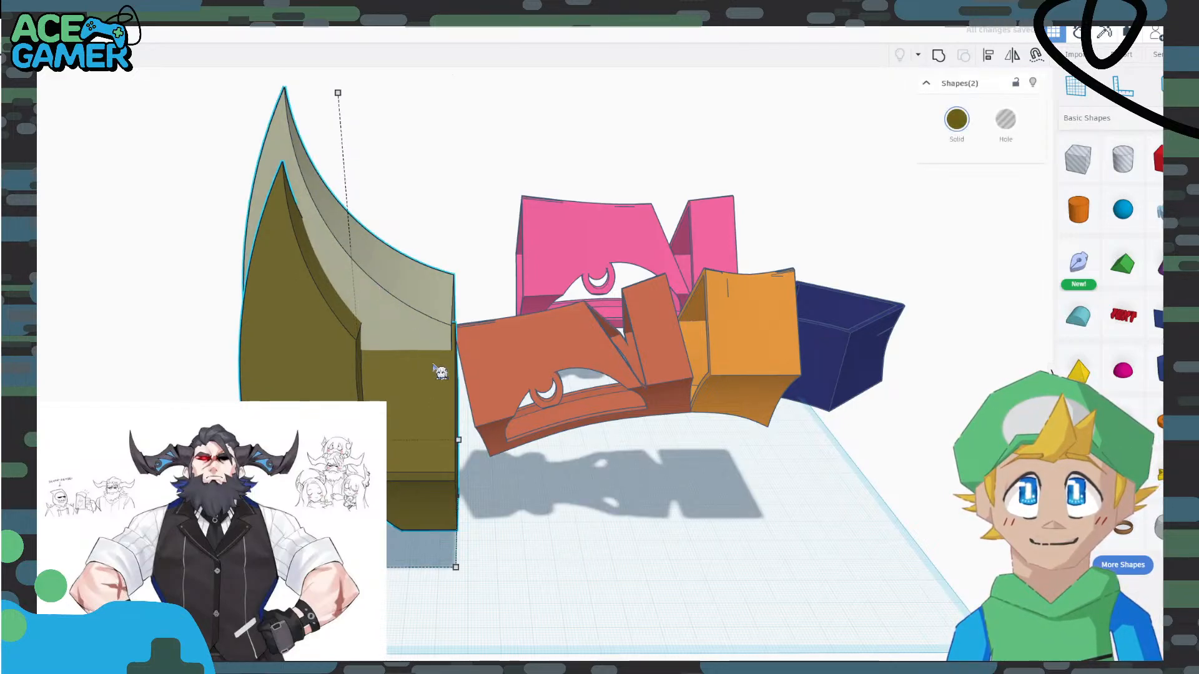
pyautogui.moveTo(545, 594); pyautogui.dragTo(799, 561, button='right')
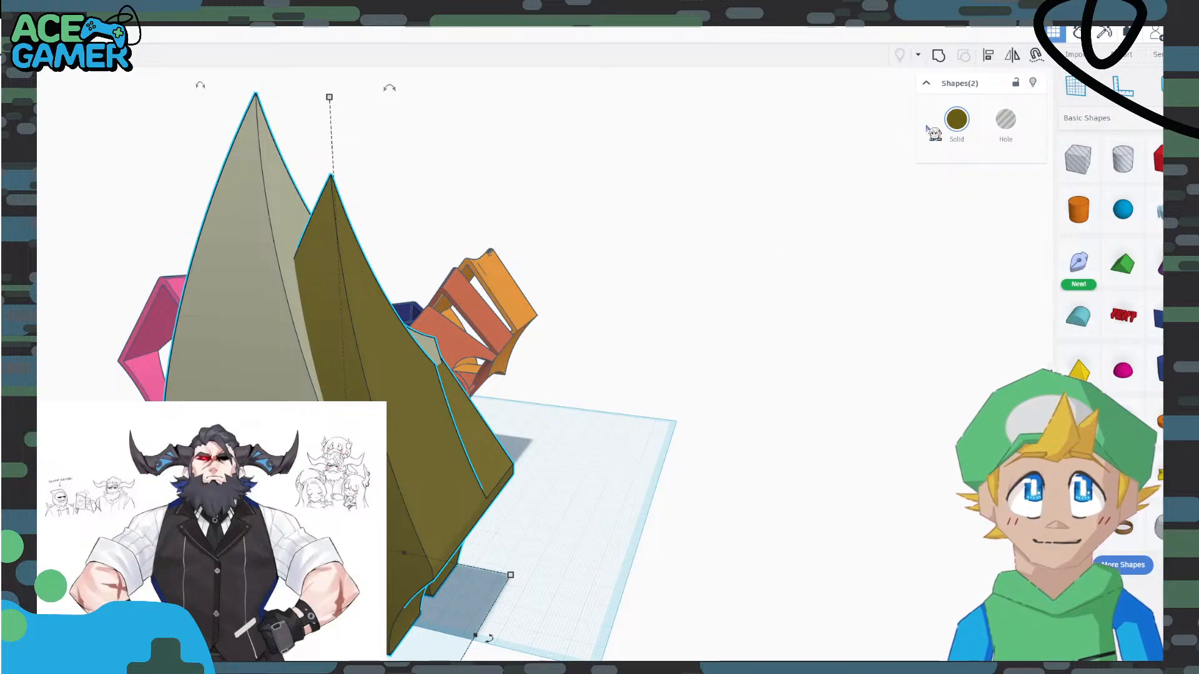
pyautogui.click(988, 55)
pyautogui.moveTo(452, 620); pyautogui.dragTo(637, 507, button='right')
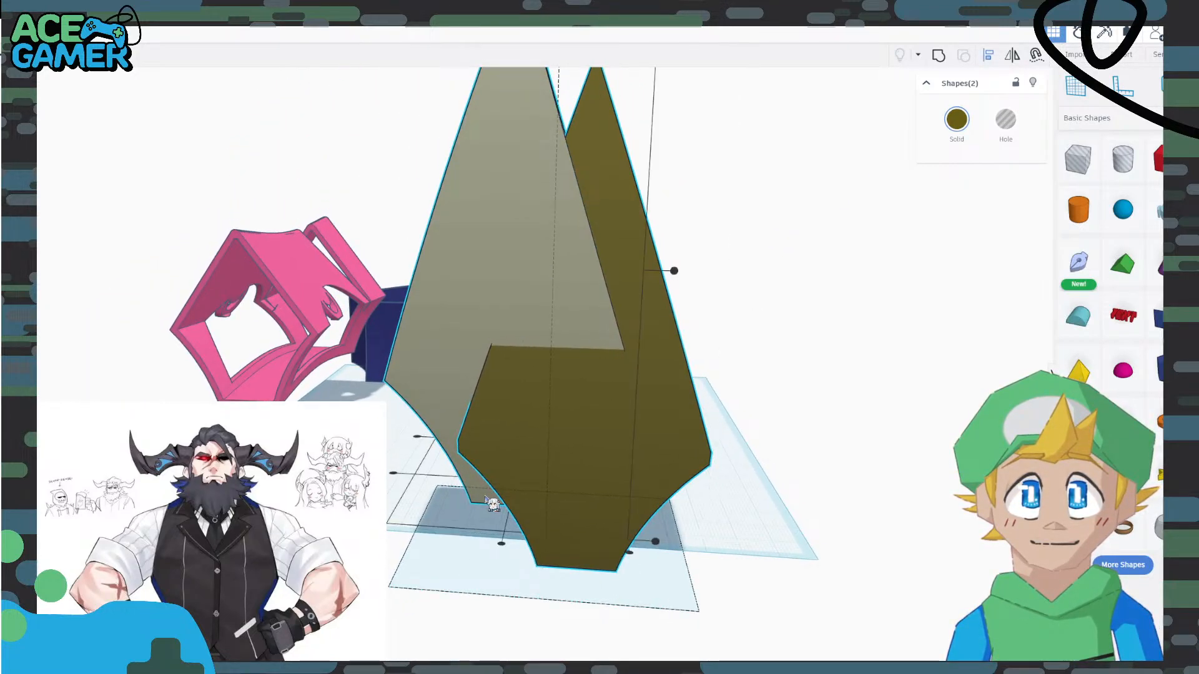
pyautogui.click(501, 546)
pyautogui.click(394, 474)
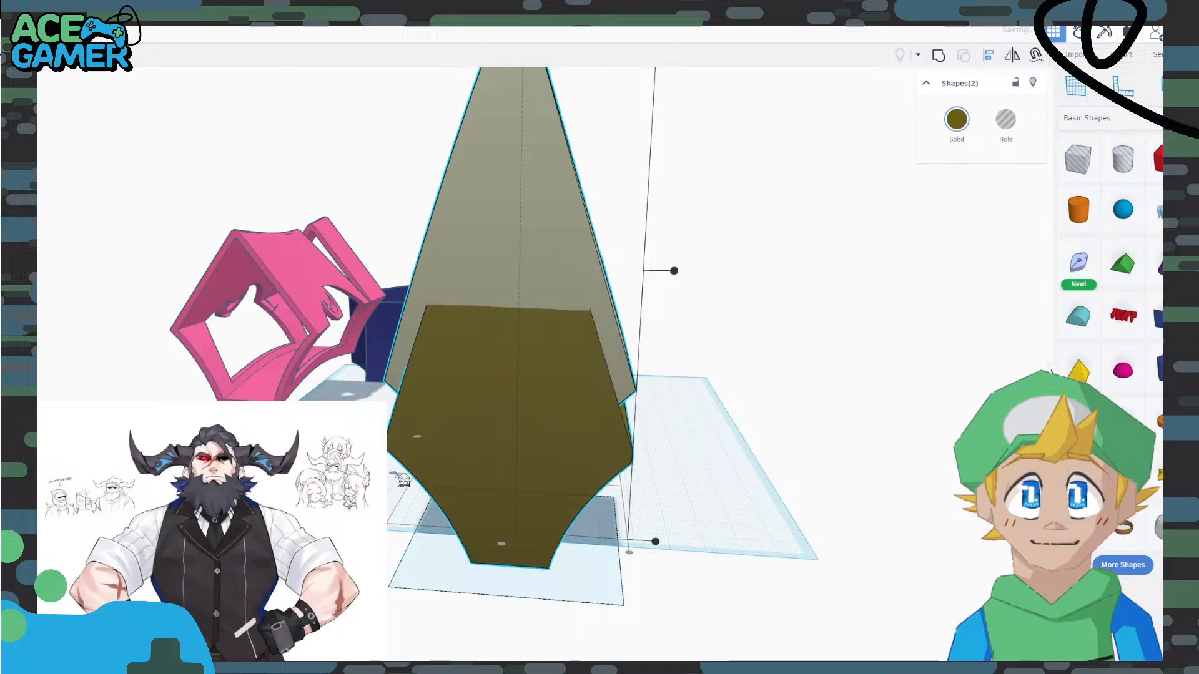
pyautogui.moveTo(693, 571); pyautogui.dragTo(512, 504, button='right')
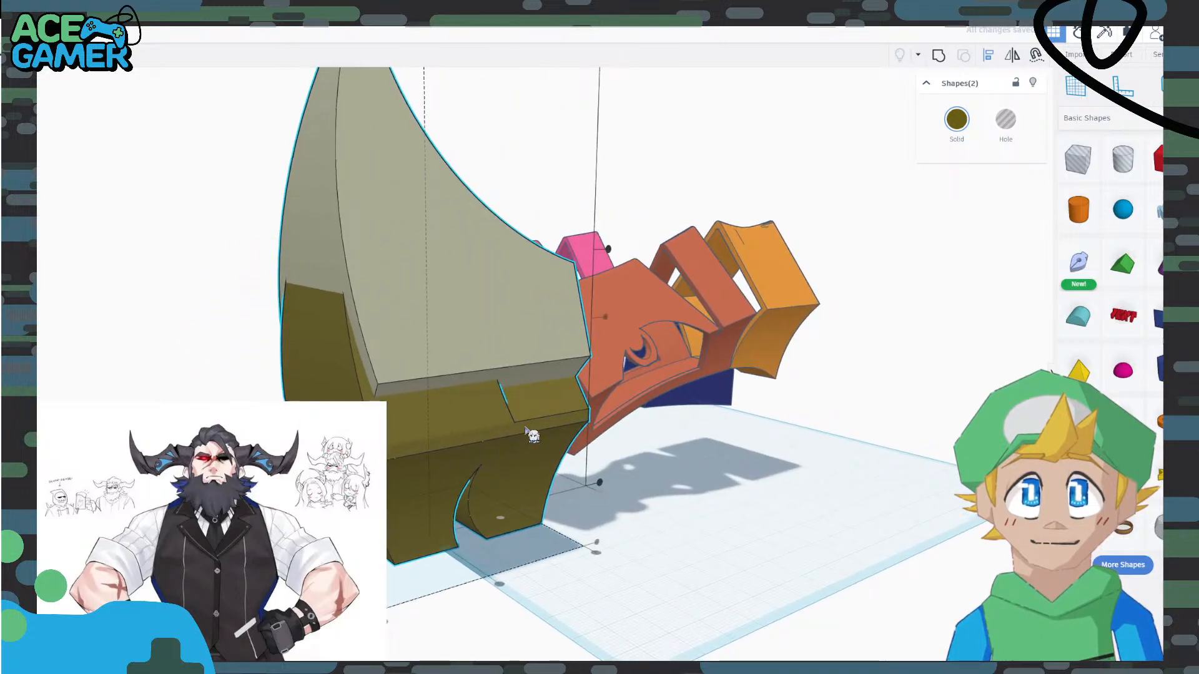
pyautogui.click(386, 254)
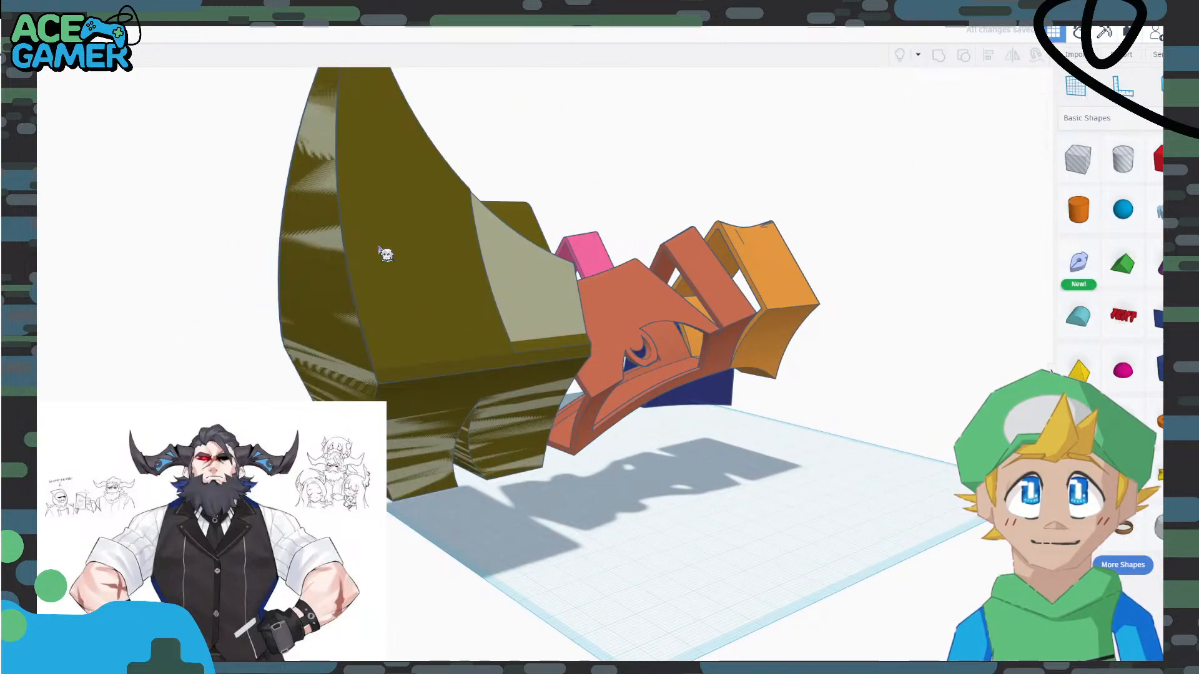
pyautogui.press('Delete')
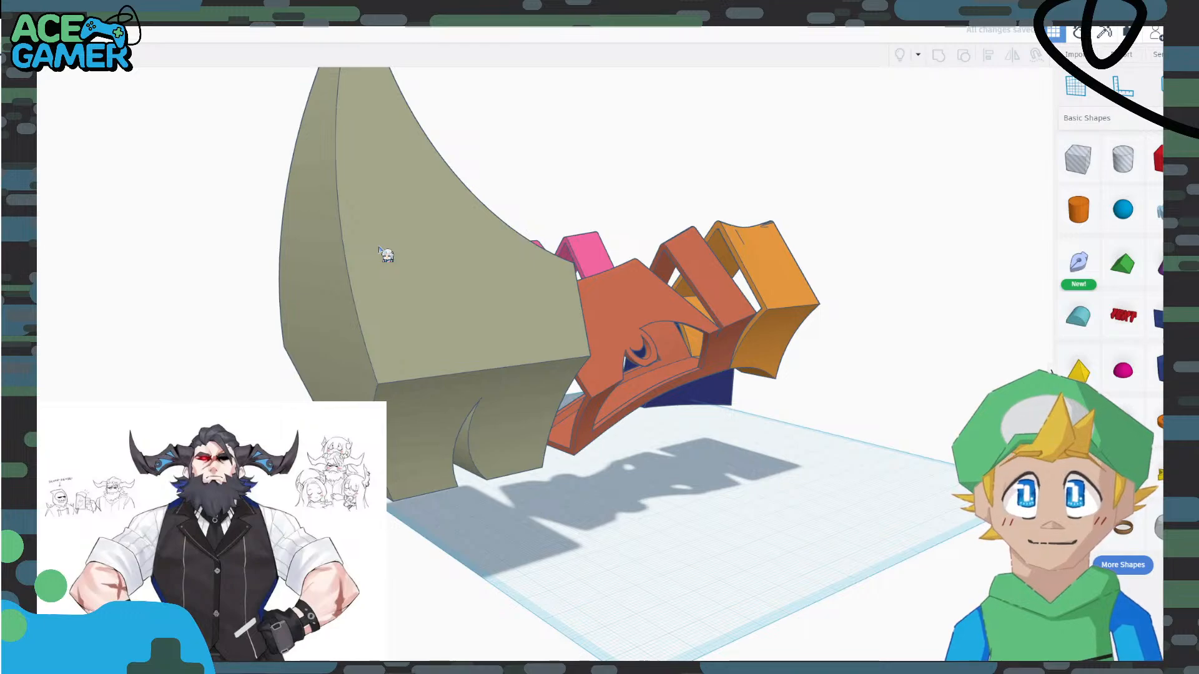
pyautogui.hotkey('ctrl', 'z')
# Move the light olive horn out of the overlap to the far end of the row, behind the navy piece.
pyautogui.moveTo(511, 260); pyautogui.dragTo(855, 378)
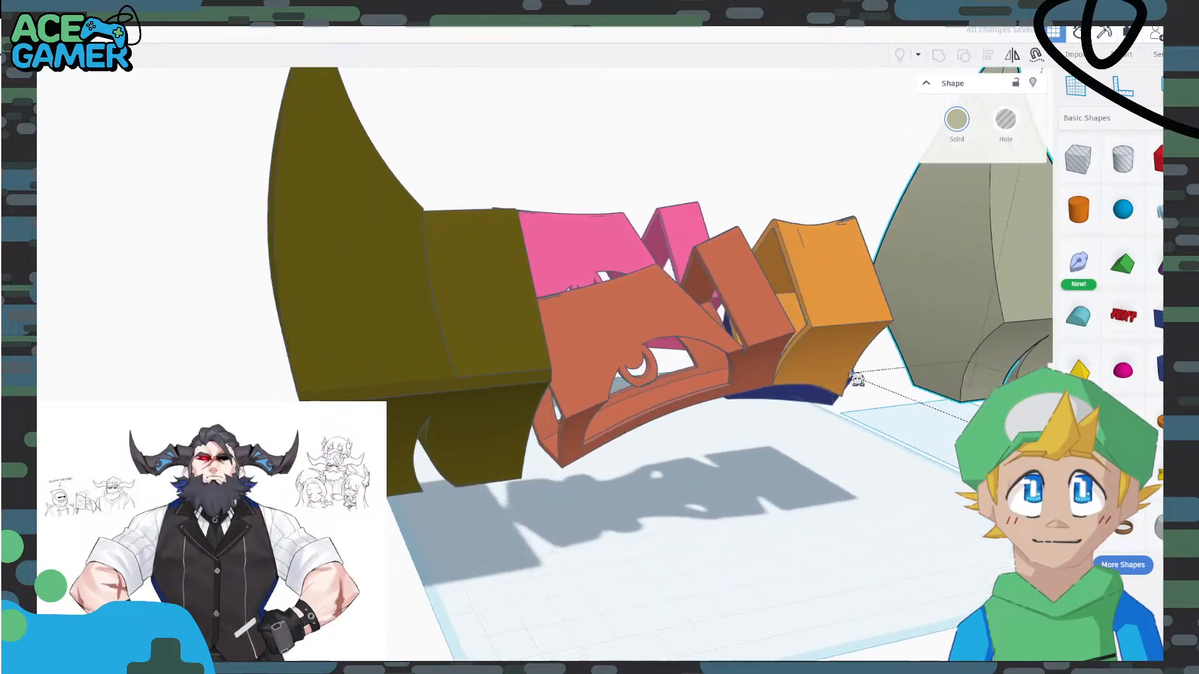
pyautogui.moveTo(852, 375); pyautogui.dragTo(793, 380, button='right')
pyautogui.moveTo(793, 380); pyautogui.dragTo(436, 393, button='middle')
pyautogui.moveTo(771, 335); pyautogui.dragTo(682, 275)
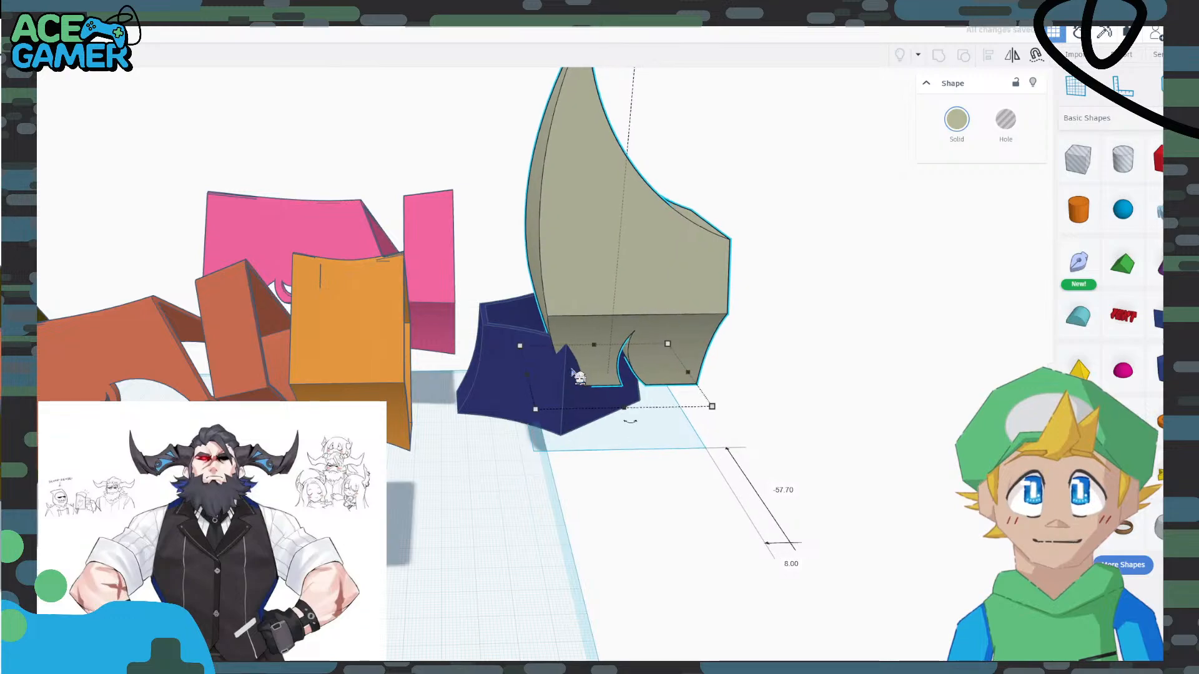
pyautogui.moveTo(571, 372); pyautogui.dragTo(609, 305, button='right')
pyautogui.moveTo(216, 428); pyautogui.dragTo(498, 450, button='middle')
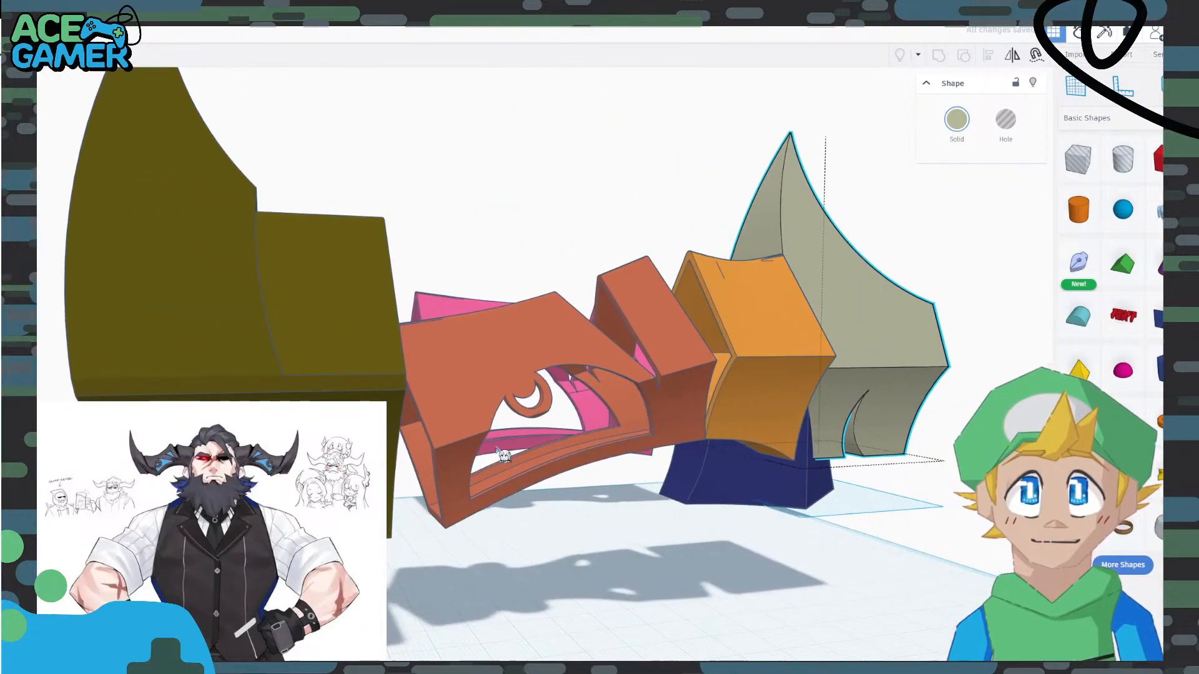
pyautogui.moveTo(444, 459); pyautogui.dragTo(359, 451, button='right')
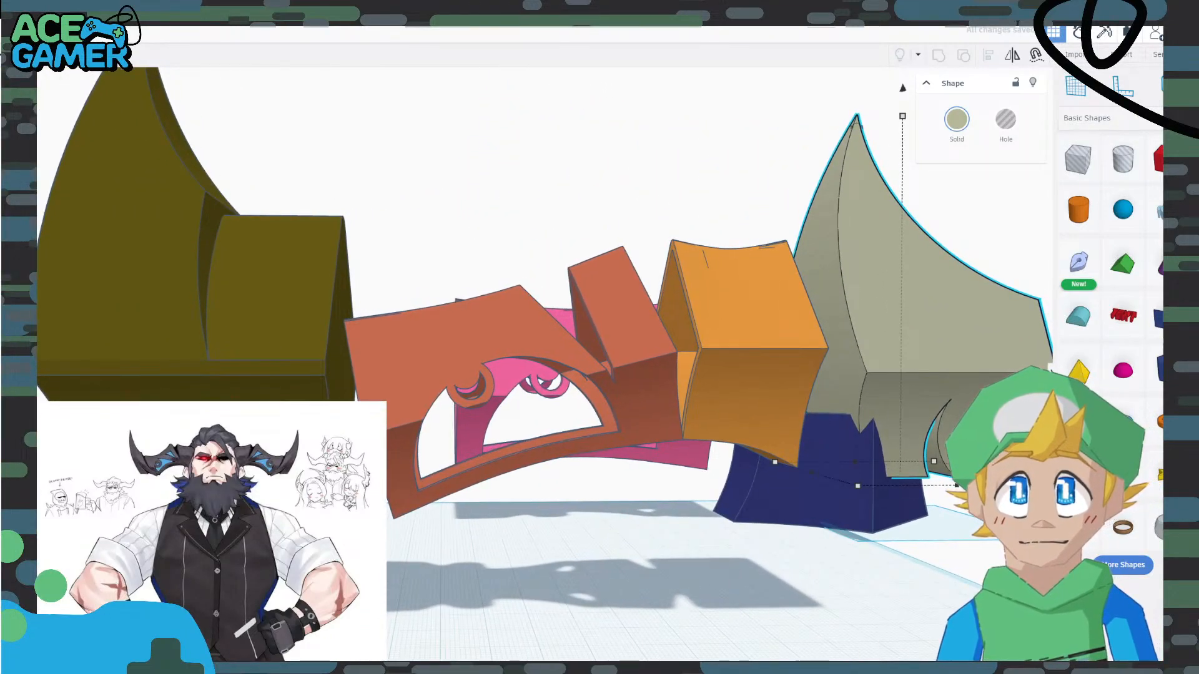
pyautogui.click(306, 267)
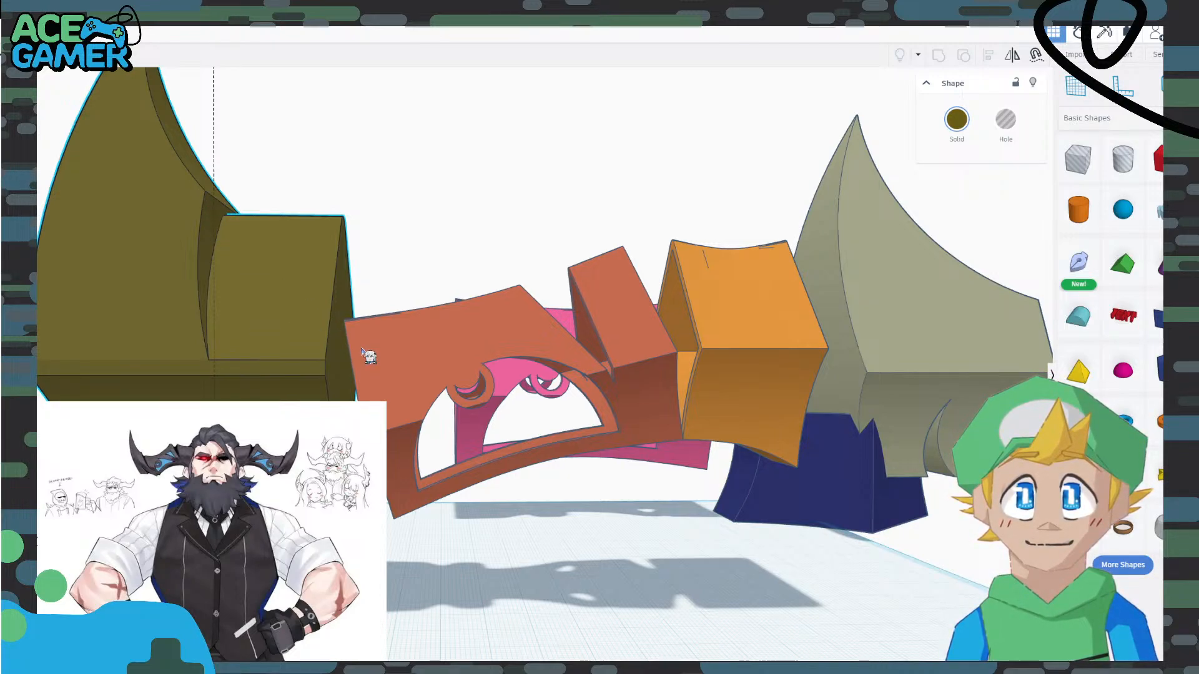
pyautogui.moveTo(420, 536); pyautogui.dragTo(393, 574, button='right')
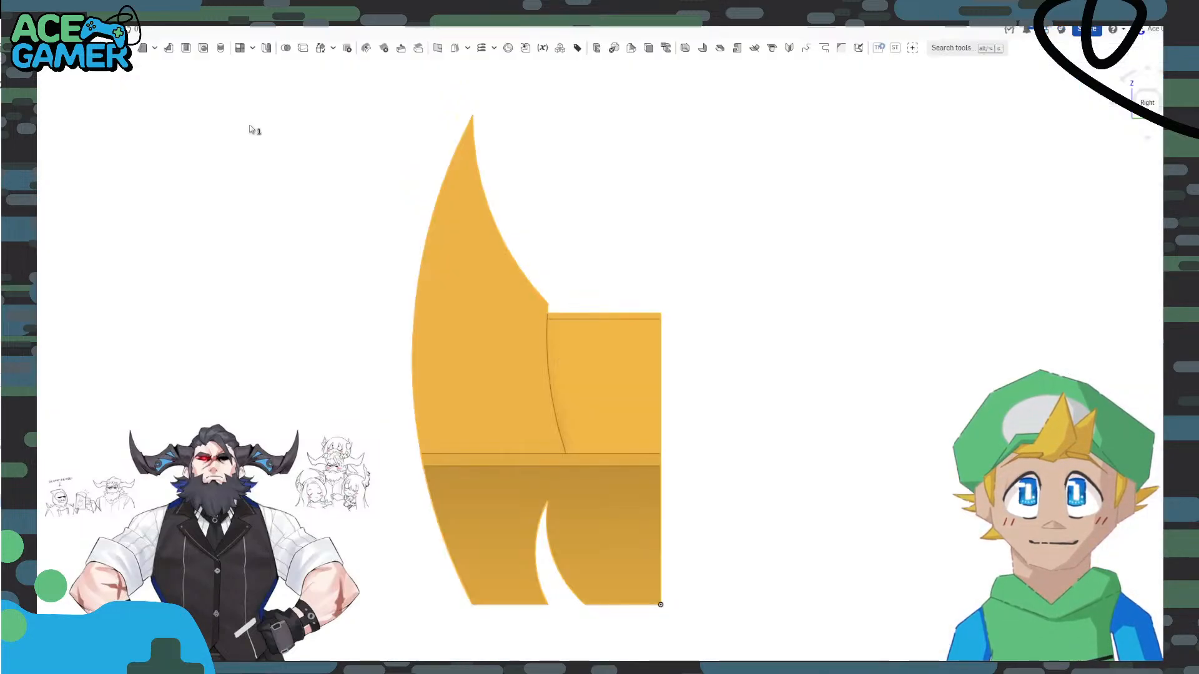
# Switch to Onshape and examine the horn's outline sketch, Sketch 11, from straight behind, leaving its dimensions as they are.
pyautogui.moveTo(780, 423)
pyautogui.mouseDown(button='right')
pyautogui.moveTo(737, 435)
pyautogui.moveTo(582, 415)
pyautogui.mouseUp(button='right')
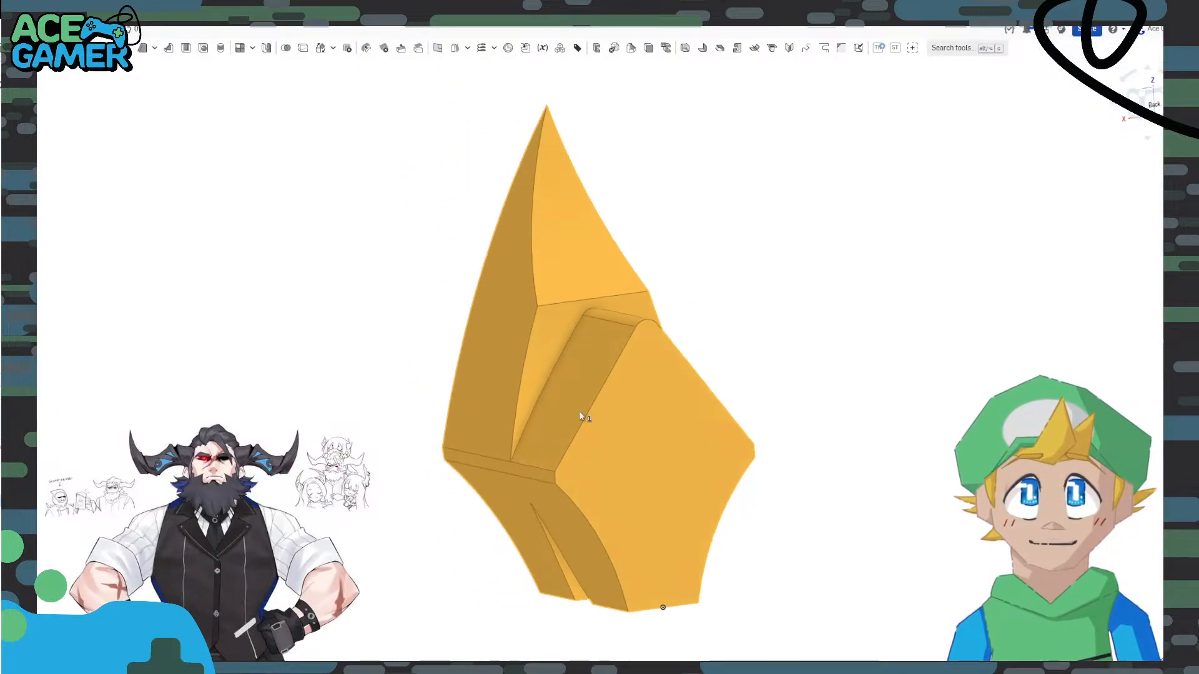
pyautogui.press('space')
pyautogui.doubleClick(25, 344)
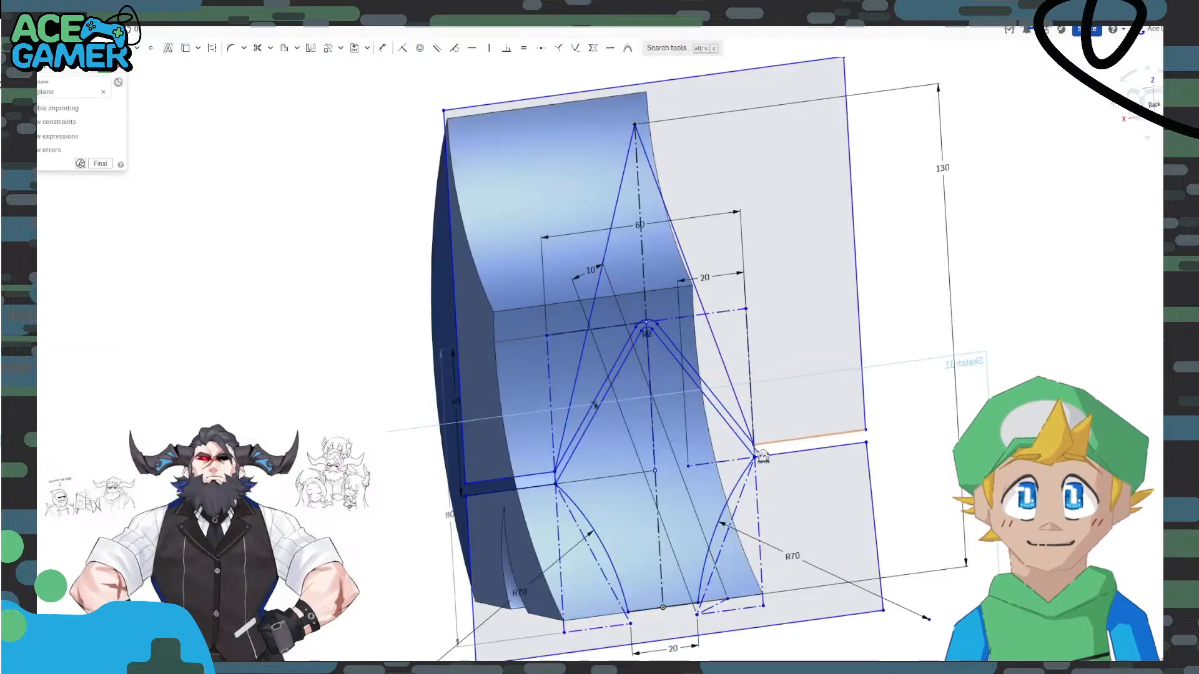
pyautogui.press('n')
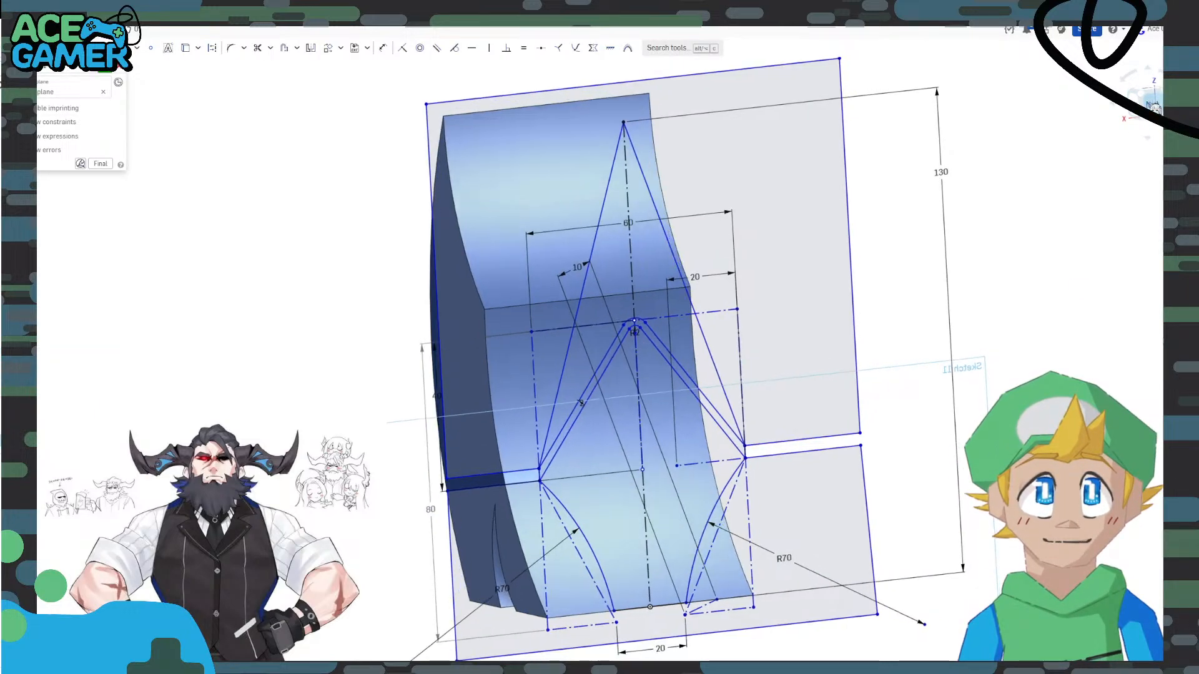
pyautogui.scroll(2, 538, 424)
pyautogui.scroll(1, 531, 417)
pyautogui.scroll(-4, 580, 416)
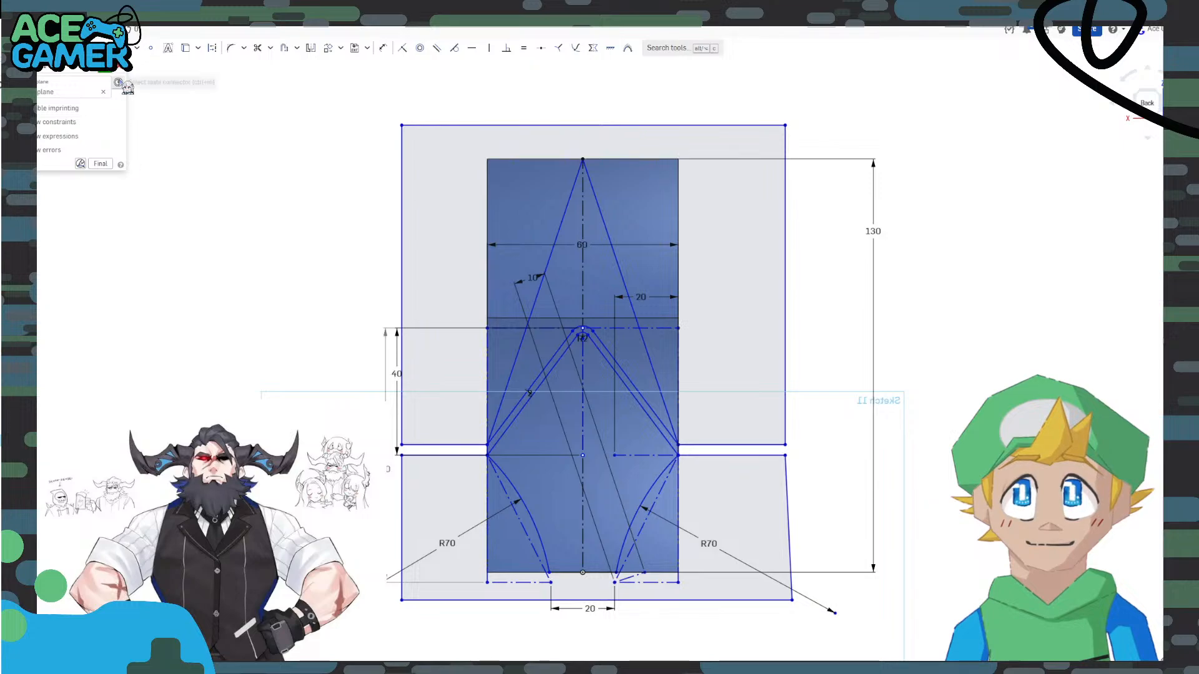
pyautogui.click(120, 68)
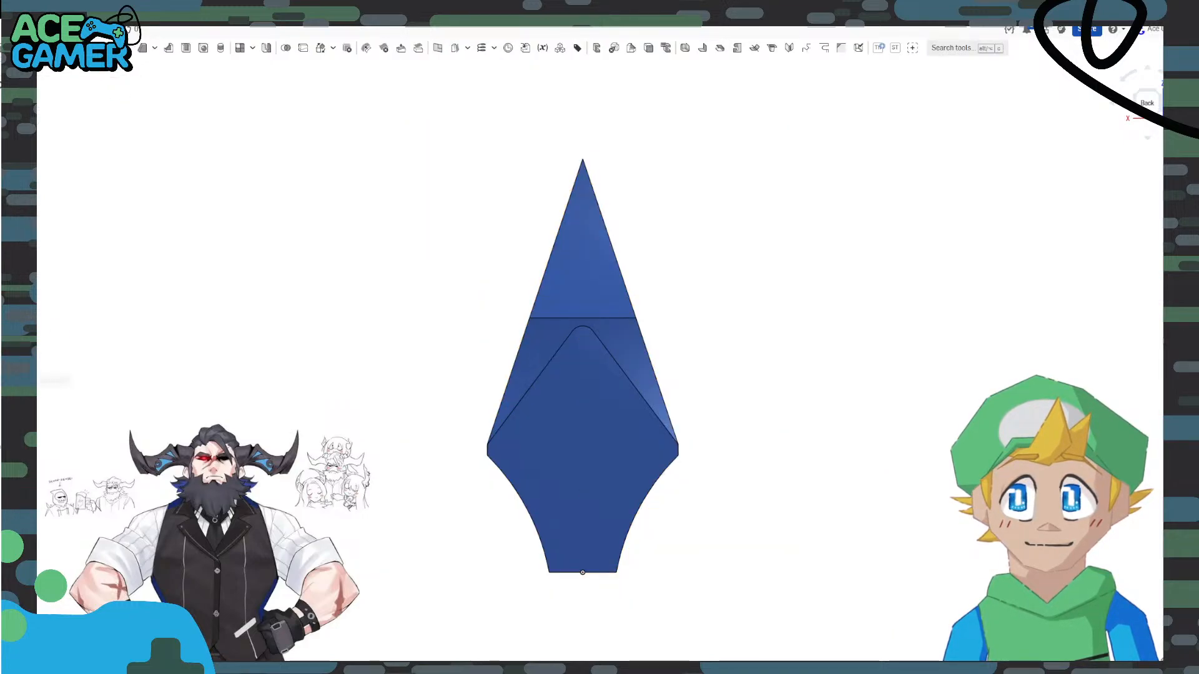
# Compare the outline sketch and the joint block's extrusion with the horn in Tinkercad, then recheck Sketch 11 in Onshape.
pyautogui.click(25, 343)
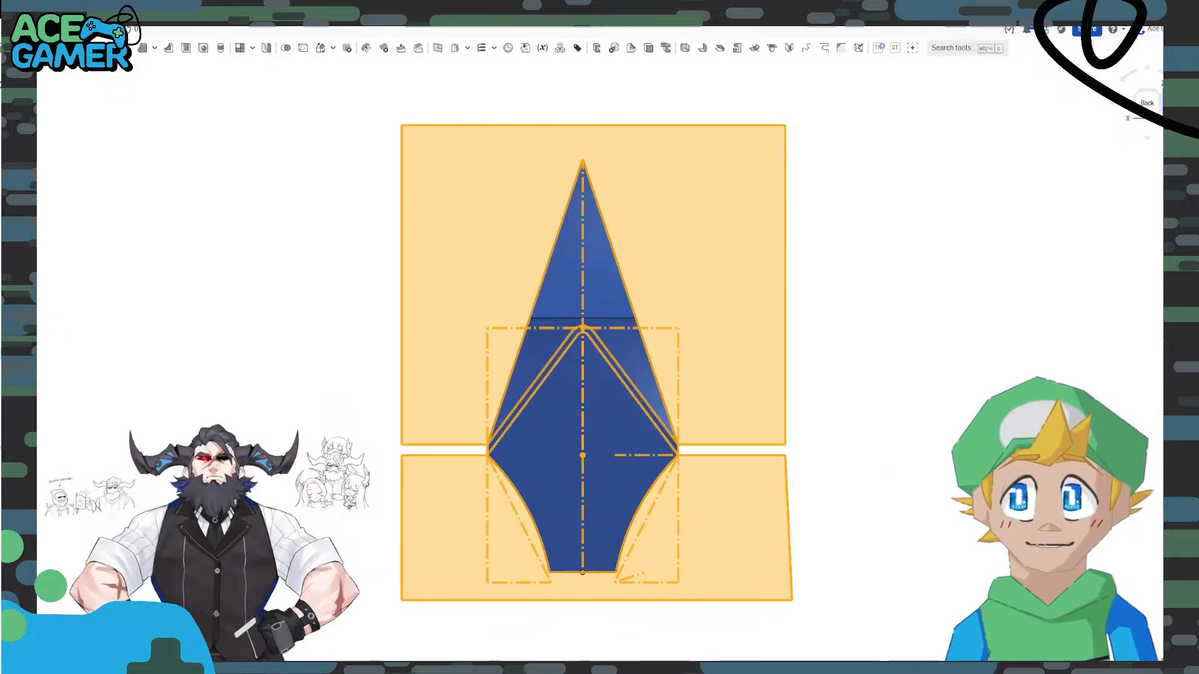
pyautogui.click(25, 368)
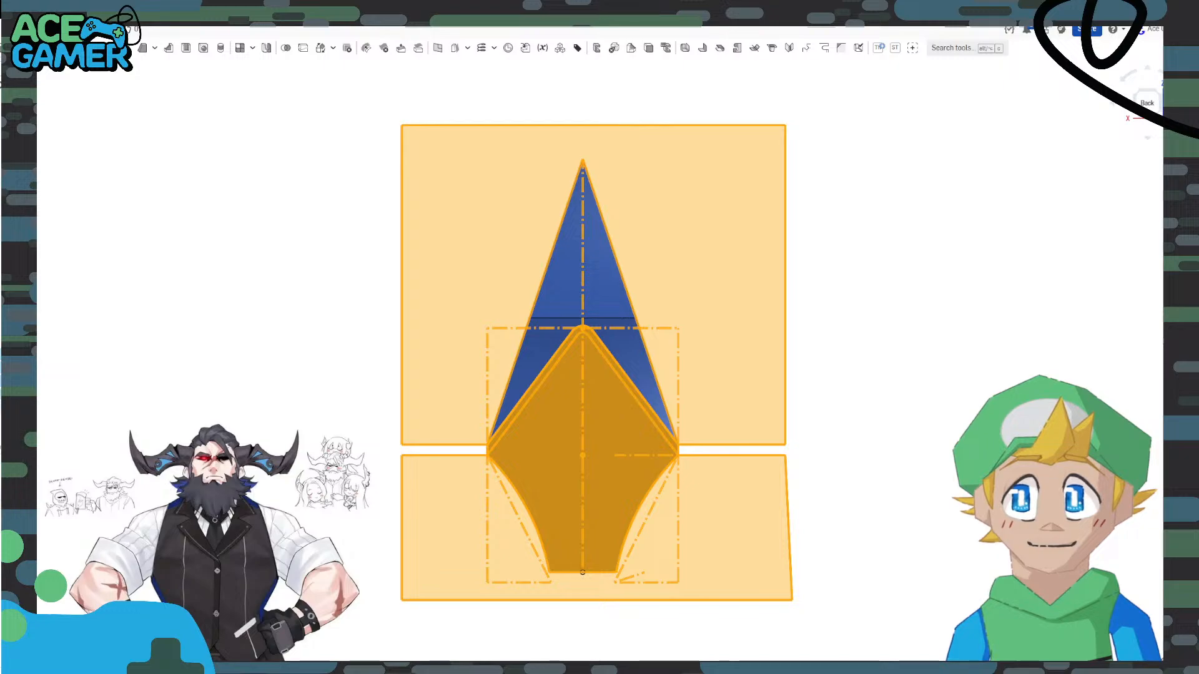
pyautogui.press('Delete')
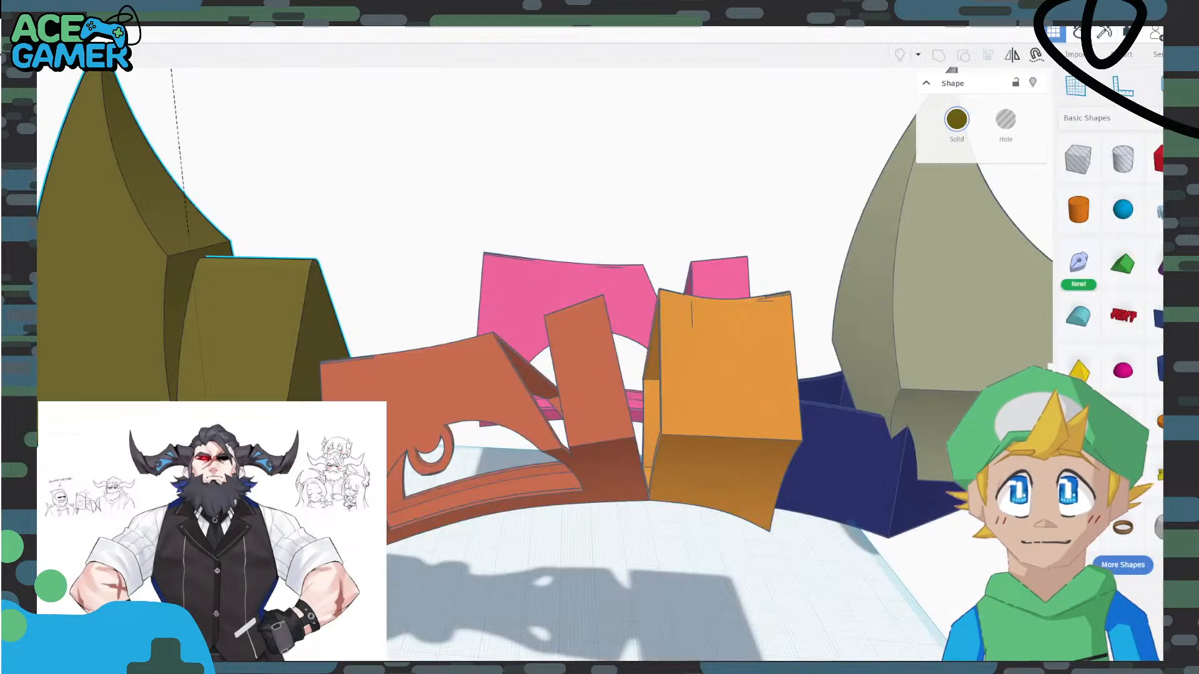
pyautogui.moveTo(614, 574)
pyautogui.mouseDown(button='right')
pyautogui.moveTo(642, 554)
pyautogui.moveTo(669, 559)
pyautogui.moveTo(454, 573)
pyautogui.moveTo(438, 593)
pyautogui.mouseUp(button='right')
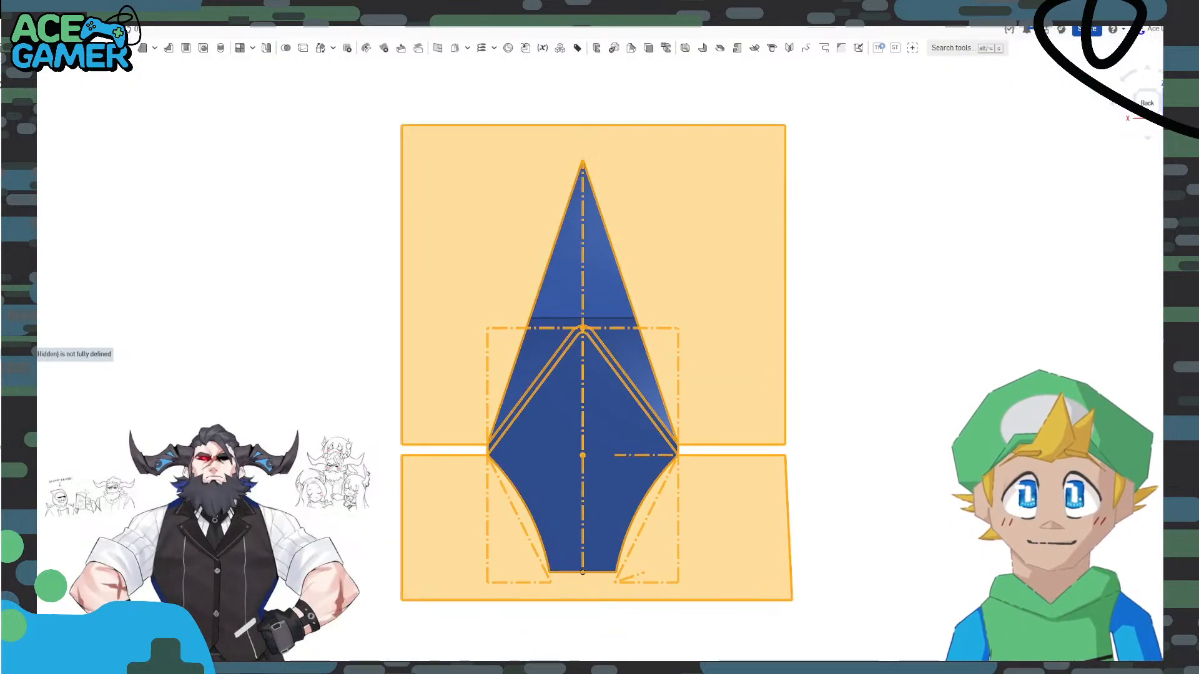
pyautogui.doubleClick(20, 345)
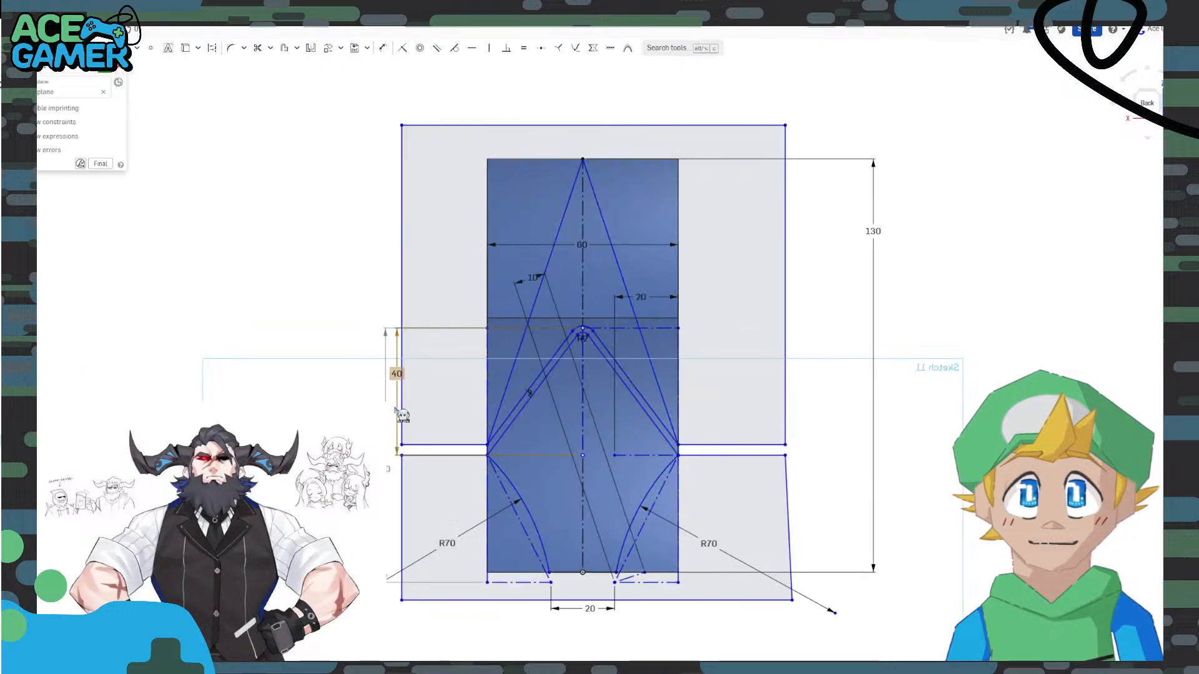
pyautogui.moveTo(283, 385); pyautogui.dragTo(282, 397, button='right')
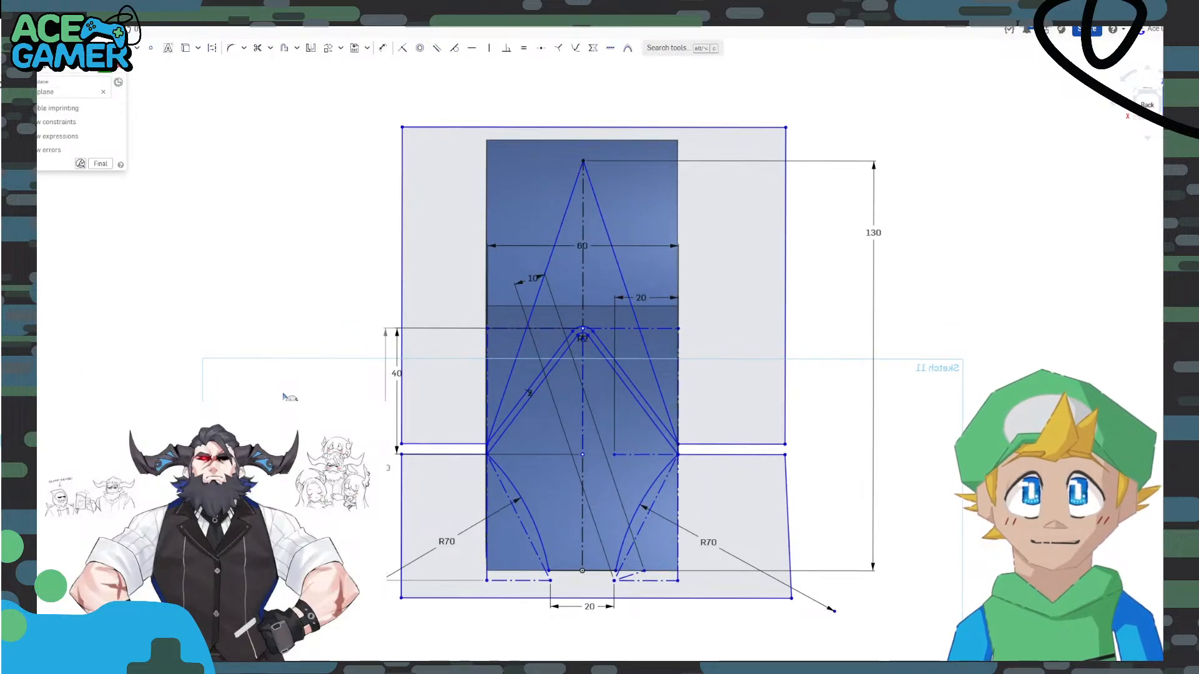
pyautogui.click(118, 70)
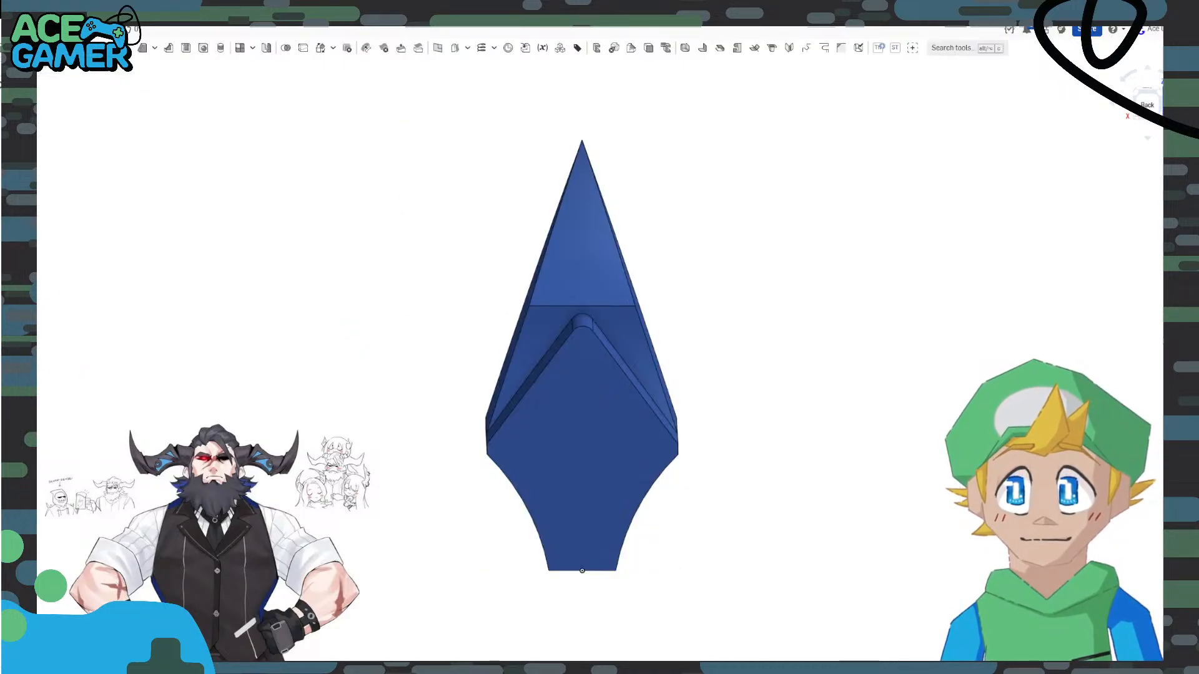
# Examine how the five-sided joint profile sketches sit relative to the horn body, viewing them from behind and below.
pyautogui.click(20, 345)
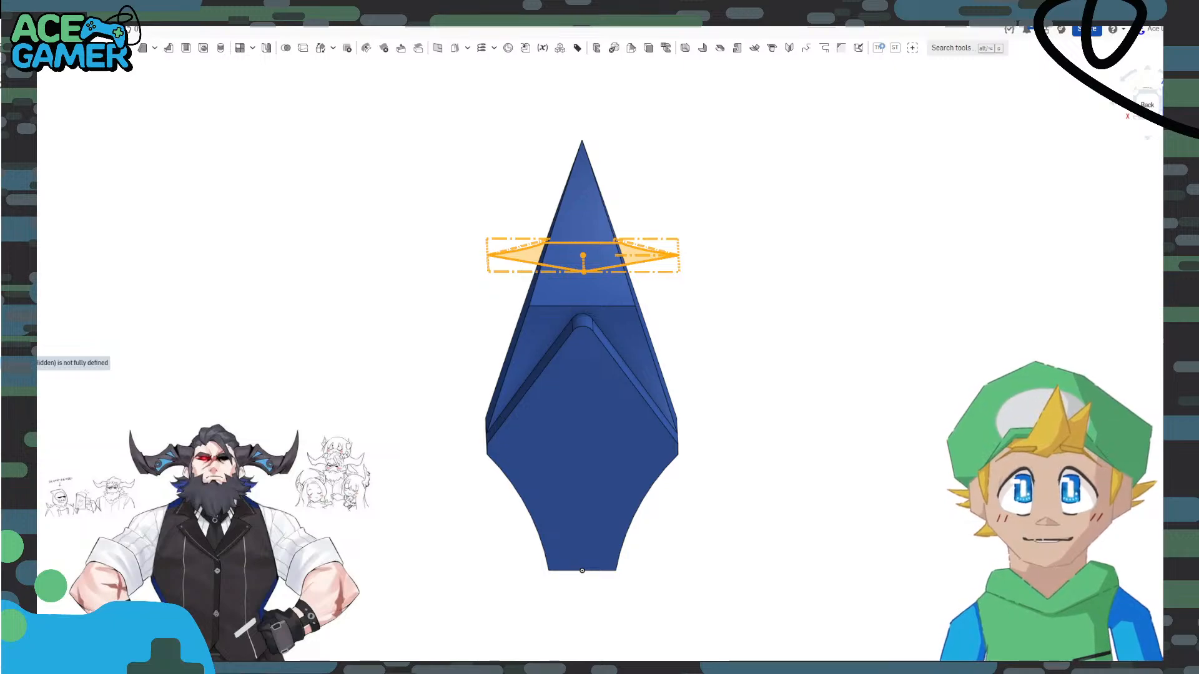
pyautogui.moveTo(301, 286); pyautogui.dragTo(349, 335, button='right')
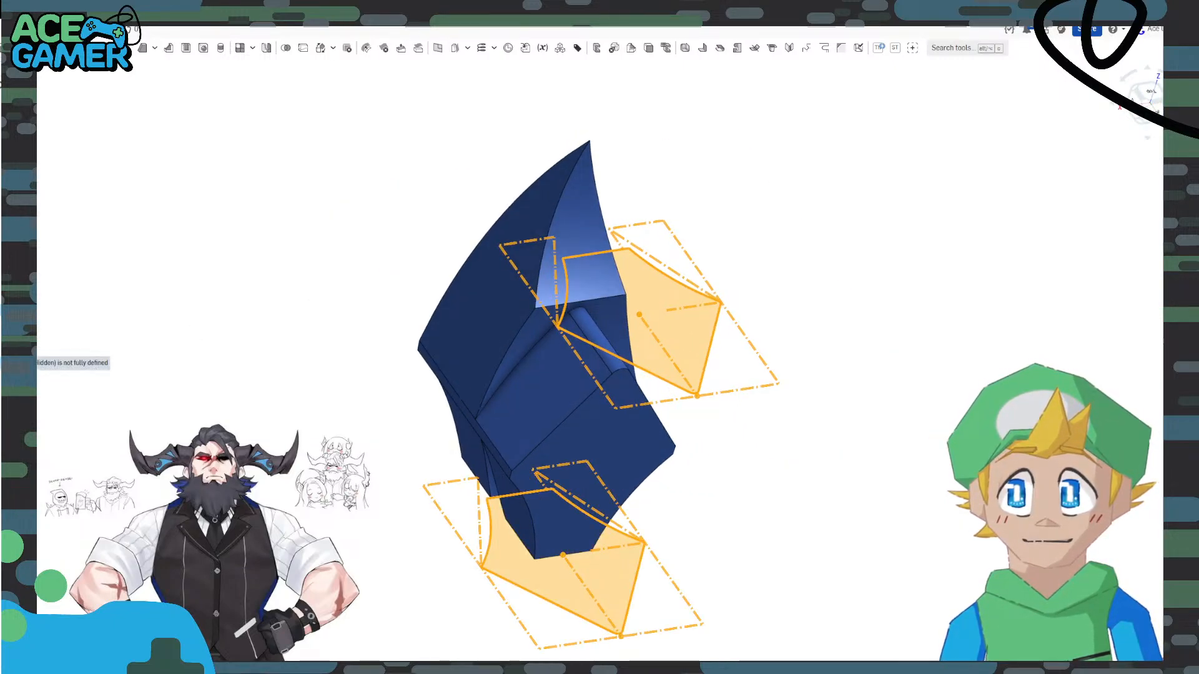
pyautogui.click(20, 345)
pyautogui.moveTo(349, 324); pyautogui.dragTo(332, 302, button='right')
pyautogui.moveTo(351, 381)
pyautogui.mouseDown(button='right')
pyautogui.moveTo(354, 294)
pyautogui.moveTo(352, 330)
pyautogui.moveTo(352, 311)
pyautogui.mouseUp(button='right')
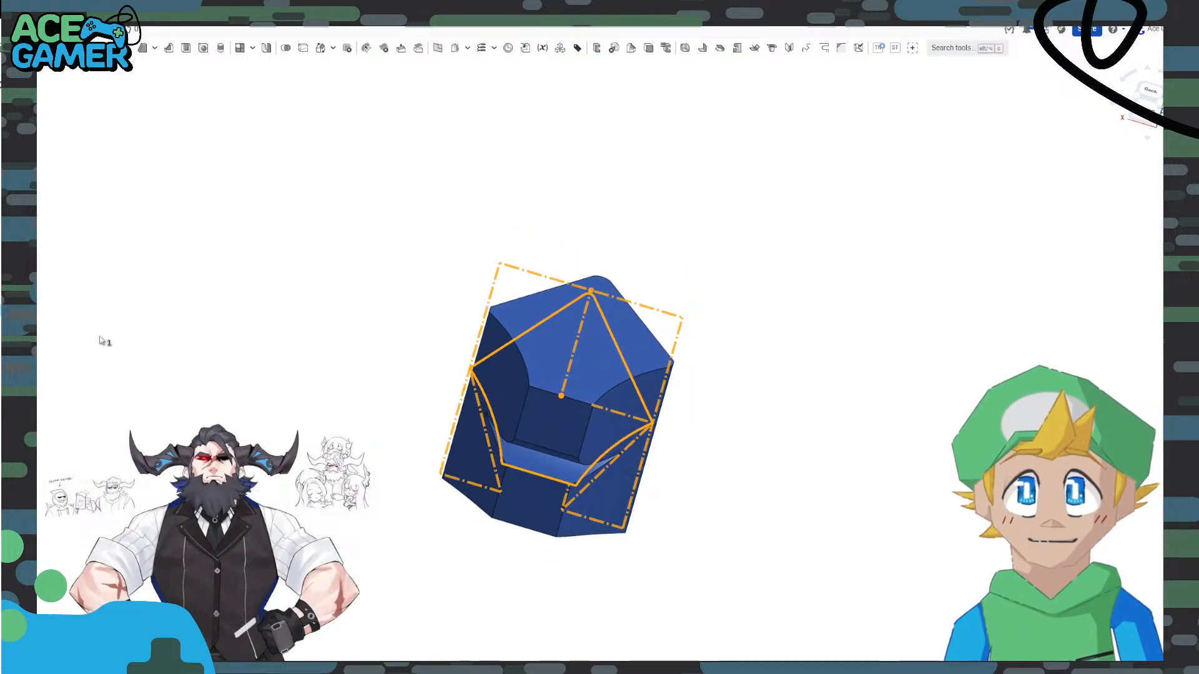
# Open the joint profile sketch, Sketch 5, and examine its outline and dimensions upright and straight on.
pyautogui.doubleClick(26, 323)
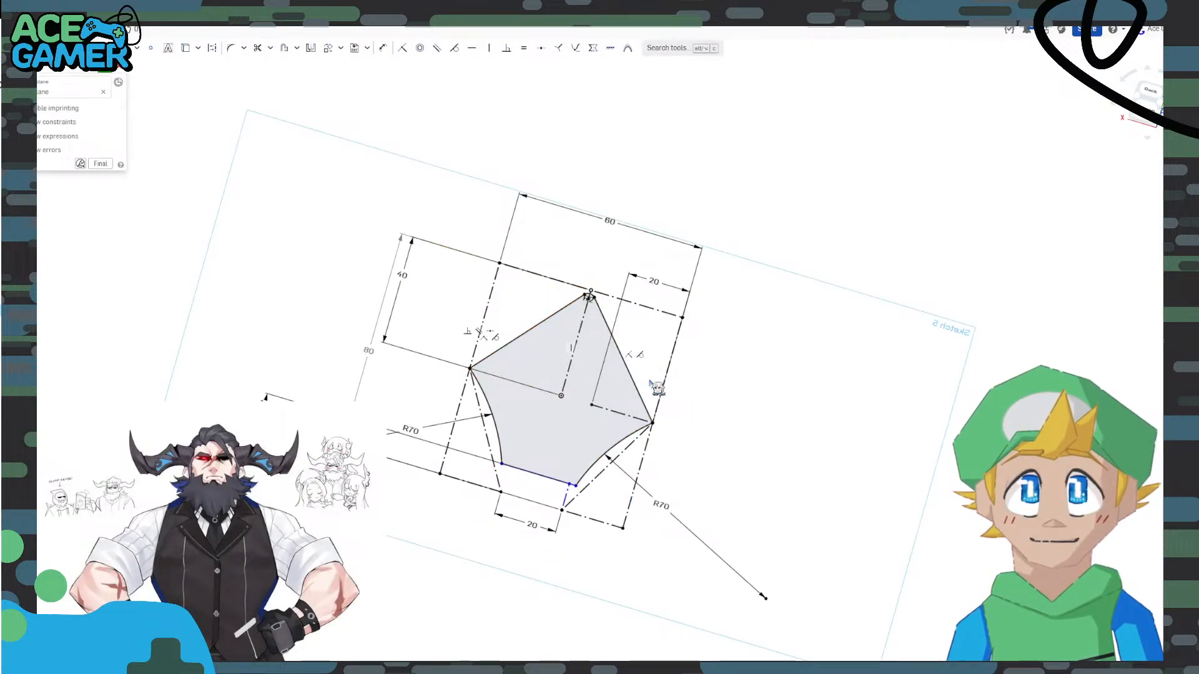
pyautogui.click(1147, 105)
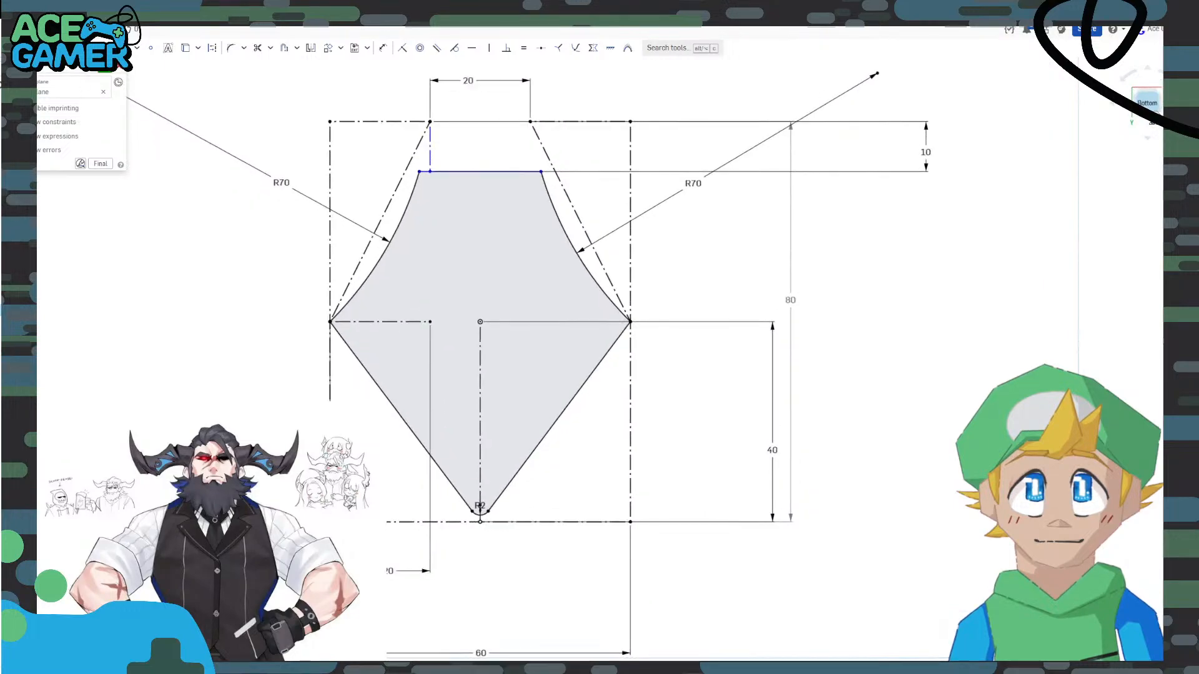
pyautogui.click(1130, 76)
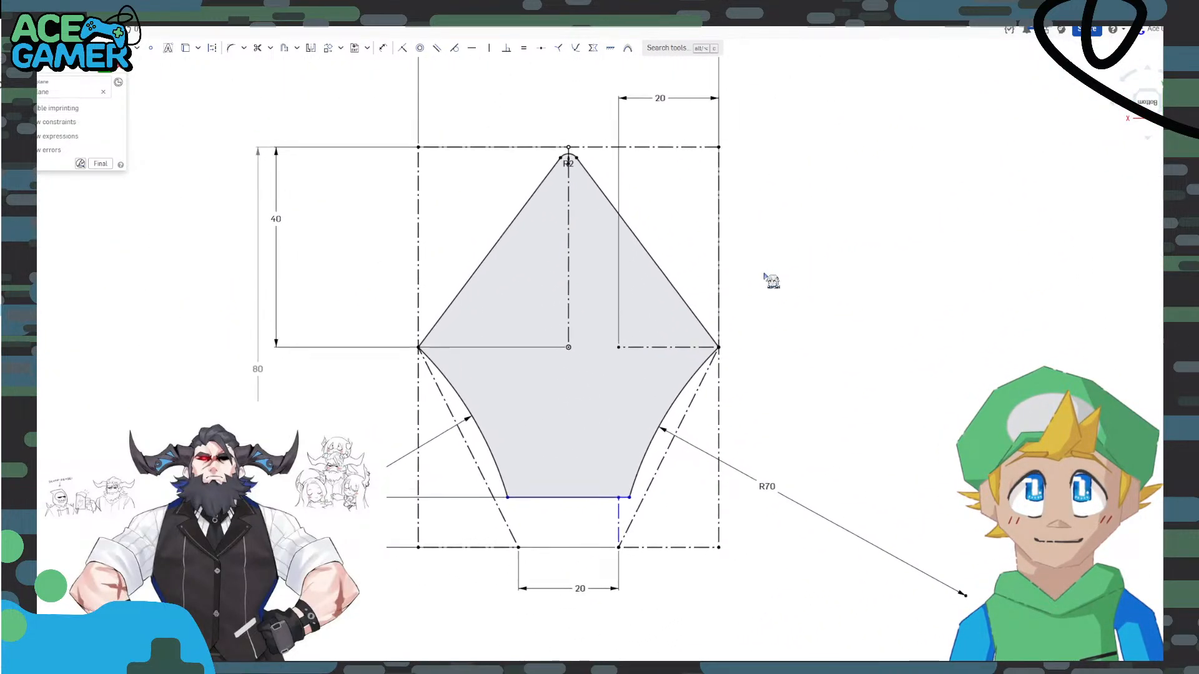
pyautogui.scroll(-3, 761, 282)
pyautogui.moveTo(718, 258); pyautogui.dragTo(650, 279, button='middle')
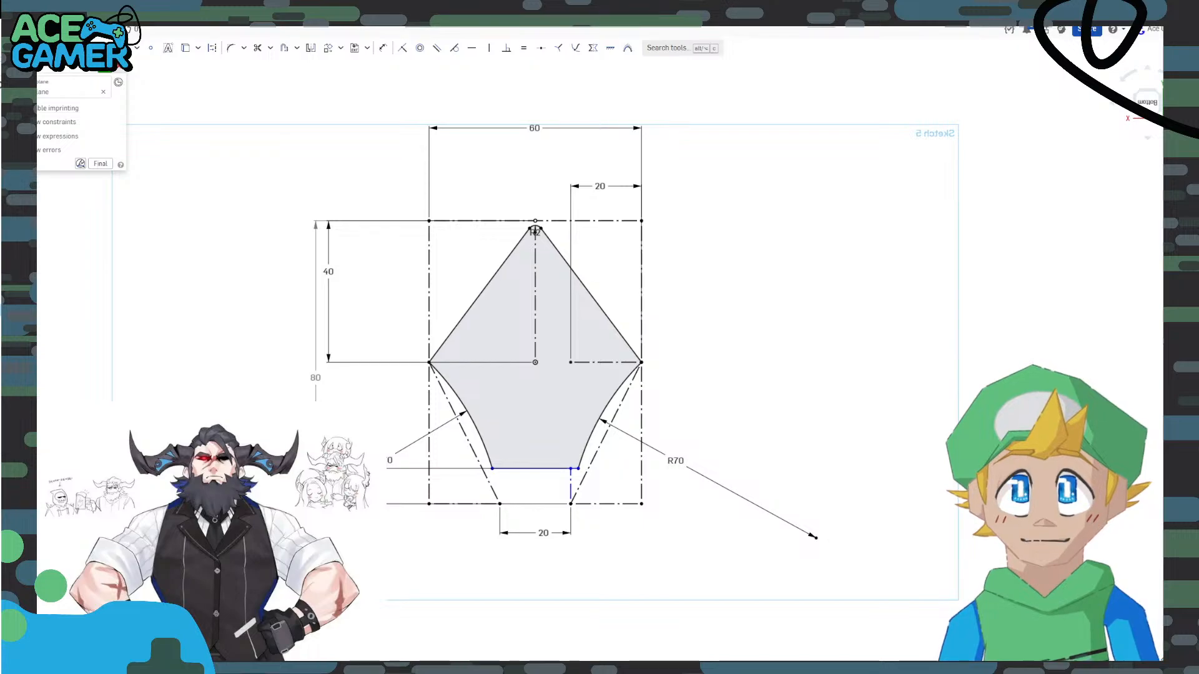
pyautogui.click(118, 66)
# Leave the joint profile sketch and delete the three features after Sketch 11 that cut the horn's outline and form its joint block.
pyautogui.scroll(-3, 402, 388)
pyautogui.moveTo(648, 330); pyautogui.dragTo(654, 425, button='right')
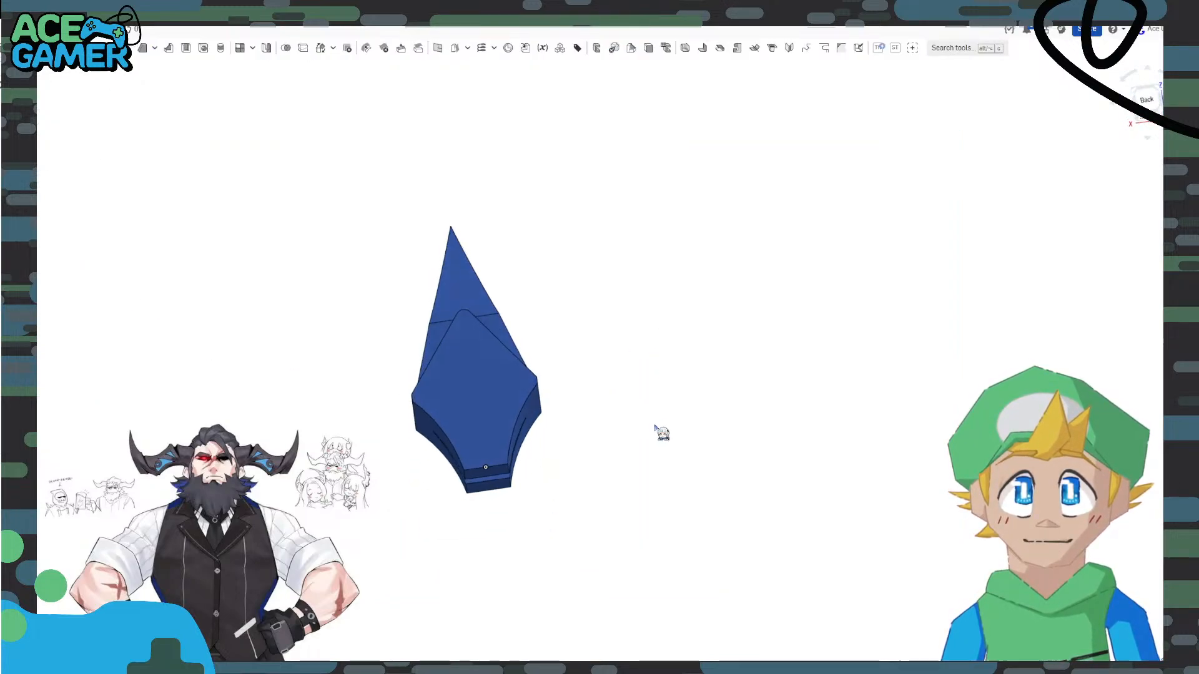
pyautogui.moveTo(503, 368); pyautogui.dragTo(671, 391, button='right')
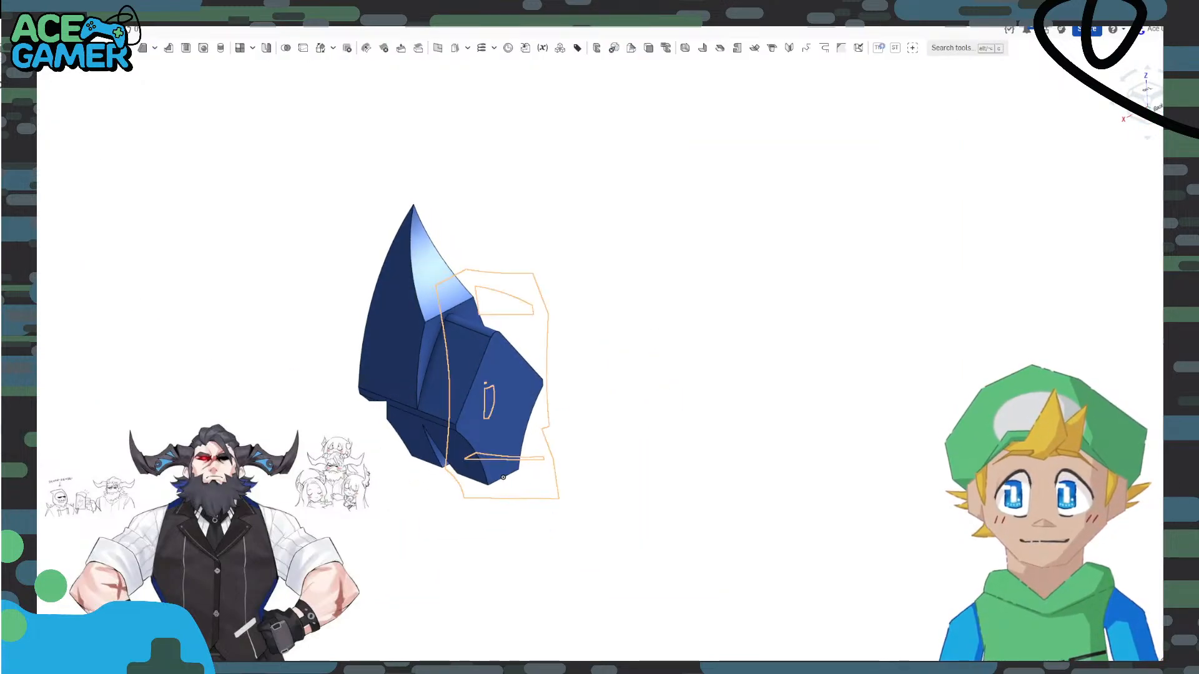
pyautogui.click(25, 367)
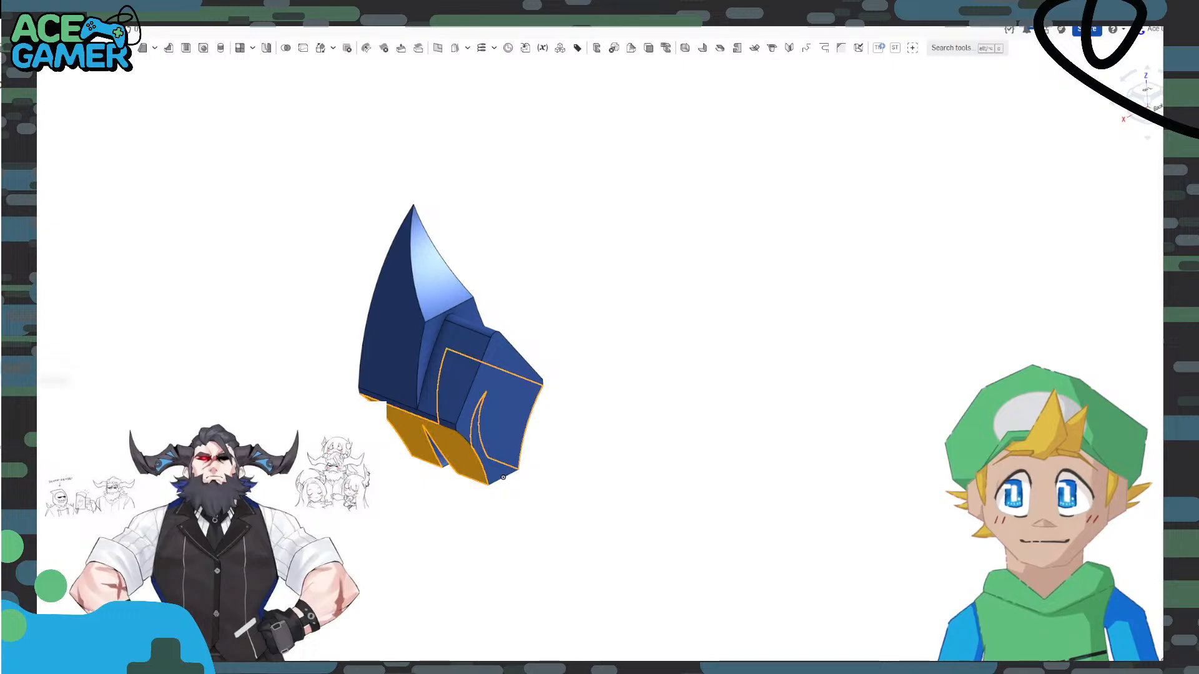
pyautogui.click(25, 382)
pyautogui.click(25, 394)
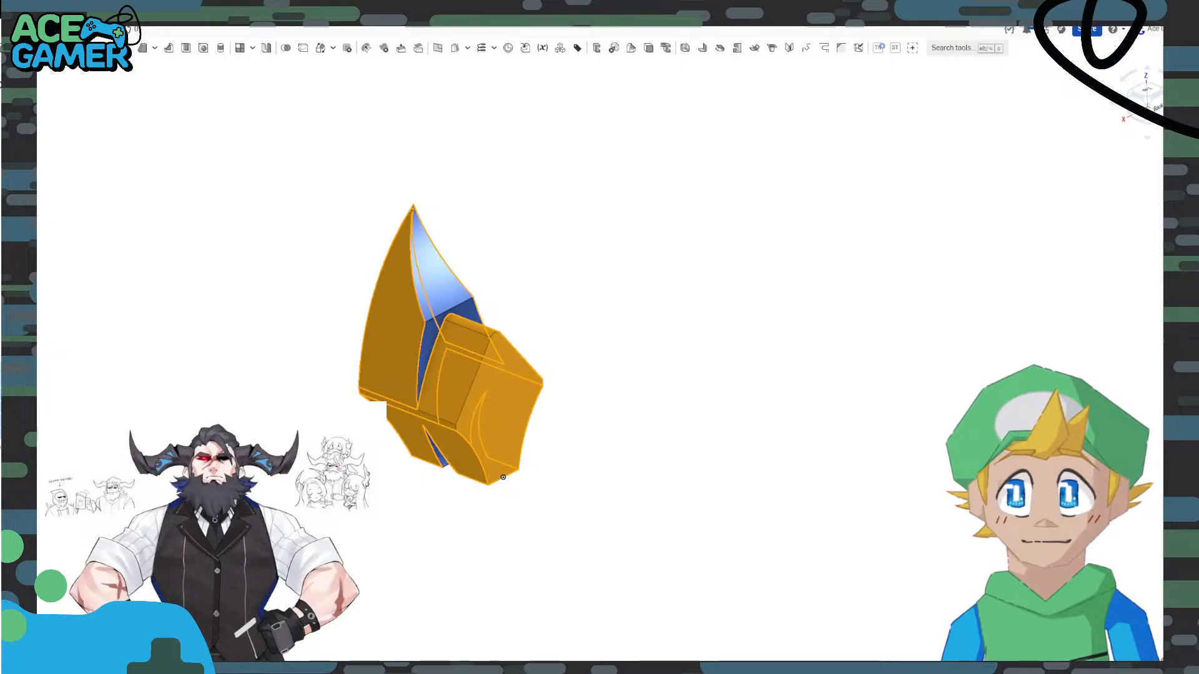
pyautogui.press('Delete')
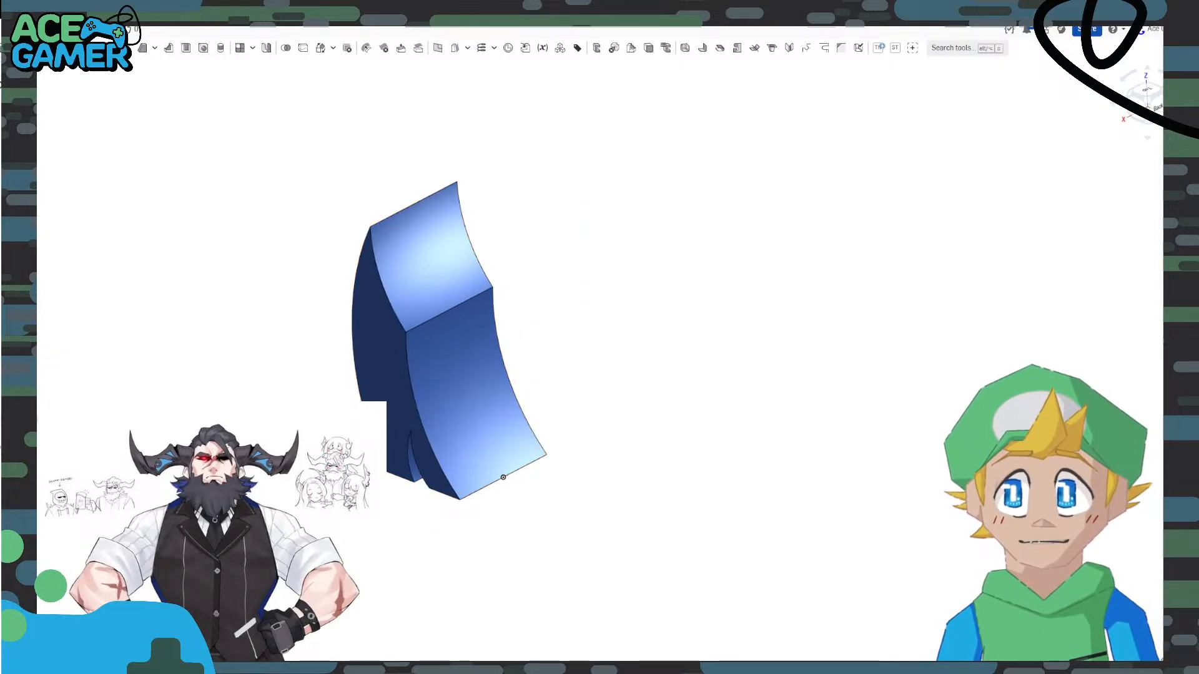
# Open the outline sketch, Sketch 11, examine its profile against the remaining curved horn body, and close it without edits.
pyautogui.moveTo(204, 380)
pyautogui.mouseDown(button='right')
pyautogui.moveTo(194, 364)
pyautogui.moveTo(252, 353)
pyautogui.moveTo(232, 356)
pyautogui.mouseUp(button='right')
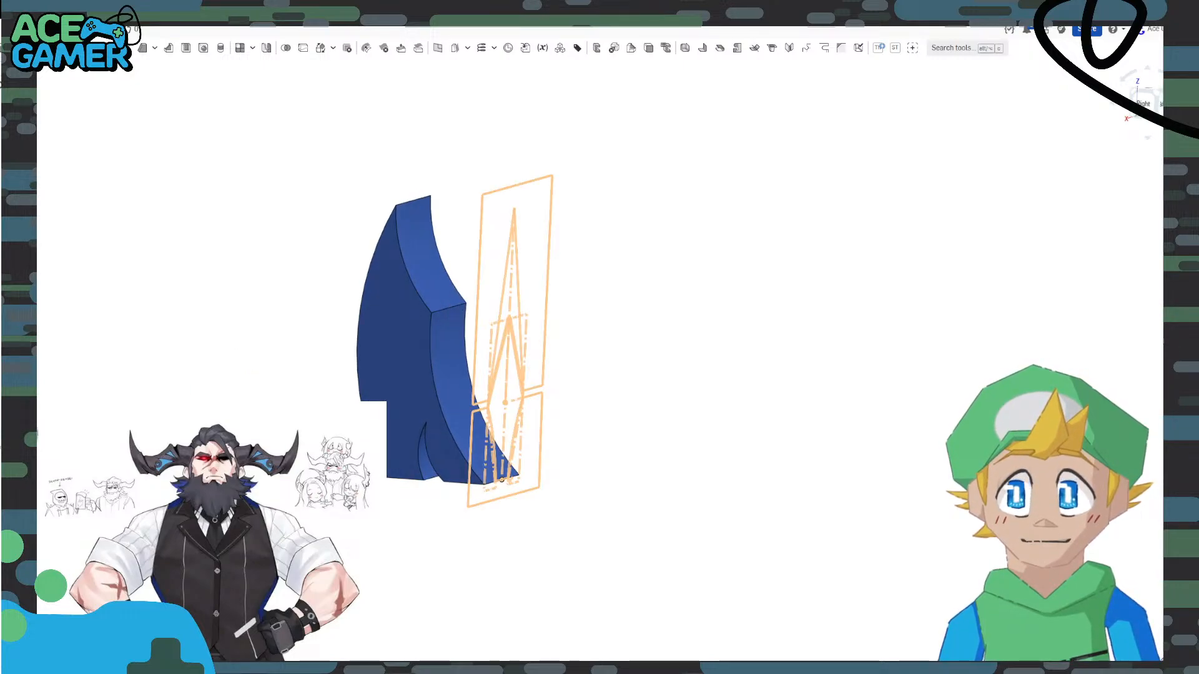
pyautogui.doubleClick(18, 357)
pyautogui.moveTo(623, 419); pyautogui.dragTo(573, 417, button='right')
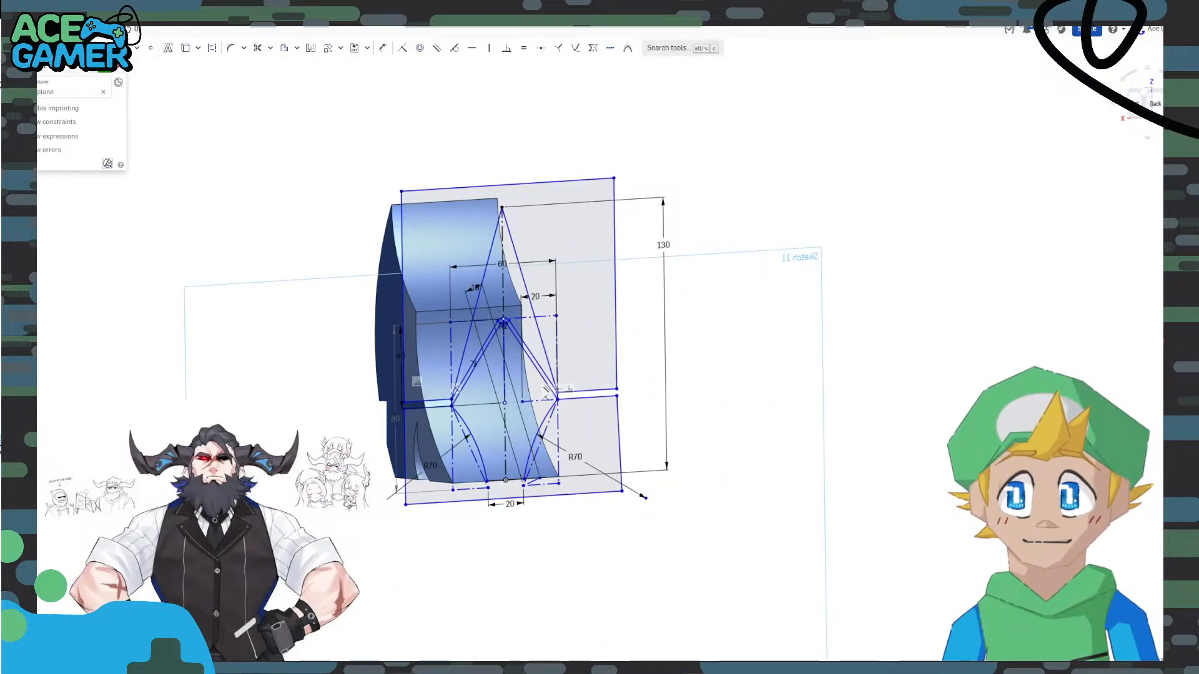
pyautogui.click(115, 67)
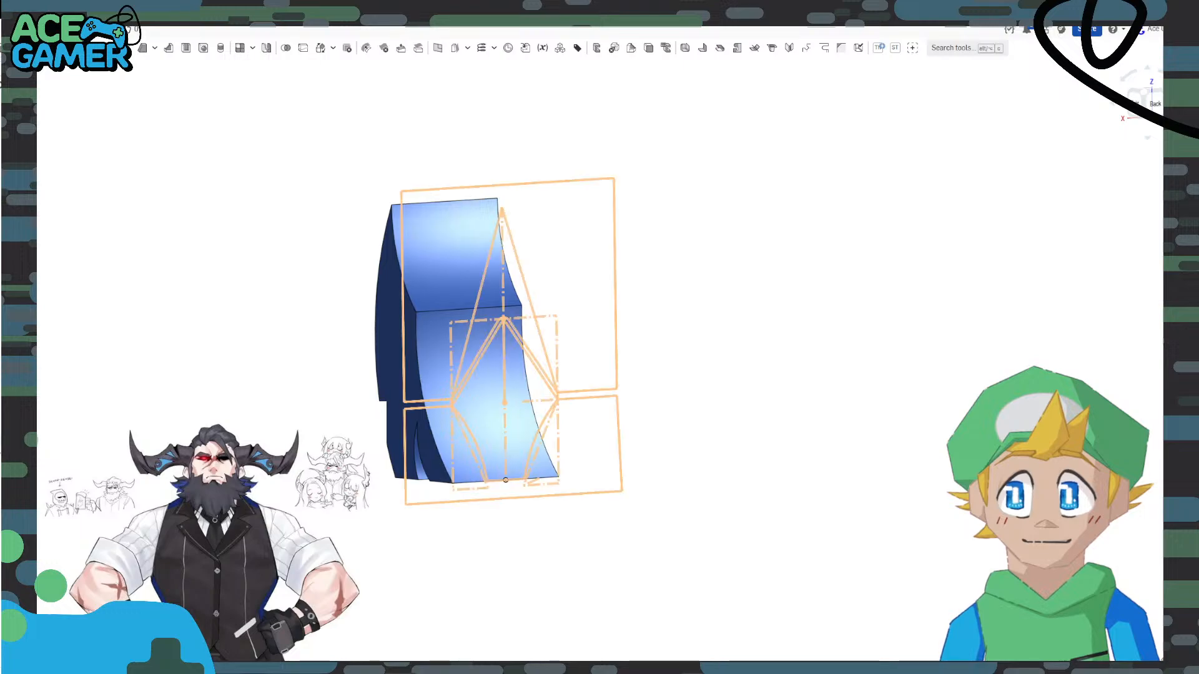
pyautogui.click(19, 357)
pyautogui.click(18, 357)
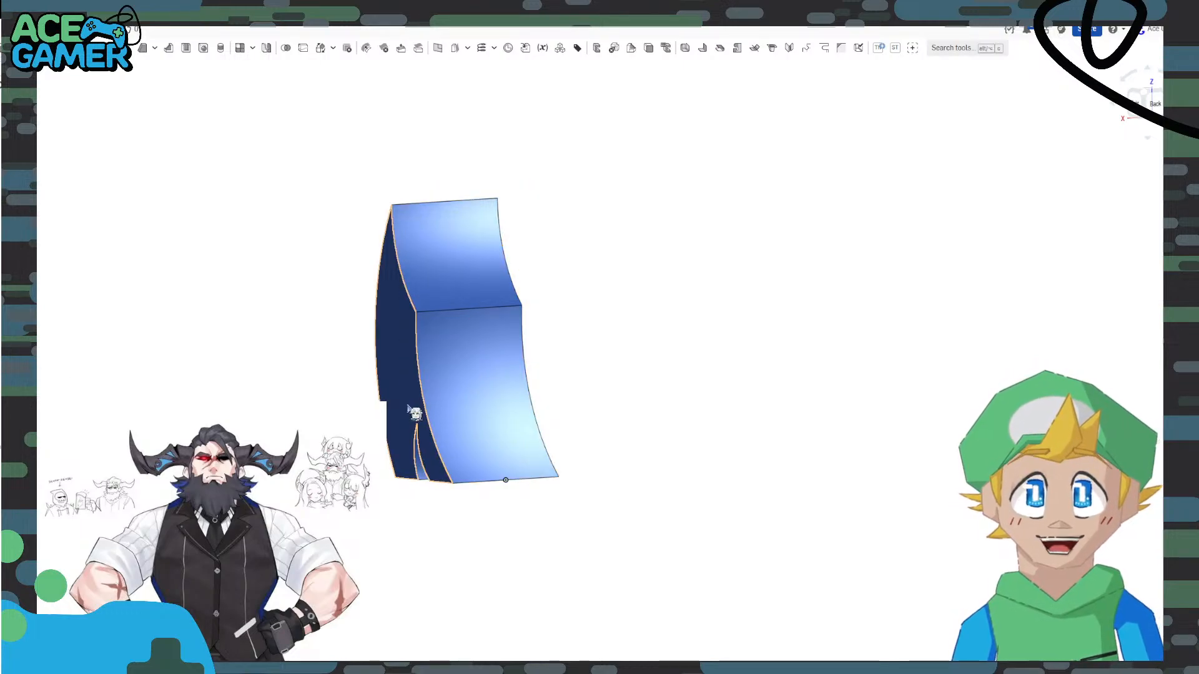
# Start a sketch on the Front plane and draw a horizontal line about 30 mm long, centred on the origin along the part's lower edge.
pyautogui.press('p')
pyautogui.moveTo(631, 407); pyautogui.dragTo(734, 401, button='right')
pyautogui.rightClick(617, 322)
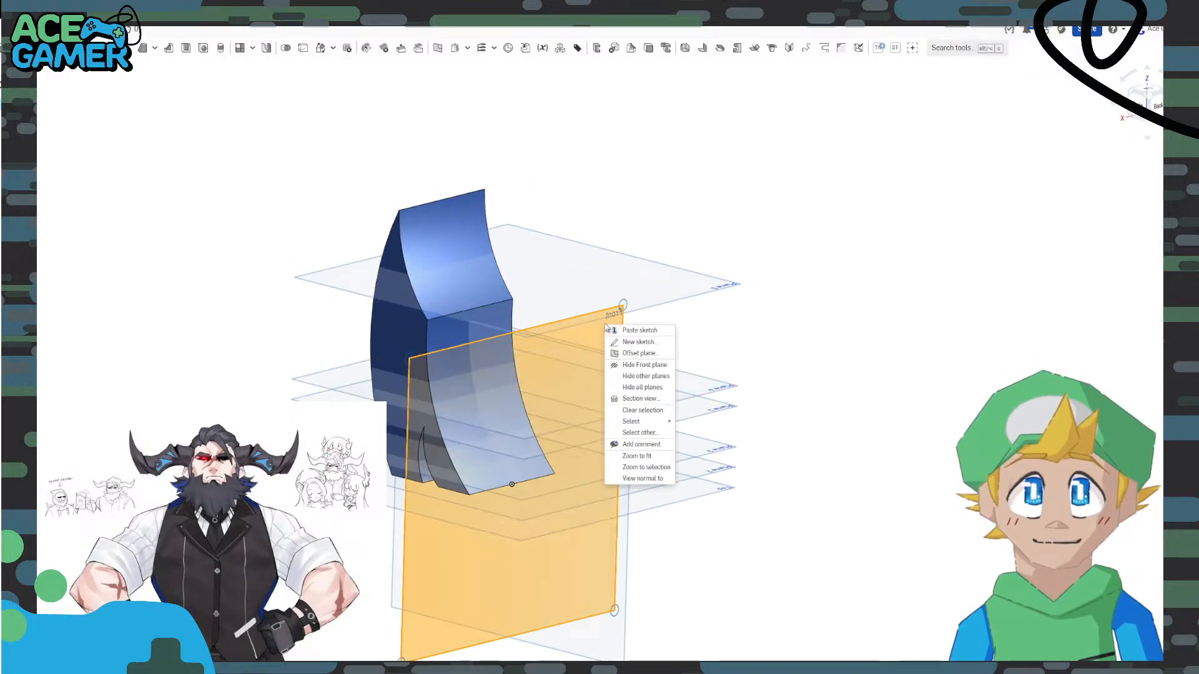
pyautogui.click(619, 344)
pyautogui.press('n')
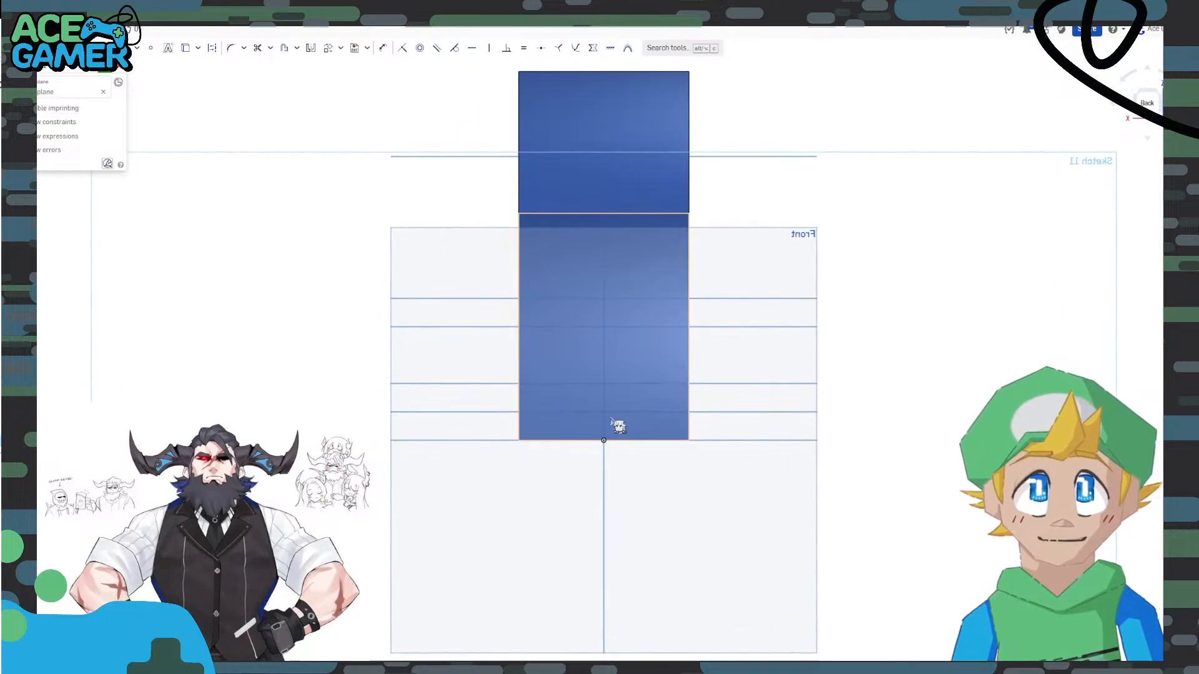
pyautogui.moveTo(617, 427); pyautogui.dragTo(565, 503, button='middle')
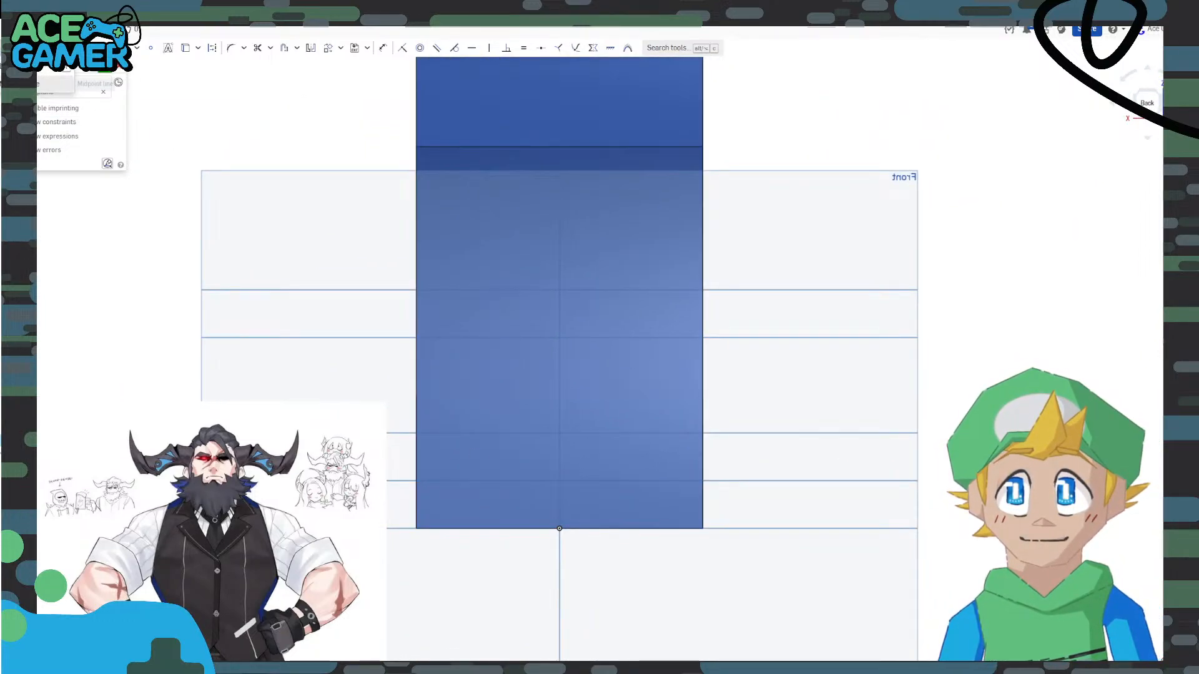
pyautogui.click(559, 529)
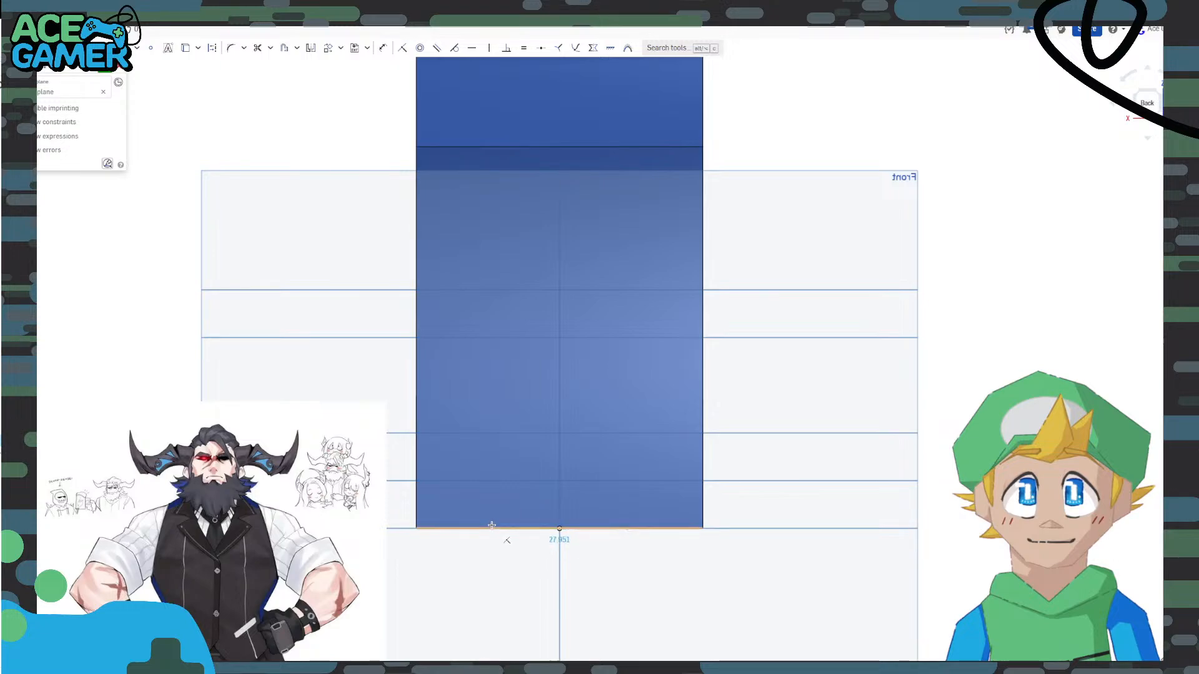
pyautogui.click(487, 529)
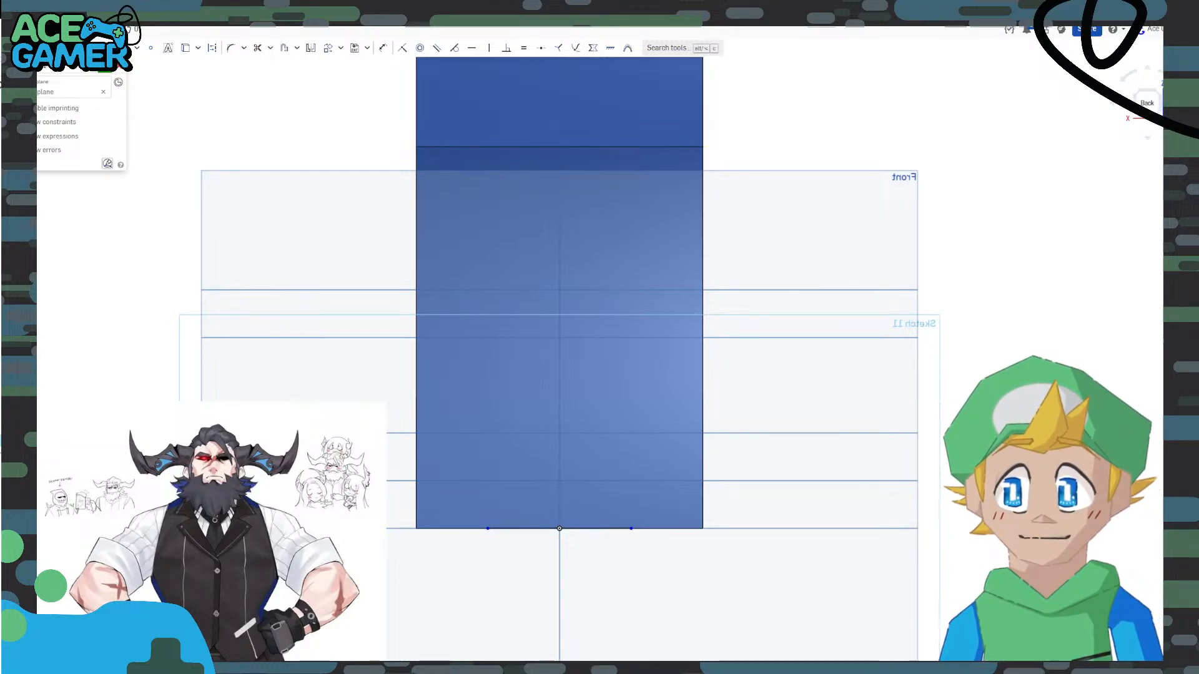
# Dimension the centred line's length to 15 mm.
pyautogui.click(383, 48)
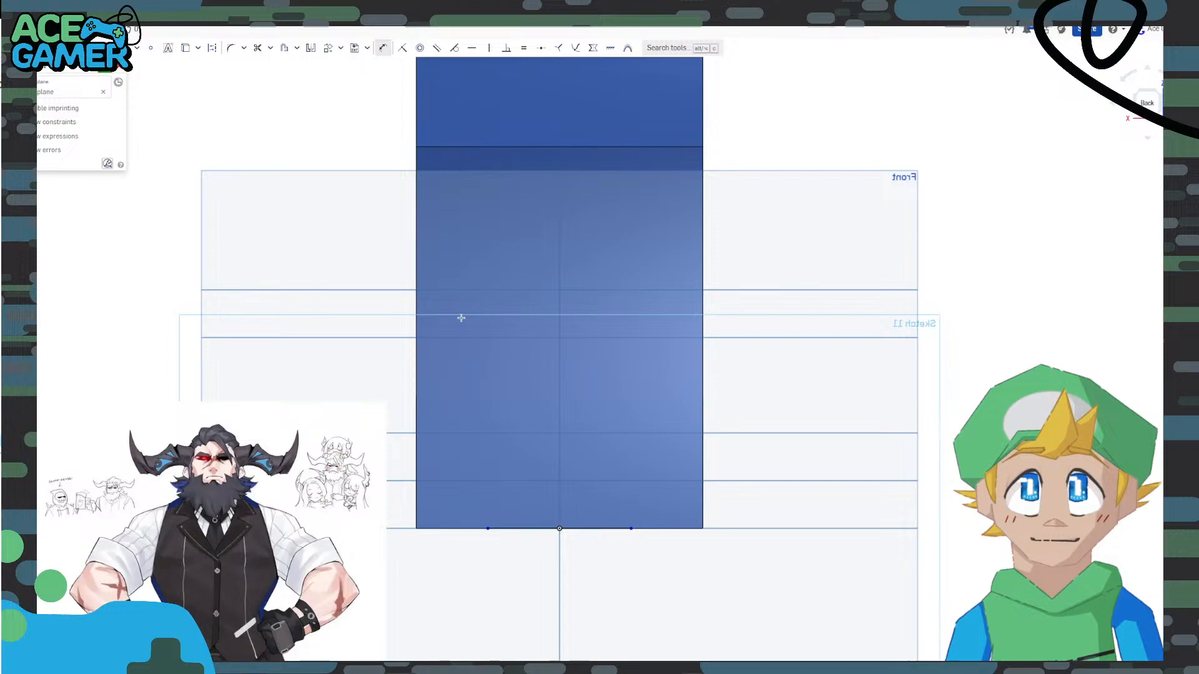
pyautogui.click(532, 531)
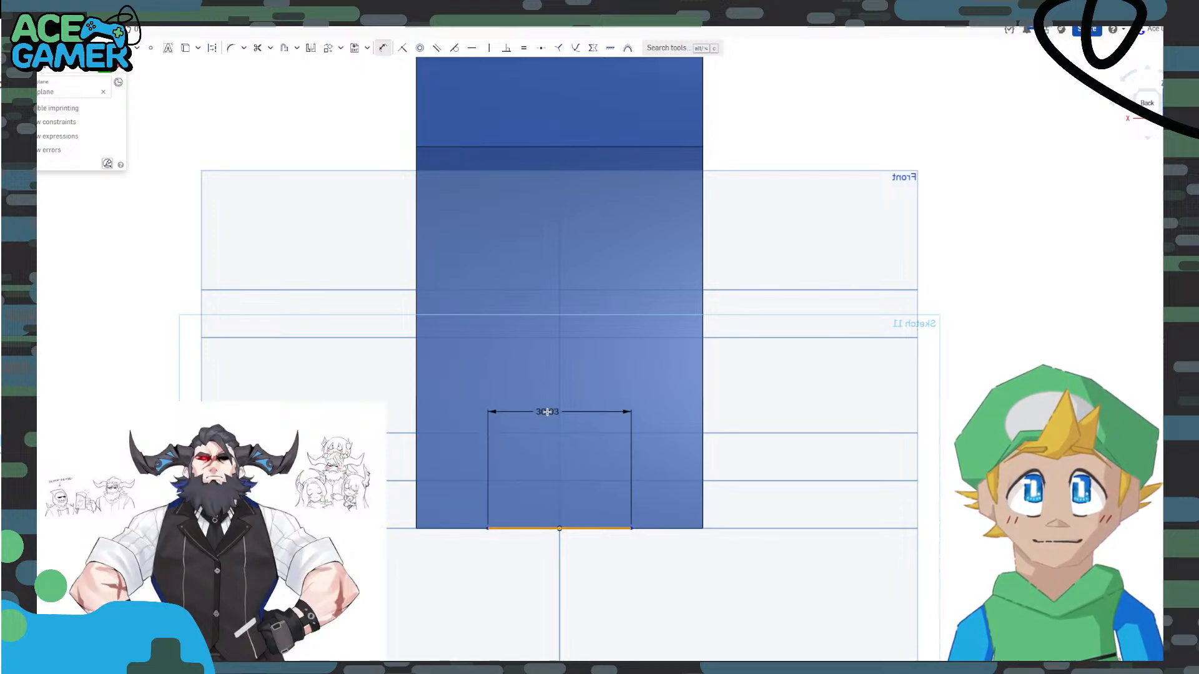
pyautogui.click(548, 412)
pyautogui.write('15')
pyautogui.press('Return')
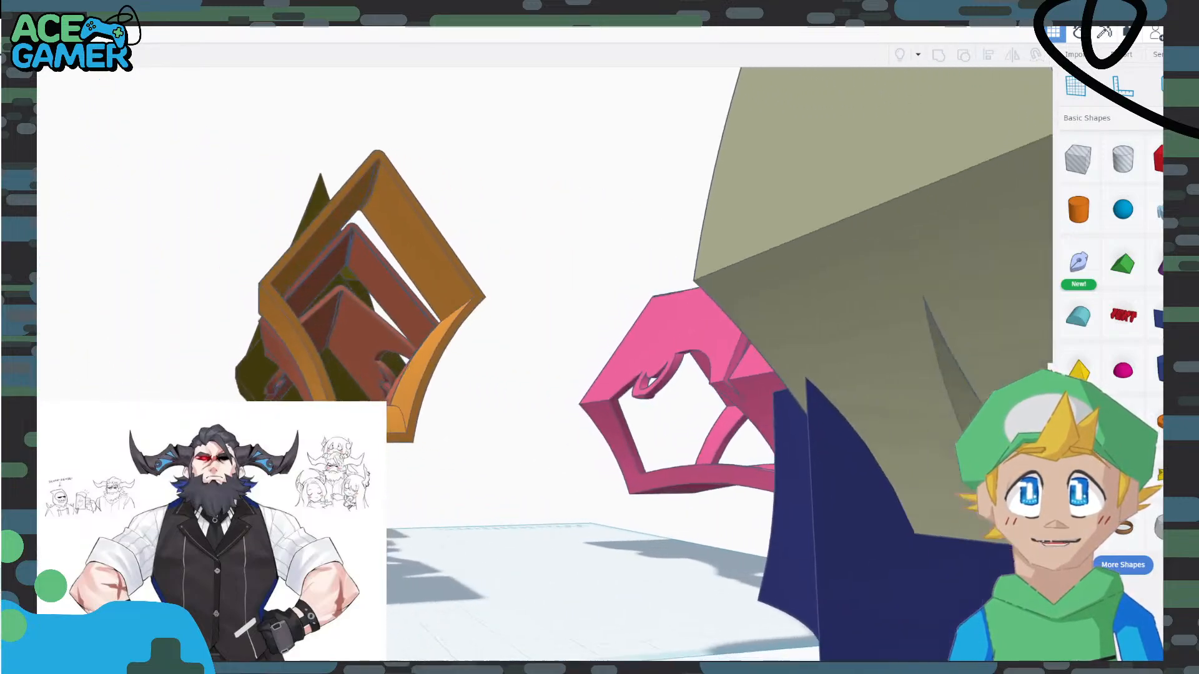
# Switch to Tinkercad, inspect the horn segments up close and reposition the pink openwork segment on the workplane.
pyautogui.moveTo(562, 312); pyautogui.dragTo(503, 314, button='right')
pyautogui.scroll(10, 386, 492)
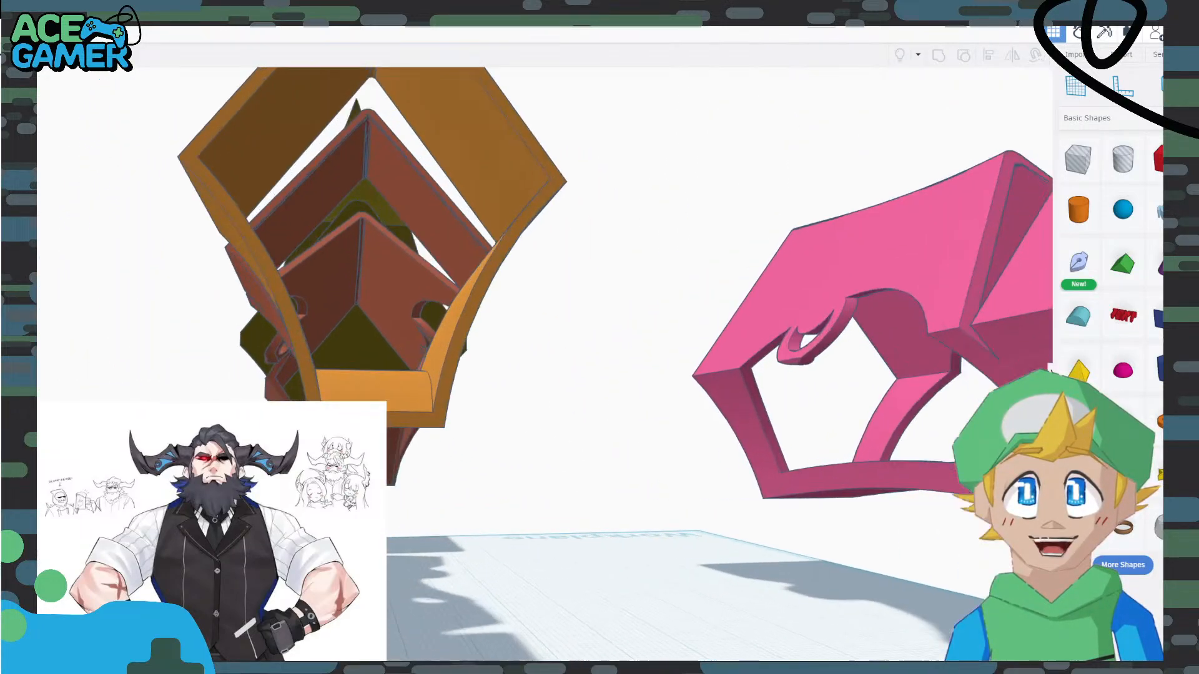
pyautogui.moveTo(624, 312); pyautogui.dragTo(522, 309, button='right')
pyautogui.moveTo(631, 400); pyautogui.dragTo(325, 462, button='right')
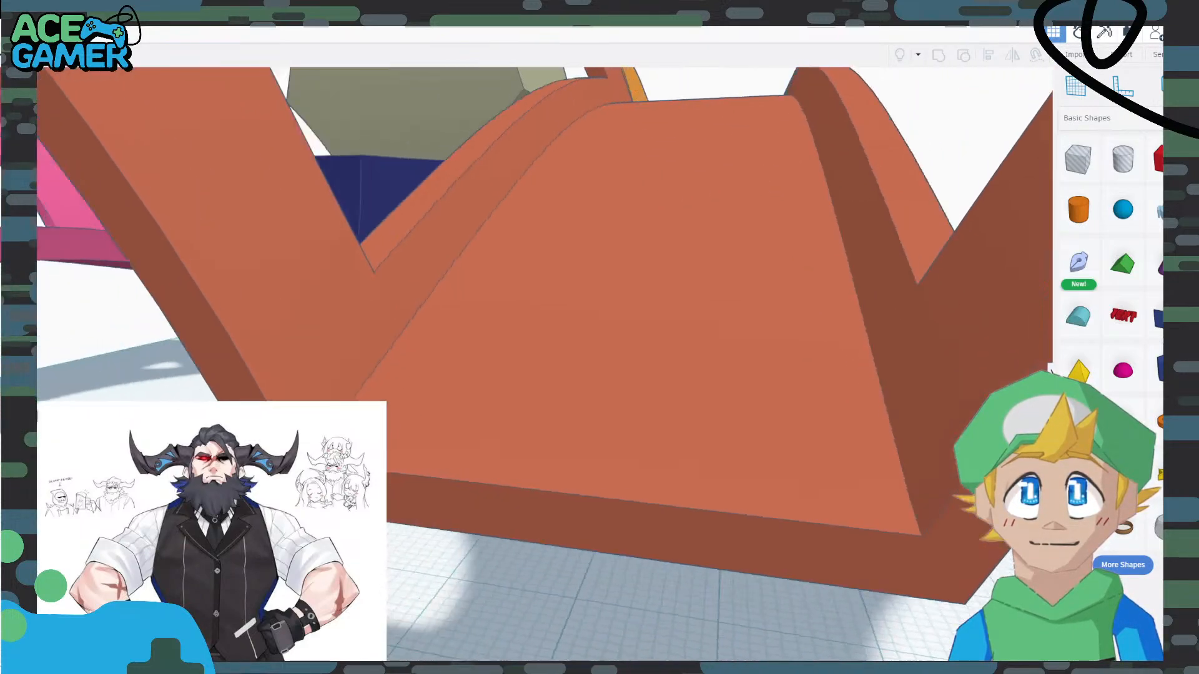
pyautogui.moveTo(587, 465); pyautogui.dragTo(617, 567, button='right')
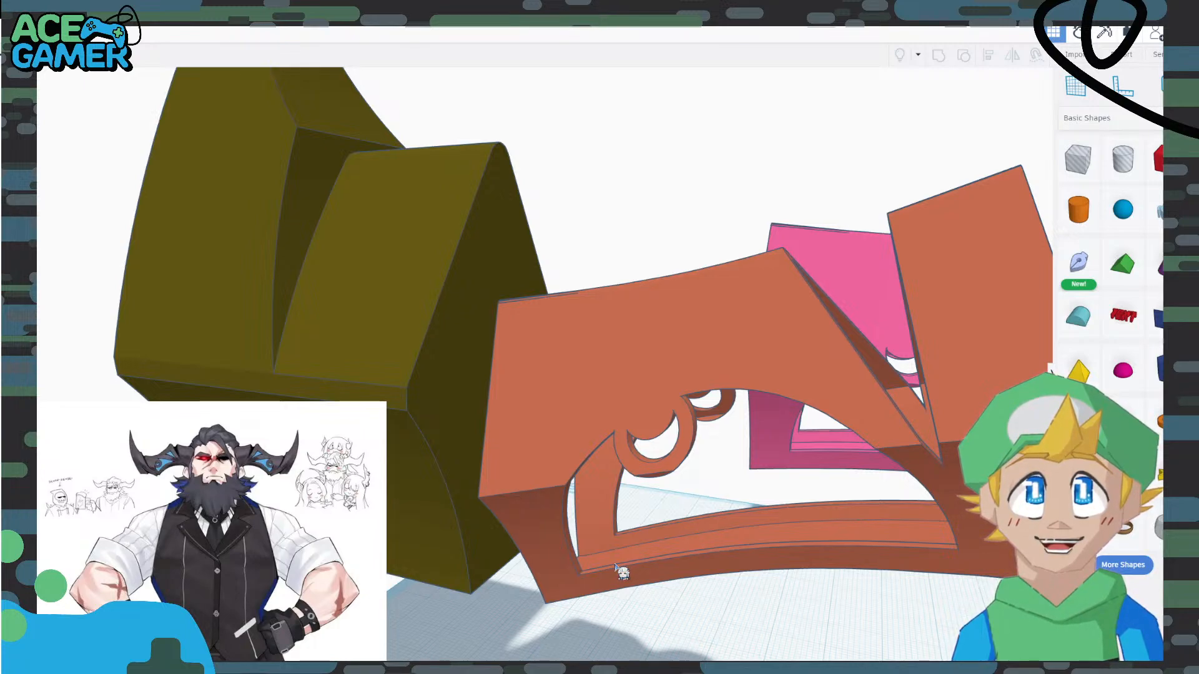
pyautogui.scroll(-3, 618, 494)
pyautogui.click(786, 319)
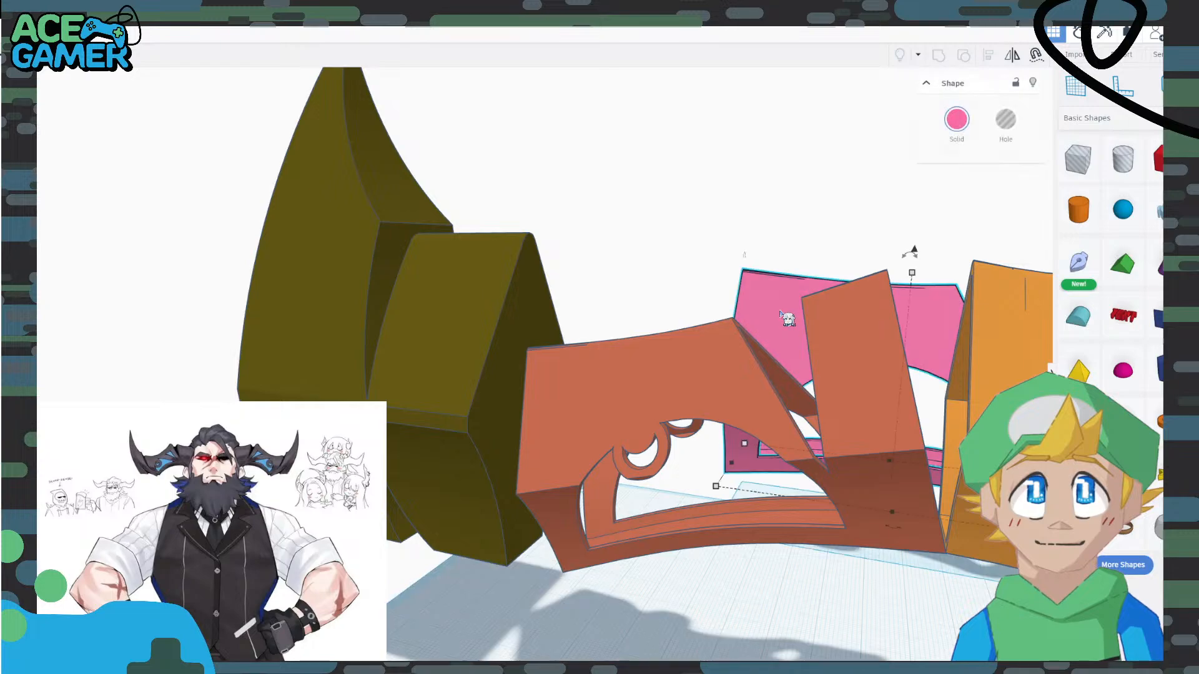
pyautogui.moveTo(786, 319); pyautogui.dragTo(737, 308)
pyautogui.click(720, 632)
pyautogui.scroll(-3, 741, 613)
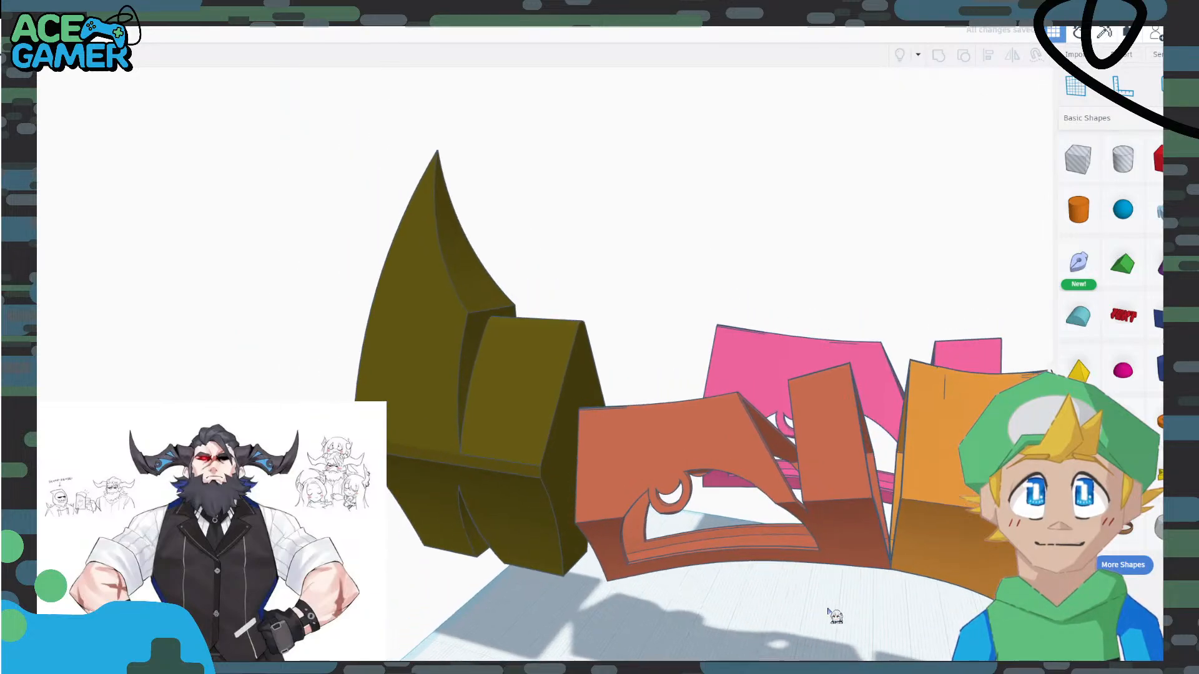
# Reposition the dark blue segment near the large beige horn tip.
pyautogui.moveTo(830, 615); pyautogui.dragTo(409, 499, button='right')
pyautogui.click(763, 522)
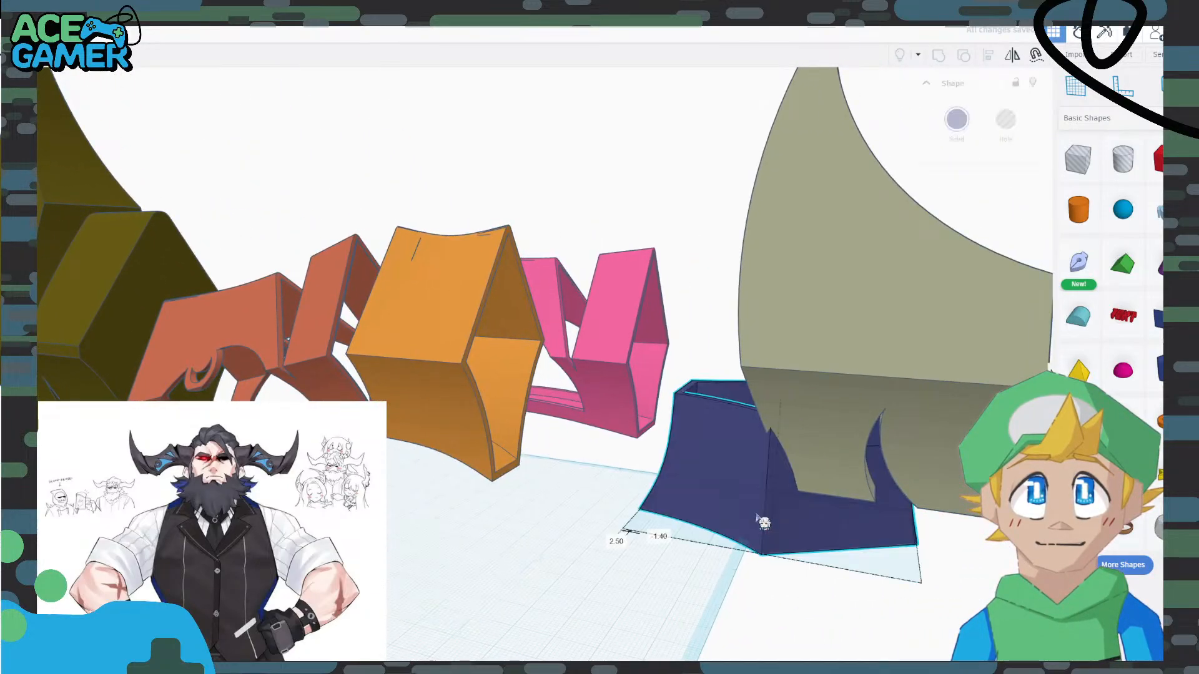
pyautogui.moveTo(763, 522); pyautogui.dragTo(706, 476)
pyautogui.click(616, 556)
pyautogui.moveTo(616, 556); pyautogui.dragTo(734, 551, button='right')
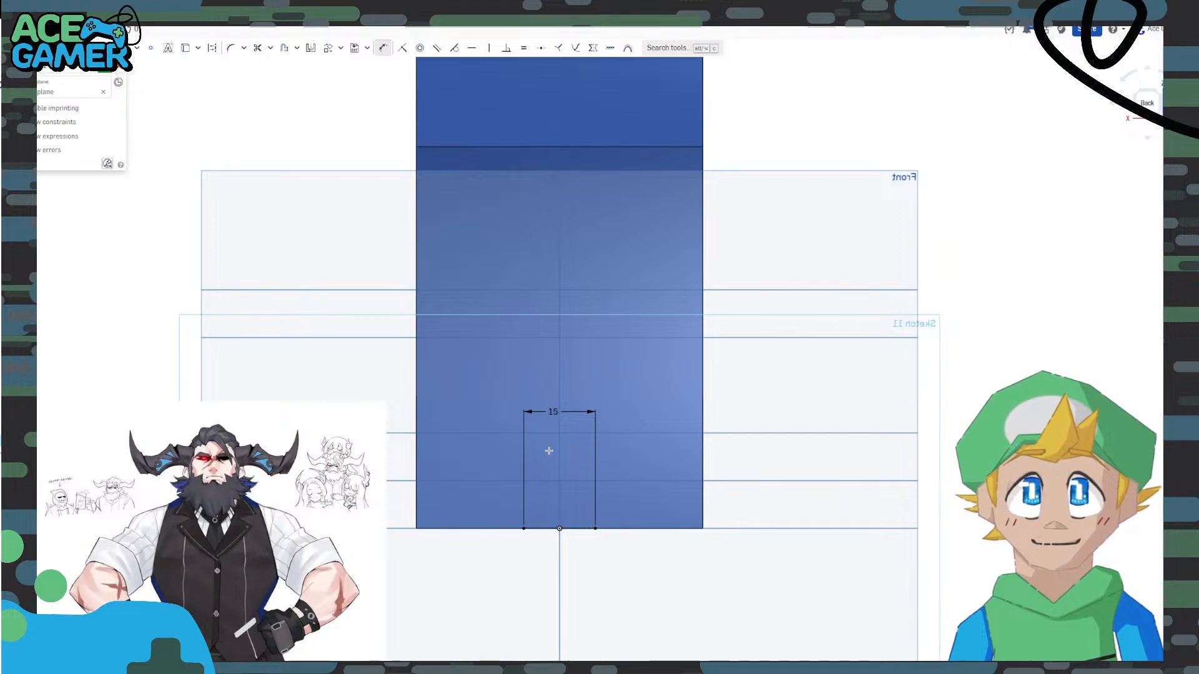
# Switch to Onshape, change the centred line's length to 20 mm and cancel the sketch.
pyautogui.doubleClick(557, 413)
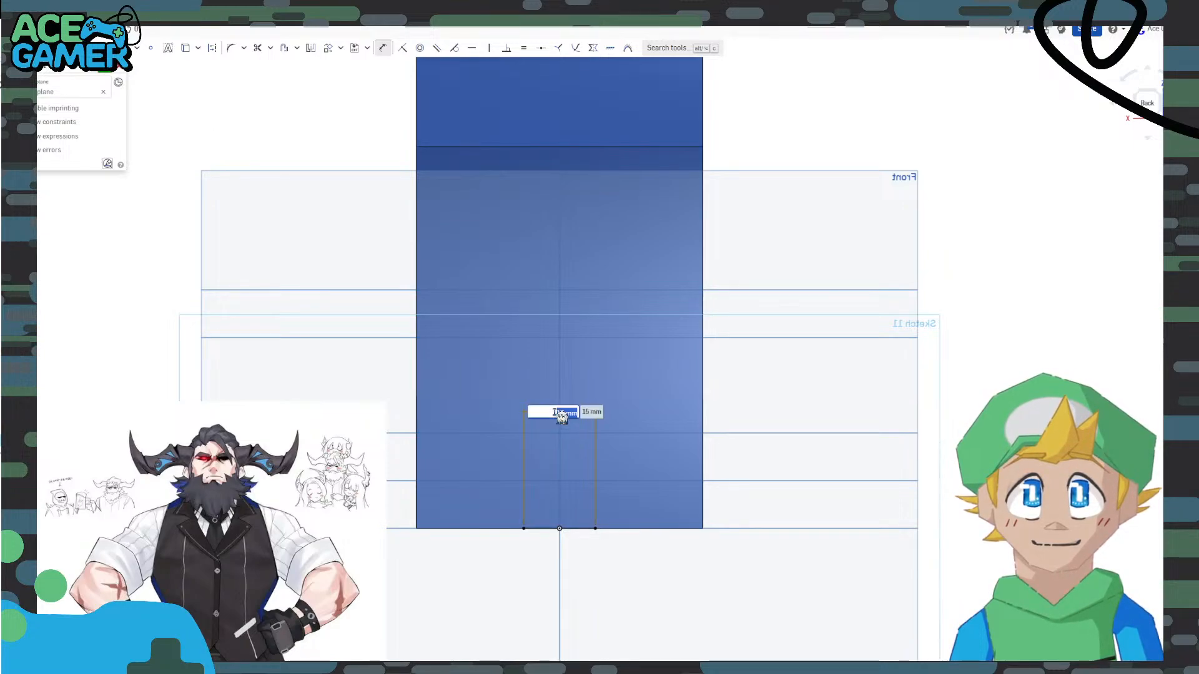
pyautogui.write('20')
pyautogui.press('Return')
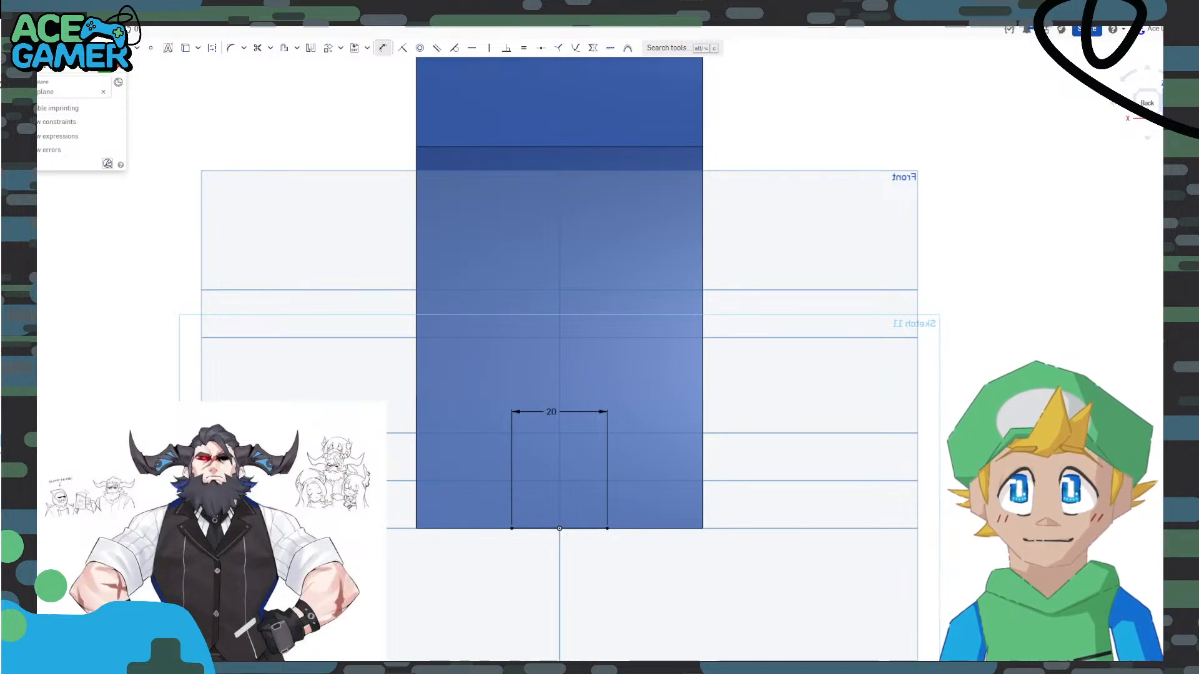
pyautogui.click(120, 70)
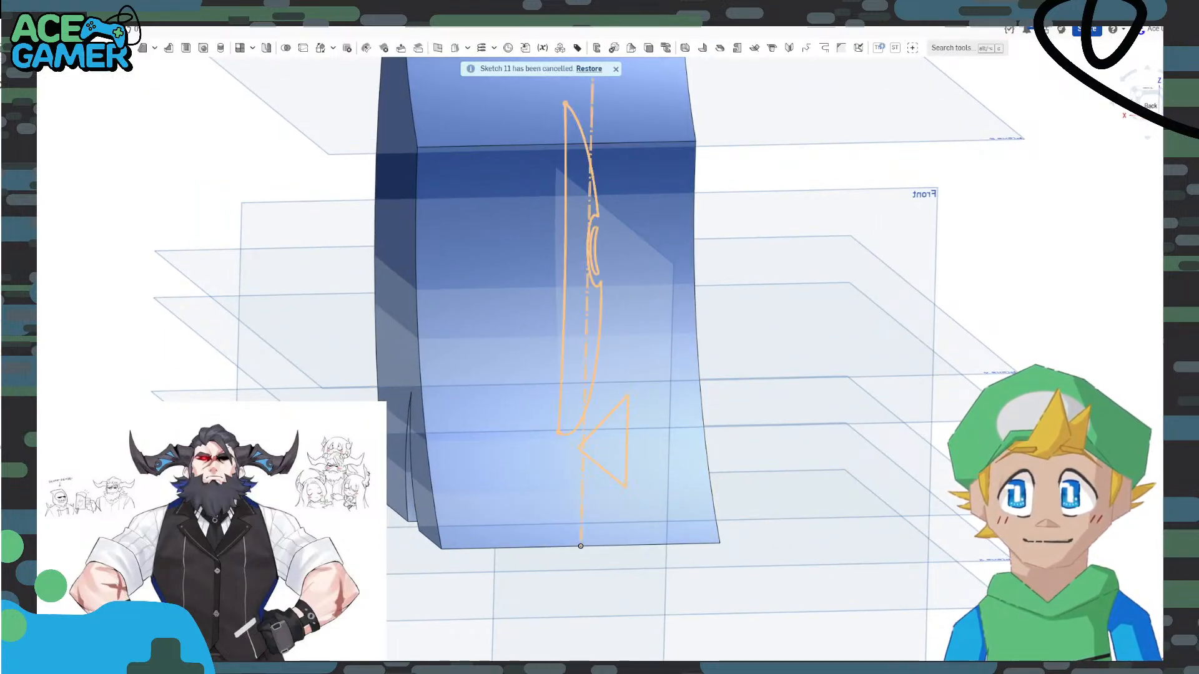
# Open the horn's cross-section profile sketch, measure the length of its short straight edge with a dimension and cancel the sketch.
pyautogui.doubleClick(25, 253)
pyautogui.moveTo(721, 584)
pyautogui.mouseDown(button='right')
pyautogui.moveTo(642, 364)
pyautogui.moveTo(631, 284)
pyautogui.mouseUp(button='right')
pyautogui.click(1148, 103)
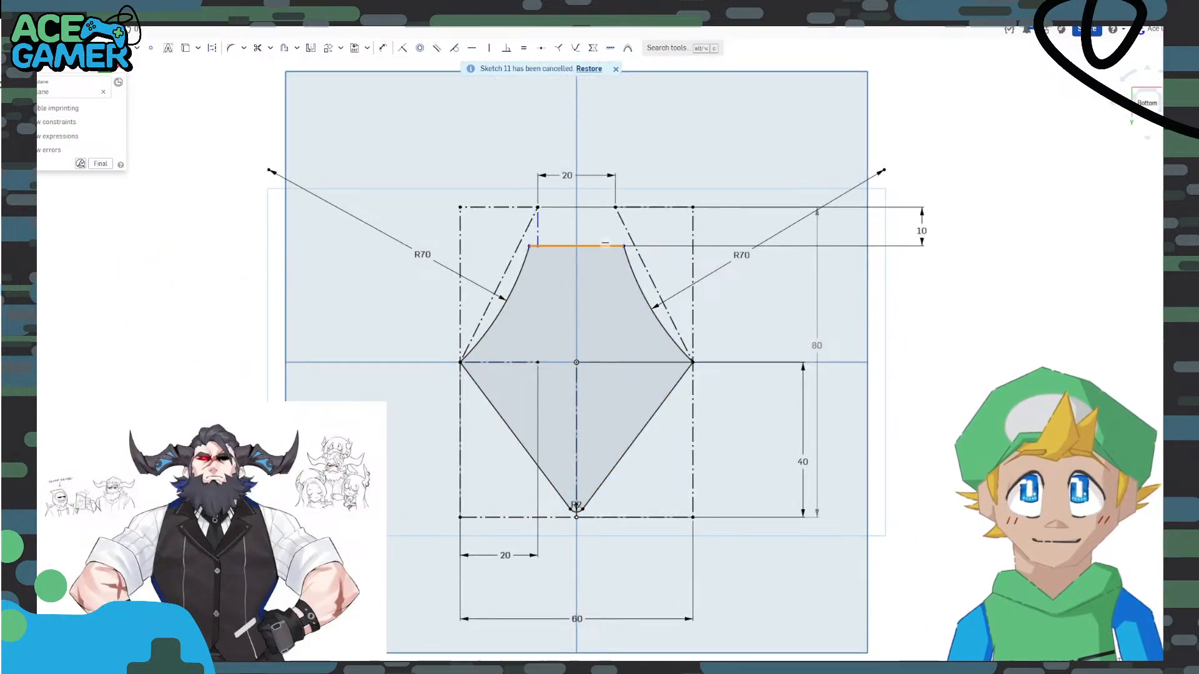
pyautogui.click(388, 53)
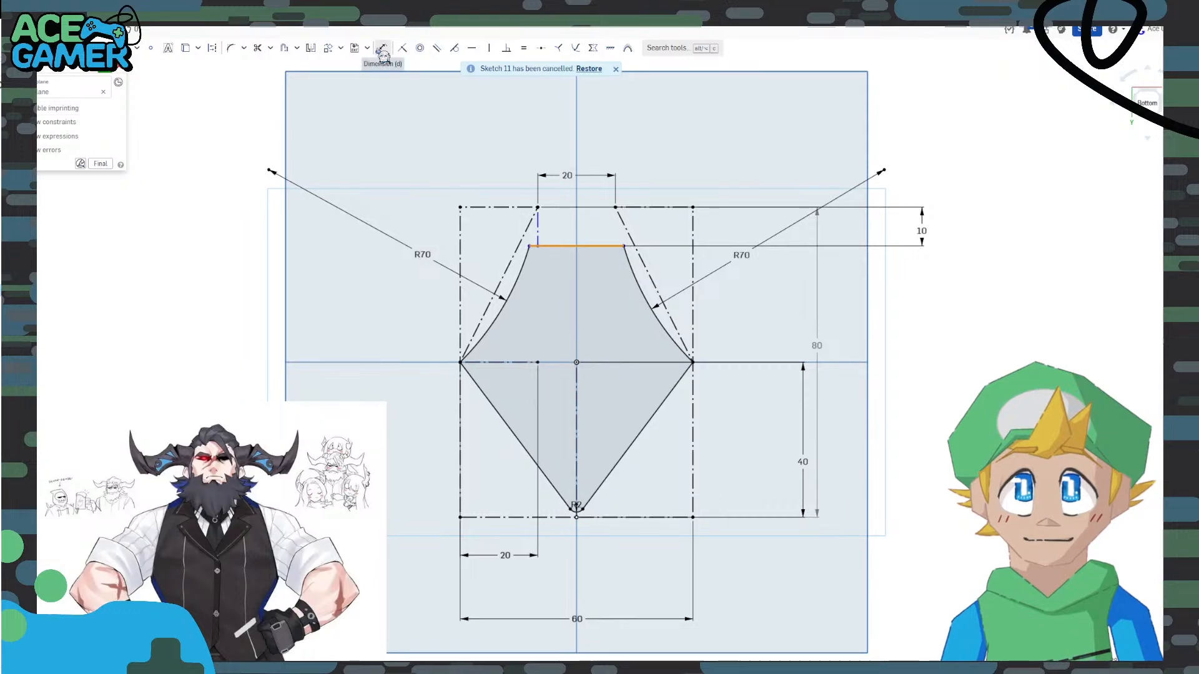
pyautogui.click(566, 246)
pyautogui.click(556, 137)
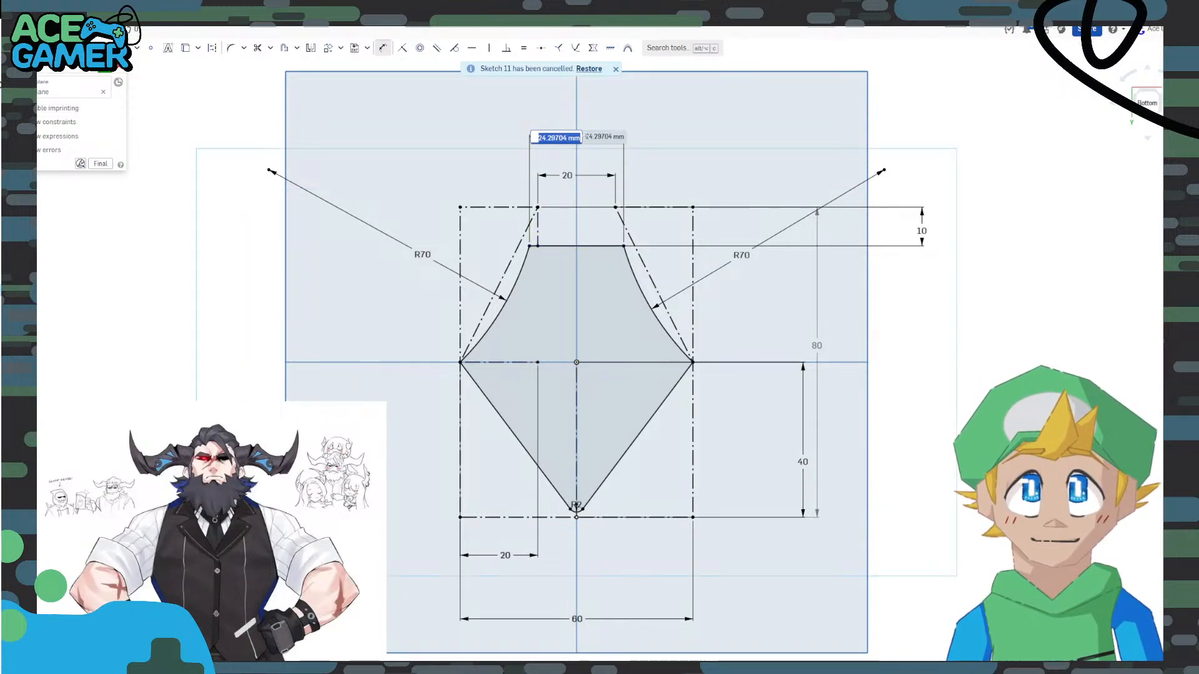
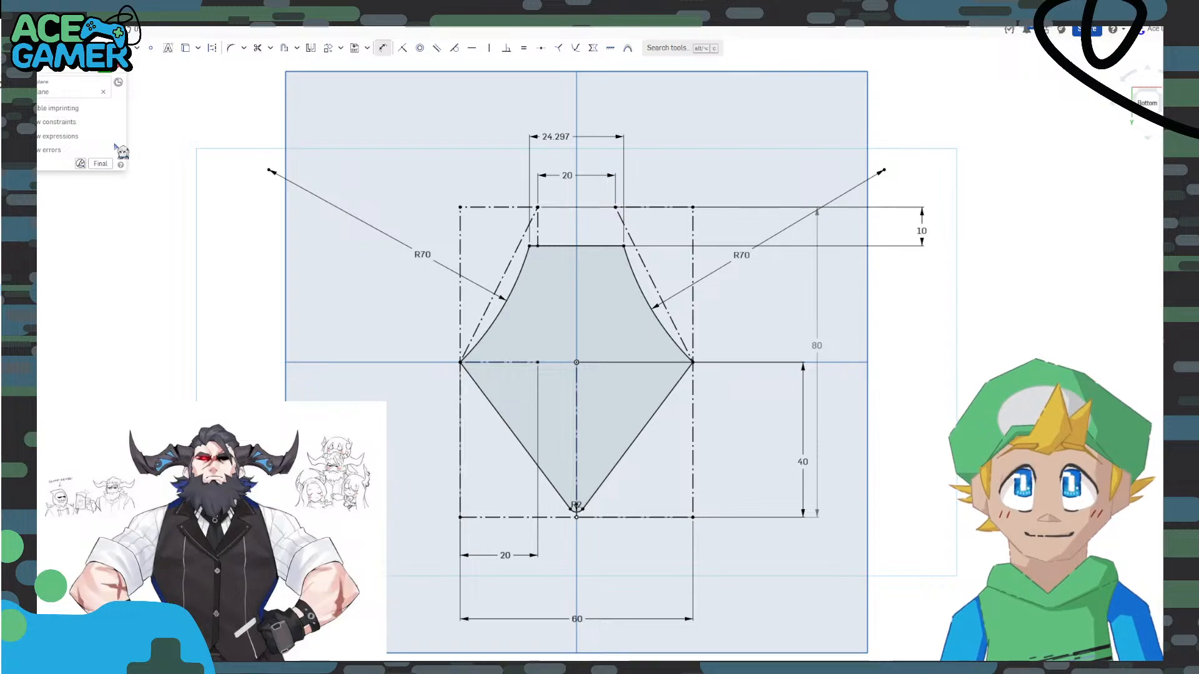
pyautogui.click(120, 72)
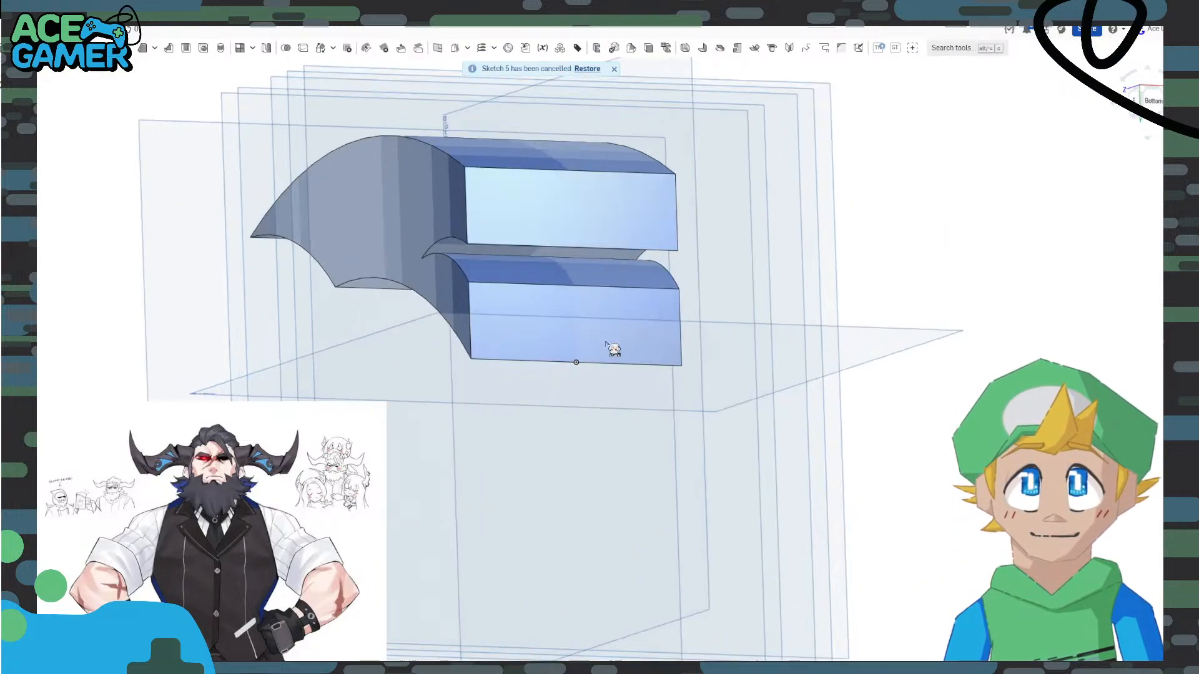
pyautogui.moveTo(649, 326); pyautogui.dragTo(663, 321, button='right')
pyautogui.moveTo(1039, 172); pyautogui.dragTo(1101, 112, button='right')
pyautogui.click(1142, 106)
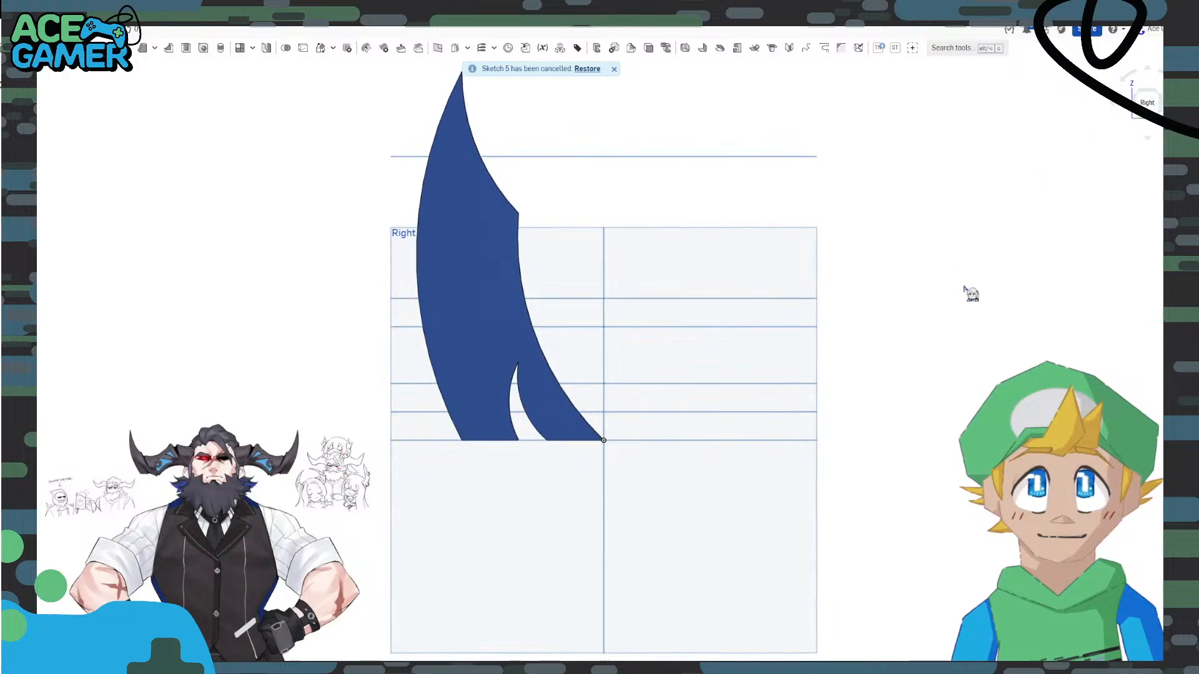
pyautogui.moveTo(964, 286); pyautogui.dragTo(897, 297, button='right')
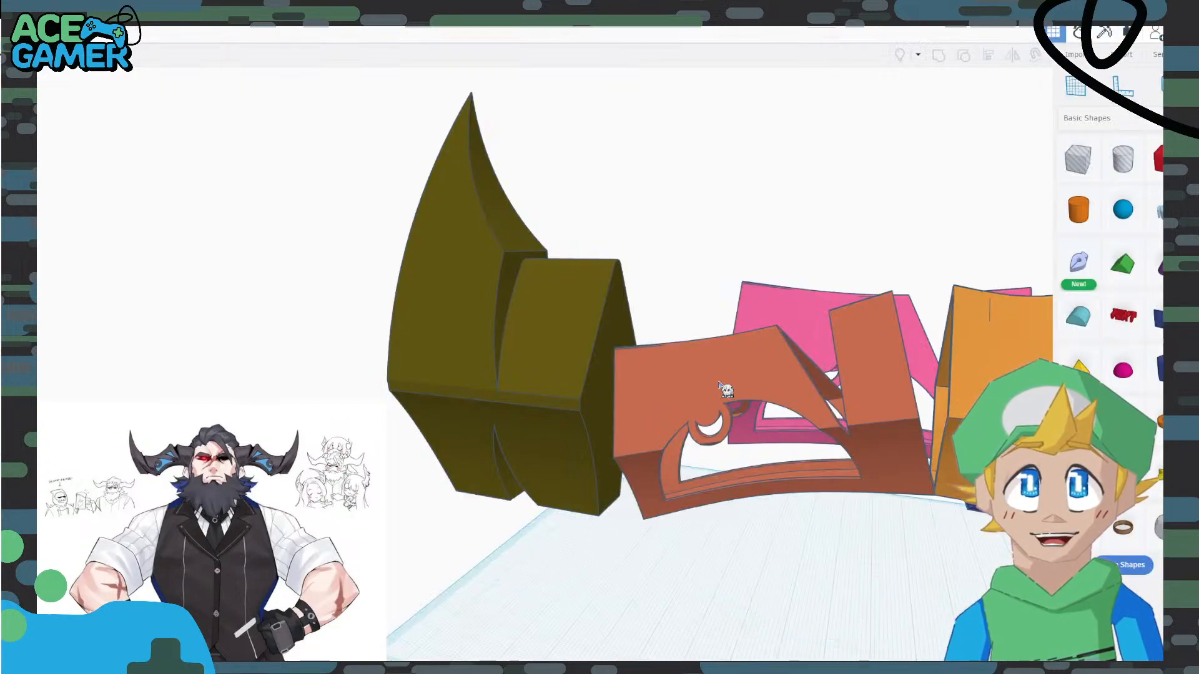
# Switch to Tinkercad, duplicate the terracotta openwork segment and place the copy in the open area in front of the other parts.
pyautogui.click(724, 388)
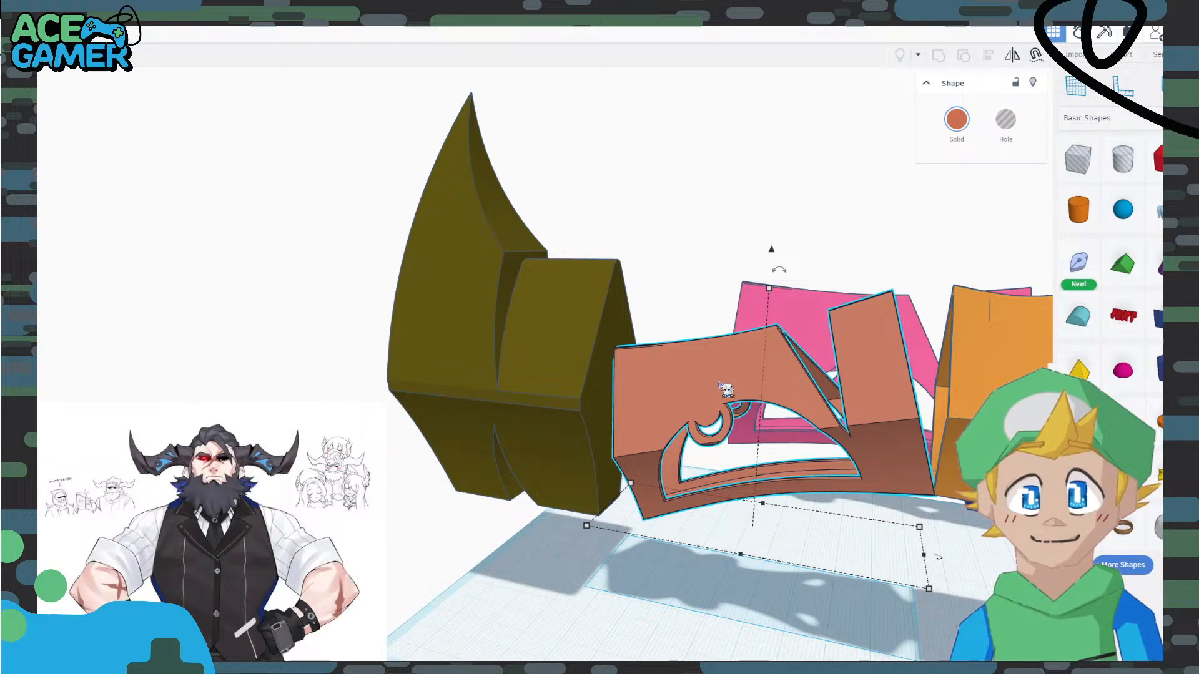
pyautogui.moveTo(724, 388); pyautogui.dragTo(596, 509)
pyautogui.scroll(-6, 596, 509)
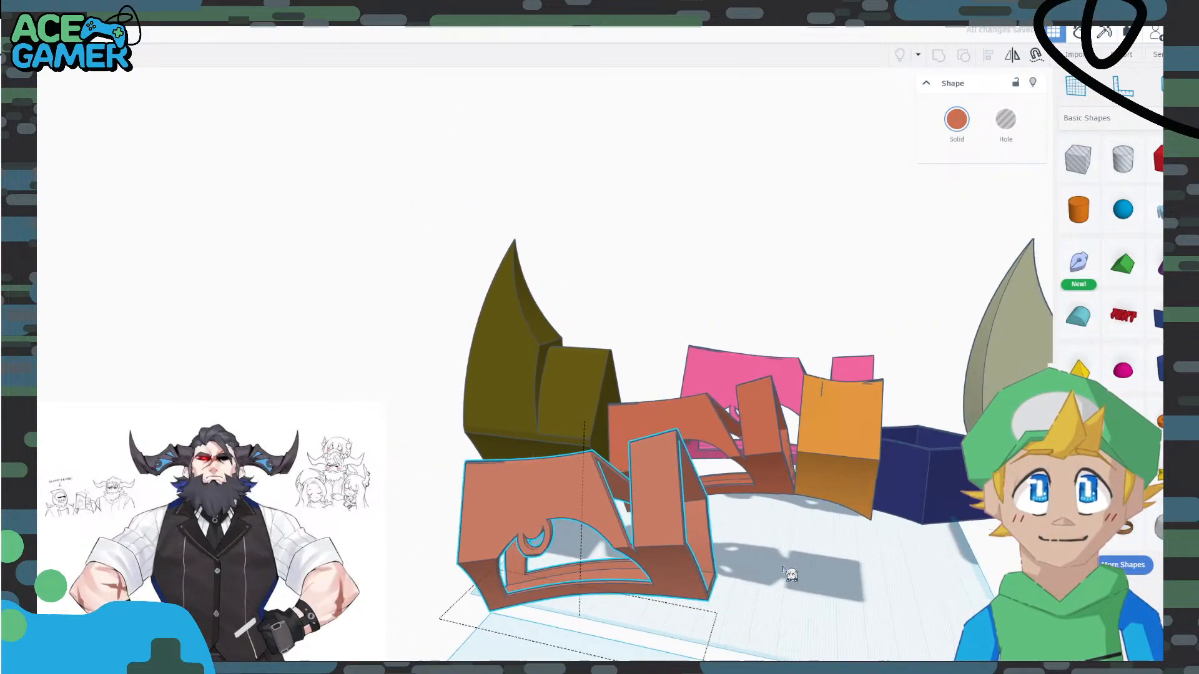
pyautogui.moveTo(672, 365); pyautogui.dragTo(603, 400)
pyautogui.click(872, 516)
# Rotate the terracotta copy so it stands upright on the workplane and lower it by 16 mm.
pyautogui.moveTo(872, 516); pyautogui.dragTo(806, 656, button='right')
pyautogui.moveTo(679, 608); pyautogui.dragTo(762, 464)
pyautogui.moveTo(768, 469); pyautogui.dragTo(609, 294, button='right')
pyautogui.moveTo(597, 282); pyautogui.dragTo(596, 320)
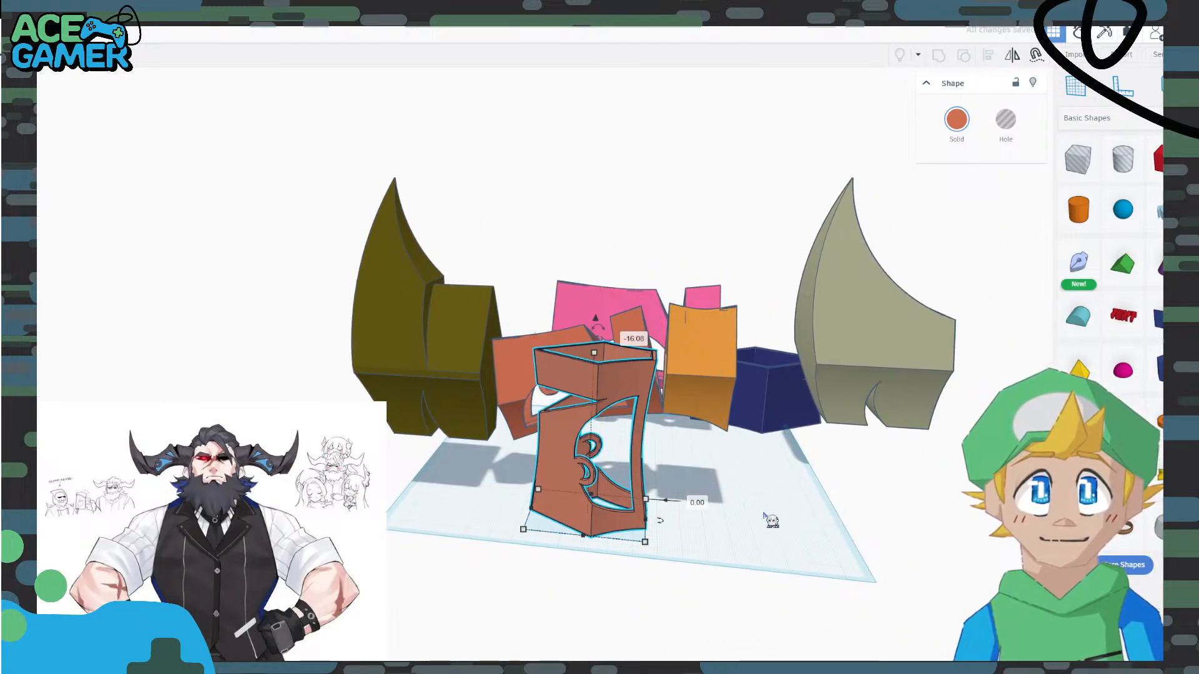
pyautogui.click(765, 516)
# Add a solid box around the base of the upright copy and enlarge it to about 91.7 by 69.4 mm.
pyautogui.click(1157, 160)
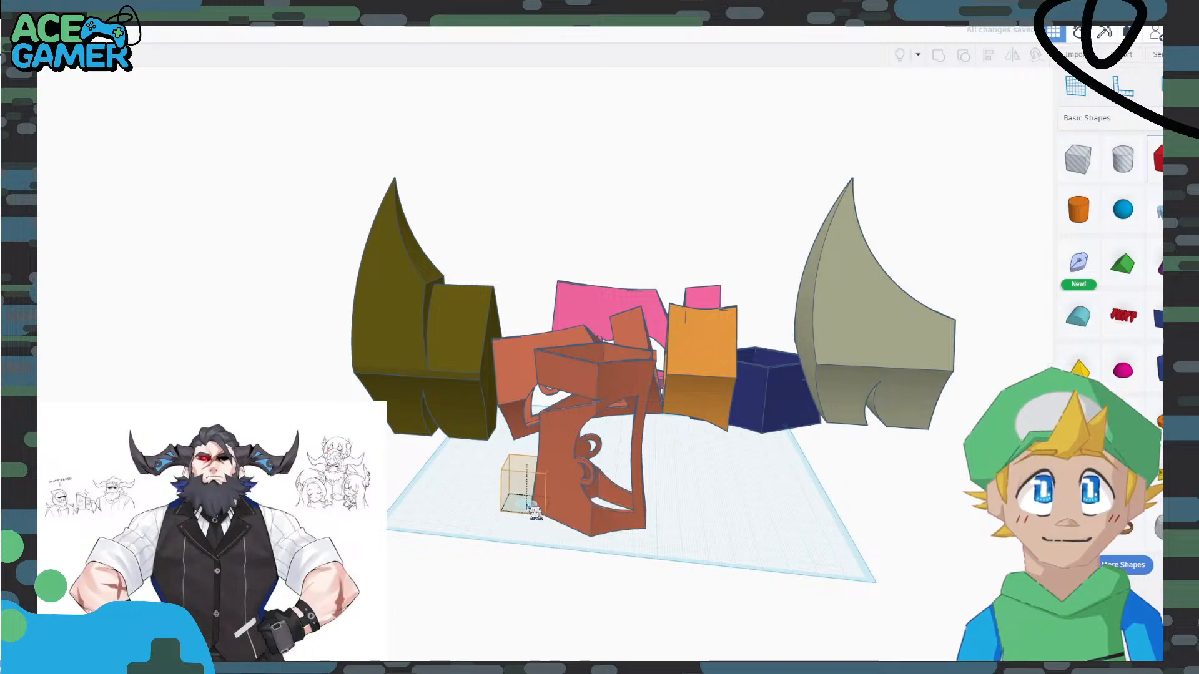
pyautogui.click(529, 509)
pyautogui.moveTo(534, 502); pyautogui.dragTo(695, 573)
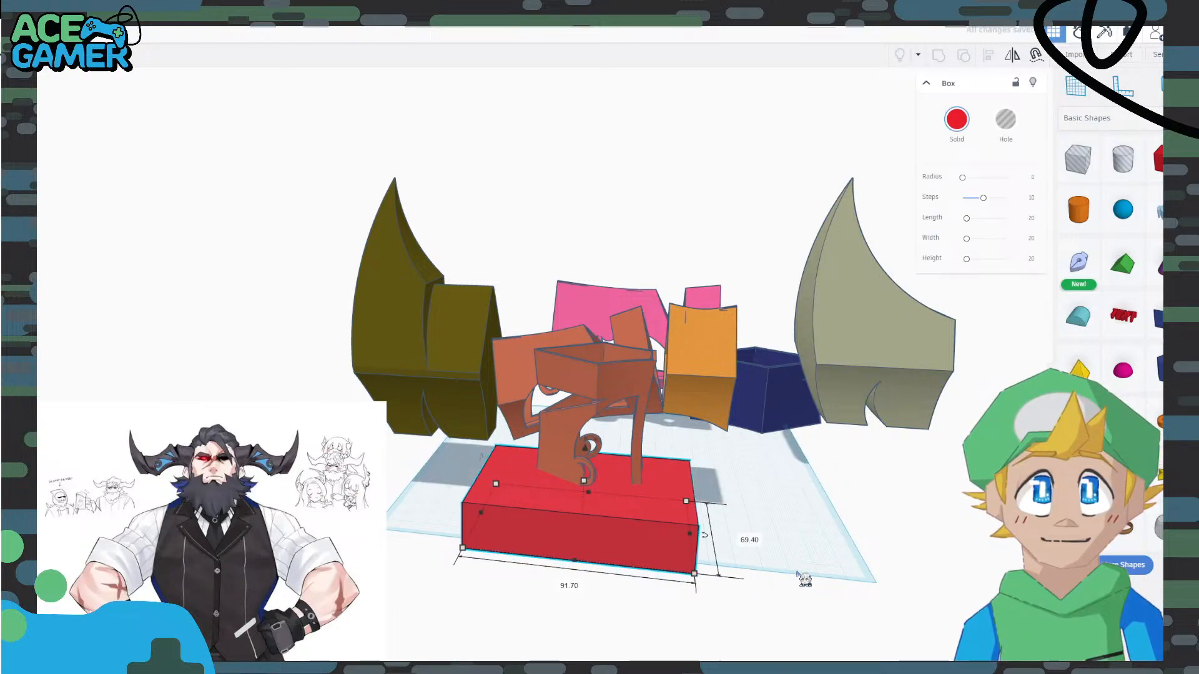
# Turn the upright terracotta copy into a hole and group it with the red box to cut out its cross-section.
pyautogui.moveTo(805, 579); pyautogui.dragTo(710, 586, button='right')
pyautogui.click(513, 492)
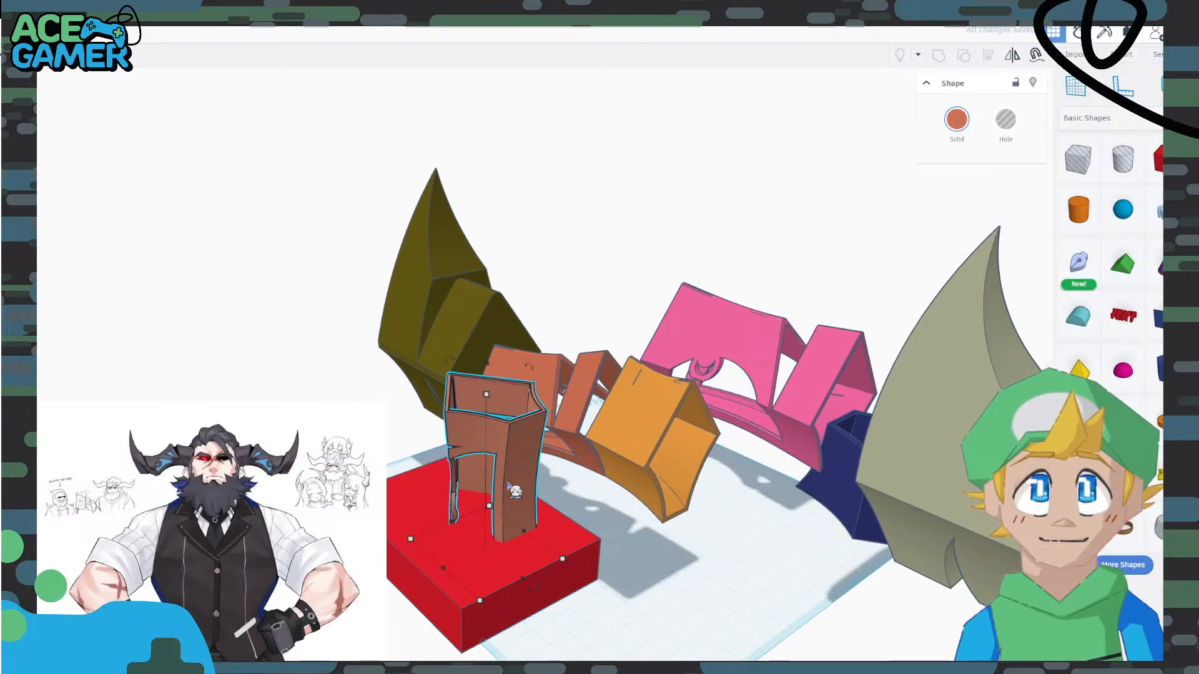
pyautogui.keyDown('shift'); pyautogui.click(401, 562); pyautogui.keyUp('shift')
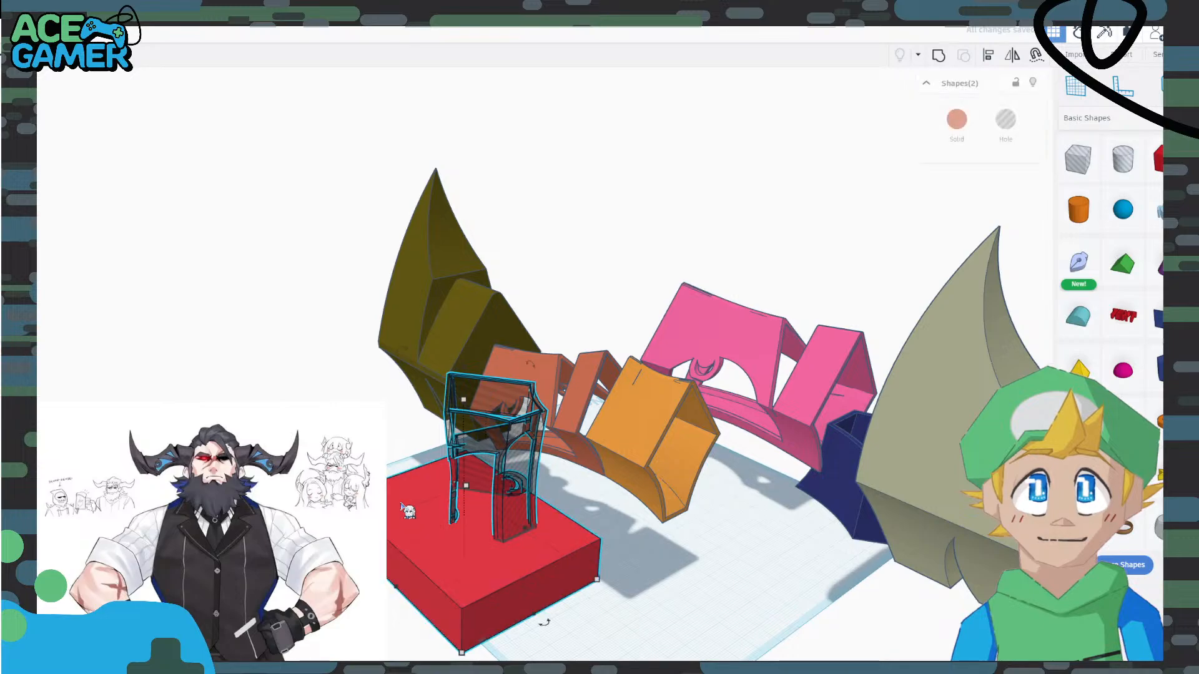
pyautogui.click(938, 55)
# Add a box-shaped hole and place it against the short edge of the profile cut into the red block.
pyautogui.moveTo(474, 499); pyautogui.dragTo(730, 593, button='right')
pyautogui.scroll(5, 460, 592)
pyautogui.moveTo(1083, 163); pyautogui.dragTo(730, 473)
pyautogui.moveTo(784, 516); pyautogui.dragTo(765, 358, button='right')
pyautogui.moveTo(767, 363); pyautogui.dragTo(637, 382)
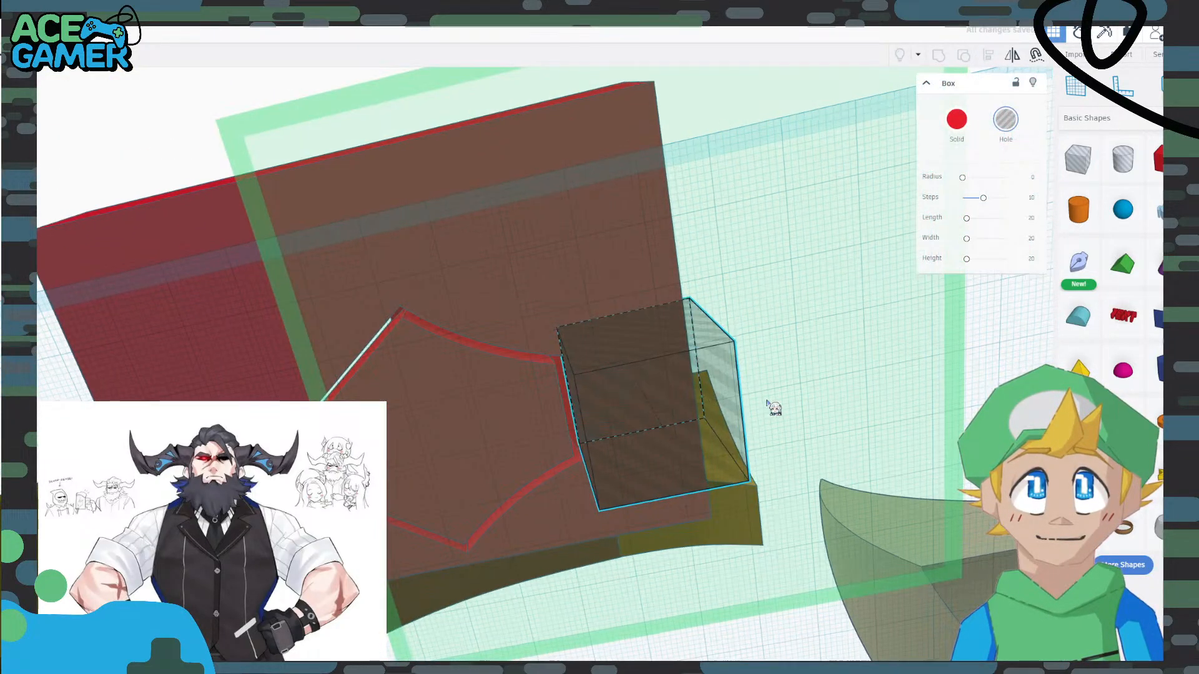
# Stretch the box-shaped hole along the profile's short edge until it spans beyond both sides of the red block.
pyautogui.moveTo(770, 407); pyautogui.dragTo(756, 474, button='right')
pyautogui.moveTo(684, 461); pyautogui.dragTo(812, 378, button='right')
pyautogui.moveTo(364, 479); pyautogui.dragTo(232, 471)
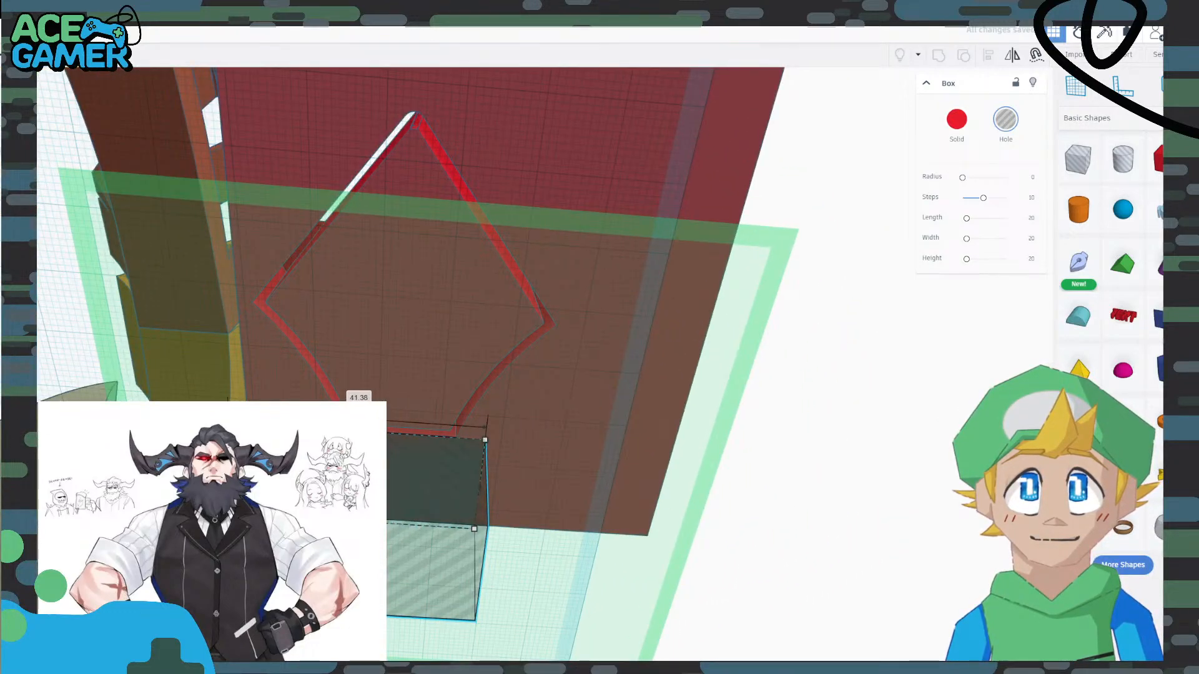
pyautogui.moveTo(486, 496); pyautogui.dragTo(758, 485)
pyautogui.moveTo(487, 575); pyautogui.dragTo(449, 531)
# Try reducing the red block's height to 1 mm, inspect the profile from below, and undo the change.
pyautogui.click(565, 389)
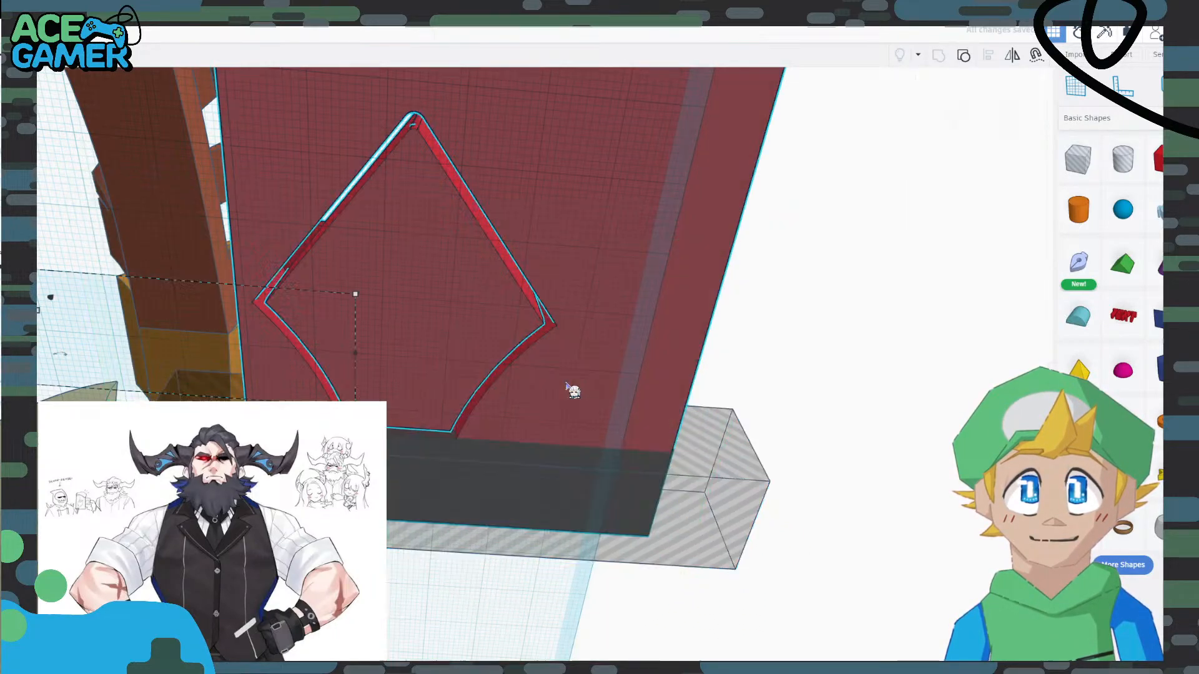
pyautogui.moveTo(845, 424); pyautogui.dragTo(698, 655, button='right')
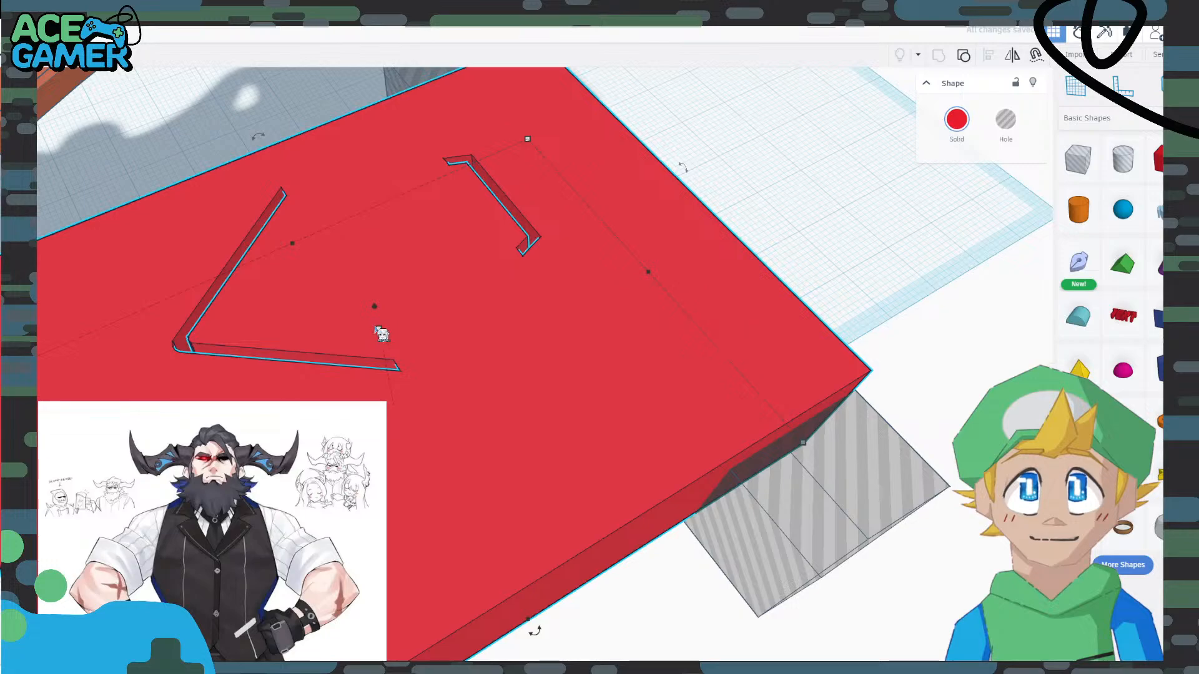
pyautogui.moveTo(380, 331)
pyautogui.click(436, 371)
pyautogui.press('Return')
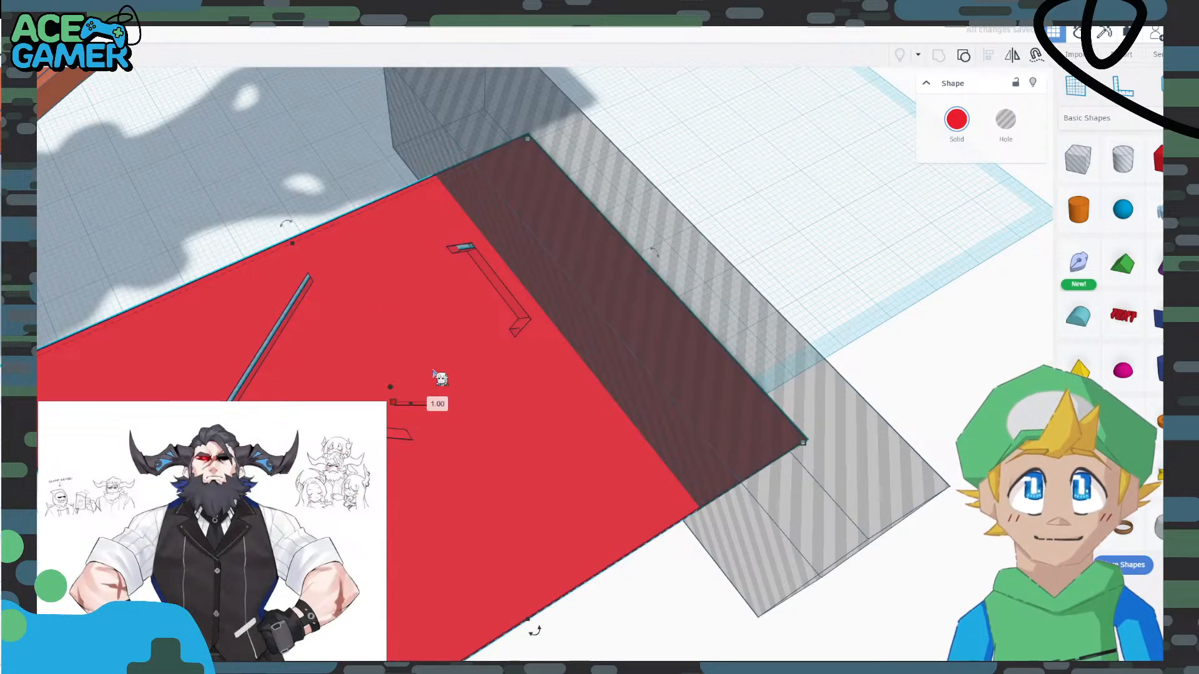
pyautogui.click(866, 267)
pyautogui.moveTo(805, 474); pyautogui.dragTo(976, 340, button='right')
pyautogui.moveTo(532, 448); pyautogui.dragTo(658, 514, button='right')
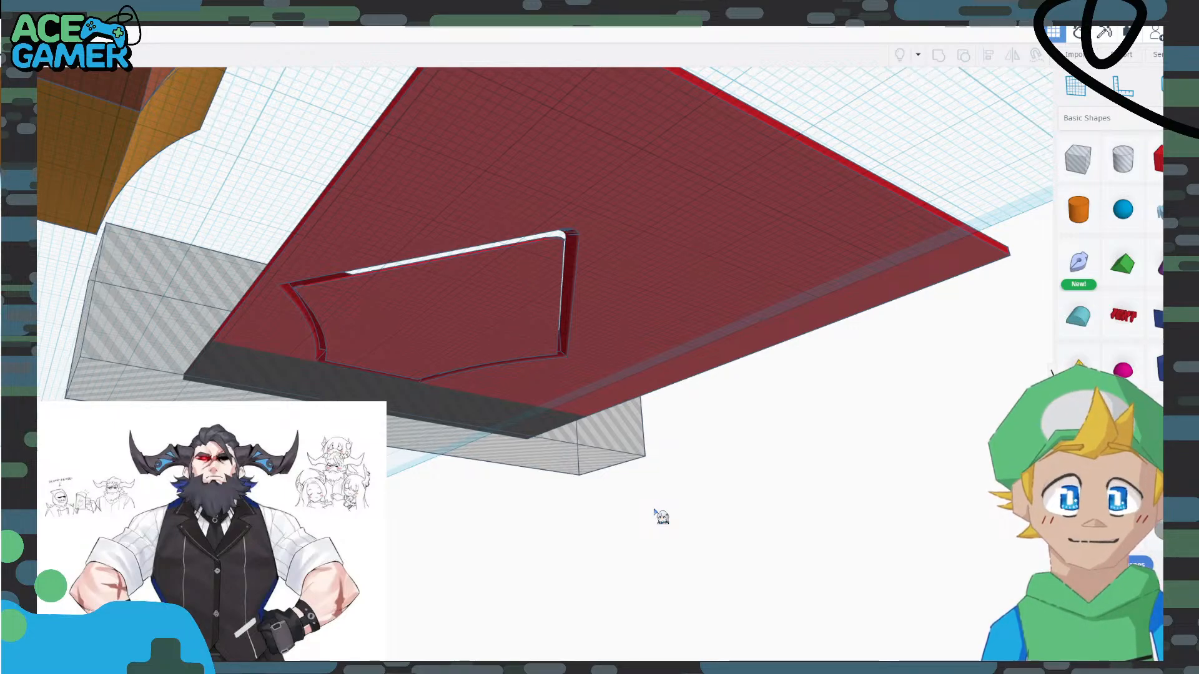
pyautogui.moveTo(531, 497); pyautogui.dragTo(581, 436, button='right')
pyautogui.click(530, 395)
pyautogui.hotkey('ctrl', 'z')
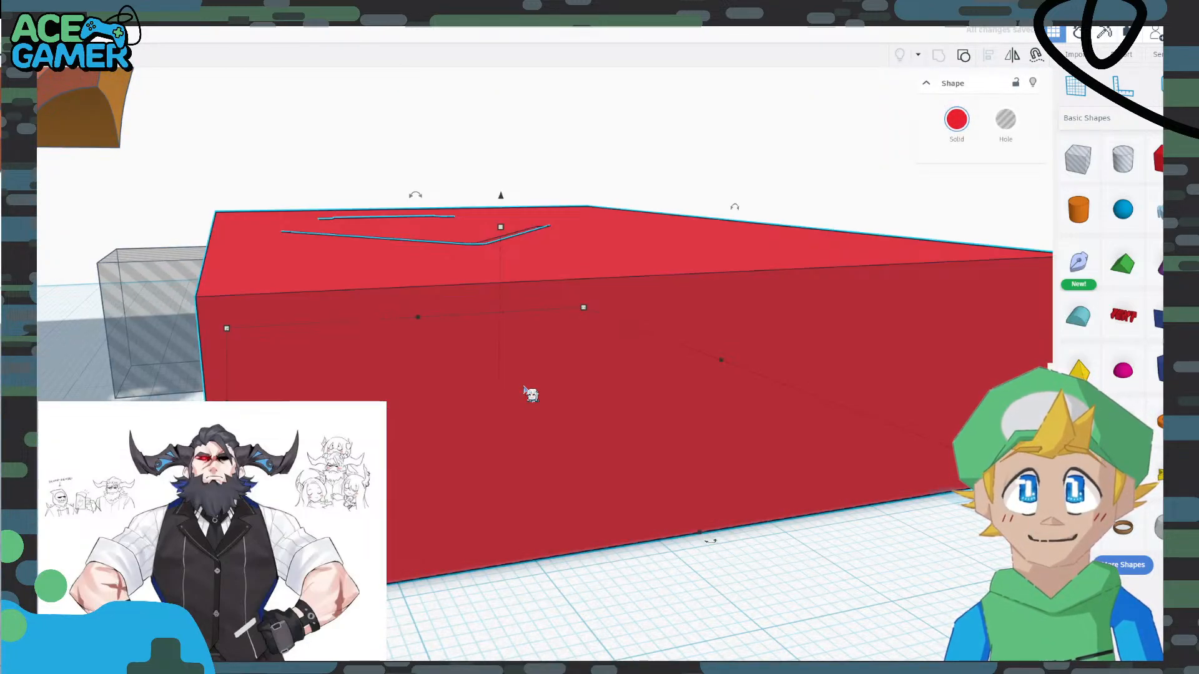
# Ungroup the red block to separate it from the terracotta hole that cuts the profile.
pyautogui.moveTo(496, 237); pyautogui.dragTo(412, 390, button='right')
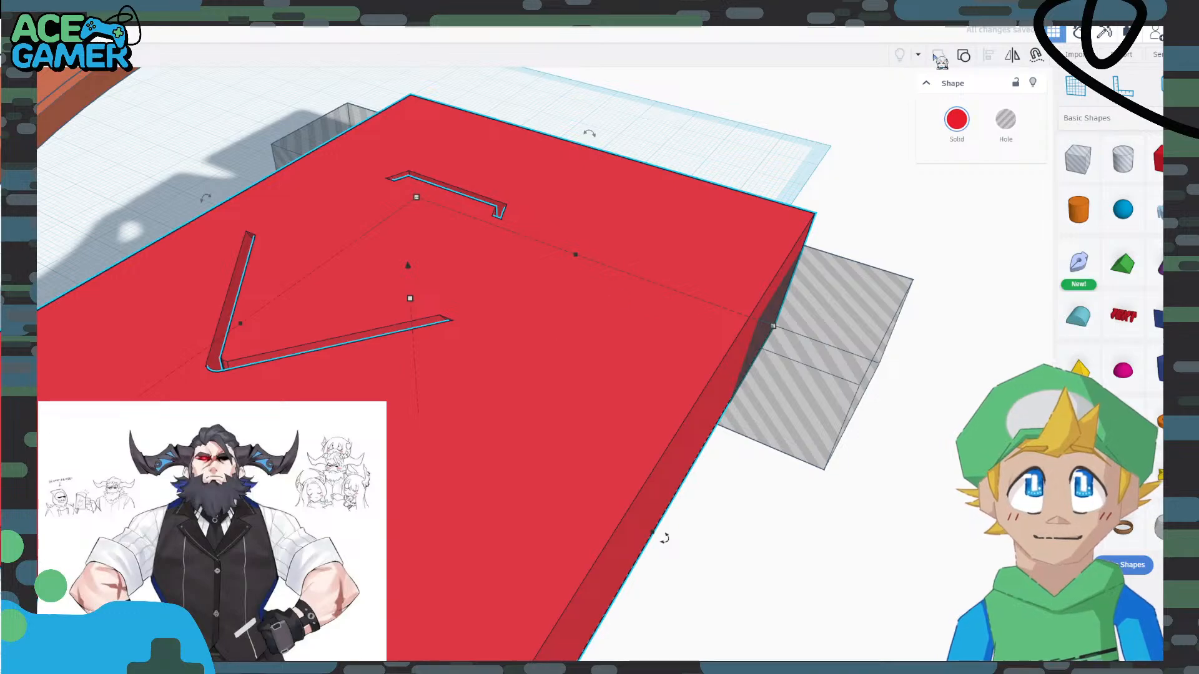
pyautogui.click(963, 56)
pyautogui.moveTo(556, 536); pyautogui.dragTo(482, 412, button='right')
pyautogui.click(696, 249)
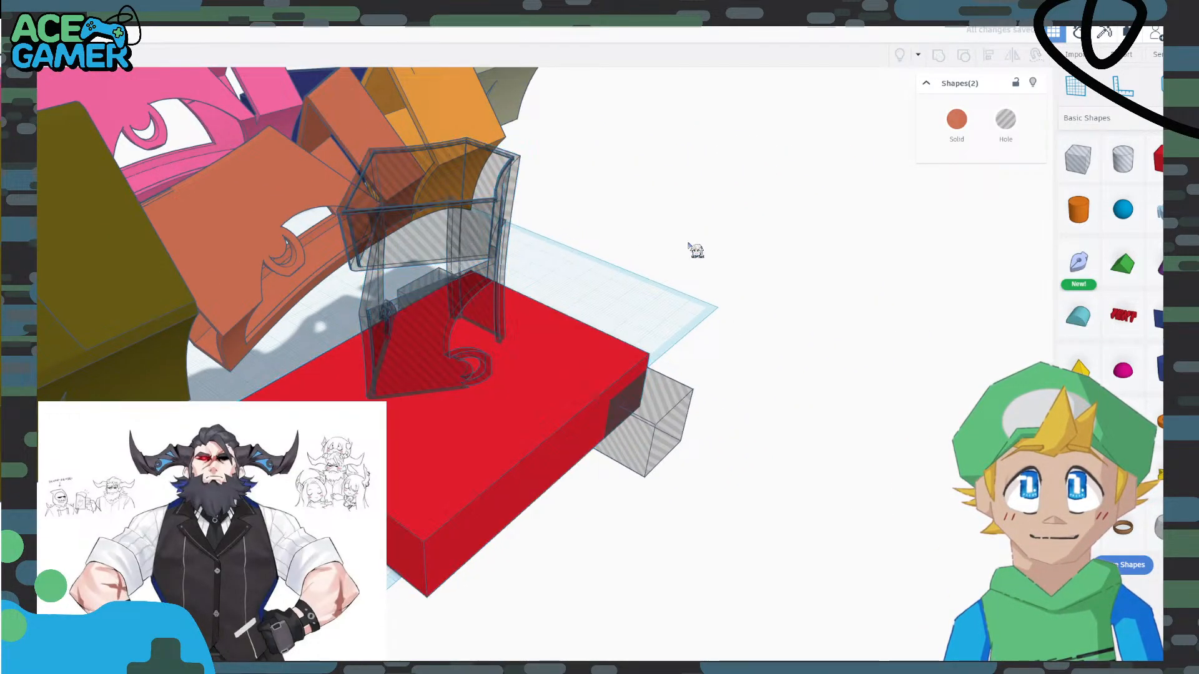
# Raise the terracotta hole by 18.80 mm and group it with the red block to recut the profile.
pyautogui.click(431, 337)
pyautogui.moveTo(422, 149); pyautogui.dragTo(409, 59)
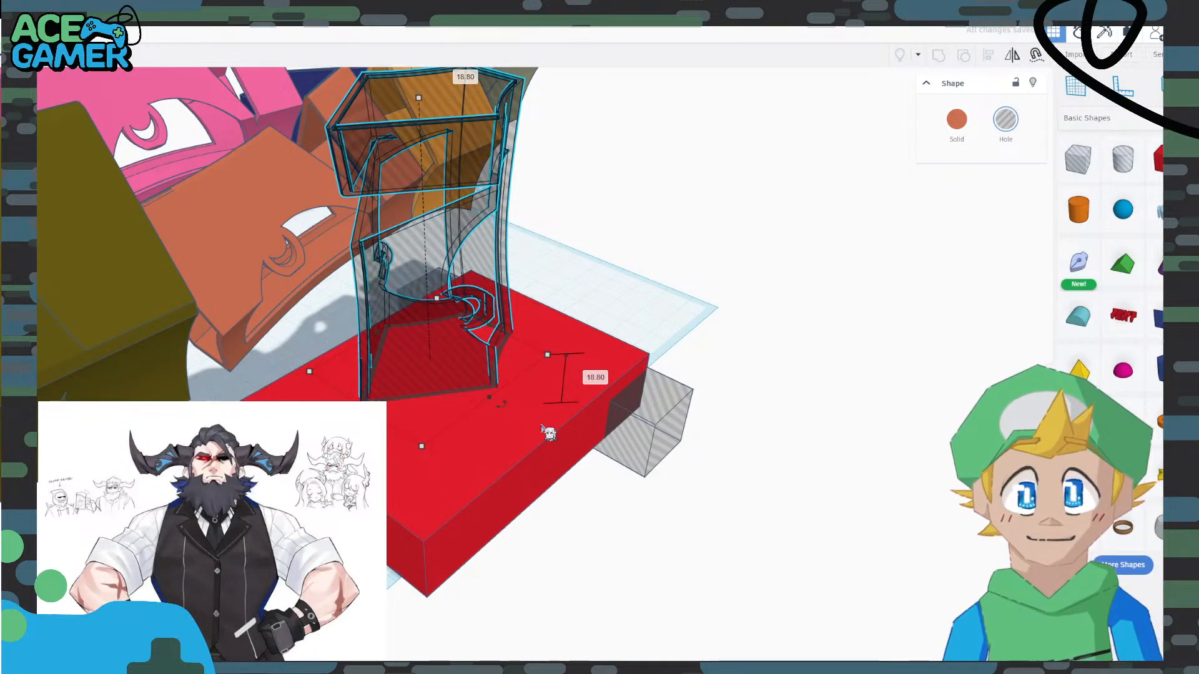
pyautogui.keyDown('shift'); pyautogui.click(455, 471); pyautogui.keyUp('shift')
pyautogui.click(937, 55)
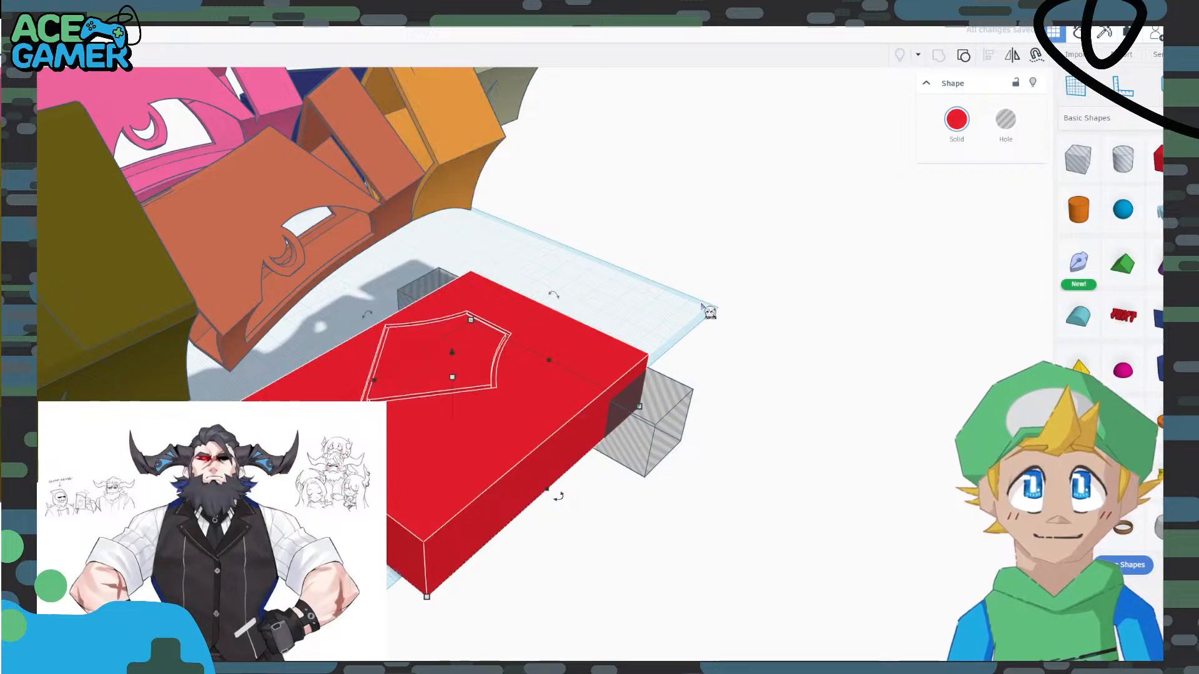
# Enlarge the box hole beneath the red block's top face and group them to reduce the block to a thin plate.
pyautogui.moveTo(705, 308); pyautogui.dragTo(733, 336, button='right')
pyautogui.moveTo(657, 395); pyautogui.dragTo(601, 470)
pyautogui.moveTo(454, 365); pyautogui.dragTo(455, 357)
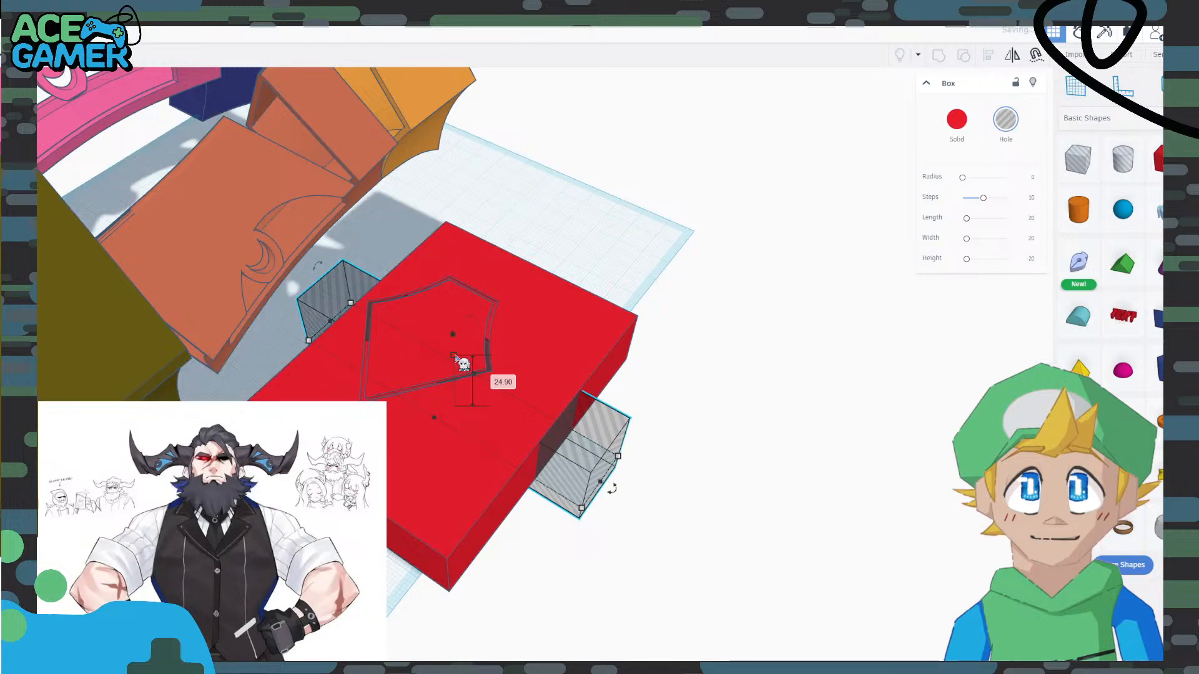
pyautogui.moveTo(440, 424); pyautogui.dragTo(454, 424)
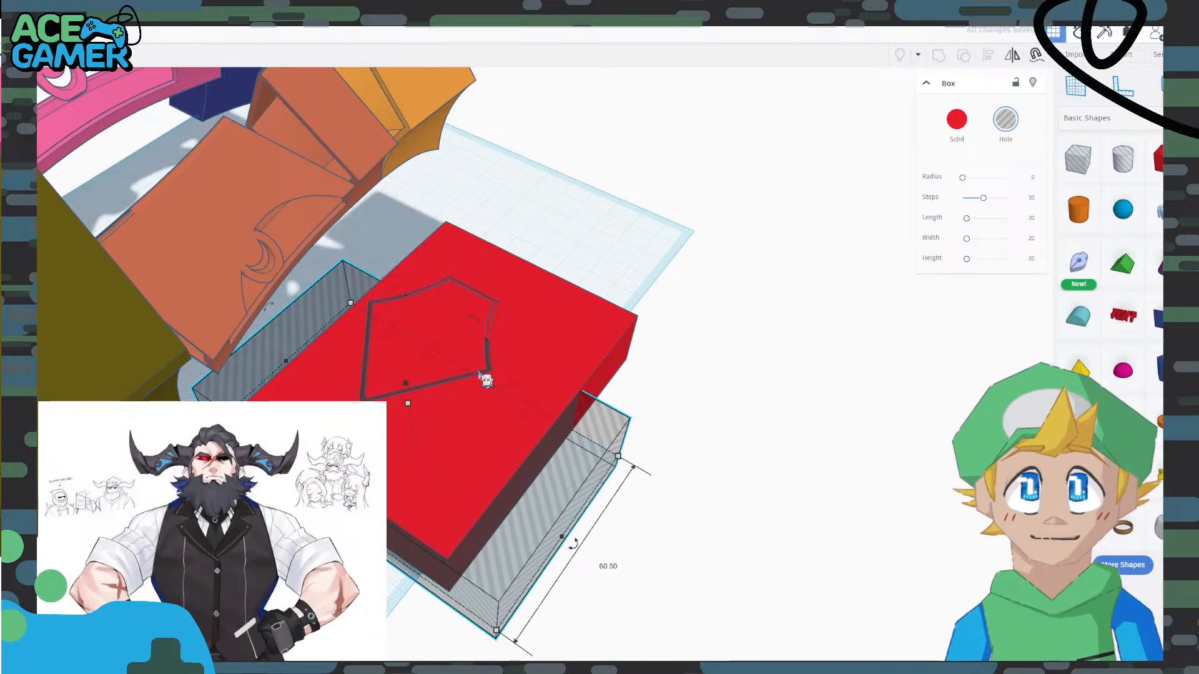
pyautogui.moveTo(480, 374); pyautogui.dragTo(560, 241)
pyautogui.keyDown('shift'); pyautogui.click(549, 318); pyautogui.keyUp('shift')
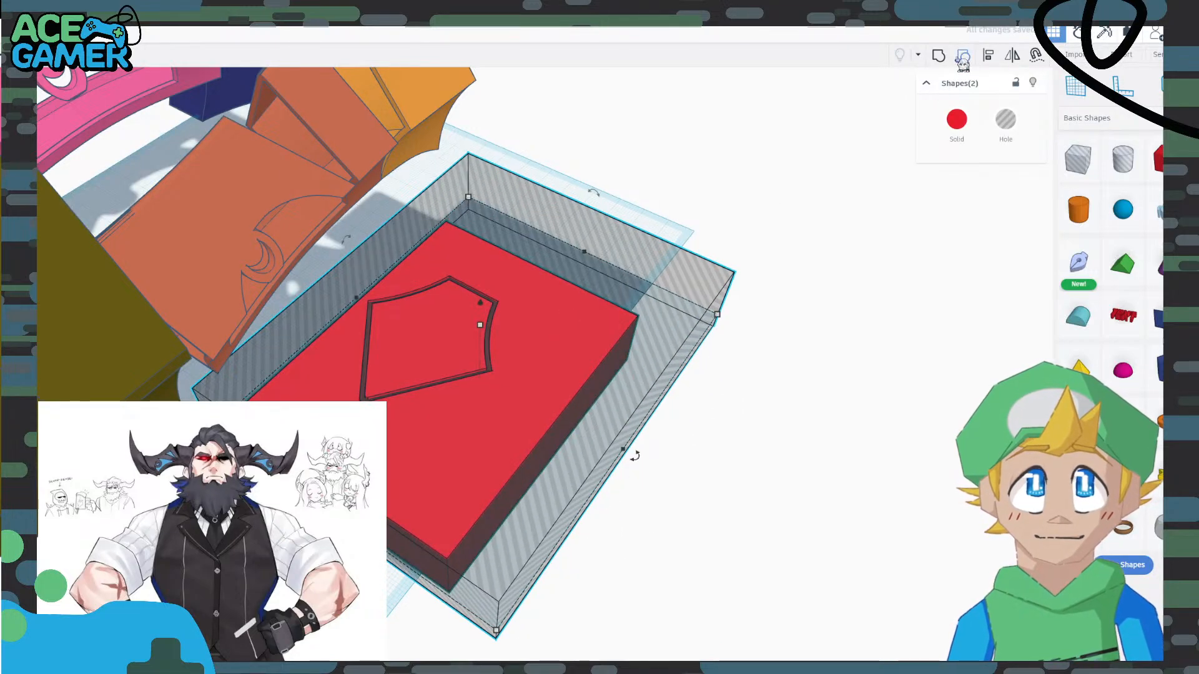
pyautogui.click(940, 56)
# Move the thin profile plate away from the horn segments and set its elevation above the workplane to 0 mm.
pyautogui.moveTo(535, 364); pyautogui.dragTo(638, 378)
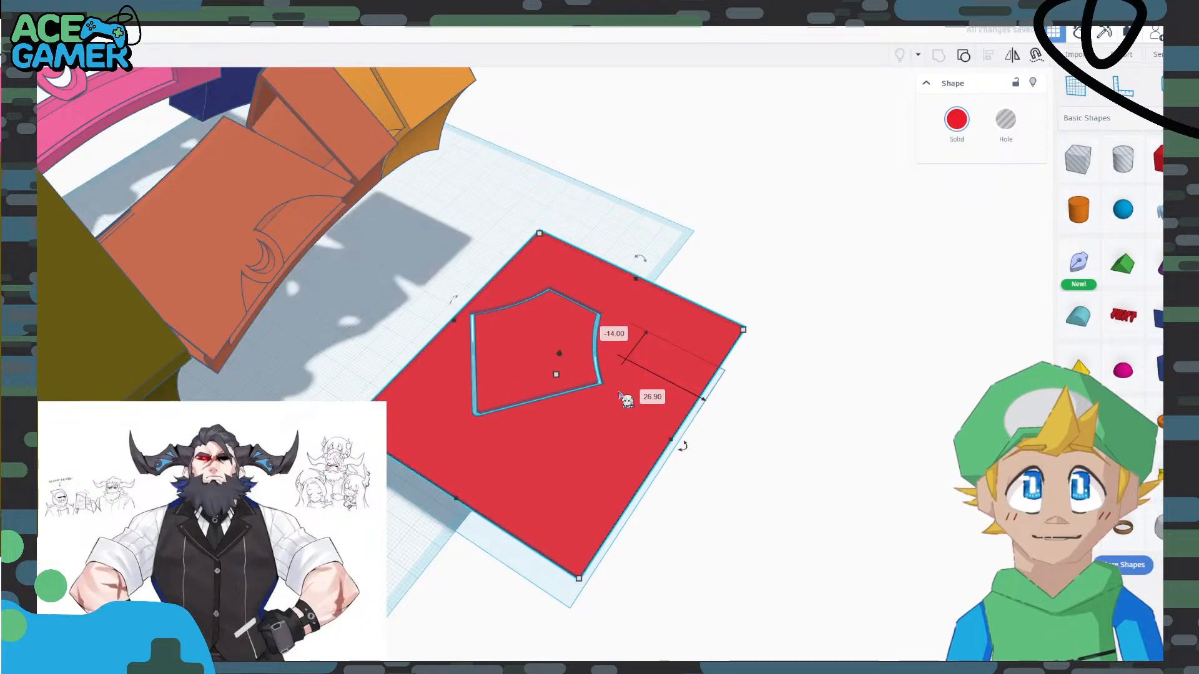
pyautogui.click(557, 354)
pyautogui.moveTo(558, 354); pyautogui.dragTo(560, 358)
pyautogui.write('0')
pyautogui.press('Return')
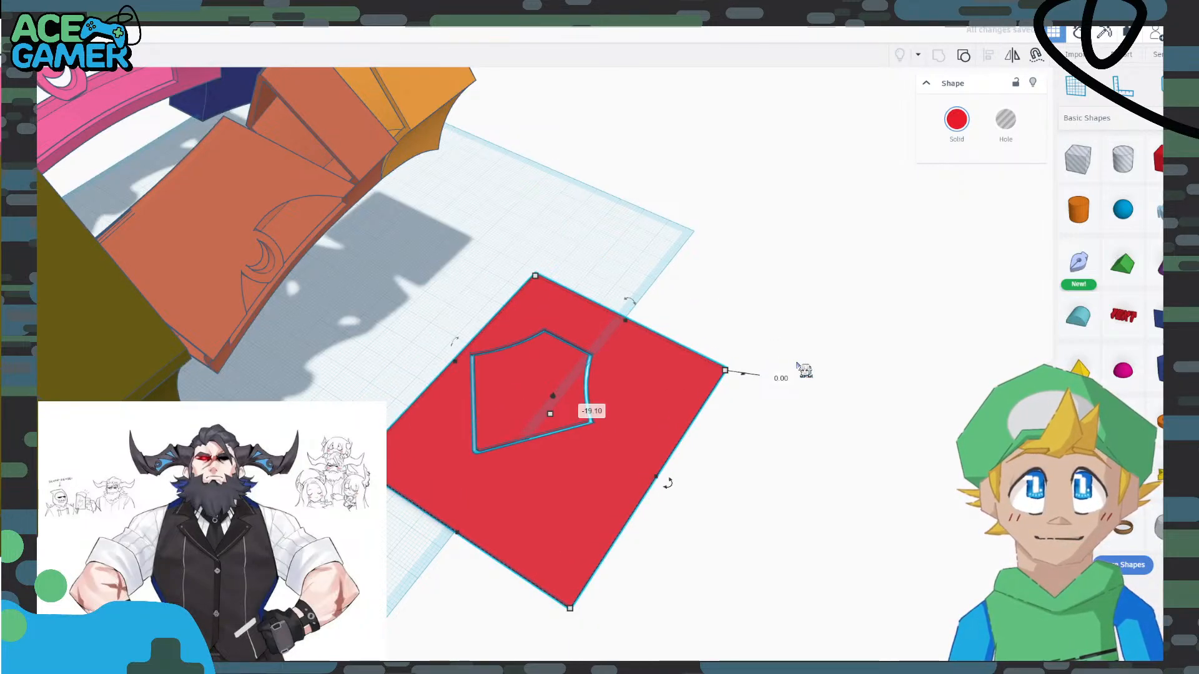
pyautogui.click(732, 318)
# Align a box hole about 114 by 25.1 mm with the profile's short edge and group it with the plate to trim that side.
pyautogui.moveTo(1085, 161); pyautogui.dragTo(767, 448)
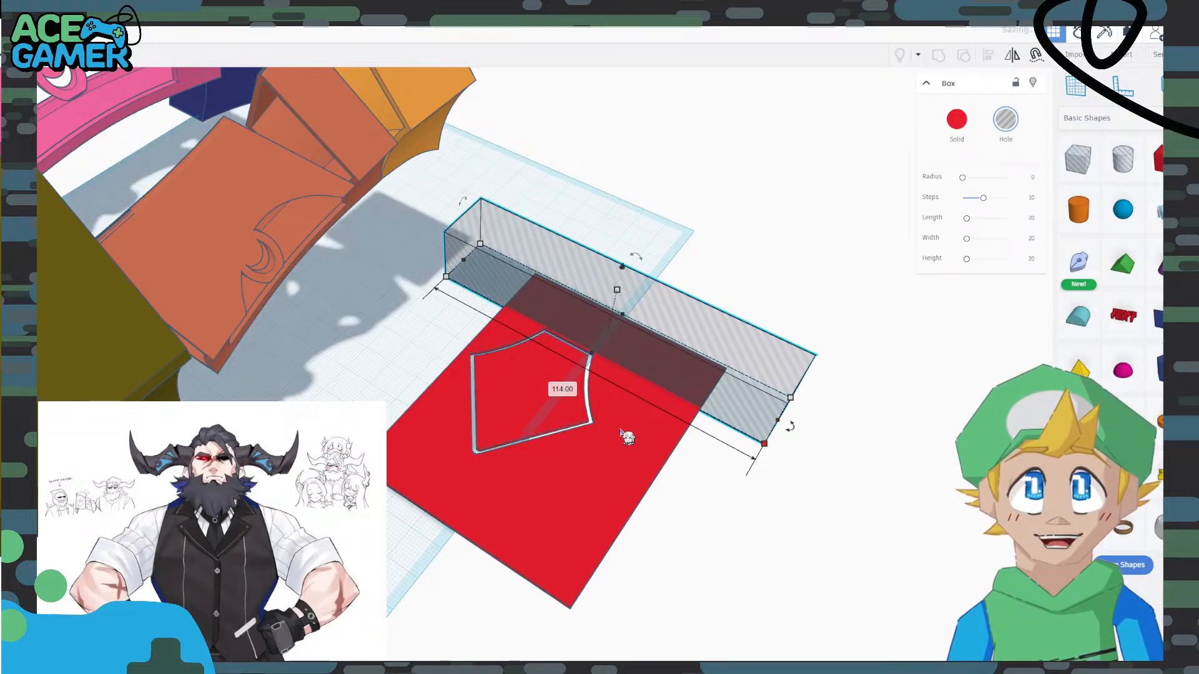
pyautogui.scroll(5, 626, 422)
pyautogui.scroll(3, 684, 403)
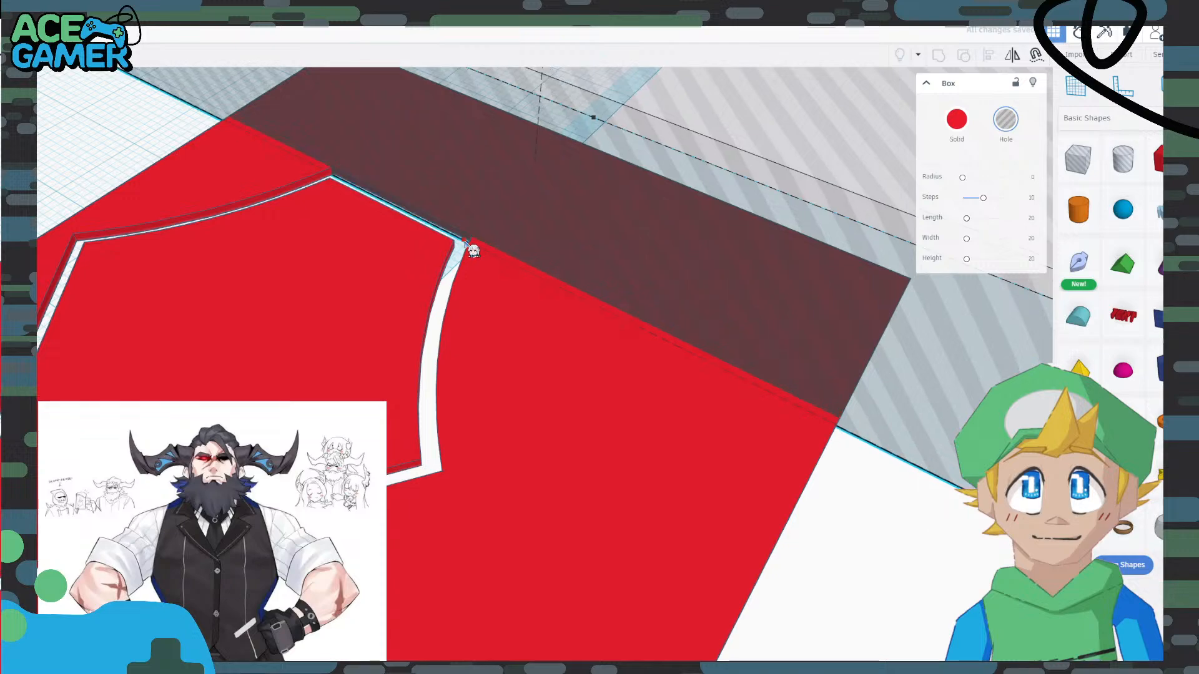
pyautogui.scroll(-5, 518, 301)
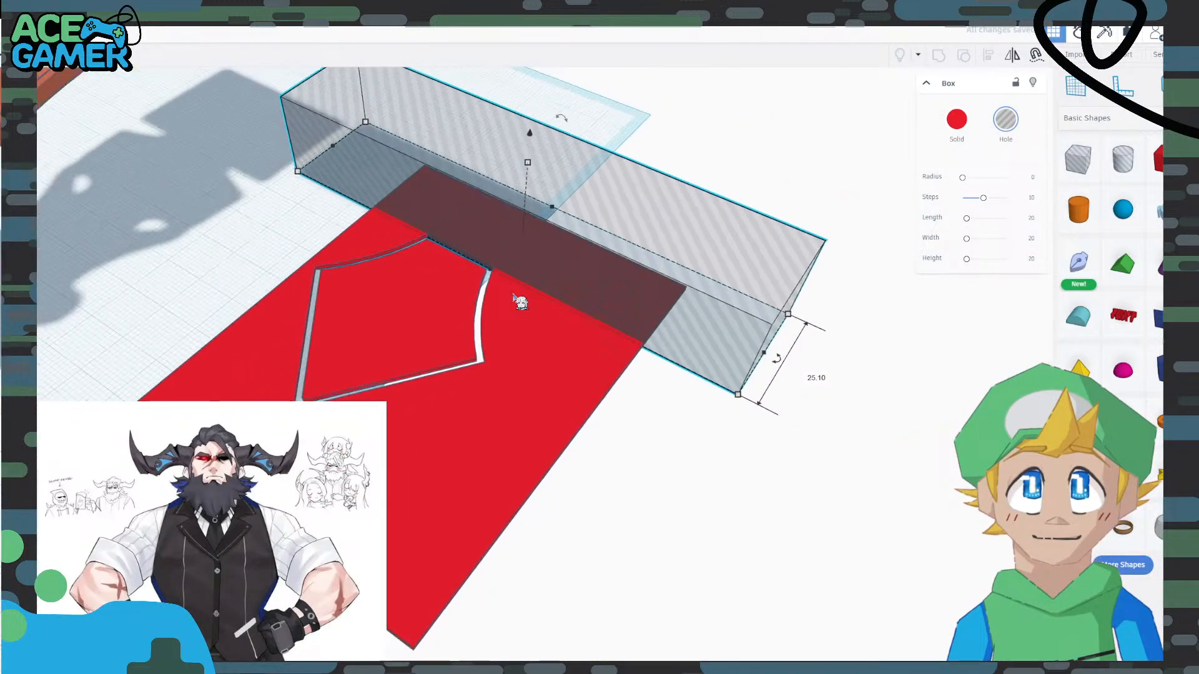
pyautogui.keyDown('shift'); pyautogui.click(542, 348); pyautogui.keyUp('shift')
pyautogui.click(937, 56)
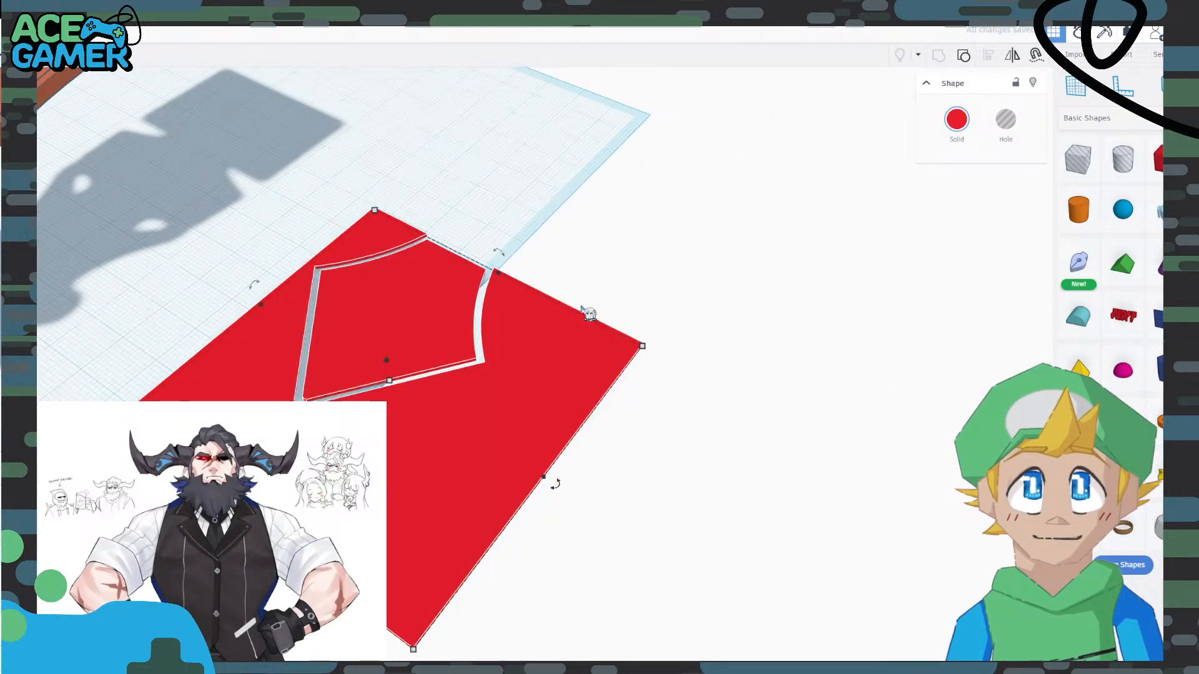
# Add a box hole across the plate, stretch it past the plate's edge, and undo the trial rotation and resizing.
pyautogui.moveTo(1078, 159); pyautogui.dragTo(497, 488)
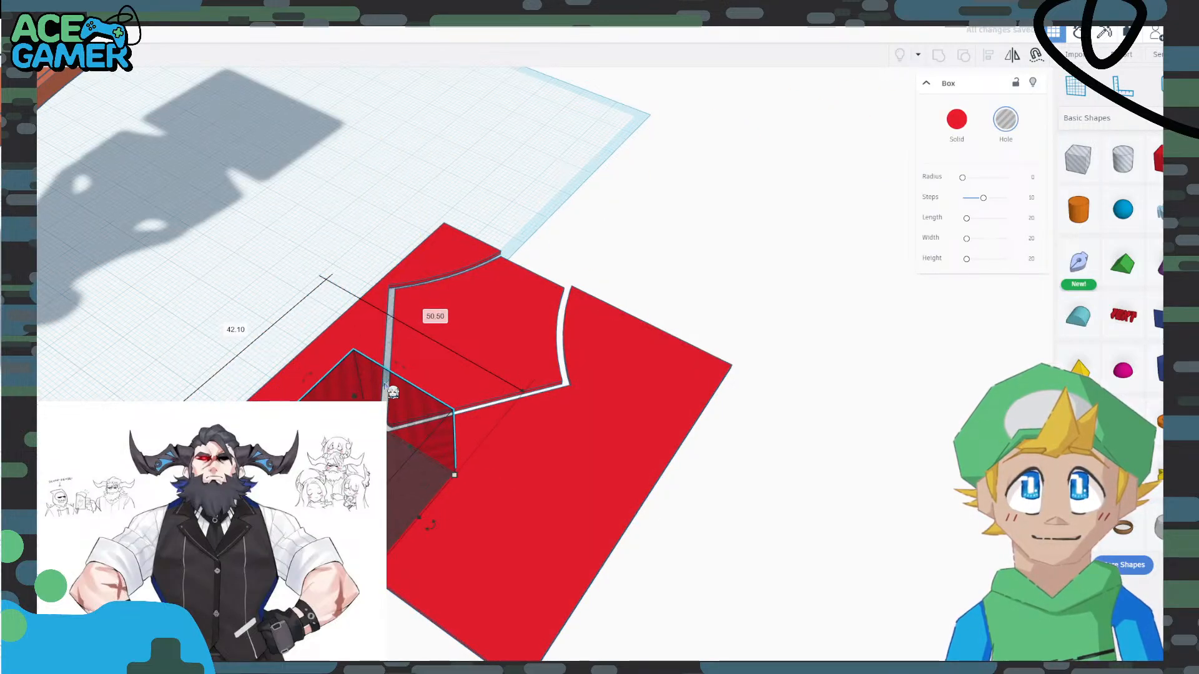
pyautogui.moveTo(440, 536); pyautogui.dragTo(733, 542)
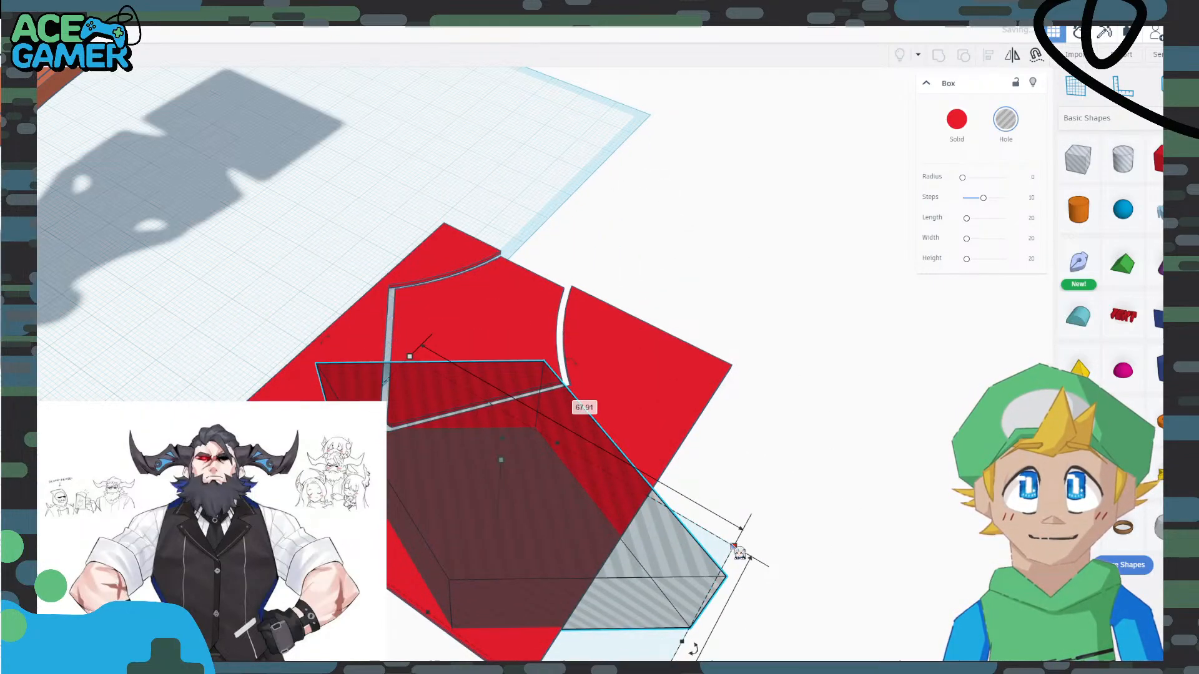
pyautogui.hotkey('ctrl', 'z')
pyautogui.hotkey('ctrl', 'z')
pyautogui.hotkey('ctrl', 'z')
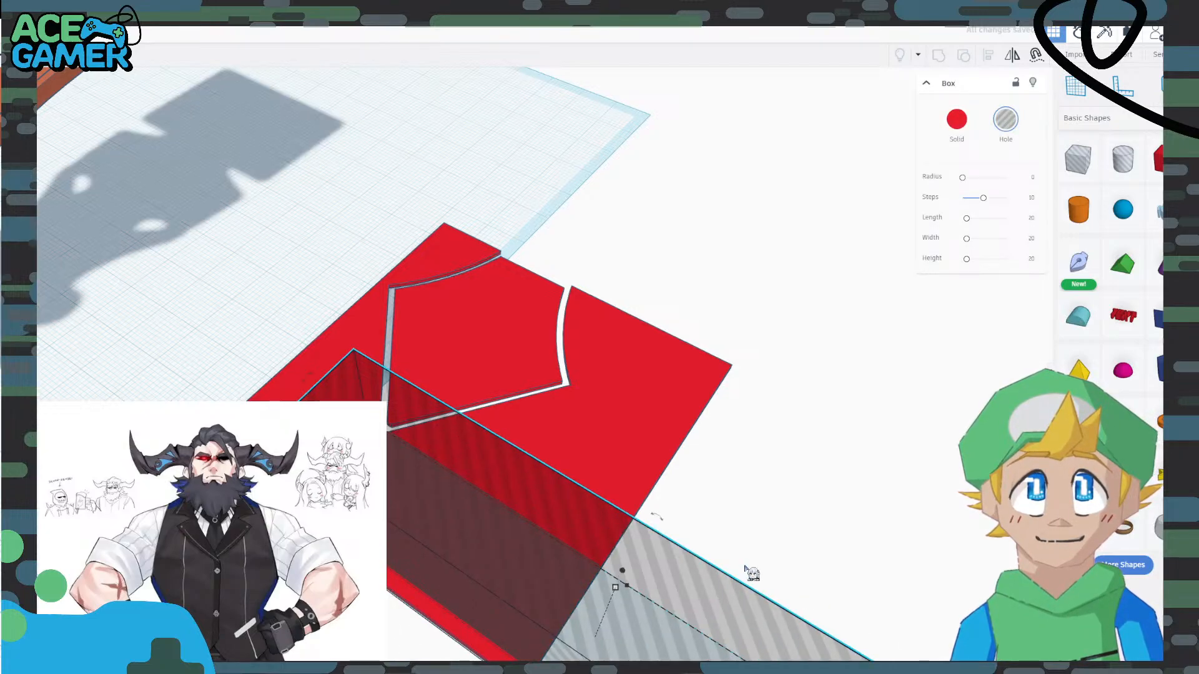
# Rotate the long box hole by 45° and move it across the plate toward the profile's long straight edge.
pyautogui.moveTo(756, 541); pyautogui.dragTo(570, 377, button='right')
pyautogui.scroll(-2, 574, 406)
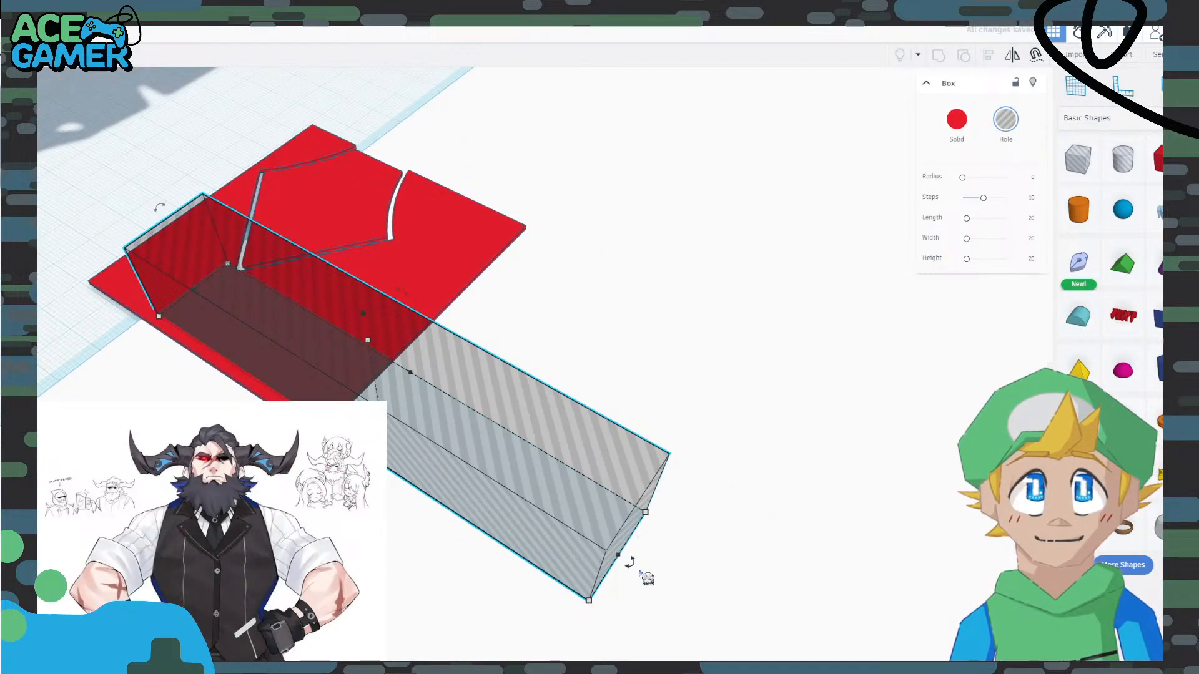
pyautogui.moveTo(633, 569); pyautogui.dragTo(696, 375)
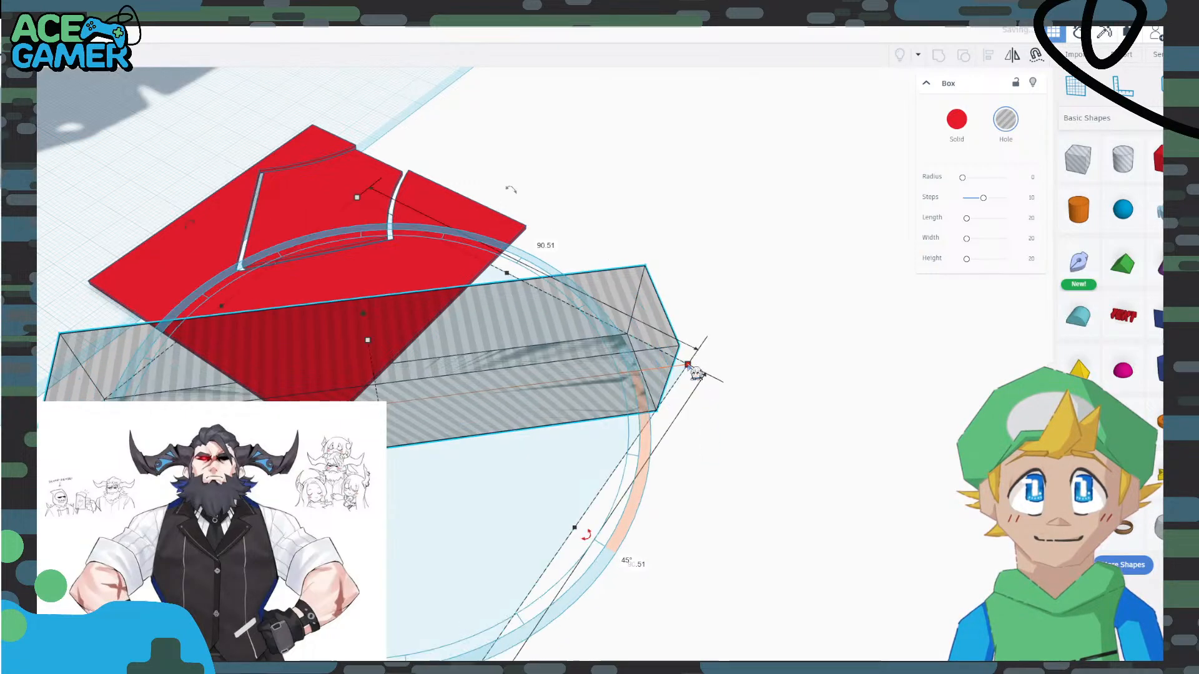
pyautogui.moveTo(550, 356); pyautogui.dragTo(474, 267)
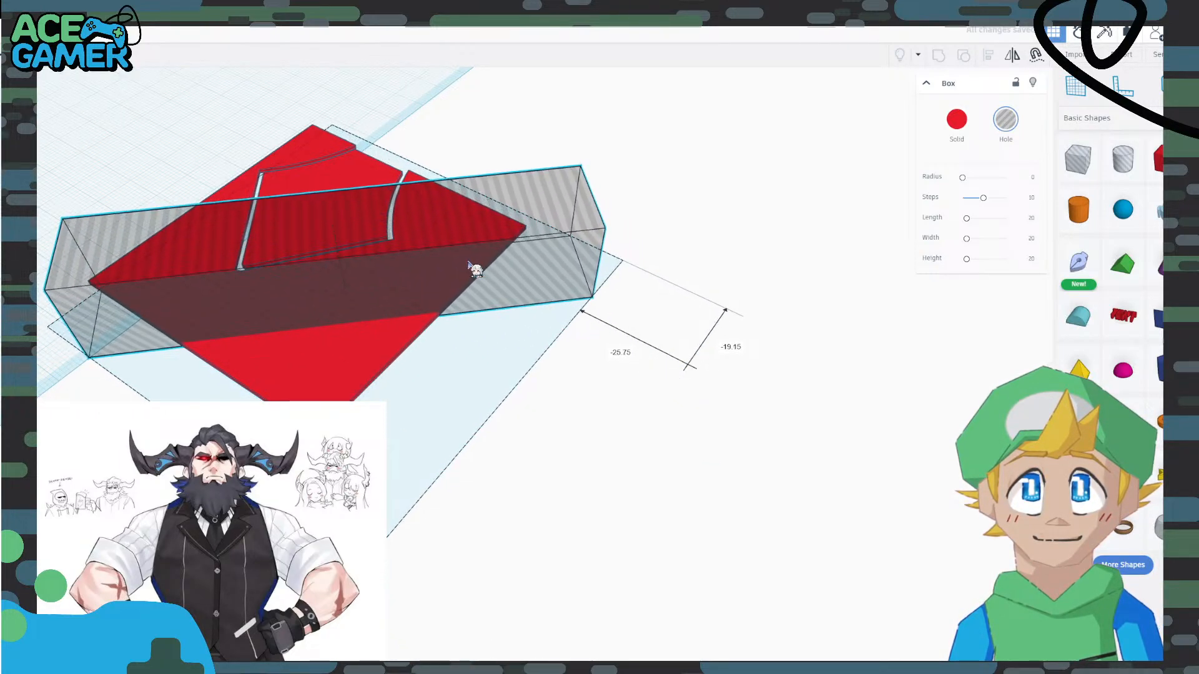
pyautogui.moveTo(707, 272); pyautogui.dragTo(706, 278)
pyautogui.moveTo(706, 281); pyautogui.dragTo(657, 351, button='right')
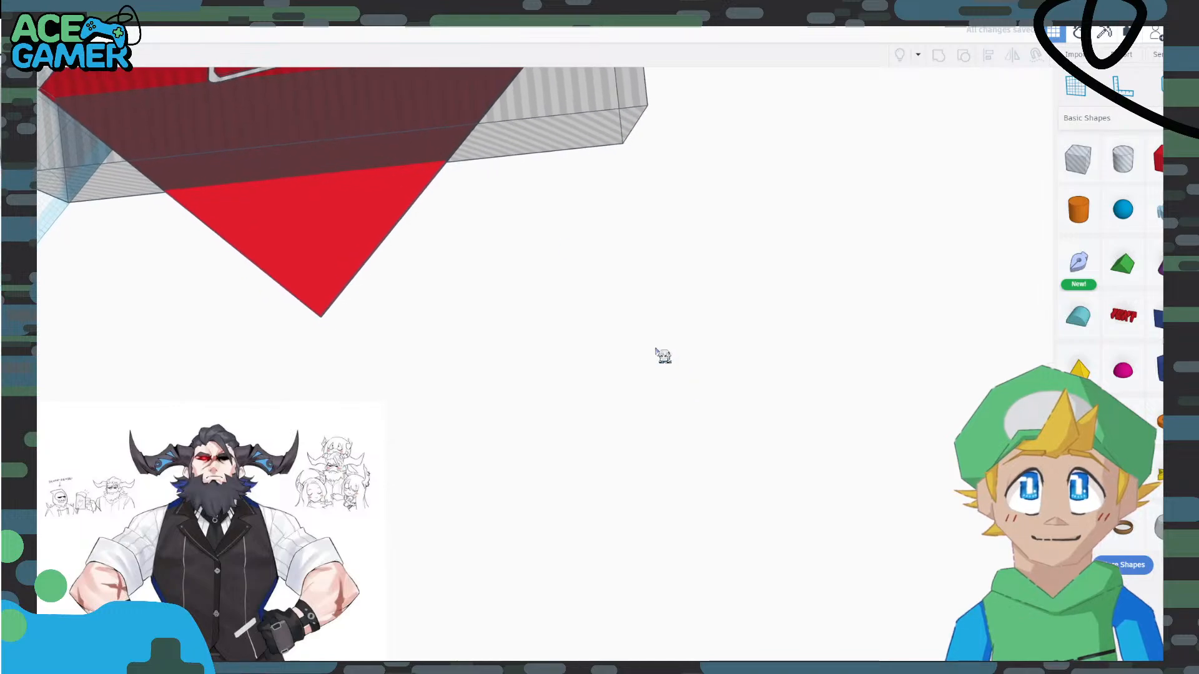
pyautogui.moveTo(549, 218); pyautogui.dragTo(642, 482, button='middle')
# Rotate the long box hole by another 9° and line it up with the slot along the profile's long straight edge.
pyautogui.click(628, 426)
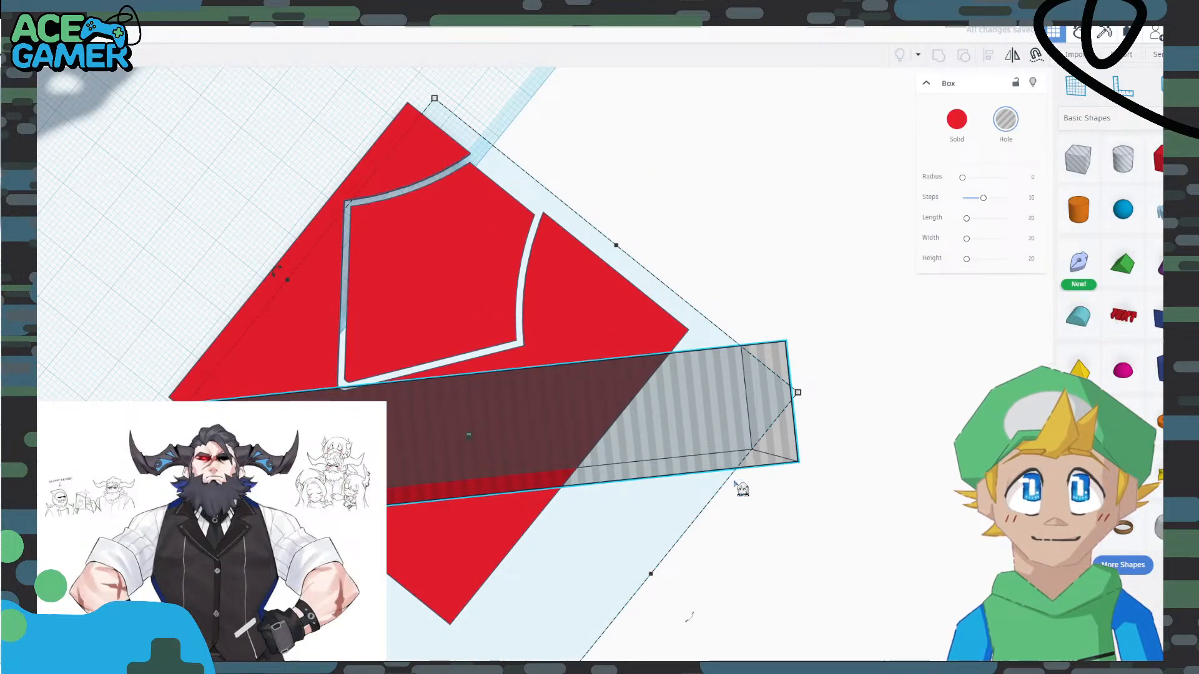
pyautogui.moveTo(664, 371); pyautogui.dragTo(653, 343, button='middle')
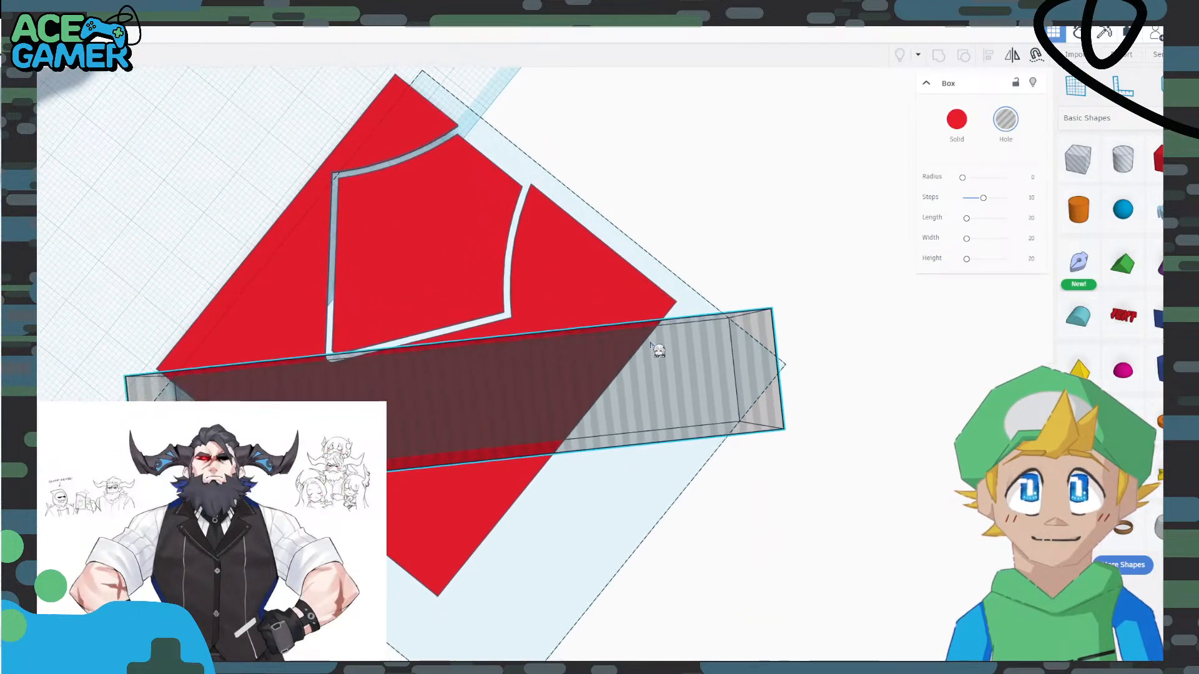
pyautogui.moveTo(266, 242); pyautogui.dragTo(142, 214)
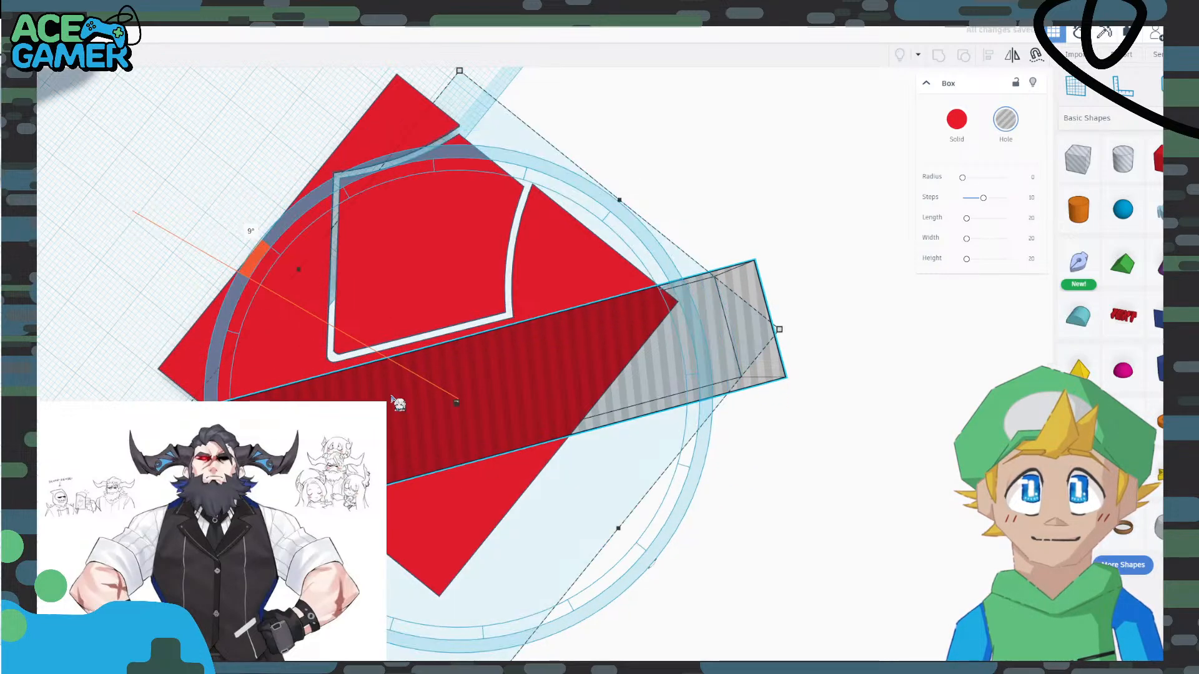
pyautogui.moveTo(555, 413); pyautogui.dragTo(537, 387)
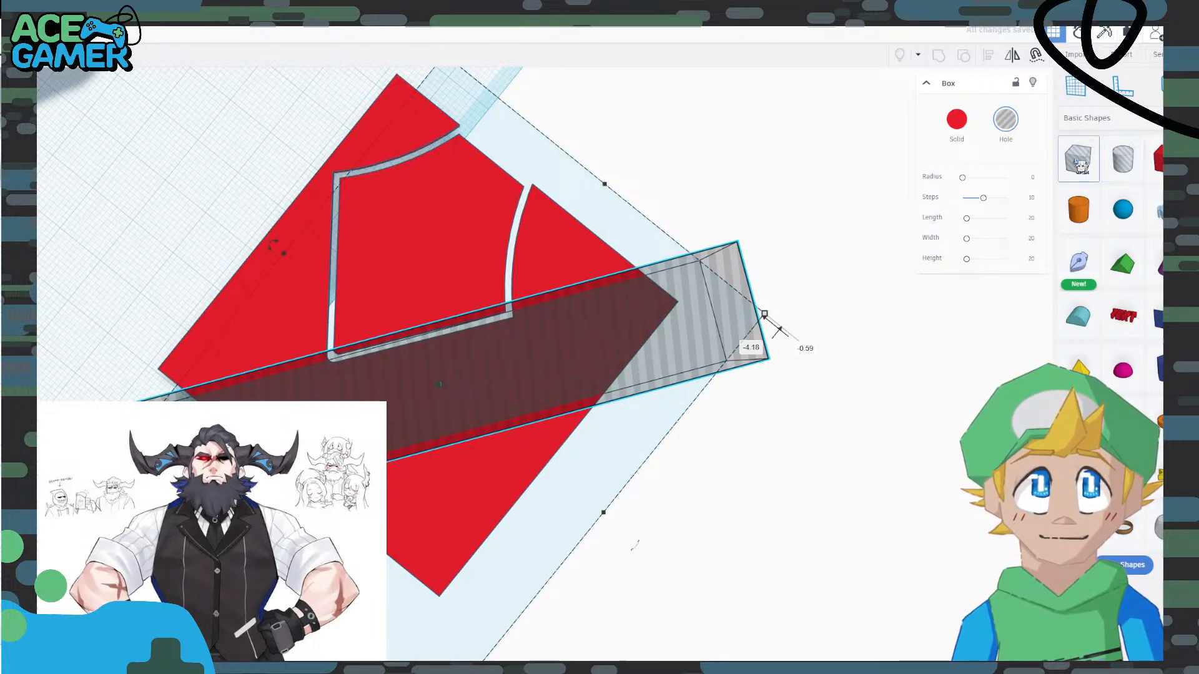
# Add a second box hole over the plate's outer corner and group both holes with the plate to cut the waste away.
pyautogui.moveTo(1079, 158); pyautogui.dragTo(671, 187)
pyautogui.moveTo(617, 145); pyautogui.dragTo(633, 244)
pyautogui.click(533, 366)
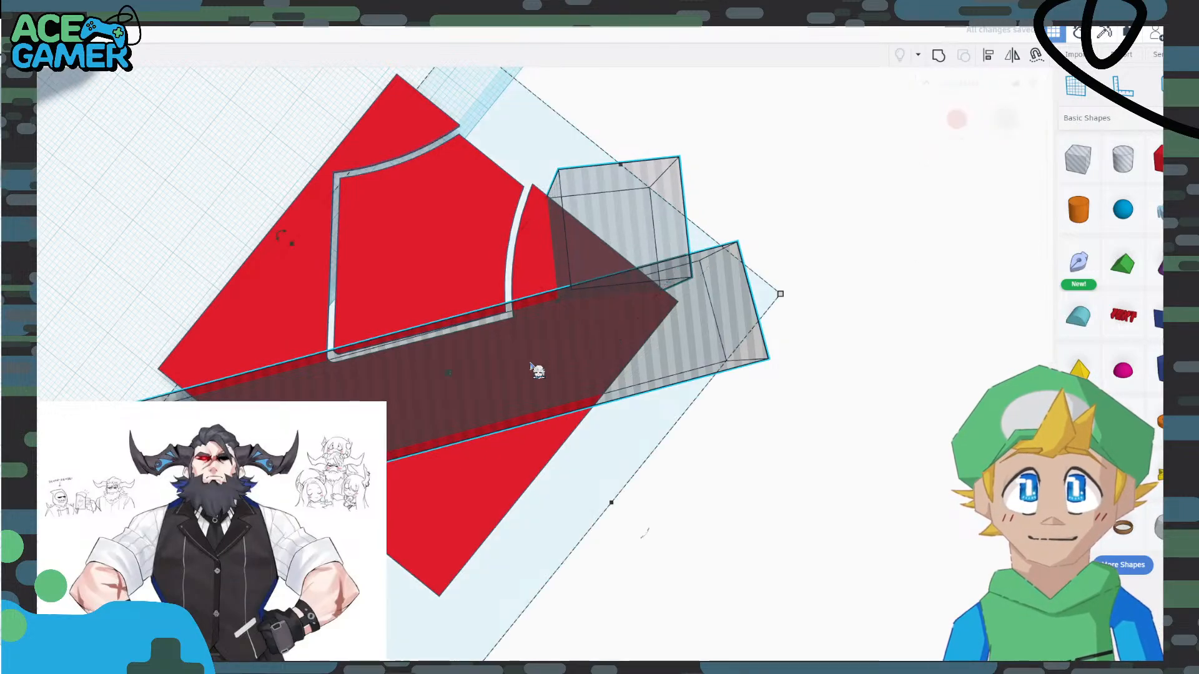
pyautogui.hotkey('ctrl', 'g')
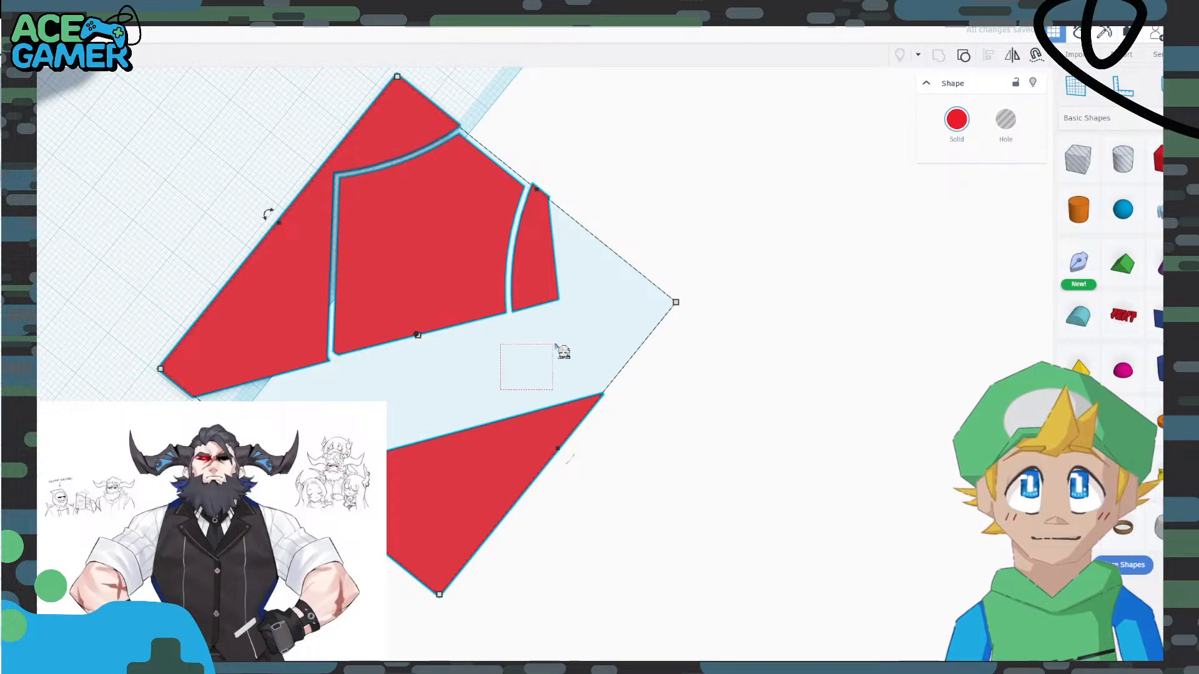
# Stretch a new box hole across the detached triangular offcut and group it with the plate to remove most of that piece.
pyautogui.moveTo(555, 344); pyautogui.dragTo(555, 345)
pyautogui.click(530, 419)
pyautogui.moveTo(1073, 160); pyautogui.dragTo(284, 406)
pyautogui.moveTo(340, 484); pyautogui.dragTo(638, 525)
pyautogui.moveTo(435, 496); pyautogui.dragTo(470, 474)
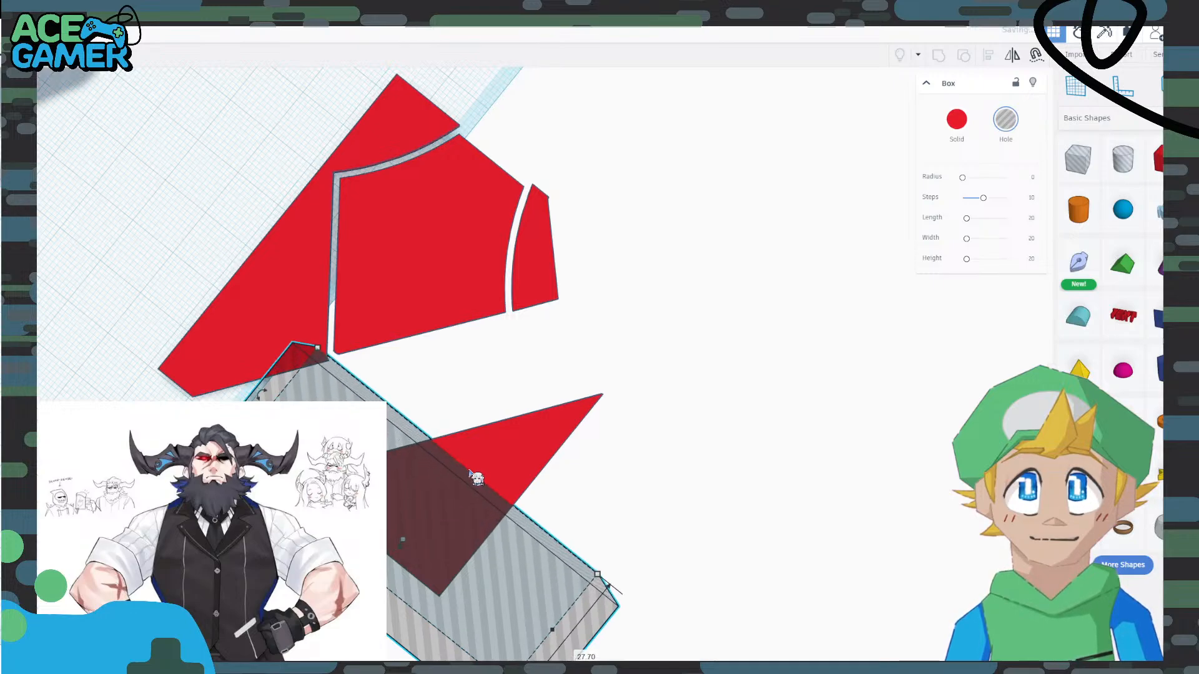
pyautogui.keyDown('shift'); pyautogui.click(524, 459); pyautogui.keyUp('shift')
pyautogui.click(940, 57)
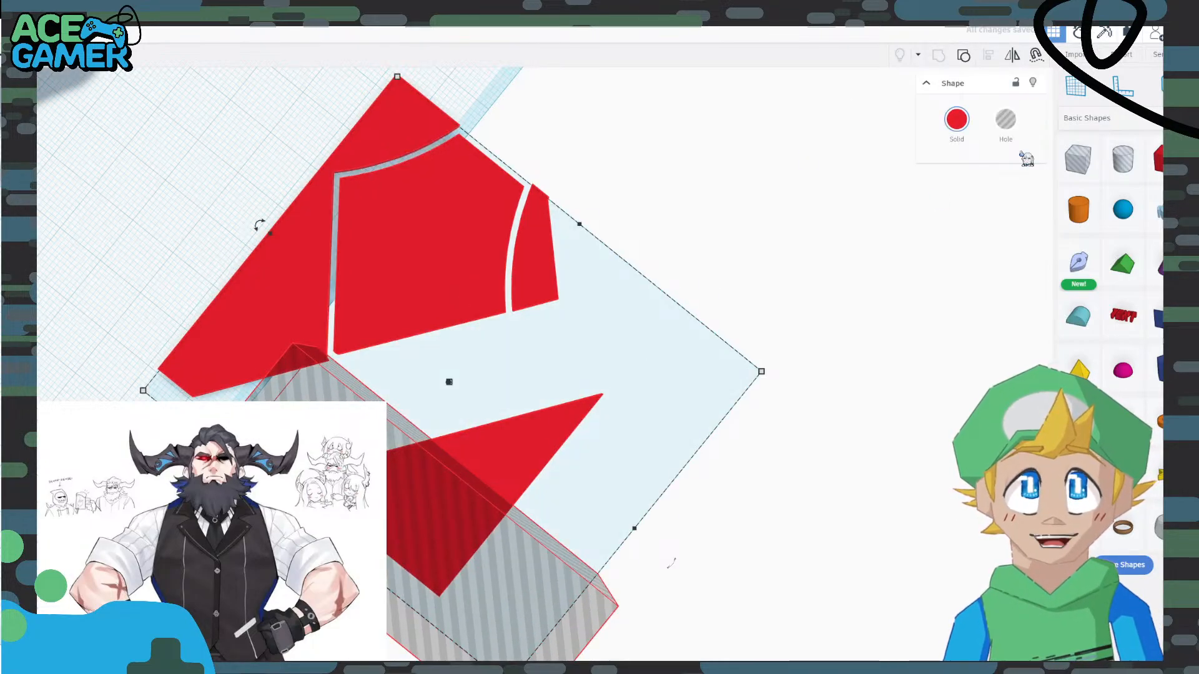
# Place a box hole over the rest of the triangular offcut, stretch it to about 51.4 mm, and group it with the plate.
pyautogui.moveTo(1077, 159); pyautogui.dragTo(448, 415)
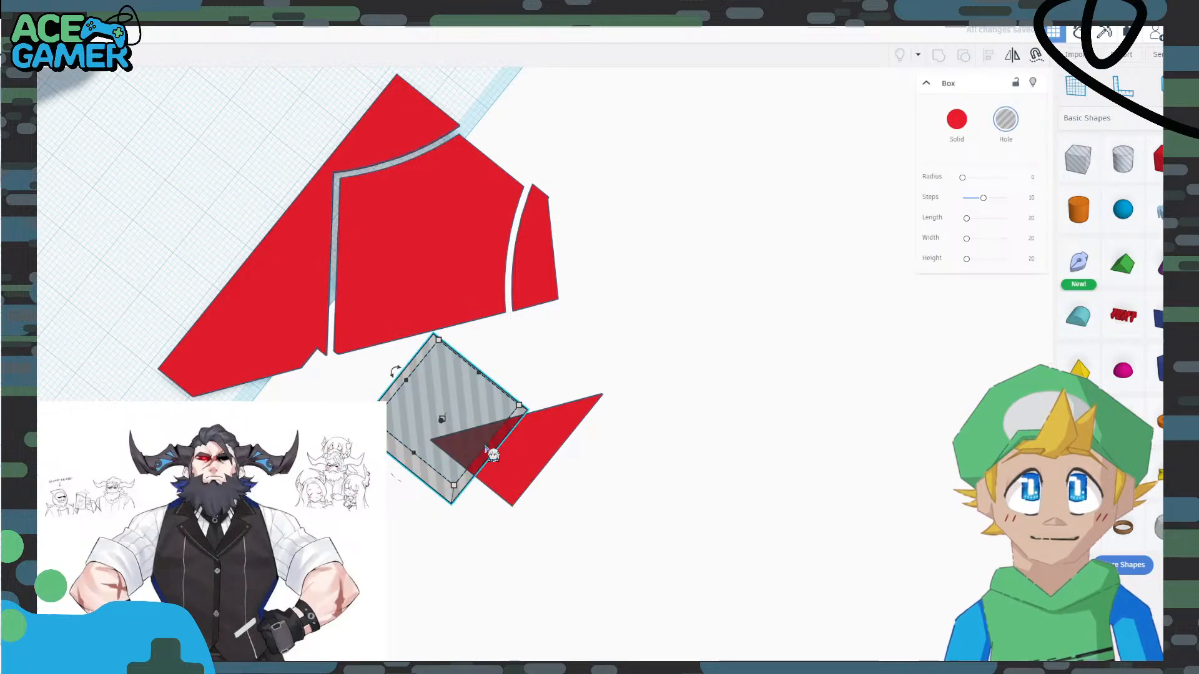
pyautogui.moveTo(486, 450); pyautogui.dragTo(536, 444)
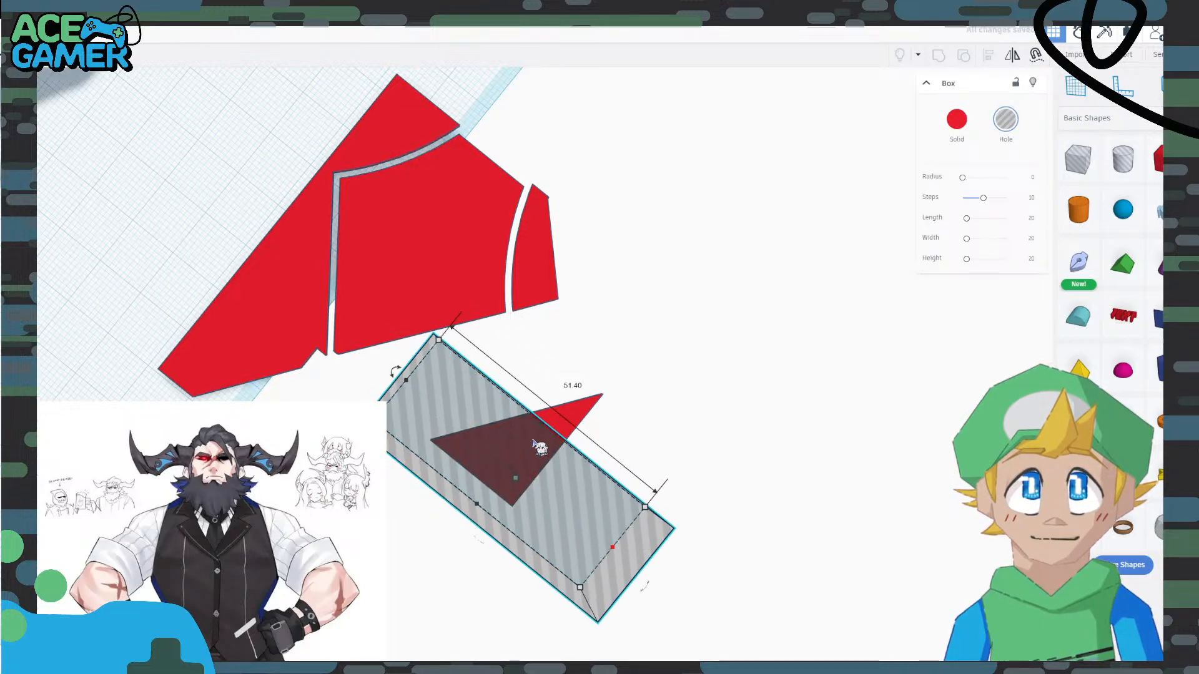
pyautogui.keyDown('shift'); pyautogui.click(493, 253); pyautogui.keyUp('shift')
pyautogui.click(942, 56)
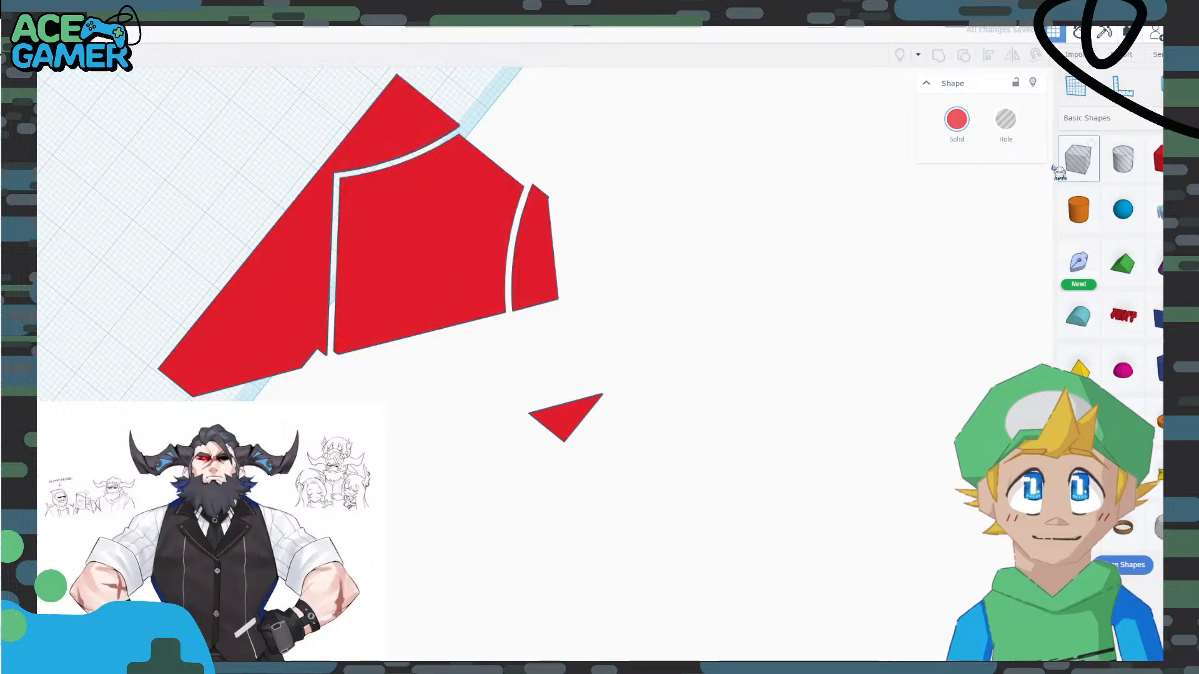
# Cover the last small triangle of the offcut with another box hole and group it with the plate to remove it.
pyautogui.moveTo(1078, 158); pyautogui.dragTo(572, 392)
pyautogui.press('h')
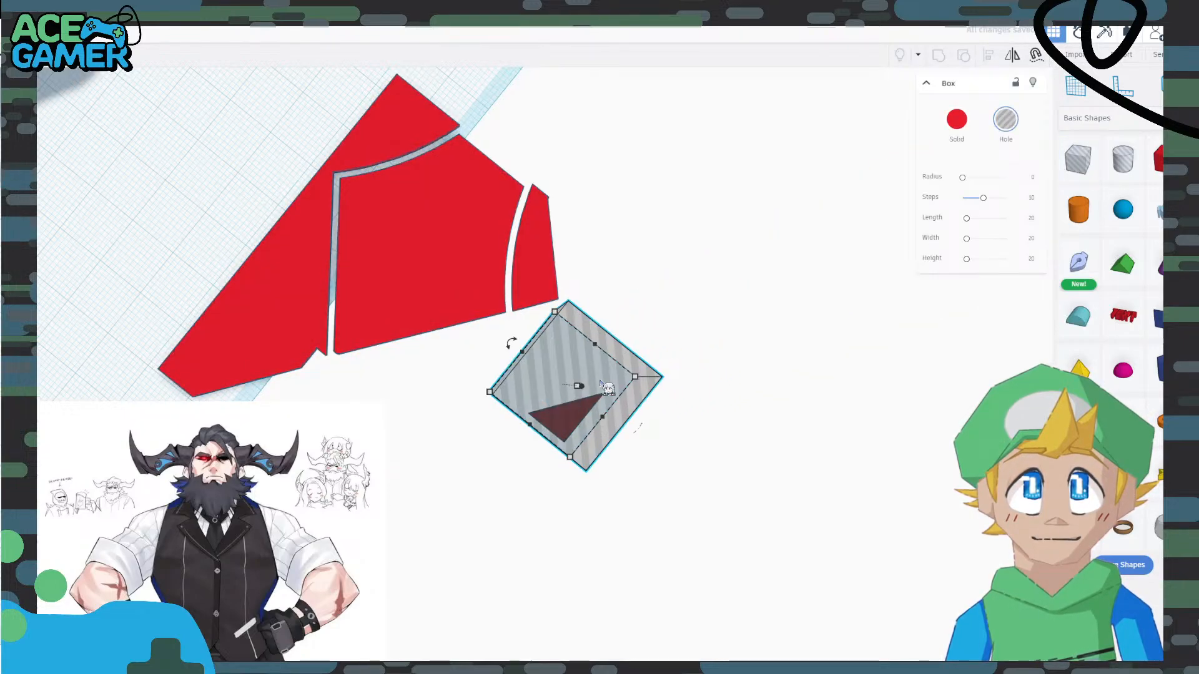
pyautogui.keyDown('shift'); pyautogui.click(494, 253); pyautogui.keyUp('shift')
pyautogui.click(938, 56)
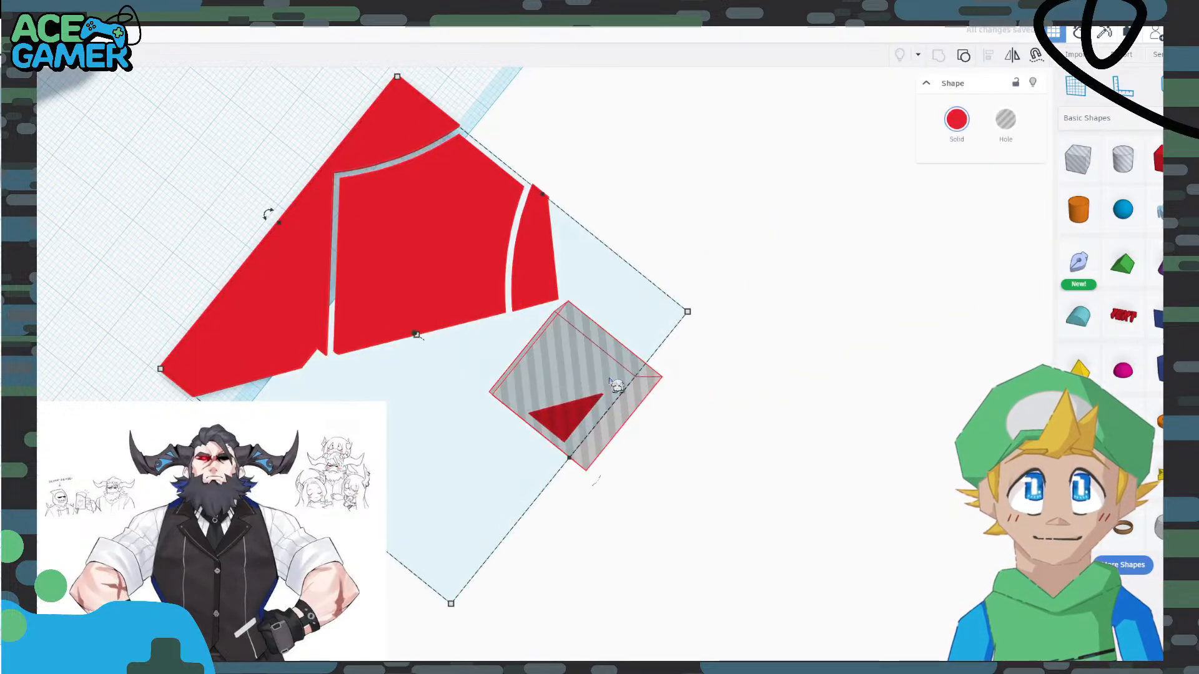
# Add a long box hole across the waste beside the profile and rotate it to run along the profile's long straight edge.
pyautogui.moveTo(385, 334); pyautogui.dragTo(556, 390, button='middle')
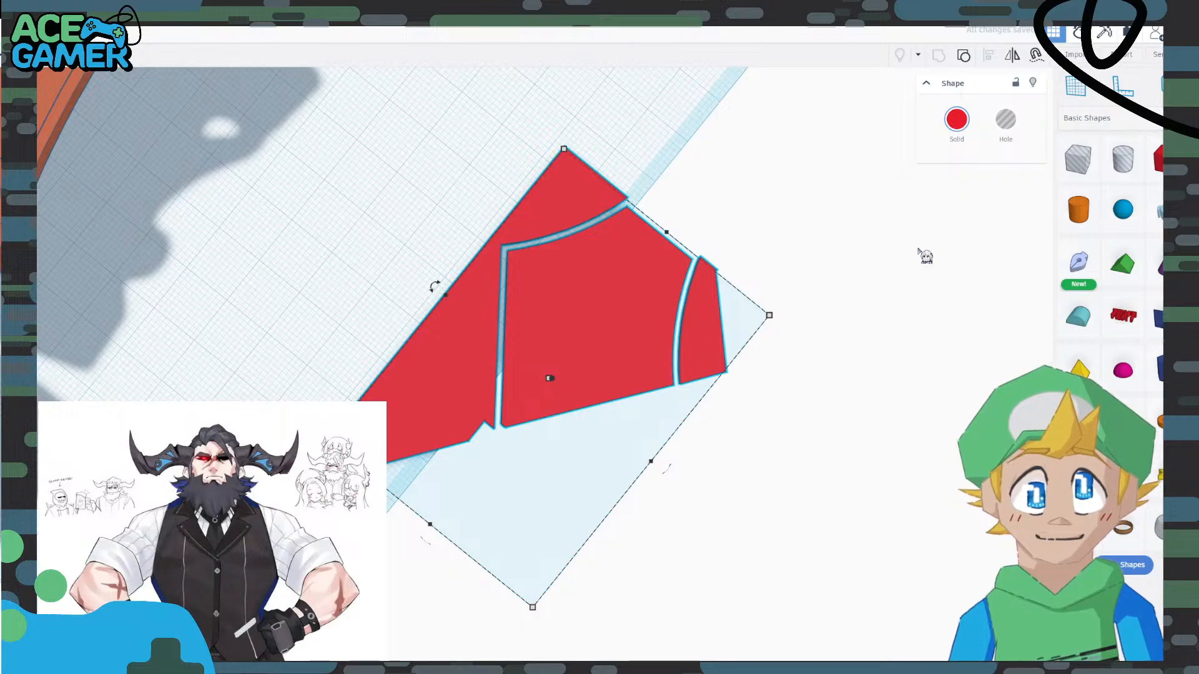
pyautogui.moveTo(1081, 161); pyautogui.dragTo(698, 507)
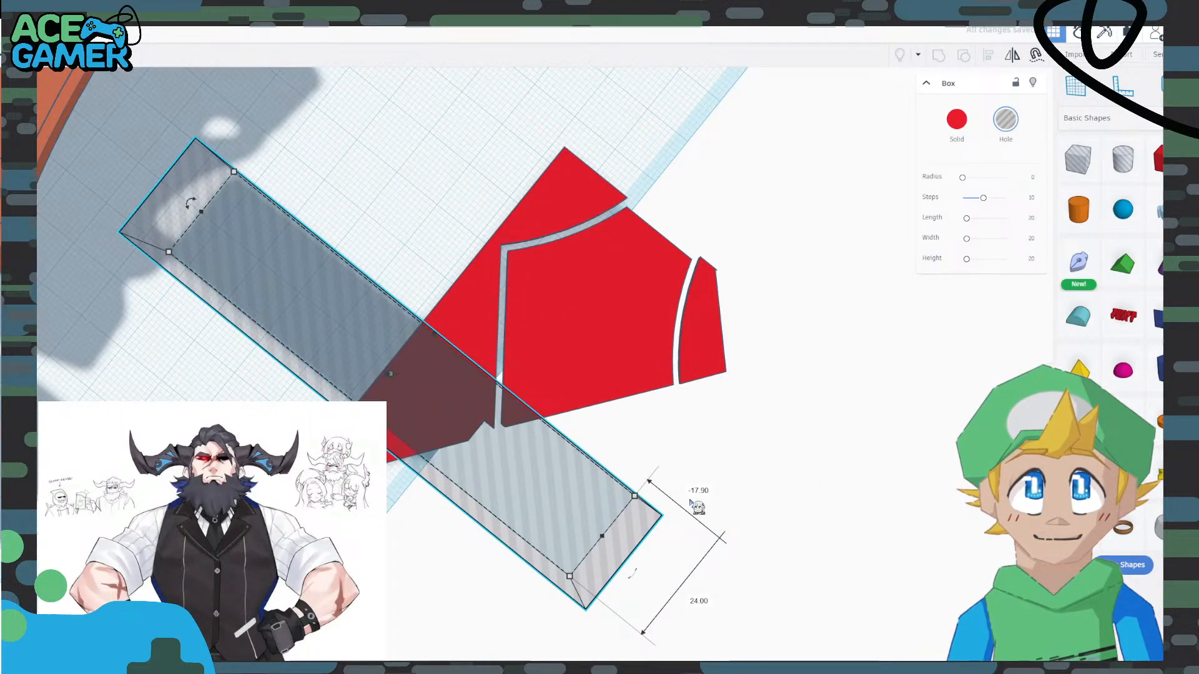
pyautogui.moveTo(191, 202); pyautogui.dragTo(407, 75)
pyautogui.moveTo(414, 383); pyautogui.dragTo(471, 361)
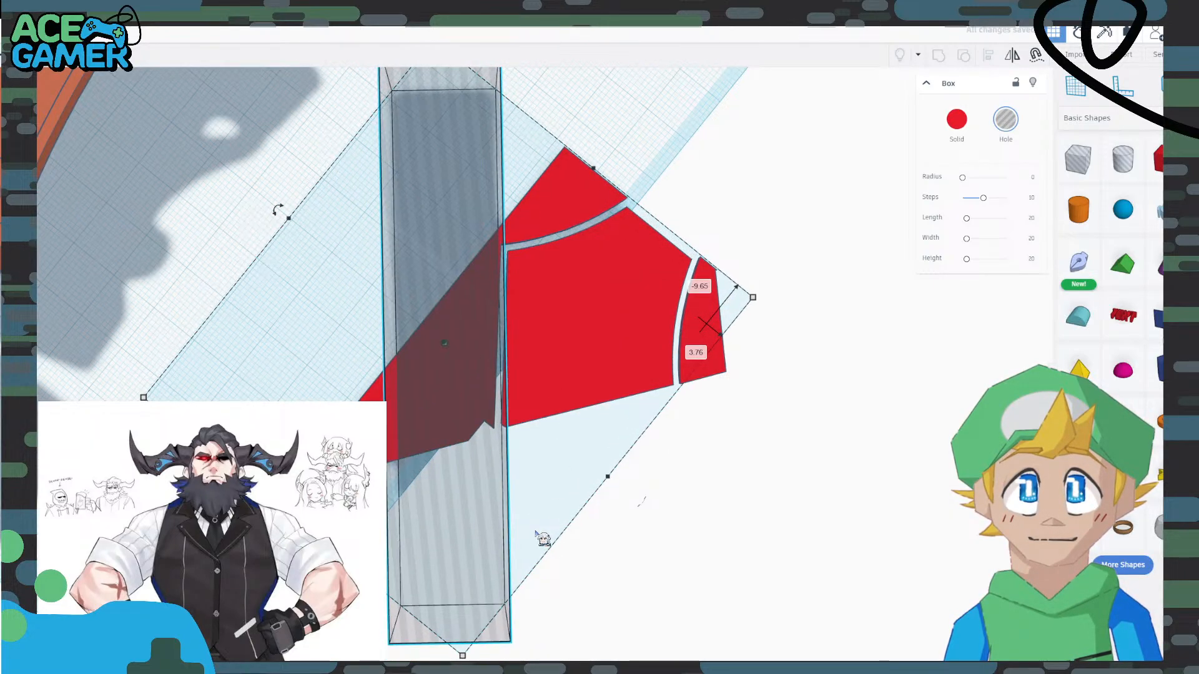
# Rotate the long box hole by another 4° to match the straight slot, and group it with the plate to cut the waste away.
pyautogui.scroll(2, 536, 534)
pyautogui.moveTo(618, 525); pyautogui.dragTo(541, 425, button='middle')
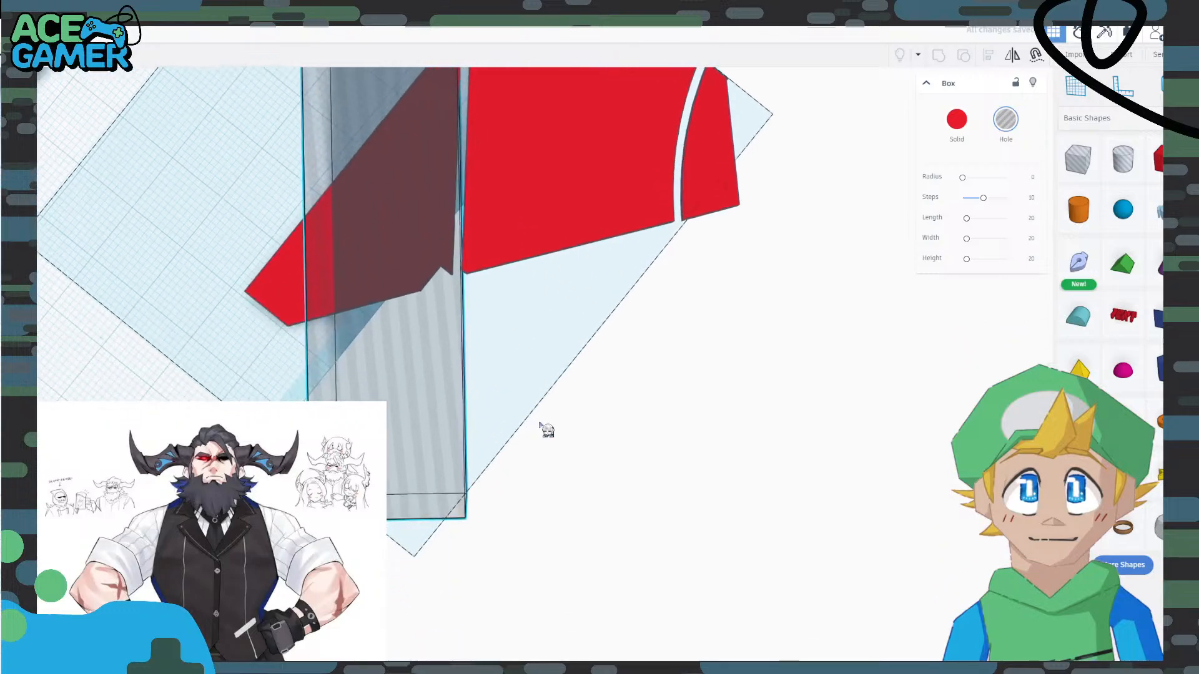
pyautogui.moveTo(446, 345); pyautogui.dragTo(461, 580, button='middle')
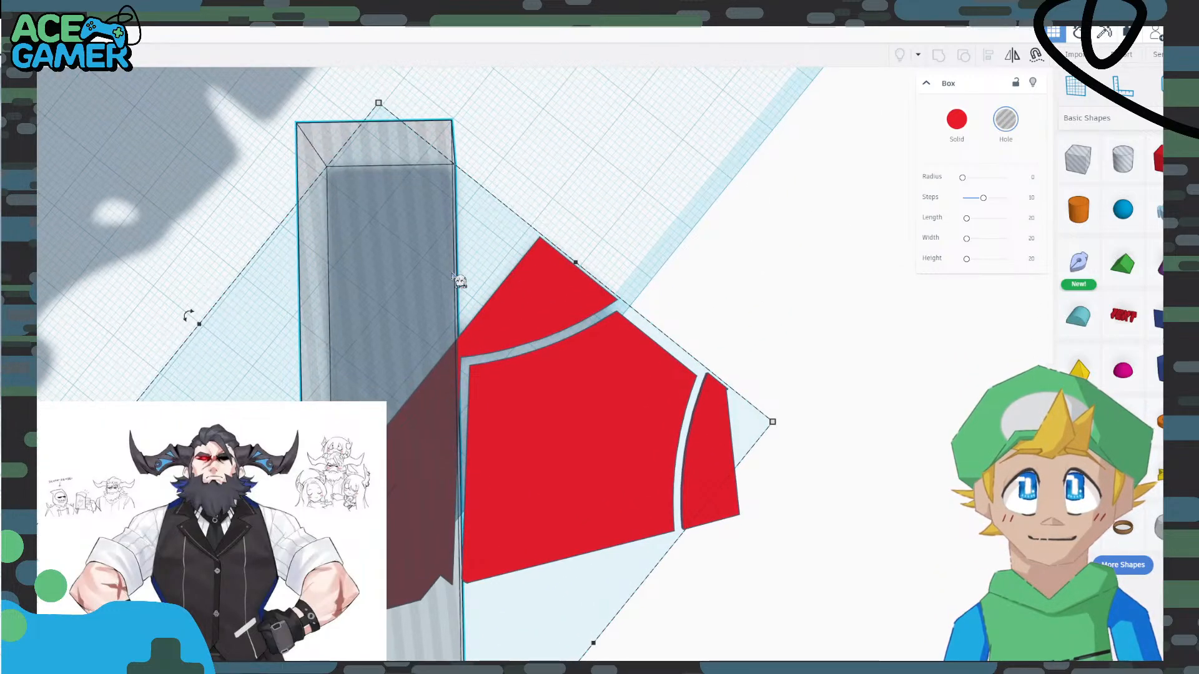
pyautogui.moveTo(191, 319); pyautogui.dragTo(183, 294)
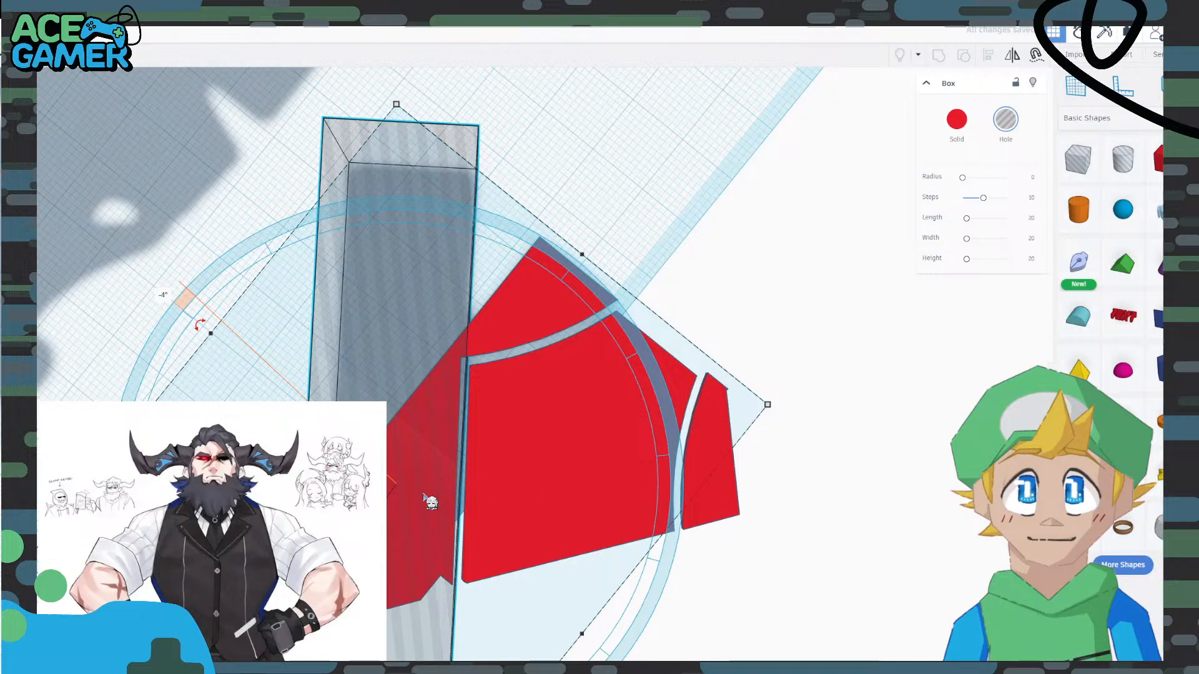
pyautogui.moveTo(468, 505); pyautogui.dragTo(422, 409, button='middle')
pyautogui.click(656, 517)
pyautogui.click(492, 355)
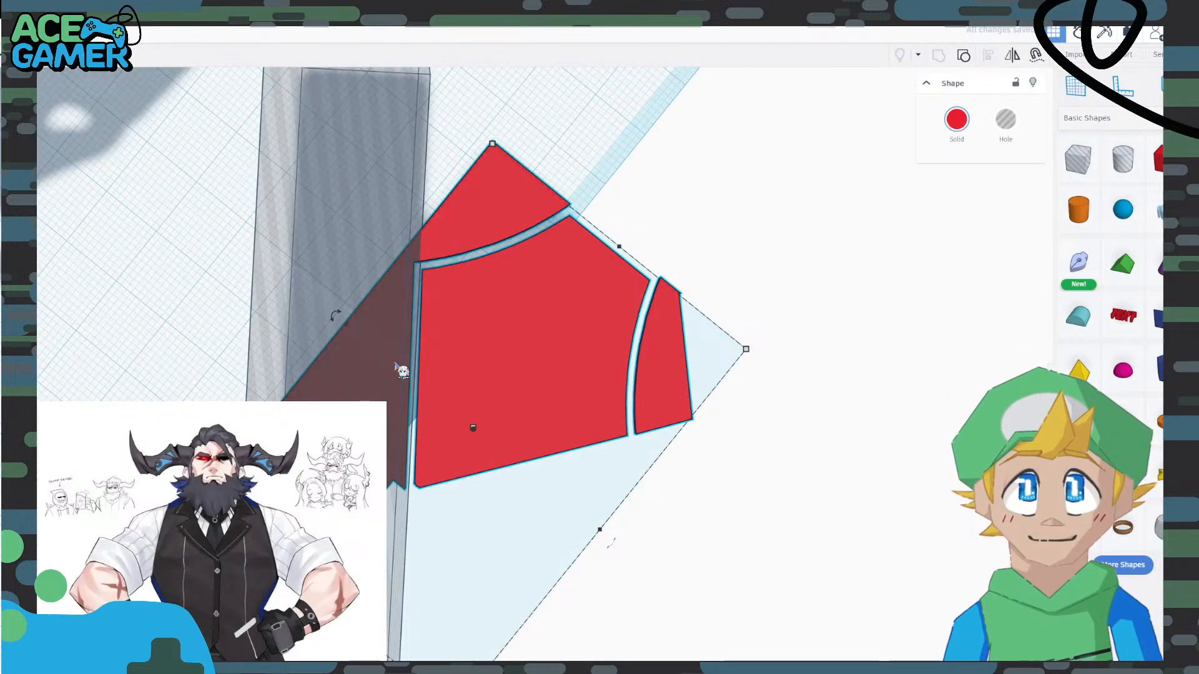
pyautogui.keyDown('shift'); pyautogui.click(396, 342); pyautogui.keyUp('shift')
pyautogui.click(940, 56)
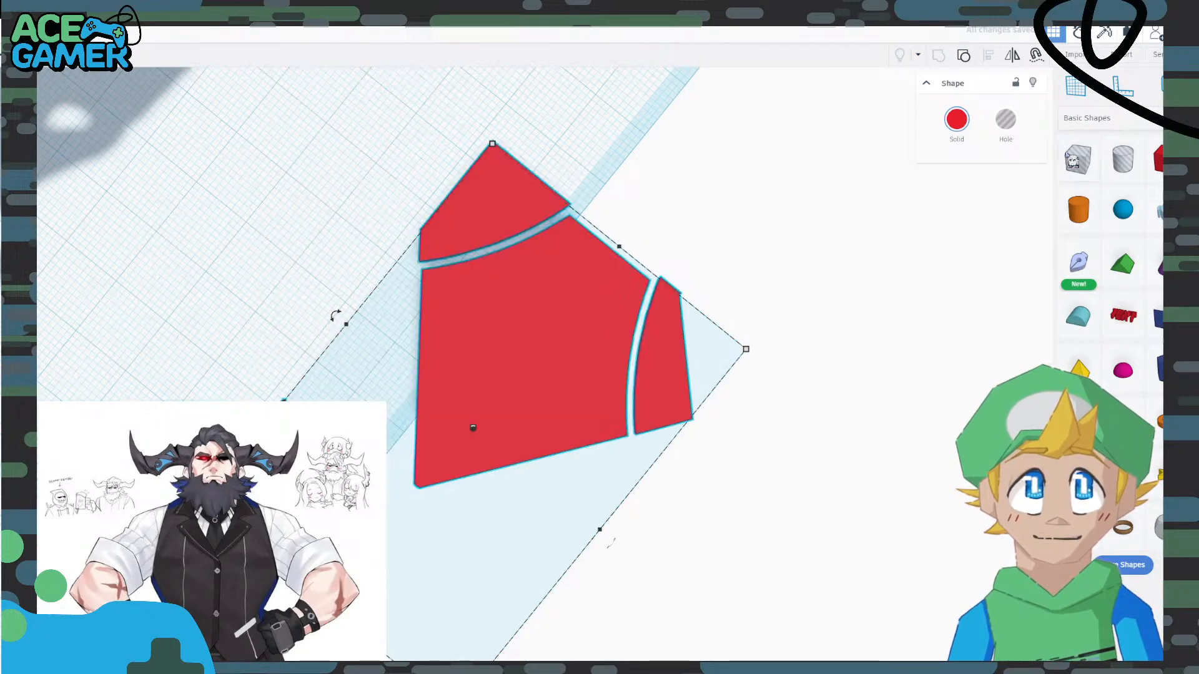
# Stretch a new box hole to about 36.1 mm over the leftover piece beyond the straight edge and group it with the plate.
pyautogui.moveTo(1078, 159); pyautogui.dragTo(250, 335)
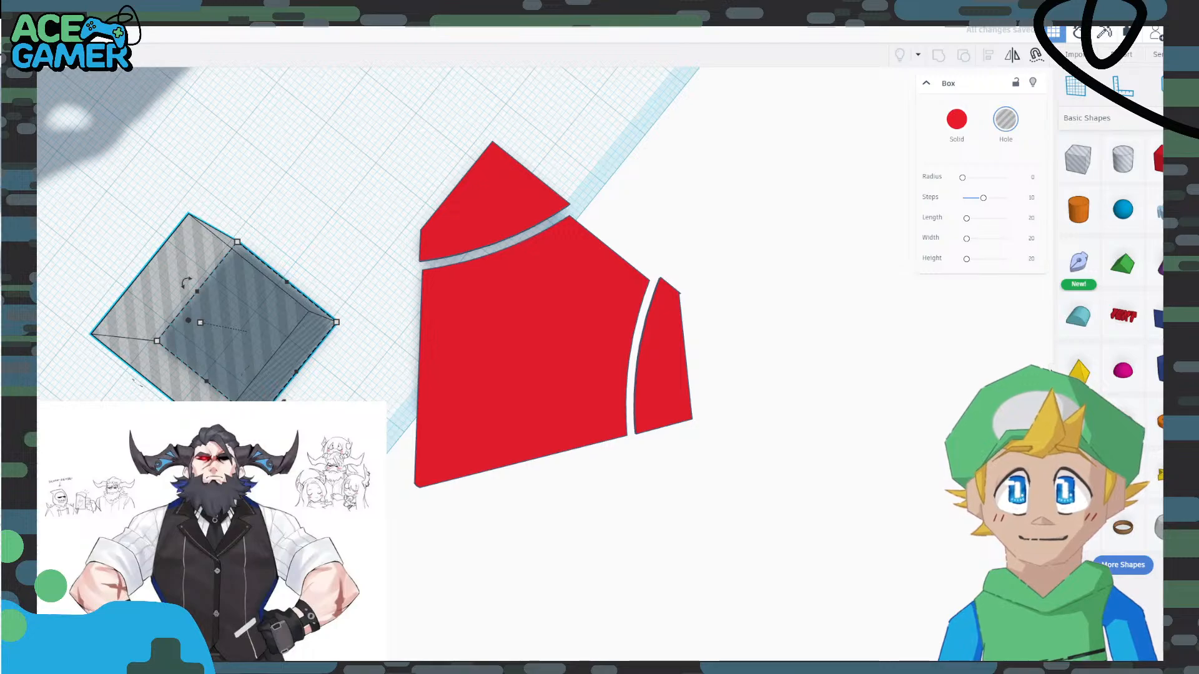
pyautogui.moveTo(337, 322)
pyautogui.mouseDown()
pyautogui.moveTo(429, 392)
pyautogui.moveTo(413, 406)
pyautogui.moveTo(439, 422)
pyautogui.mouseUp()
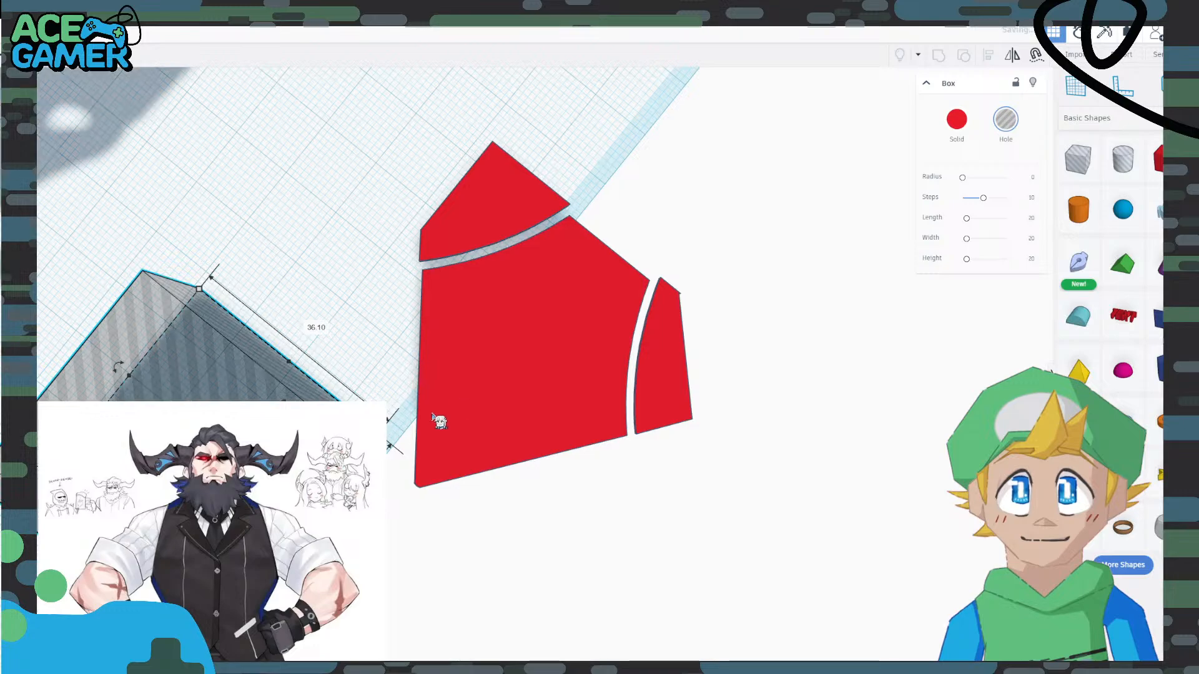
pyautogui.keyDown('shift'); pyautogui.click(625, 288); pyautogui.keyUp('shift')
pyautogui.click(939, 56)
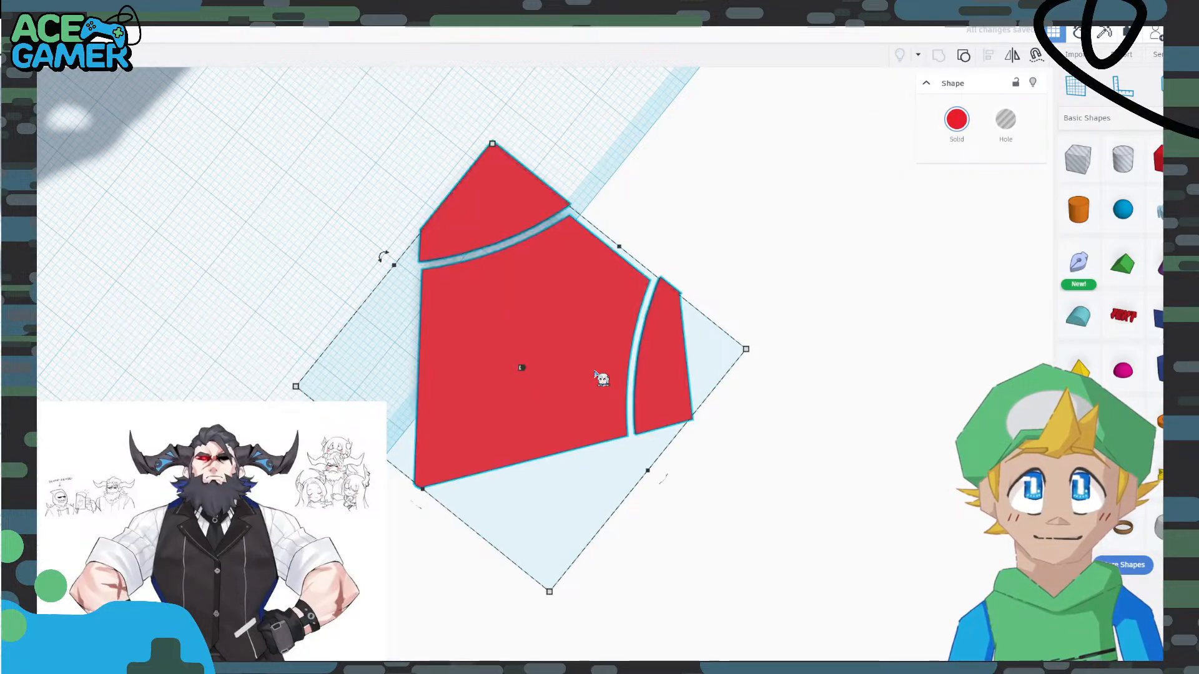
# Move the plate about 11 mm toward the workplane and trim the outer edge of its corner piece with a box hole about 30.5 mm long.
pyautogui.click(788, 499)
pyautogui.moveTo(788, 499); pyautogui.dragTo(75, 430, button='right')
pyautogui.moveTo(461, 398); pyautogui.dragTo(566, 373)
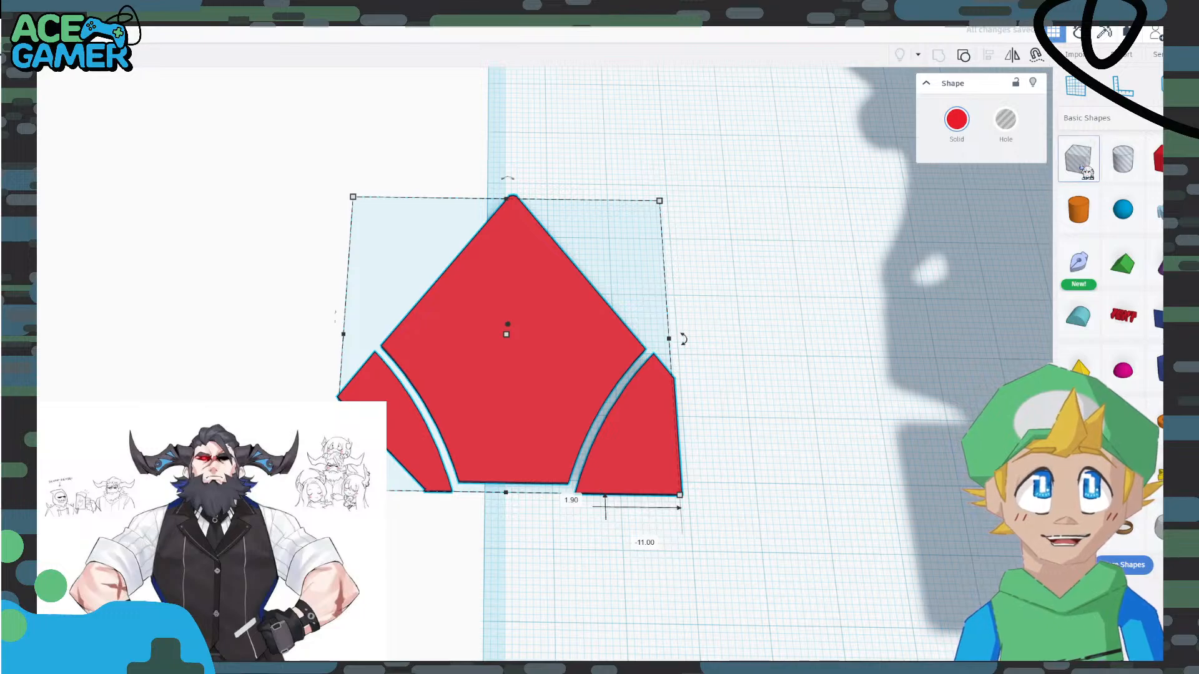
pyautogui.moveTo(1087, 171); pyautogui.dragTo(720, 412)
pyautogui.moveTo(724, 481); pyautogui.dragTo(723, 553)
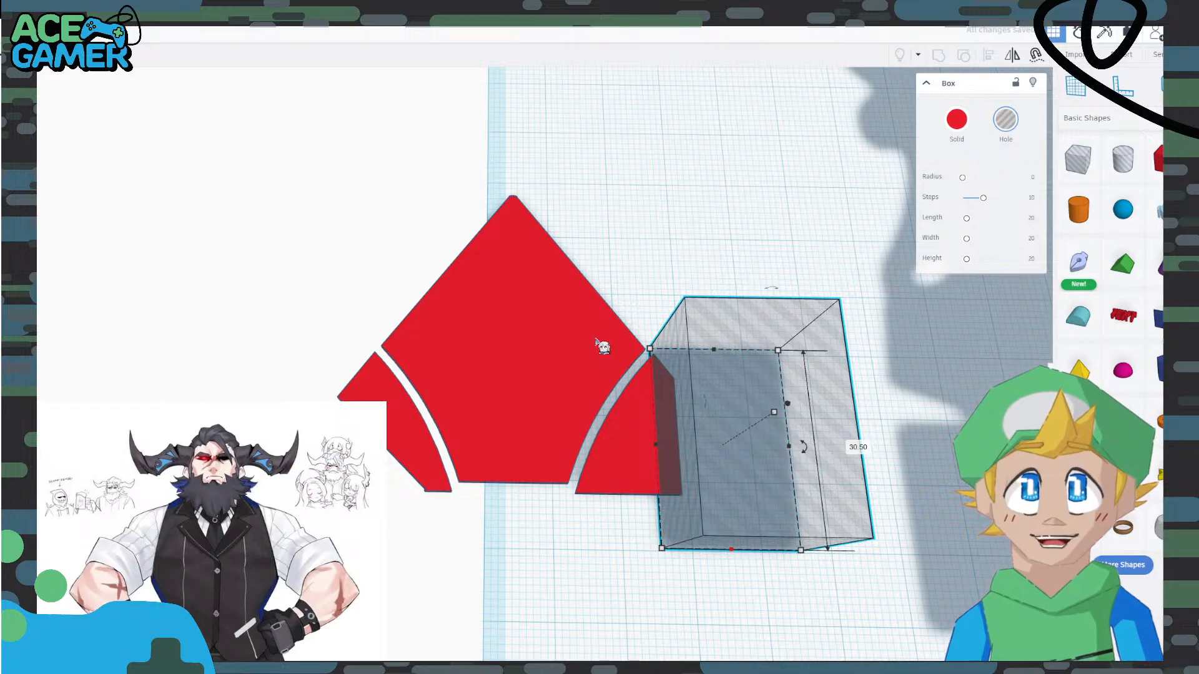
pyautogui.keyDown('shift'); pyautogui.click(603, 347); pyautogui.keyUp('shift')
pyautogui.click(938, 55)
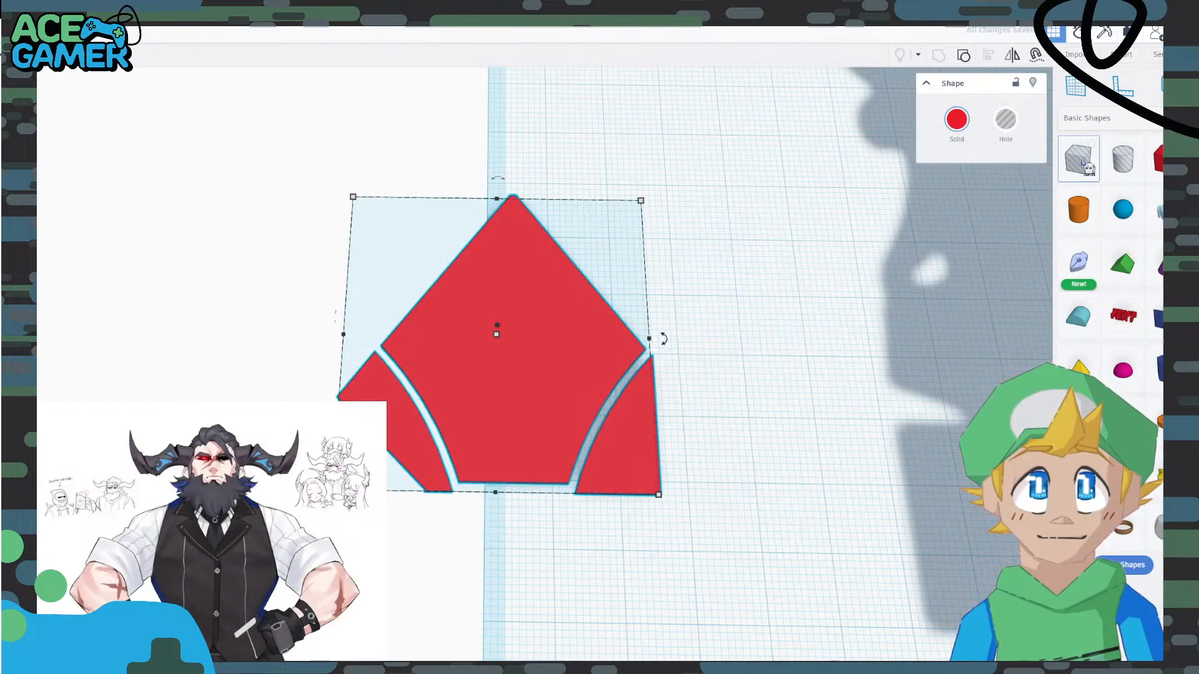
# Place a box hole over the outer corner of the waste piece beside the curved slot and group it with the plate.
pyautogui.moveTo(1088, 168); pyautogui.dragTo(667, 490)
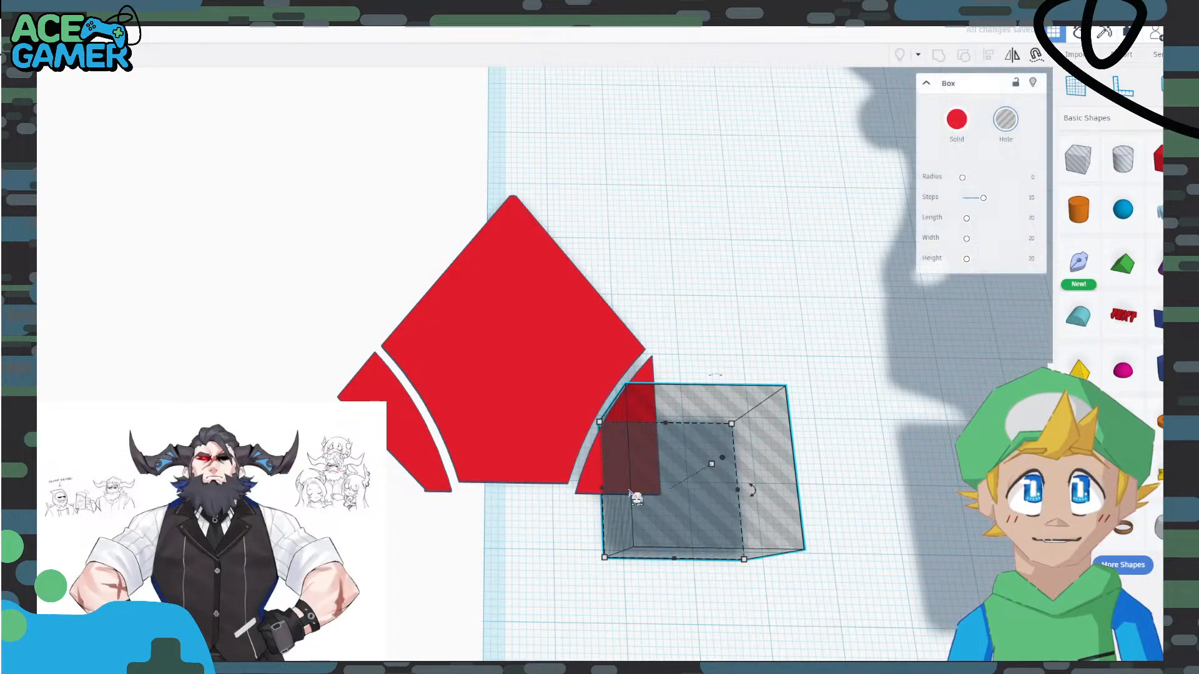
pyautogui.click(556, 334)
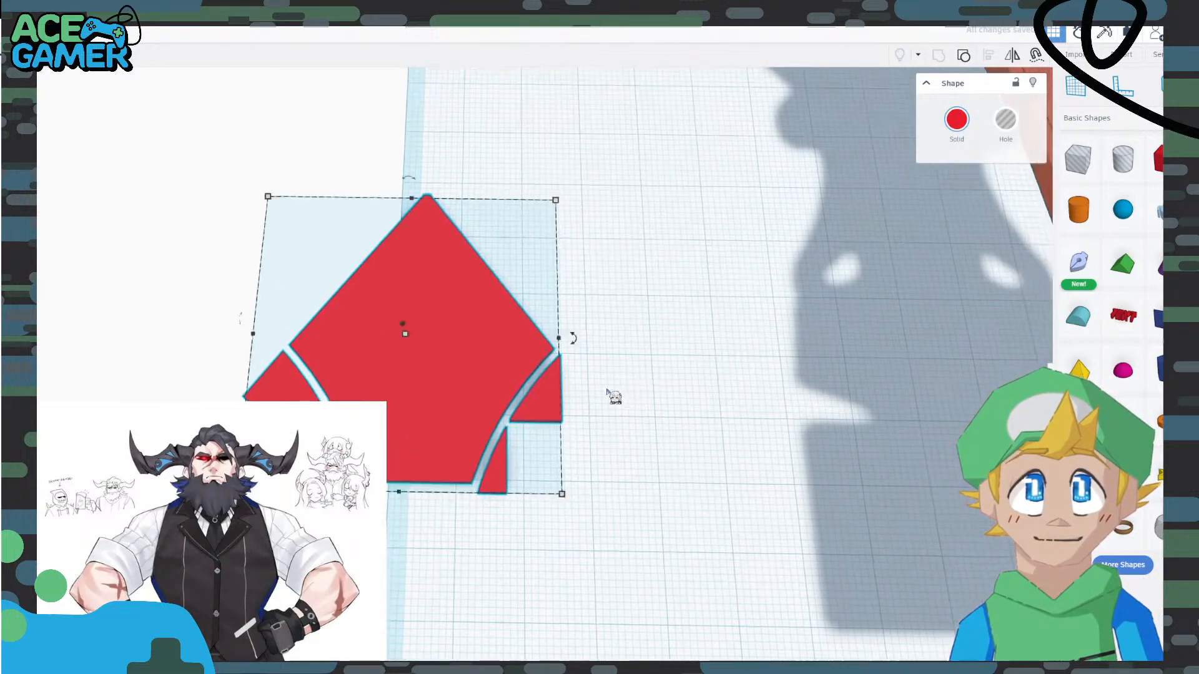
pyautogui.scroll(5, 546, 415)
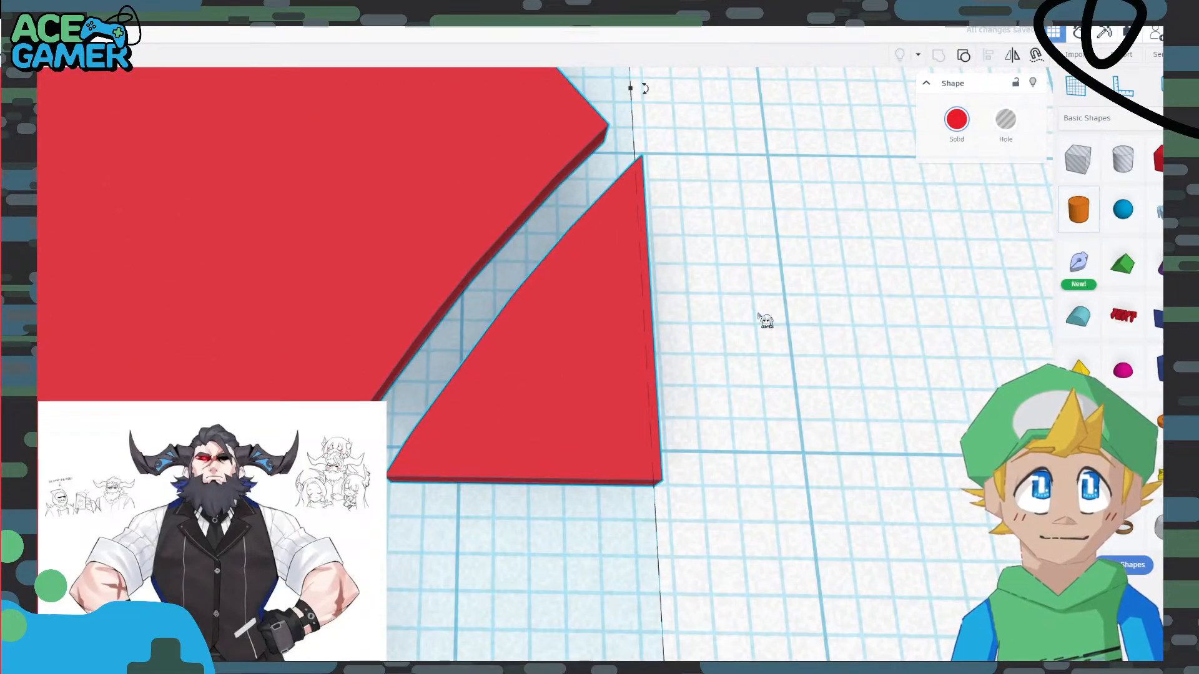
pyautogui.scroll(-5, 765, 321)
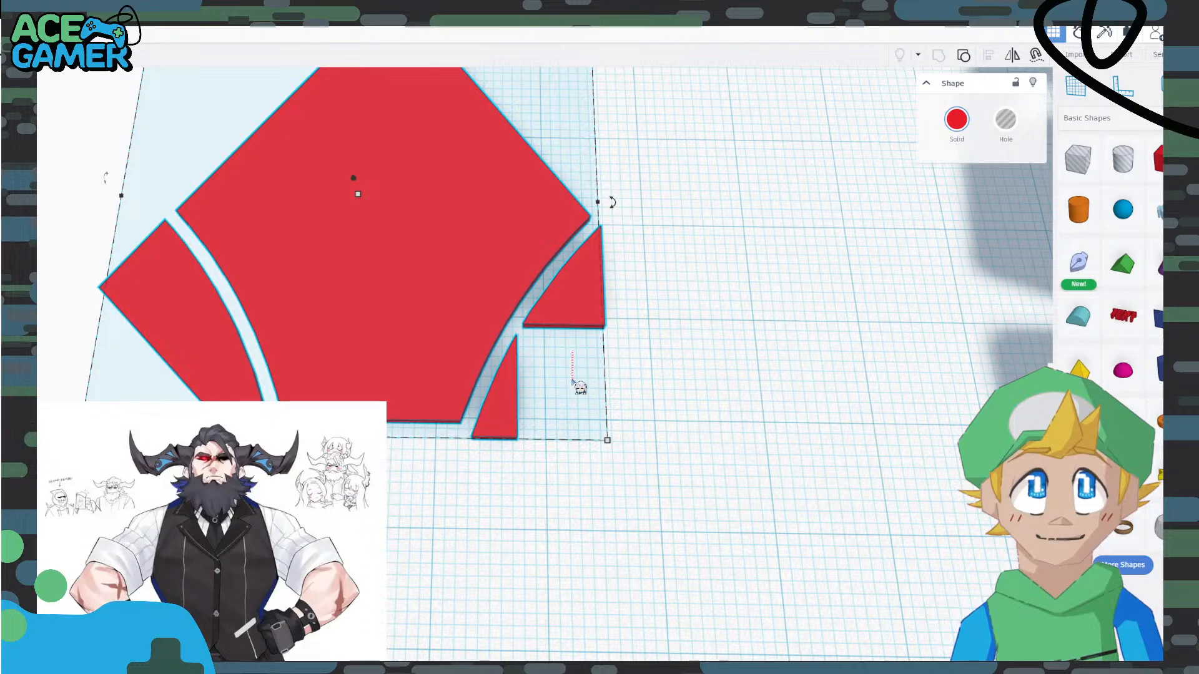
pyautogui.moveTo(579, 387); pyautogui.dragTo(561, 270, button='right')
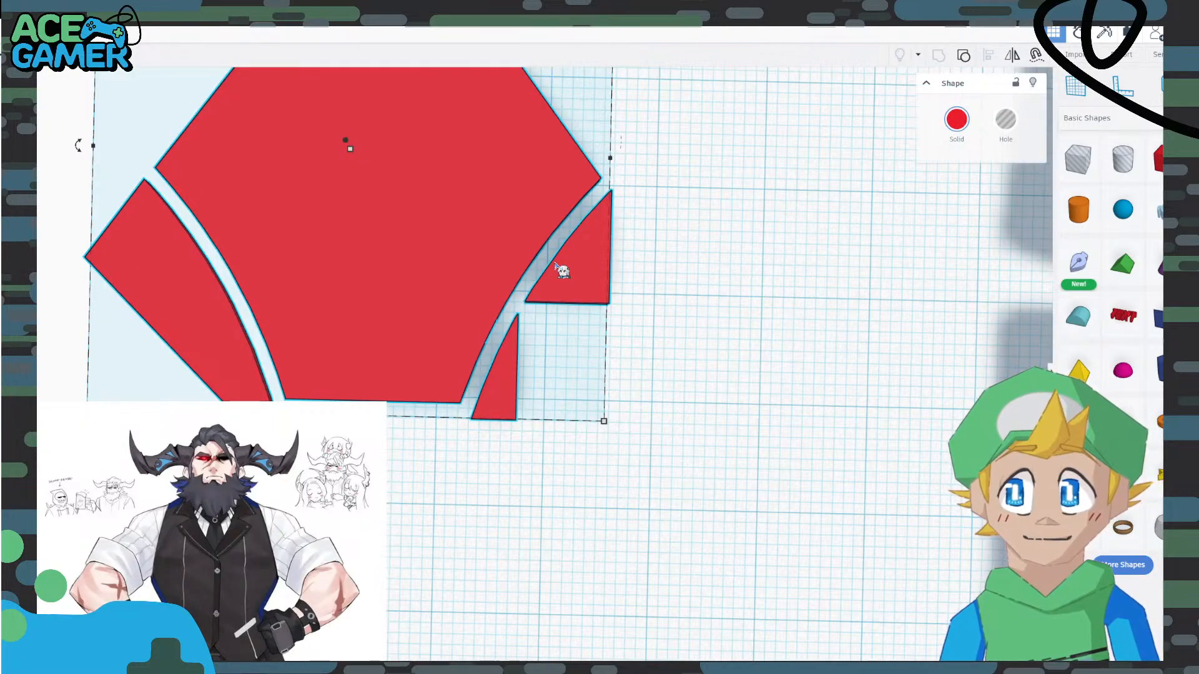
# Try a freehand Scribble loop as a shape beside the two leftover corner pieces, and delete it.
pyautogui.click(1157, 207)
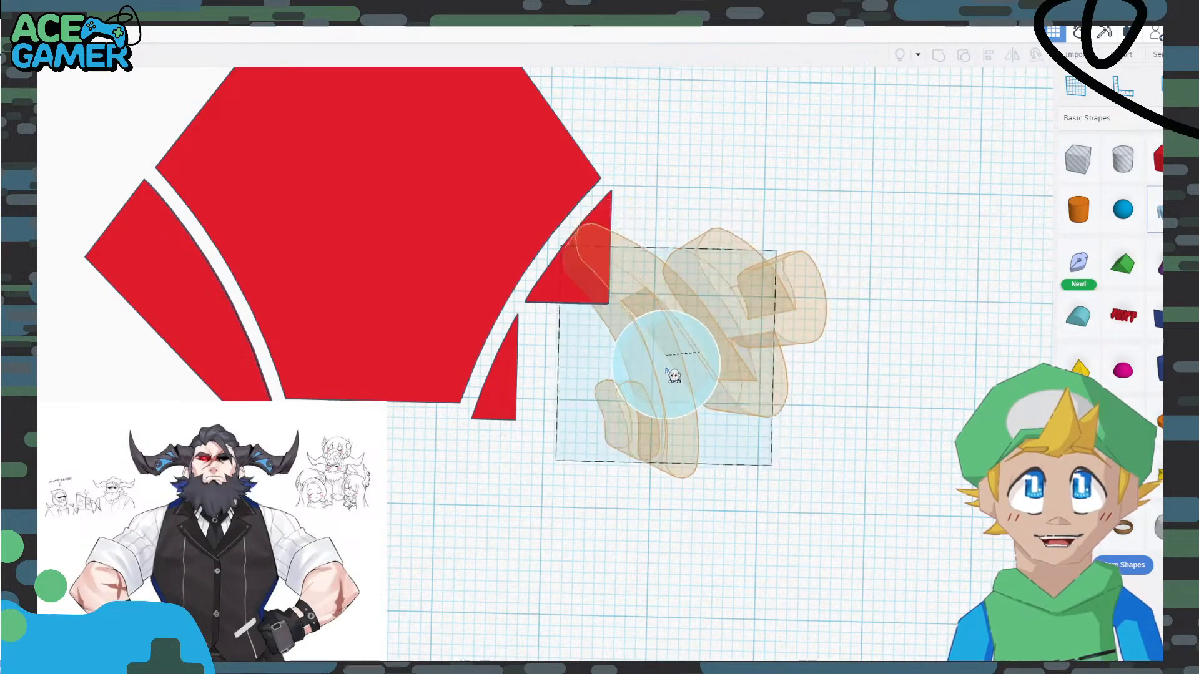
pyautogui.click(667, 382)
pyautogui.scroll(-5, 588, 358)
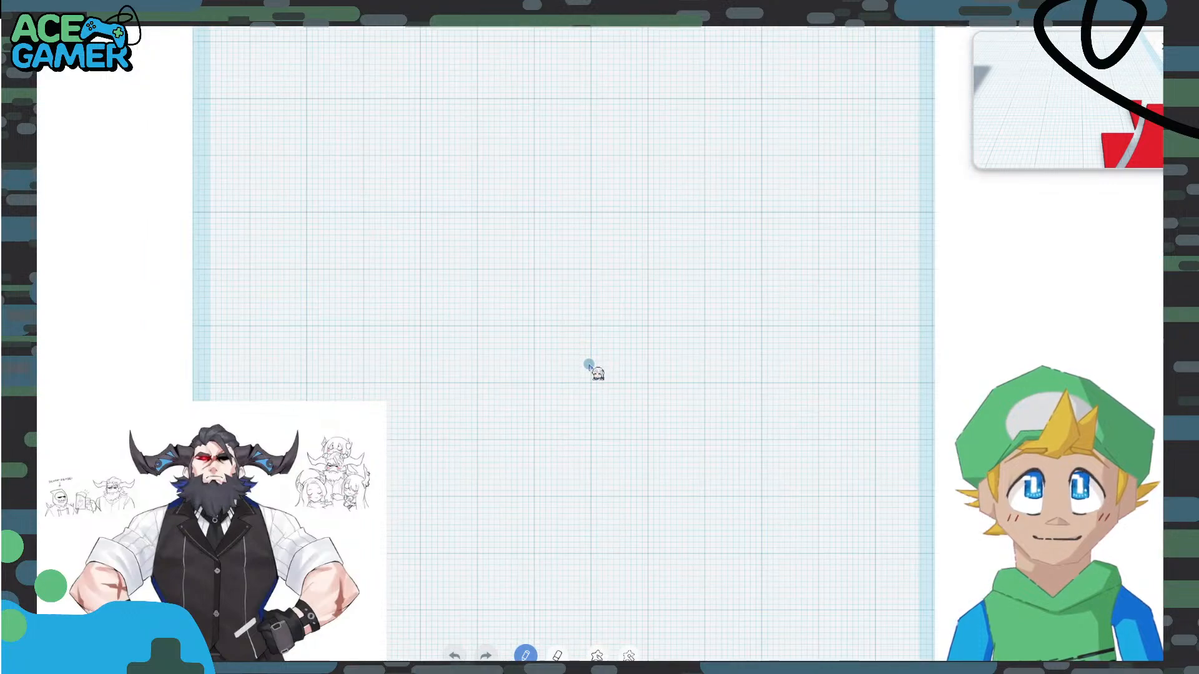
pyautogui.scroll(3, 587, 373)
pyautogui.moveTo(552, 283)
pyautogui.mouseDown()
pyautogui.moveTo(529, 303)
pyautogui.moveTo(541, 319)
pyautogui.mouseUp()
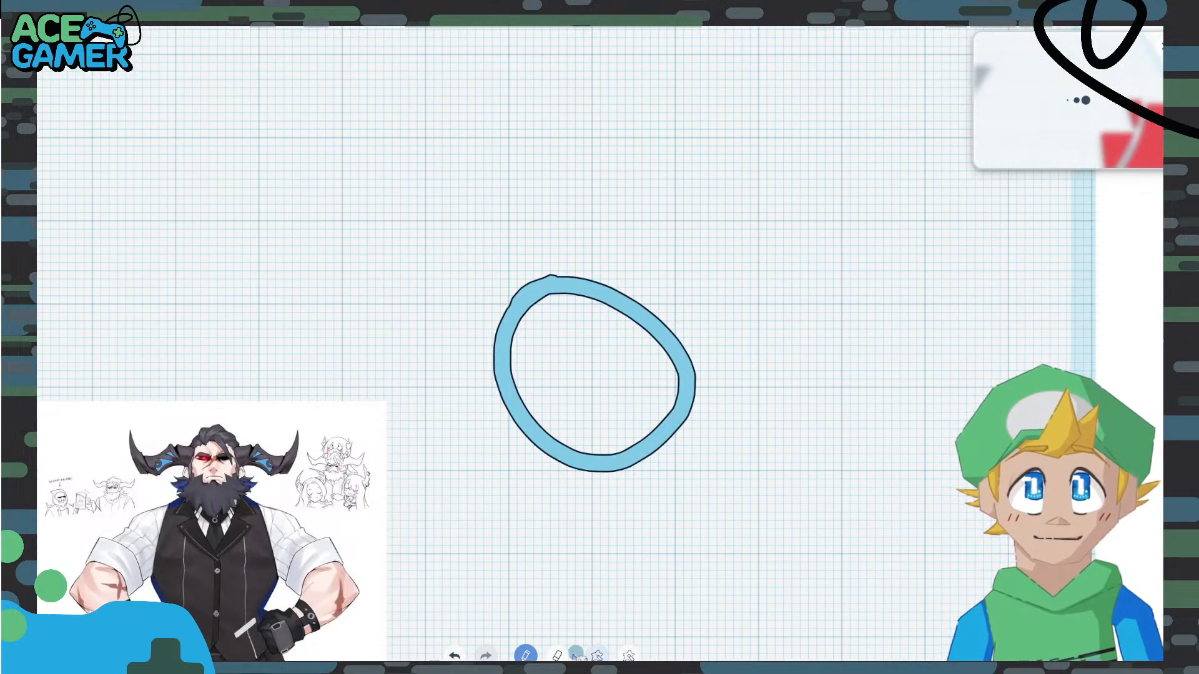
pyautogui.click(1130, 650)
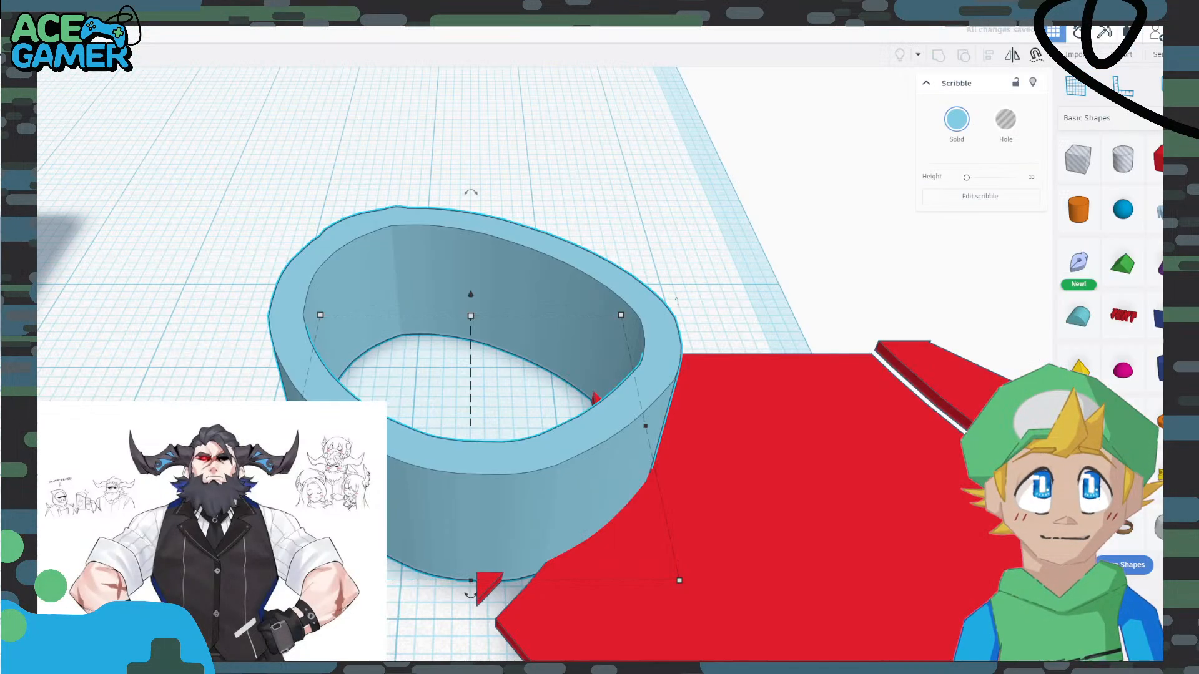
pyautogui.moveTo(676, 363)
pyautogui.mouseDown()
pyautogui.moveTo(643, 362)
pyautogui.moveTo(654, 282)
pyautogui.mouseUp()
pyautogui.press('Delete')
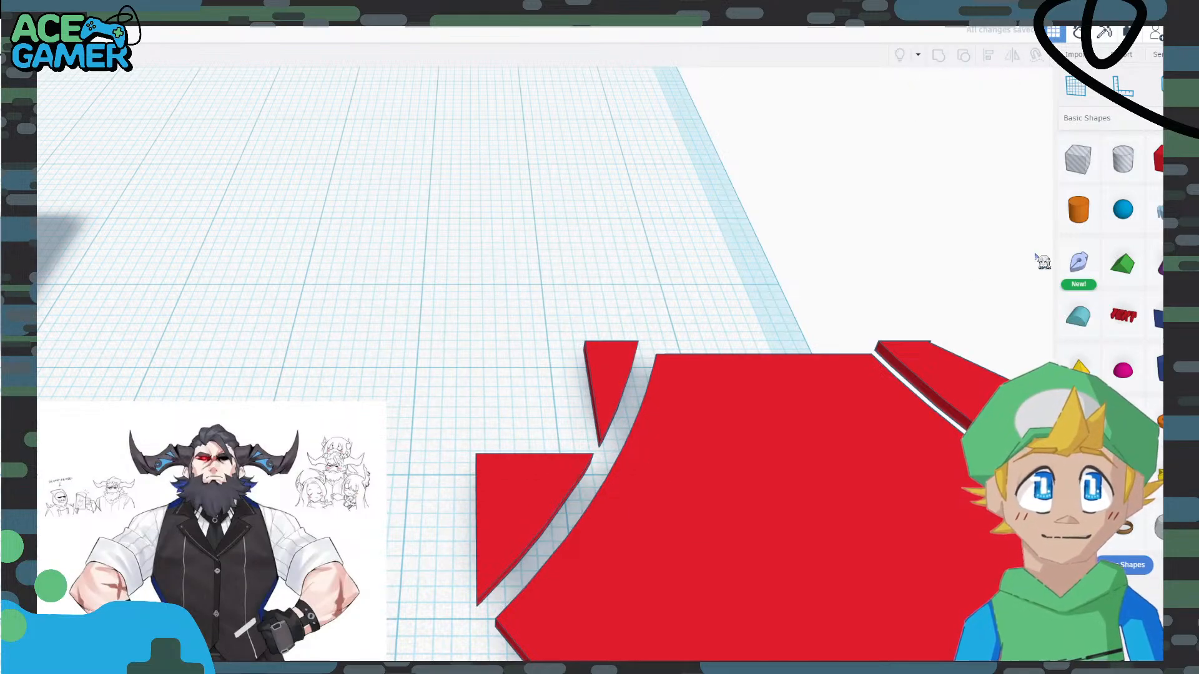
pyautogui.moveTo(1082, 263)
pyautogui.mouseDown()
pyautogui.moveTo(949, 300)
pyautogui.moveTo(672, 341)
pyautogui.moveTo(495, 332)
pyautogui.moveTo(744, 436)
pyautogui.mouseUp()
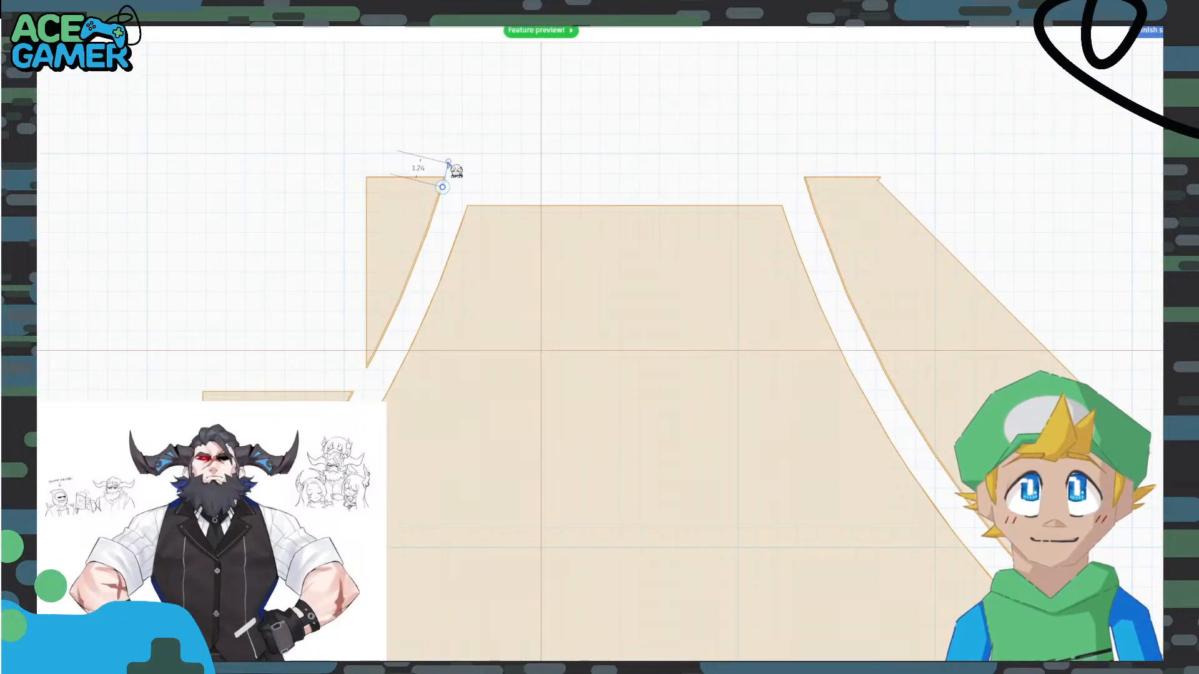
pyautogui.click(259, 170)
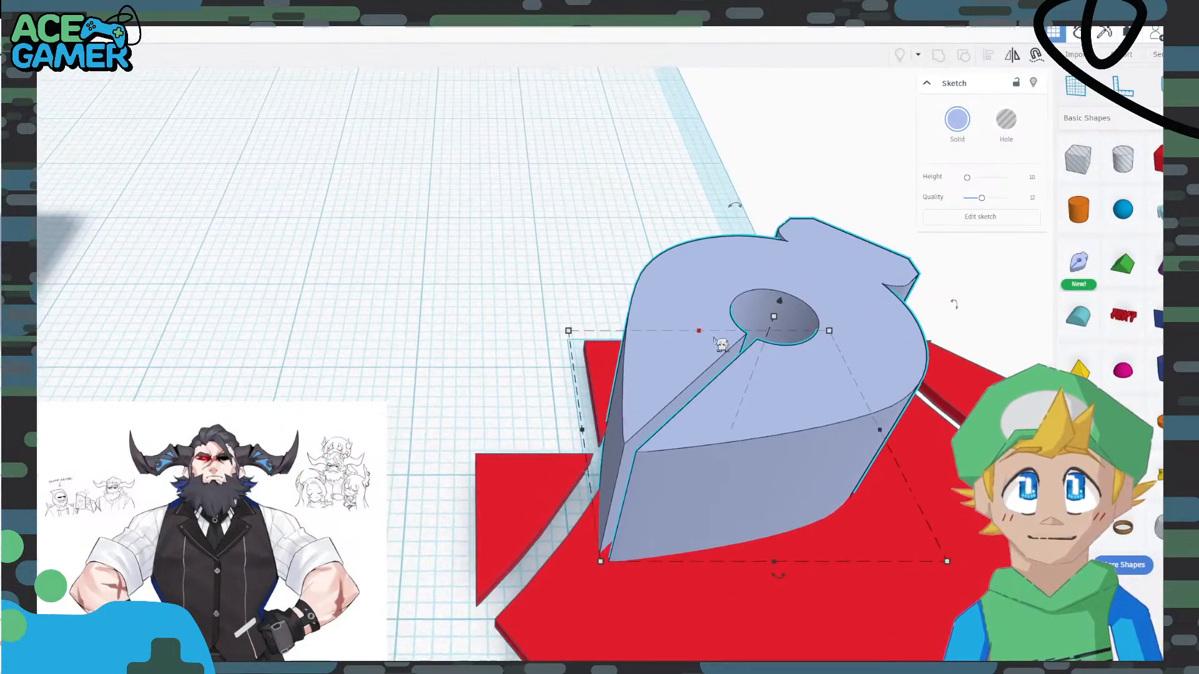
pyautogui.press('Delete')
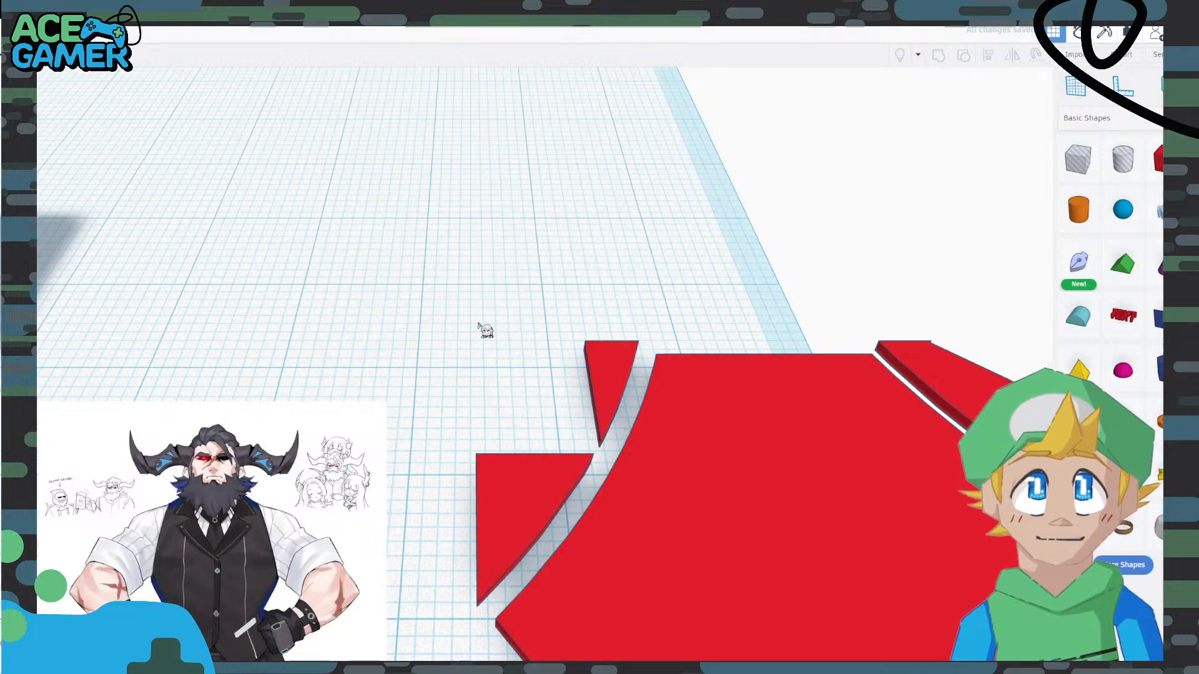
# Sketch a closed polygon about 24.5 mm tall around the two leftover corner pieces, with one side following the curved slot.
pyautogui.moveTo(1079, 275); pyautogui.dragTo(725, 522)
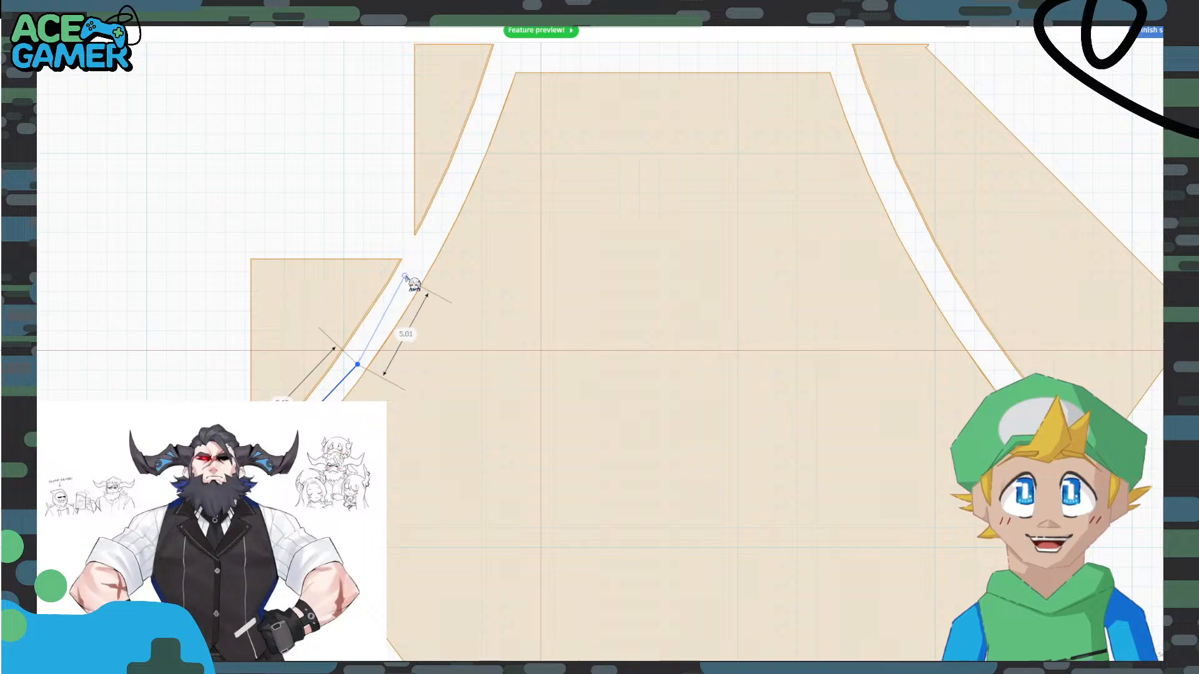
pyautogui.moveTo(452, 219); pyautogui.dragTo(380, 370, button='middle')
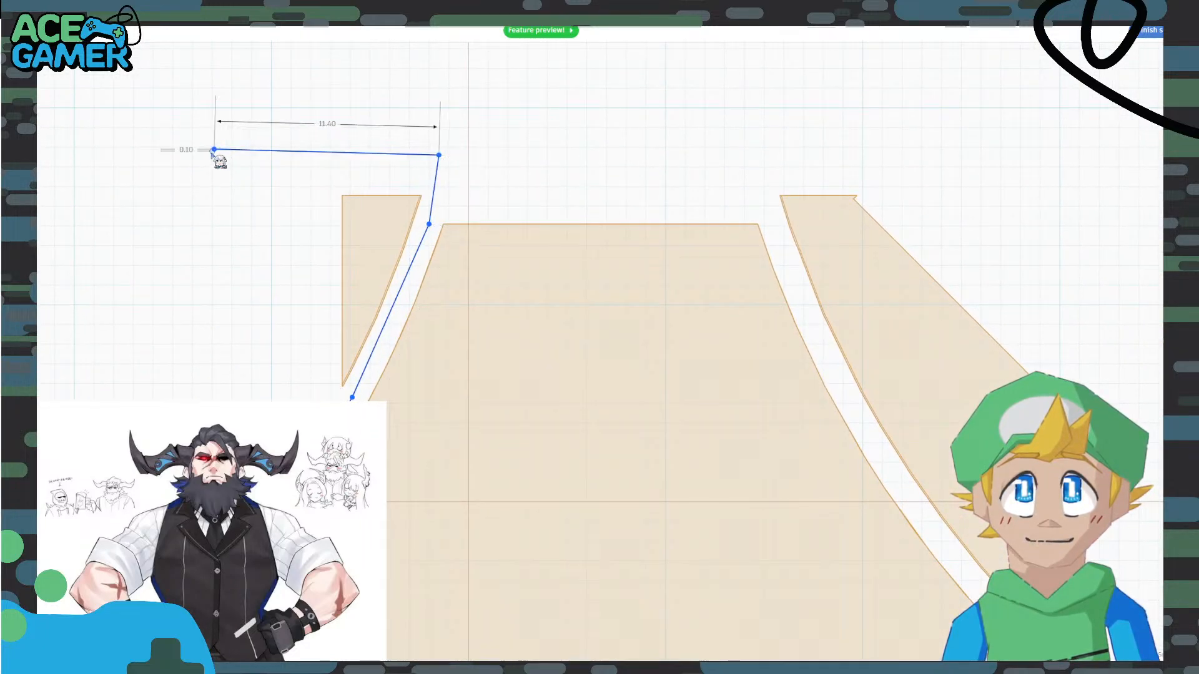
pyautogui.click(214, 150)
pyautogui.click(160, 631)
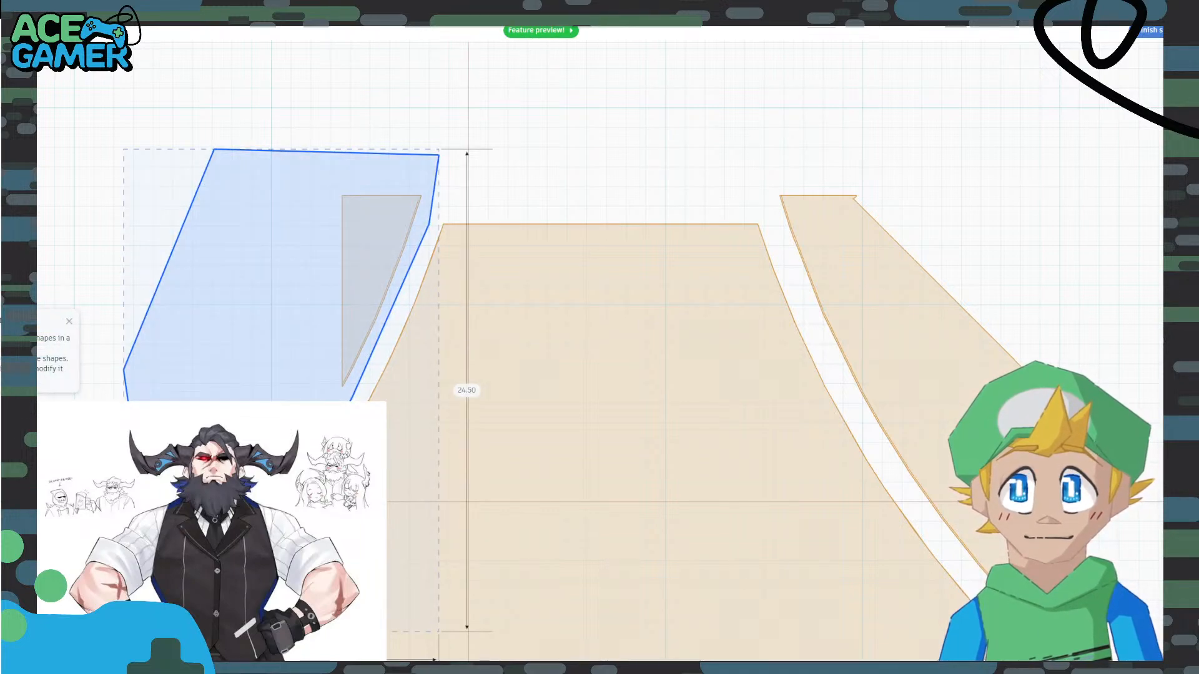
# Finish the polygon sketch, turn it into a hole and try grouping it with the plate.
pyautogui.click(1150, 31)
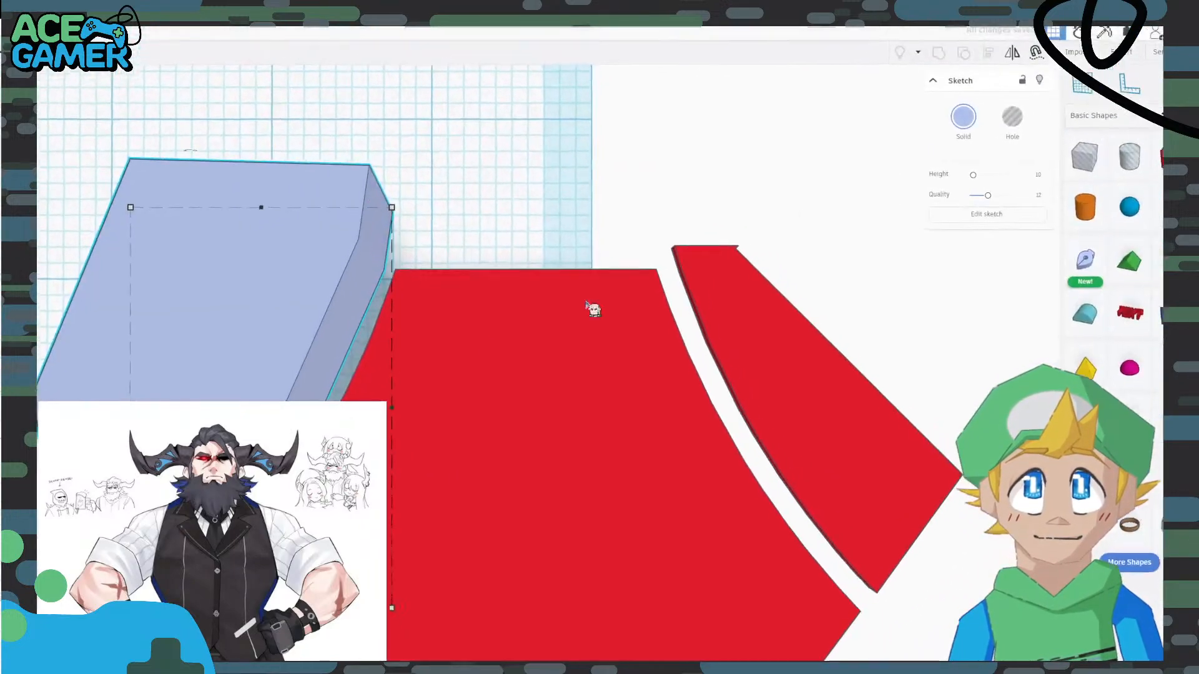
pyautogui.click(795, 470)
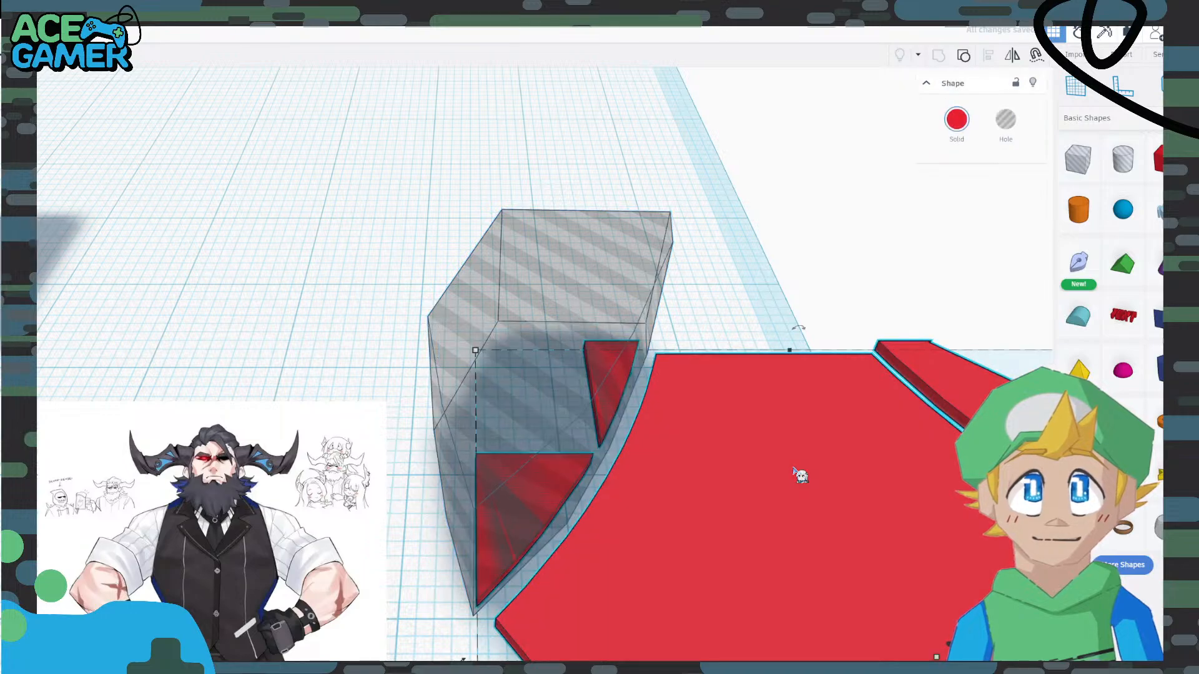
pyautogui.keyDown('shift'); pyautogui.click(539, 306); pyautogui.keyUp('shift')
pyautogui.click(937, 55)
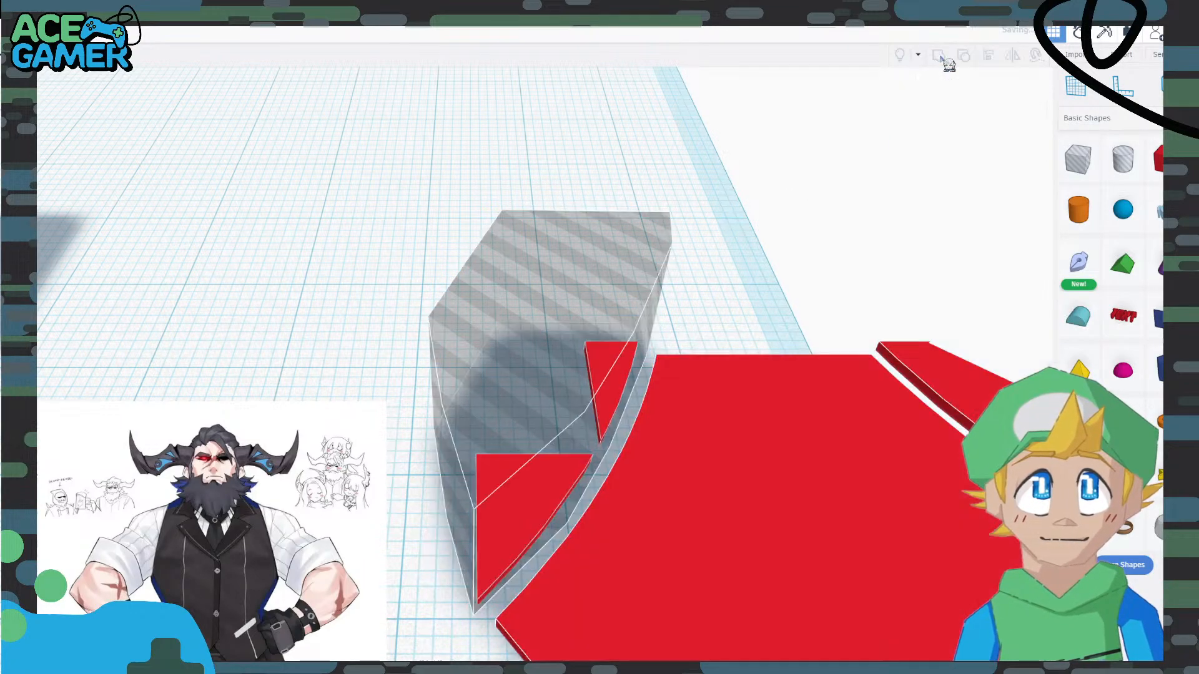
# Lower the sketched hole slightly through the plate and group it with the plate to remove the two leftover corner pieces.
pyautogui.scroll(-5, 779, 574)
pyautogui.moveTo(760, 520); pyautogui.dragTo(435, 486, button='middle')
pyautogui.moveTo(435, 485)
pyautogui.mouseDown()
pyautogui.moveTo(449, 533)
pyautogui.moveTo(401, 497)
pyautogui.moveTo(424, 473)
pyautogui.moveTo(445, 479)
pyautogui.mouseUp()
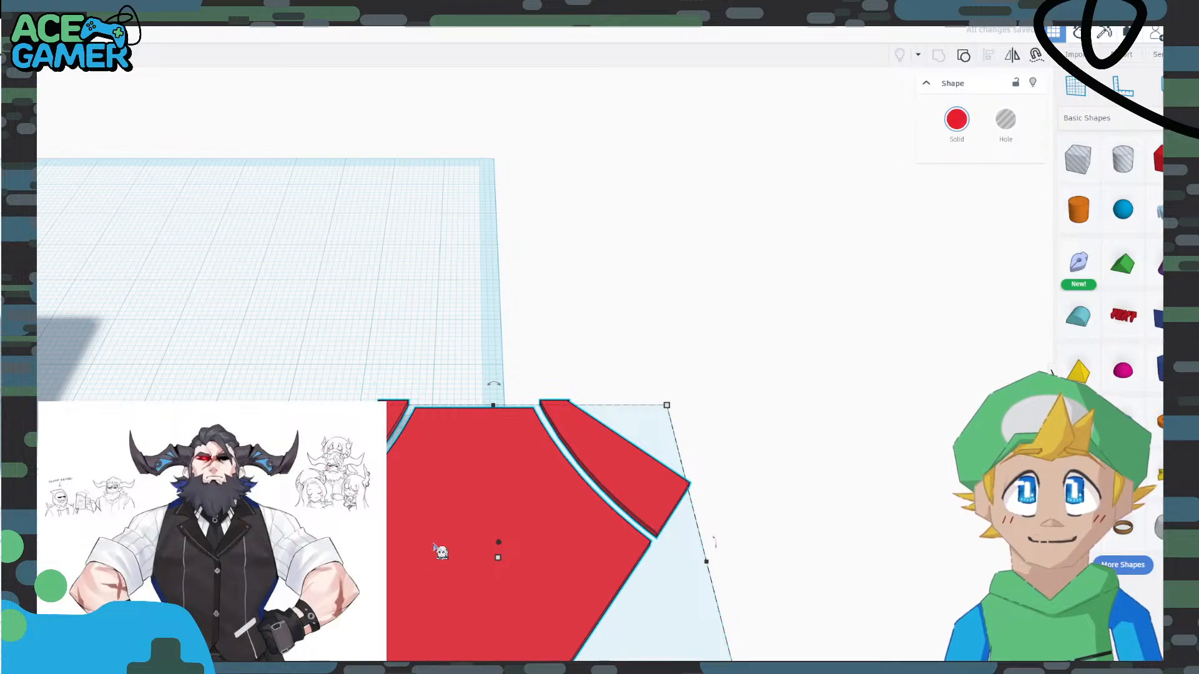
pyautogui.scroll(8, 441, 552)
pyautogui.scroll(-6, 441, 551)
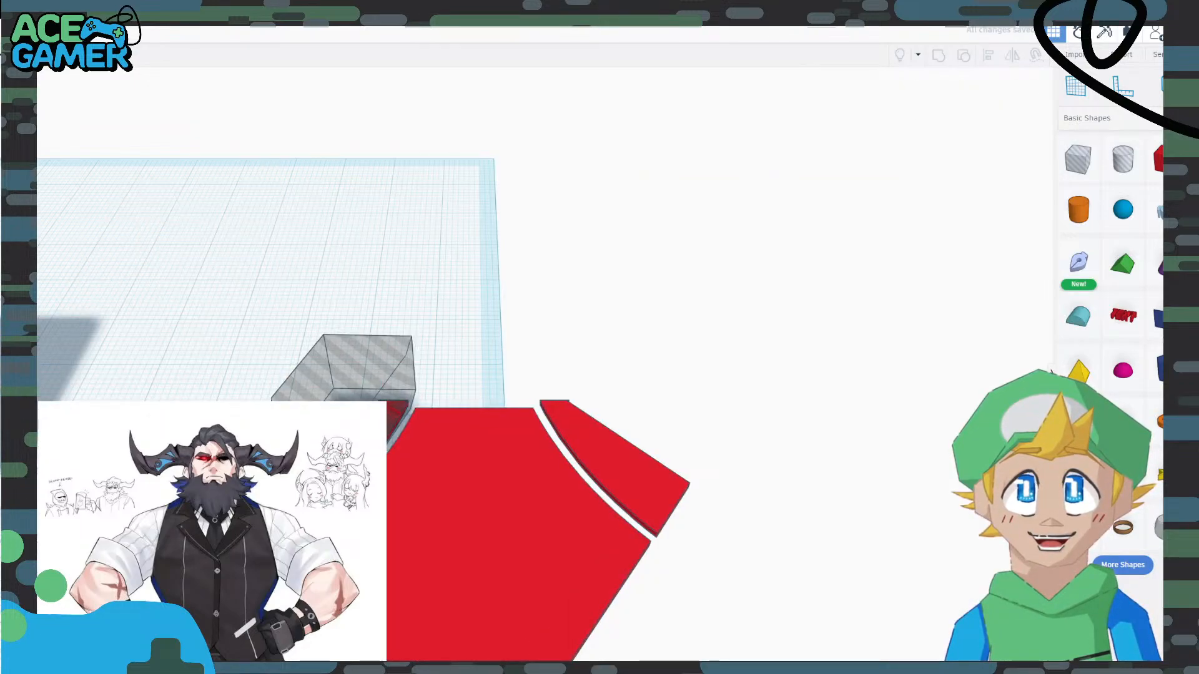
pyautogui.moveTo(441, 552)
pyautogui.mouseDown(button='right')
pyautogui.moveTo(437, 478)
pyautogui.moveTo(223, 334)
pyautogui.moveTo(237, 334)
pyautogui.mouseUp(button='right')
pyautogui.click(265, 380)
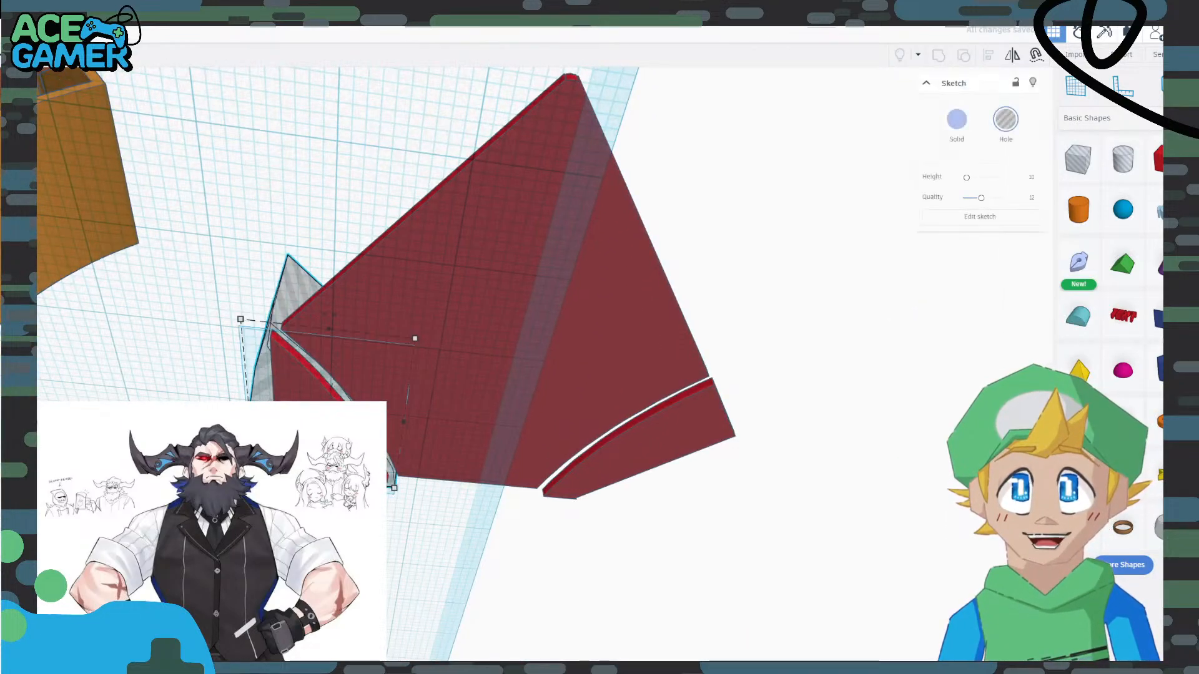
pyautogui.moveTo(334, 315); pyautogui.dragTo(332, 321)
pyautogui.moveTo(545, 472); pyautogui.dragTo(505, 663, button='right')
pyautogui.keyDown('shift'); pyautogui.click(526, 518); pyautogui.keyUp('shift')
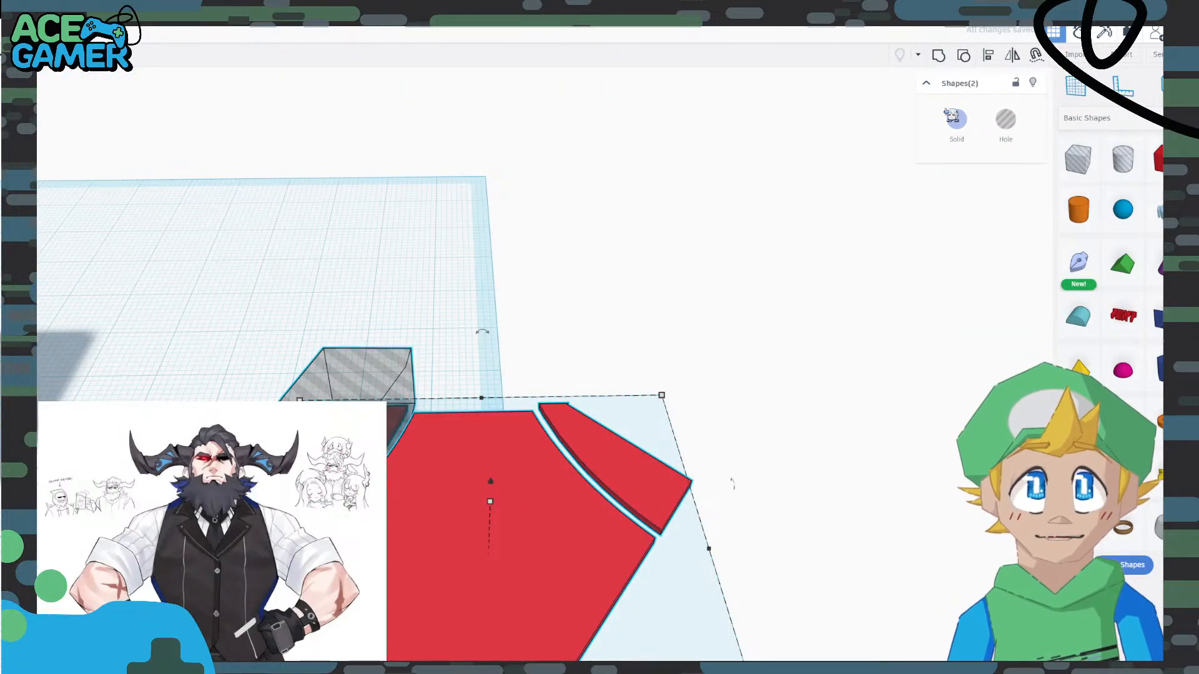
# Sketch a closed polygon about 23.9 mm wide around the waste piece outside the remaining curved slot, with one side following the slot.
pyautogui.moveTo(713, 450); pyautogui.dragTo(683, 531, button='right')
pyautogui.scroll(3, 633, 511)
pyautogui.moveTo(628, 500); pyautogui.dragTo(490, 497, button='middle')
pyautogui.scroll(1, 576, 597)
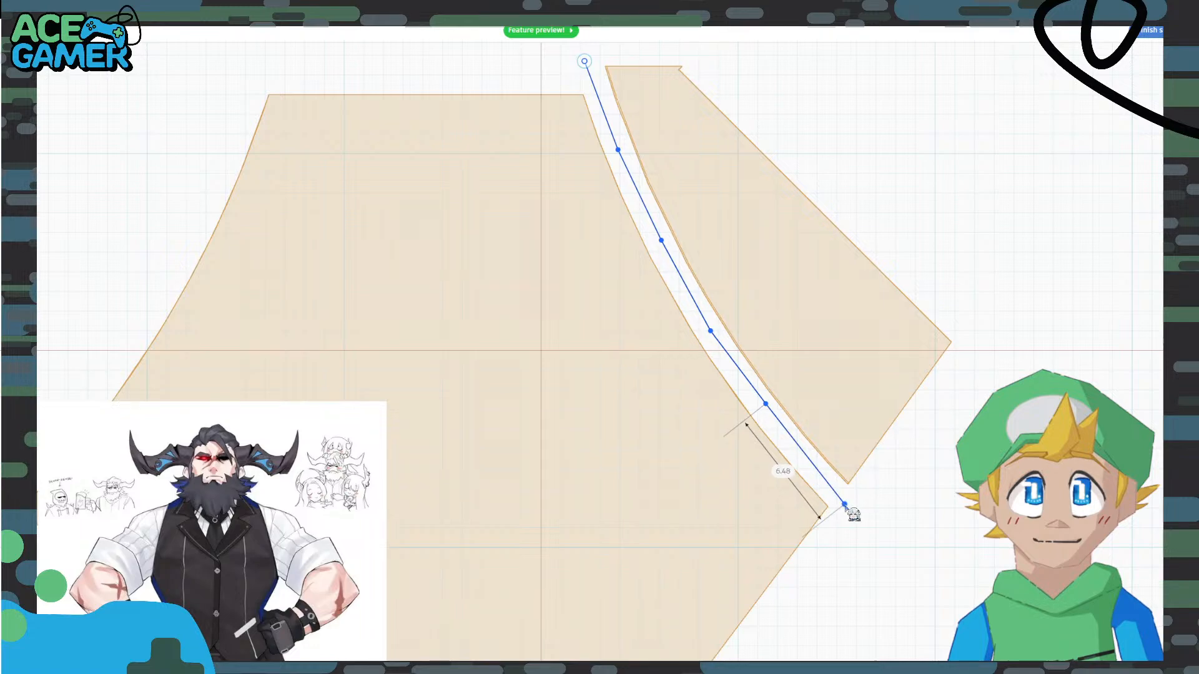
pyautogui.click(918, 163)
pyautogui.click(784, 93)
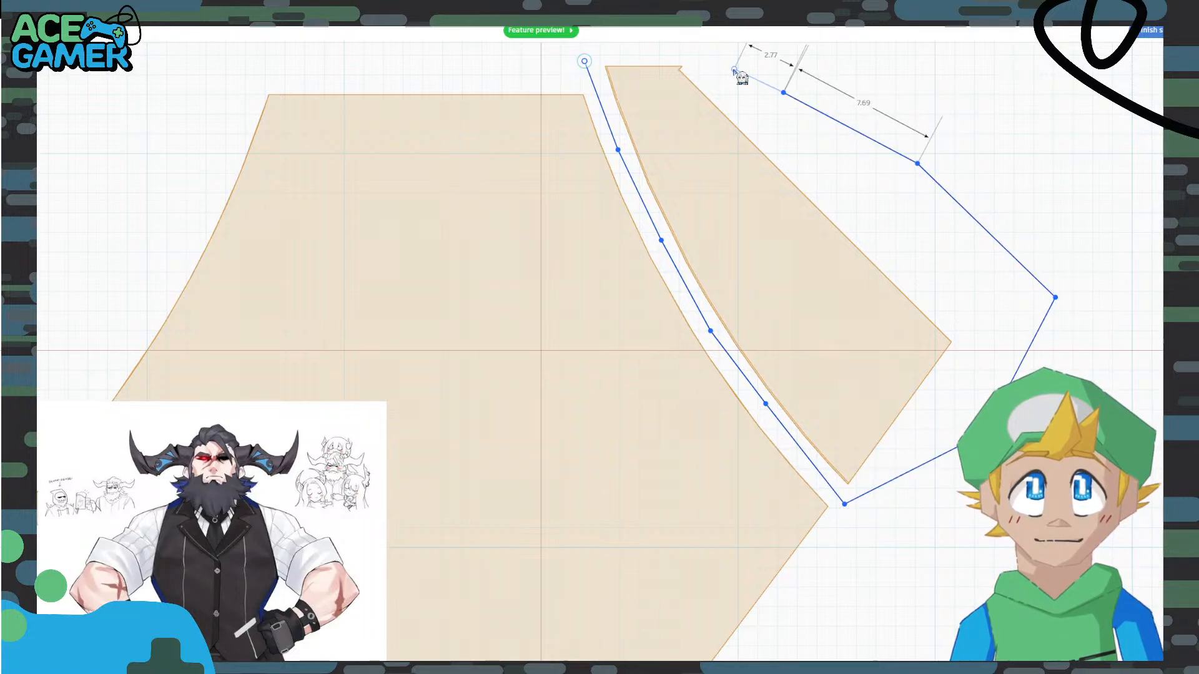
pyautogui.moveTo(725, 45); pyautogui.dragTo(708, 157, button='middle')
pyautogui.click(568, 177)
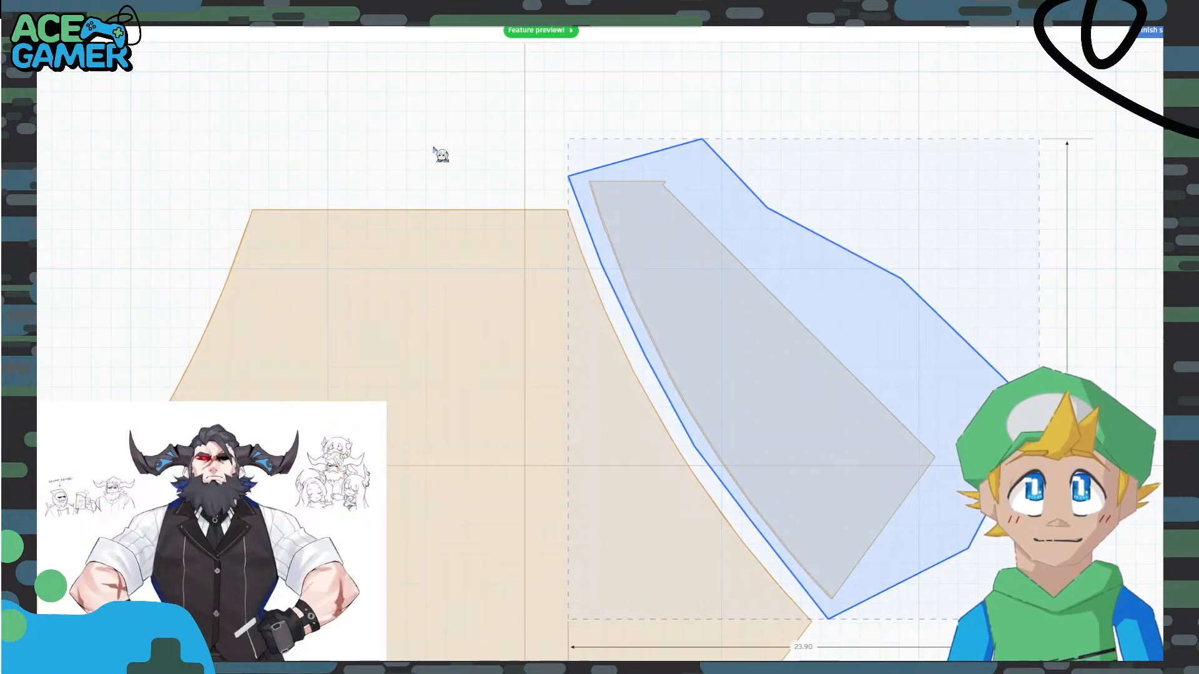
pyautogui.click(1148, 31)
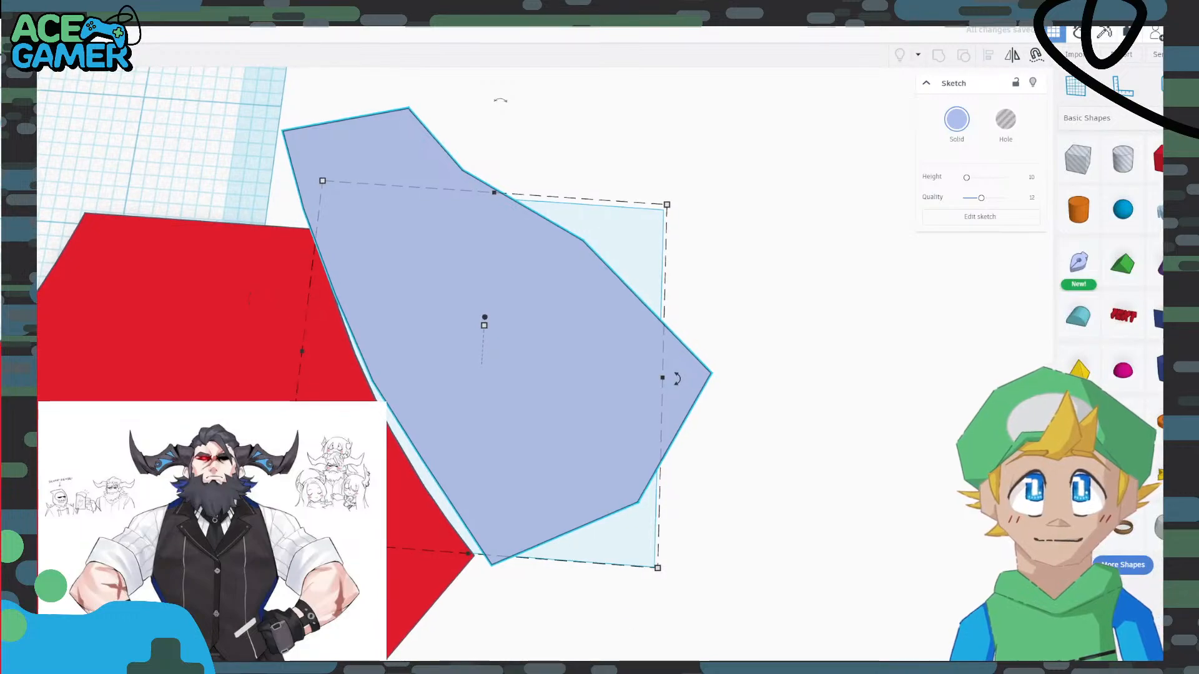
# Lower the new sketched shape about 1.2 mm, turn it into a hole and group it with the plate.
pyautogui.moveTo(541, 190); pyautogui.dragTo(507, 451, button='middle')
pyautogui.moveTo(463, 459); pyautogui.dragTo(499, 360, button='right')
pyautogui.moveTo(472, 259); pyautogui.dragTo(464, 313, button='middle')
pyautogui.scroll(10, 484, 397)
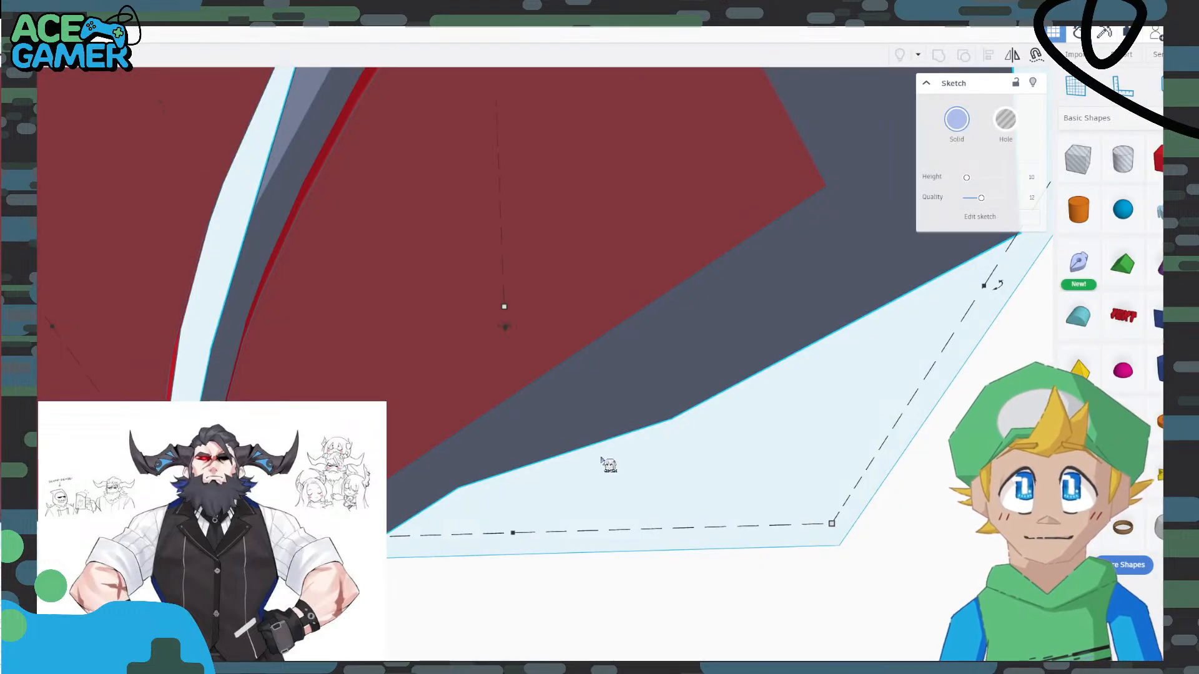
pyautogui.scroll(-5, 609, 475)
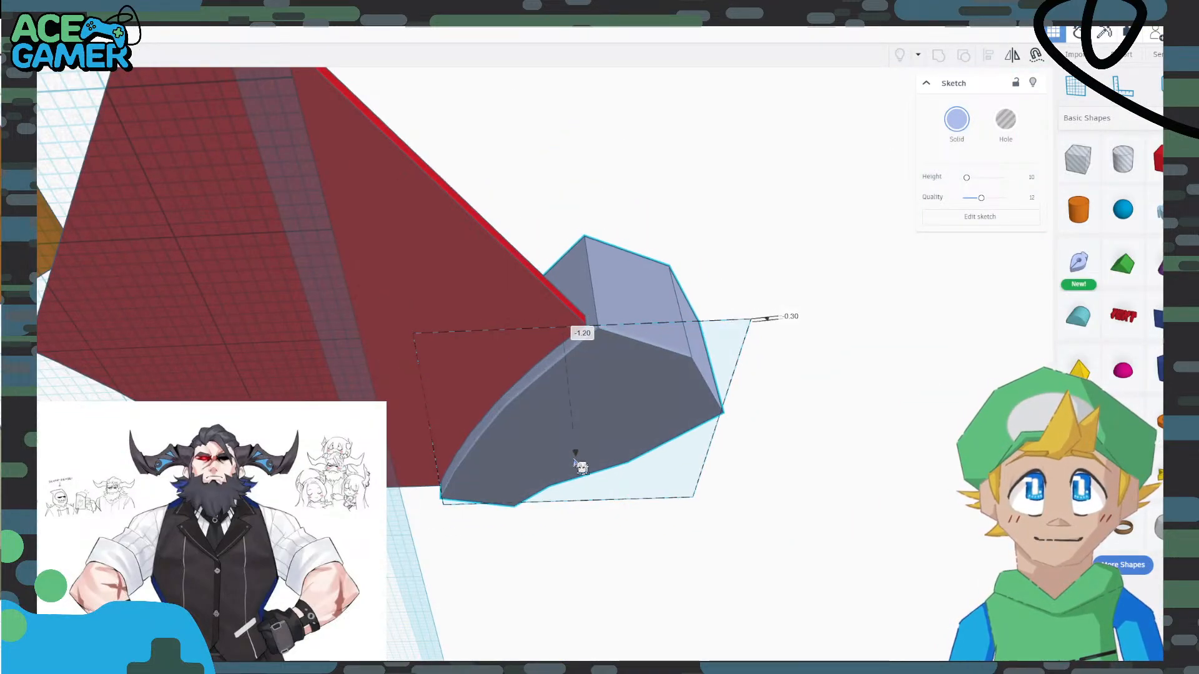
pyautogui.press('h')
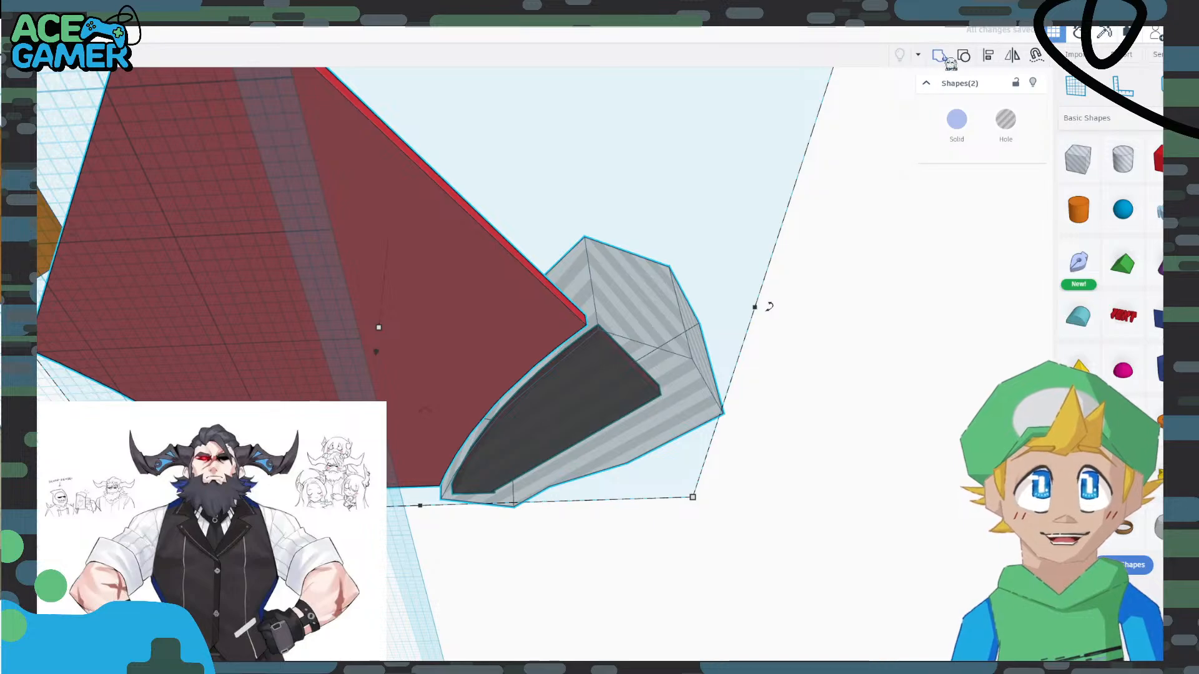
pyautogui.keyDown('shift'); pyautogui.click(356, 318); pyautogui.keyUp('shift')
pyautogui.hotkey('ctrl', 'g')
# Inspect the trimmed plate's tip, side corners and overall outline from above.
pyautogui.moveTo(776, 308); pyautogui.dragTo(219, 487, button='right')
pyautogui.moveTo(549, 214); pyautogui.dragTo(607, 501, button='middle')
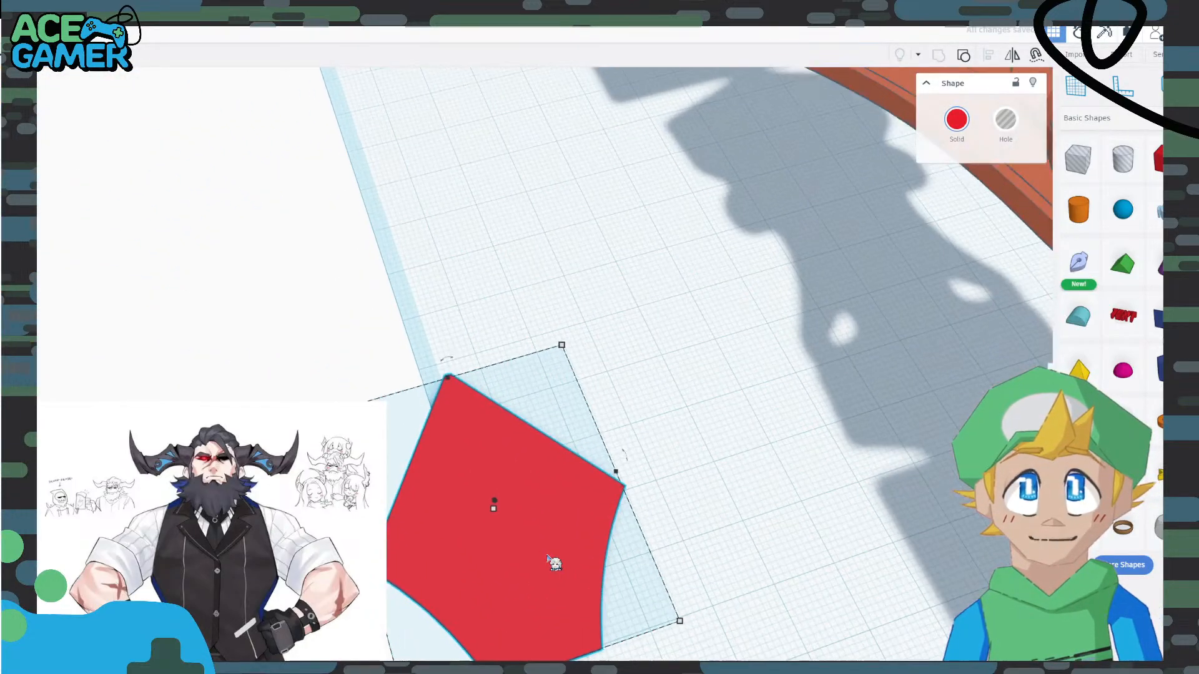
pyautogui.scroll(5, 554, 562)
pyautogui.moveTo(509, 399); pyautogui.dragTo(527, 465, button='right')
pyautogui.scroll(2, 437, 243)
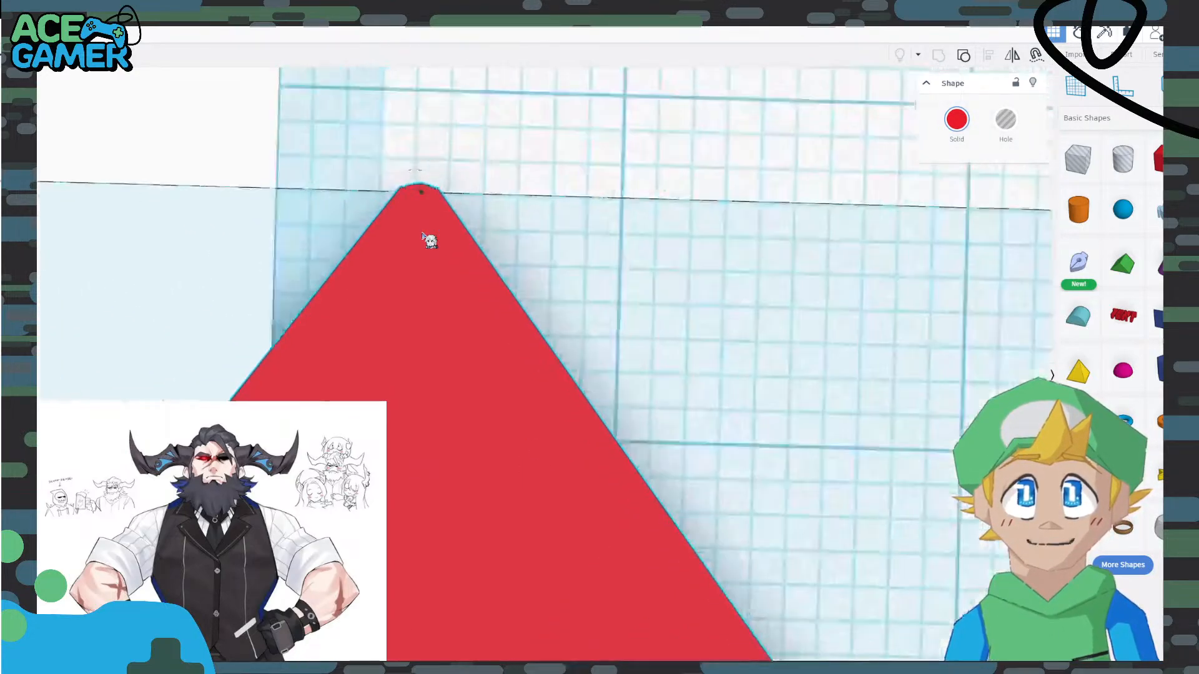
pyautogui.scroll(2, 431, 219)
pyautogui.scroll(-5, 468, 268)
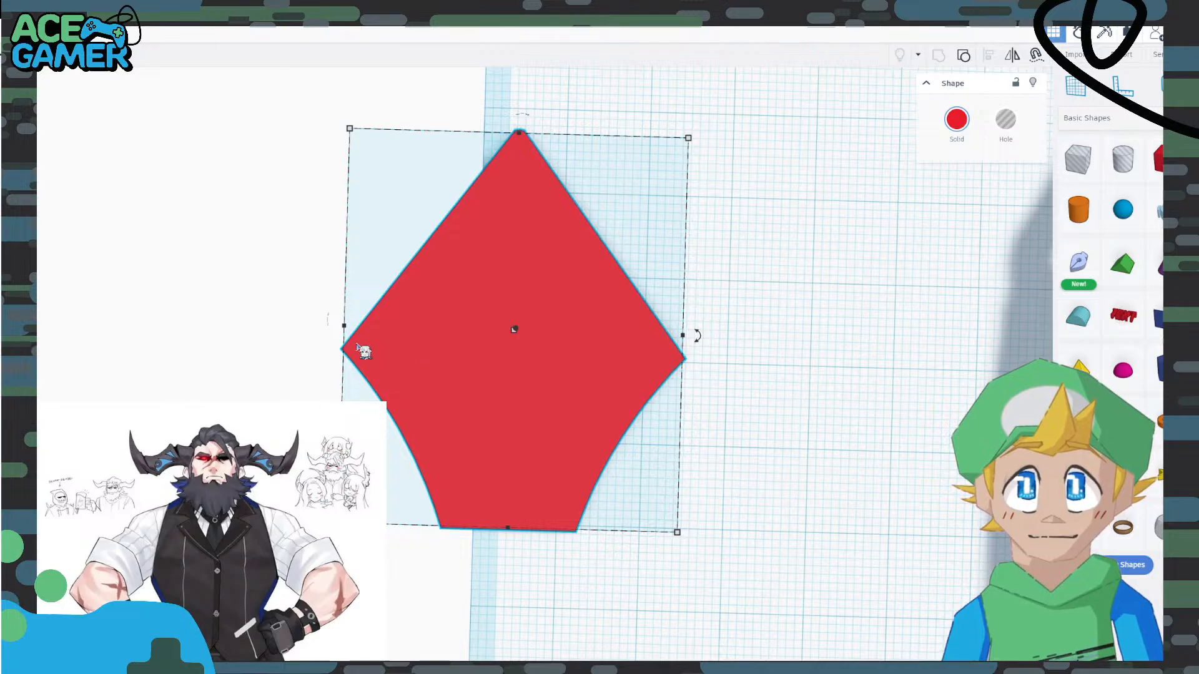
pyautogui.moveTo(346, 328)
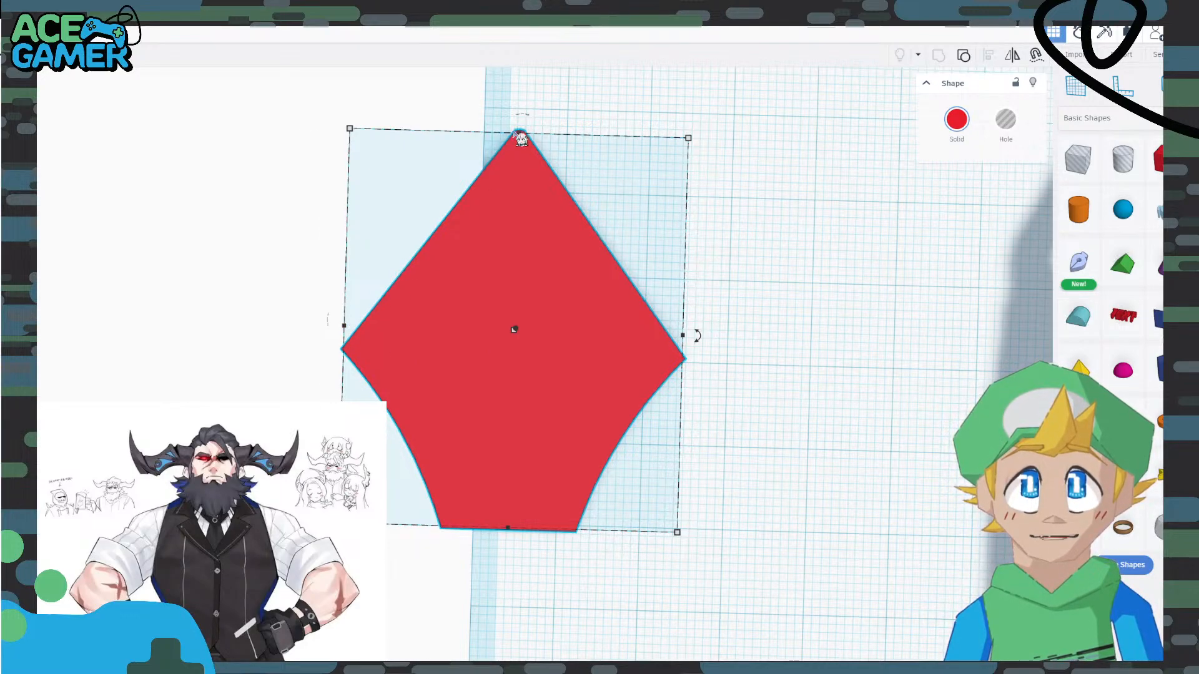
pyautogui.moveTo(519, 133)
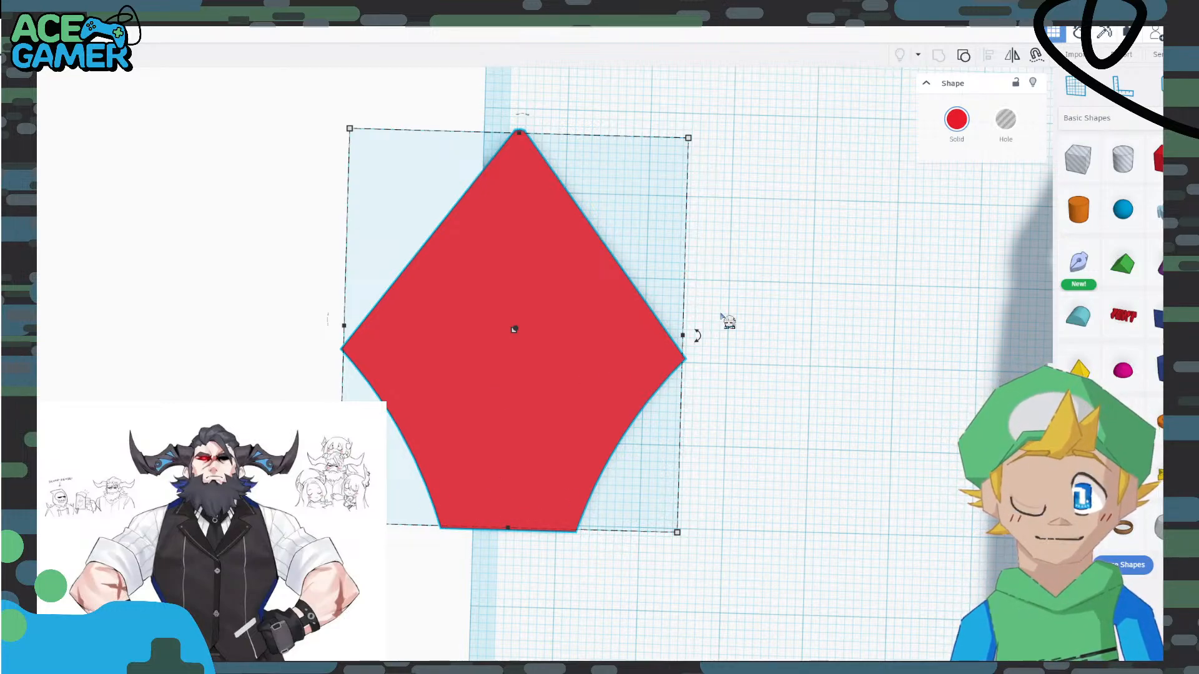
# Measure the trimmed plate's overall width between its two side corners and deselect it.
pyautogui.scroll(-3, 664, 342)
pyautogui.moveTo(879, 431); pyautogui.dragTo(844, 428, button='middle')
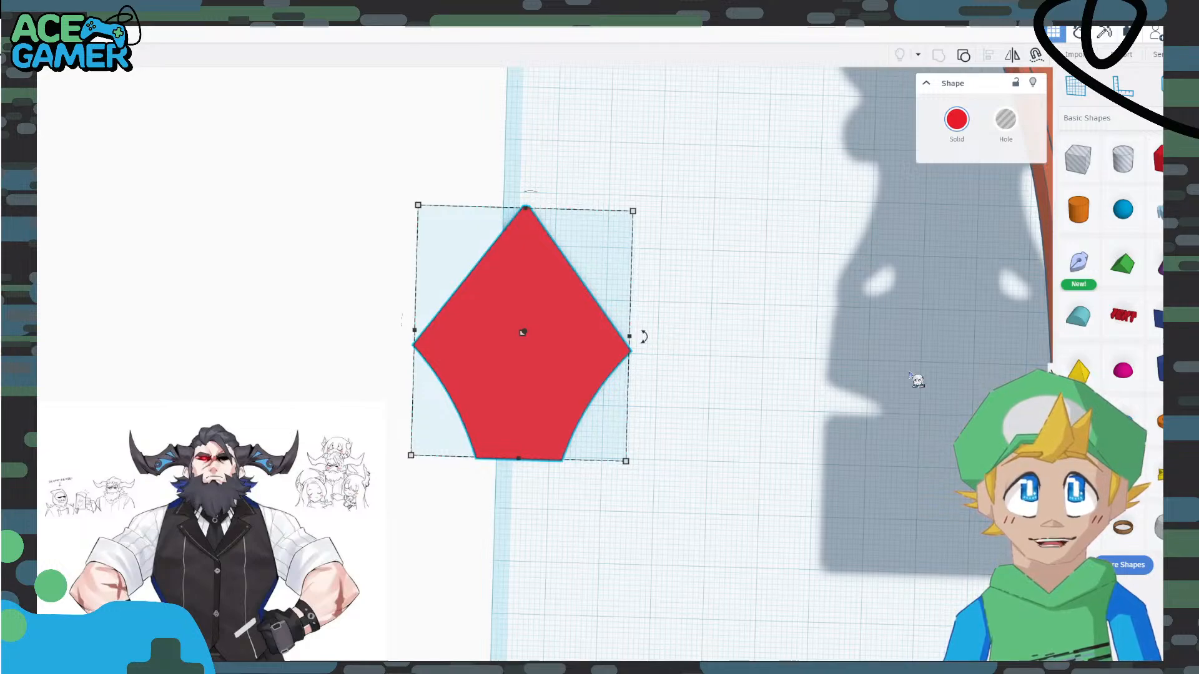
pyautogui.click(905, 359)
pyautogui.click(521, 366)
pyautogui.scroll(4, 578, 385)
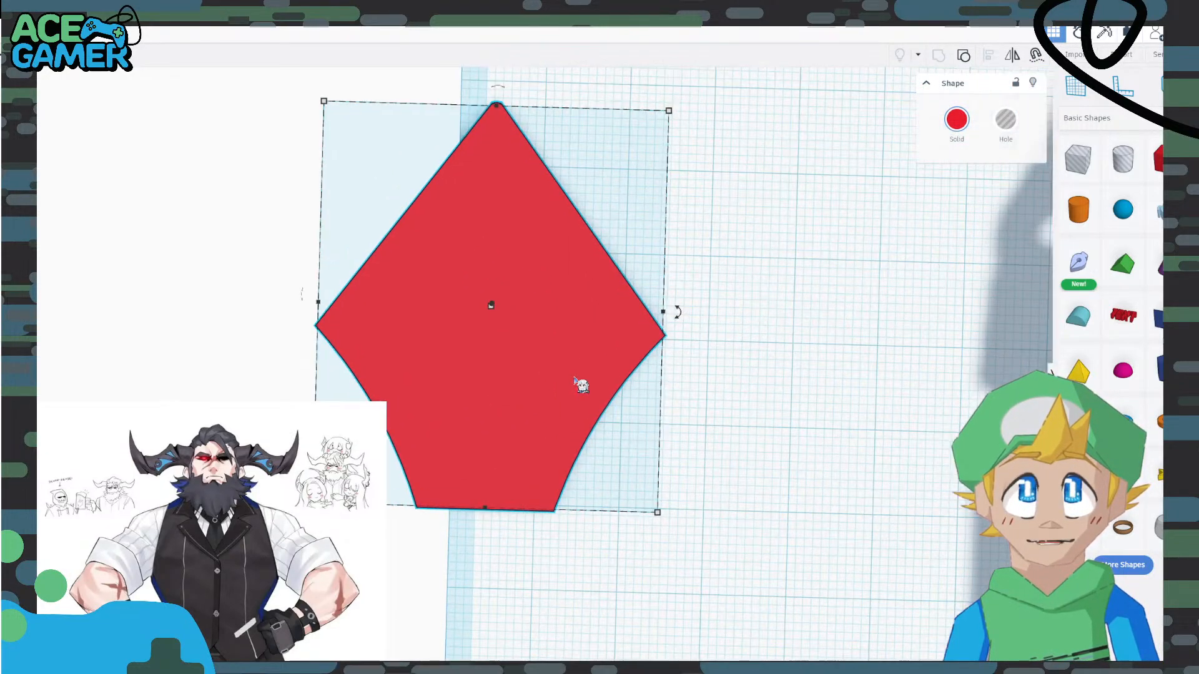
pyautogui.moveTo(552, 337); pyautogui.dragTo(691, 393, button='middle')
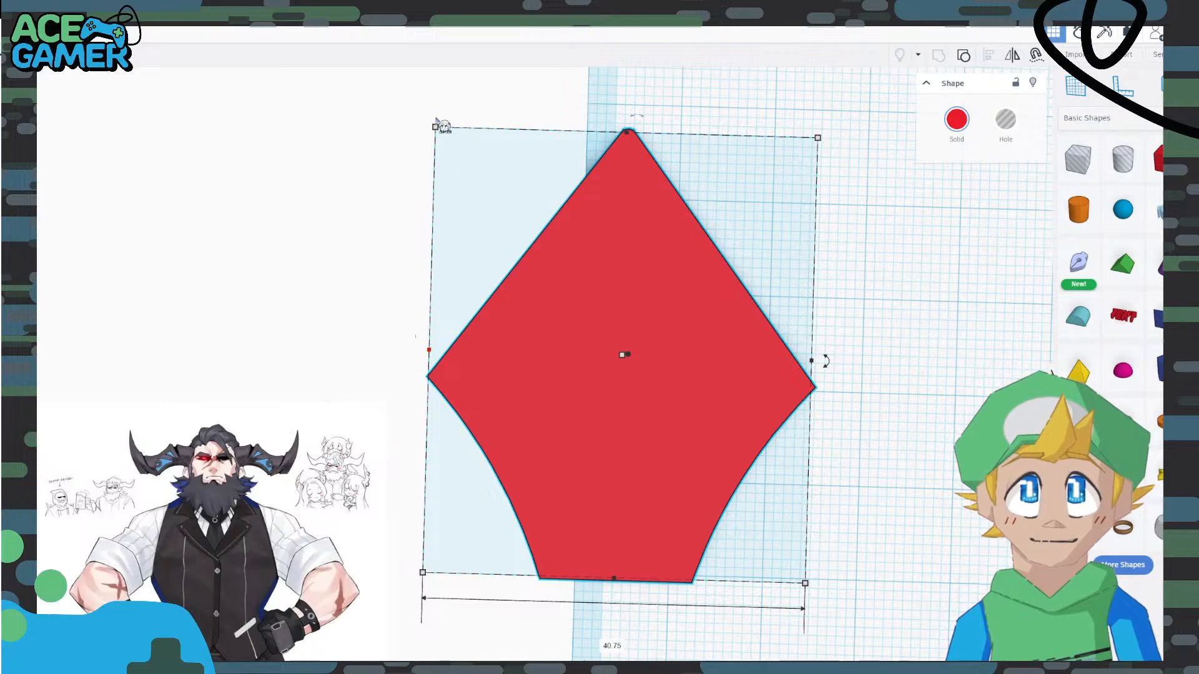
pyautogui.scroll(-3, 442, 128)
pyautogui.moveTo(444, 187); pyautogui.dragTo(439, 253, button='middle')
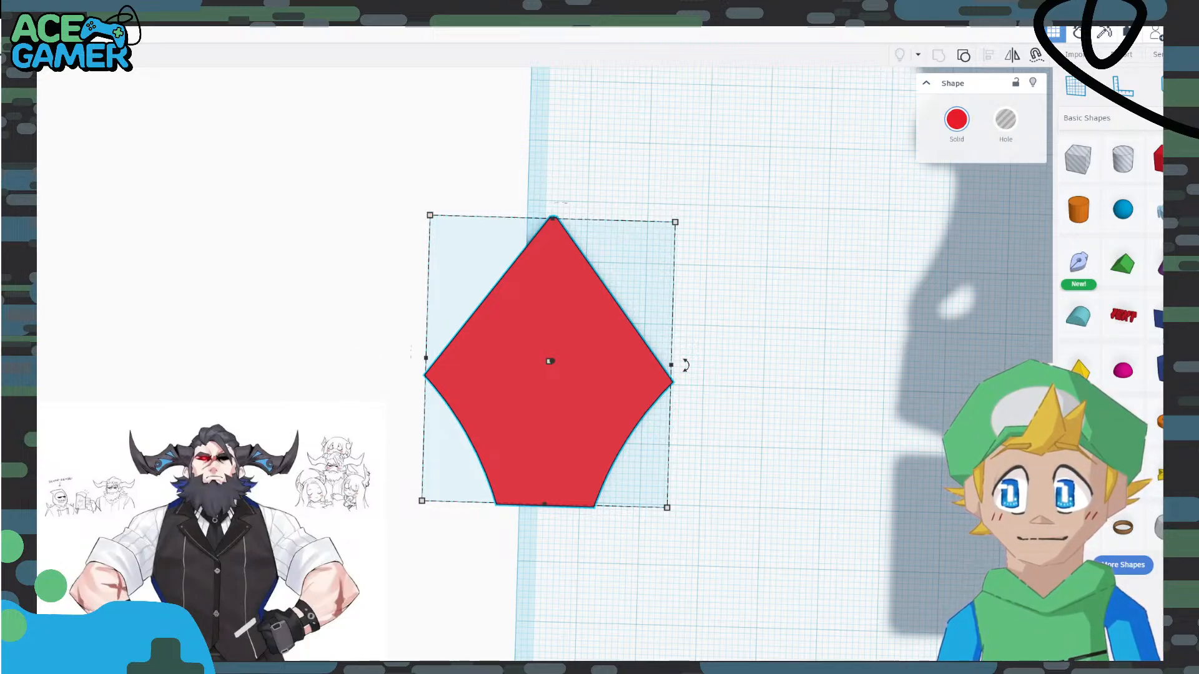
pyautogui.press('Escape')
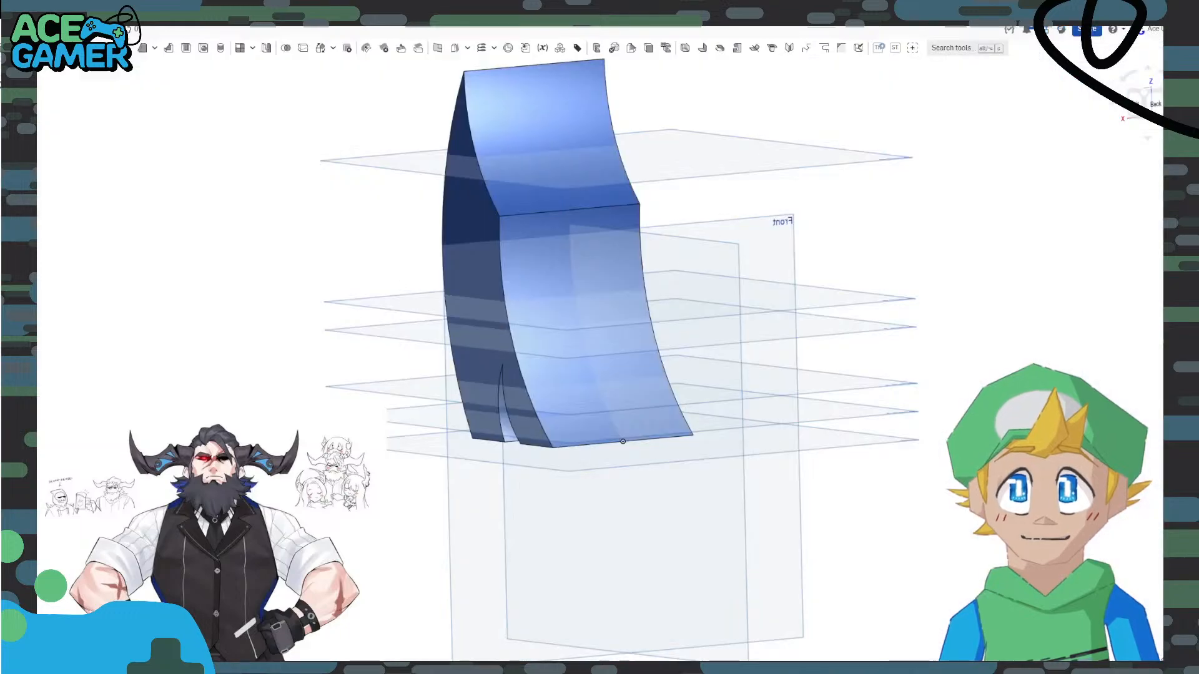
# Switch to Onshape and start a new sketch on the Front plane behind the curved horn block.
pyautogui.click(1154, 102)
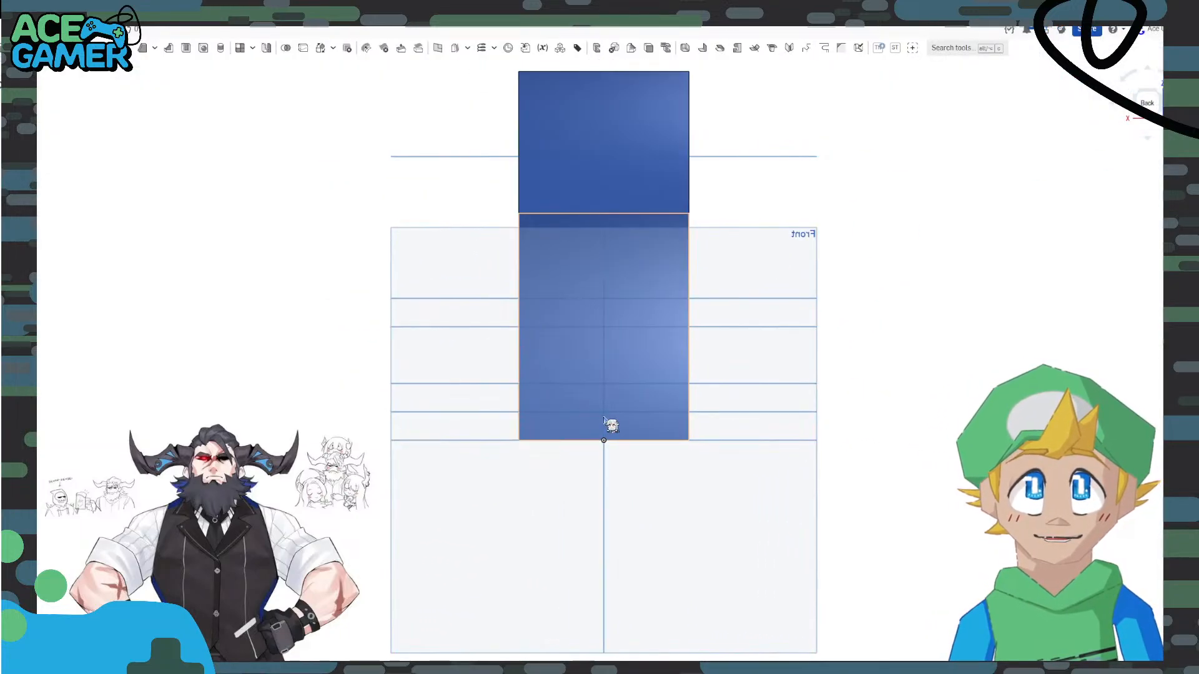
pyautogui.scroll(2, 602, 435)
pyautogui.moveTo(628, 315); pyautogui.dragTo(603, 403, button='middle')
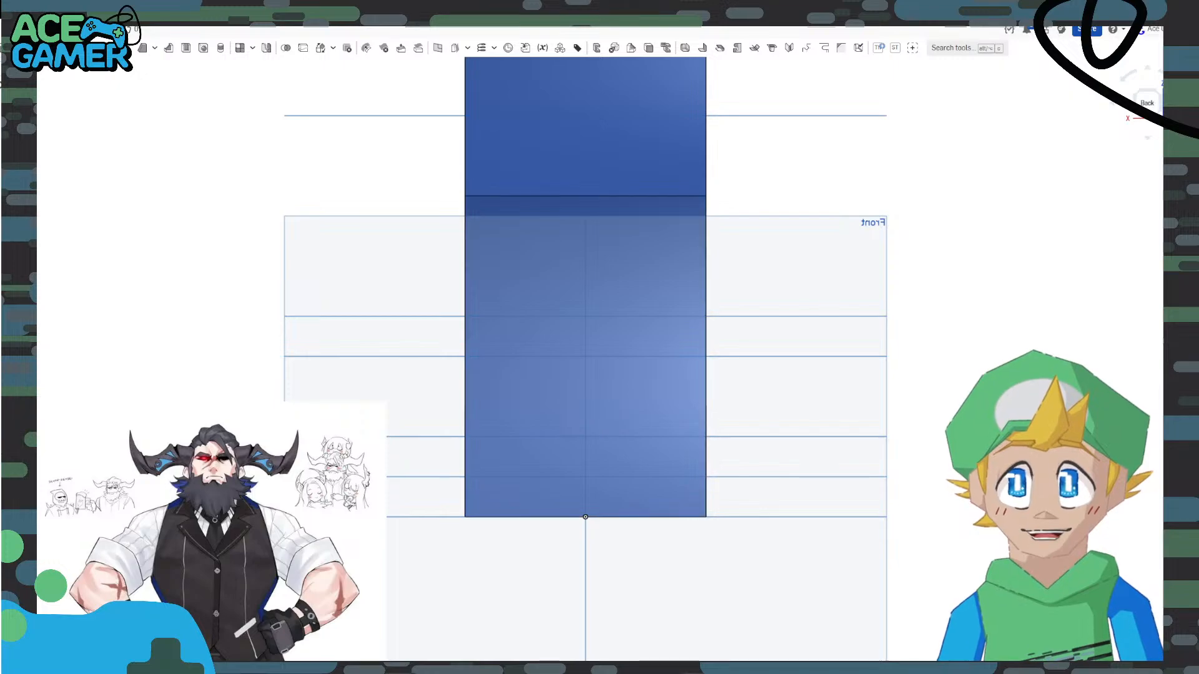
pyautogui.moveTo(300, 270); pyautogui.dragTo(856, 267, button='right')
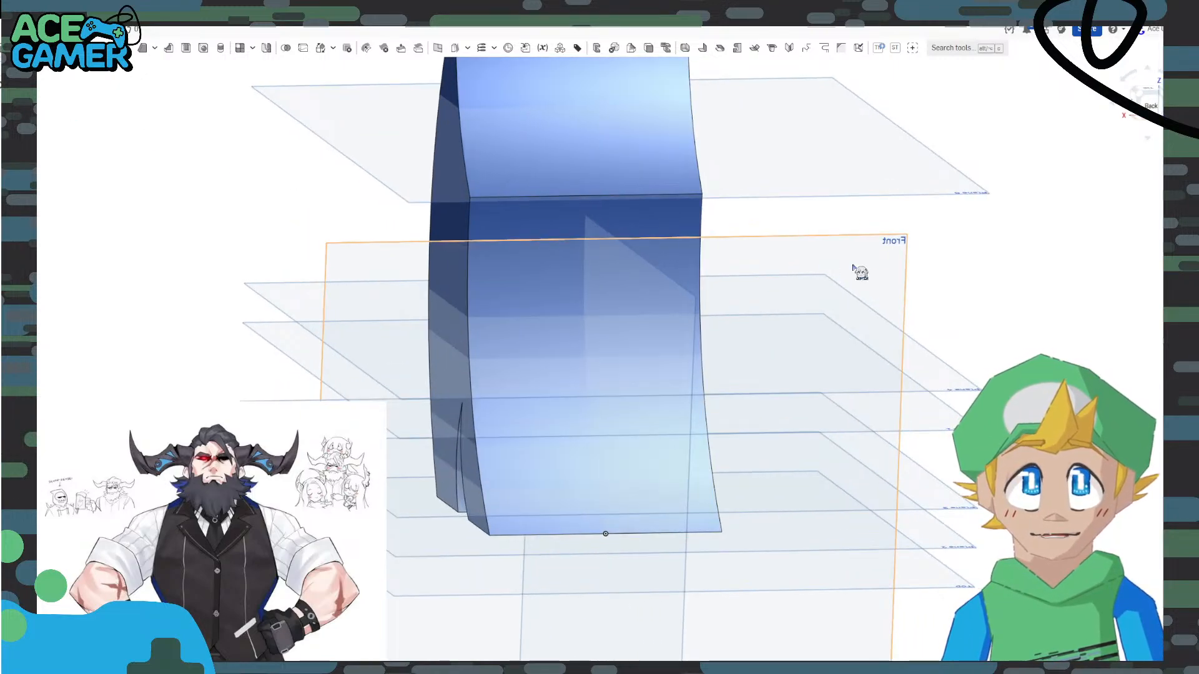
pyautogui.rightClick(855, 267)
pyautogui.click(886, 284)
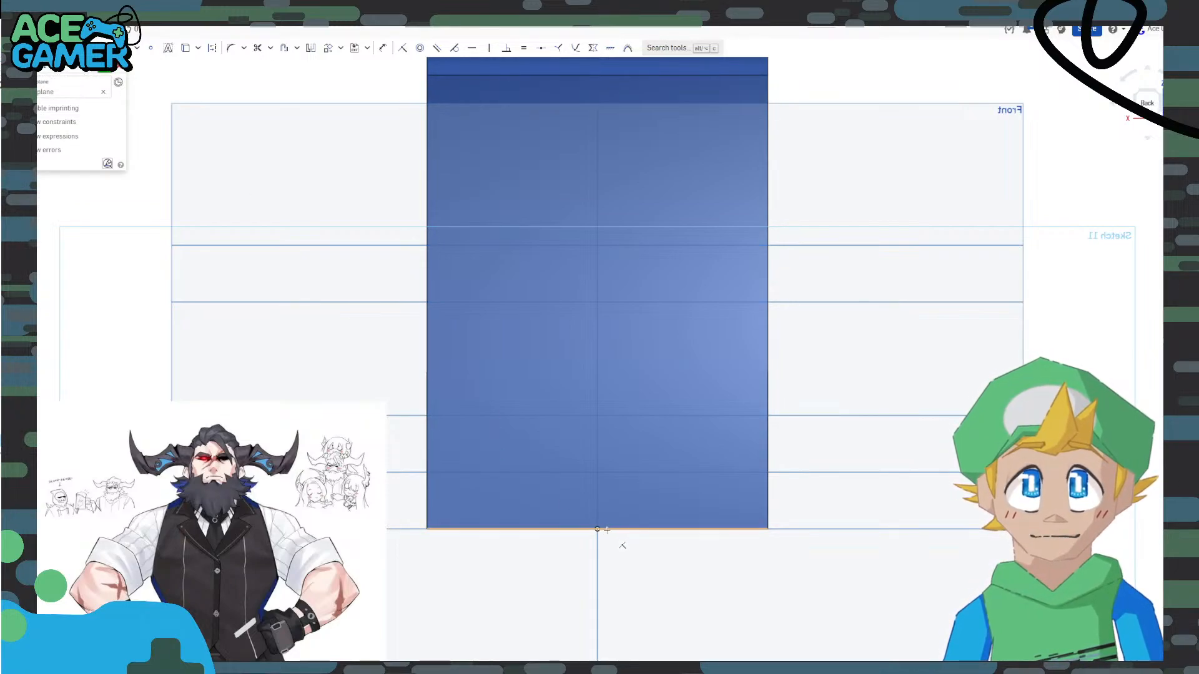
# Draw a horizontal line centred on the origin along the block's base edge and dimension its length as 40.75 mm.
pyautogui.click(674, 529)
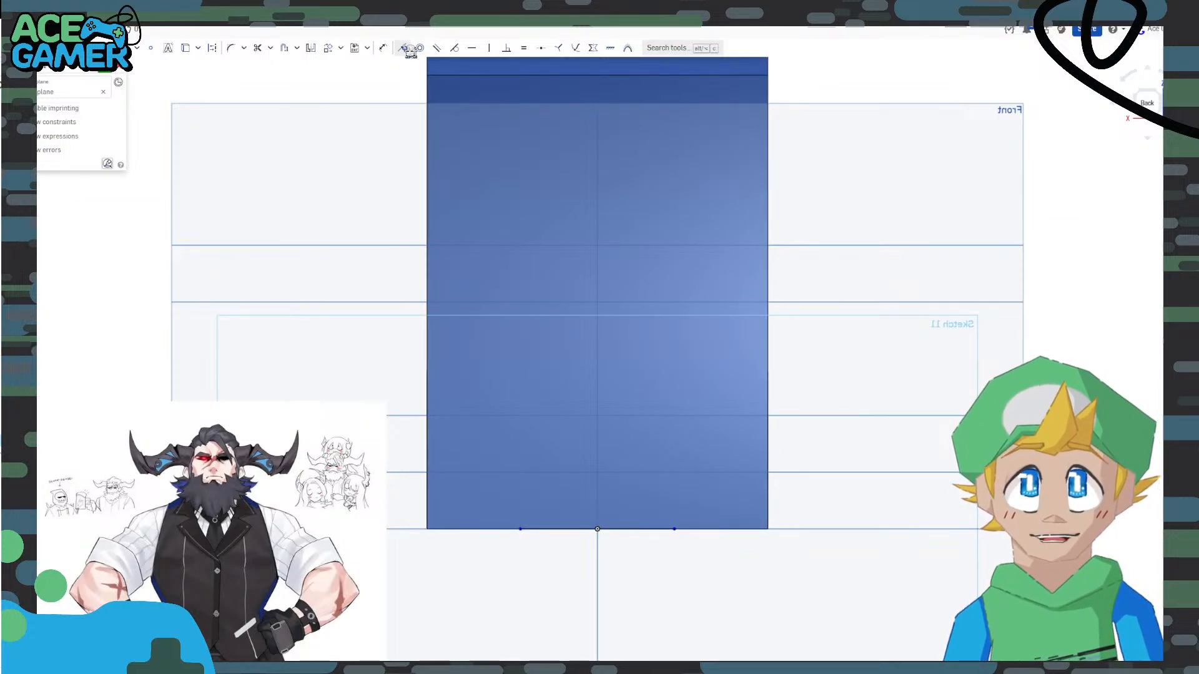
pyautogui.click(383, 47)
pyautogui.click(648, 529)
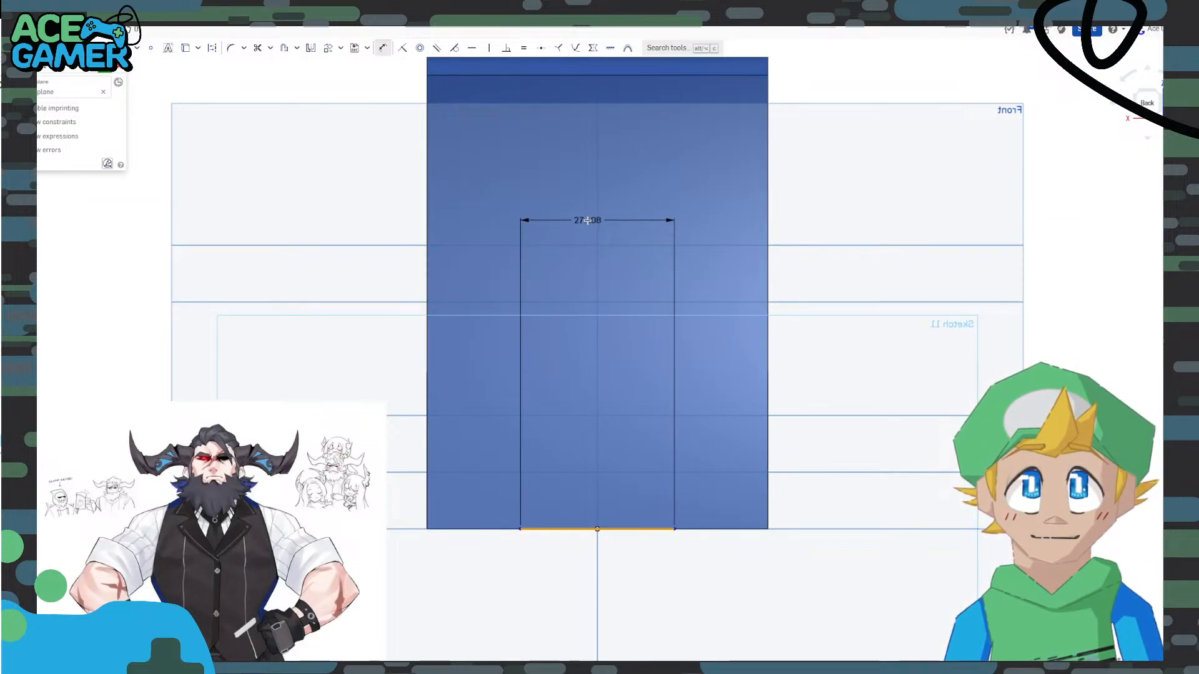
pyautogui.click(587, 220)
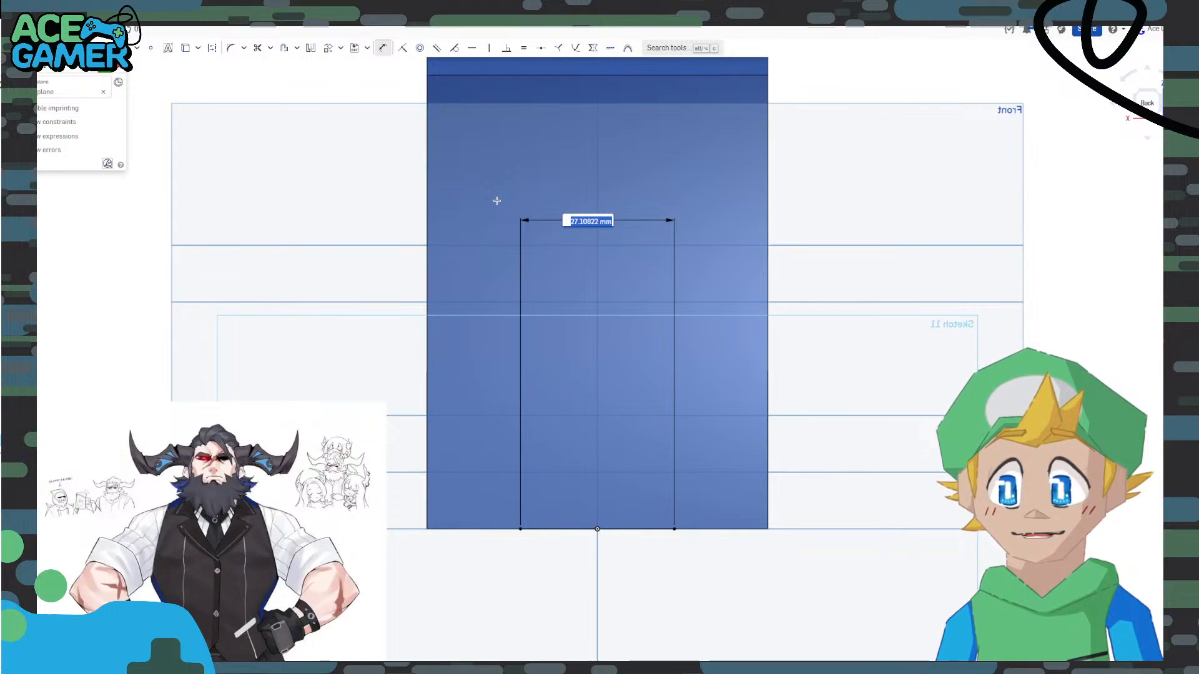
pyautogui.write('40.75')
pyautogui.press('Return')
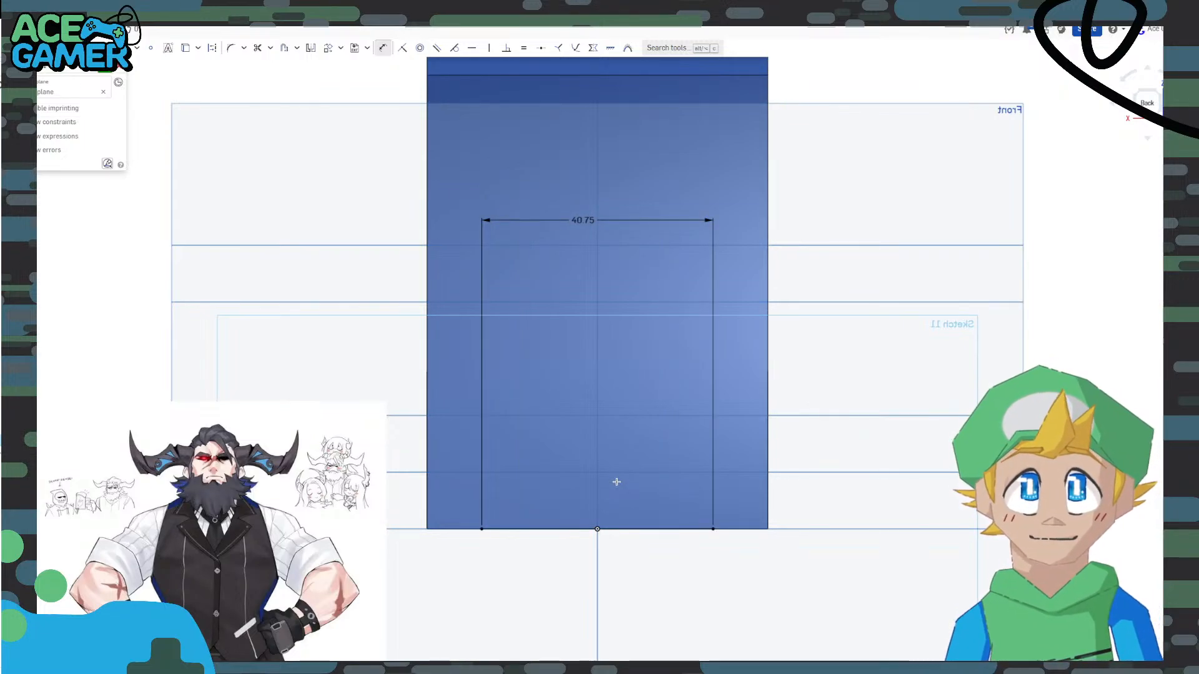
# Set the base line's length to 41.75 mm.
pyautogui.moveTo(469, 436)
pyautogui.mouseDown(button='middle')
pyautogui.moveTo(438, 470)
pyautogui.moveTo(408, 471)
pyautogui.mouseUp(button='middle')
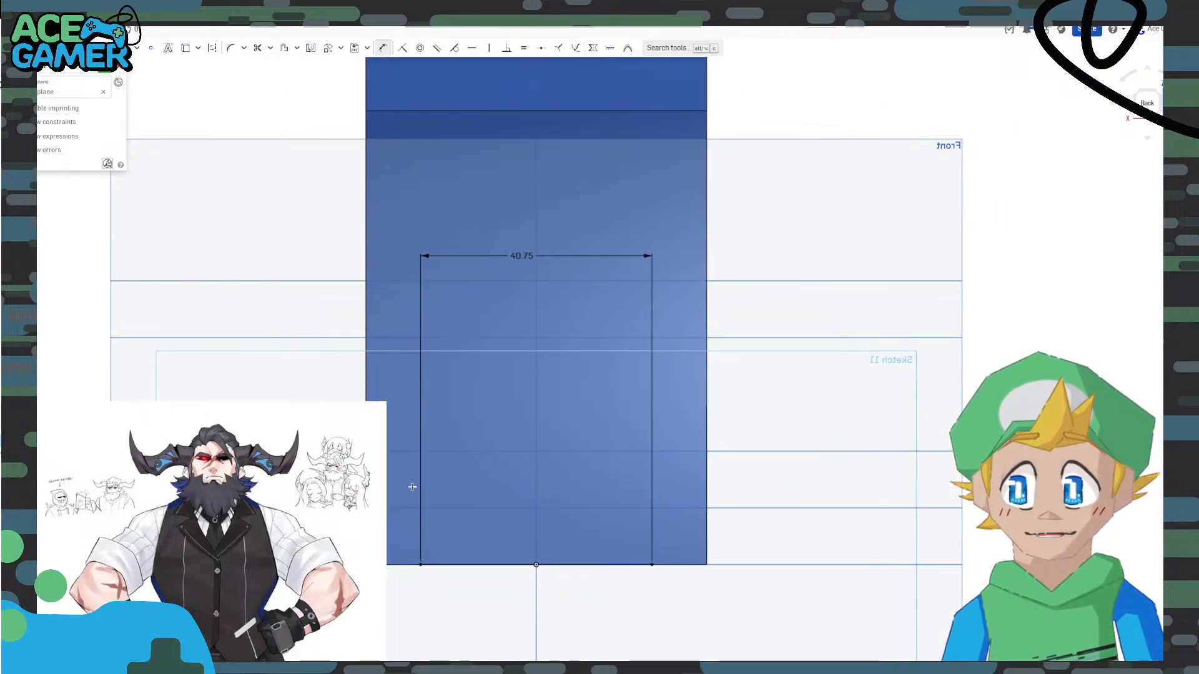
pyautogui.doubleClick(515, 258)
pyautogui.write('41.75')
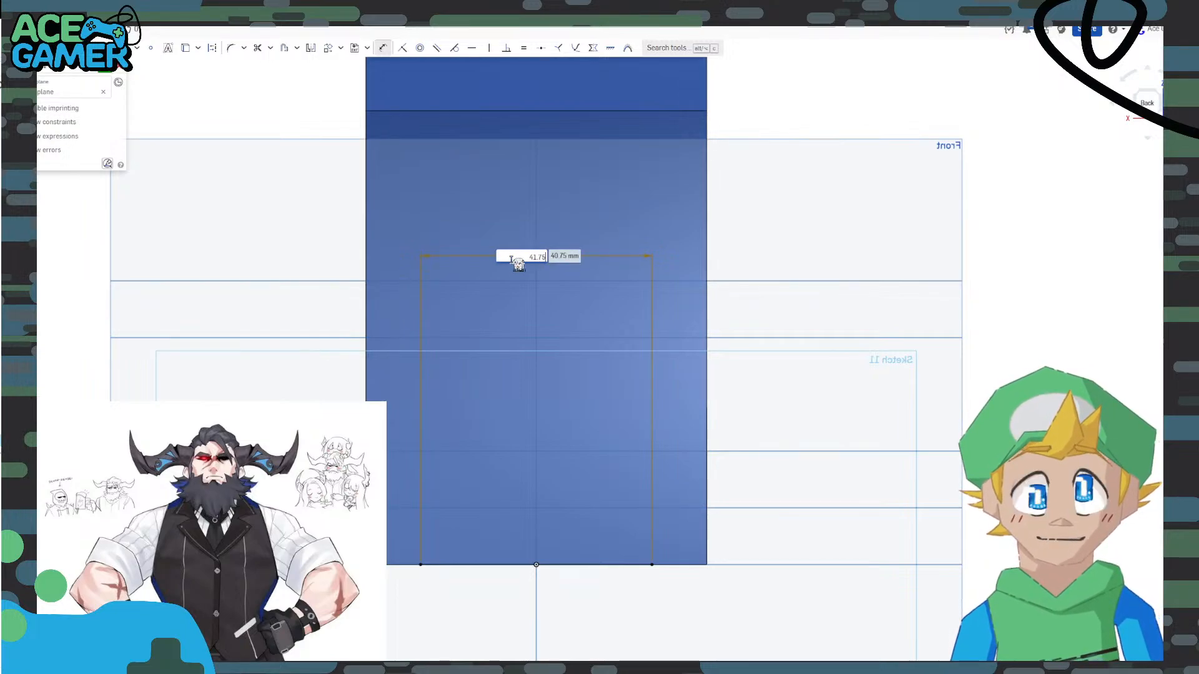
pyautogui.press('Return')
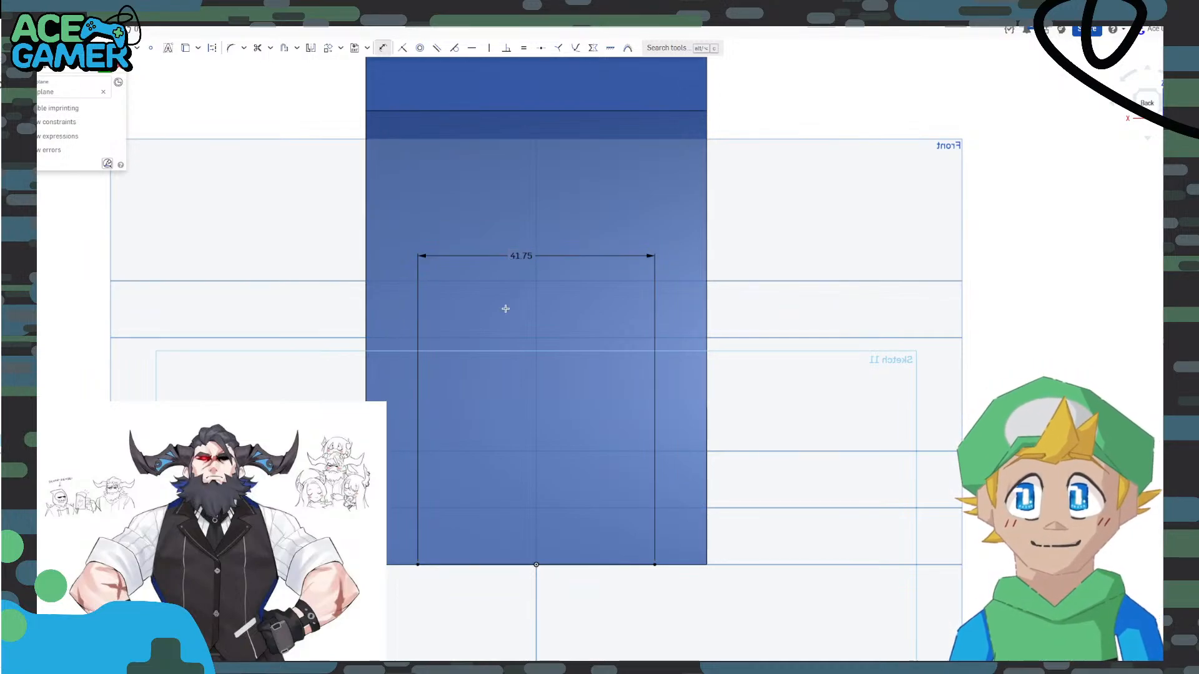
# Draw a vertical line about 64 mm long upward from the origin and convert it to construction geometry.
pyautogui.click(114, 79)
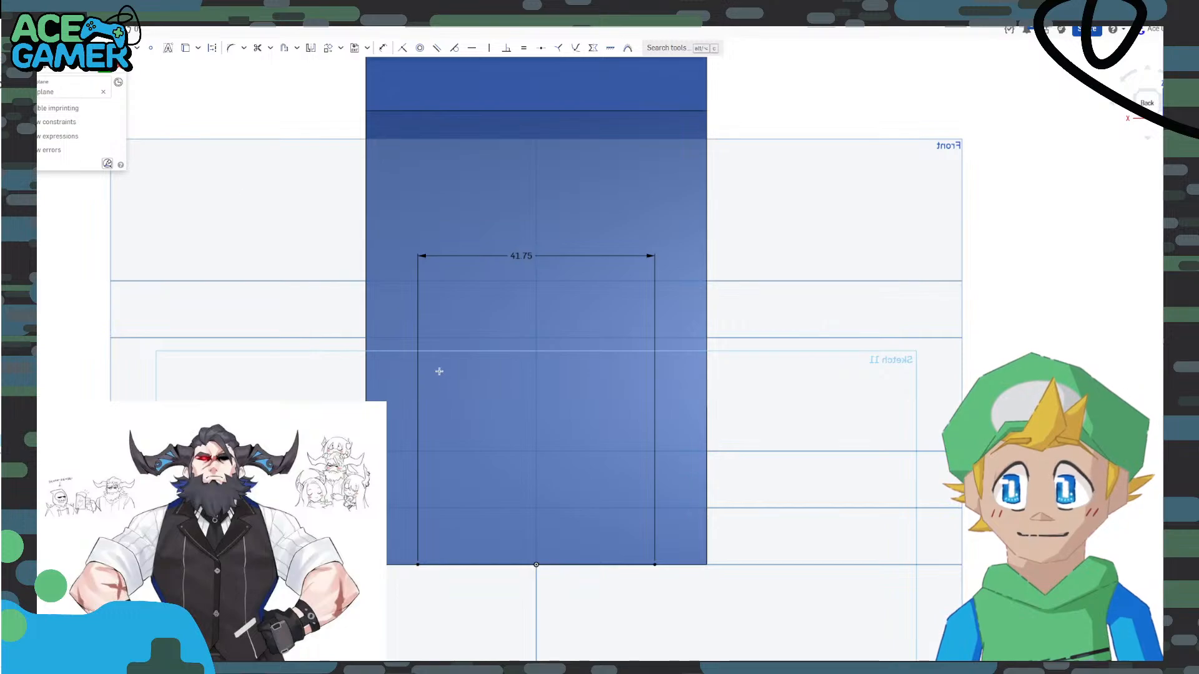
pyautogui.click(536, 564)
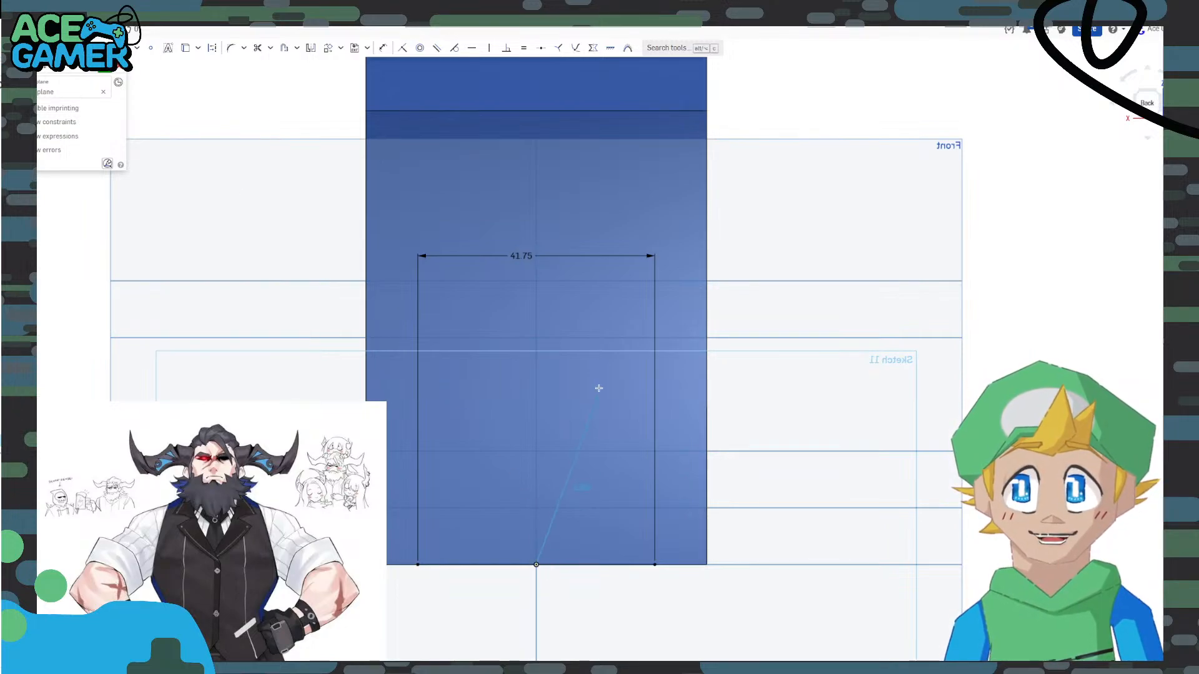
pyautogui.click(537, 200)
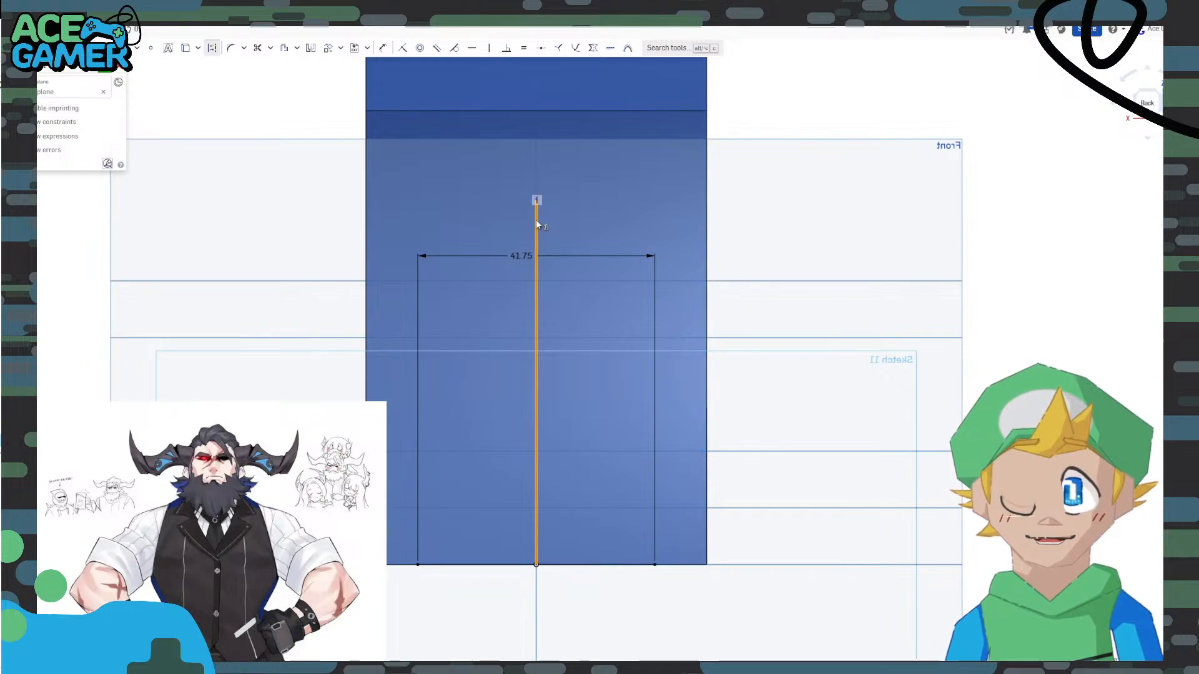
pyautogui.press('q')
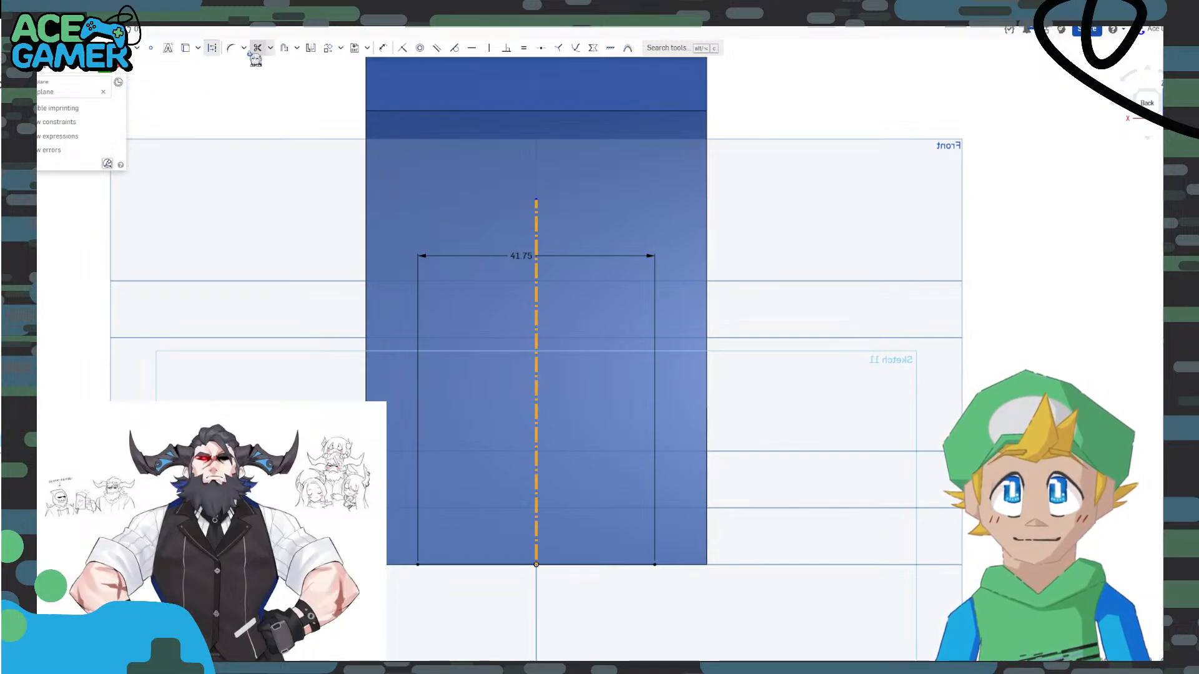
# Dimension the vertical construction line's length as 47.5 mm.
pyautogui.click(382, 48)
pyautogui.click(538, 221)
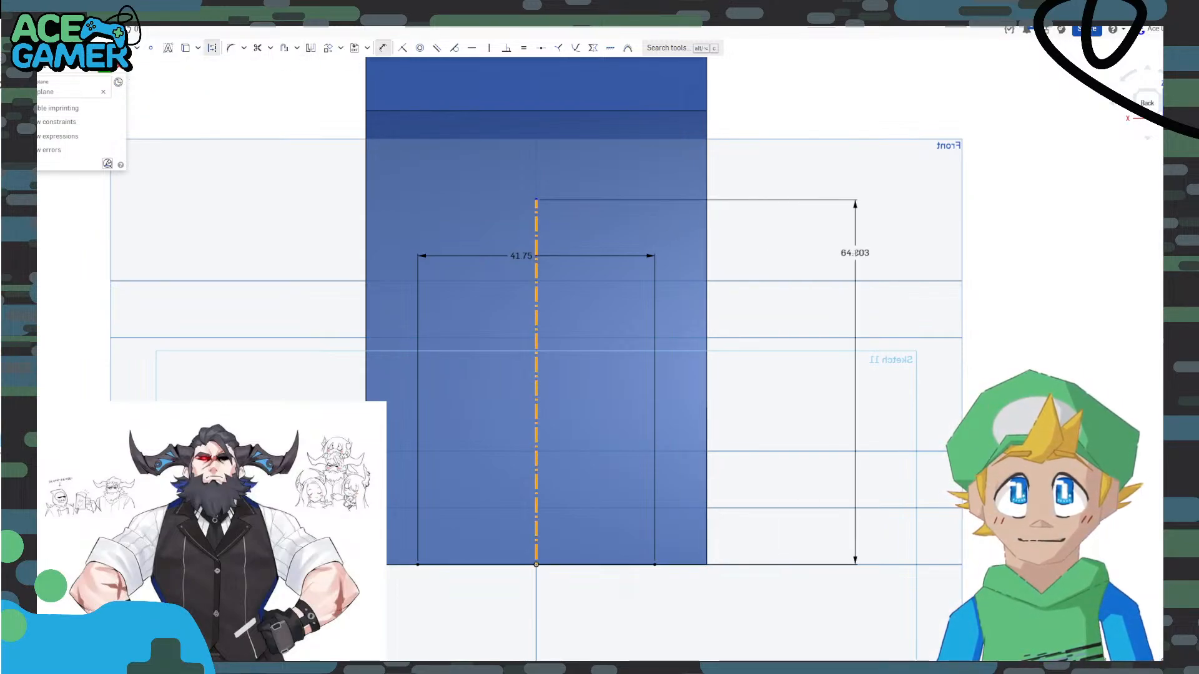
pyautogui.click(859, 258)
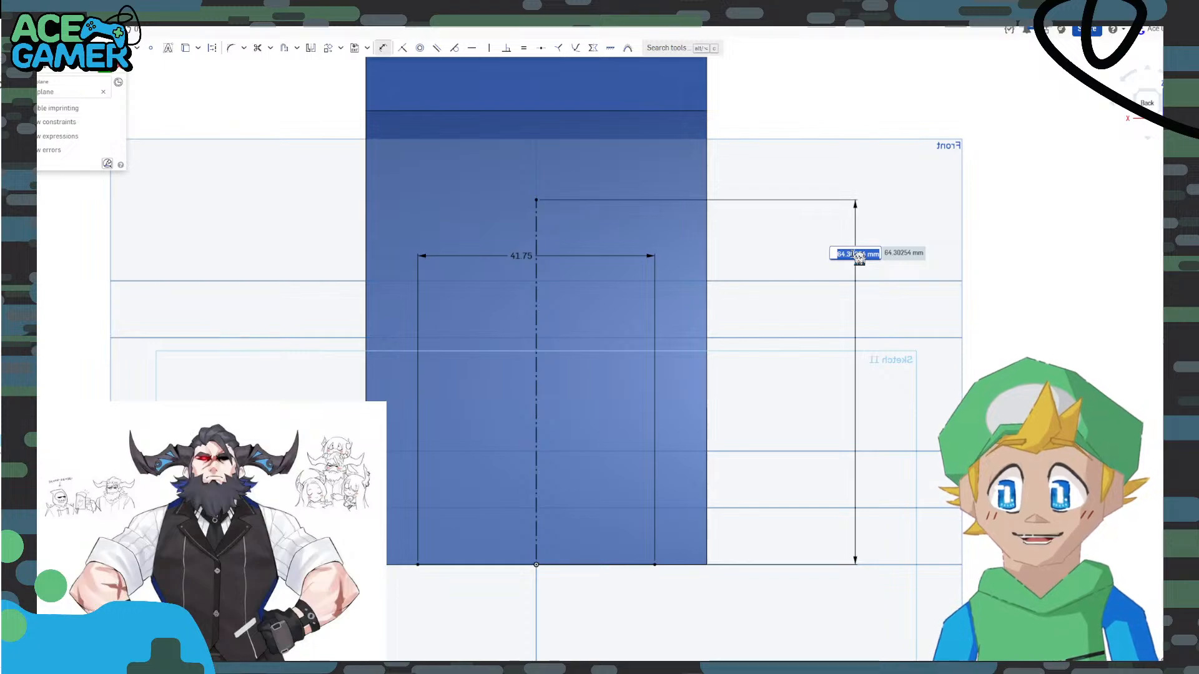
pyautogui.write('47')
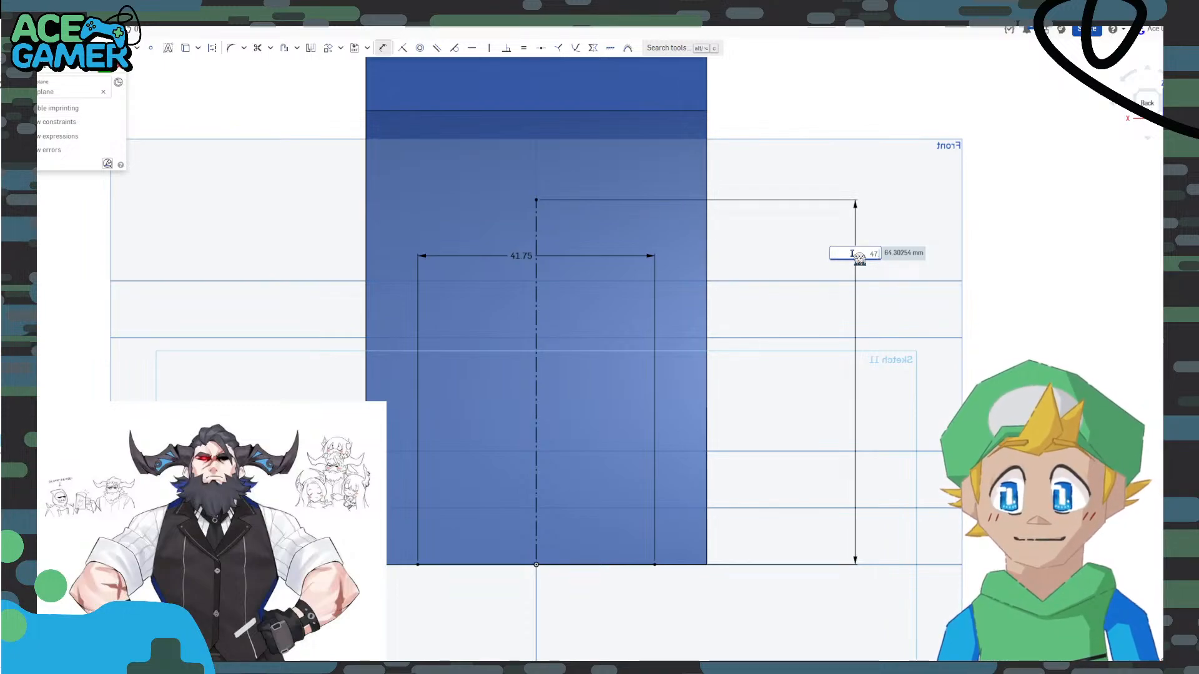
pyautogui.write('.5')
pyautogui.press('Return')
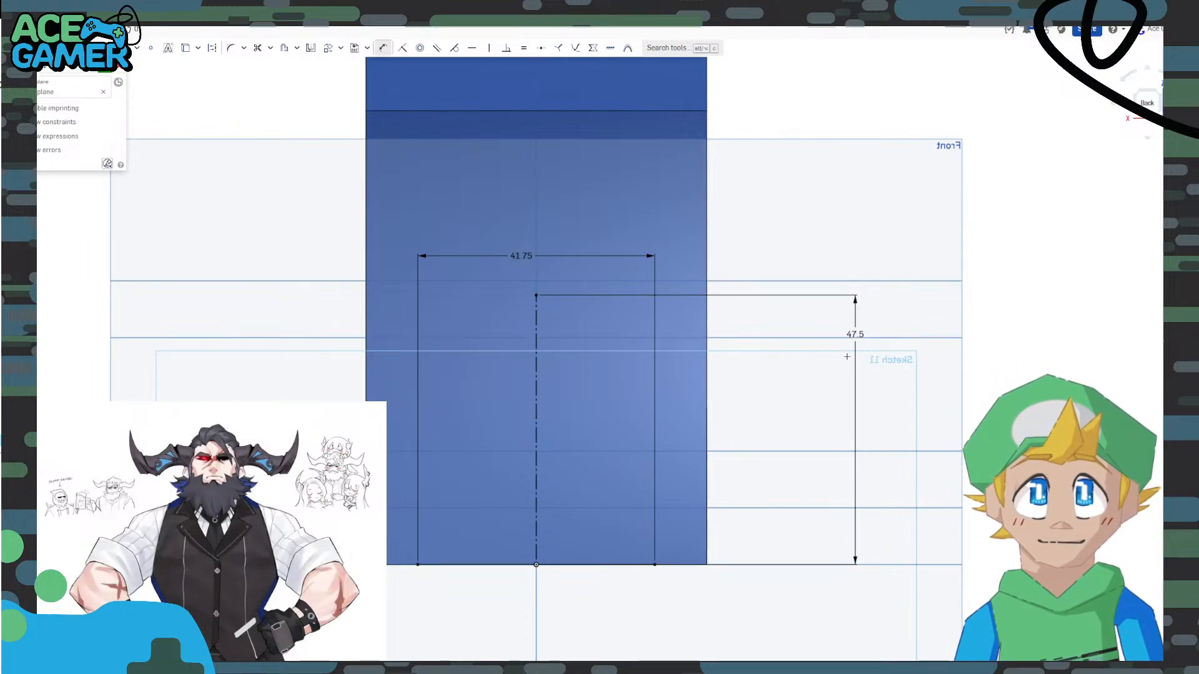
# Set the vertical construction line's length to 48.75 mm.
pyautogui.doubleClick(855, 336)
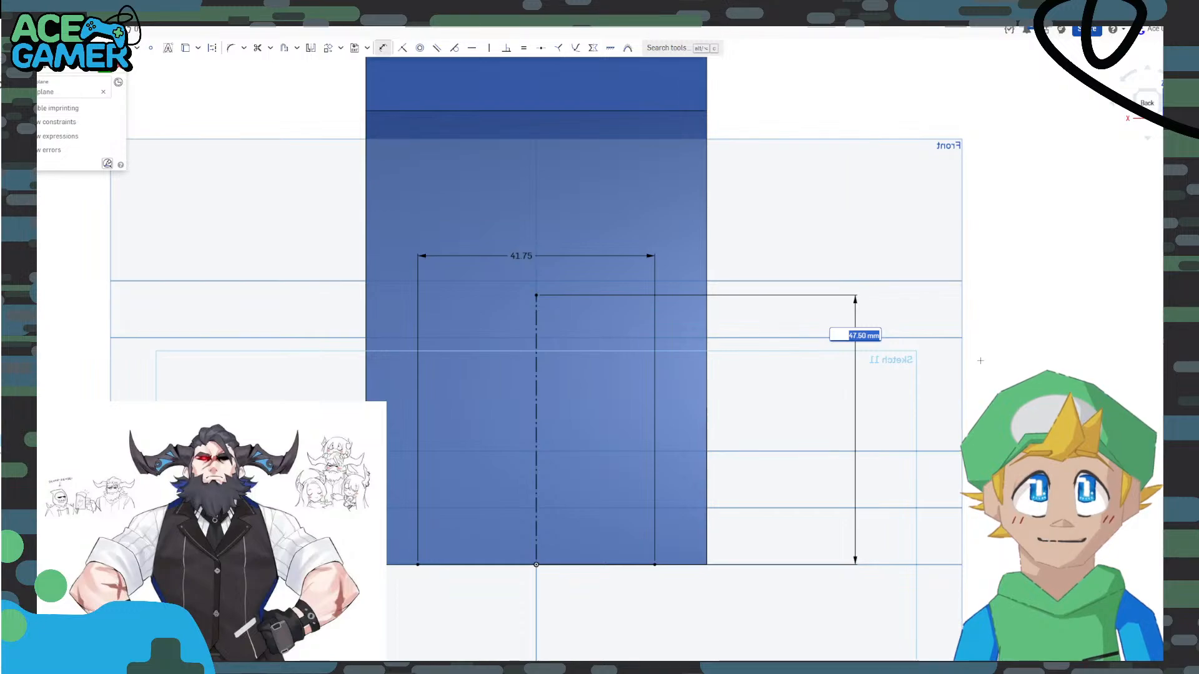
pyautogui.write('48.75')
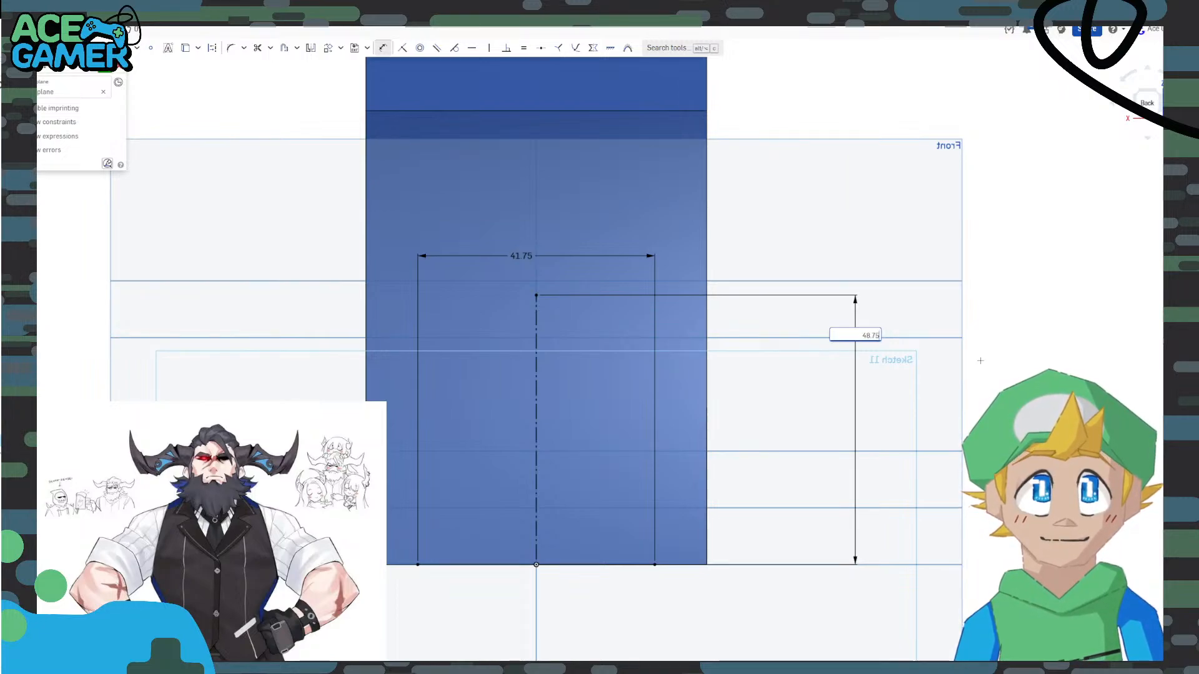
pyautogui.press('Return')
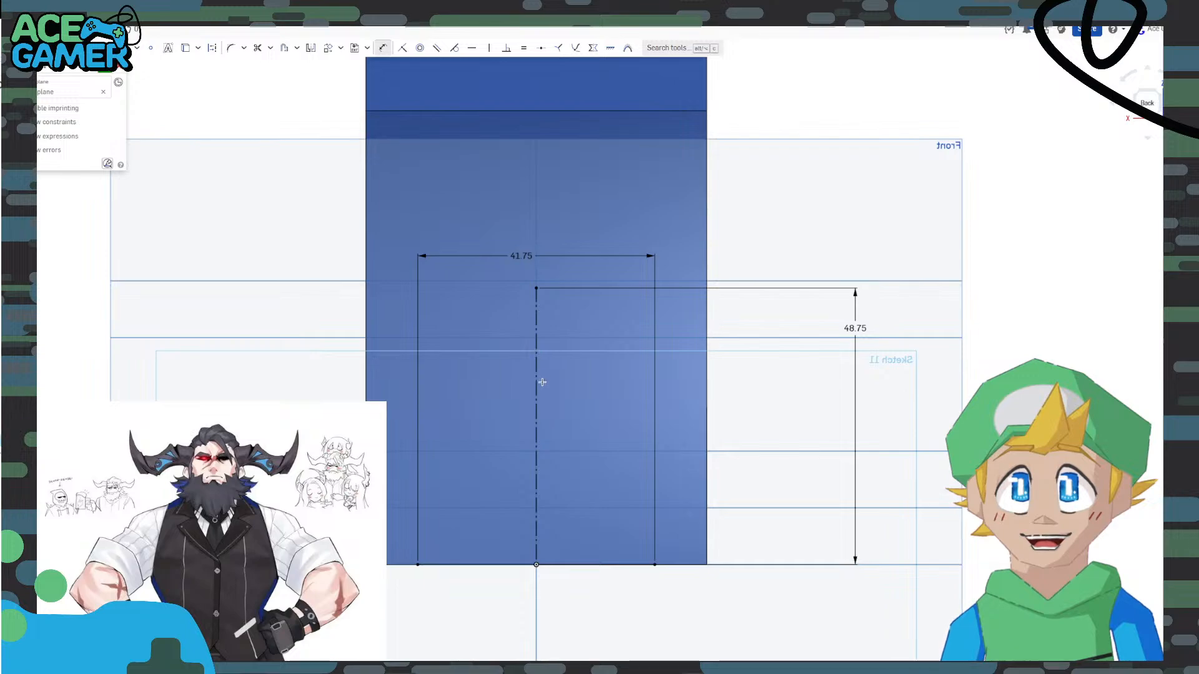
pyautogui.press('Escape')
# Draw horizontal construction lines from the vertical line's midpoint to both sides, ending in line with the base line's endpoints.
pyautogui.click(536, 441)
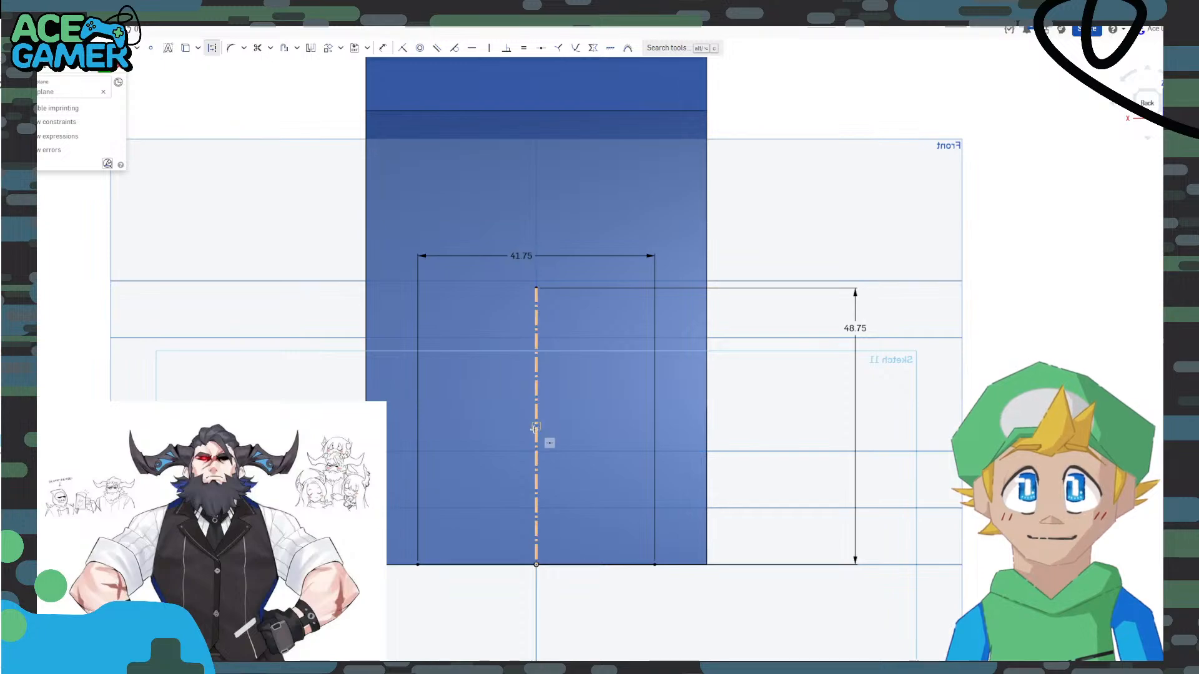
pyautogui.click(537, 427)
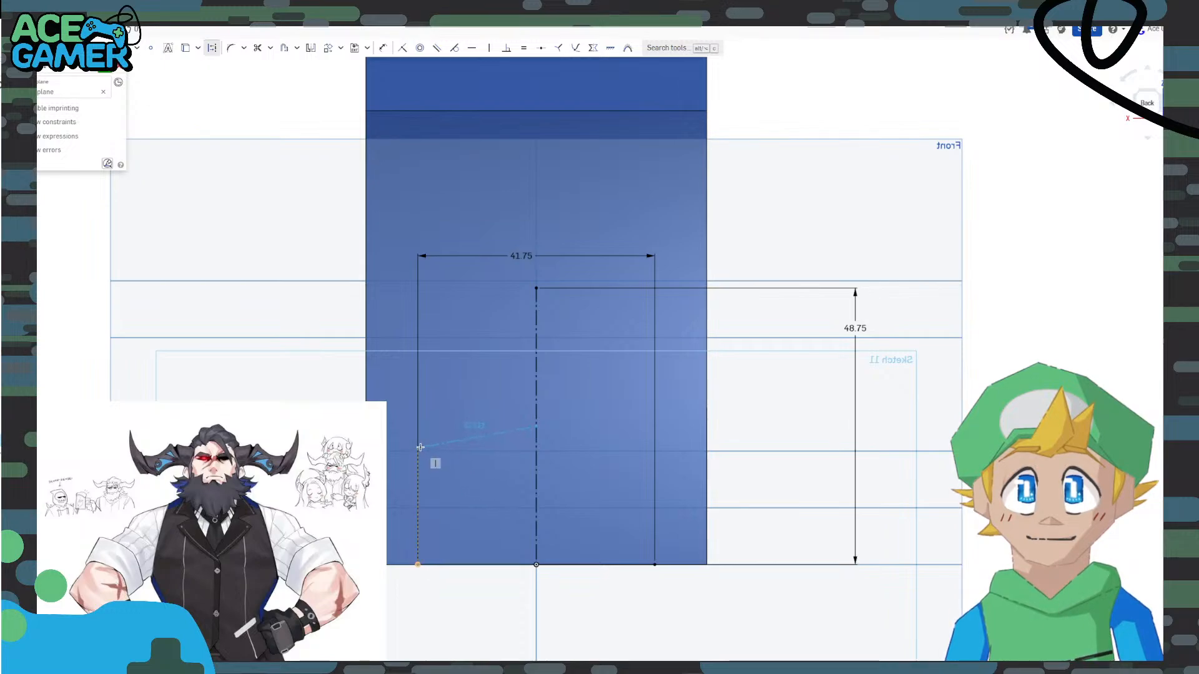
pyautogui.click(419, 426)
pyautogui.press('q')
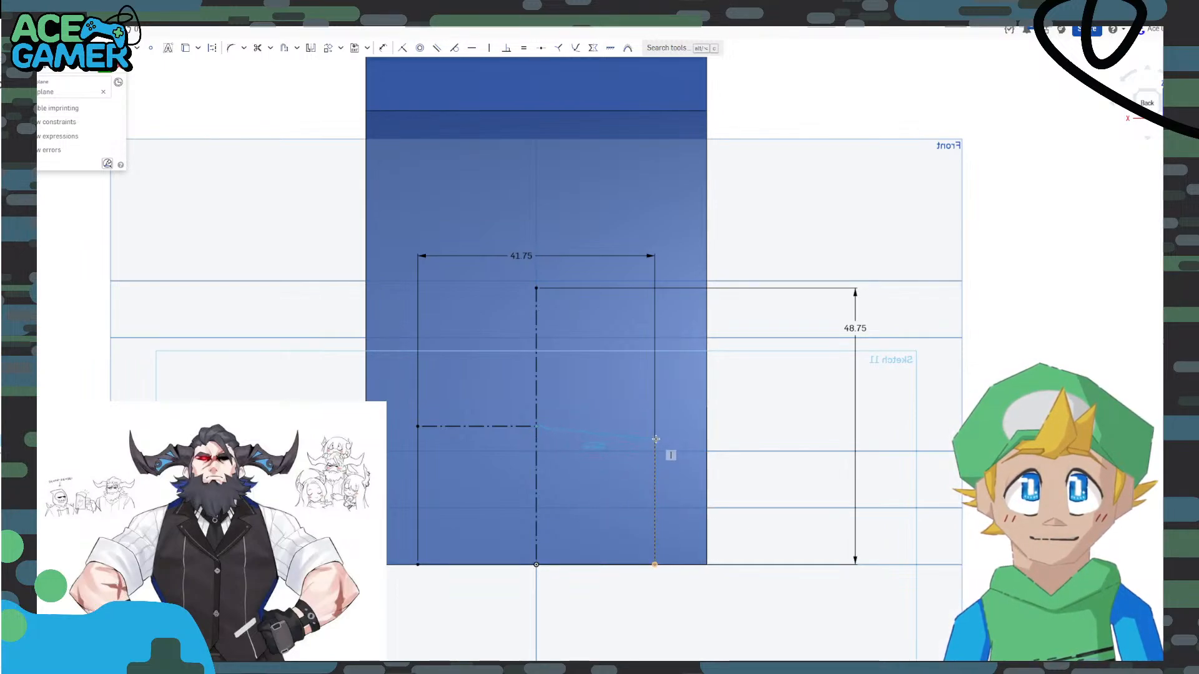
pyautogui.click(654, 426)
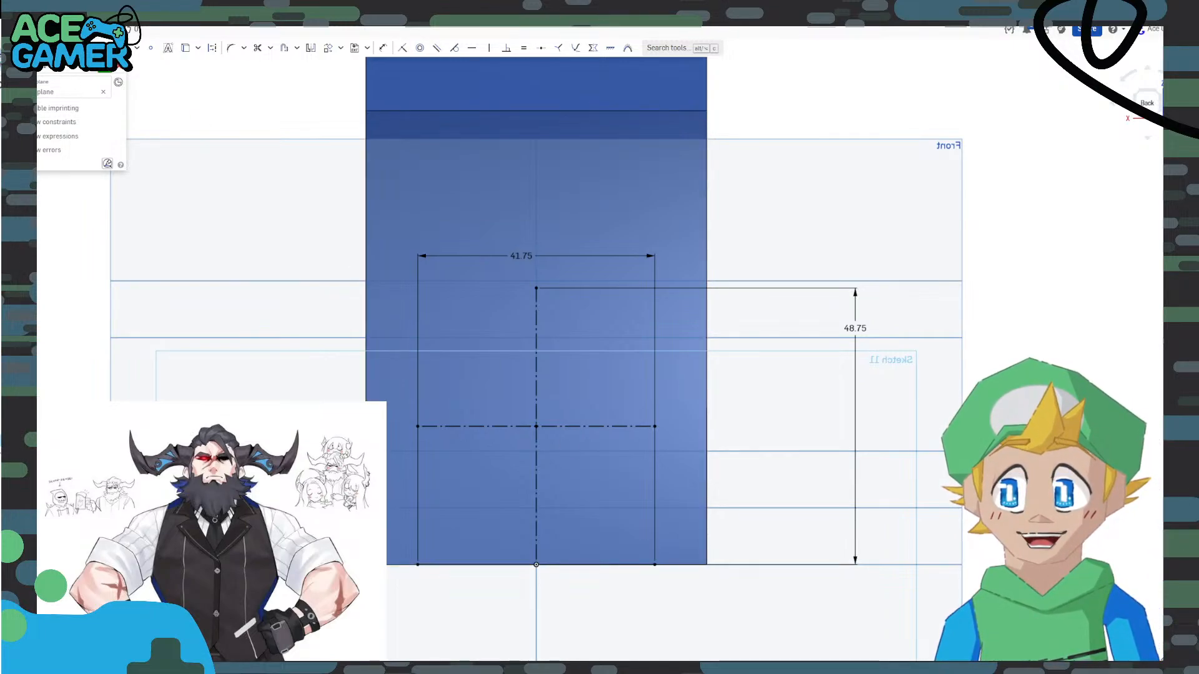
# Draw two slanted lines from the top of the vertical construction line to the outer ends of the horizontal construction lines.
pyautogui.click(536, 288)
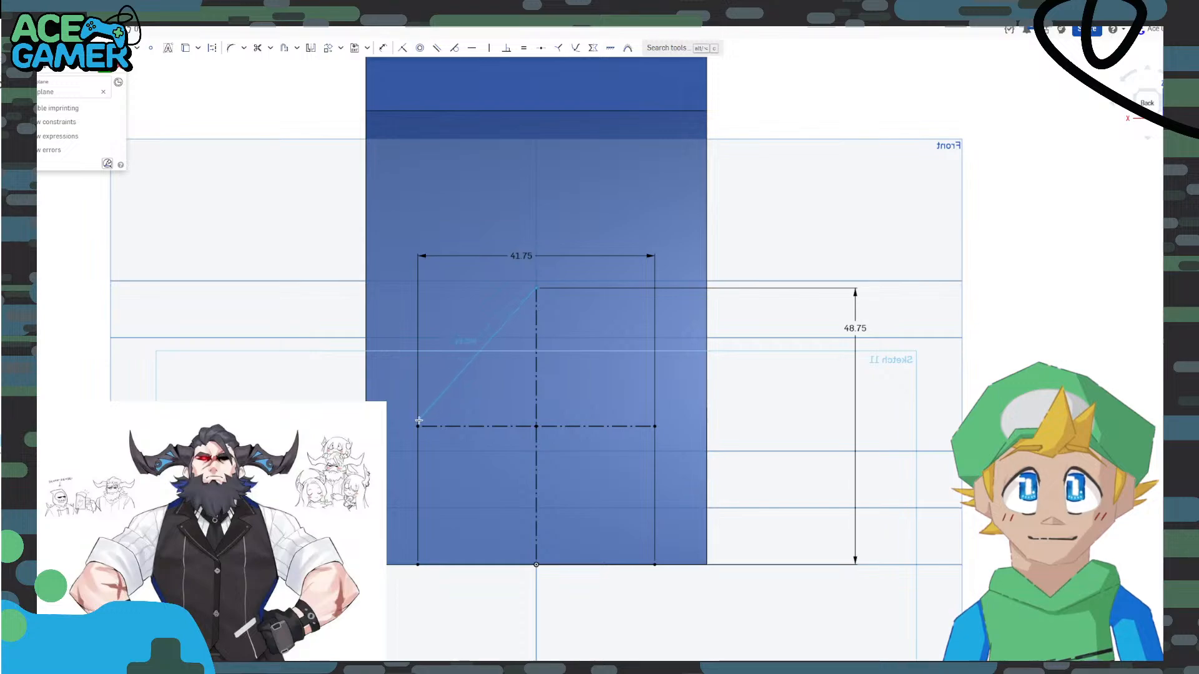
pyautogui.click(416, 426)
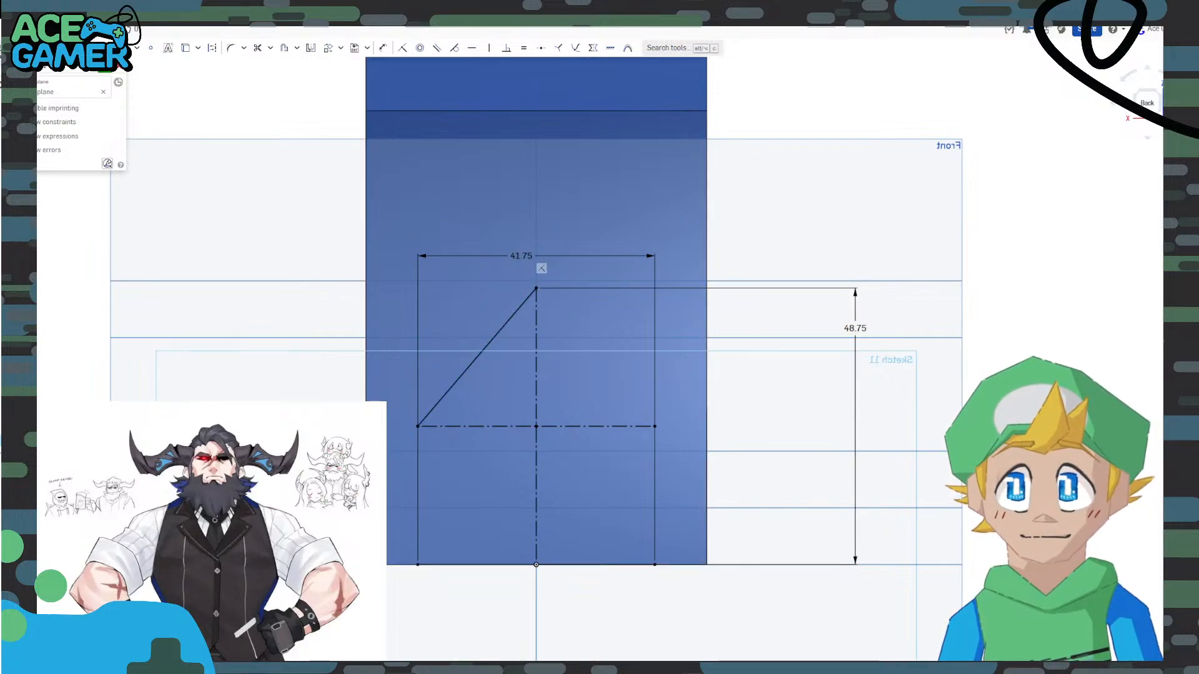
pyautogui.click(536, 289)
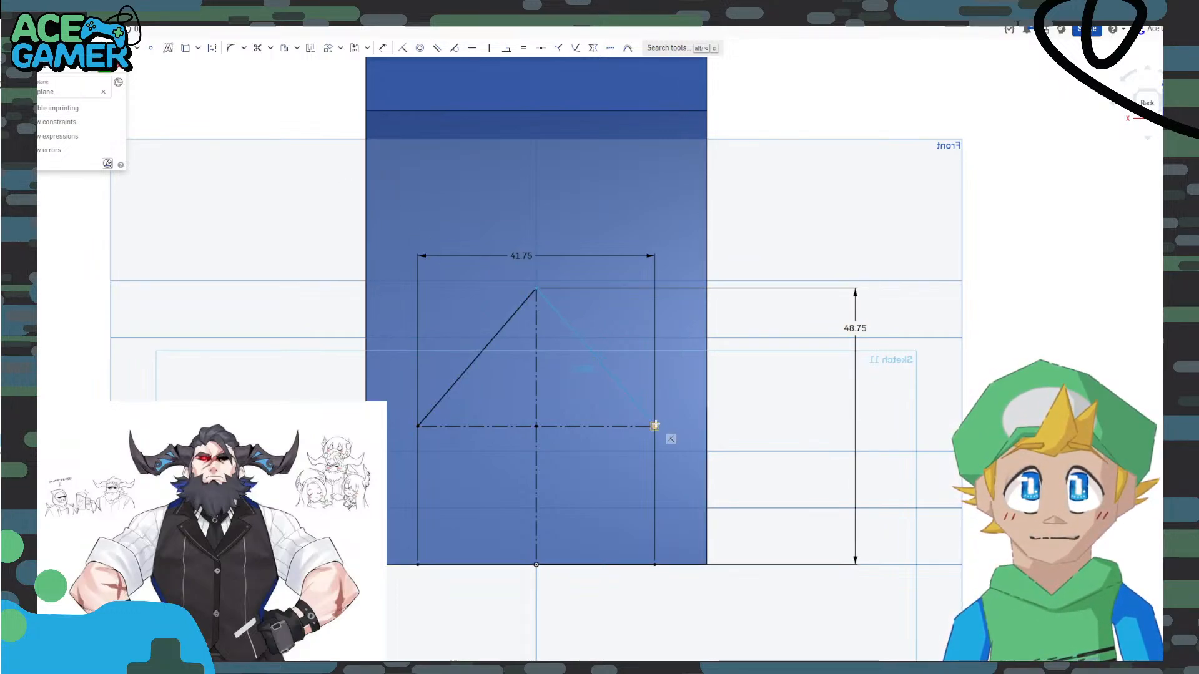
pyautogui.click(655, 426)
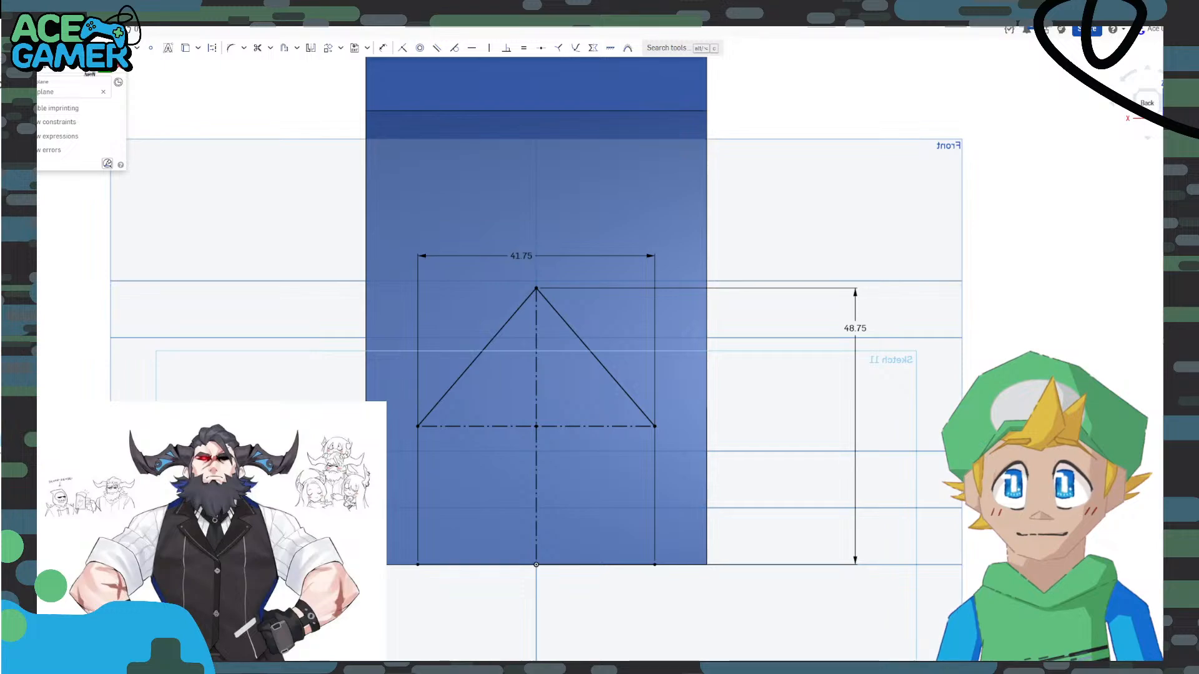
pyautogui.moveTo(420, 428); pyautogui.dragTo(536, 565)
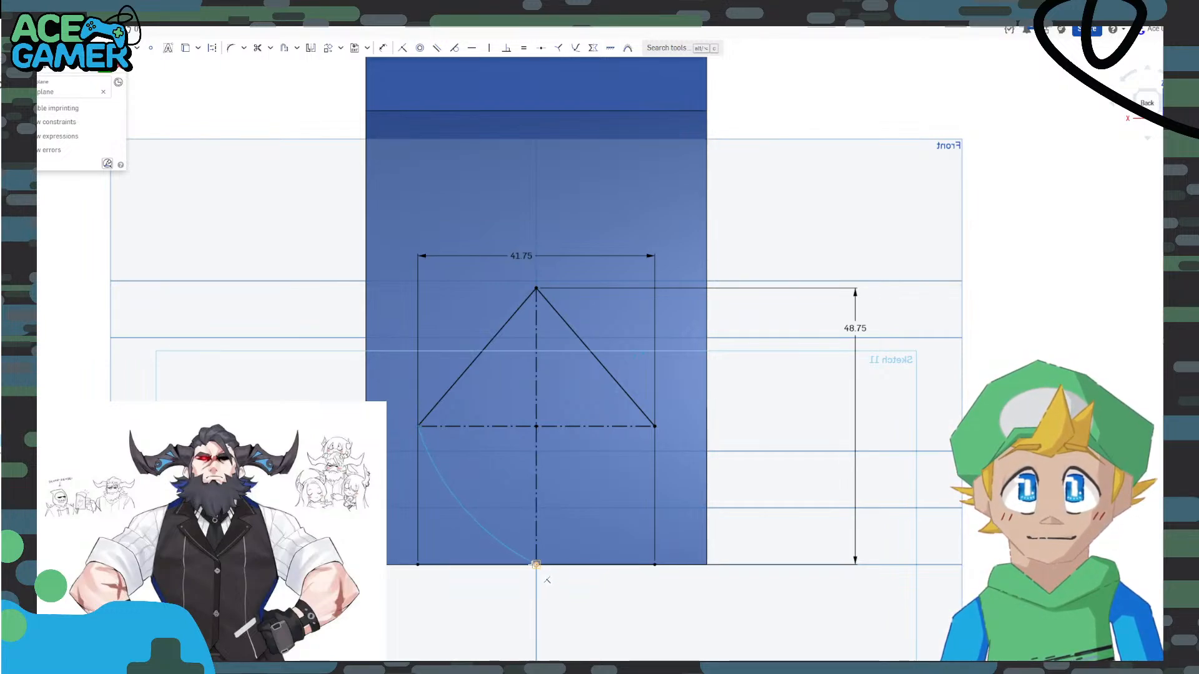
pyautogui.click(417, 564)
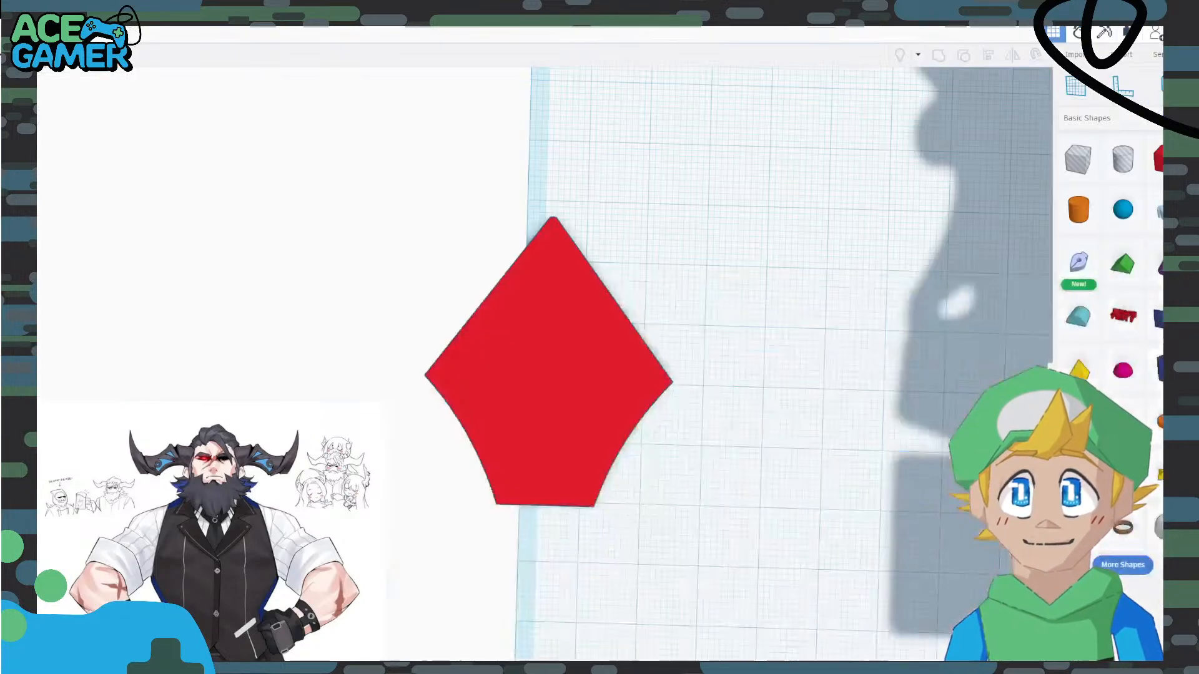
# In Tinkercad, measure the red plate's short flat edge by tracing it corner to corner in a new sketch.
pyautogui.scroll(6, 509, 515)
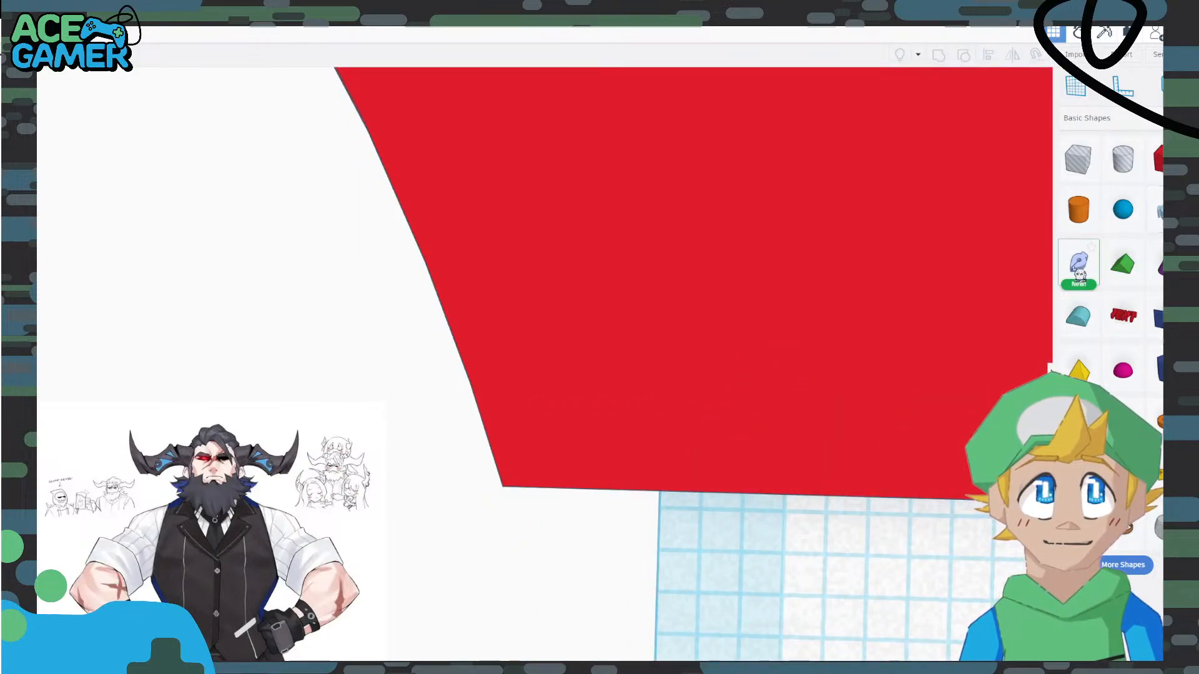
pyautogui.click(1078, 262)
pyautogui.click(704, 409)
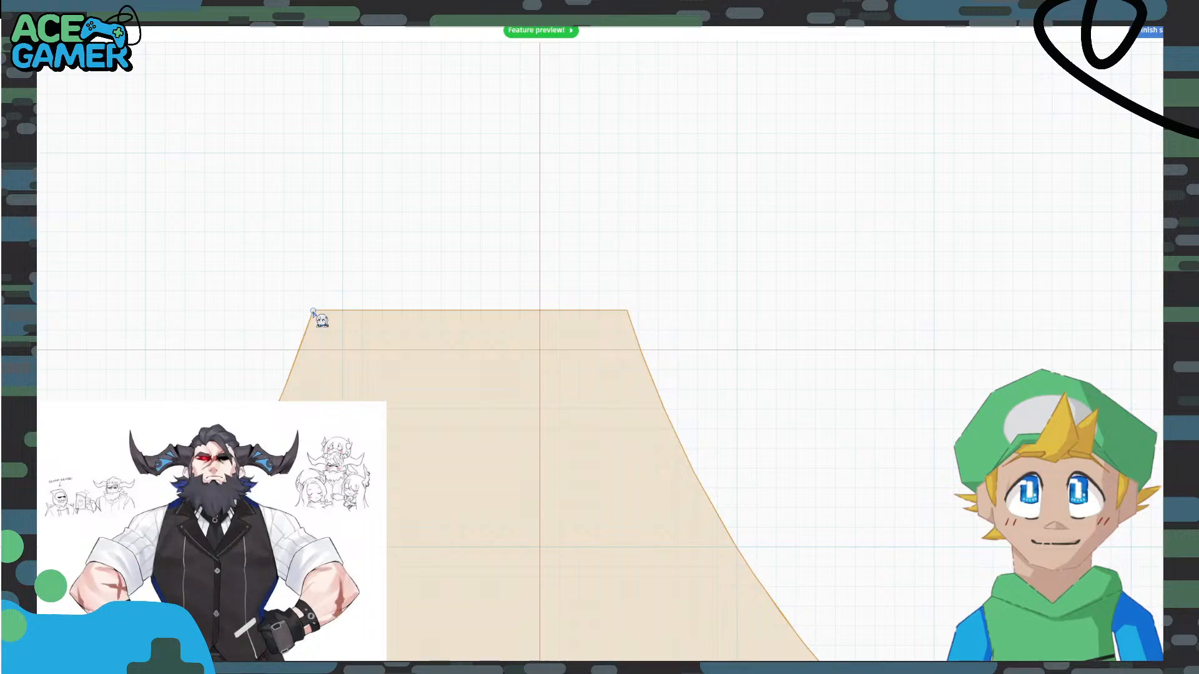
pyautogui.moveTo(314, 312)
pyautogui.mouseDown()
pyautogui.moveTo(585, 337)
pyautogui.moveTo(626, 310)
pyautogui.mouseUp()
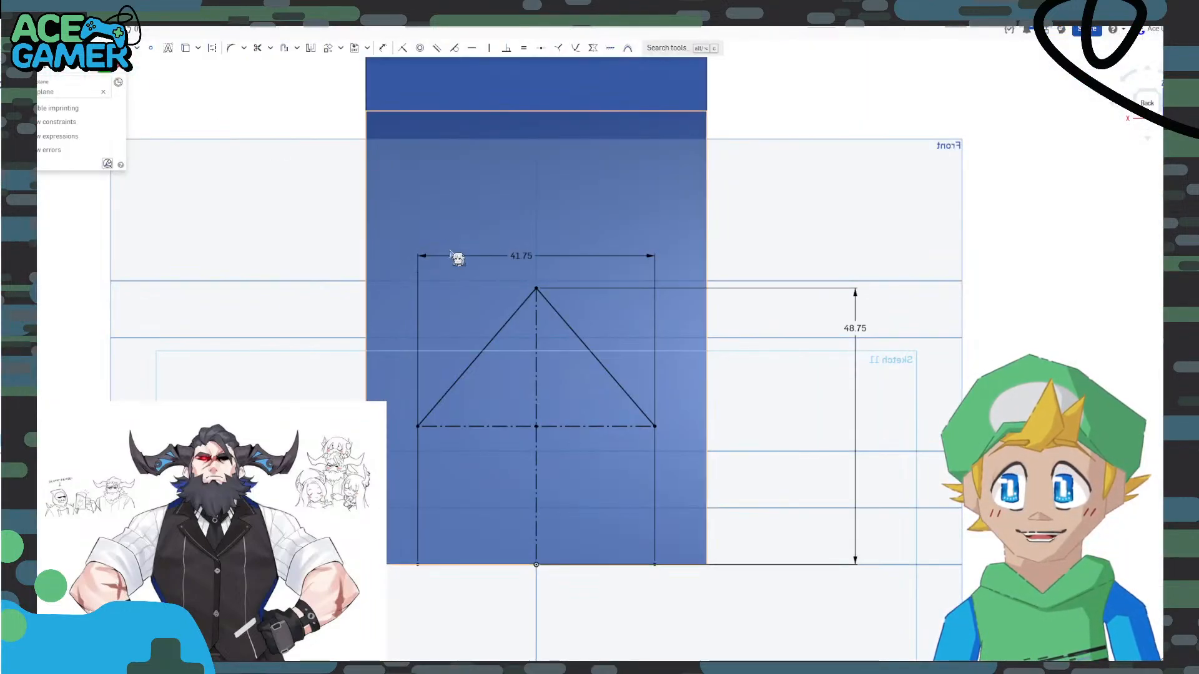
# Switch to Onshape and draw a horizontal line about 17 mm long on the base edge, centred on the origin.
pyautogui.scroll(-2, 452, 375)
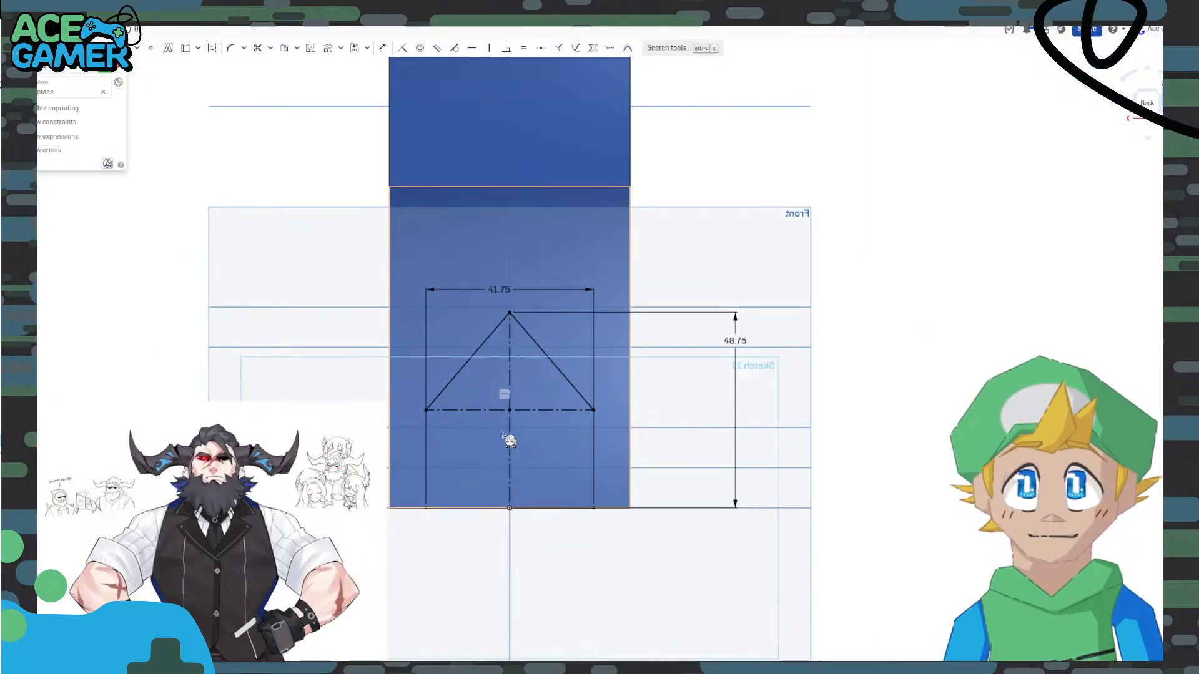
pyautogui.scroll(4, 504, 437)
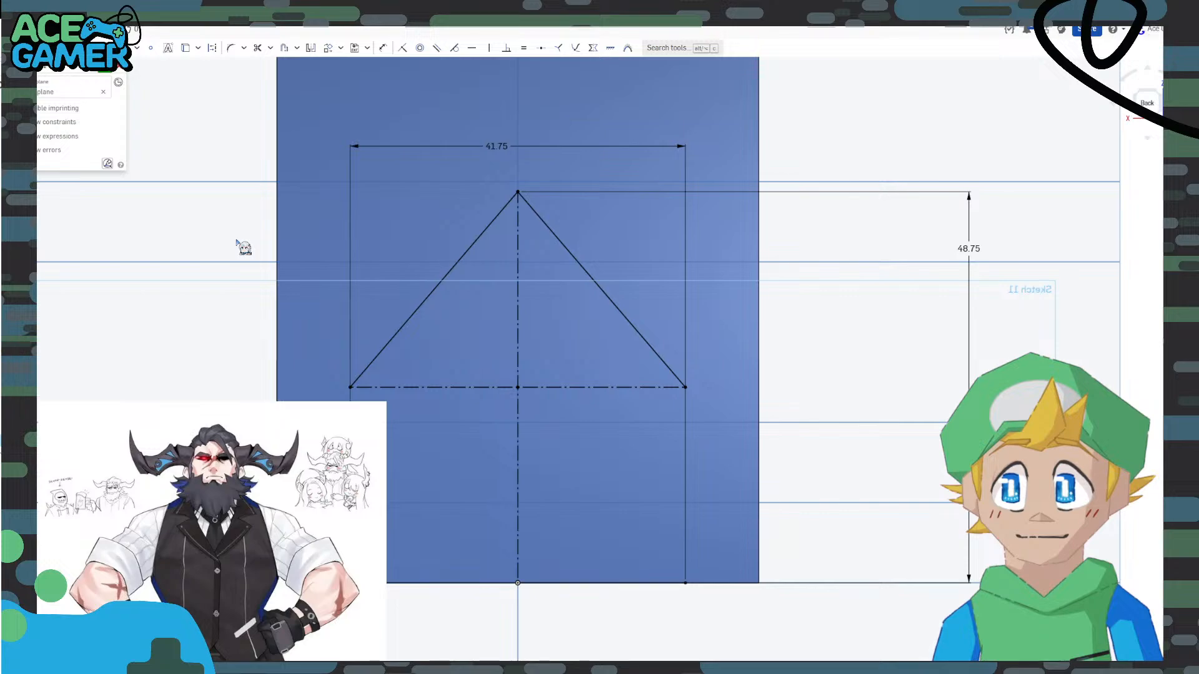
pyautogui.moveTo(415, 374)
pyautogui.mouseDown(button='middle')
pyautogui.moveTo(545, 423)
pyautogui.moveTo(538, 429)
pyautogui.mouseUp(button='middle')
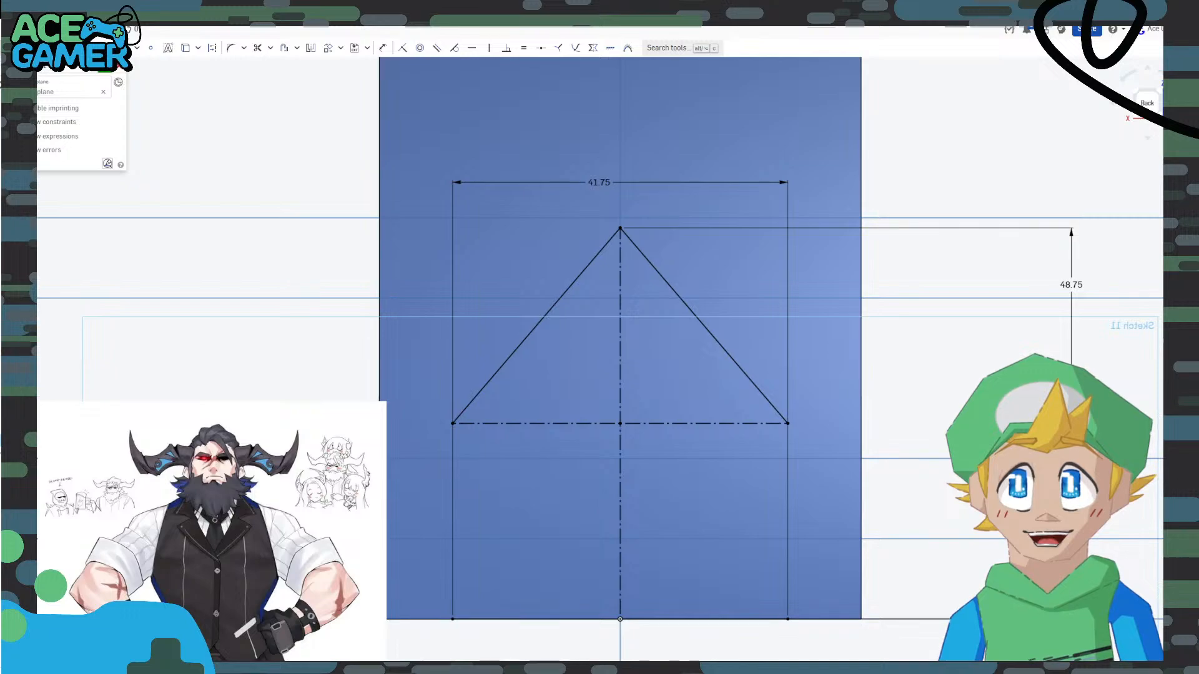
pyautogui.click(613, 620)
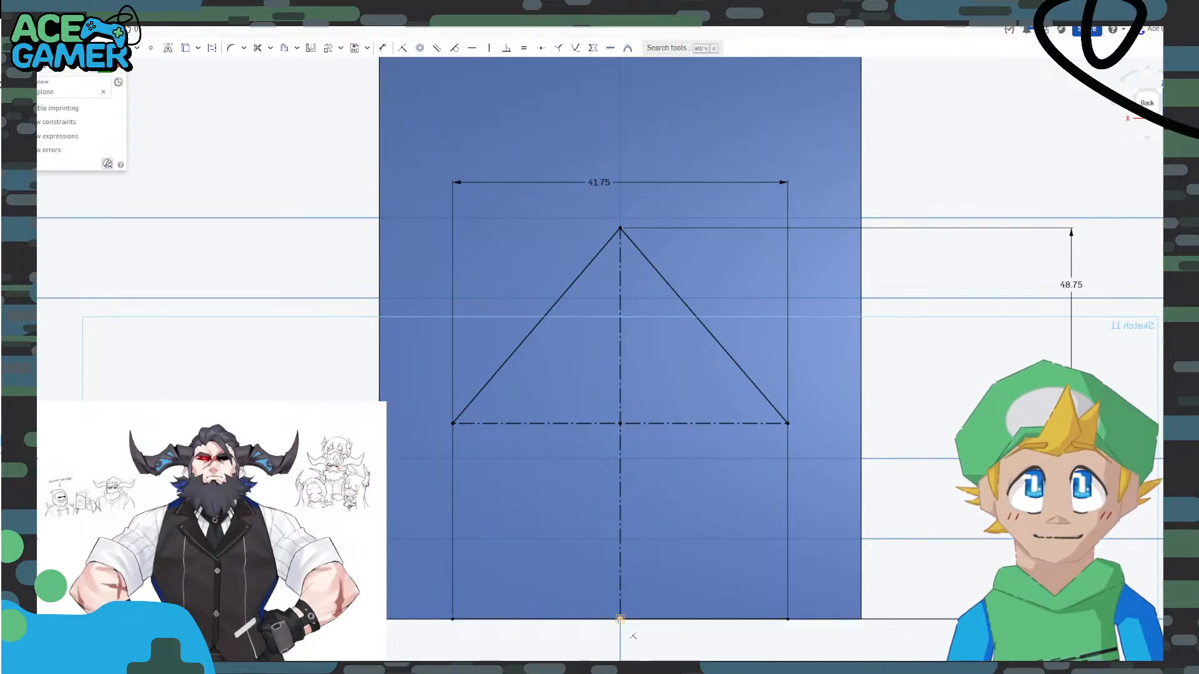
pyautogui.click(689, 620)
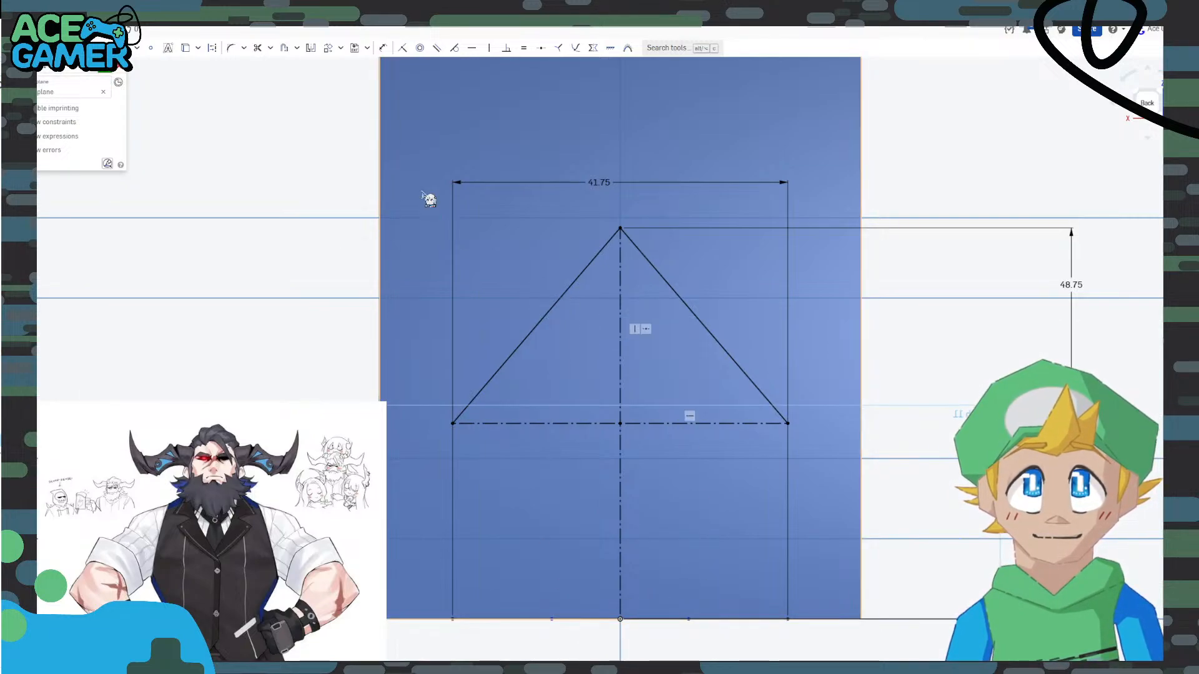
# Dimension the short centred base line's length as 16 mm.
pyautogui.click(386, 50)
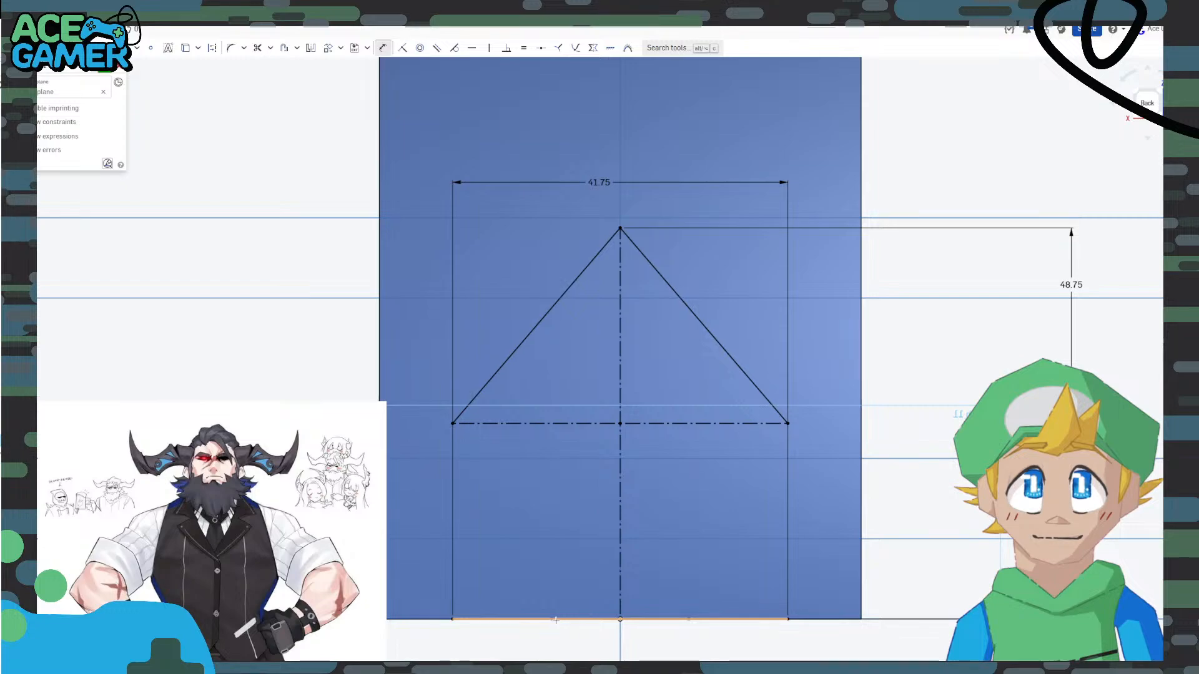
pyautogui.click(688, 620)
pyautogui.click(660, 654)
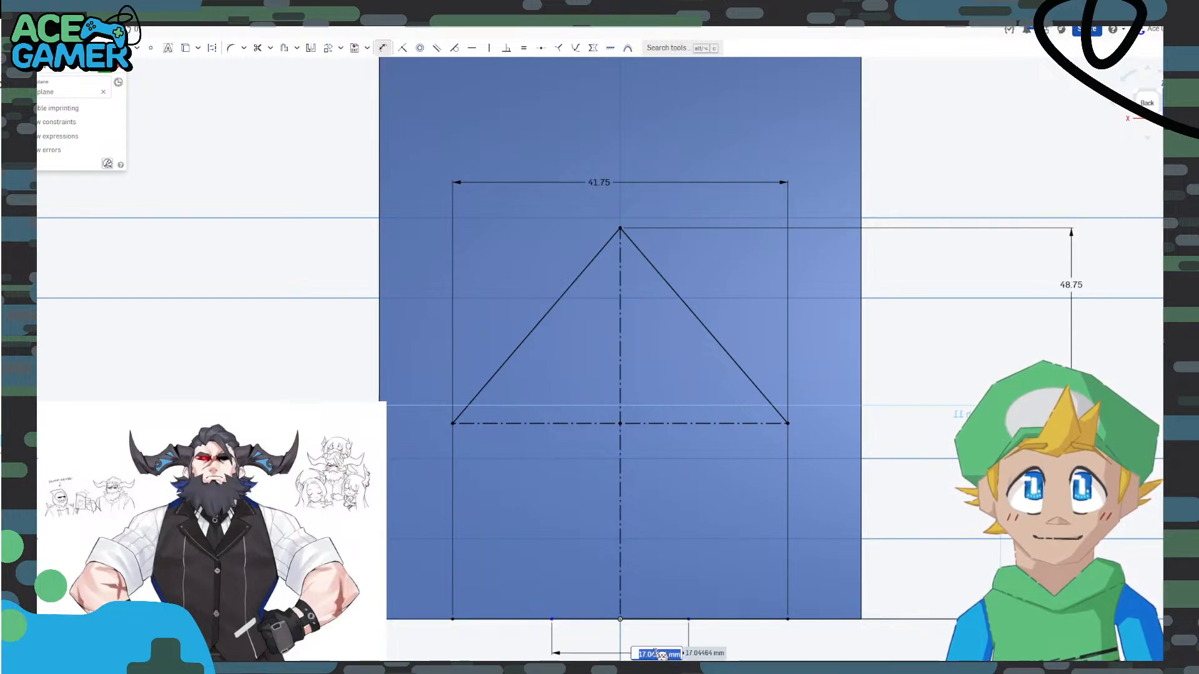
pyautogui.write('16')
pyautogui.press('Return')
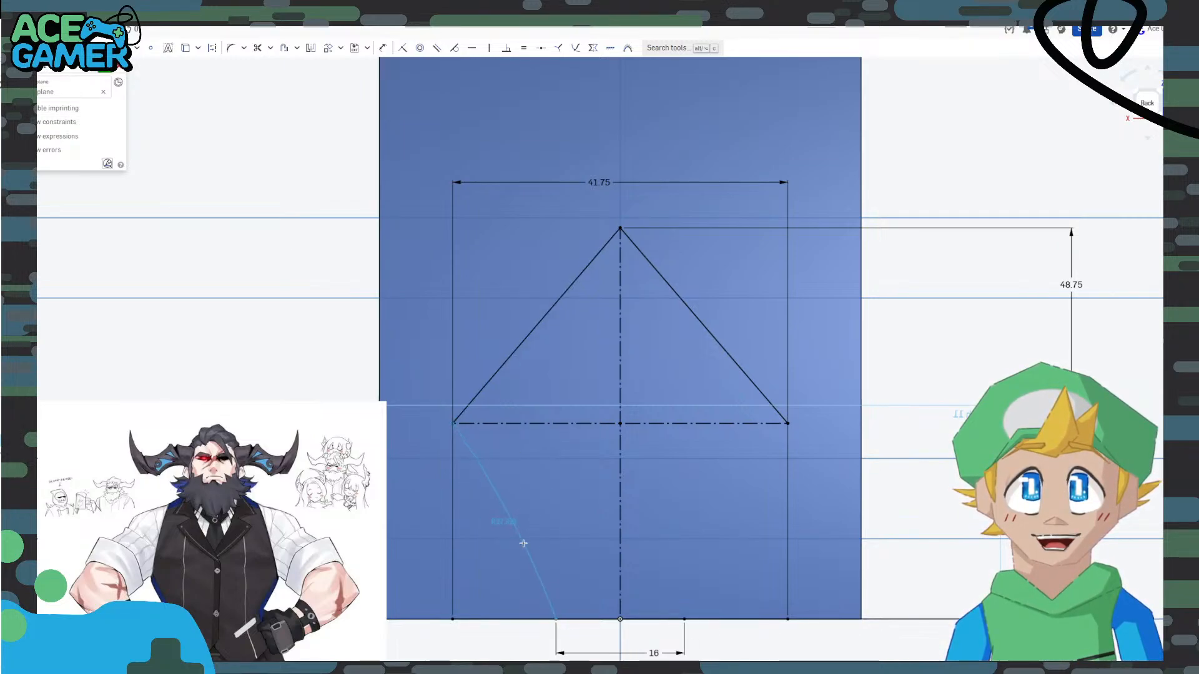
# Draw an inward-curving arc from each side corner to the nearer end of the 16 mm line, the second about 28 mm in radius.
pyautogui.click(541, 517)
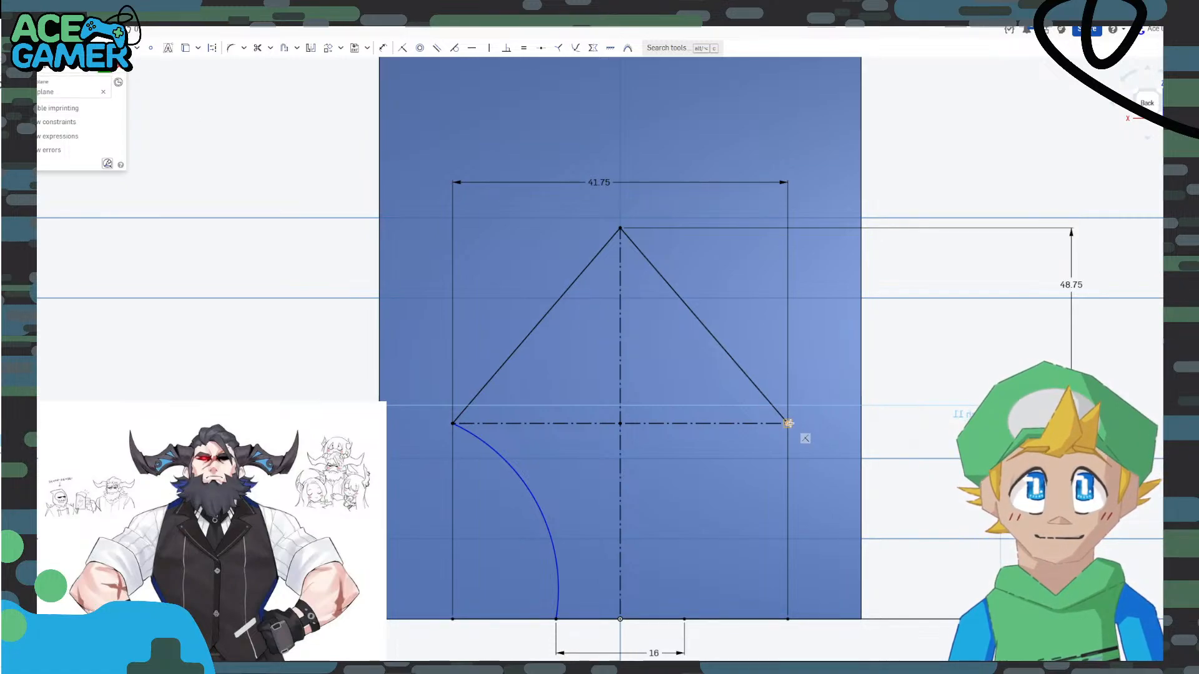
pyautogui.click(690, 551)
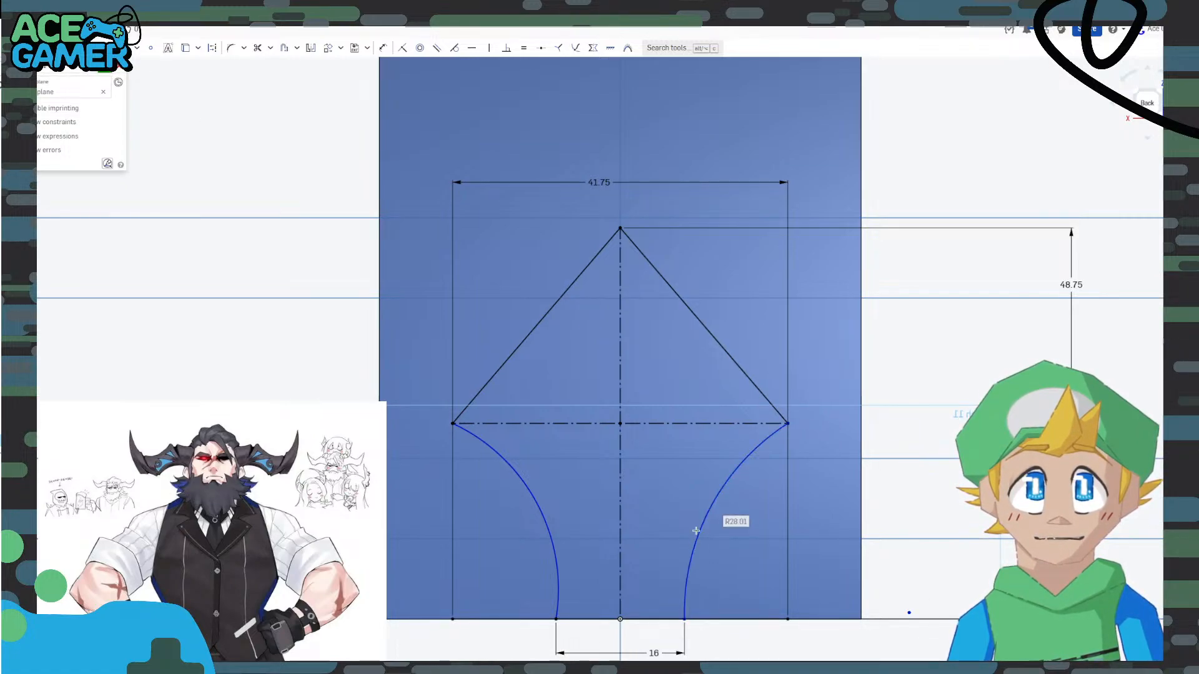
pyautogui.scroll(-3, 624, 427)
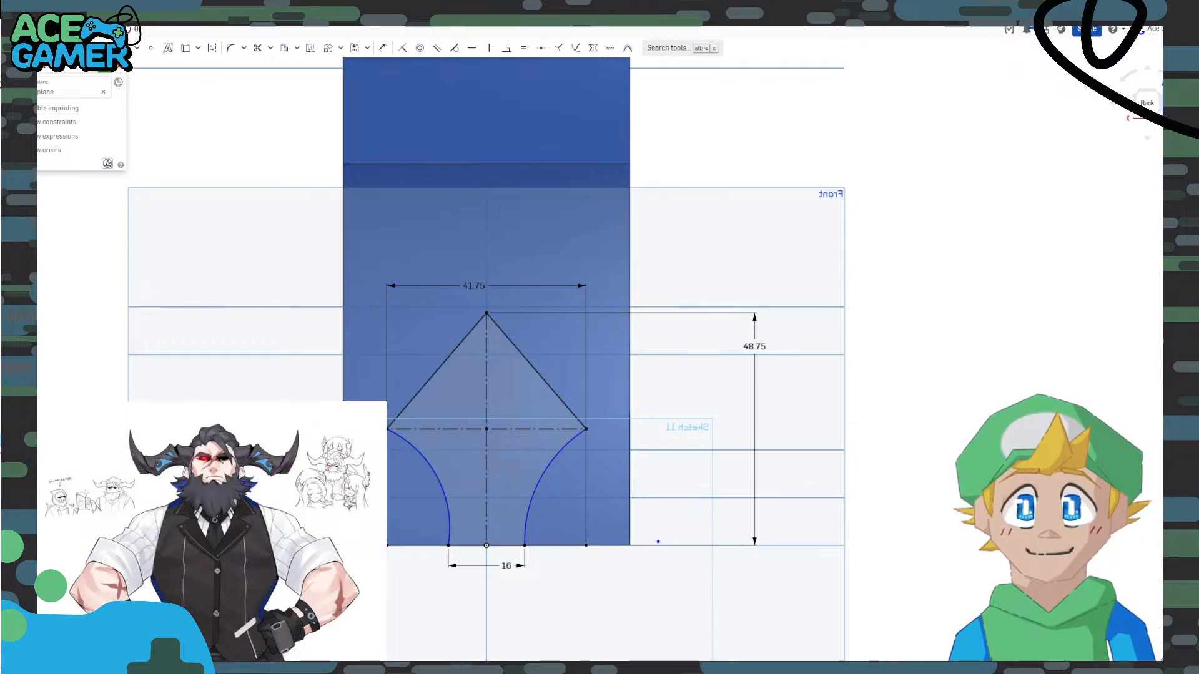
# Reshape both lower arcs of the profile into deeper inward curves of about 15 mm radius and accept the sketch.
pyautogui.moveTo(435, 471); pyautogui.dragTo(428, 475)
pyautogui.moveTo(315, 542); pyautogui.dragTo(422, 537)
pyautogui.moveTo(668, 548)
pyautogui.mouseDown()
pyautogui.moveTo(579, 522)
pyautogui.moveTo(581, 506)
pyautogui.mouseUp()
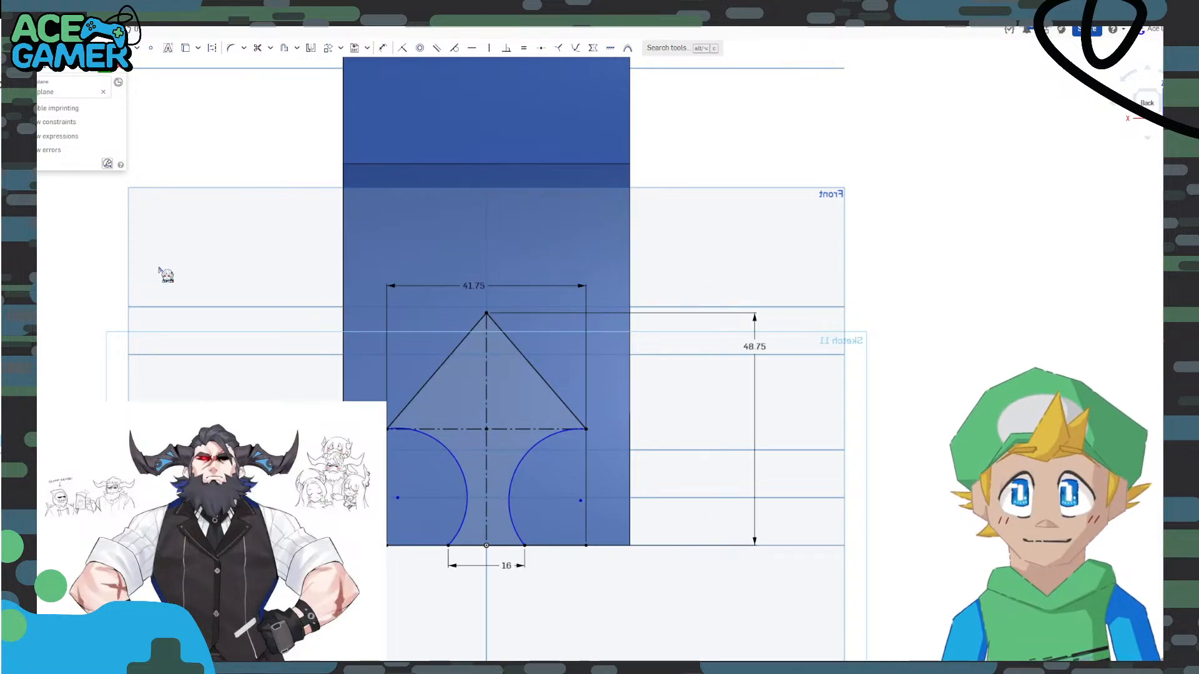
pyautogui.scroll(-2, 335, 399)
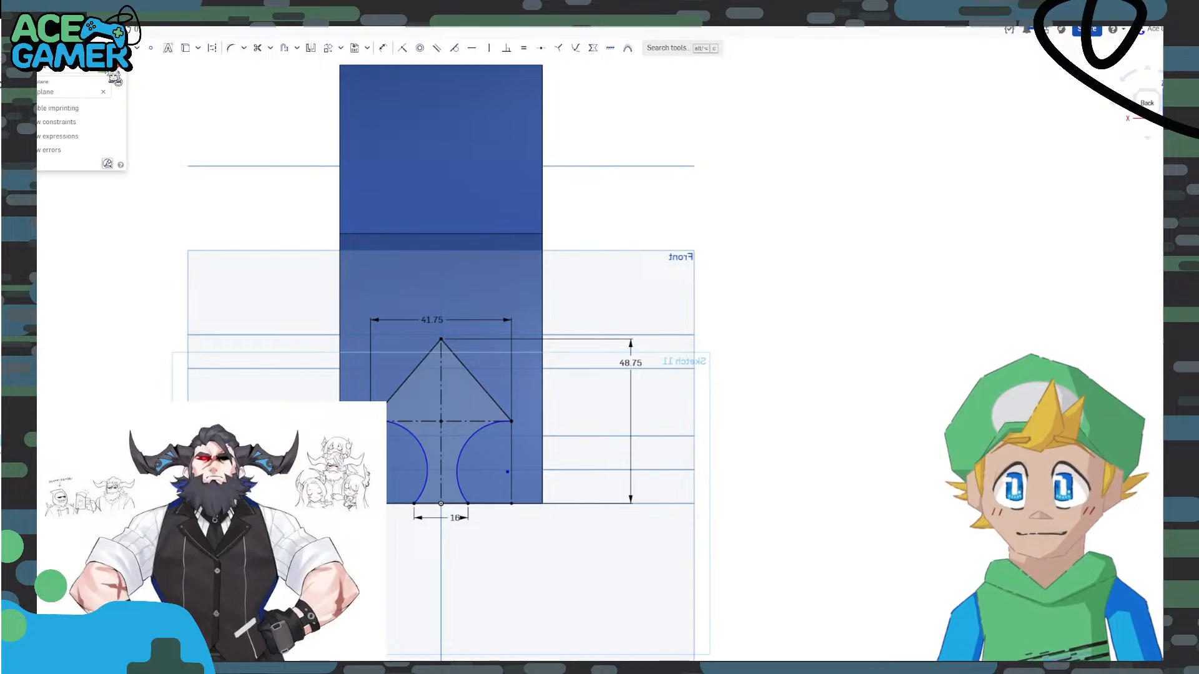
pyautogui.click(104, 69)
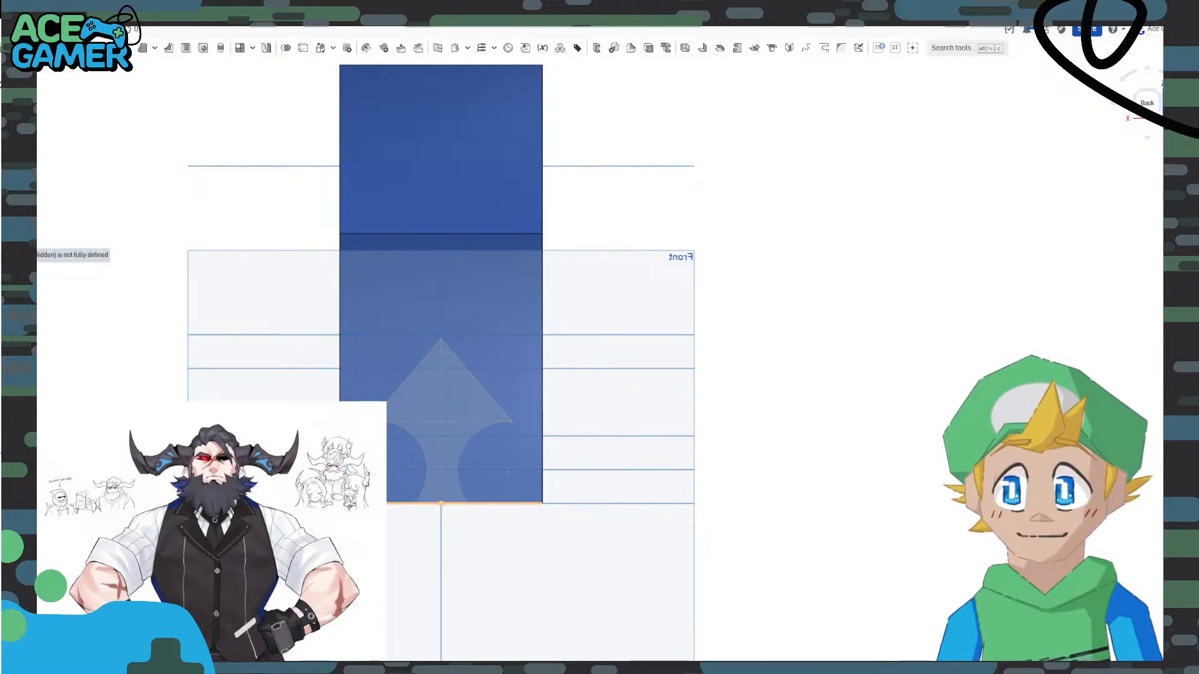
# Open the earlier horn cross-section sketch to check the radius of its curved sides, and close it again.
pyautogui.doubleClick(25, 248)
pyautogui.moveTo(573, 389); pyautogui.dragTo(589, 490, button='right')
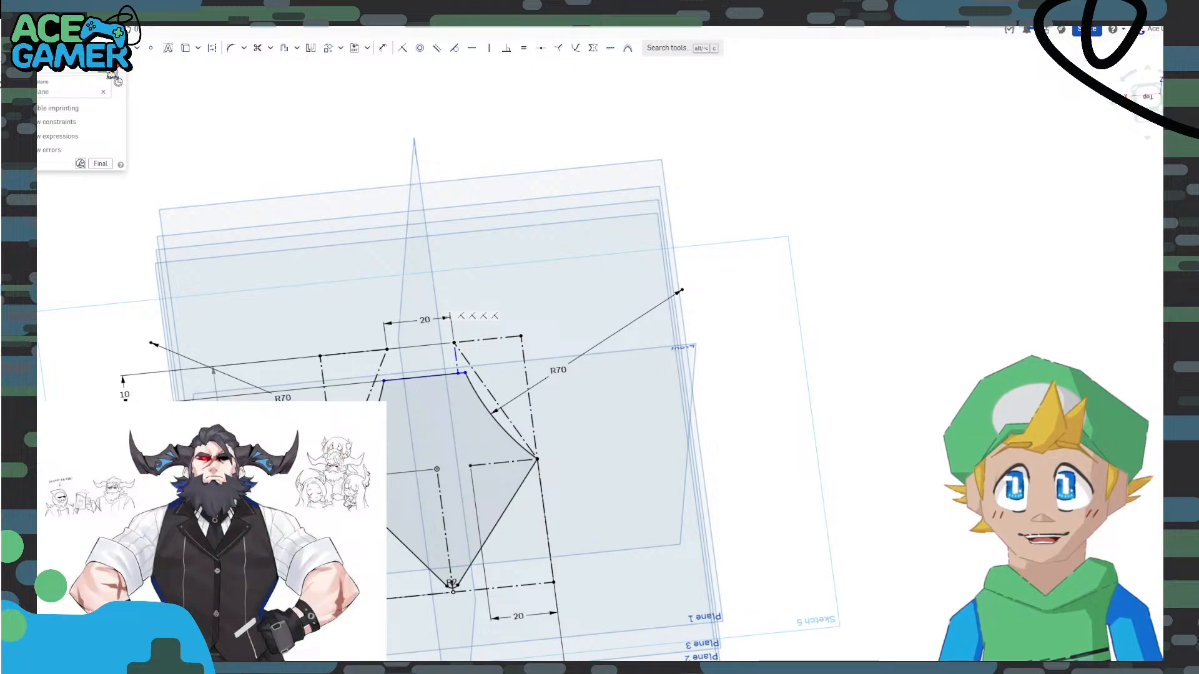
pyautogui.click(104, 69)
pyautogui.moveTo(257, 364); pyautogui.dragTo(255, 317, button='right')
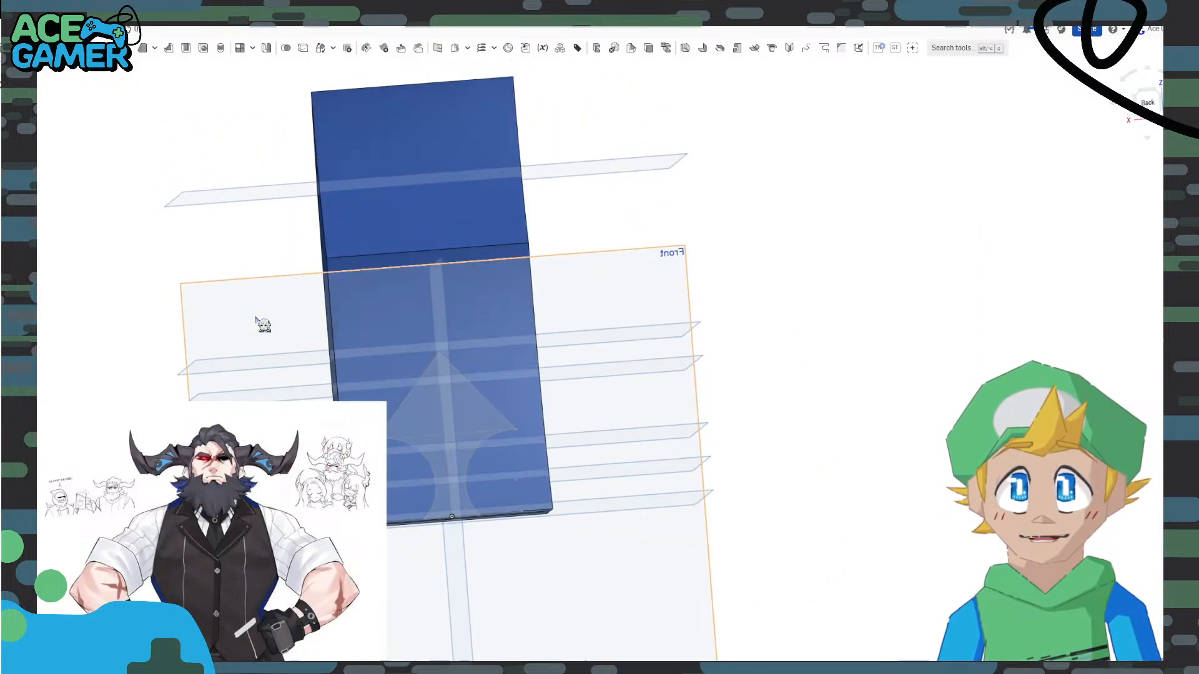
# Reopen the new profile sketch in back view and dimension the lower-left arc's radius as 52.5 mm.
pyautogui.click(1148, 103)
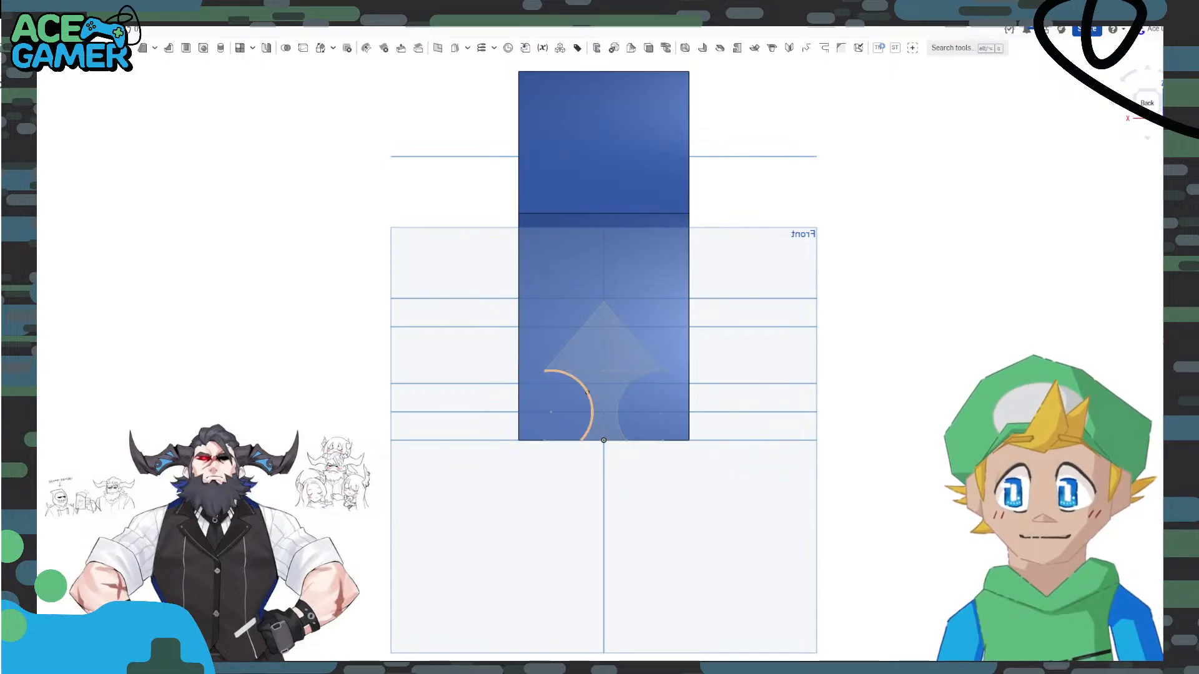
pyautogui.scroll(5, 552, 369)
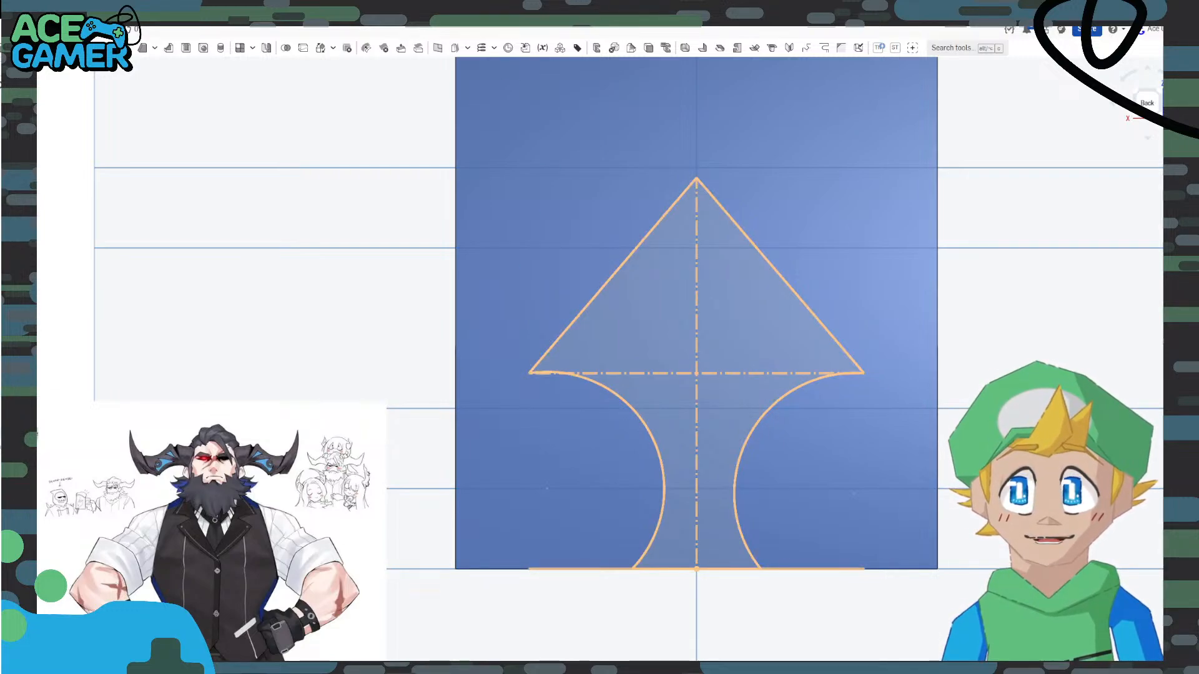
pyautogui.doubleClick(18, 468)
pyautogui.moveTo(597, 437); pyautogui.dragTo(465, 451, button='middle')
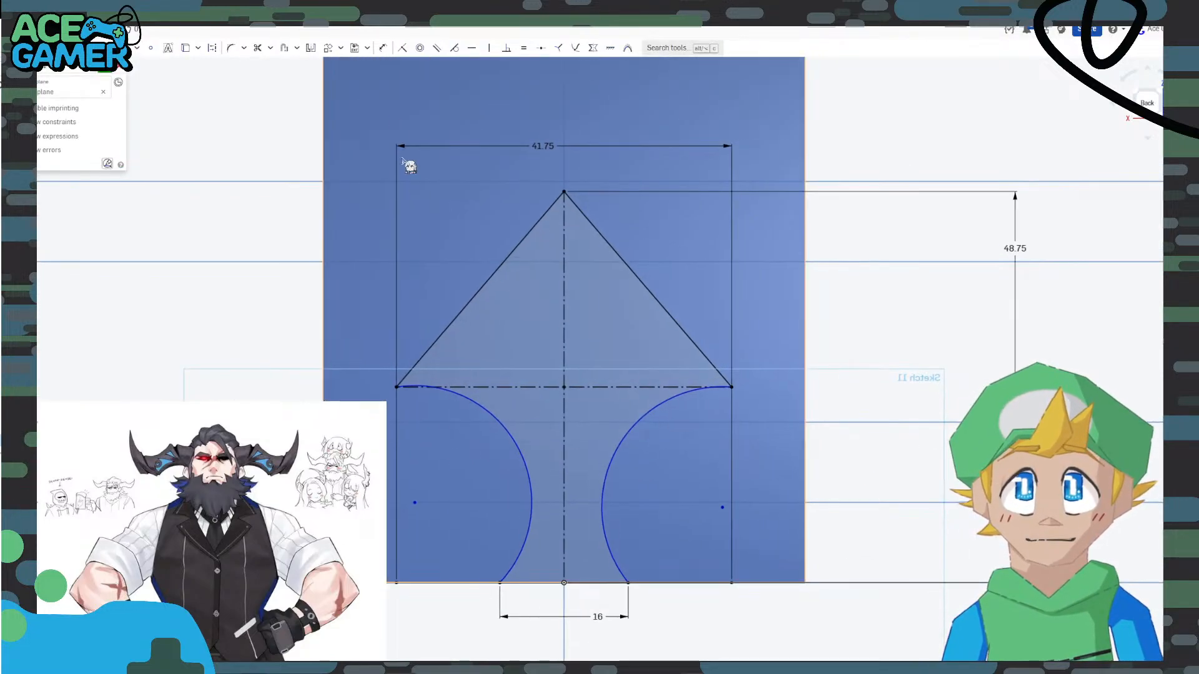
pyautogui.click(383, 47)
pyautogui.click(507, 430)
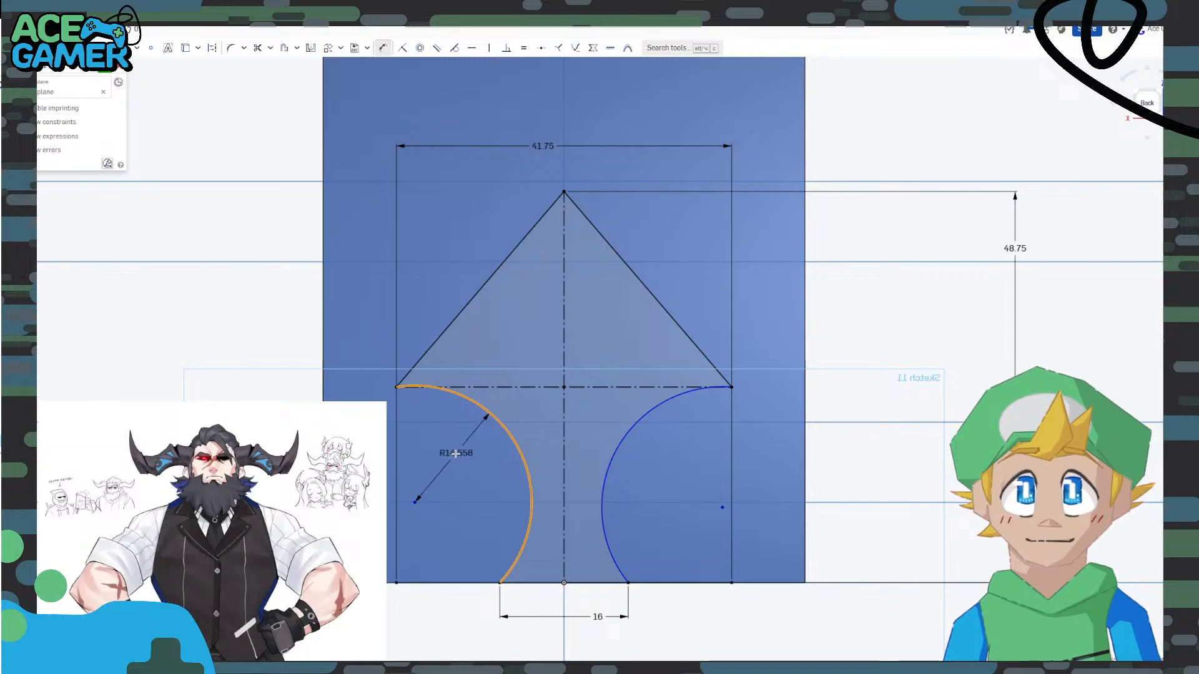
pyautogui.click(456, 456)
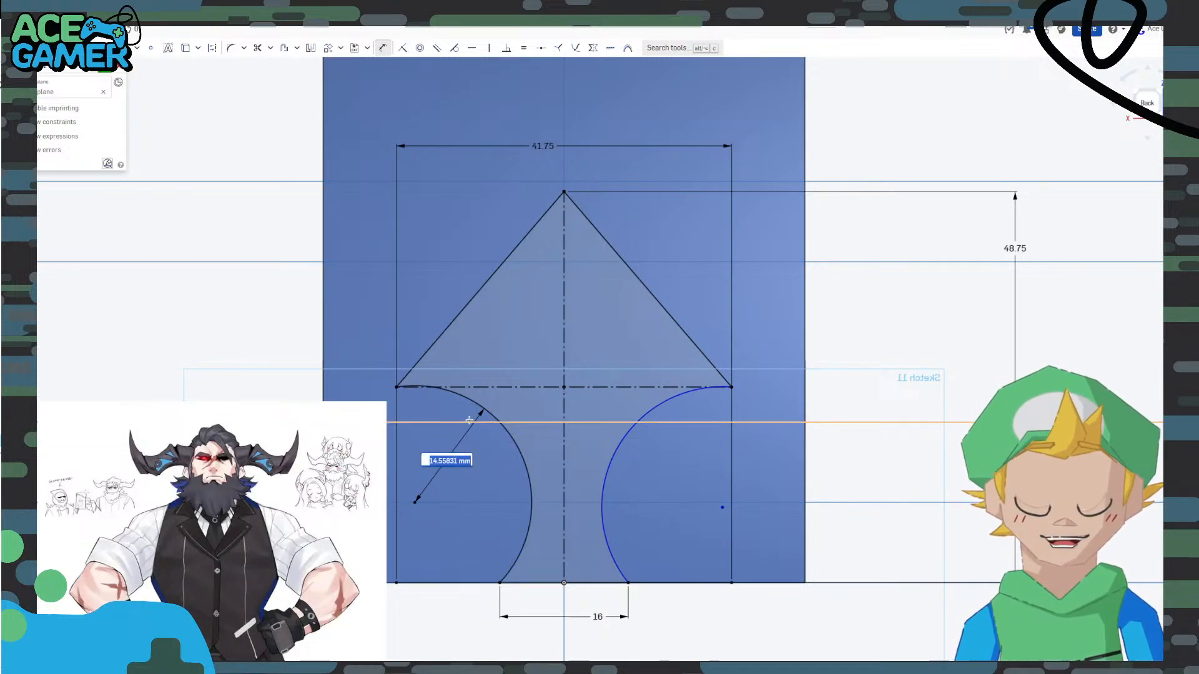
pyautogui.write('52.5')
pyautogui.press('Return')
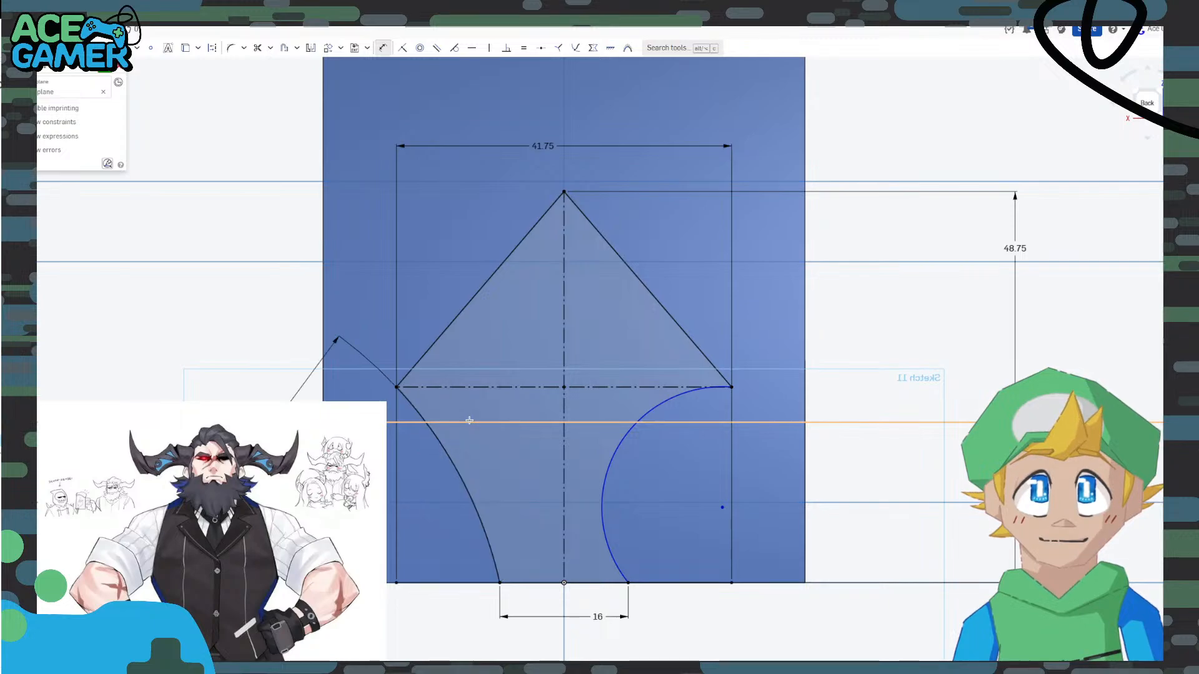
# Dimension the lower-right arc's radius as 52.5 mm and accept the sketch.
pyautogui.click(634, 437)
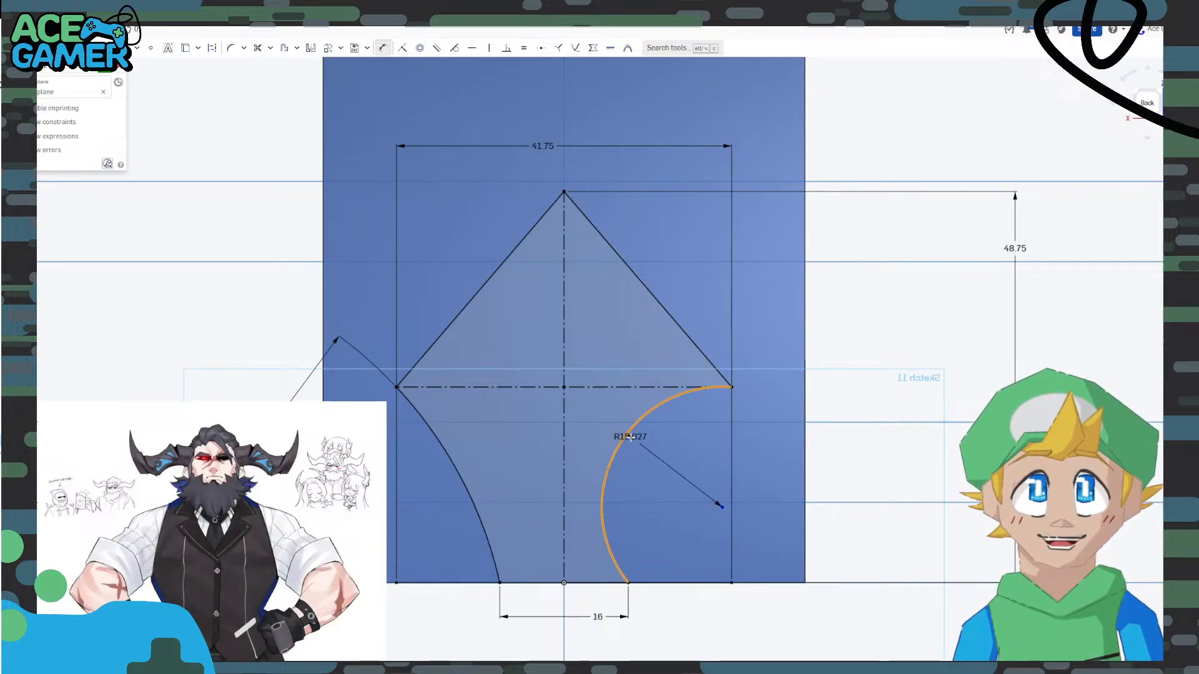
pyautogui.click(646, 443)
pyautogui.write('5')
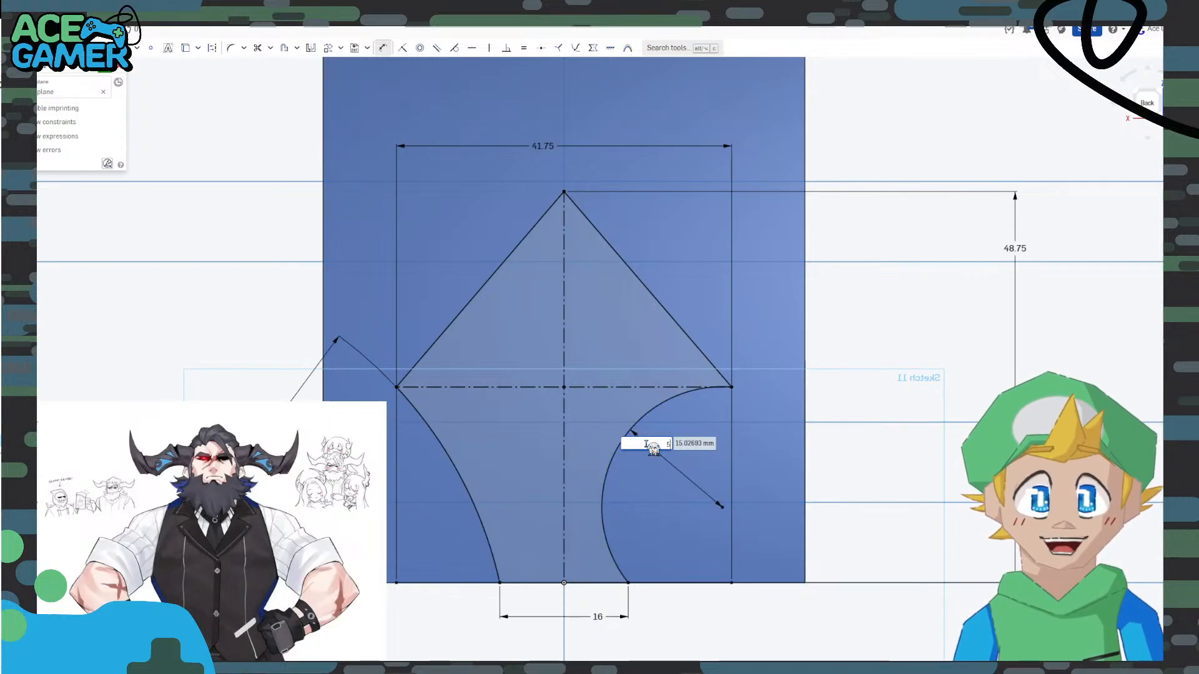
pyautogui.write('2.5')
pyautogui.press('Return')
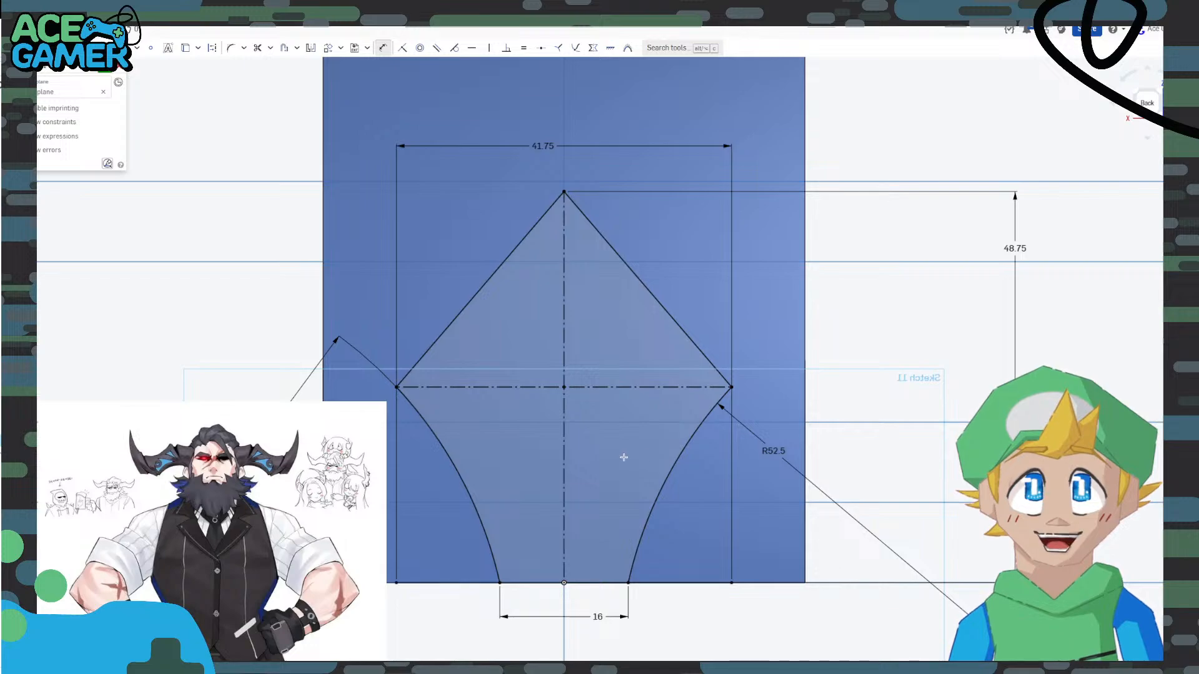
pyautogui.scroll(-1, 664, 420)
pyautogui.scroll(-2, 664, 420)
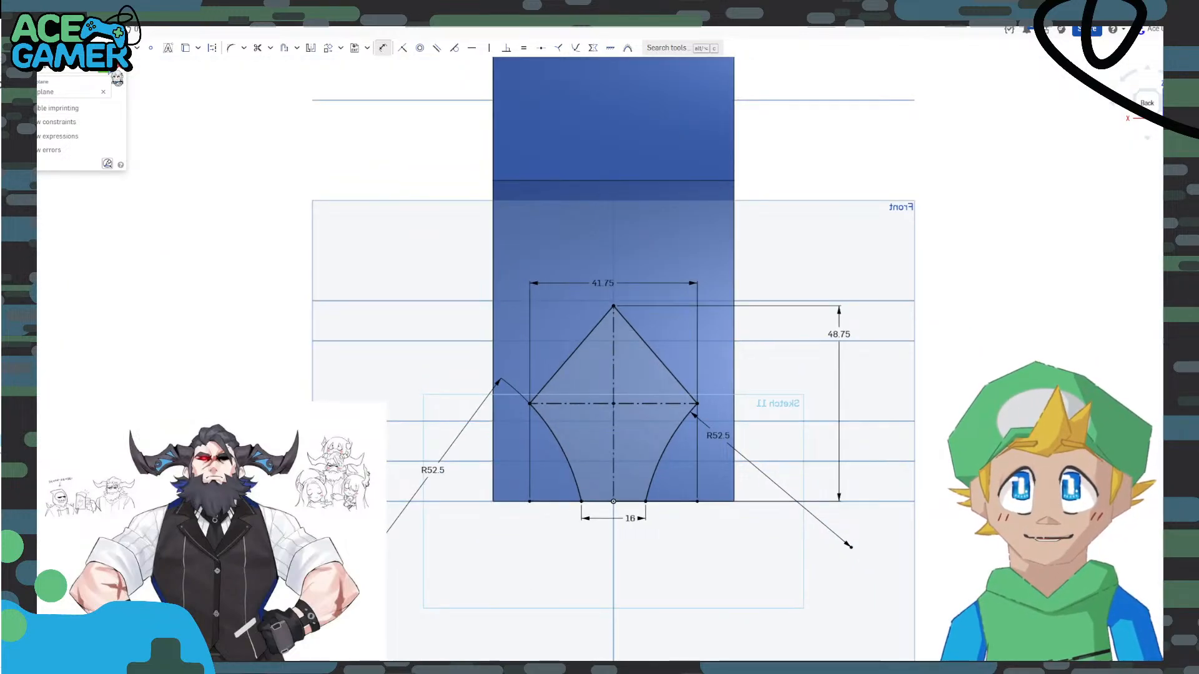
pyautogui.click(105, 68)
# Switch to Tinkercad, delete the blue sketch shape overlapping the red plate, and select the plate to inspect its outline.
pyautogui.moveTo(414, 387); pyautogui.dragTo(440, 389, button='right')
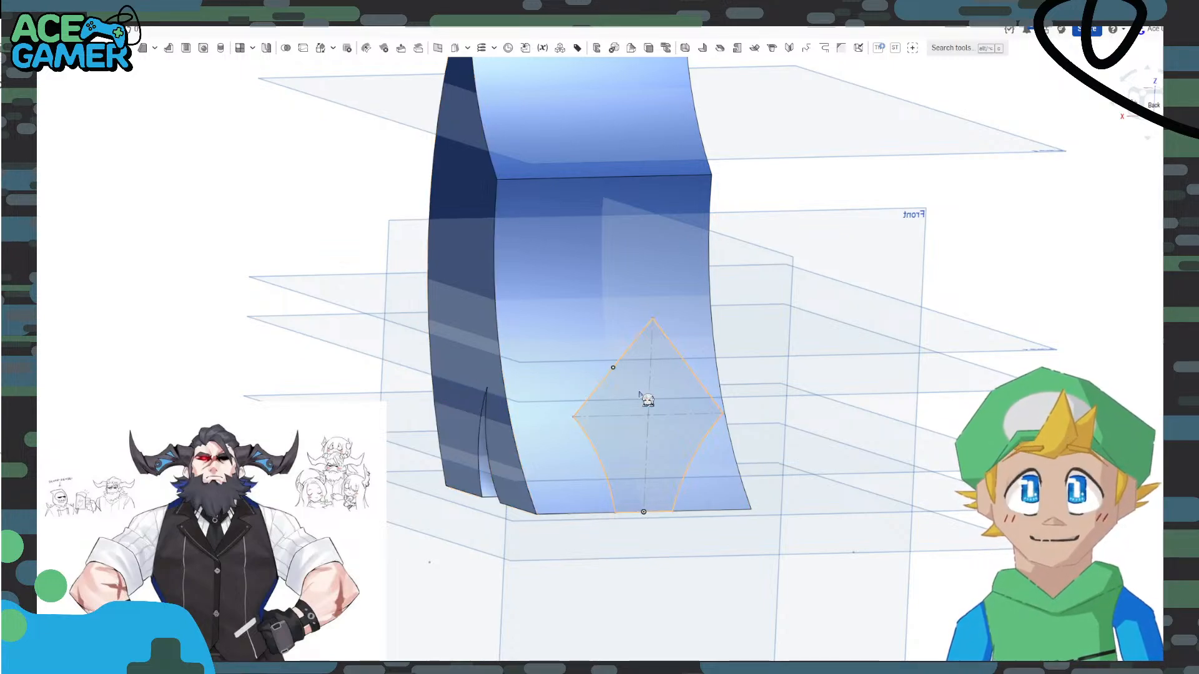
pyautogui.moveTo(844, 389); pyautogui.dragTo(757, 394, button='middle')
pyautogui.moveTo(757, 394); pyautogui.dragTo(750, 390, button='right')
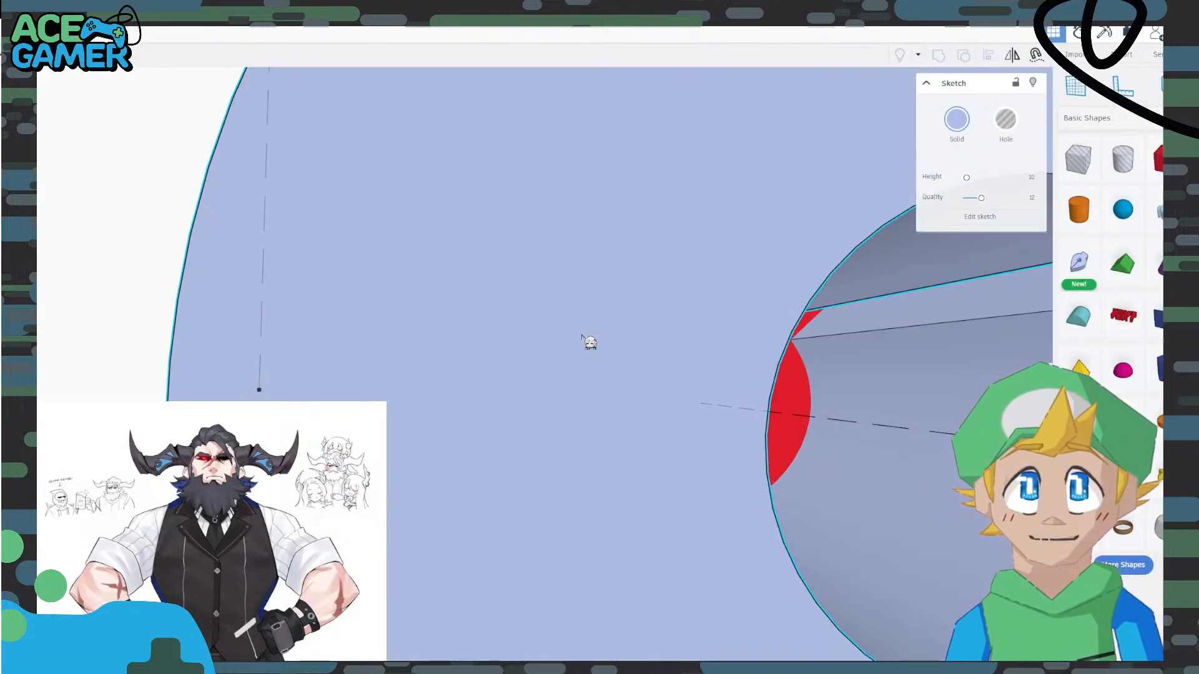
pyautogui.scroll(-5, 586, 341)
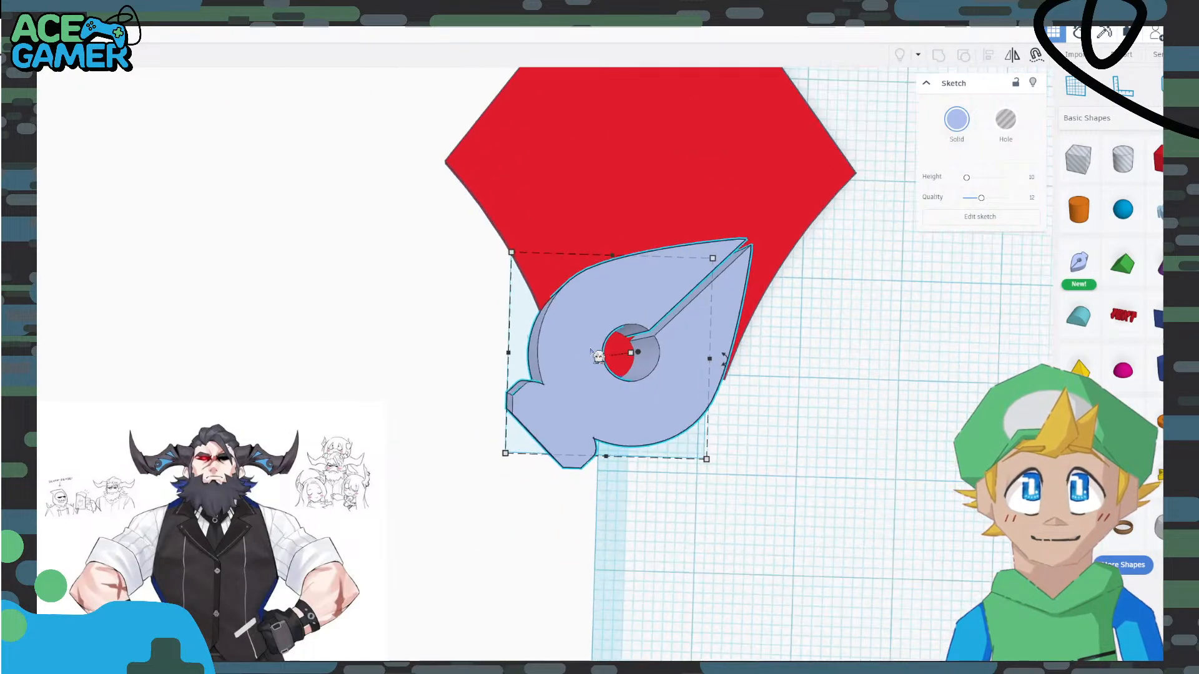
pyautogui.press('Delete')
pyautogui.click(649, 299)
pyautogui.scroll(-3, 669, 160)
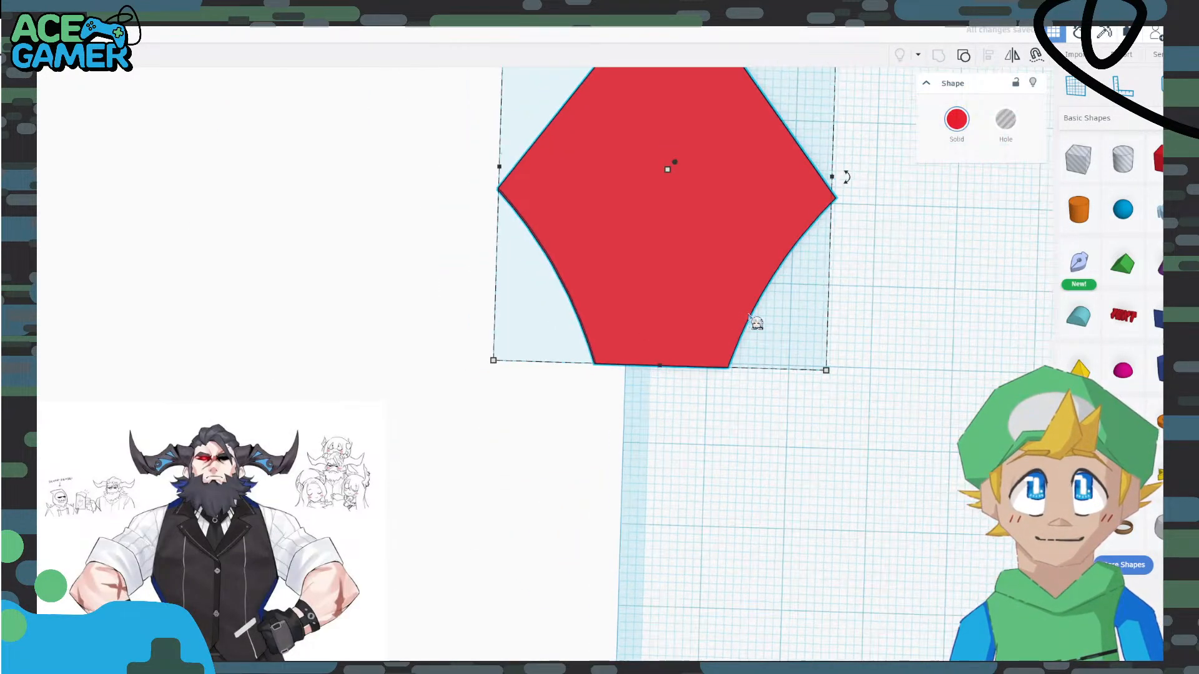
pyautogui.moveTo(700, 198); pyautogui.dragTo(675, 431, button='right')
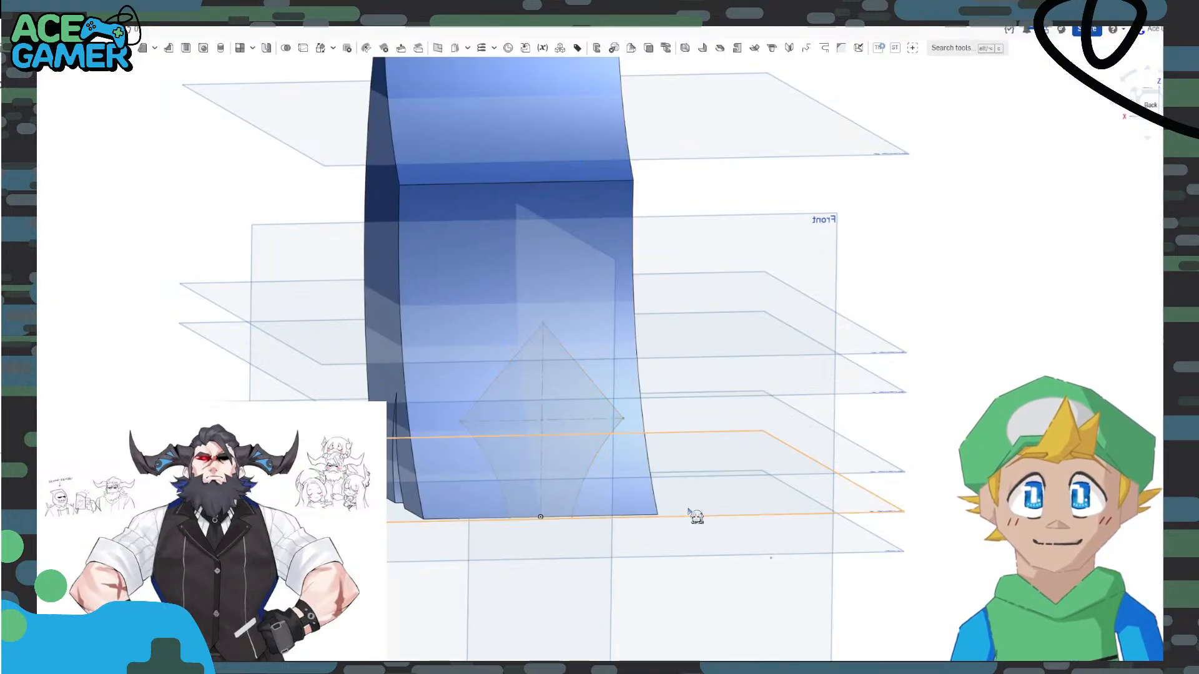
# Switch back to Onshape and reopen the profile sketch with the curved lower sides in back view.
pyautogui.moveTo(690, 514)
pyautogui.mouseDown(button='right')
pyautogui.moveTo(743, 490)
pyautogui.moveTo(736, 482)
pyautogui.mouseUp(button='right')
pyautogui.click(557, 391)
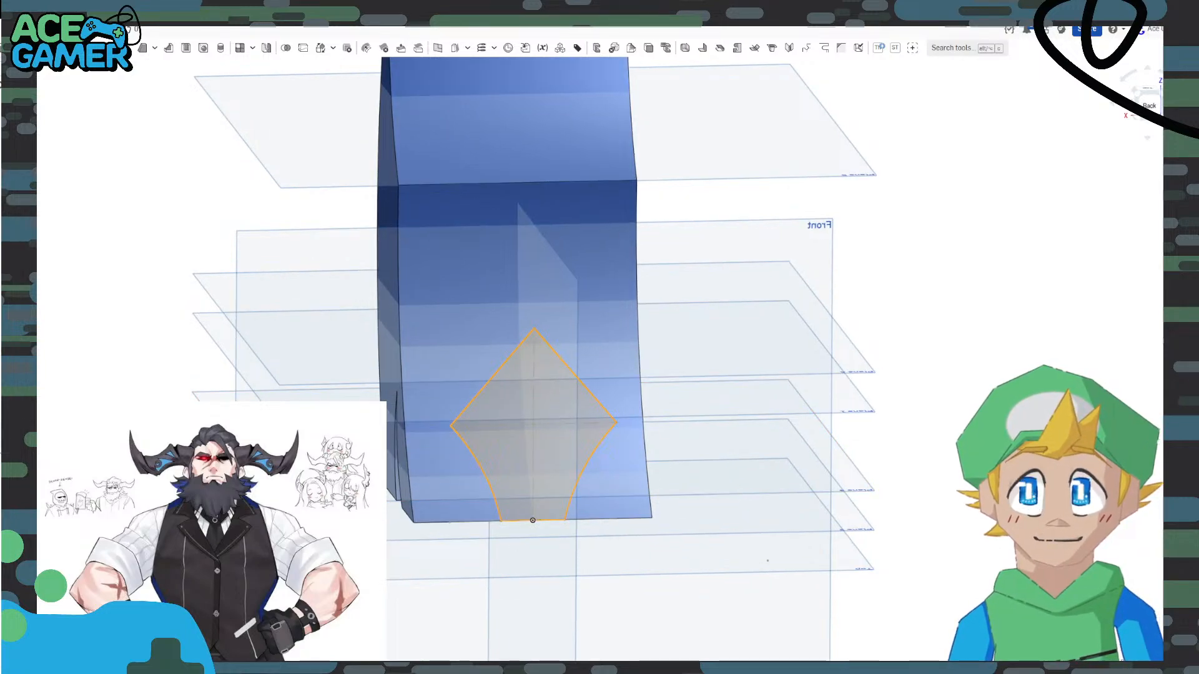
pyautogui.doubleClick(13, 312)
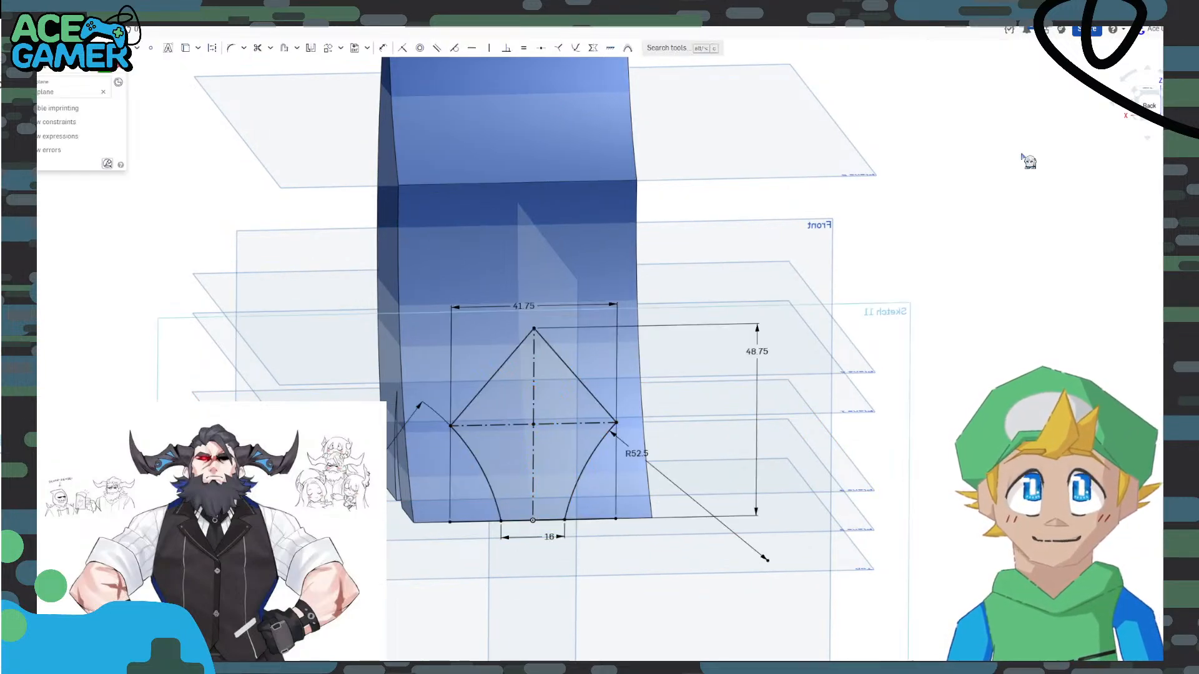
pyautogui.click(1149, 107)
pyautogui.scroll(5, 659, 355)
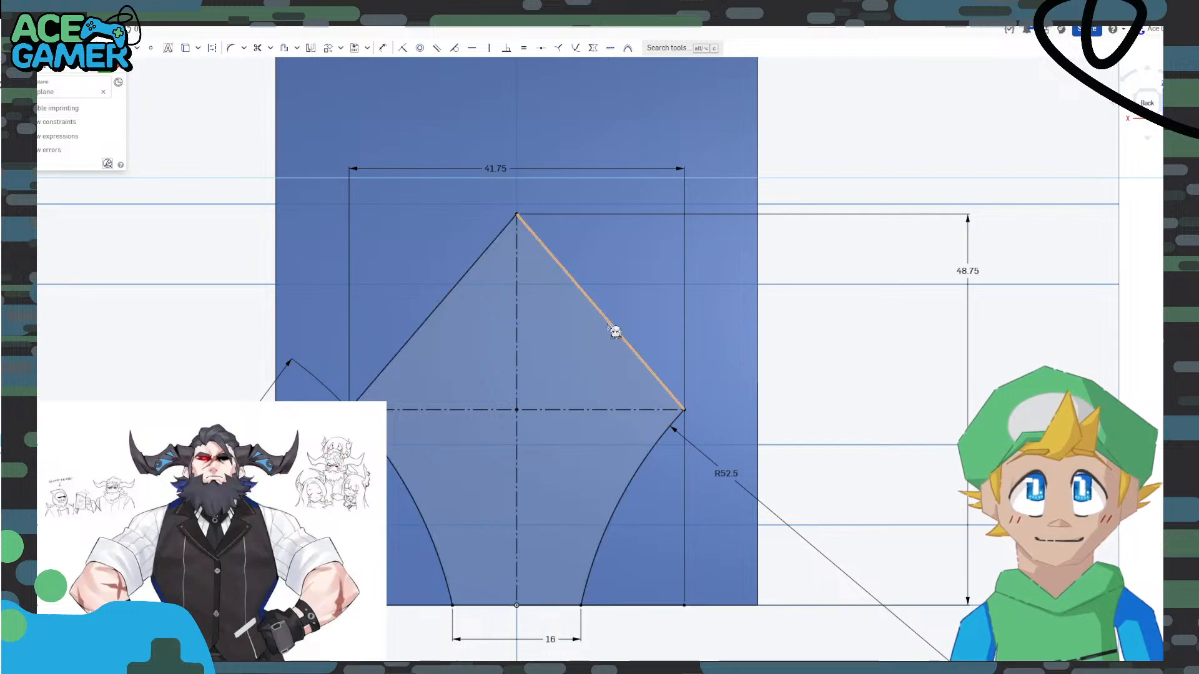
# Try to offset the profile's two upper sides, two lower arcs and base line 5 mm outward as one chain.
pyautogui.click(598, 331)
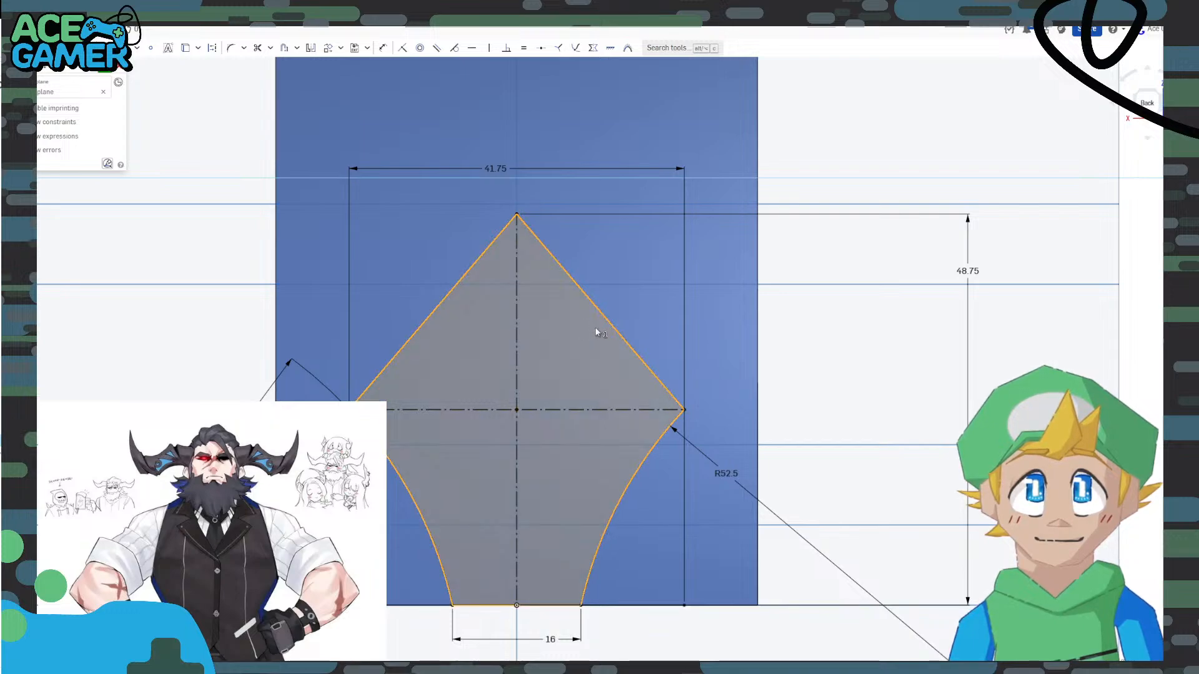
pyautogui.click(286, 47)
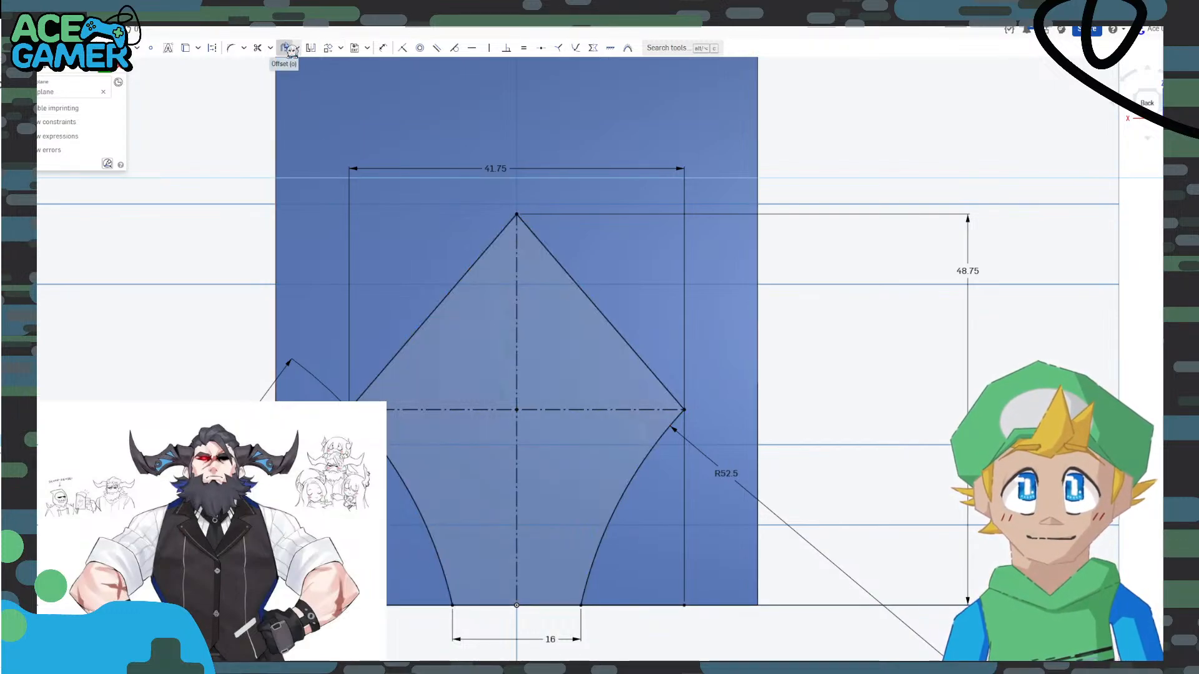
pyautogui.click(584, 287)
pyautogui.click(477, 262)
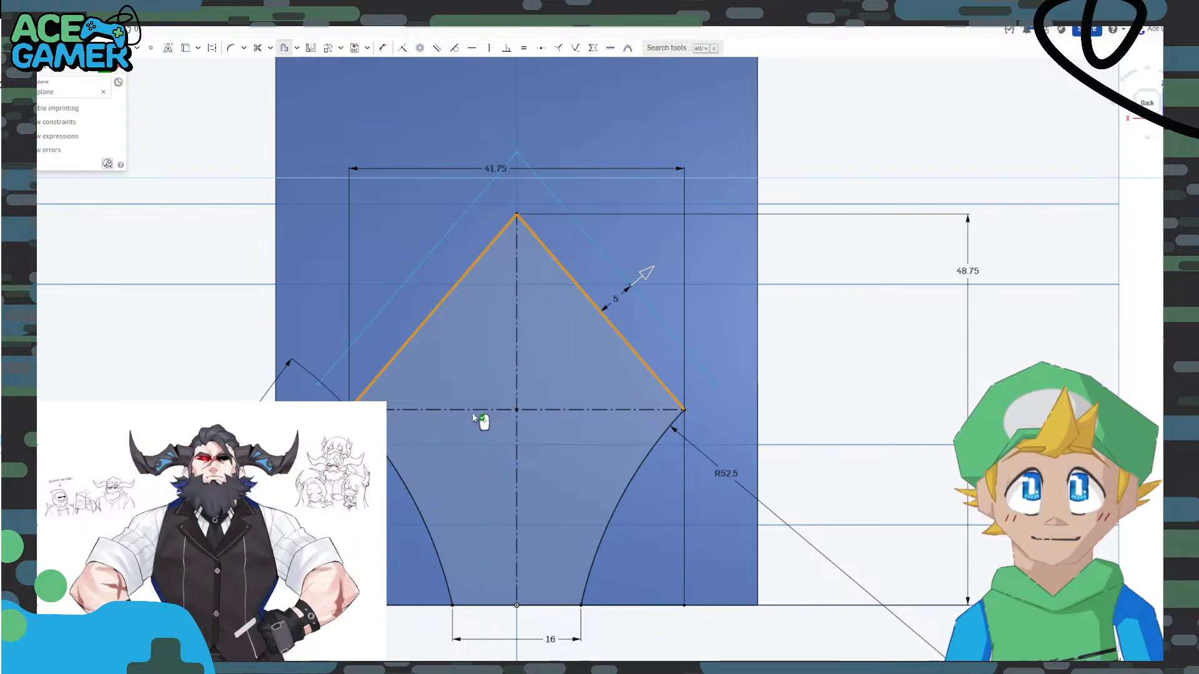
pyautogui.click(405, 480)
pyautogui.click(617, 512)
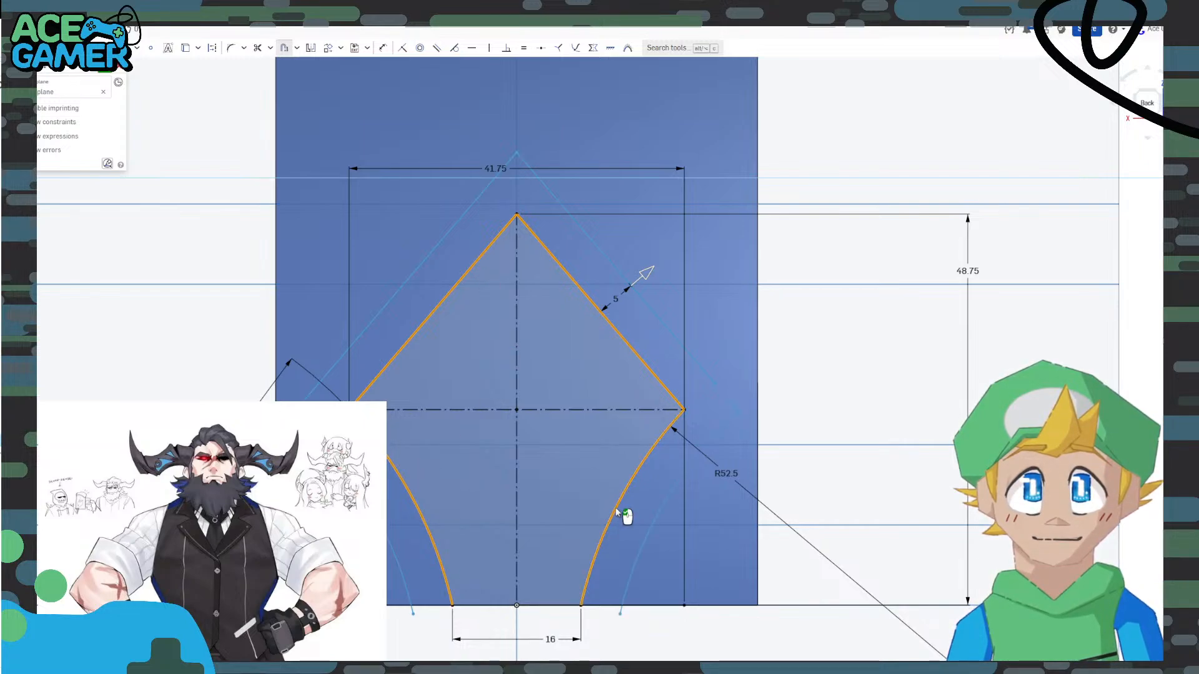
pyautogui.click(531, 606)
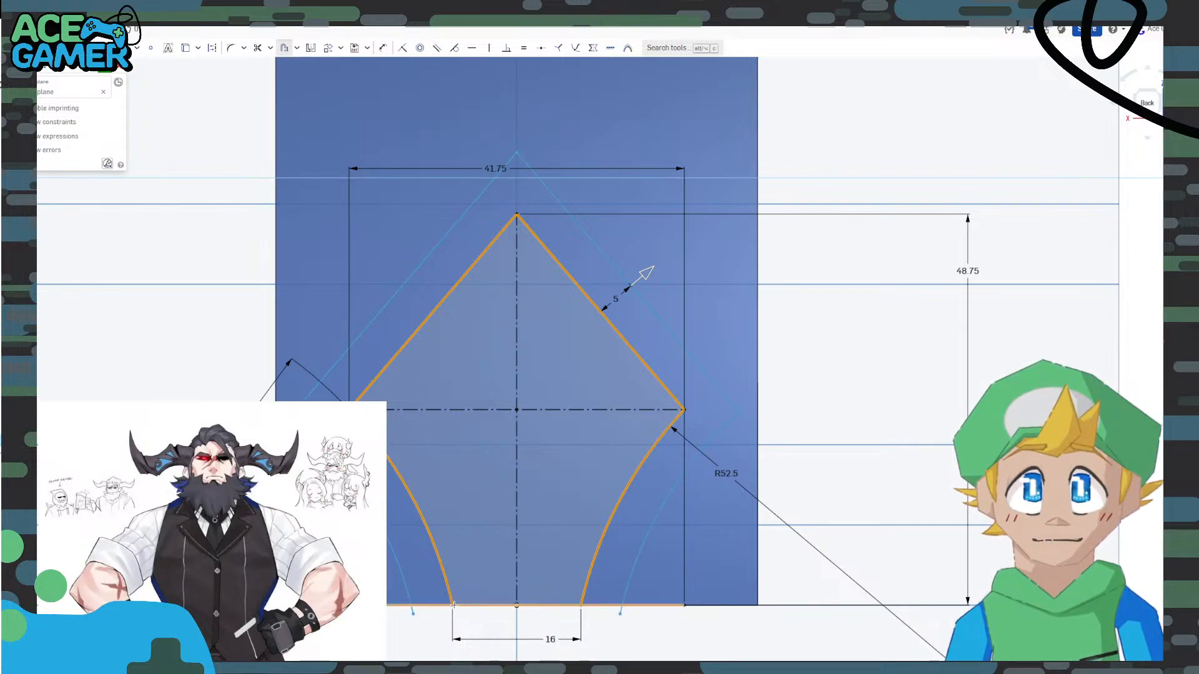
pyautogui.click(456, 605)
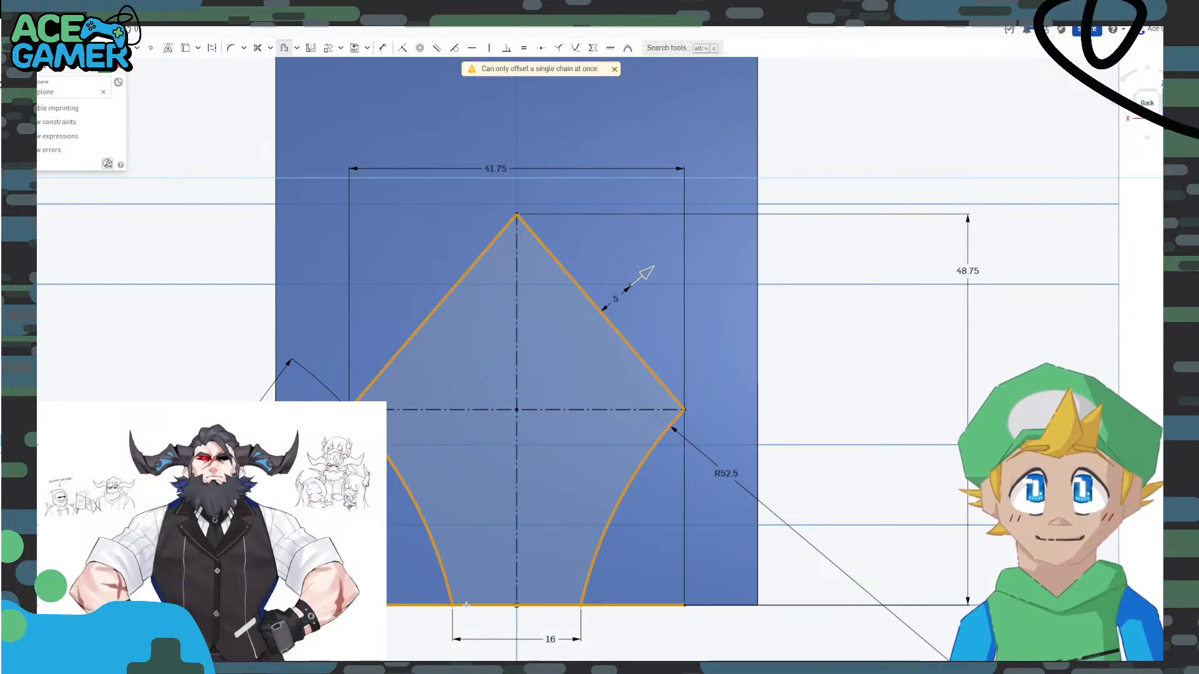
pyautogui.click(465, 605)
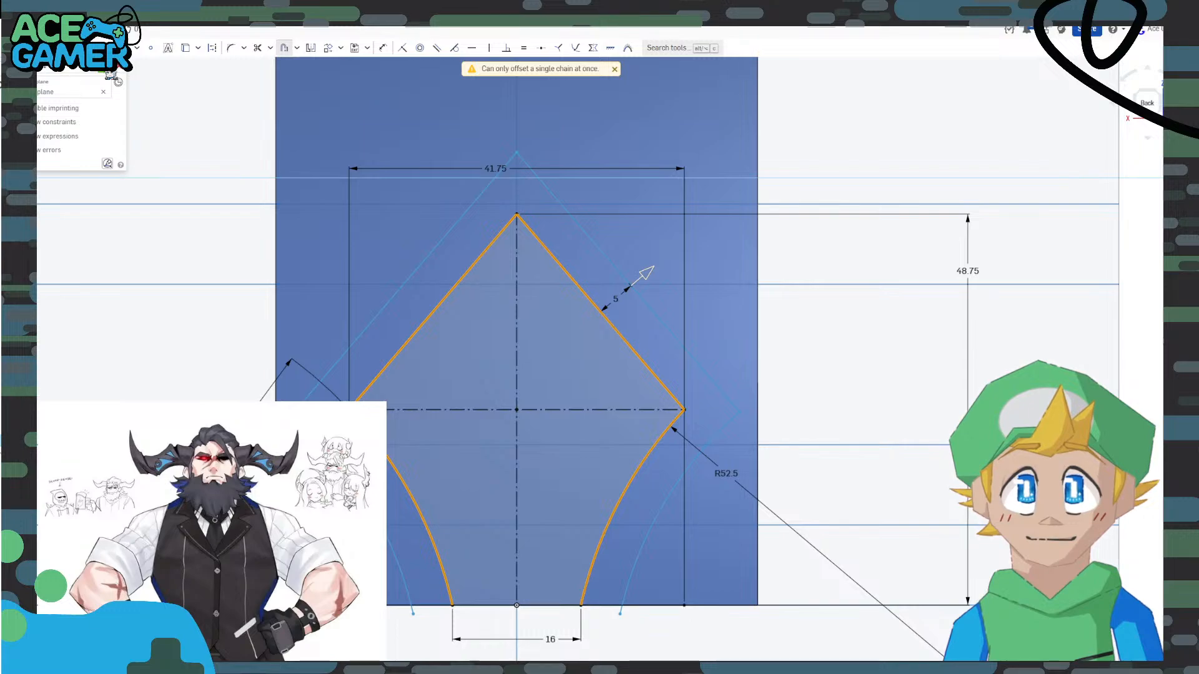
pyautogui.moveTo(503, 567); pyautogui.dragTo(490, 450, button='middle')
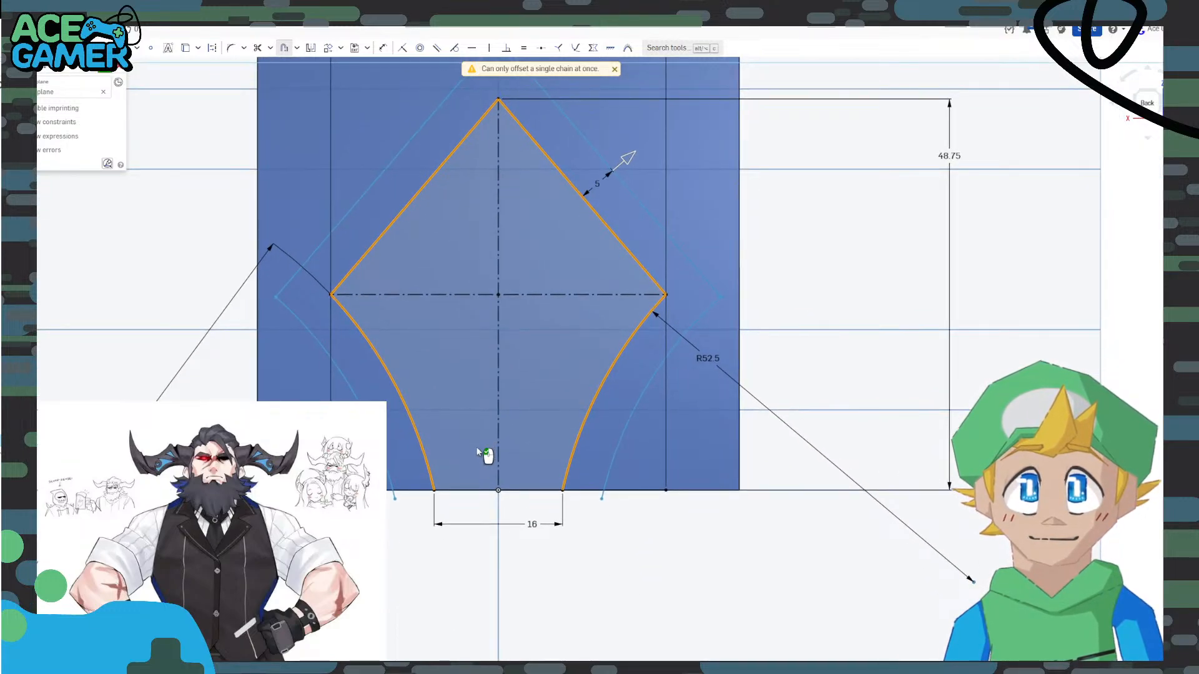
pyautogui.press('Escape')
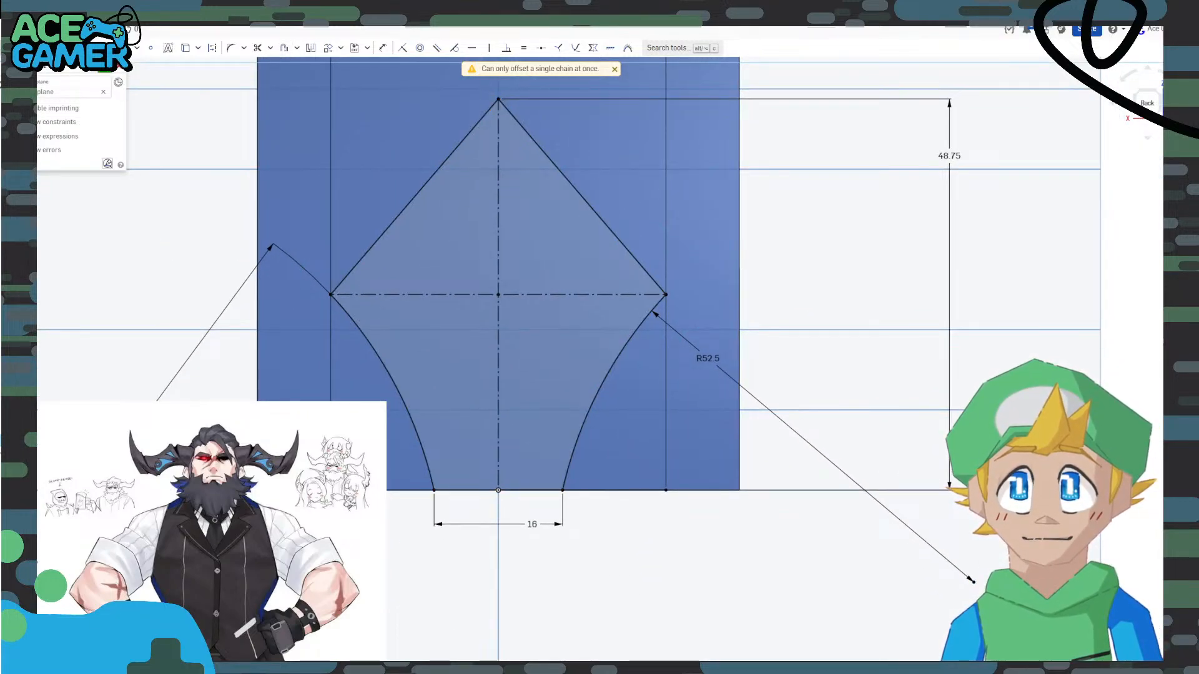
# Draw a horizontal line along the base edge joining the lower ends of the two arcs.
pyautogui.click(5, 48)
pyautogui.click(27, 84)
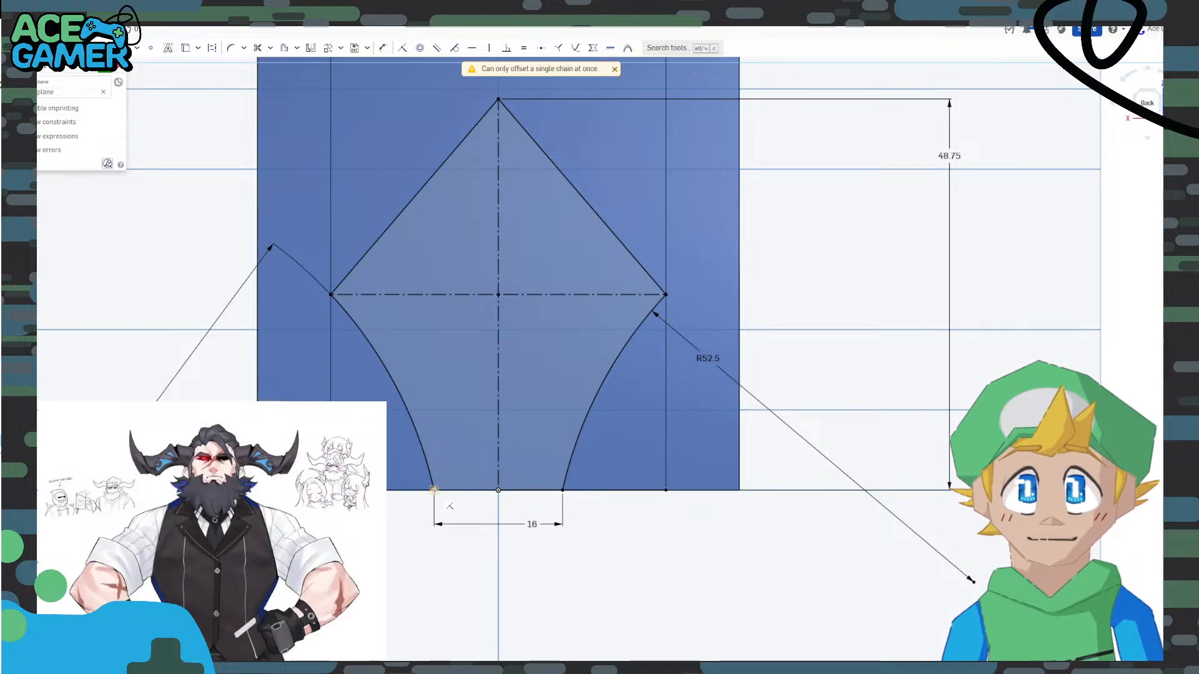
pyautogui.click(562, 490)
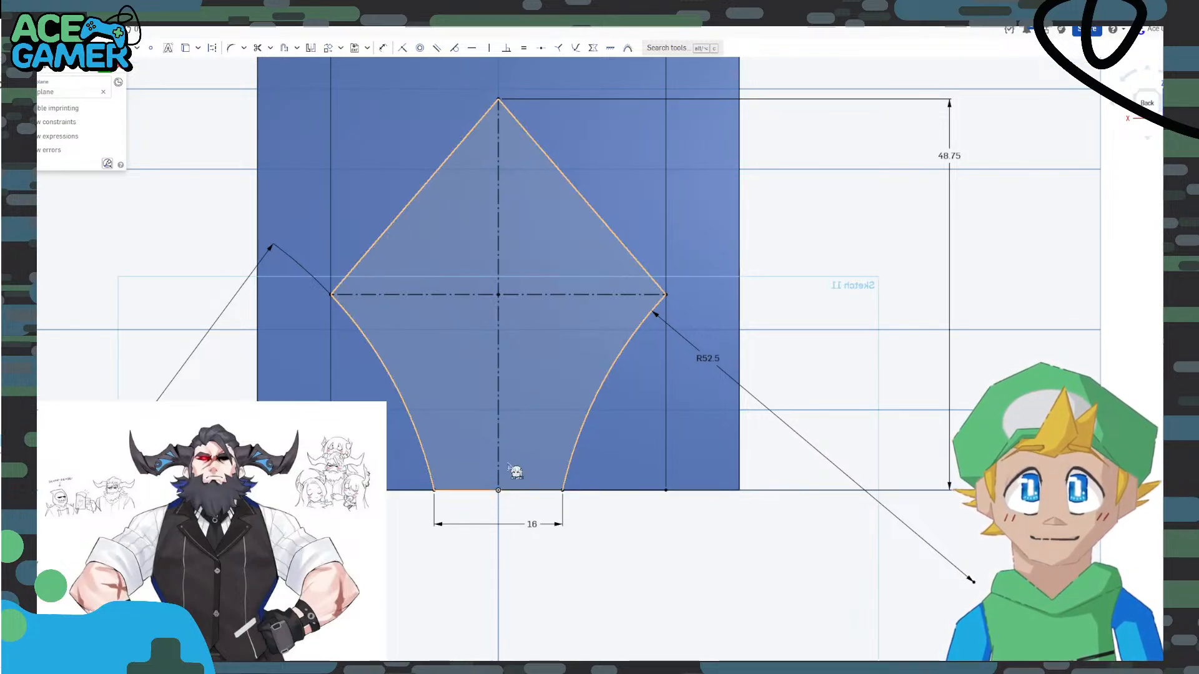
# Offset the closed profile of upper sides, lower arcs and base line outward as one chain and finish the sketch.
pyautogui.click(570, 463)
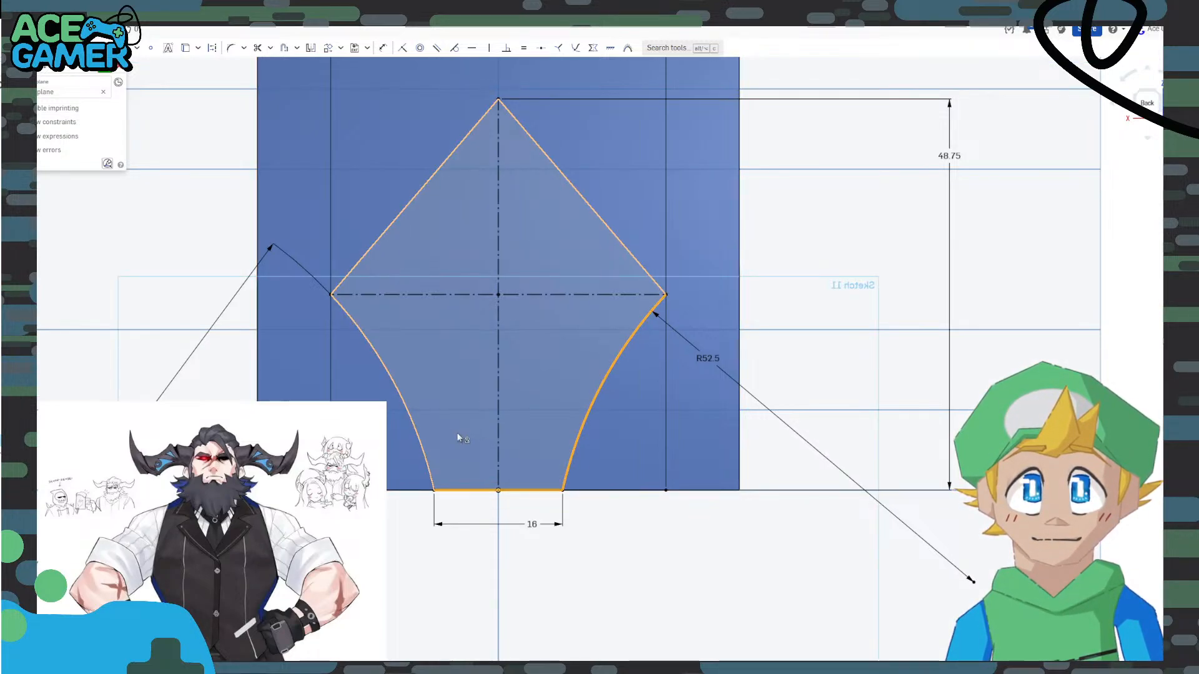
pyautogui.click(420, 431)
pyautogui.click(382, 235)
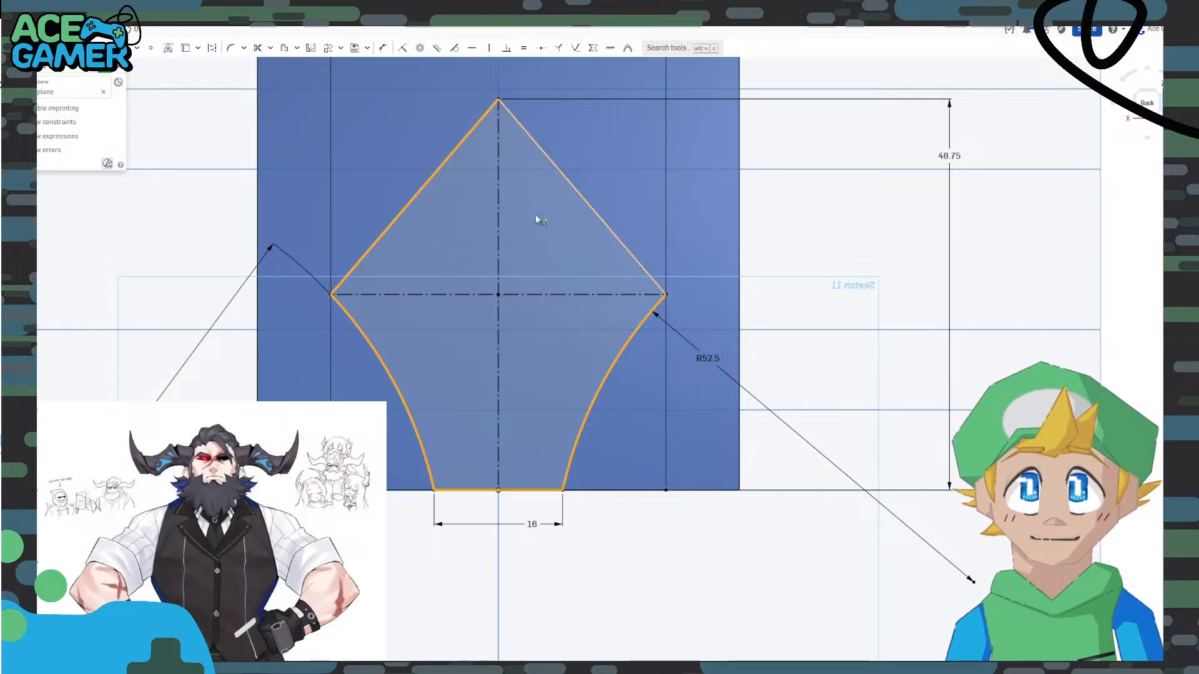
pyautogui.click(595, 212)
pyautogui.click(285, 47)
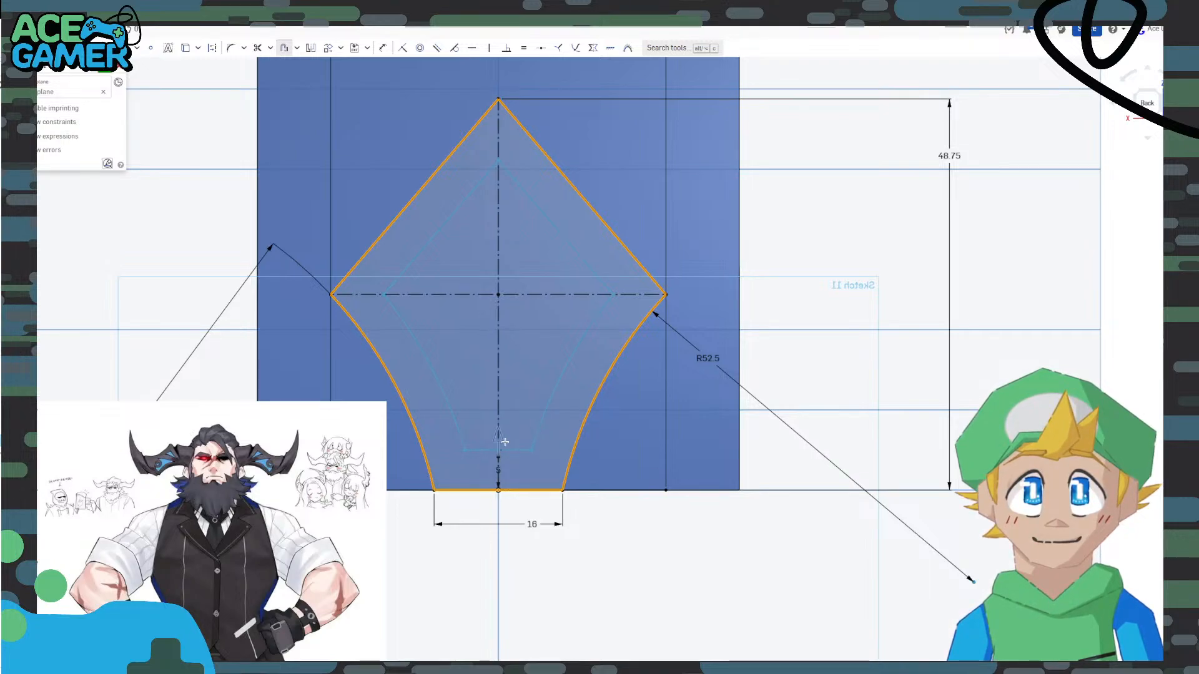
pyautogui.moveTo(504, 442); pyautogui.dragTo(504, 531)
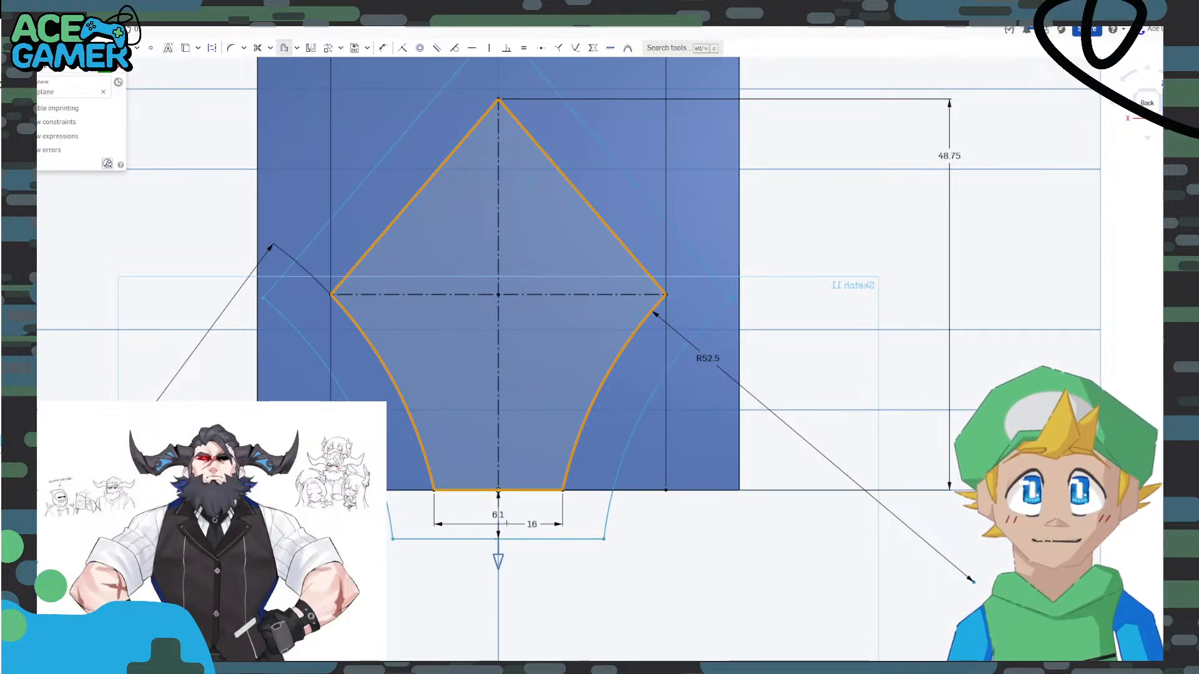
pyautogui.click(537, 479)
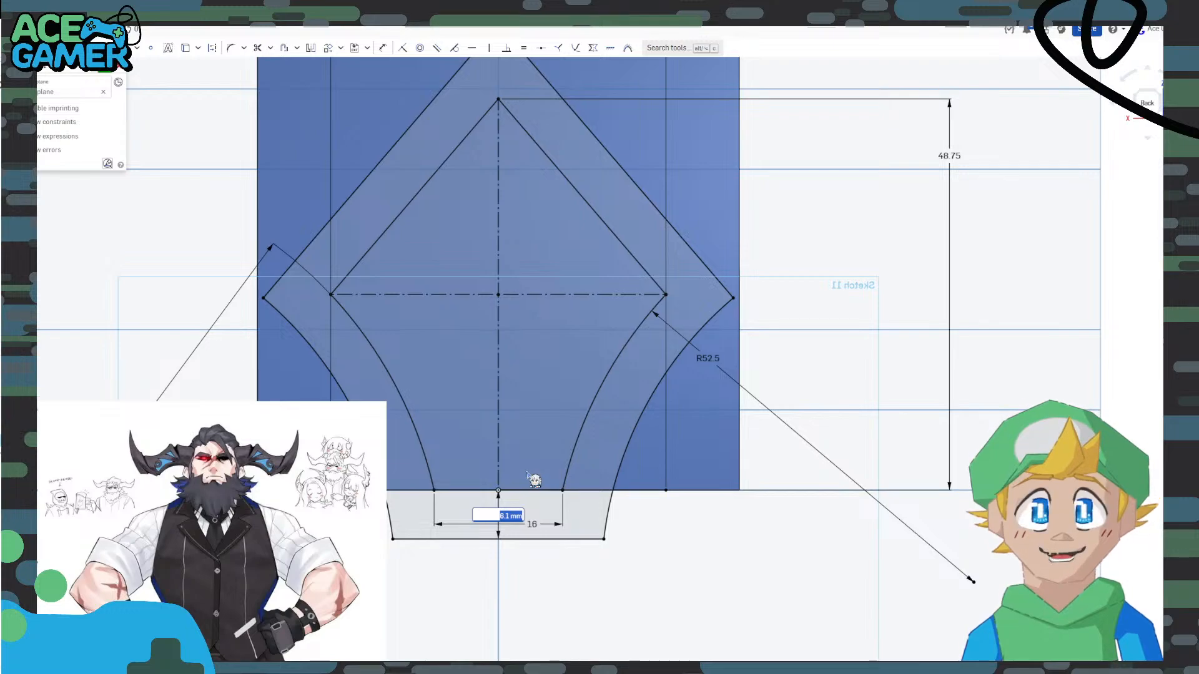
pyautogui.moveTo(584, 541)
pyautogui.mouseDown(button='right')
pyautogui.moveTo(613, 567)
pyautogui.moveTo(646, 568)
pyautogui.moveTo(634, 563)
pyautogui.mouseUp(button='right')
pyautogui.click(104, 70)
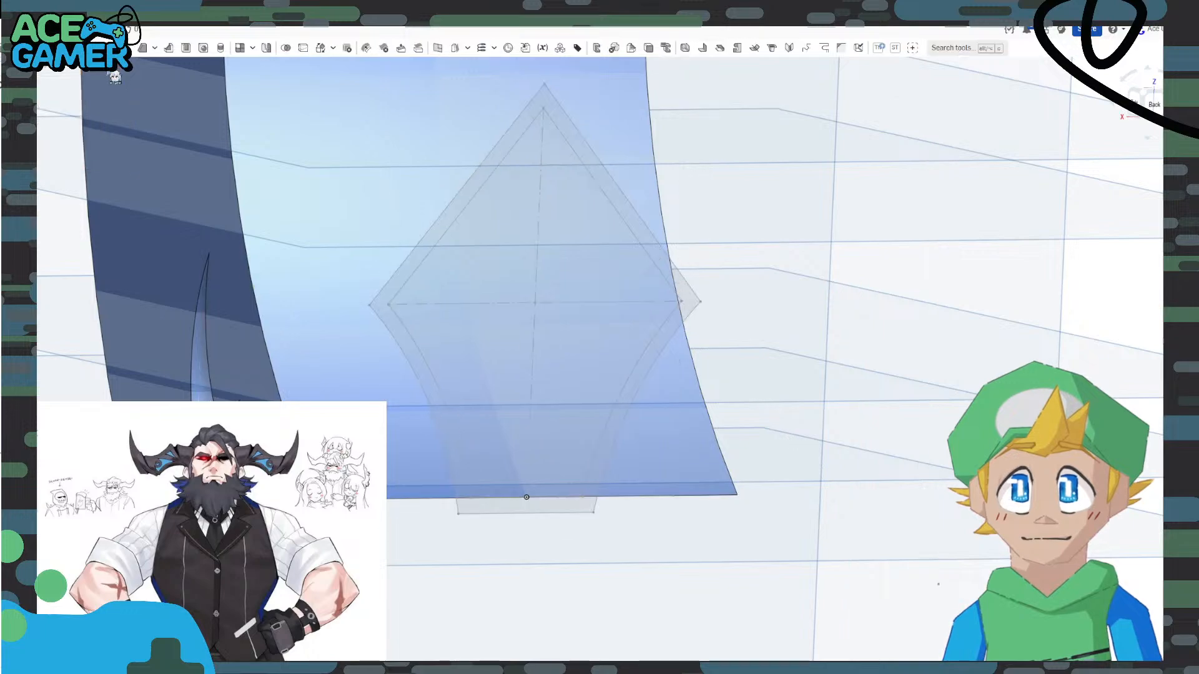
# Select the wall band between the inner and offset outlines and inspect how it sits against the horn block.
pyautogui.moveTo(668, 532); pyautogui.dragTo(518, 492, button='right')
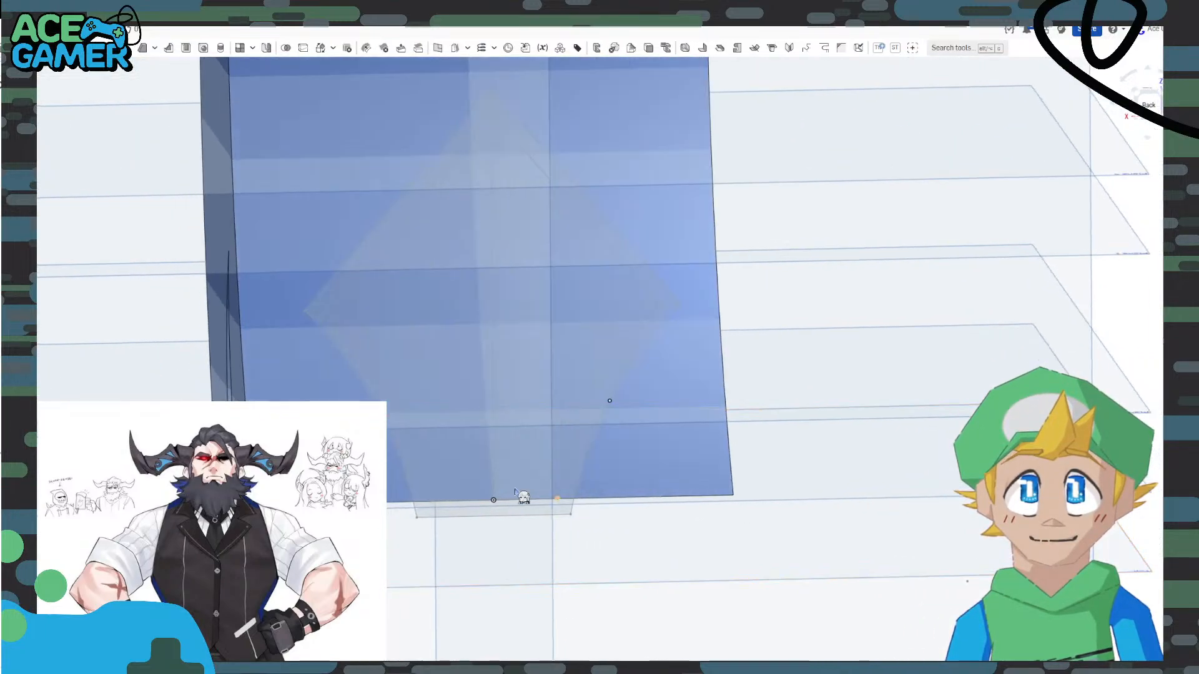
pyautogui.click(403, 445)
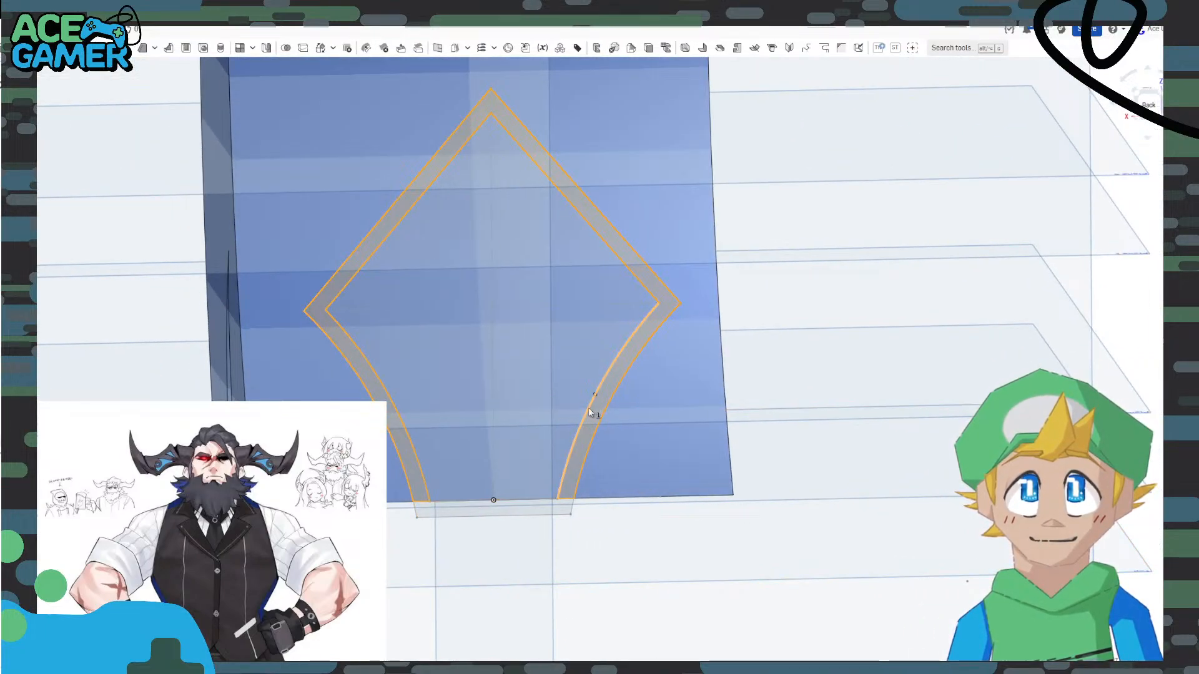
pyautogui.scroll(-5, 591, 412)
pyautogui.moveTo(592, 412)
pyautogui.mouseDown(button='right')
pyautogui.moveTo(691, 476)
pyautogui.moveTo(680, 453)
pyautogui.mouseUp(button='right')
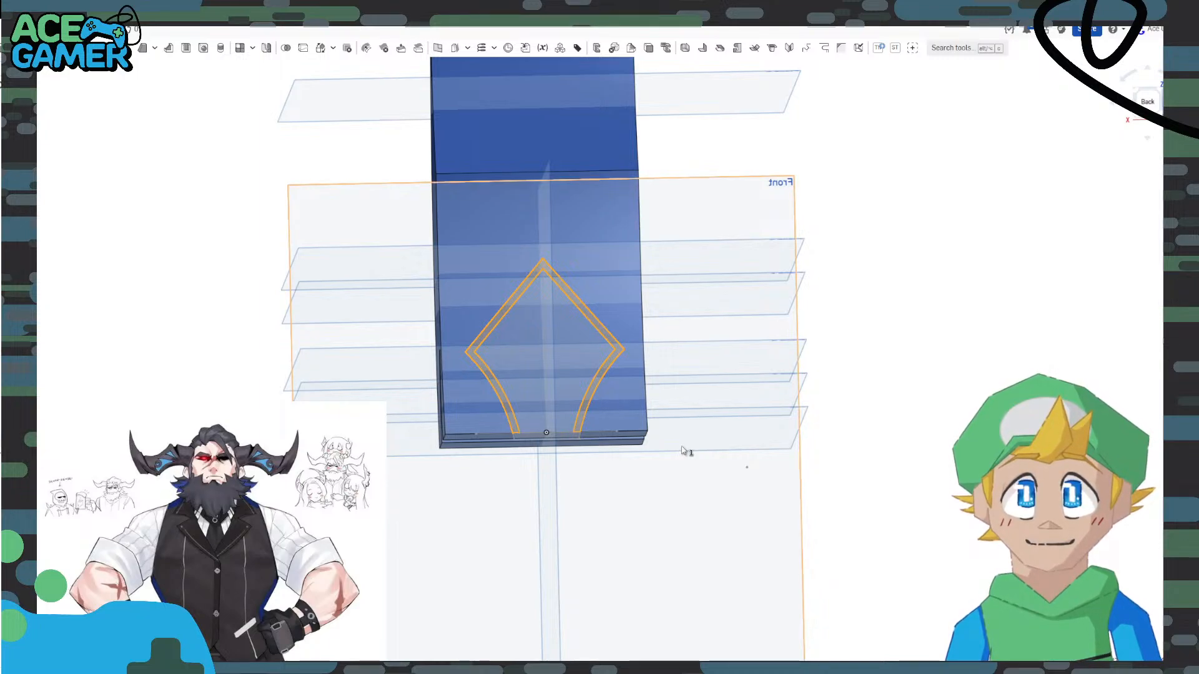
pyautogui.moveTo(695, 436); pyautogui.dragTo(722, 447, button='right')
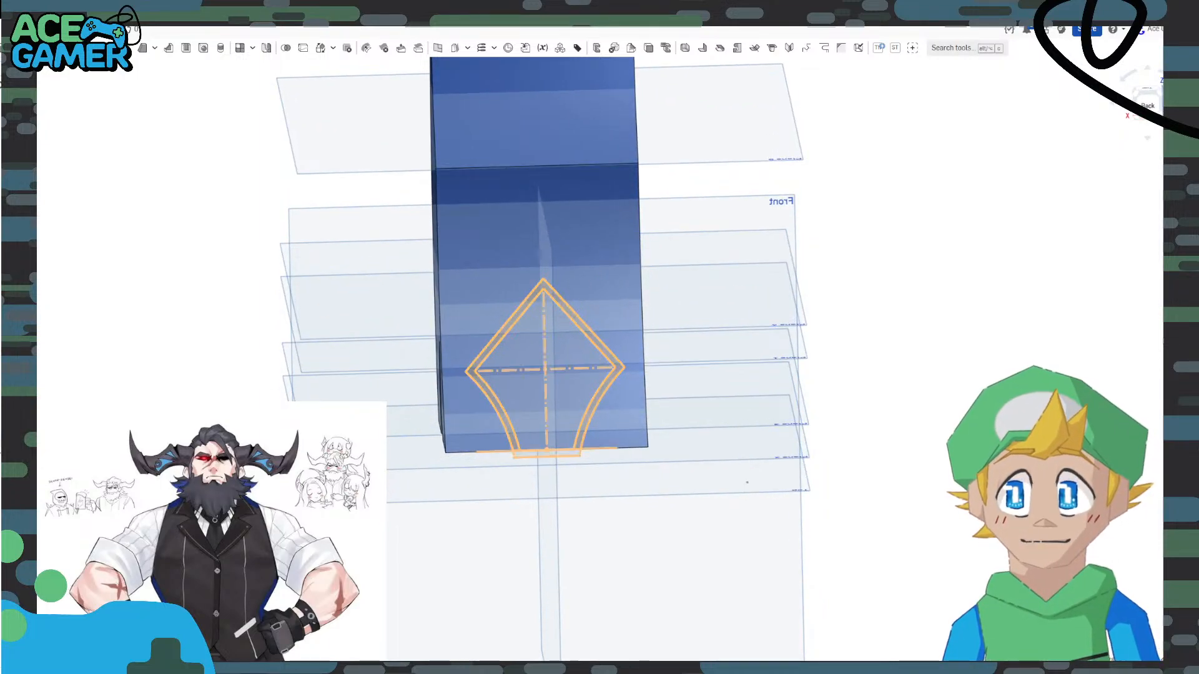
# Reopen the profile sketch, add a reference dimension for the width between the offset outline's outer side corners, and finish the sketch.
pyautogui.doubleClick(467, 371)
pyautogui.press('n')
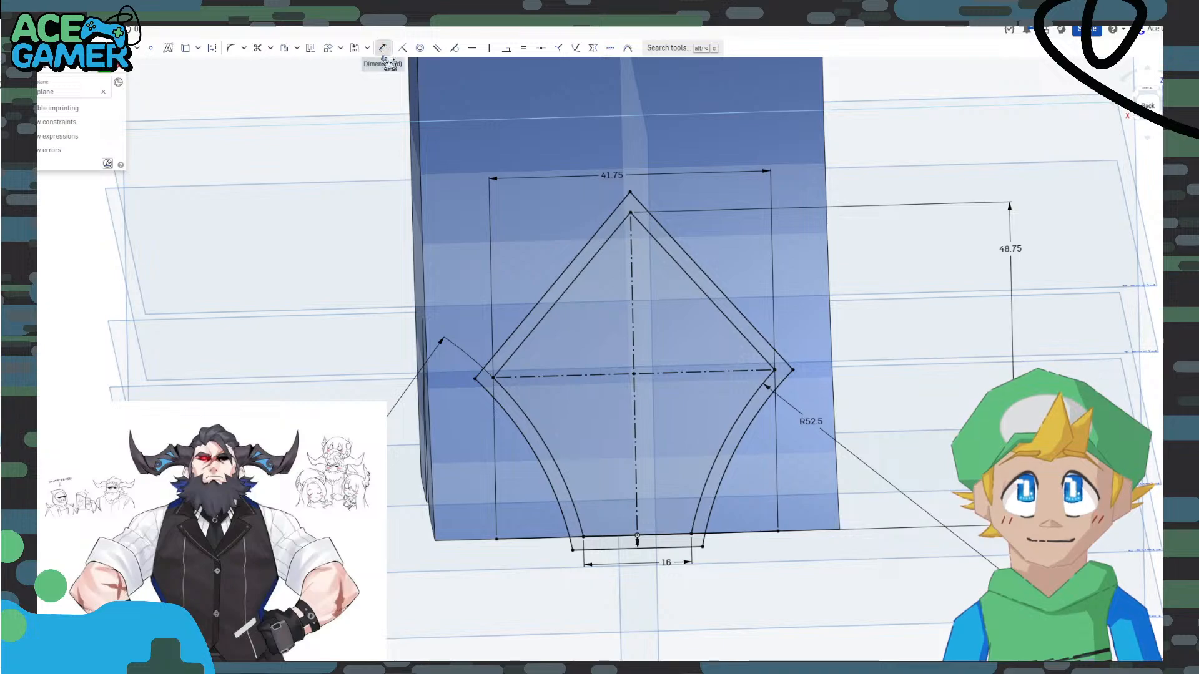
pyautogui.click(383, 48)
pyautogui.click(475, 379)
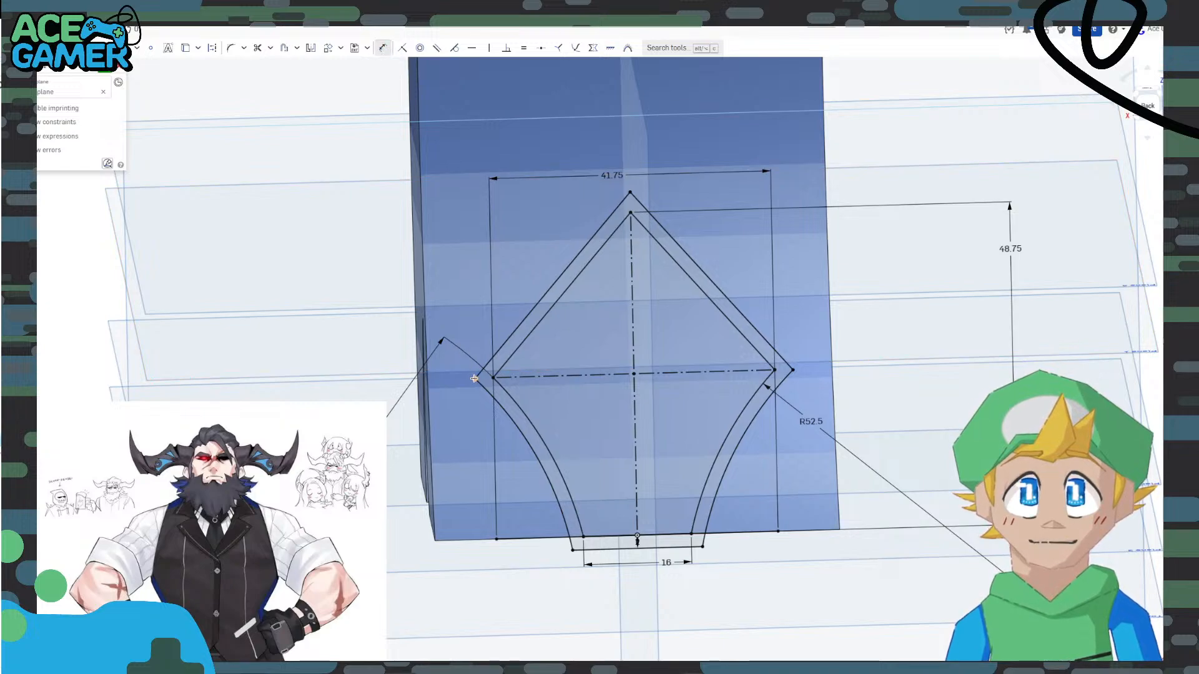
pyautogui.click(793, 370)
pyautogui.scroll(-5, 702, 361)
pyautogui.moveTo(690, 203); pyautogui.dragTo(614, 365, button='middle')
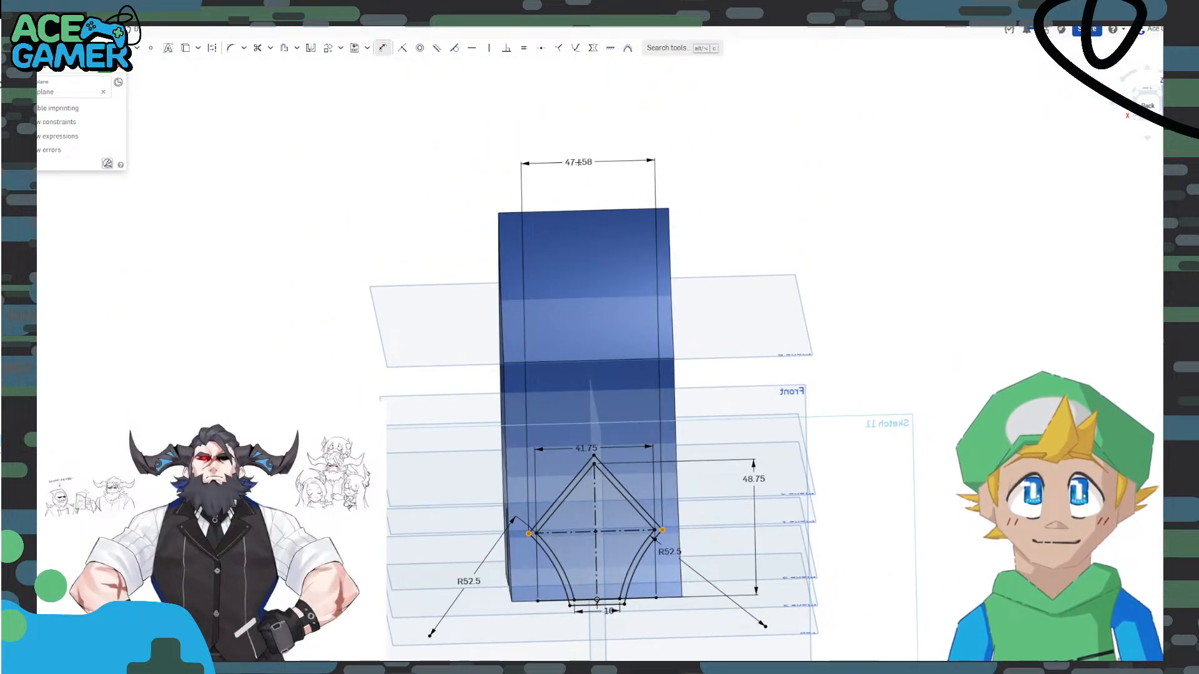
pyautogui.click(674, 160)
pyautogui.press('Return')
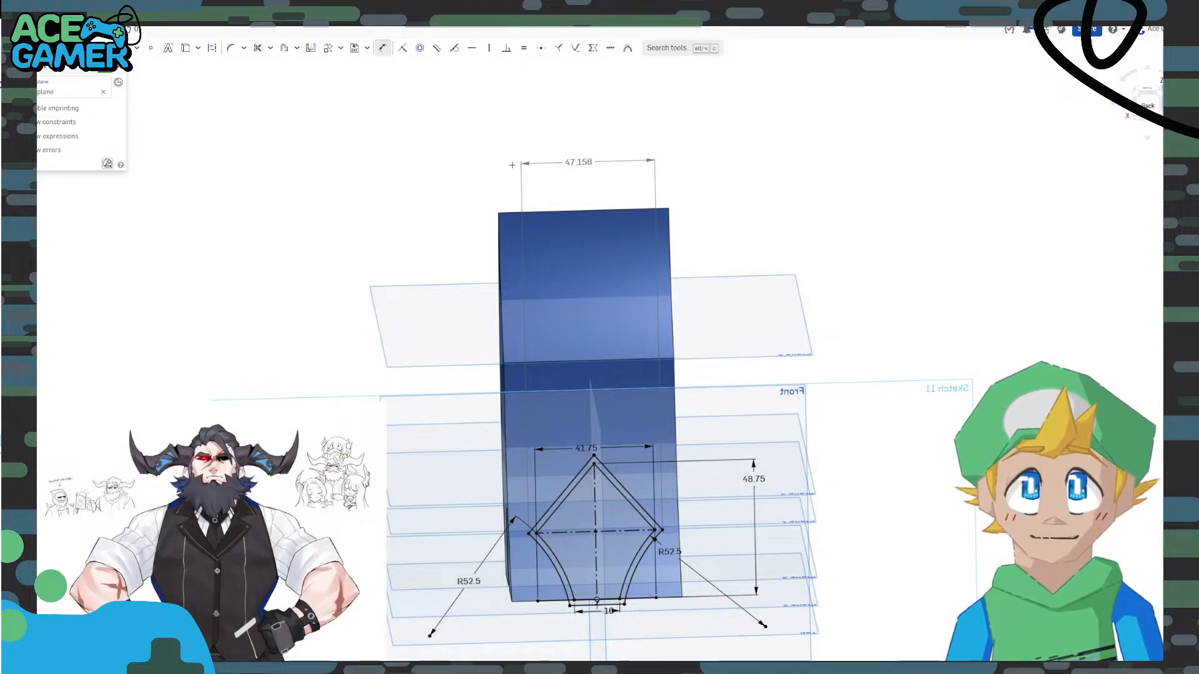
pyautogui.click(115, 77)
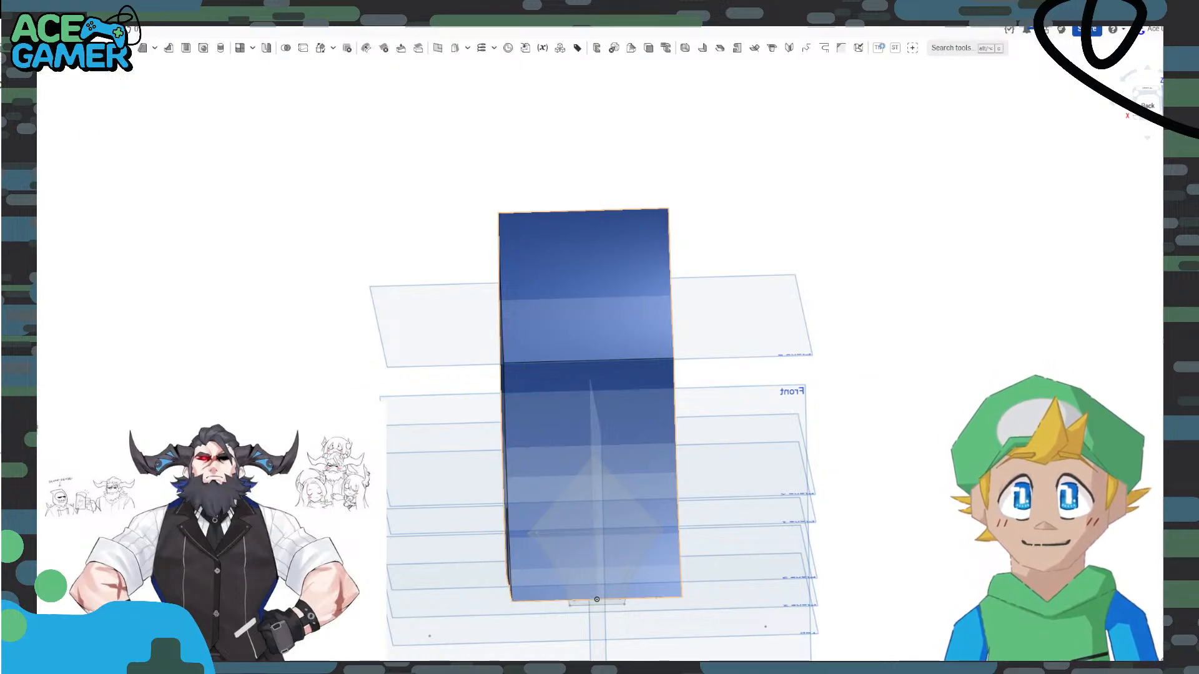
# Edit the horn block's extrusion of Sketch 10 so its depth matches the offset outline's overall width.
pyautogui.hotkey('shift', 'e')
pyautogui.click(100, 151)
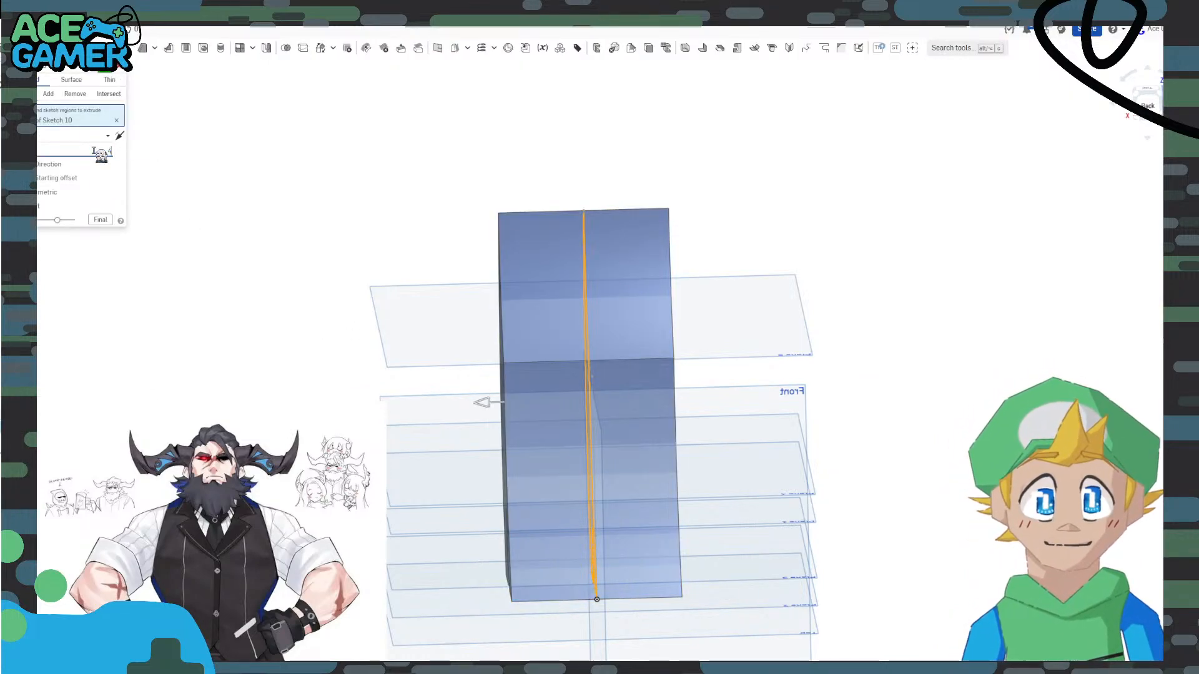
pyautogui.scroll(-5, 100, 153)
pyautogui.click(107, 69)
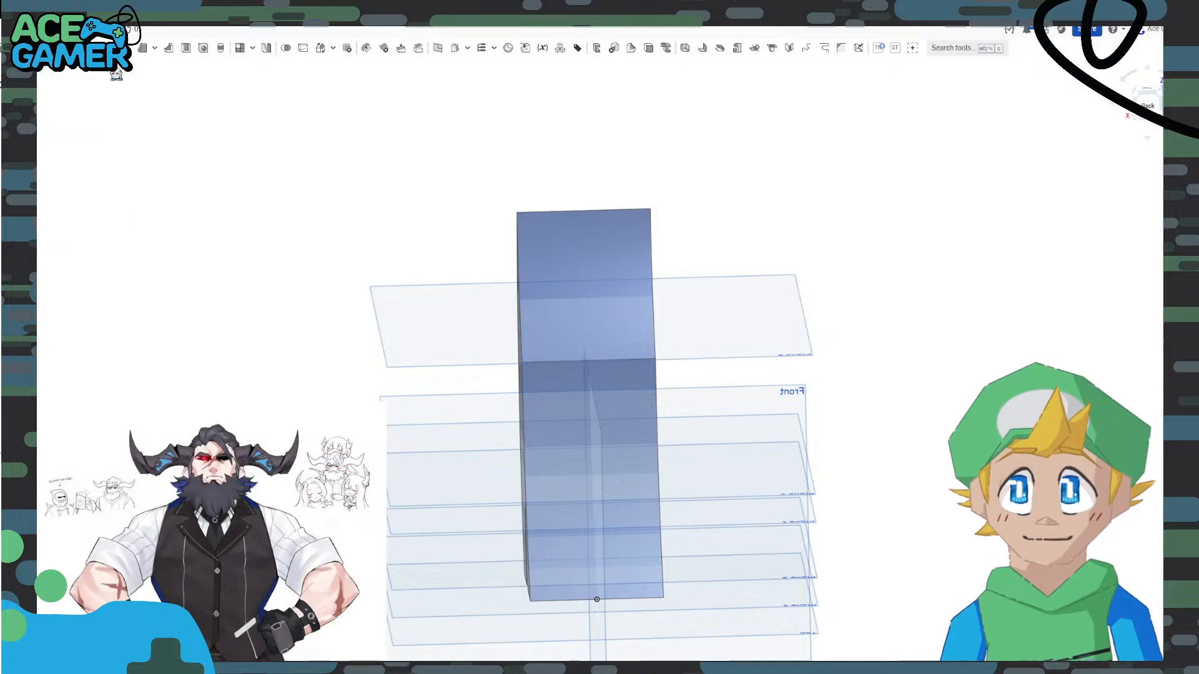
# Reopen the profile sketch in back view and draw a vertical construction line about 136 mm long upward from the origin.
pyautogui.moveTo(458, 464); pyautogui.dragTo(449, 442, button='right')
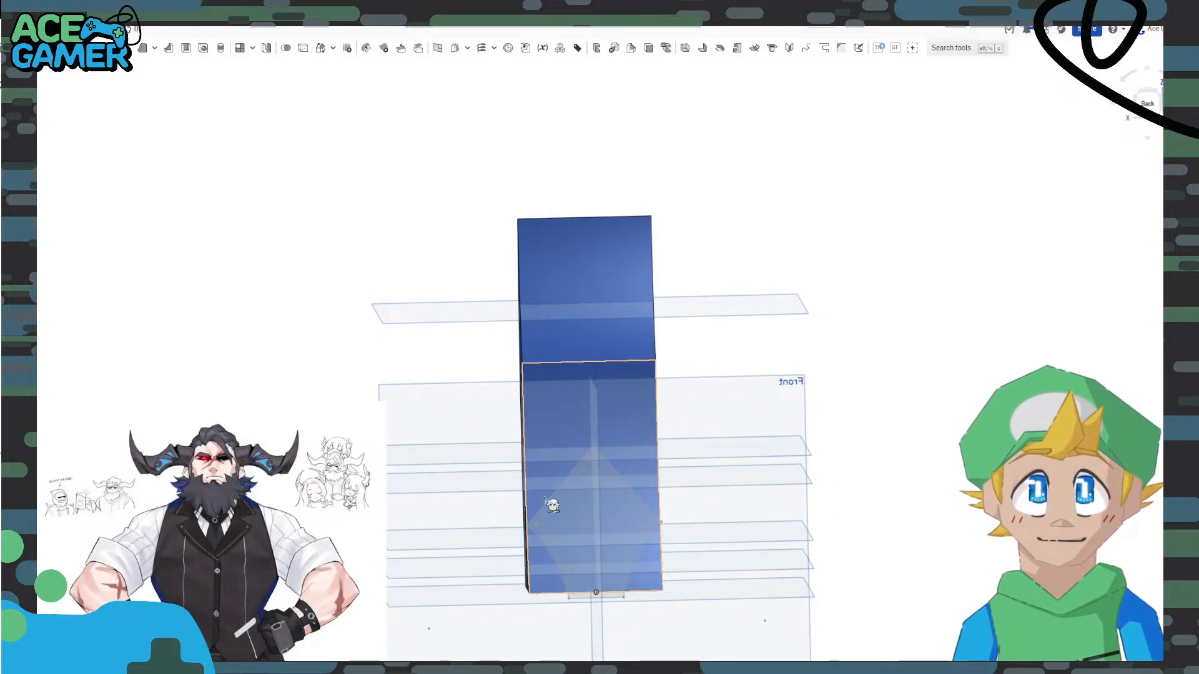
pyautogui.scroll(6, 545, 498)
pyautogui.scroll(-1, 545, 498)
pyautogui.moveTo(509, 493); pyautogui.dragTo(442, 367, button='middle')
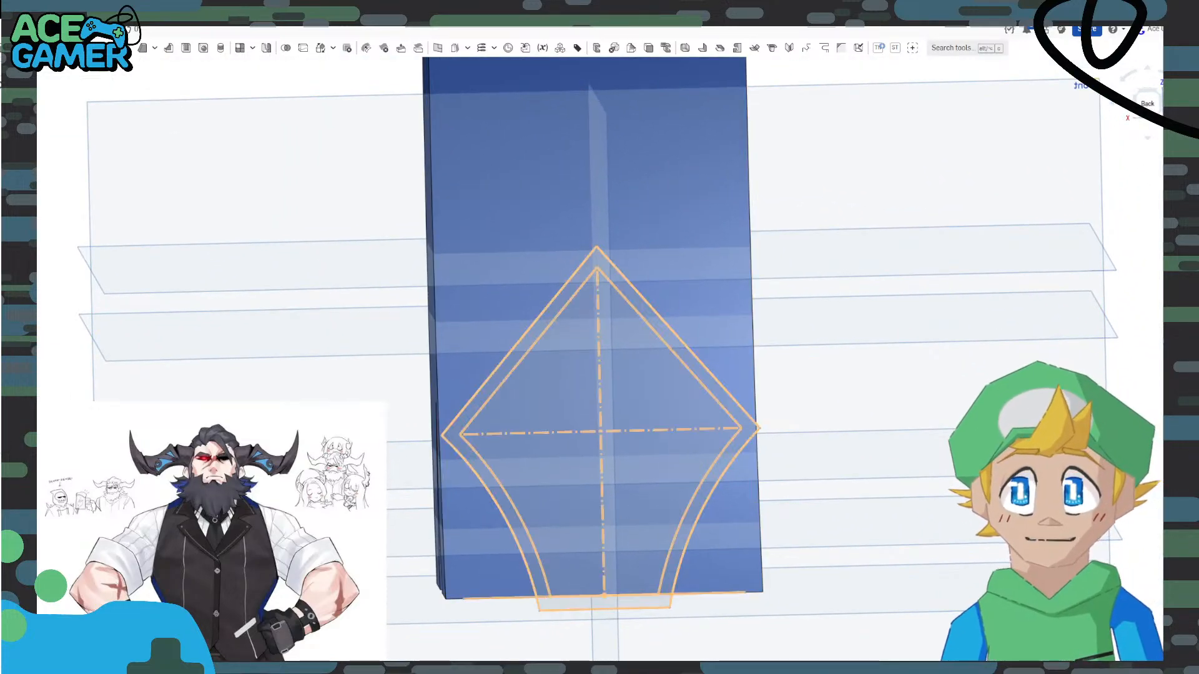
pyautogui.doubleClick(468, 450)
pyautogui.scroll(-3, 472, 453)
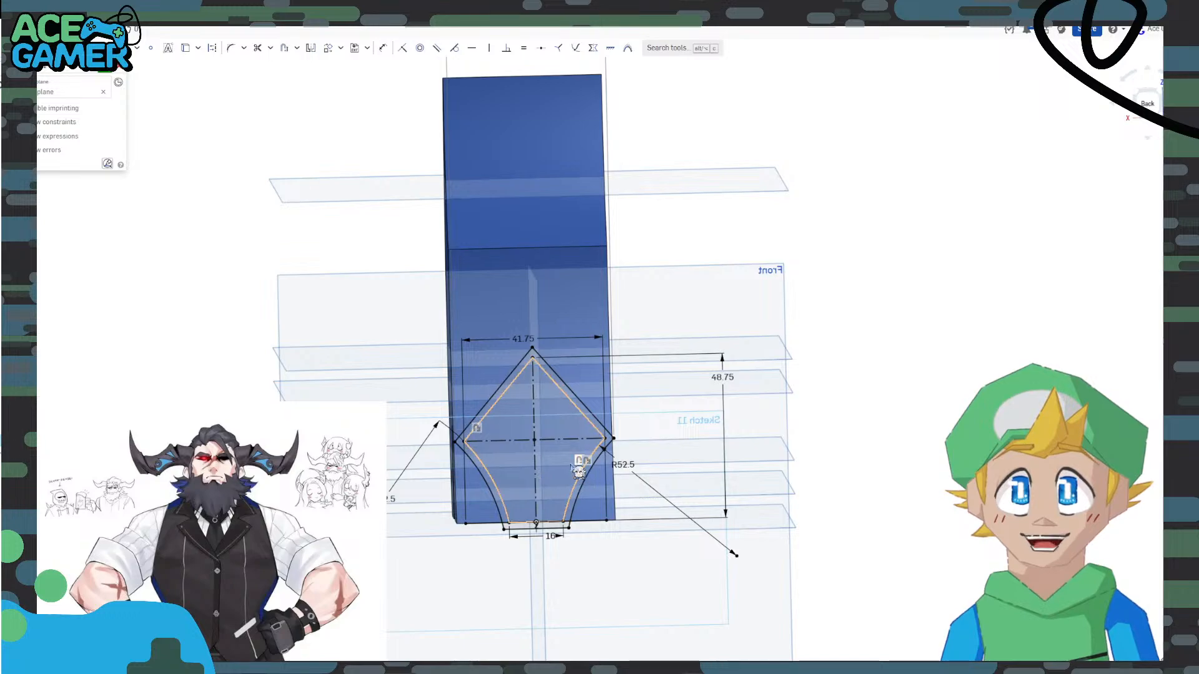
pyautogui.press('n')
pyautogui.scroll(3, 602, 475)
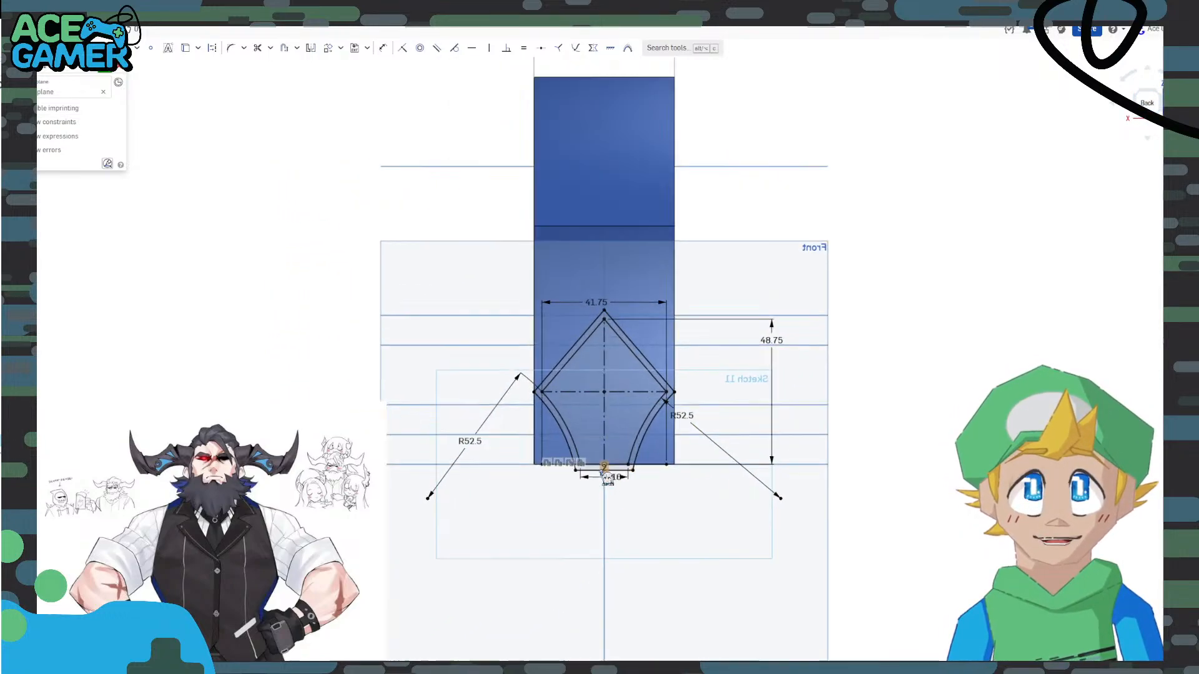
pyautogui.scroll(-3, 604, 371)
pyautogui.moveTo(604, 372); pyautogui.dragTo(568, 426, button='middle')
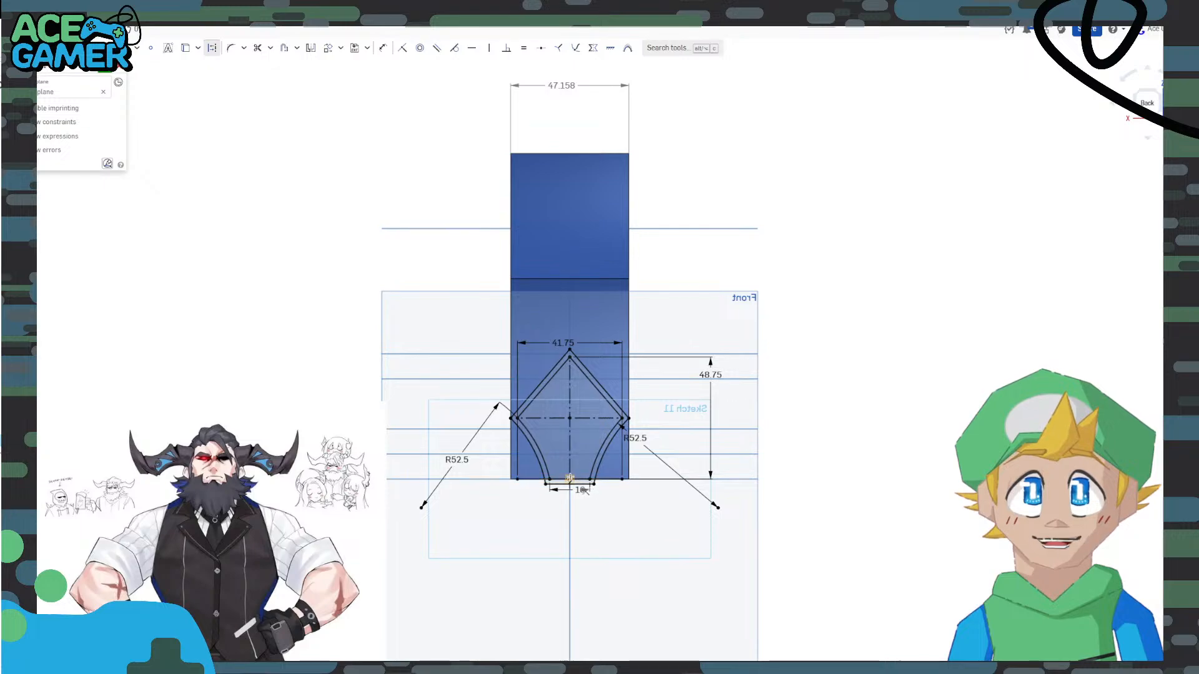
pyautogui.click(569, 140)
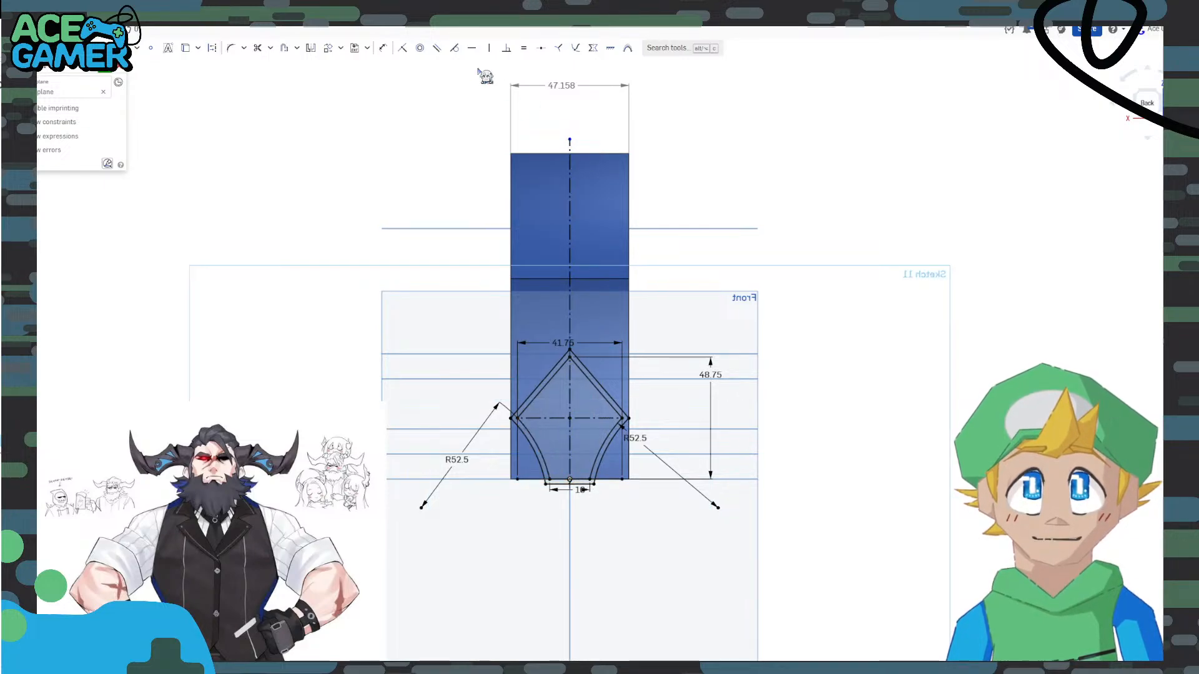
# Dimension the vertical construction line's height above the block's base as 130 mm and finish the sketch.
pyautogui.click(384, 50)
pyautogui.click(570, 281)
pyautogui.click(855, 219)
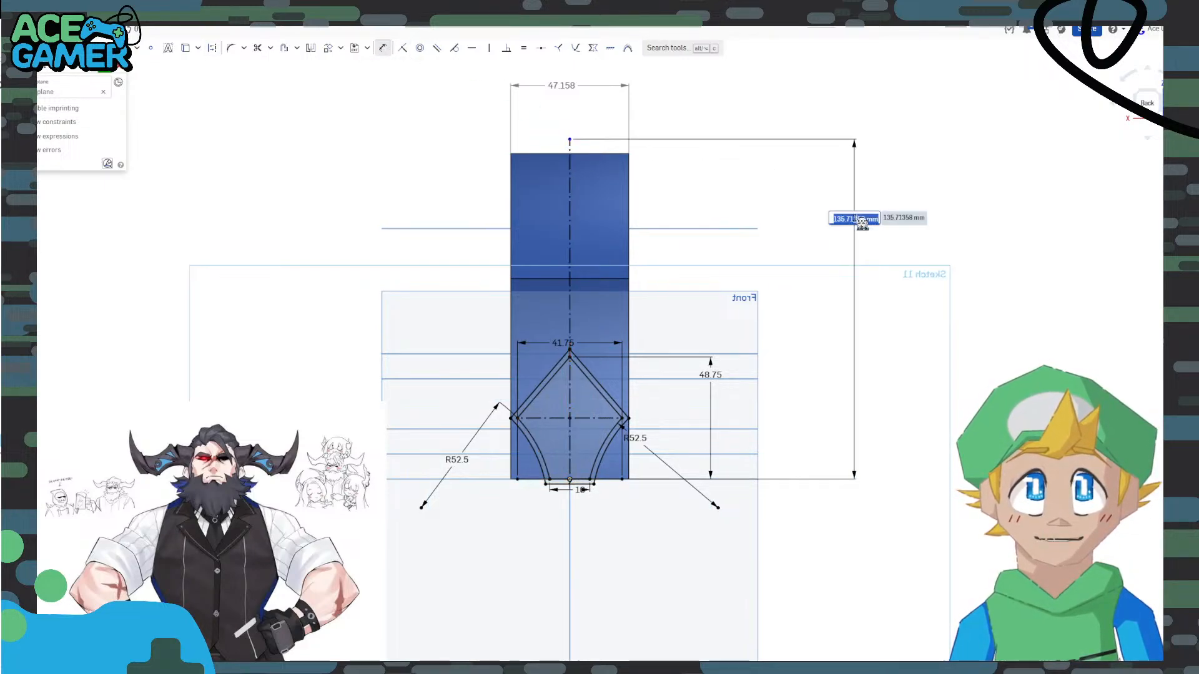
pyautogui.press('Return')
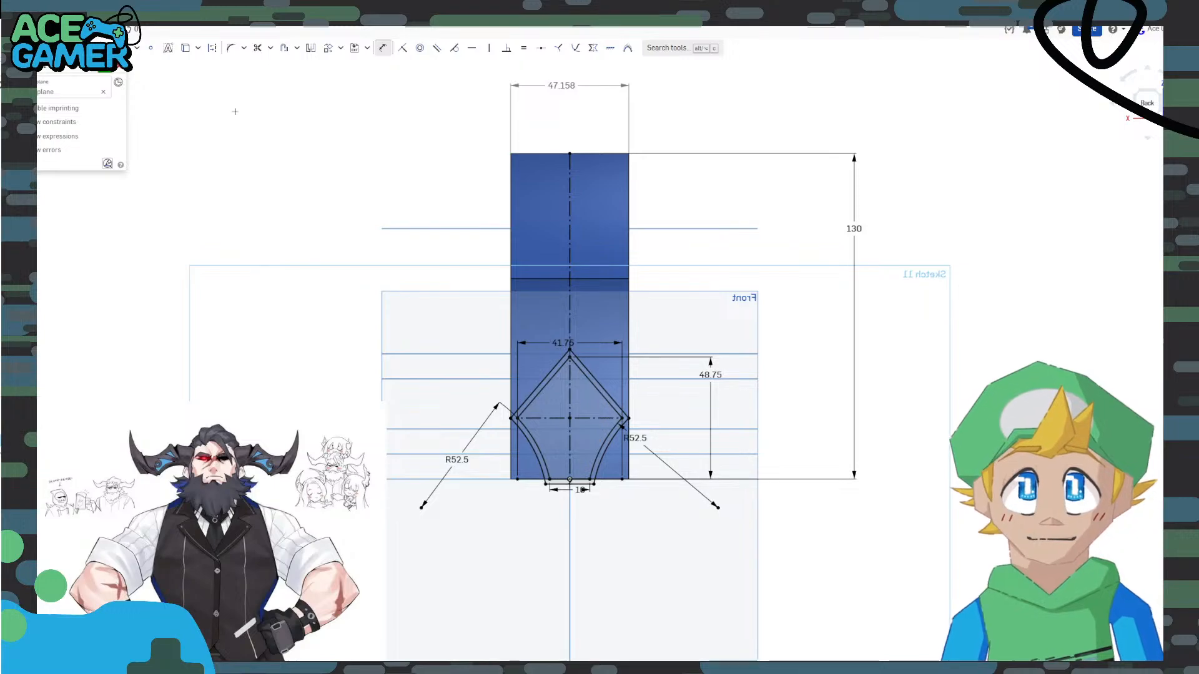
pyautogui.click(114, 73)
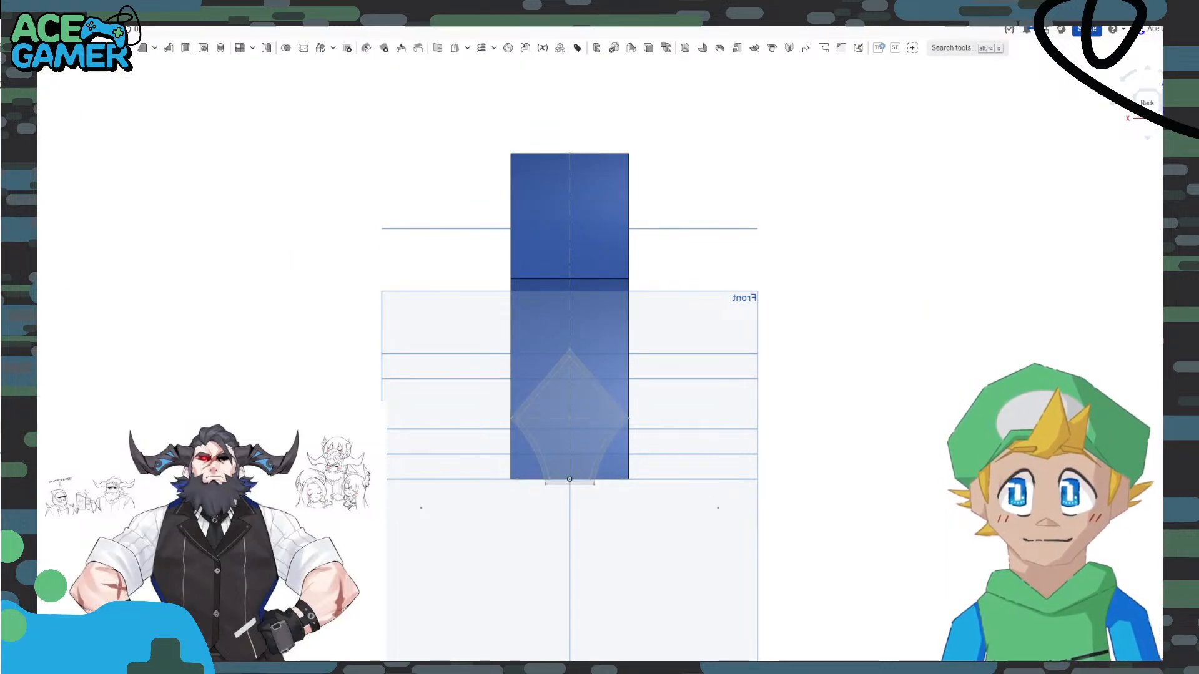
# Reopen the profile sketch and draw connected lines from the offset outline's side corner outward, down, across below the block and about 176 mm up.
pyautogui.doubleClick(30, 369)
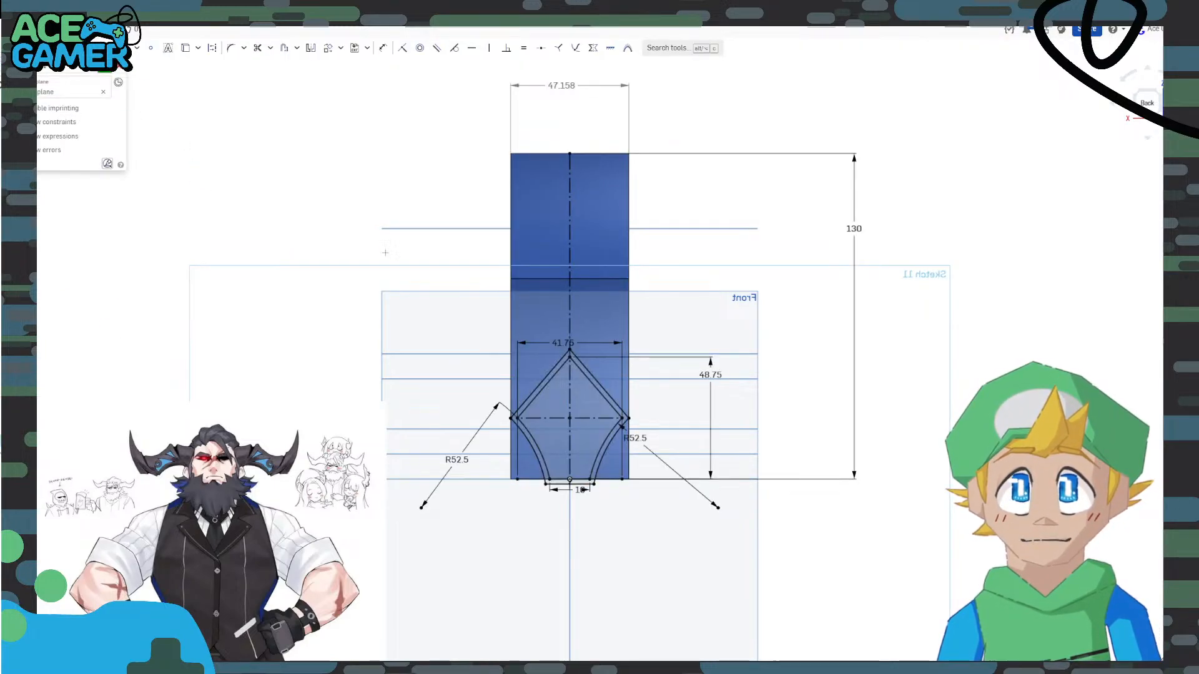
pyautogui.scroll(5, 510, 417)
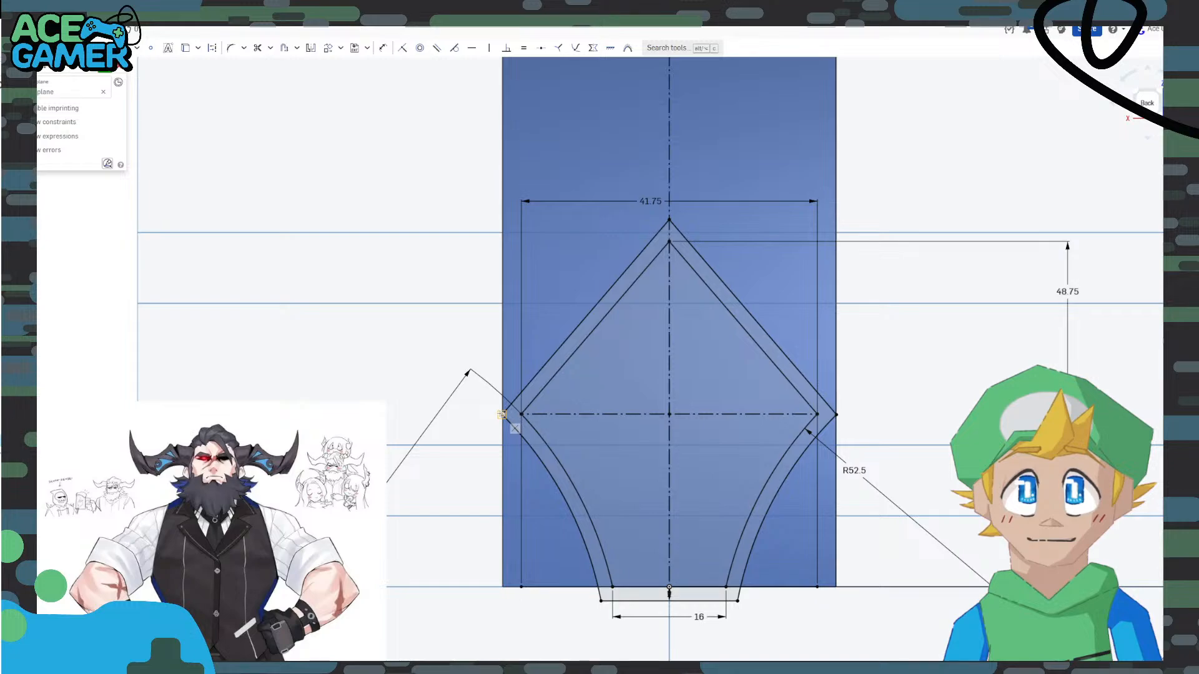
pyautogui.click(502, 414)
pyautogui.scroll(-4, 327, 329)
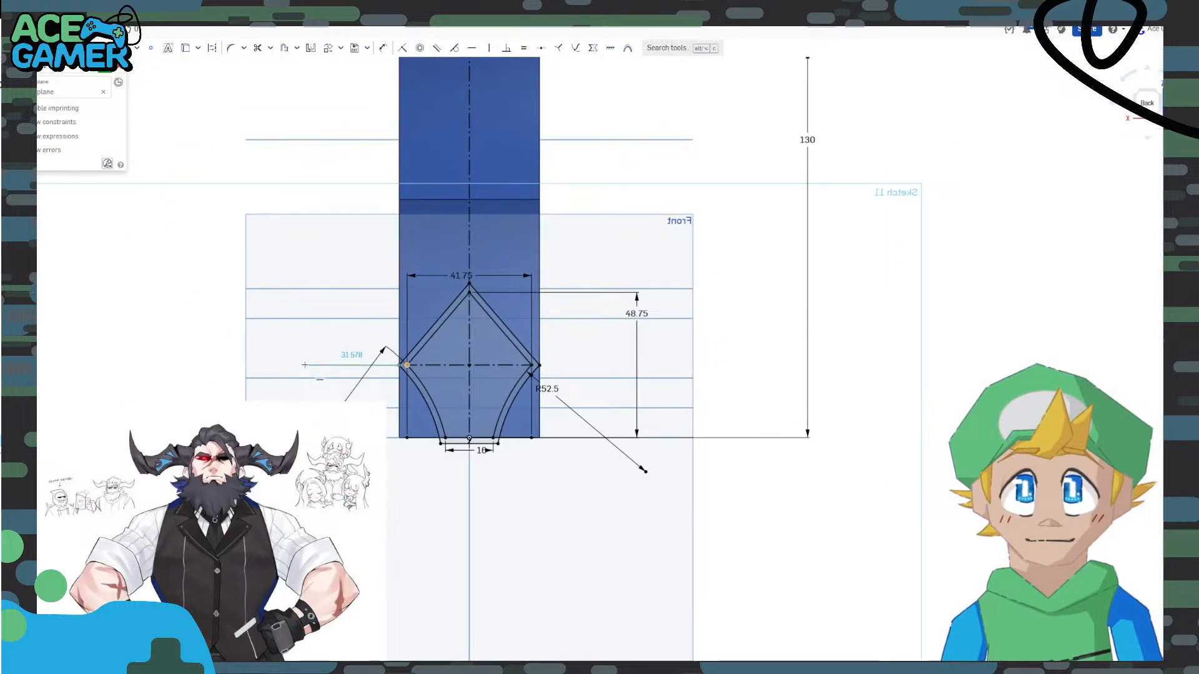
pyautogui.click(304, 365)
pyautogui.click(305, 535)
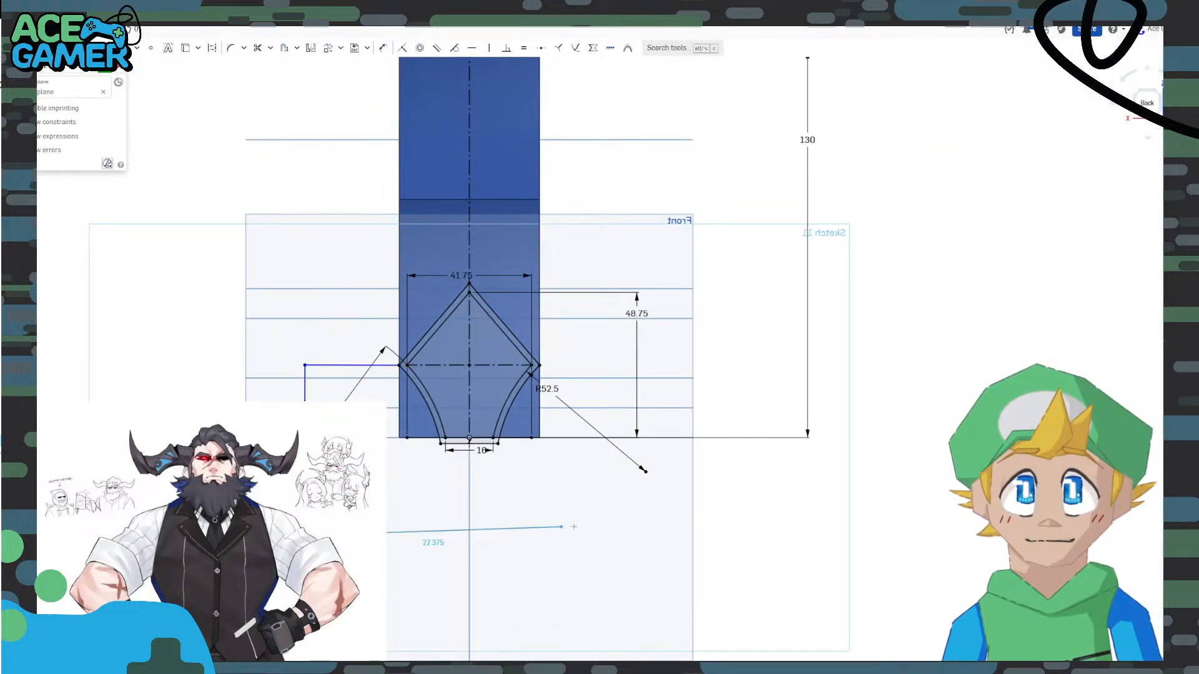
pyautogui.click(641, 537)
pyautogui.moveTo(635, 167); pyautogui.dragTo(654, 282, button='middle')
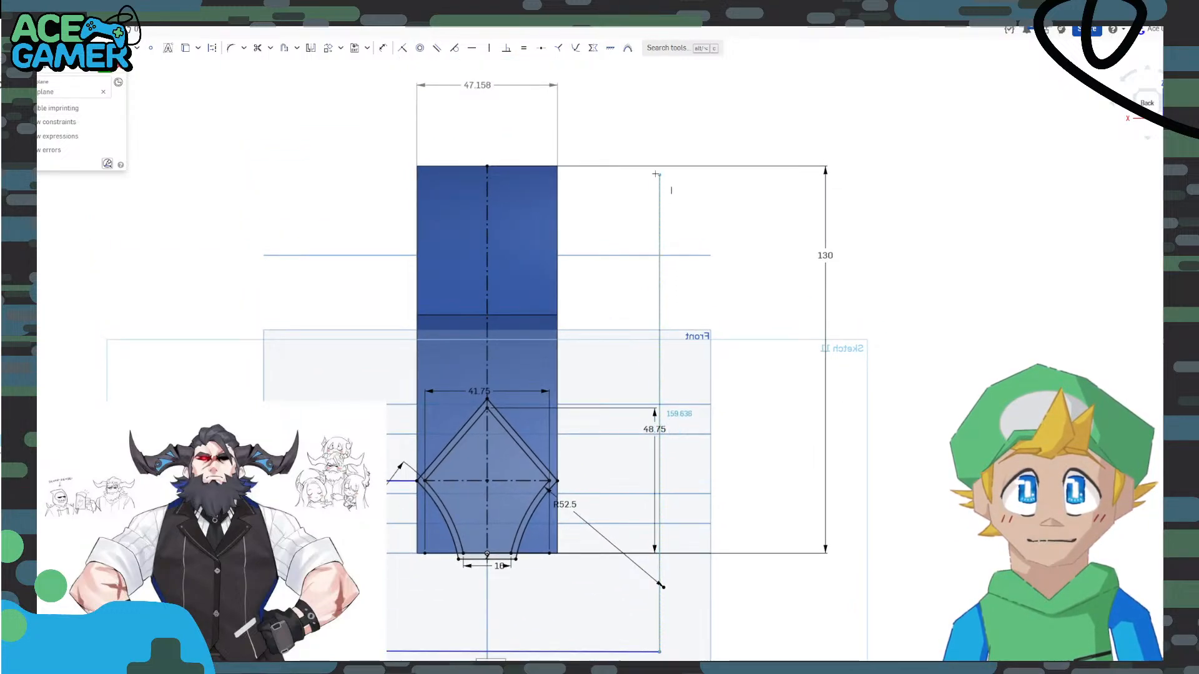
pyautogui.click(659, 129)
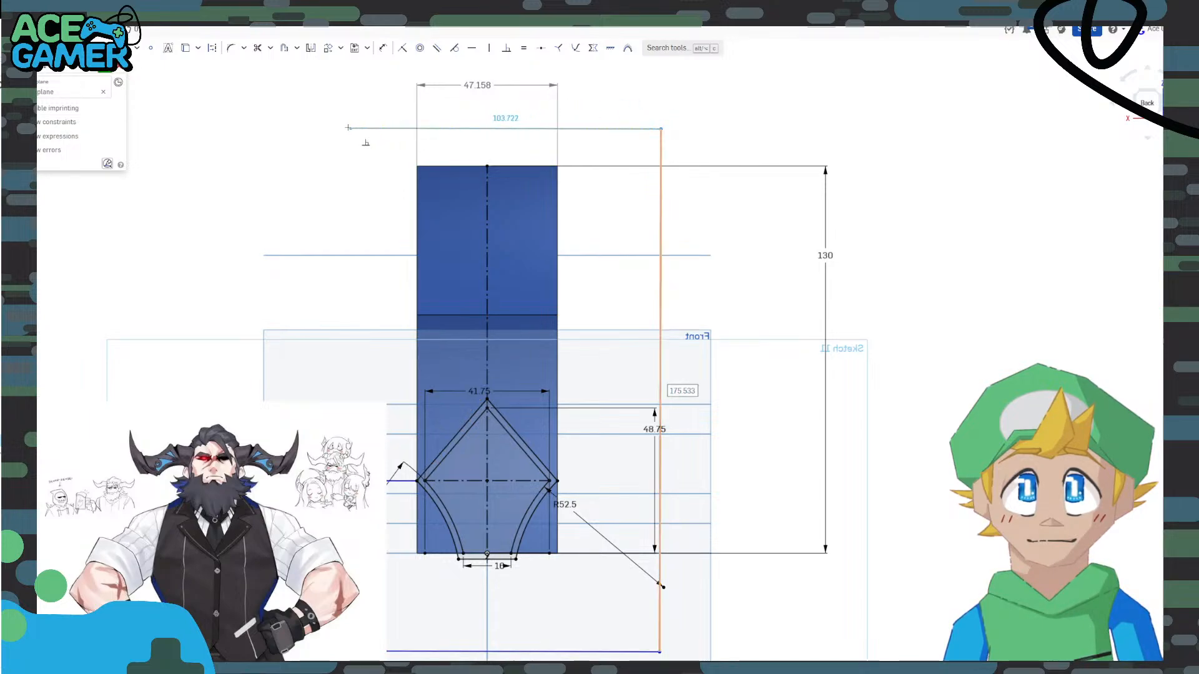
# Try closing the enclosing loop with a line above the block and one down its side, and undo these lines.
pyautogui.click(286, 128)
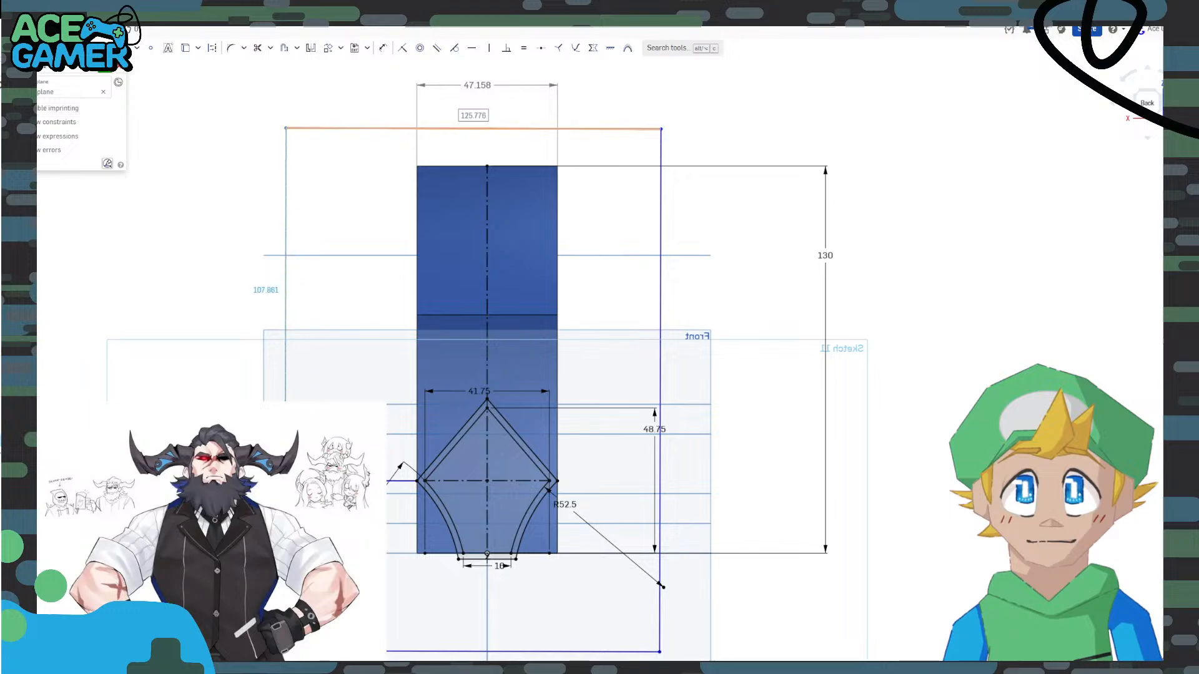
pyautogui.click(286, 489)
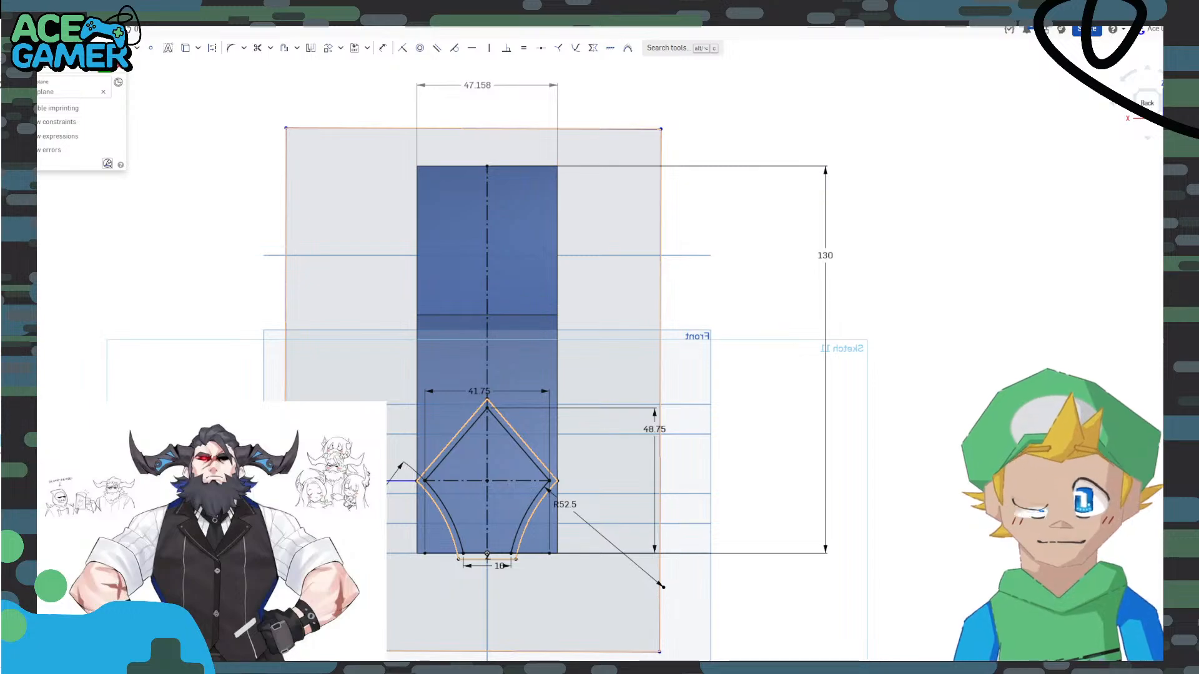
pyautogui.hotkey('ctrl', 'z')
pyautogui.hotkey('ctrl', 'z')
pyautogui.hotkey('ctrl', 'z')
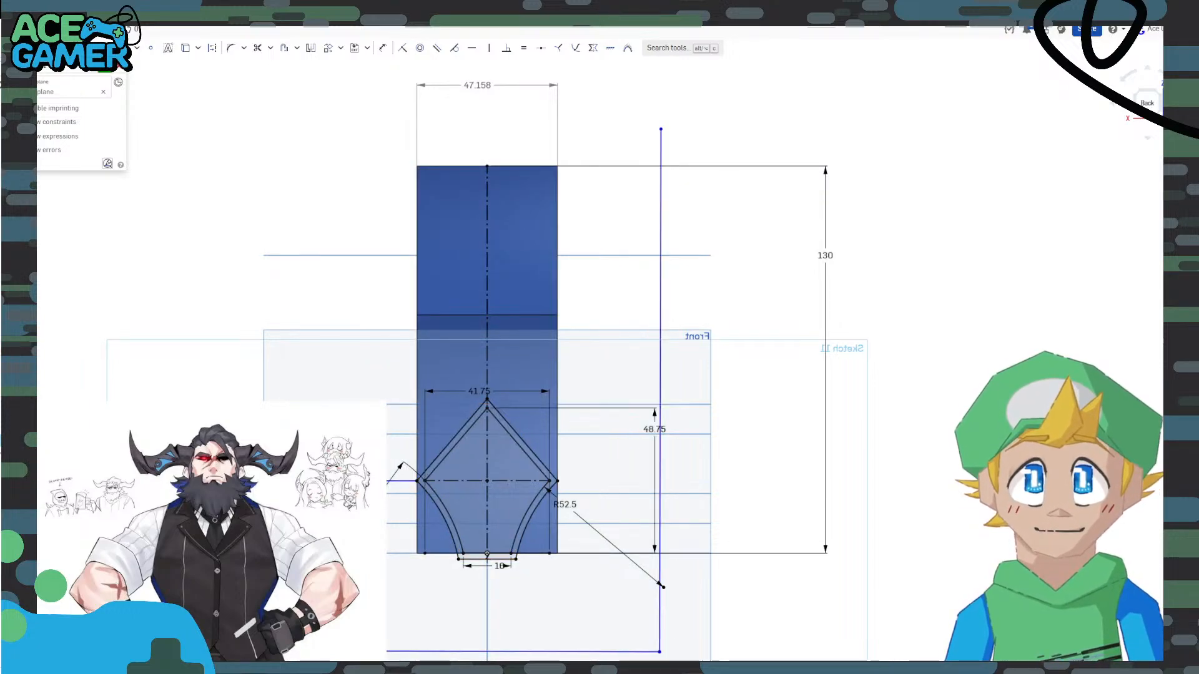
# Undo the lower enclosing lines and redraw them down, about 104 mm across below the block, up, and about 25 mm in to the opposite side corner.
pyautogui.hotkey('ctrl', 'z')
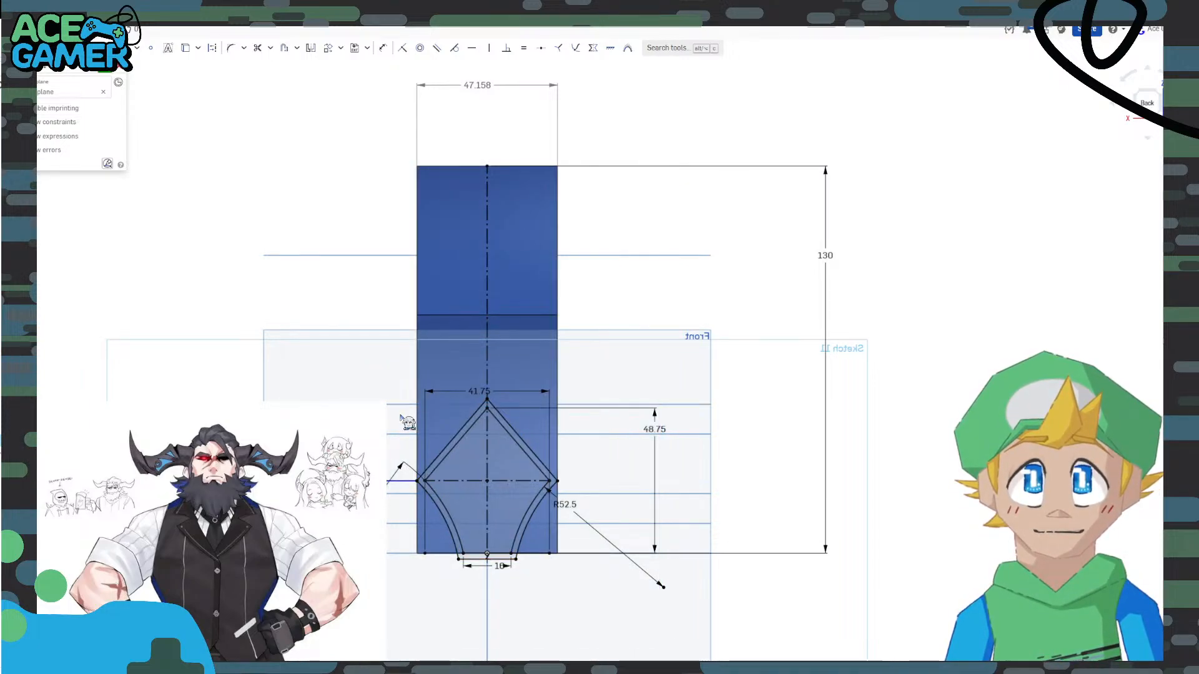
pyautogui.scroll(3, 403, 519)
pyautogui.moveTo(403, 519); pyautogui.dragTo(389, 426, button='middle')
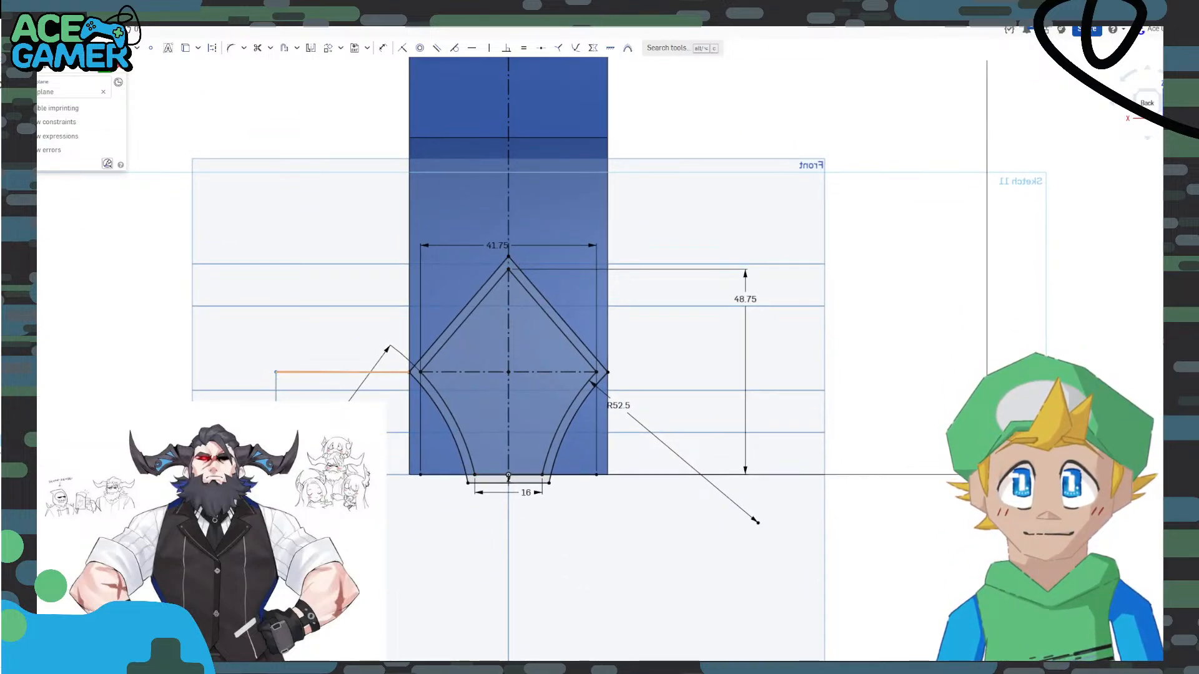
pyautogui.click(276, 595)
pyautogui.click(715, 596)
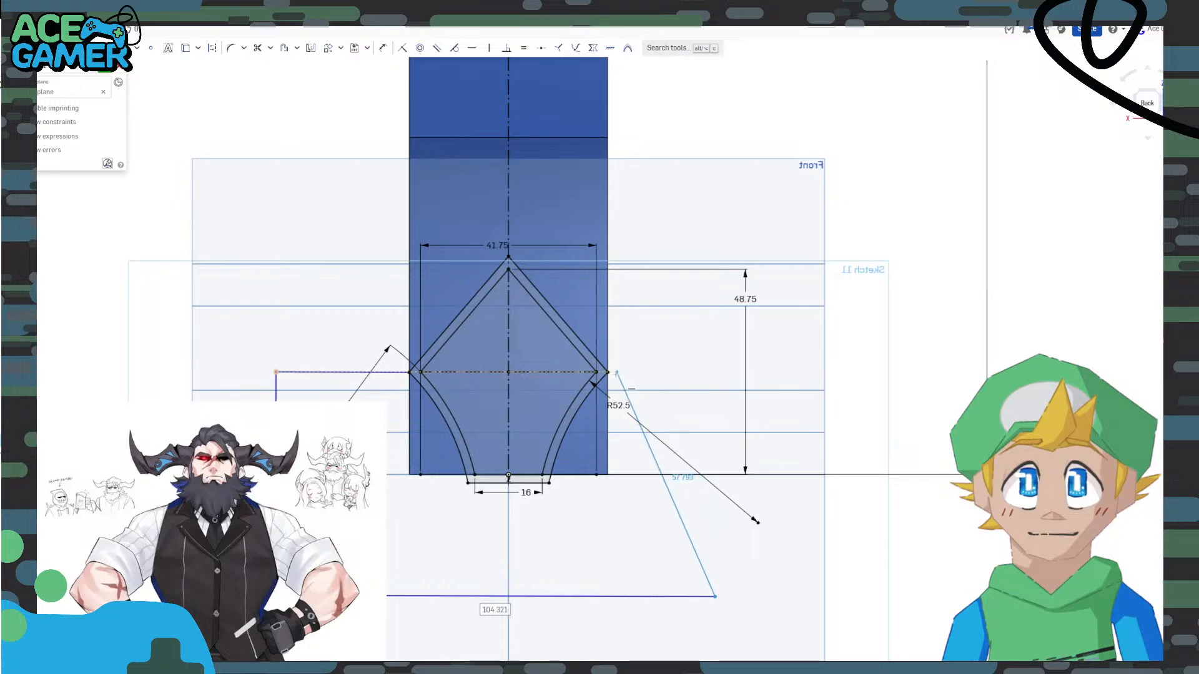
pyautogui.click(716, 371)
pyautogui.click(609, 373)
pyautogui.scroll(-3, 559, 381)
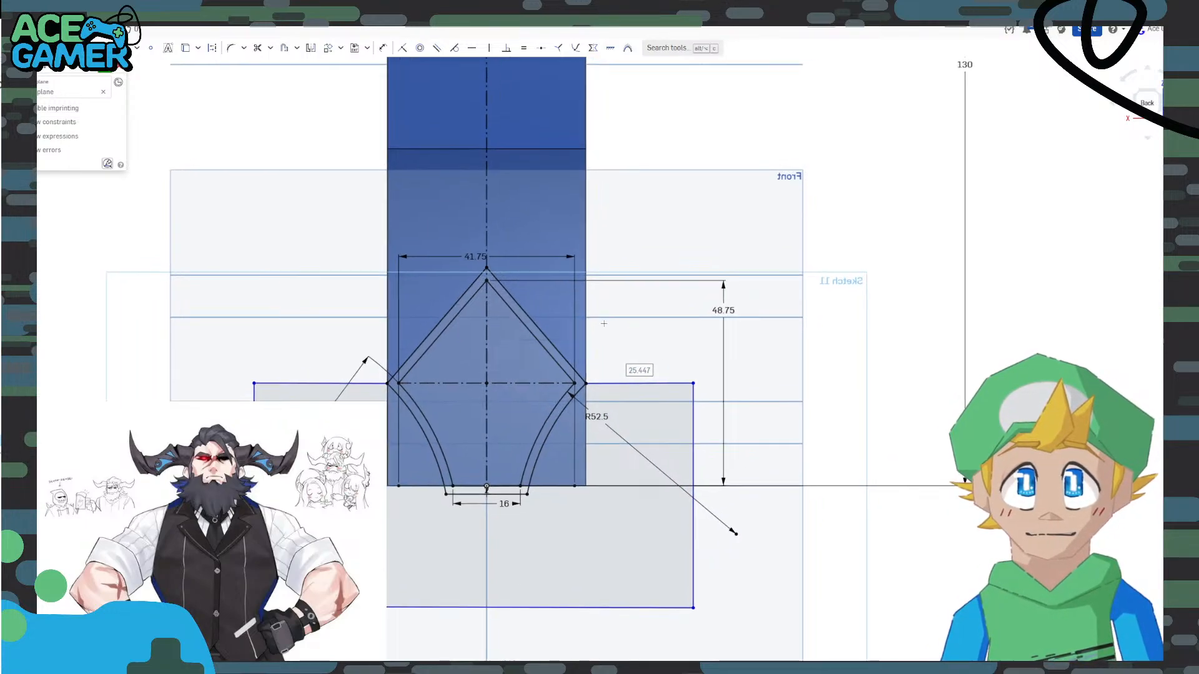
# Draw two slanted lines joining the offset outline's side corners to the upper end of the vertical construction line.
pyautogui.scroll(-1, 559, 381)
pyautogui.moveTo(559, 381); pyautogui.dragTo(551, 435, button='middle')
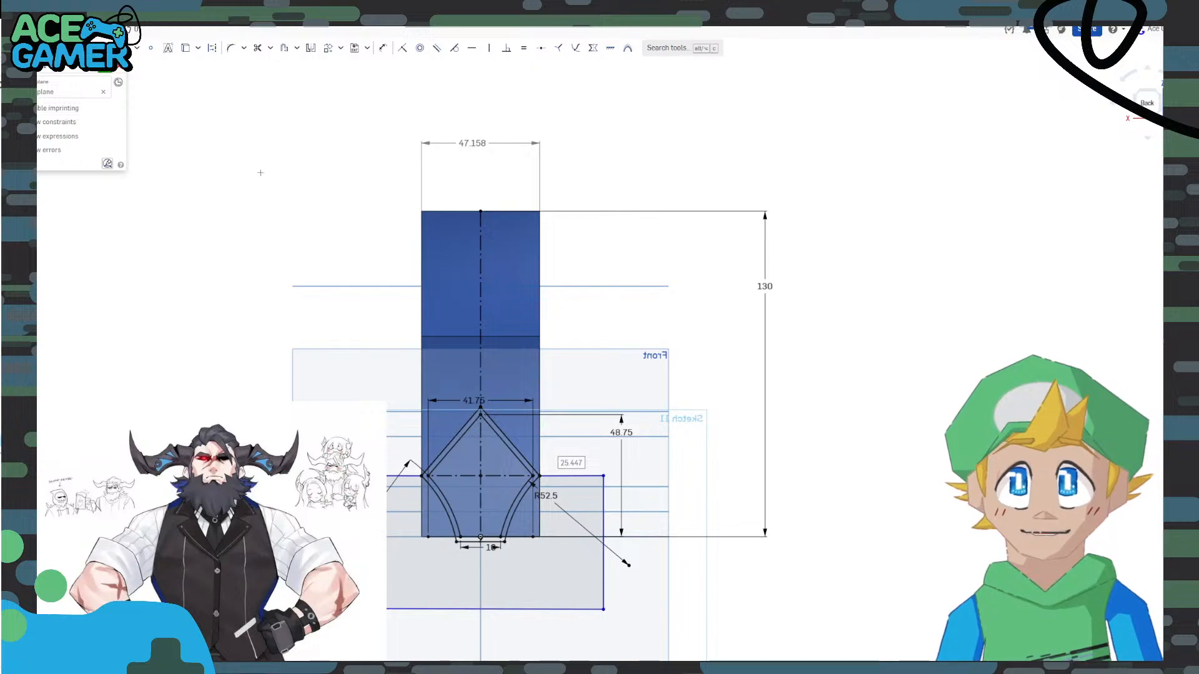
pyautogui.click(481, 211)
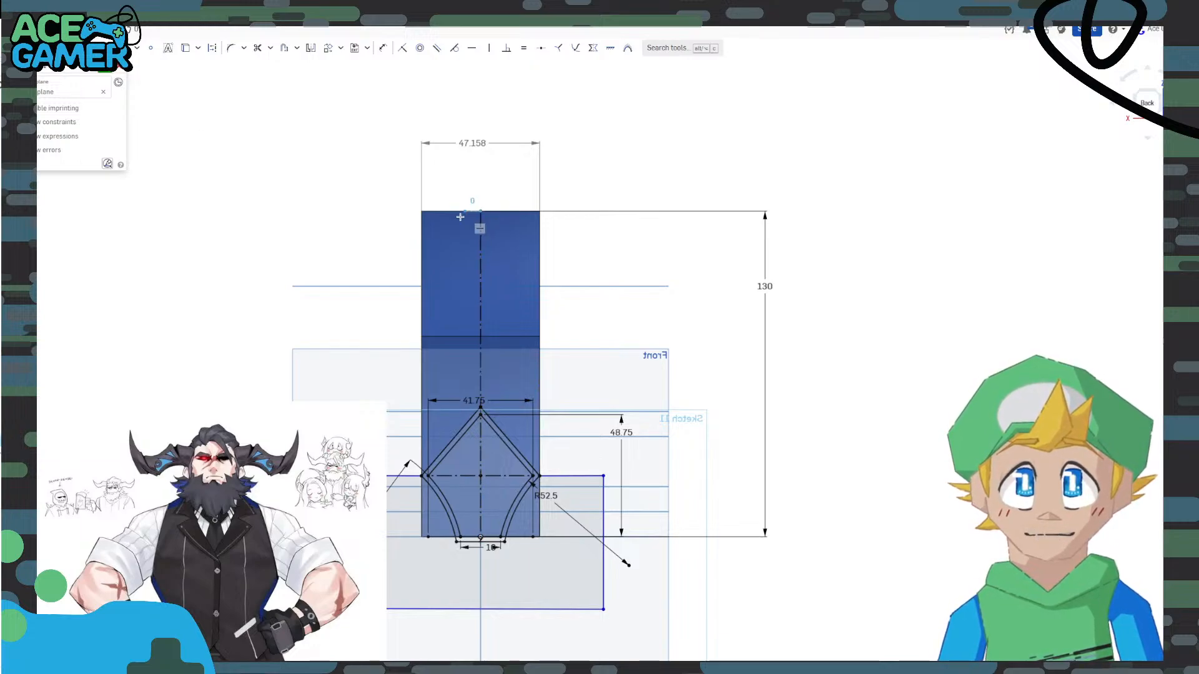
pyautogui.click(421, 476)
pyautogui.click(481, 210)
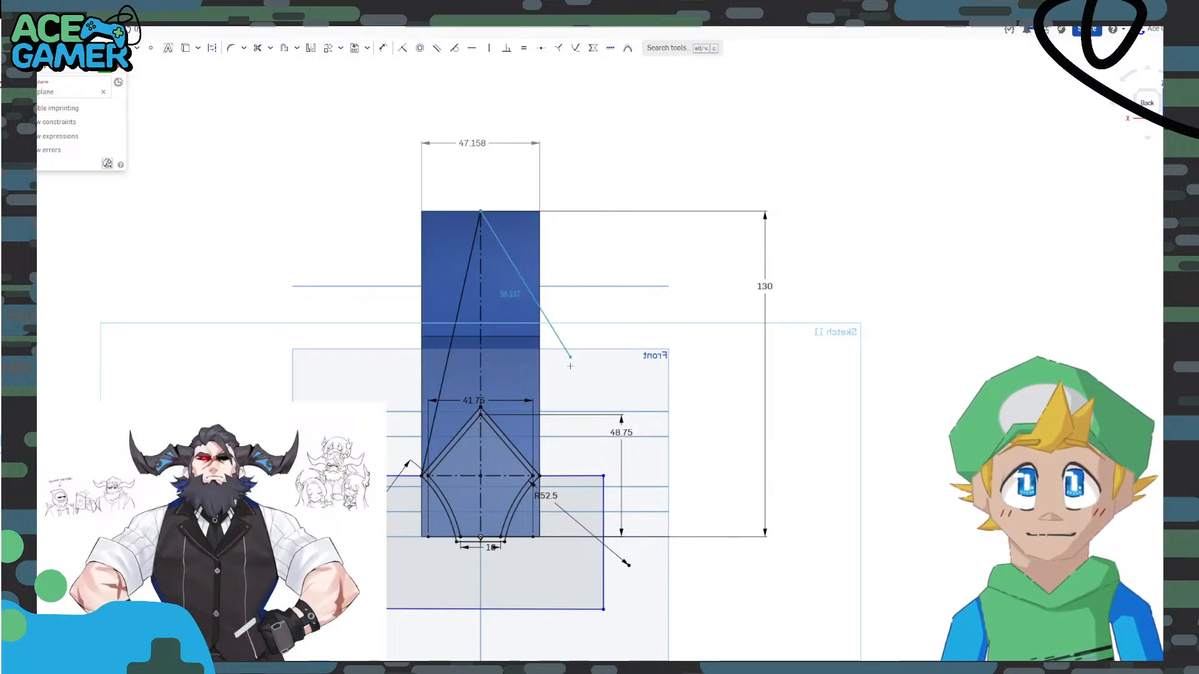
pyautogui.click(540, 476)
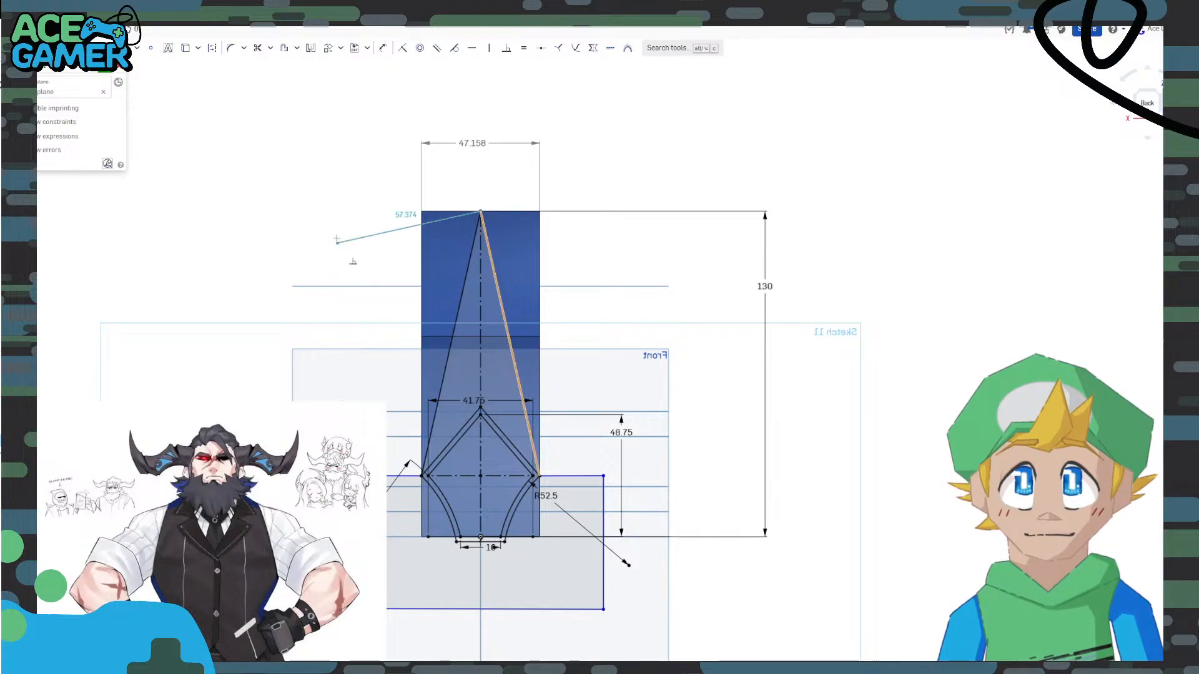
# Close the enclosing outline with horizontal lines from the apex and vertical lines down to both outer corners, and finish the sketch.
pyautogui.click(343, 212)
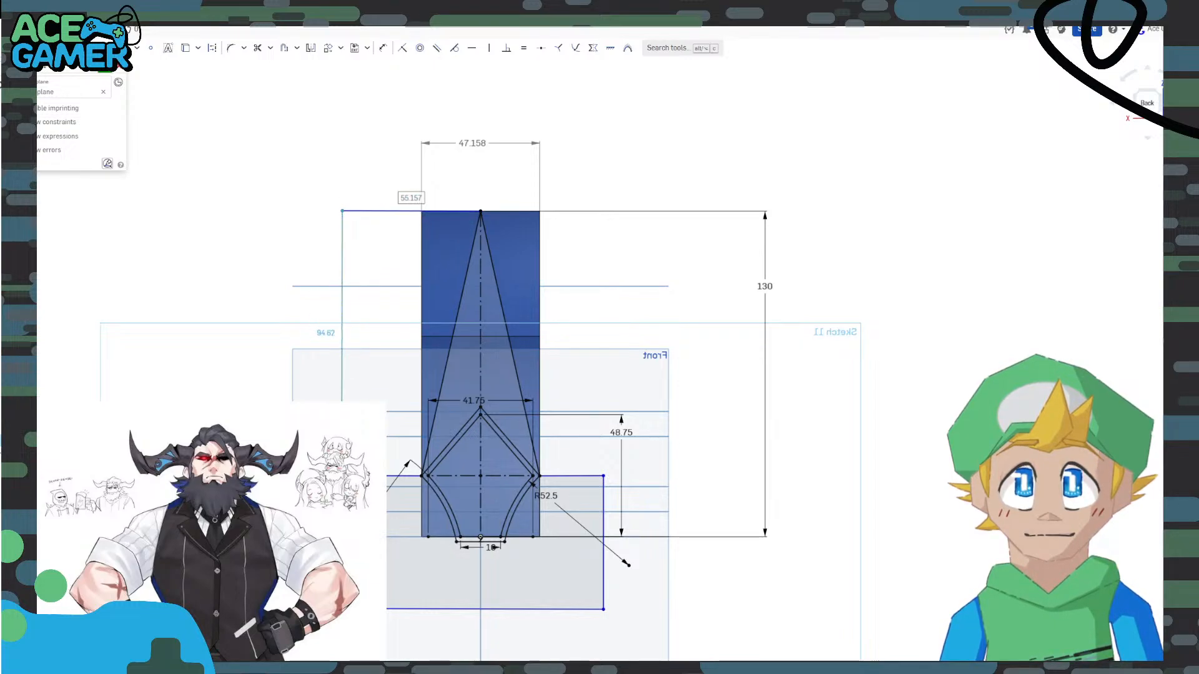
pyautogui.click(342, 476)
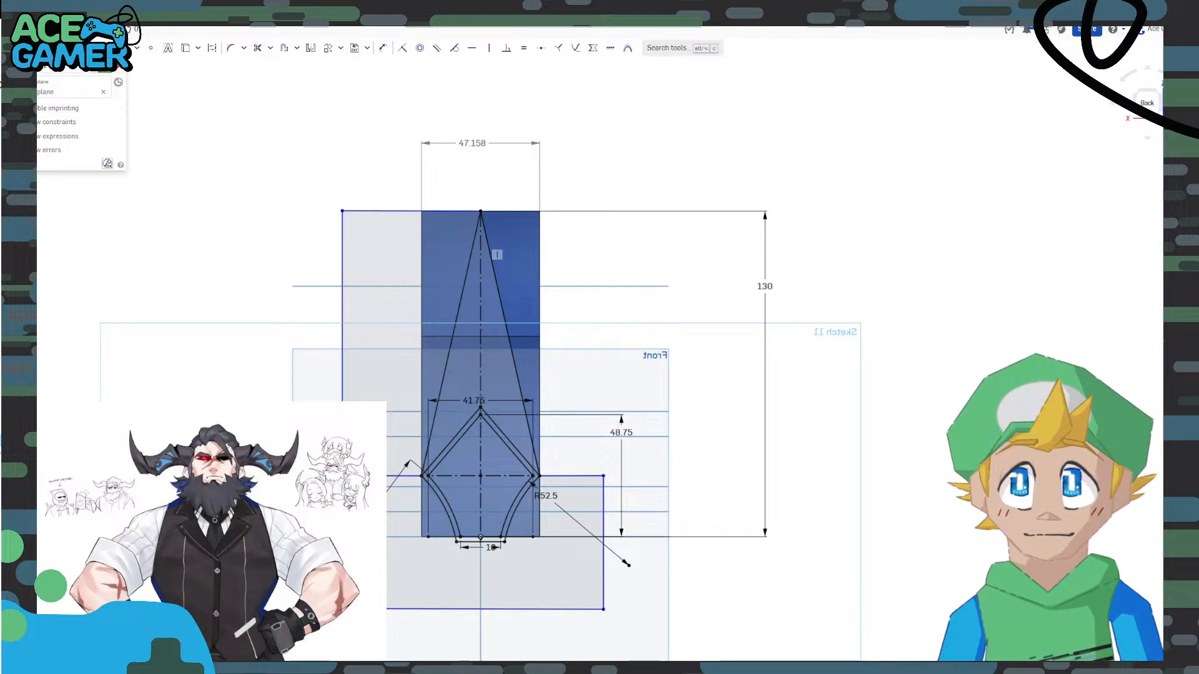
pyautogui.click(480, 212)
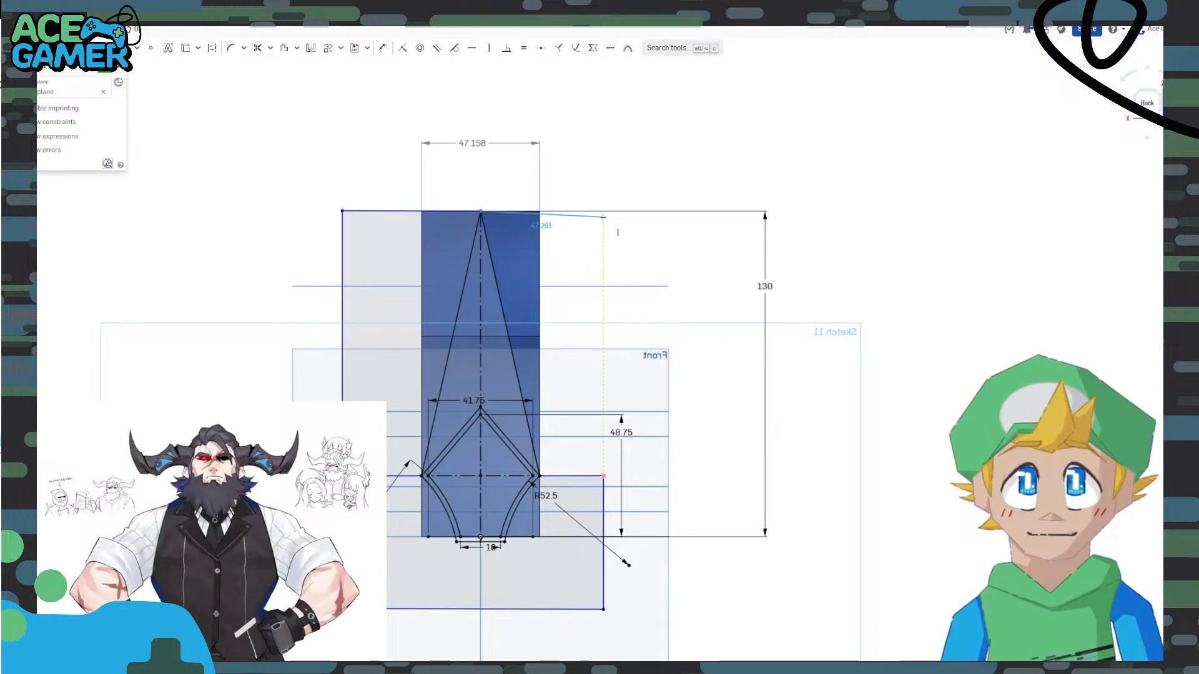
pyautogui.click(604, 212)
pyautogui.scroll(3, 478, 216)
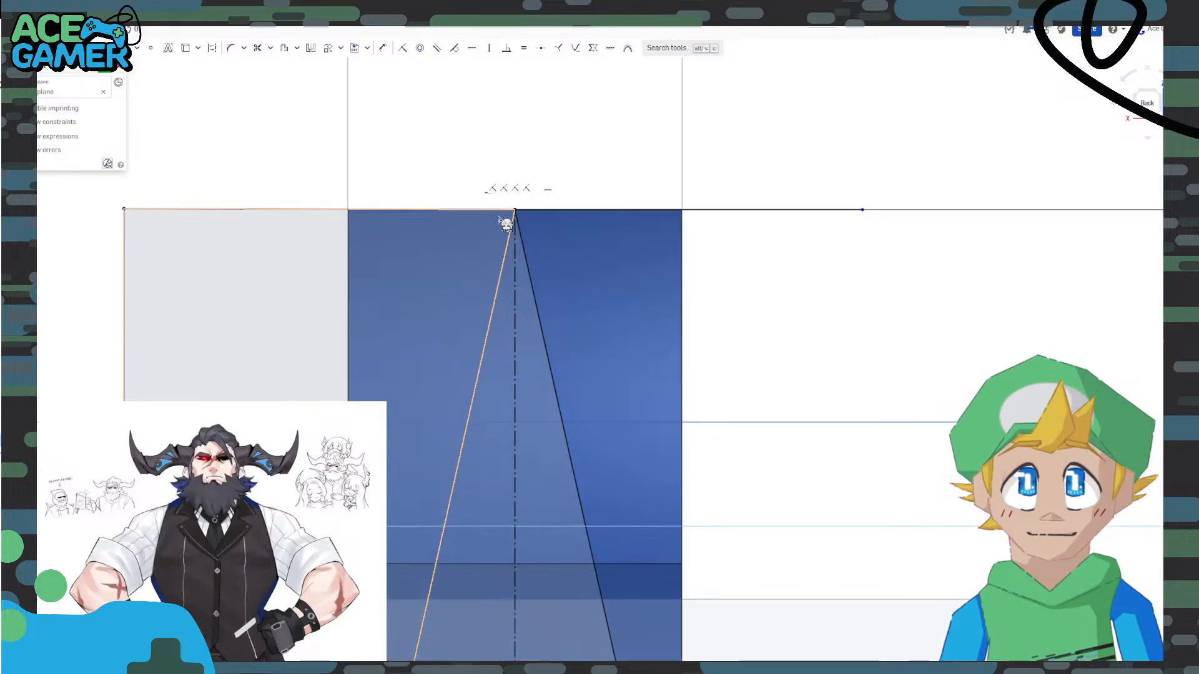
pyautogui.scroll(-5, 637, 319)
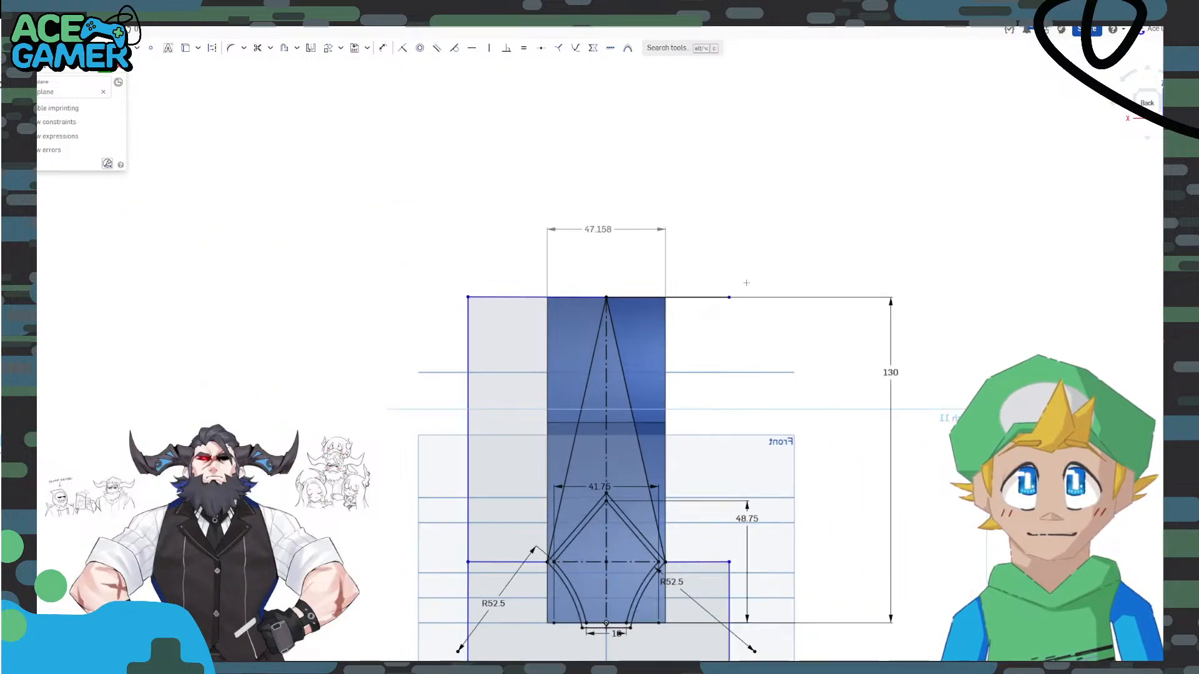
pyautogui.click(729, 298)
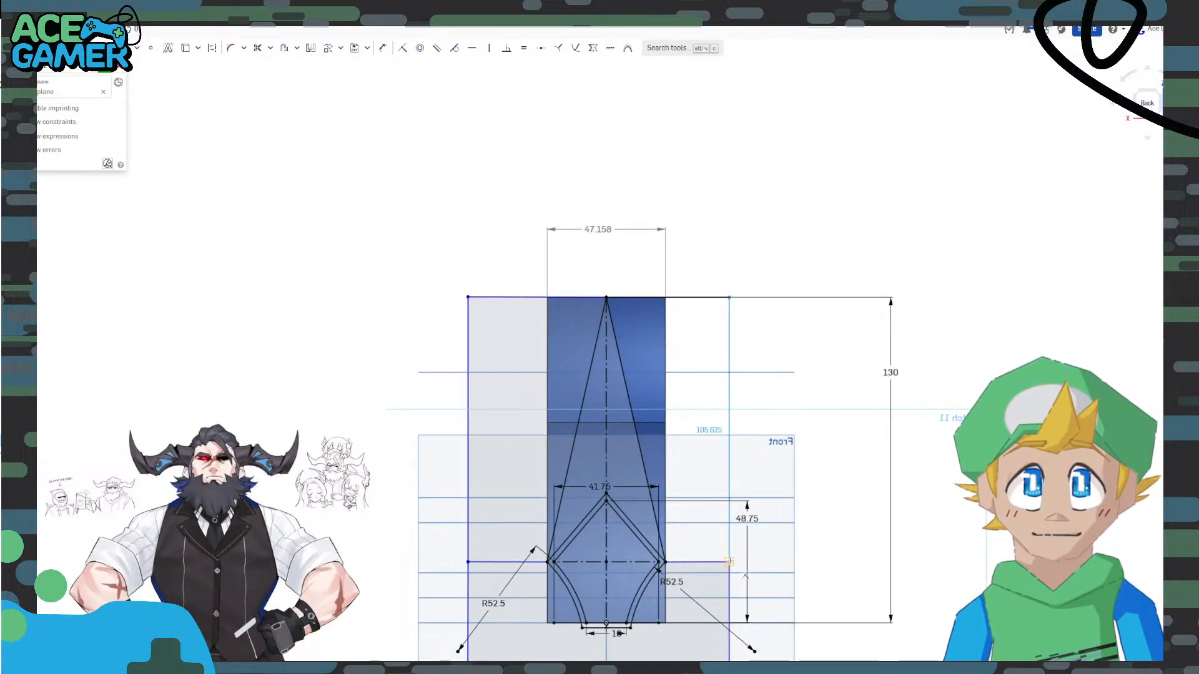
pyautogui.click(728, 562)
pyautogui.moveTo(712, 426); pyautogui.dragTo(643, 420, button='middle')
pyautogui.press('Return')
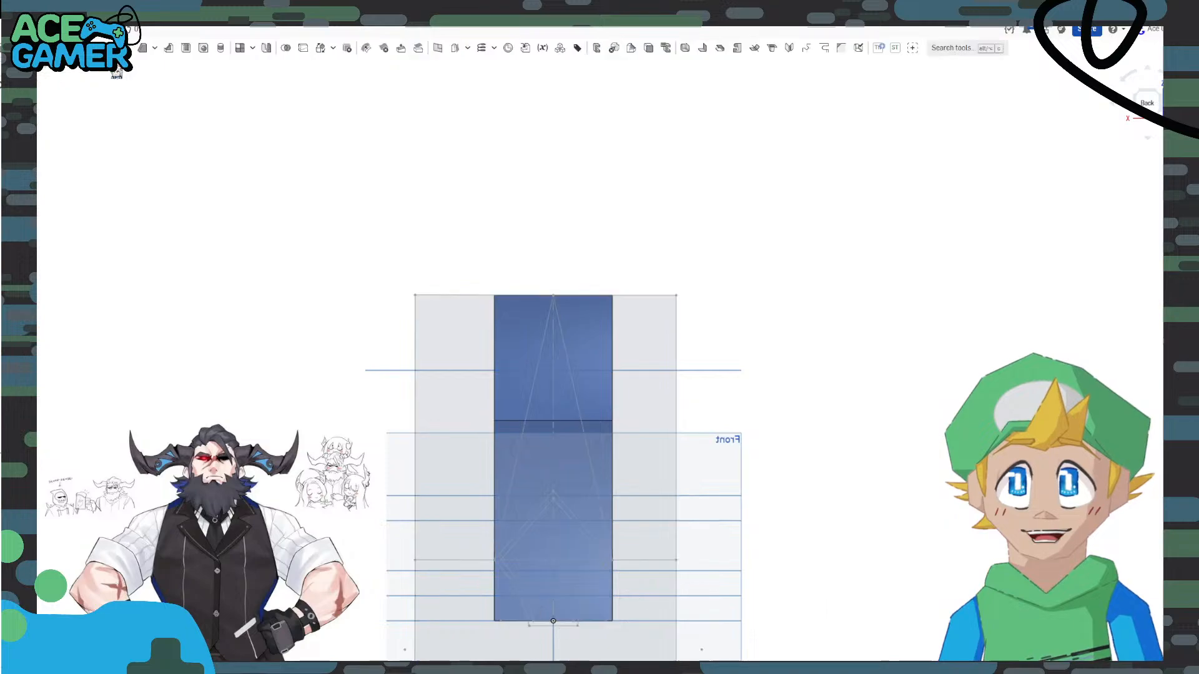
# Select the sketch regions outside the tapered horn profile and set up an Extrude of them as a Remove operation.
pyautogui.click(460, 388)
pyautogui.click(660, 396)
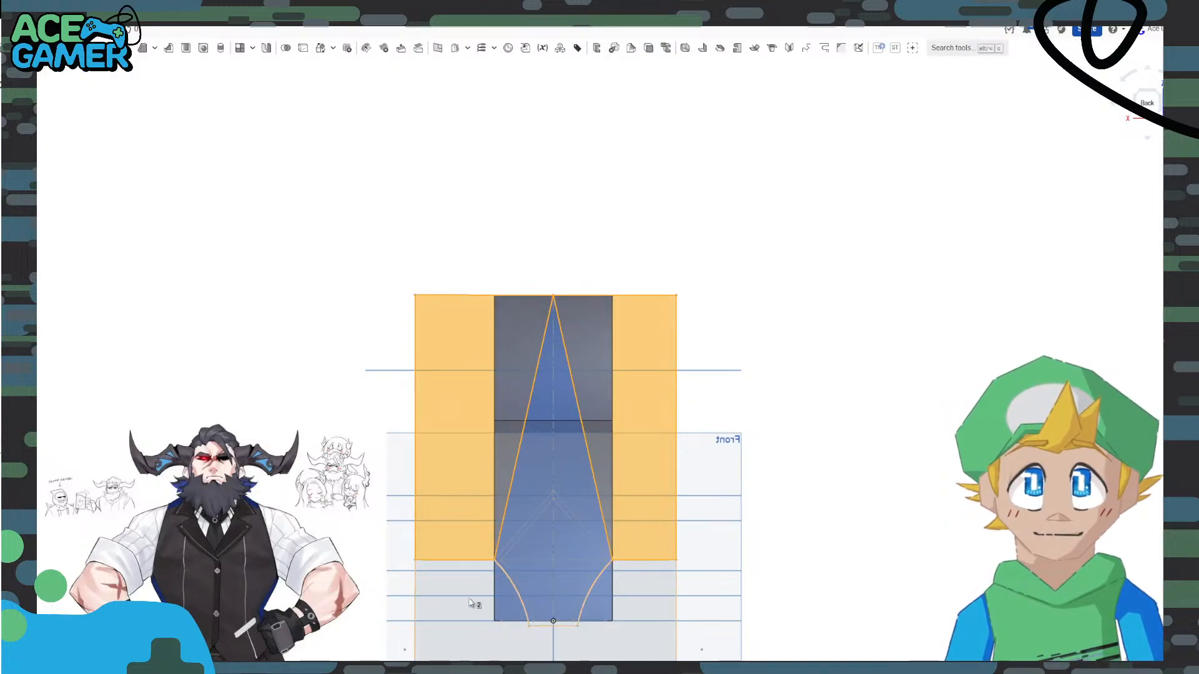
pyautogui.click(471, 604)
pyautogui.click(664, 611)
pyautogui.click(646, 612)
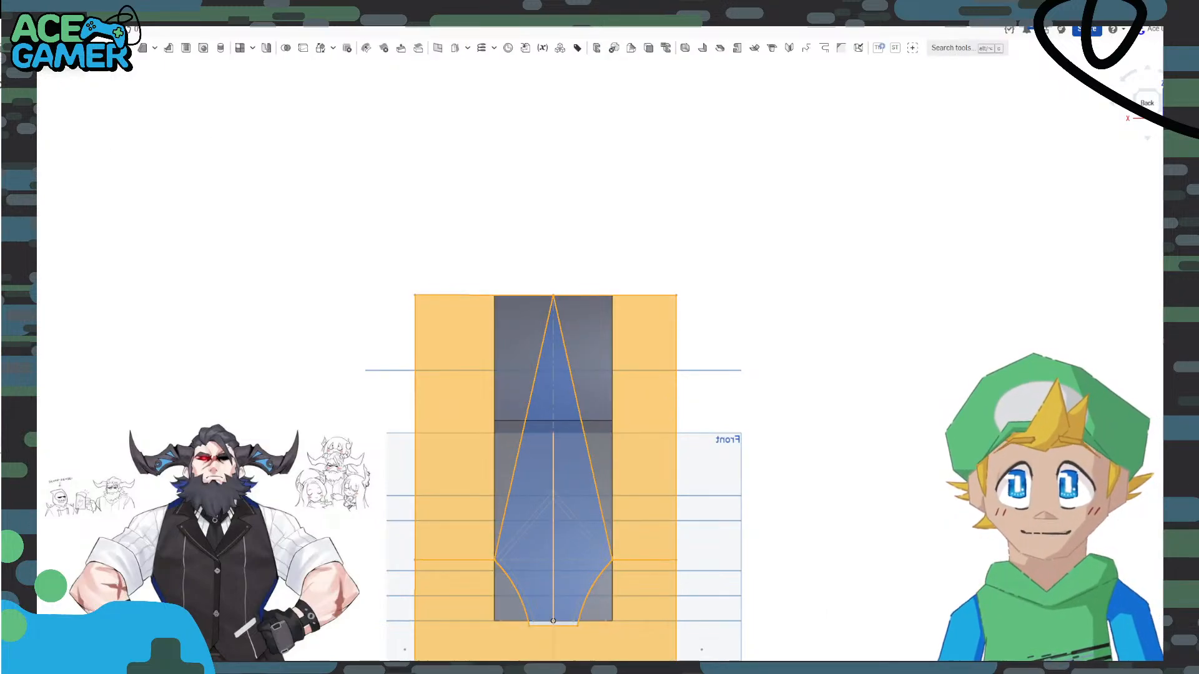
pyautogui.hotkey('shift', 'e')
pyautogui.click(75, 94)
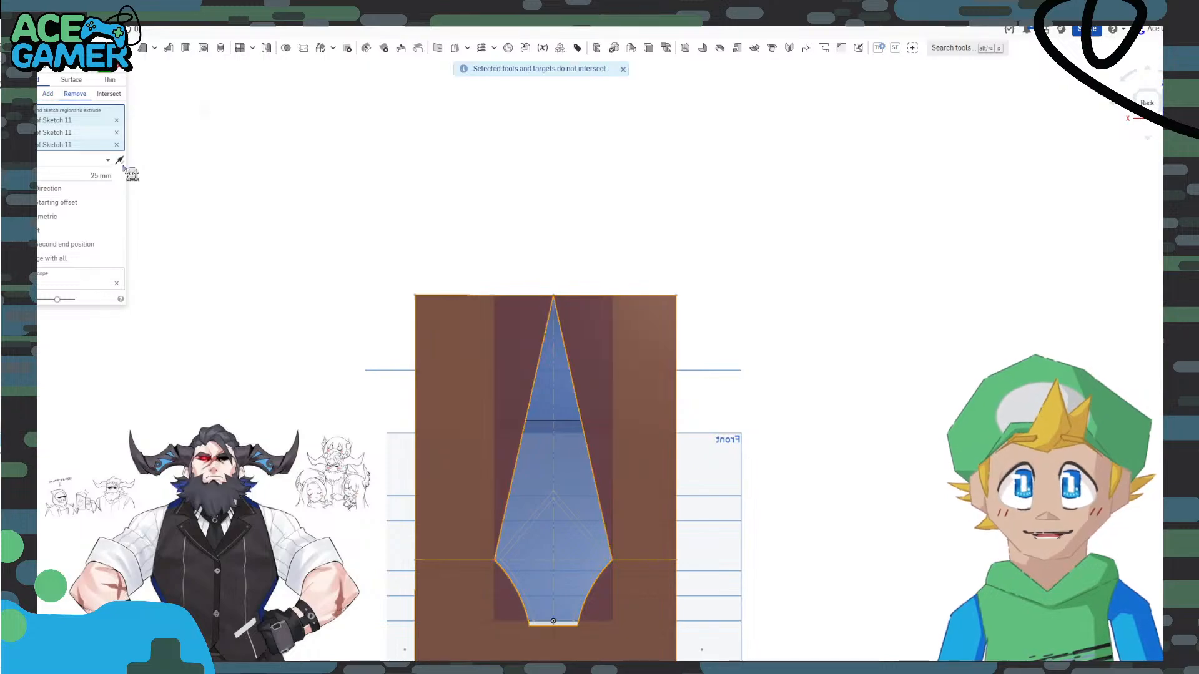
# Set the cut's depth to 200 mm, flip its direction into the horn block, and accept the extrude.
pyautogui.scroll(-3, 476, 586)
pyautogui.moveTo(431, 551); pyautogui.dragTo(520, 567, button='right')
pyautogui.scroll(5, 511, 562)
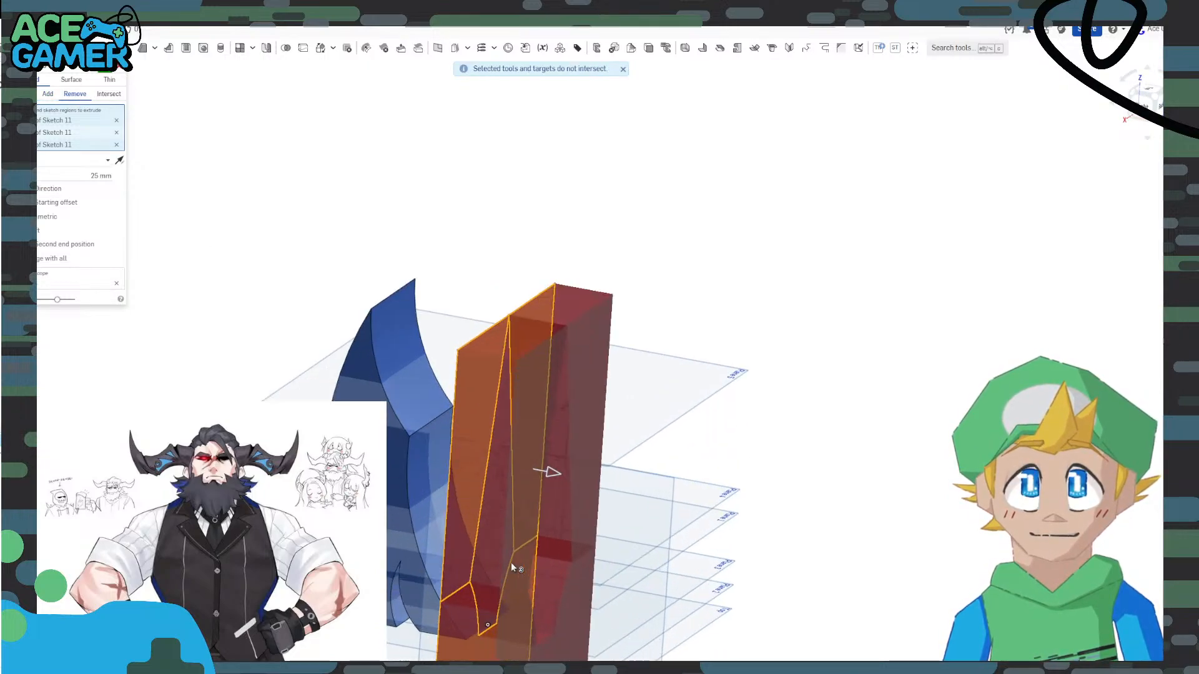
pyautogui.moveTo(460, 530); pyautogui.dragTo(576, 379, button='middle')
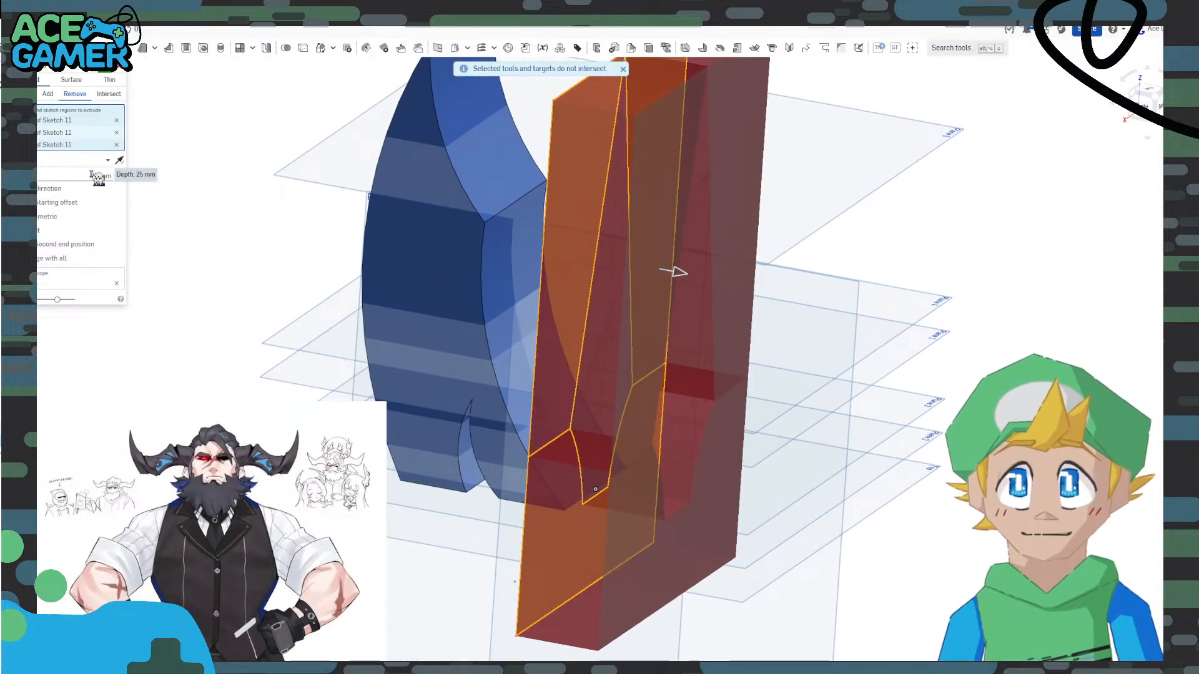
pyautogui.write('200')
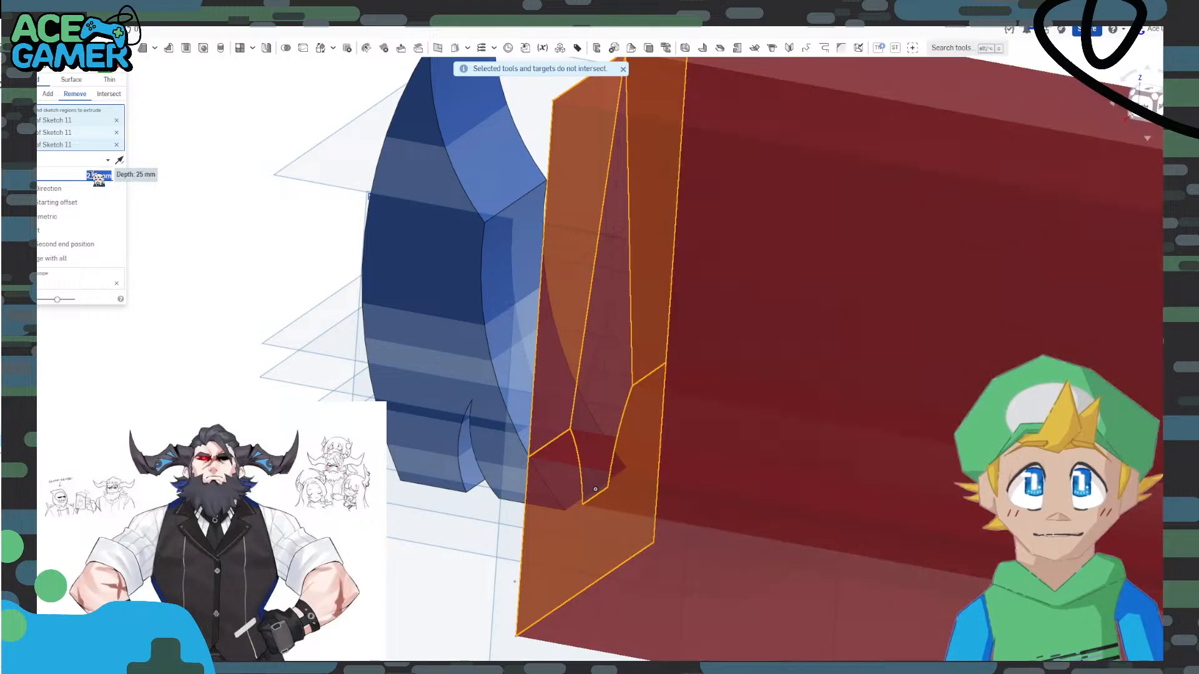
pyautogui.press('Return')
pyautogui.click(120, 161)
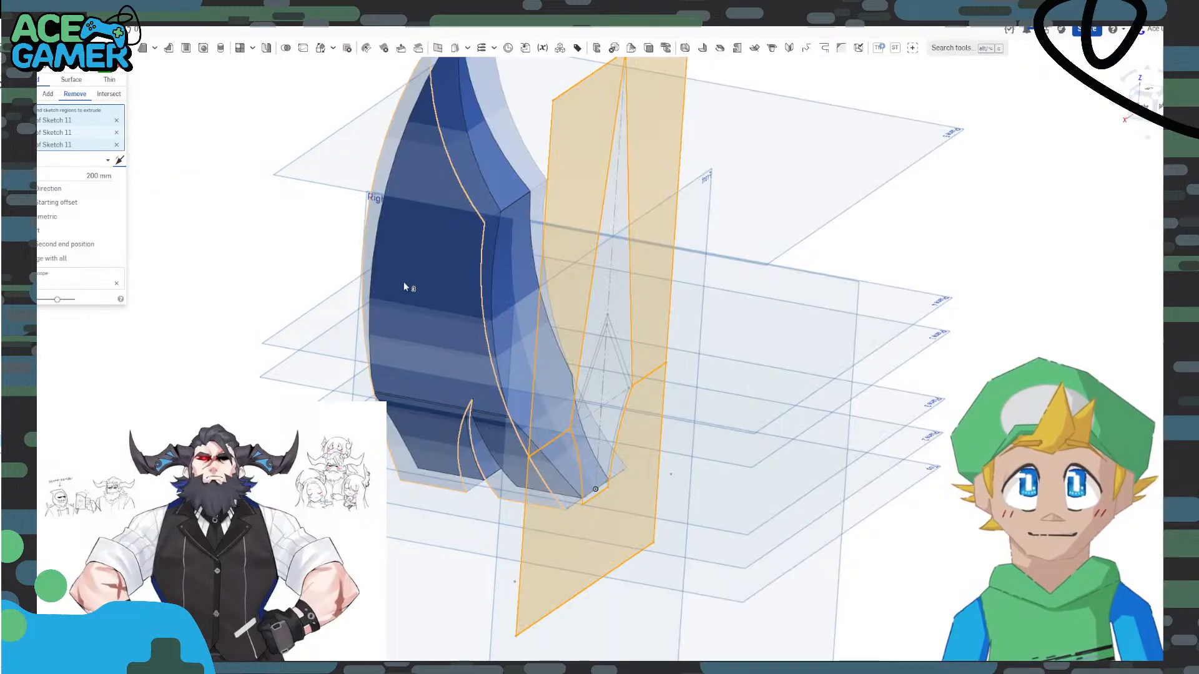
pyautogui.moveTo(412, 287); pyautogui.dragTo(209, 124, button='right')
pyautogui.click(105, 69)
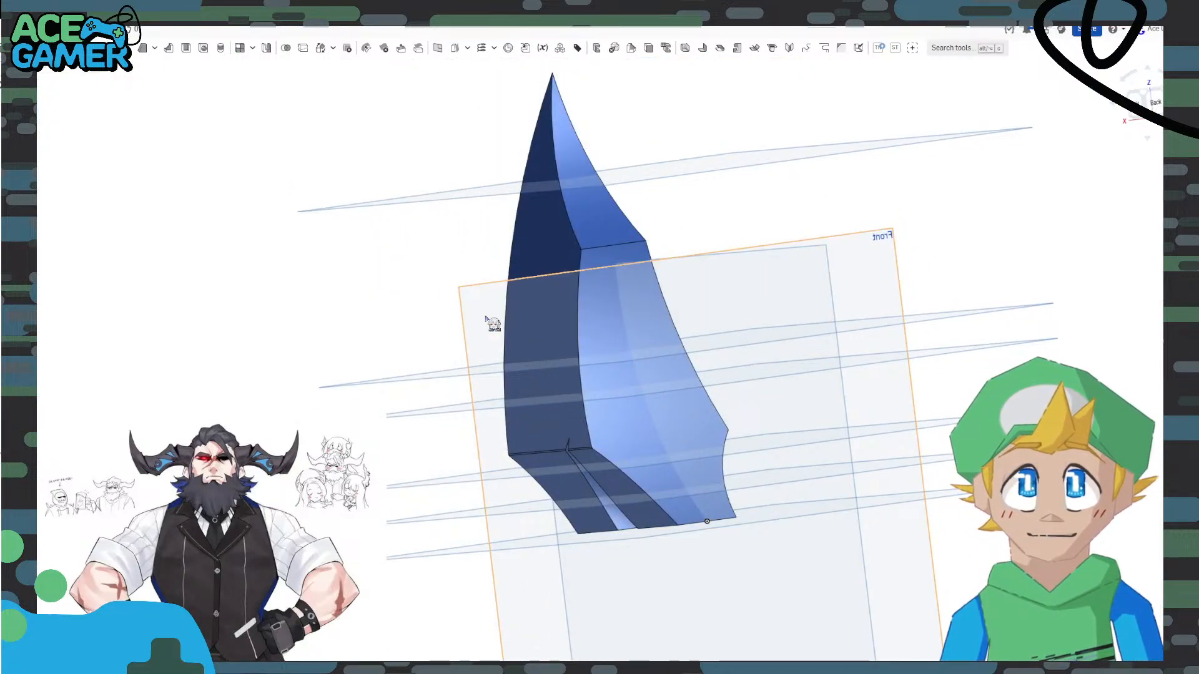
# Show the profile sketch and extrude its inner cross-section region 25 mm toward the horn as an Add operation.
pyautogui.moveTo(400, 306); pyautogui.dragTo(452, 319, button='right')
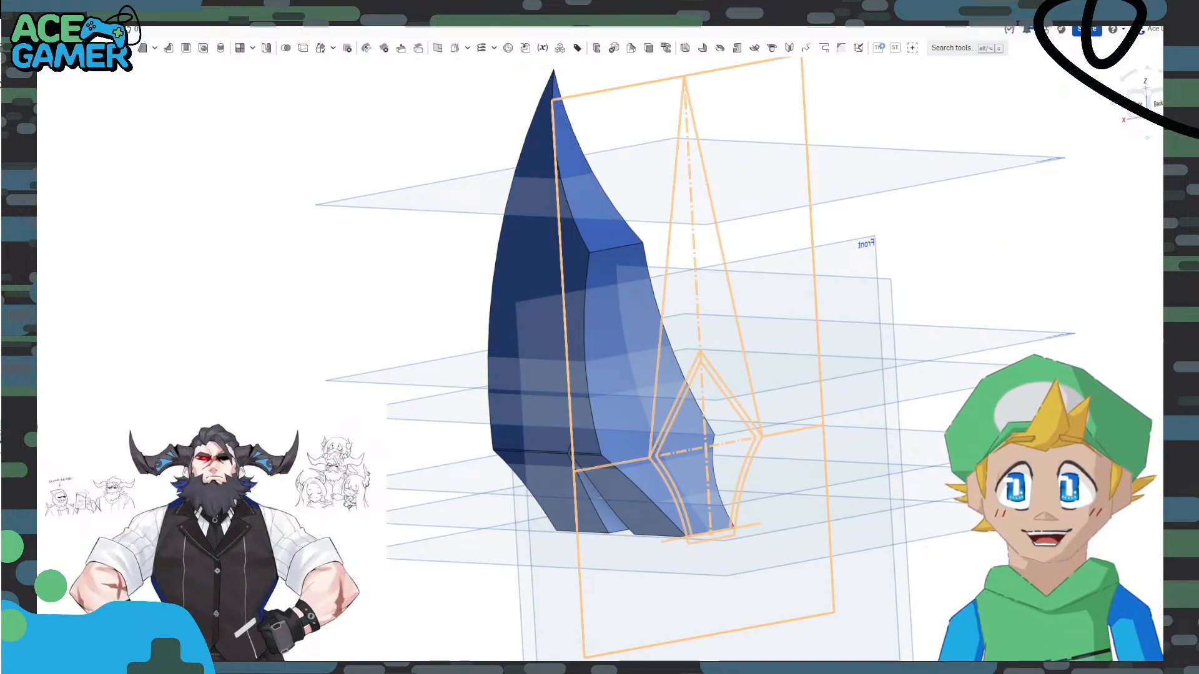
pyautogui.click(694, 444)
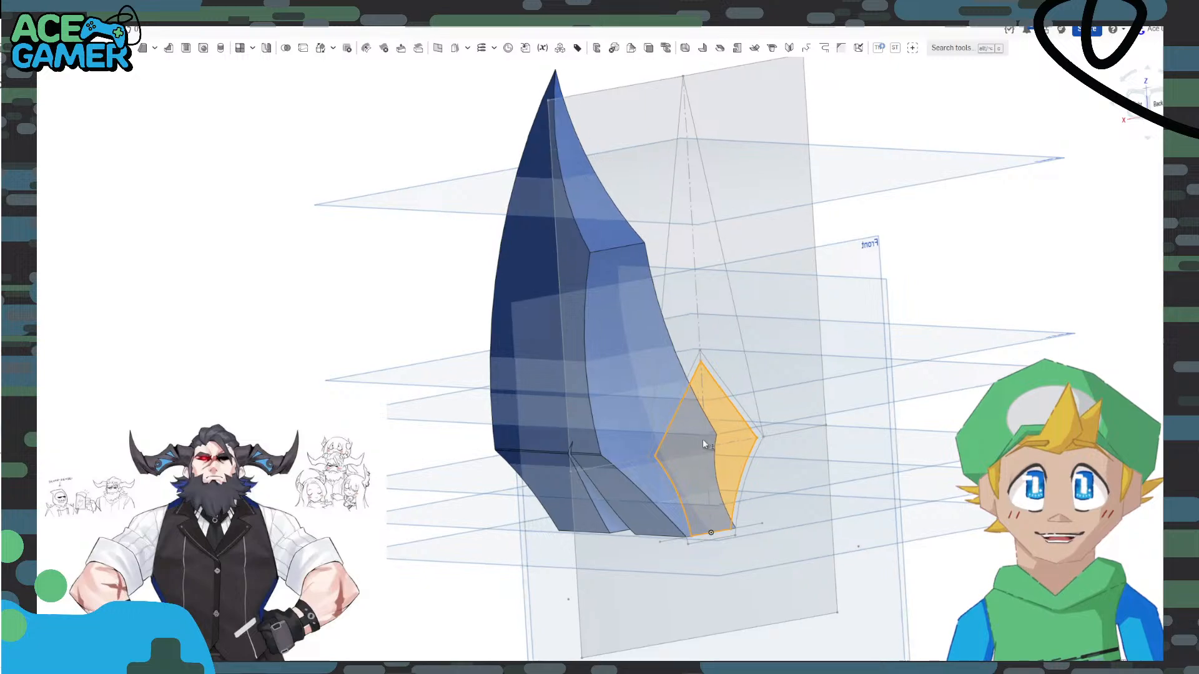
pyautogui.moveTo(702, 440); pyautogui.dragTo(679, 448, button='right')
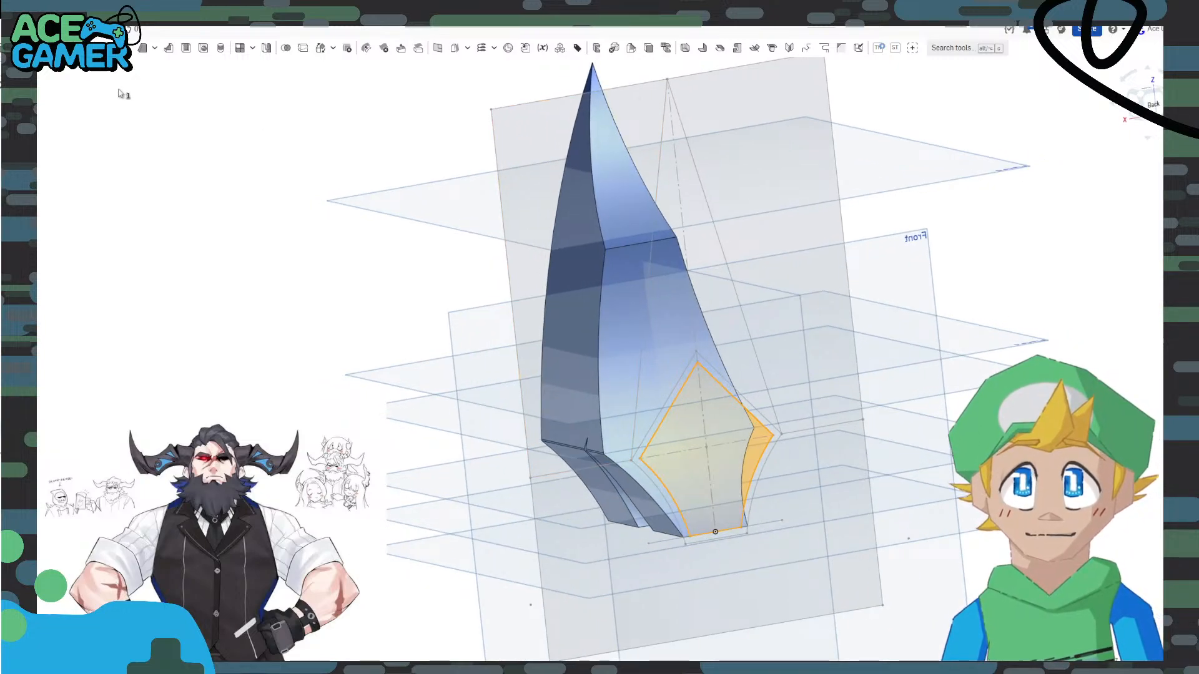
pyautogui.hotkey('shift', 'e')
pyautogui.moveTo(426, 383); pyautogui.dragTo(480, 362, button='right')
pyautogui.click(105, 67)
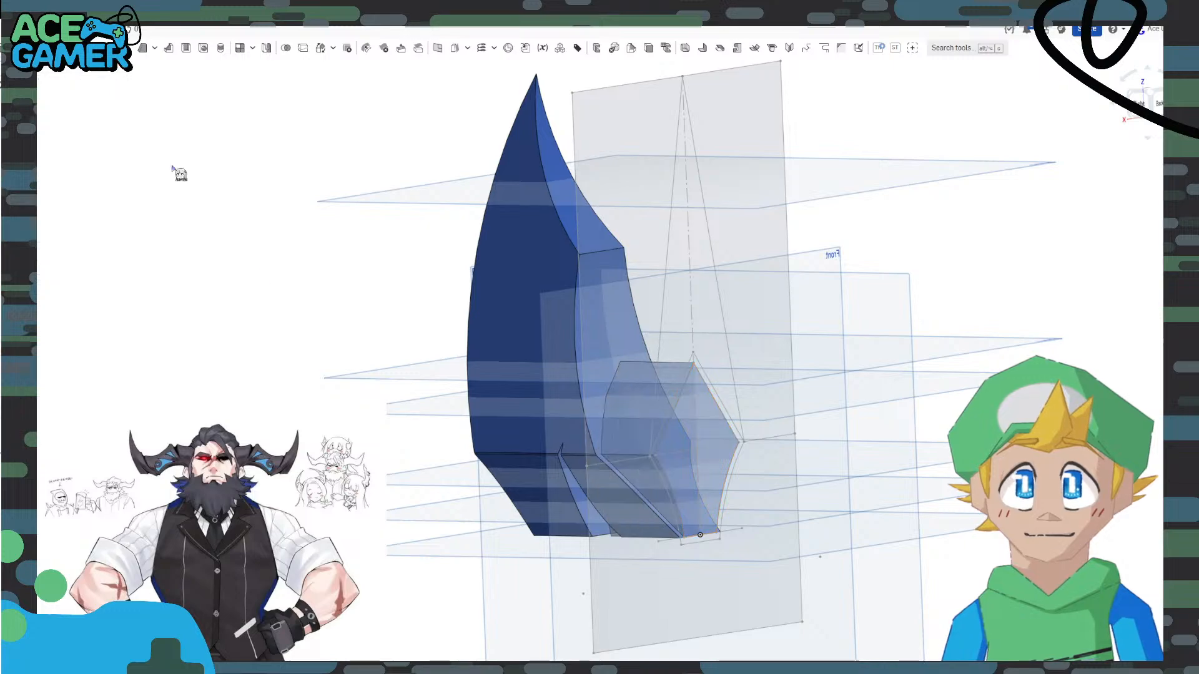
# Edit the added cross-section extrusion and set its depth to 15 mm.
pyautogui.moveTo(600, 386); pyautogui.dragTo(612, 373, button='right')
pyautogui.doubleClick(25, 442)
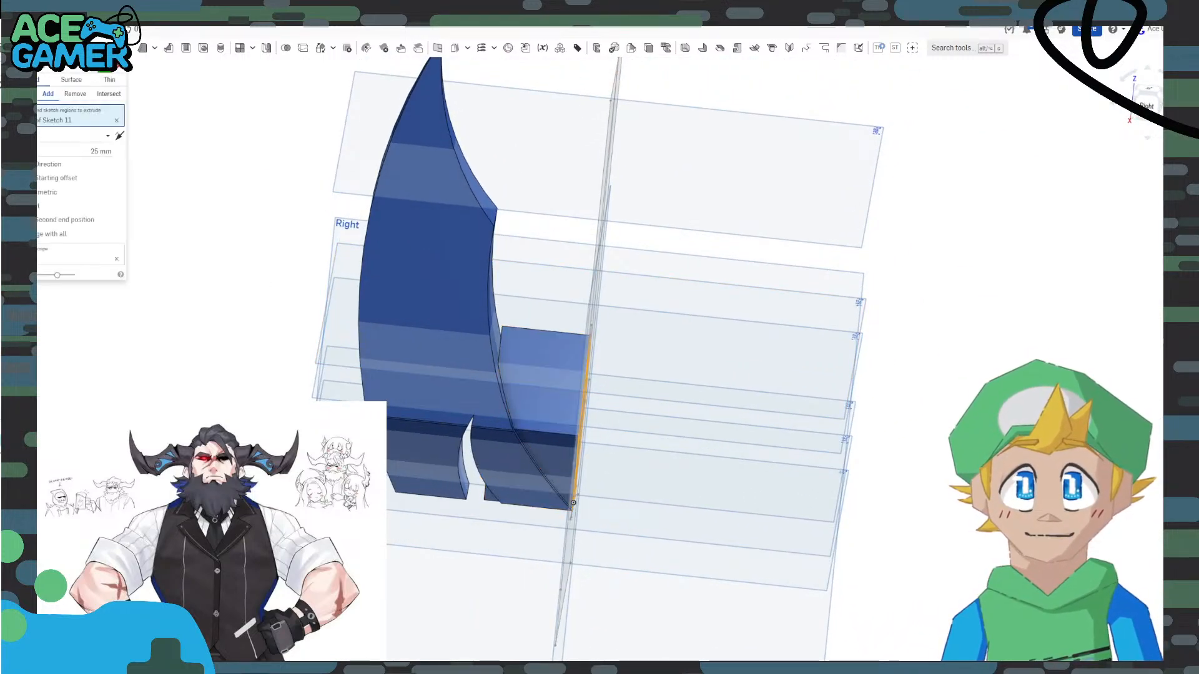
pyautogui.click(94, 153)
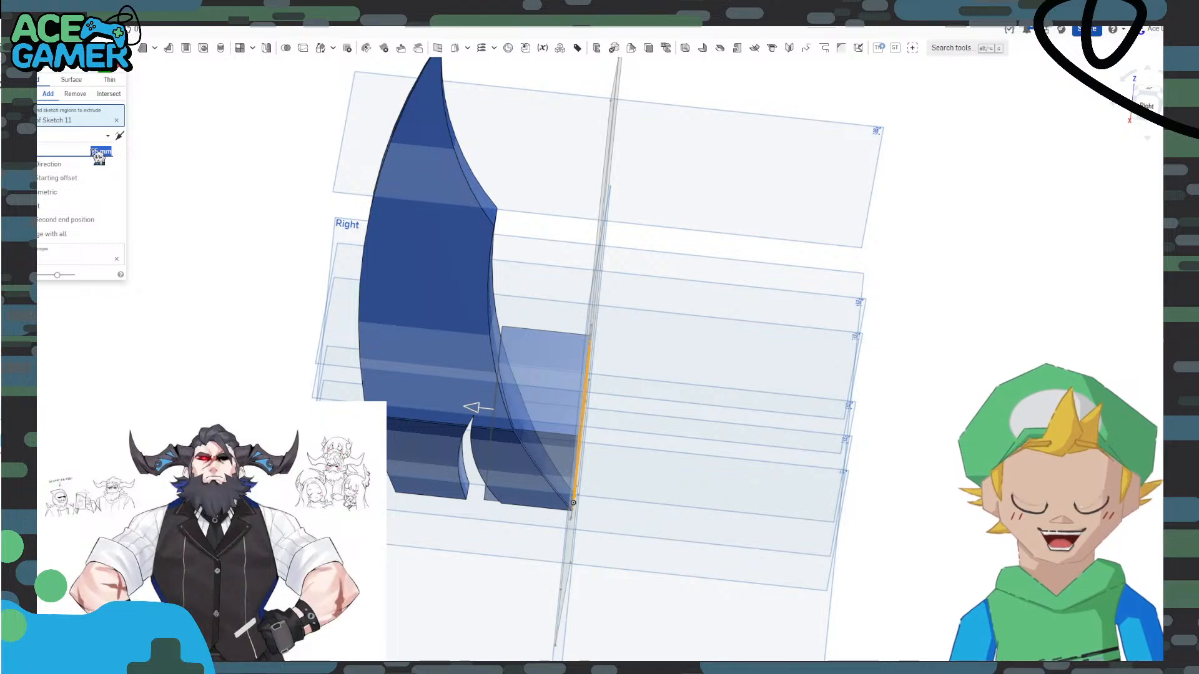
pyautogui.write('10')
pyautogui.press('Return')
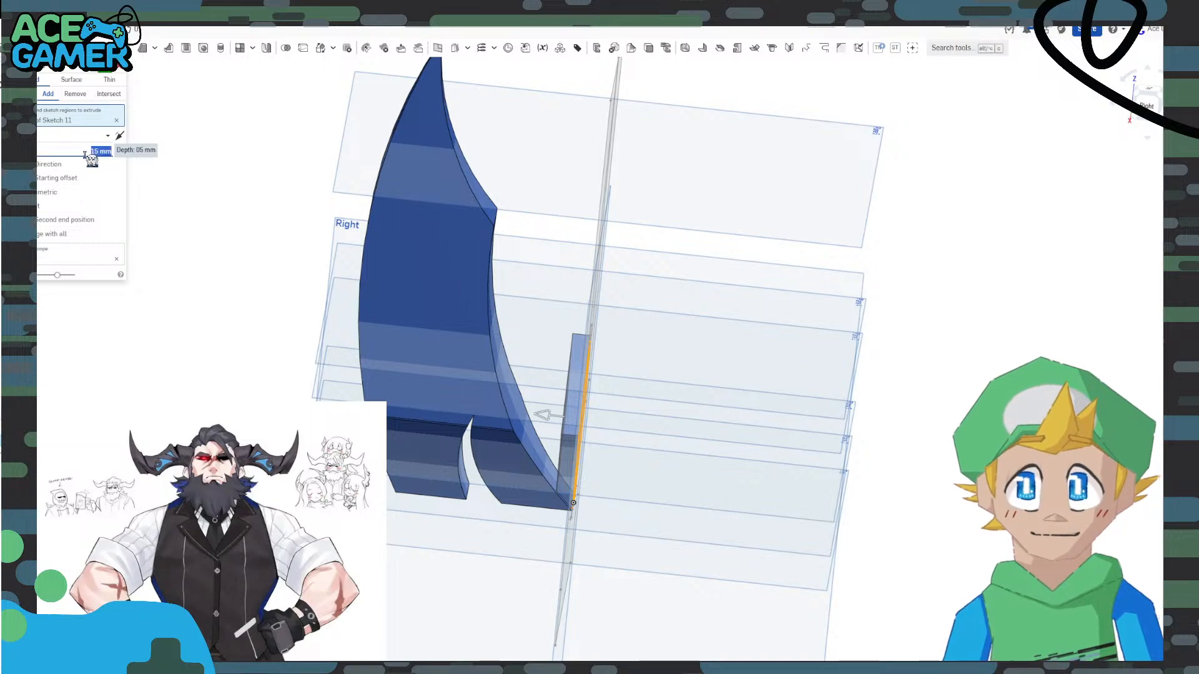
pyautogui.click(107, 65)
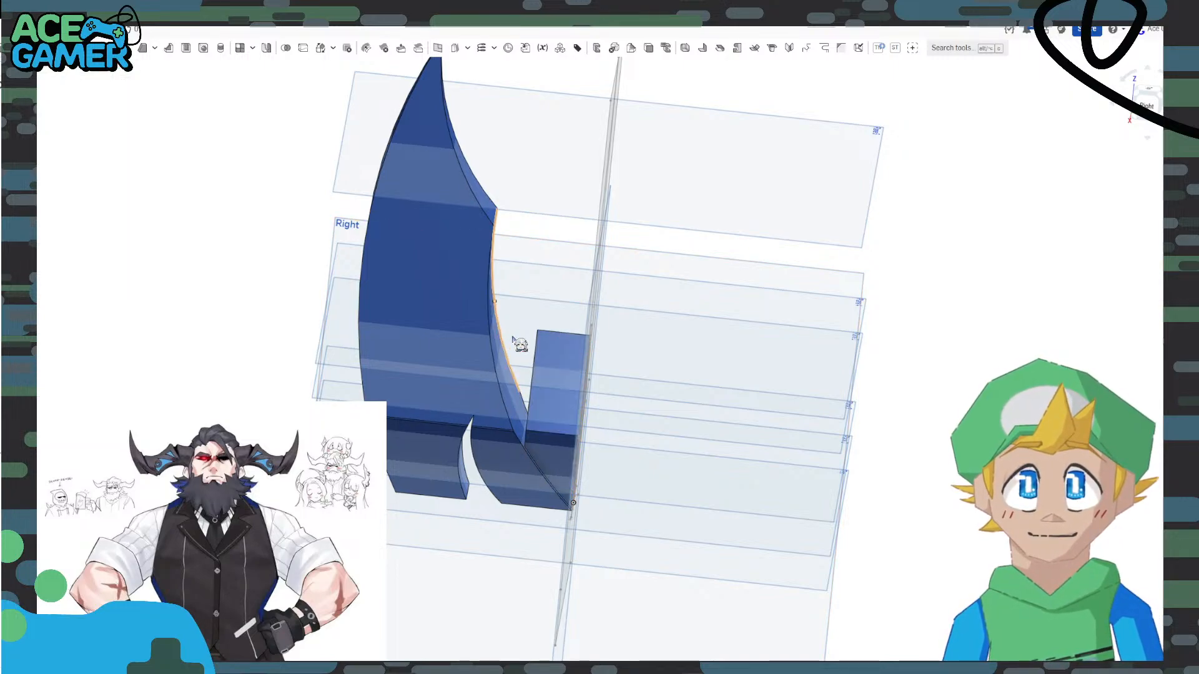
# Hide the reference planes and the profile sketch around the horn.
pyautogui.moveTo(511, 337); pyautogui.dragTo(536, 326, button='right')
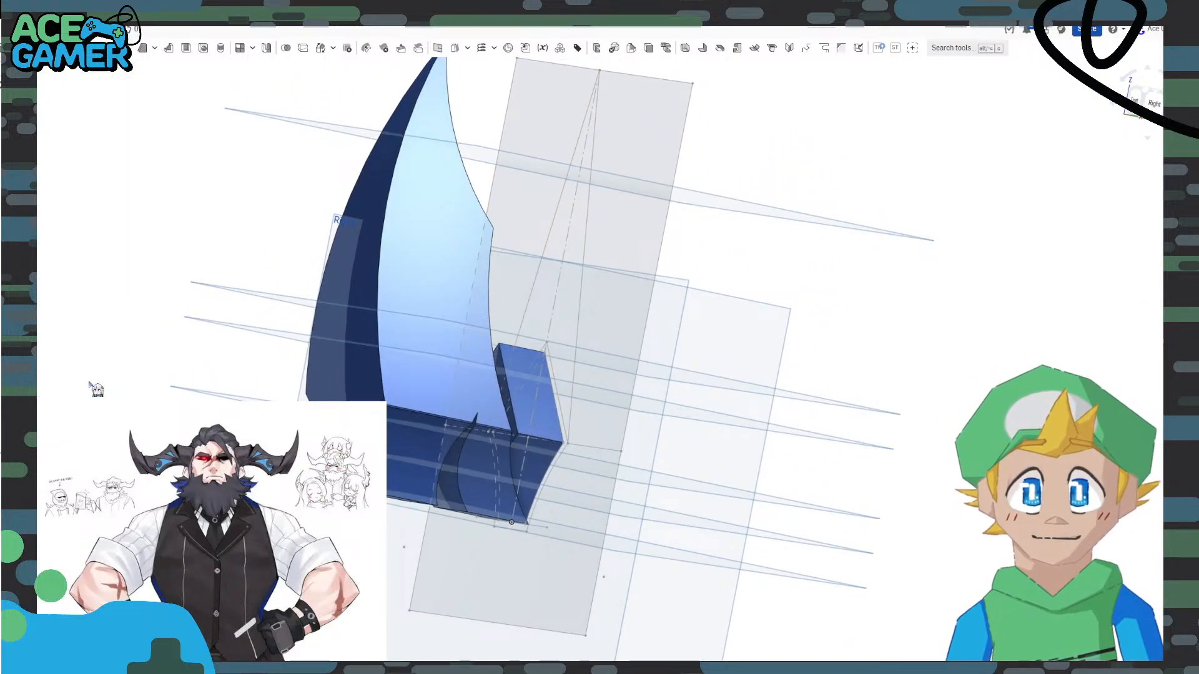
pyautogui.press('p')
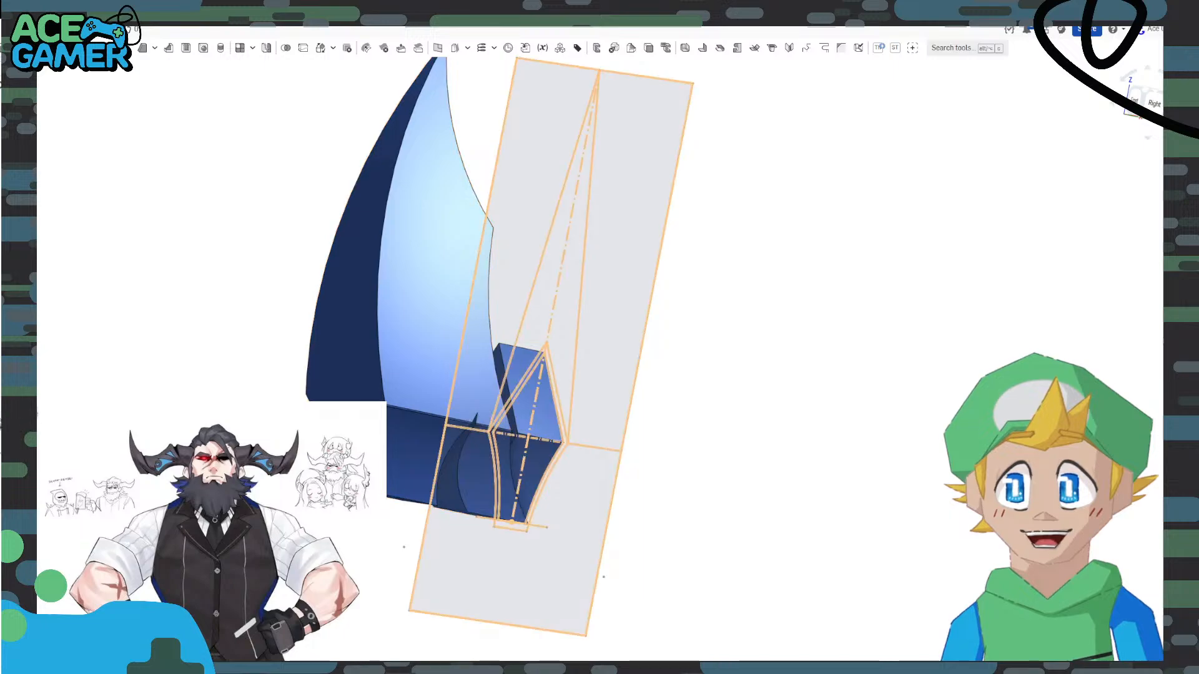
pyautogui.press('y')
pyautogui.scroll(10, 482, 415)
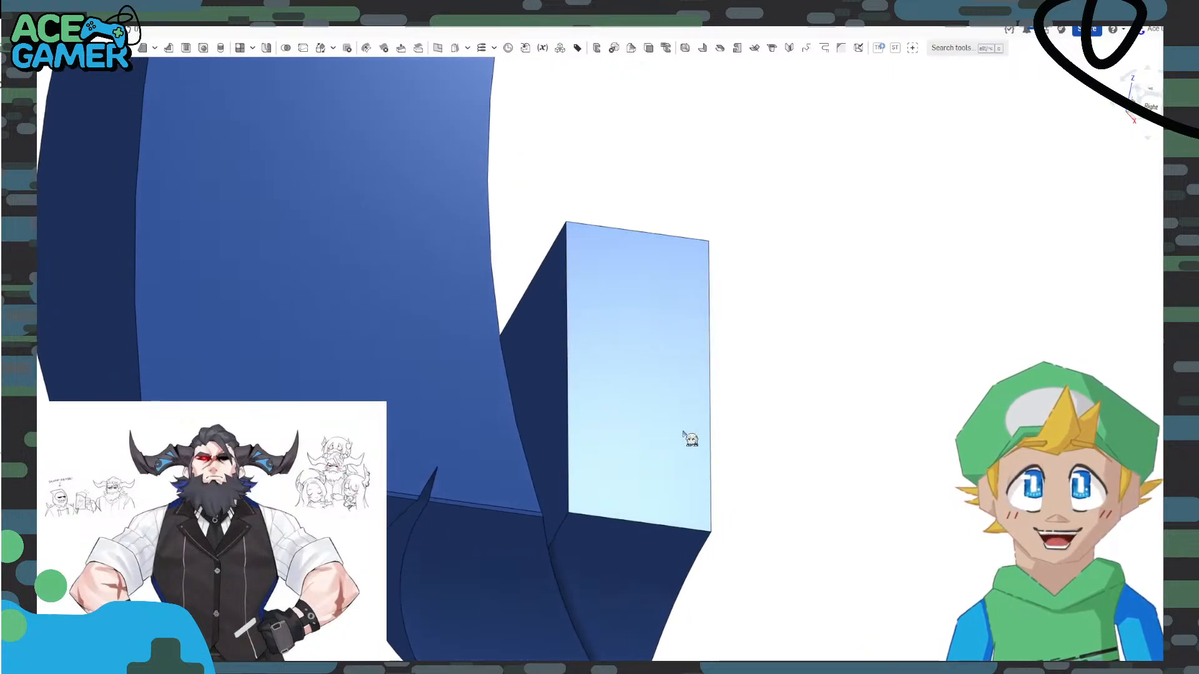
# Extrude the plug's inner end face 10 mm toward the horn as an Add operation.
pyautogui.click(539, 378)
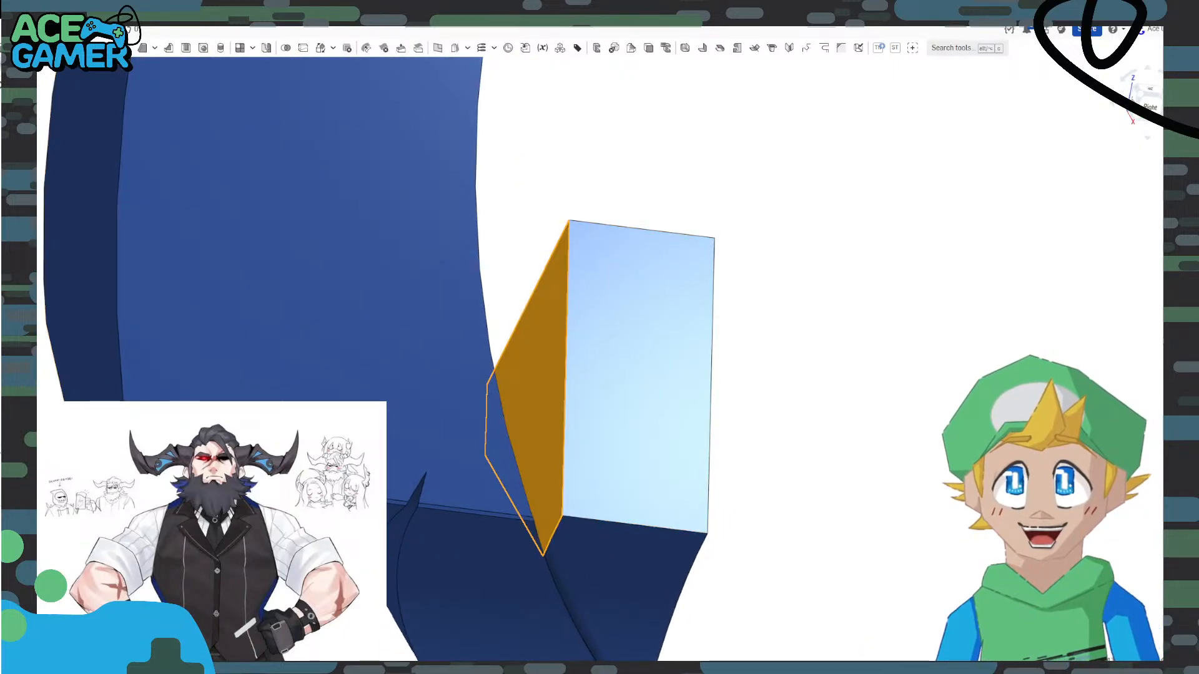
pyautogui.hotkey('shift', 'e')
pyautogui.moveTo(379, 282); pyautogui.dragTo(346, 268, button='right')
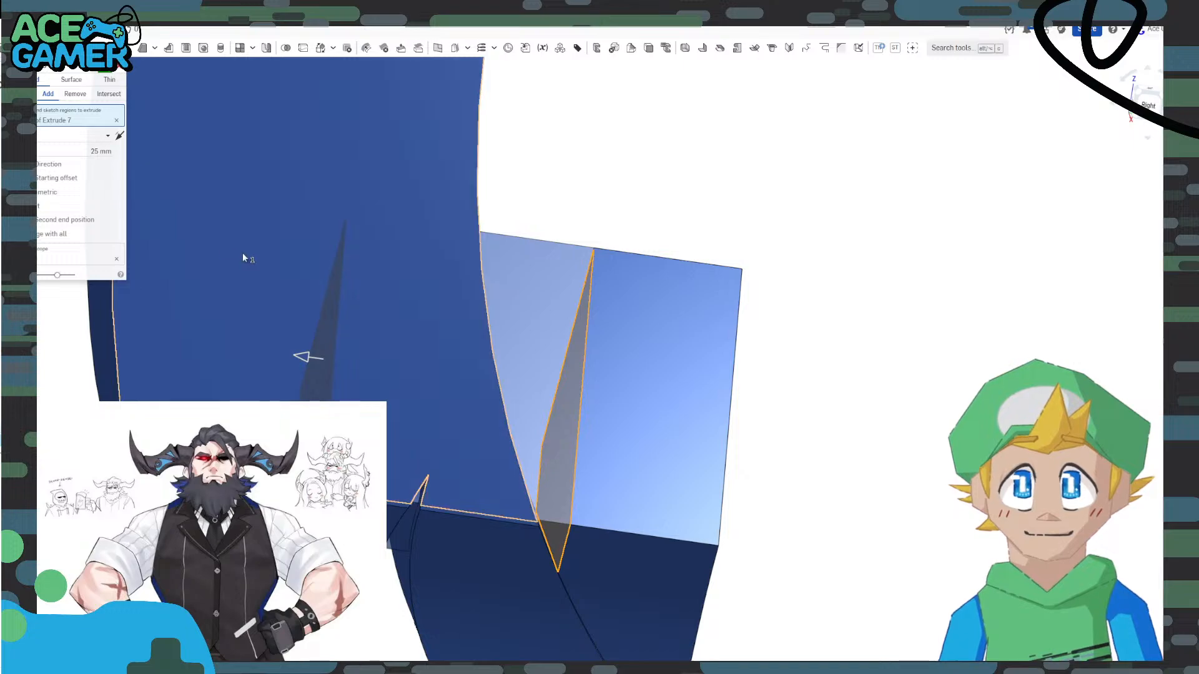
pyautogui.click(99, 151)
pyautogui.write('15')
pyautogui.press('Return')
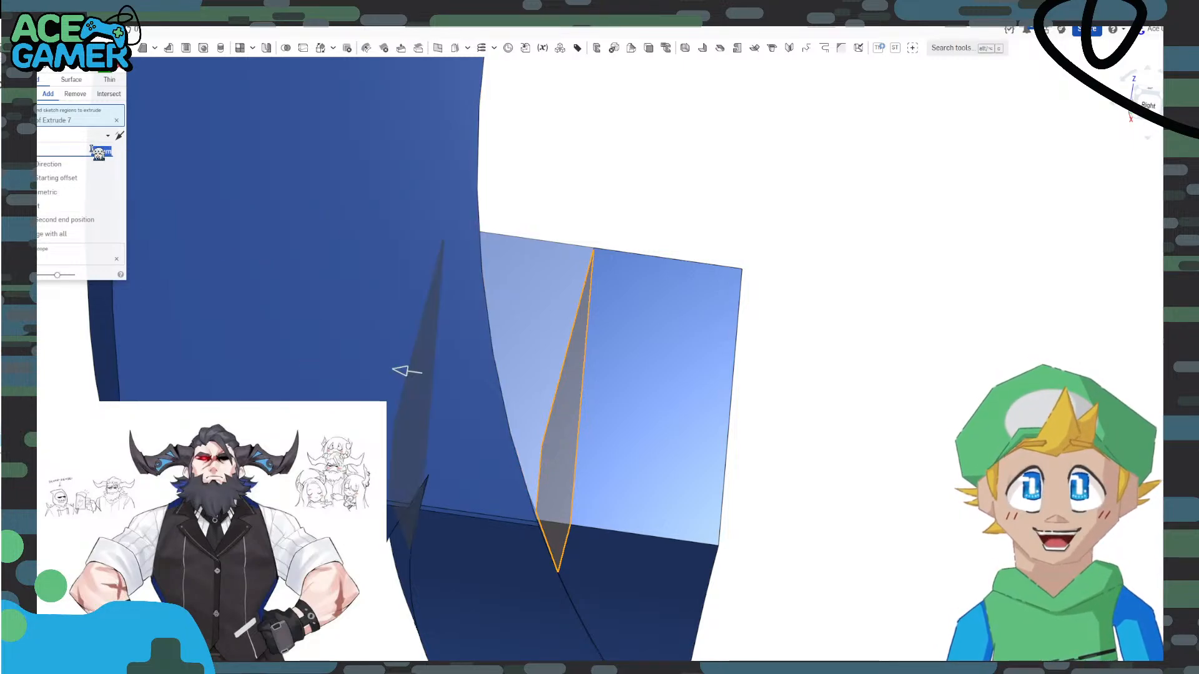
pyautogui.moveTo(328, 273); pyautogui.dragTo(312, 242, button='right')
pyautogui.click(93, 152)
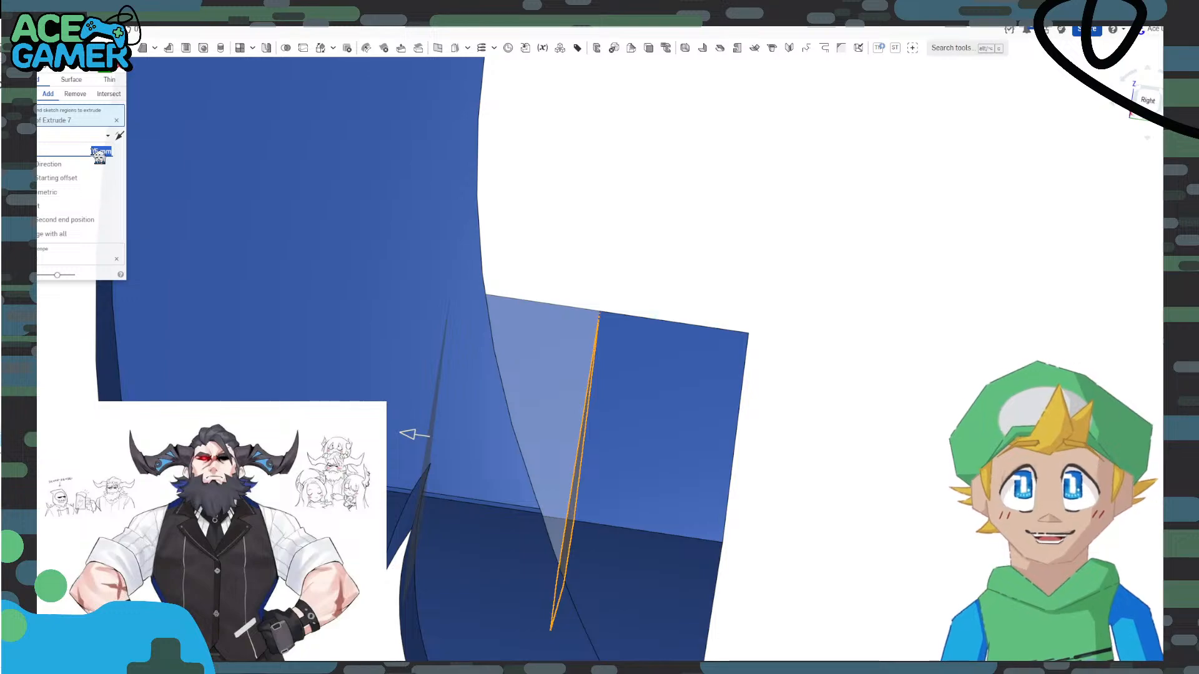
pyautogui.write('10')
pyautogui.press('Return')
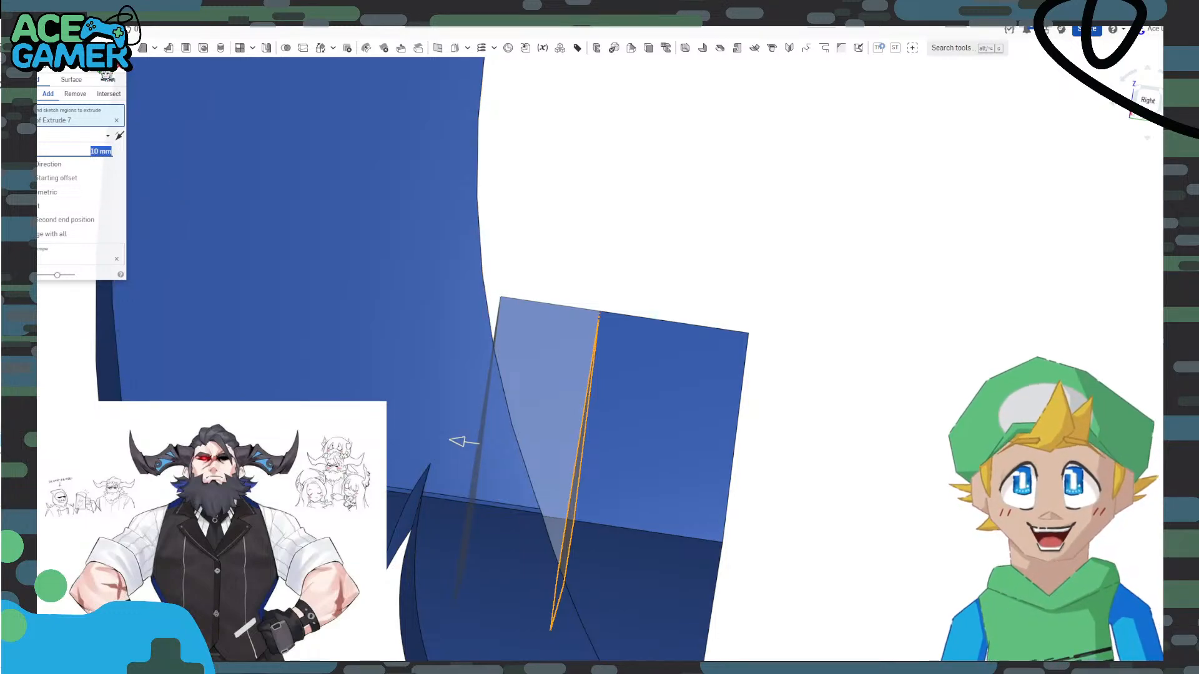
pyautogui.click(104, 69)
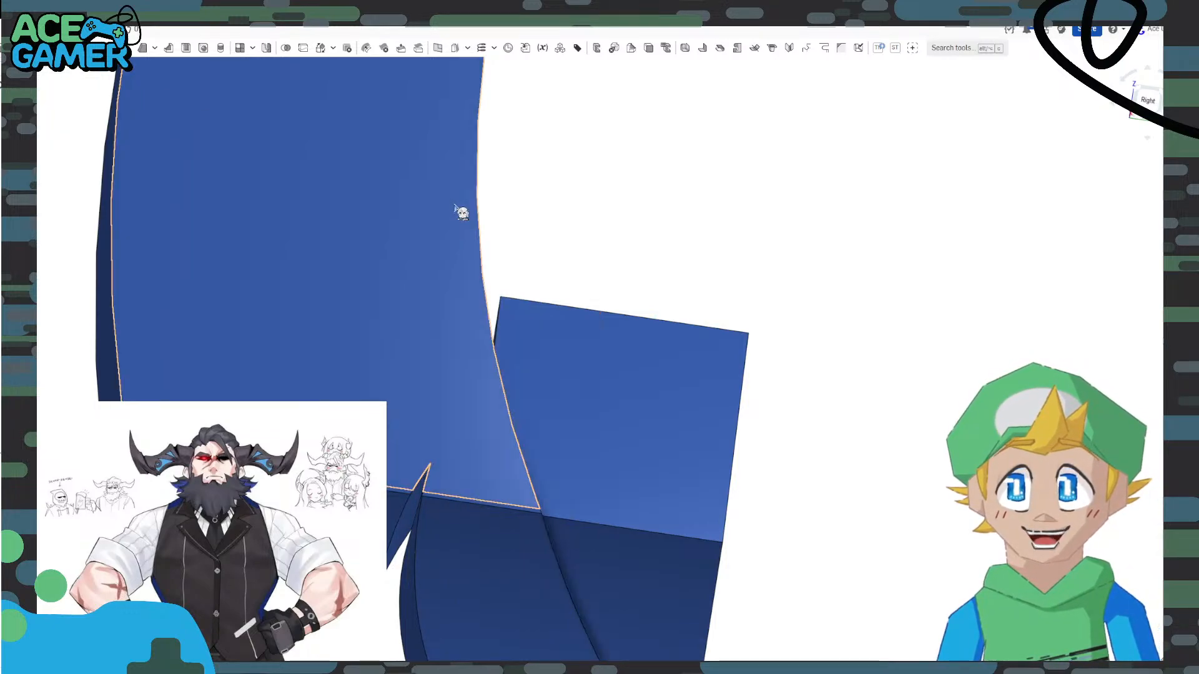
# Extrude the small exposed remainder of the plug's end face 25 mm into the horn as an Add operation.
pyautogui.moveTo(531, 232); pyautogui.dragTo(565, 289, button='right')
pyautogui.scroll(3, 493, 275)
pyautogui.moveTo(490, 270); pyautogui.dragTo(499, 269, button='right')
pyautogui.click(429, 224)
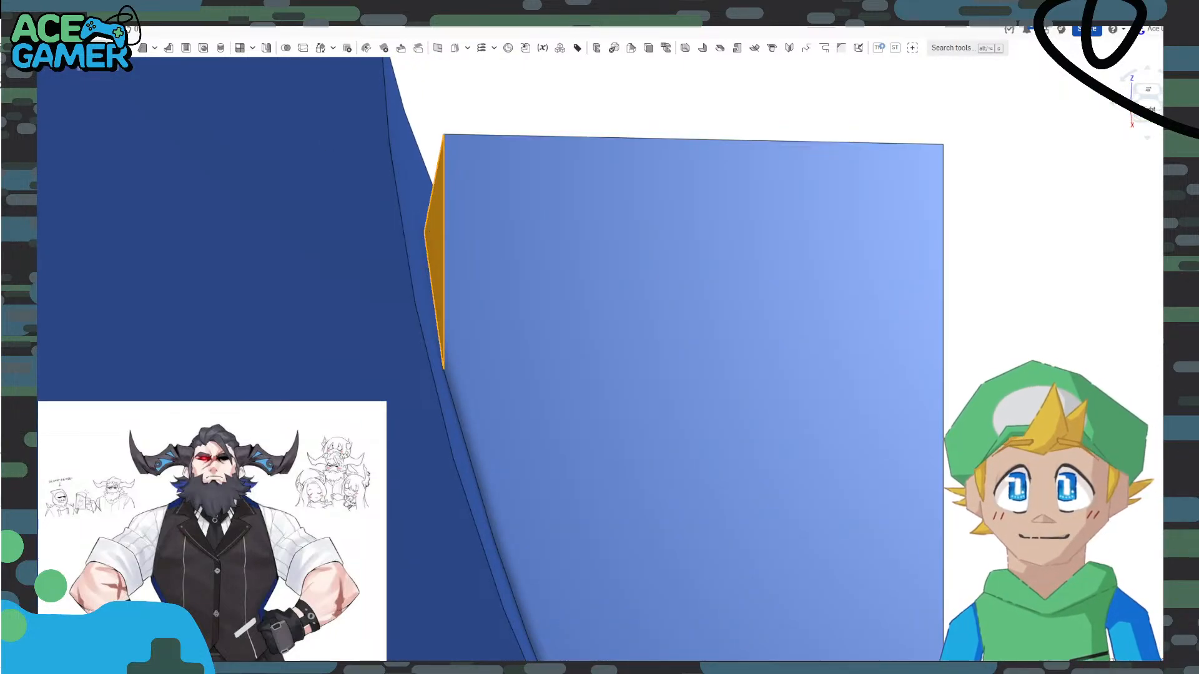
pyautogui.click(19, 48)
pyautogui.scroll(-4, 412, 302)
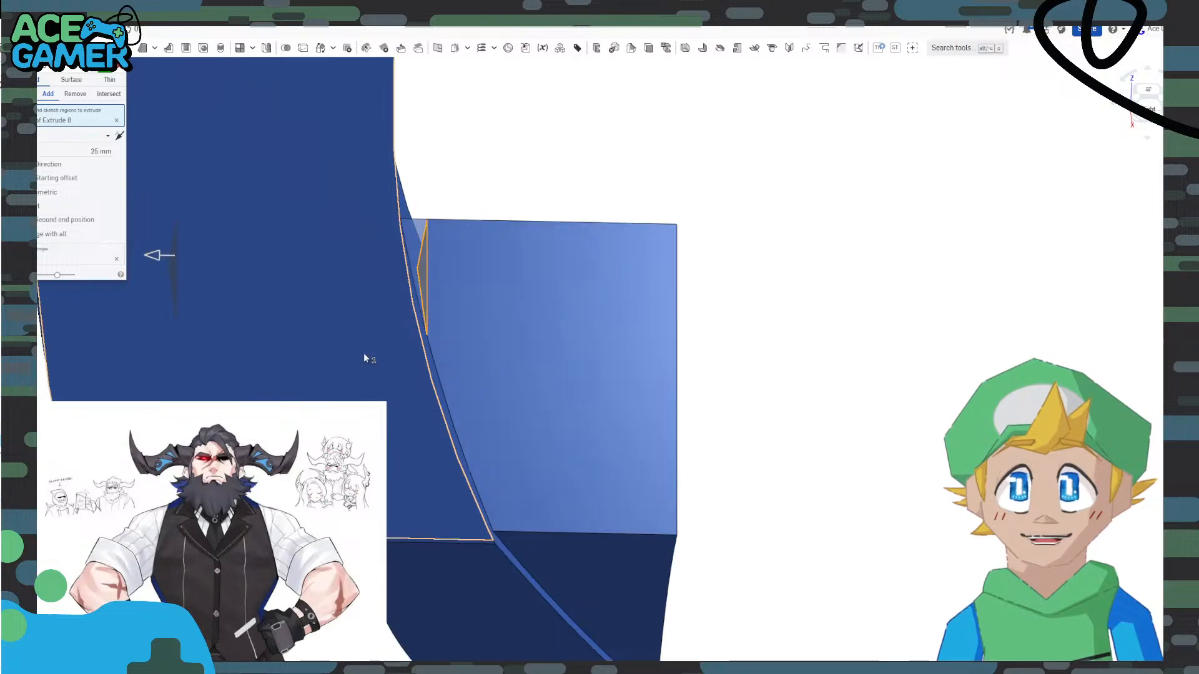
pyautogui.moveTo(325, 332); pyautogui.dragTo(552, 326, button='middle')
pyautogui.click(103, 67)
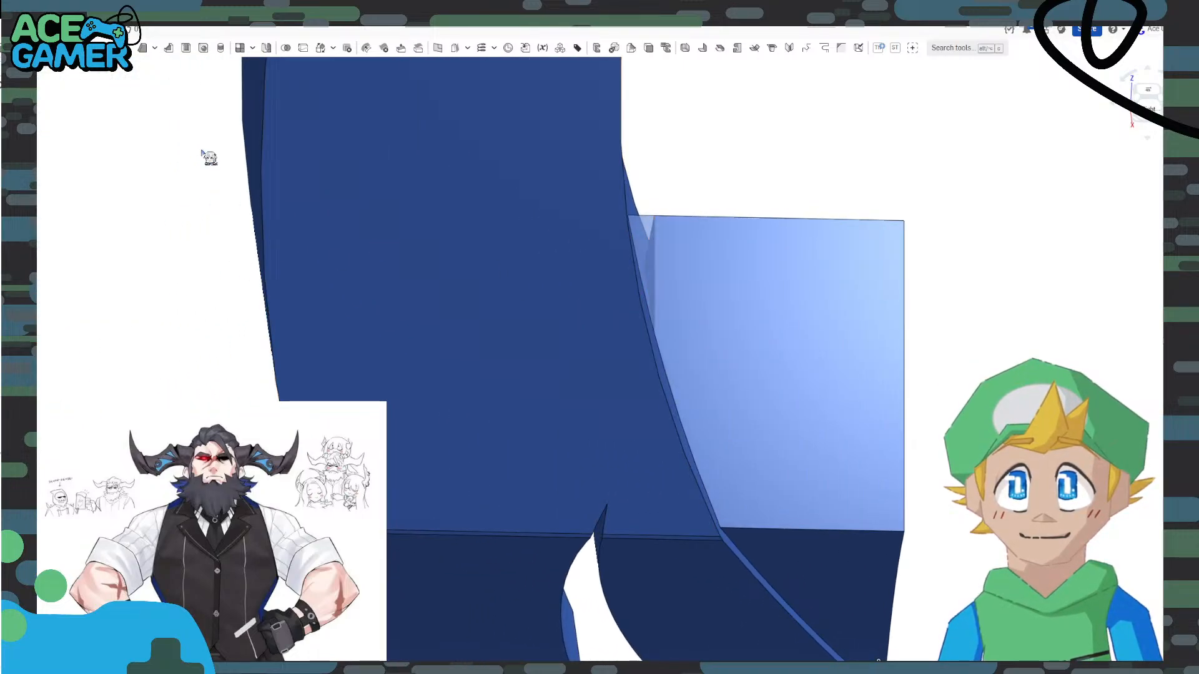
pyautogui.moveTo(650, 439); pyautogui.dragTo(869, 520, button='right')
pyautogui.scroll(-4, 617, 448)
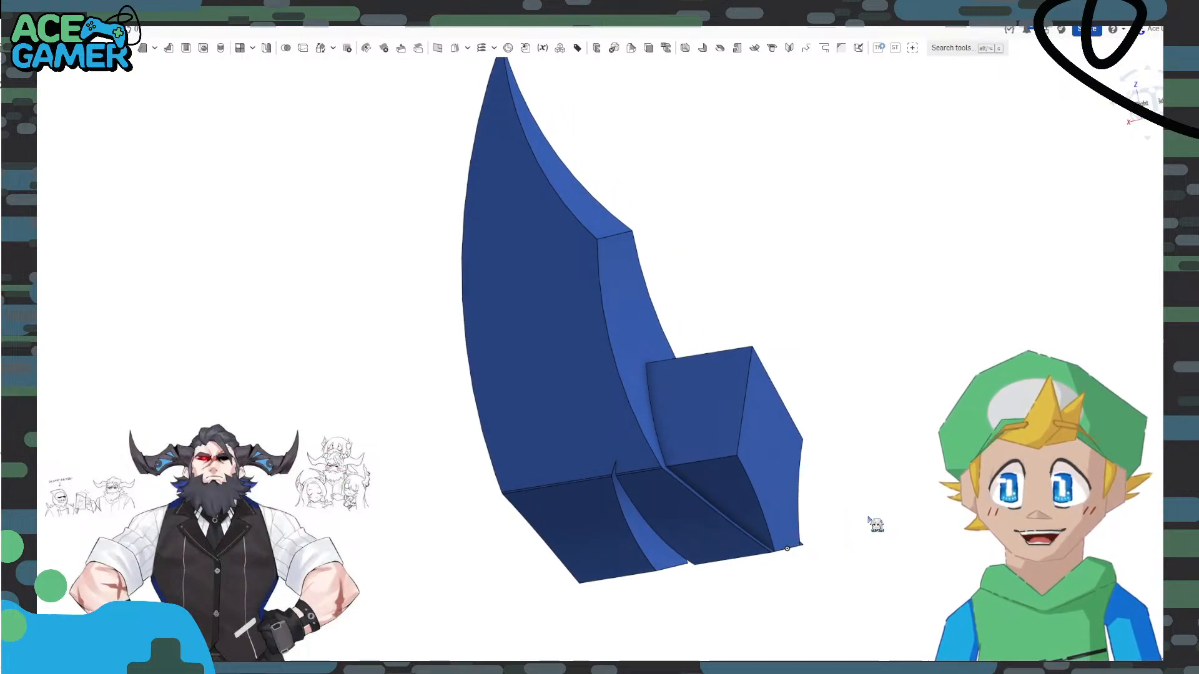
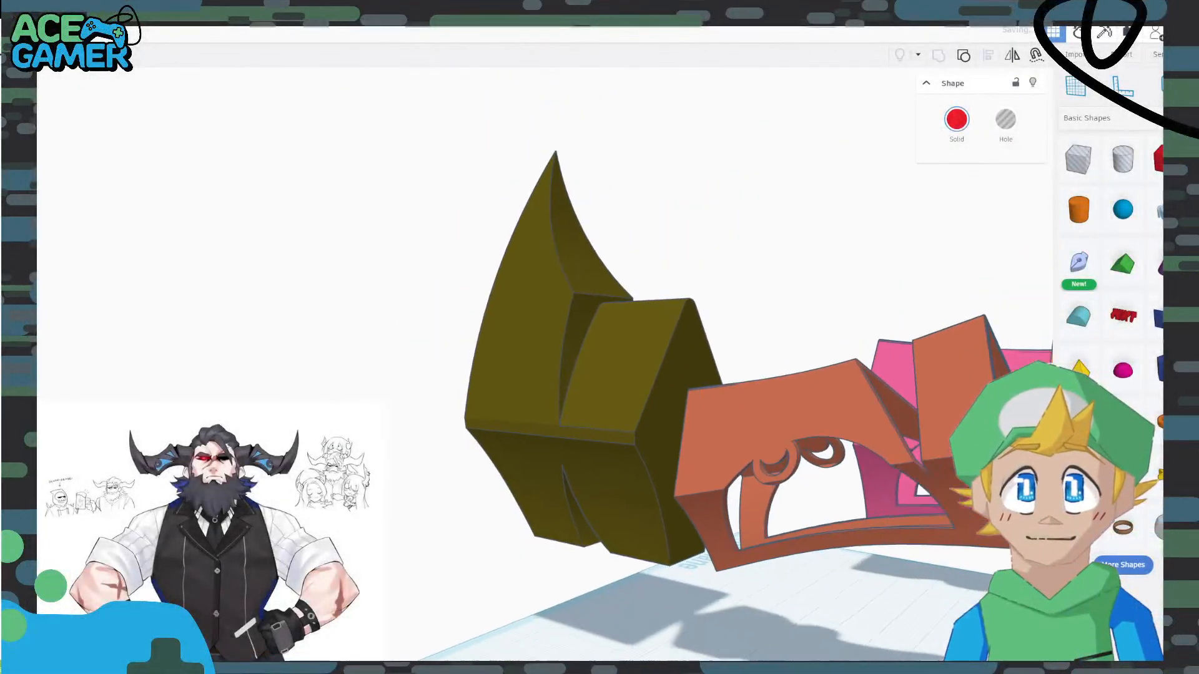
# Switch to Tinkercad and align the gold horn to the olive horn's position.
pyautogui.scroll(-2, 655, 523)
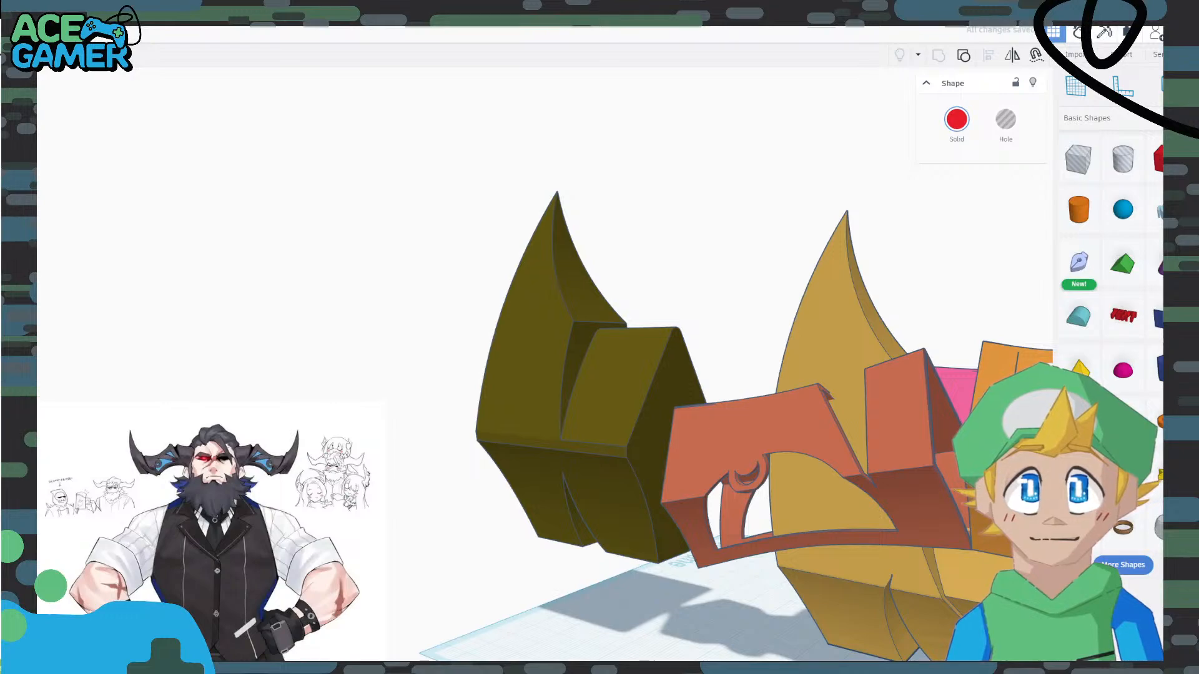
pyautogui.moveTo(655, 523); pyautogui.dragTo(712, 543, button='right')
pyautogui.click(621, 402)
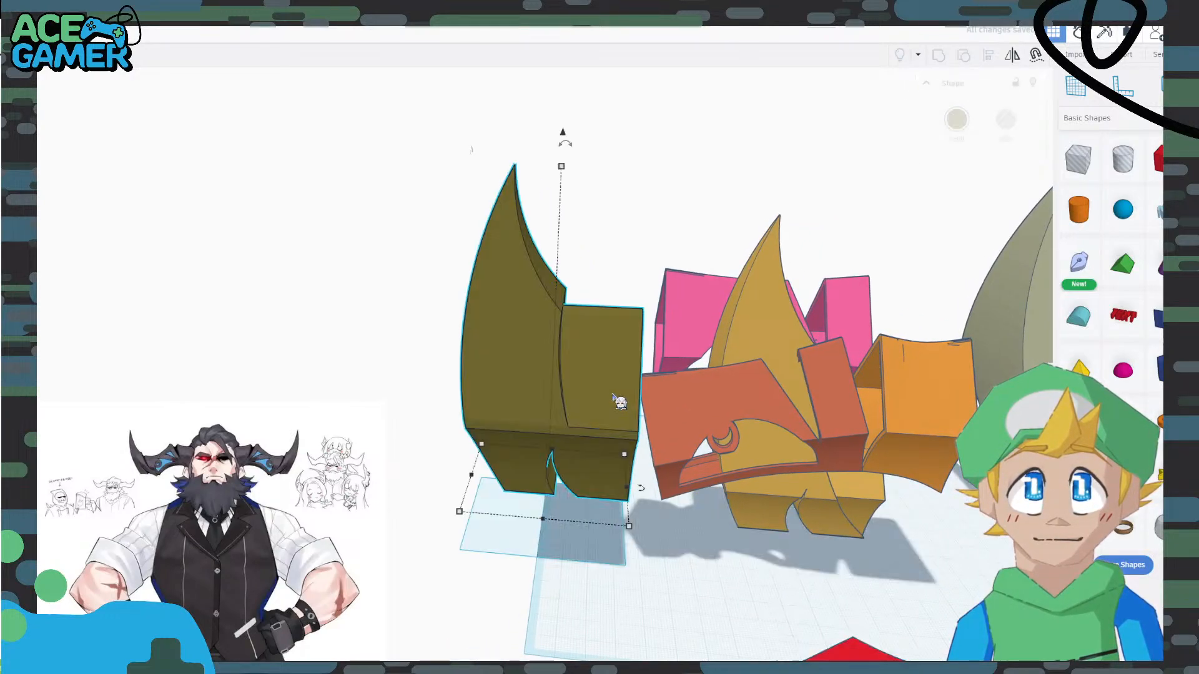
pyautogui.click(763, 329)
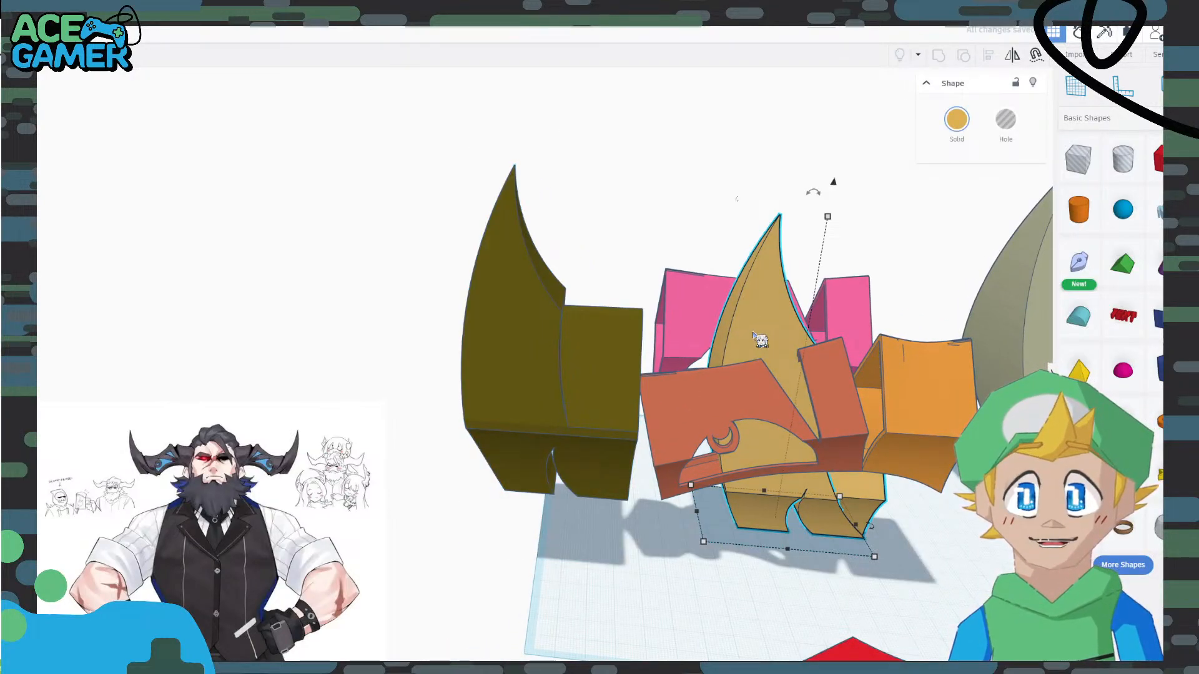
pyautogui.keyDown('shift'); pyautogui.click(543, 348); pyautogui.keyUp('shift')
pyautogui.click(989, 57)
pyautogui.moveTo(570, 540); pyautogui.dragTo(820, 548, button='right')
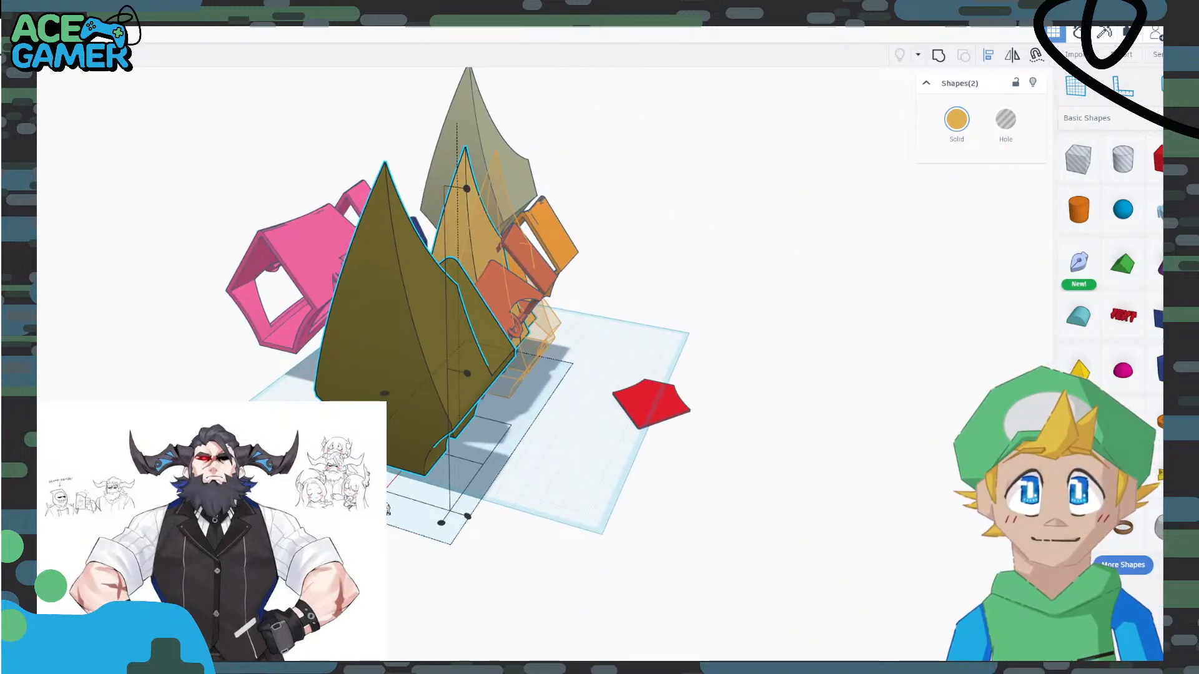
pyautogui.click(377, 506)
pyautogui.click(345, 427)
pyautogui.click(467, 374)
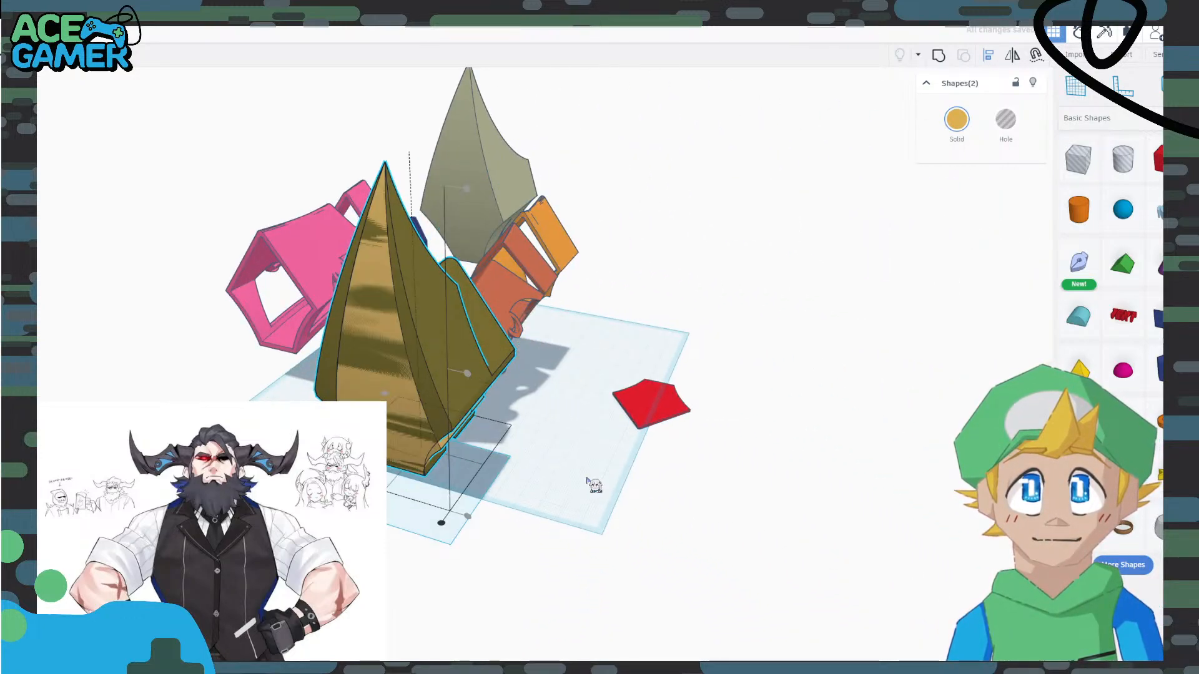
# Move the olive horn aside and nudge the gold horn toward the orange-red segment until its plug sits inside that segment.
pyautogui.moveTo(545, 448); pyautogui.dragTo(407, 427, button='right')
pyautogui.moveTo(495, 374); pyautogui.dragTo(875, 308)
pyautogui.moveTo(776, 504); pyautogui.dragTo(597, 446, button='right')
pyautogui.click(596, 448)
pyautogui.press('Right')
pyautogui.press('Right')
pyautogui.press('Right')
pyautogui.press('Right')
pyautogui.press('Right')
pyautogui.press('Right')
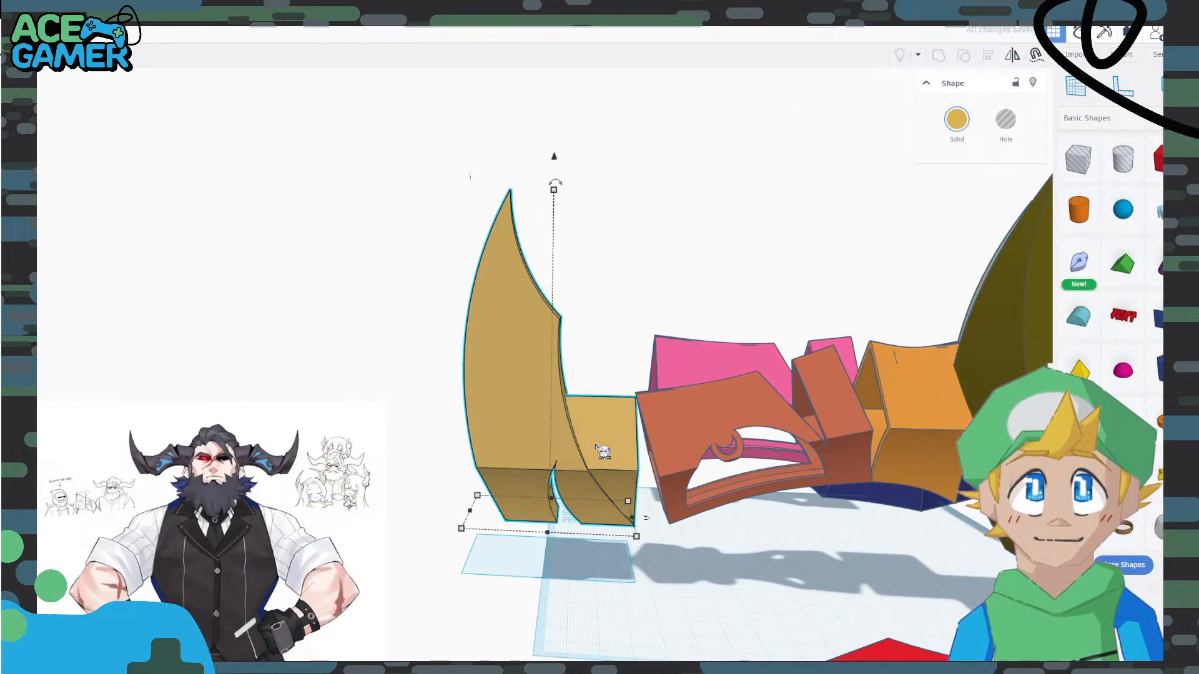
pyautogui.press('Right')
pyautogui.press('Right')
pyautogui.press('Right')
pyautogui.press('Right')
pyautogui.press('Right')
pyautogui.press('Right')
pyautogui.press('Right')
pyautogui.press('Right')
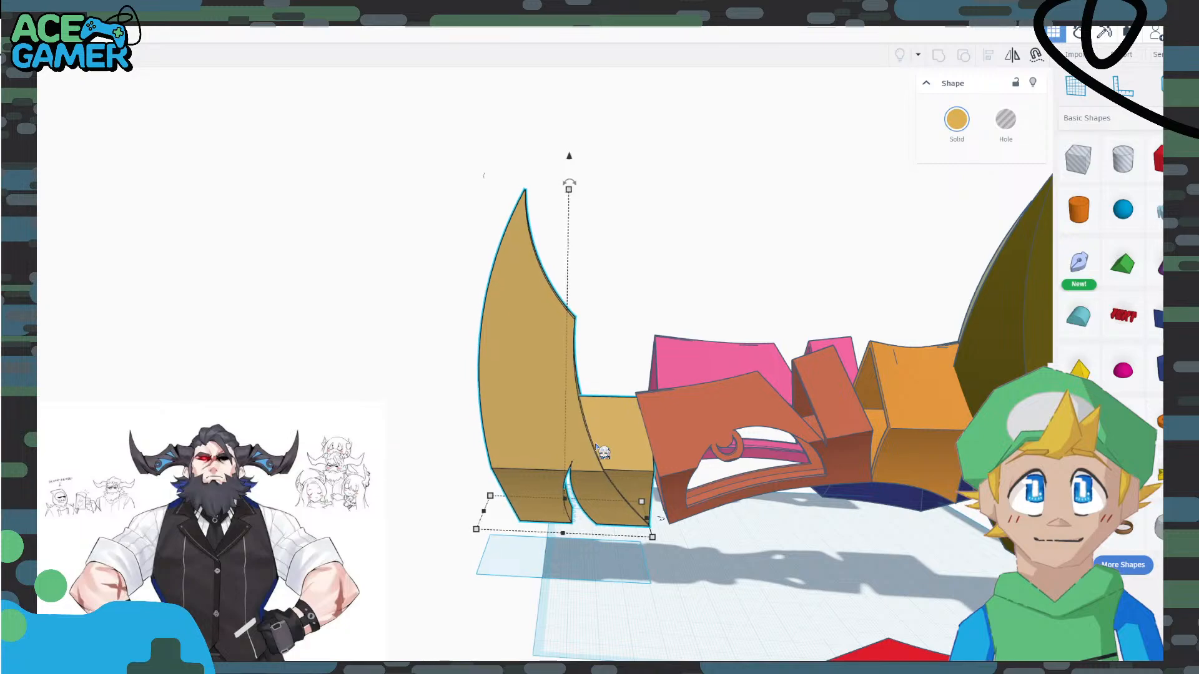
pyautogui.press('Right')
pyautogui.press('Right')
pyautogui.press('Right')
pyautogui.press('Right')
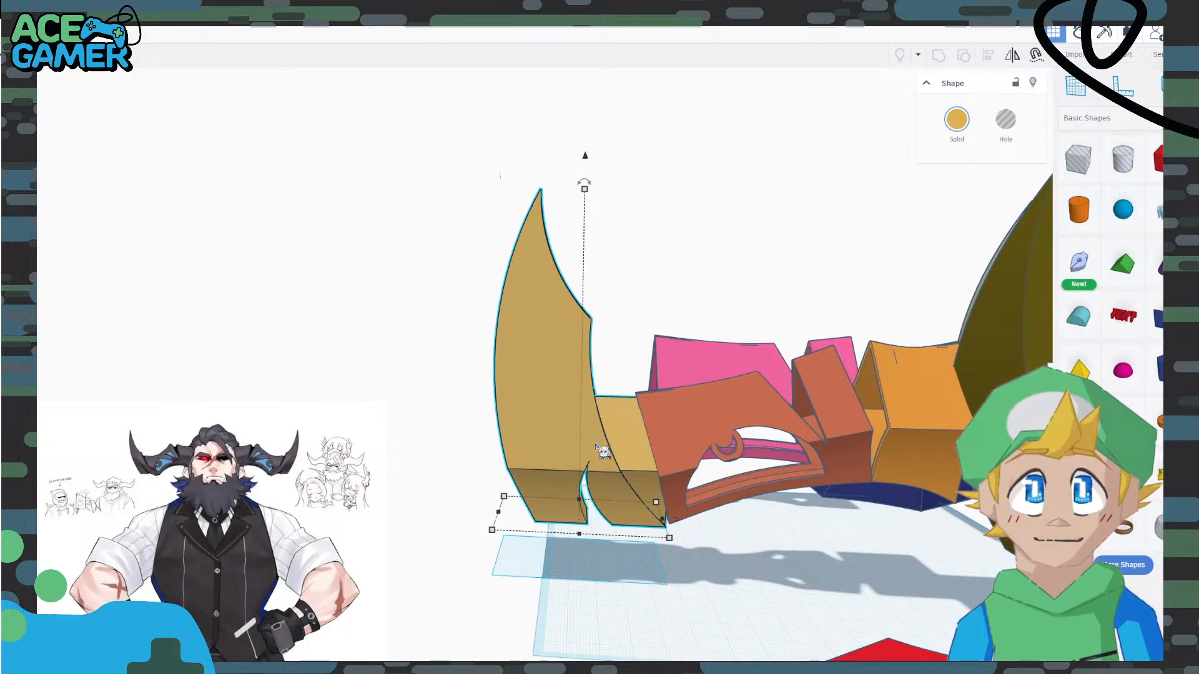
pyautogui.press('Right')
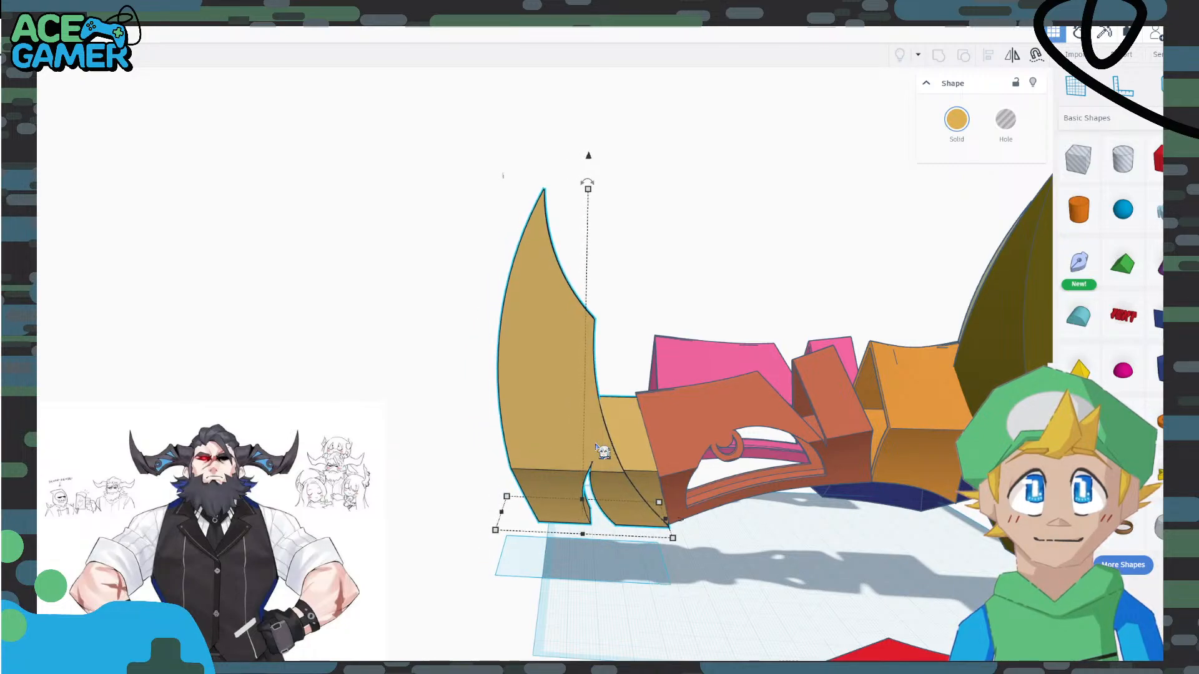
pyautogui.press('Right')
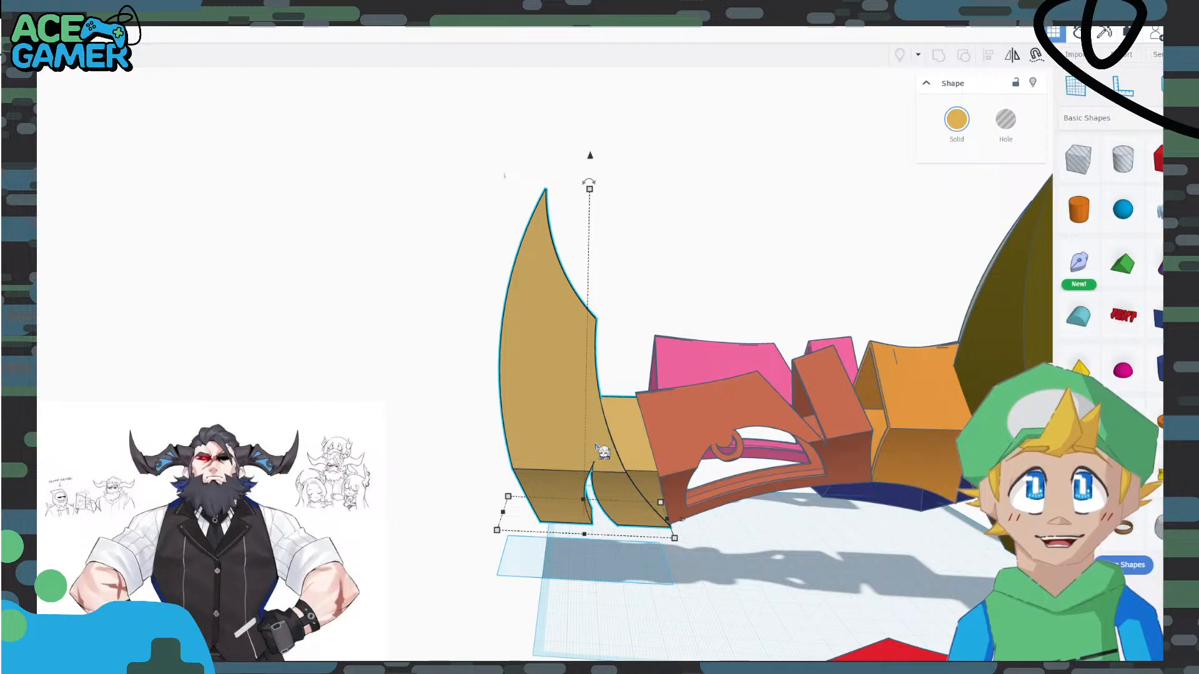
# Delete the olive horn, the grey-green horn and the flat red shape from the workplane.
pyautogui.moveTo(812, 584); pyautogui.dragTo(525, 582, button='middle')
pyautogui.click(818, 465)
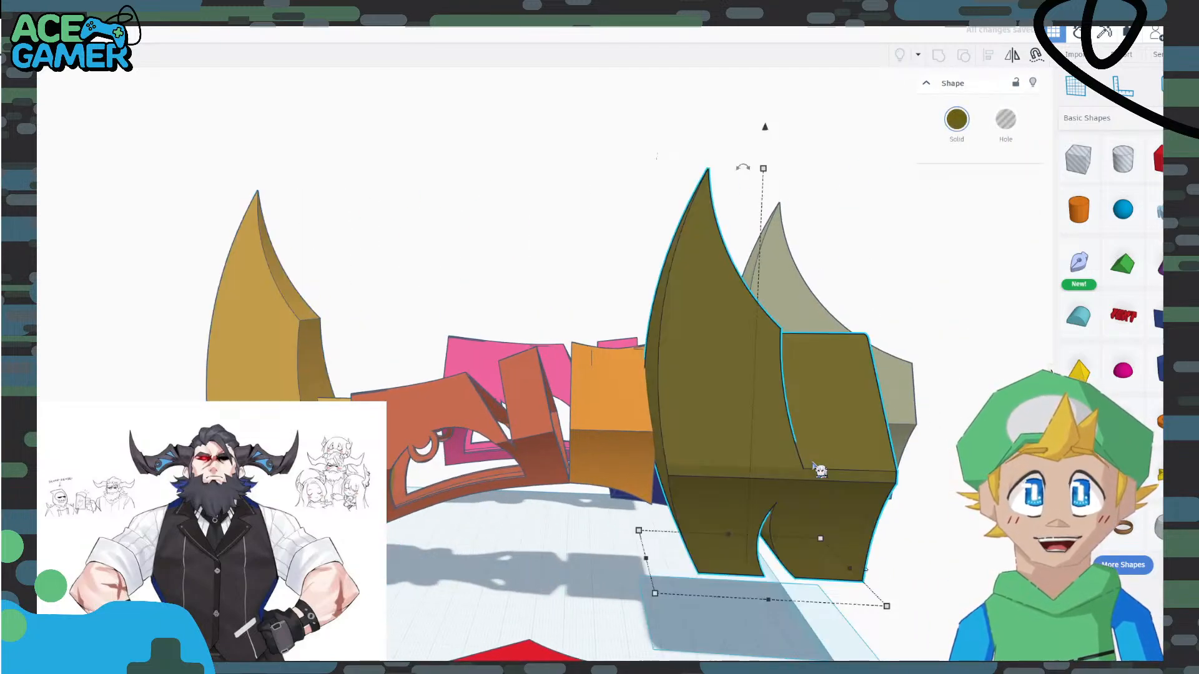
pyautogui.press('Delete')
pyautogui.click(844, 404)
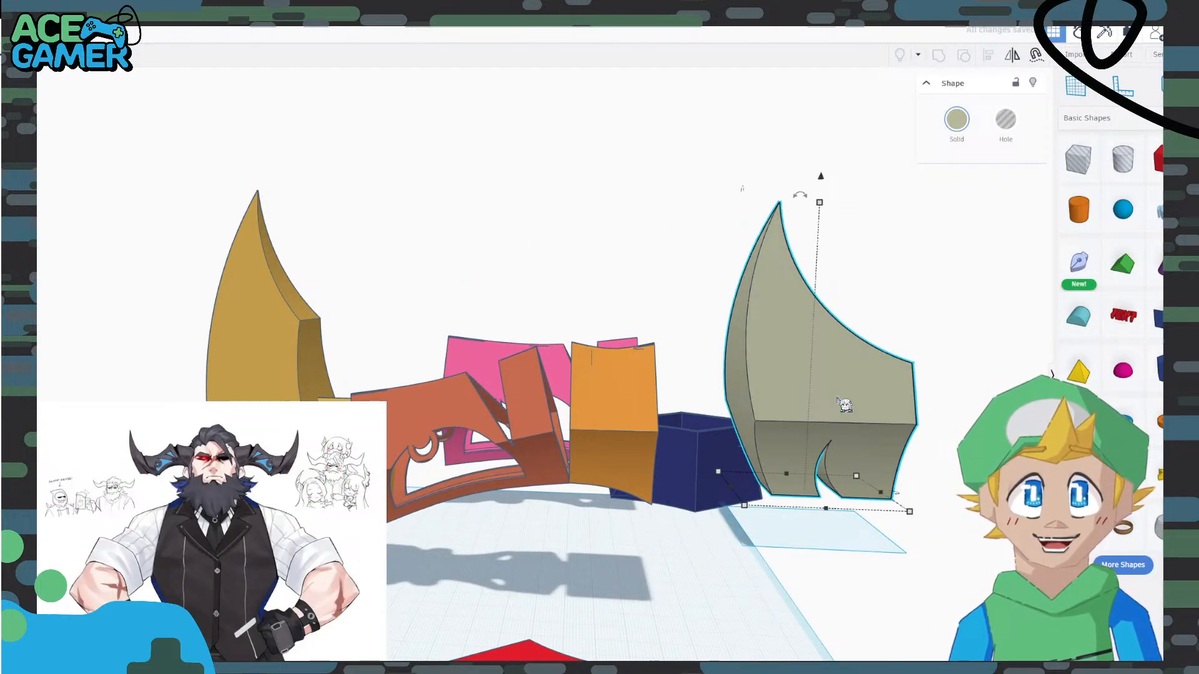
pyautogui.press('Delete')
pyautogui.moveTo(554, 634); pyautogui.dragTo(827, 590)
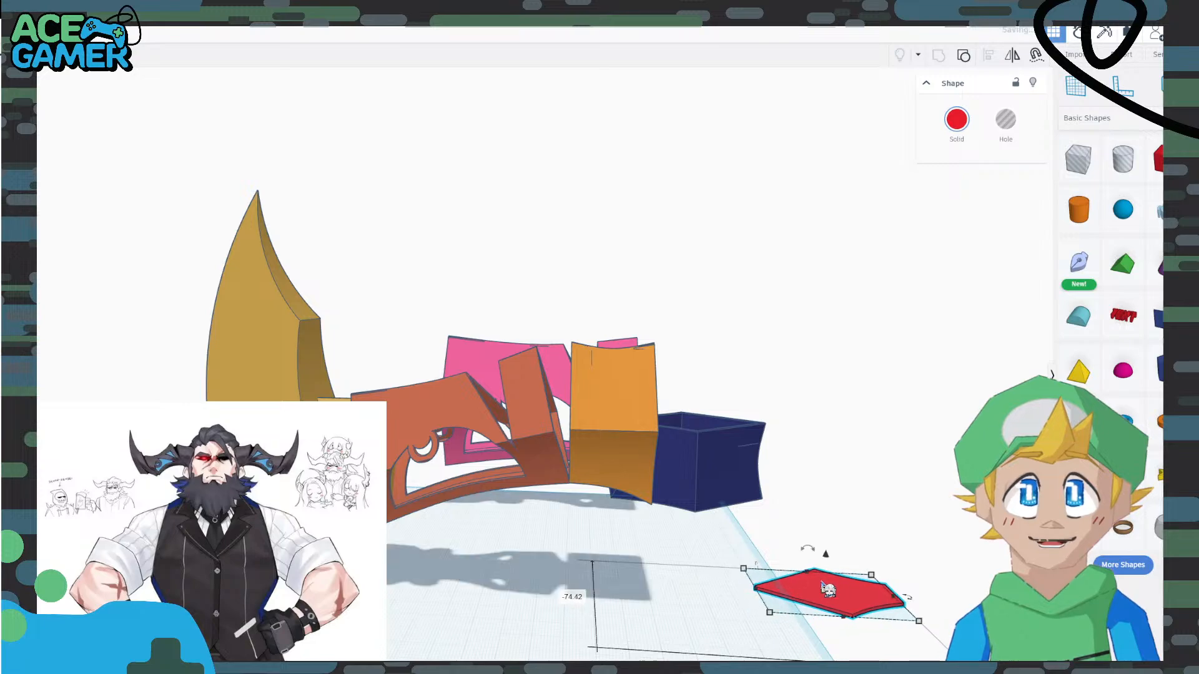
pyautogui.press('Delete')
# Examine the assembled horn segments from several angles, including the joint between the gold horn and the orange-red segment.
pyautogui.scroll(3, 438, 567)
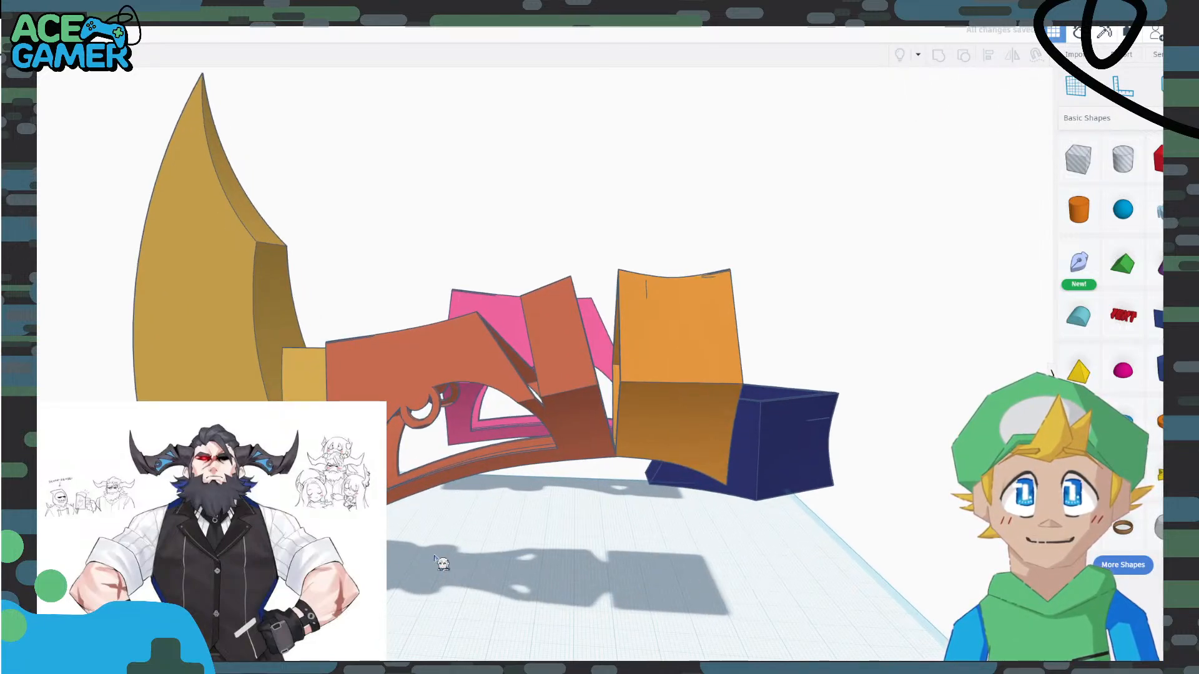
pyautogui.moveTo(435, 558); pyautogui.dragTo(489, 553, button='right')
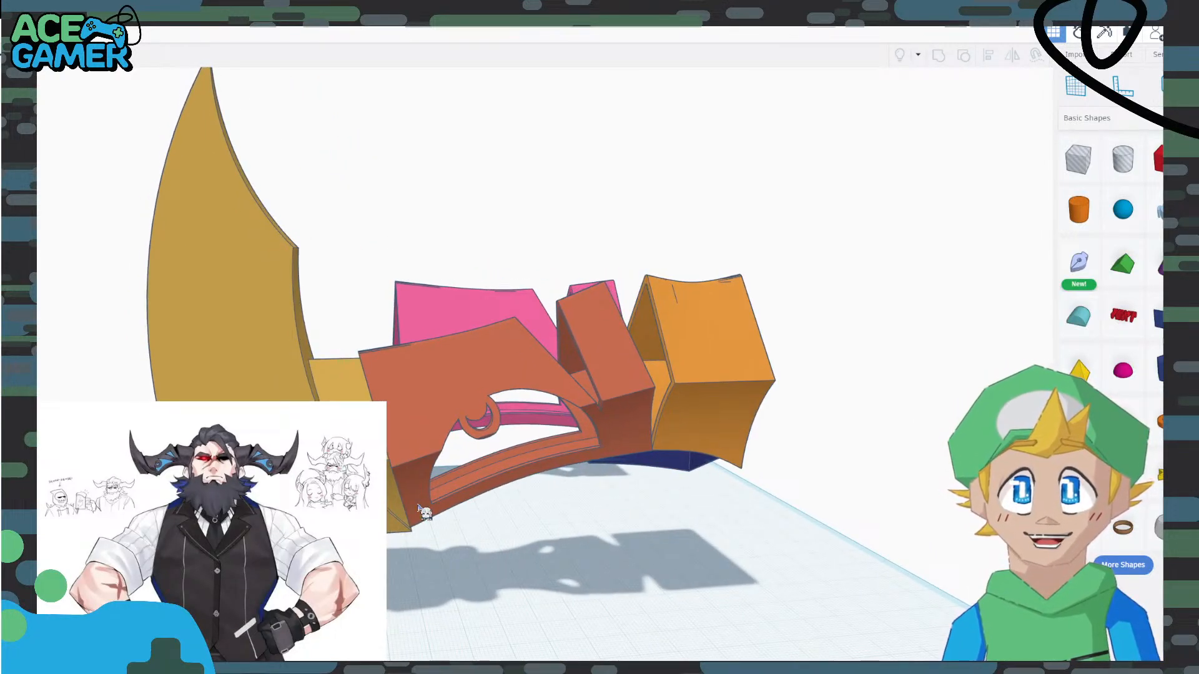
pyautogui.scroll(4, 437, 509)
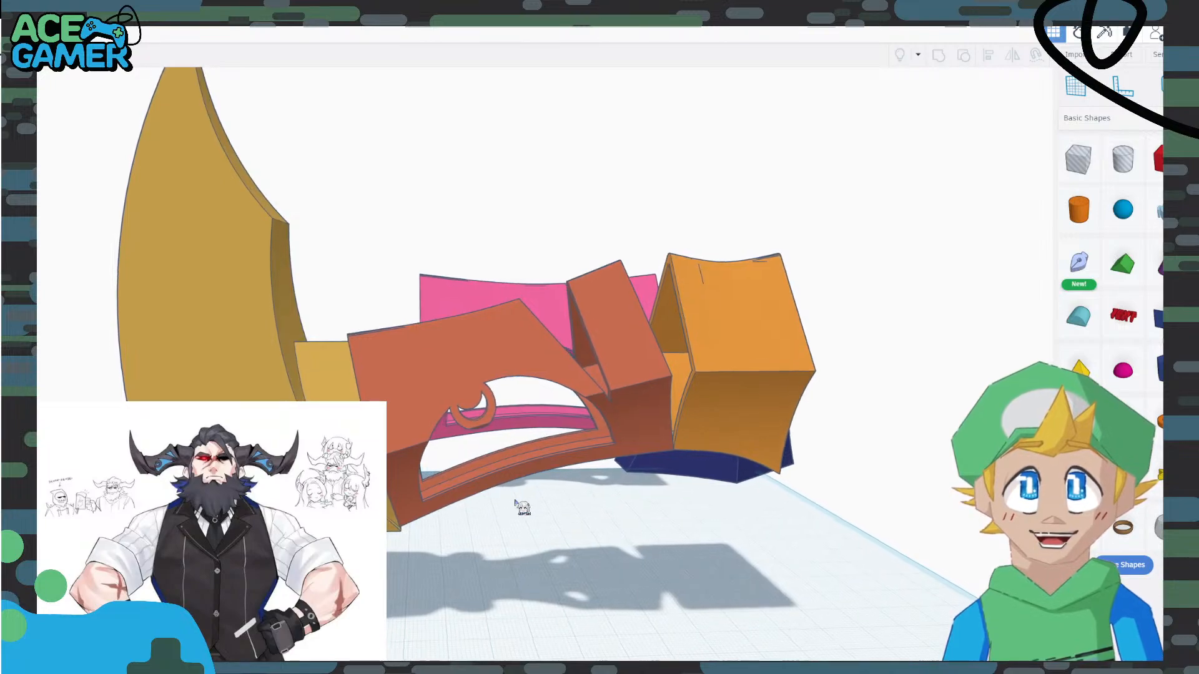
pyautogui.moveTo(515, 501); pyautogui.dragTo(480, 511, button='right')
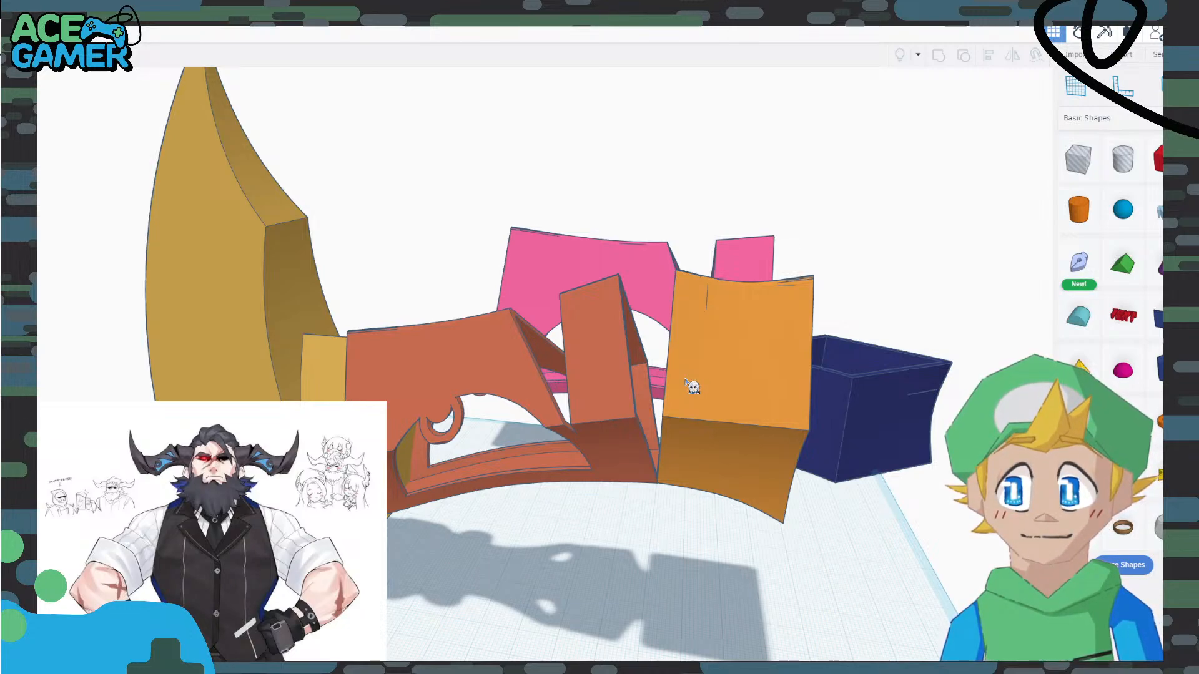
pyautogui.moveTo(561, 466); pyautogui.dragTo(610, 500, button='right')
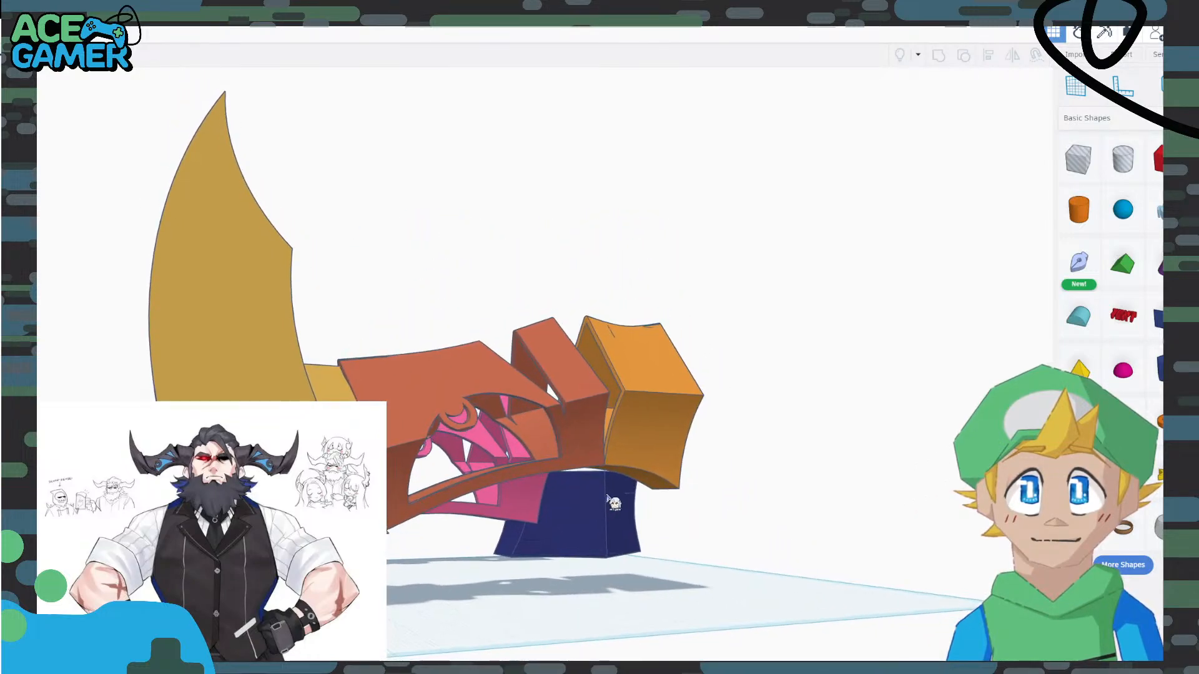
pyautogui.scroll(10, 614, 502)
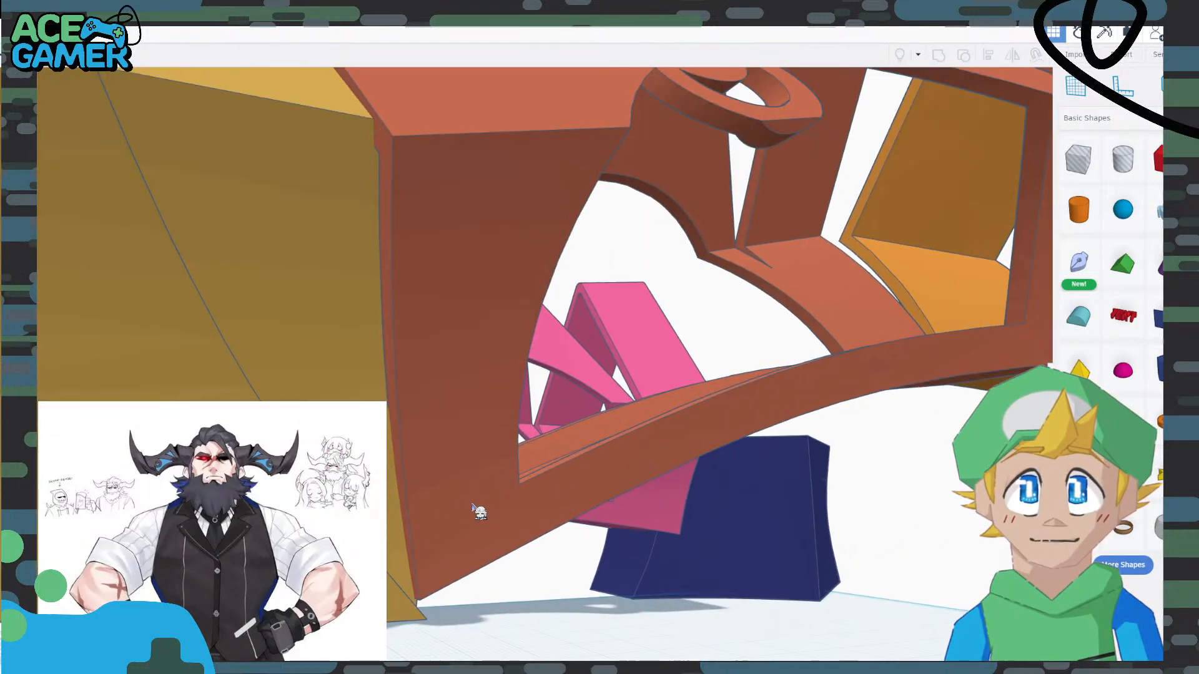
pyautogui.moveTo(477, 512); pyautogui.dragTo(554, 562, button='right')
# Fine-tune the orange-red segment's height against the gold horn's plug, raising it by 1.40 and lowering it by 2.40.
pyautogui.click(540, 378)
pyautogui.scroll(-3, 543, 390)
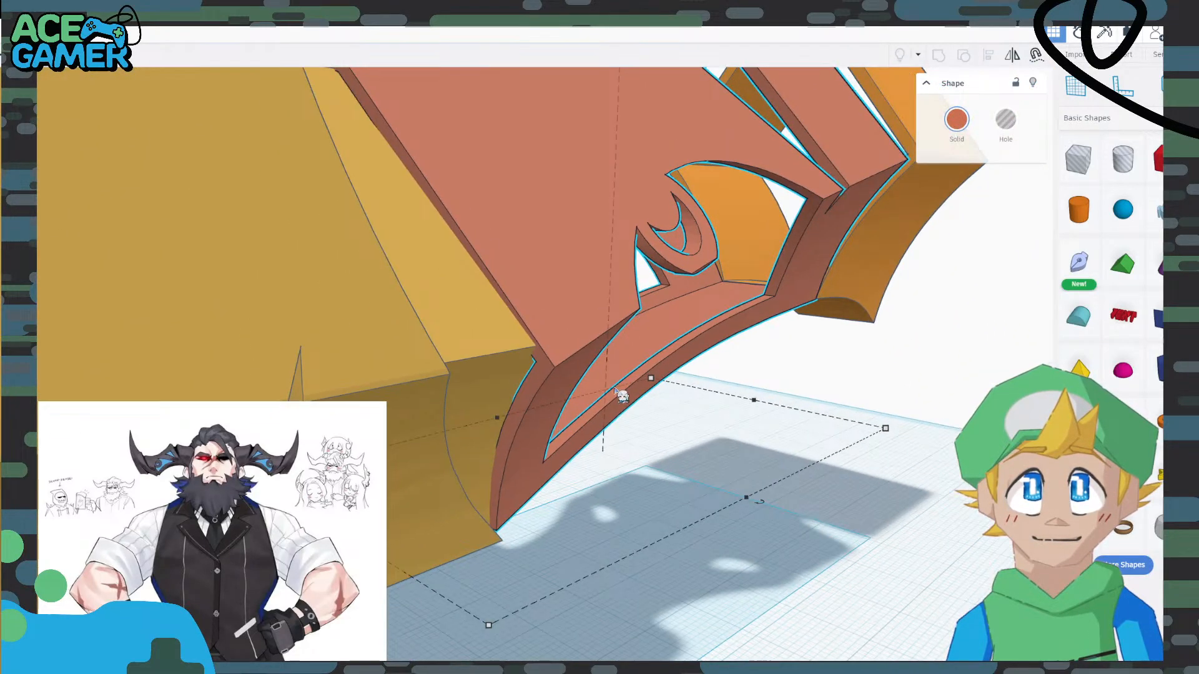
pyautogui.moveTo(616, 390); pyautogui.dragTo(563, 434, button='middle')
pyautogui.scroll(-2, 519, 334)
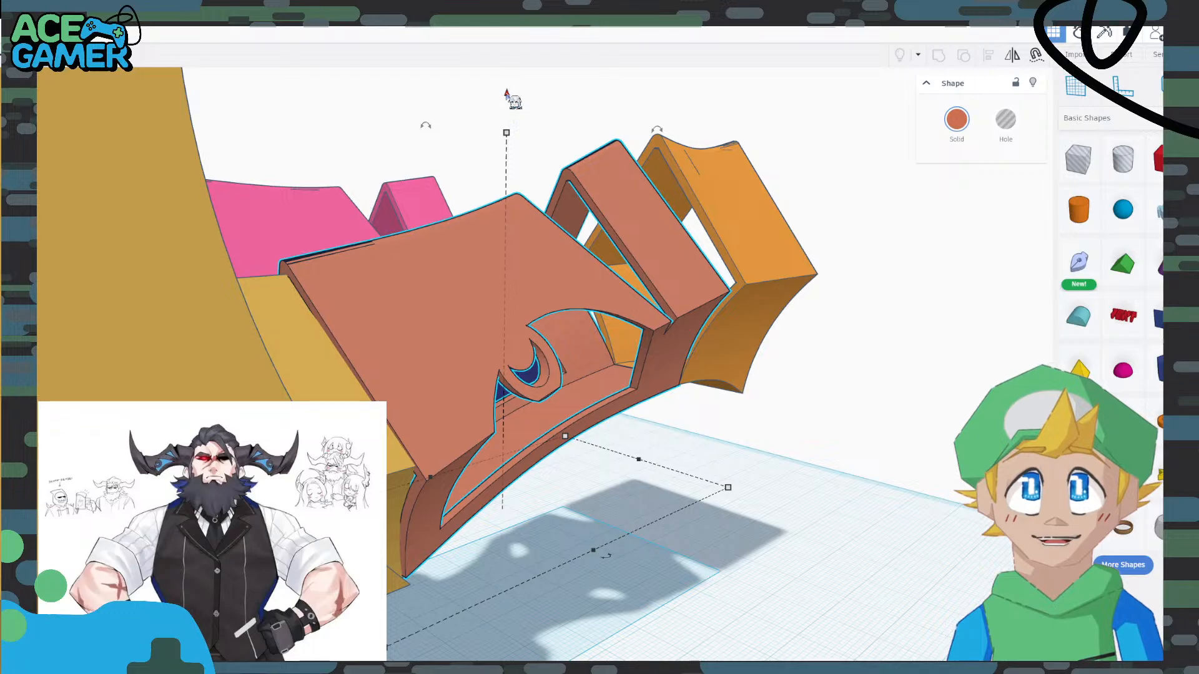
pyautogui.moveTo(508, 99); pyautogui.dragTo(507, 83)
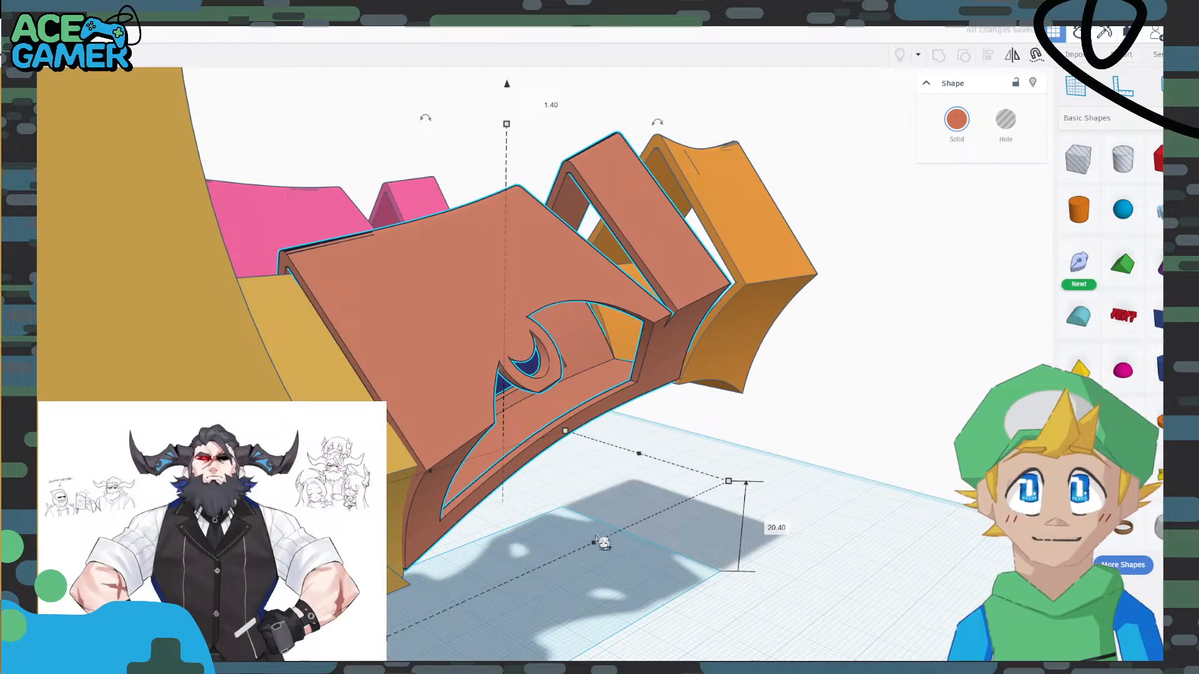
pyautogui.moveTo(602, 541); pyautogui.dragTo(486, 467, button='right')
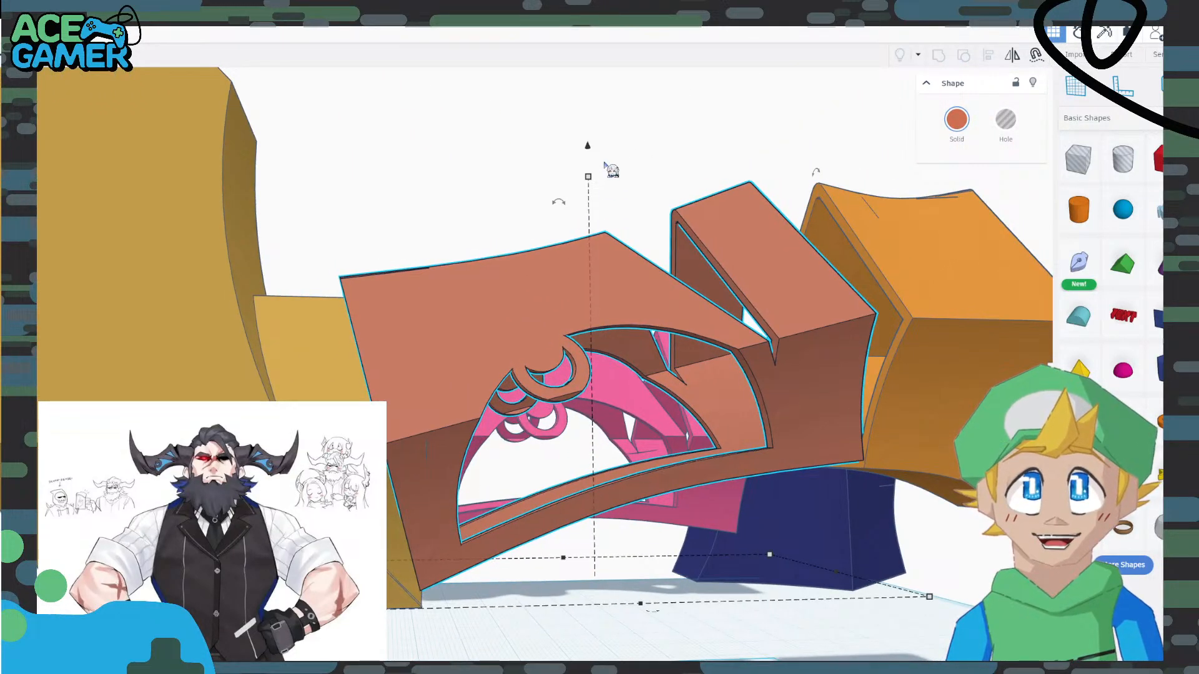
pyautogui.moveTo(588, 146); pyautogui.dragTo(588, 158)
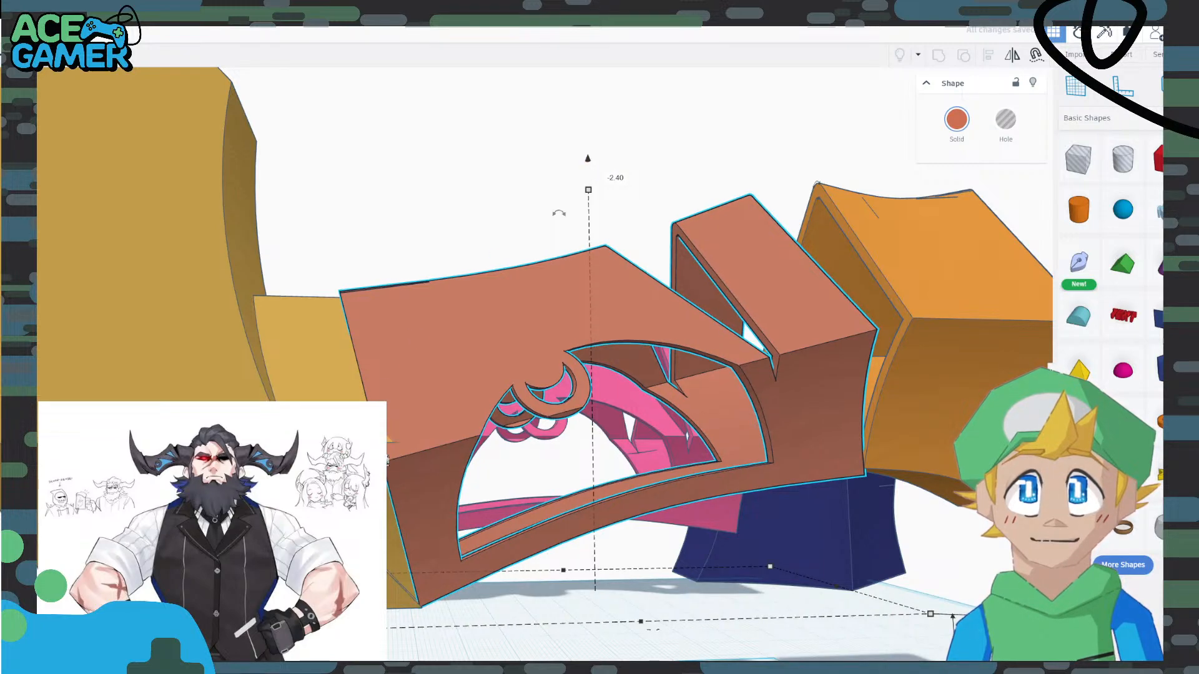
# Examine how the orange-red segment lines up with the gold horn and the orange end segment from several angles.
pyautogui.scroll(-3, 465, 499)
pyautogui.moveTo(518, 531); pyautogui.dragTo(411, 476, button='right')
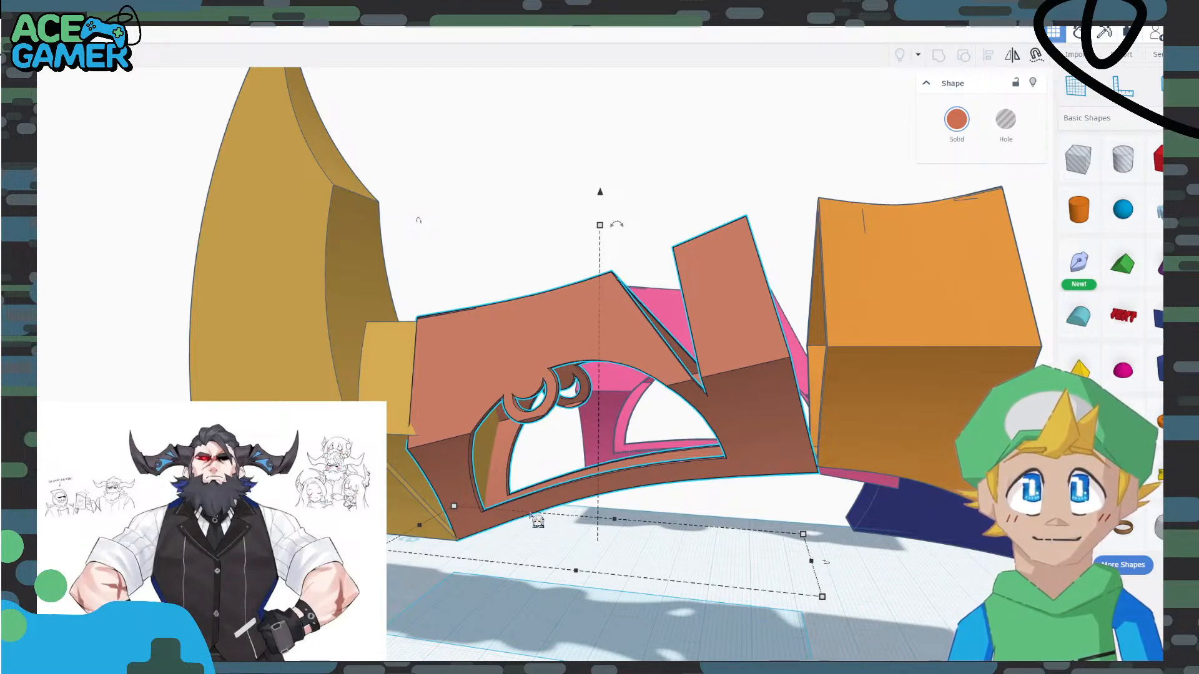
pyautogui.moveTo(553, 631); pyautogui.dragTo(350, 587, button='right')
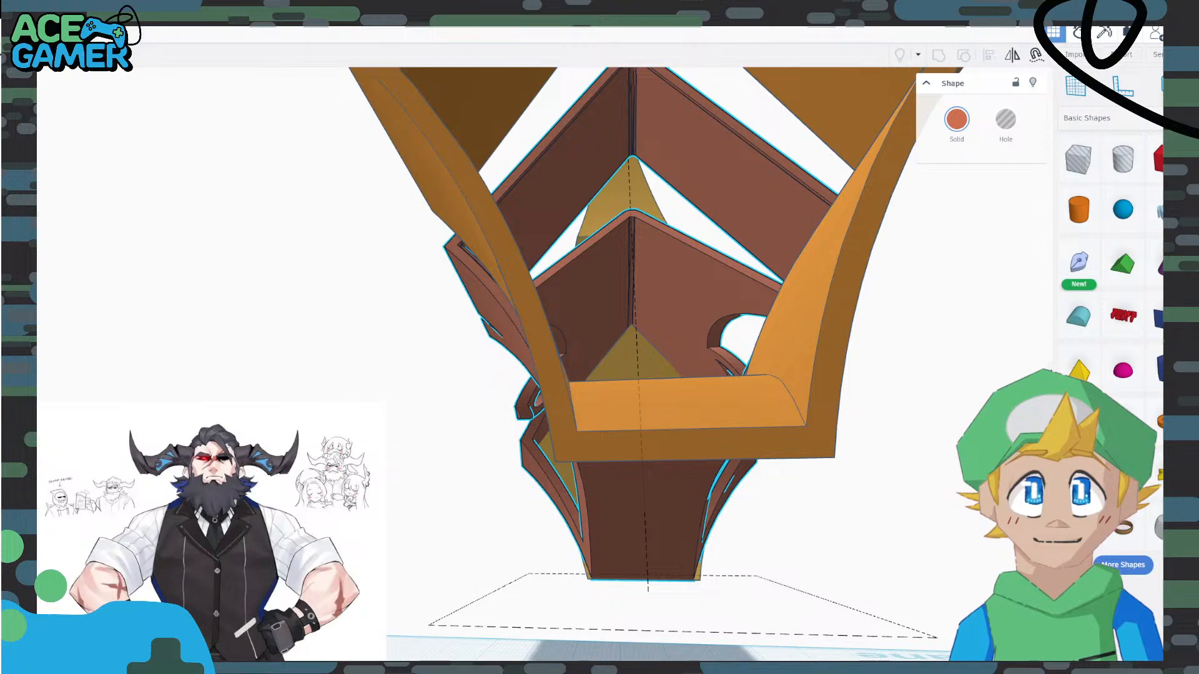
pyautogui.moveTo(350, 587); pyautogui.dragTo(549, 611, button='right')
pyautogui.click(390, 384)
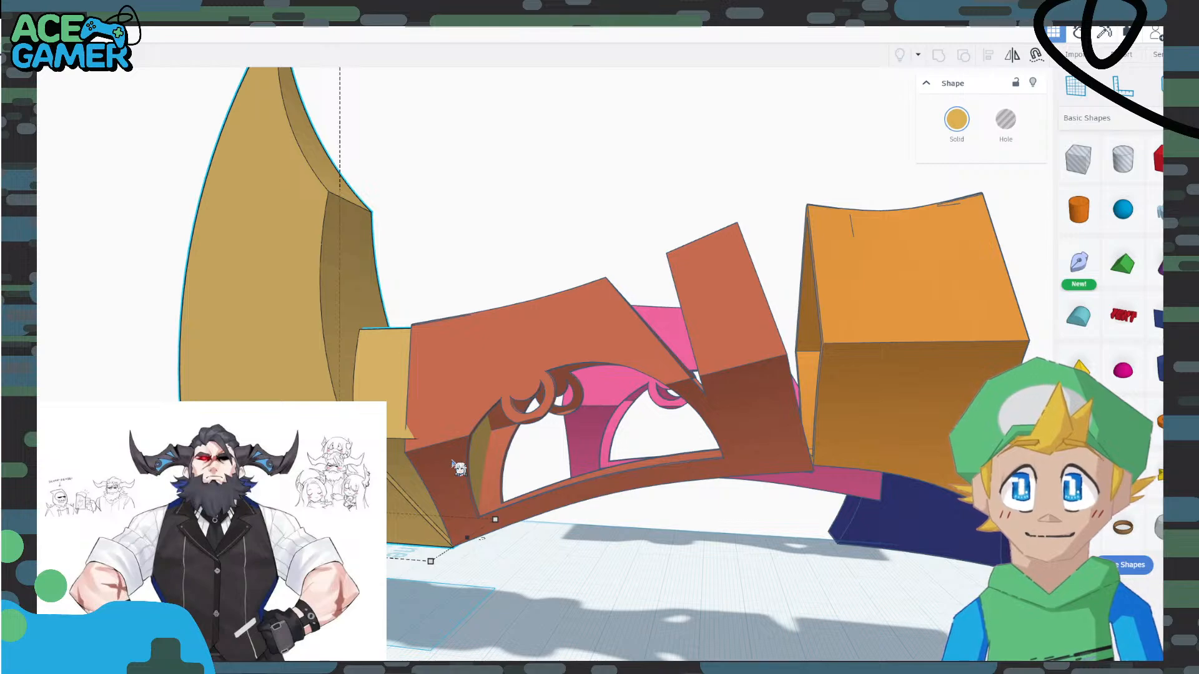
pyautogui.moveTo(458, 468); pyautogui.dragTo(683, 605, button='right')
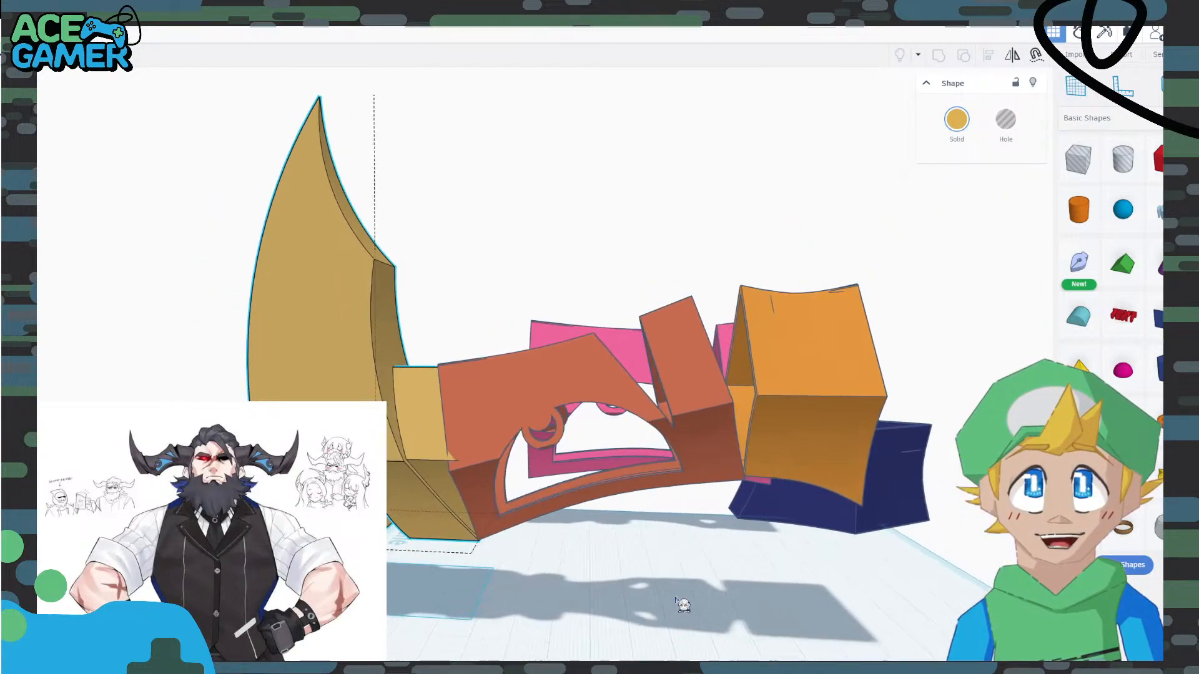
pyautogui.scroll(-2, 676, 599)
pyautogui.moveTo(683, 542); pyautogui.dragTo(698, 568, button='middle')
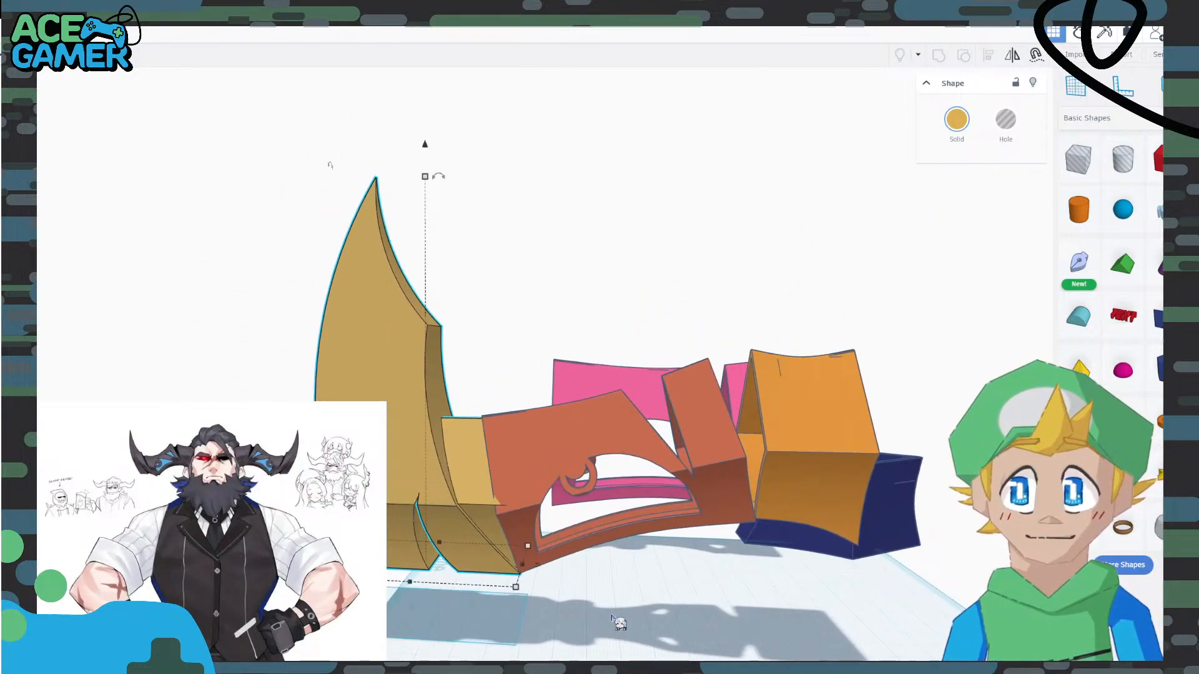
pyautogui.moveTo(619, 623)
pyautogui.mouseDown(button='right')
pyautogui.moveTo(637, 628)
pyautogui.moveTo(624, 635)
pyautogui.mouseUp(button='right')
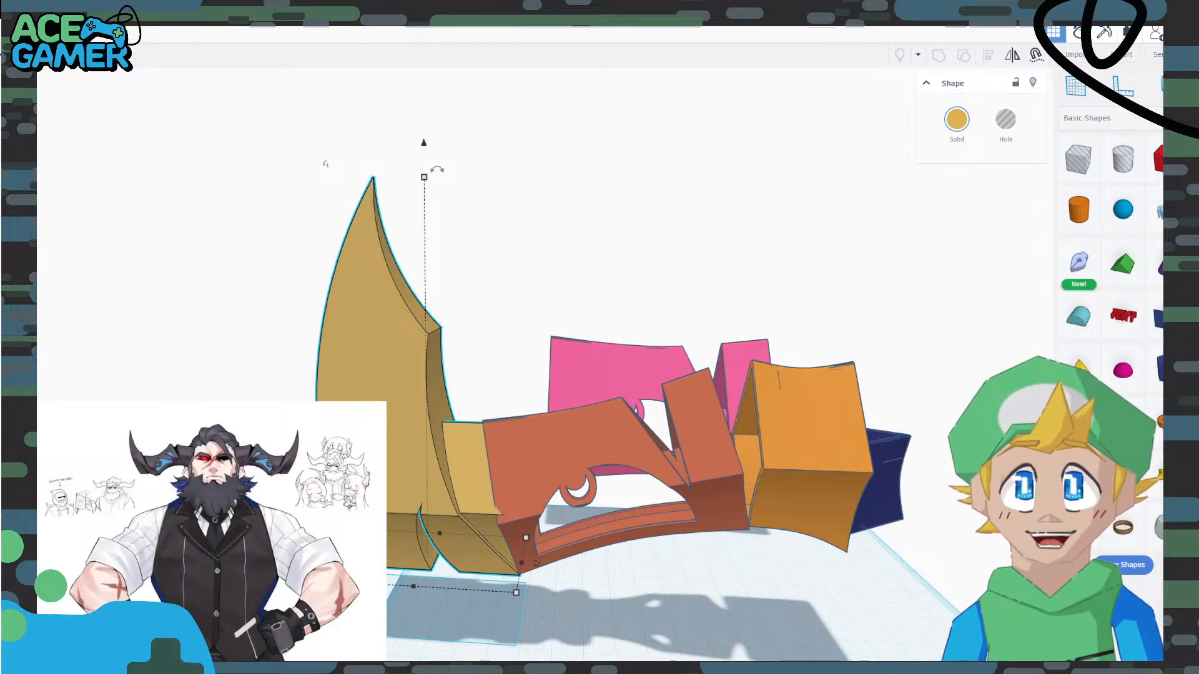
pyautogui.moveTo(623, 635); pyautogui.dragTo(643, 615, button='right')
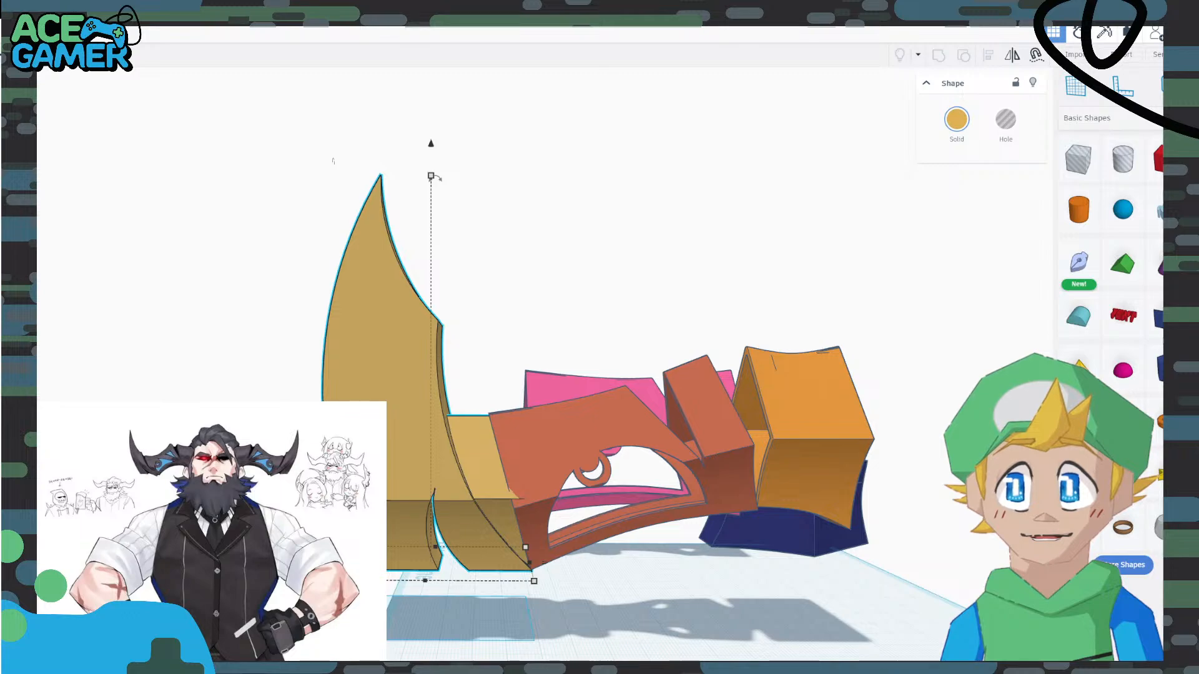
pyautogui.click(120, 396)
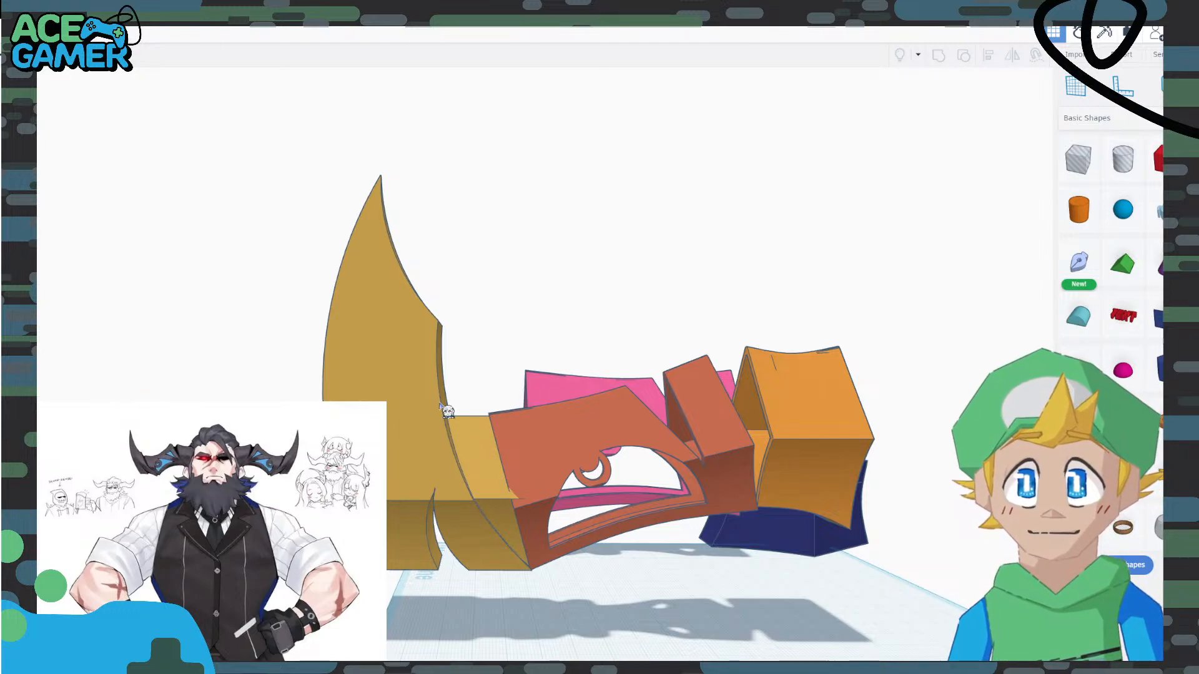
# Recolour the gold horn, the orange-red segment and the orange end segment together to solid black, hex 000000.
pyautogui.click(390, 430)
pyautogui.keyDown('shift'); pyautogui.click(631, 424); pyautogui.keyUp('shift')
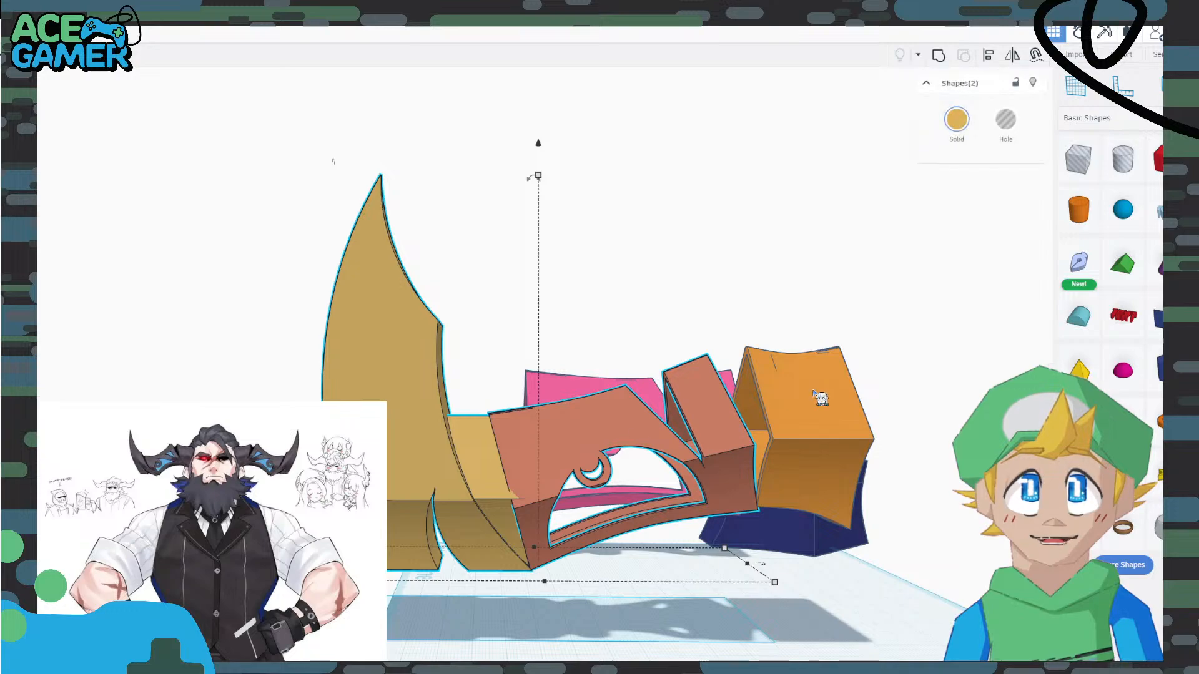
pyautogui.keyDown('shift'); pyautogui.click(827, 353); pyautogui.keyUp('shift')
pyautogui.click(957, 120)
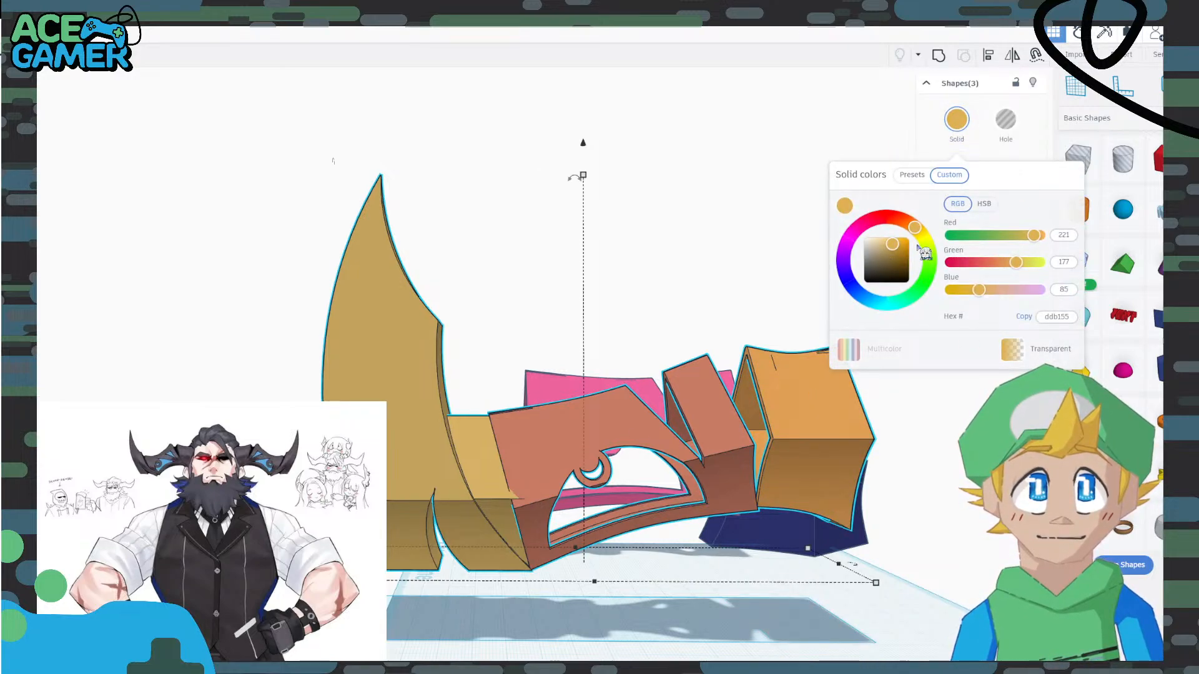
pyautogui.moveTo(882, 275); pyautogui.dragTo(868, 279)
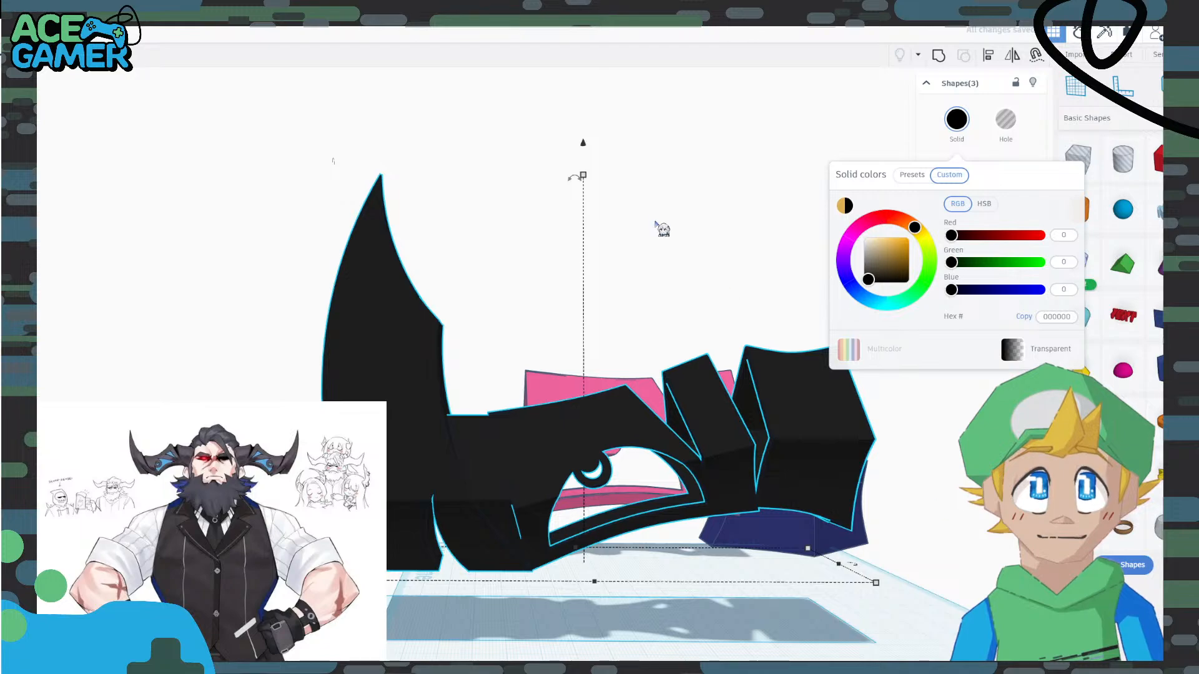
pyautogui.click(662, 230)
# Delete the pink segment and the dark blue block behind the black horn.
pyautogui.moveTo(741, 219); pyautogui.dragTo(661, 230, button='right')
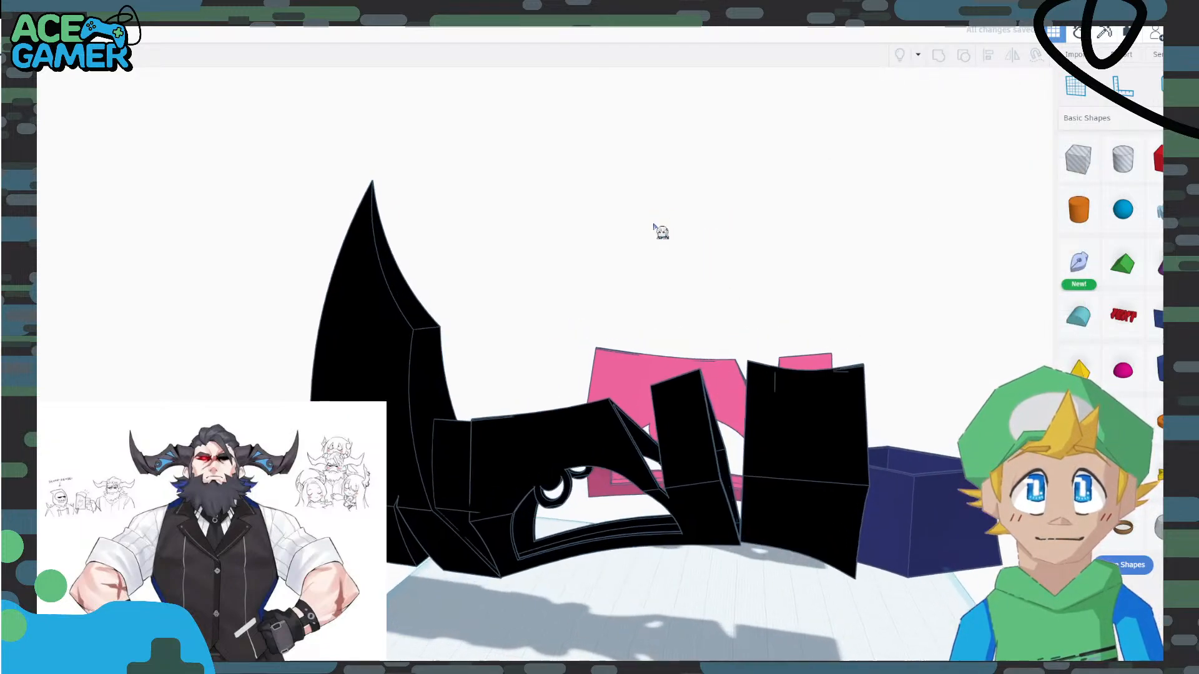
pyautogui.moveTo(622, 323); pyautogui.dragTo(652, 273, button='right')
pyautogui.click(657, 393)
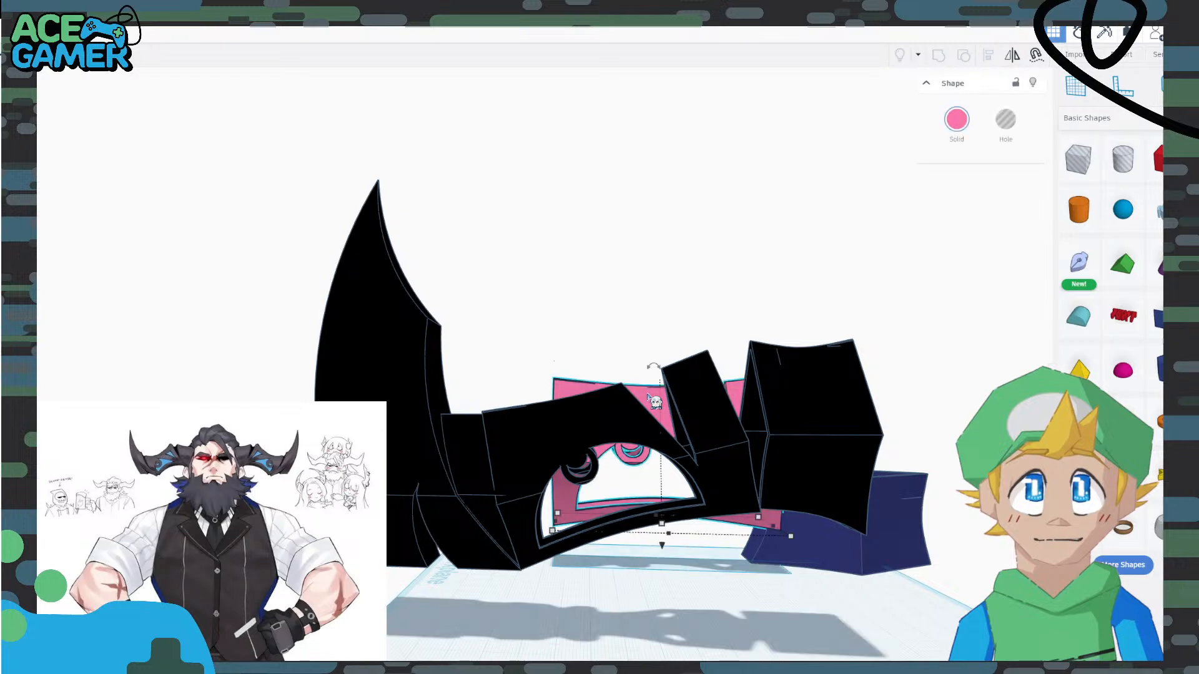
pyautogui.press('Delete')
pyautogui.click(802, 554)
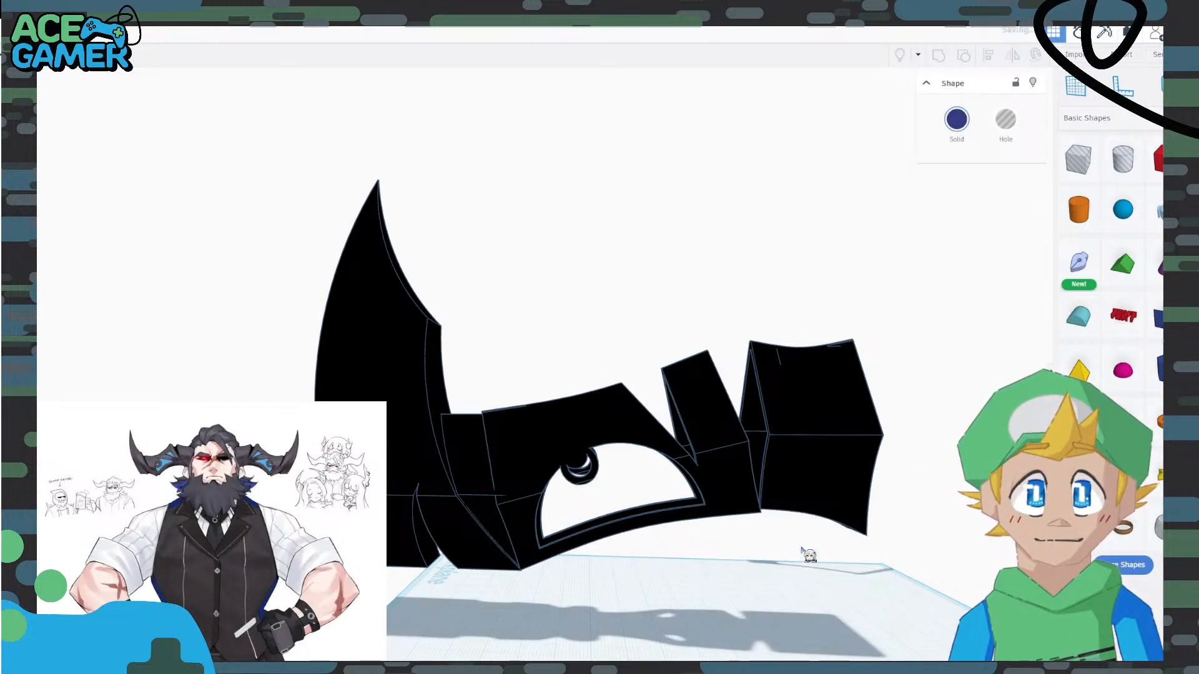
pyautogui.press('Delete')
# Select all three black horn parts and lower them together toward the workplane.
pyautogui.moveTo(803, 554); pyautogui.dragTo(762, 545, button='right')
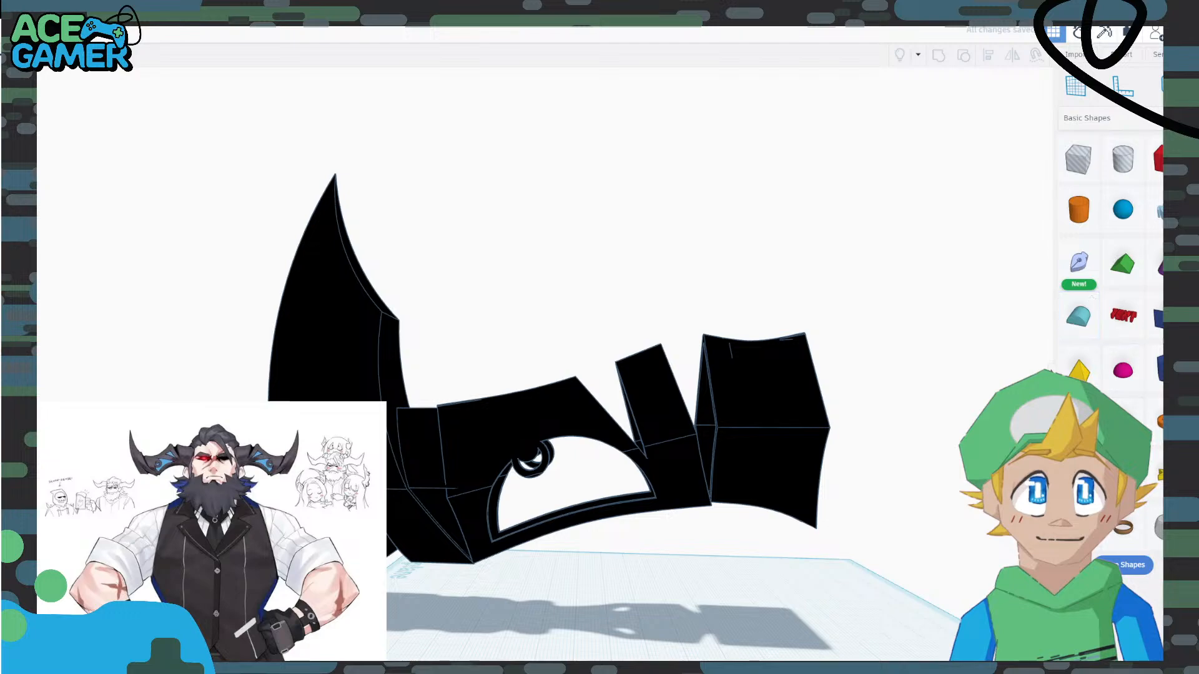
pyautogui.click(467, 457)
pyautogui.keyDown('shift'); pyautogui.click(393, 450); pyautogui.keyUp('shift')
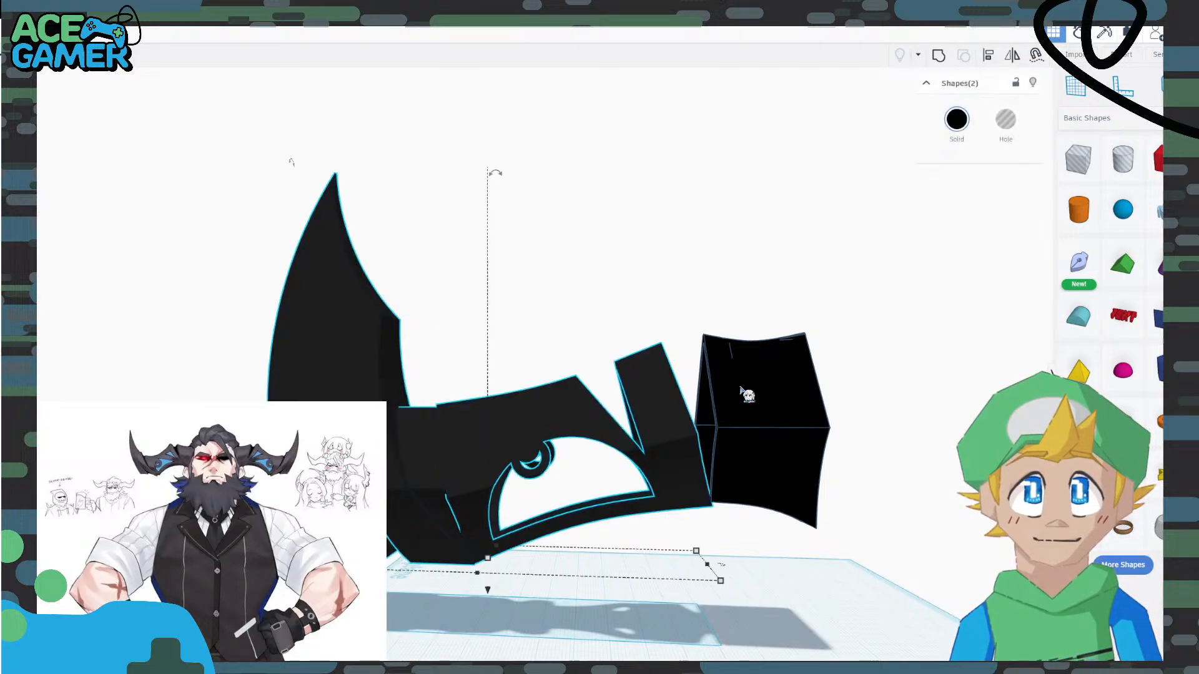
pyautogui.keyDown('shift'); pyautogui.click(742, 391); pyautogui.keyUp('shift')
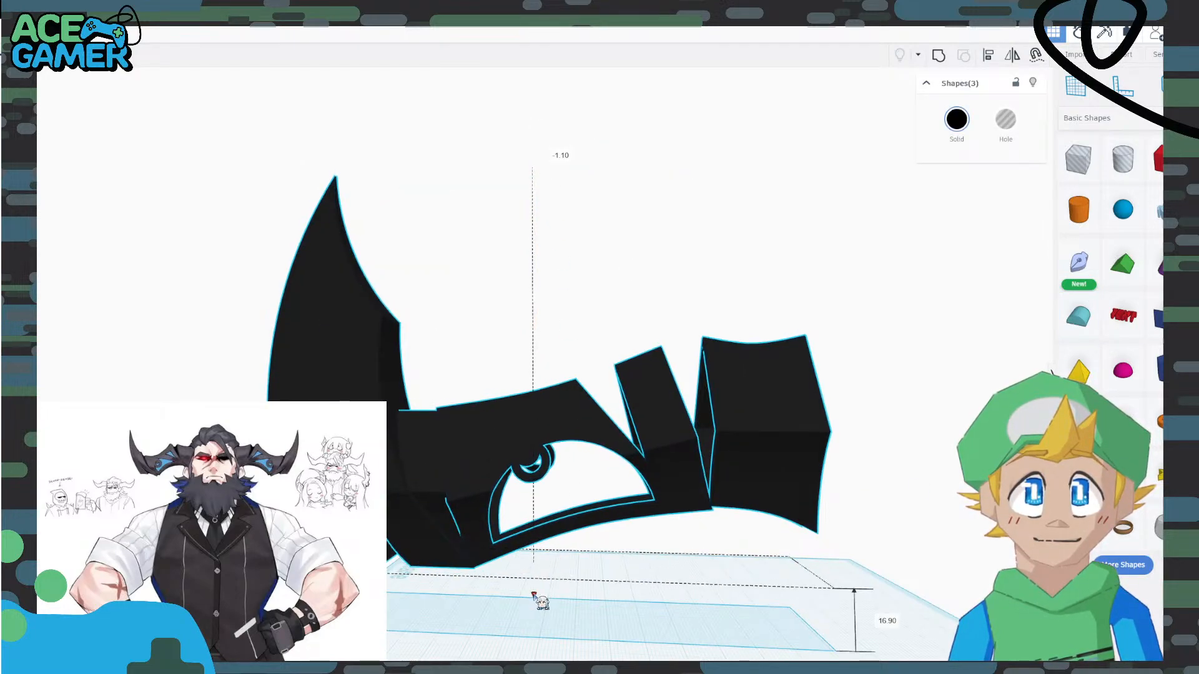
pyautogui.click(879, 629)
pyautogui.click(678, 446)
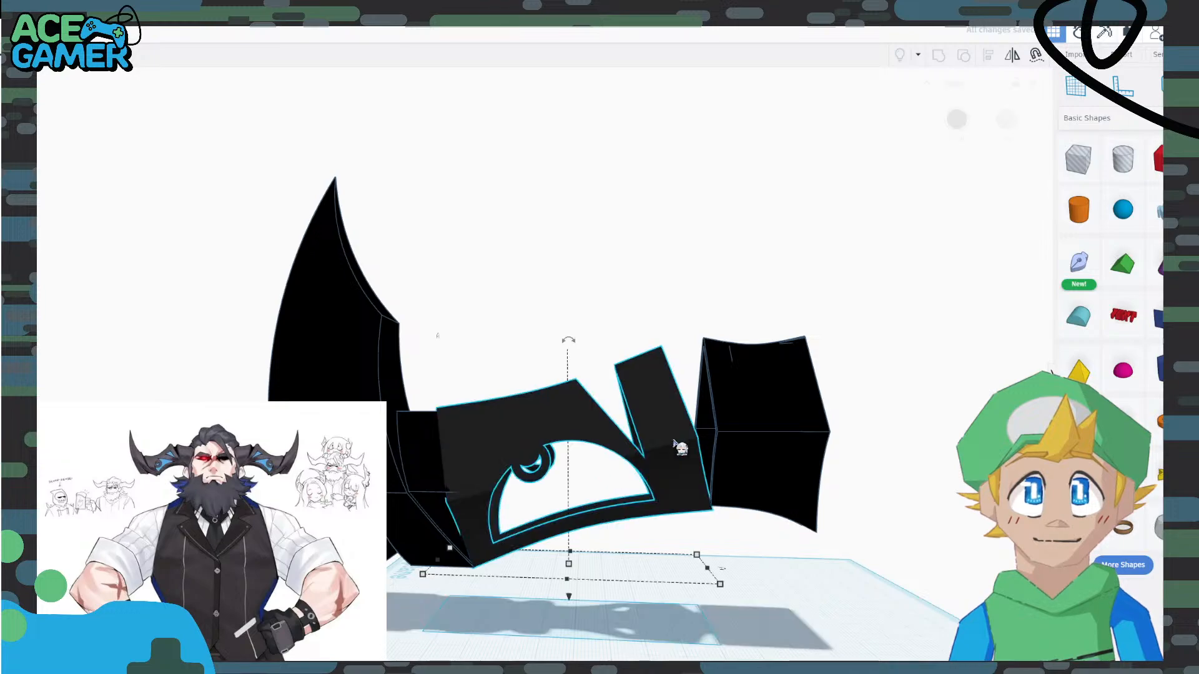
pyautogui.keyDown('shift'); pyautogui.click(719, 437); pyautogui.keyUp('shift')
pyautogui.keyDown('shift'); pyautogui.click(412, 462); pyautogui.keyUp('shift')
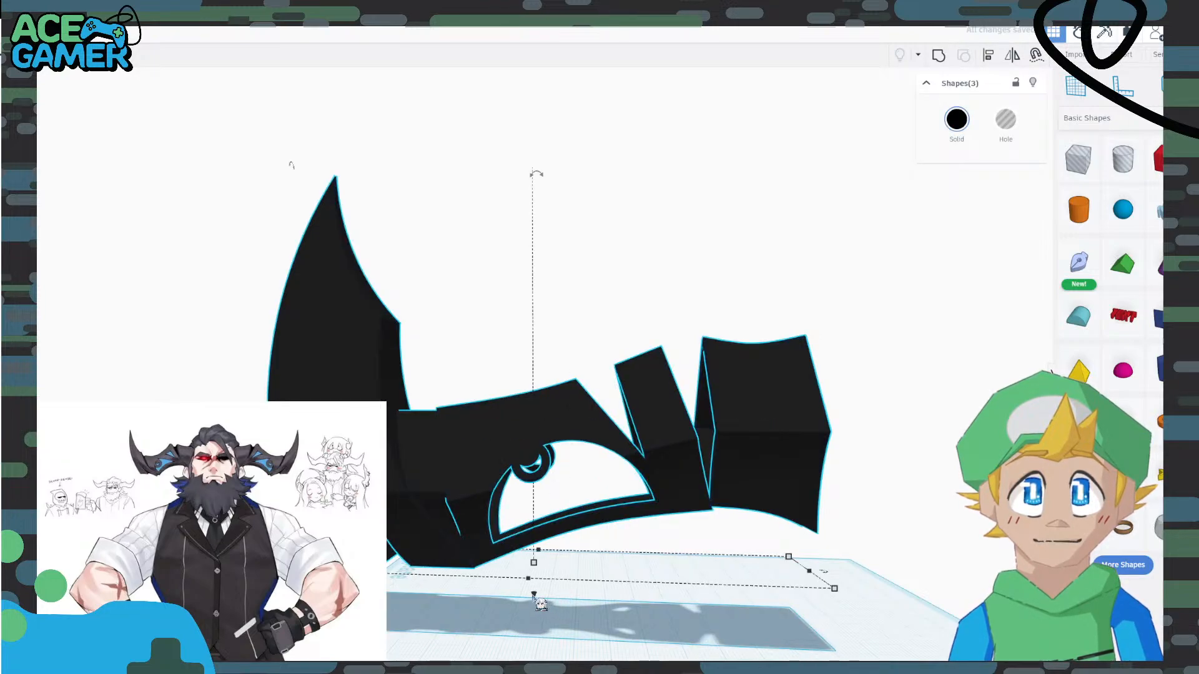
pyautogui.moveTo(534, 594); pyautogui.dragTo(631, 621)
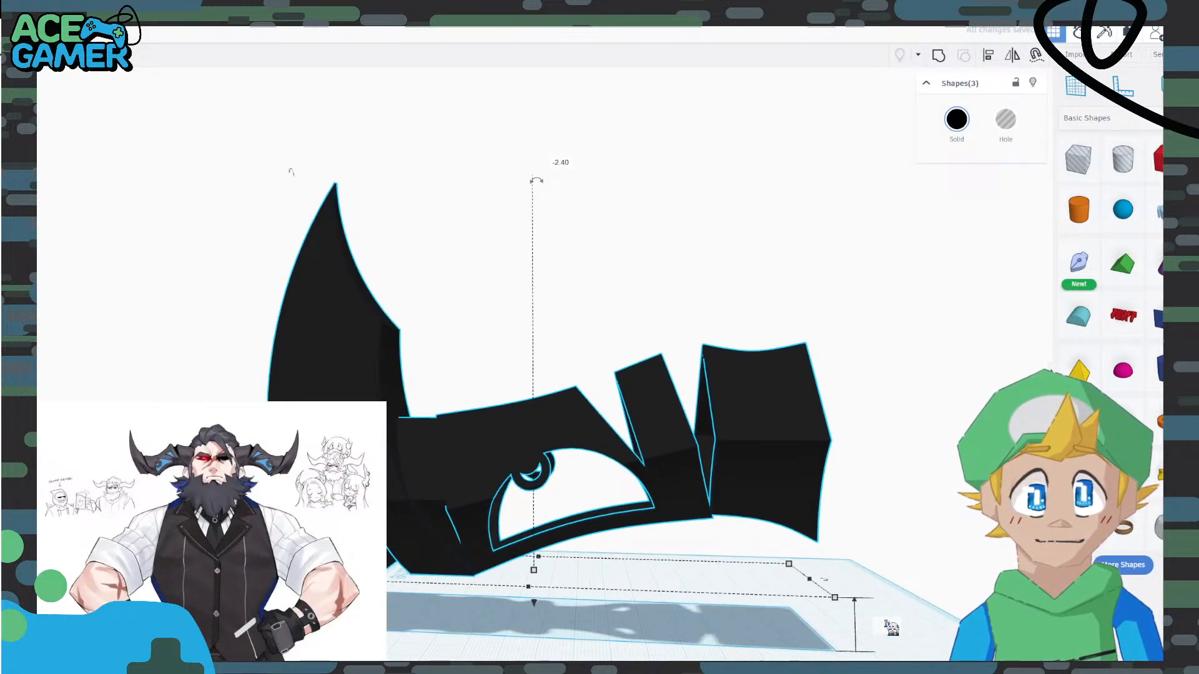
pyautogui.click(949, 541)
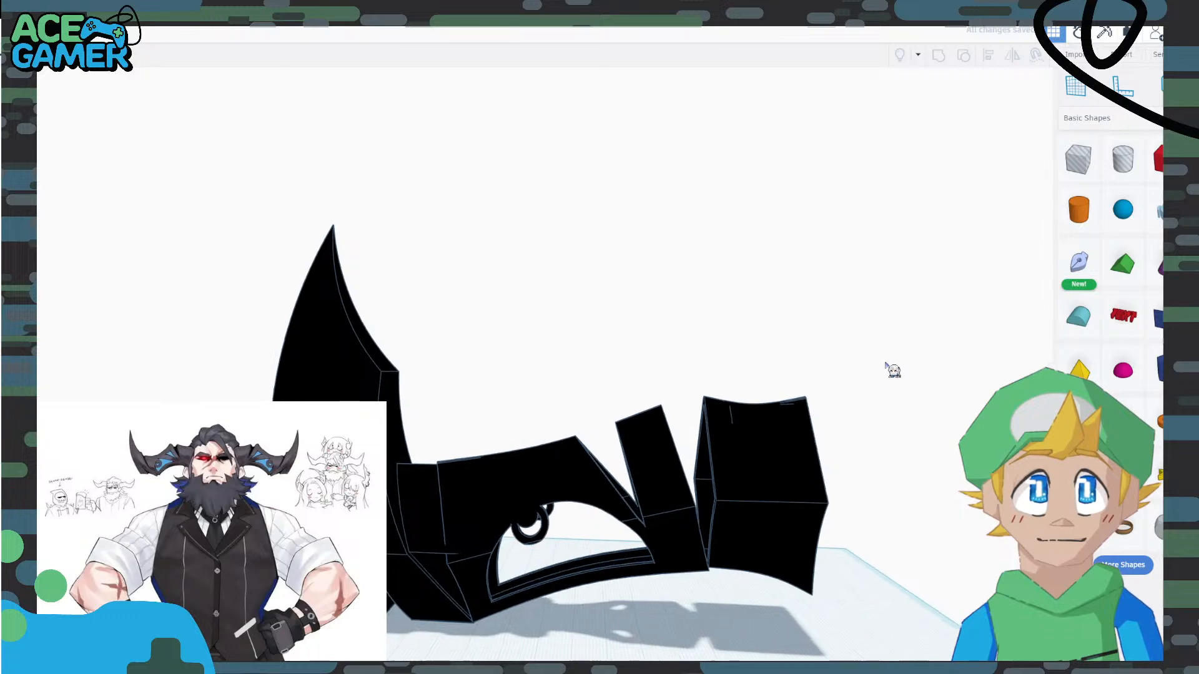
# Place a solid box on the workplane behind the black horn and colour it blue.
pyautogui.moveTo(885, 364); pyautogui.dragTo(903, 476, button='right')
pyautogui.moveTo(1123, 421); pyautogui.dragTo(621, 377)
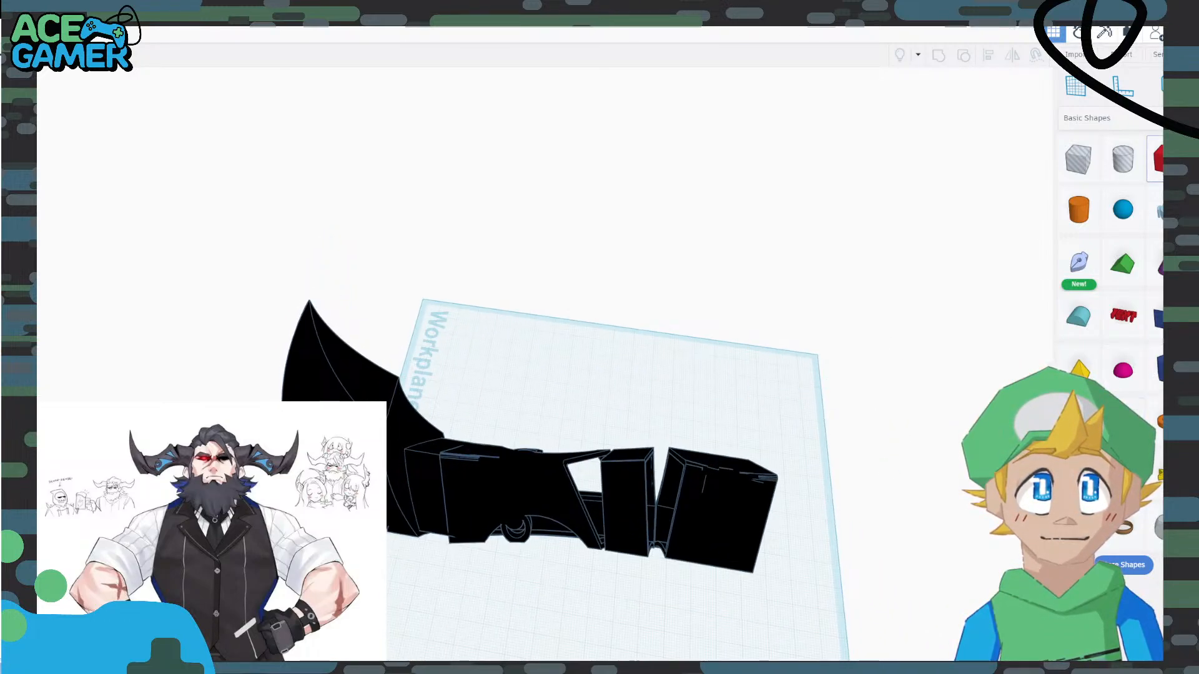
pyautogui.moveTo(1155, 159); pyautogui.dragTo(624, 393)
pyautogui.click(978, 128)
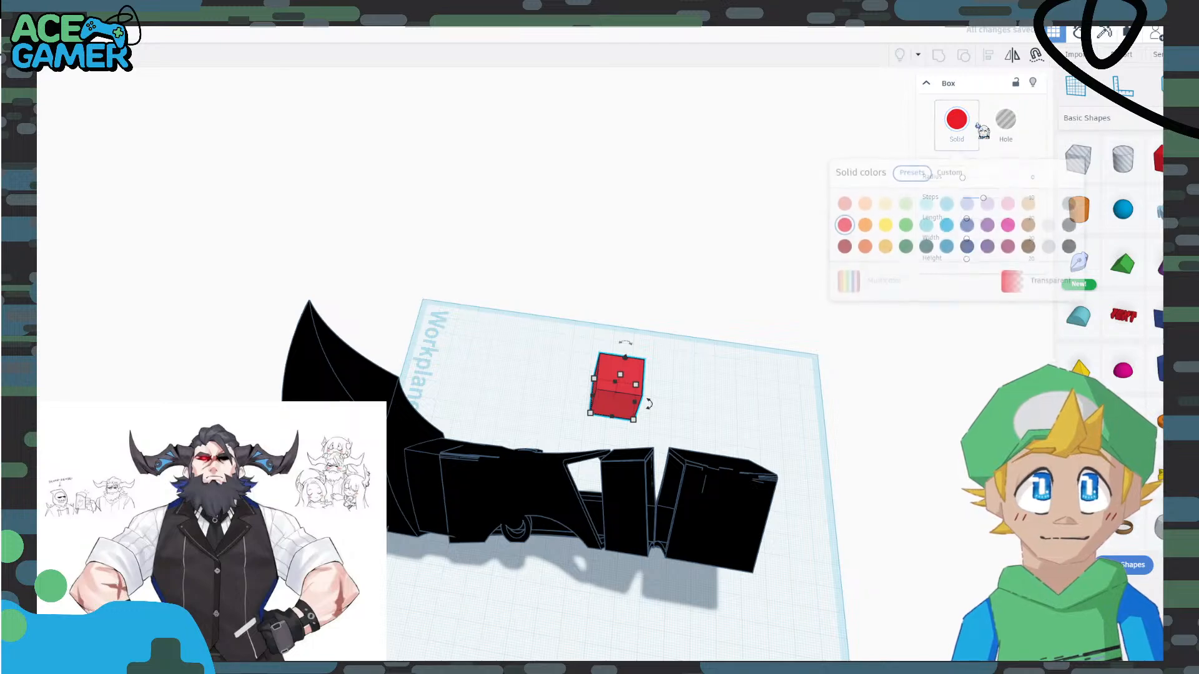
pyautogui.click(947, 228)
# Stretch the blue box into a backdrop behind the horn segments, about 118 wide and 81.30 high.
pyautogui.moveTo(948, 416); pyautogui.dragTo(956, 311, button='right')
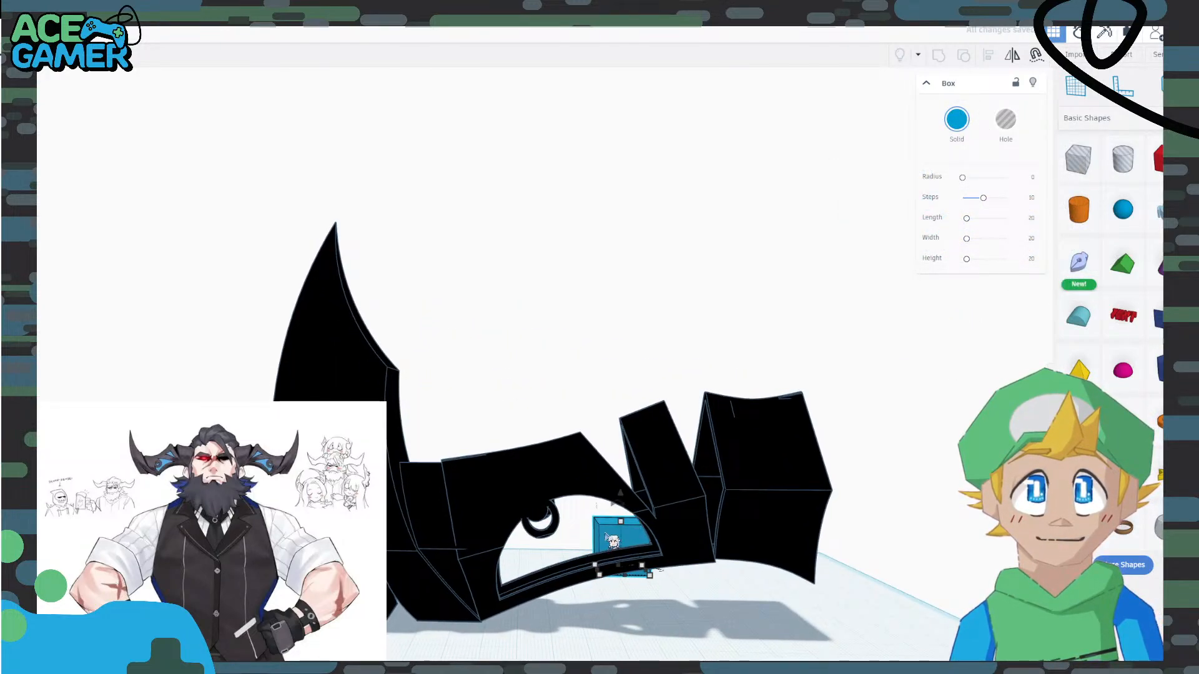
pyautogui.moveTo(609, 538); pyautogui.dragTo(820, 597)
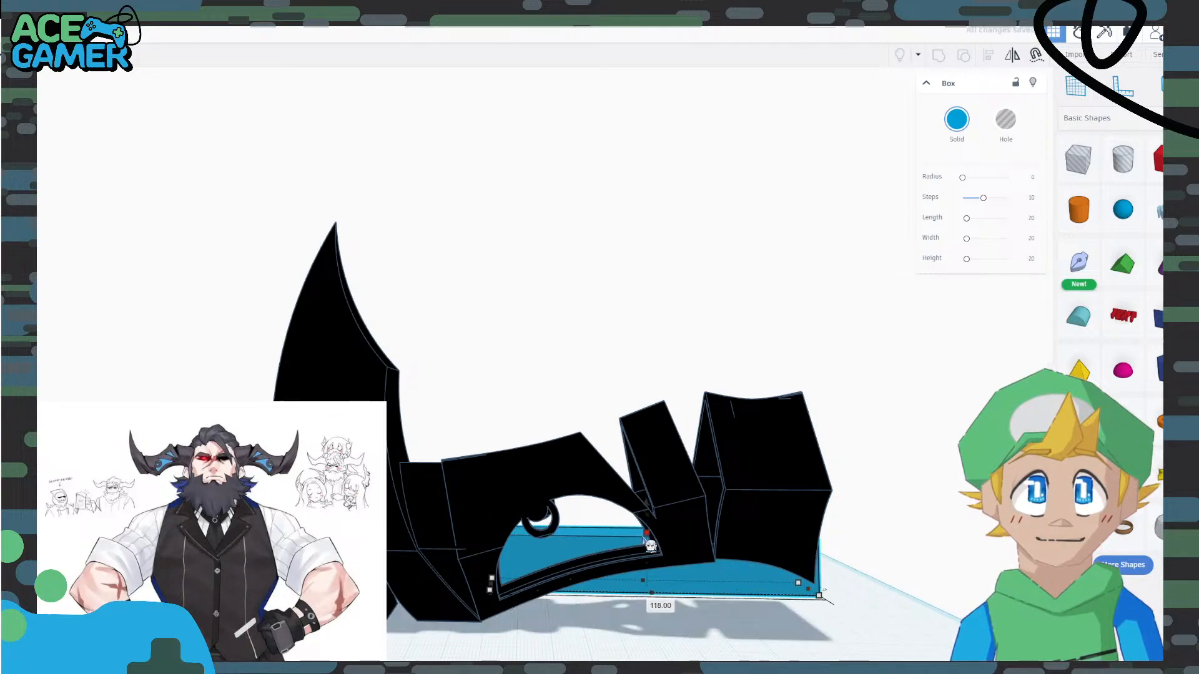
pyautogui.moveTo(645, 537); pyautogui.dragTo(651, 374)
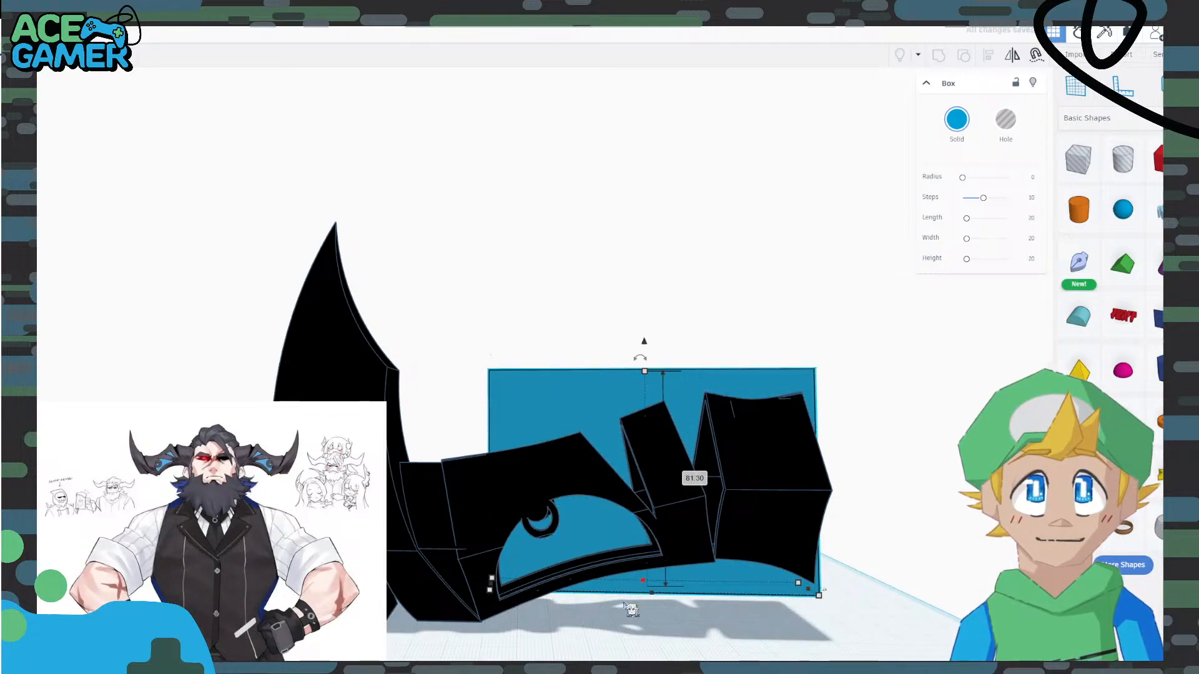
pyautogui.click(615, 637)
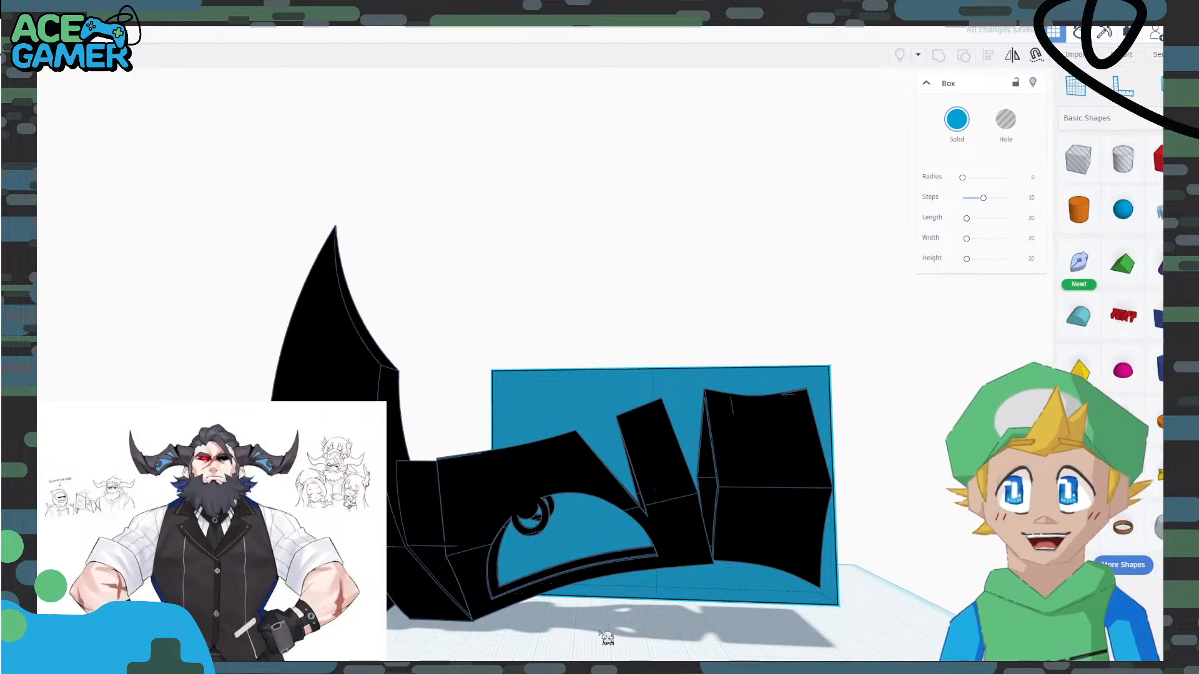
pyautogui.click(374, 600)
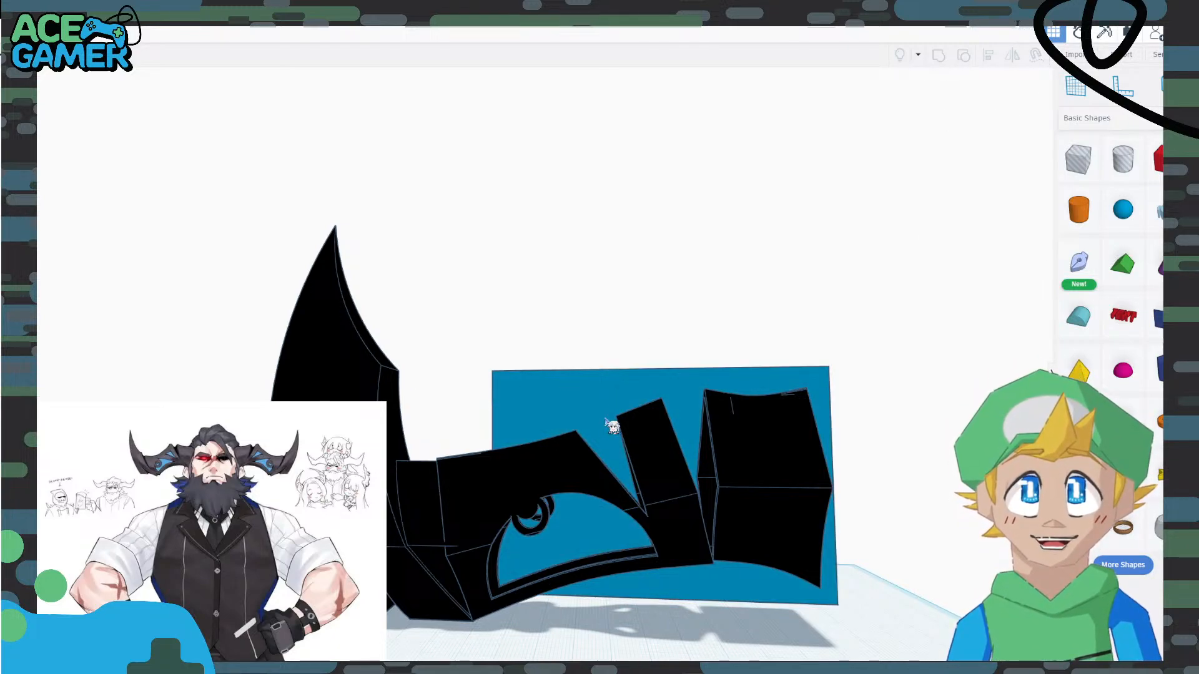
pyautogui.moveTo(526, 411); pyautogui.dragTo(581, 361, button='middle')
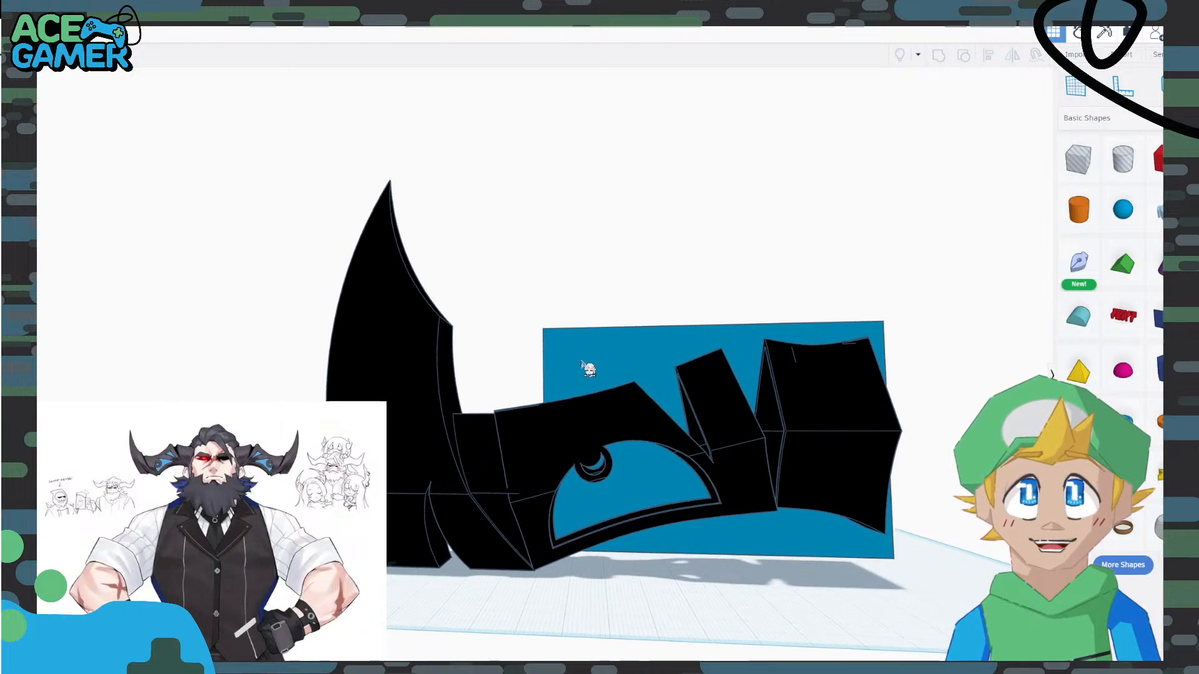
pyautogui.moveTo(606, 397); pyautogui.dragTo(610, 390, button='right')
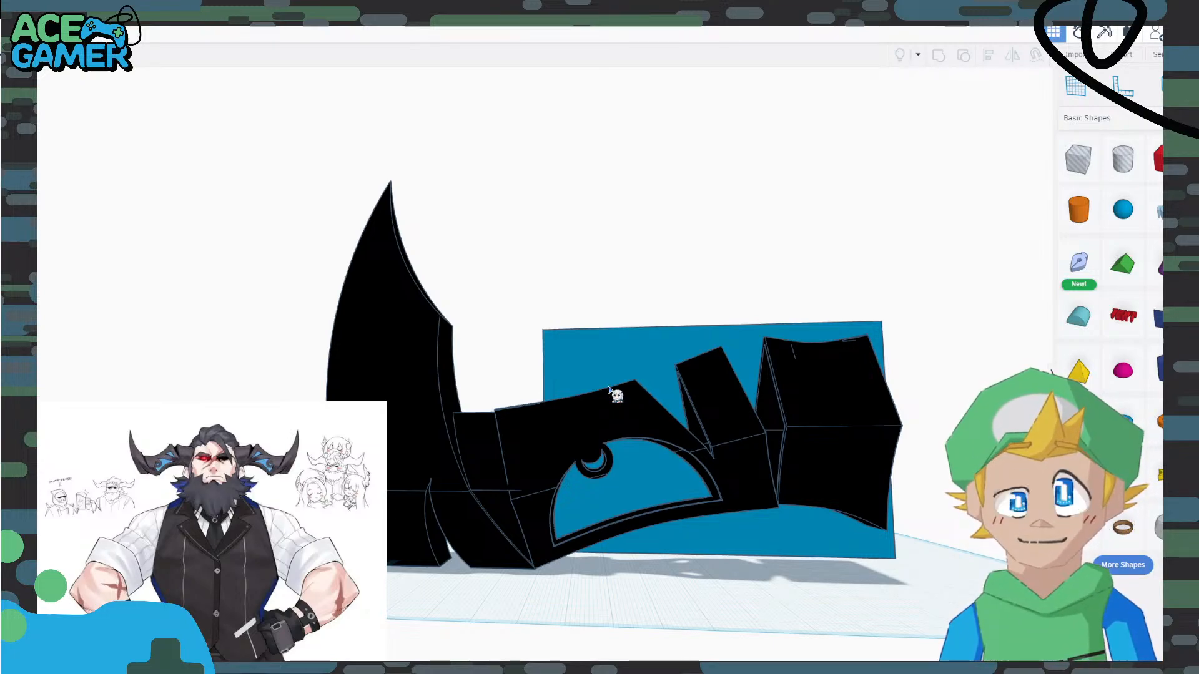
# Examine how the black horn segments and eye-shaped cutout look against the blue backdrop from several angles.
pyautogui.click(484, 449)
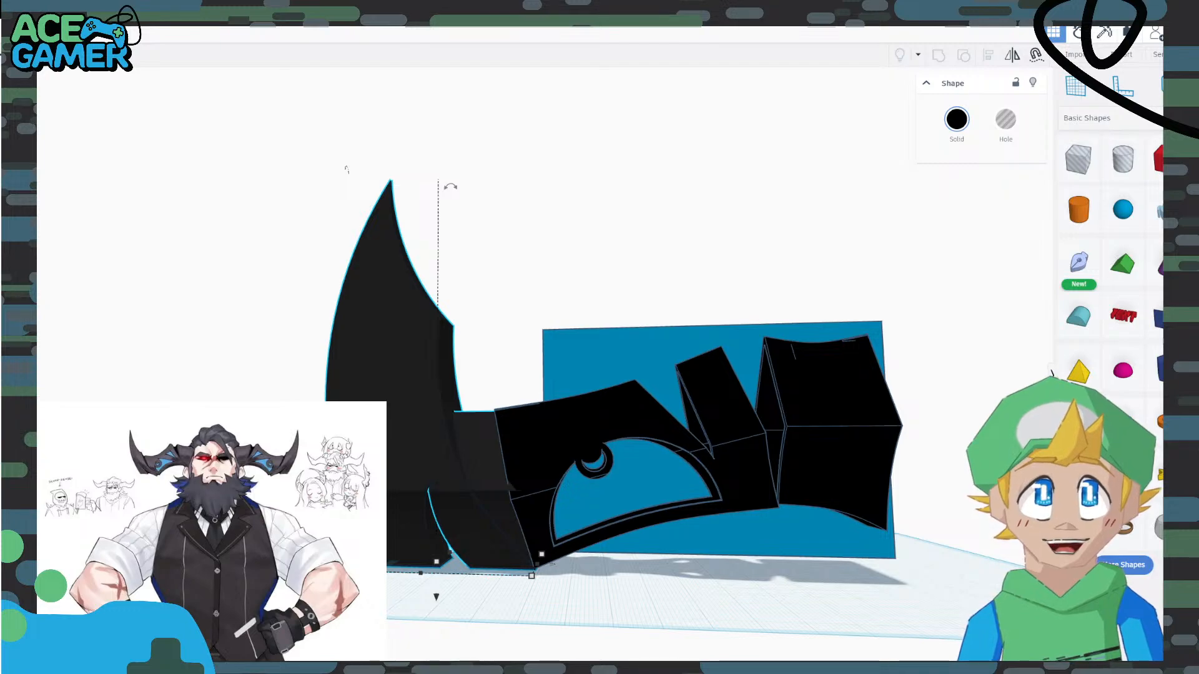
pyautogui.click(717, 228)
pyautogui.moveTo(717, 228); pyautogui.dragTo(727, 272, button='right')
pyautogui.moveTo(755, 302); pyautogui.dragTo(790, 214, button='middle')
pyautogui.moveTo(718, 287); pyautogui.dragTo(696, 281, button='right')
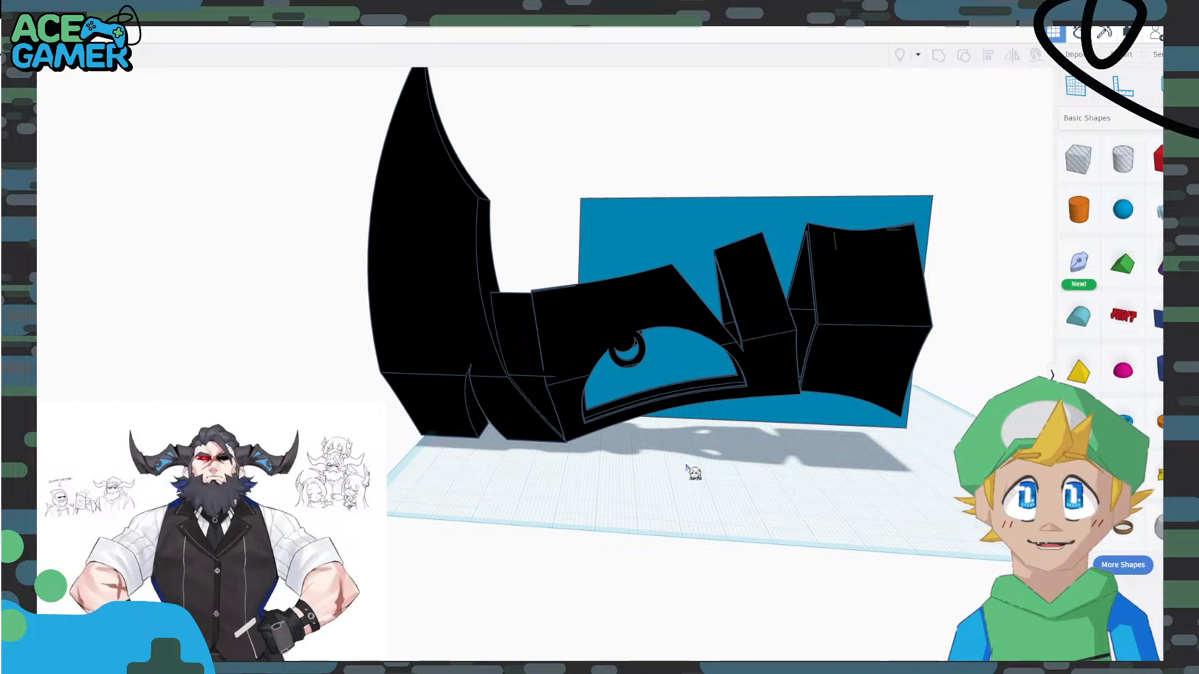
pyautogui.moveTo(691, 471); pyautogui.dragTo(752, 508, button='middle')
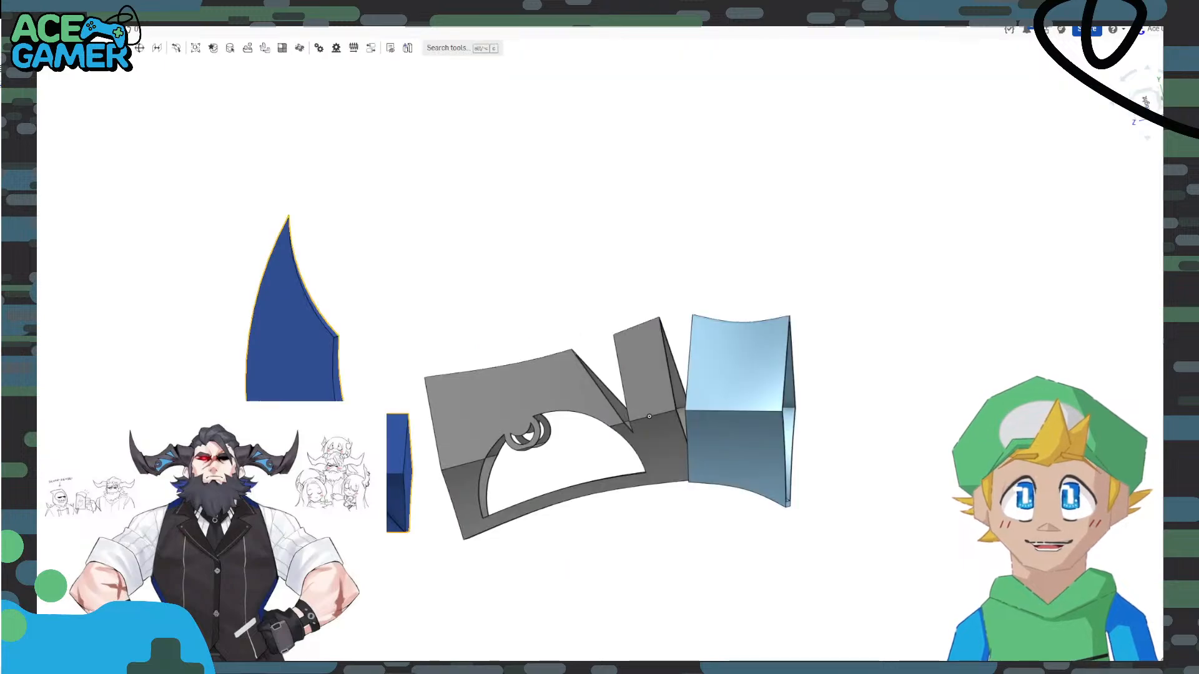
pyautogui.click(474, 526)
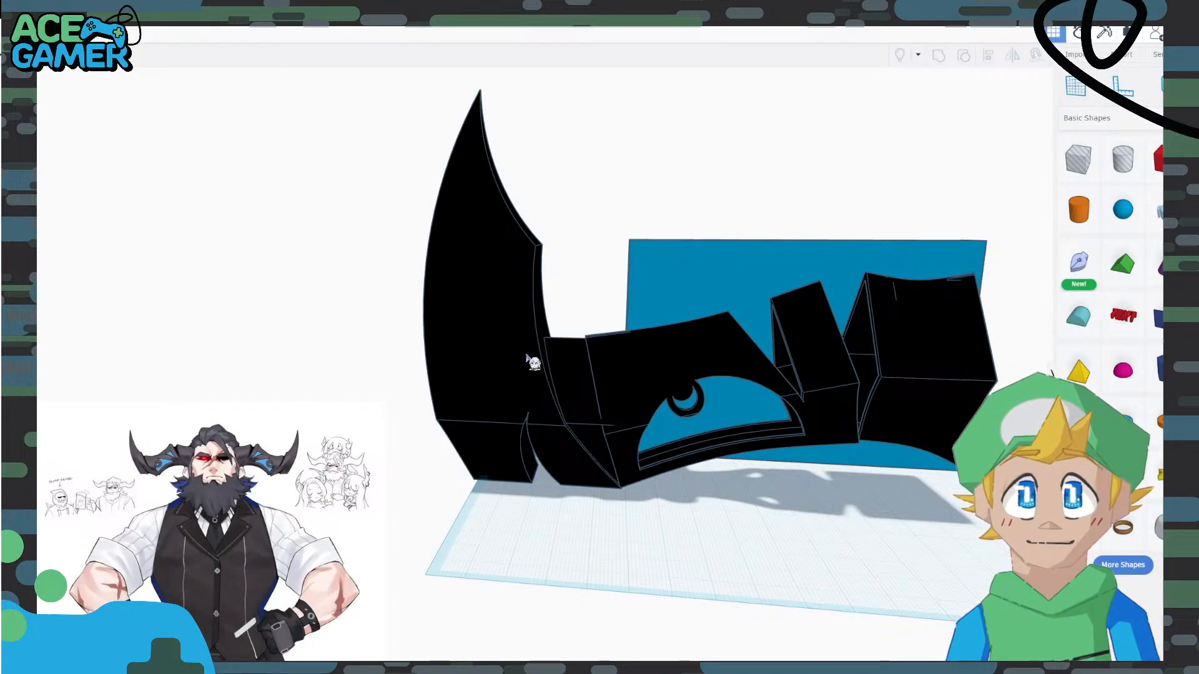
pyautogui.moveTo(718, 513); pyautogui.dragTo(683, 514, button='middle')
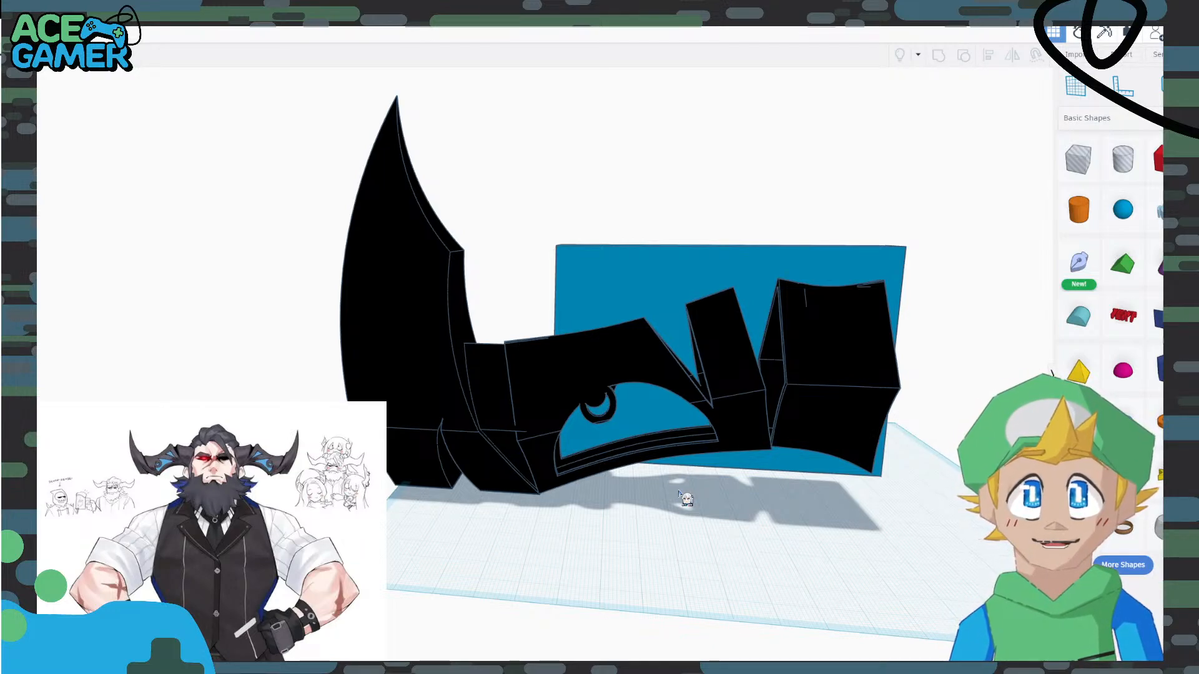
pyautogui.moveTo(751, 509); pyautogui.dragTo(592, 513, button='right')
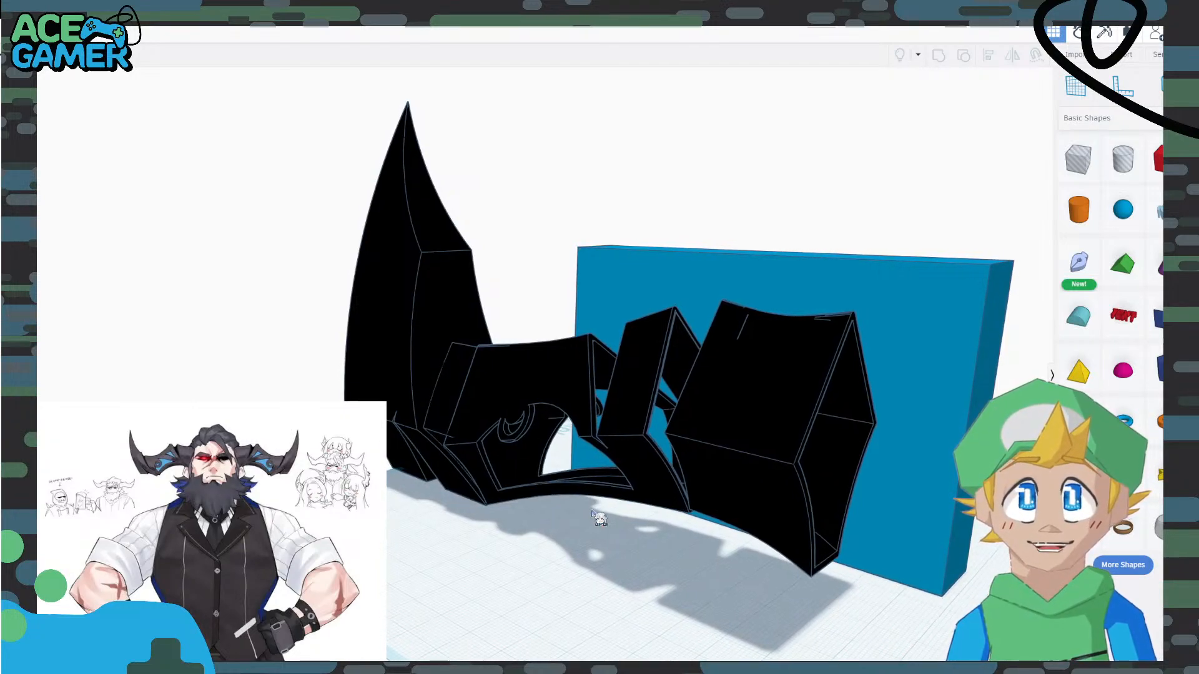
# Set the blue backdrop box's thickness to 0.4.
pyautogui.click(956, 311)
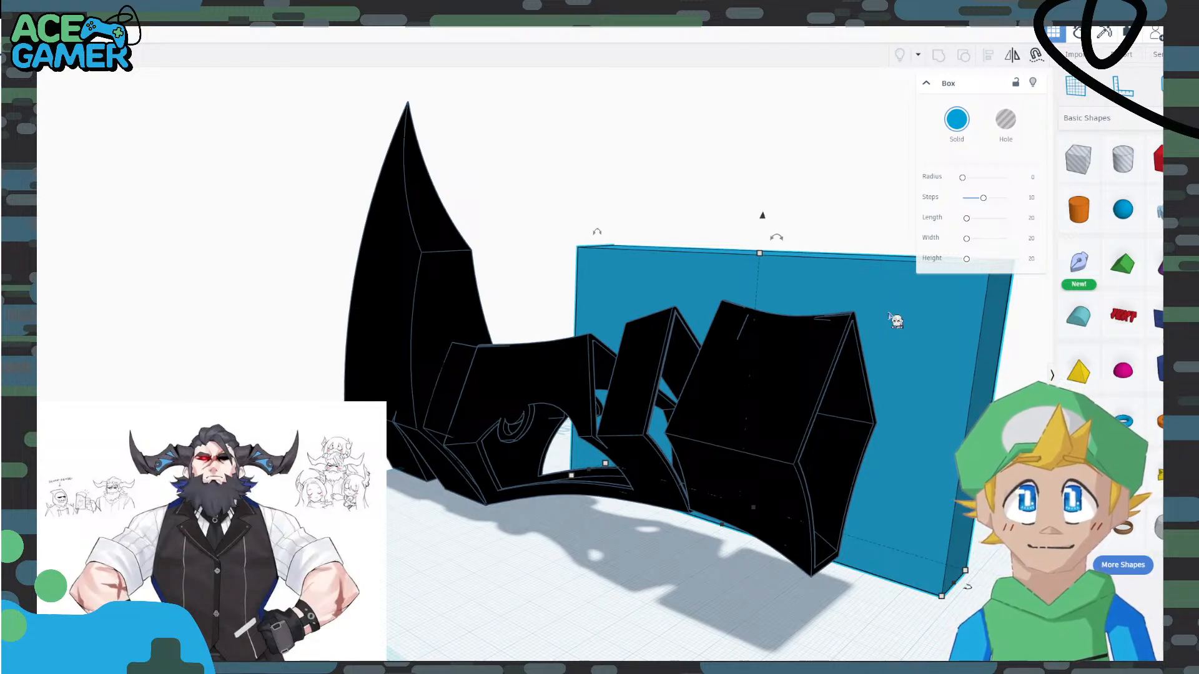
pyautogui.moveTo(593, 539); pyautogui.dragTo(586, 380, button='right')
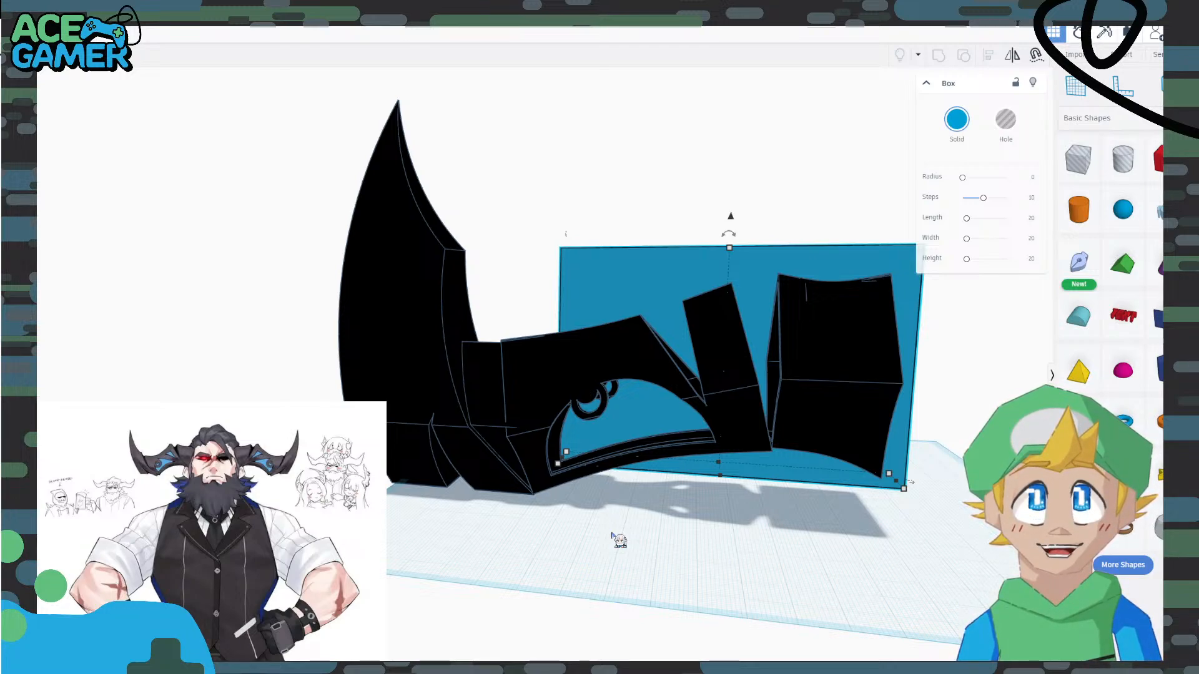
pyautogui.click(665, 544)
pyautogui.click(645, 266)
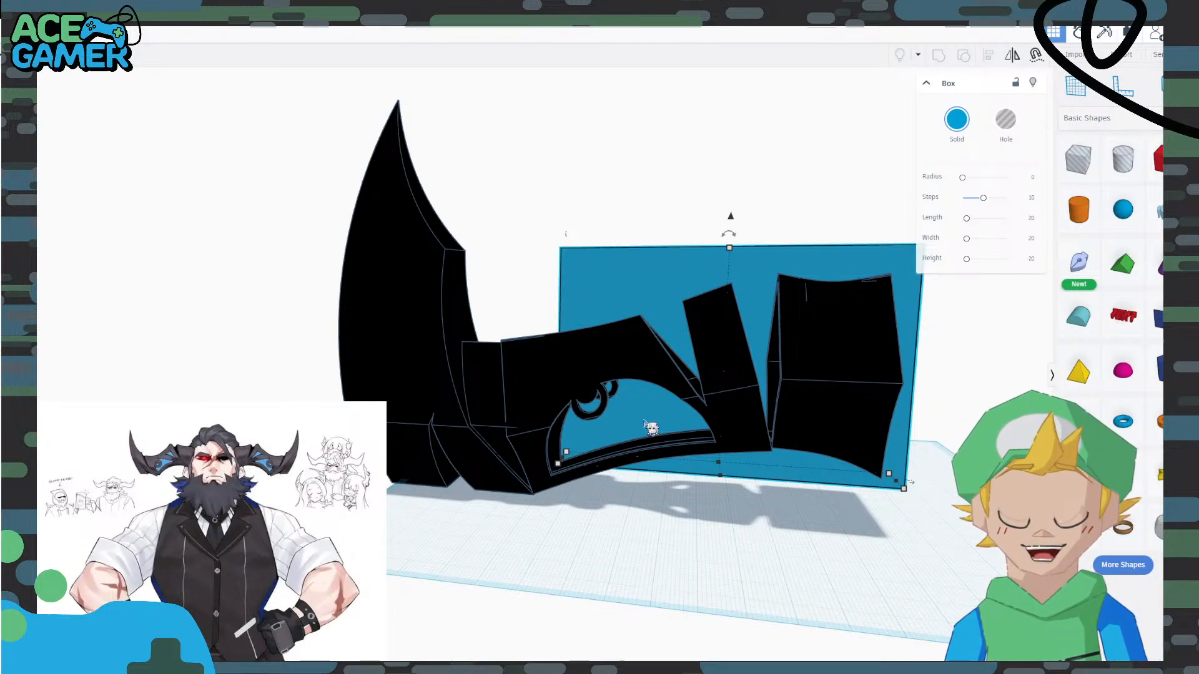
pyautogui.moveTo(703, 543); pyautogui.dragTo(594, 420, button='right')
pyautogui.click(592, 522)
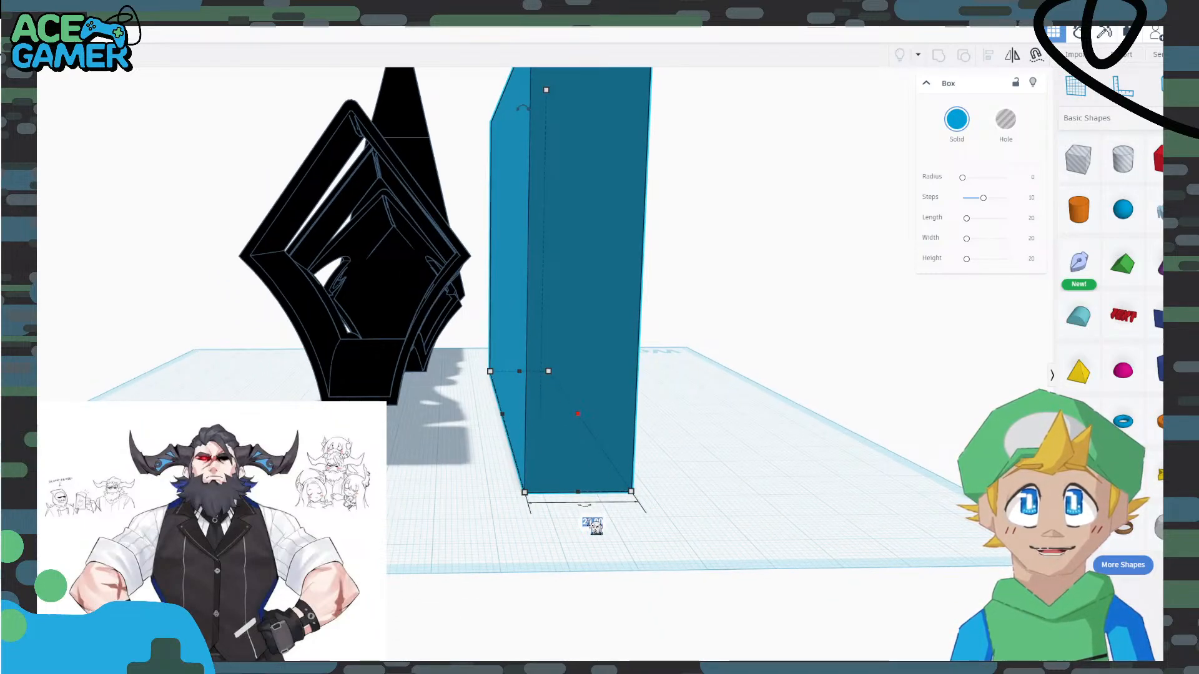
pyautogui.write('0.4')
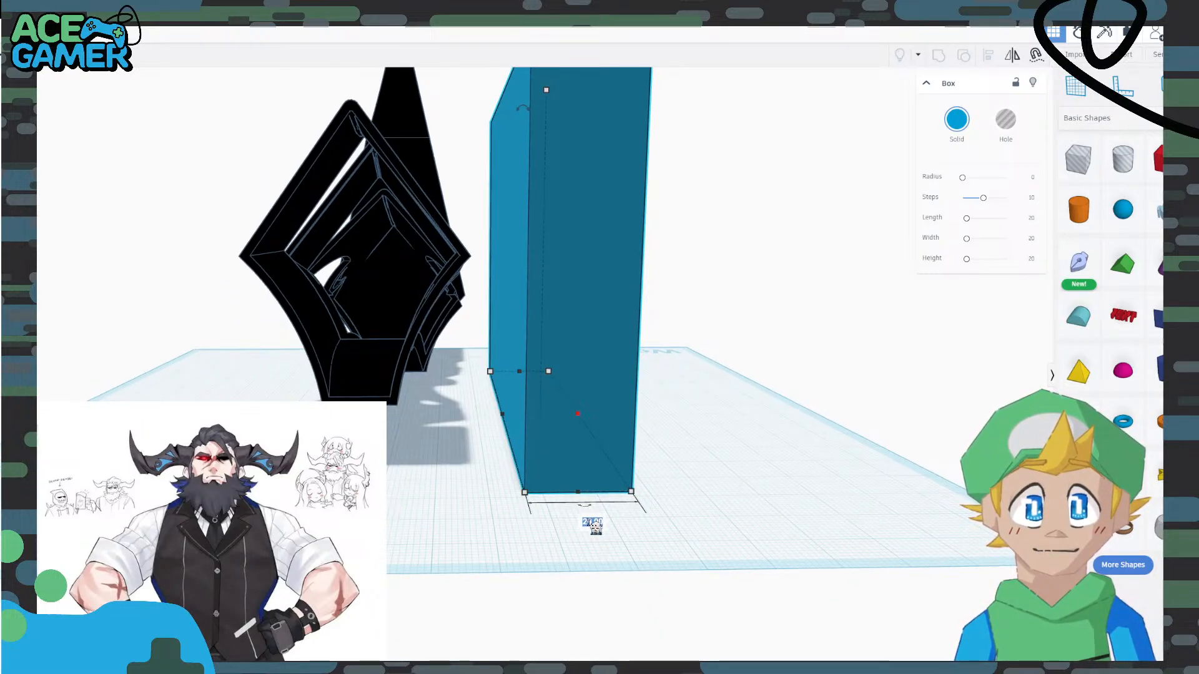
pyautogui.press('Return')
pyautogui.click(617, 503)
# Slide the middle horn segment with the eye-shaped cutout slightly away from the curved tip and back against it.
pyautogui.moveTo(617, 503); pyautogui.dragTo(463, 429, button='right')
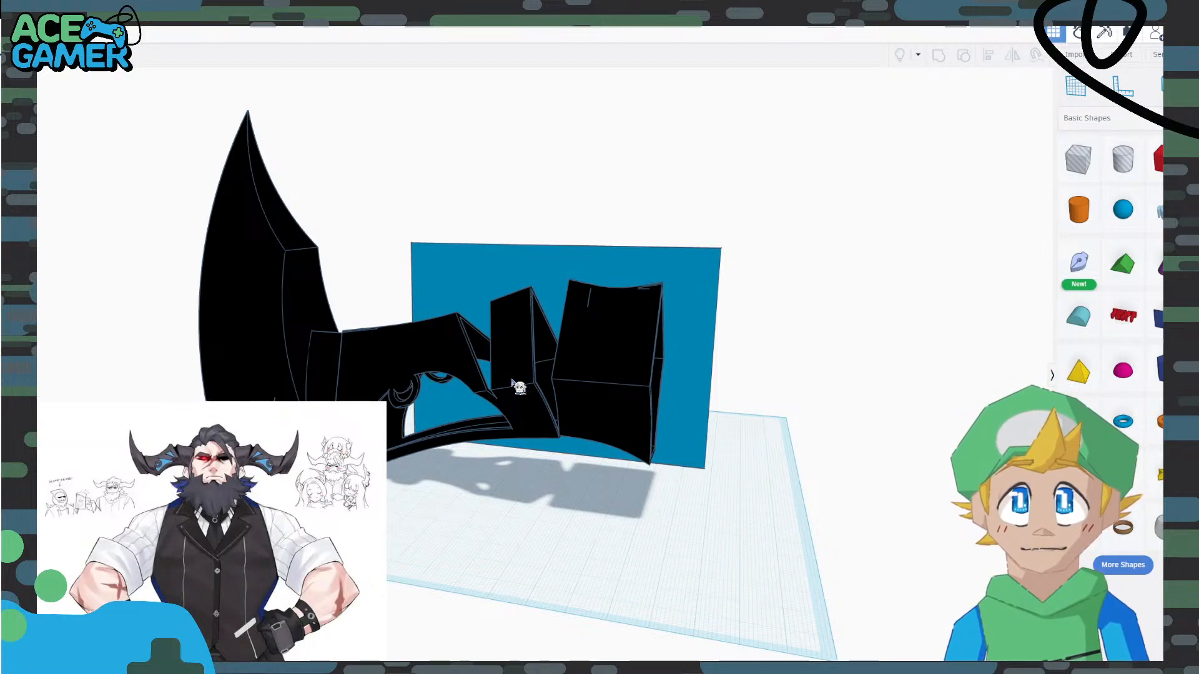
pyautogui.moveTo(560, 526); pyautogui.dragTo(634, 531, button='middle')
pyautogui.moveTo(634, 531); pyautogui.dragTo(733, 514, button='right')
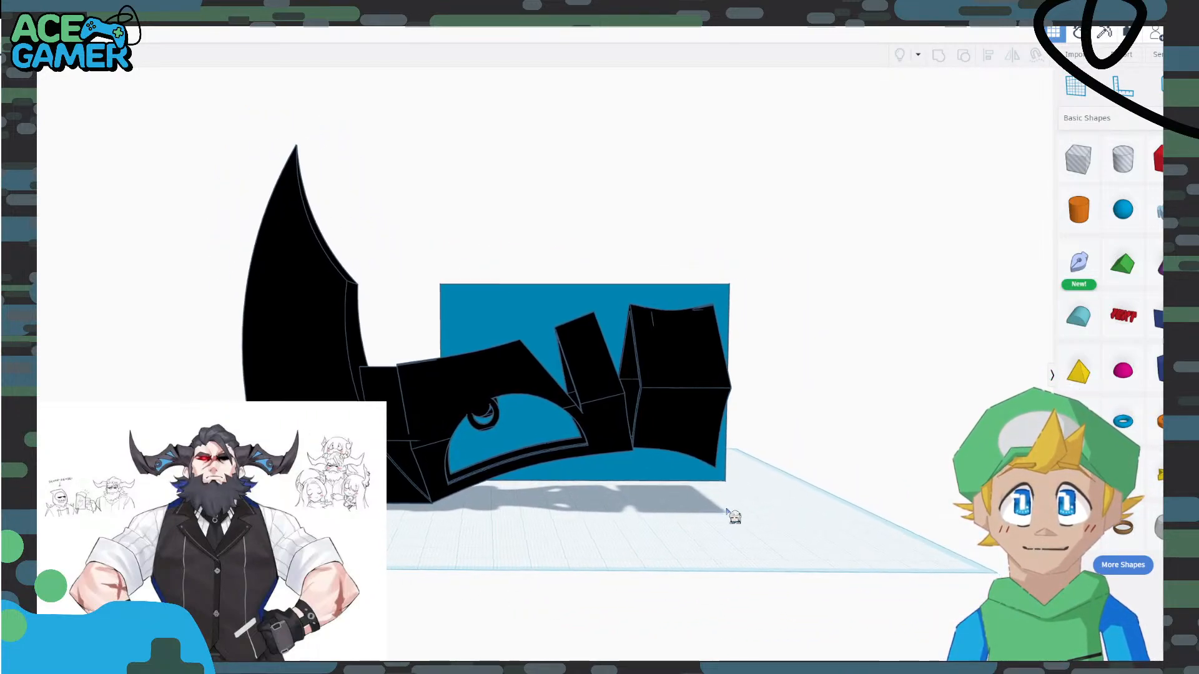
pyautogui.click(442, 406)
pyautogui.moveTo(442, 406); pyautogui.dragTo(461, 415)
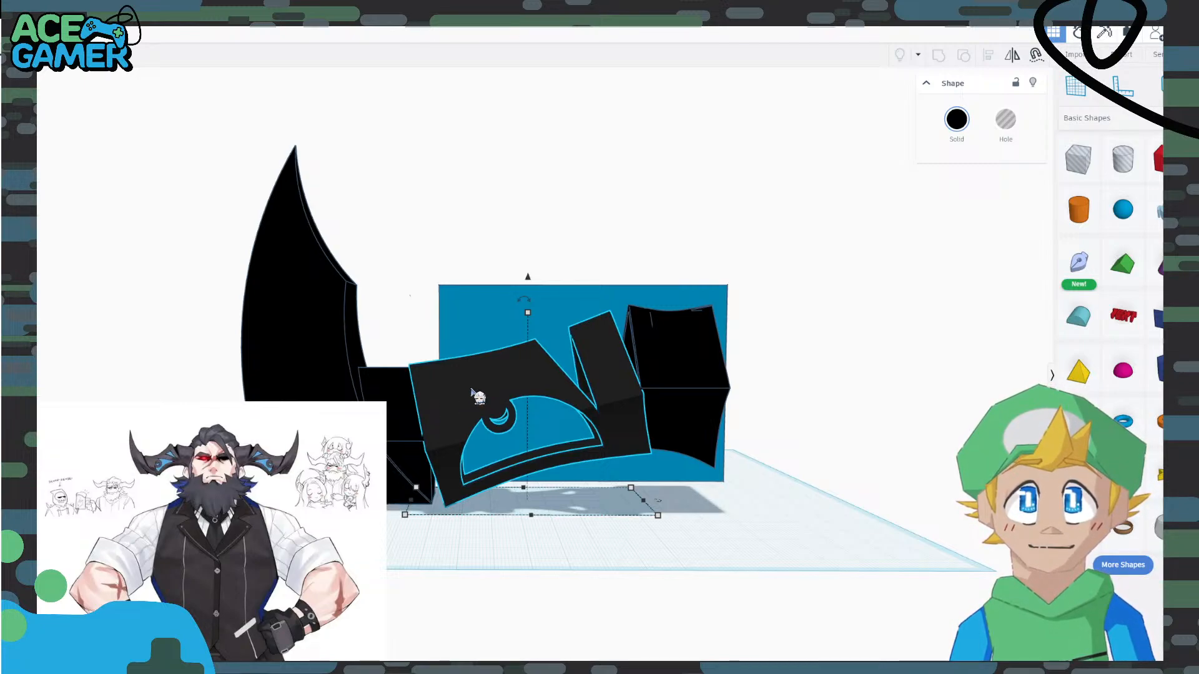
pyautogui.moveTo(462, 395); pyautogui.dragTo(451, 390)
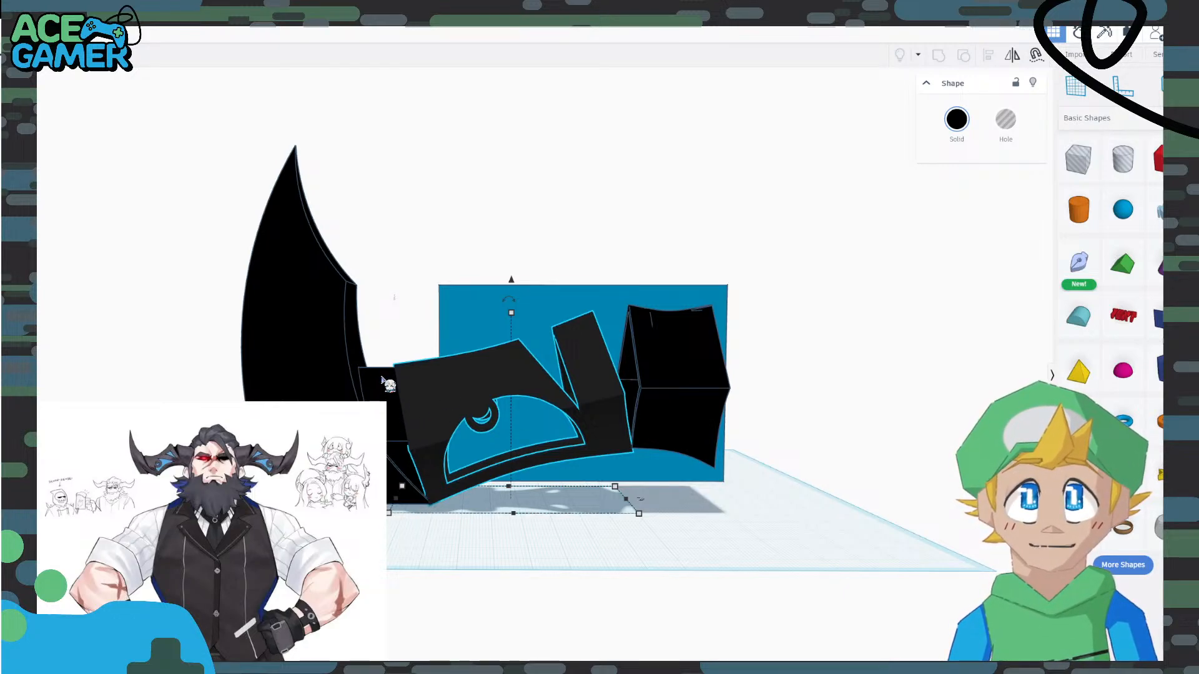
# Examine the assembled horn in front of the thin blue backdrop, checking the curved tip and the eye-shaped cutout.
pyautogui.click(349, 381)
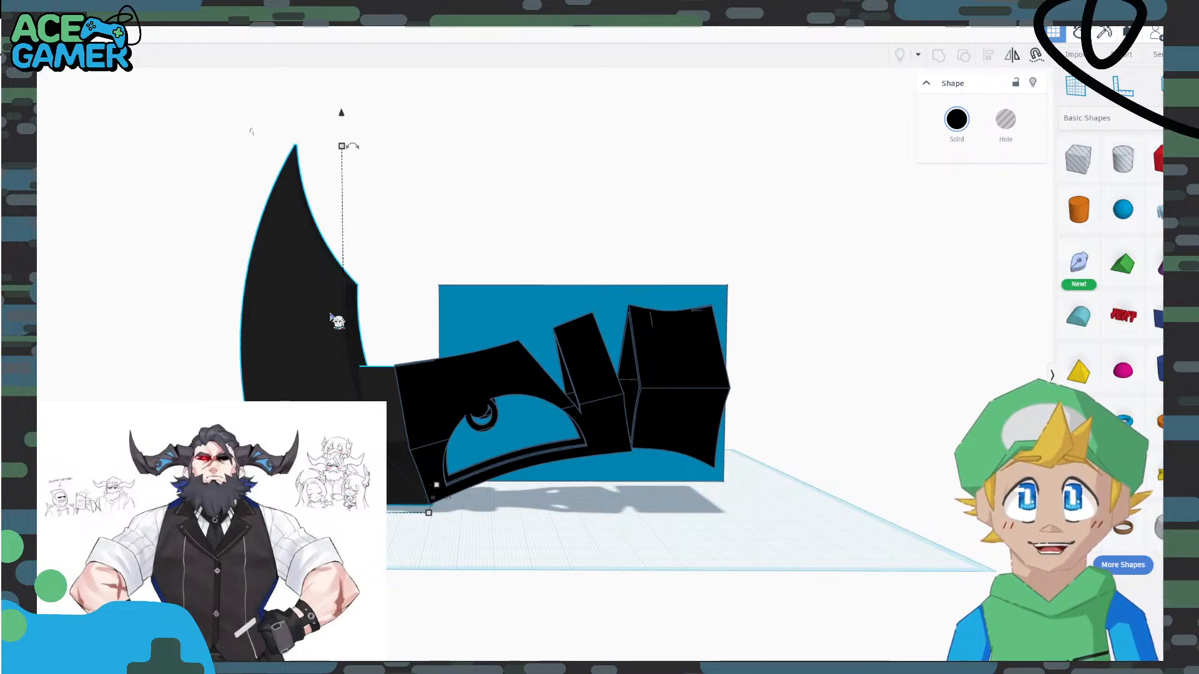
pyautogui.click(455, 372)
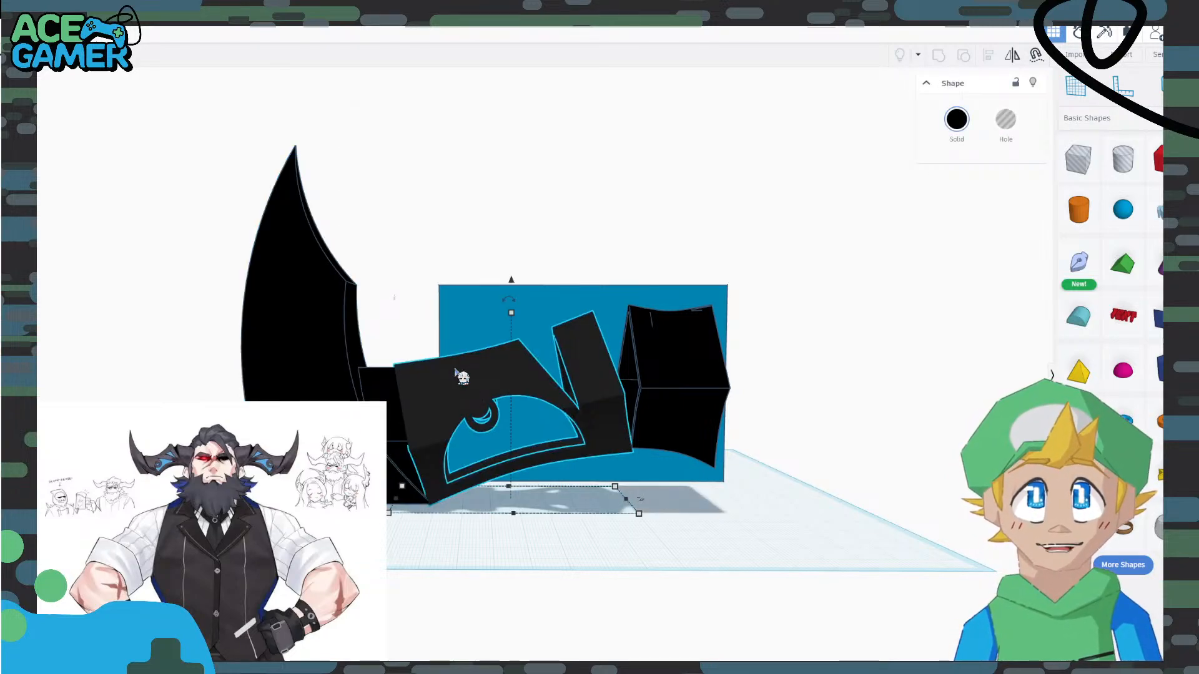
pyautogui.moveTo(680, 483); pyautogui.dragTo(799, 447, button='right')
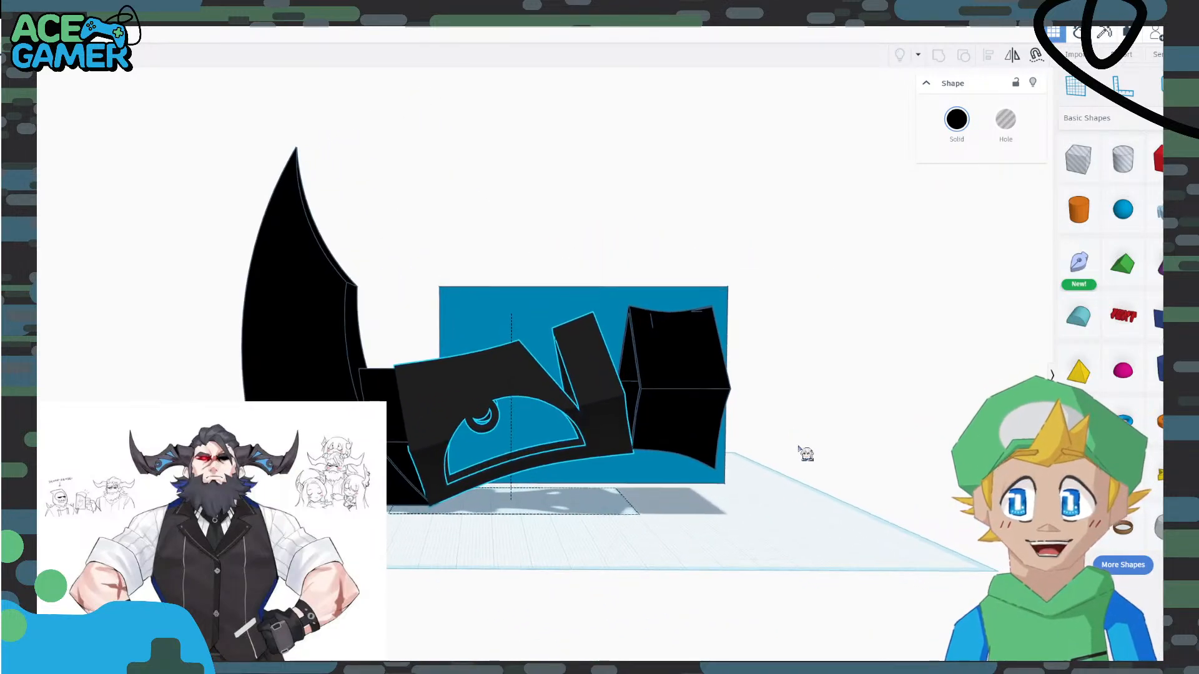
pyautogui.moveTo(584, 438); pyautogui.dragTo(740, 537, button='middle')
pyautogui.moveTo(740, 537); pyautogui.dragTo(710, 538, button='right')
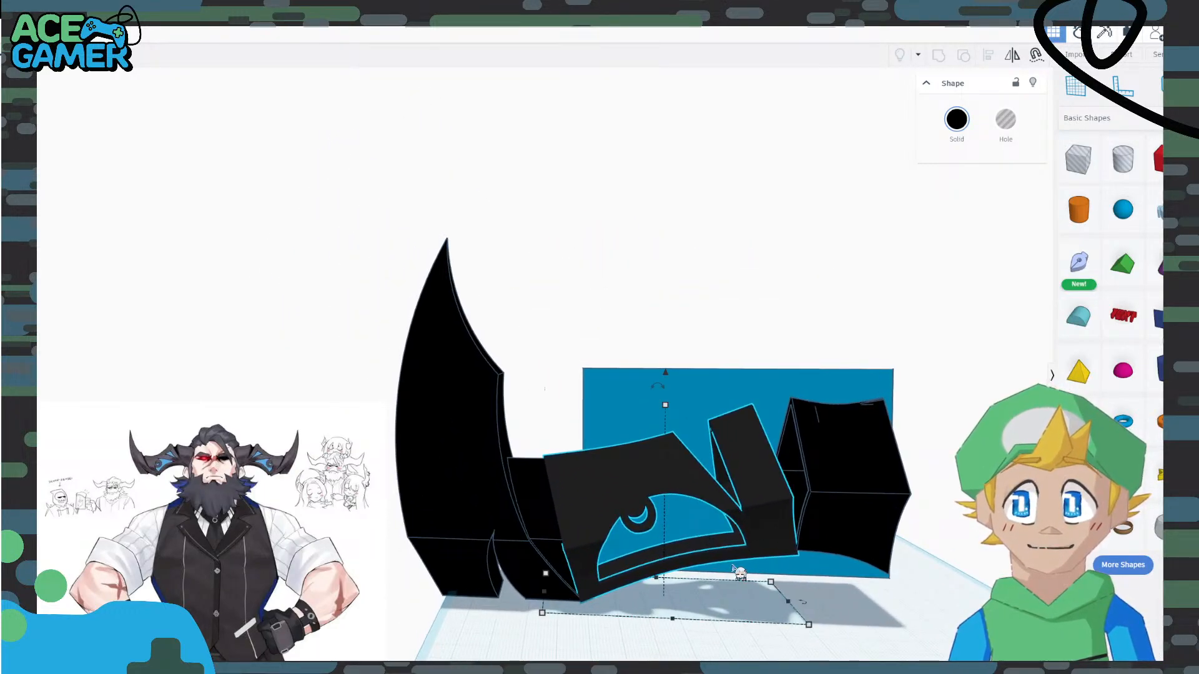
pyautogui.moveTo(715, 544); pyautogui.dragTo(743, 479, button='middle')
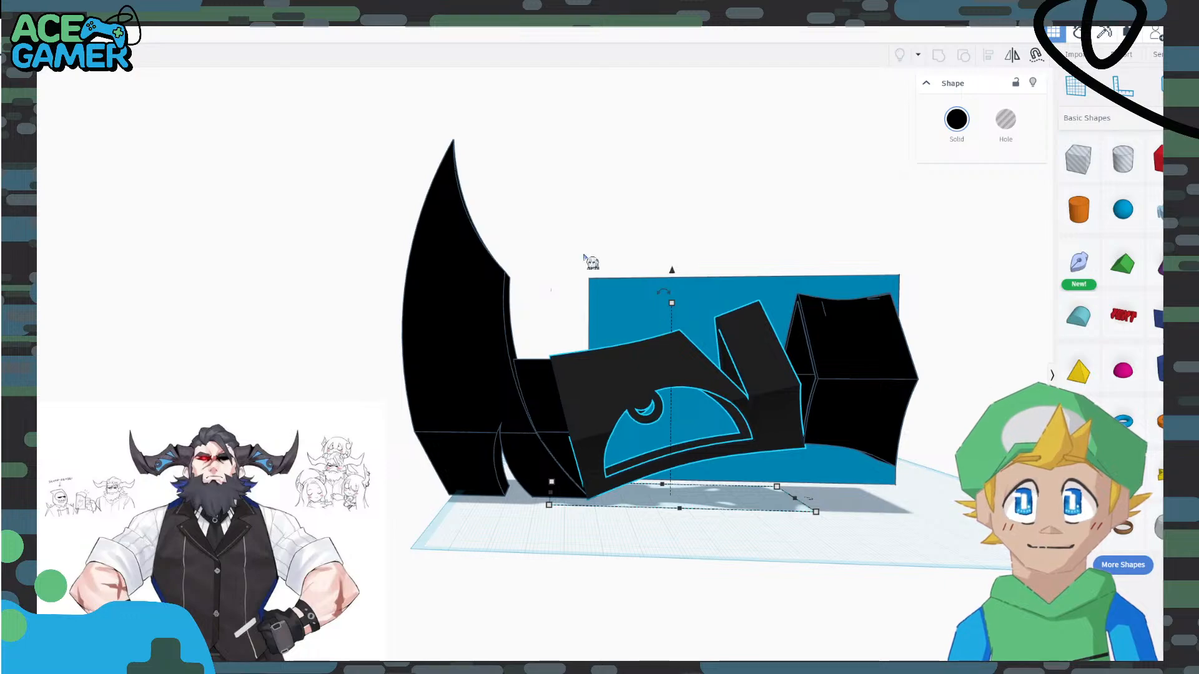
pyautogui.click(691, 182)
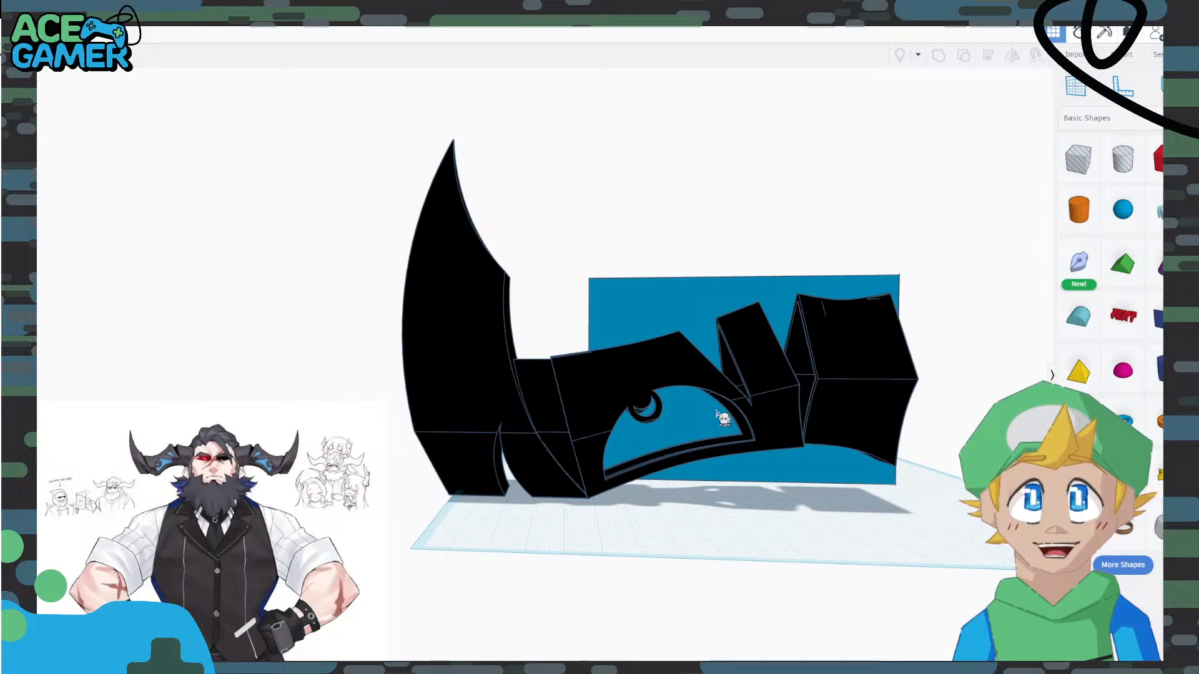
pyautogui.moveTo(942, 474); pyautogui.dragTo(646, 477, button='middle')
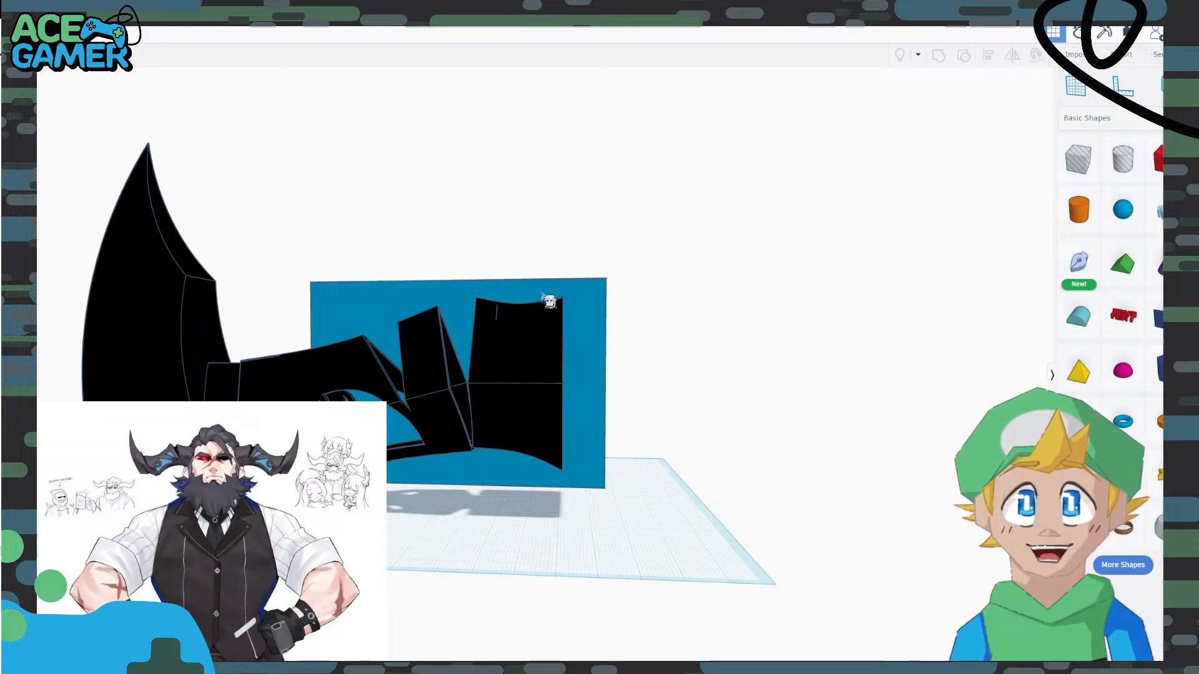
pyautogui.moveTo(502, 230); pyautogui.dragTo(744, 230, button='right')
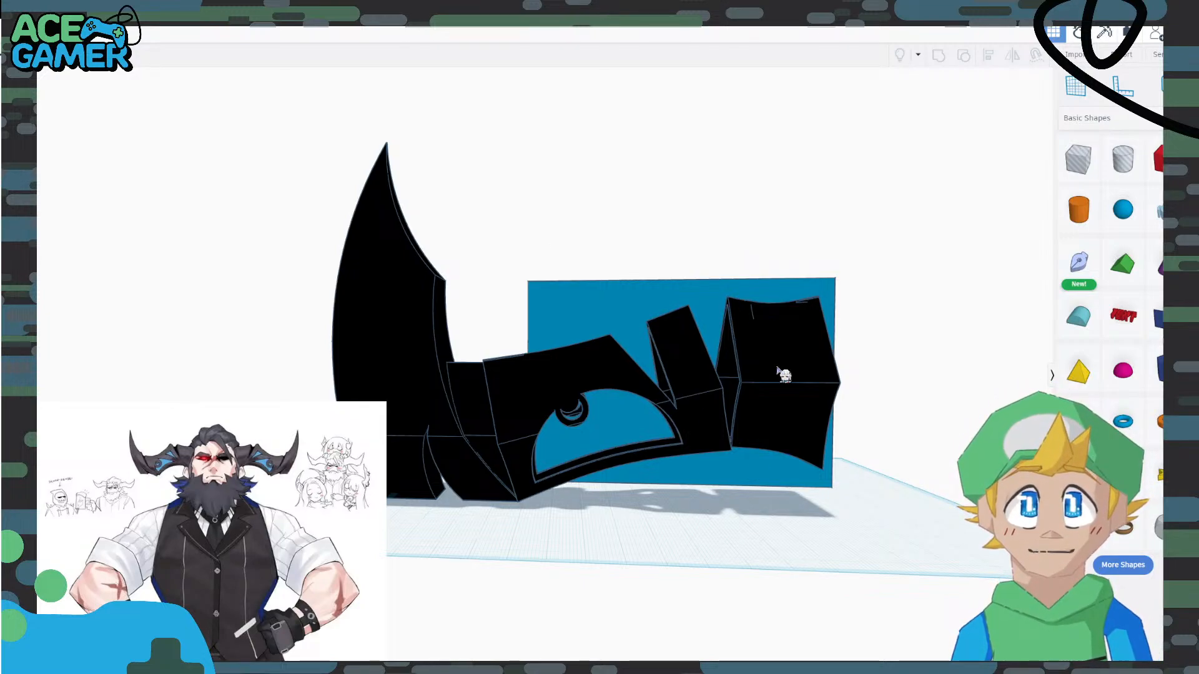
pyautogui.moveTo(635, 567); pyautogui.dragTo(630, 554, button='right')
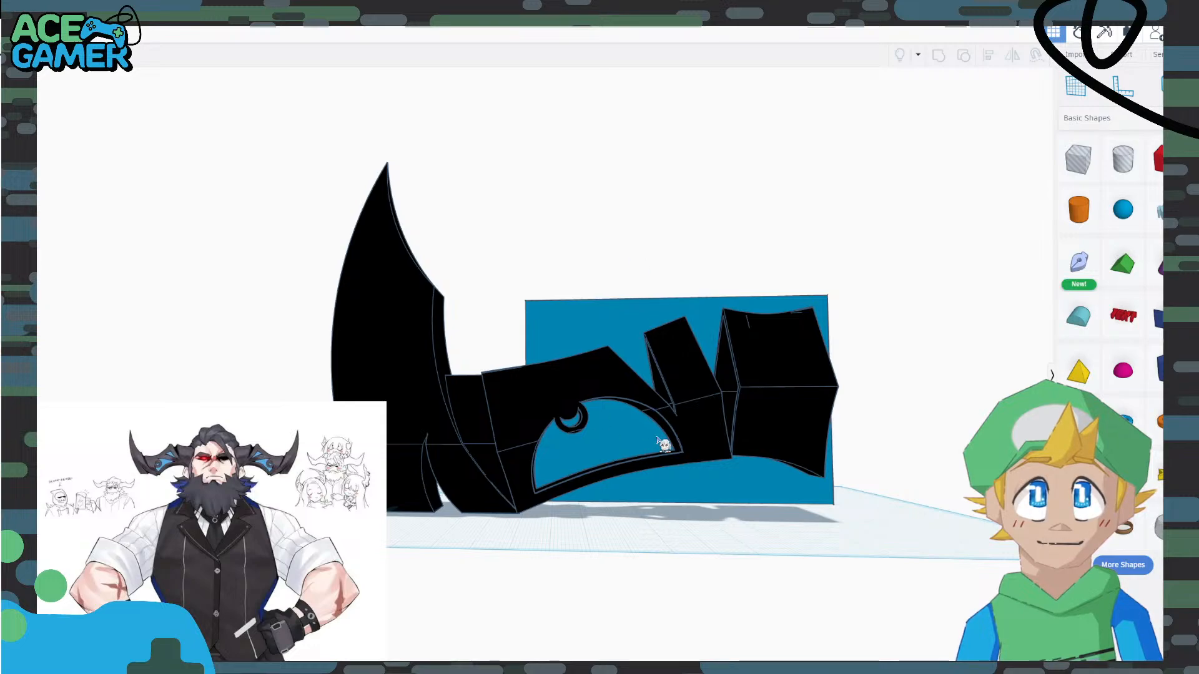
# Inspect the hollow base segment's open end and its joint with the middle segment from the end, front and above.
pyautogui.moveTo(793, 500); pyautogui.dragTo(653, 465, button='right')
pyautogui.click(687, 403)
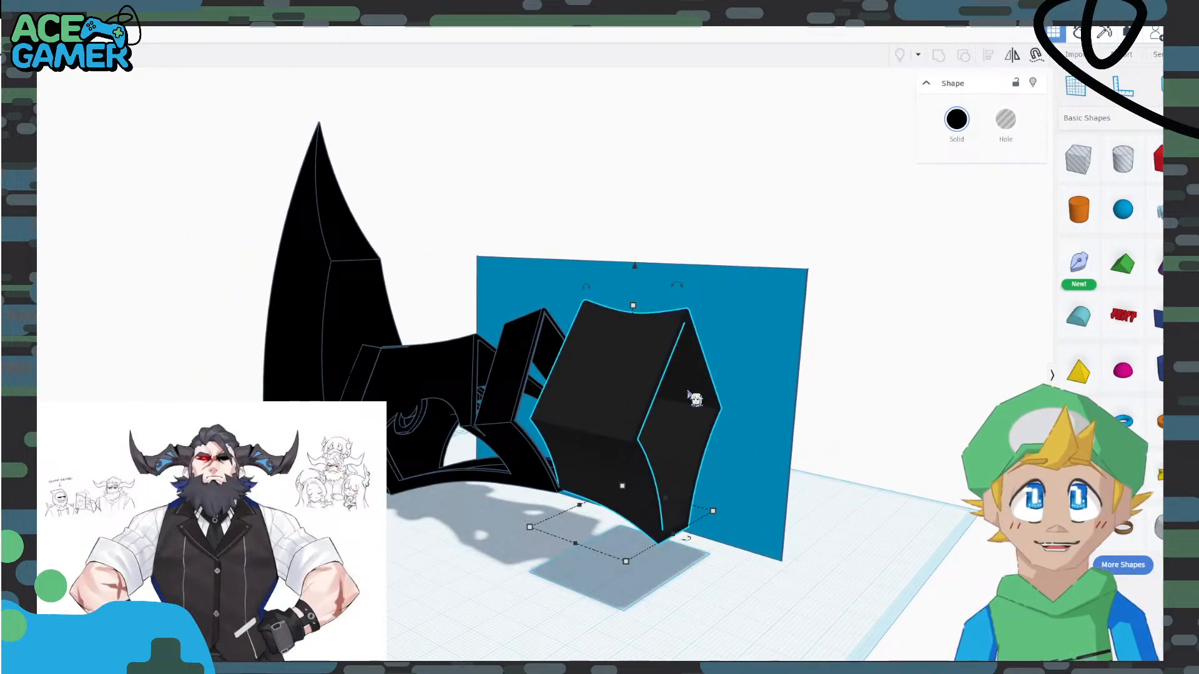
pyautogui.moveTo(556, 590); pyautogui.dragTo(723, 592, button='right')
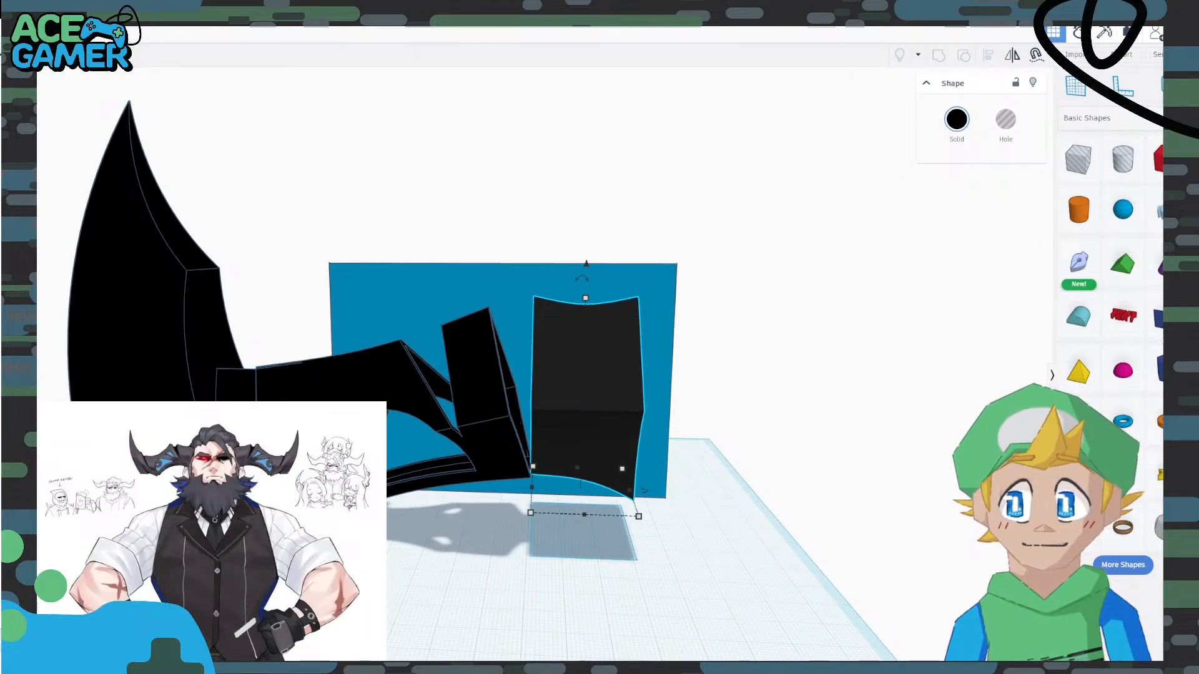
pyautogui.click(579, 569)
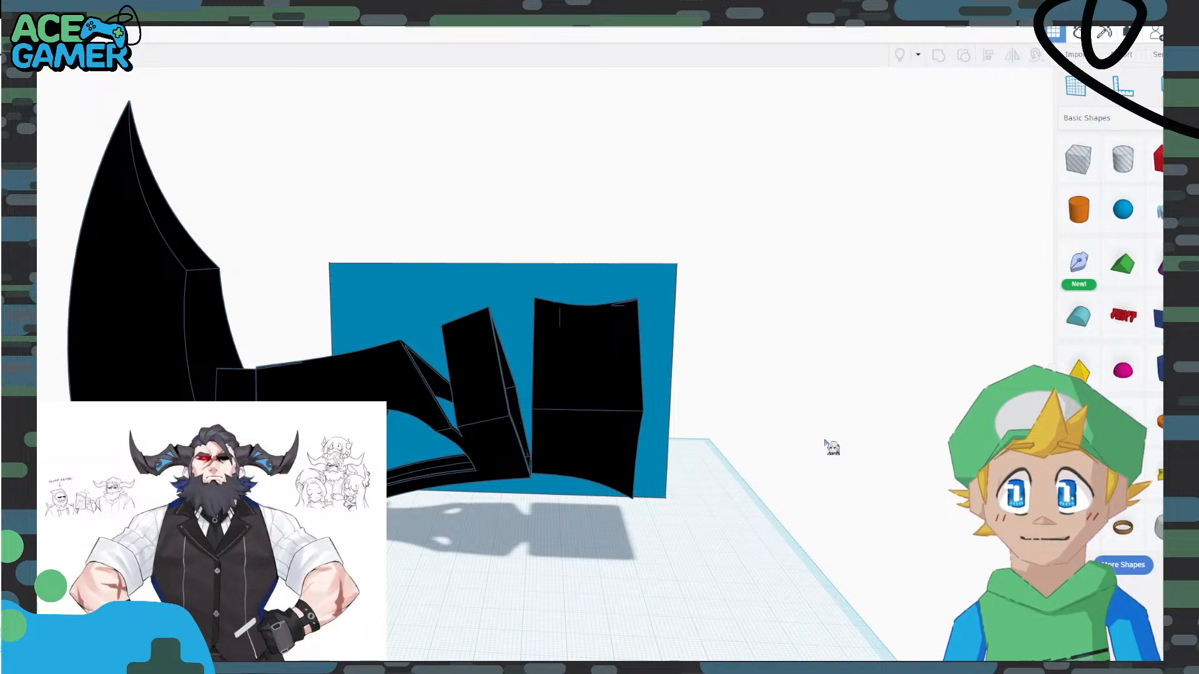
pyautogui.moveTo(708, 500); pyautogui.dragTo(482, 515, button='right')
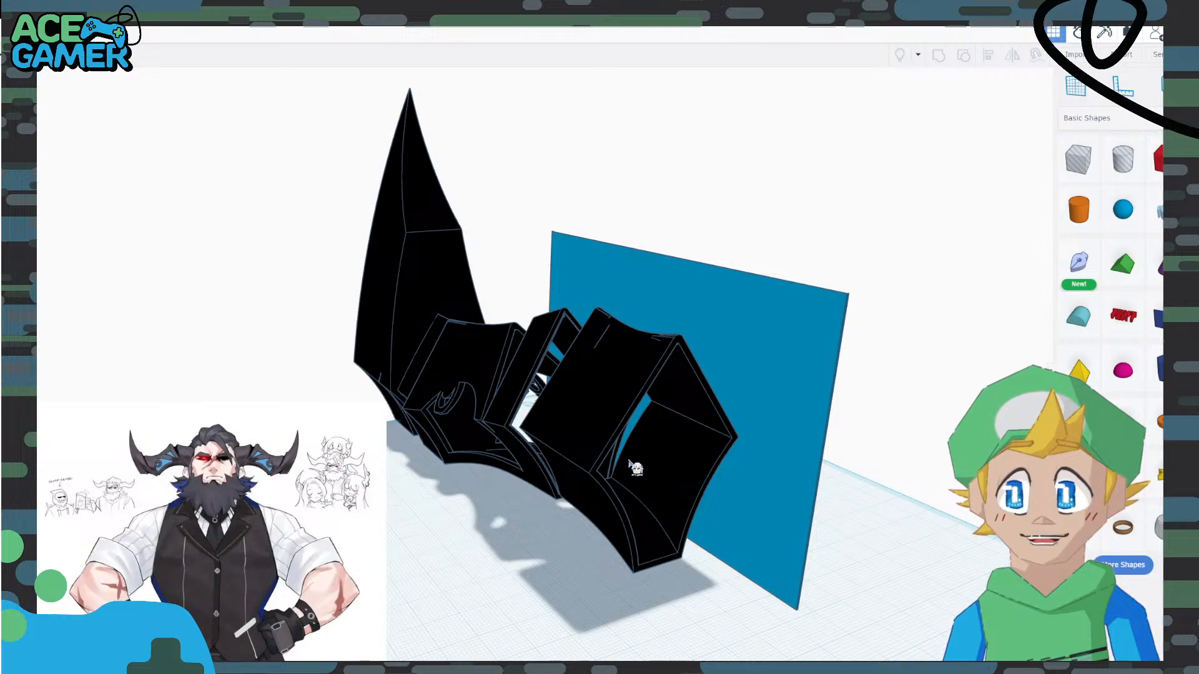
pyautogui.moveTo(482, 450); pyautogui.dragTo(679, 431, button='right')
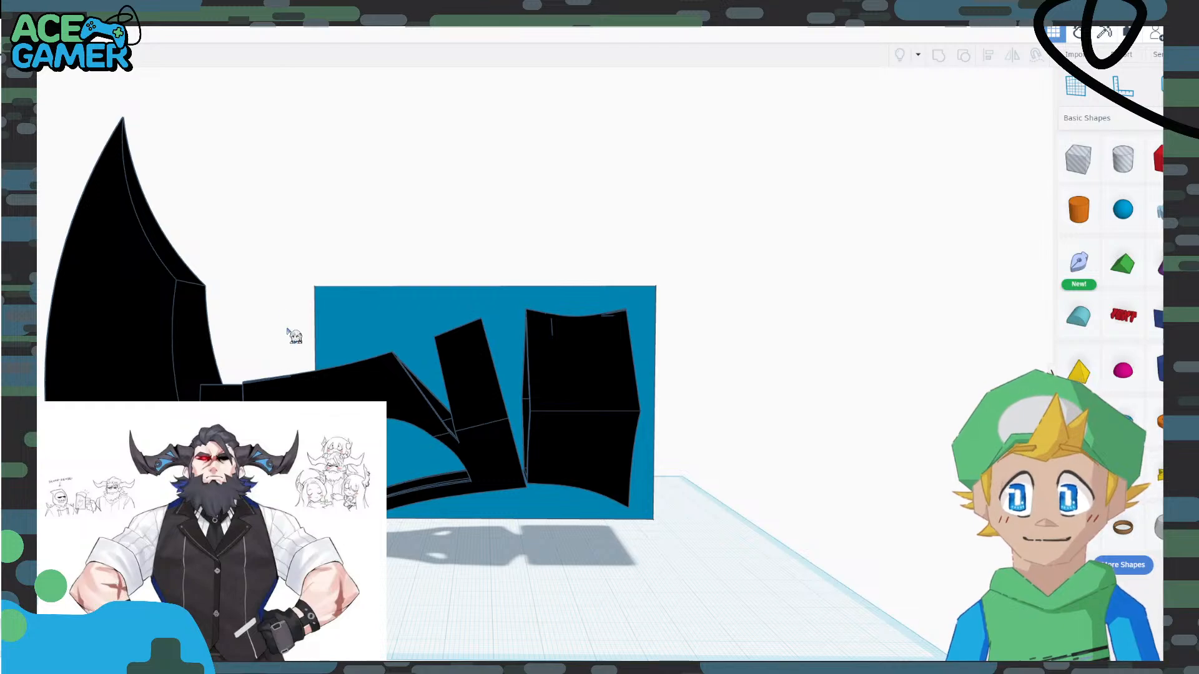
pyautogui.moveTo(629, 298); pyautogui.dragTo(682, 402, button='right')
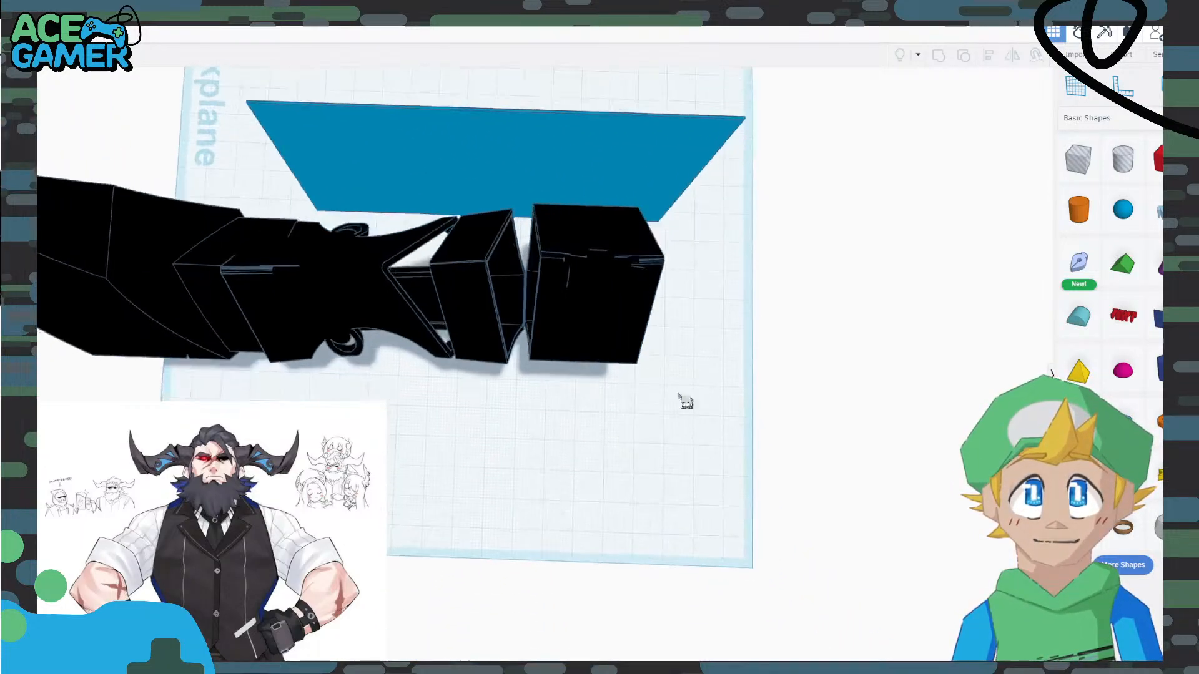
pyautogui.click(536, 291)
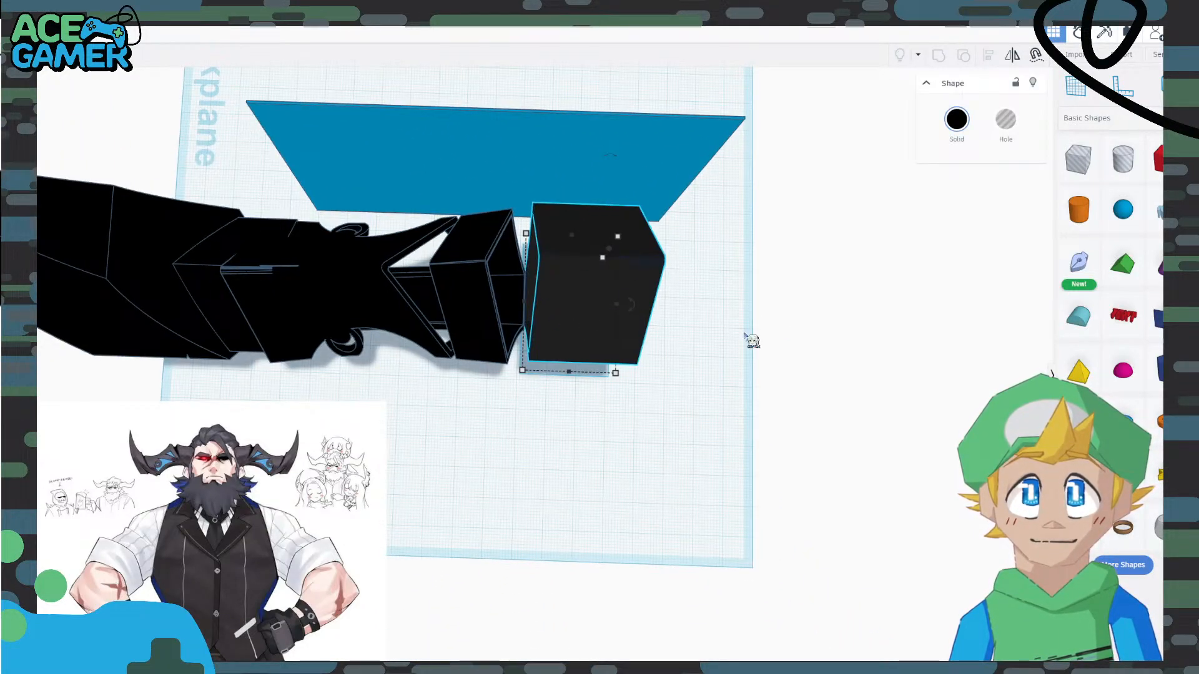
pyautogui.click(753, 338)
pyautogui.moveTo(598, 496); pyautogui.dragTo(570, 361, button='right')
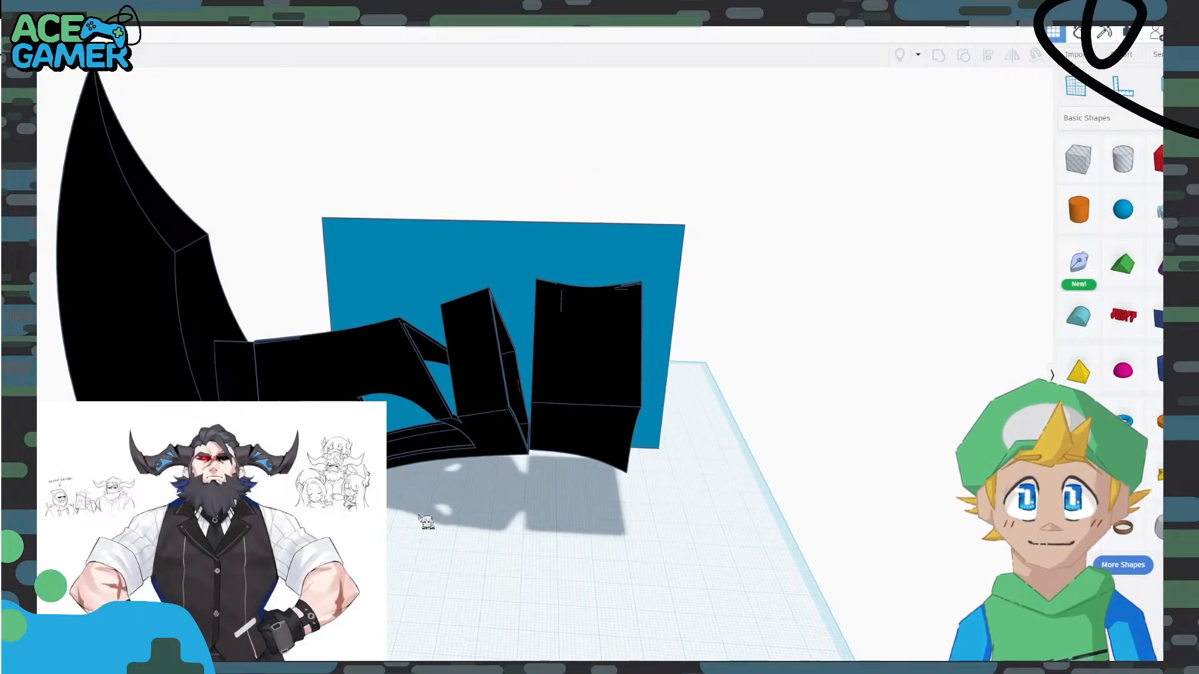
# Inspect the curved tip and the middle segment individually, and view the whole horn against the blue backdrop.
pyautogui.moveTo(423, 519); pyautogui.dragTo(485, 529, button='right')
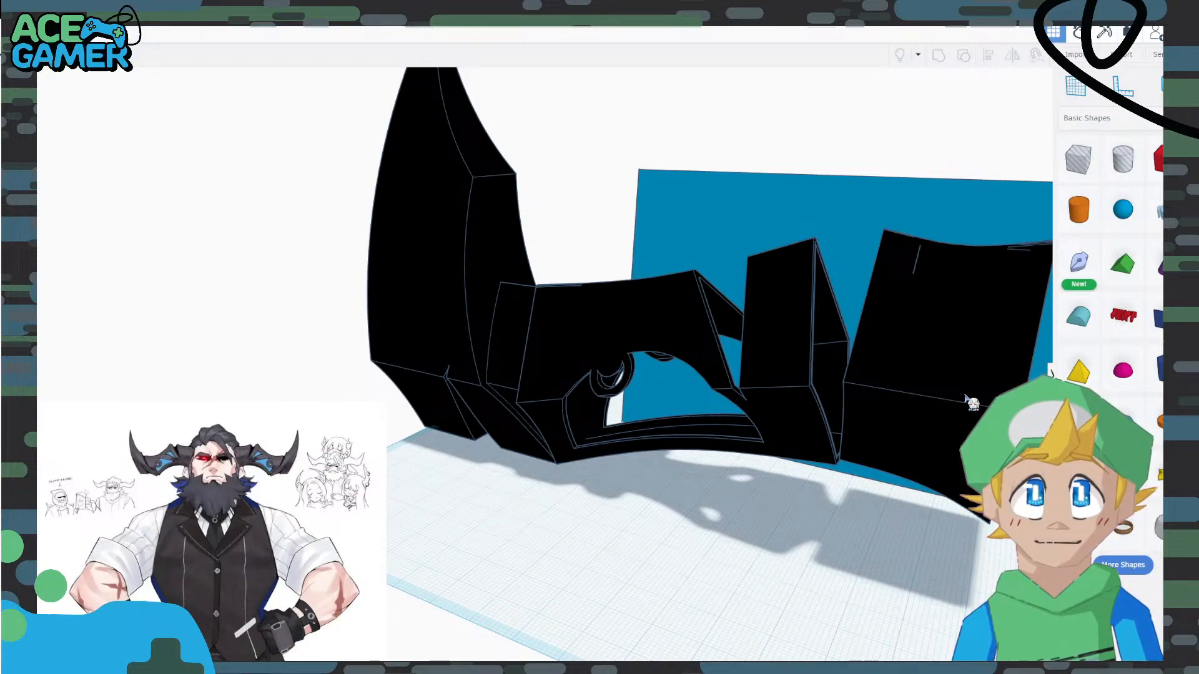
pyautogui.click(885, 472)
pyautogui.click(428, 260)
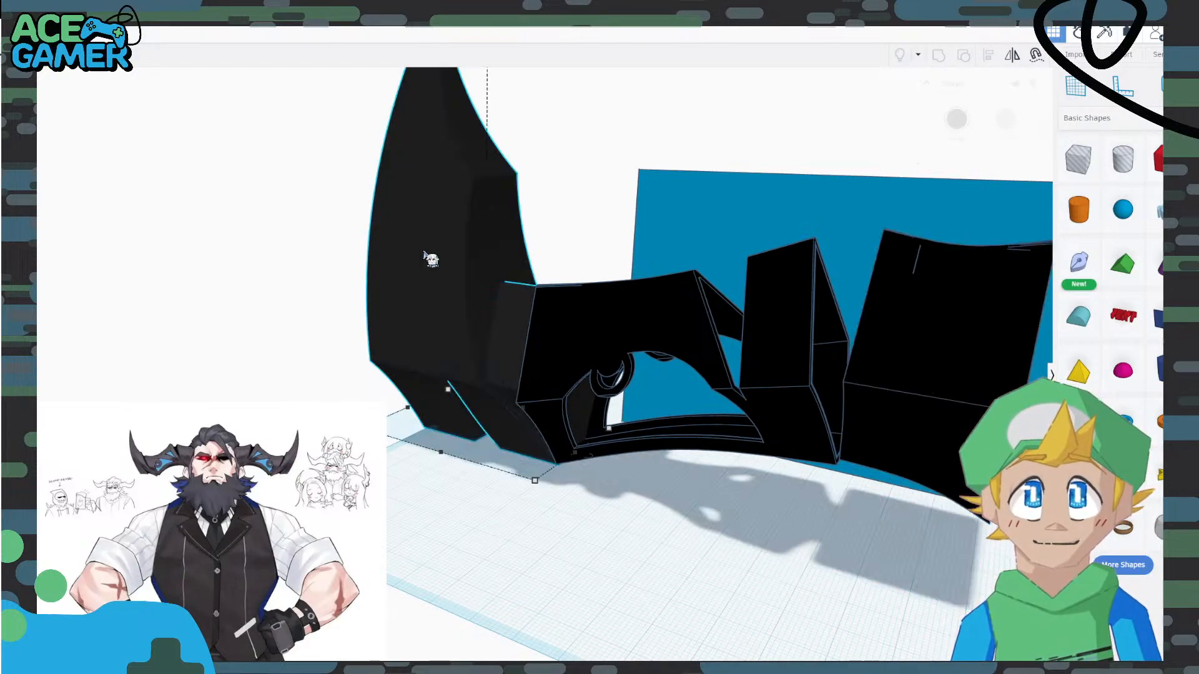
pyautogui.click(632, 322)
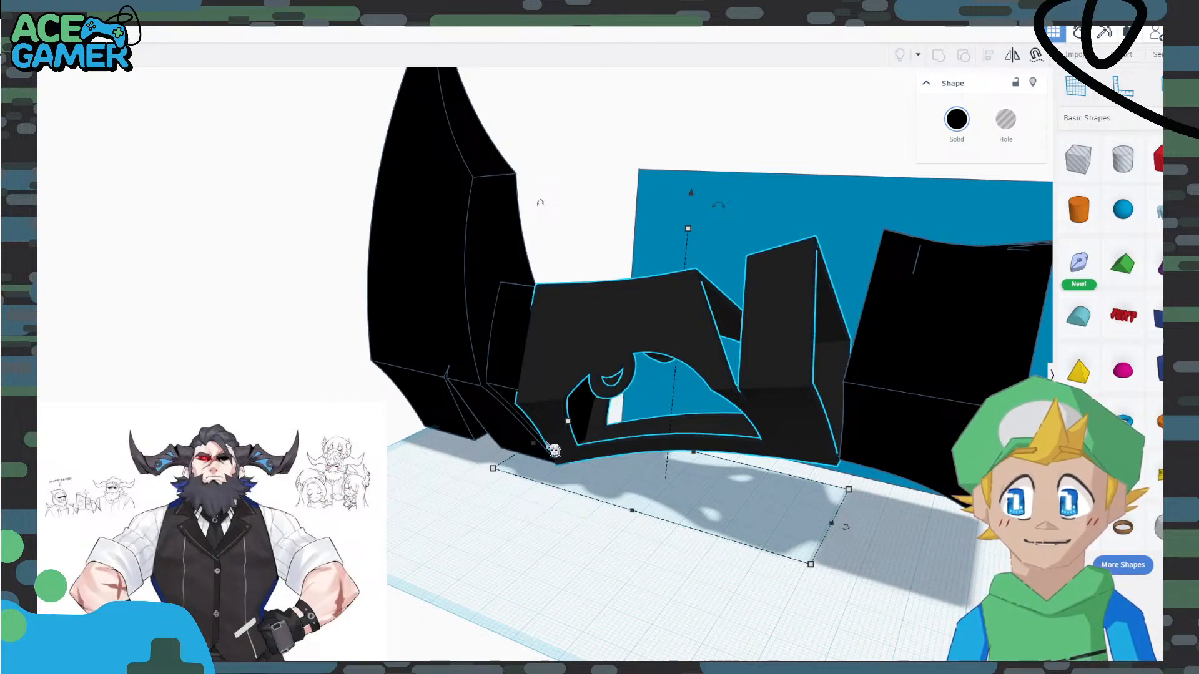
pyautogui.click(619, 544)
pyautogui.moveTo(620, 541); pyautogui.dragTo(734, 454, button='right')
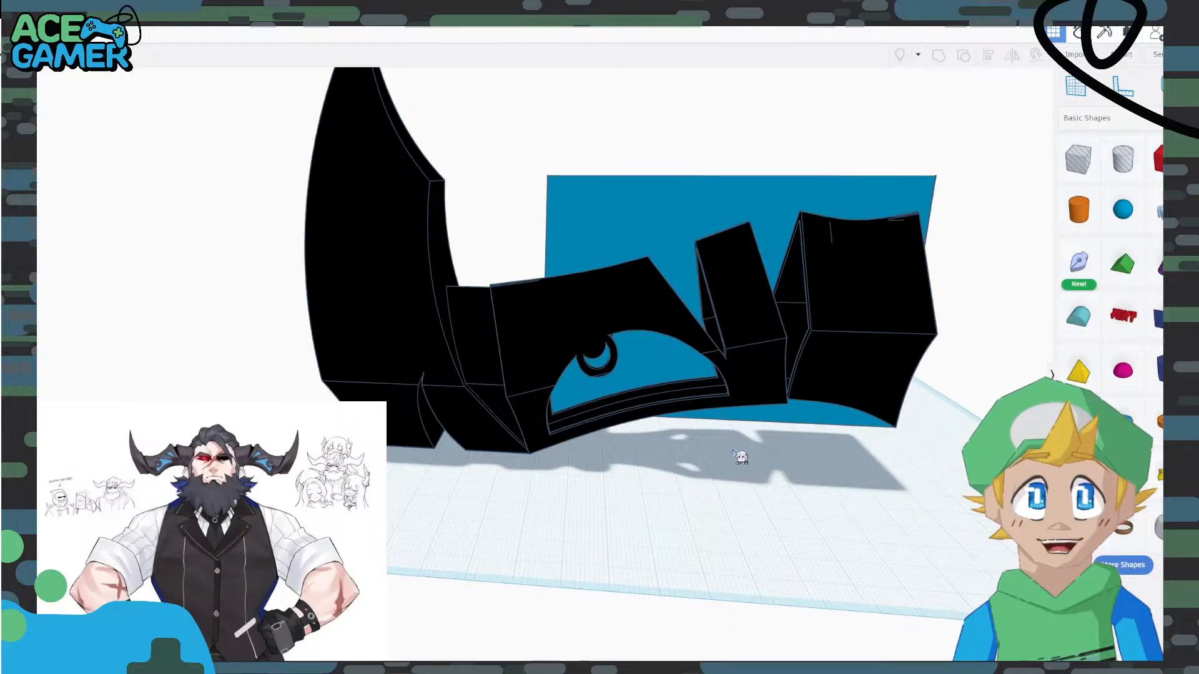
pyautogui.moveTo(734, 454); pyautogui.dragTo(630, 456, button='middle')
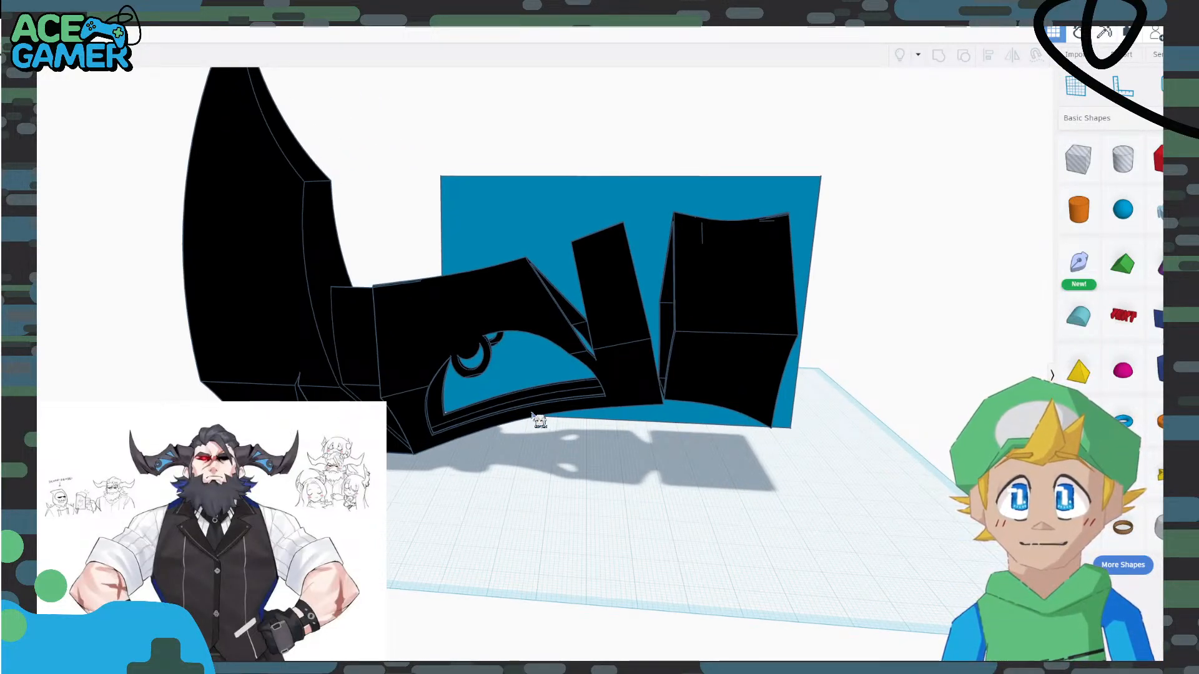
pyautogui.moveTo(534, 415); pyautogui.dragTo(618, 481, button='middle')
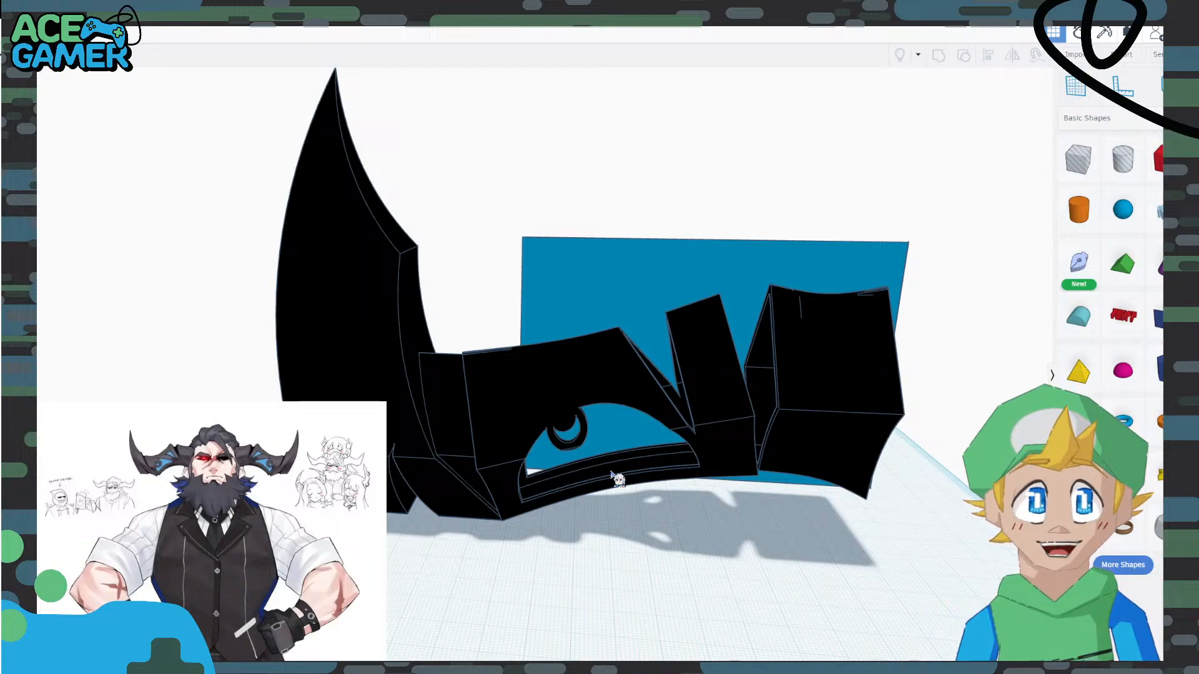